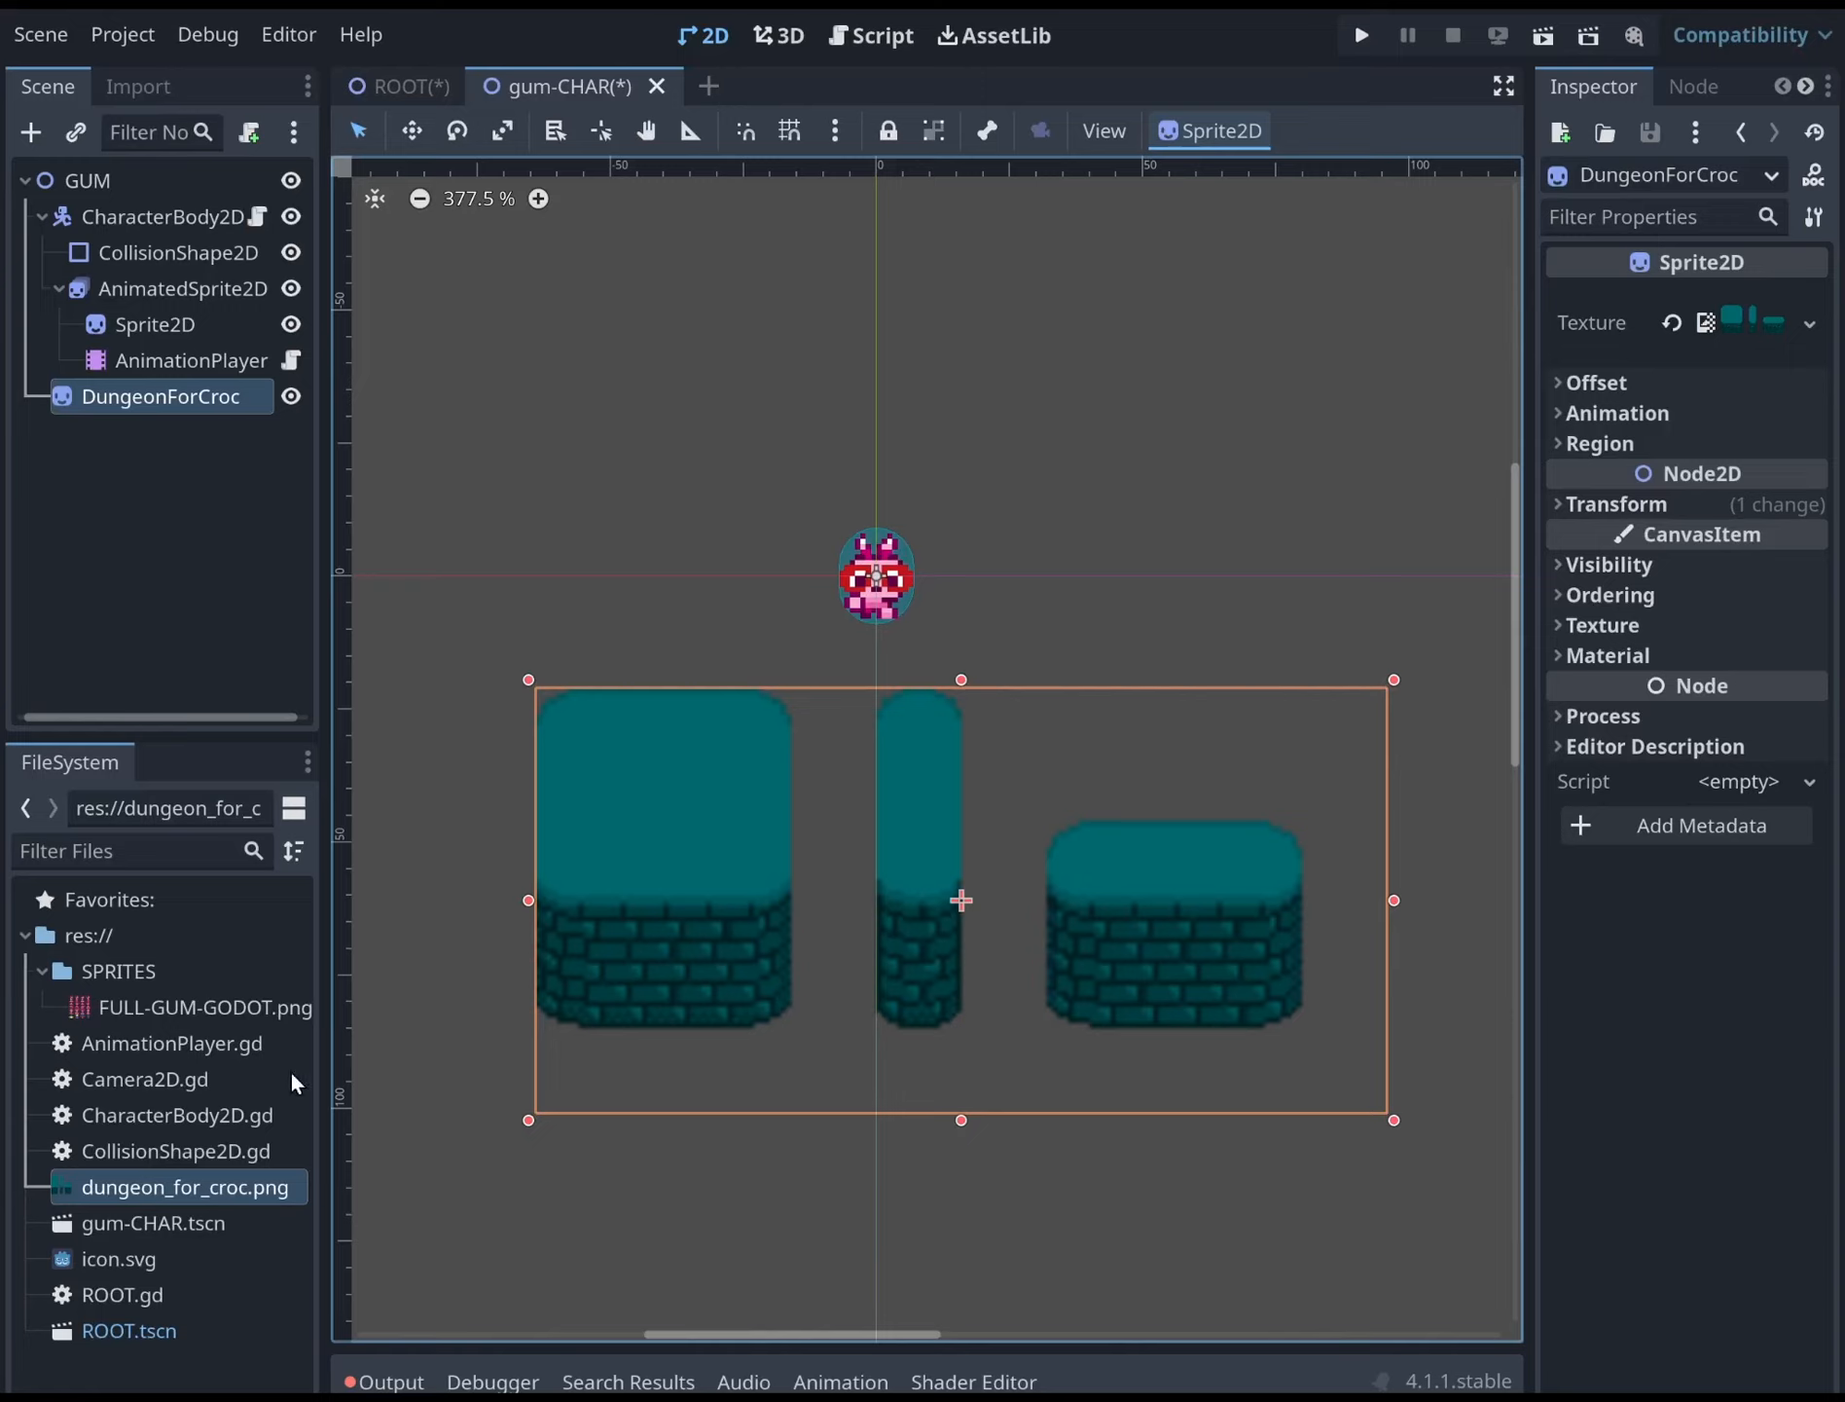
Save the DungeonForCroc branch as the scene dungeon_for_croc.tscn and open that scene for editing
click(623, 1193)
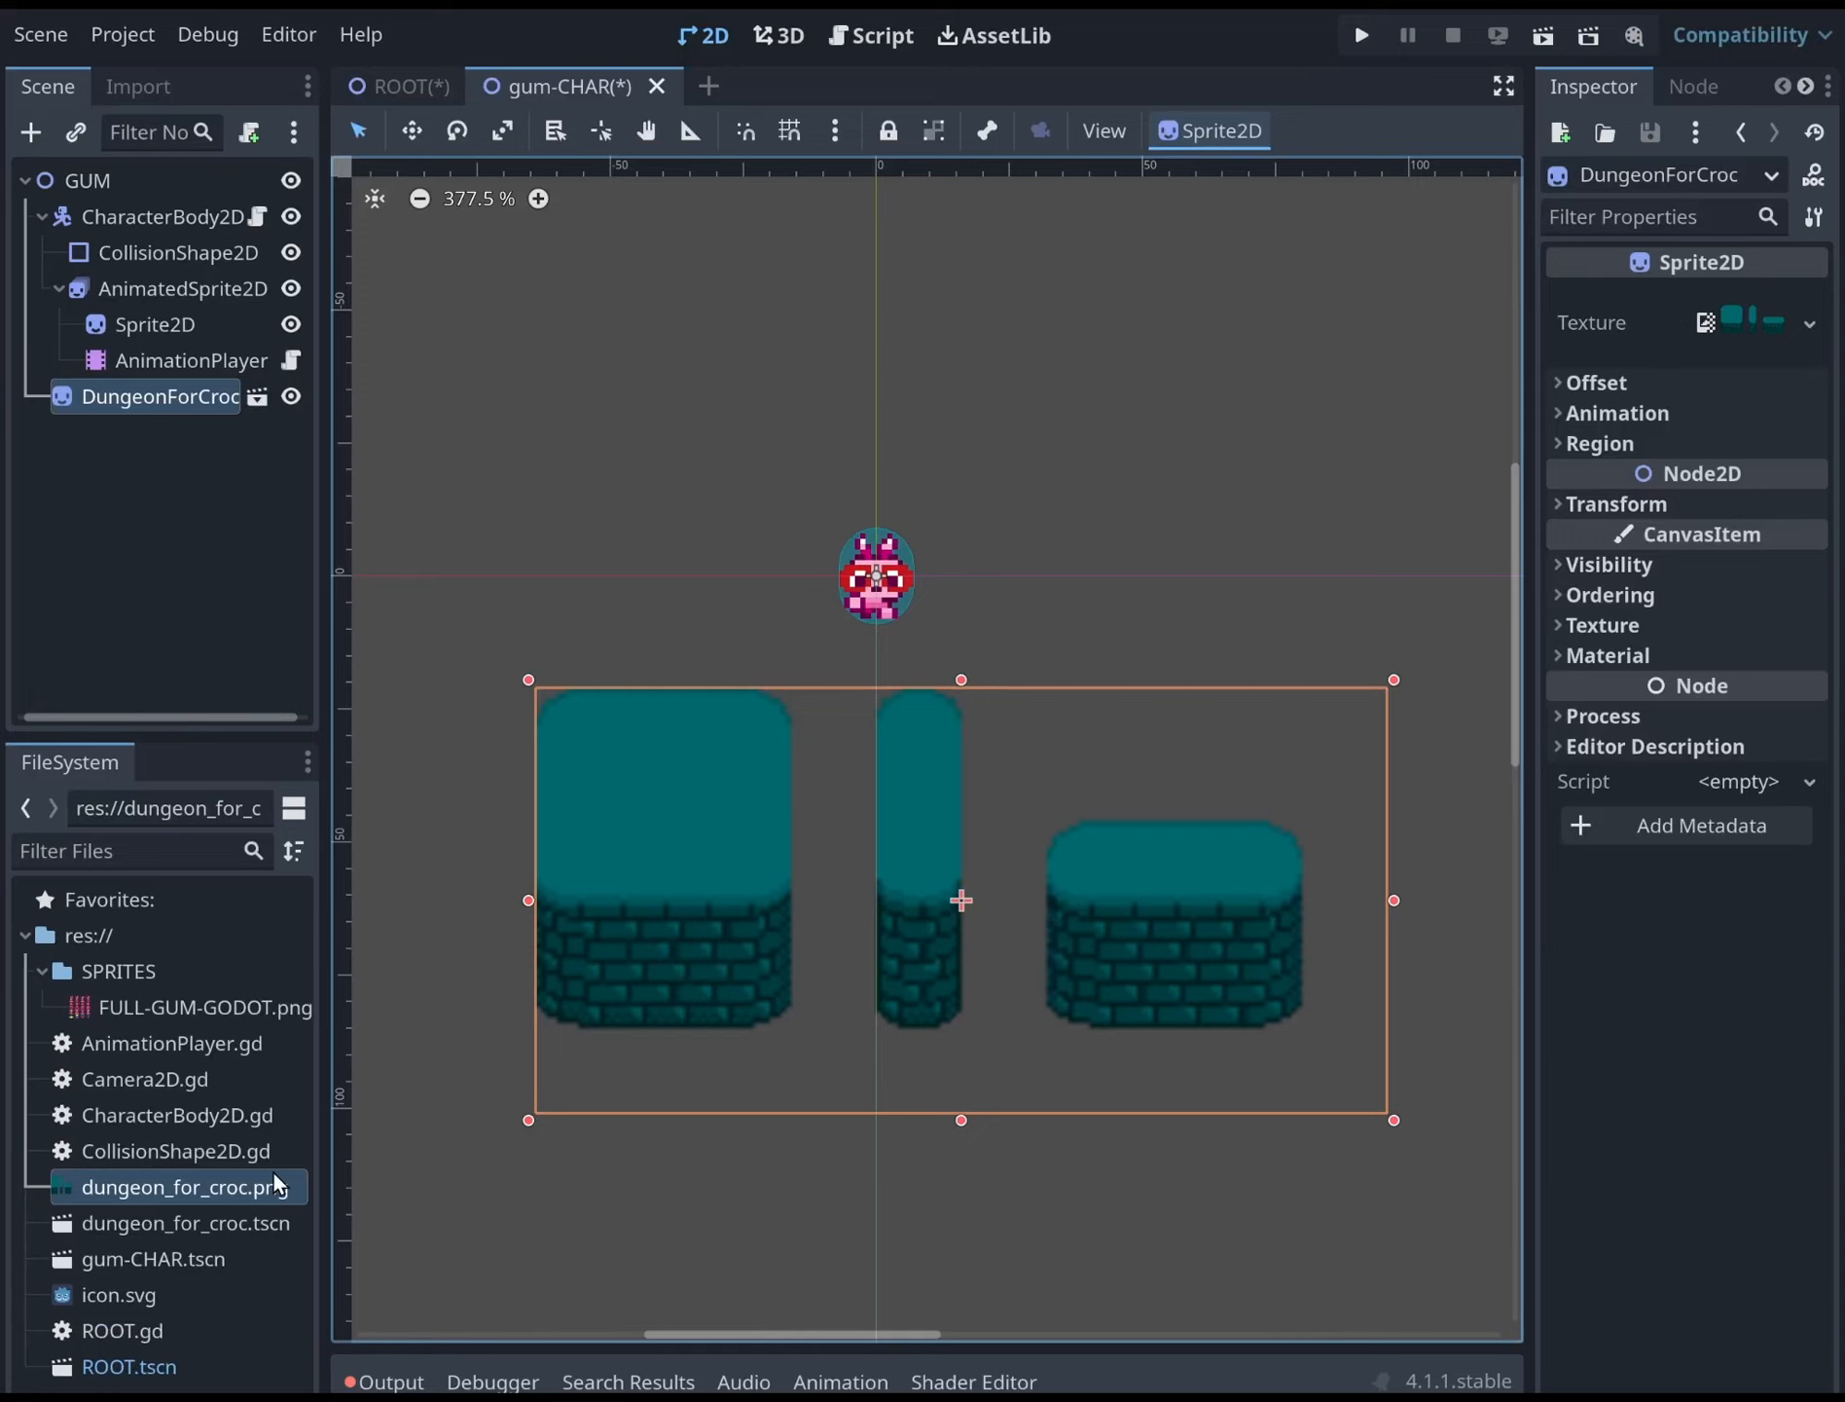
click(258, 401)
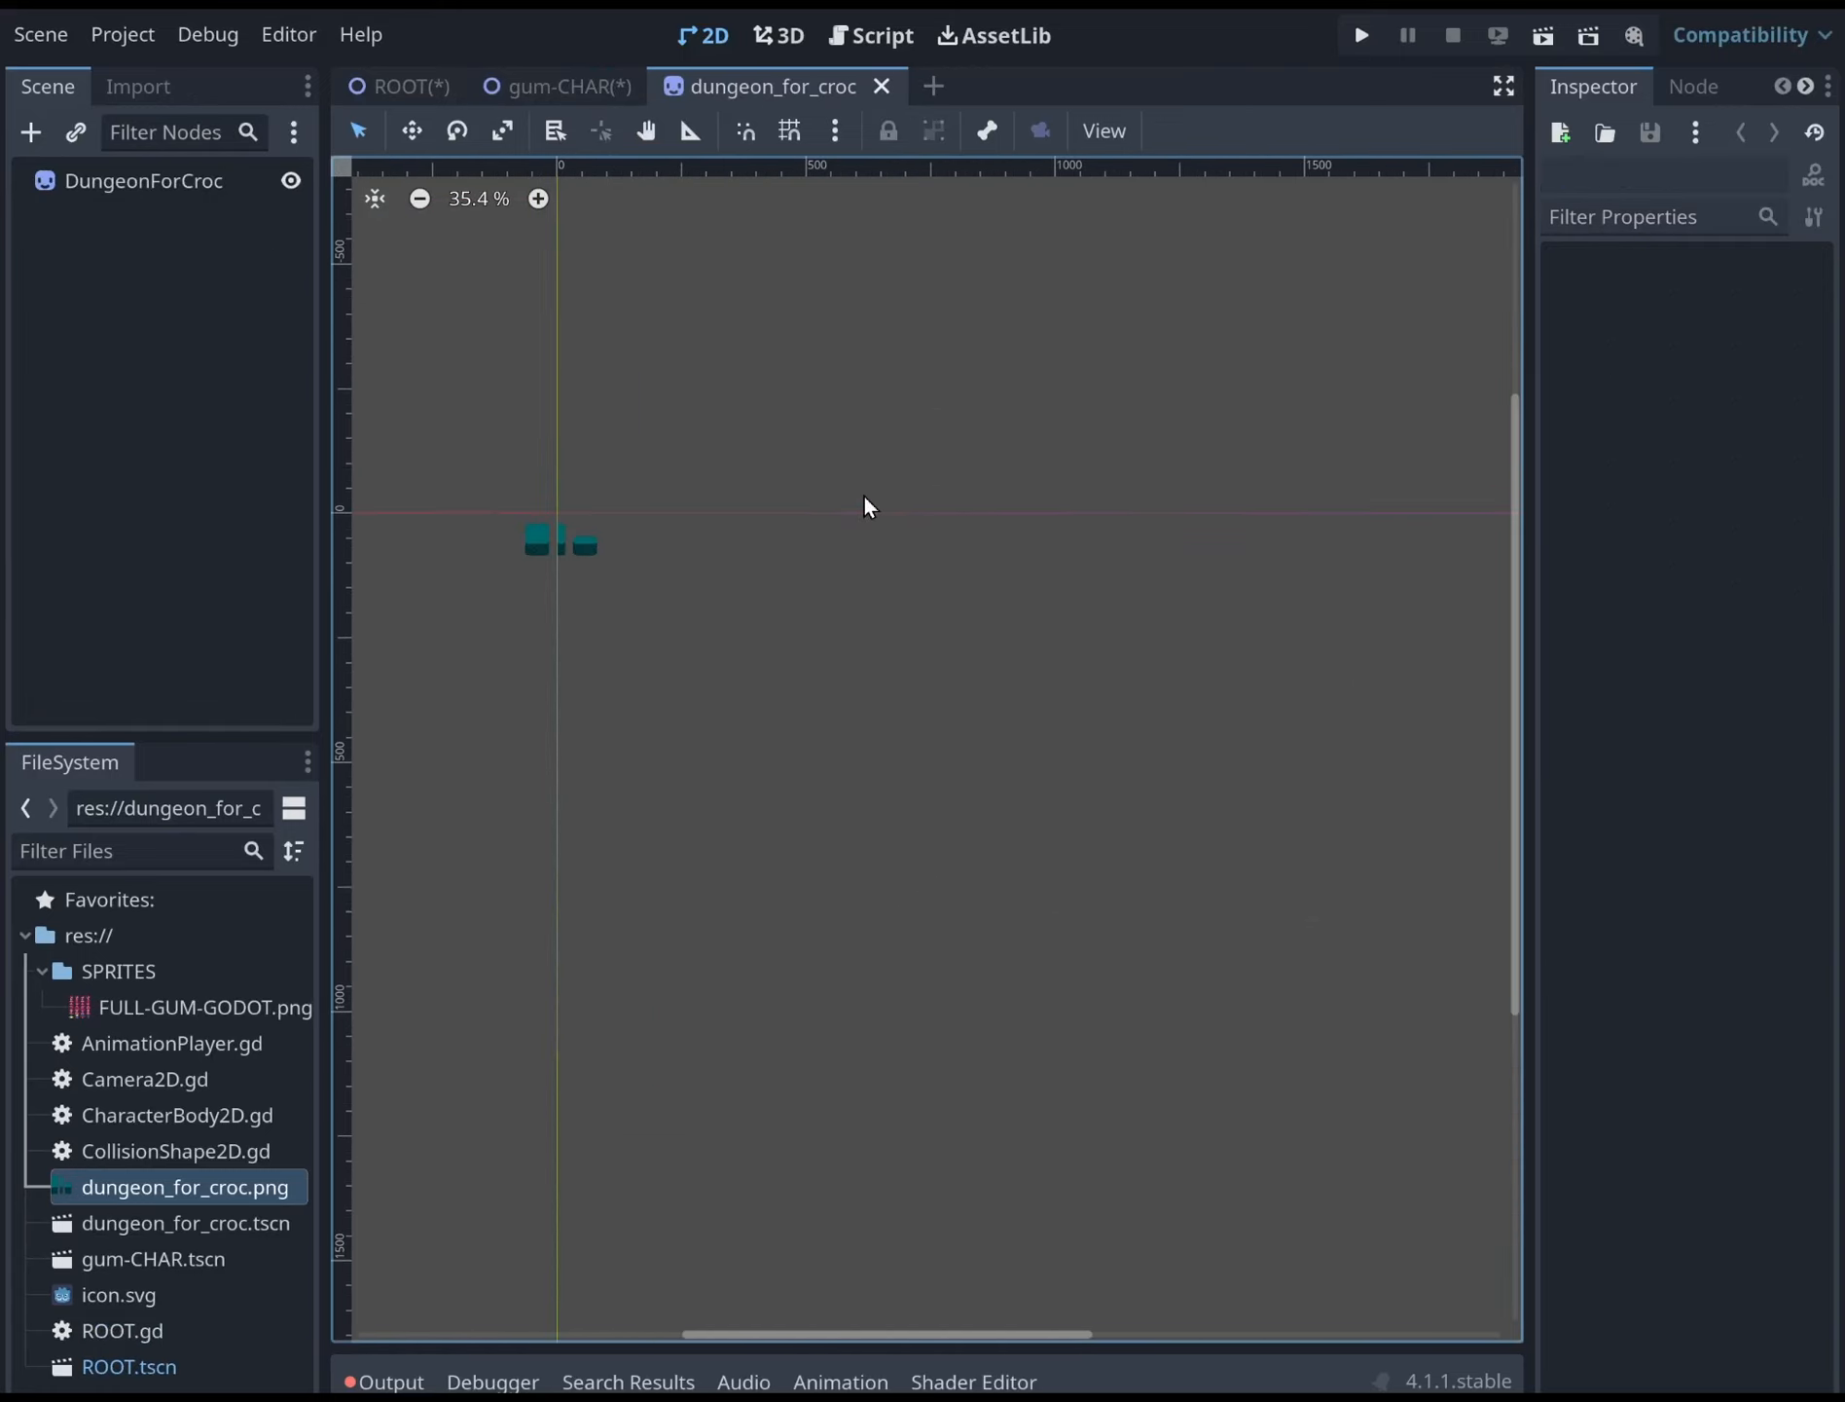
Set the DungeonForCroc sprite's texture filter to Nearest and check the pixel art close up
scroll(905, 814, up, 8)
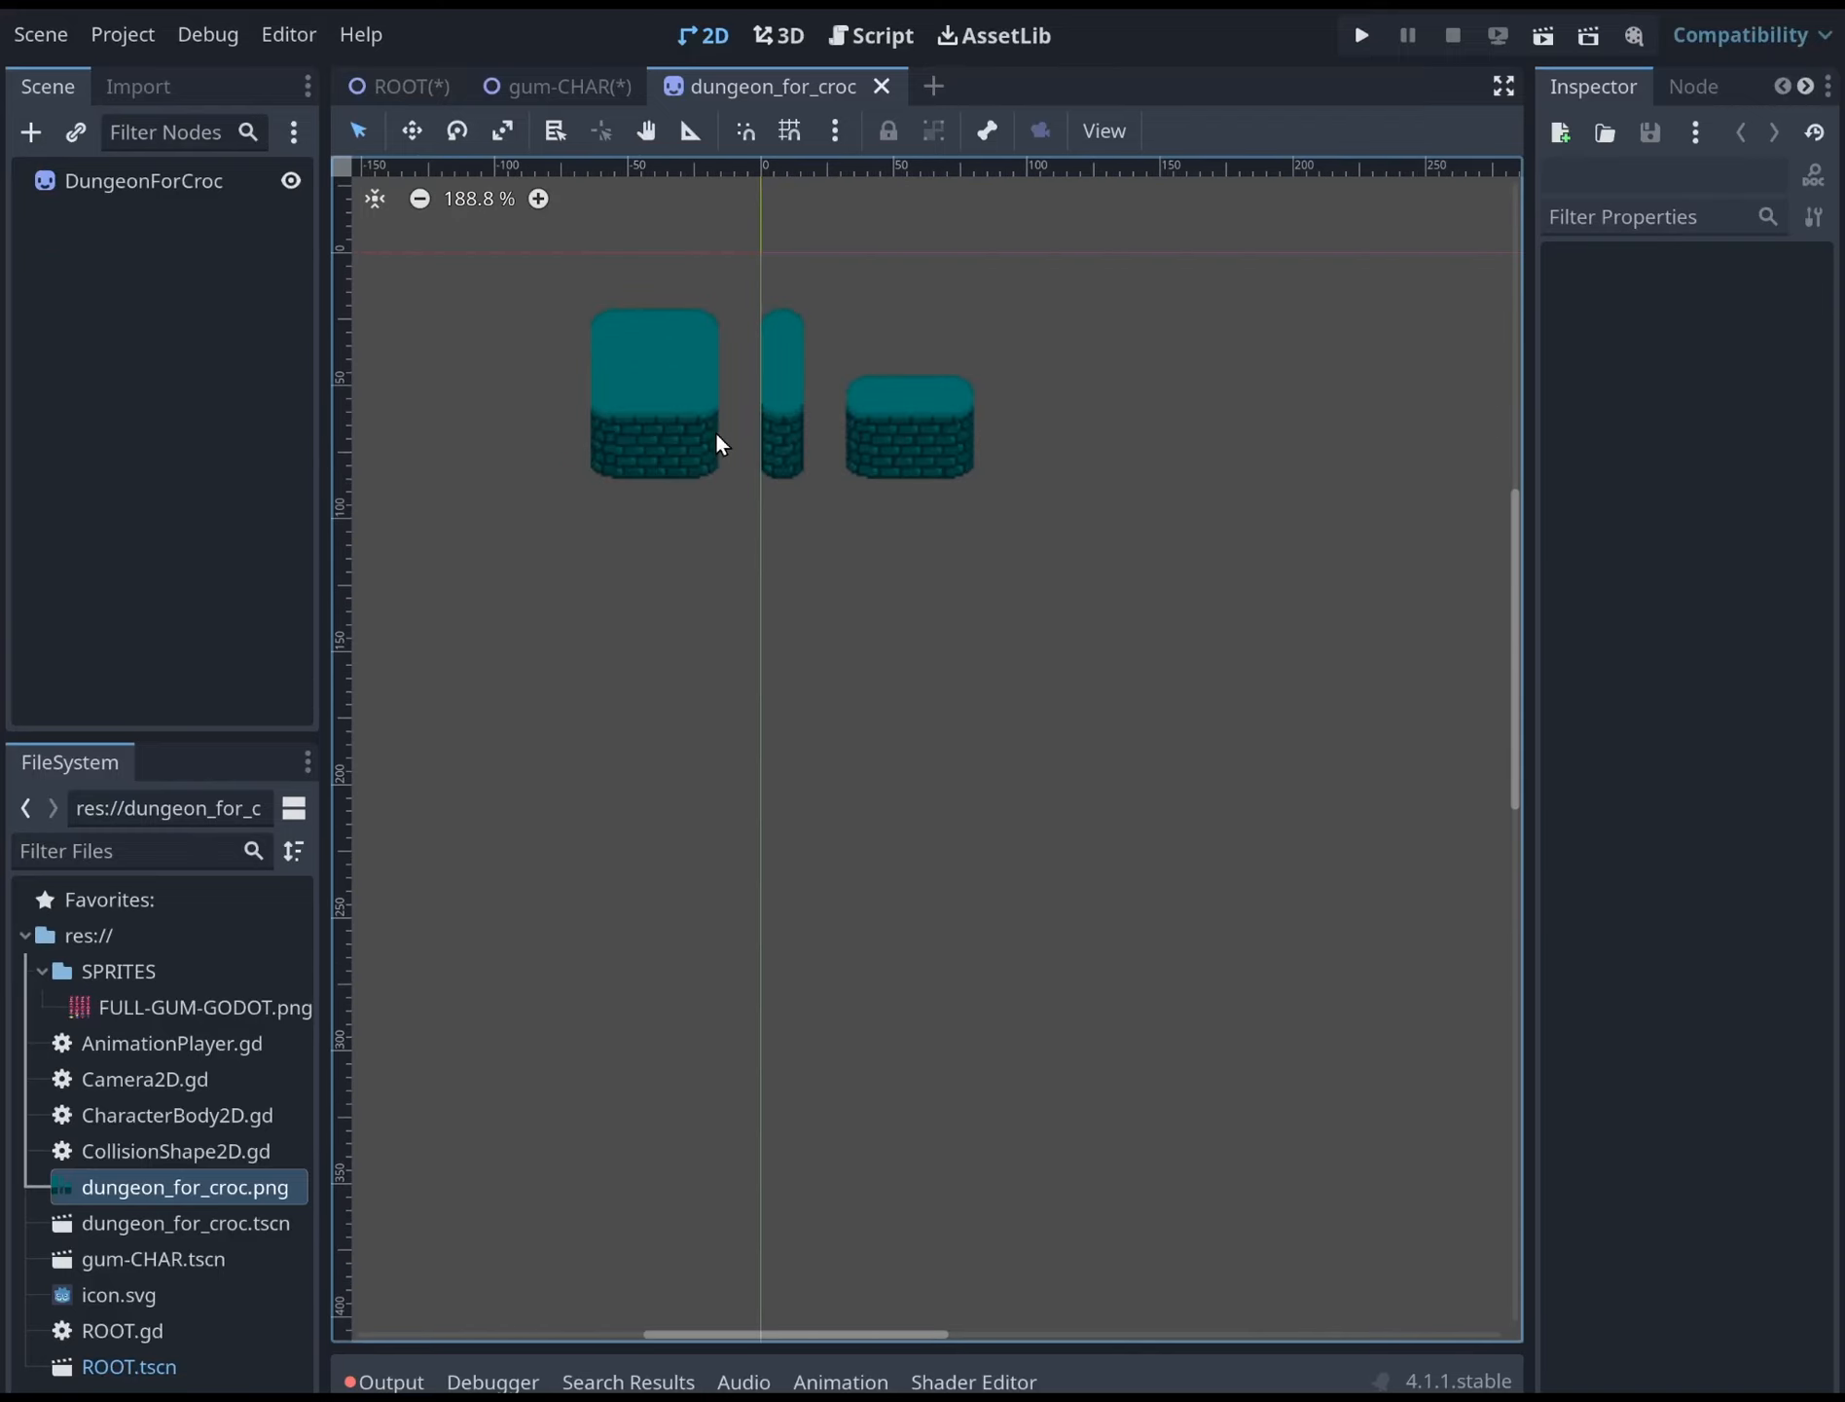
click(716, 441)
middle_drag(716, 441, 691, 716)
click(1607, 570)
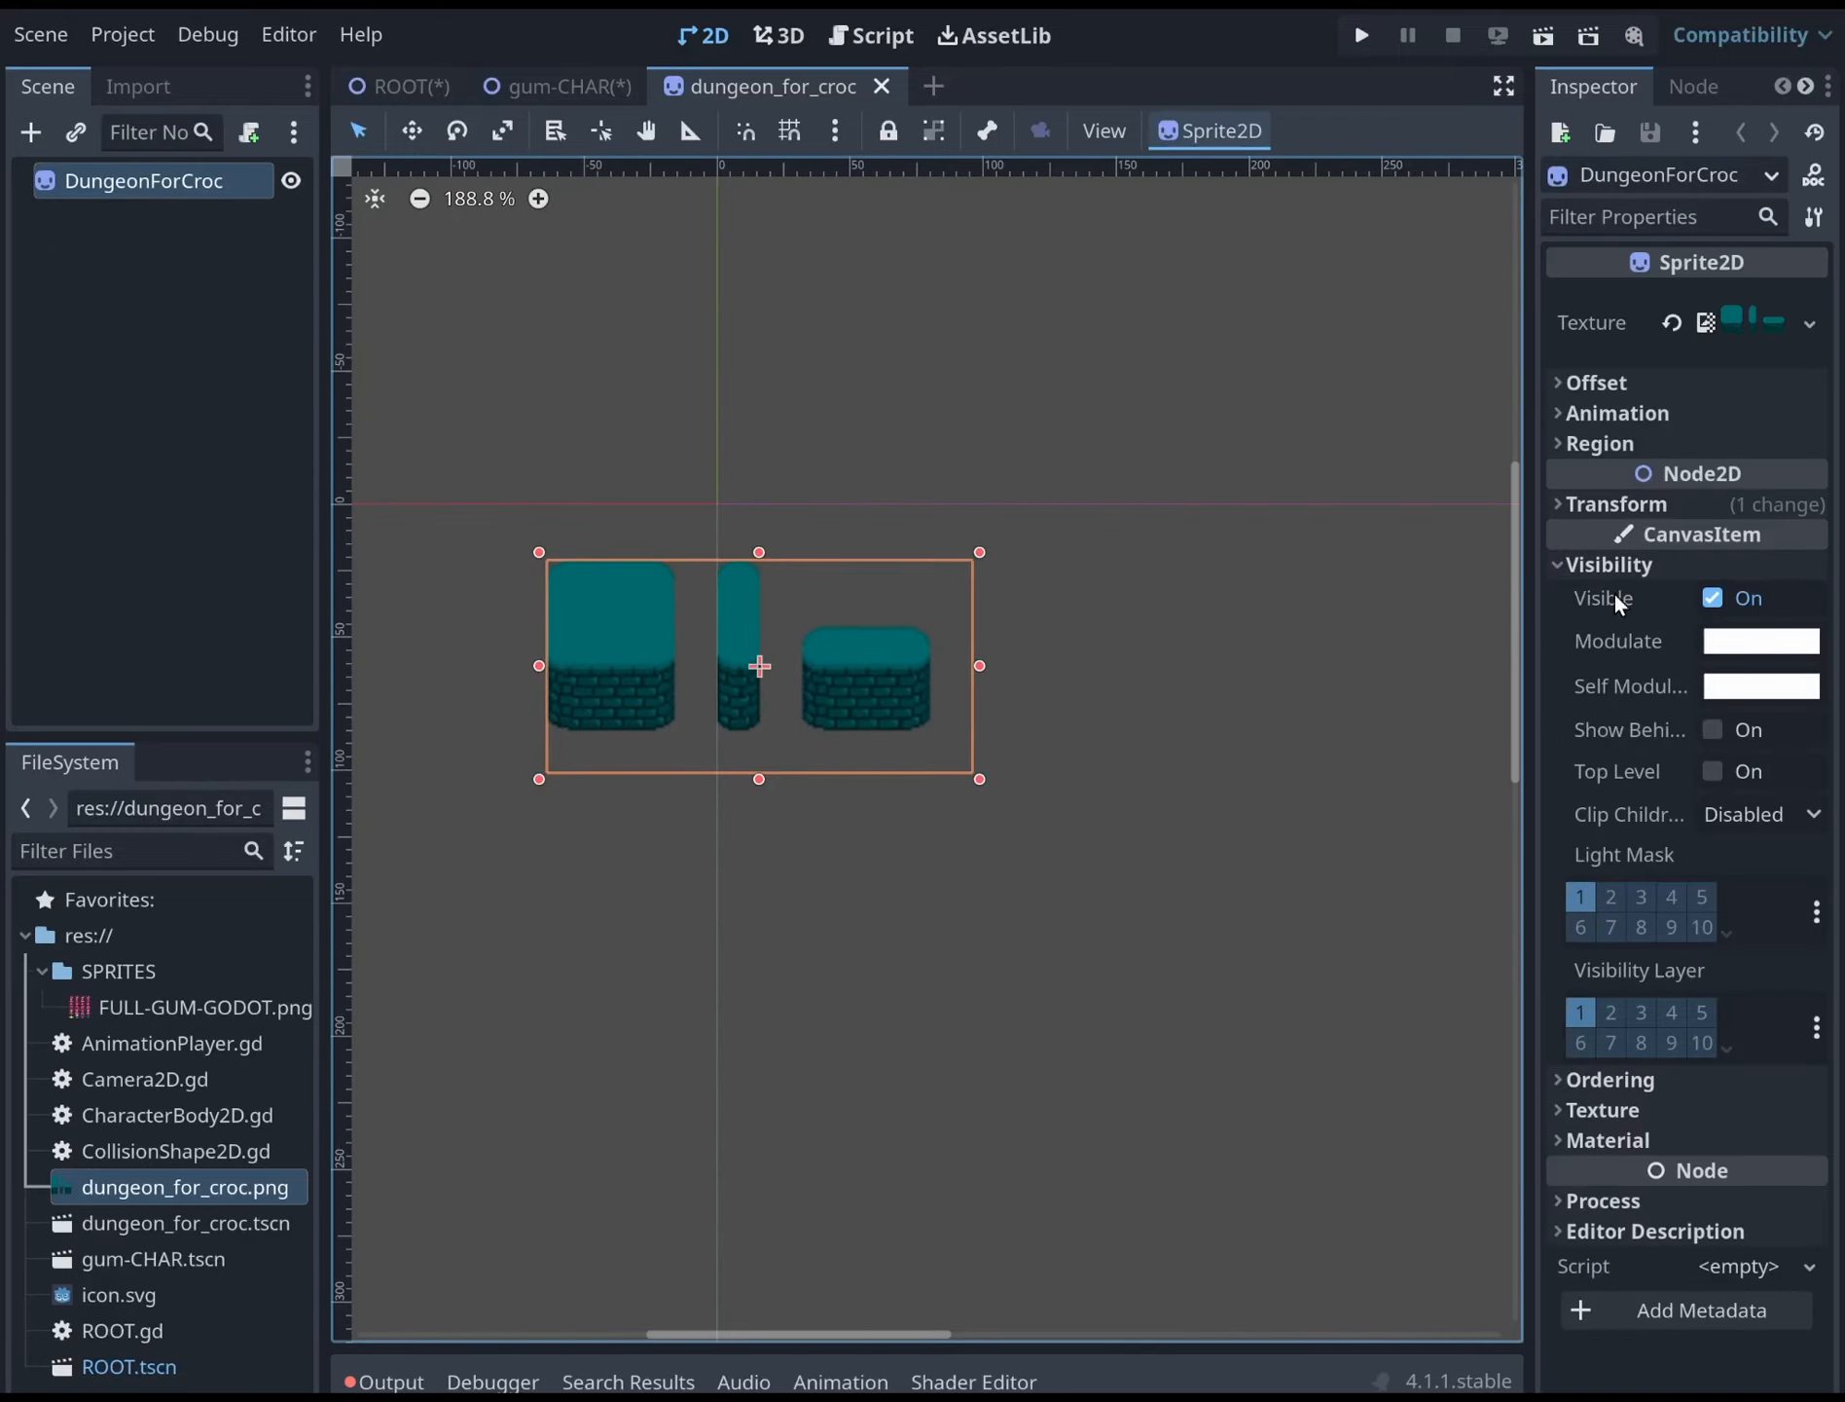
click(1604, 1108)
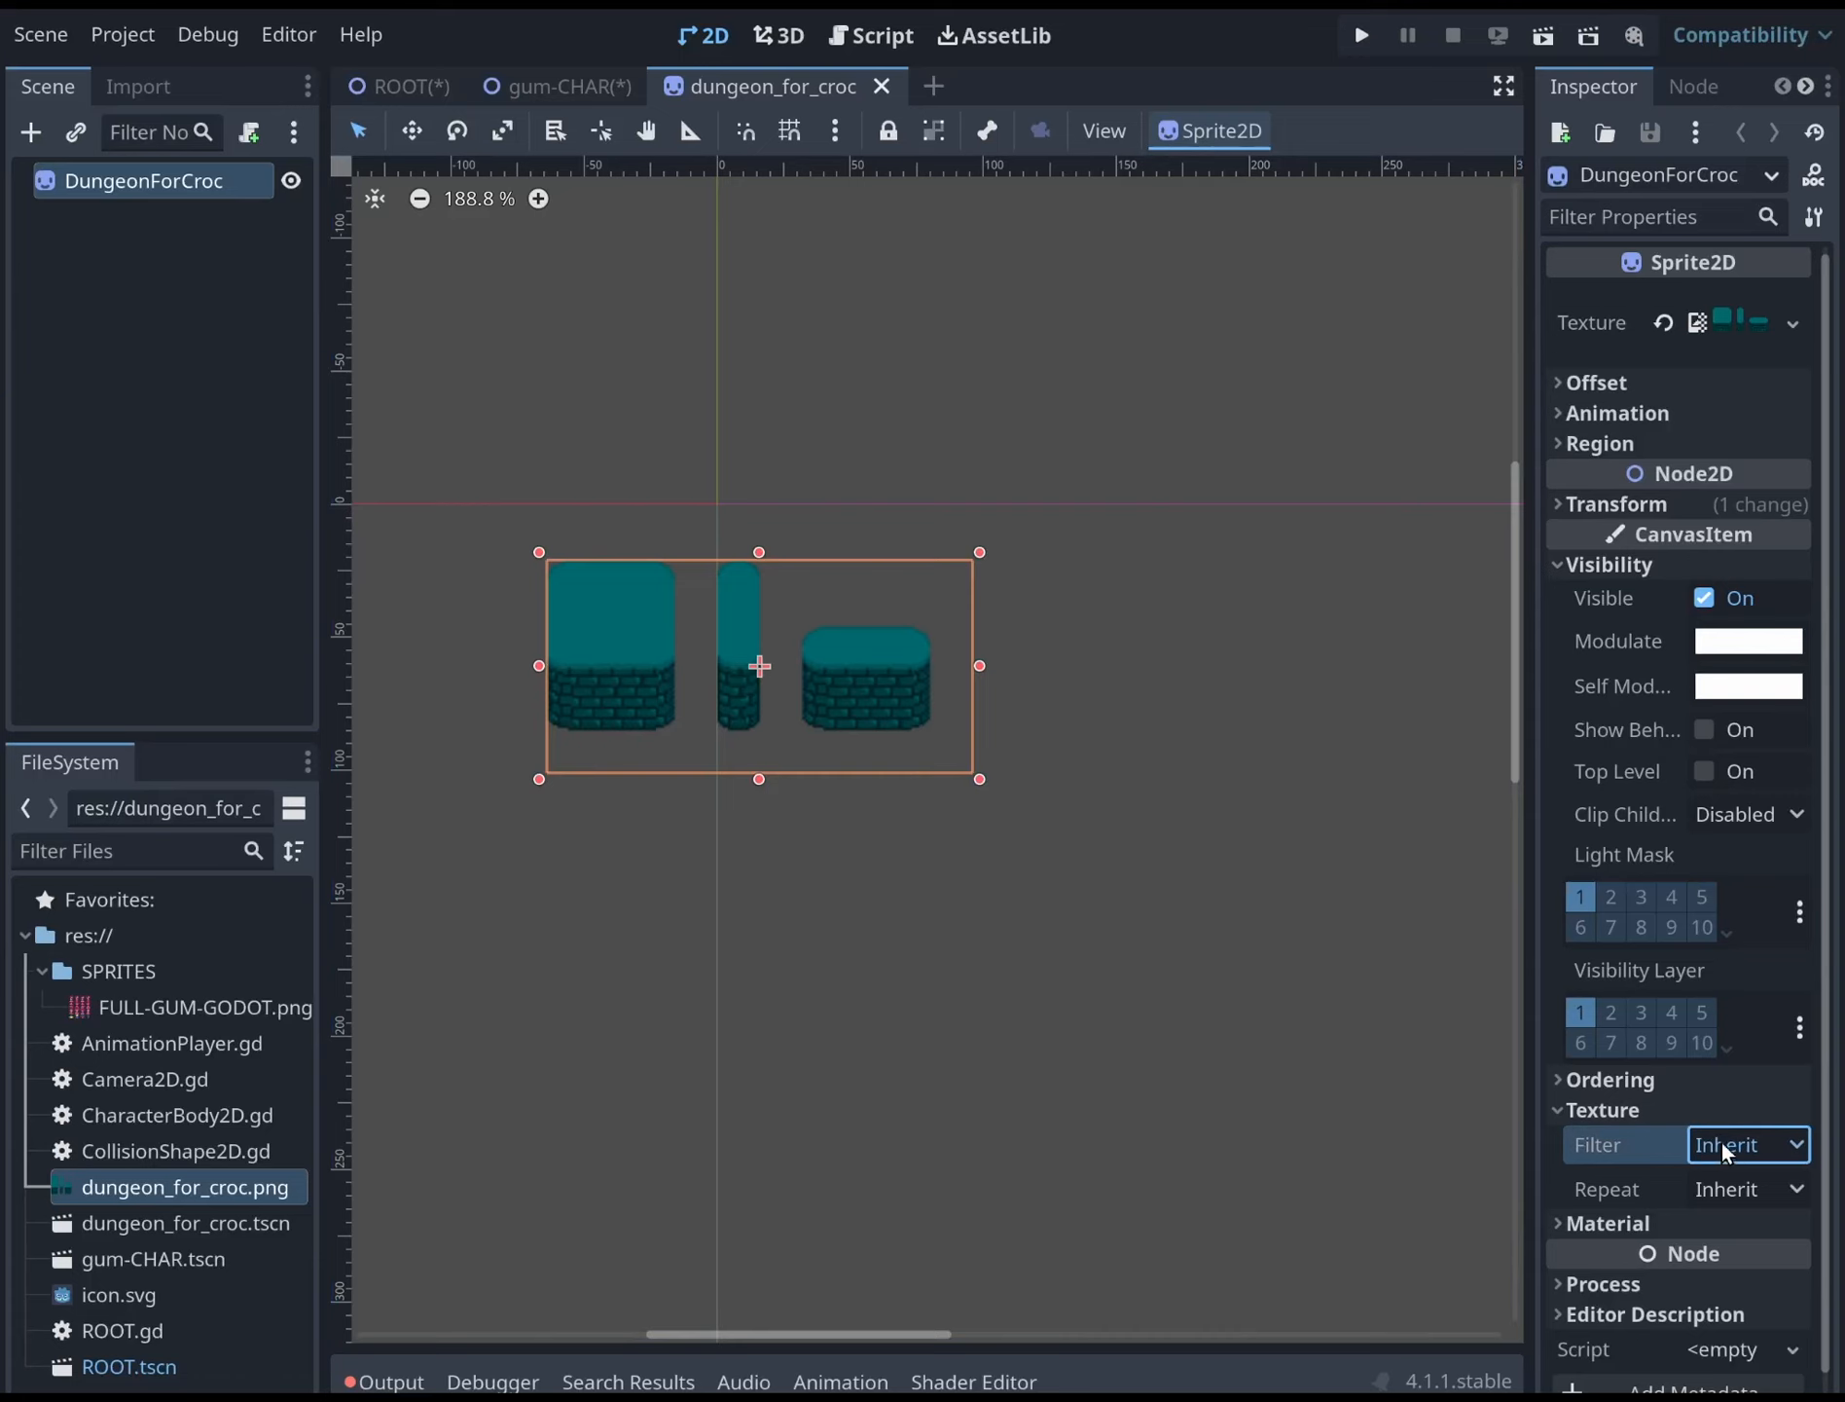
click(1767, 1224)
scroll(977, 693, up, 2)
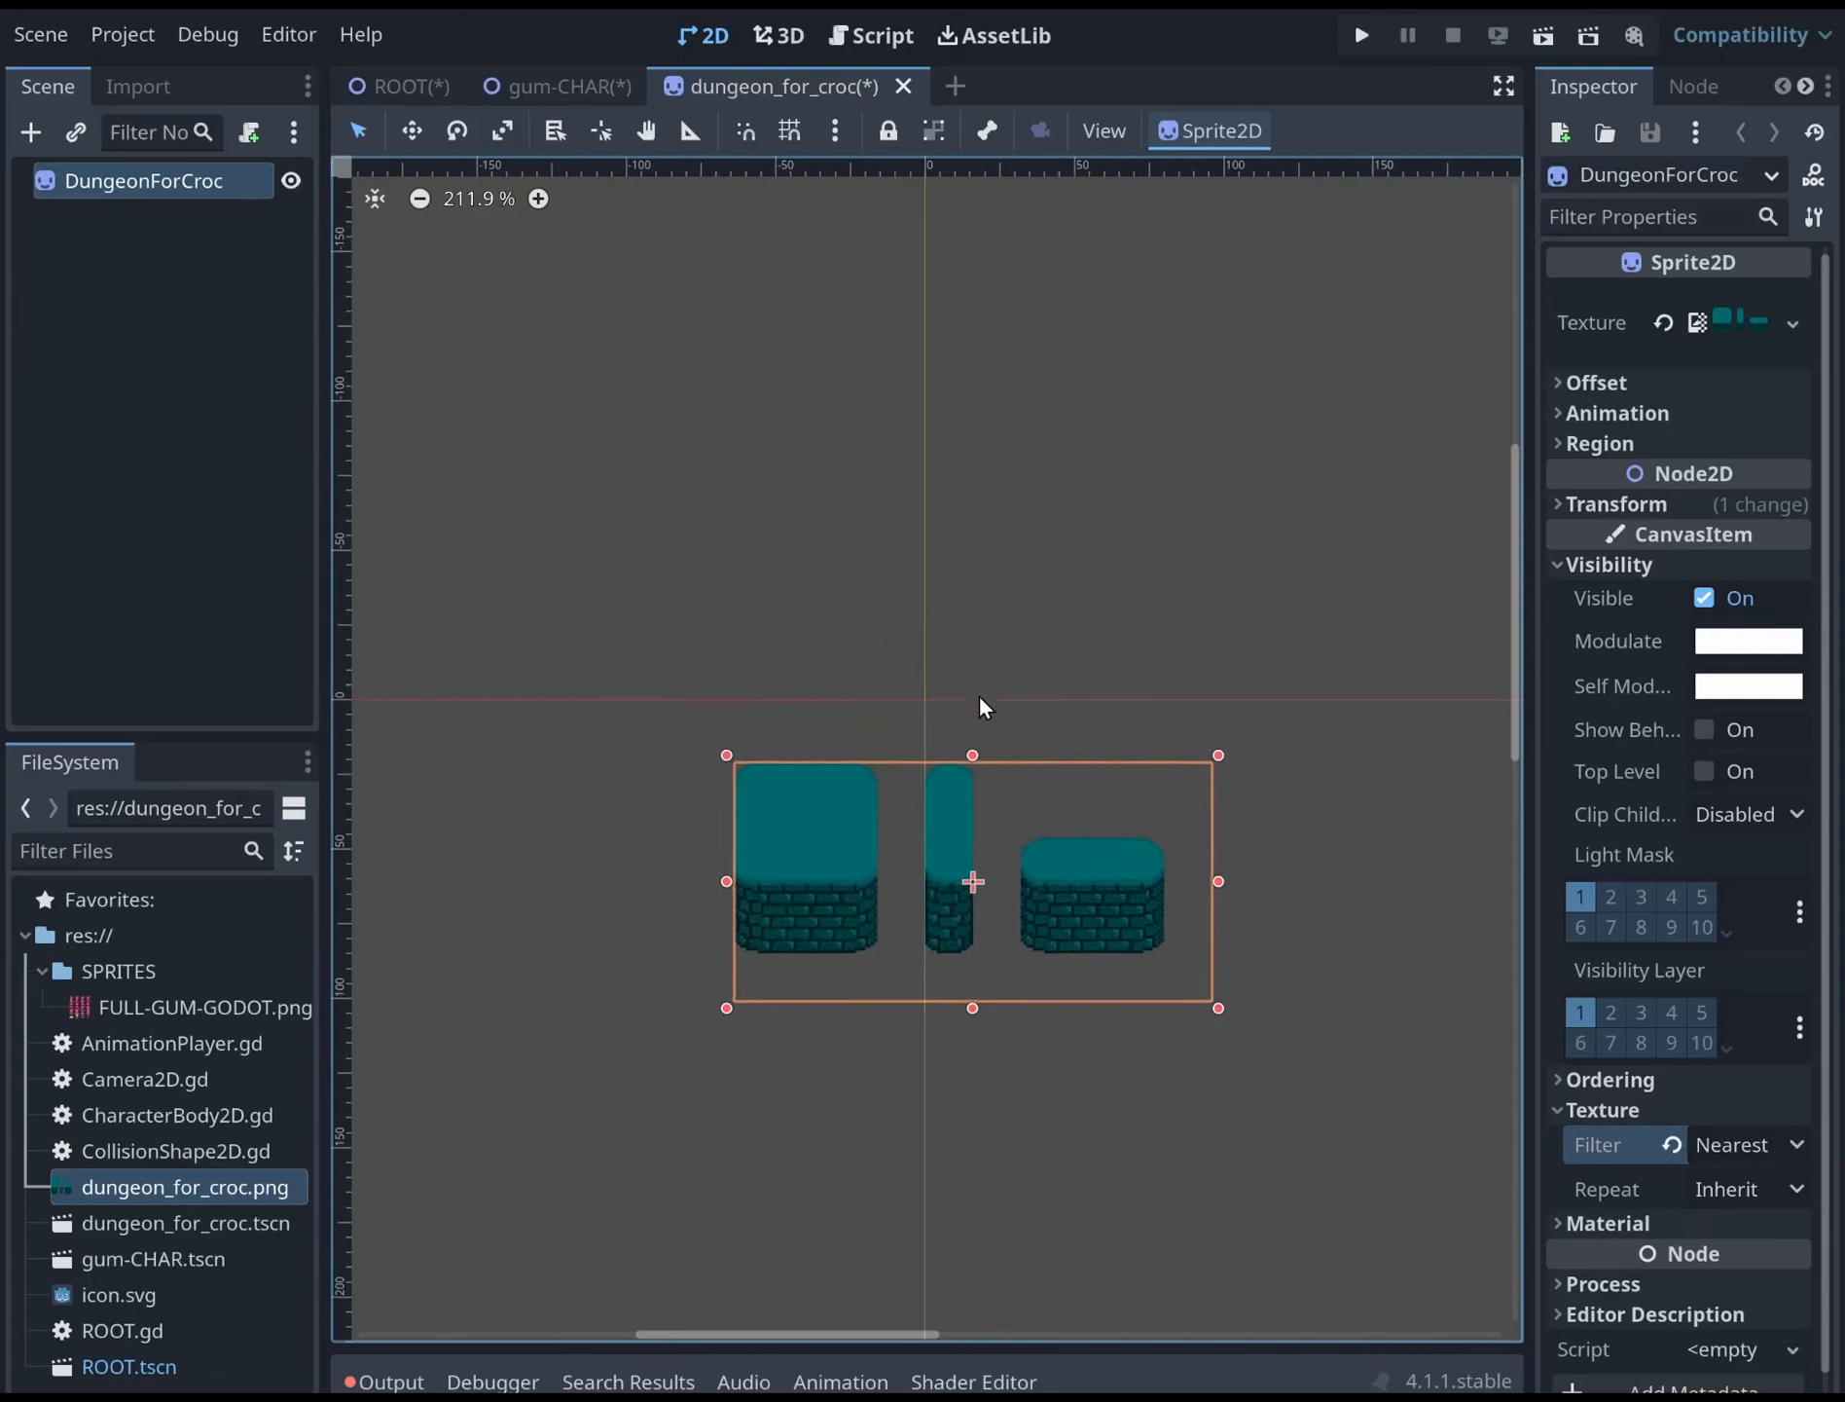
scroll(907, 786, up, 5)
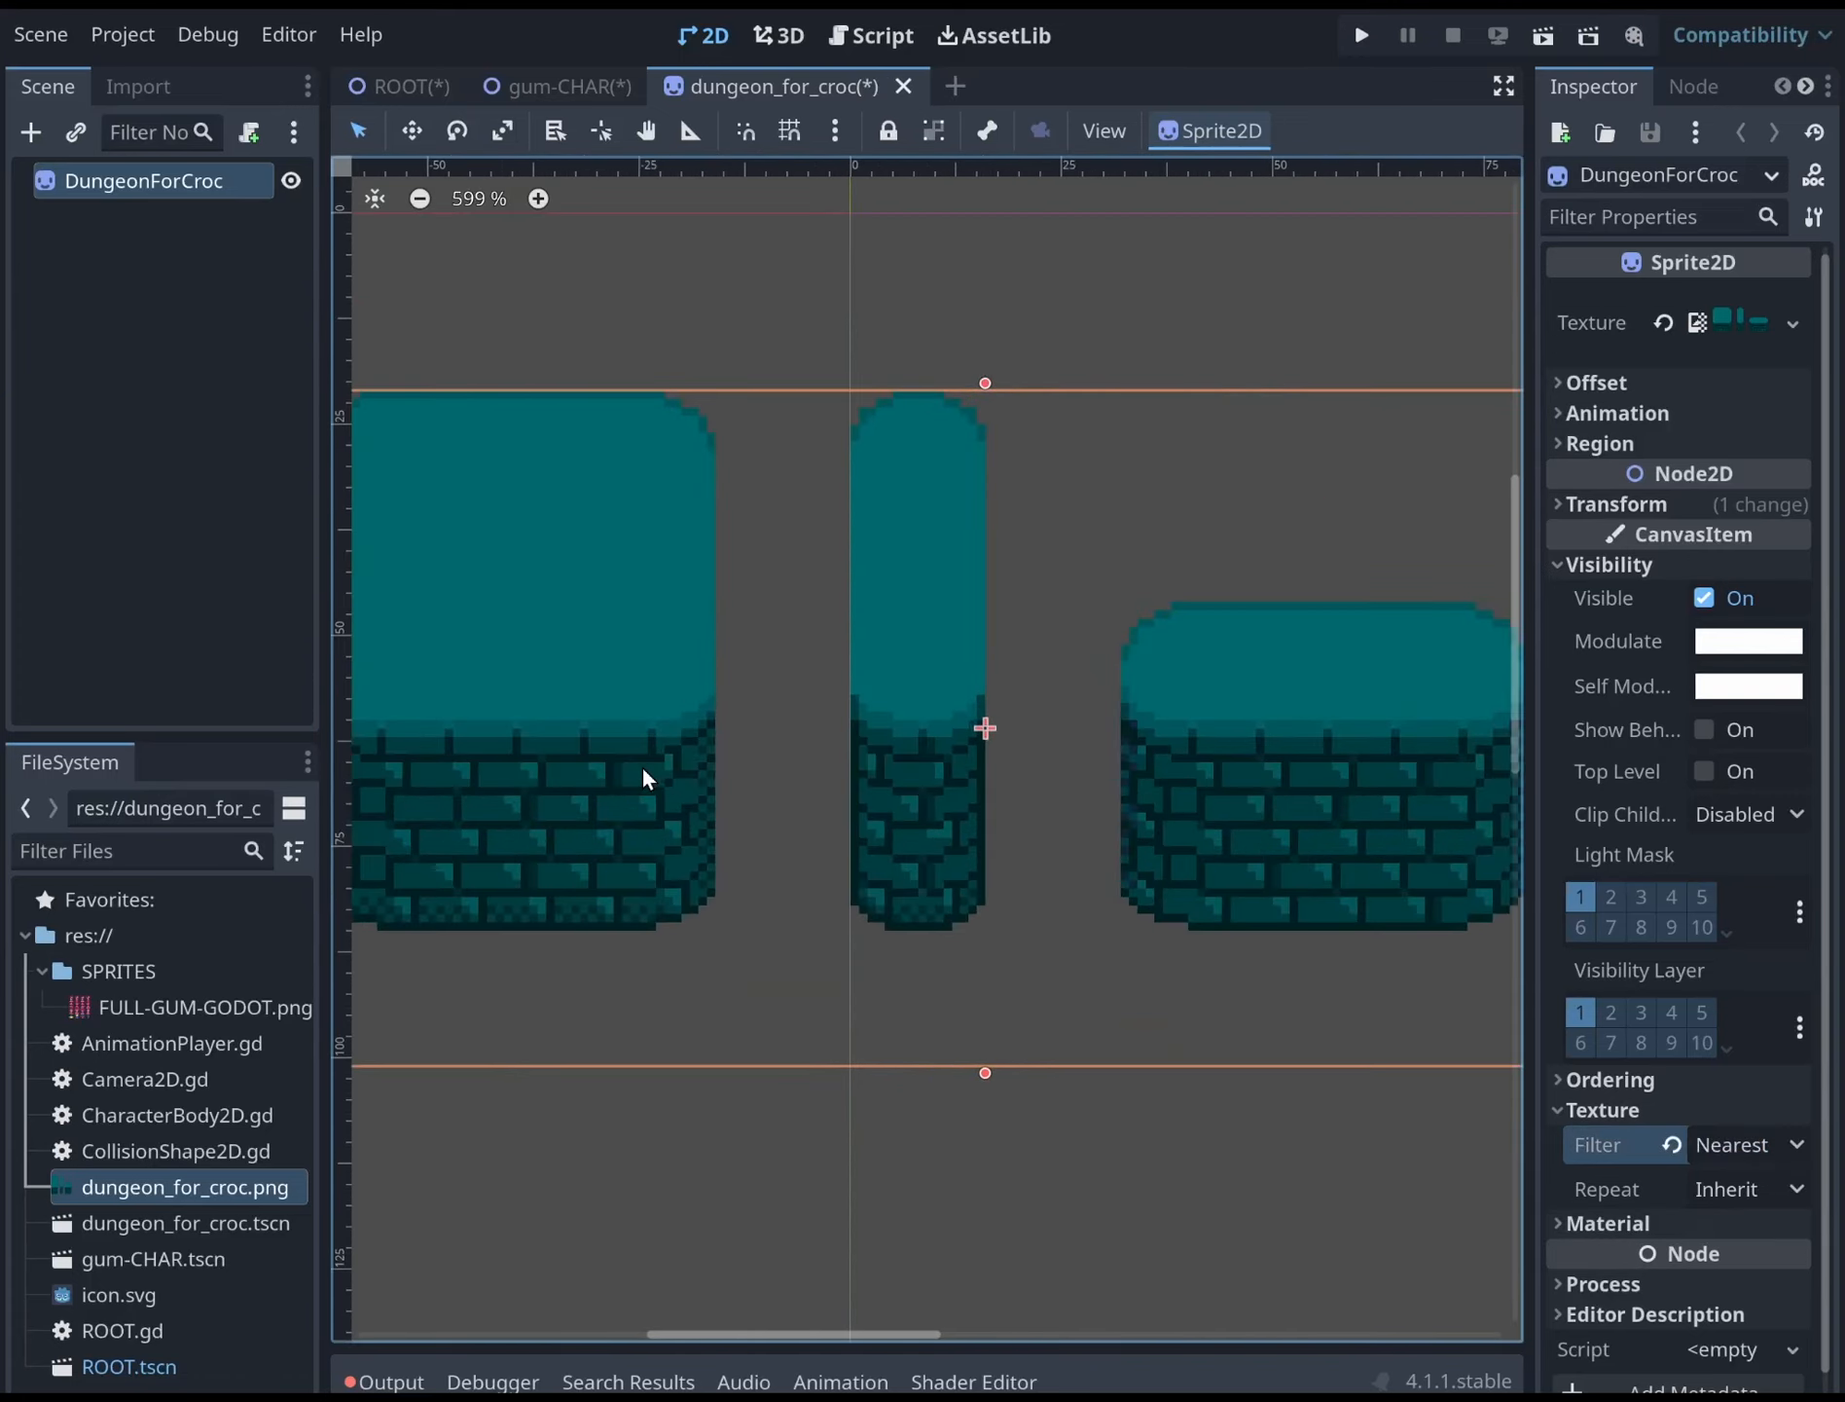
scroll(866, 624, down, 12)
middle_drag(898, 606, 841, 682)
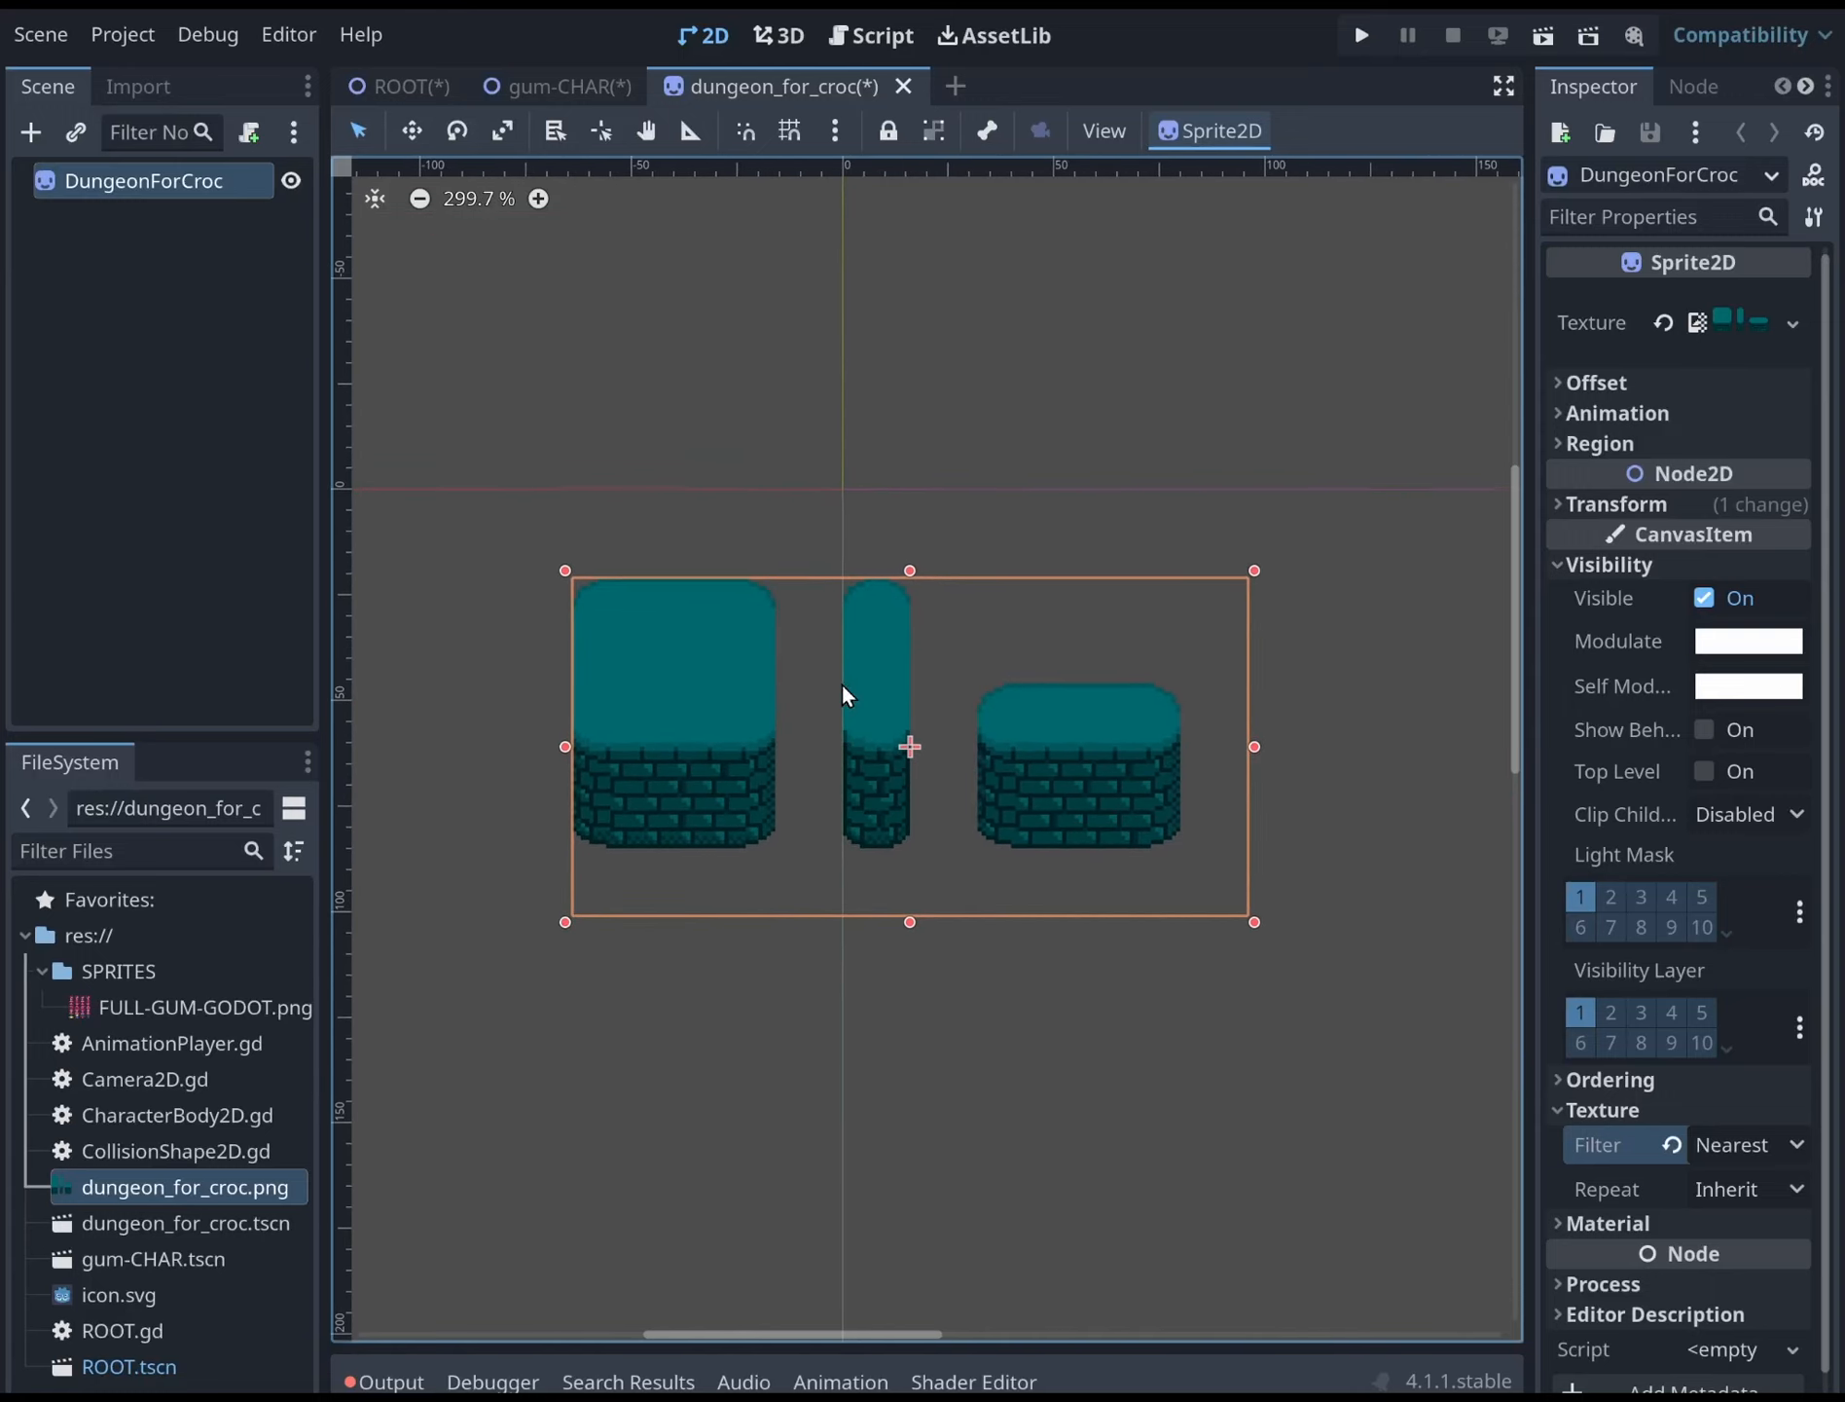
Add a TileMap child node under DungeonForCroc and assign it a new TileSet
drag(321, 626, 352, 607)
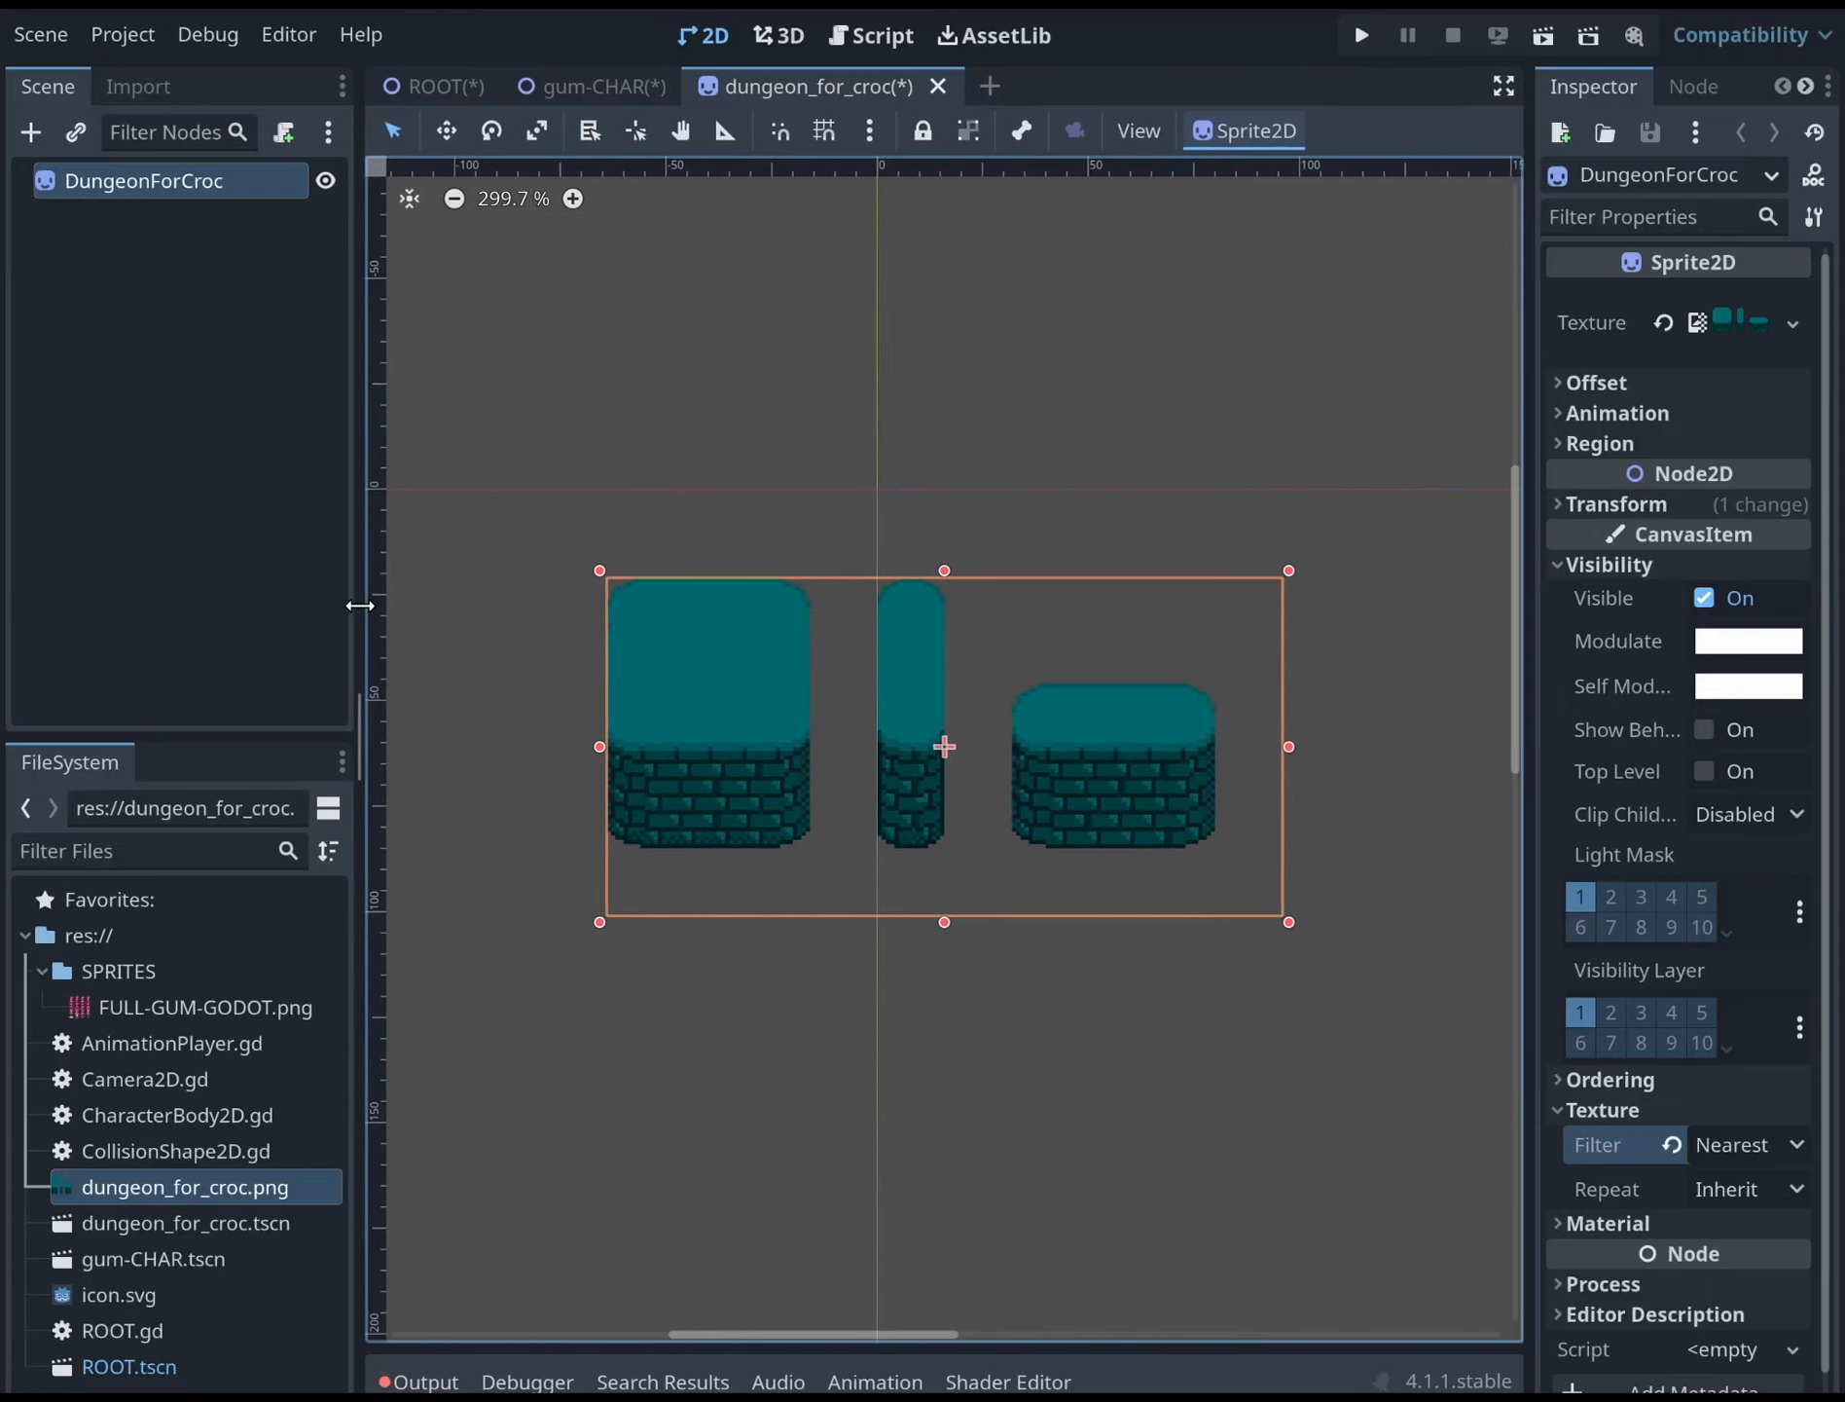
middle_drag(673, 1013, 621, 1040)
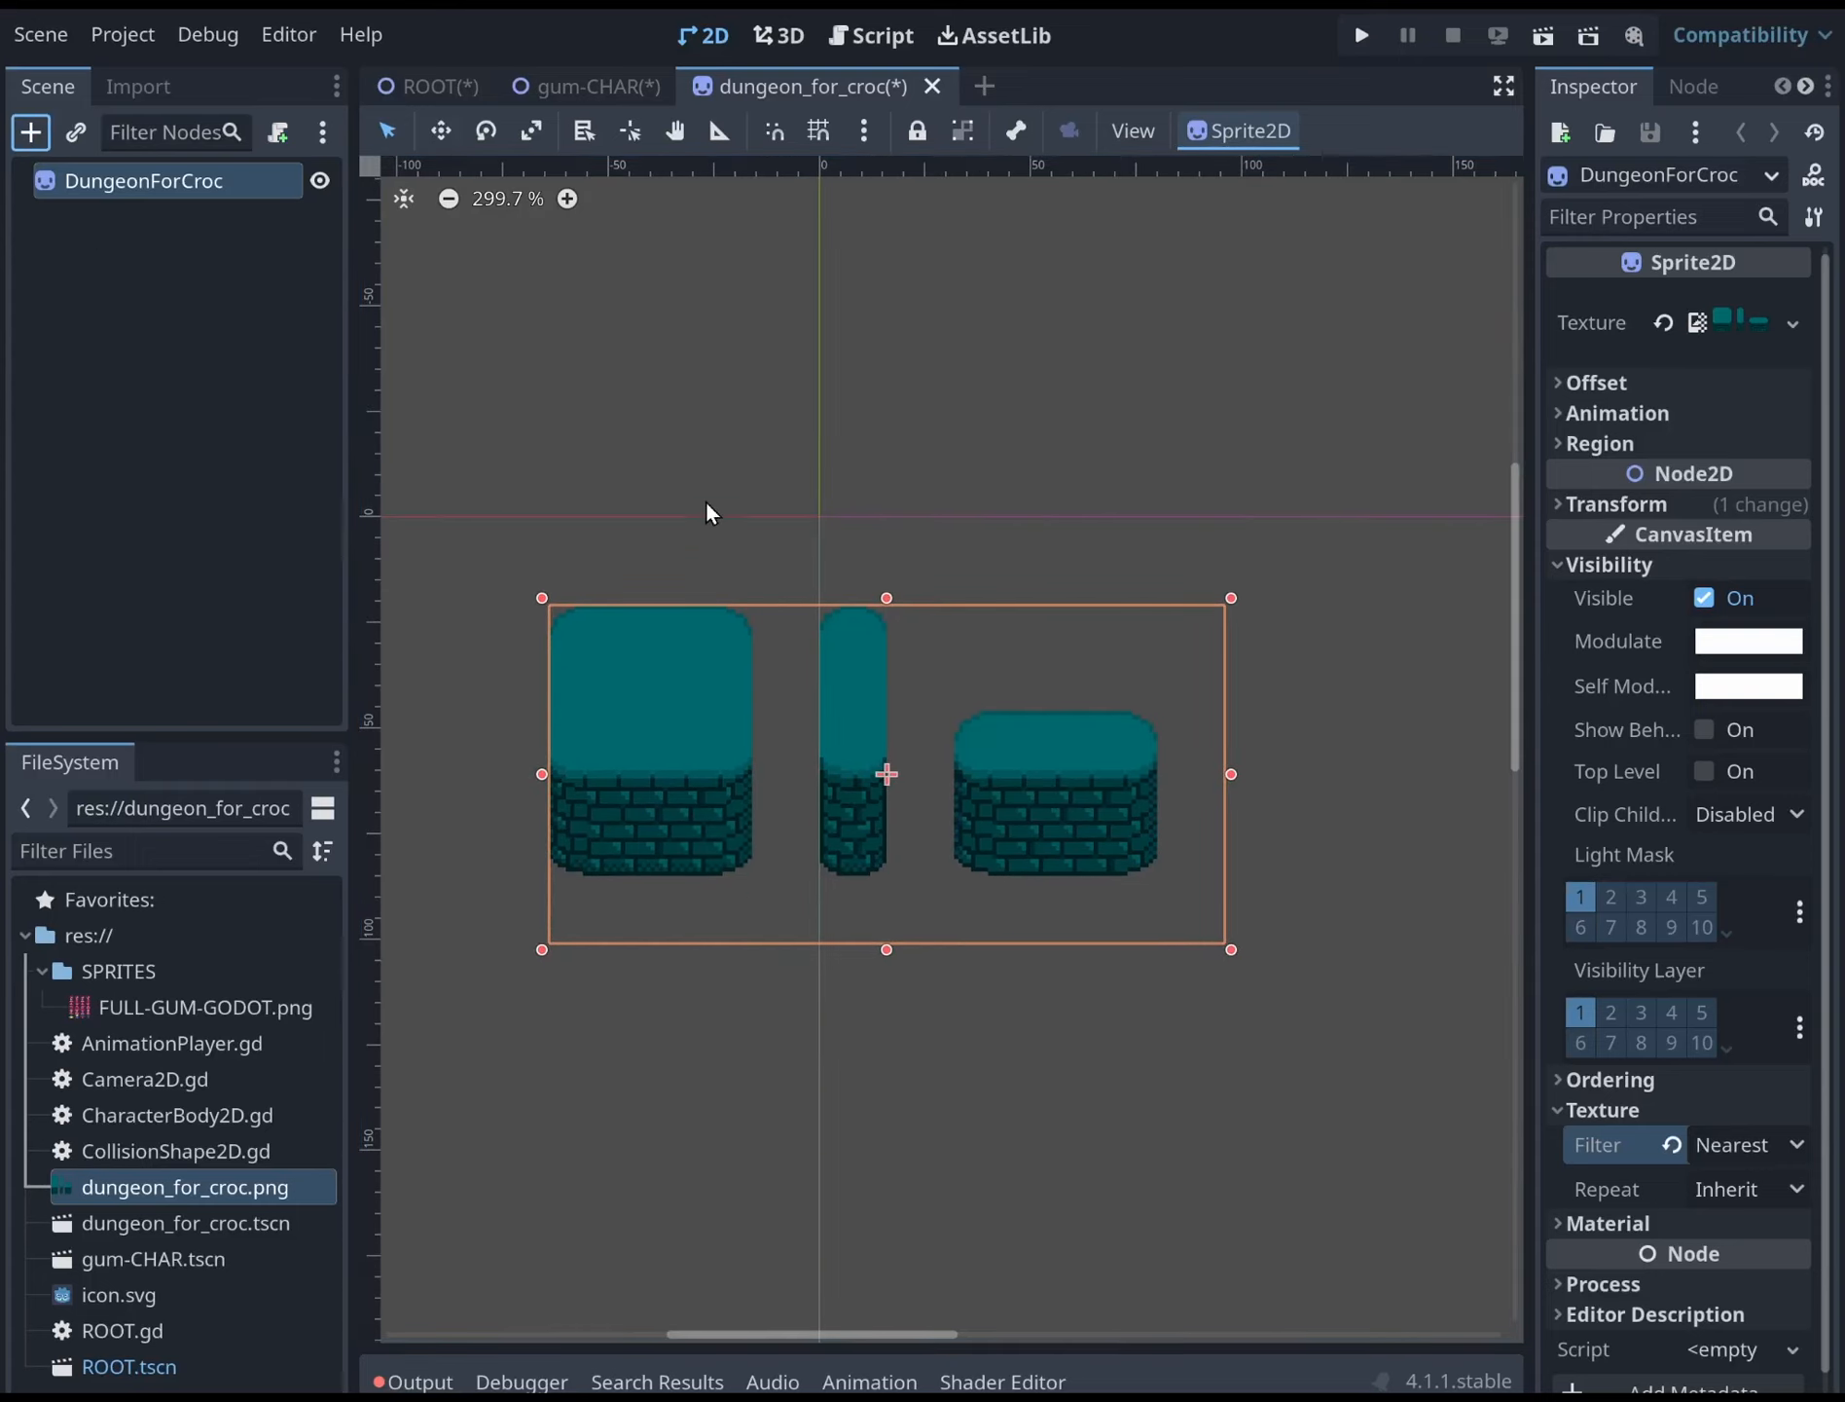
double_click(691, 696)
drag(781, 743, 778, 1061)
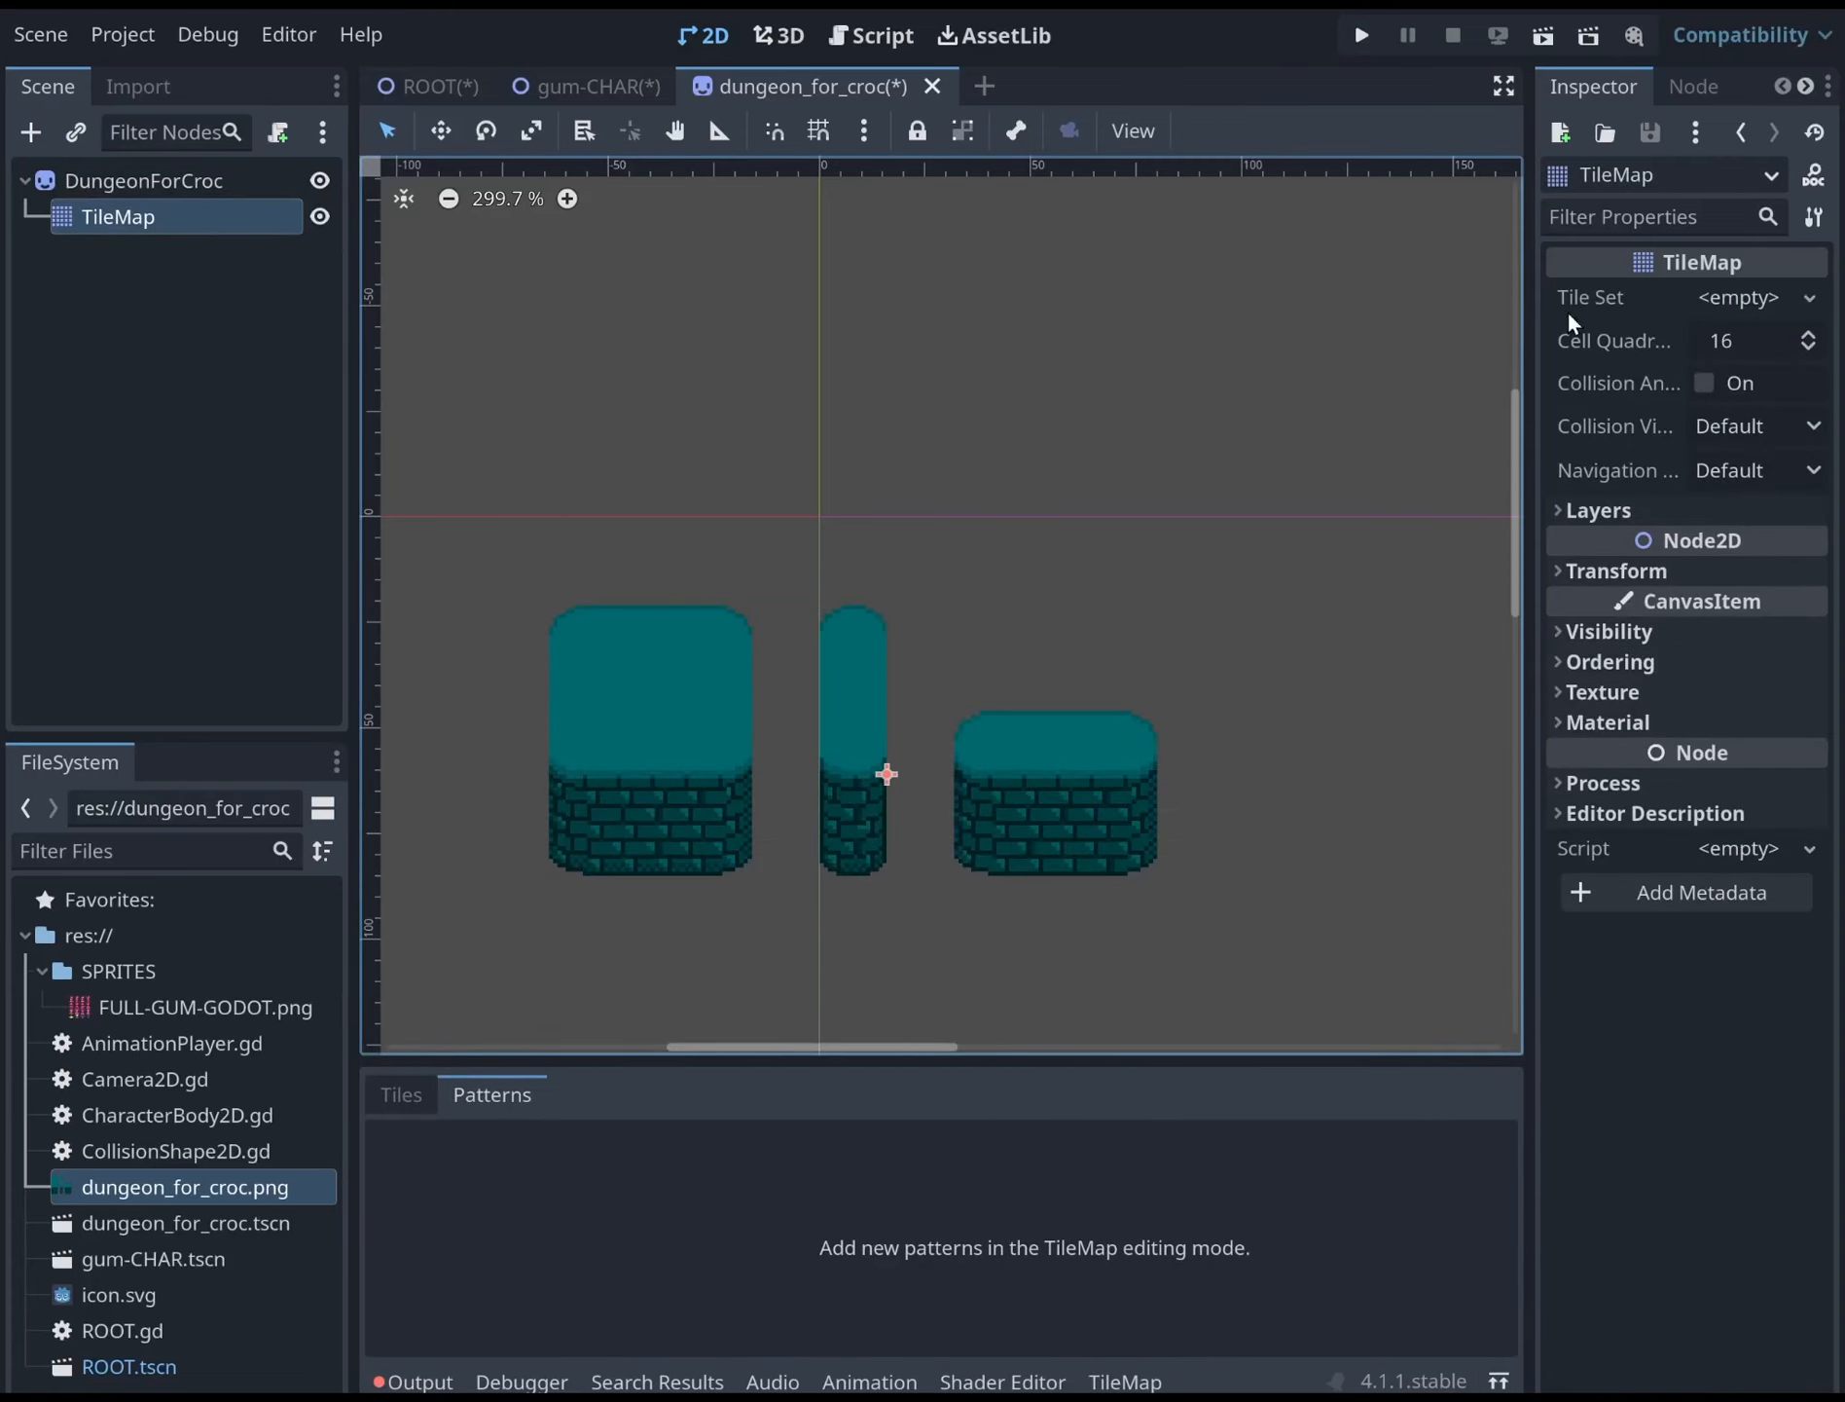
click(1742, 297)
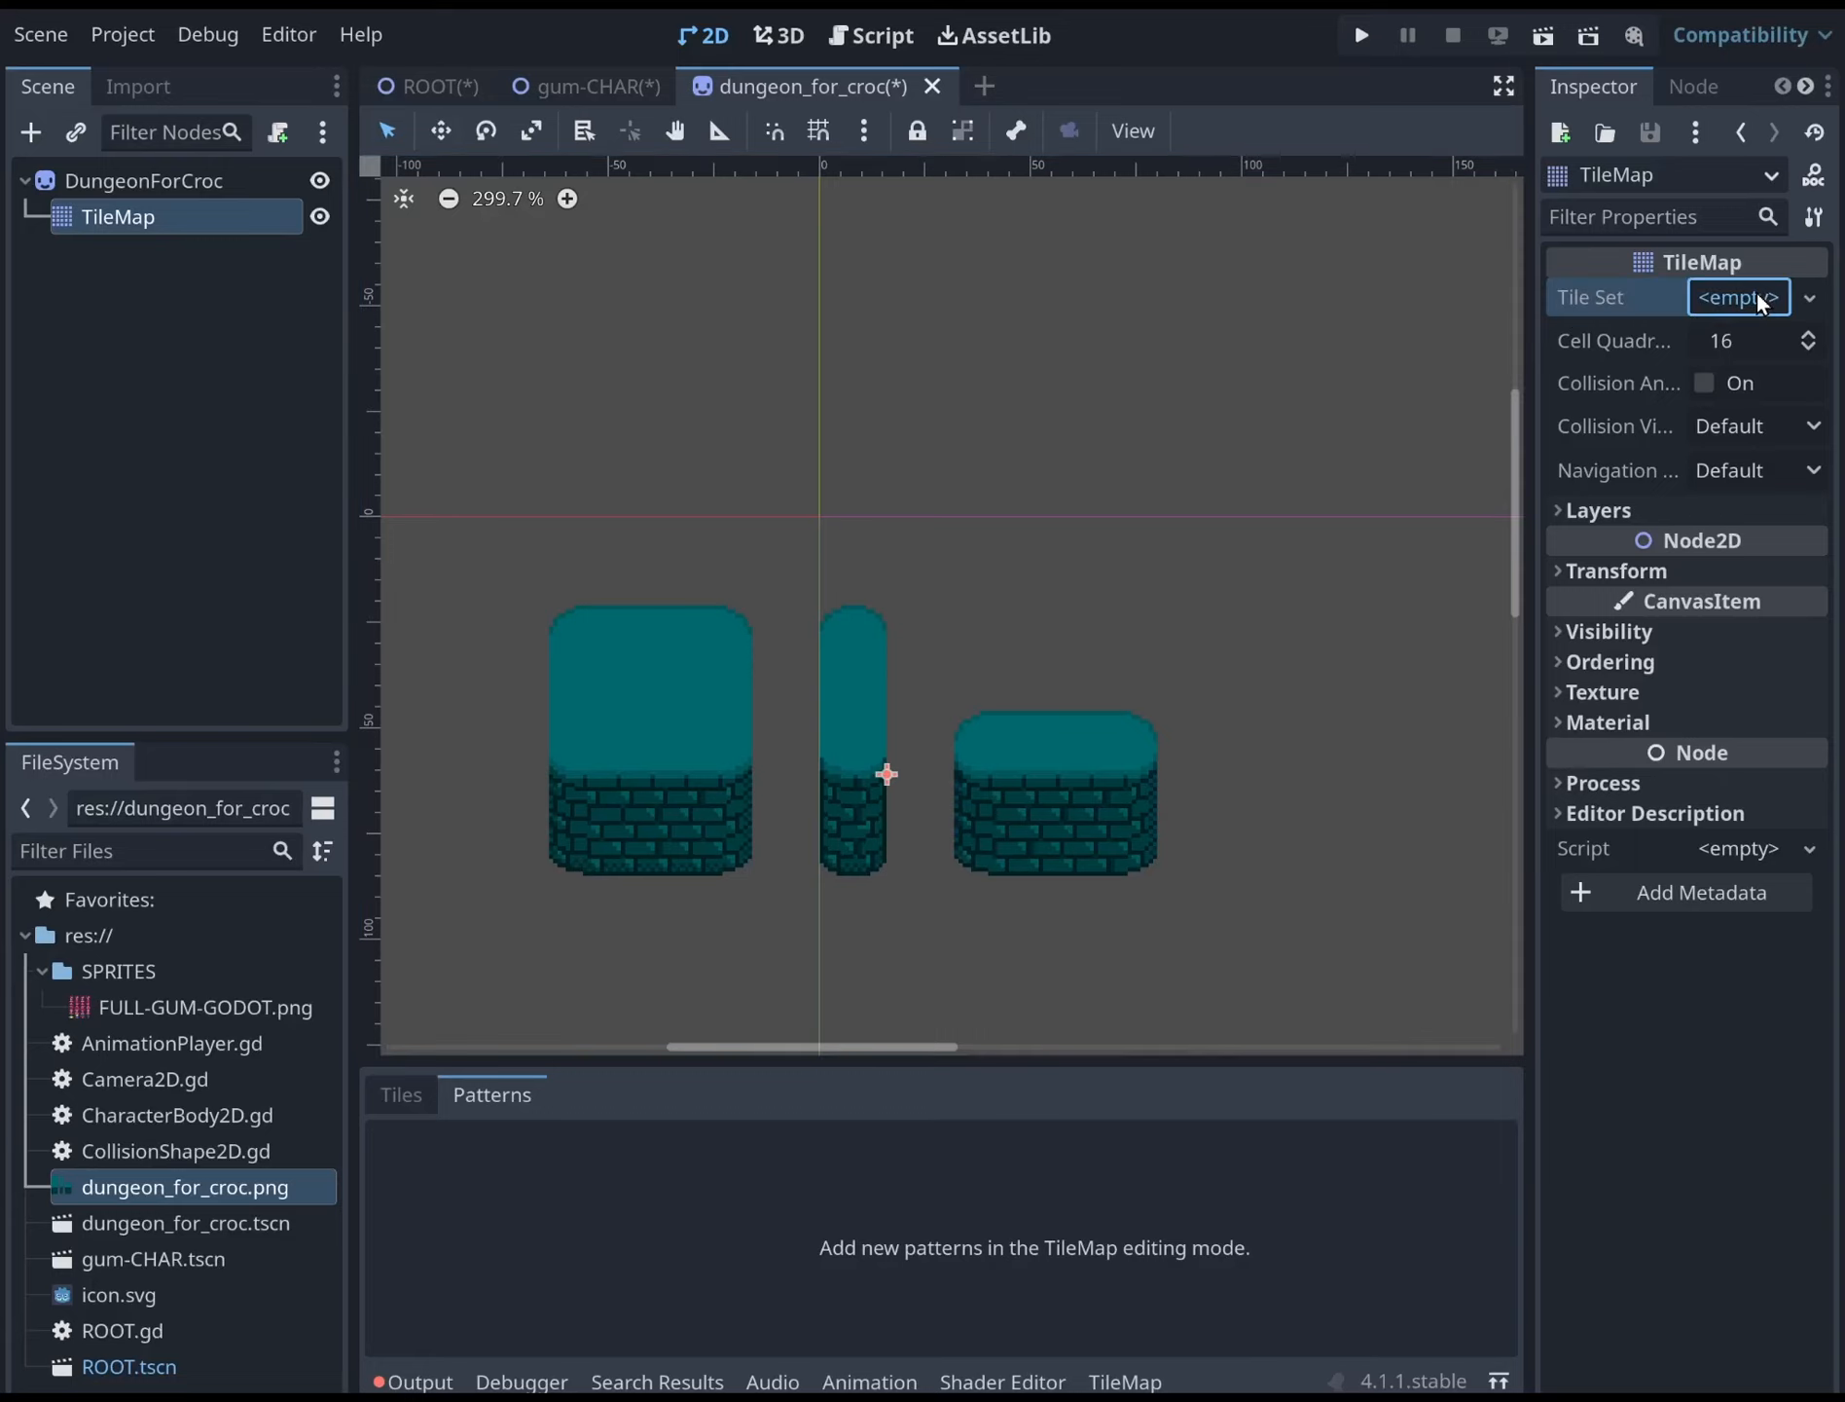
click(1719, 346)
middle_drag(883, 876, 879, 842)
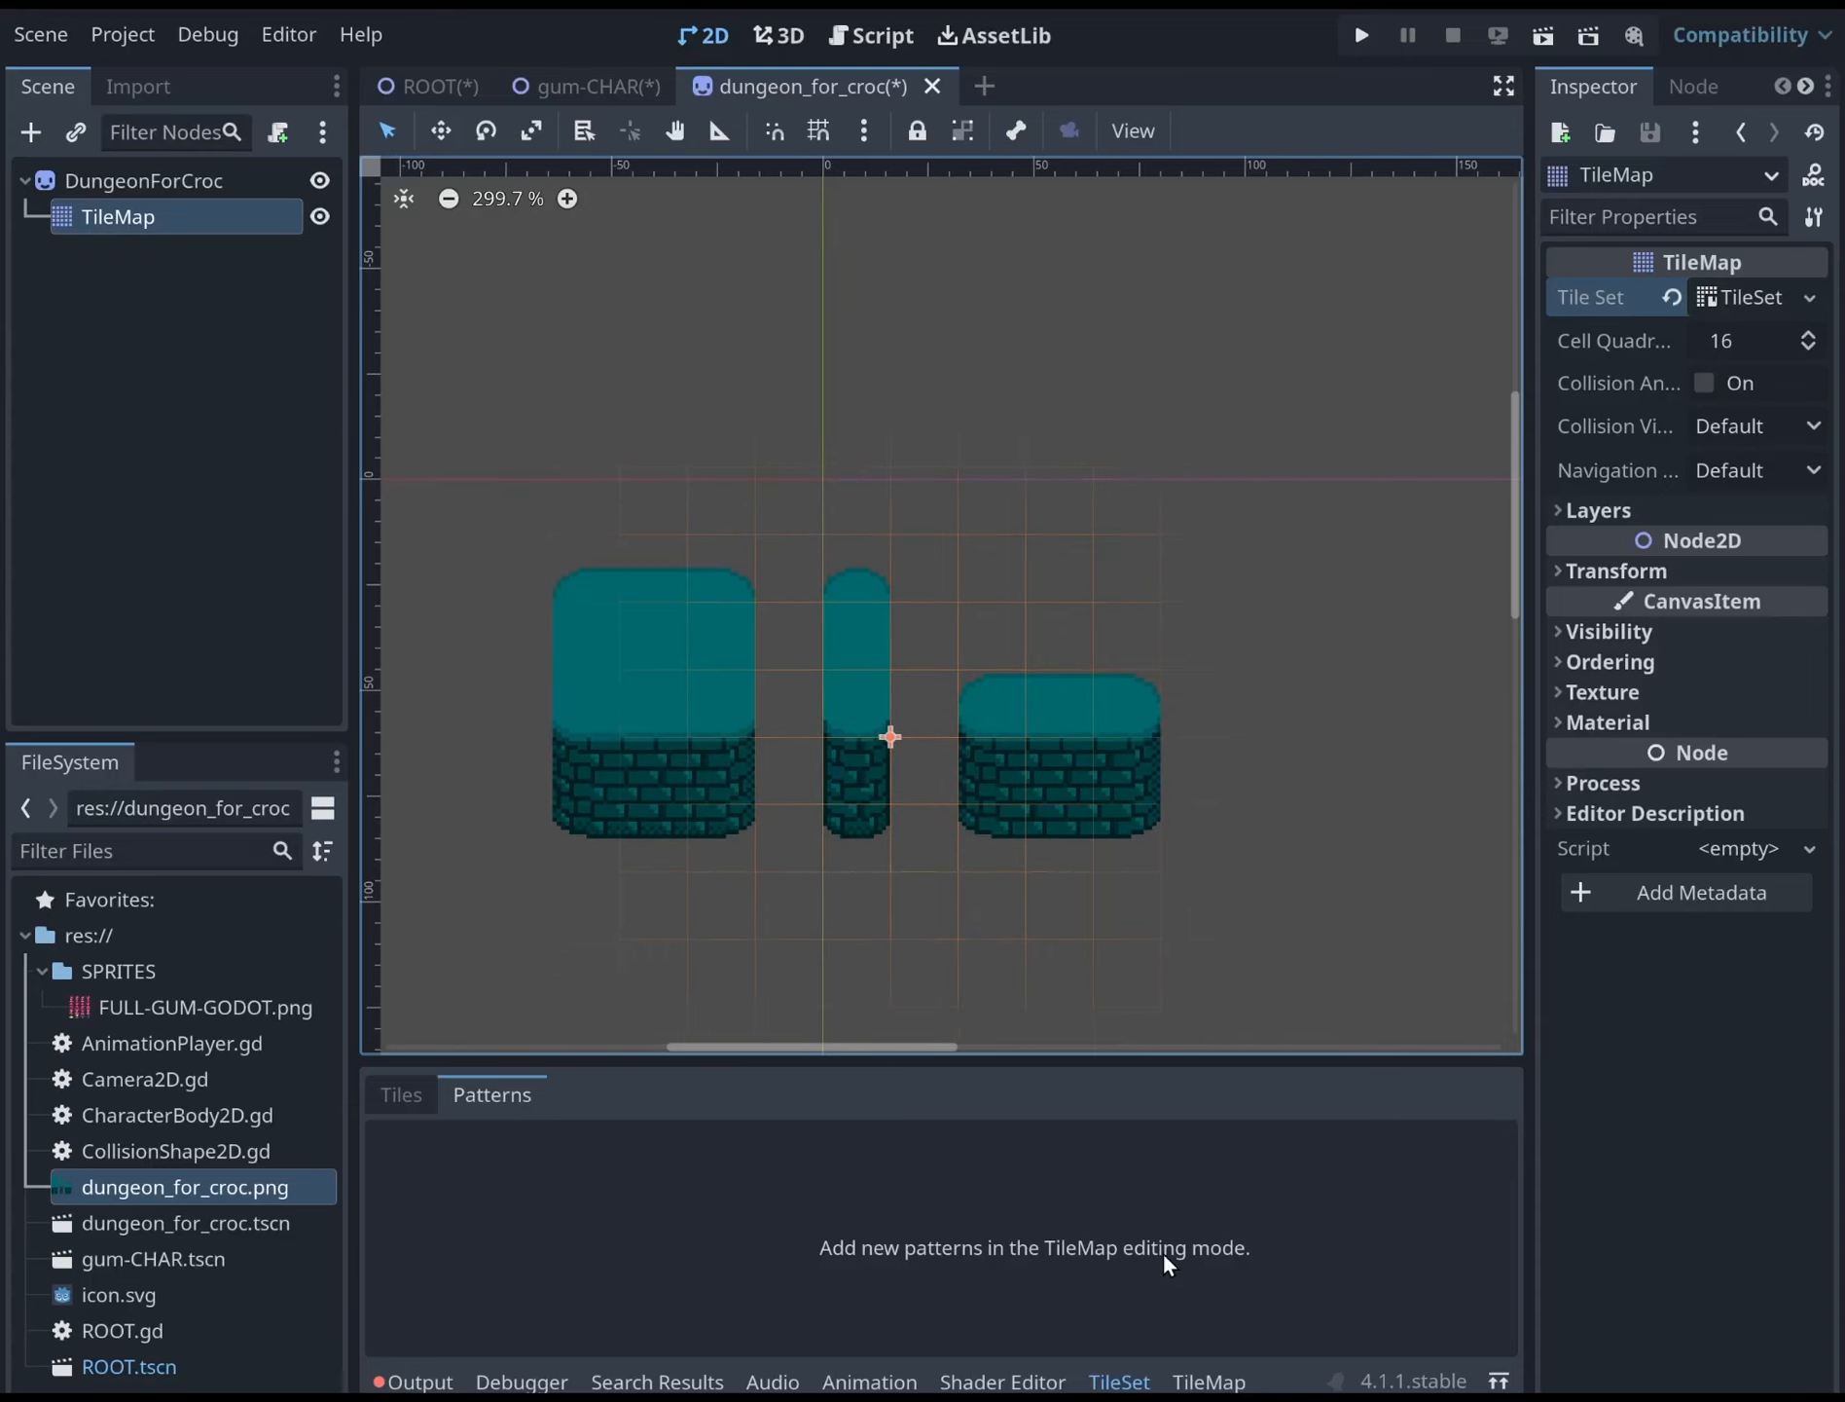
Add dungeon_for_croc.png to the TileSet as an atlas source with its tiles created automatically
click(1207, 1382)
click(1134, 1382)
drag(1114, 1066, 1114, 949)
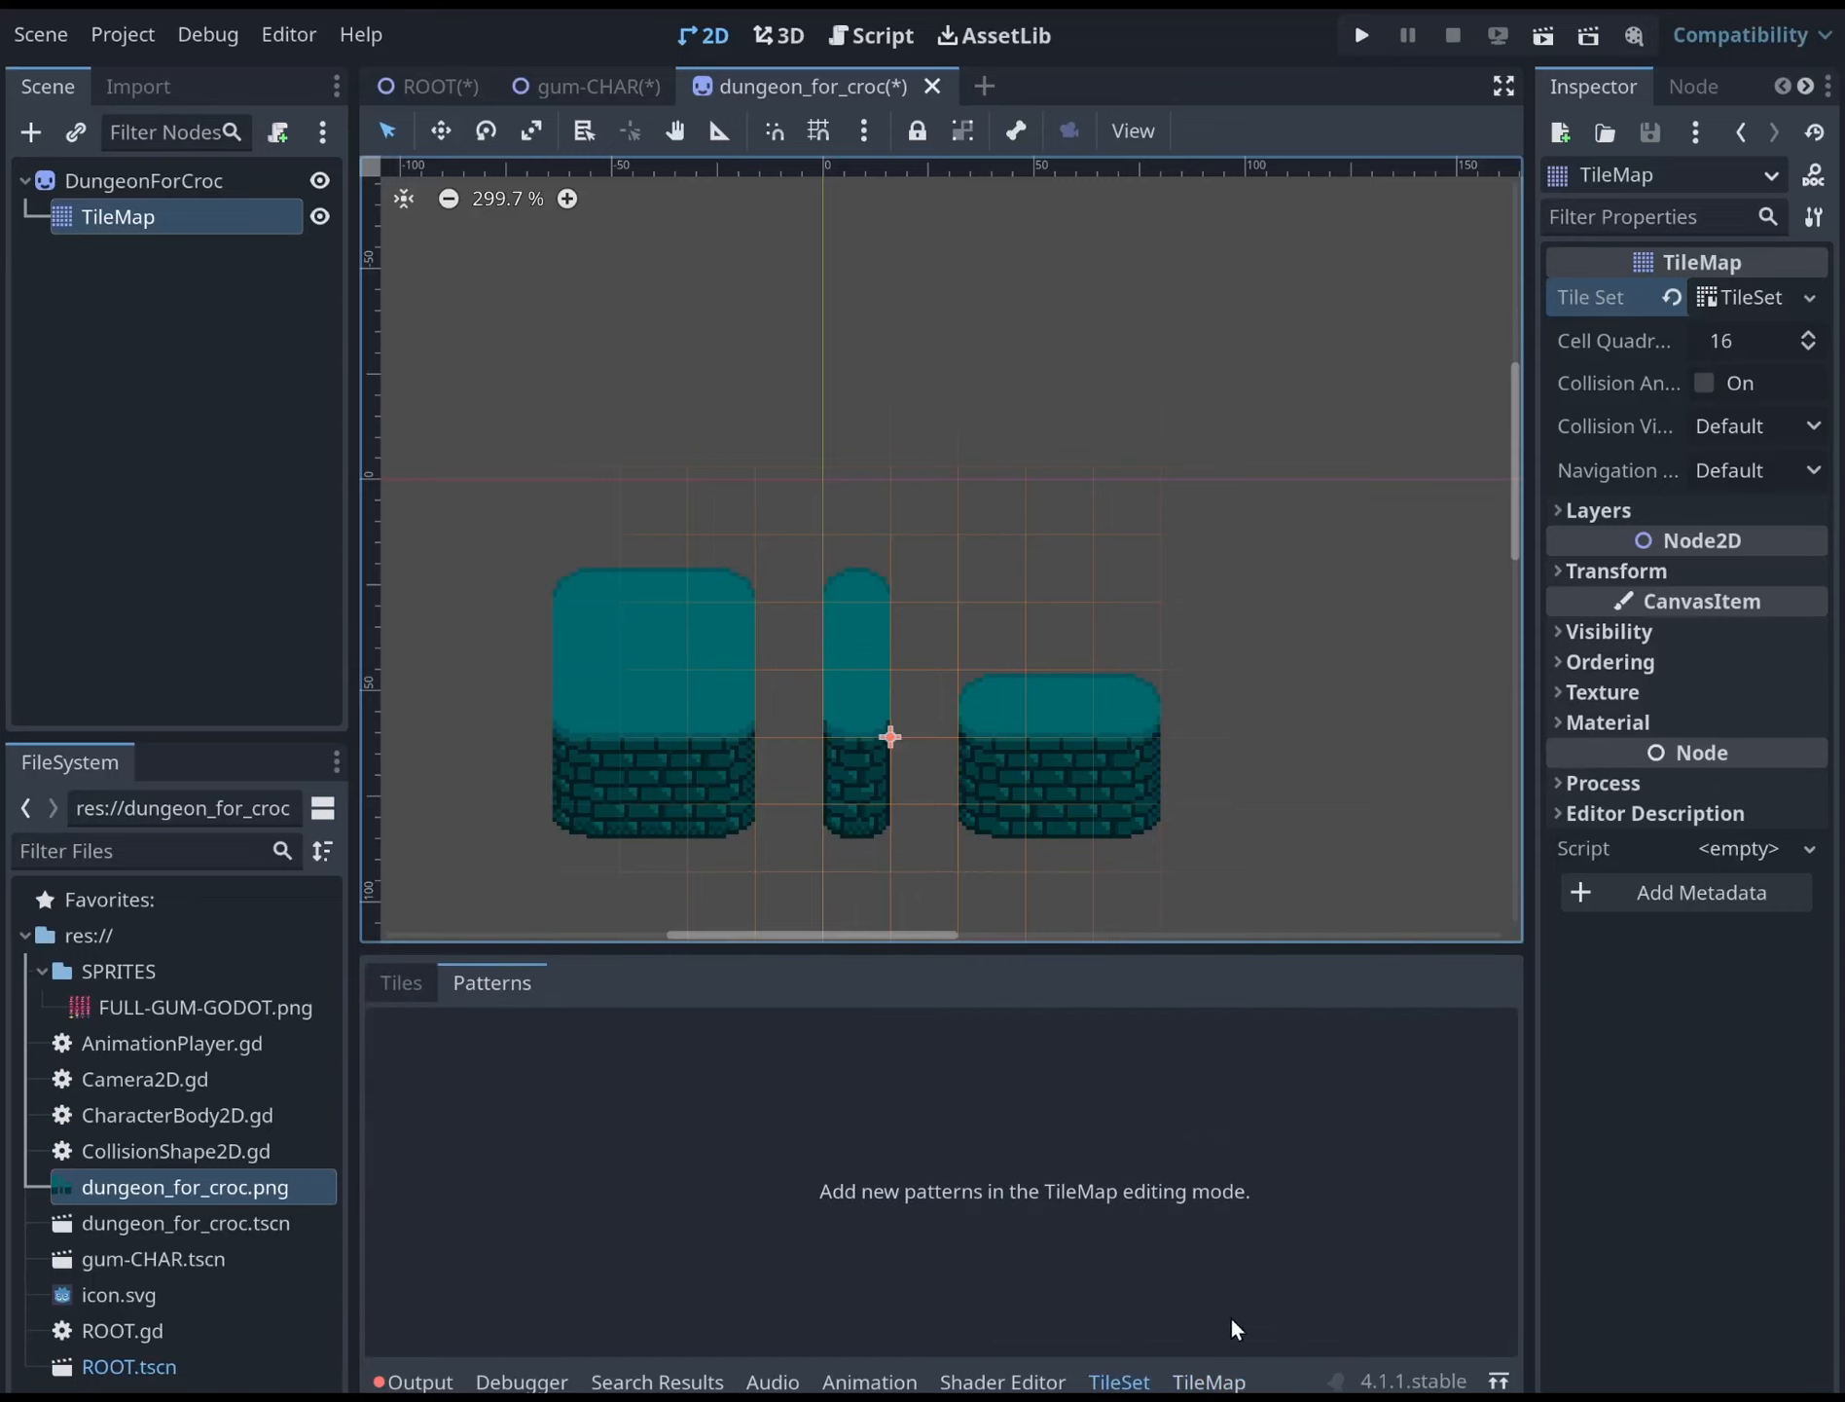
click(414, 976)
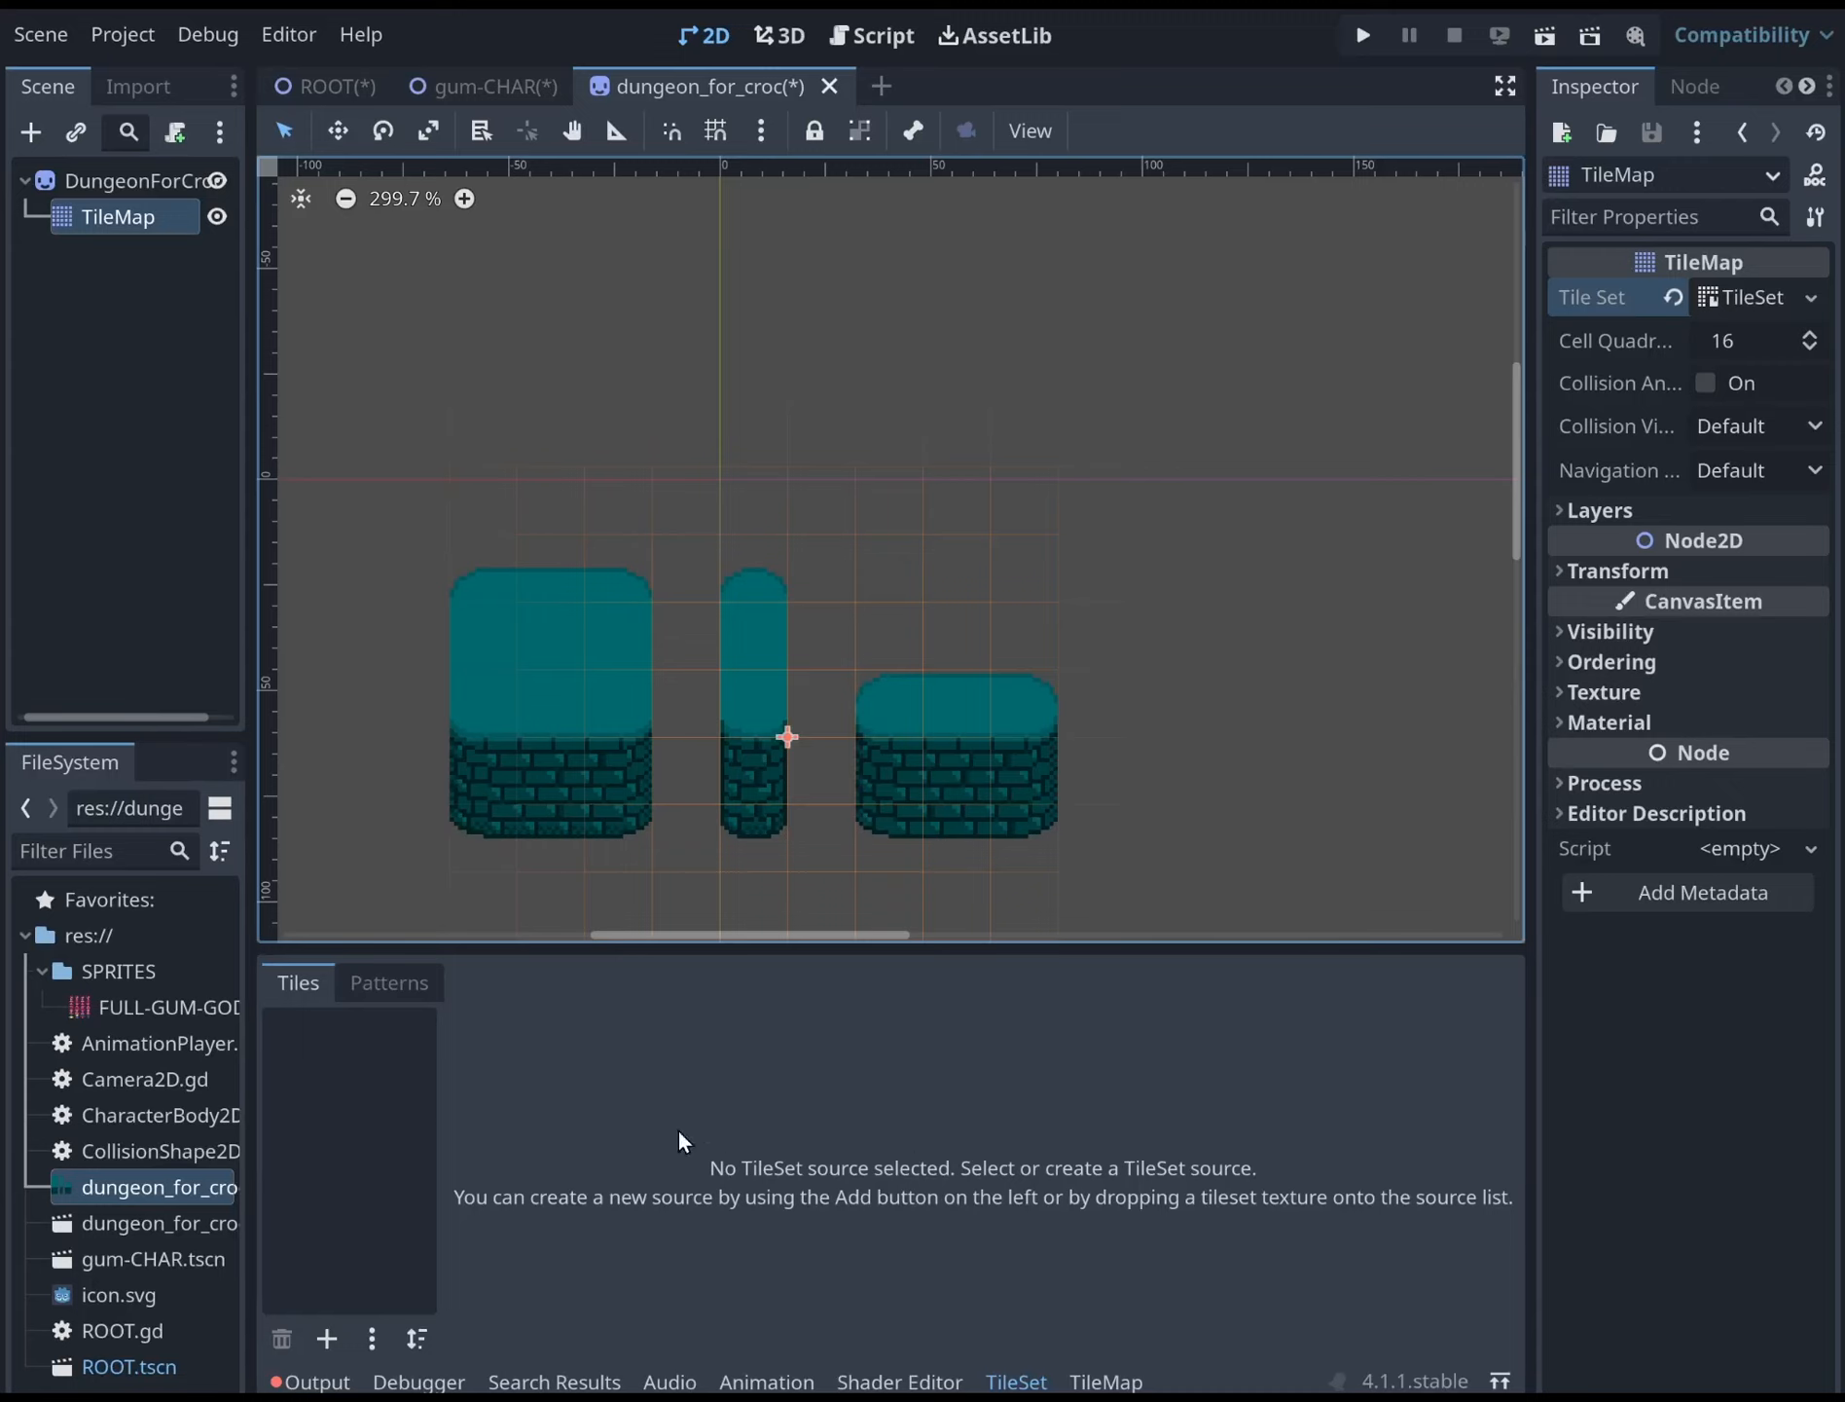
drag(156, 1202, 361, 1102)
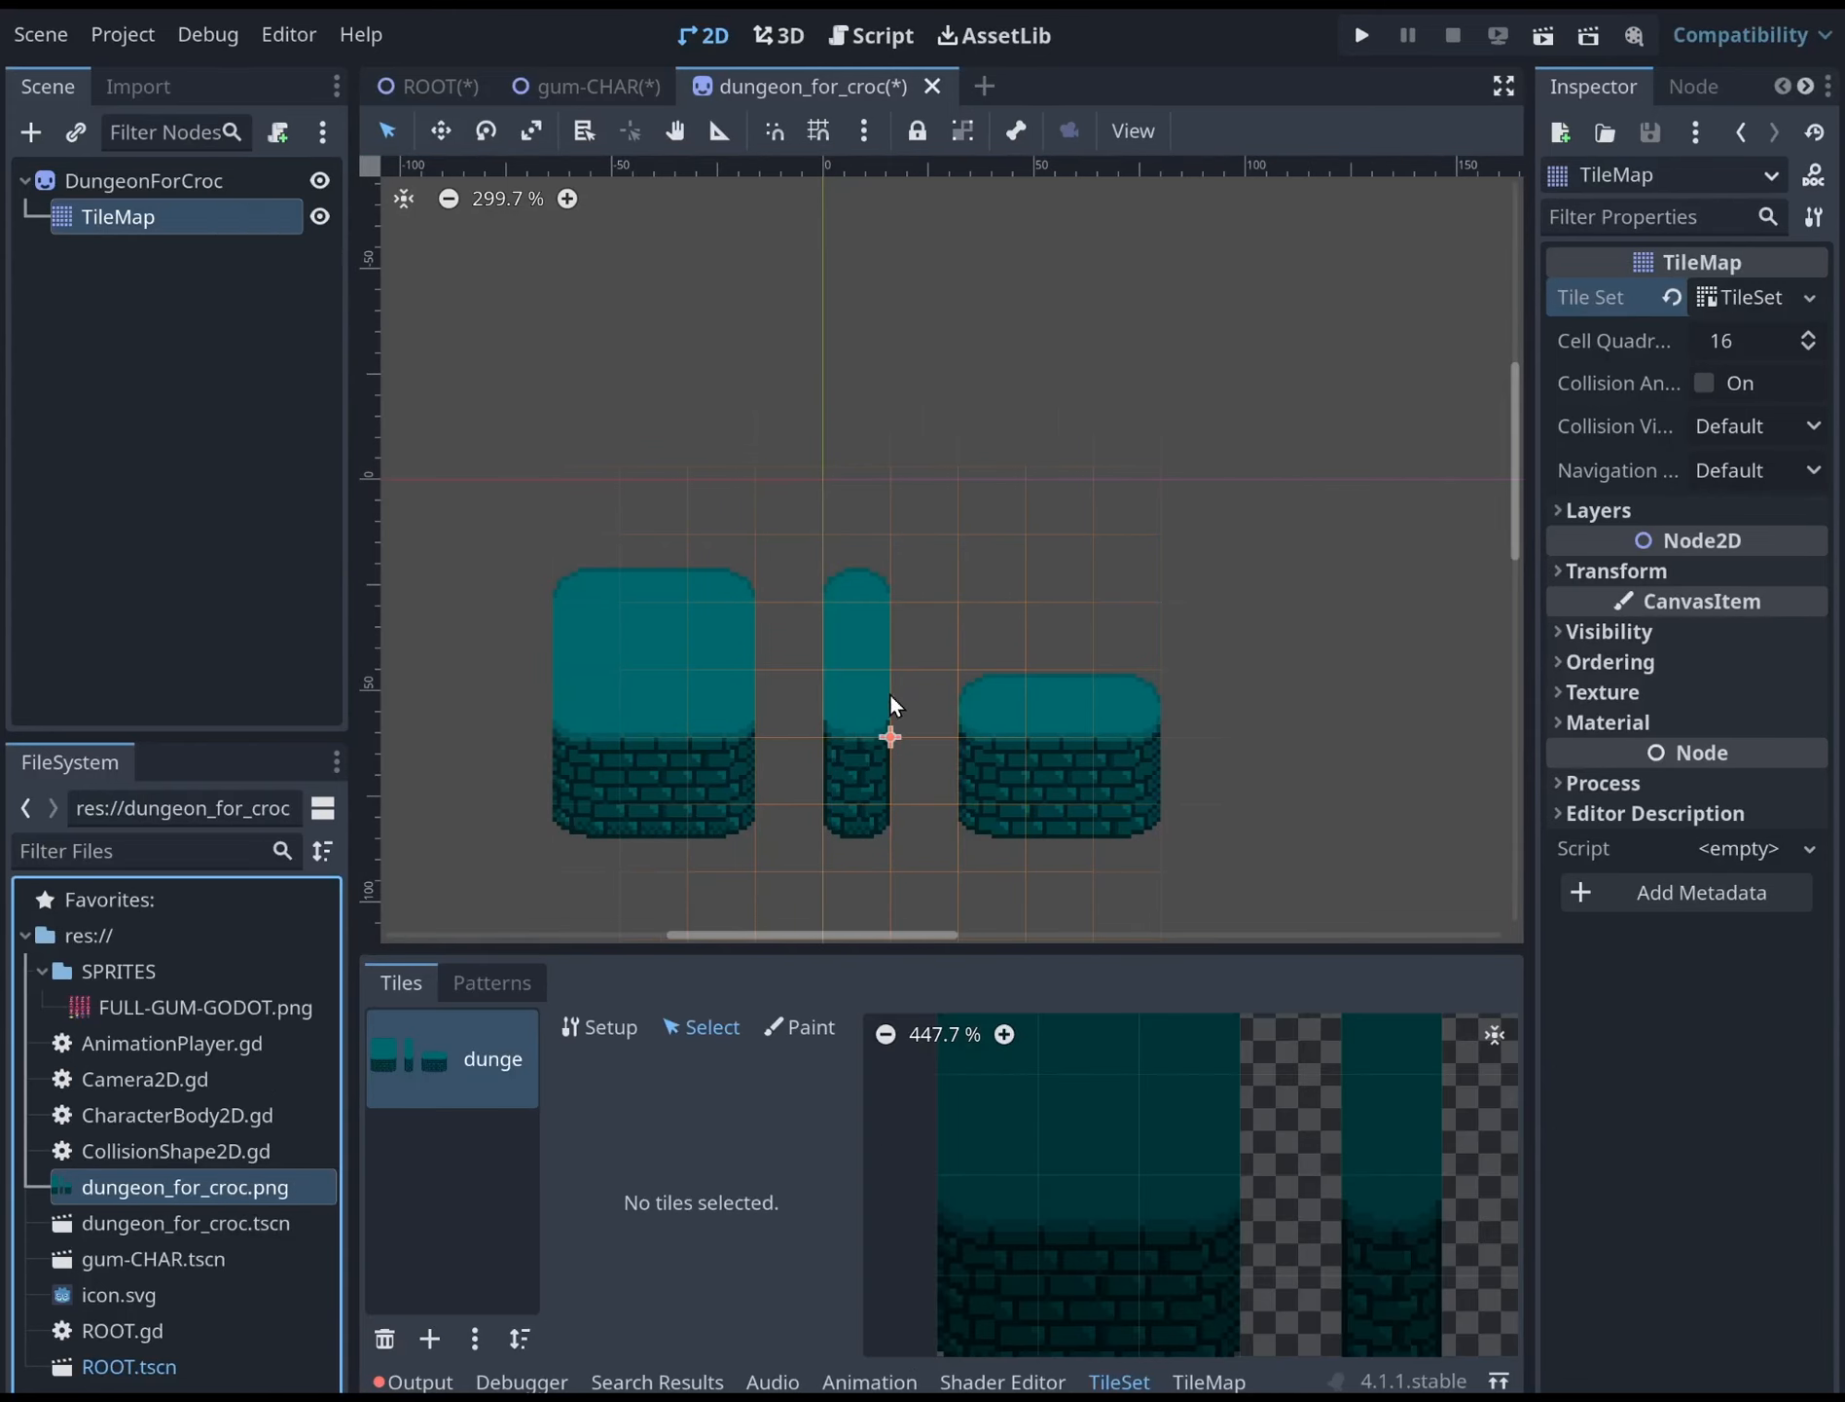
click(787, 766)
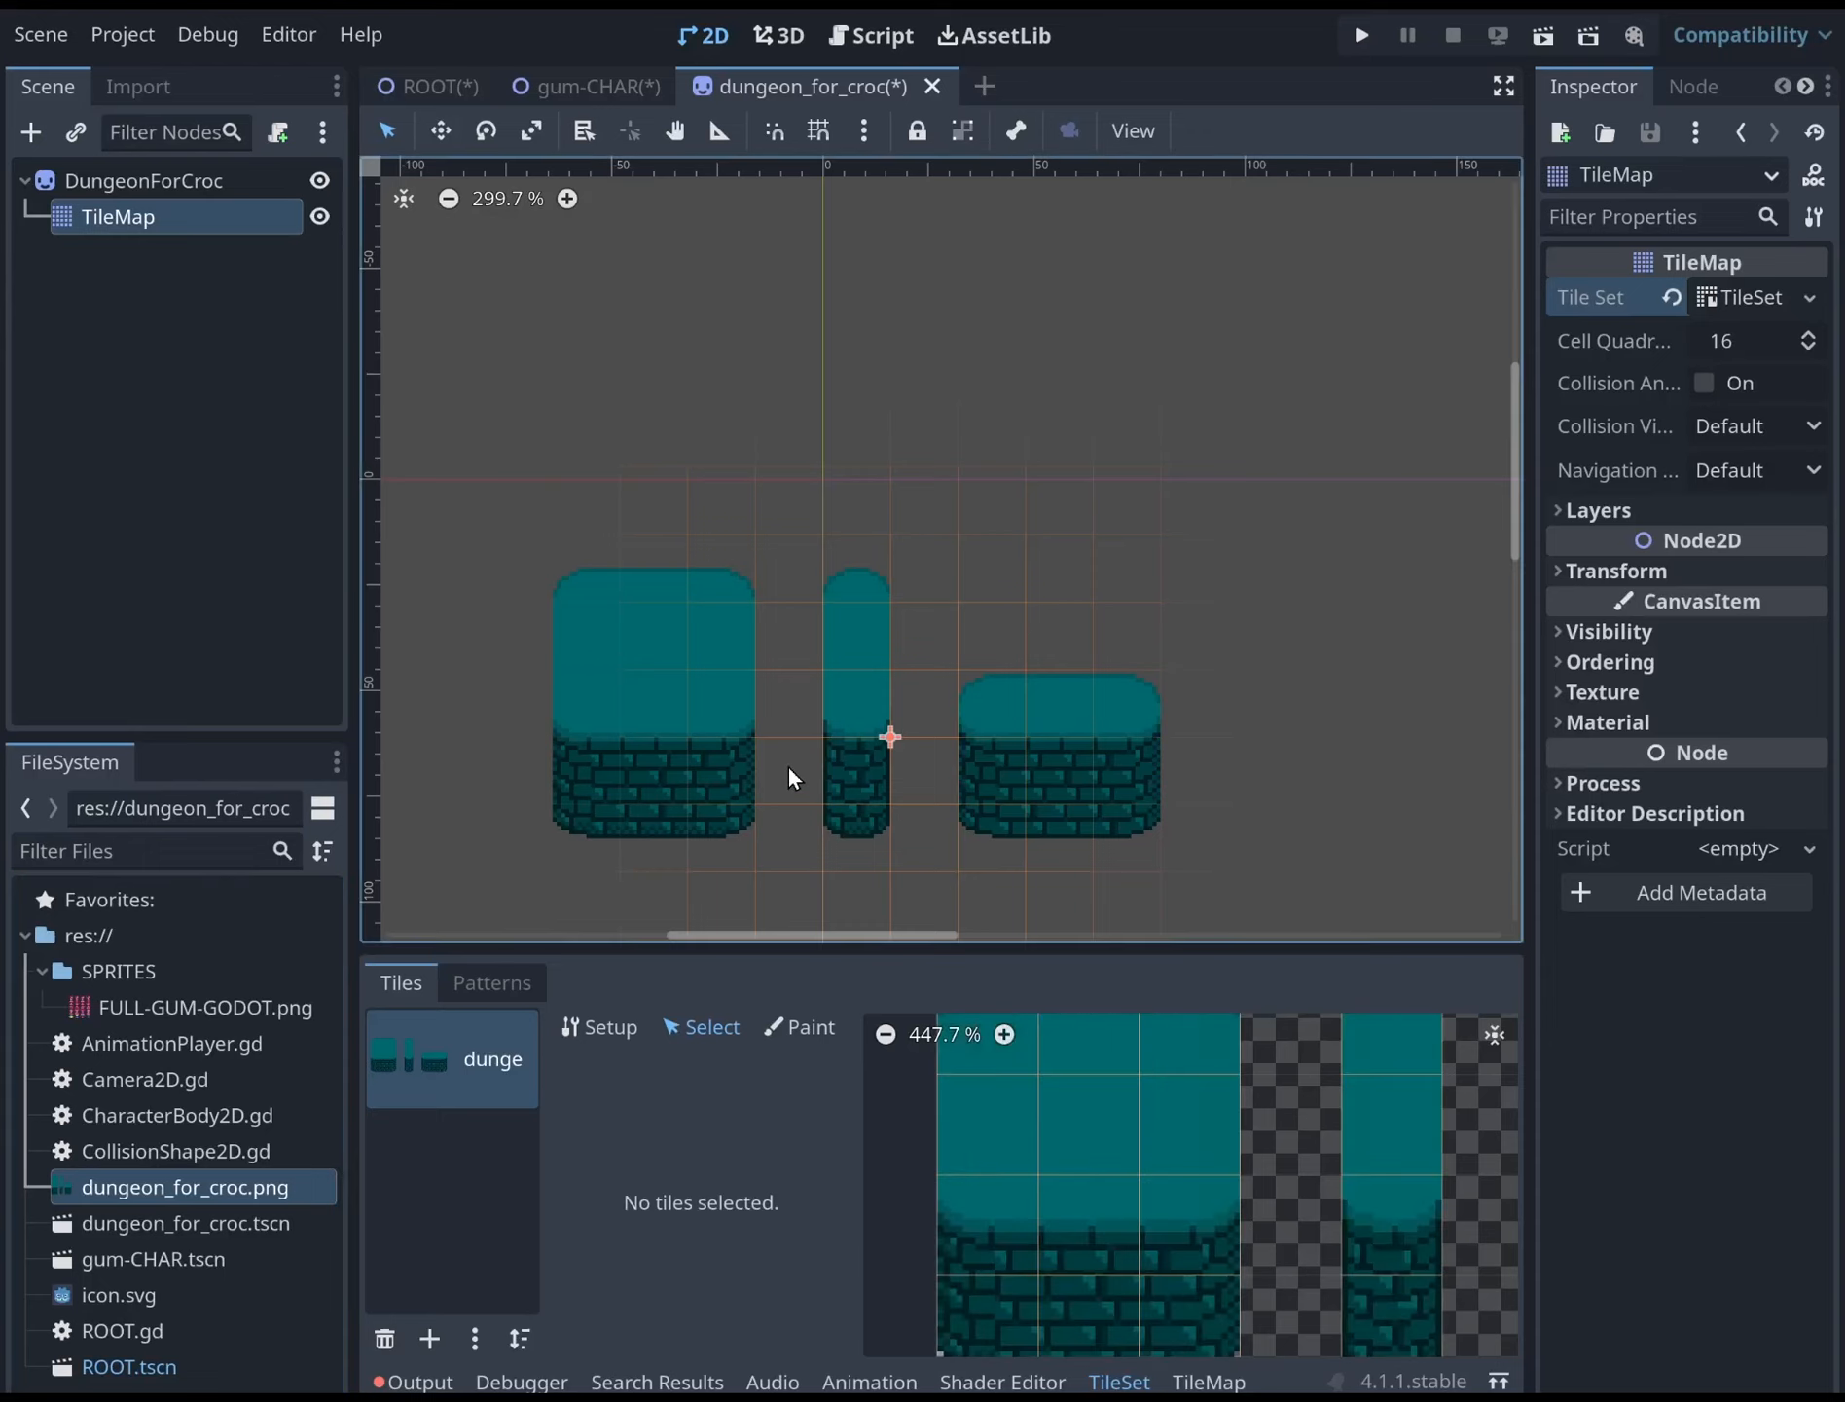
Examine the atlas tiles of the dungeon walls in an enlarged tile view, including the base tile at atlas coordinates (0, 2)
drag(930, 949, 932, 731)
scroll(1024, 1029, up, 3)
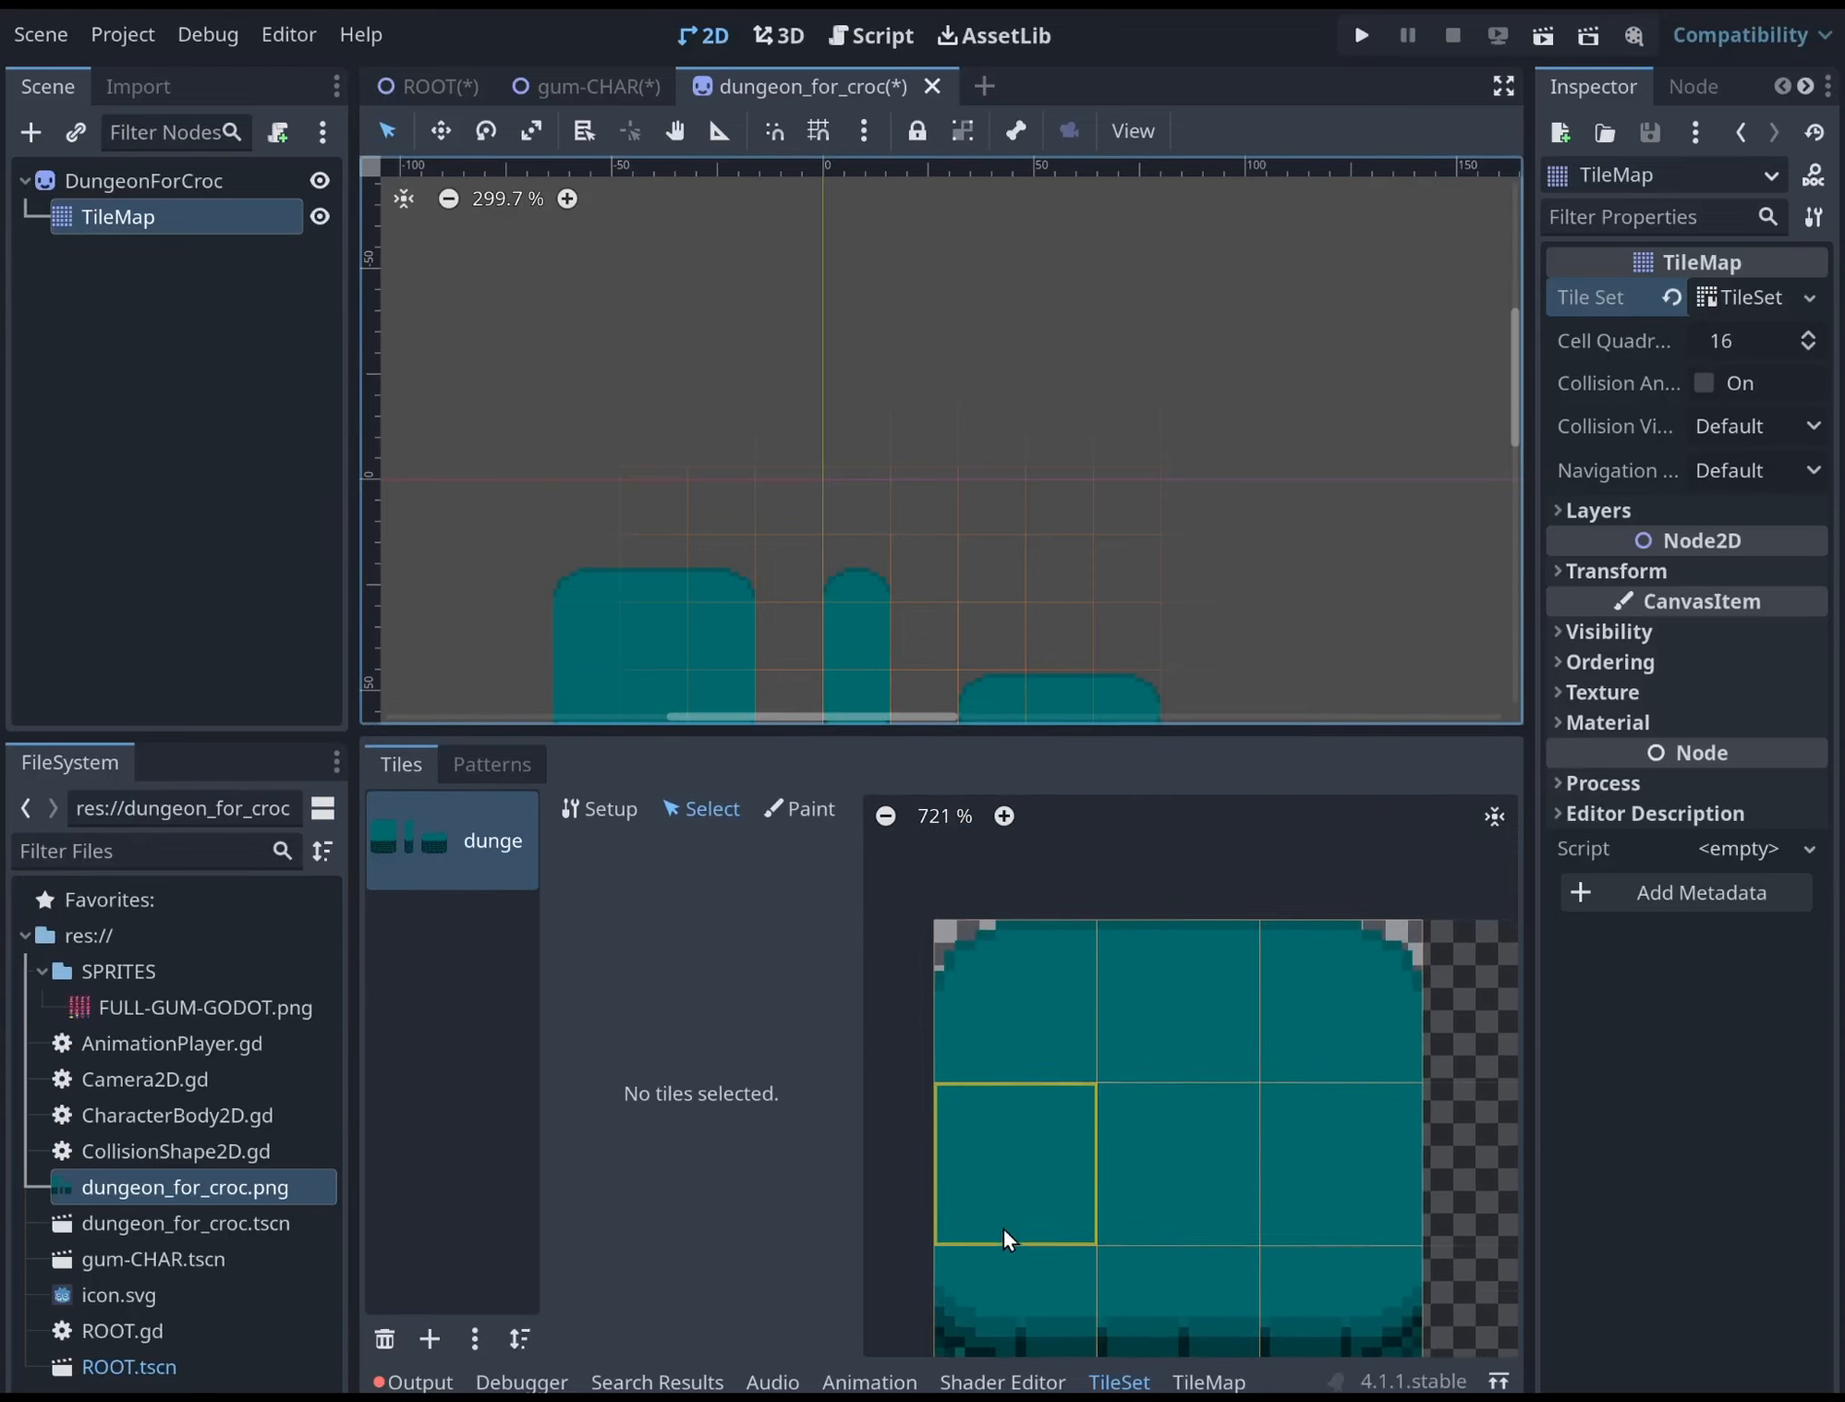
scroll(1071, 1022, down, 1)
scroll(1080, 990, down, 3)
middle_drag(1035, 1022, 1001, 981)
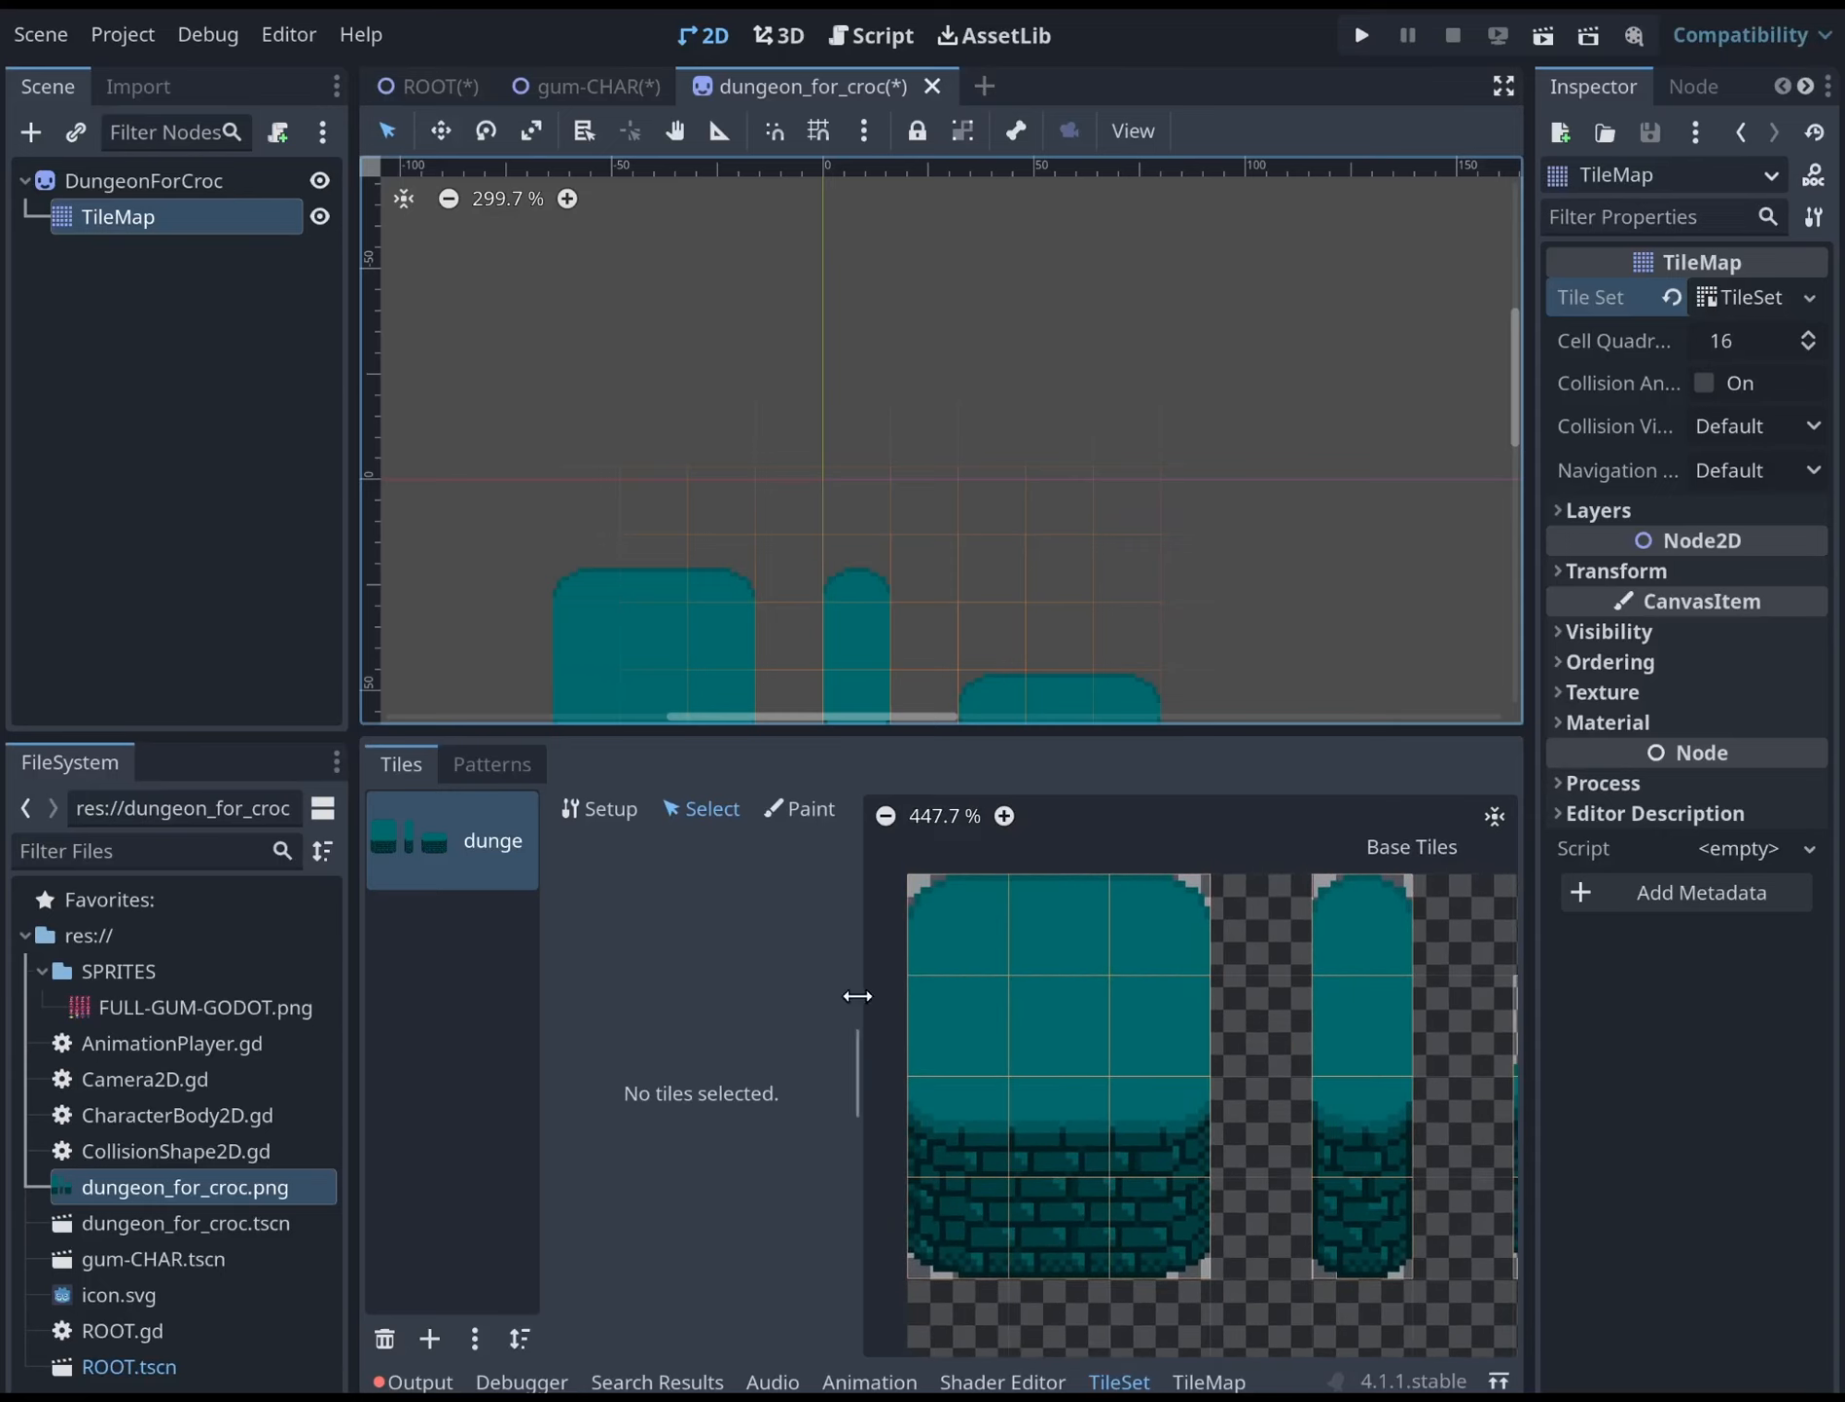
drag(857, 996, 752, 993)
mouse_move(964, 1002)
middle_down()
mouse_move(940, 969)
mouse_move(954, 1002)
middle_up()
click(957, 1018)
click(950, 1124)
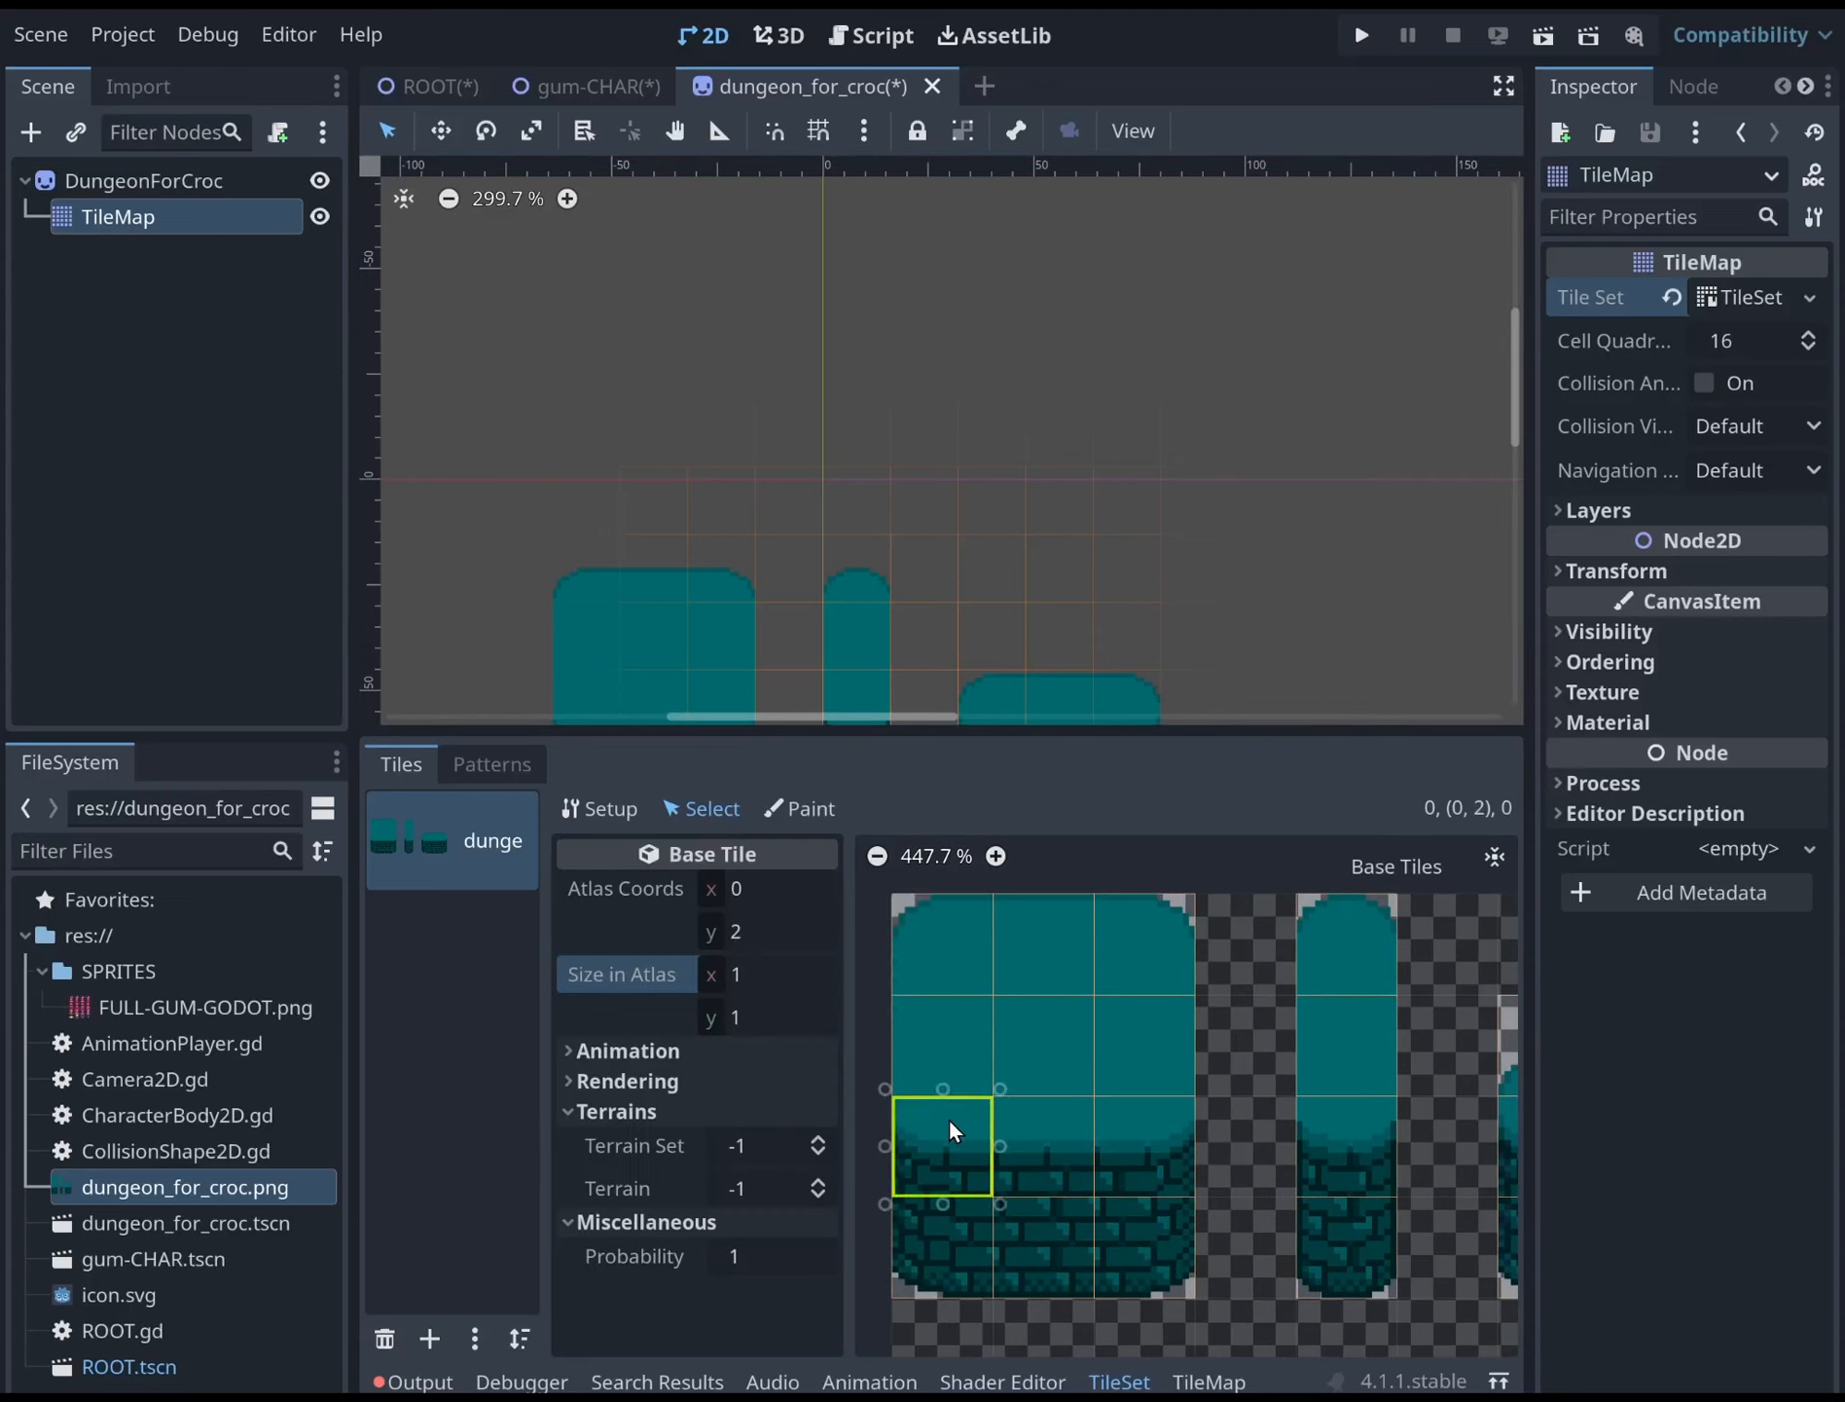
middle_drag(1043, 605, 1020, 341)
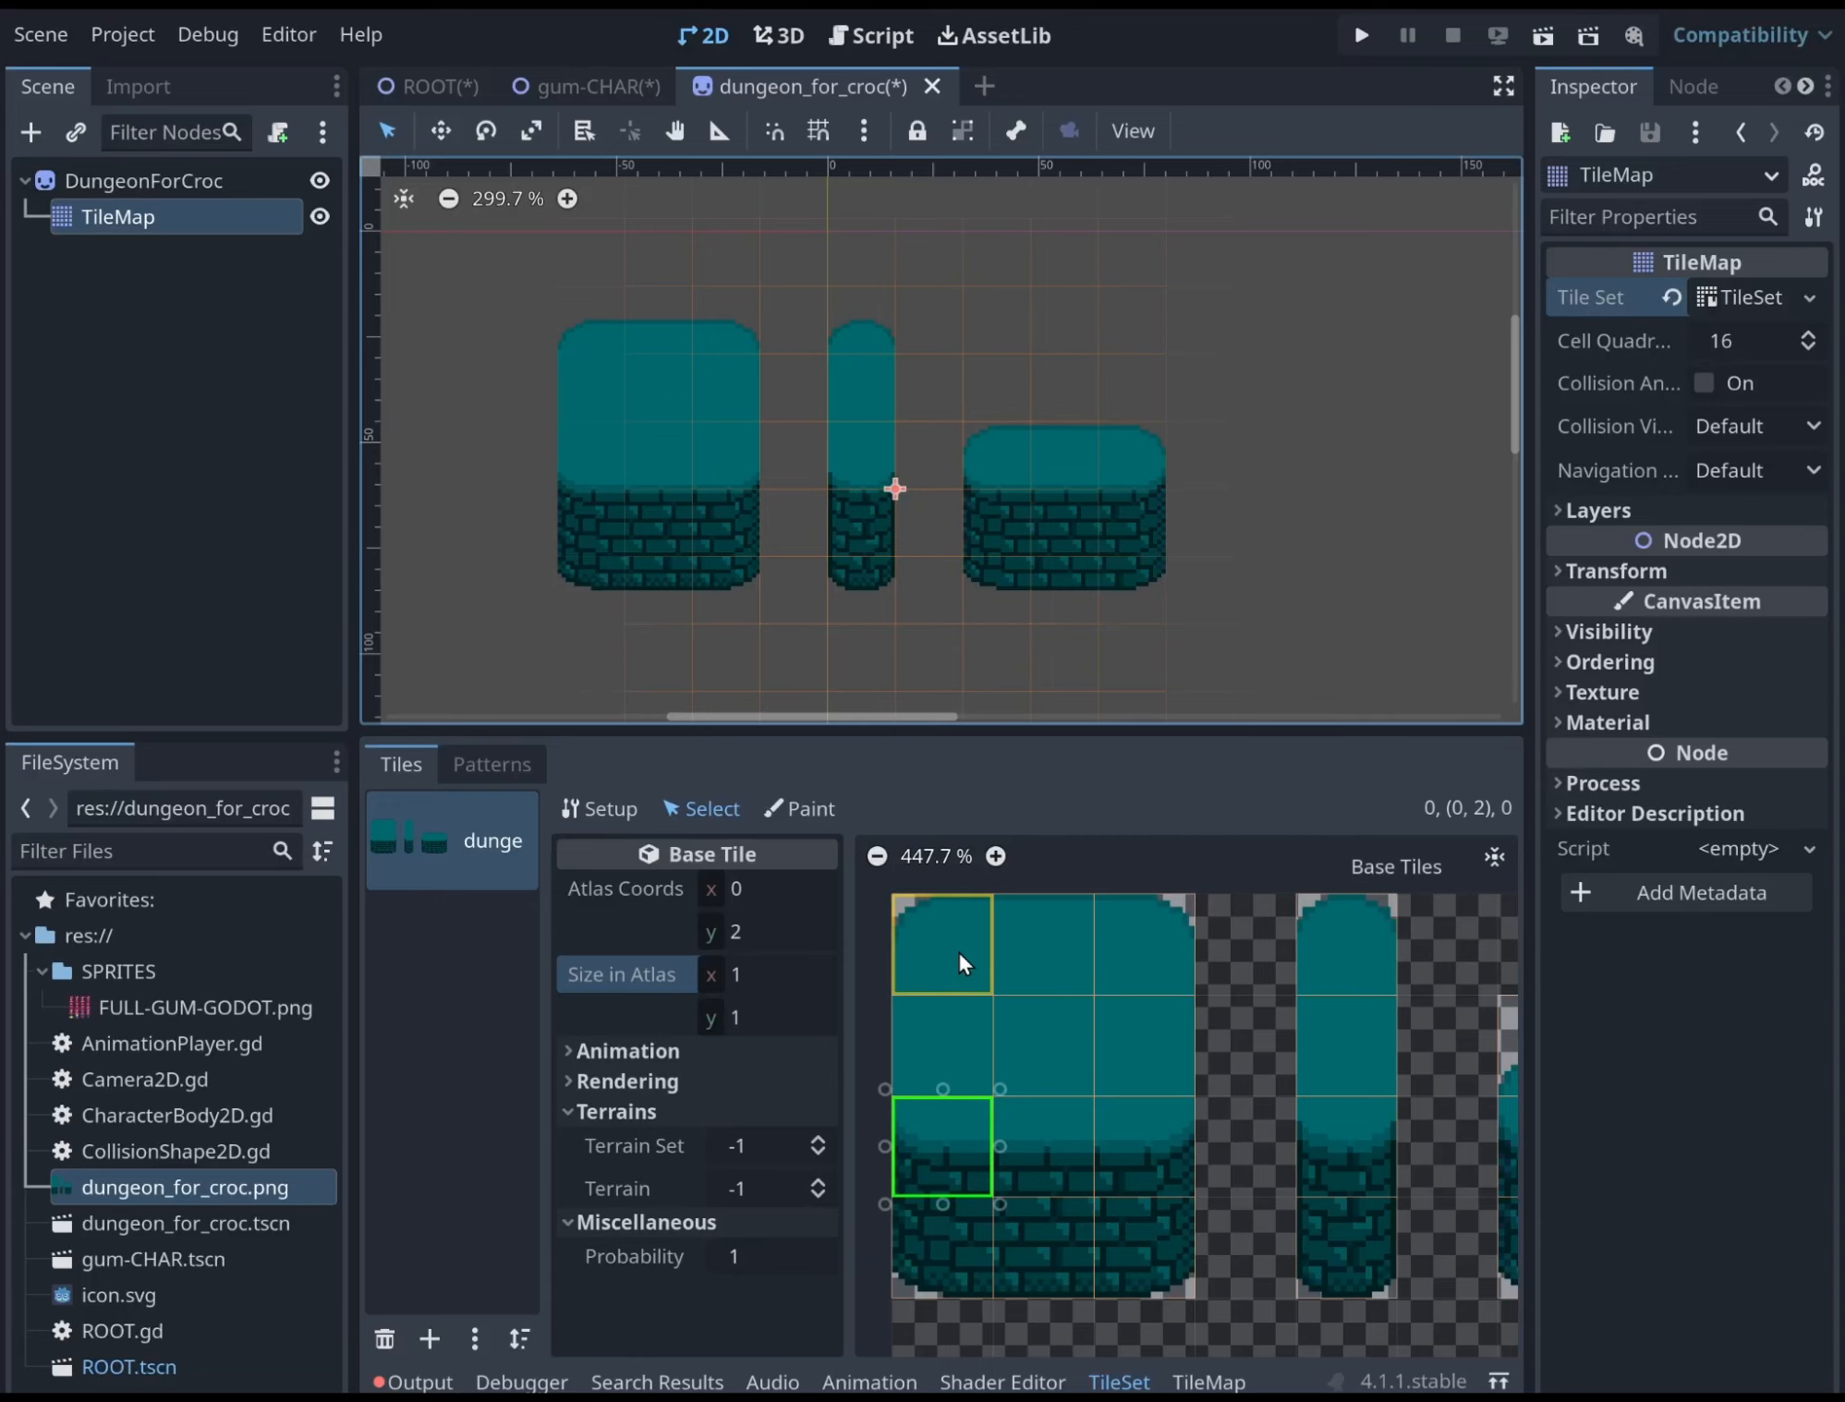
Delete the DungeonForCroc sprite root with its child and make a TileMap the root node of the scene
click(127, 216)
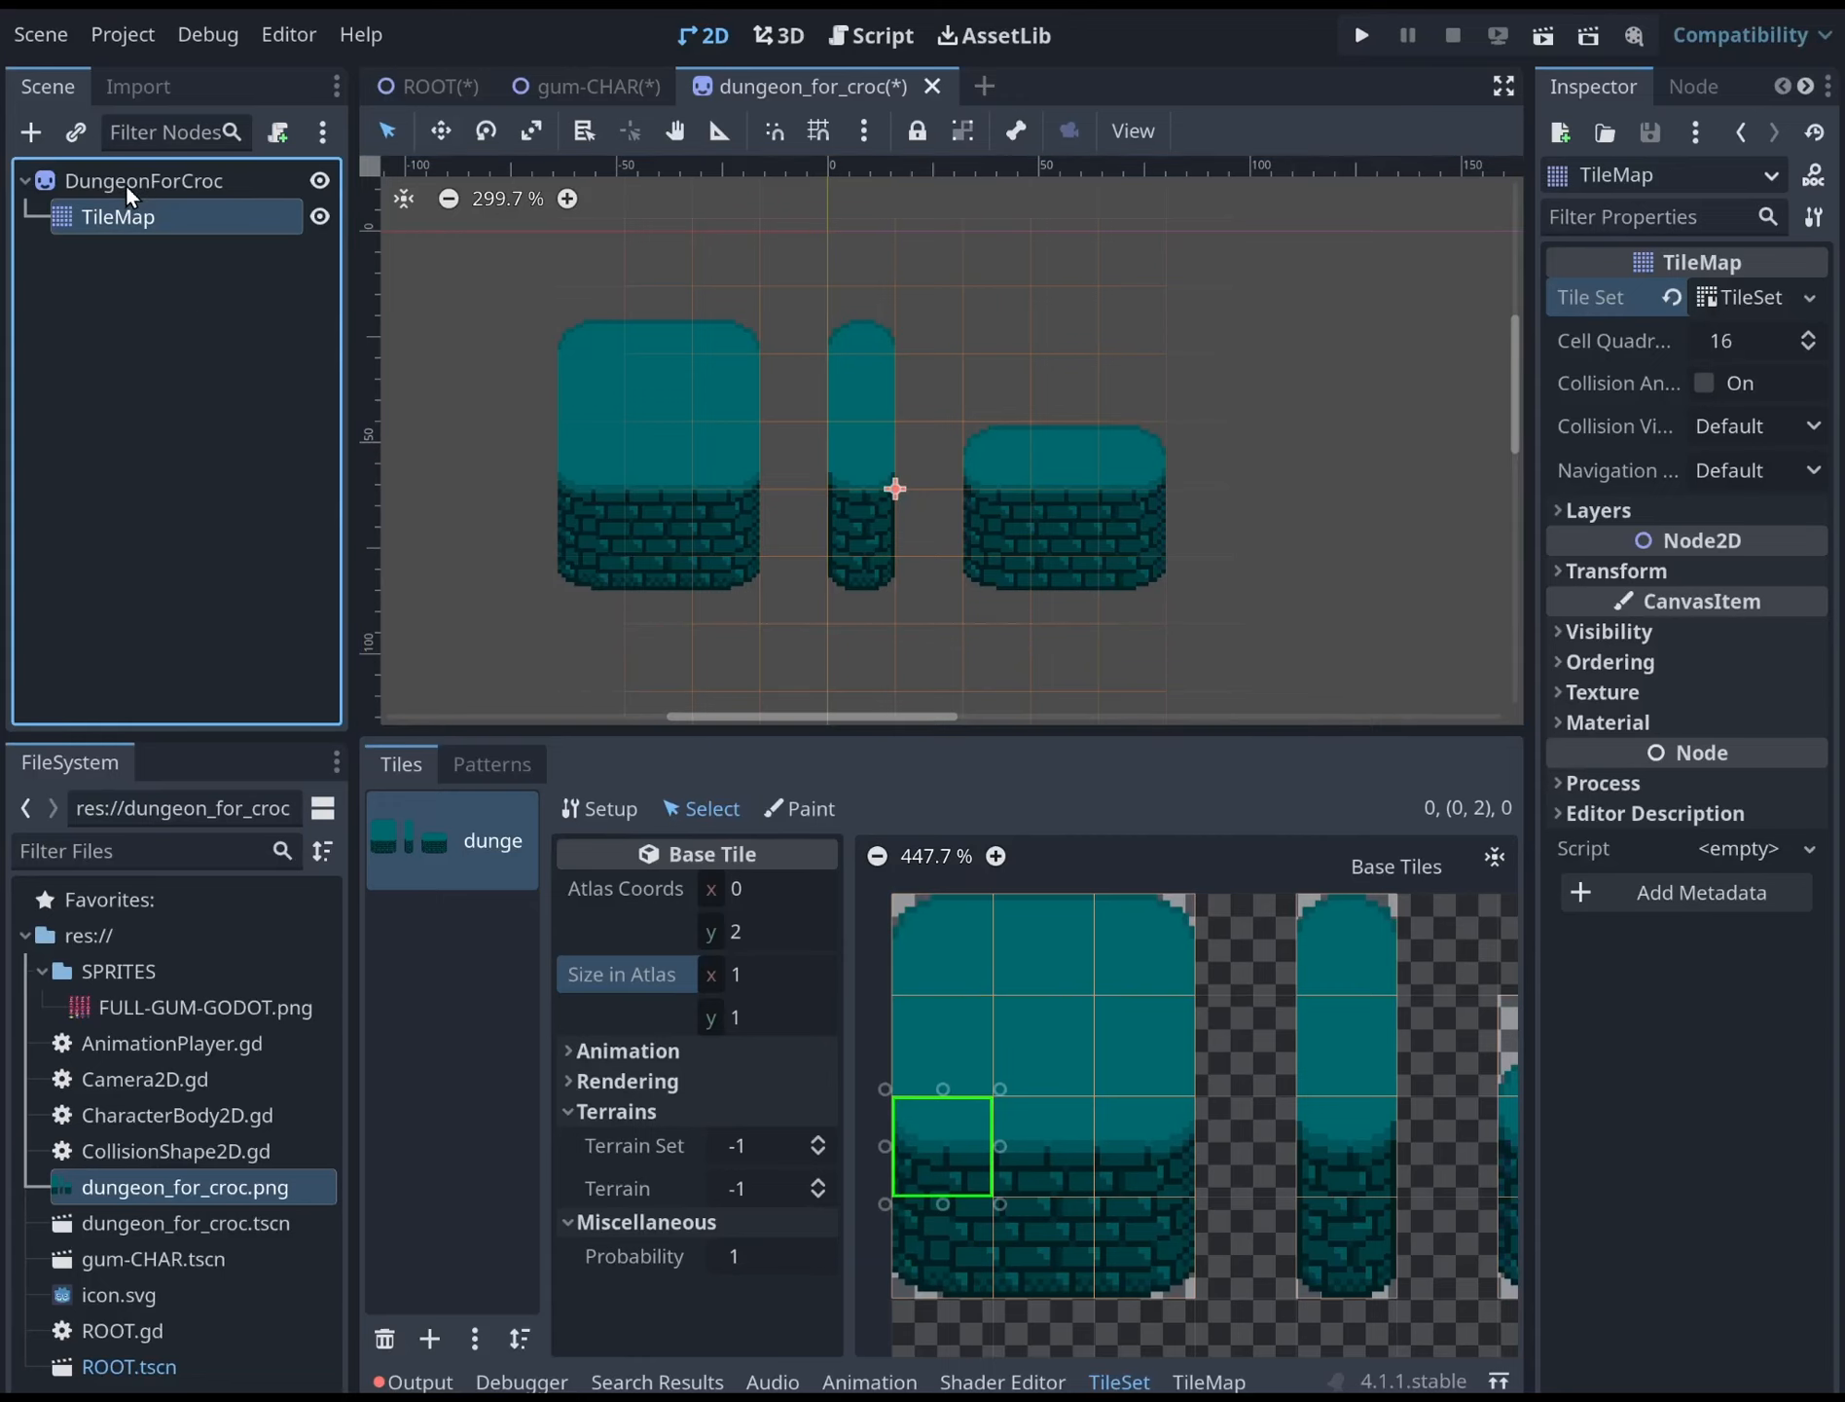
click(128, 186)
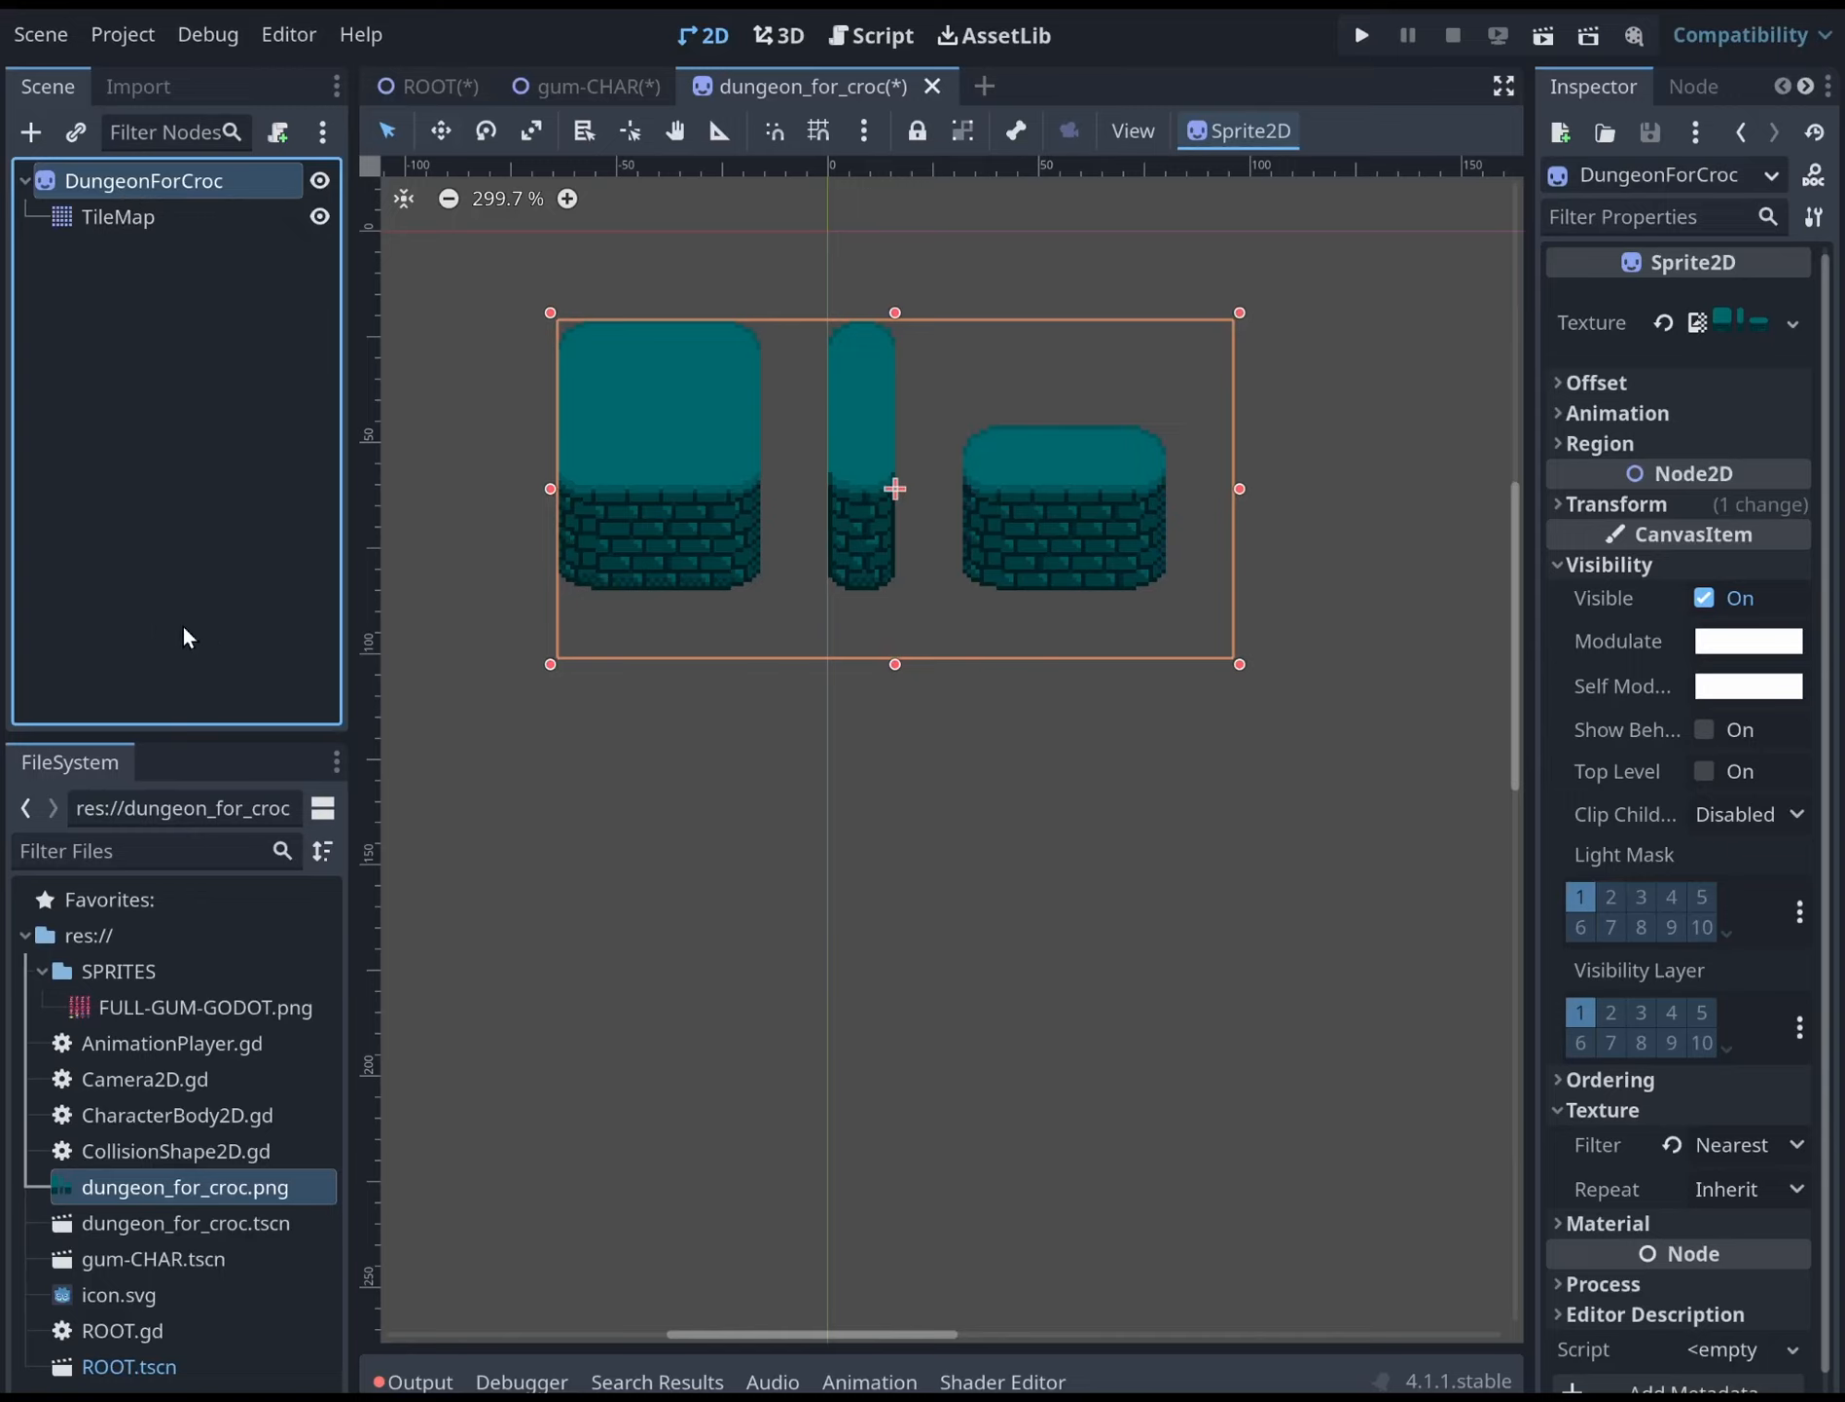
key(Delete)
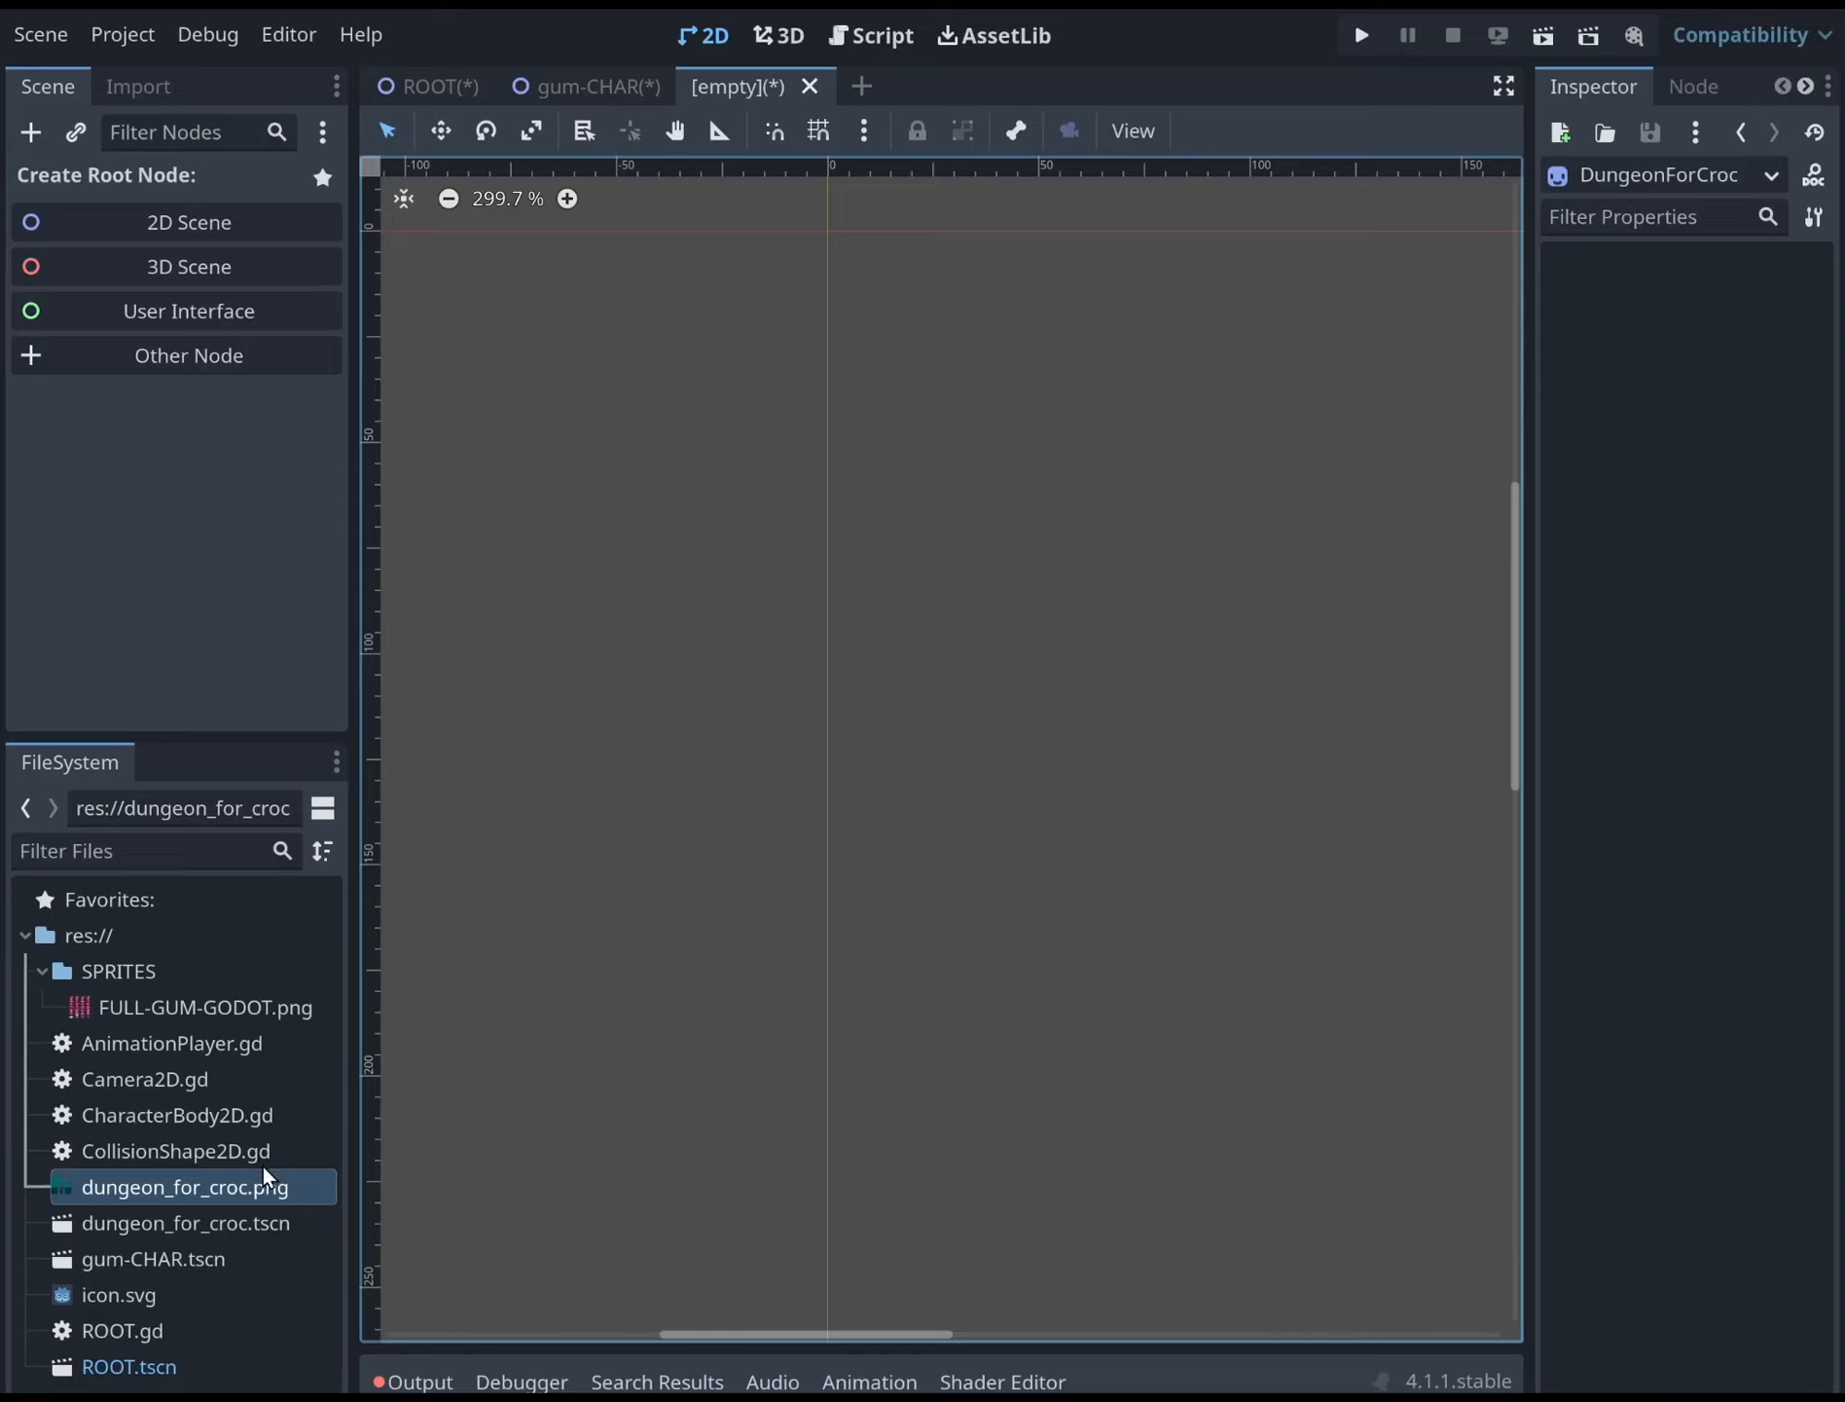
click(36, 129)
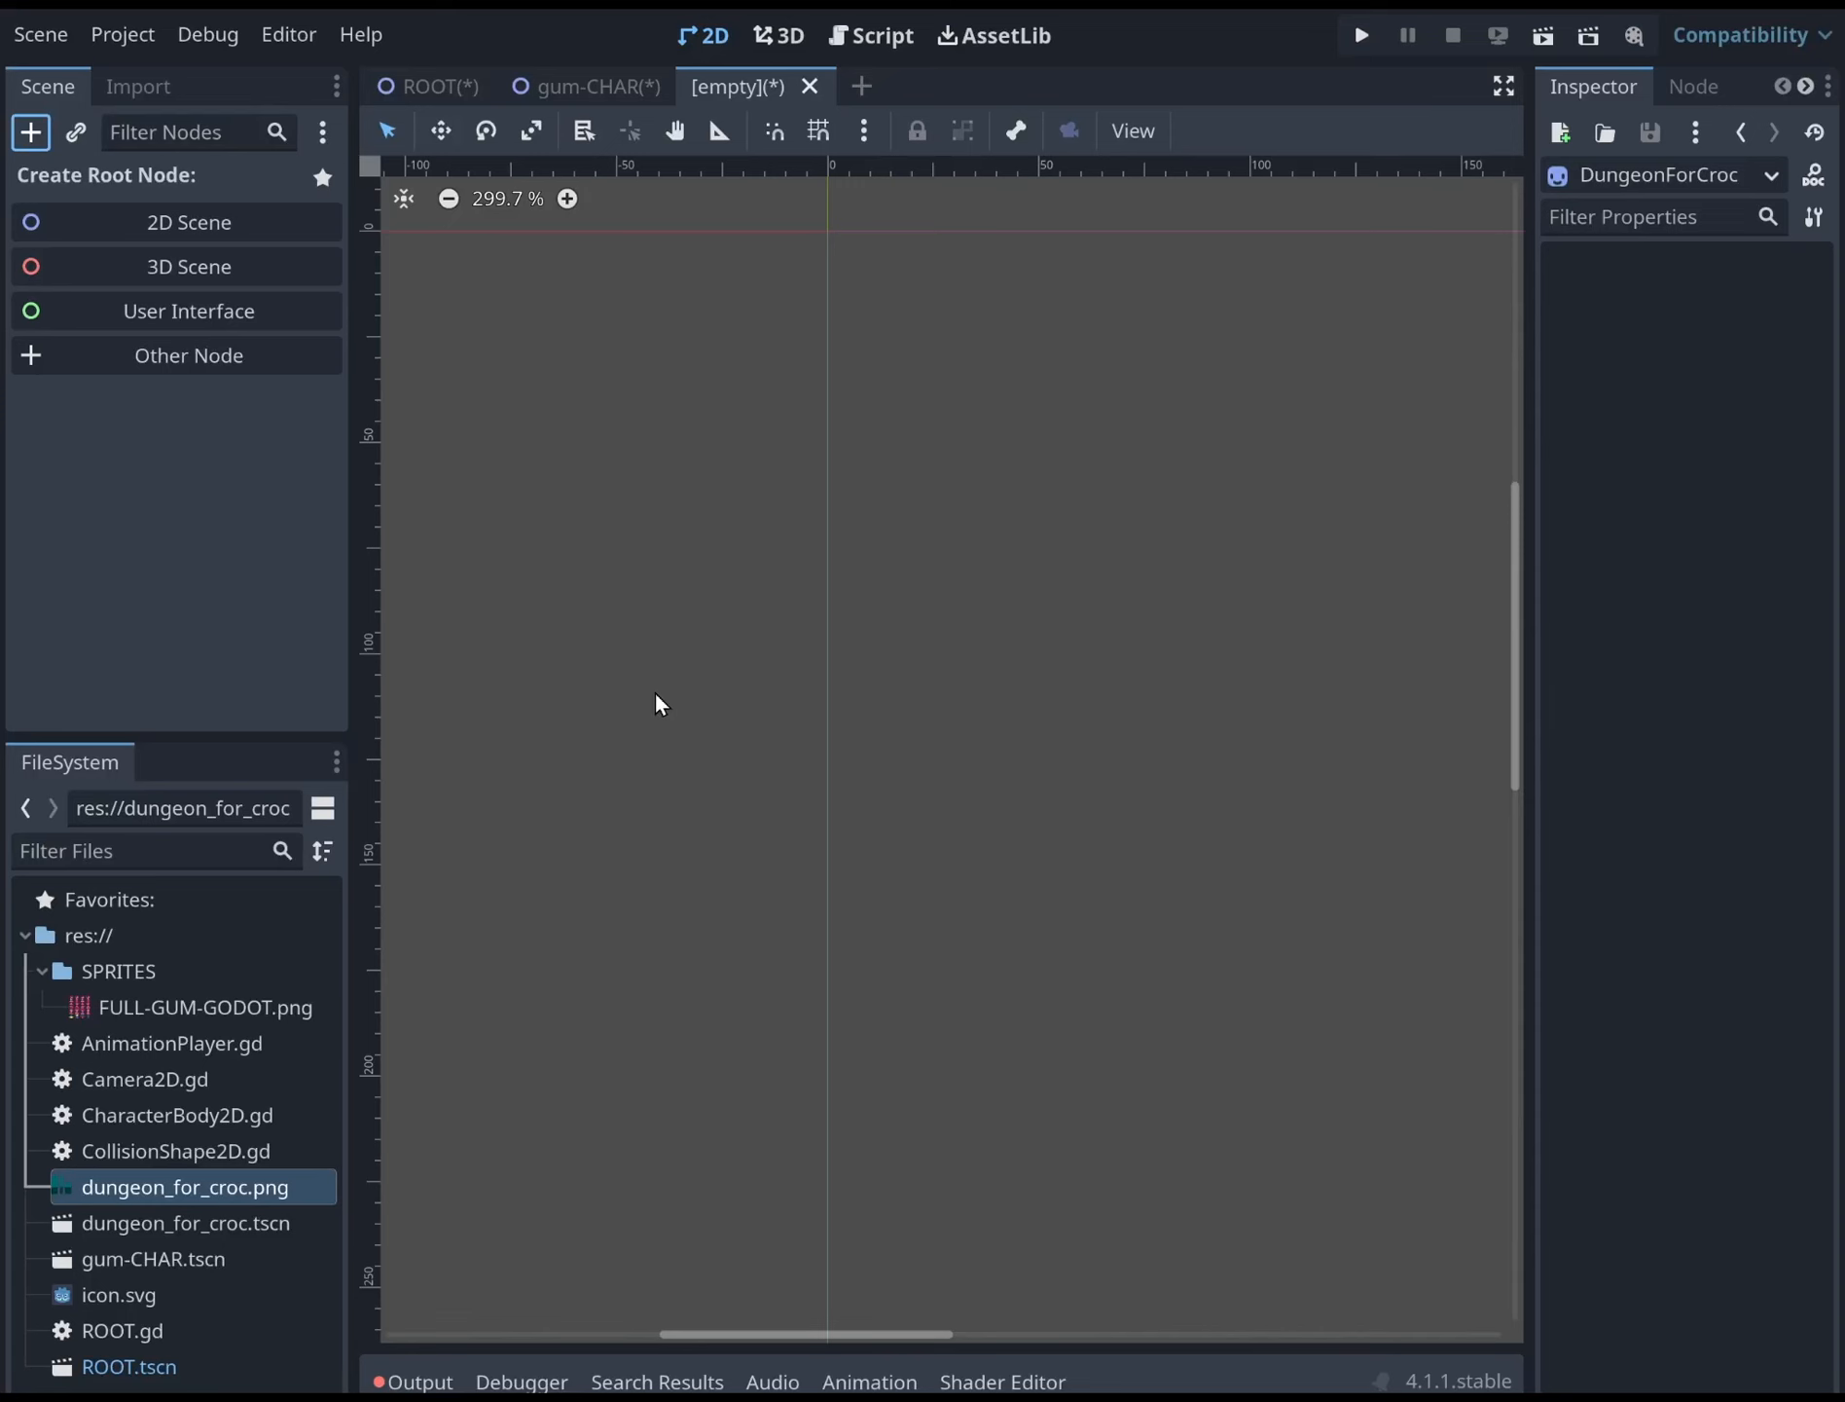
key(ctrl+z)
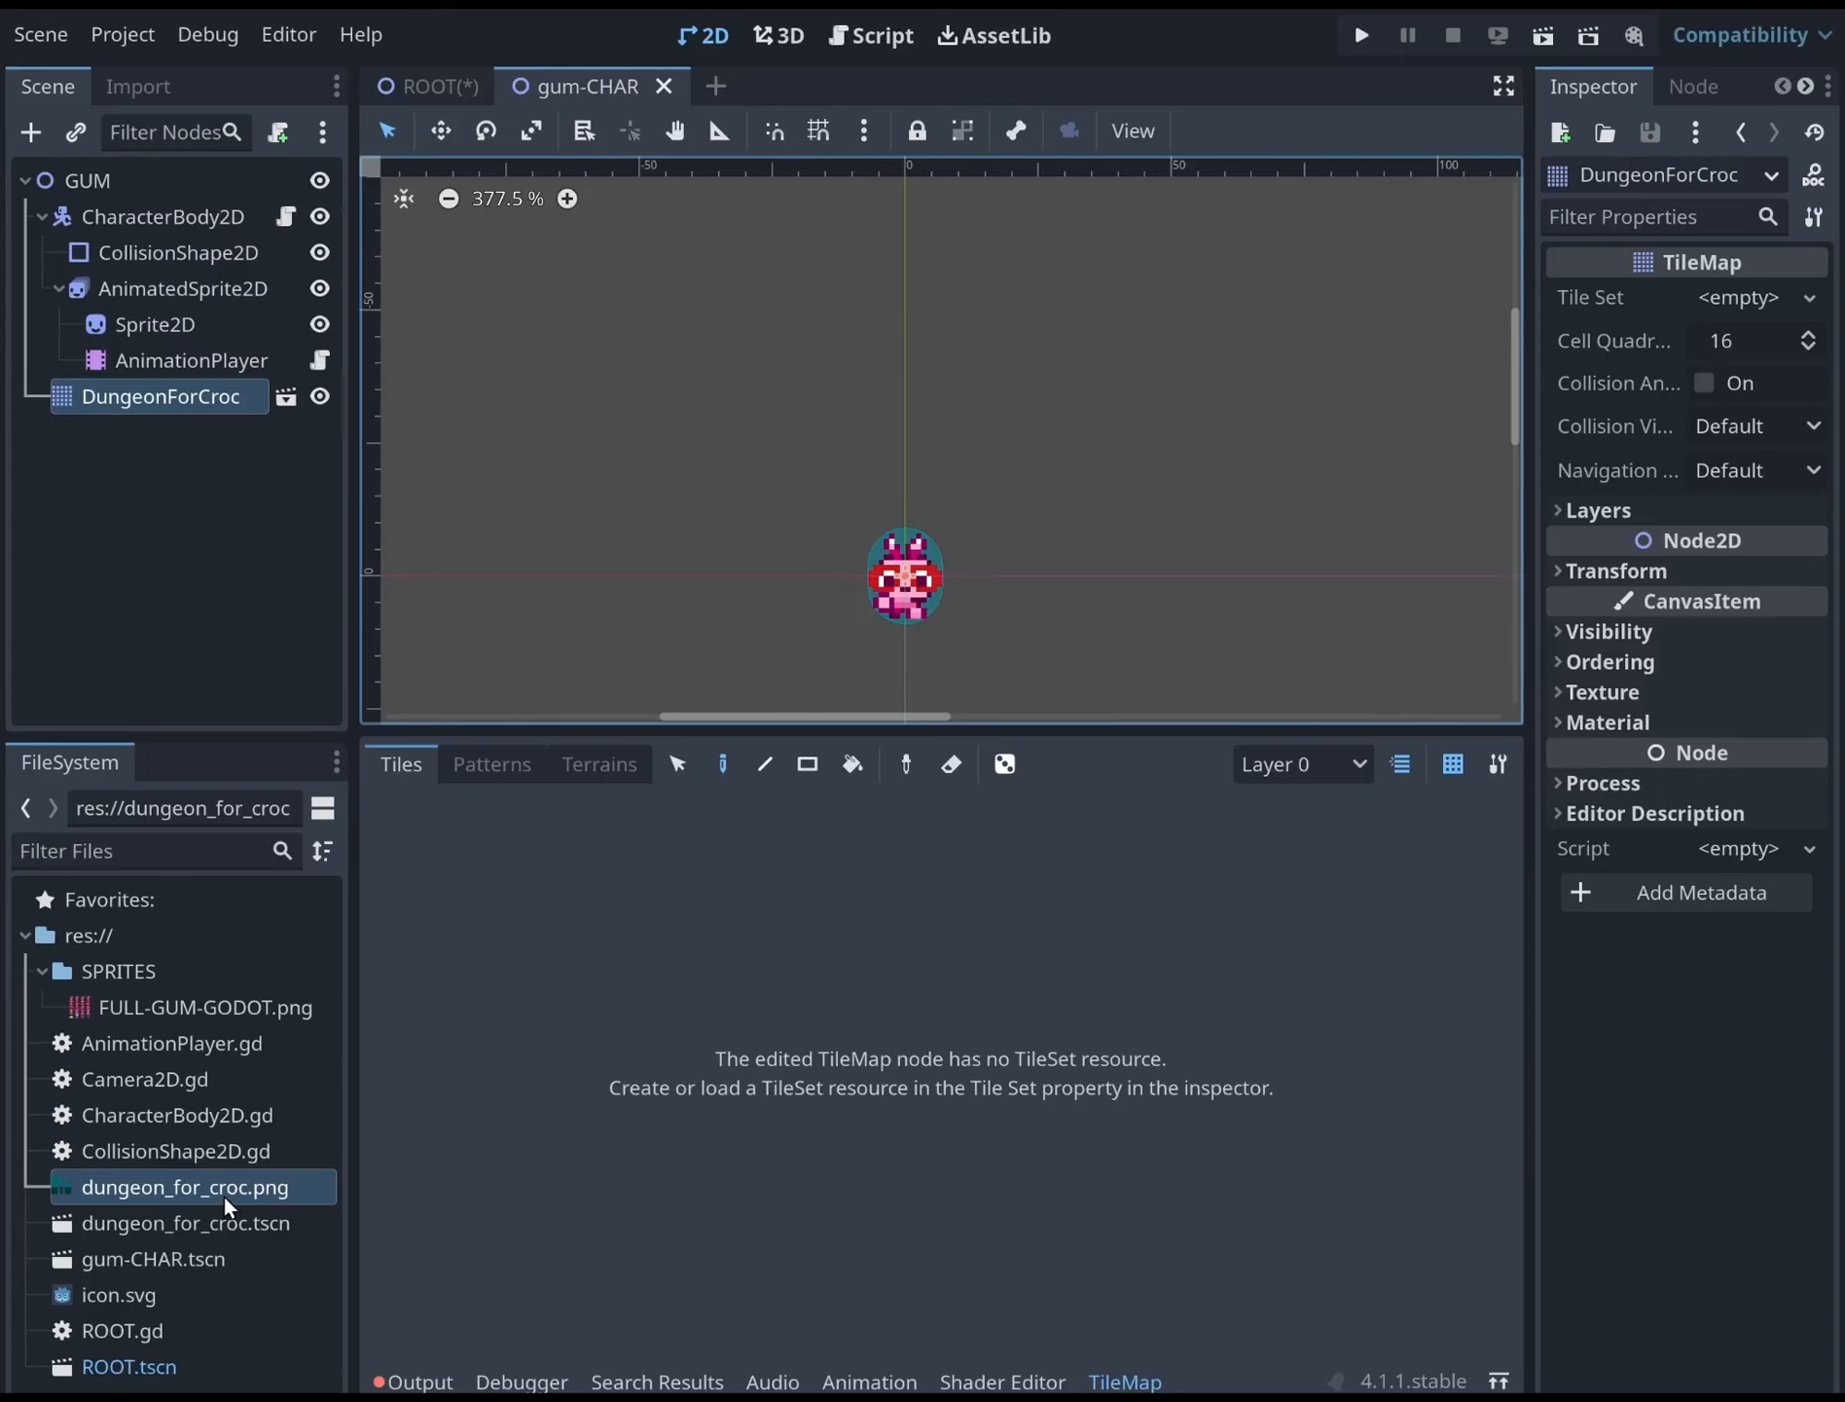
Open the DungeonForCroc instance's scene from gum-CHAR for editing and select its TileMap root node
click(197, 1224)
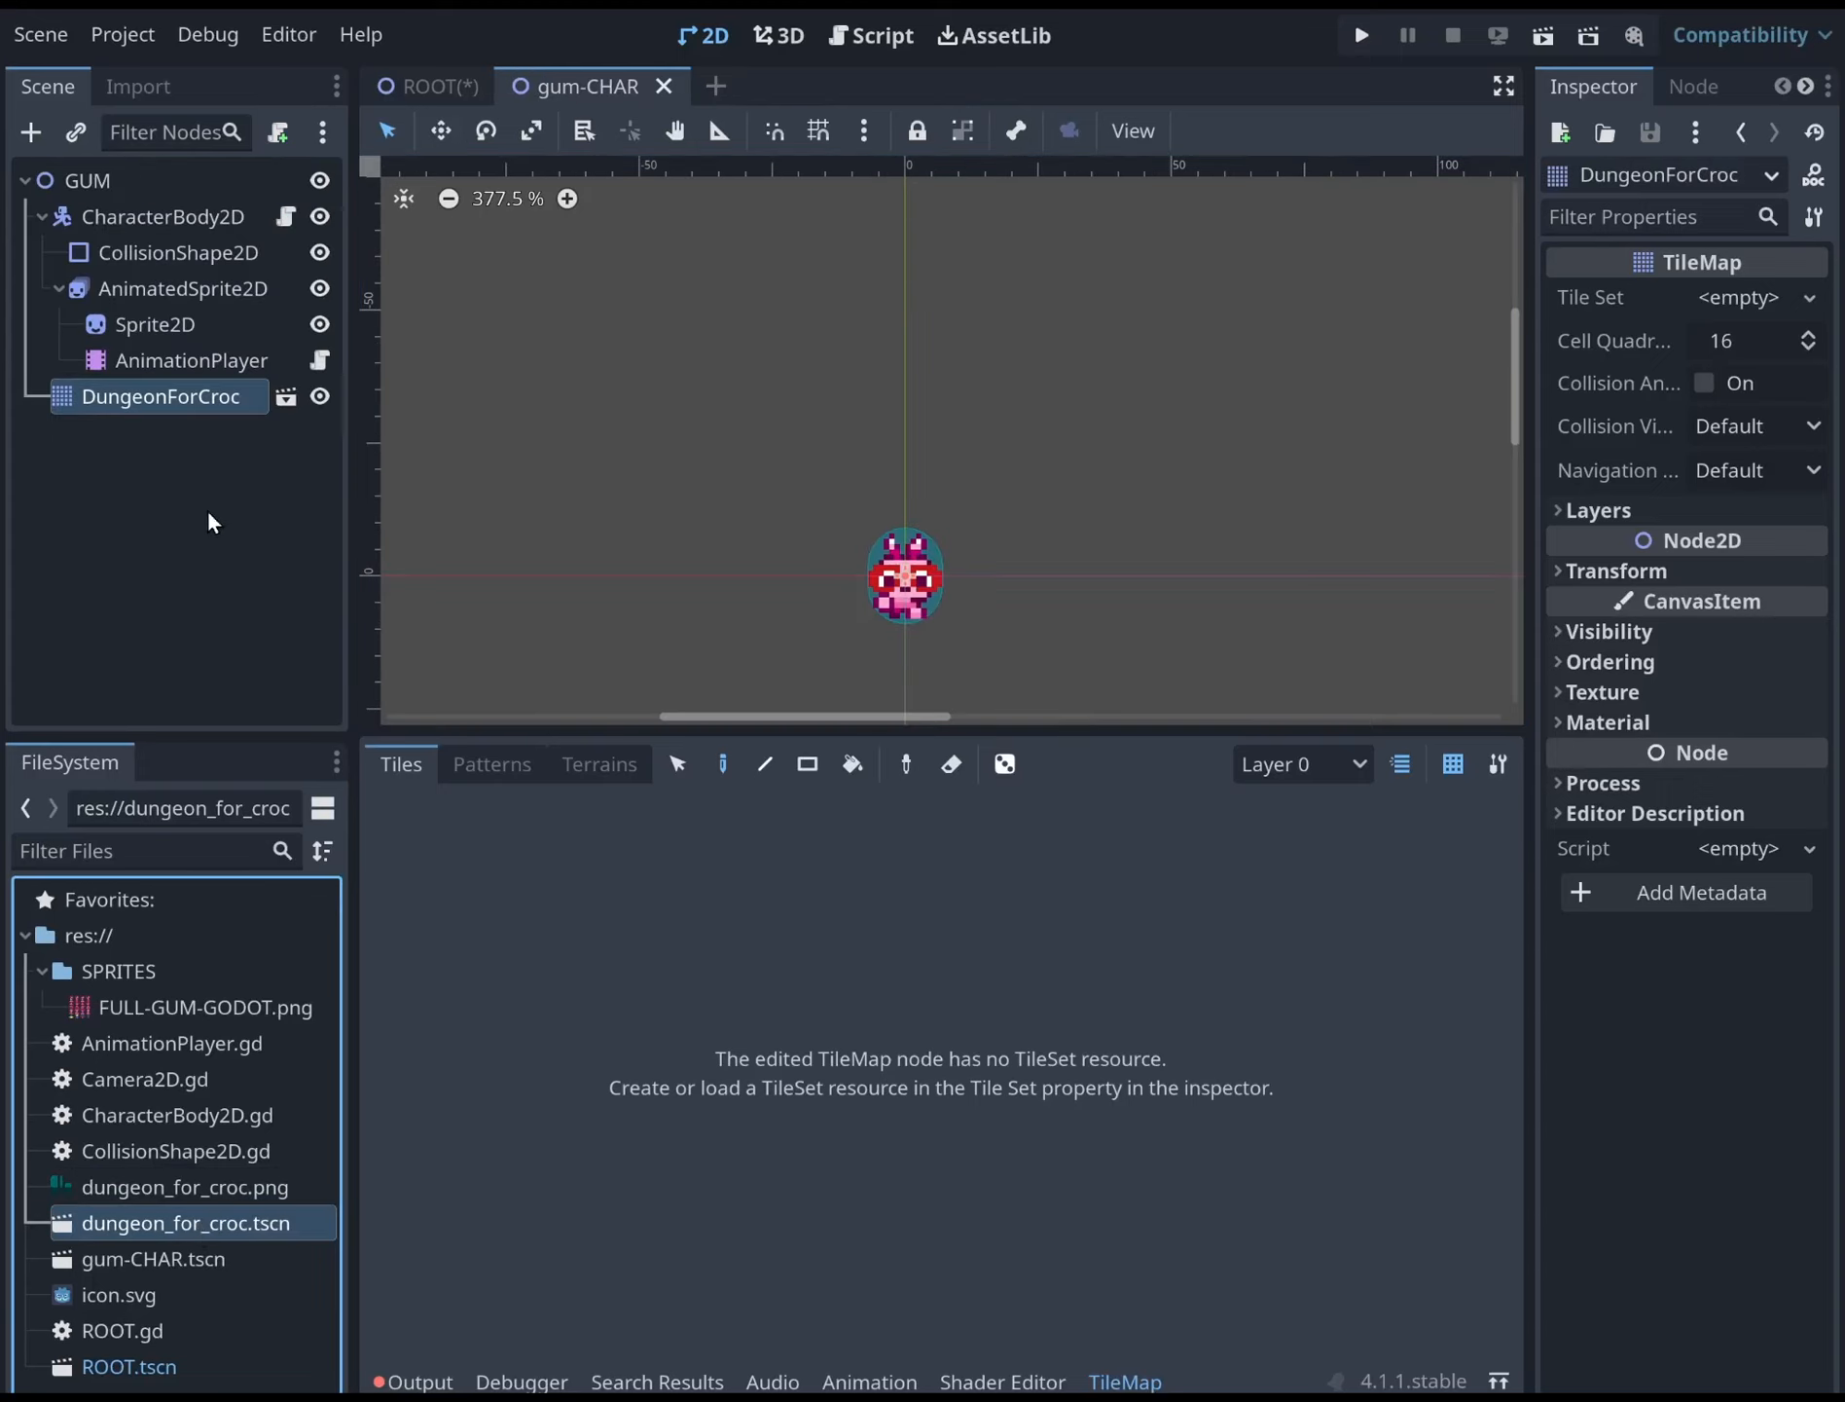
click(285, 396)
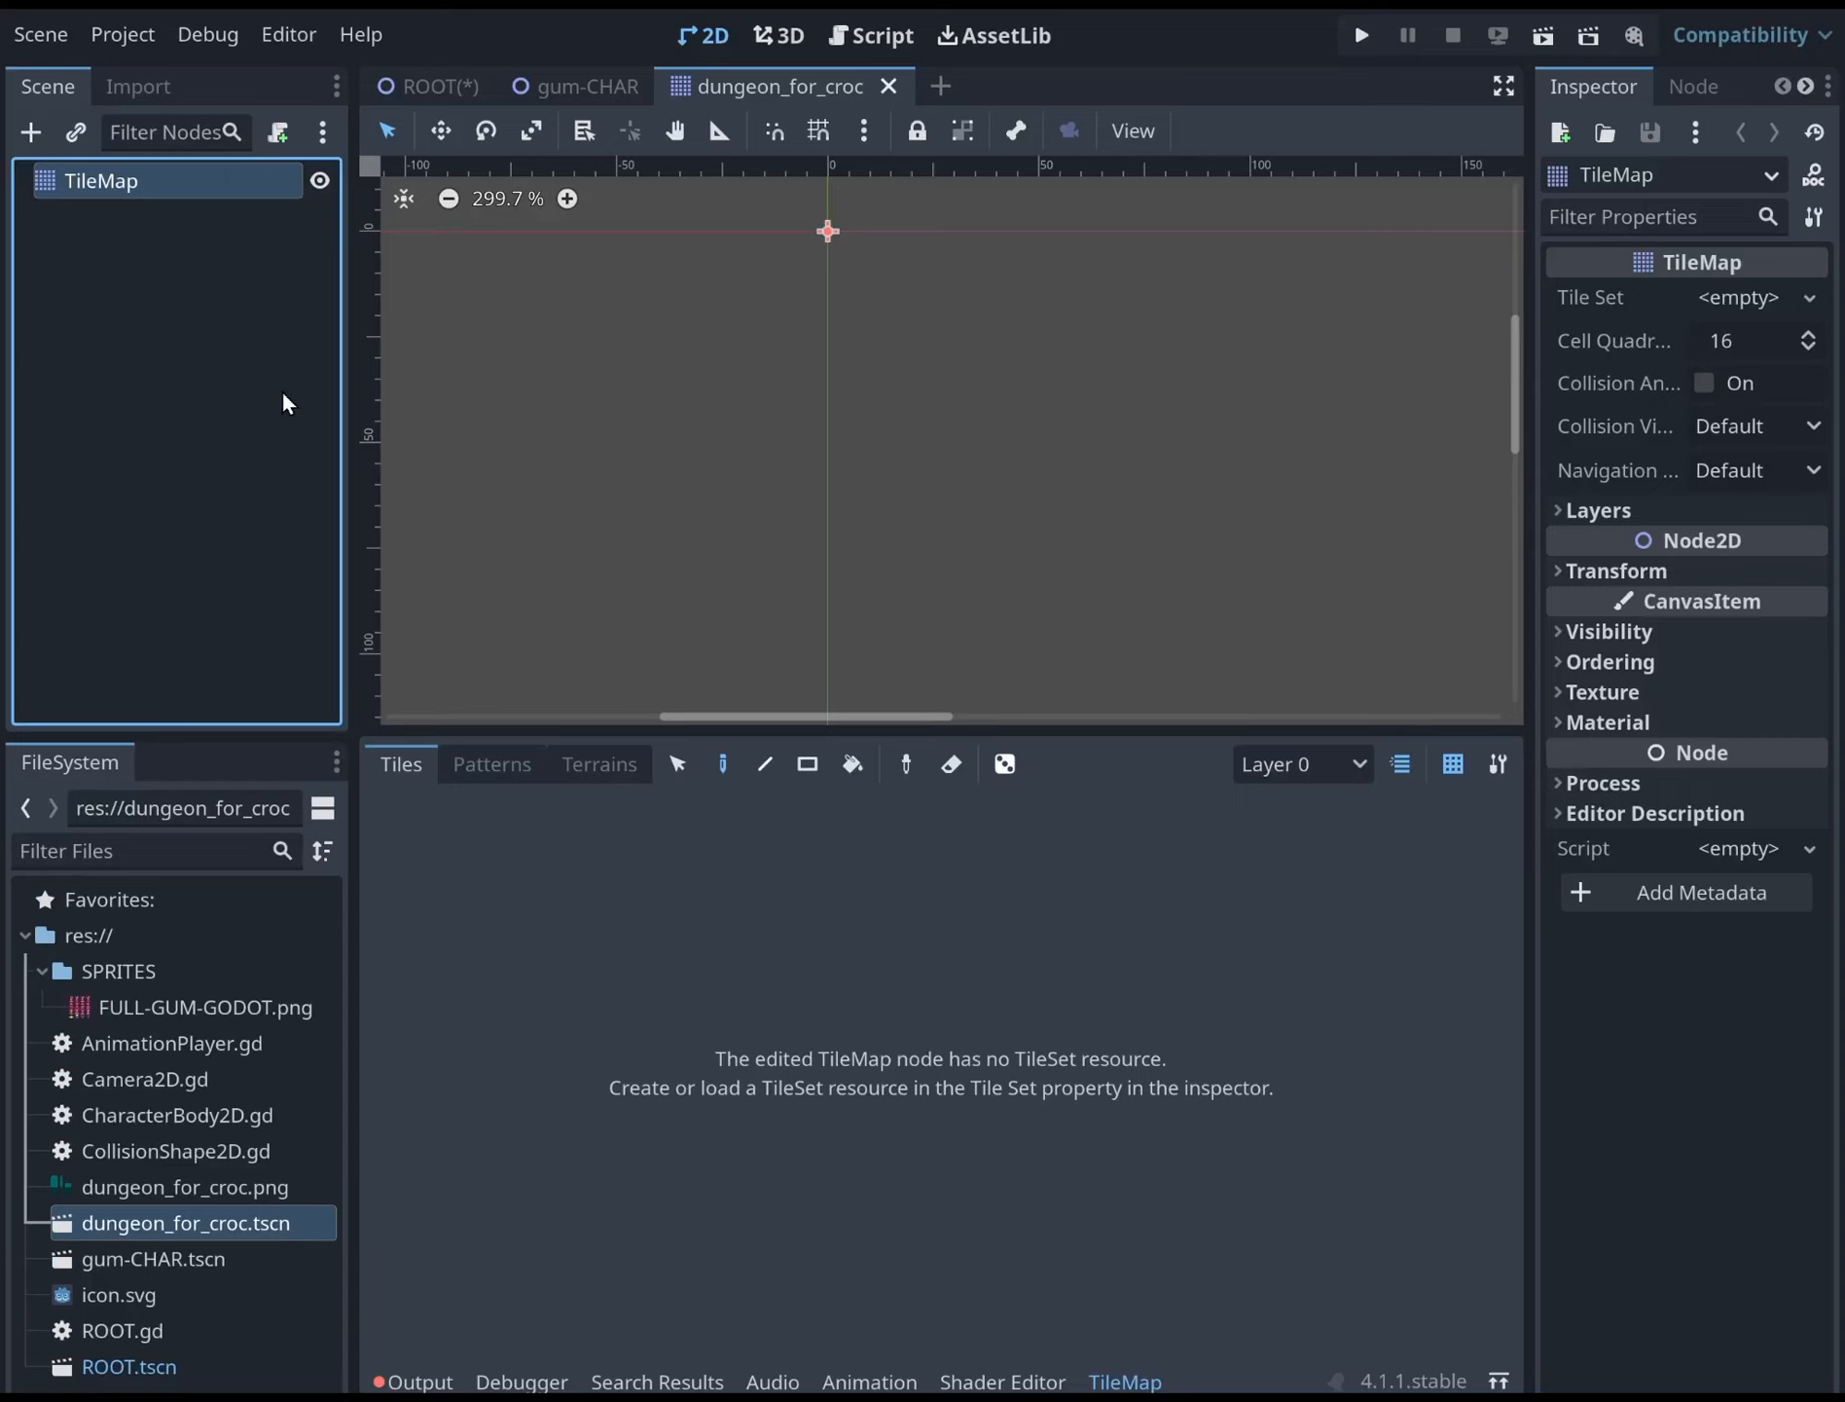
click(220, 191)
middle_drag(663, 309, 671, 412)
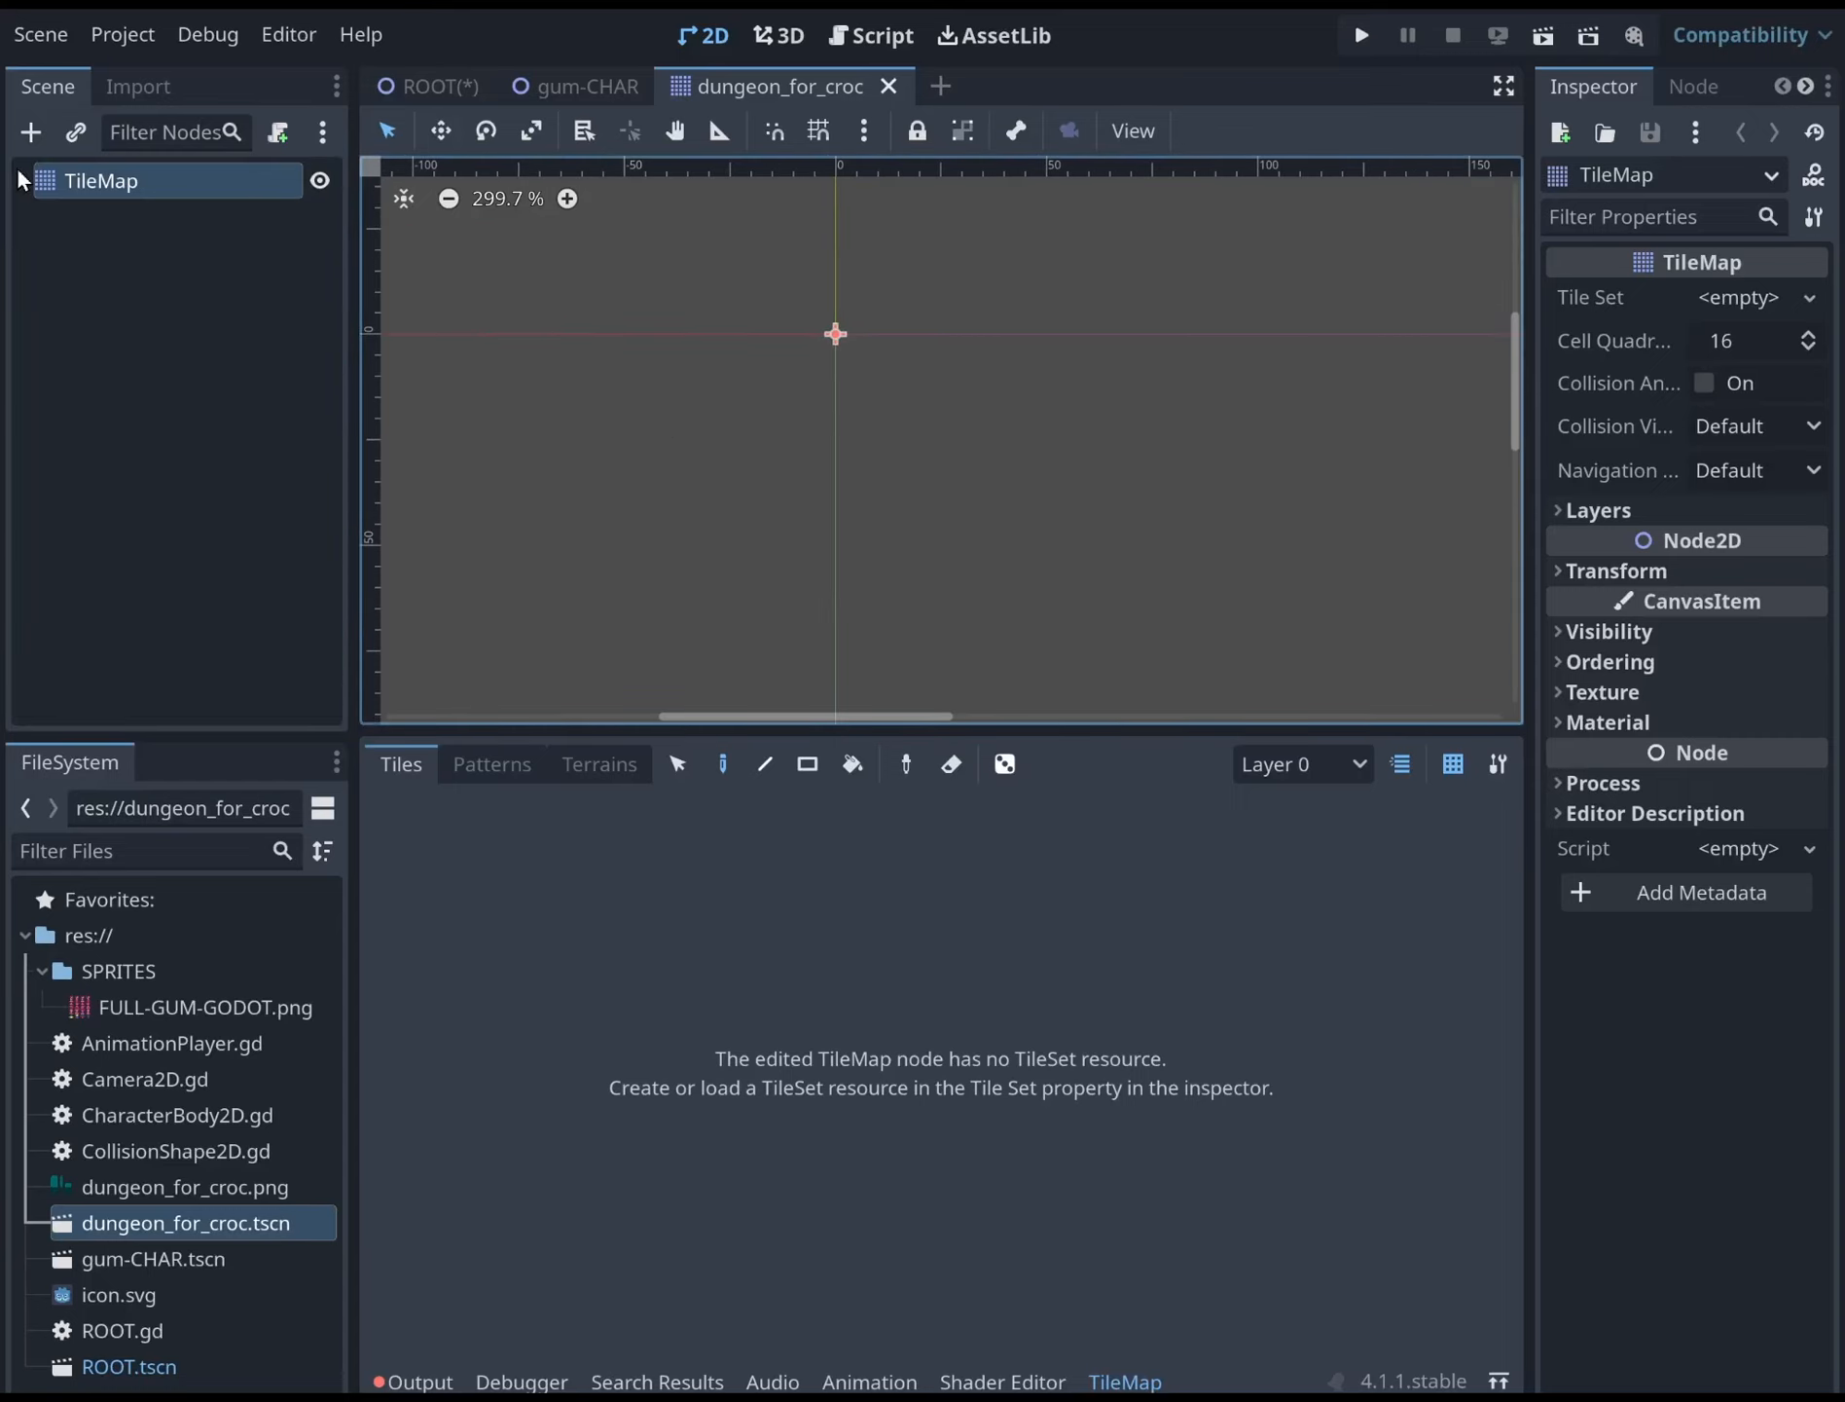
Assign a new TileSet to the root TileMap and add dungeon_for_croc.png as its atlas source with automatically created tiles
click(1791, 299)
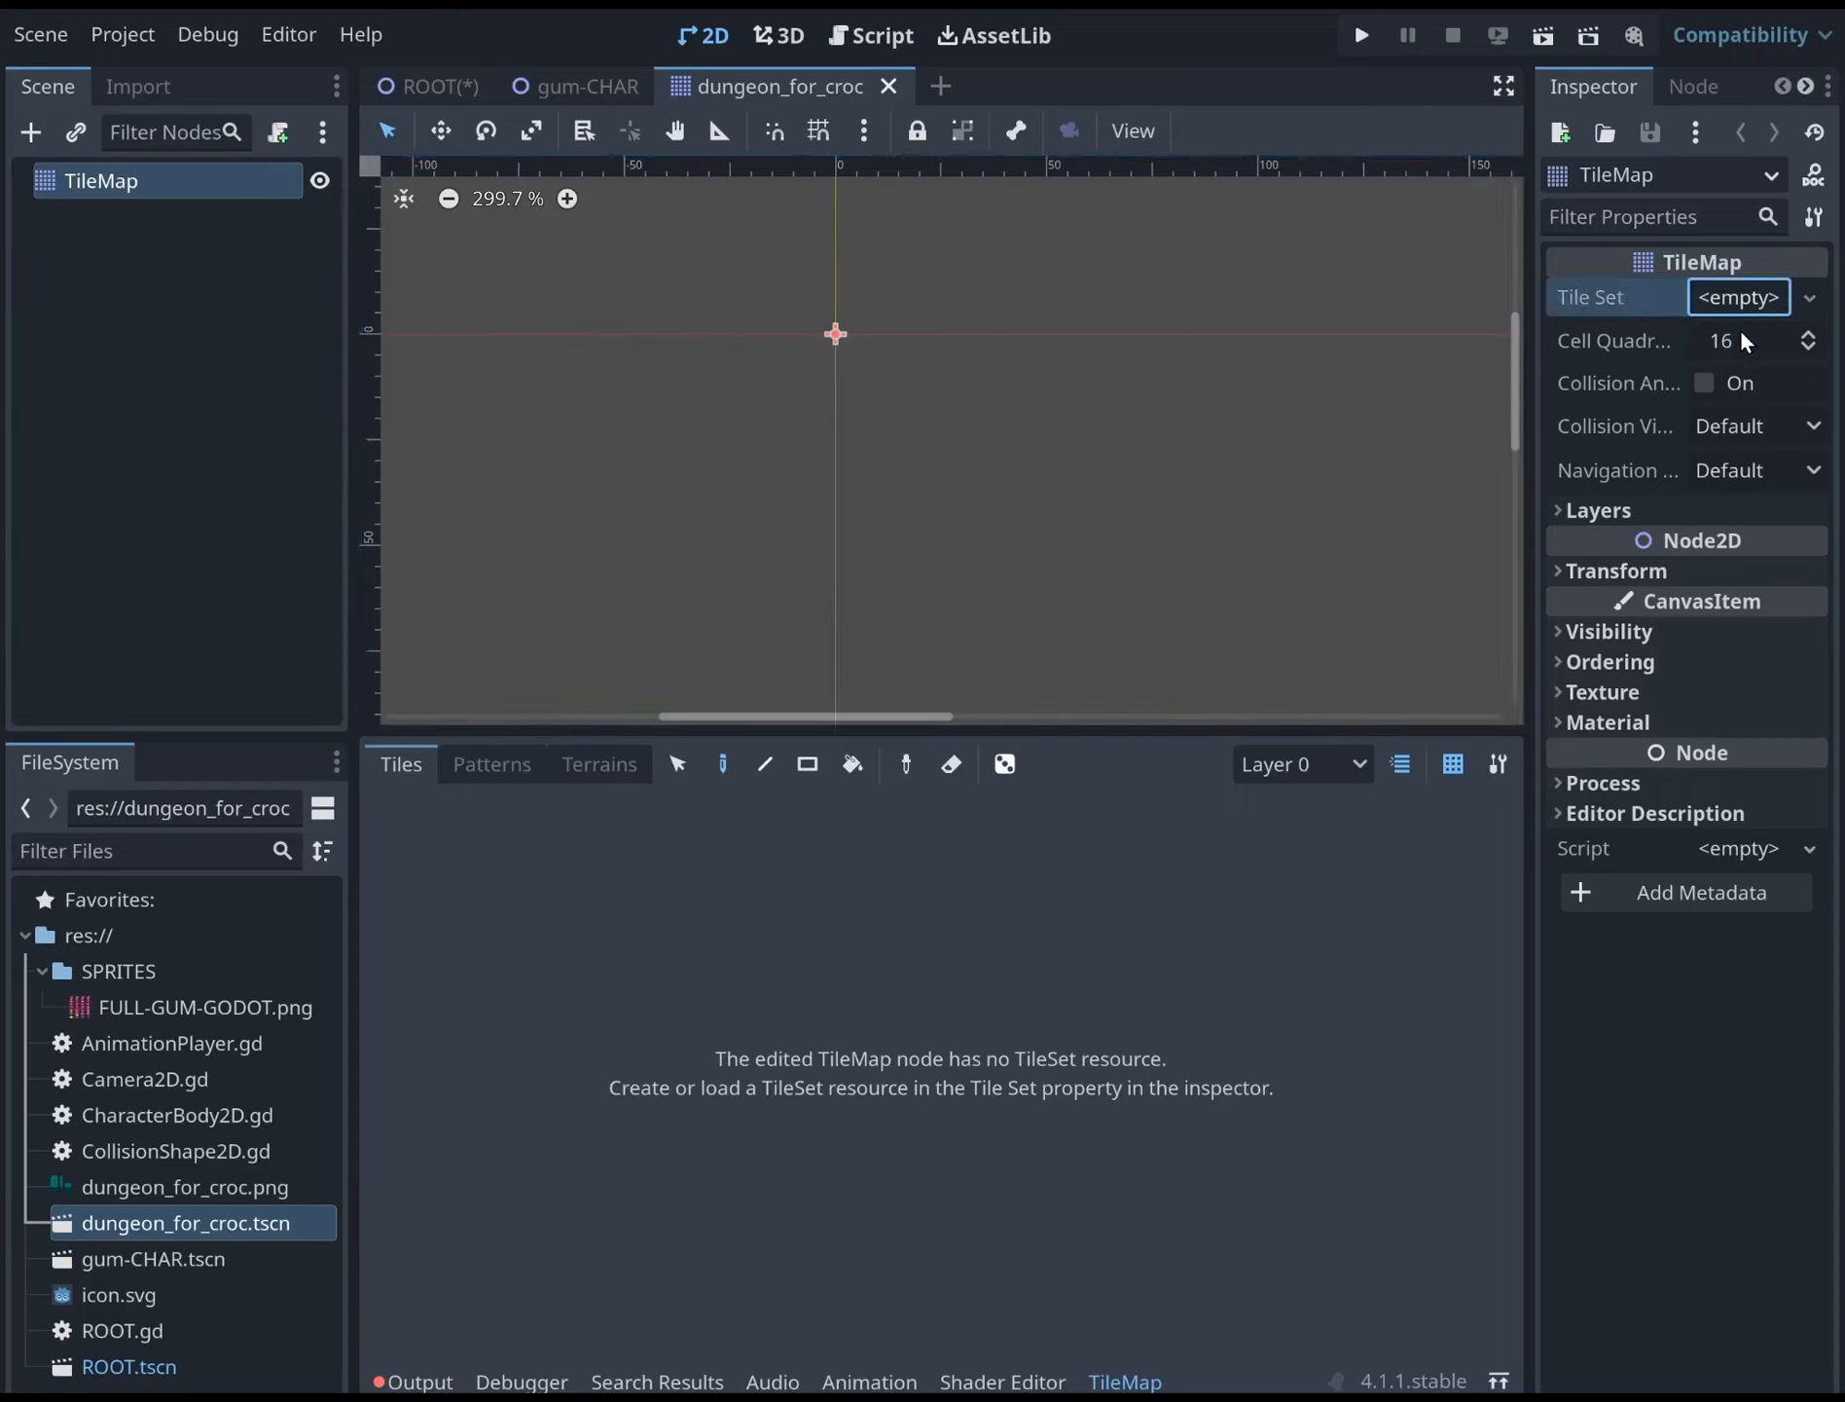
click(1747, 341)
click(1124, 1380)
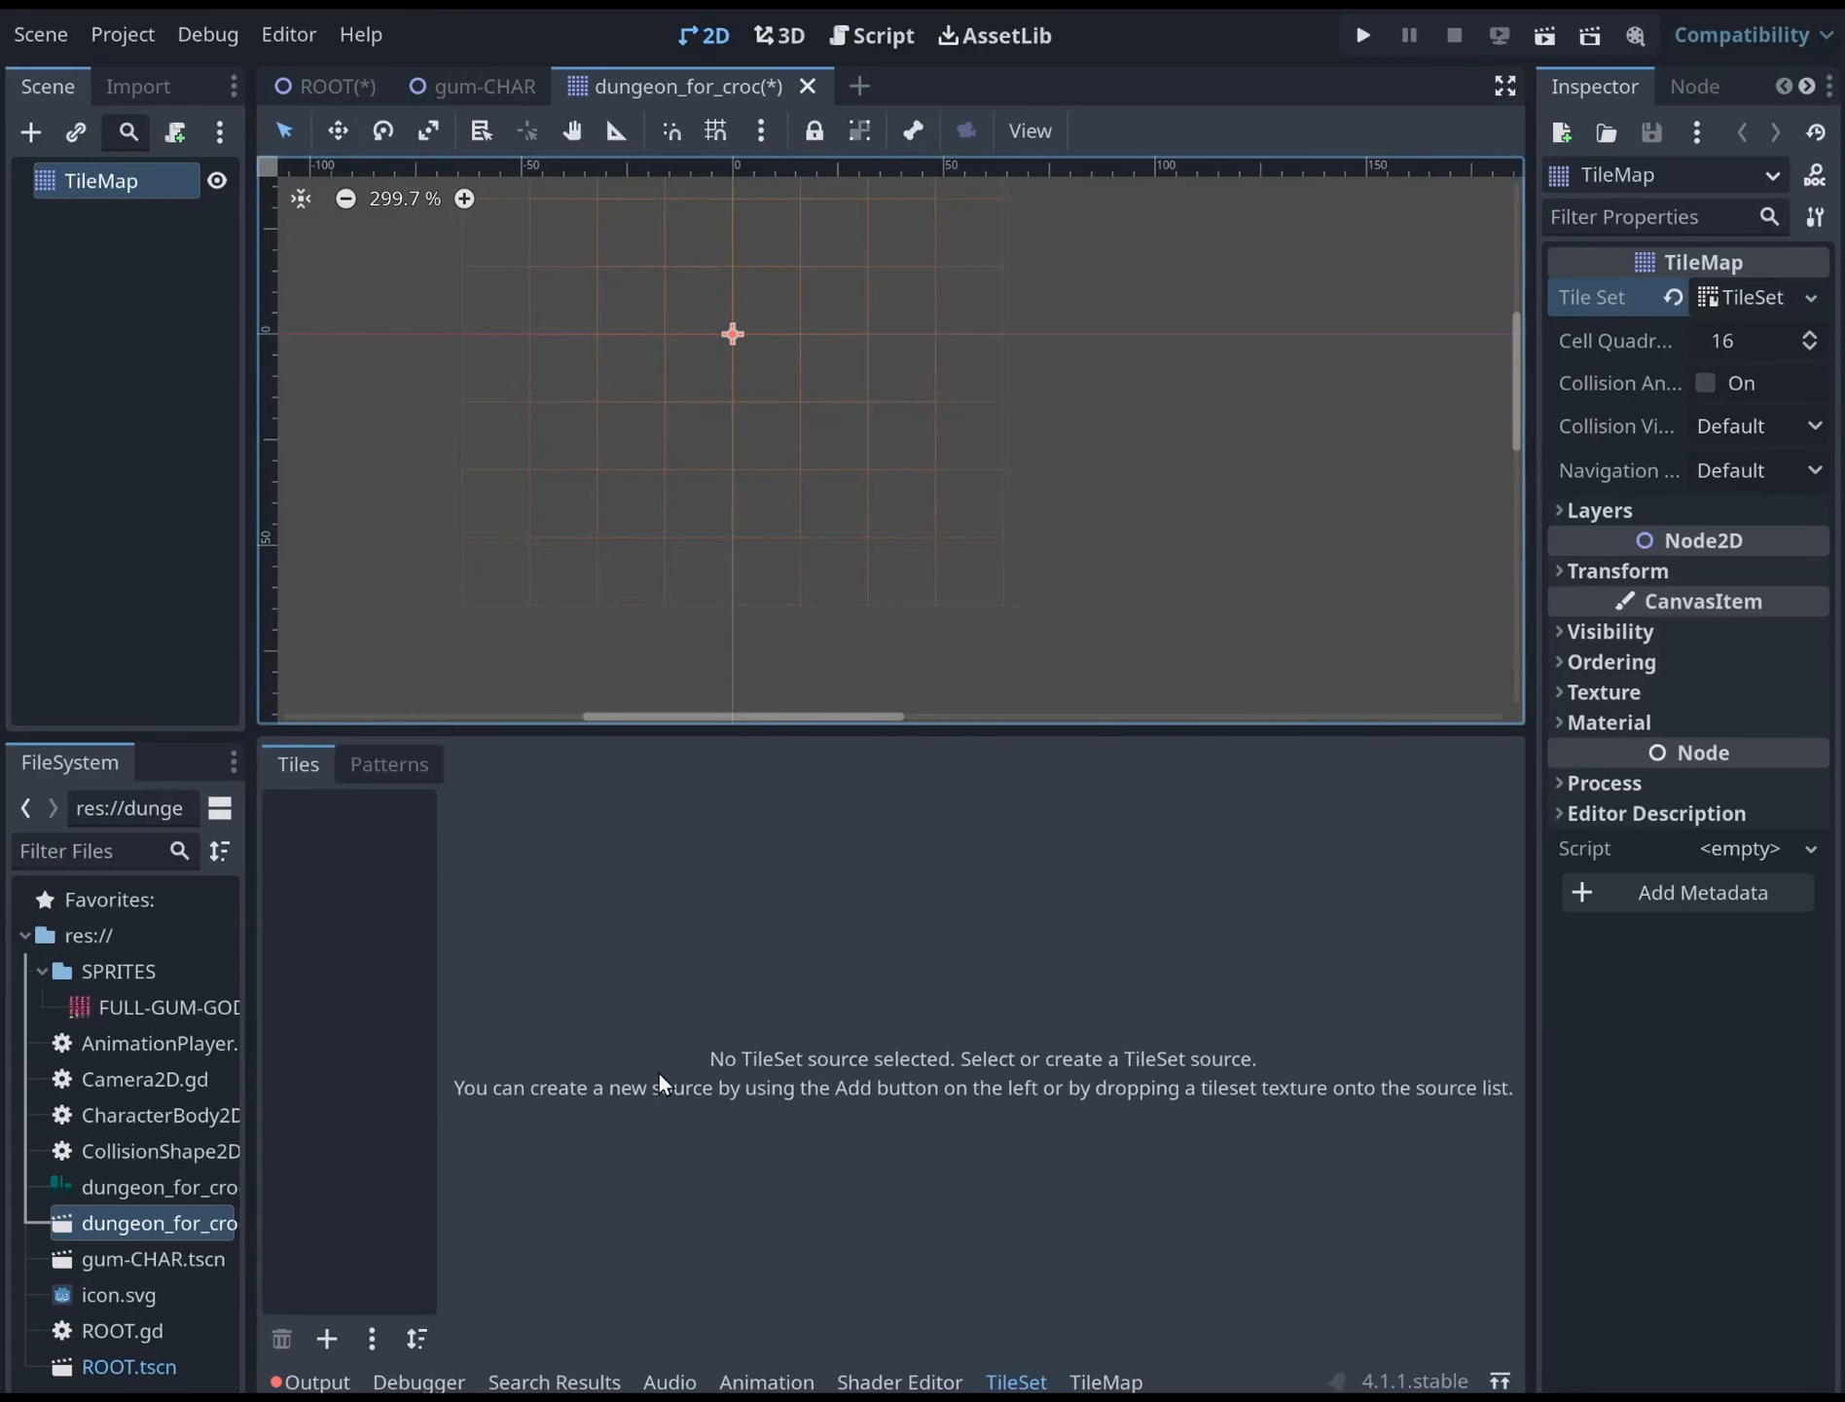
drag(165, 1192, 326, 1075)
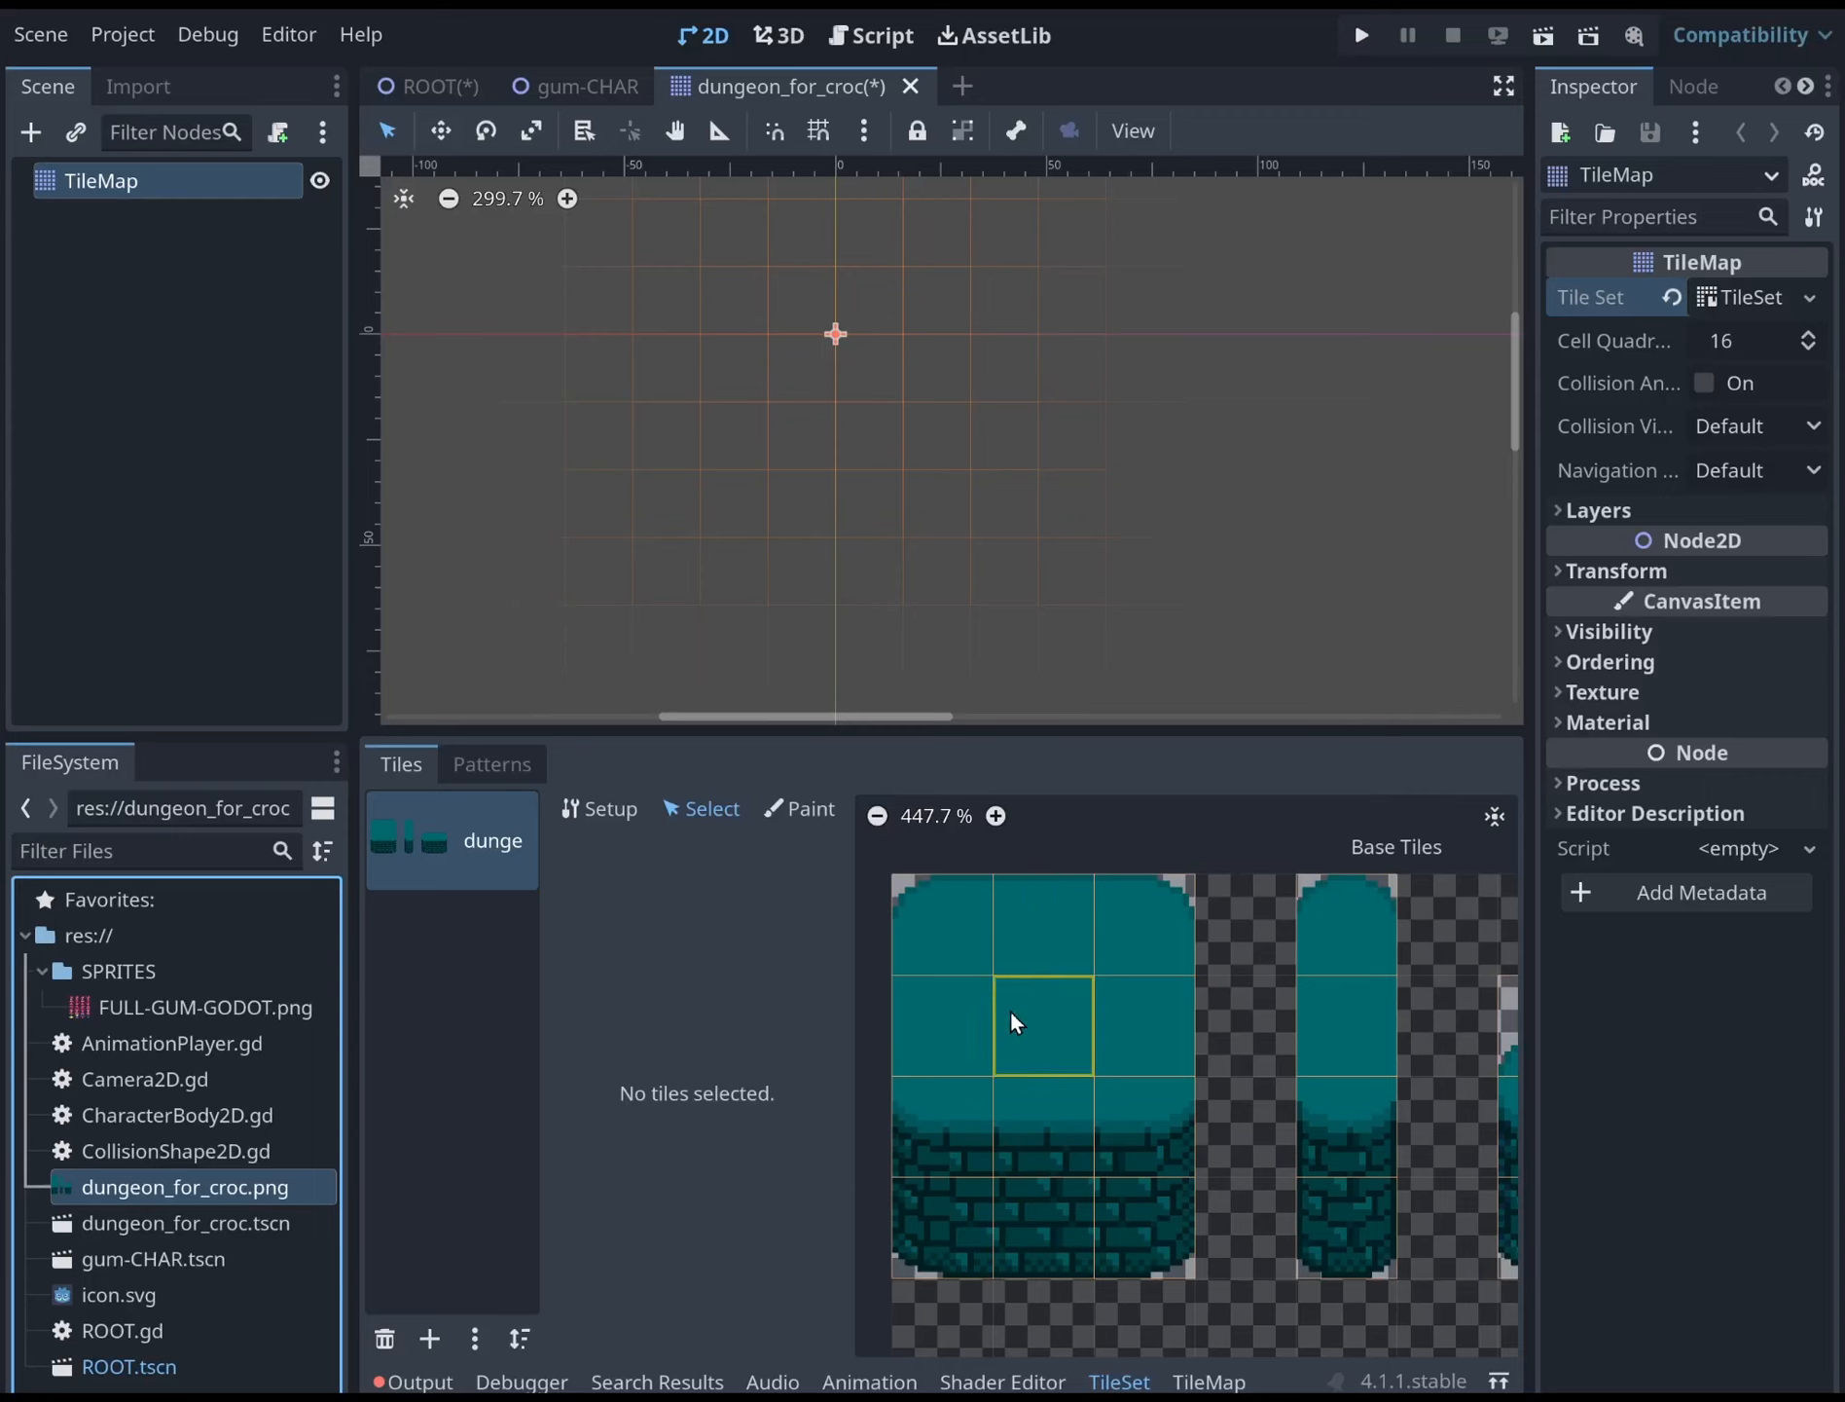
Select the base tile at atlas coordinates (0, 0) and switch to the TileMap editor's tile palette
click(950, 899)
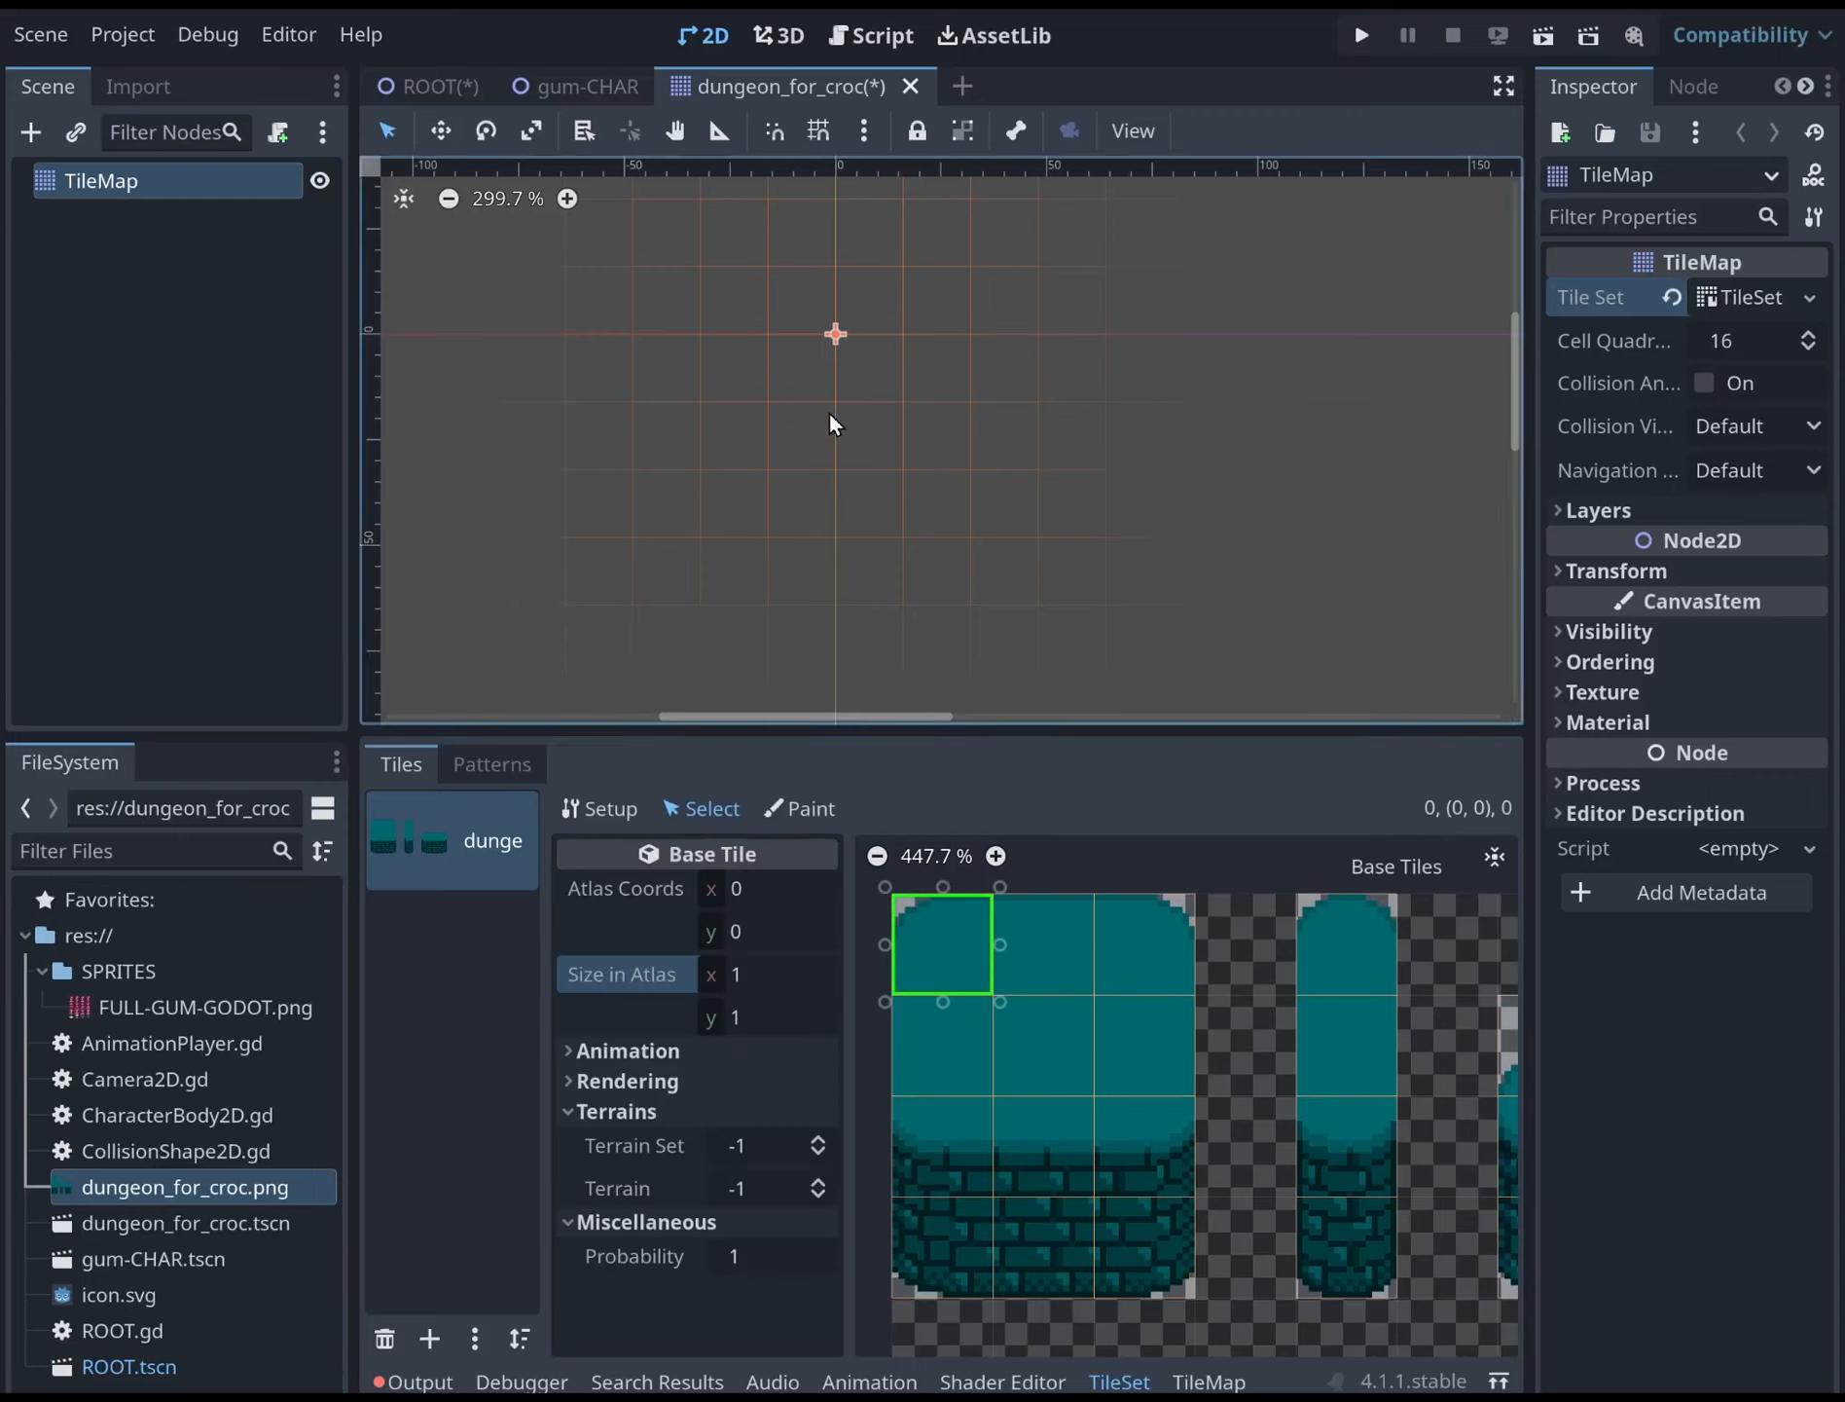
scroll(956, 531, up, 2)
middle_drag(939, 494, 900, 570)
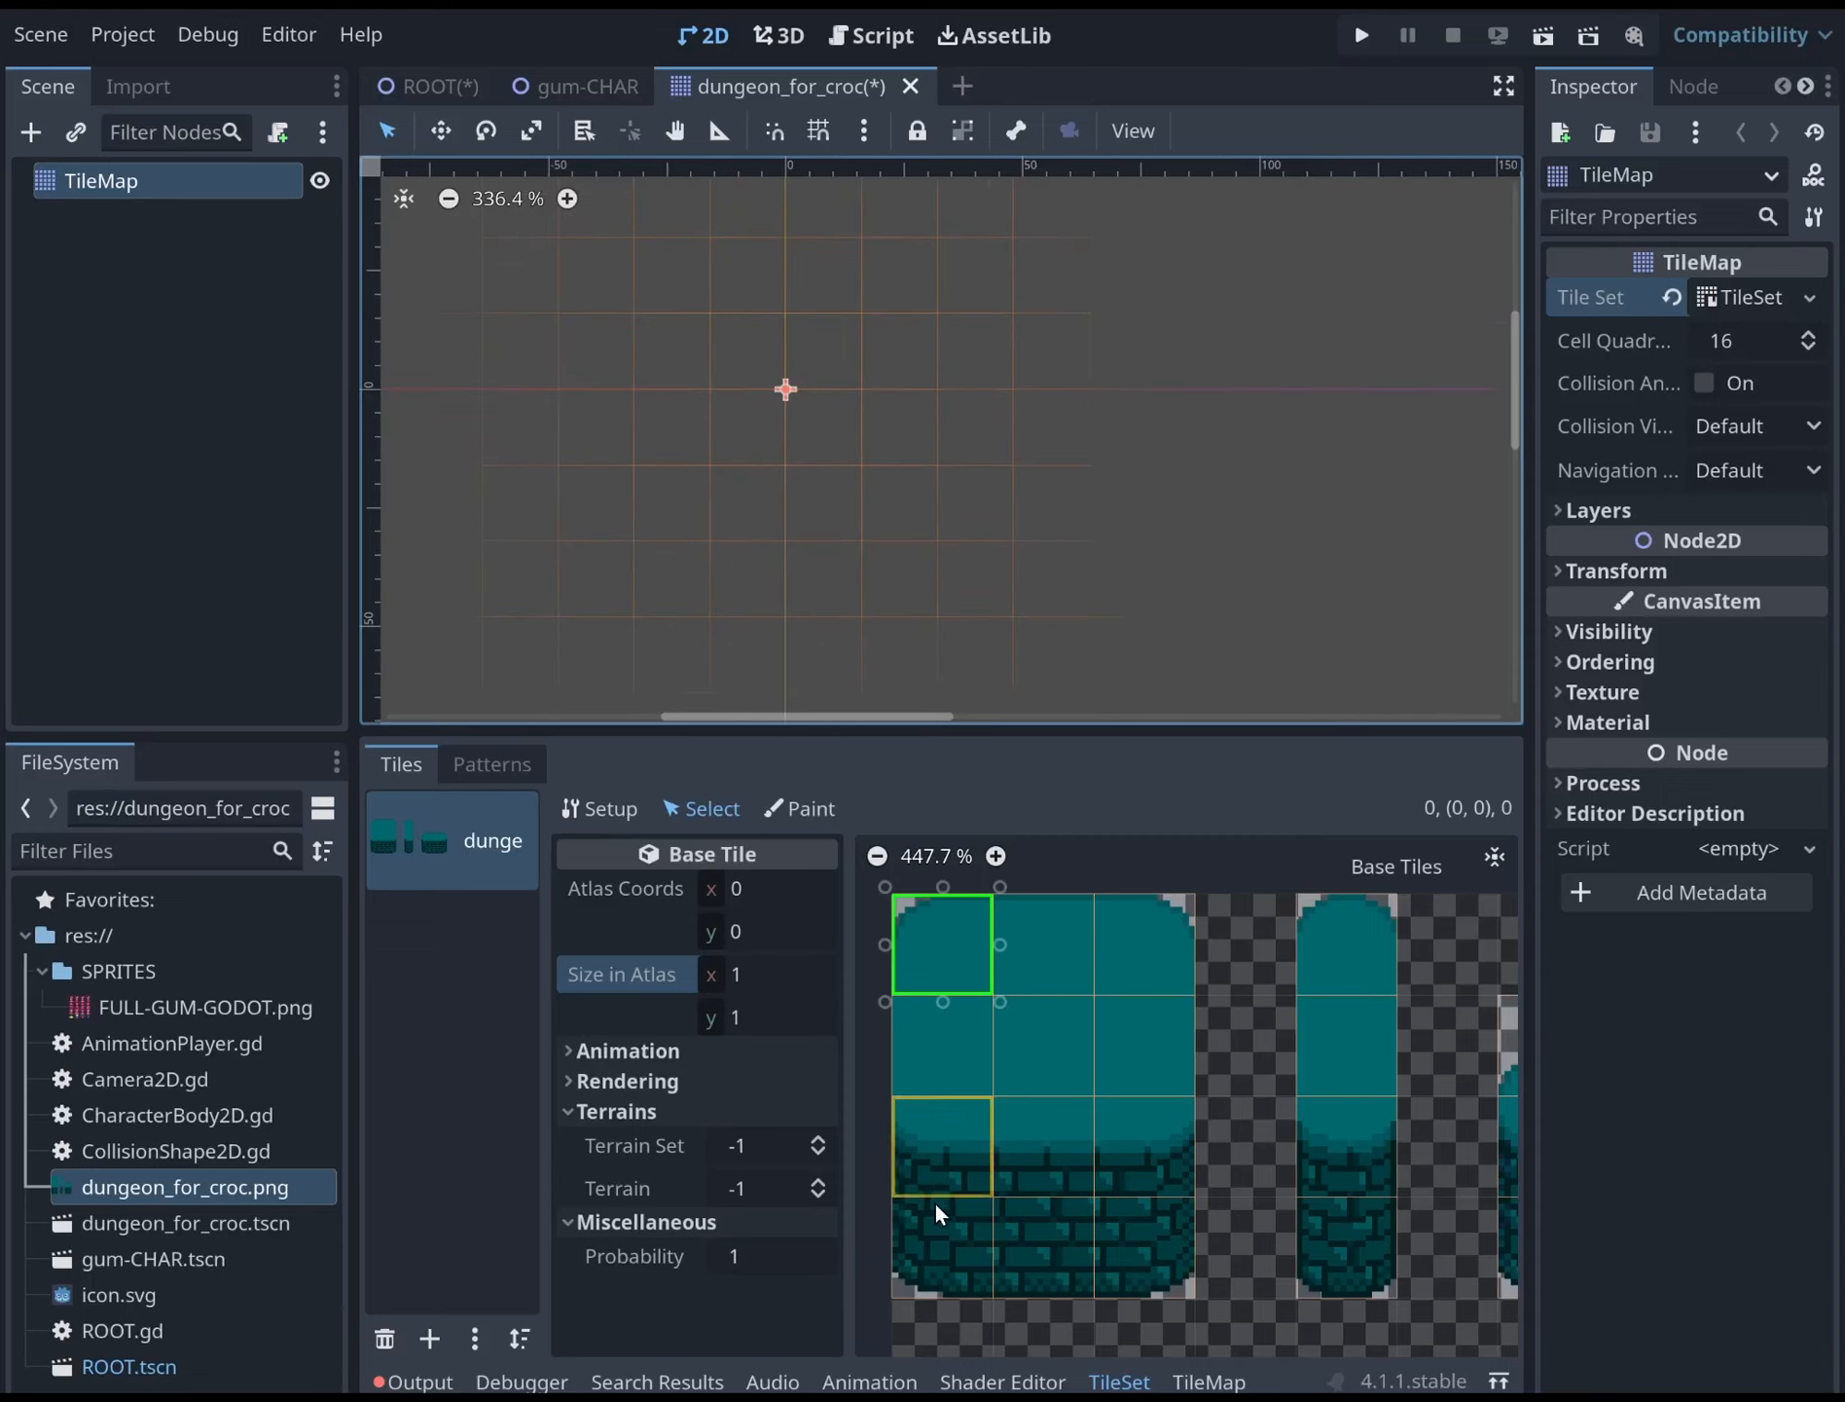
click(1207, 1381)
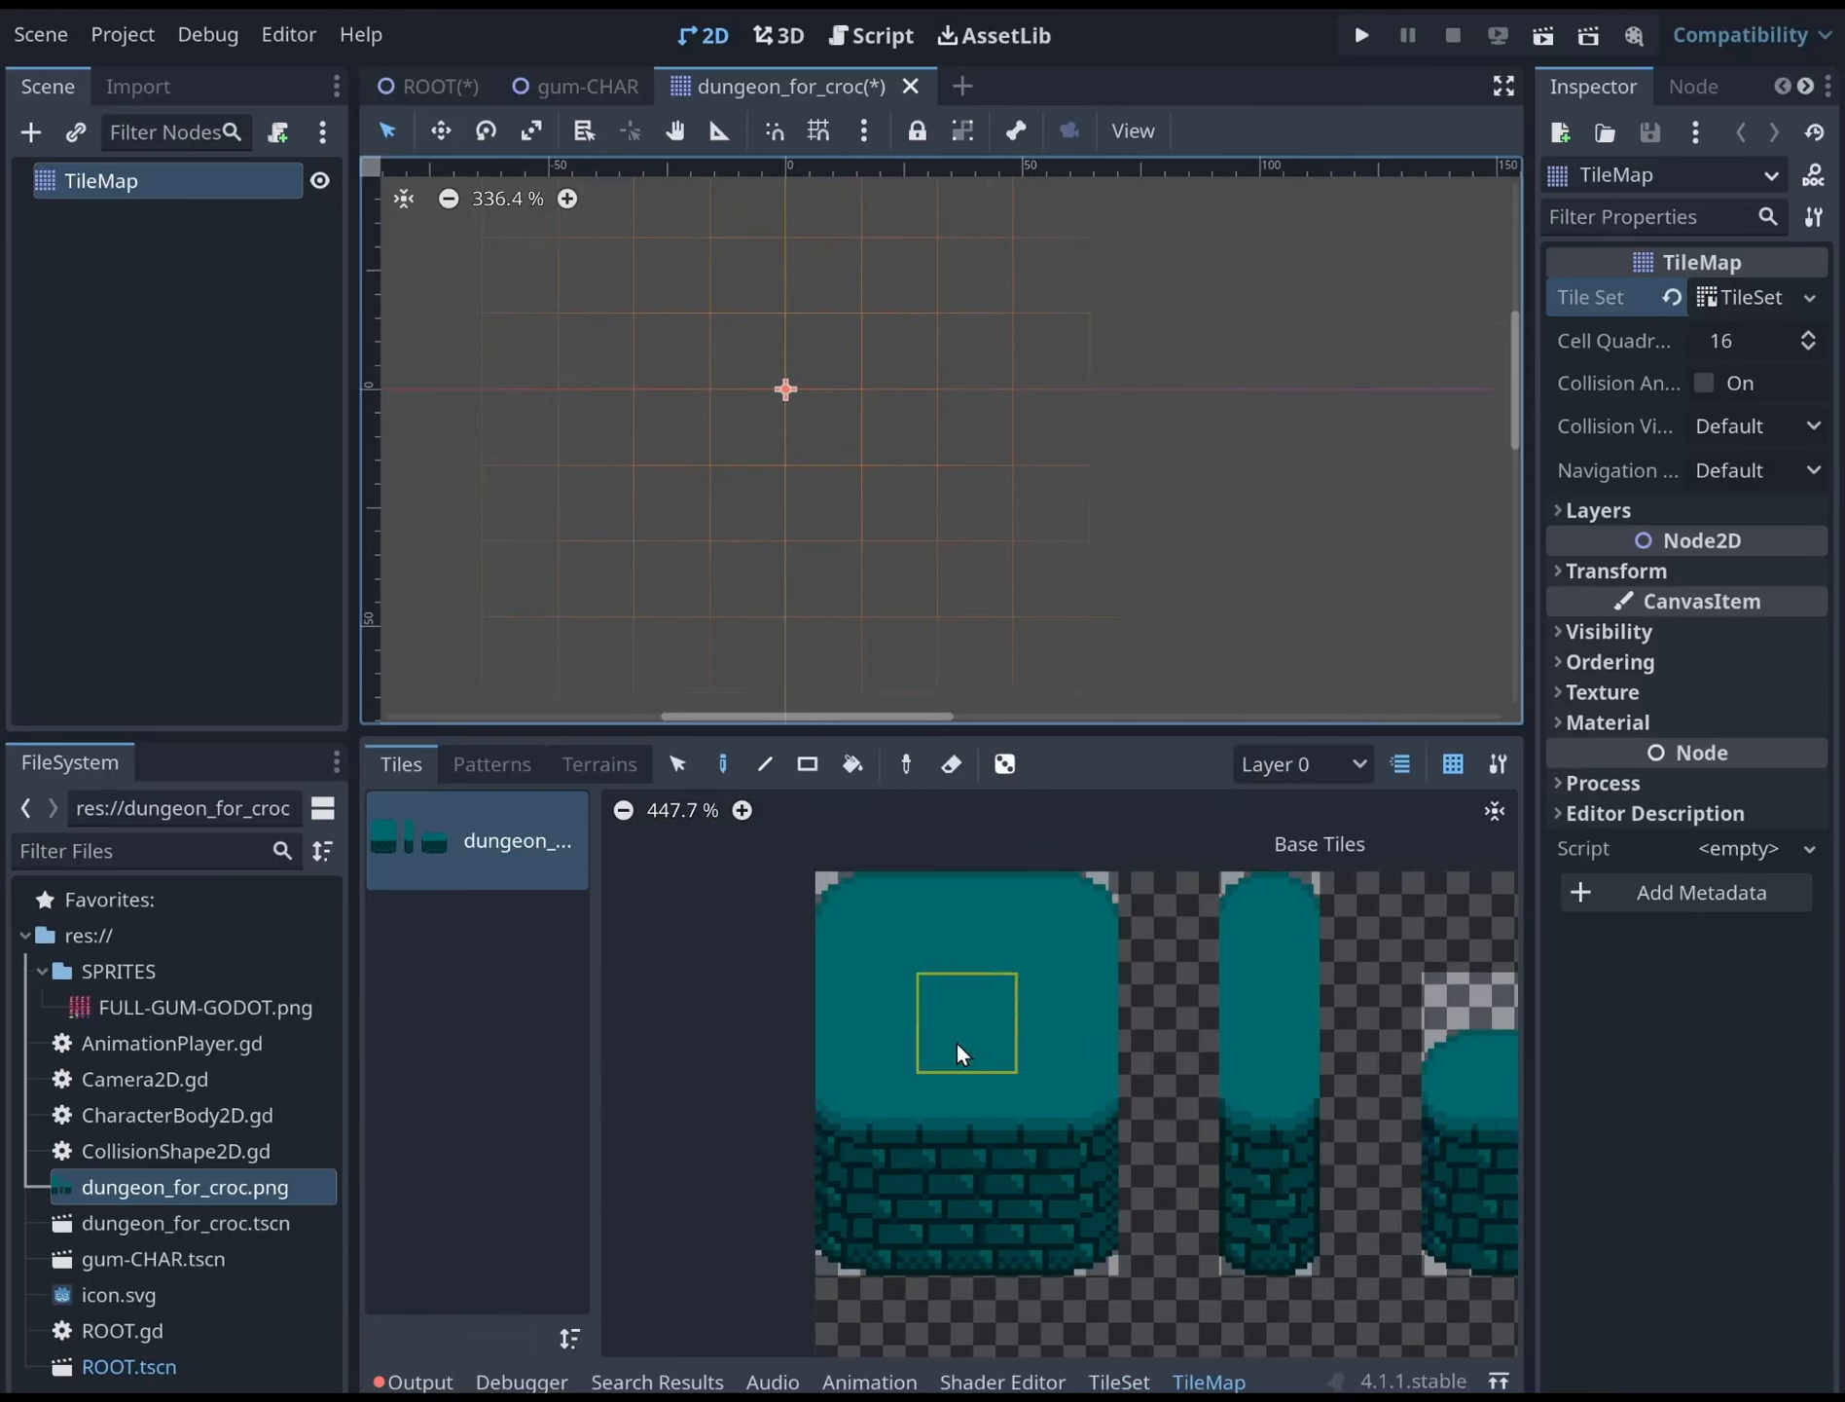
Paint the large block's upper-left corner tile once at cell (-2, -1) beside the TileMap origin
middle_drag(784, 400, 860, 441)
scroll(860, 441, down, 3)
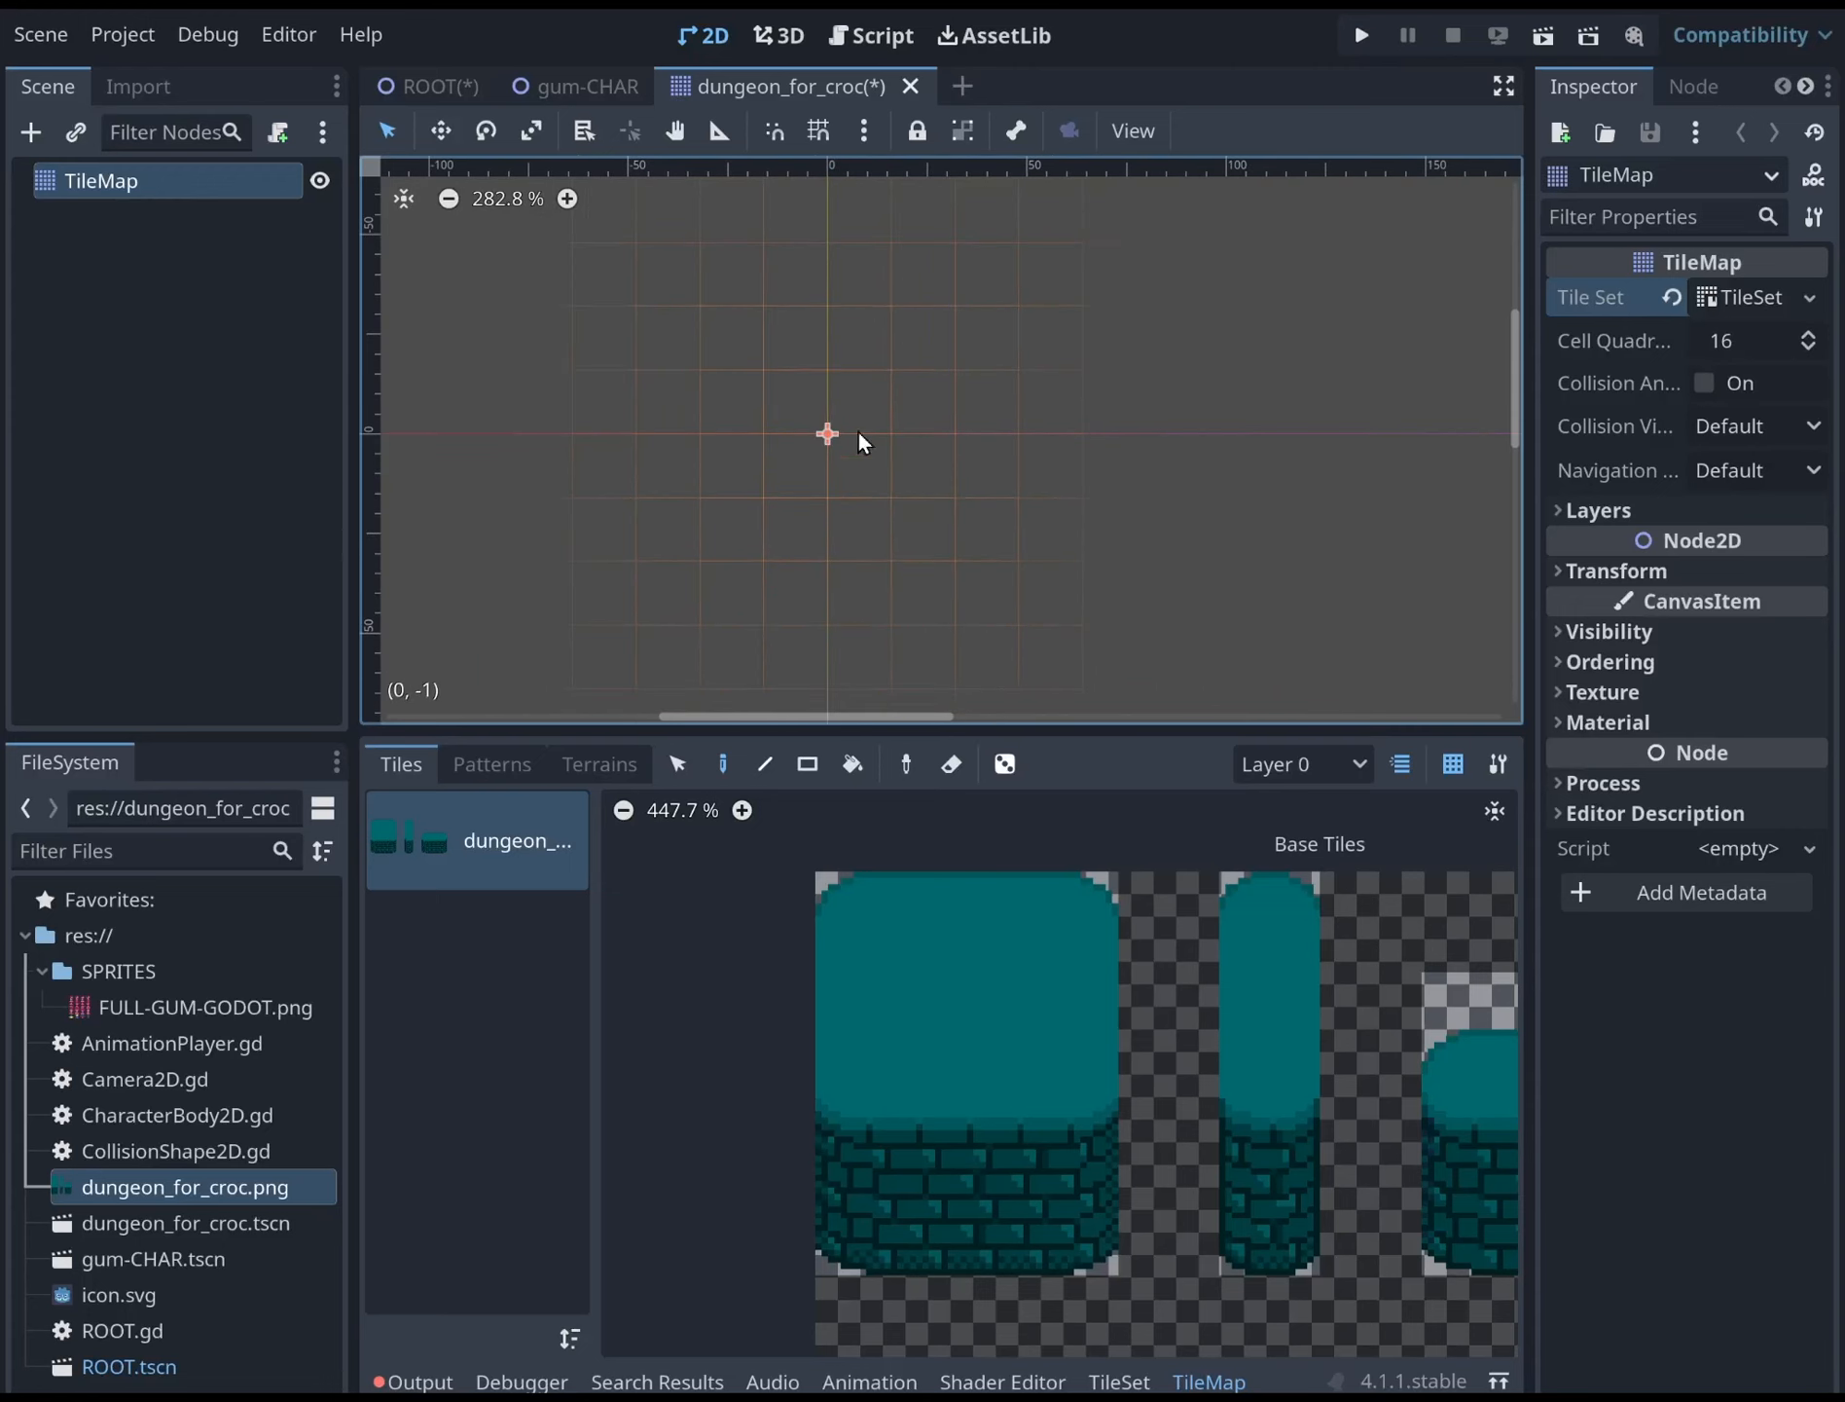
click(1116, 1381)
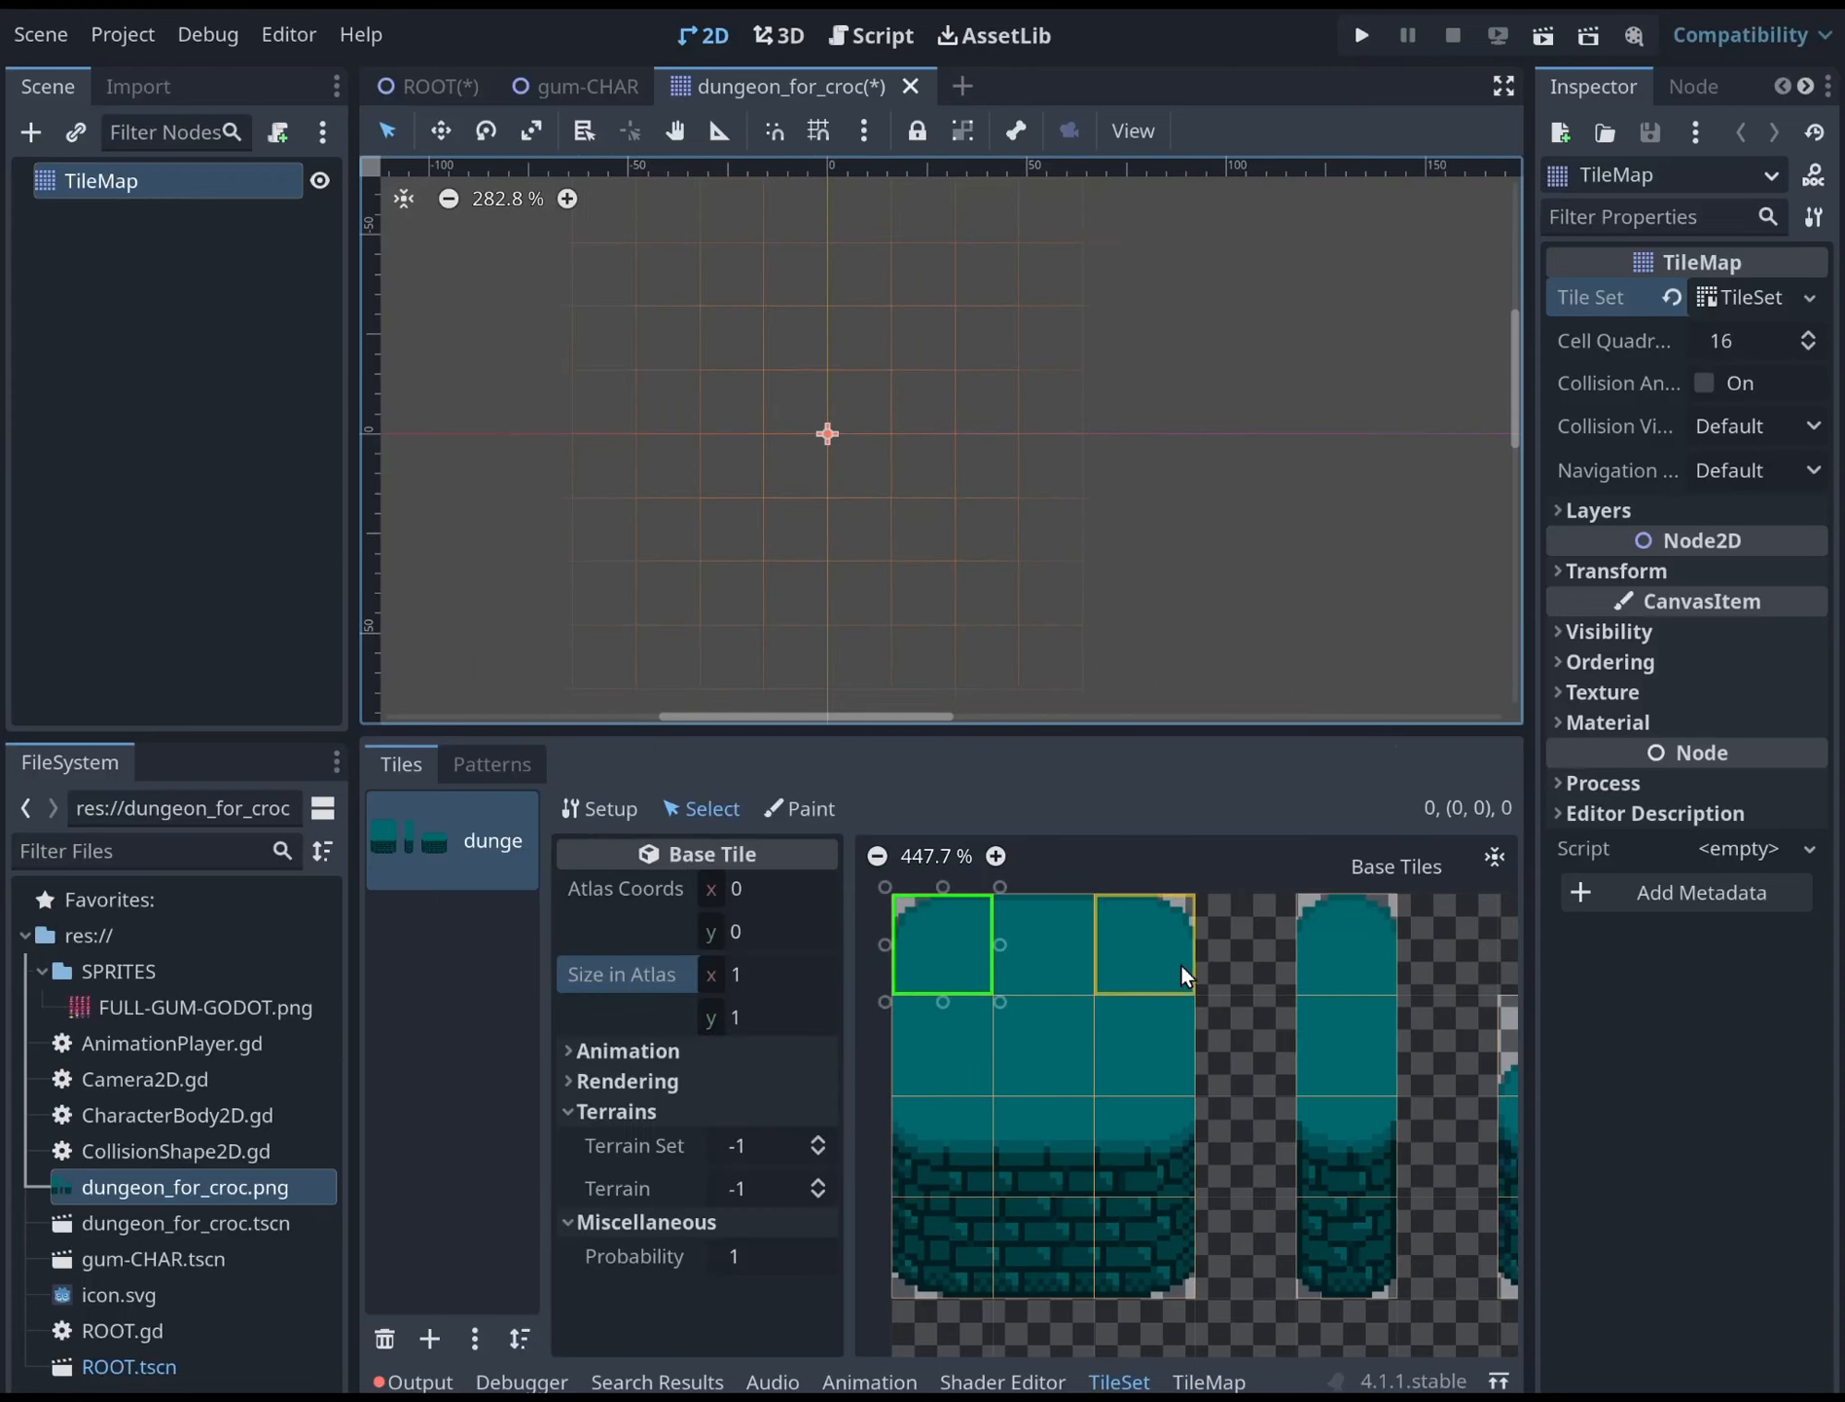
click(1207, 1381)
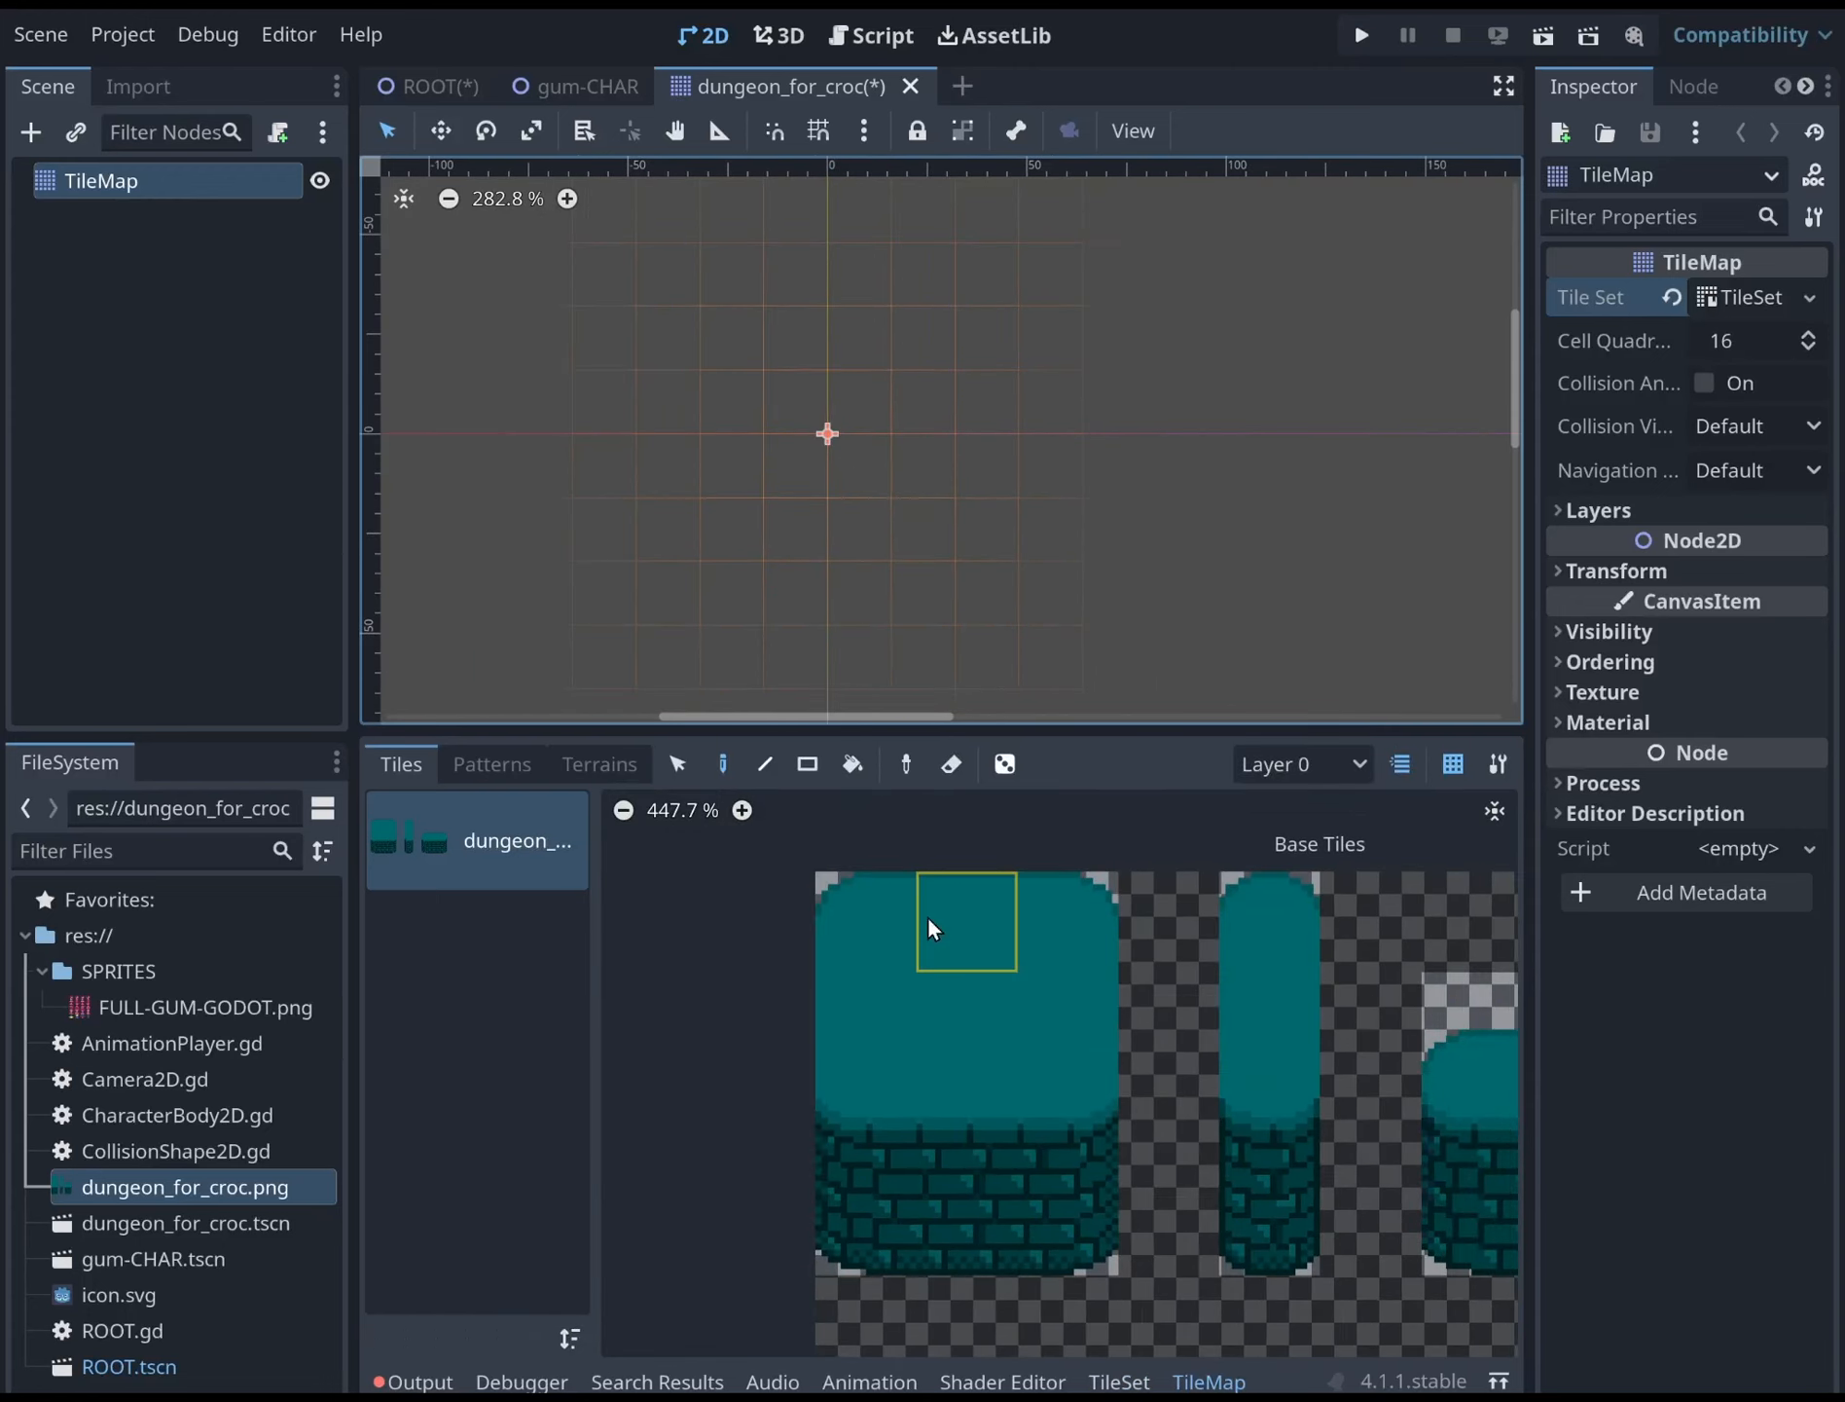
click(866, 920)
click(722, 411)
scroll(806, 462, up, 1)
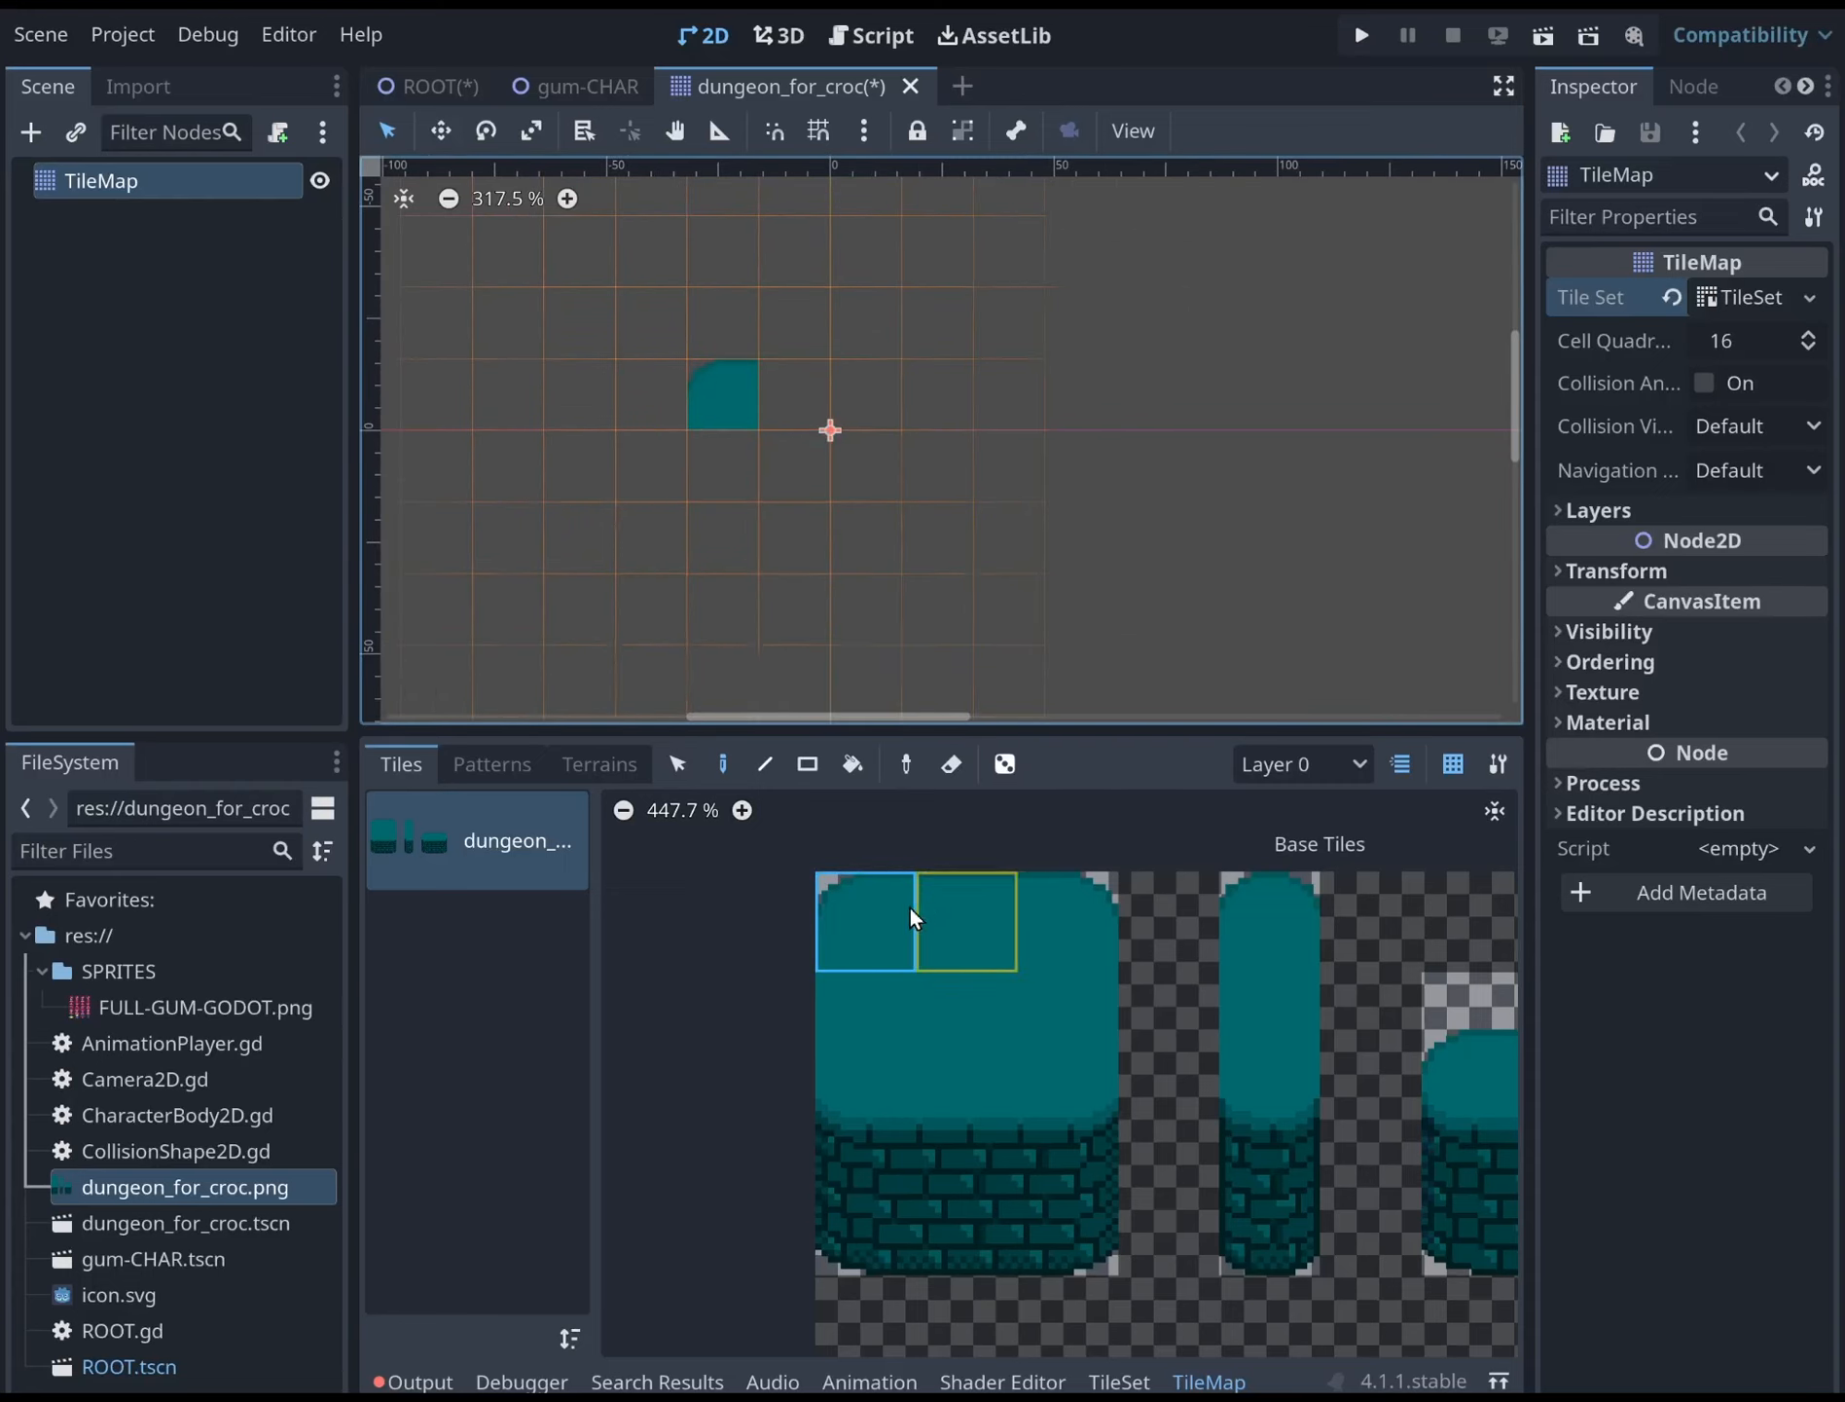
Paint the large block's three-tile upper row, followed by its three-by-three upper part, starting from cell (-2, -1)
drag(871, 920, 1052, 942)
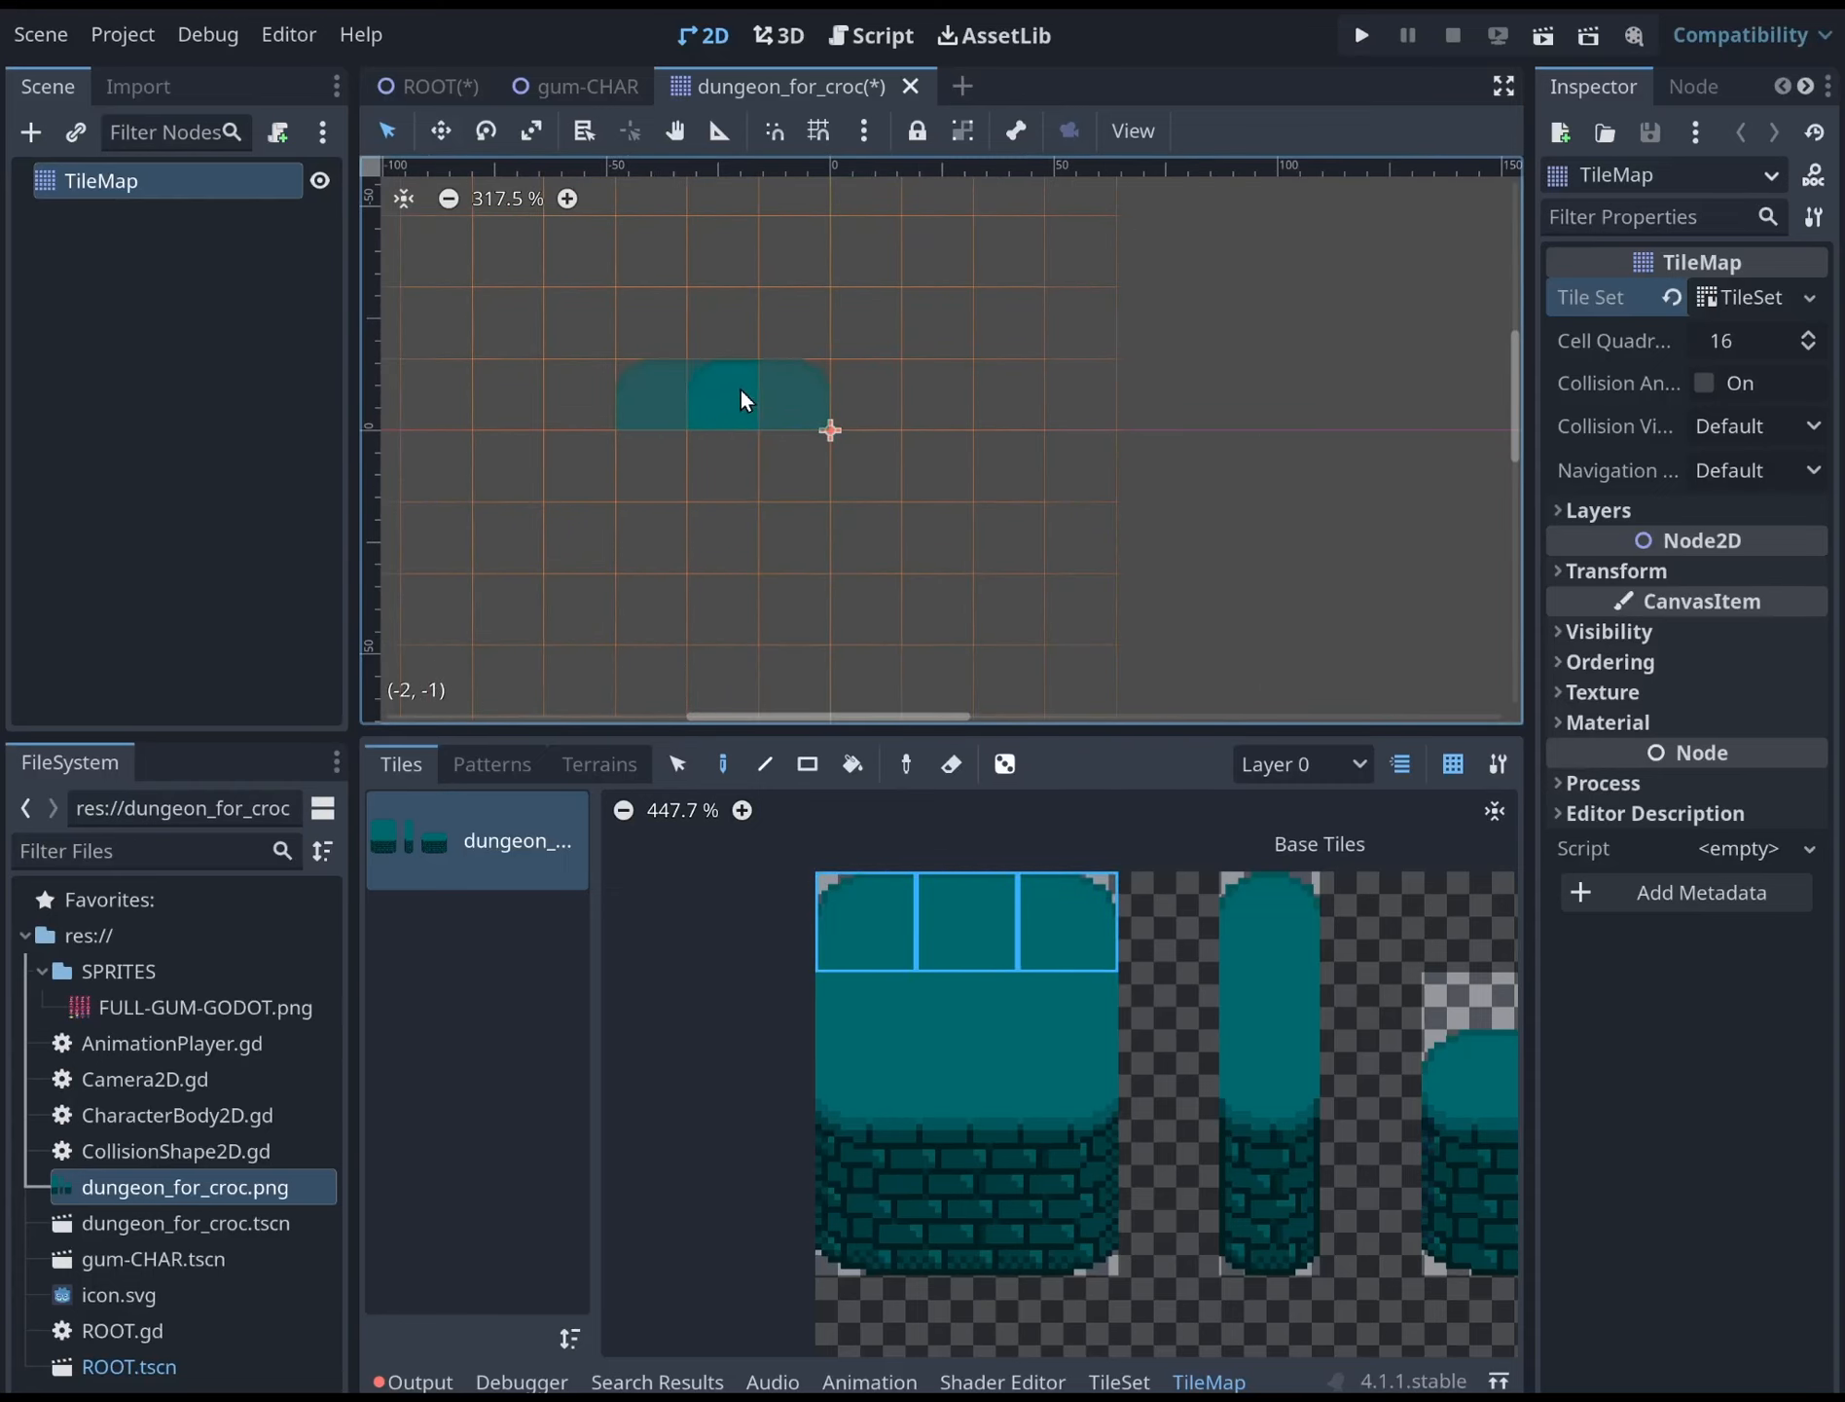
click(769, 394)
scroll(869, 574, up, 2)
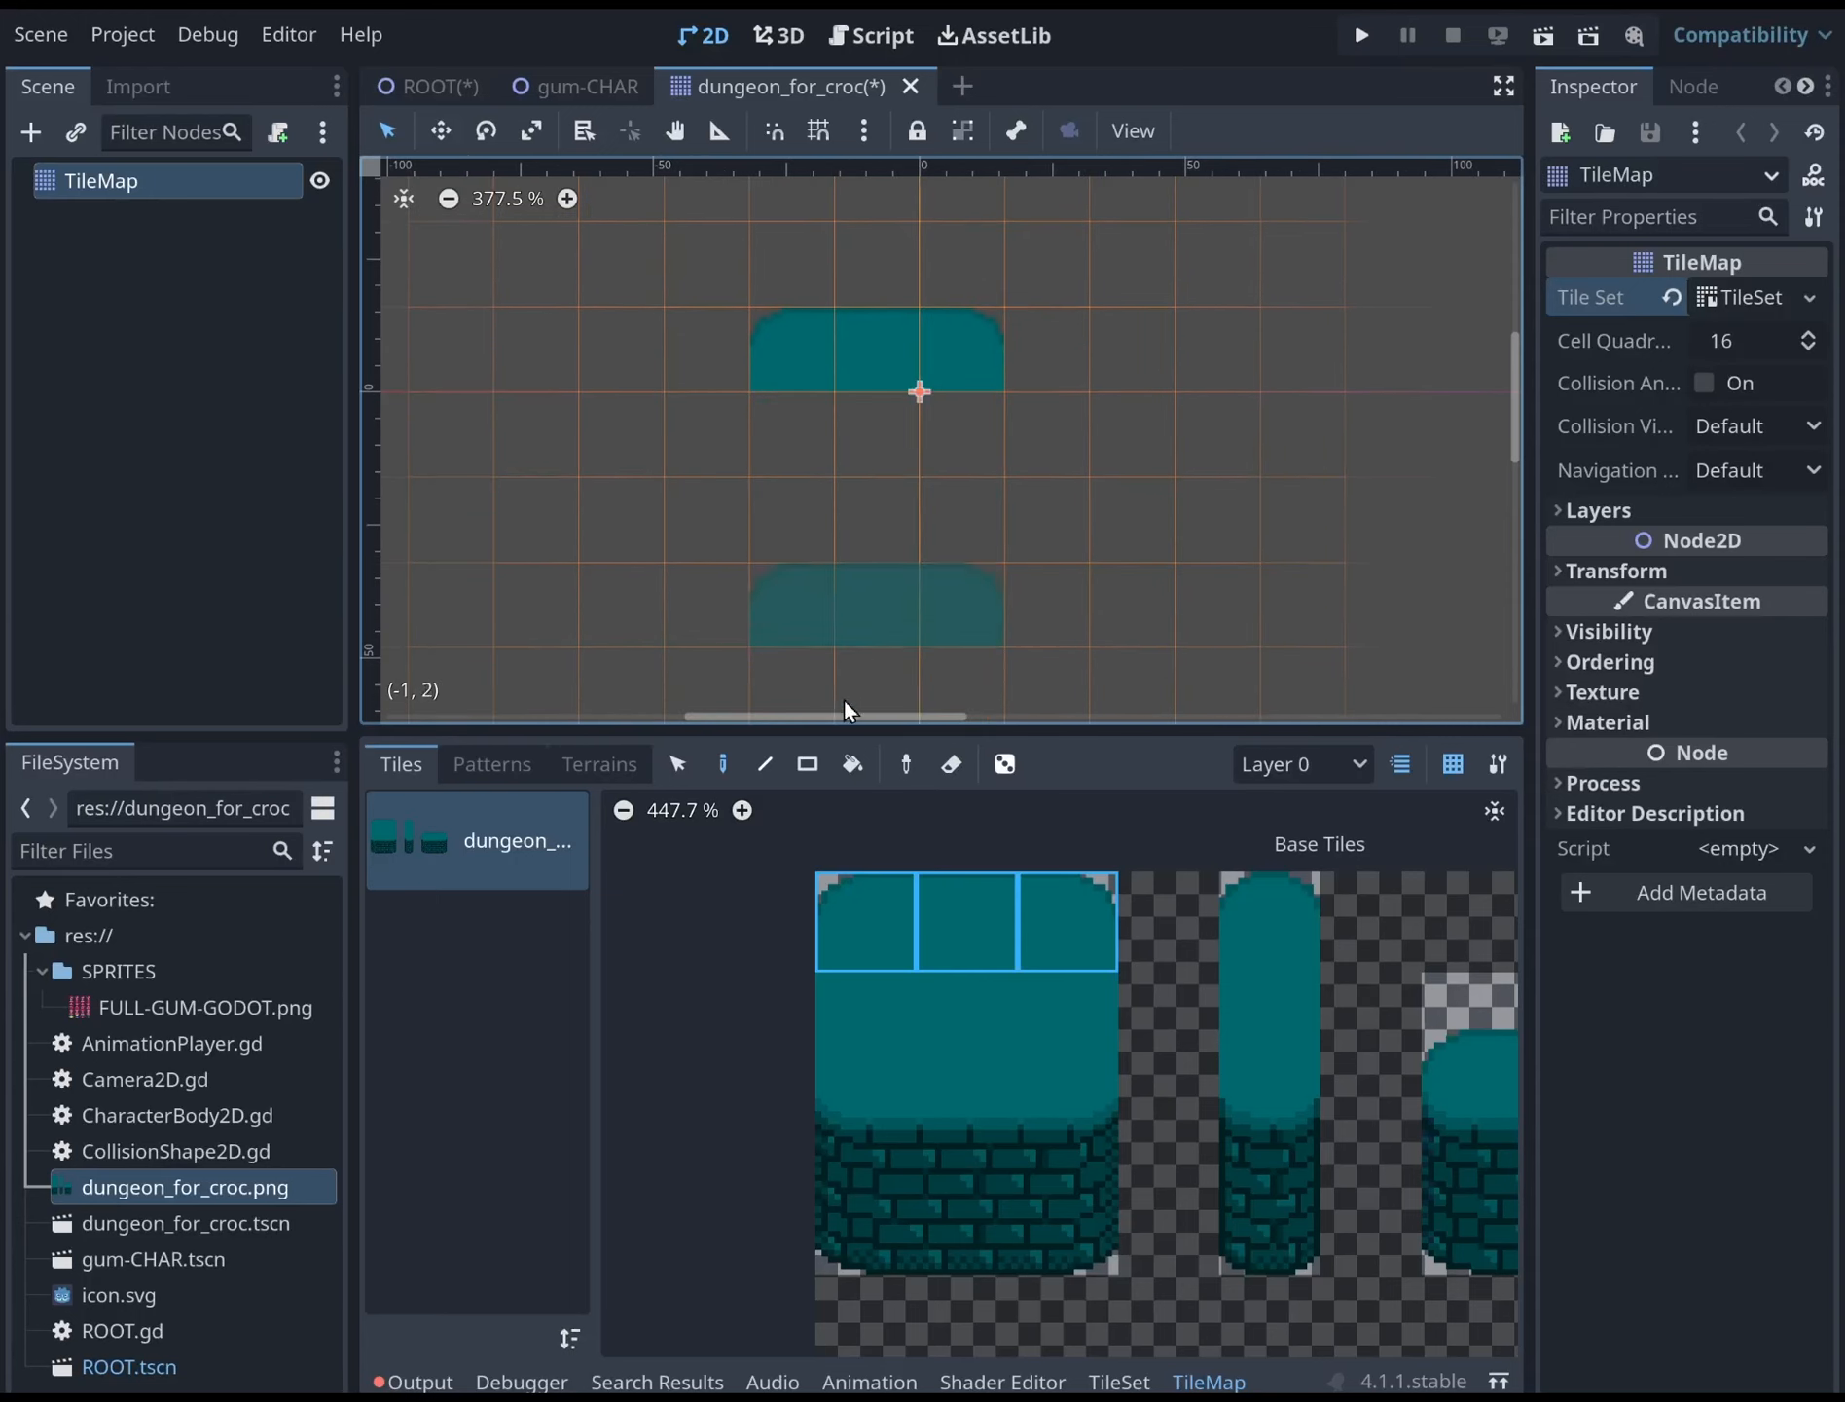
drag(854, 917, 1059, 1139)
click(885, 469)
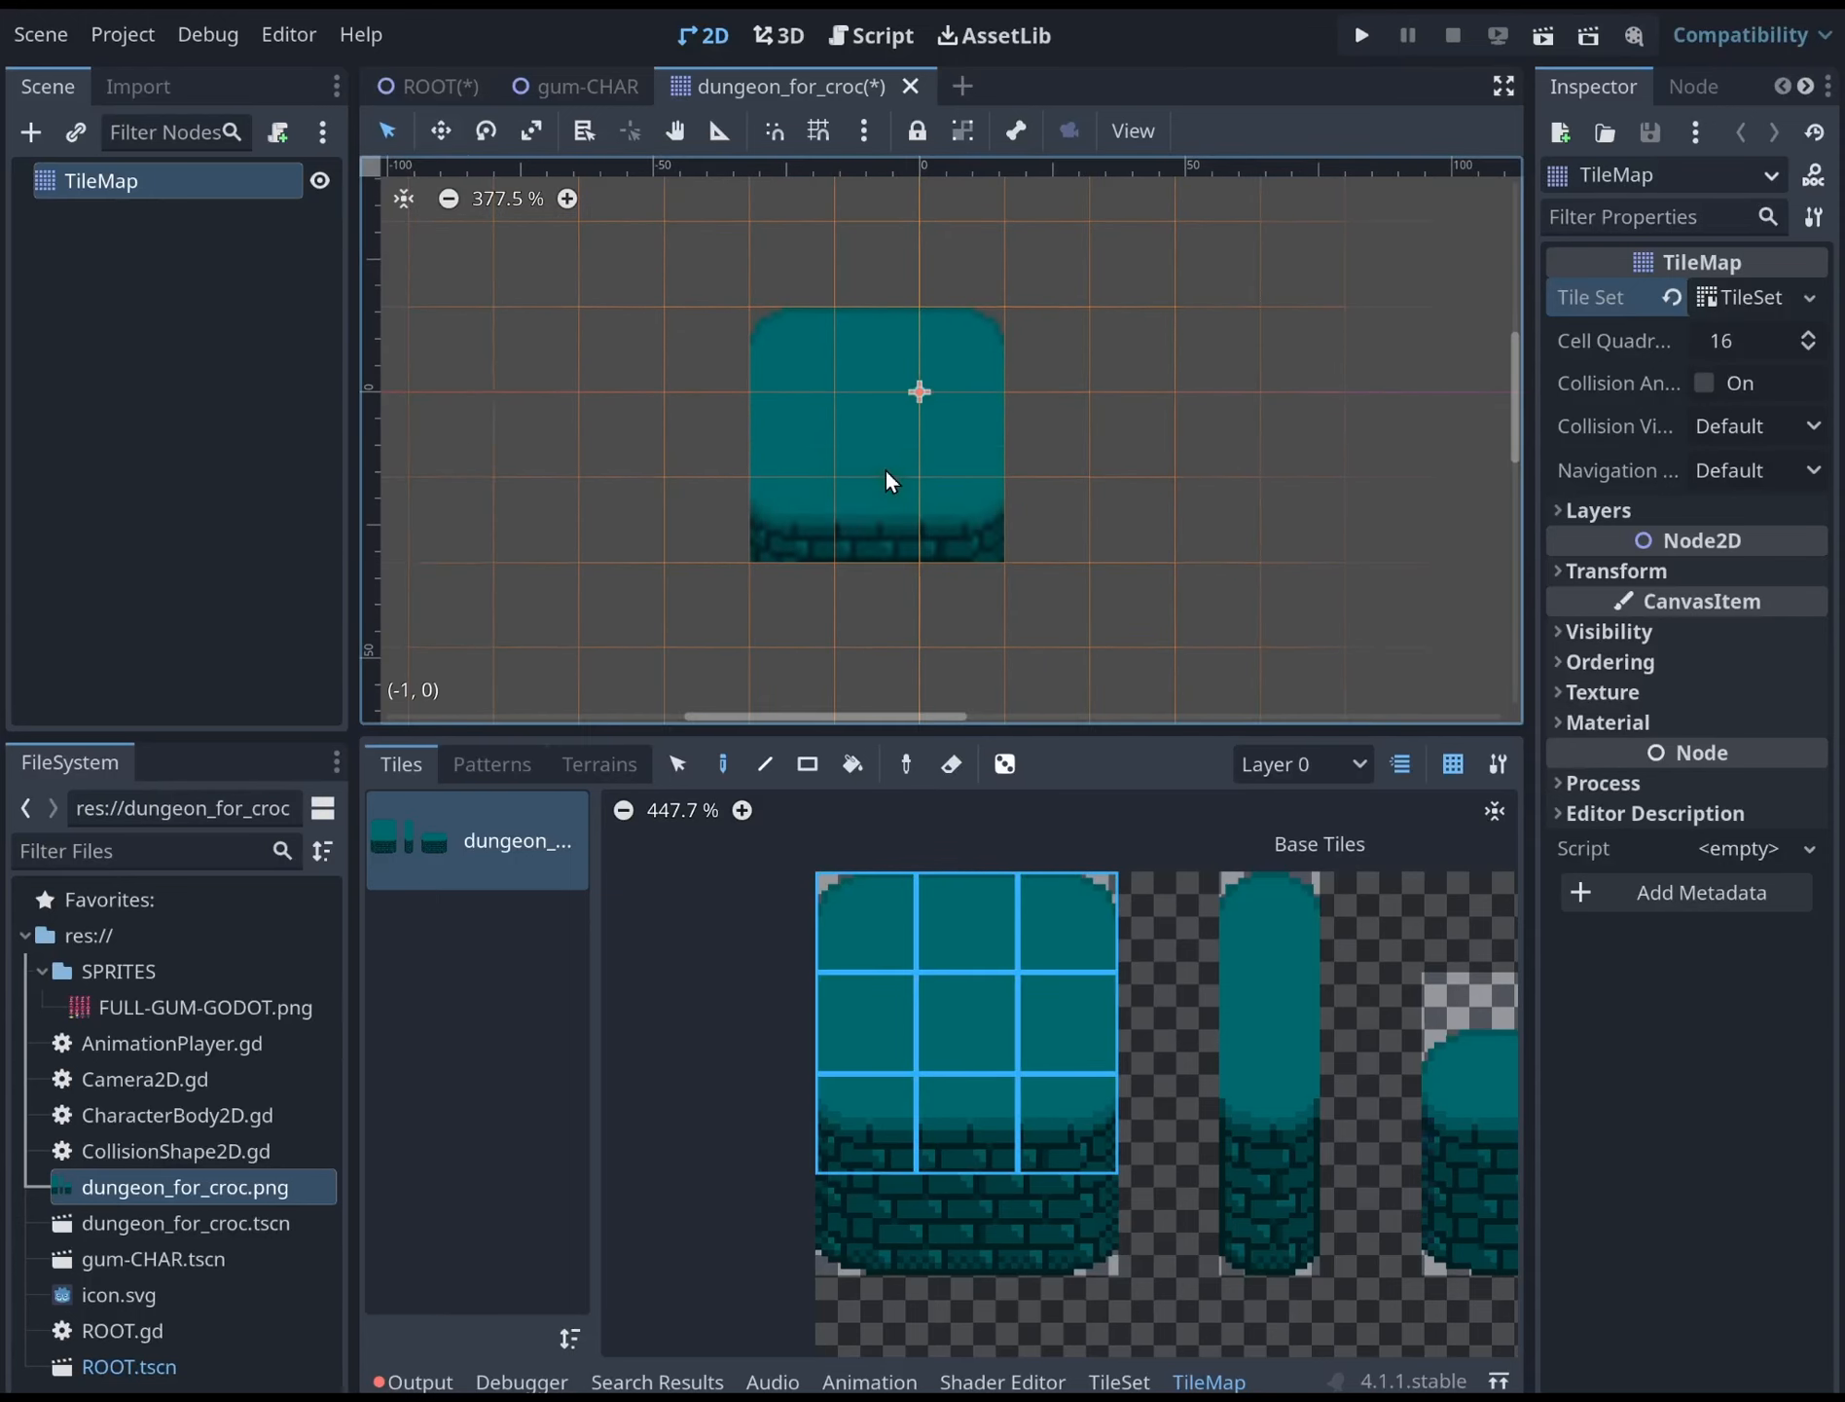
Paint three adjacent copies of the complete three-by-four block in a horizontal row, starting from cell (-2, -1)
drag(862, 920, 1065, 1221)
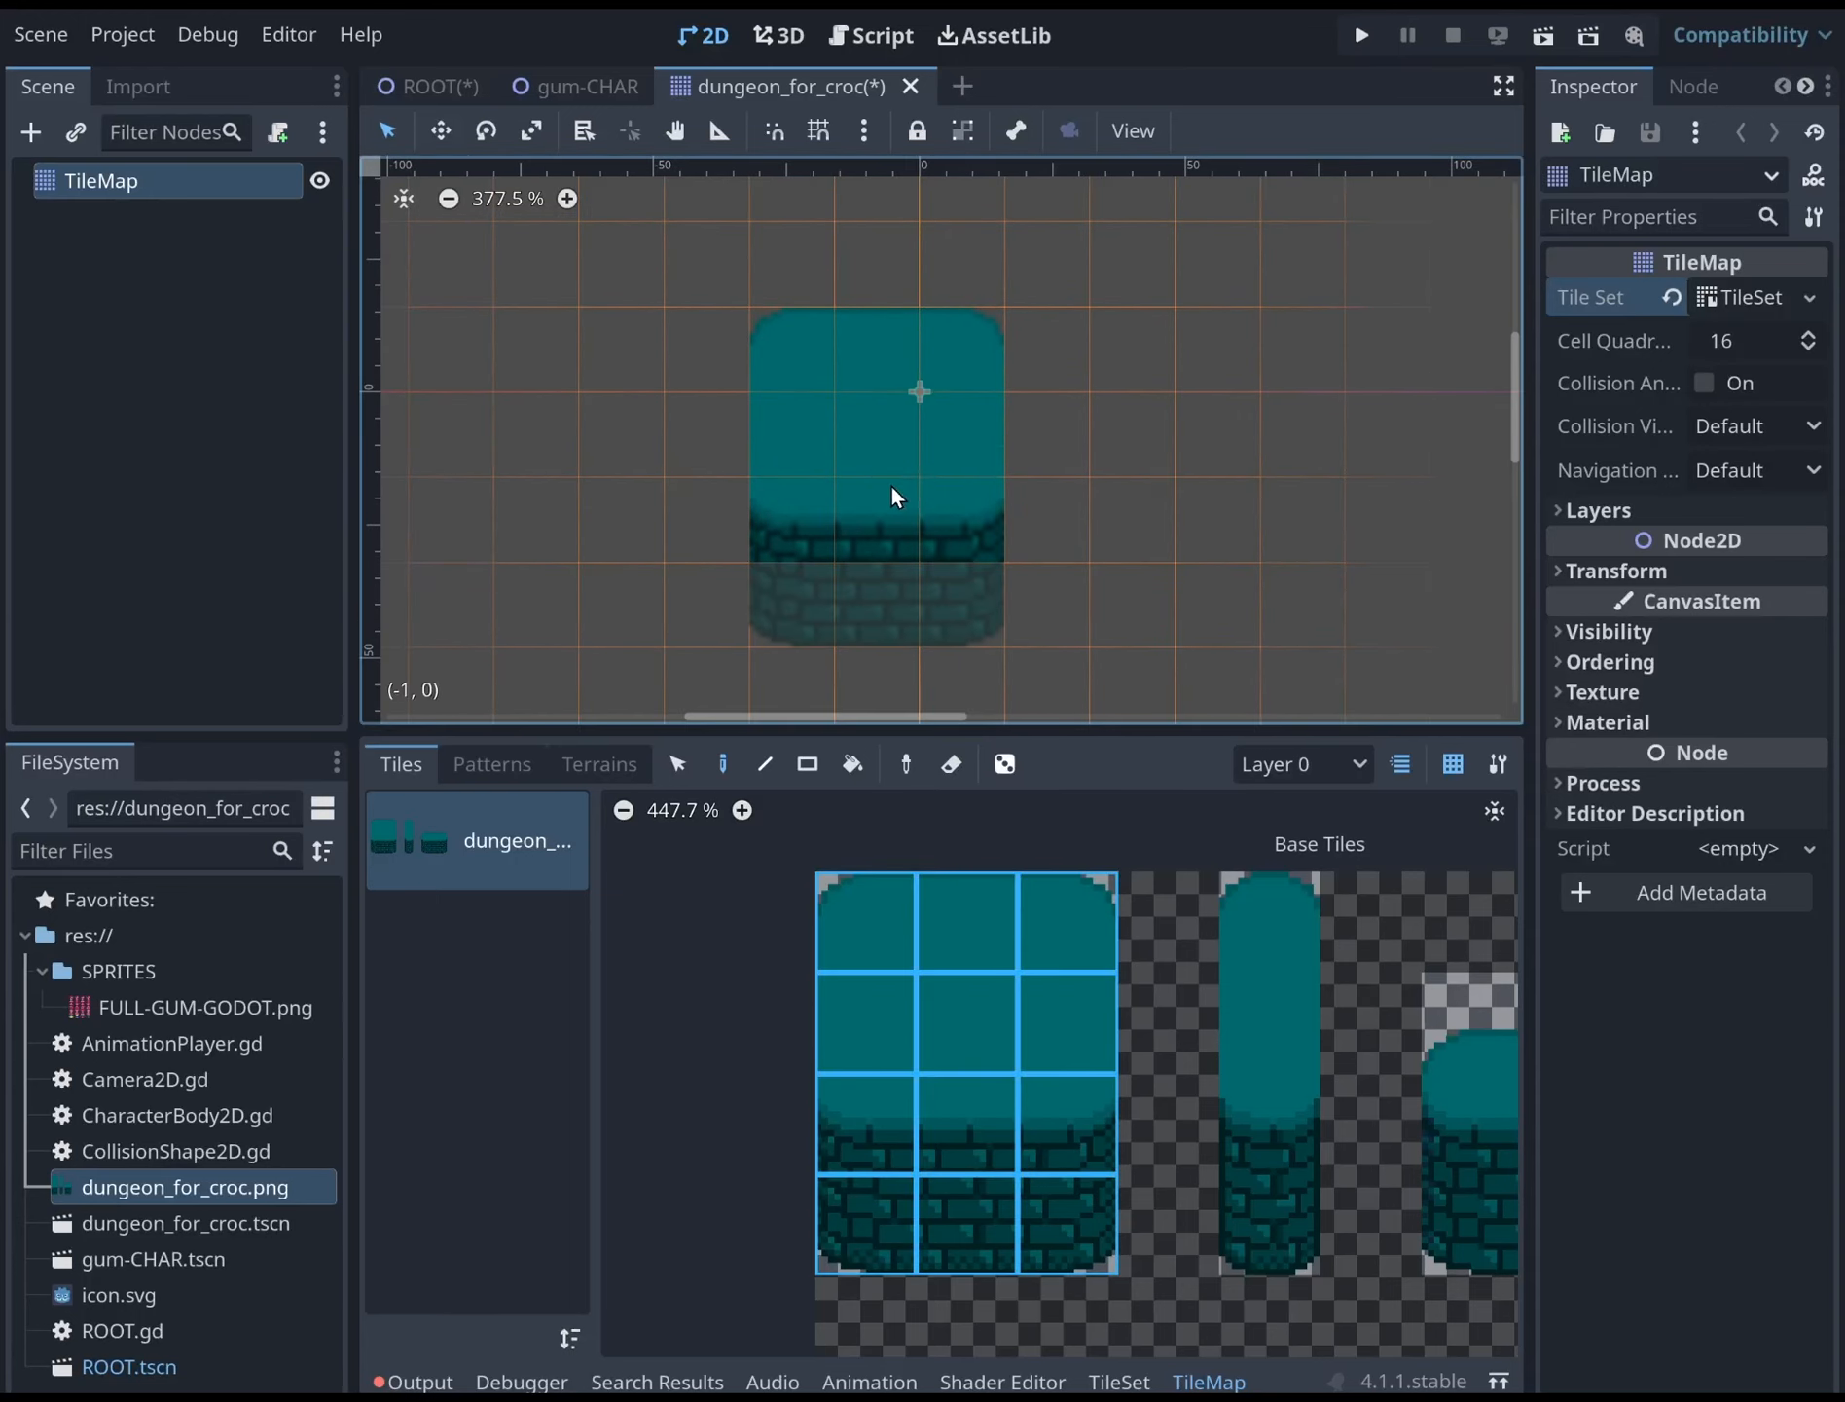
click(891, 485)
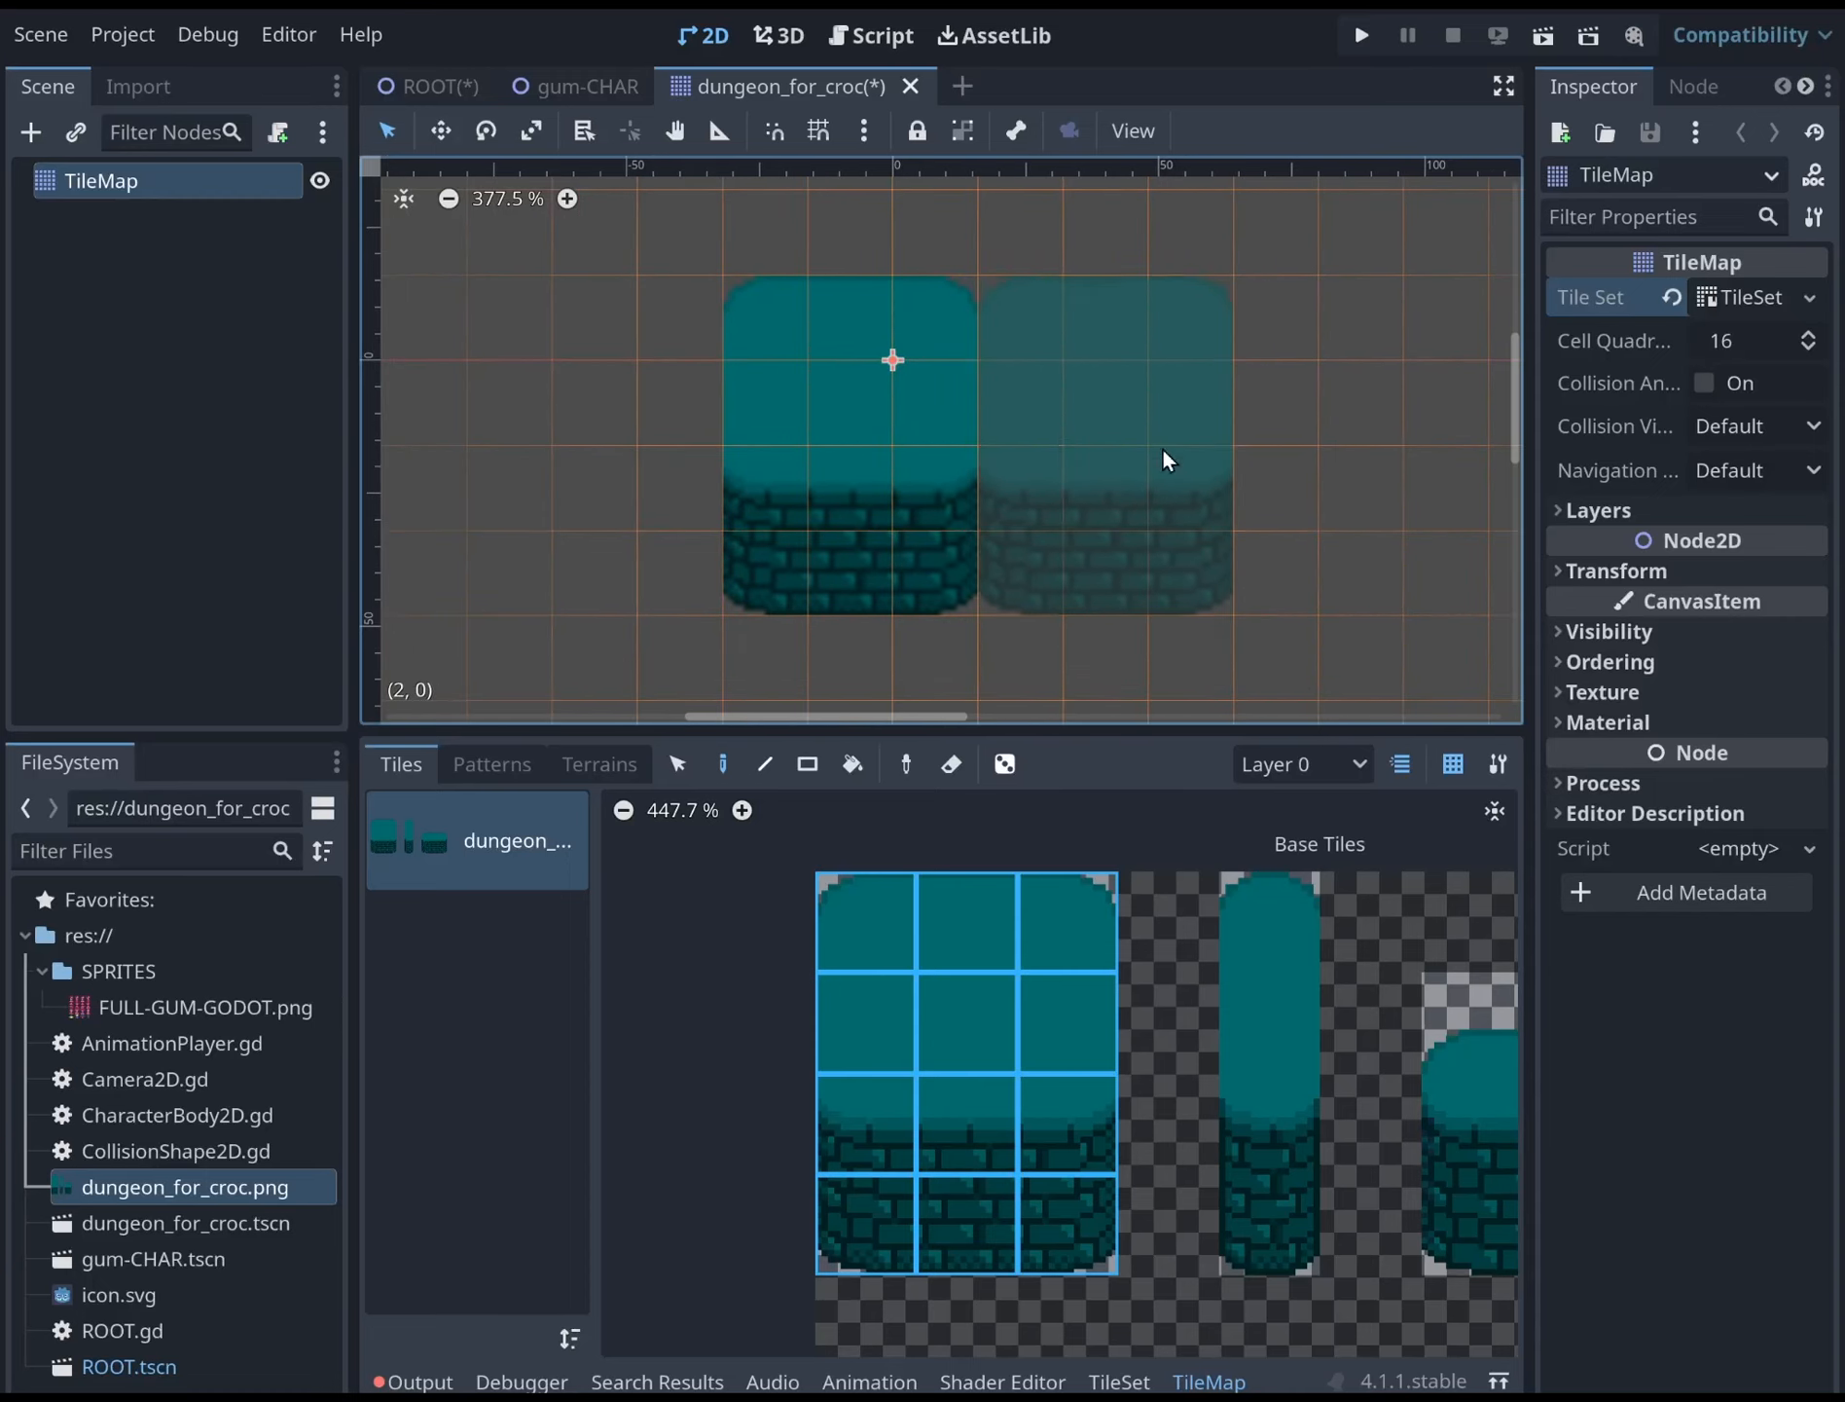
click(1099, 440)
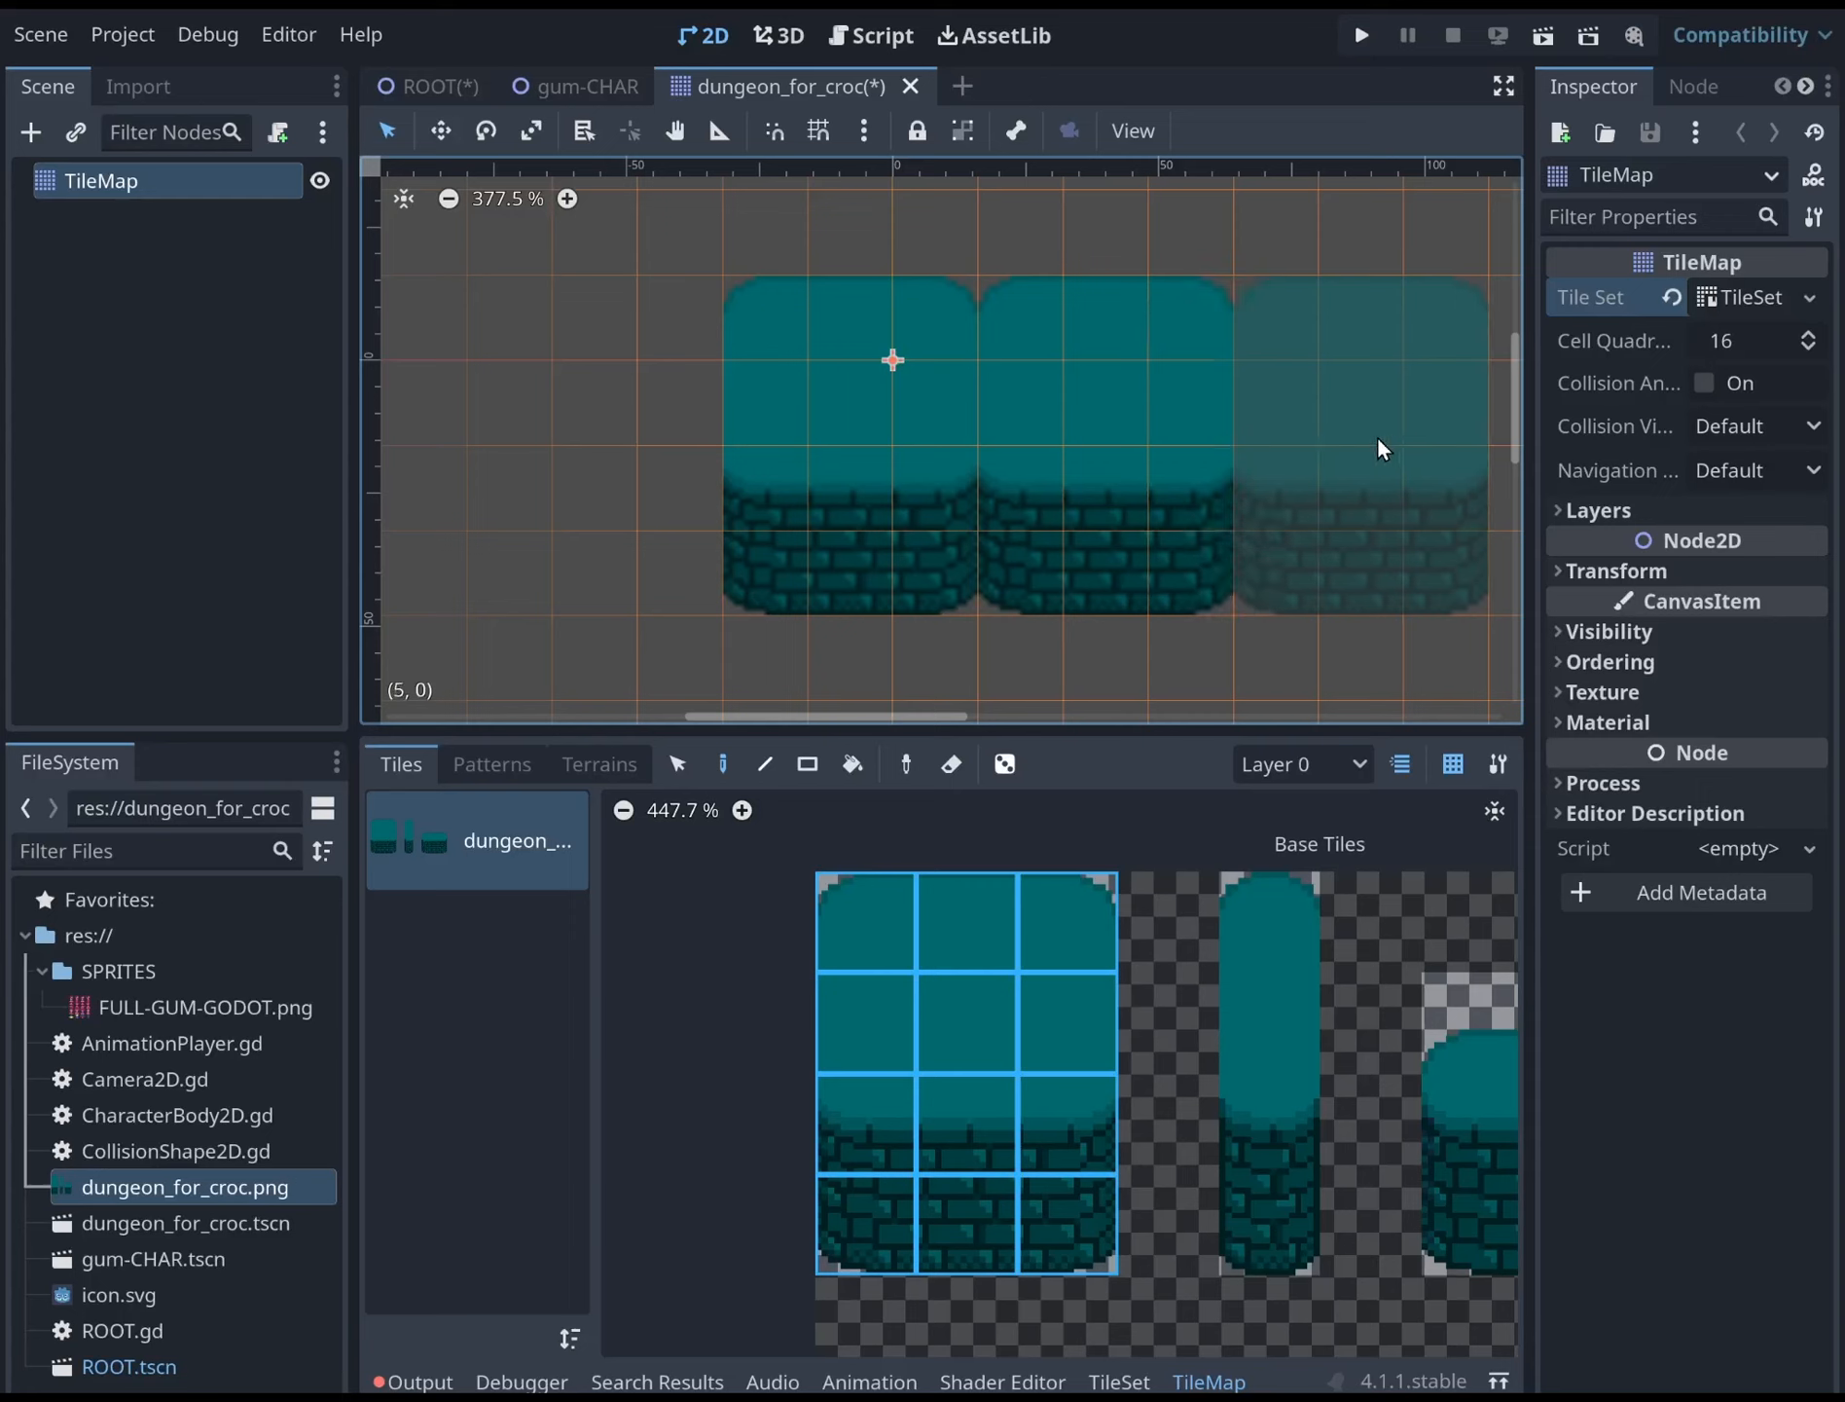
click(1377, 449)
click(868, 927)
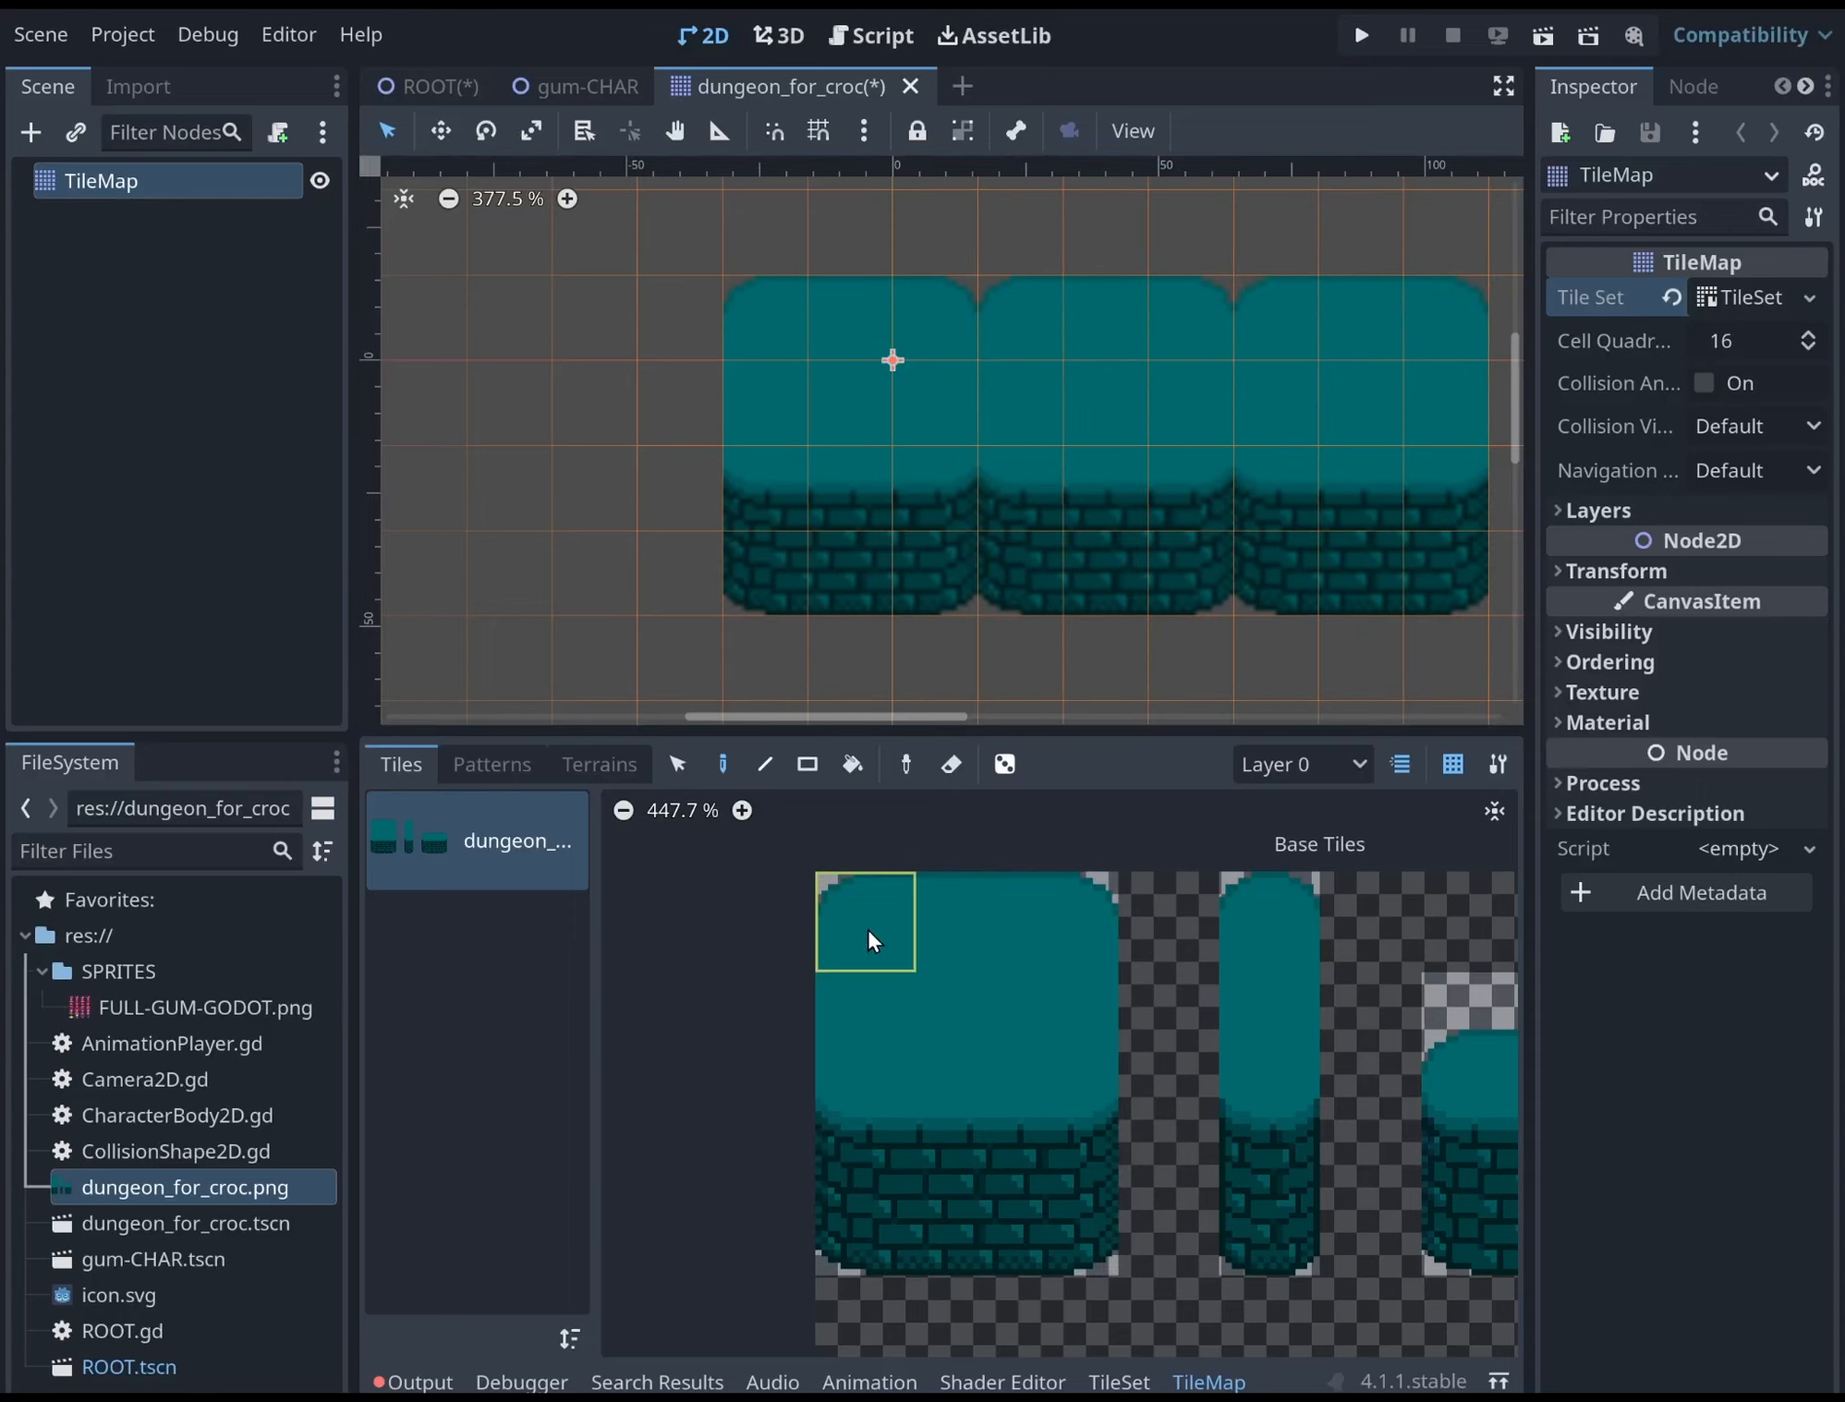
Set the TileMap's texture filter to Nearest
click(163, 171)
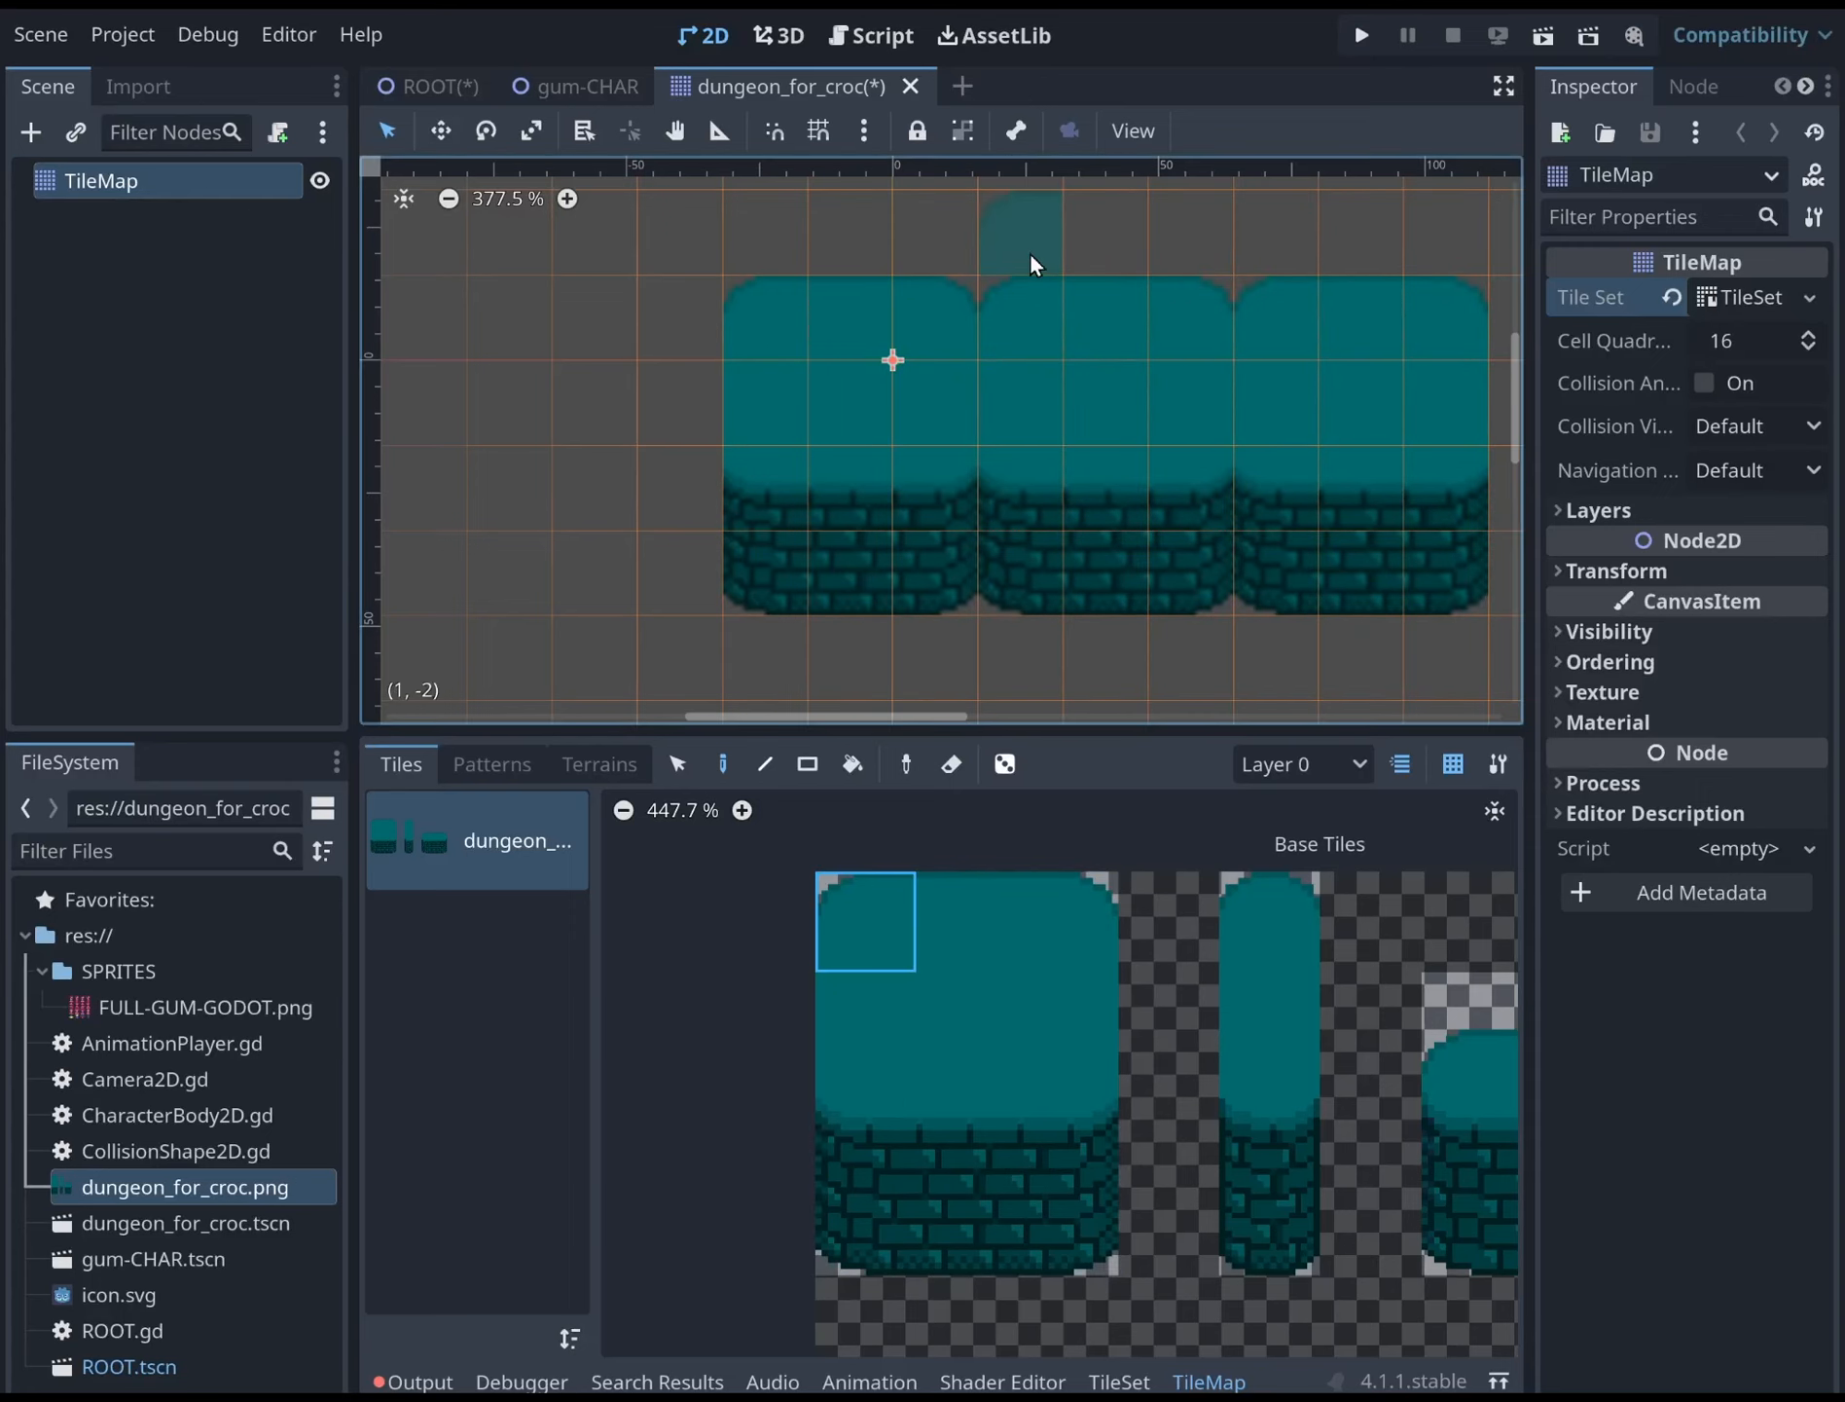
click(1596, 692)
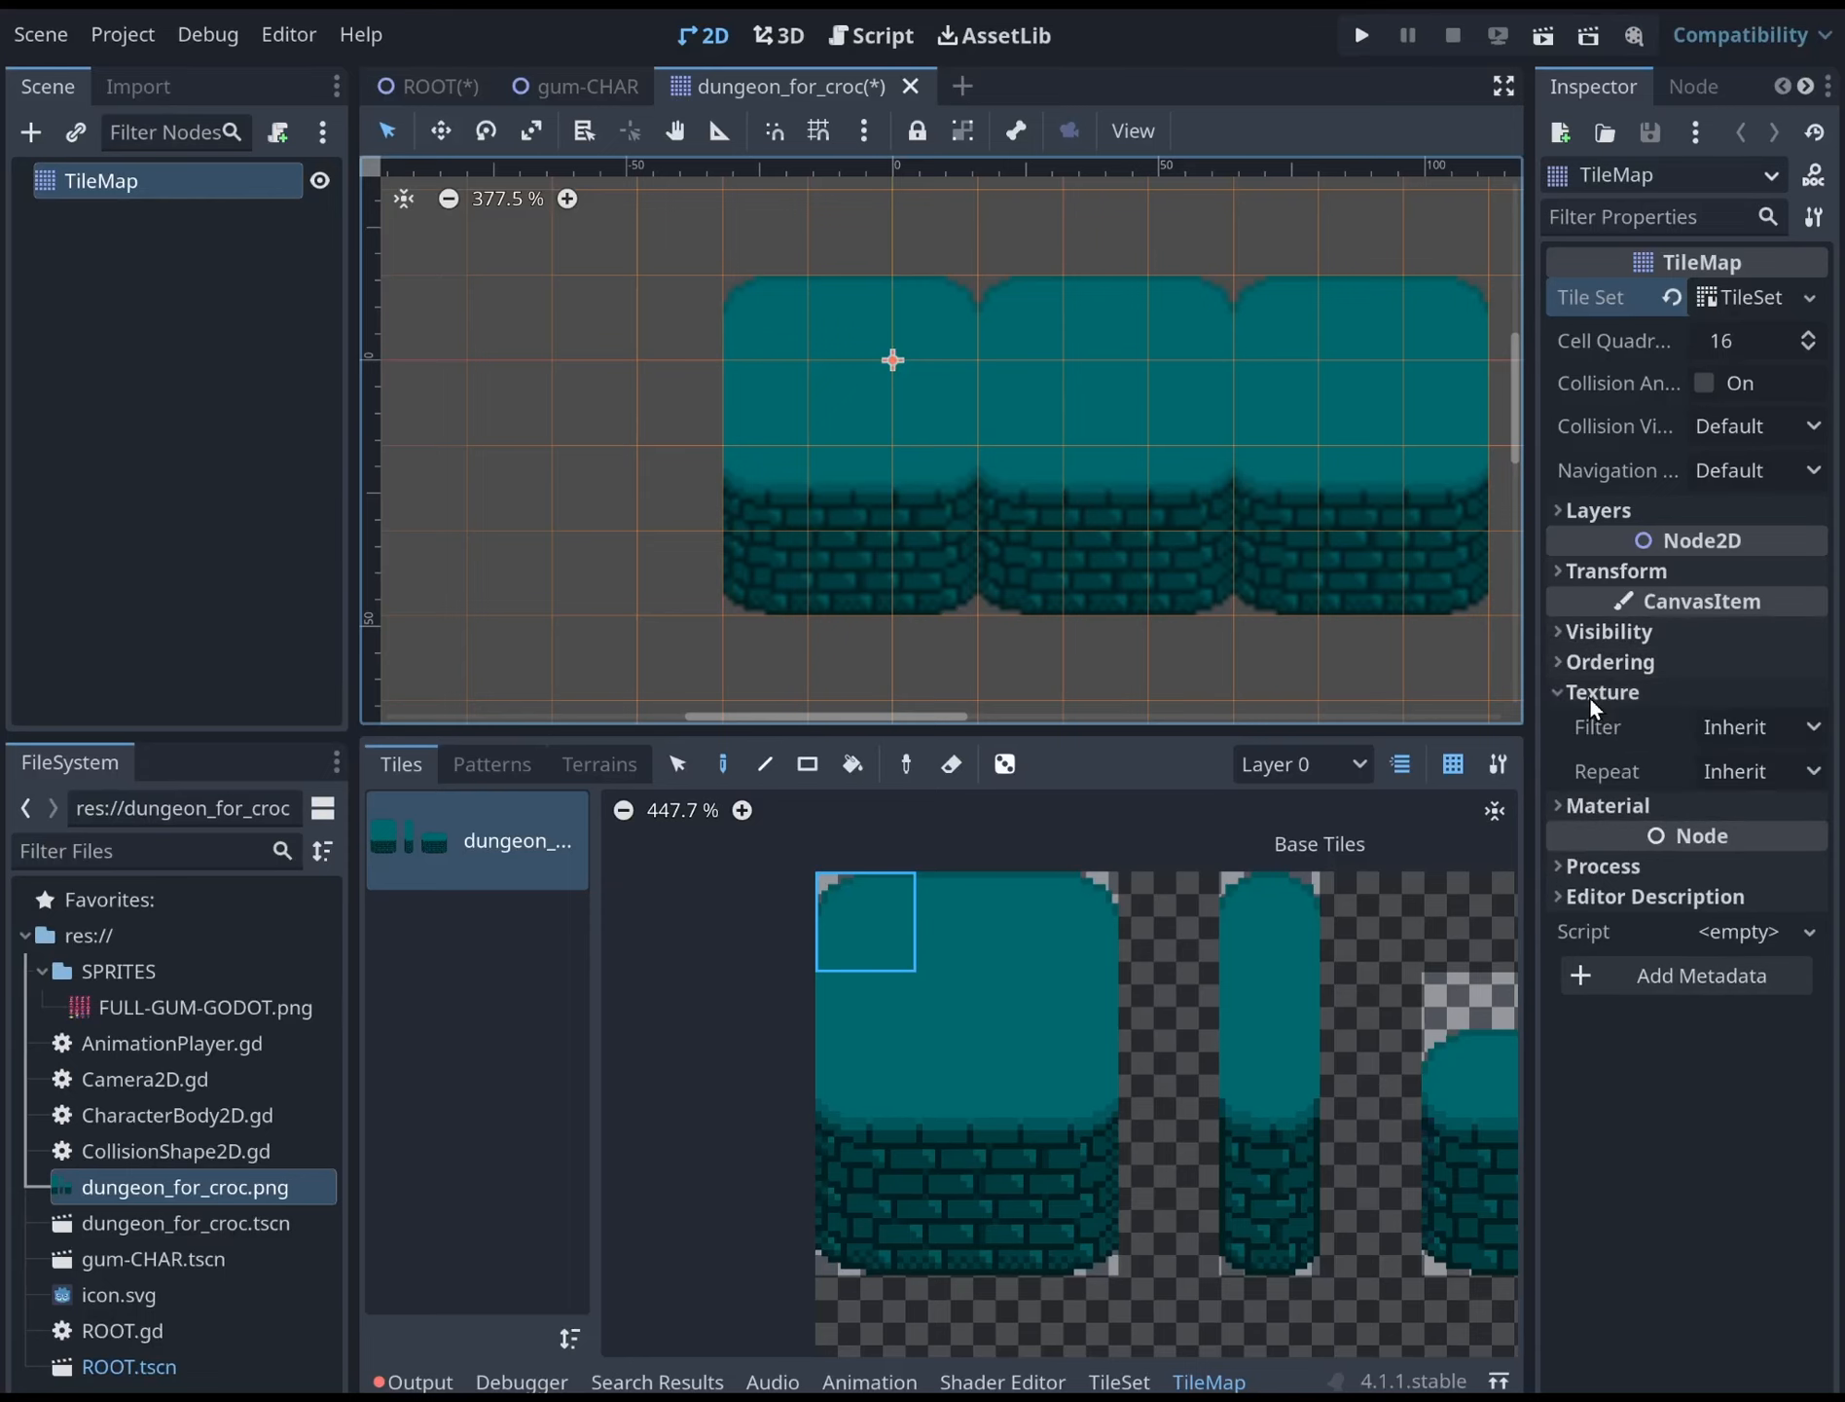
click(1729, 726)
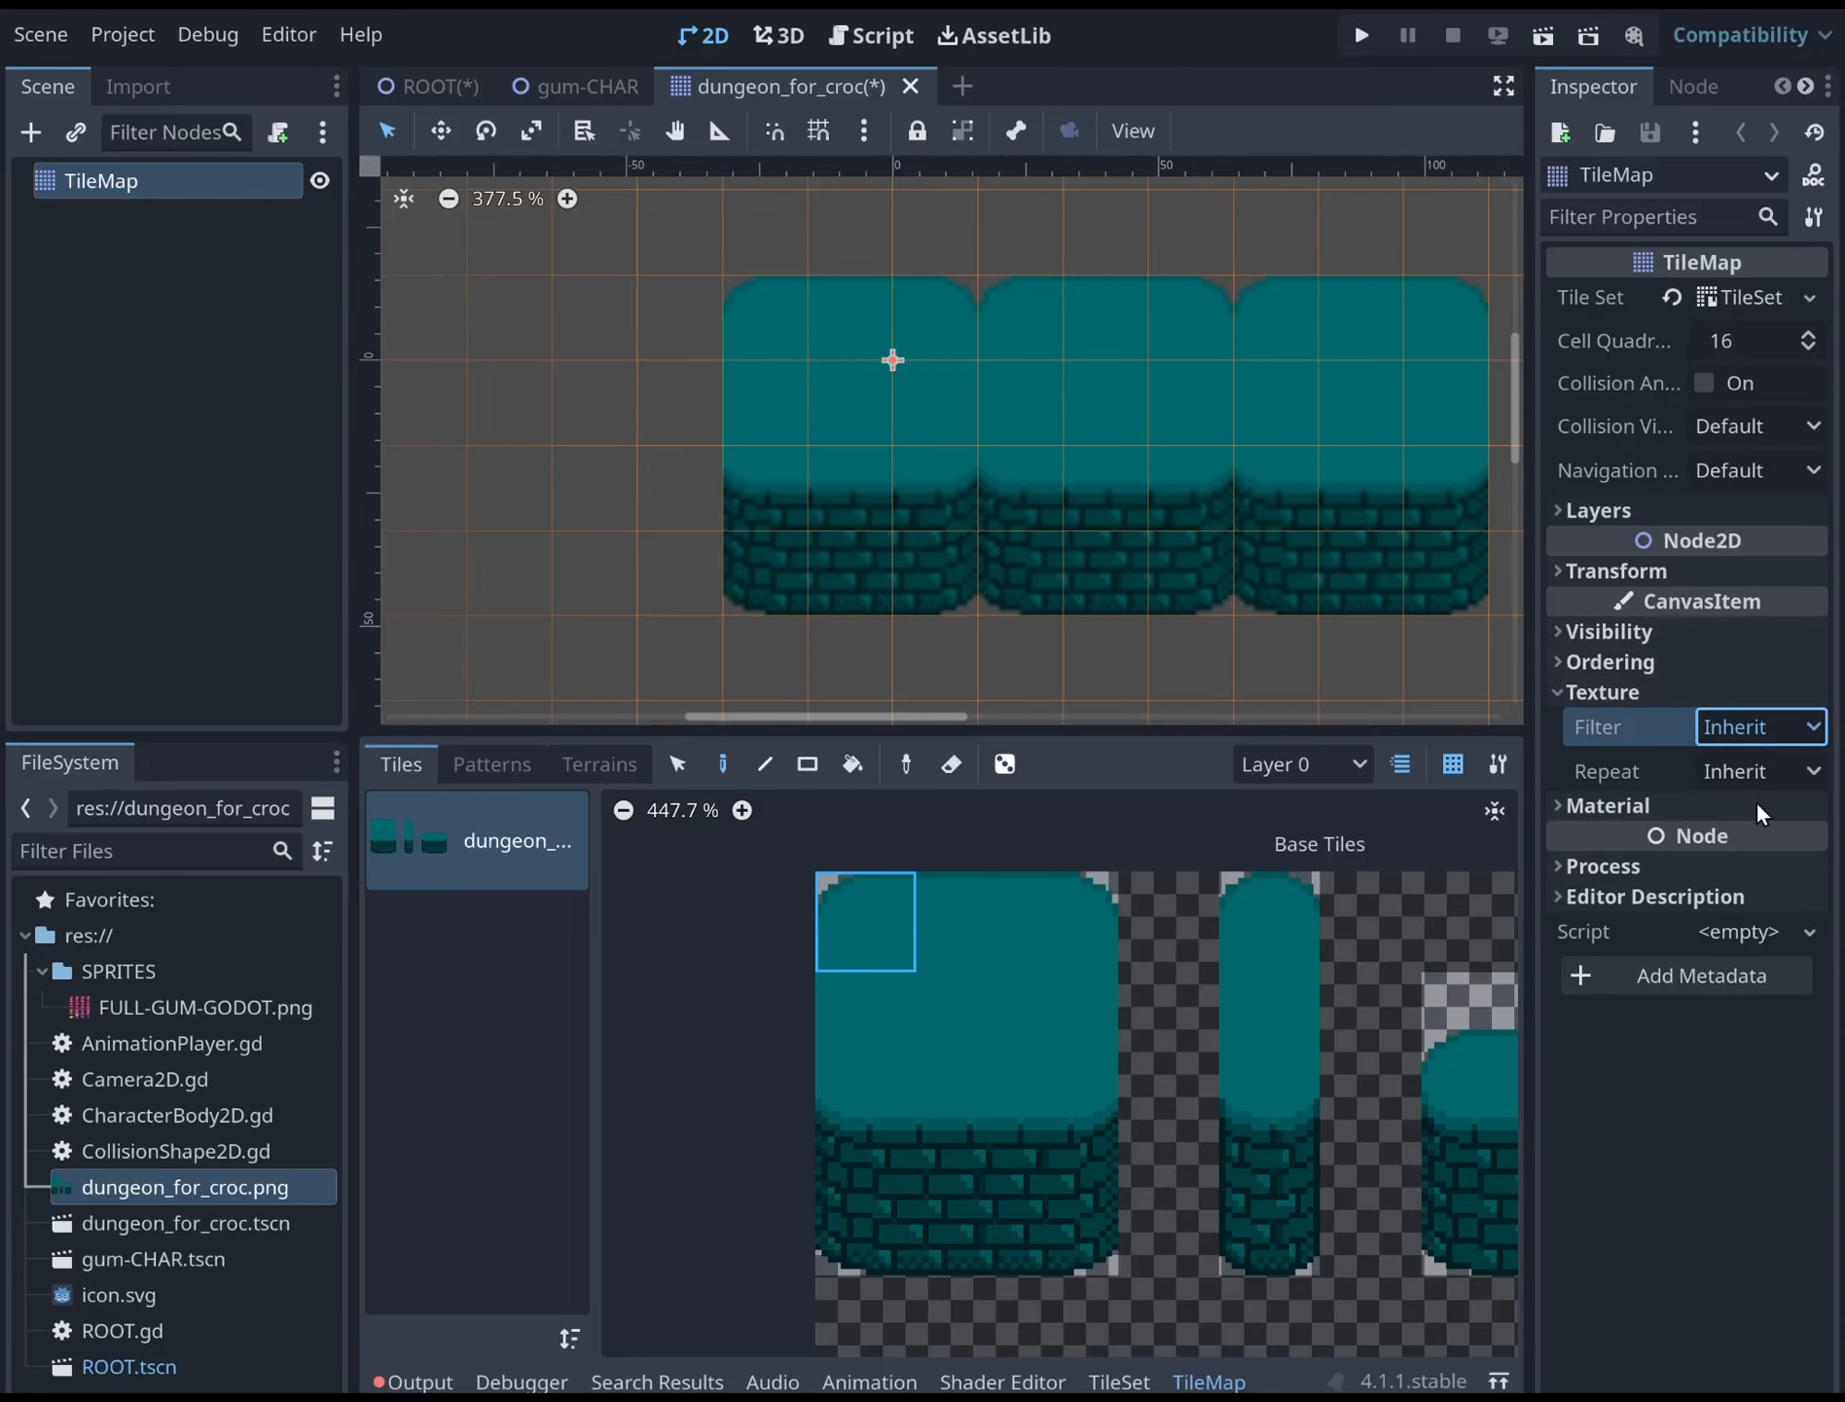
click(1756, 802)
scroll(1250, 437, down, 1)
middle_drag(1297, 408, 1077, 429)
scroll(1097, 402, down, 1)
scroll(1104, 357, up, 2)
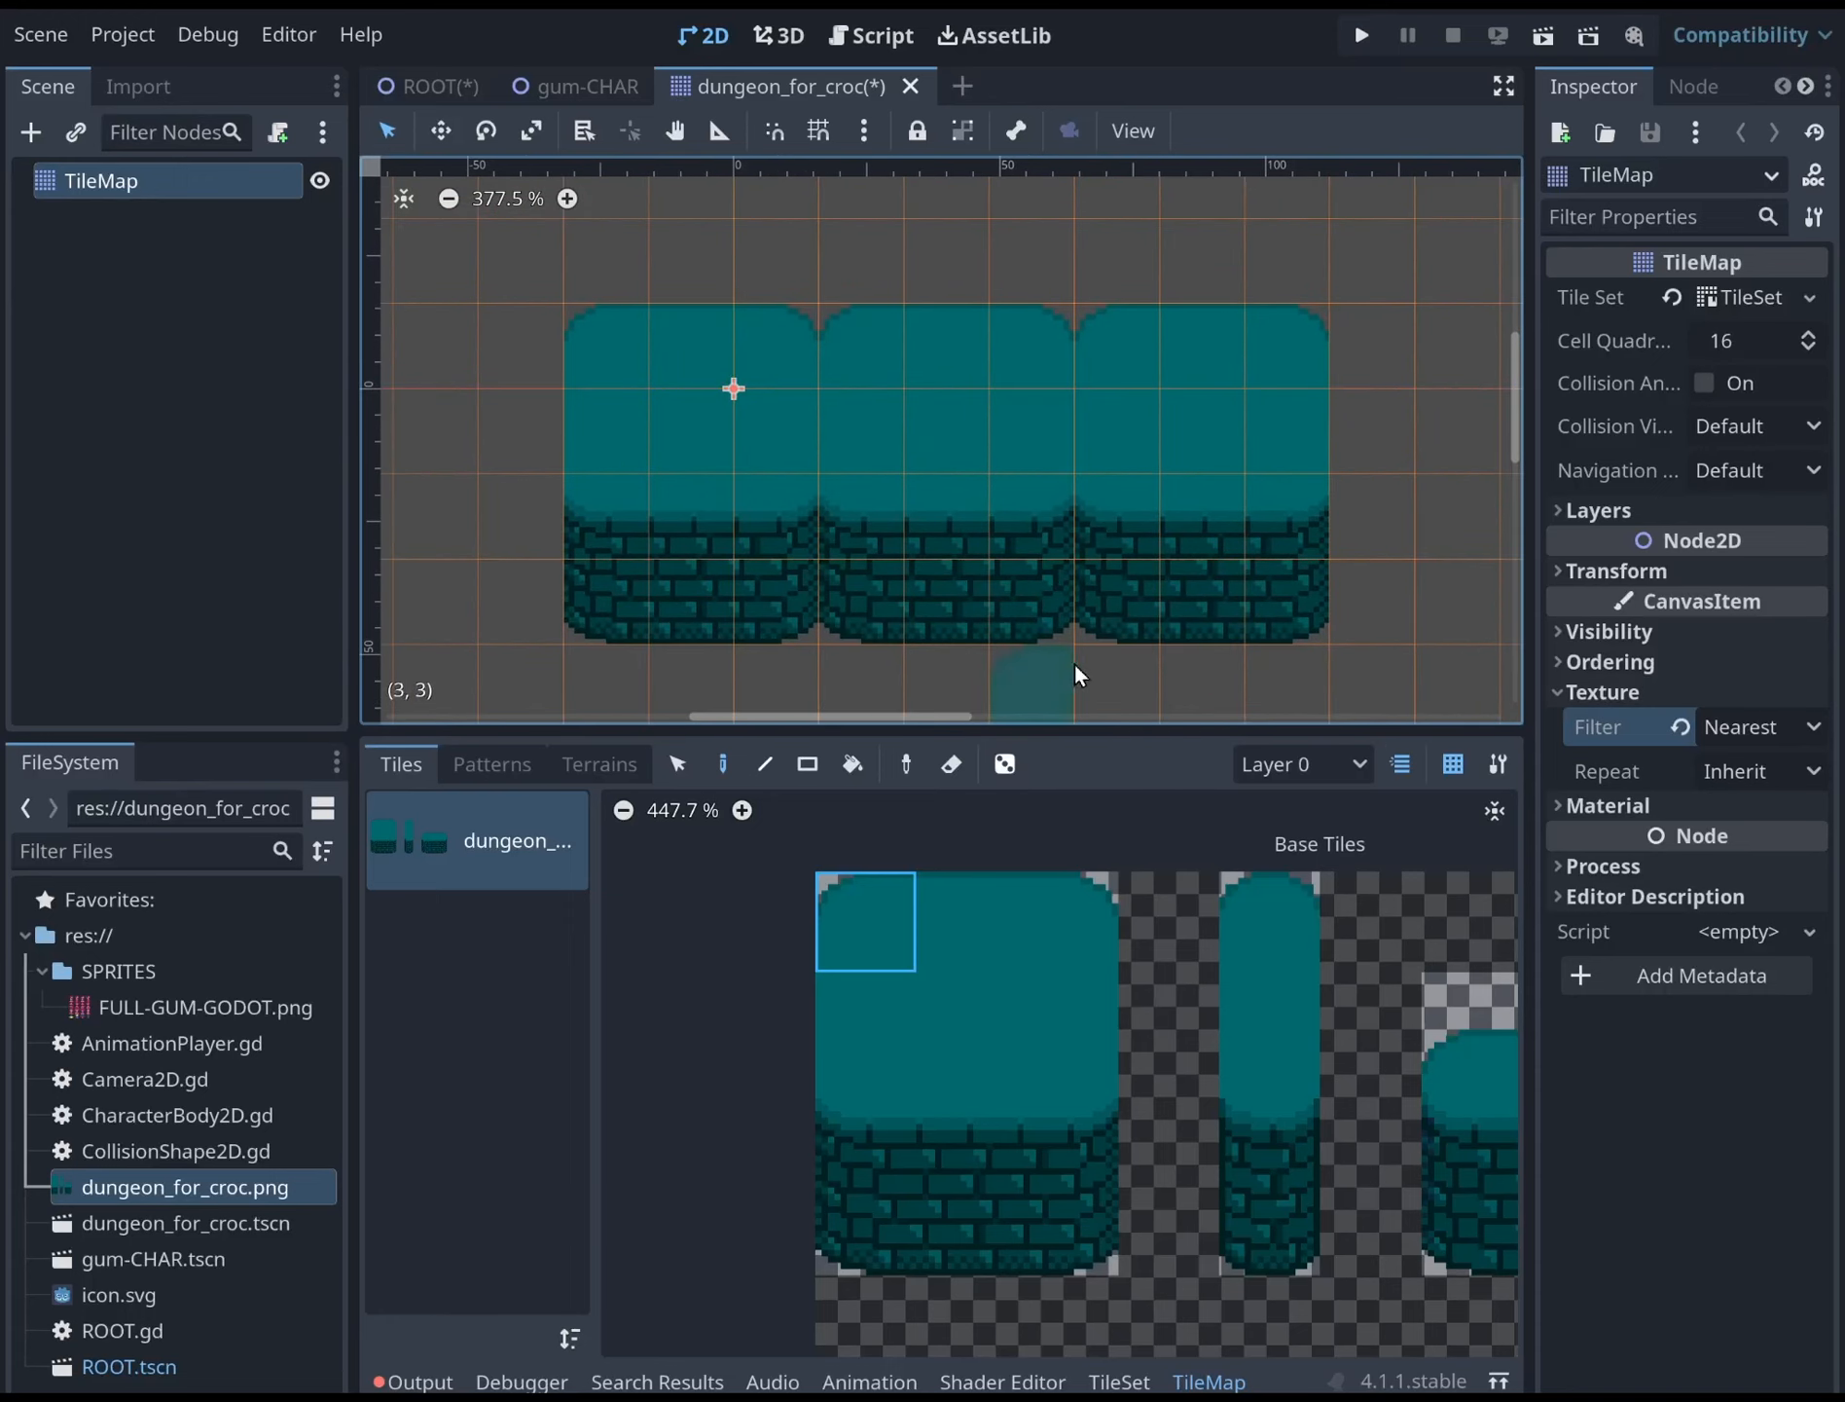
Extend the wall beyond the third block with four copies of the large block's four-tile middle column
middle_drag(928, 983, 928, 974)
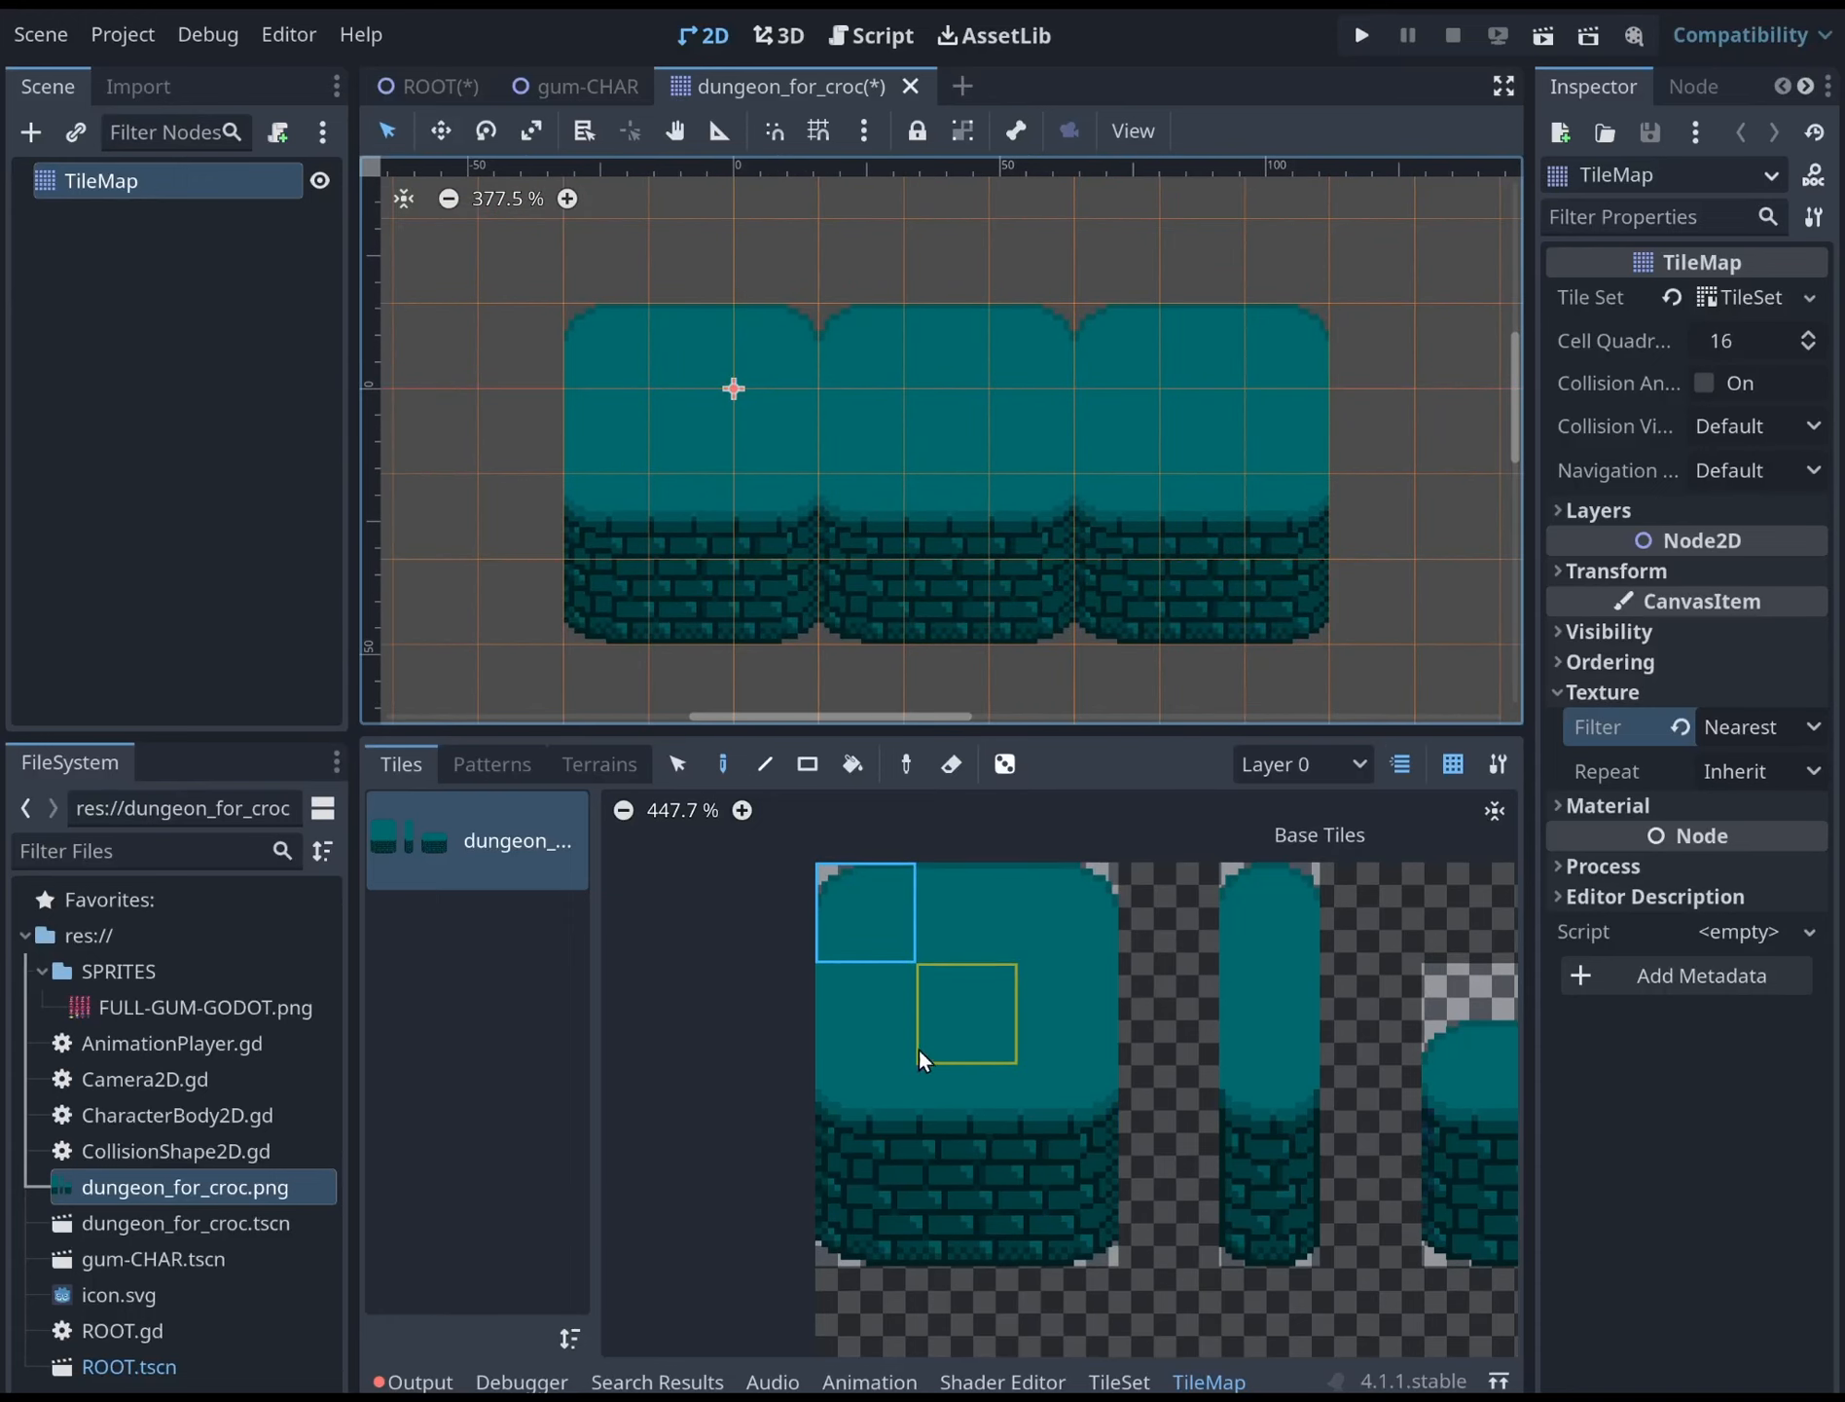
drag(964, 905, 969, 1226)
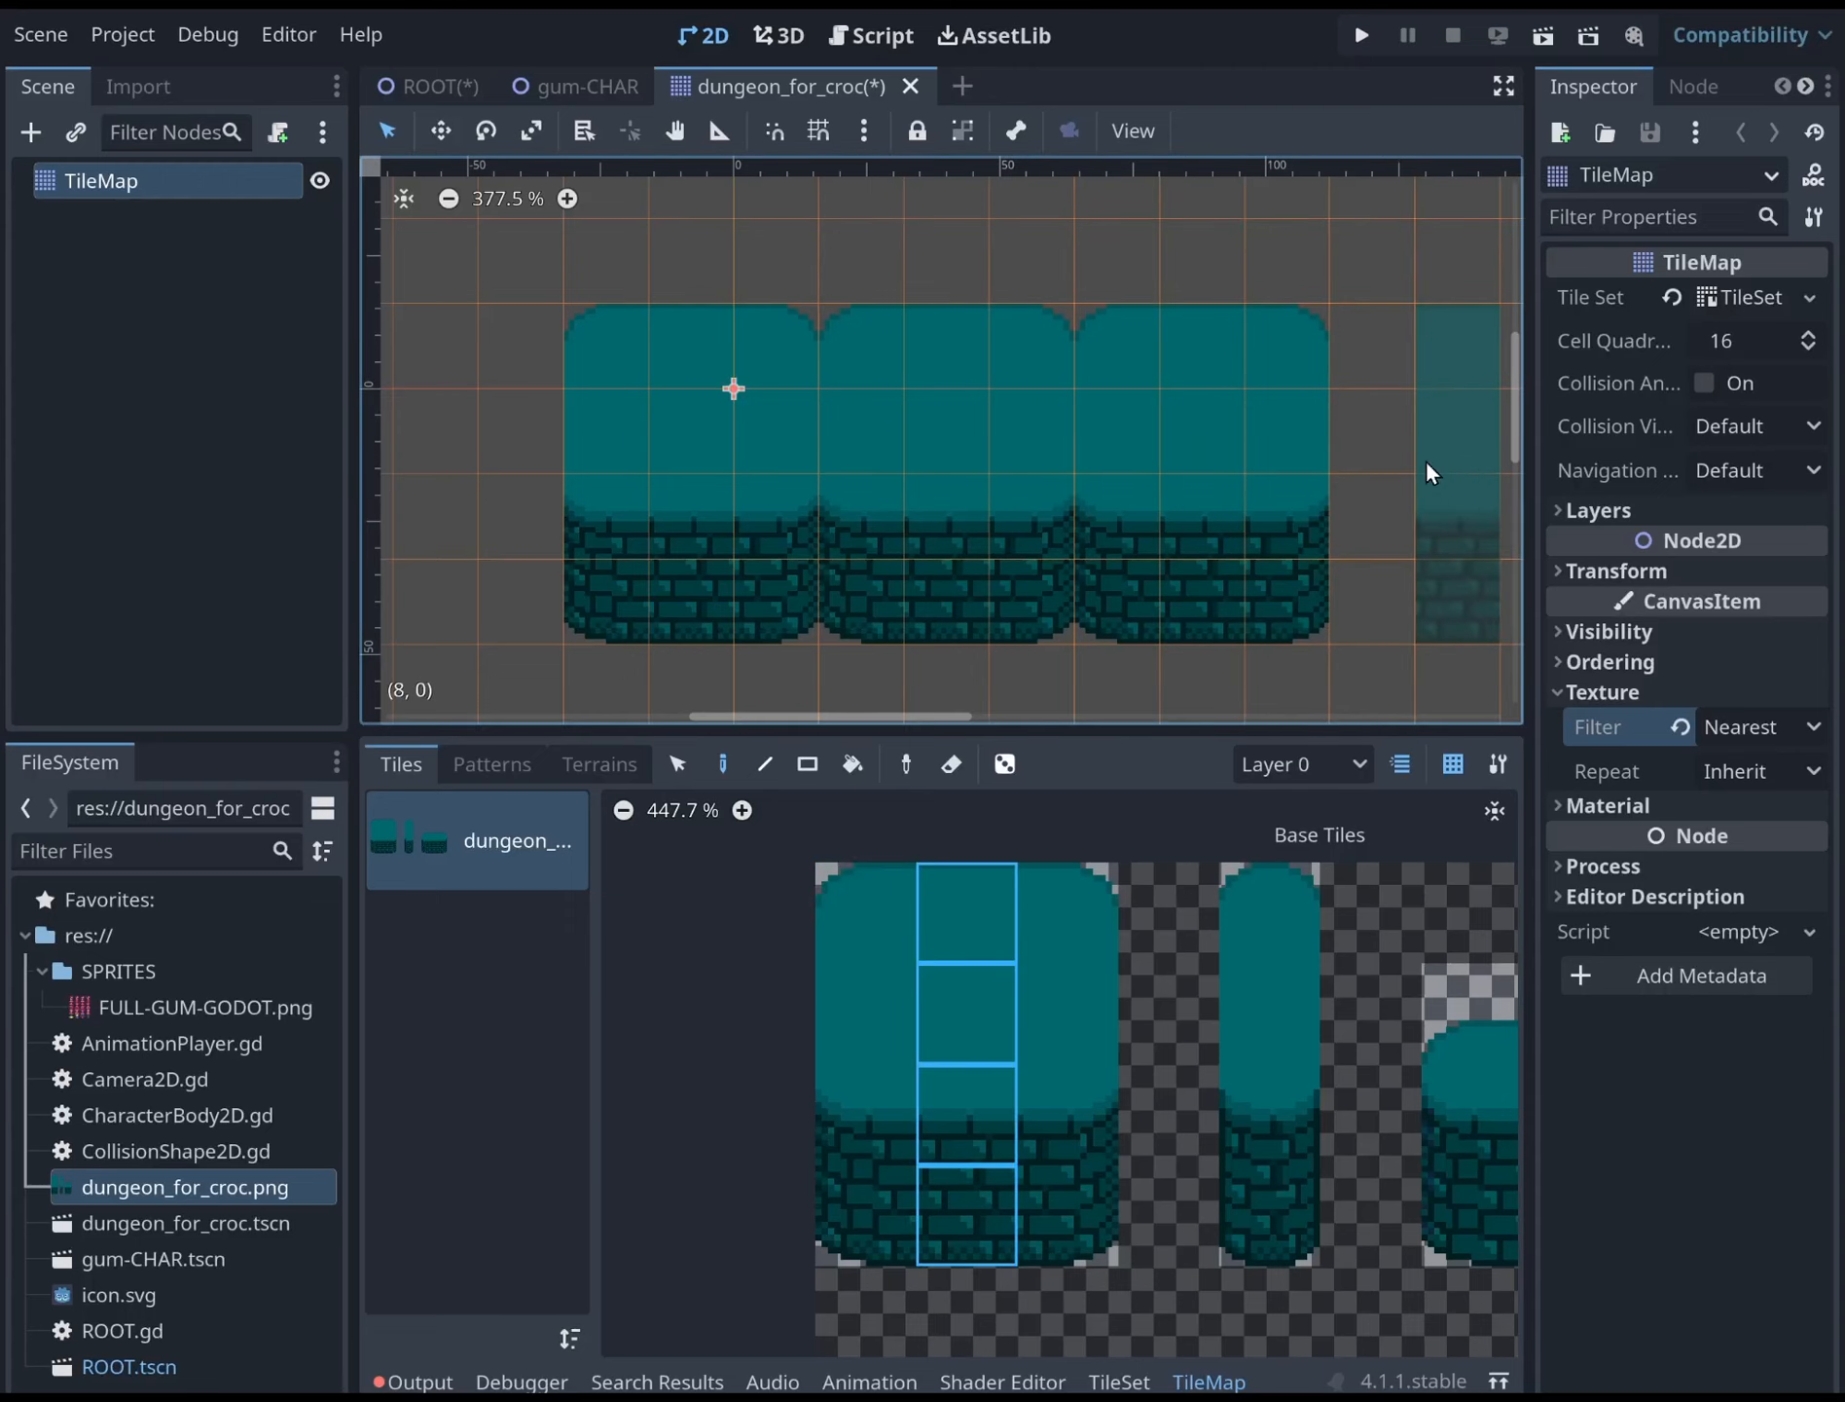
click(1395, 469)
middle_drag(1254, 529, 958, 499)
click(1173, 441)
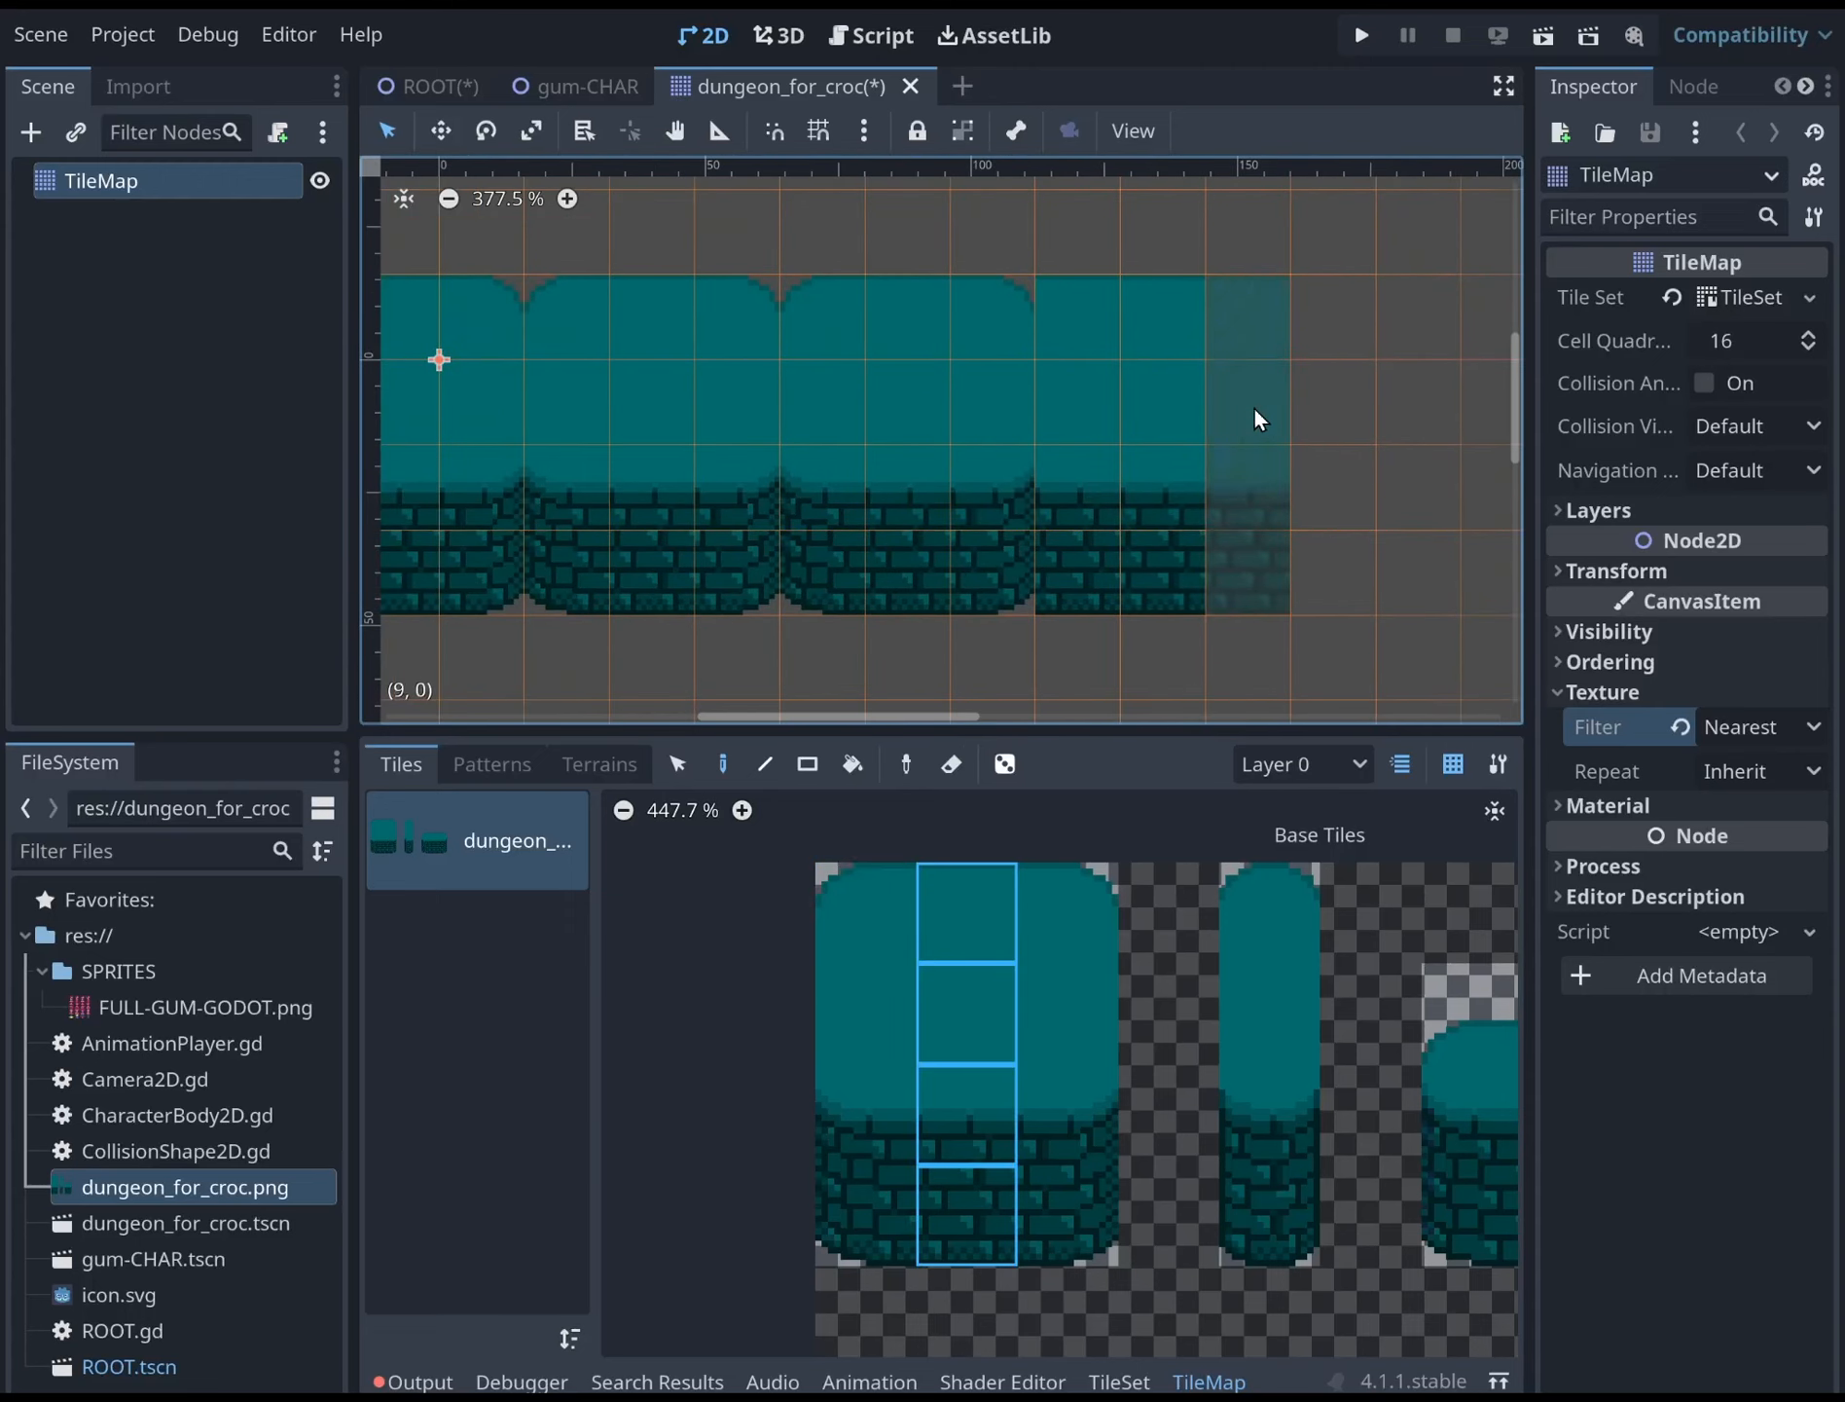
drag(1255, 411, 1309, 427)
Examine the large block's individual corner, edge and brick tiles in the palette and compare them with the painted wall
click(966, 1228)
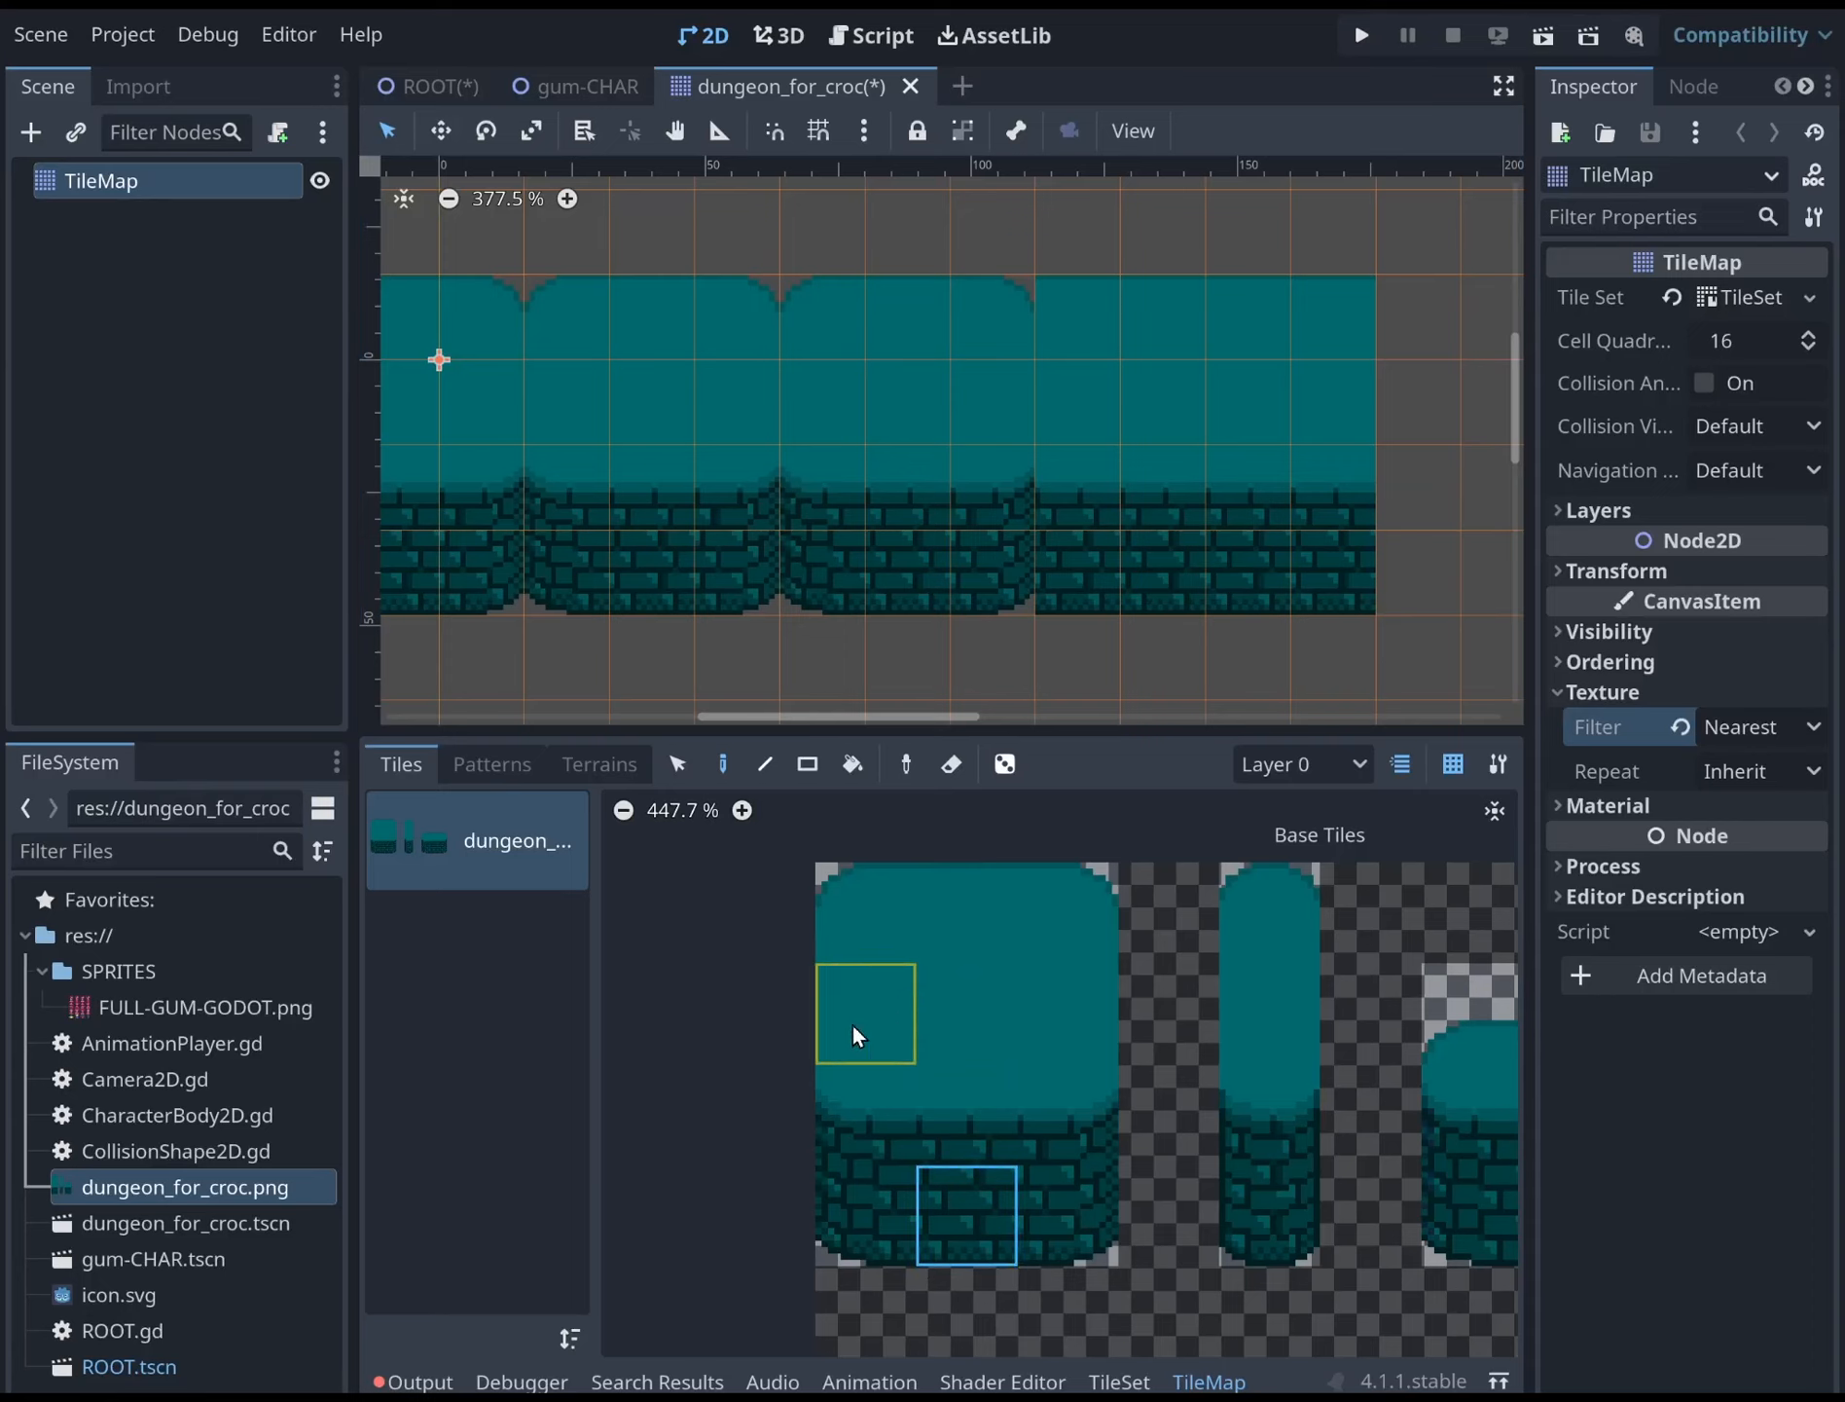
middle_drag(852, 1030, 836, 982)
scroll(936, 1172, up, 1)
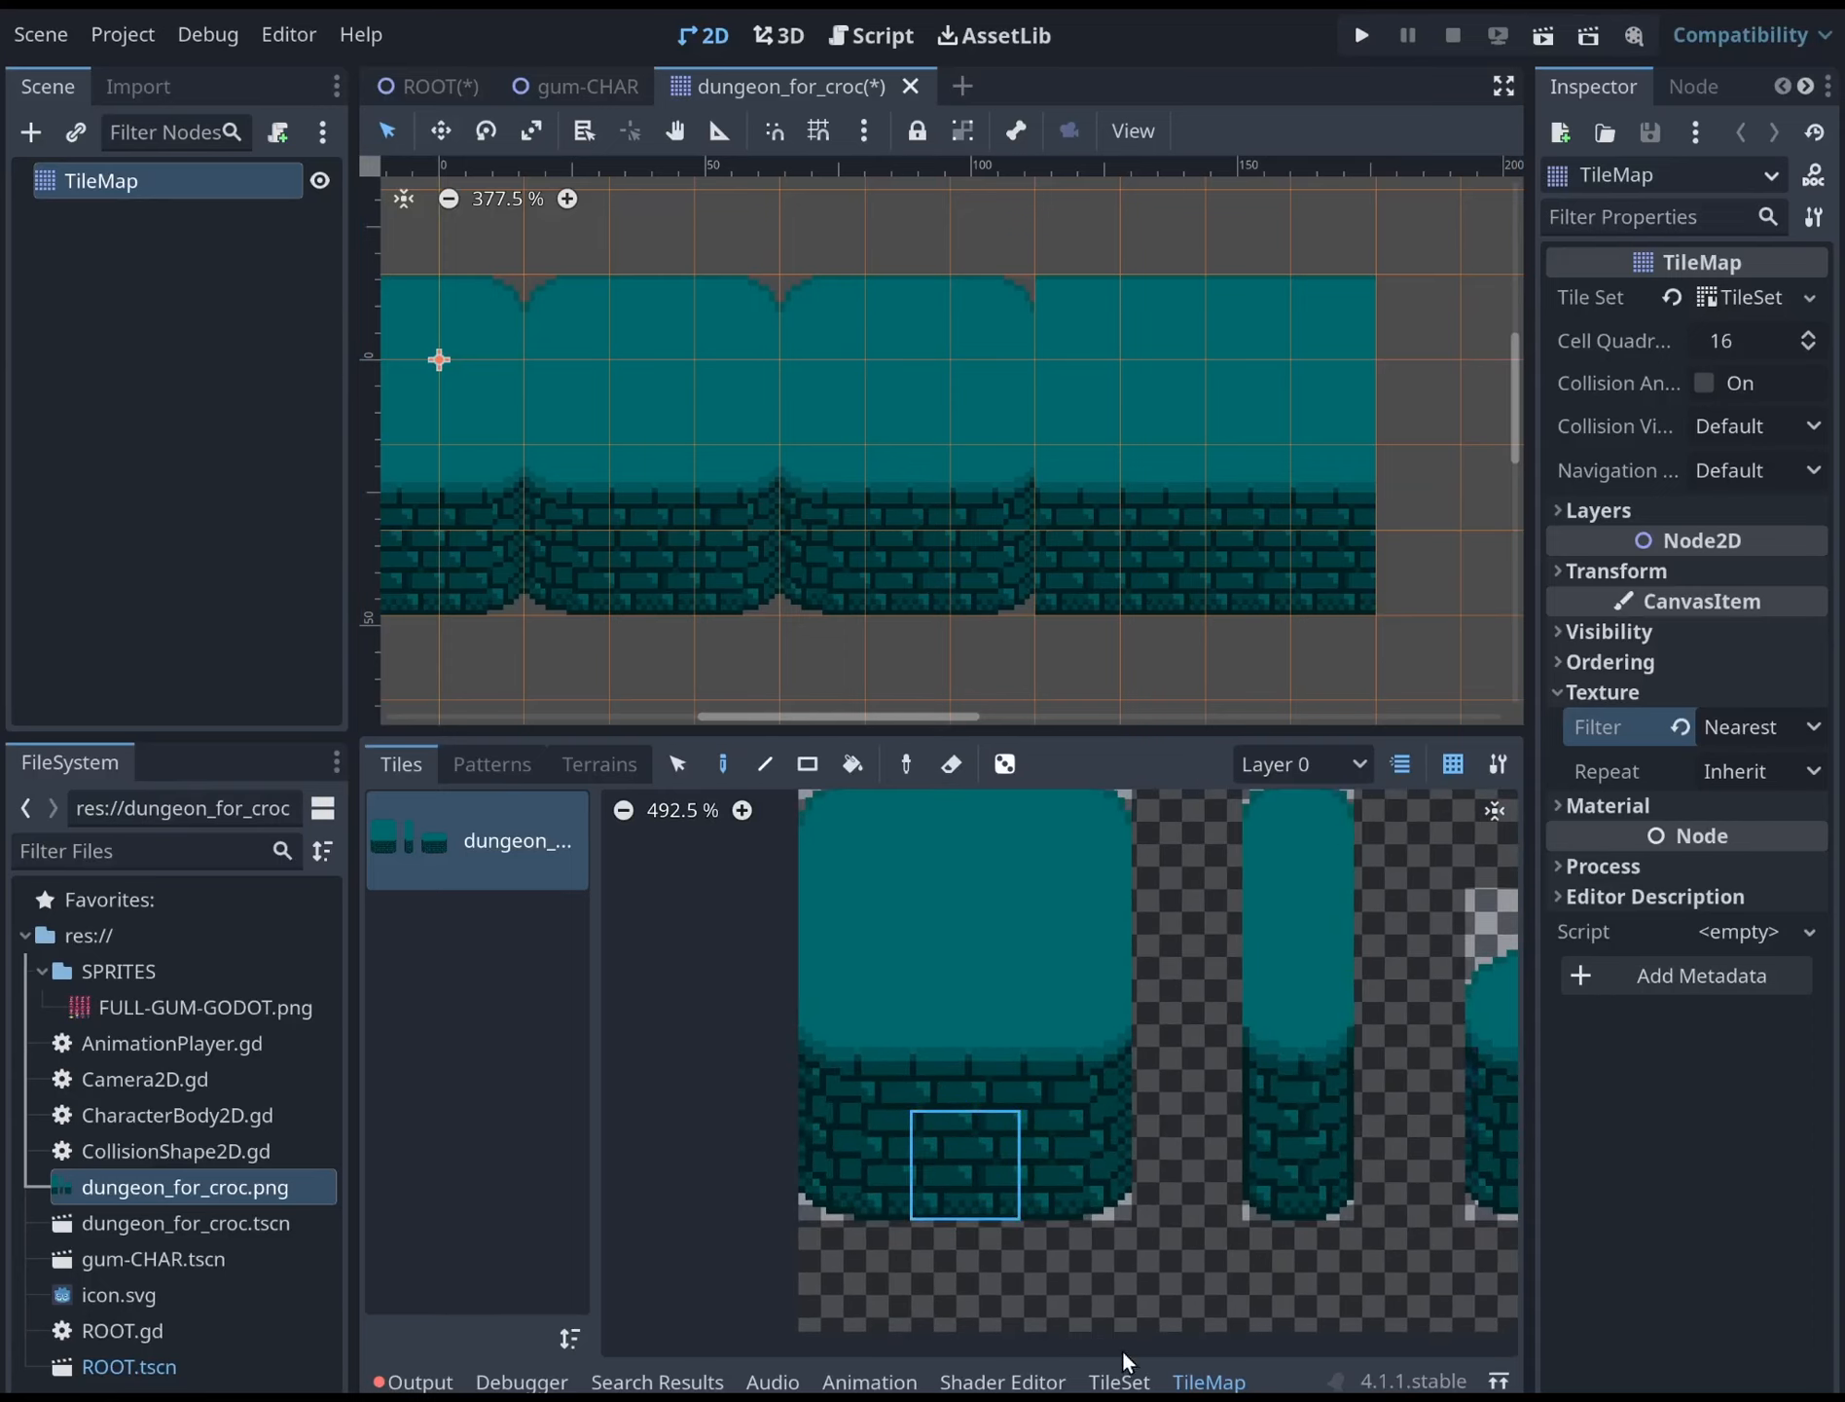
click(871, 1061)
click(908, 995)
click(908, 856)
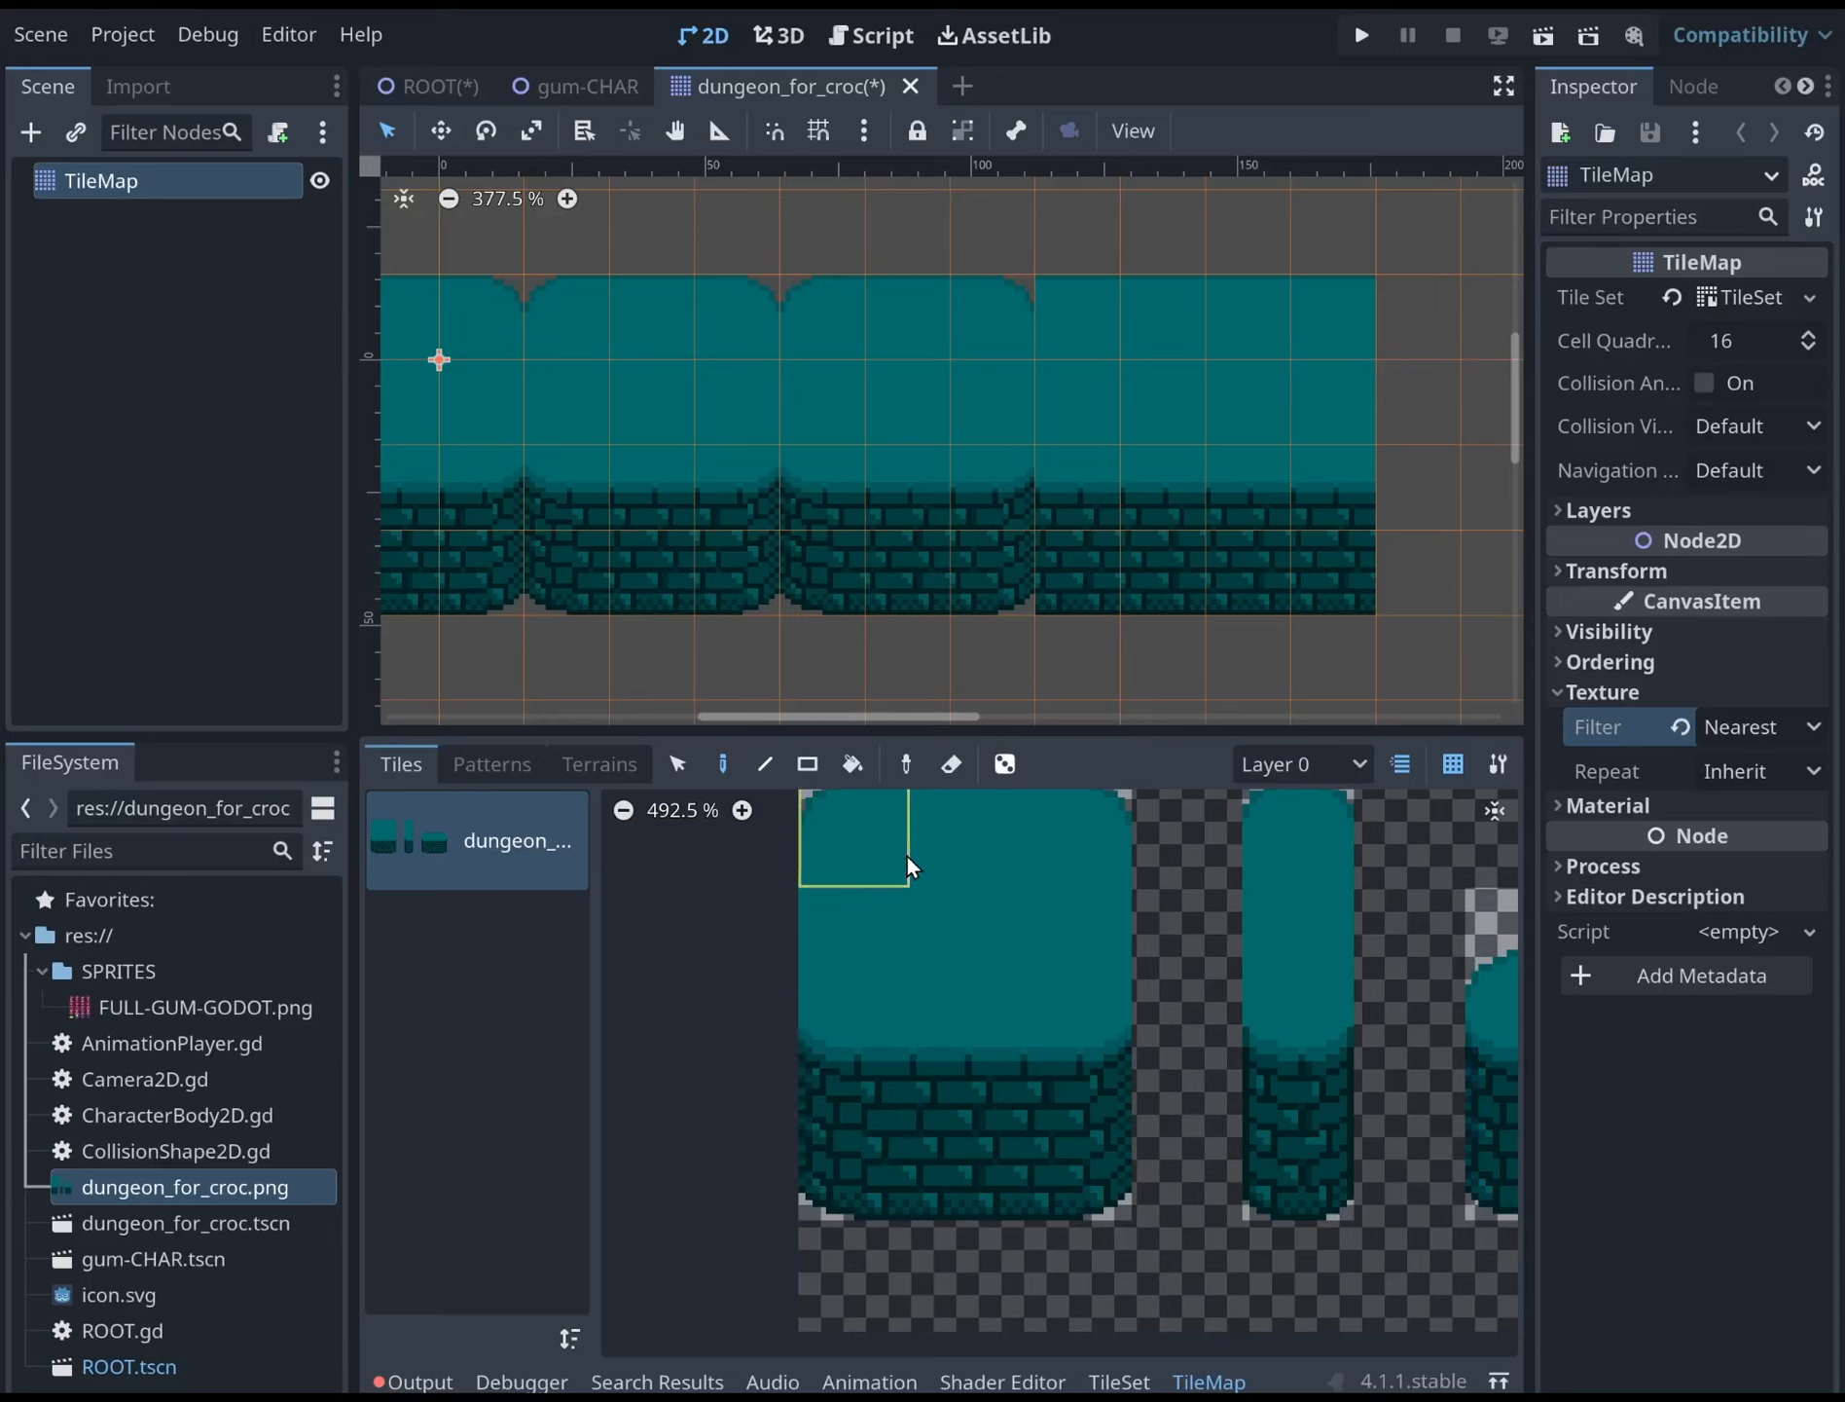
click(923, 869)
click(866, 1070)
click(964, 1029)
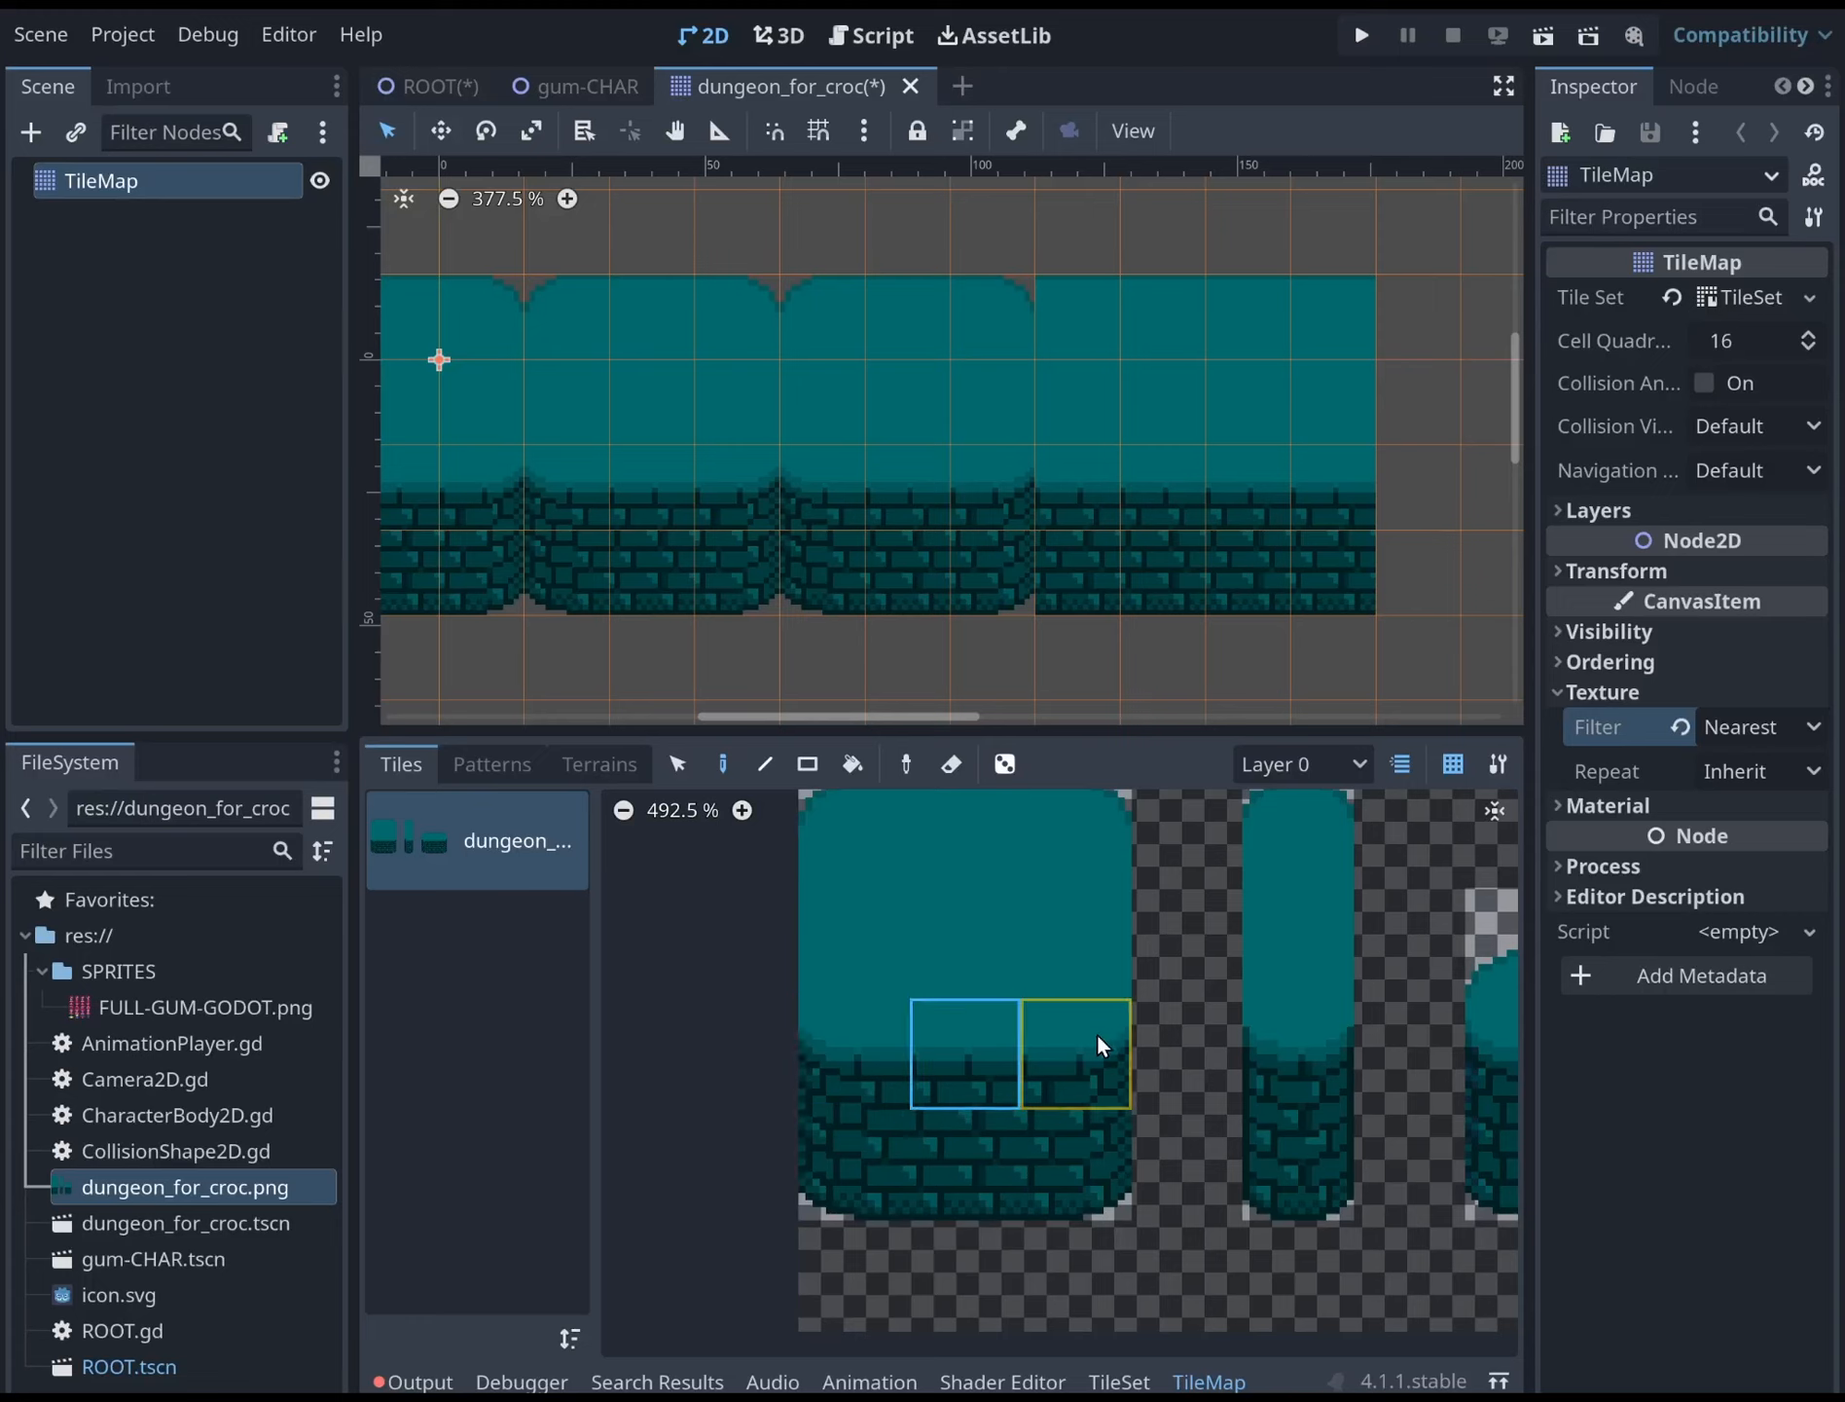
click(1096, 1032)
click(1073, 889)
scroll(966, 890, down, 3)
middle_drag(1006, 971, 849, 1000)
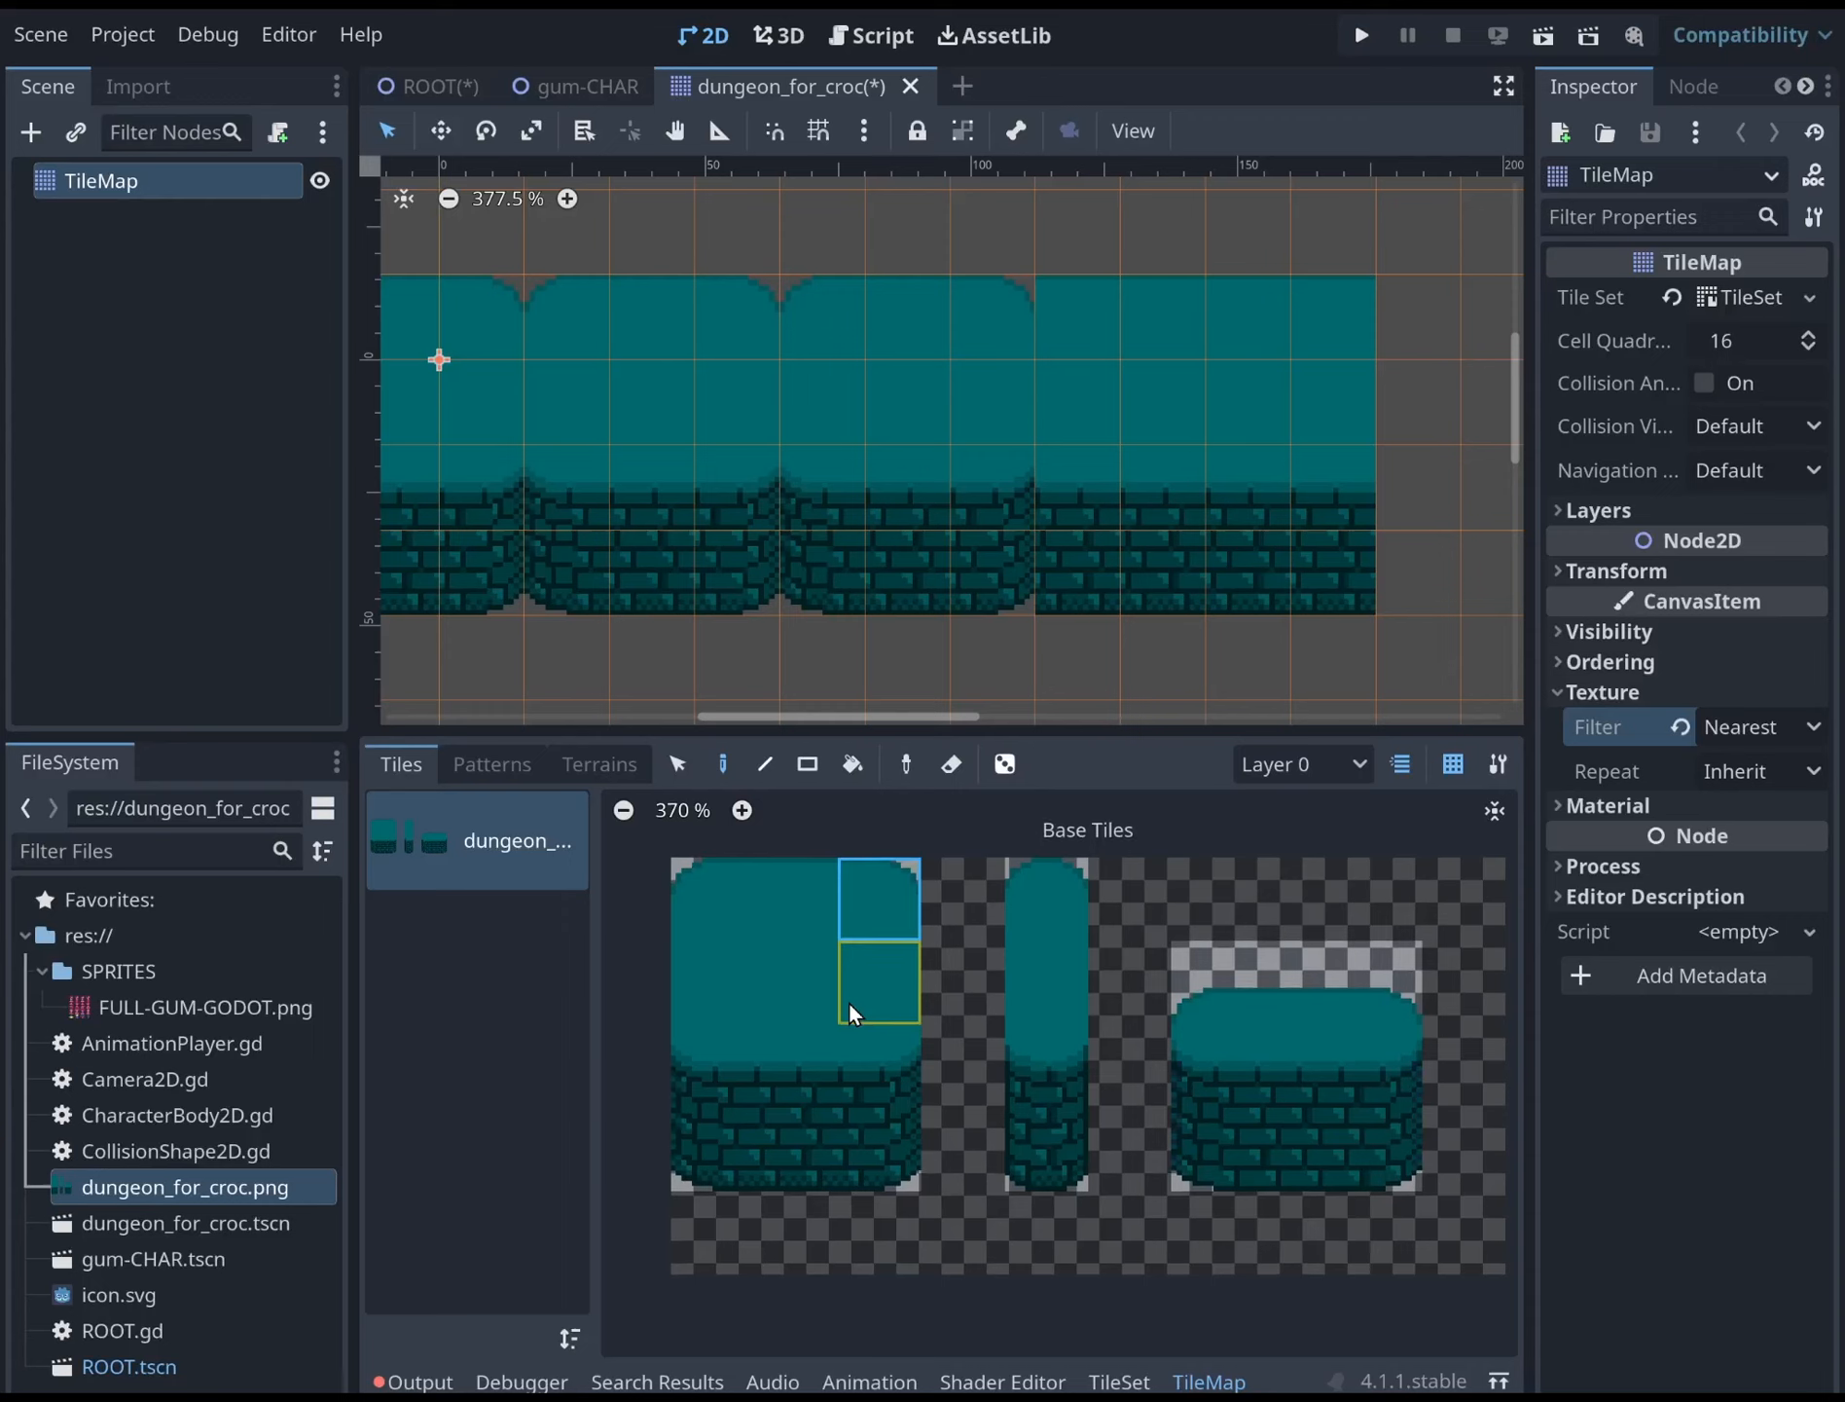
click(728, 893)
click(869, 1018)
click(732, 1074)
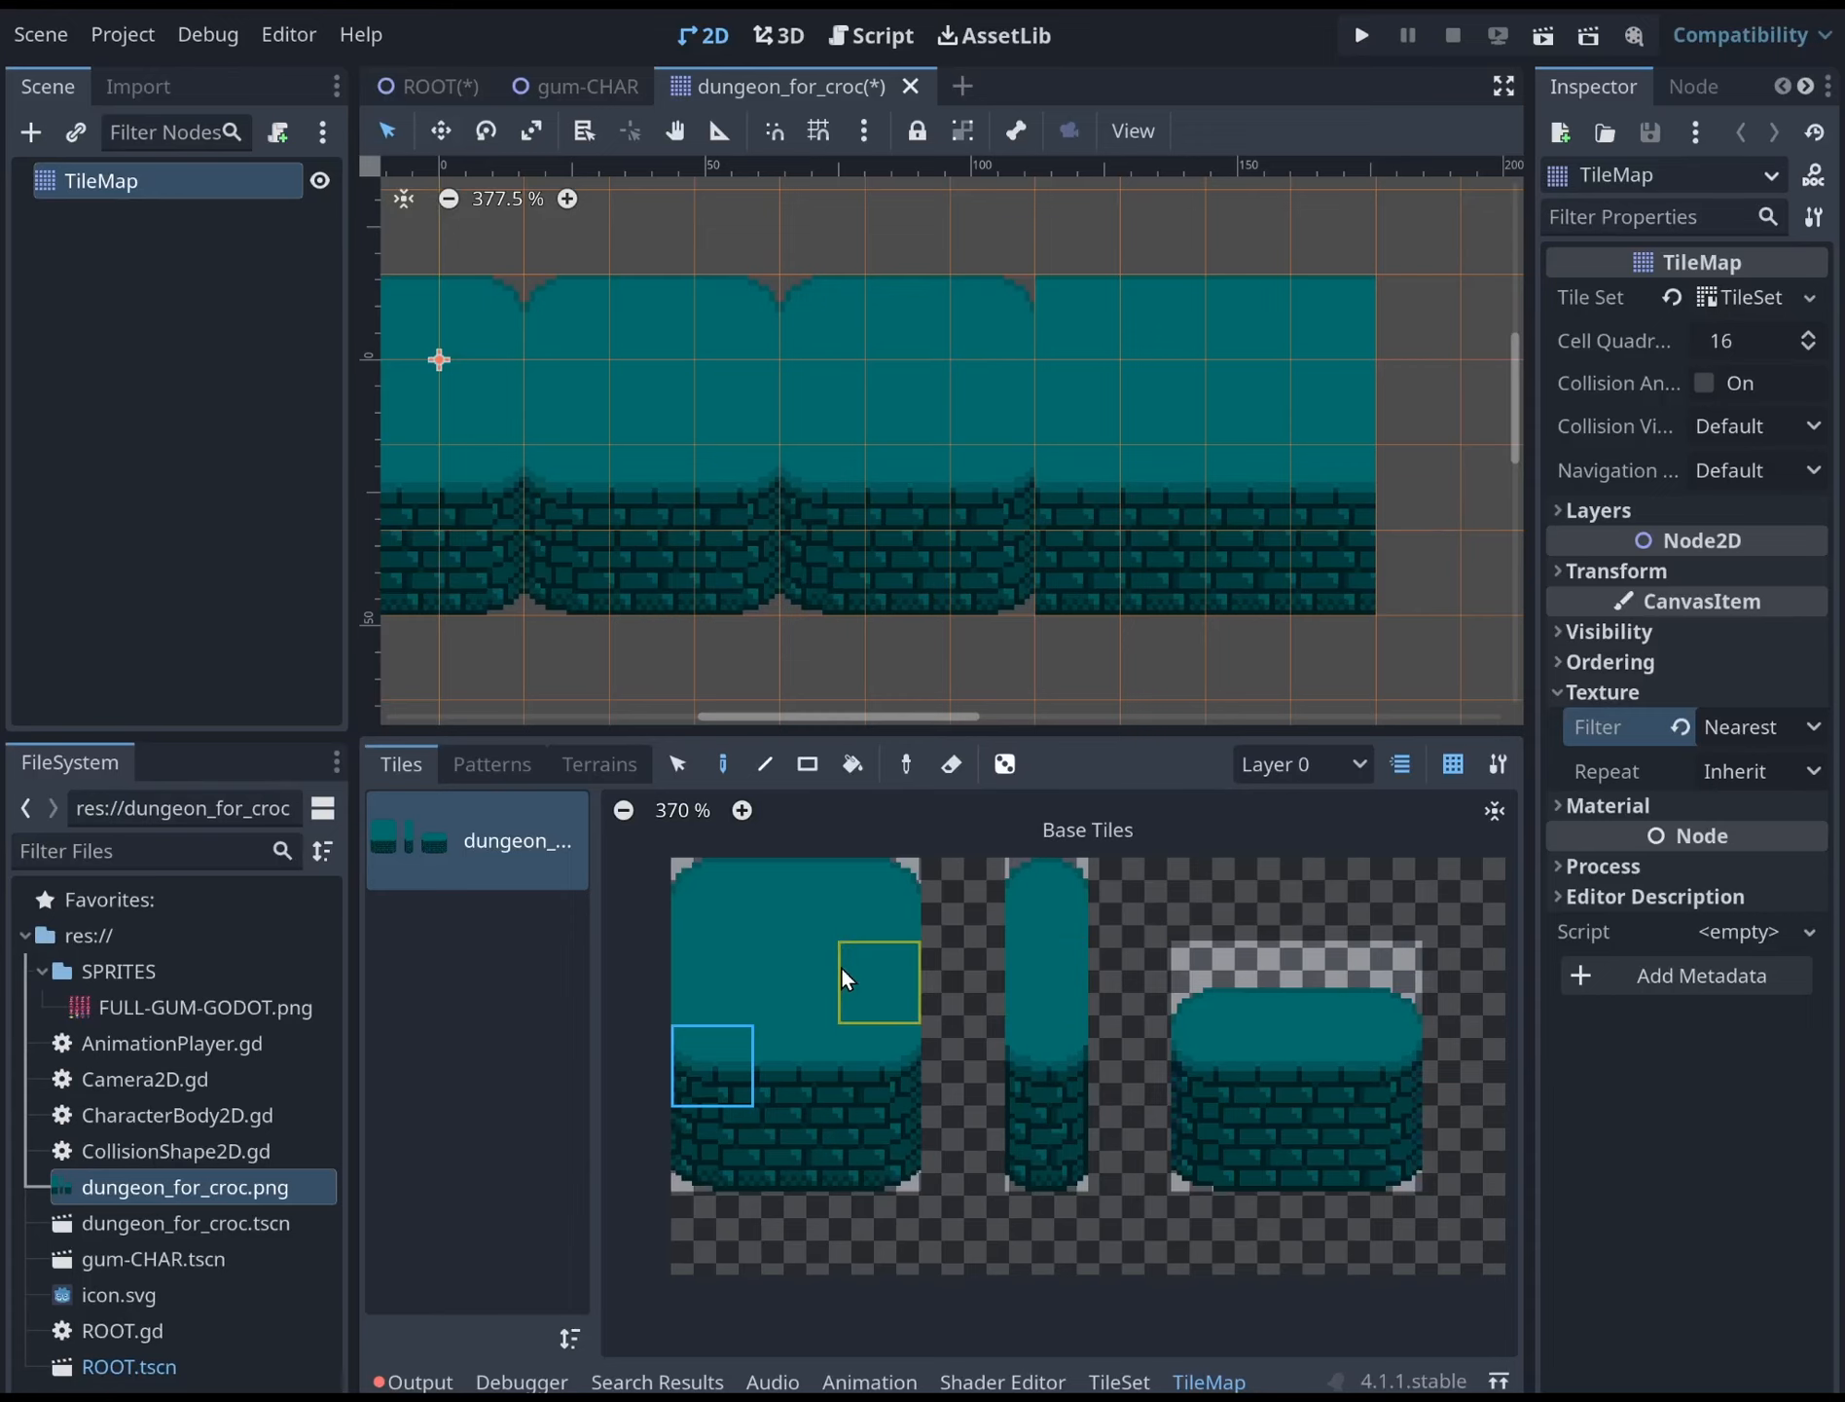
scroll(817, 484, down, 2)
middle_drag(830, 465, 913, 429)
scroll(959, 443, down, 2)
scroll(1012, 409, up, 1)
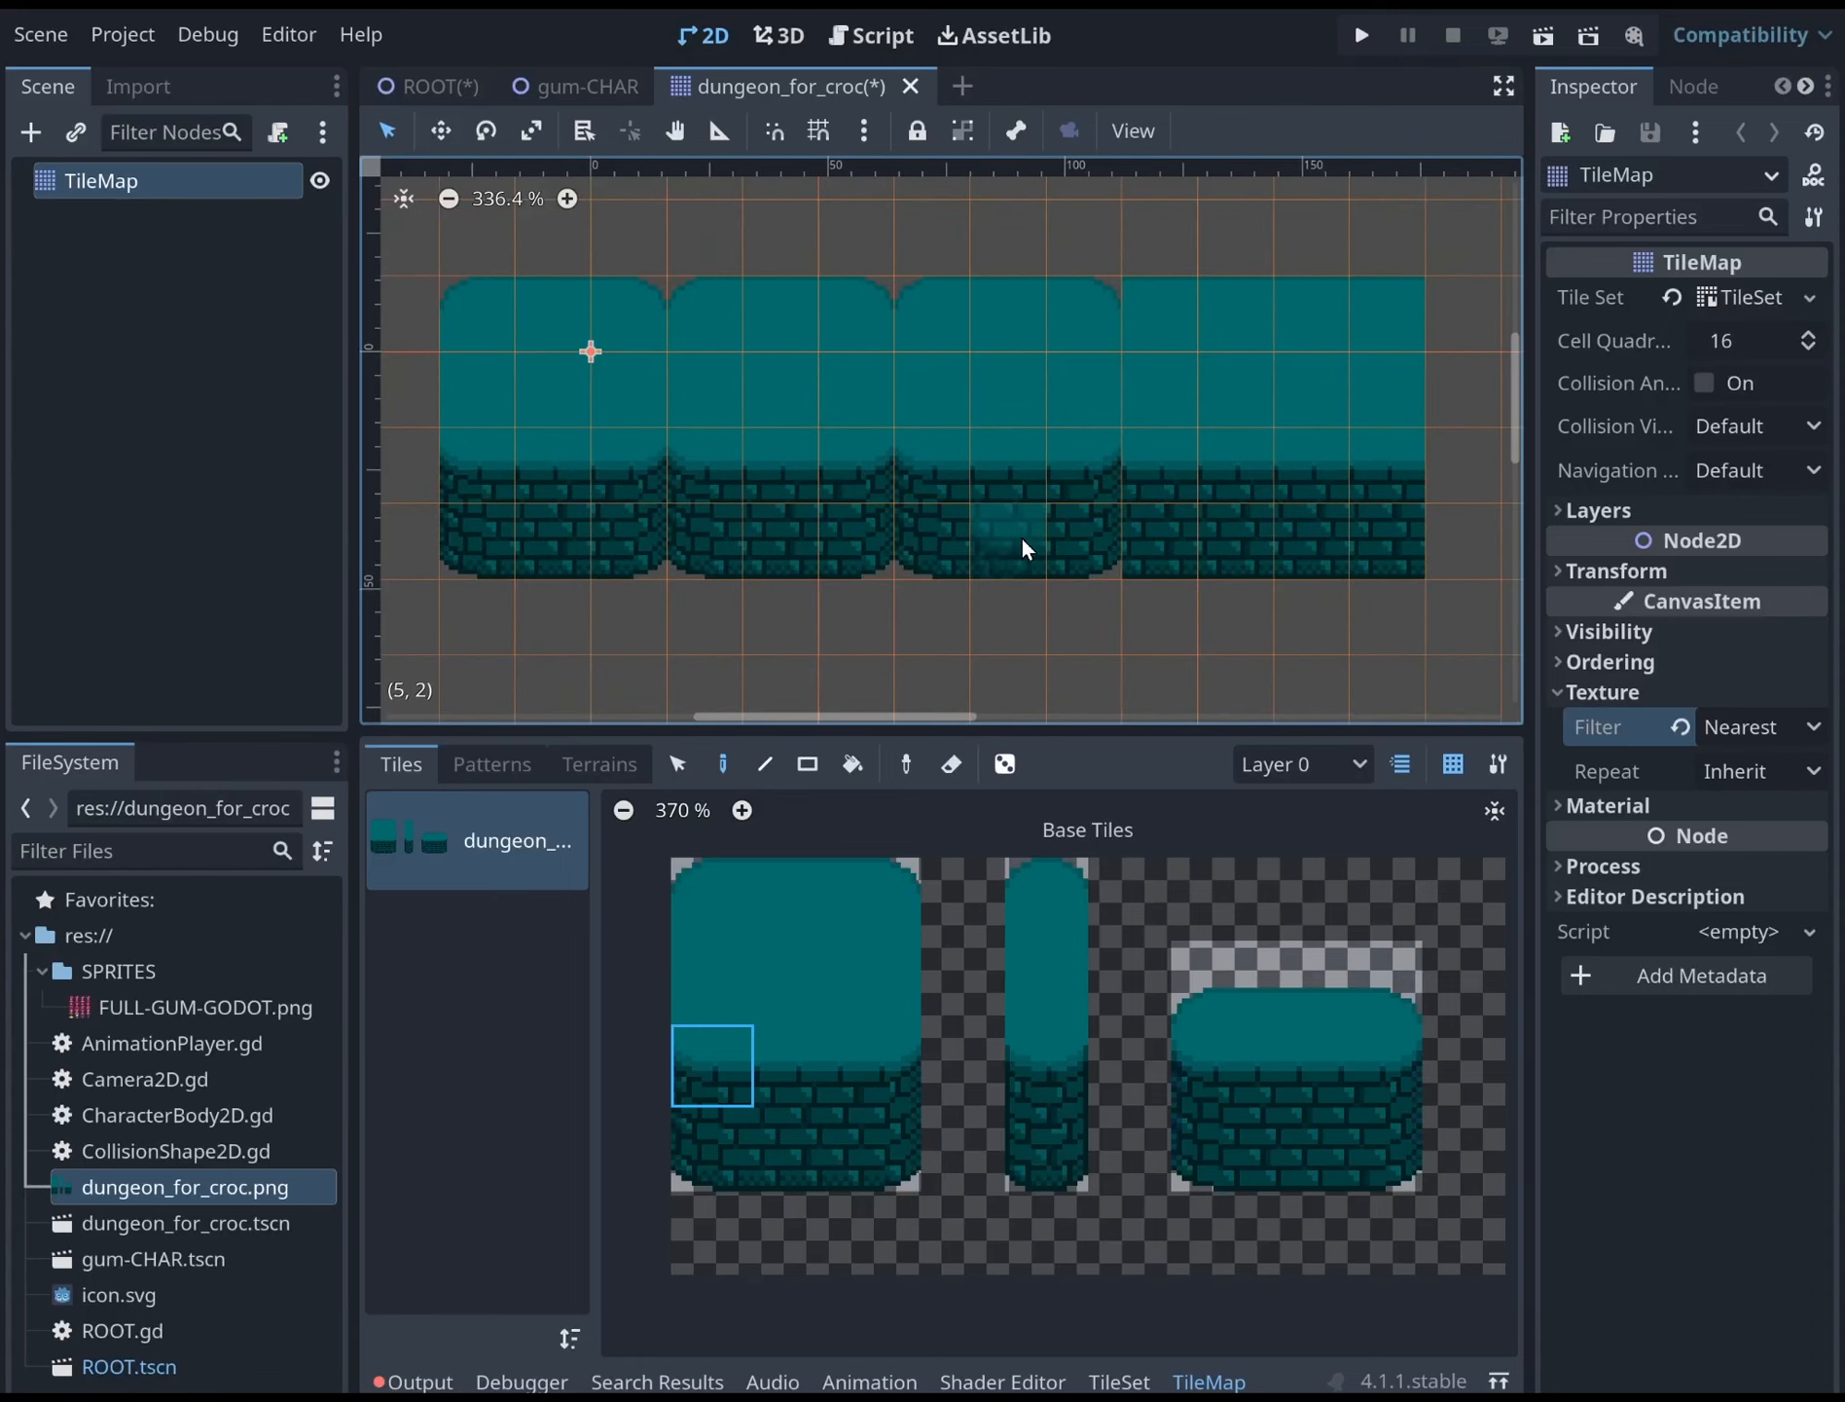
mouse_move(924, 1087)
middle_down()
mouse_move(910, 1069)
mouse_move(937, 1102)
mouse_move(916, 1053)
mouse_move(936, 1060)
middle_up()
scroll(910, 1069, up, 2)
scroll(926, 1104, down, 2)
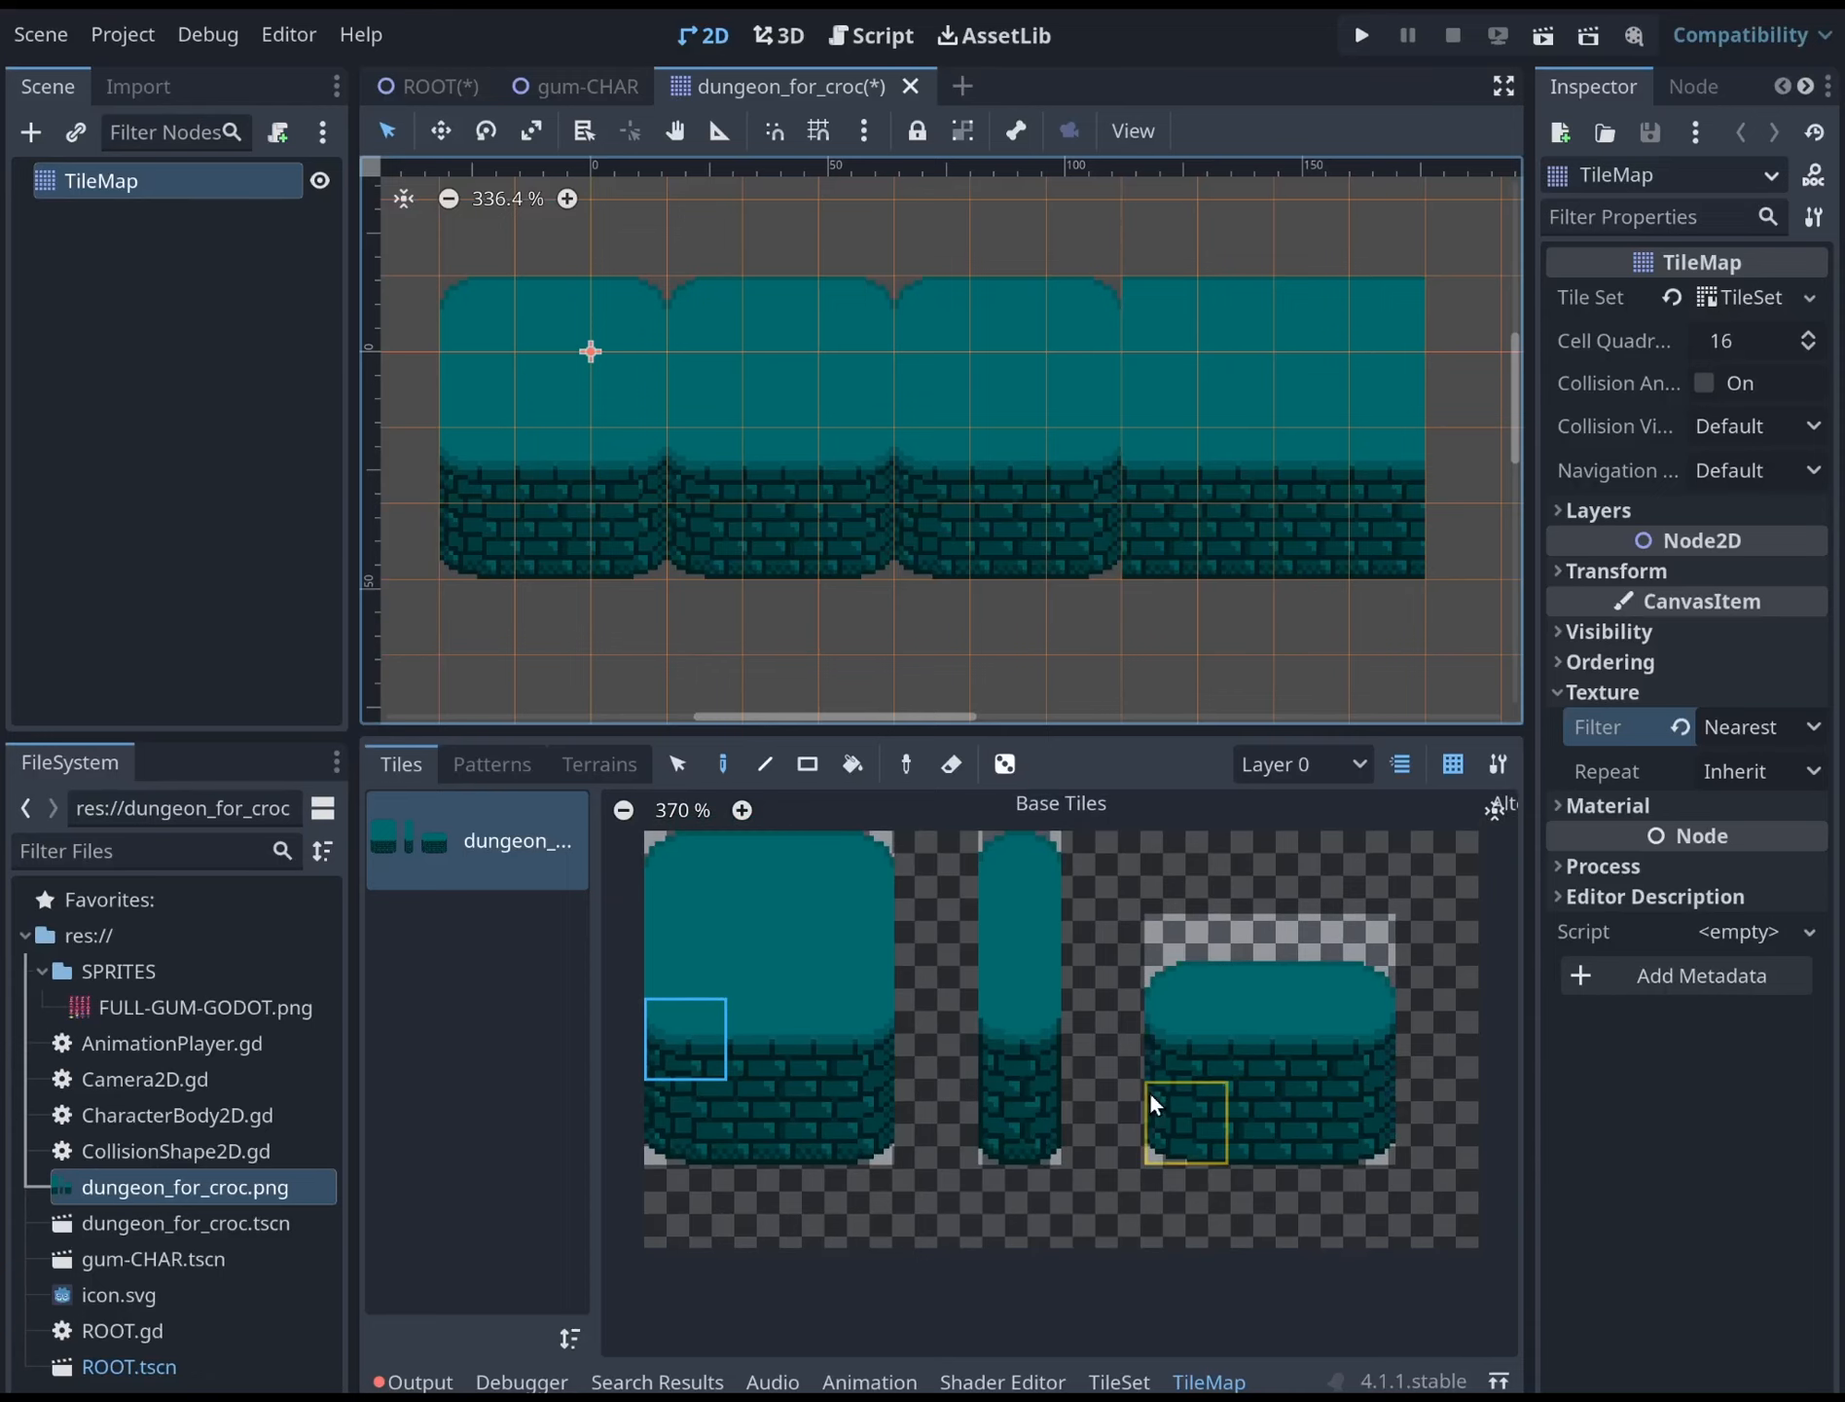
Delete the large block's lowest brick row from the TileSet: the base tiles at atlas coordinates (0, 3), (1, 3) and (2, 3)
click(1146, 1385)
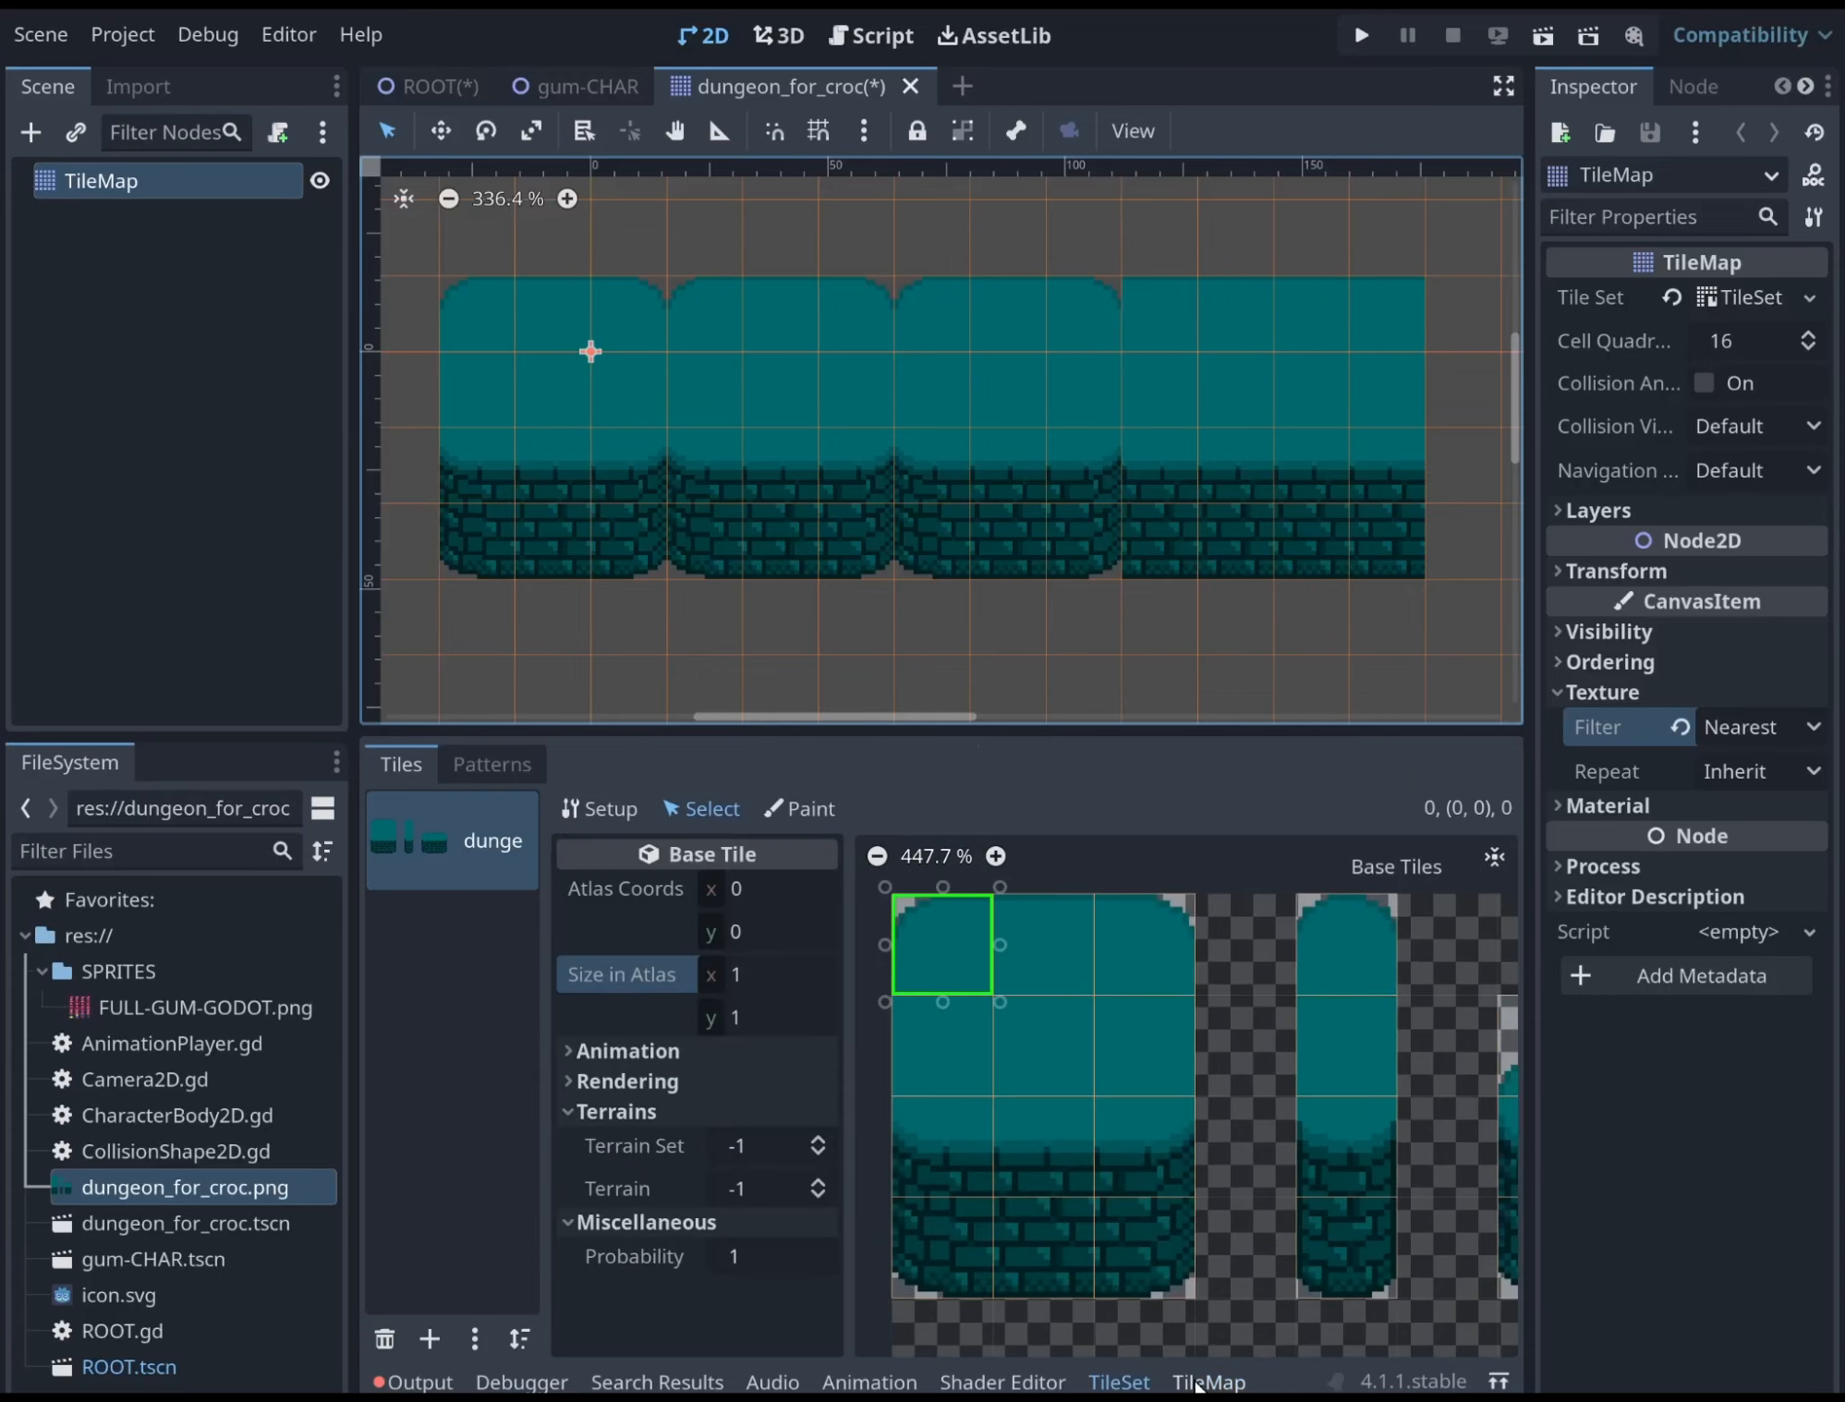
middle_drag(1184, 1067, 1241, 1070)
click(1022, 1221)
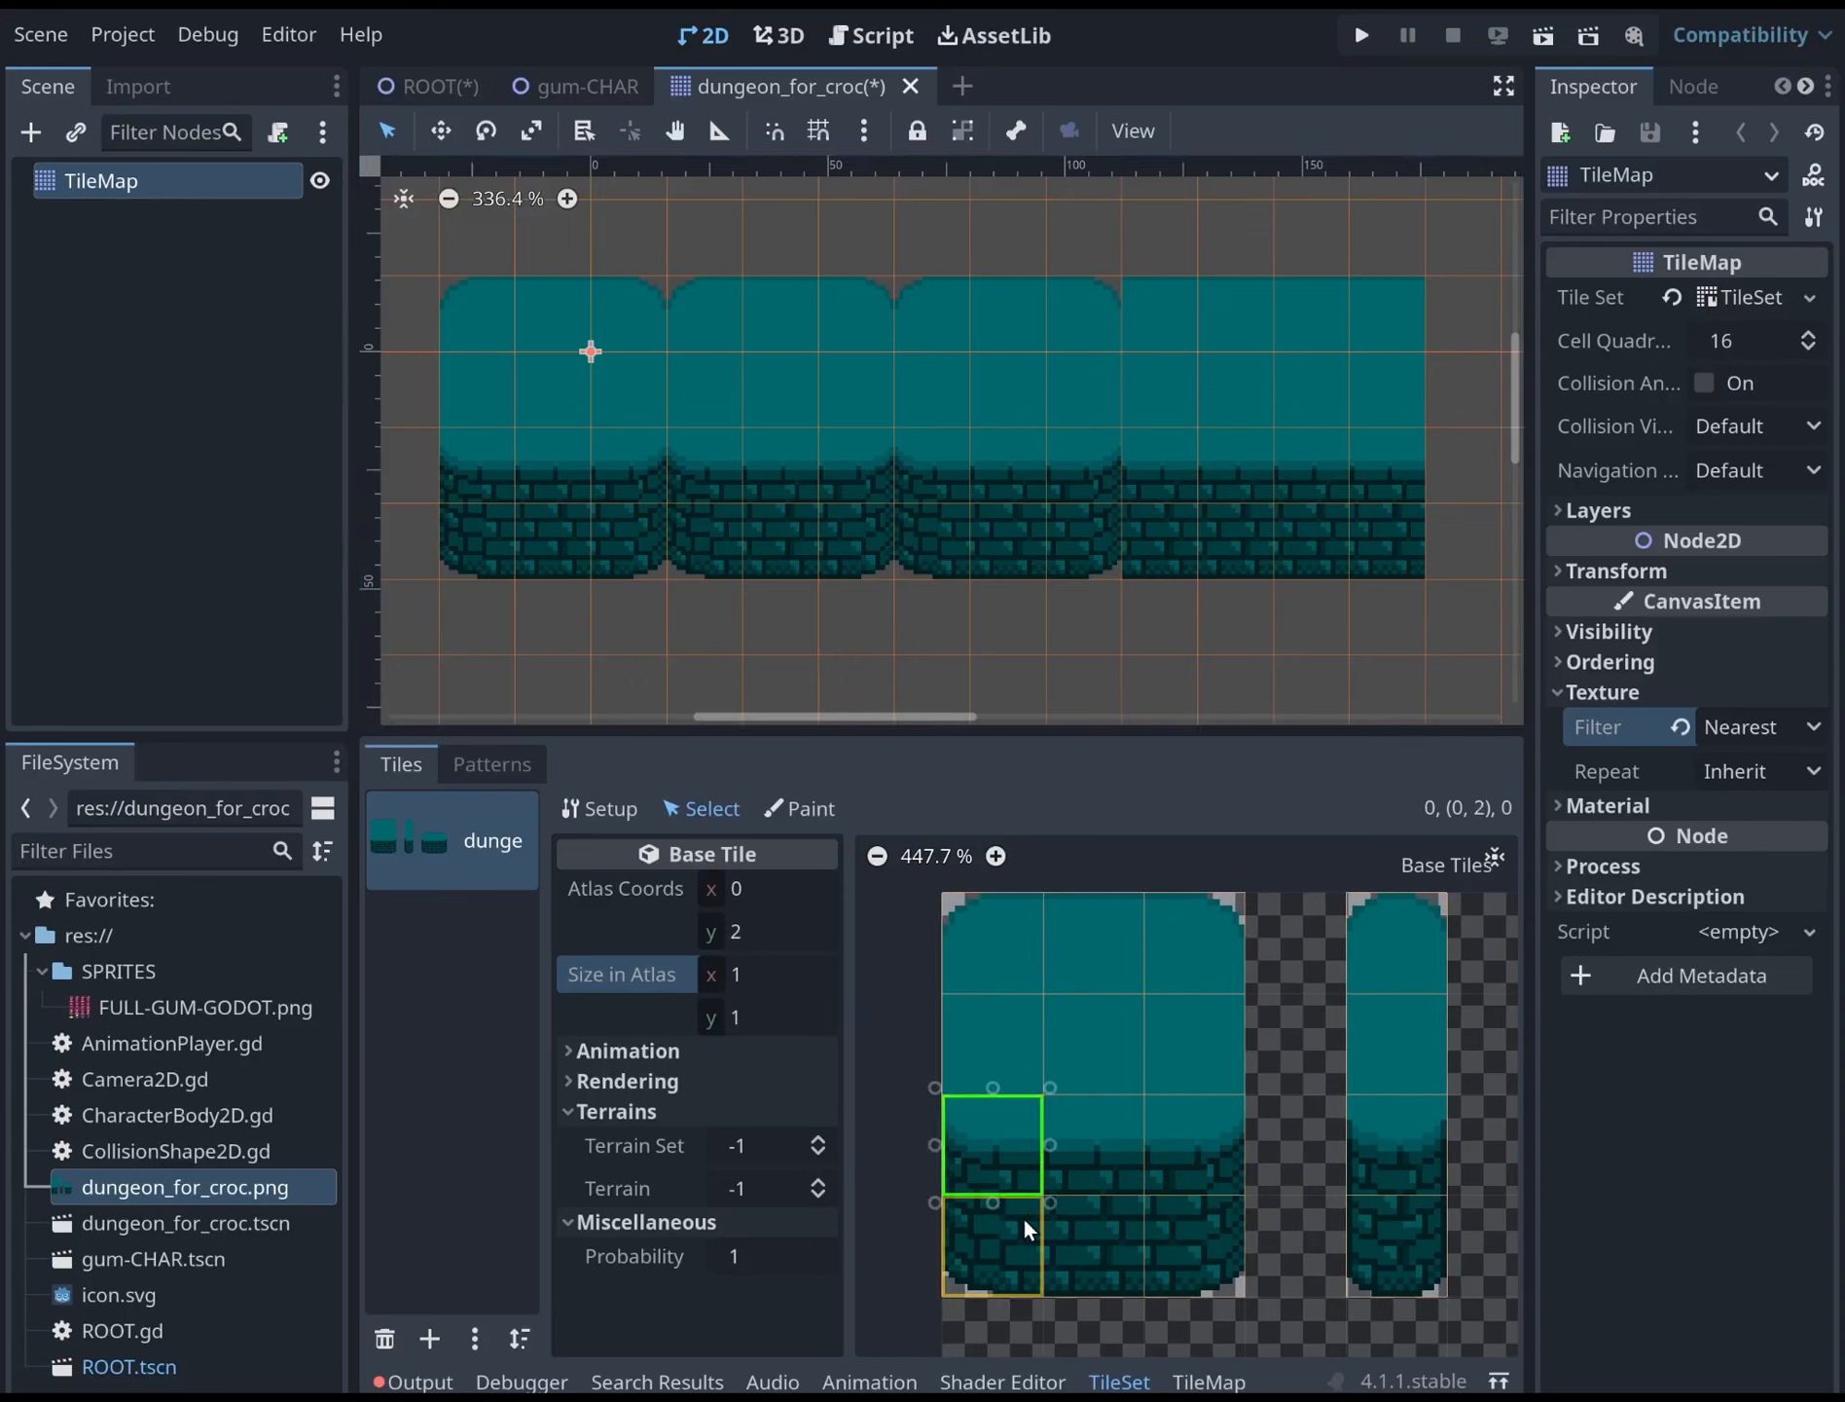
key(Delete)
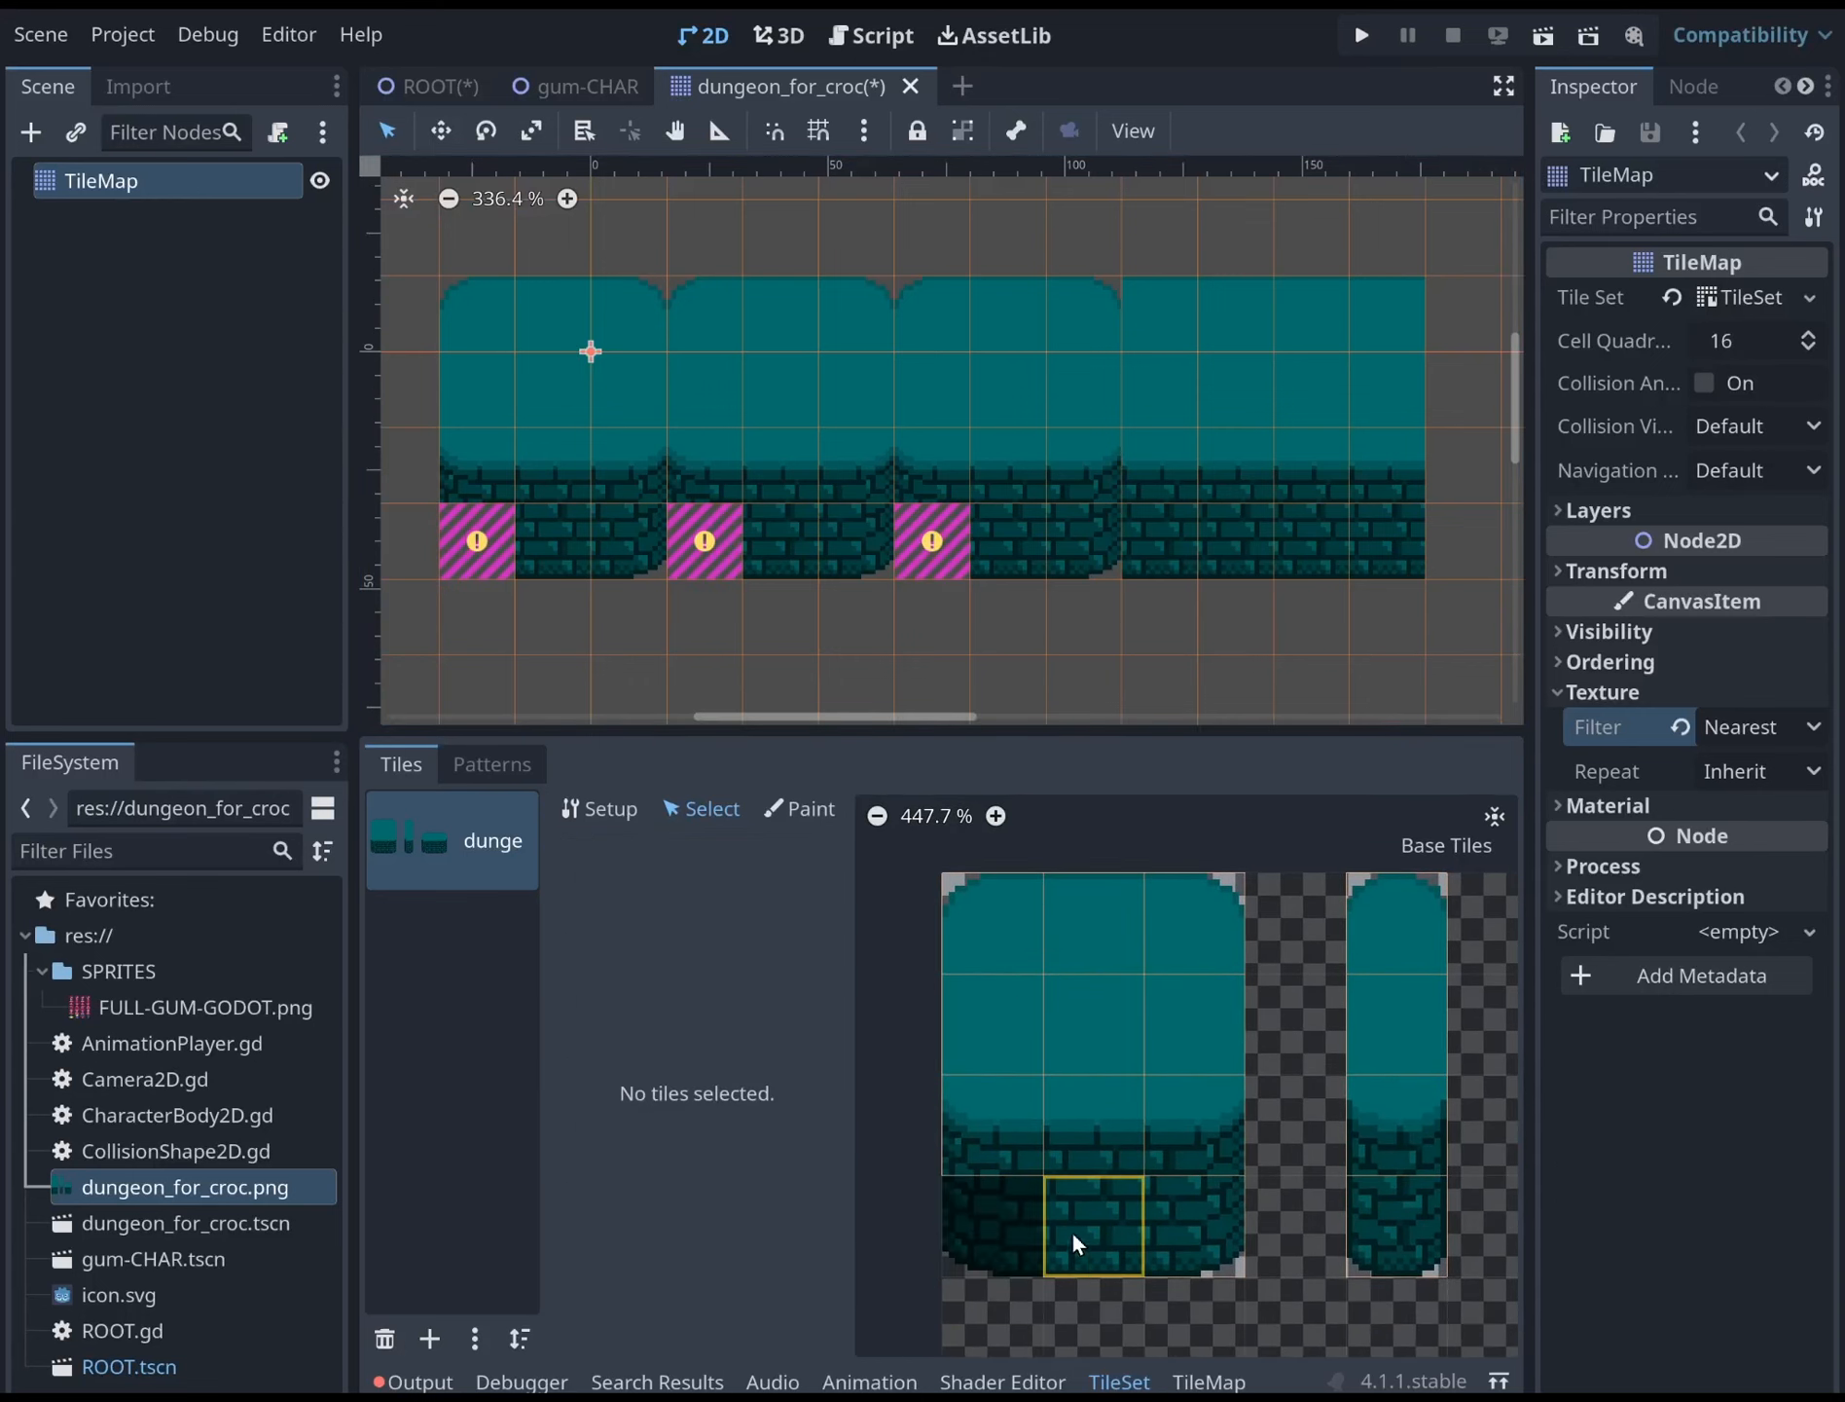
click(1080, 1222)
key(Delete)
click(1198, 1212)
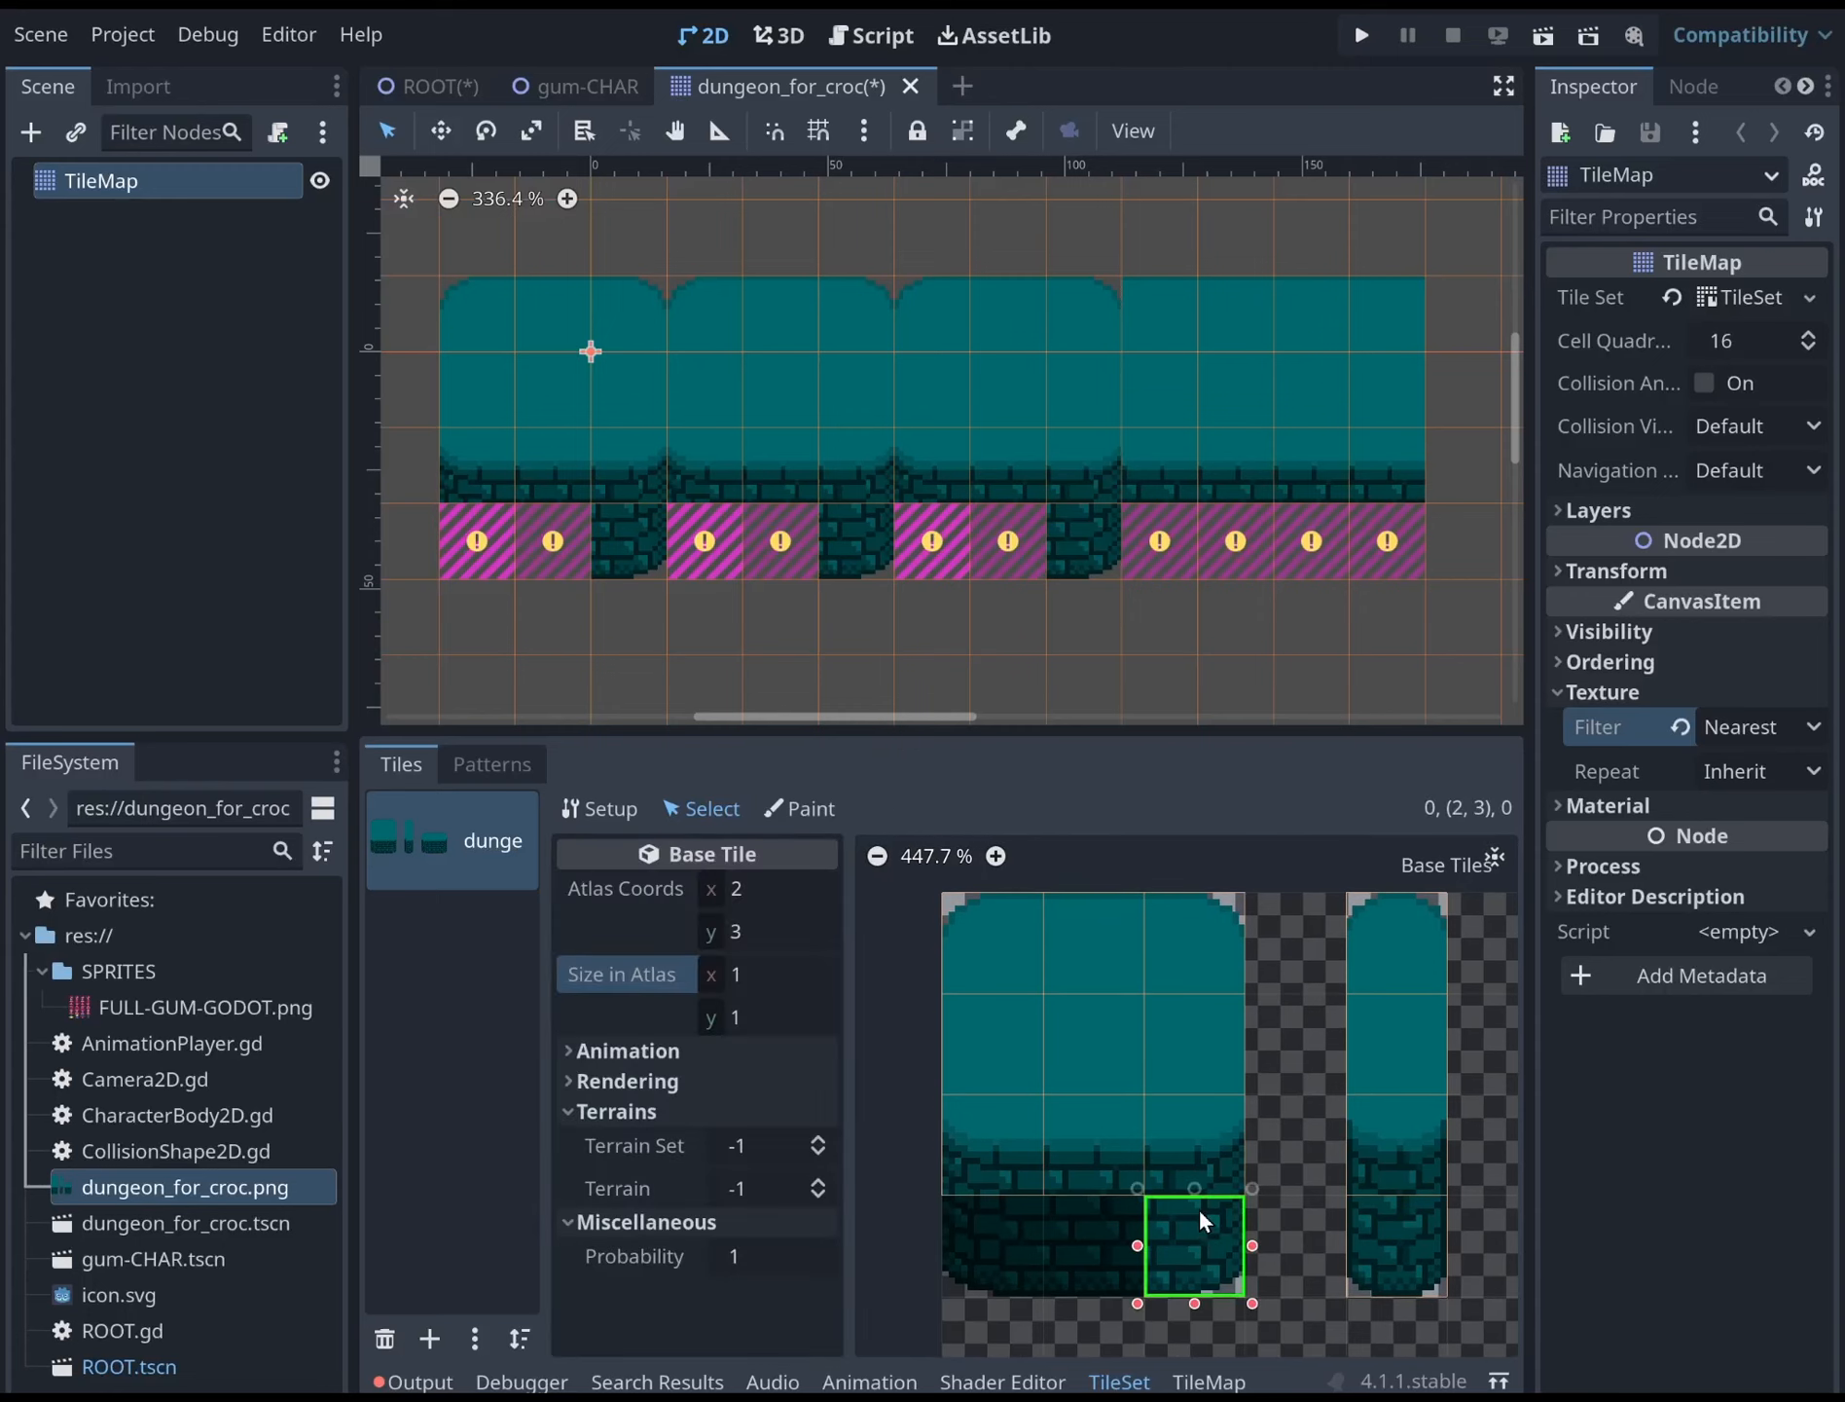
key(Delete)
Set the vertical Size in Atlas of the large block's left brick tile at atlas coordinates (0, 2) to 2
click(988, 1138)
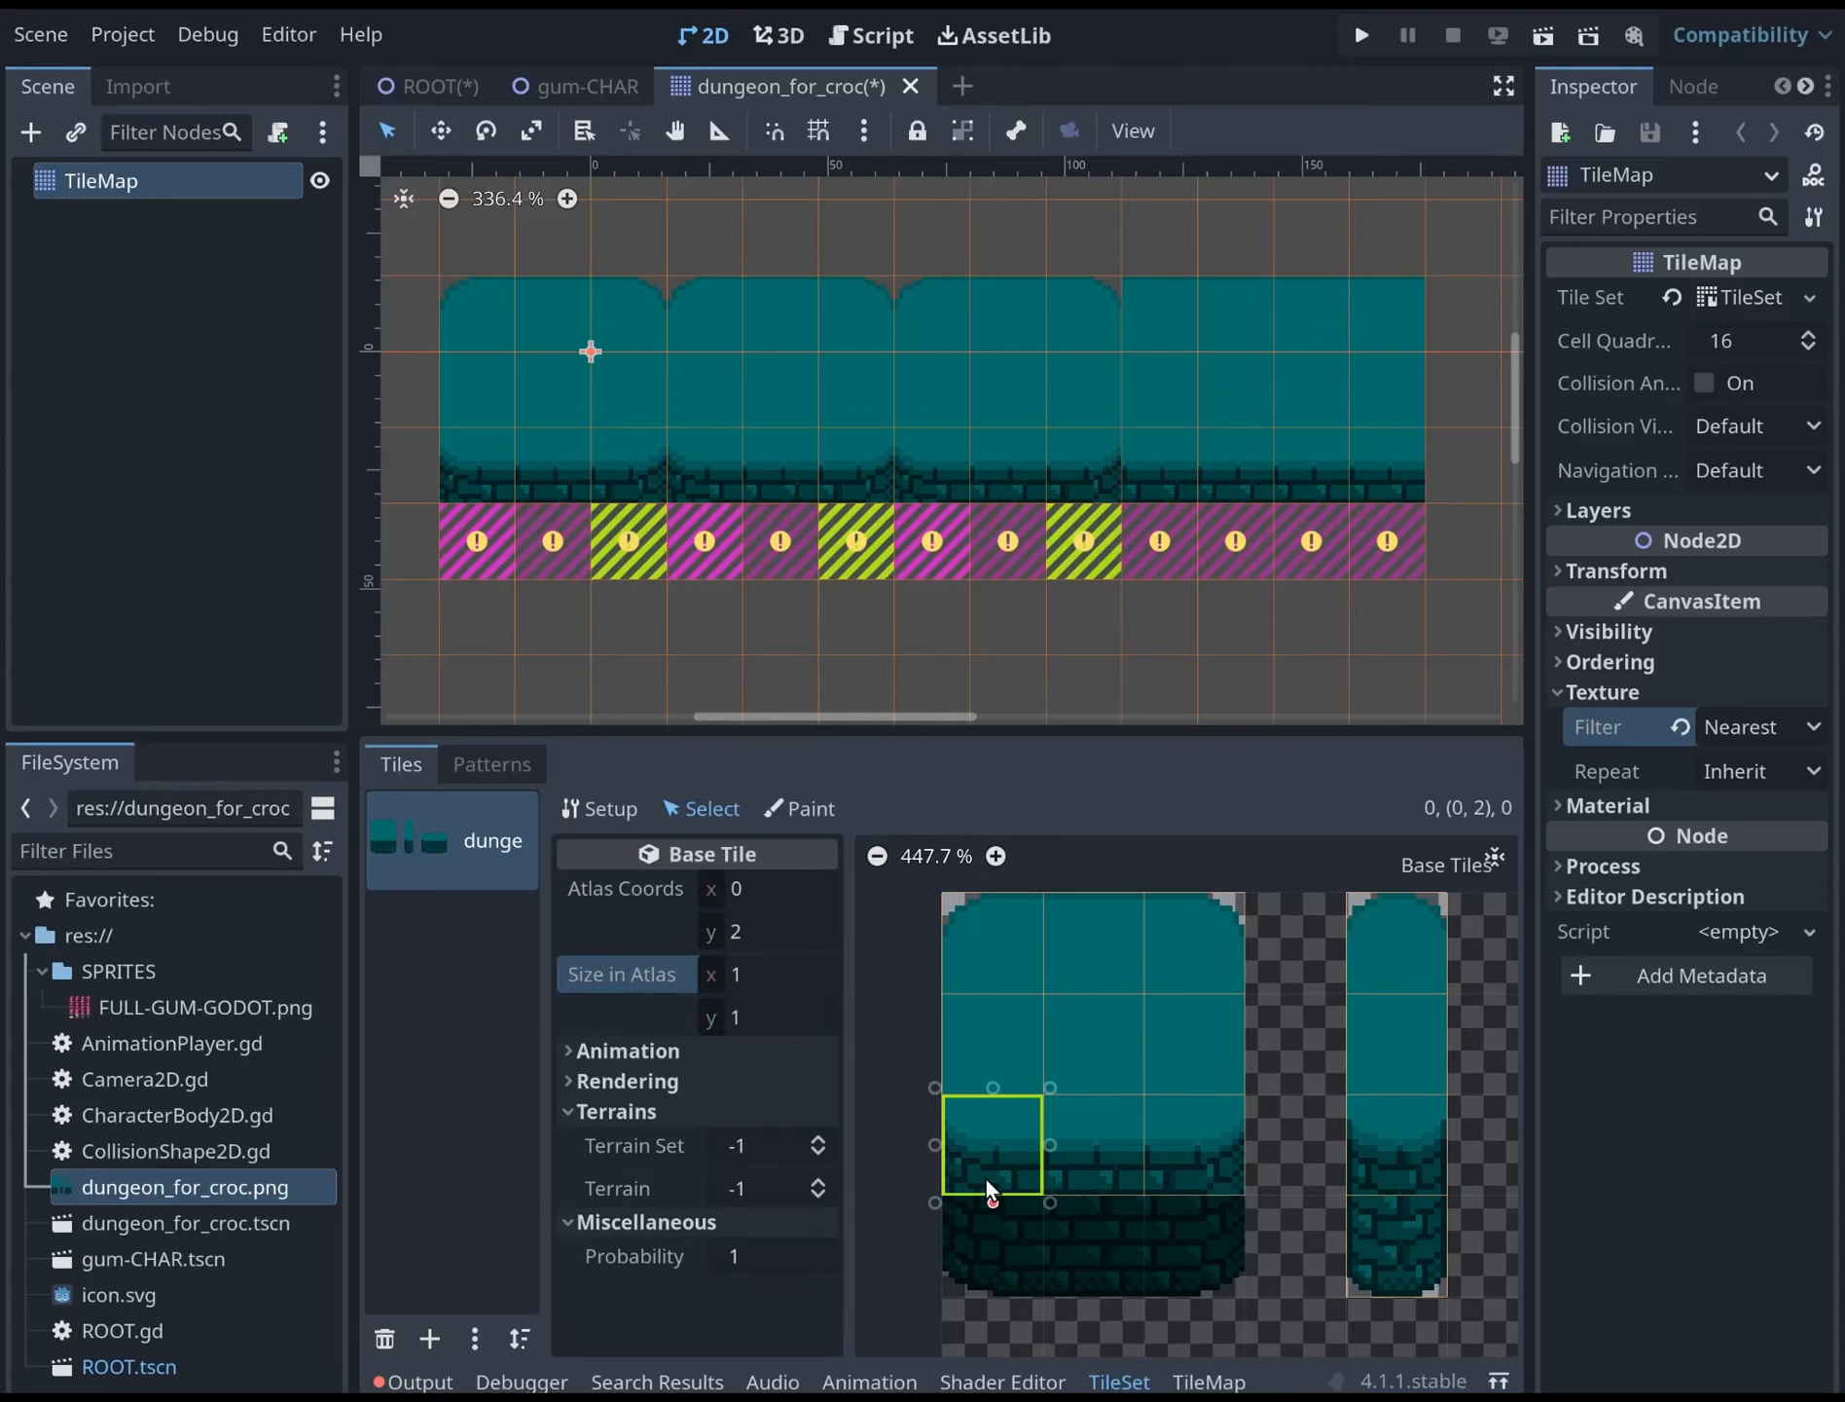
click(746, 1014)
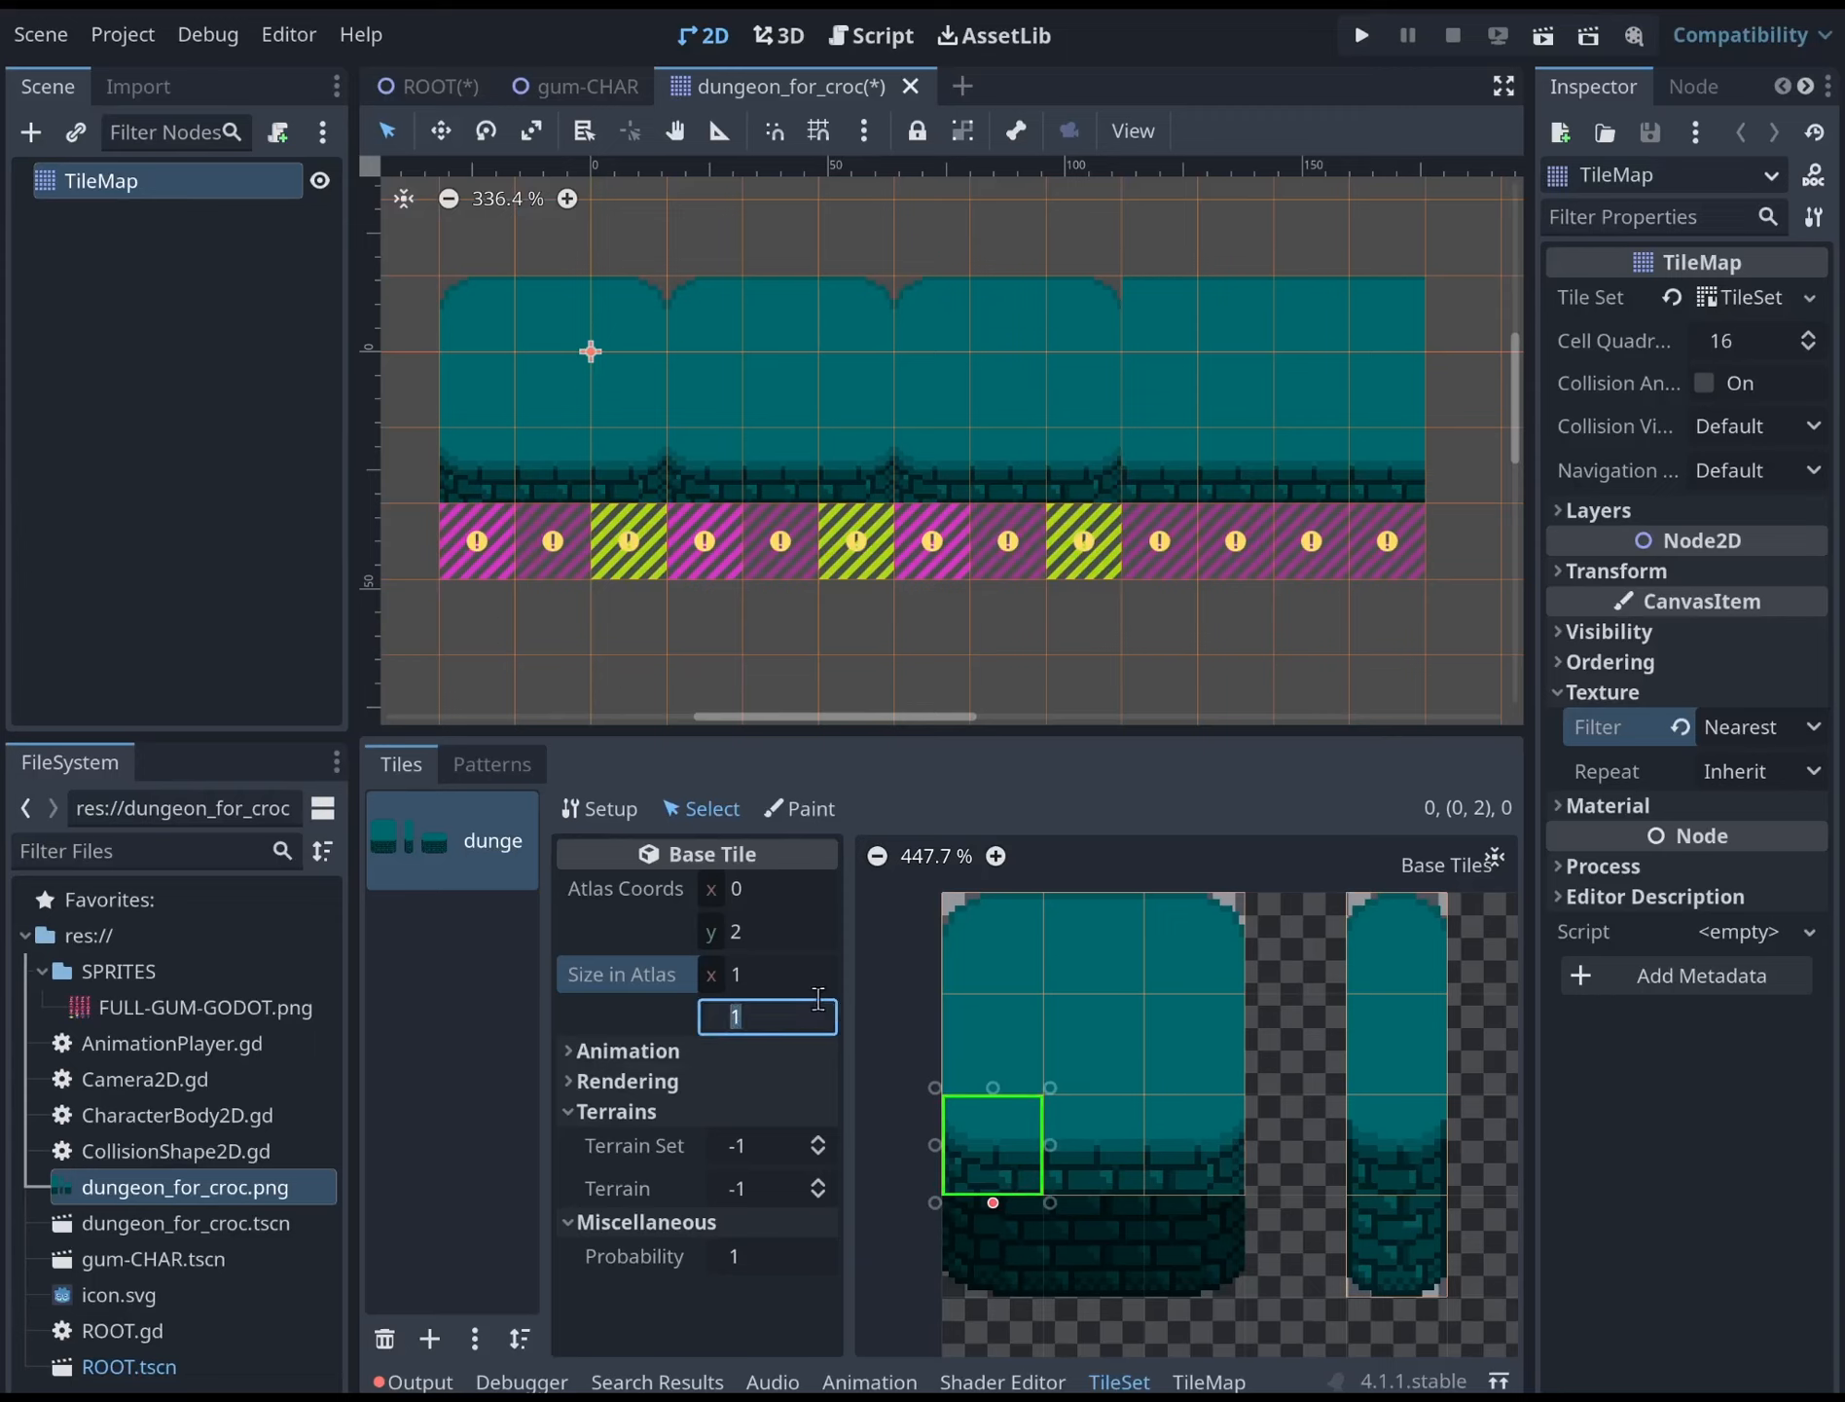
click(608, 808)
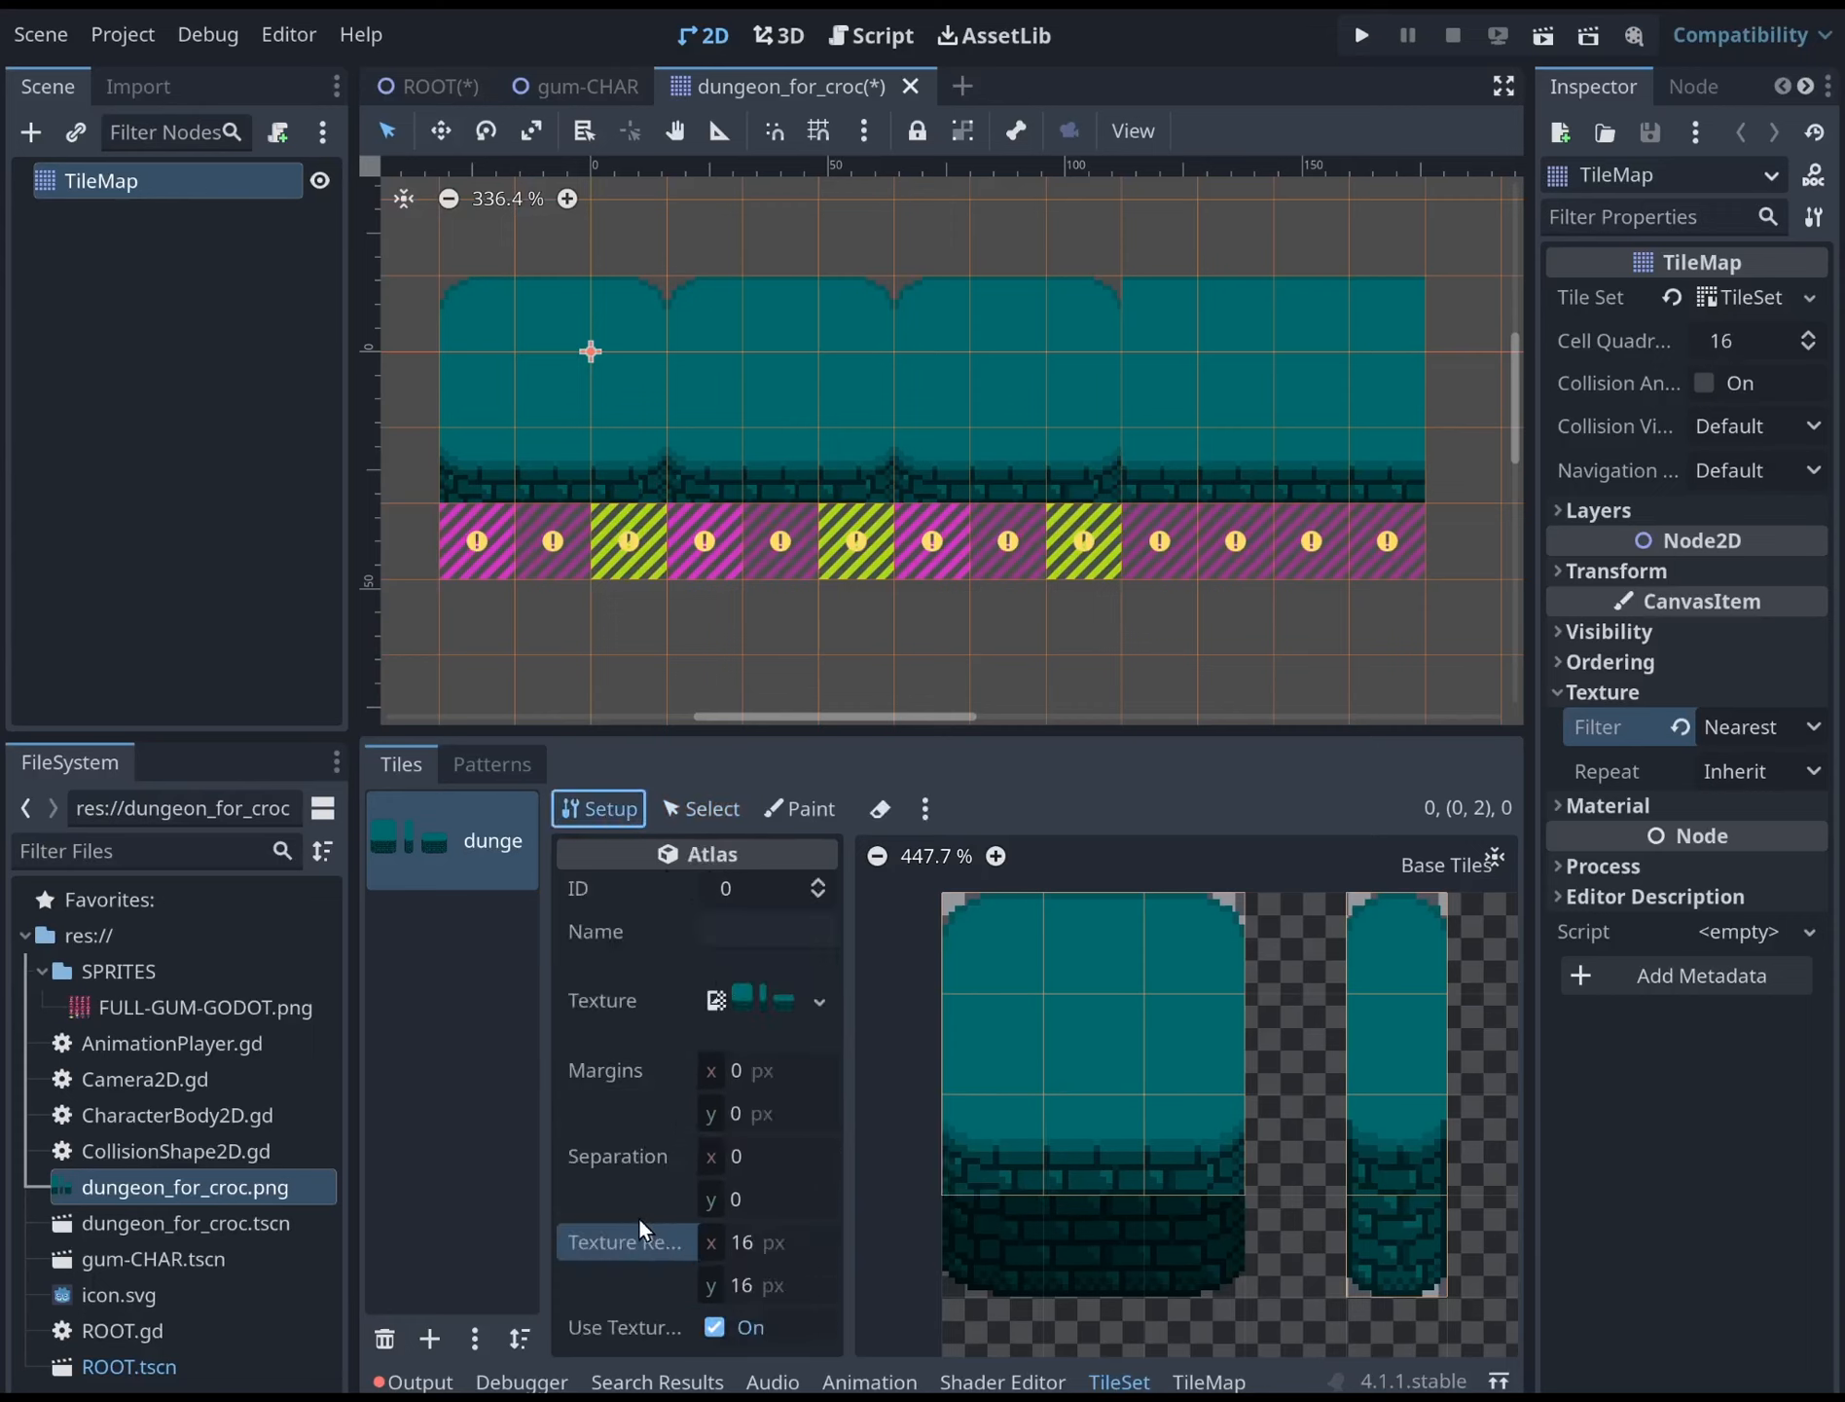
drag(845, 1221, 959, 1231)
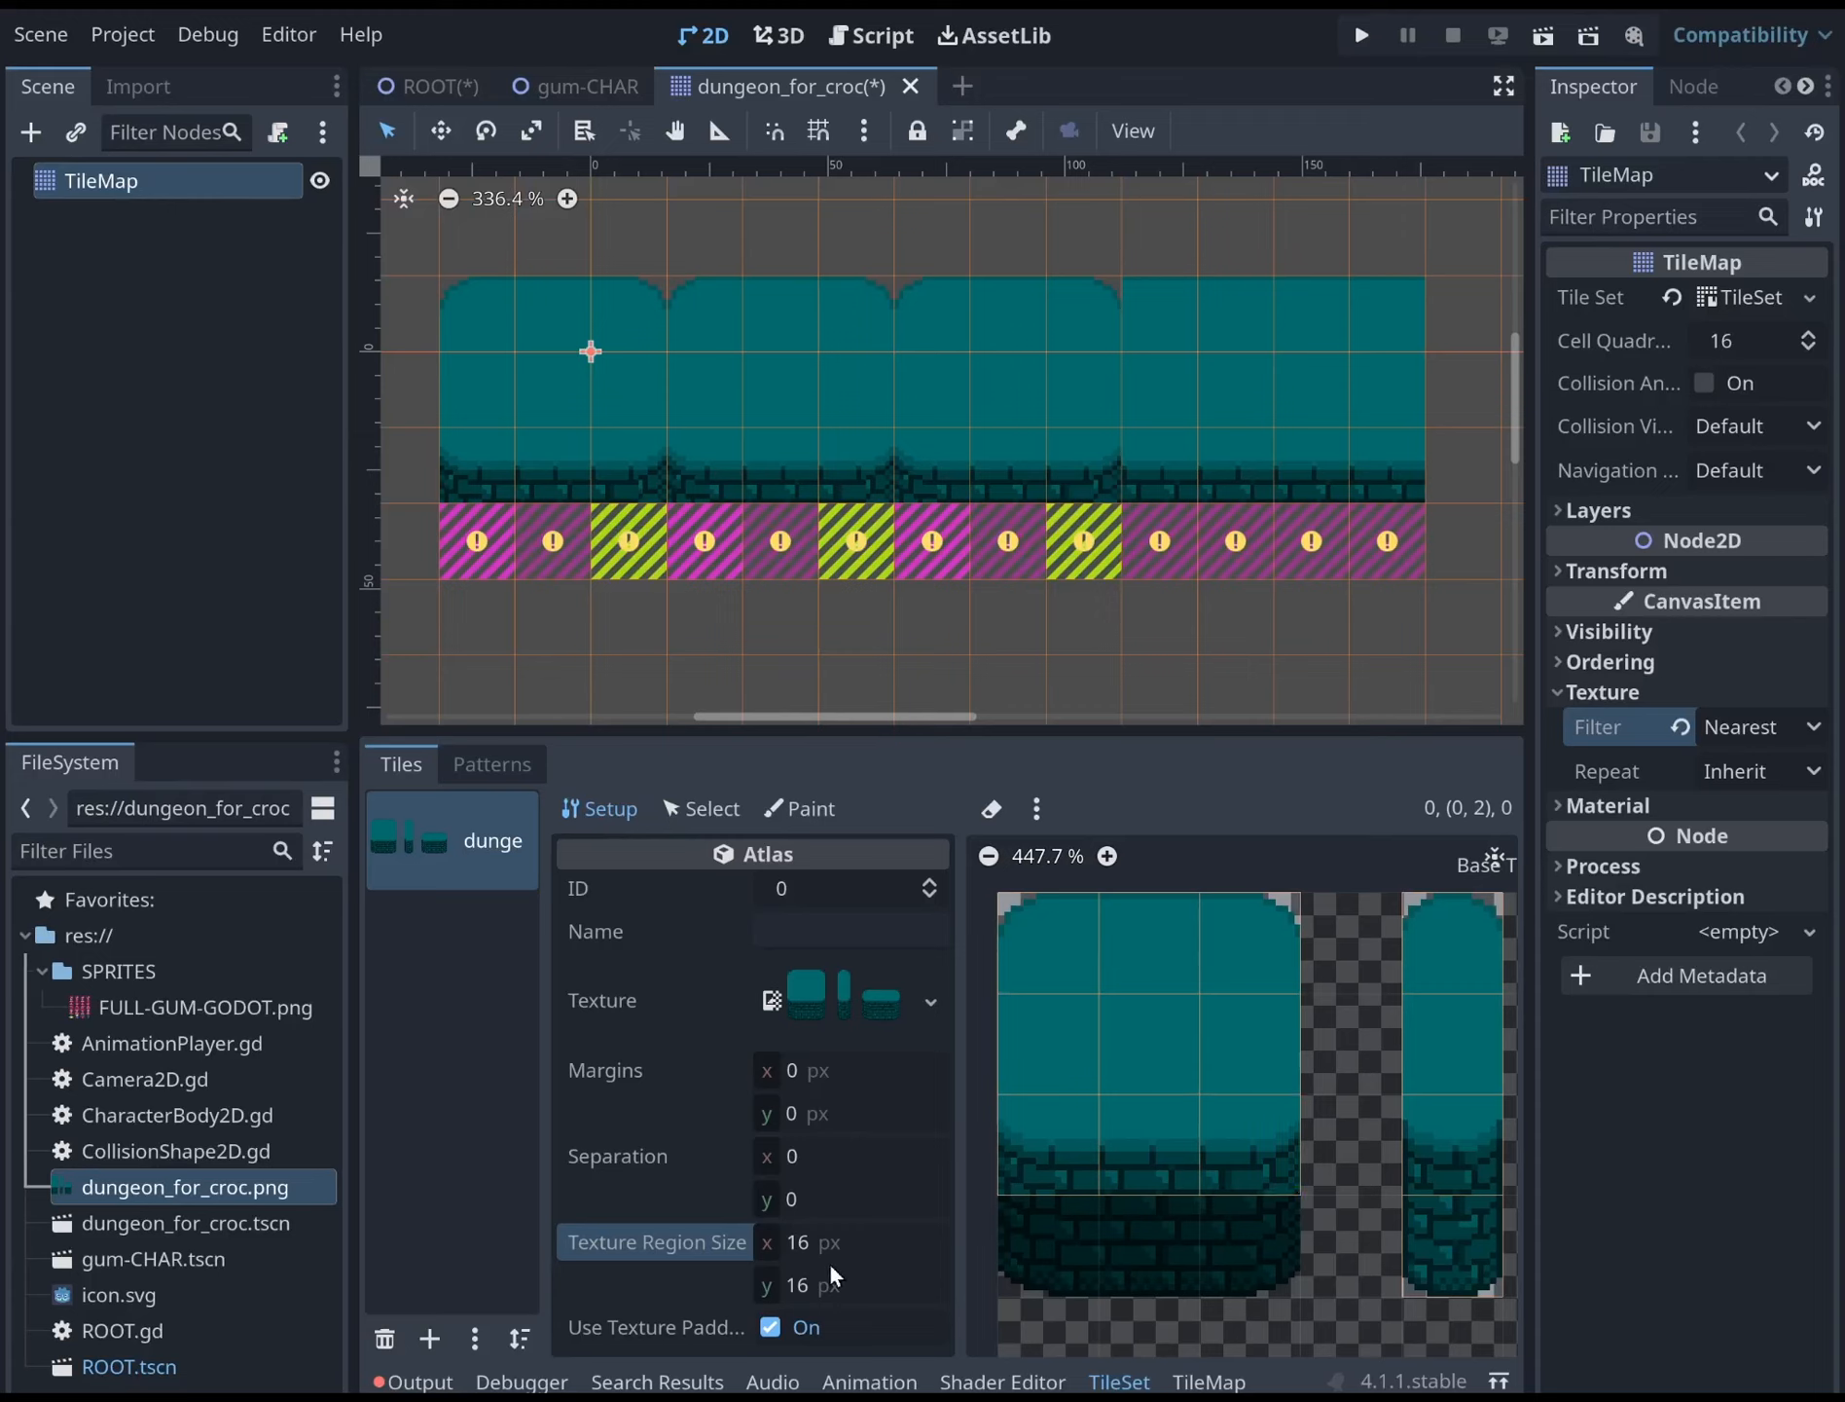
click(703, 810)
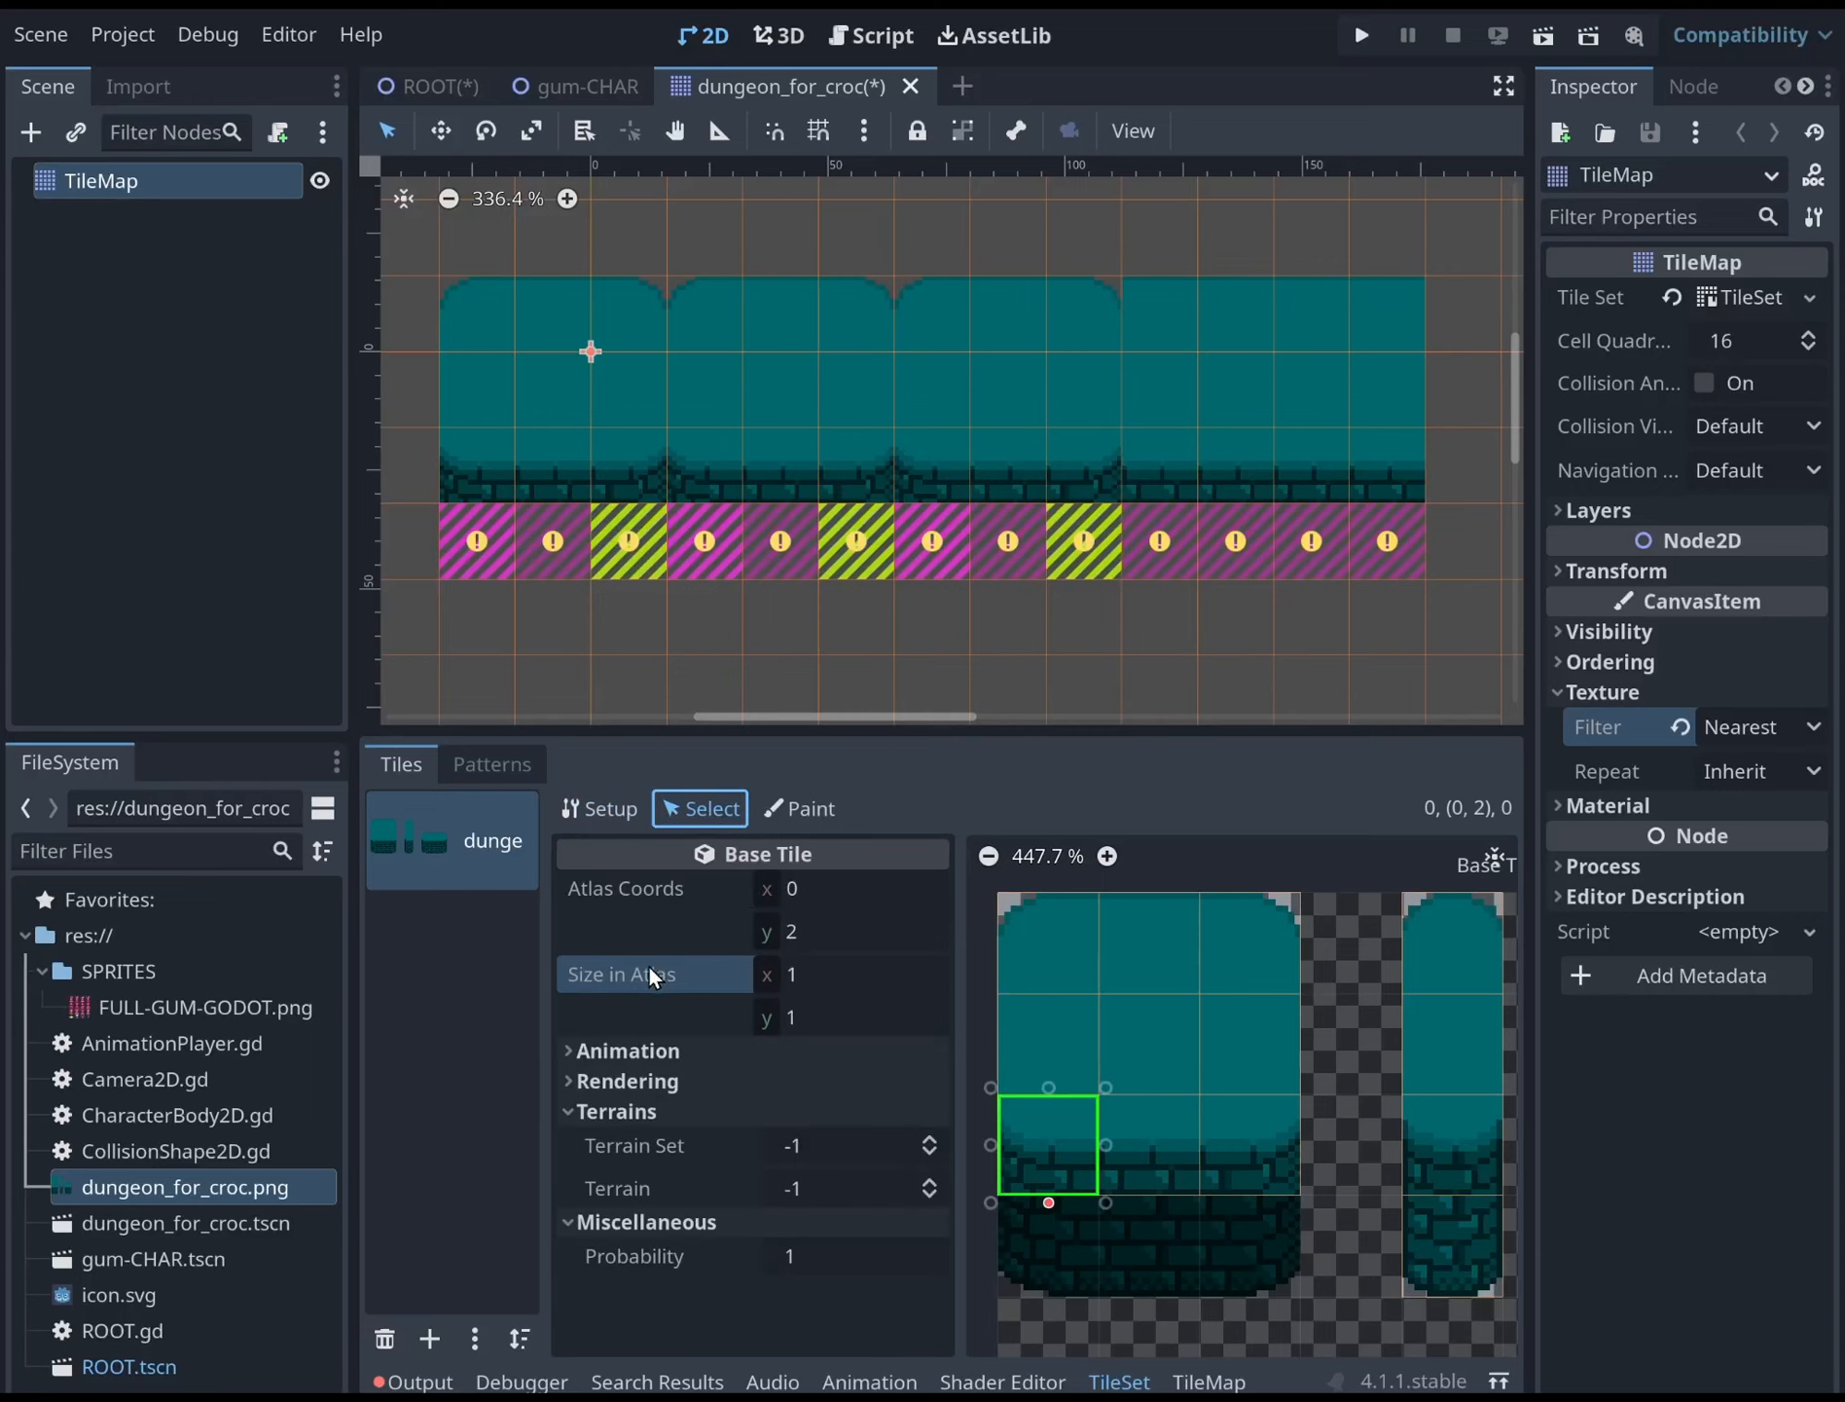
click(823, 1024)
text(2)
key(Return)
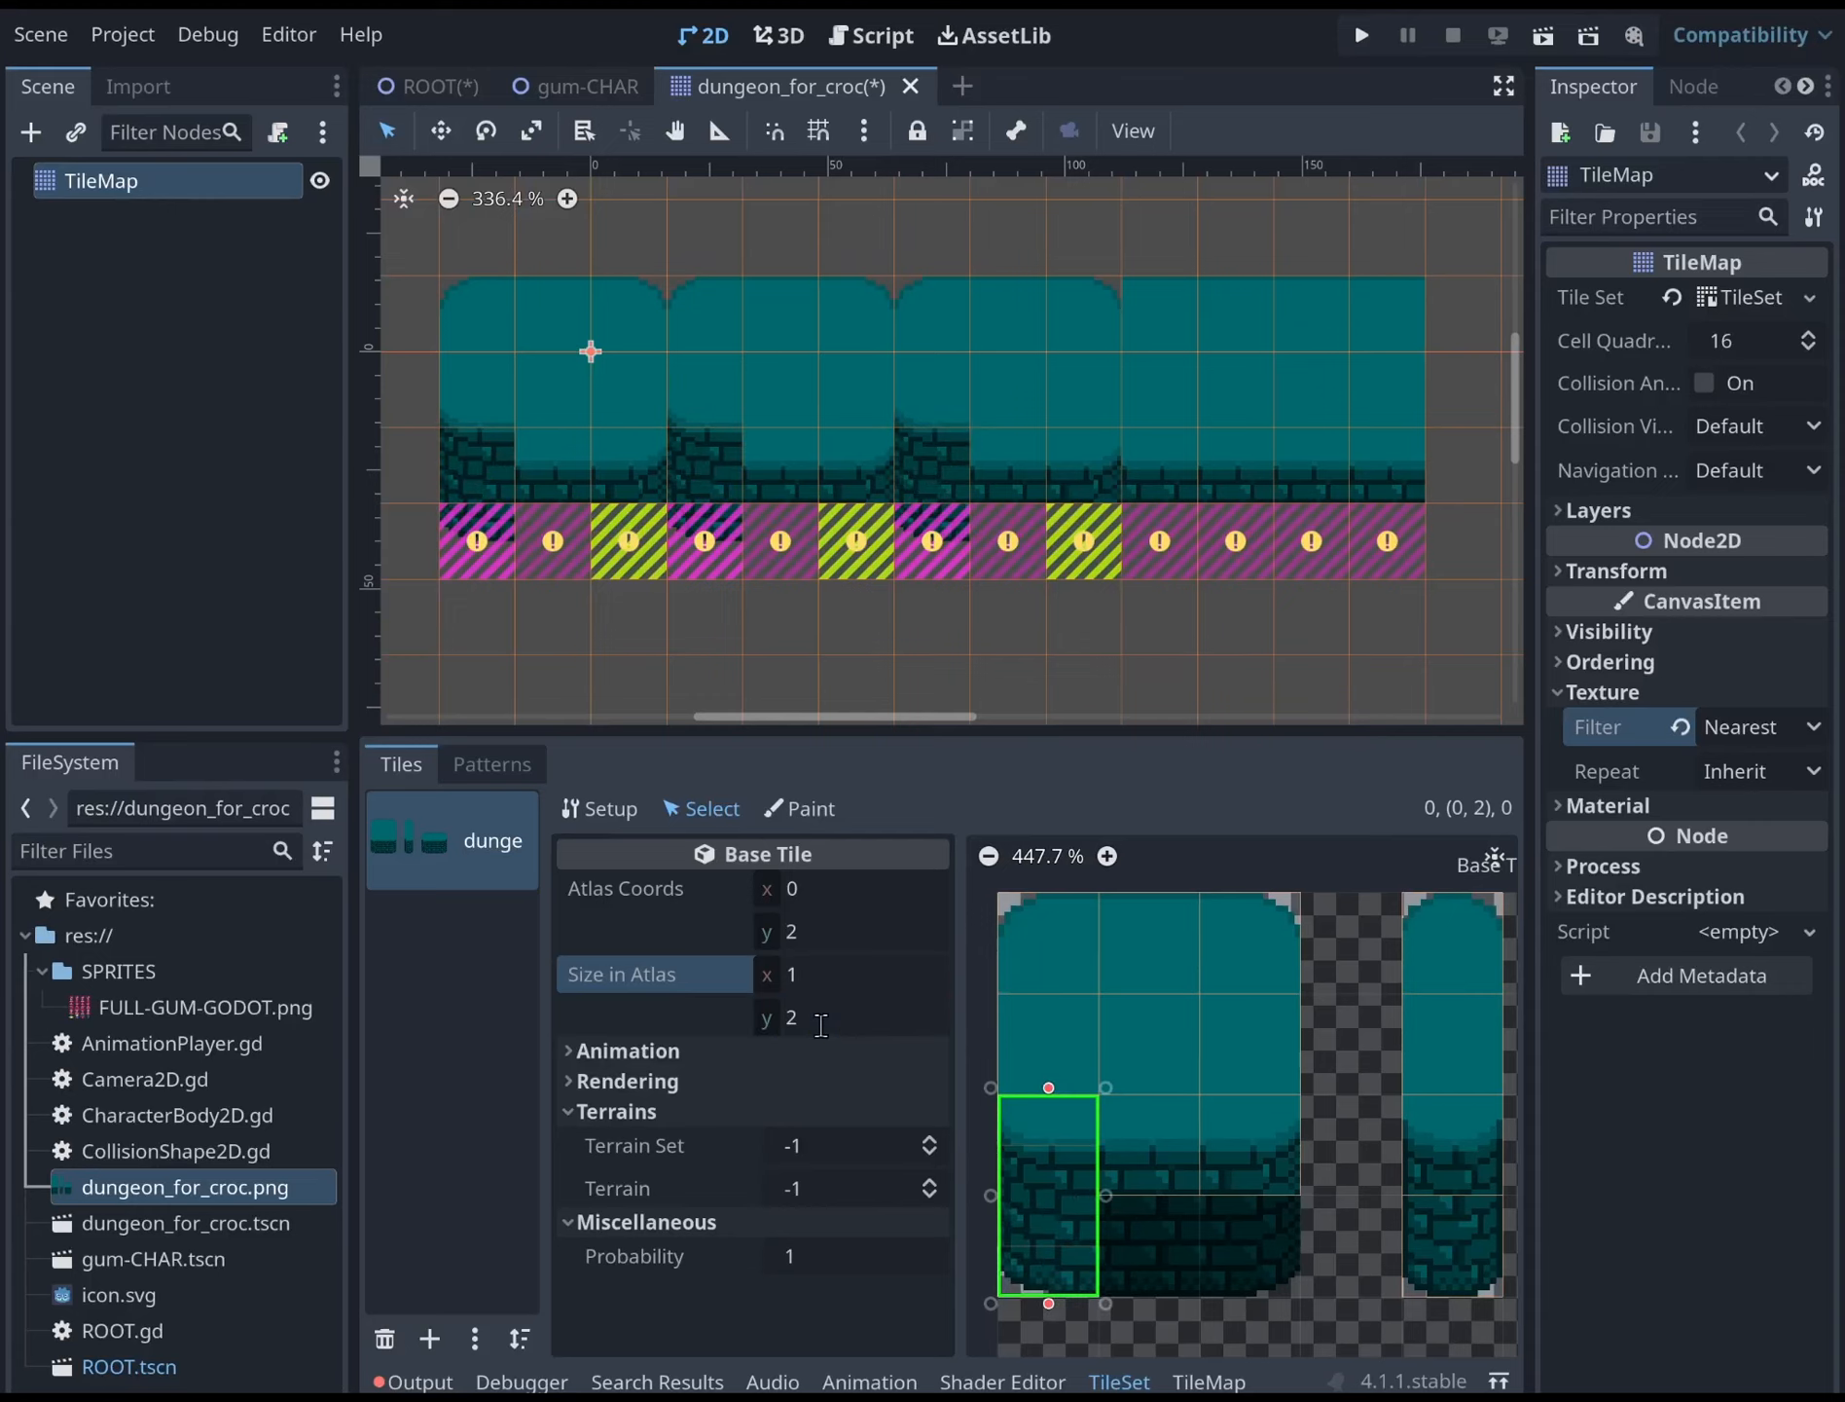
Paint two test copies of the two-cell-tall left brick tile in the TileMap, one under the wall's third block and one in the empty area
click(973, 619)
scroll(973, 619, down, 1)
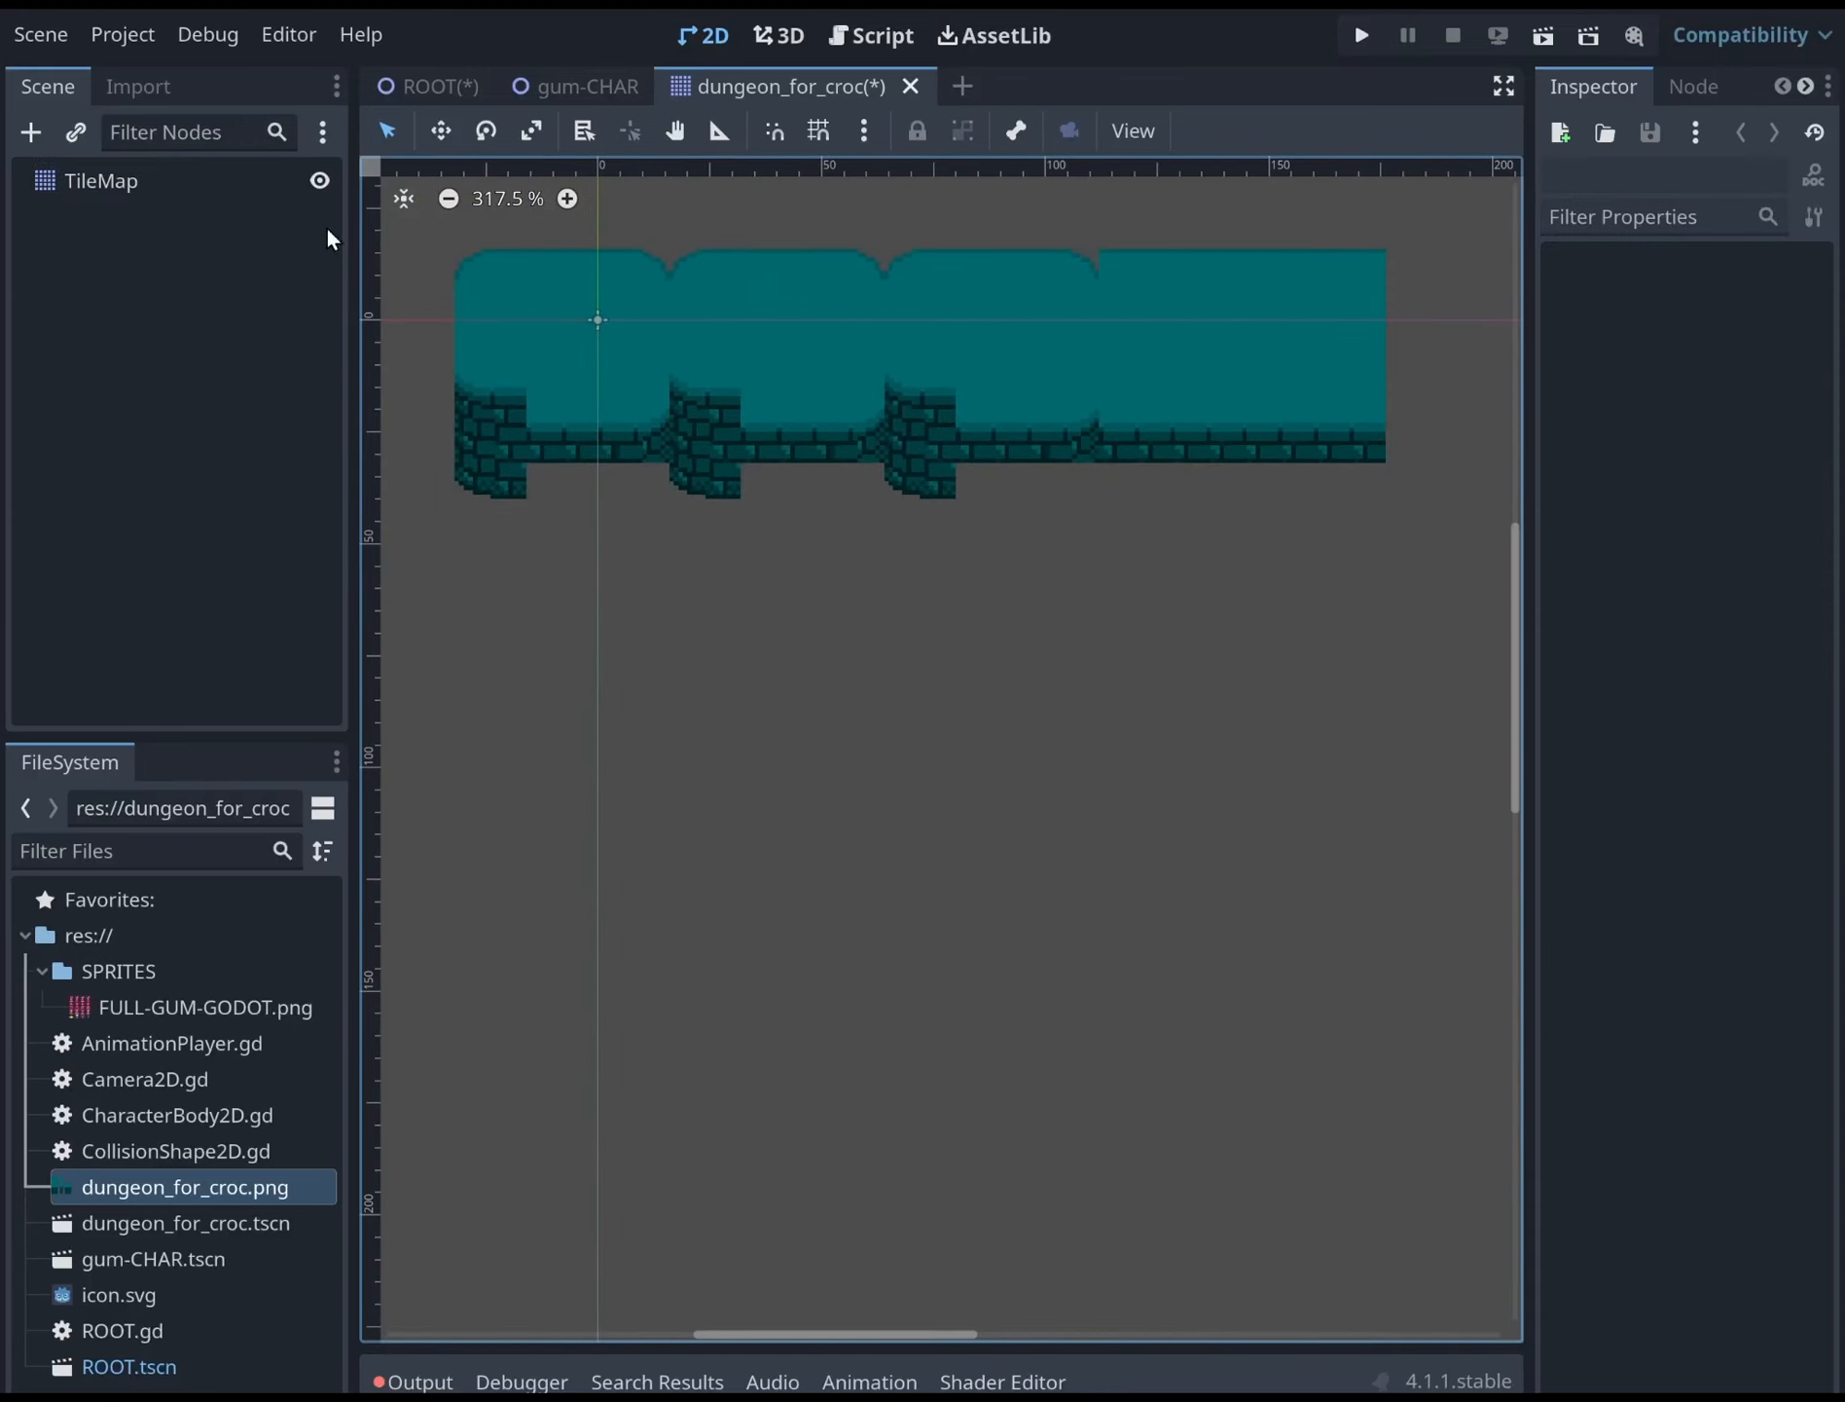
click(102, 182)
click(915, 1173)
scroll(876, 487, down, 1)
click(718, 516)
middle_drag(1093, 365, 1141, 578)
click(1029, 532)
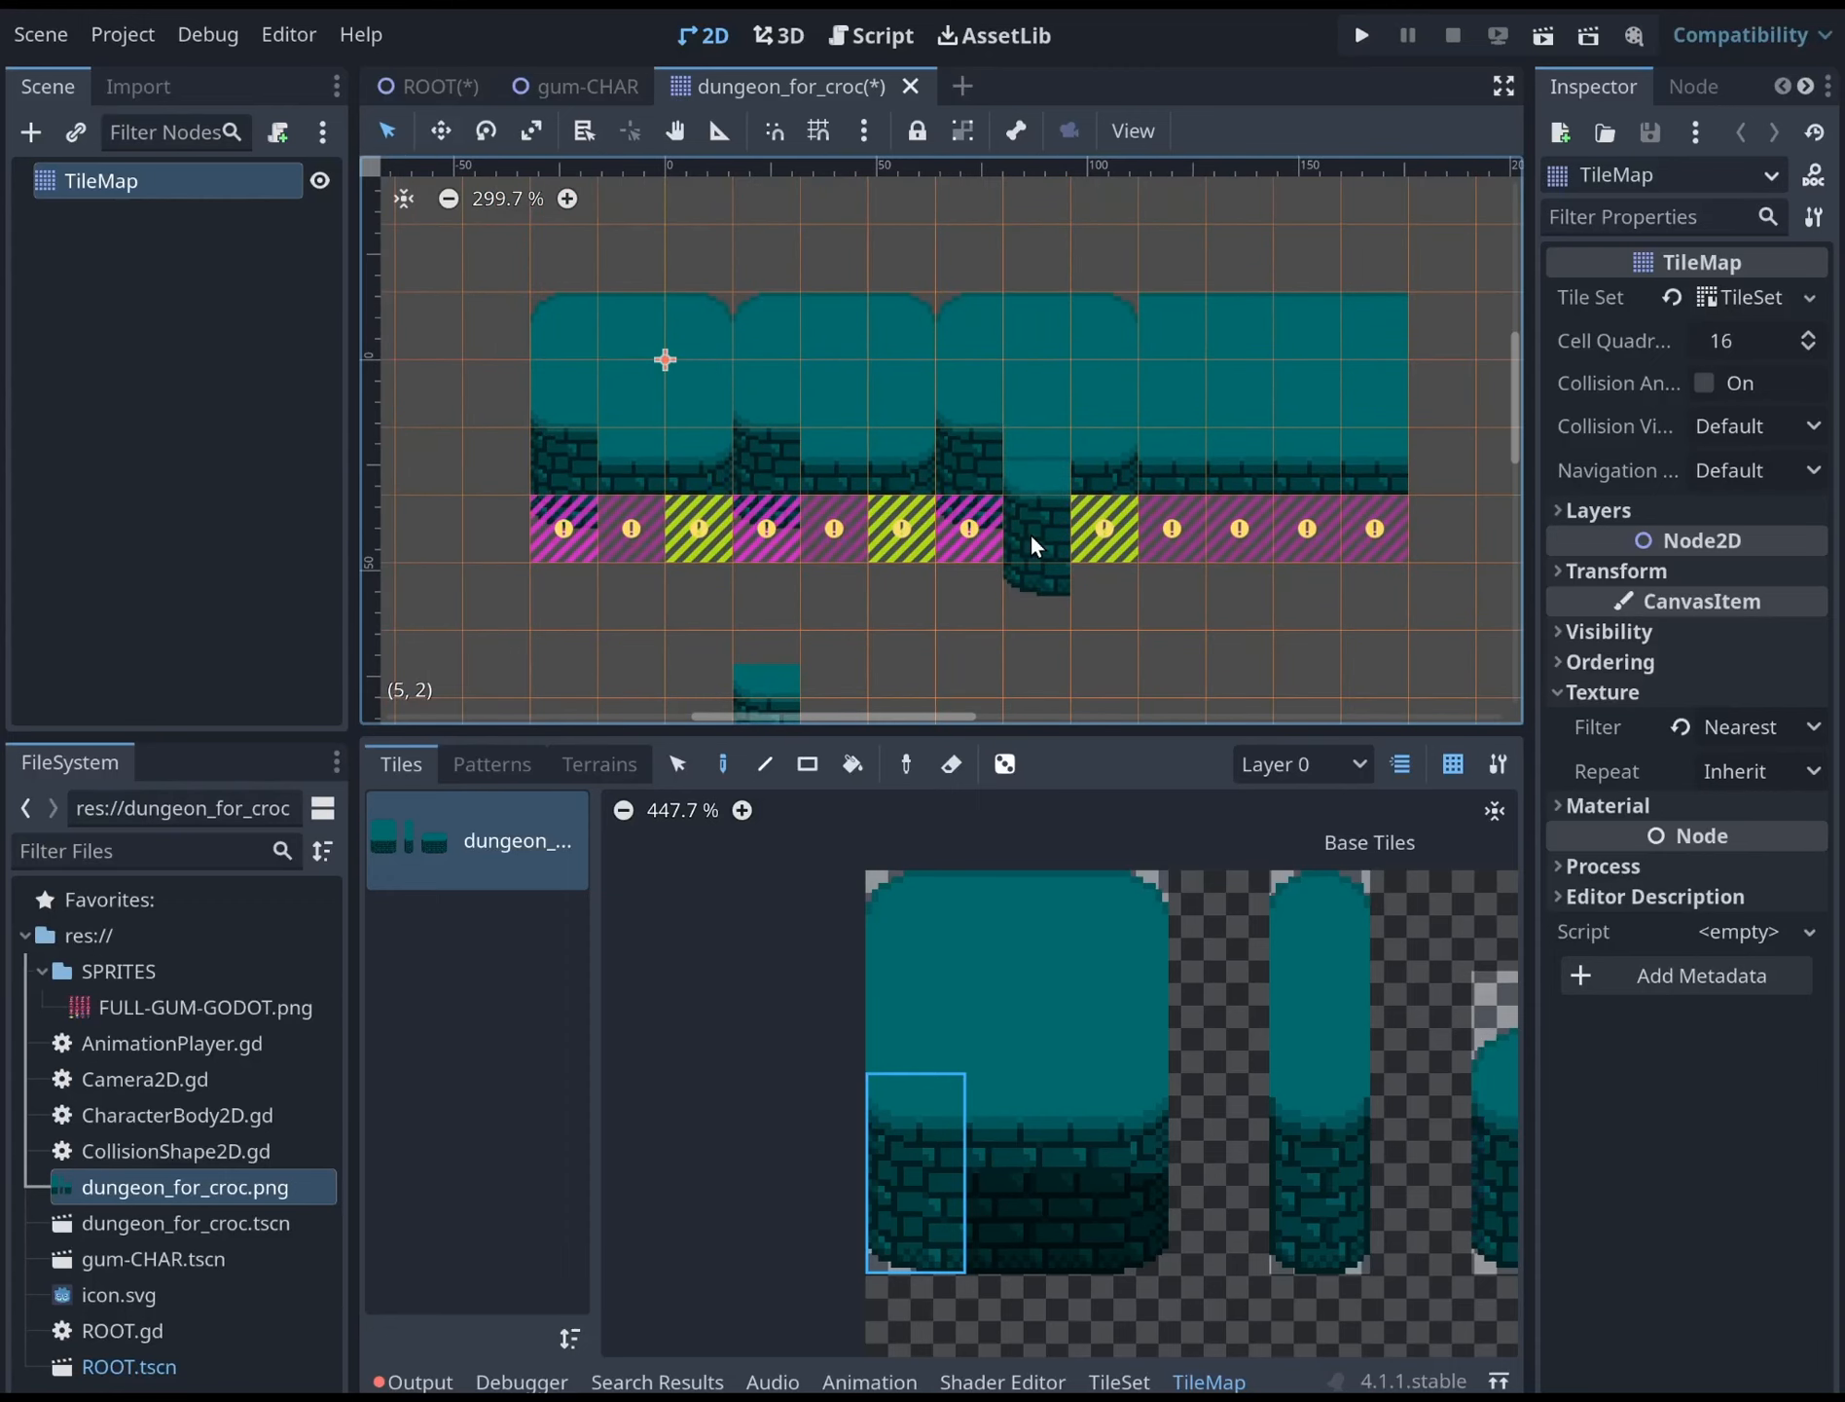
Fill the row beneath the wall with the tall left brick tile and add three loose copies below it
mouse_move(1090, 525)
mouse_down()
mouse_move(1336, 531)
mouse_move(564, 530)
mouse_up()
middle_drag(1037, 632, 1004, 492)
click(1004, 521)
click(1139, 521)
click(1003, 657)
Set the vertical Texture Origin of the TileSet's tall brick tile at atlas coordinates (0, 2) to -8 px
click(1119, 1382)
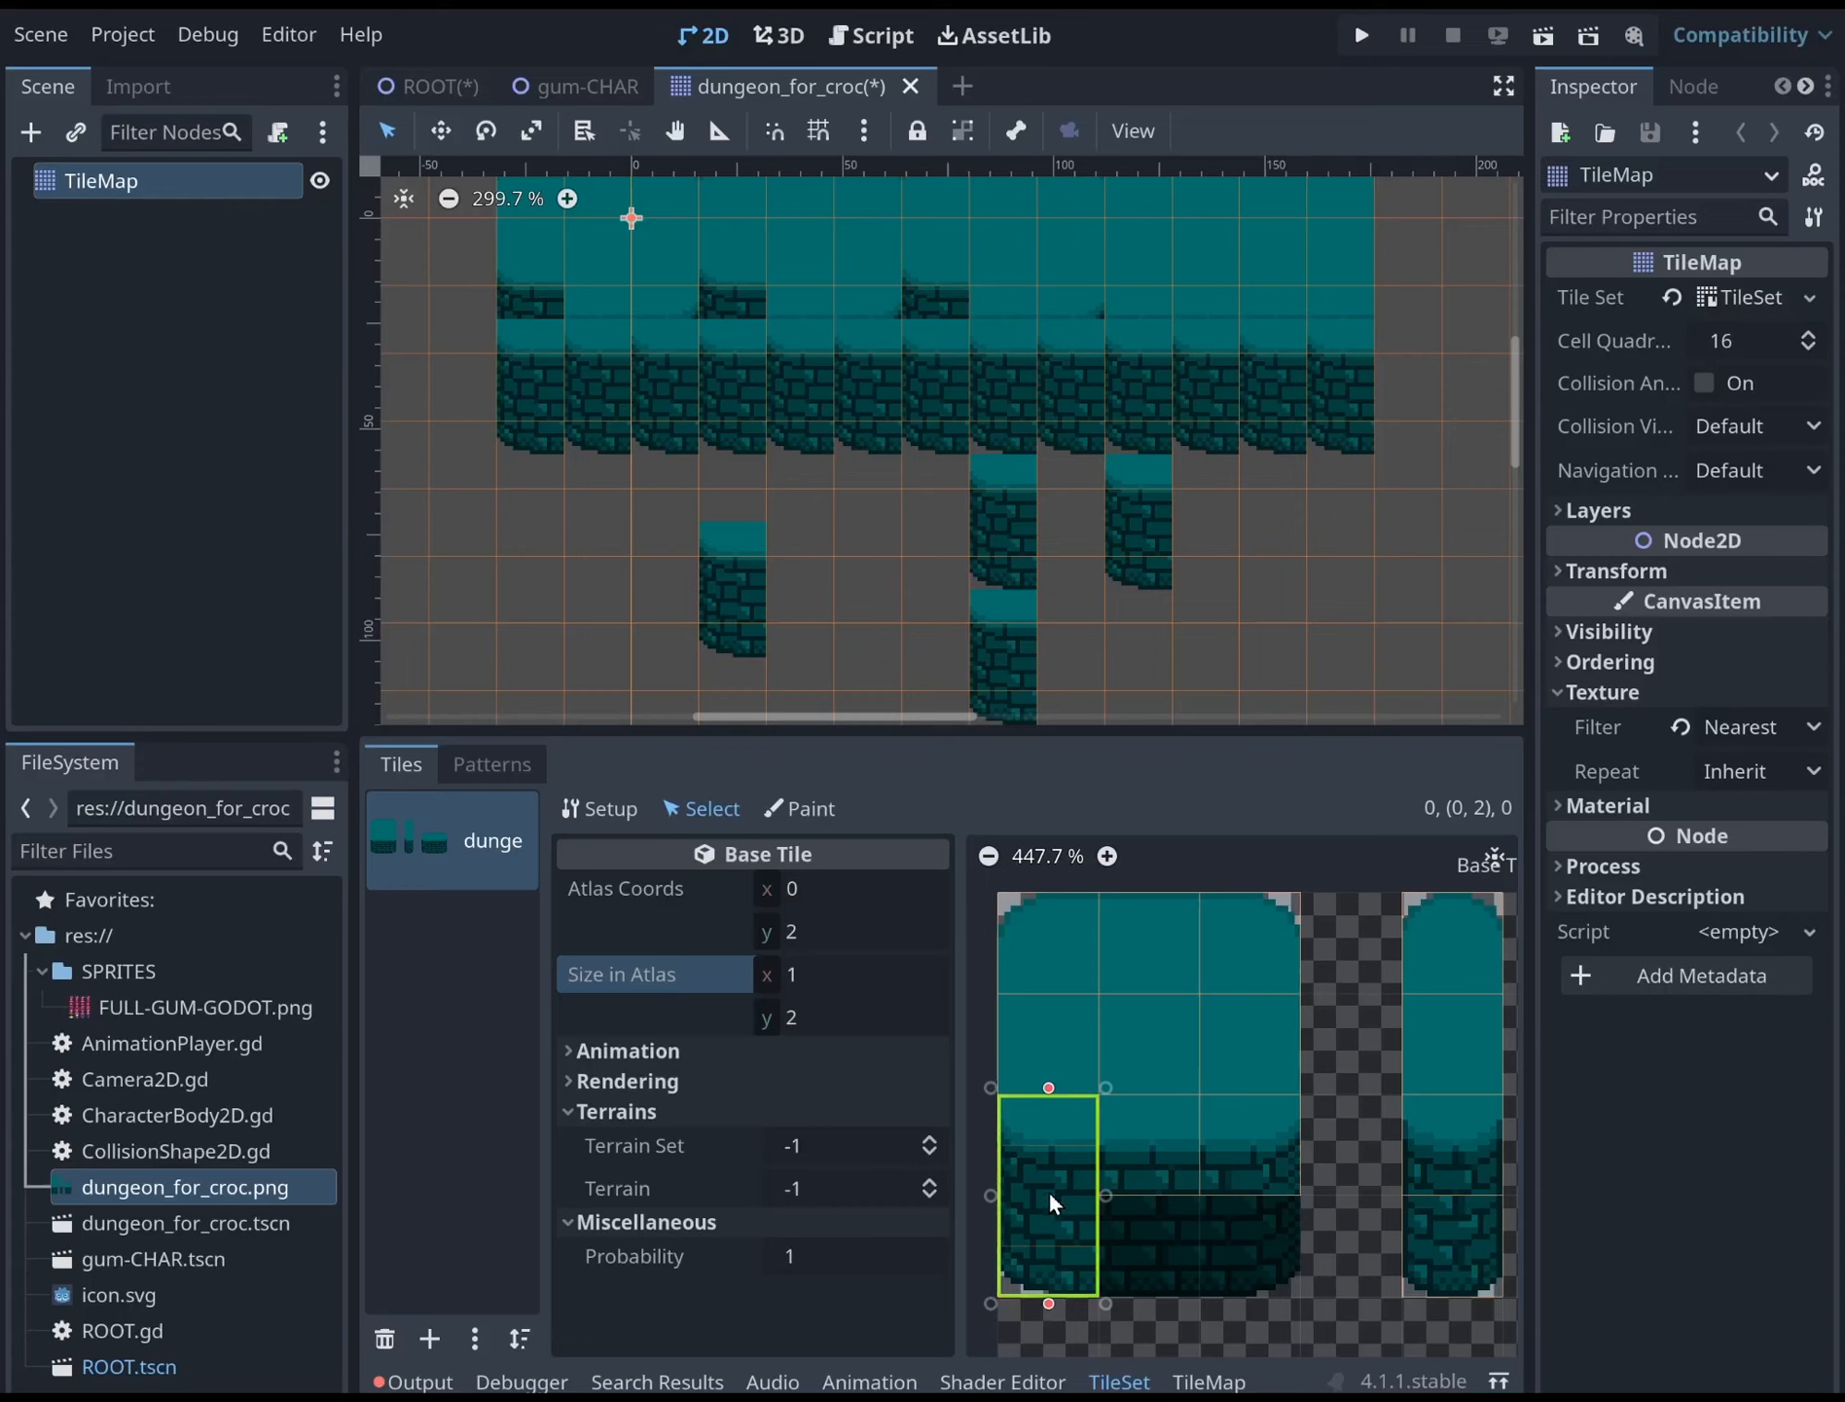
click(624, 1083)
scroll(720, 1153, down, 3)
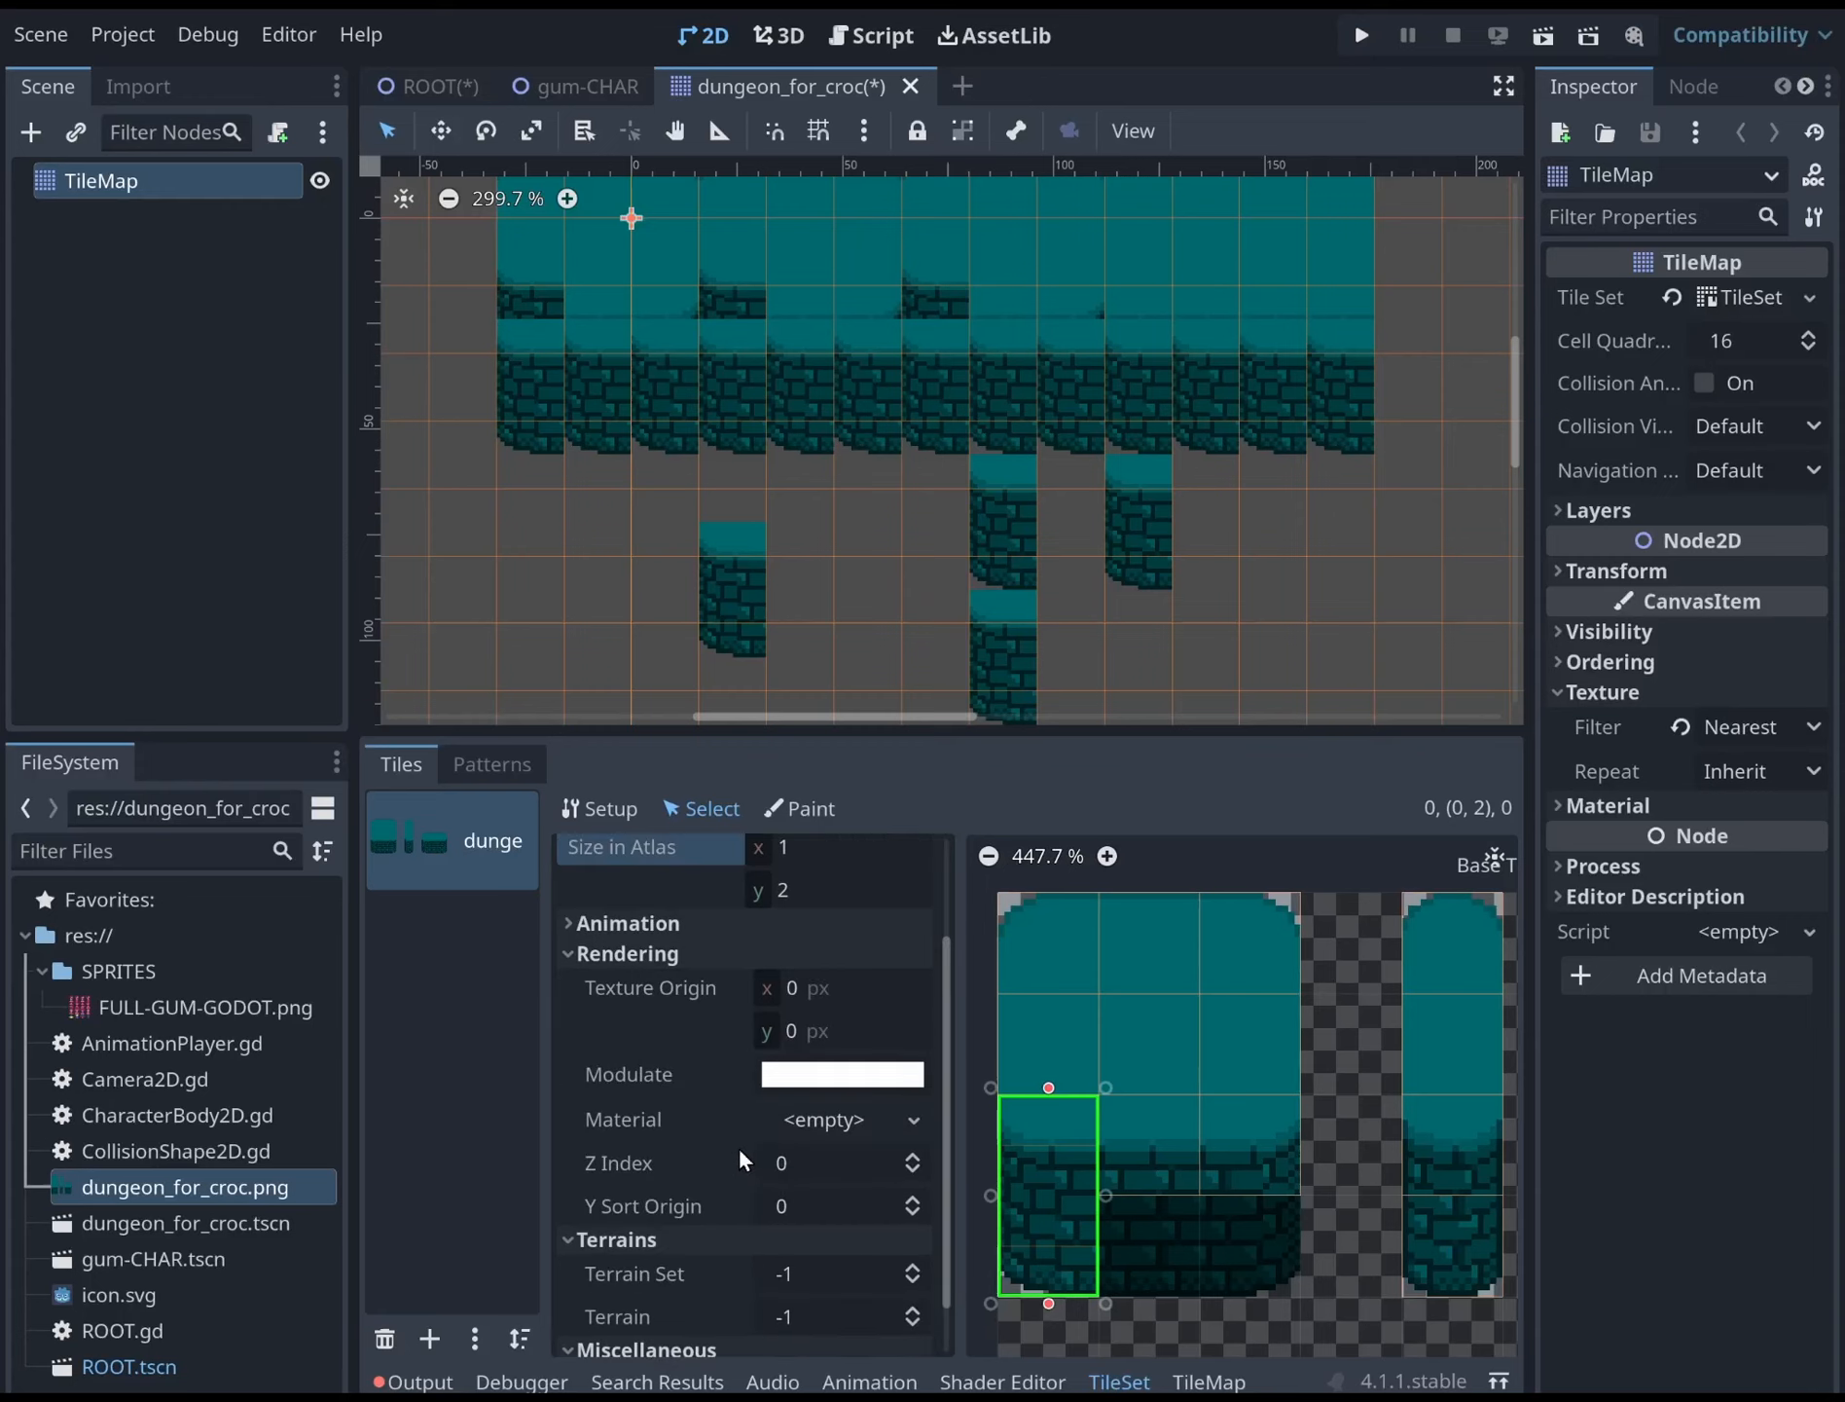
click(794, 1030)
text(-8)
key(Return)
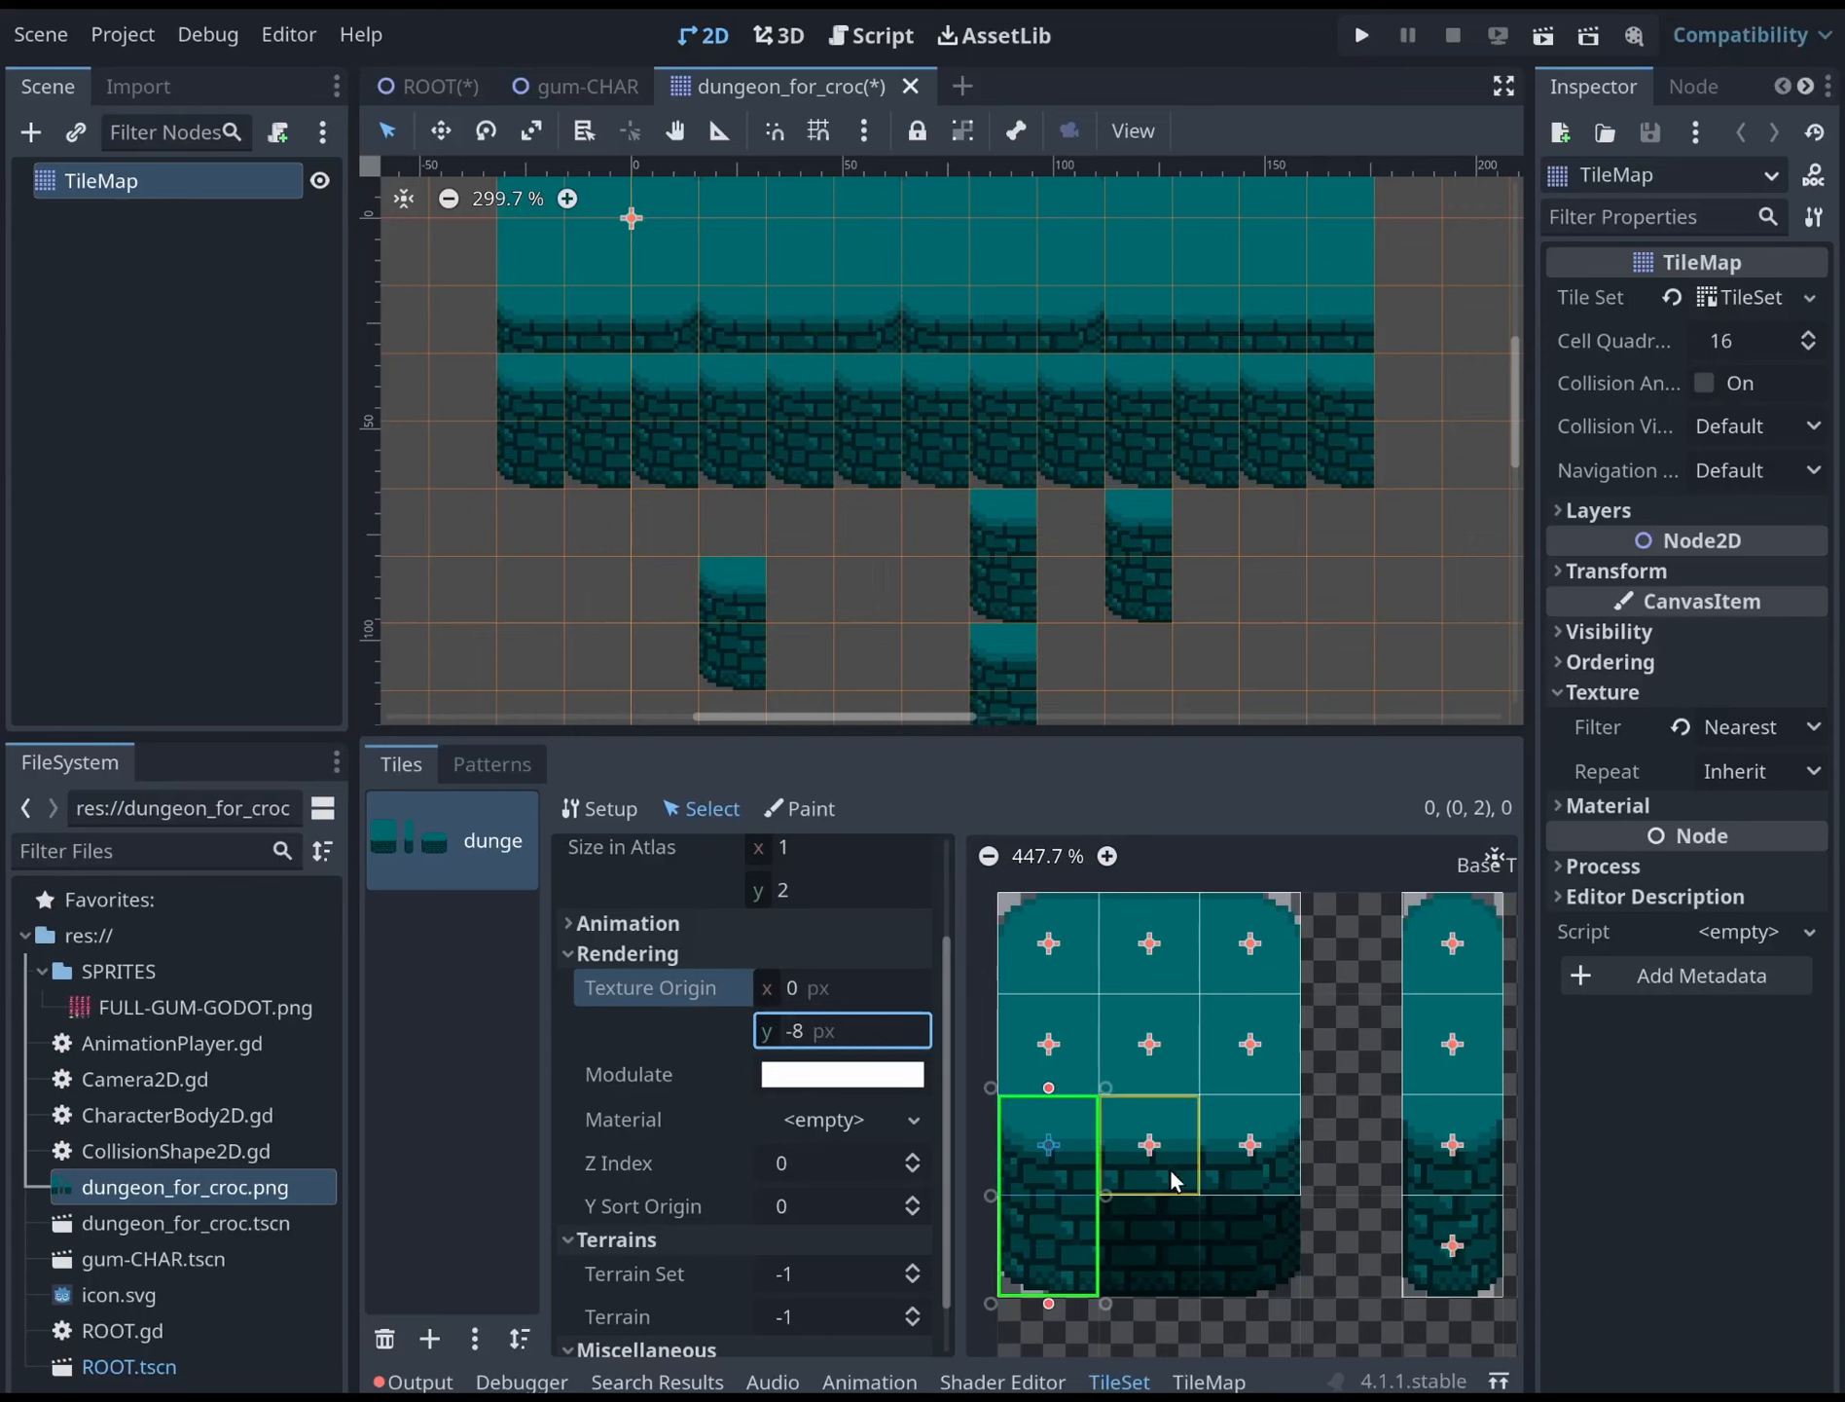
Paint three more copies of the tall left brick tile in the empty area to the left of the wall
click(1282, 530)
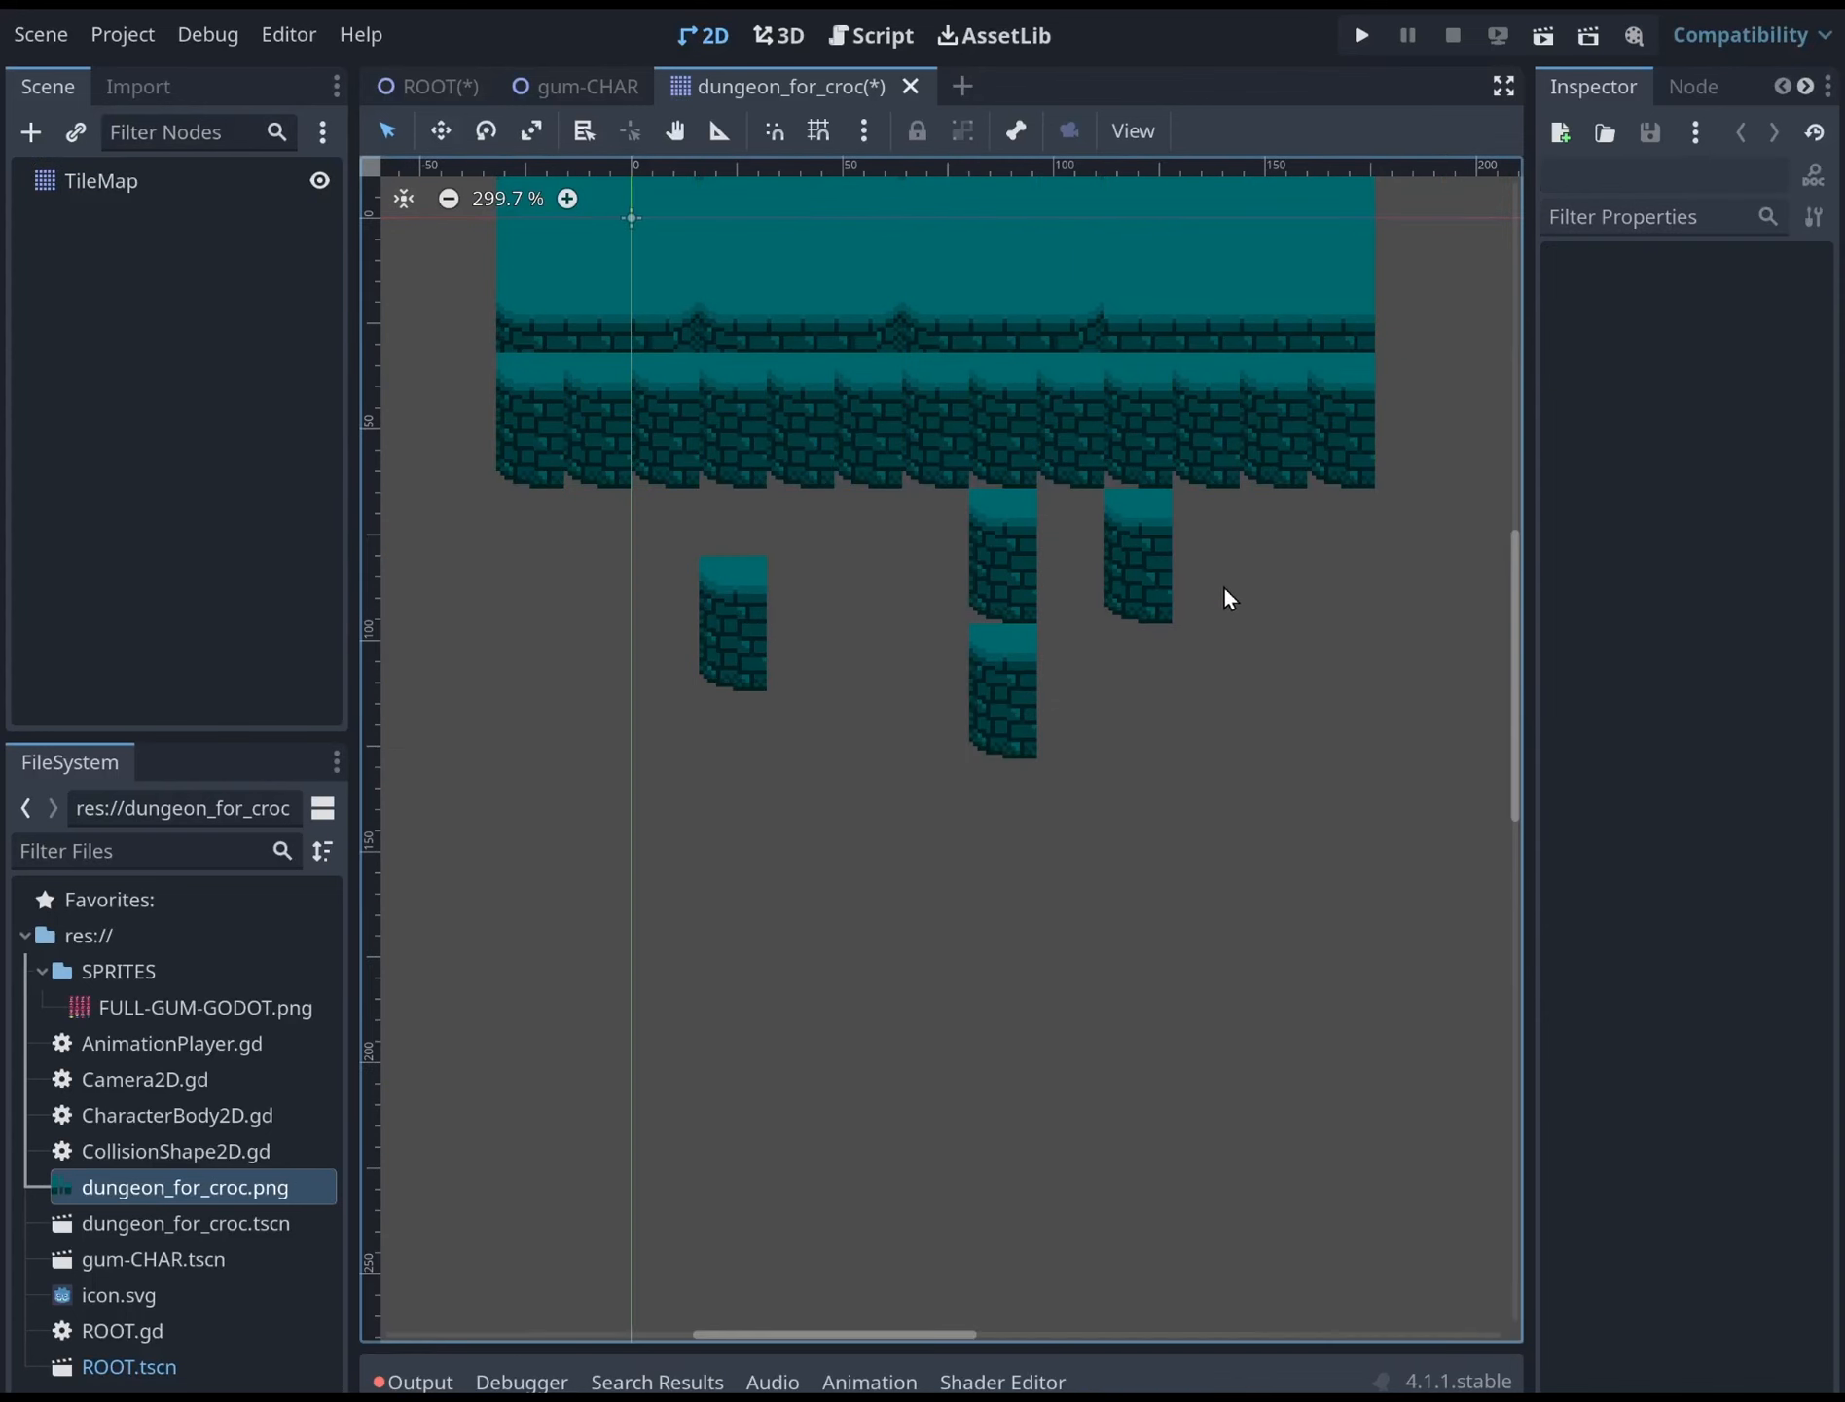
click(110, 183)
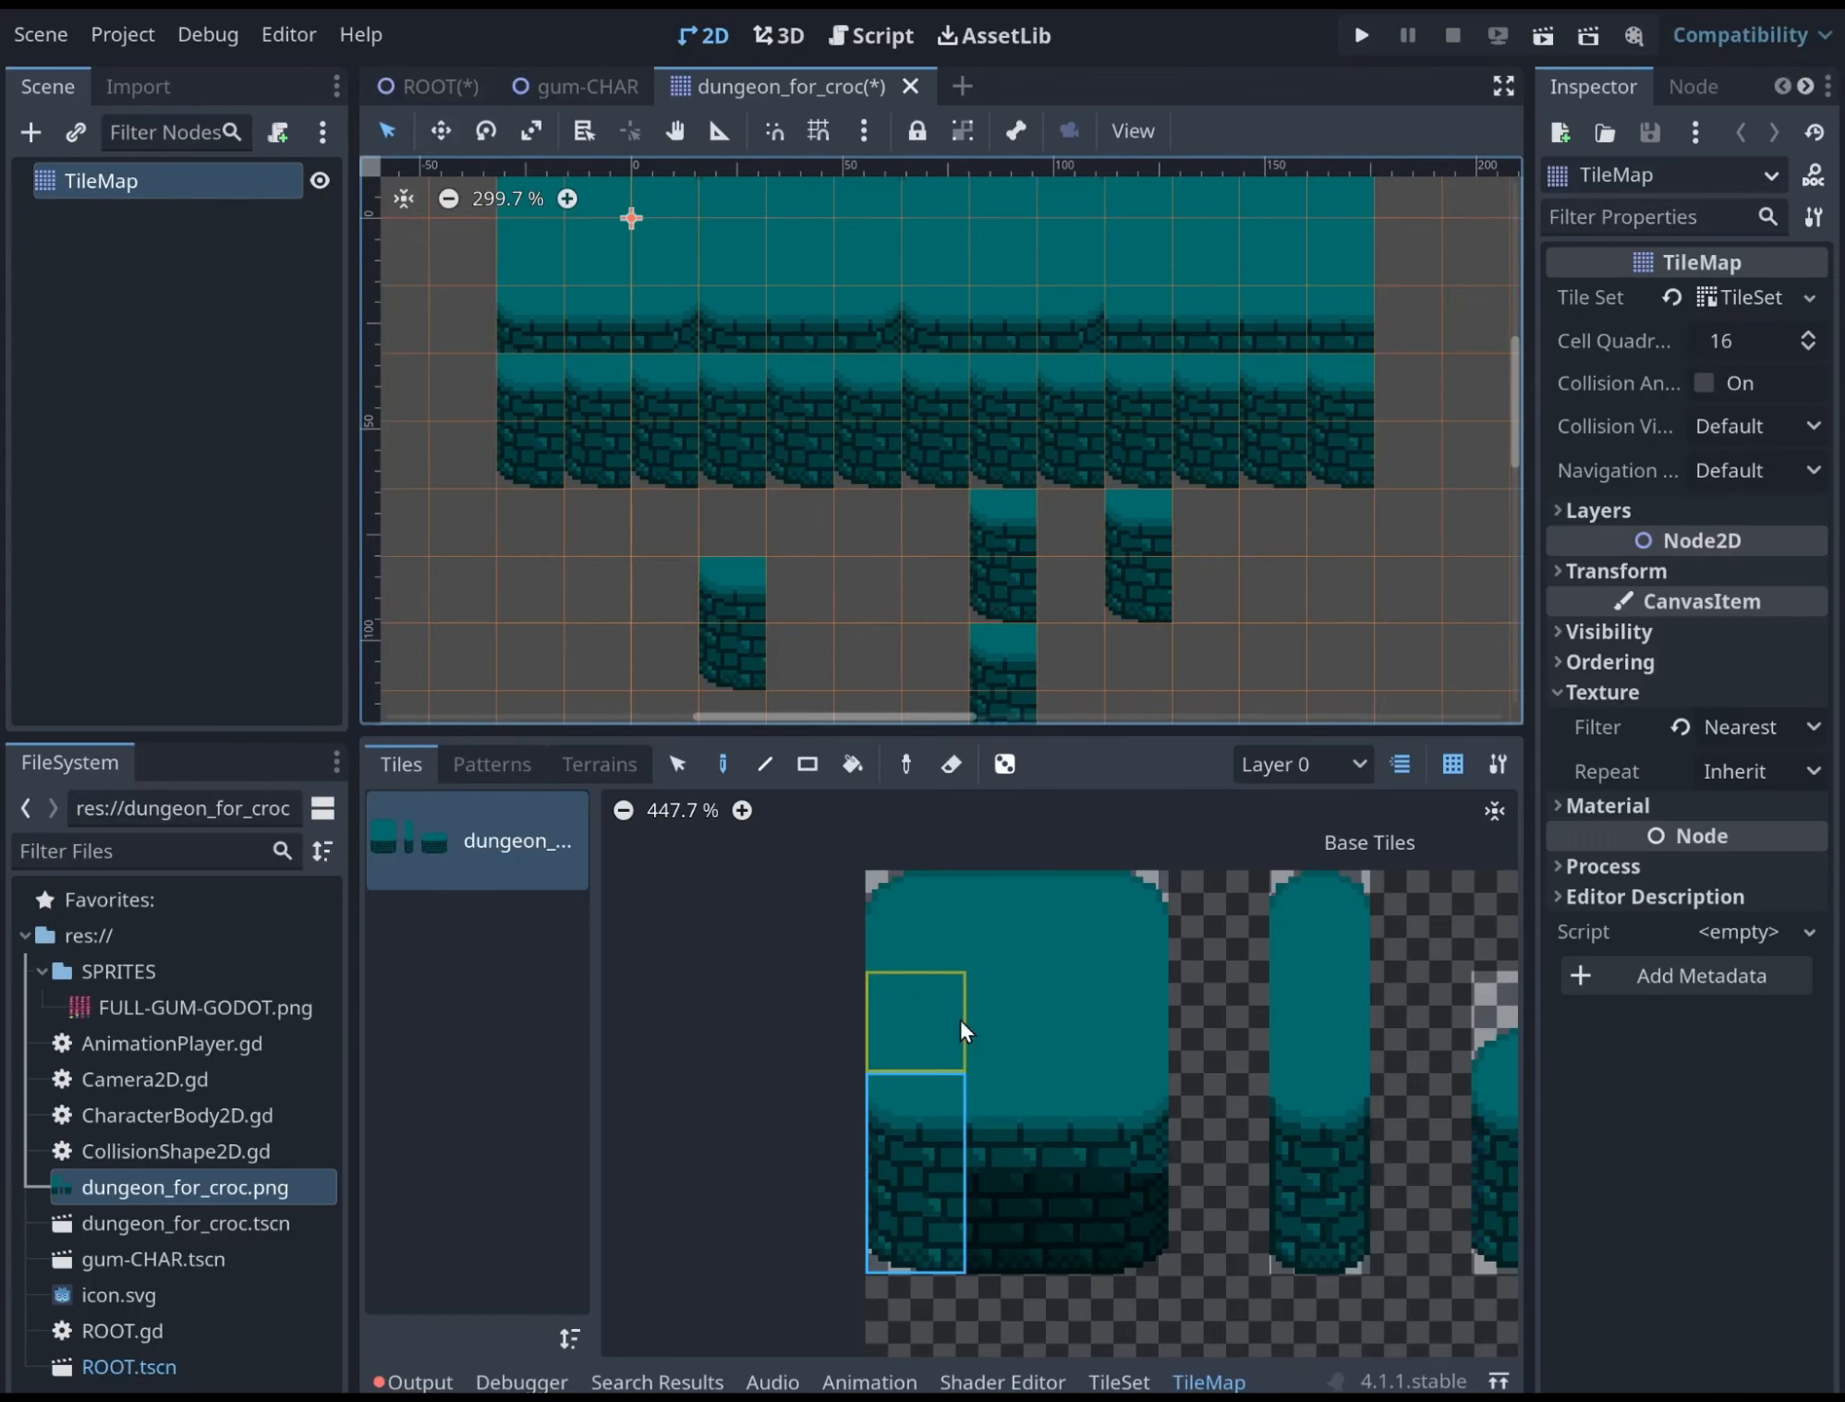
middle_drag(931, 554, 1225, 500)
click(763, 547)
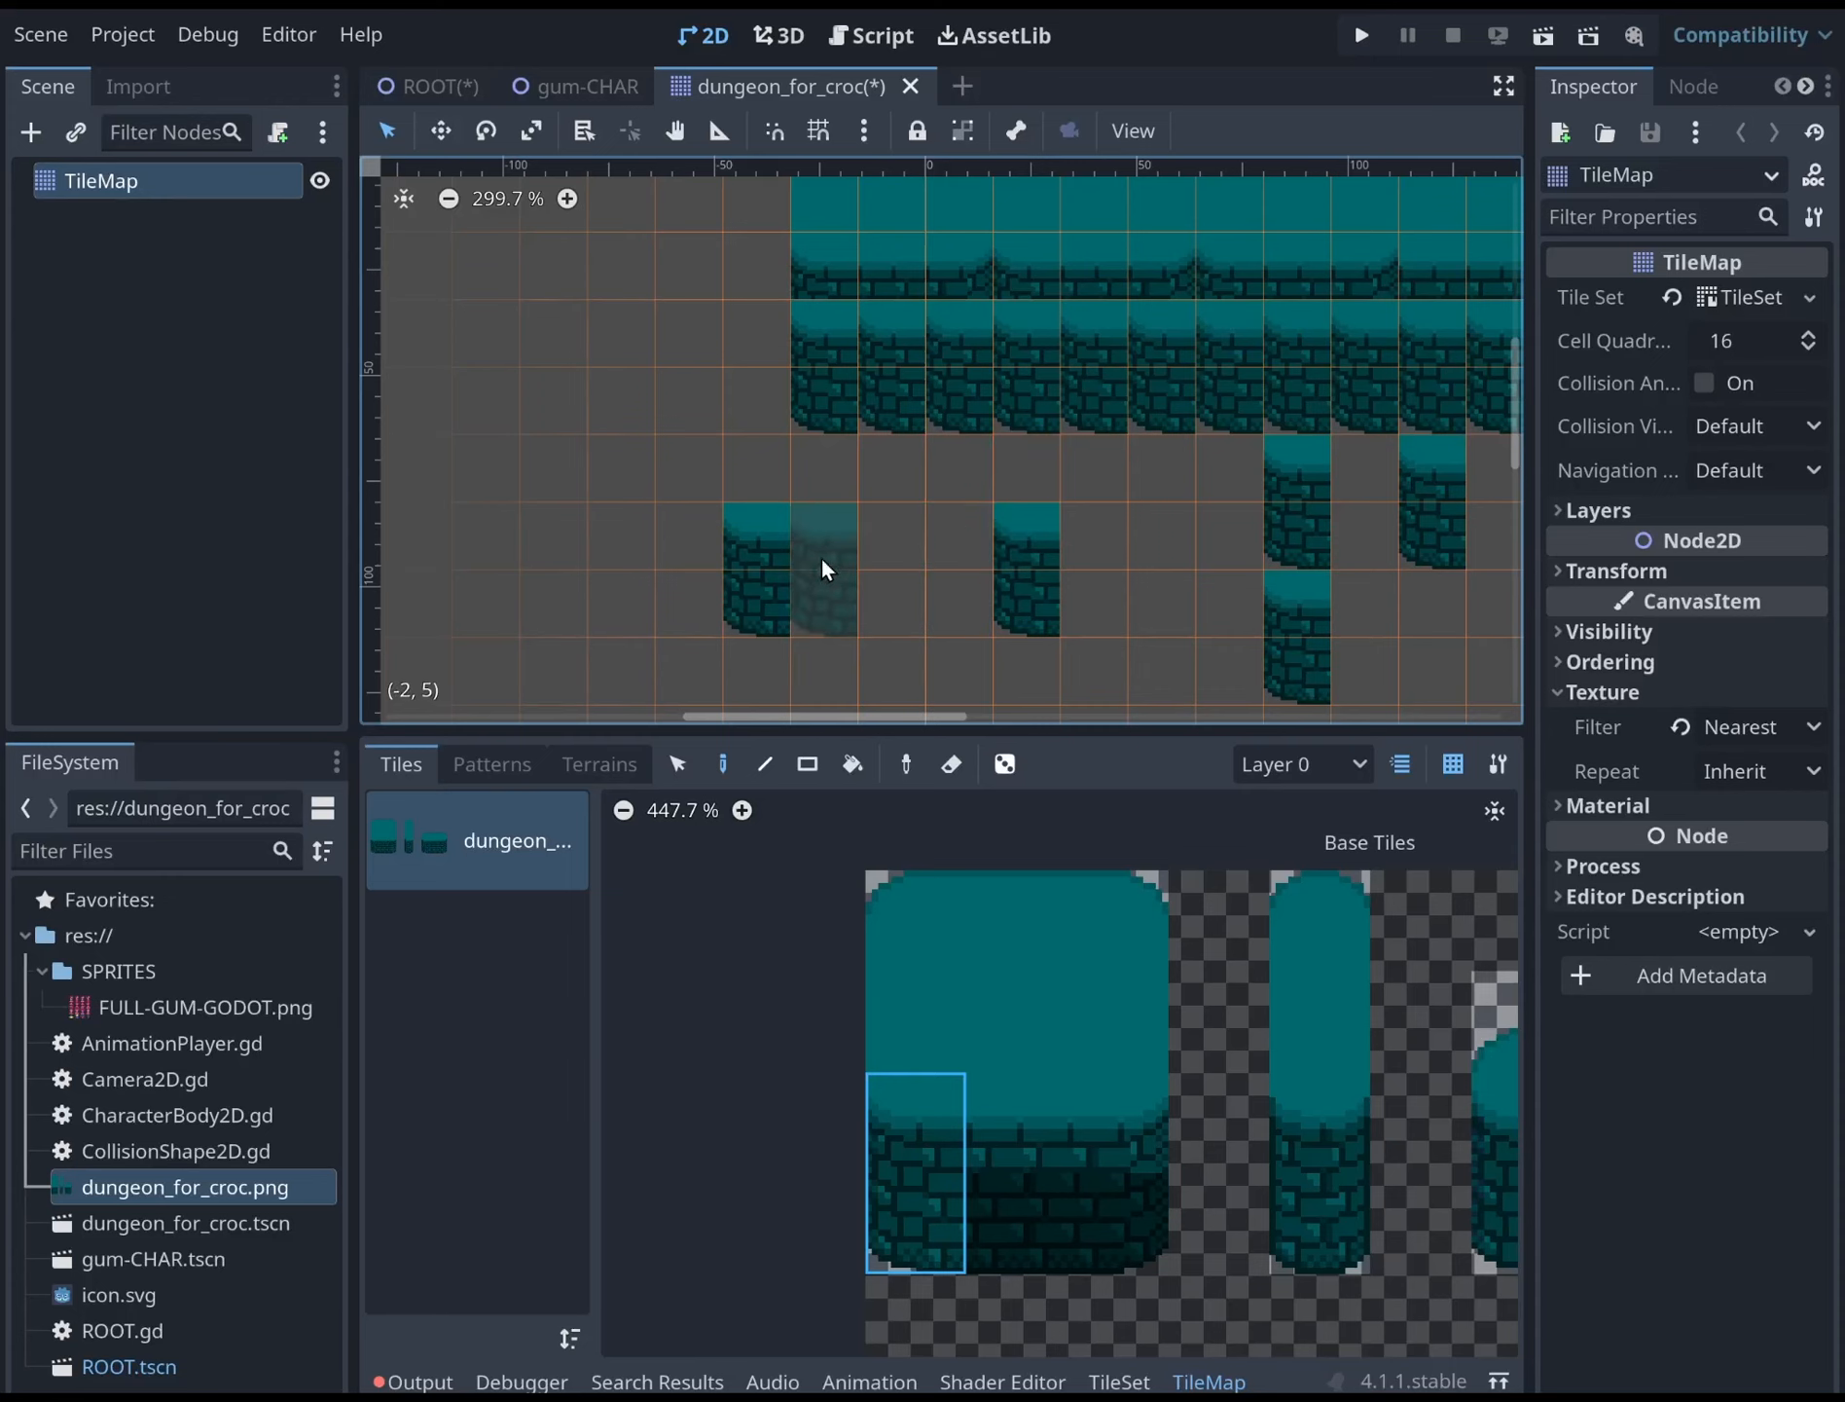
click(586, 513)
middle_drag(588, 513, 809, 366)
scroll(955, 330, up, 1)
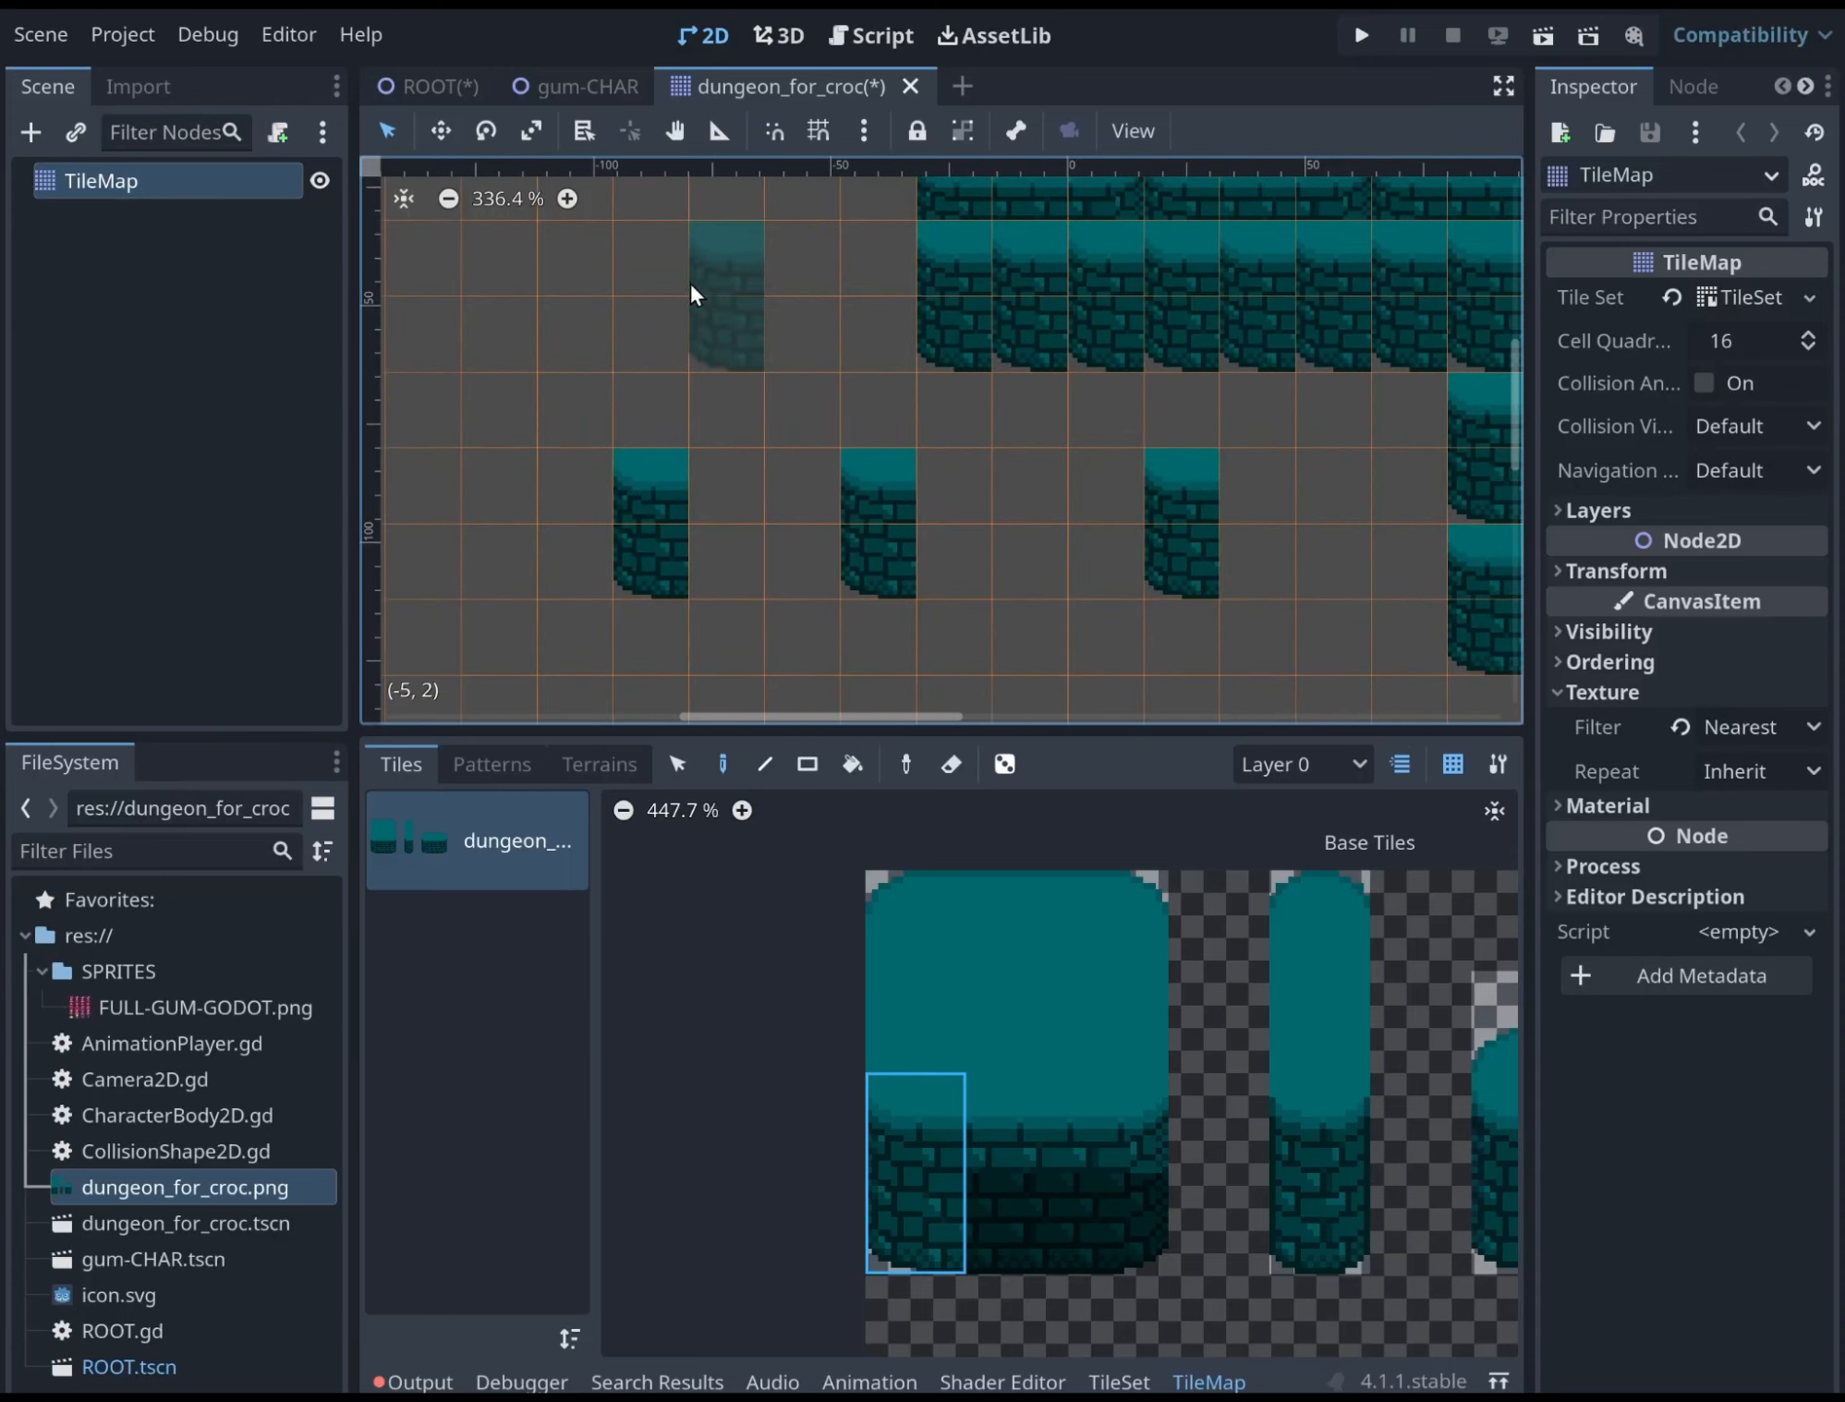
middle_drag(691, 284, 797, 423)
click(829, 413)
Paint further copies of the tall left brick tile, including a horizontal run of four below the wall's right end
middle_drag(1041, 391, 749, 465)
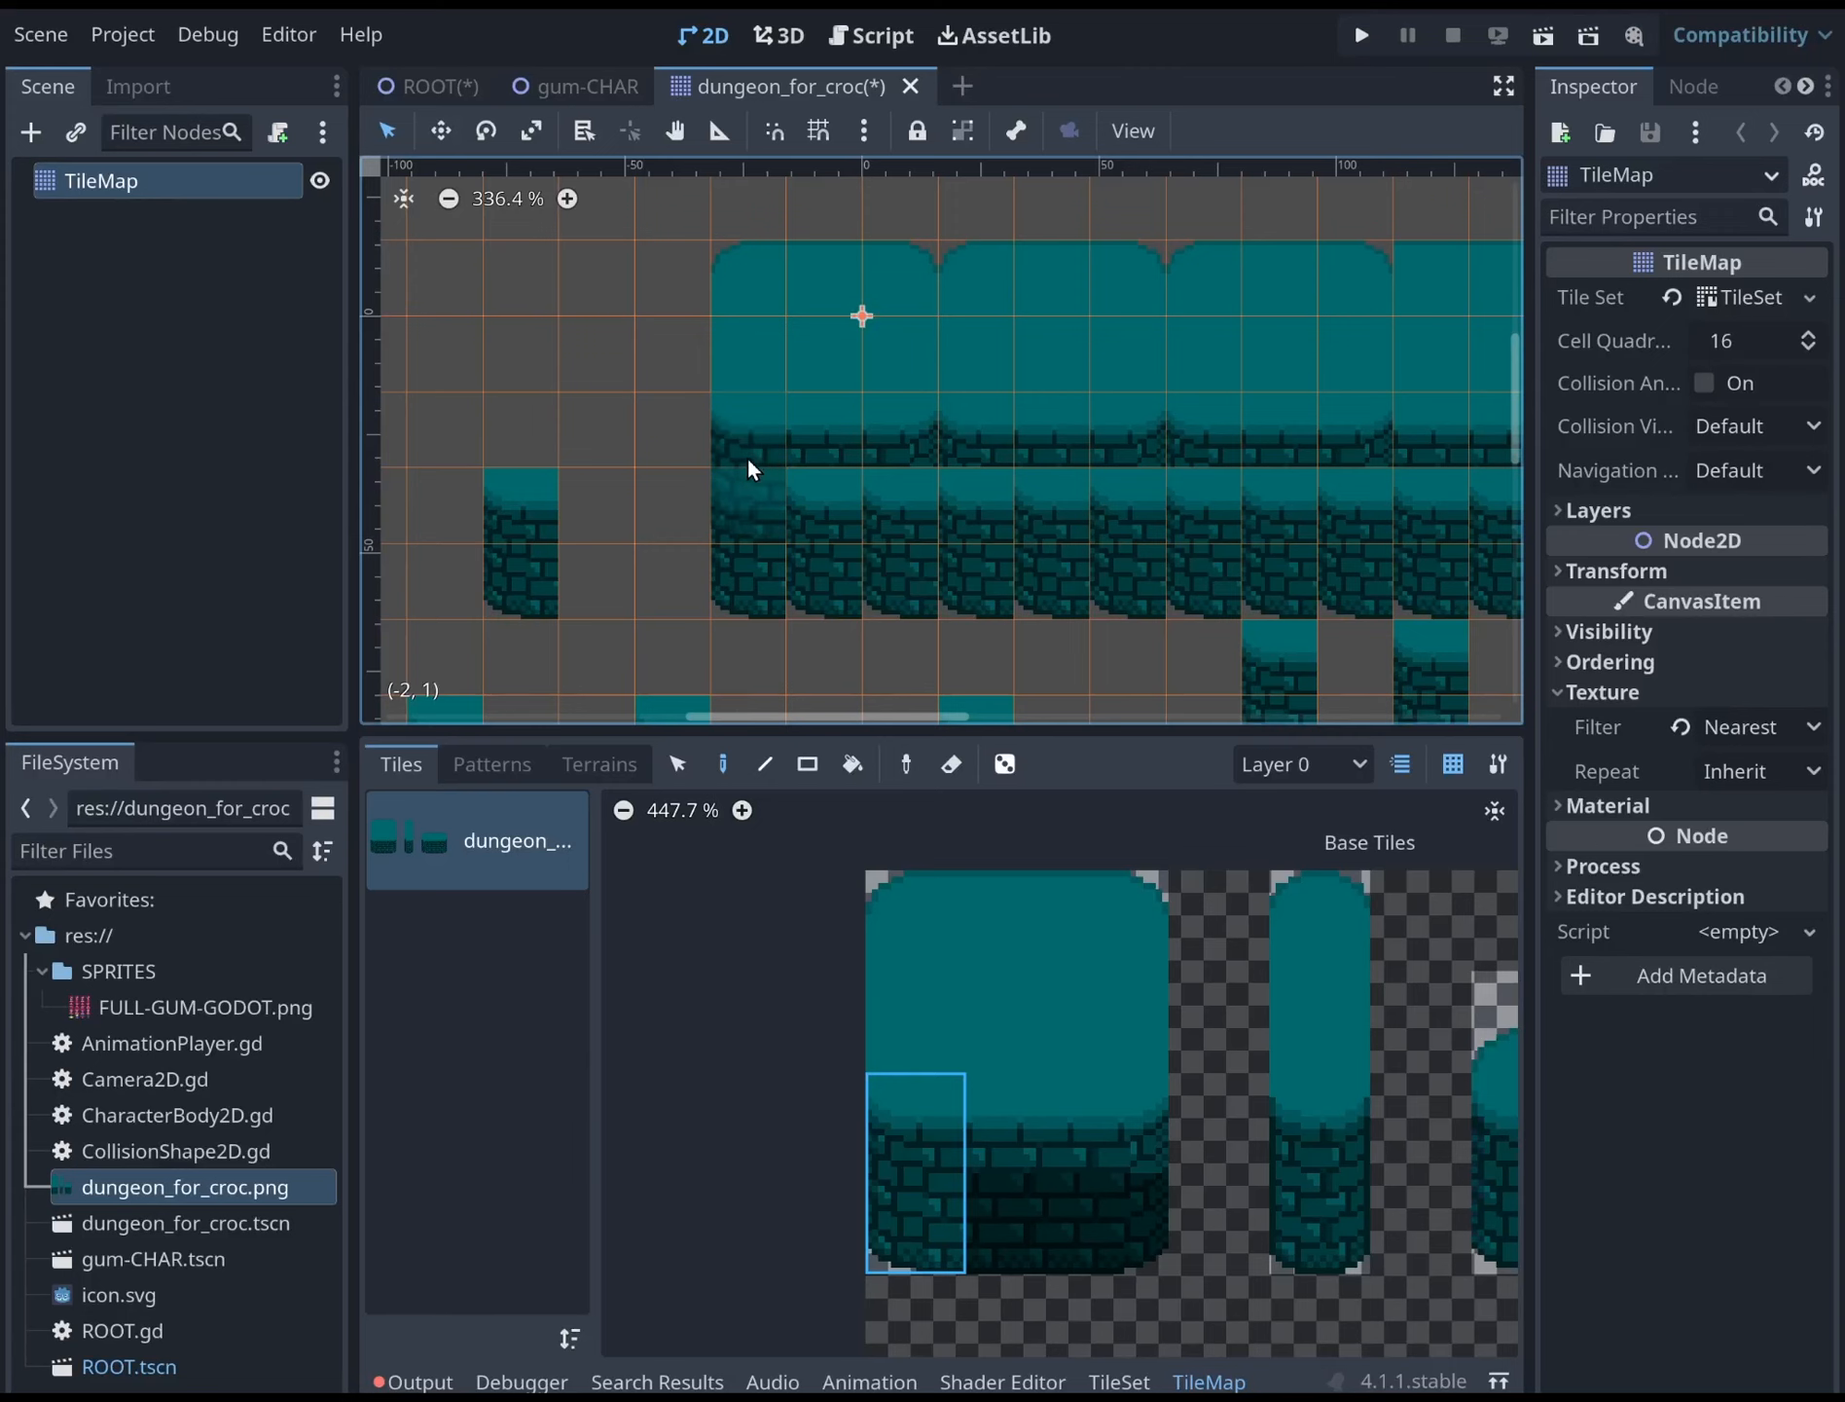
mouse_move(681, 370)
middle_down()
mouse_move(908, 440)
mouse_move(943, 376)
mouse_move(638, 224)
middle_up()
click(916, 371)
click(988, 352)
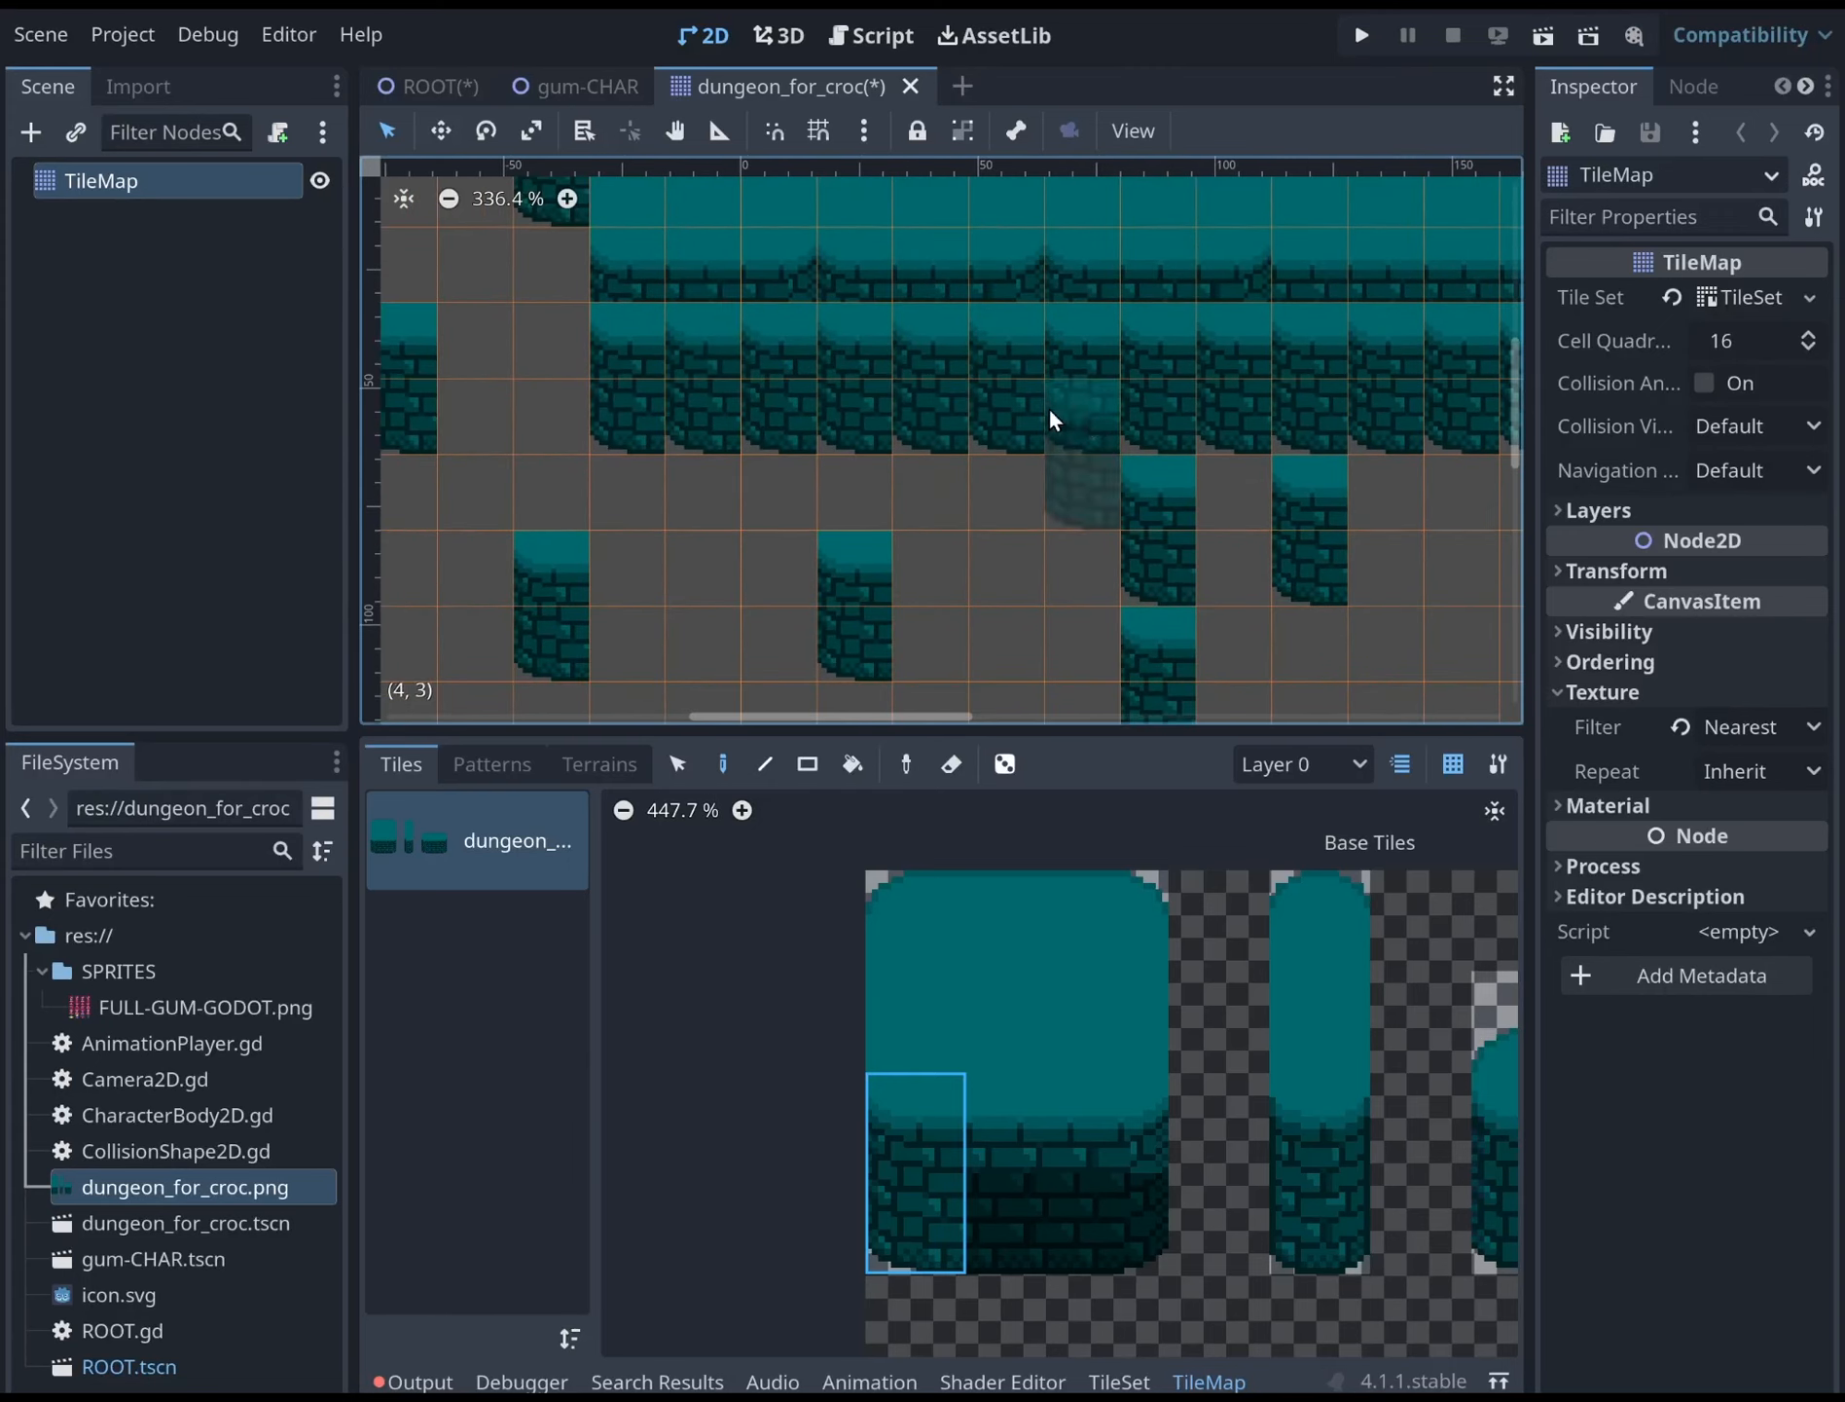
scroll(1176, 386, down, 5)
middle_drag(1175, 385, 870, 389)
drag(1038, 533, 1179, 542)
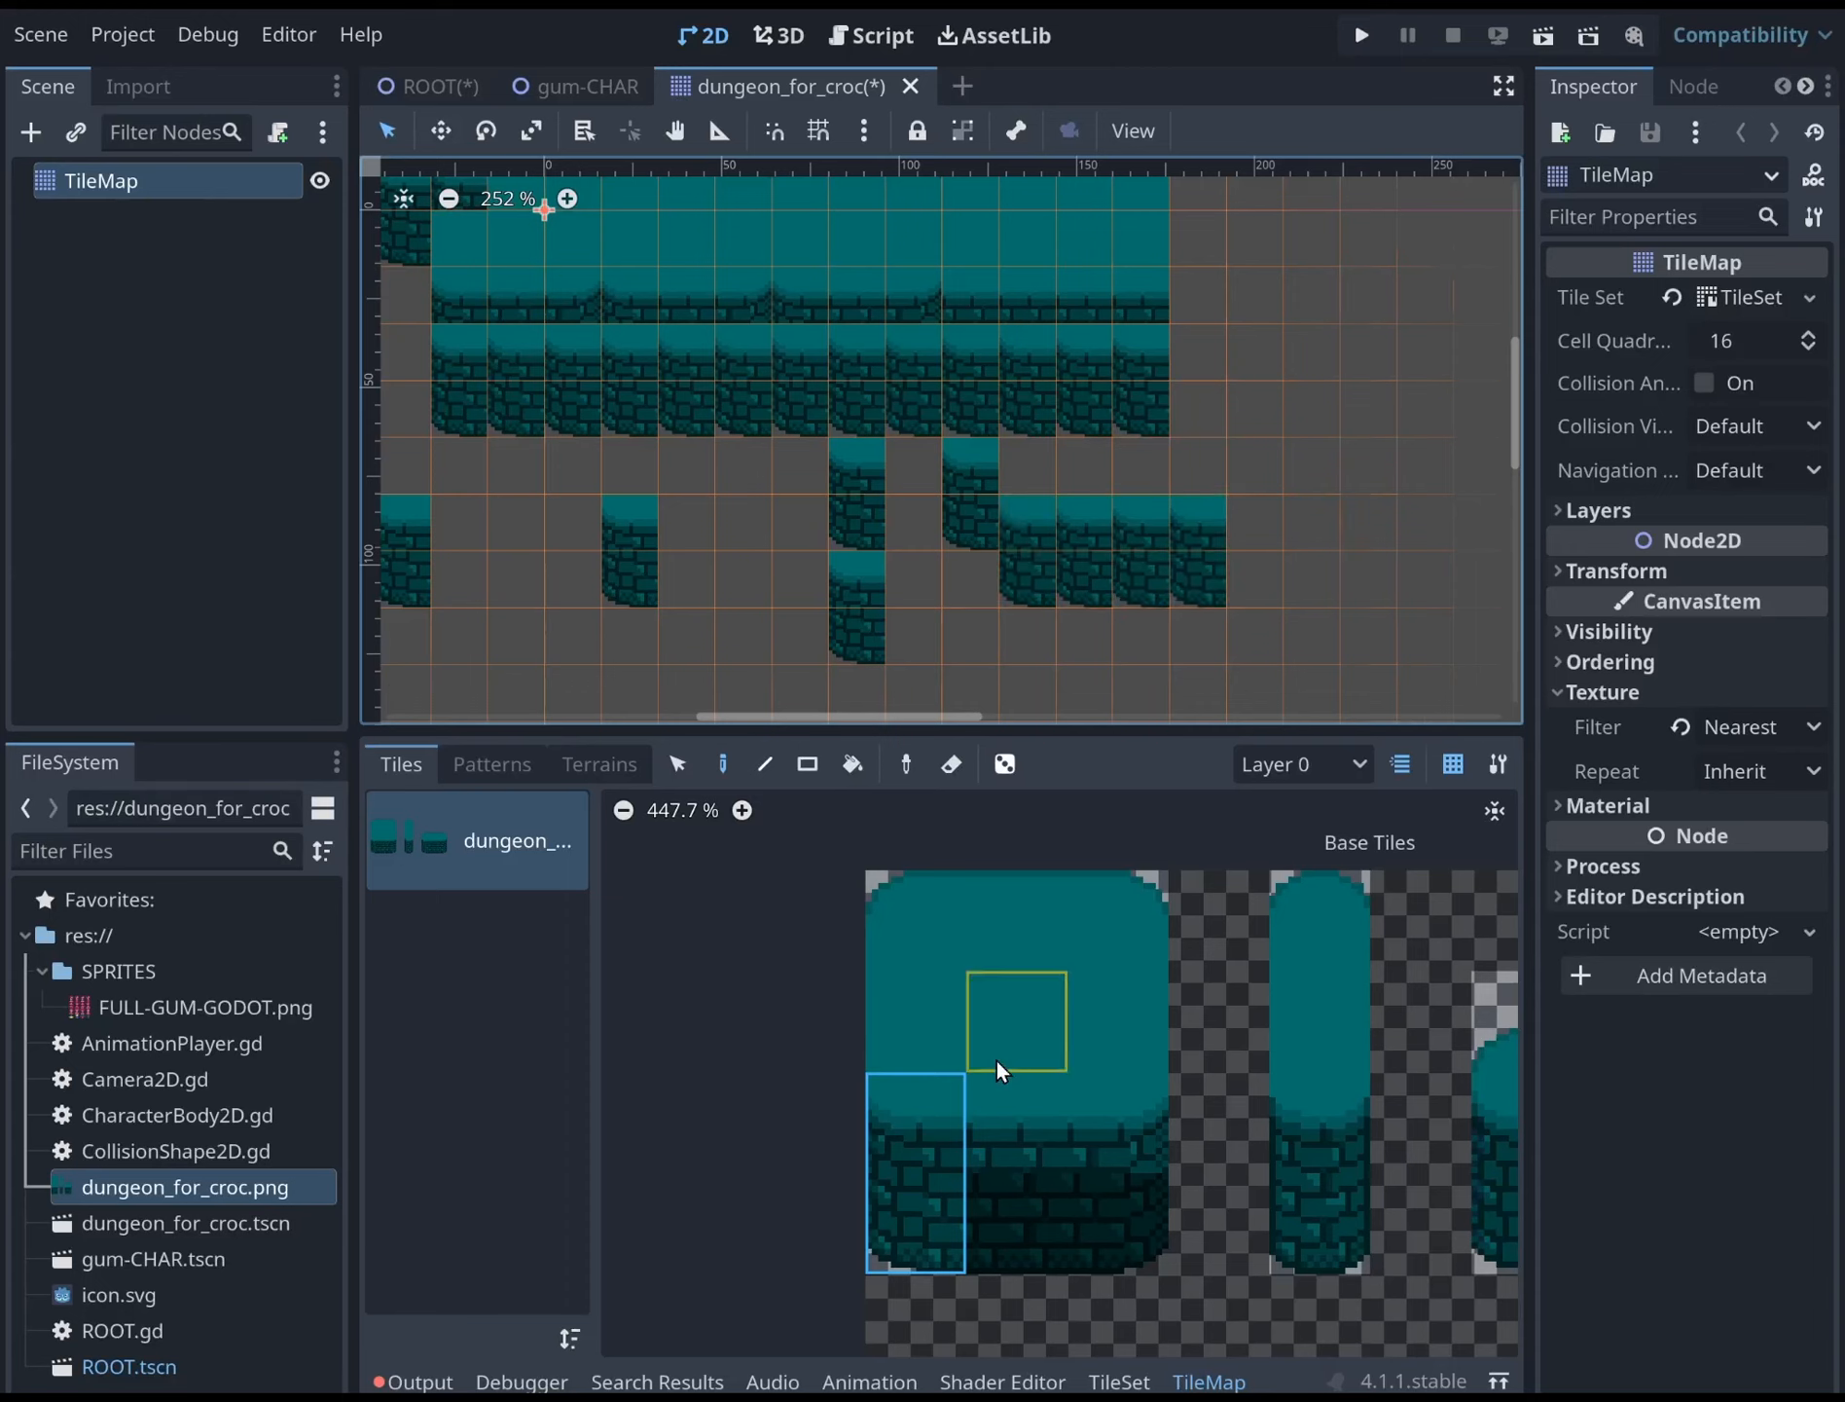
Set the vertical Size in Atlas of the large block's middle brick tile at atlas coordinates (1, 2) to 2
click(1004, 1109)
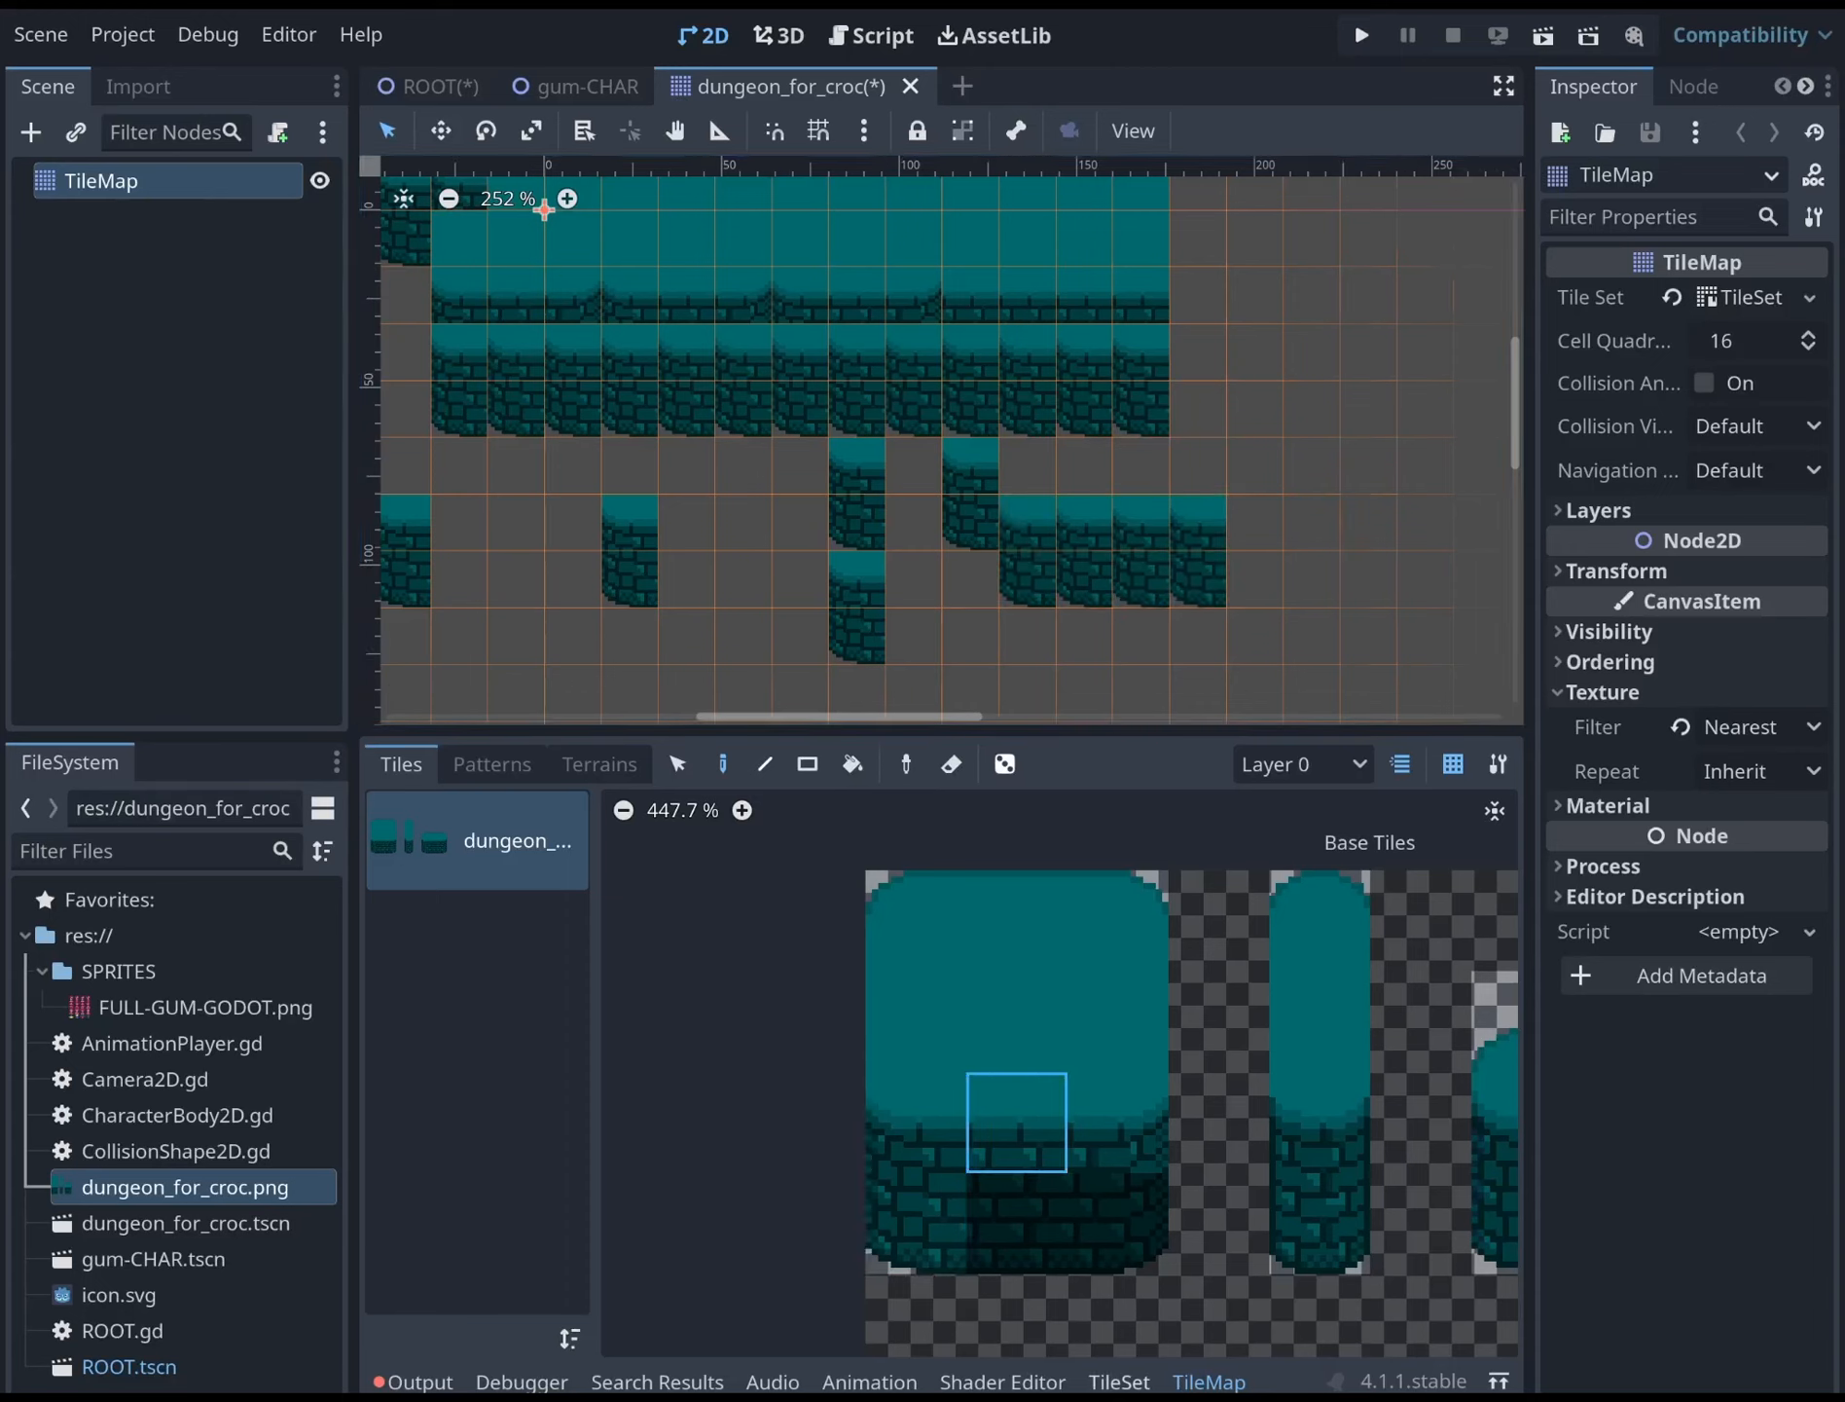
click(1120, 1381)
click(1092, 1085)
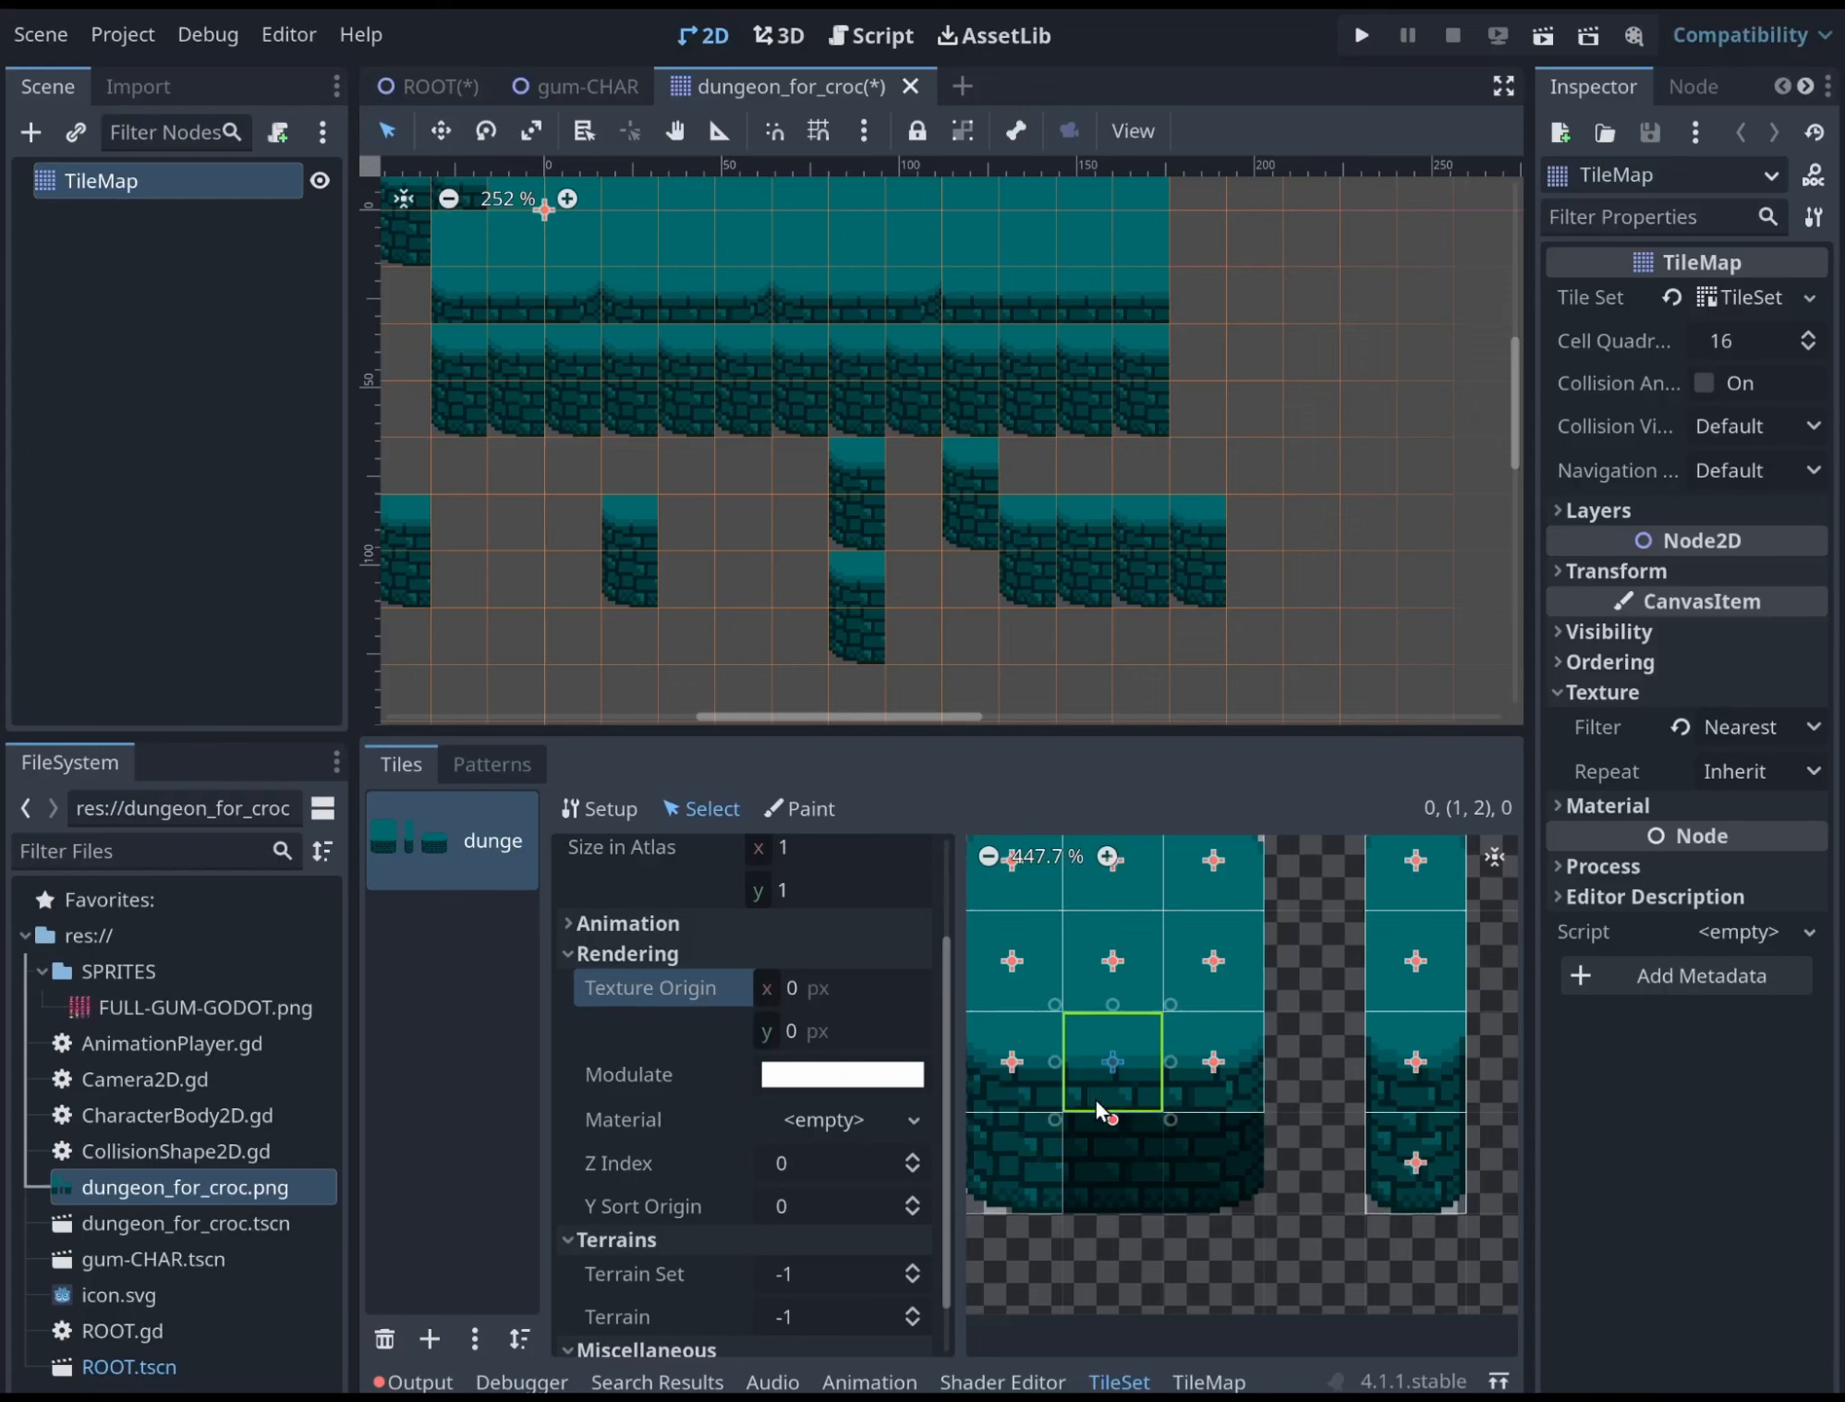
middle_drag(1096, 1100, 1153, 1094)
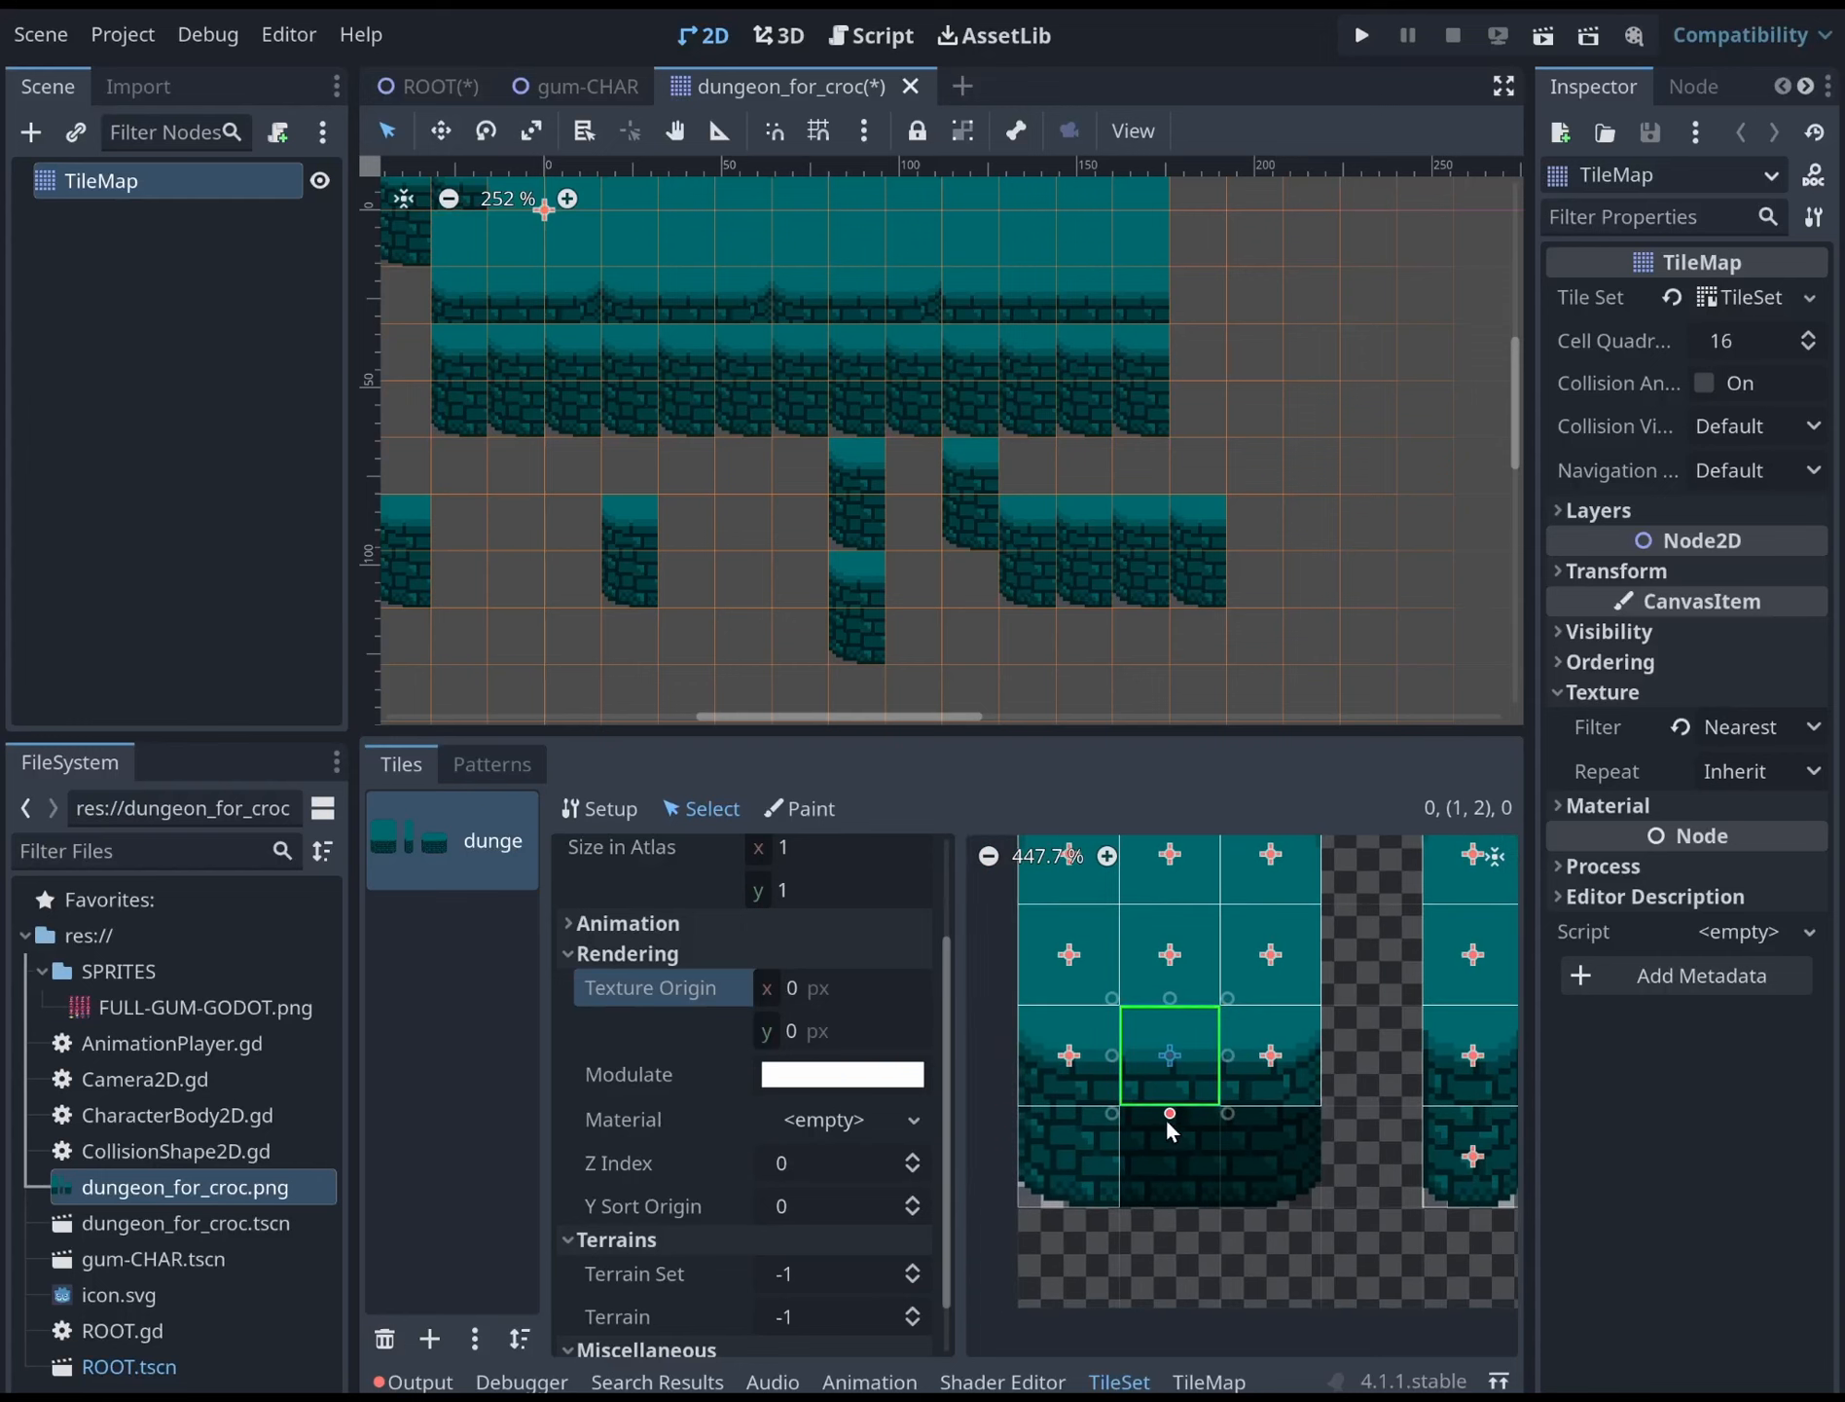
scroll(790, 986, up, 3)
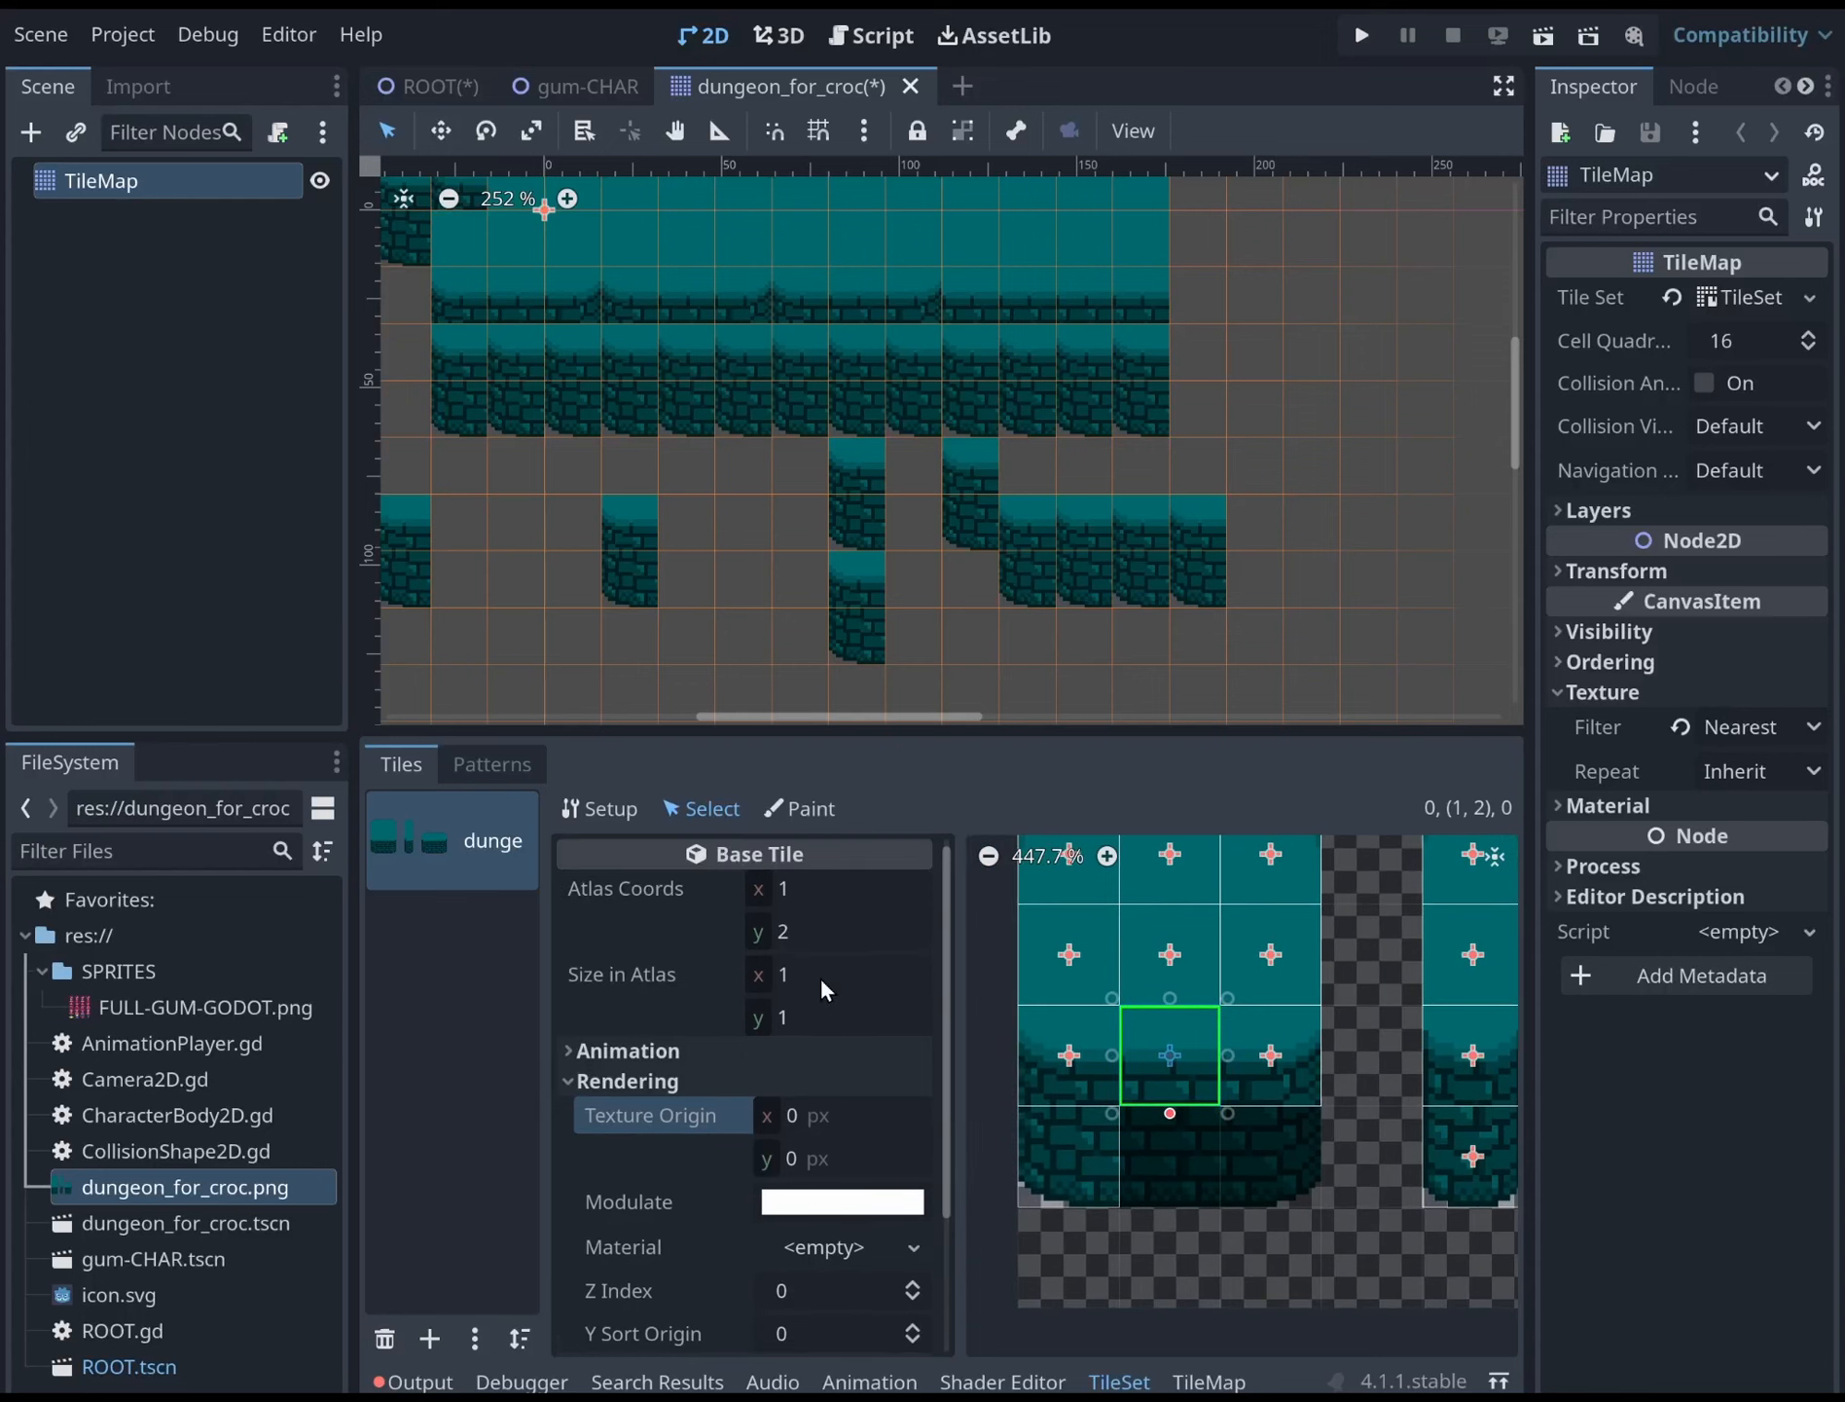
click(778, 1016)
text(2)
key(Return)
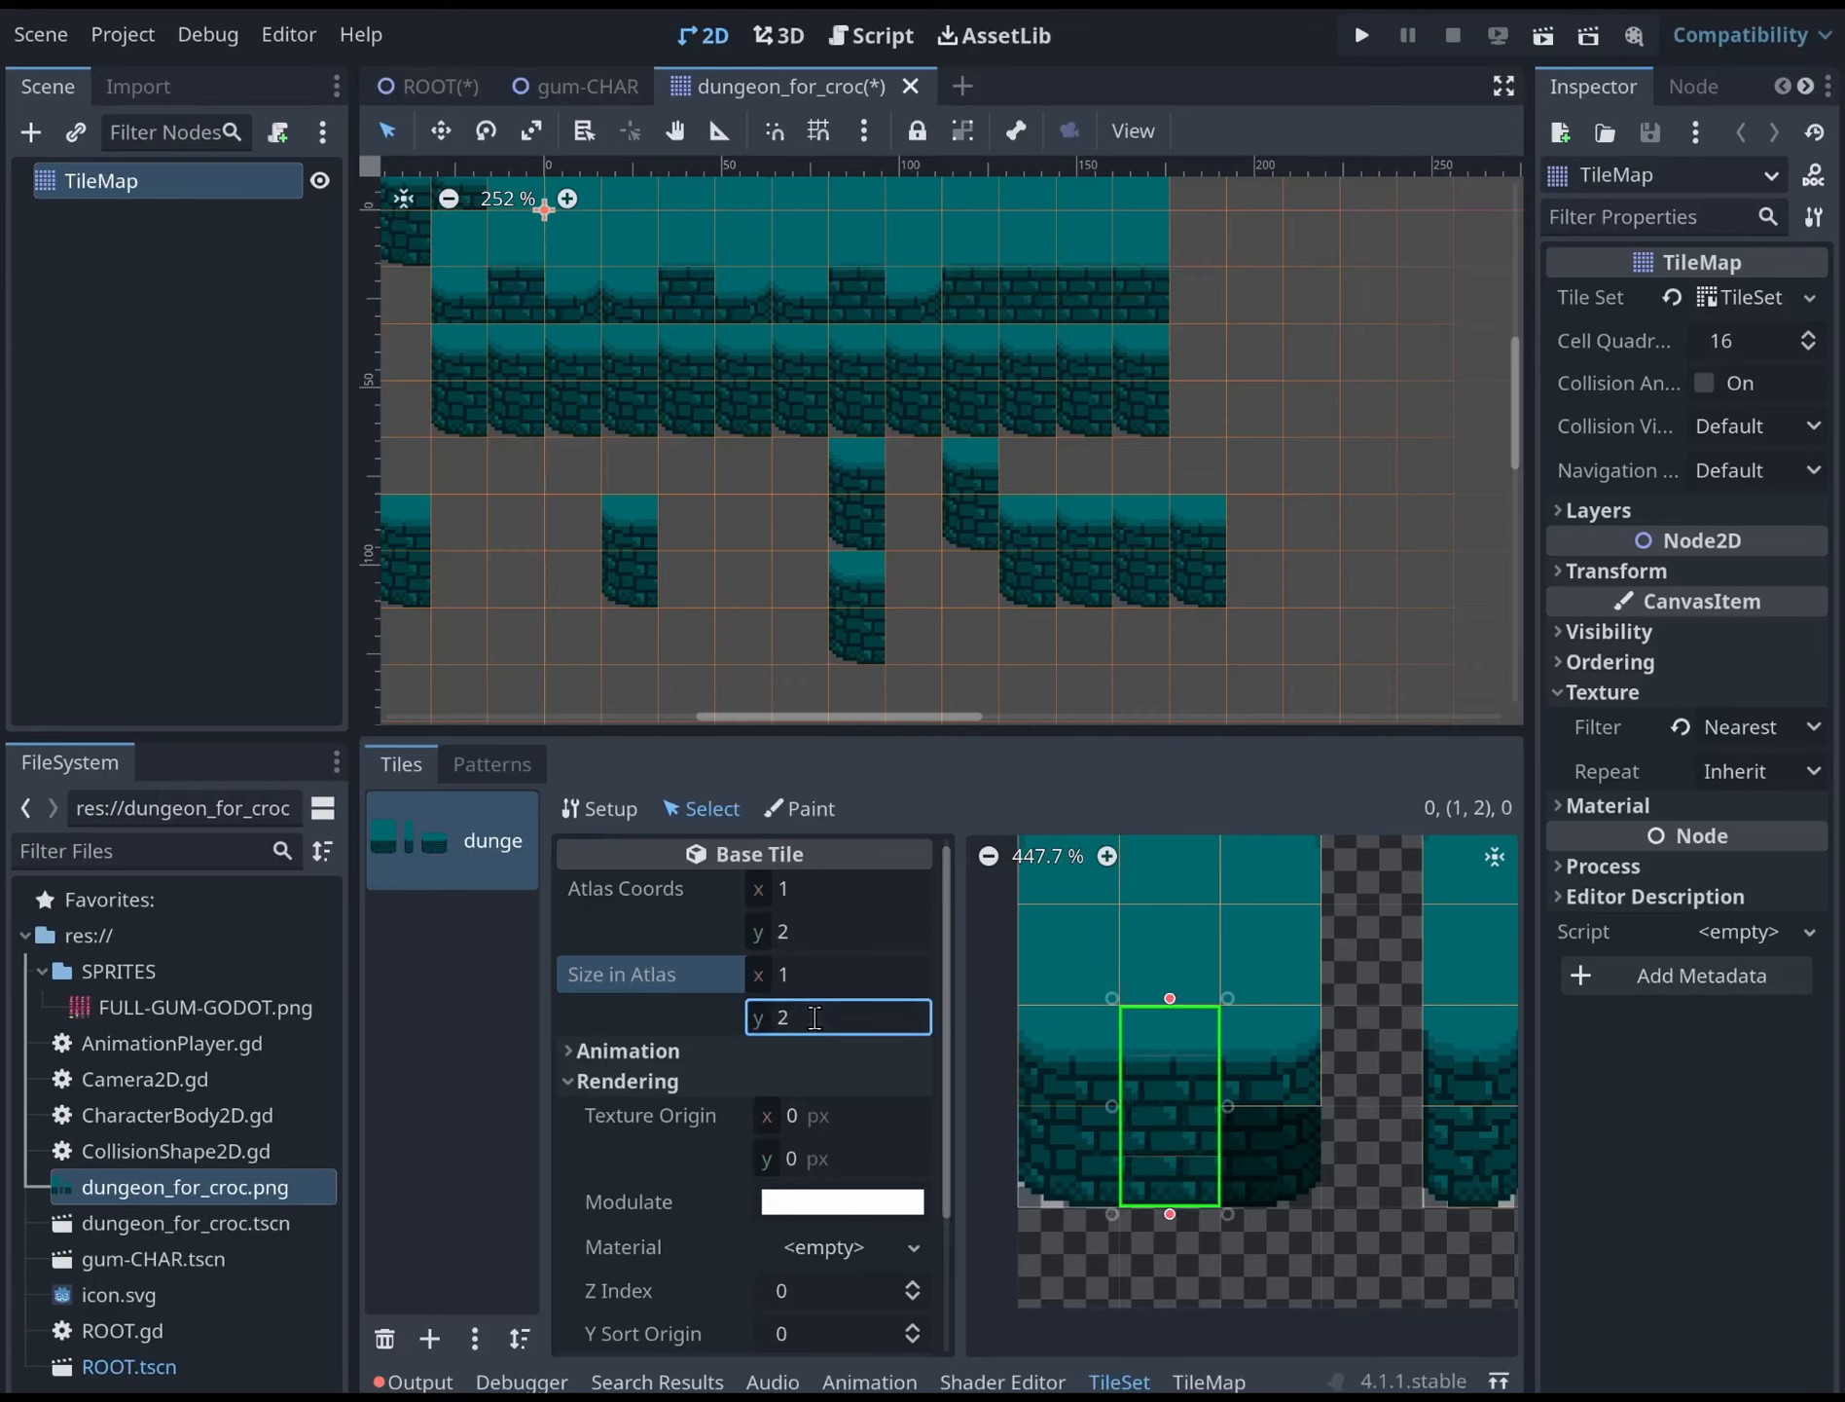
Set the vertical Size in Atlas of the large block's right brick tile at atlas coordinates (2, 2) to 2
click(1249, 1046)
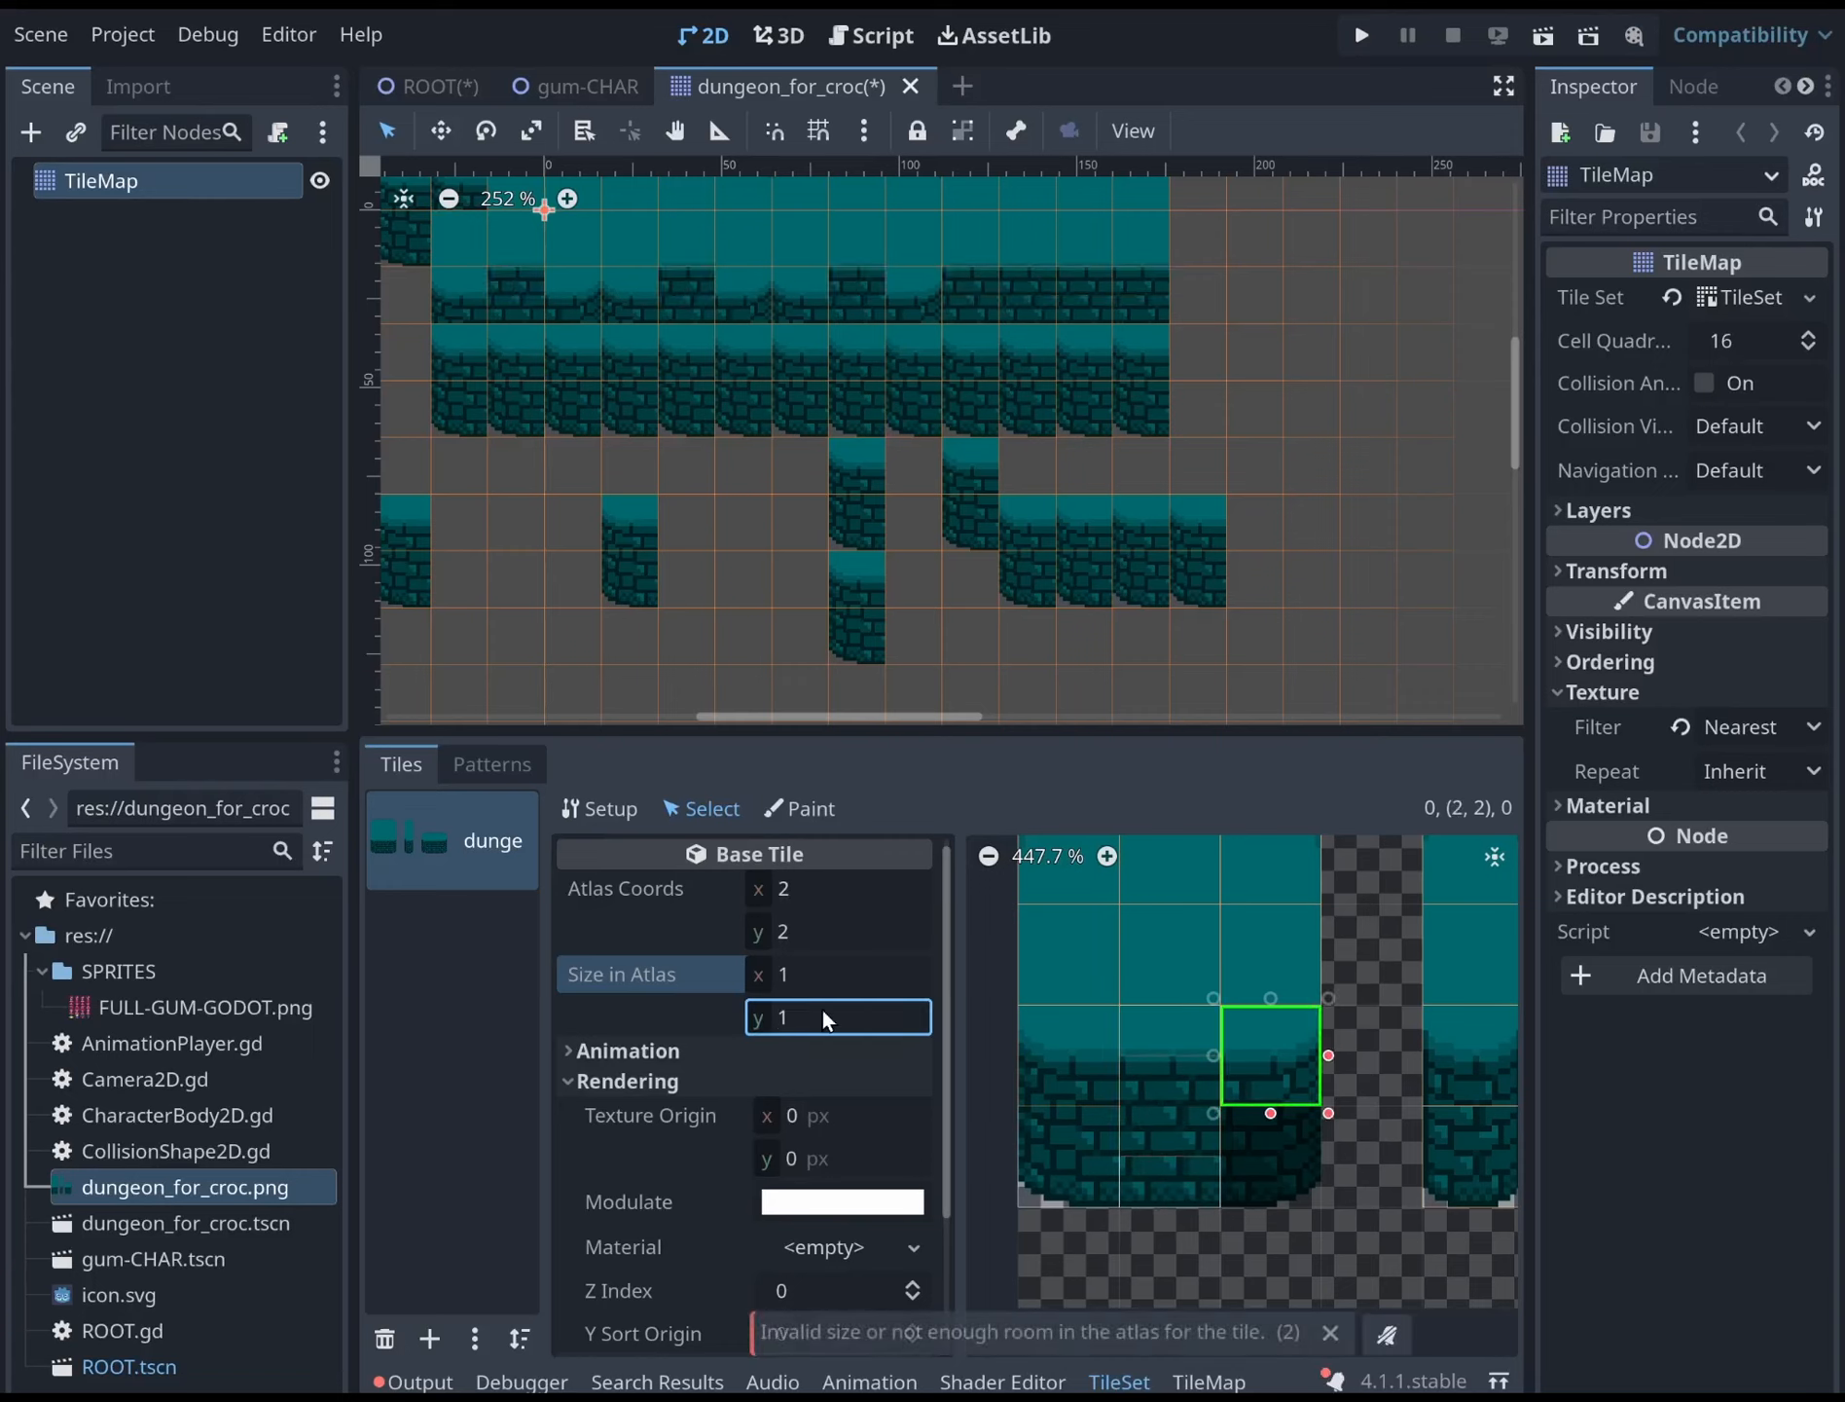
click(821, 1016)
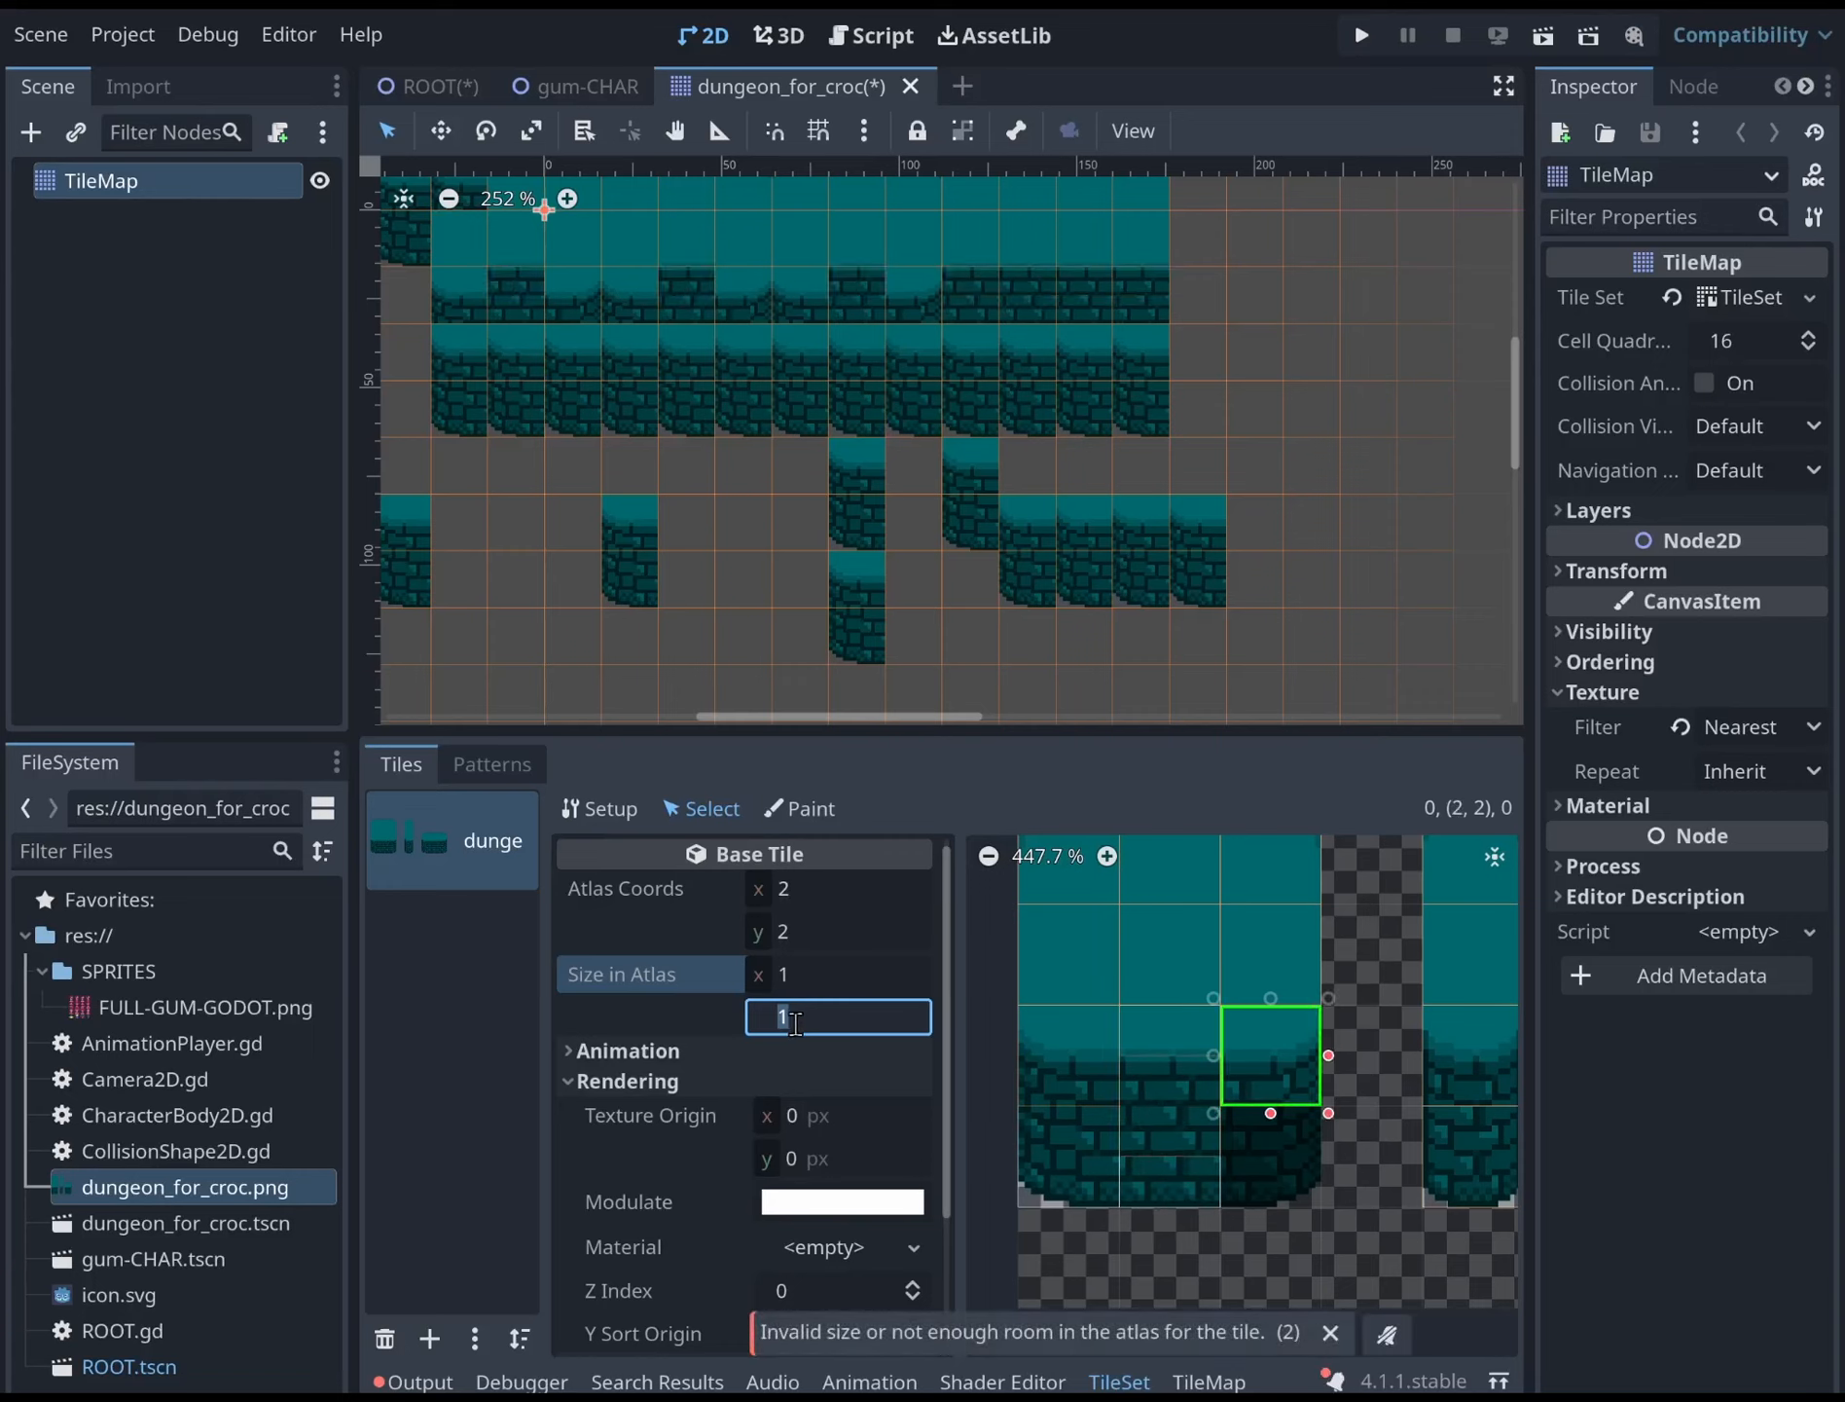
text(2)
key(Return)
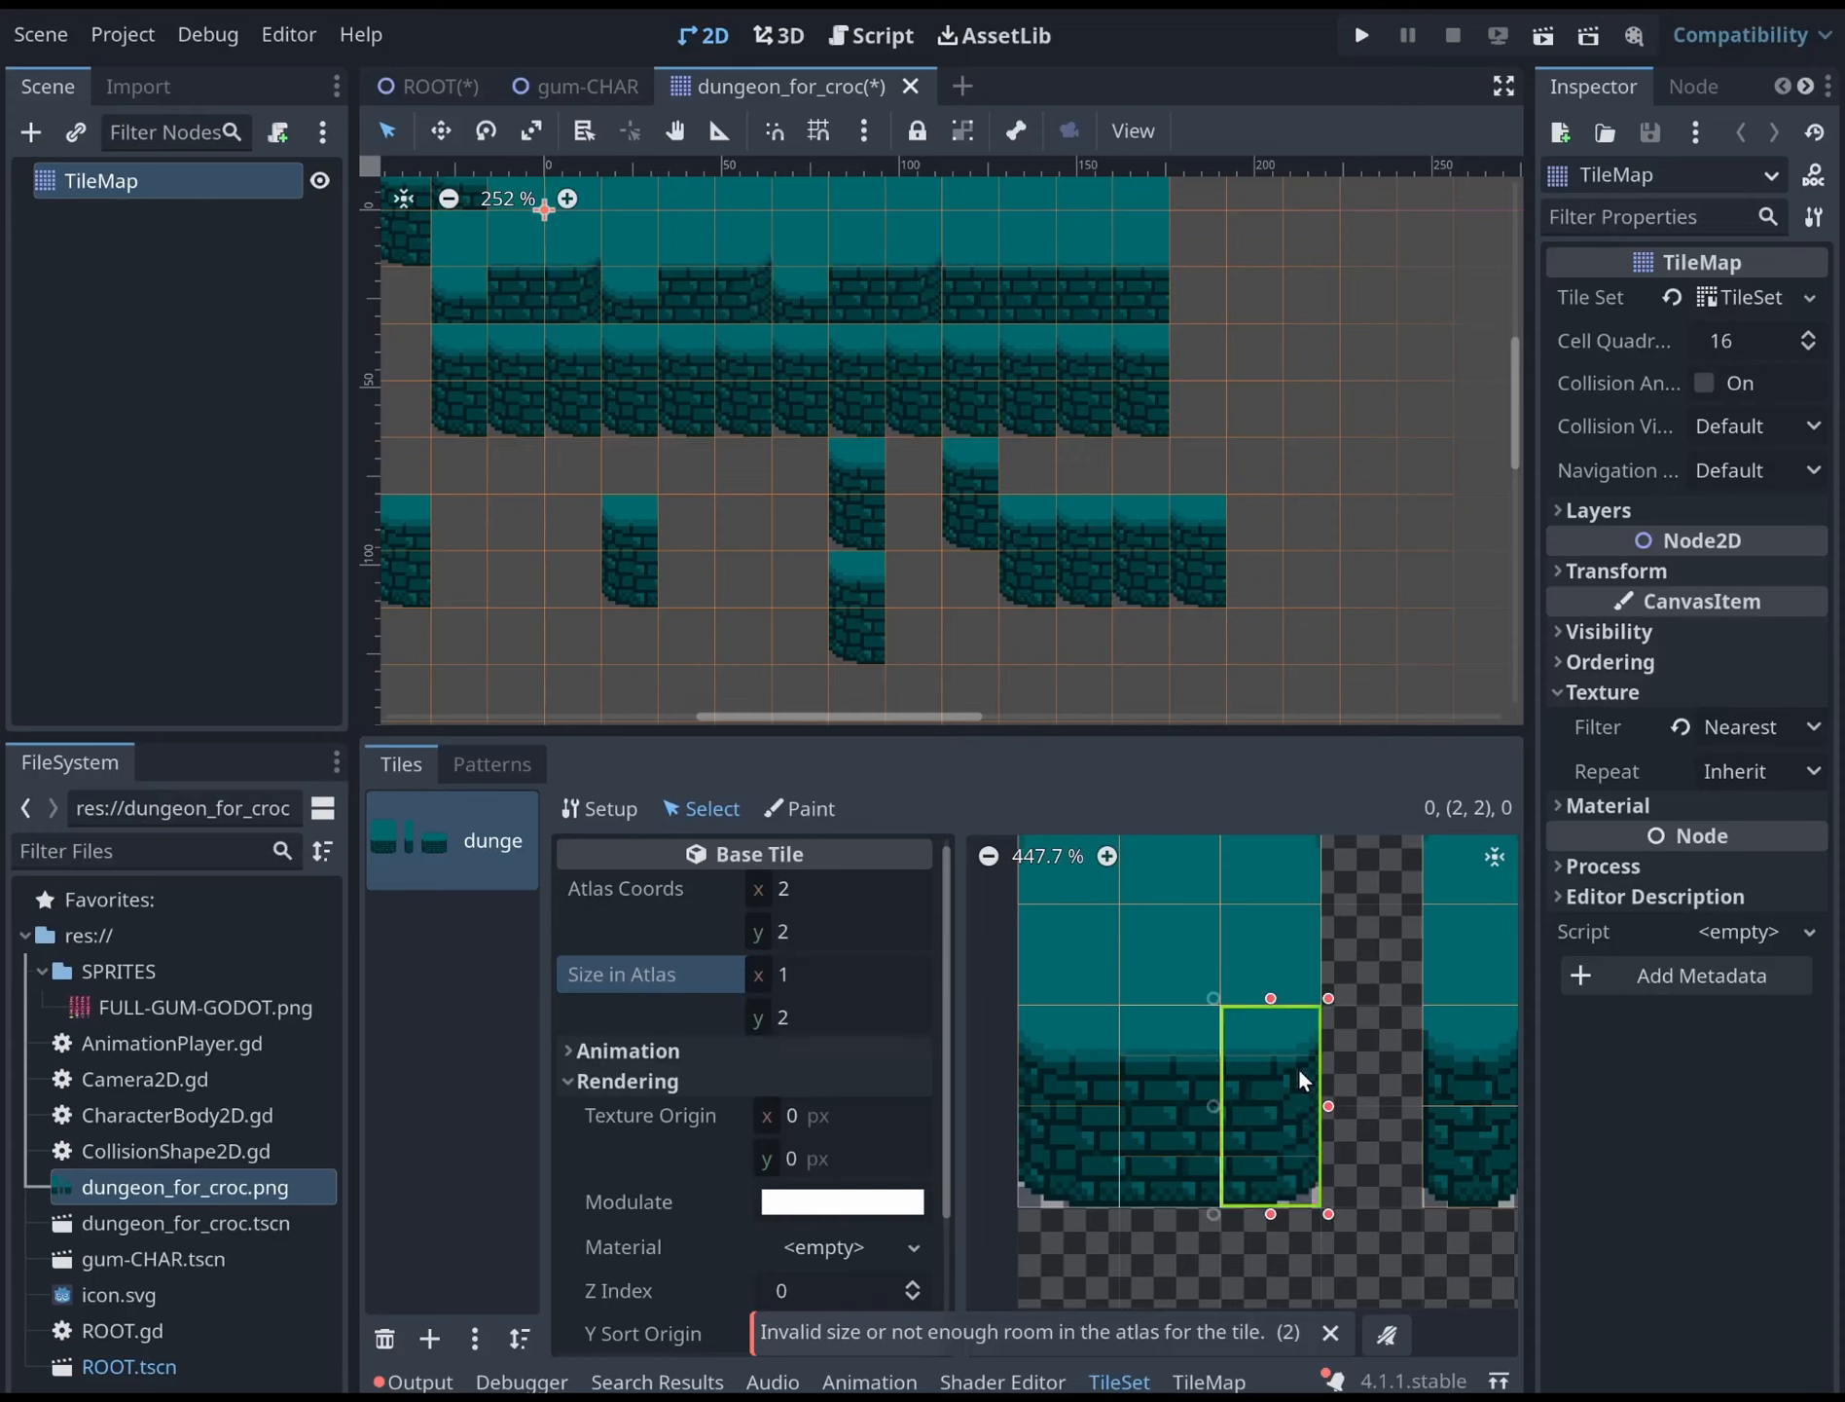
Delete the narrow pillar's lowest brick tile at atlas coordinates (4, 3) from the TileSet
middle_drag(1316, 1095, 1084, 1120)
click(1246, 1080)
click(1220, 1180)
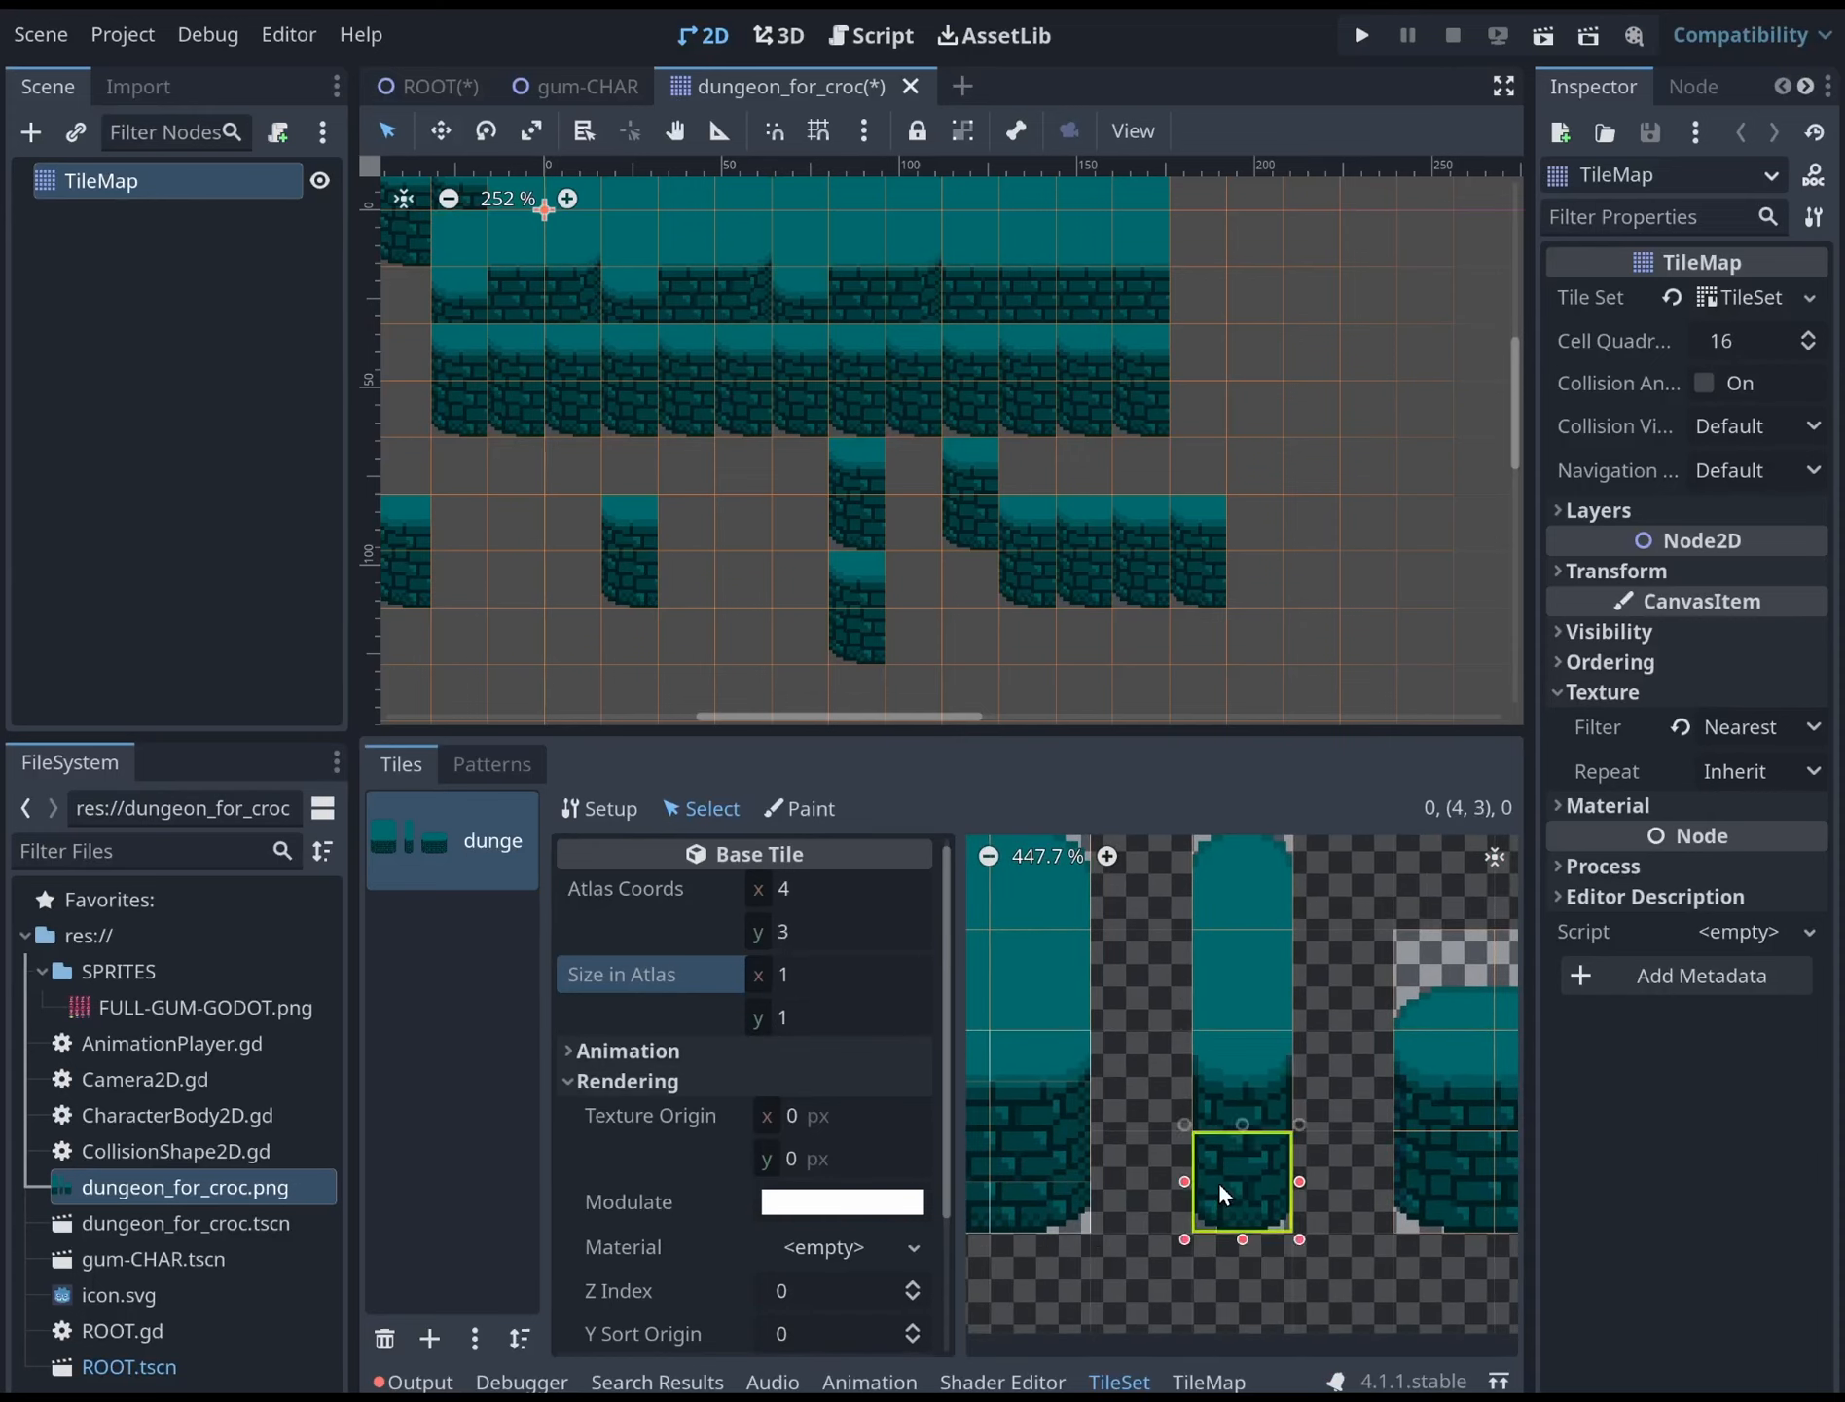
key(Delete)
Delete the low wide block's lowest brick row from the TileSet: the base tiles at (6, 3), (7, 3) and (8, 3)
middle_drag(1210, 1065, 813, 1072)
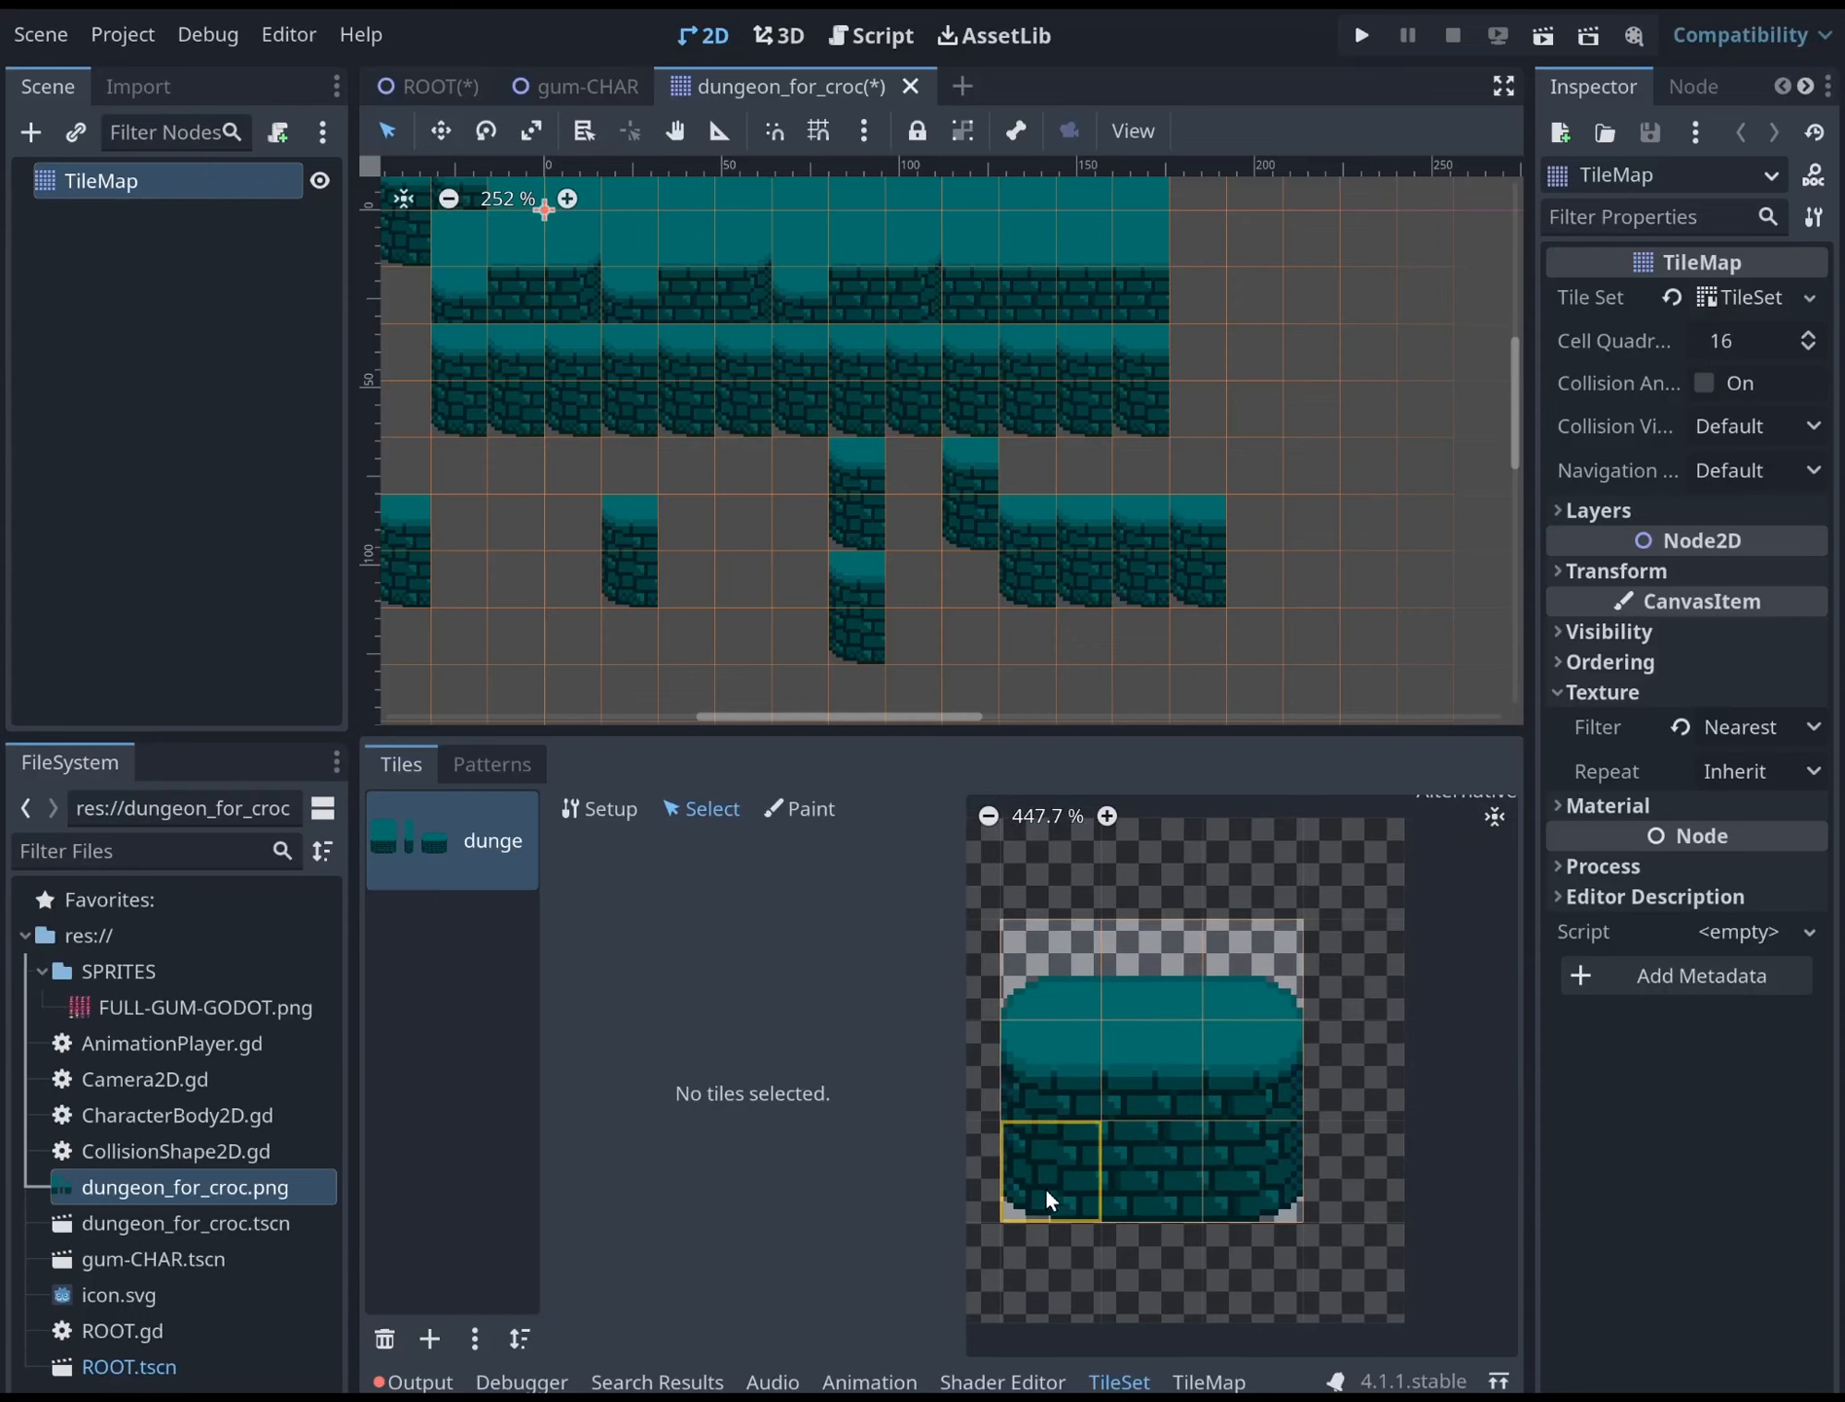
click(1054, 1194)
key(Delete)
click(1174, 1159)
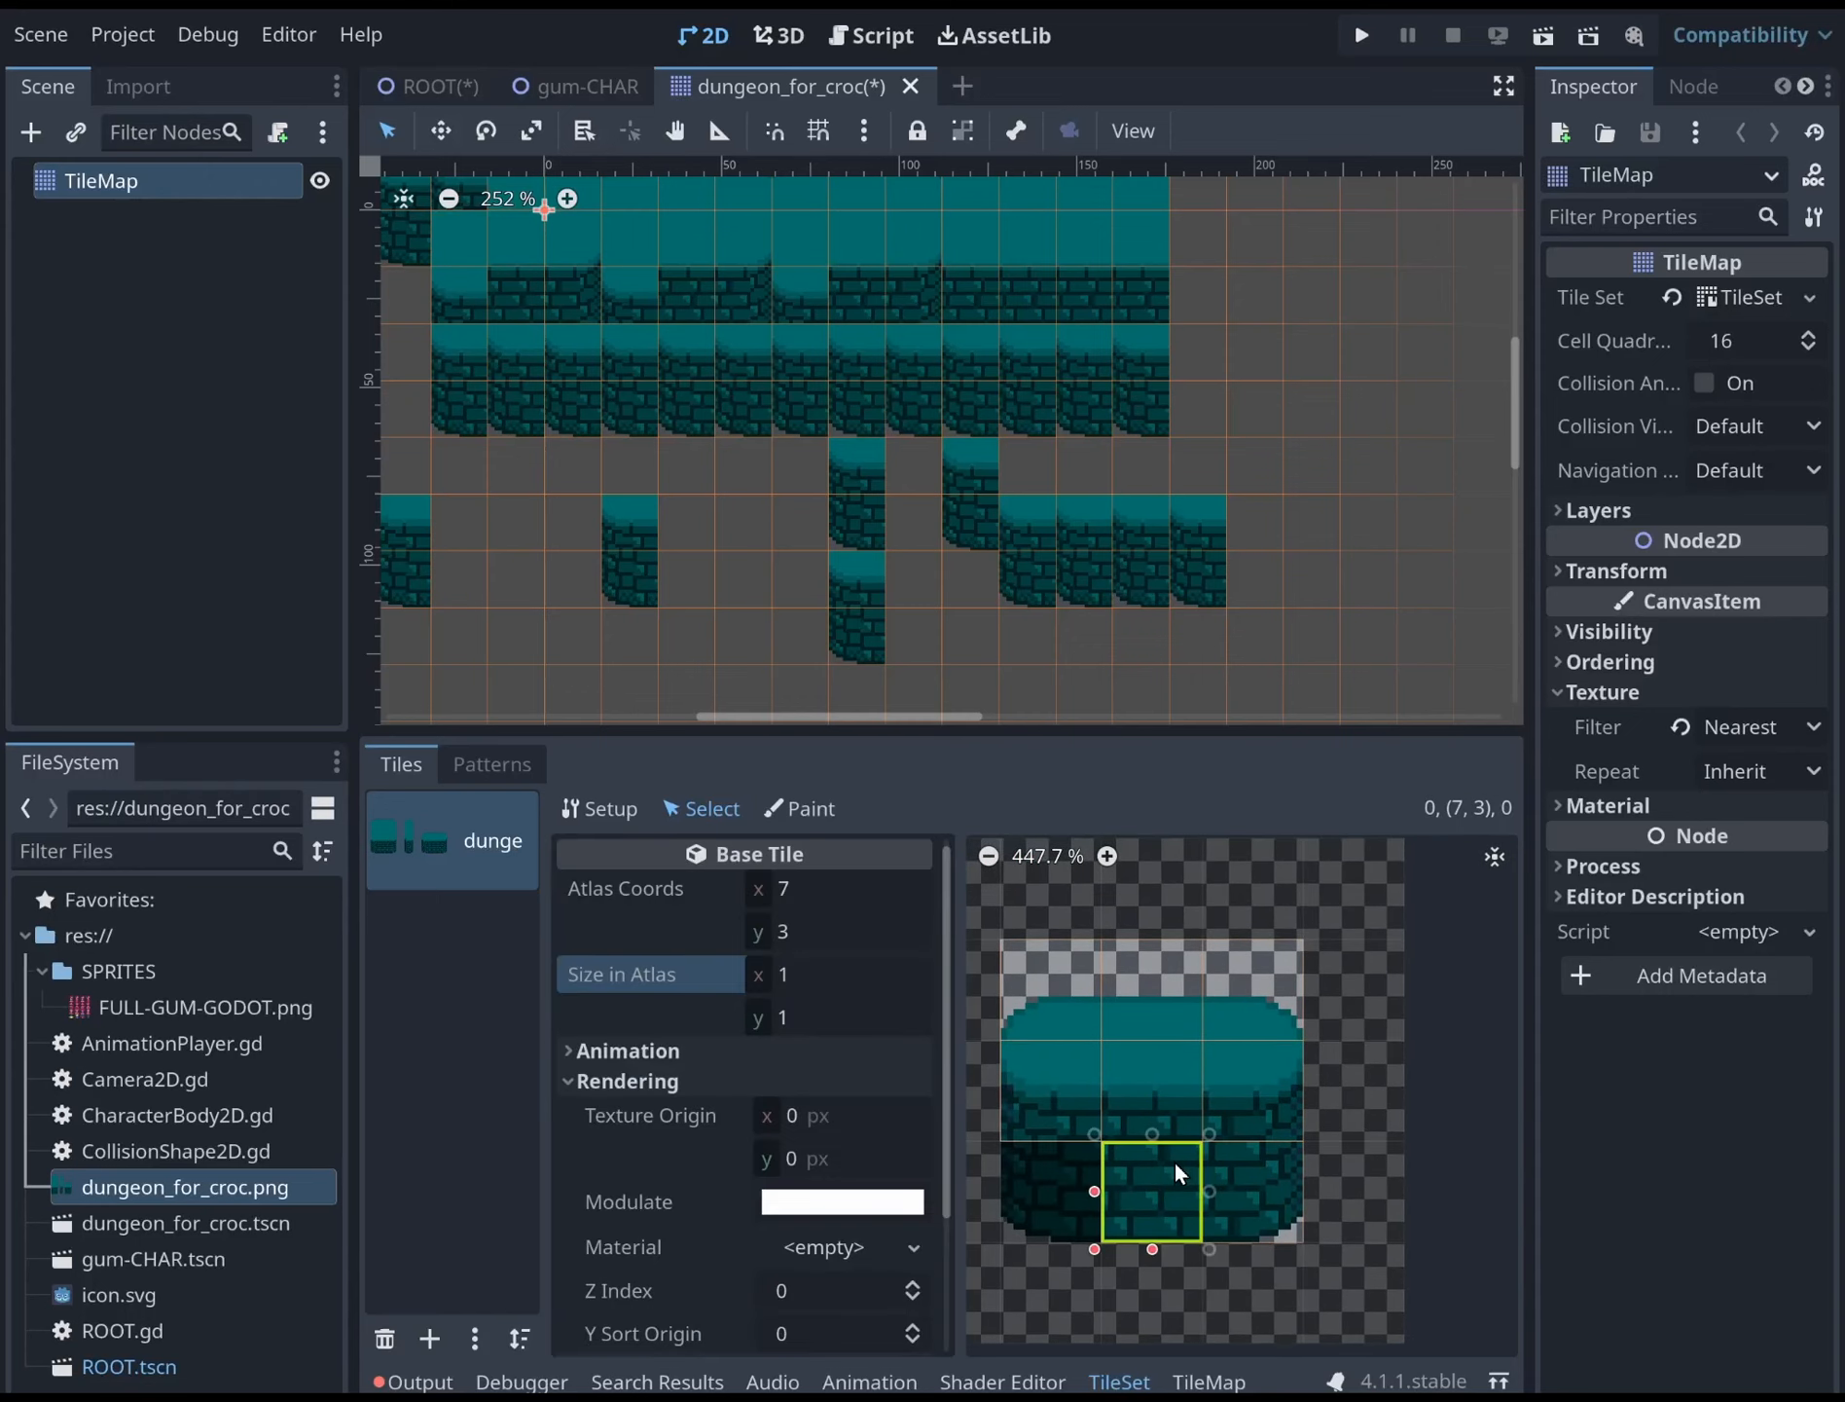
key(Delete)
click(1269, 1176)
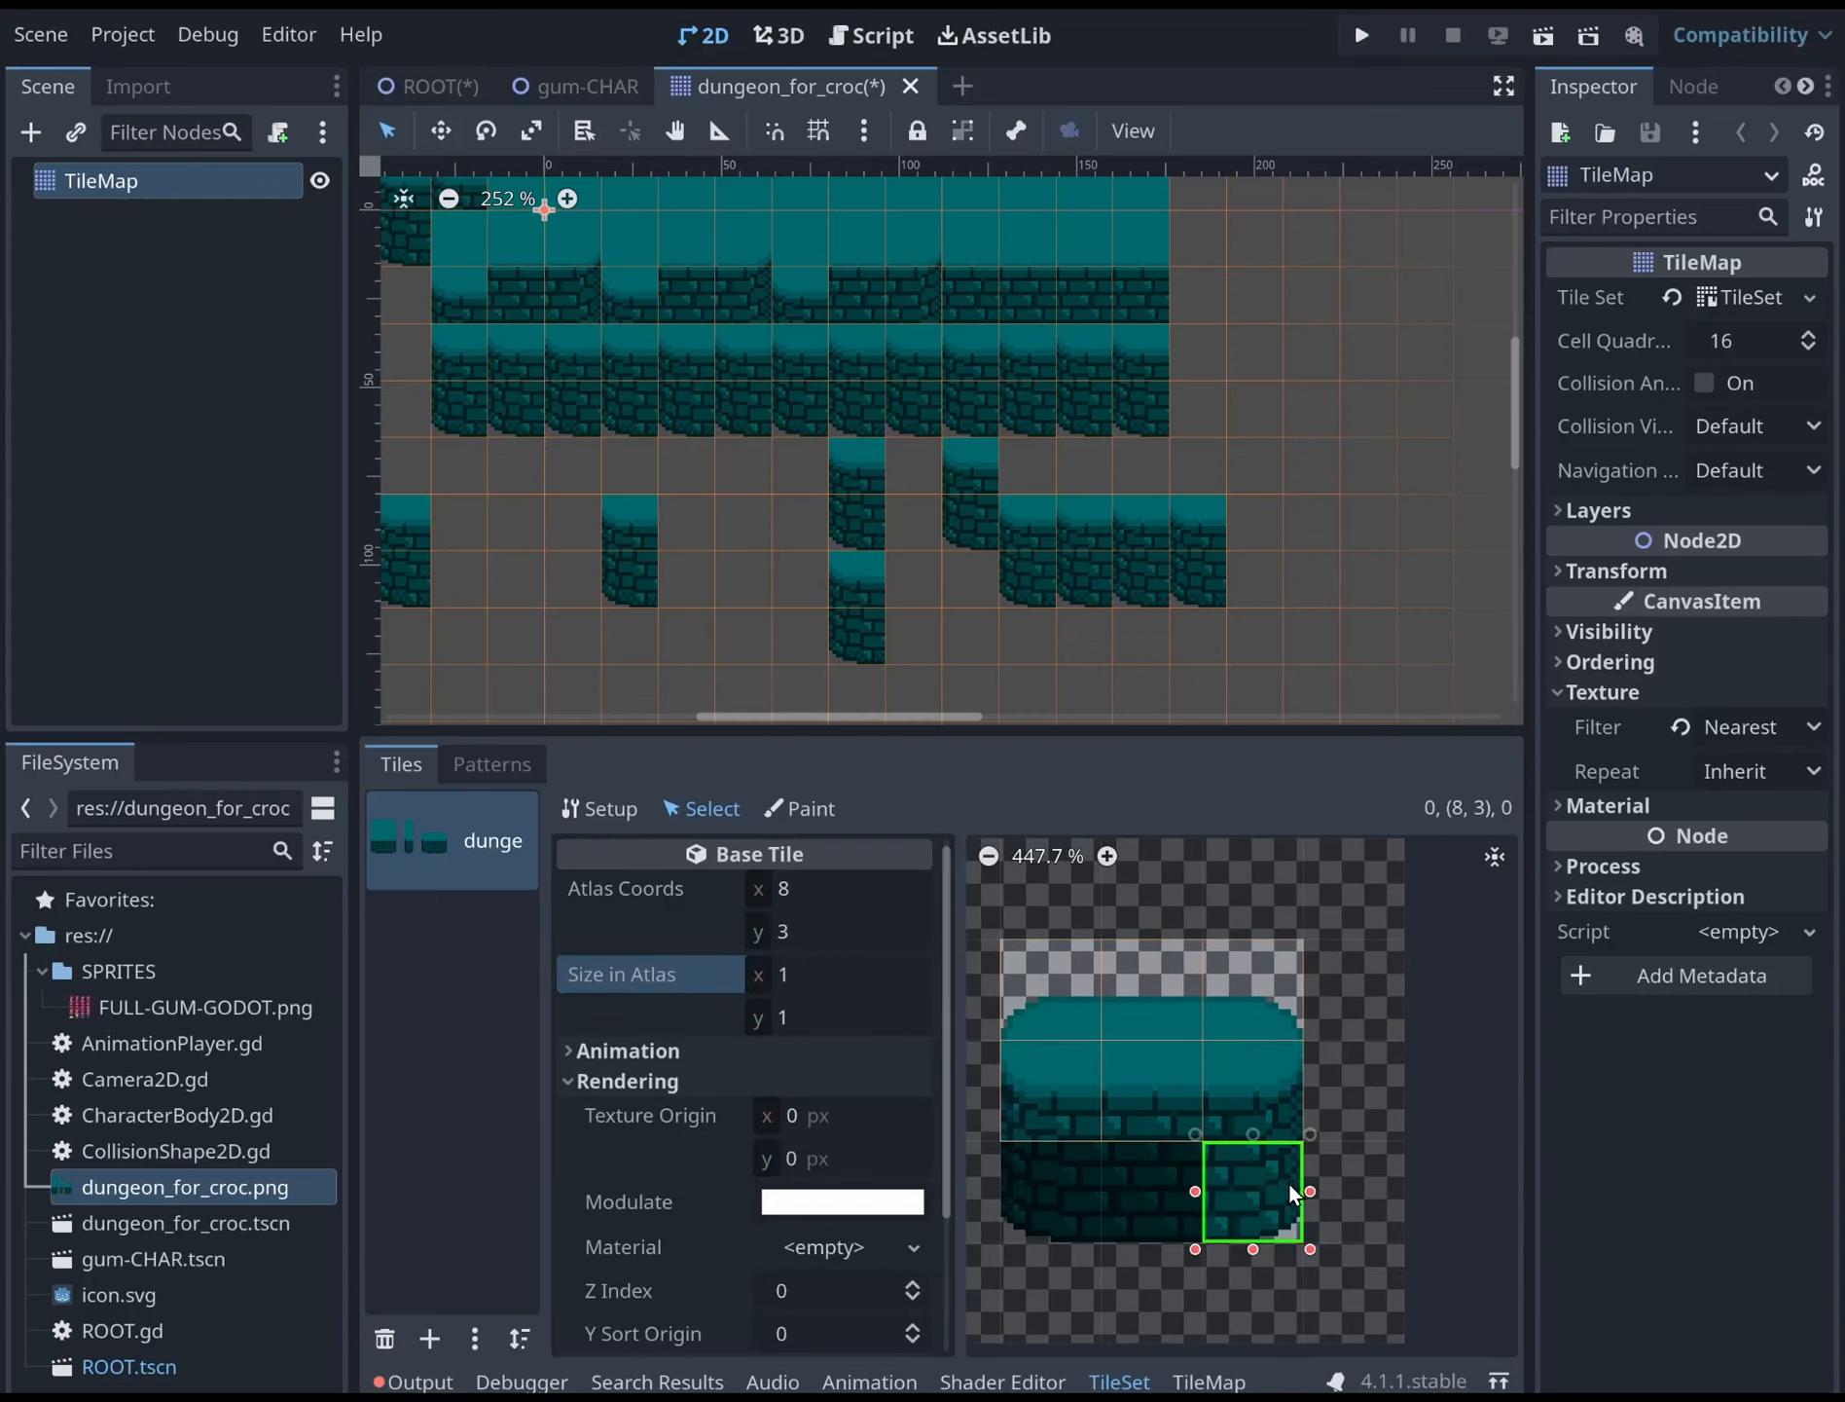
key(Delete)
Set the vertical Size in Atlas of the narrow pillar's brick tile at atlas coordinates (4, 2) to 2
middle_drag(1002, 1140, 1402, 1032)
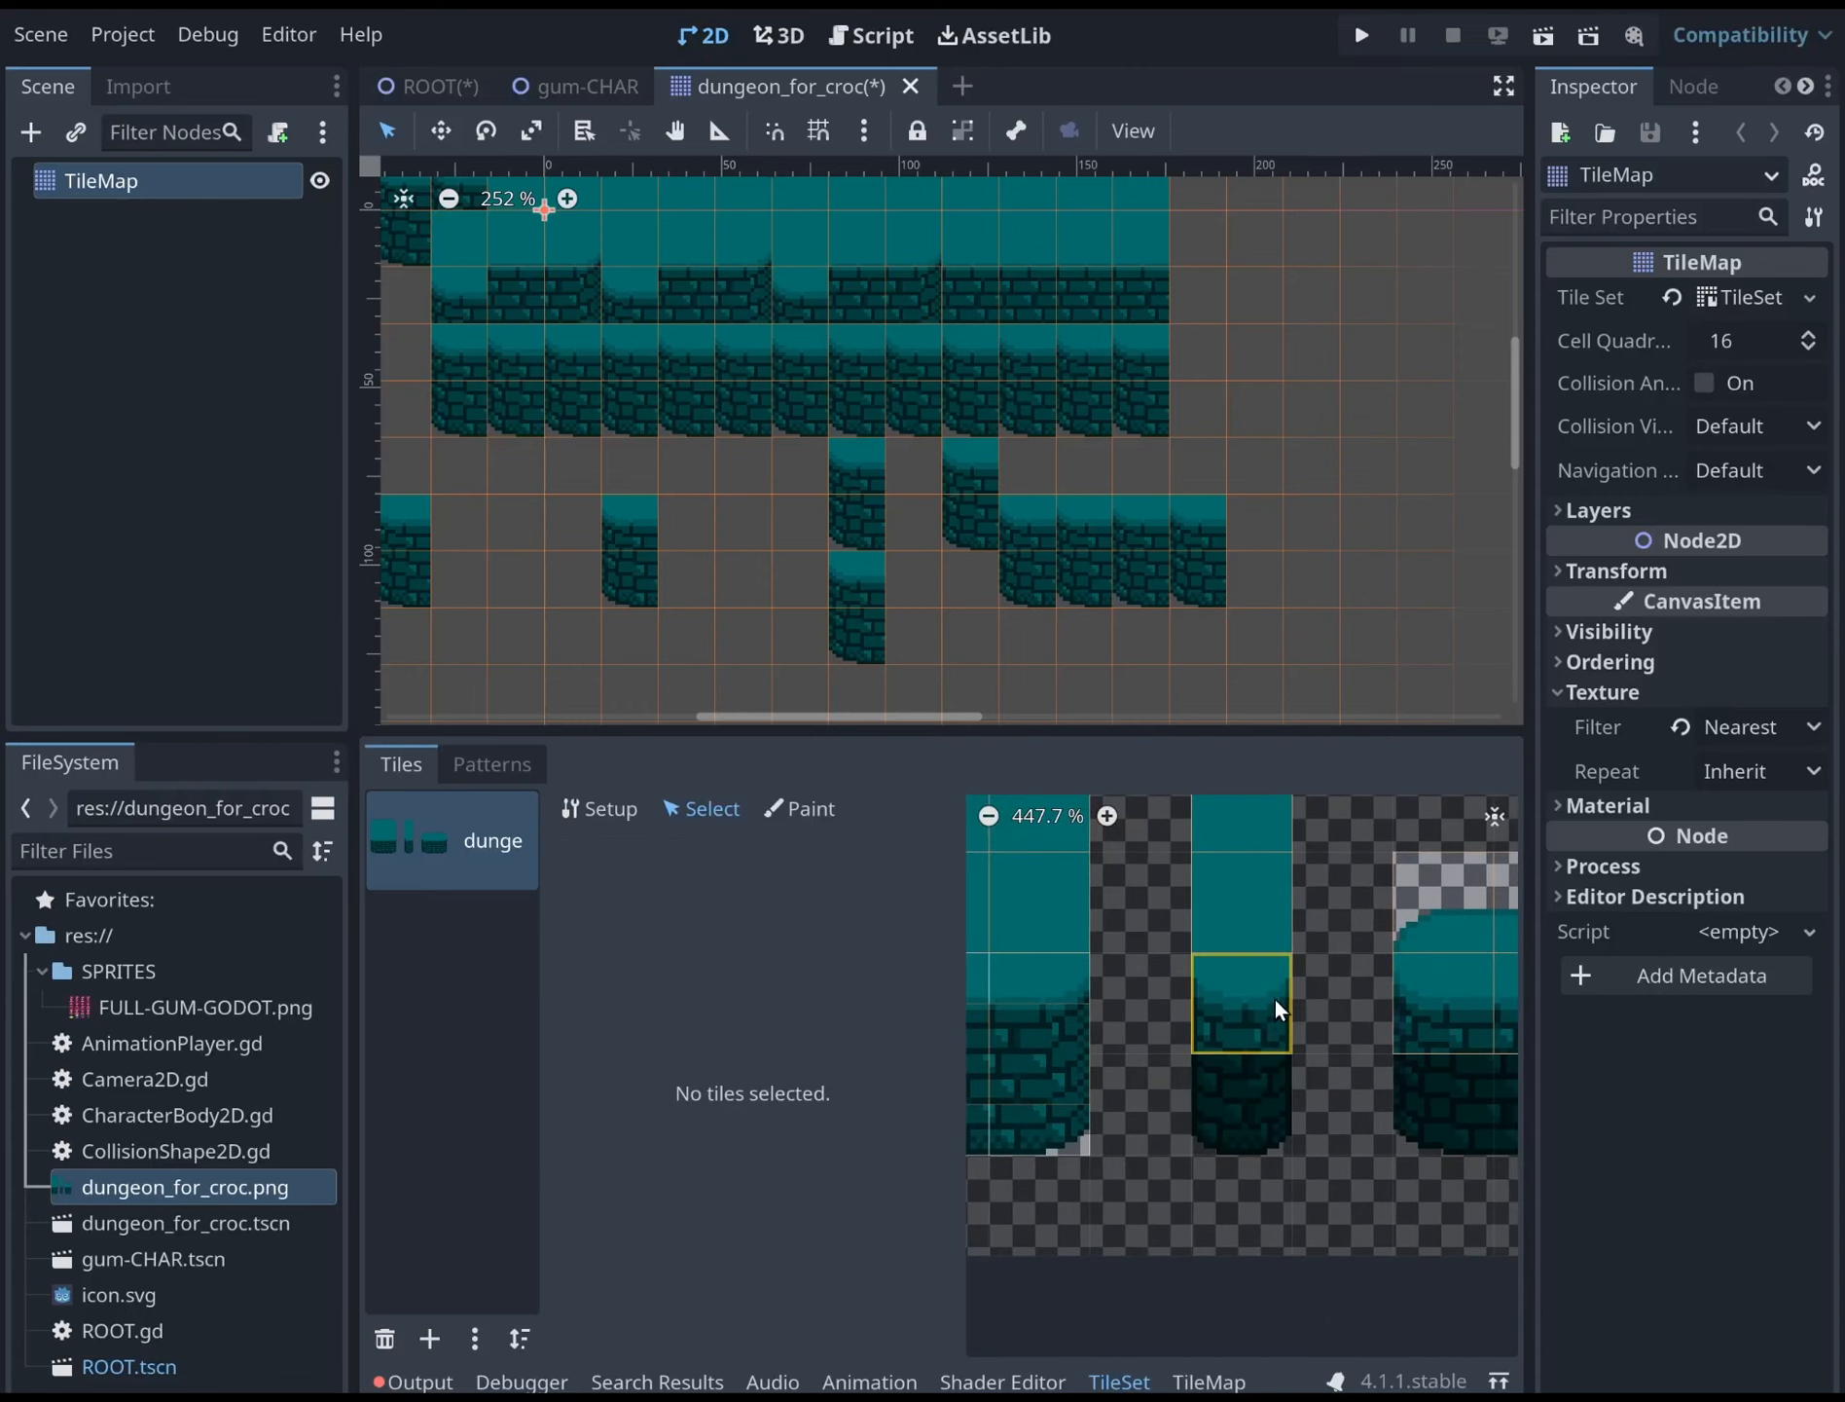
click(1273, 1012)
click(796, 1017)
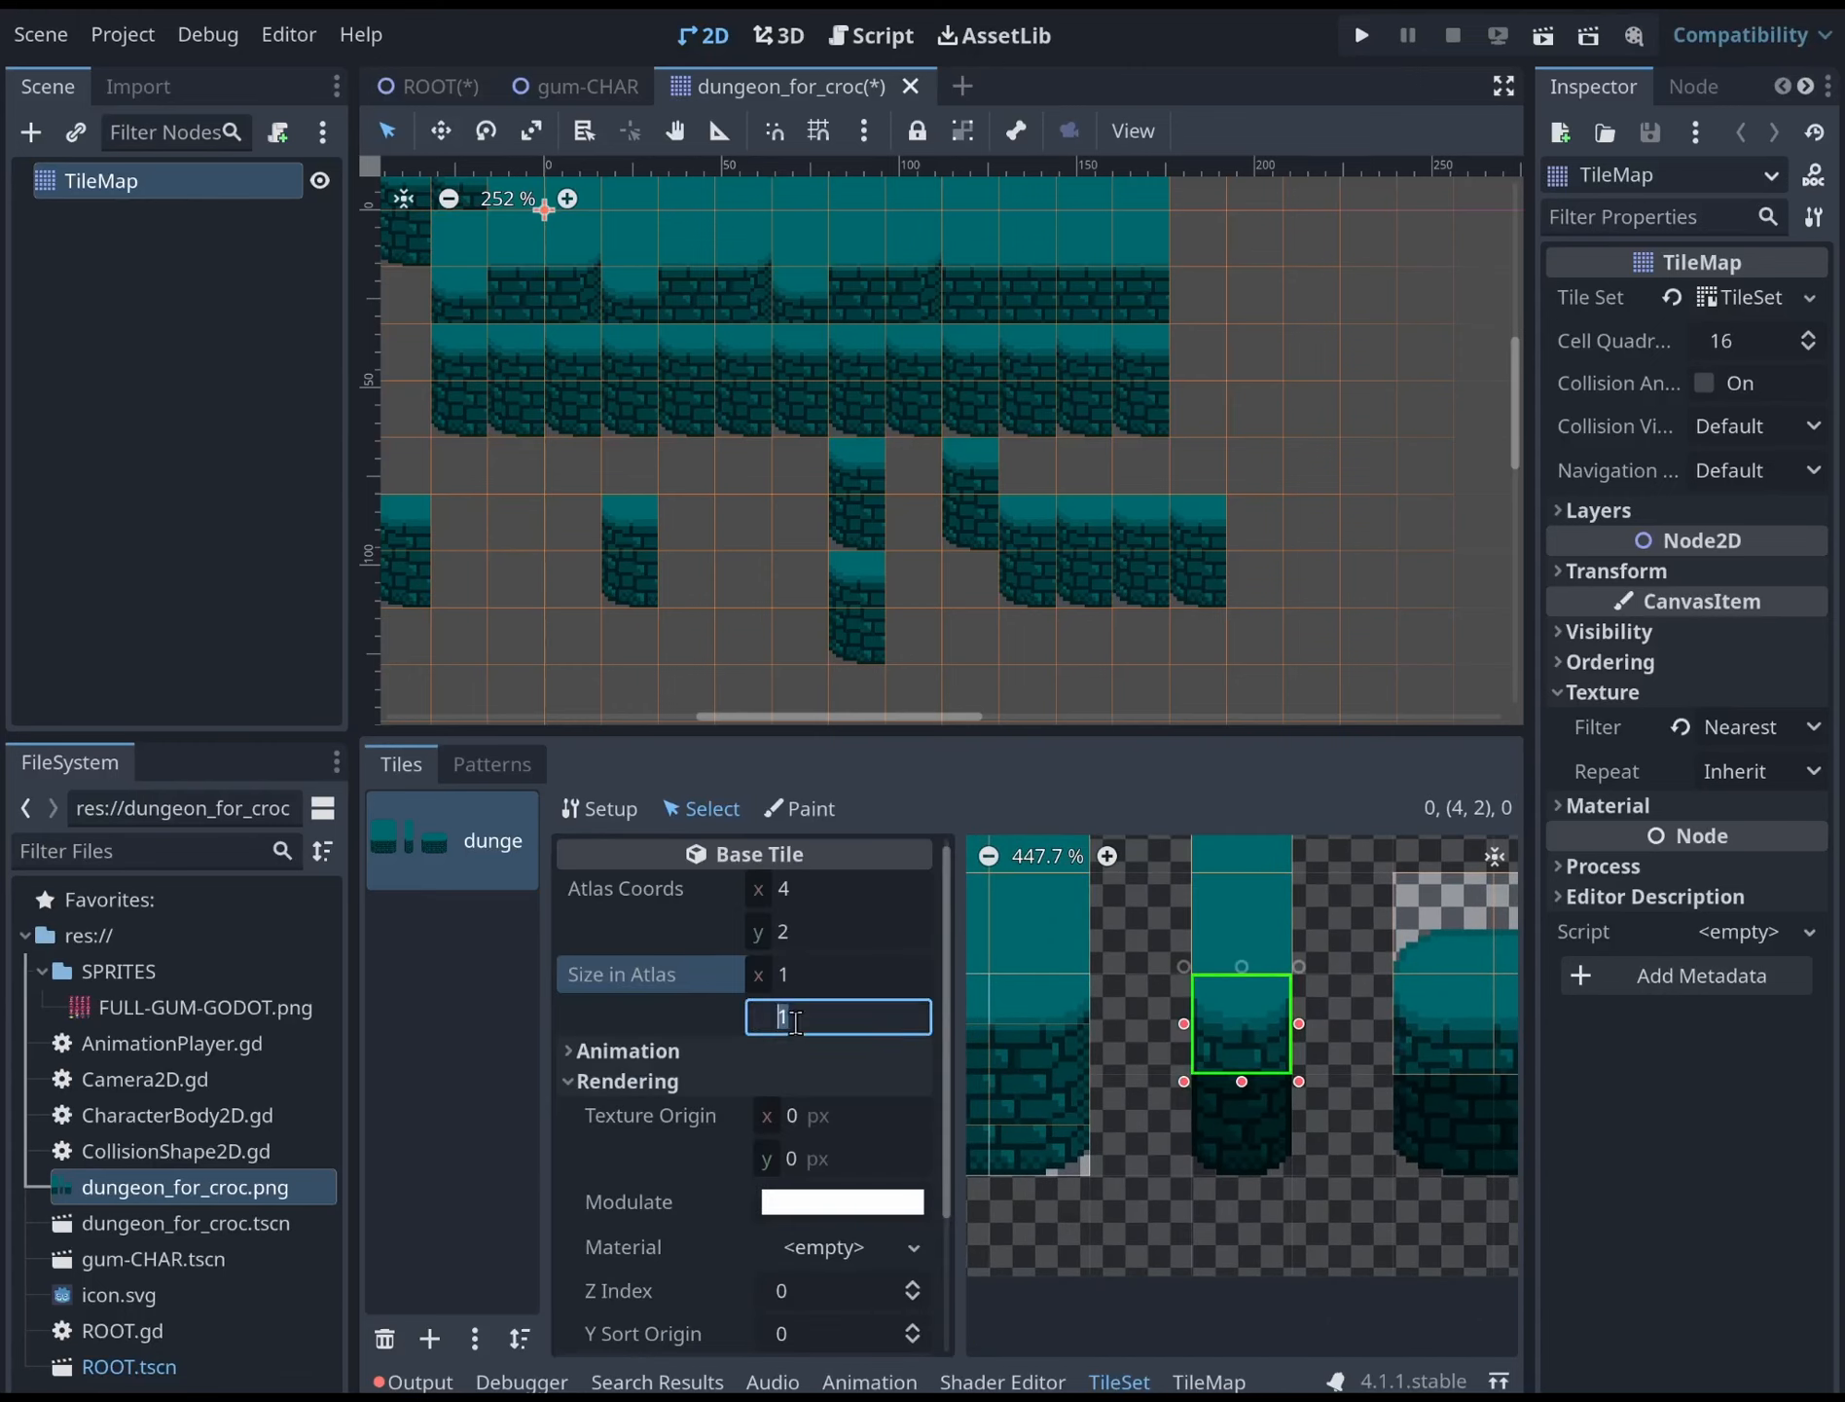
text(2)
key(Return)
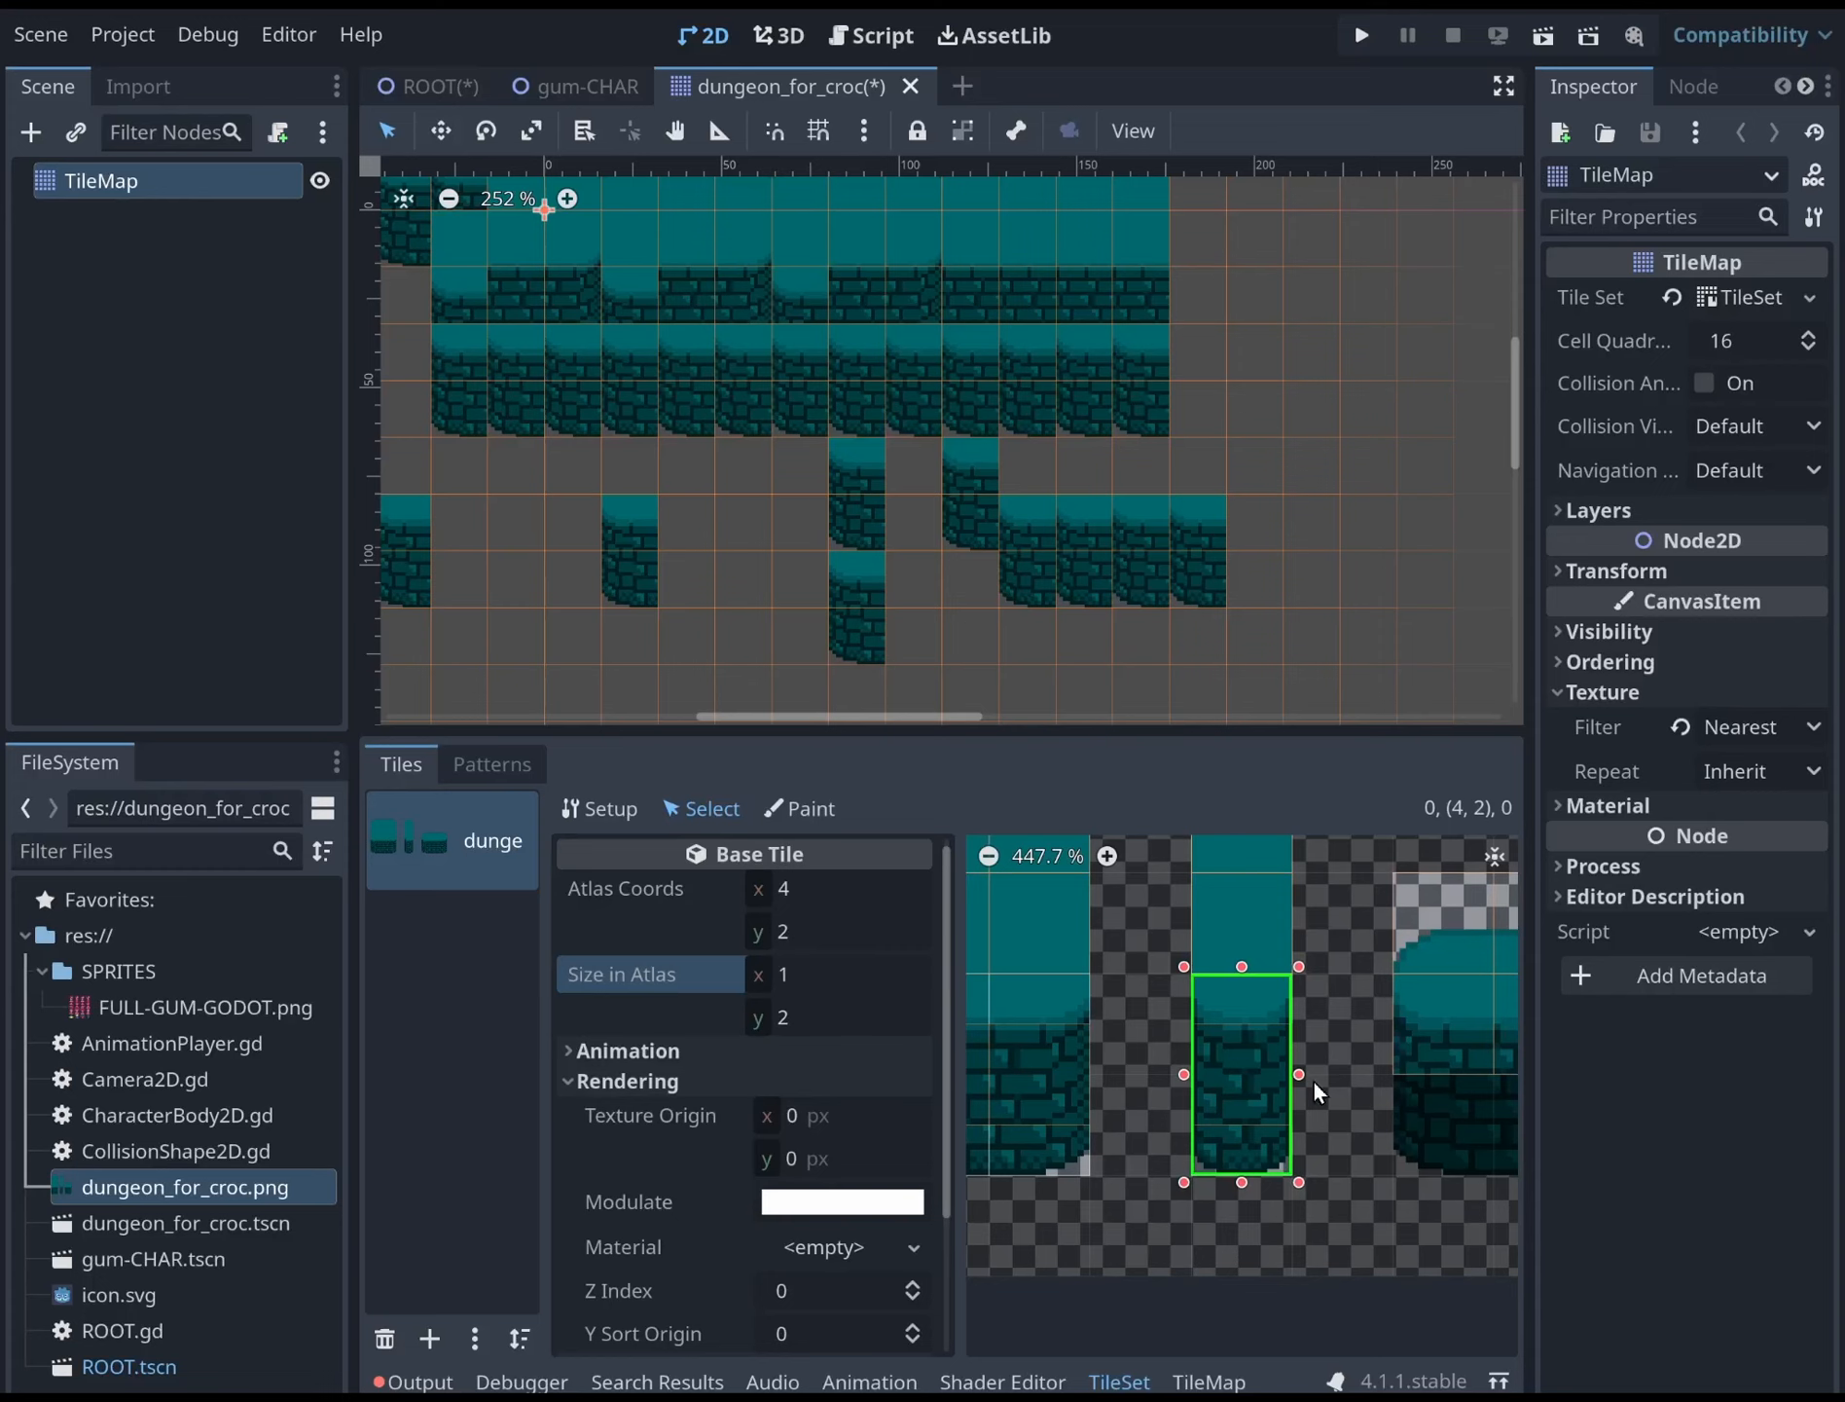
Set the vertical Size in Atlas of the low wide block's left brick tile at atlas coordinates (6, 2) to 2
middle_drag(1313, 1079, 1040, 1067)
click(1112, 1024)
click(1158, 1009)
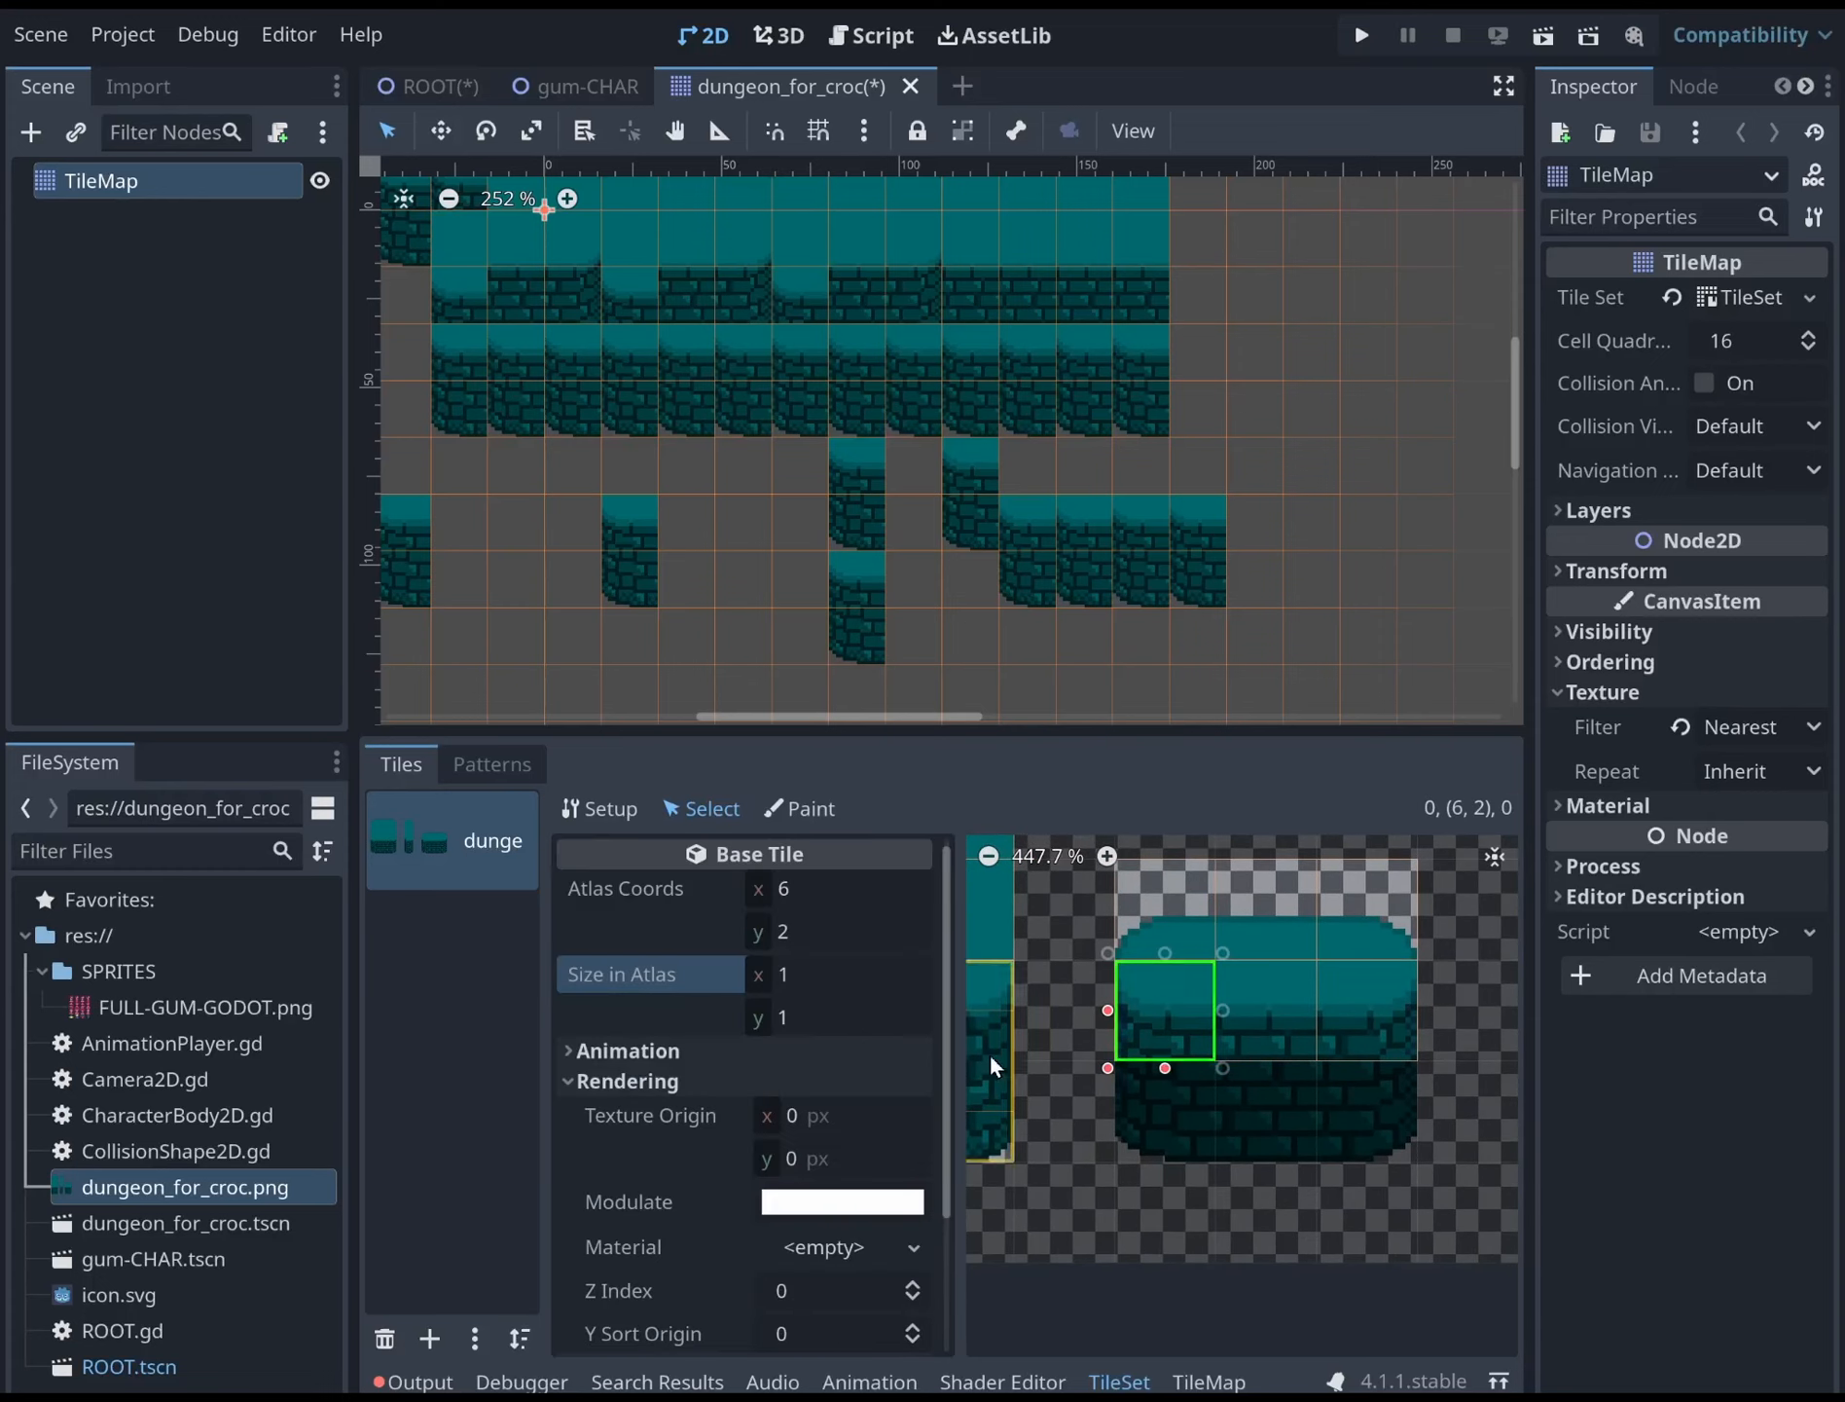
click(805, 1012)
text(2)
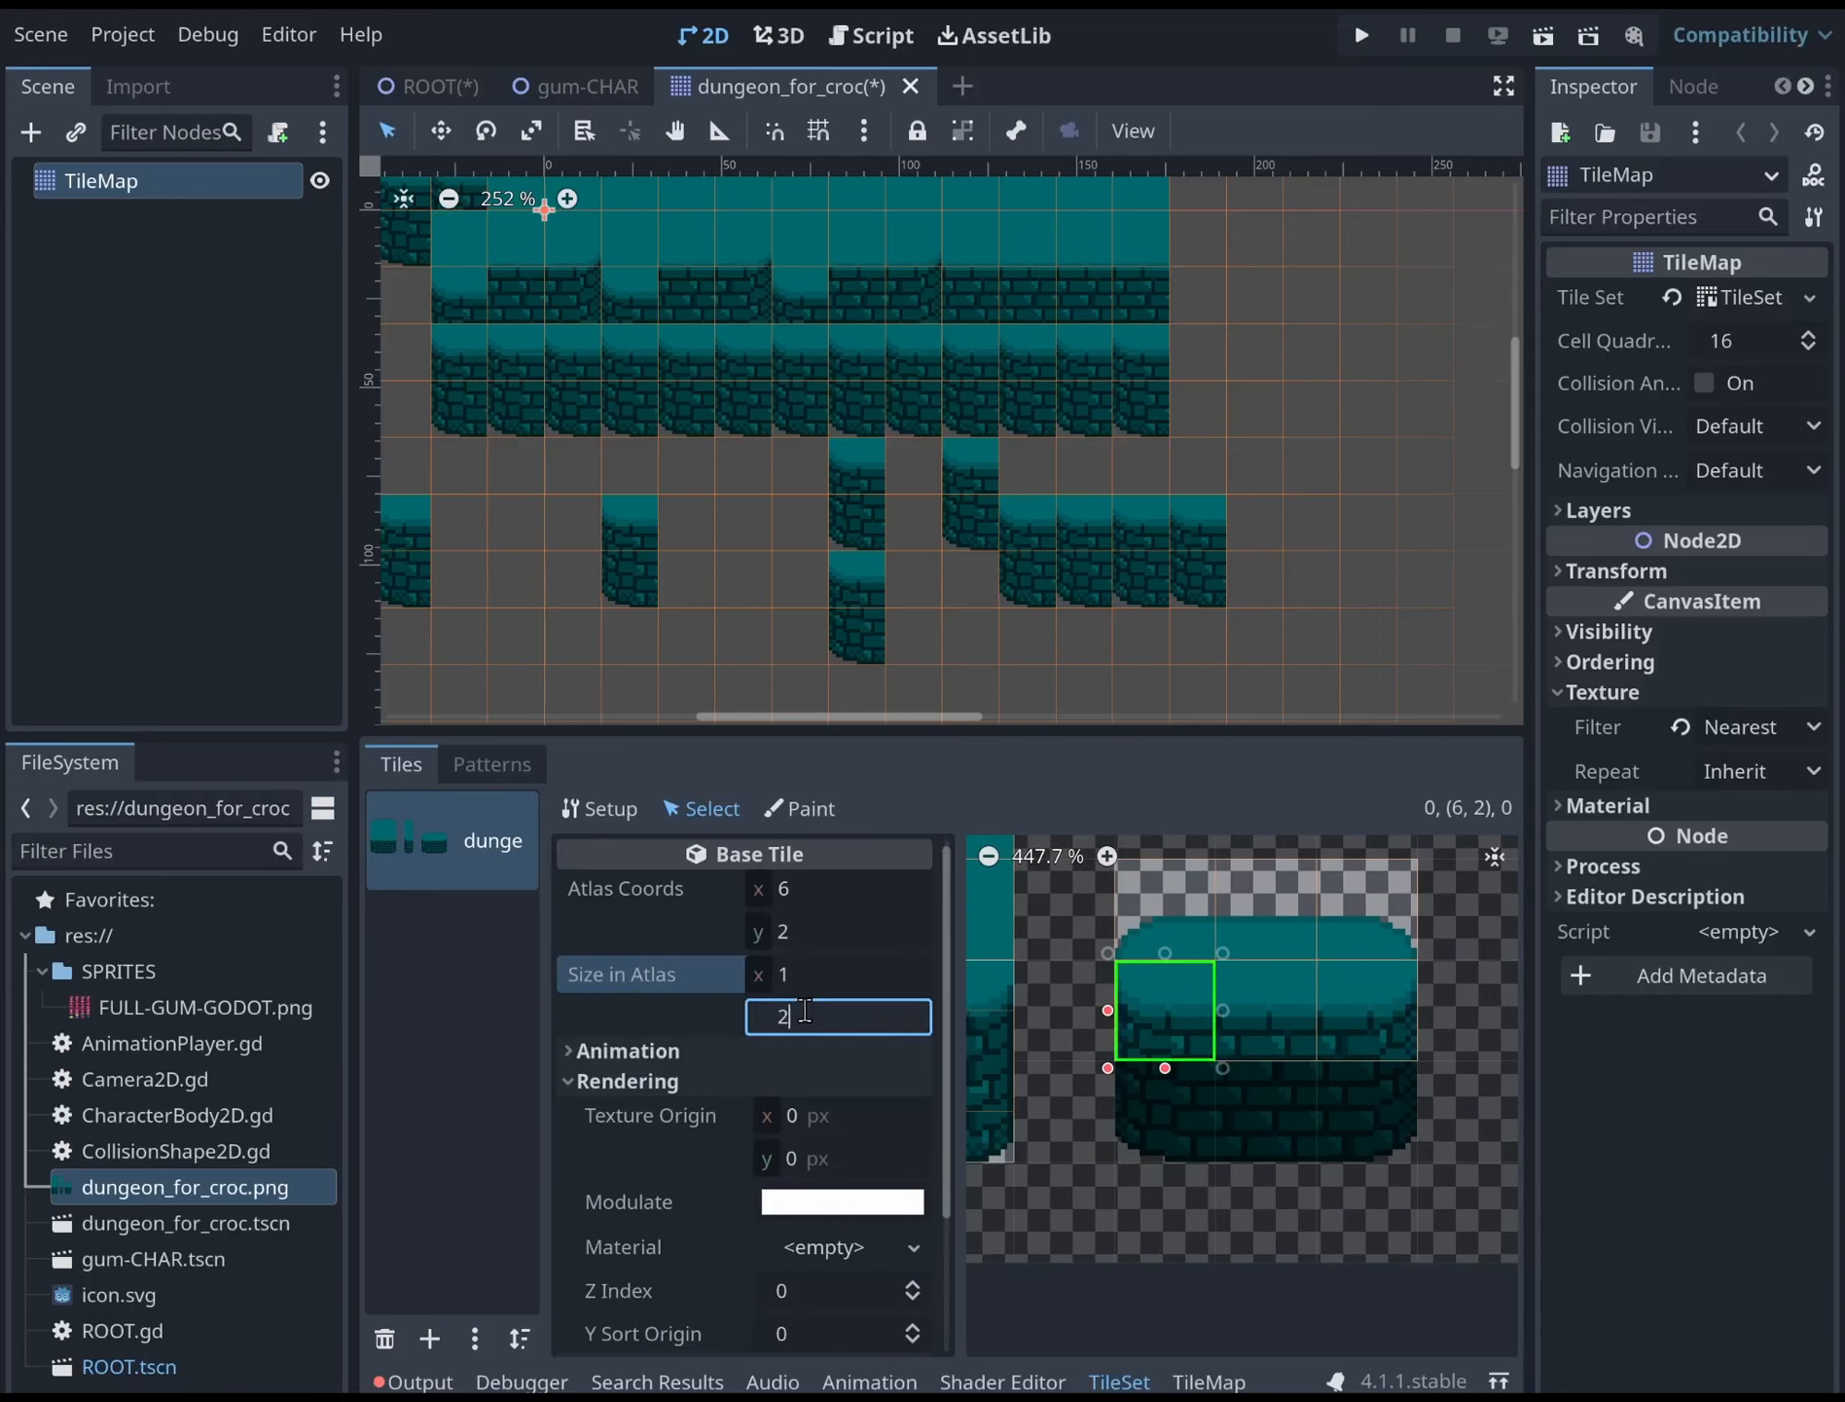
key(Return)
Set the vertical Size in Atlas to 2 for the low wide block's middle and right brick tiles at (7, 2) and (8, 2)
click(1266, 1009)
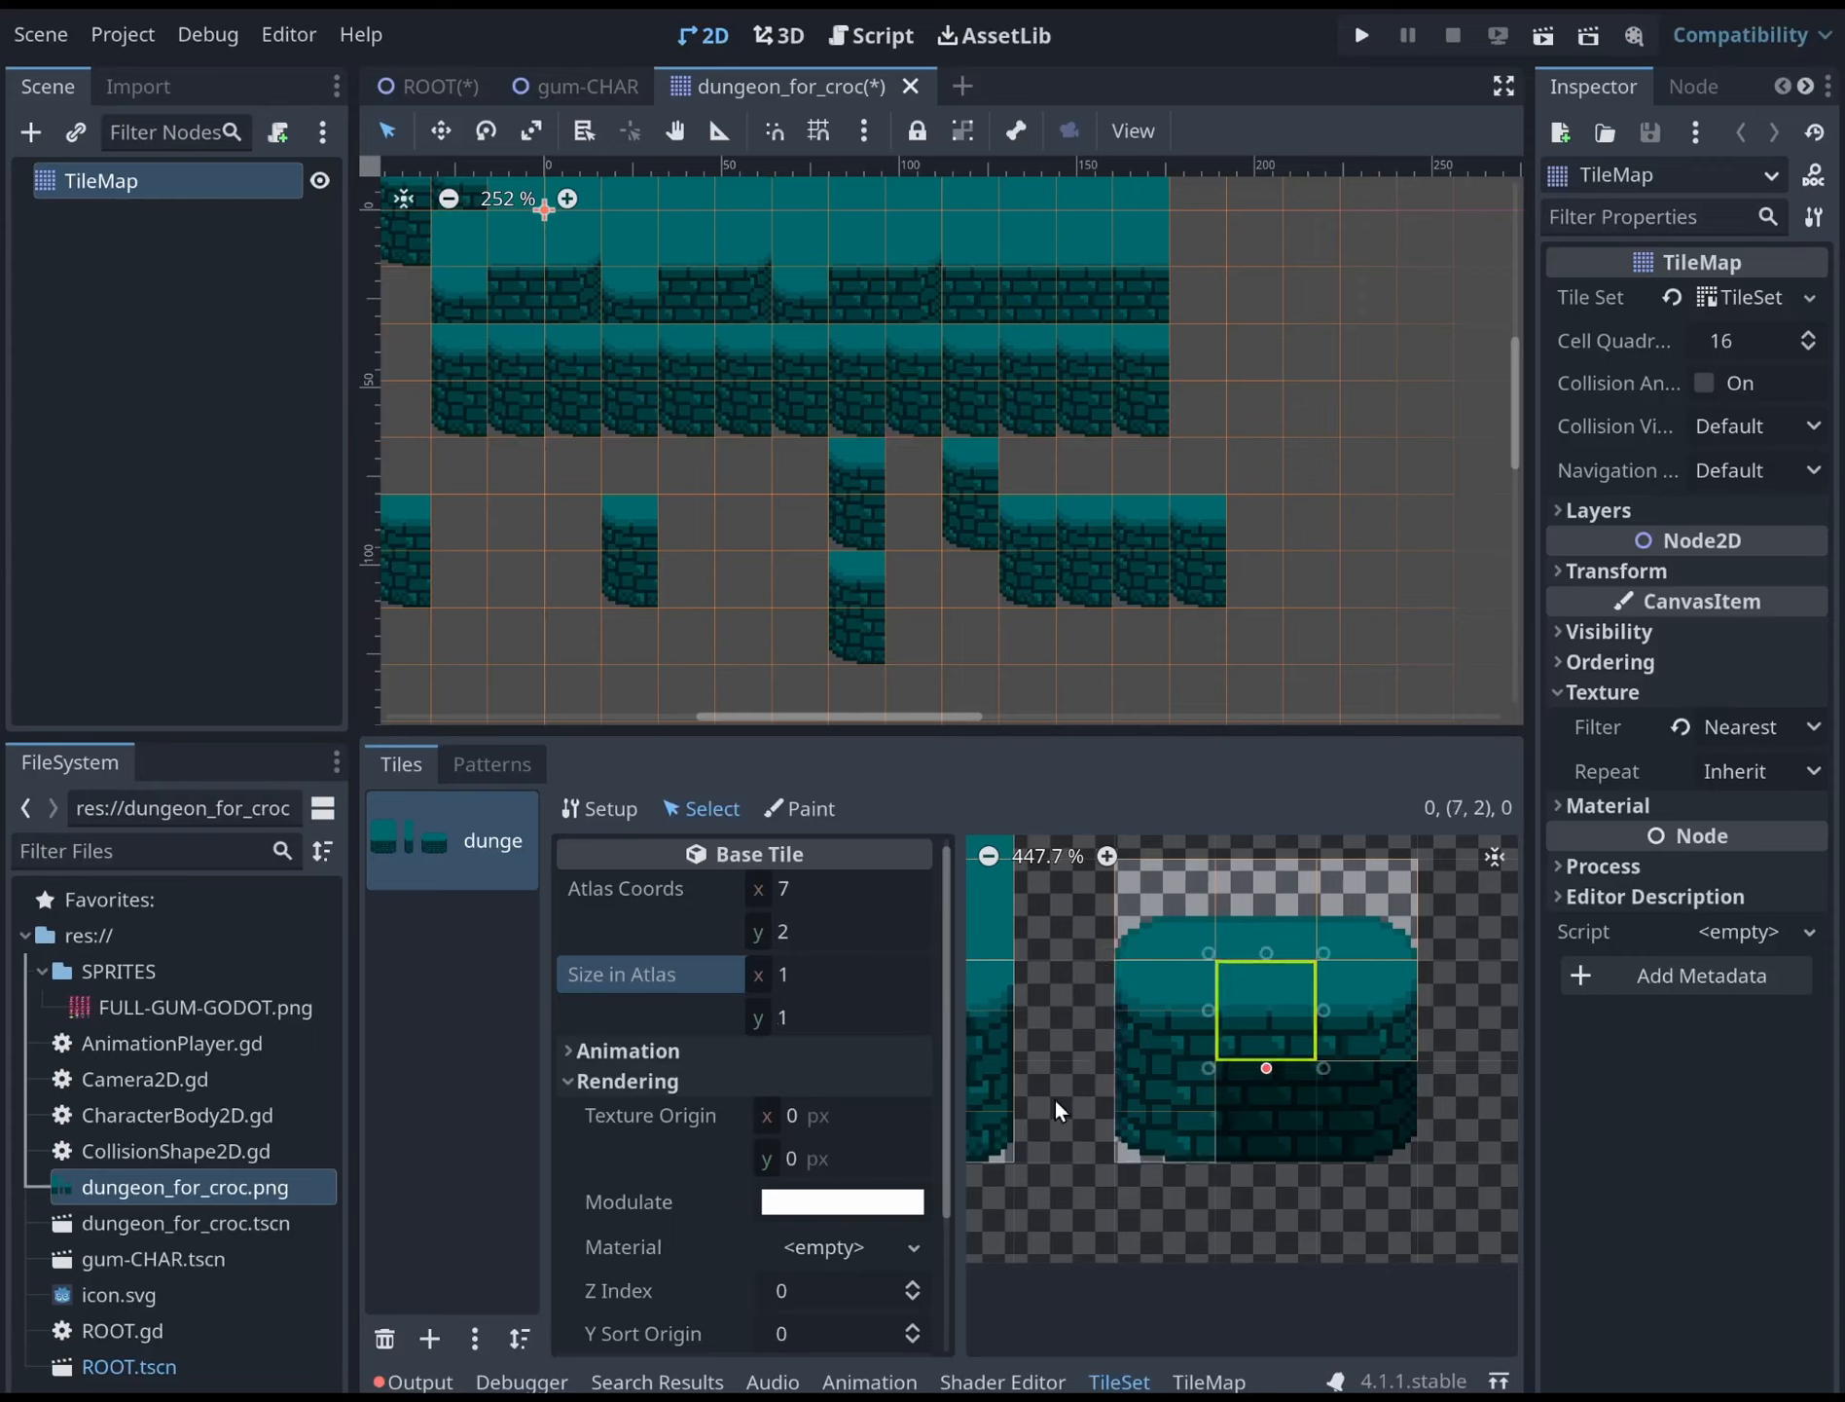
click(787, 1012)
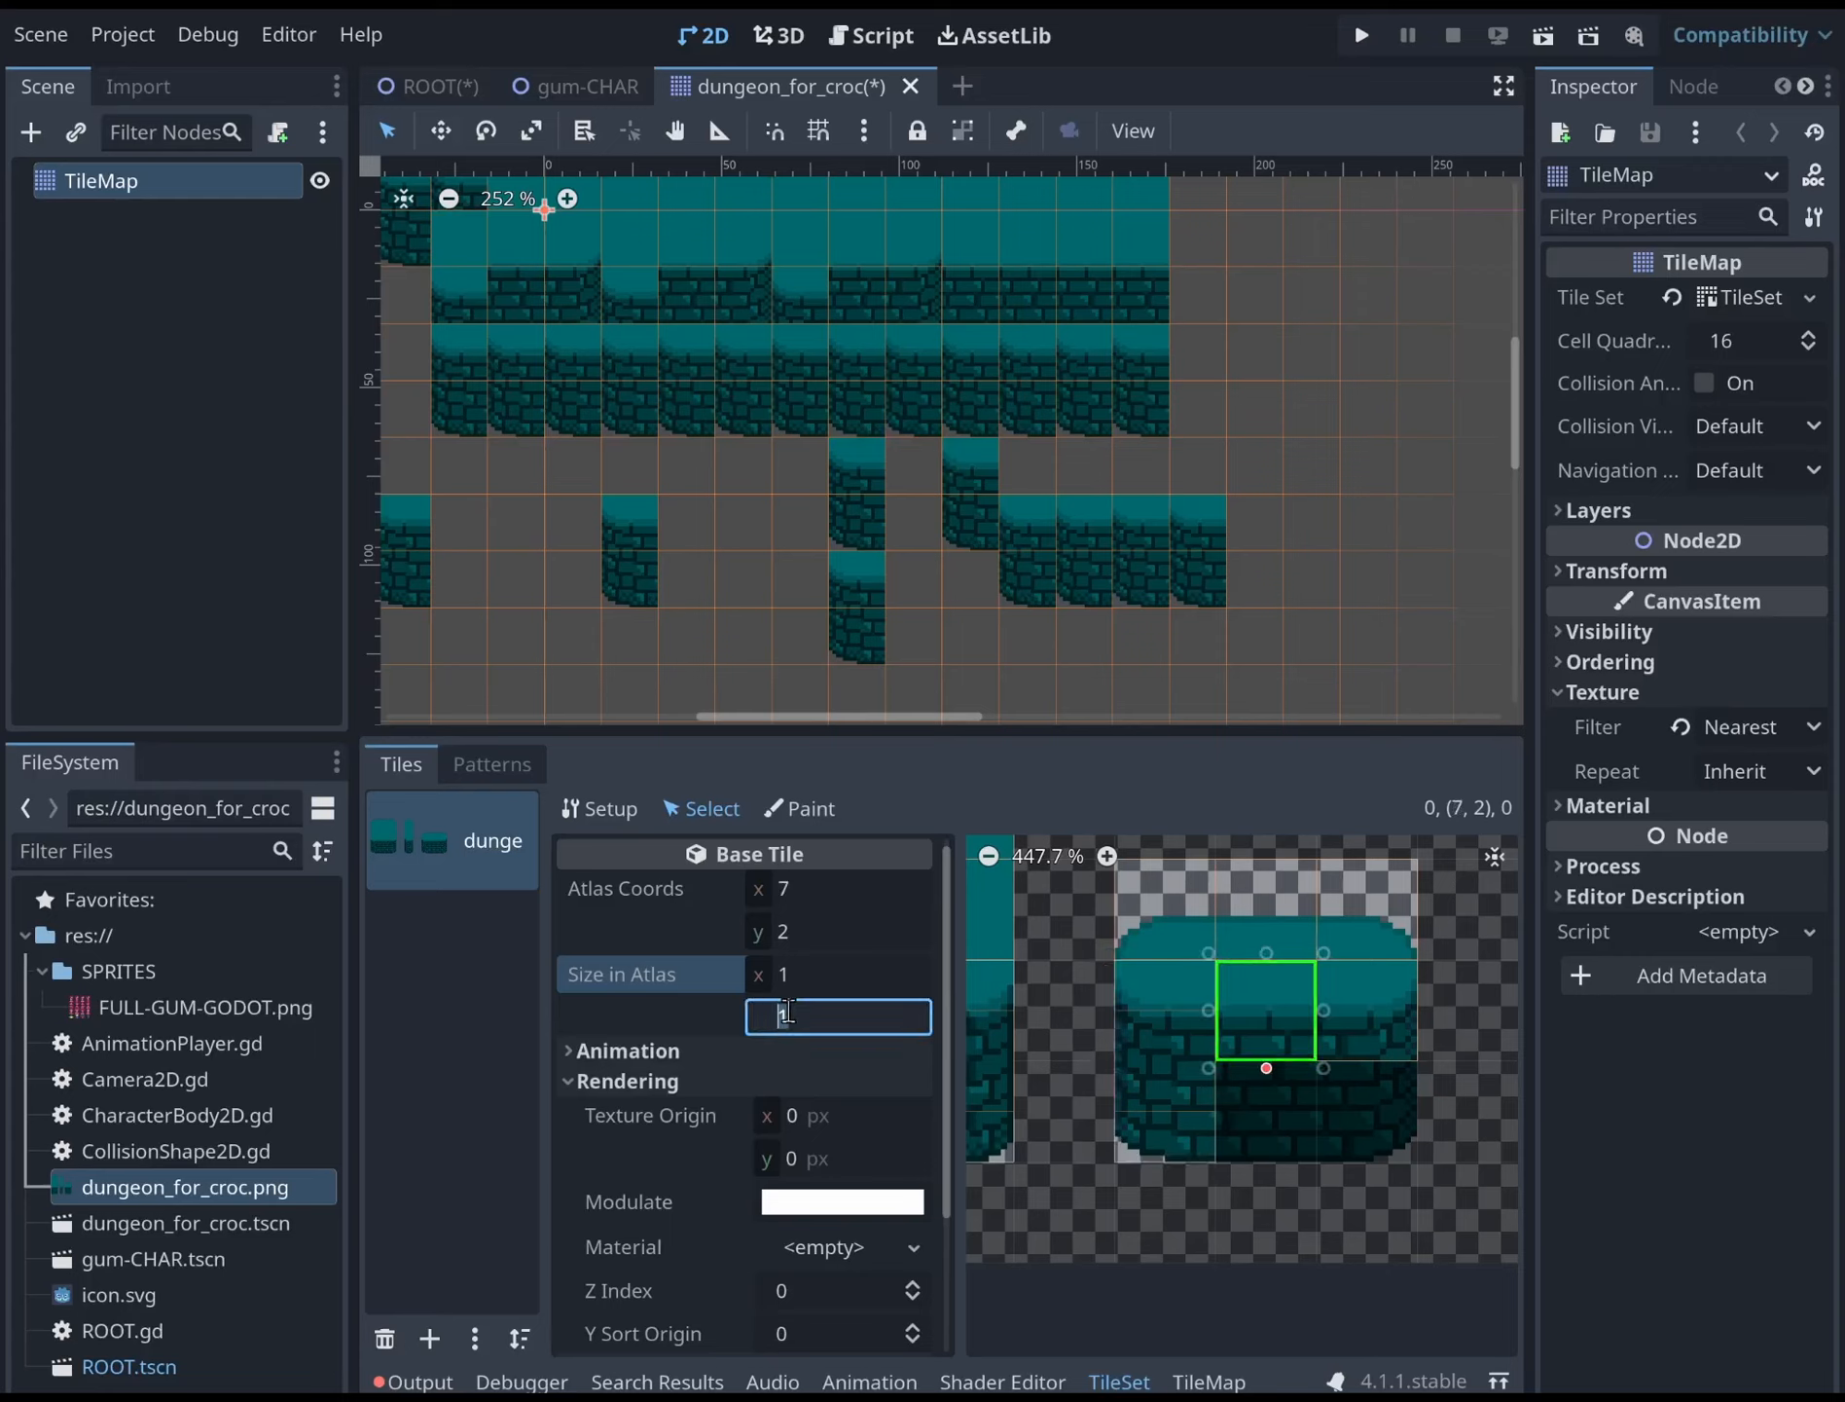
text(2)
key(Return)
click(1374, 1017)
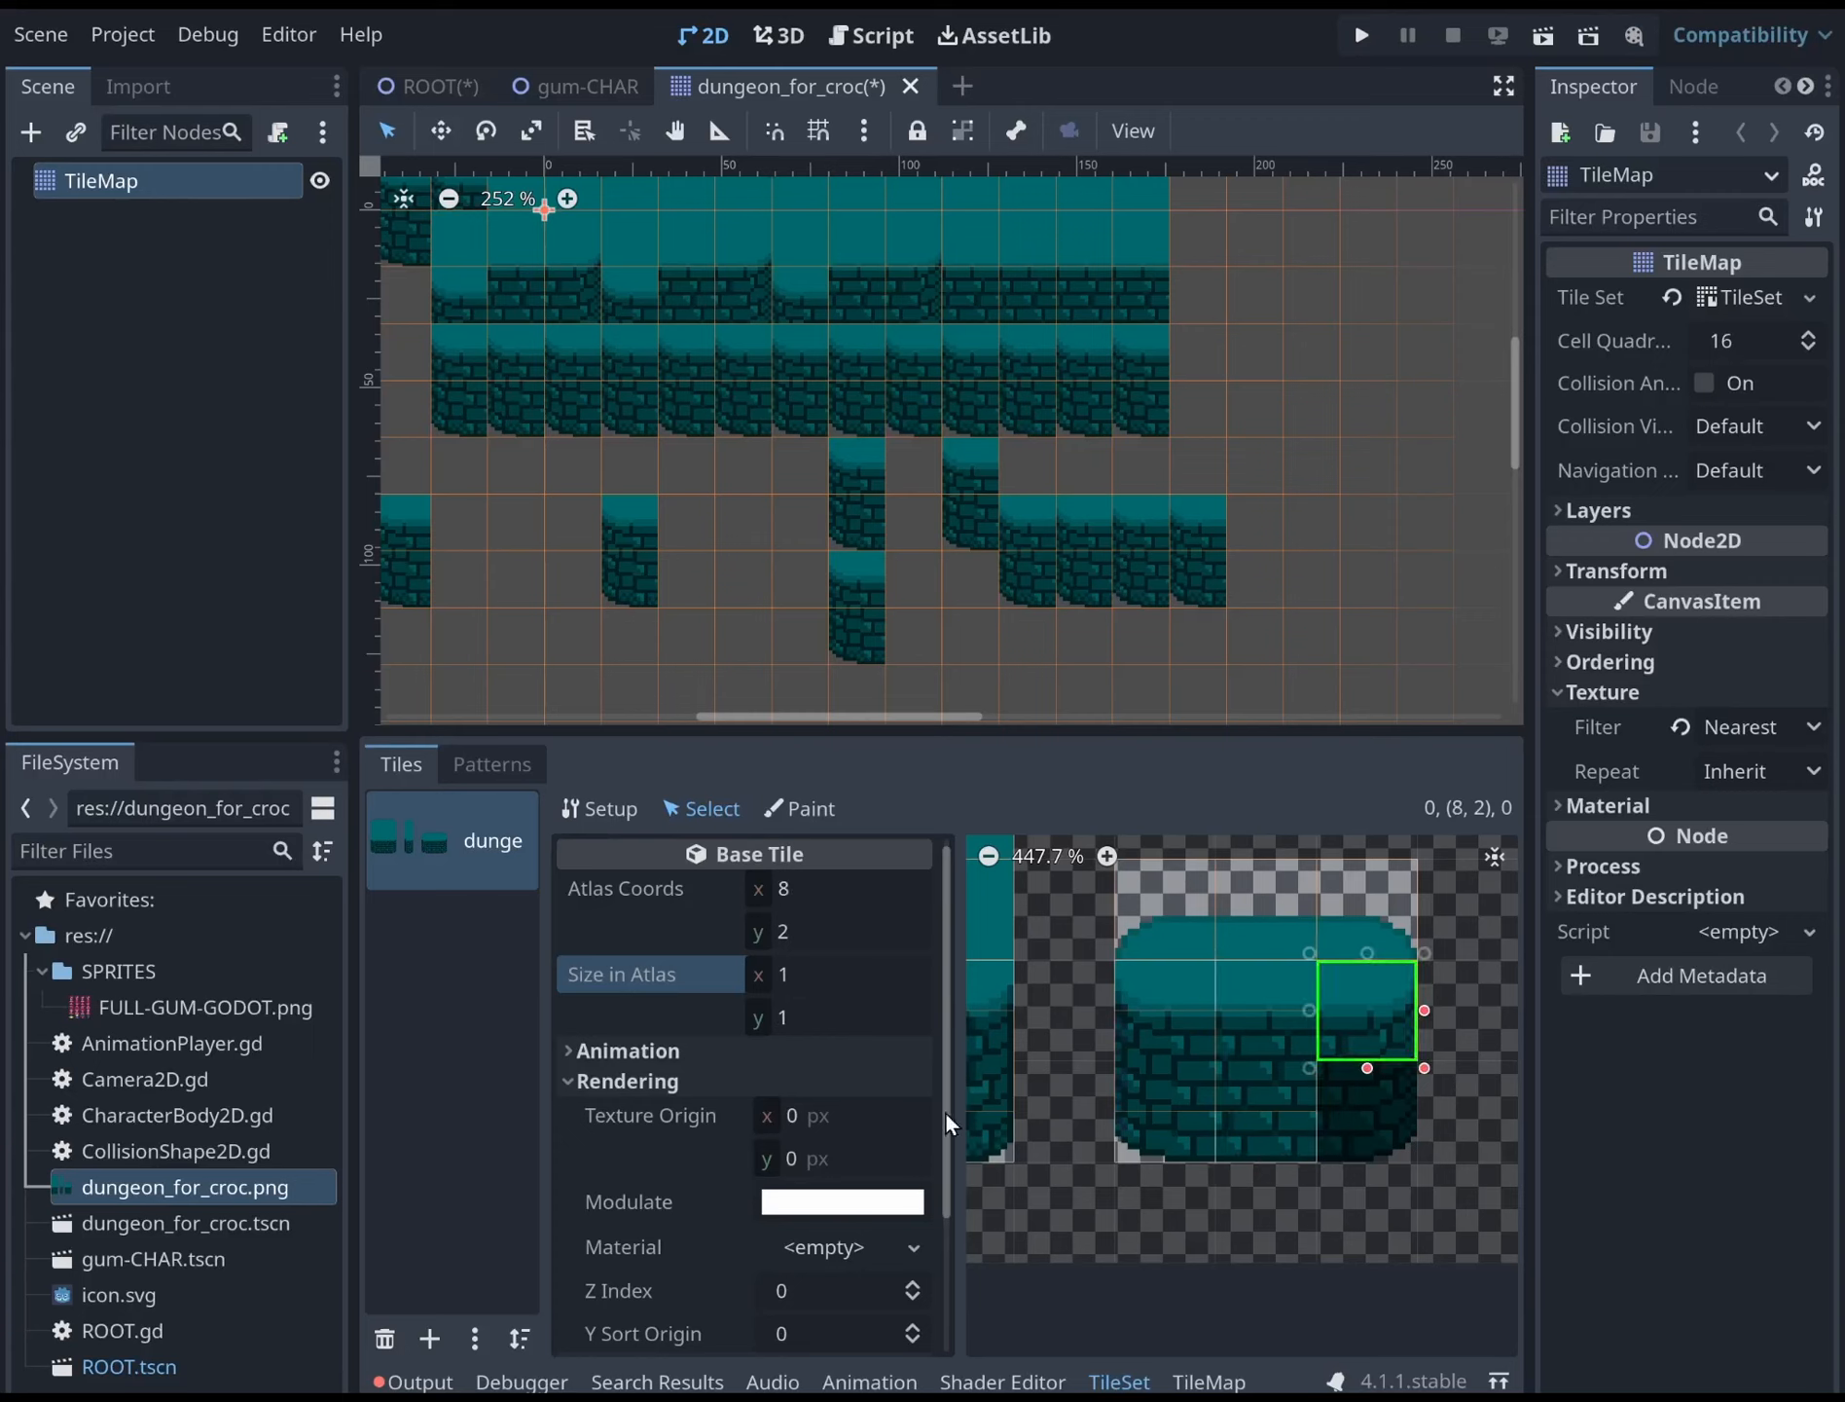
click(787, 1015)
text(2)
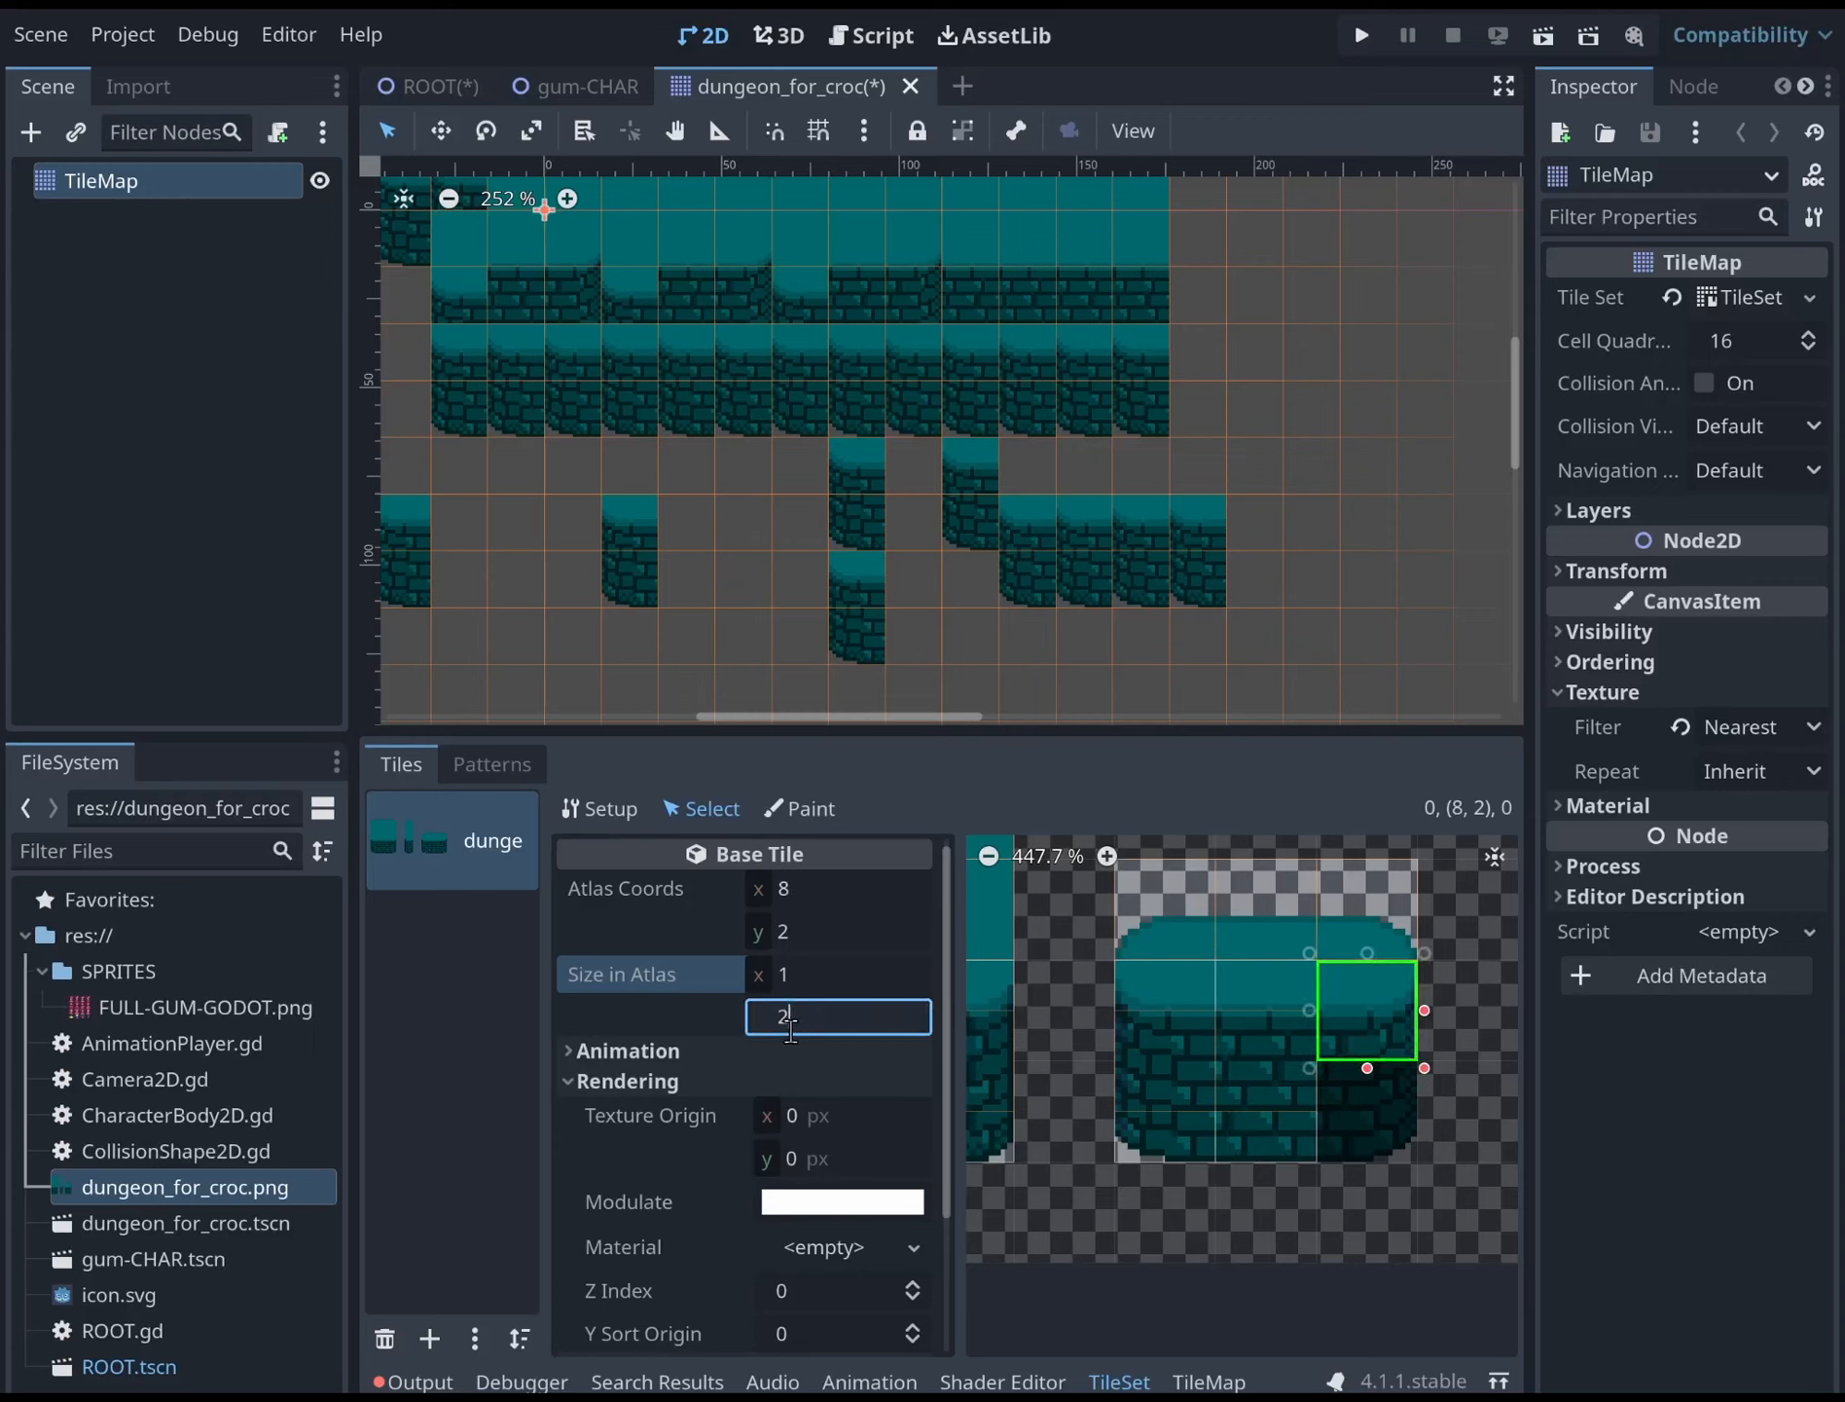
key(Return)
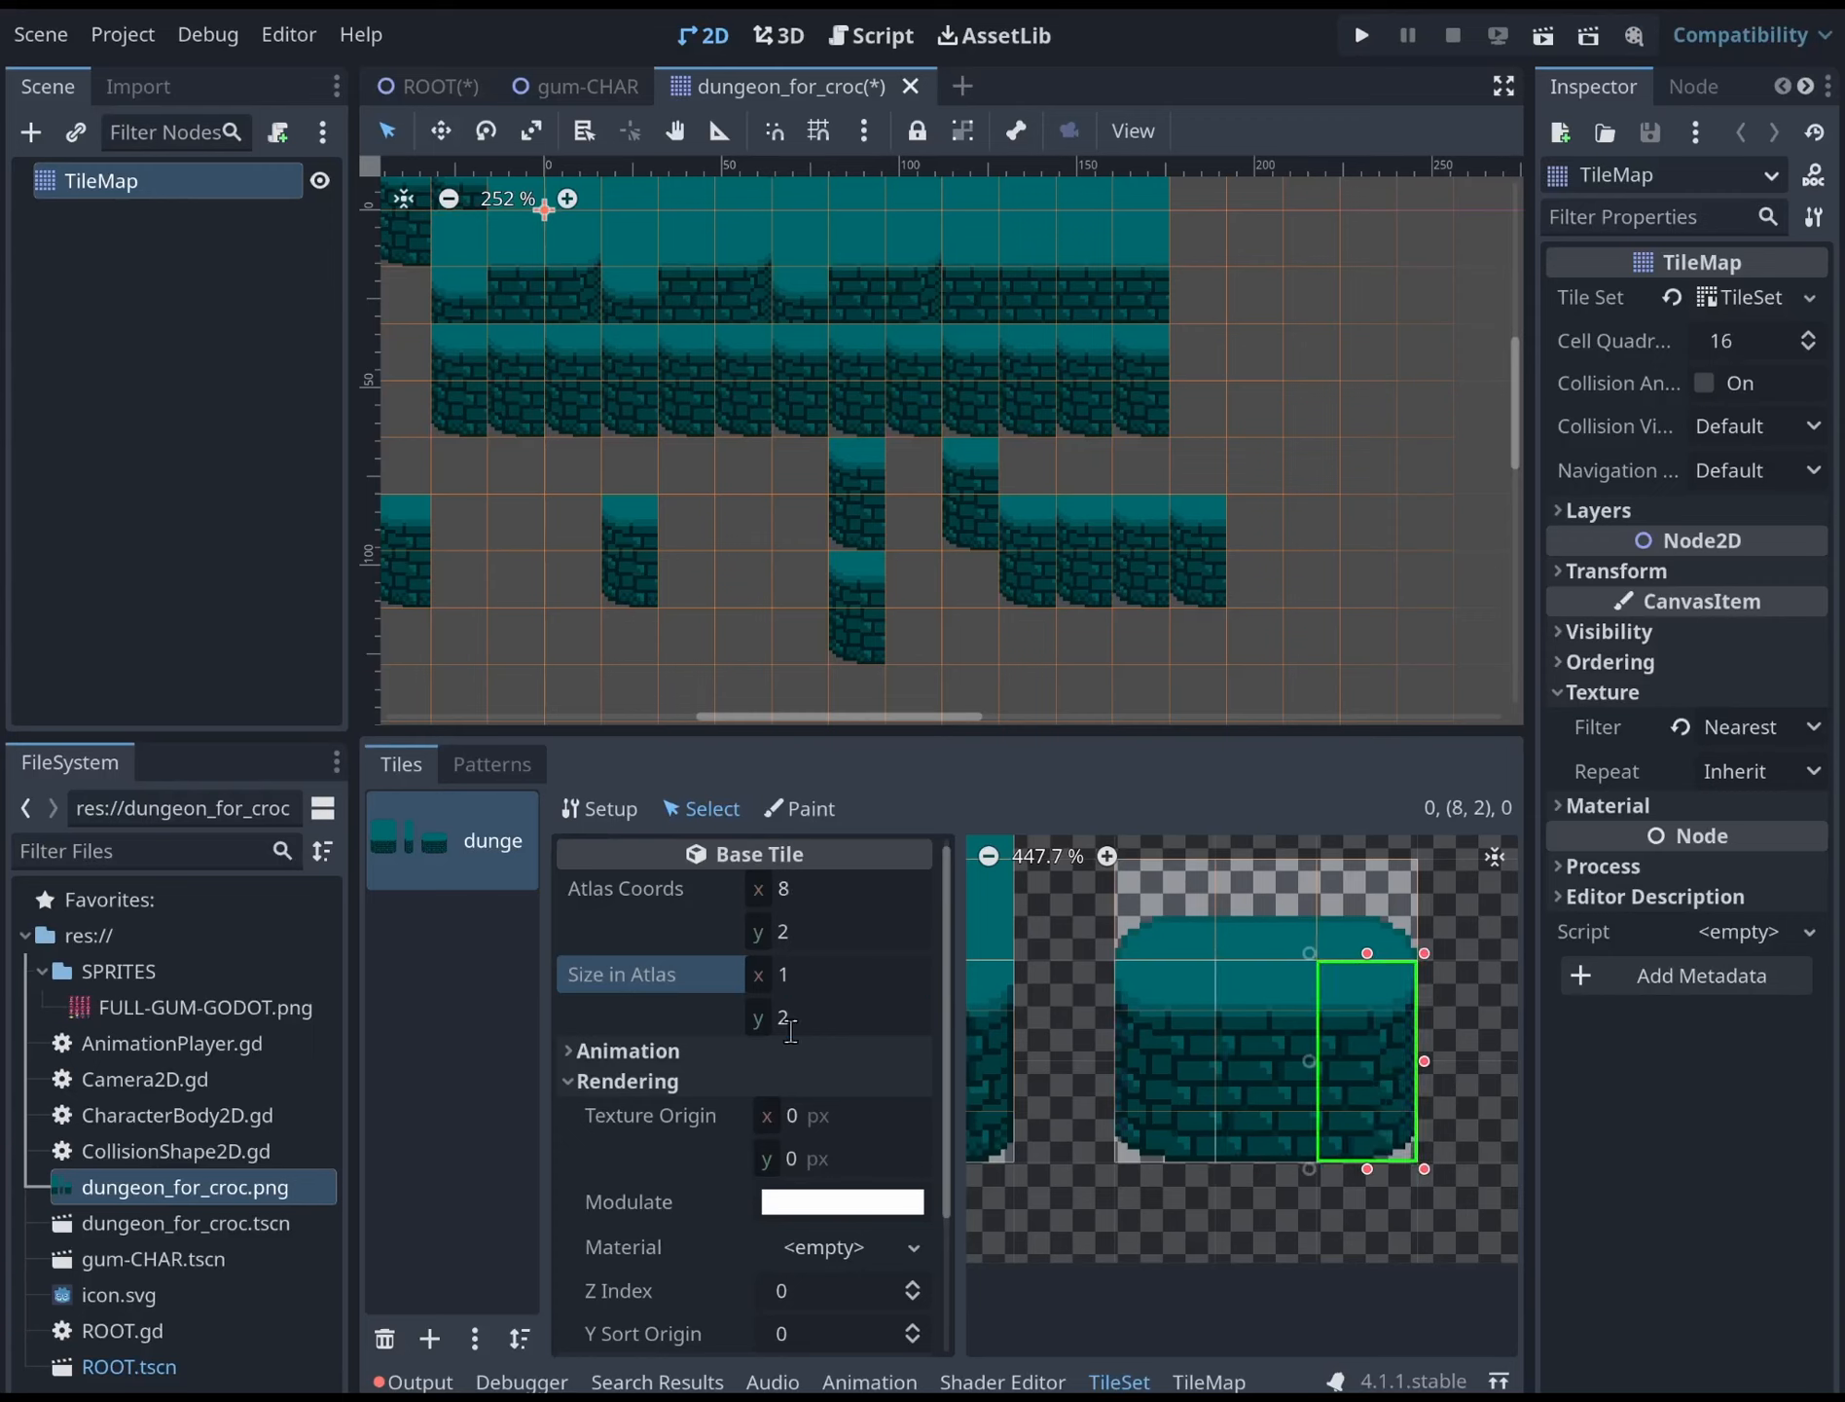
Set the vertical Texture Origin of the low wide block's right brick tile at (8, 2) to -8 px
click(793, 1118)
click(806, 1157)
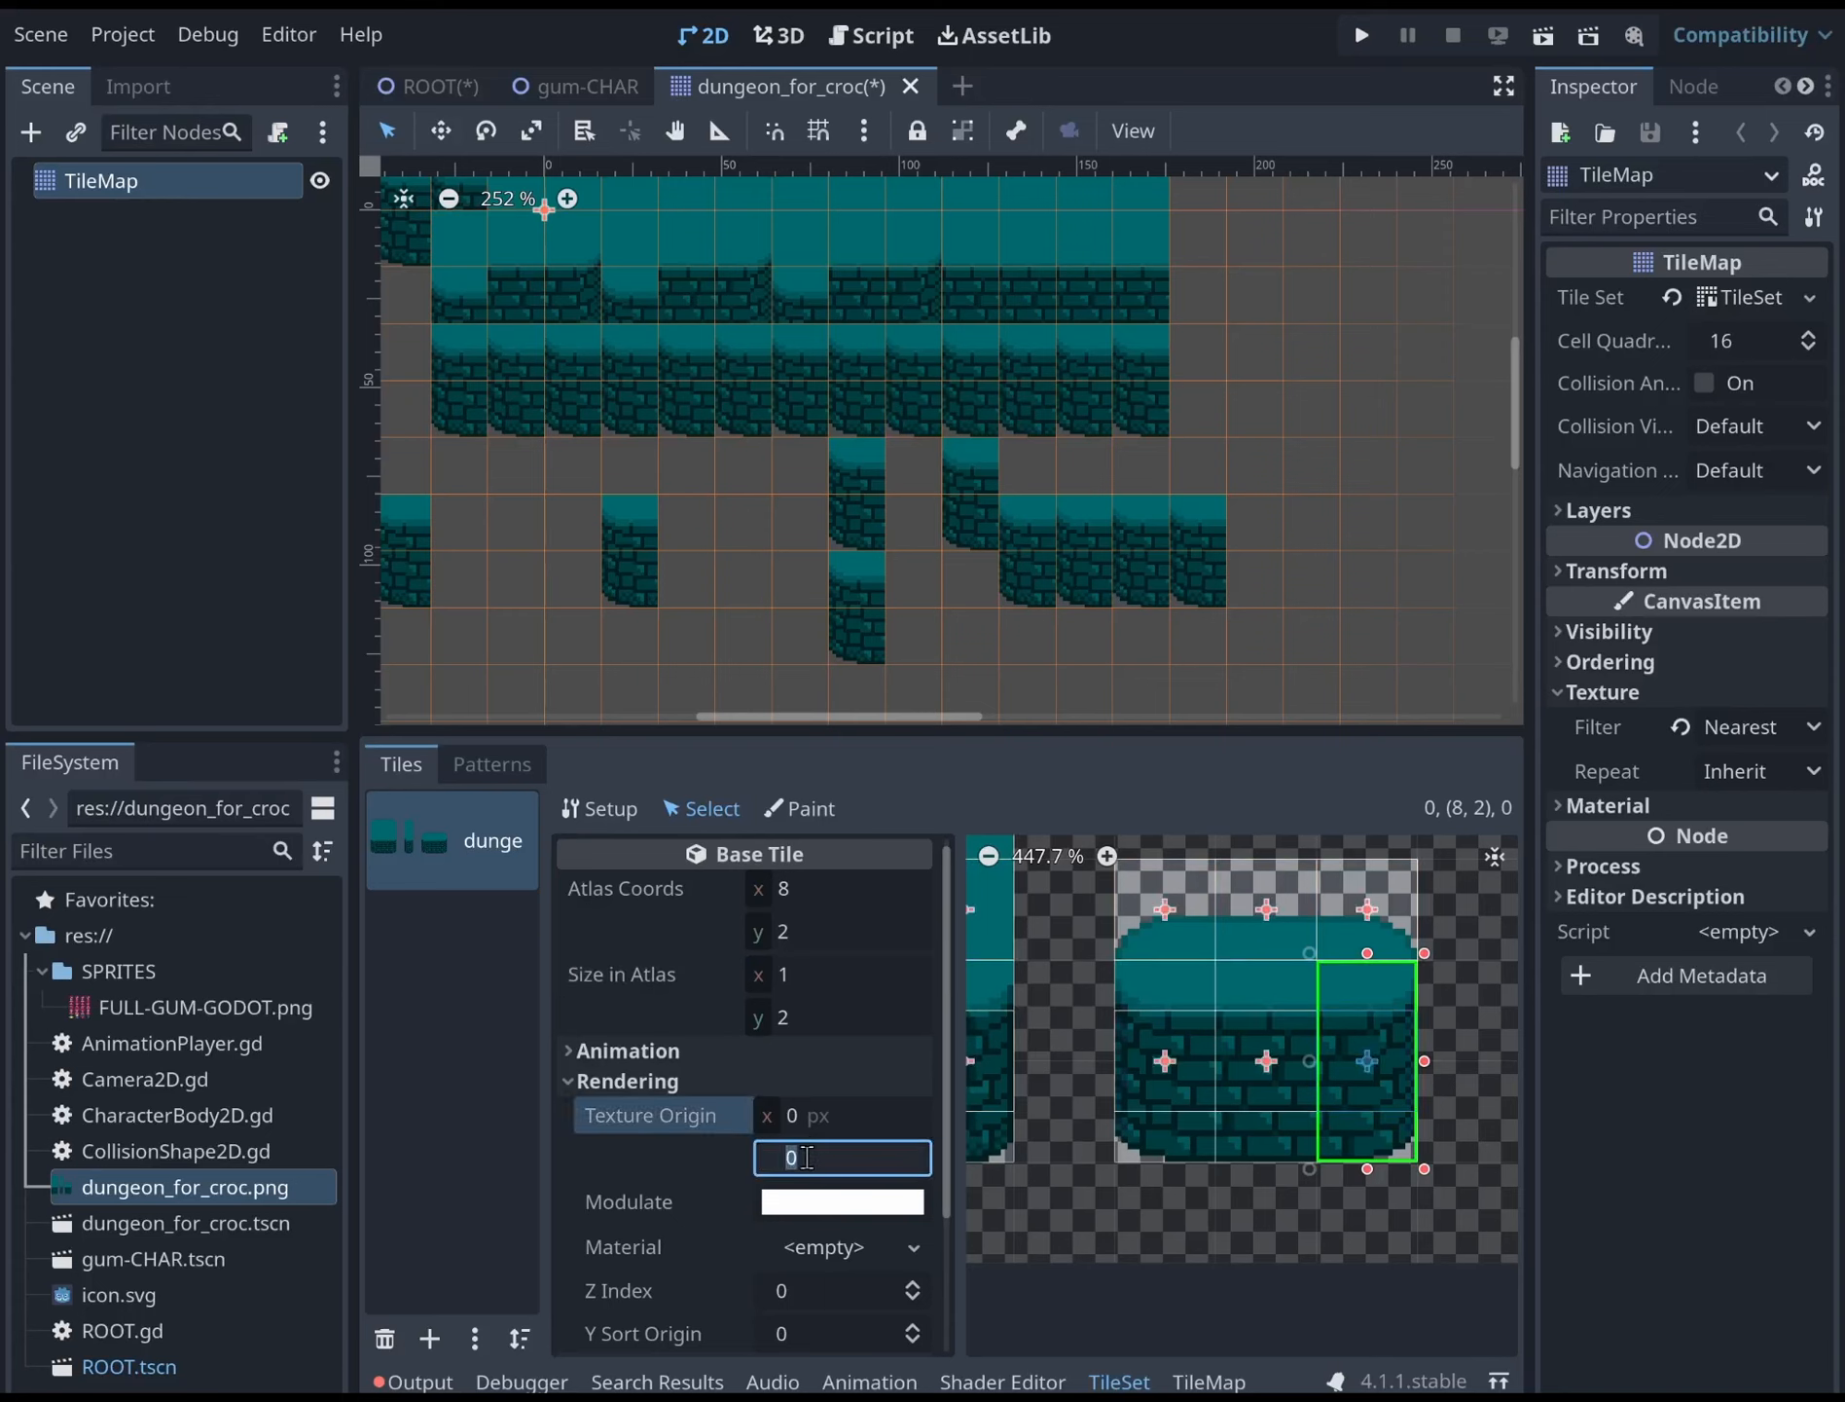
text(-8)
key(Return)
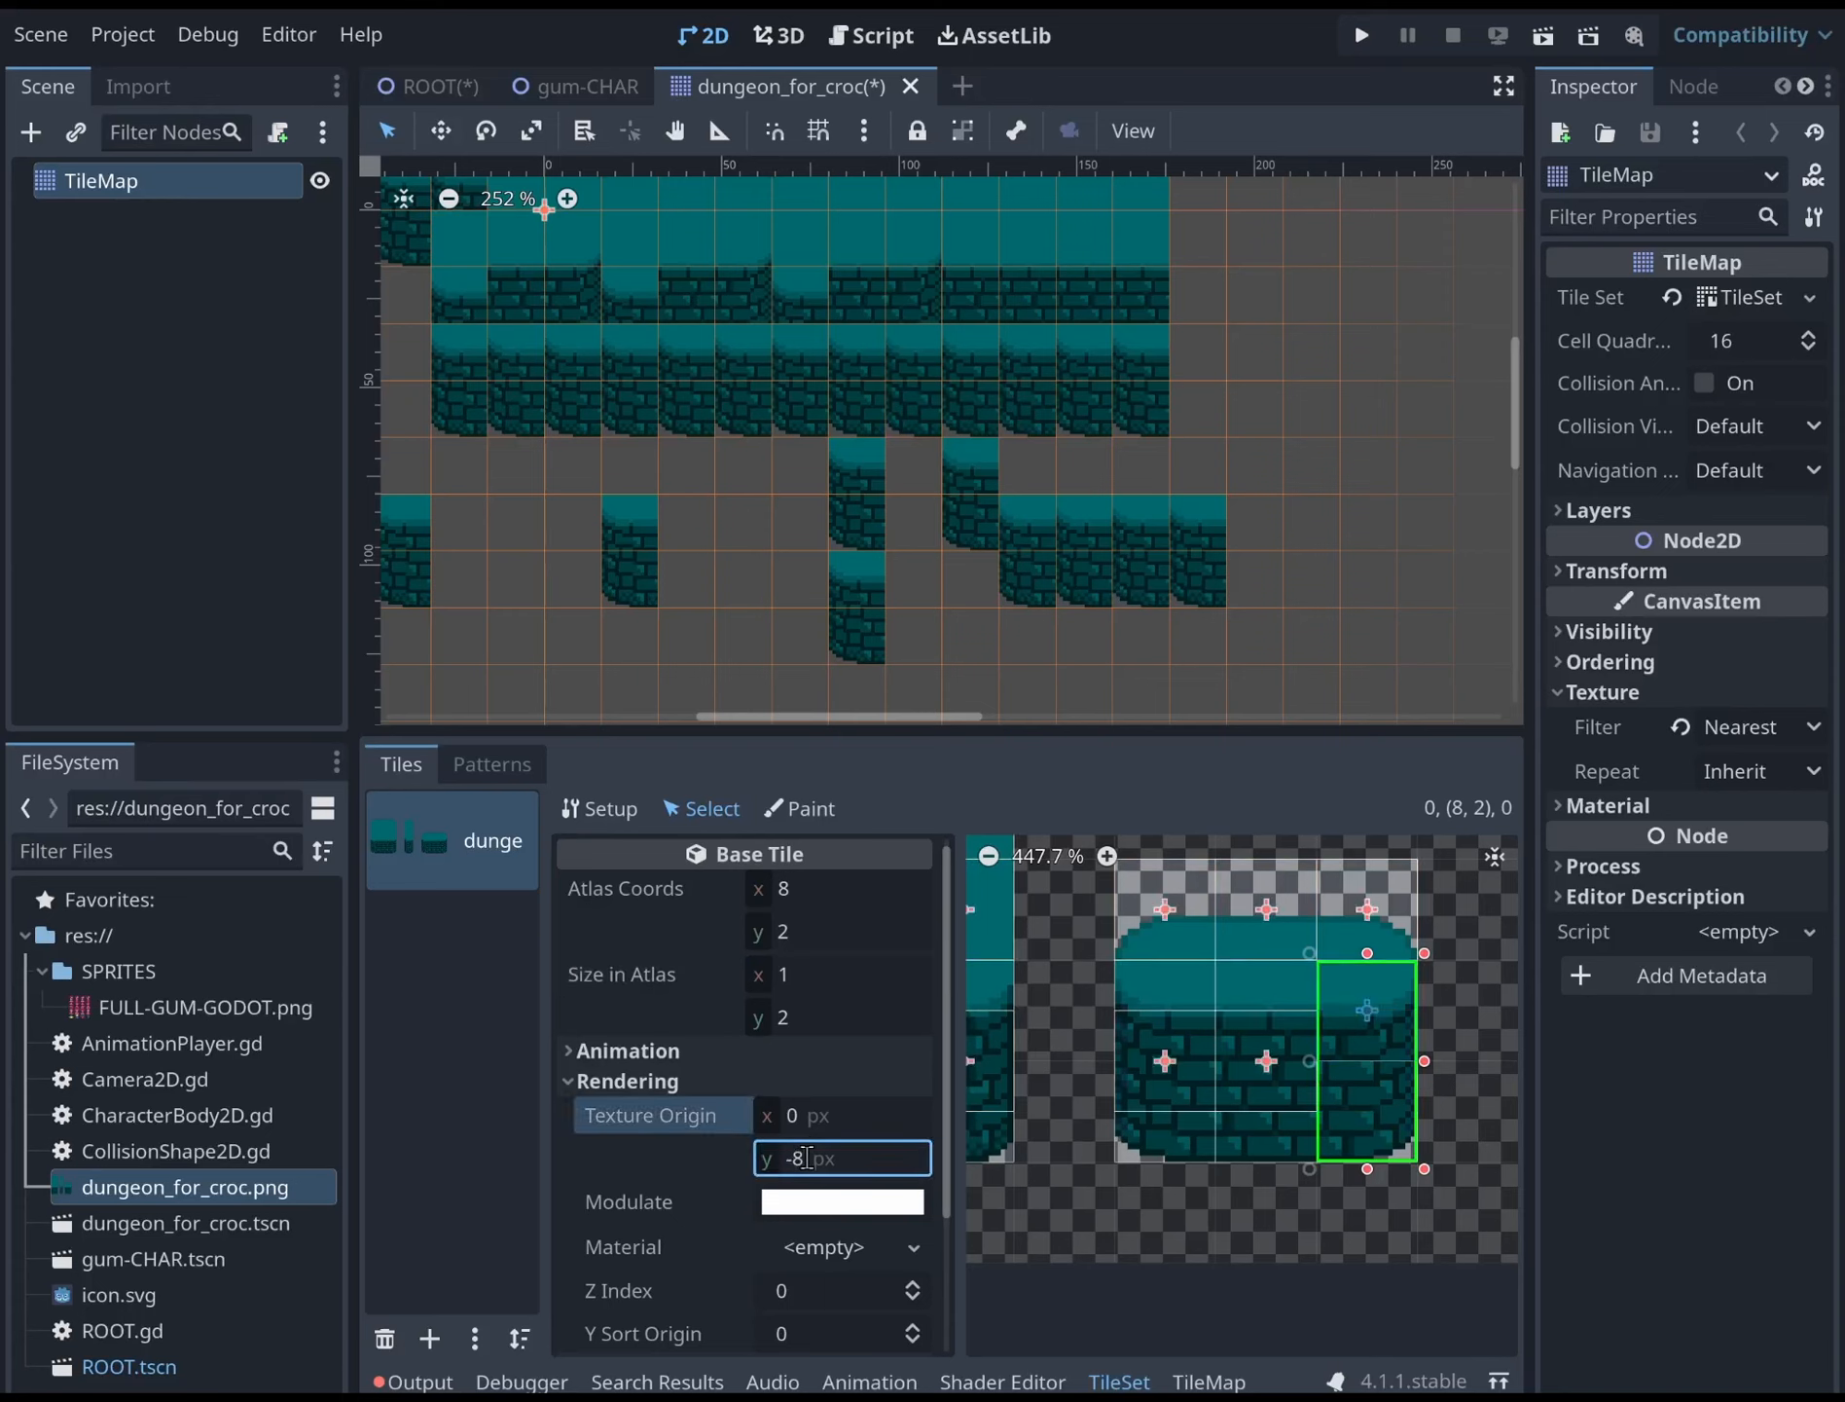
Set the vertical Texture Origin to -8 px for the low wide block's middle and left brick tiles at (7, 2) and (6, 2)
click(1295, 1078)
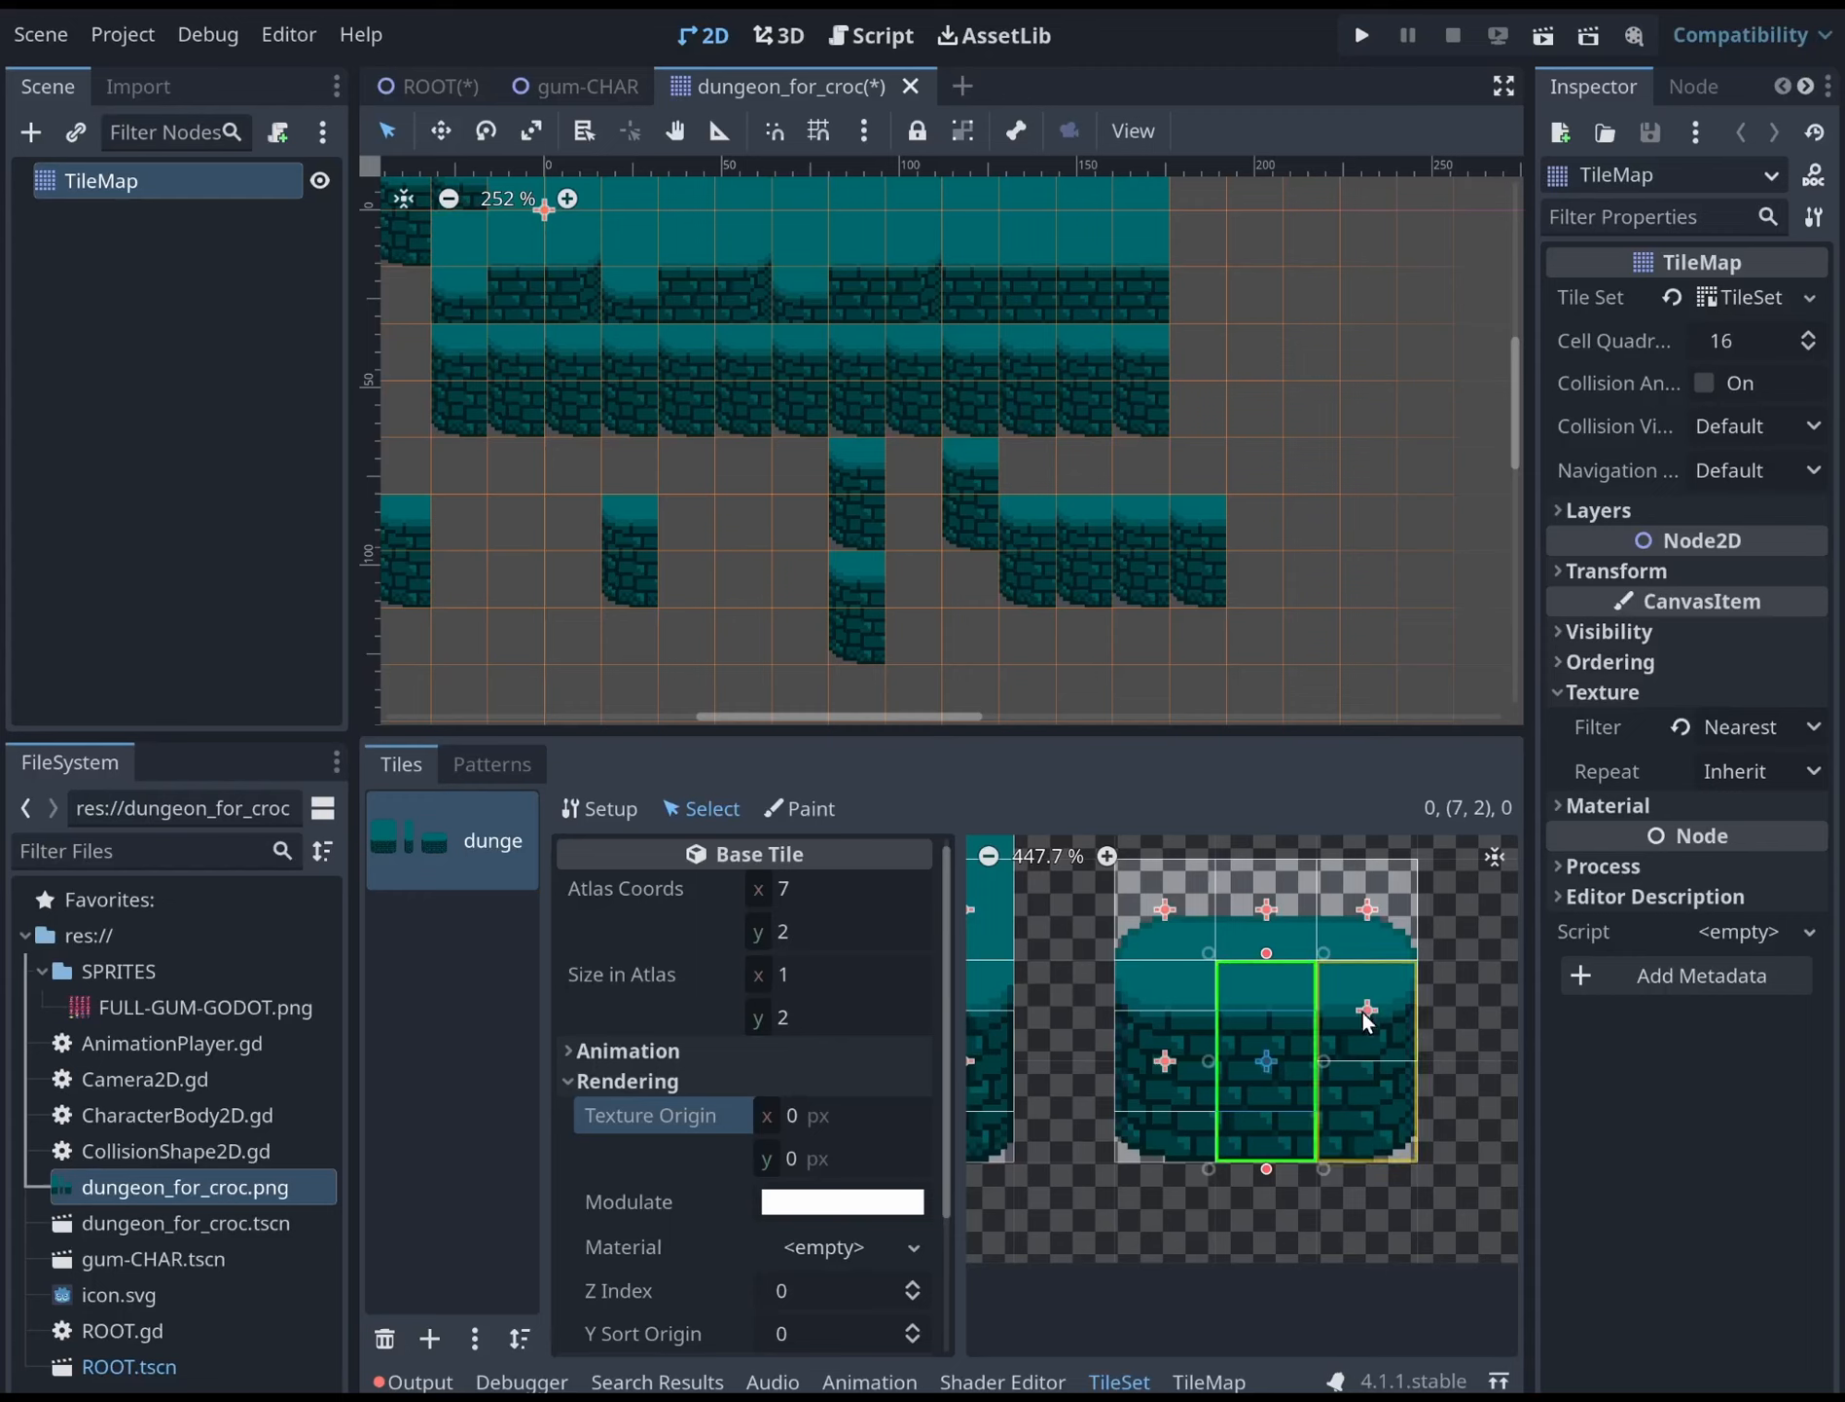
click(808, 1161)
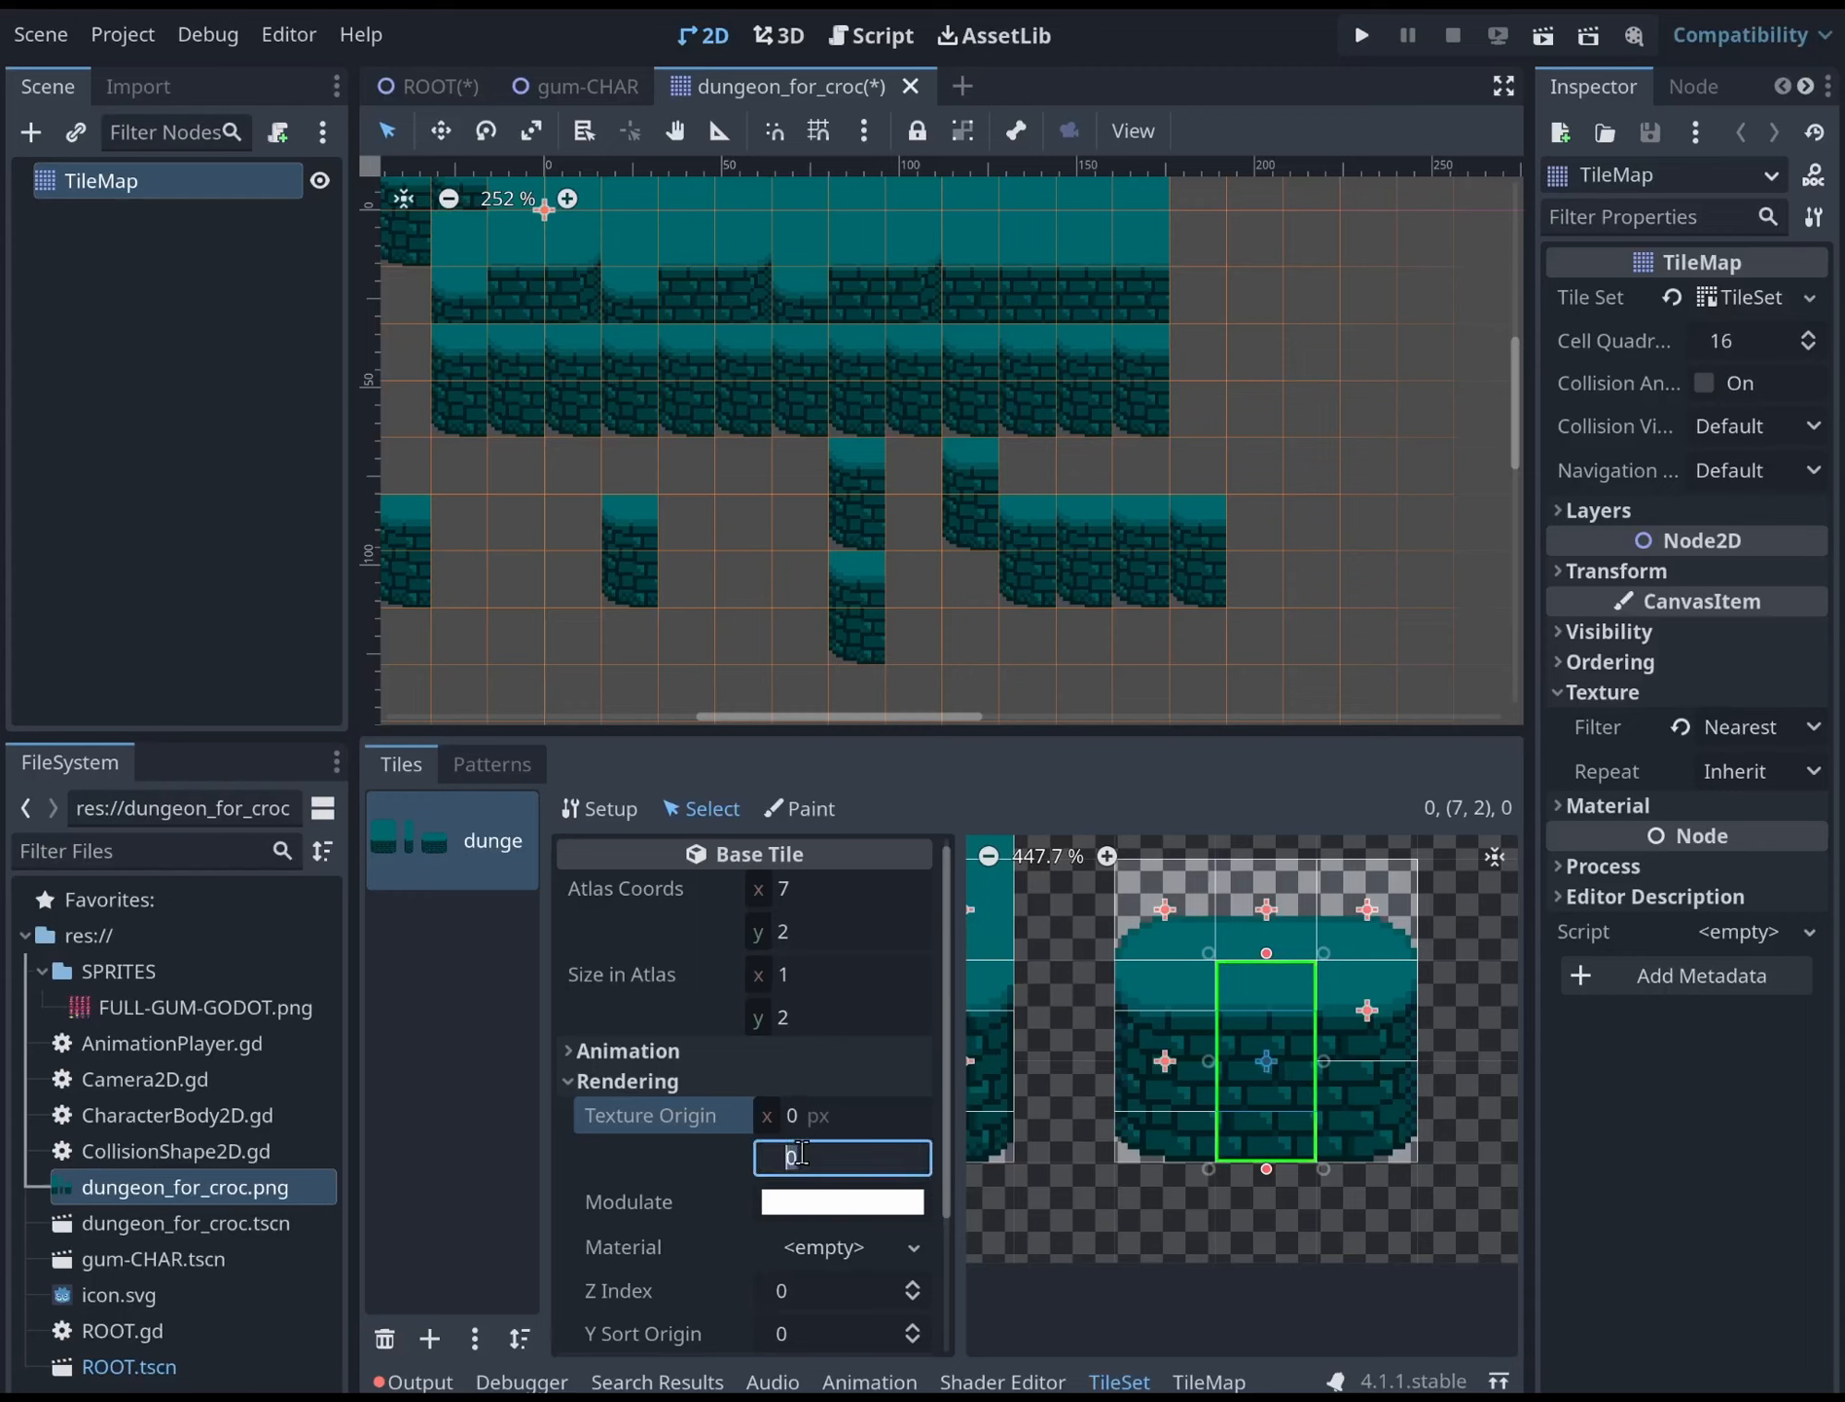
text(-8)
key(Return)
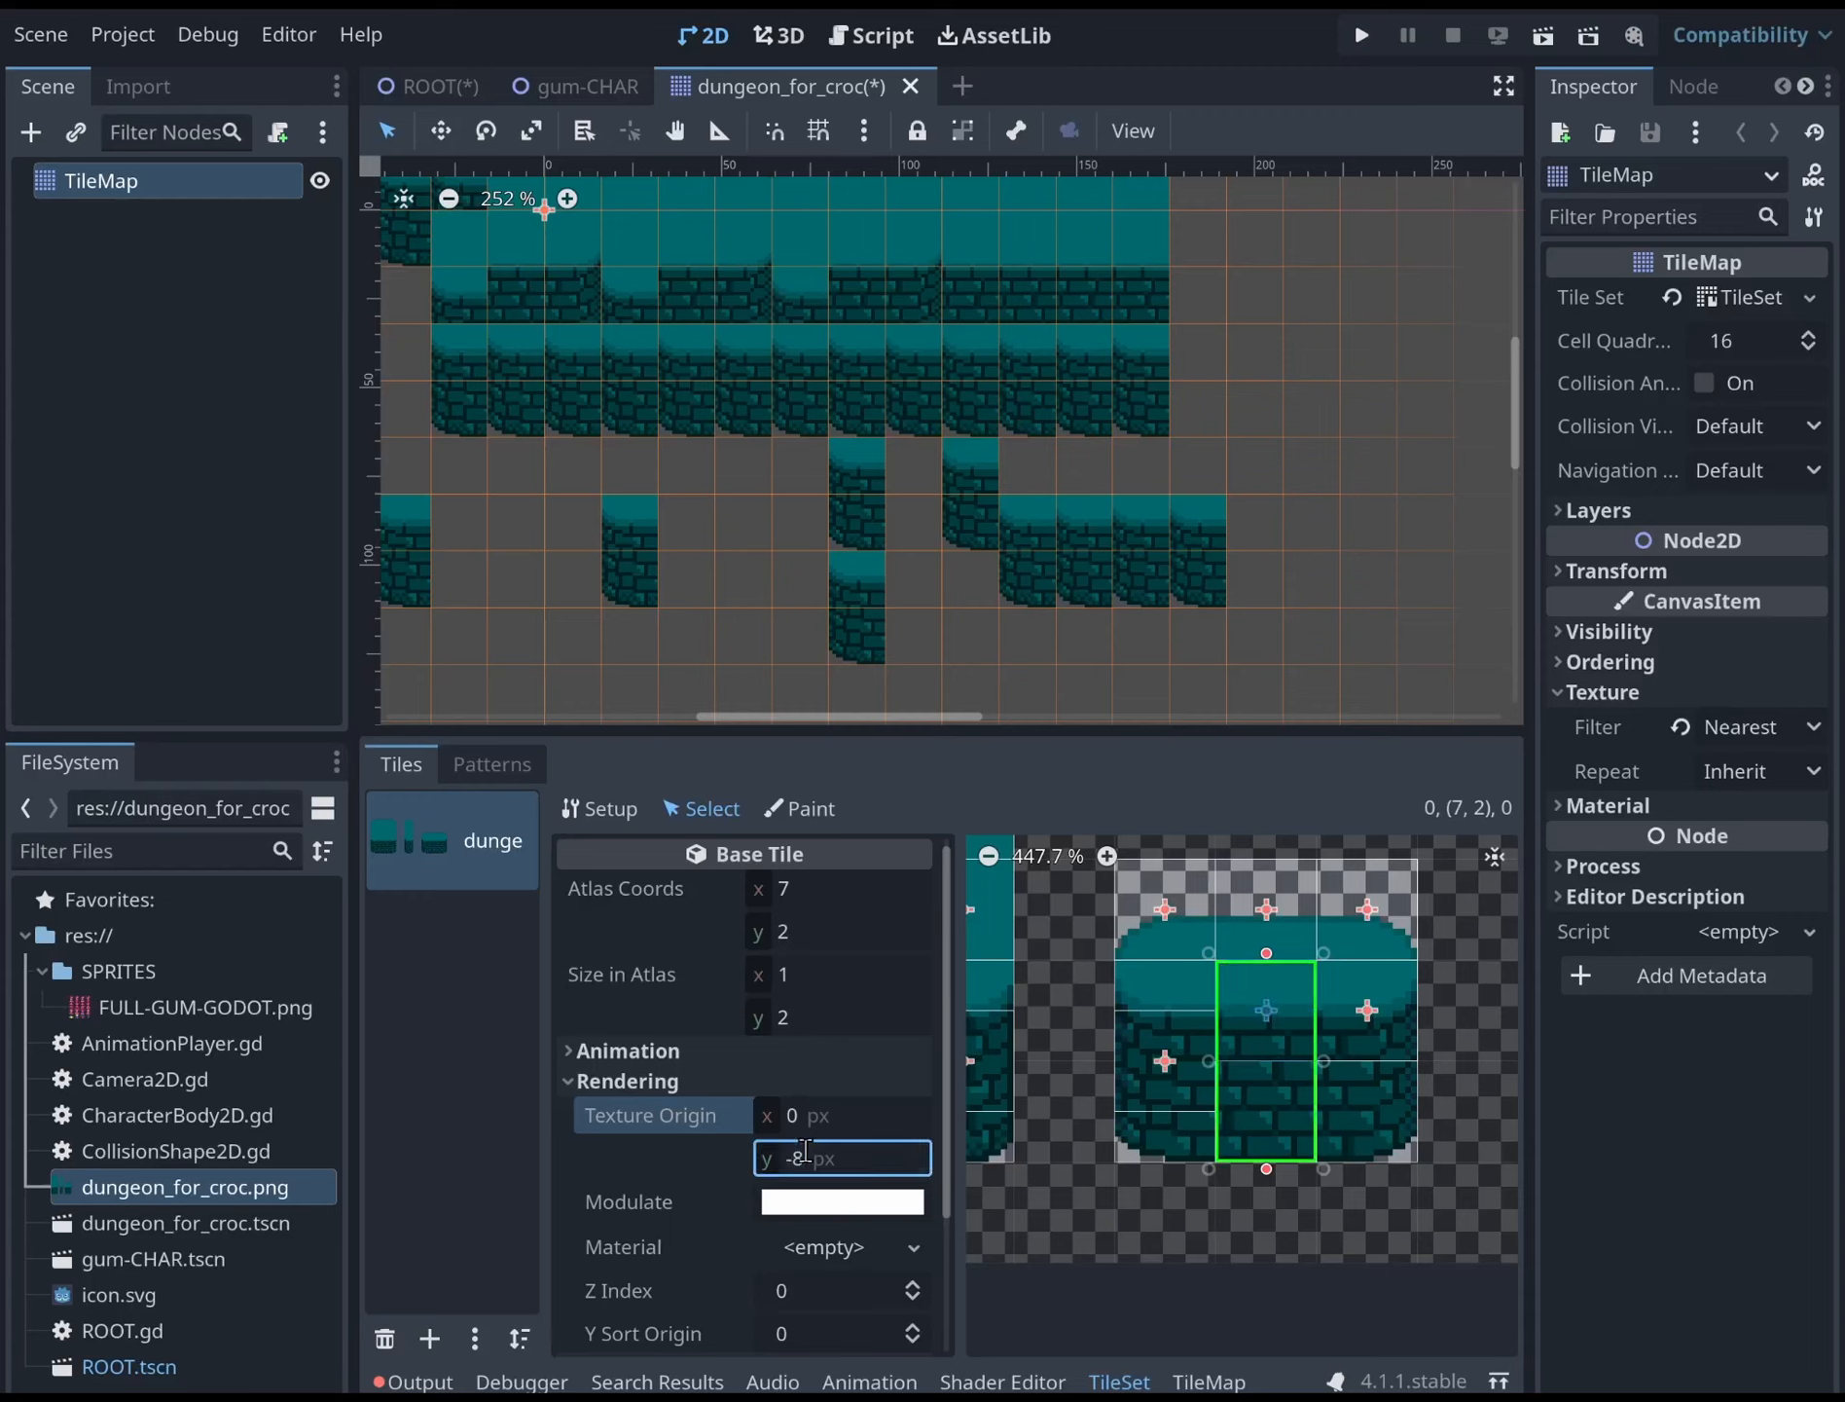
click(1169, 1078)
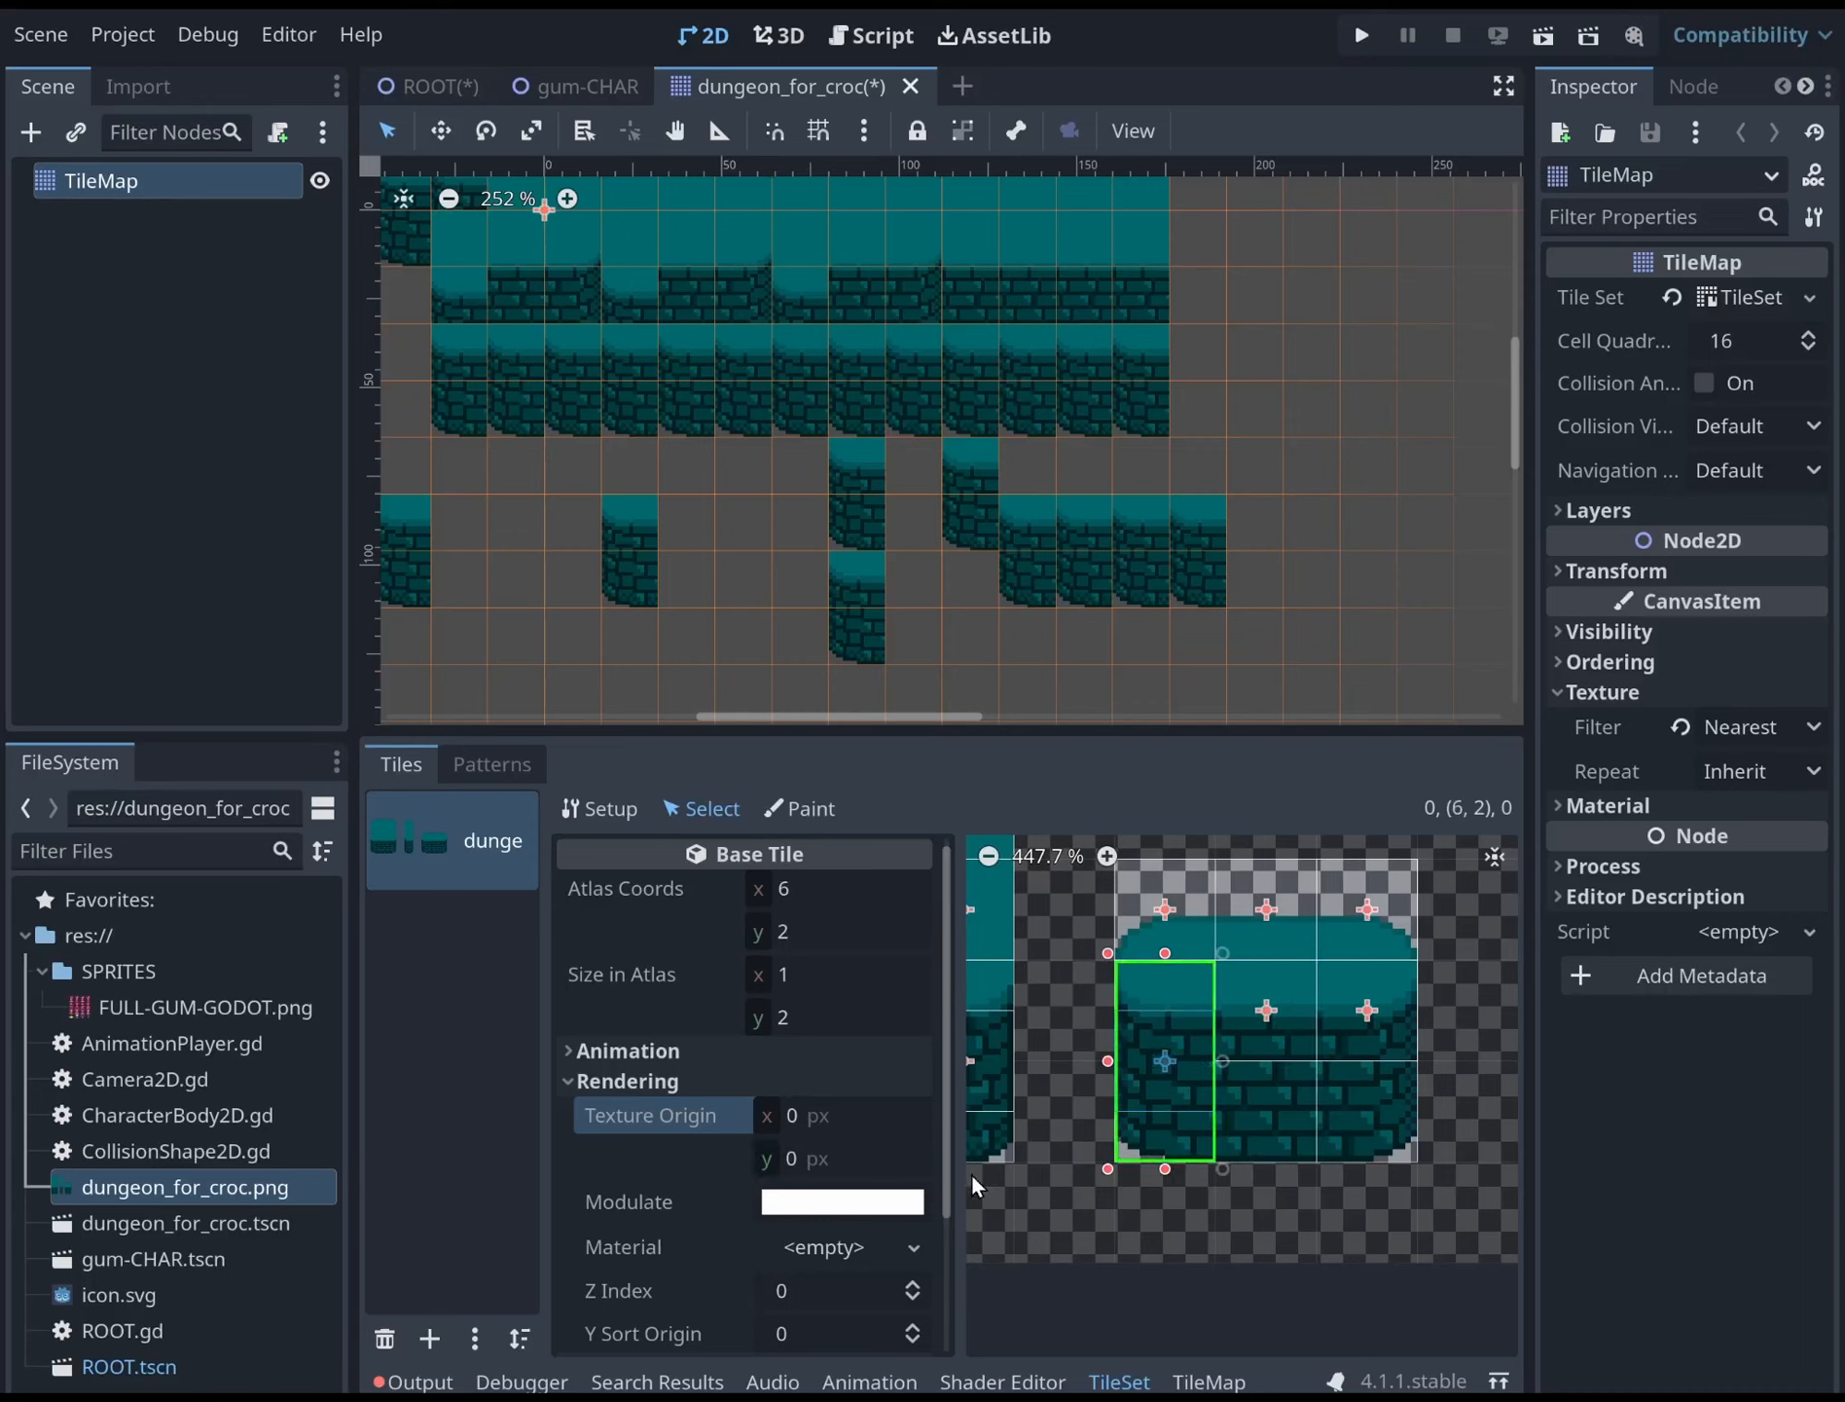
click(792, 1158)
text(-8)
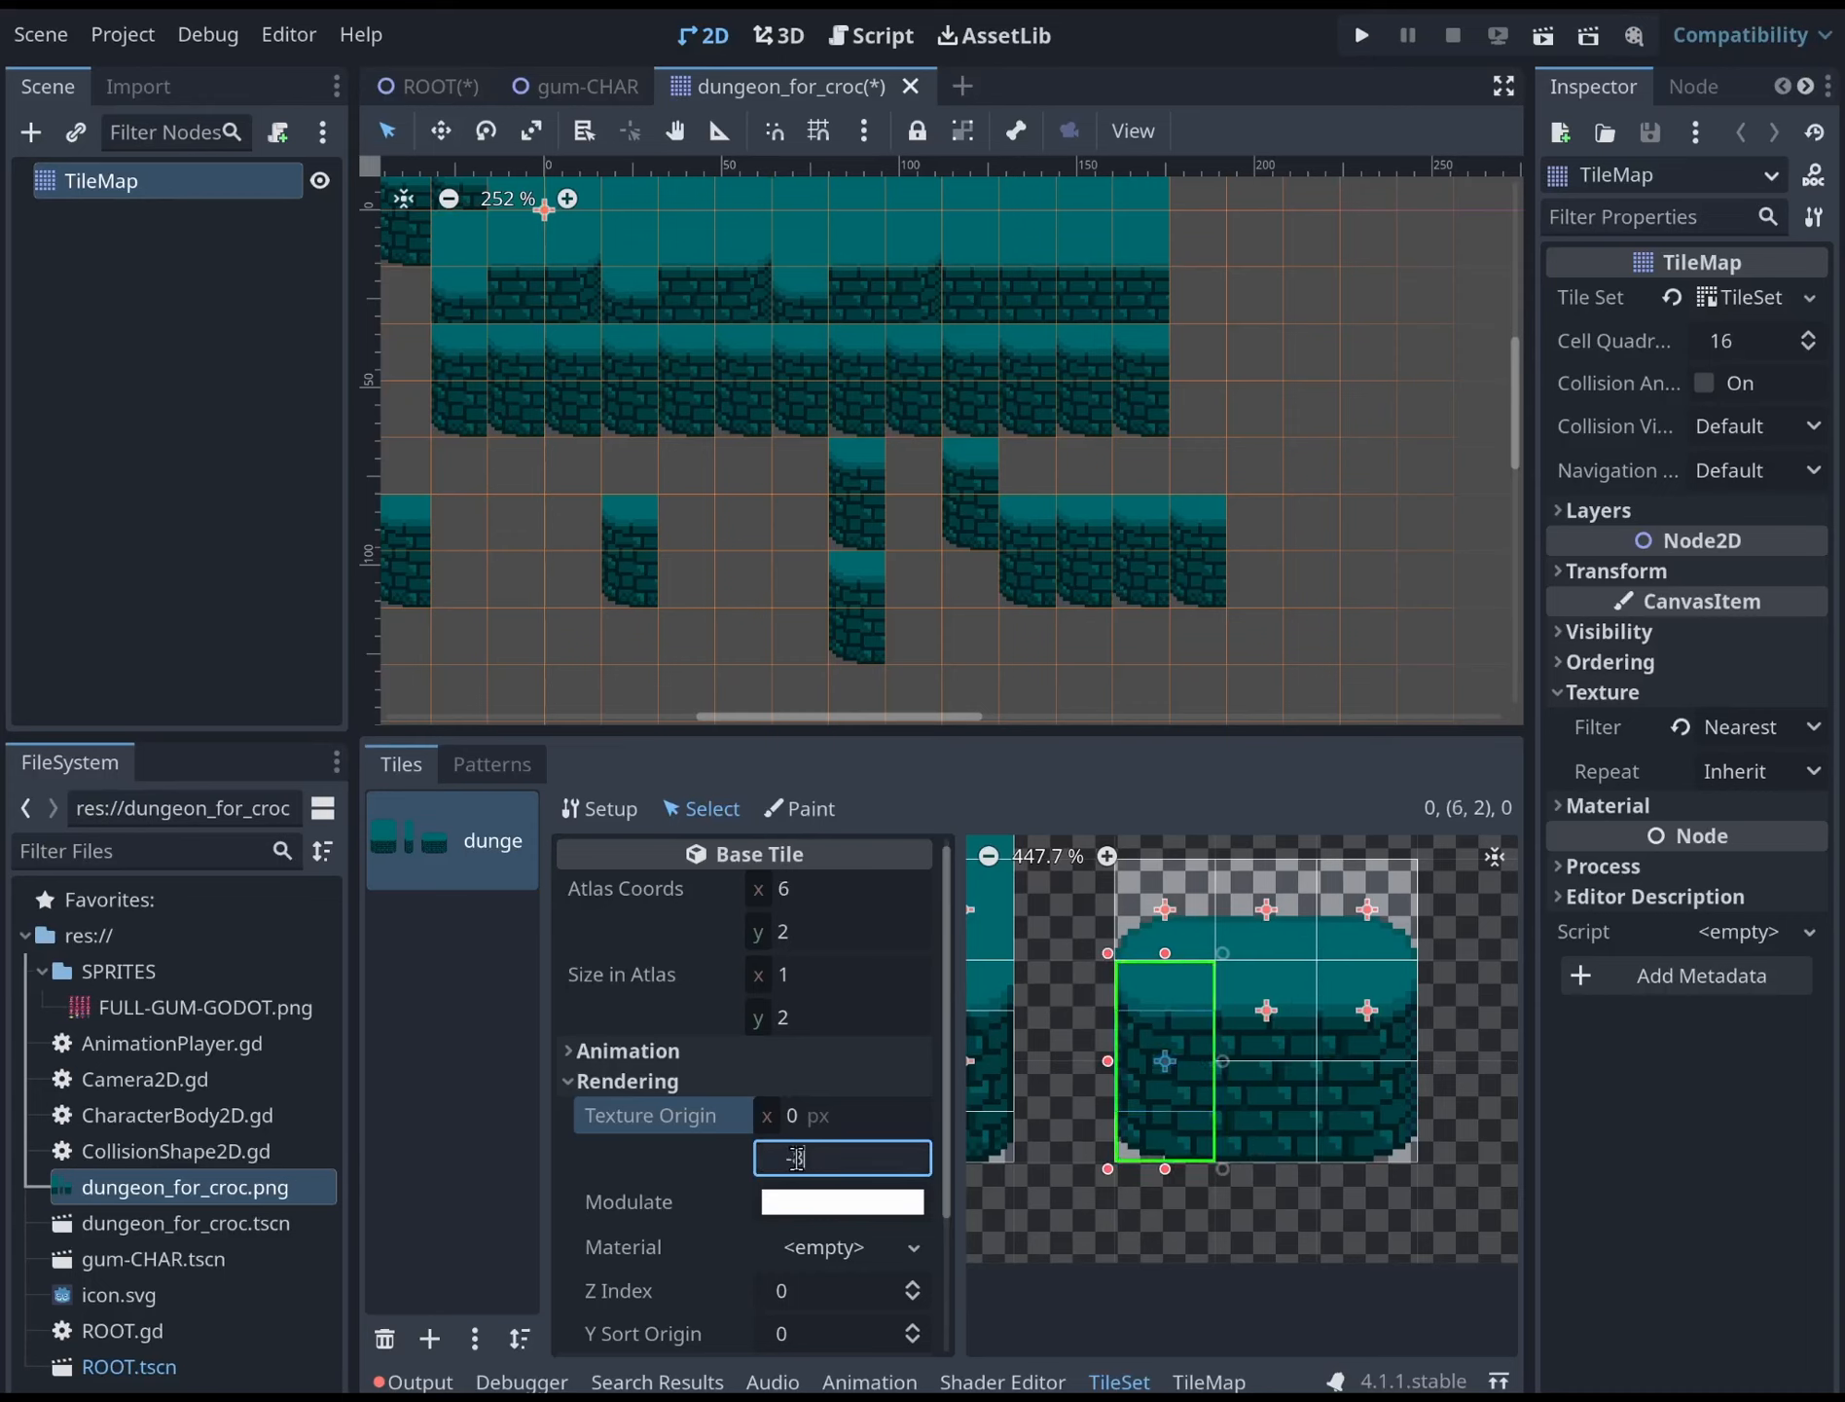
key(Return)
Set the vertical Texture Origin of the narrow pillar's brick tile at atlas coordinates (4, 2) to -8 px
middle_drag(1149, 1096, 1331, 1056)
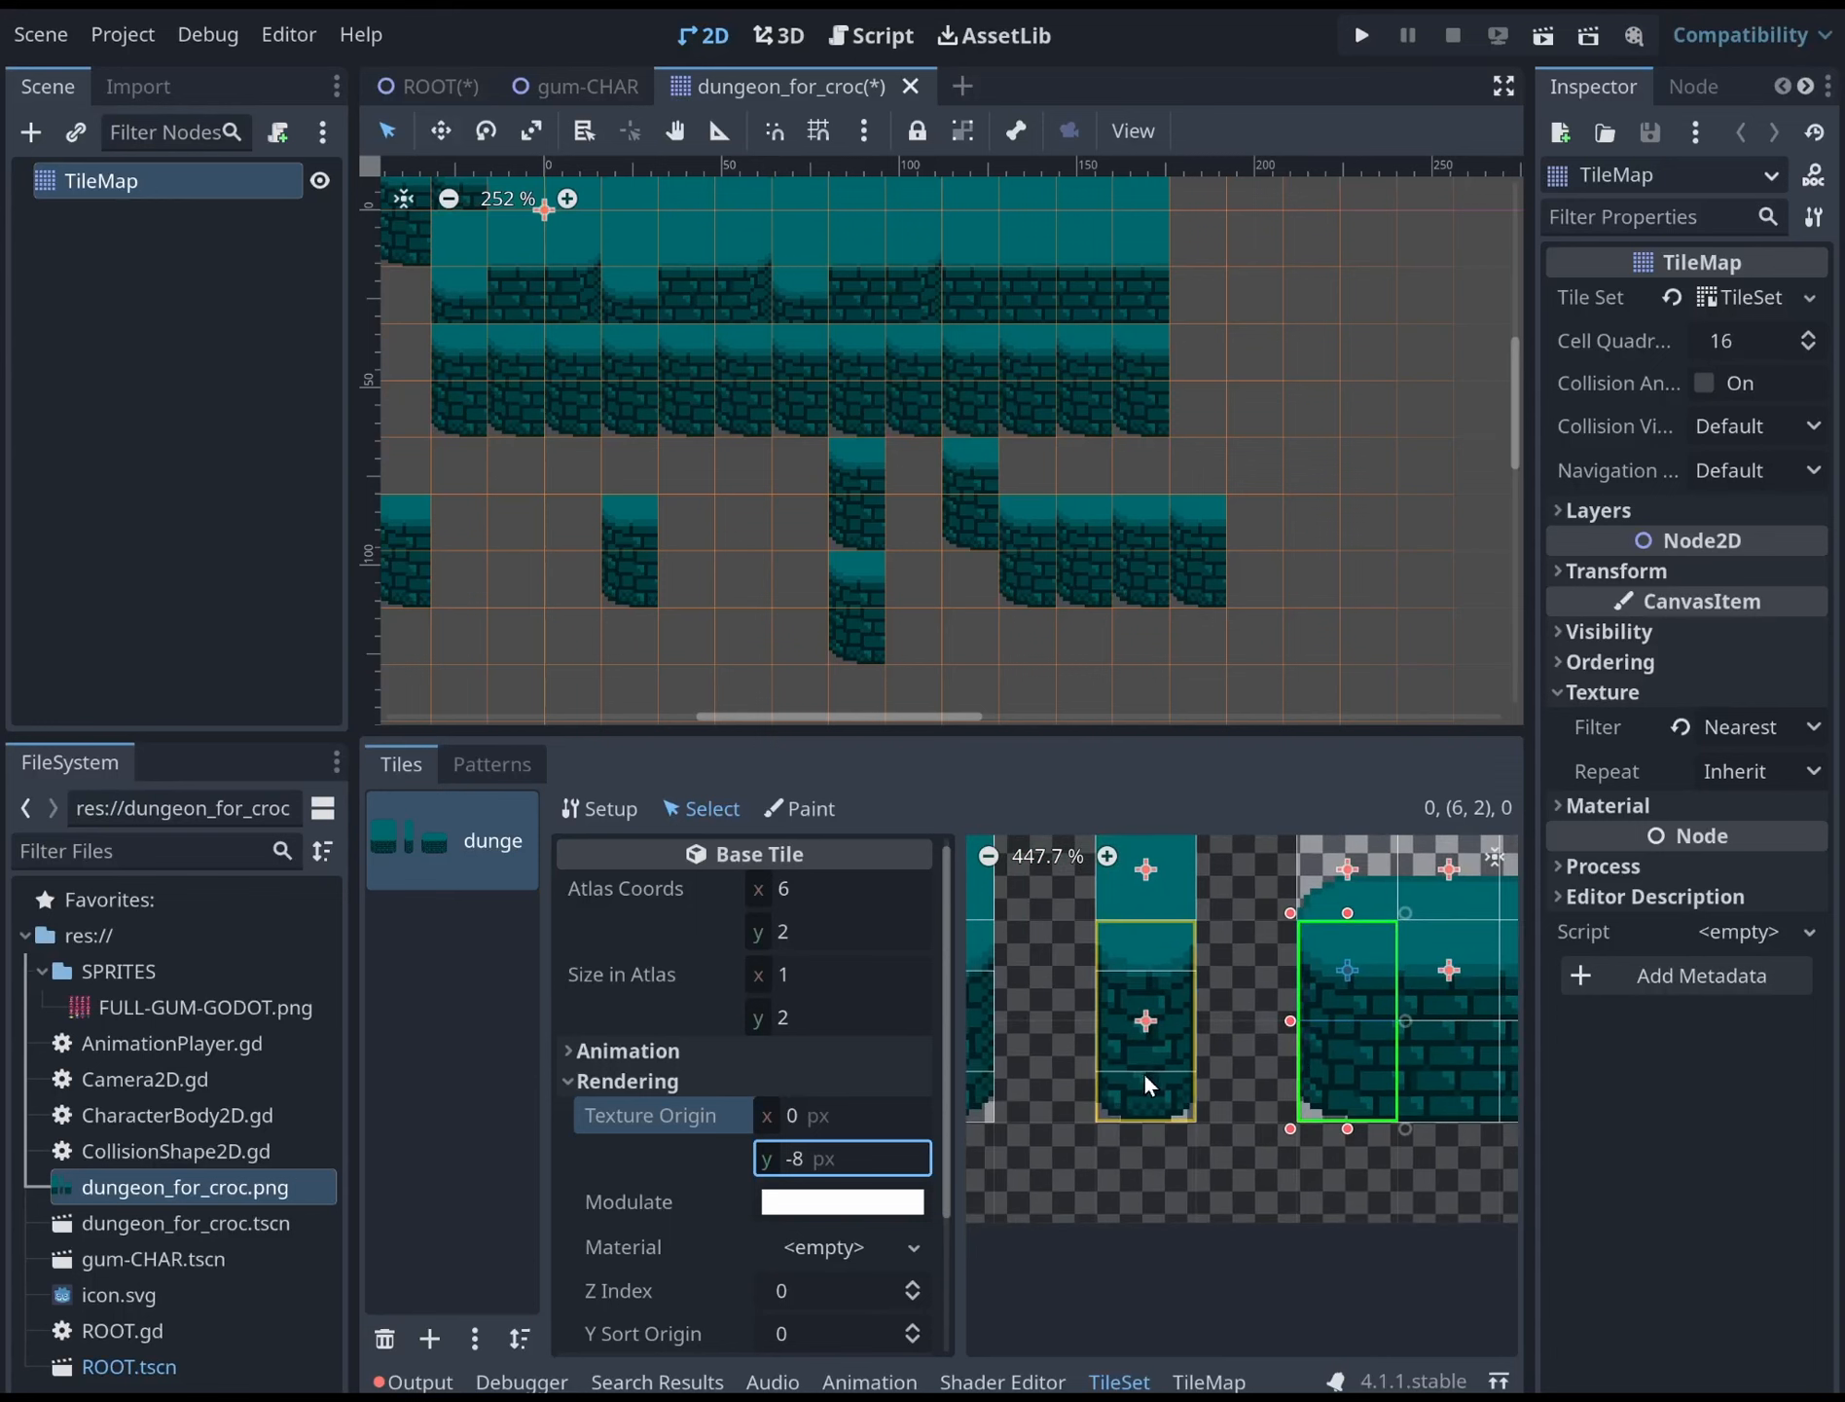
click(1144, 1078)
click(797, 1158)
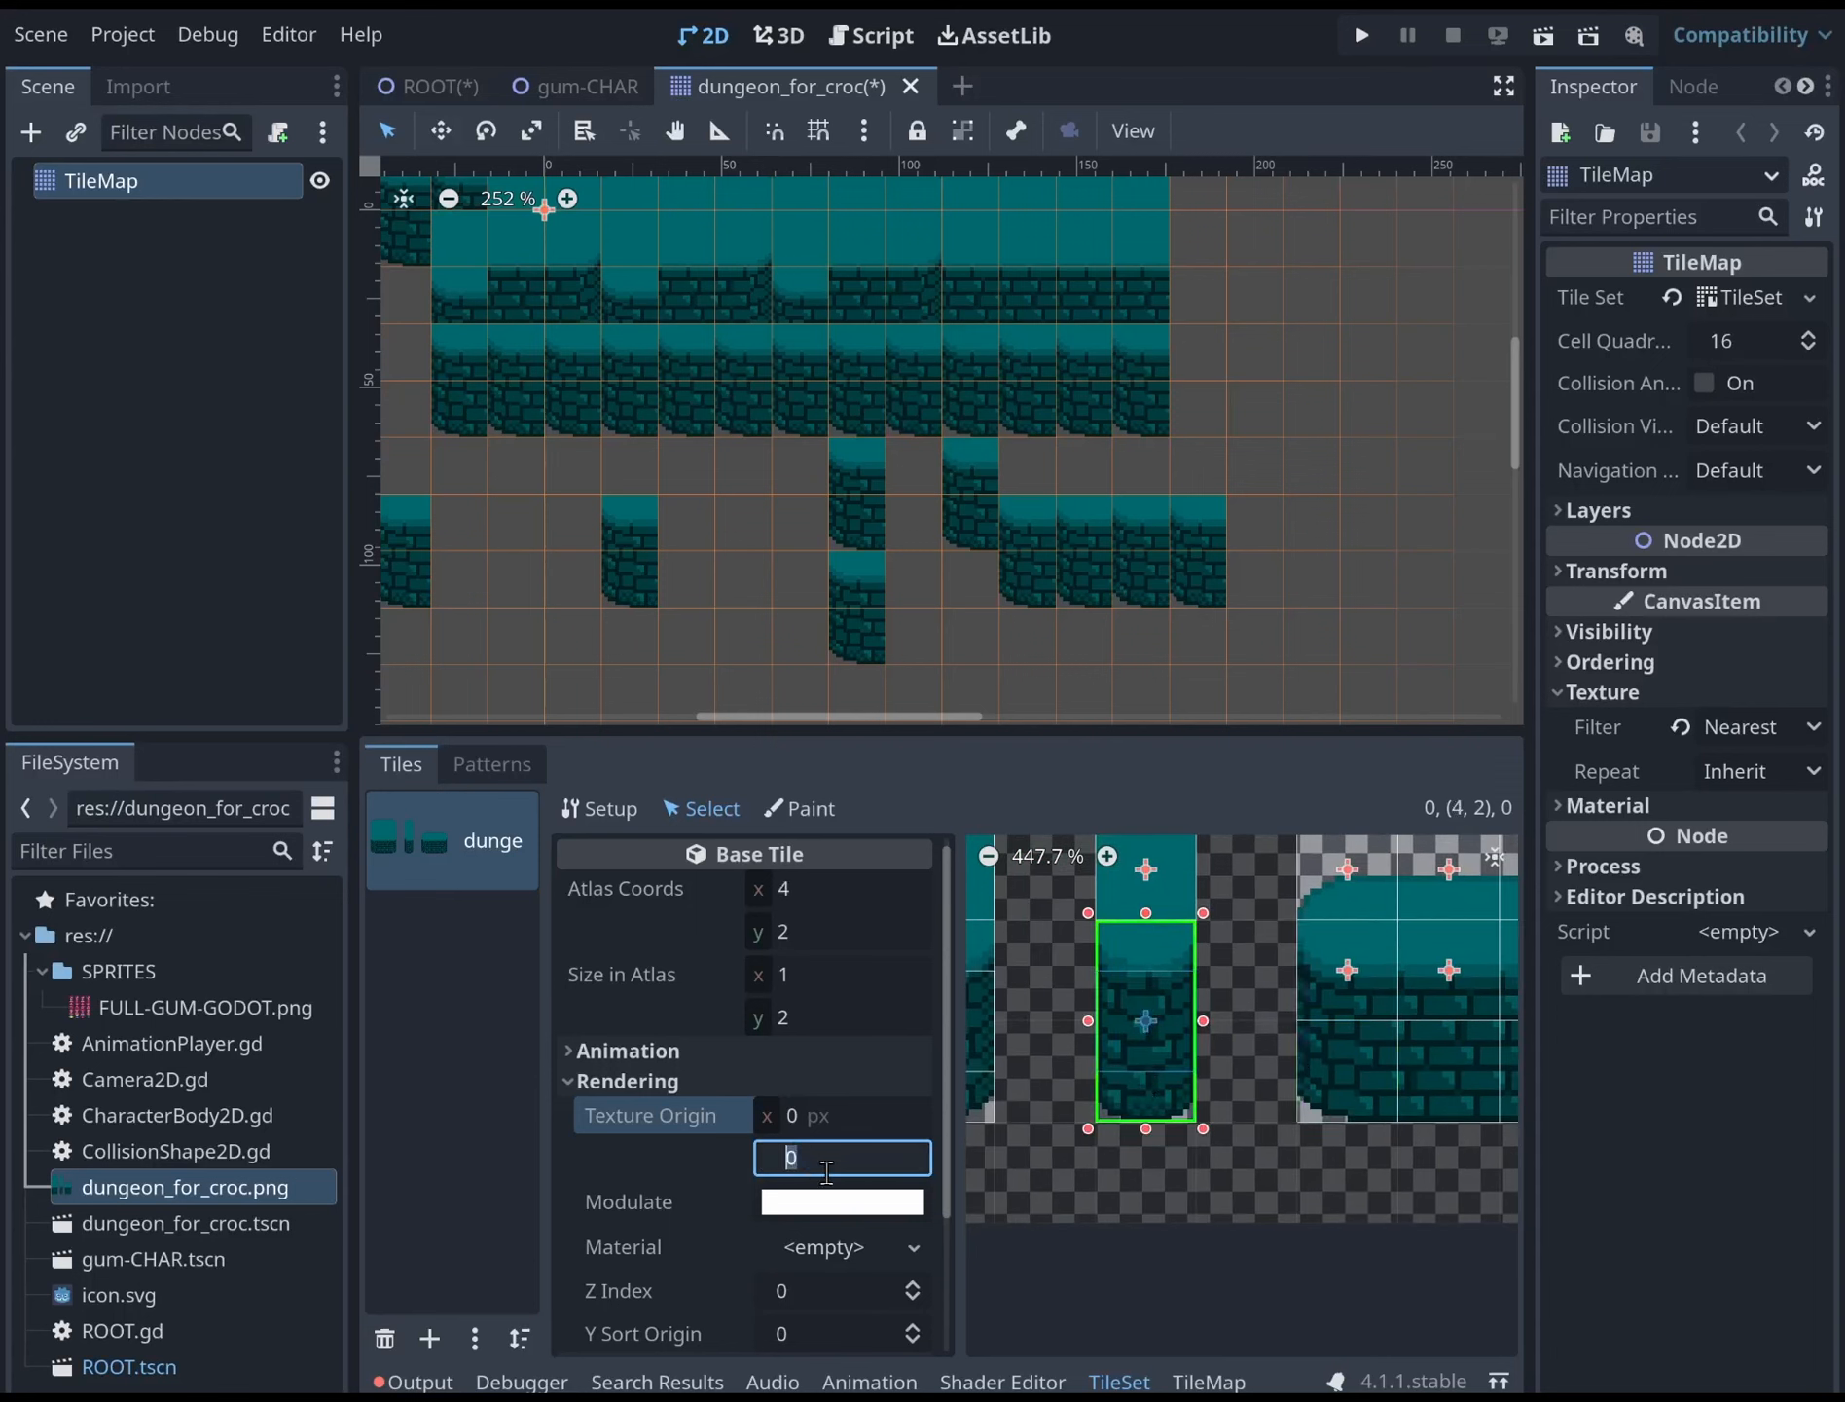
text(-8)
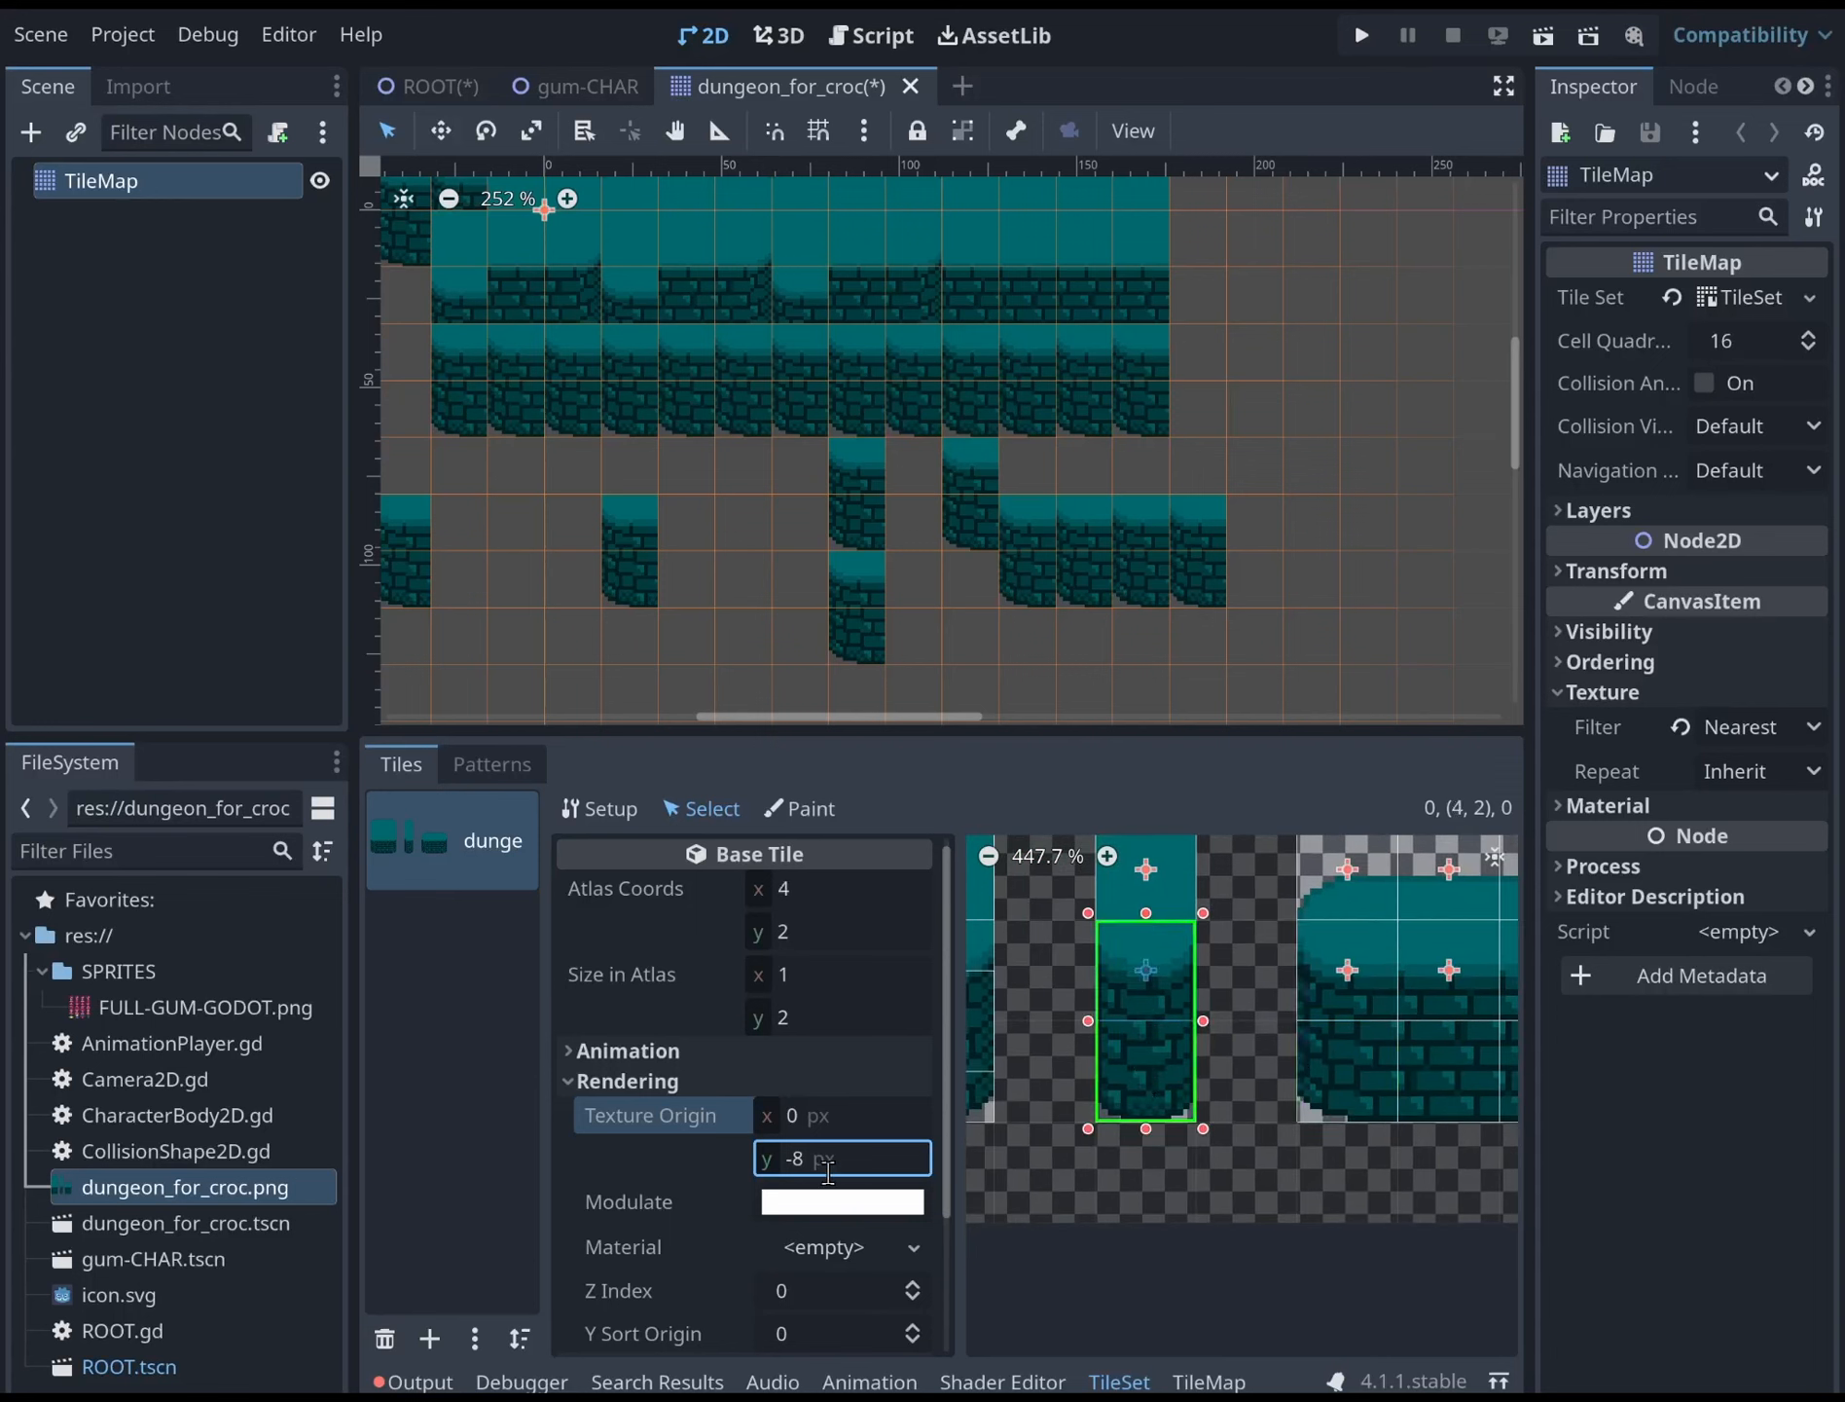
Set the vertical Texture Origin to -8 px for the large block's right and middle brick tiles at (2, 2) and (1, 2)
middle_drag(1021, 1082, 1277, 1072)
click(1232, 983)
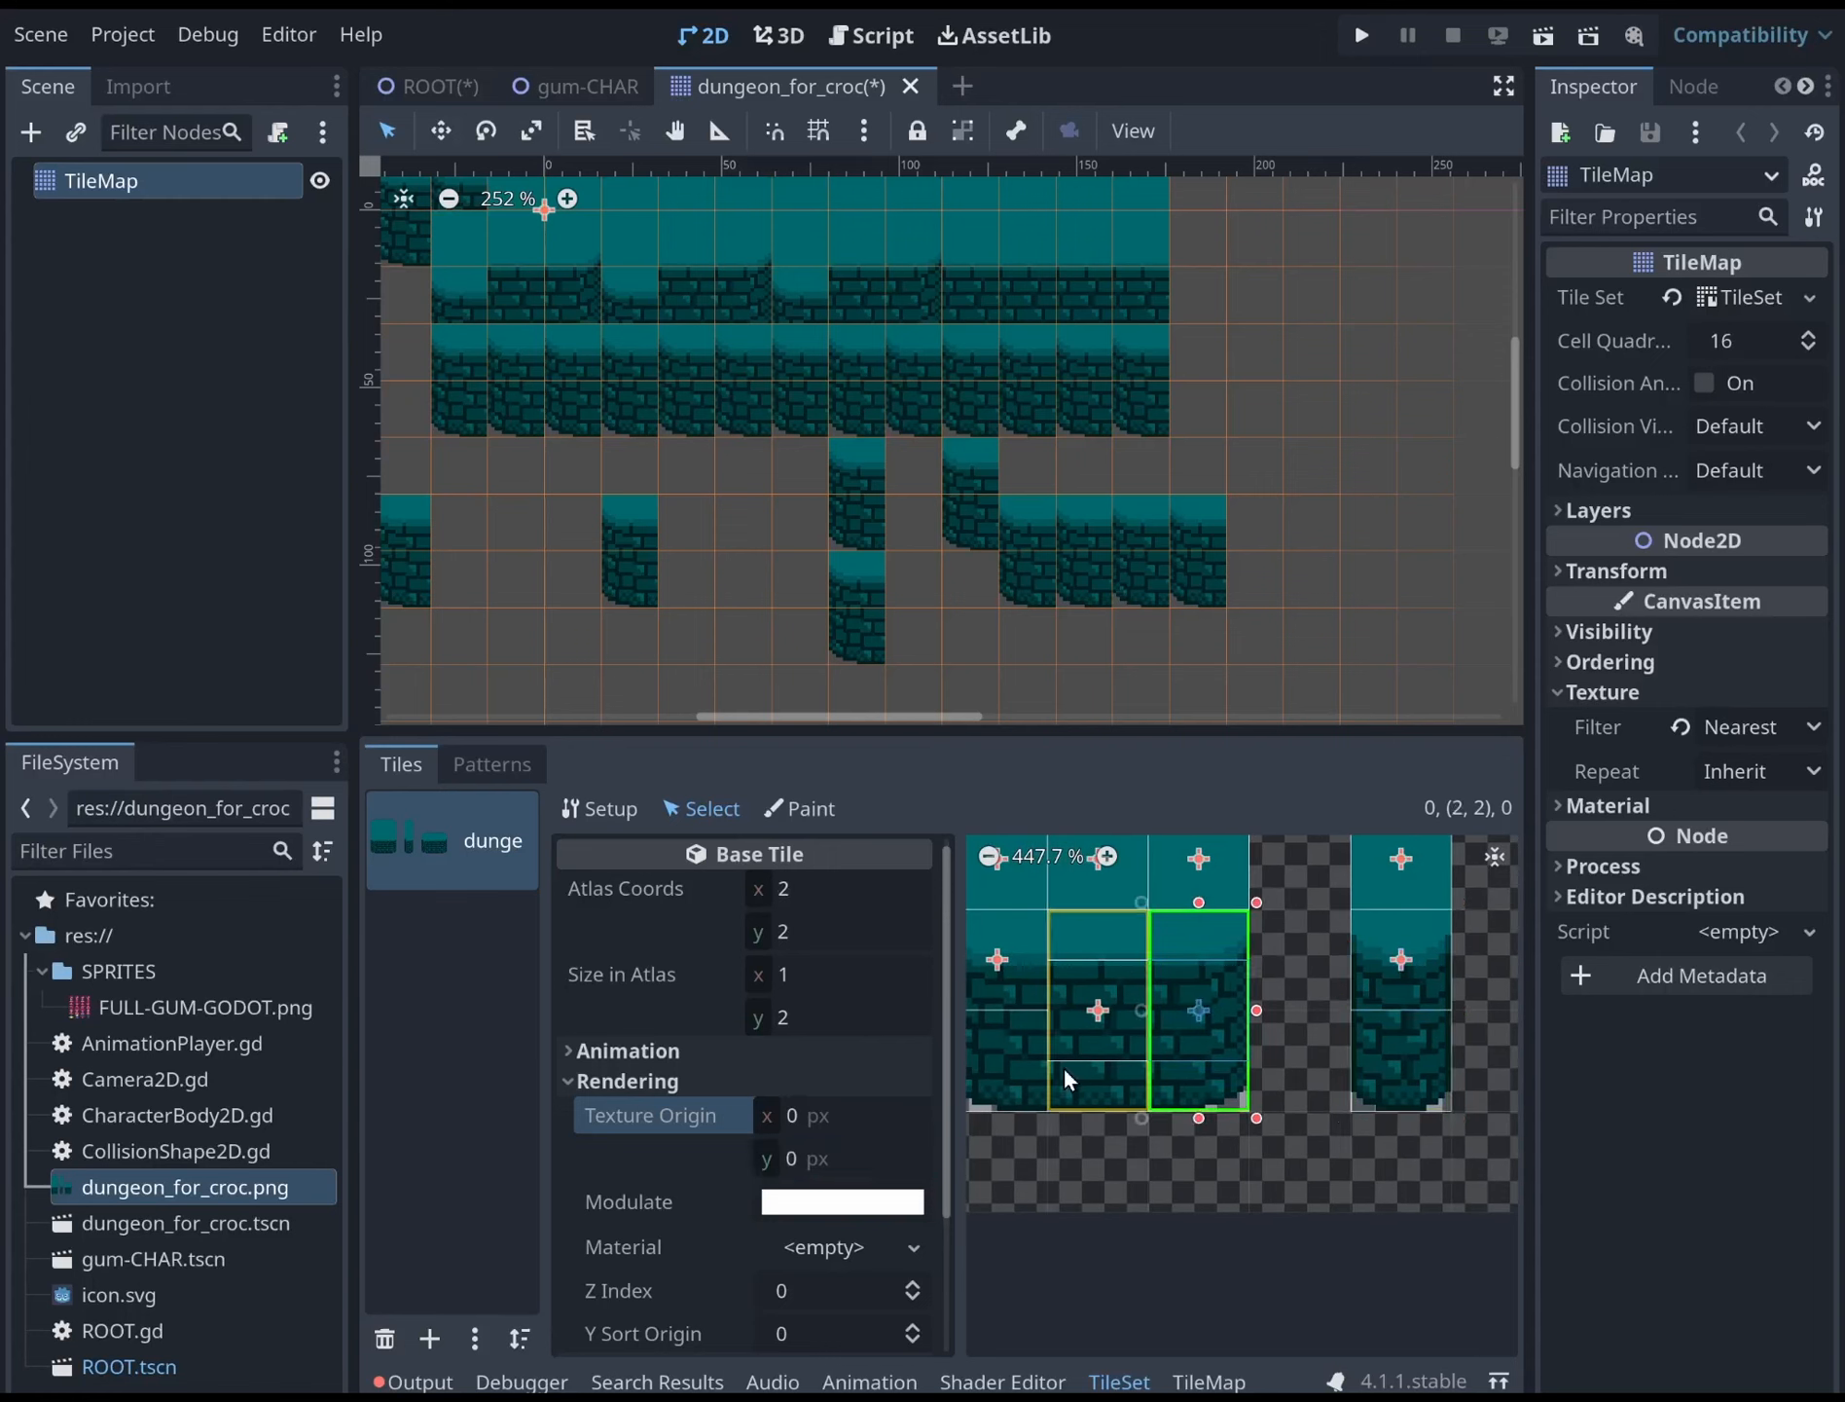
click(800, 1155)
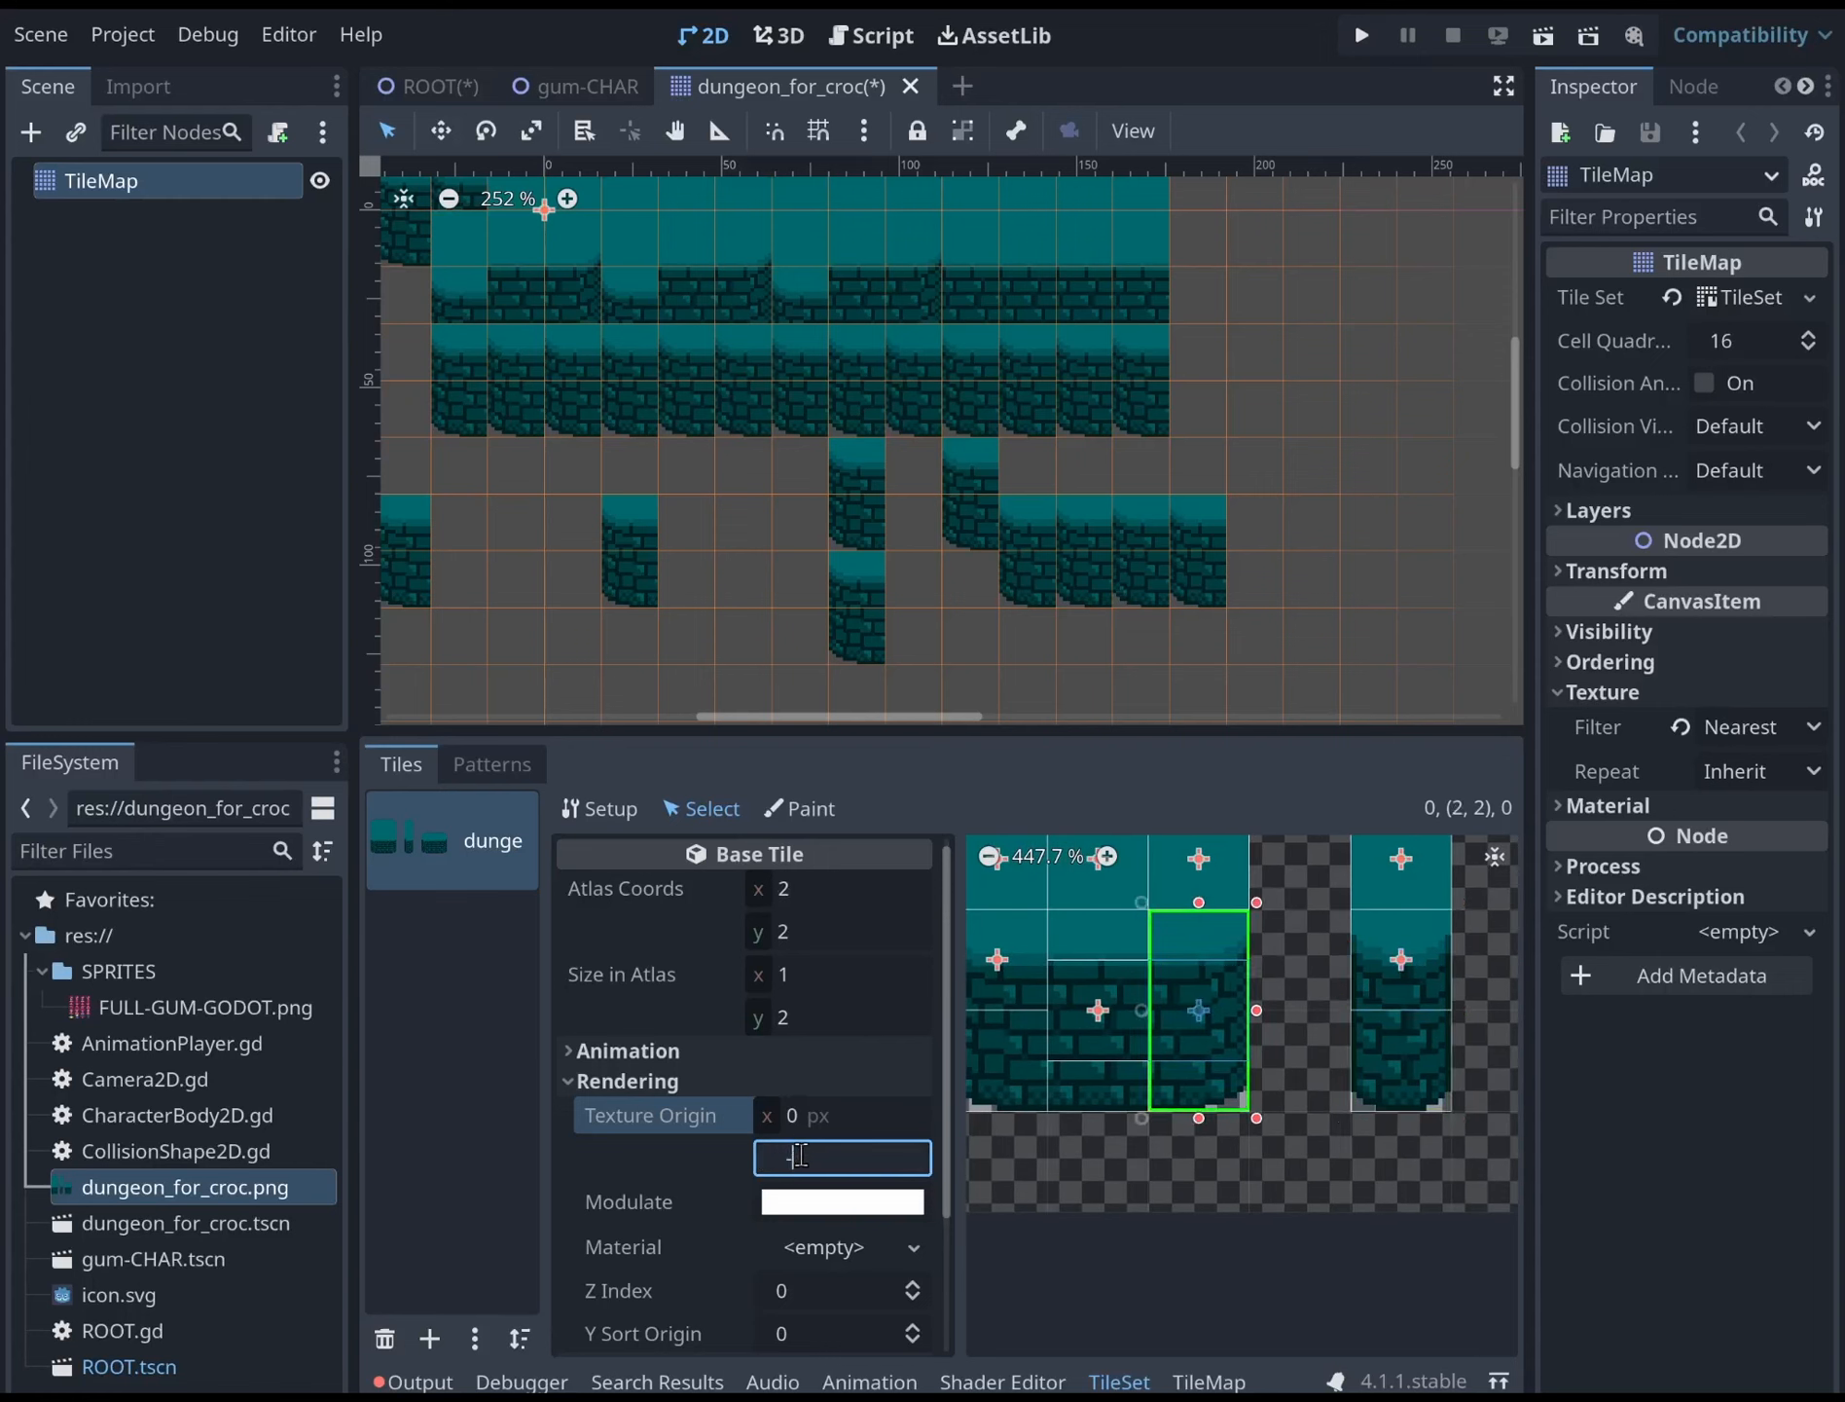
text(-8)
key(Return)
click(1109, 1046)
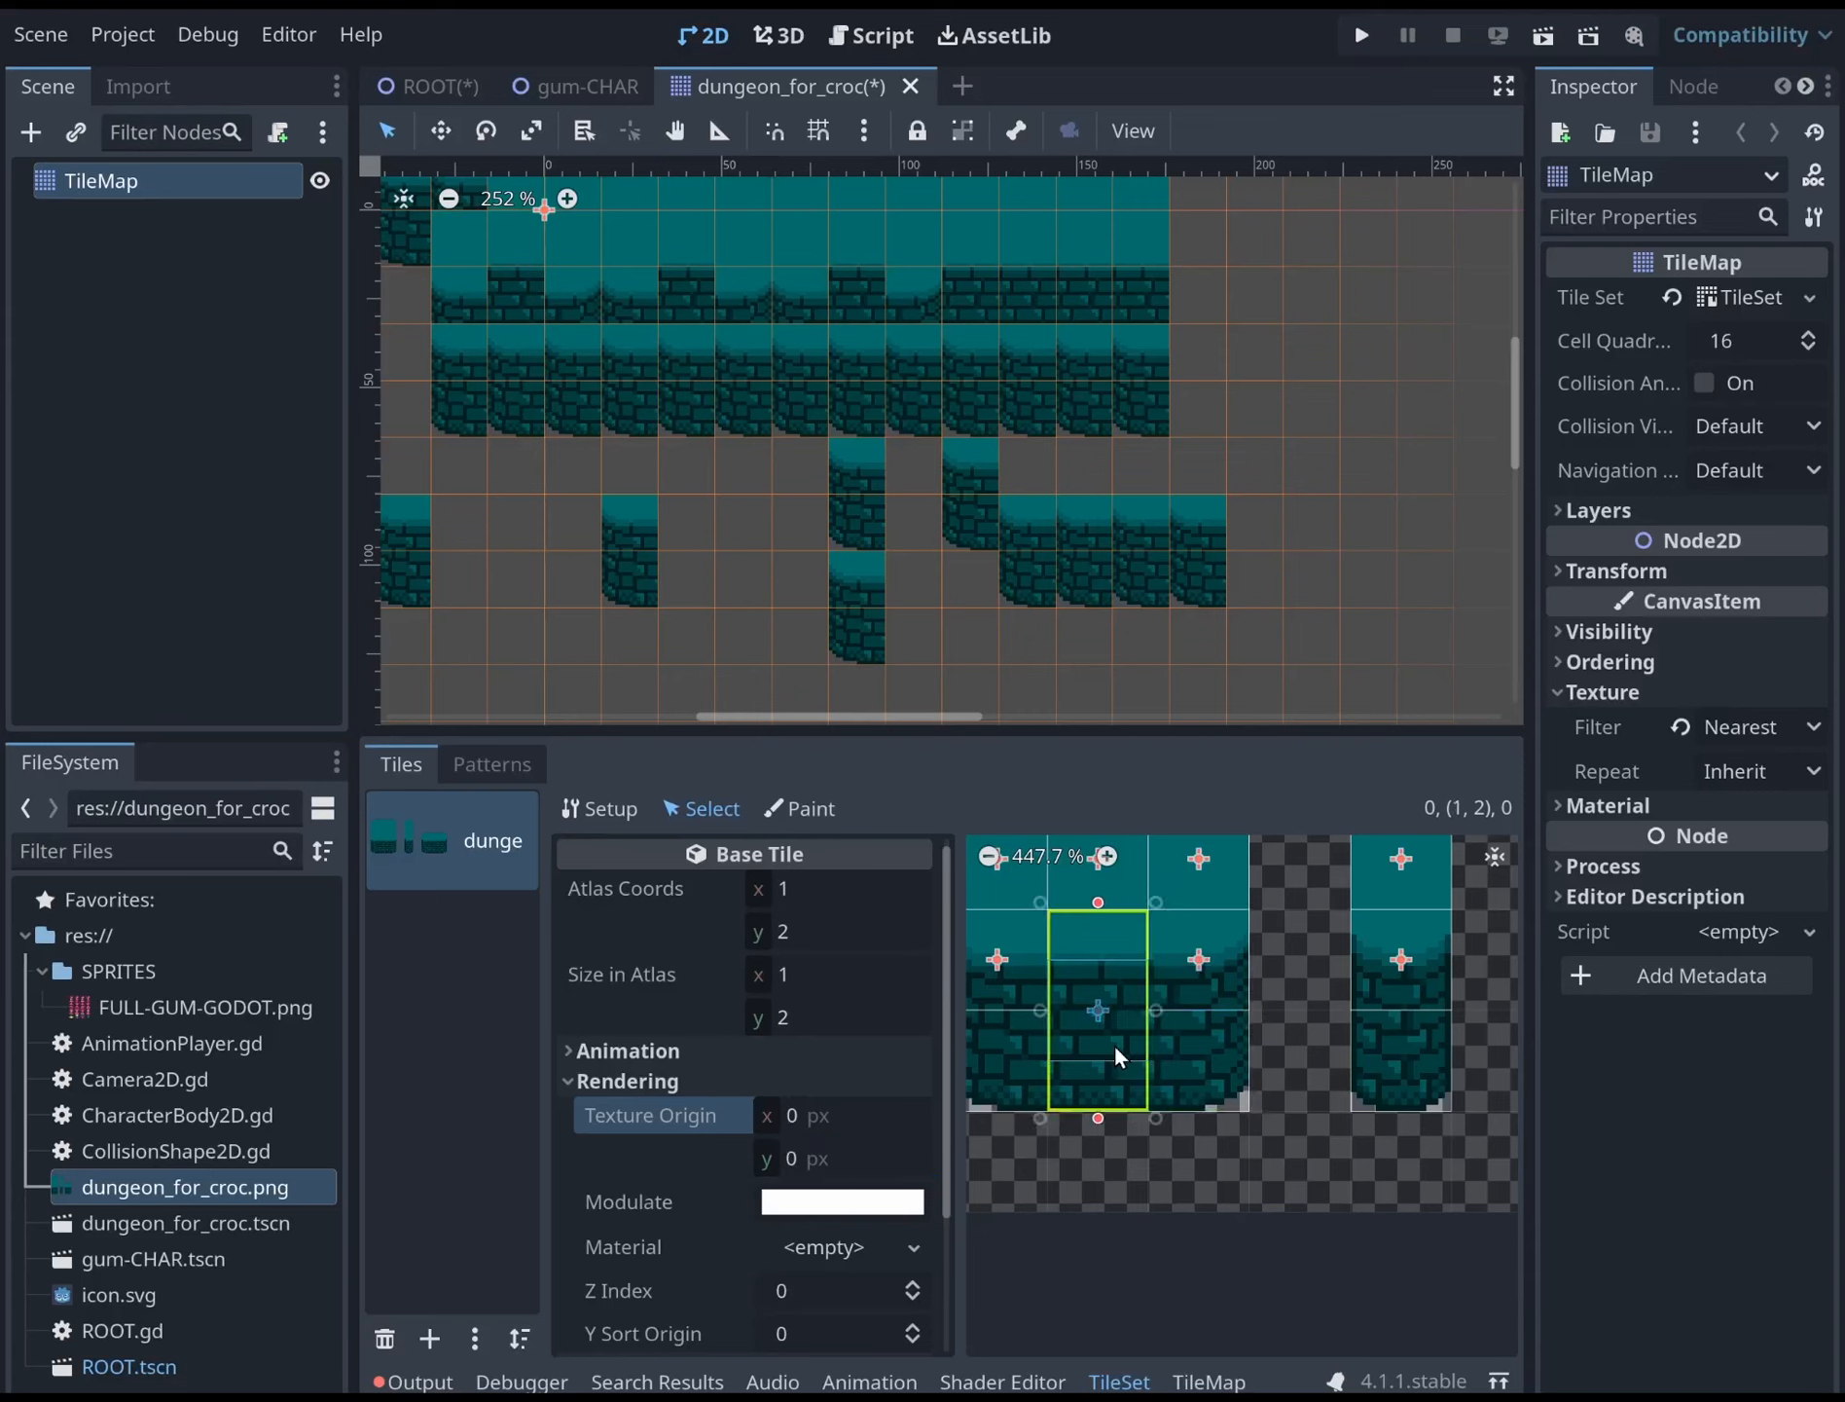
click(810, 1154)
text(-8)
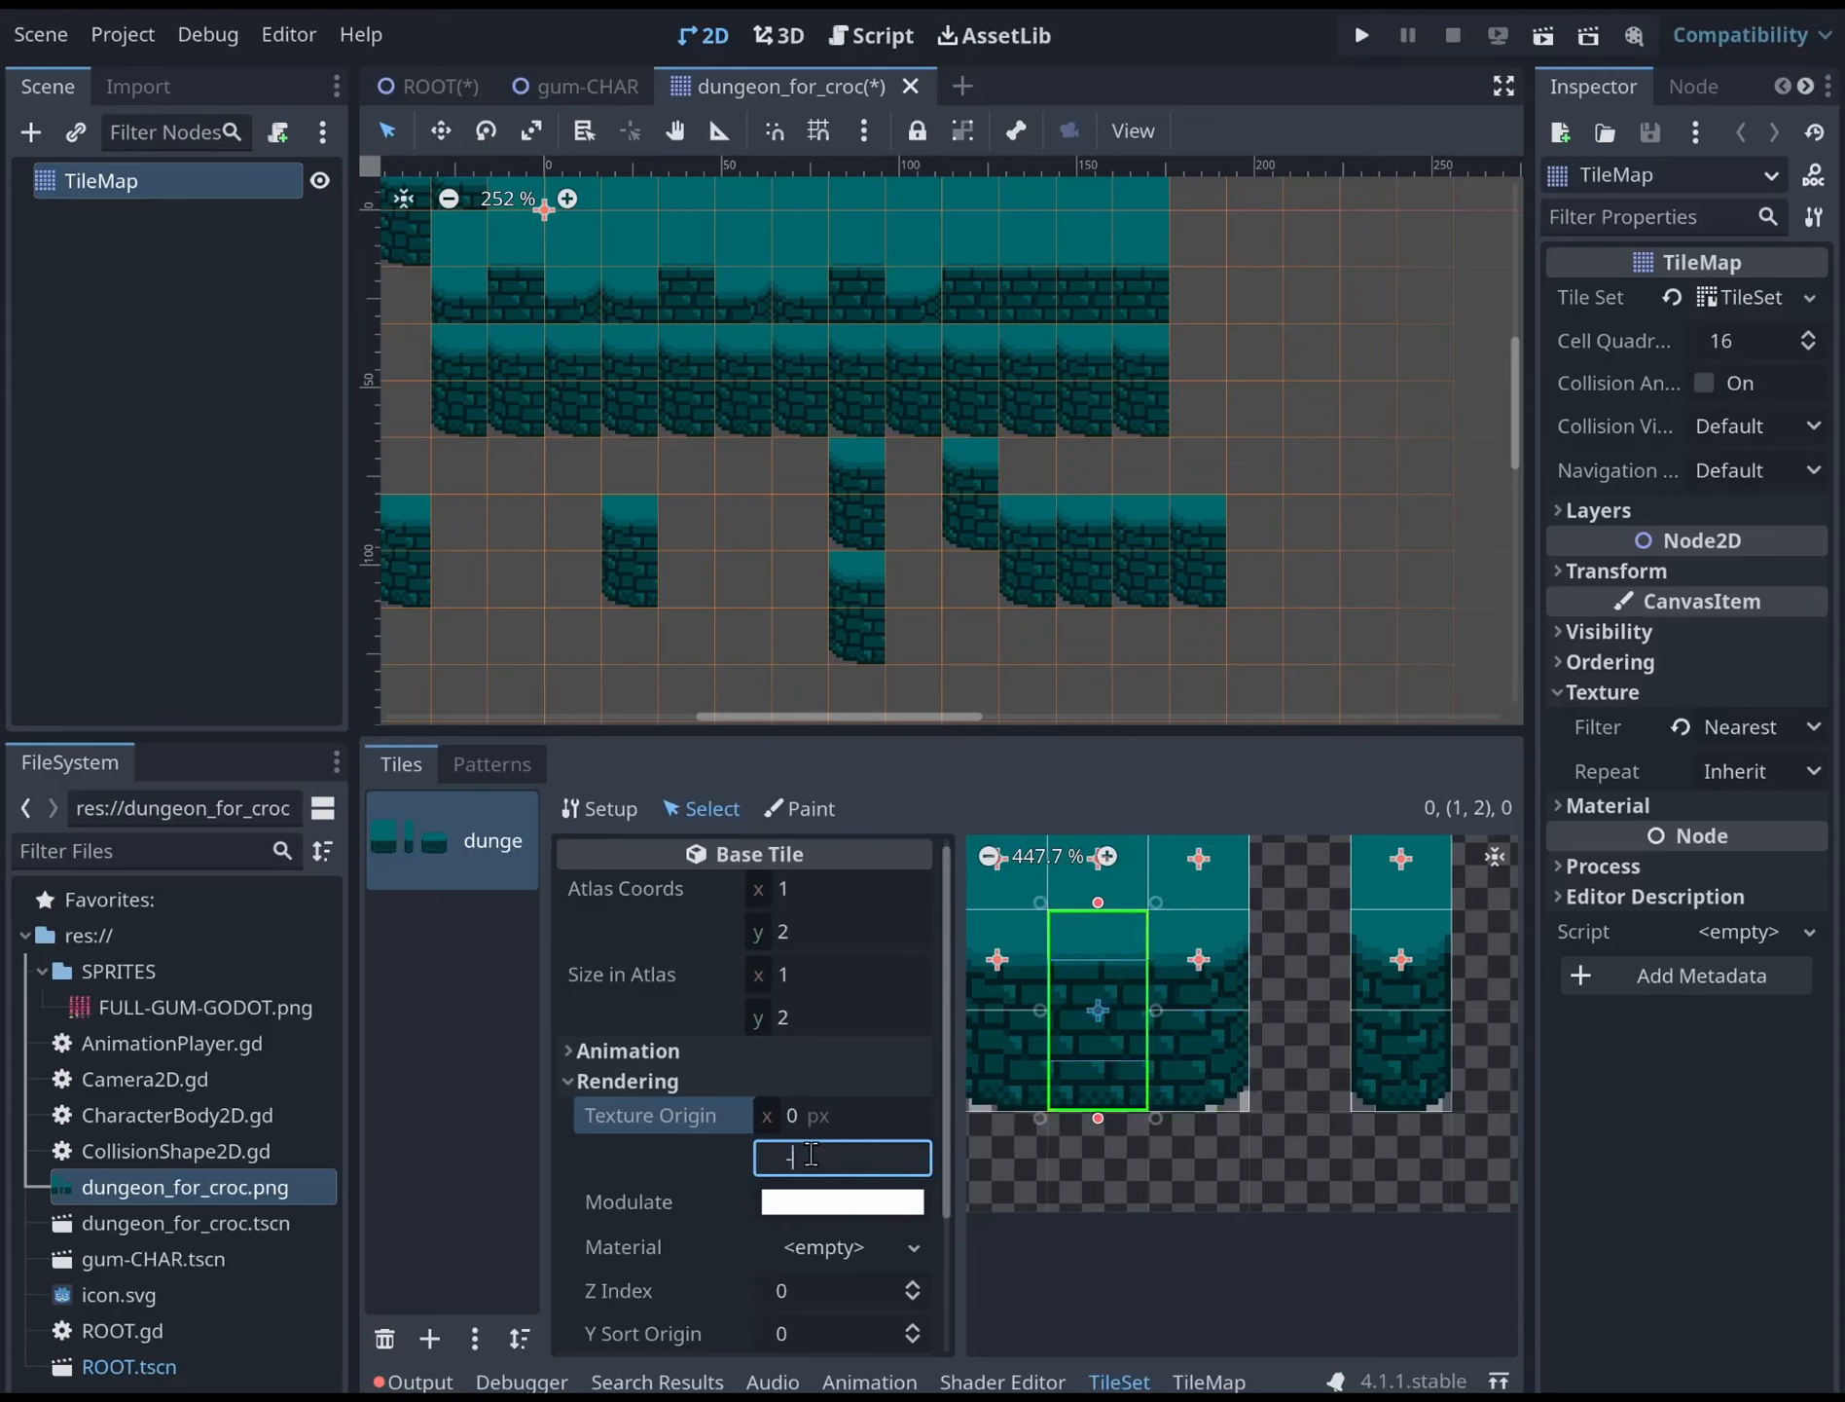
key(Return)
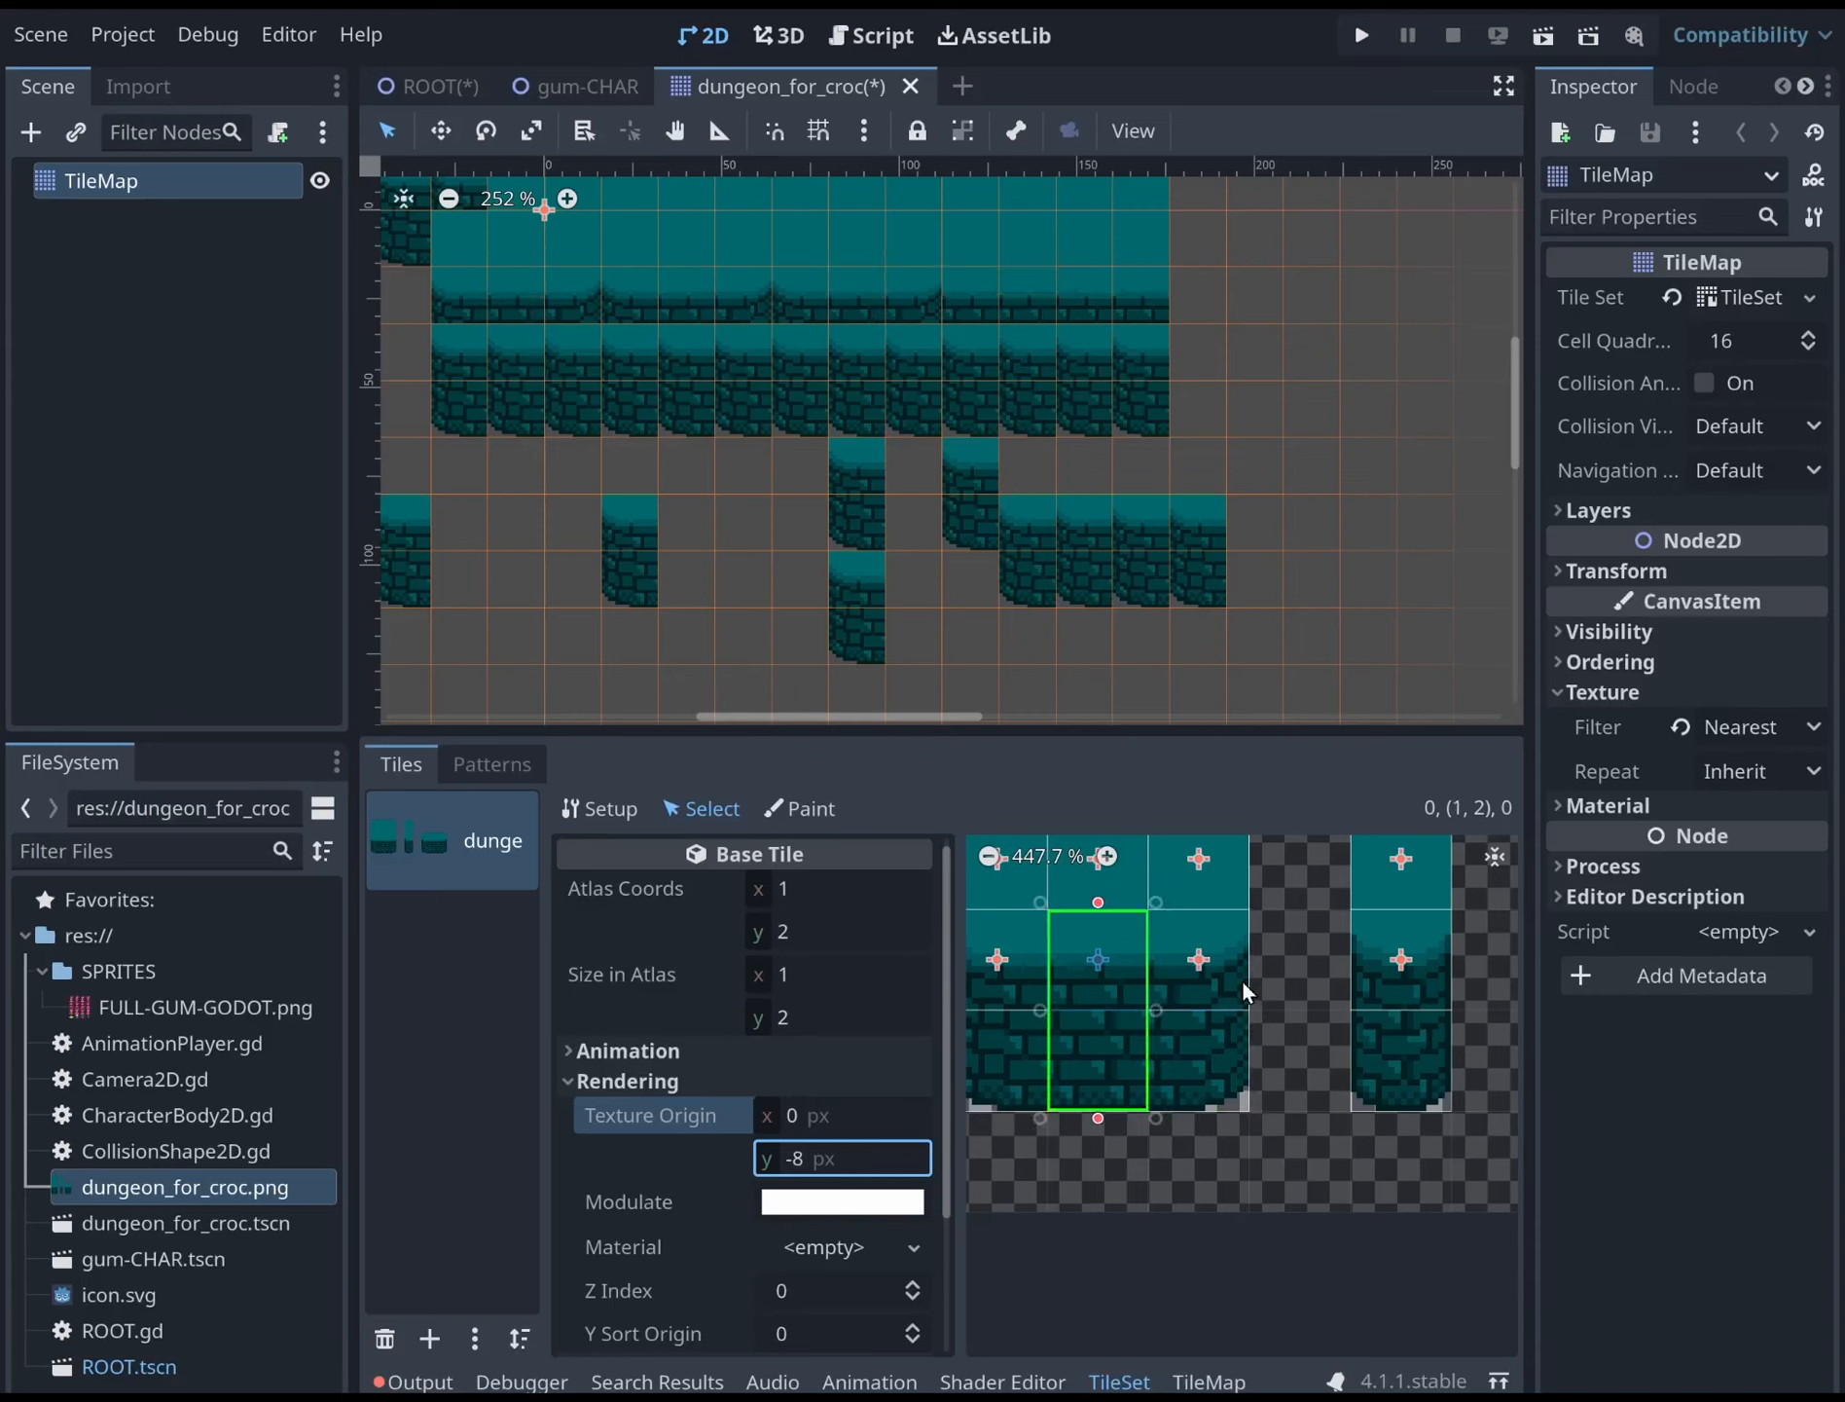
Paint a three-cell wall on the TileMap at cells (12, 5) to (14, 5) using the large block's left, middle and right brick tiles
scroll(1352, 1022, down, 2)
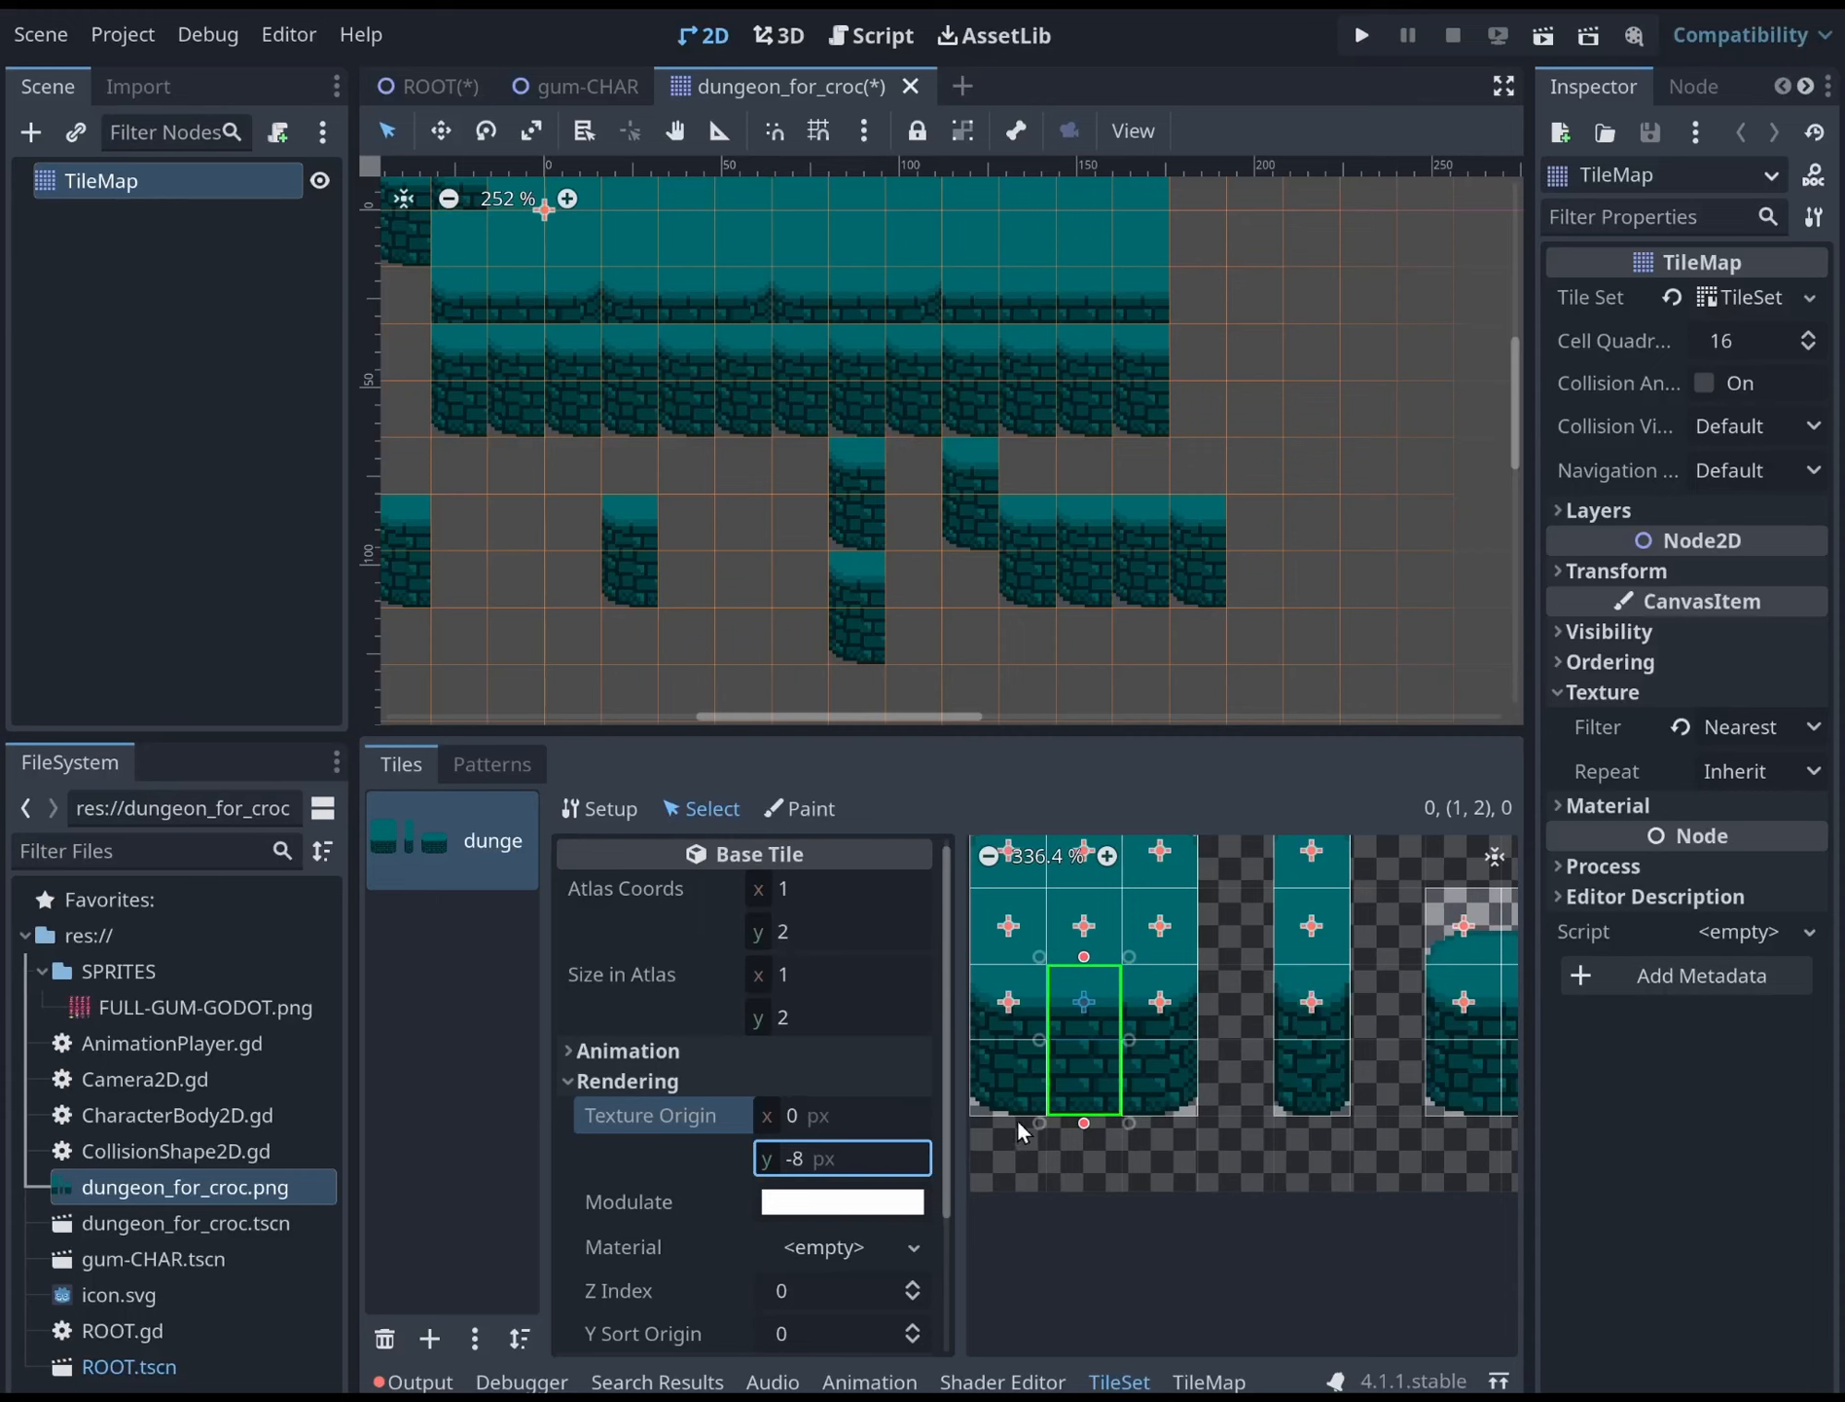
scroll(1016, 1038, down, 2)
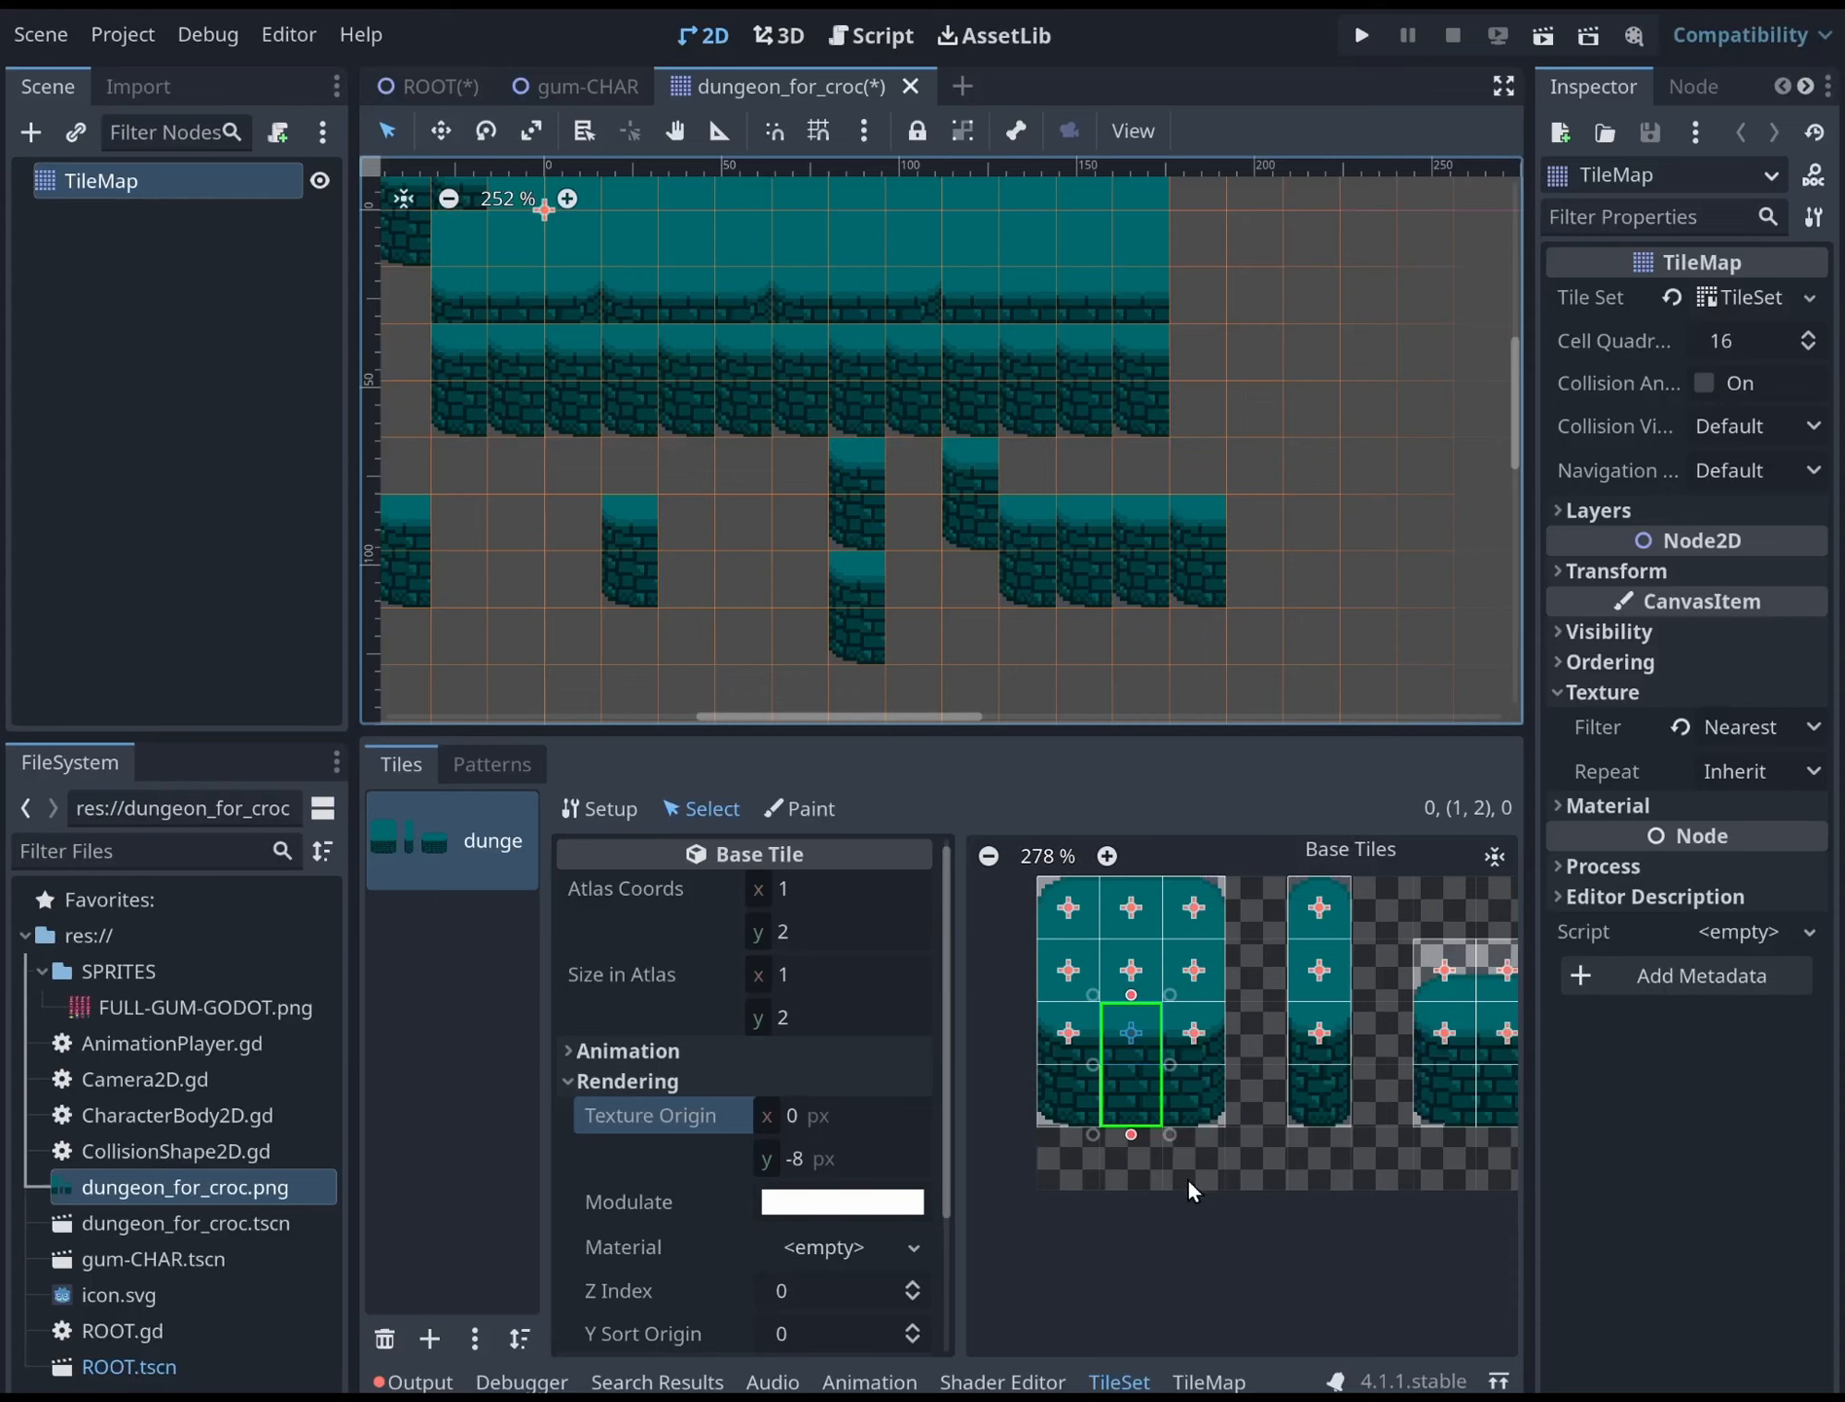
click(1212, 1382)
click(1005, 1044)
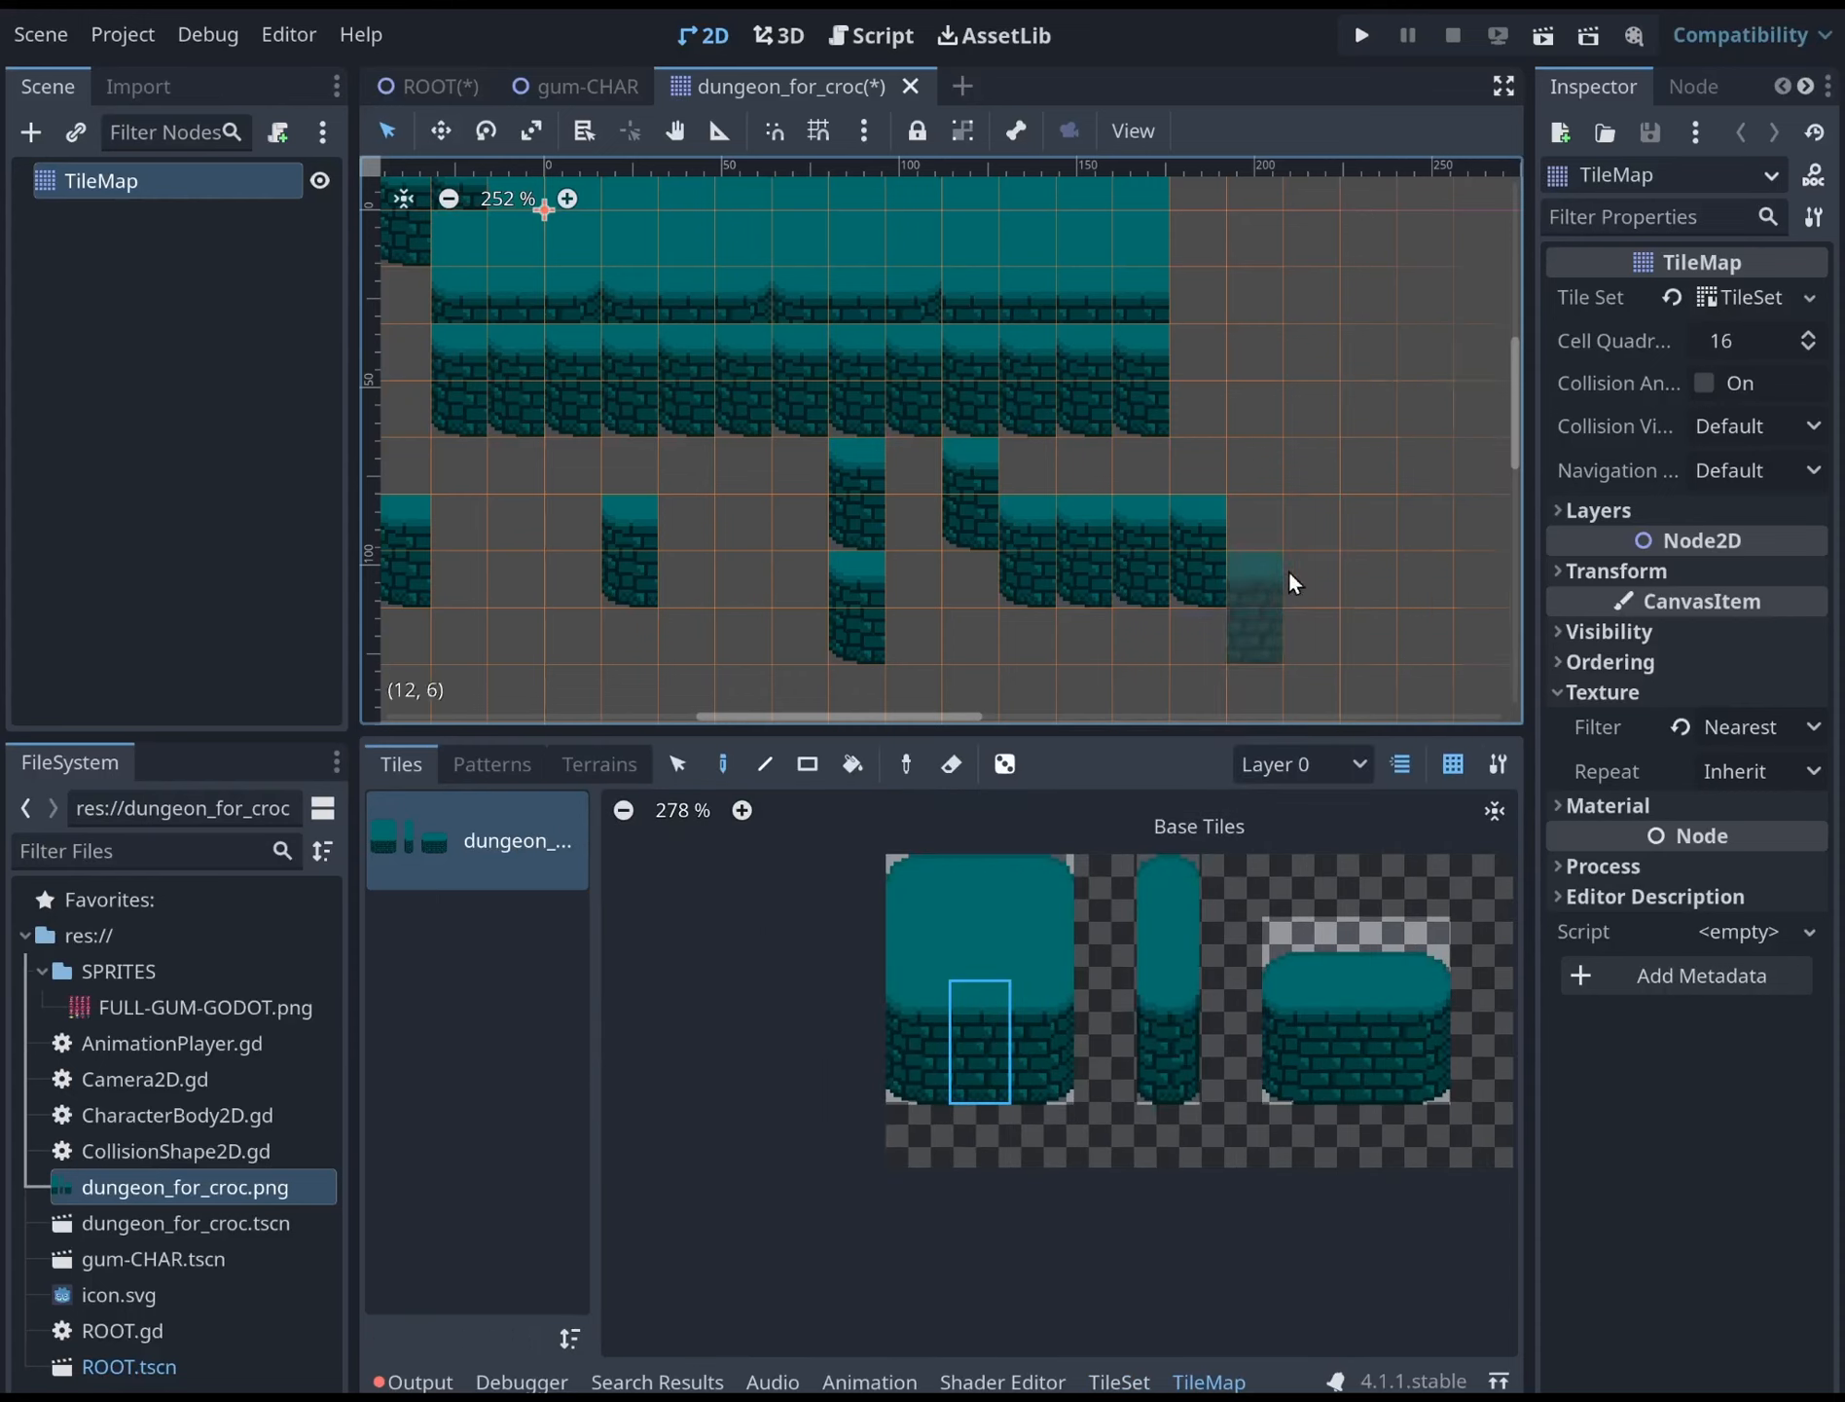
click(1287, 529)
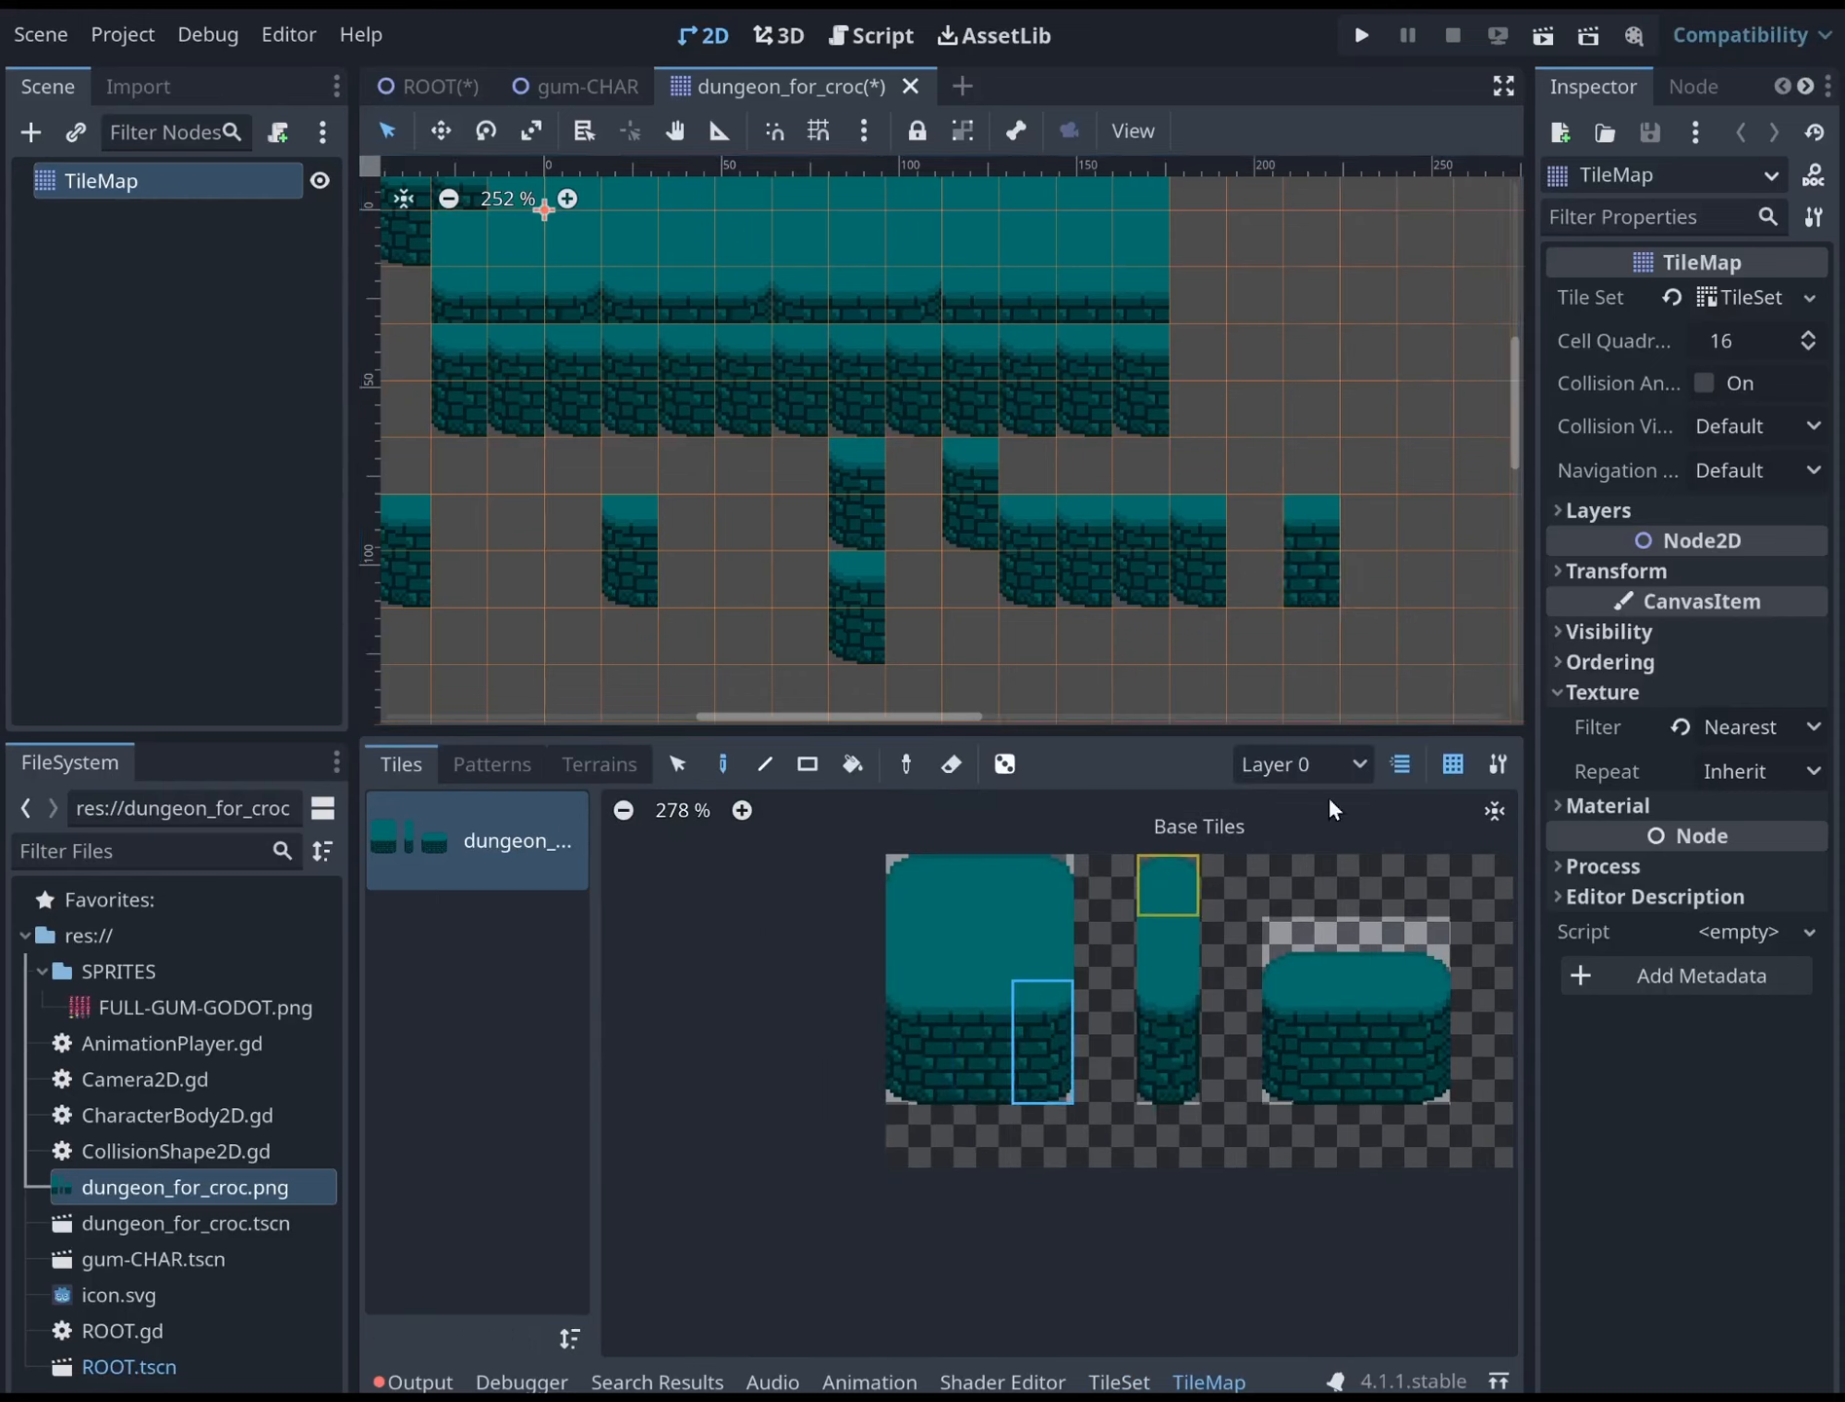
click(1383, 504)
click(902, 1009)
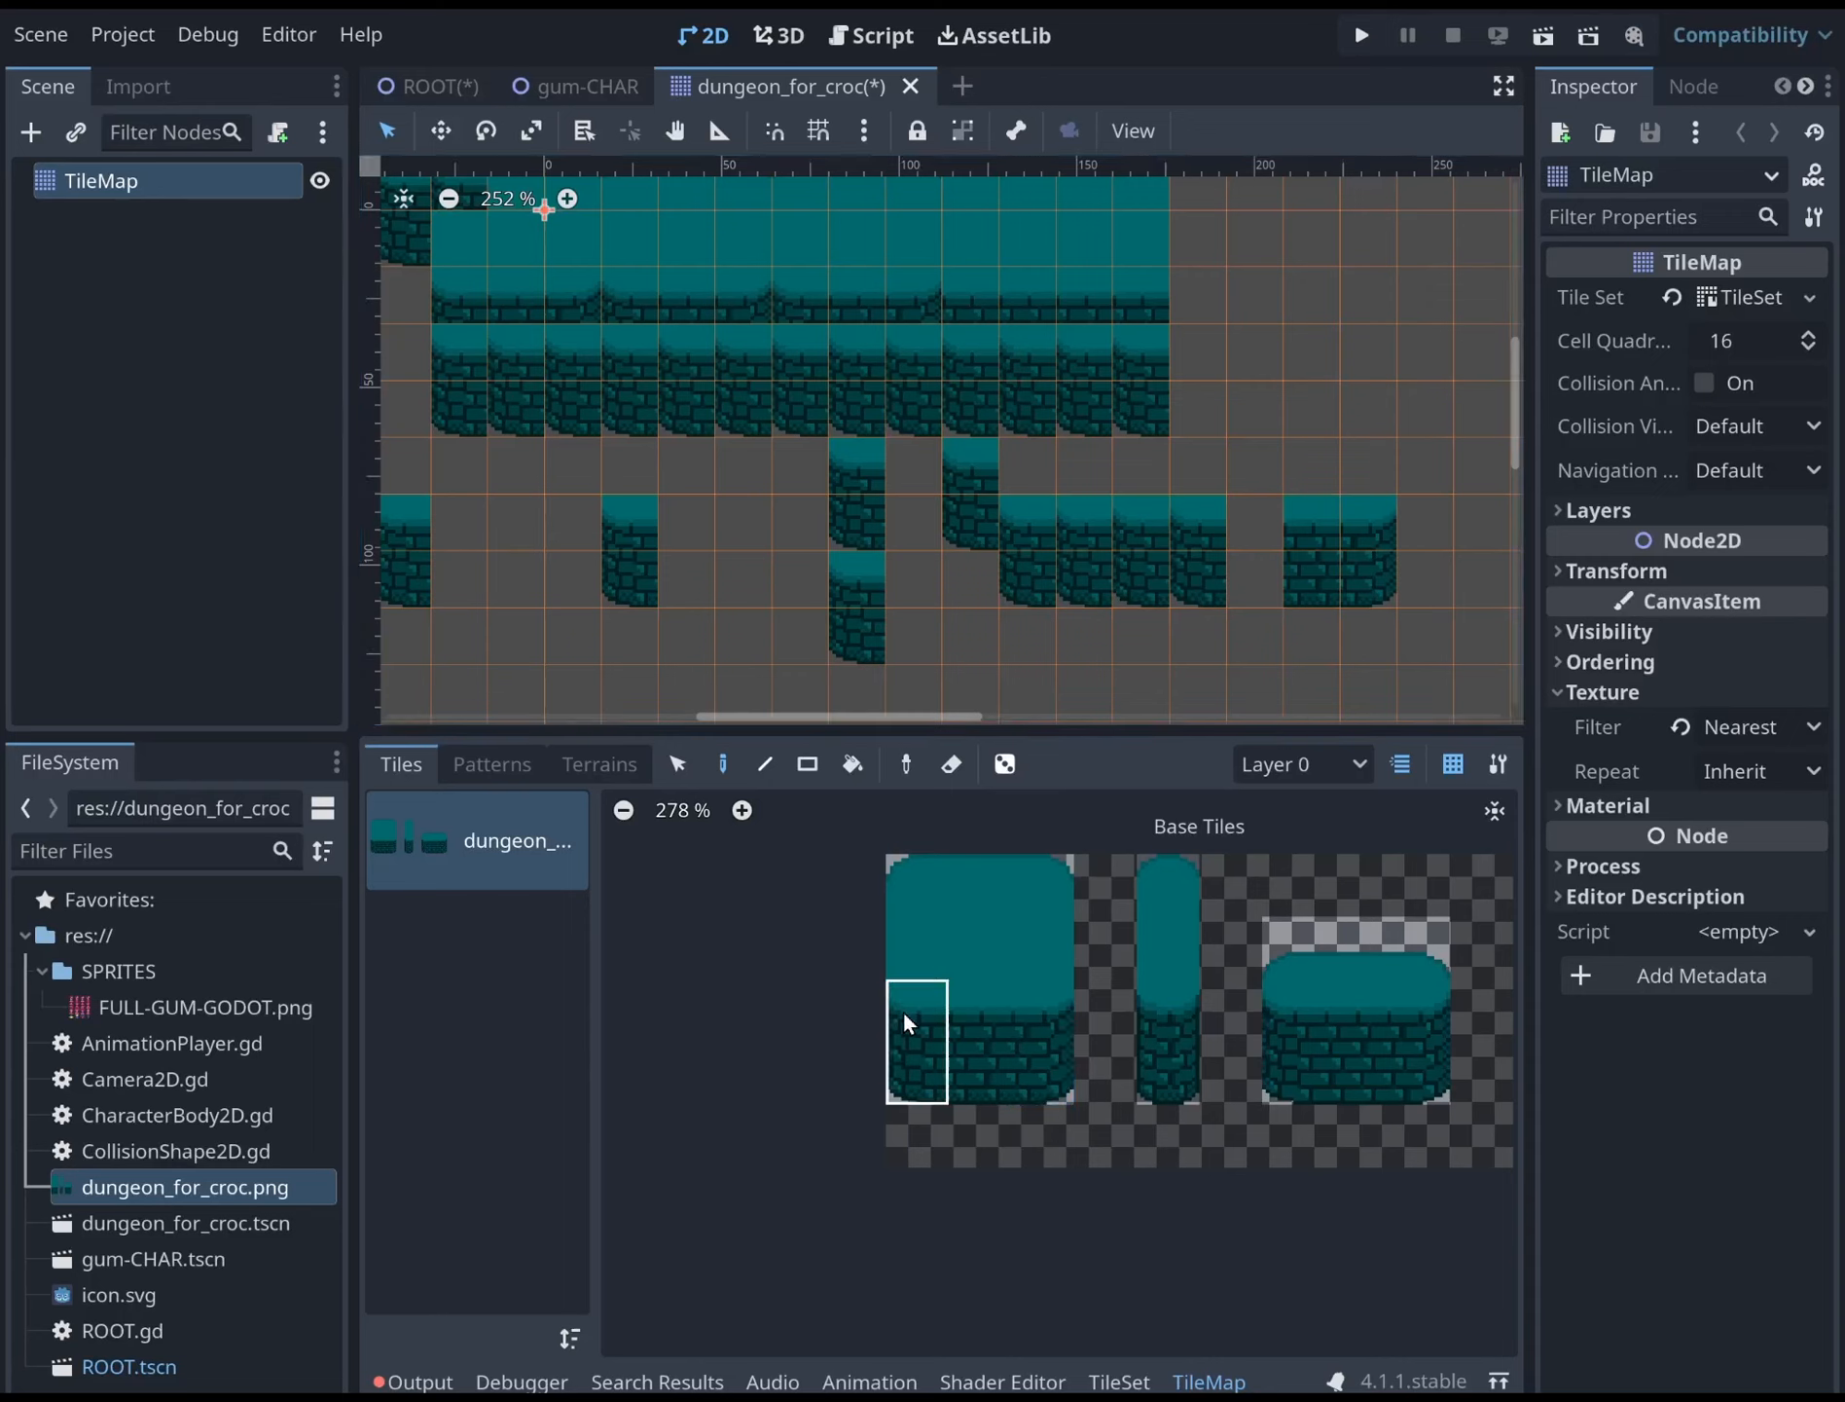
click(1254, 533)
Erase the lower row of scattered brick tiles and the large painted block around the map origin, using the Rectangle tool for the block
mouse_move(1174, 568)
right_down()
mouse_move(1010, 471)
mouse_move(929, 485)
mouse_move(810, 565)
mouse_move(842, 584)
mouse_move(613, 533)
mouse_move(401, 555)
right_up()
middle_drag(1131, 543, 1199, 714)
click(807, 764)
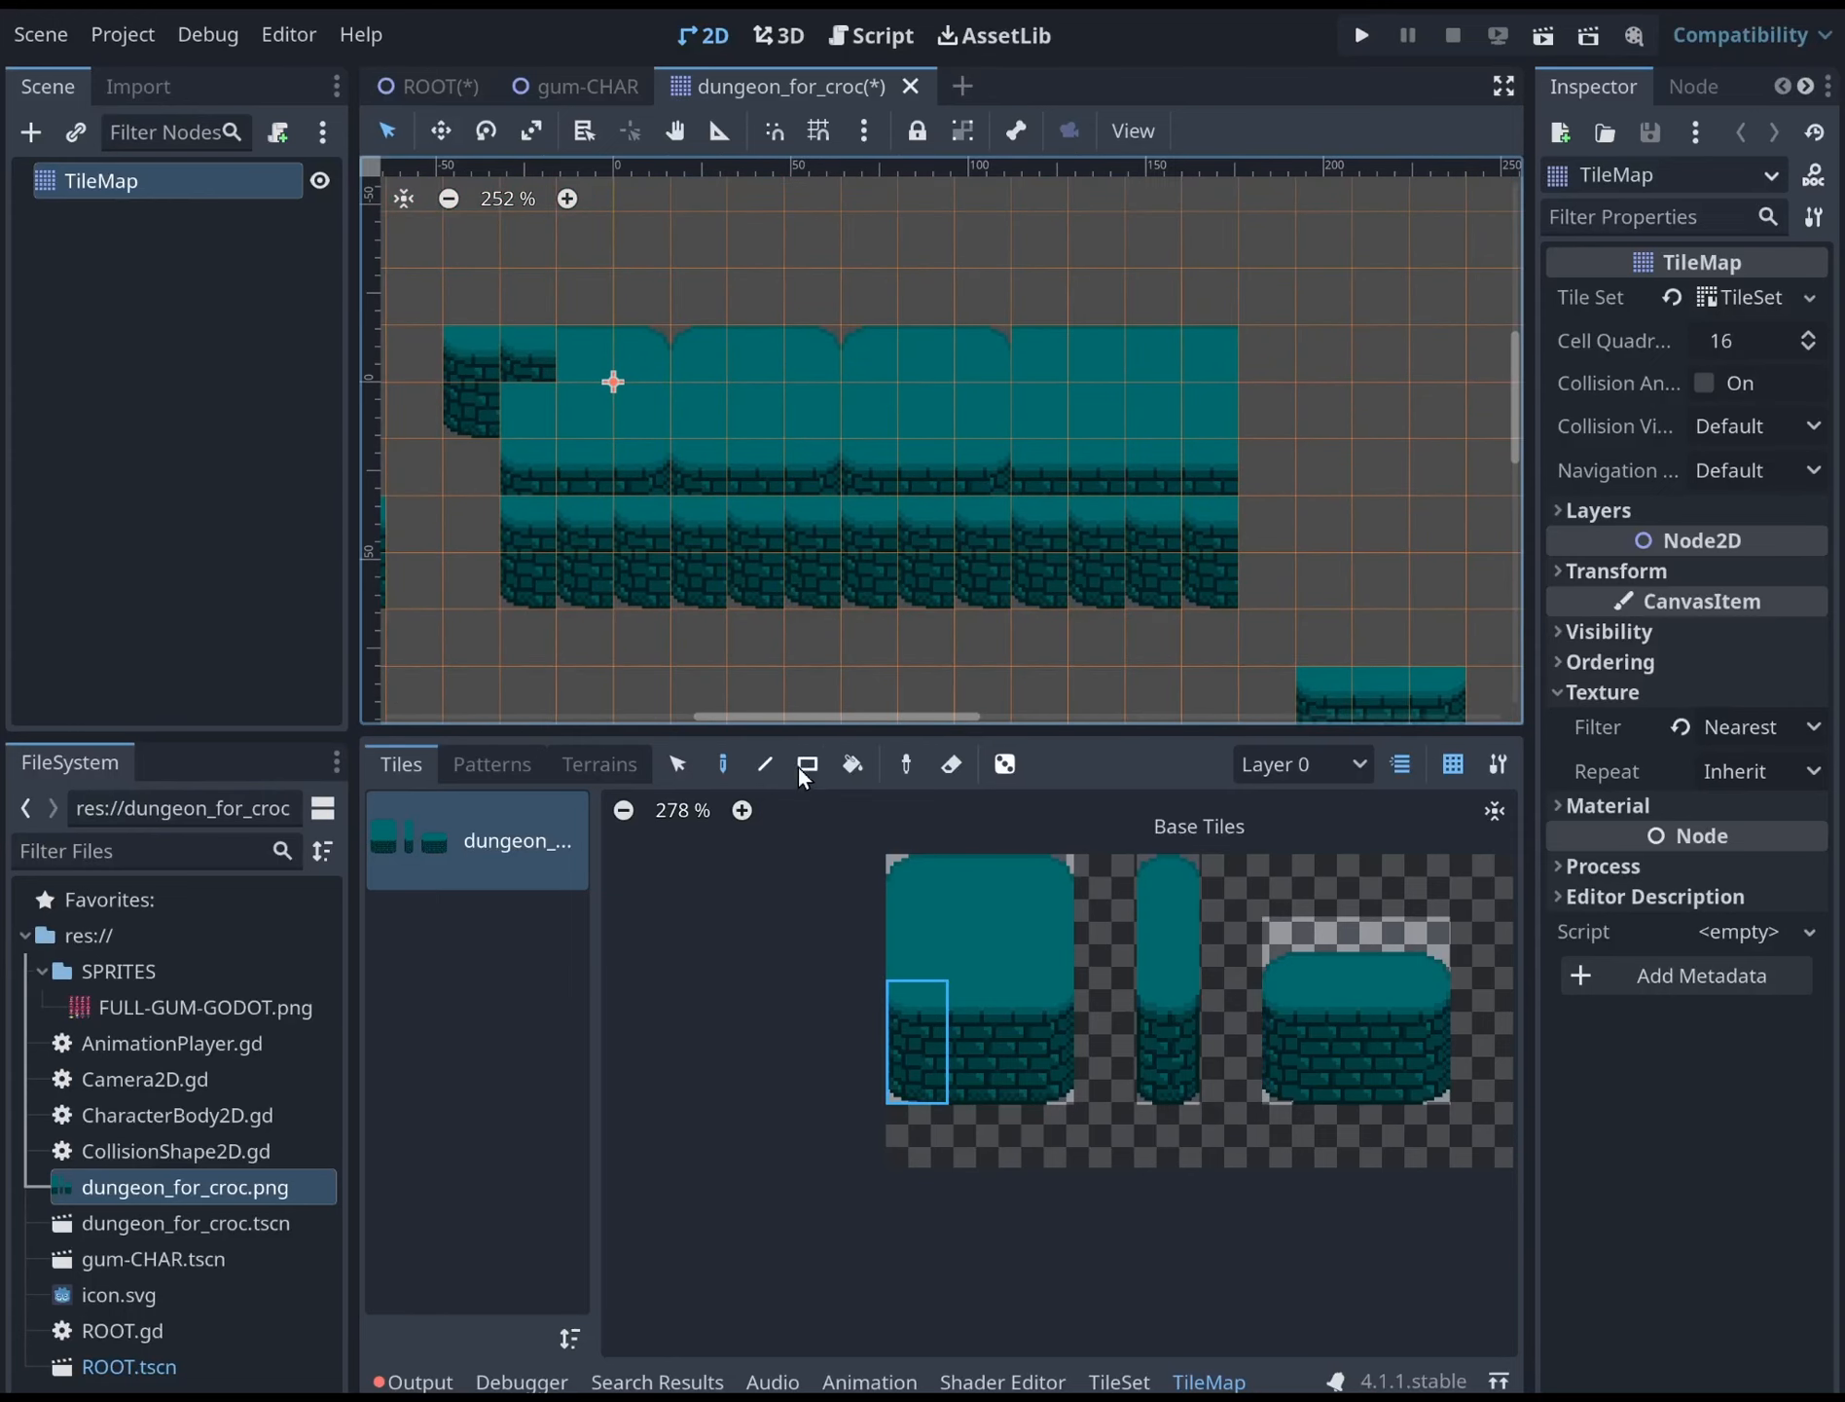
drag(471, 321, 1246, 550)
right_drag(1244, 541, 1248, 574)
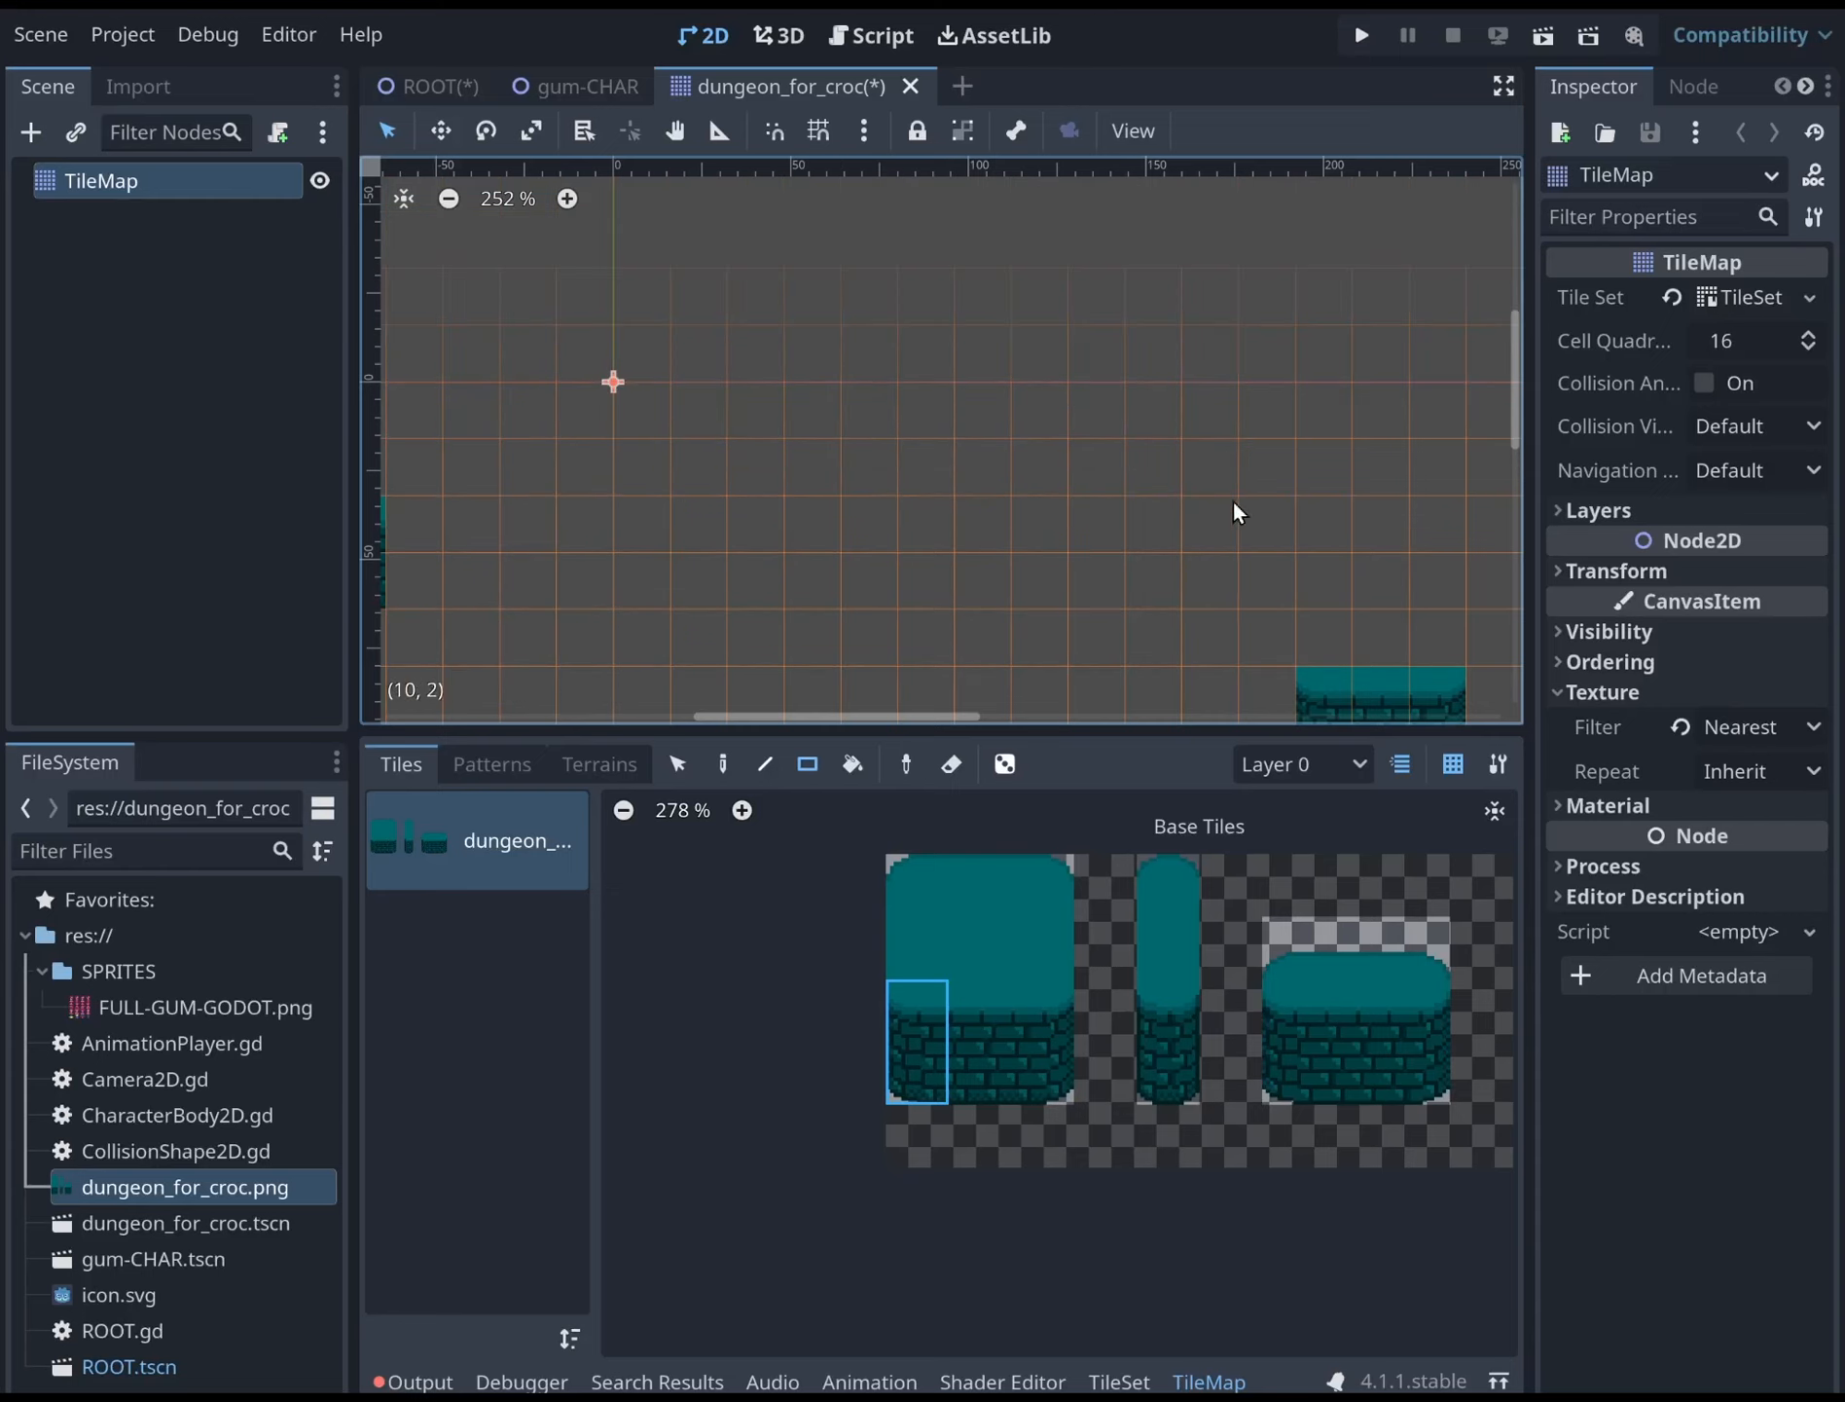
Erase the remaining painted tiles on both sides of the cleared area to empty the tilemap
middle_drag(1234, 504, 1180, 360)
mouse_move(1208, 394)
right_down()
mouse_move(1213, 422)
mouse_move(1410, 633)
right_up()
scroll(771, 490, down, 3)
middle_drag(870, 417, 1179, 473)
middle_drag(819, 450, 1019, 325)
mouse_move(790, 287)
right_down()
mouse_move(802, 357)
mouse_move(949, 555)
right_up()
mouse_move(1121, 387)
middle_down()
mouse_move(955, 445)
mouse_move(889, 523)
middle_up()
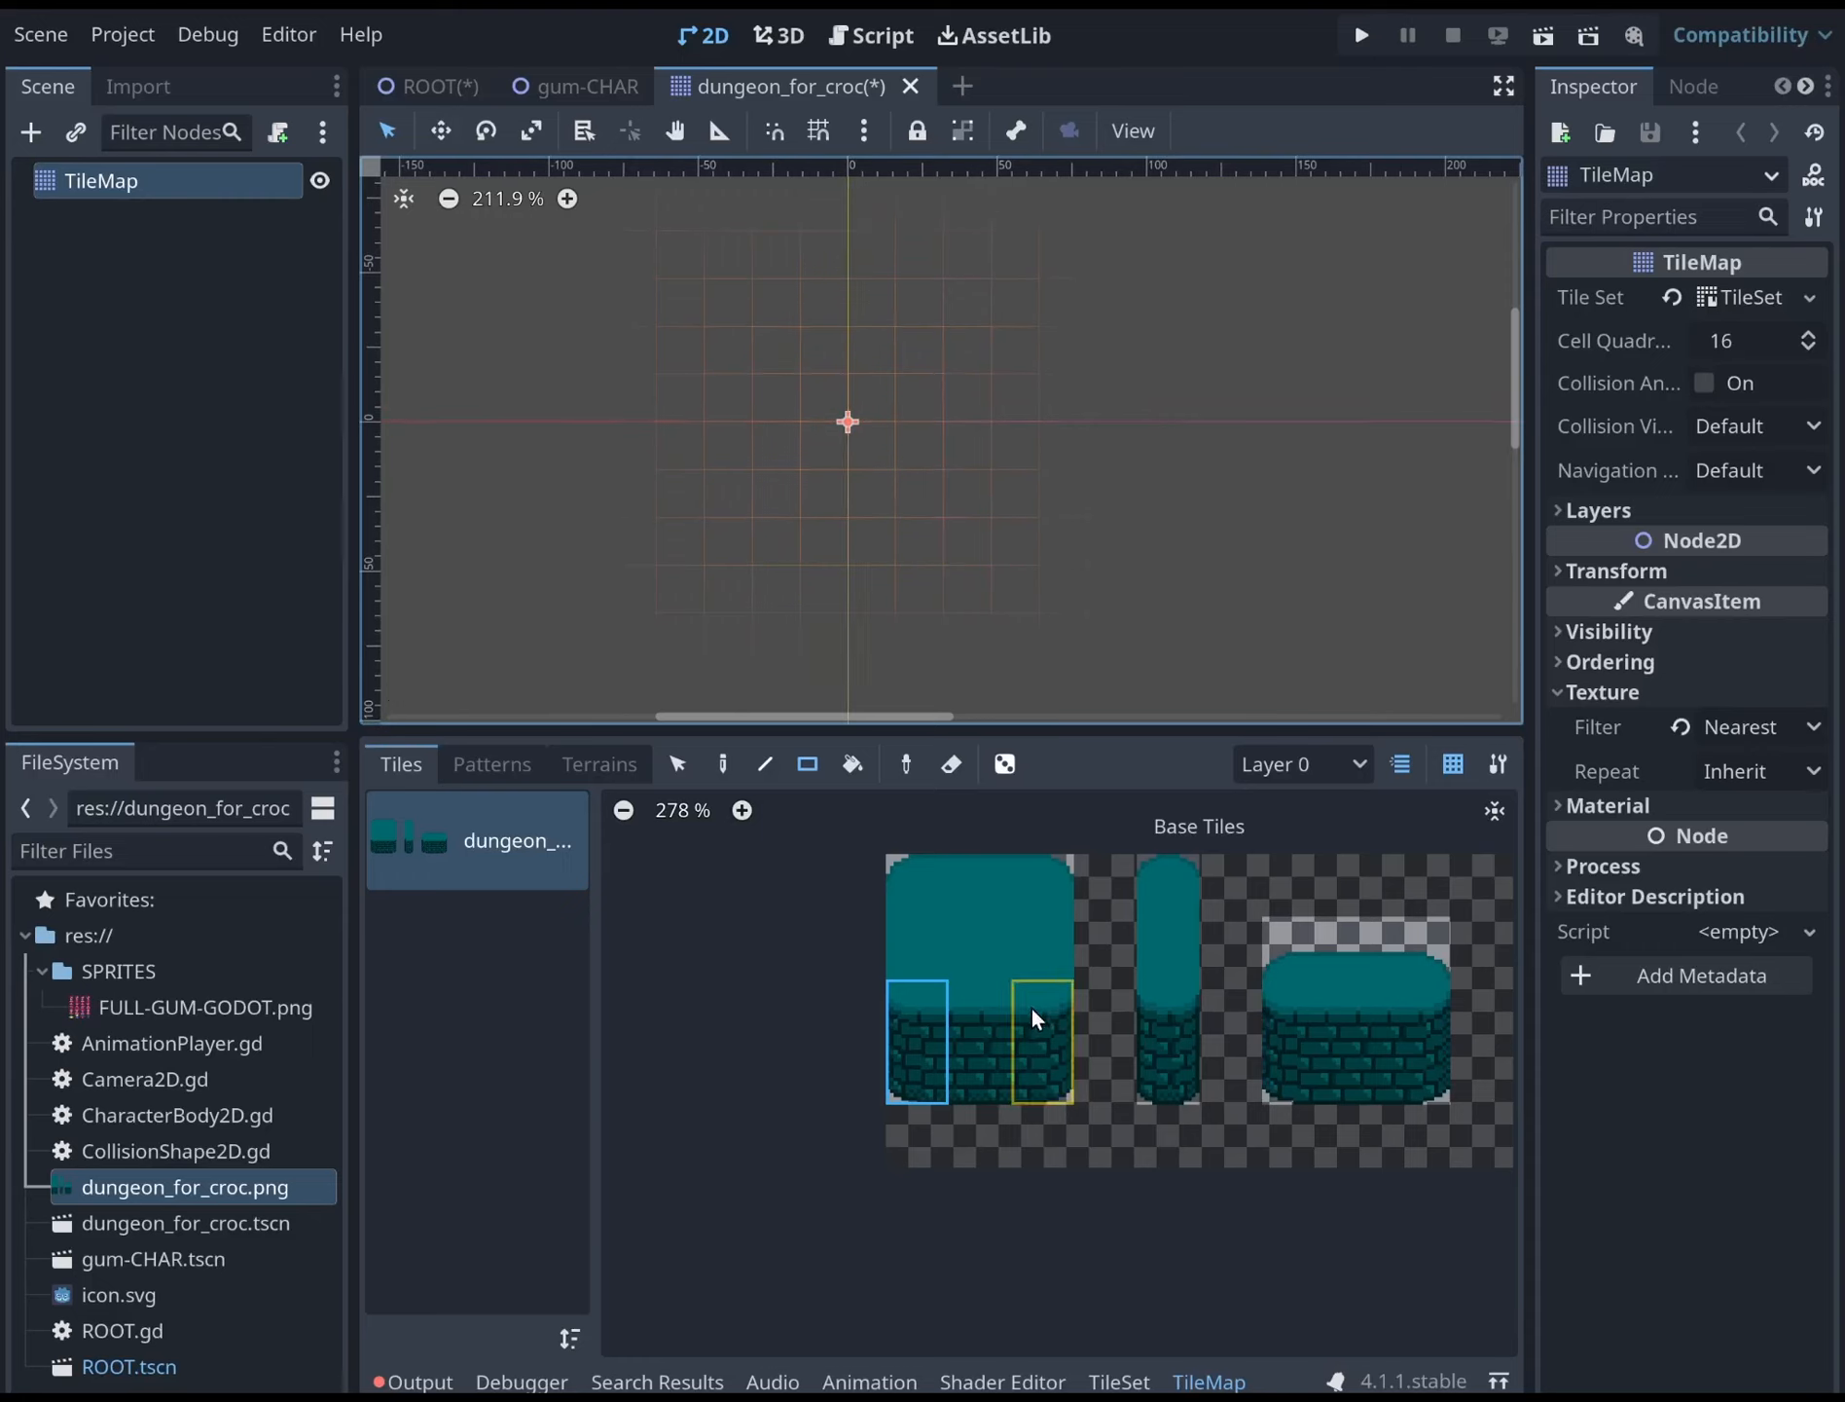
Choose the large block's three brick tiles and paint single cells at (0, 0) and (2, 0) with the Rectangle tool
scroll(1003, 1018, up, 1)
middle_drag(1000, 1020, 870, 1046)
scroll(985, 457, up, 2)
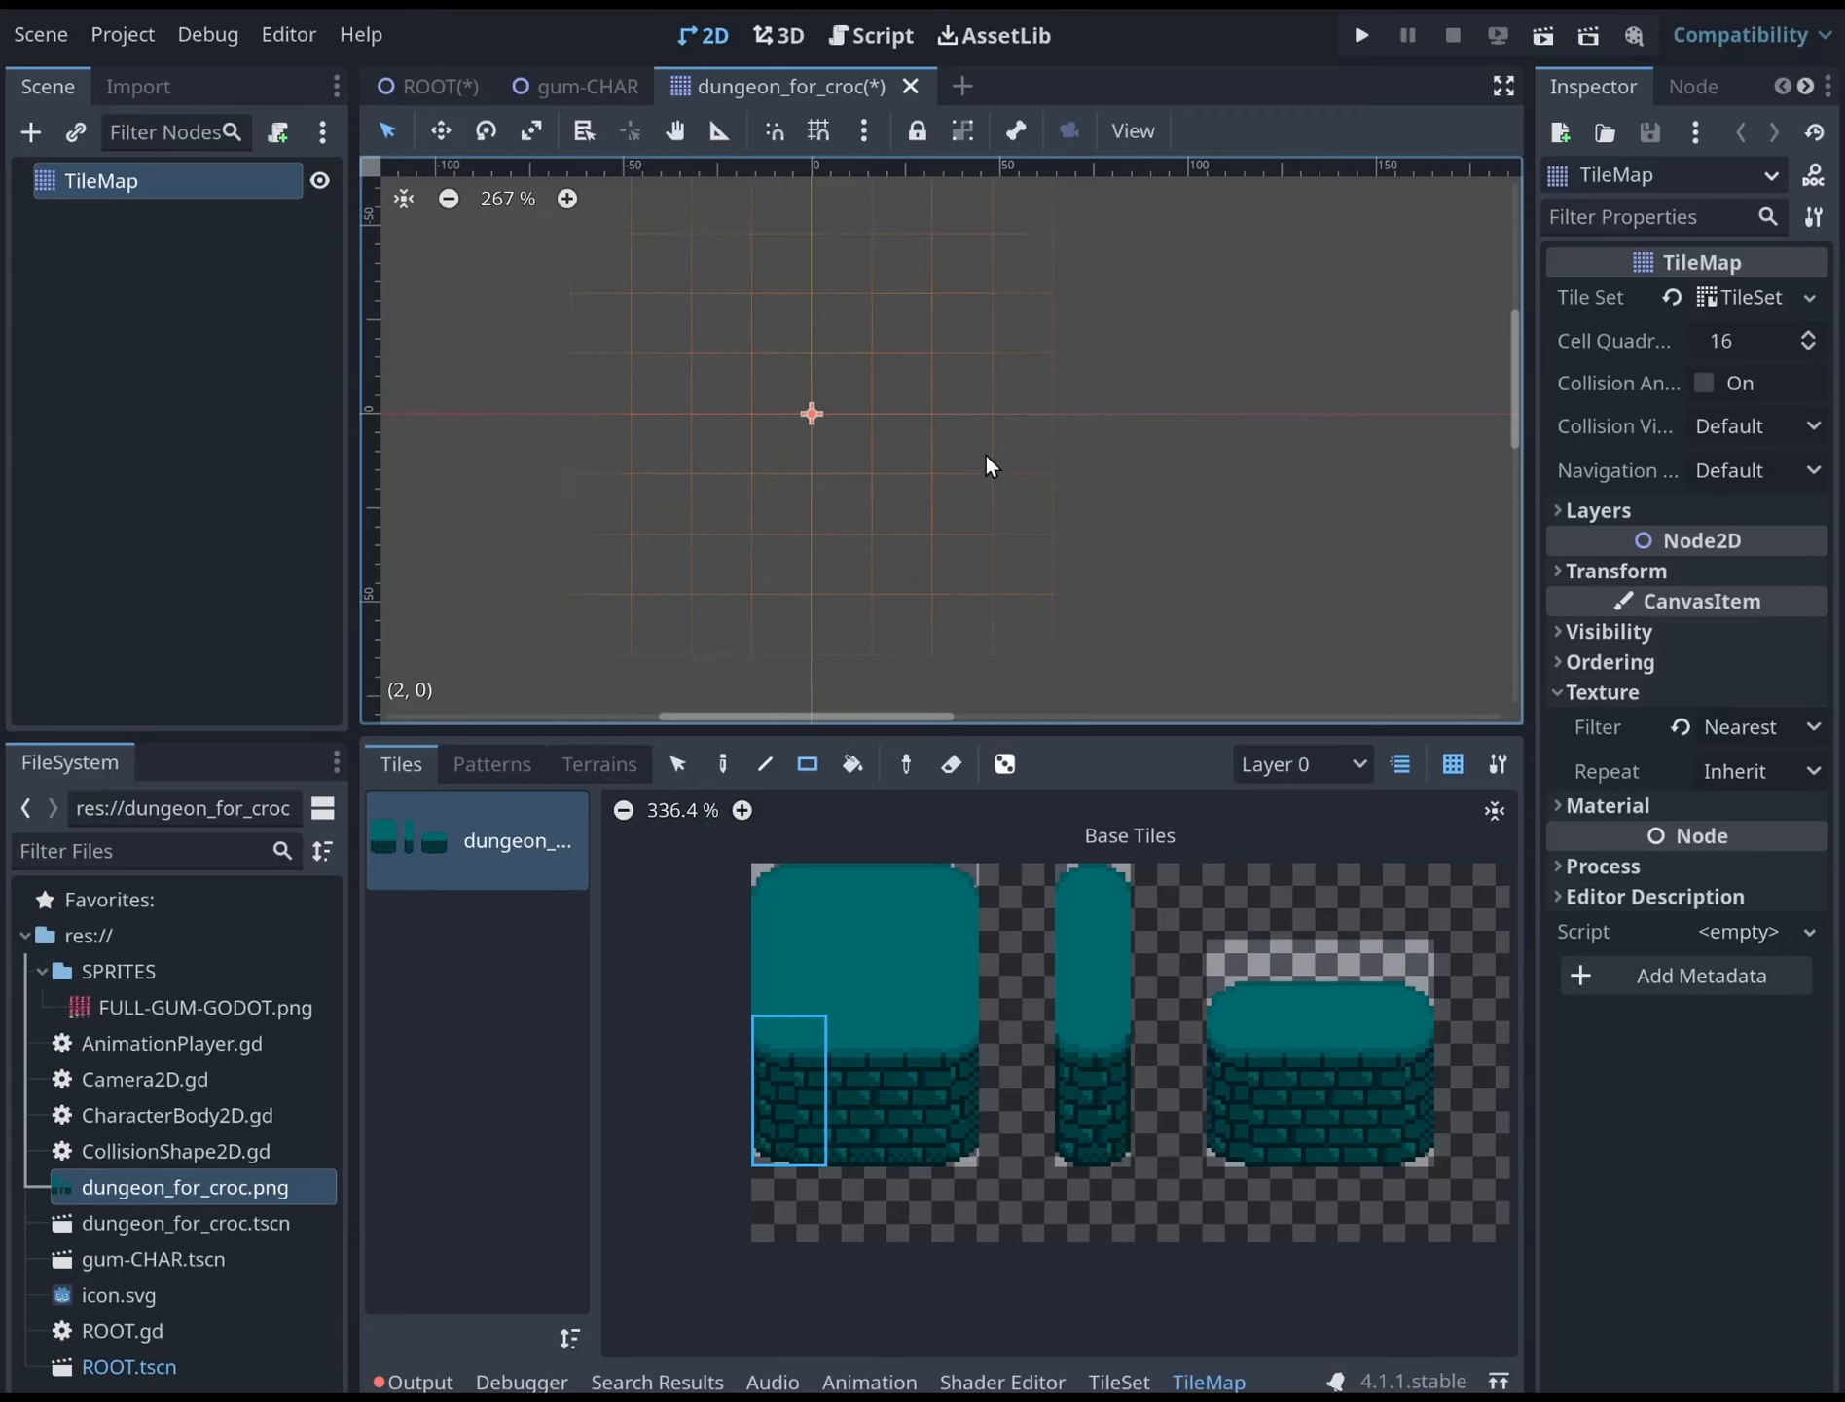
click(935, 1049)
drag(766, 1064, 939, 1071)
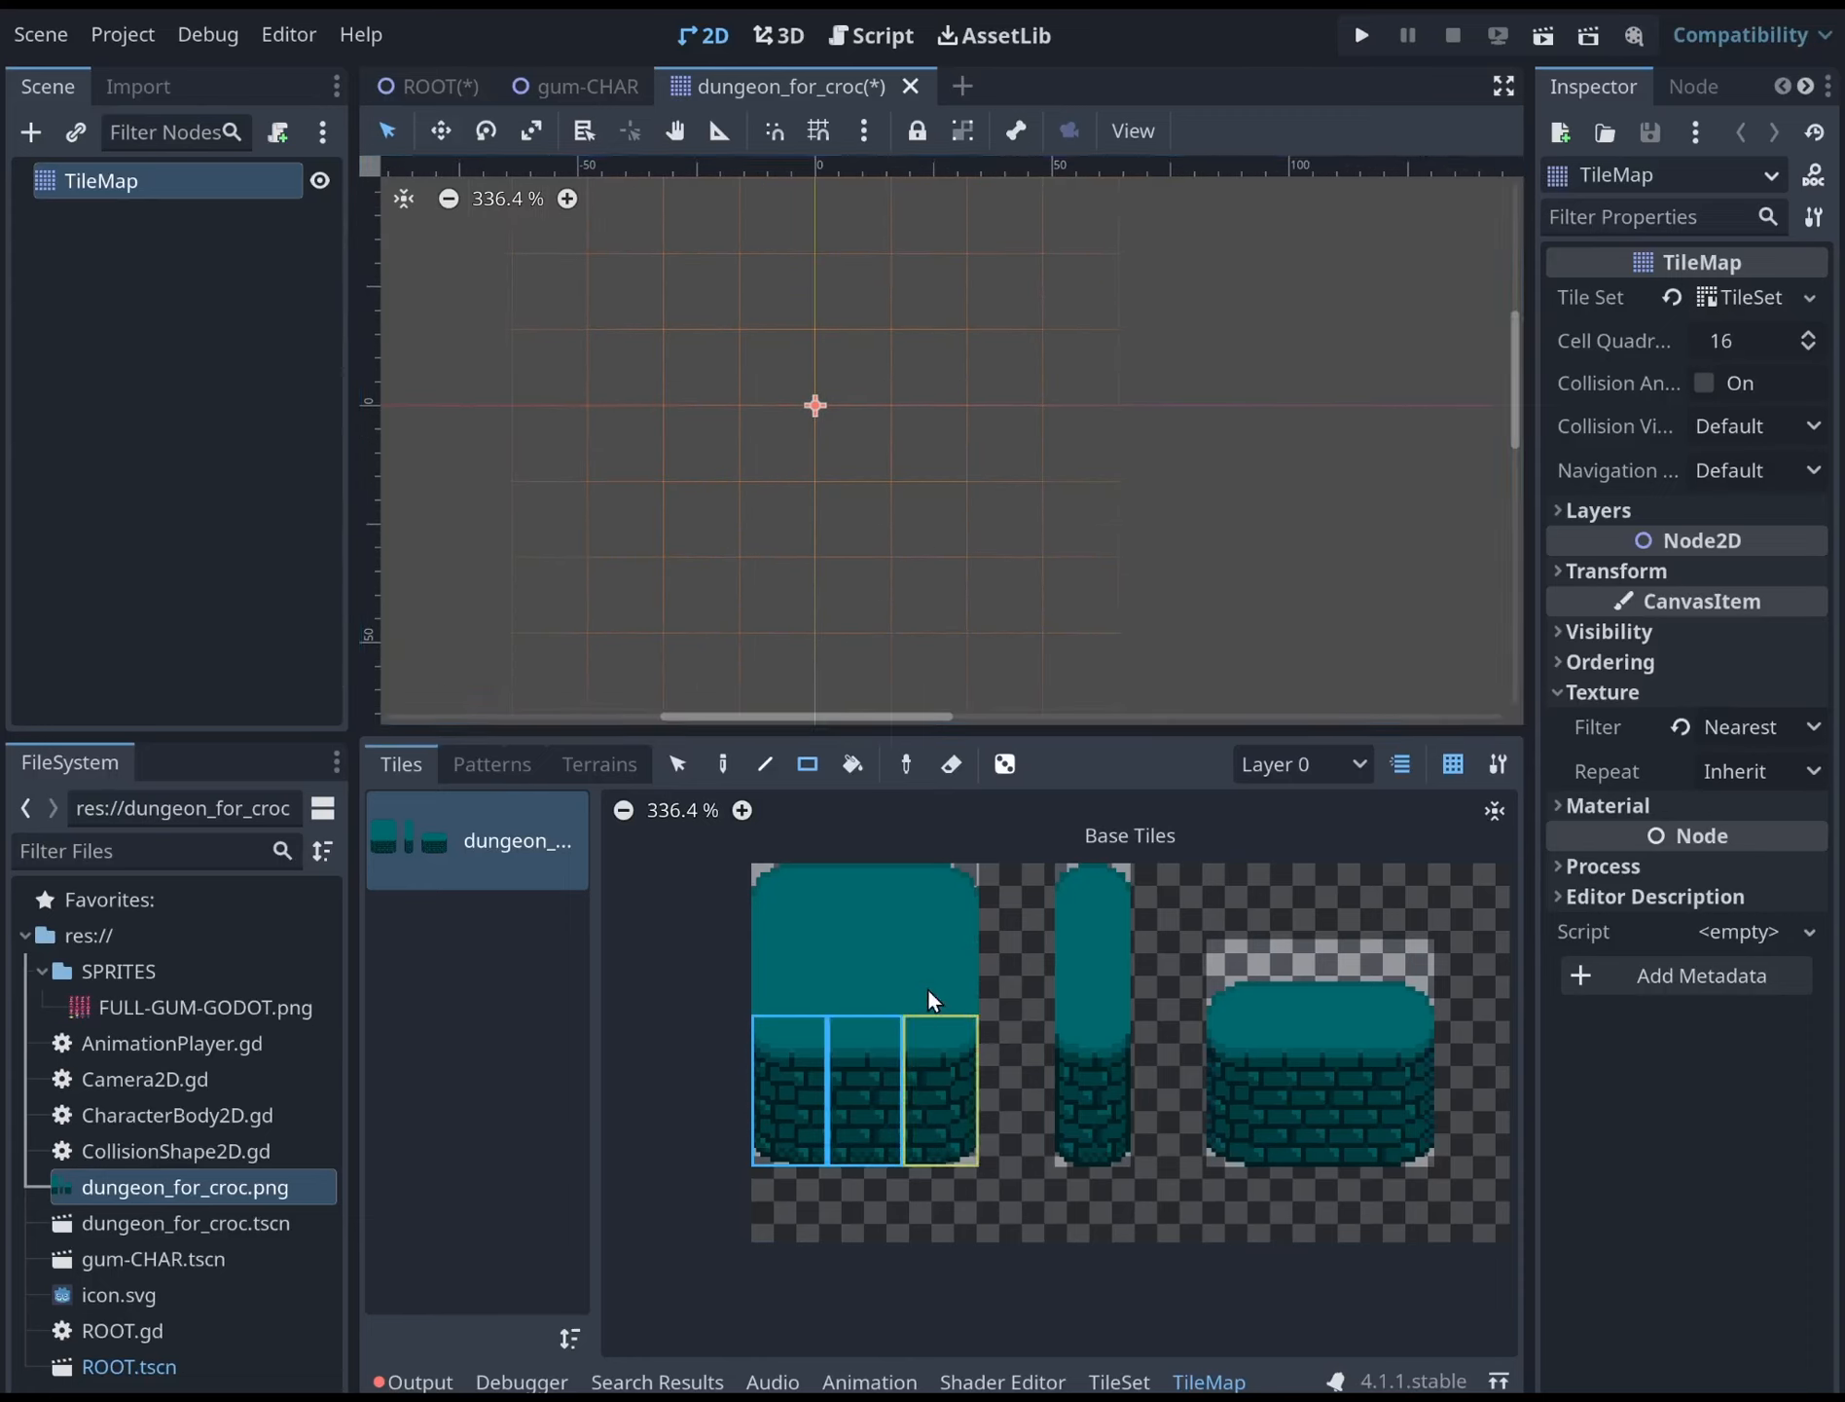
click(880, 468)
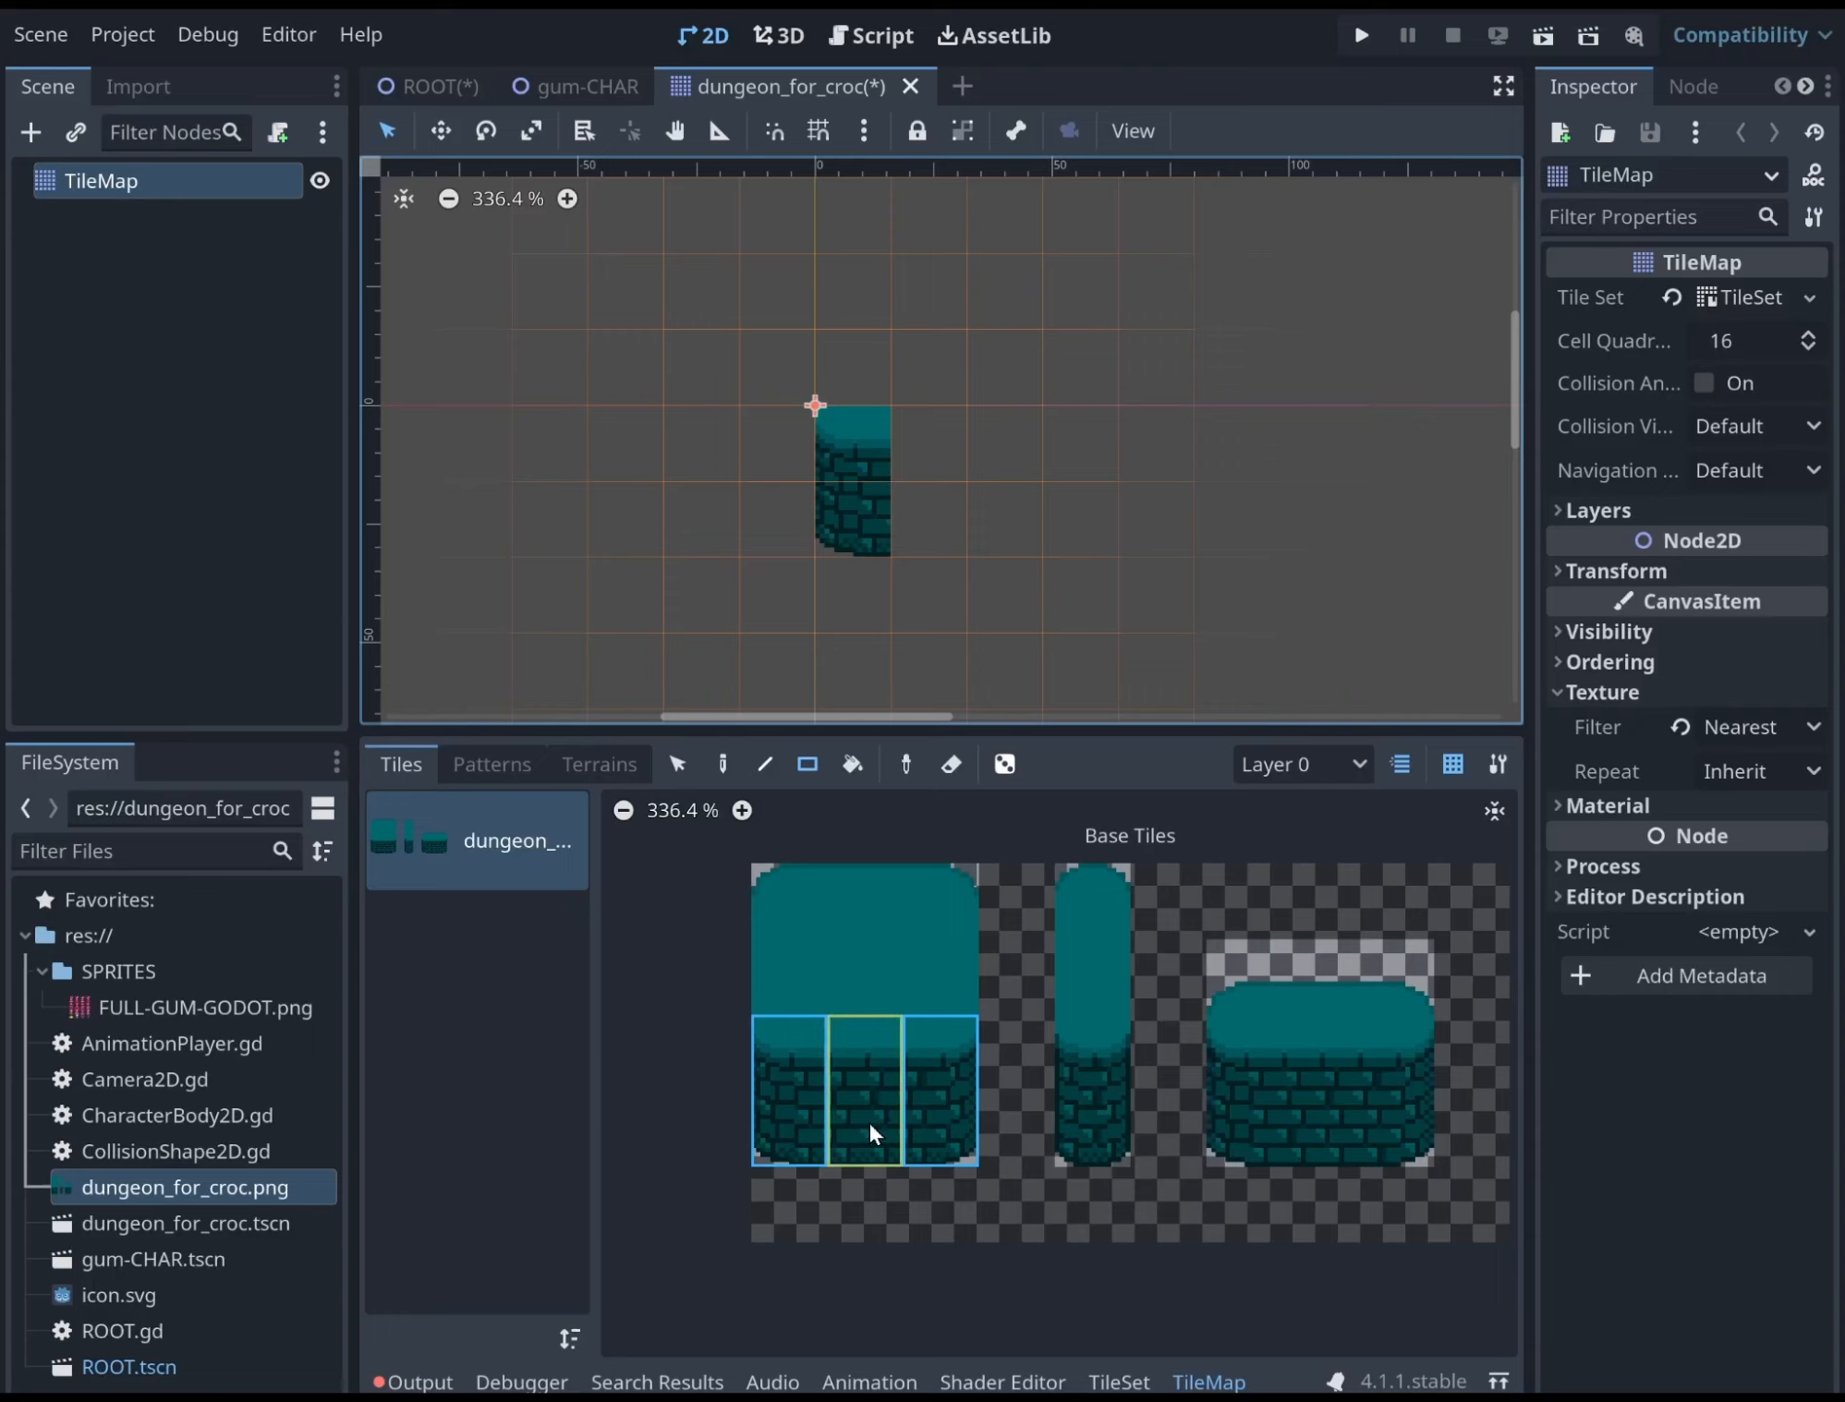
click(993, 467)
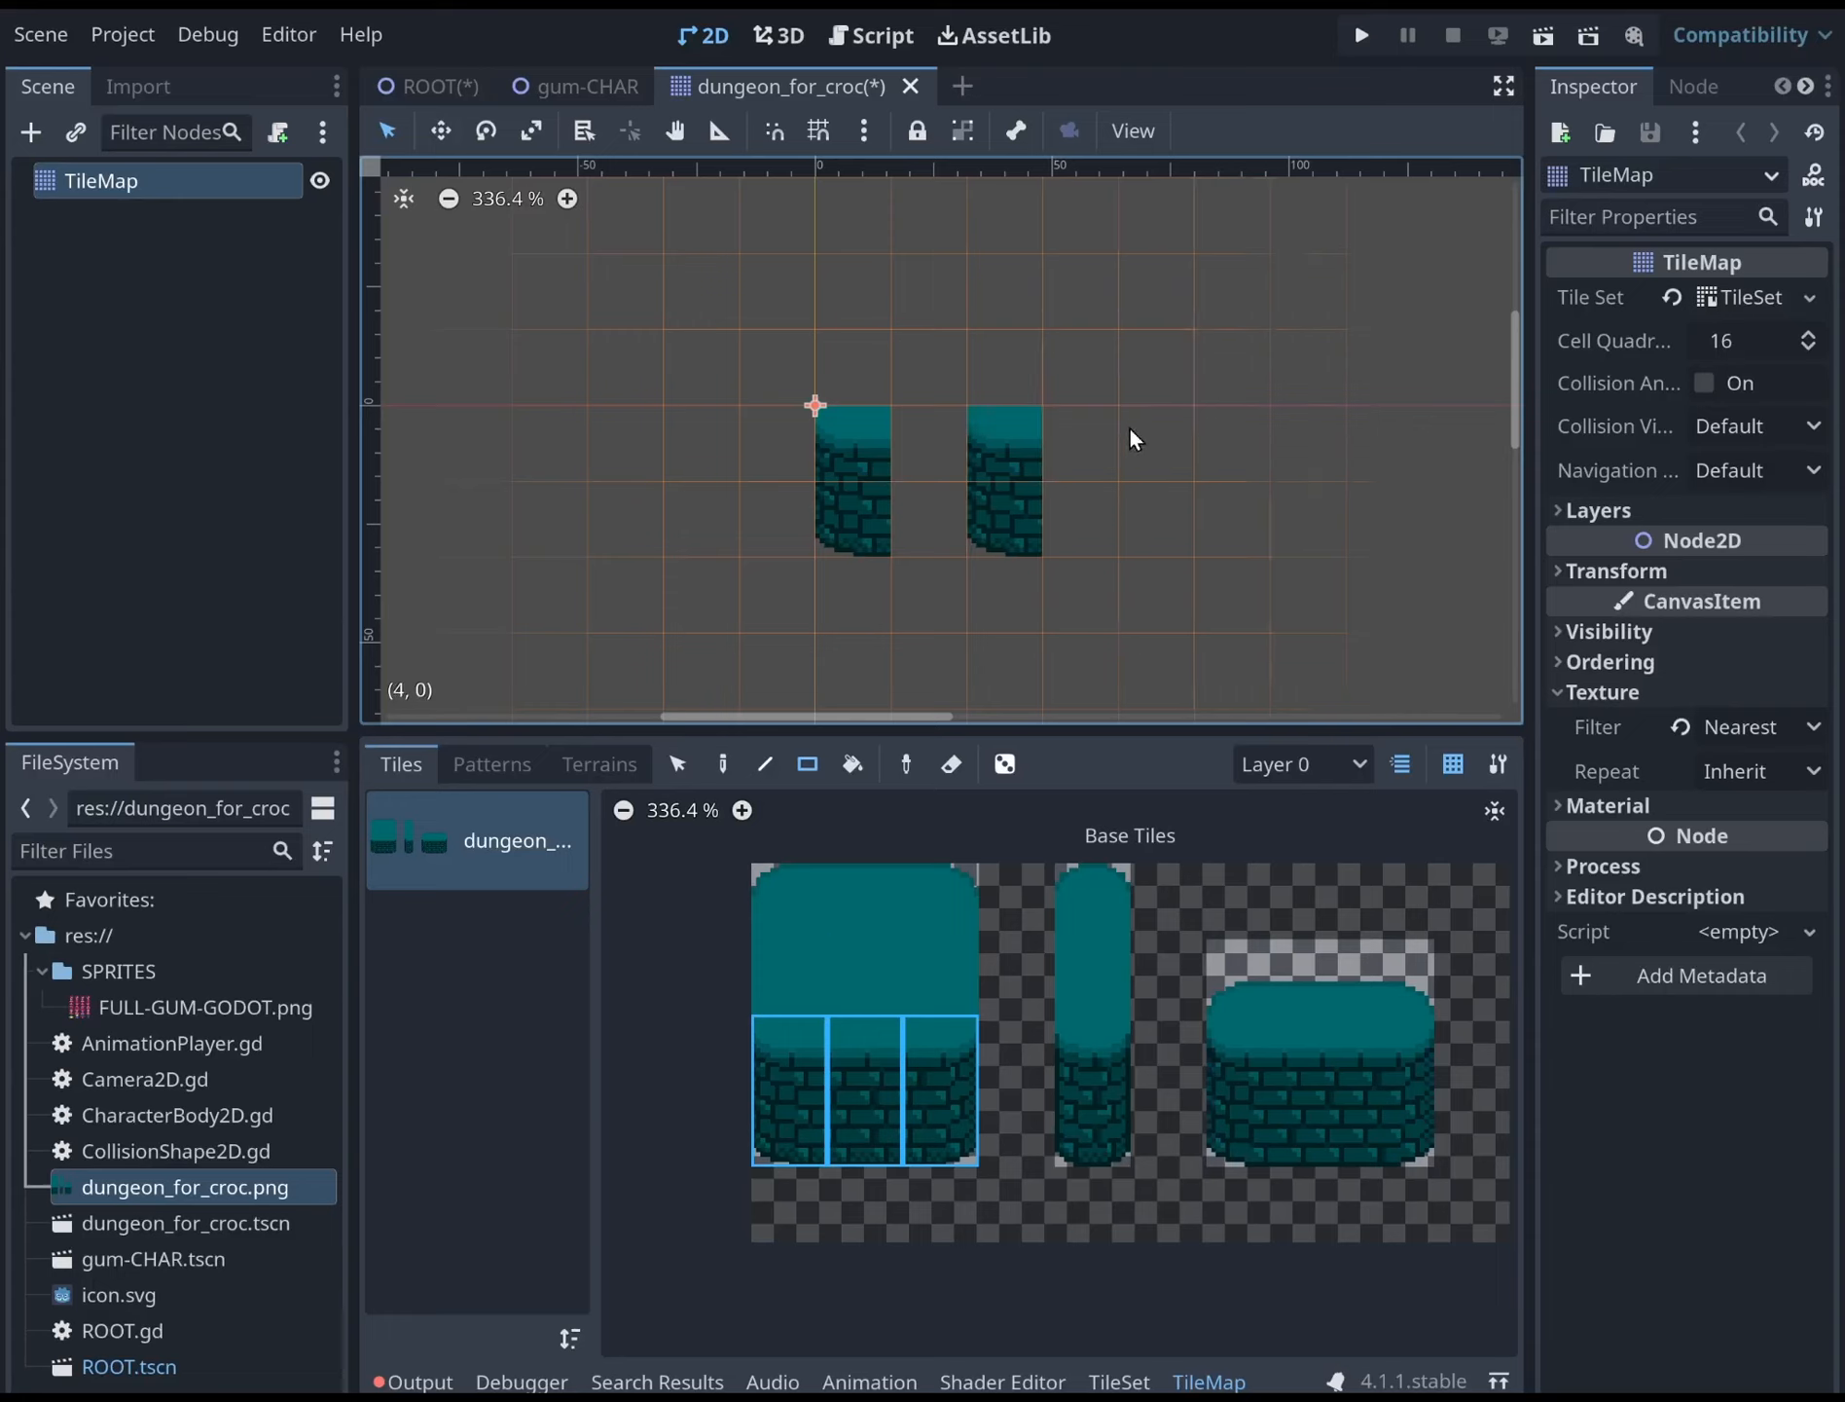
Erase the two brick tiles painted at cells (0, 0) and (2, 0) to empty the tilemap
click(678, 764)
drag(843, 409, 1034, 605)
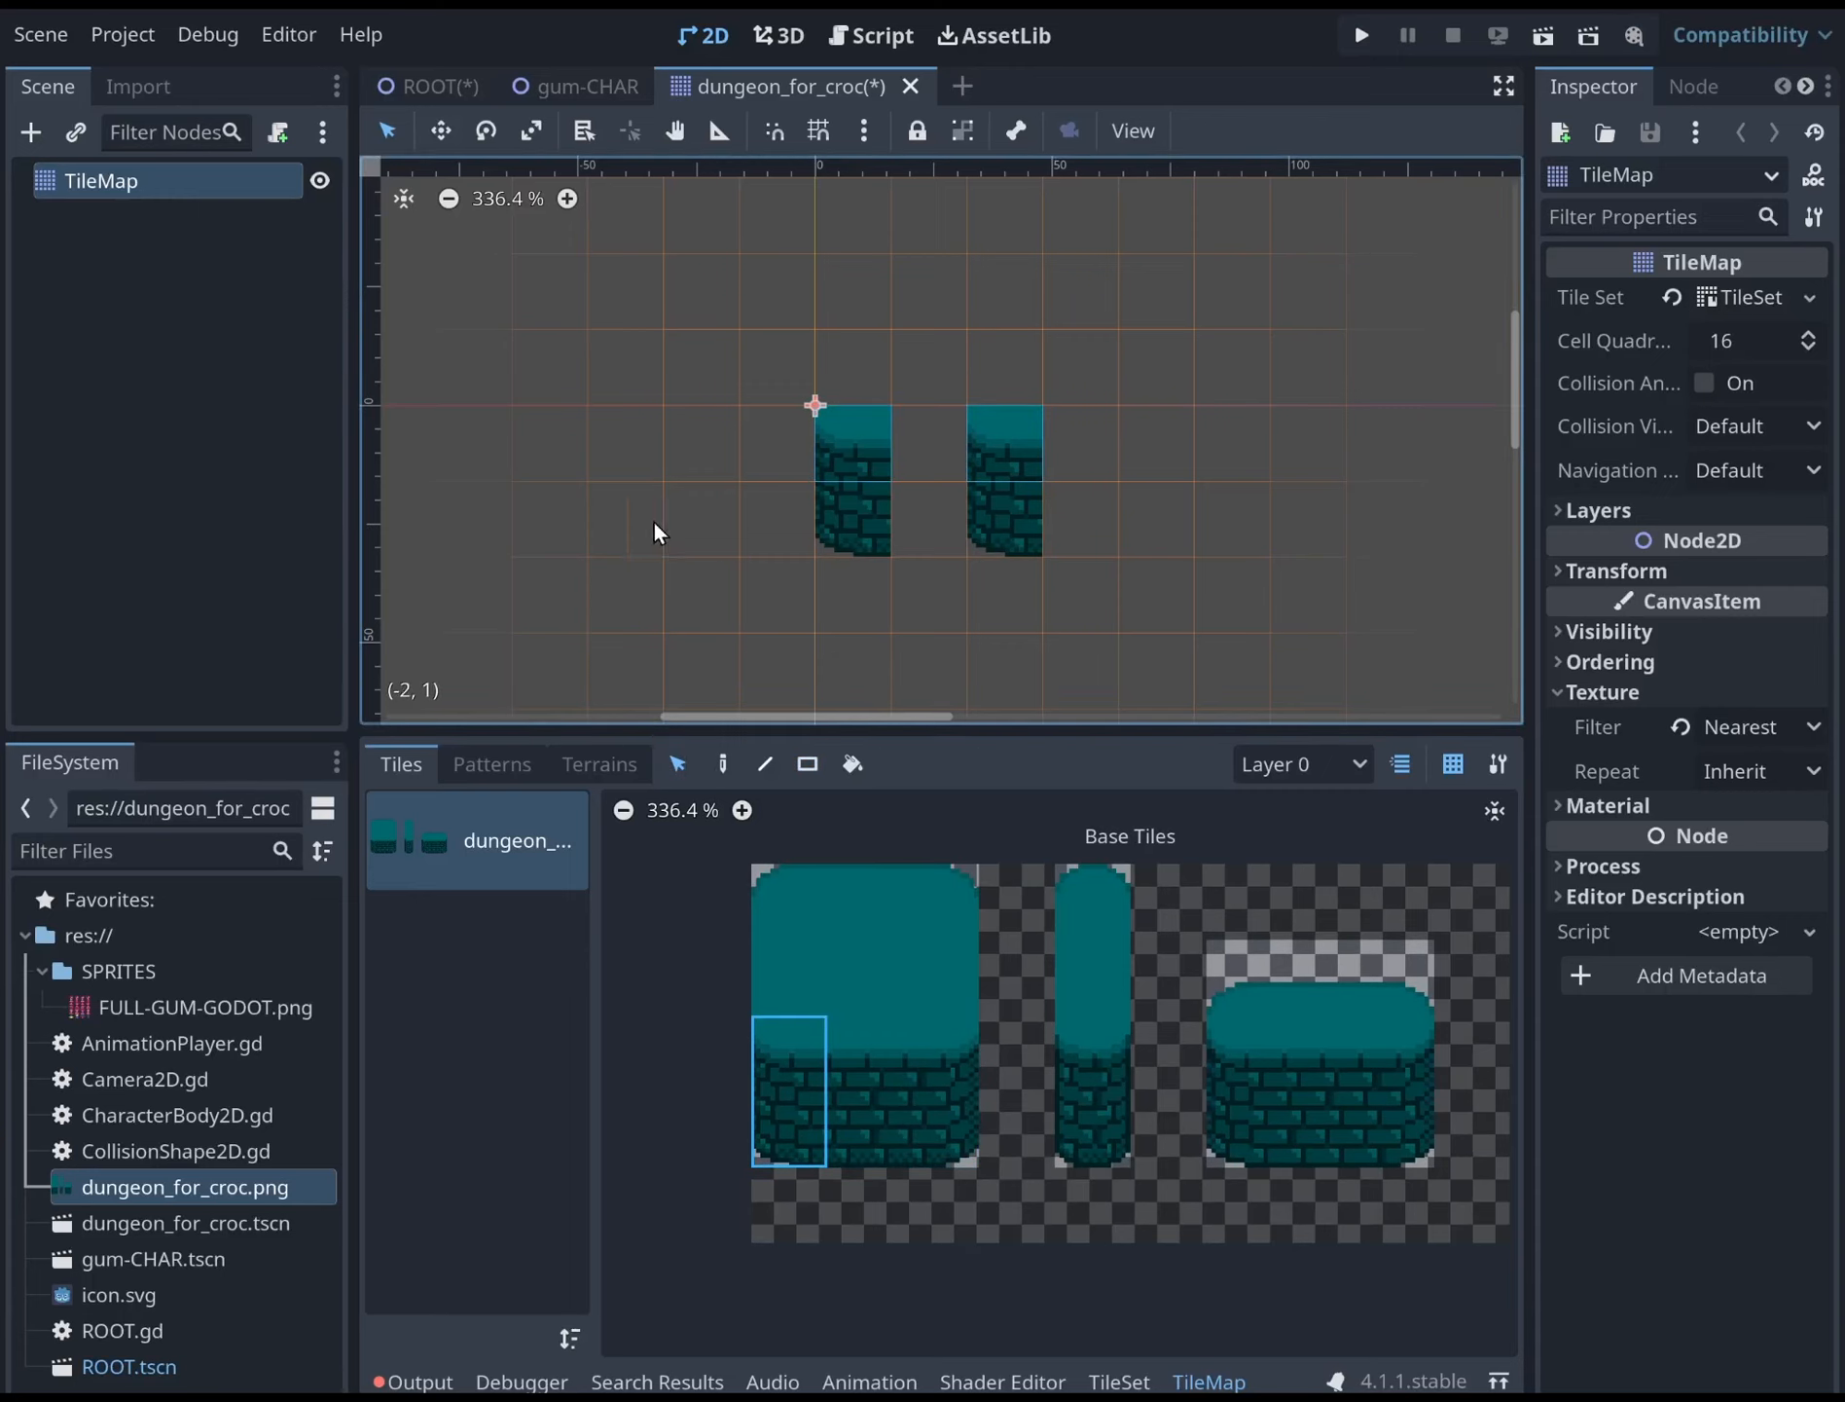
click(702, 562)
click(722, 764)
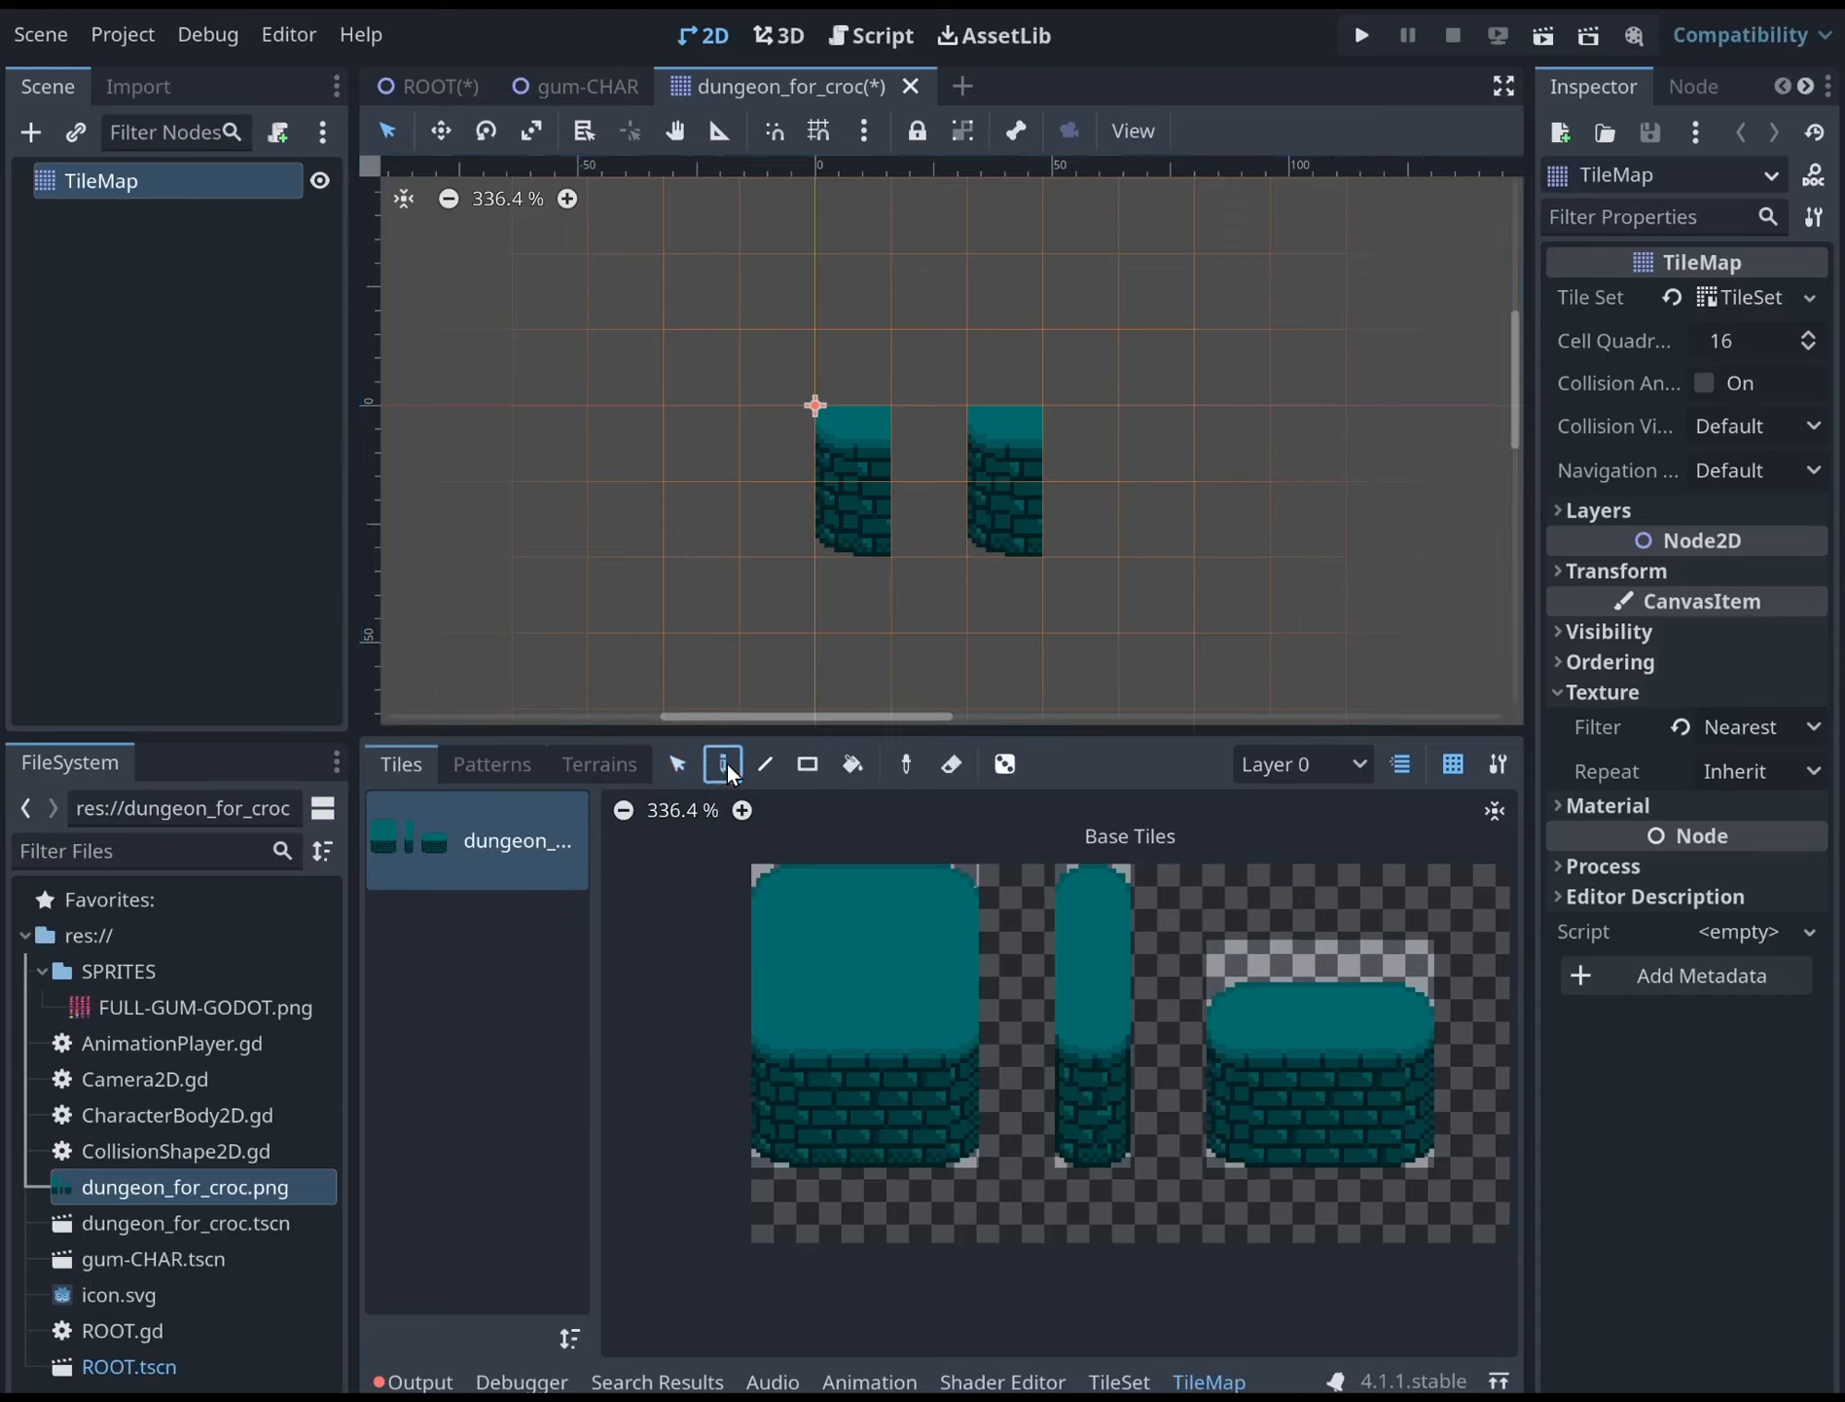
right_click(866, 448)
right_click(1011, 437)
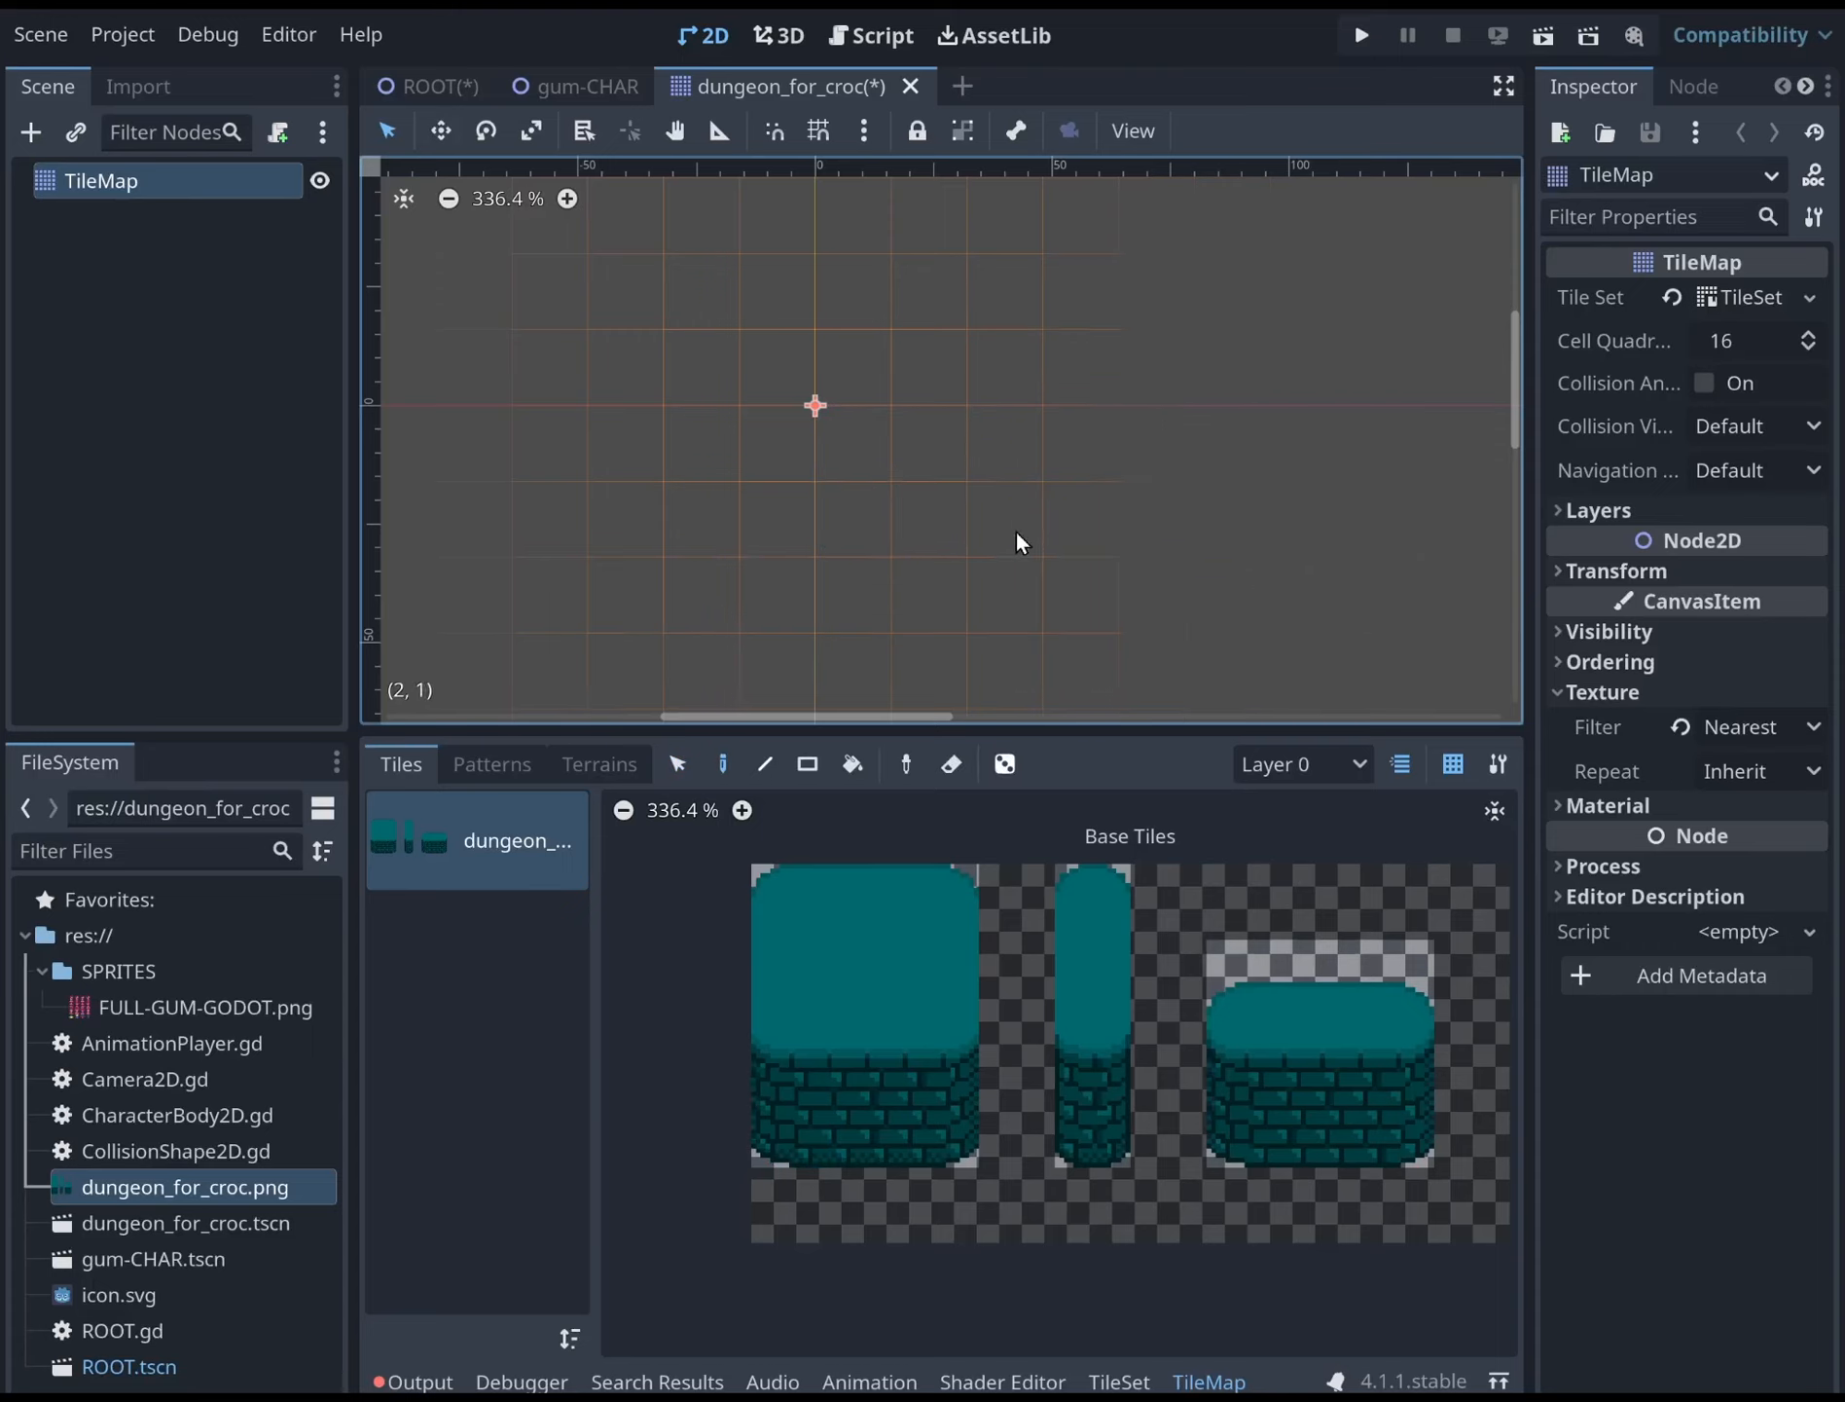
middle_drag(943, 463, 905, 399)
Show the TileSet editor with an enlarged atlas view and check the TileMap's layer settings
click(938, 1033)
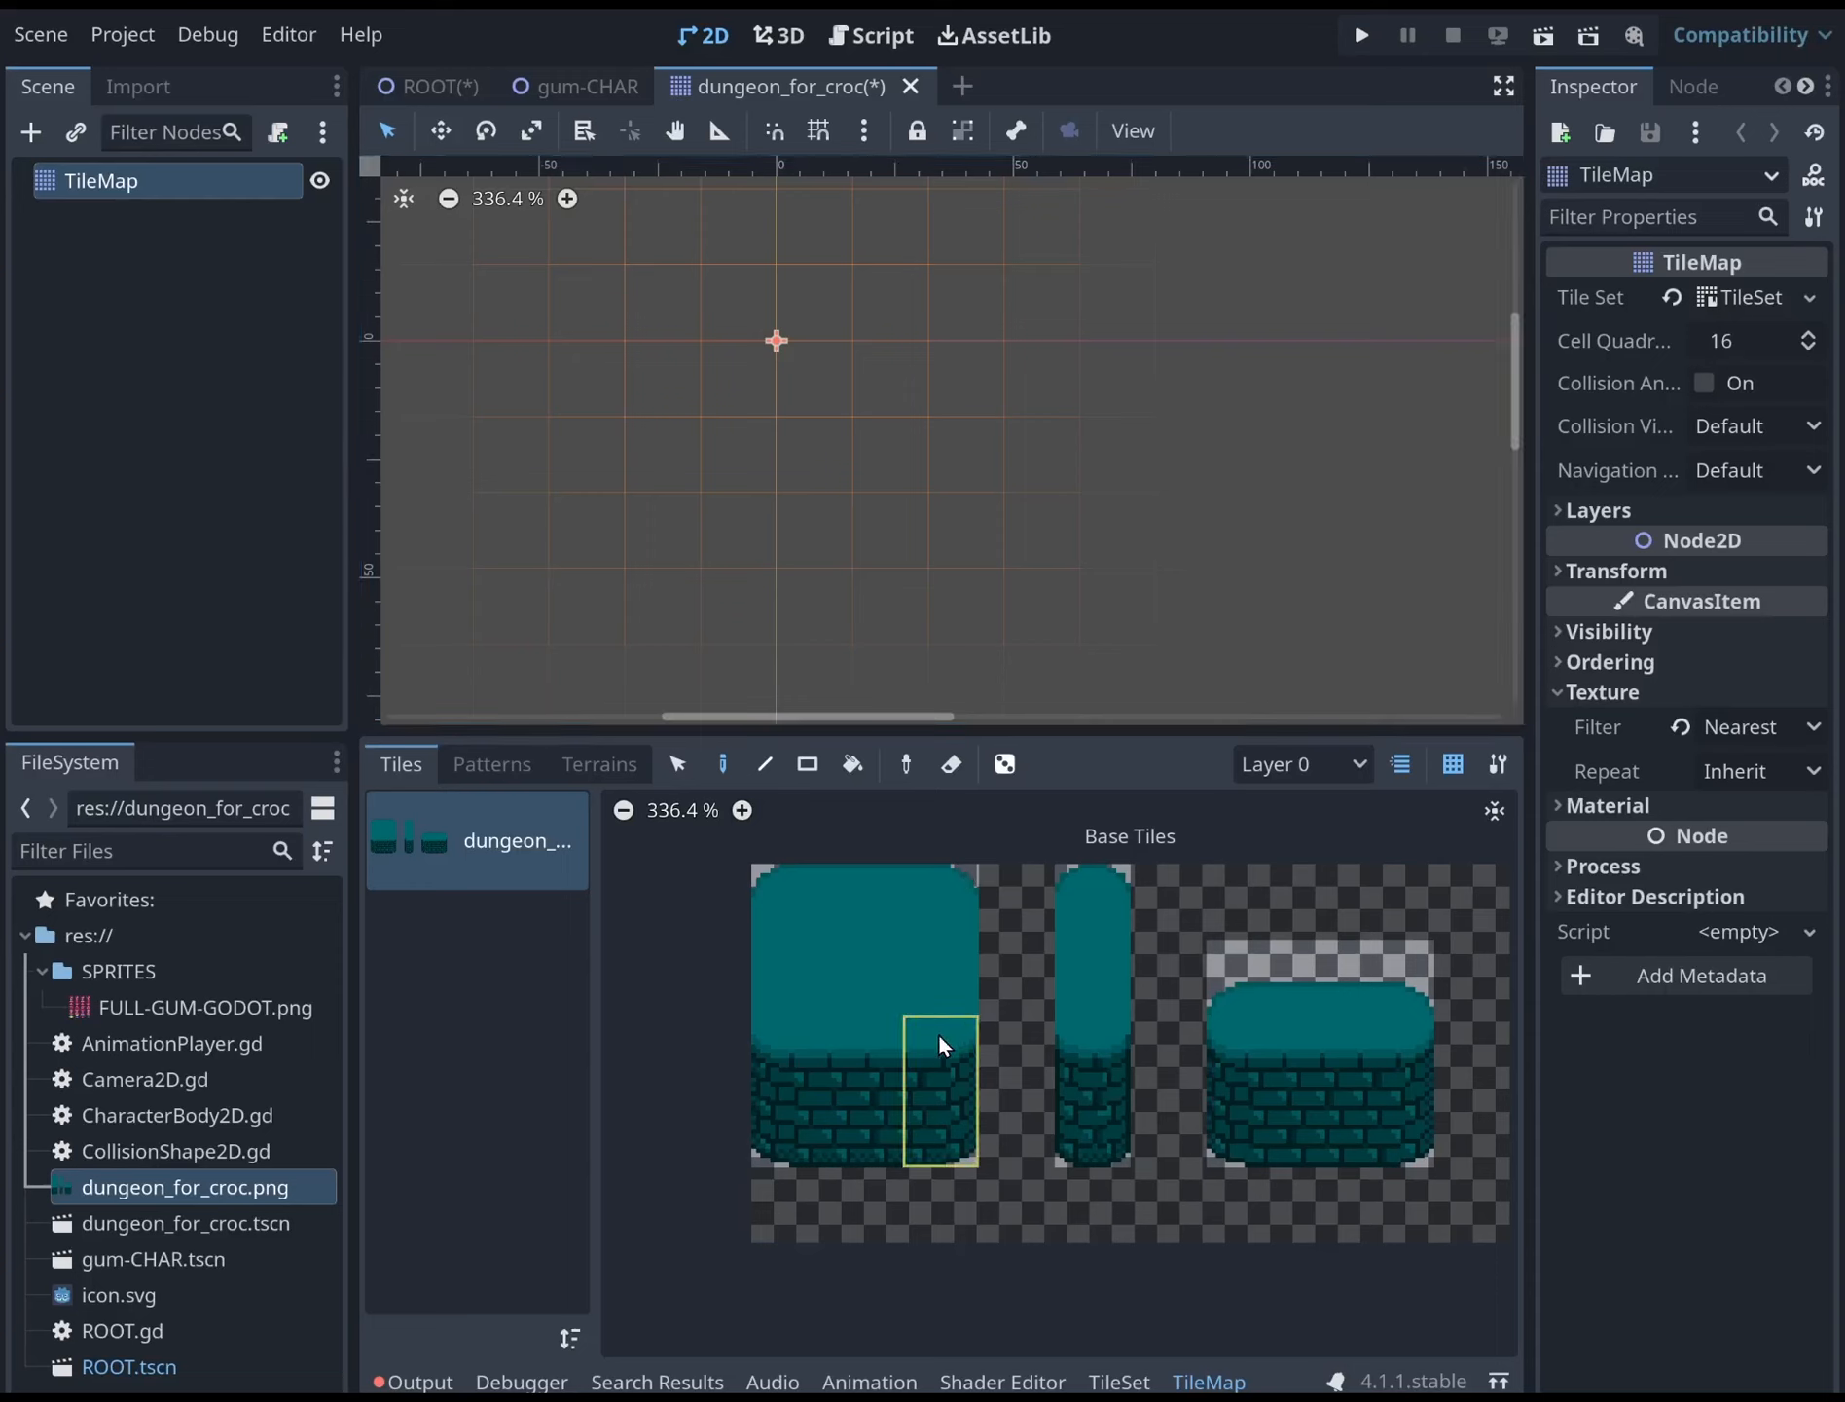
click(1119, 1382)
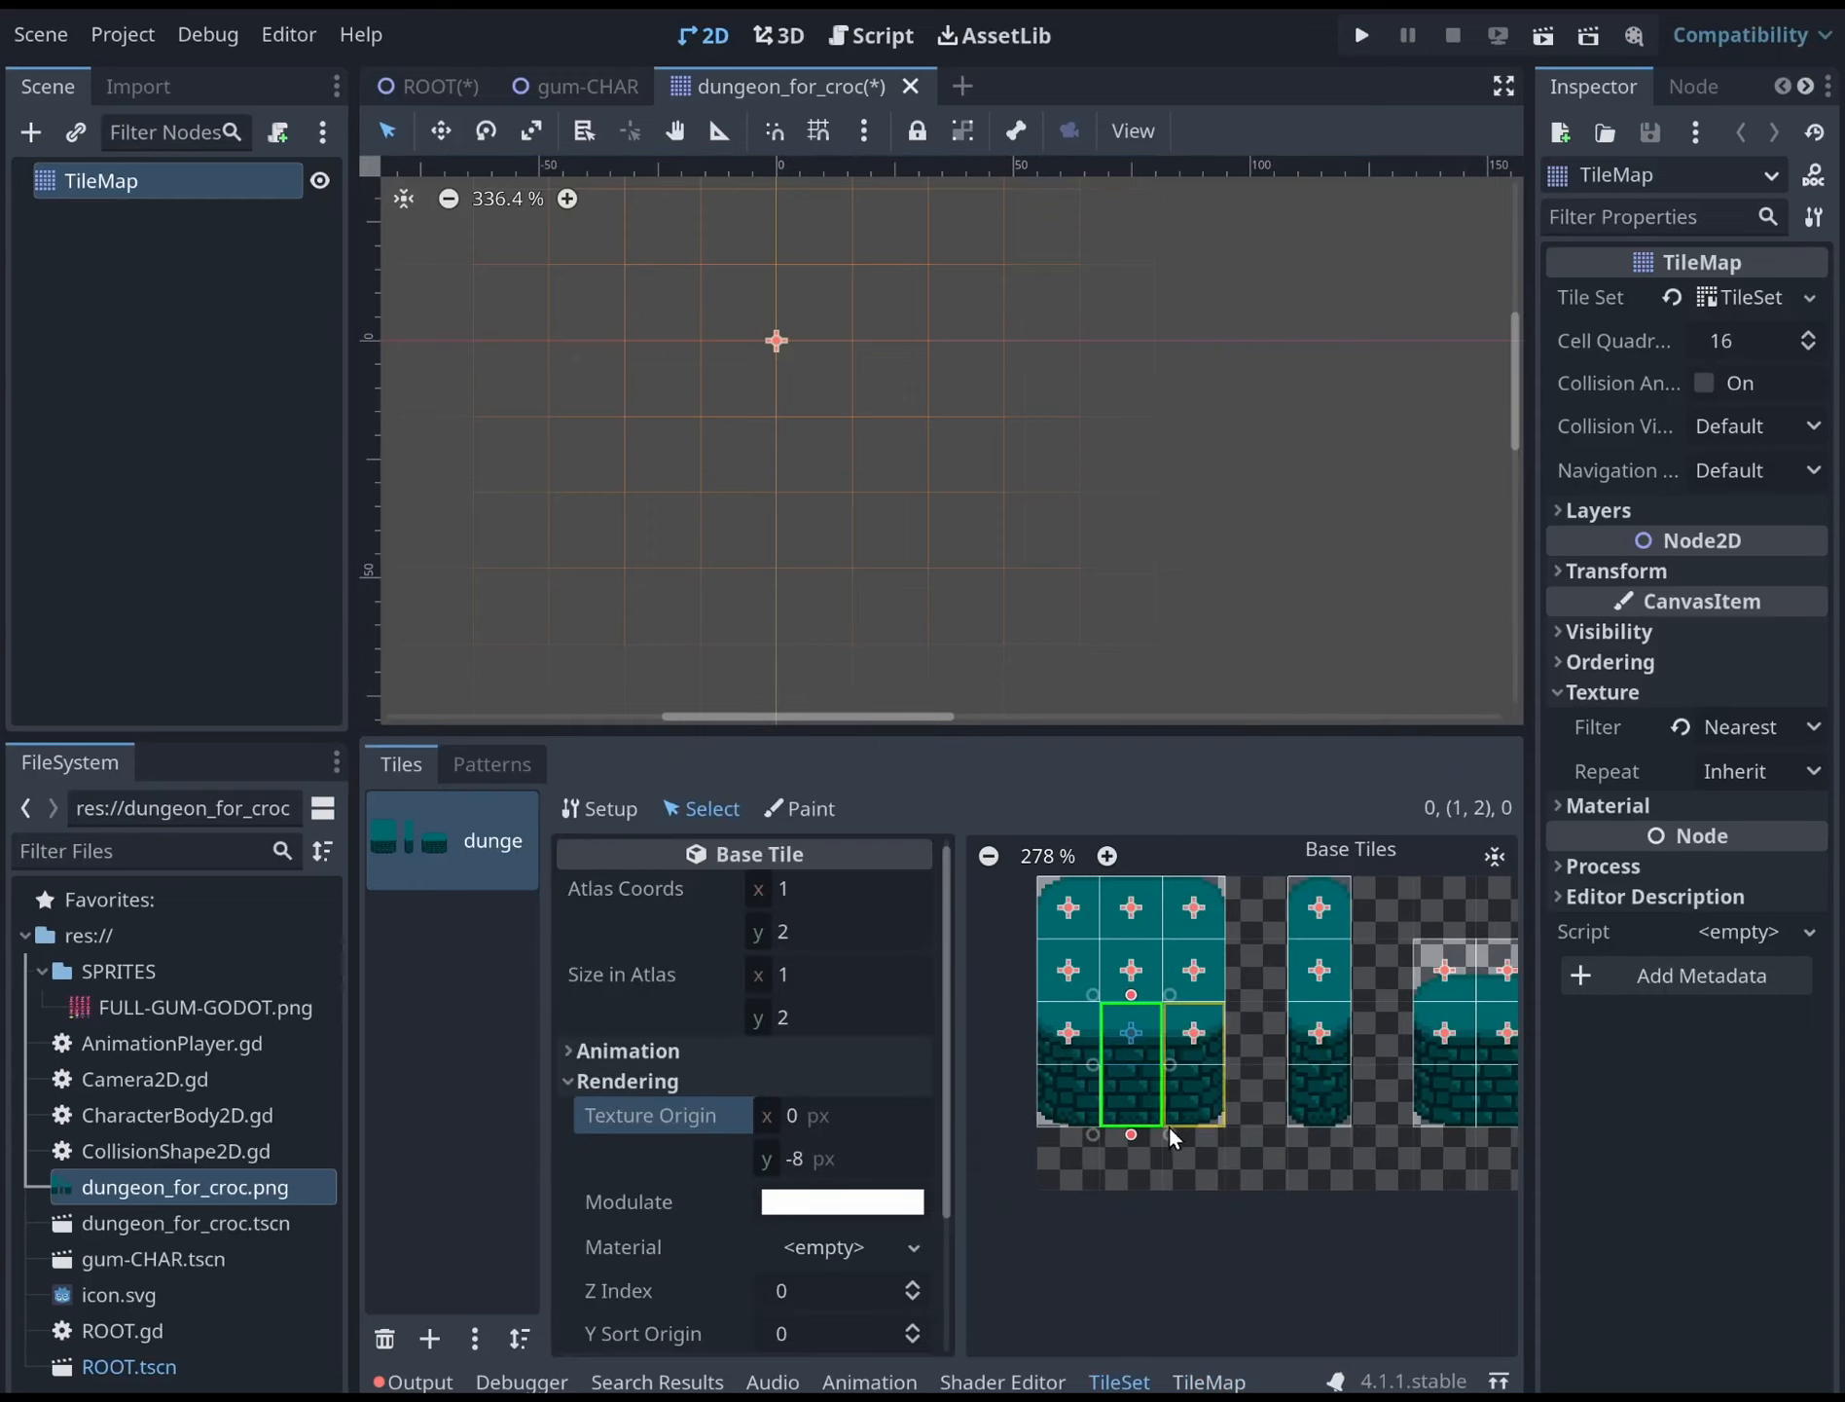
middle_drag(1091, 1224, 1114, 1171)
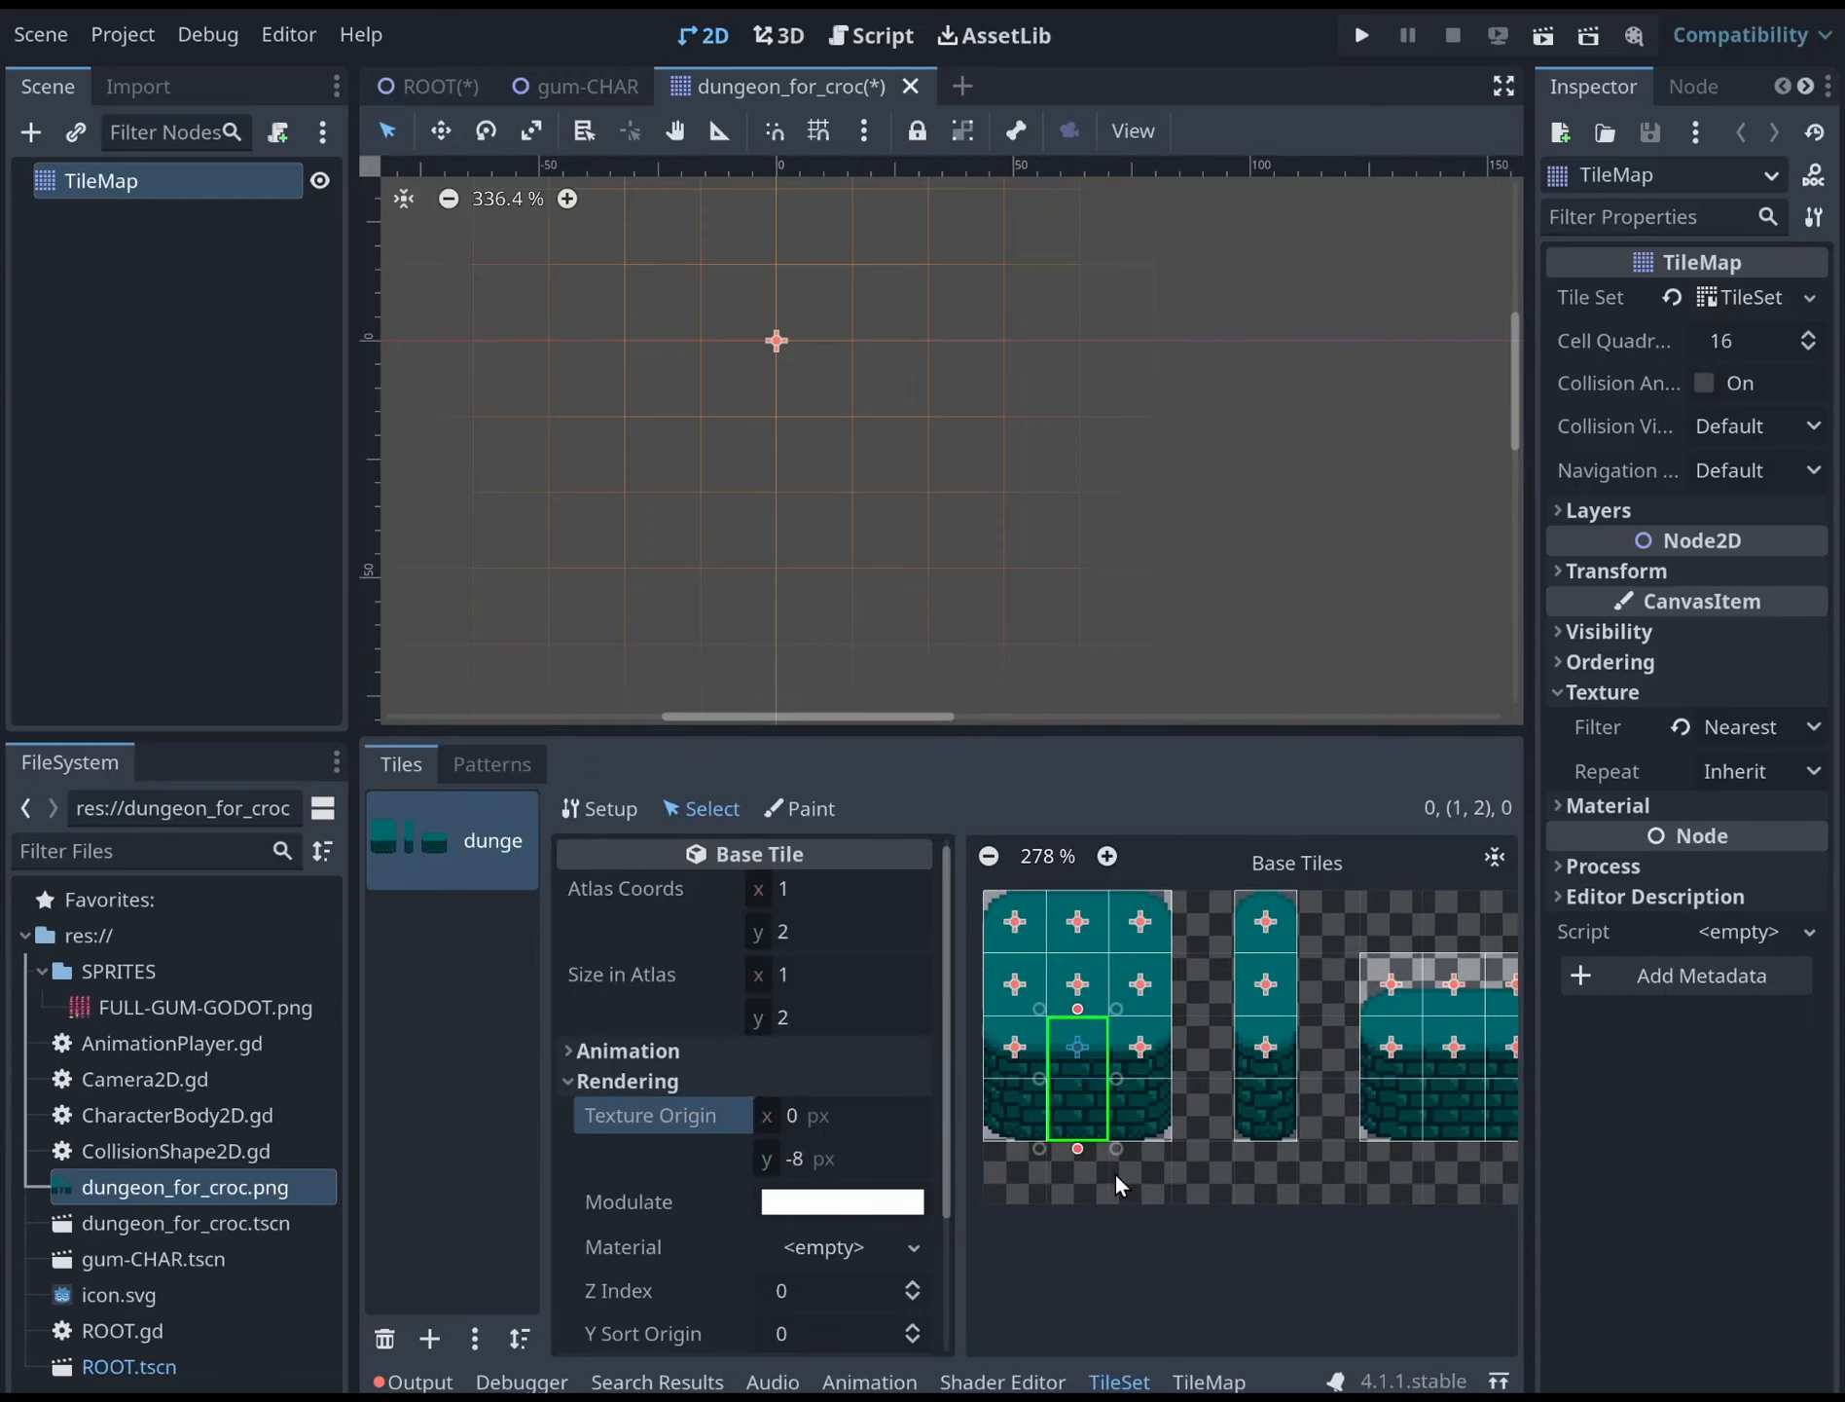
drag(947, 990, 839, 1007)
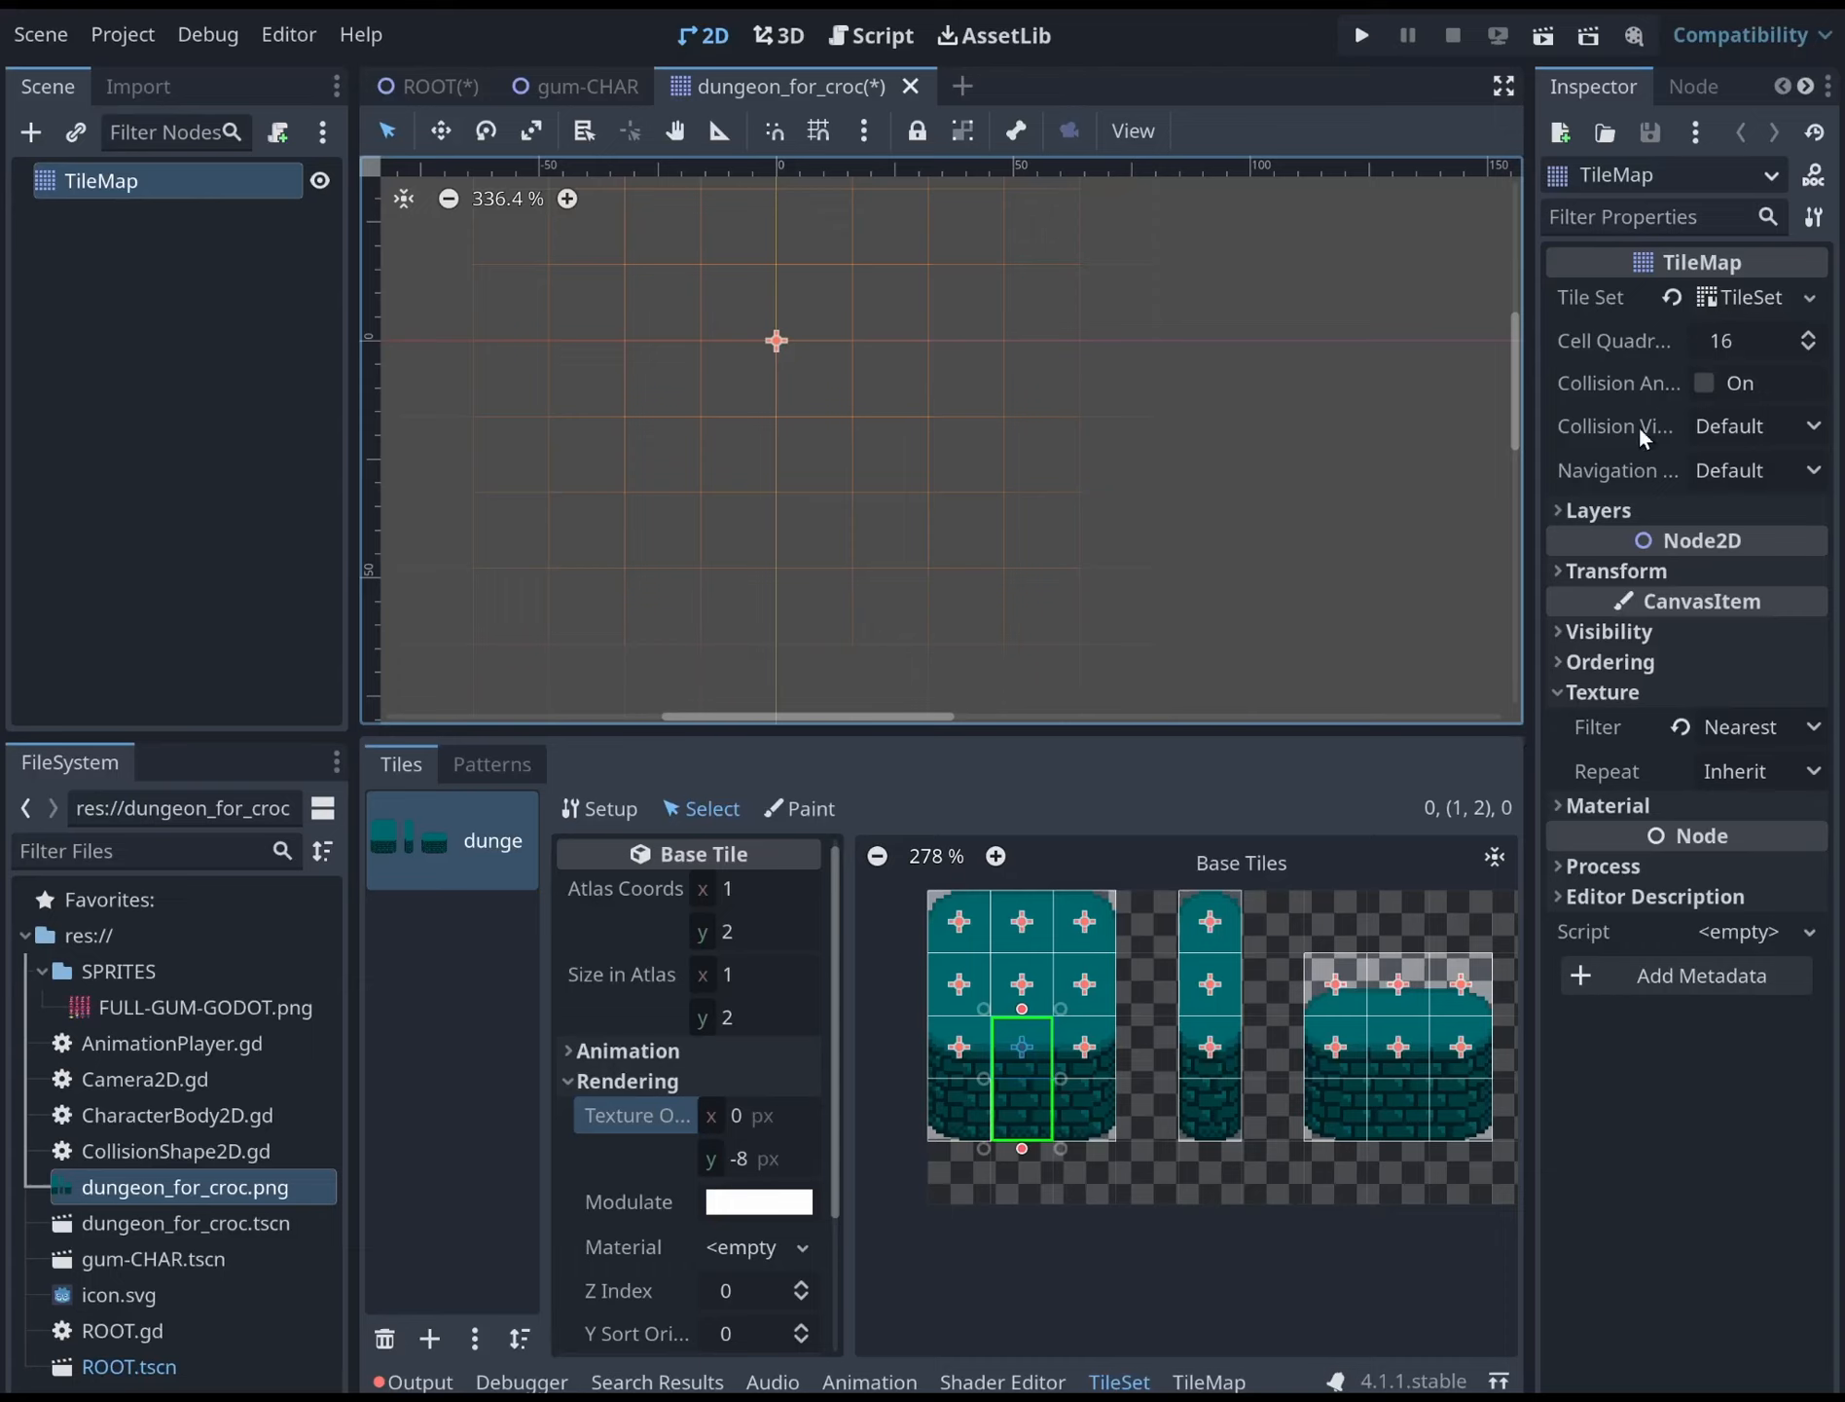
click(1615, 512)
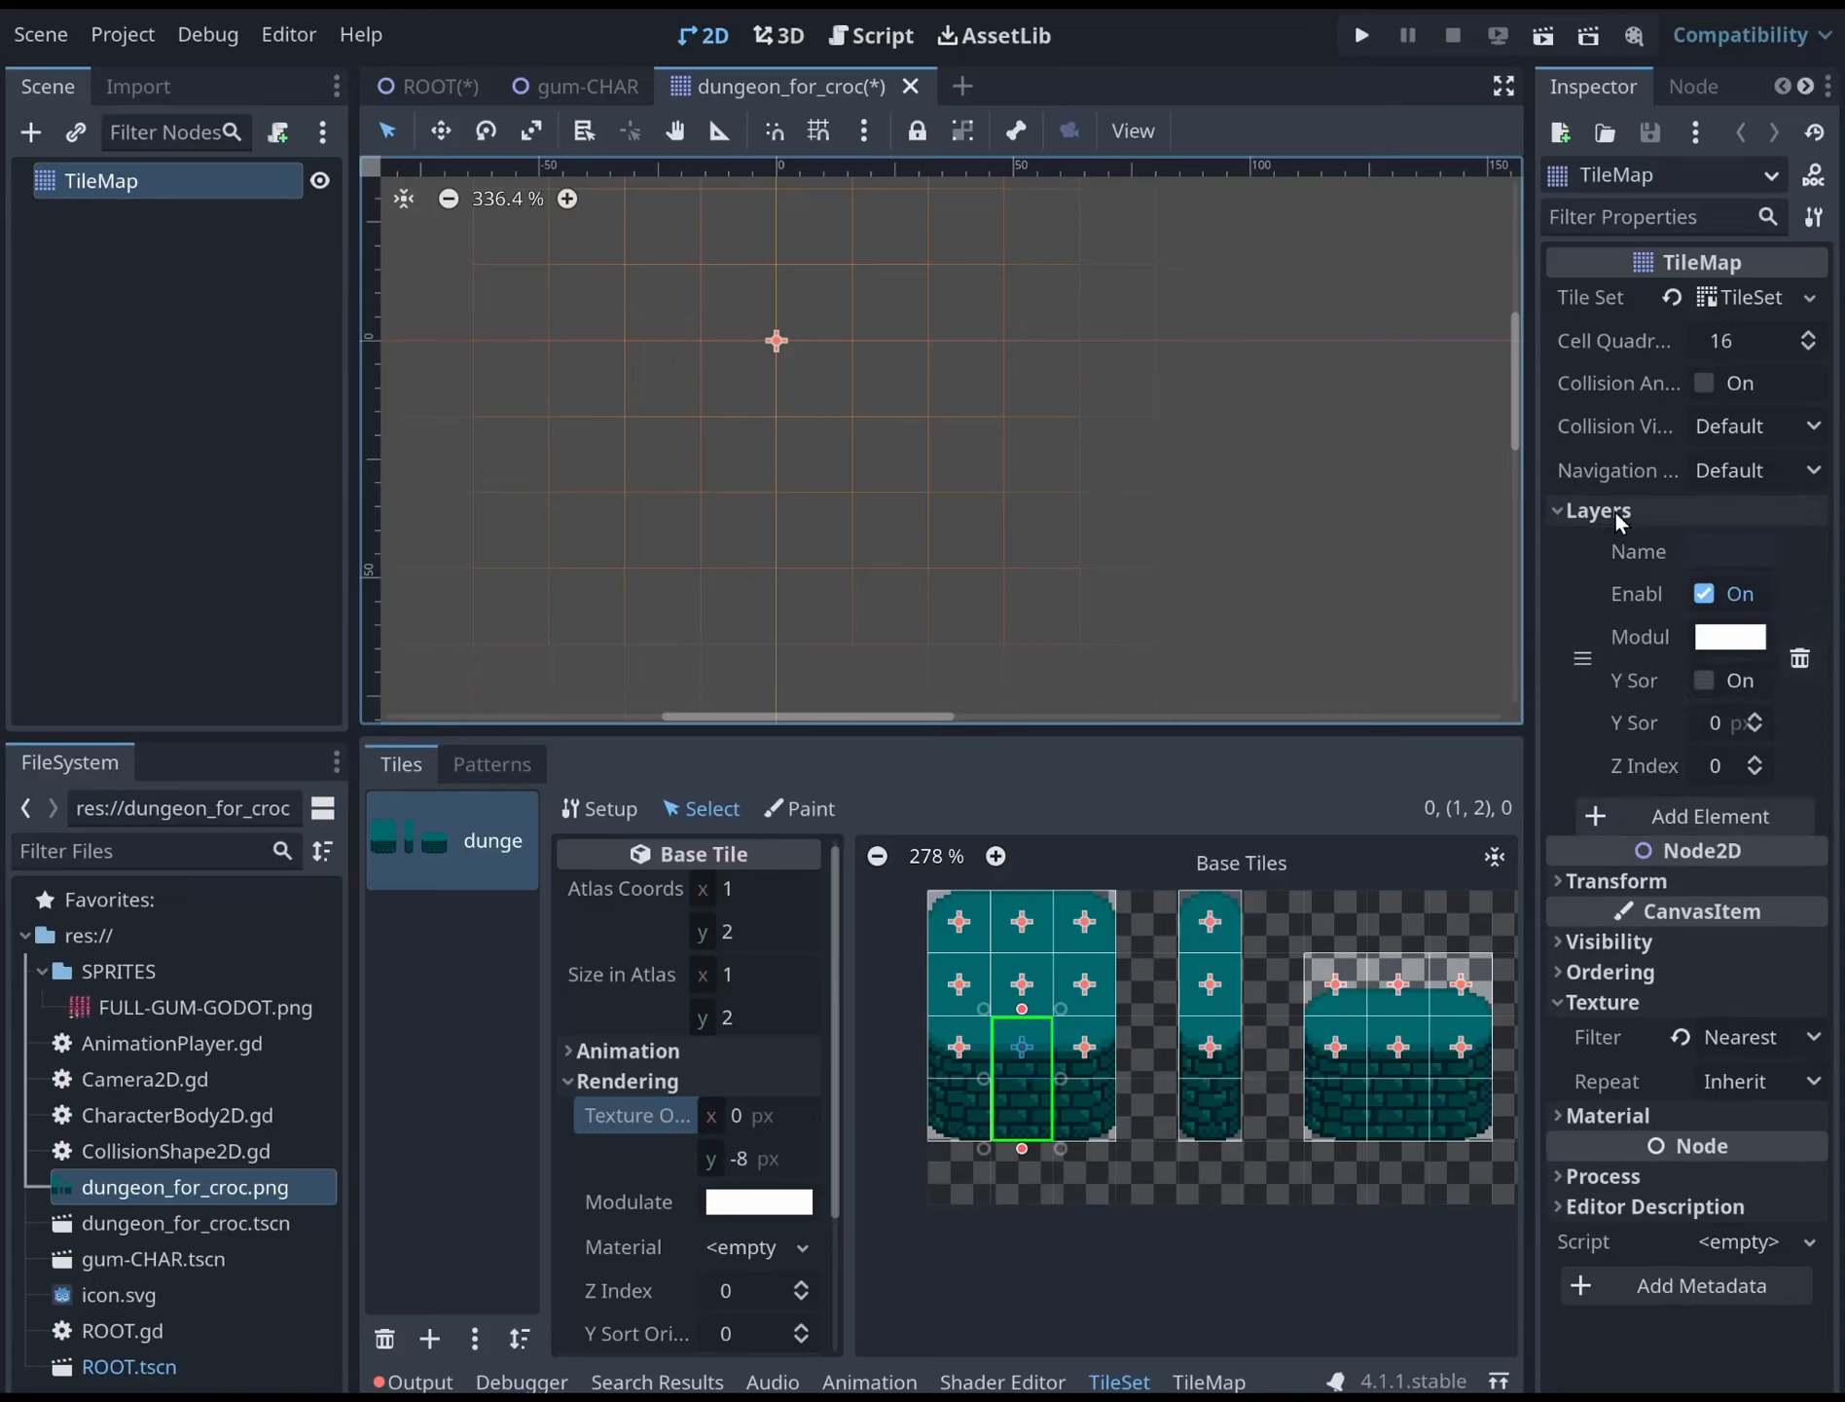
click(1615, 505)
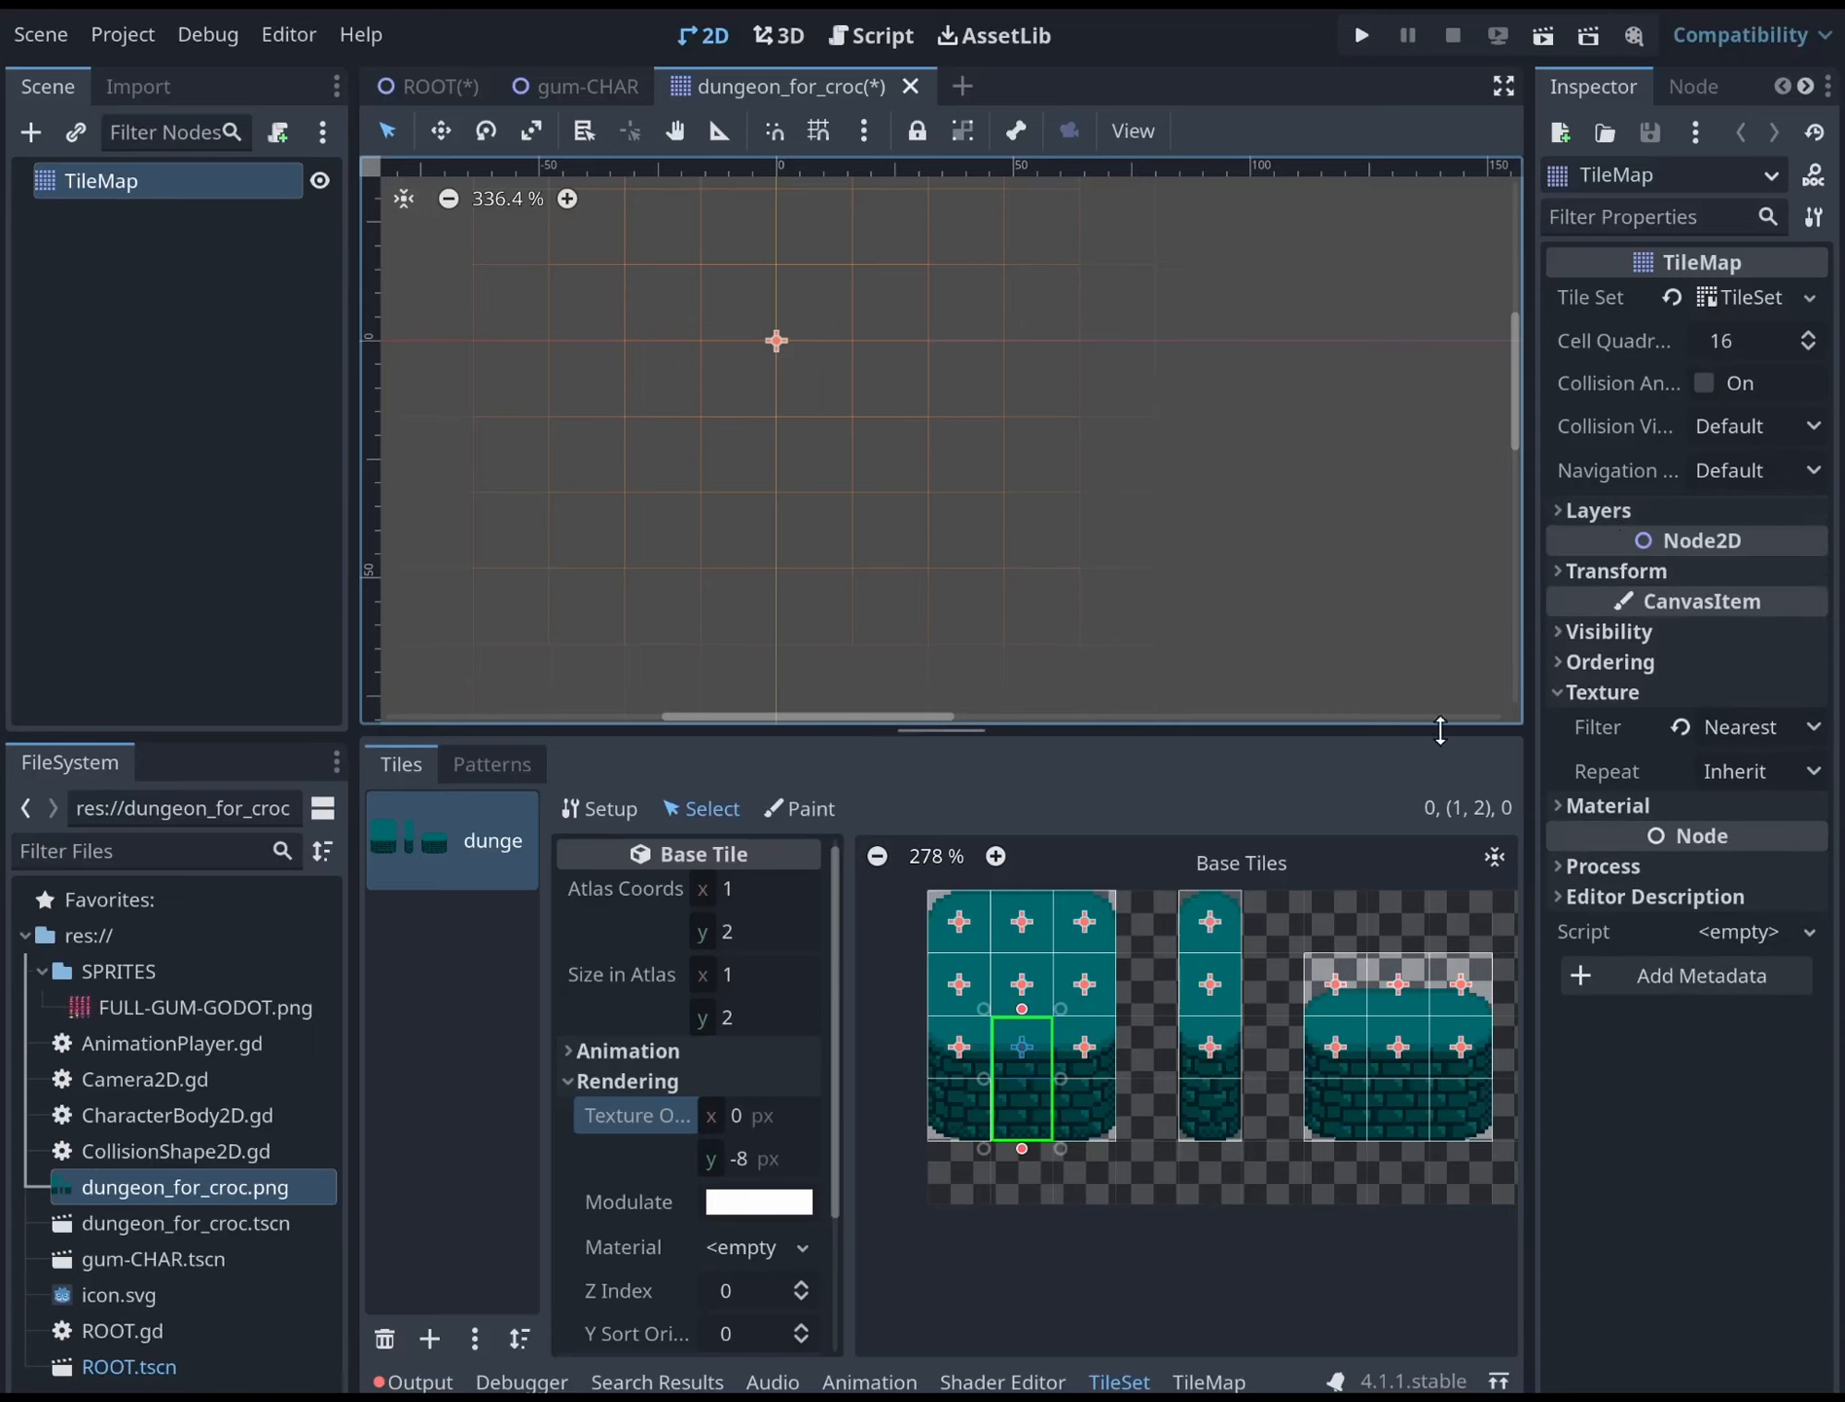
Show the TileMap's TileSet resource properties in a wider Inspector and add a terrain set
click(1635, 296)
click(1747, 302)
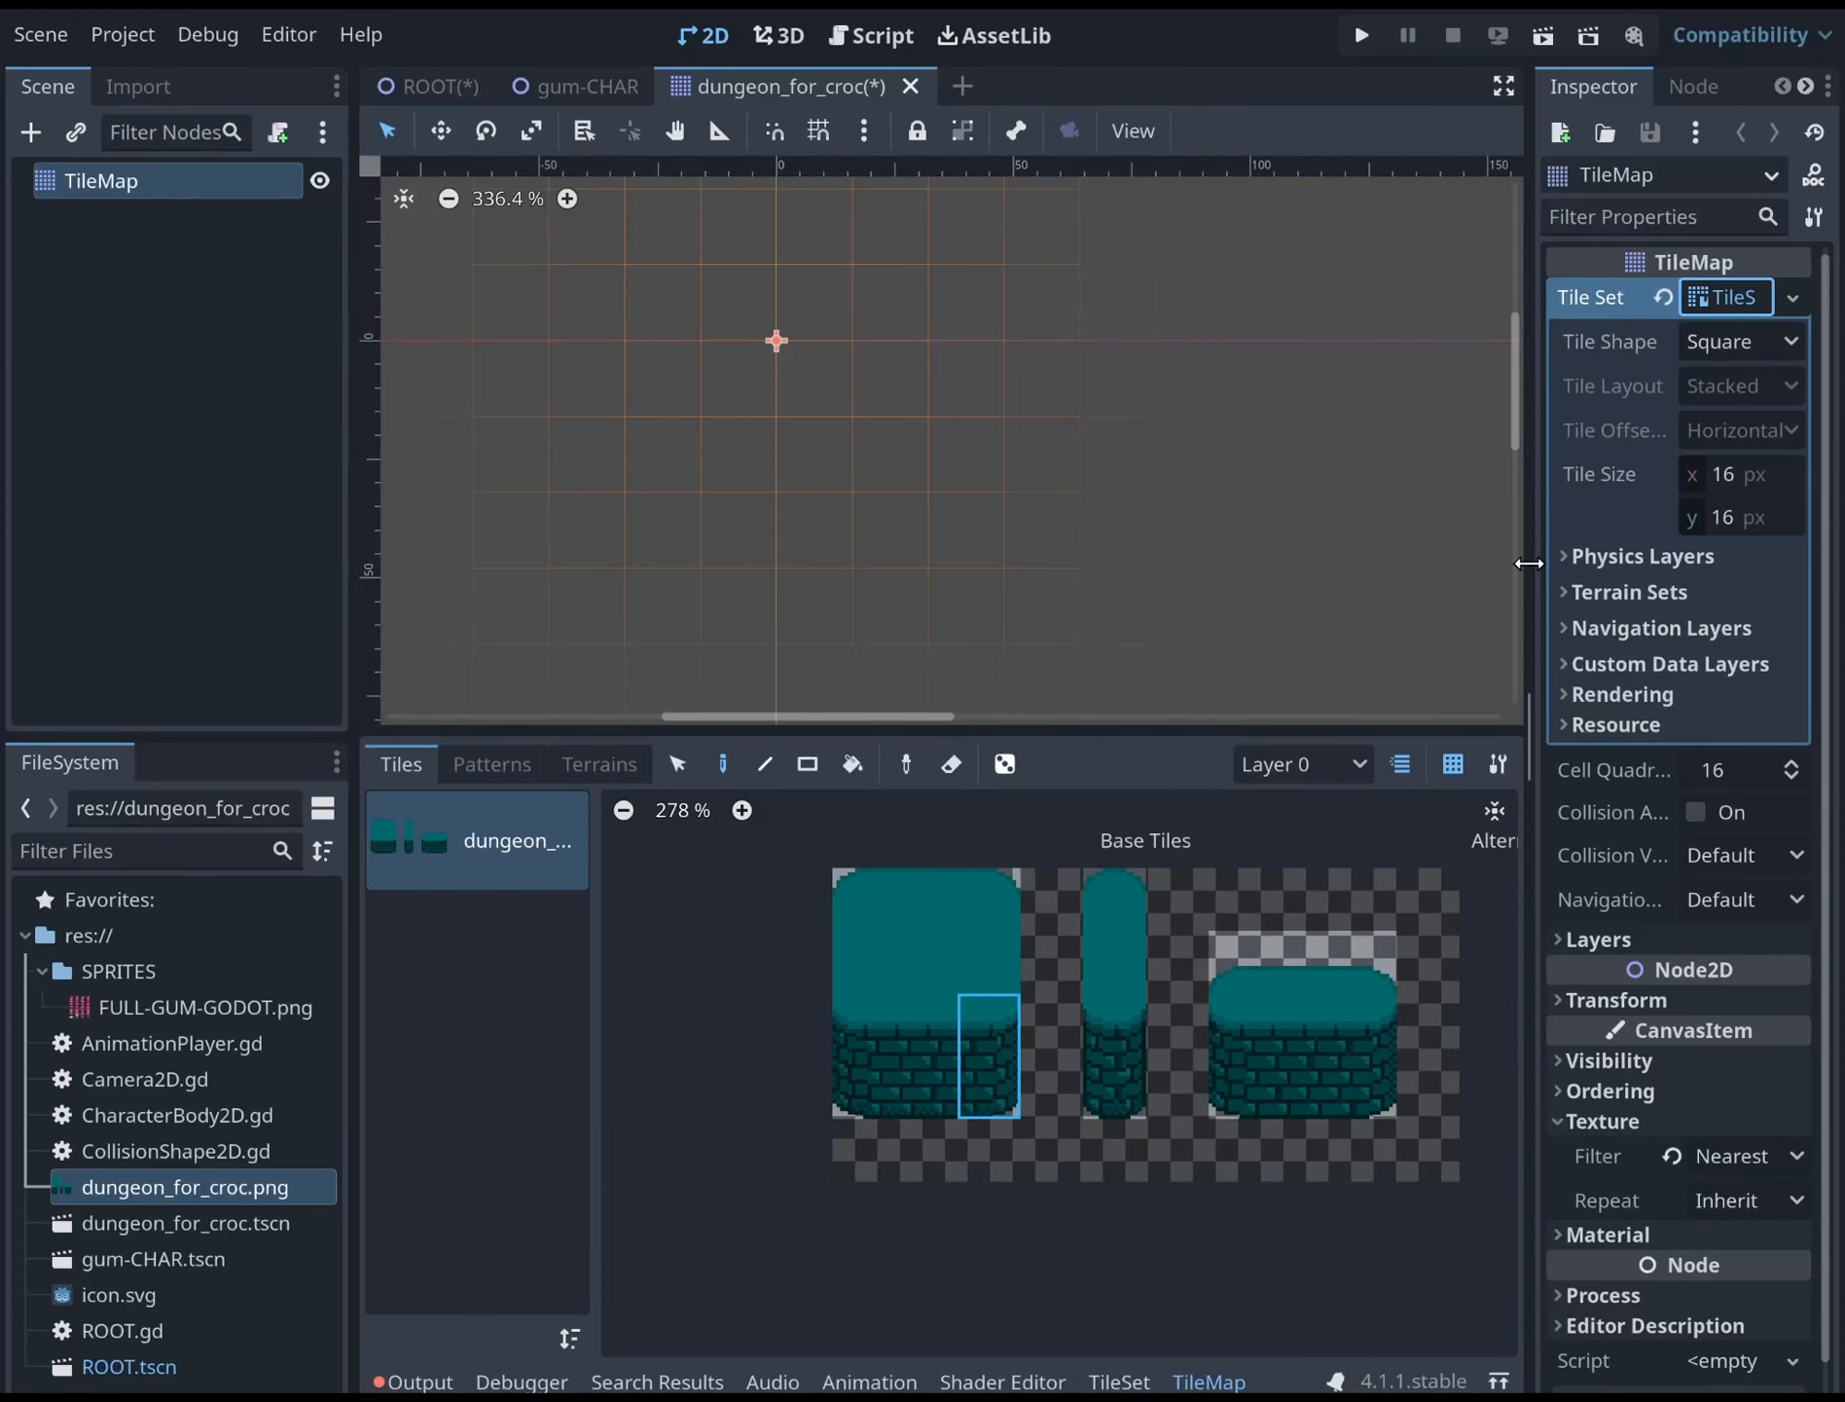
drag(1528, 560, 1331, 598)
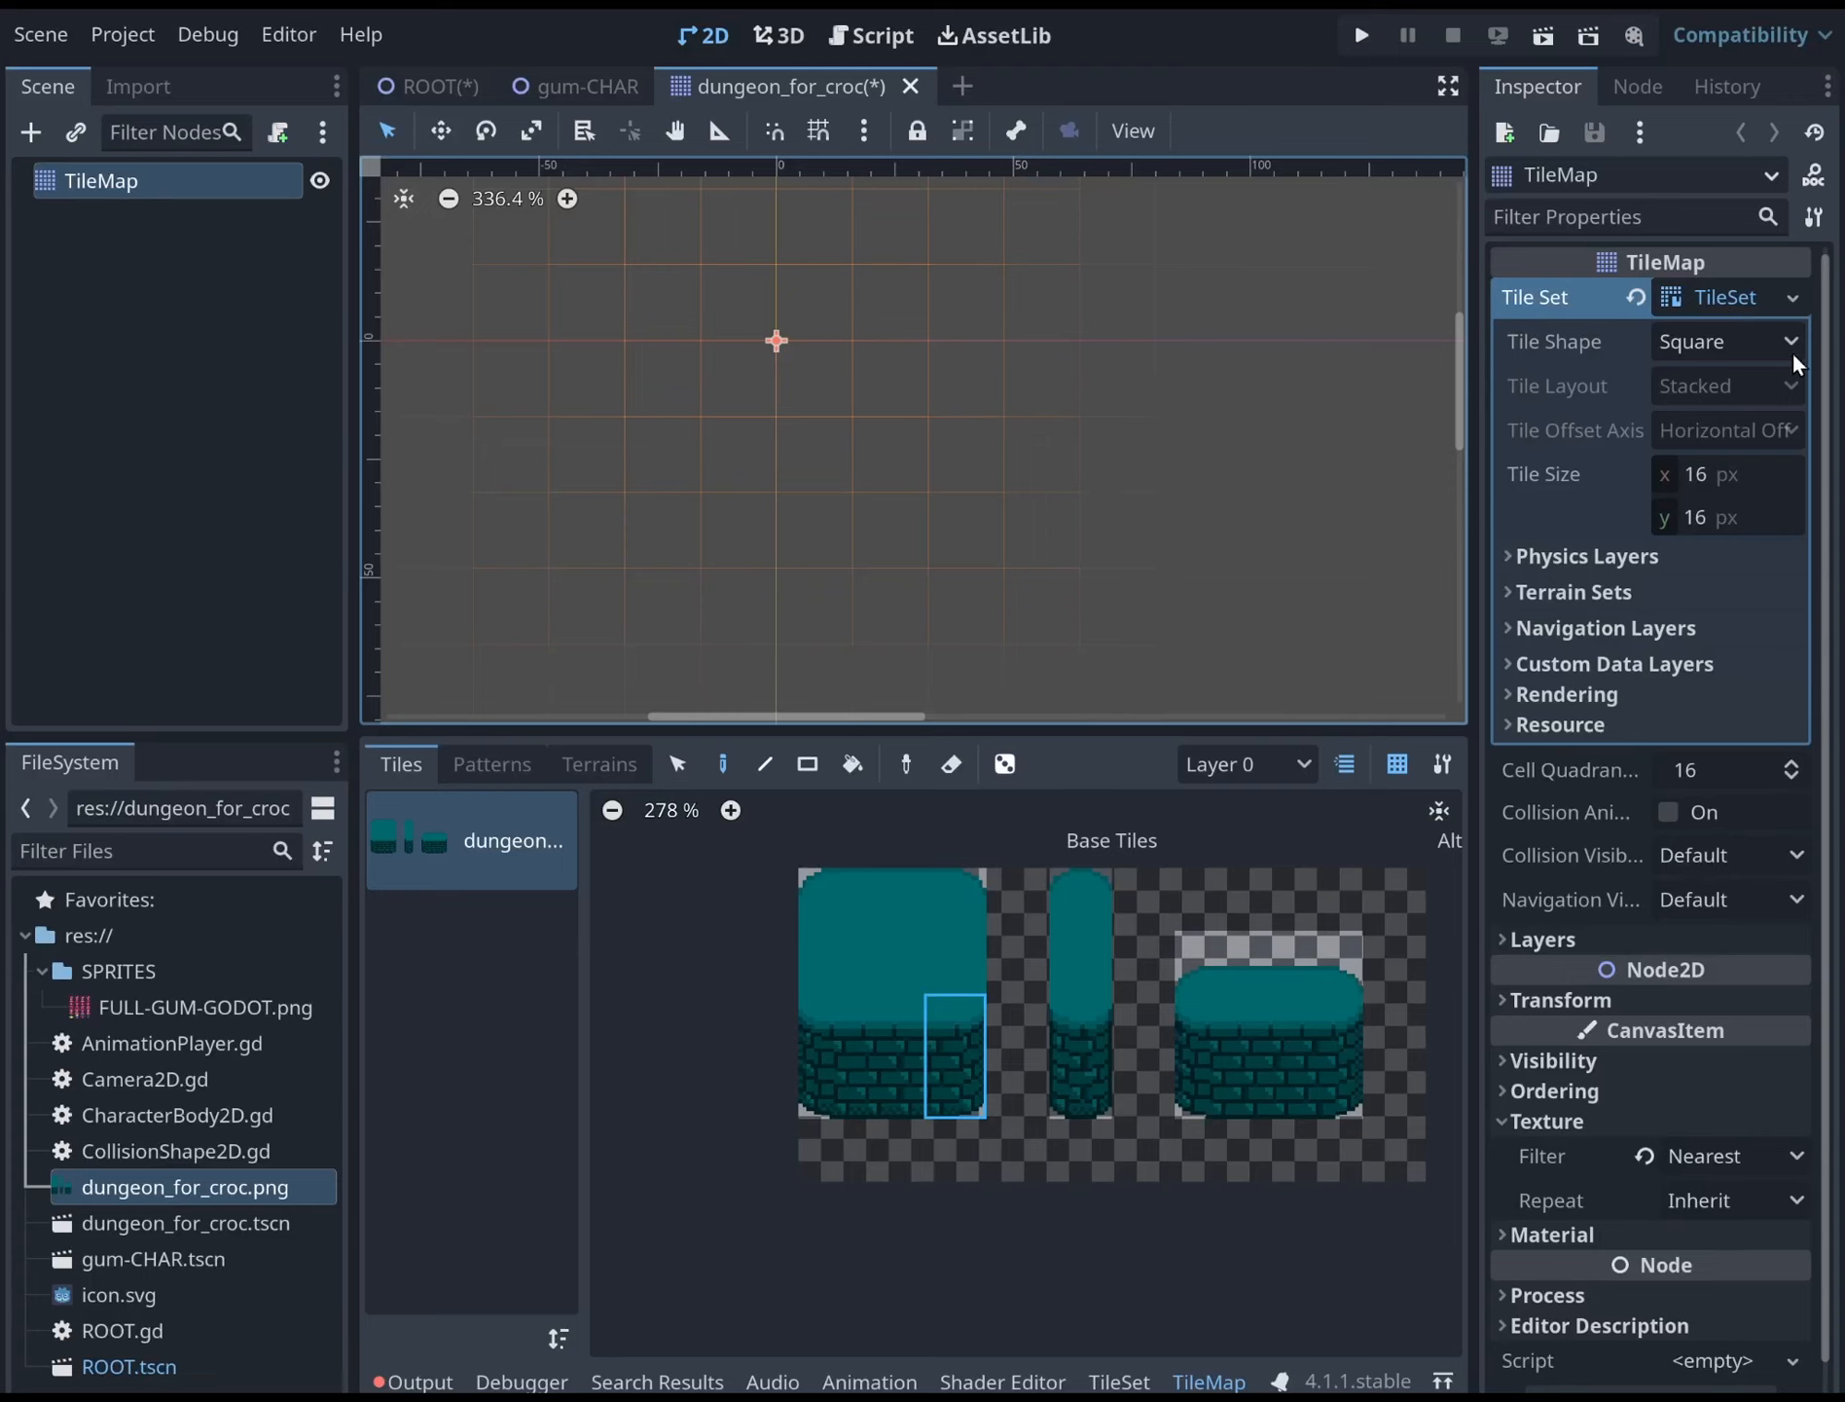
click(1777, 441)
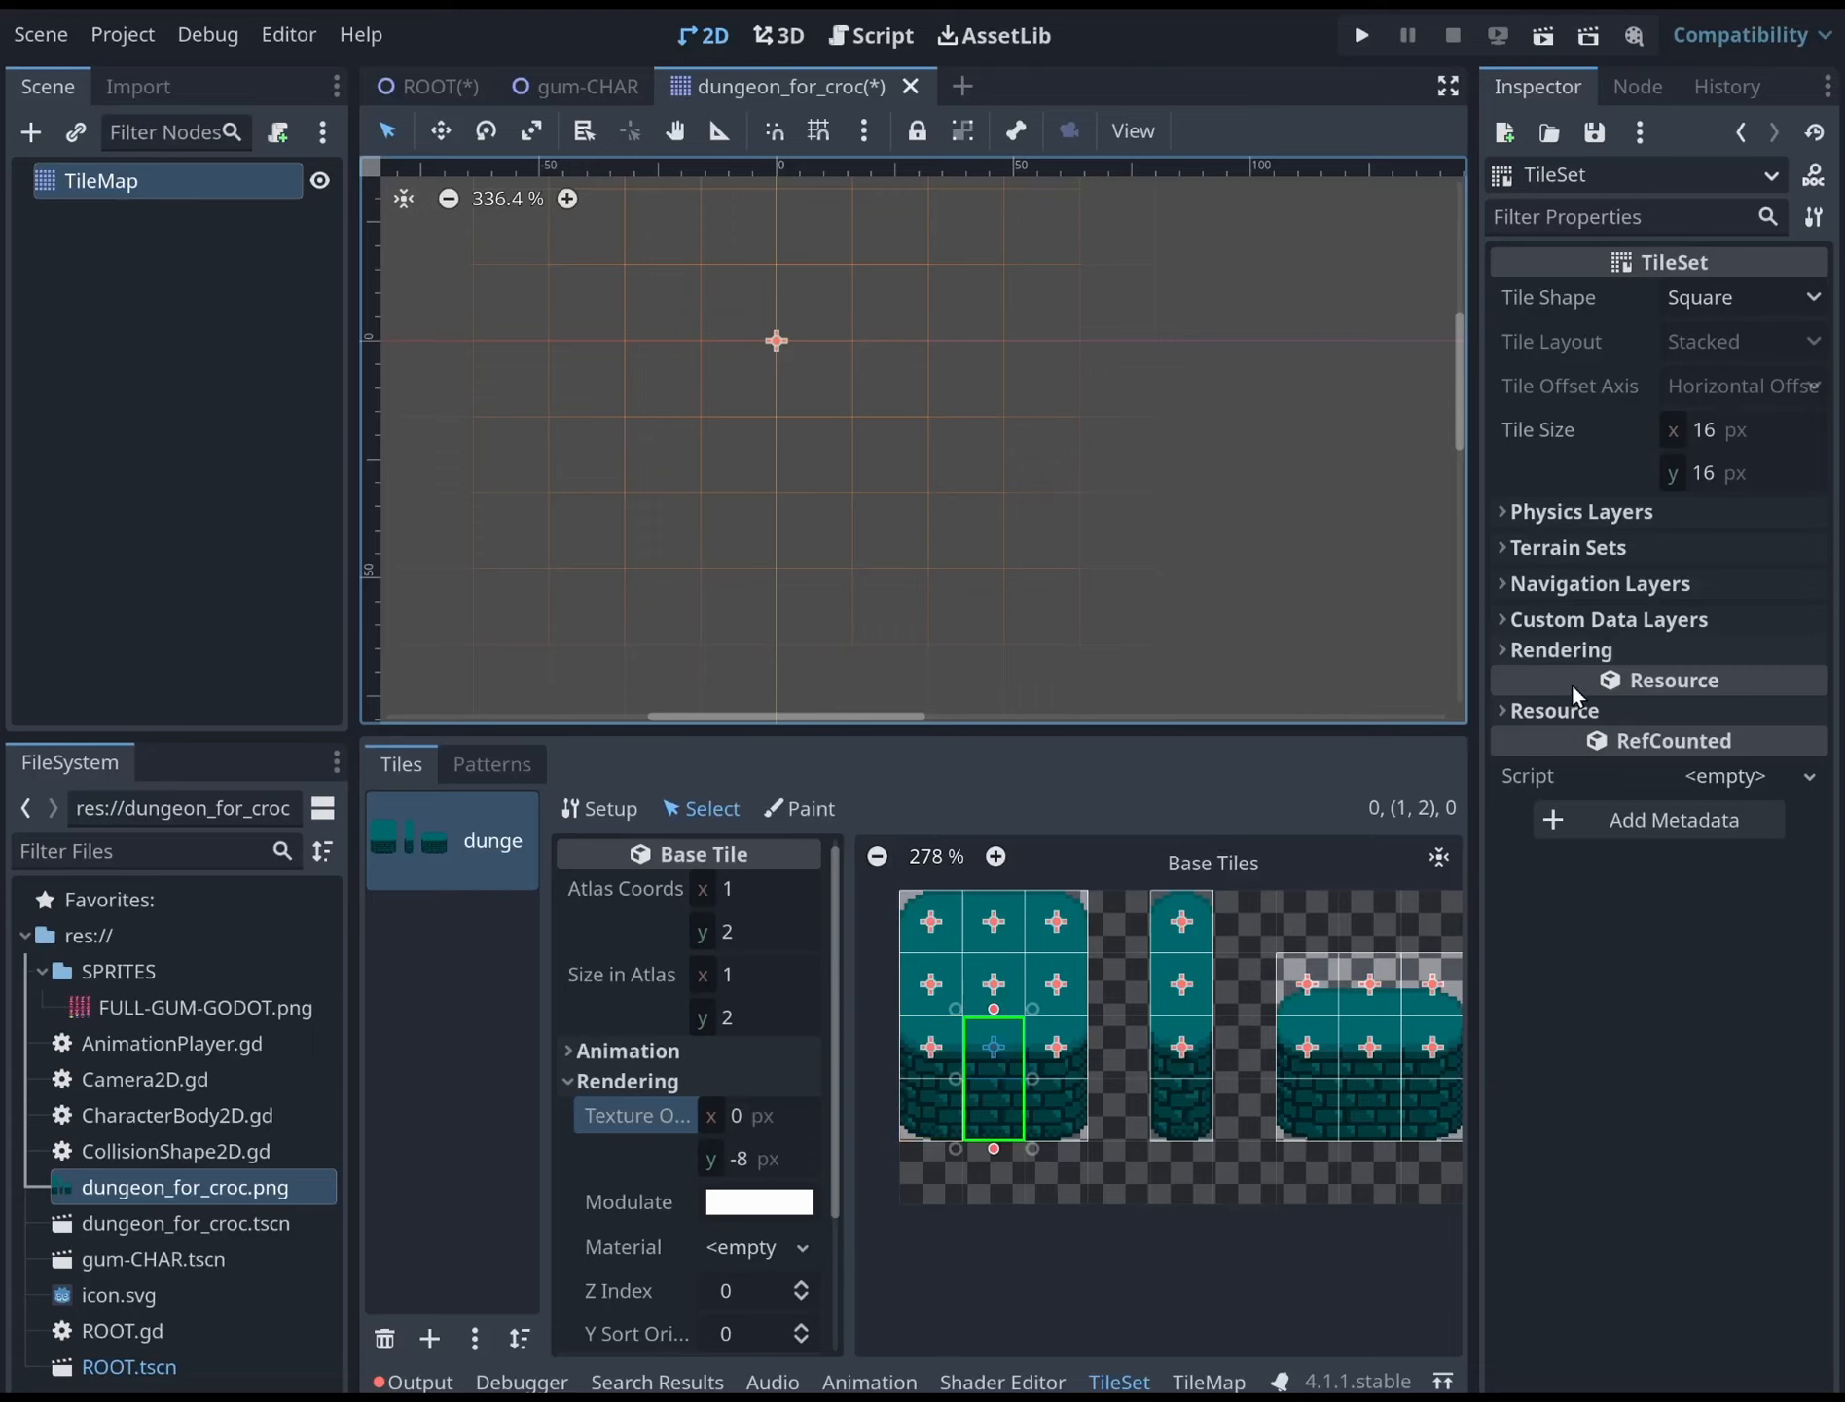
click(1569, 547)
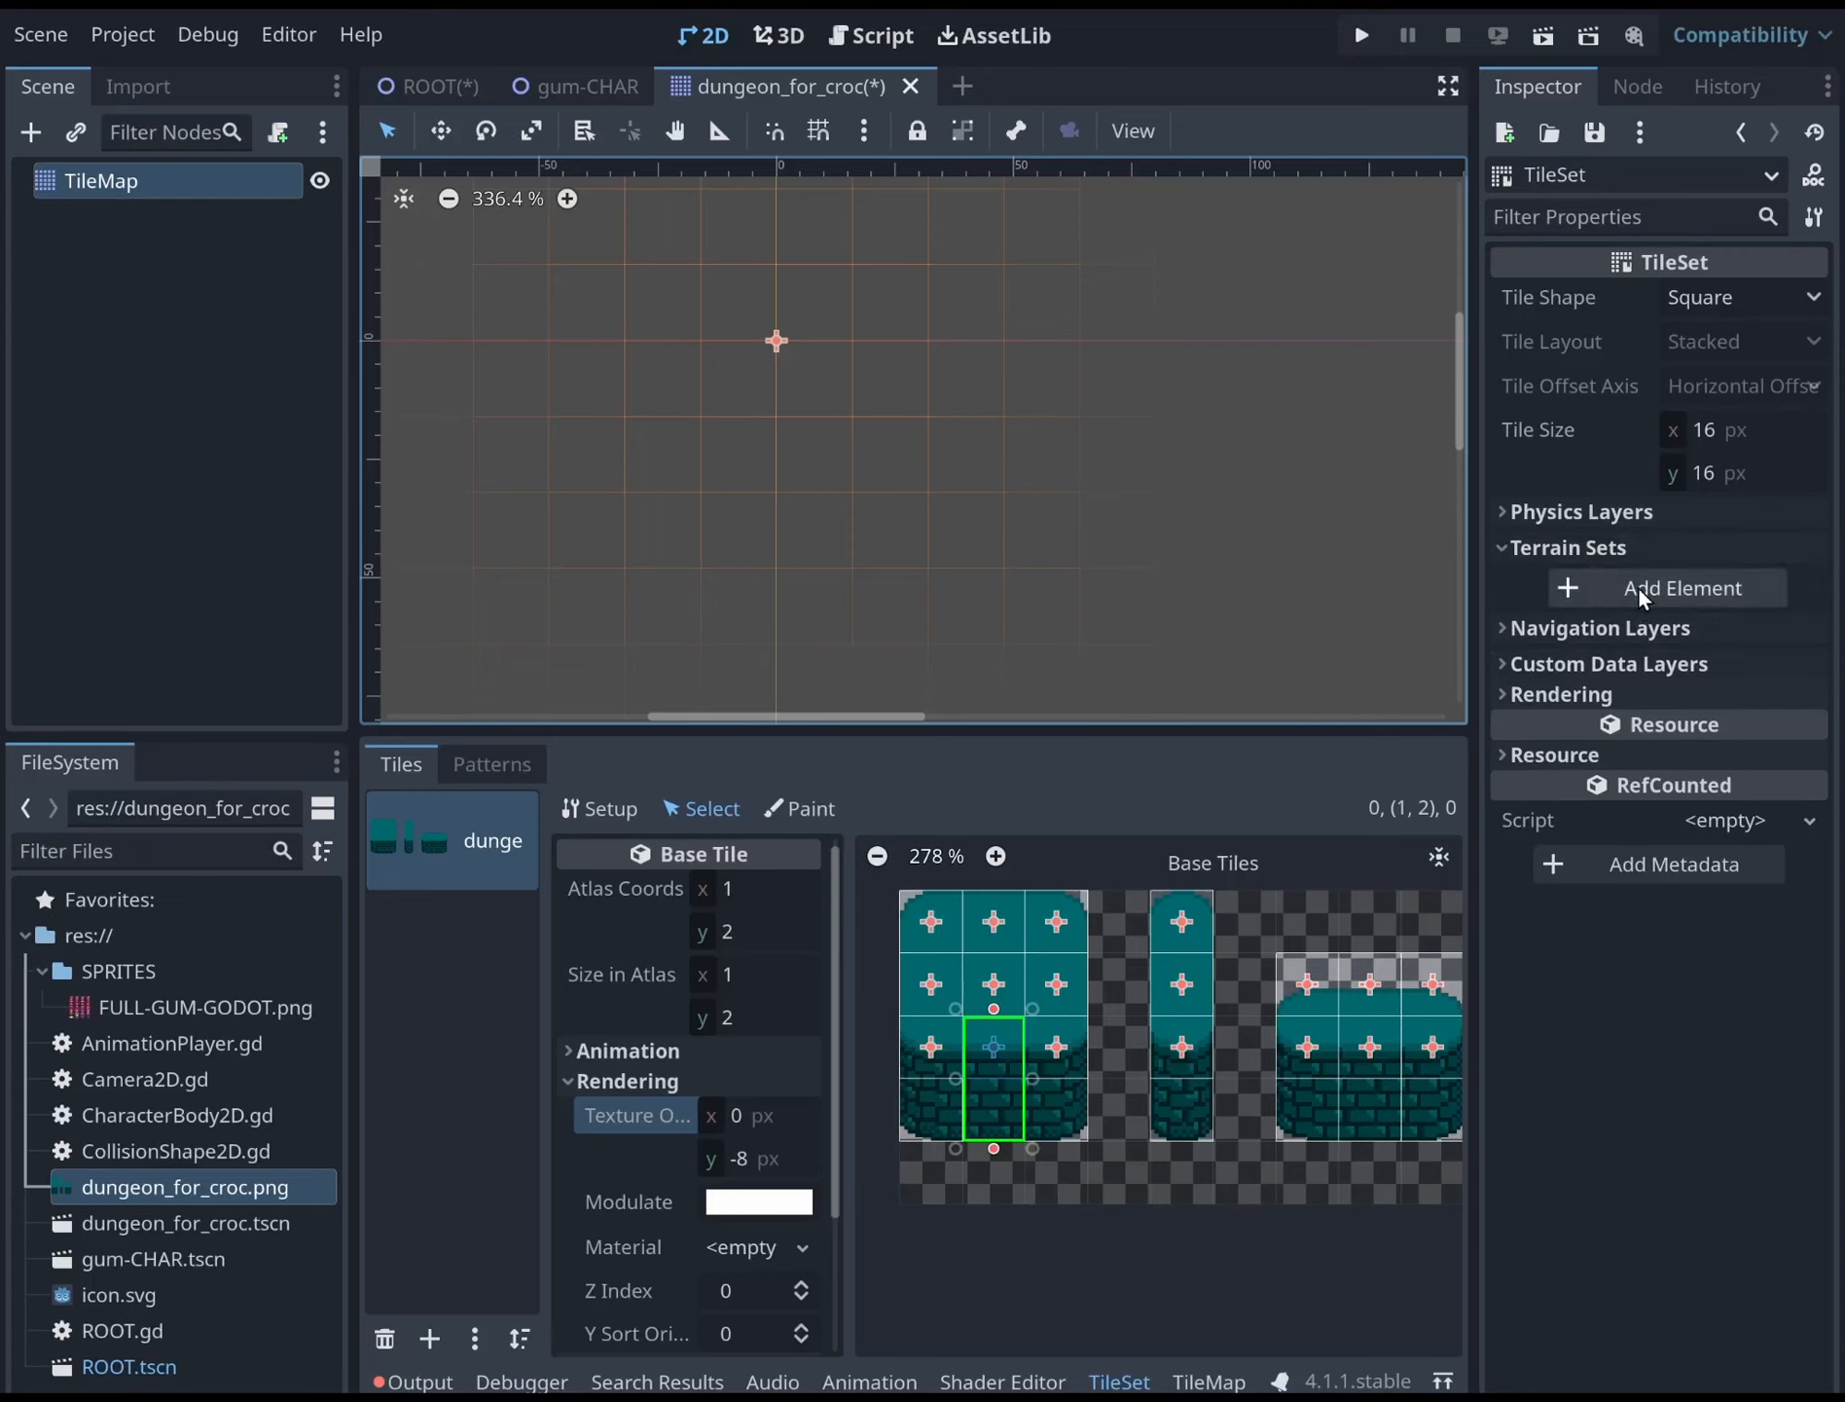
middle_drag(843, 382, 858, 482)
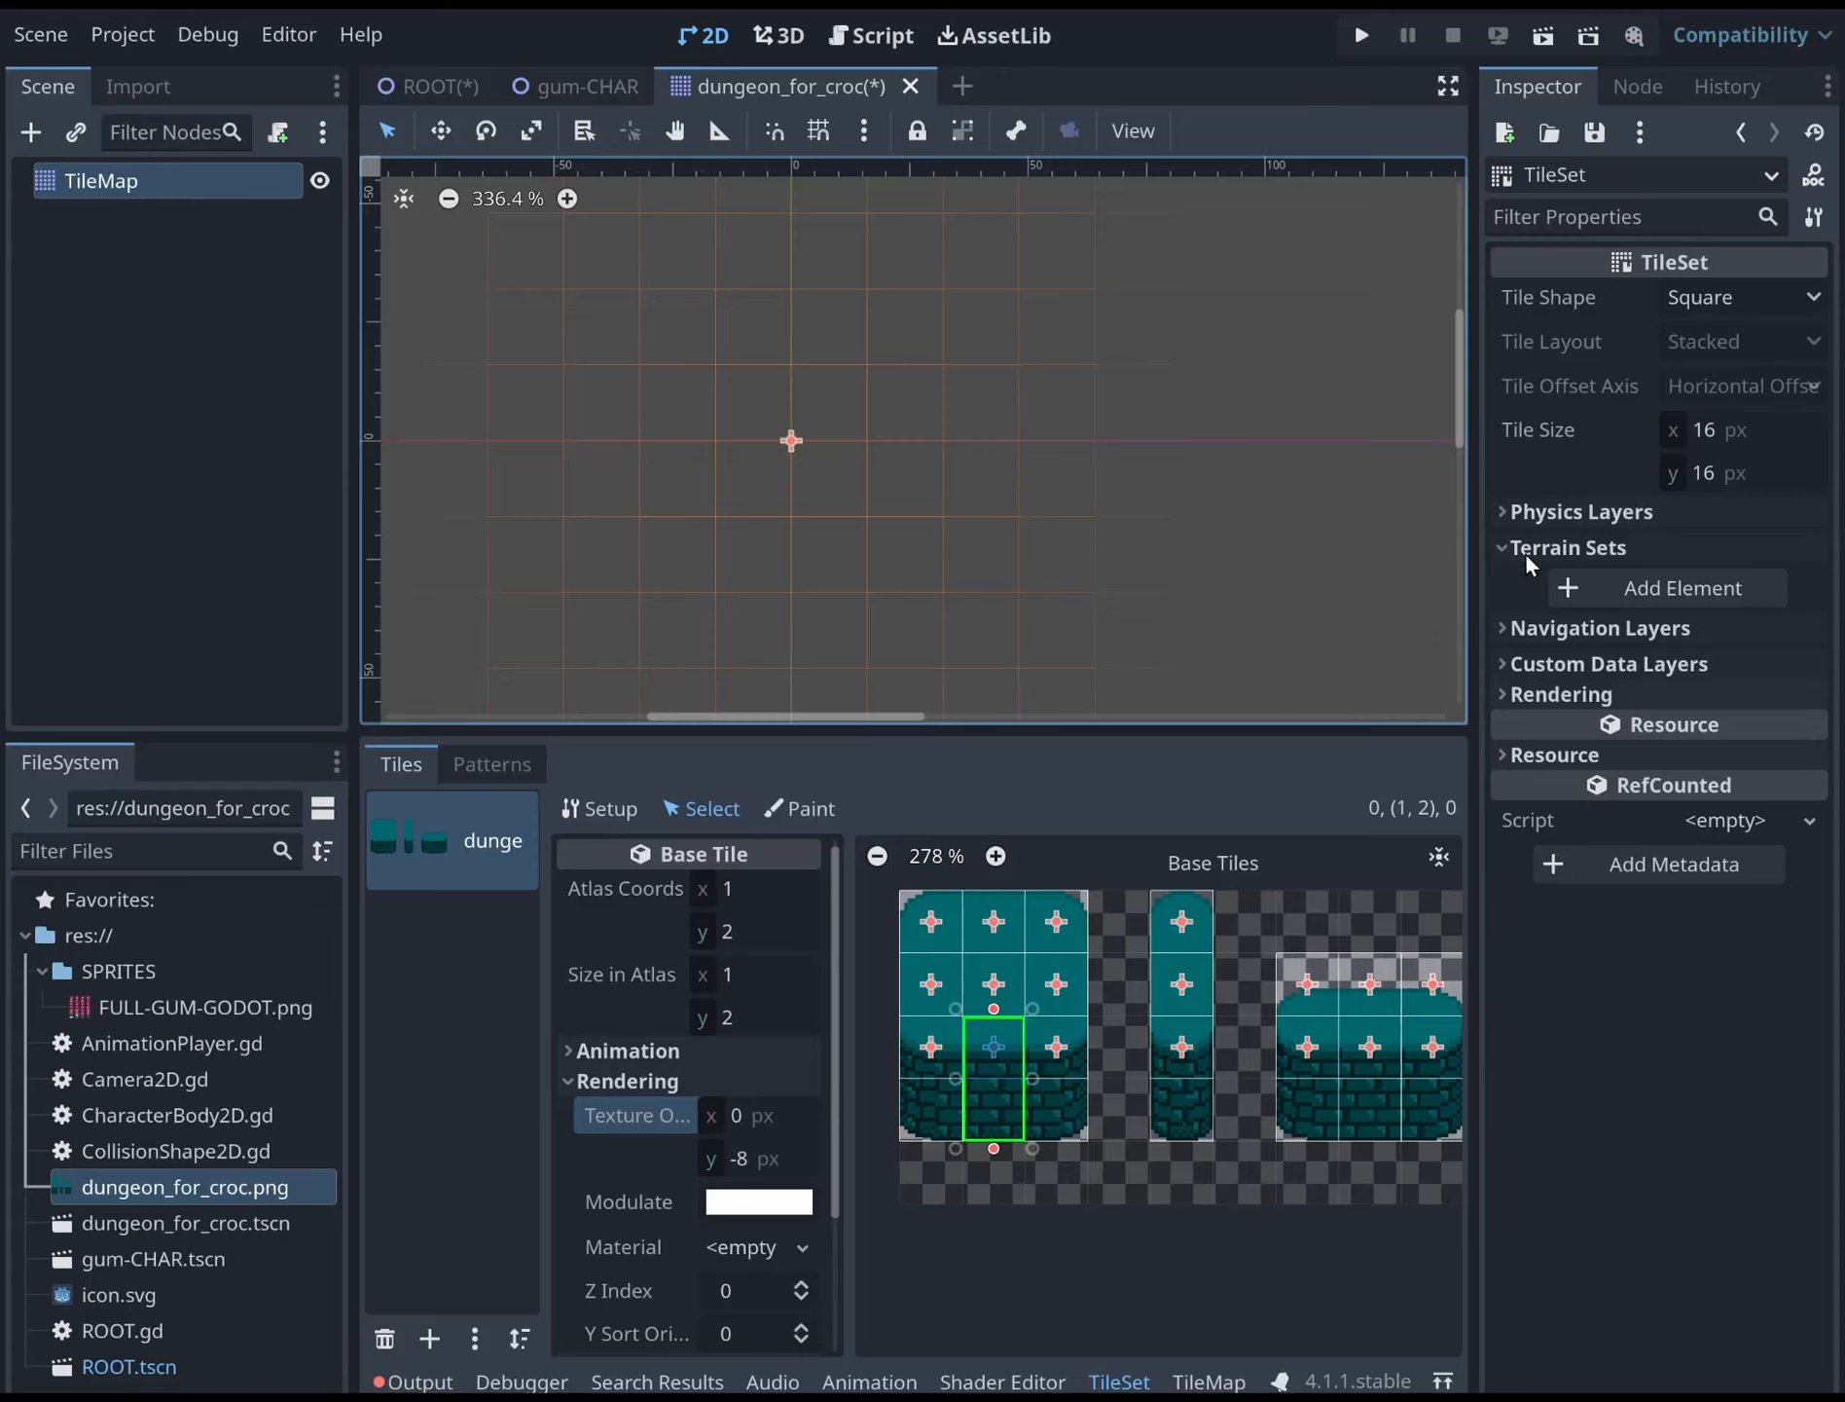
click(1621, 581)
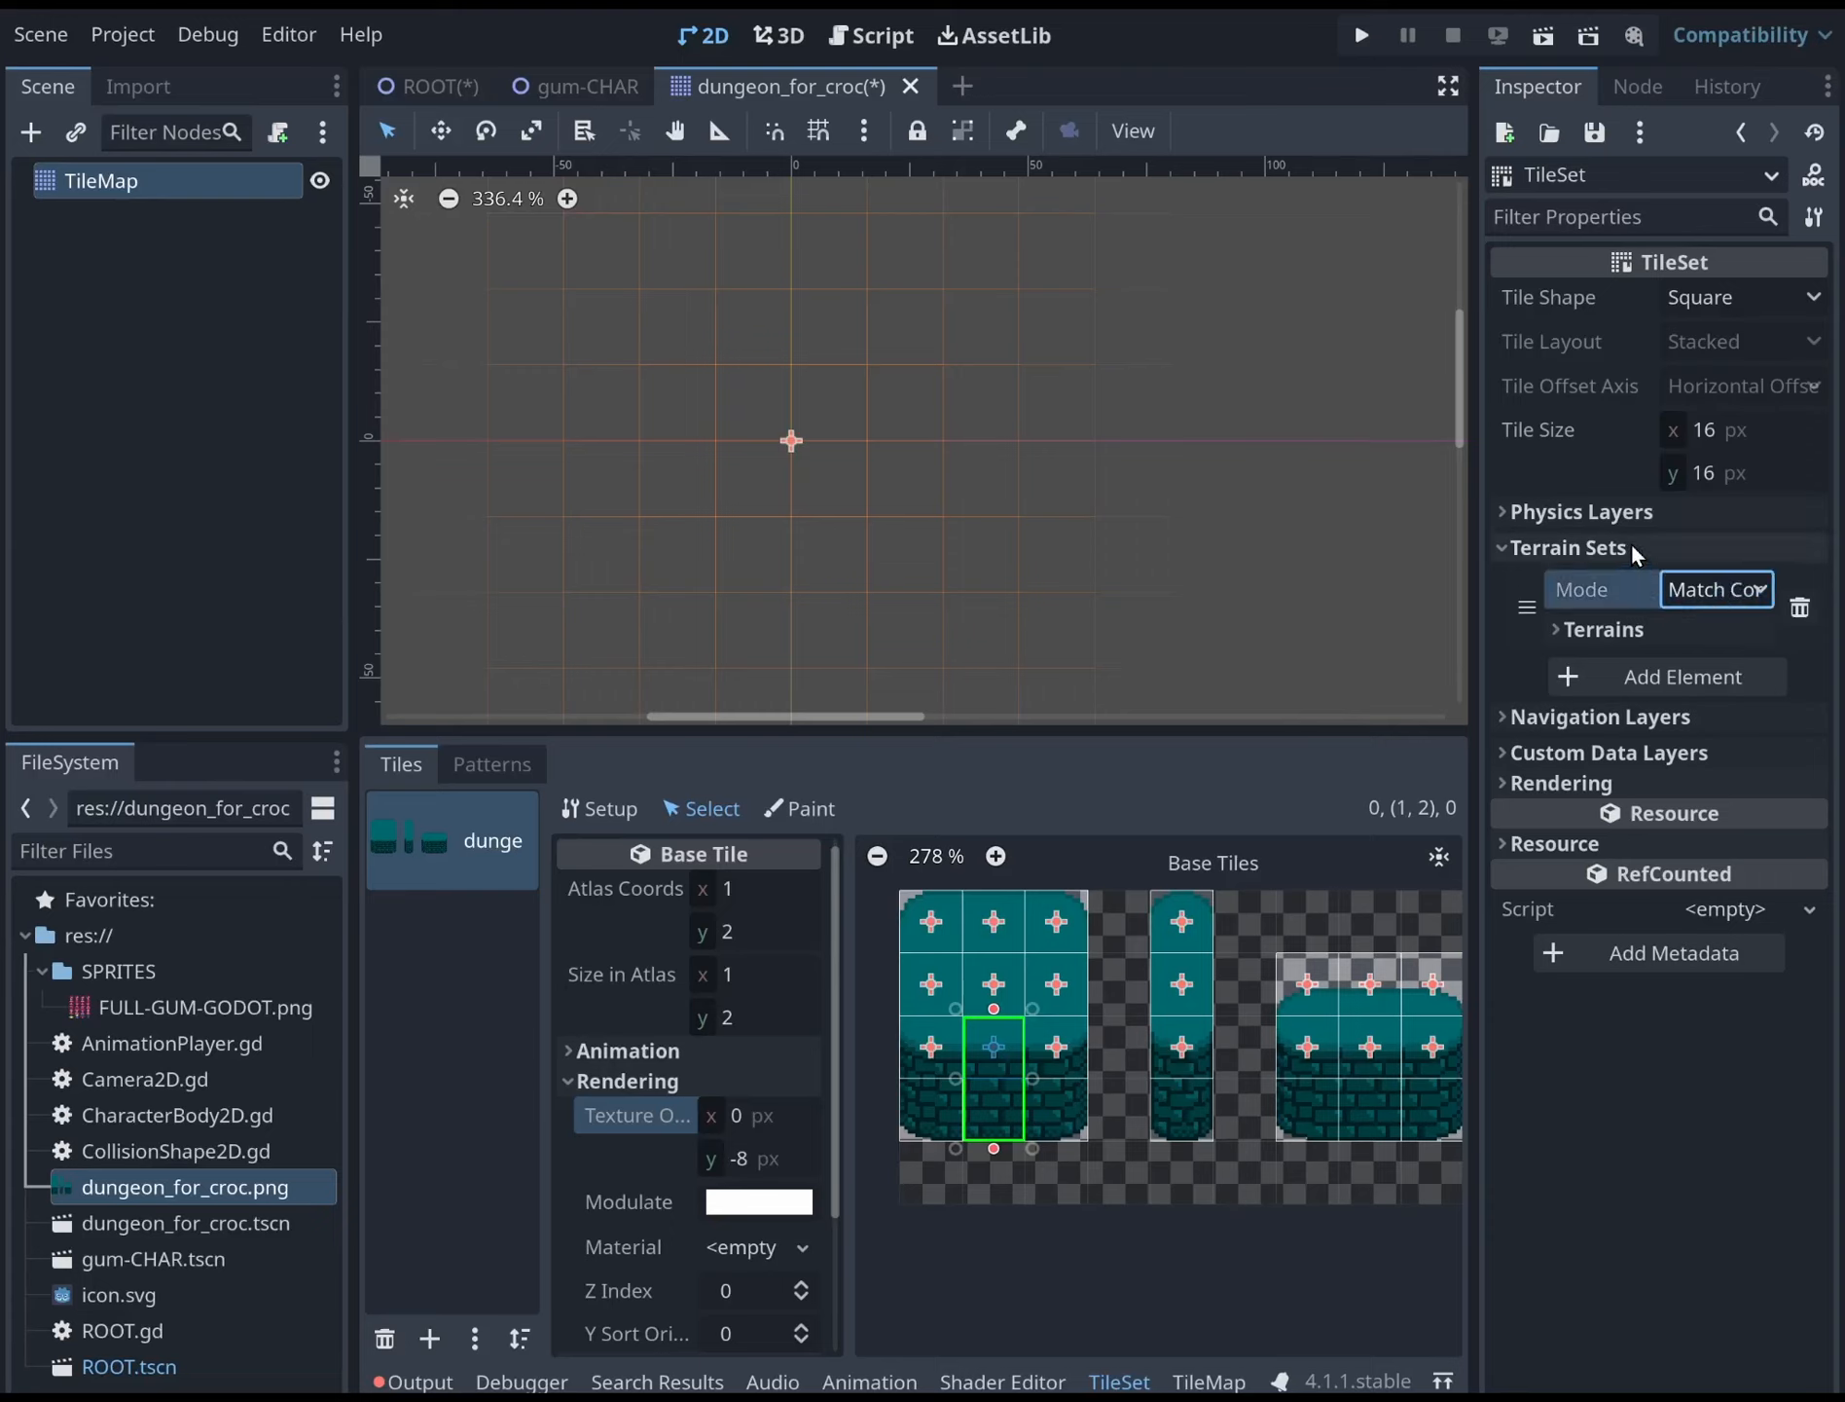
click(1570, 550)
click(1570, 550)
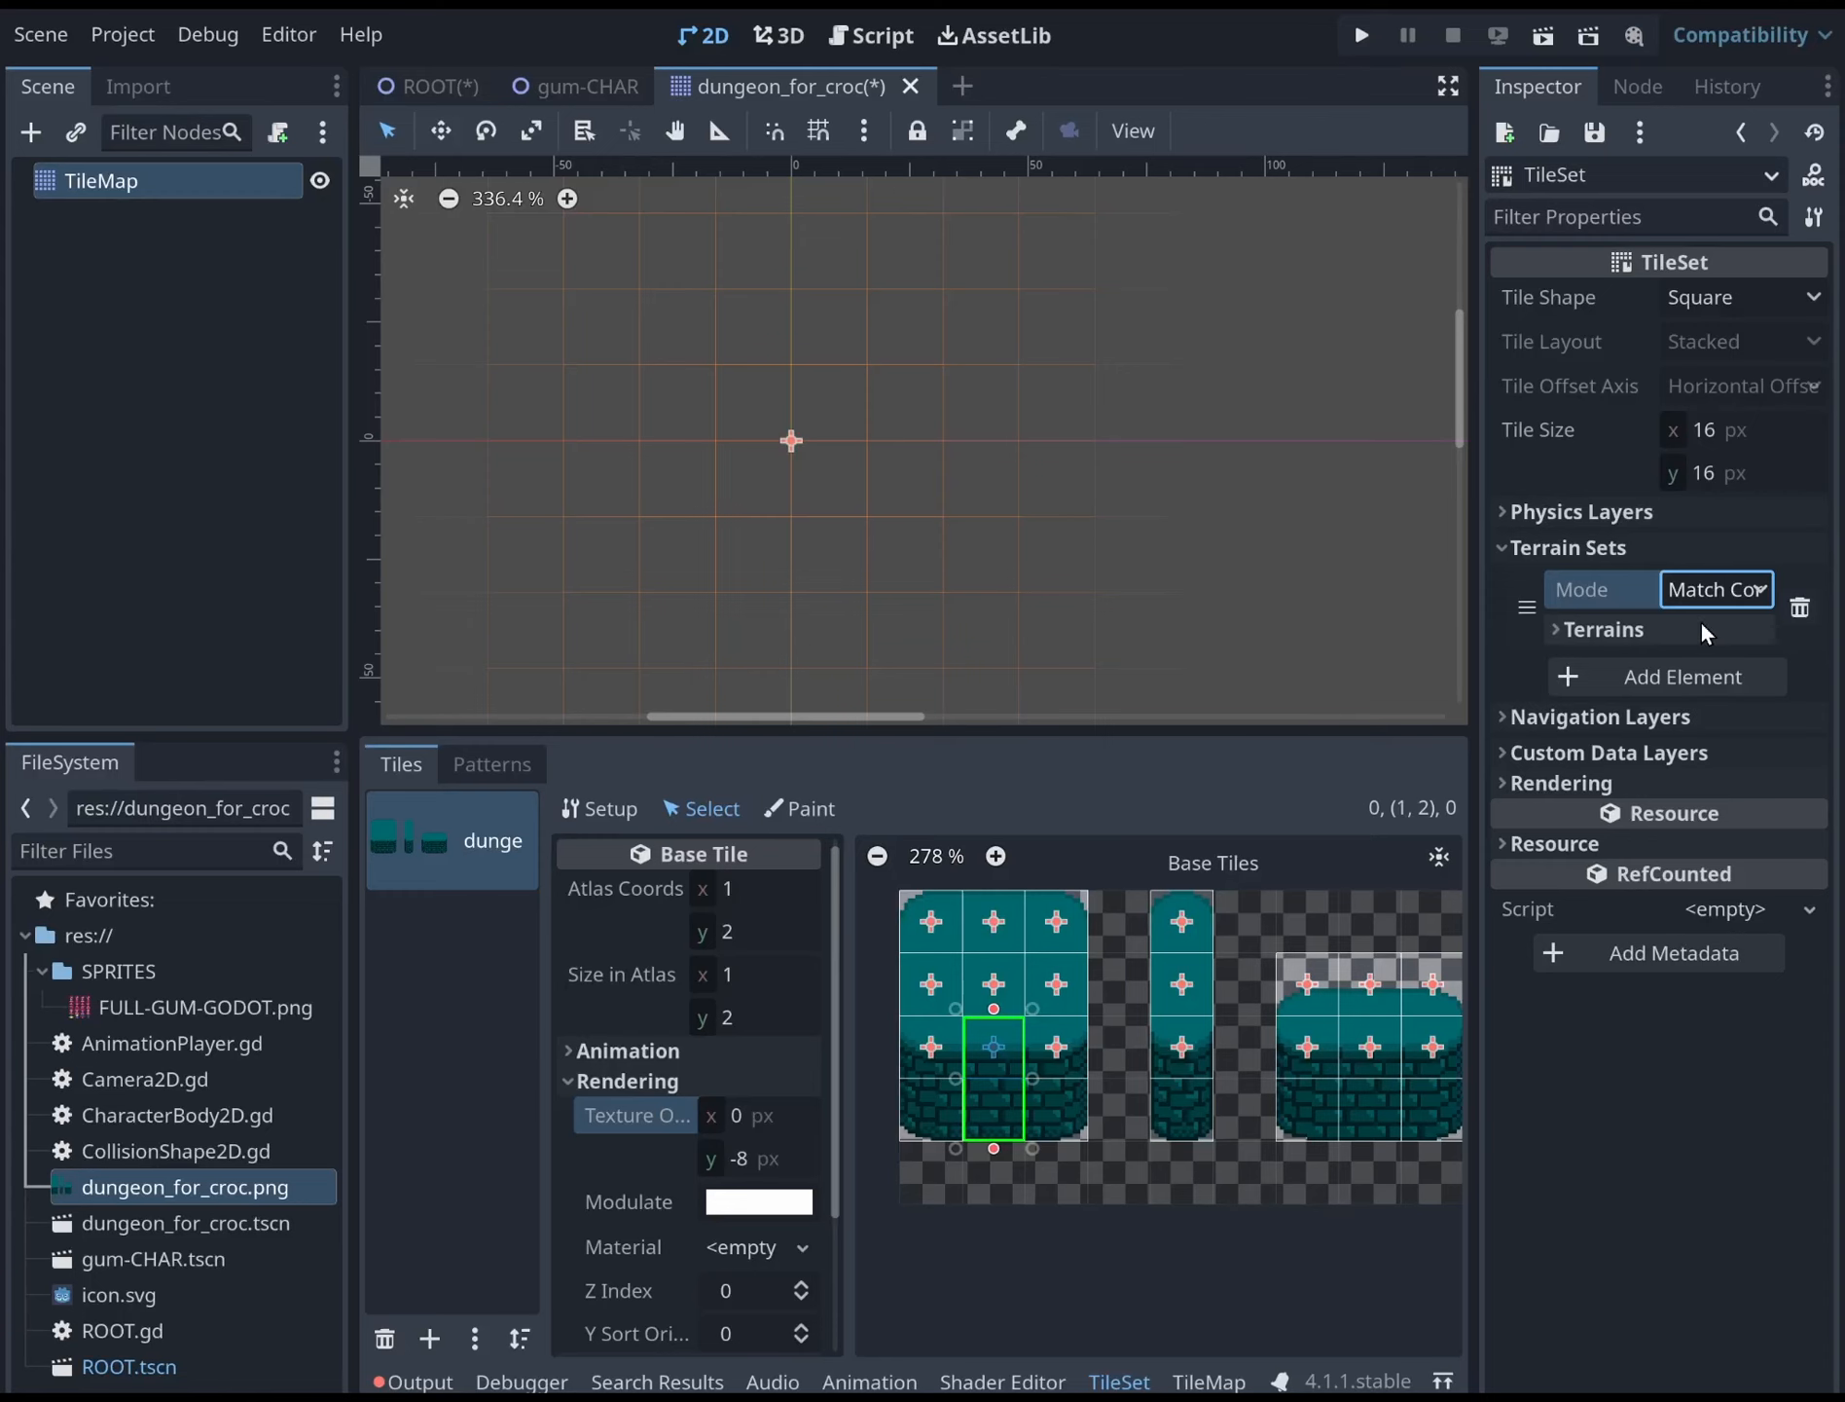
Add a terrain to the new terrain set and set its colour to magenta
click(1635, 626)
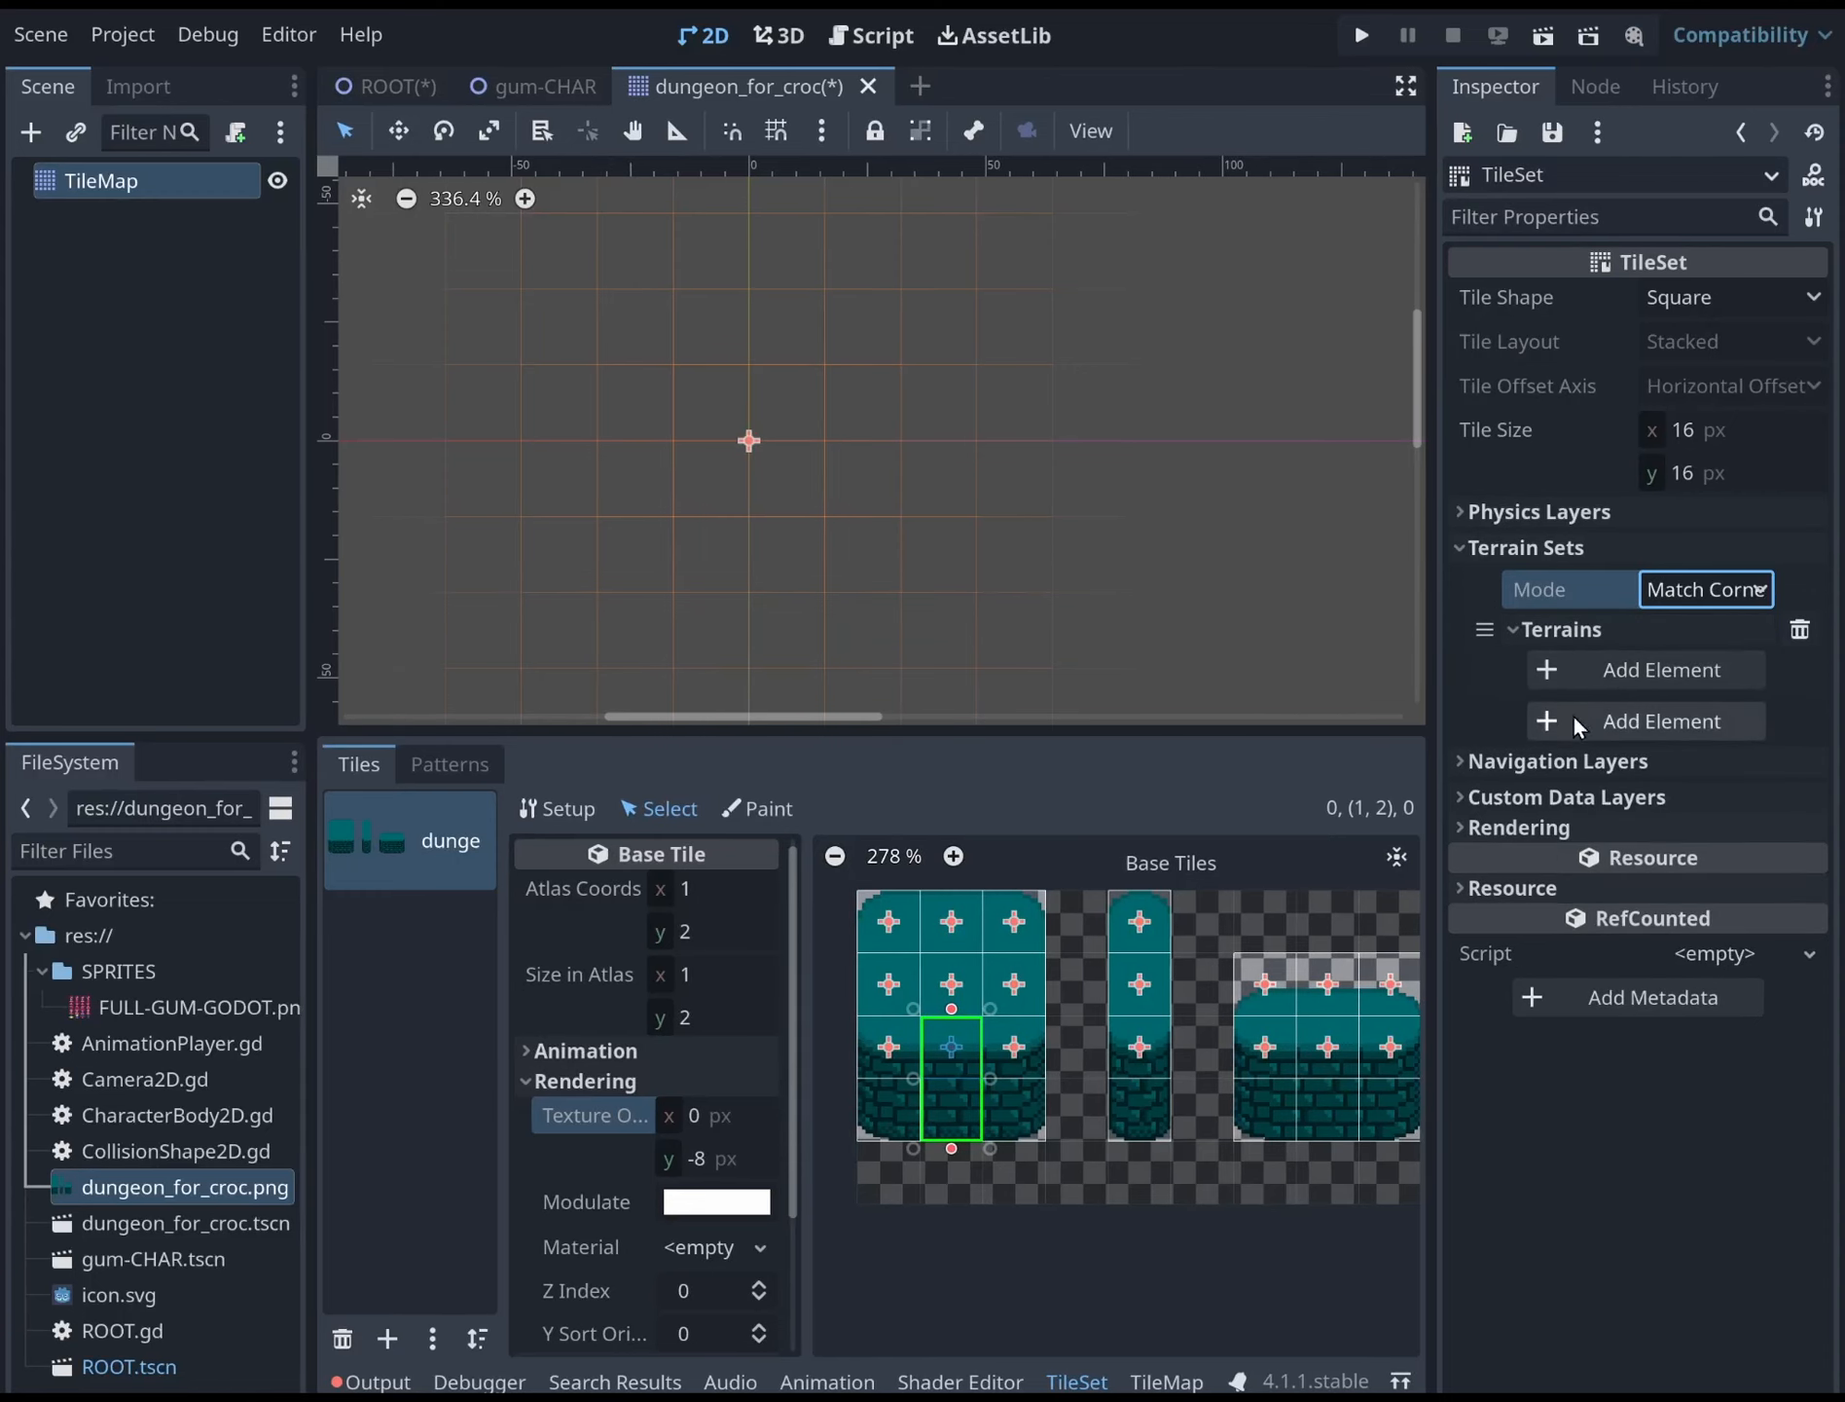
click(1799, 631)
click(1645, 589)
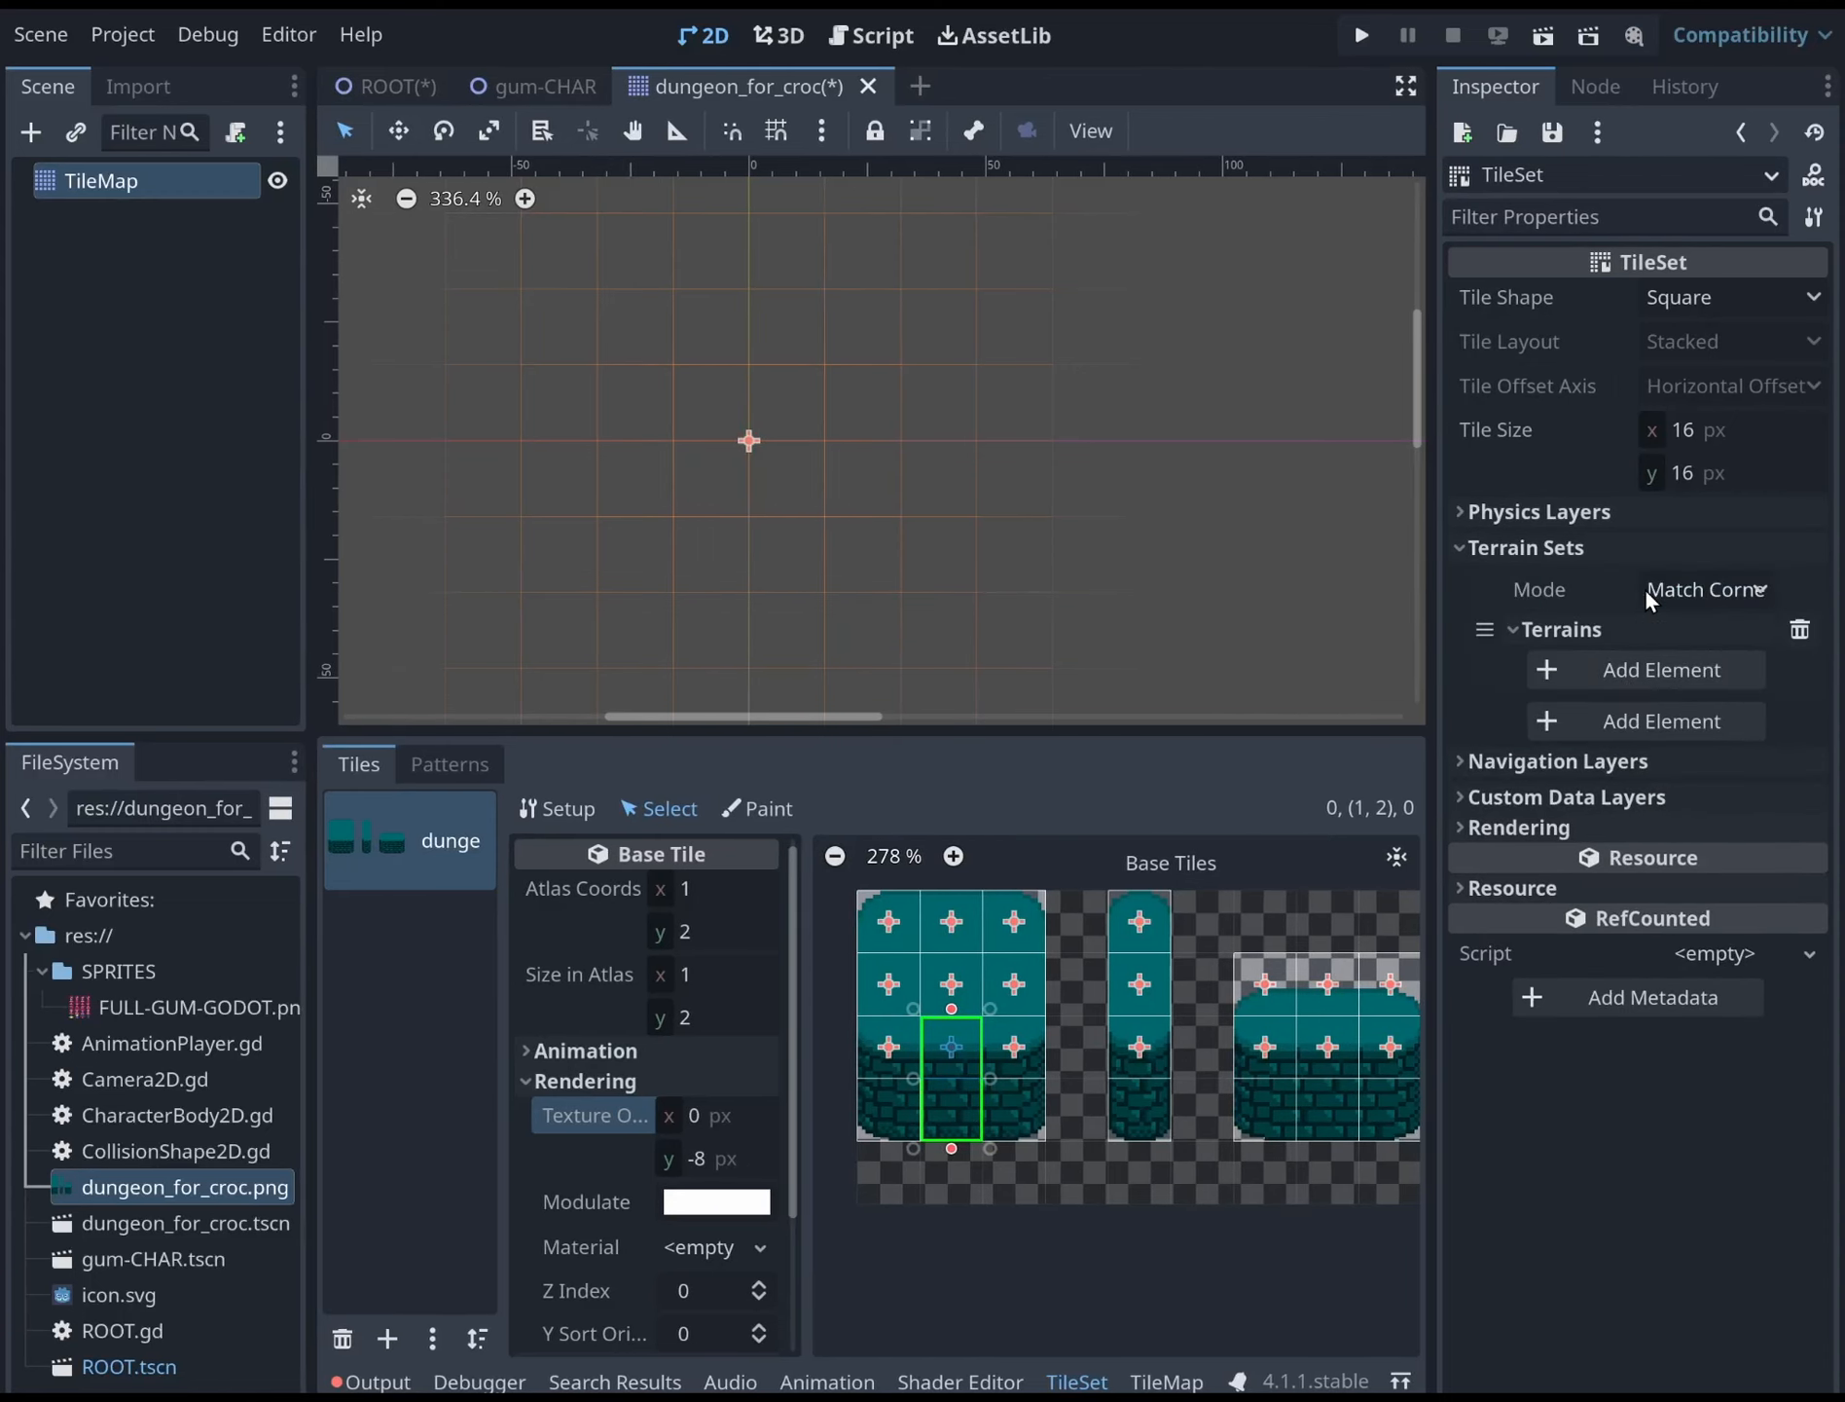
click(1729, 584)
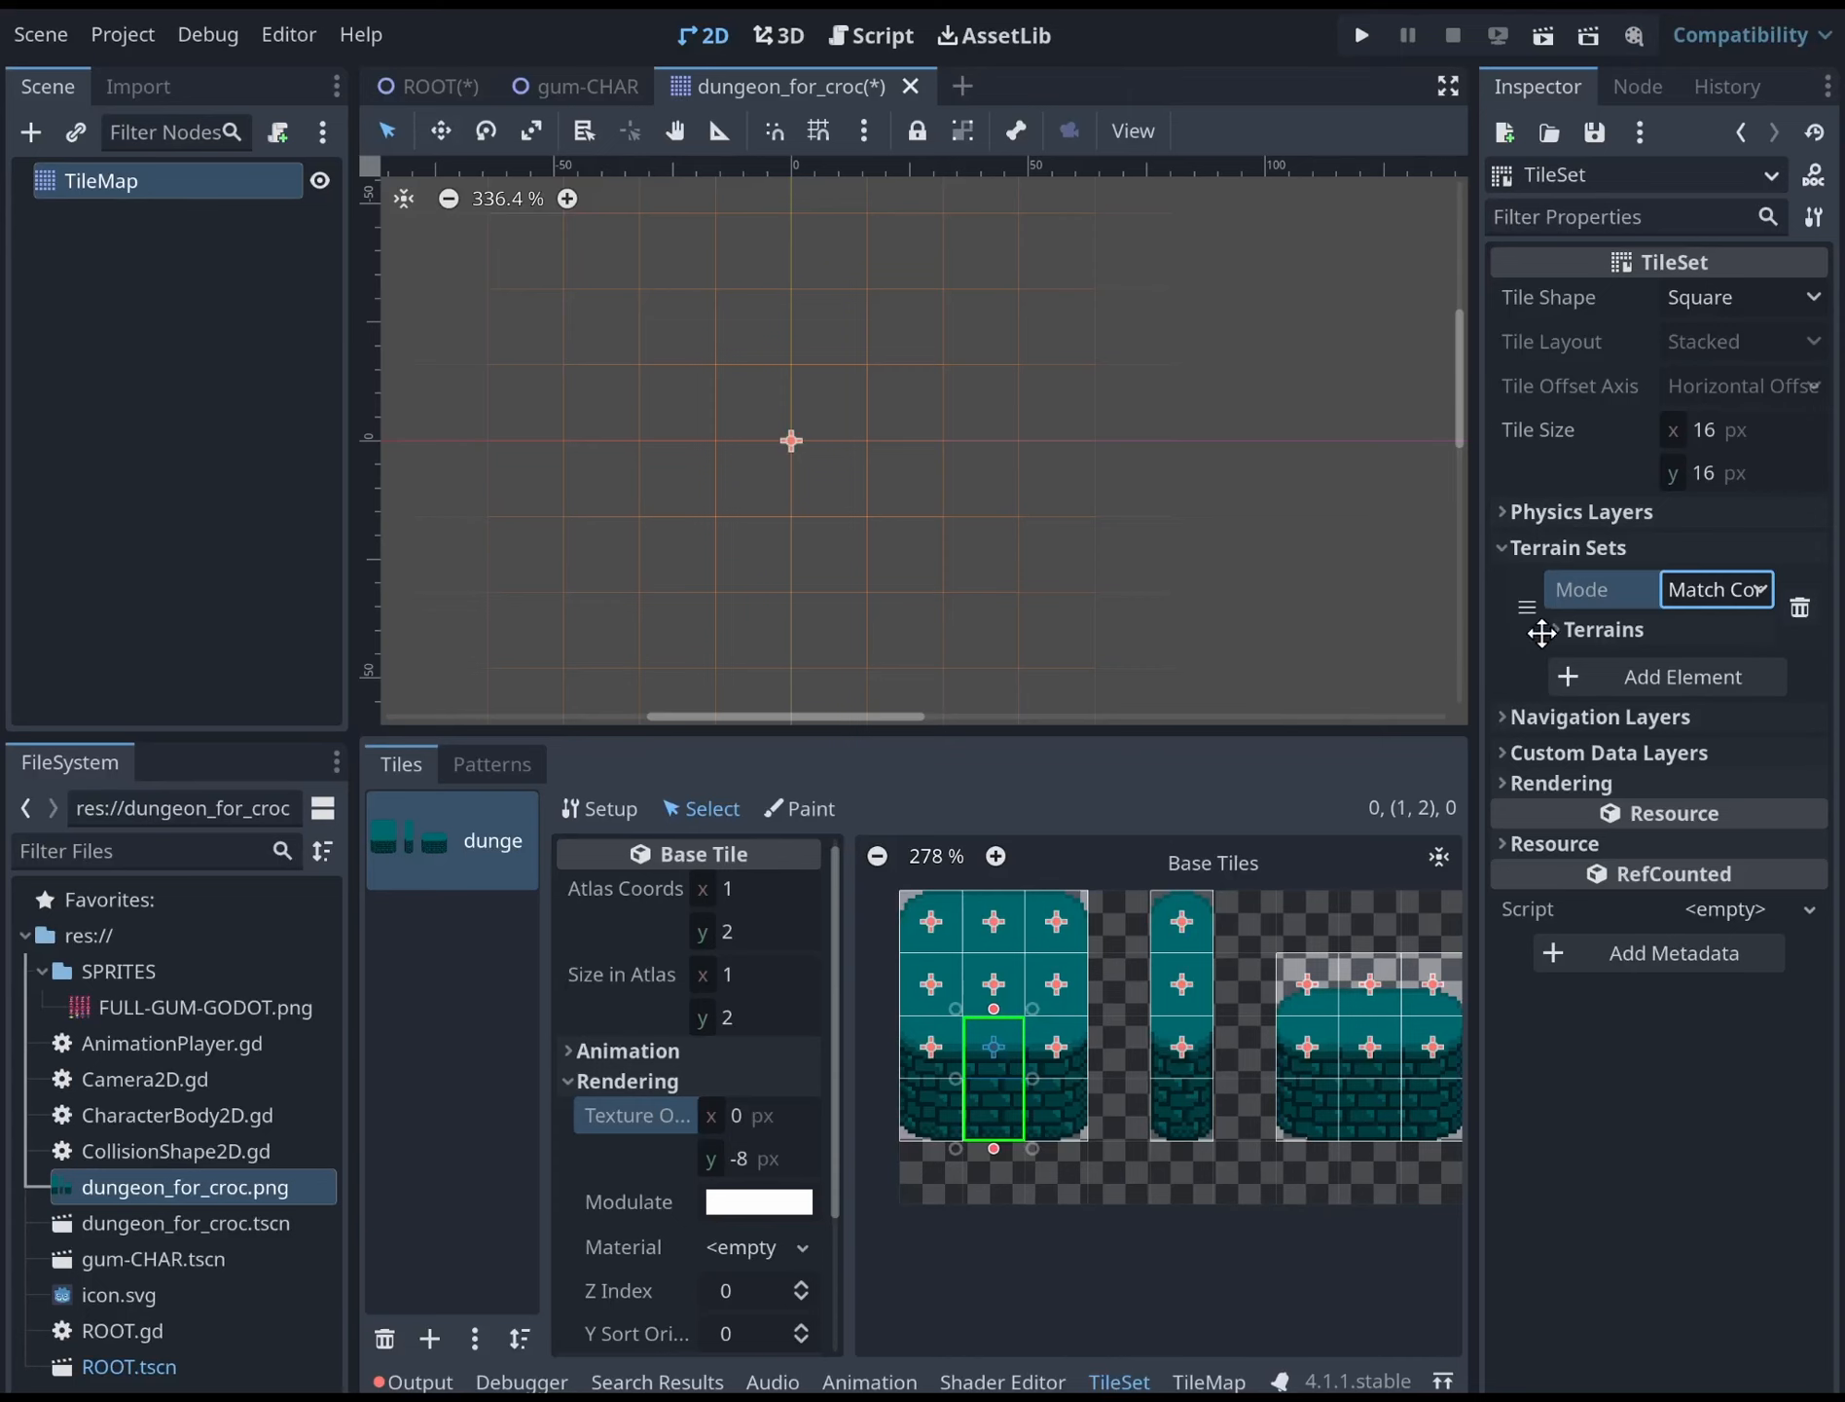
click(1616, 671)
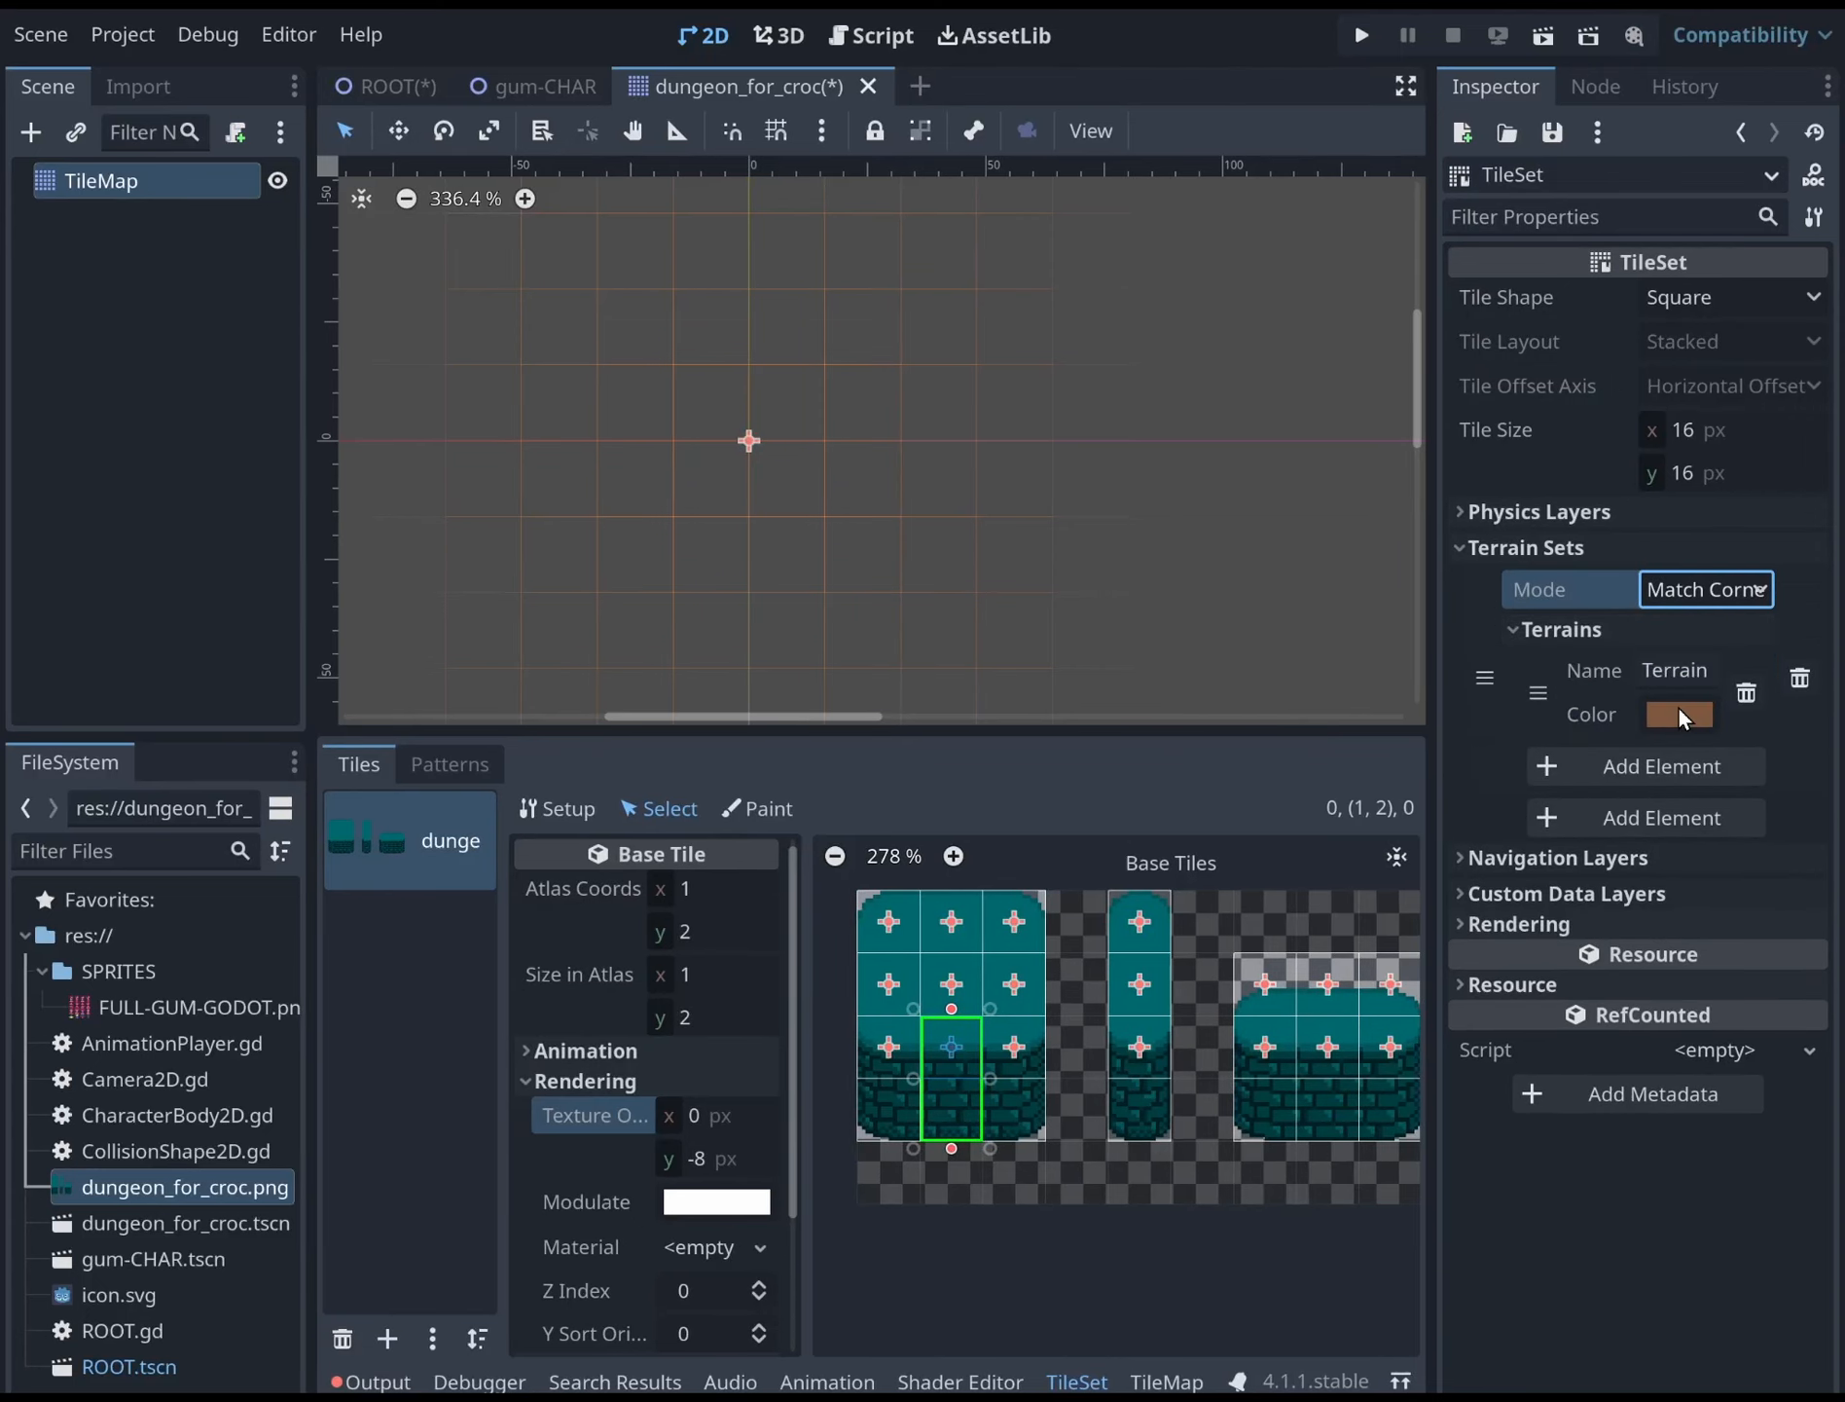
click(1672, 713)
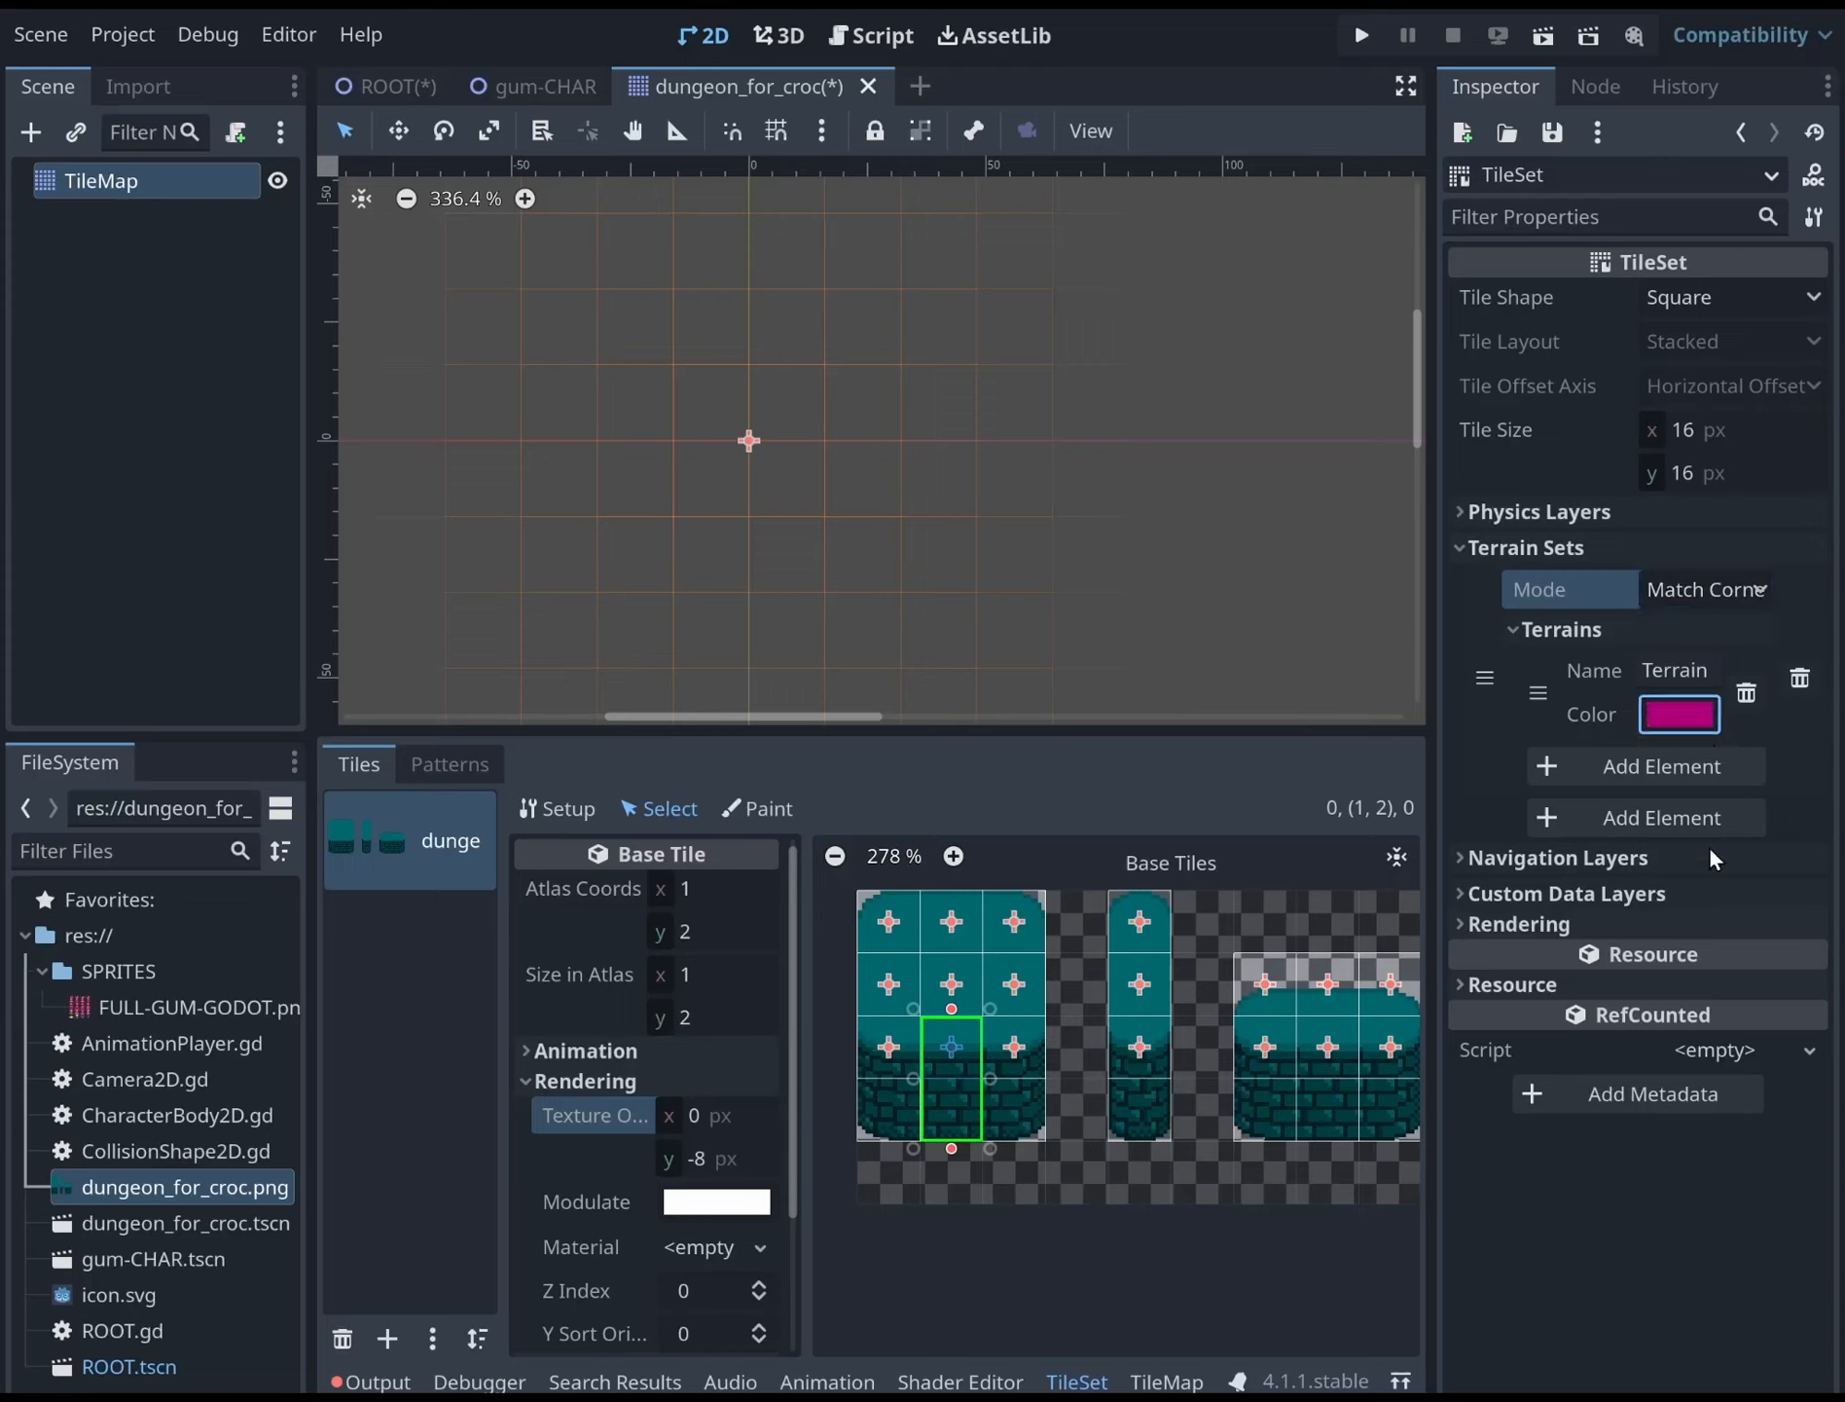
click(1684, 667)
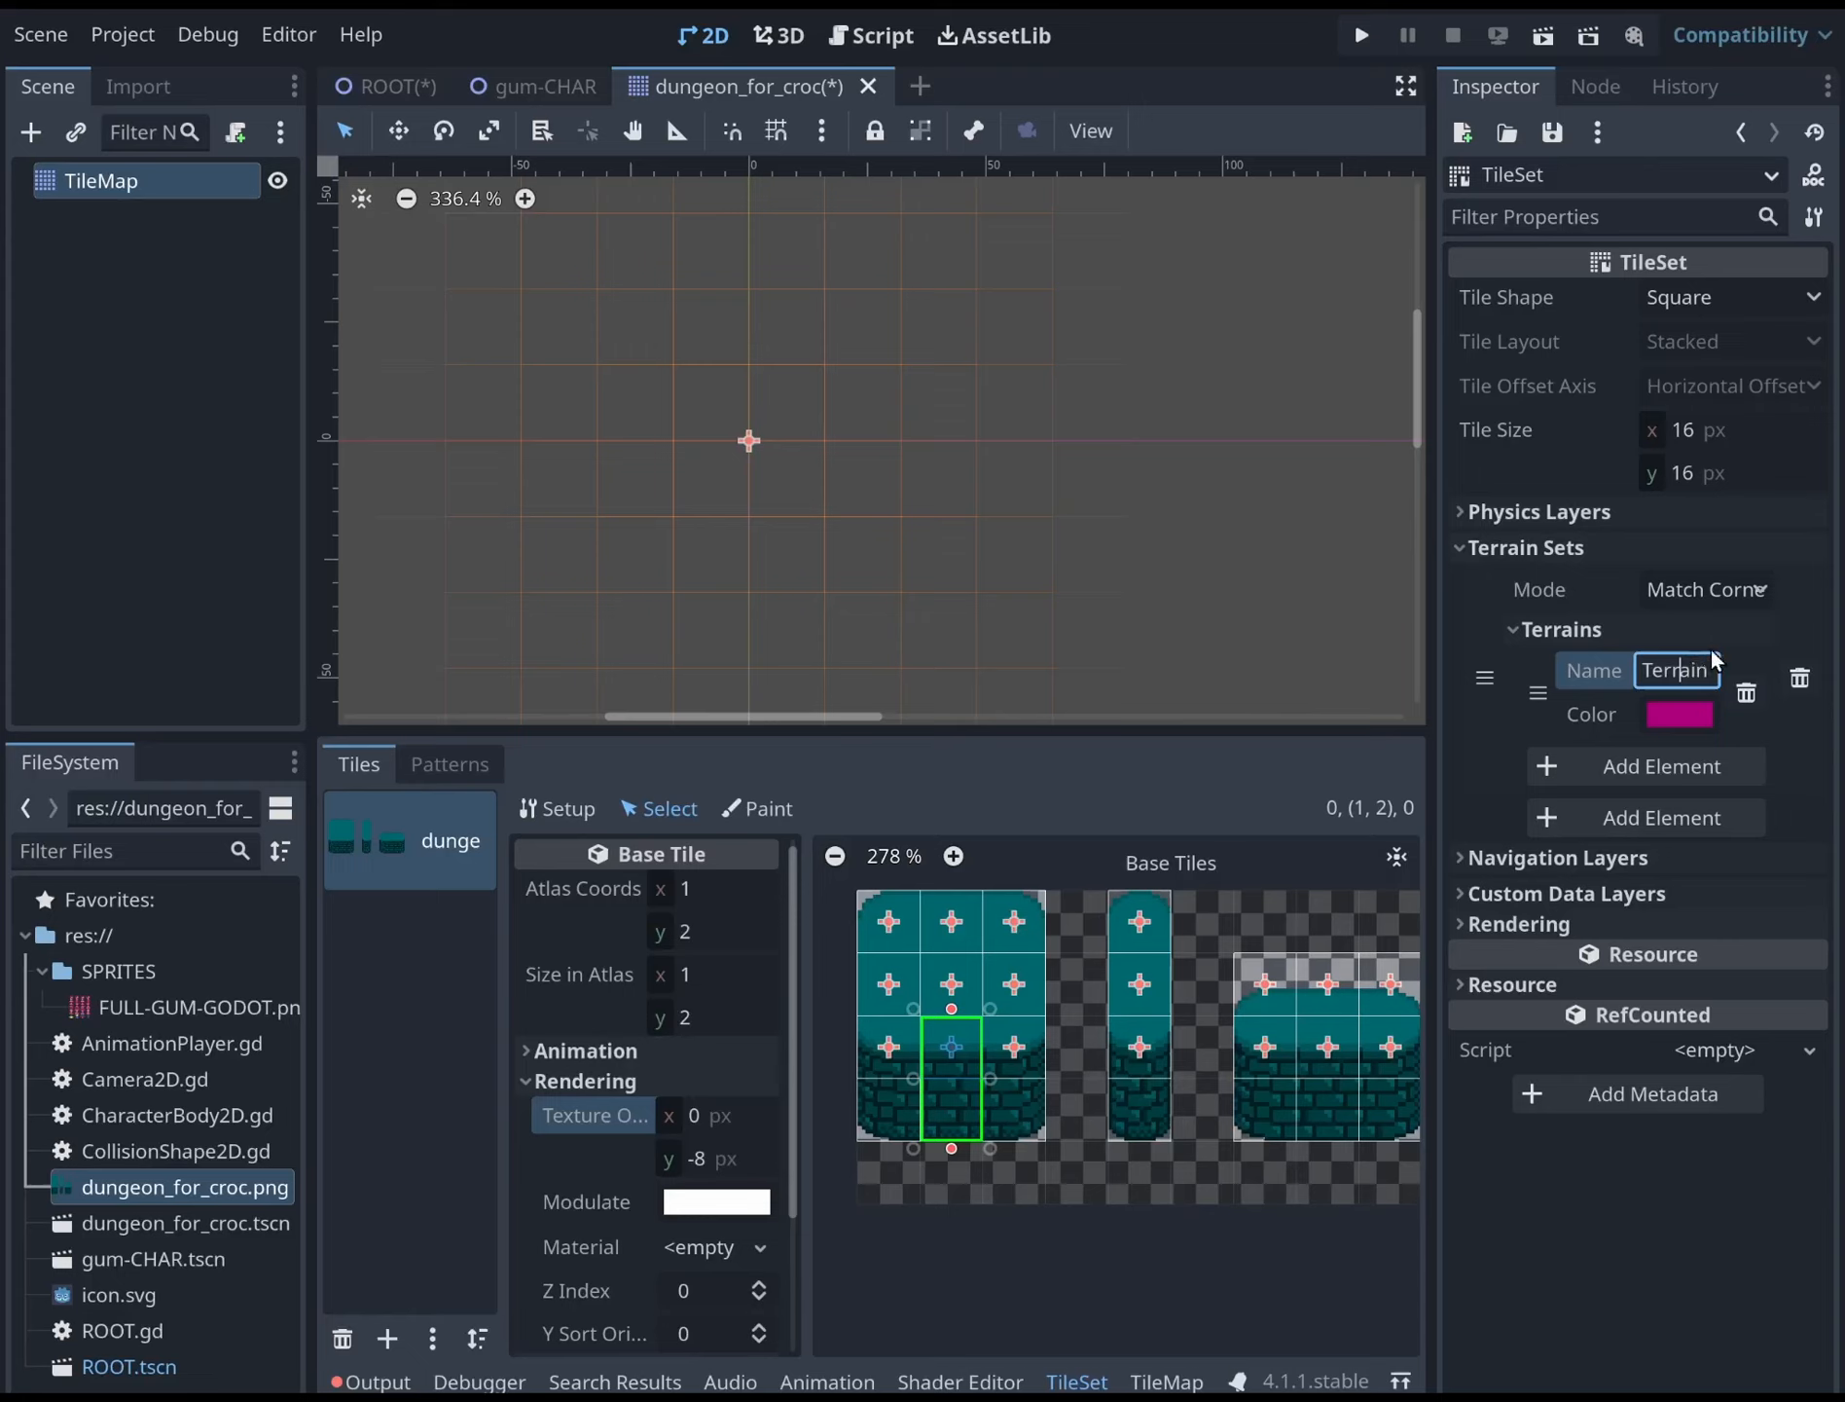
double_click(1695, 661)
click(1766, 737)
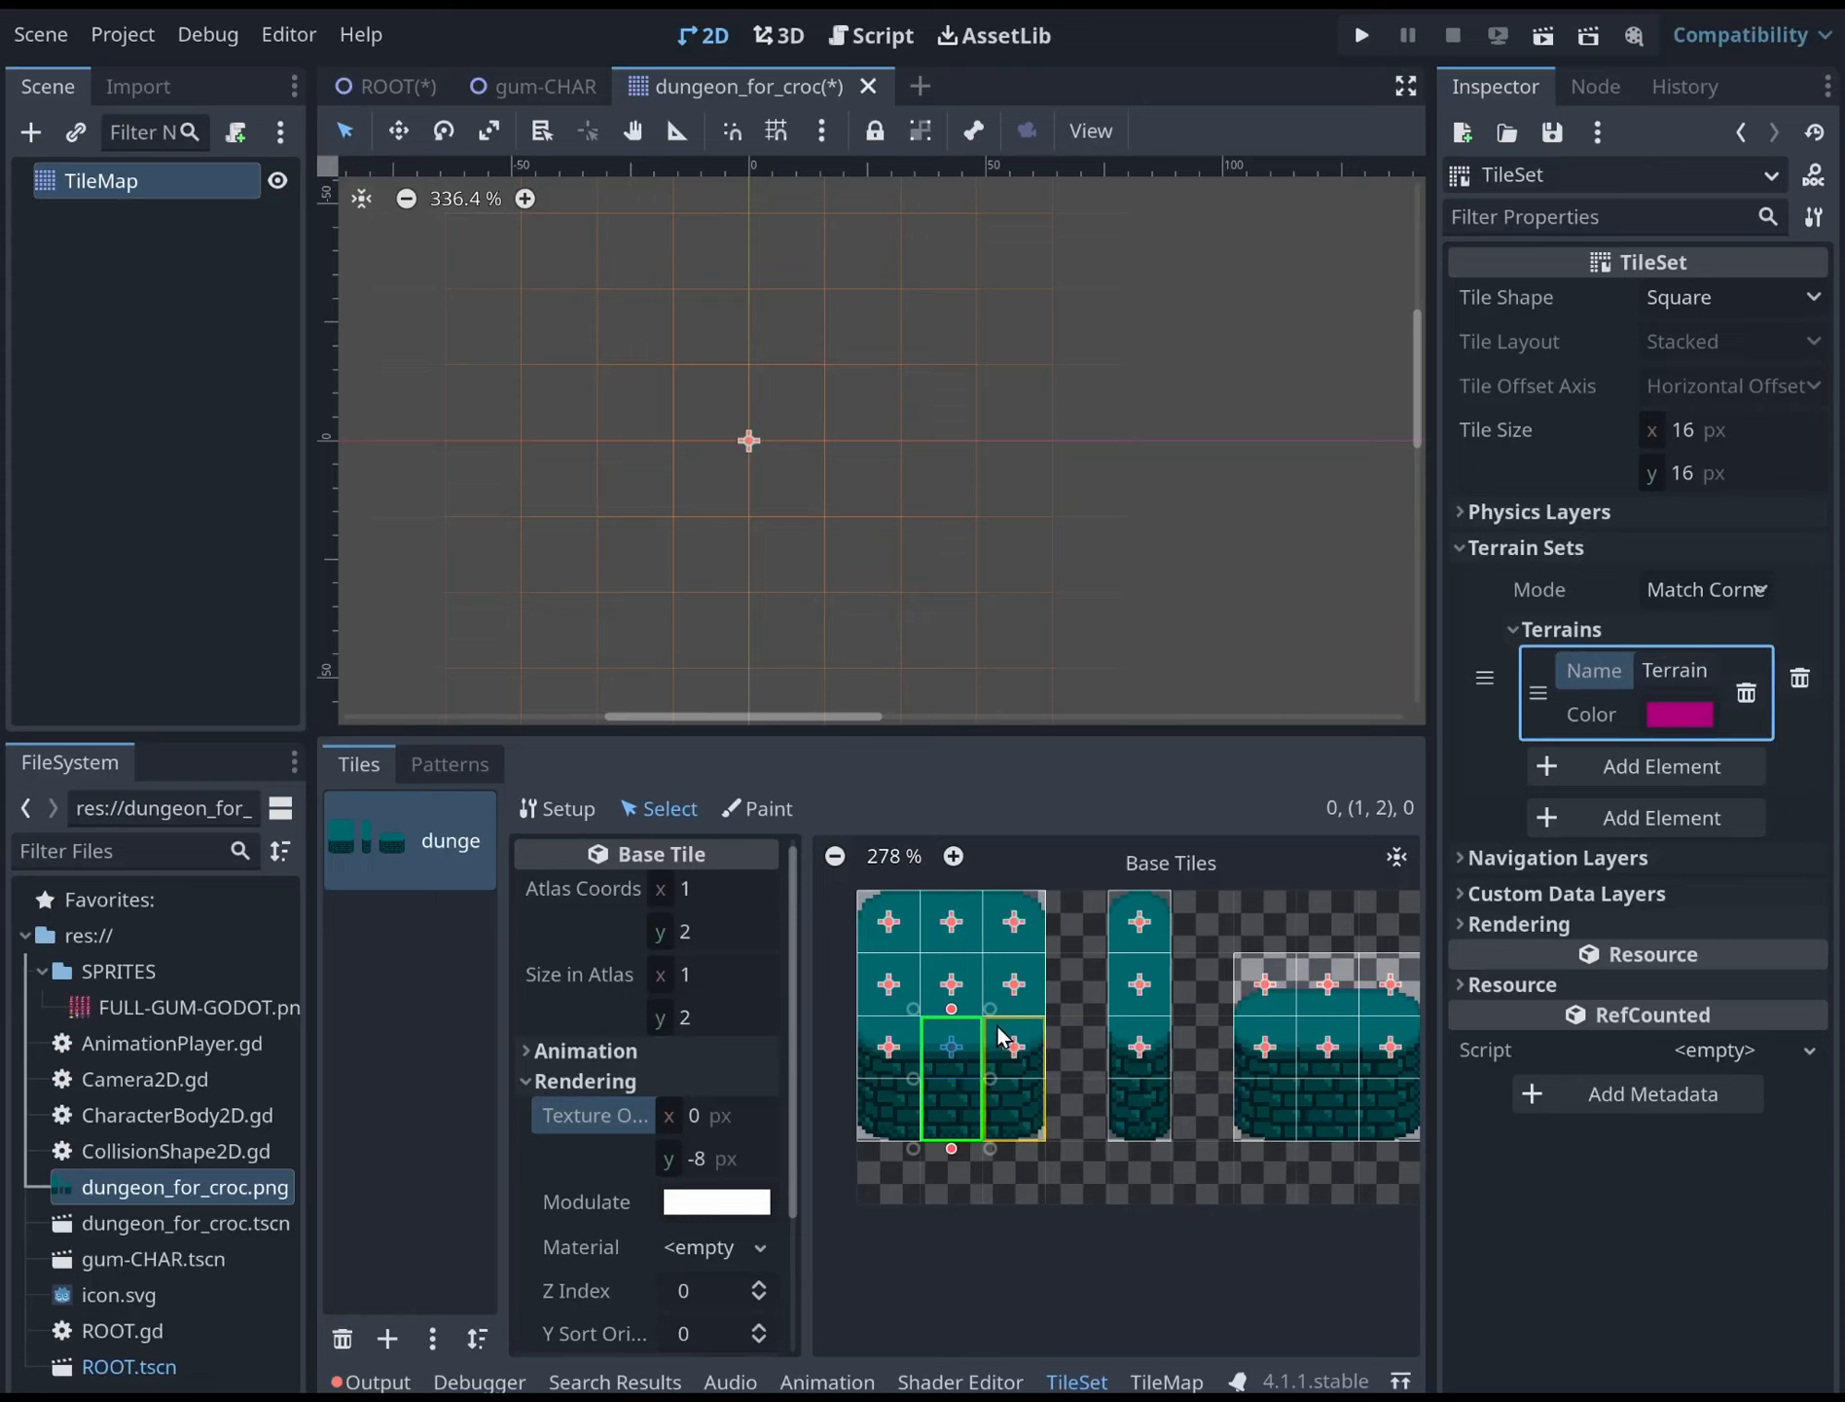
Set the TileSet editor to paint the Terrains property with Terrain Set 0
click(477, 759)
click(368, 764)
click(744, 802)
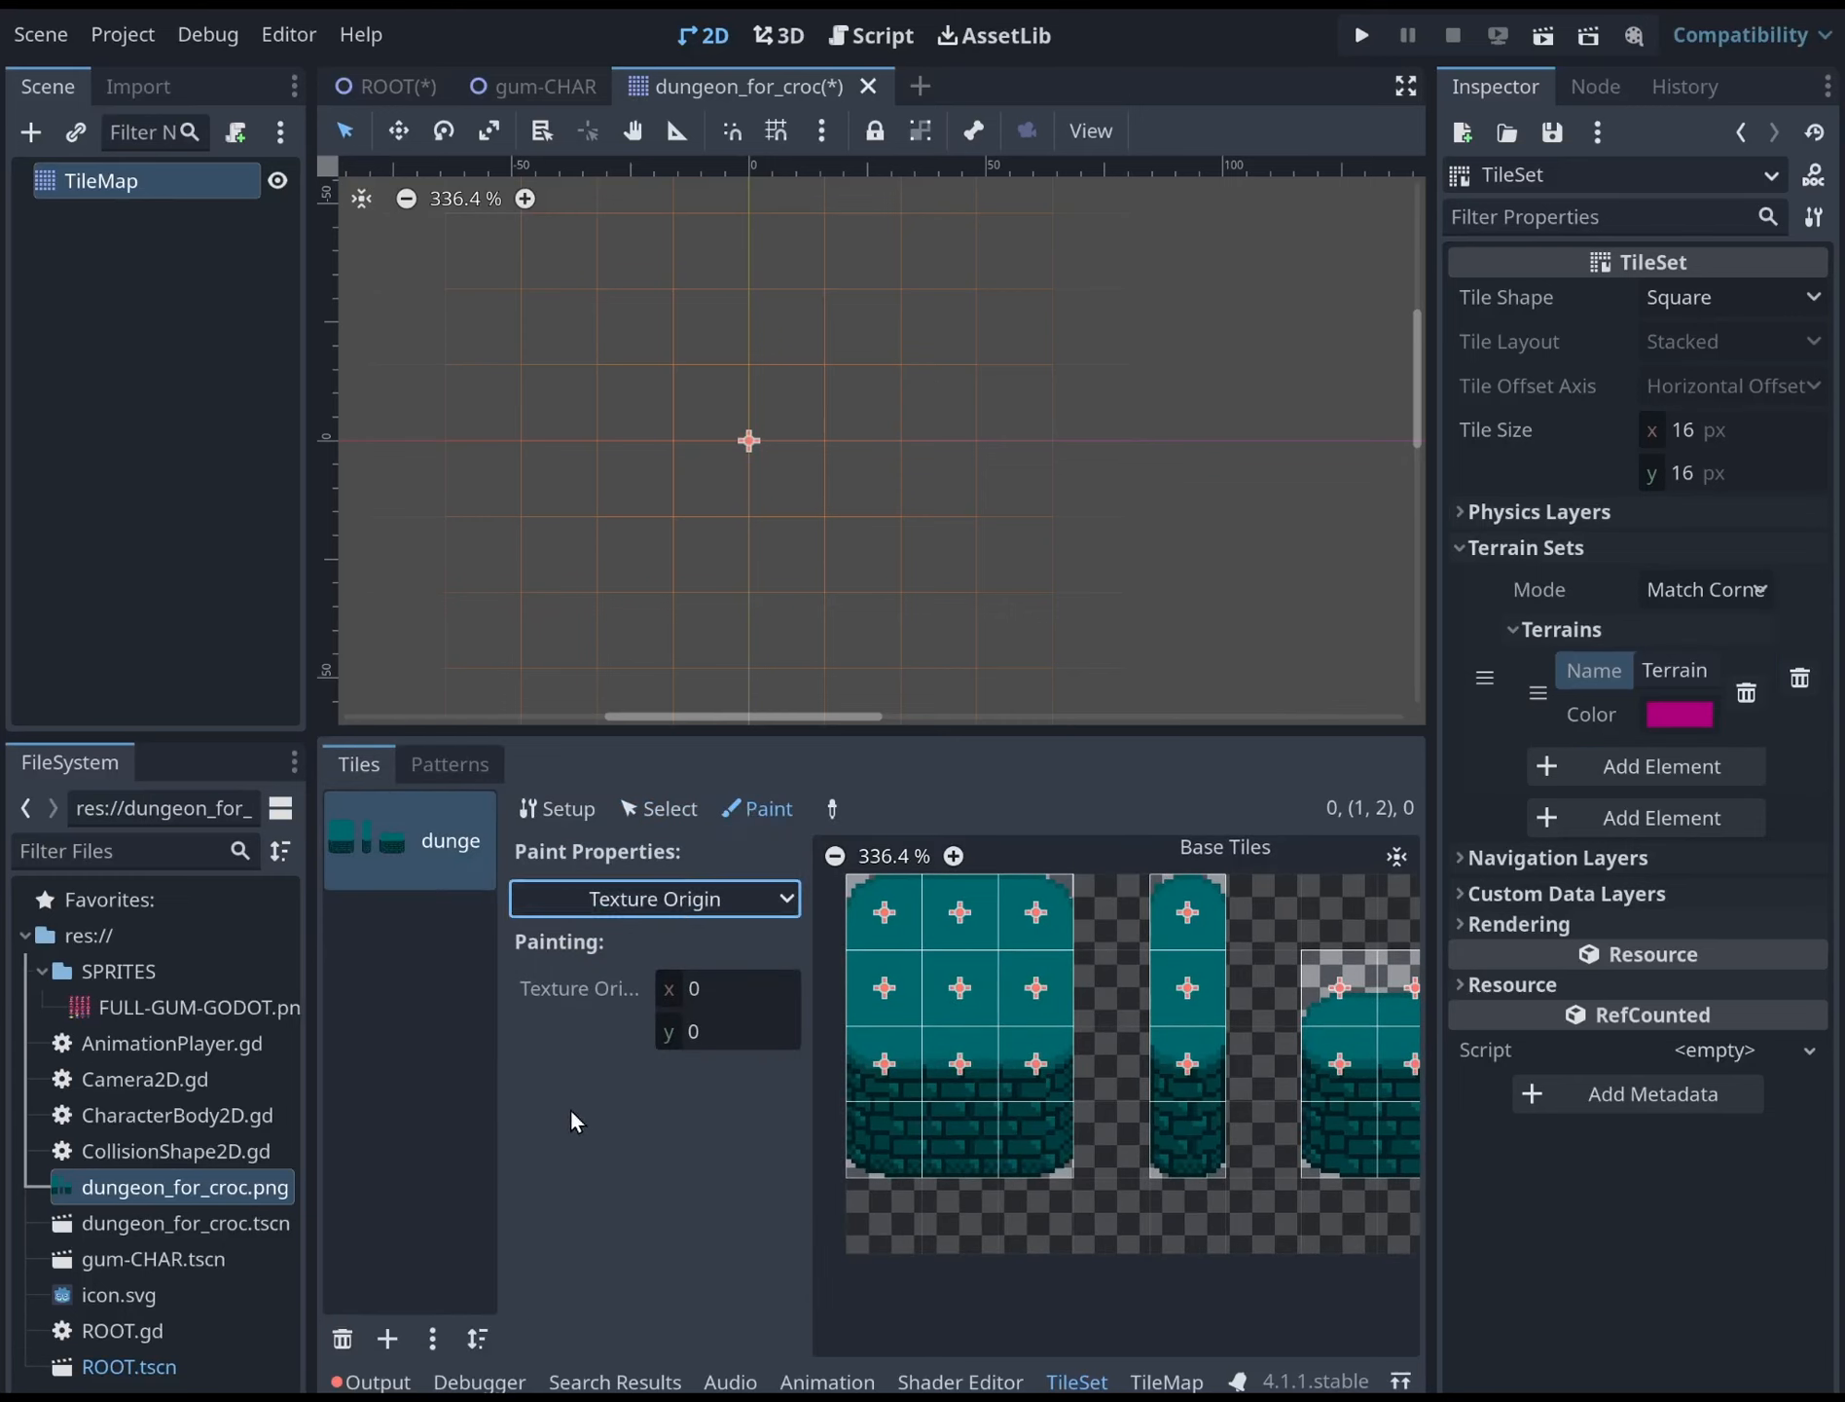
click(570, 1061)
click(698, 991)
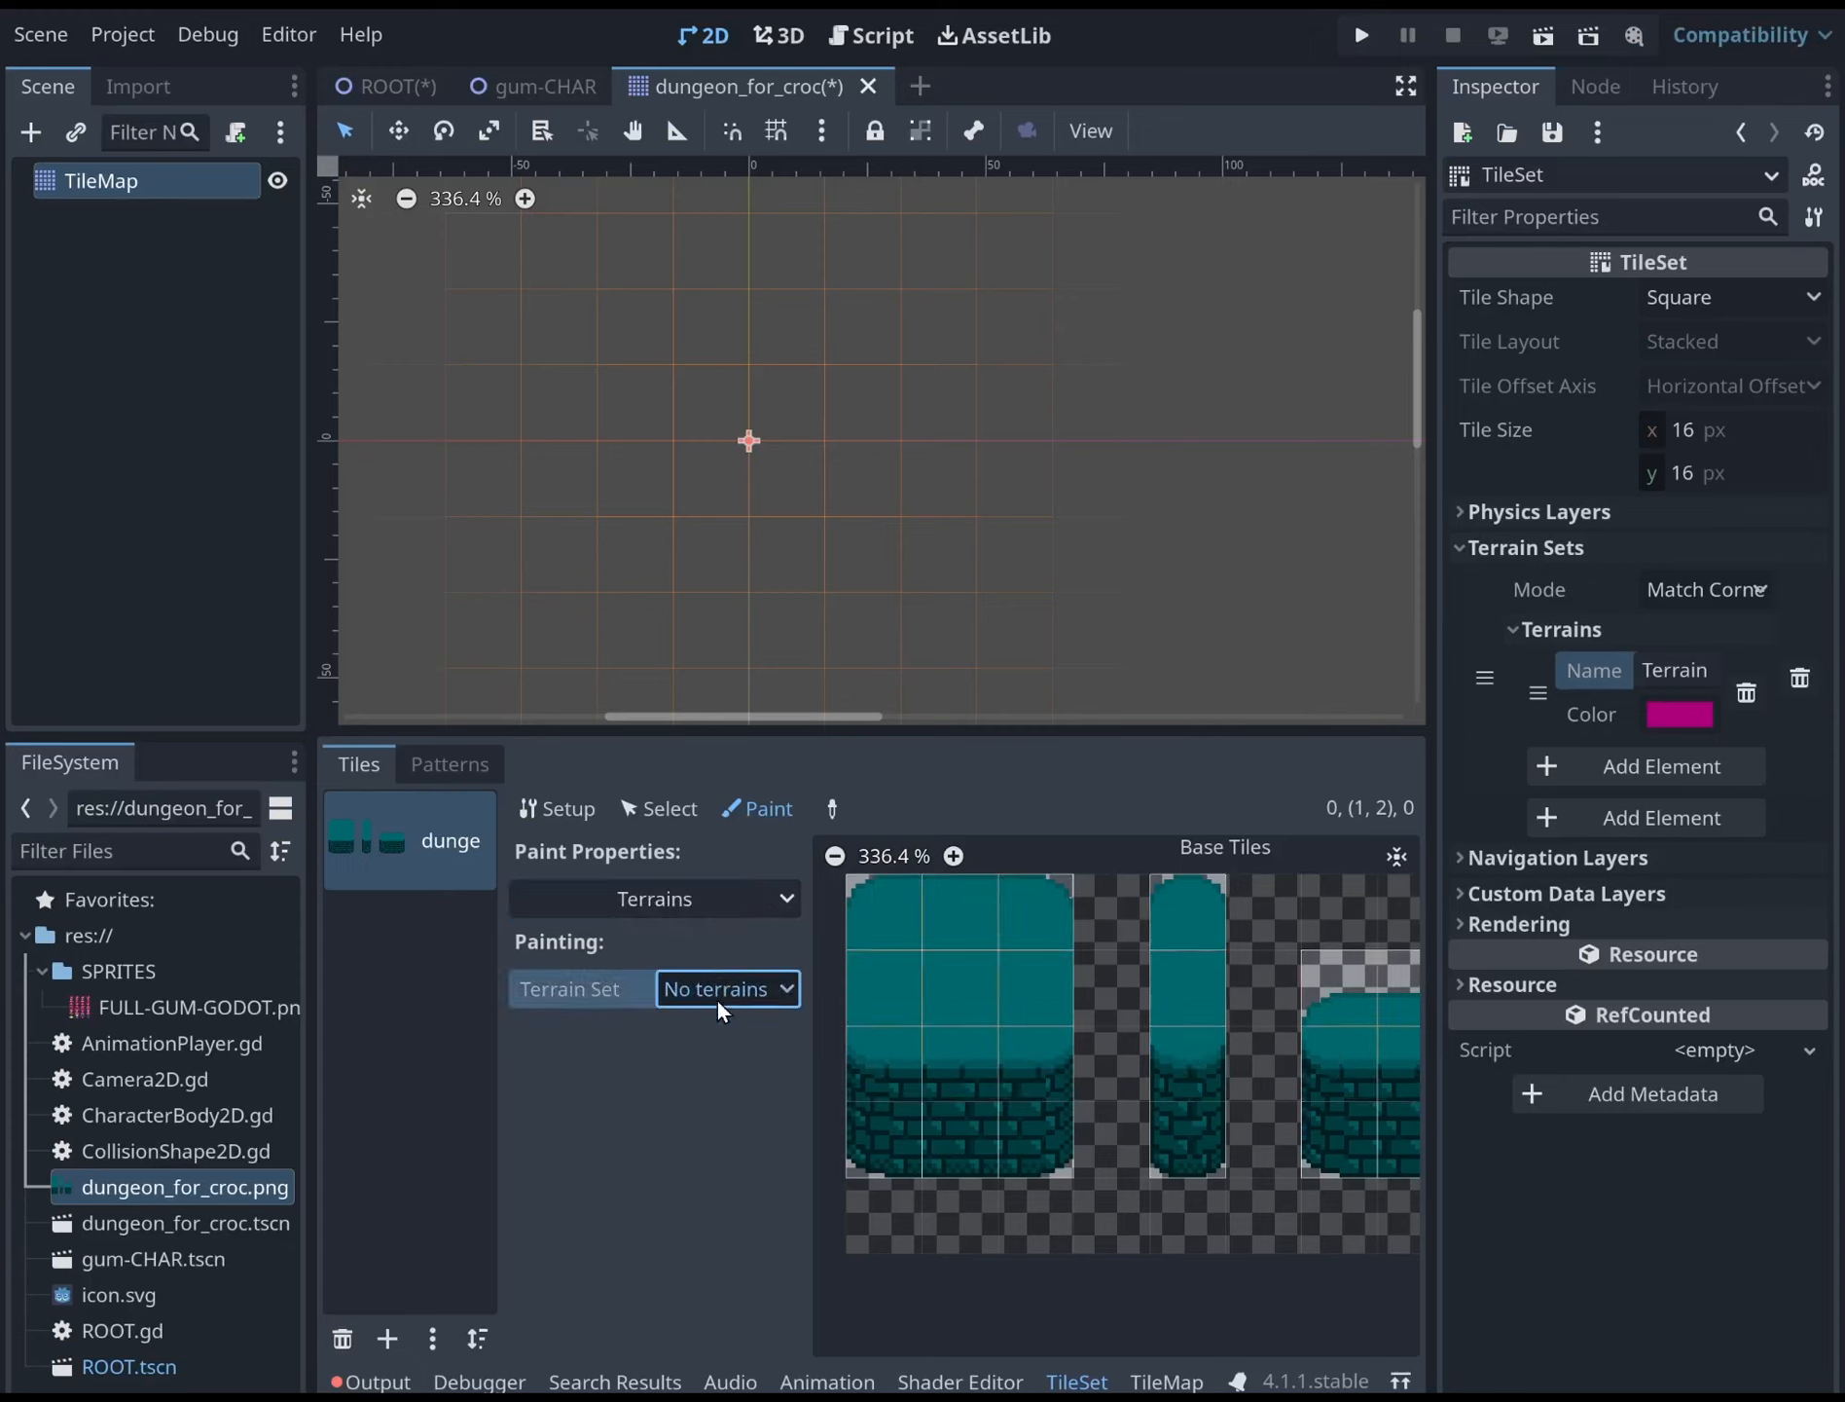
click(709, 1052)
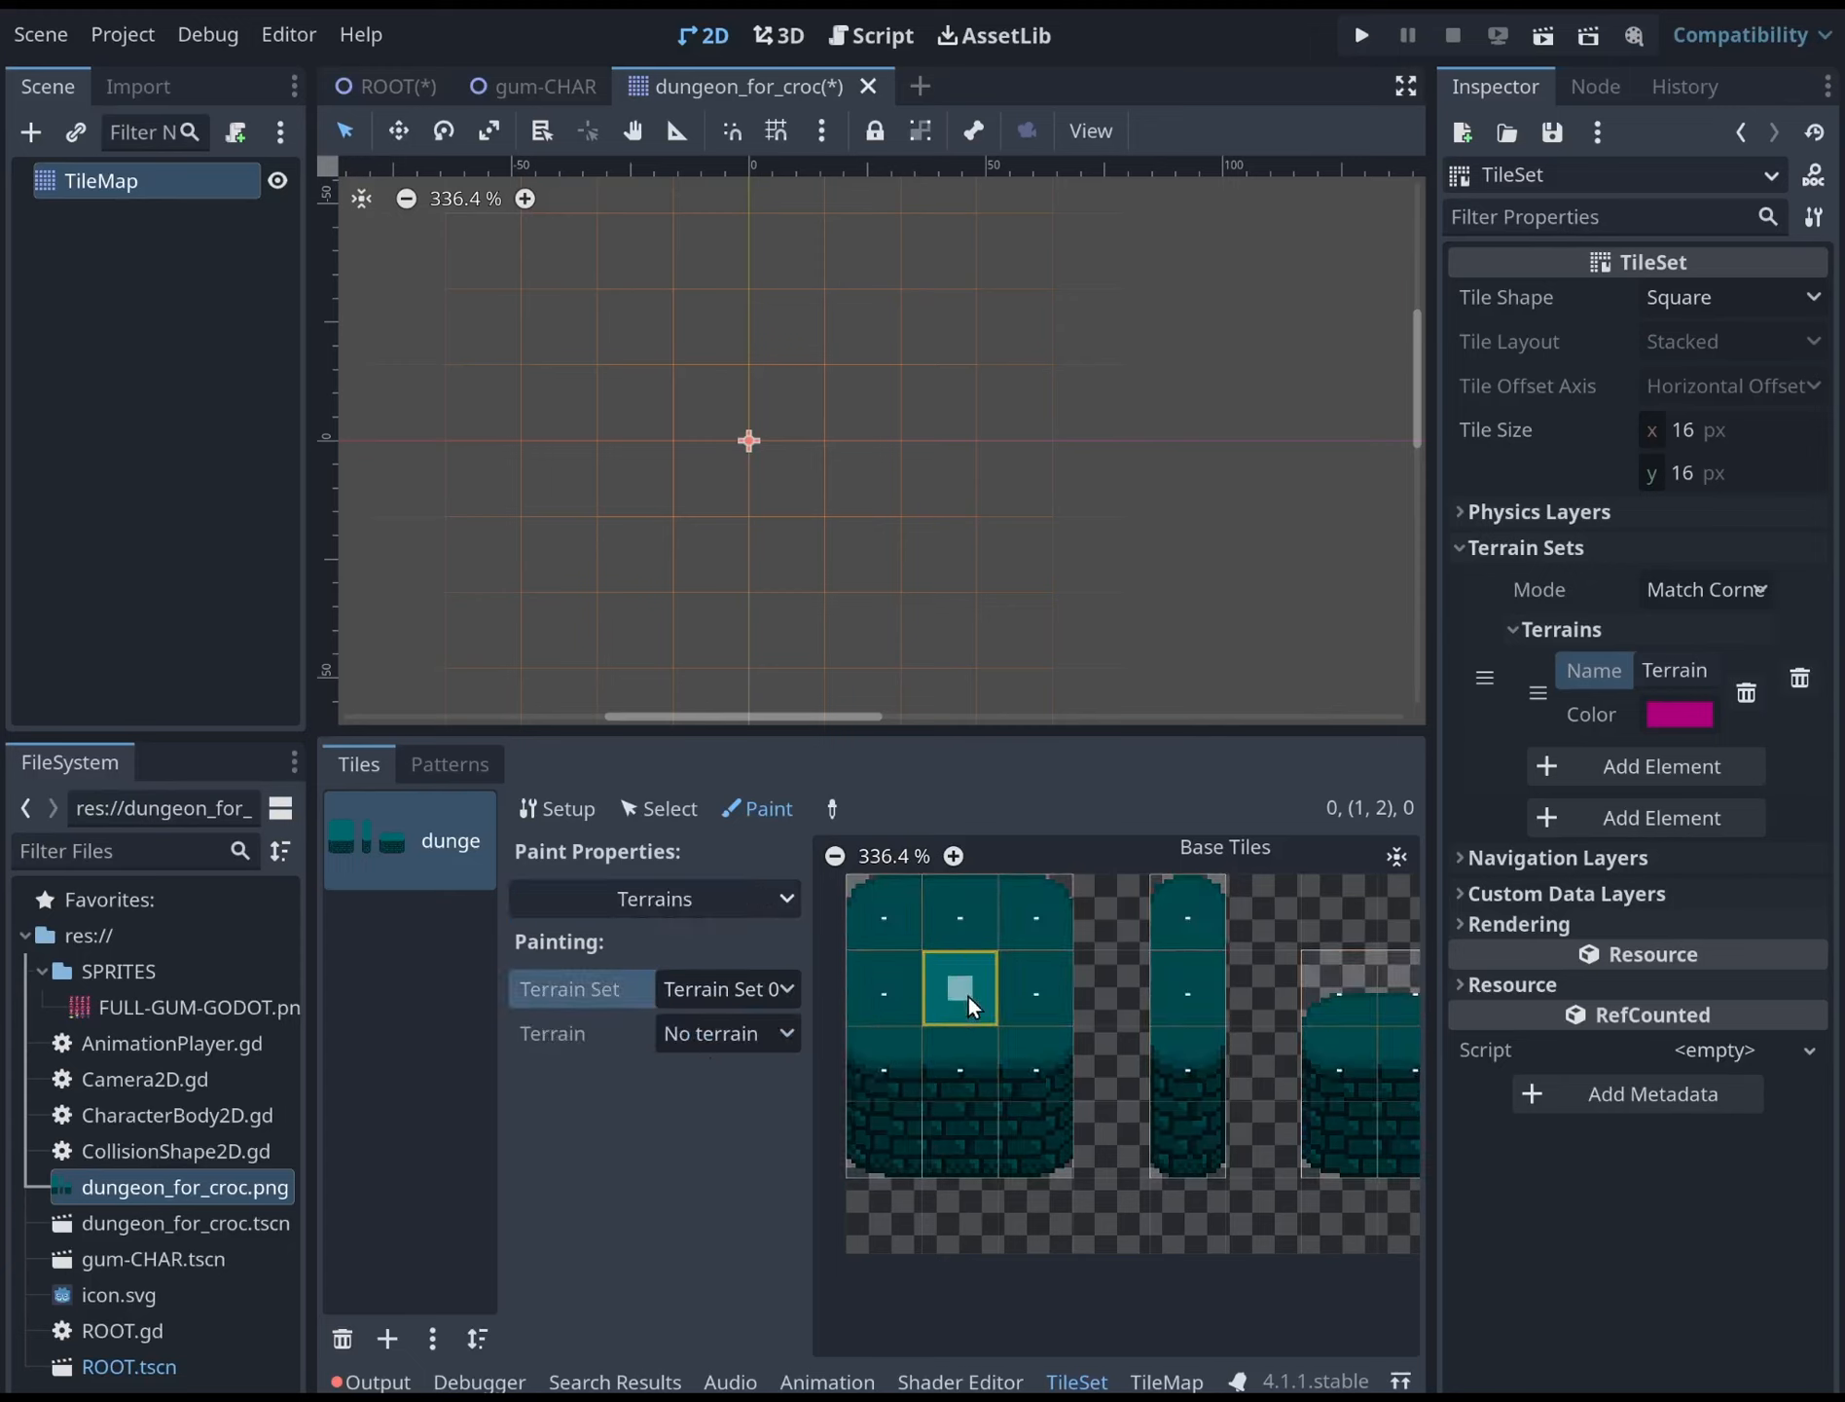
Assign Terrain 0 to the centre tile of the large block in the atlas
scroll(968, 993, up, 2)
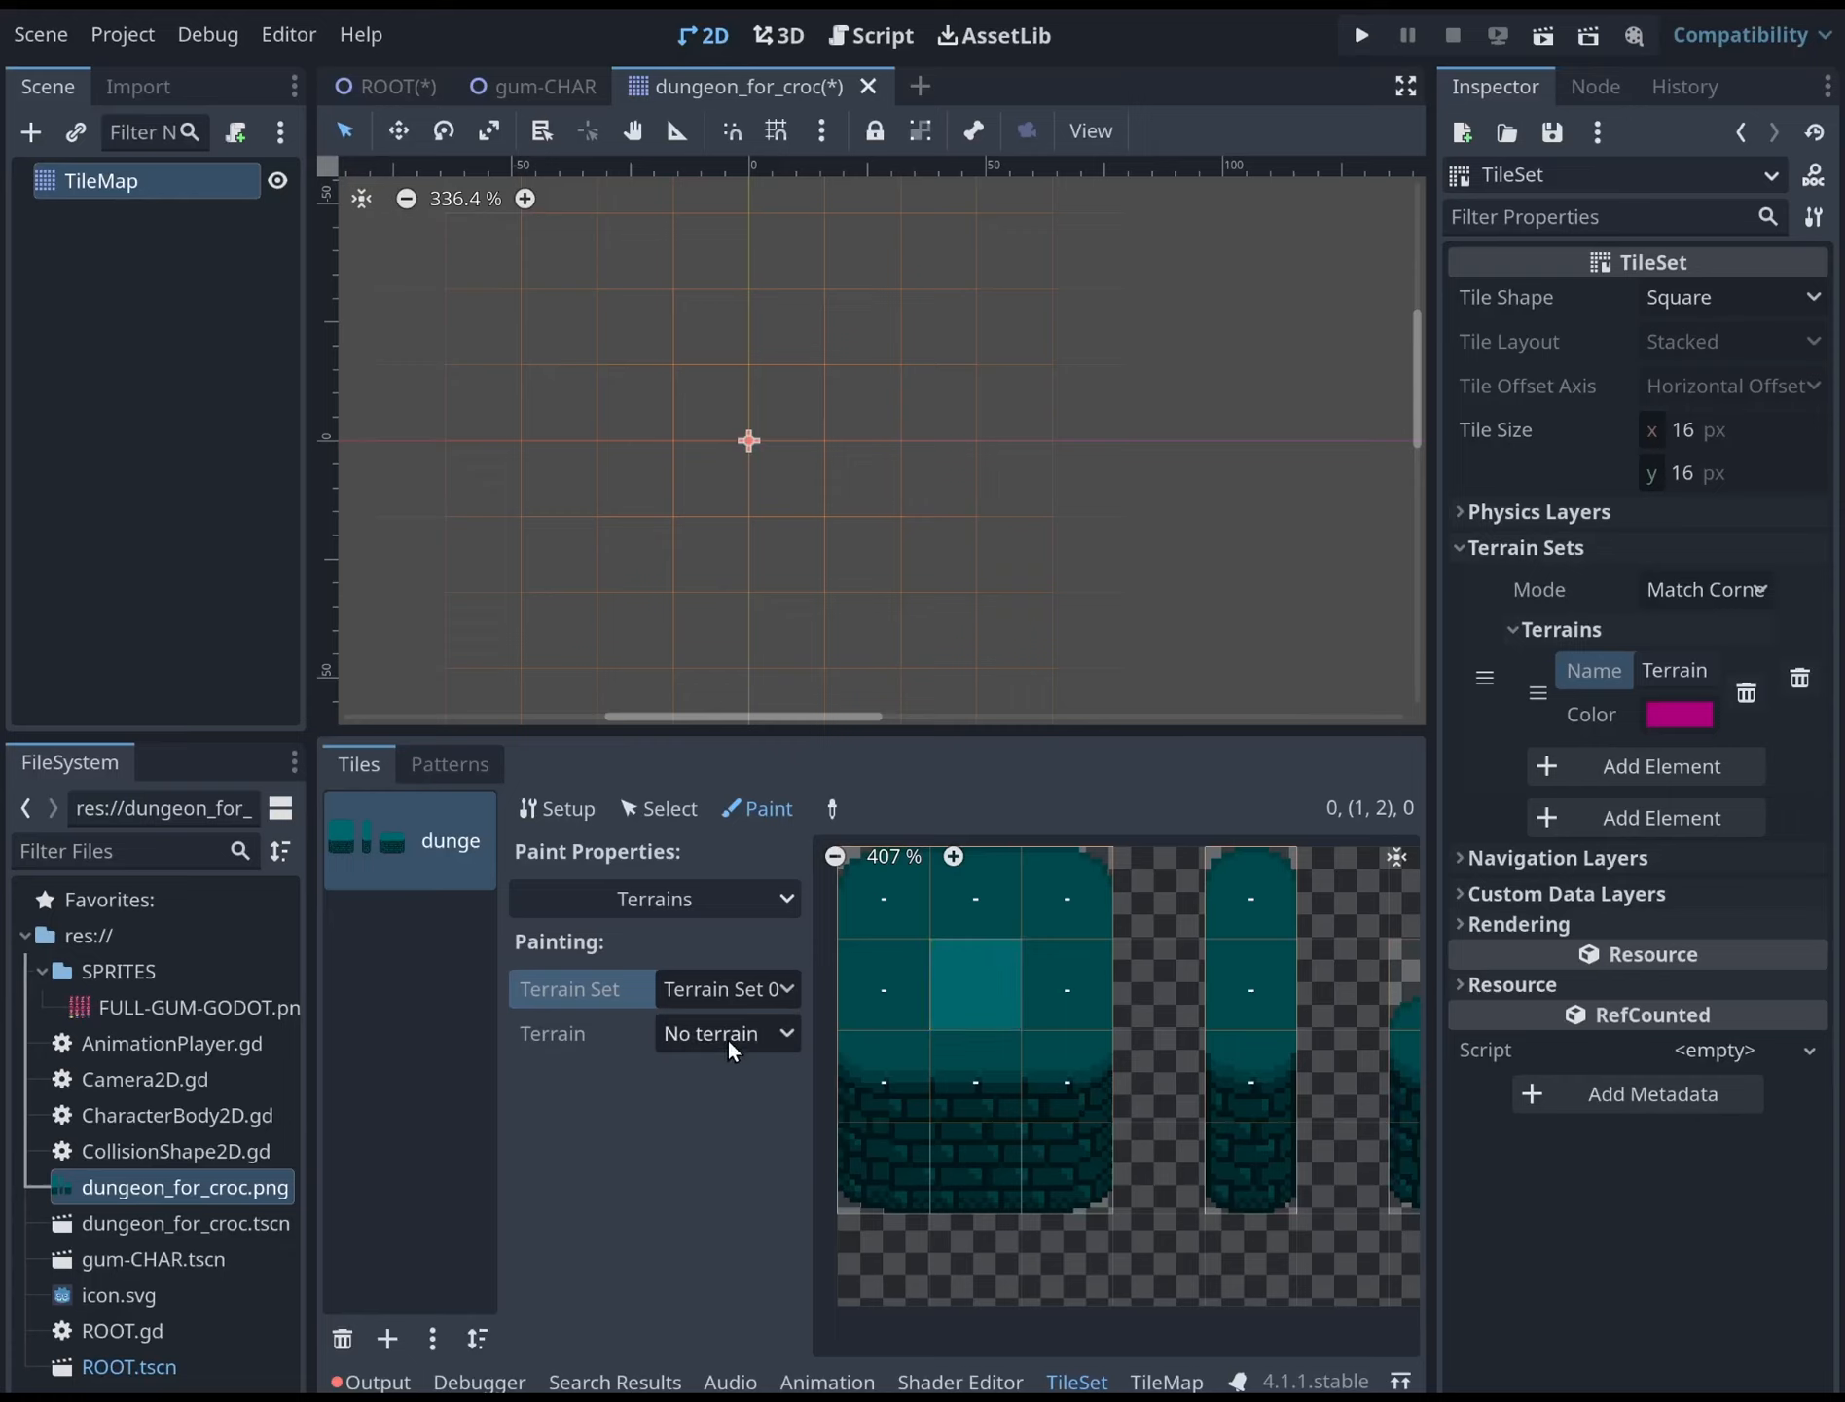
click(727, 1034)
click(686, 1107)
click(979, 963)
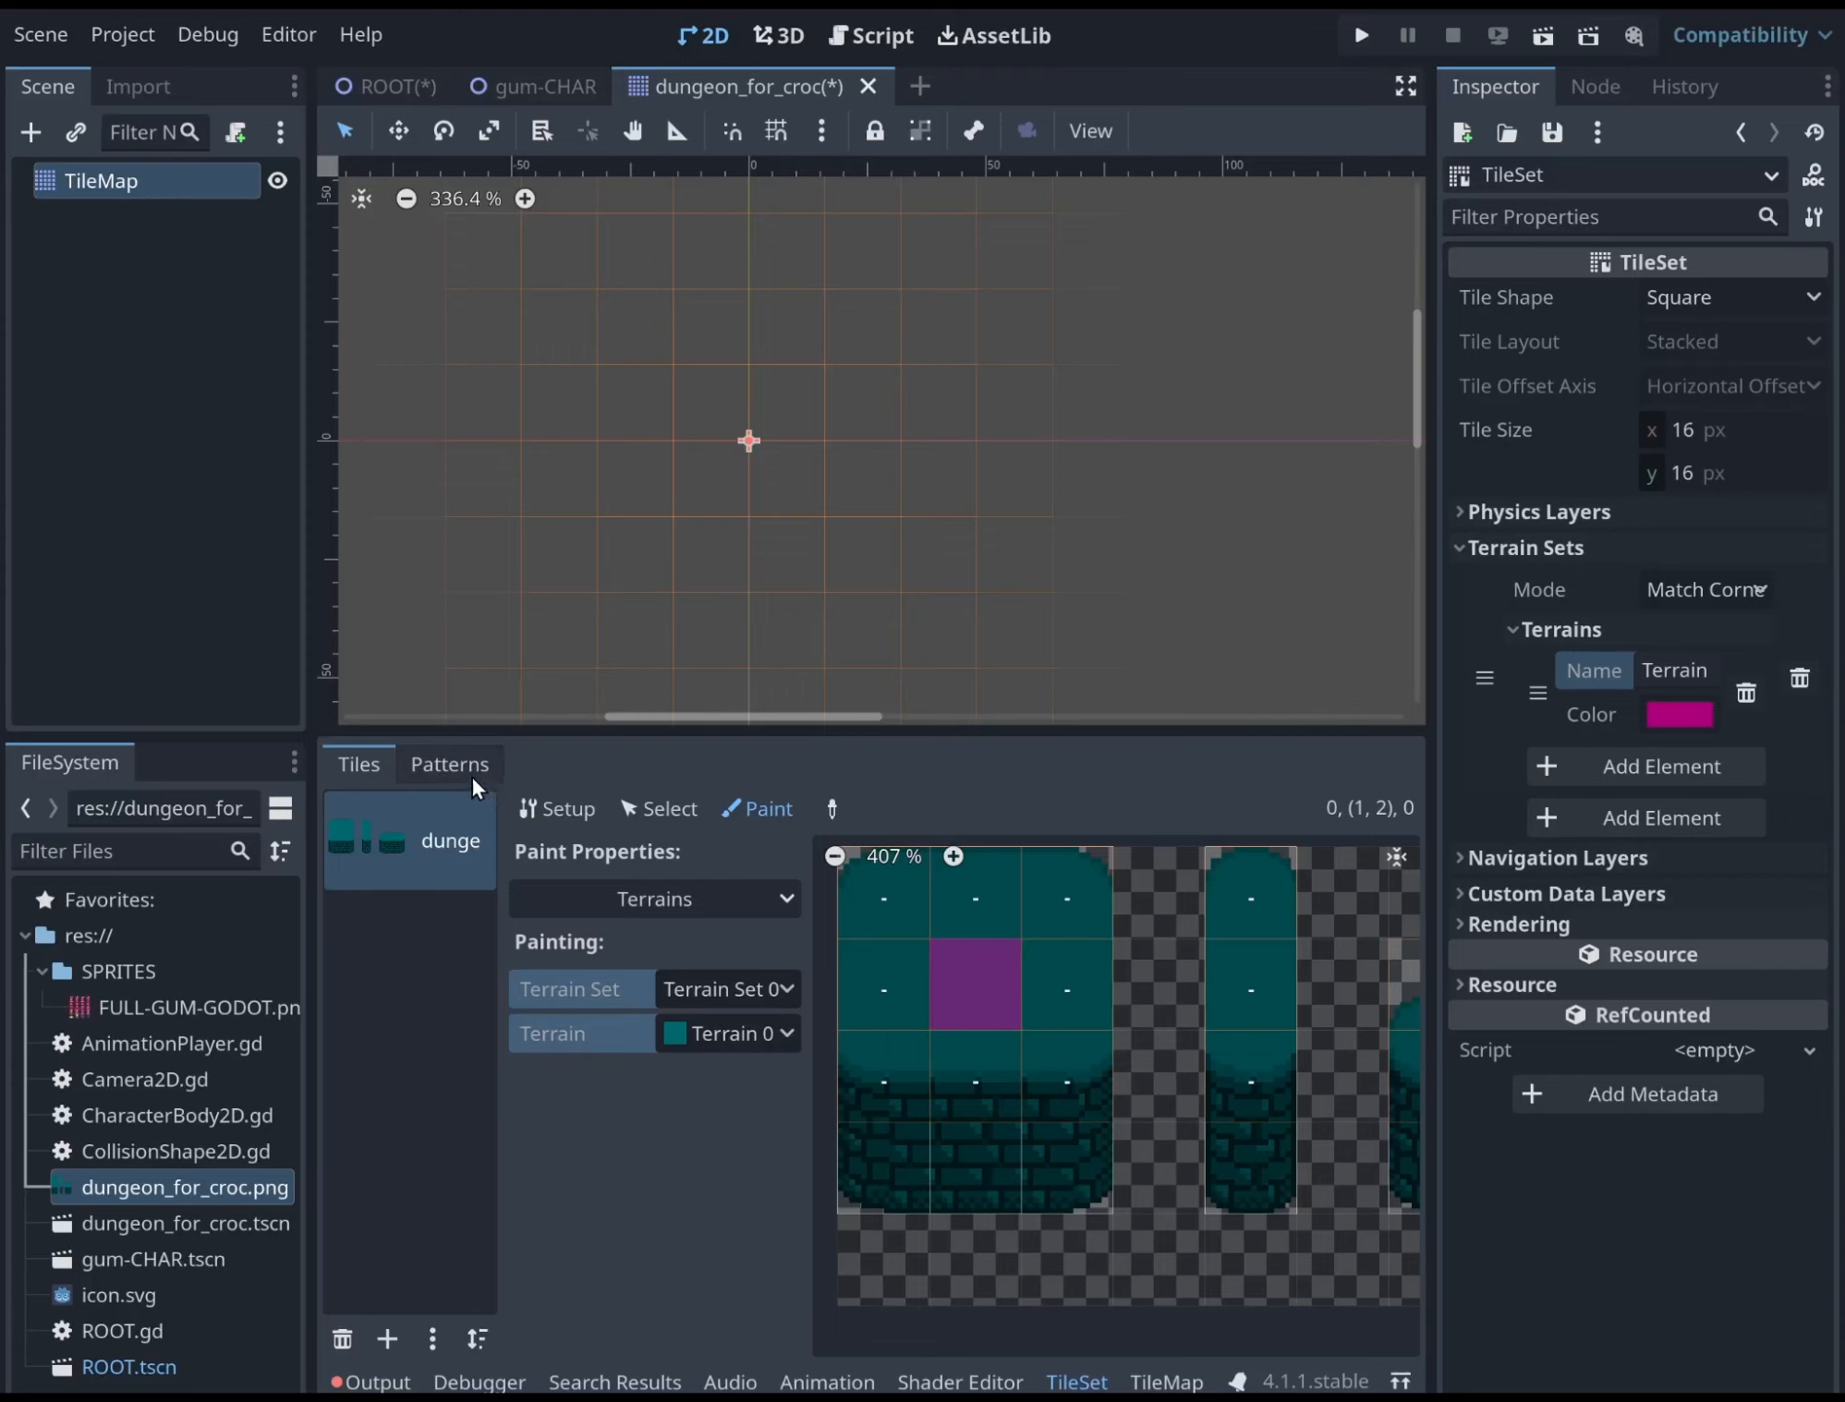
Choose Terrain 0 of Terrain Set 0 for terrain painting on the TileMap
click(1164, 1383)
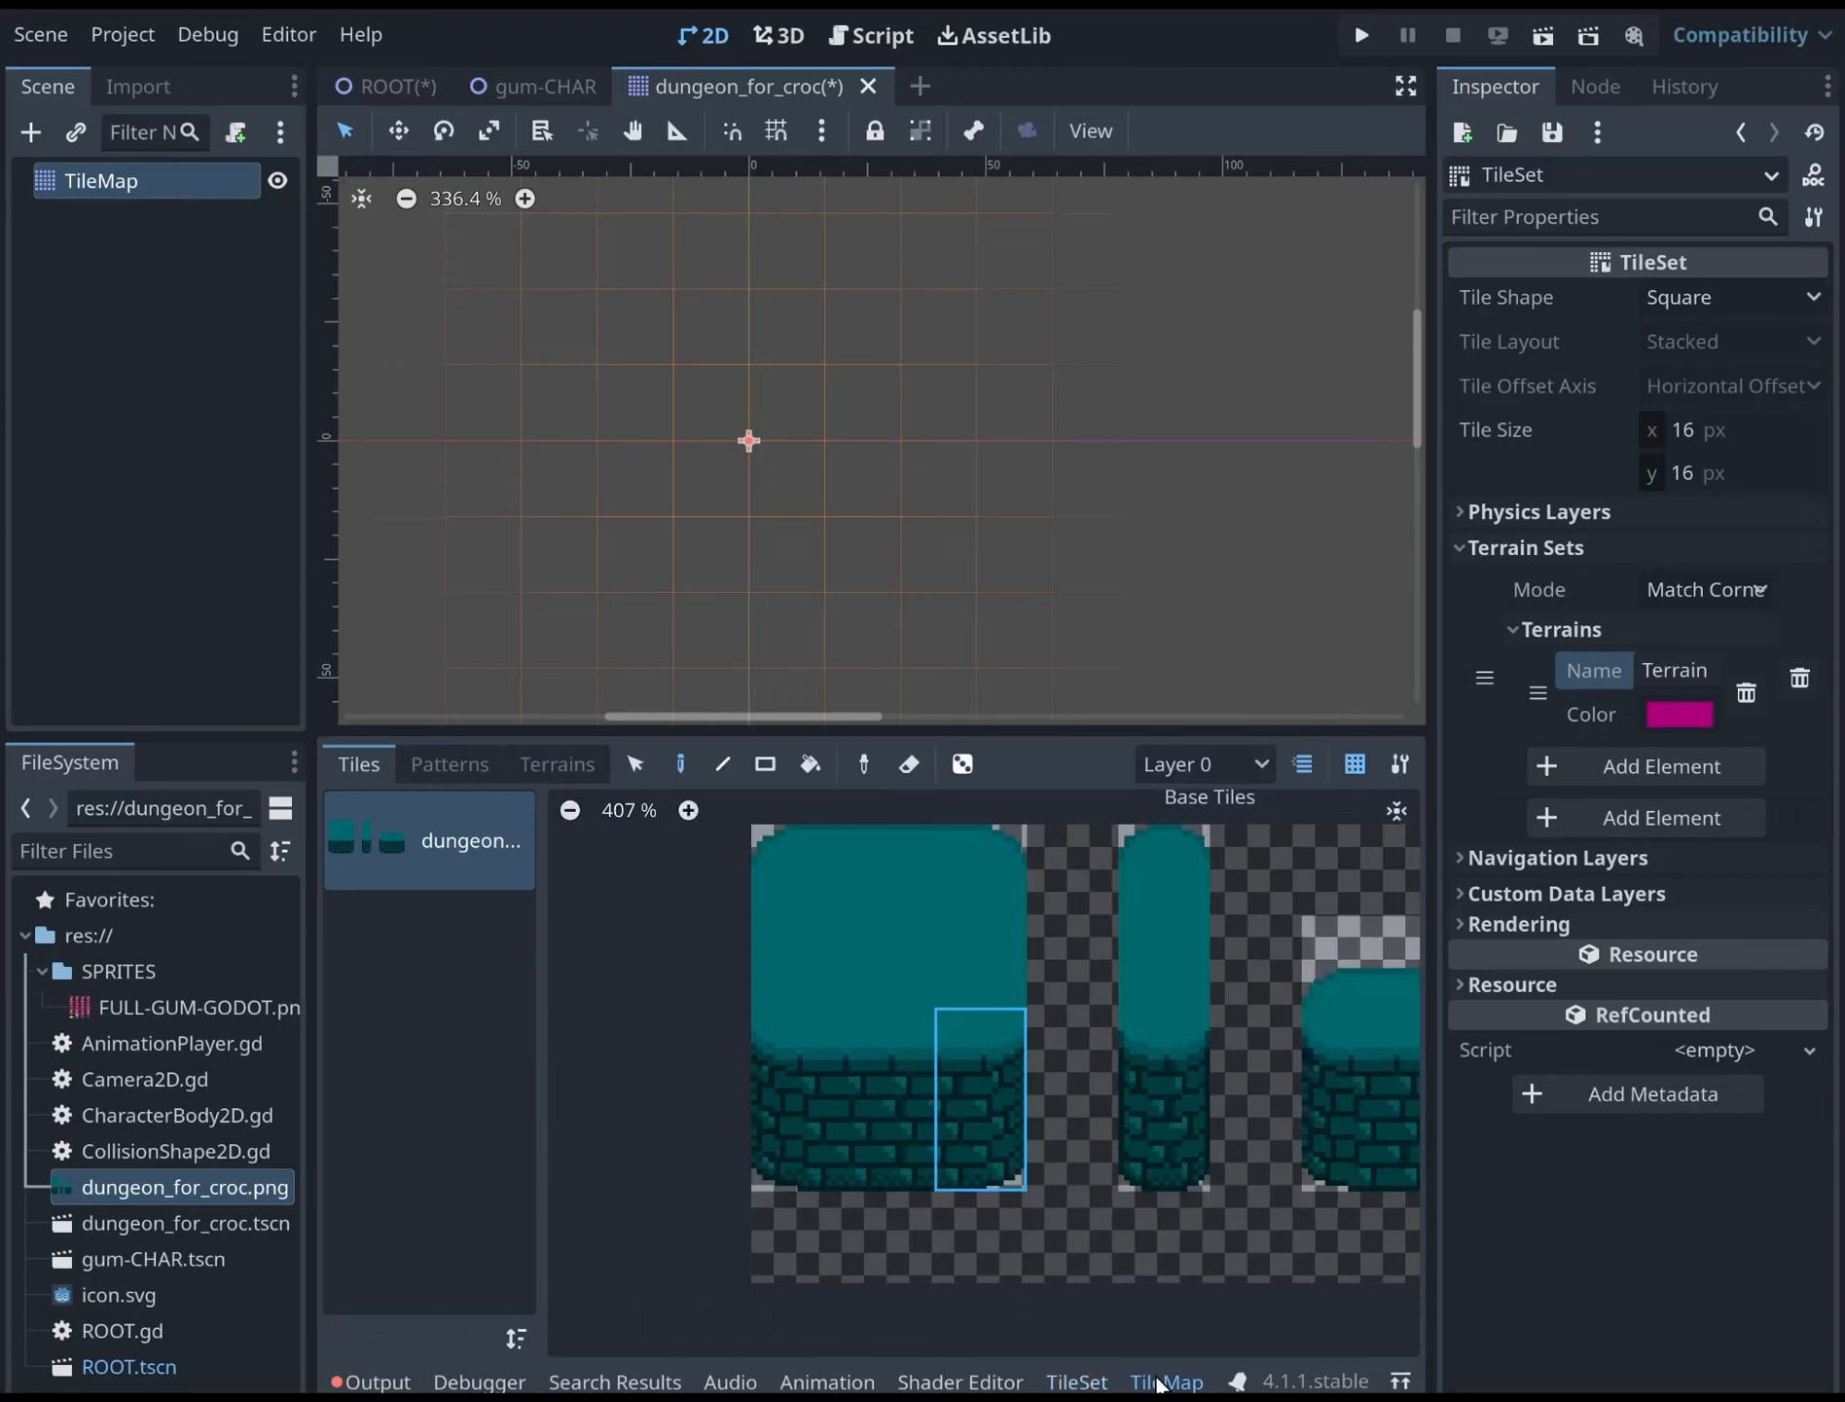
click(557, 763)
click(409, 850)
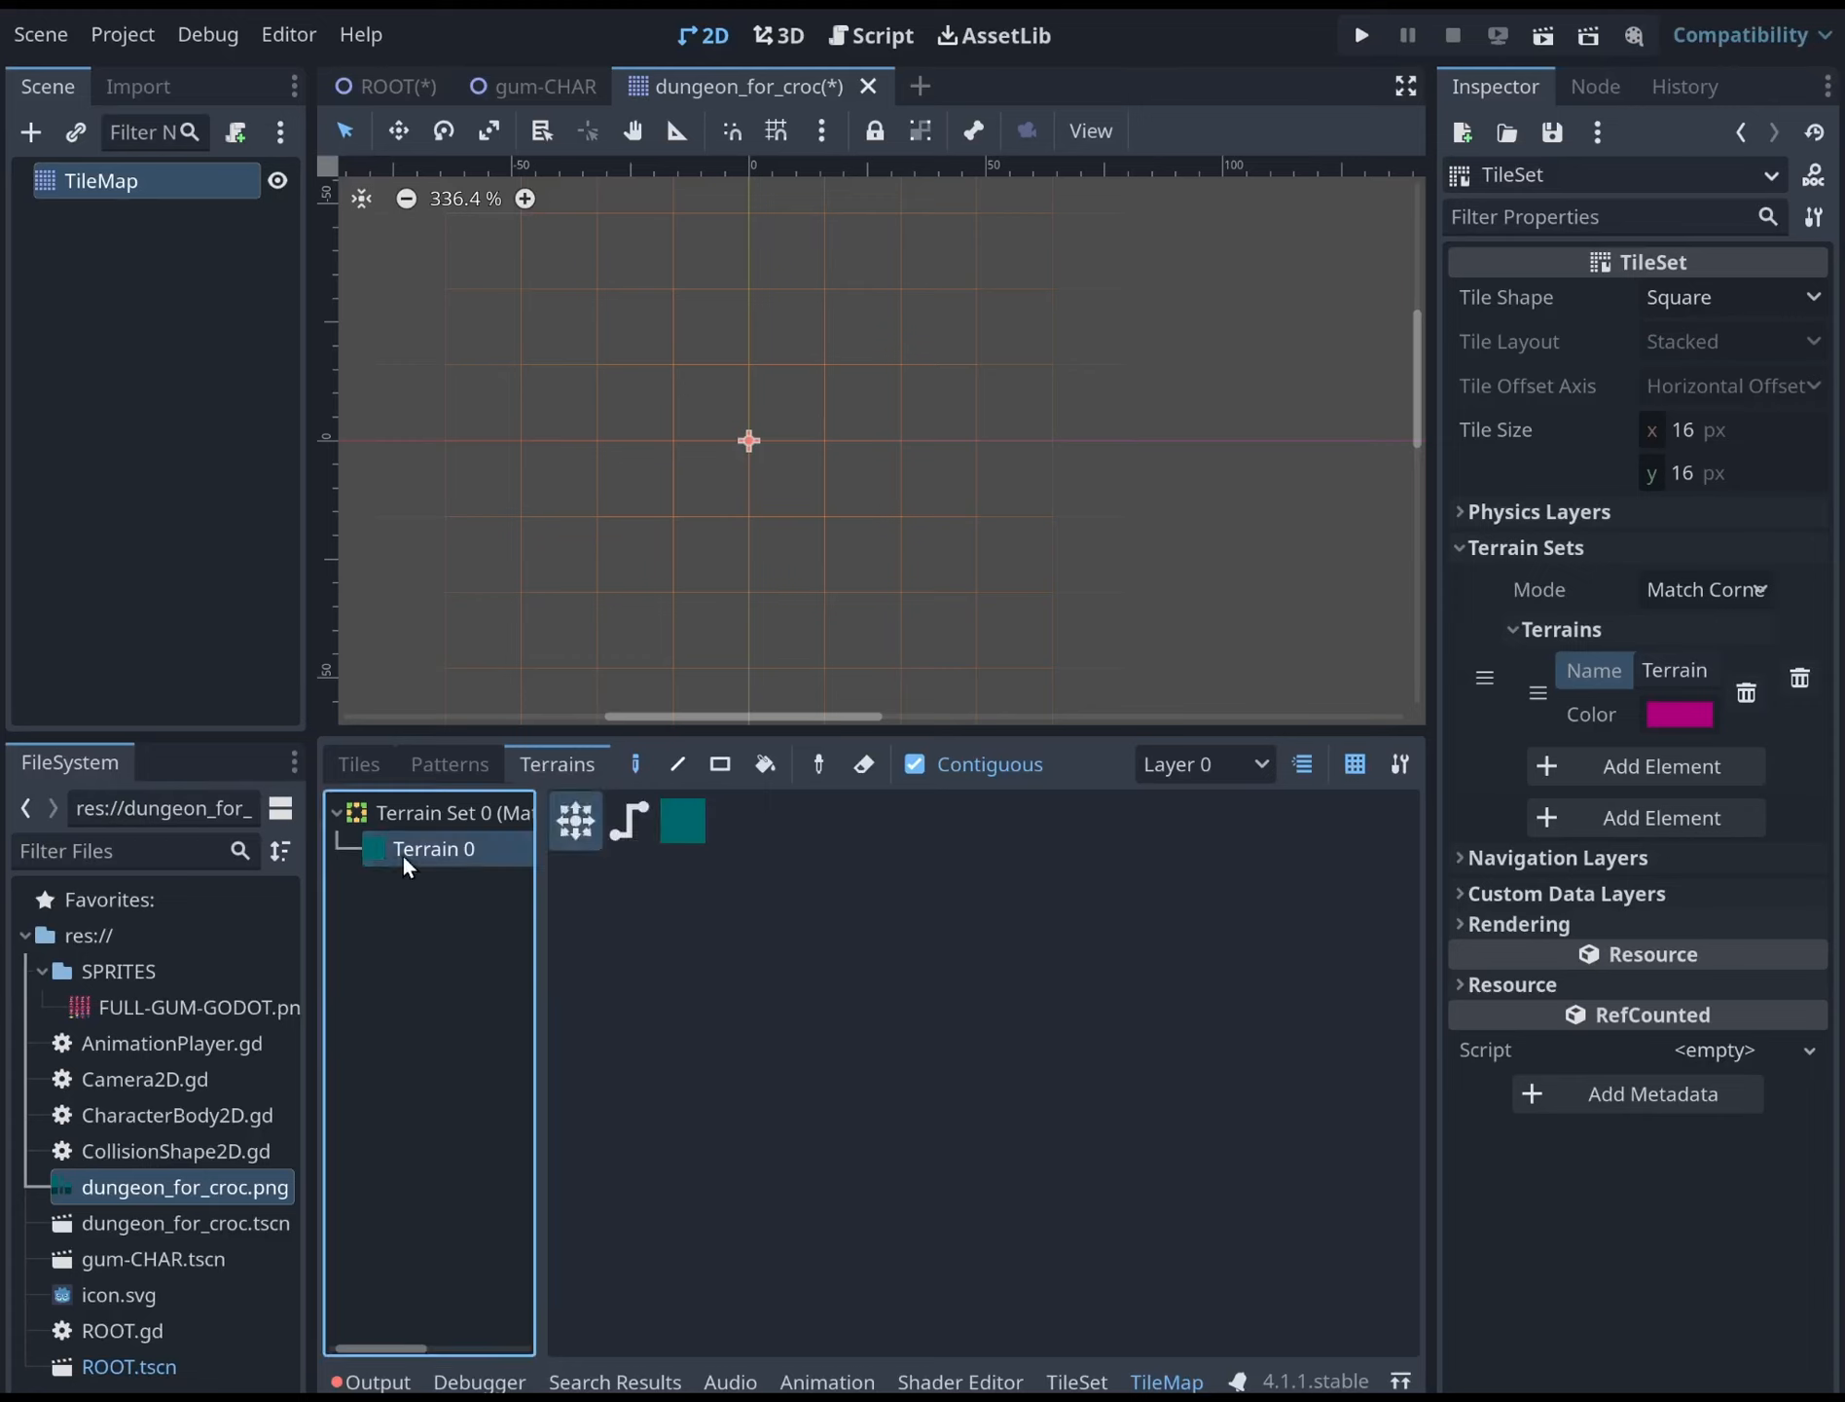
click(358, 763)
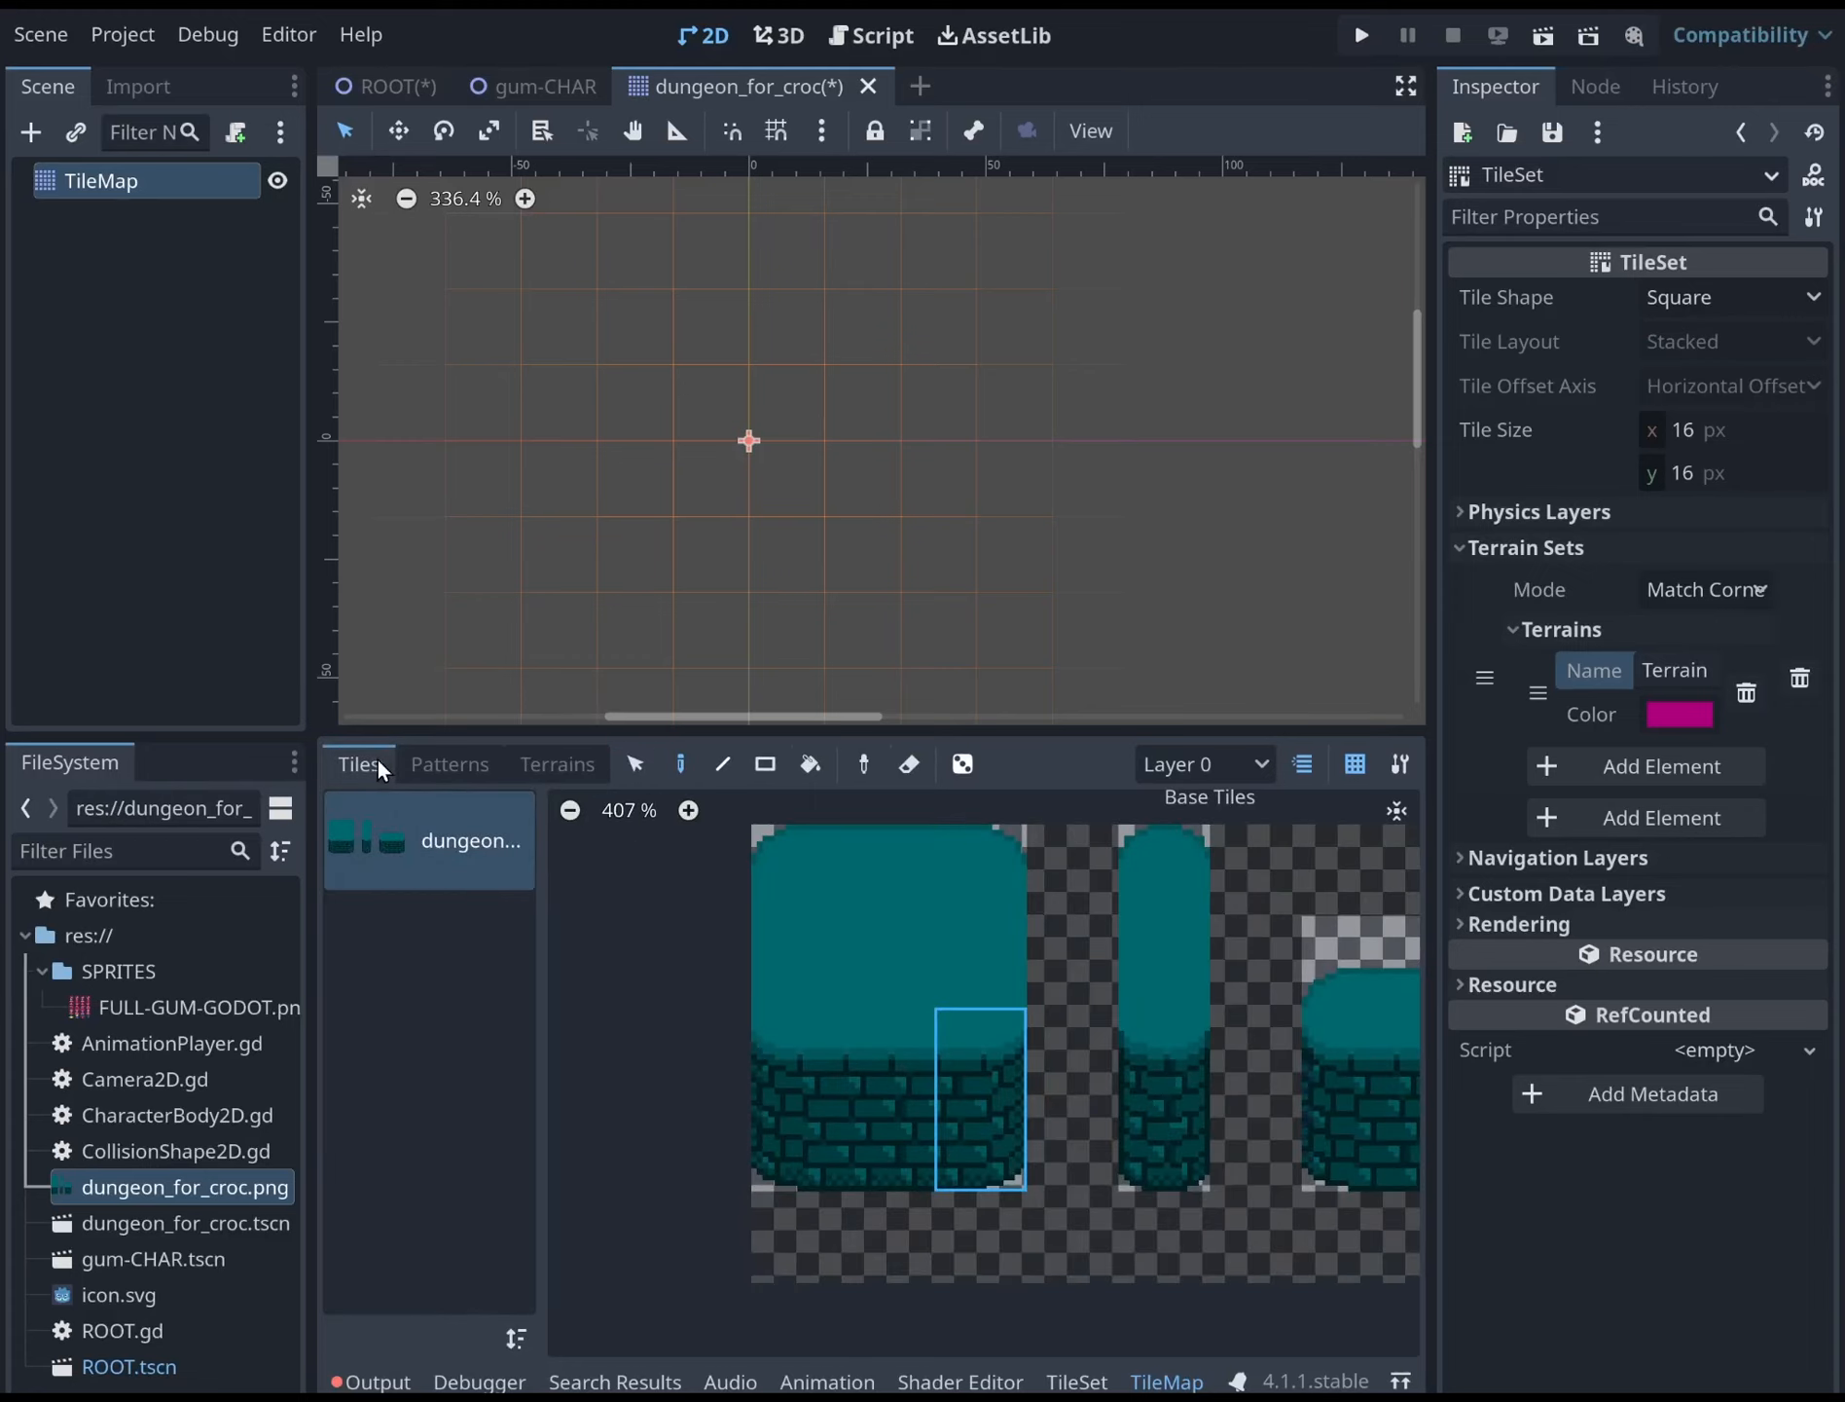
click(442, 767)
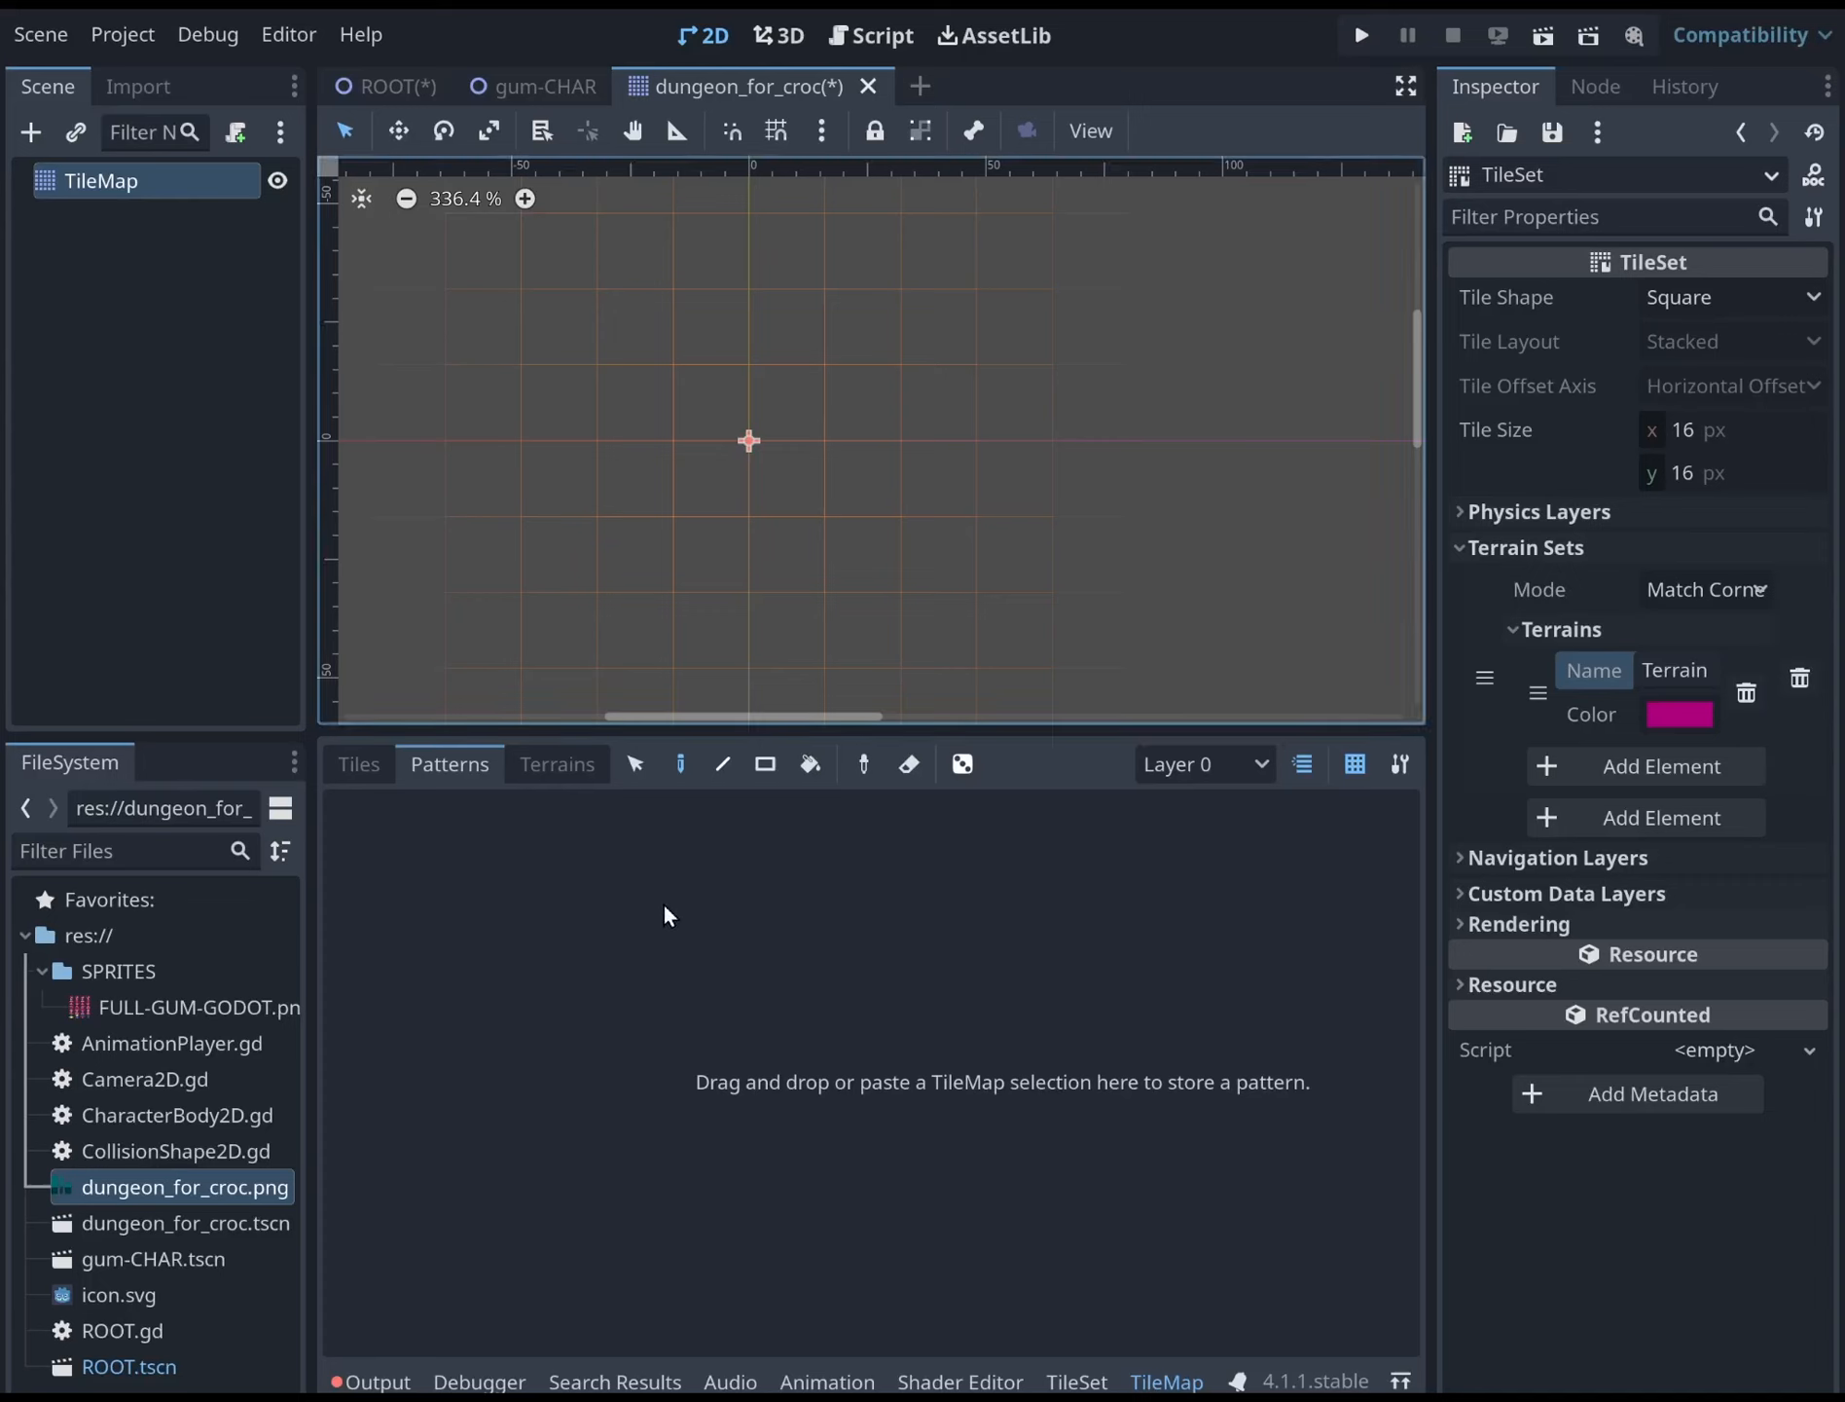
click(389, 763)
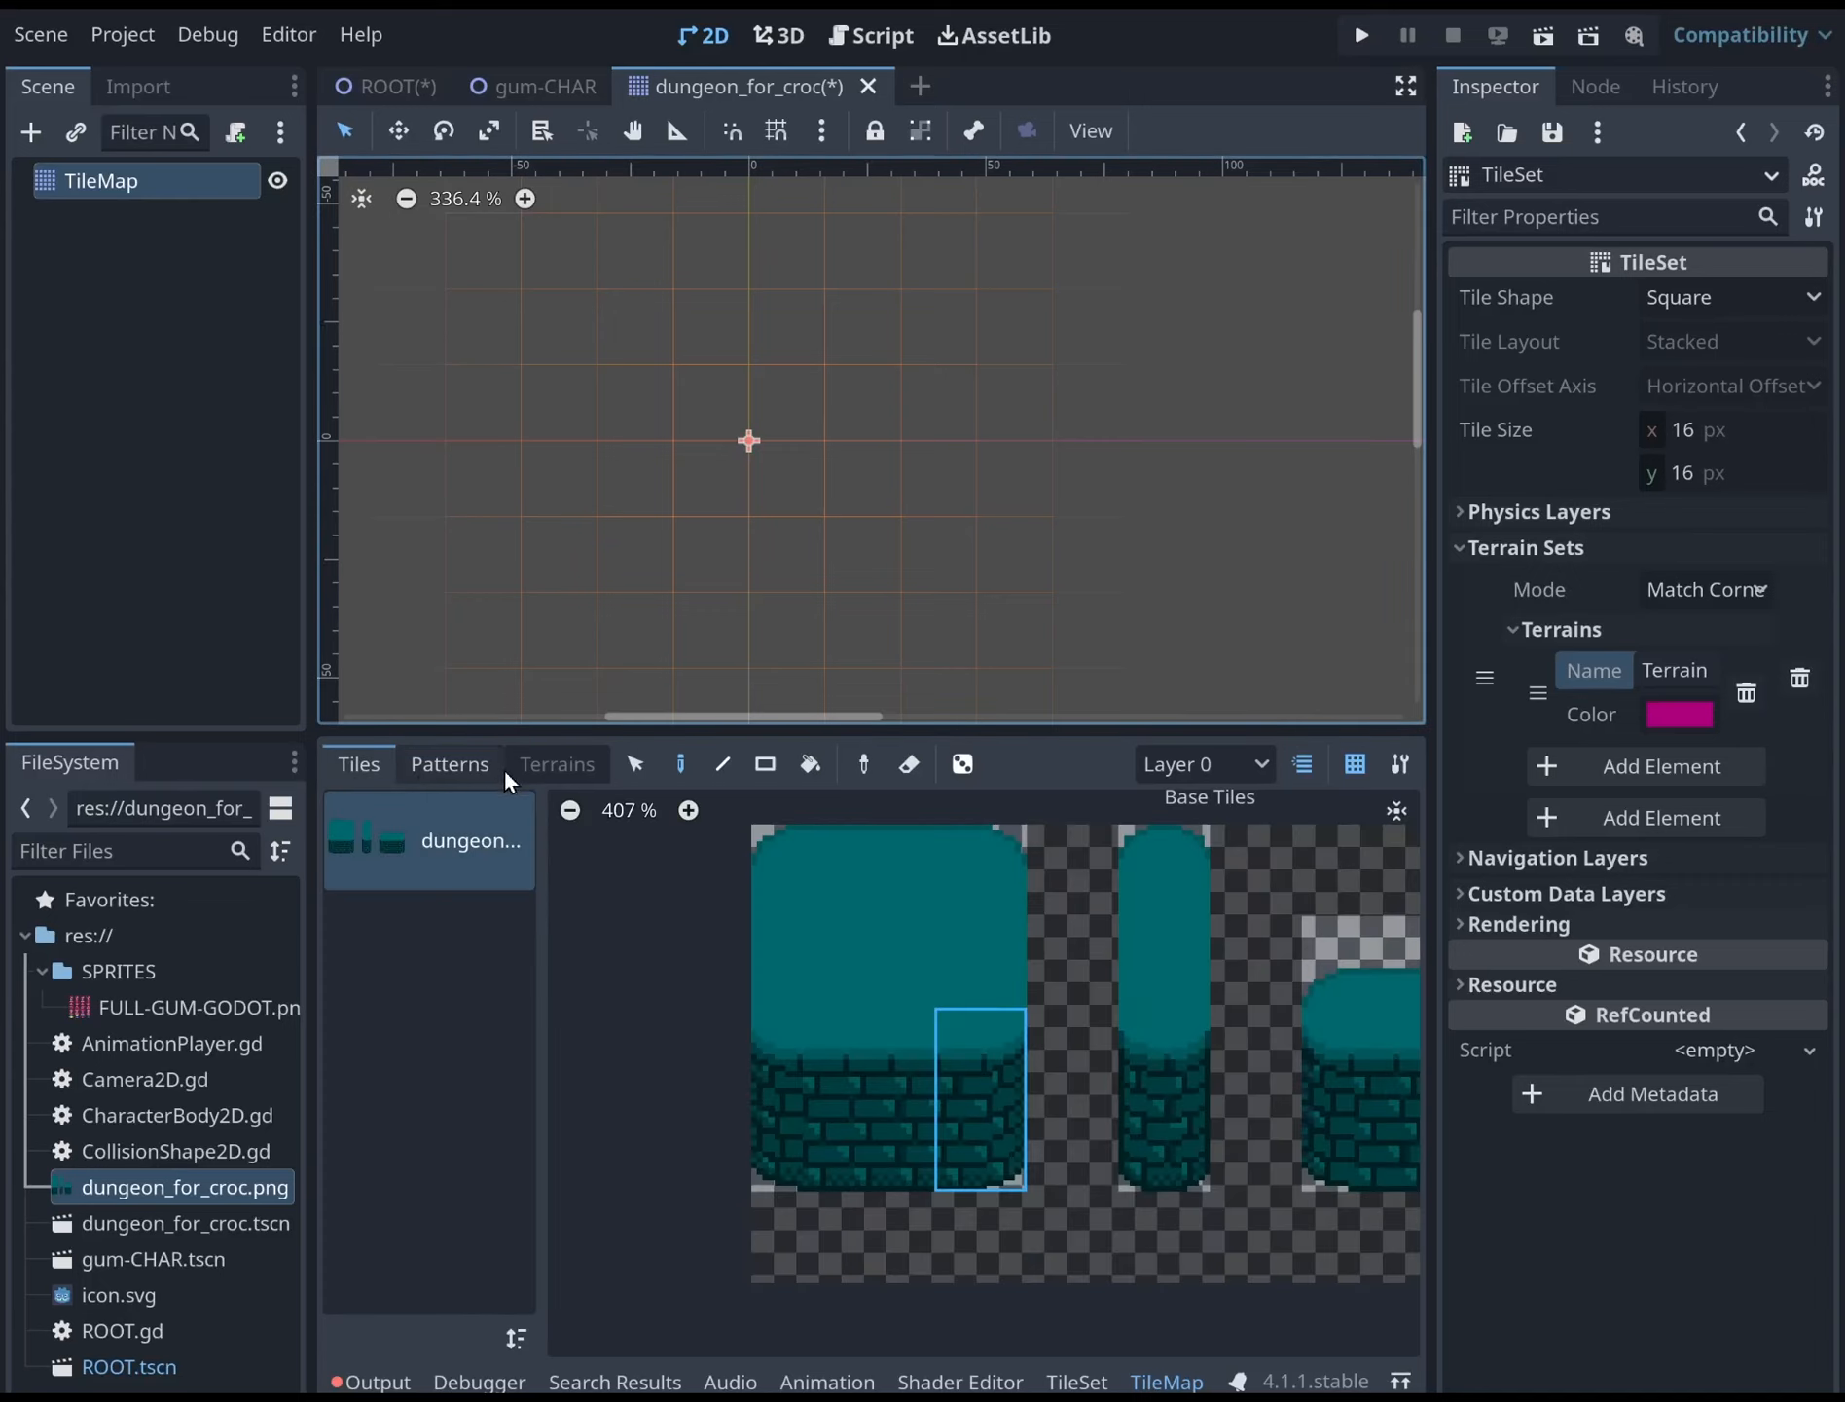
click(476, 767)
click(573, 765)
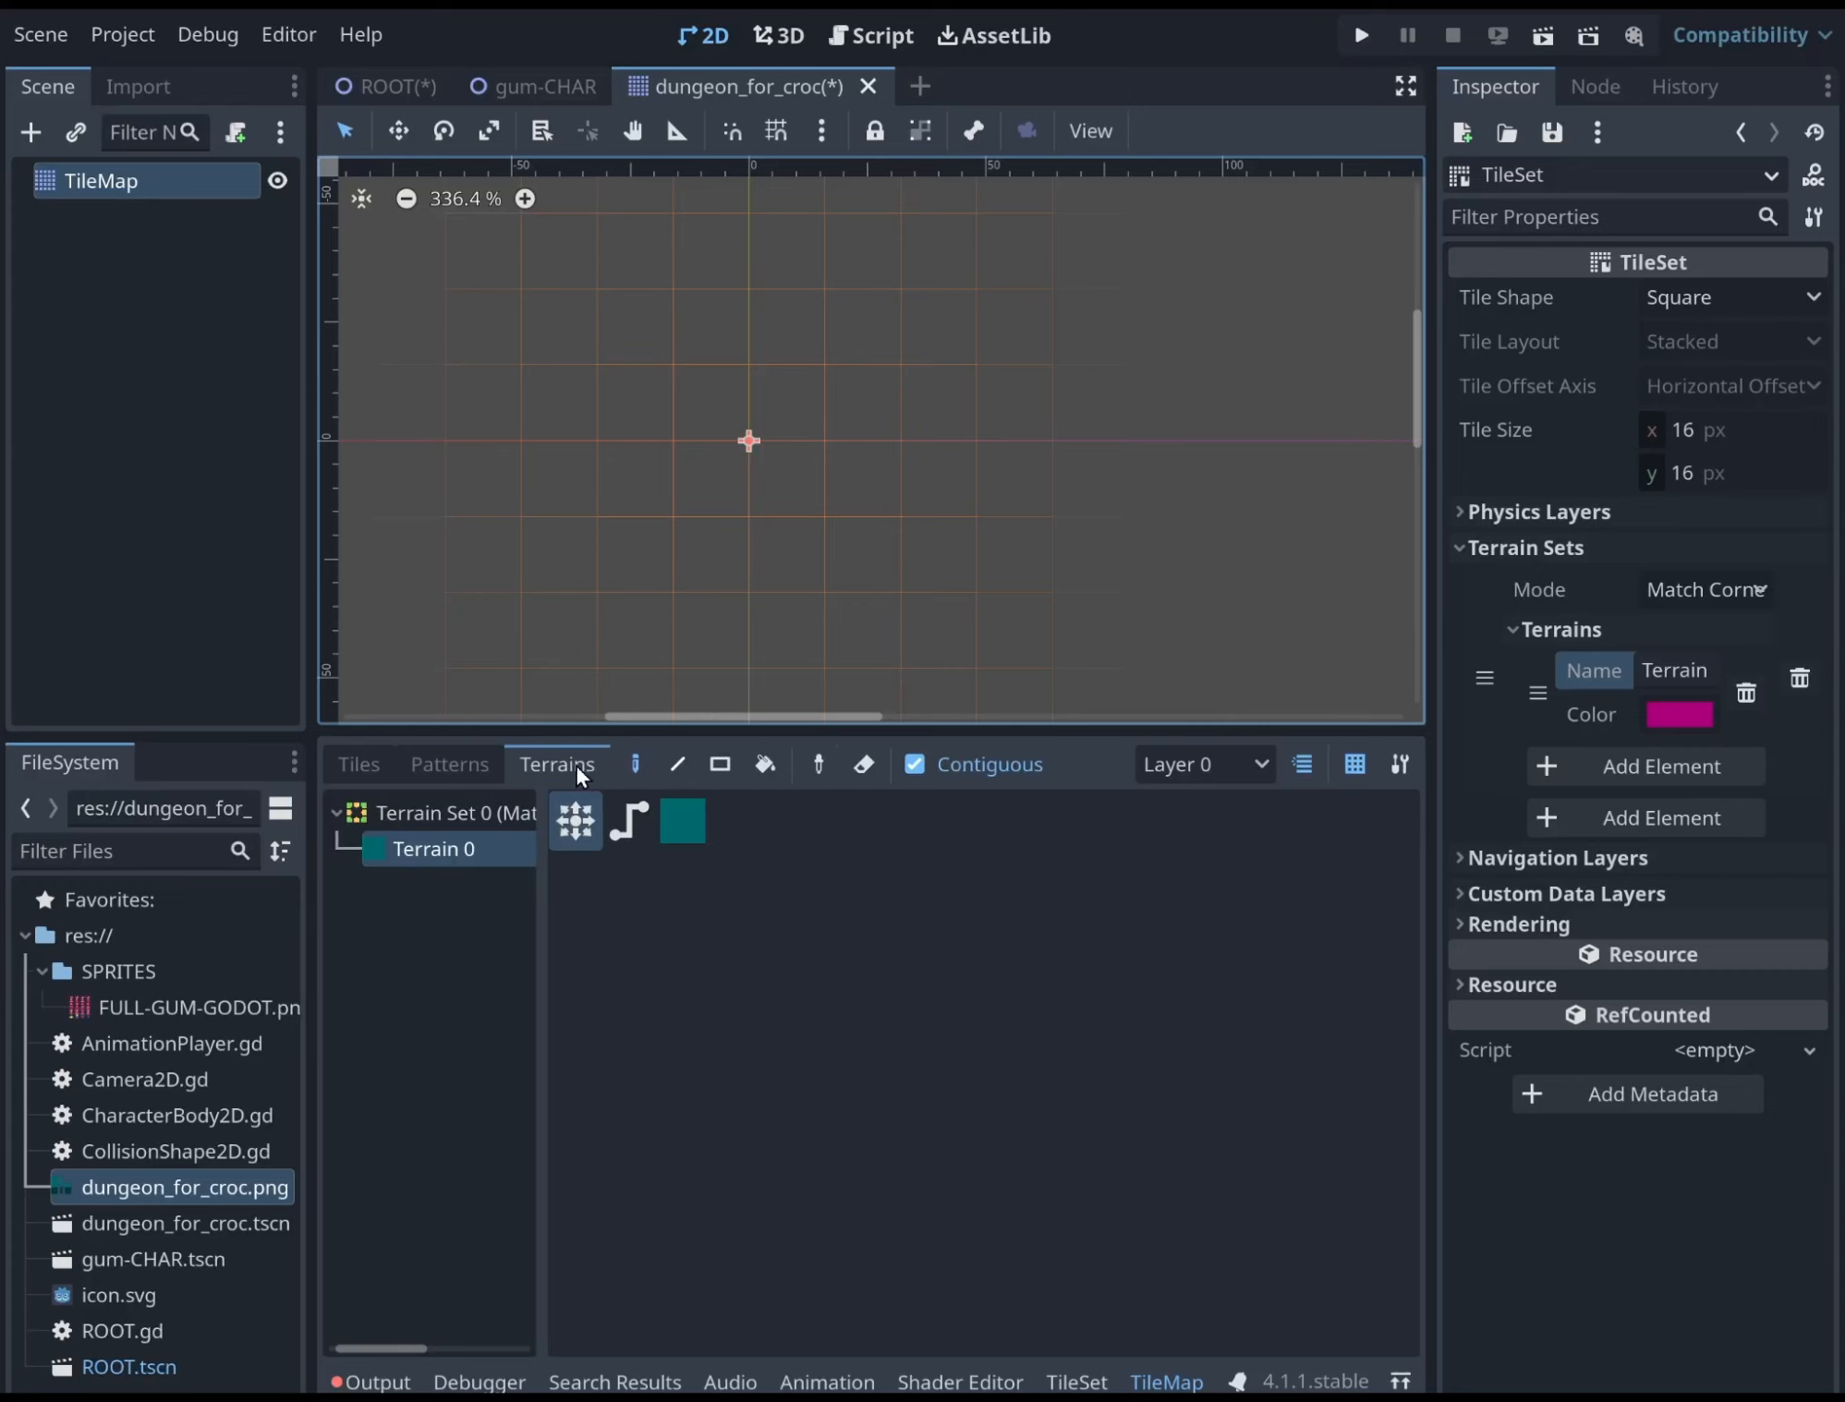
click(464, 772)
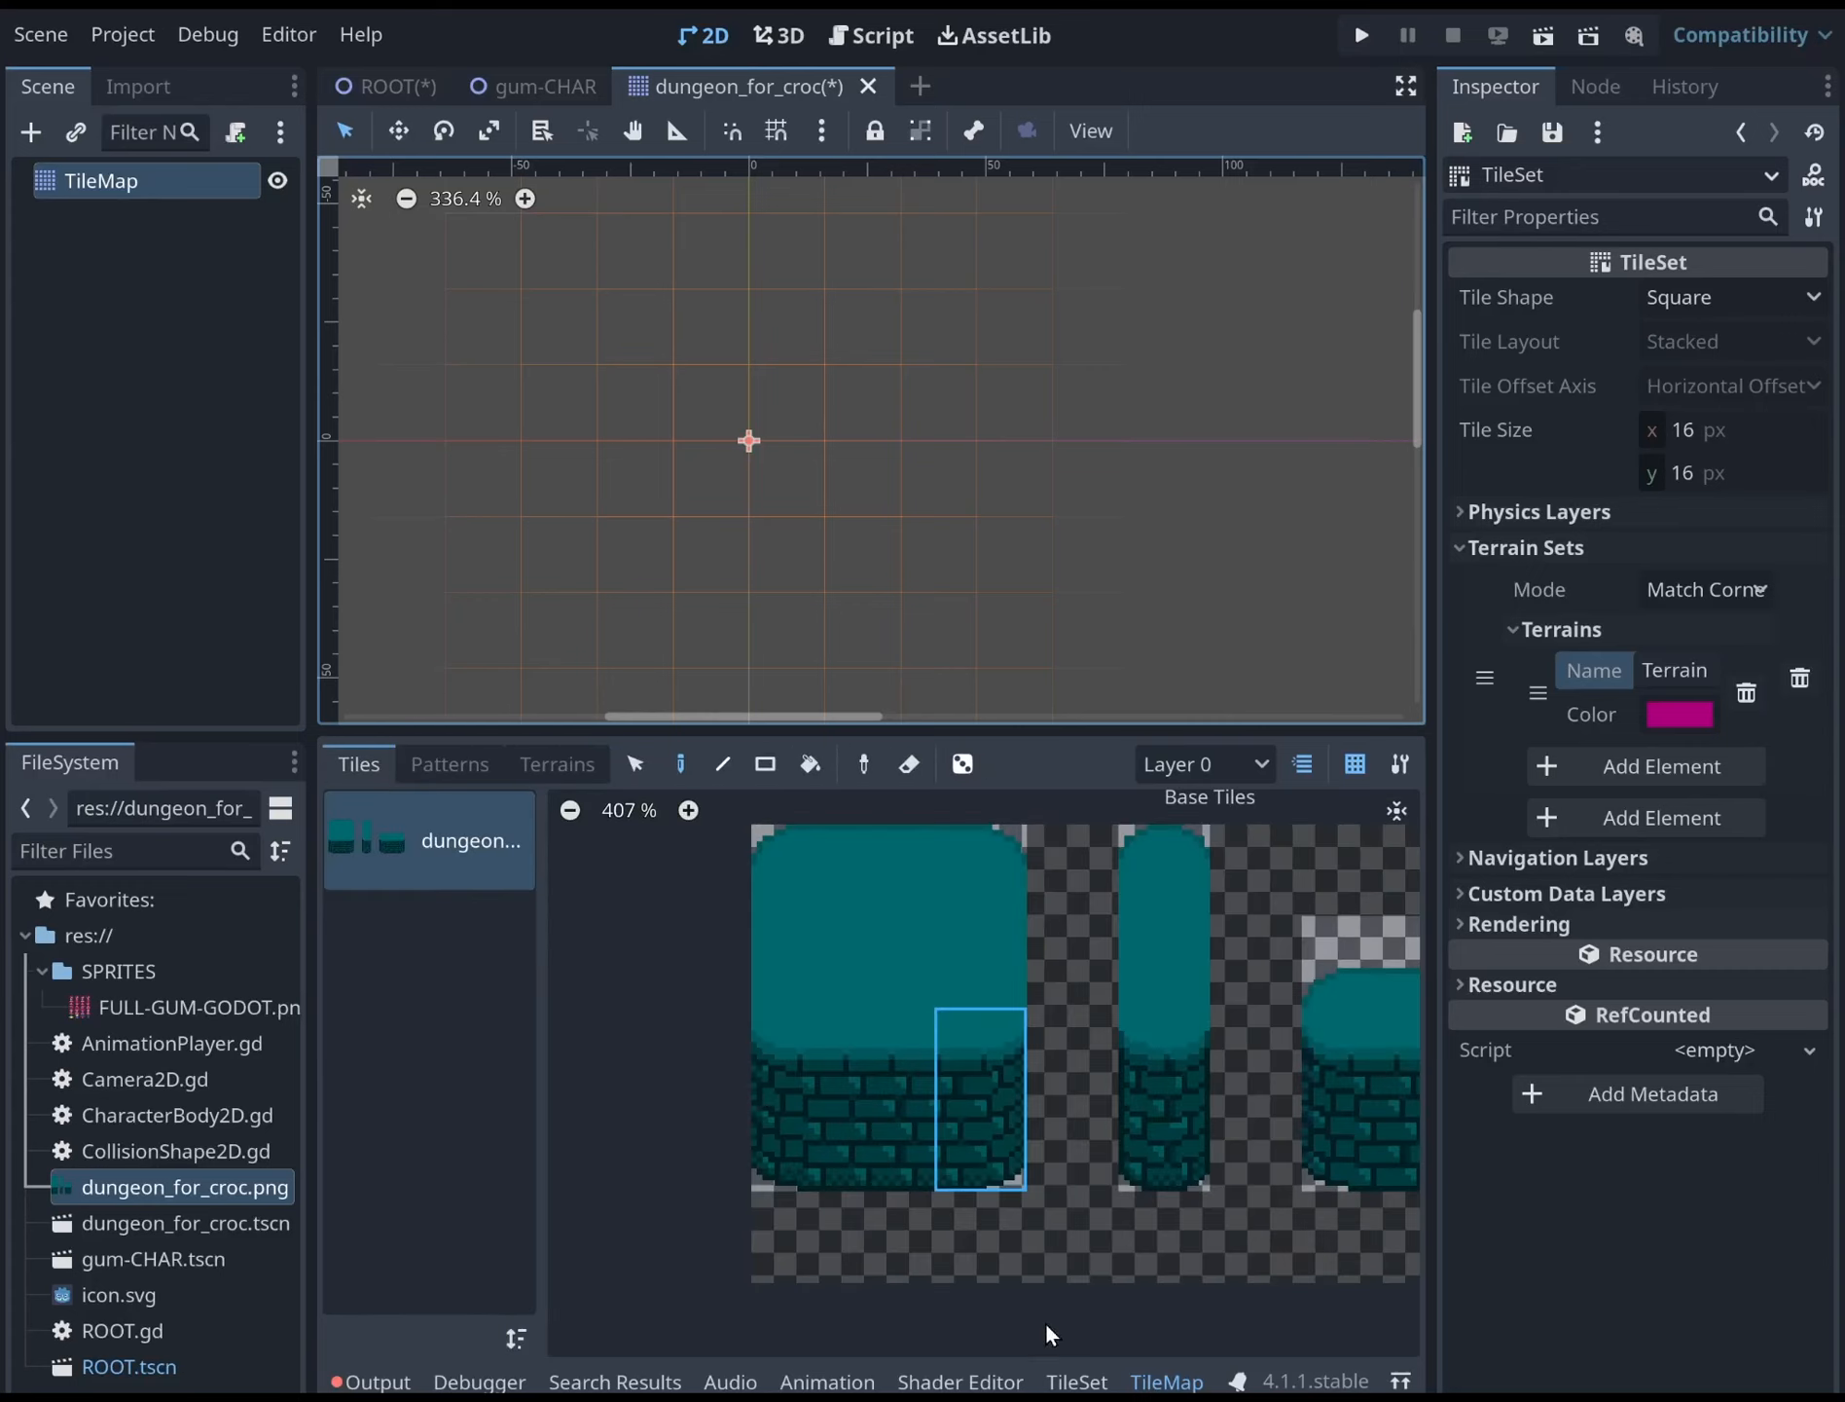
Paint Terrain 0 peering bits on the three left-column tiles of the large block, covering their centres and inward-facing sides and corners
click(1076, 1381)
scroll(1009, 938, up, 2)
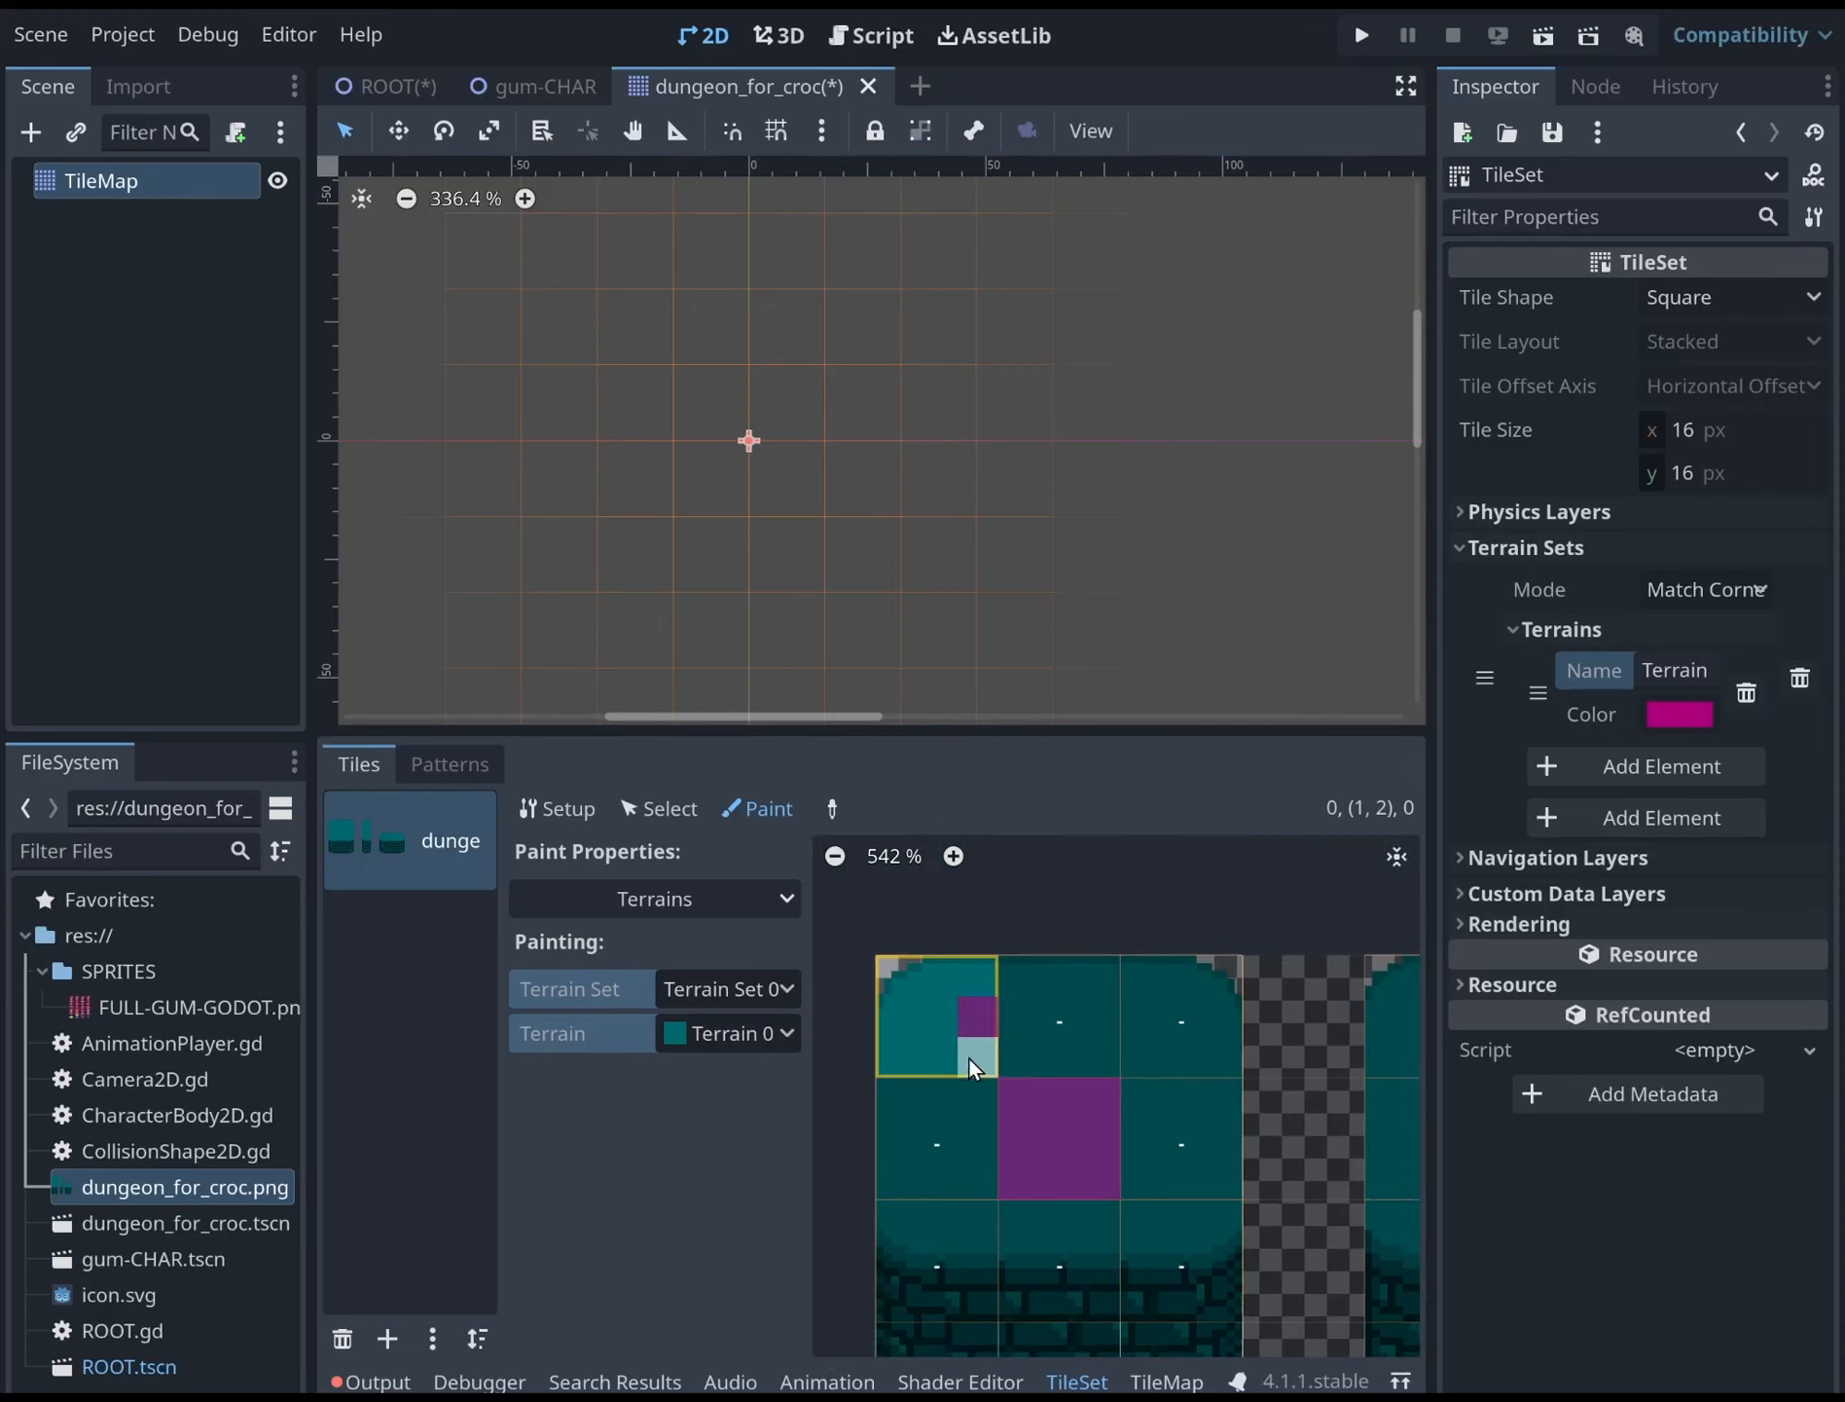
mouse_move(1013, 1071)
middle_down()
mouse_move(1006, 1024)
mouse_move(966, 982)
middle_up()
click(970, 938)
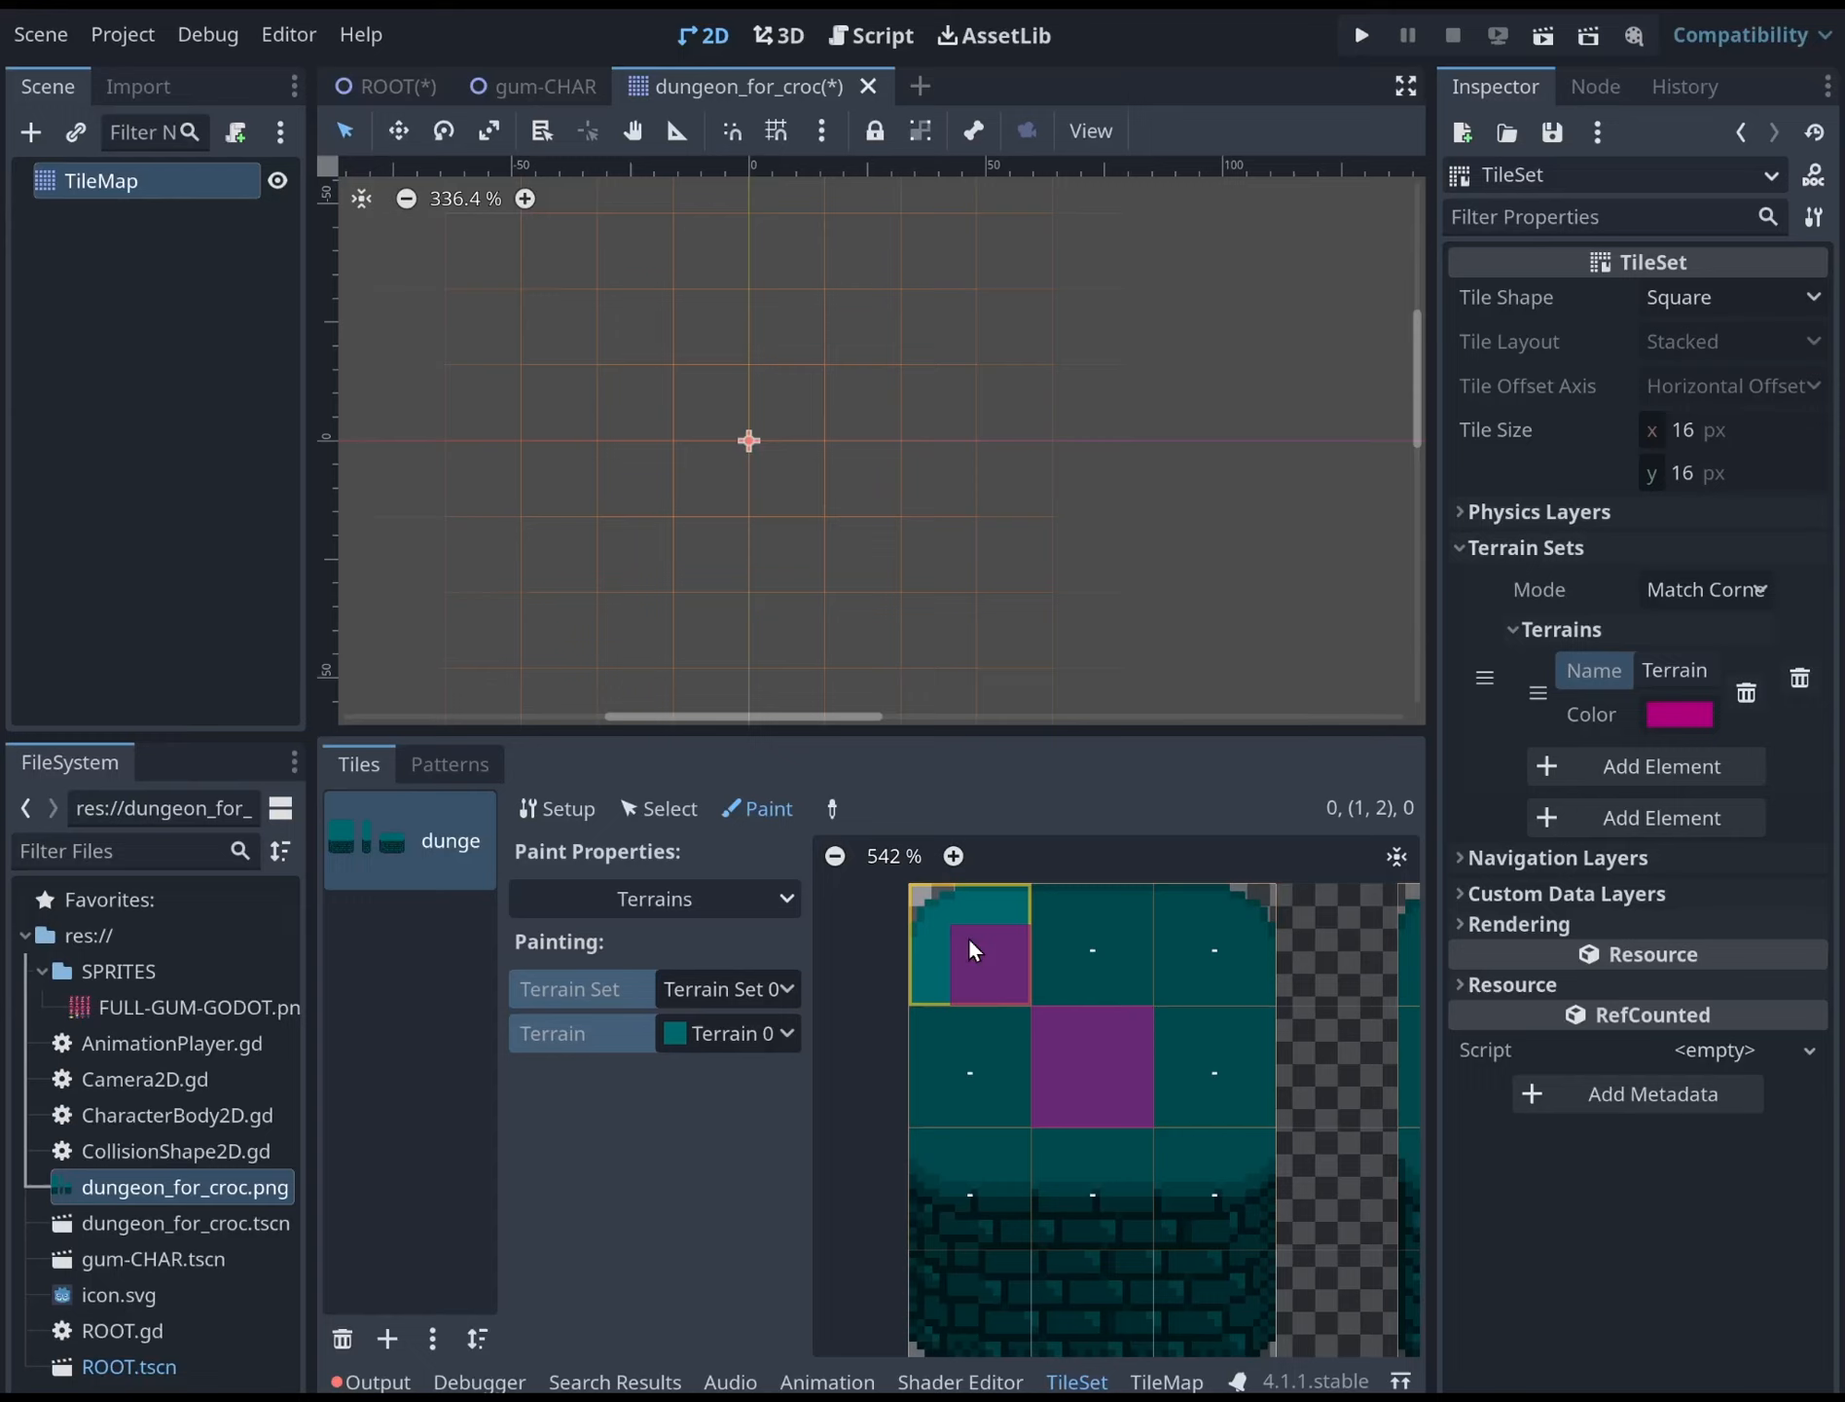
click(971, 1070)
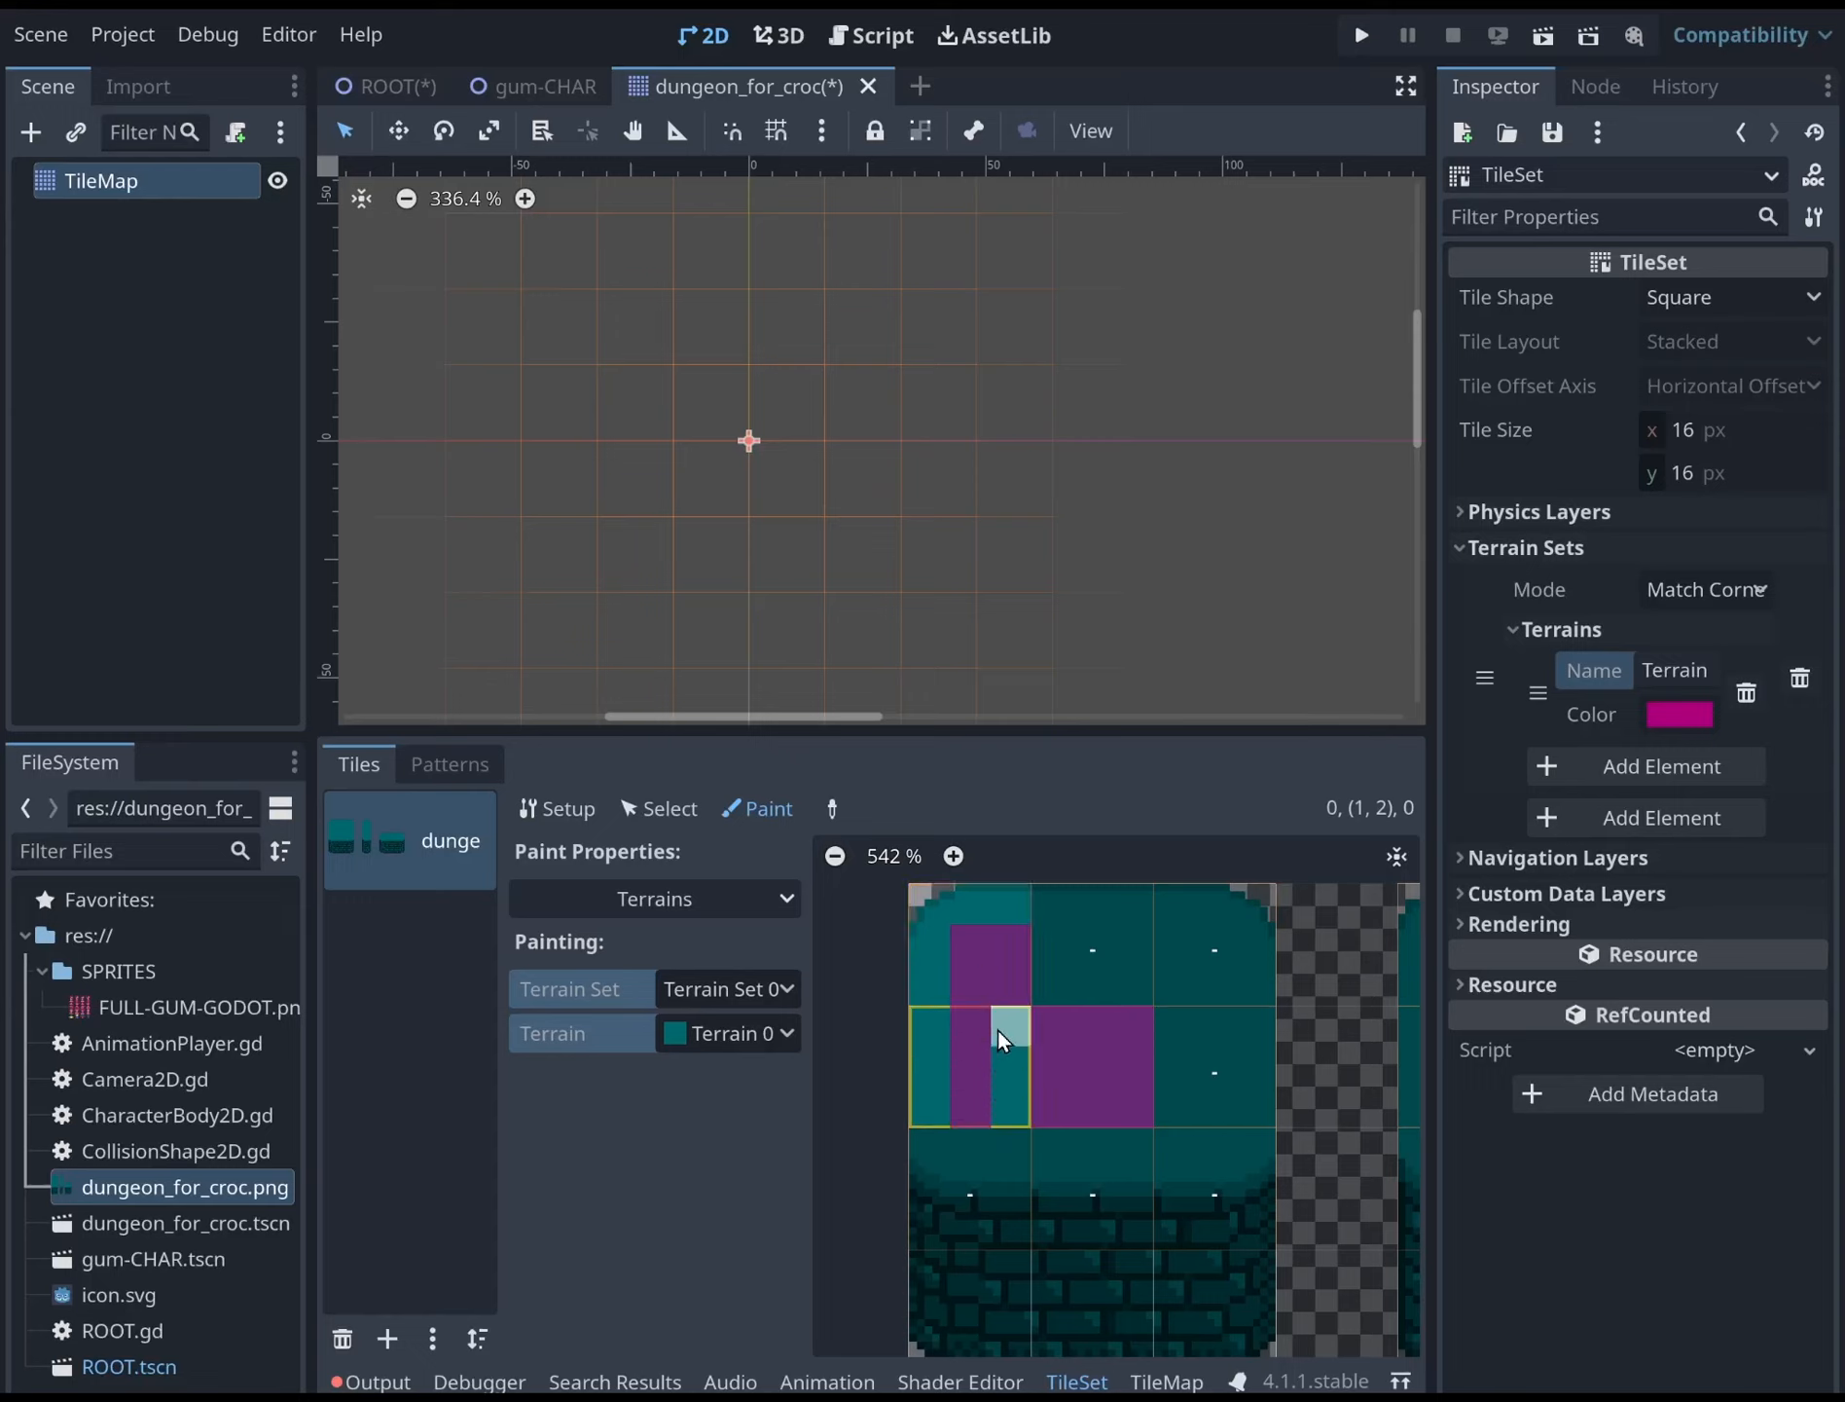
scroll(1001, 1090, down, 1)
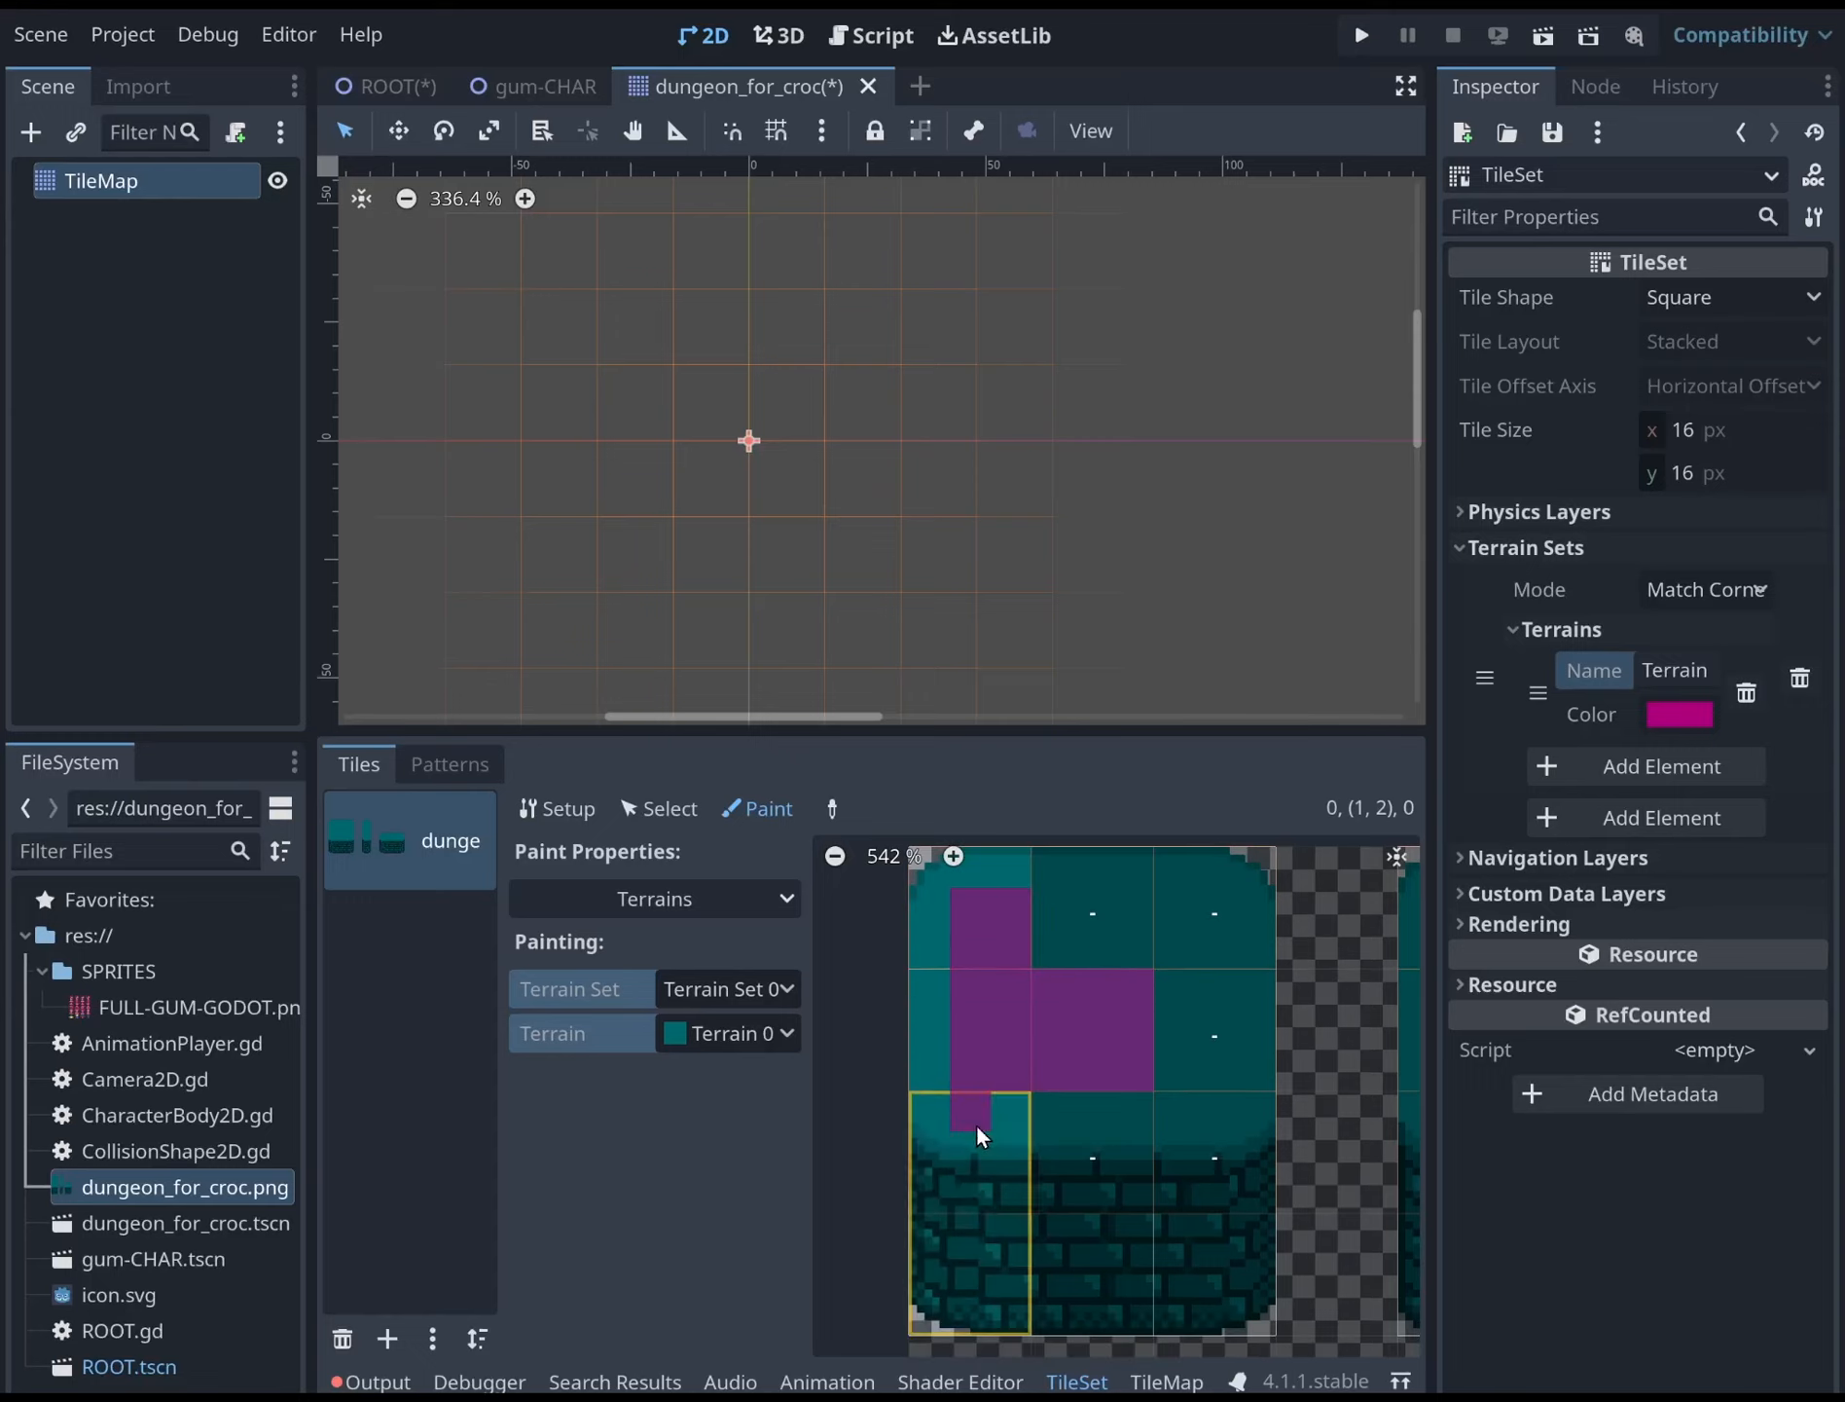
middle_drag(982, 1115, 1008, 1077)
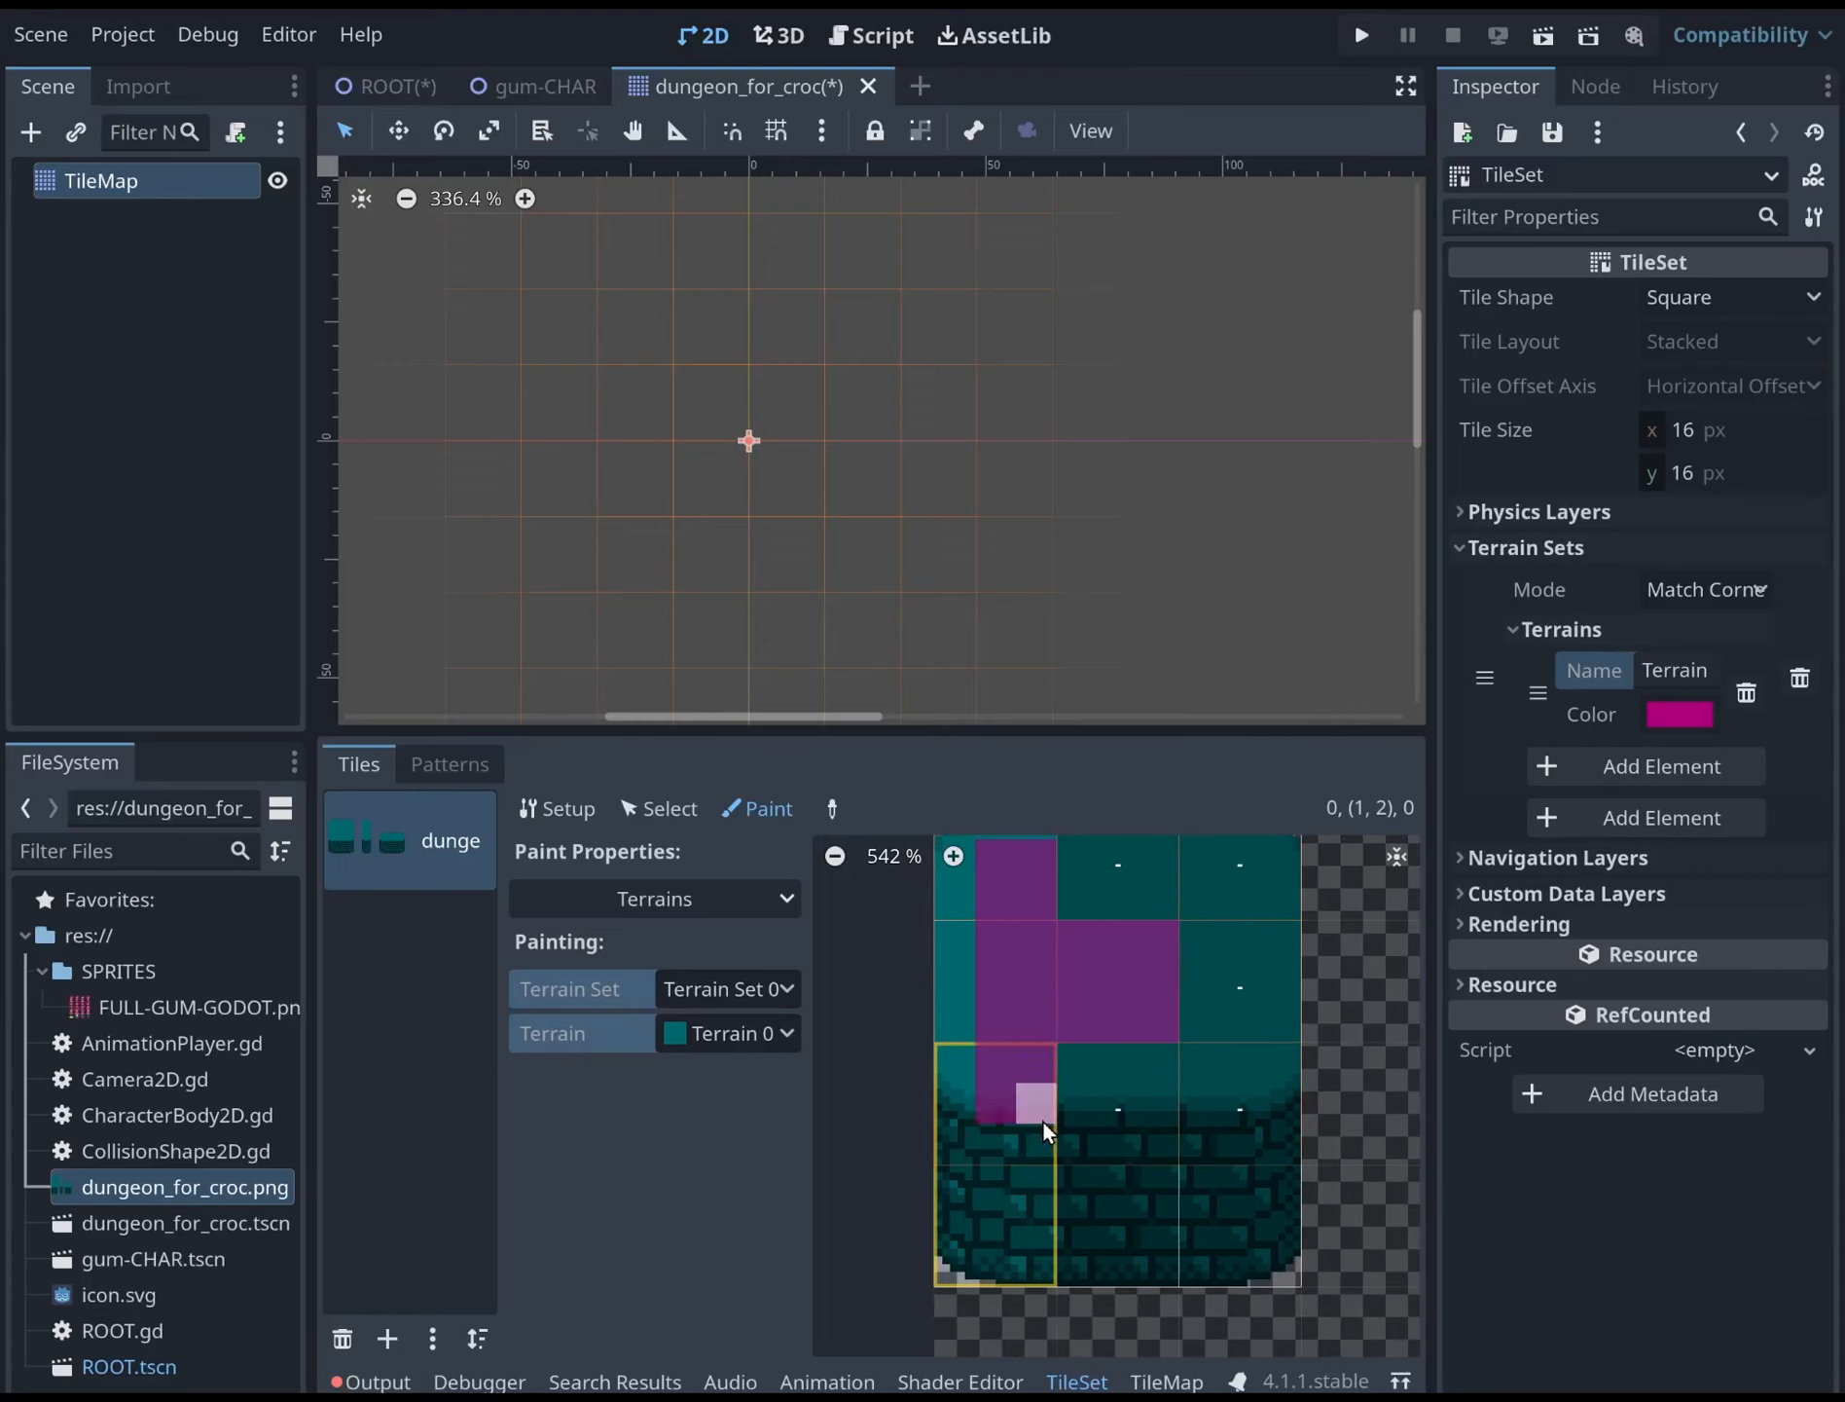
Paint Terrain 0 centres and inward-facing peering bits on the large block's bottom-middle, right-column and top-middle tiles
middle_drag(1170, 1002, 1146, 1074)
click(1091, 1170)
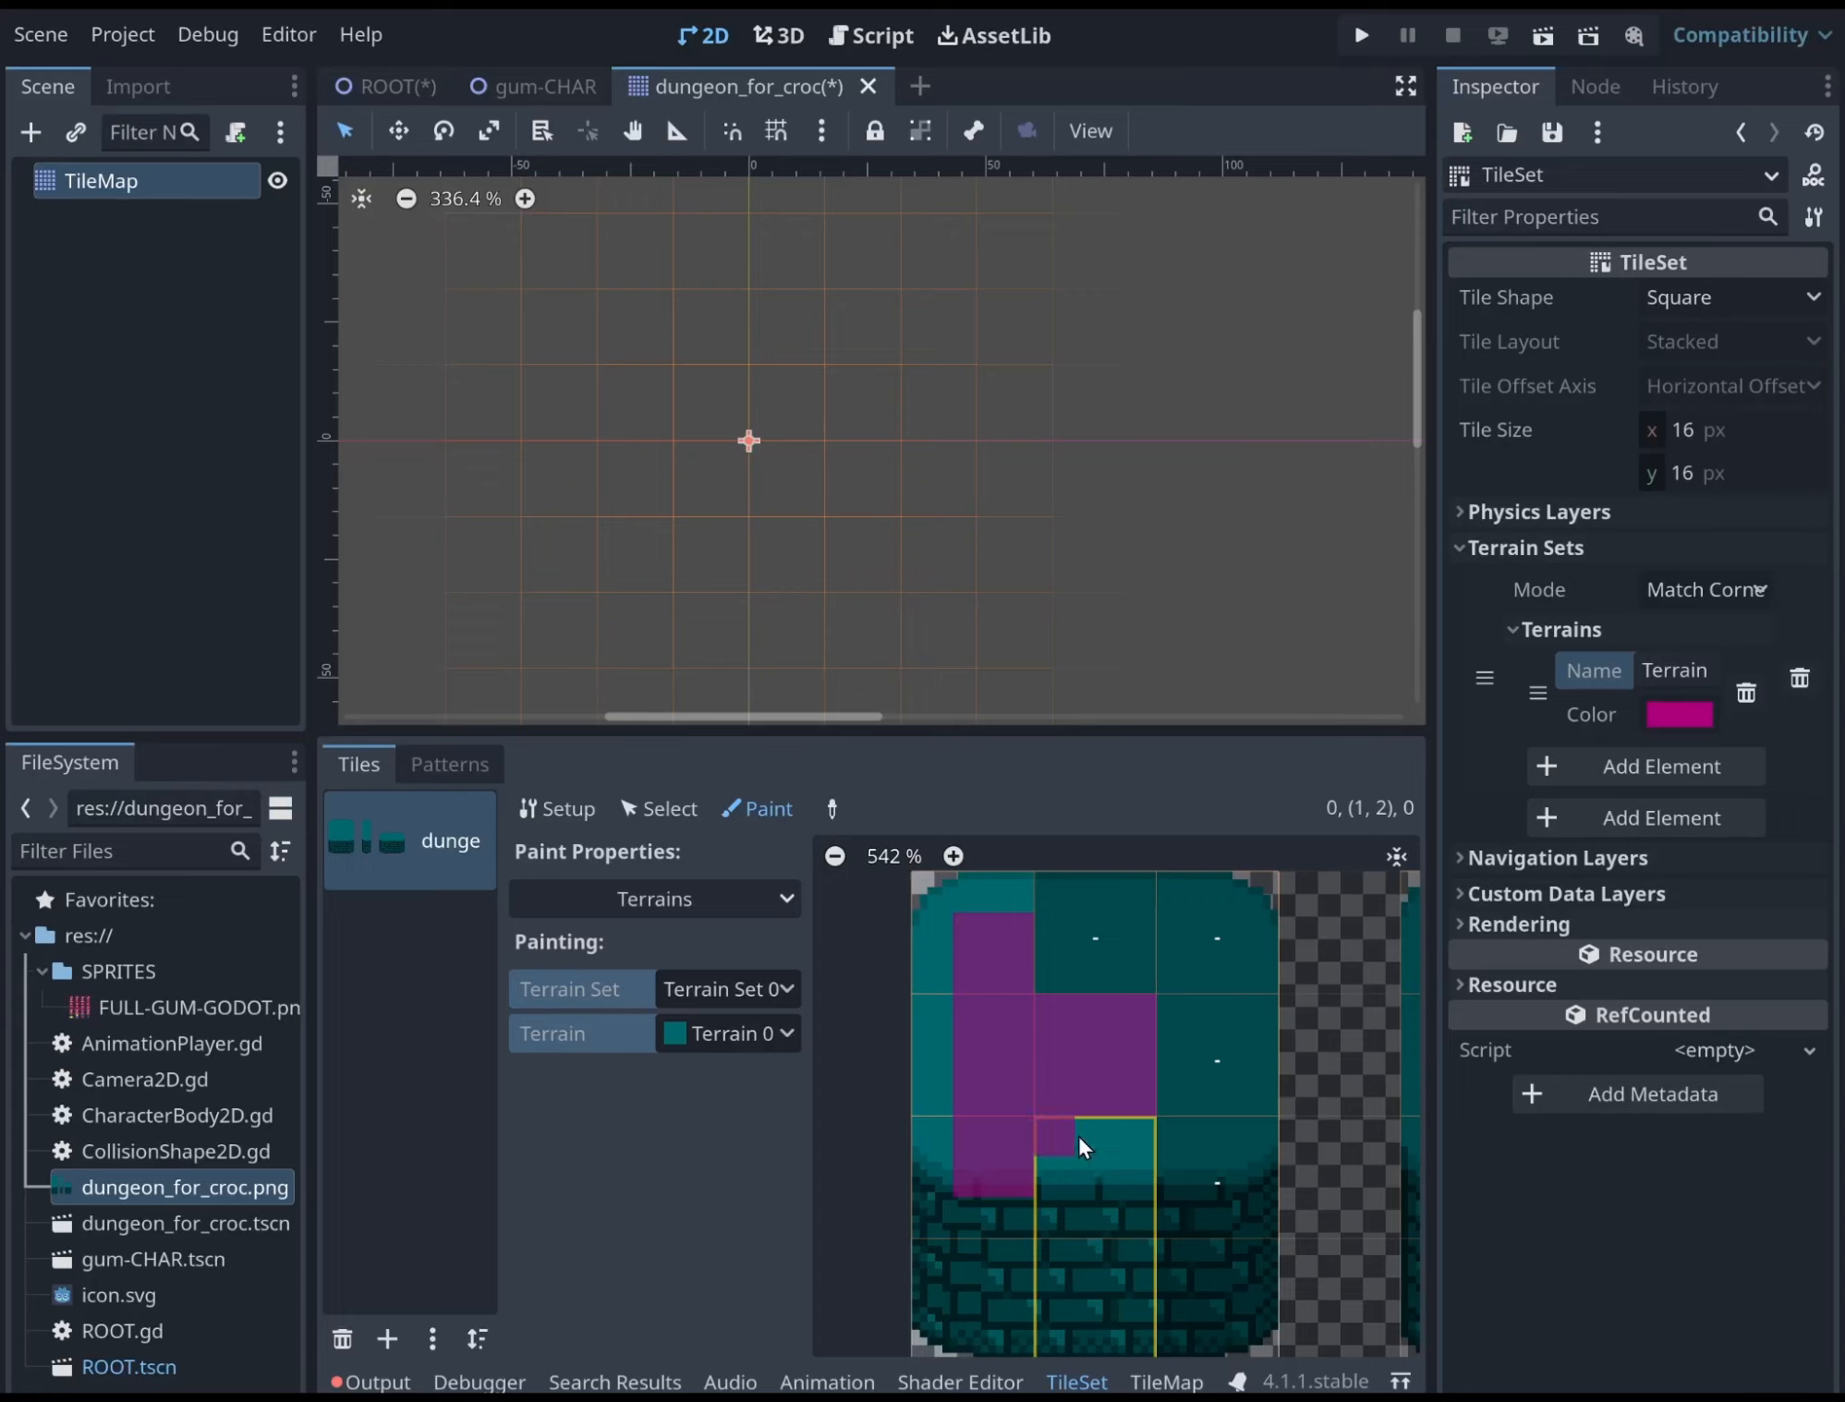
click(1078, 1168)
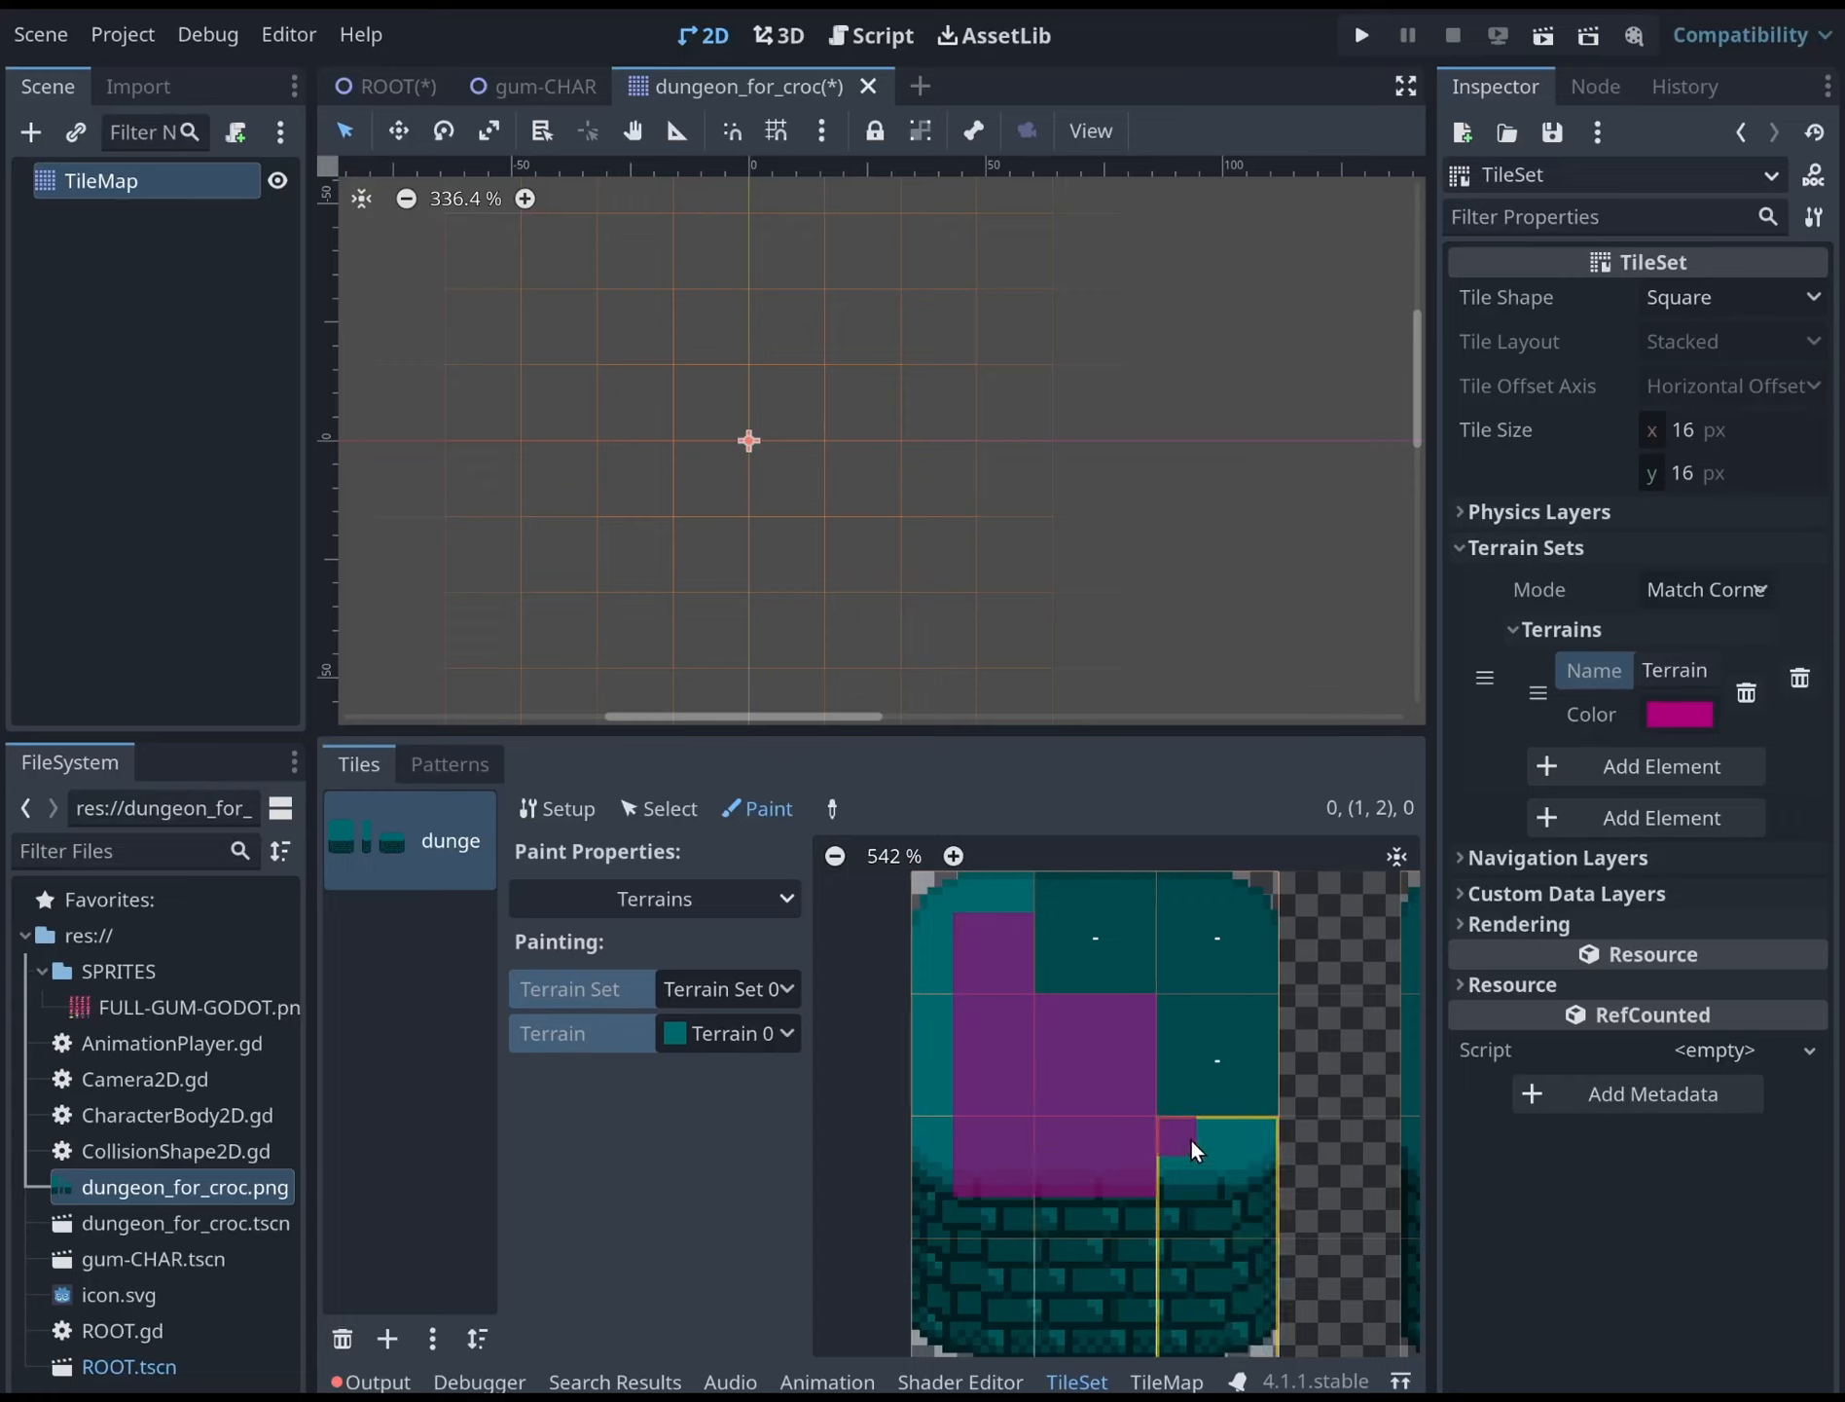
click(1238, 1019)
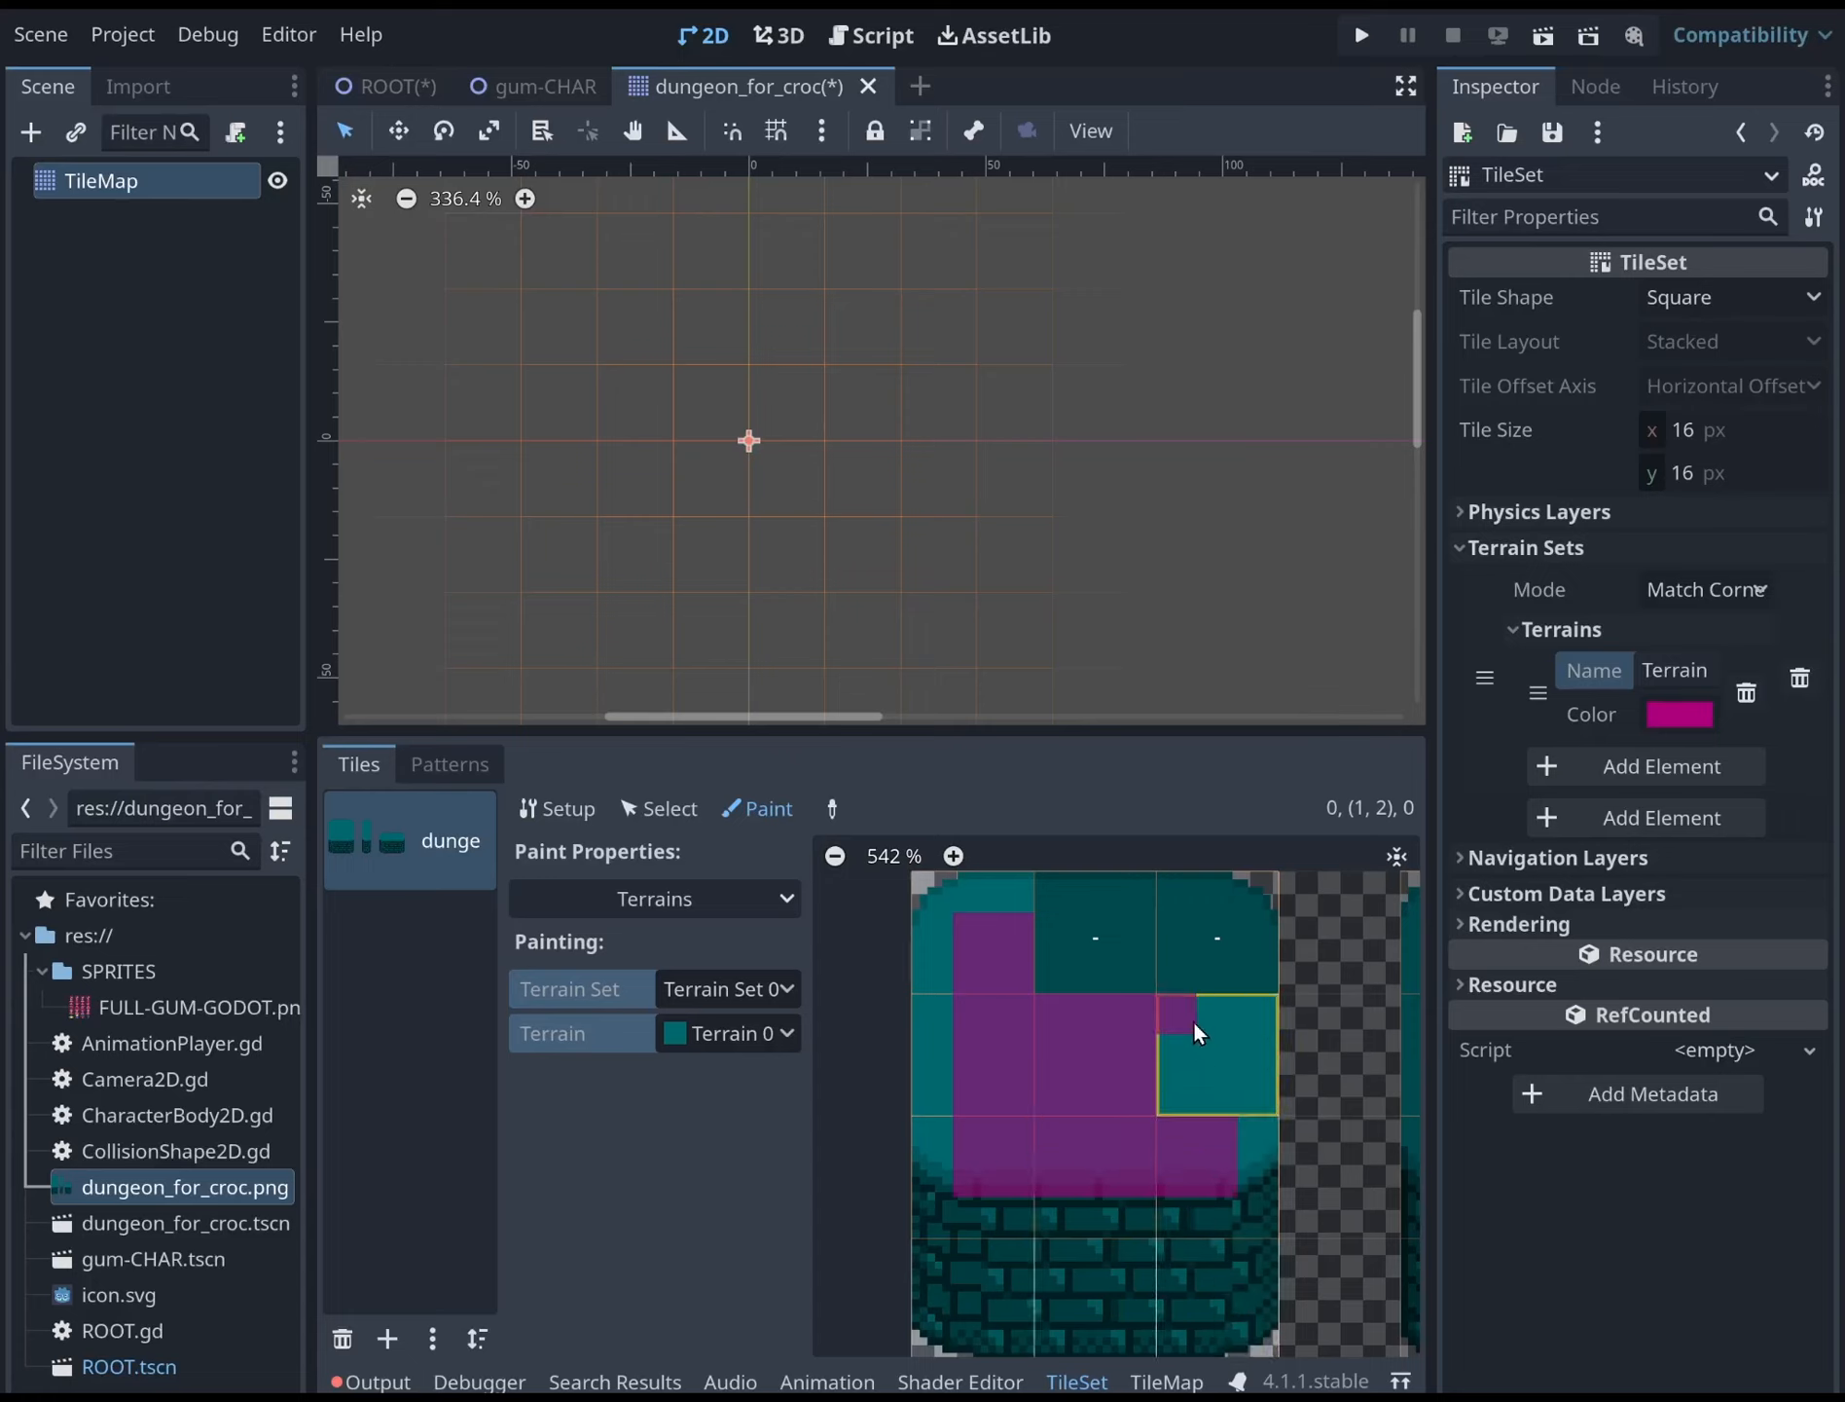
click(1228, 956)
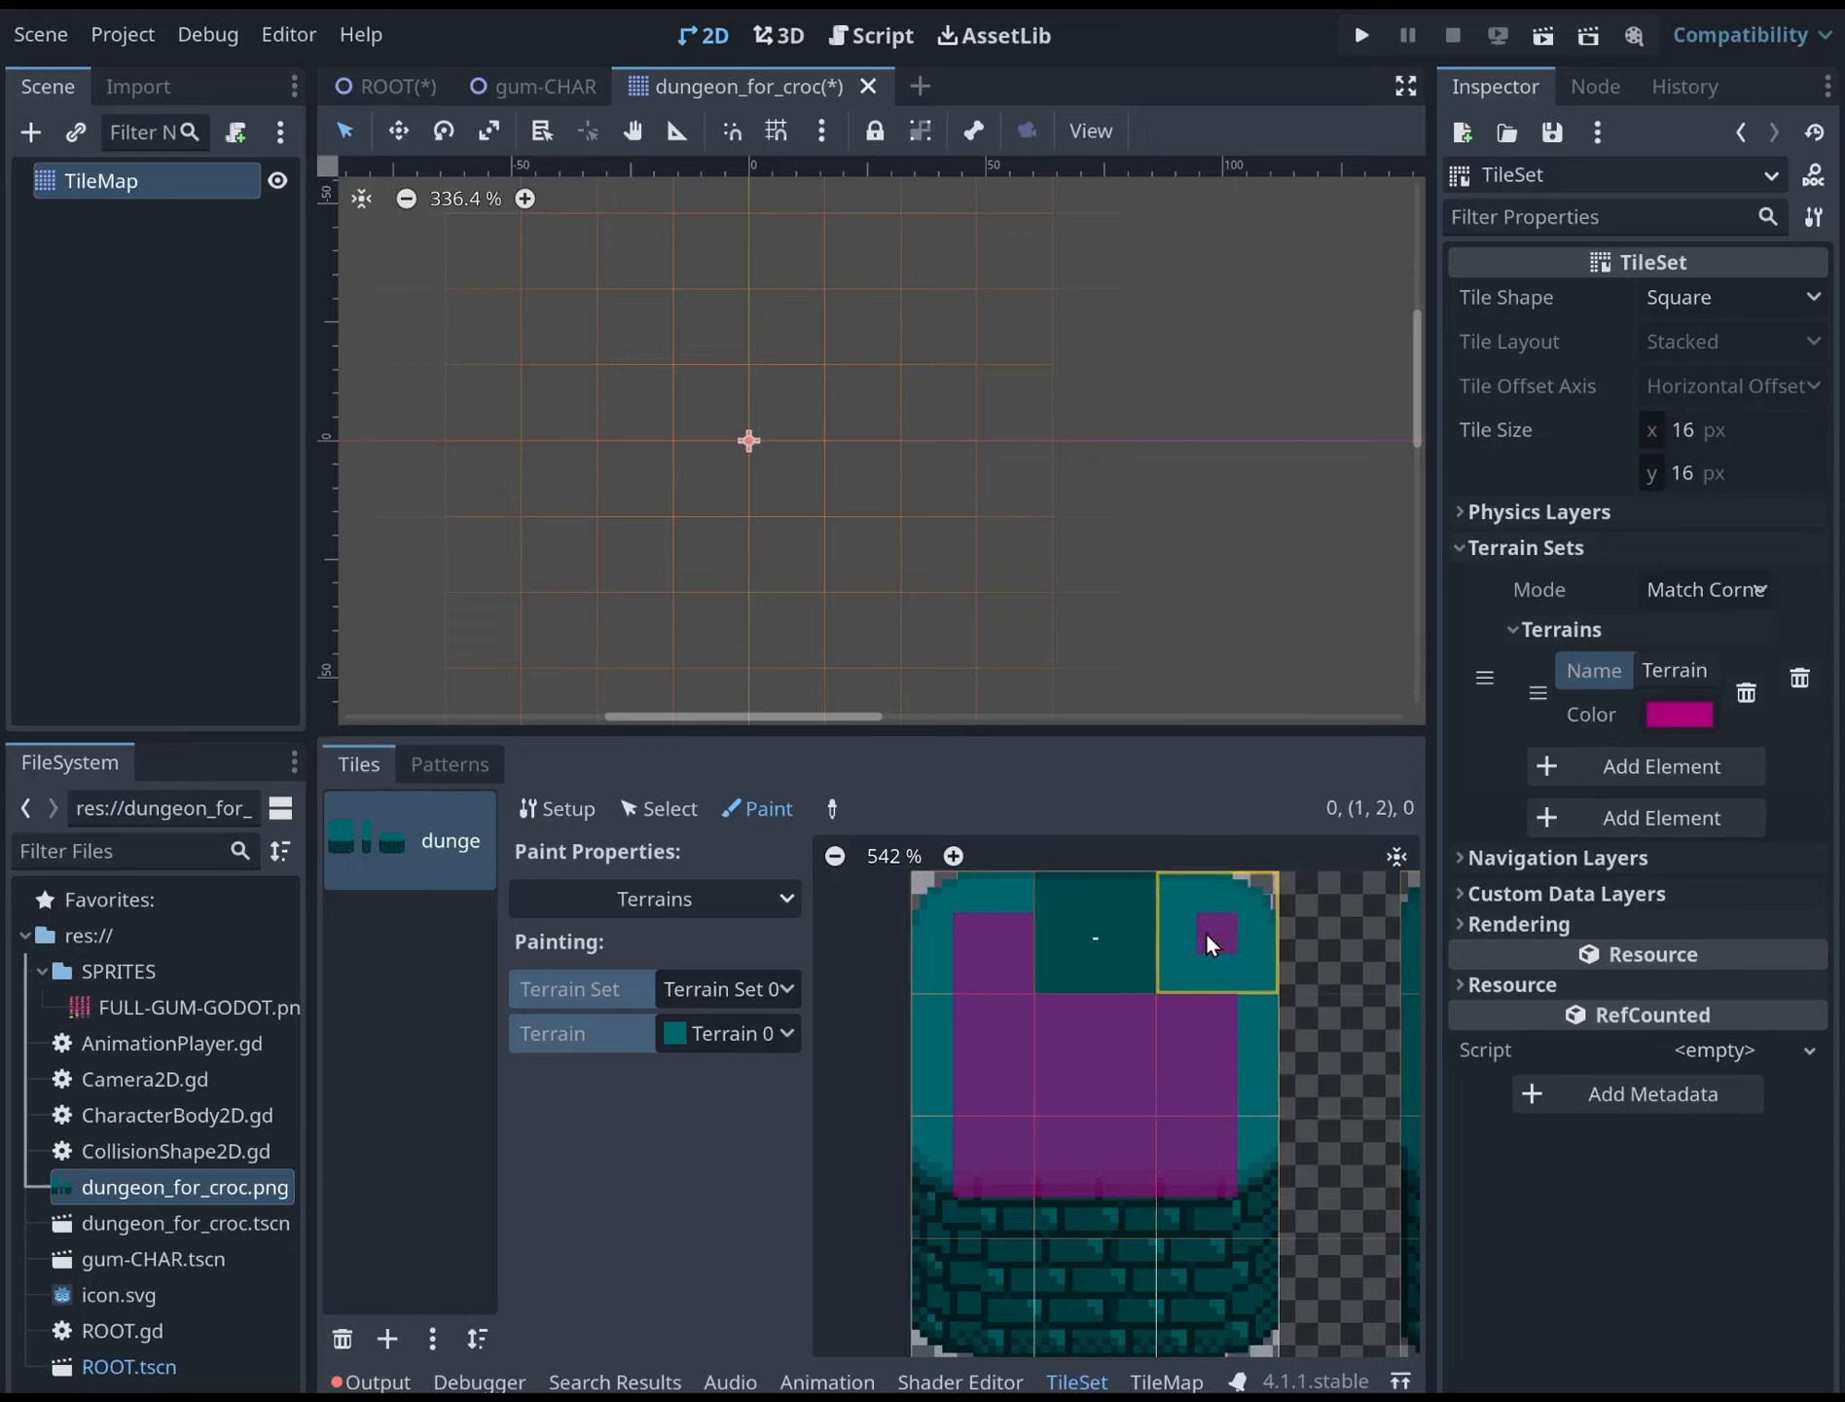
click(1121, 939)
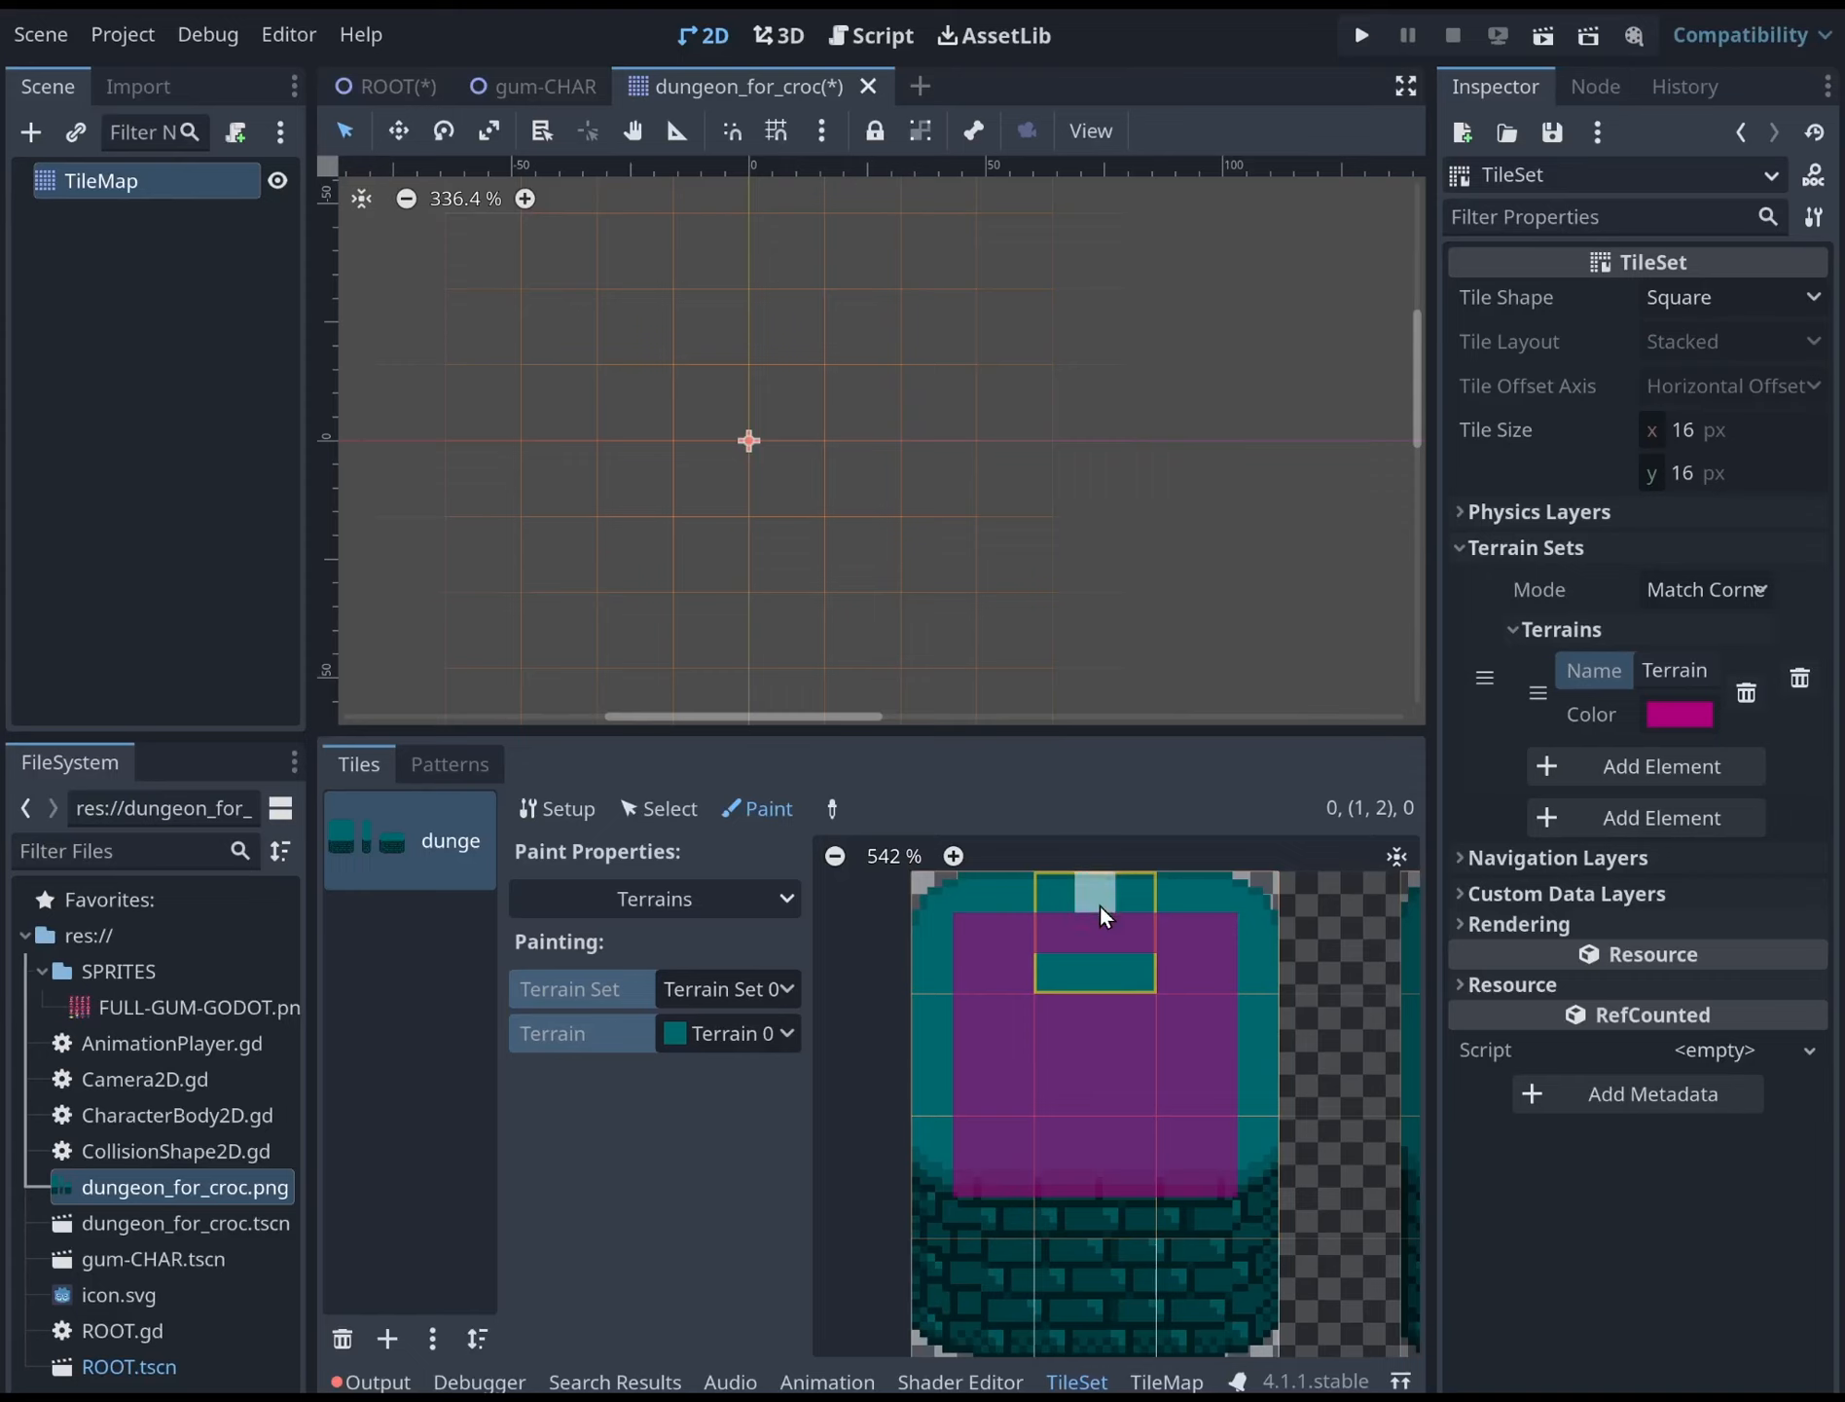
Paint Terrain 0 as one continuous vertical strip through the centres and connecting sides of the three narrow pillar tiles
scroll(1066, 1016, down, 2)
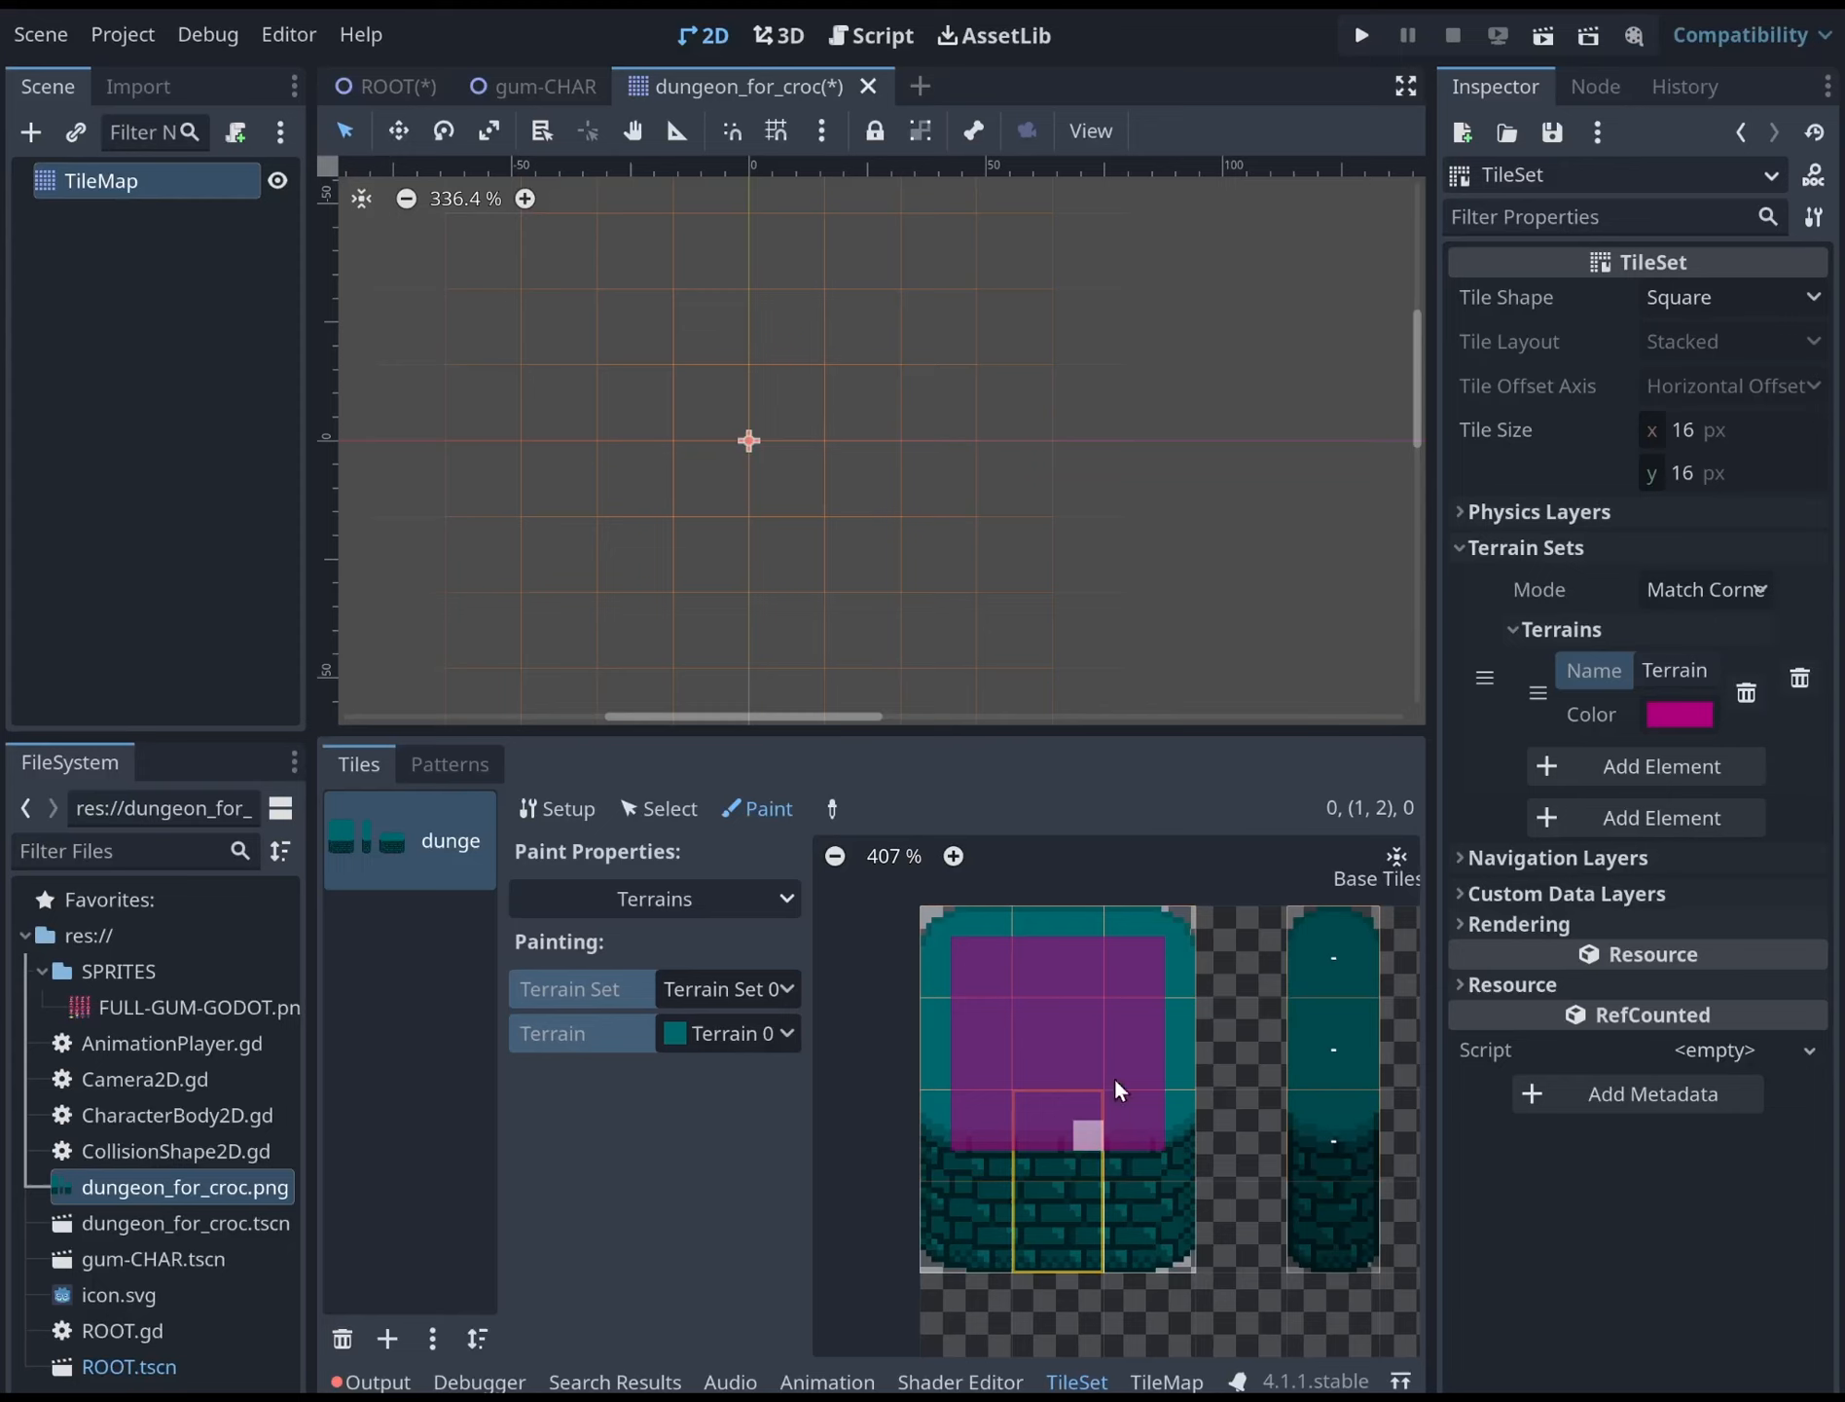
middle_drag(1191, 1022, 1268, 991)
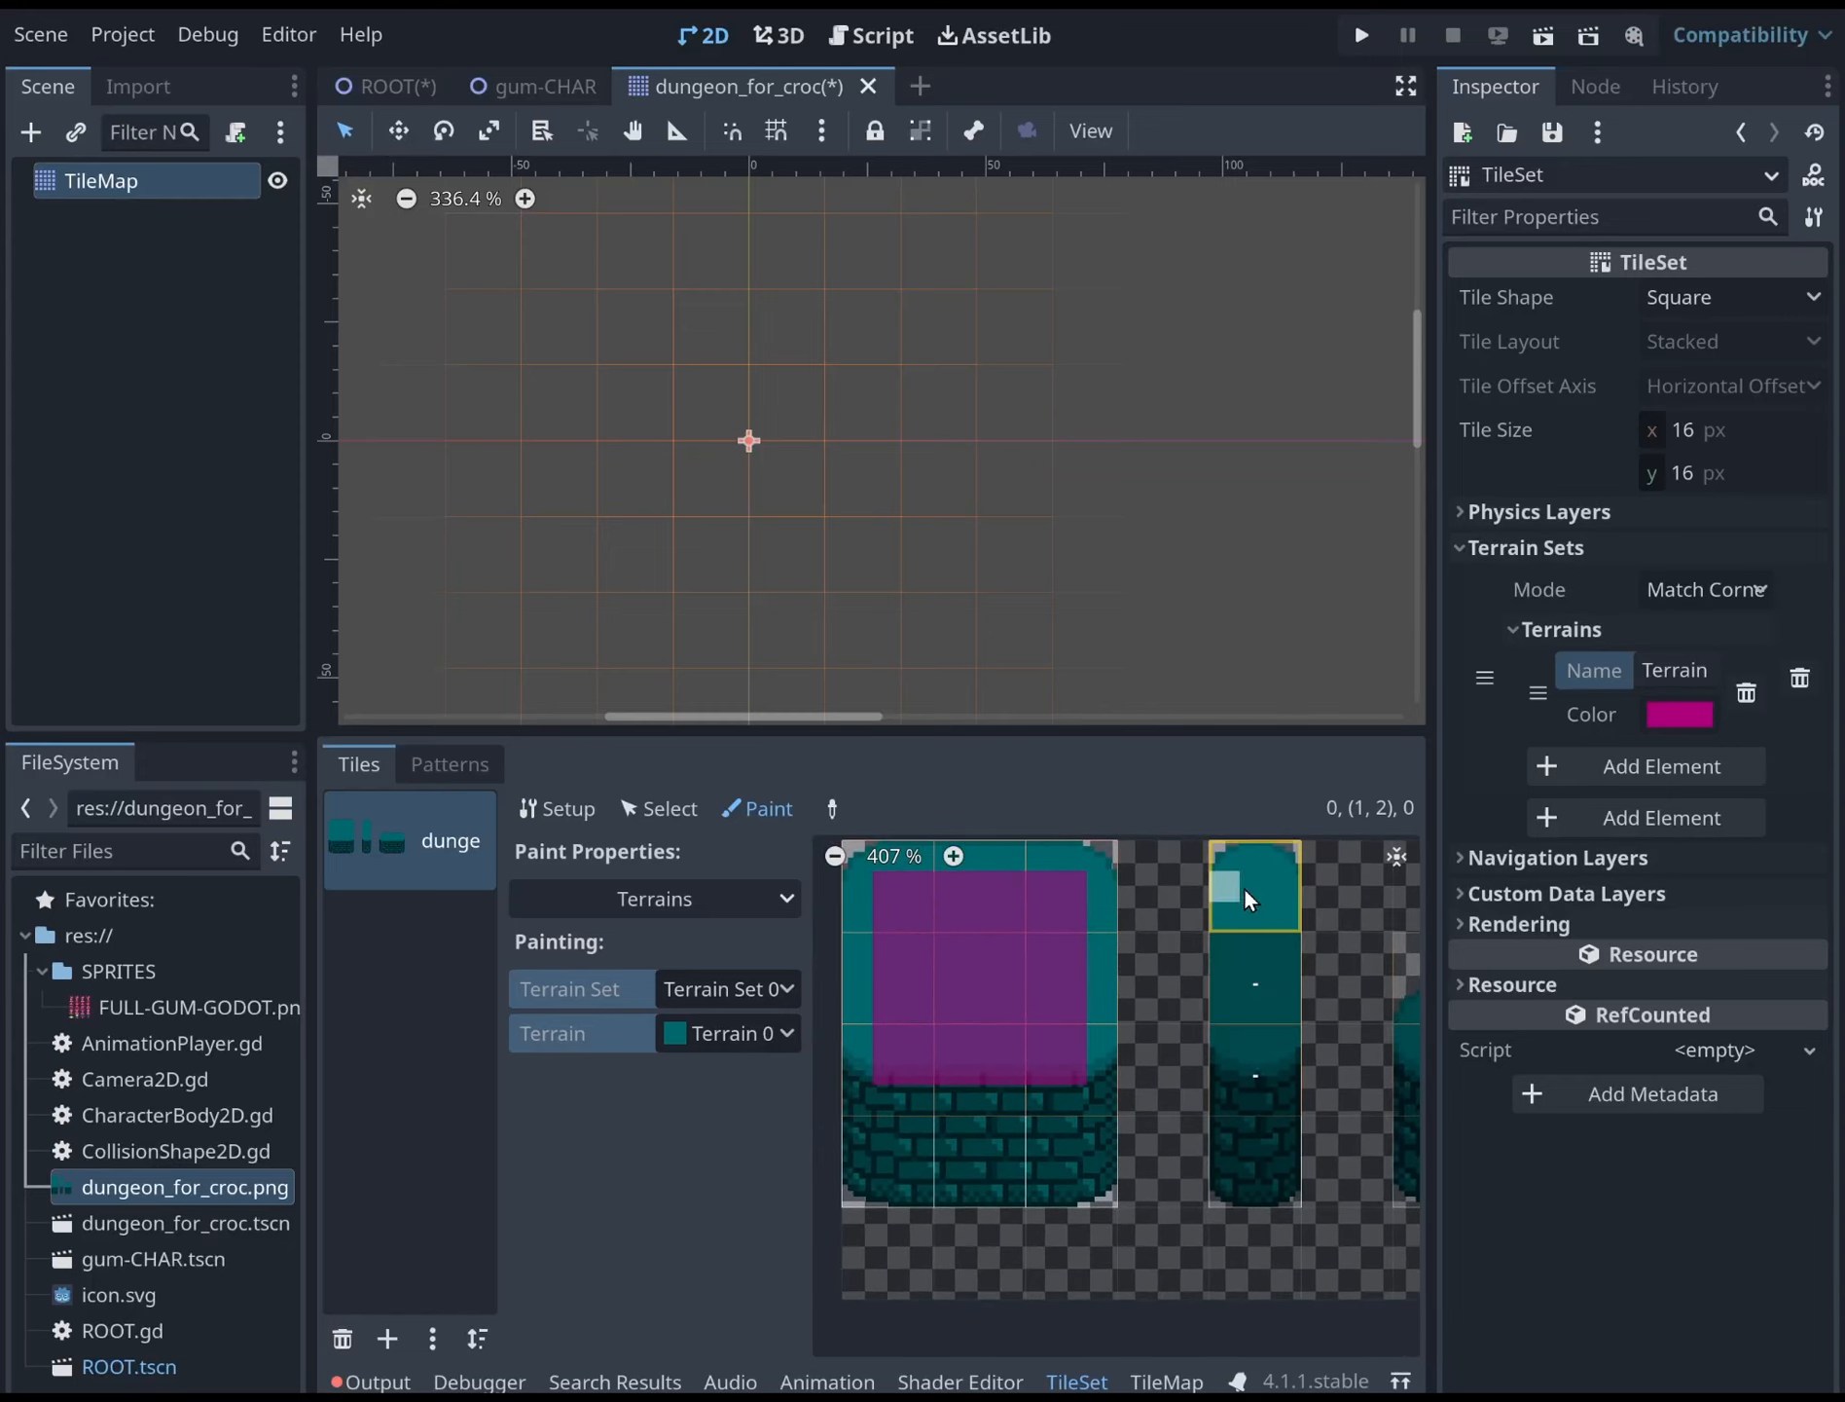
click(1257, 924)
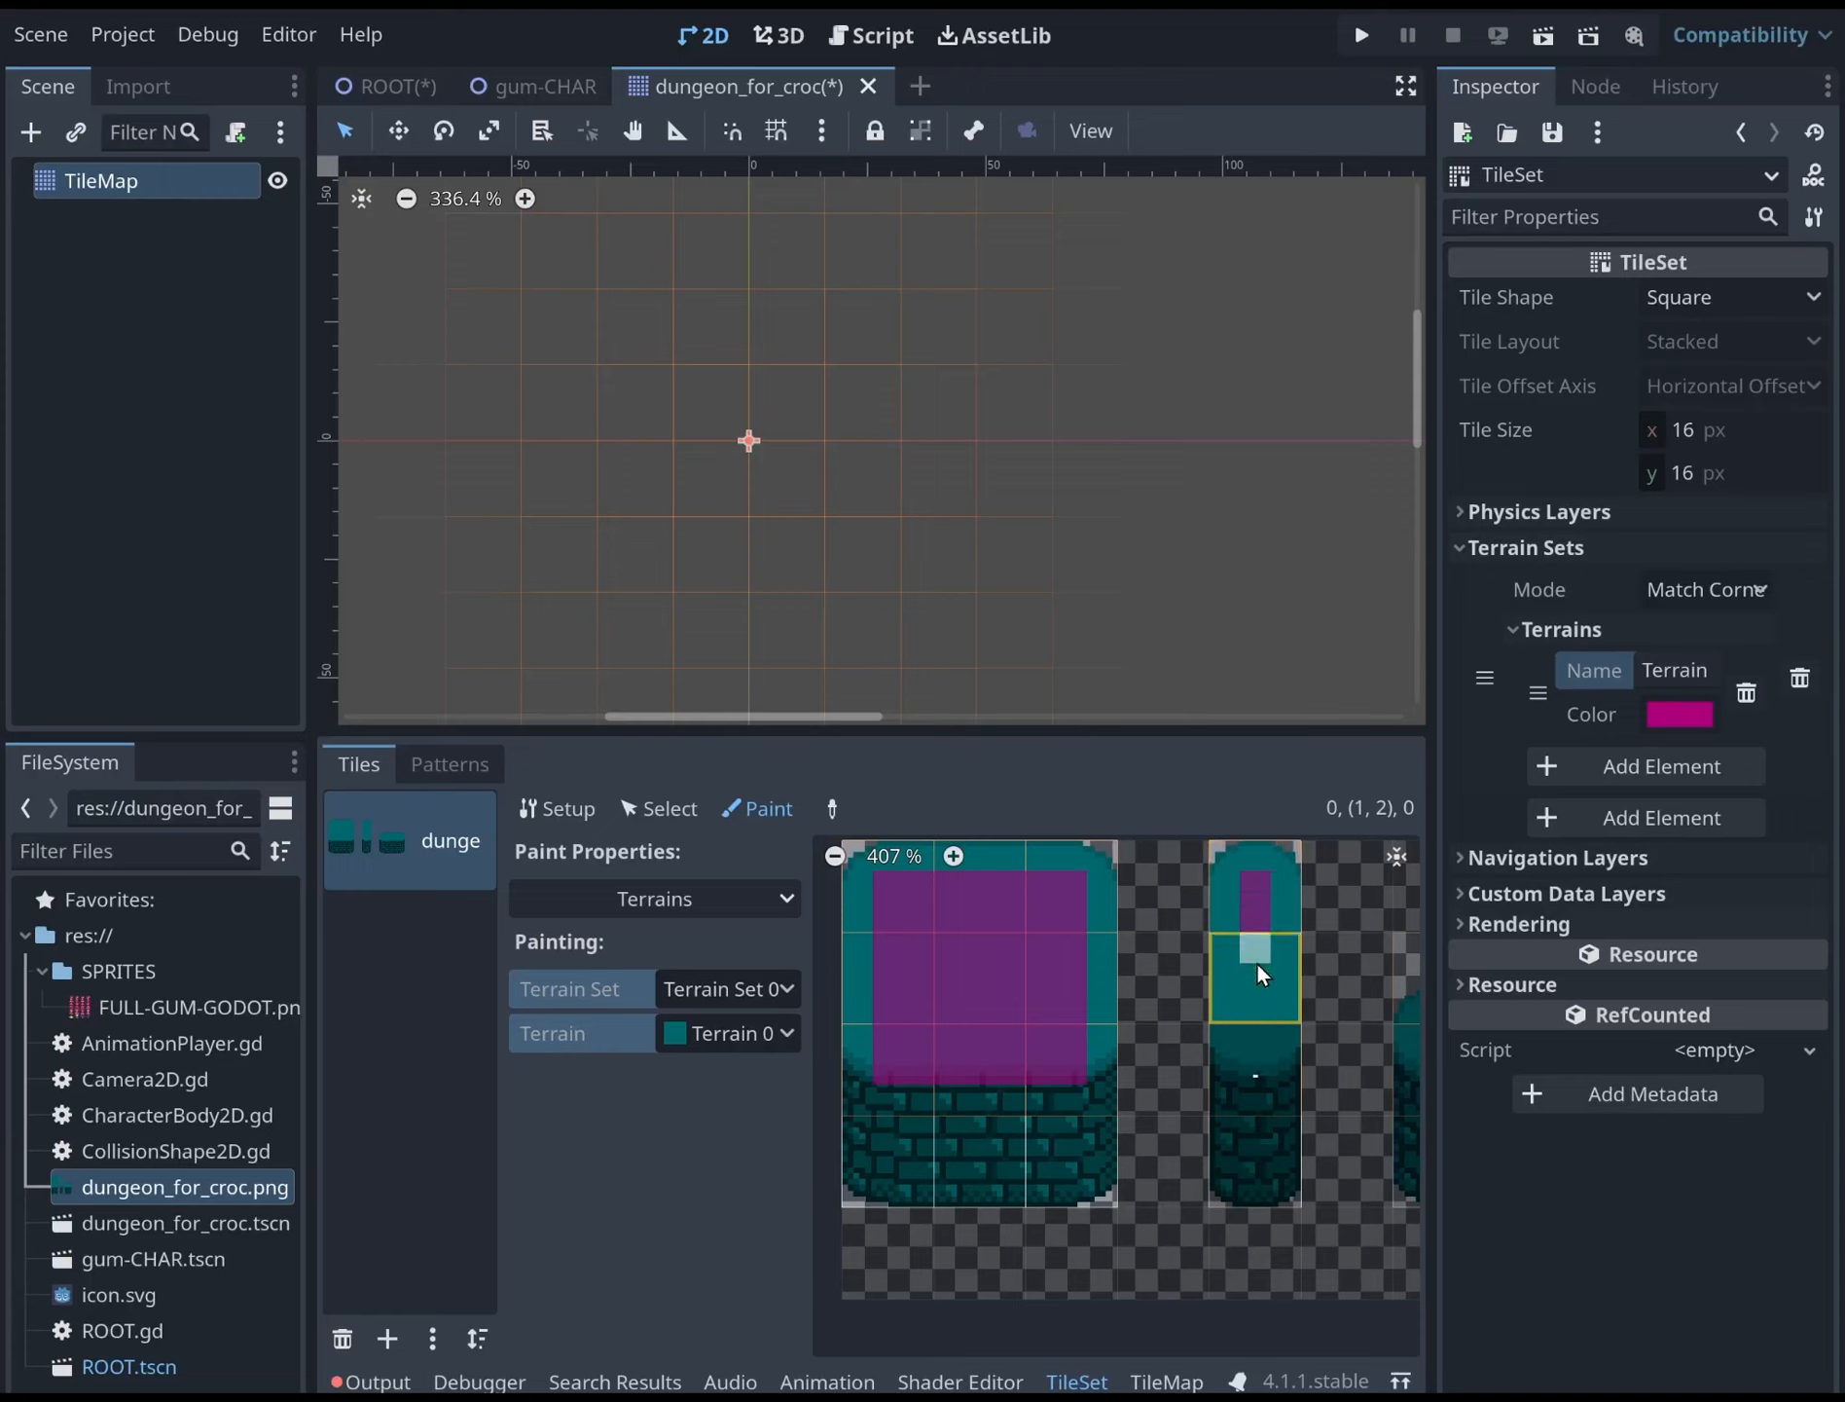
click(1257, 1041)
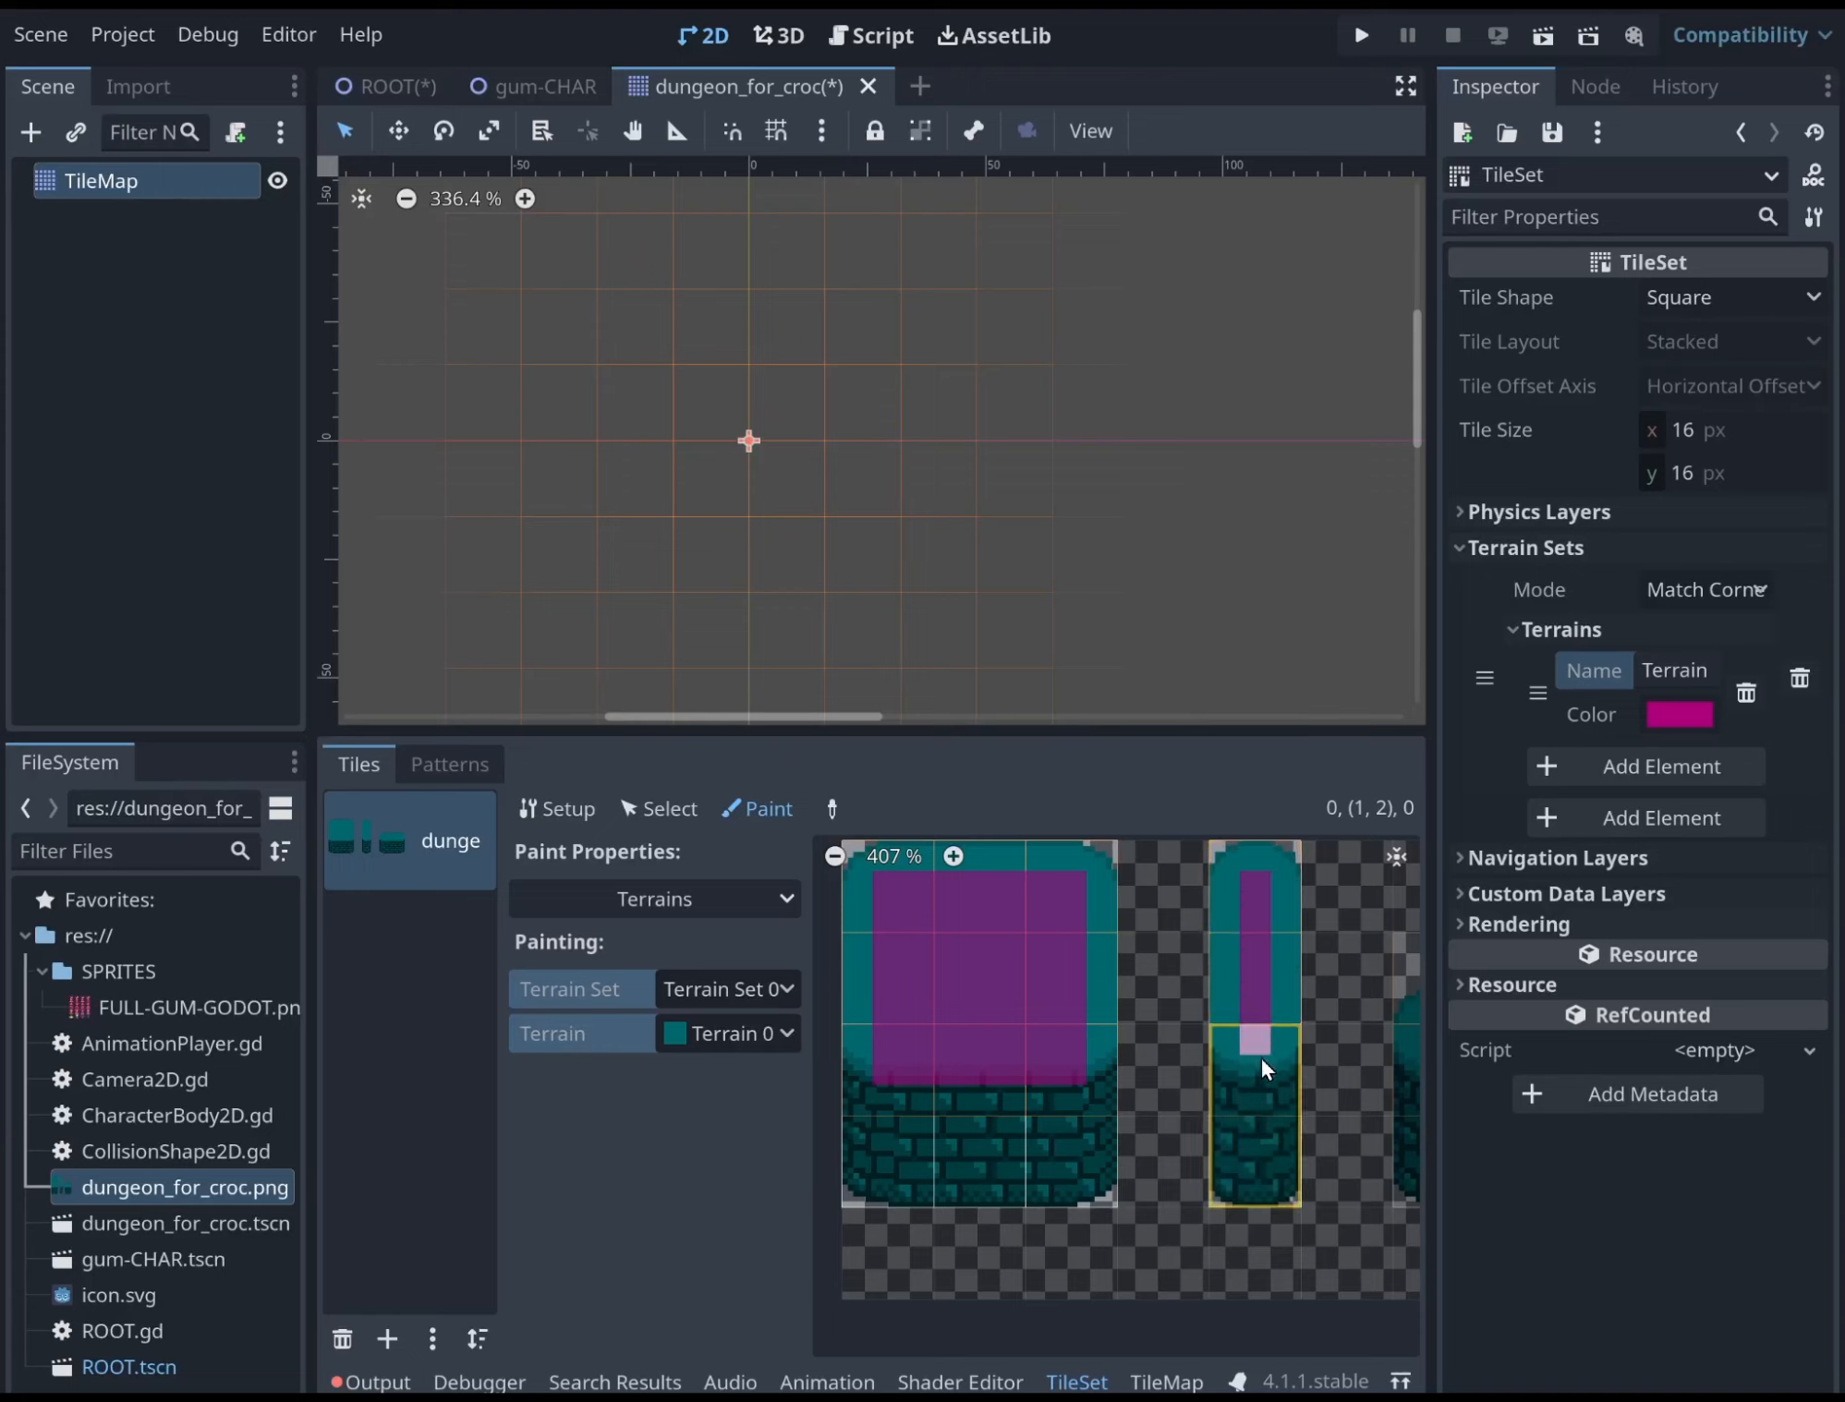
scroll(1261, 1125, down, 1)
click(1261, 1063)
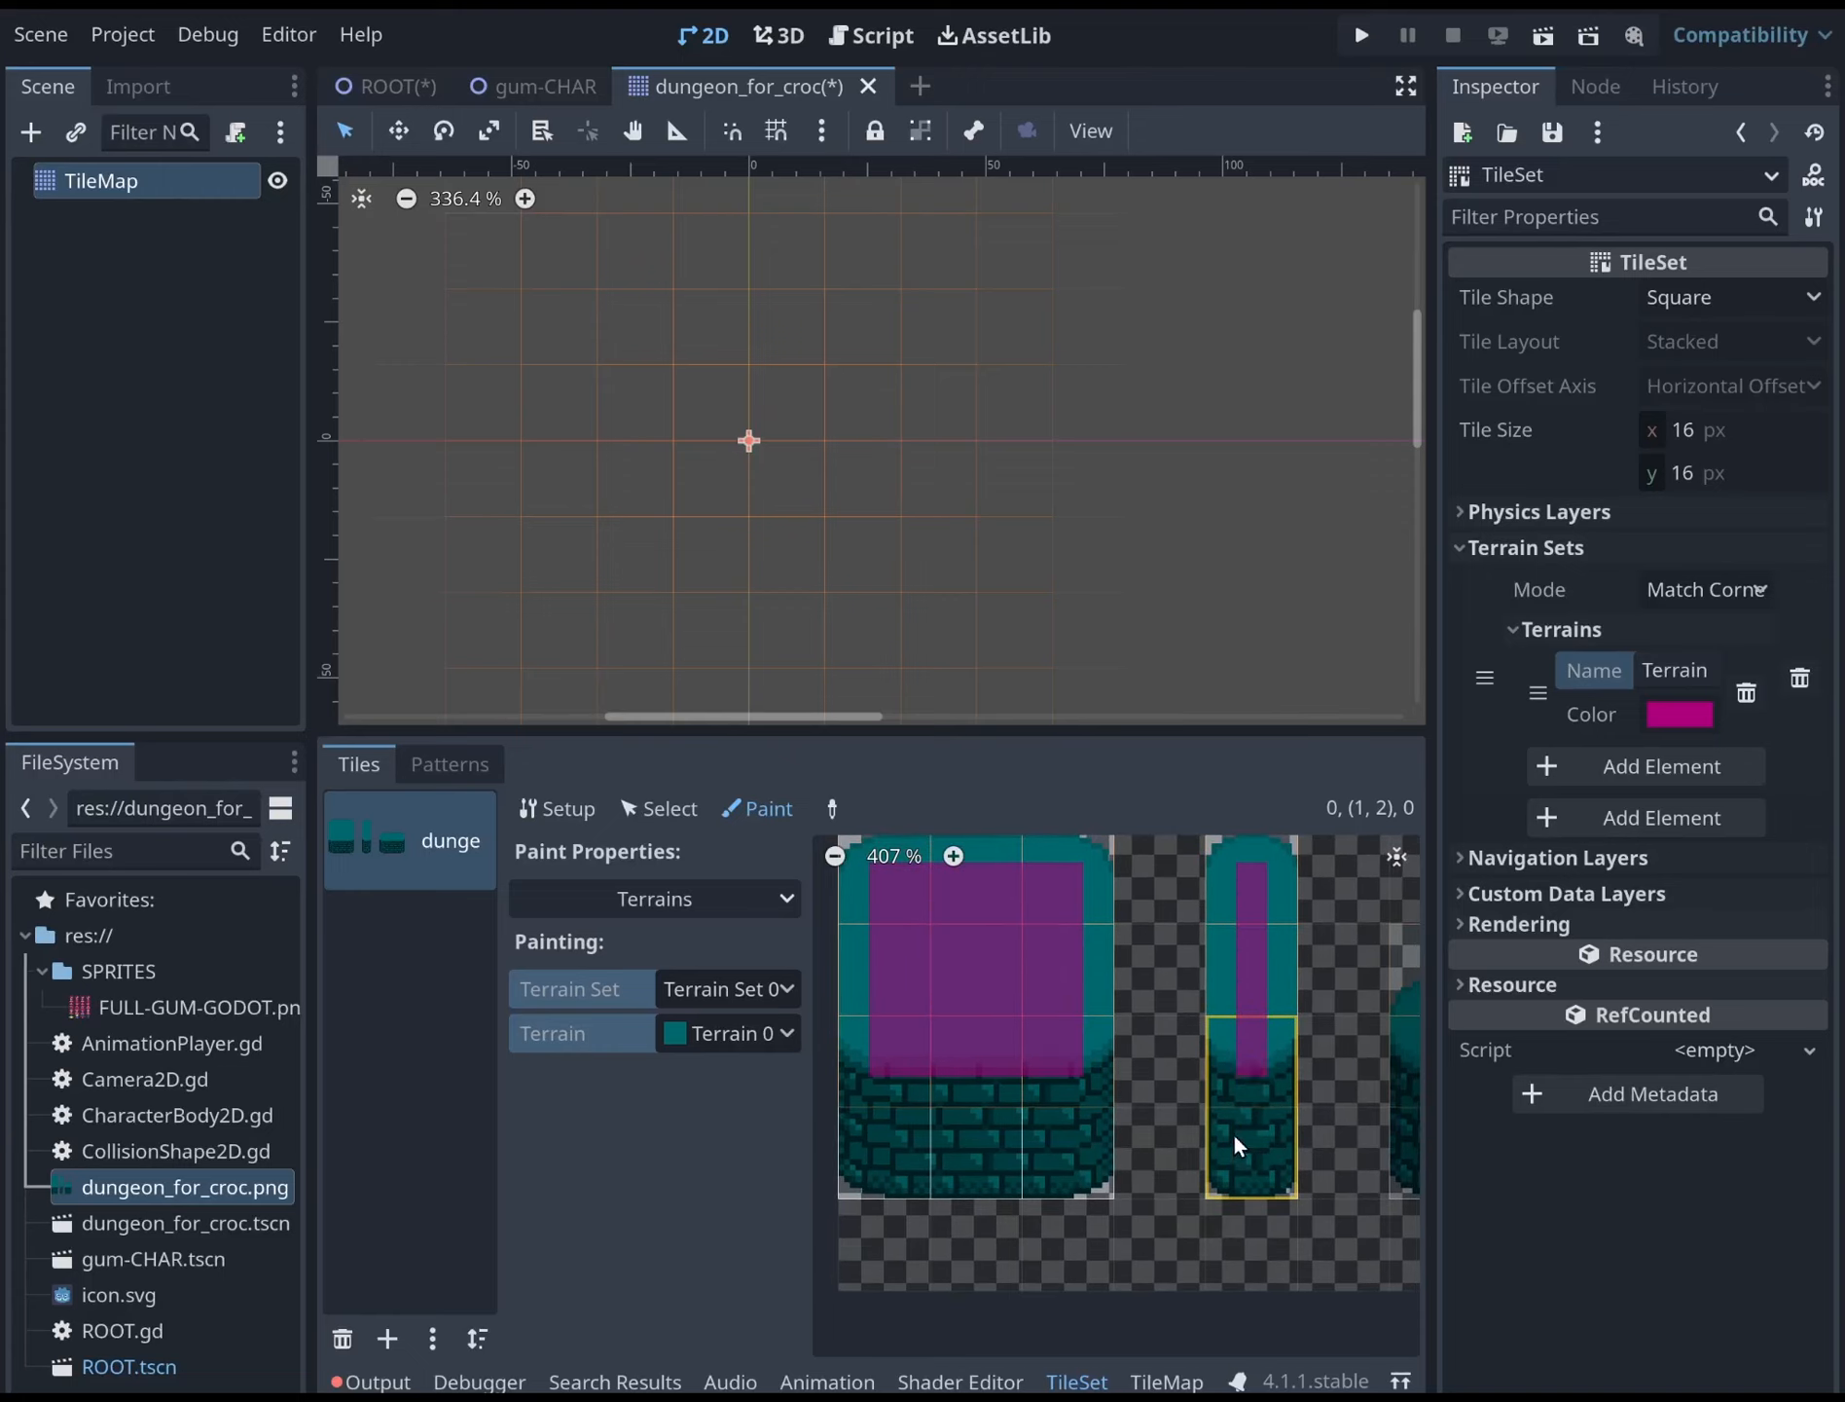
Paint Terrain 0 on the centres and inward-facing peering bits of the two left tiles of the wide low block
scroll(1232, 1132, down, 1)
mouse_move(1216, 1139)
middle_down()
mouse_move(1100, 1121)
mouse_move(1113, 1089)
mouse_move(1059, 1094)
middle_up()
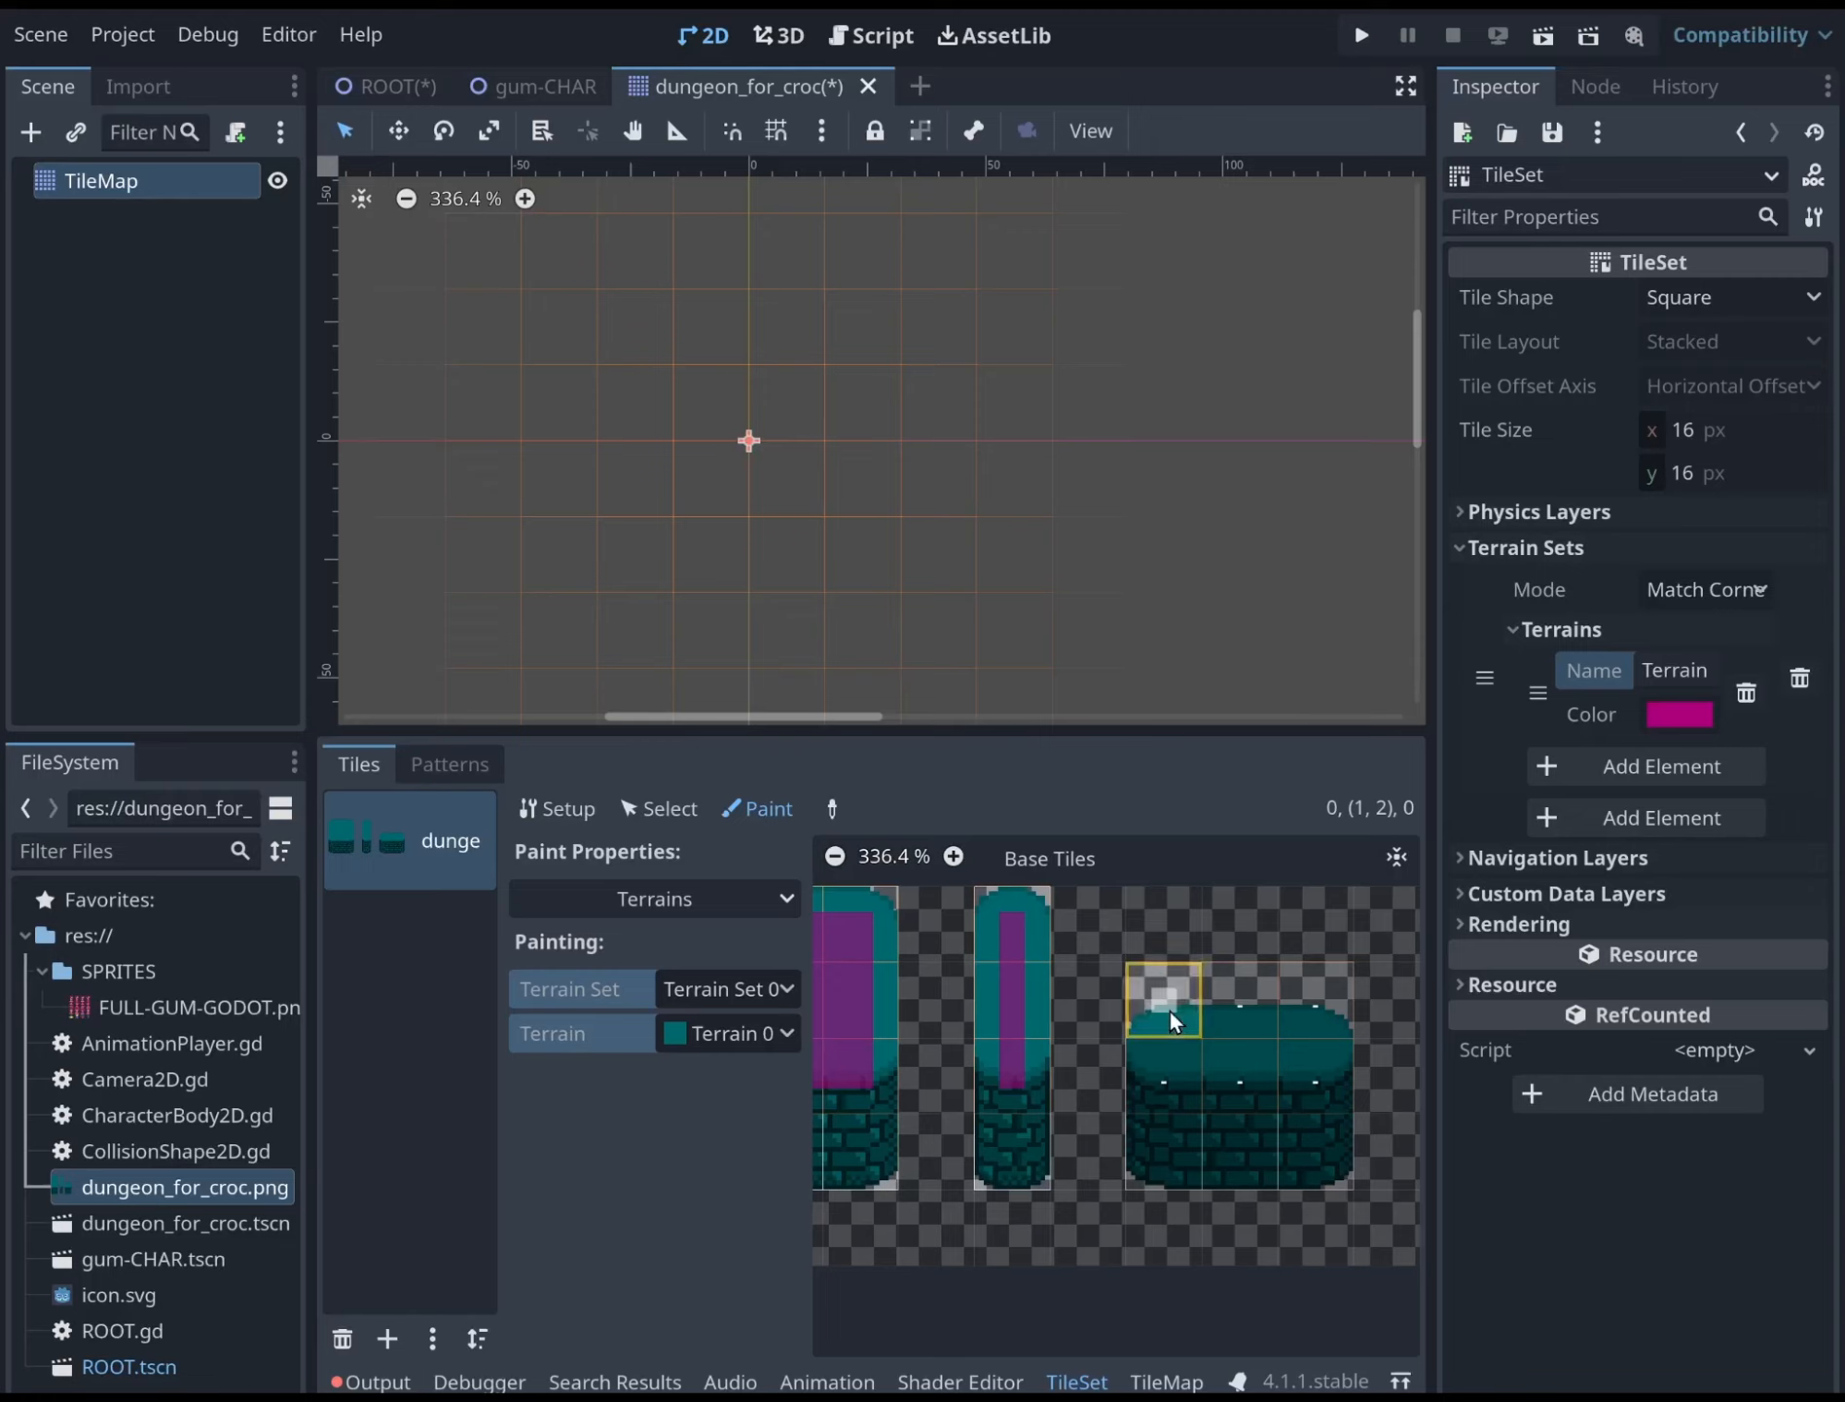
scroll(1169, 1007, up, 3)
middle_drag(1162, 947, 1110, 991)
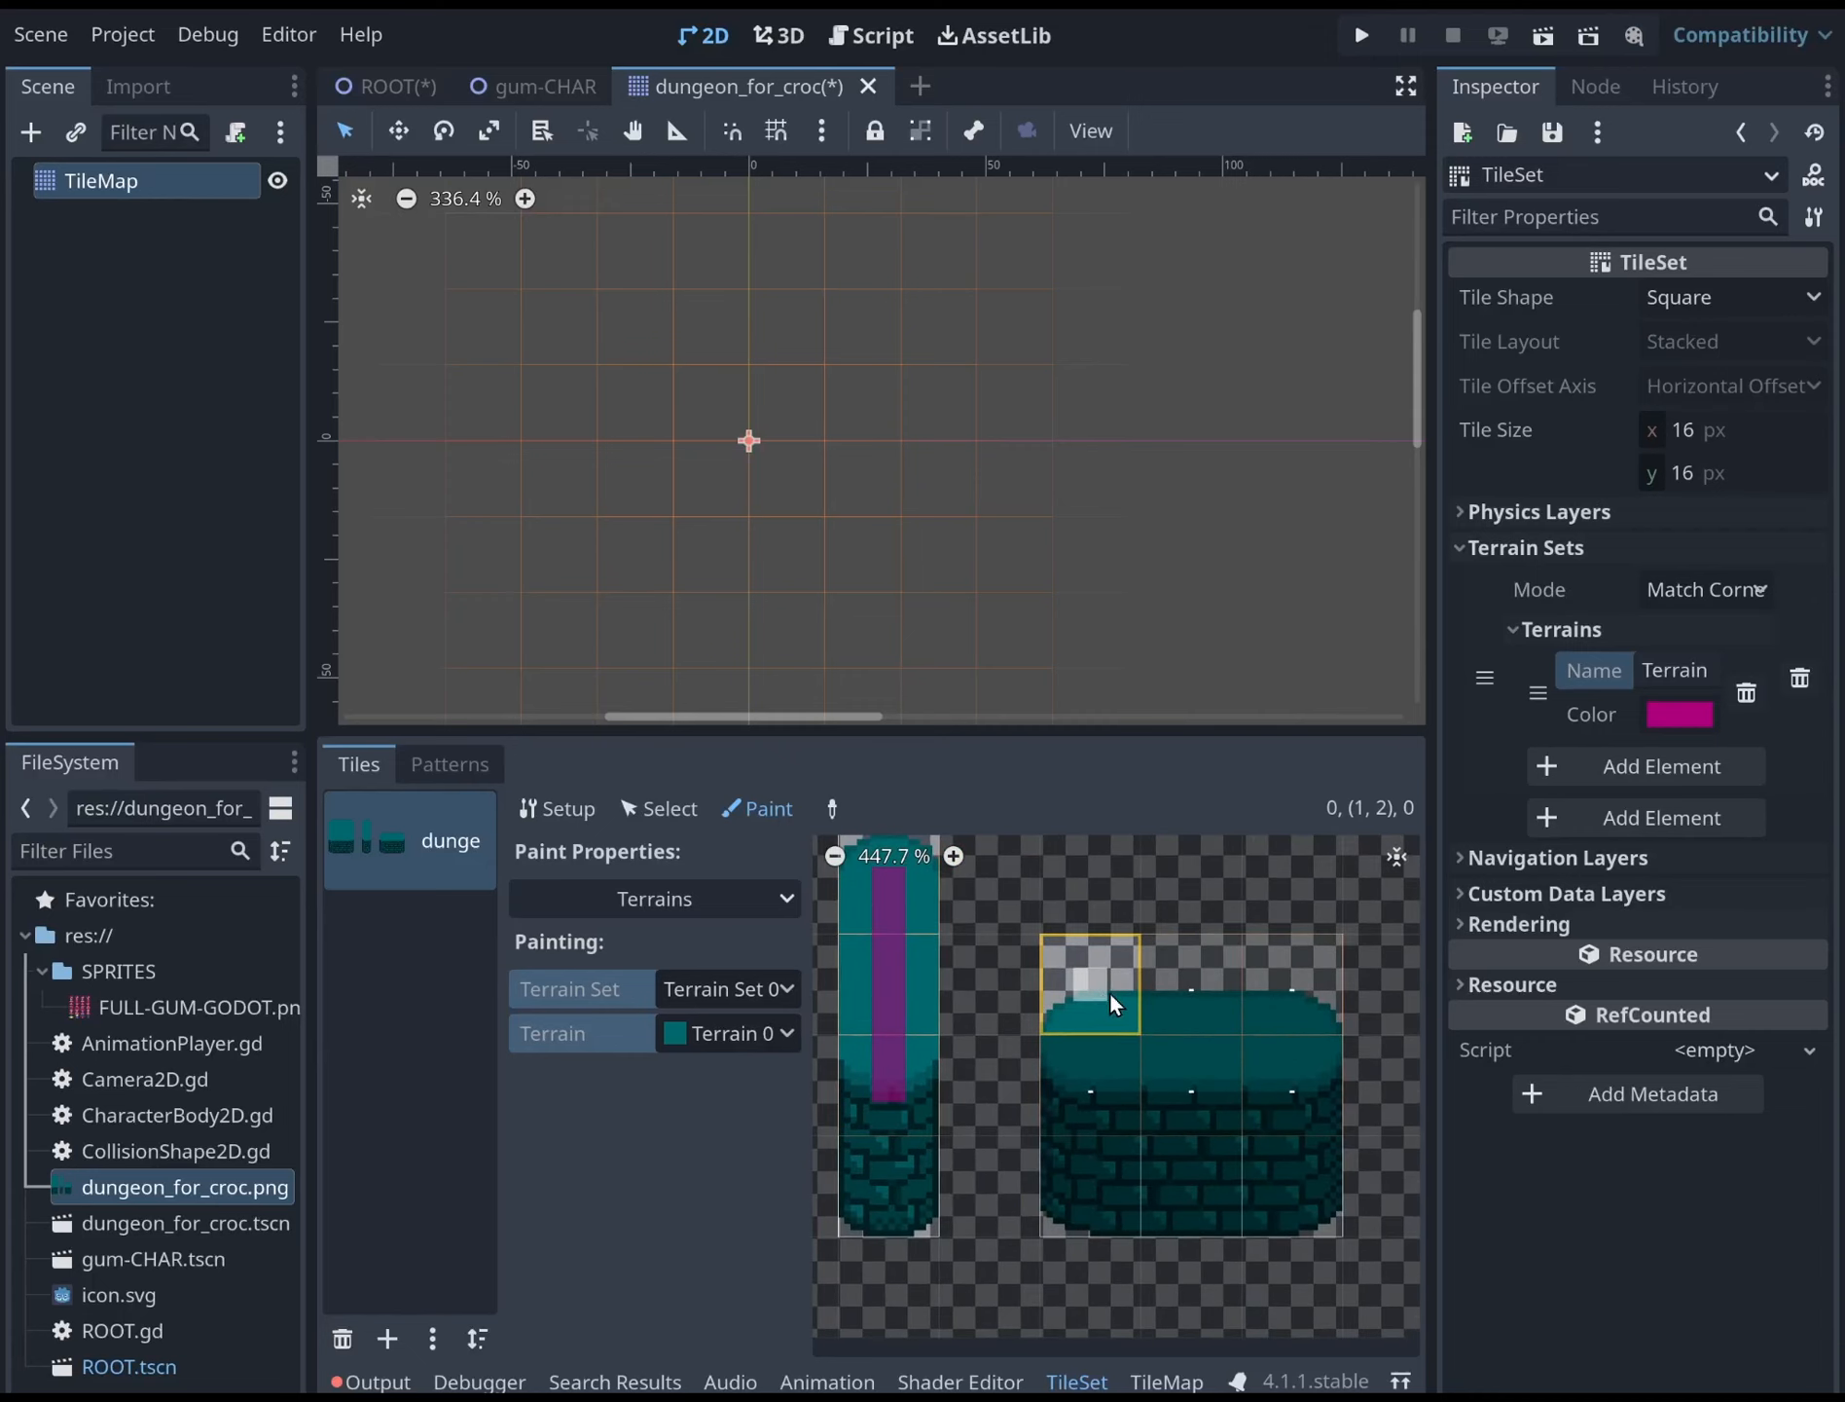
click(1099, 1010)
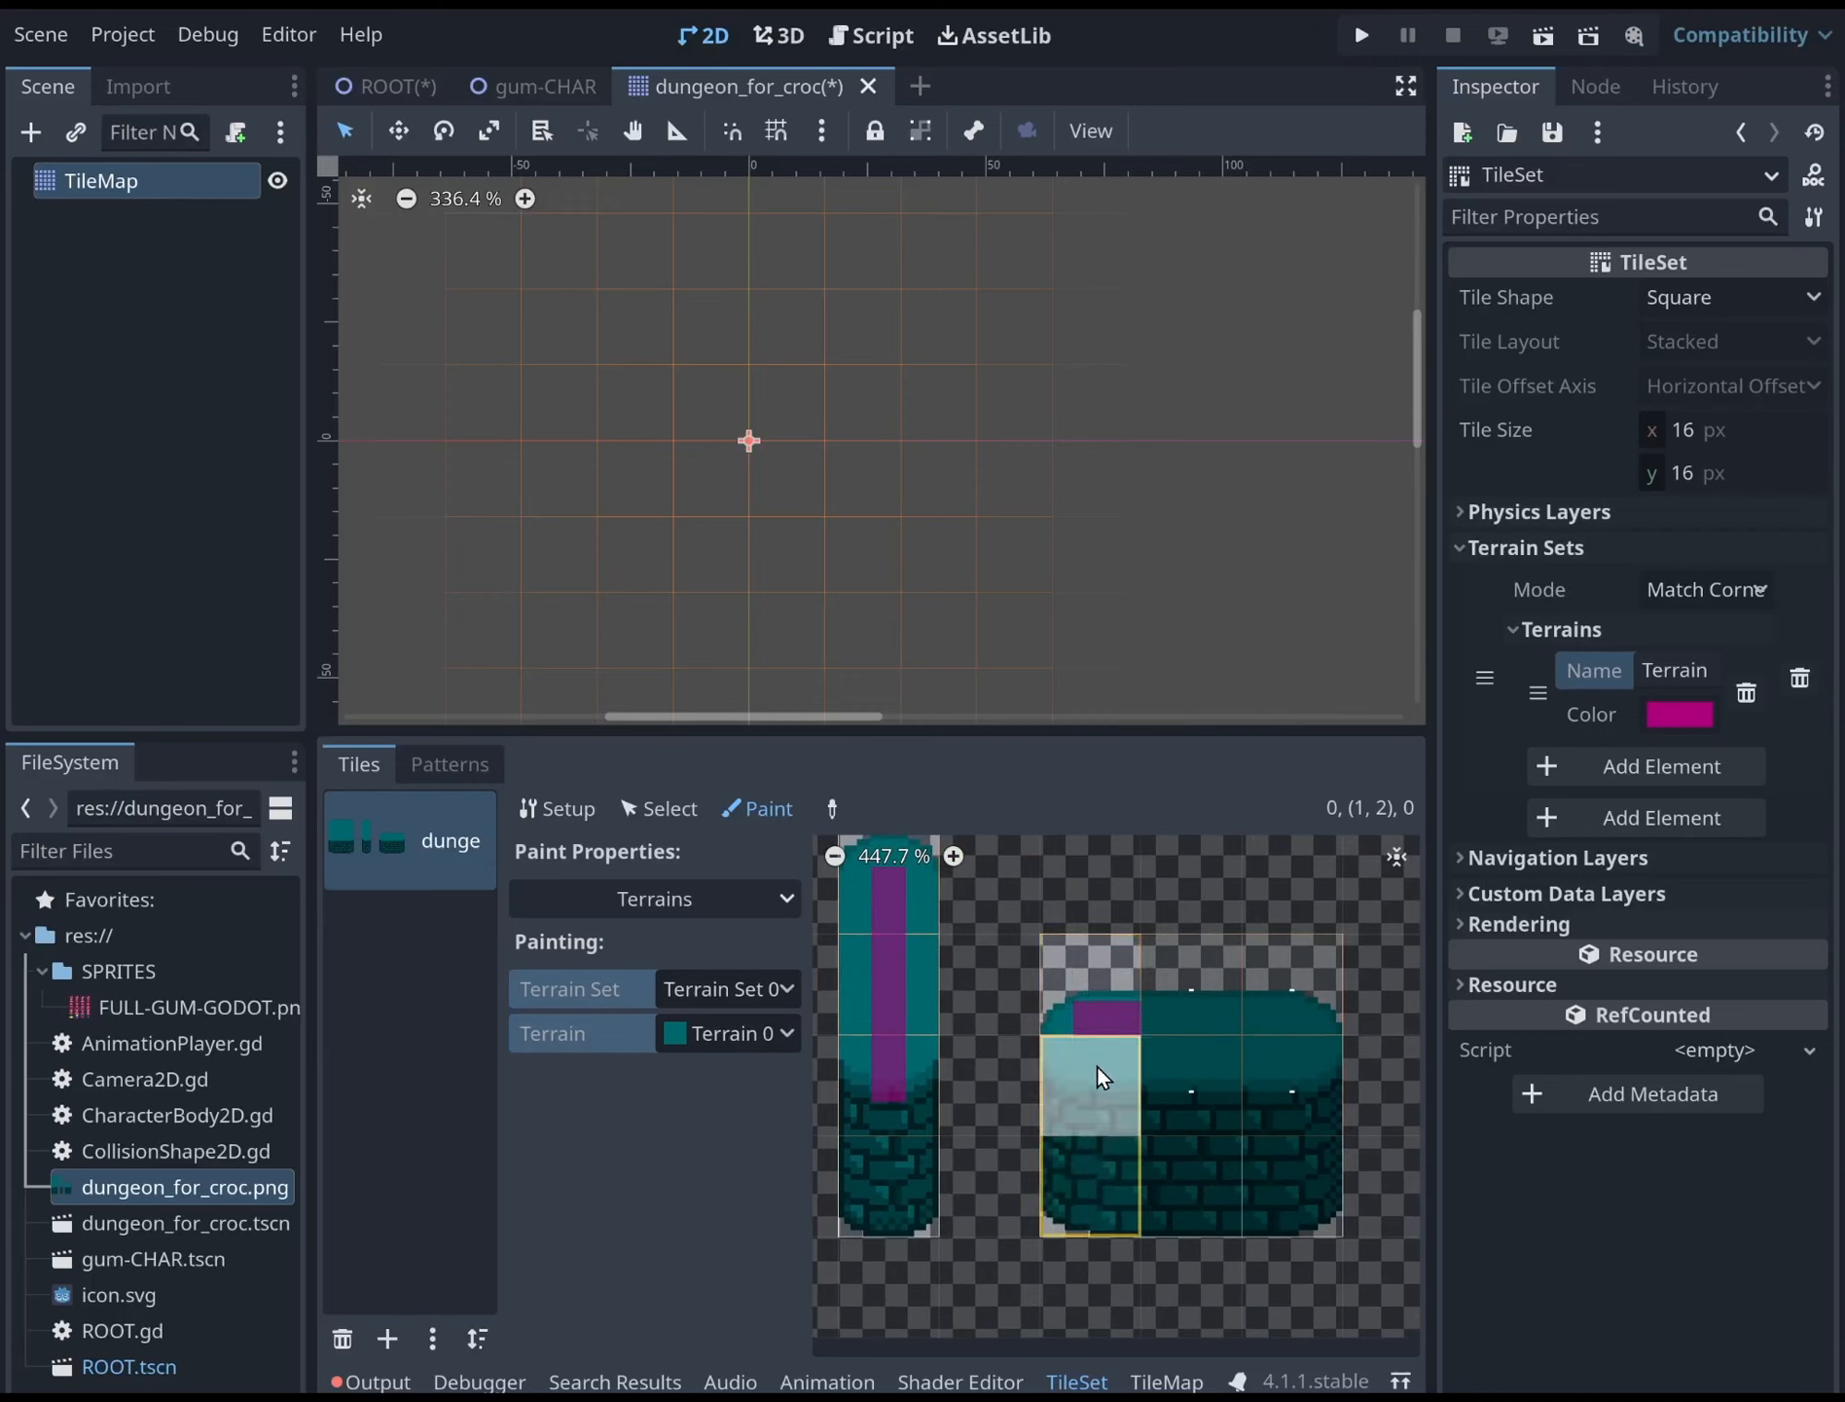
click(1097, 1066)
click(1094, 1045)
click(1120, 1052)
Paint Terrain 0 on the centres and connecting peering bits of the wide low block's middle and right tiles
click(1195, 990)
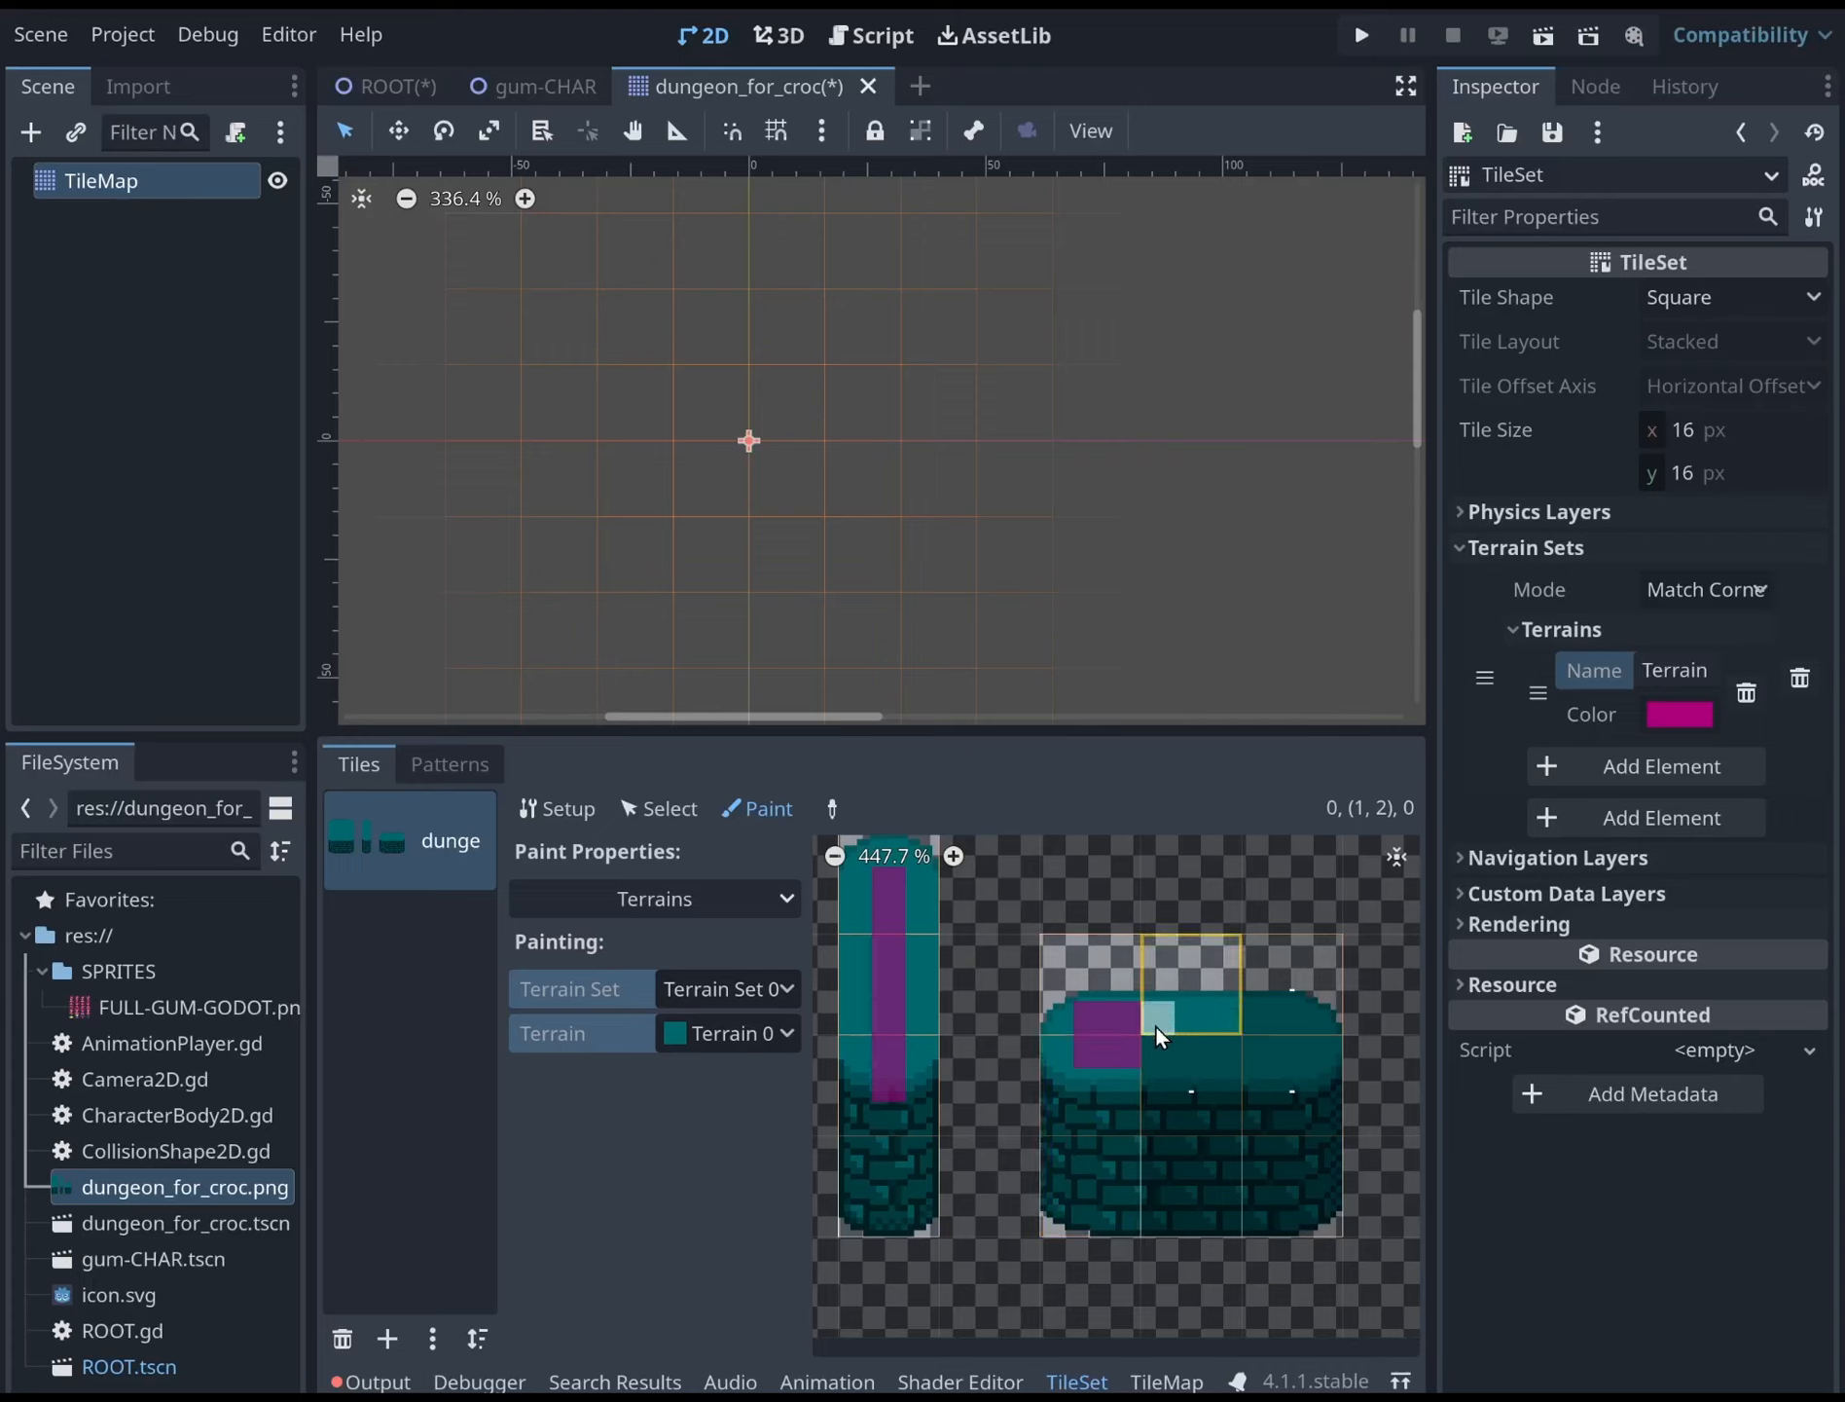
right_click(1218, 982)
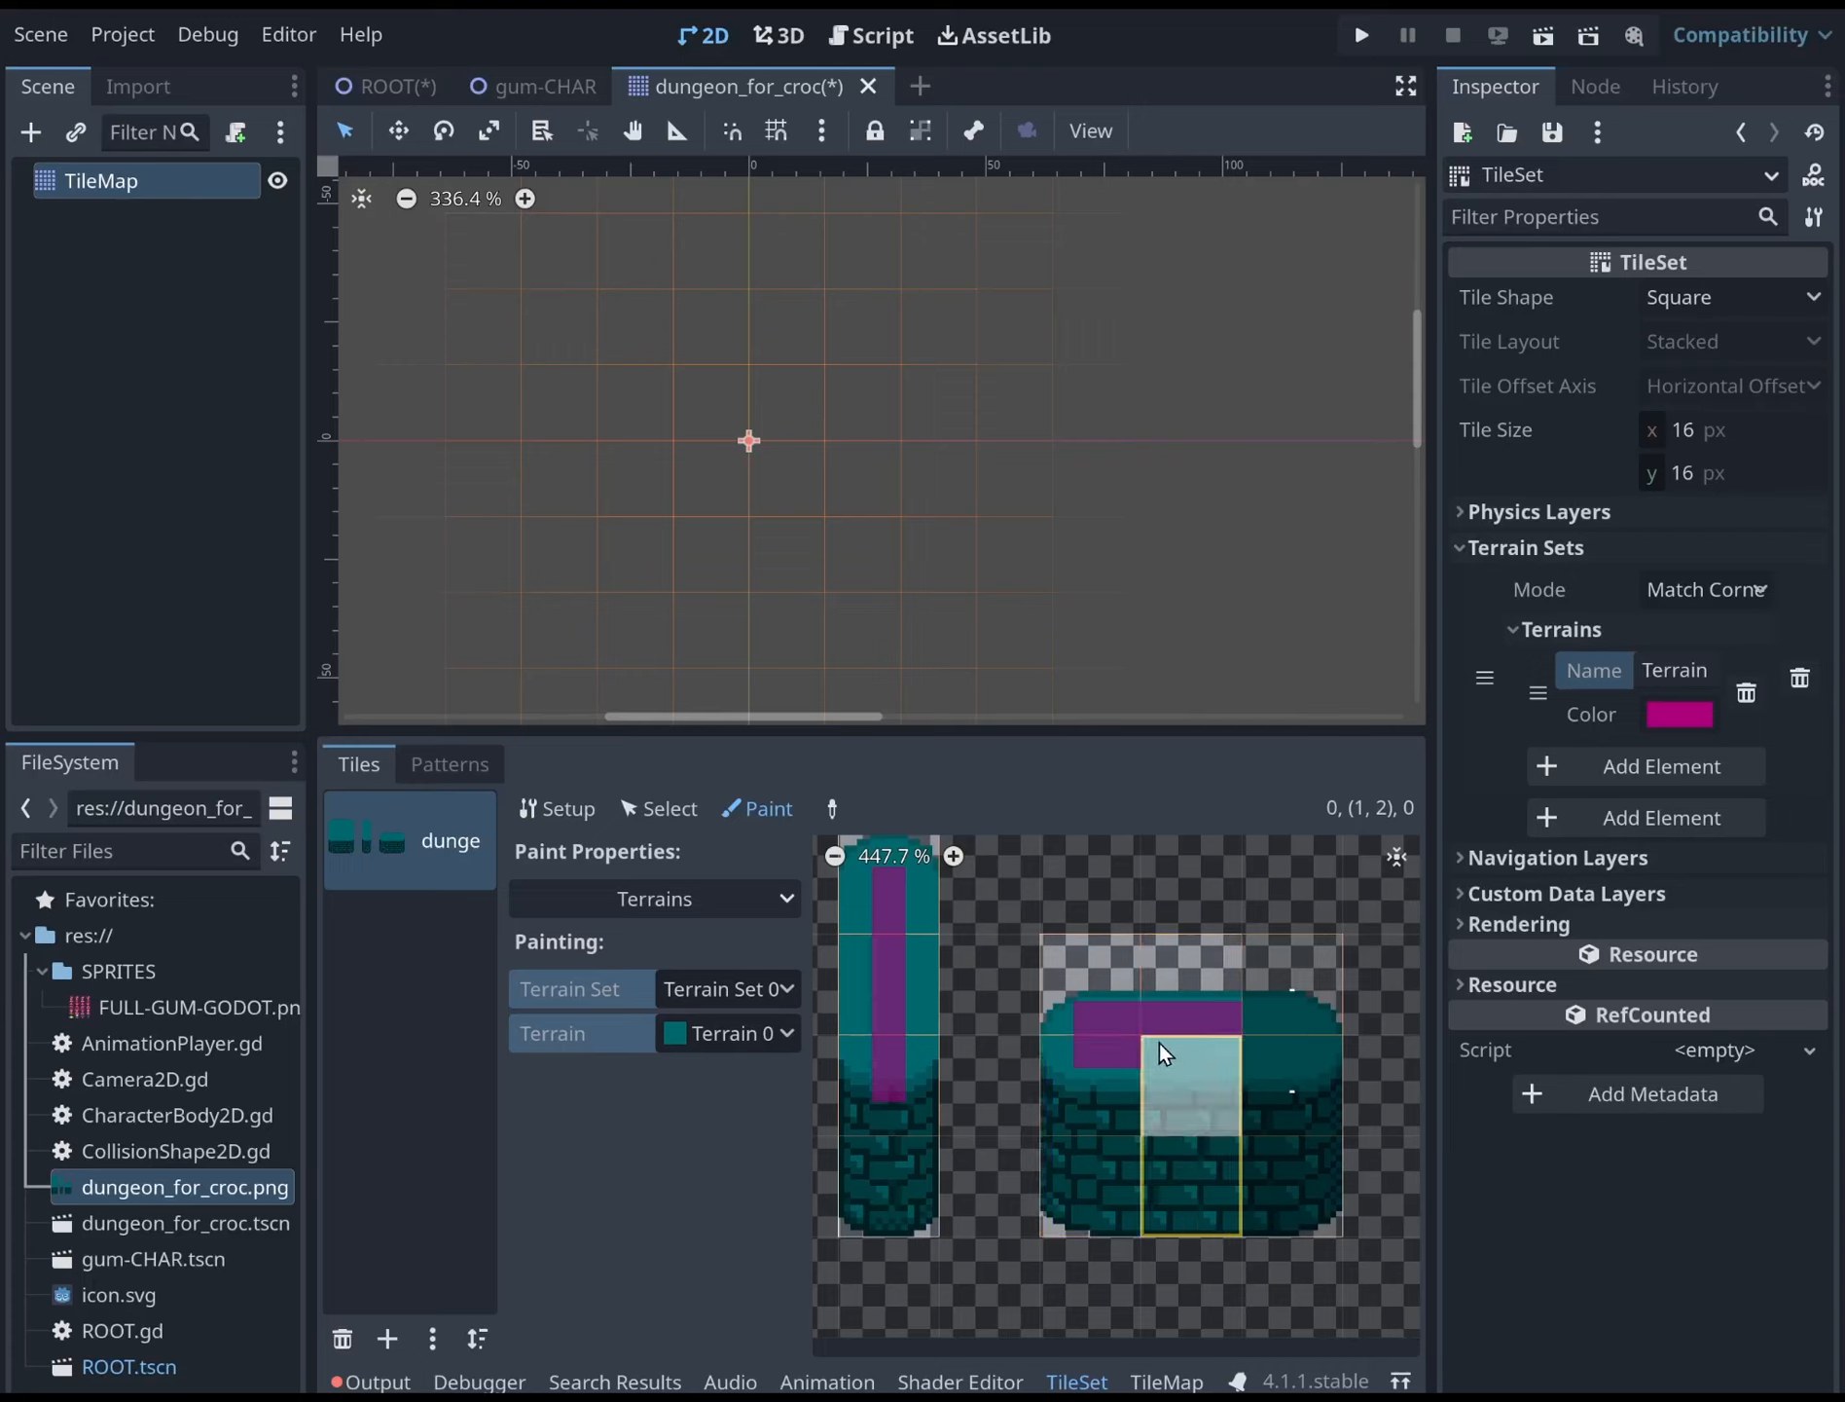
click(1265, 1022)
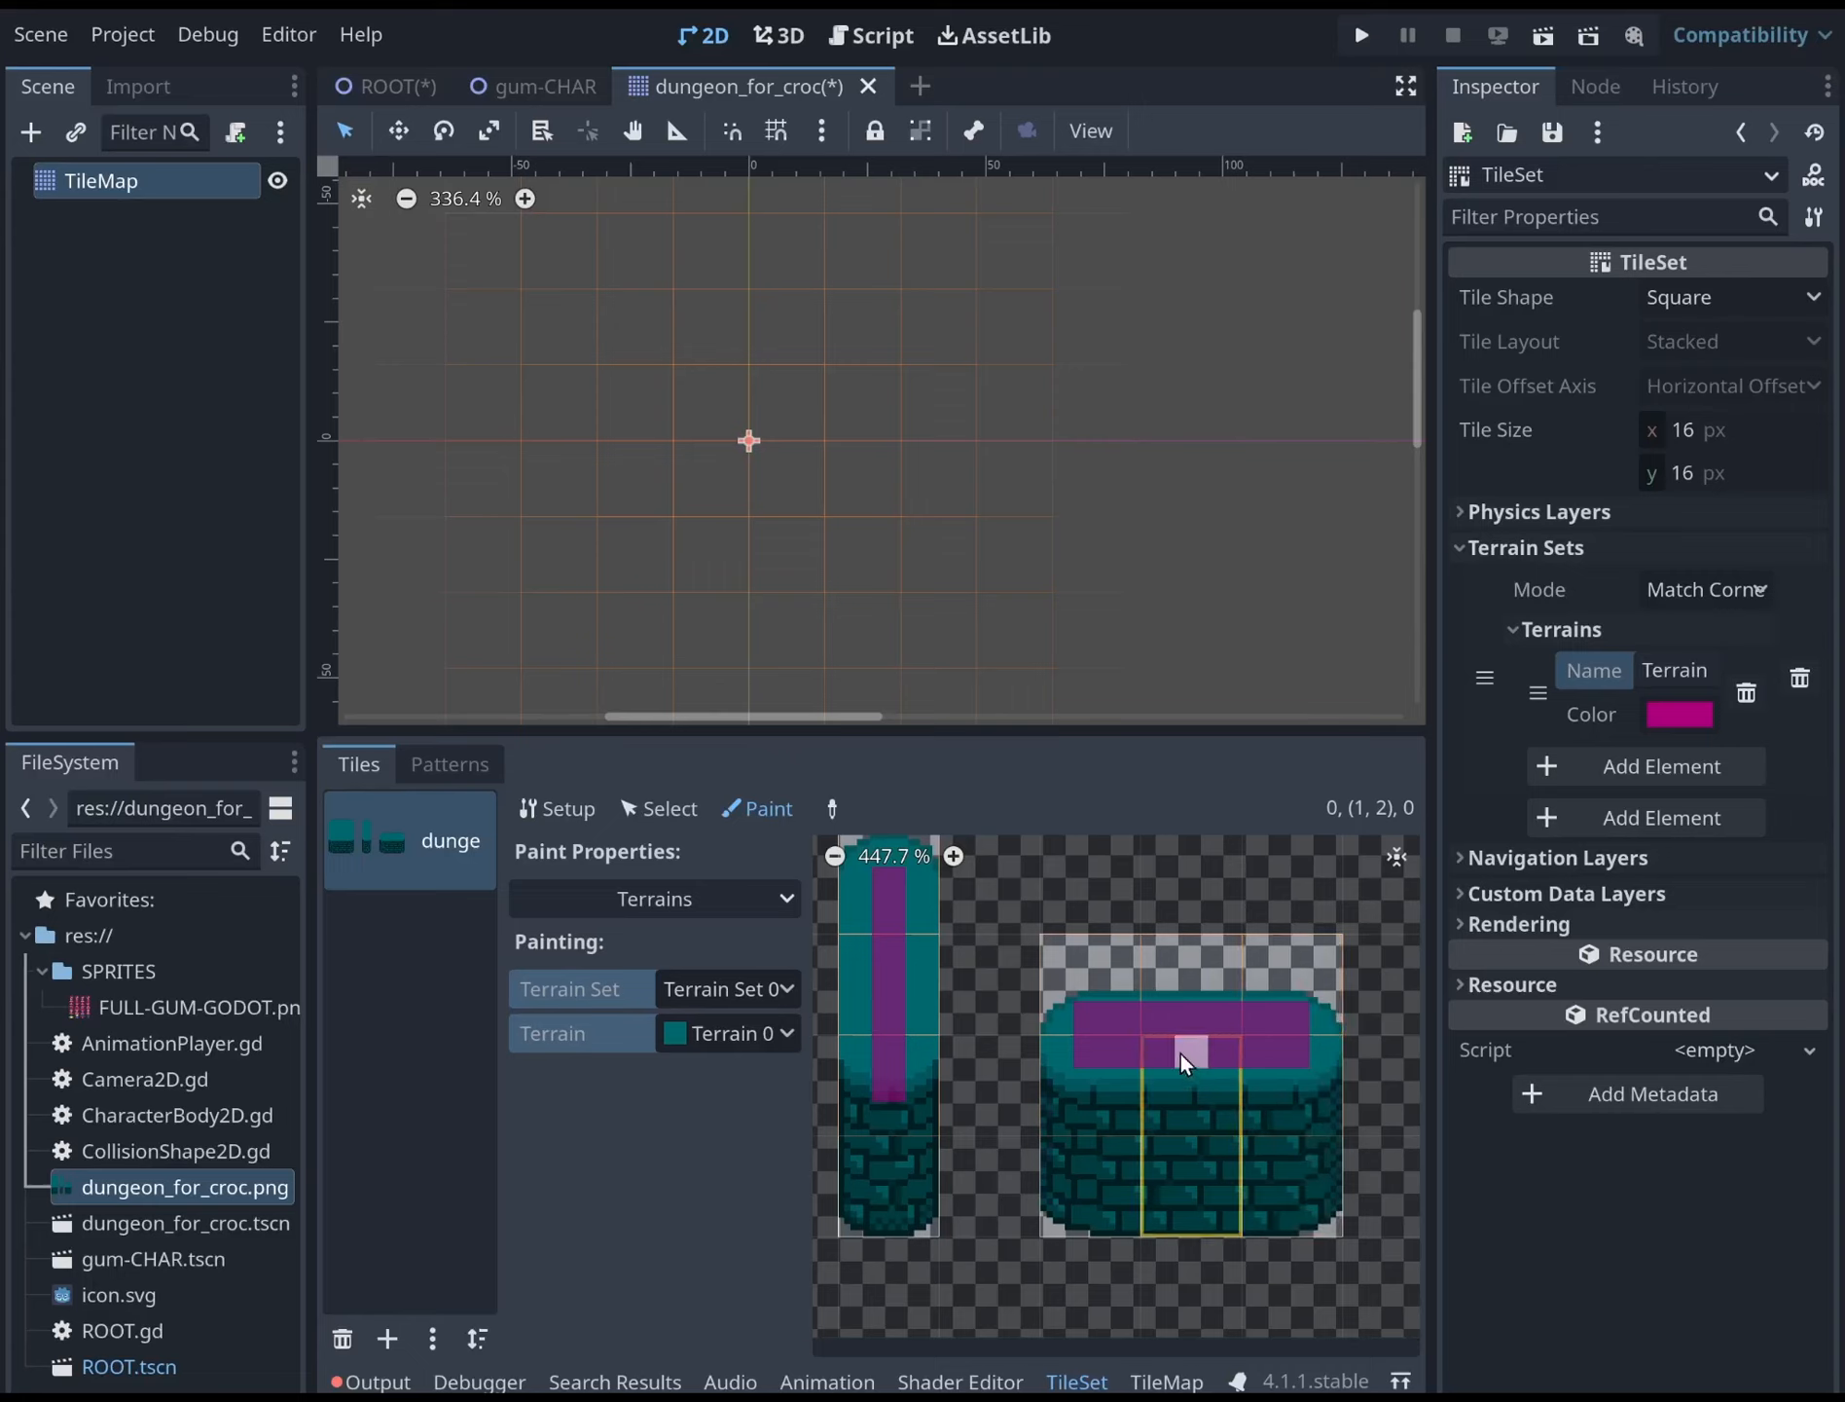
scroll(1163, 1048, down, 2)
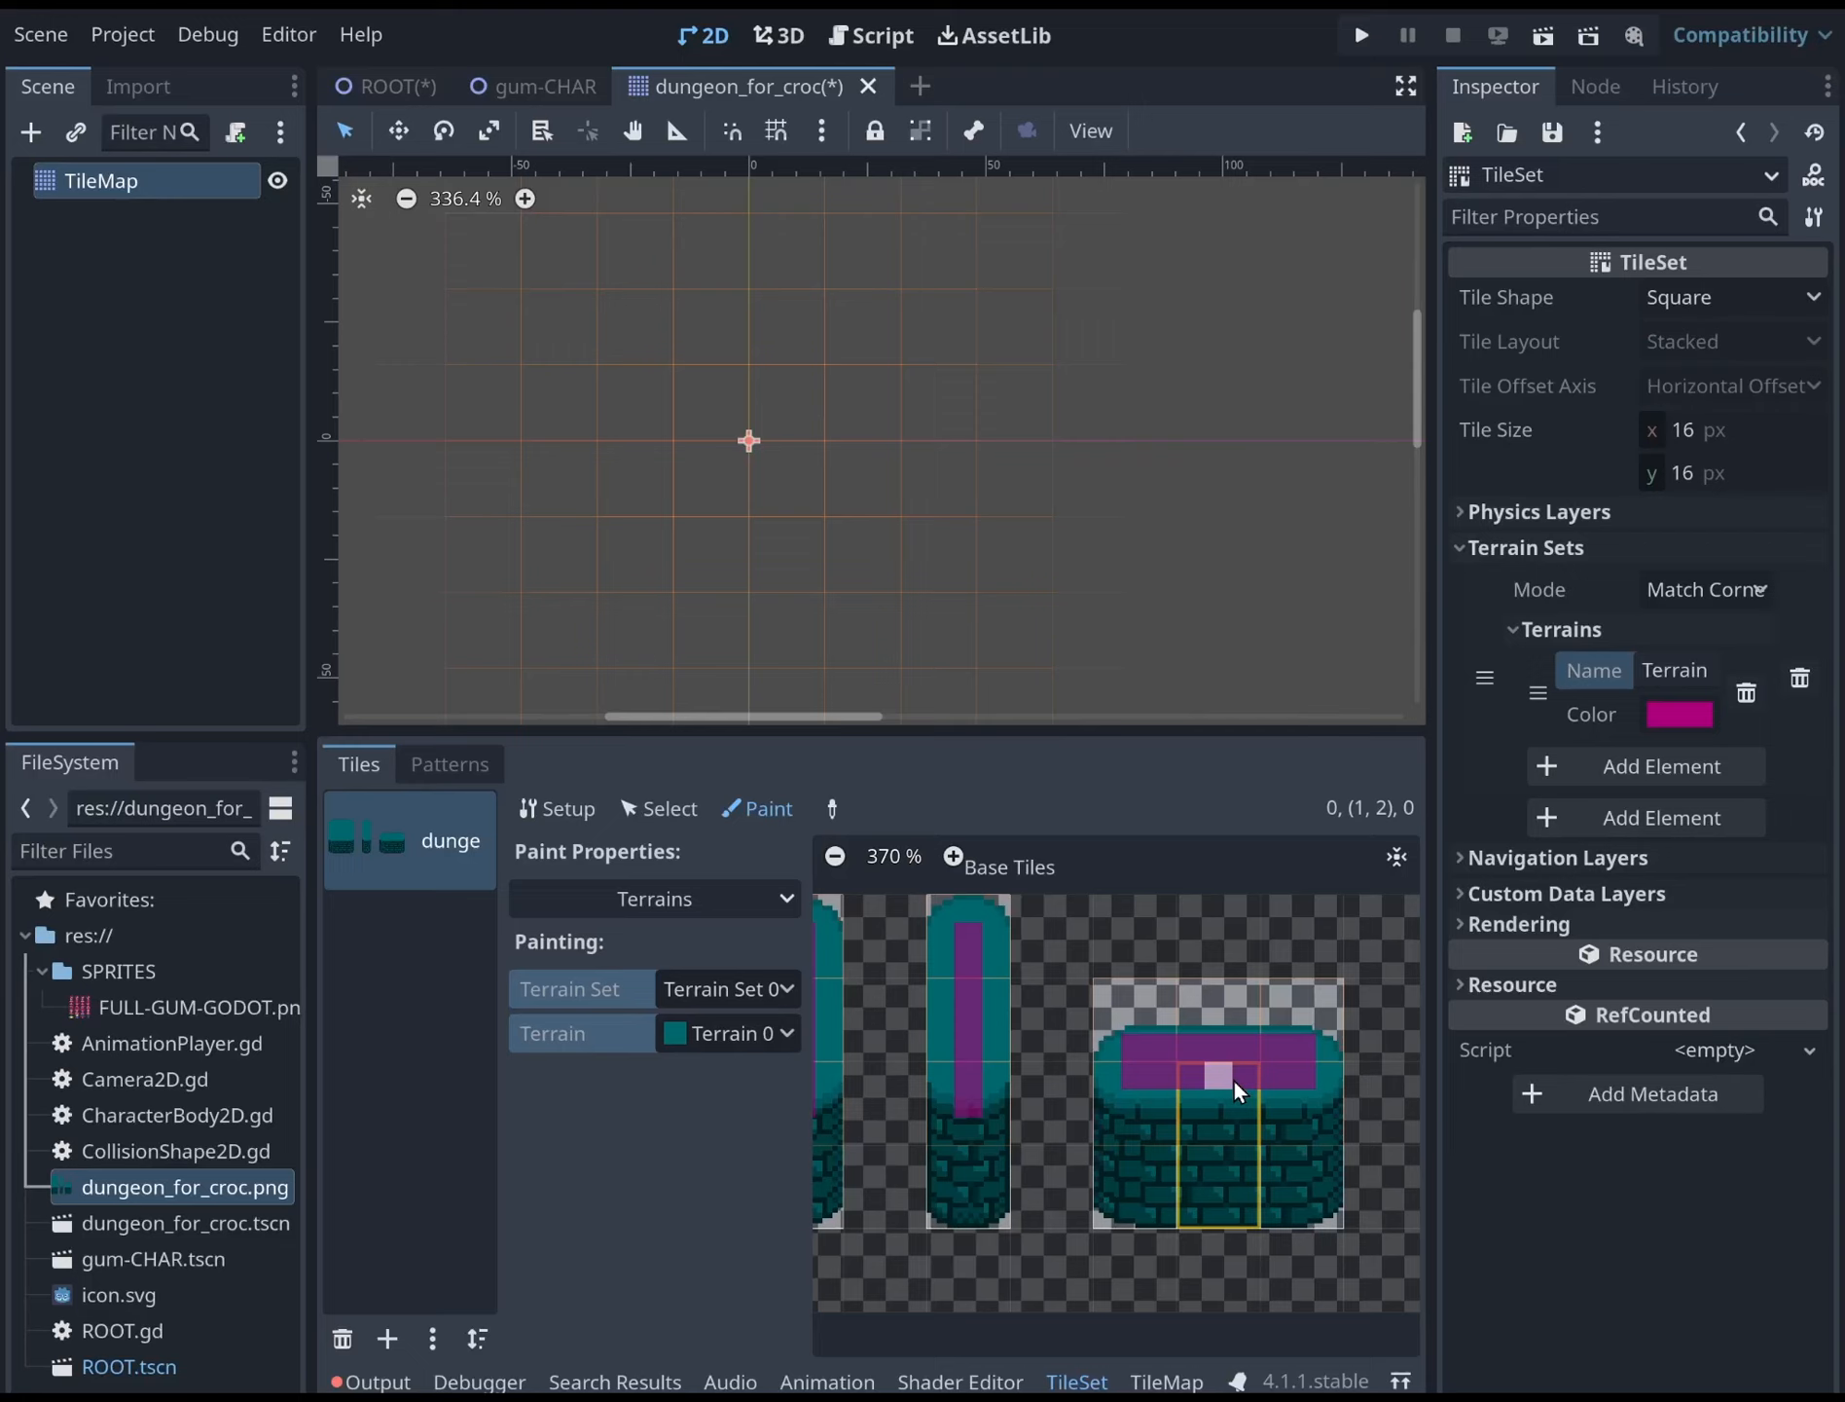
mouse_move(1118, 1073)
middle_down()
mouse_move(1196, 1071)
mouse_move(1208, 1041)
mouse_move(1184, 1101)
mouse_move(1156, 1032)
mouse_move(1118, 1013)
mouse_move(1111, 1051)
middle_up()
scroll(1208, 1041, down, 3)
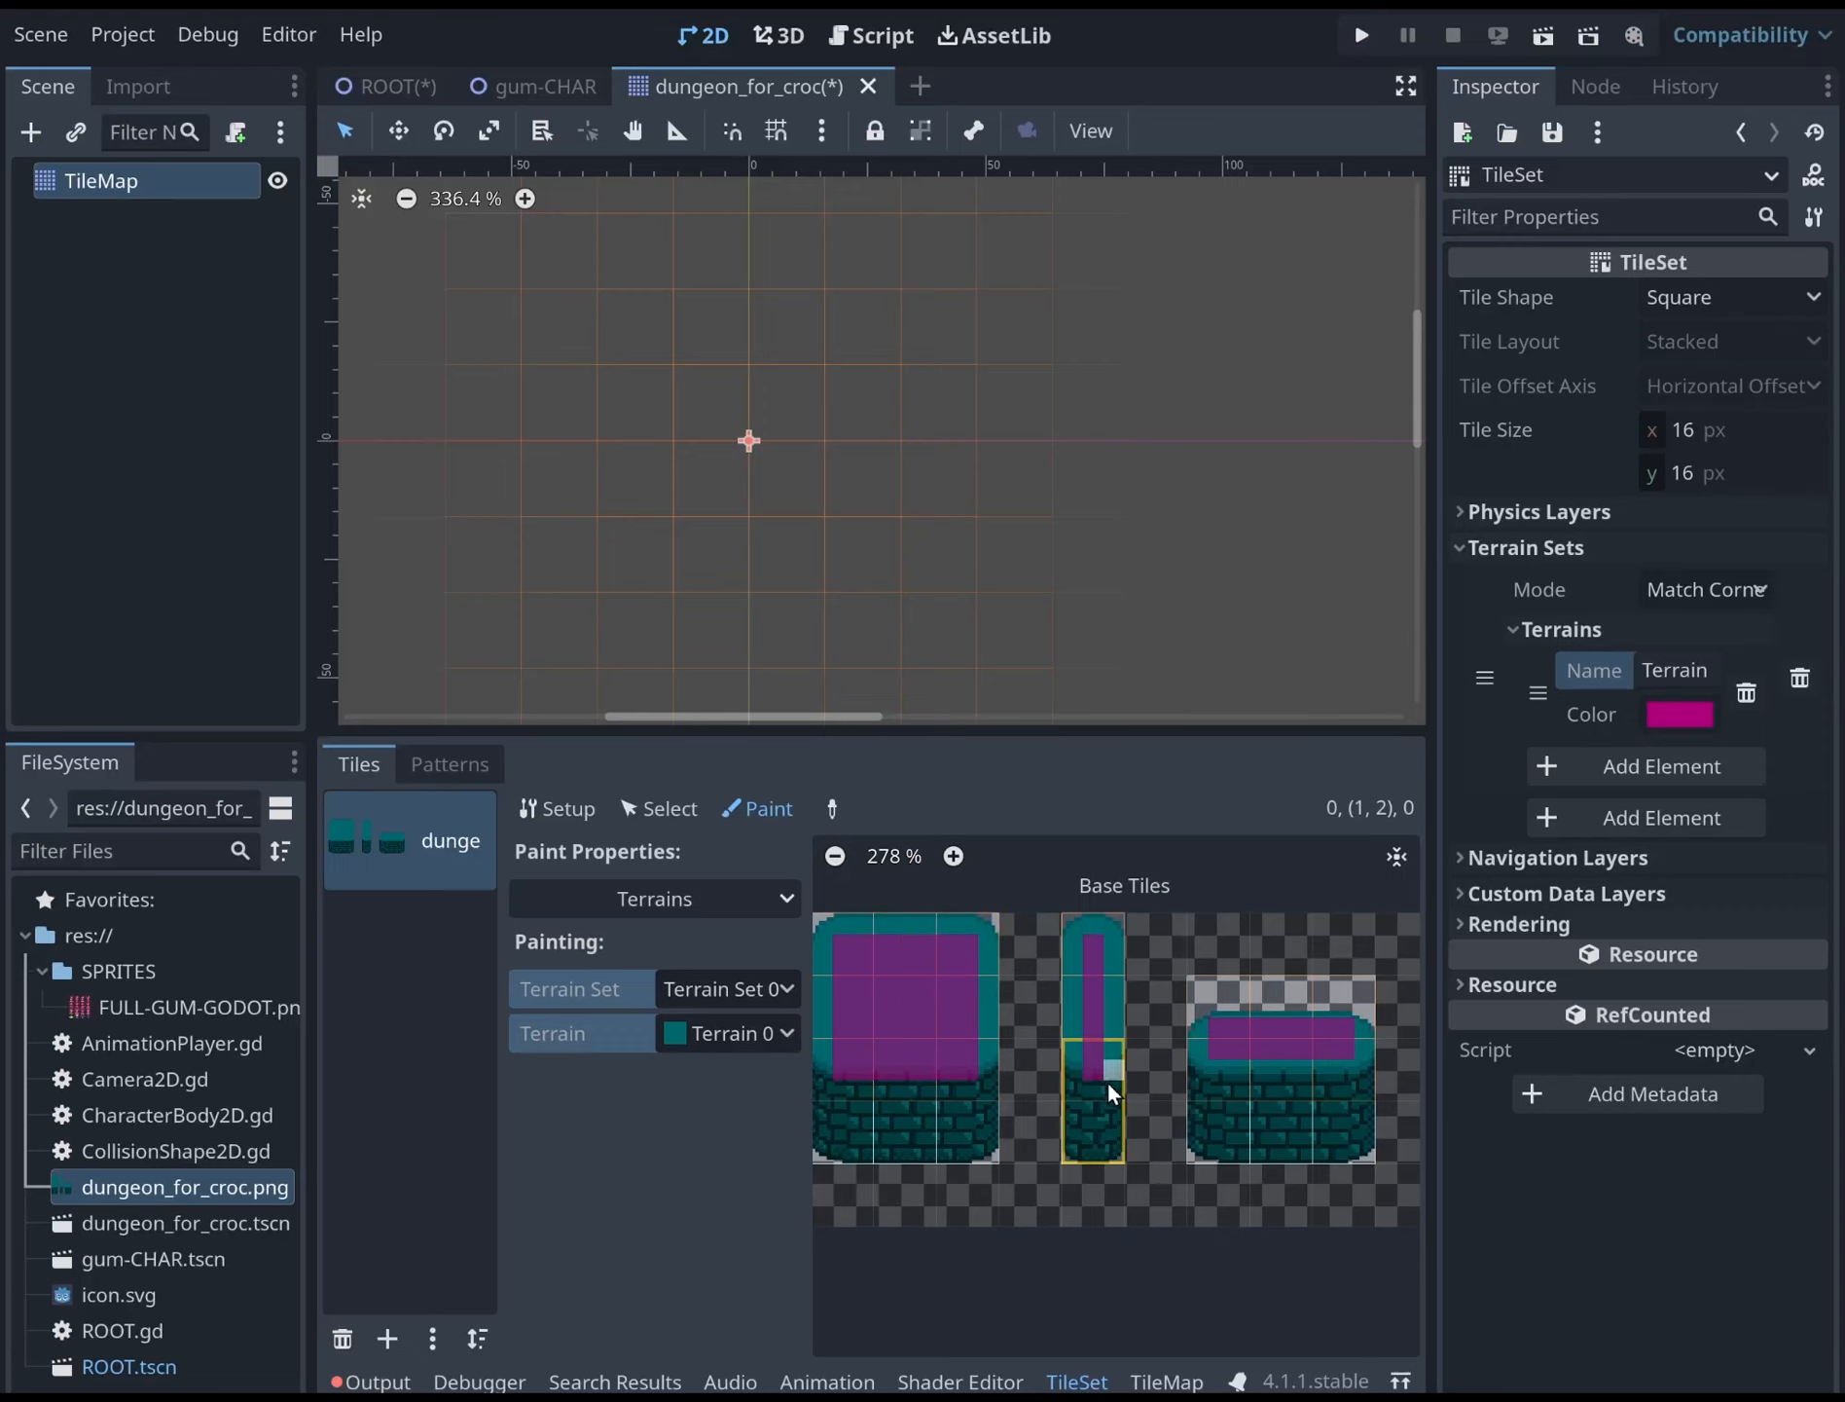
Paint a horizontal block at the TileMap origin and a two-cell-wide vertical block to its right with Terrain 0 in Connect mode
click(1166, 1381)
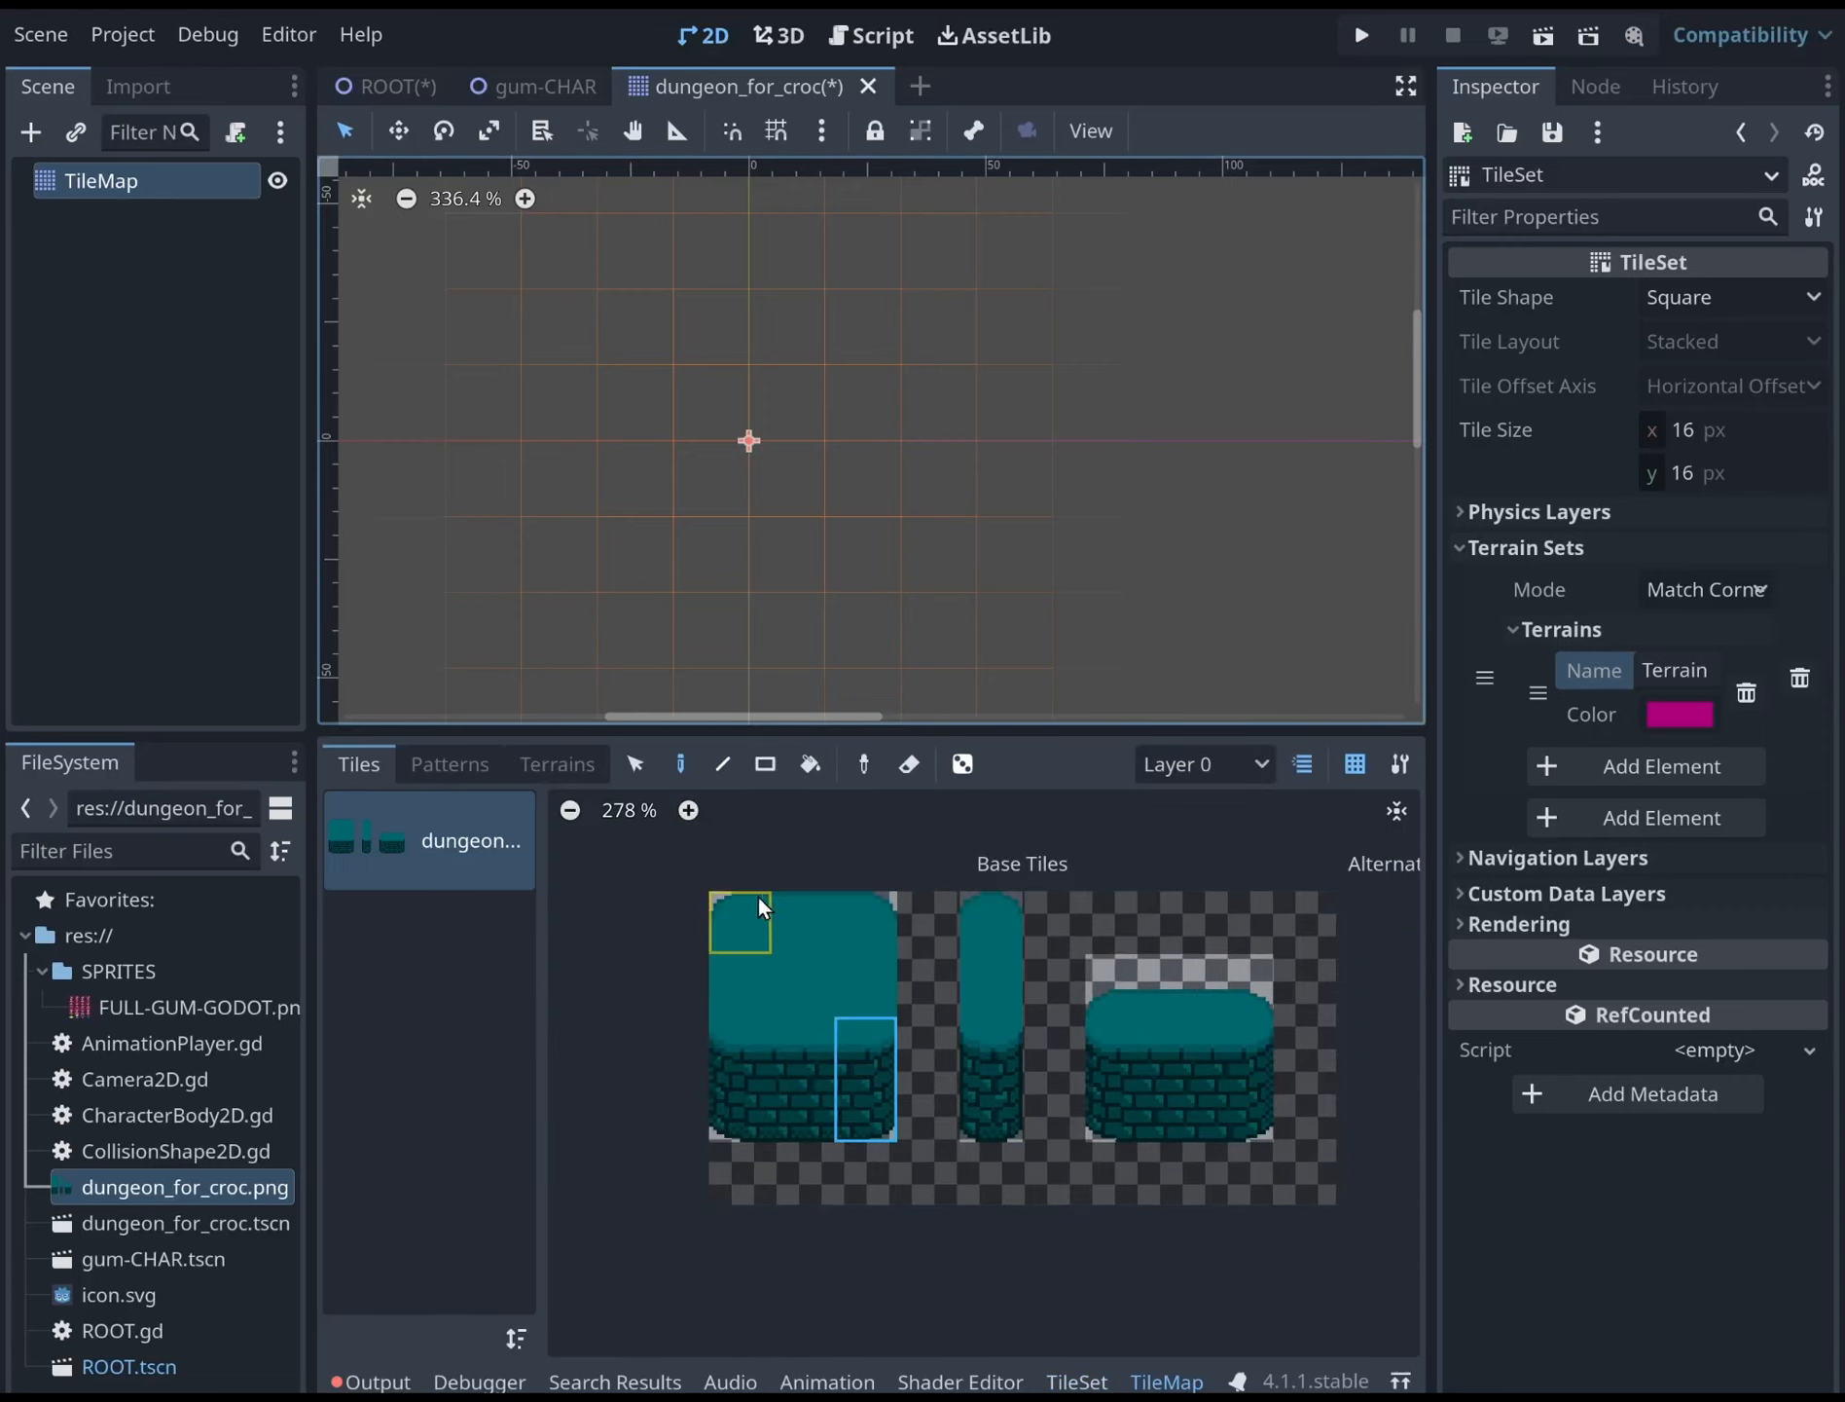
click(548, 761)
click(381, 852)
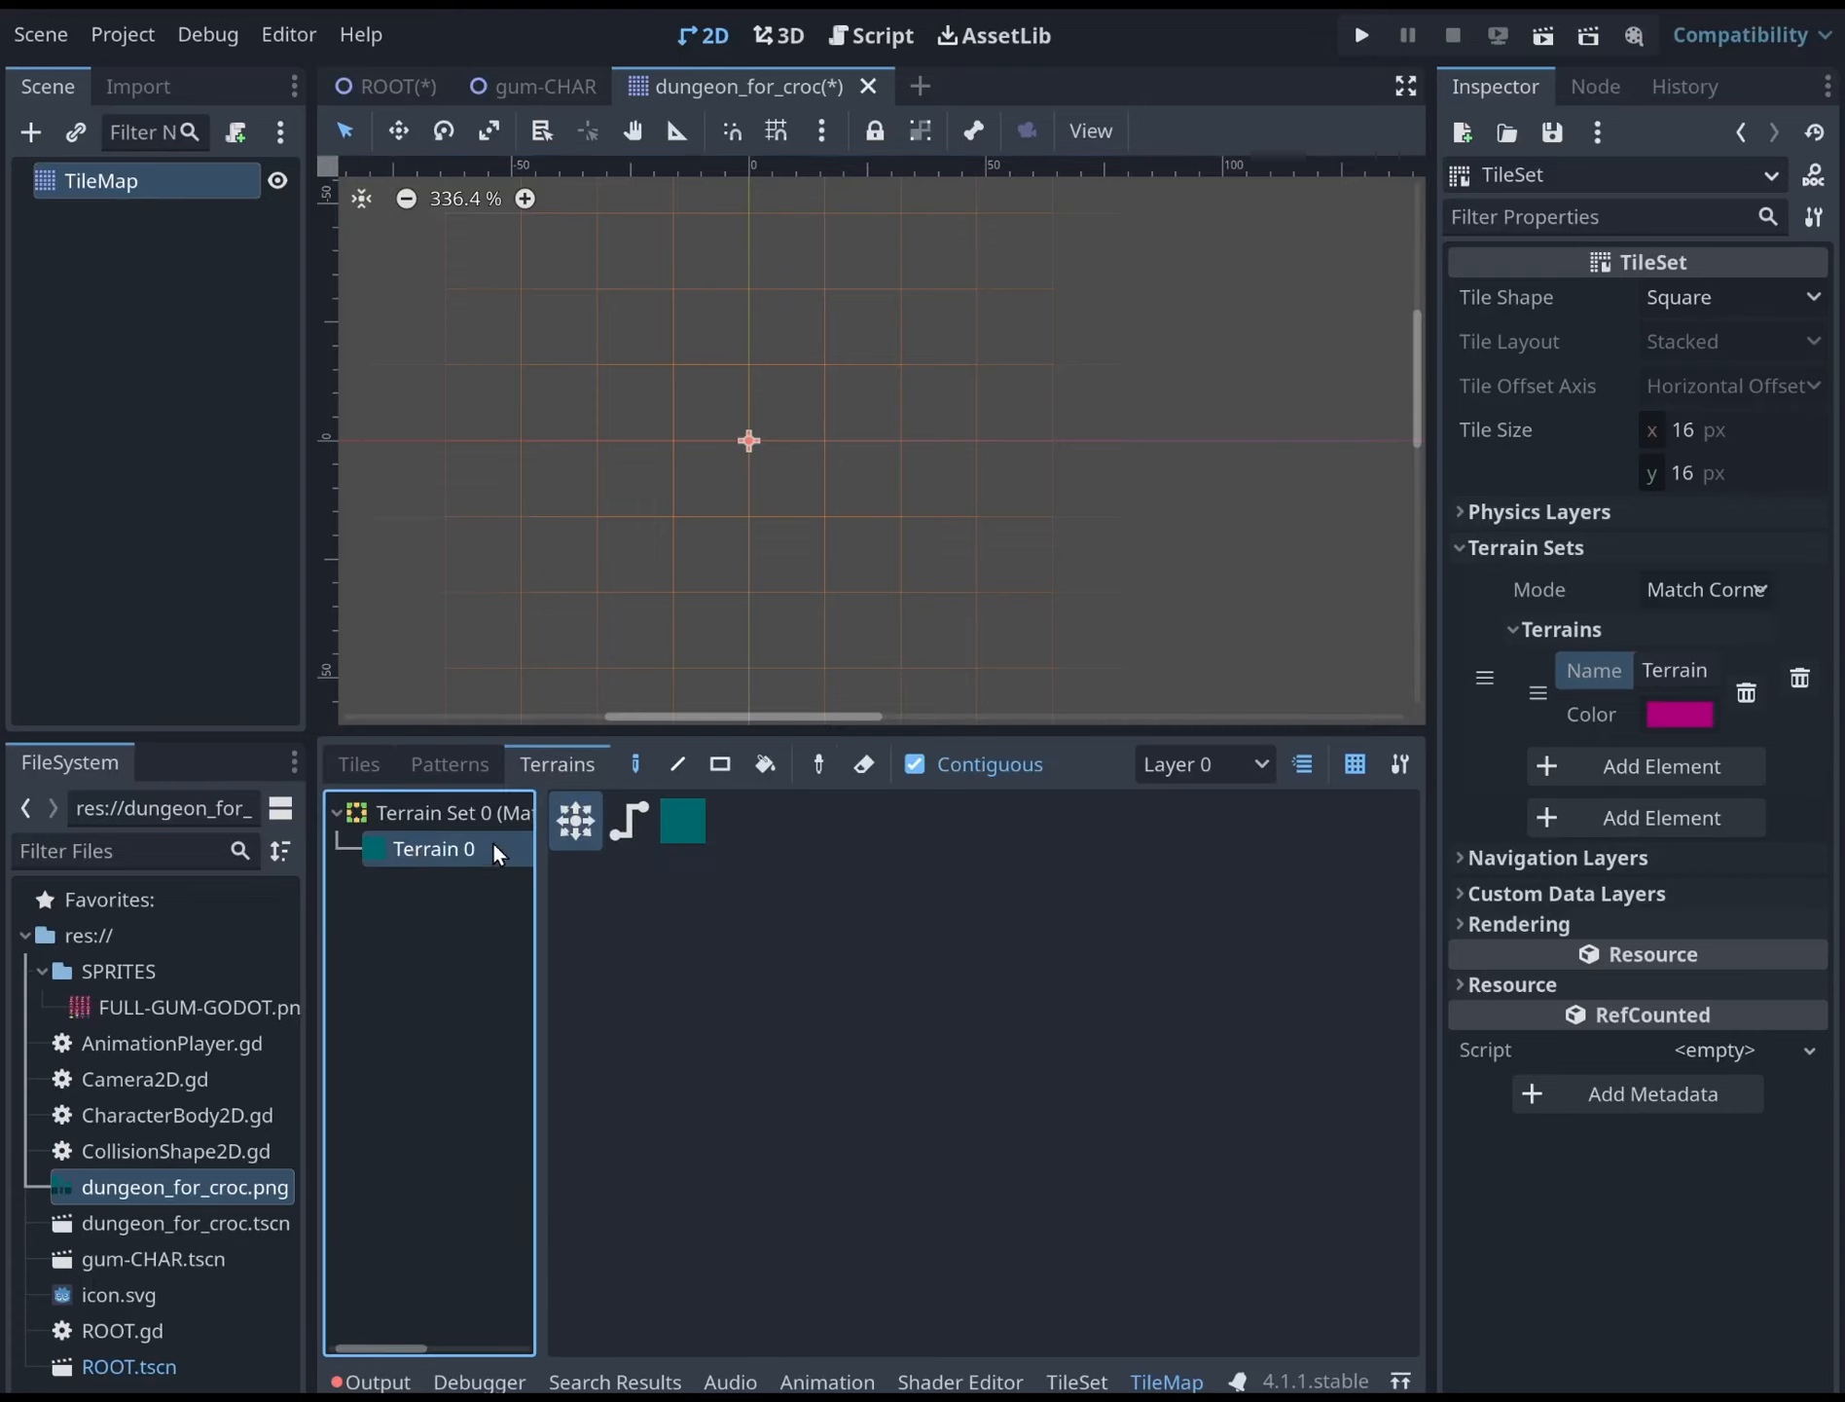
click(623, 820)
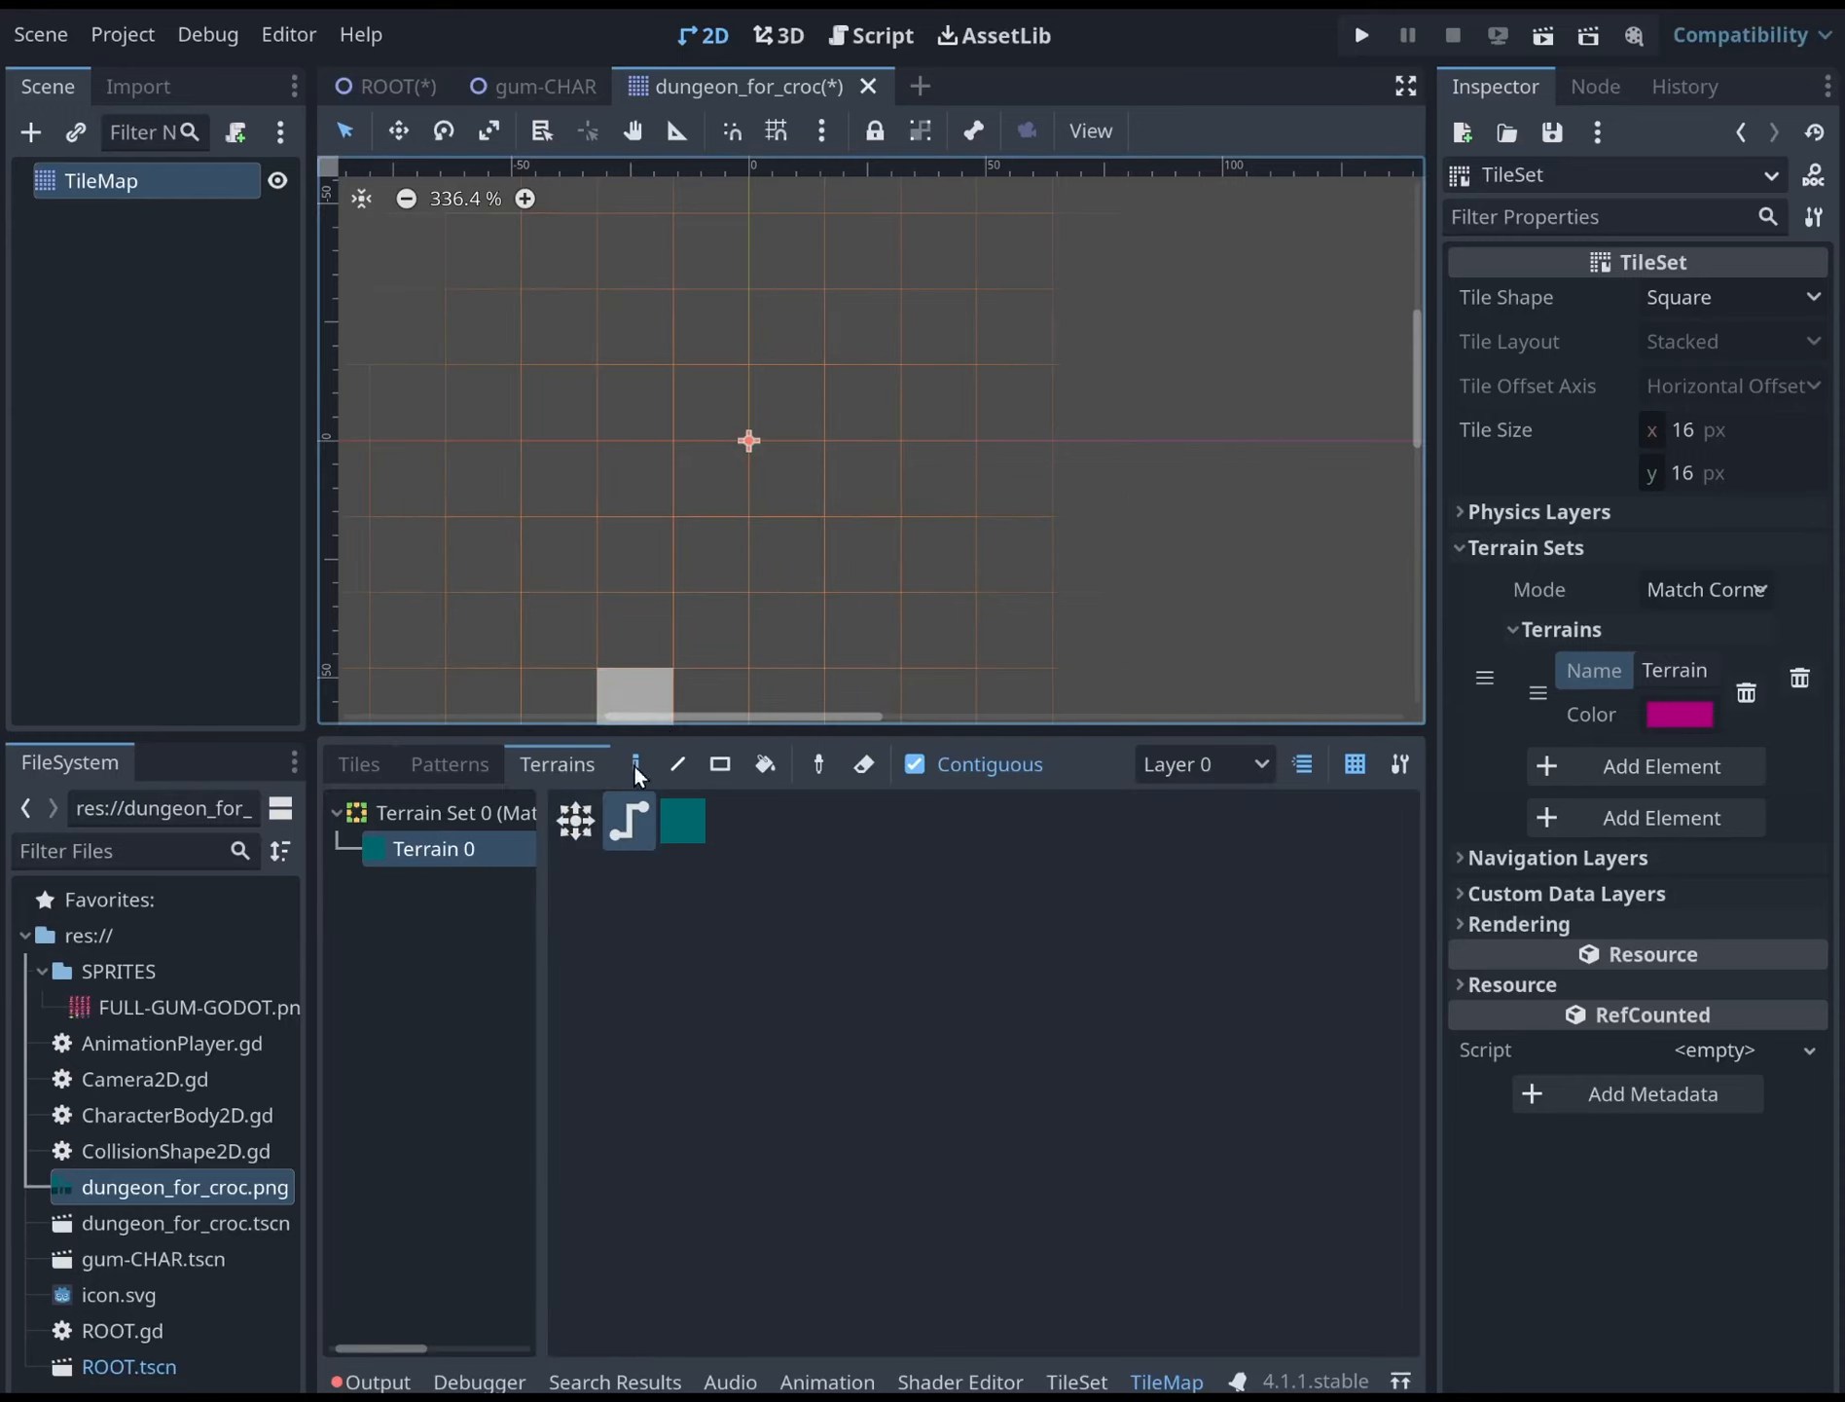
click(584, 821)
drag(725, 387, 845, 394)
mouse_move(1121, 457)
mouse_down()
mouse_move(1107, 400)
mouse_move(1087, 568)
mouse_up()
mouse_move(1174, 474)
mouse_down()
mouse_move(1157, 461)
mouse_move(1158, 559)
mouse_up()
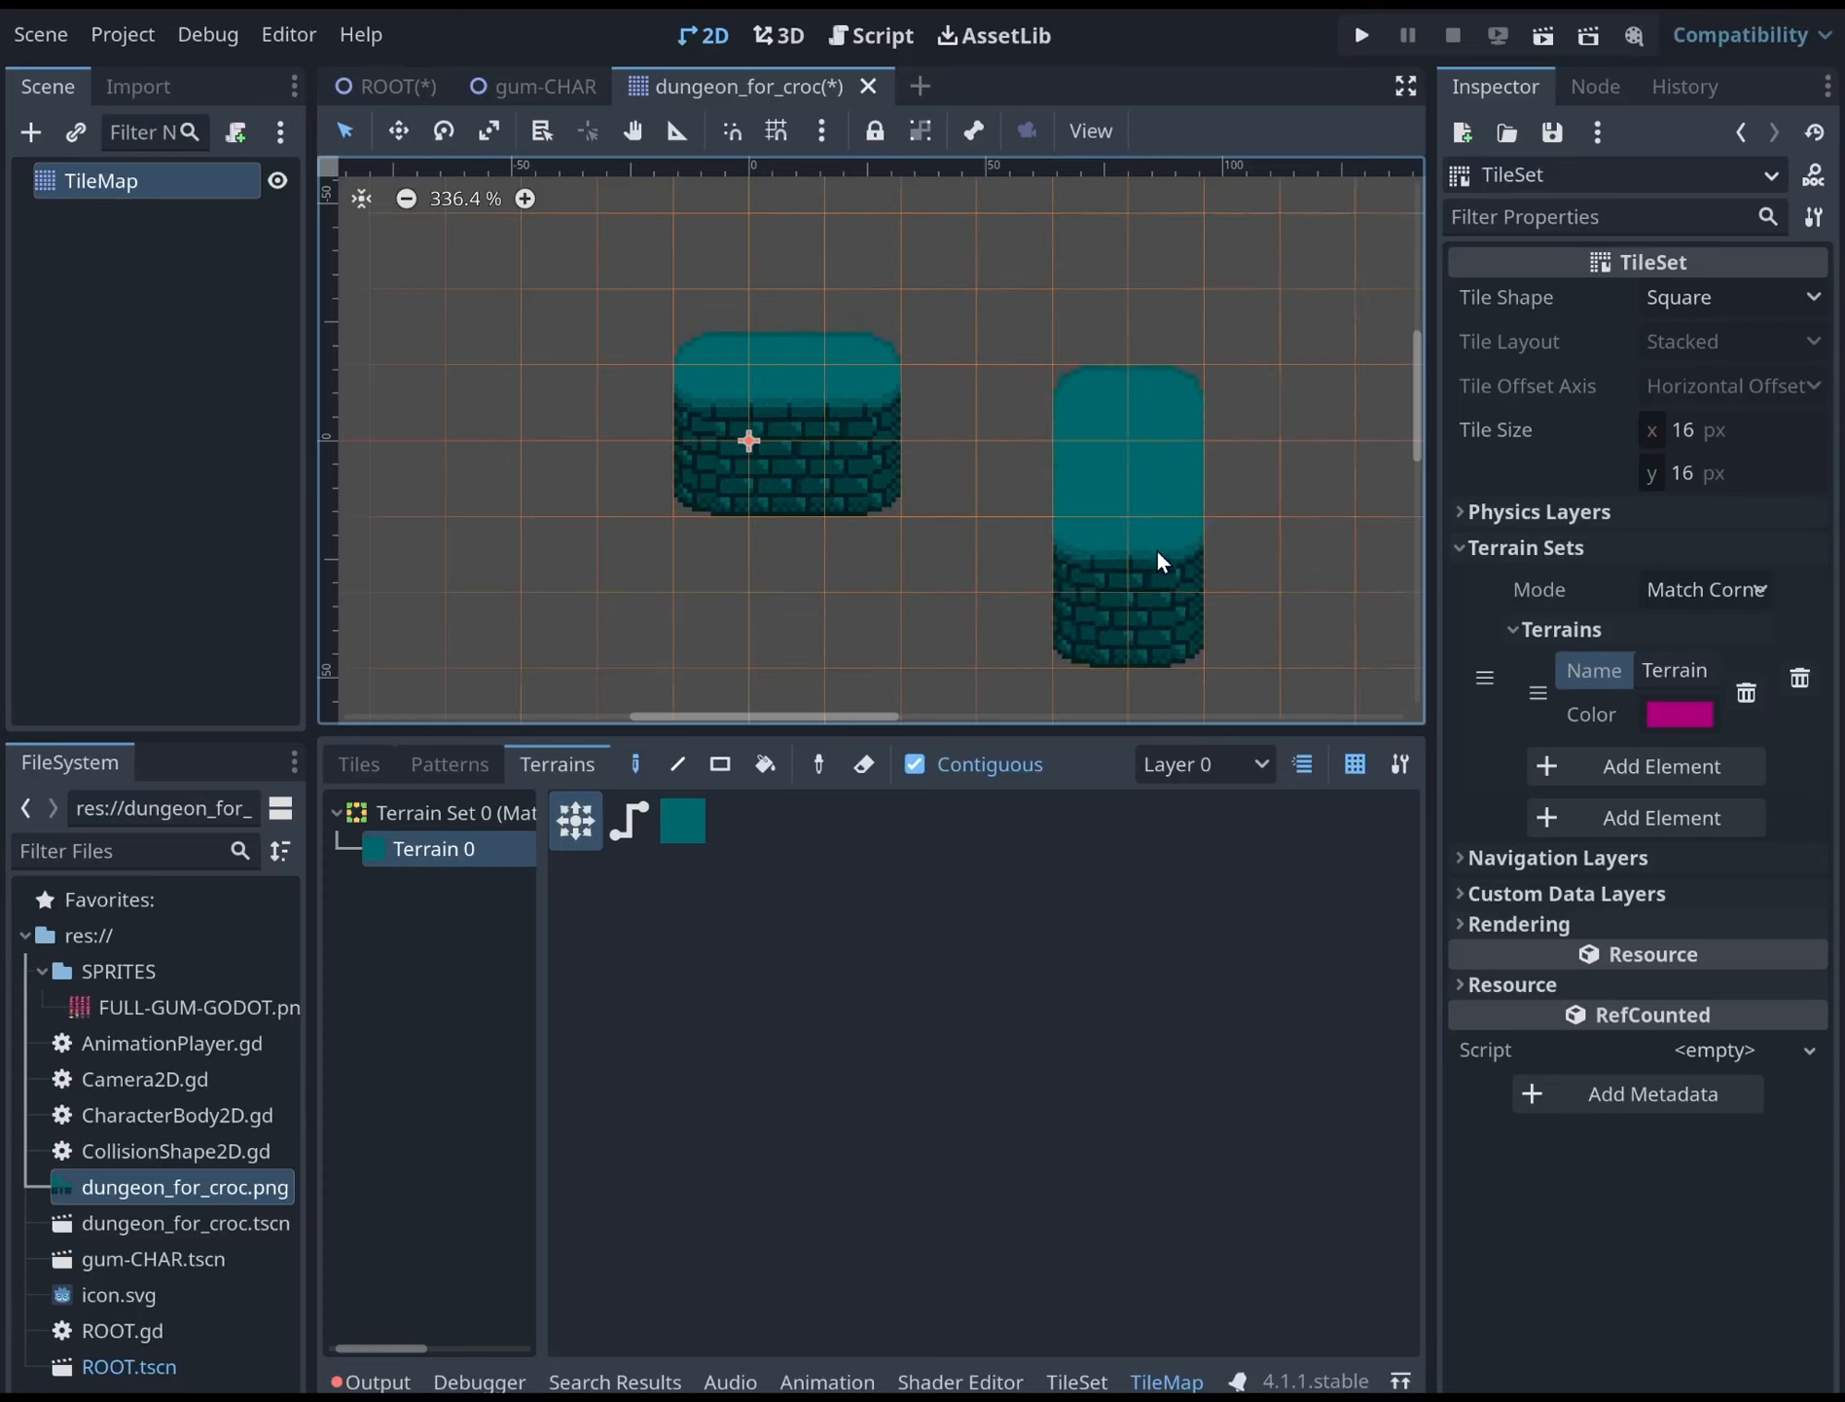
Paint a stepped Terrain 0 block below the origin block on the TileMap
middle_drag(1233, 486, 1225, 471)
scroll(1148, 457, down, 4)
mouse_move(1071, 449)
middle_down()
mouse_move(1059, 404)
mouse_move(1025, 537)
middle_up()
scroll(1061, 467, down, 3)
drag(755, 613, 903, 635)
scroll(902, 635, down, 3)
middle_drag(902, 636, 949, 502)
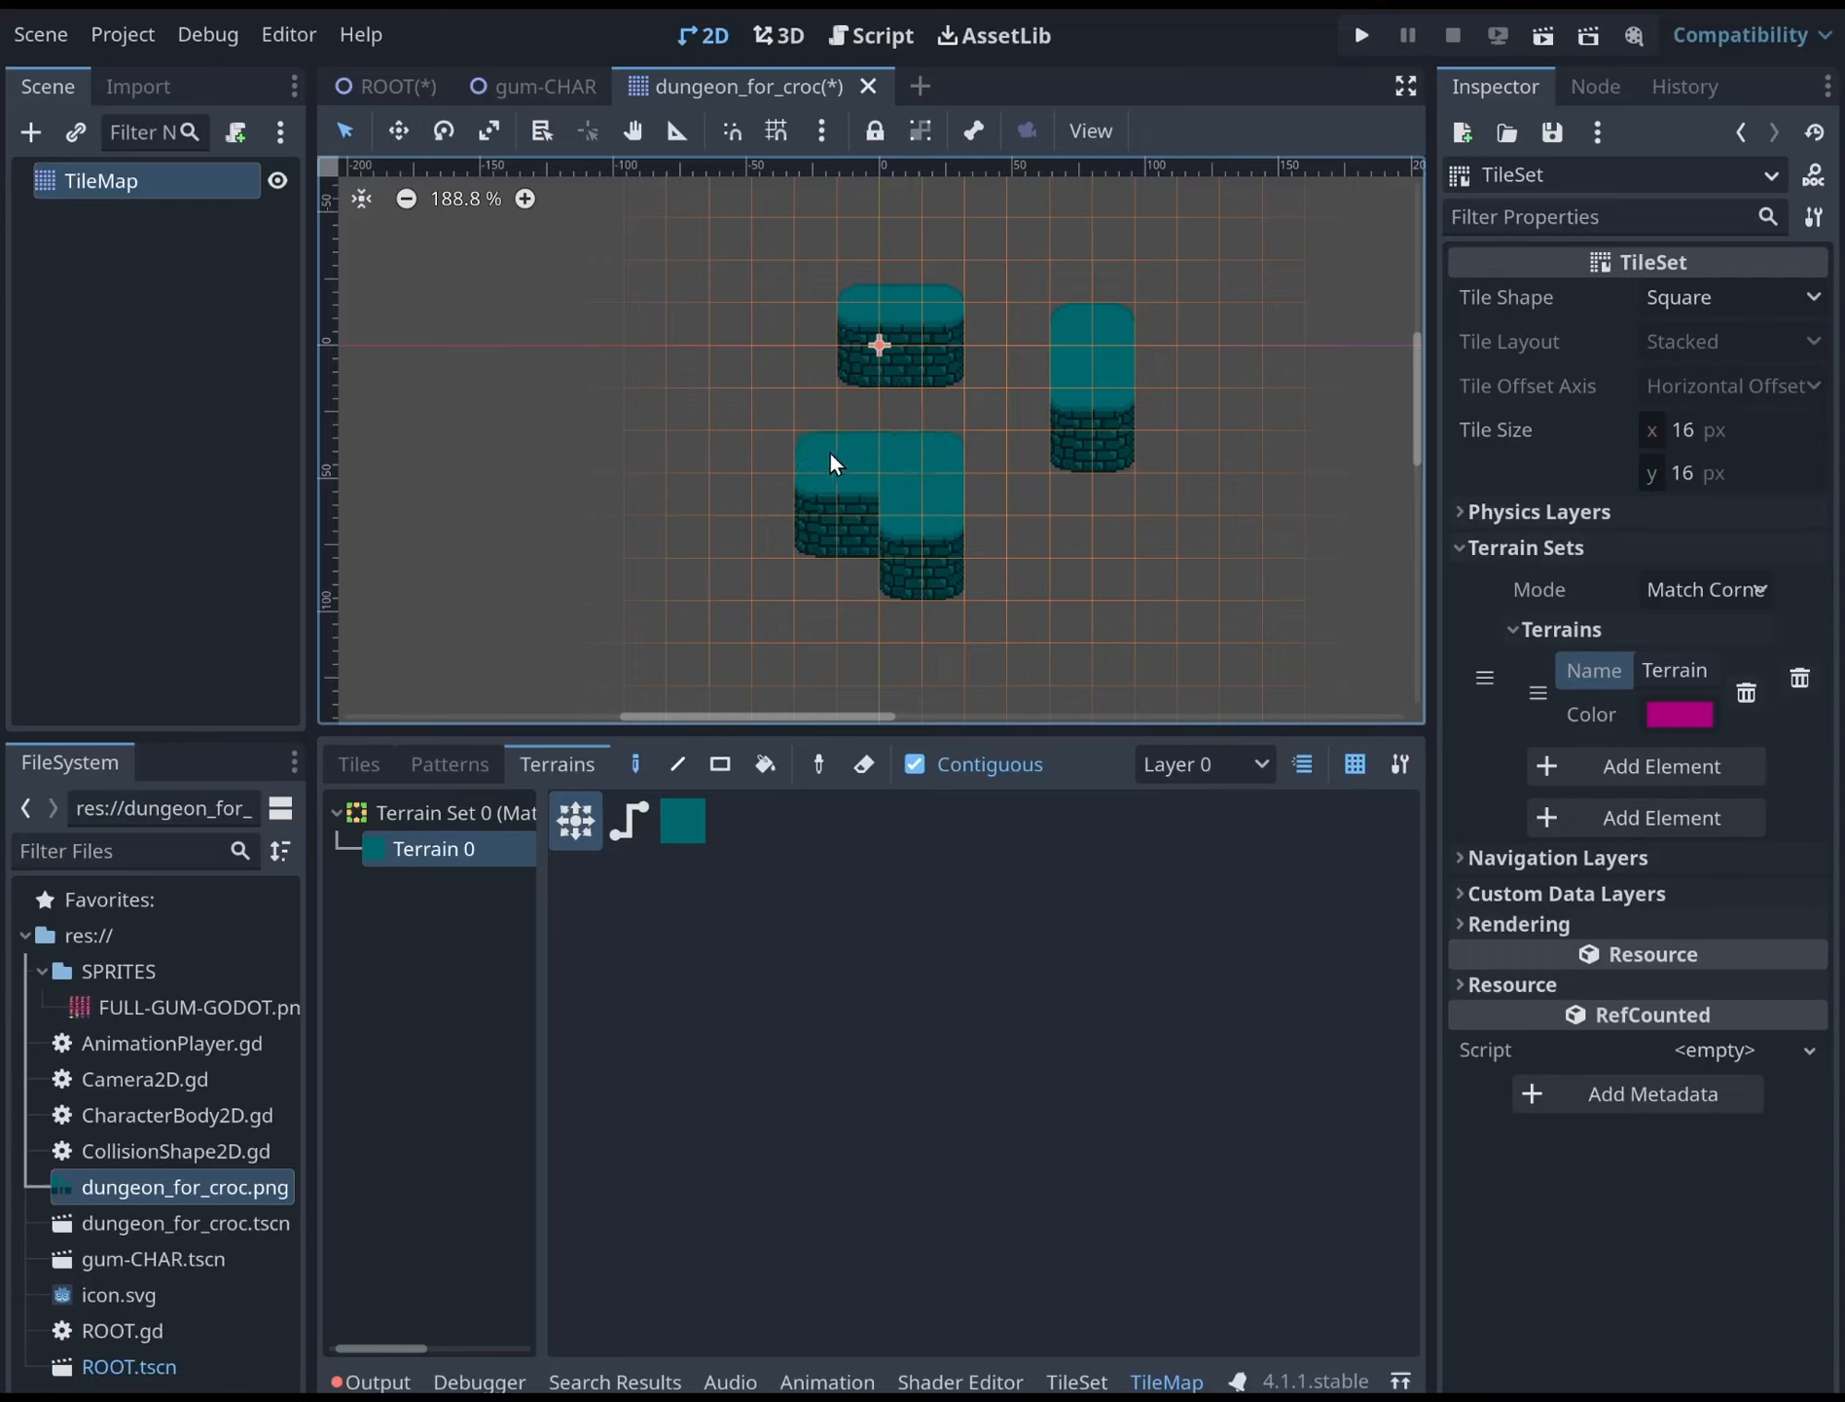
Extend the stepped block with a long horizontal wall to the right and a one-cell-wide vertical wall rising from its end
drag(944, 579, 1320, 587)
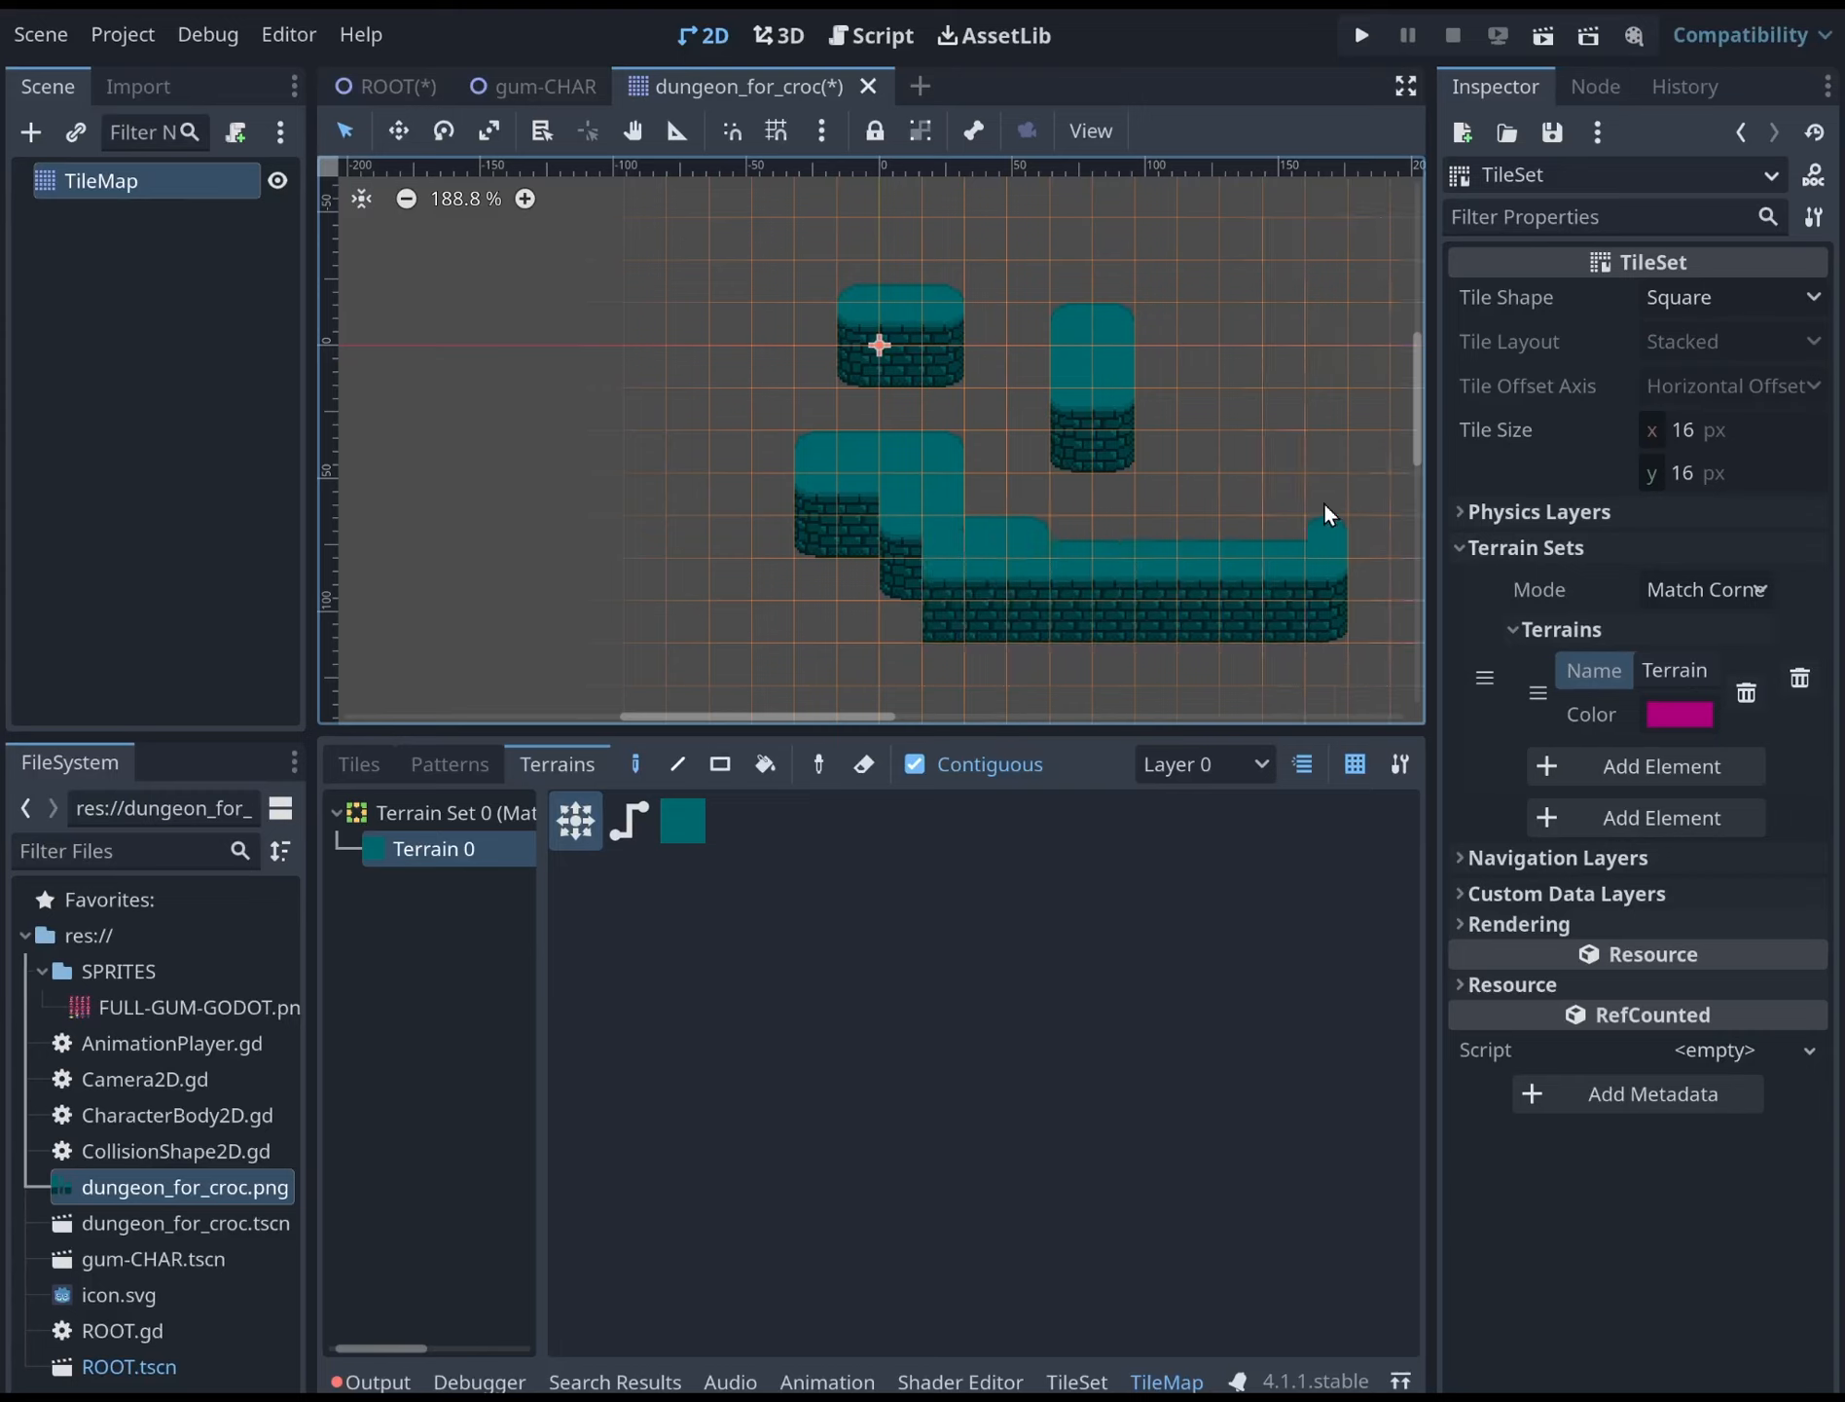
drag(1323, 347, 1323, 329)
drag(1312, 541, 1313, 542)
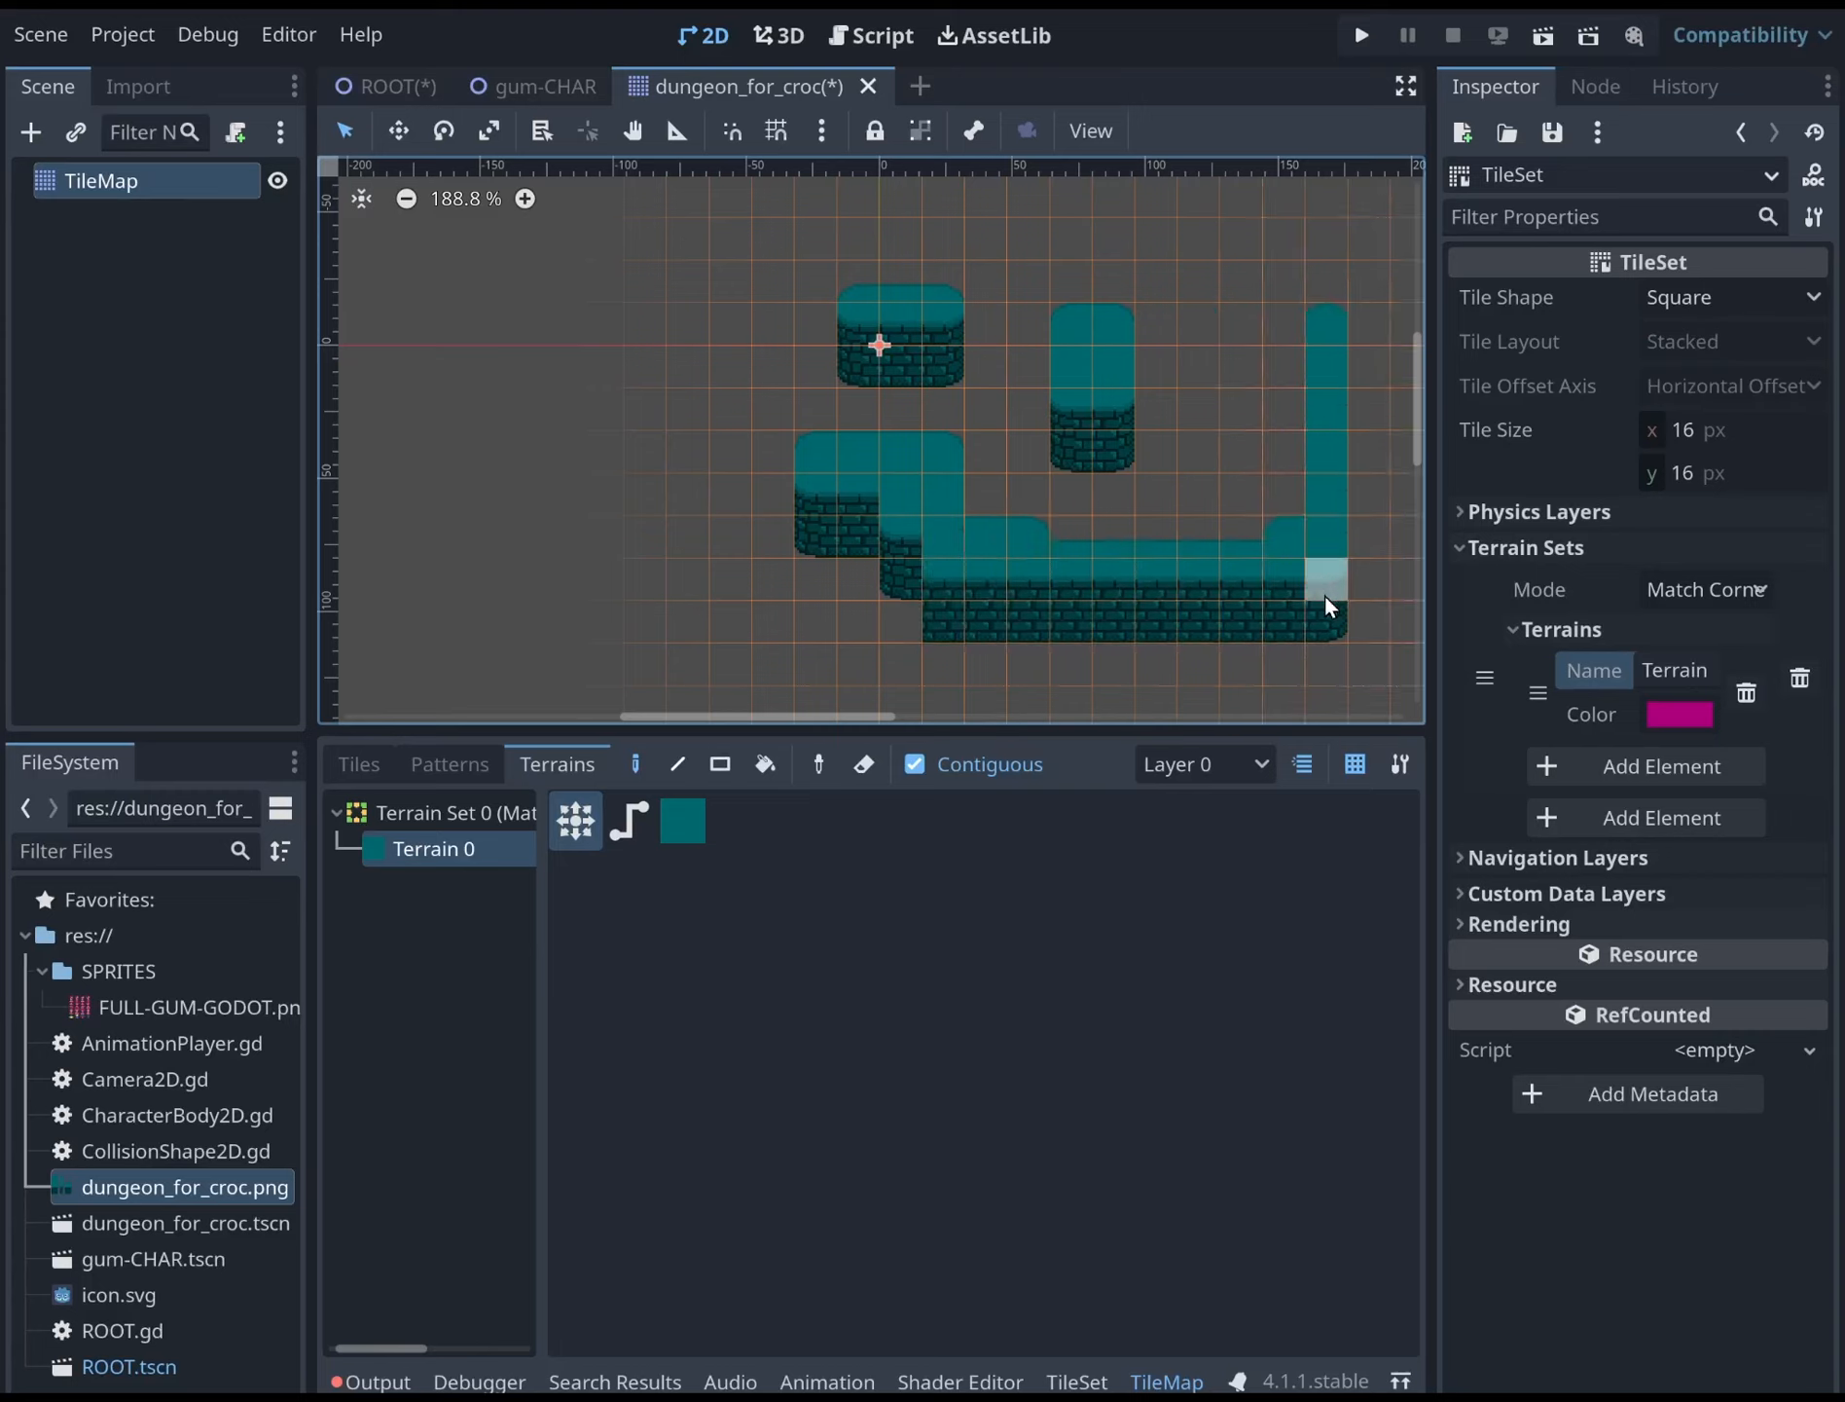
Paint a horizontal wall leftward from the top of the right-hand wall and continue it down as a left-hand wall
mouse_move(1293, 518)
middle_down()
mouse_move(1217, 608)
mouse_move(1166, 559)
middle_up()
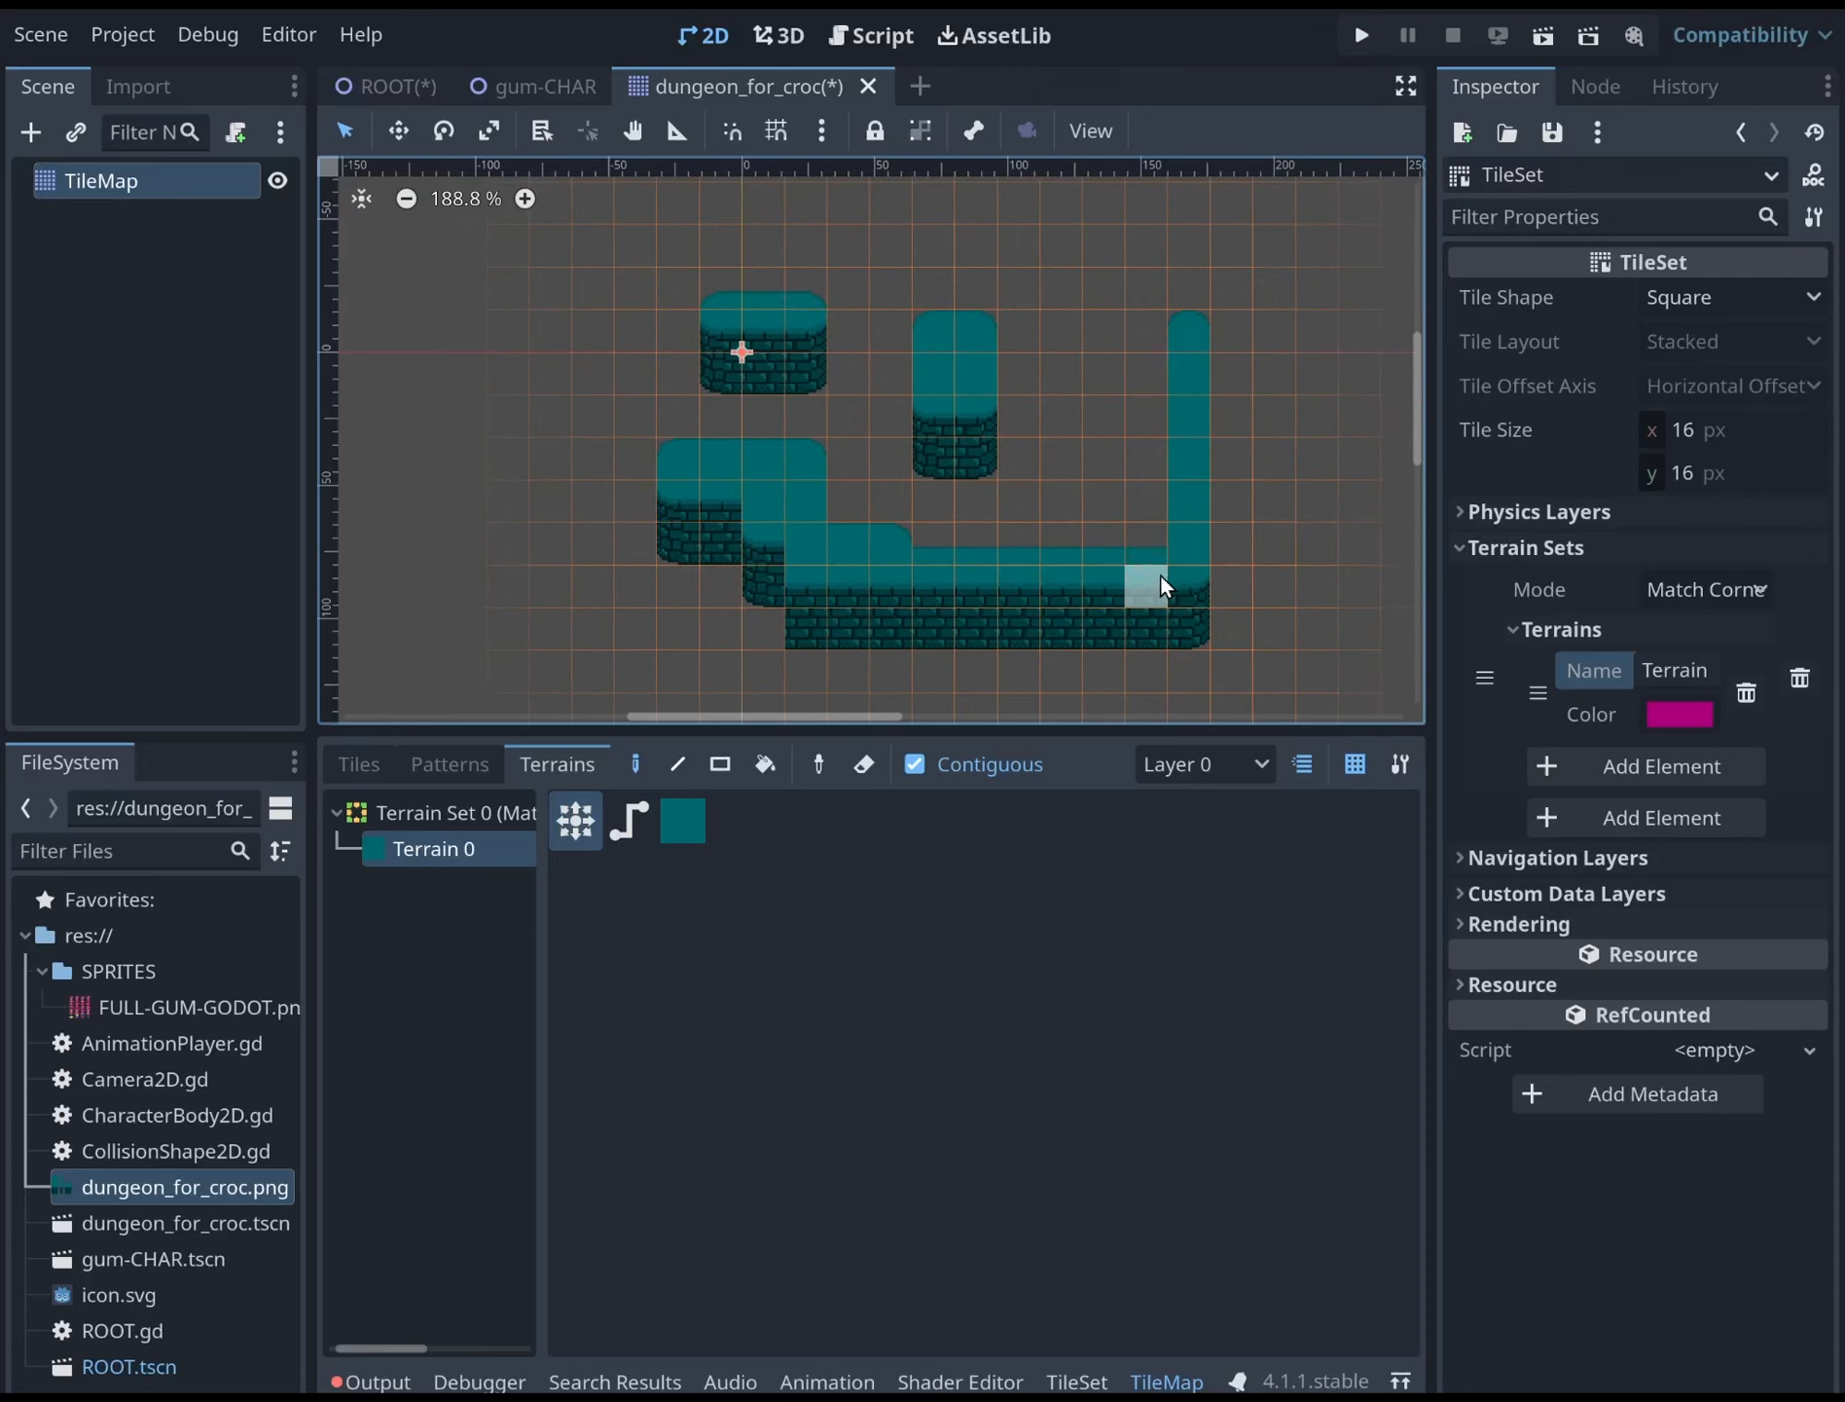
scroll(1310, 430, up, 3)
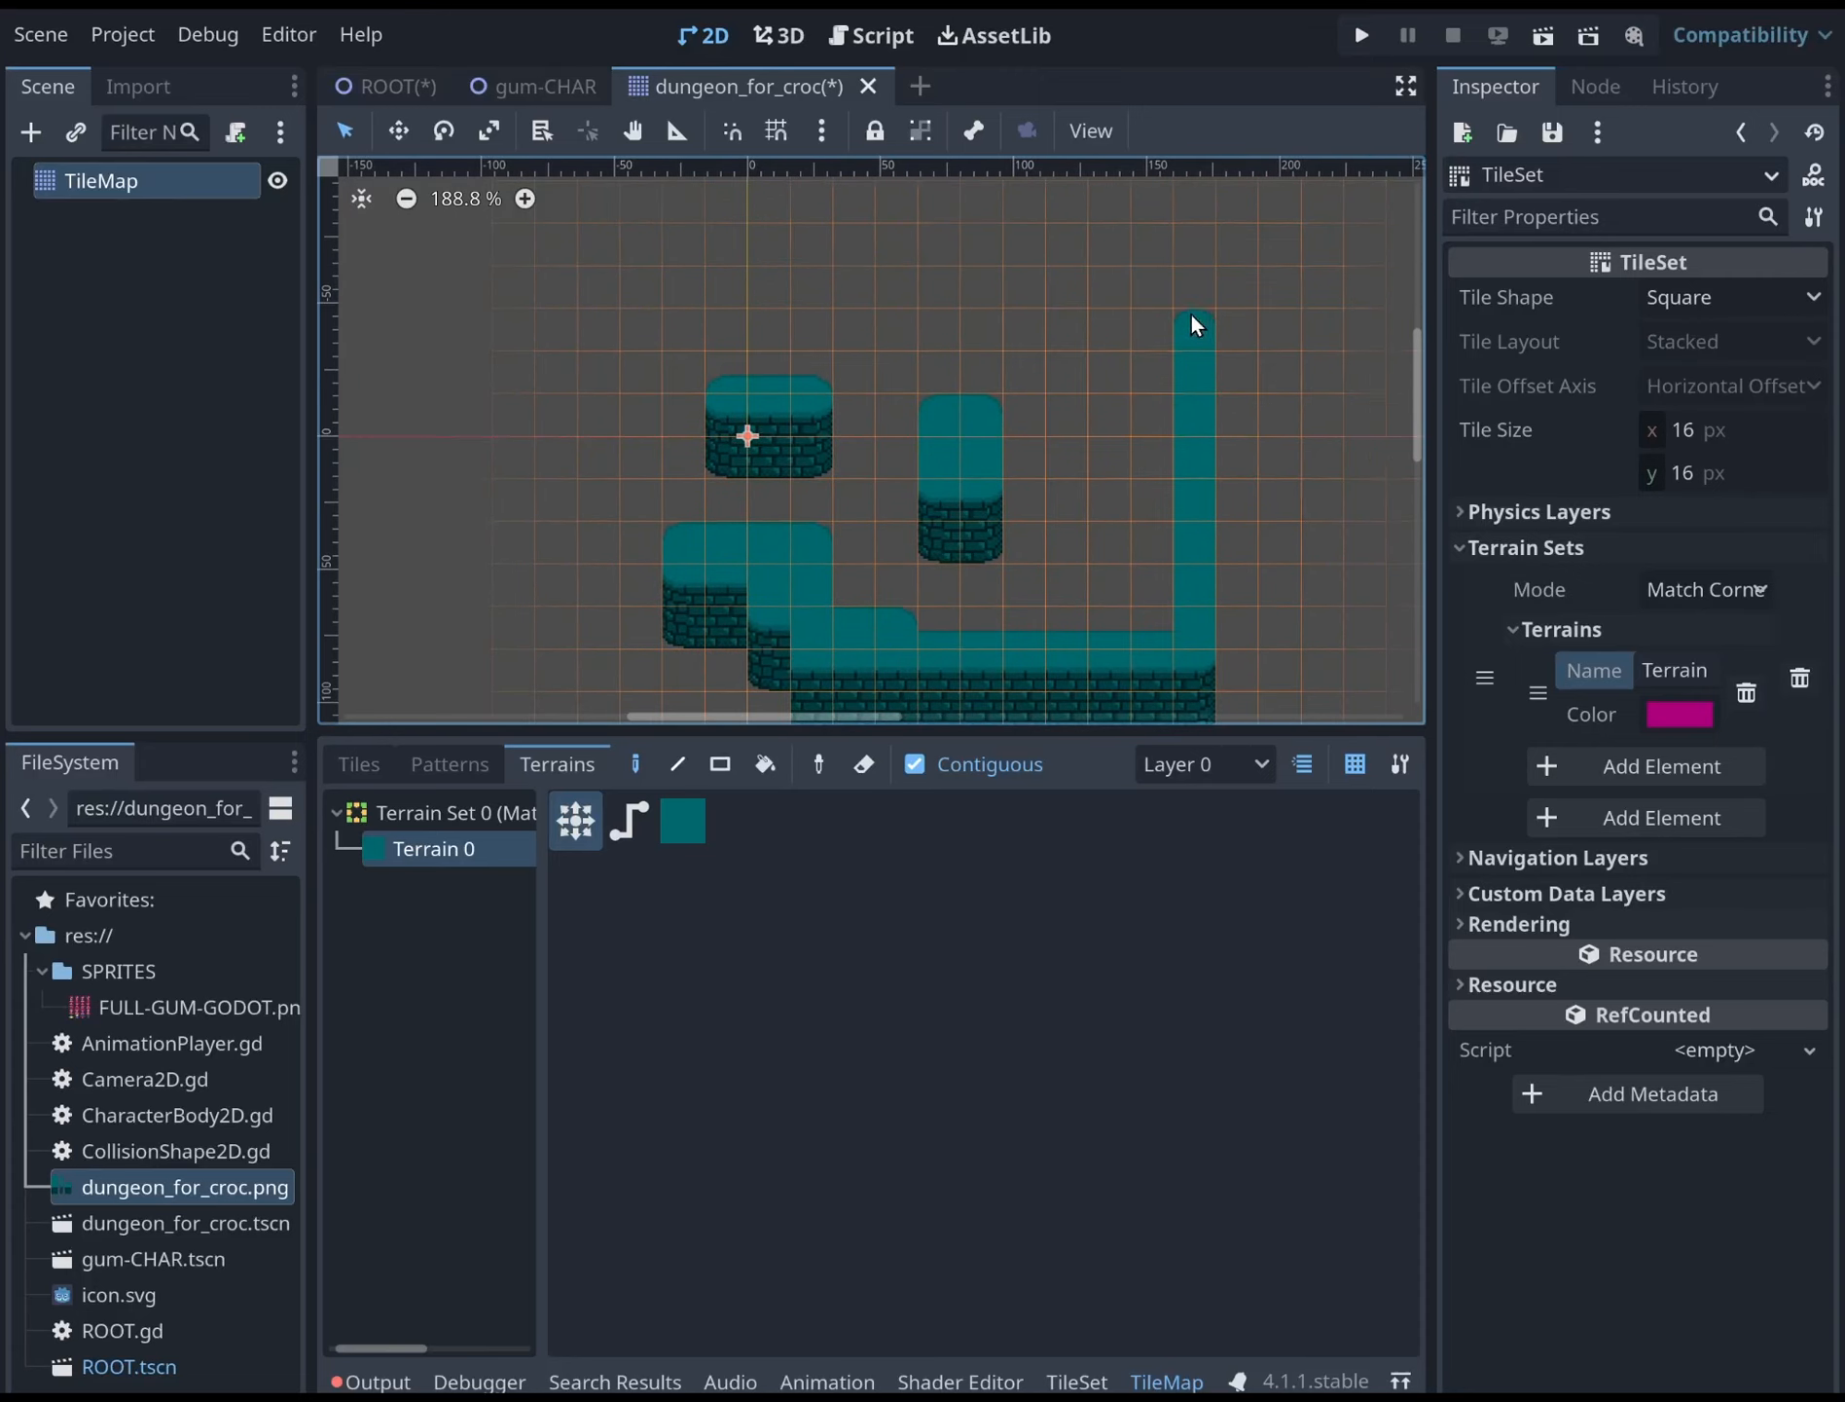
drag(1126, 277, 769, 292)
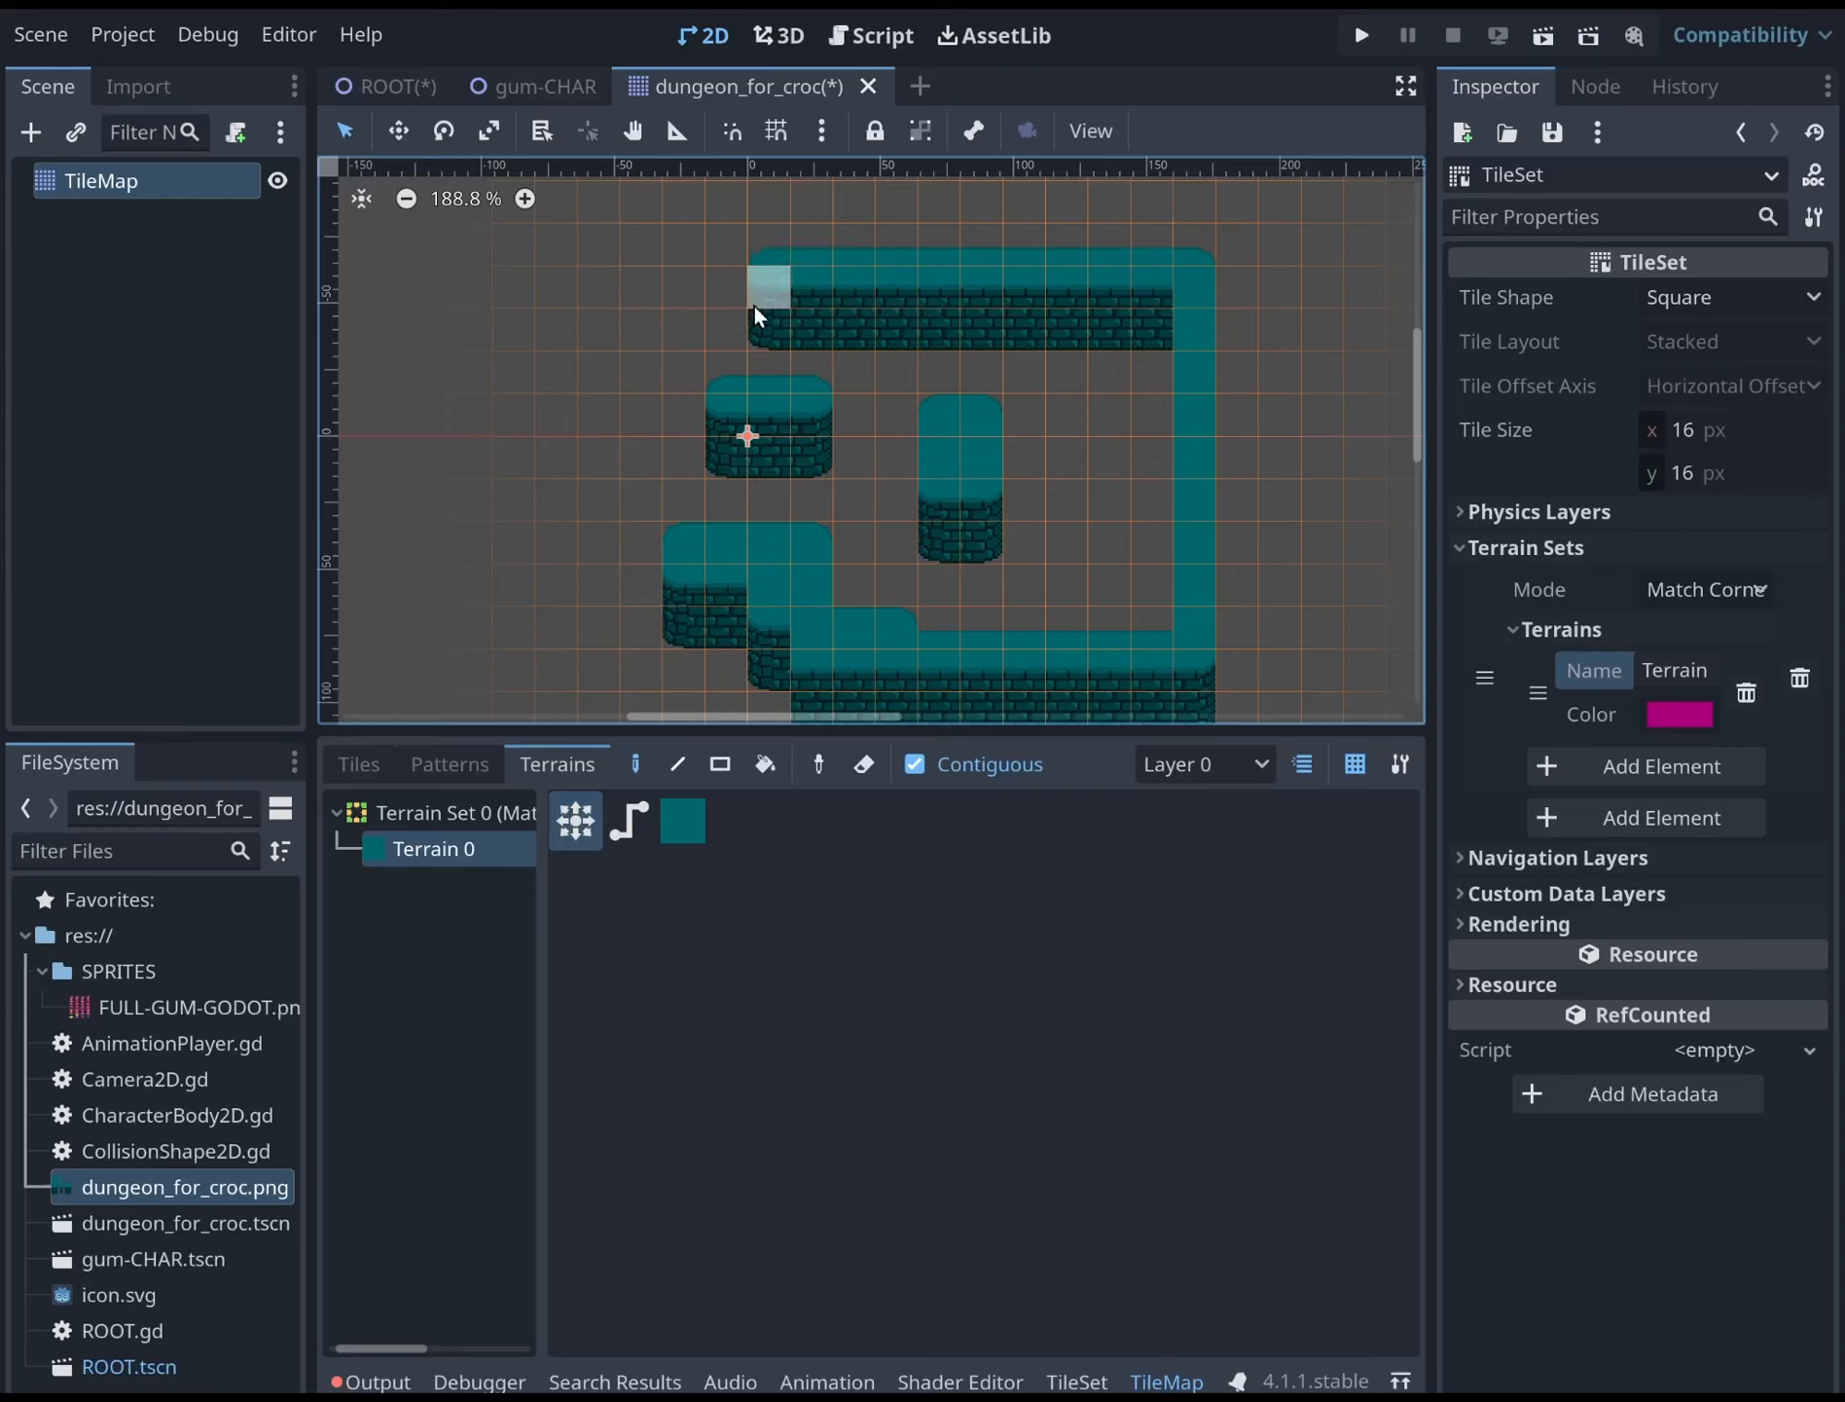
drag(747, 298, 580, 292)
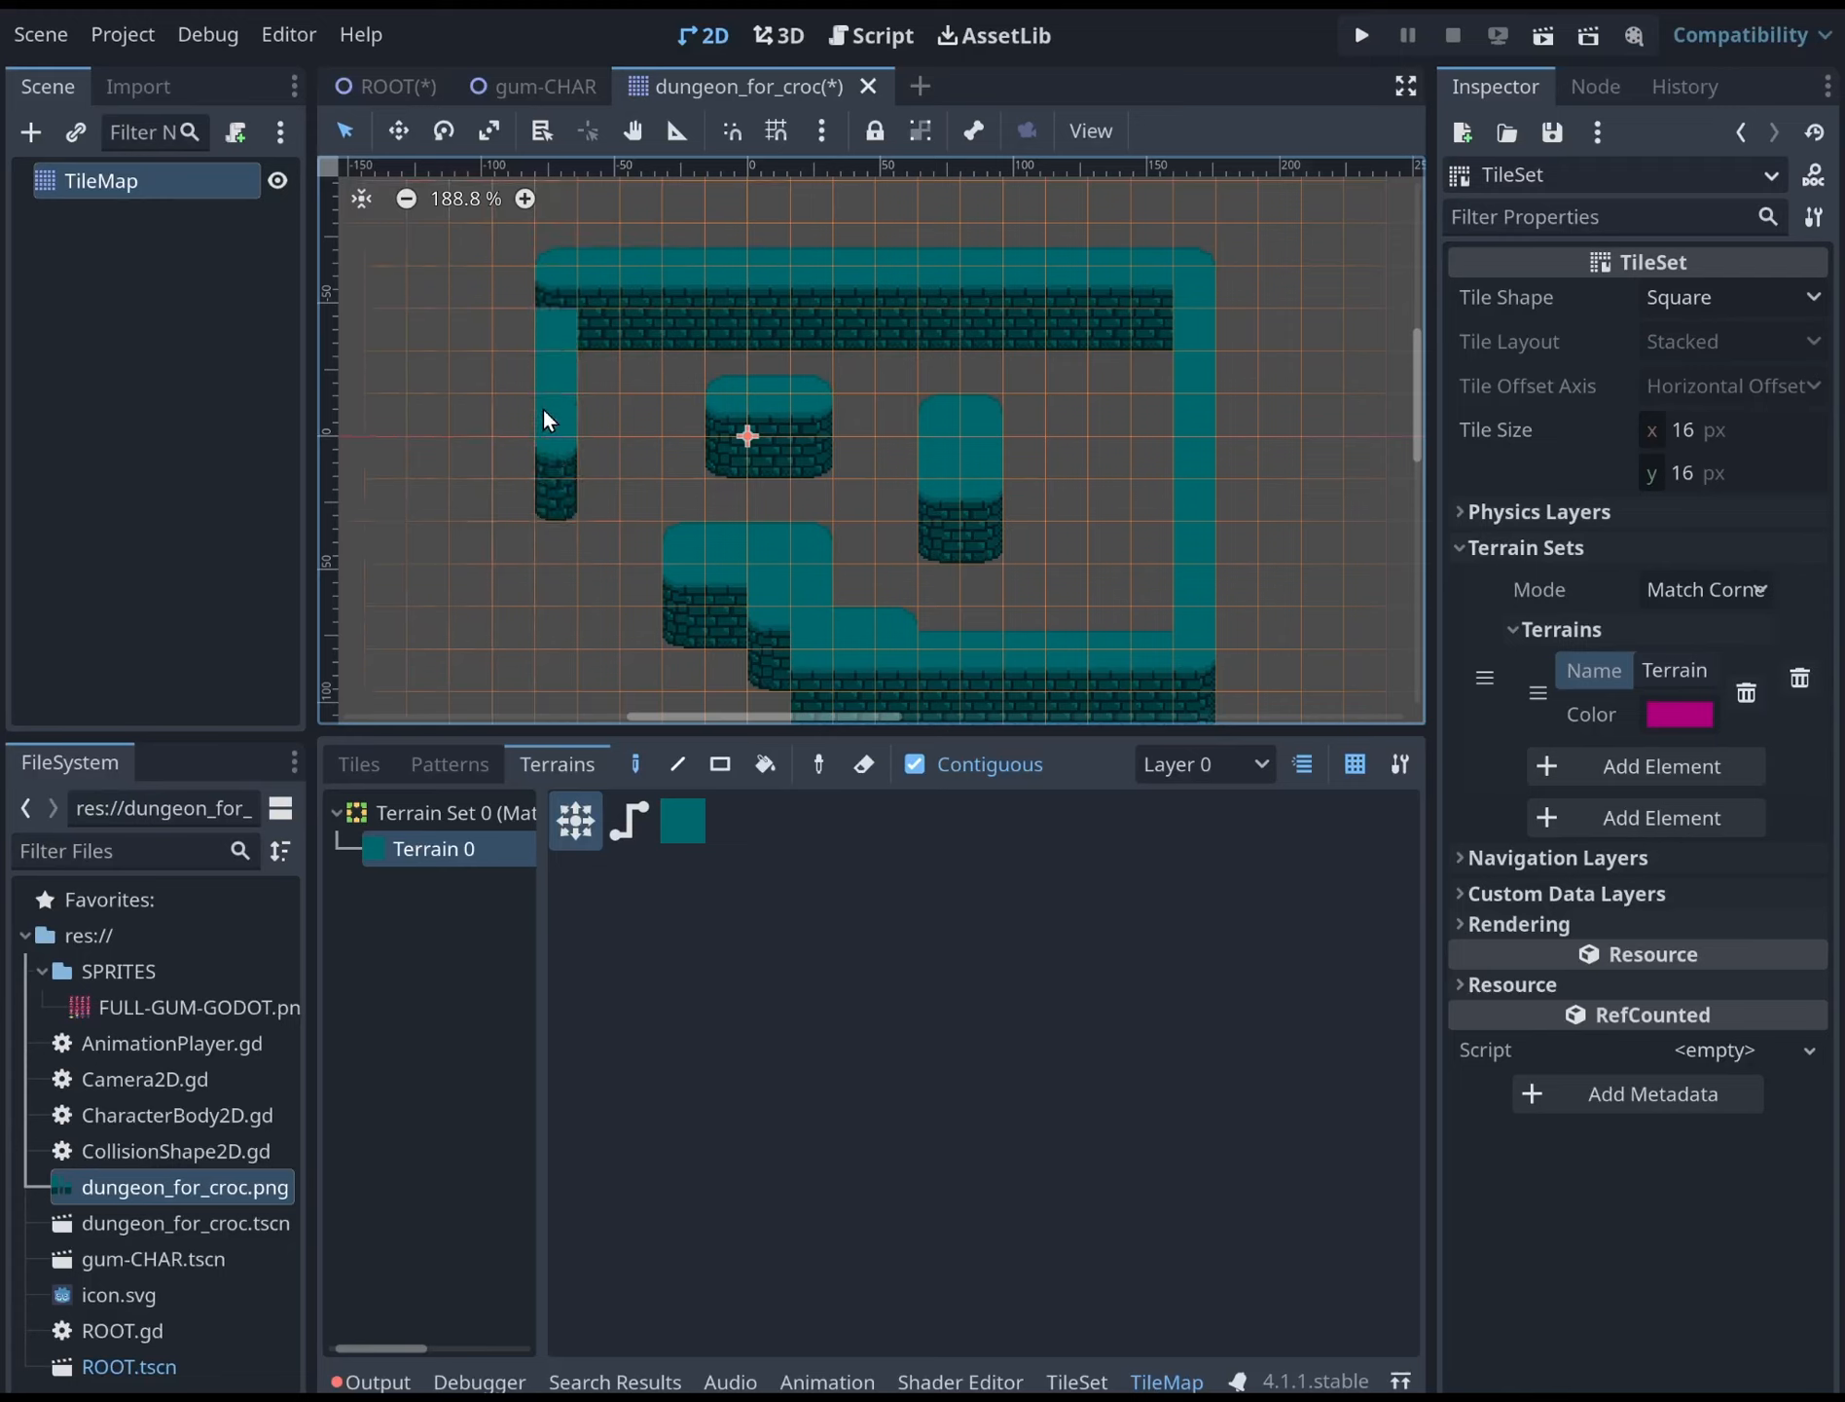
drag(548, 481, 551, 552)
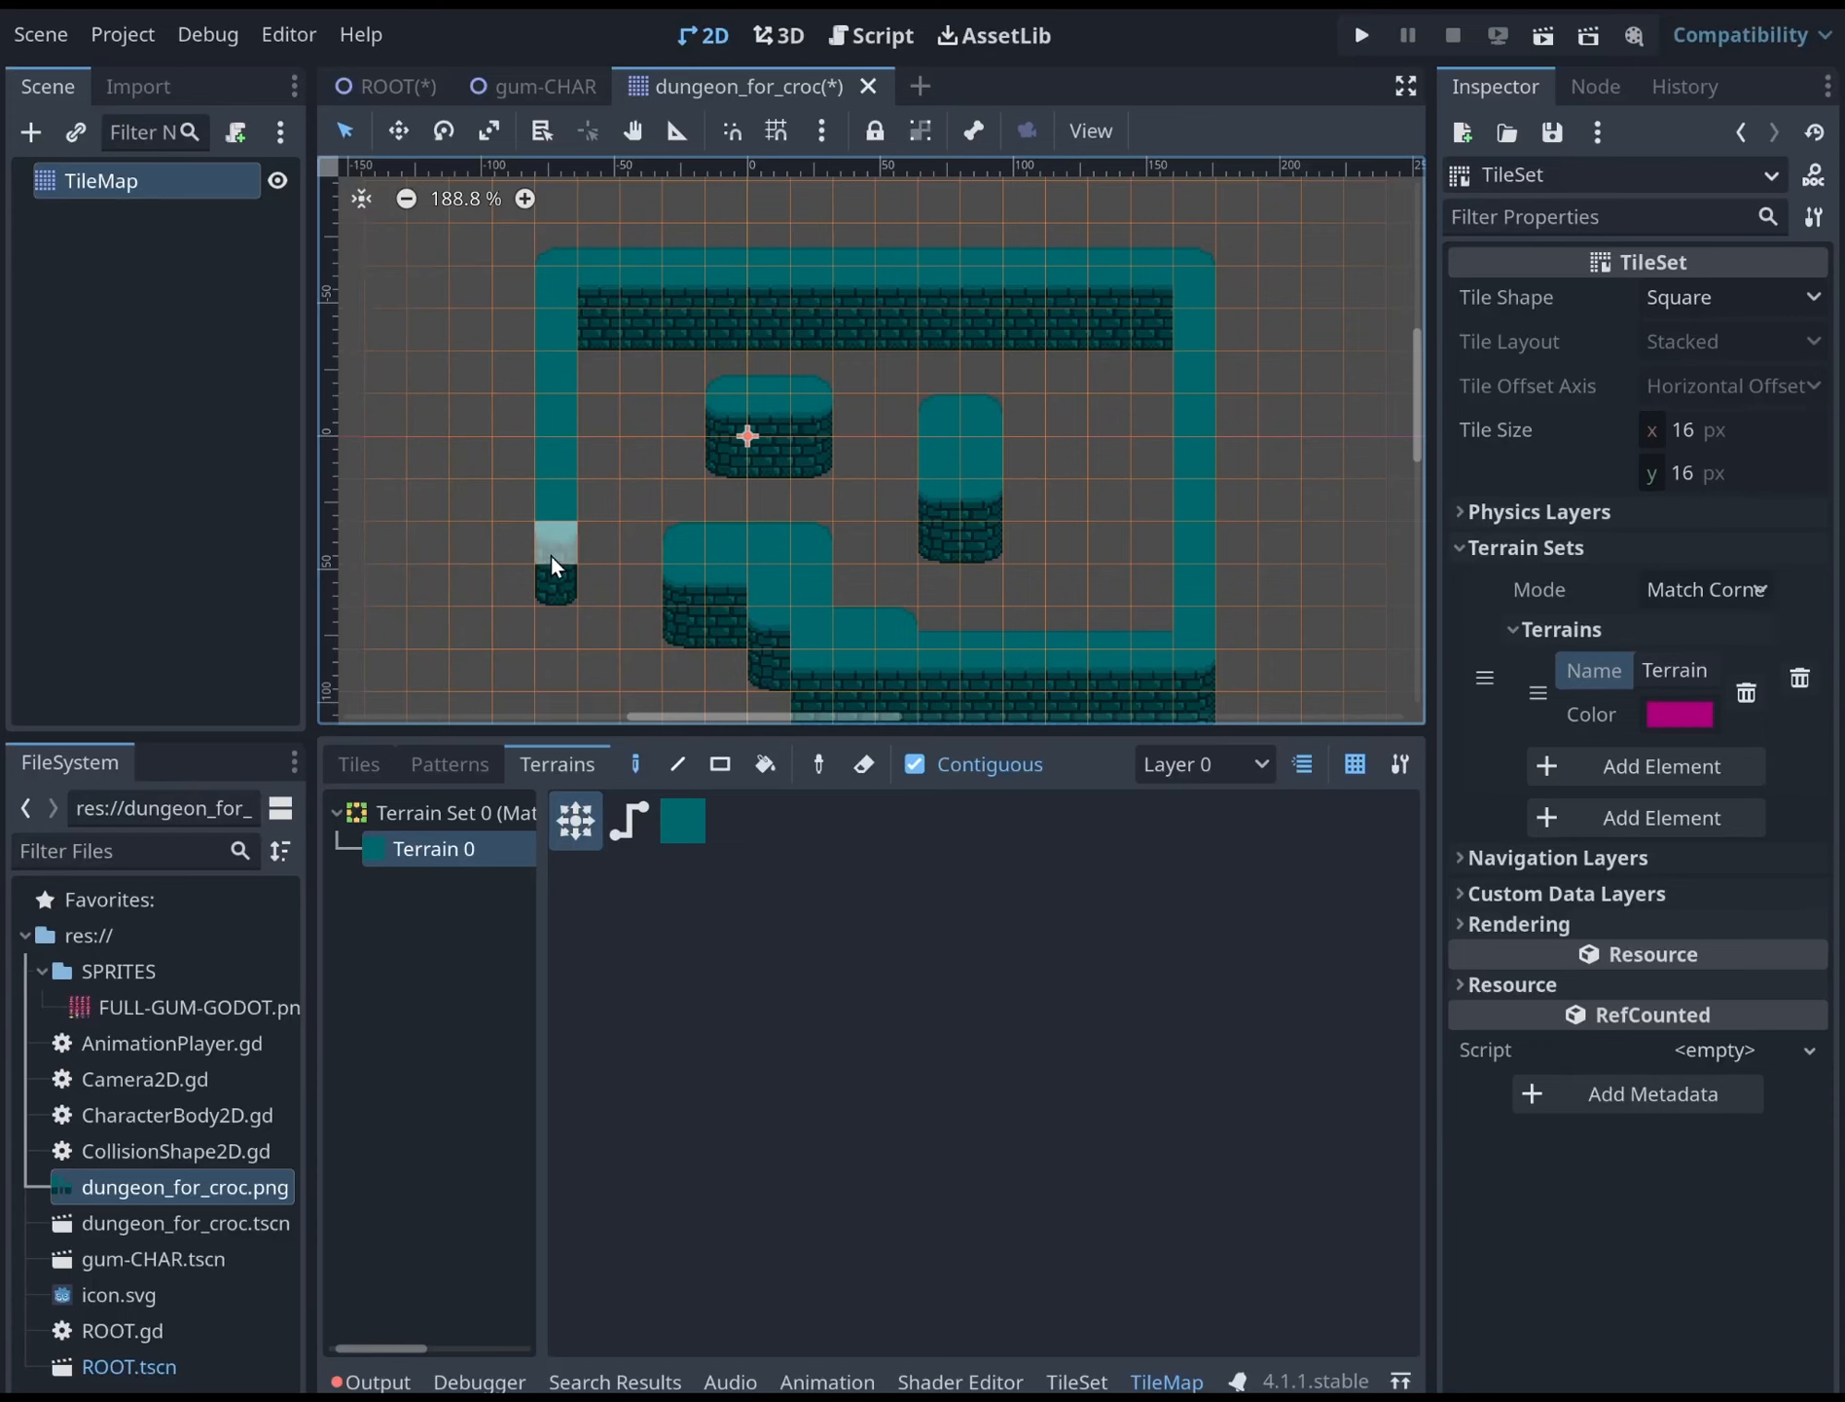
Extend the left-hand wall downward with Terrain 0 and paint a stepped wall running rightward from its foot
middle_drag(551, 551, 558, 468)
scroll(574, 470, down, 3)
click(566, 530)
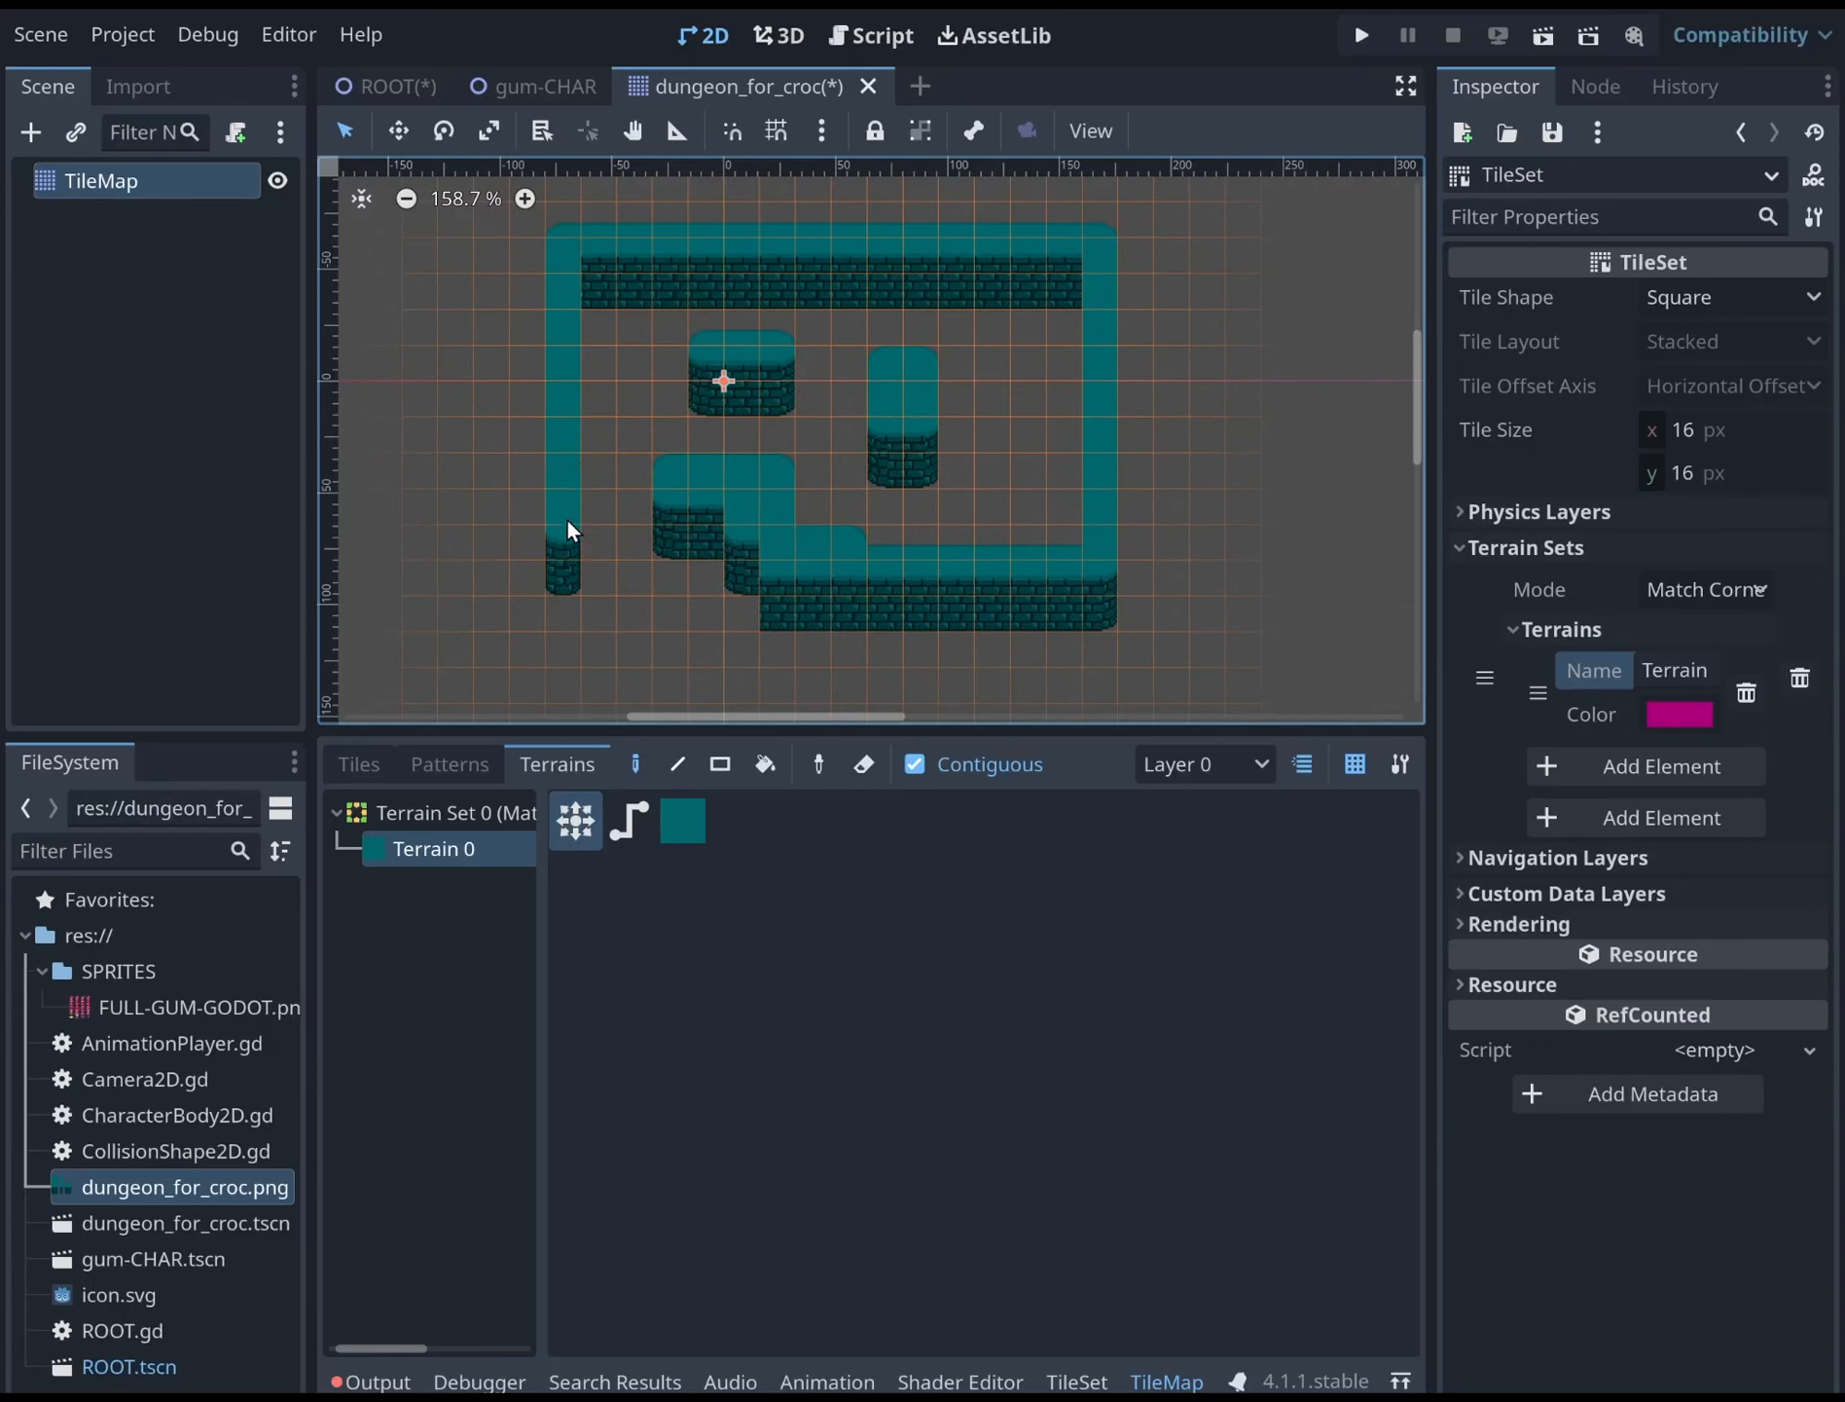
drag(566, 616, 567, 648)
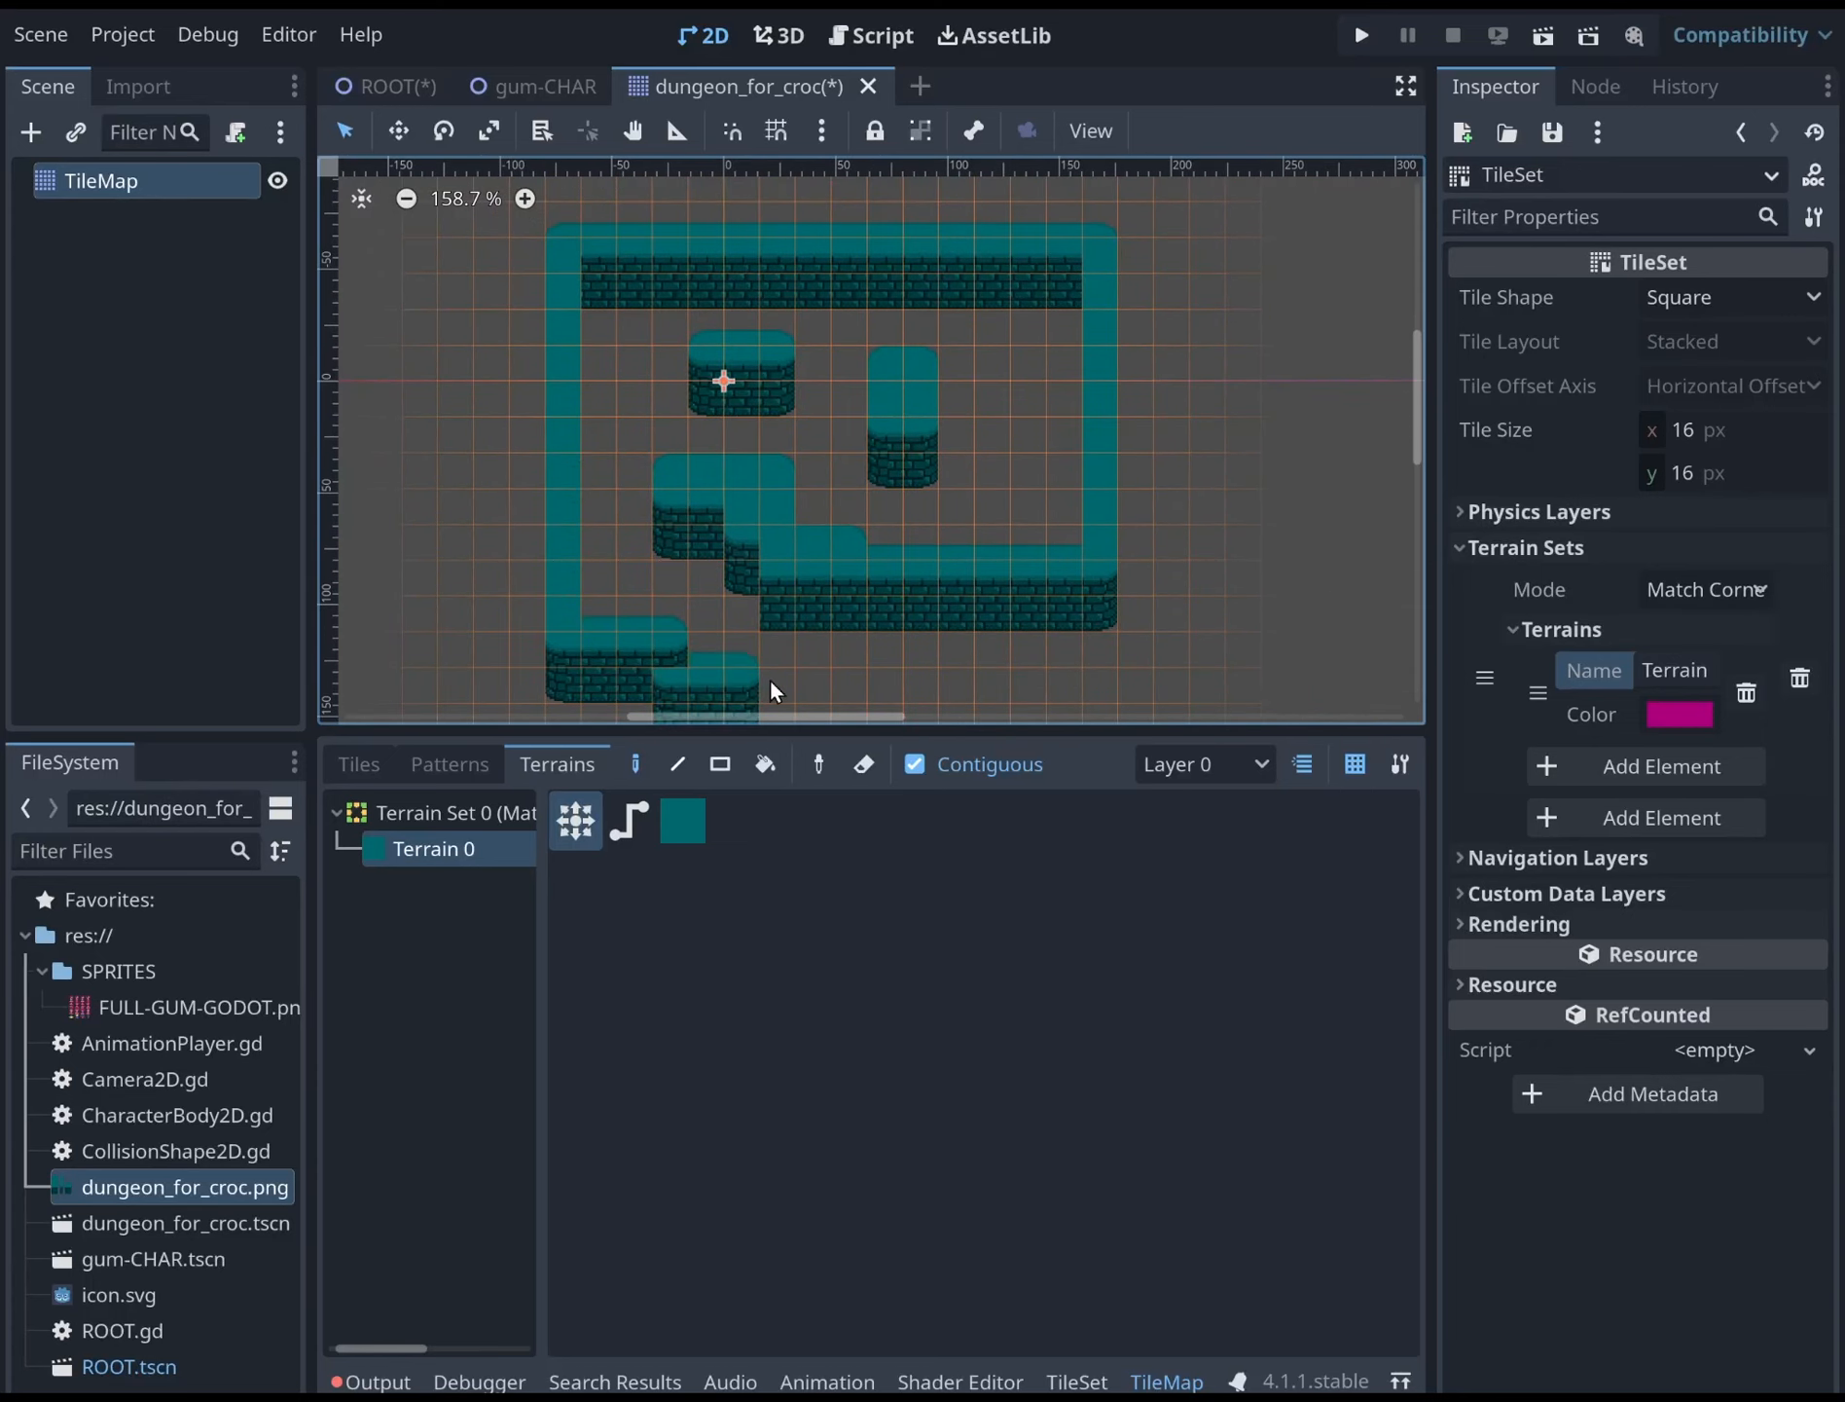
middle_drag(803, 660, 810, 576)
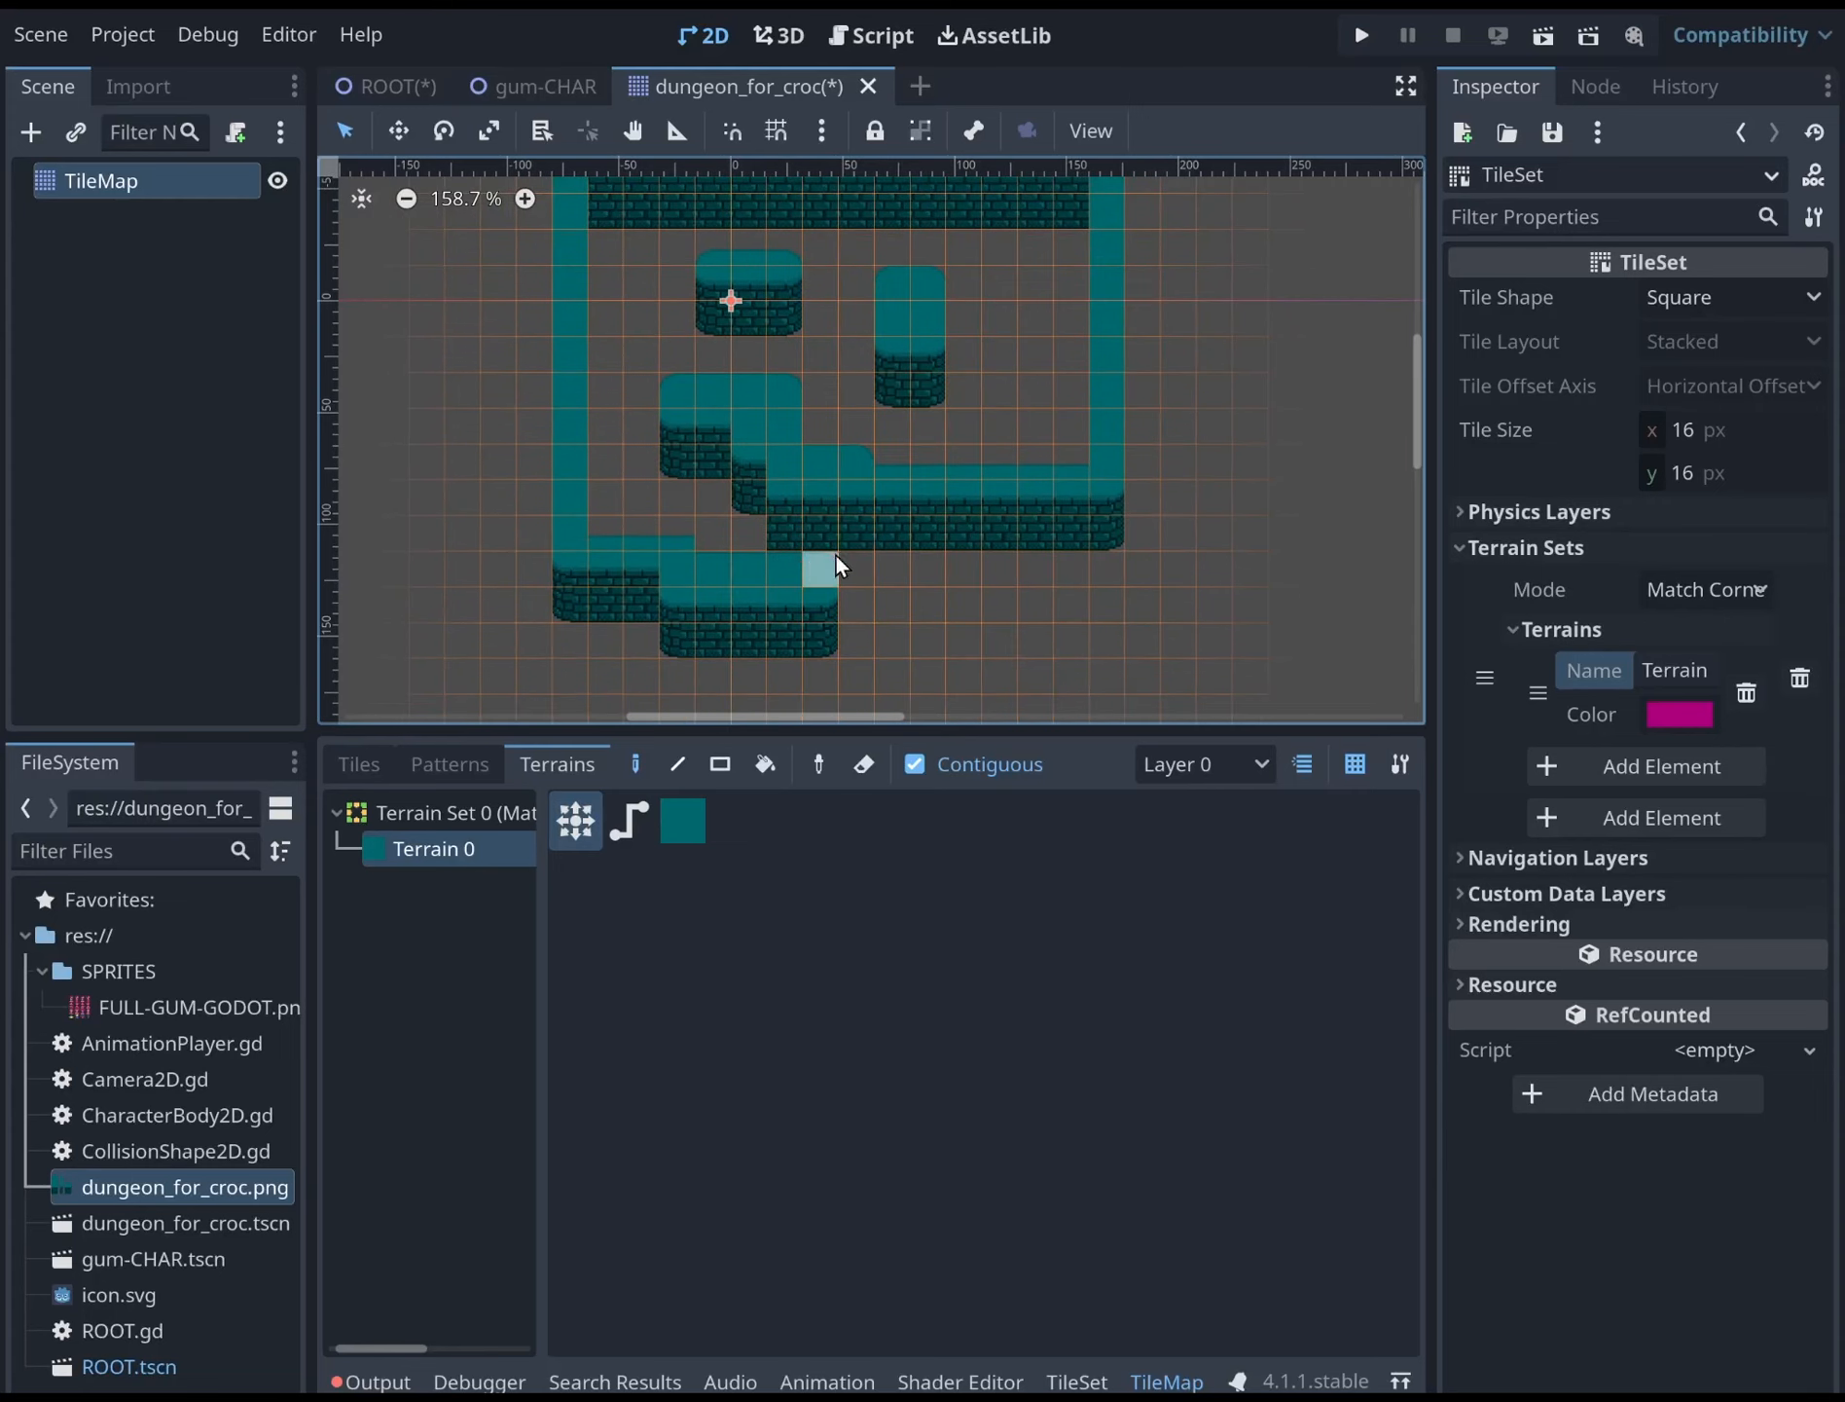
middle_drag(861, 496, 863, 583)
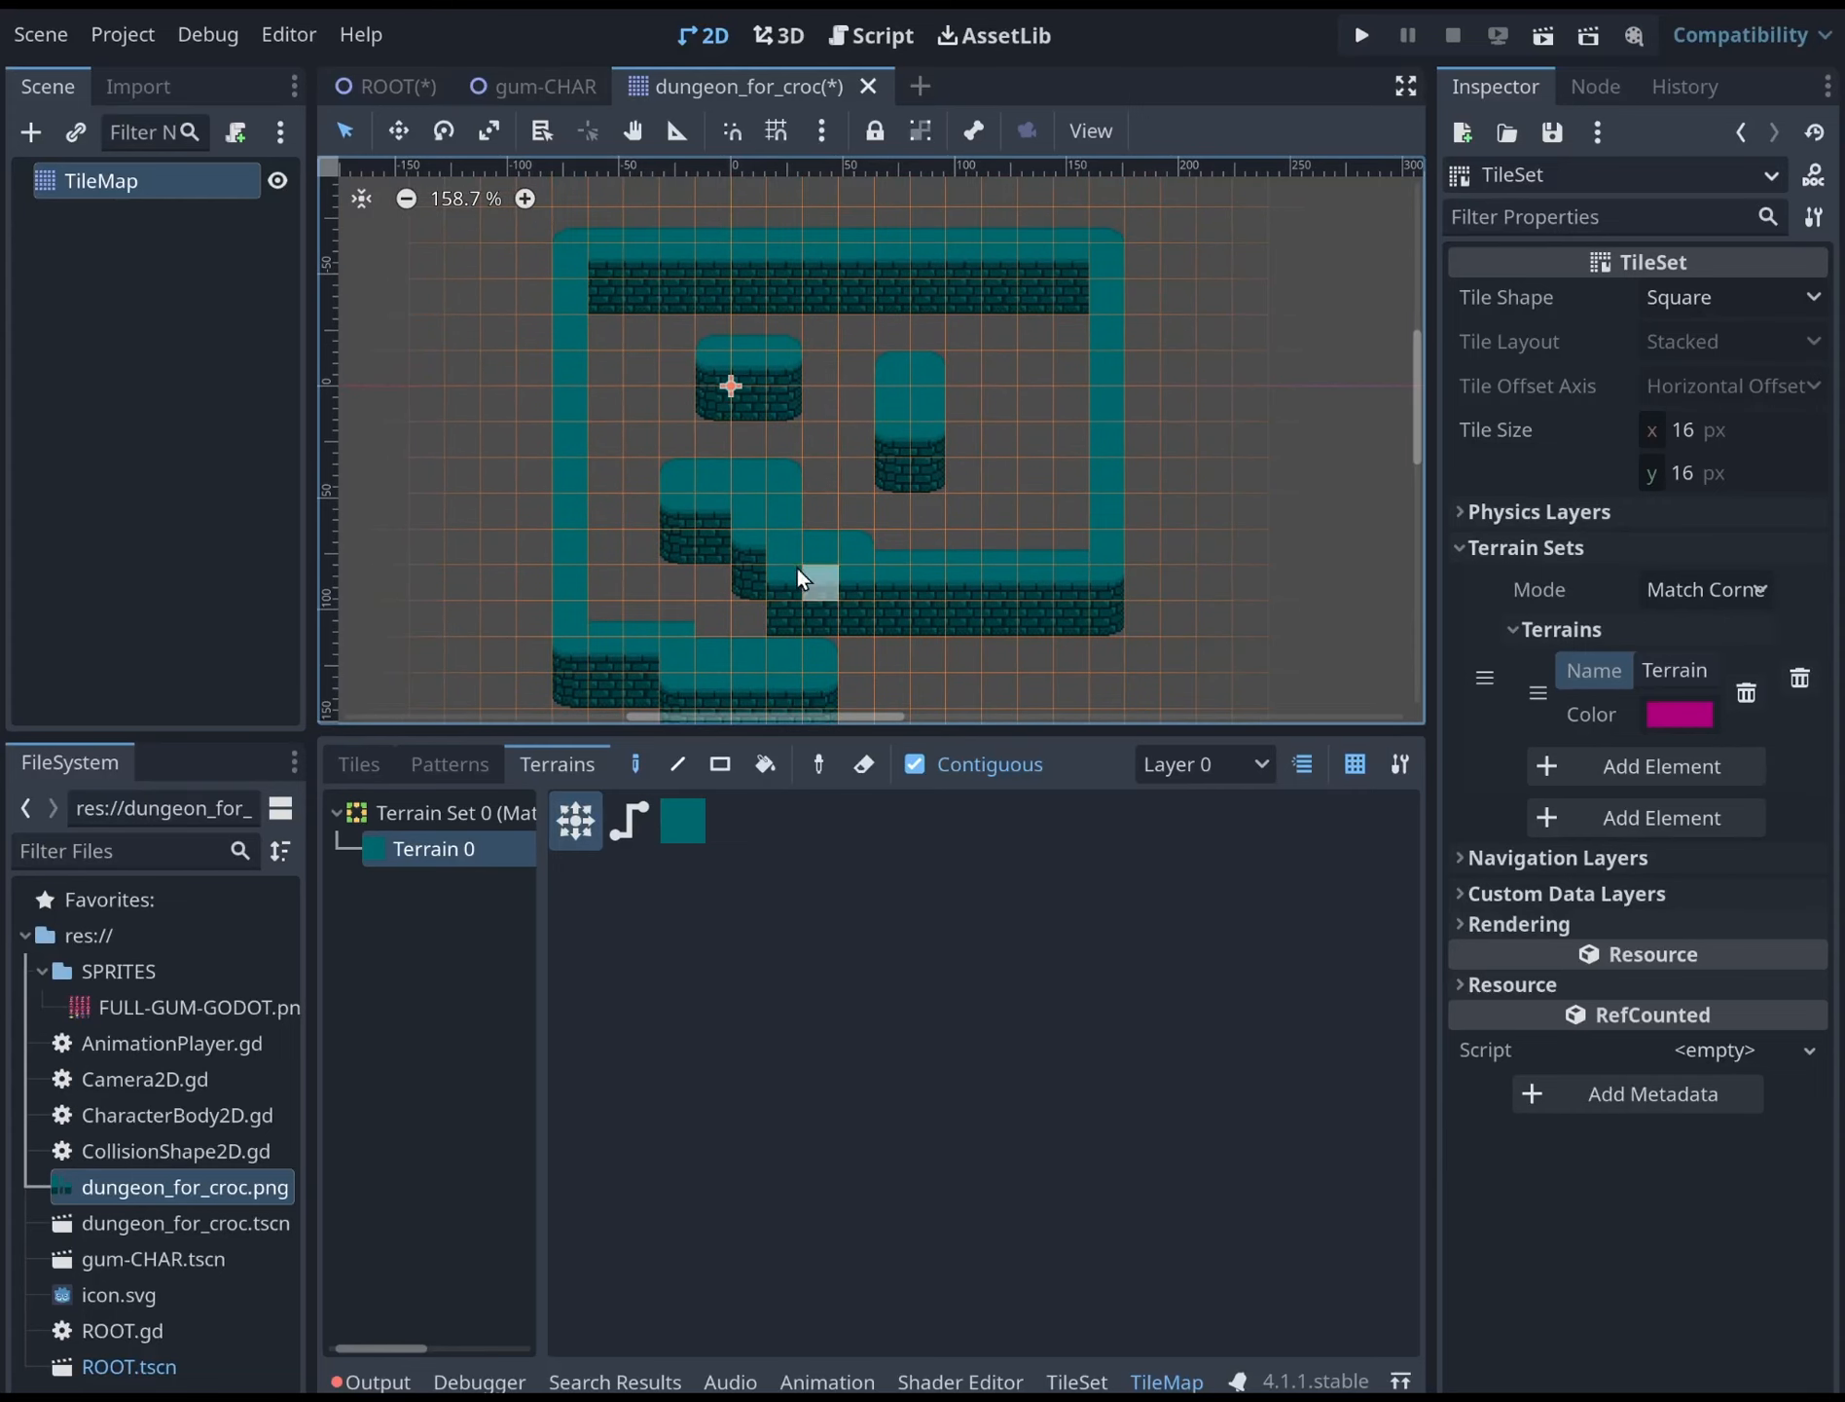
Fill a large Terrain 0 rectangle over the walls with the Rectangle tool, and erase all painted tiles from the TileMap
click(720, 763)
drag(532, 234, 787, 391)
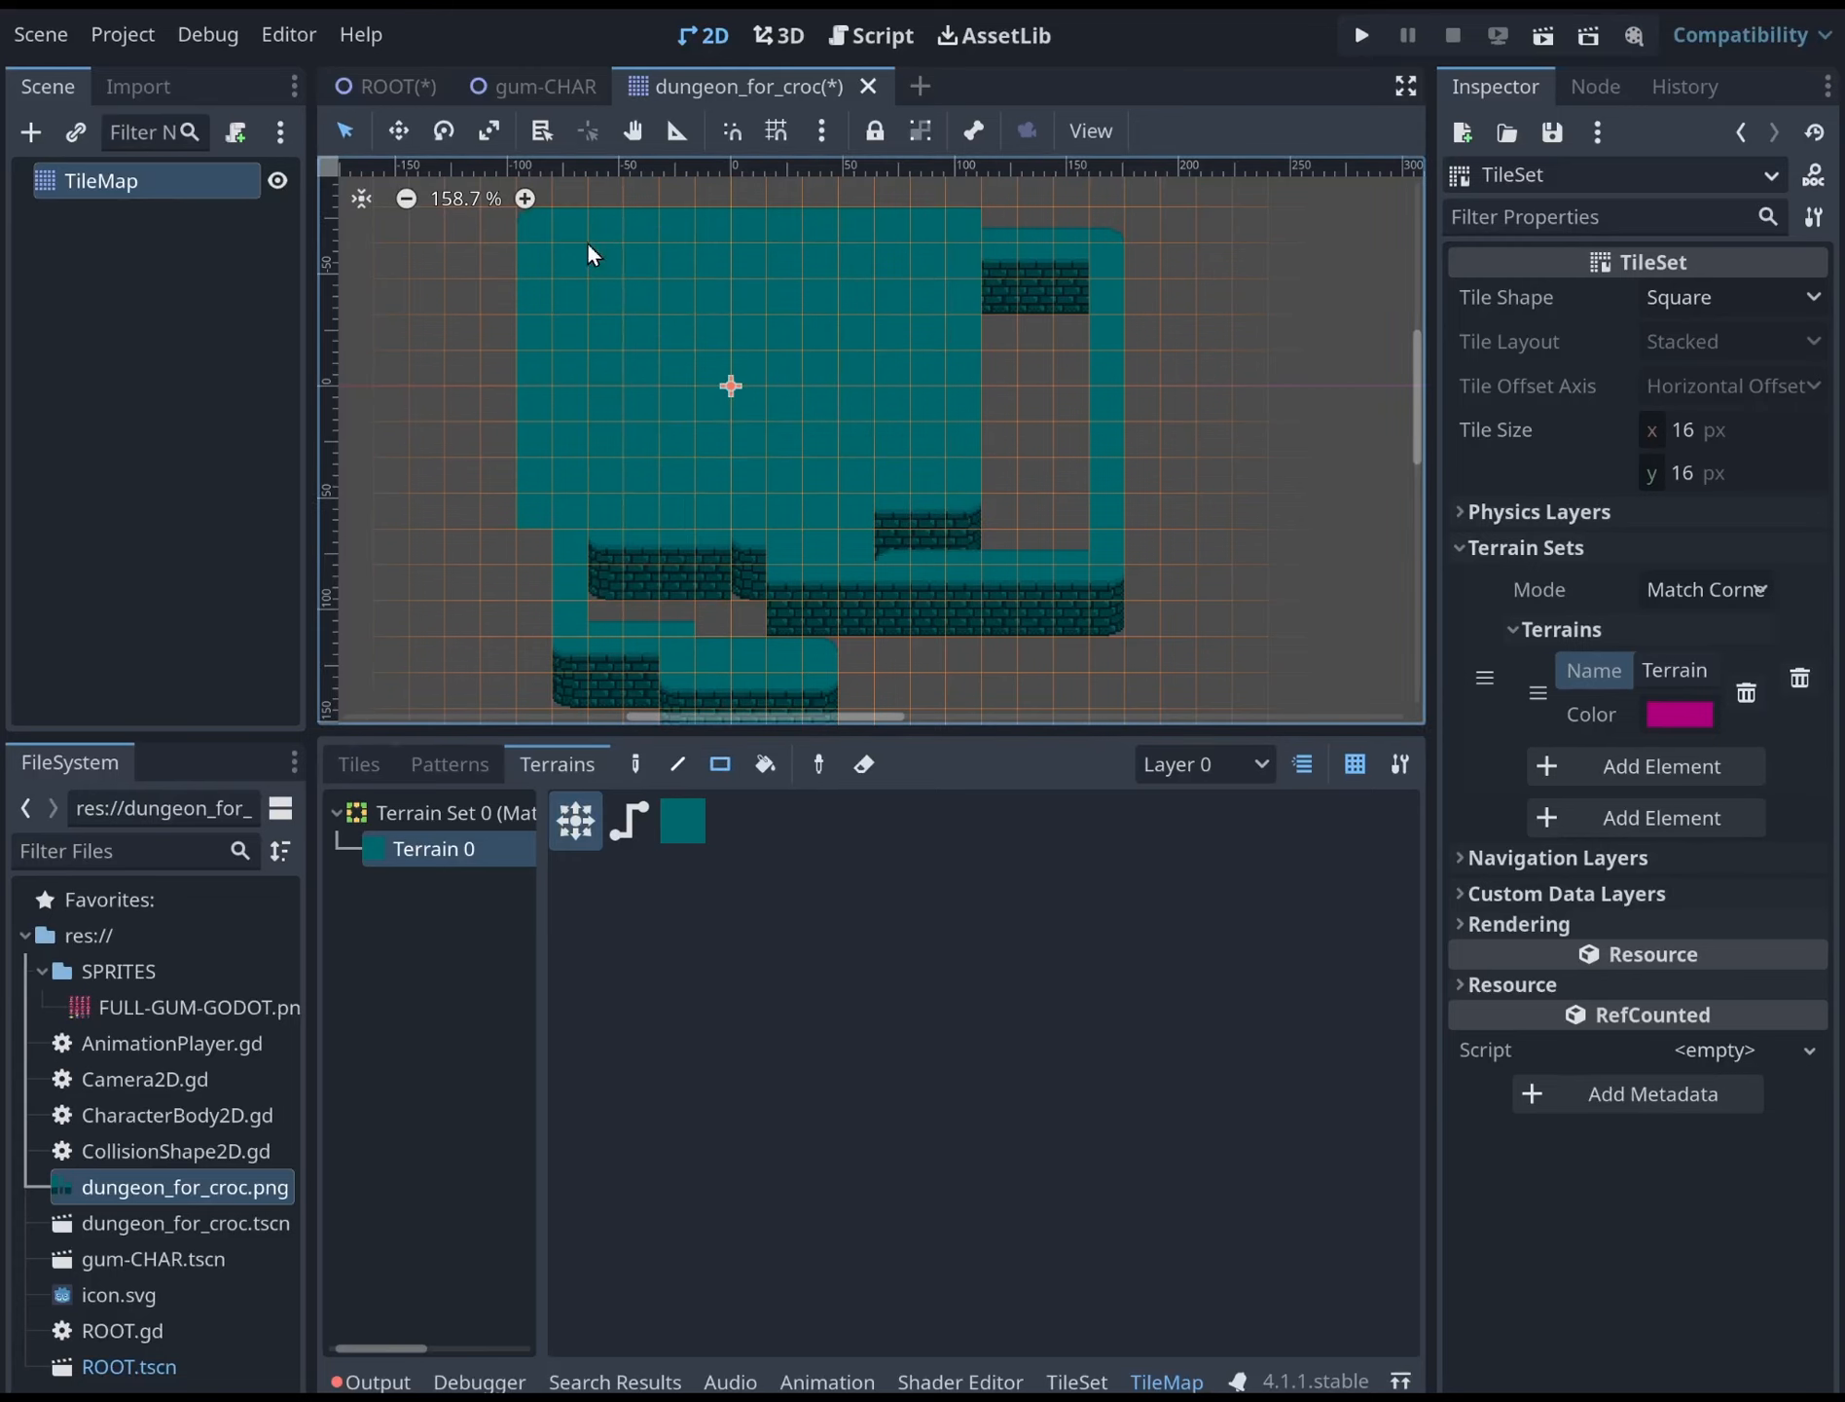
right_drag(538, 224, 991, 516)
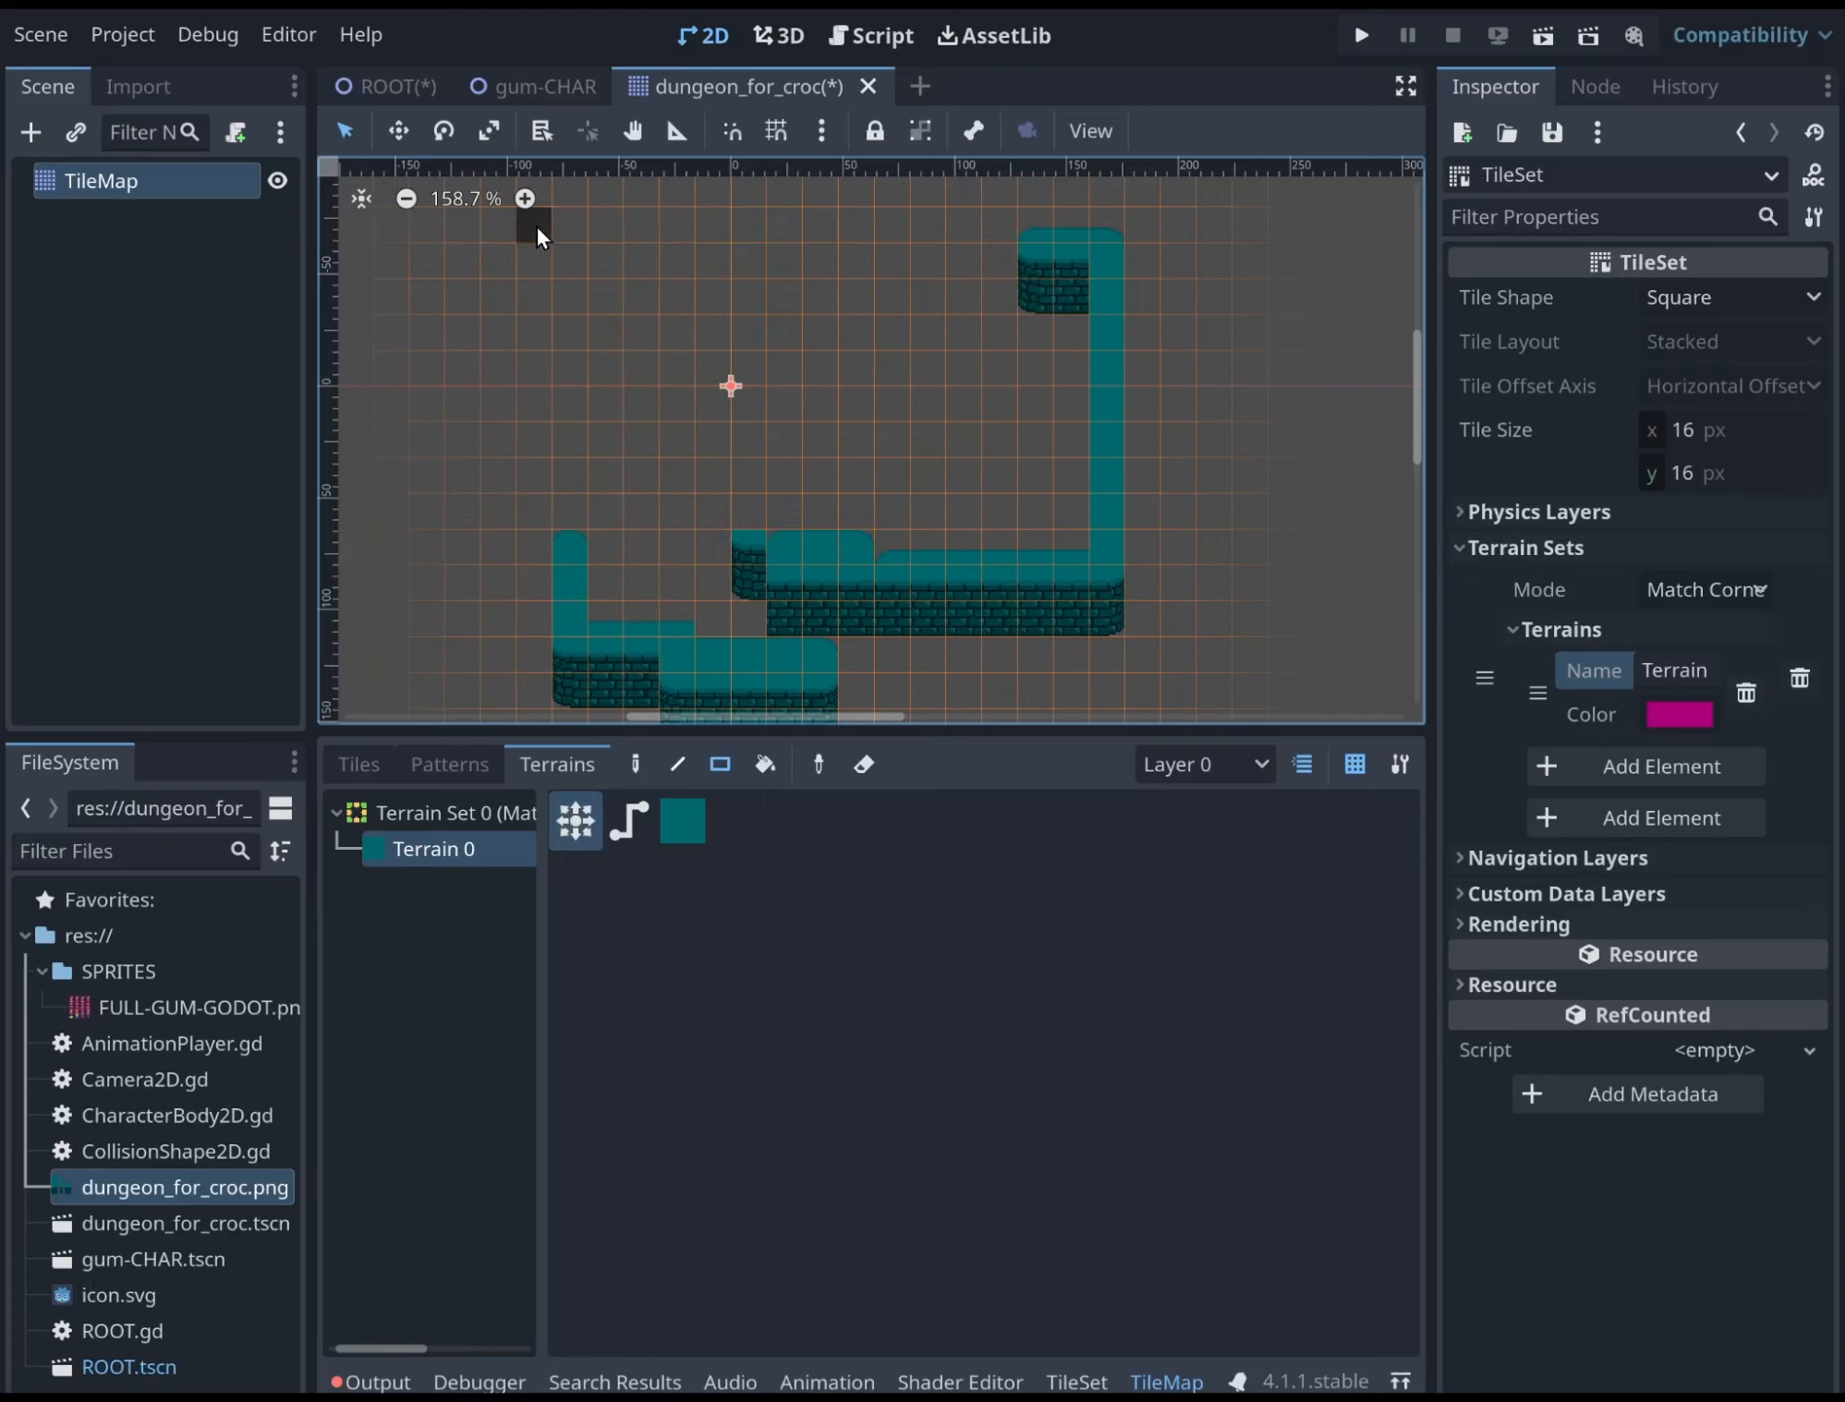
mouse_move(536, 223)
right_down()
mouse_move(1140, 659)
mouse_move(1158, 692)
right_up()
mouse_move(1090, 545)
middle_down()
mouse_move(1036, 524)
mouse_move(1045, 501)
middle_up()
click(636, 763)
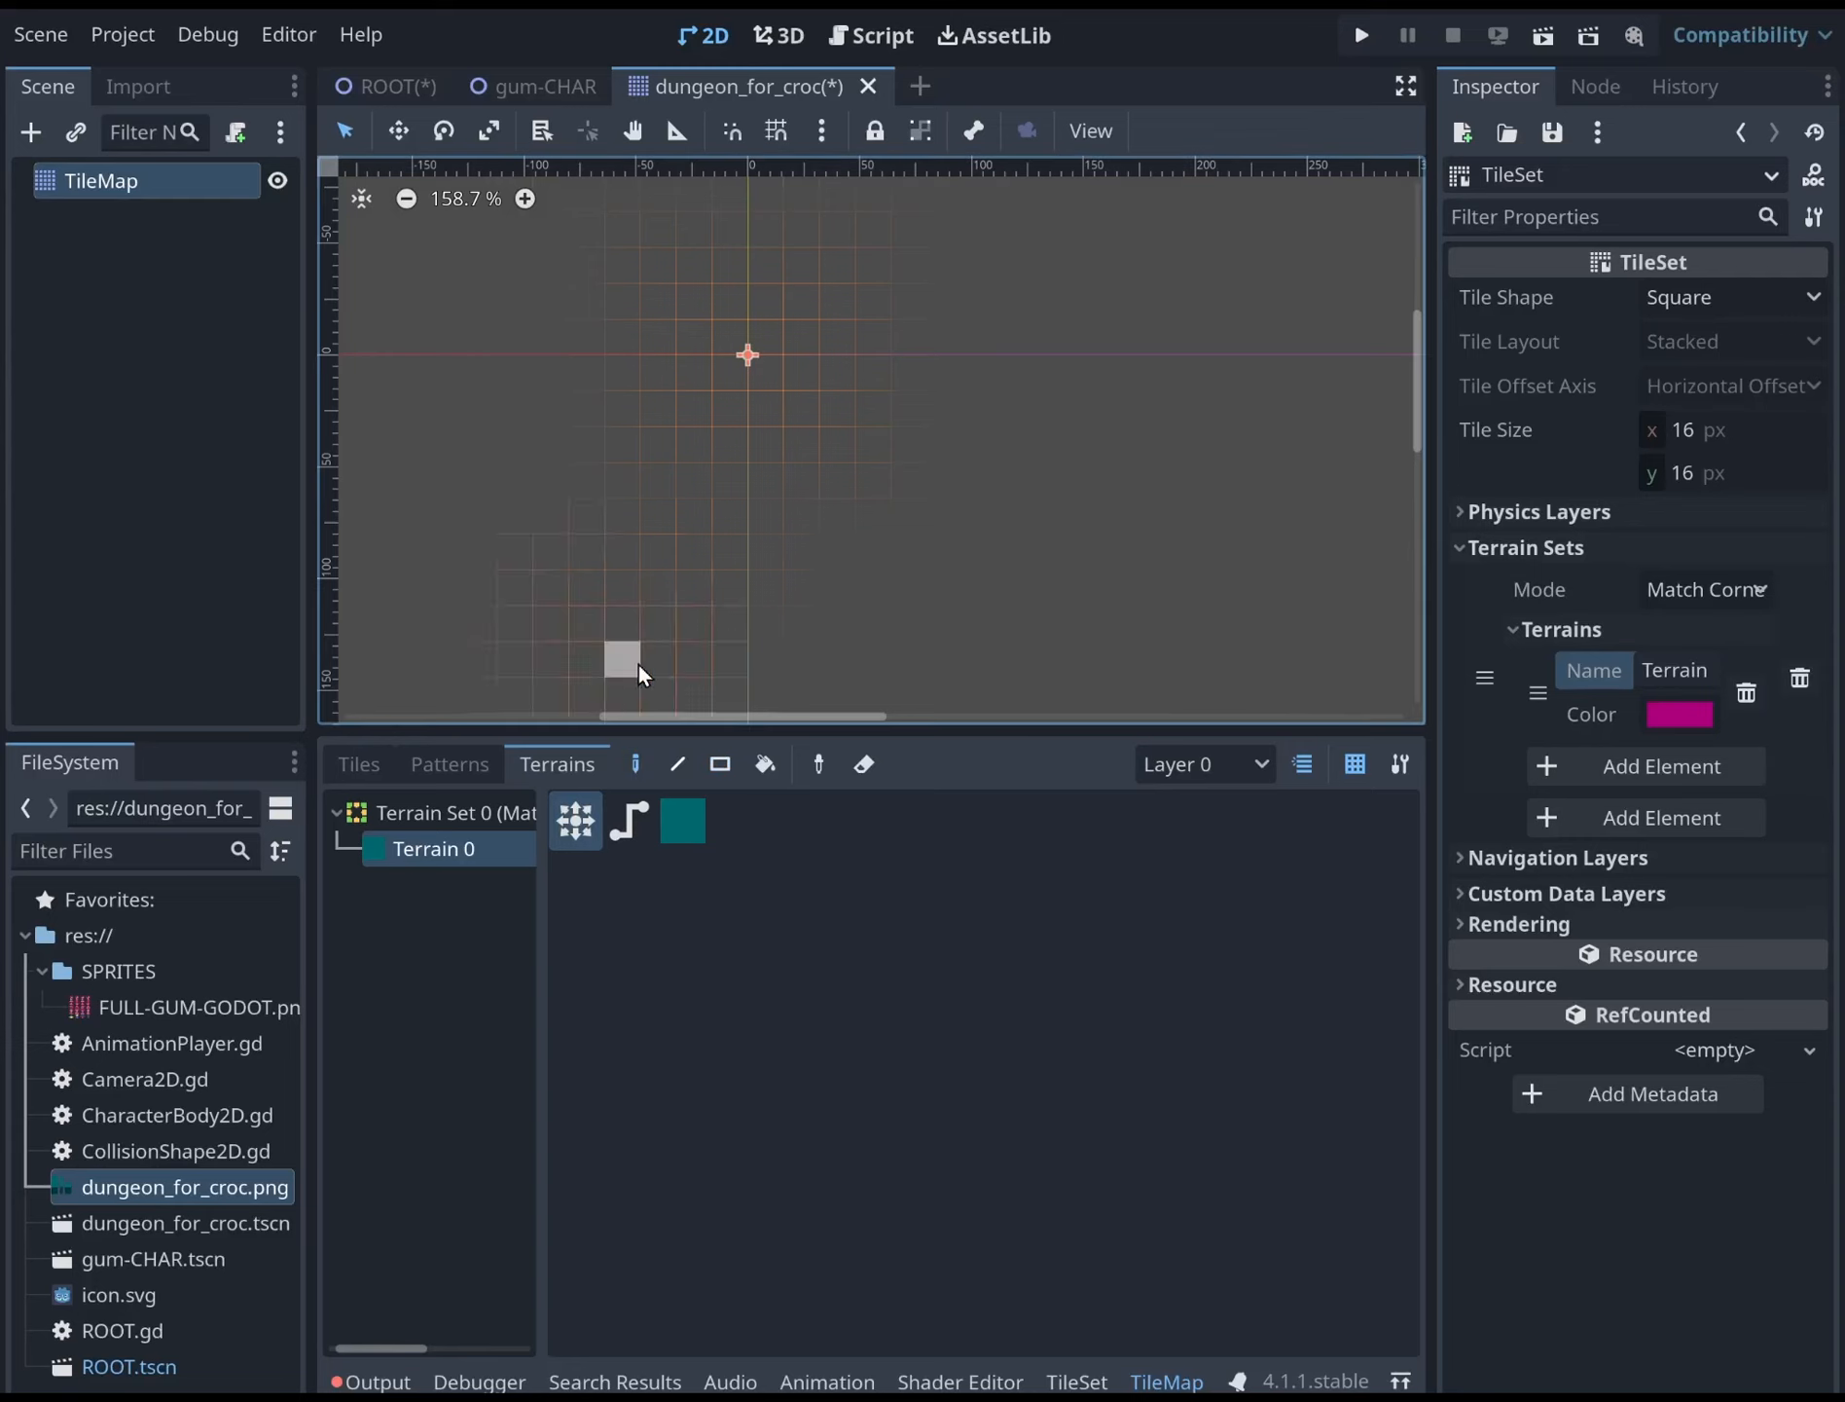
Compare the camera frame and GUM's position in the ROOT scene with the TileMap origin in the dungeon_for_croc scene
click(390, 86)
click(148, 290)
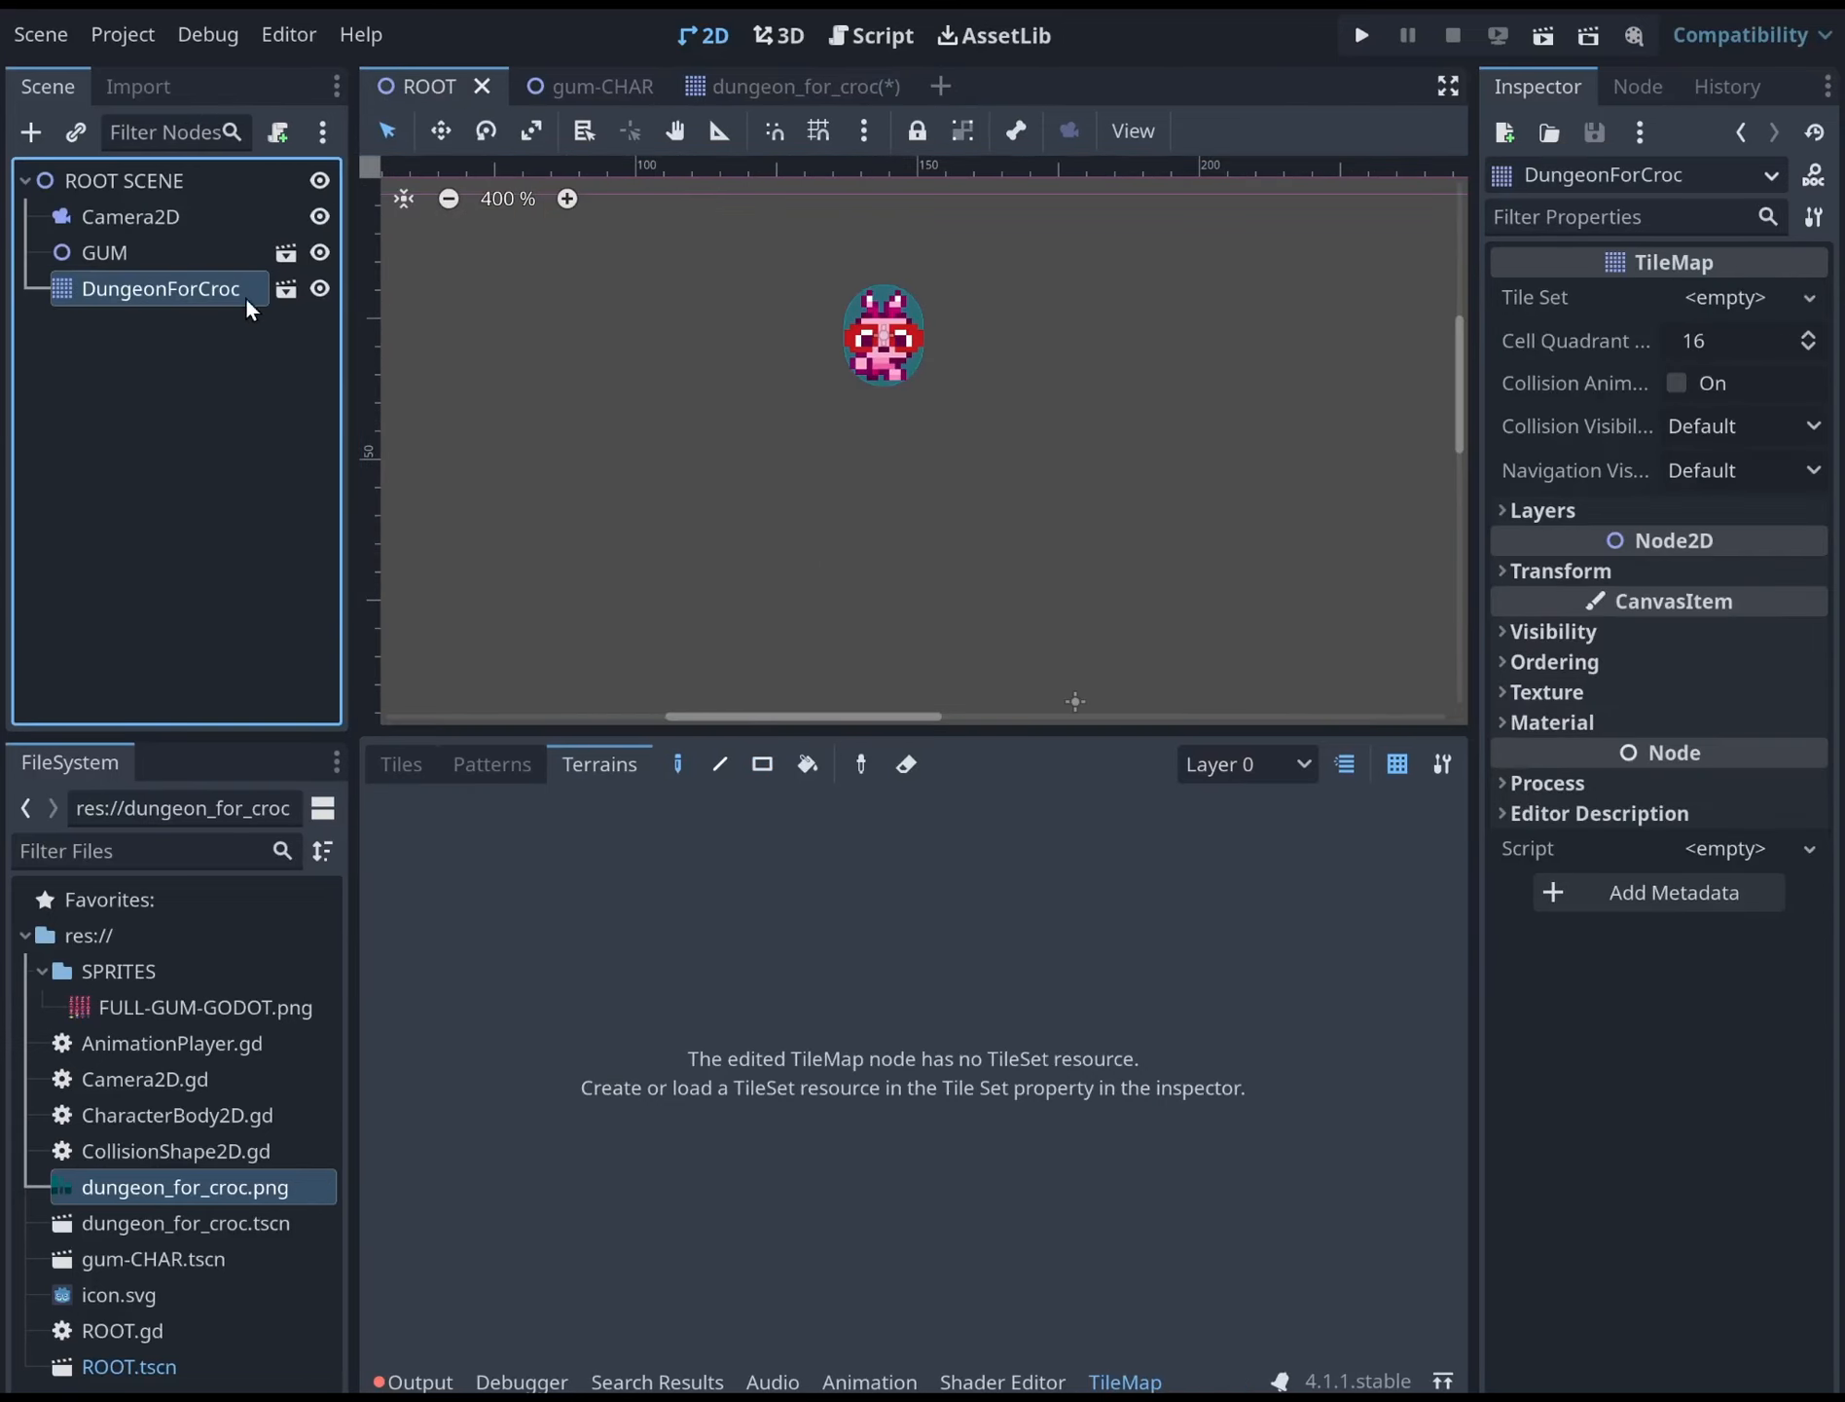
scroll(865, 368, down, 3)
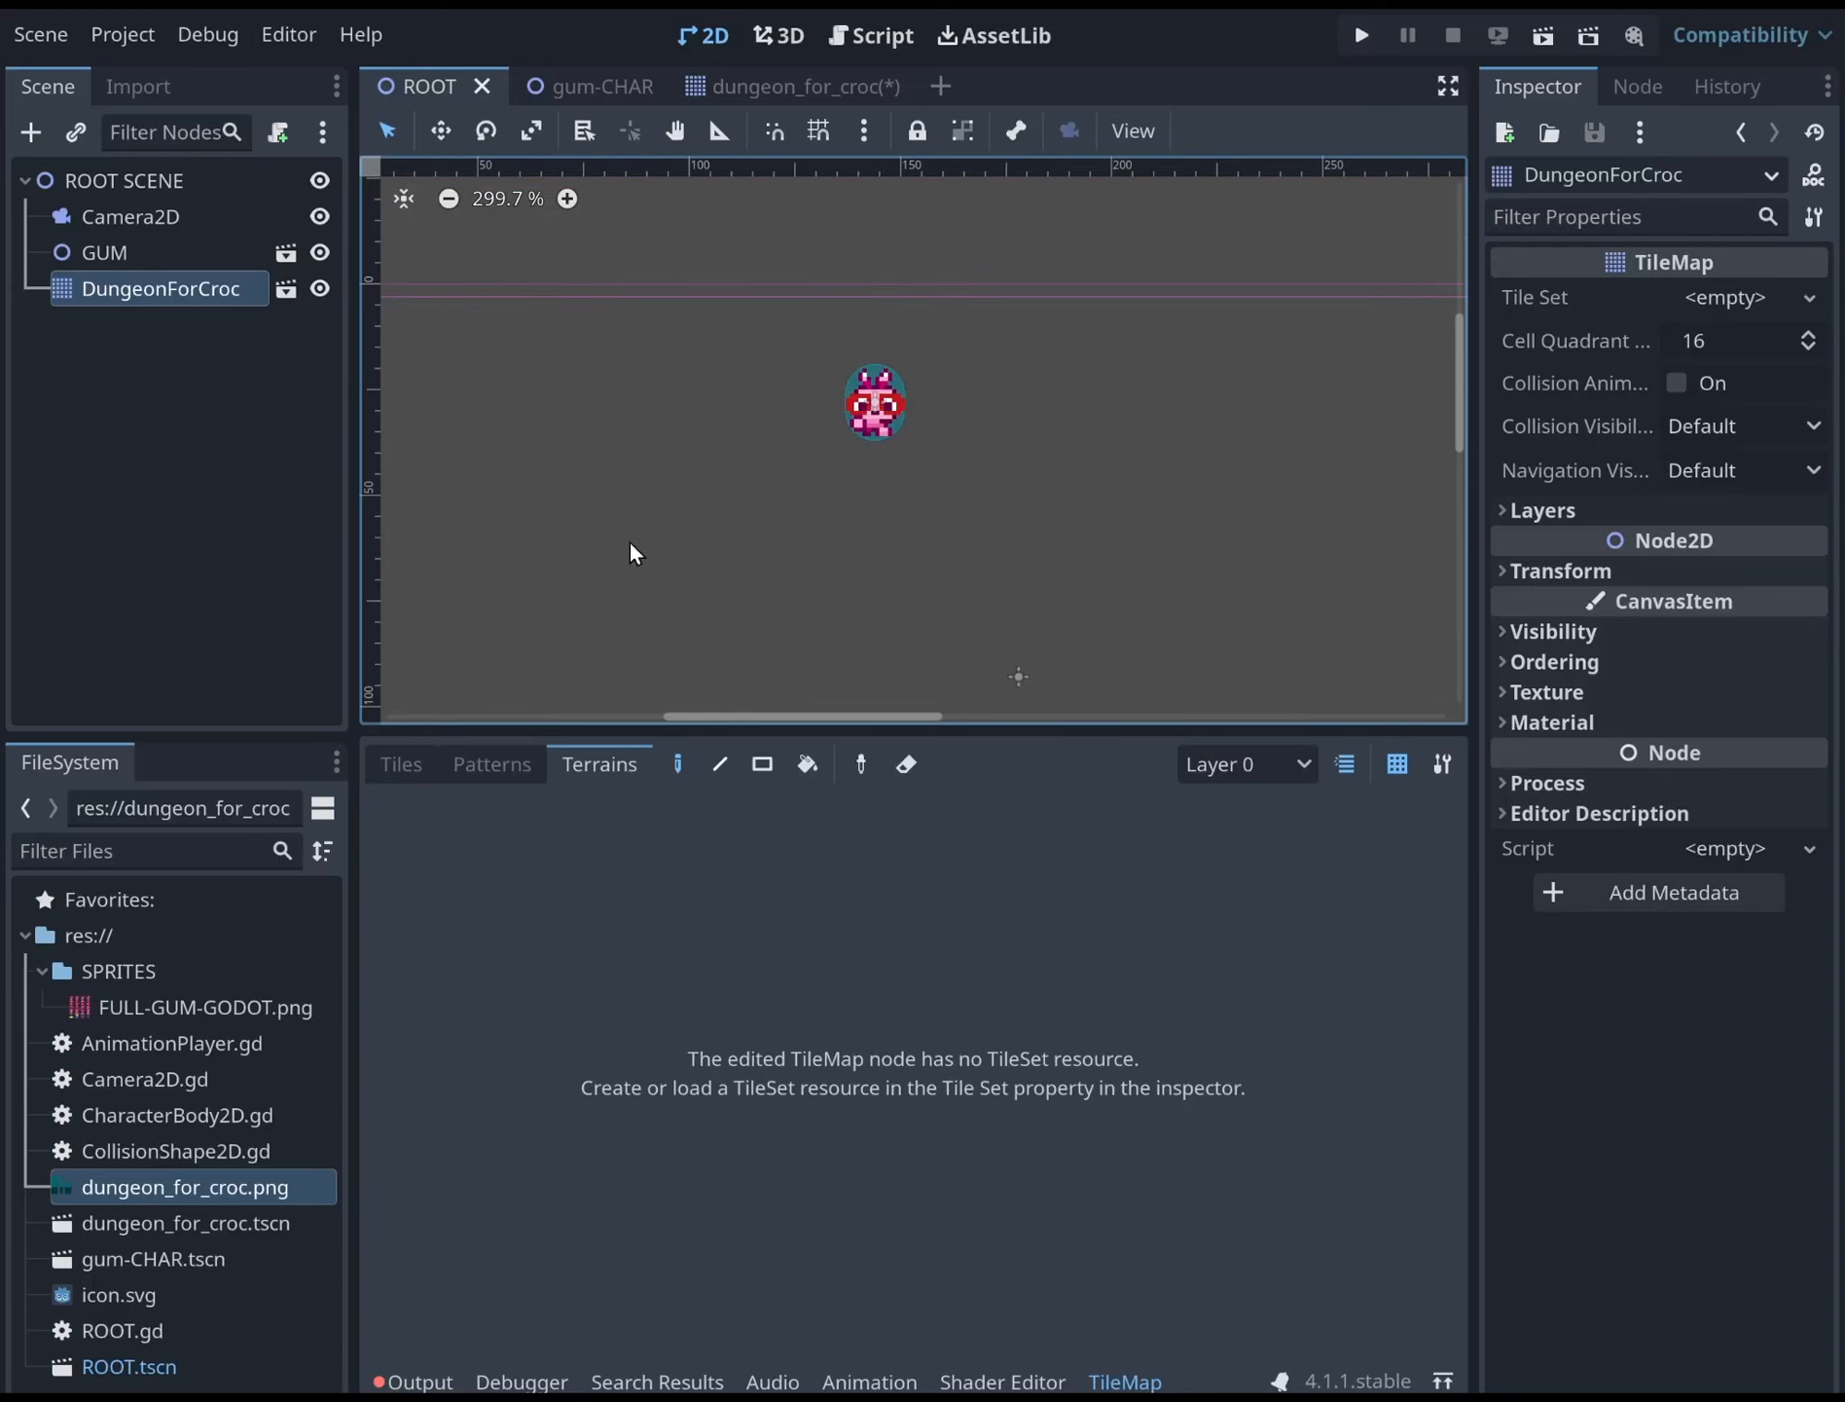
scroll(668, 482, down, 1)
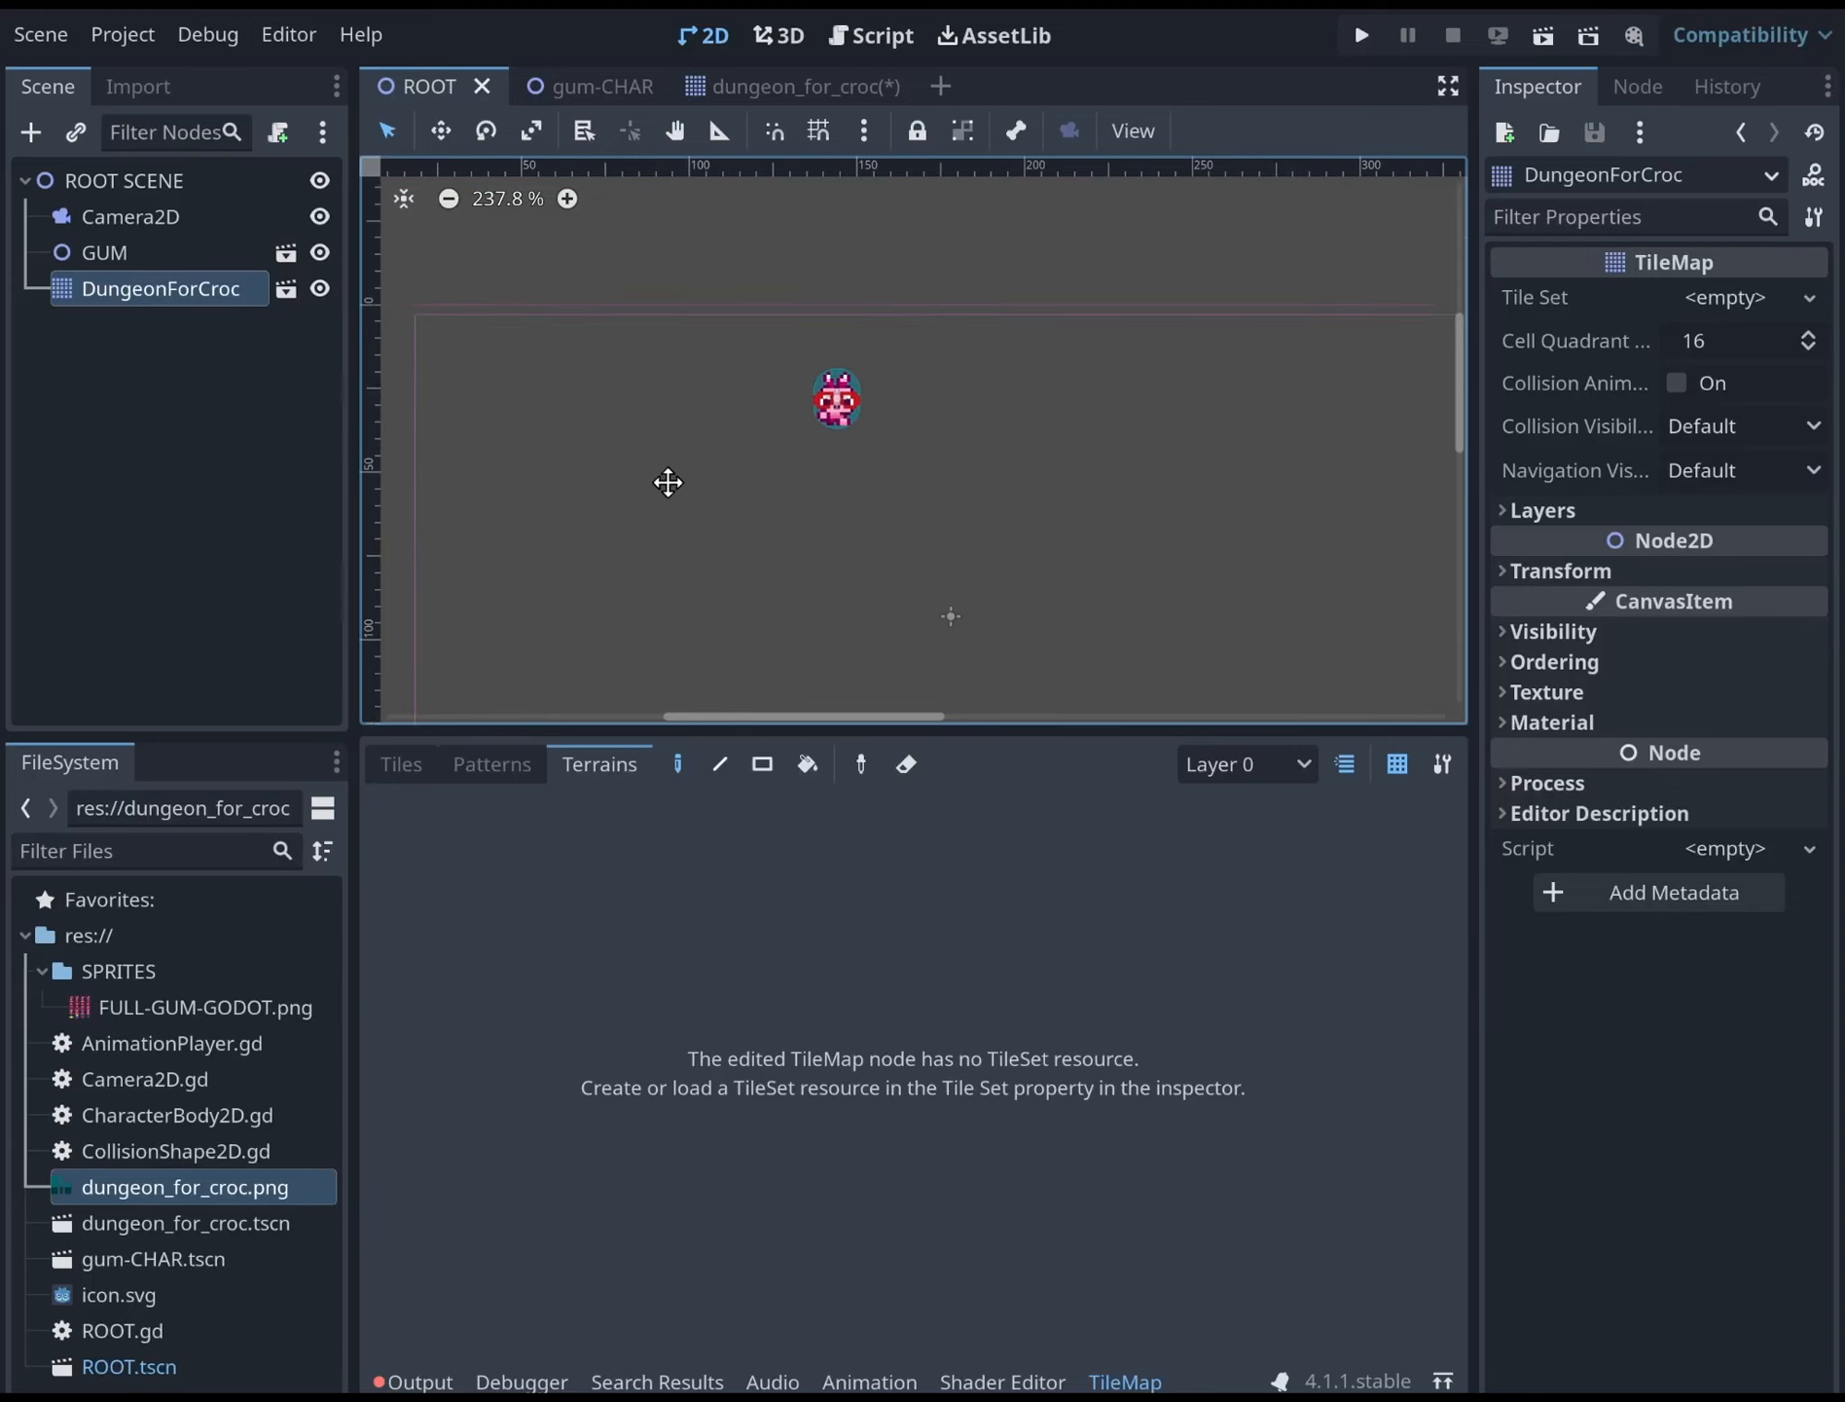
click(761, 85)
scroll(808, 380, down, 6)
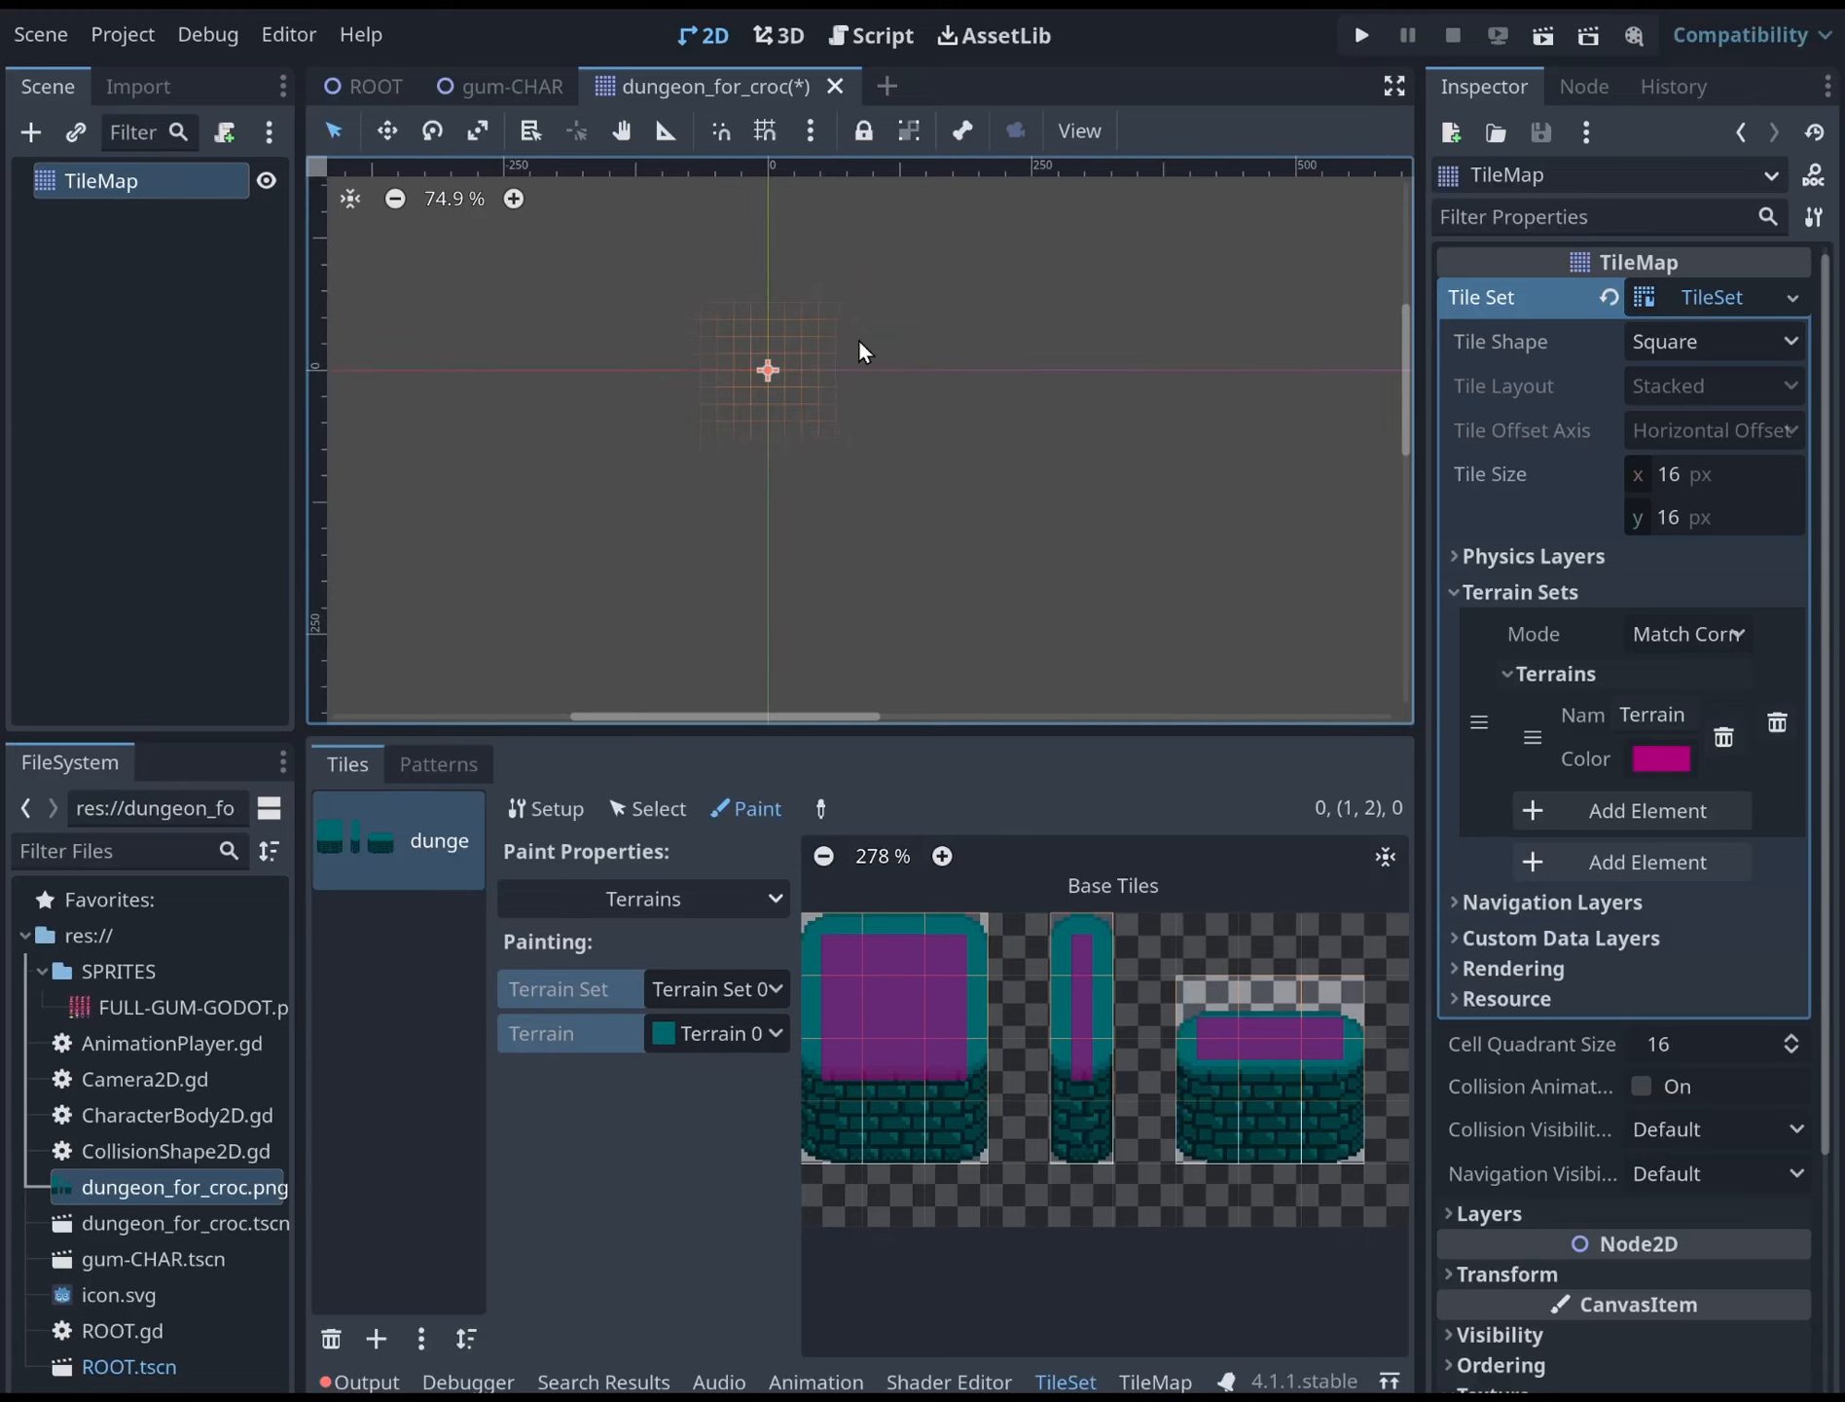
scroll(857, 341, up, 7)
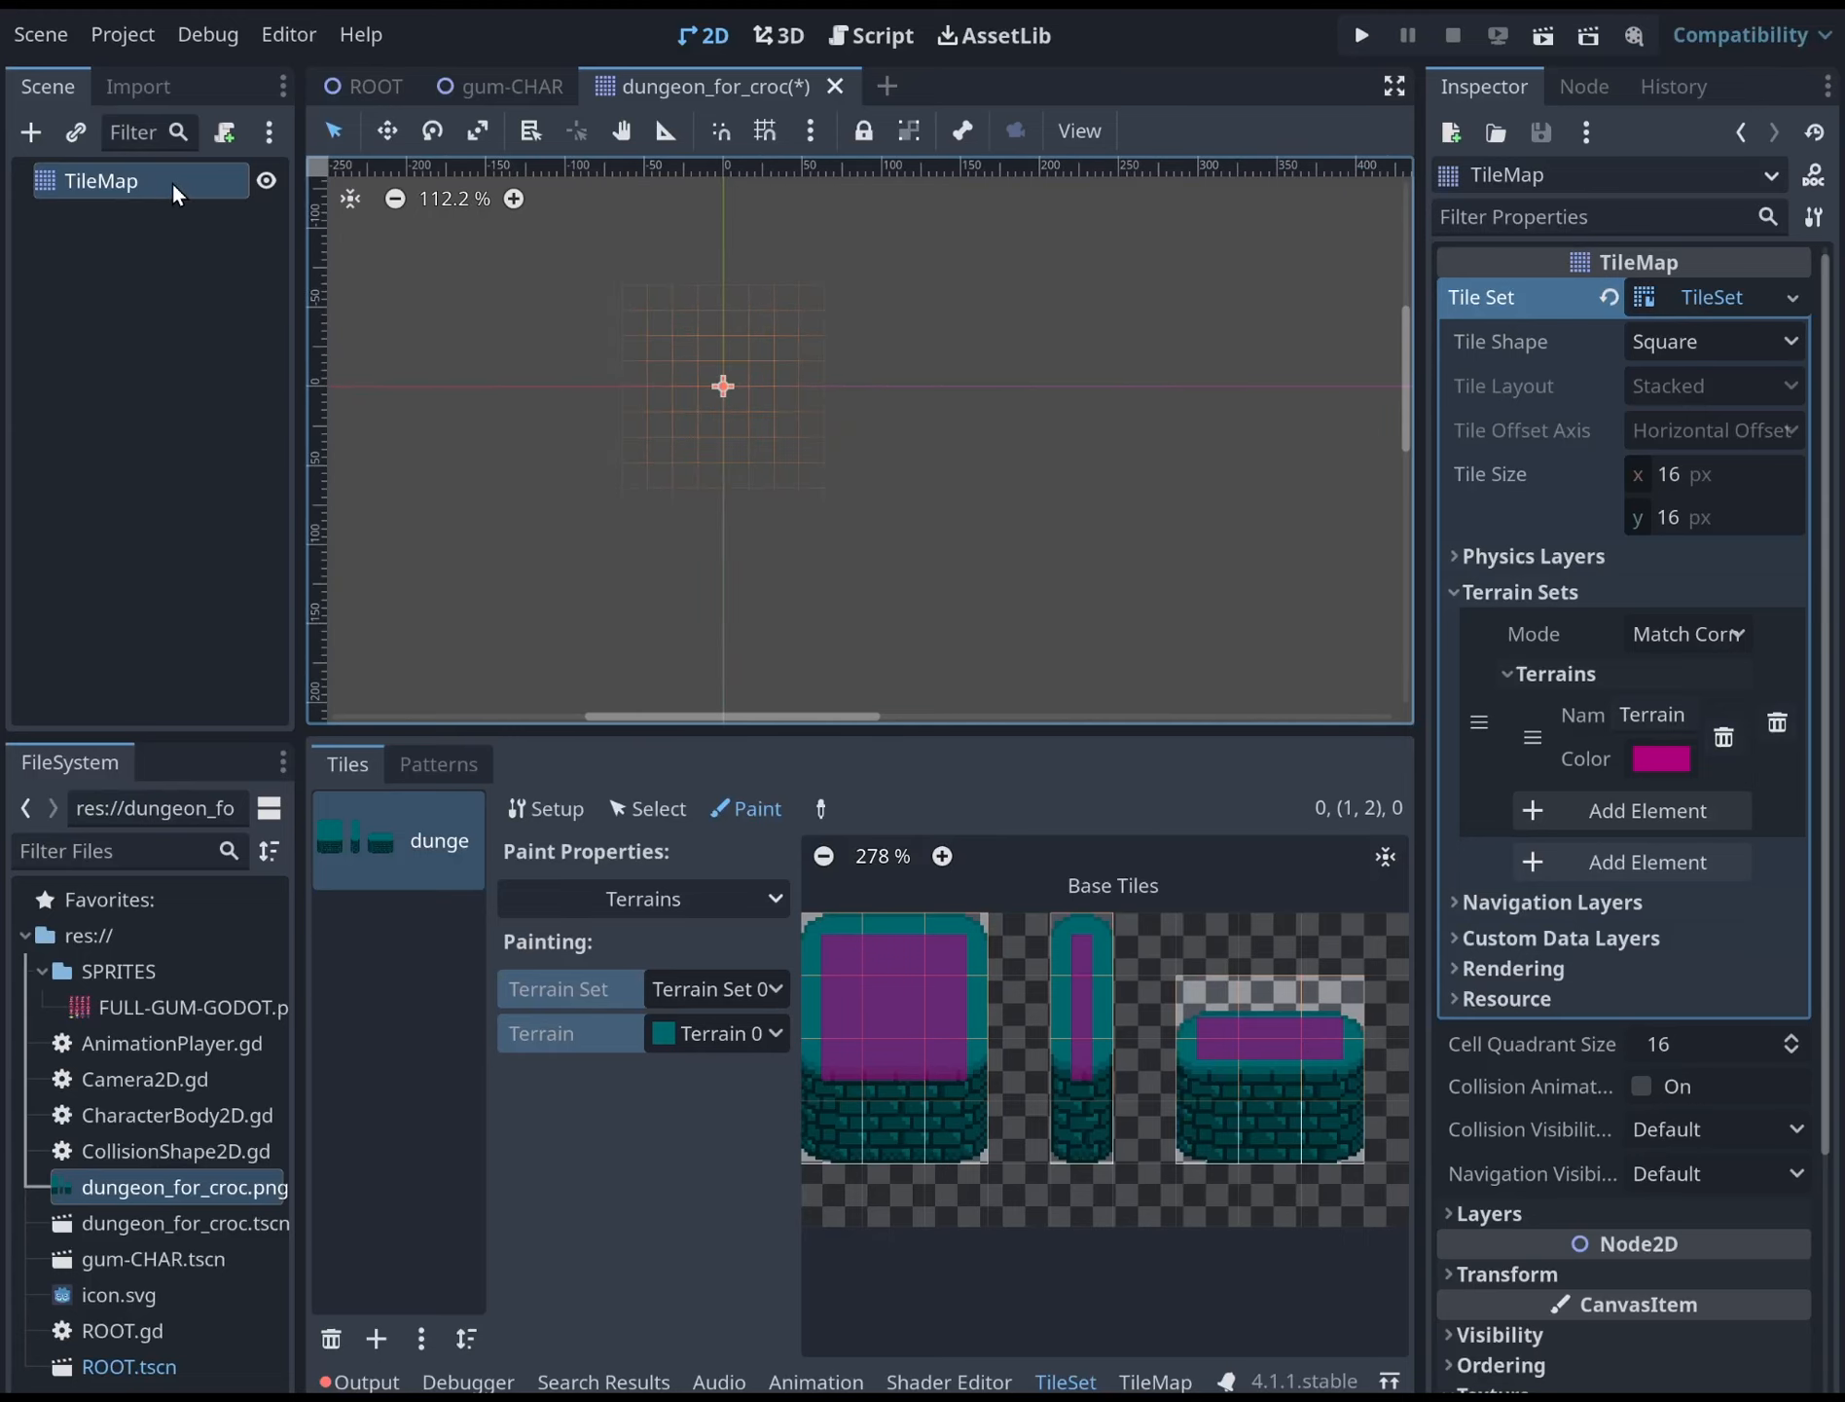
click(380, 86)
scroll(840, 409, down, 4)
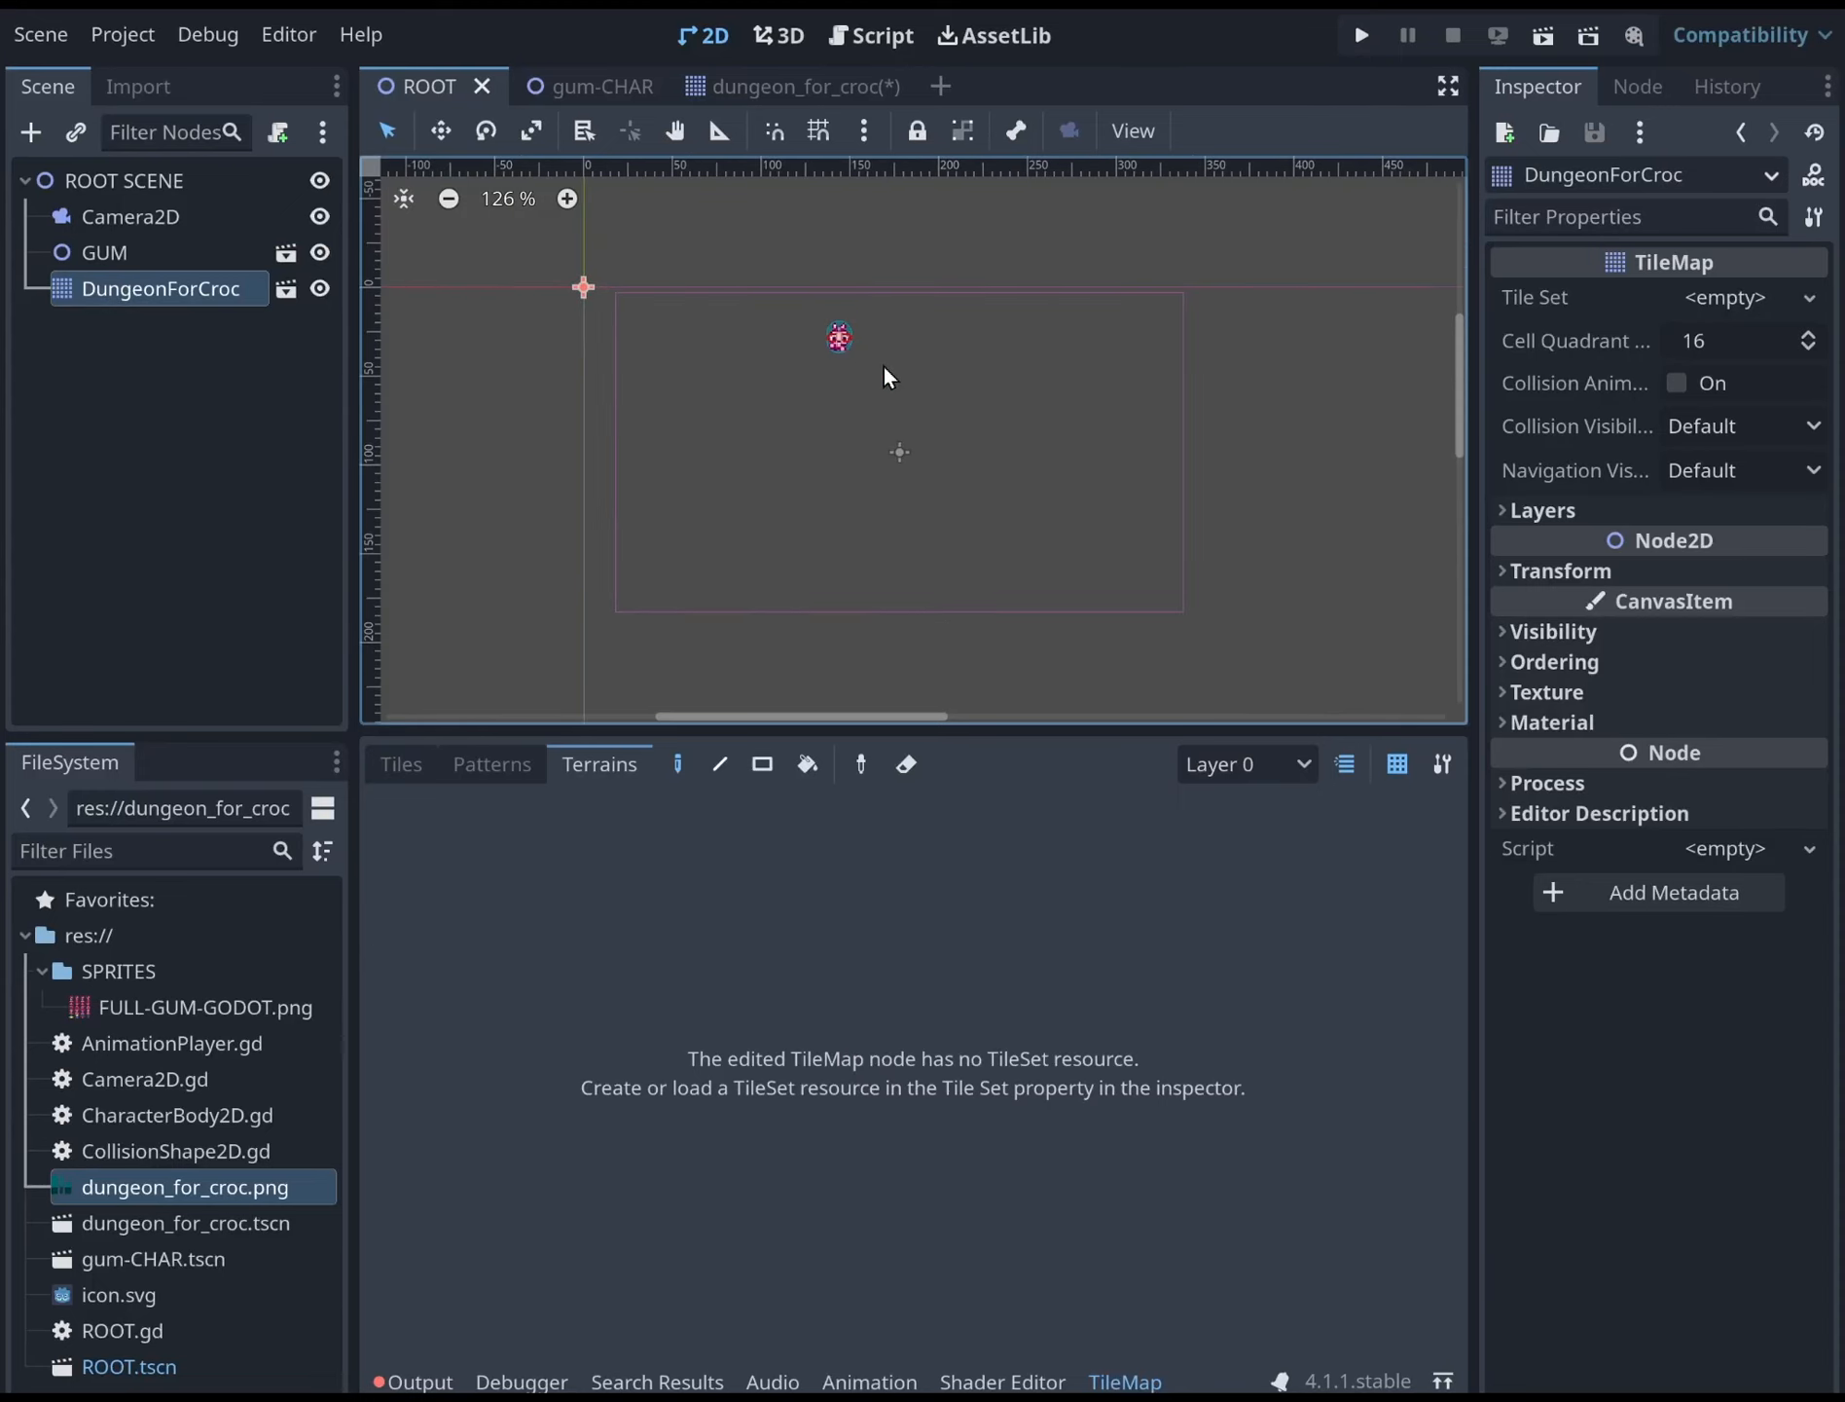
scroll(882, 363, up, 1)
mouse_move(797, 93)
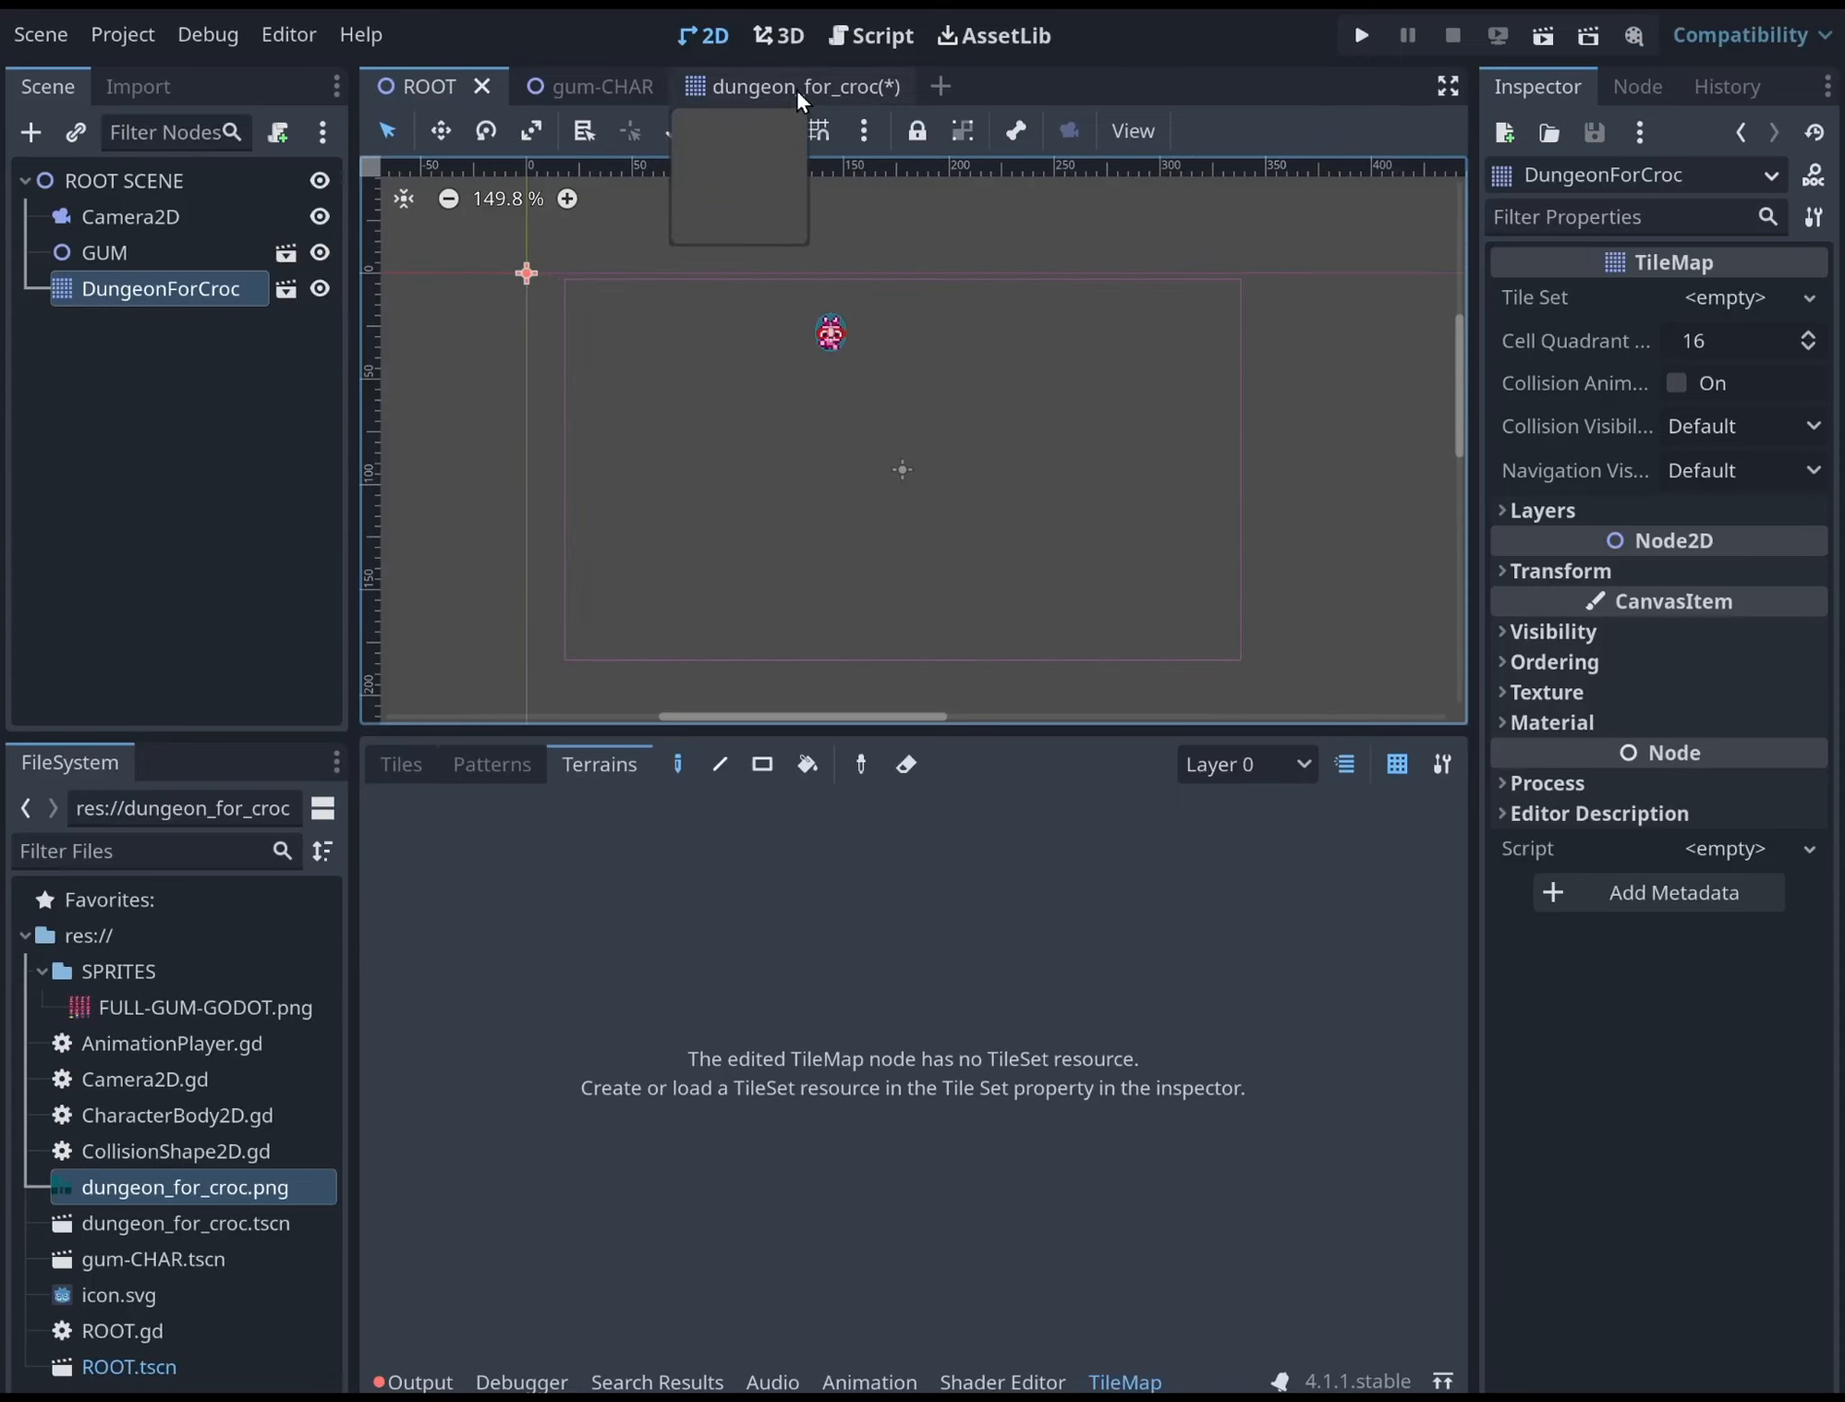
click(796, 88)
scroll(859, 404, down, 3)
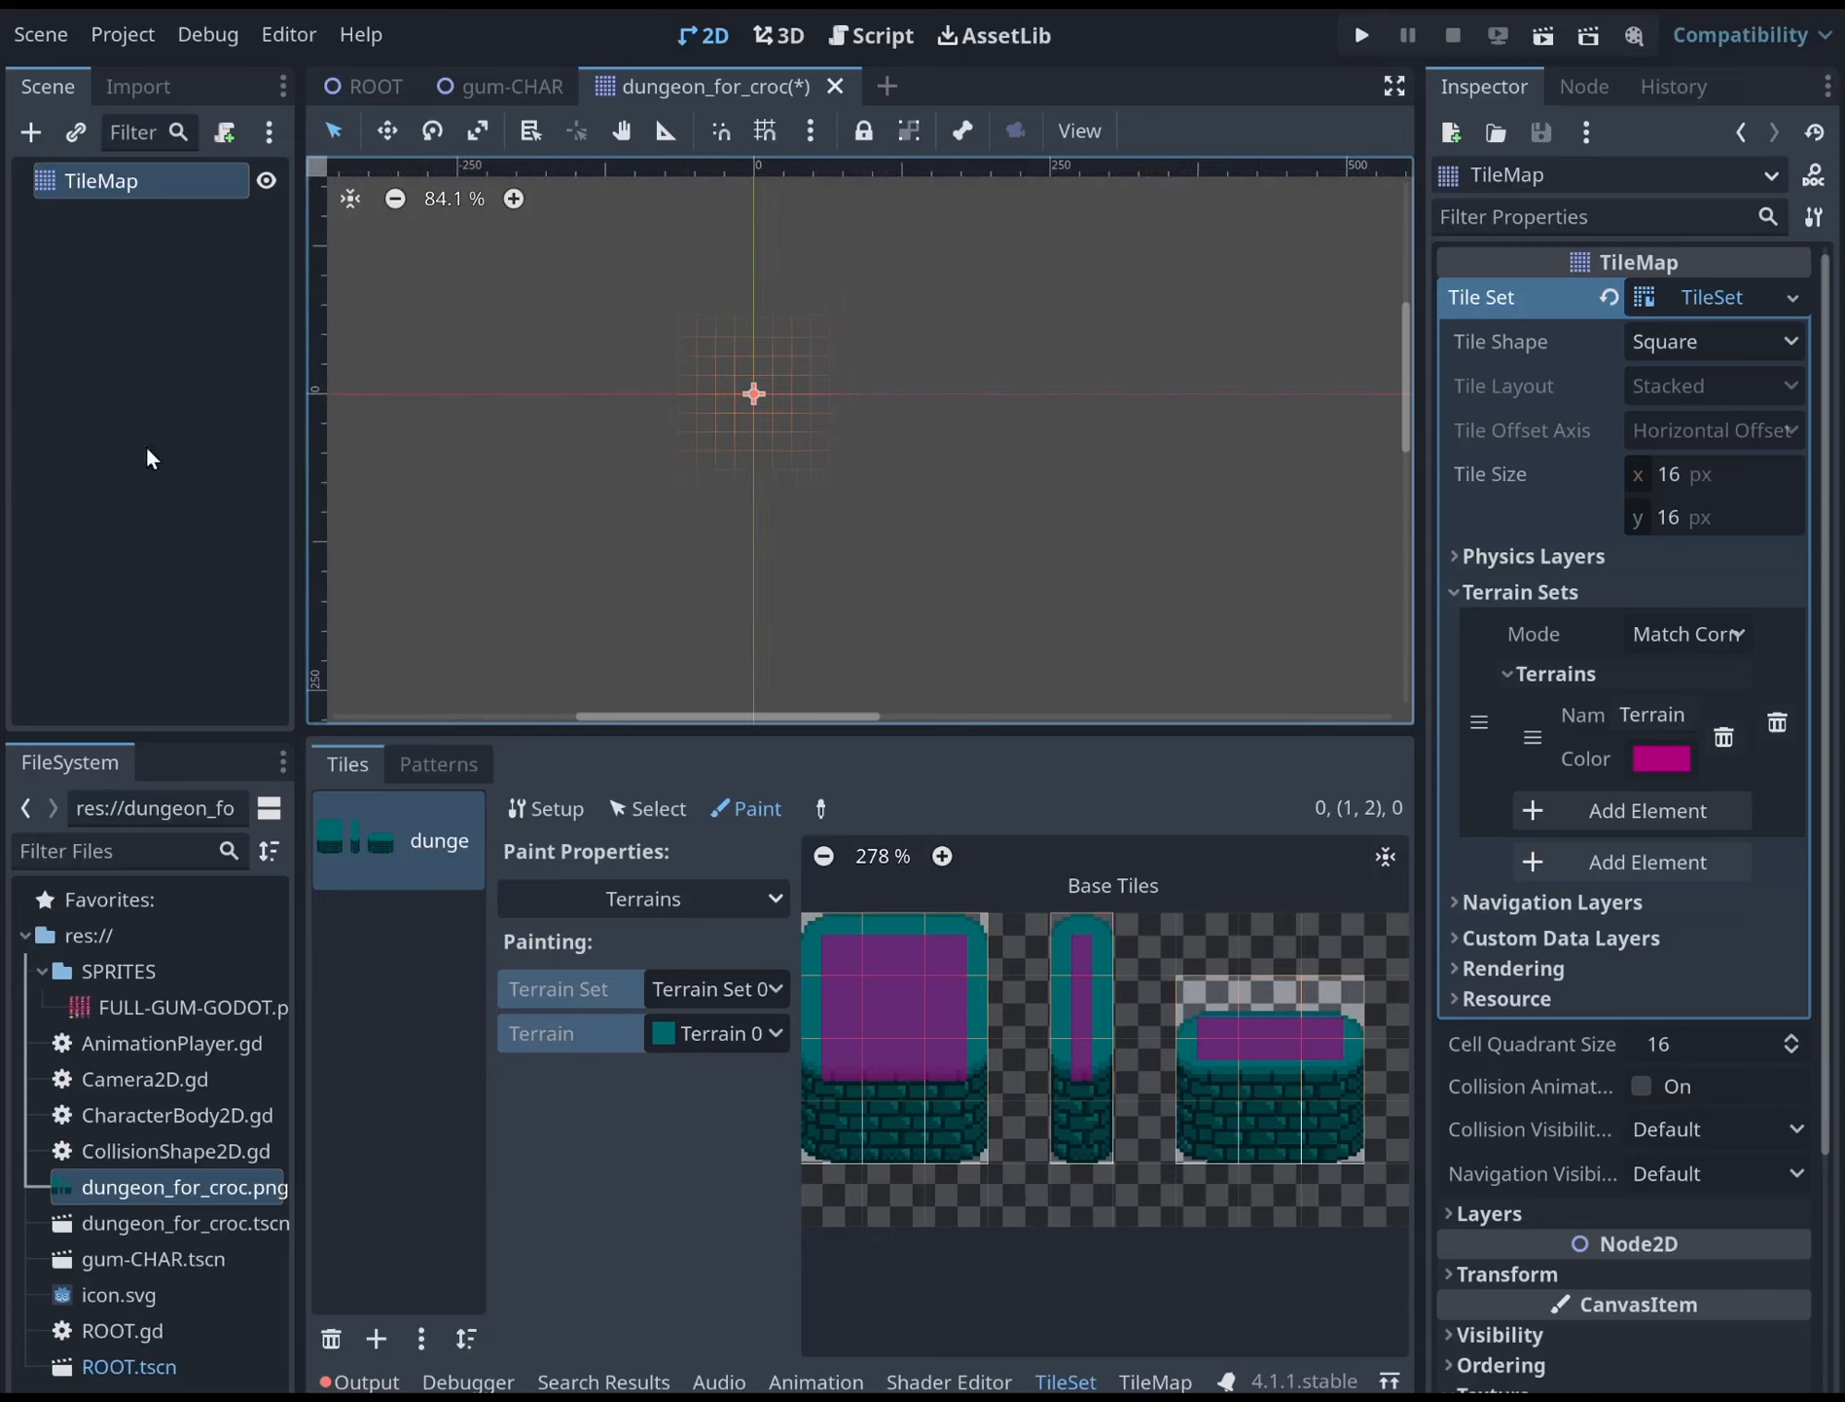
scroll(713, 419, up, 3)
scroll(714, 431, up, 5)
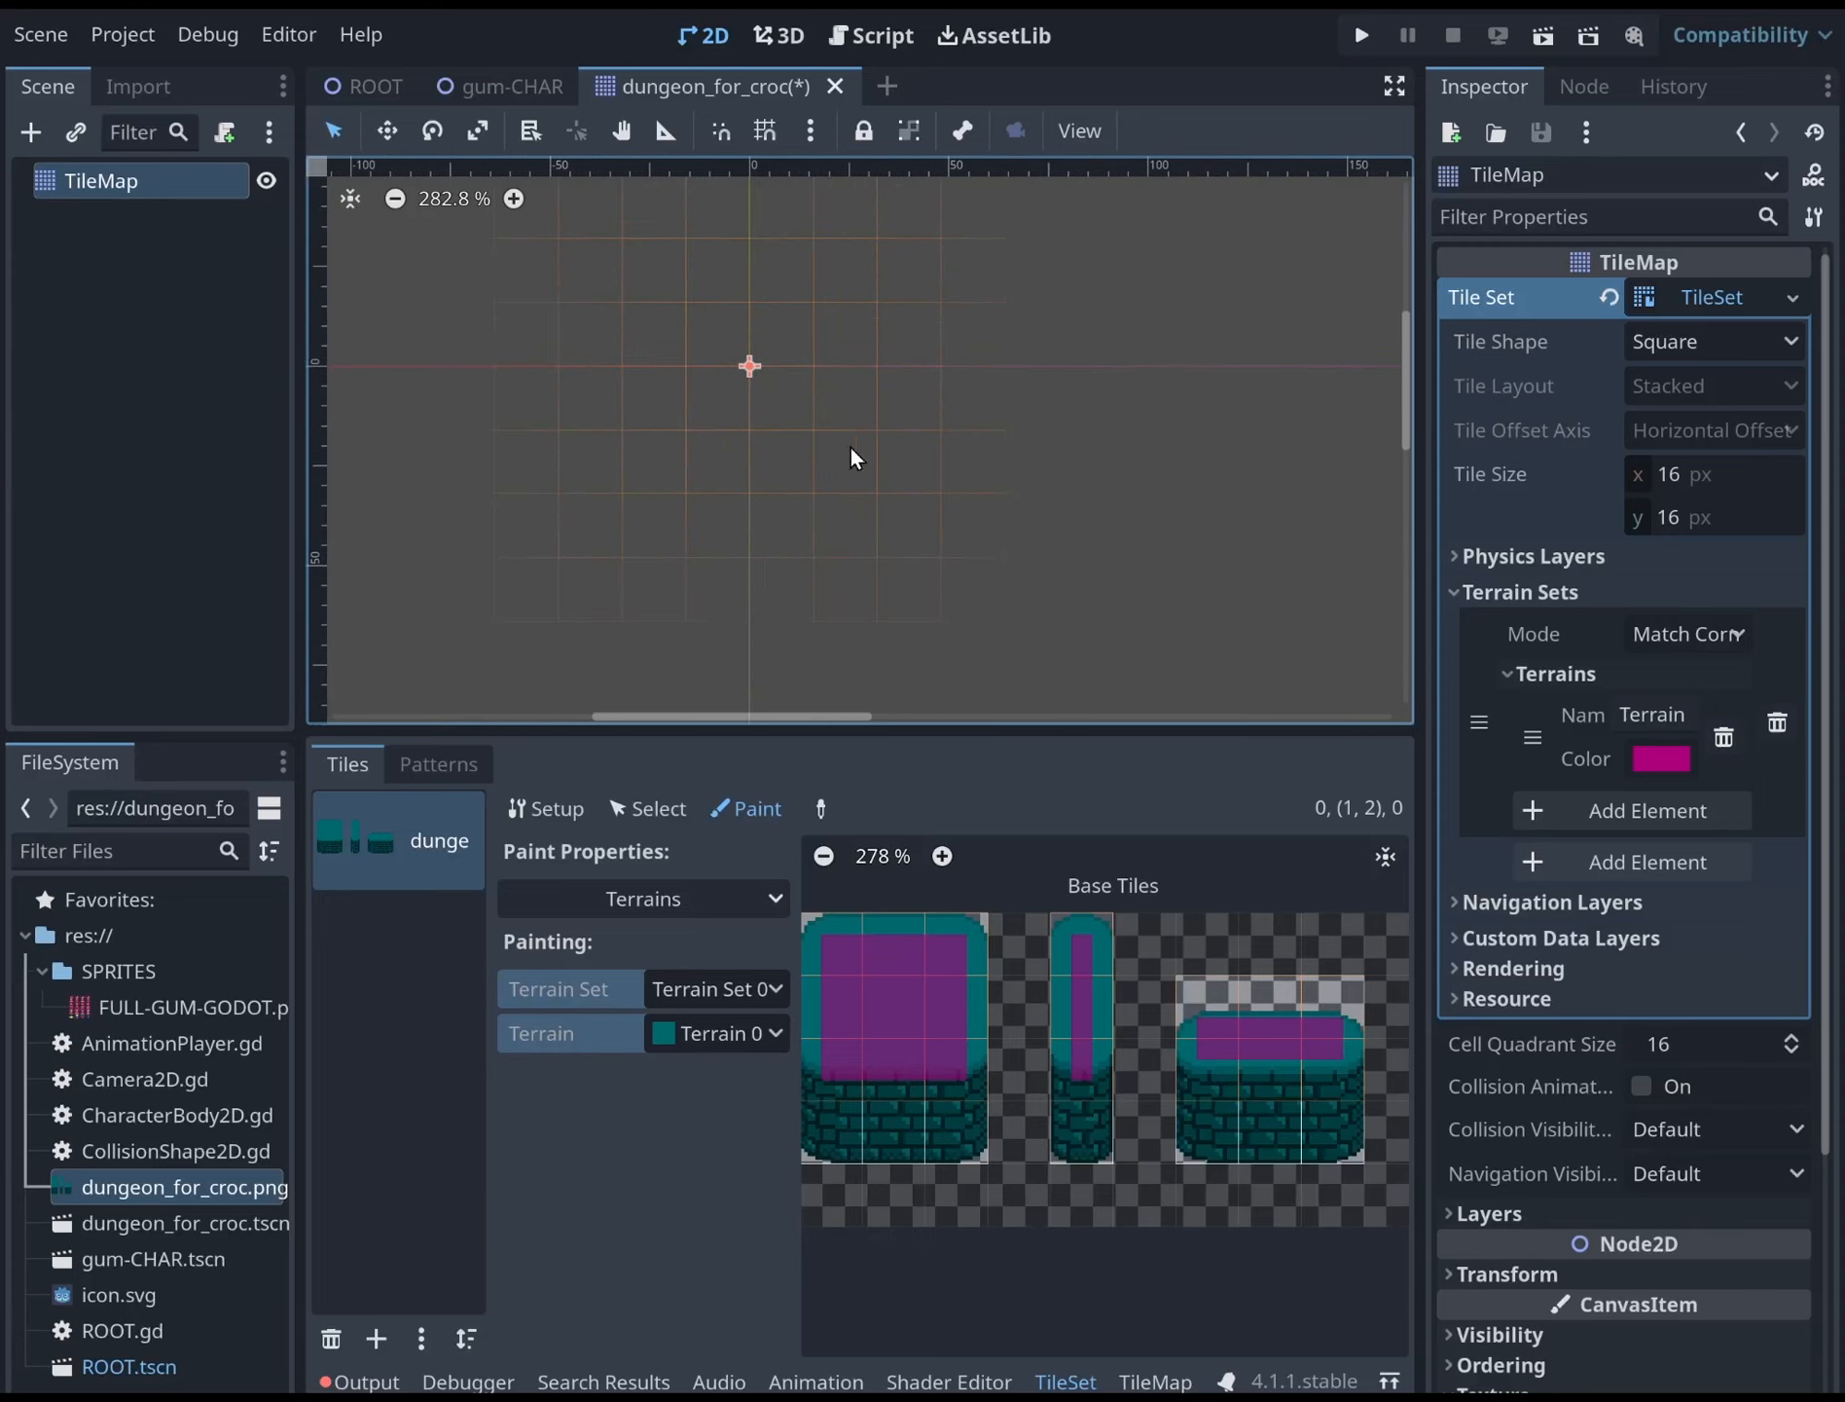
scroll(768, 284, down, 3)
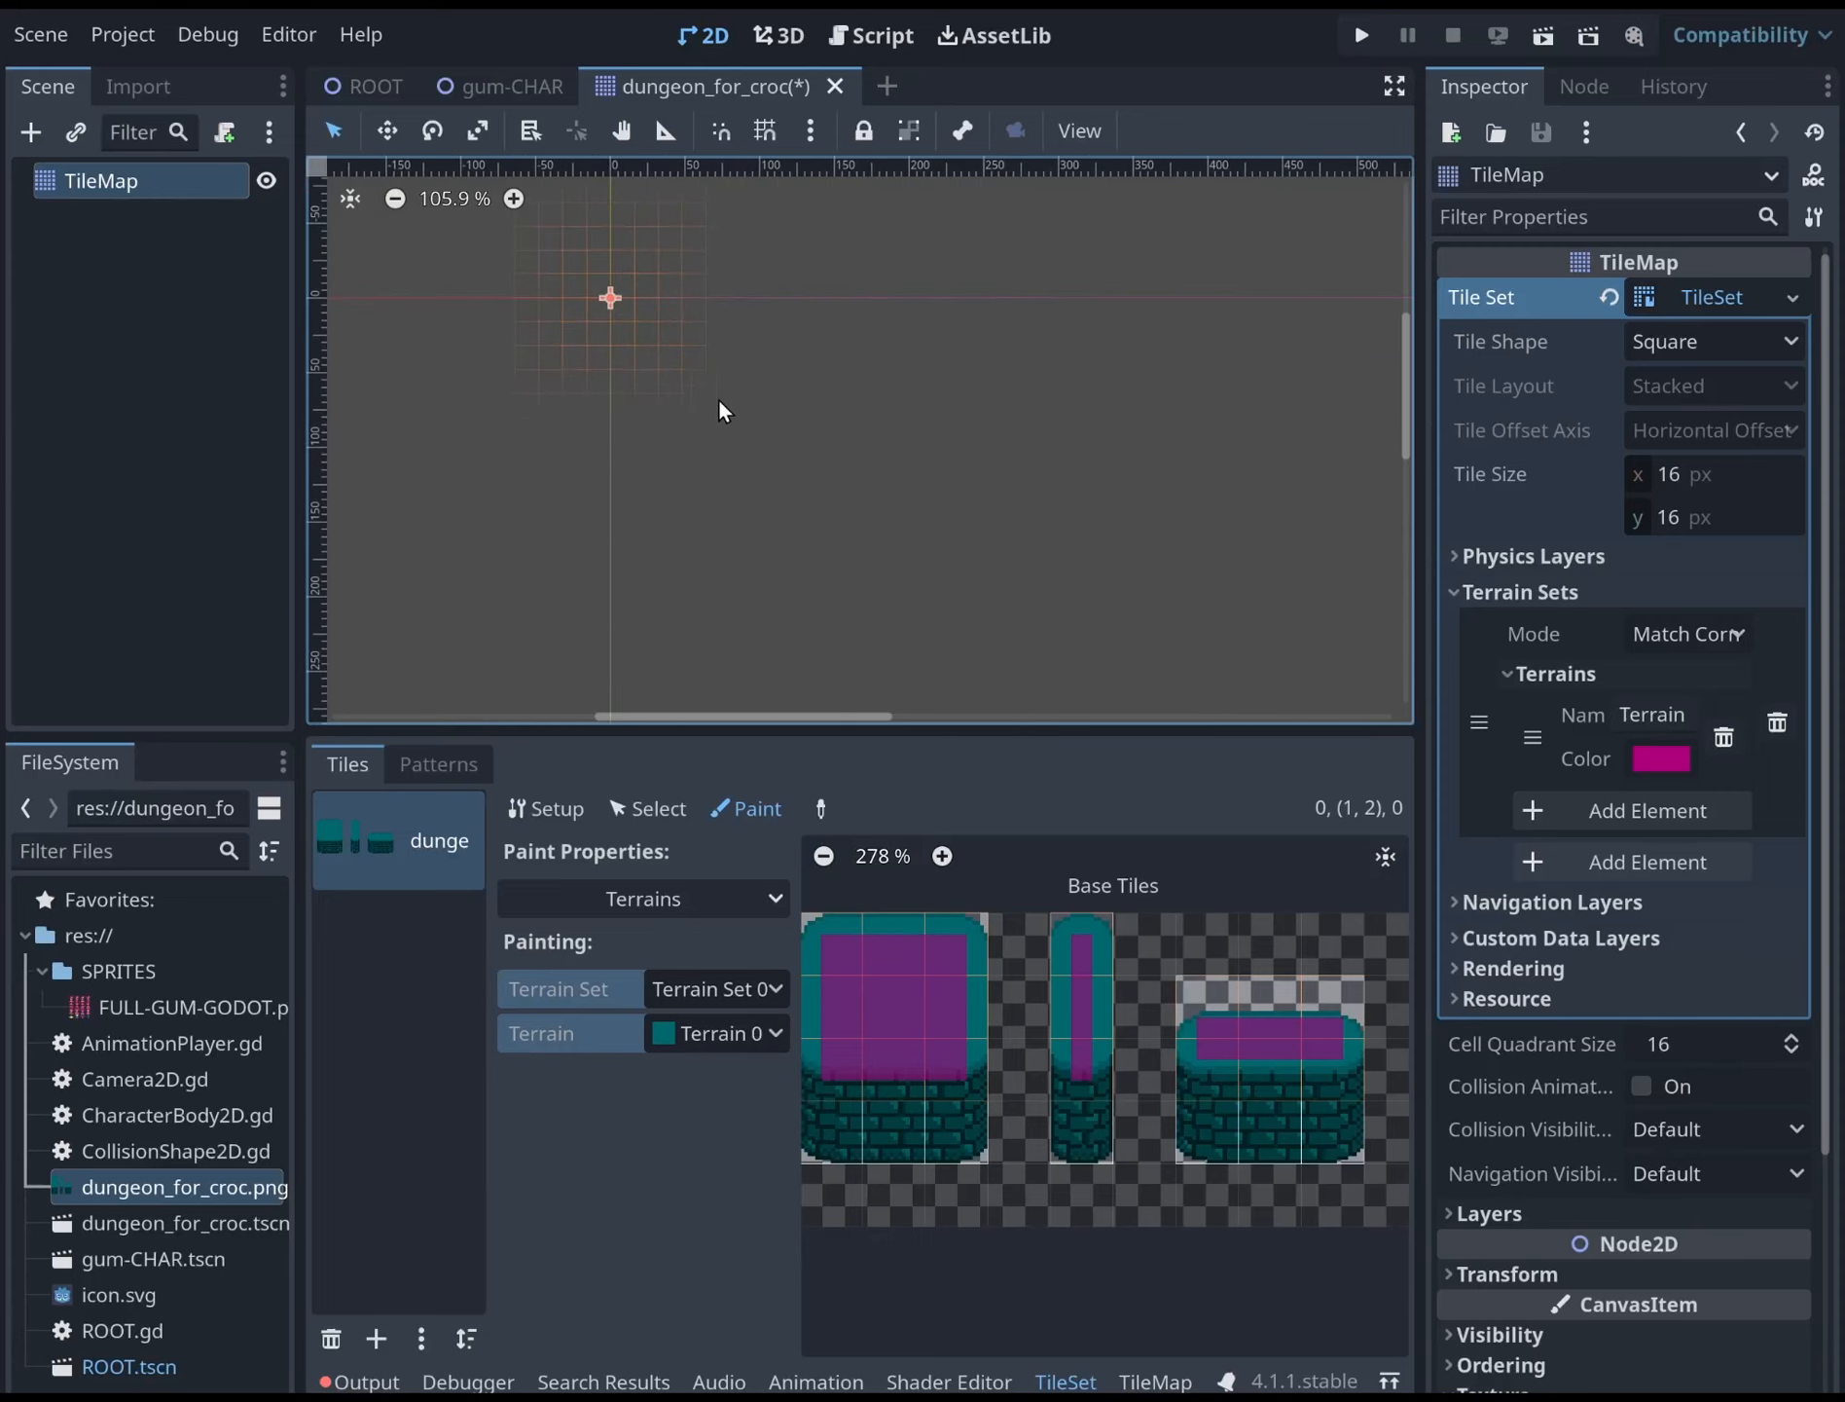
scroll(725, 408, up, 1)
scroll(633, 321, up, 2)
drag(632, 318, 637, 366)
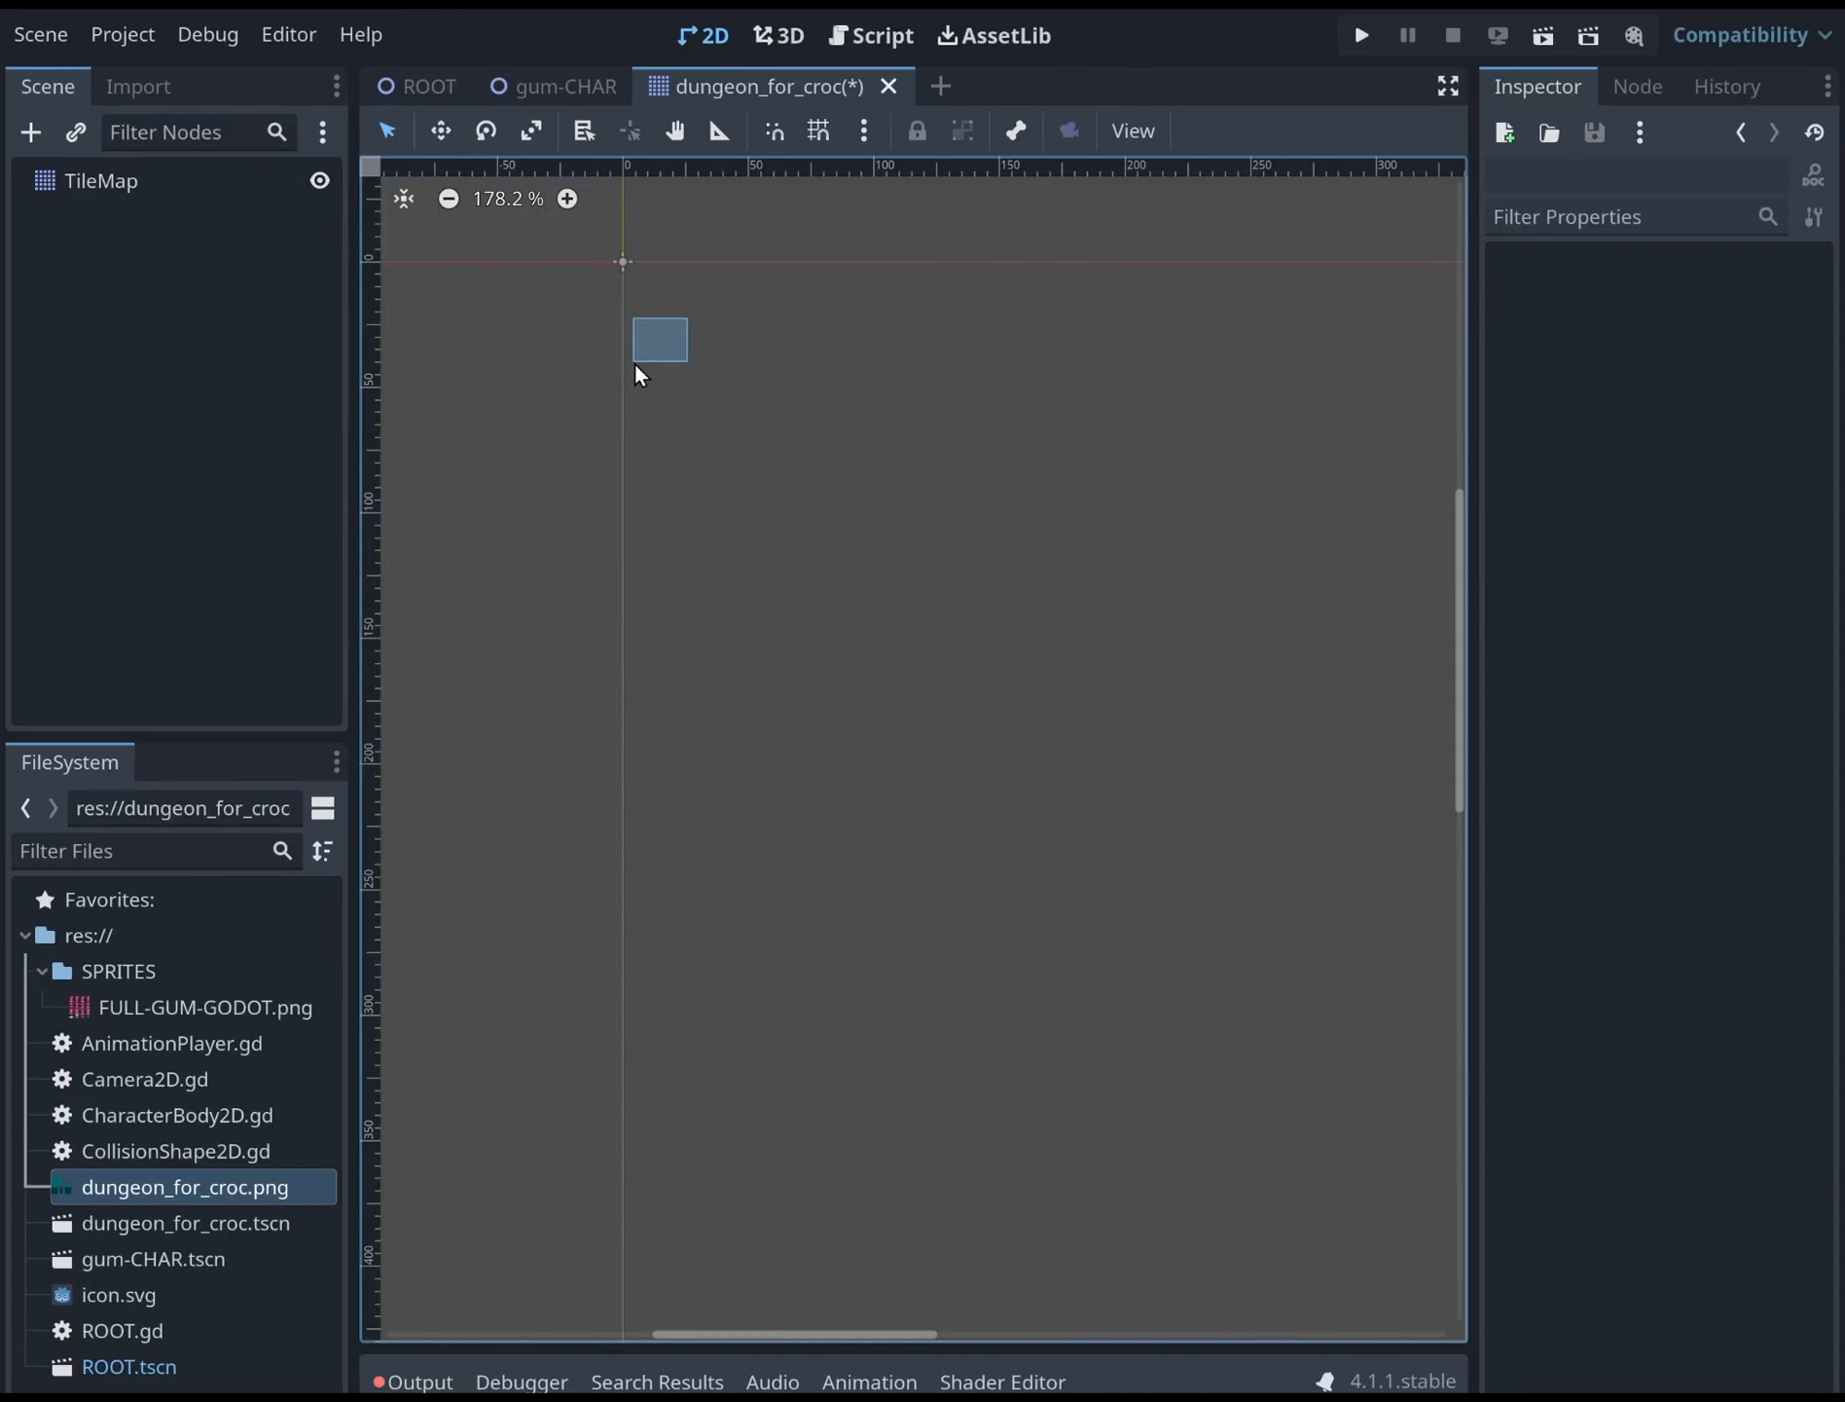
Paint a one-cell-wide Terrain 0 wall on the TileMap downward from just below and right of the origin, continuing it rightward as a horizontal wall
click(165, 182)
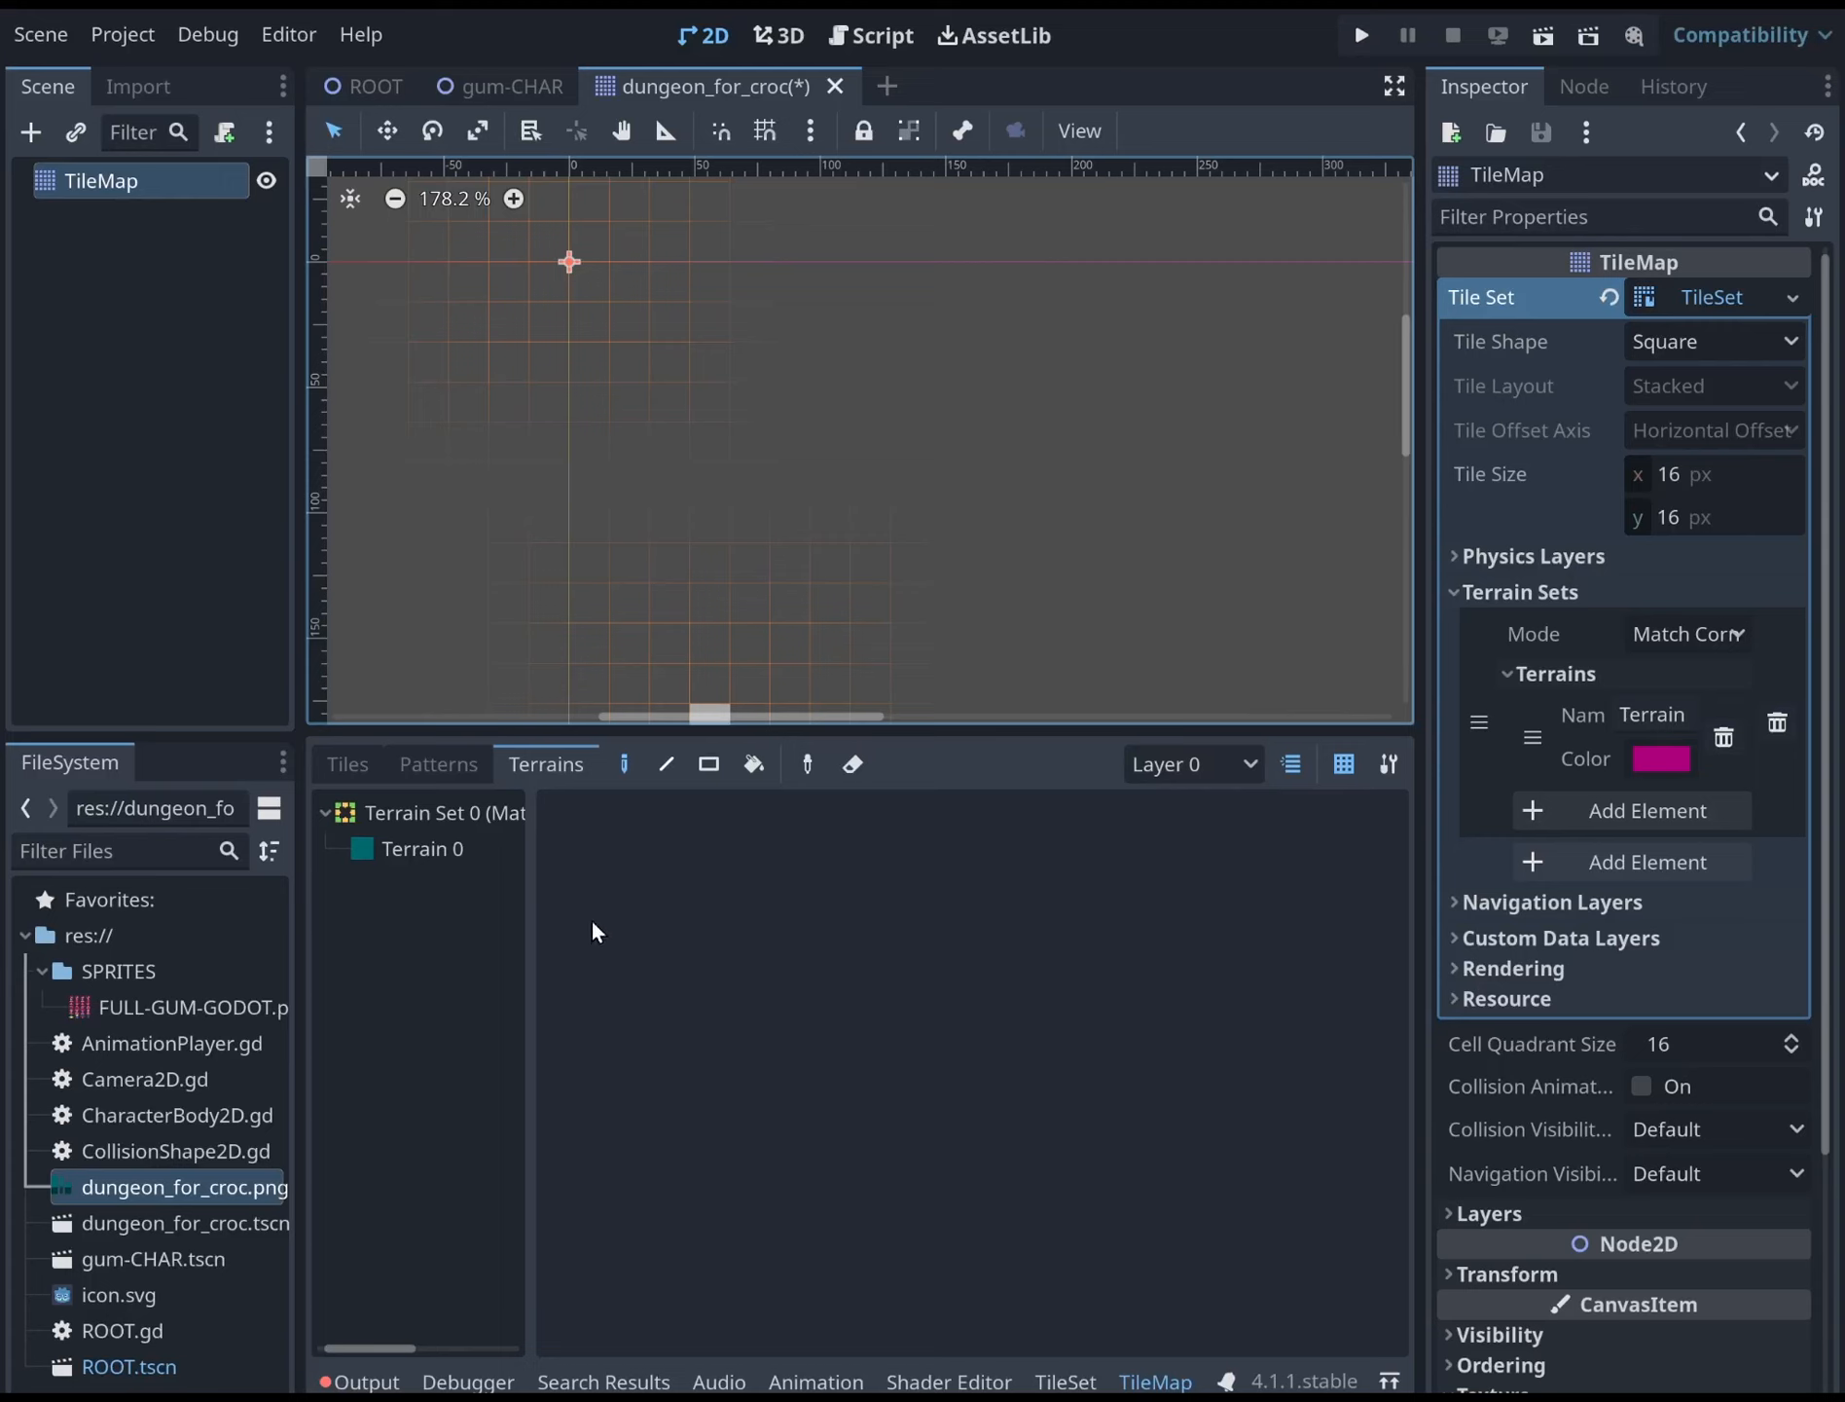
click(414, 847)
click(627, 763)
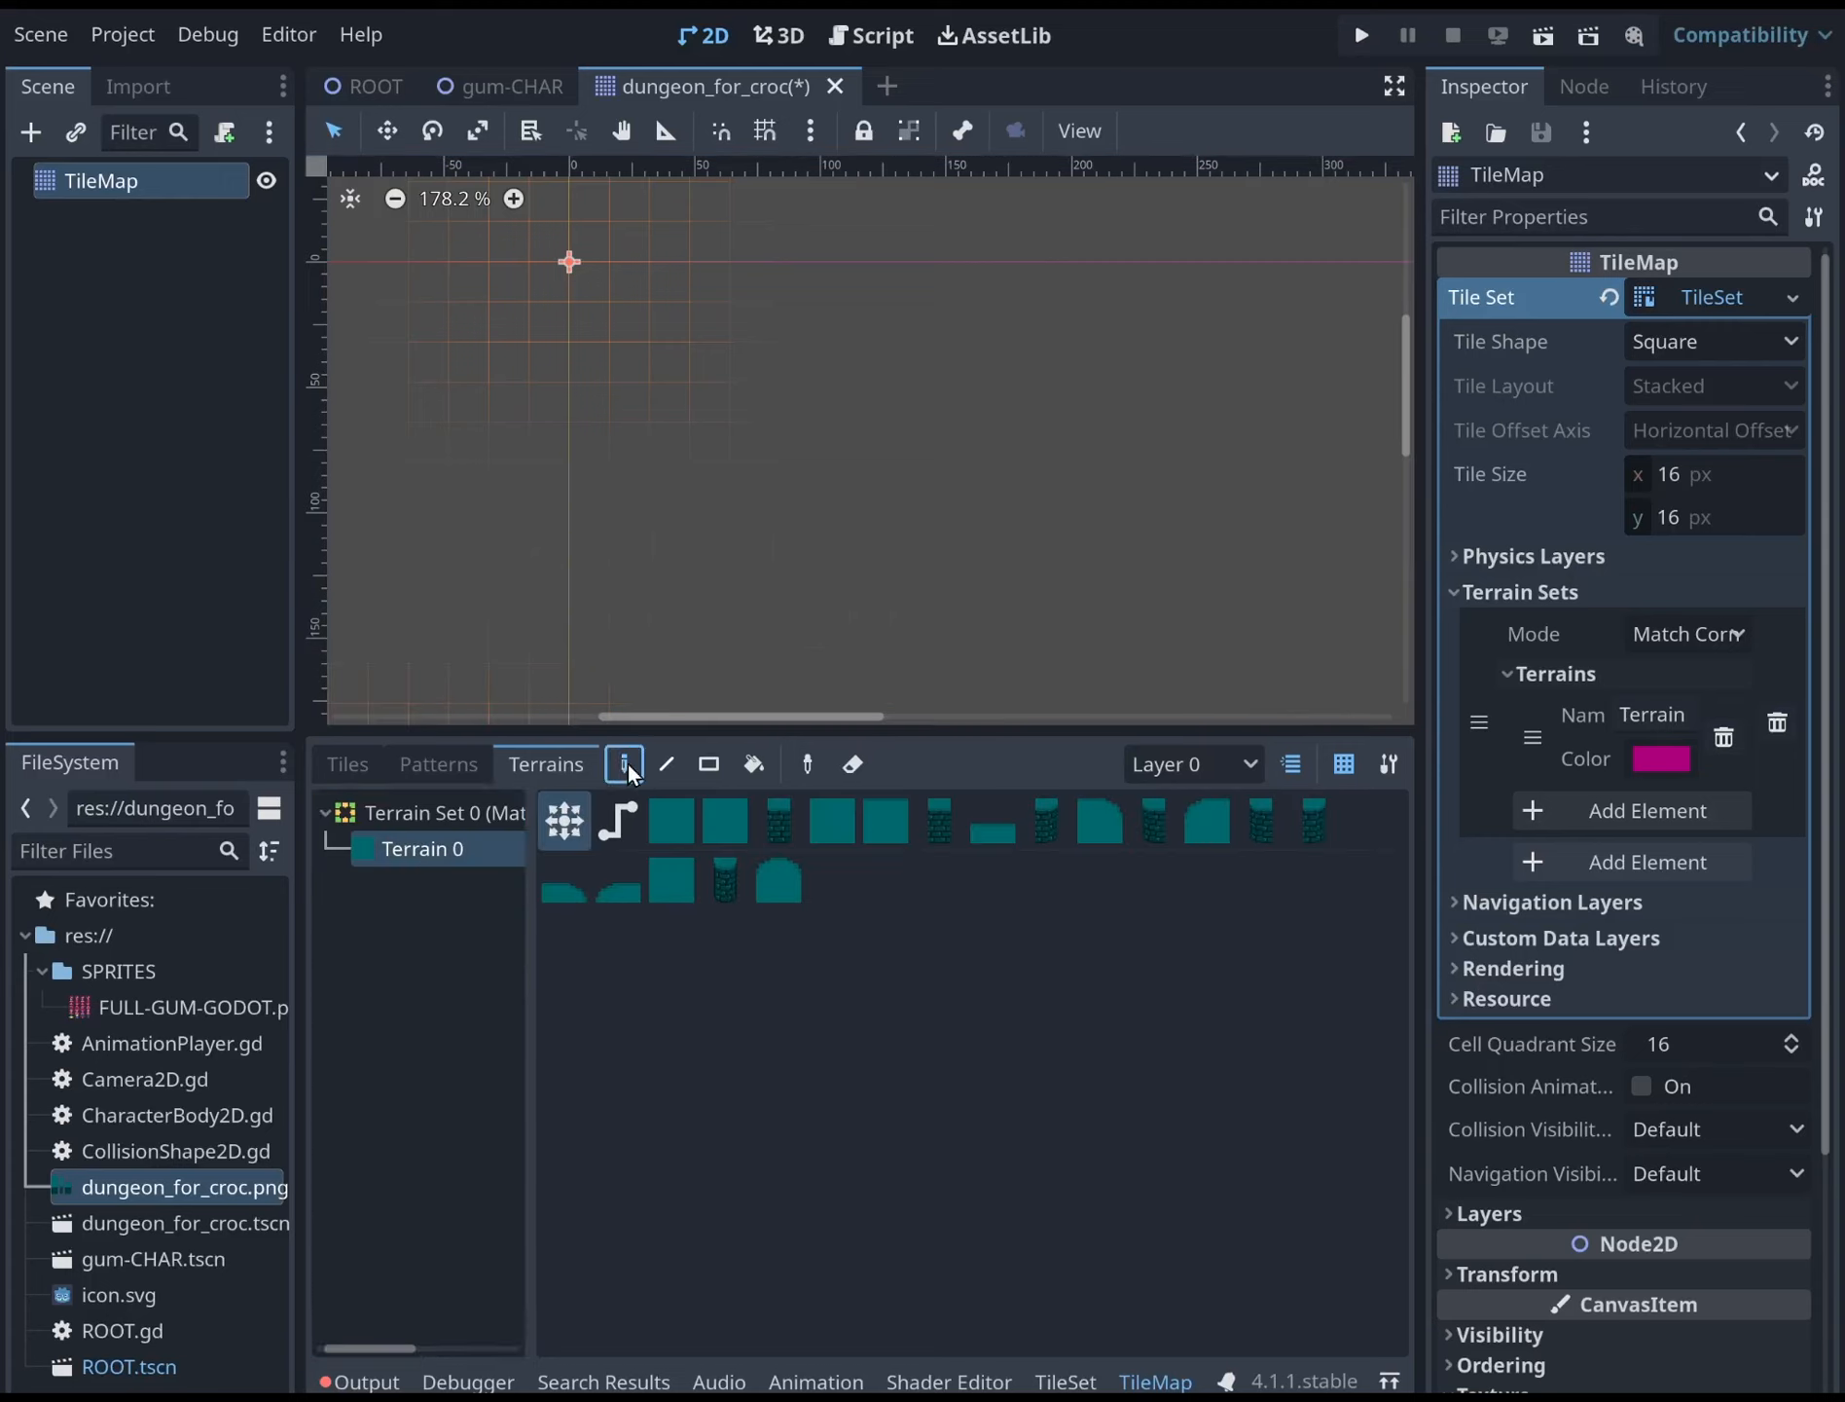
middle_drag(630, 304, 687, 436)
middle_drag(732, 520, 674, 337)
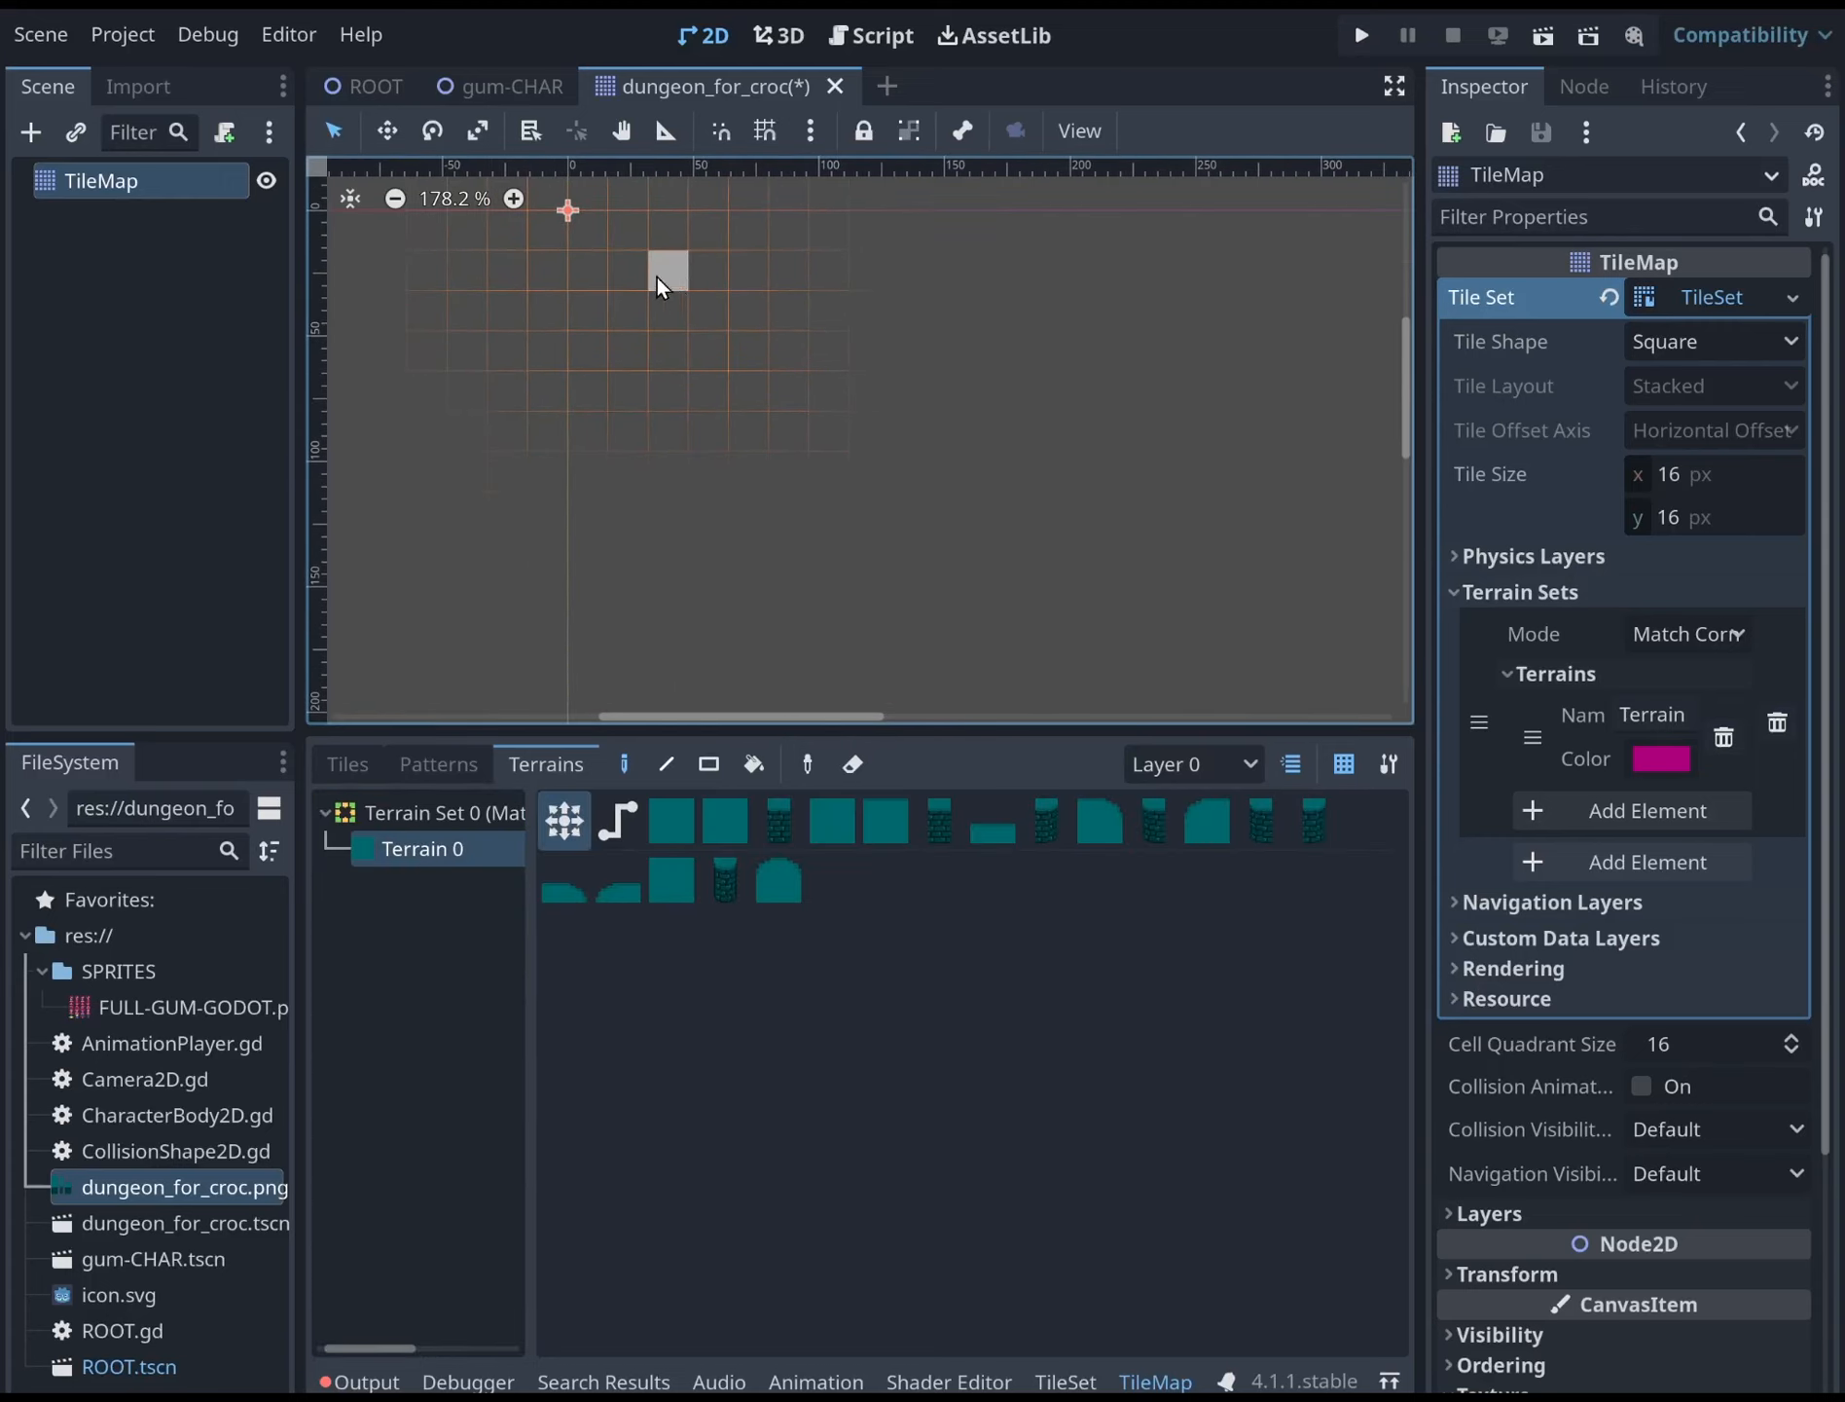
mouse_move(637, 300)
mouse_down()
mouse_move(632, 498)
mouse_move(843, 531)
mouse_up()
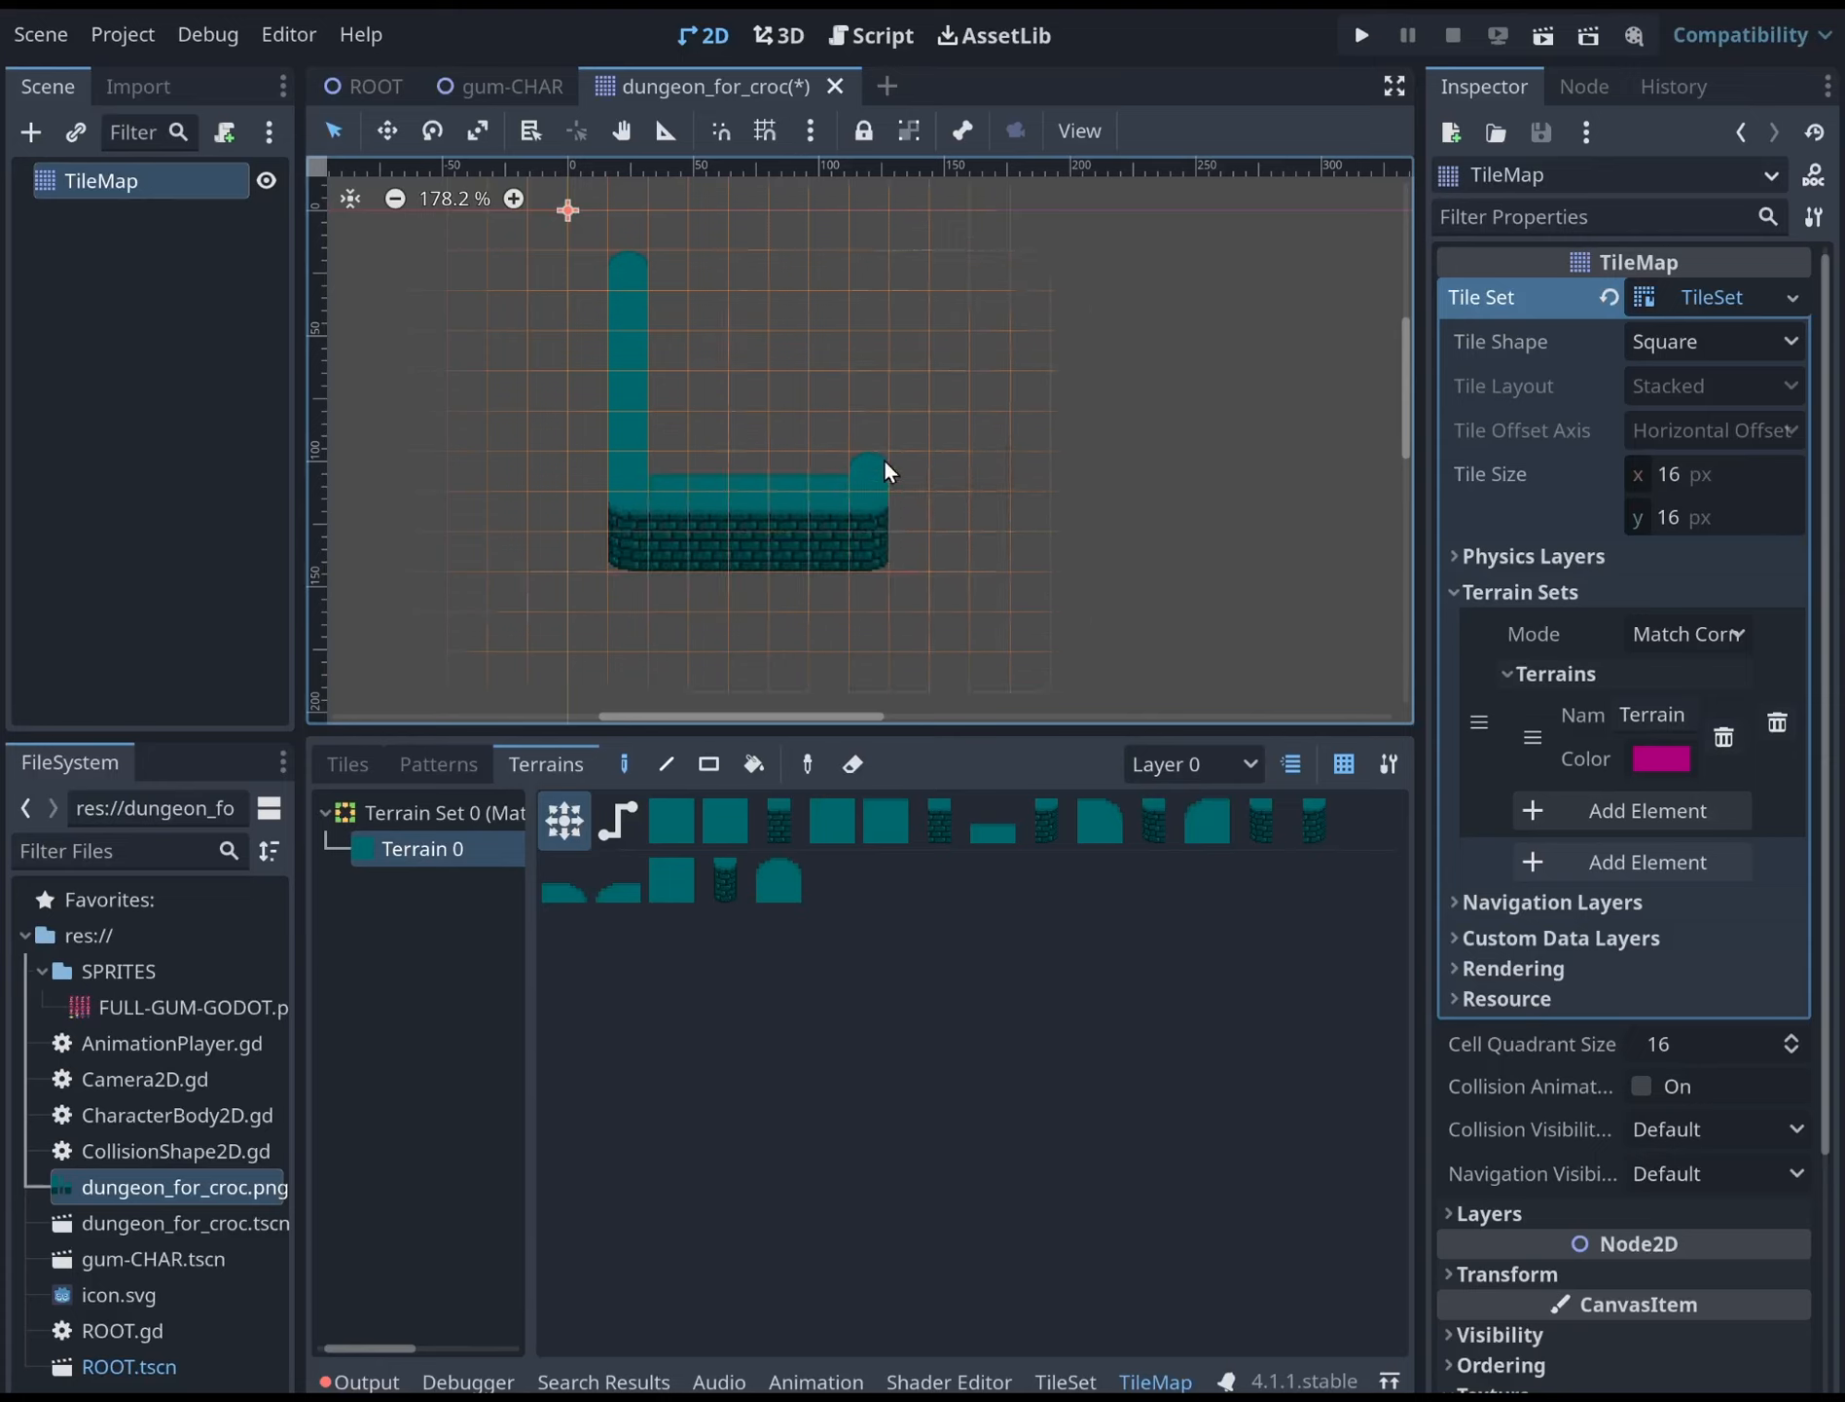
Continue the wall upward, across and down on the right, and end it with a hook running back left and up
mouse_move(845, 526)
mouse_down()
mouse_move(869, 350)
mouse_move(910, 329)
mouse_move(1027, 329)
mouse_move(933, 314)
mouse_move(860, 338)
mouse_move(1104, 354)
mouse_move(1134, 528)
mouse_move(1133, 318)
mouse_move(1120, 598)
mouse_move(1092, 650)
mouse_move(964, 655)
mouse_move(952, 482)
mouse_up()
drag(962, 601, 975, 611)
scroll(769, 574, down, 3)
middle_drag(785, 582, 786, 516)
right_click(963, 522)
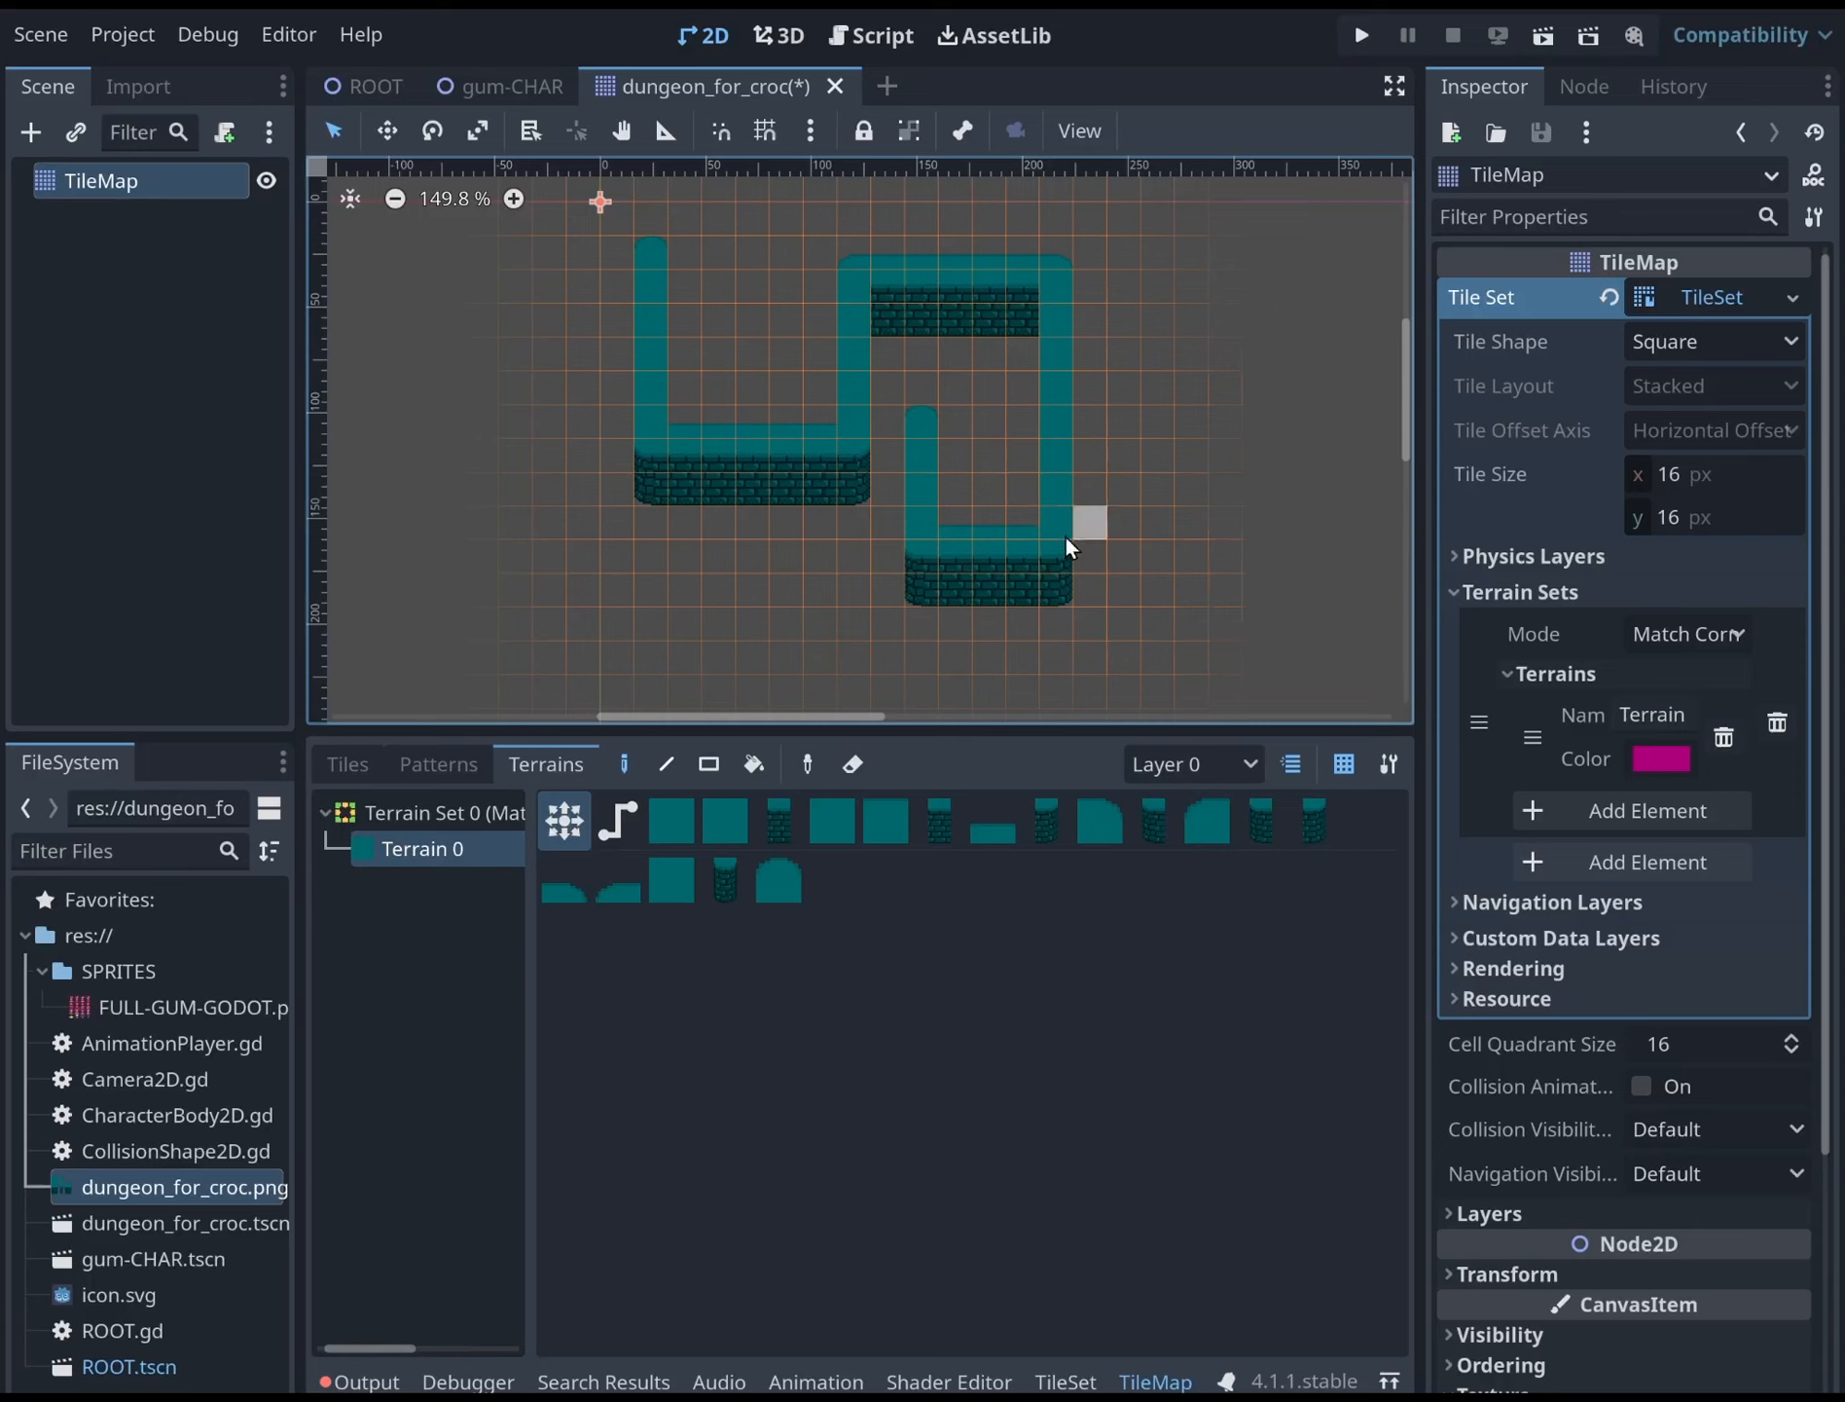
Save the dungeon_for_croc scene and check its painted walls in the ROOT scene
scroll(1223, 416, down, 2)
middle_drag(1154, 503, 1146, 525)
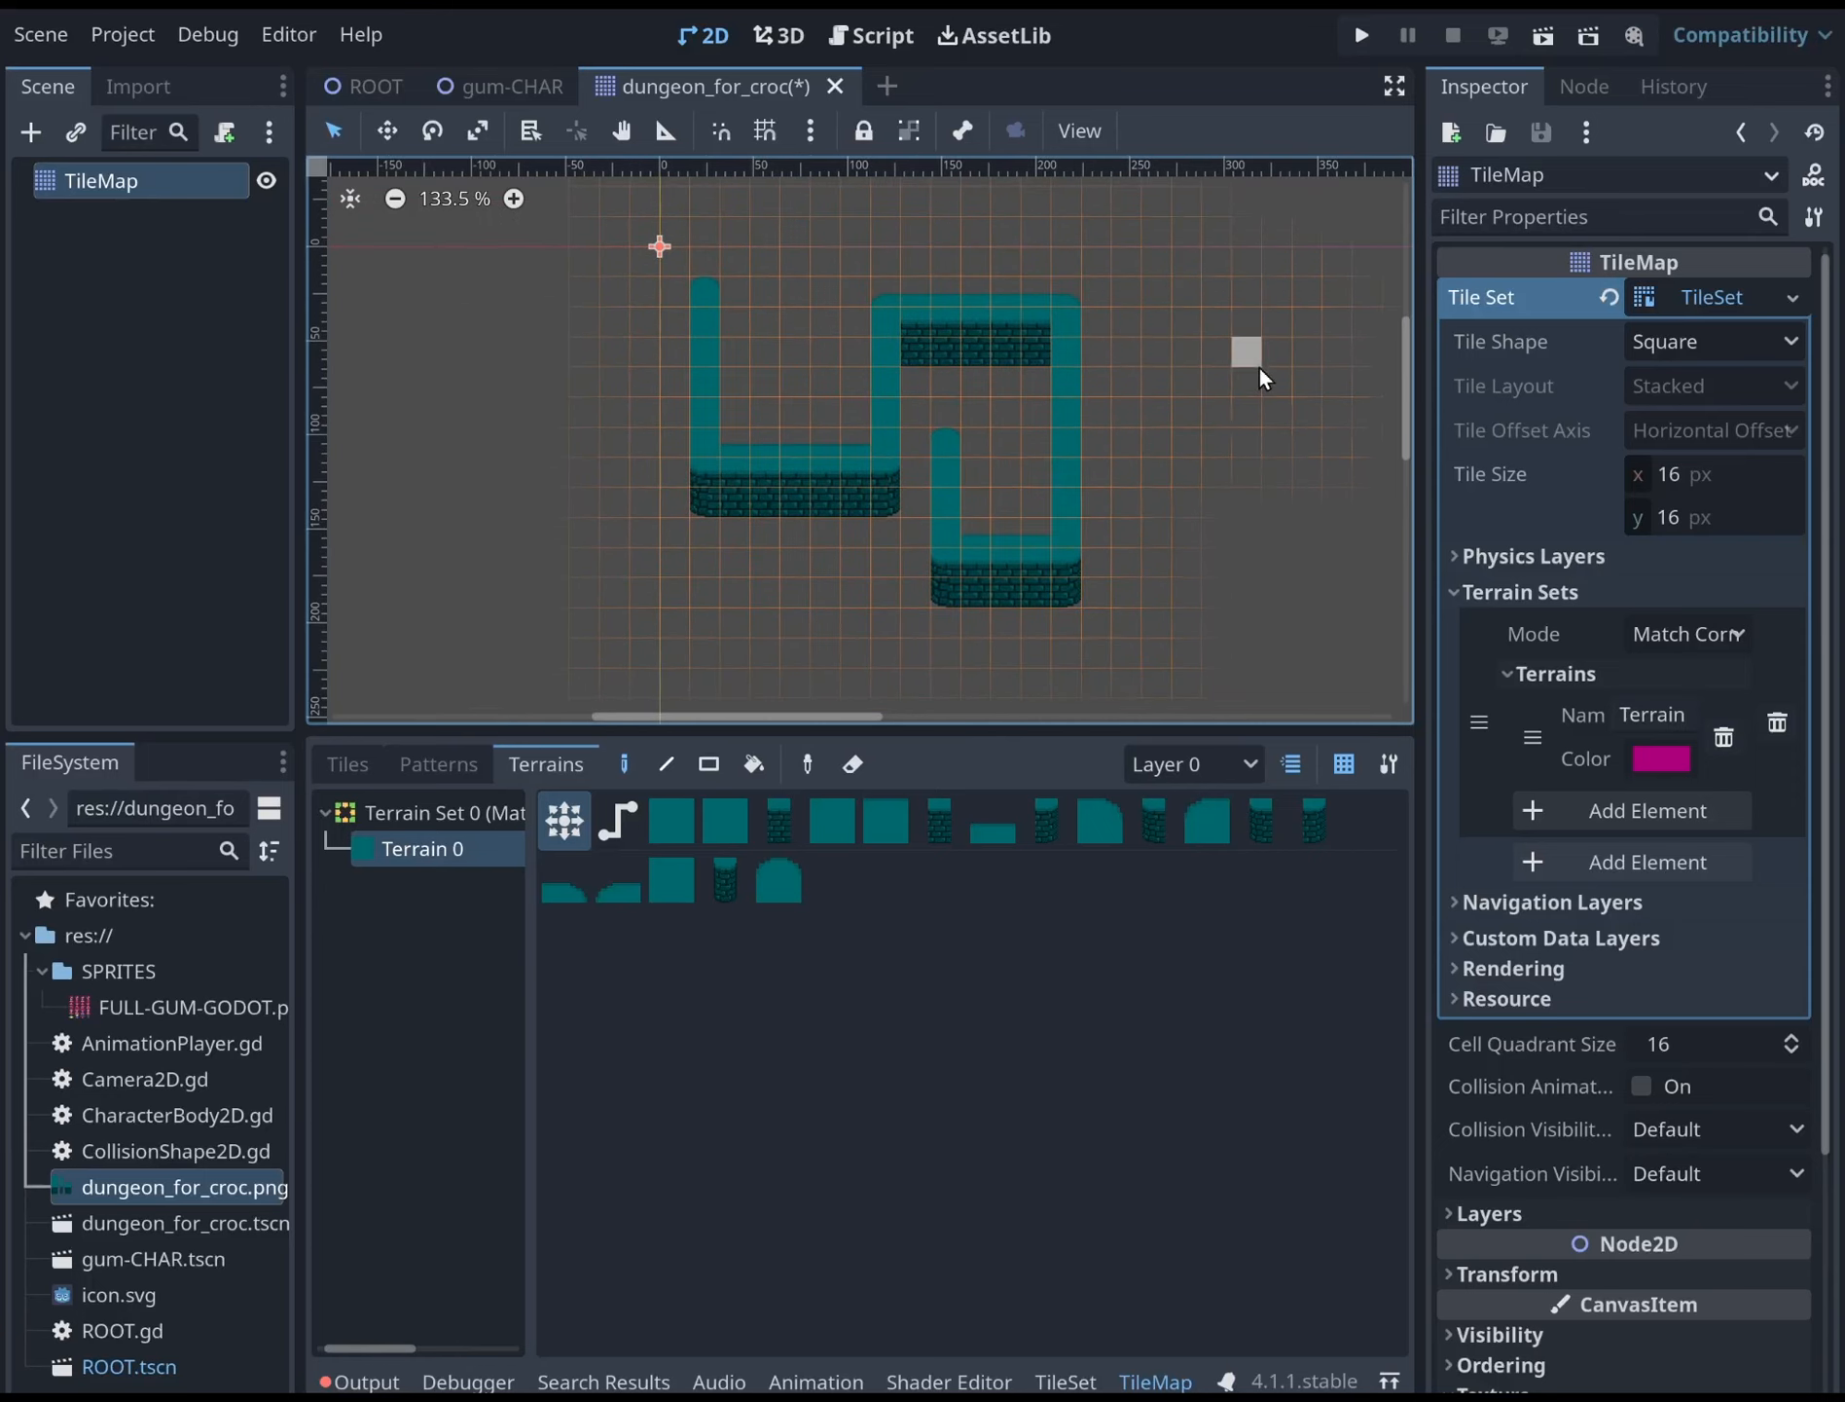
middle_drag(1105, 446, 1064, 427)
scroll(1087, 409, down, 2)
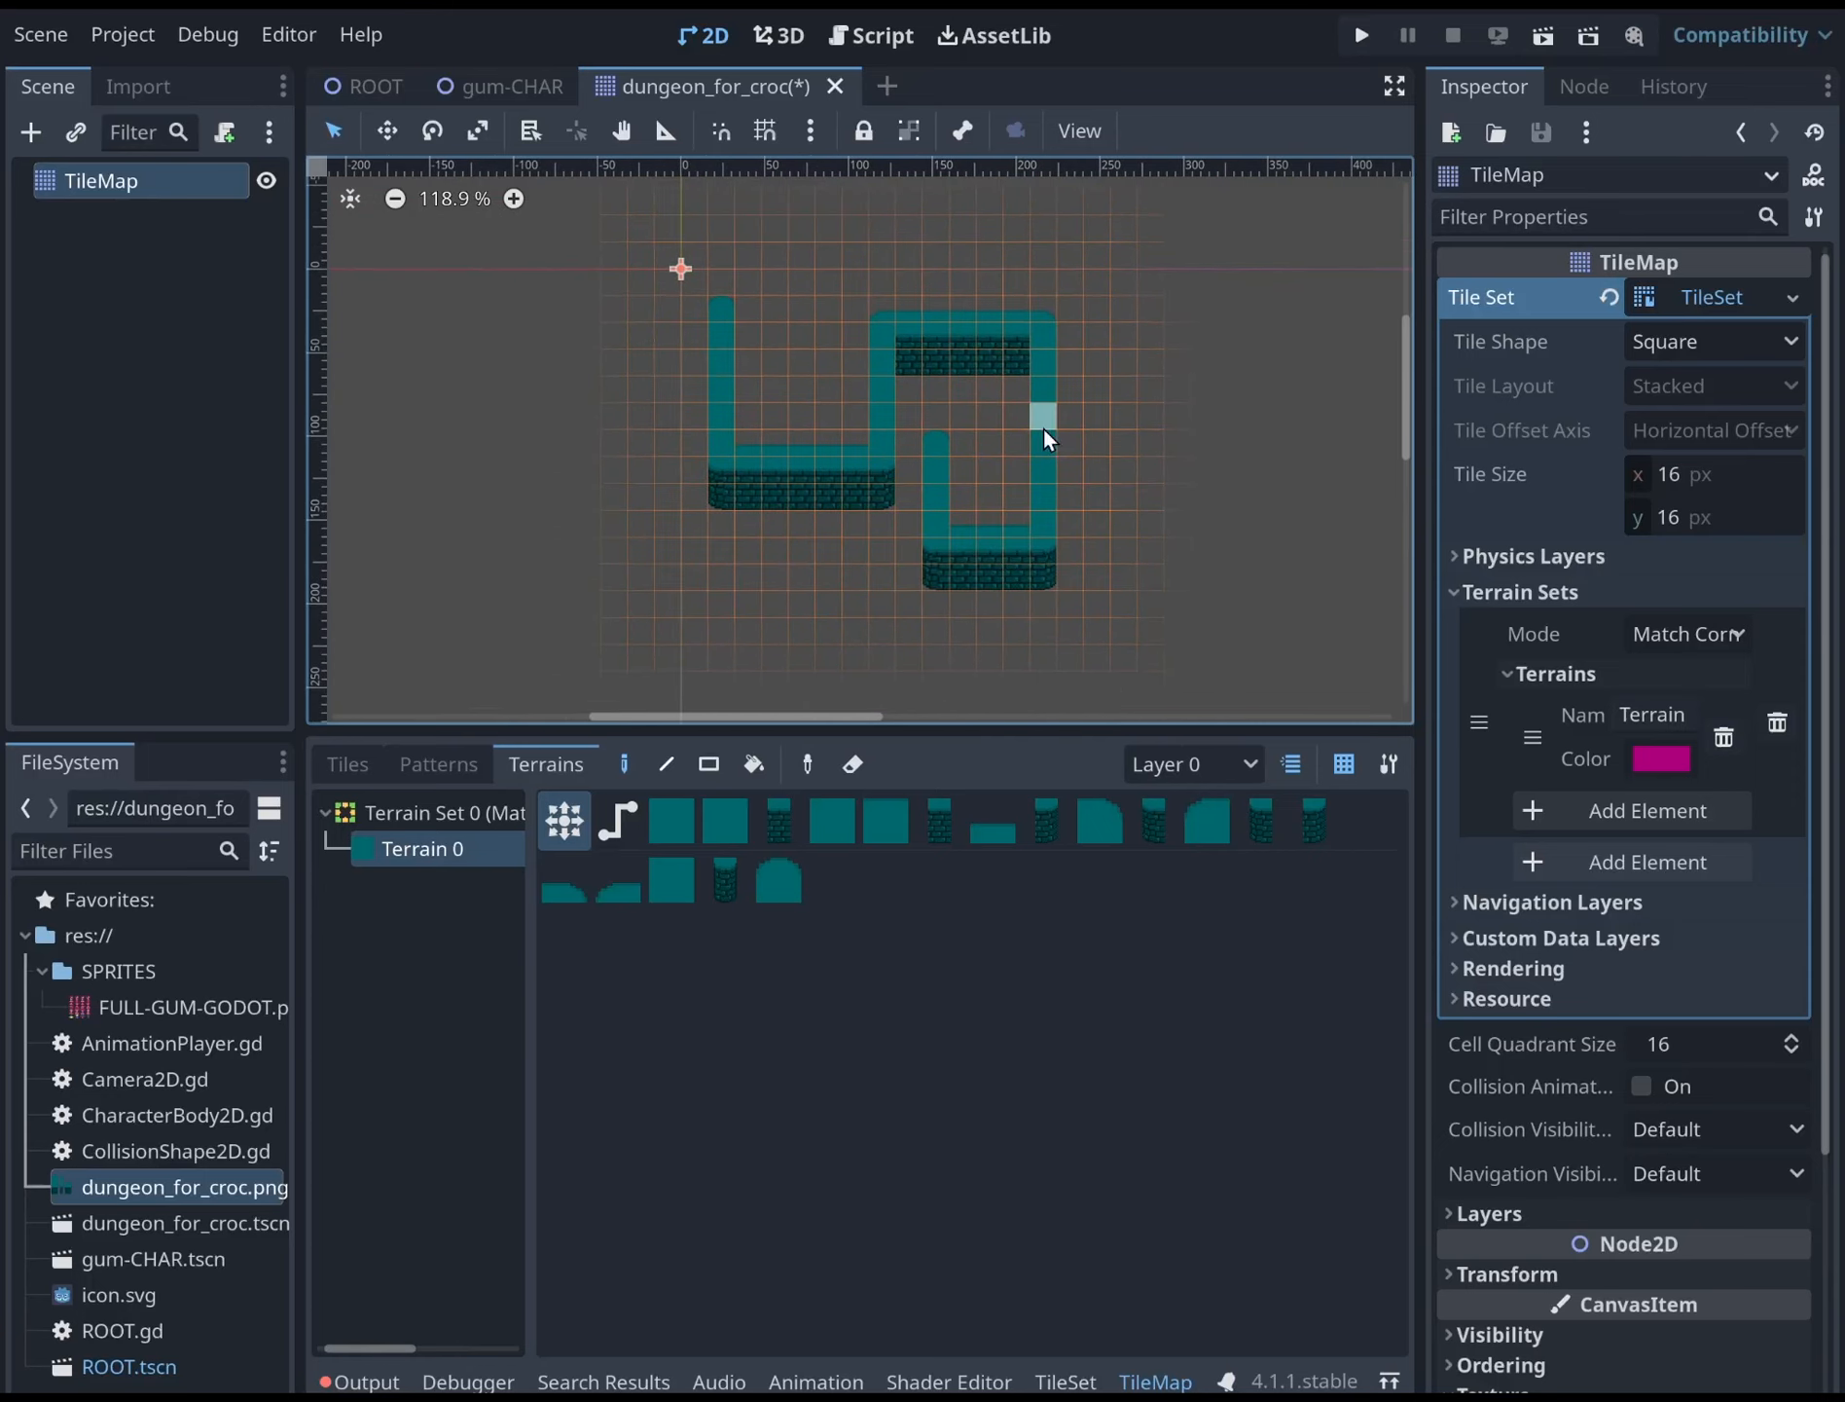
click(366, 86)
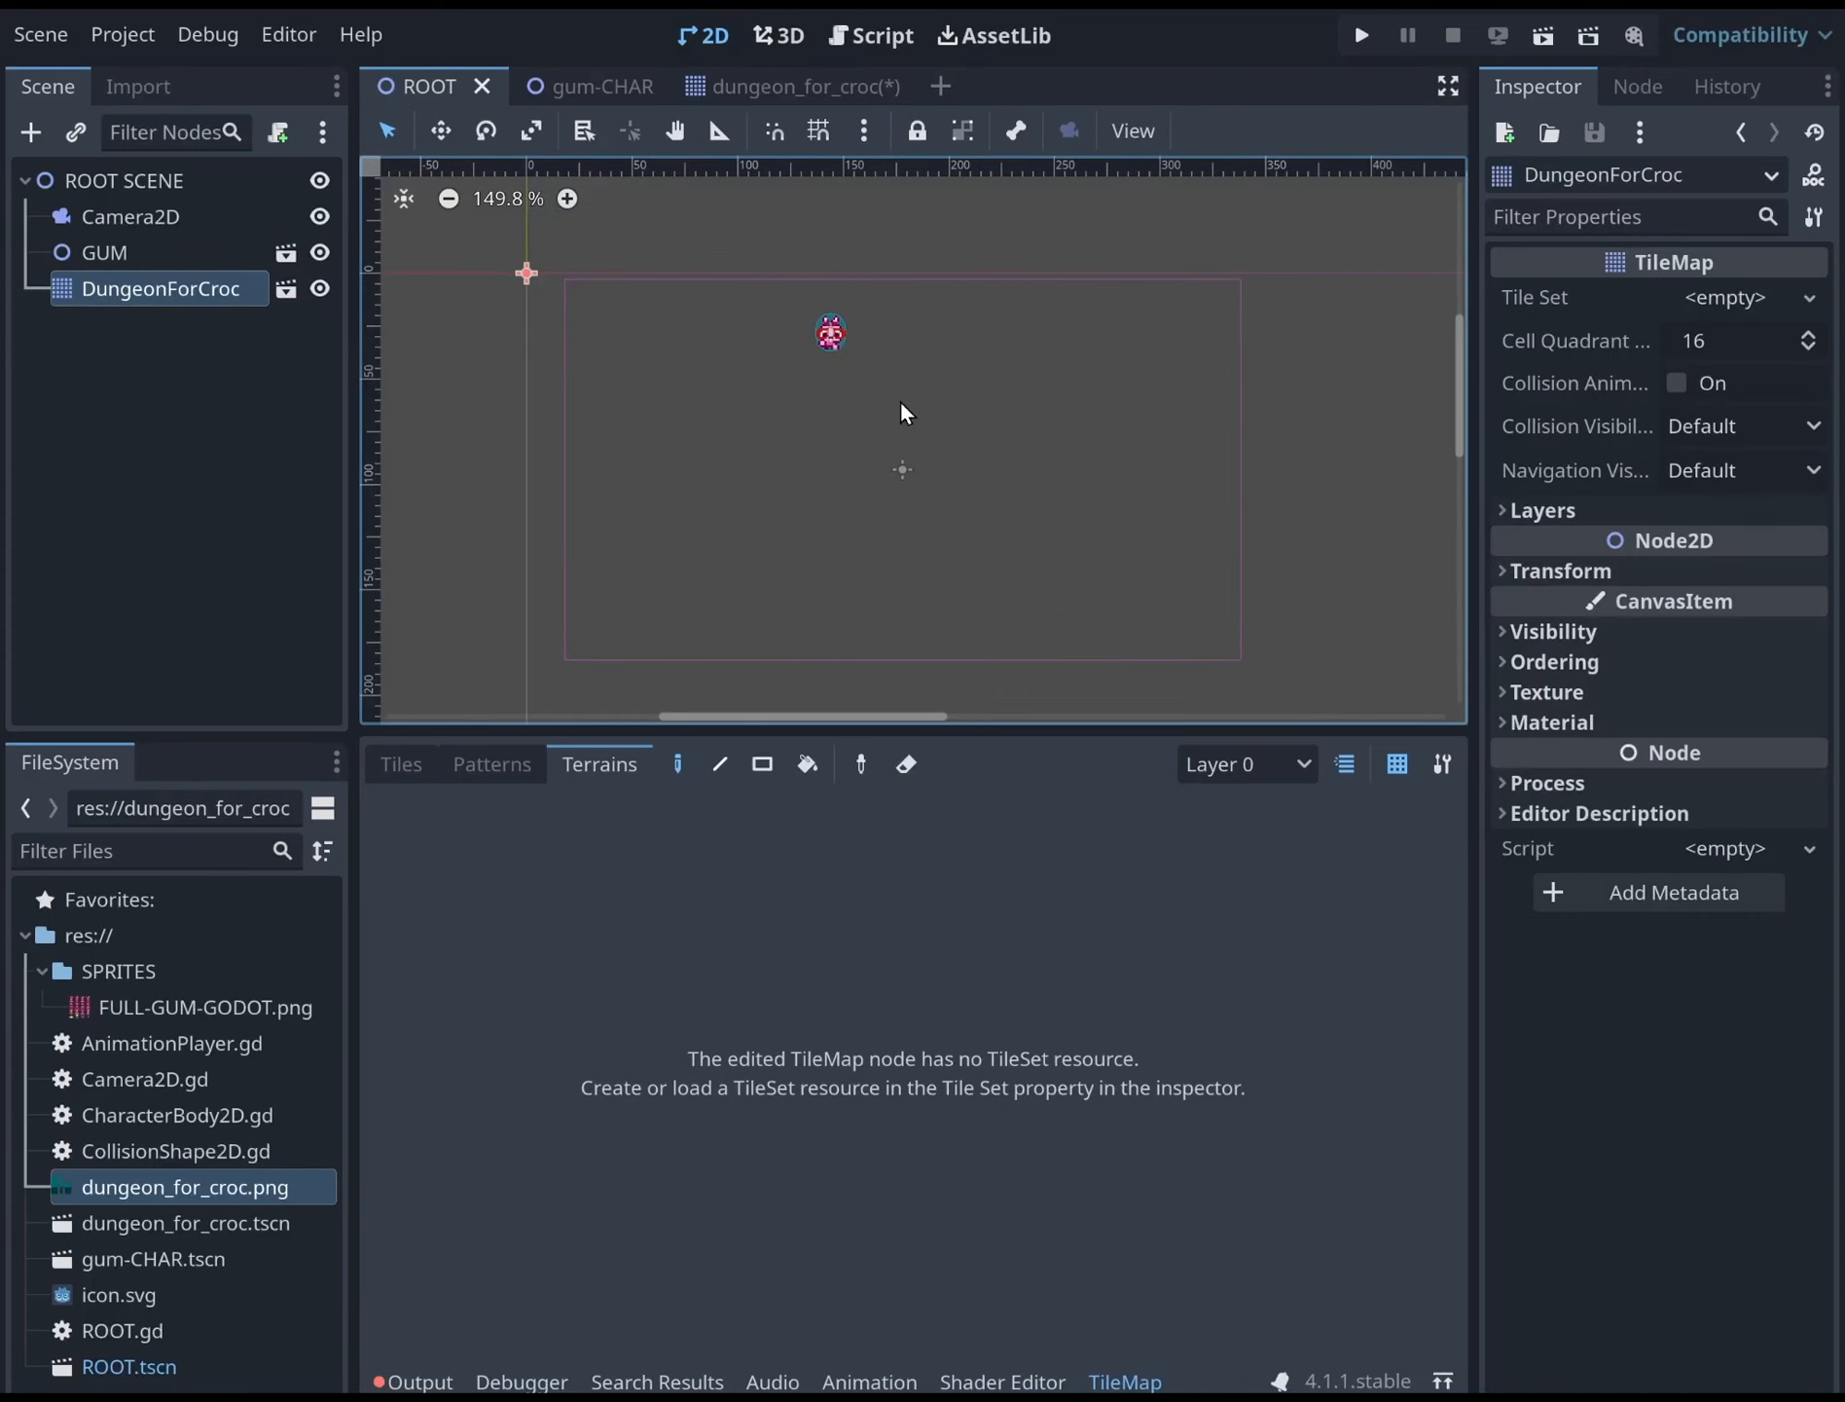
click(822, 87)
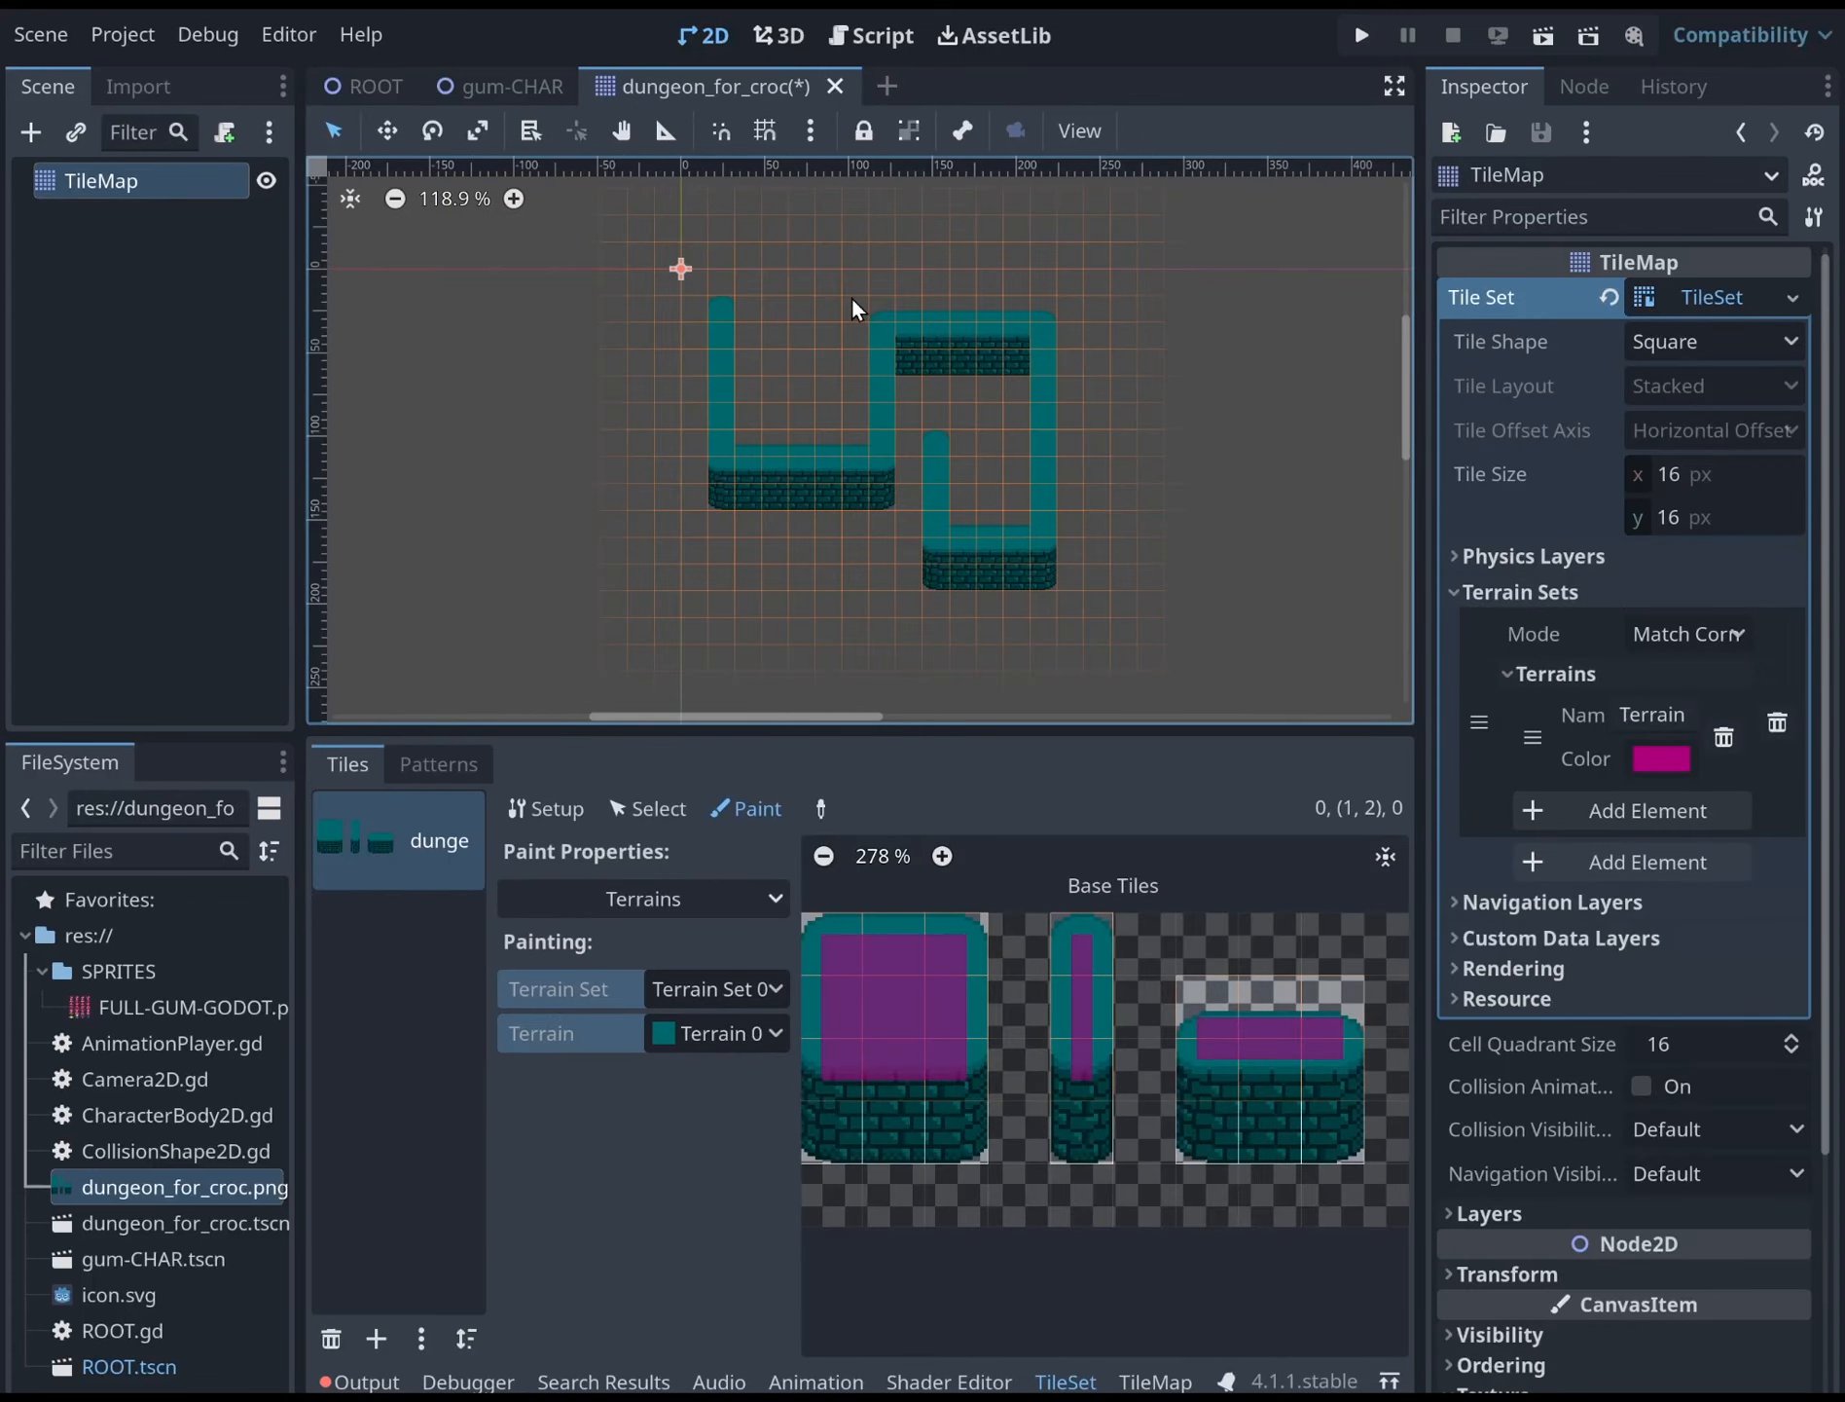
key(ctrl+s)
click(379, 90)
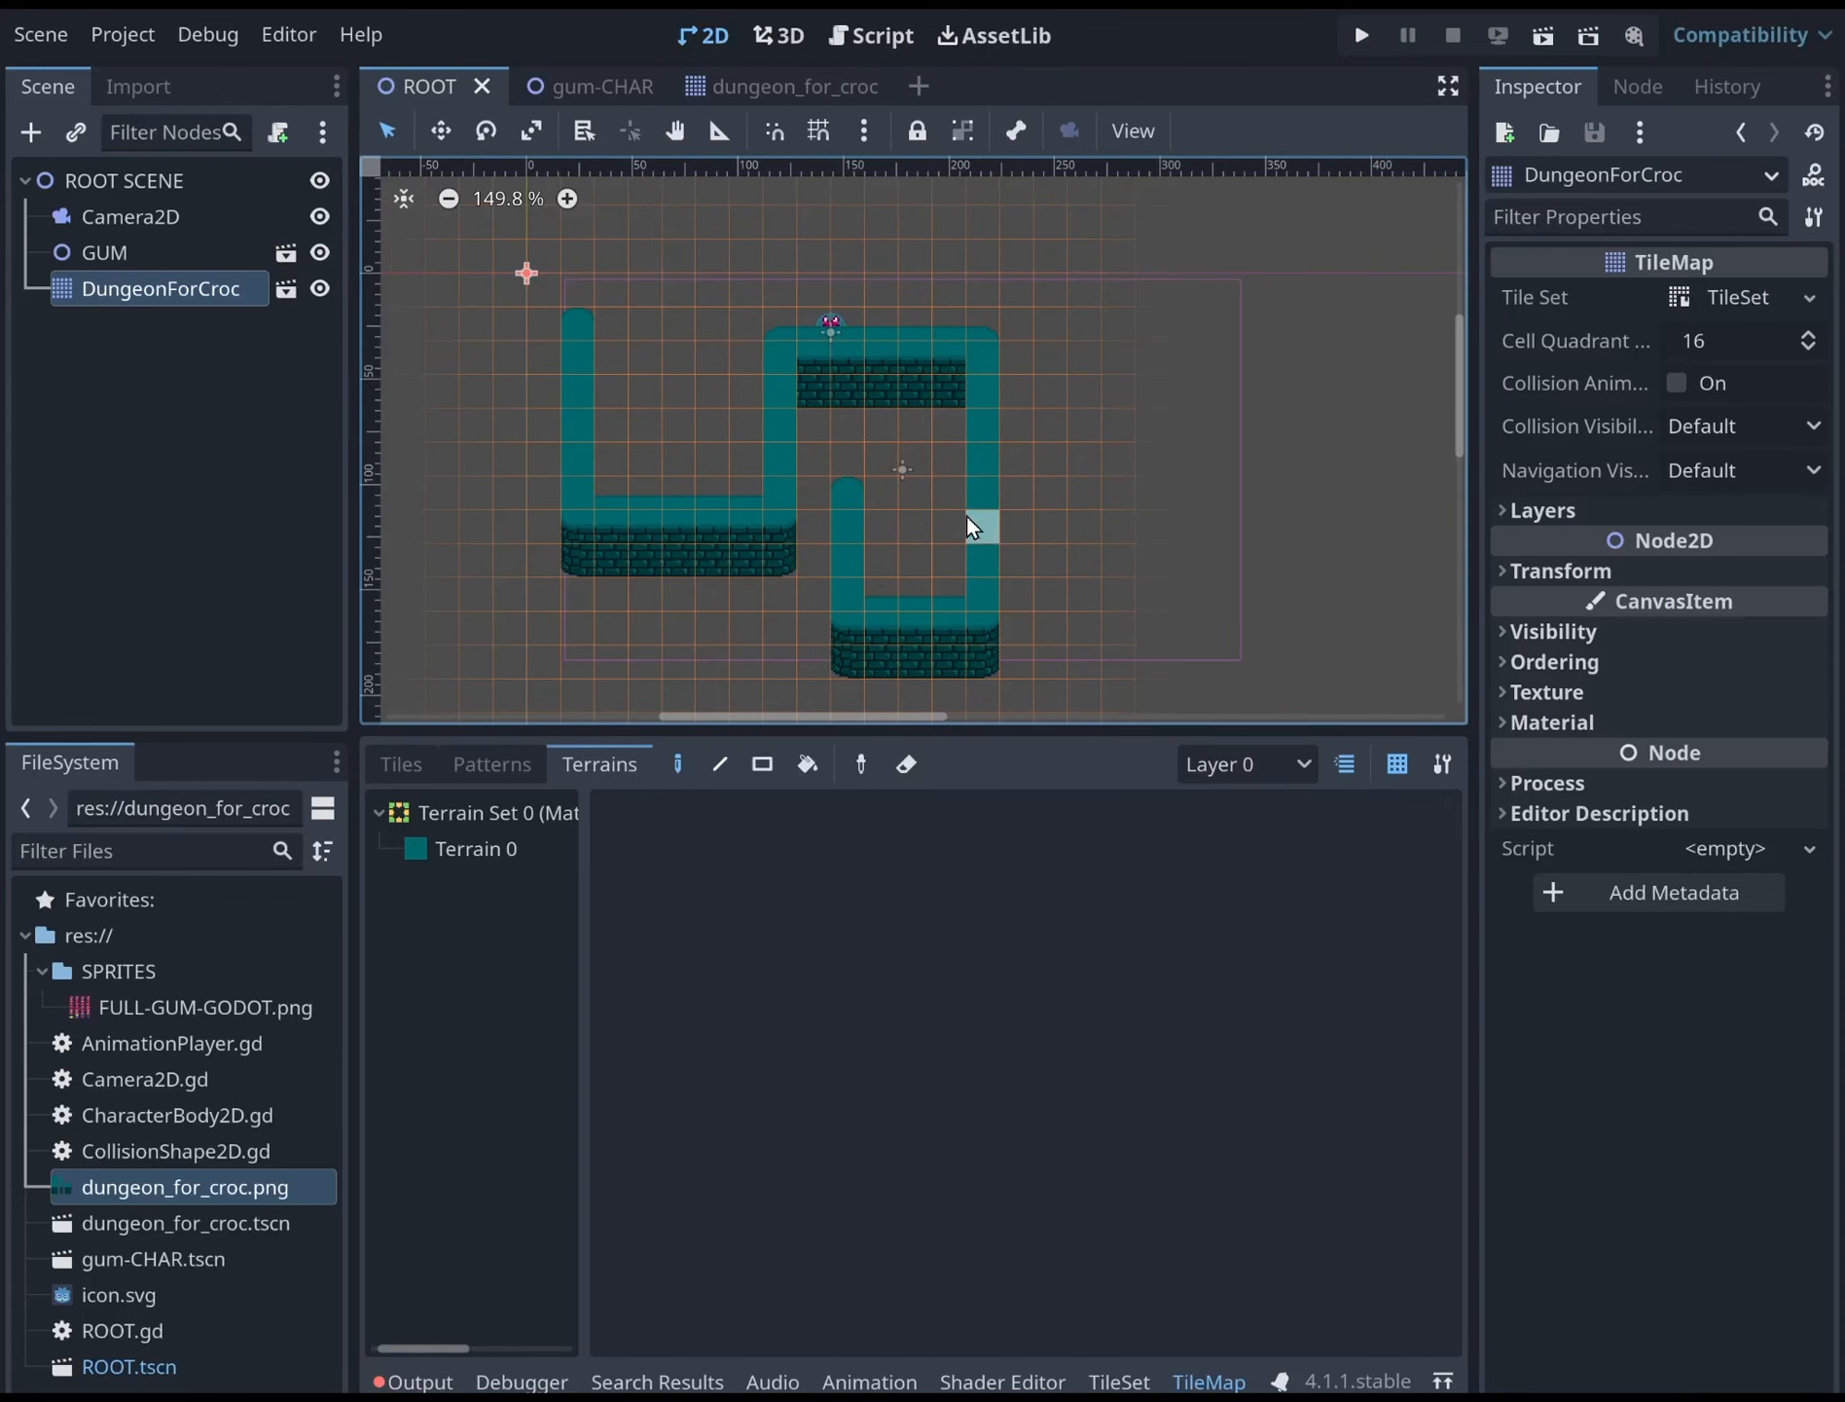
Move the GUM character off the wall into the open space between the two left-hand vertical walls
scroll(873, 358, up, 2)
click(117, 253)
scroll(719, 284, up, 1)
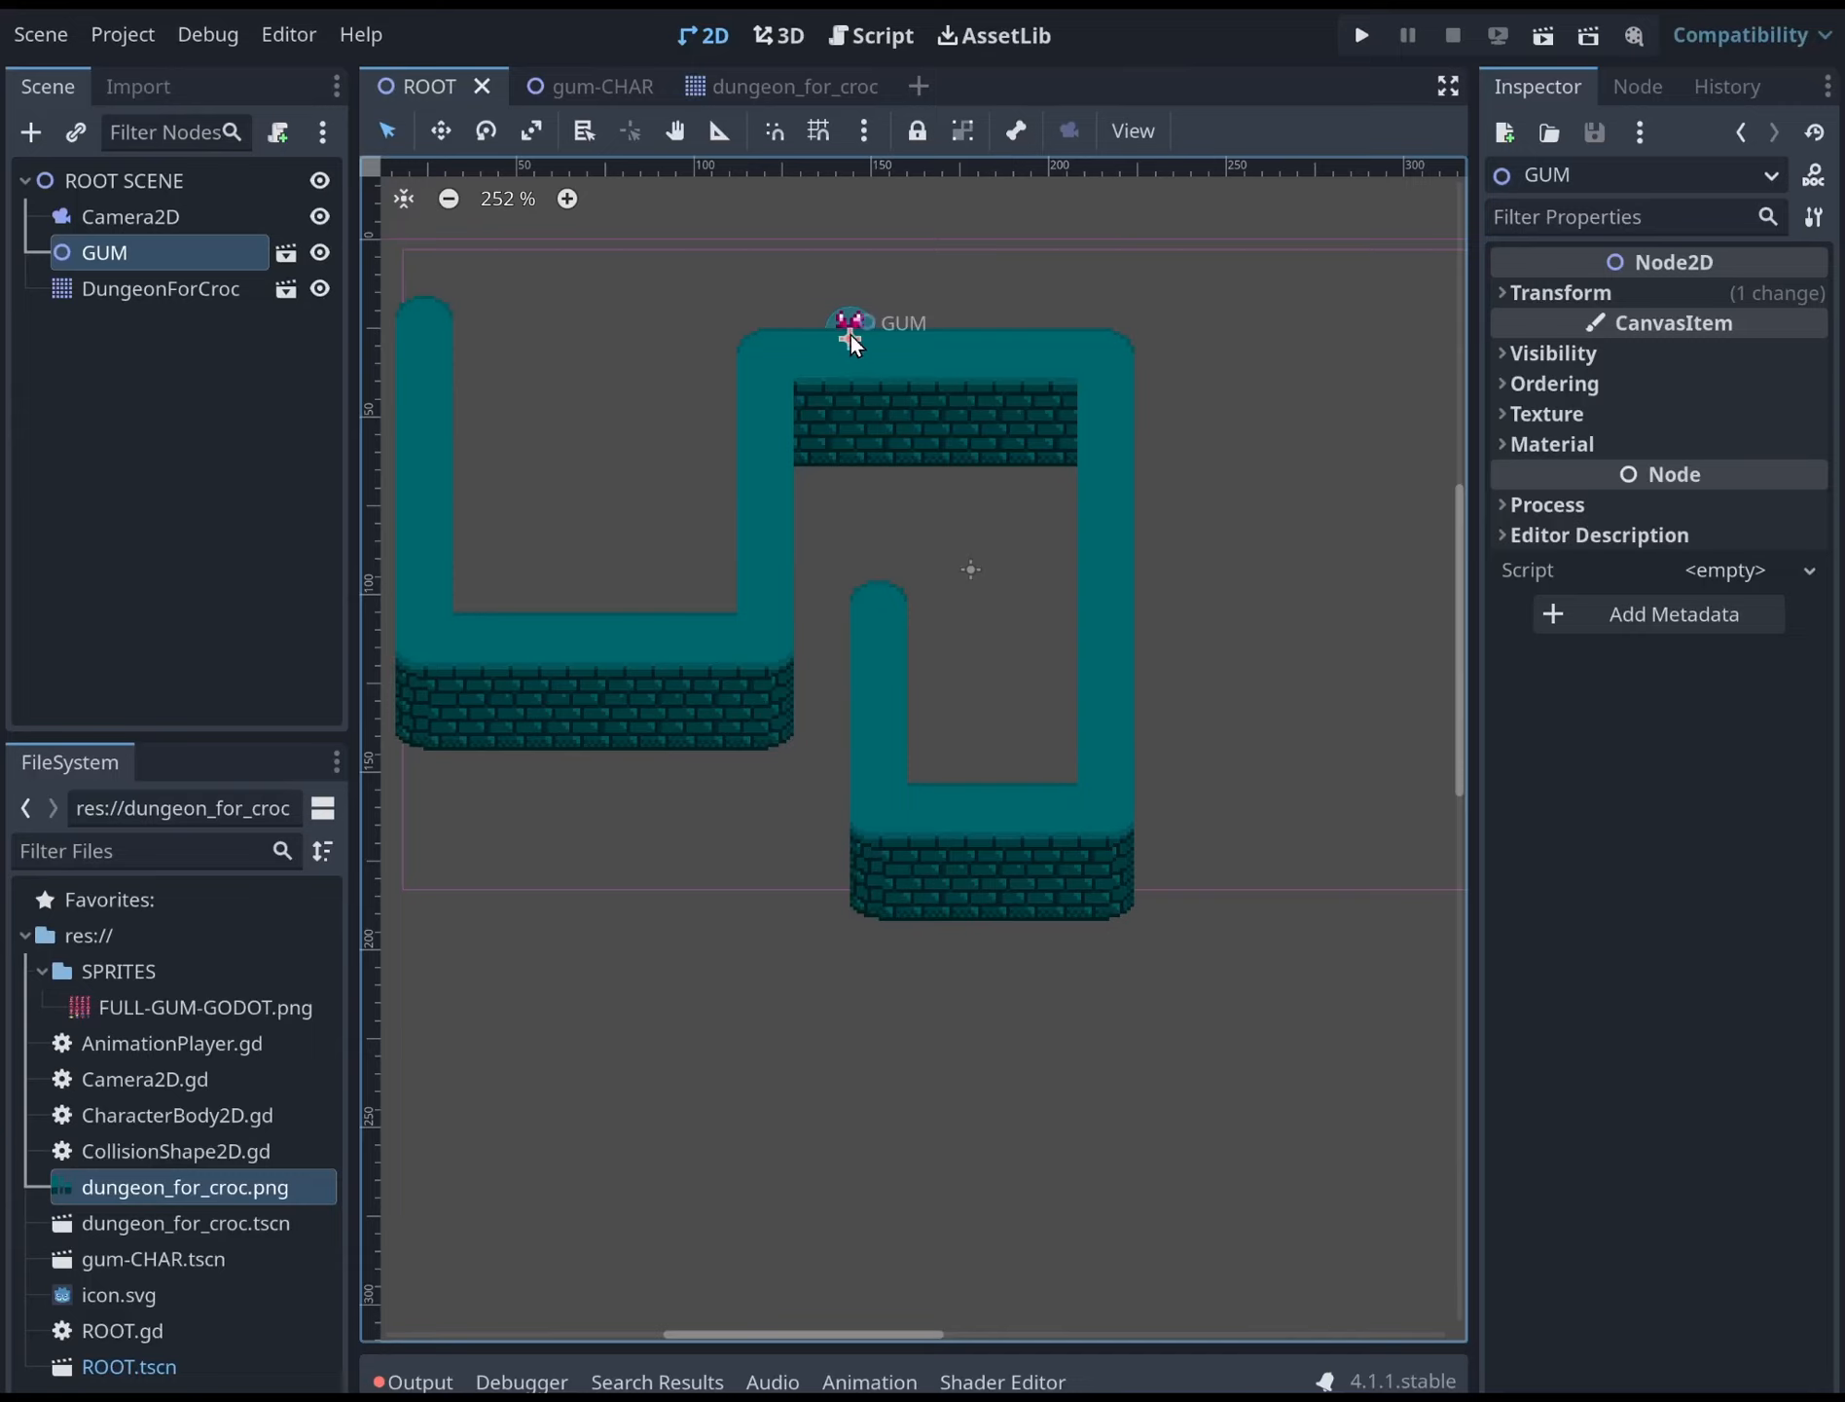
drag(850, 331, 558, 345)
middle_drag(564, 404, 717, 470)
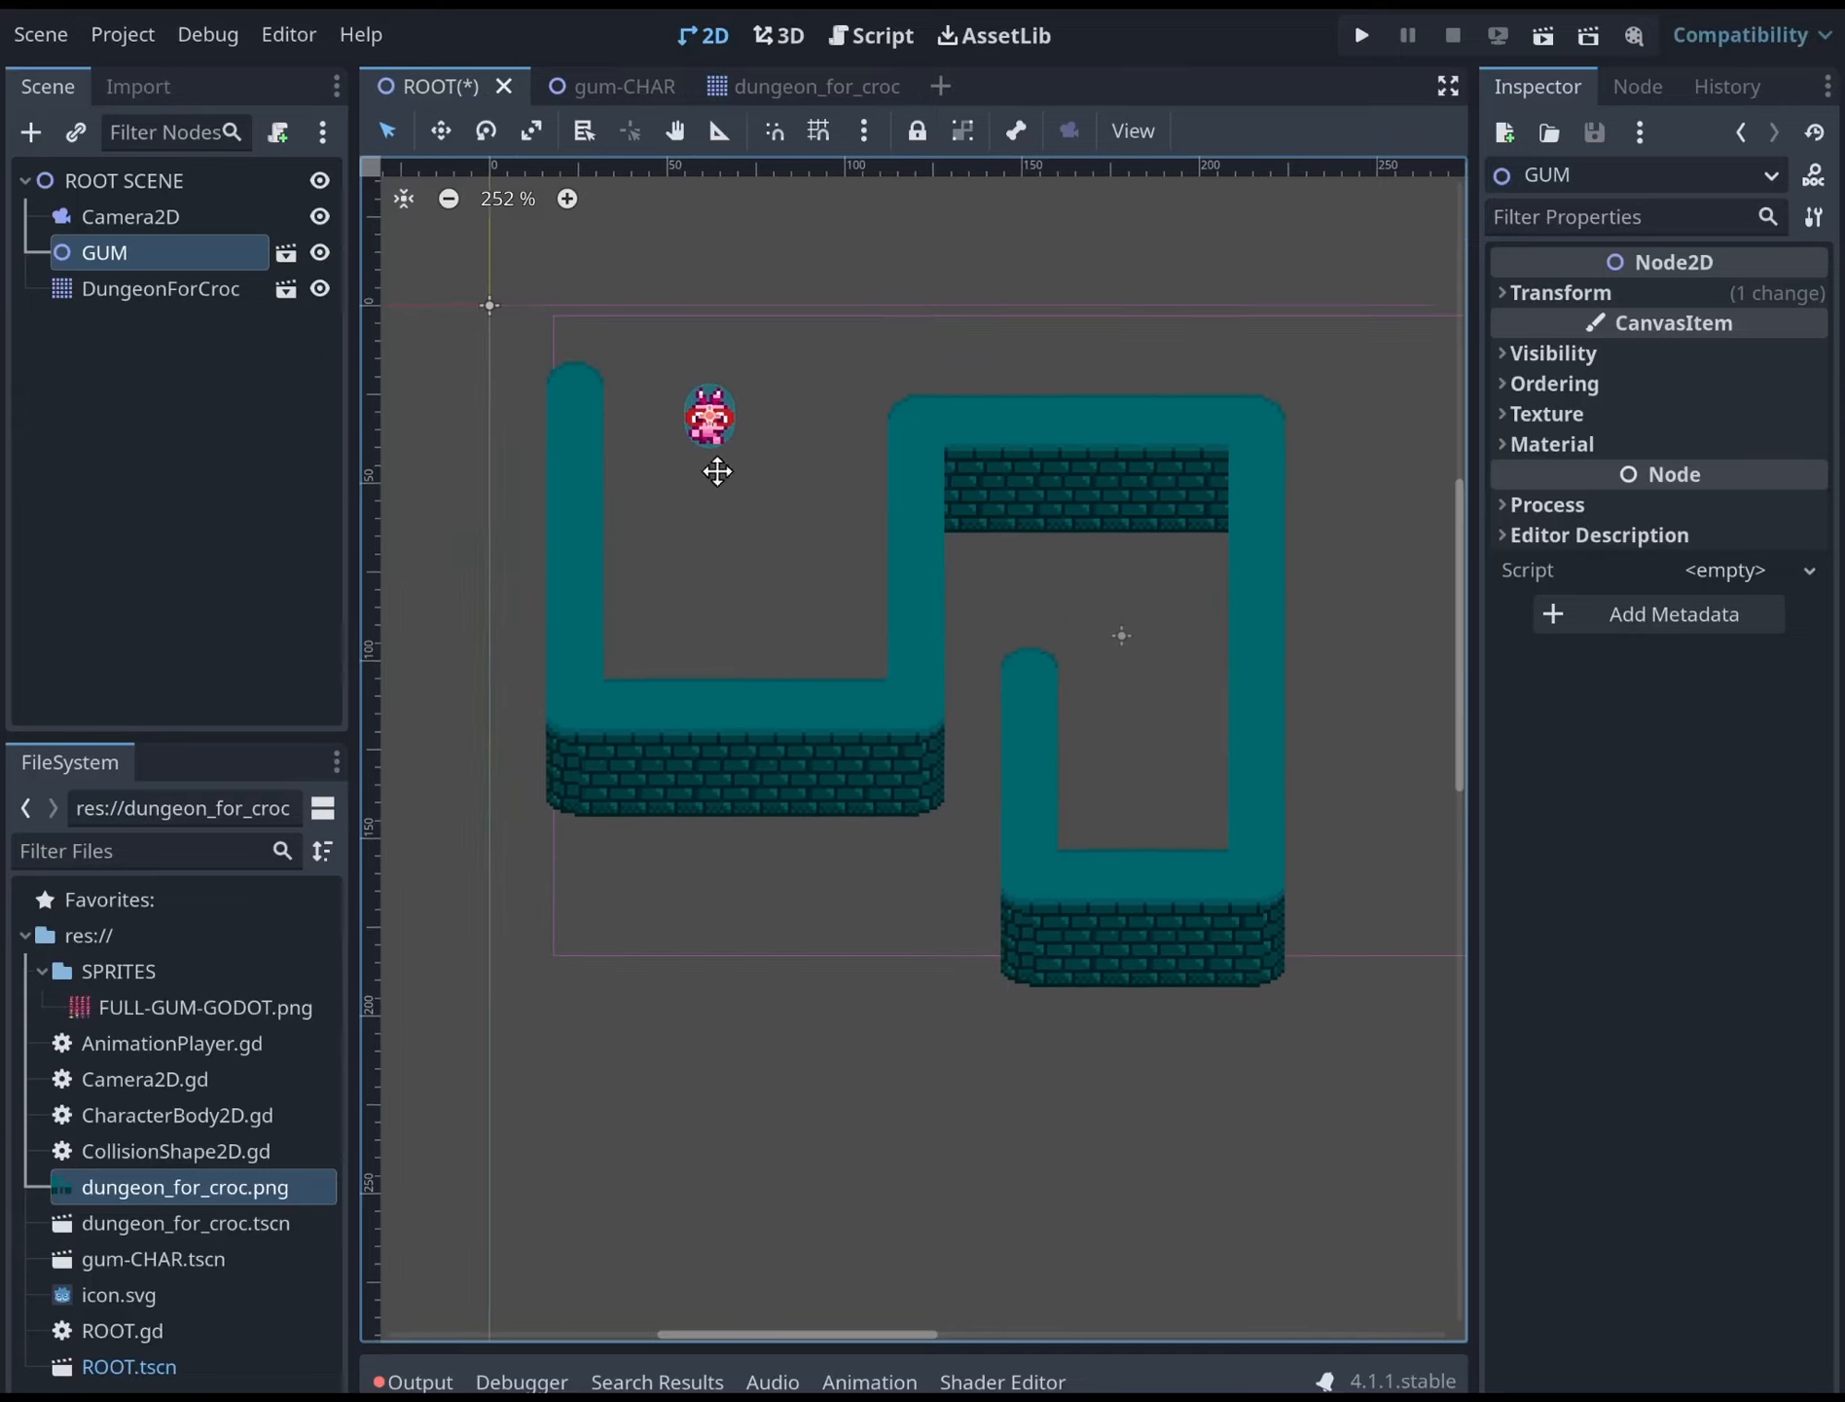
Move Camera2D down and left until its frame's left edge lines up with the vertical axis, and run the project
scroll(793, 482, down, 4)
middle_drag(869, 574, 808, 574)
scroll(820, 613, down, 4)
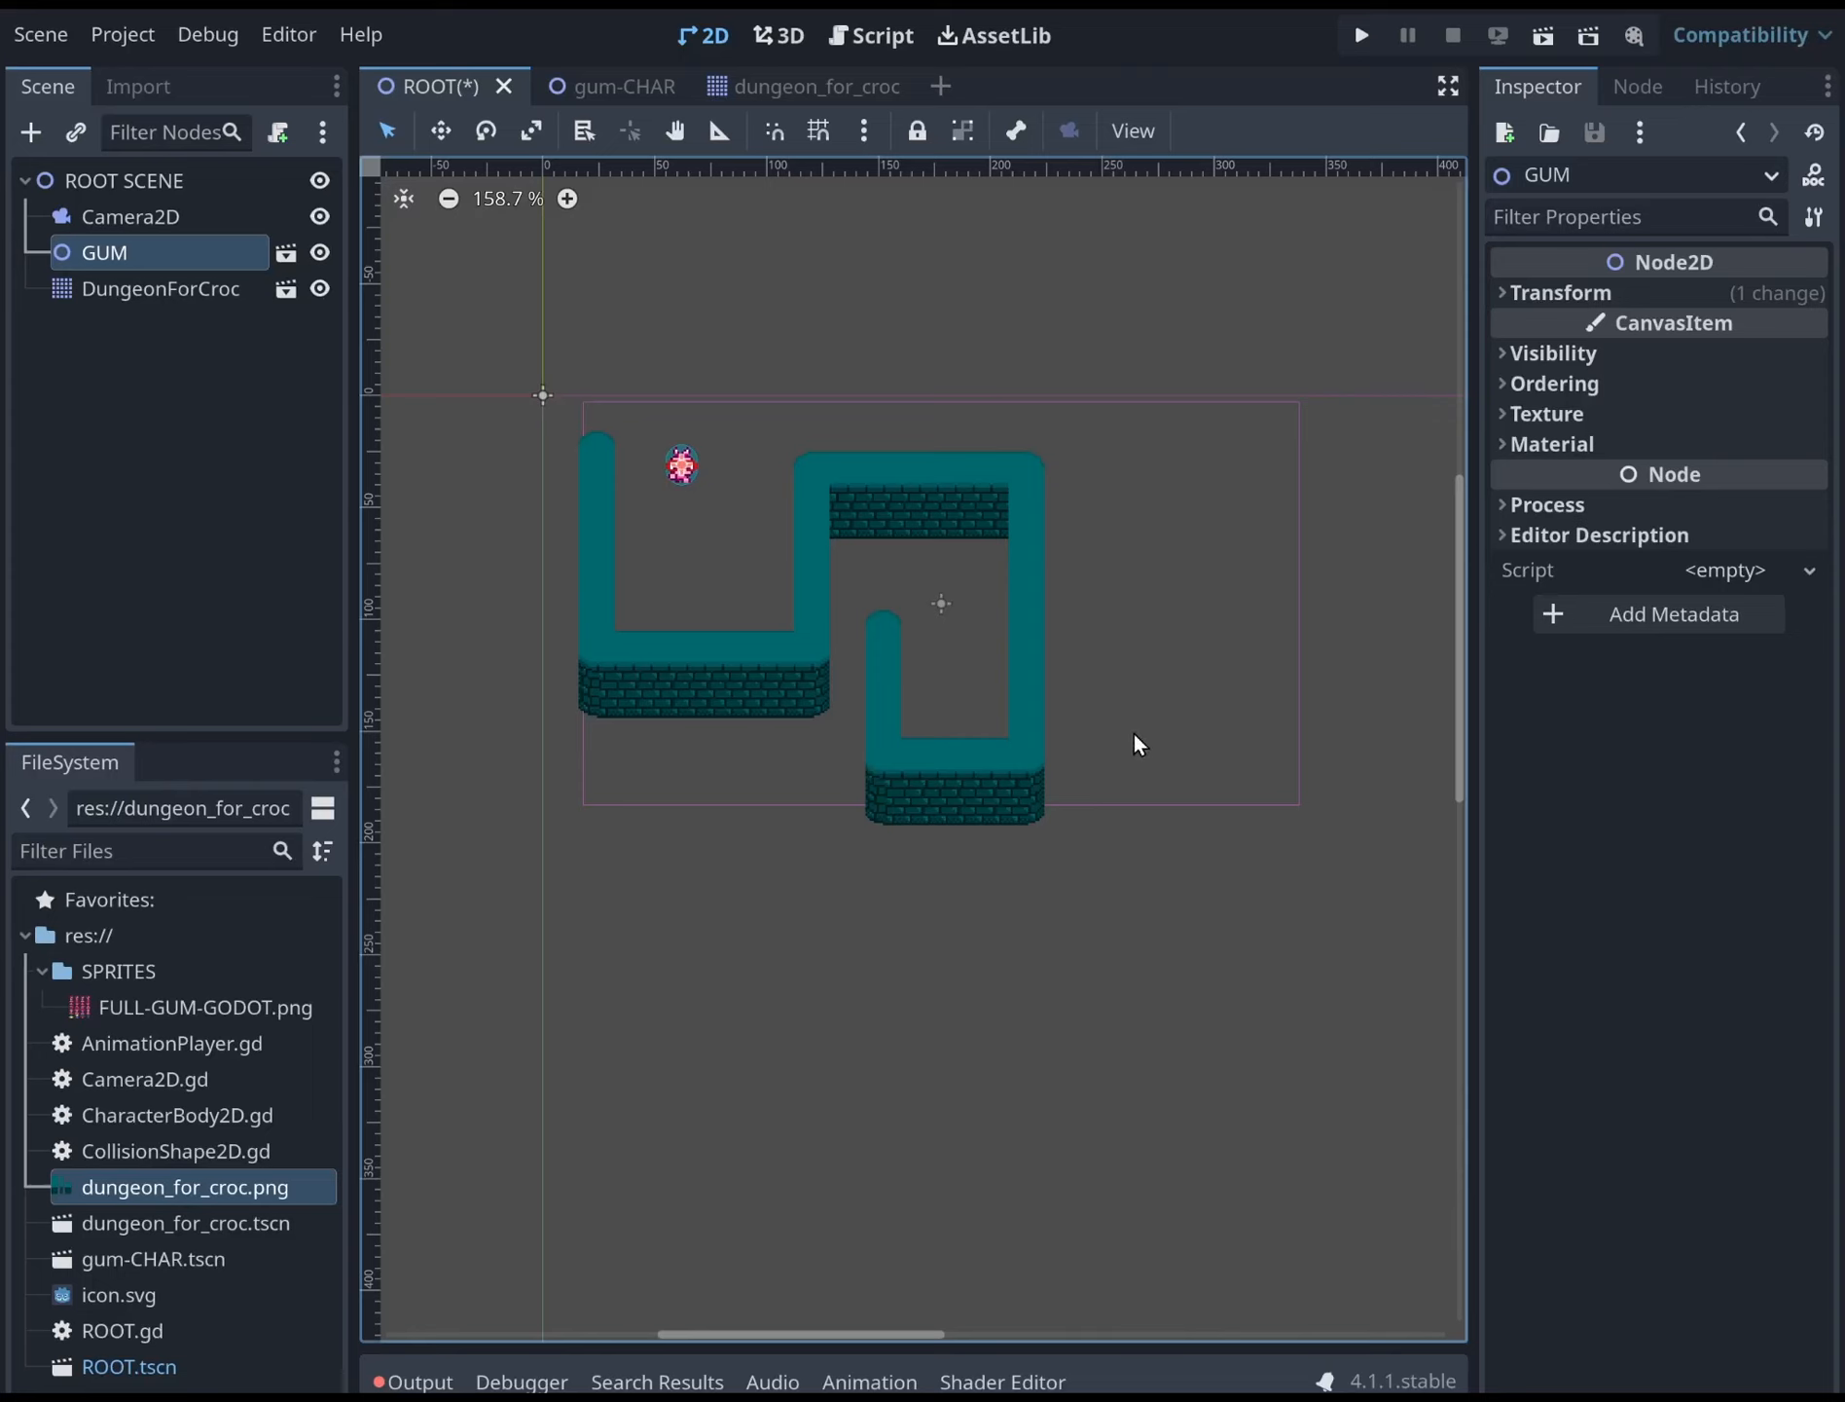
click(144, 214)
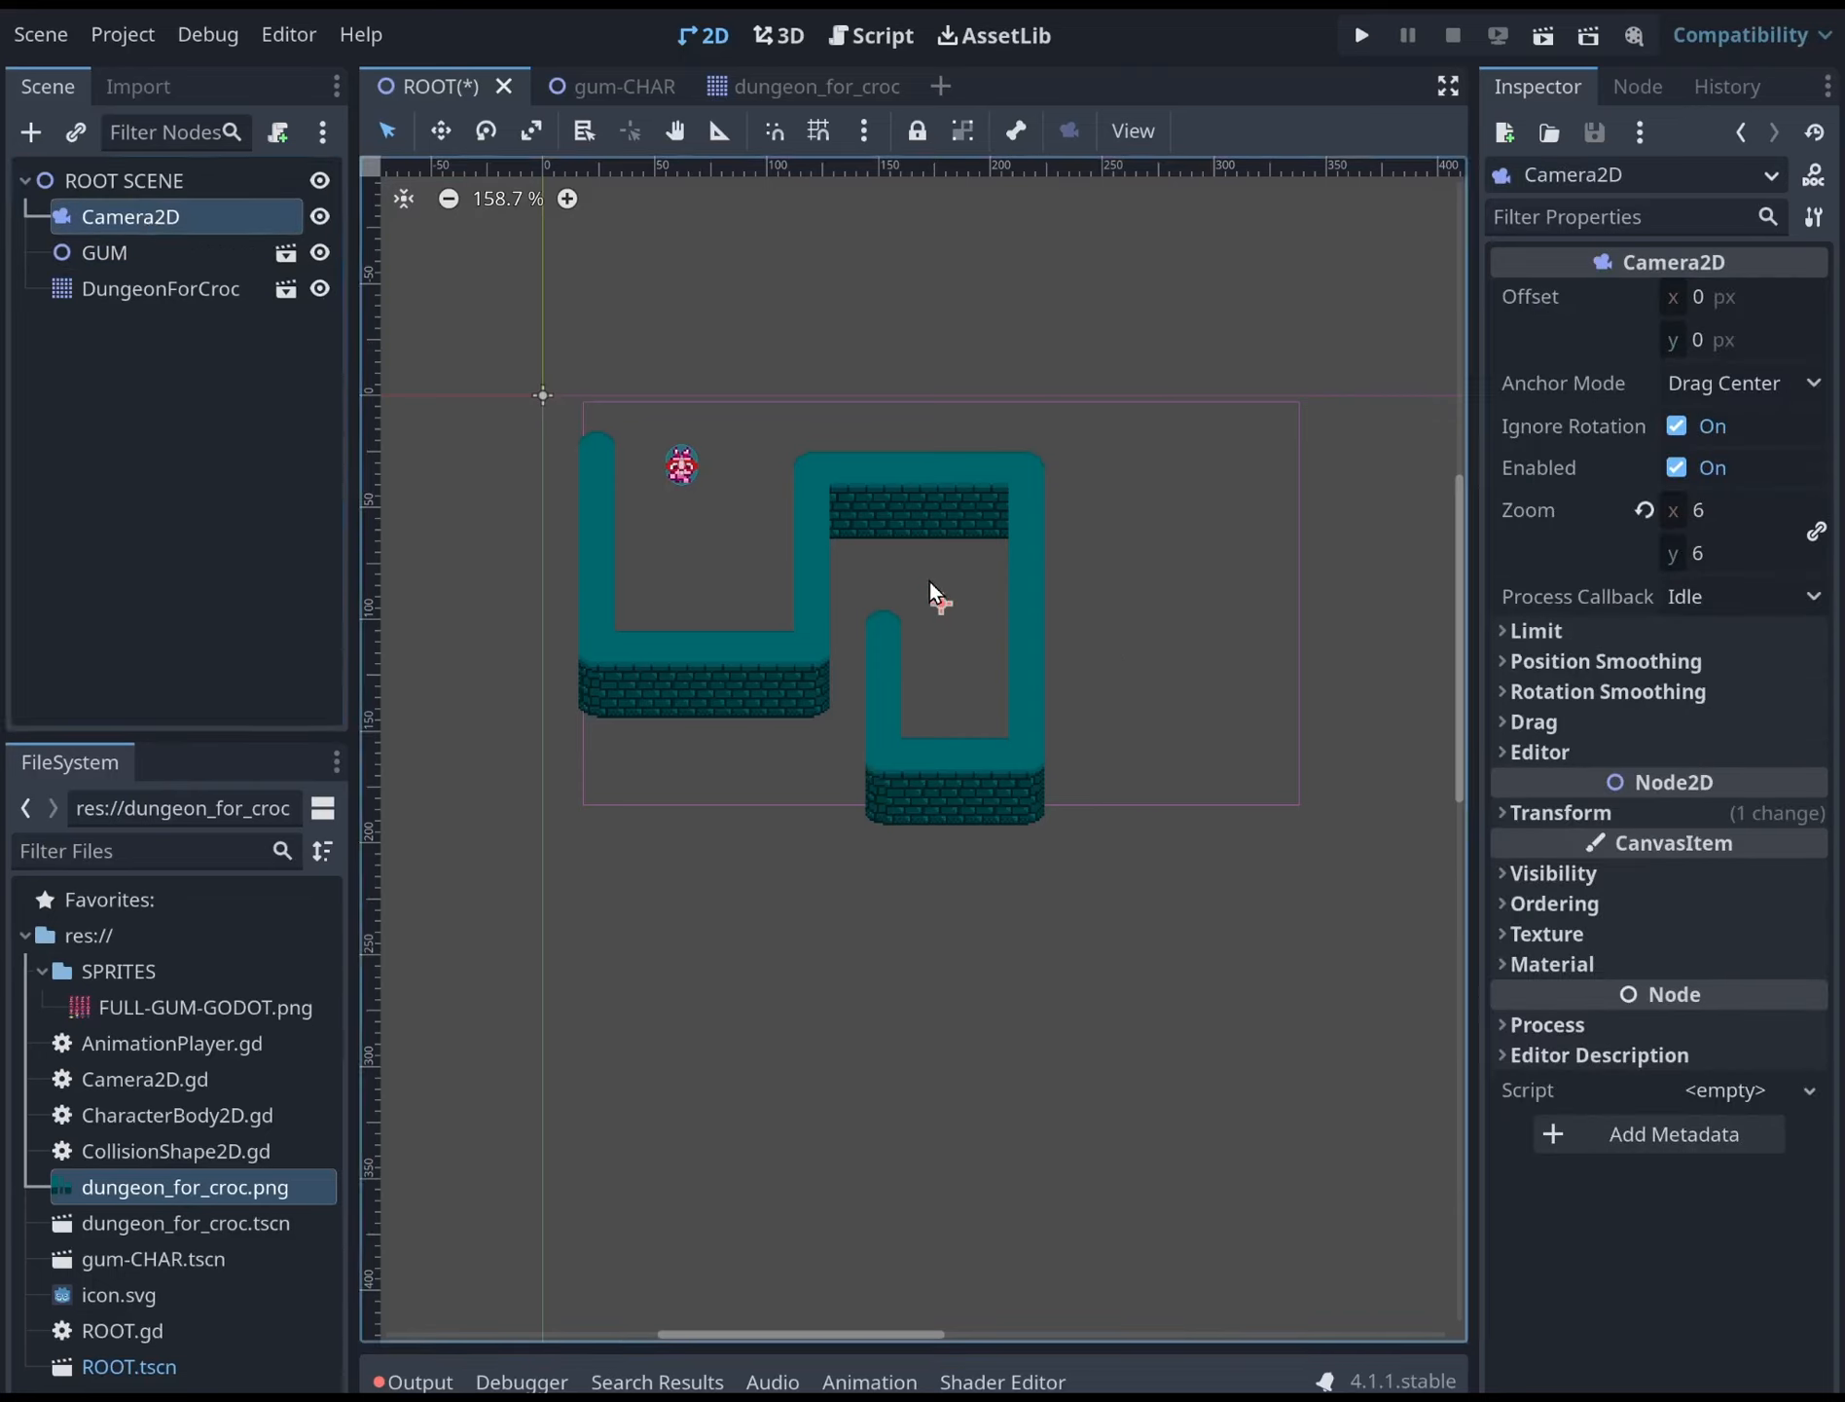
click(919, 617)
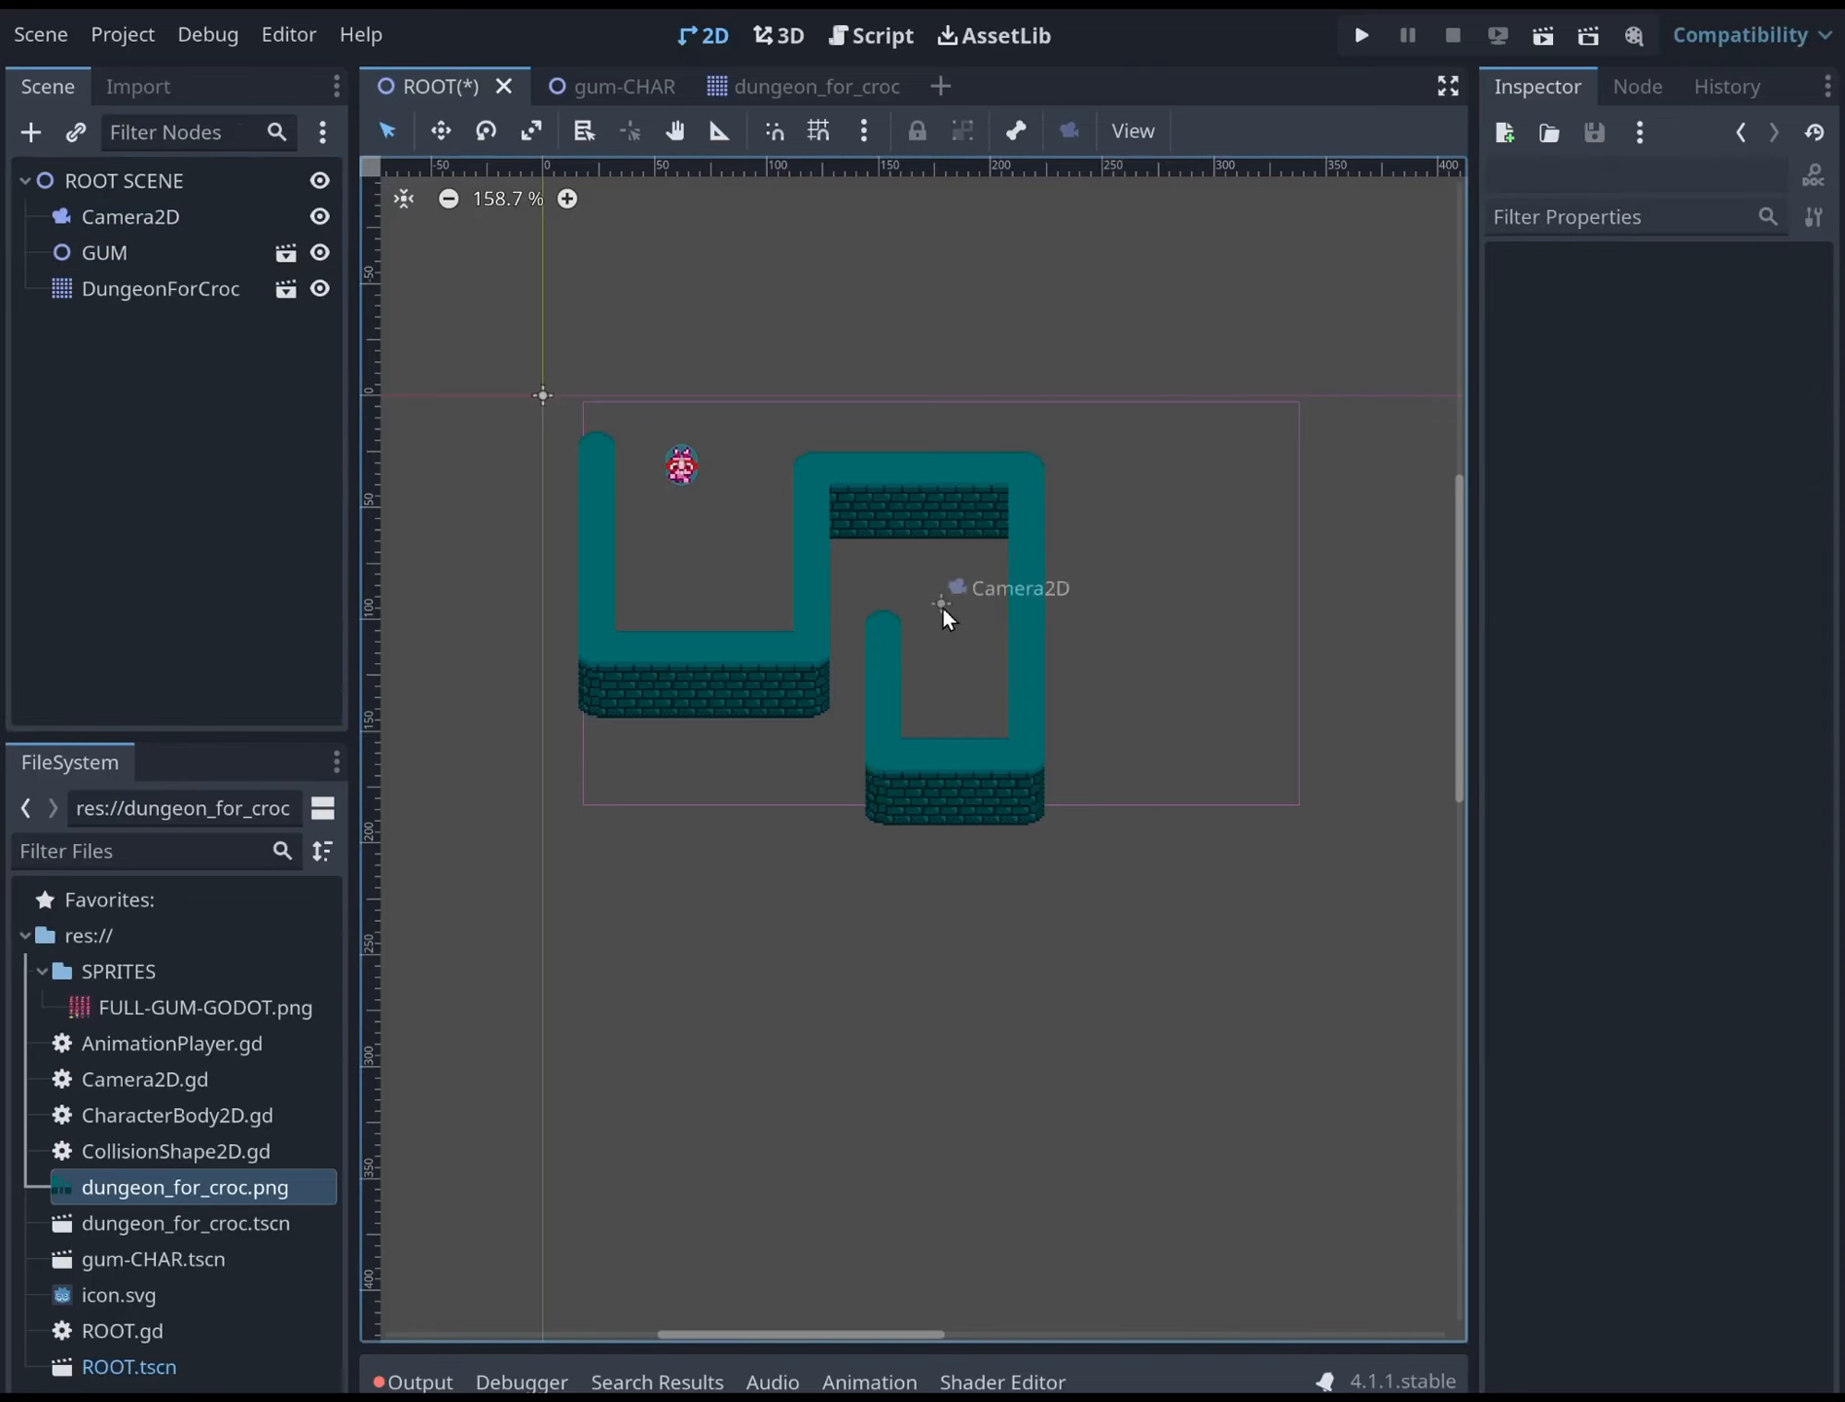
drag(942, 605, 896, 633)
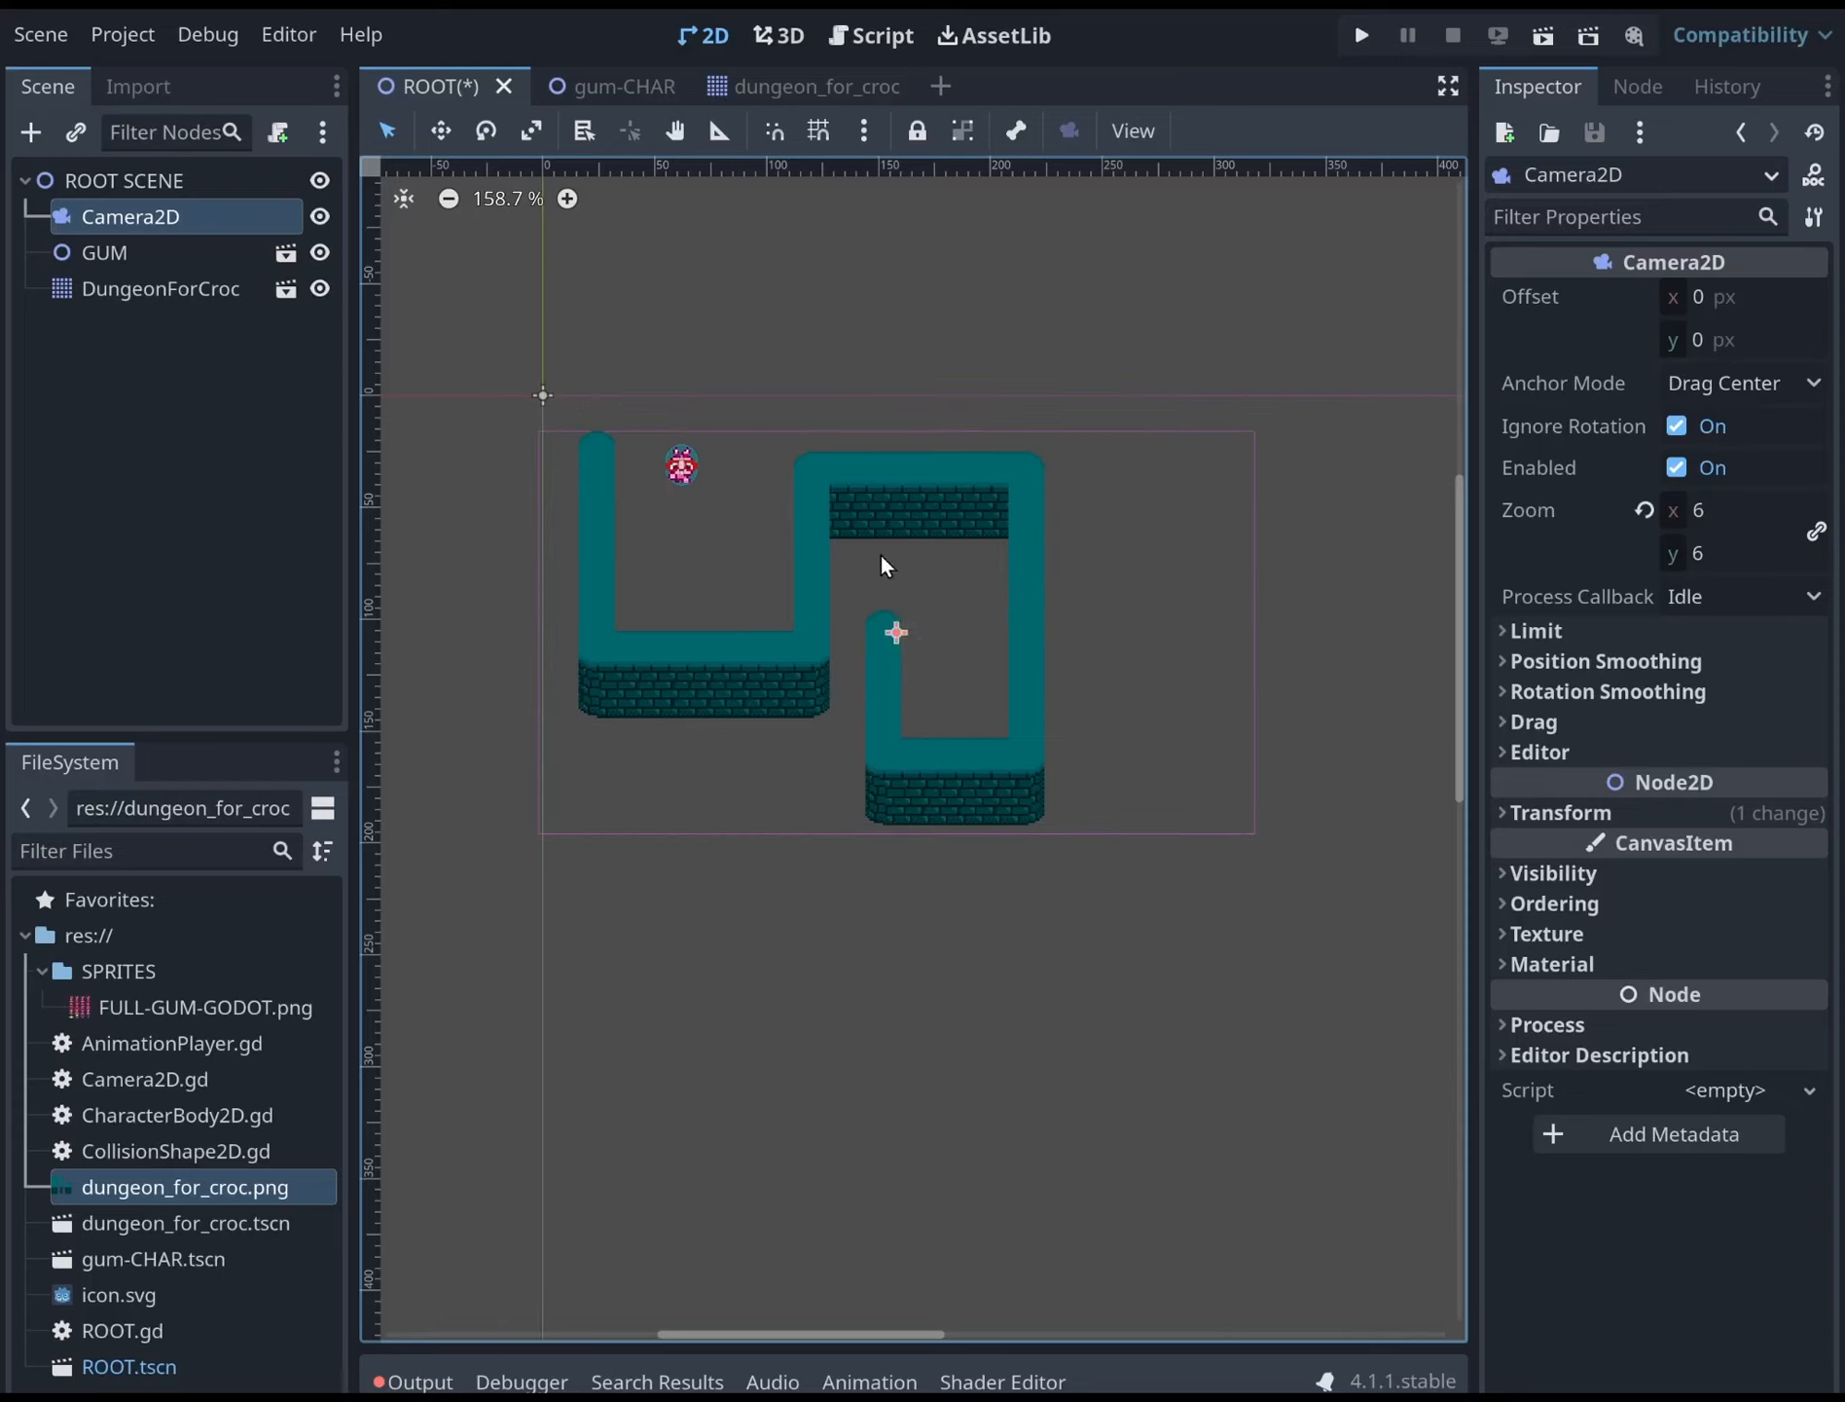
click(959, 438)
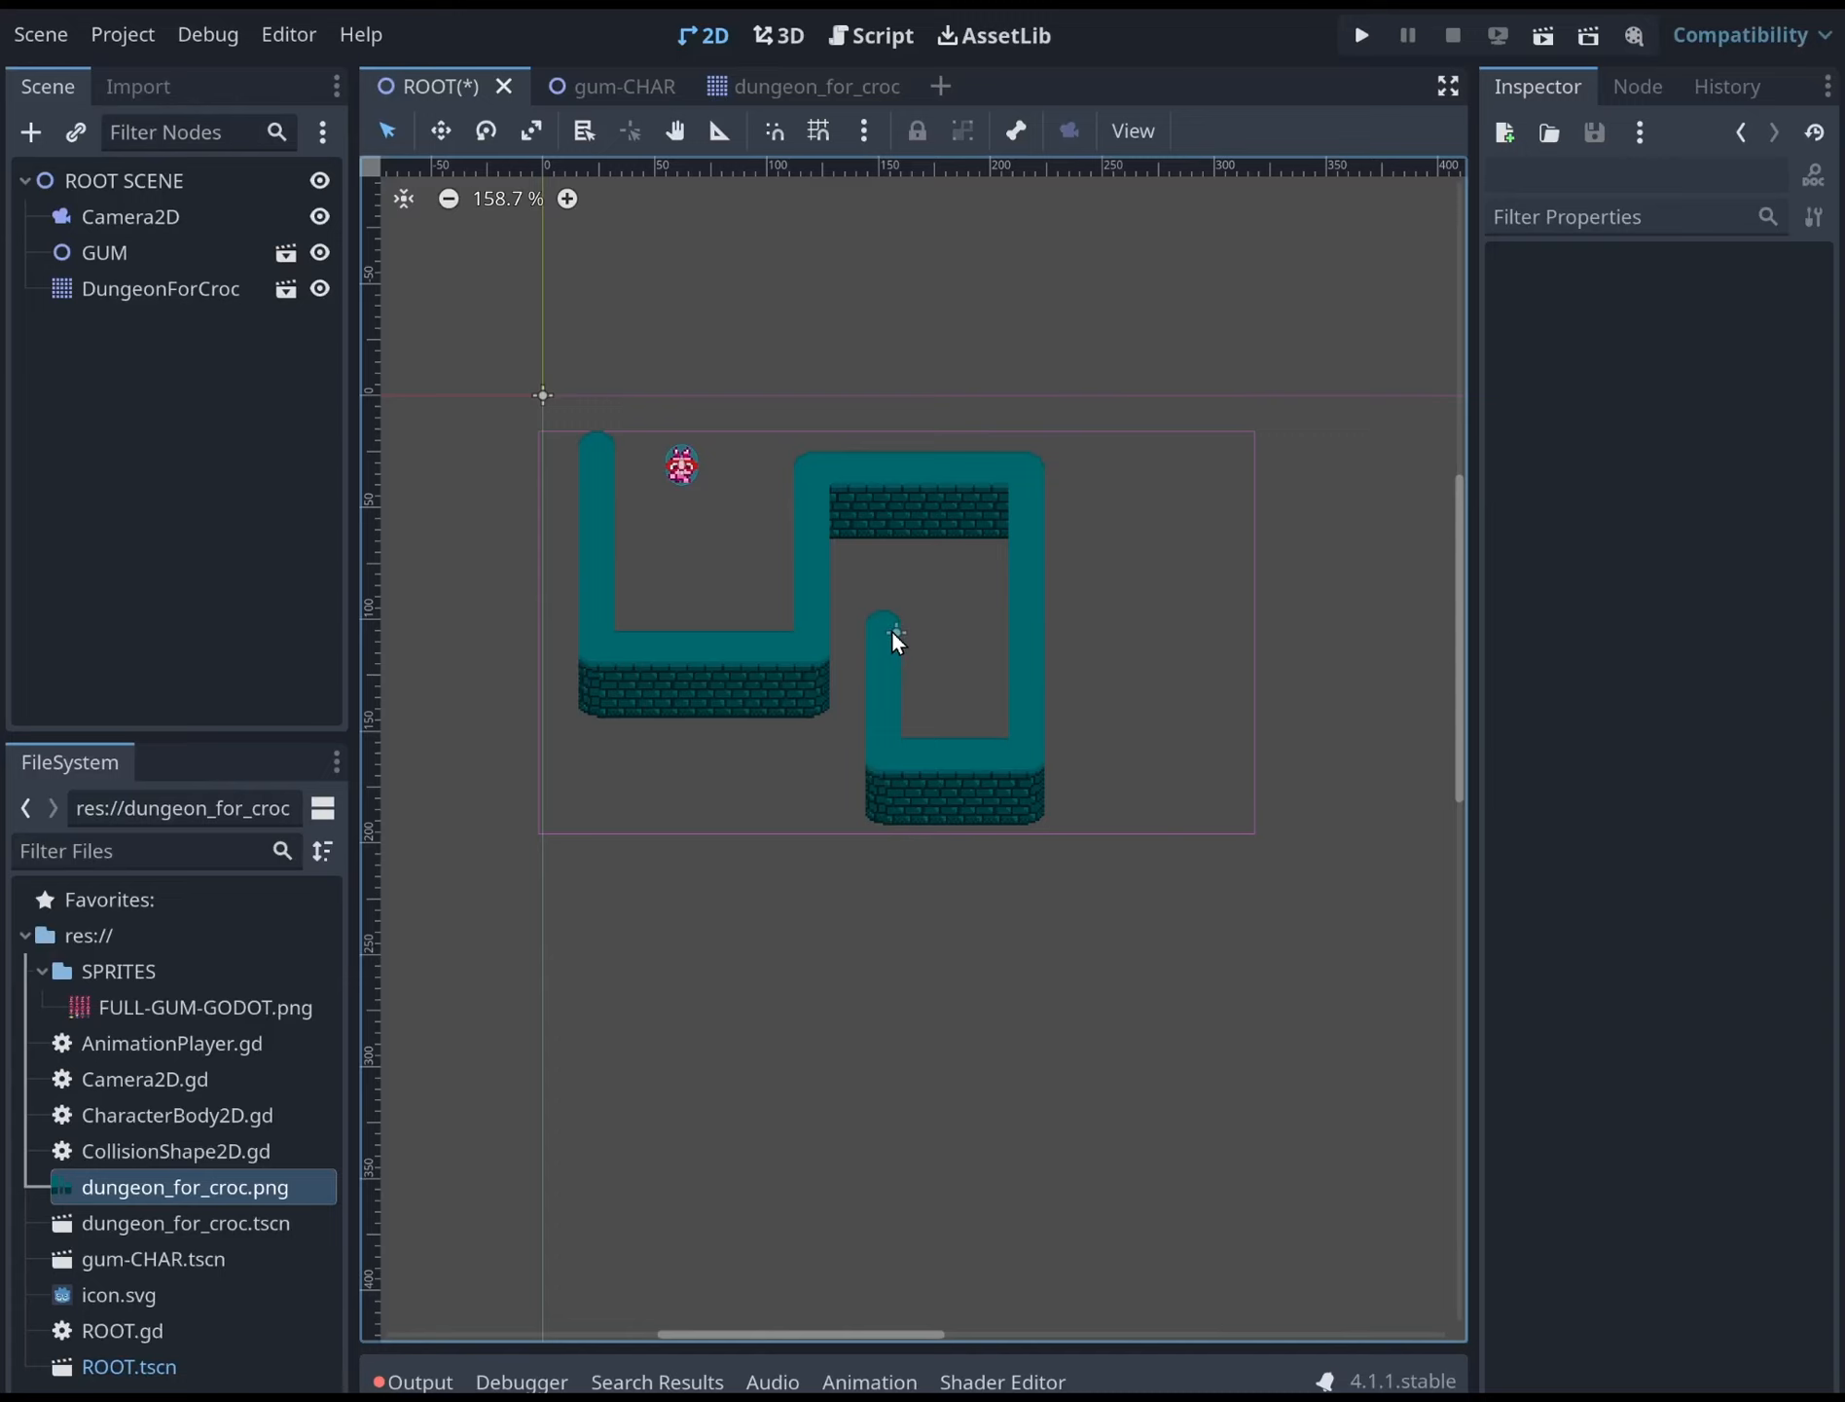
click(1363, 37)
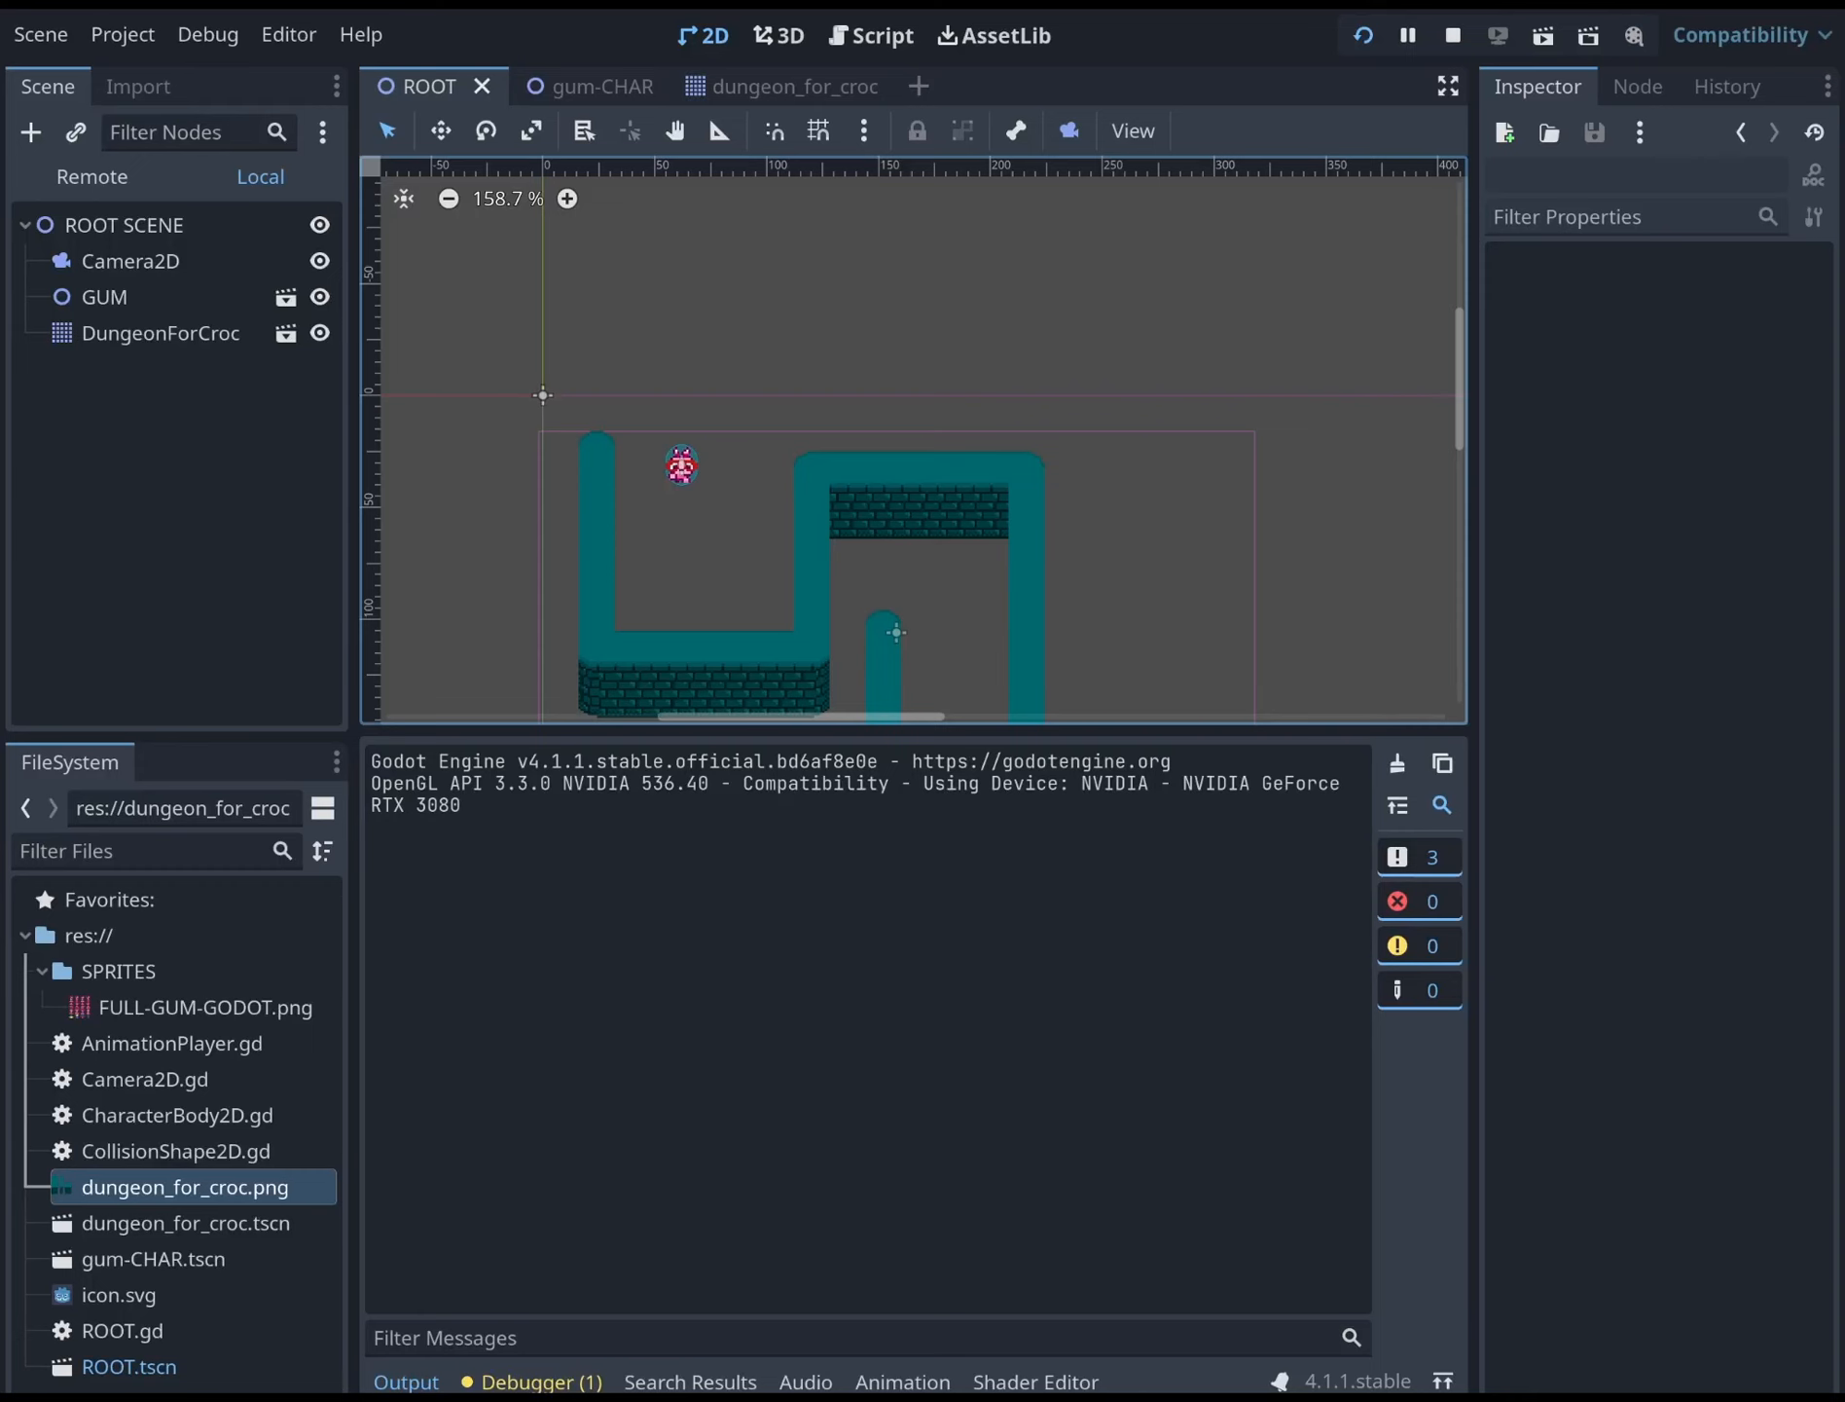
Examine the walls in the dungeon_for_croc and gum-CHAR scenes, and close the dungeon_for_croc scene
click(827, 92)
scroll(838, 470, down, 5)
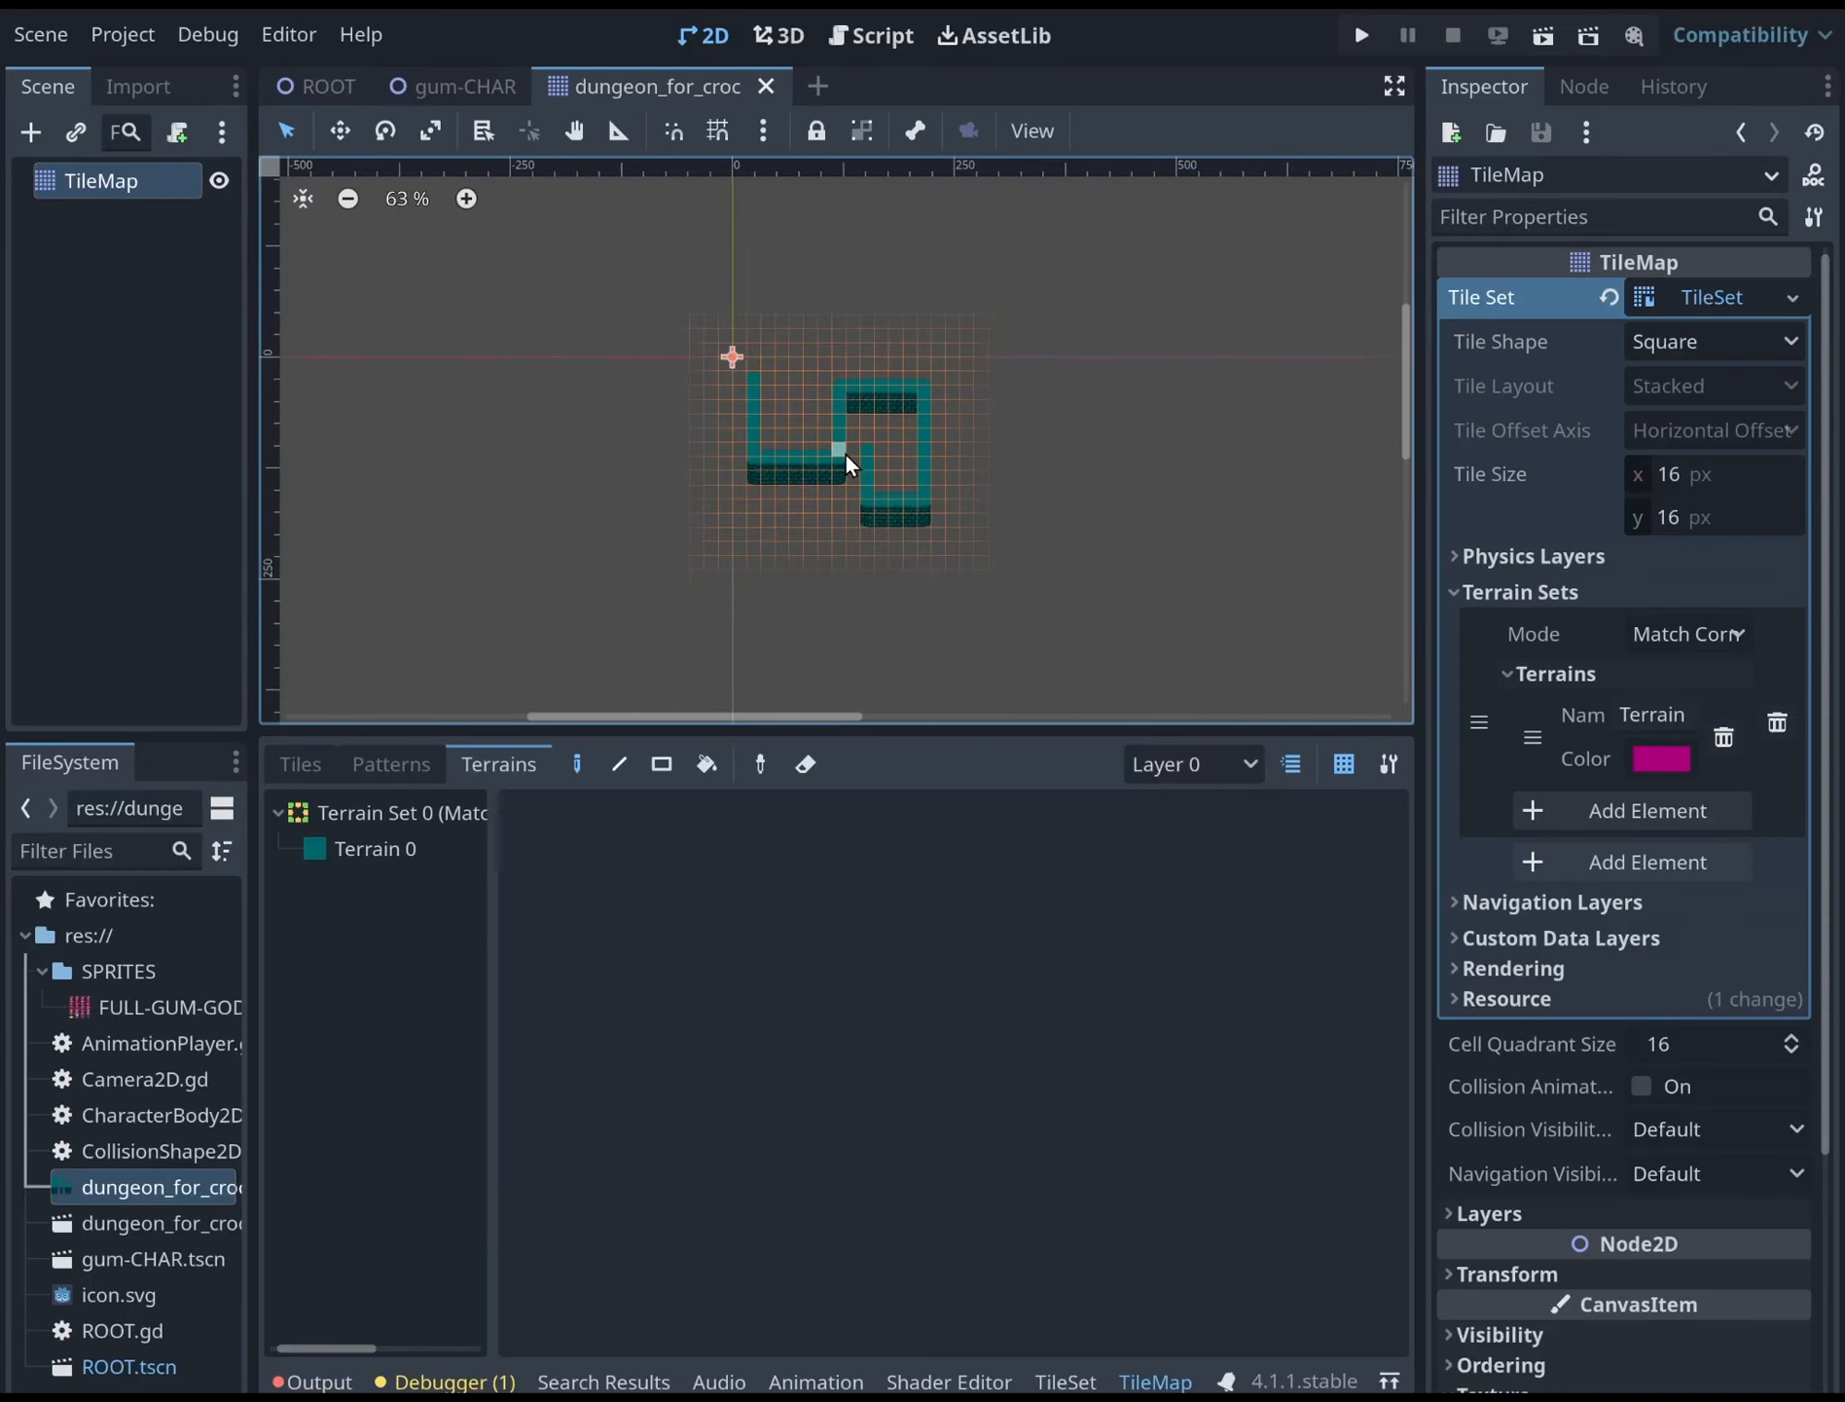
click(489, 86)
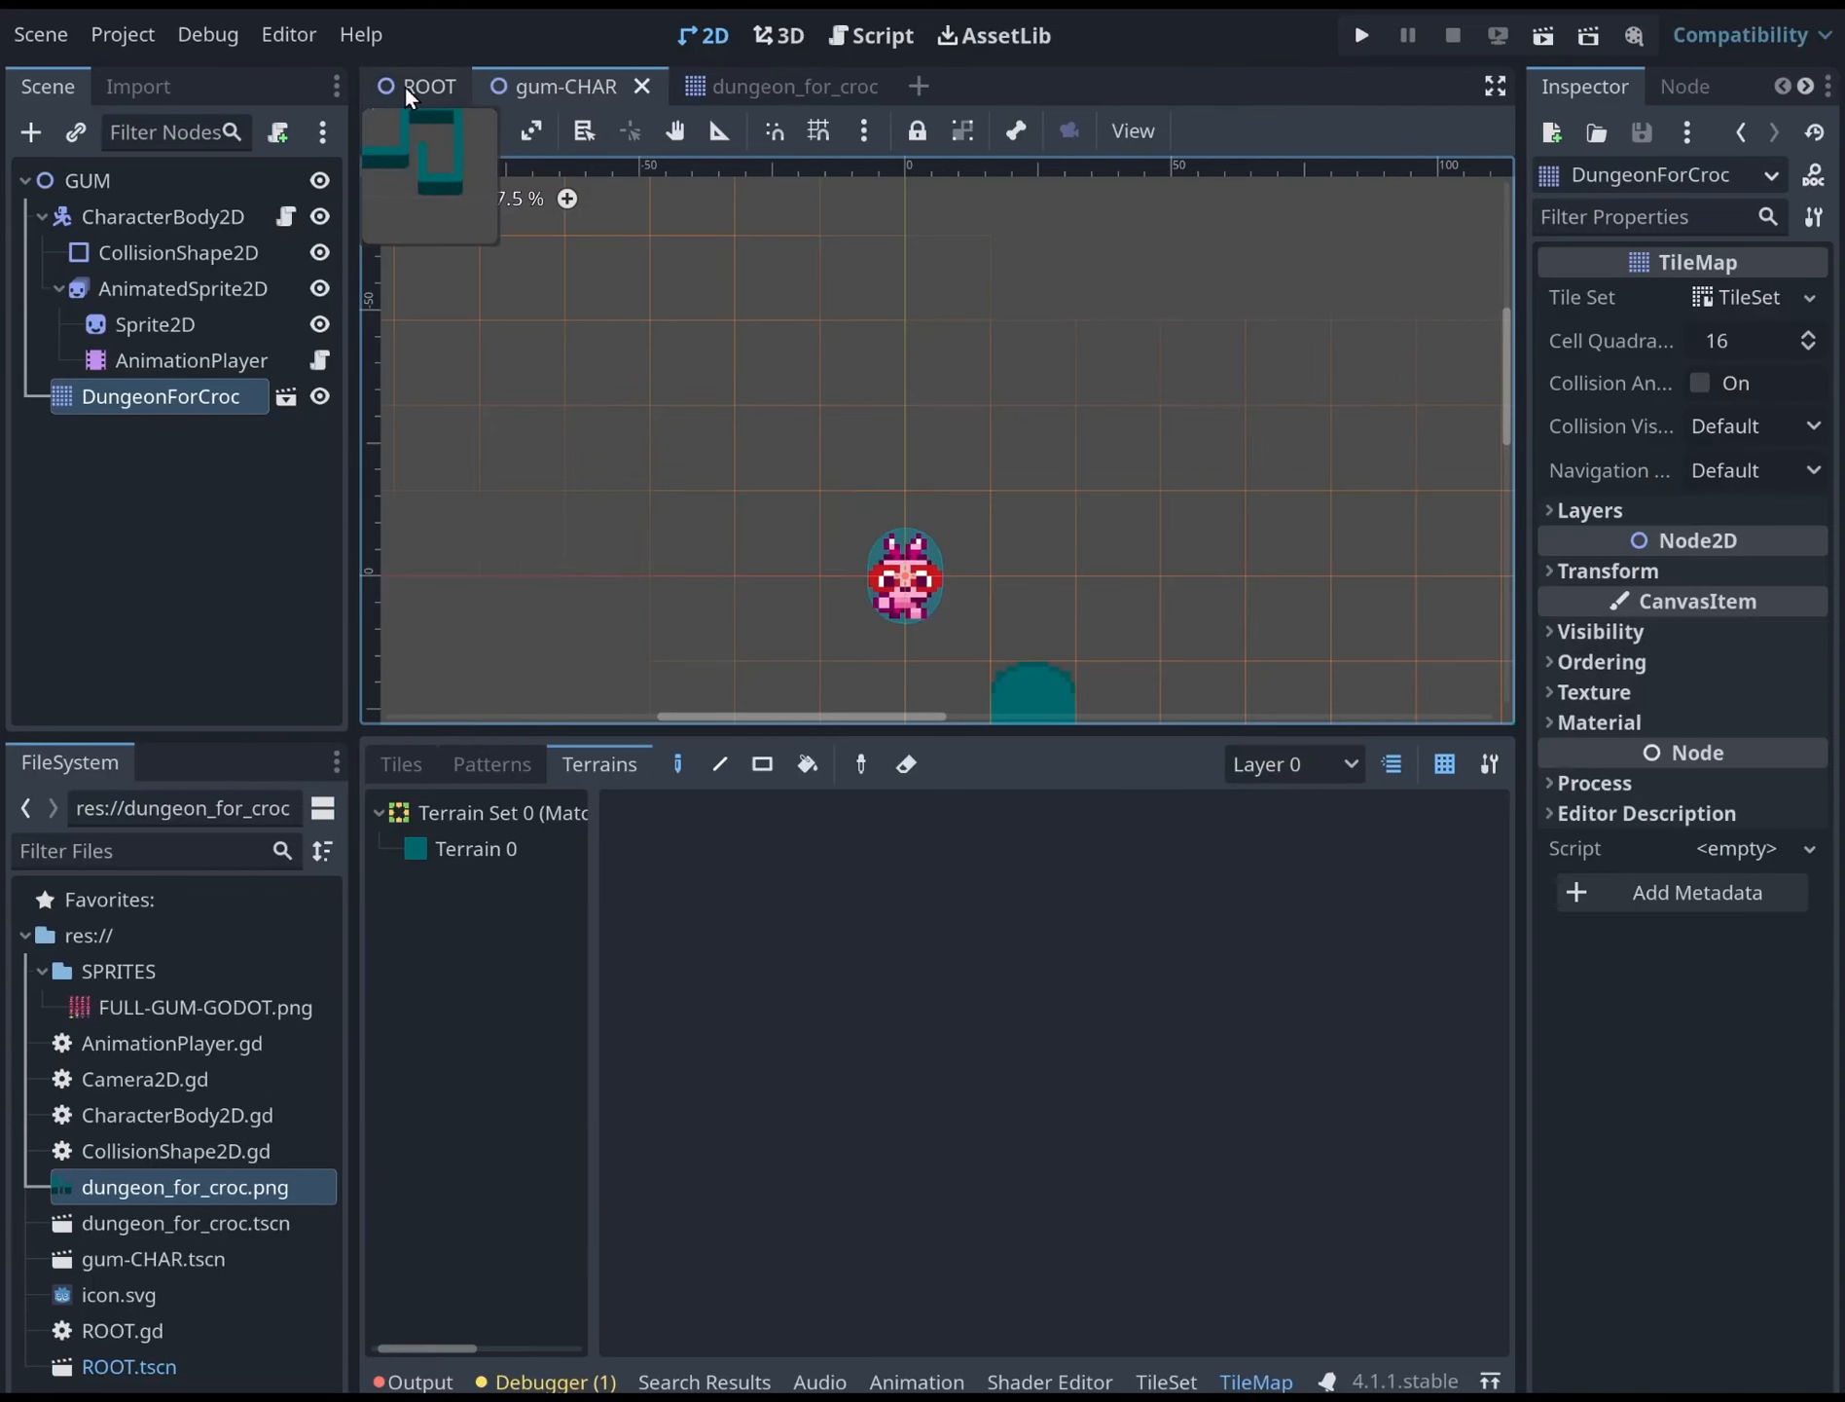
scroll(913, 500, down, 6)
middle_drag(919, 498, 814, 314)
scroll(850, 335, down, 5)
scroll(849, 392, down, 4)
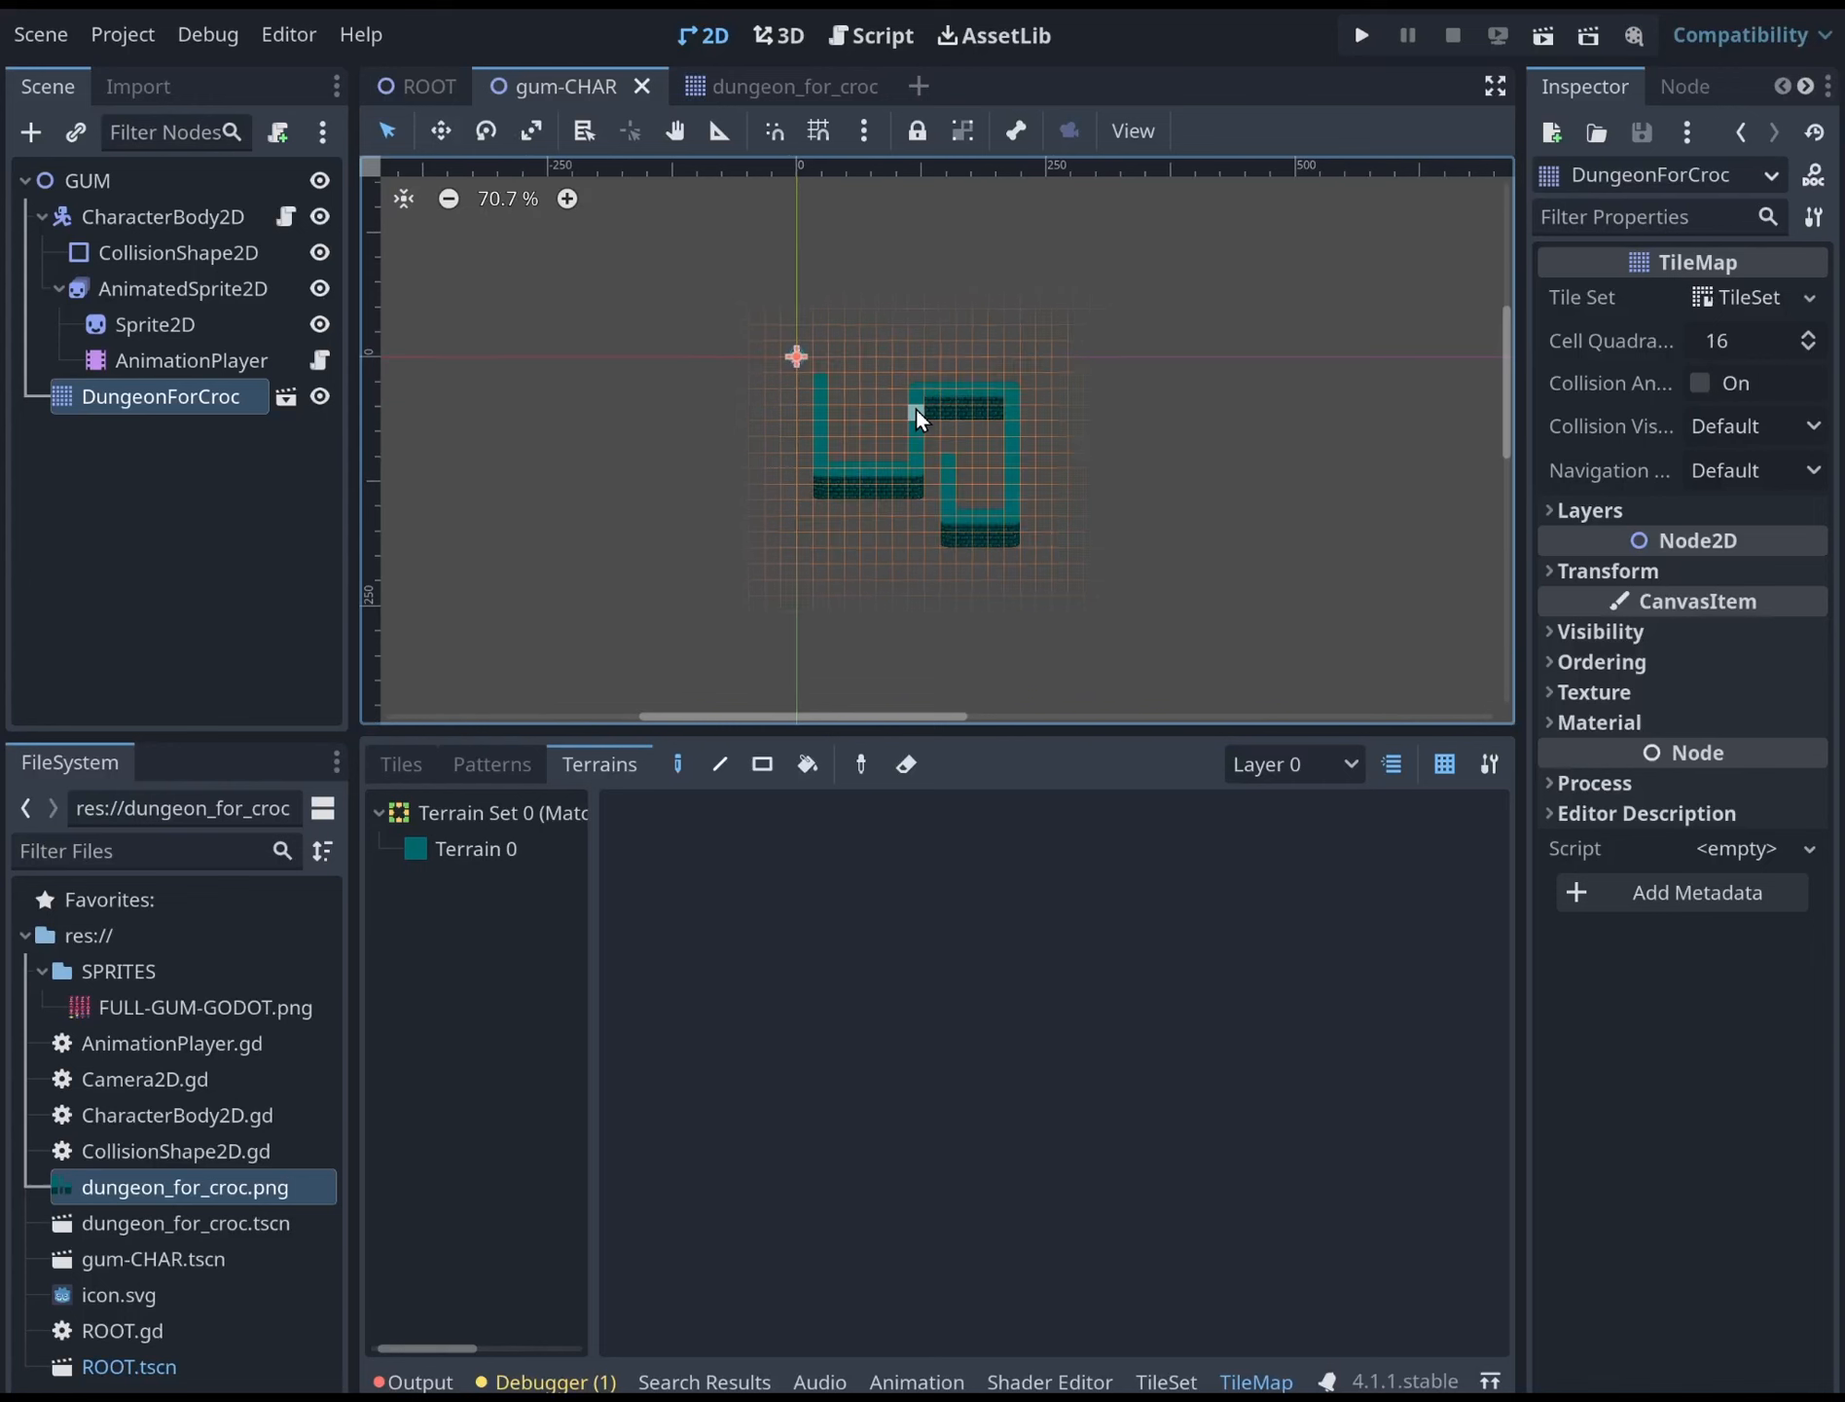
scroll(917, 418, up, 3)
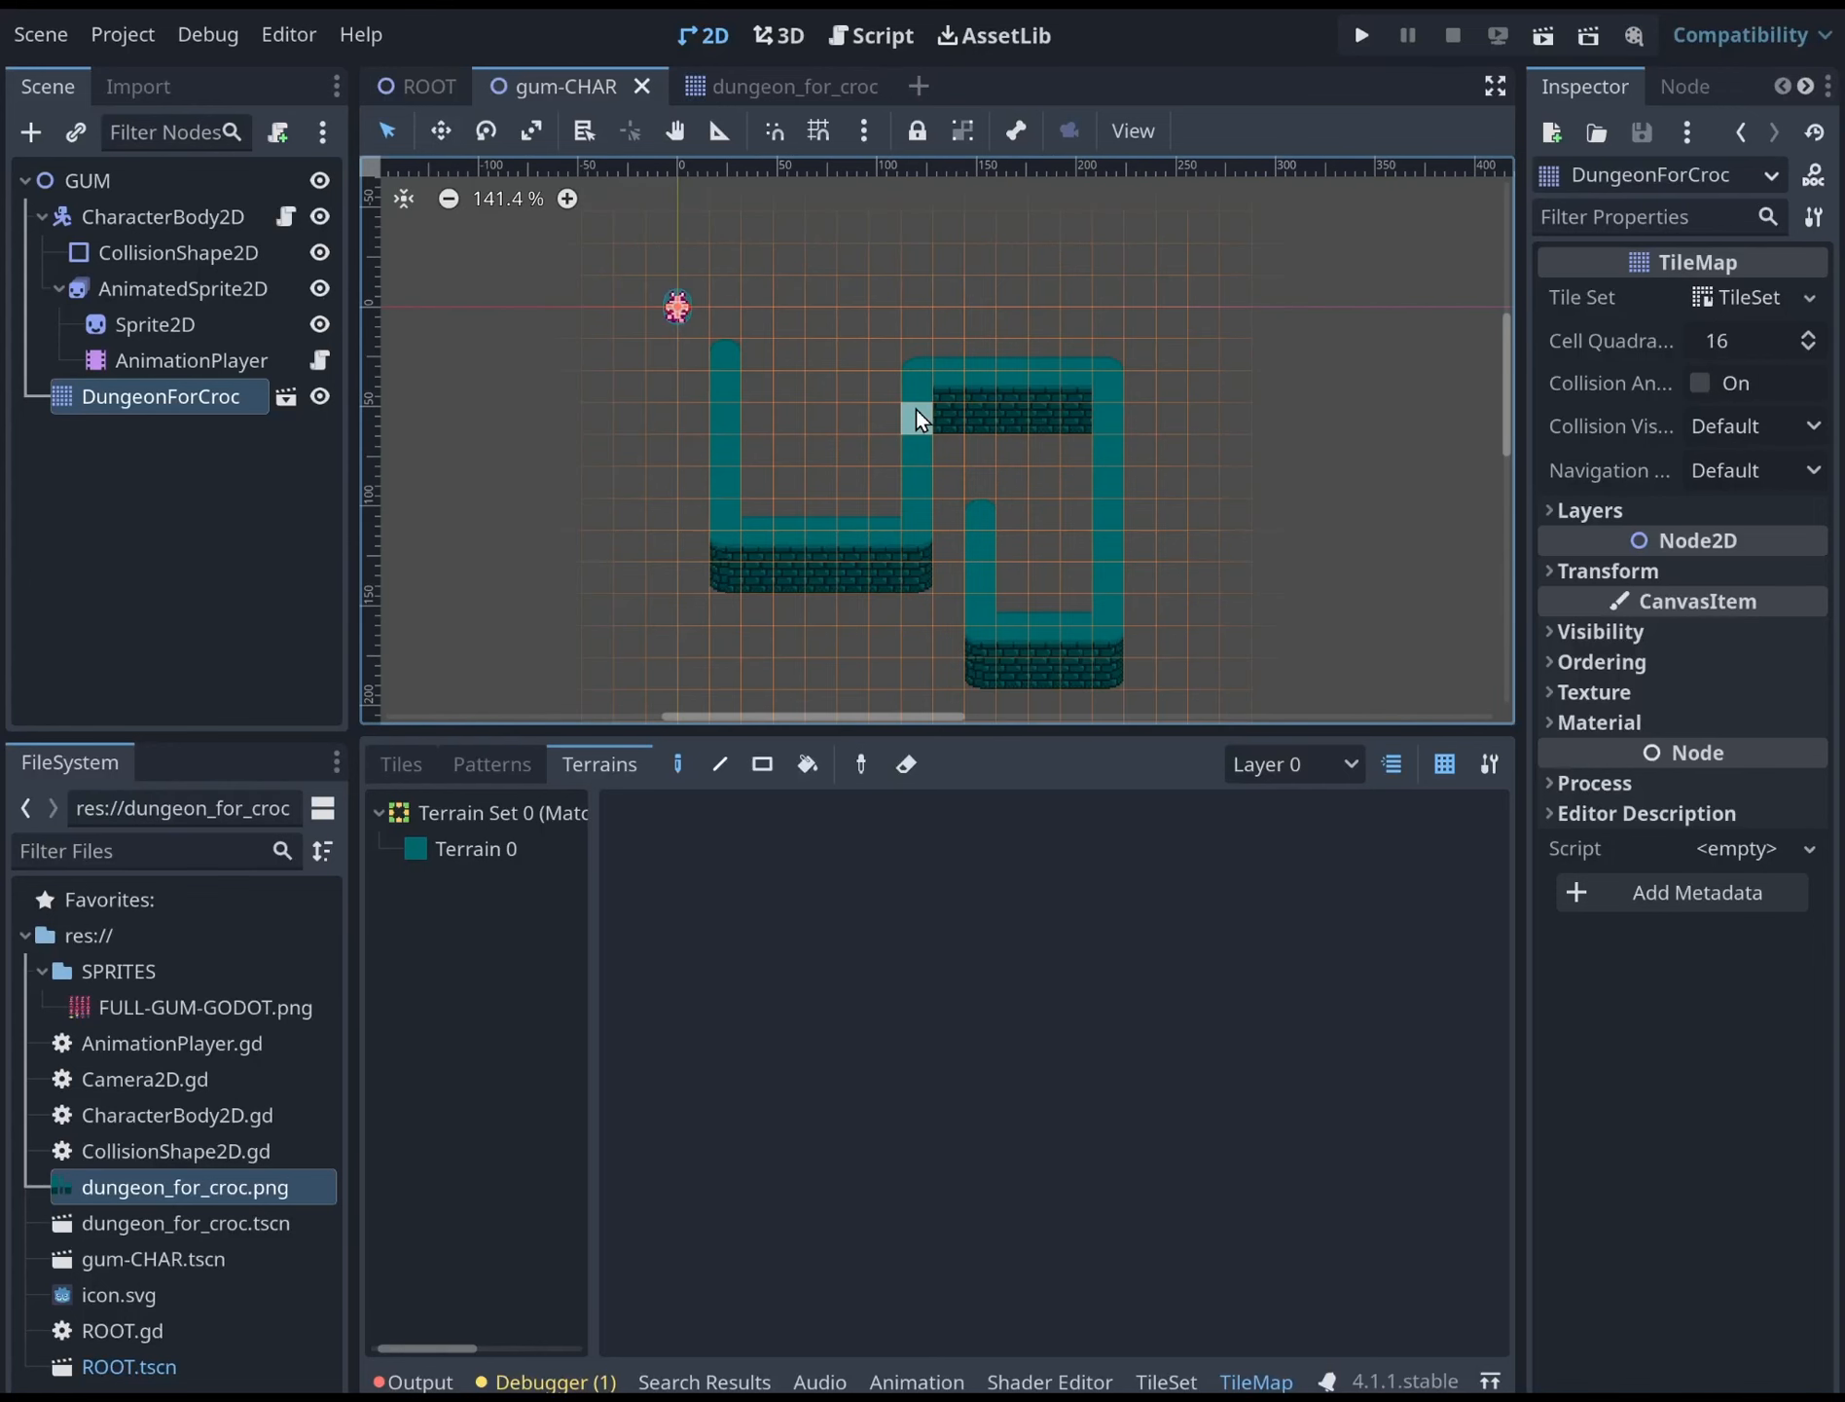
click(830, 72)
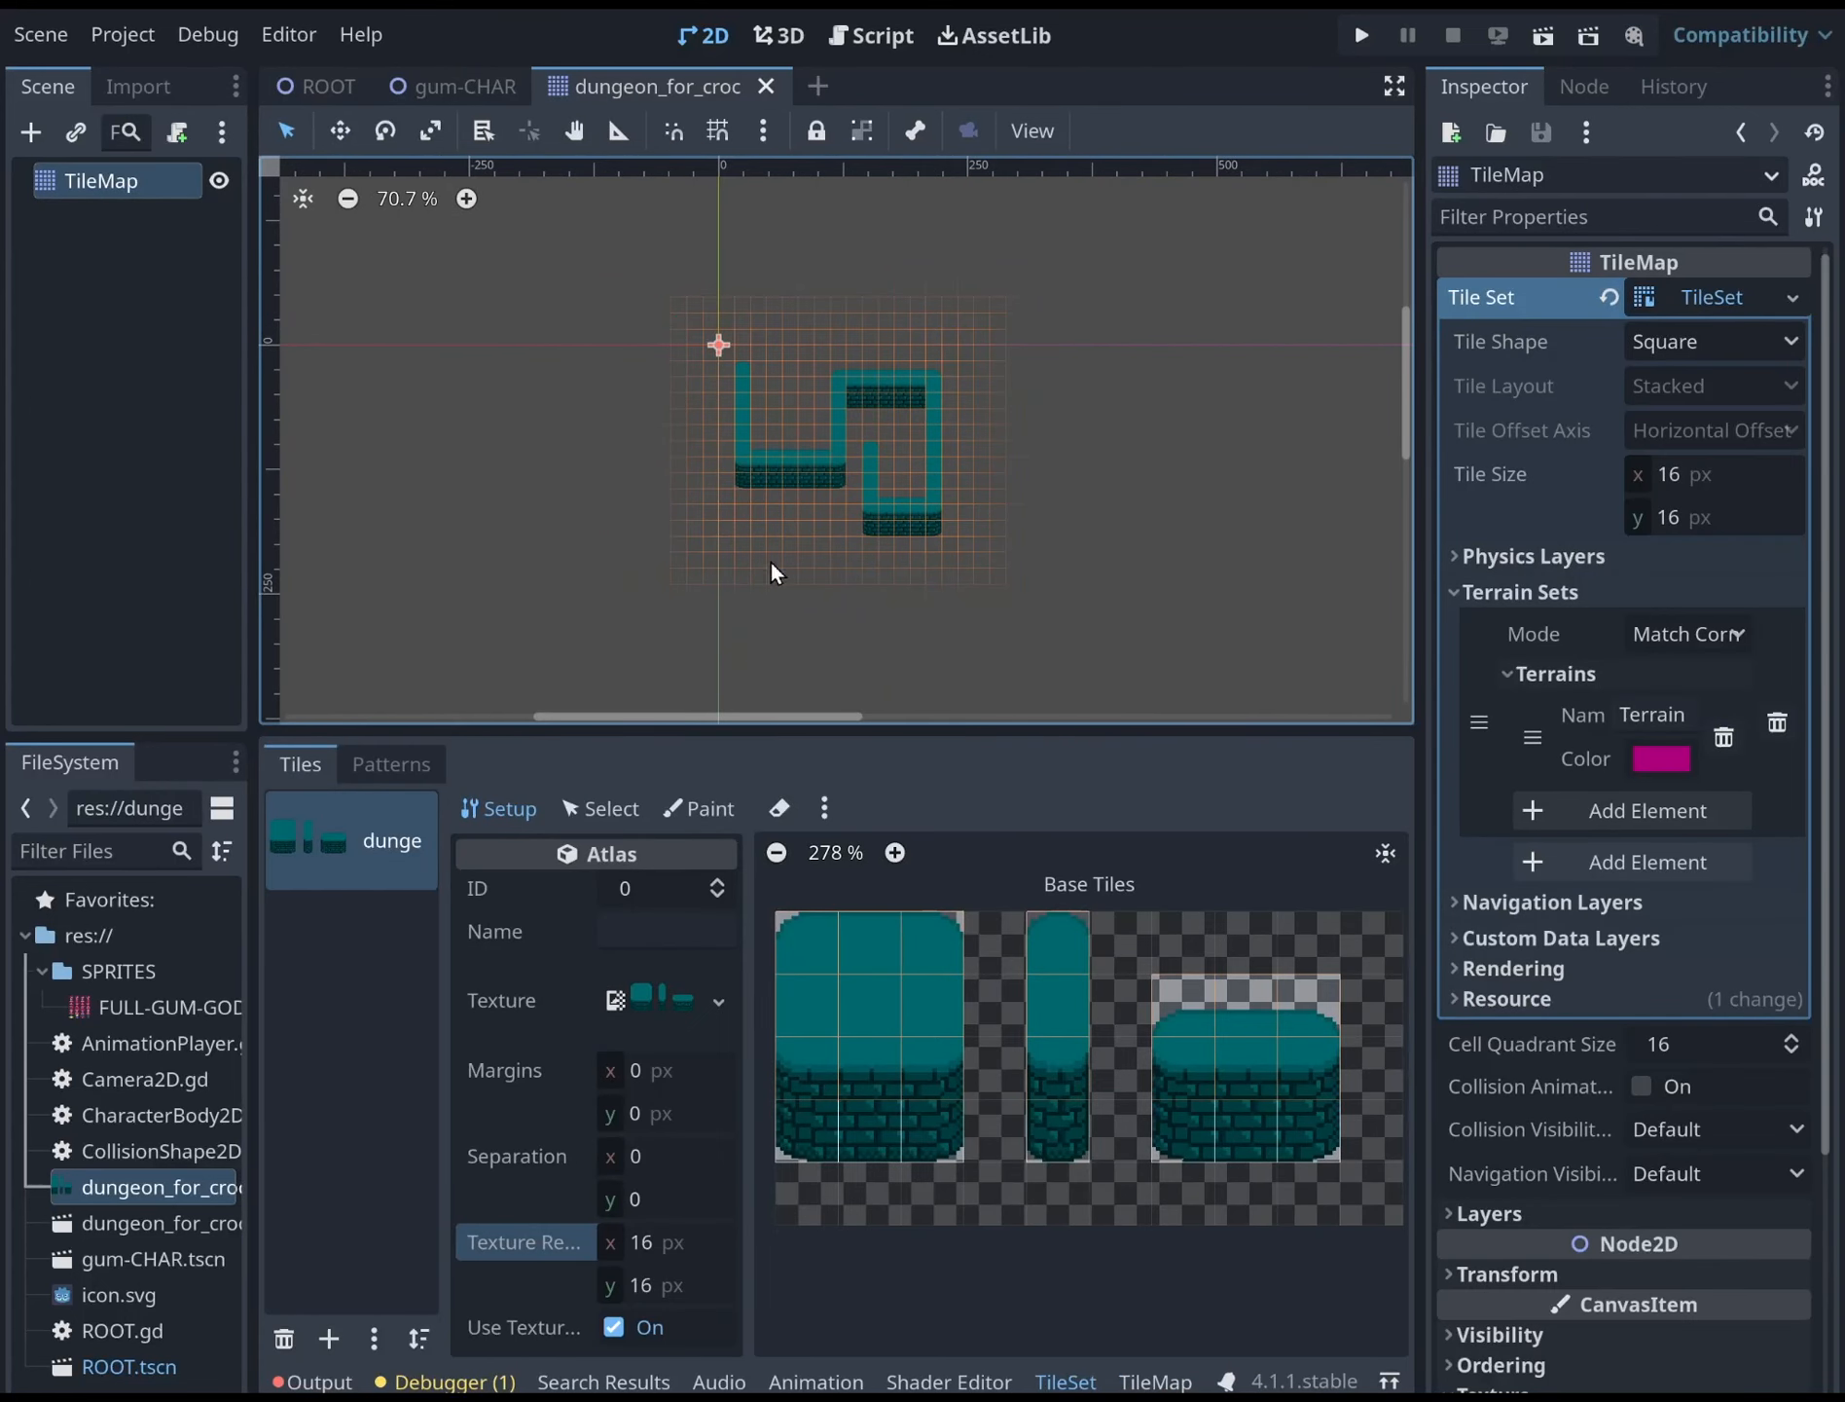
click(767, 86)
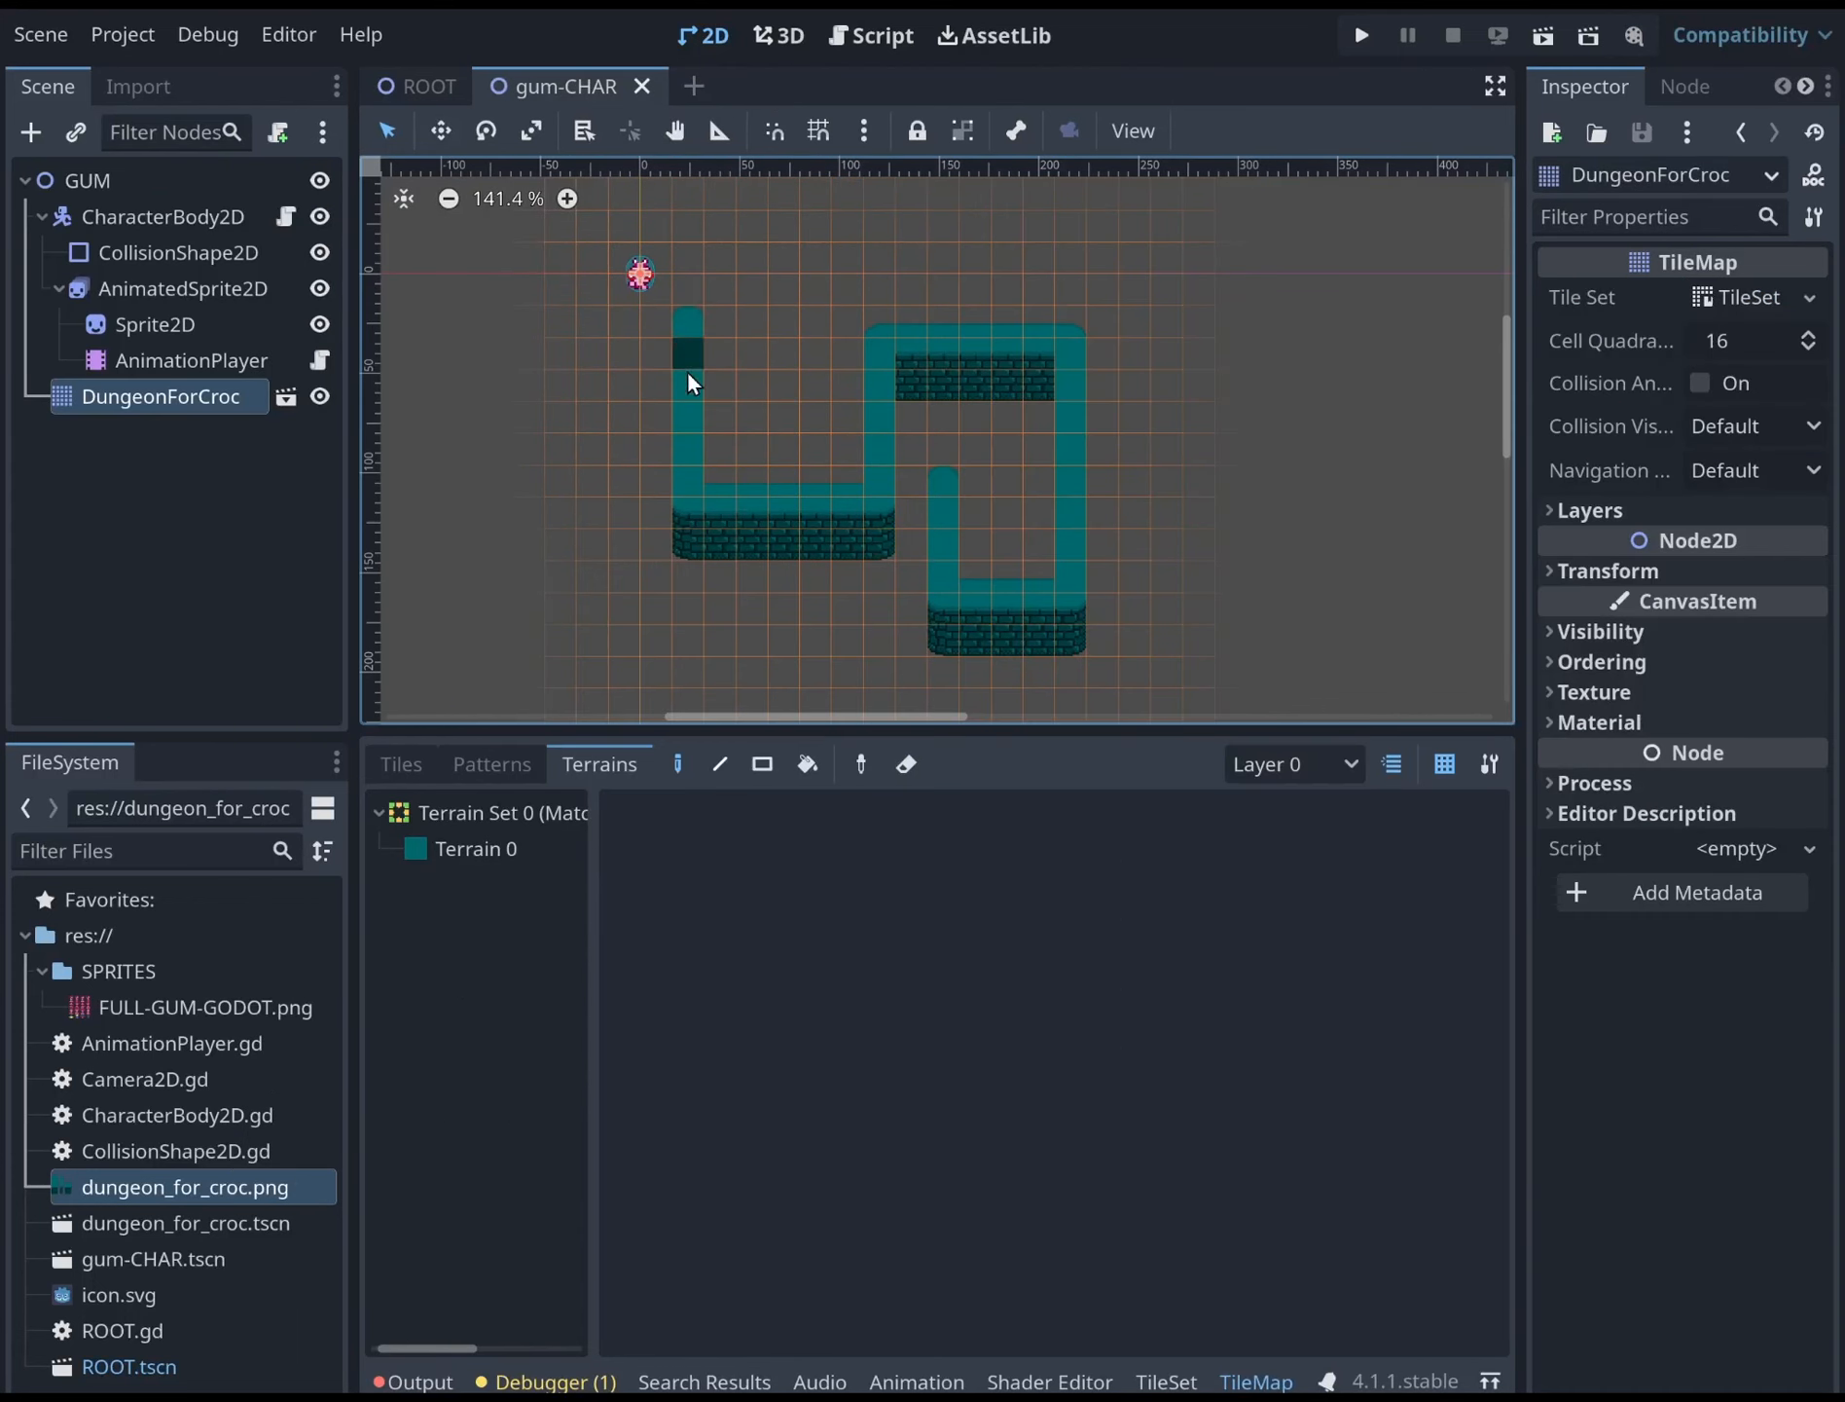
Erase all Terrain 0 walls from DungeonForCroc in the gum-CHAR scene using a rectangular area, and run the project
click(121, 400)
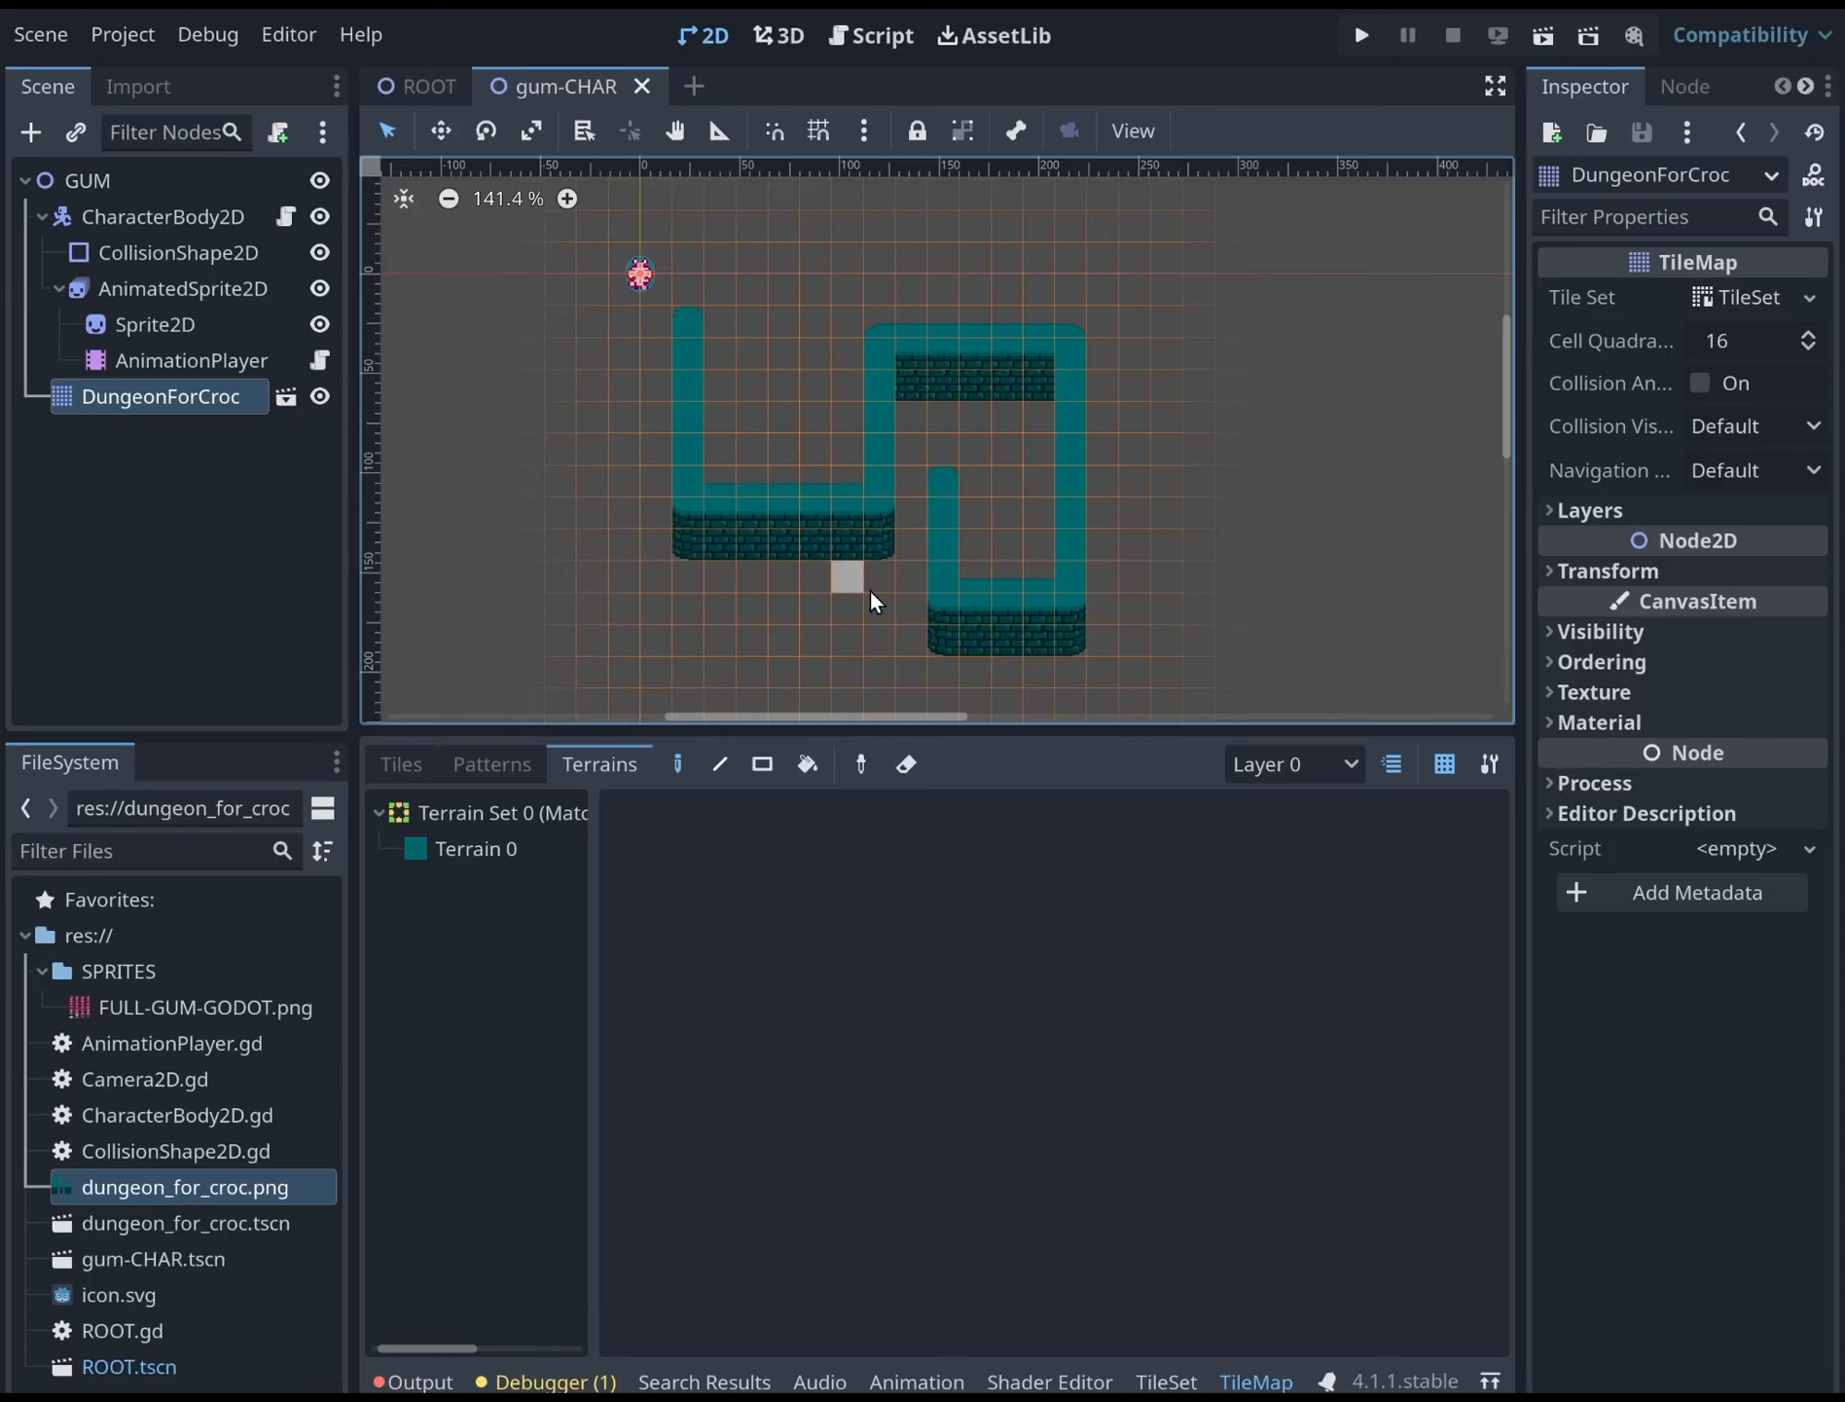
click(494, 856)
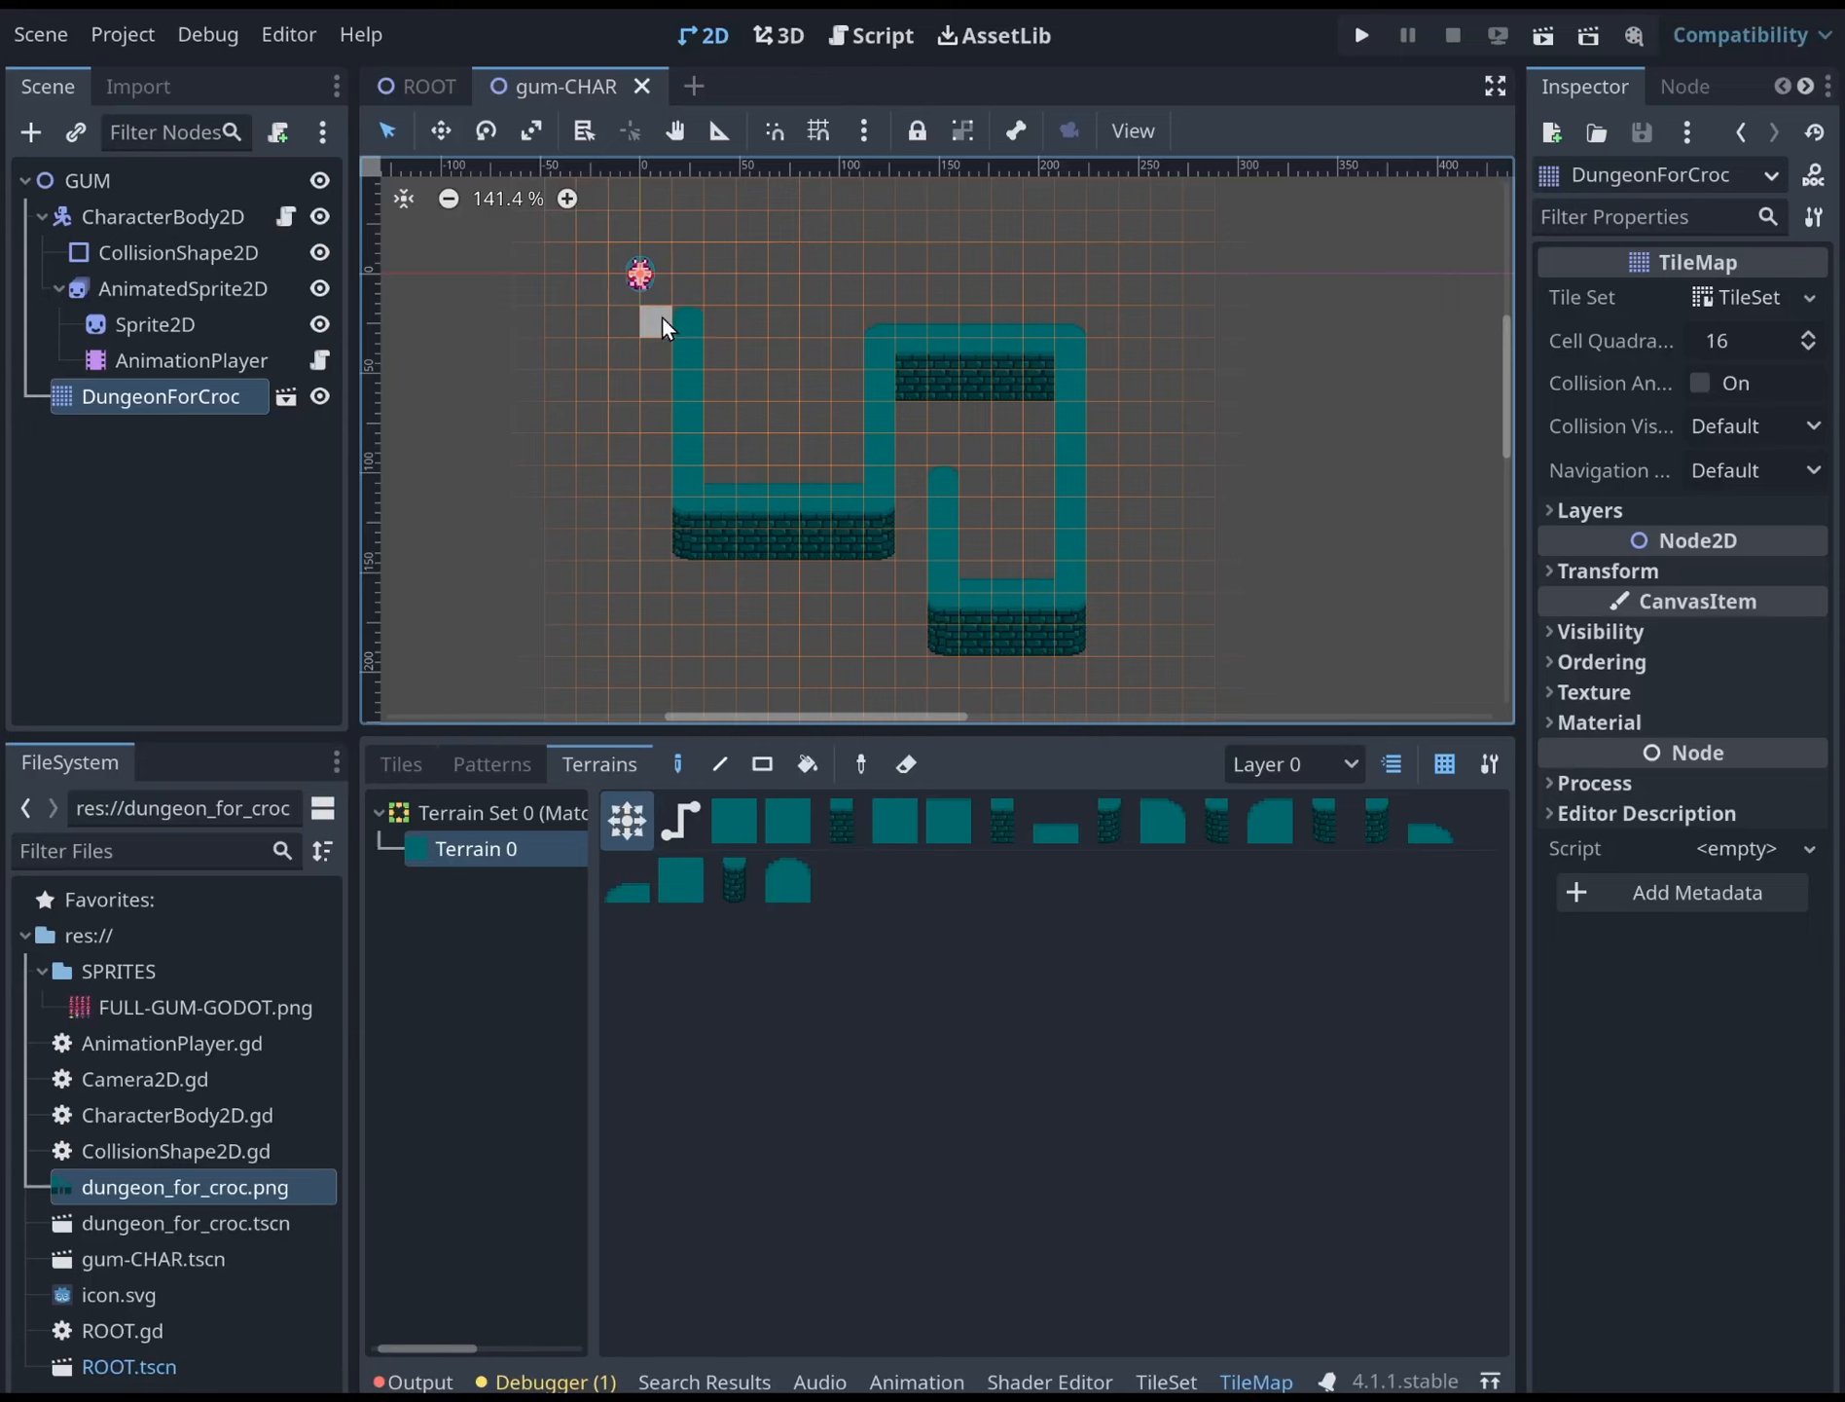
right_drag(662, 326, 949, 516)
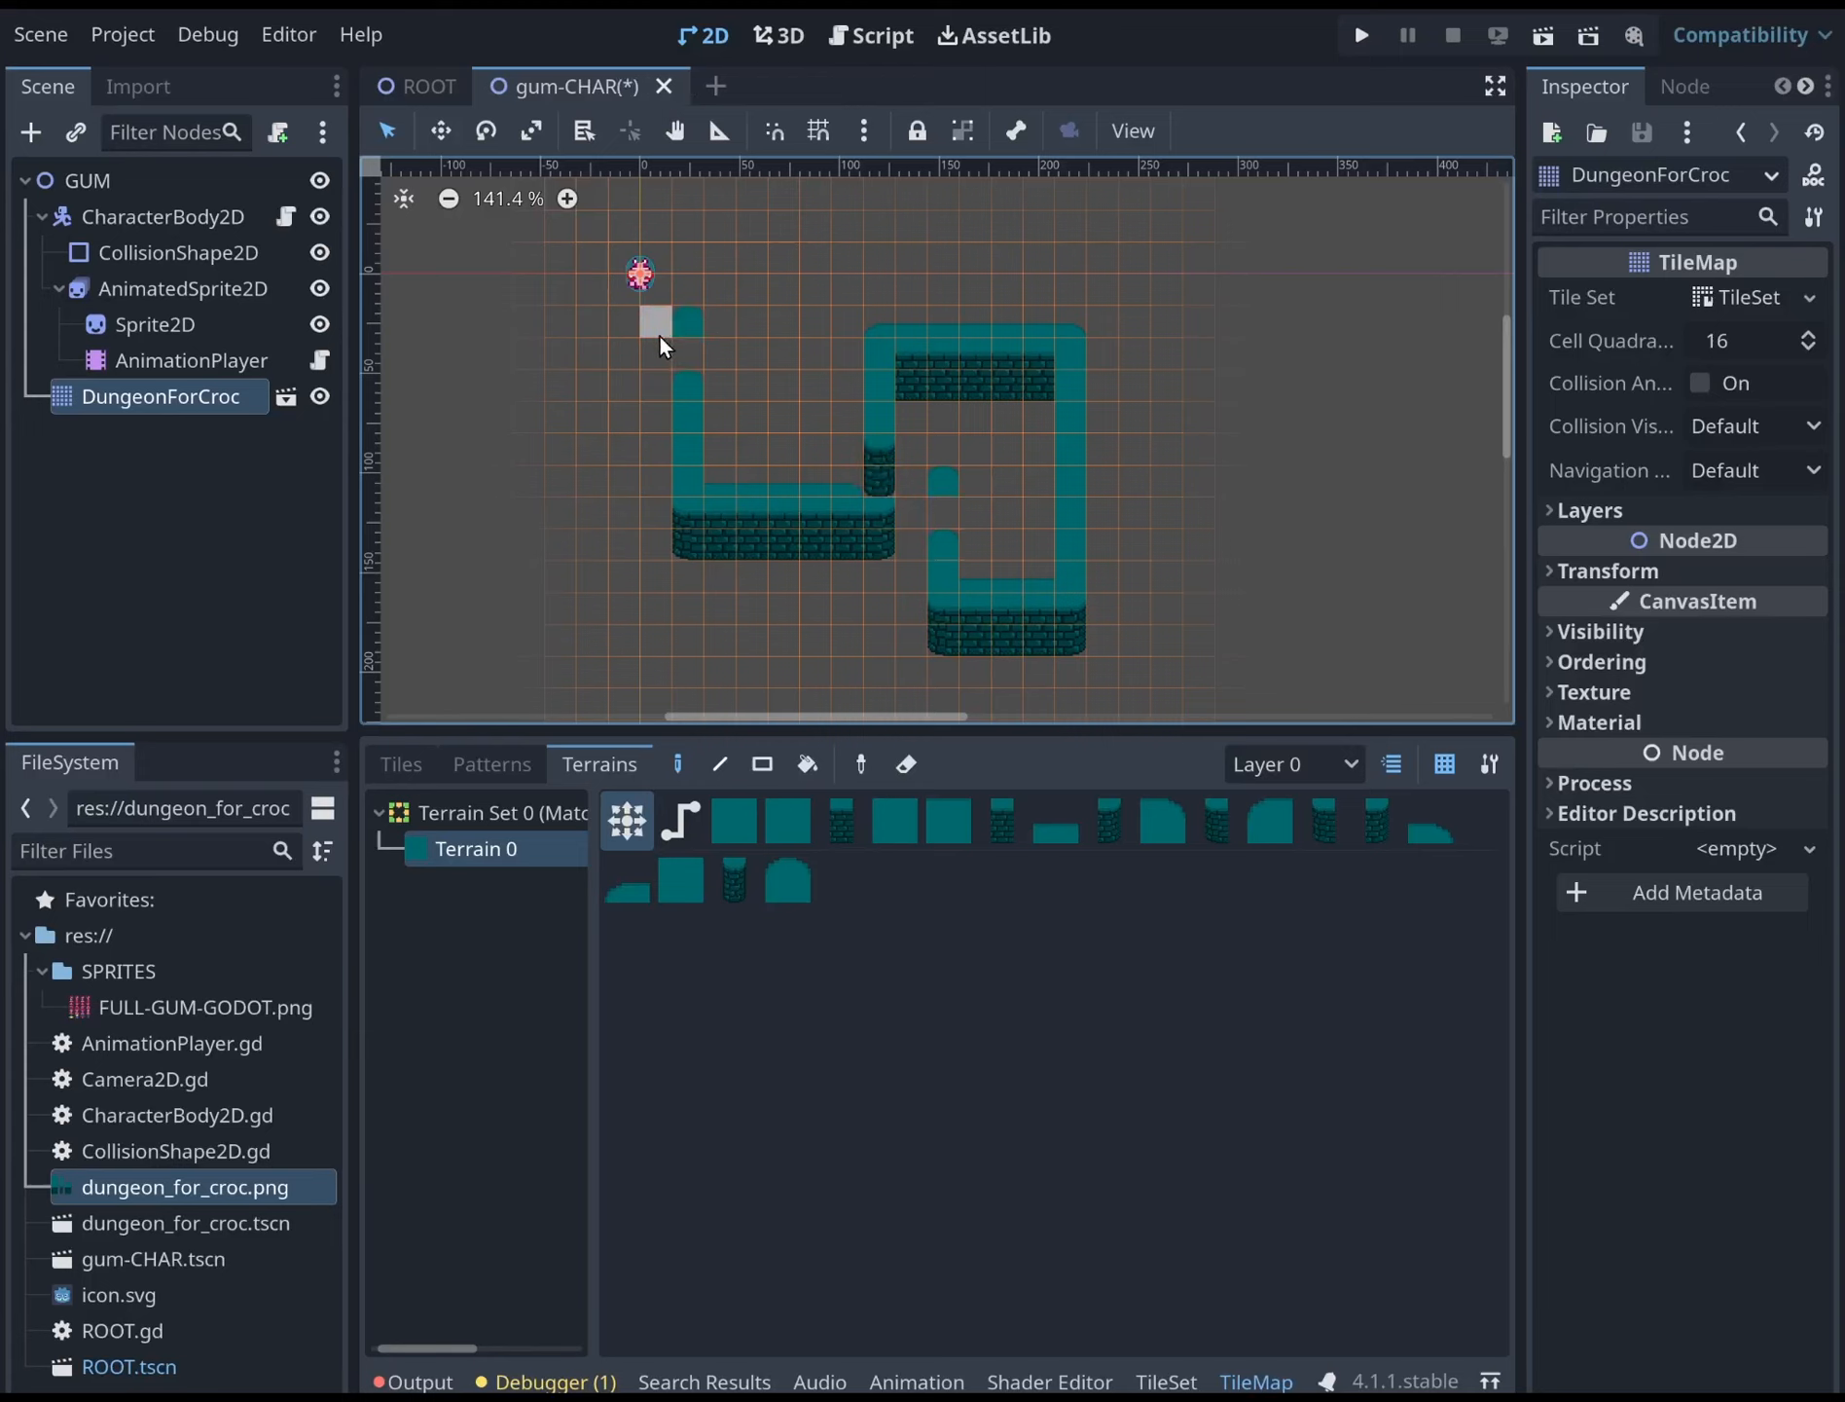
click(759, 767)
drag(651, 323, 1117, 642)
mouse_move(662, 325)
right_down()
mouse_move(1083, 732)
mouse_move(1103, 688)
right_up()
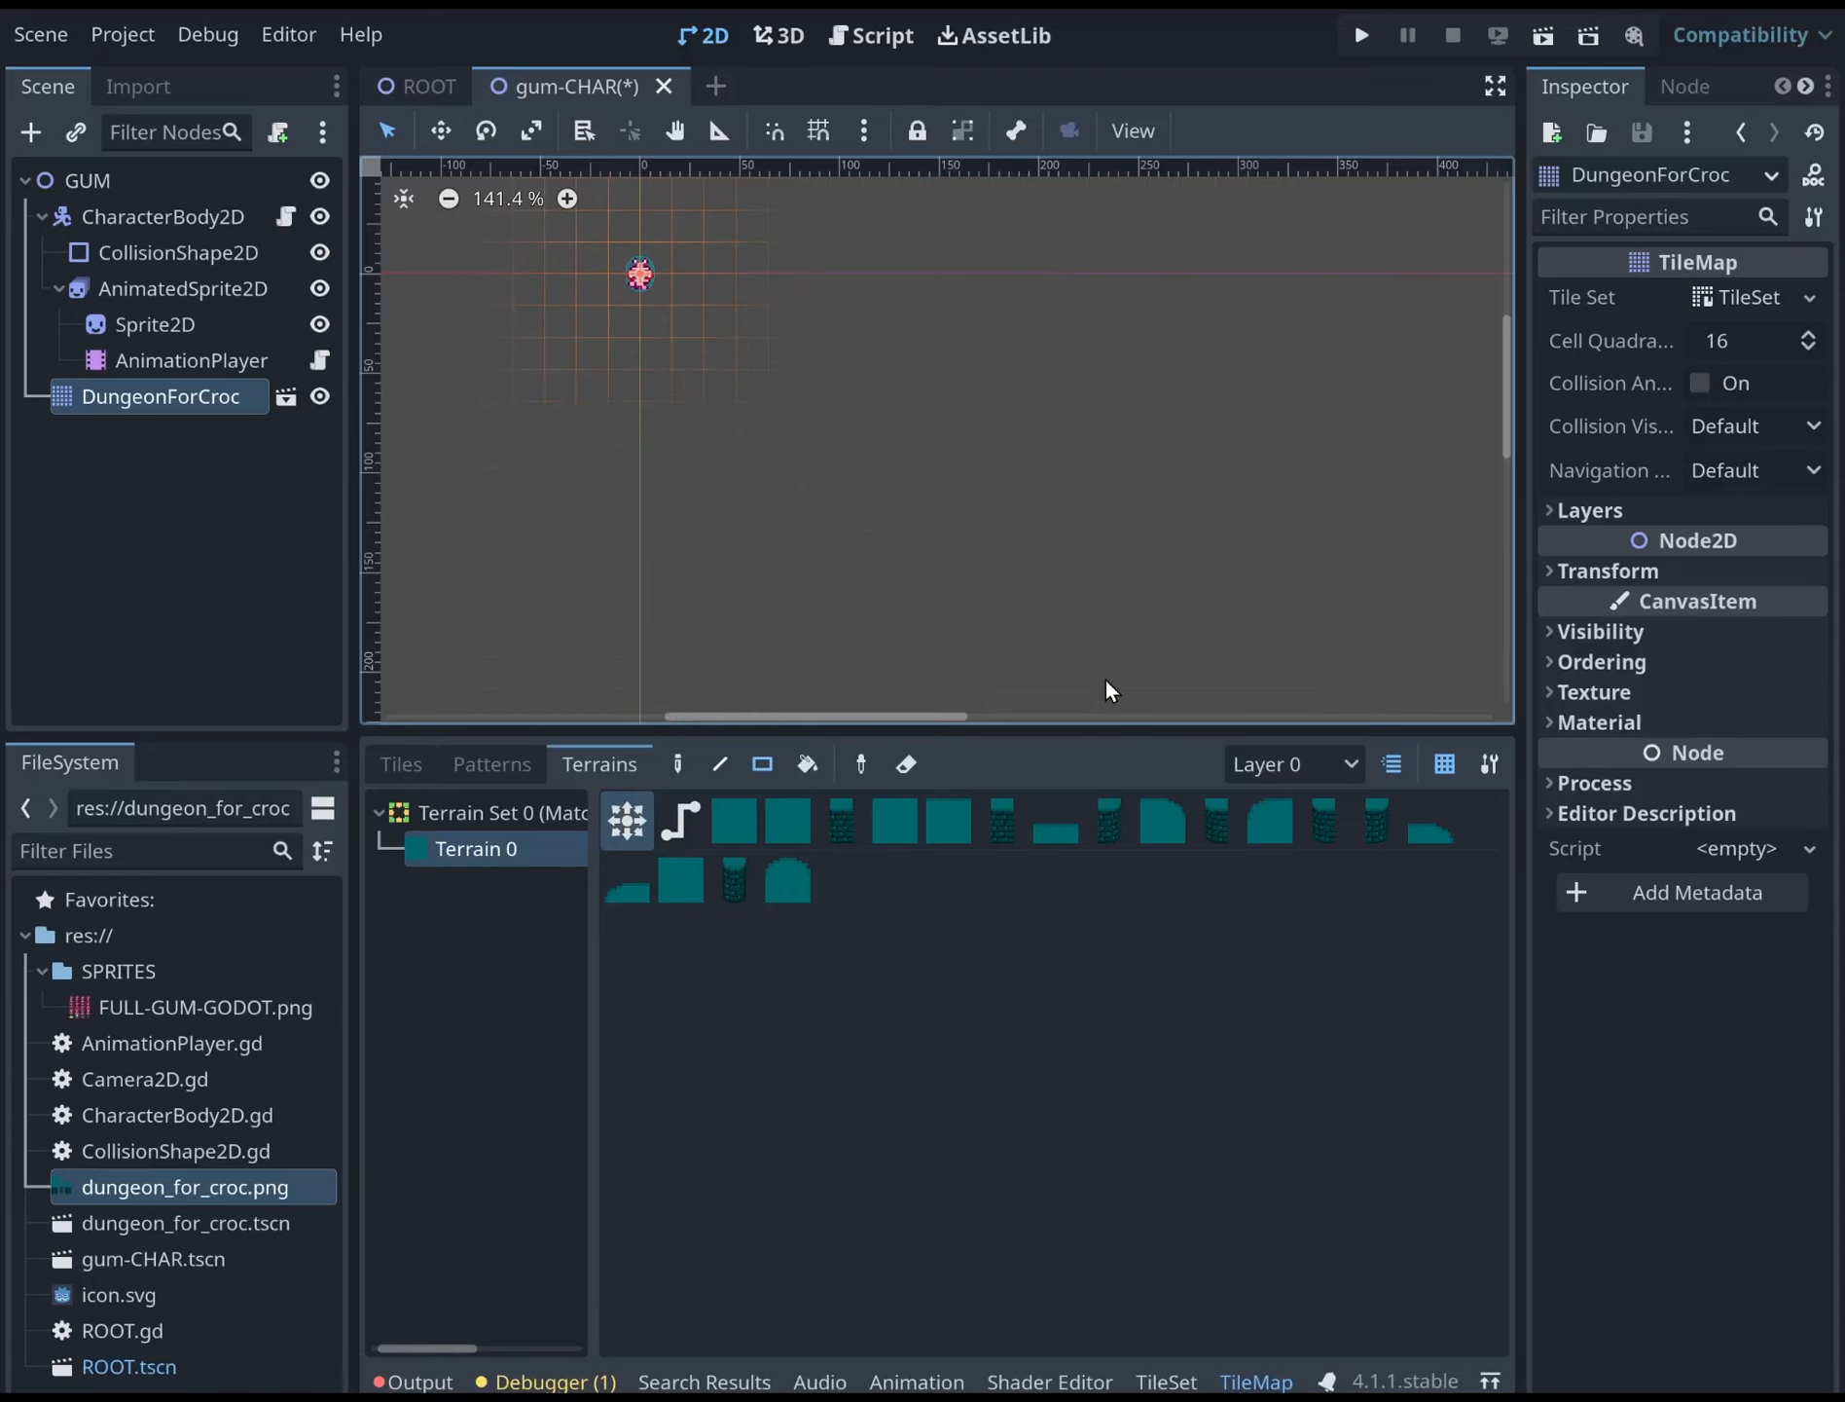
click(1360, 36)
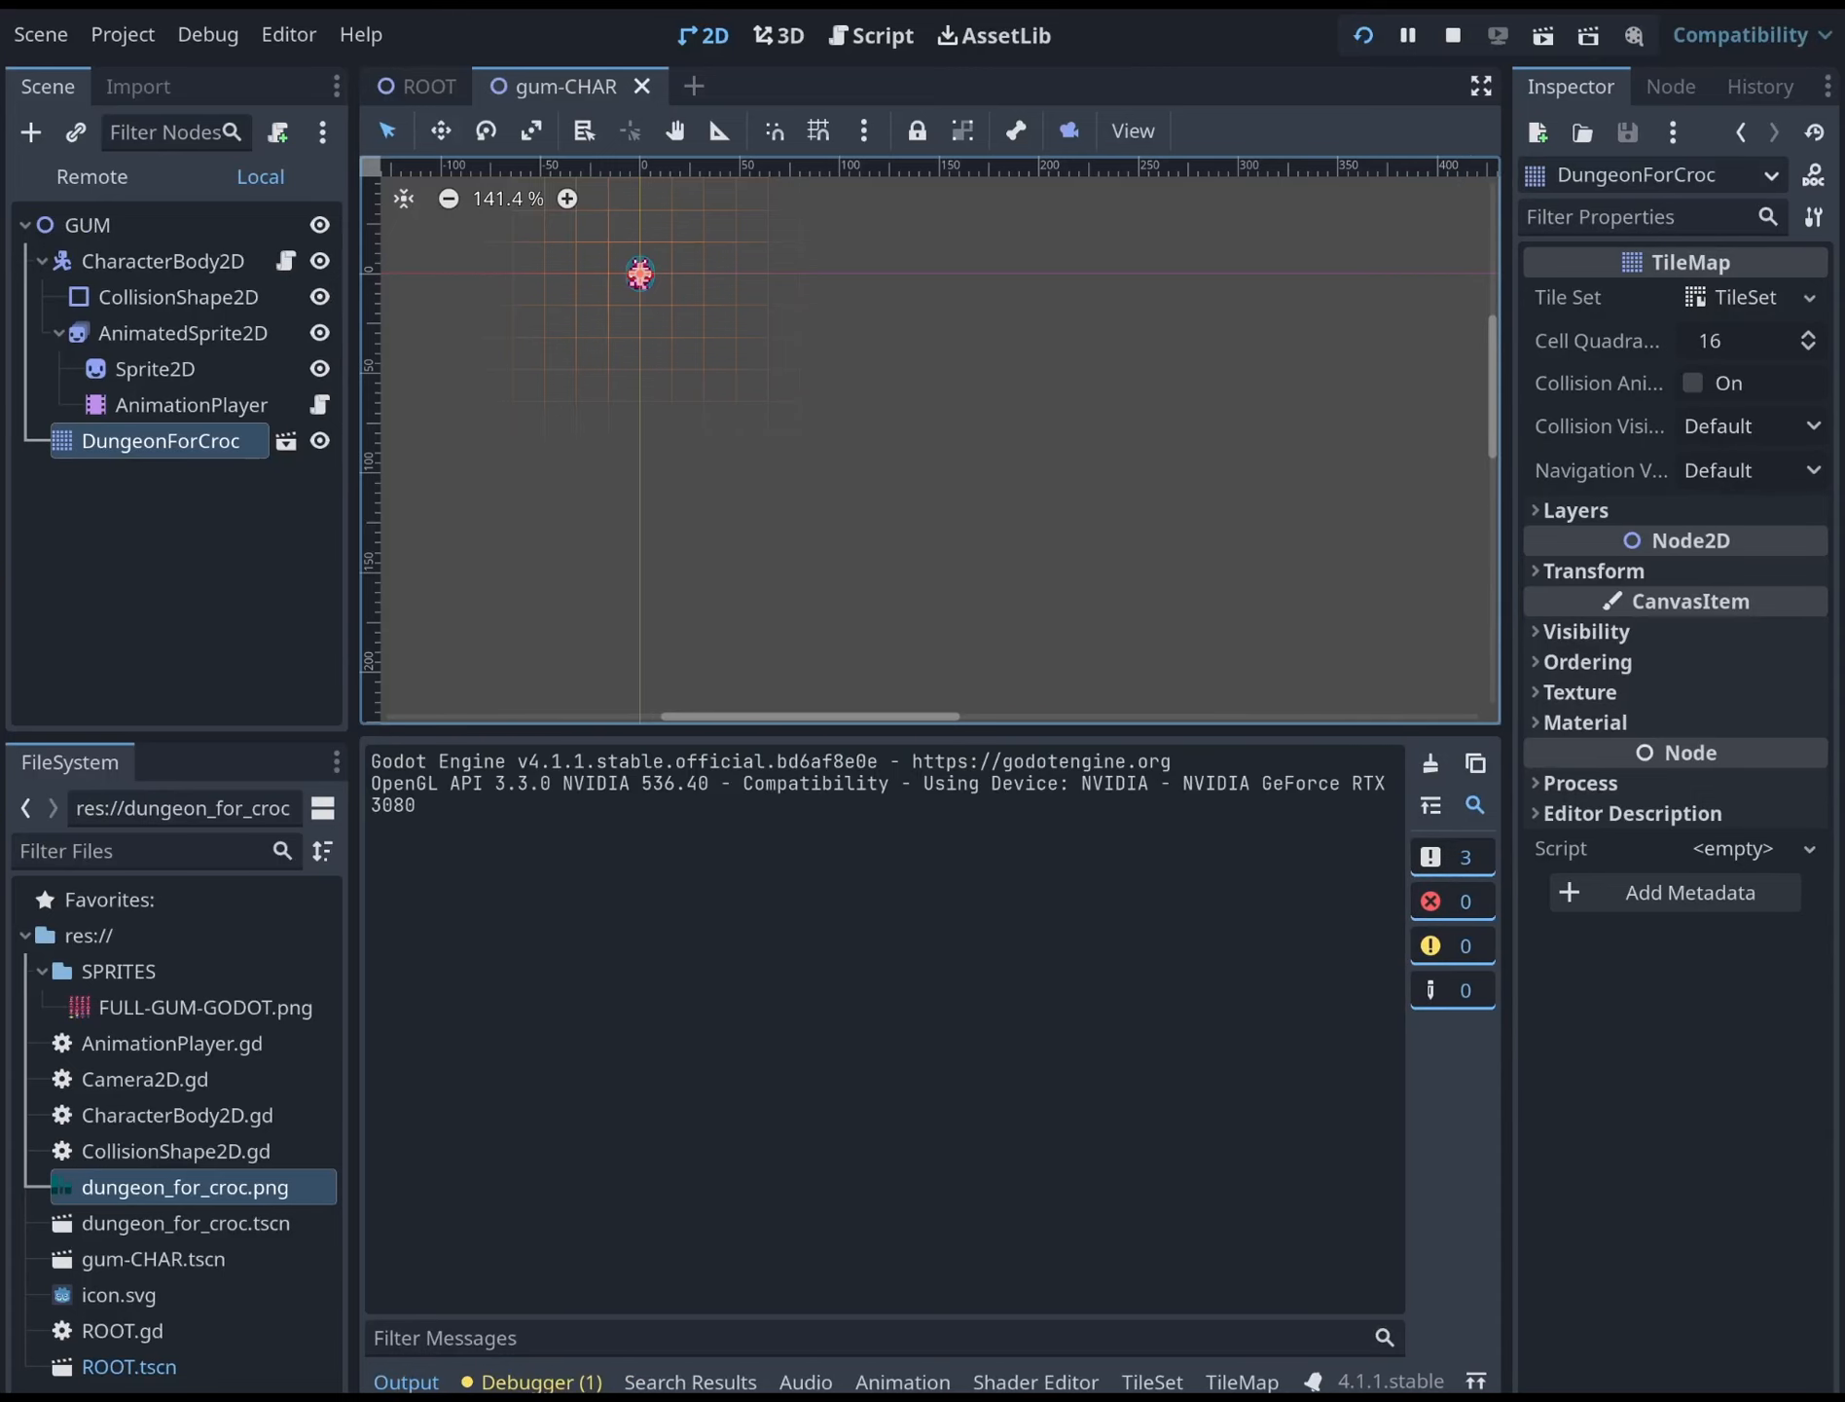
Compare the ROOT and gum-CHAR scenes, and delete the DungeonForCroc node from gum-CHAR
click(418, 86)
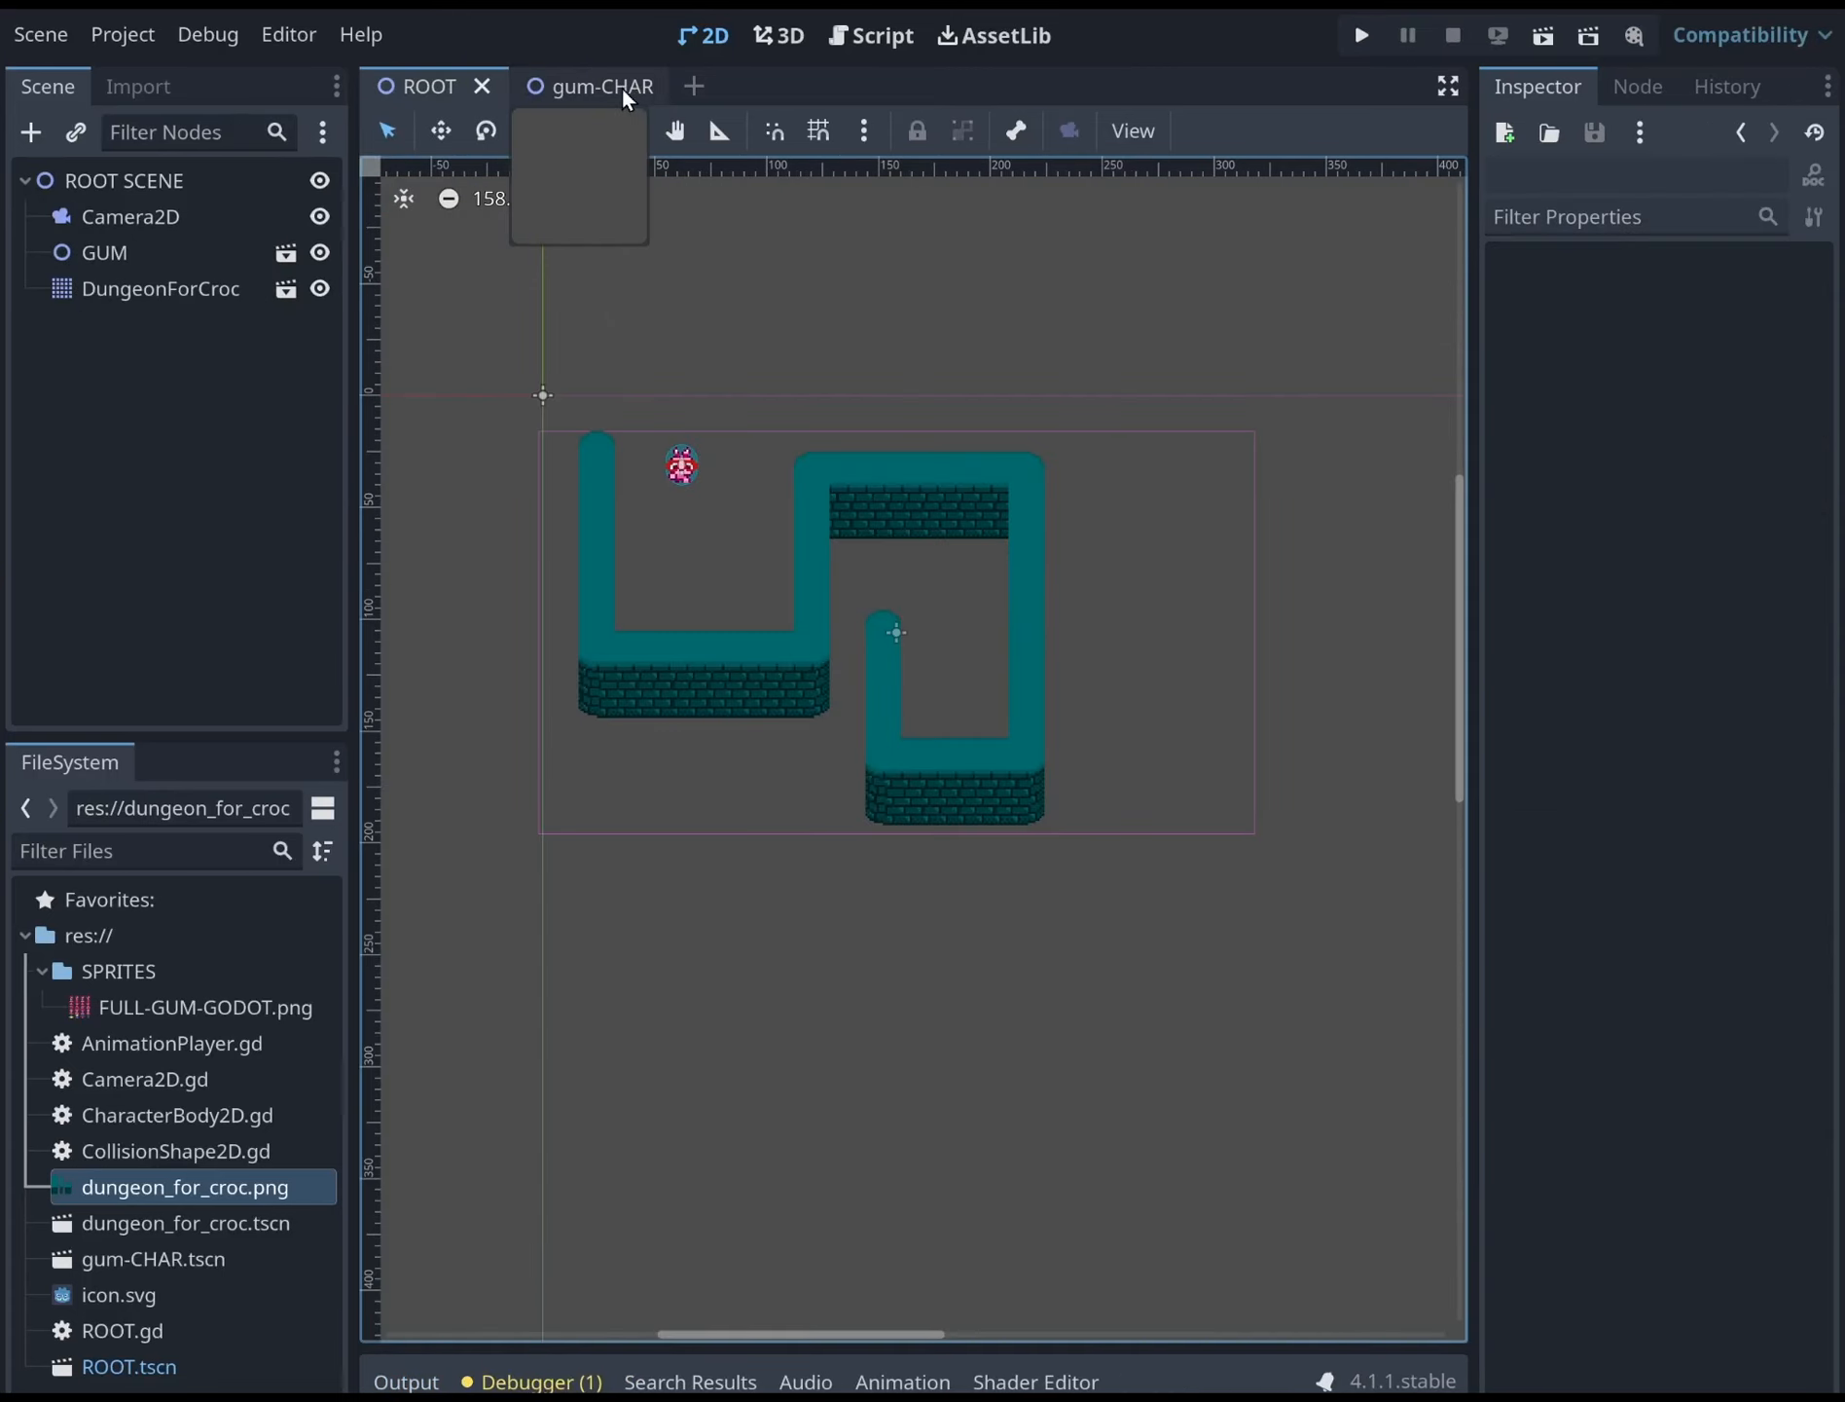
click(609, 87)
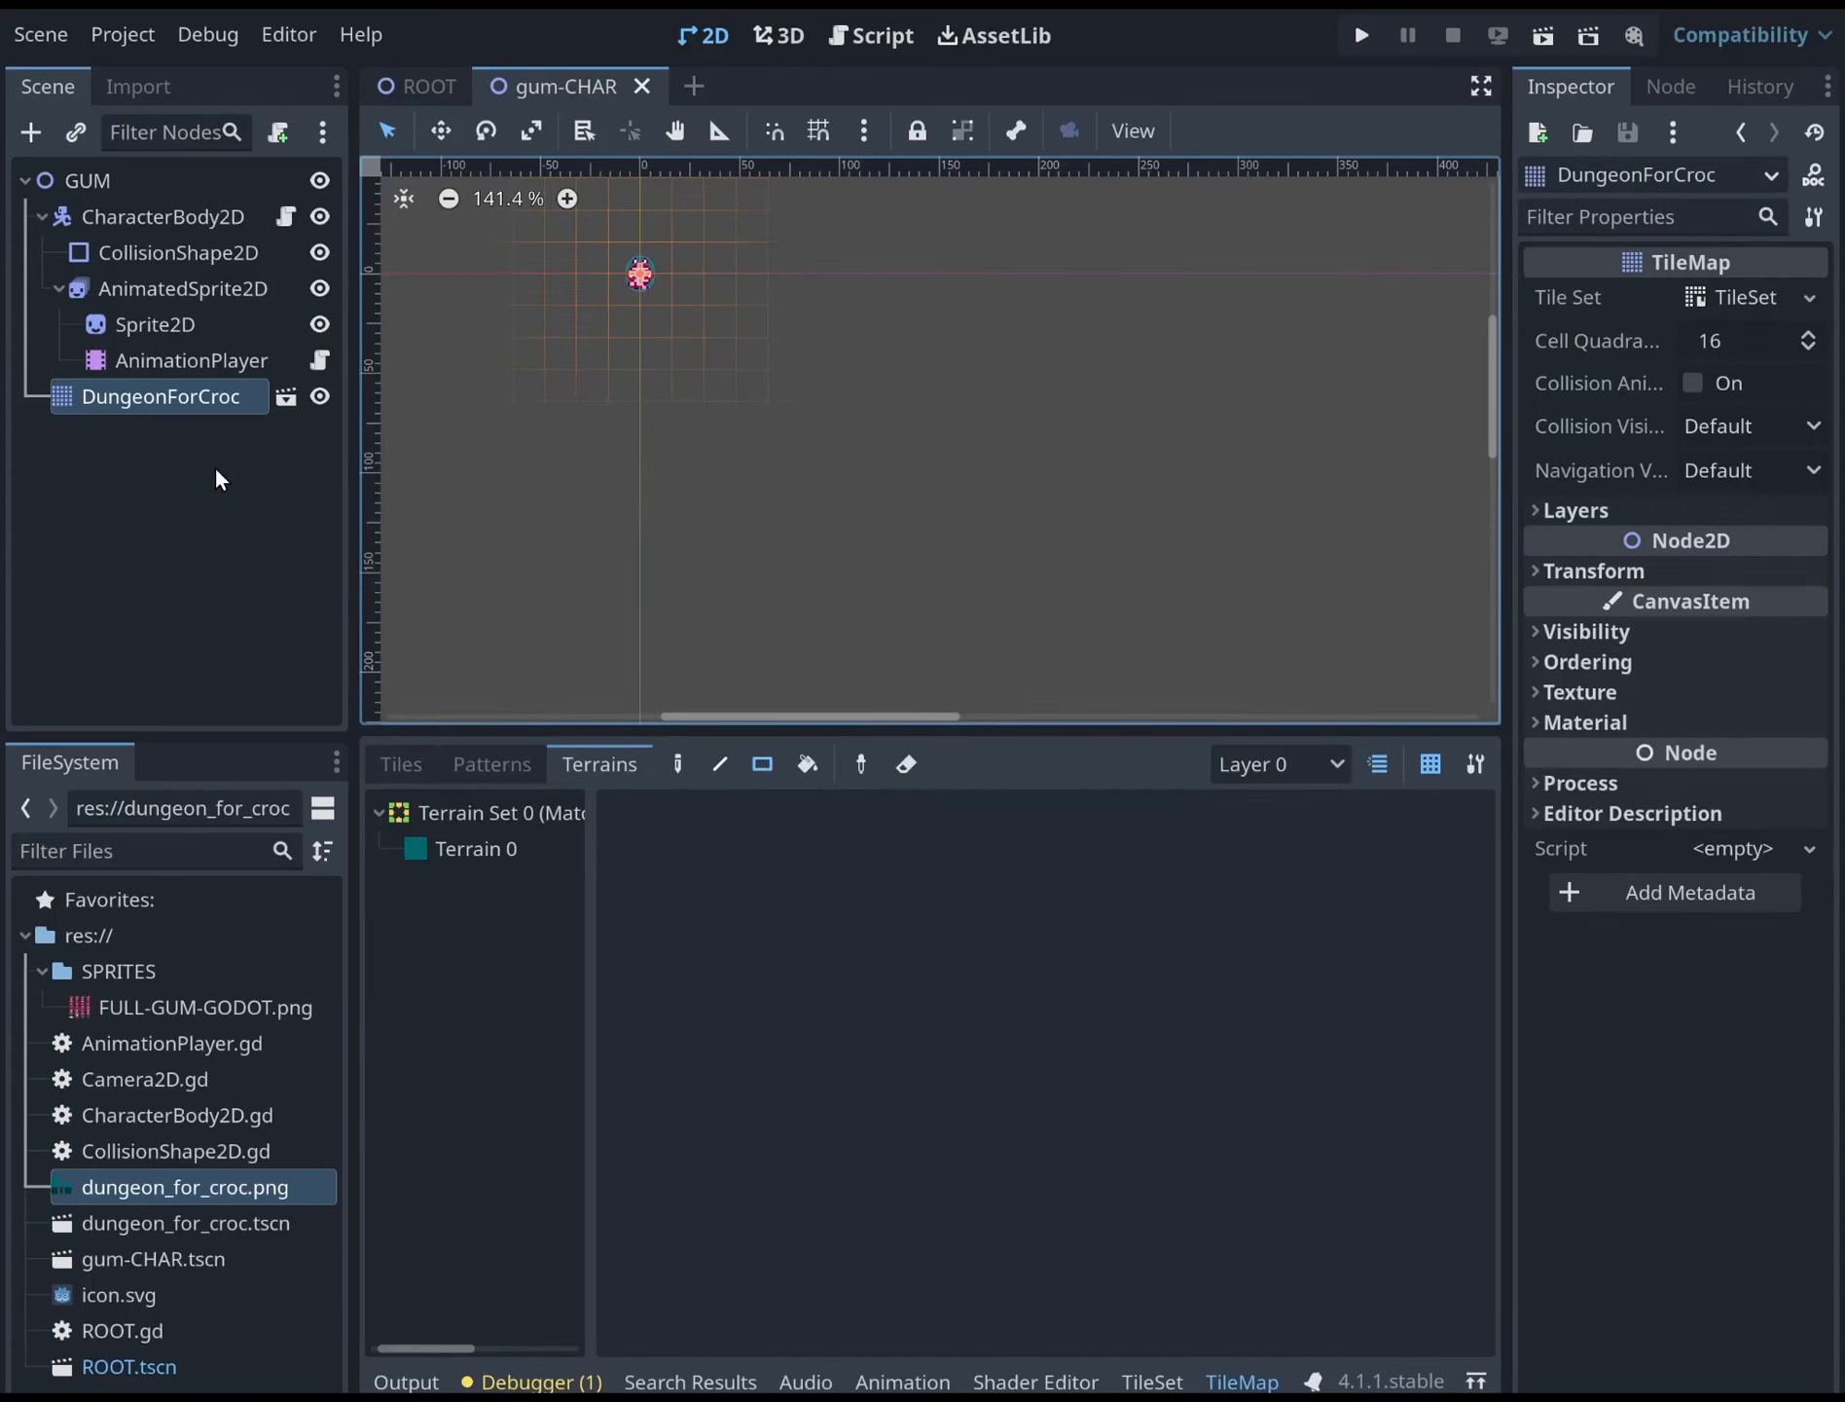
click(418, 86)
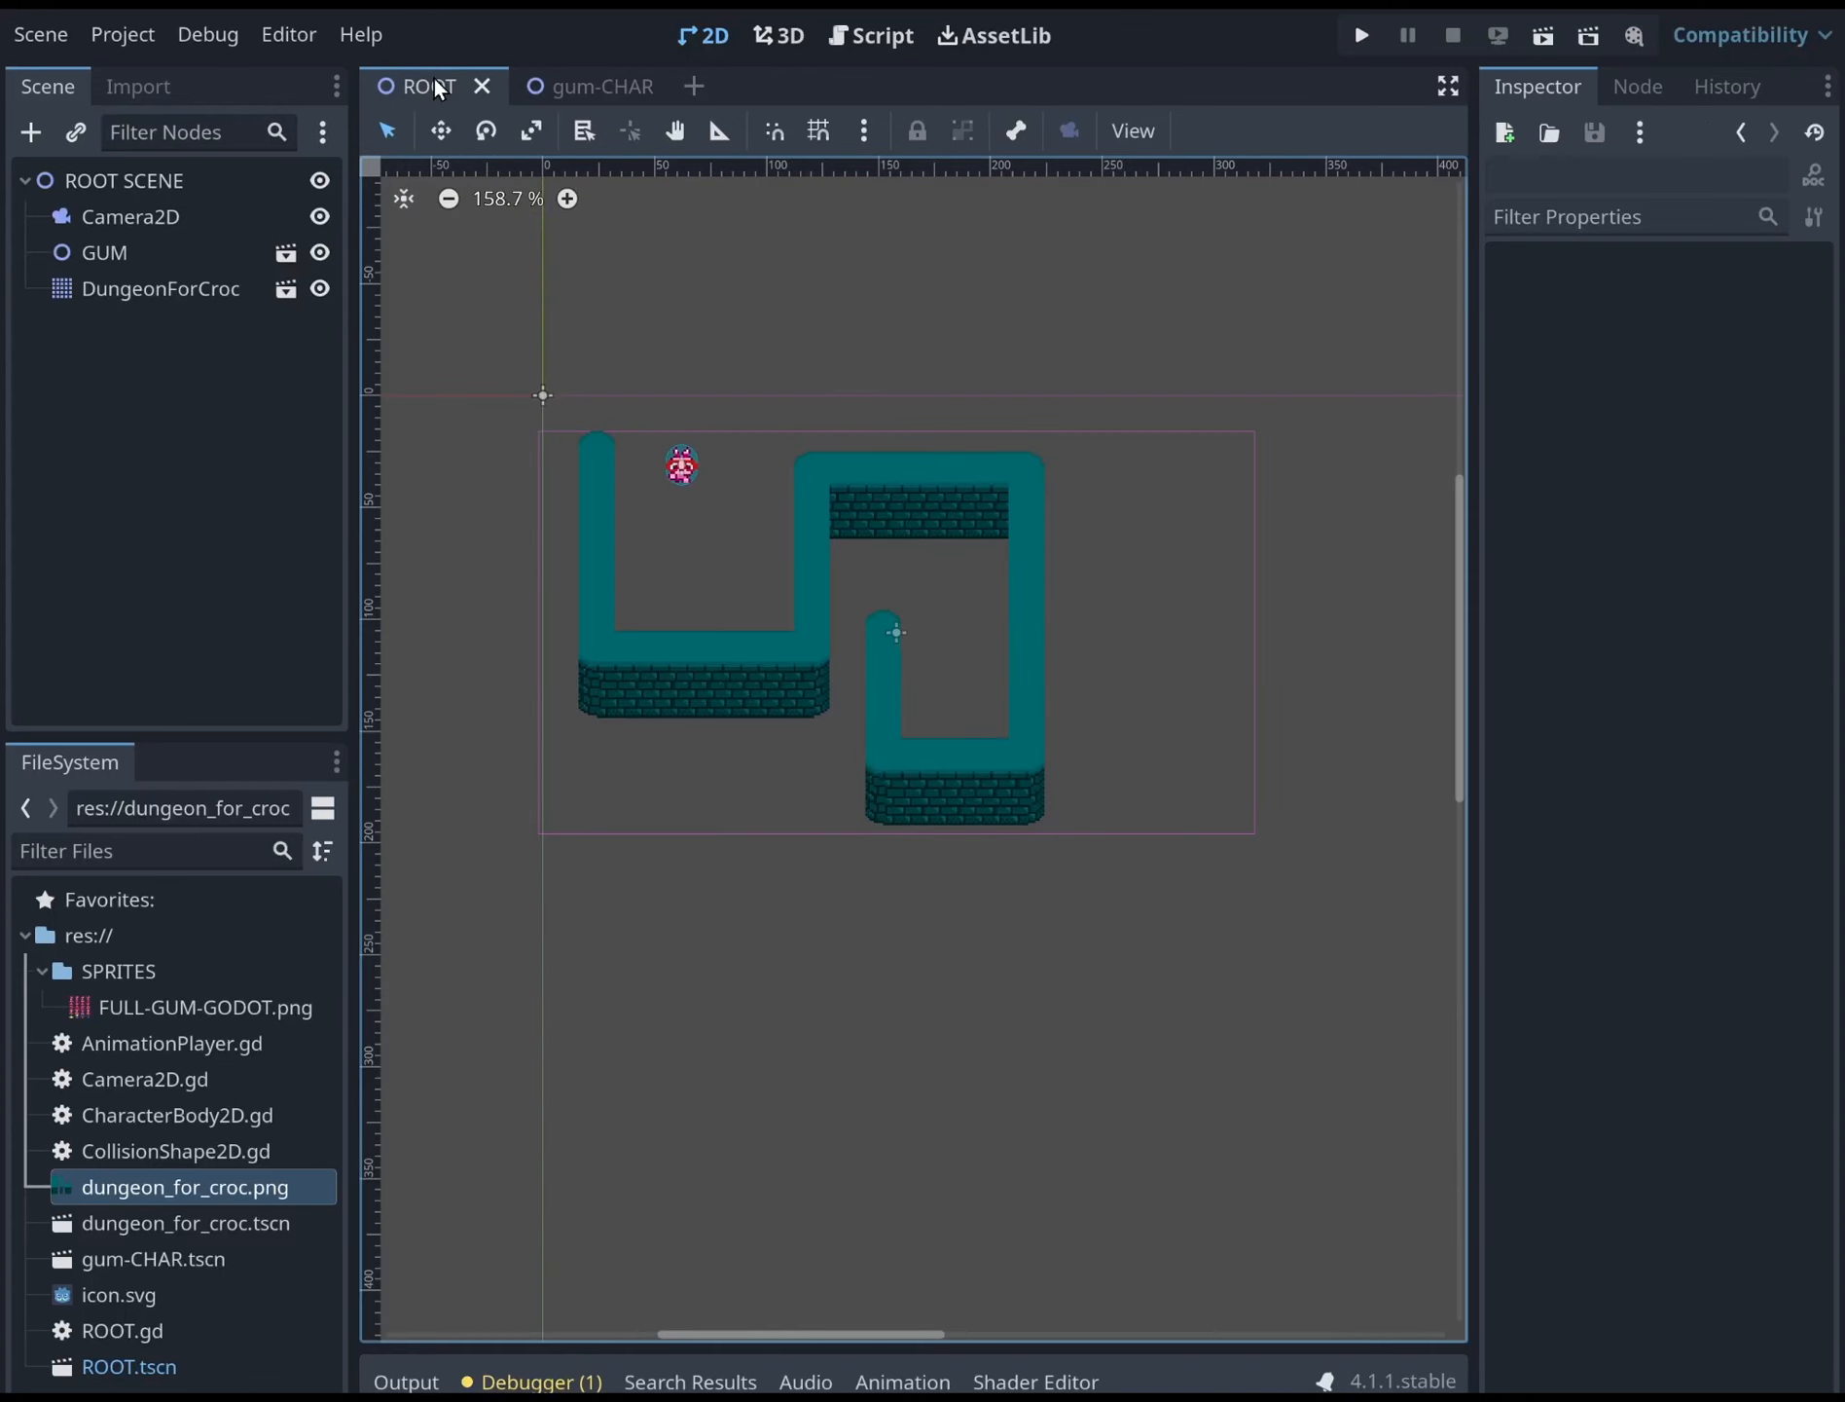
click(542, 90)
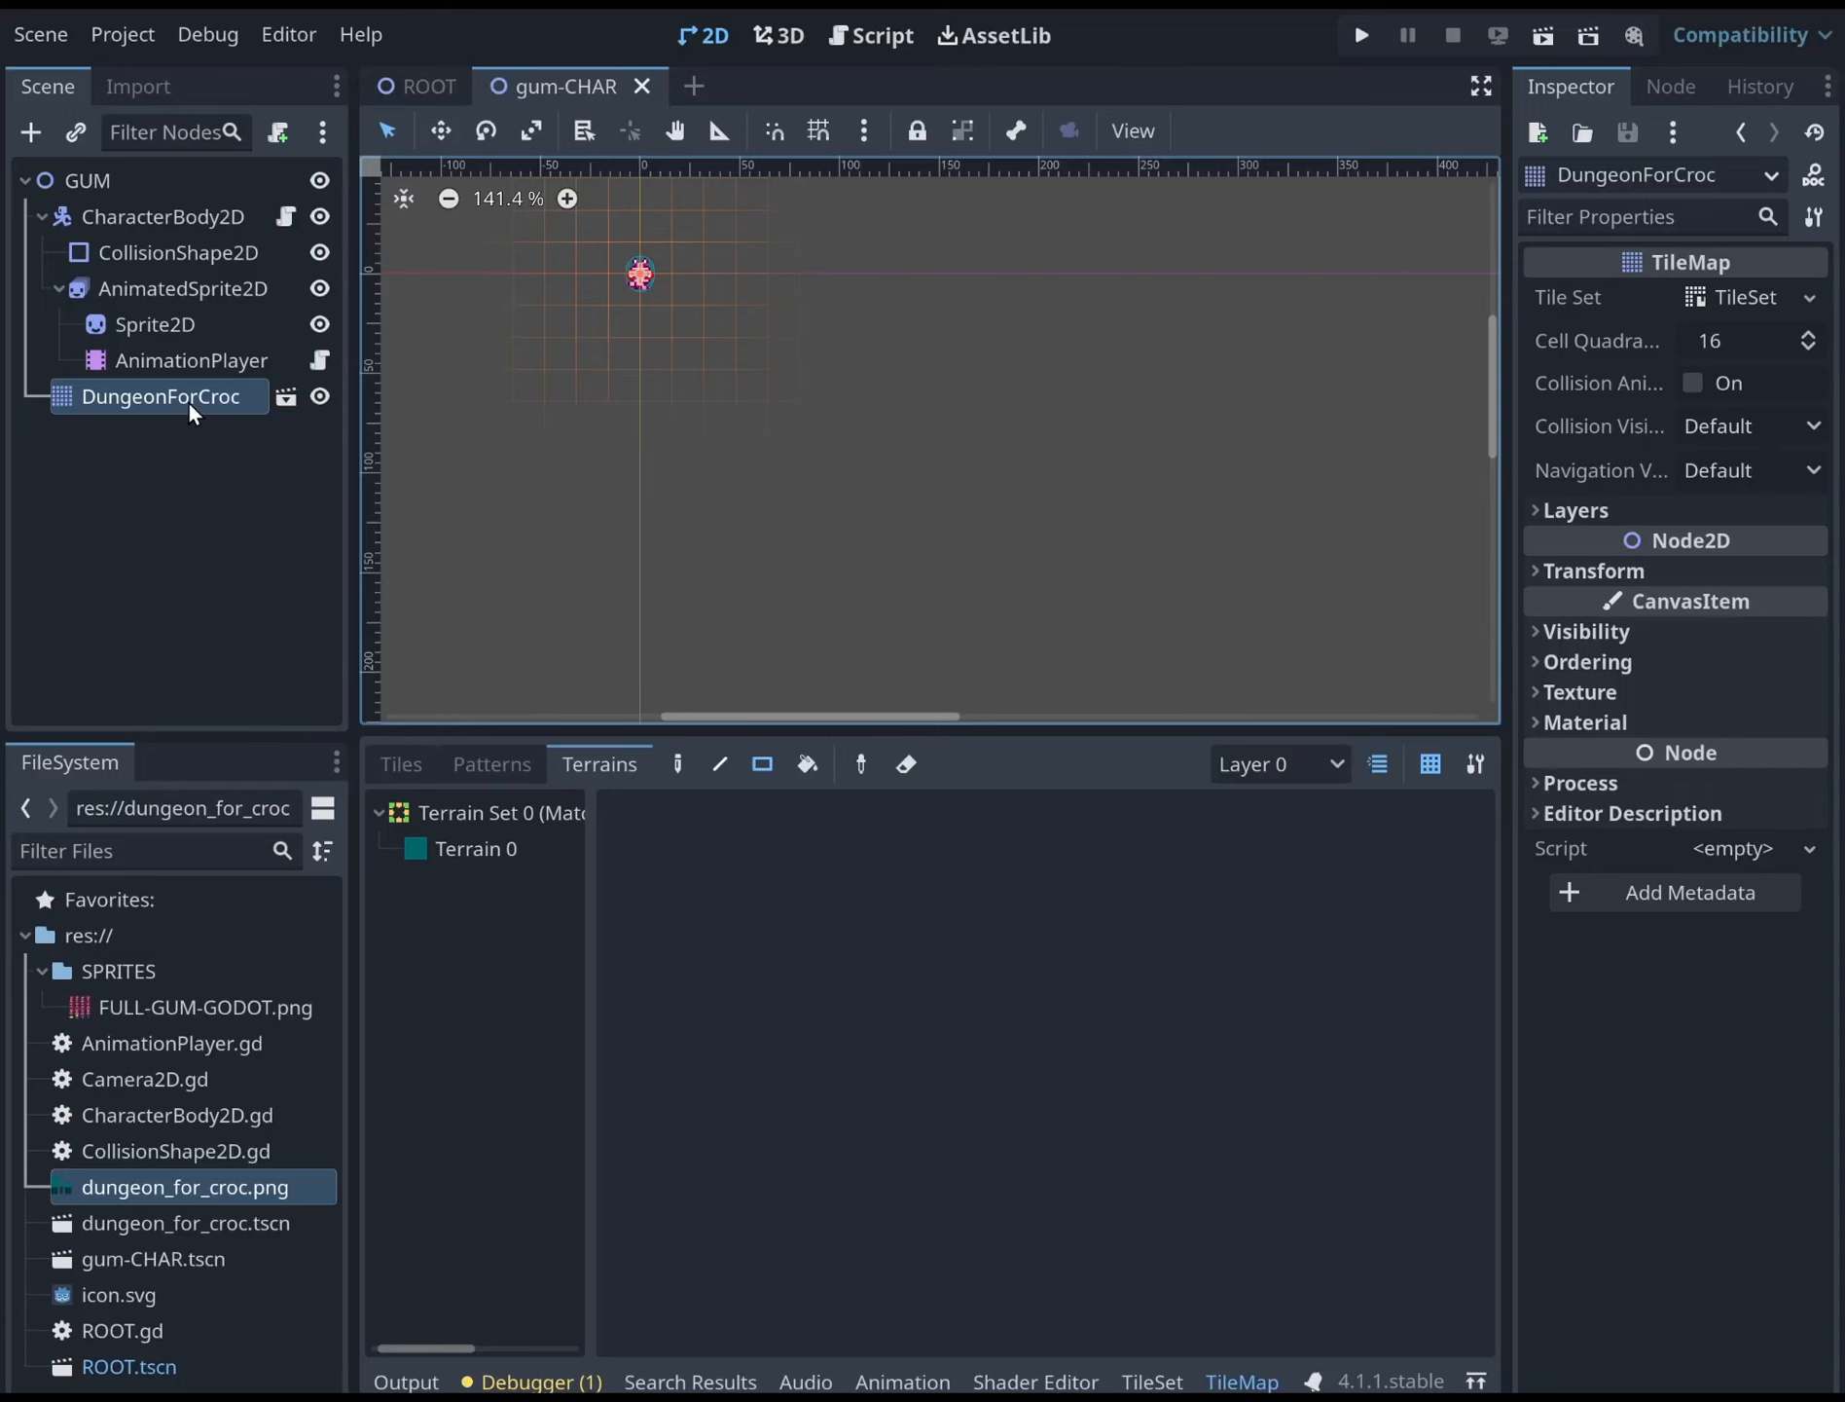
scroll(790, 388, up, 2)
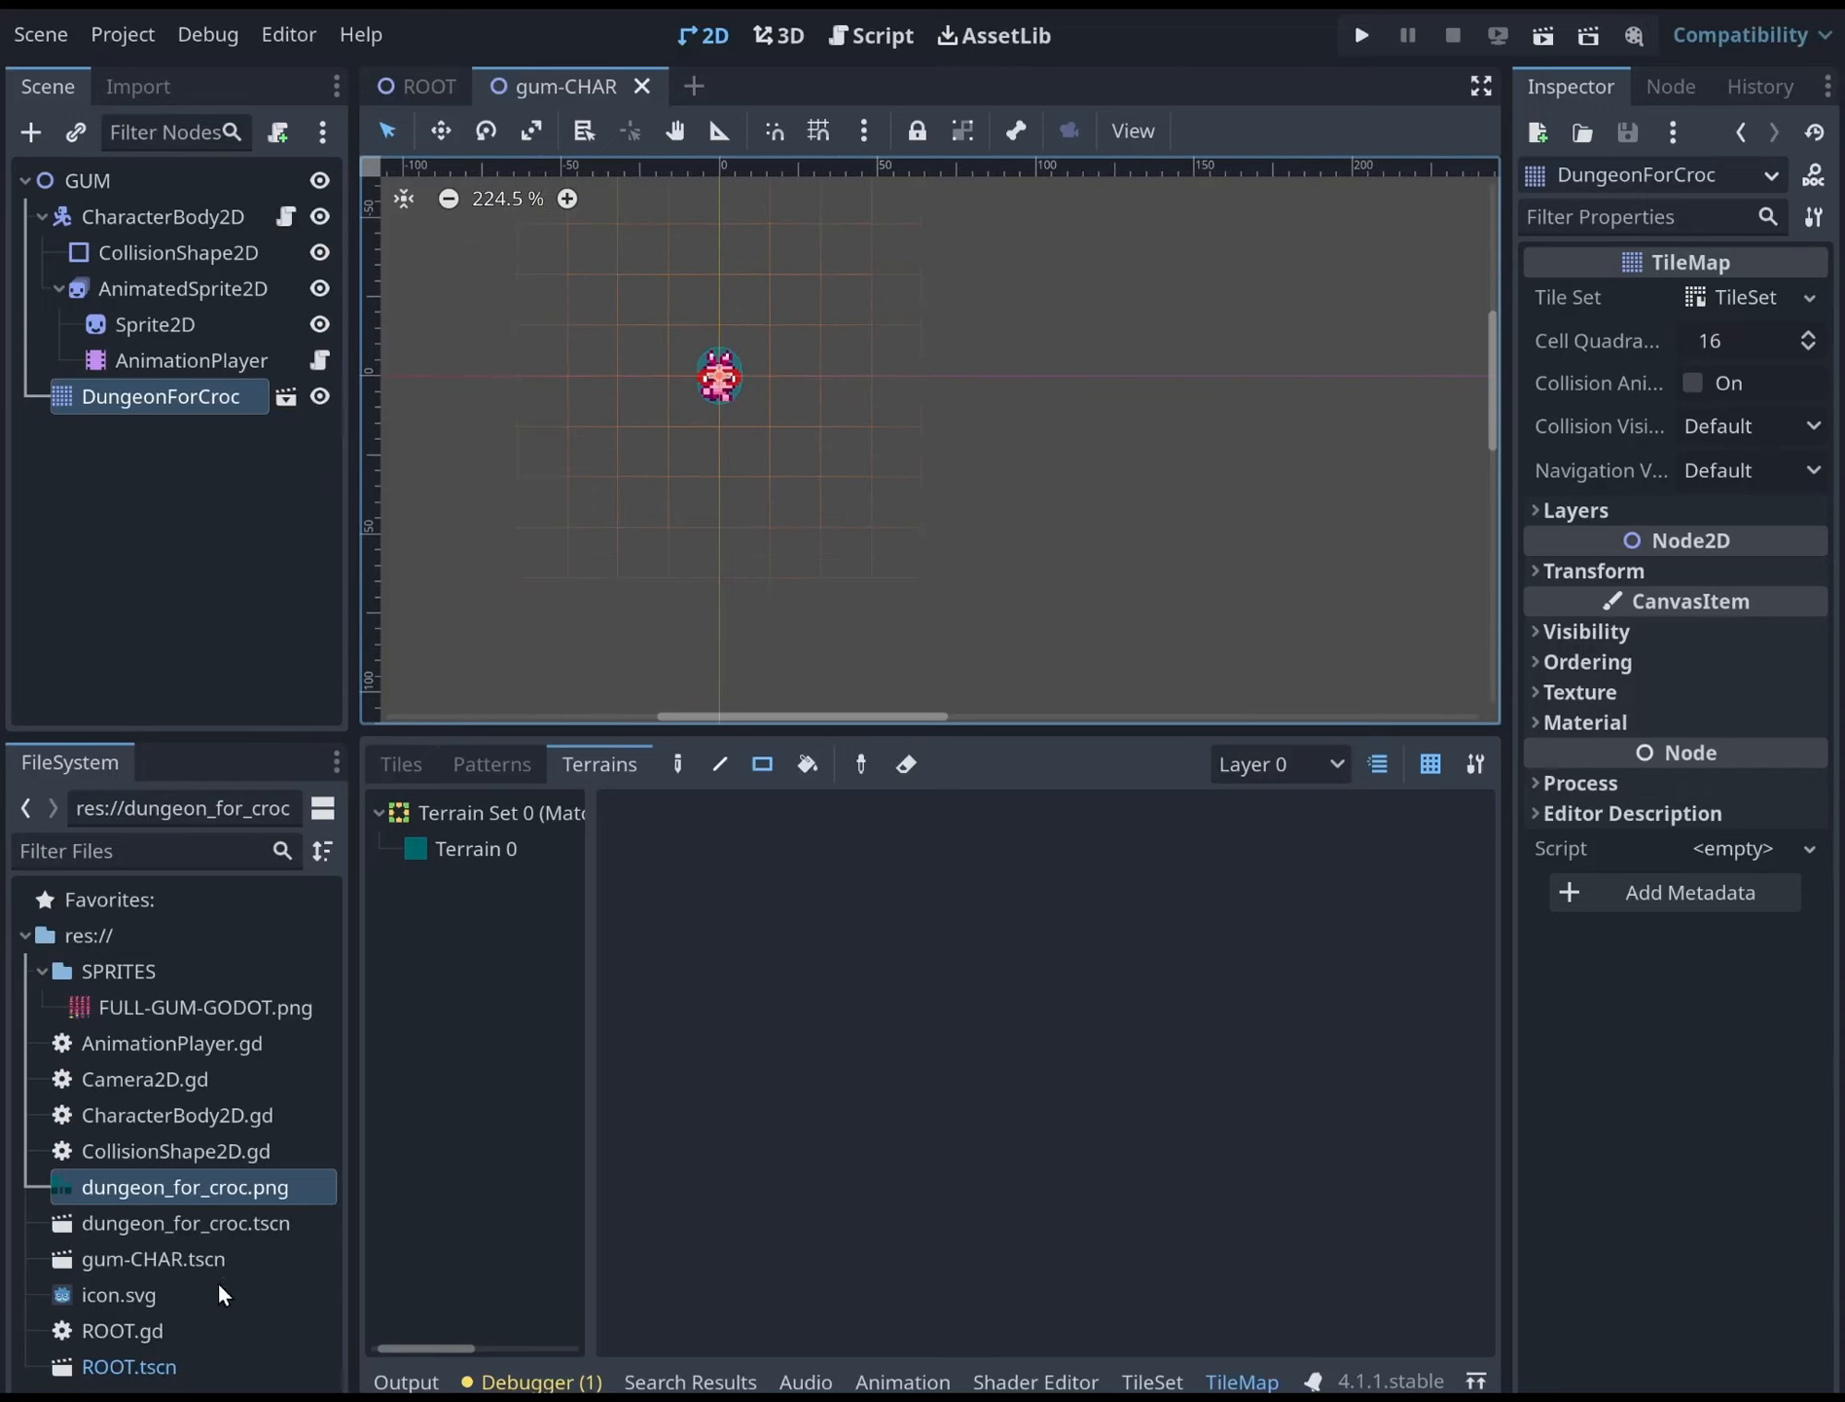
key(Delete)
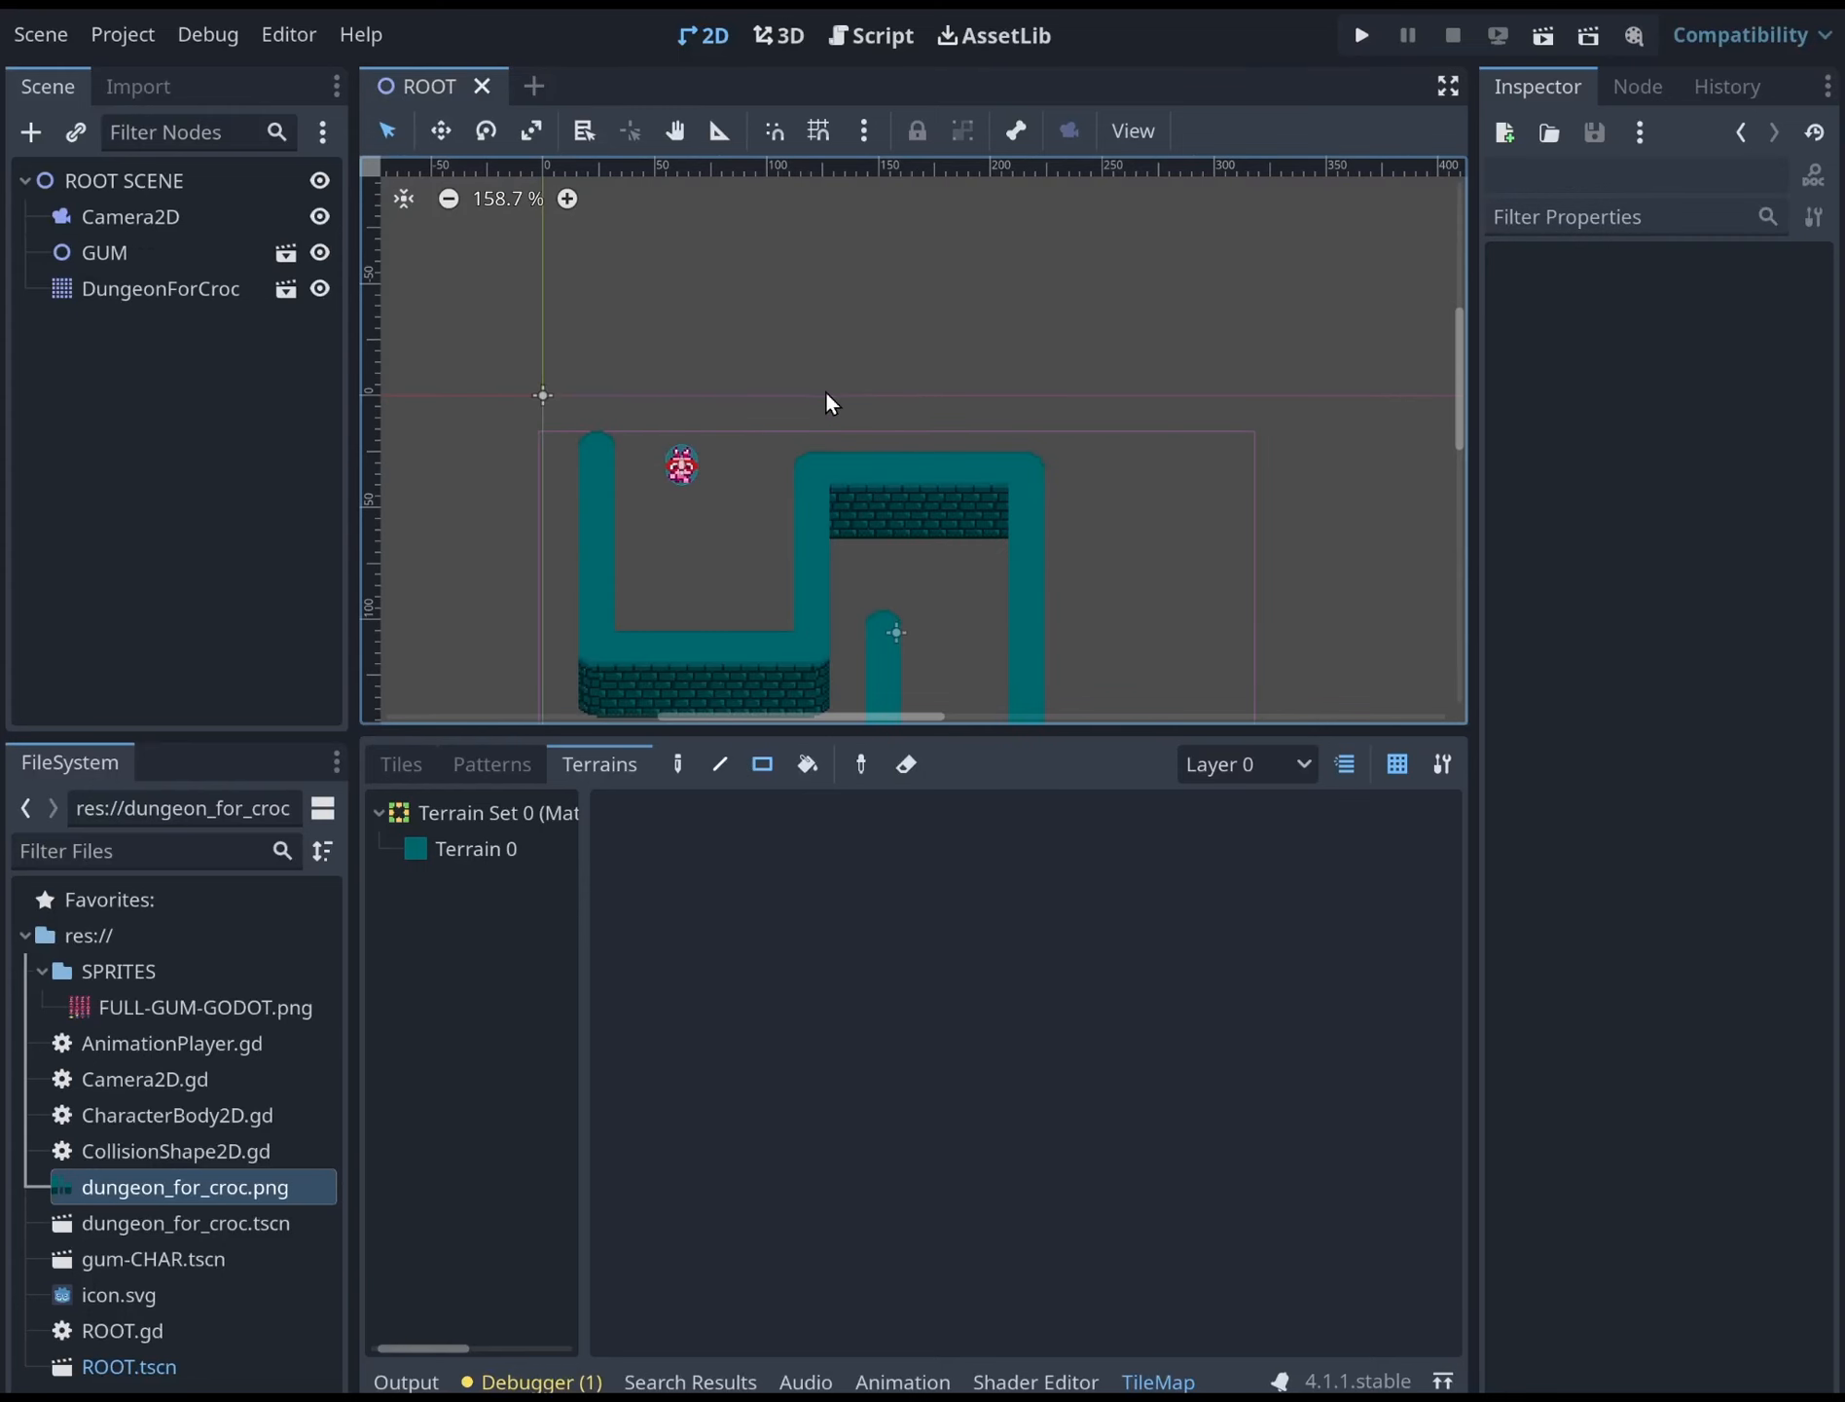
Erase the top three cells of DungeonForCroc's left wall and the short upright of the lower hook in ROOT, and run the project
middle_drag(734, 511, 726, 348)
click(211, 284)
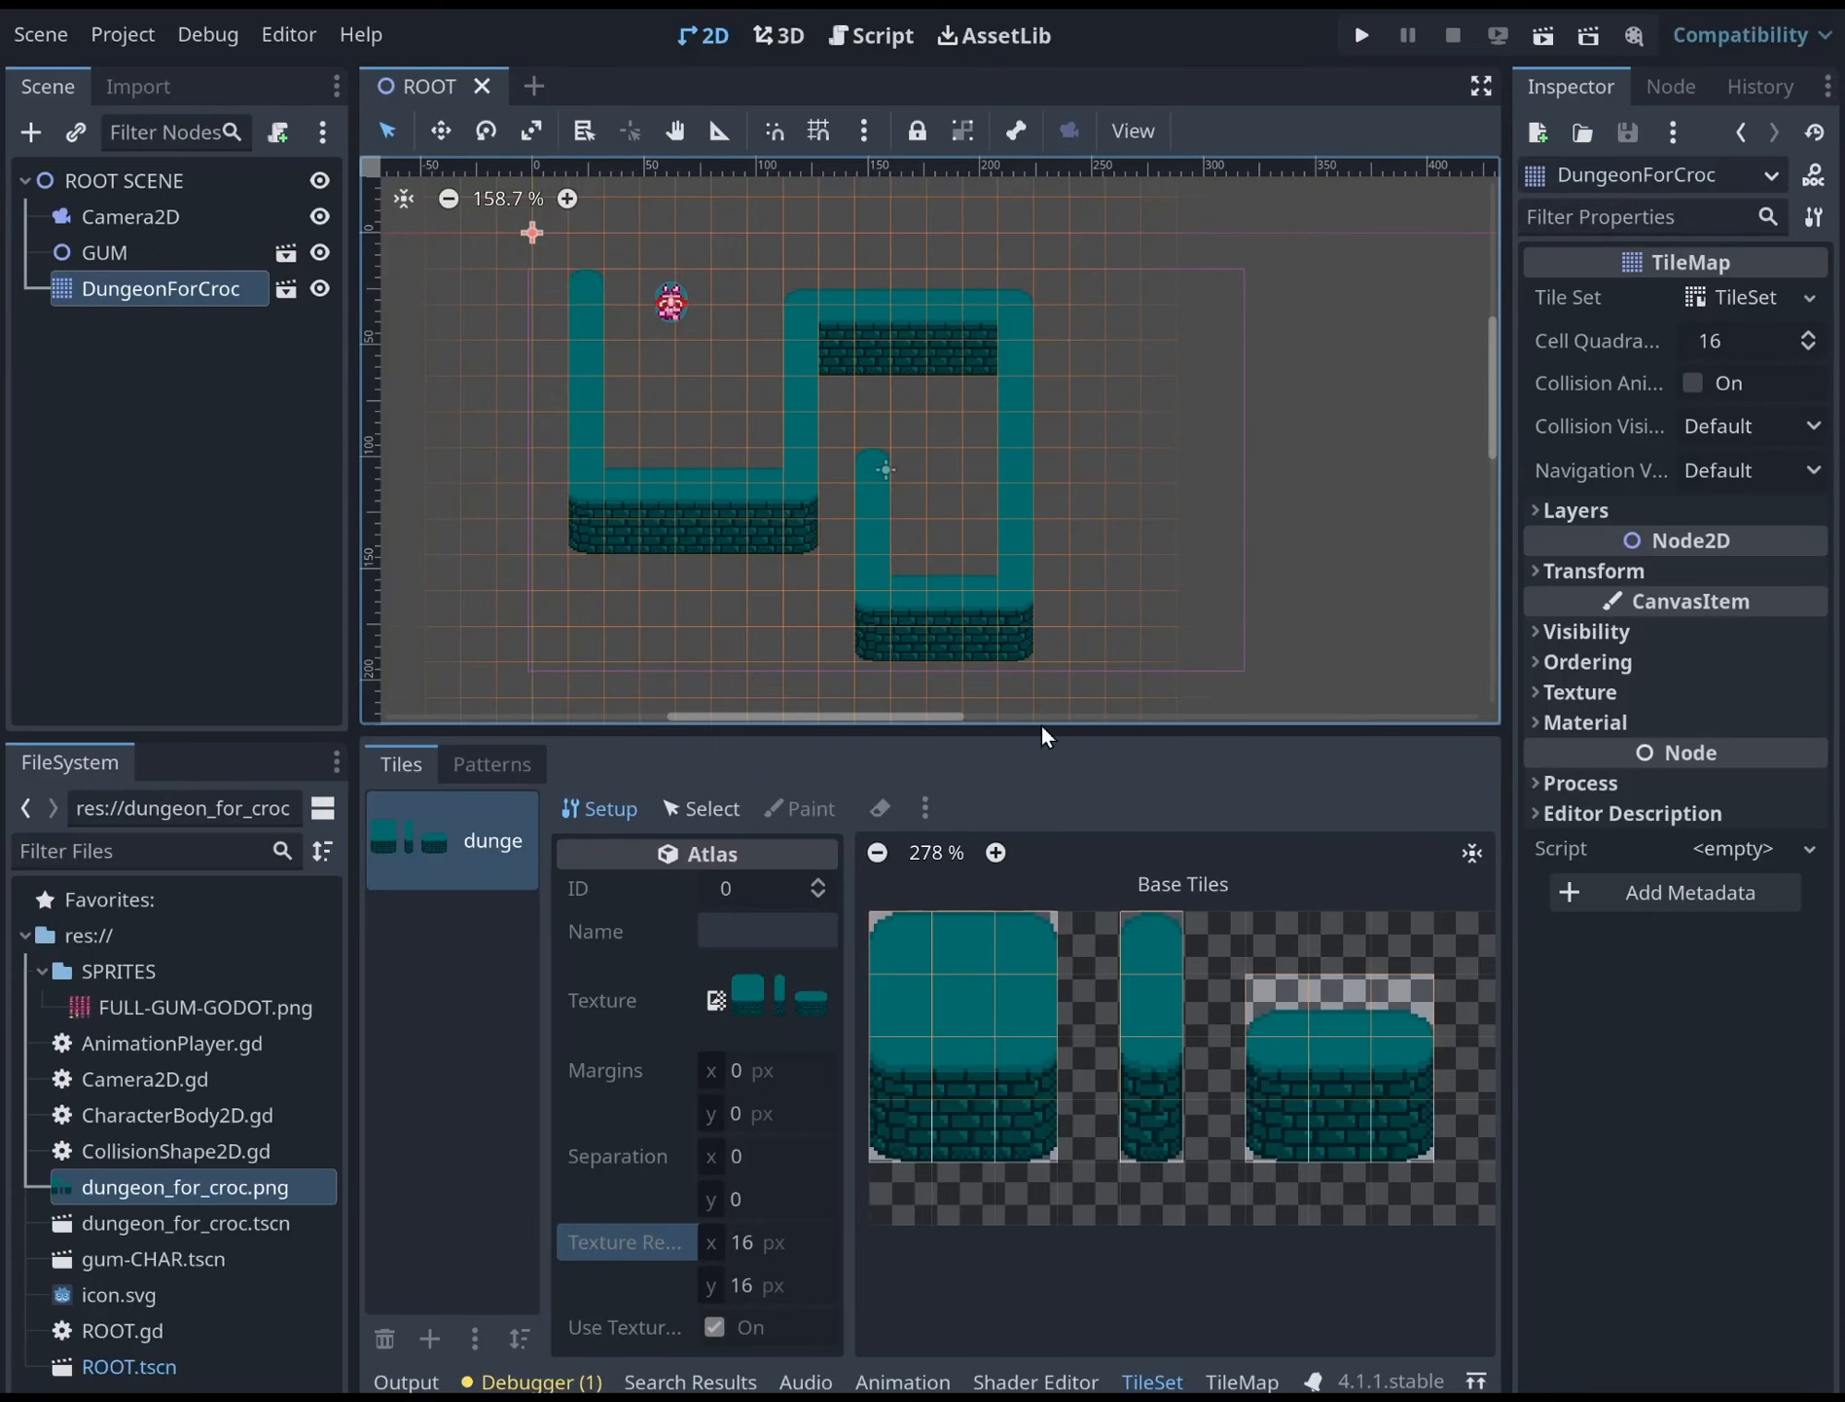
click(1242, 1382)
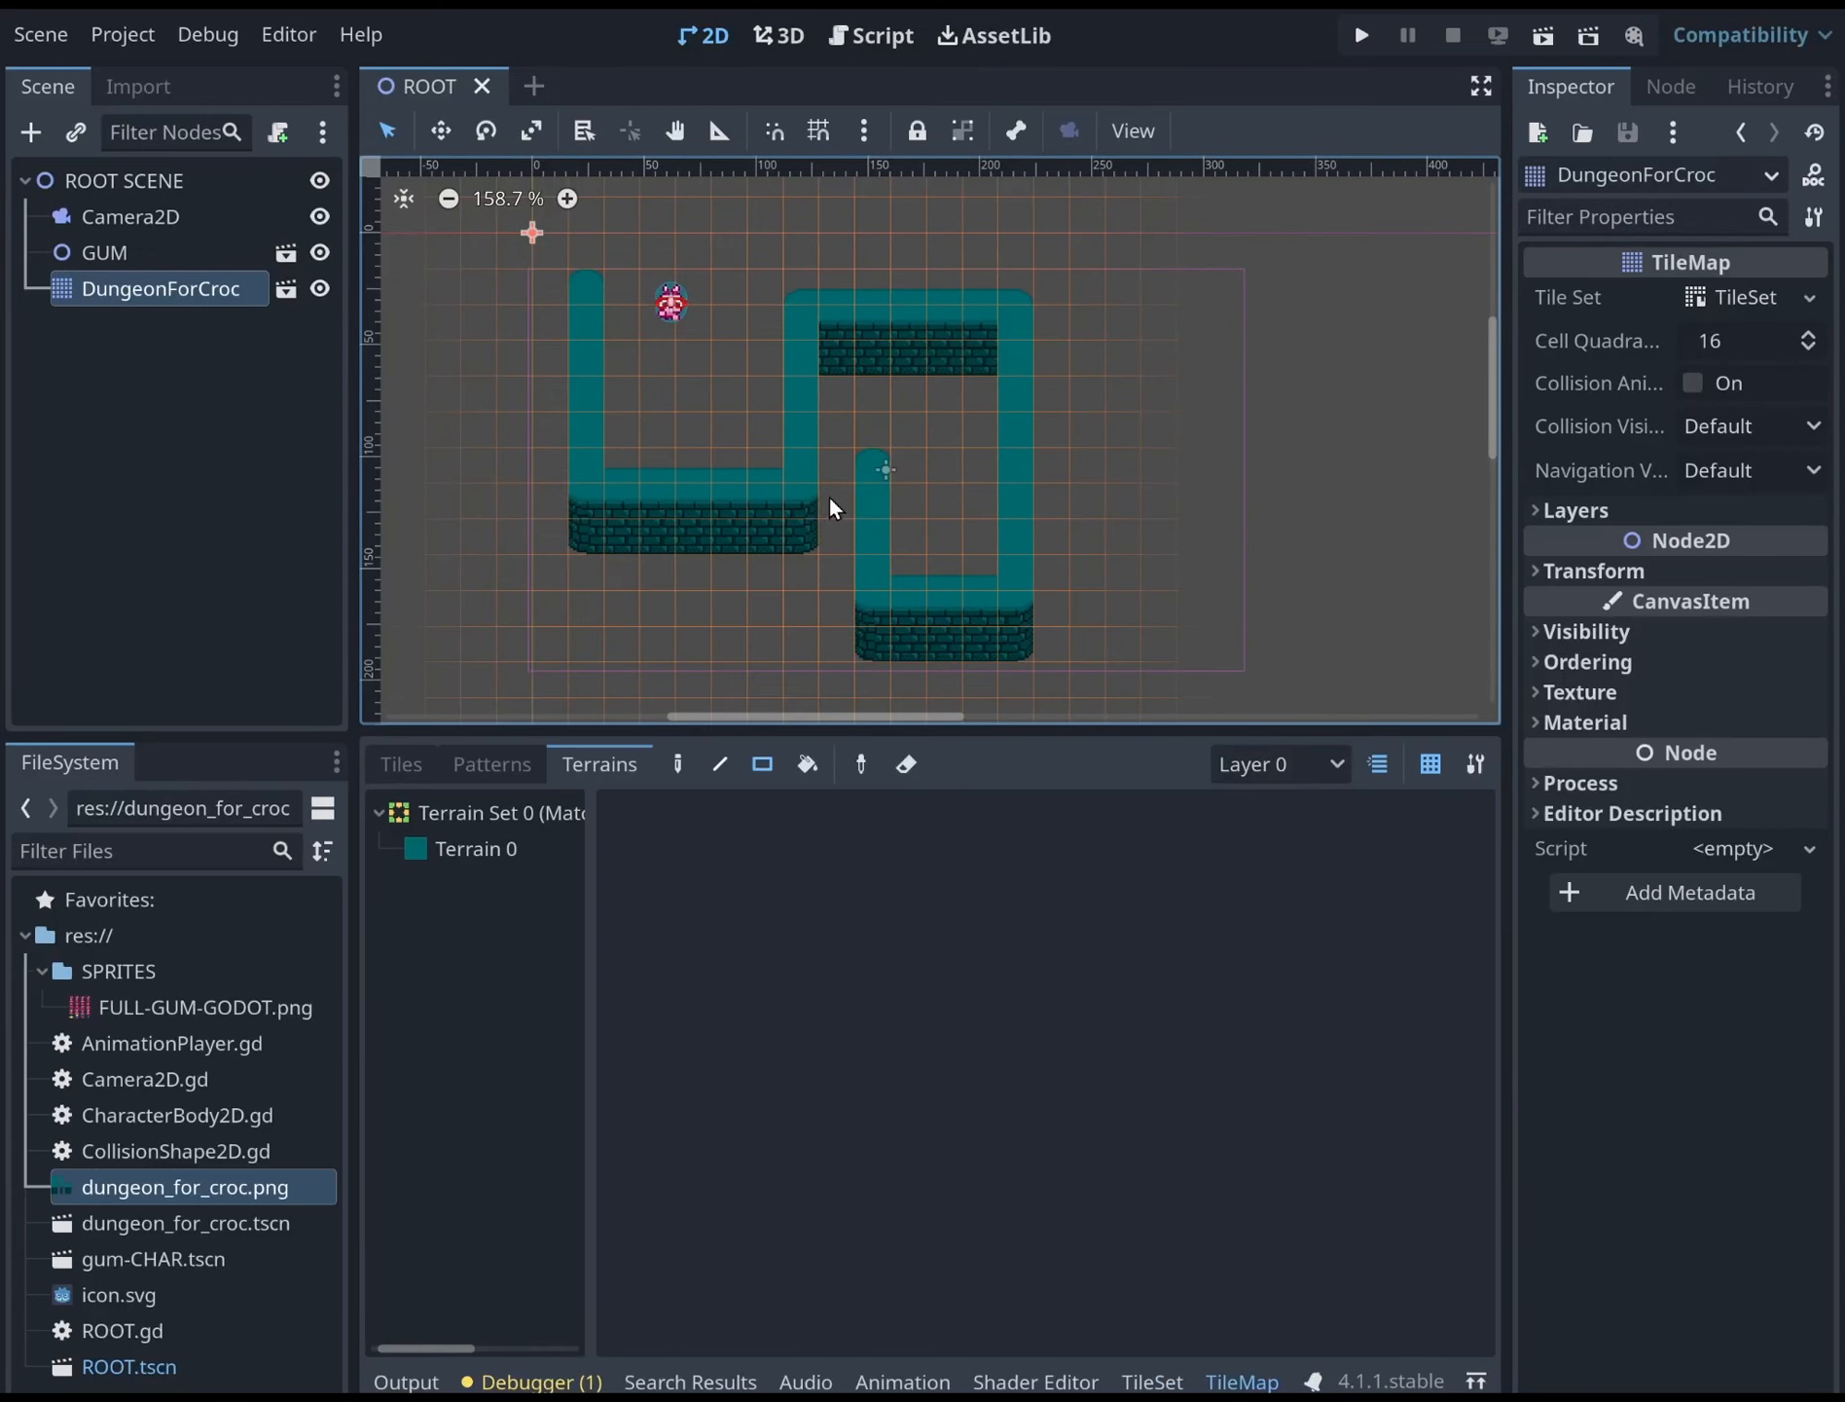
click(495, 851)
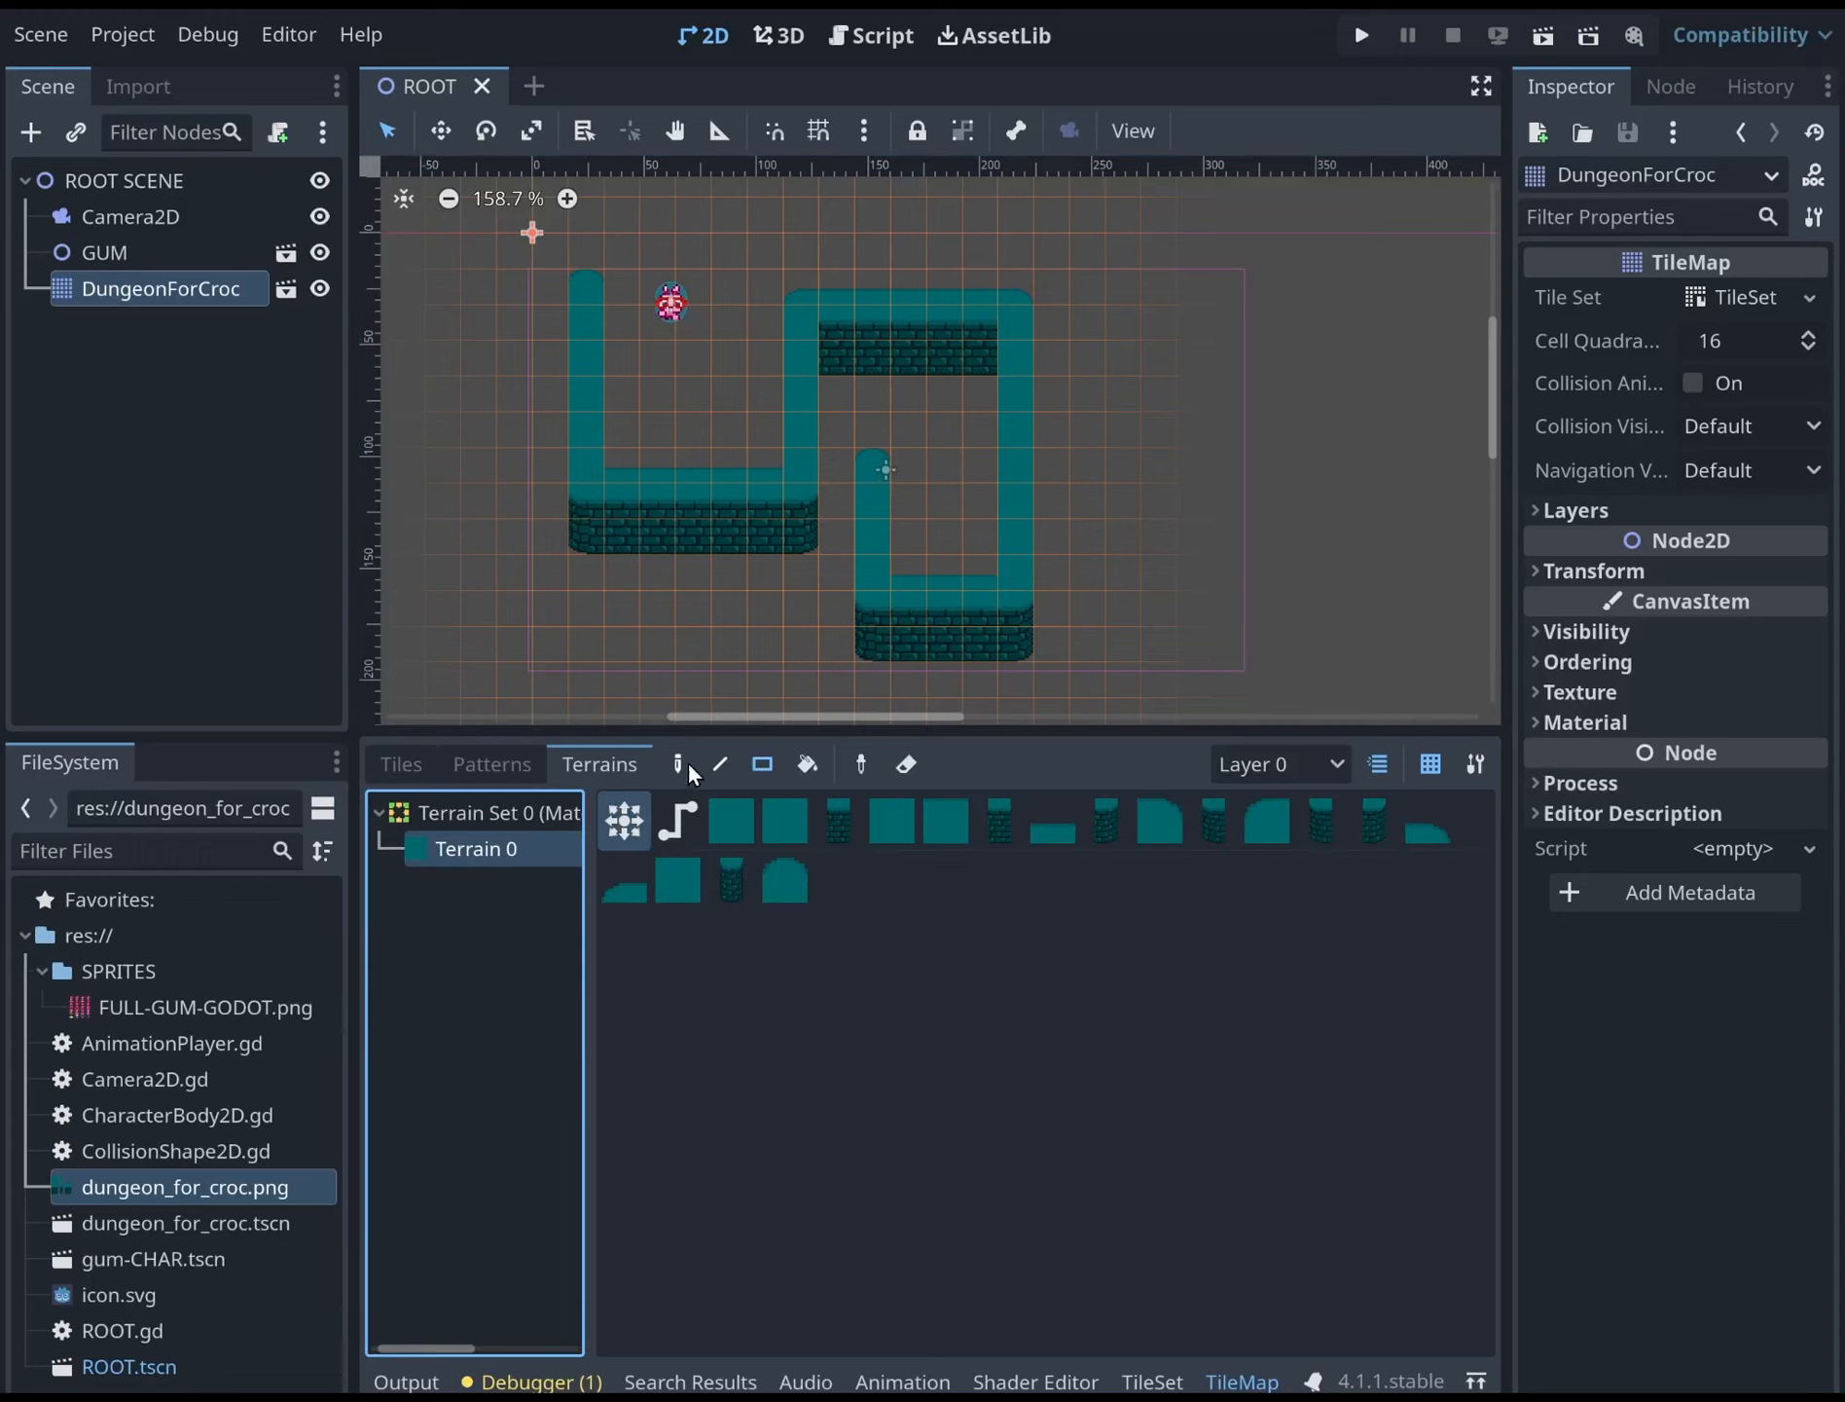
click(678, 763)
right_click(587, 285)
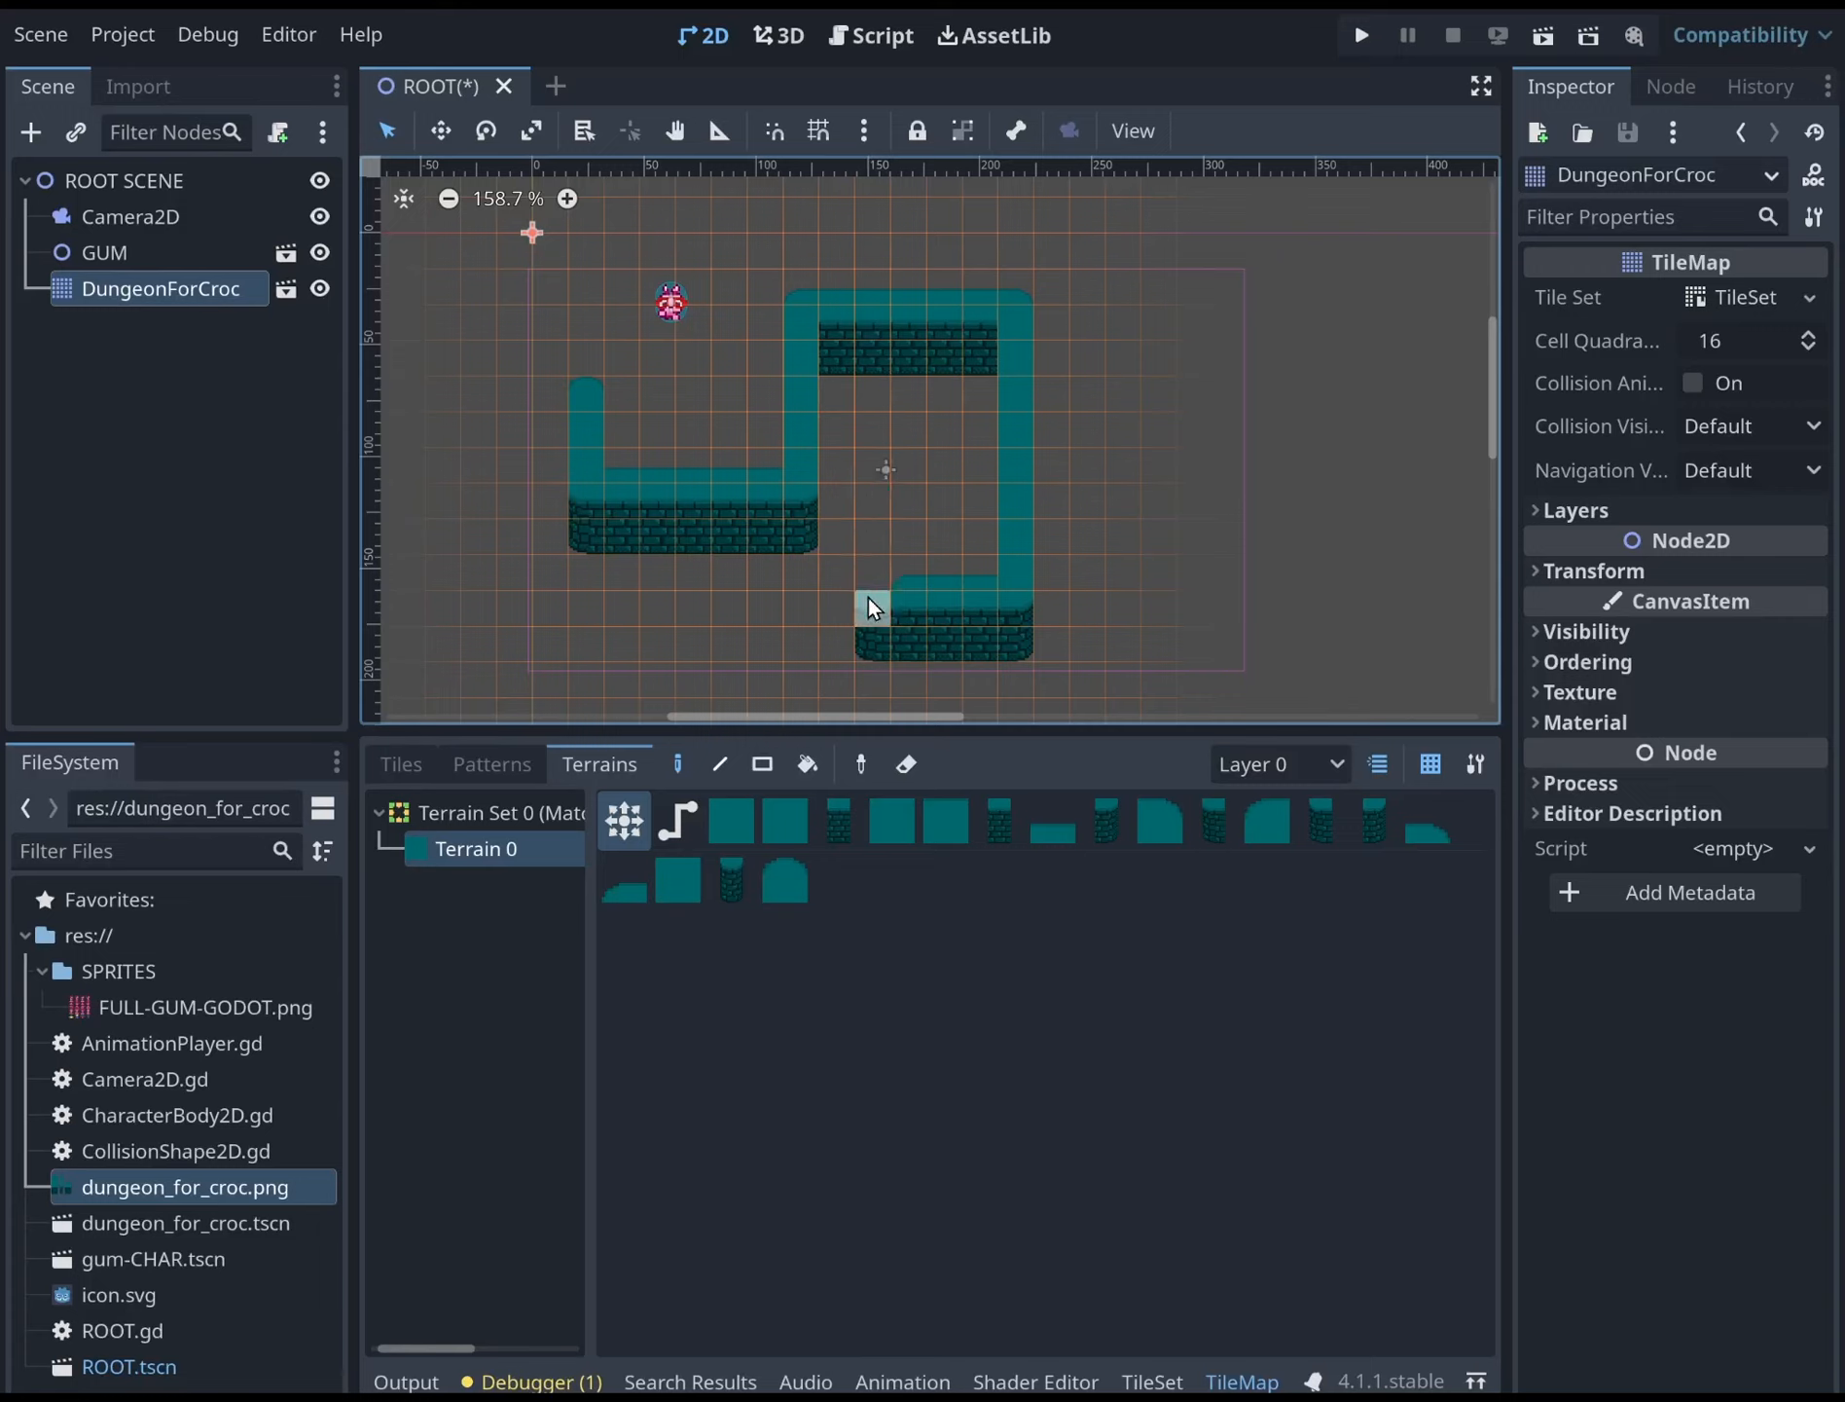
click(1361, 35)
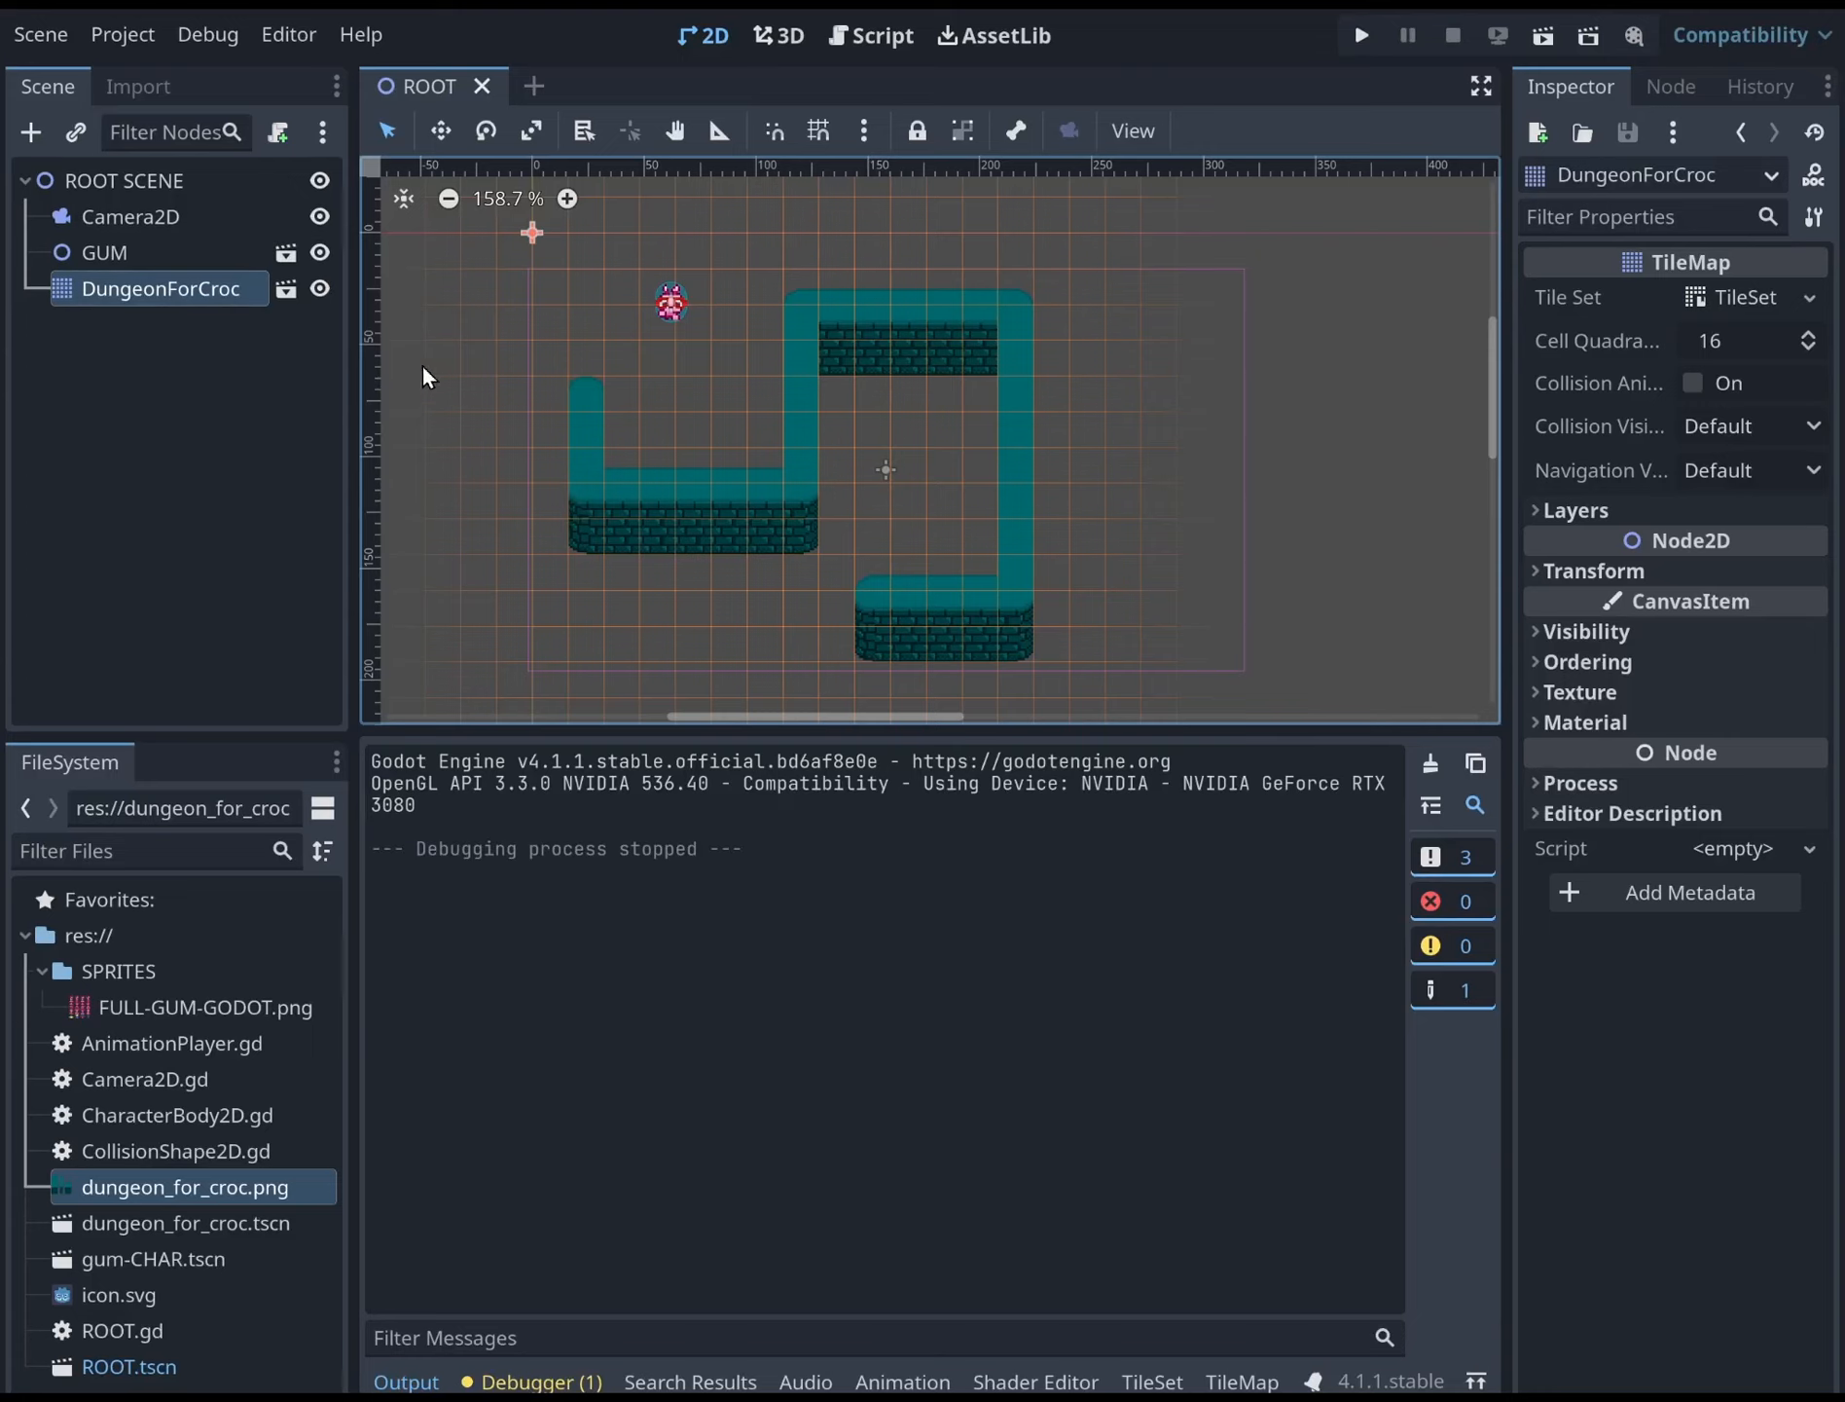
Open the GUM instance's scene from ROOT and bring up the script attached to its CharacterBody2D
click(183, 252)
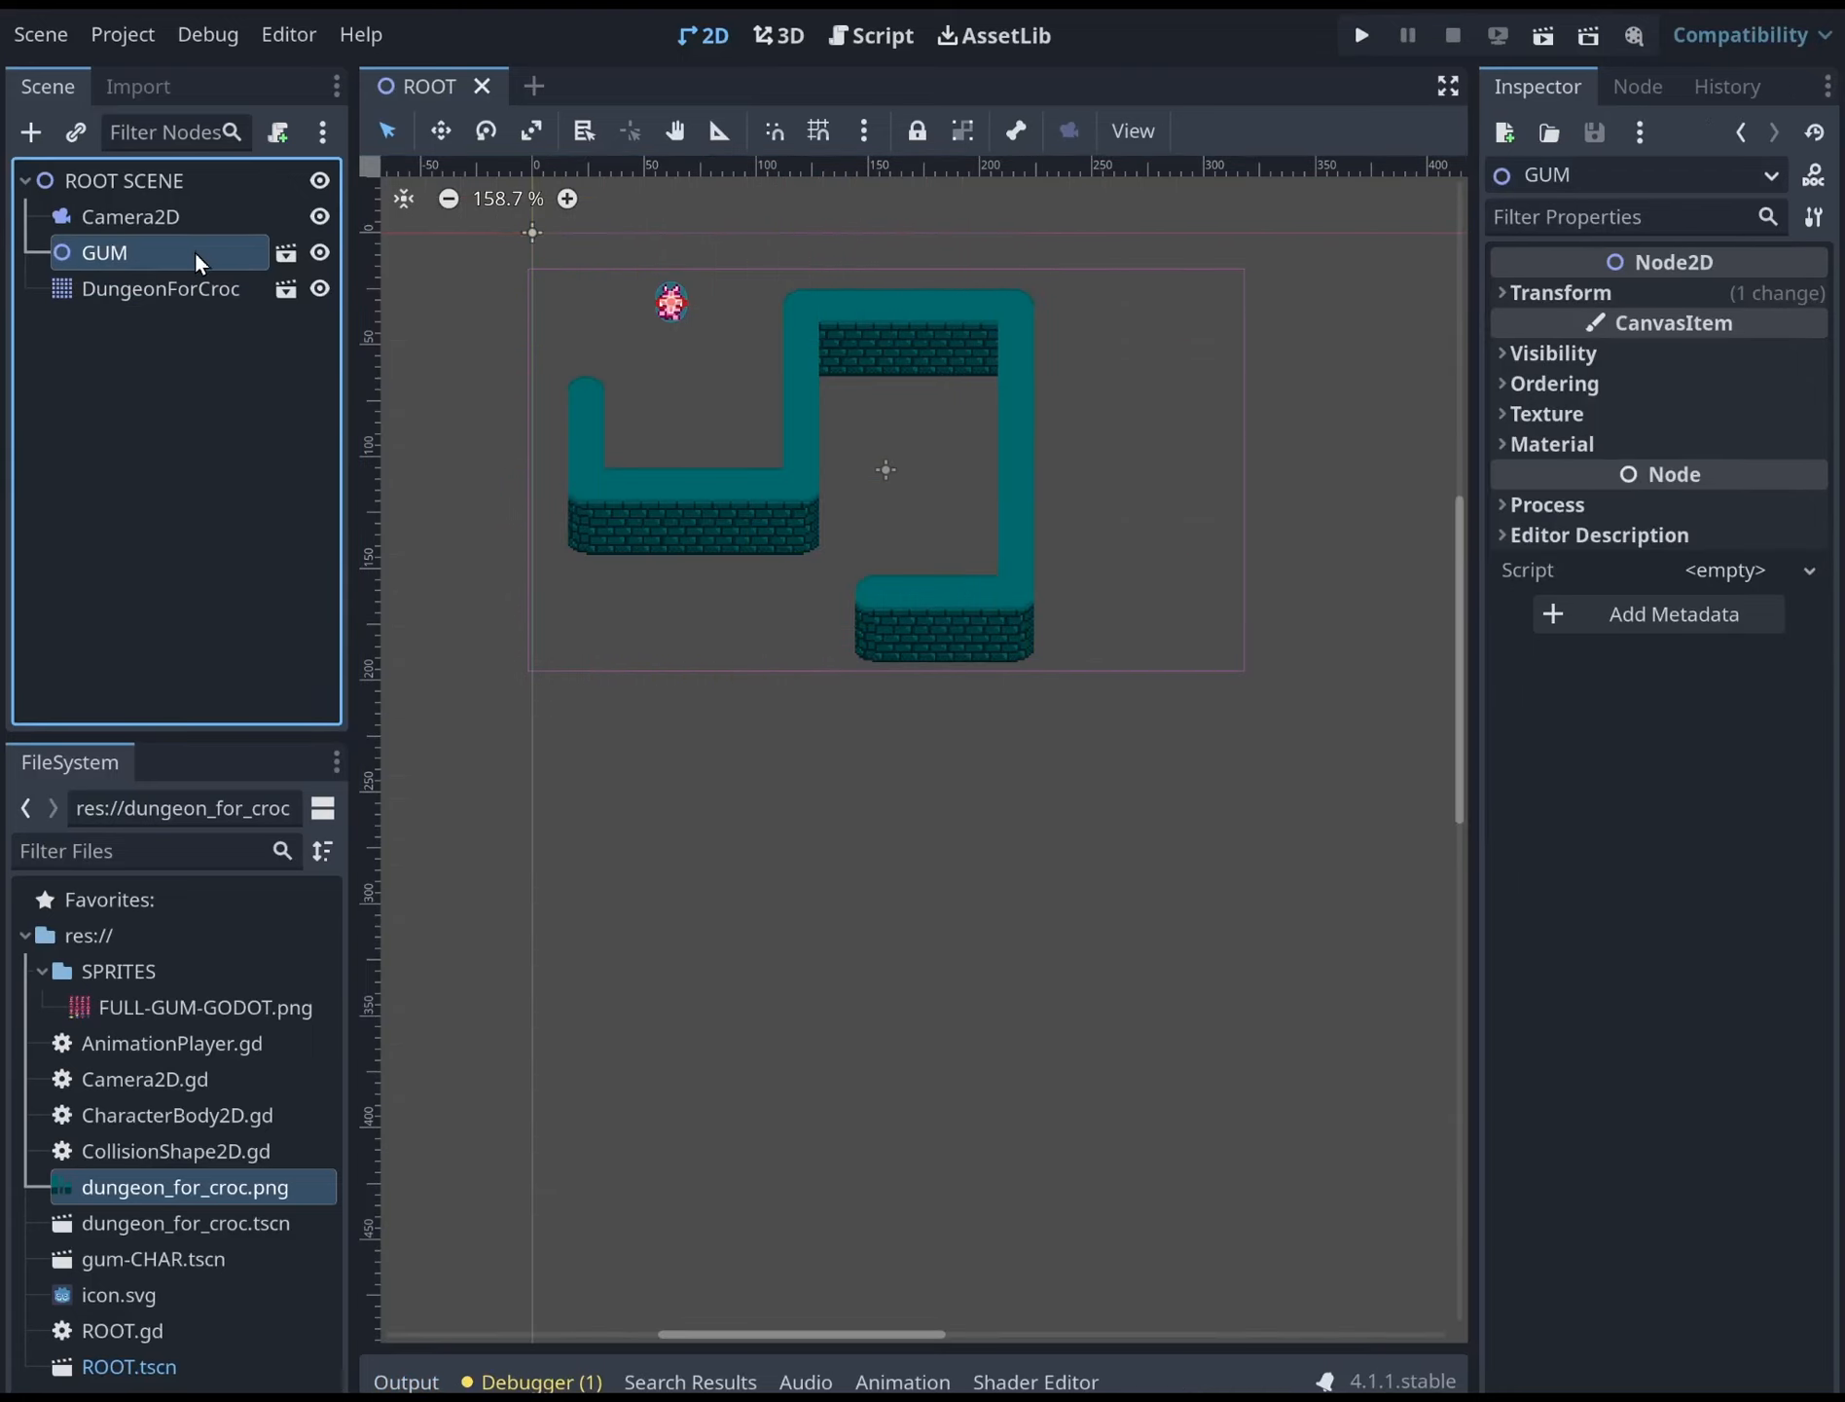
click(285, 252)
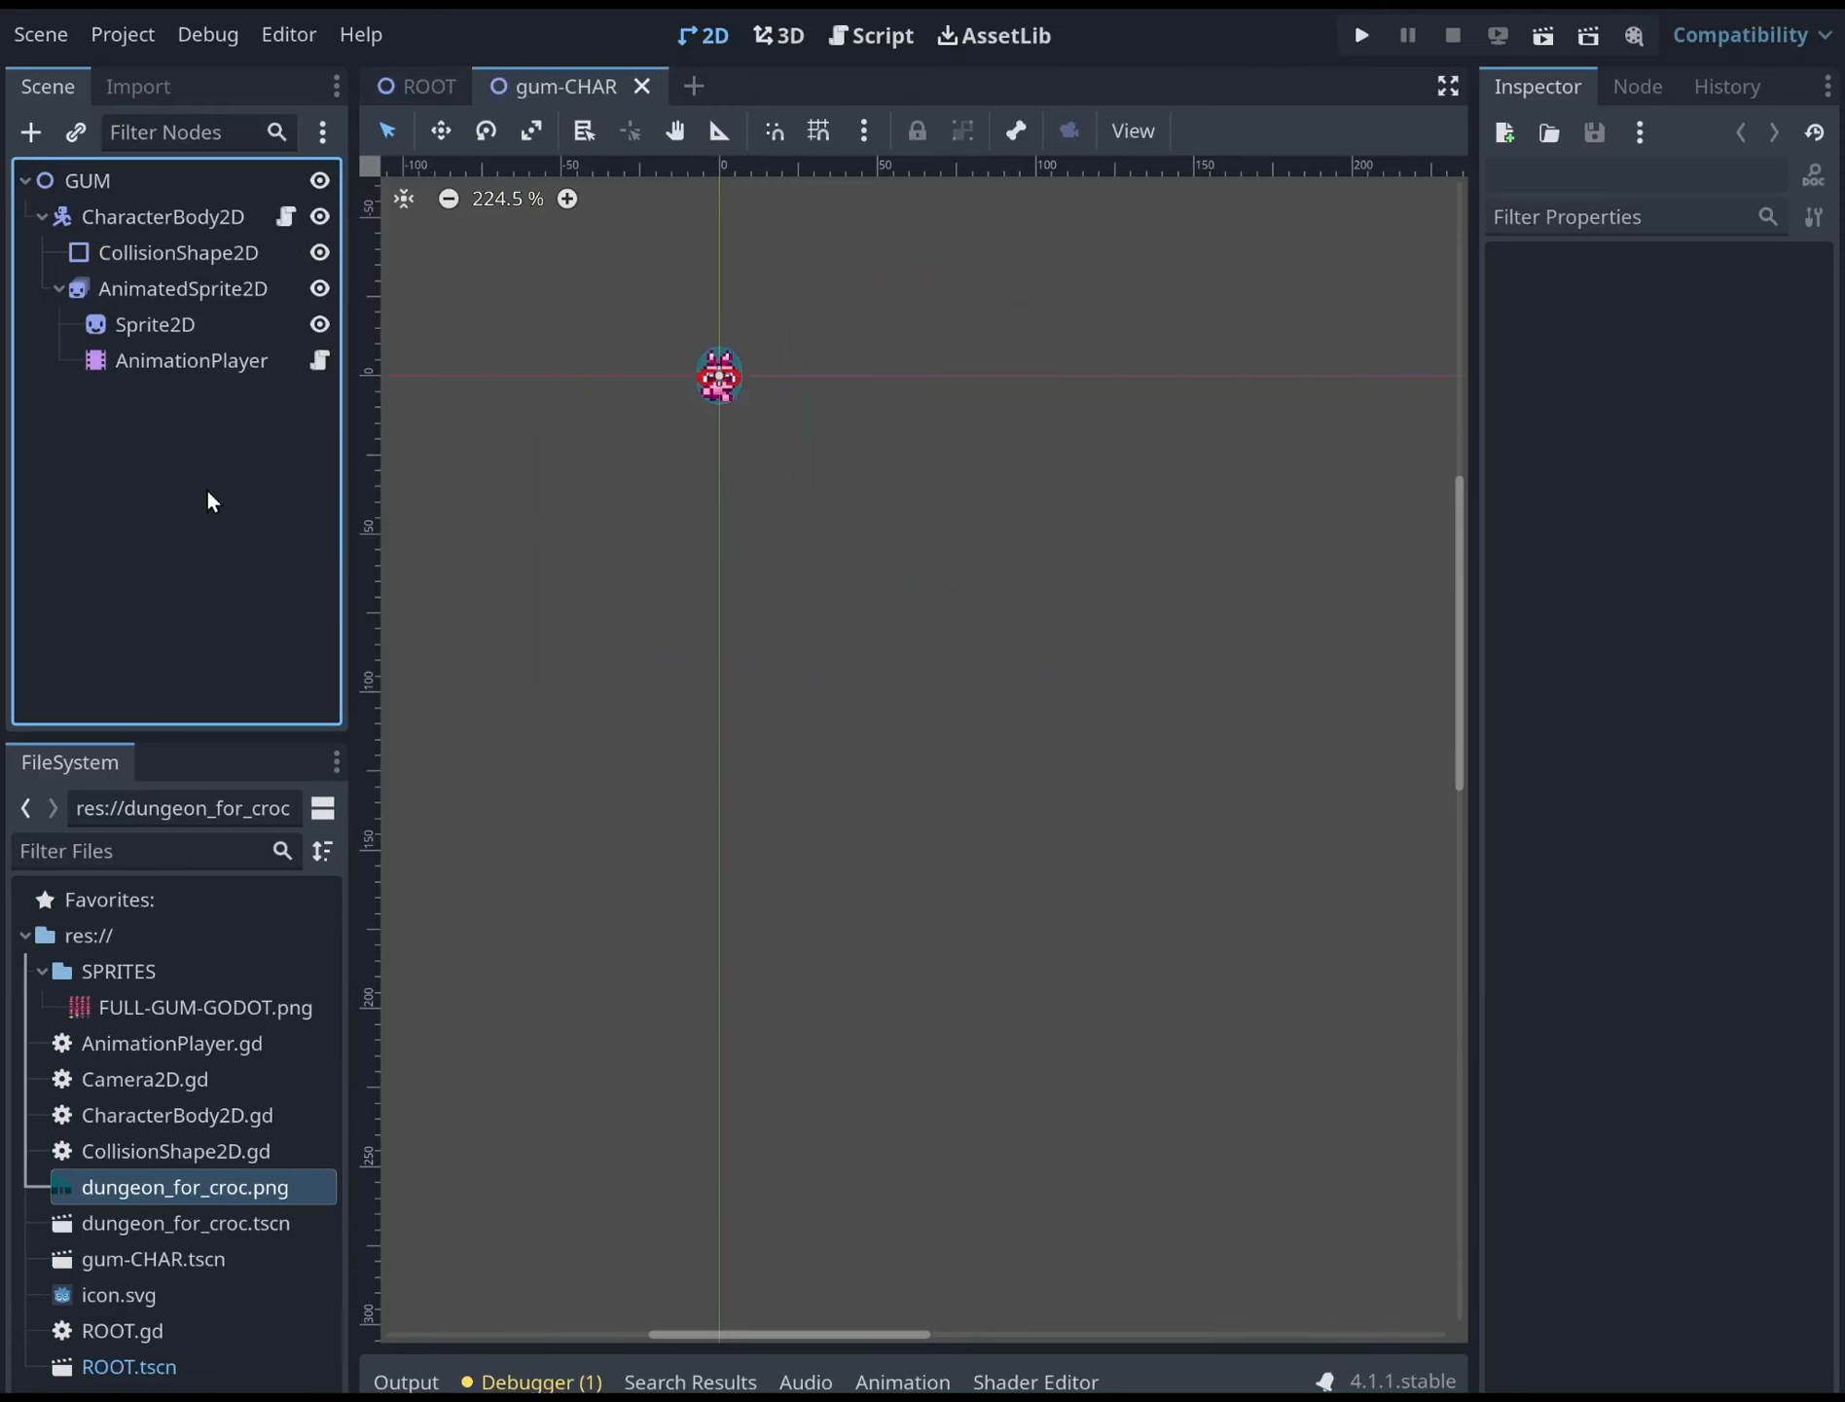
click(214, 218)
click(286, 216)
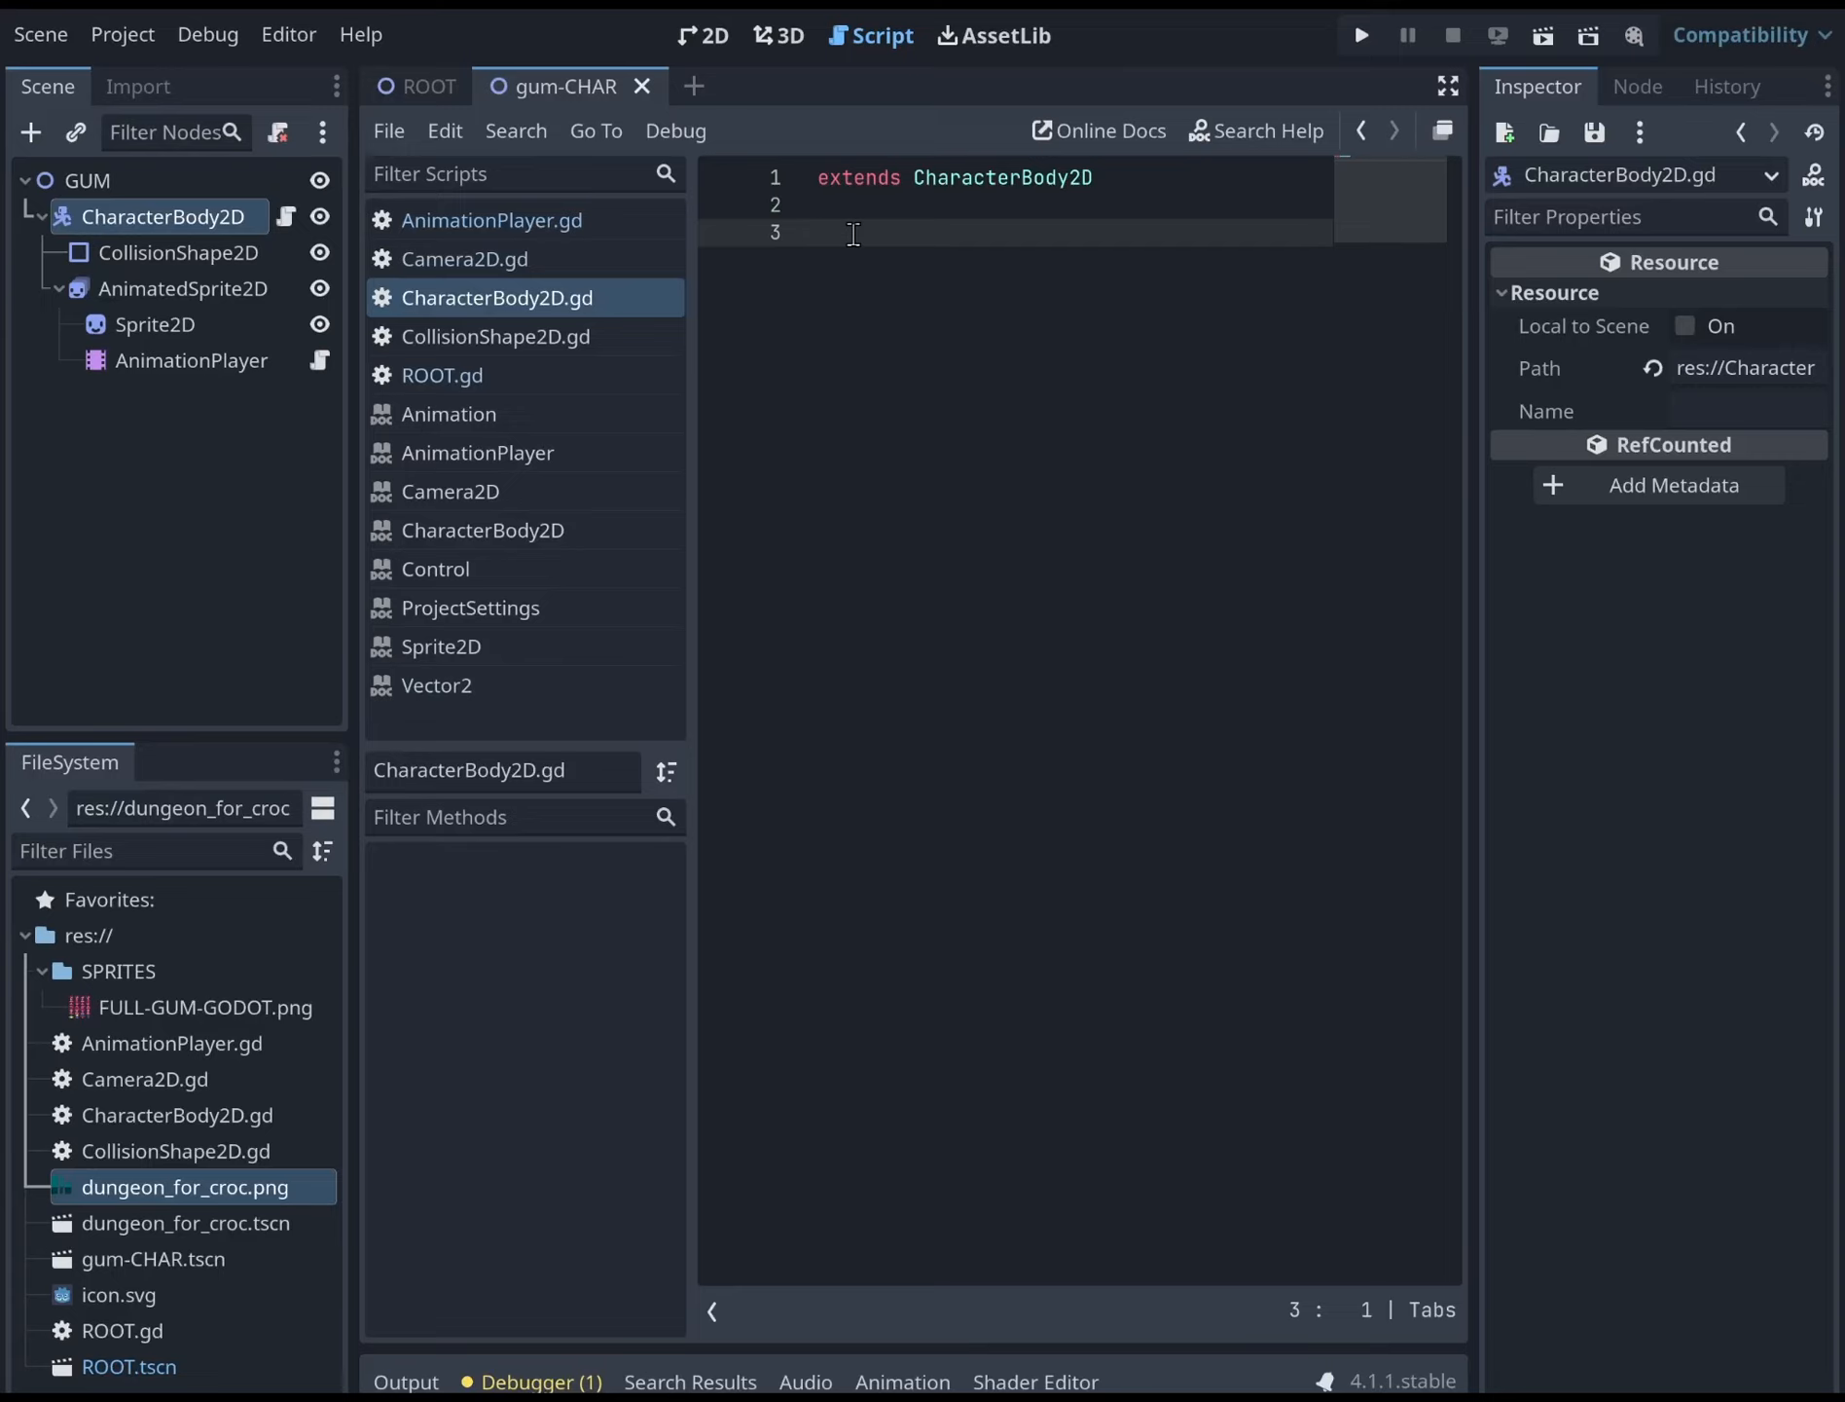
Add the function header "func _physics_process(delta):" on line 5 of CharacterBody2D.gd
key(Return)
key(Return)
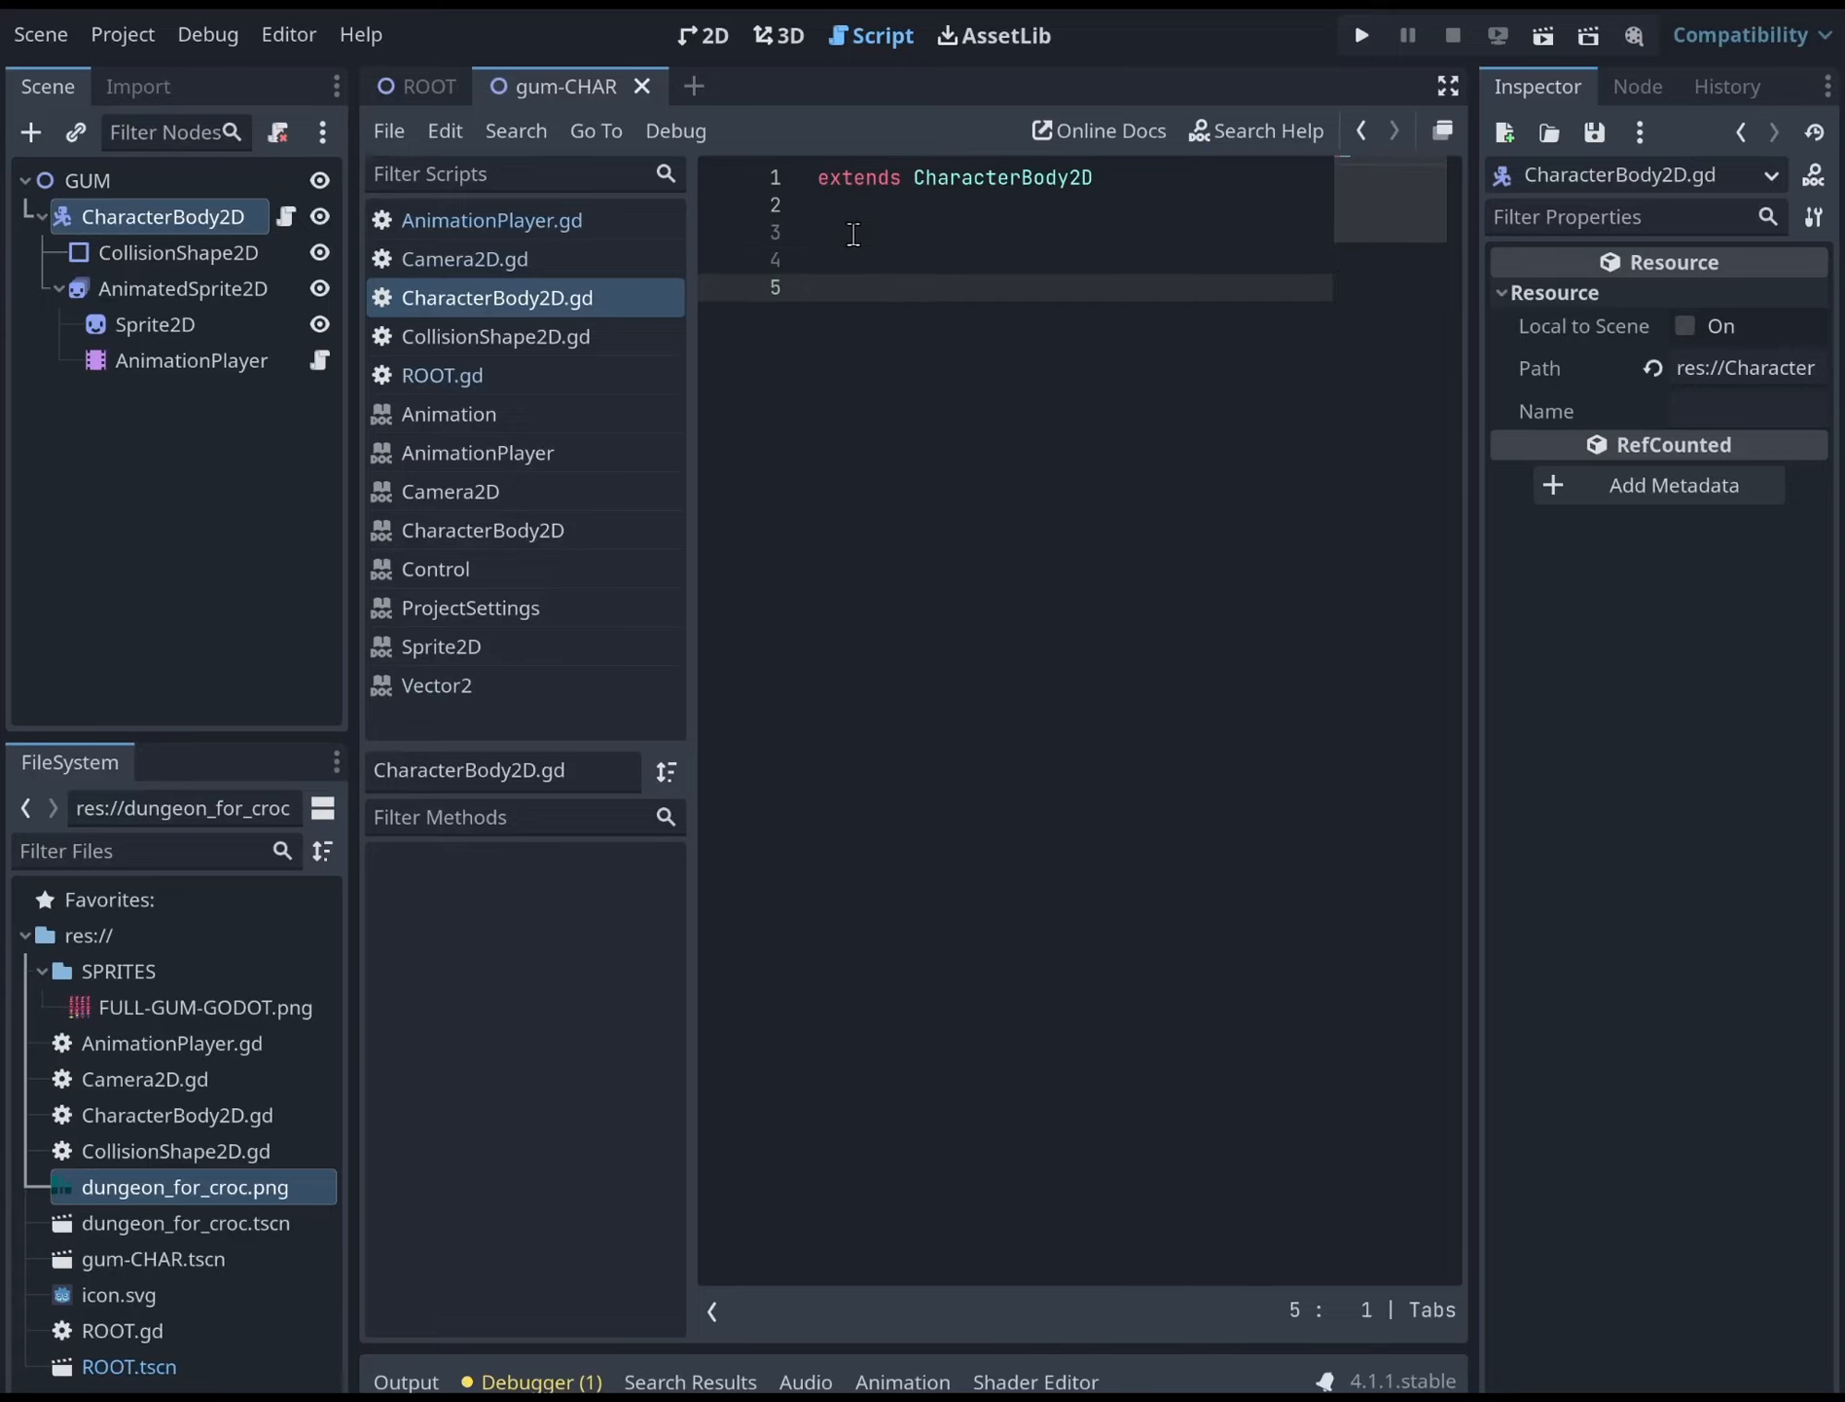
text(func )
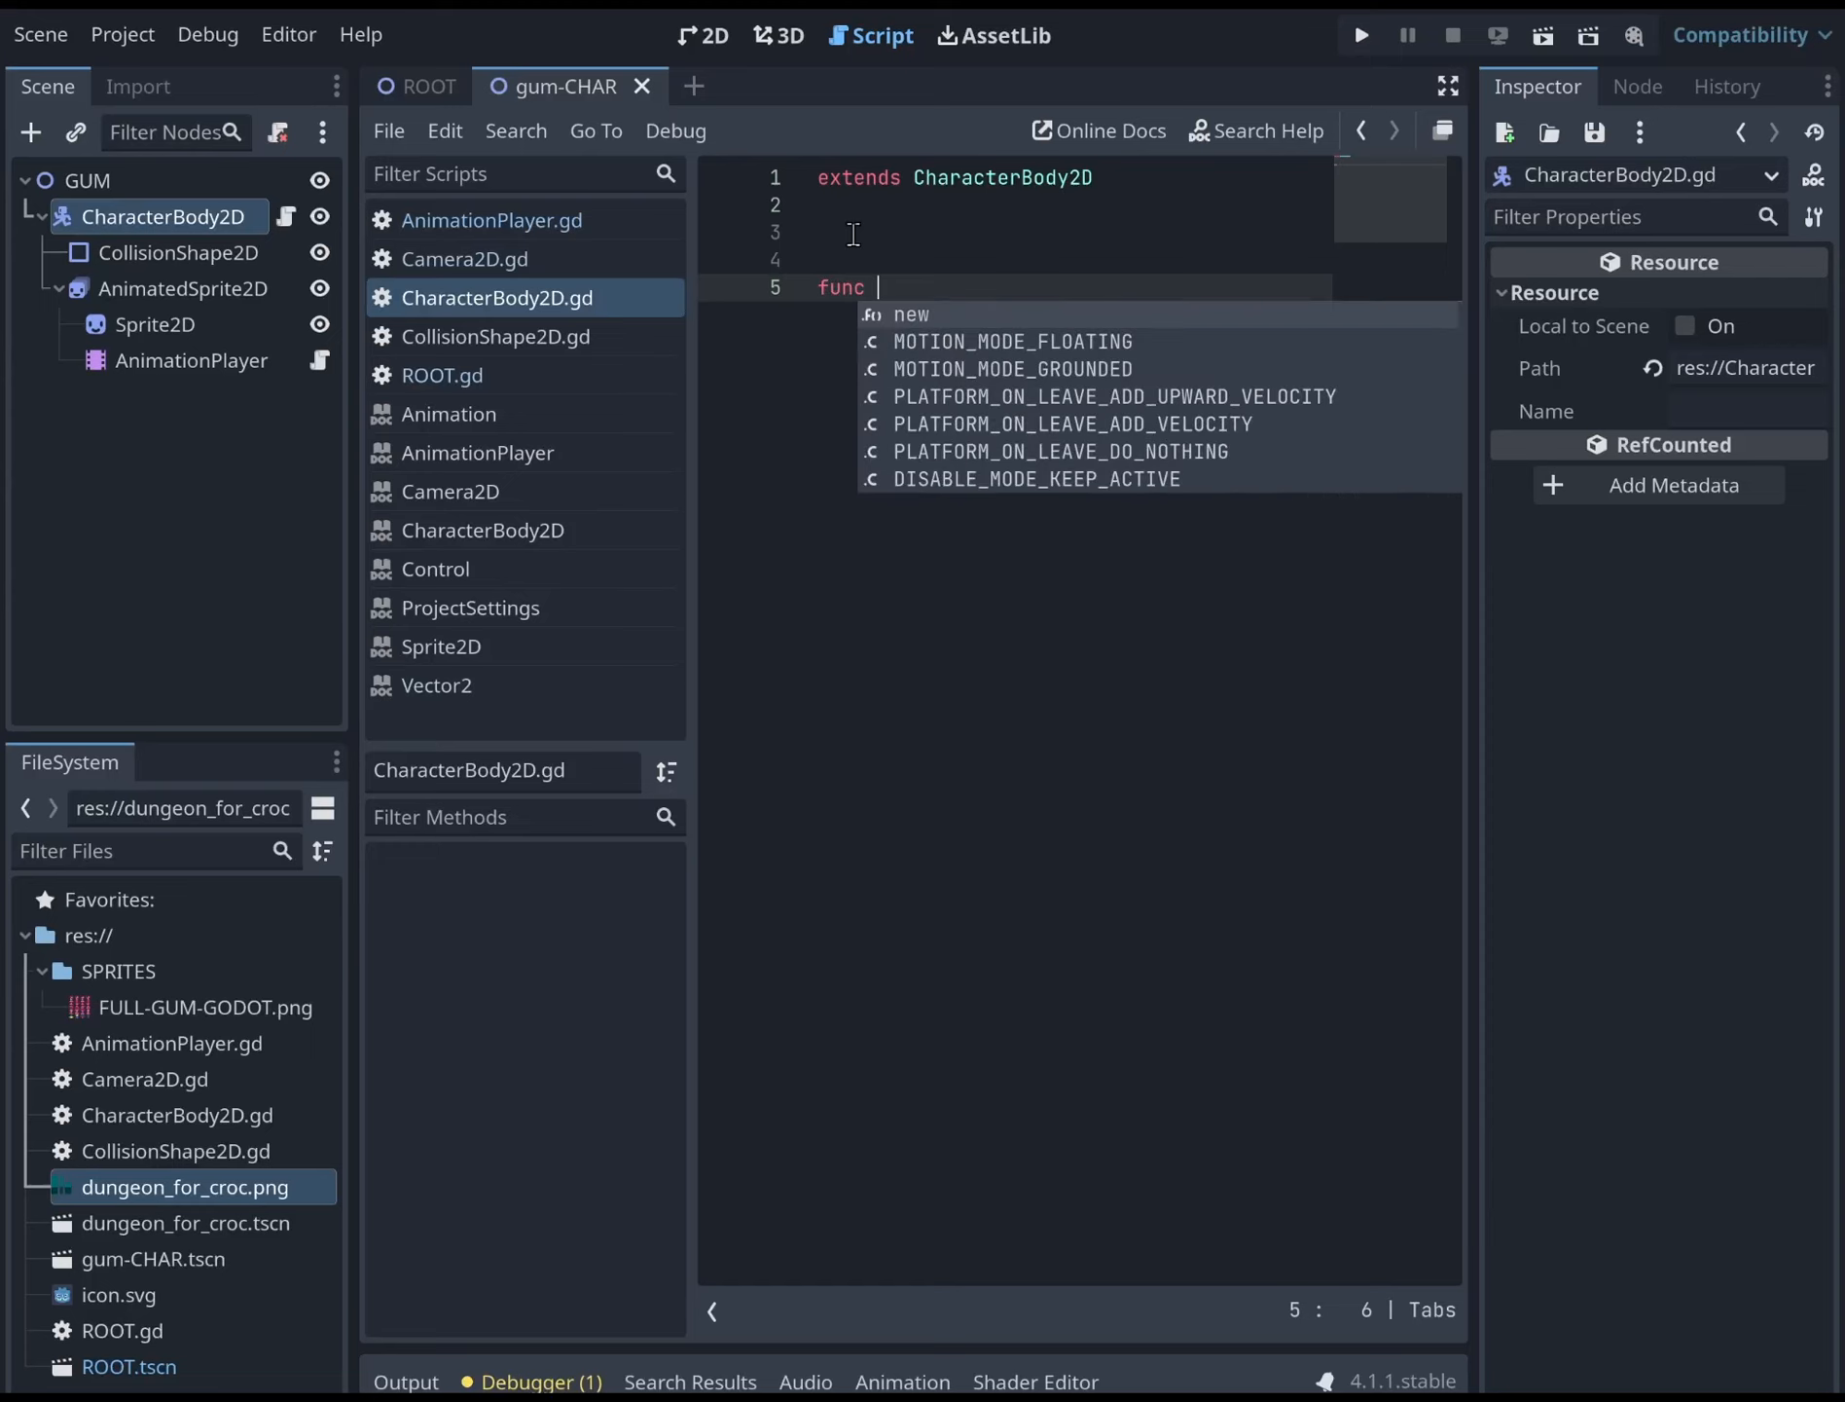
text(_ph)
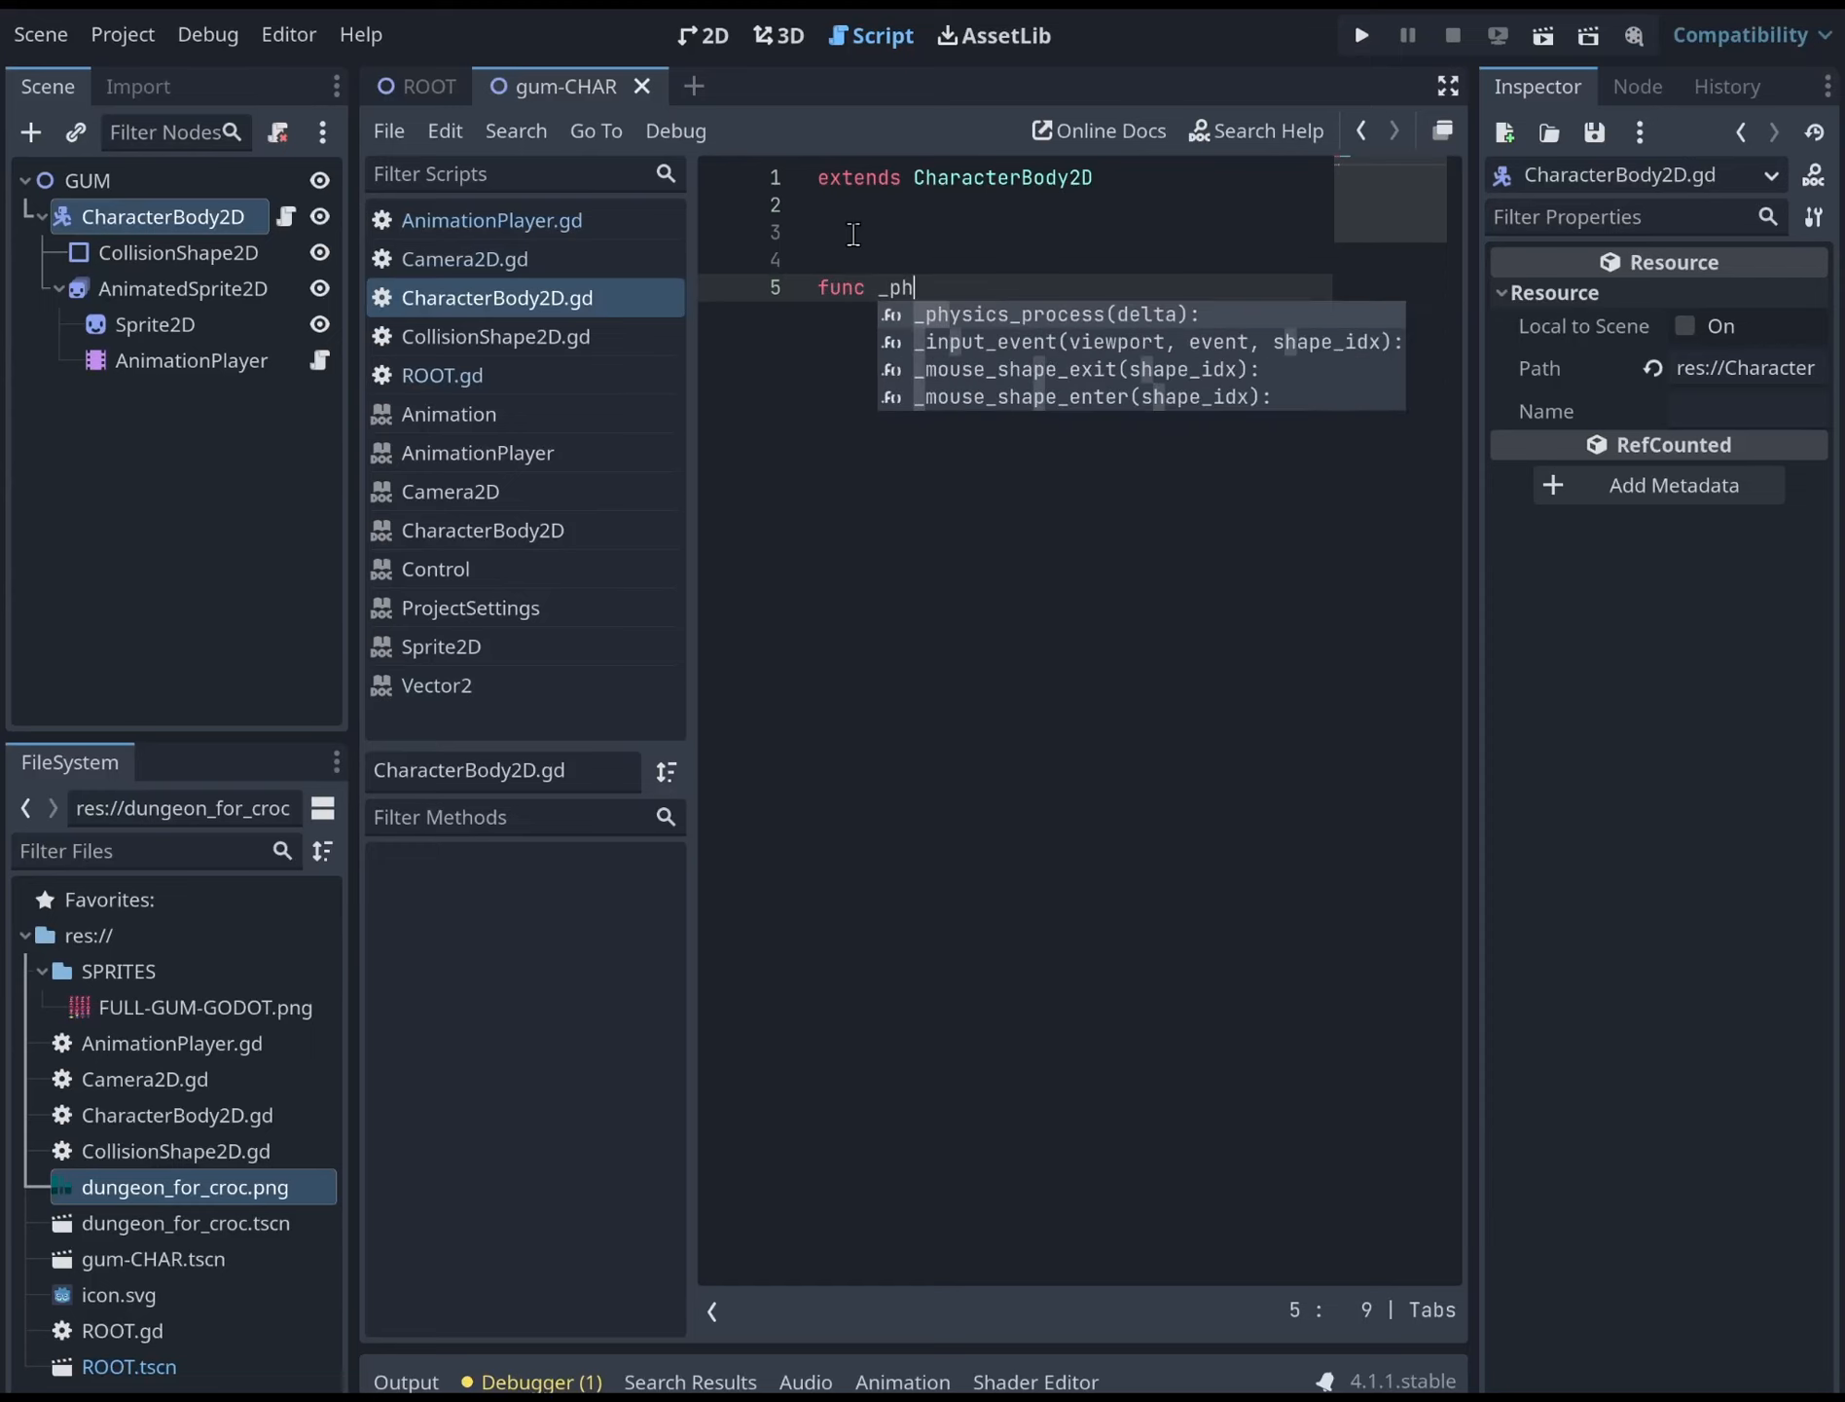
key(Return)
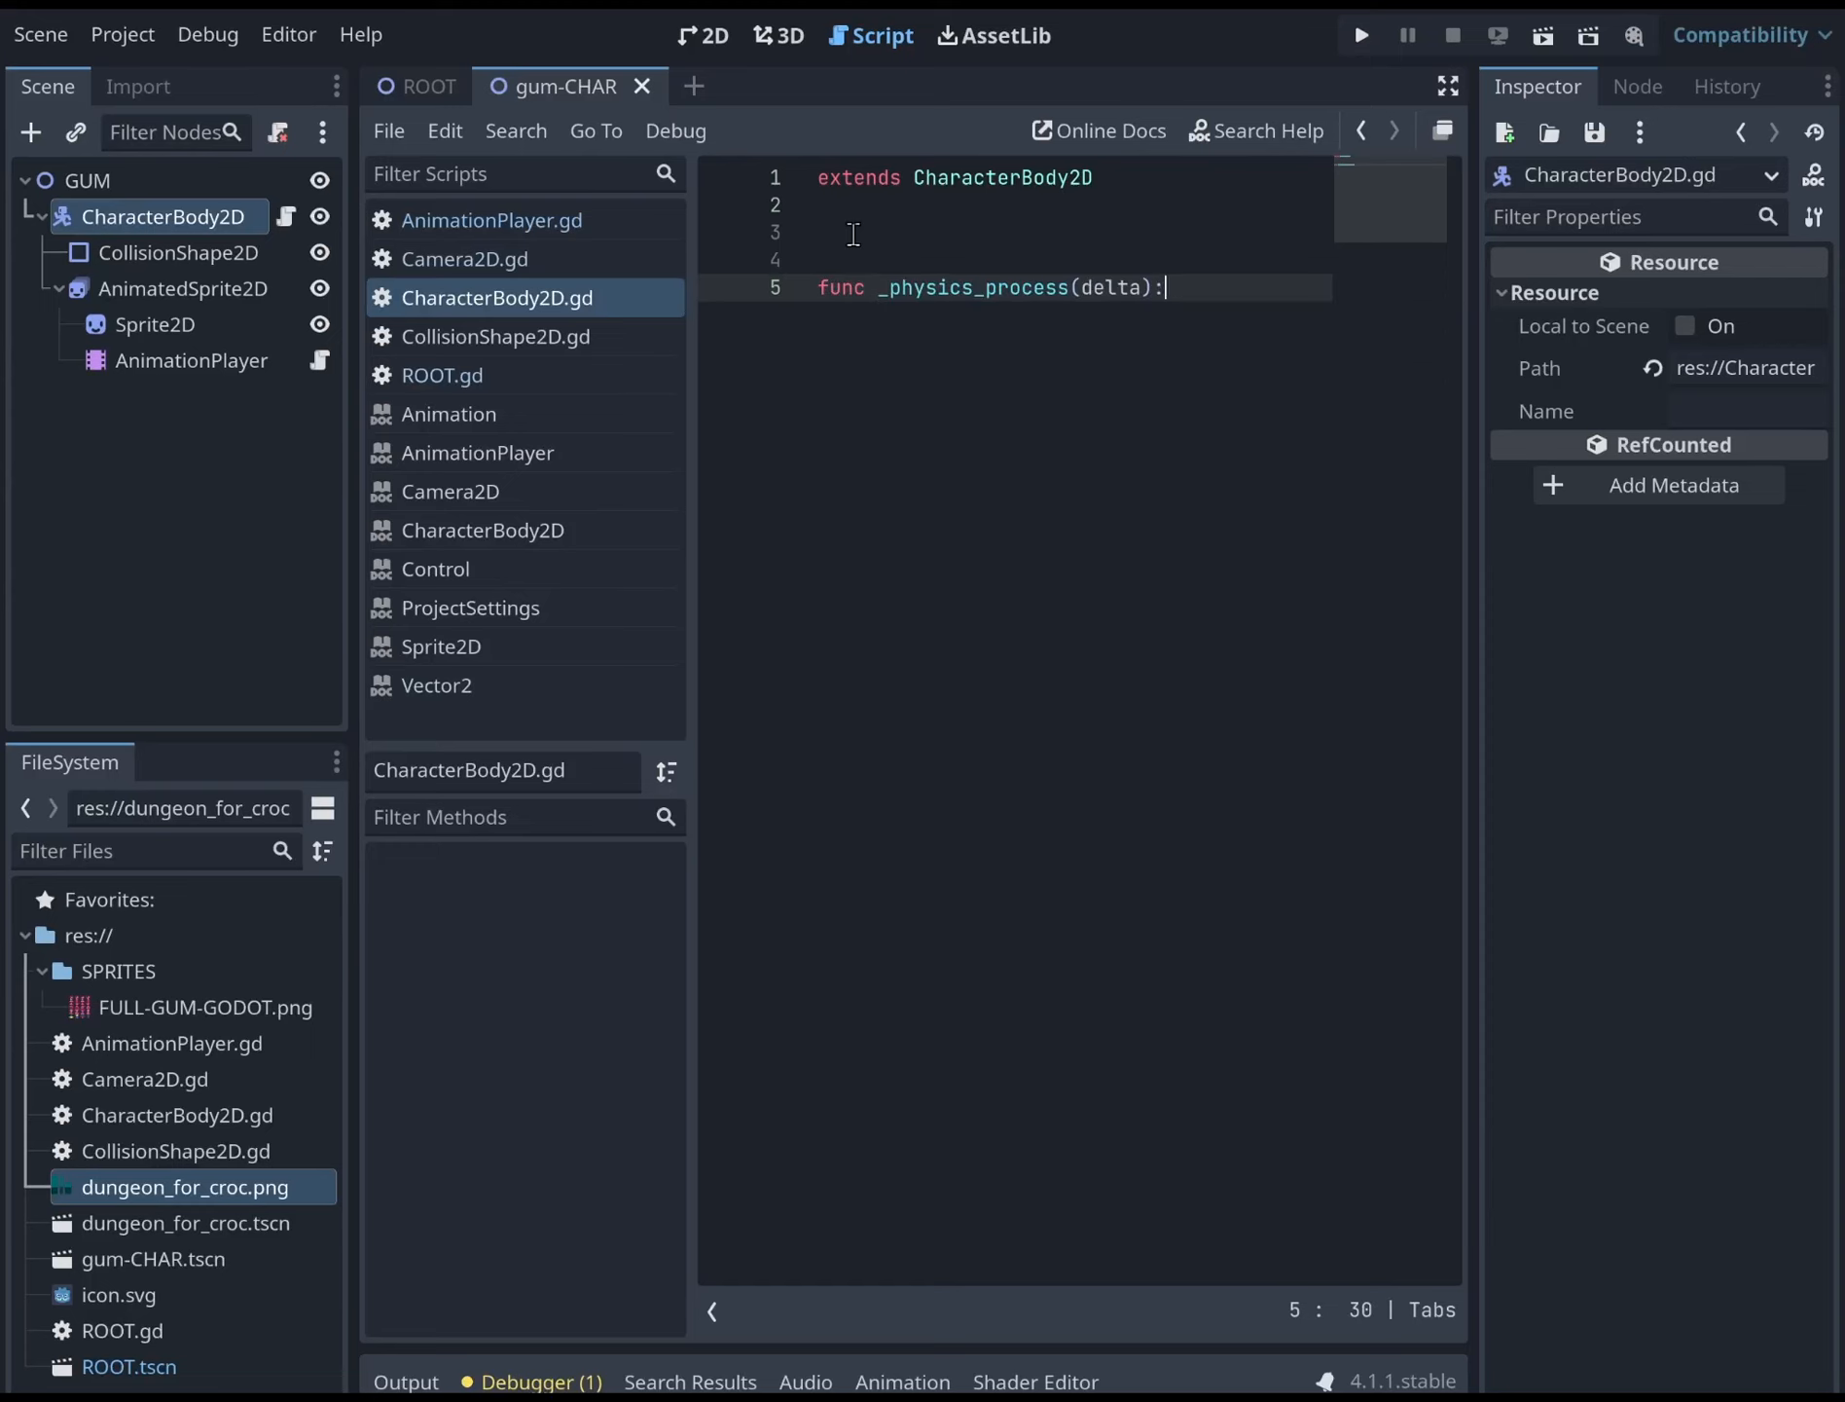
Open an indented body line under the _physics_process header and insert a blank line above the function
key(Return)
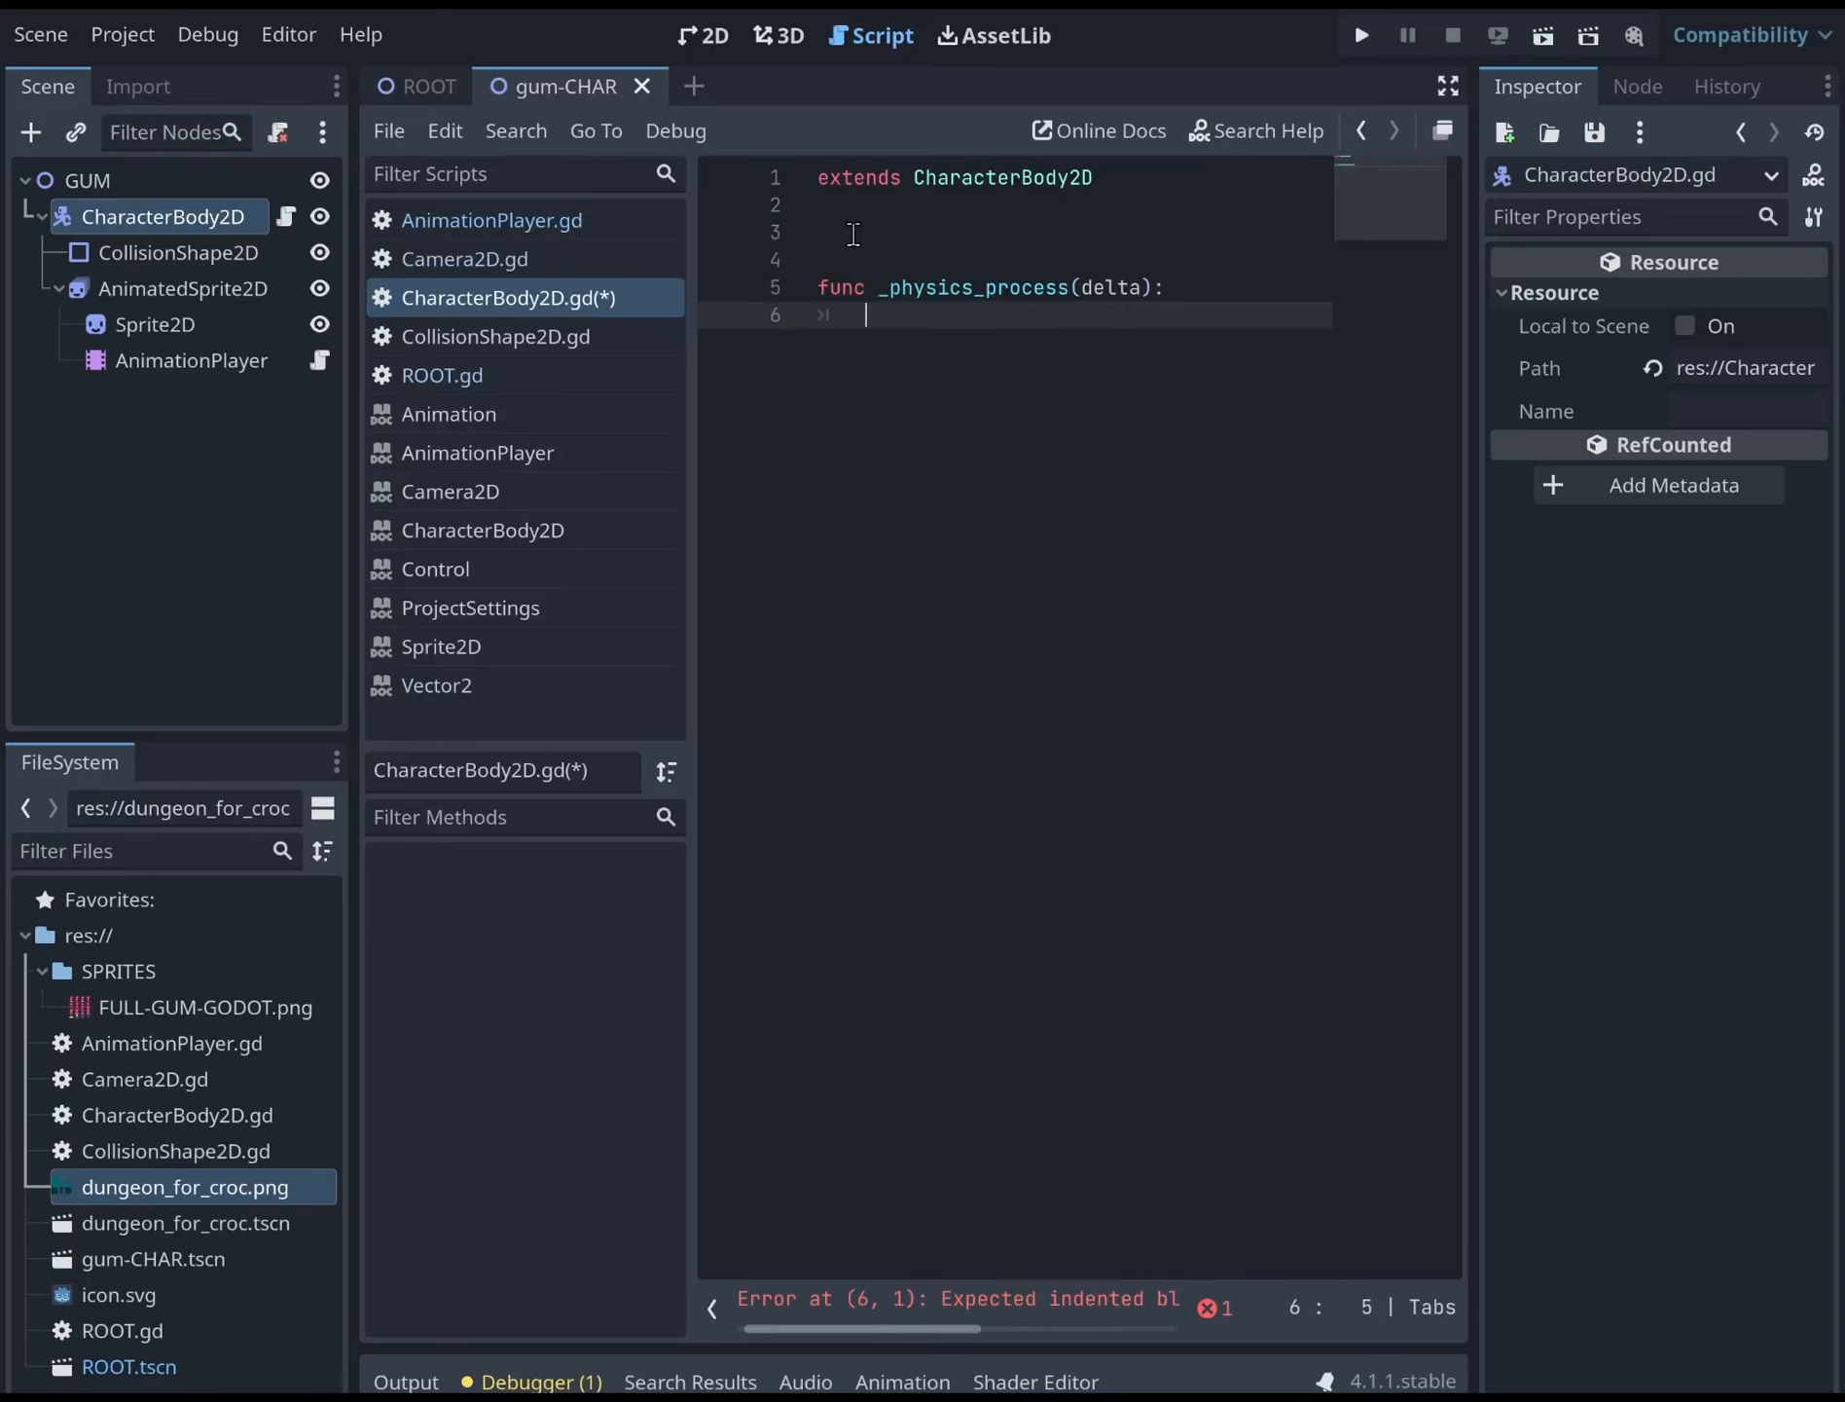
key(Up)
key(Up)
key(Down)
key(Down)
key(Up)
key(Up)
key(Return)
key(Down)
key(Down)
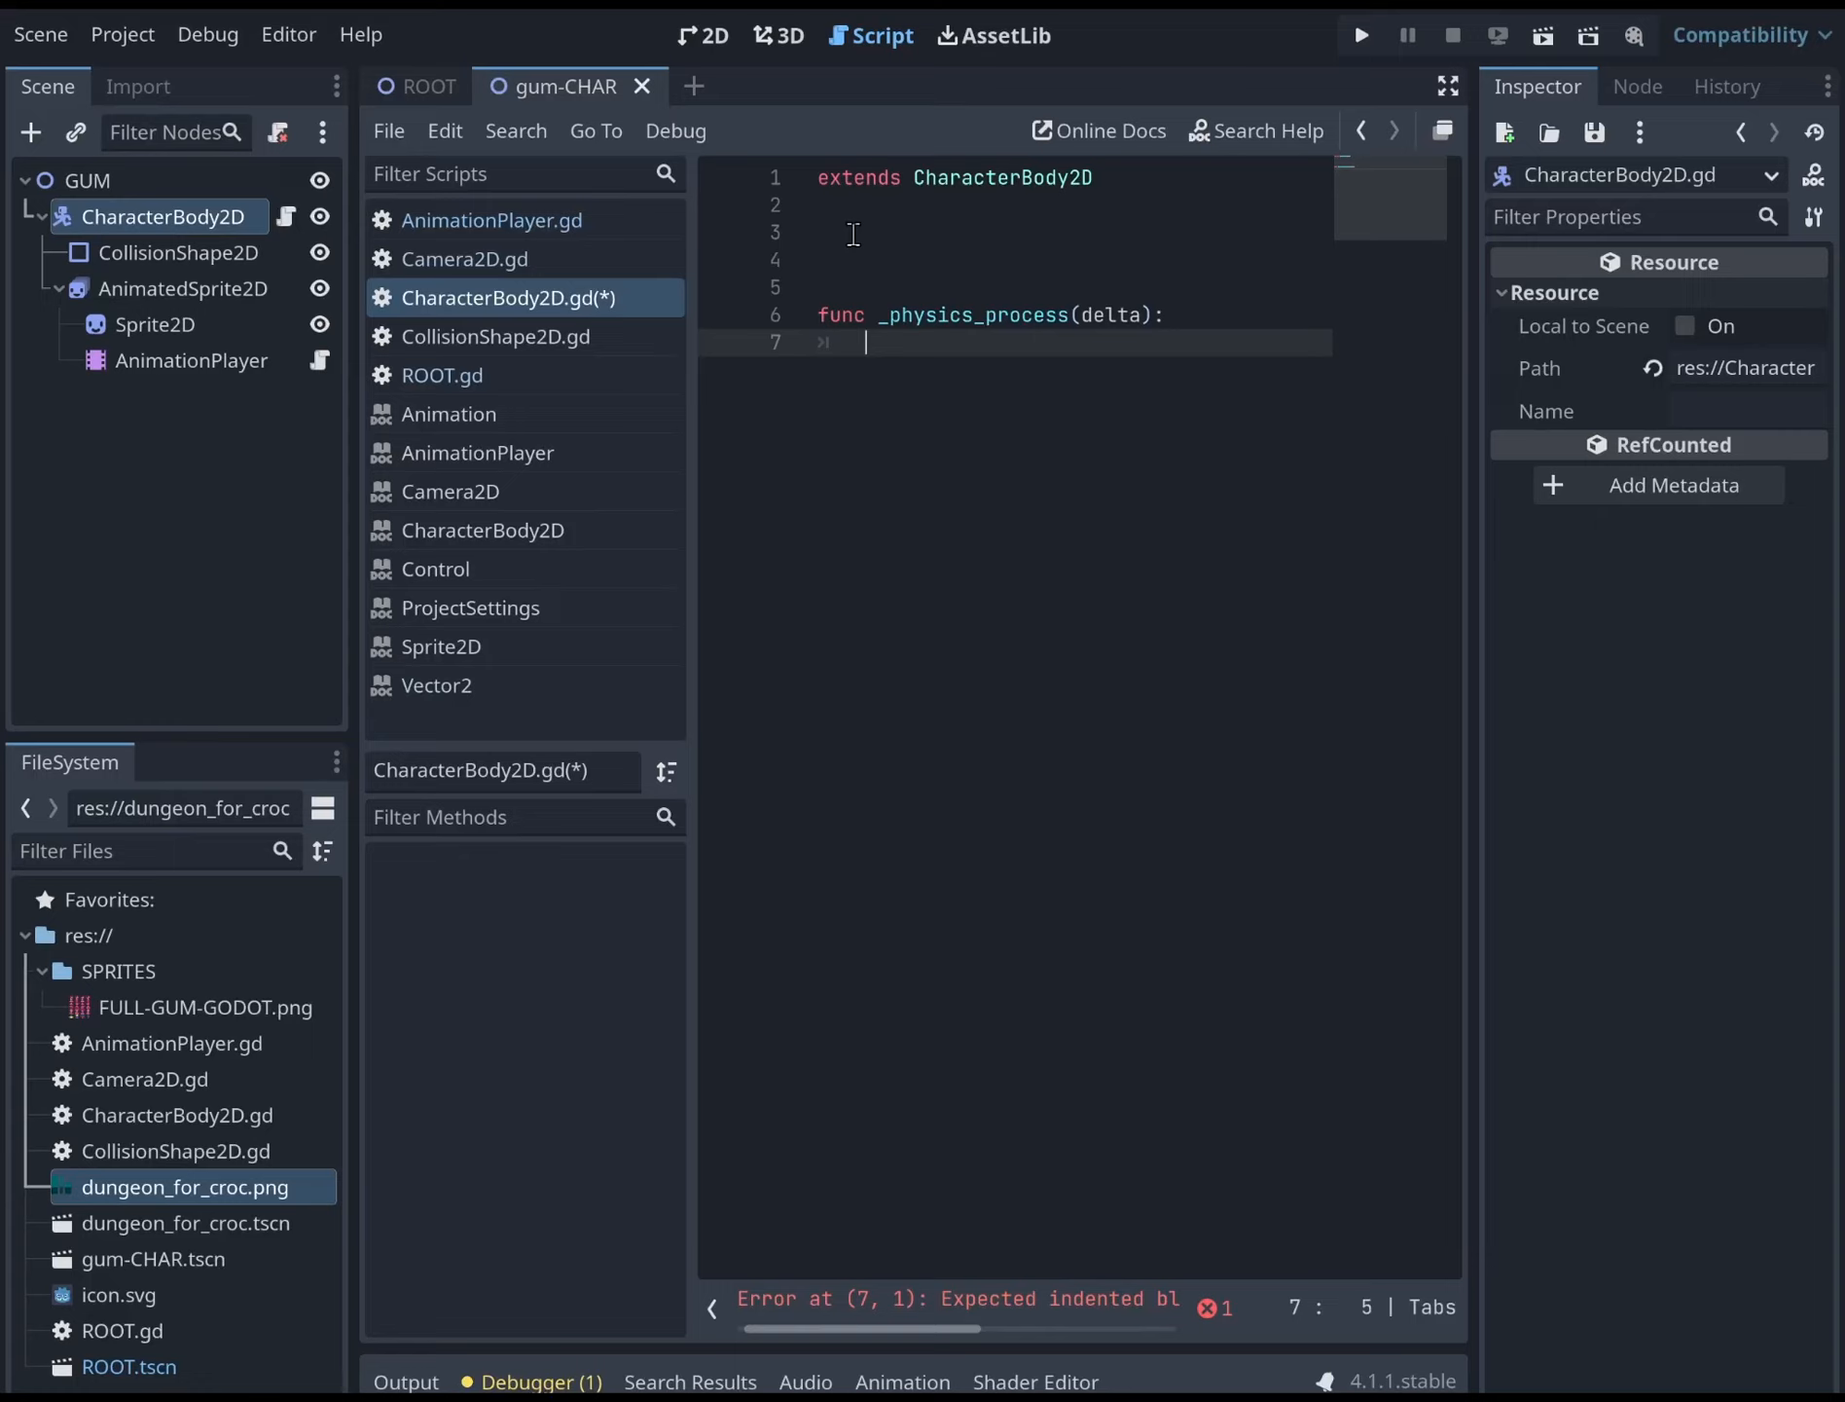
Read through the _physics_process(delta) header on line 6 up to its parameter
key(Up)
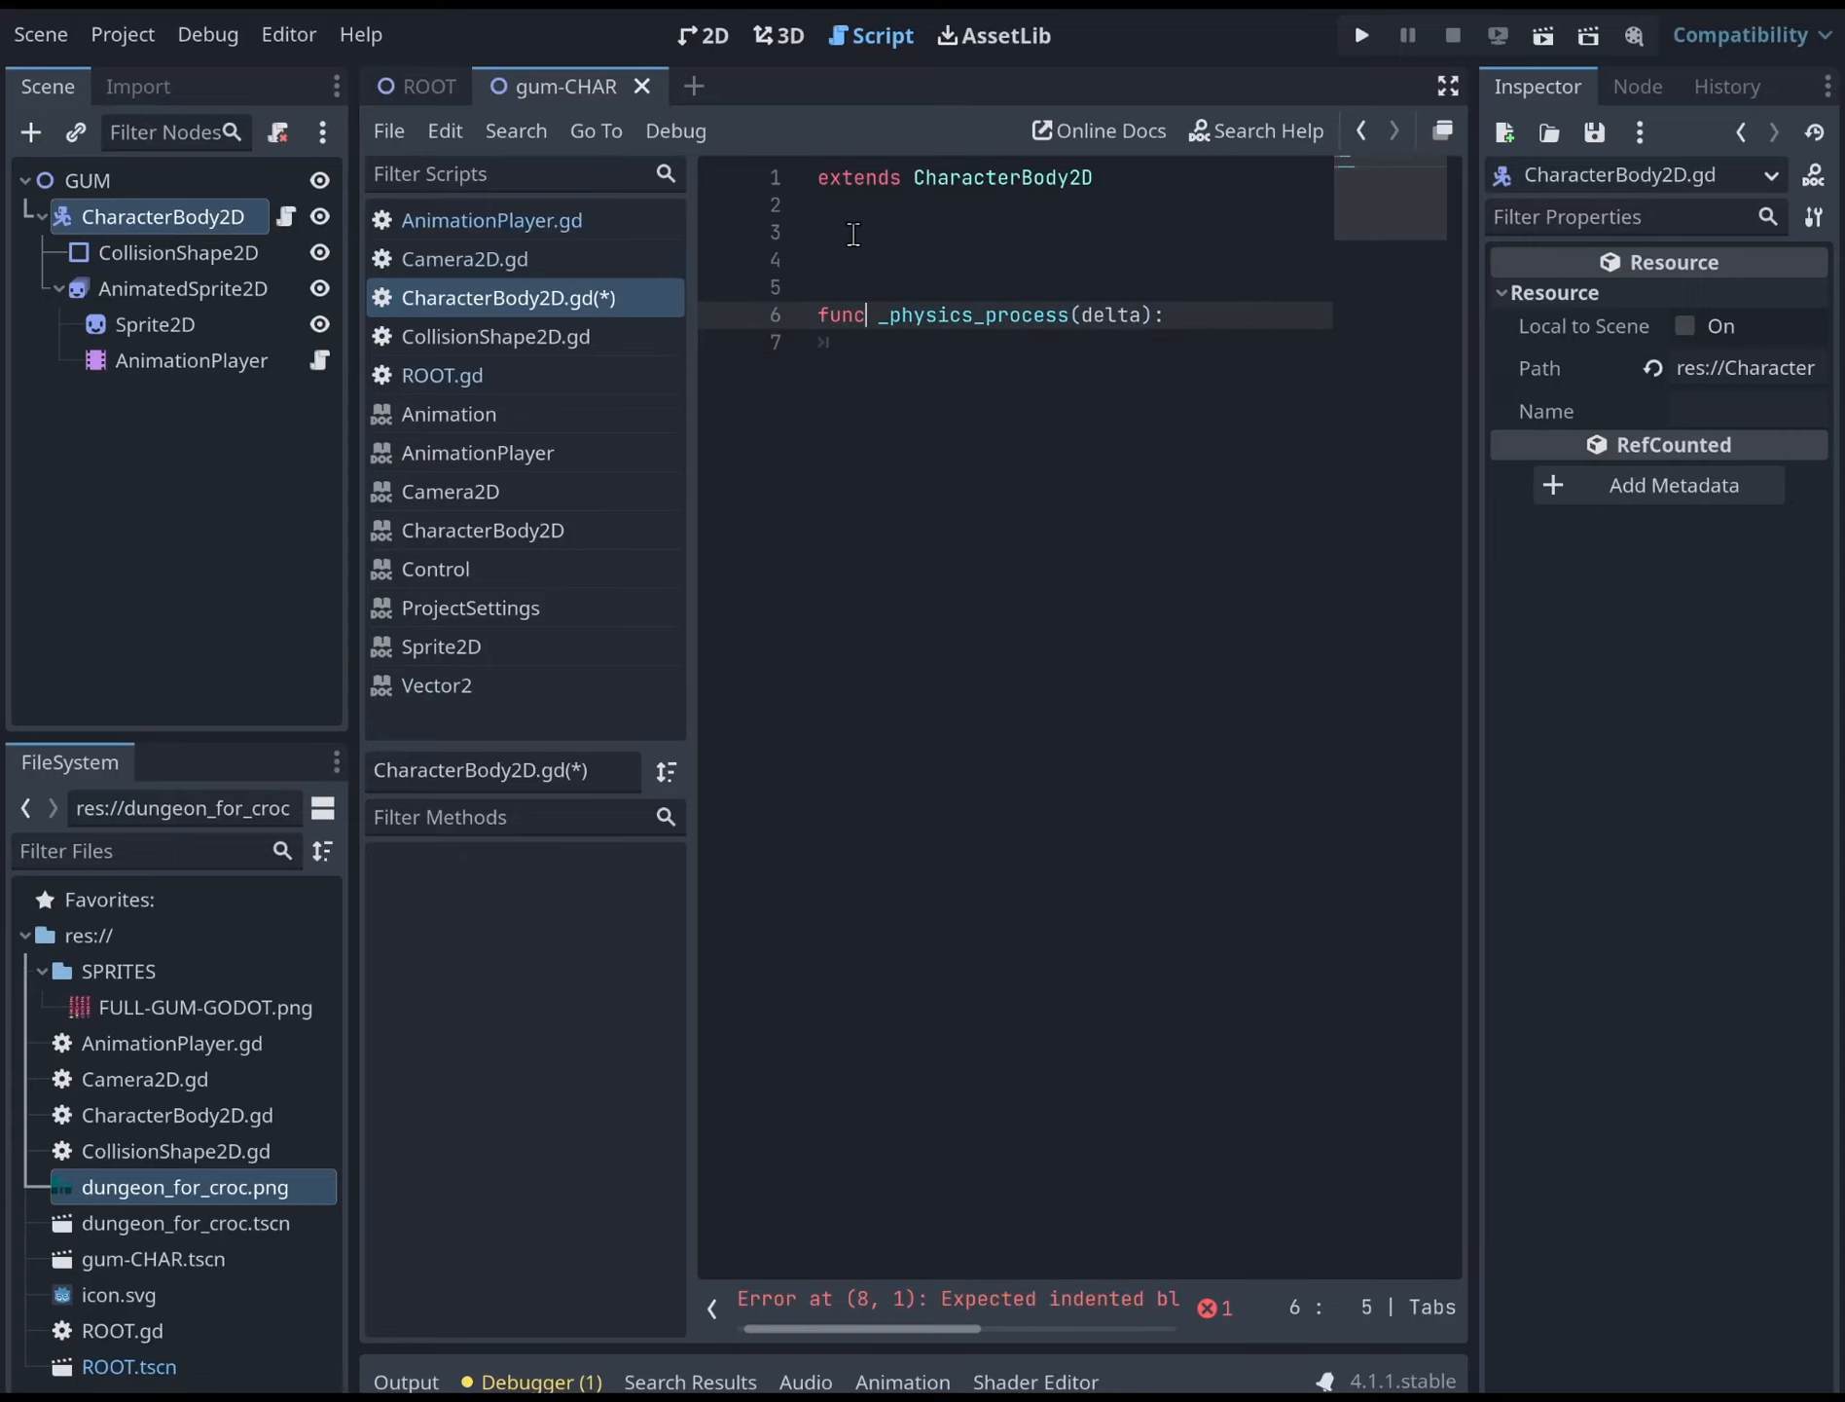
key(Right)
key(Right)
key(Right)
key(Right)
key(Right)
key(Right)
key(Right)
key(Right)
key(Right)
key(Right)
key(Right)
key(Right)
key(Right)
key(Right)
key(Right)
key(Right)
key(Right)
key(Right)
key(Right)
key(Right)
key(Left)
key(Left)
key(Left)
key(Left)
key(Left)
key(Left)
key(Left)
key(Left)
key(Left)
key(Left)
key(Left)
key(Left)
key(Left)
key(Left)
key(Left)
key(Left)
key(Down)
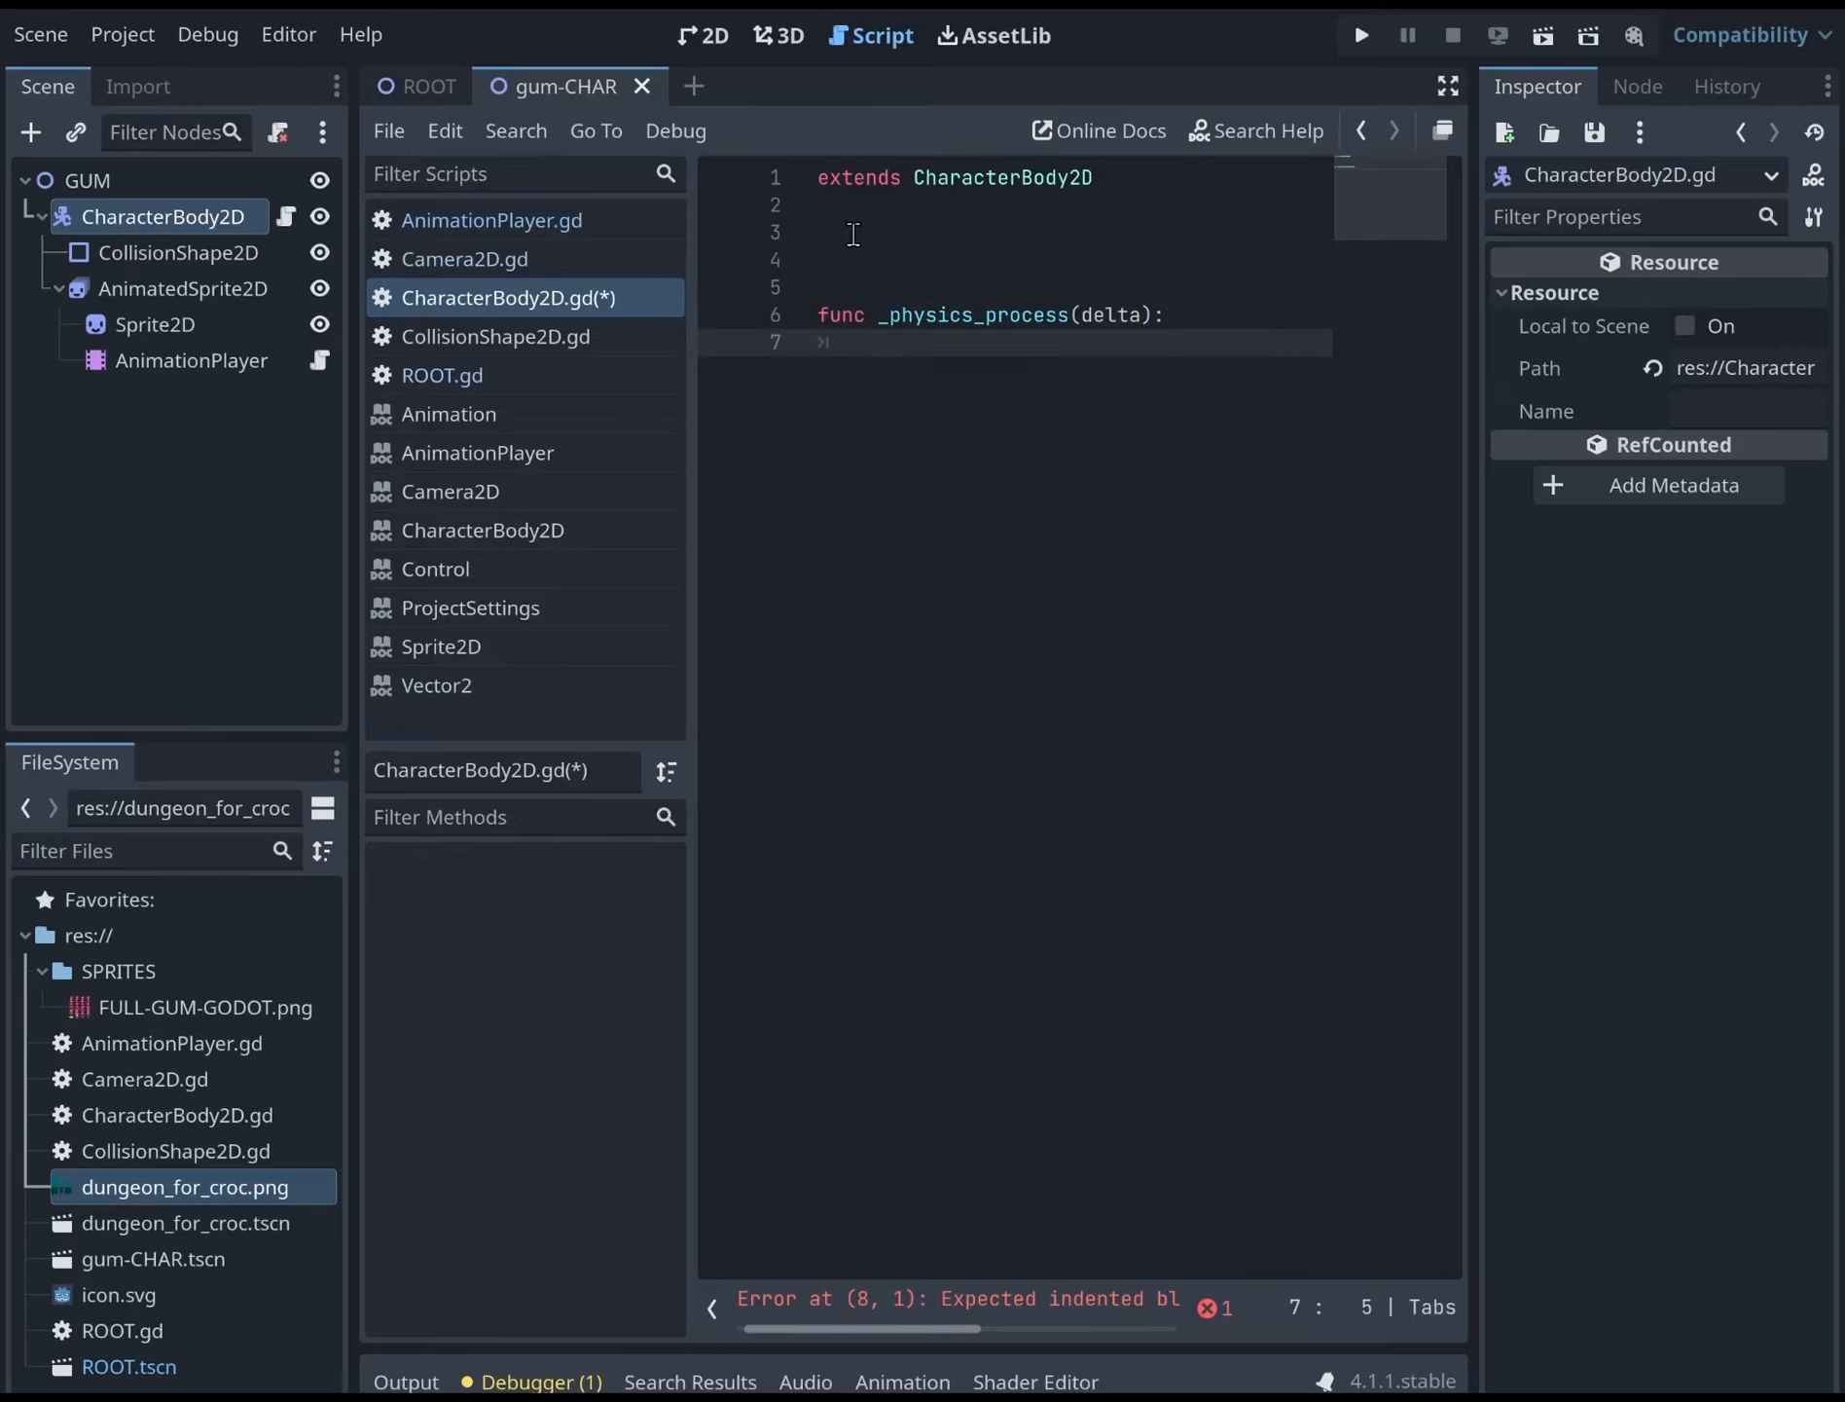
Add a move_and_slide() call as the body of _physics_process
text(move)
key(BackSpace)
key(BackSpace)
key(BackSpace)
text(move_)
key(BackSpace)
key(BackSpace)
key(BackSpace)
key(BackSpace)
key(BackSpace)
text(ove_an)
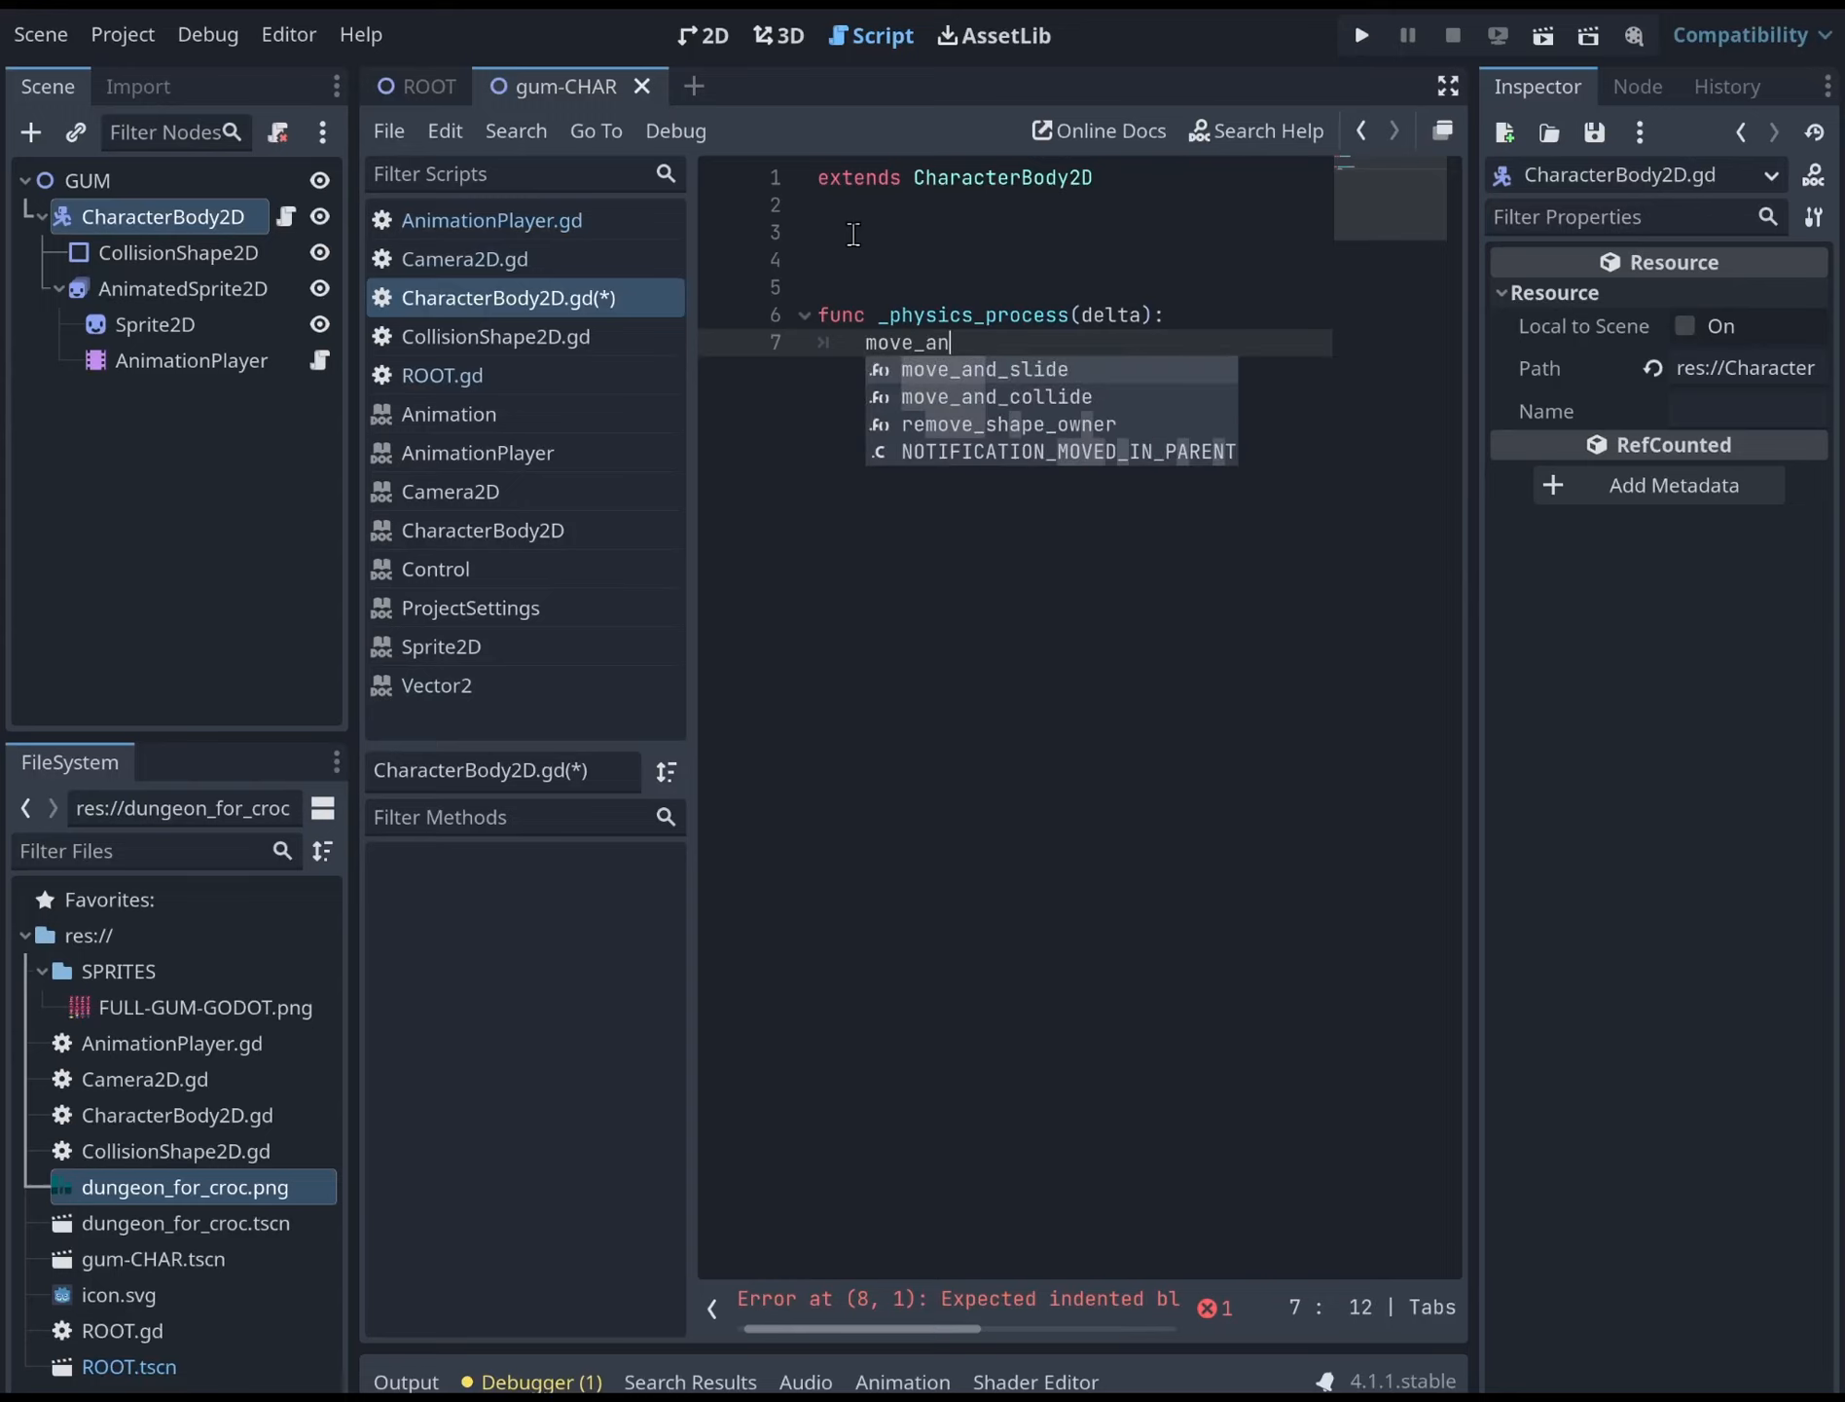
key(Return)
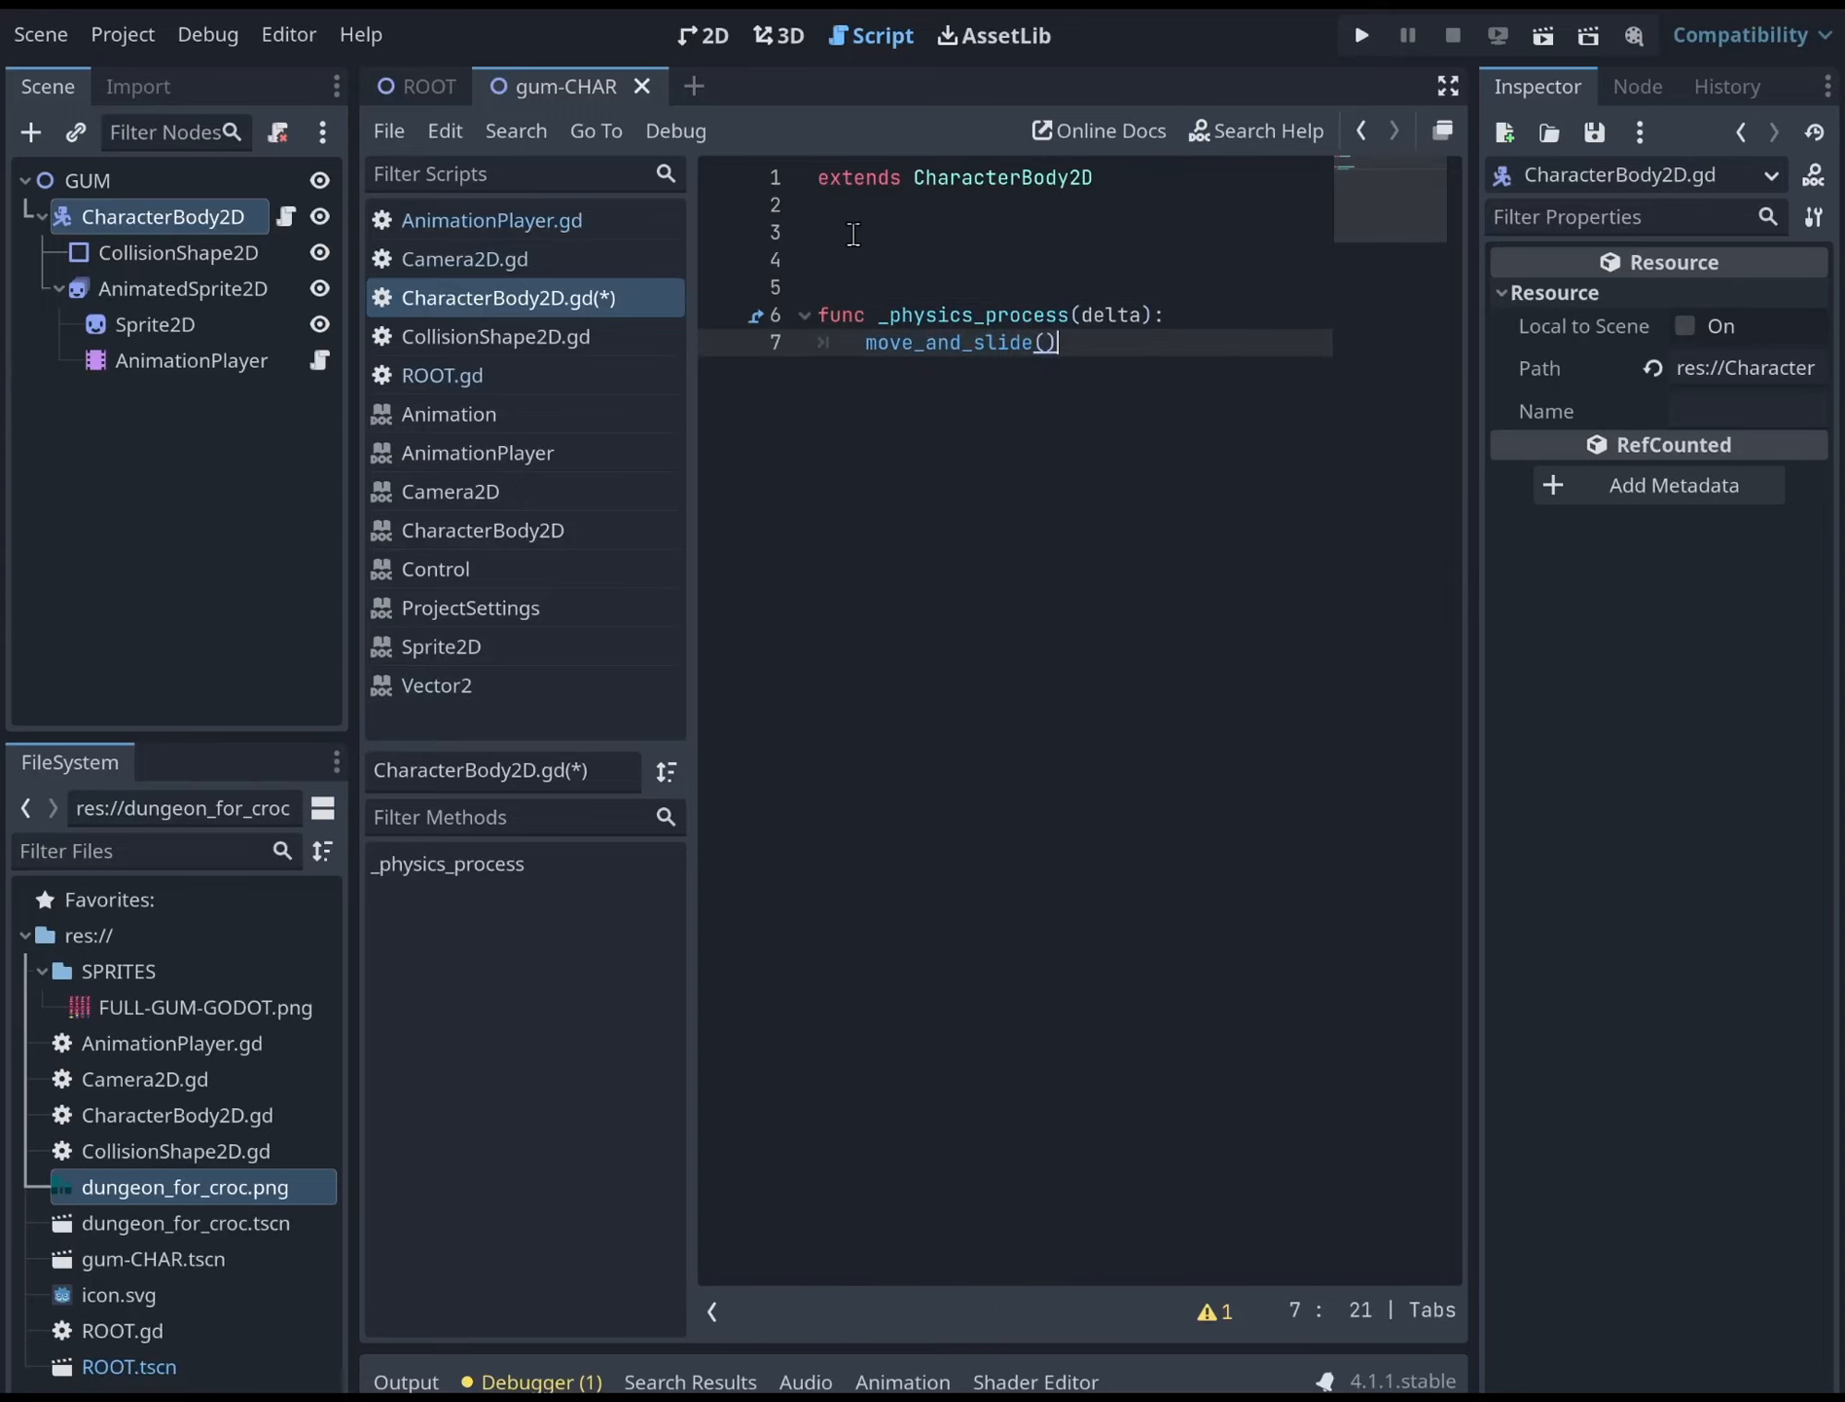
Write Input.get_vector("ui_left","ui_right","ui_up","ui_down") on line 3 of CharacterBody2D.gd
key(Up)
key(Up)
key(Down)
key(Down)
key(Up)
key(Down)
key(Up)
key(Up)
key(Up)
key(Up)
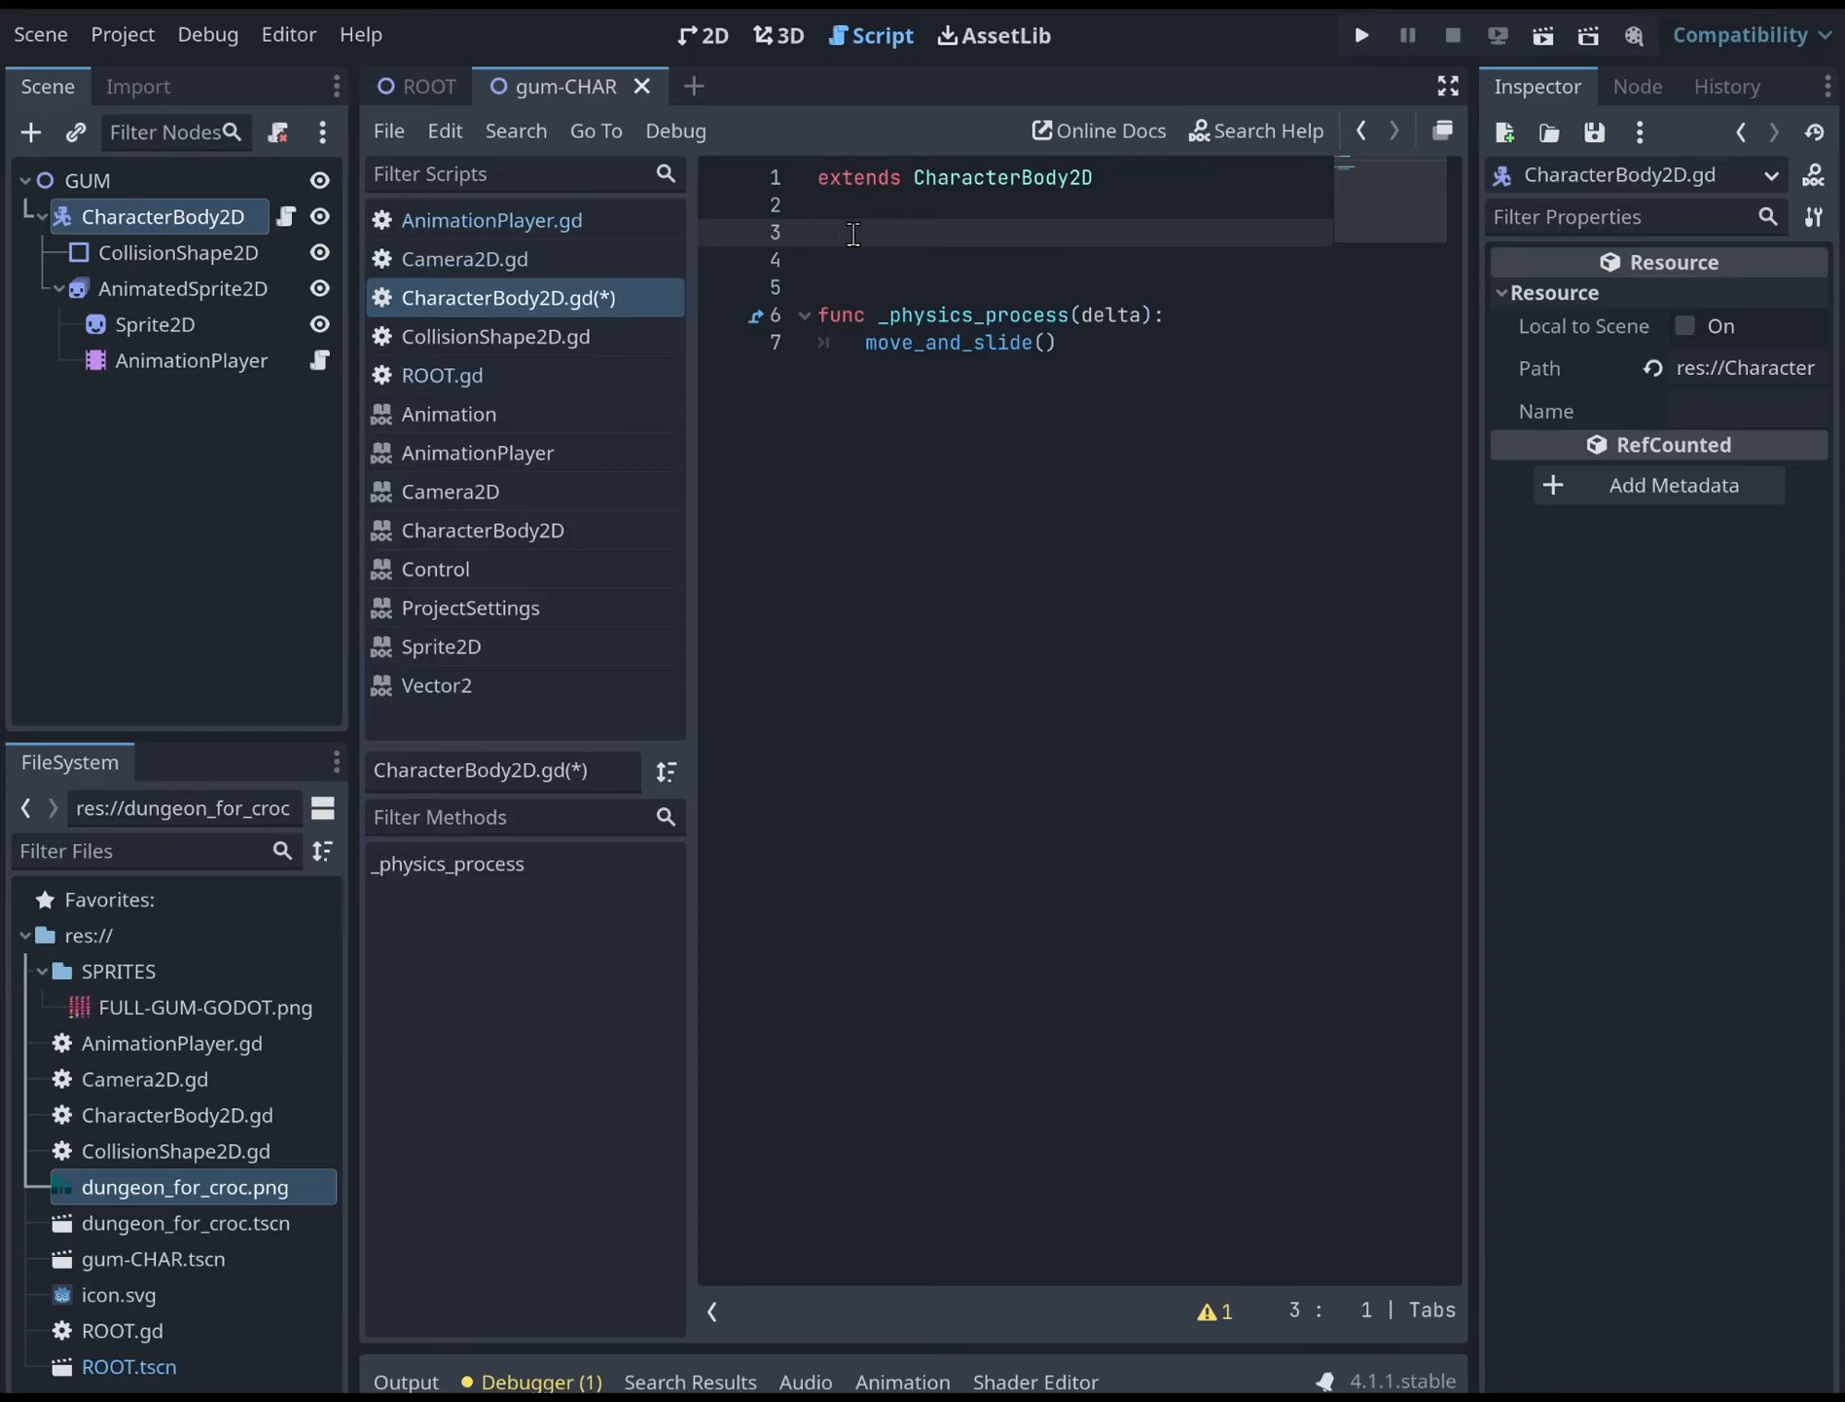
text(Input.get)
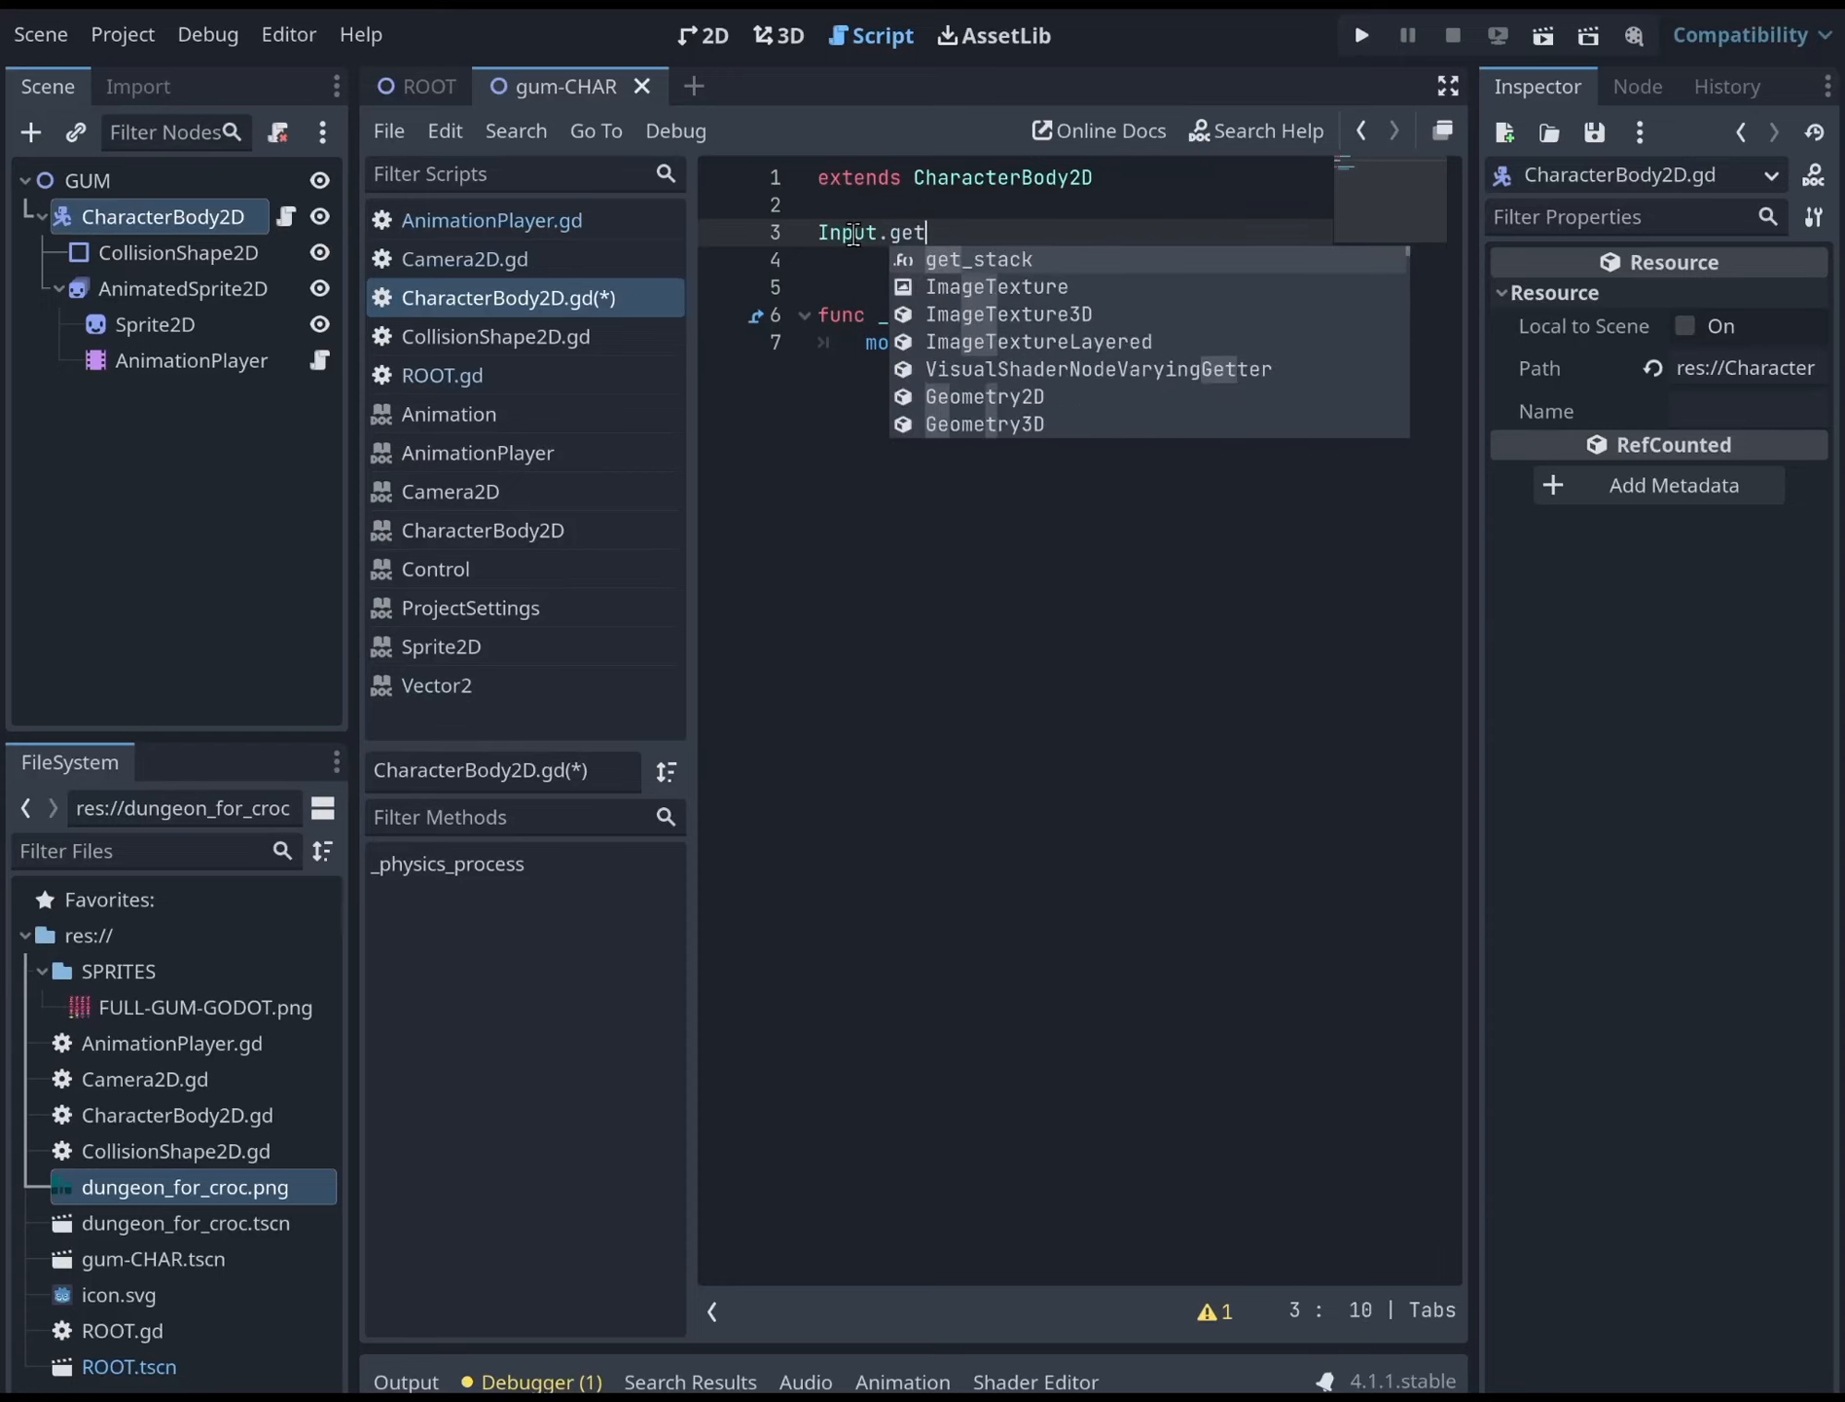
text(_vector)
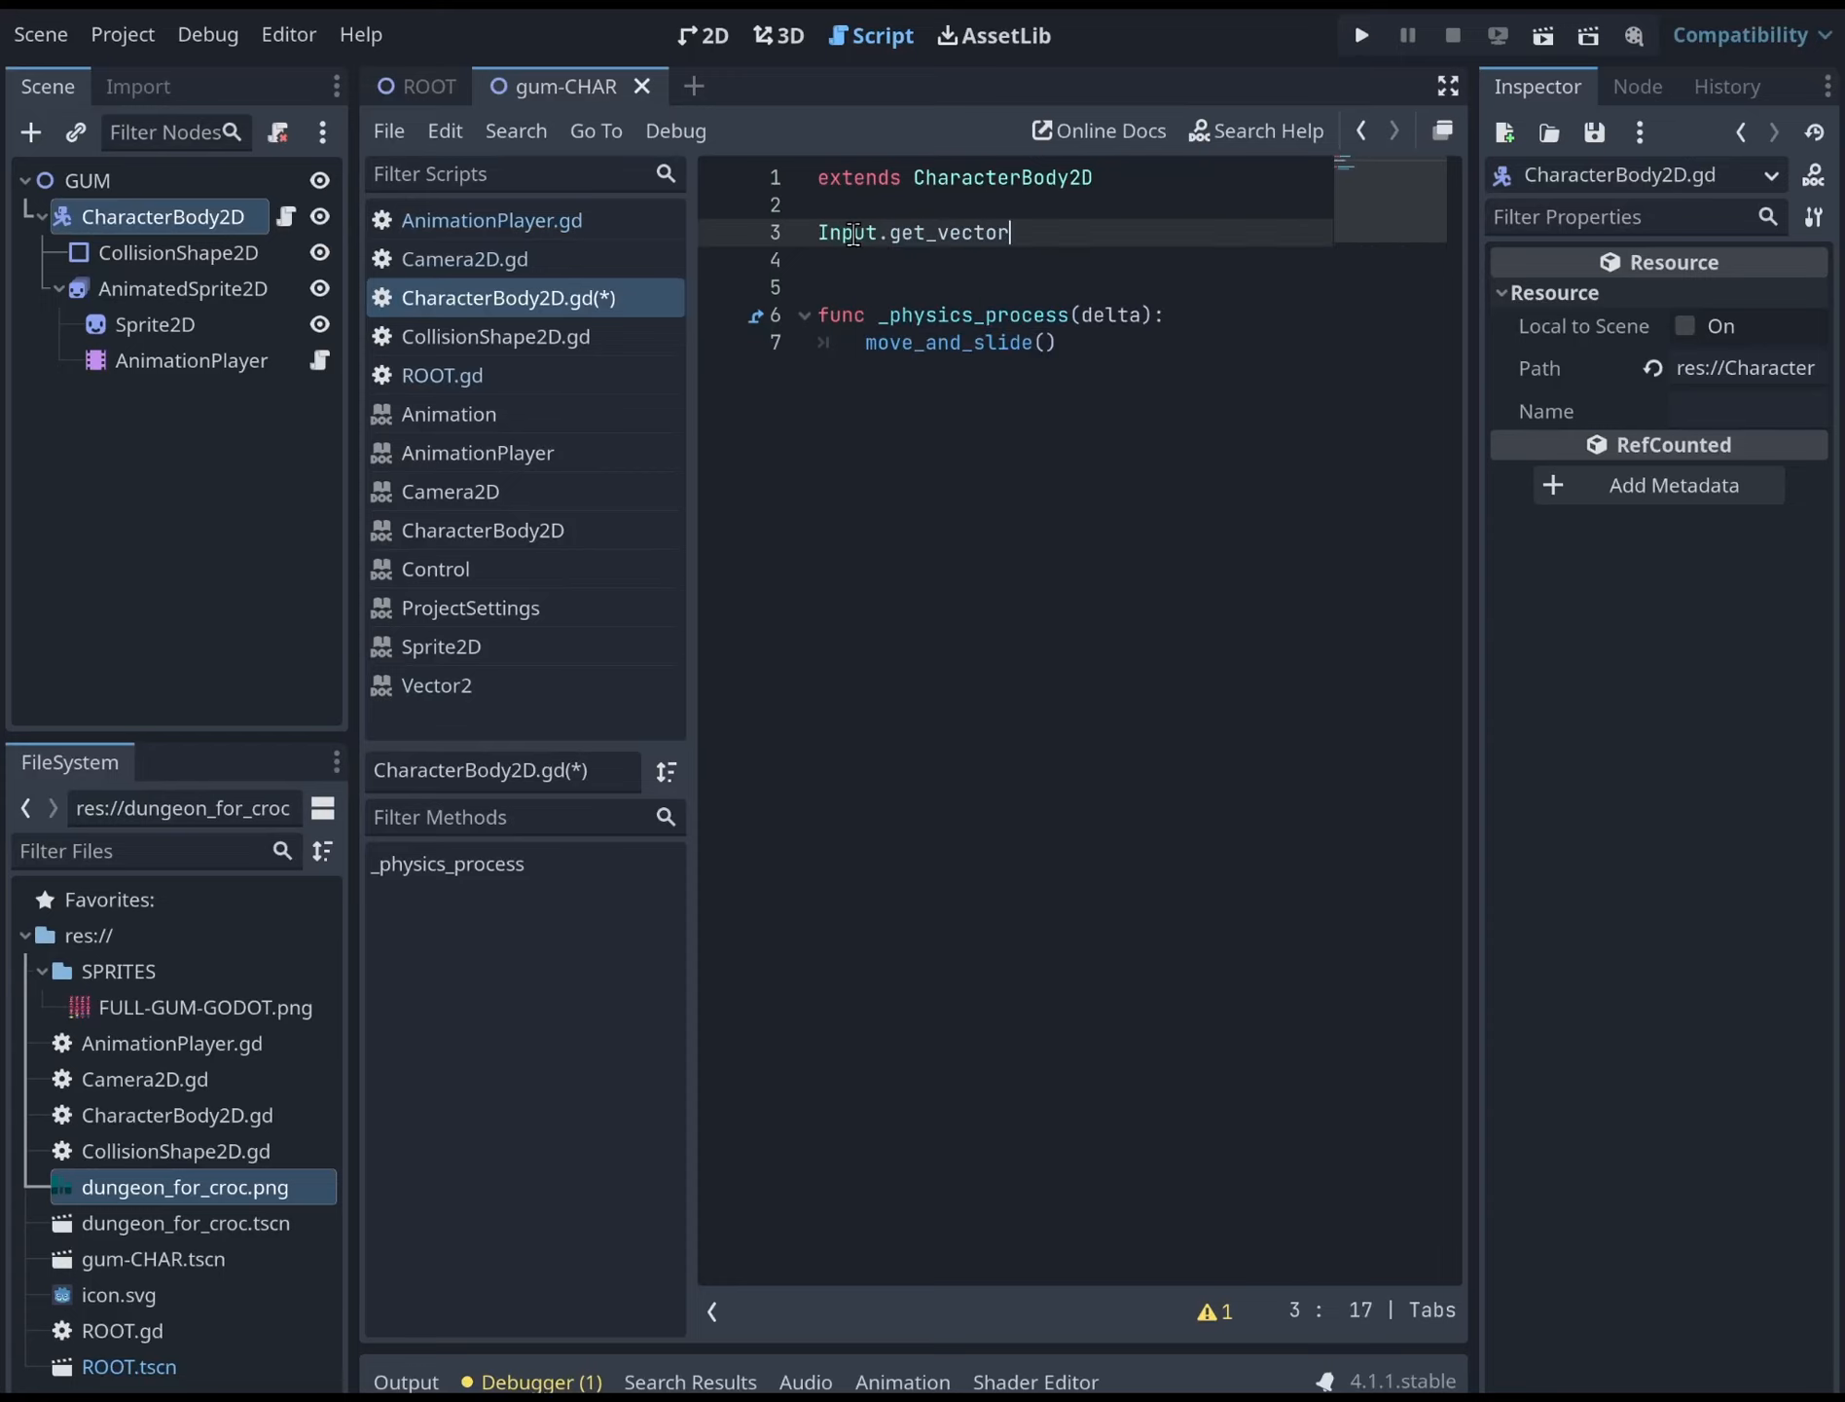
text(("ui_left","ui)
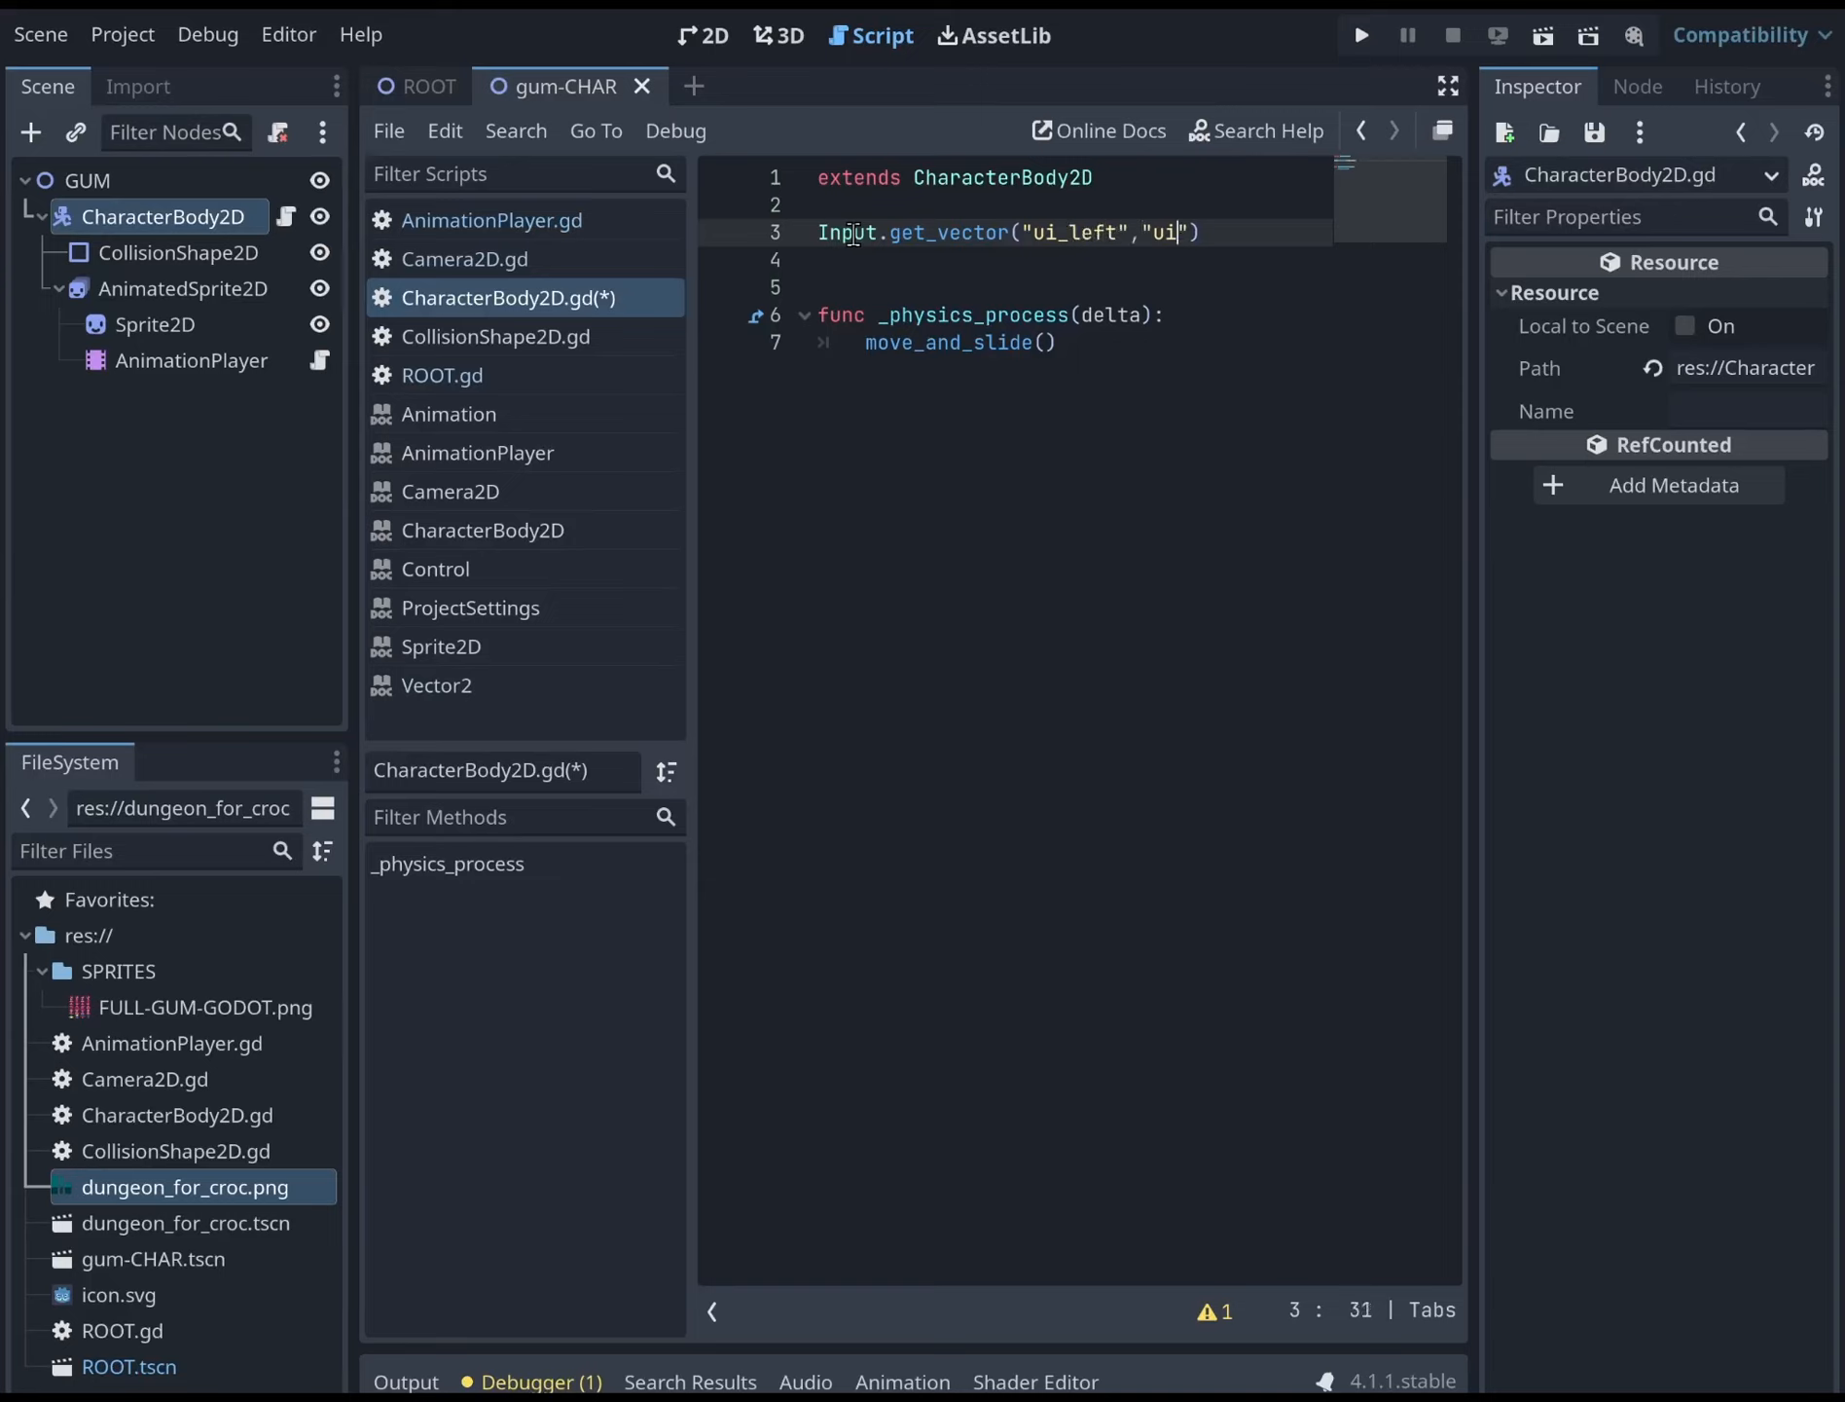
text(_right)
text(")
text(,")
text(ui_up)
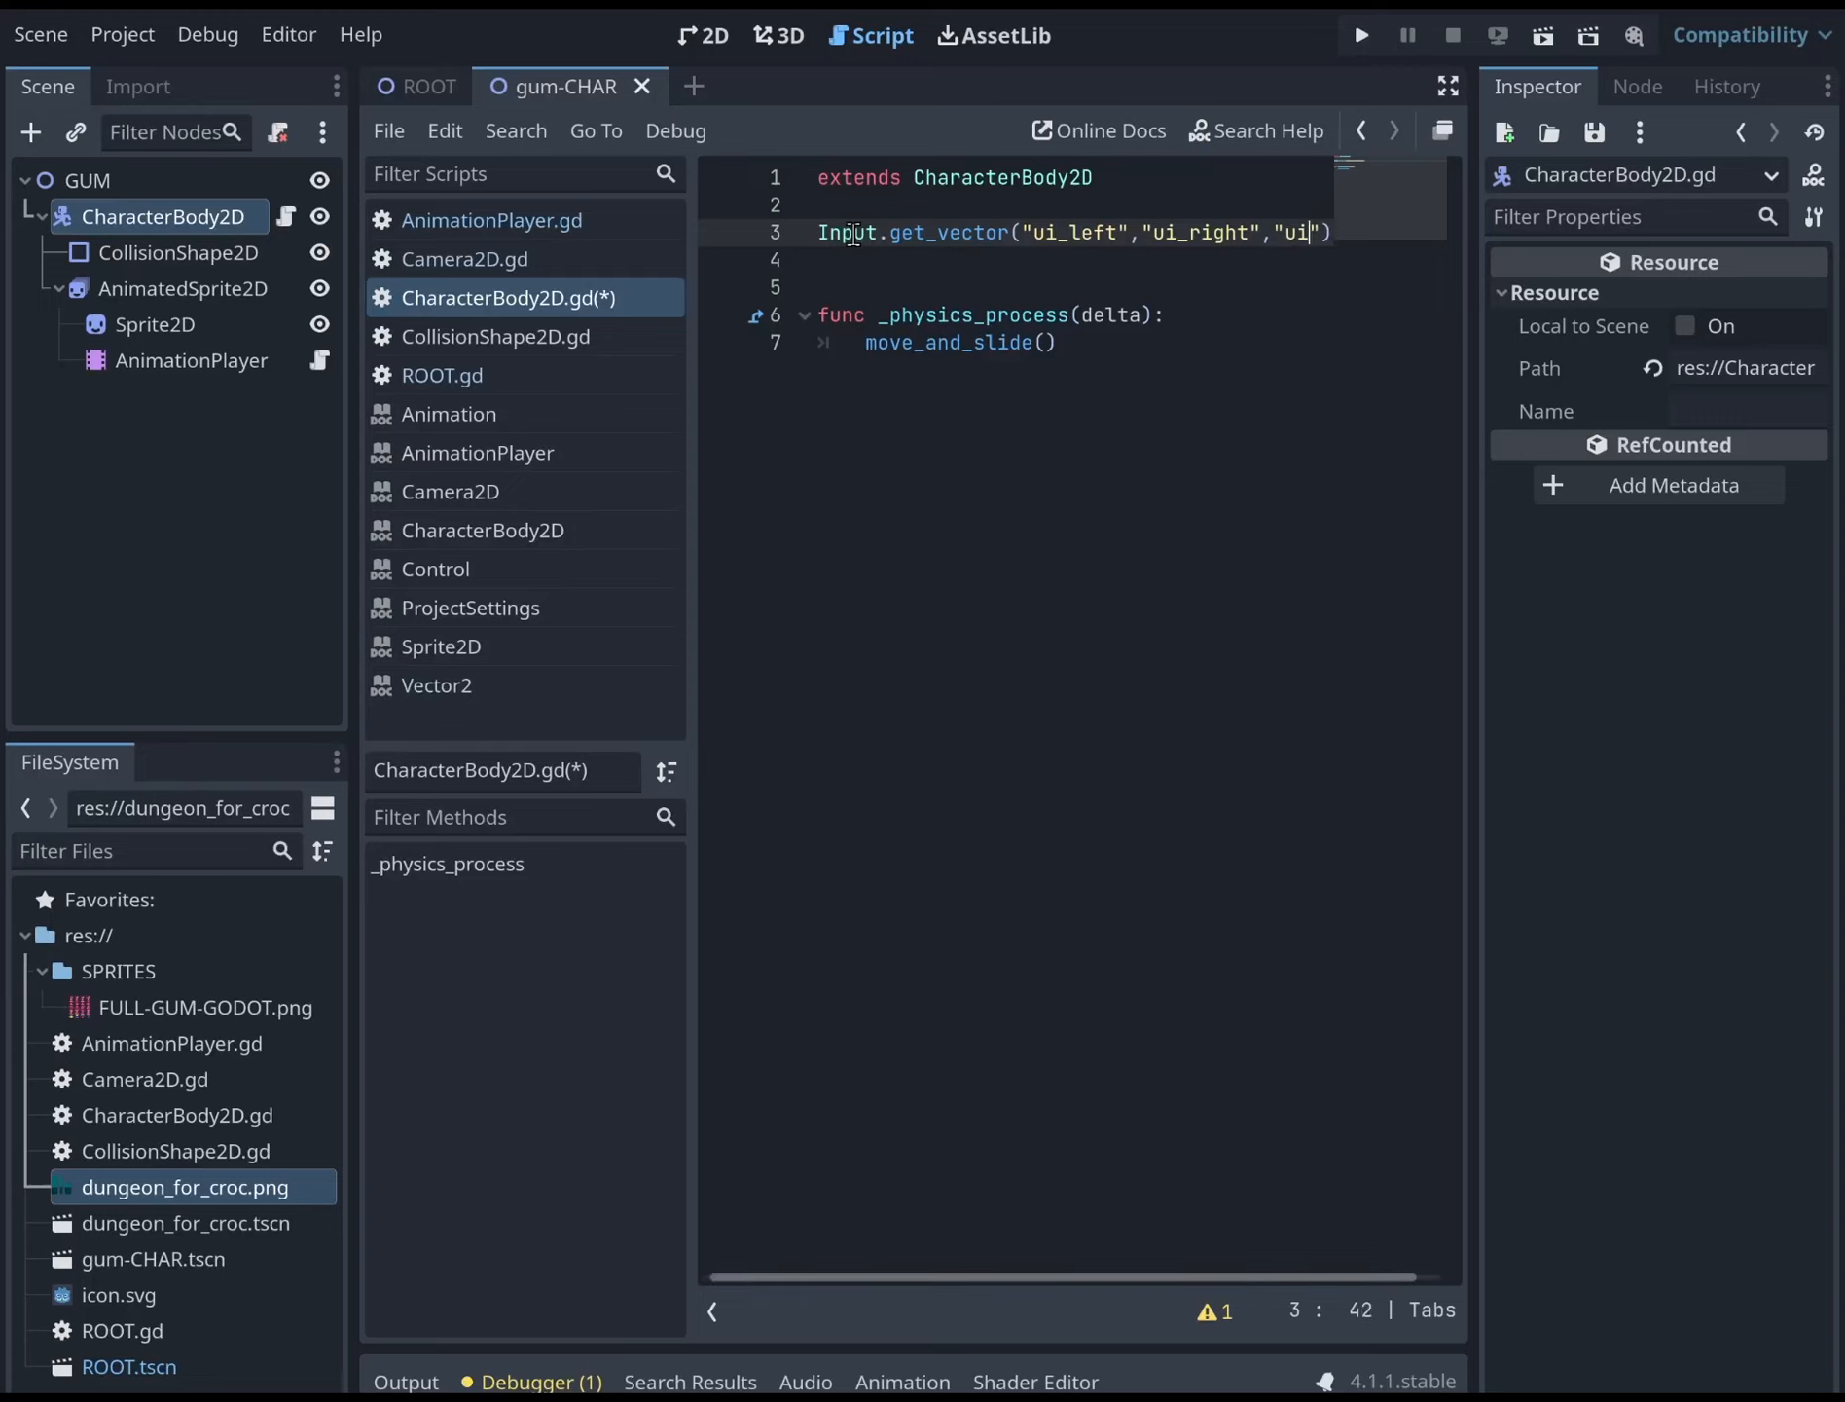
text(")
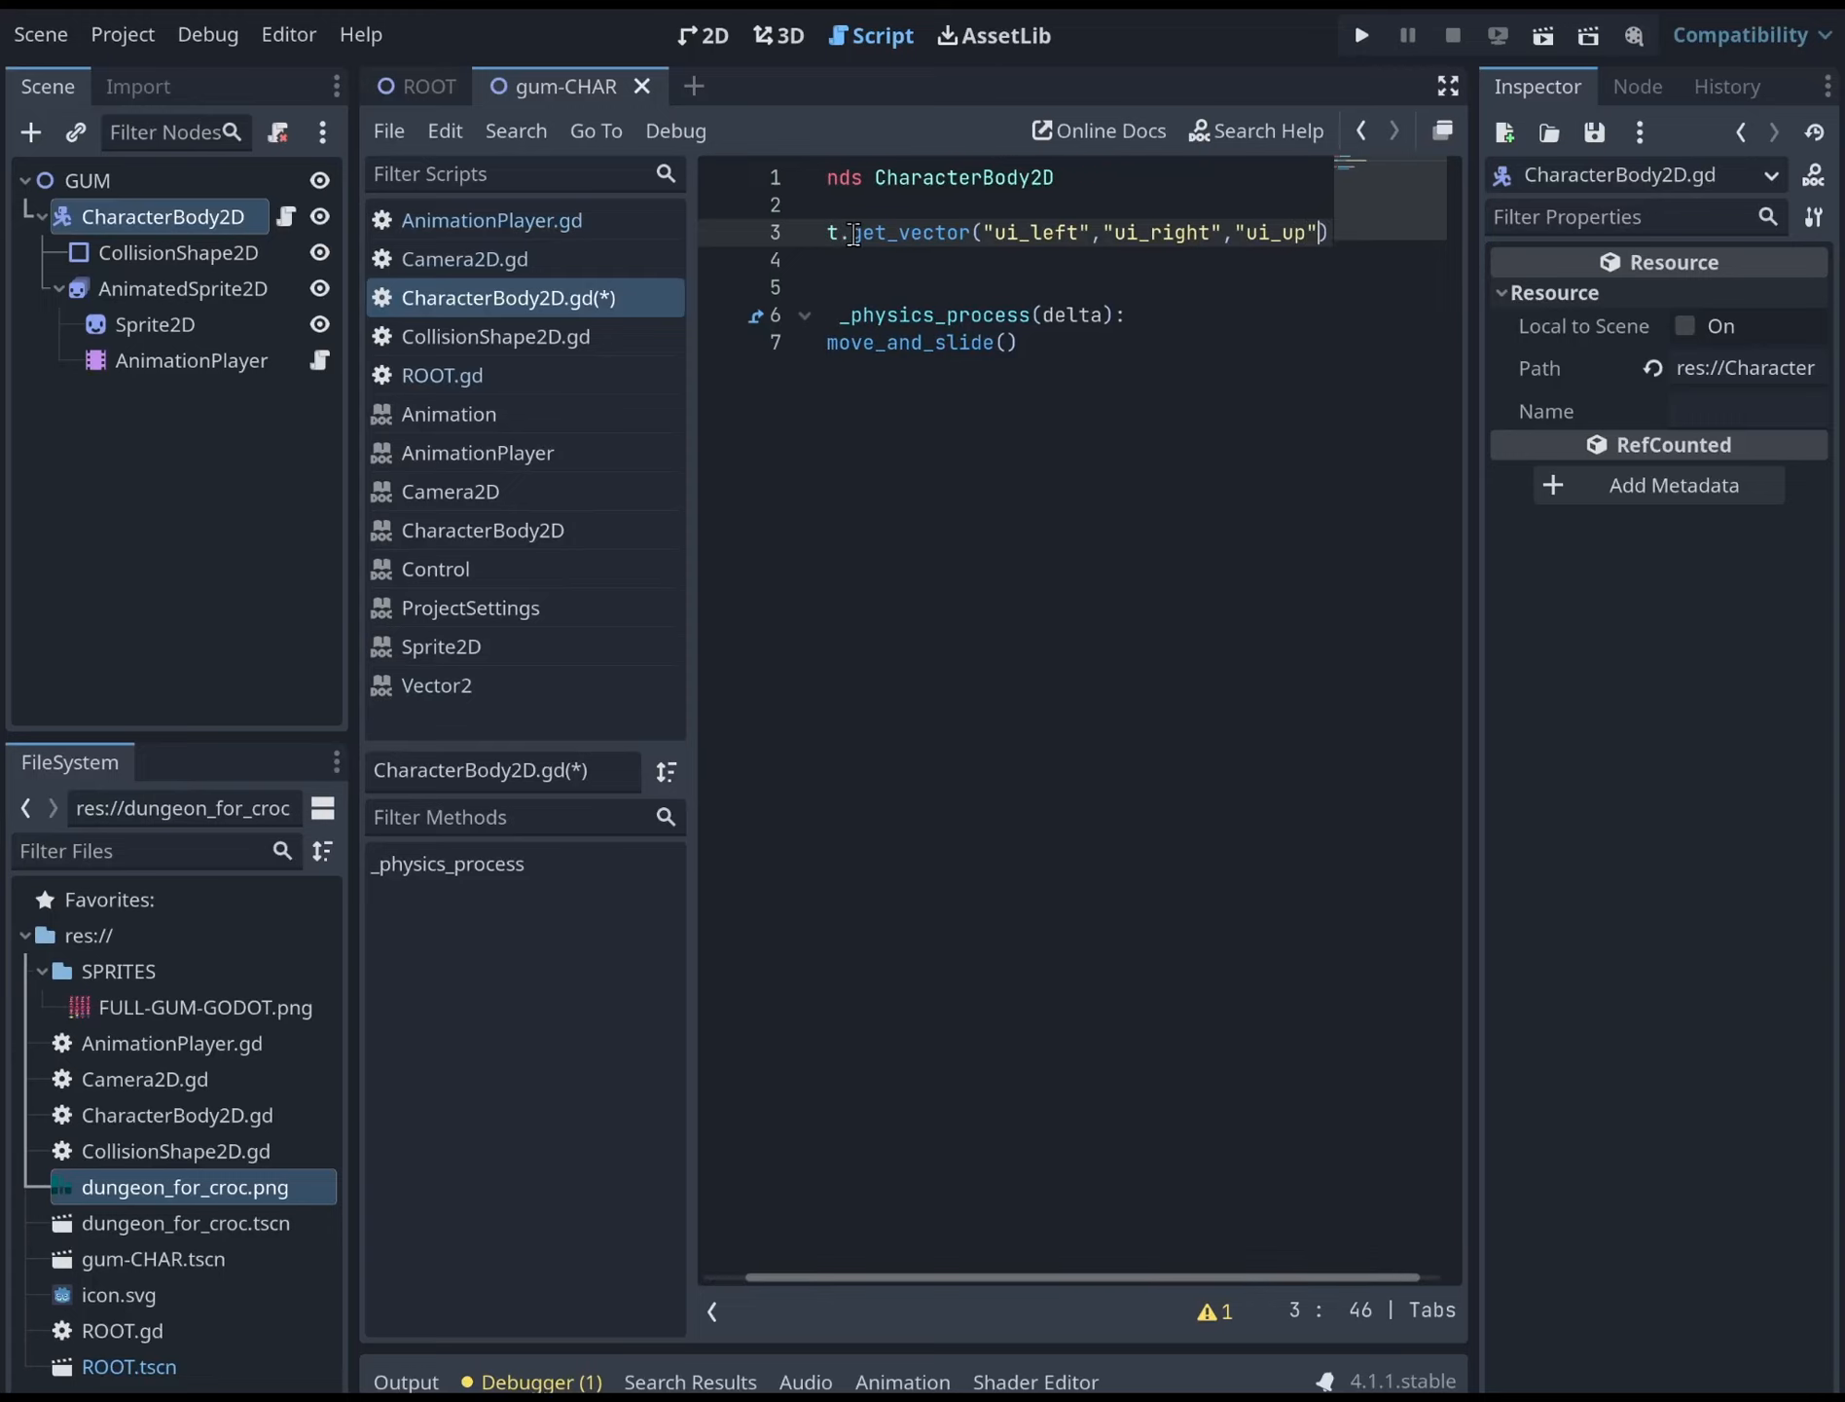
text(,)
key(BackSpace)
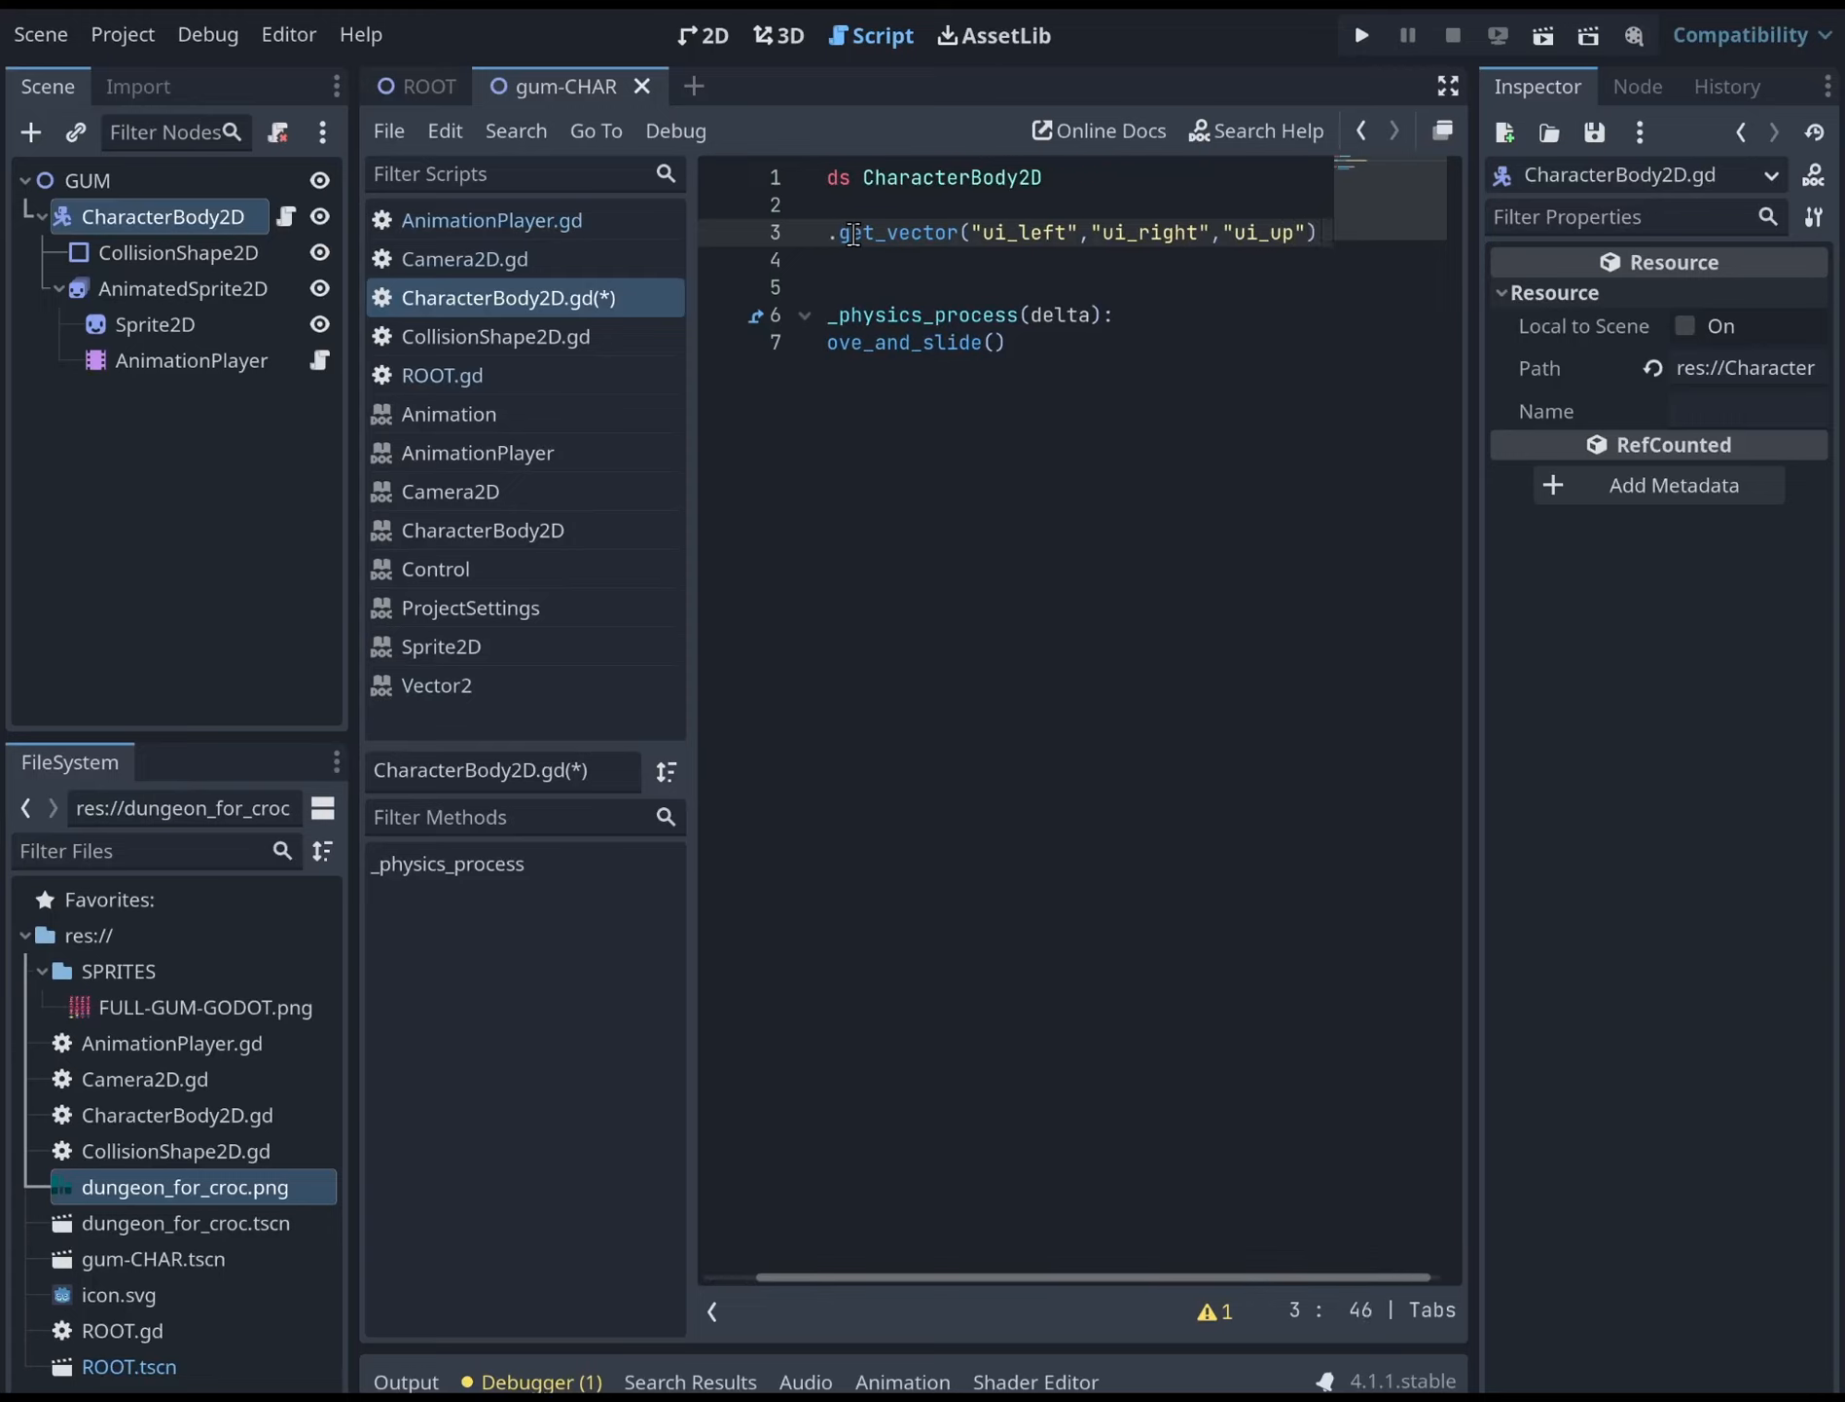
text(,")
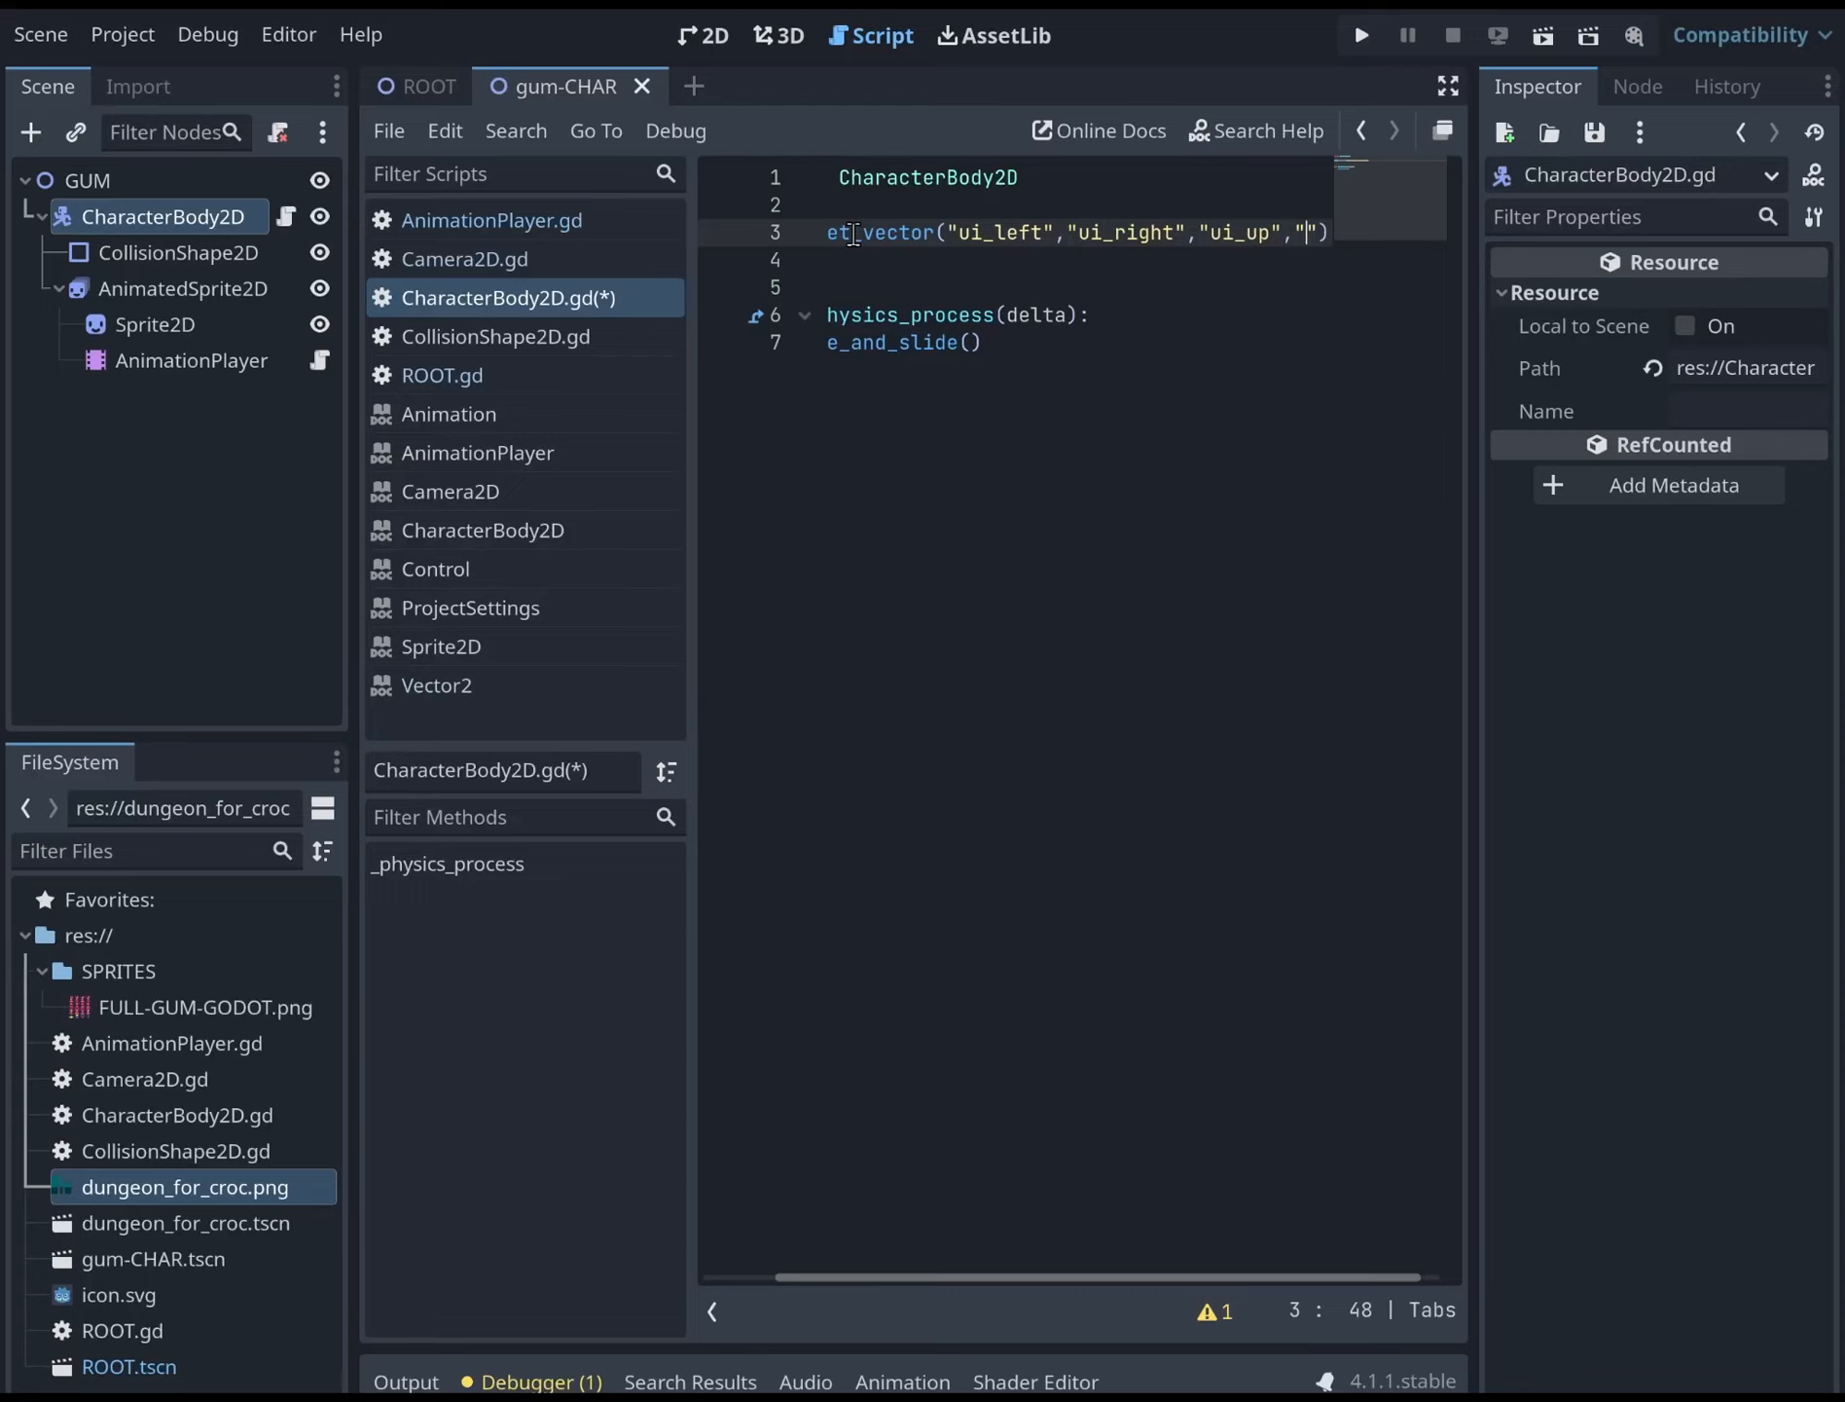
text(ui_down)
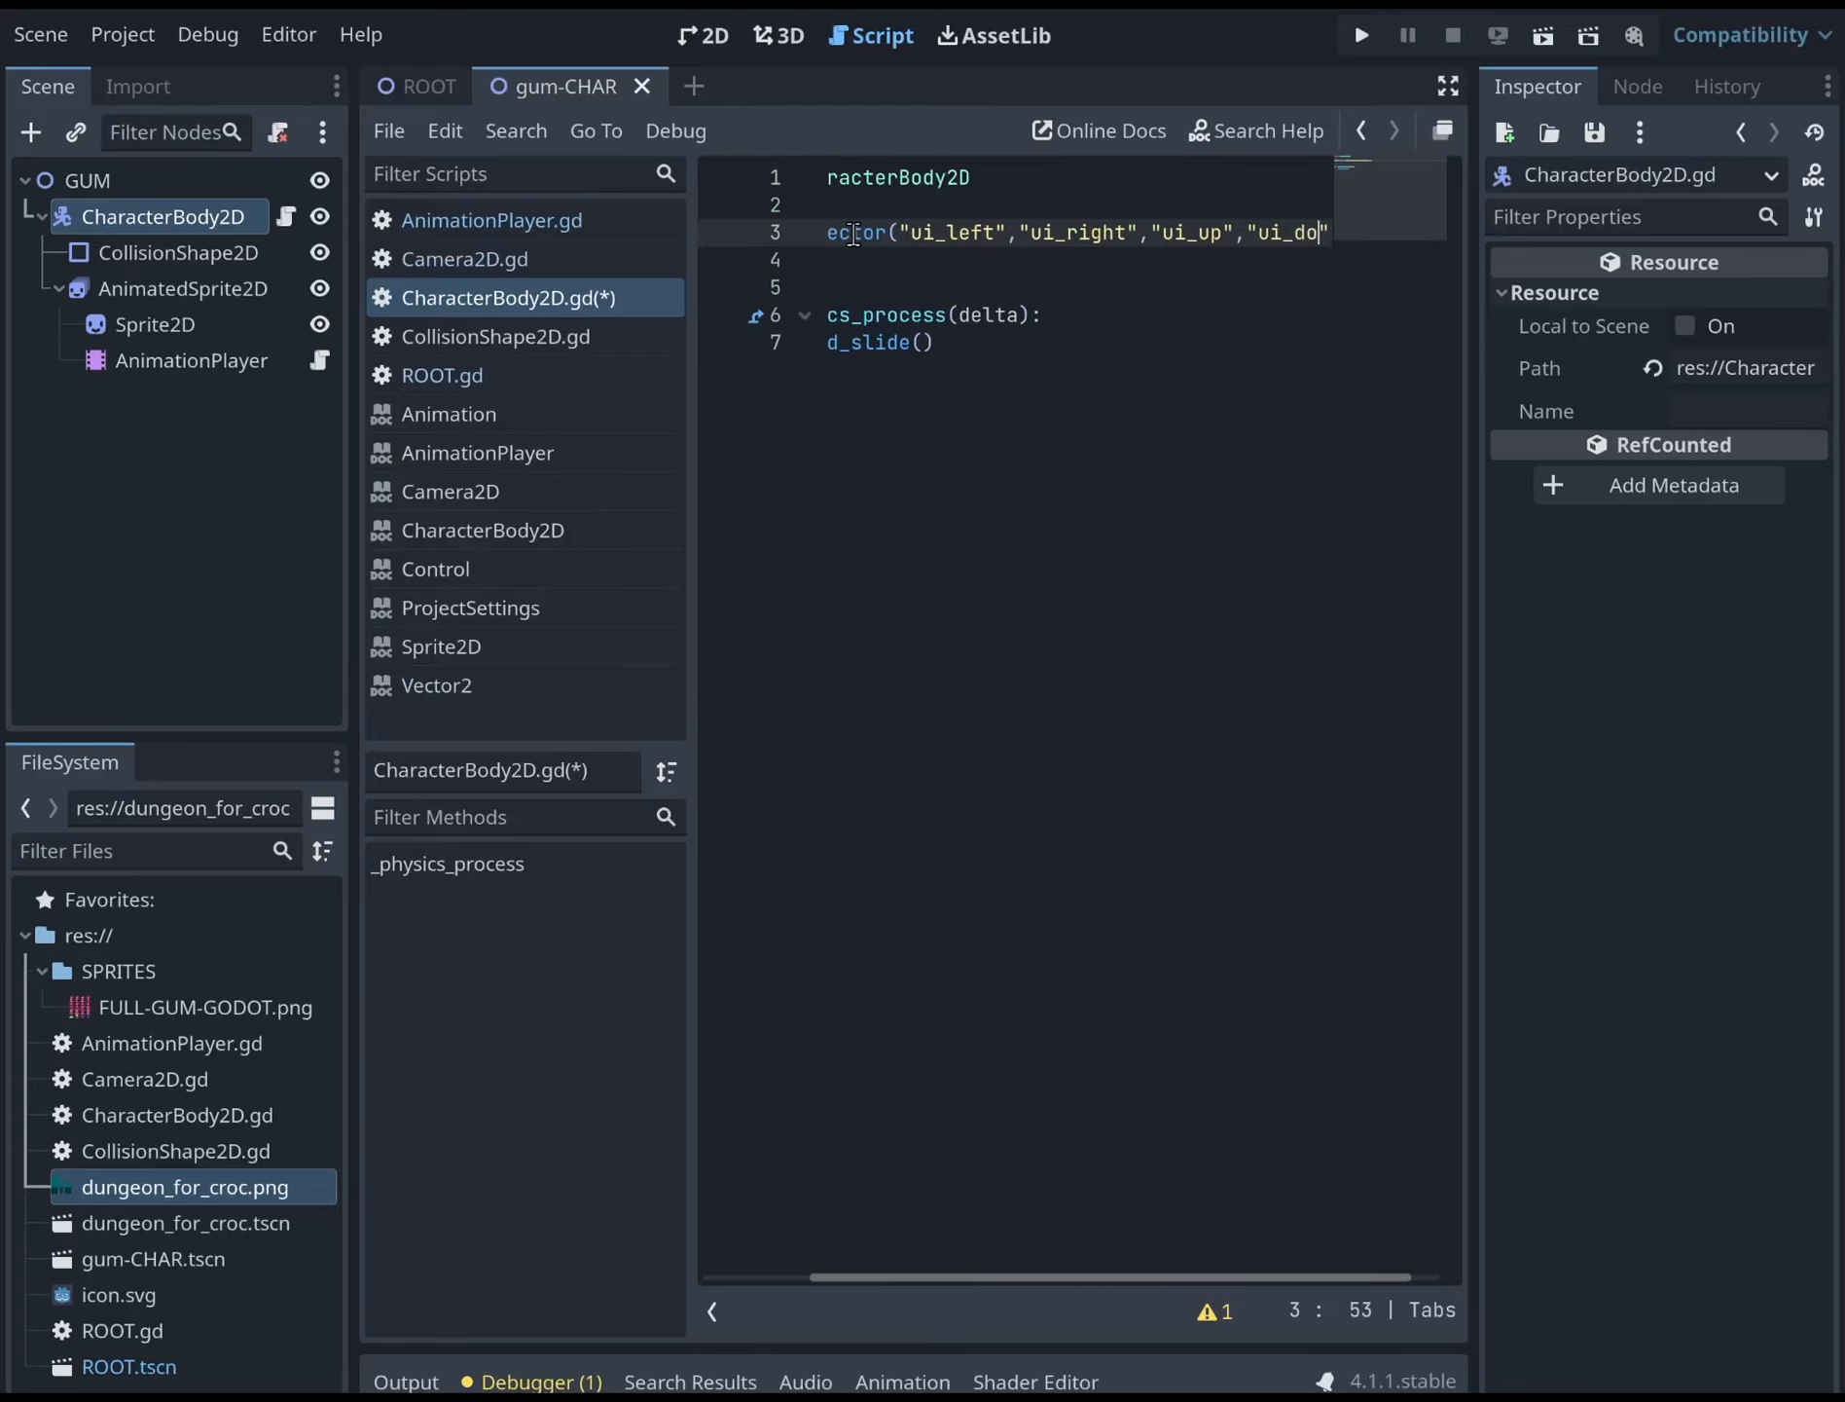
text(")
key(Down)
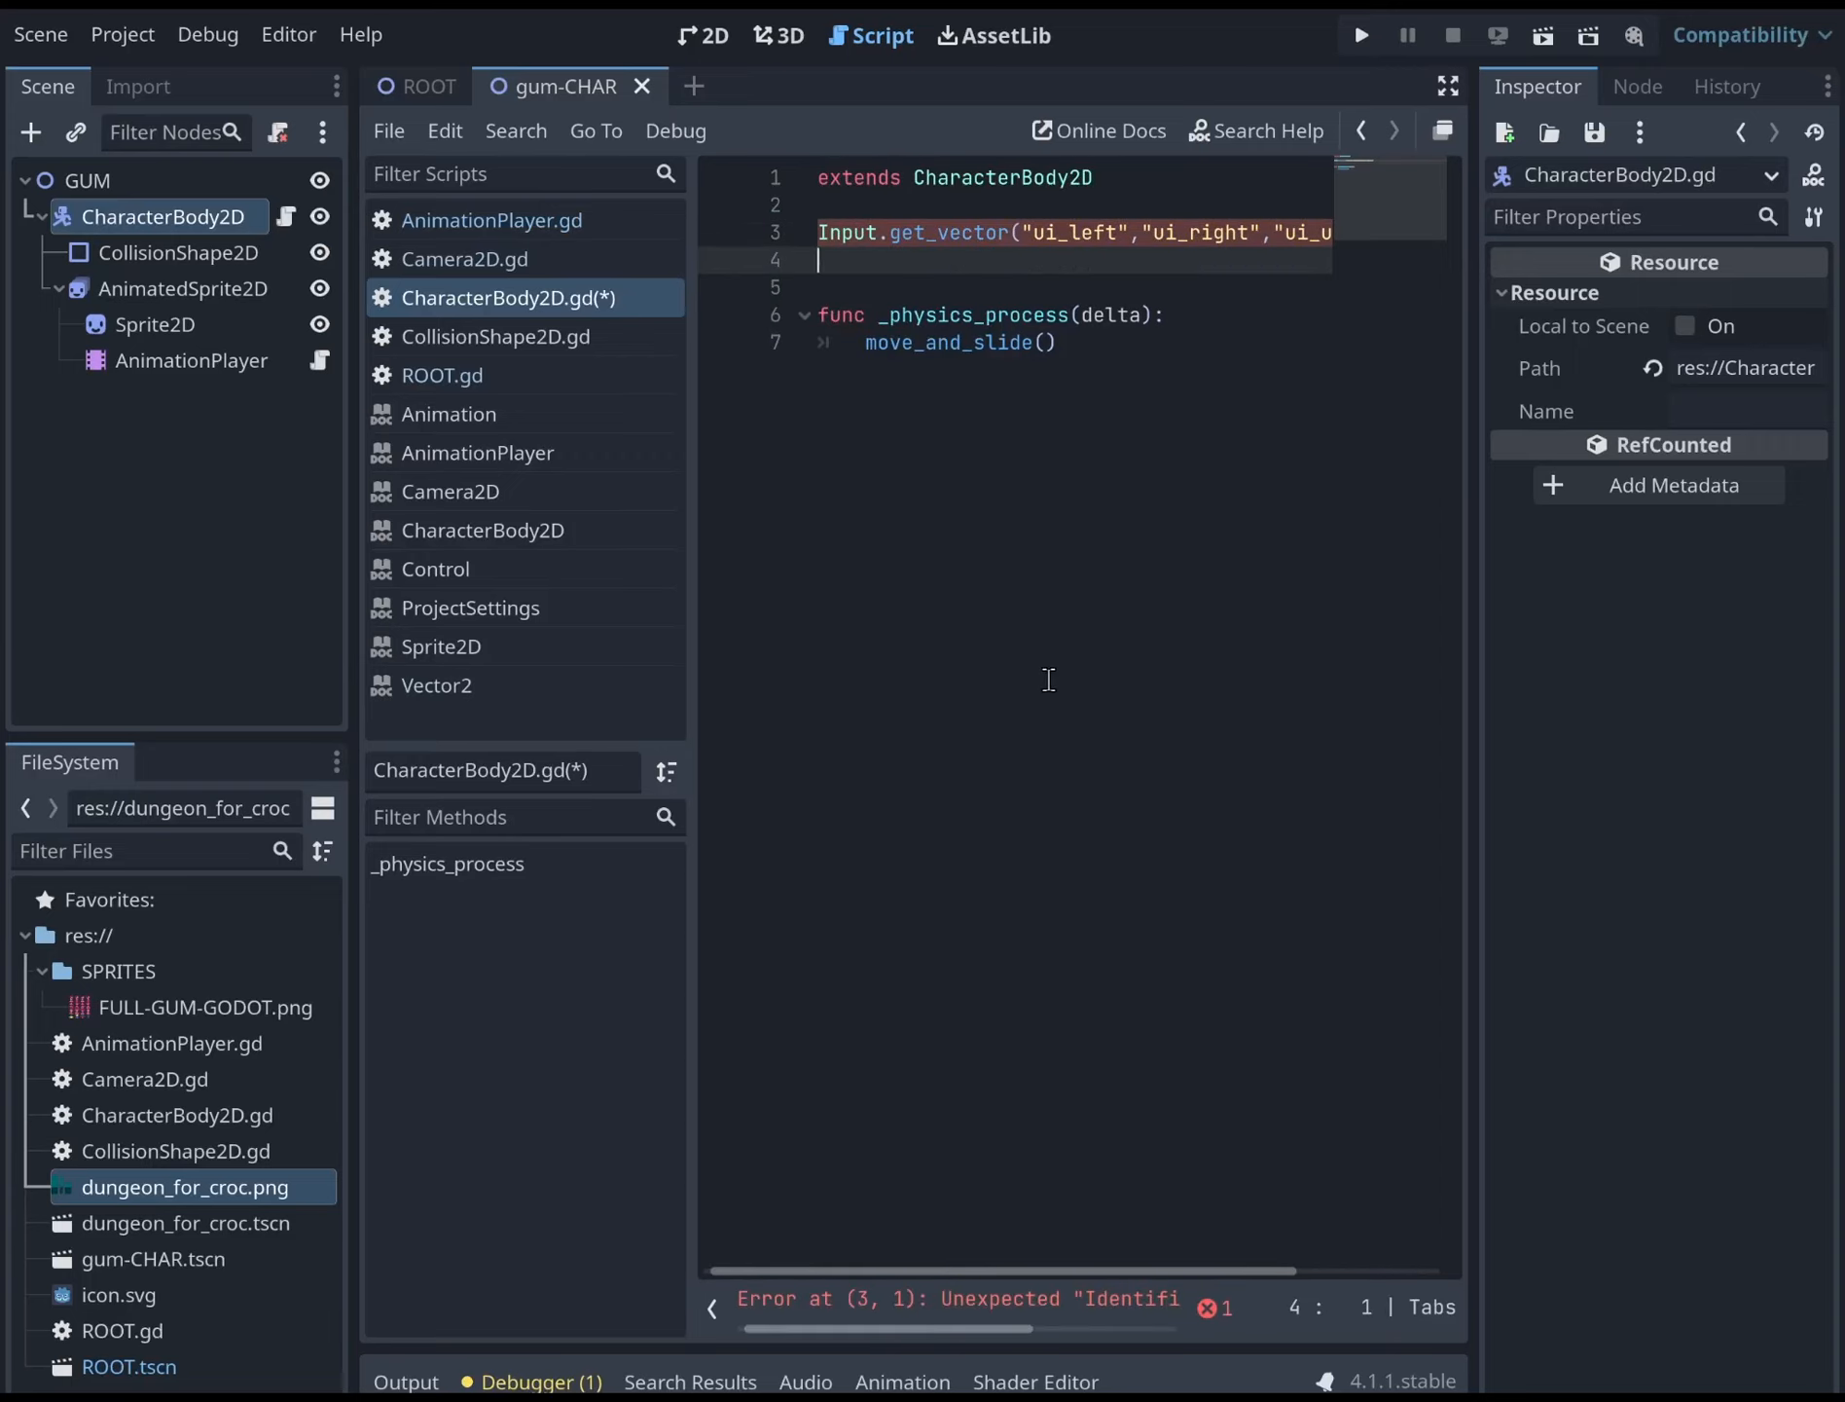
Widen the script editor's code area and assign the Input.get_vector call to a new variable named walkies
drag(1479, 414, 1537, 412)
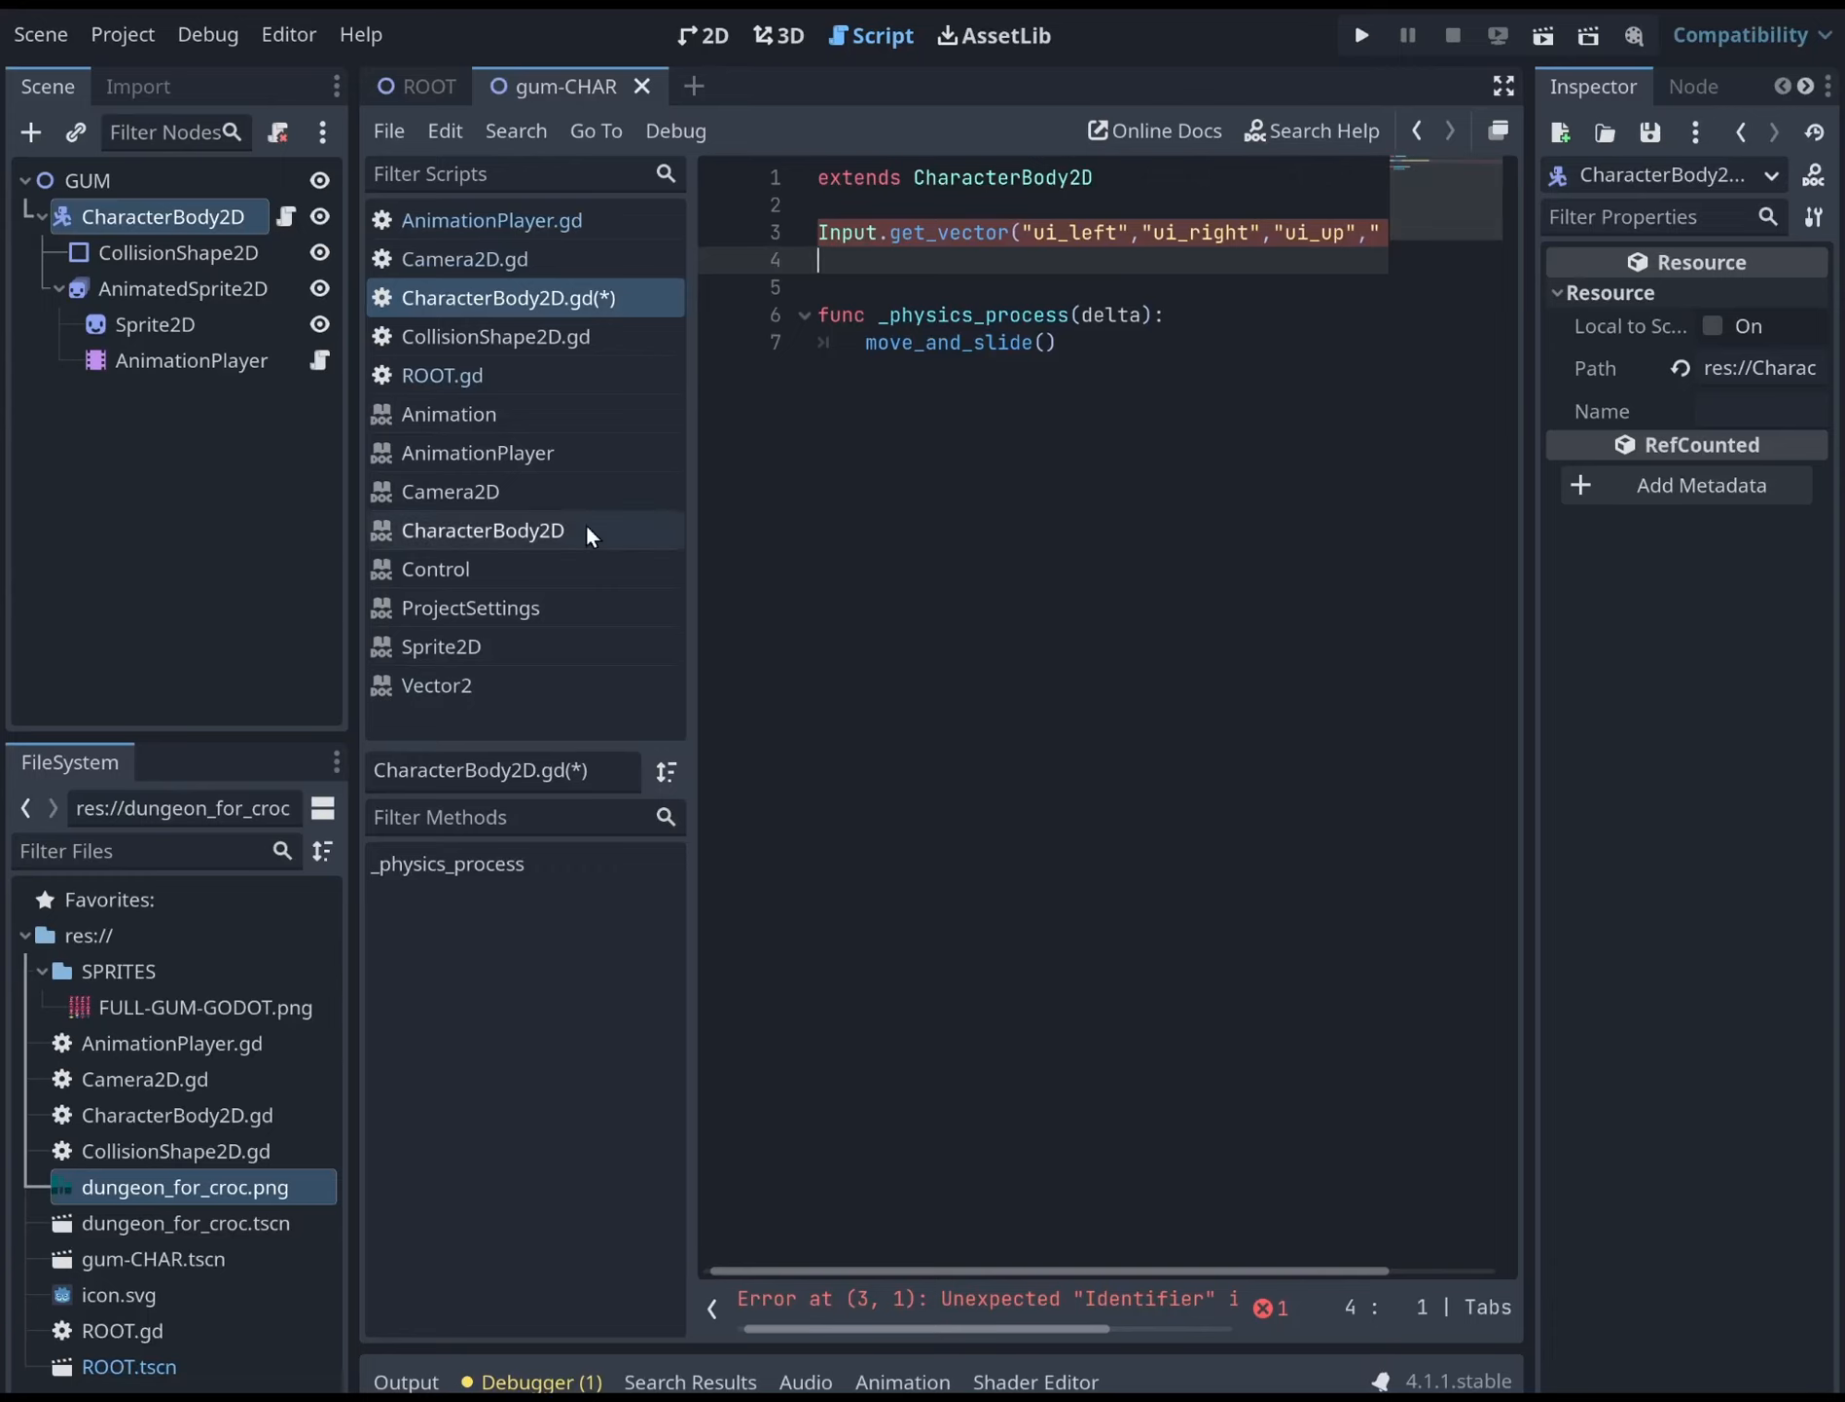
drag(696, 410, 583, 409)
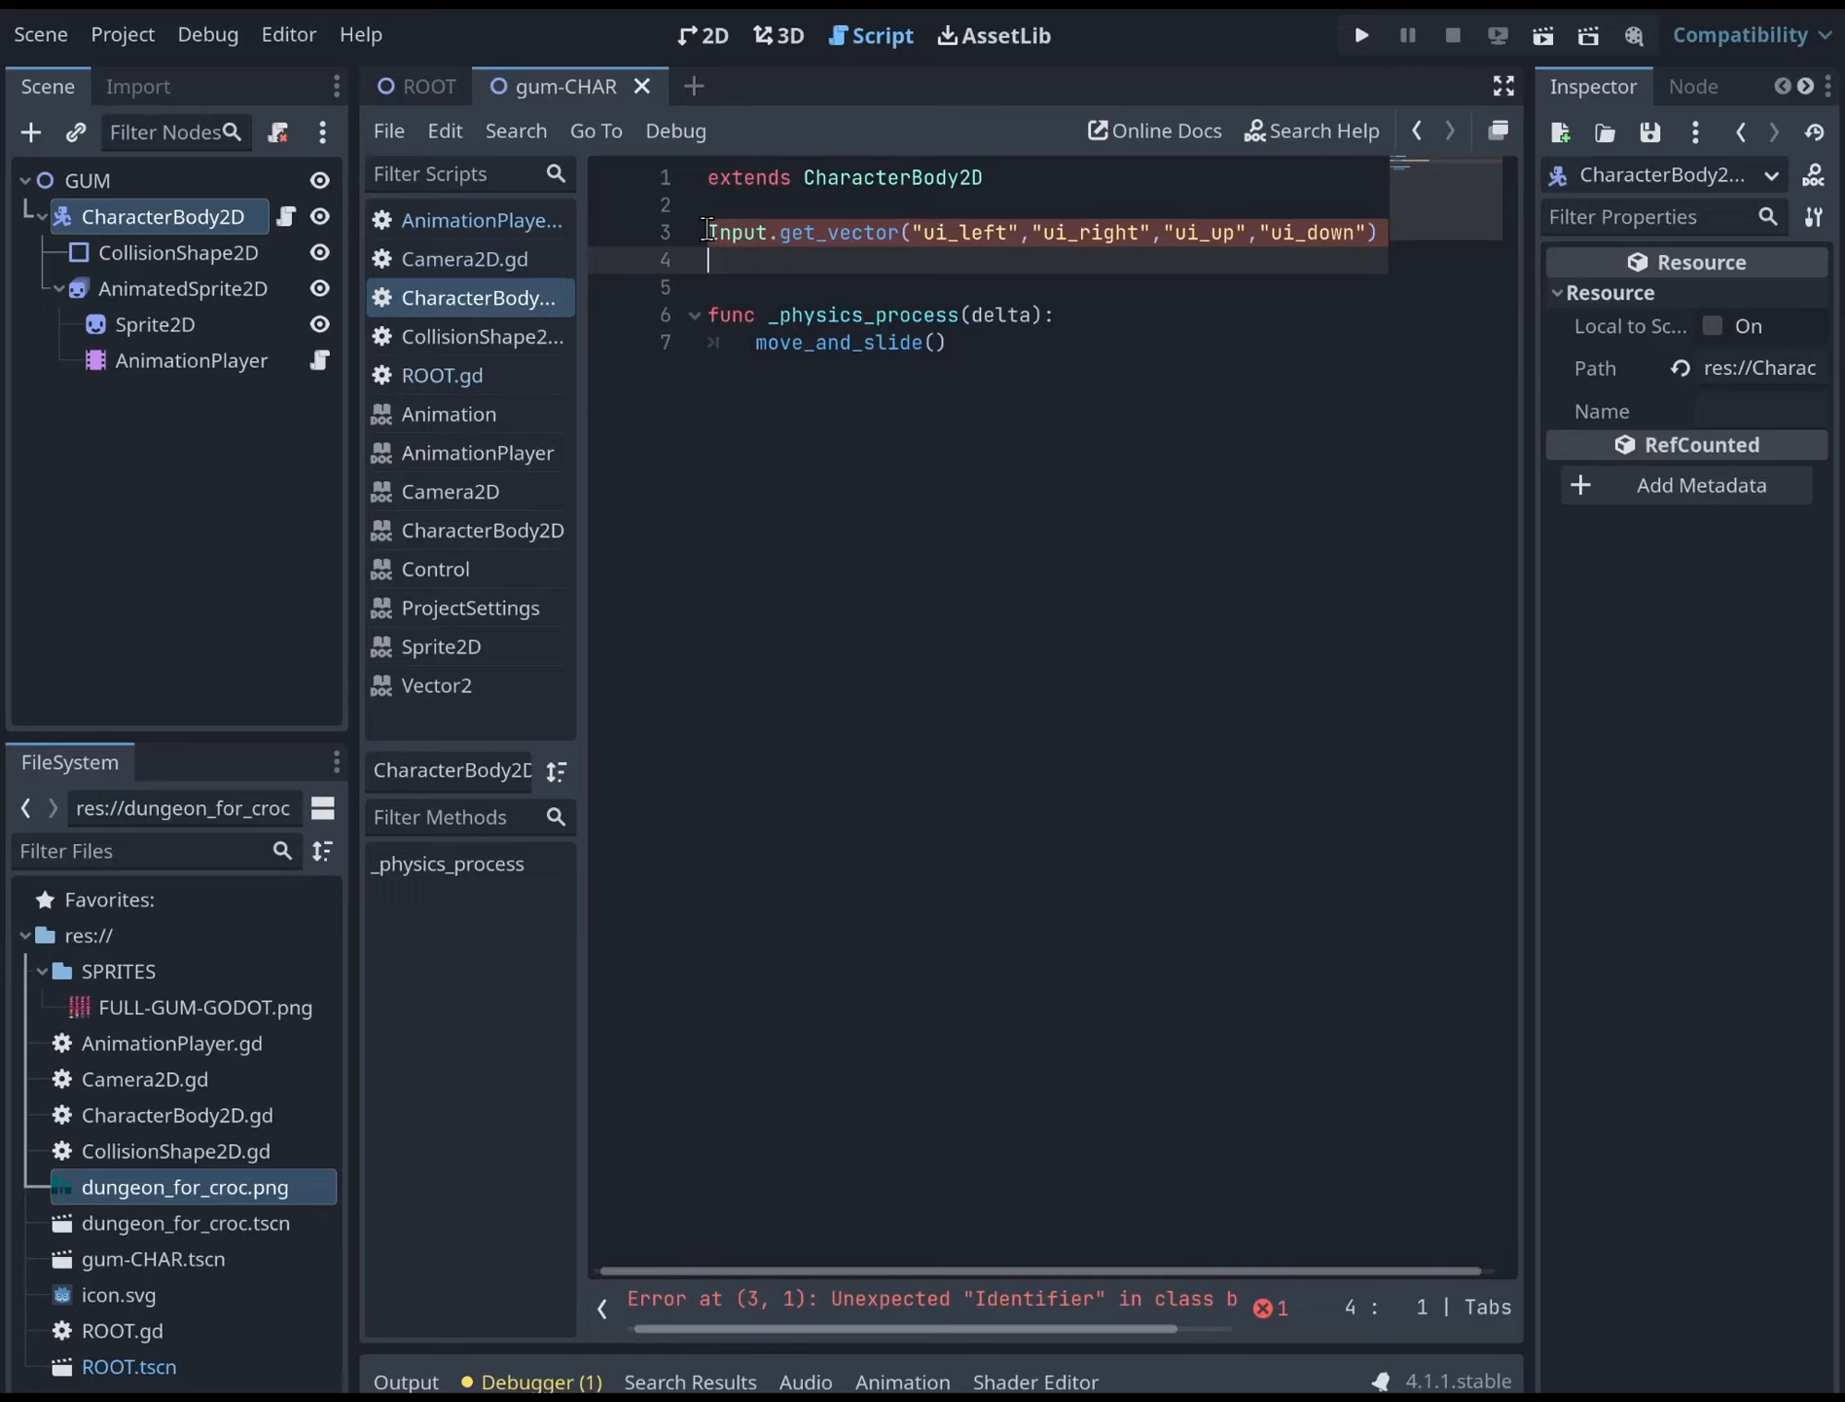
key(Up)
key(Up)
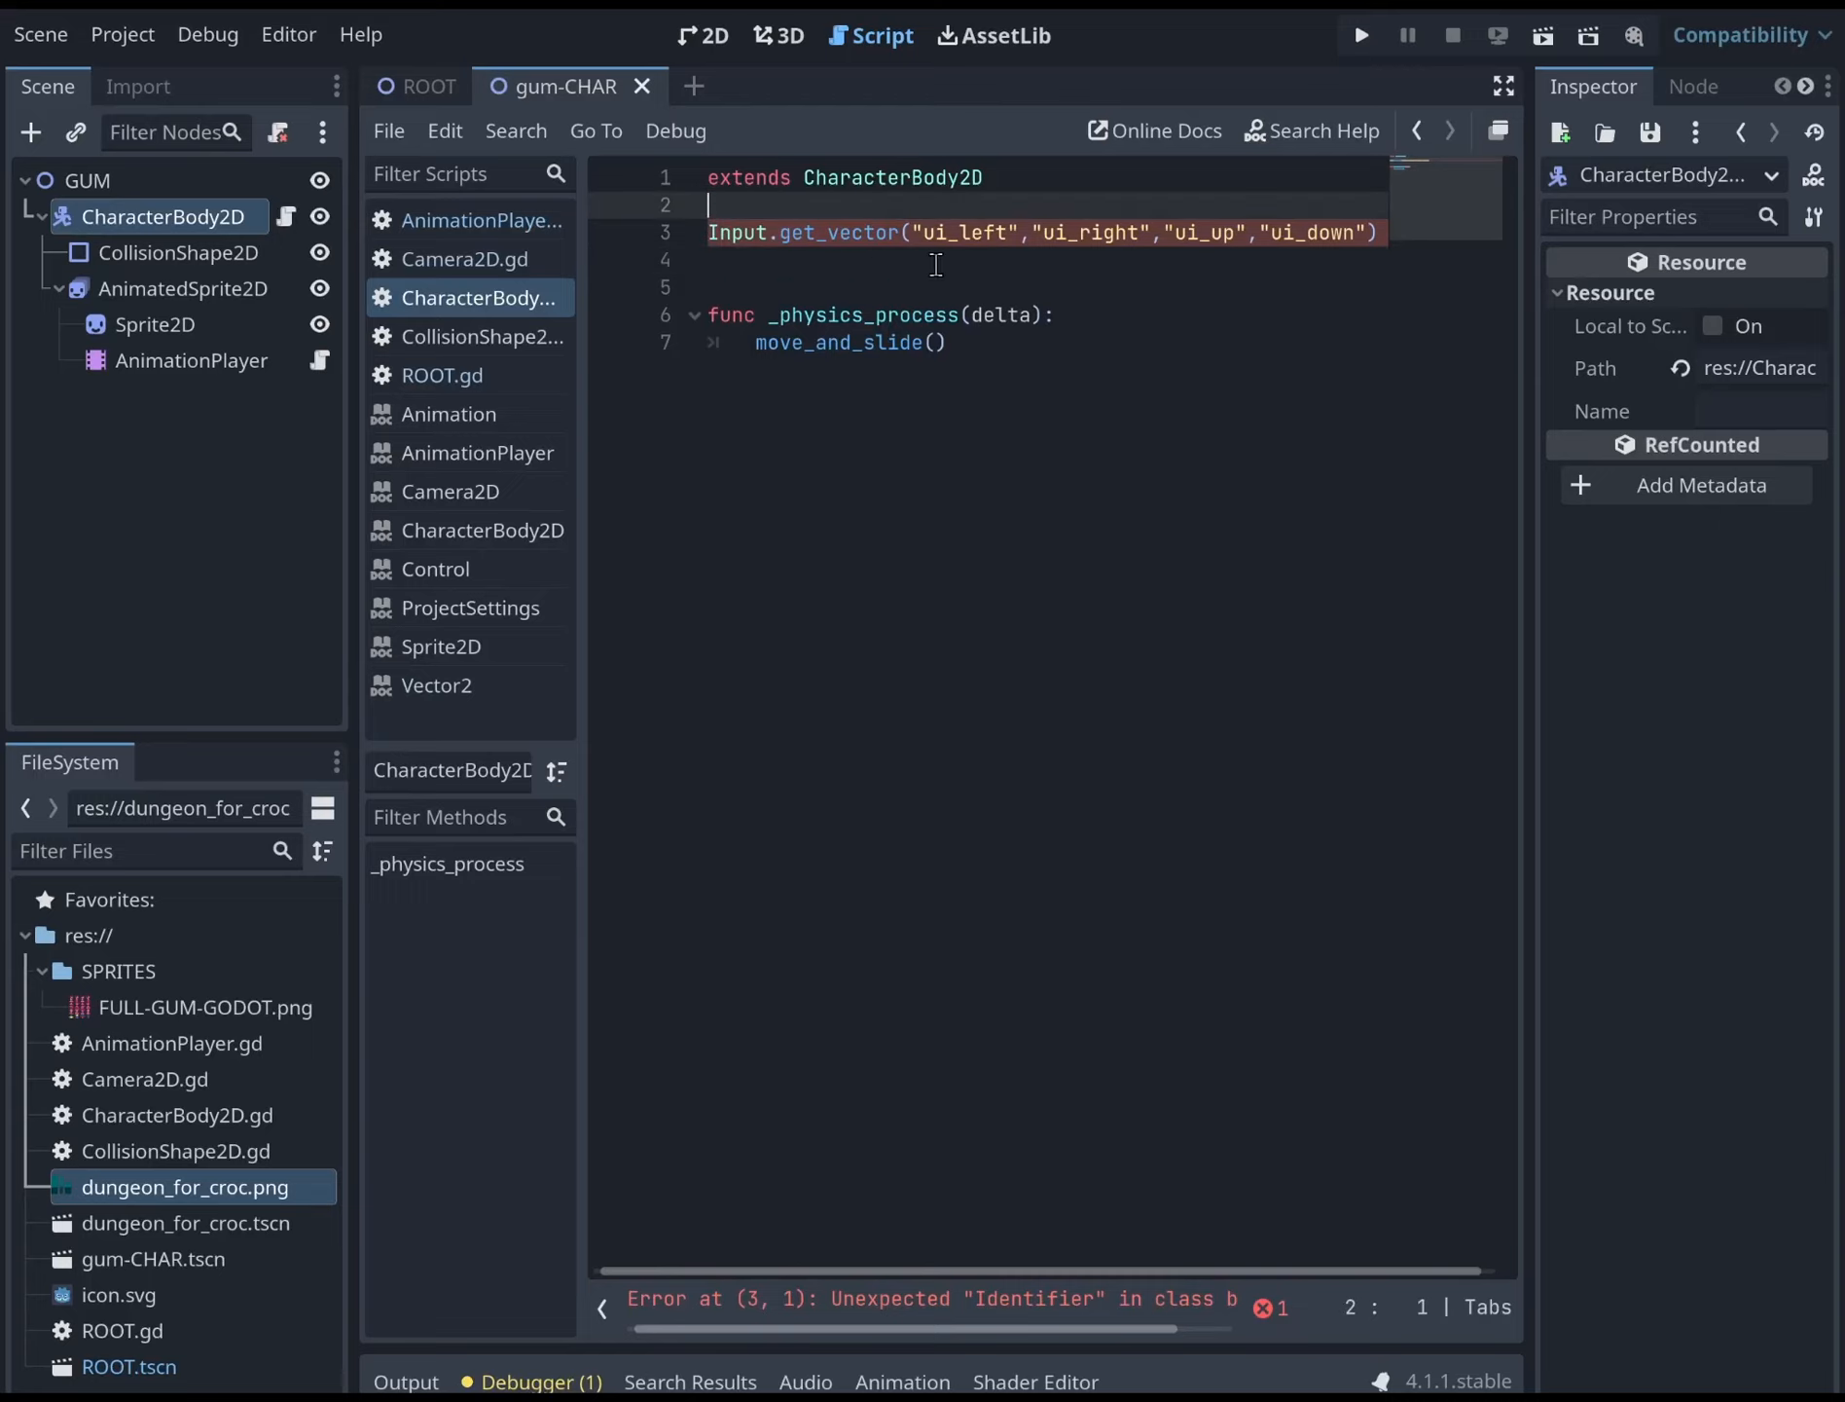
key(Down)
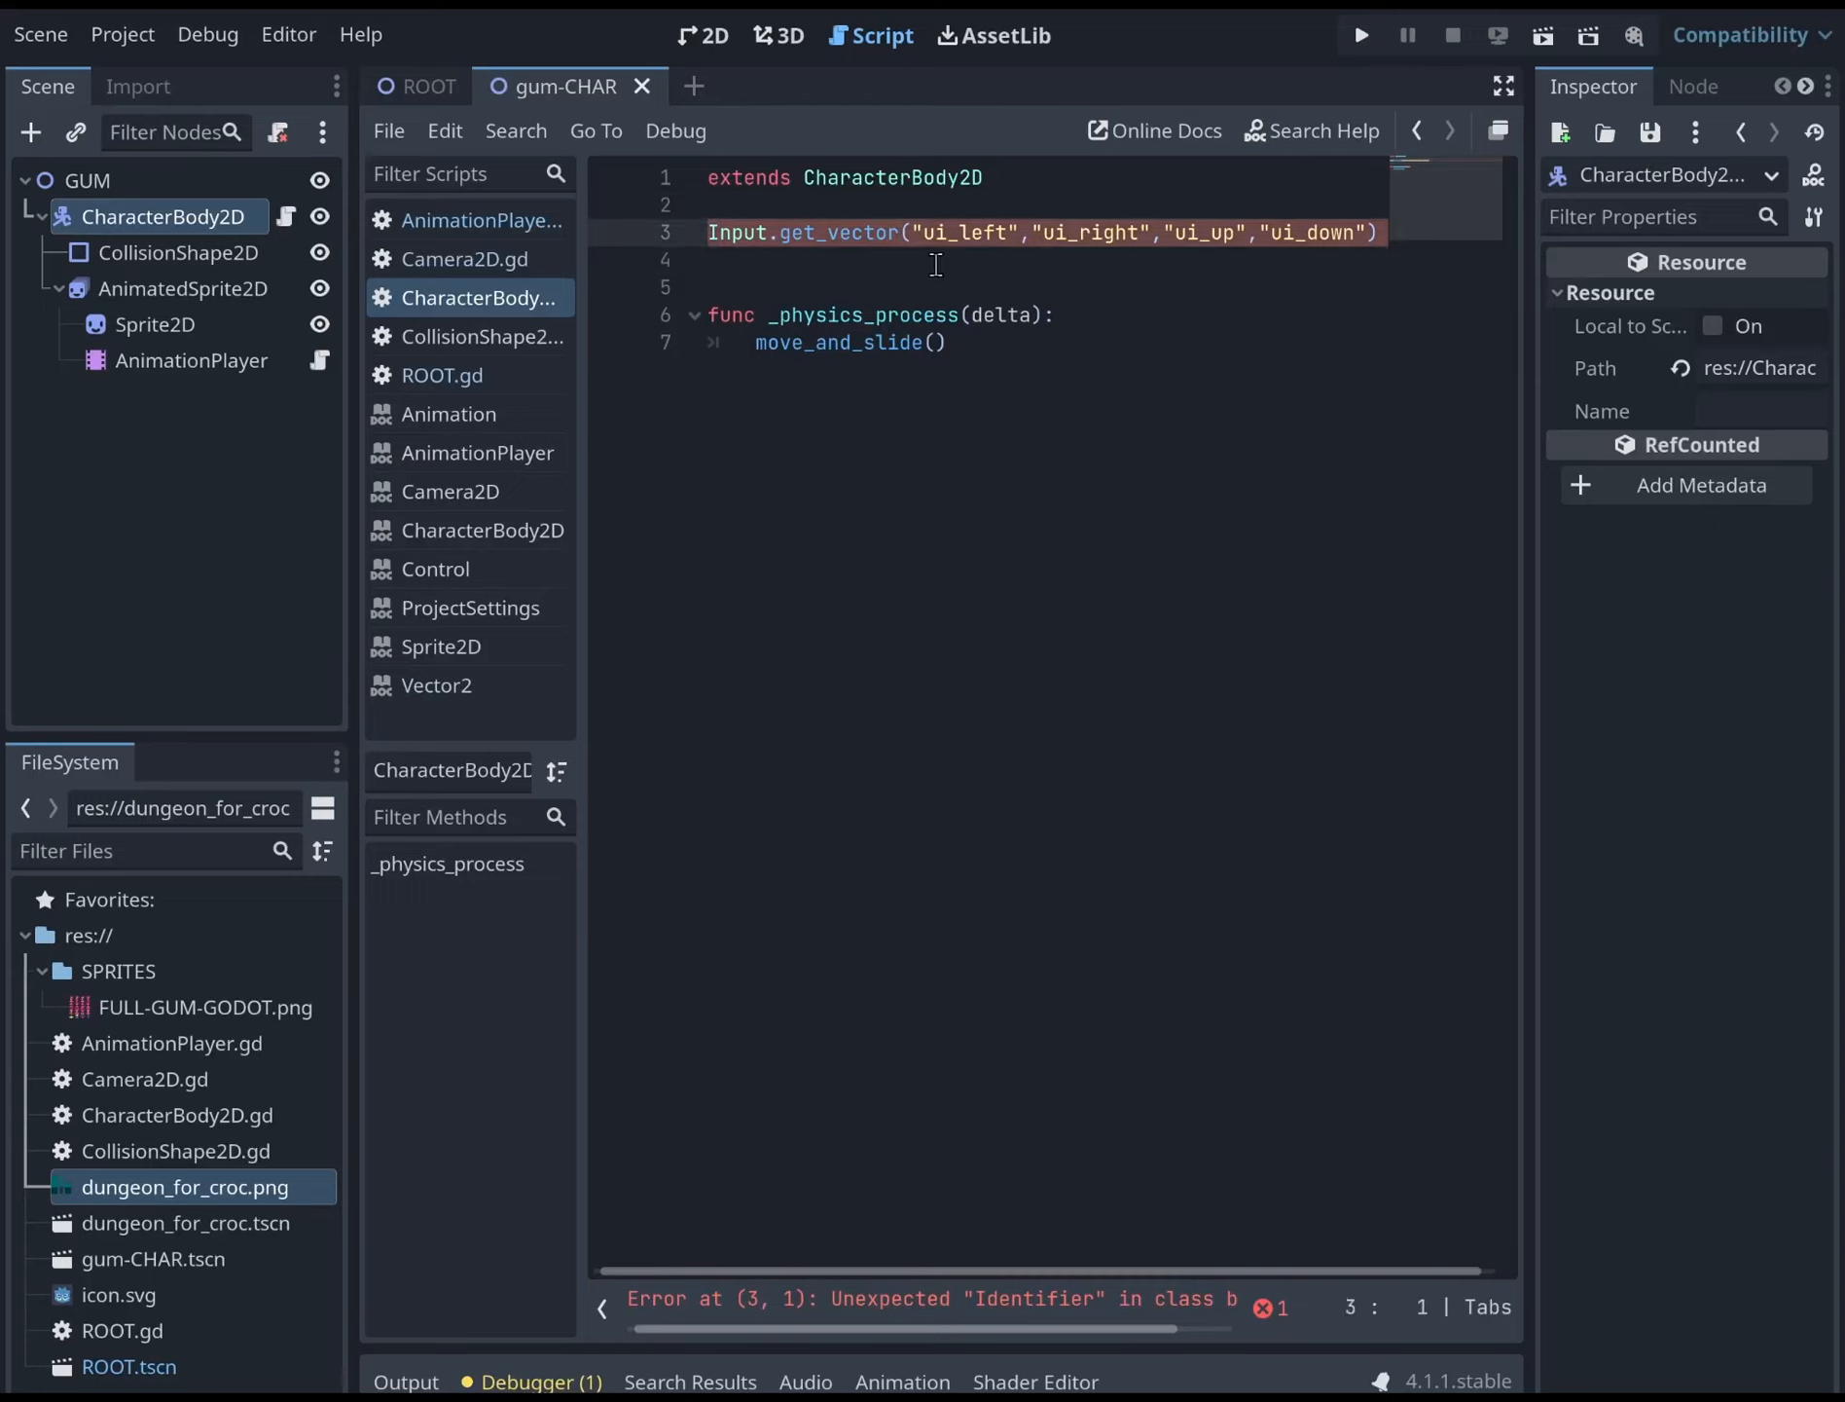
text(var )
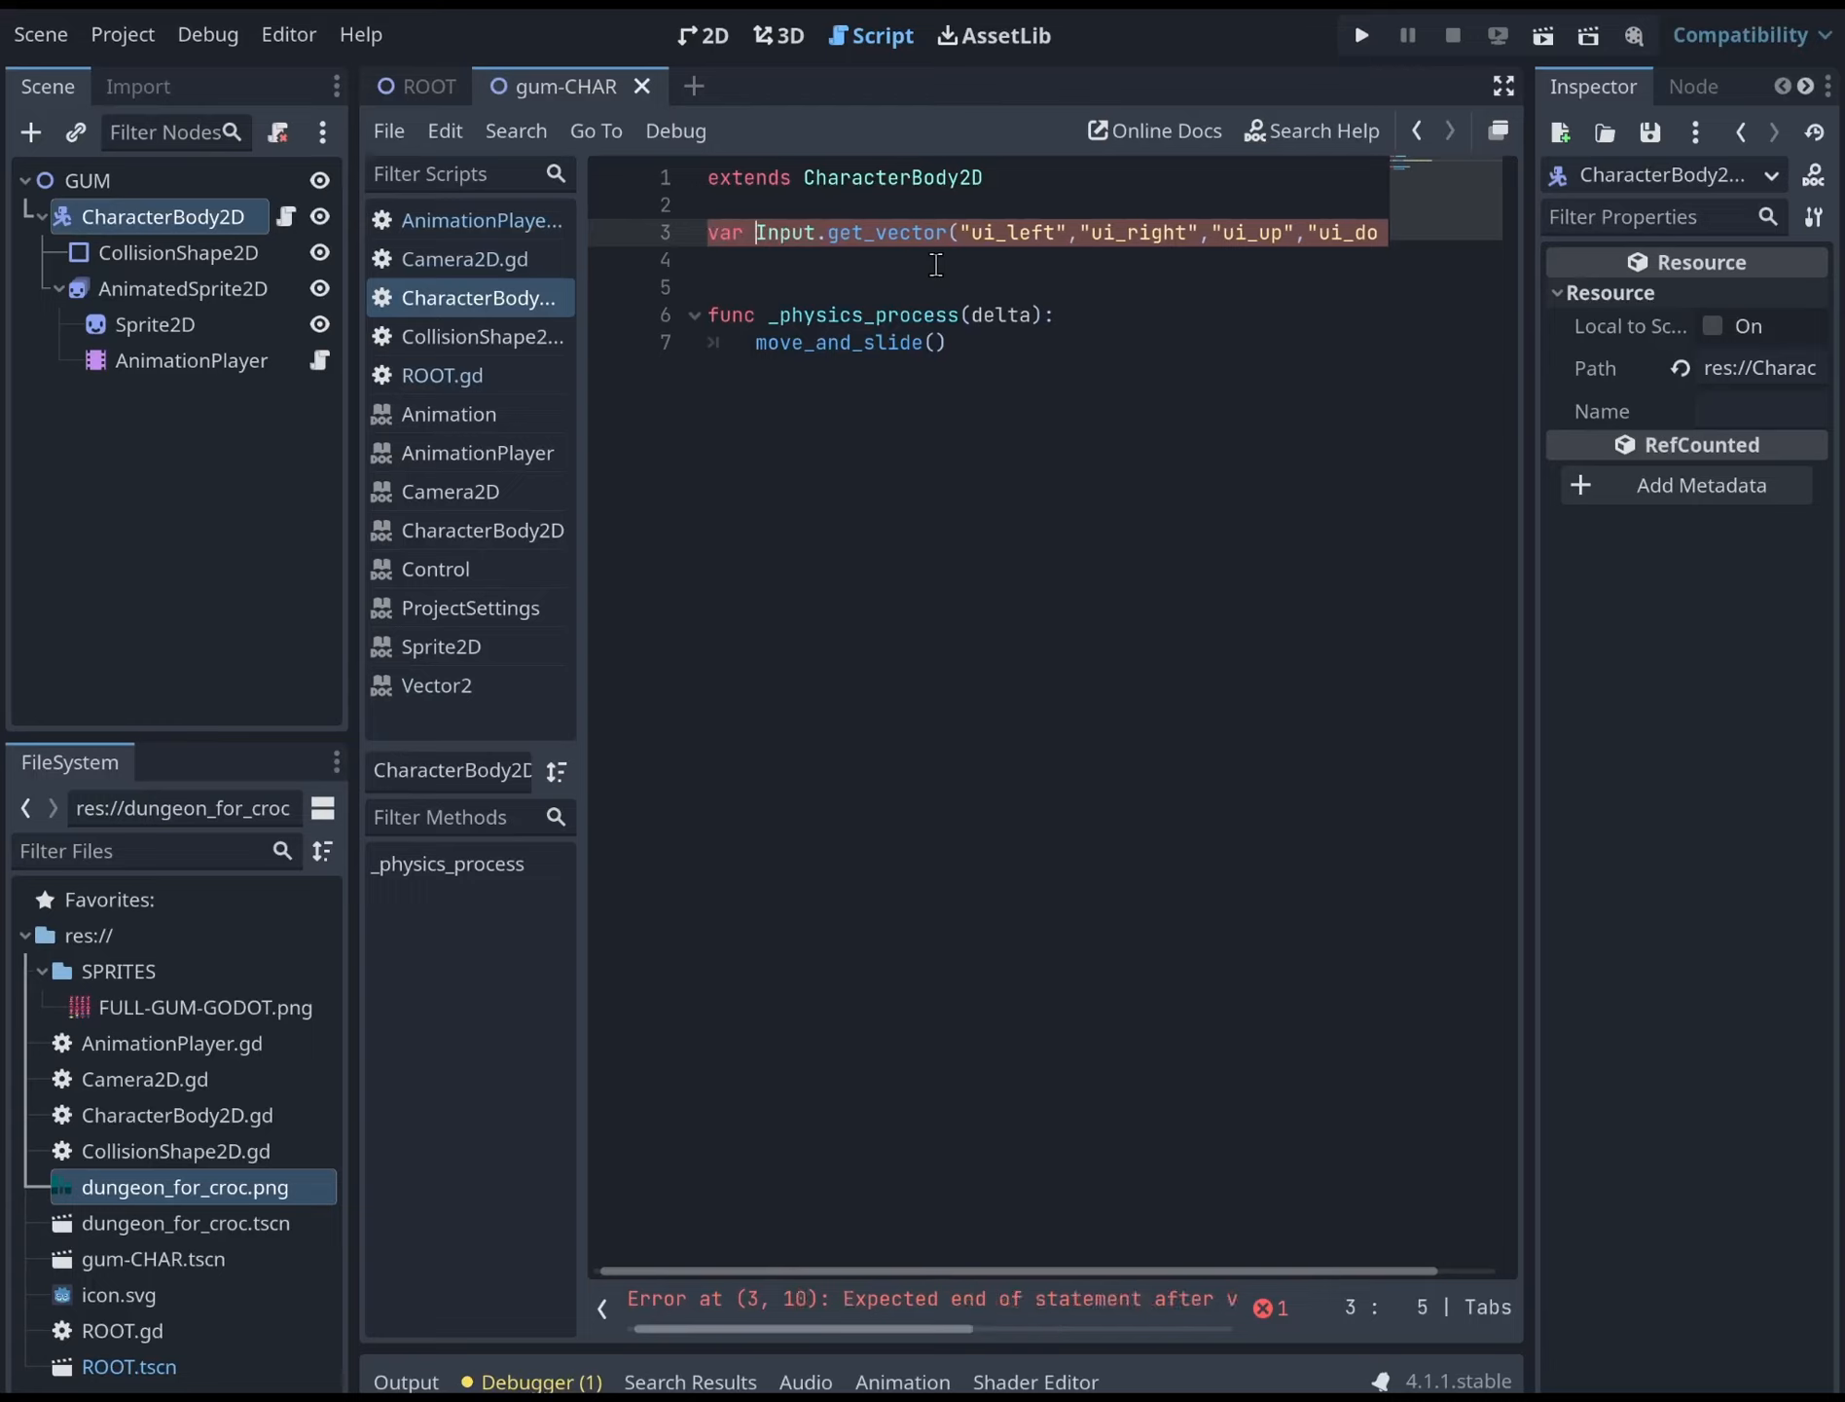
text(walkies )
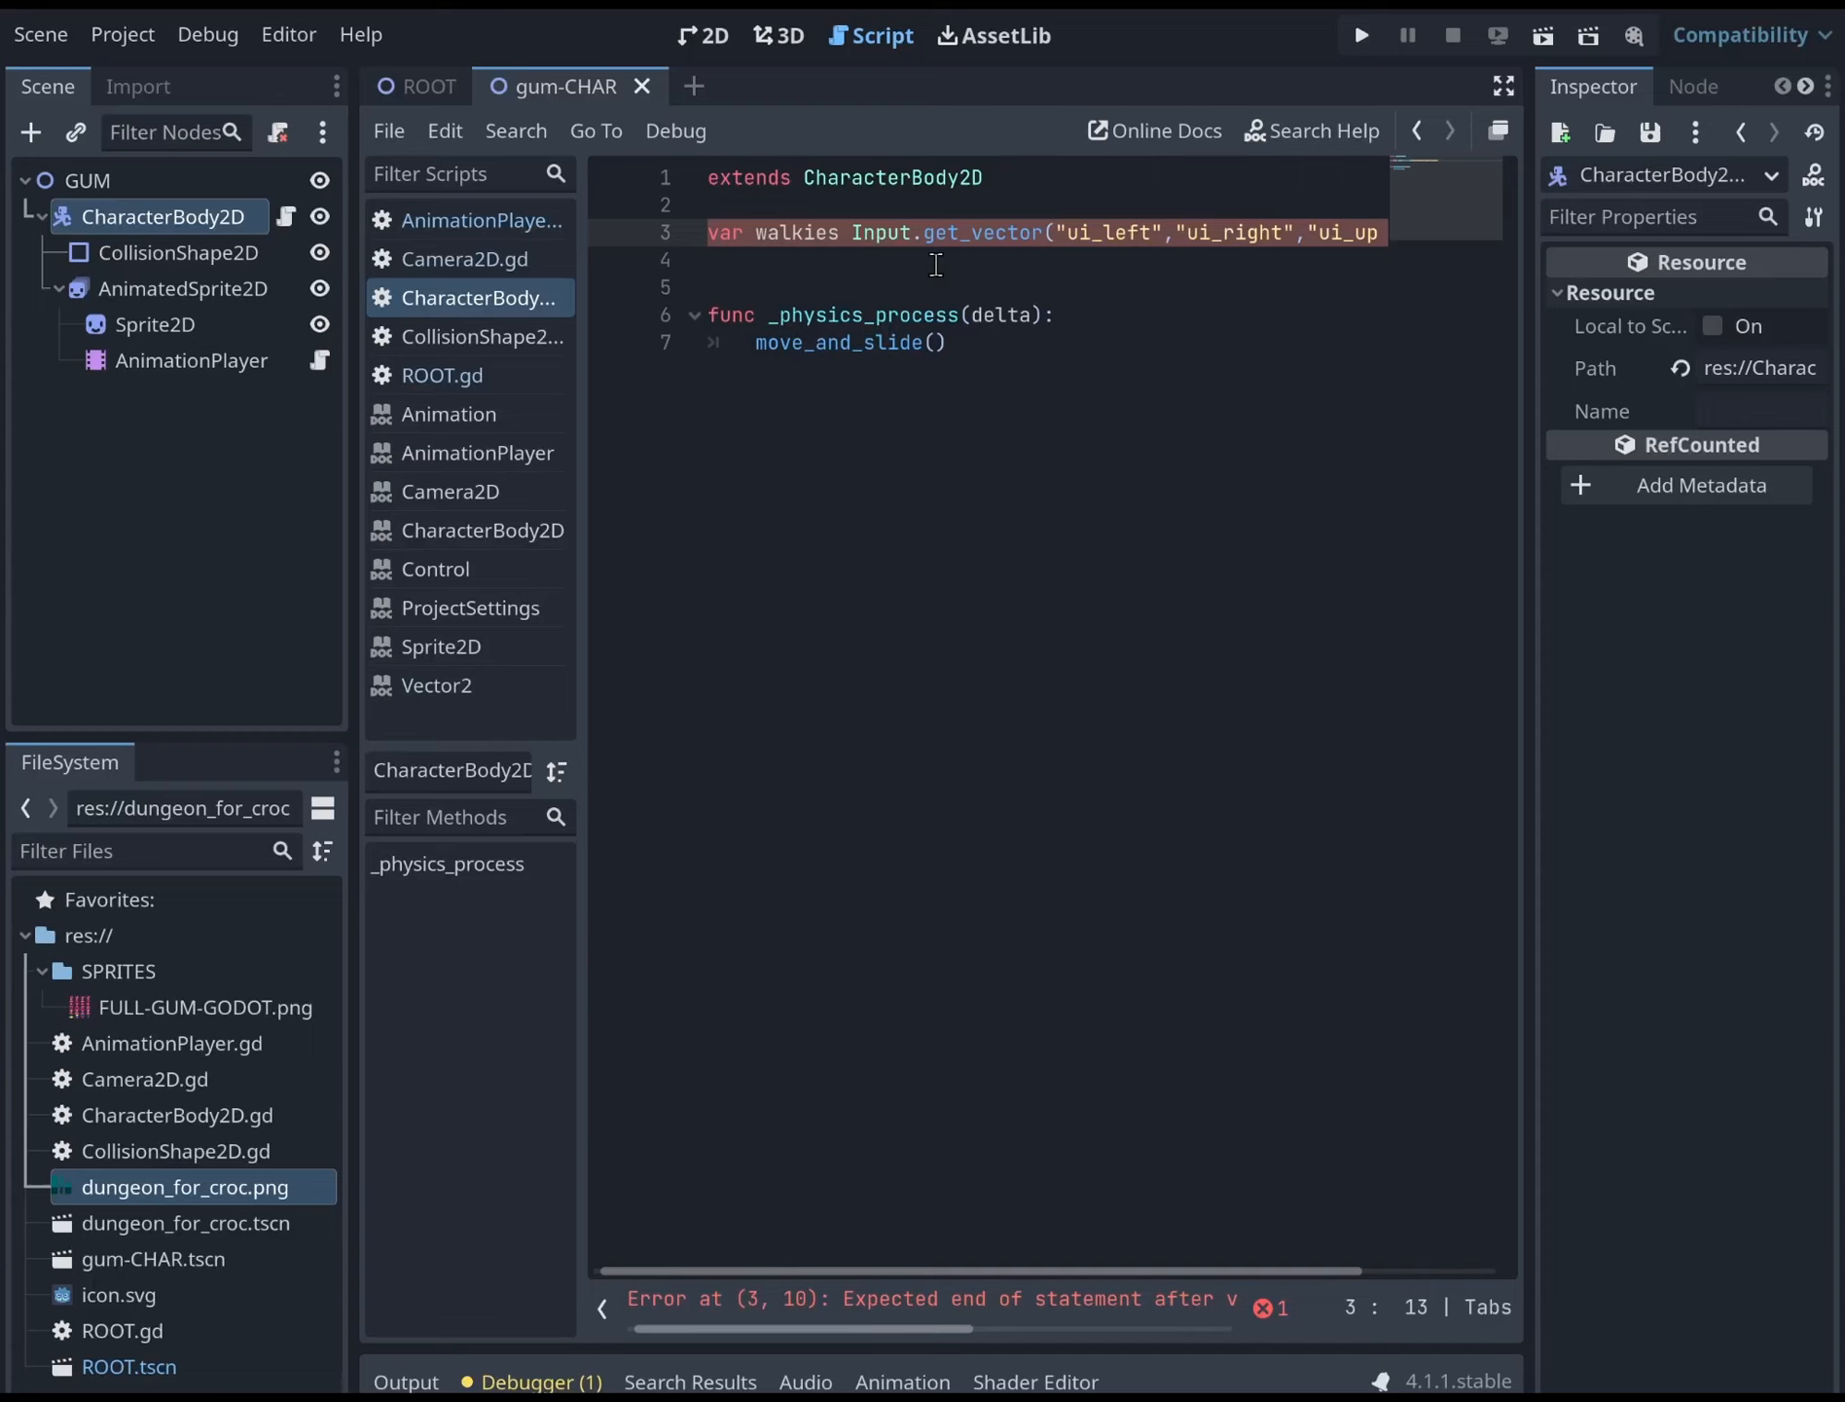
text(=)
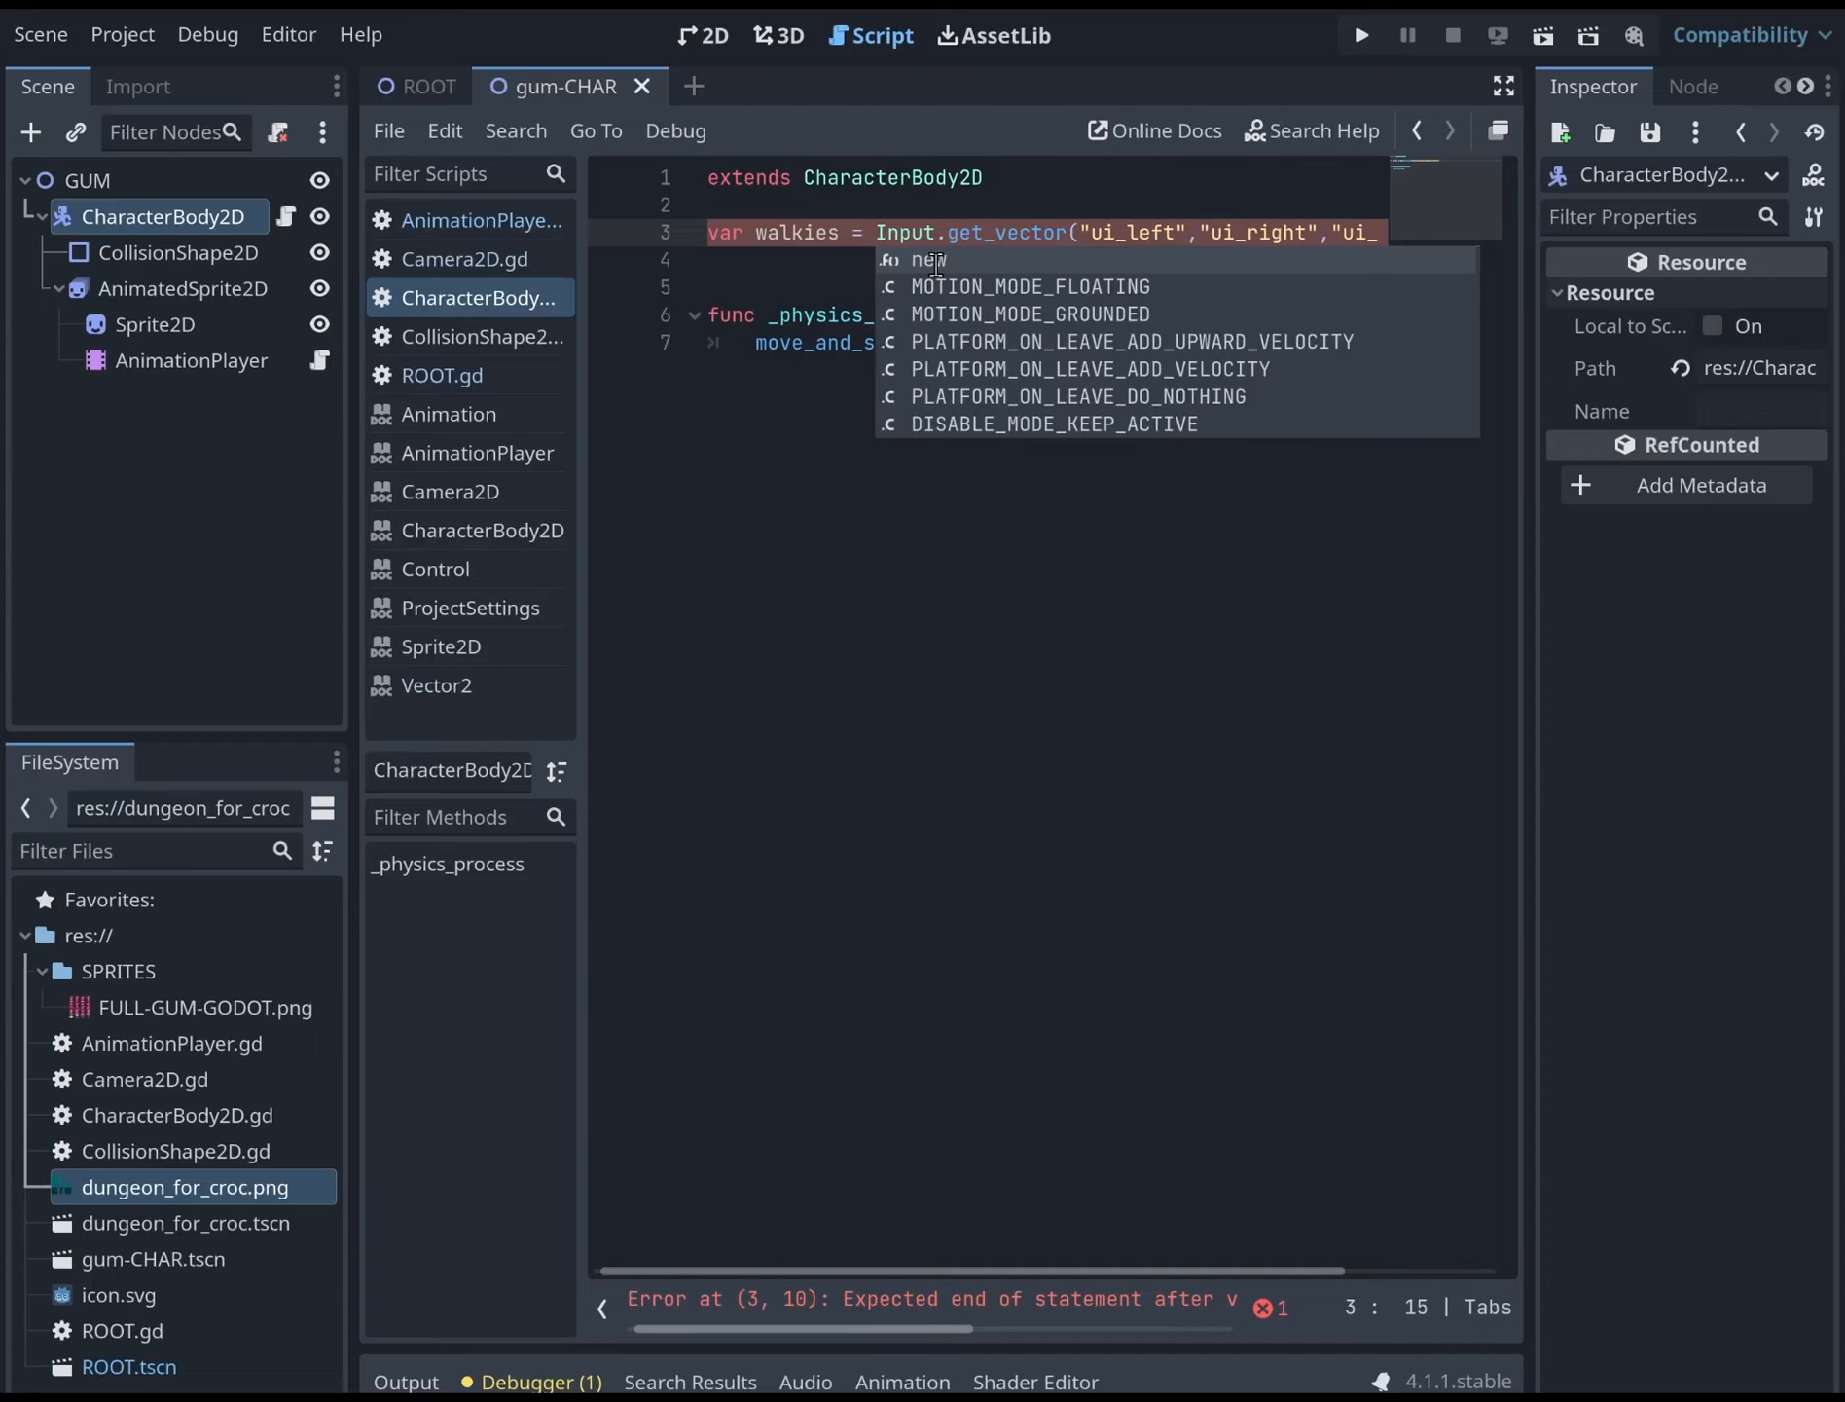
click(807, 259)
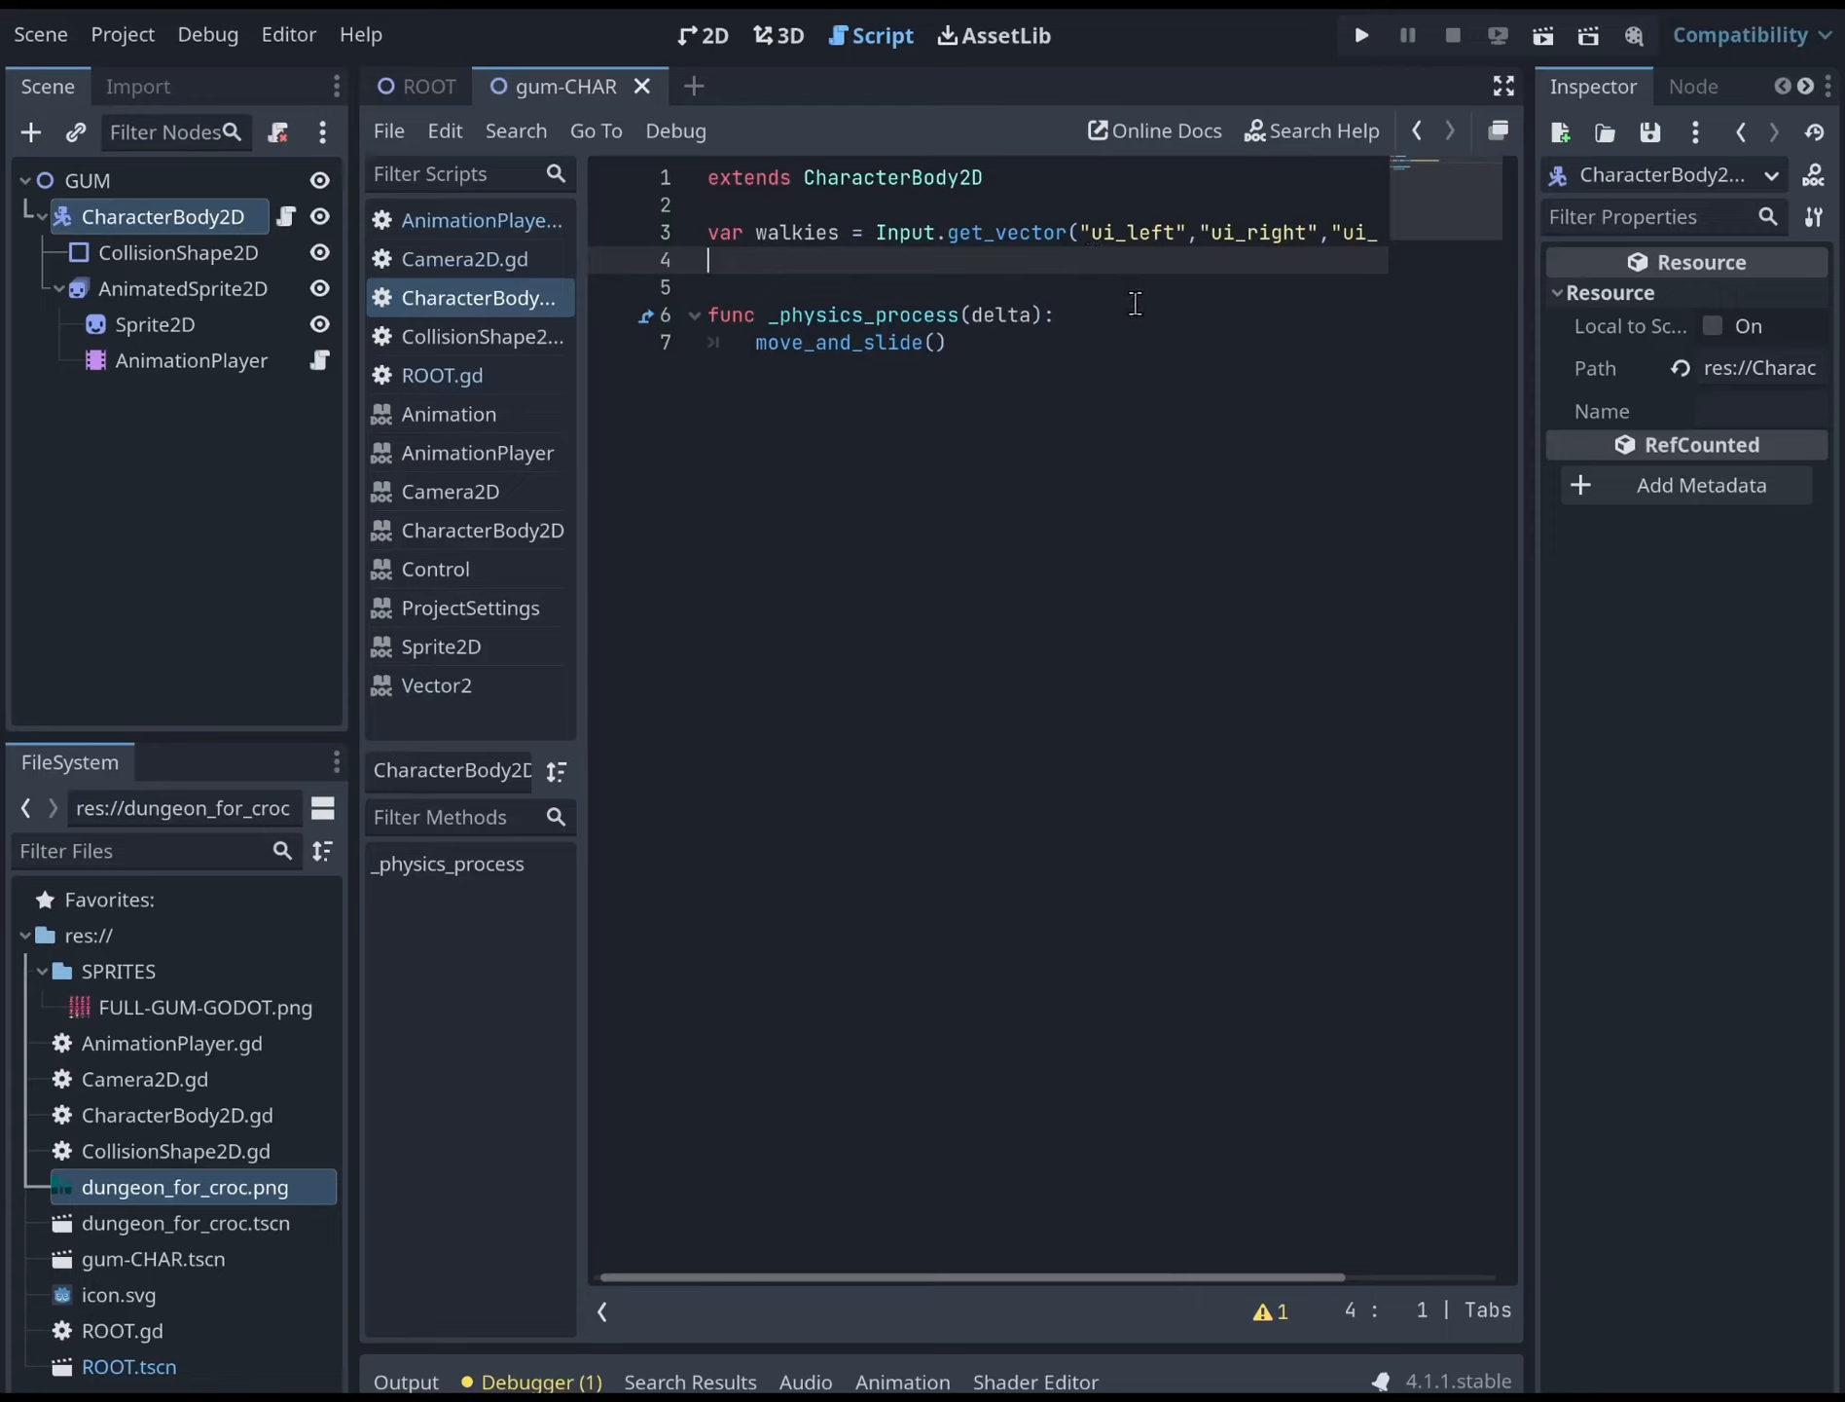
Examine the get_vector part of the walkies declaration on line 3
click(960, 230)
drag(959, 229, 984, 232)
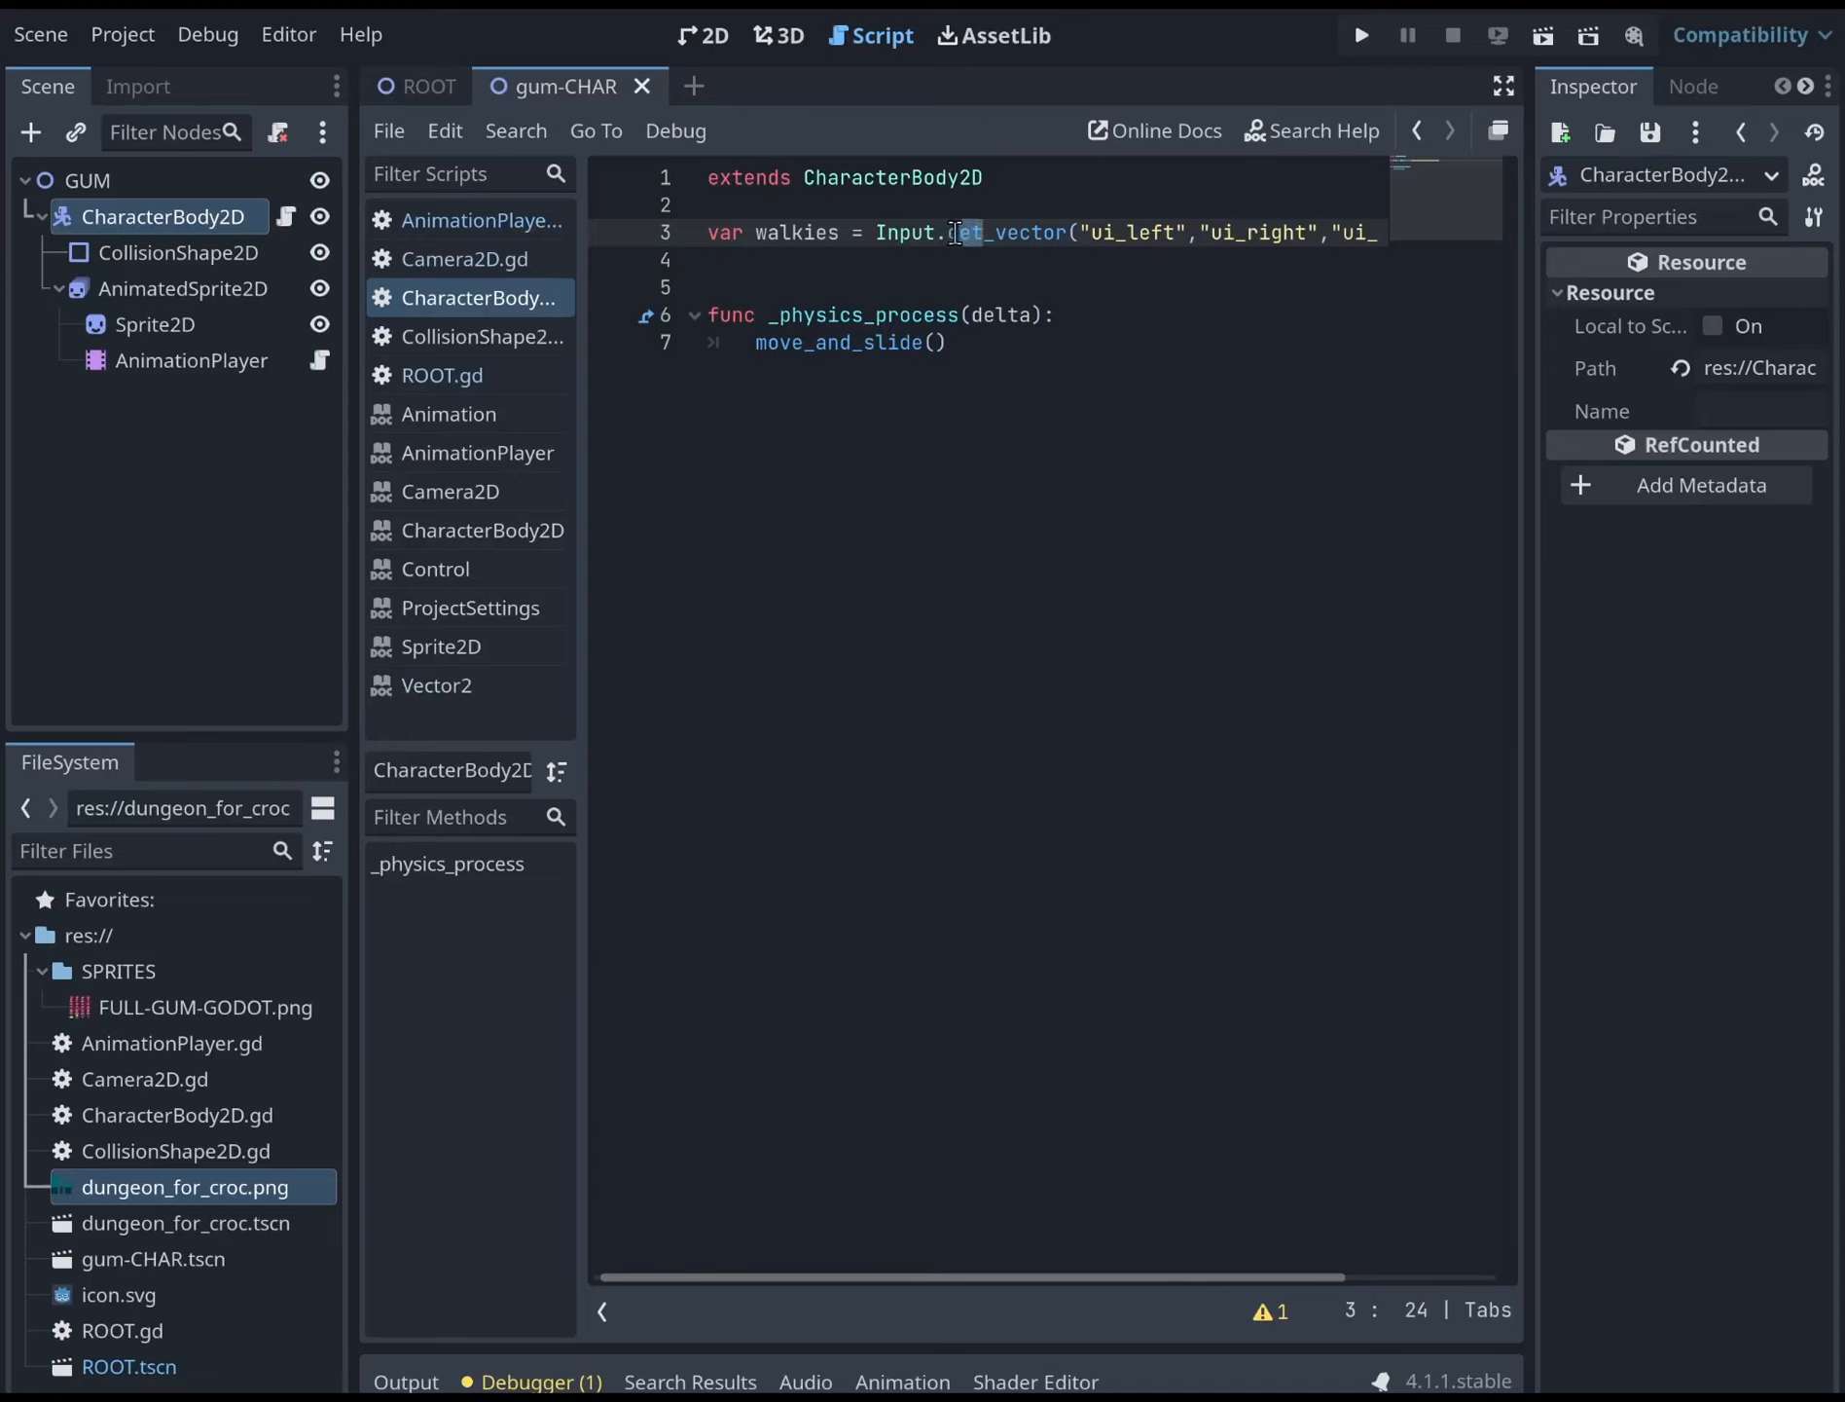
key(Left)
drag(991, 218, 1058, 241)
click(1019, 231)
click(1059, 245)
click(1038, 268)
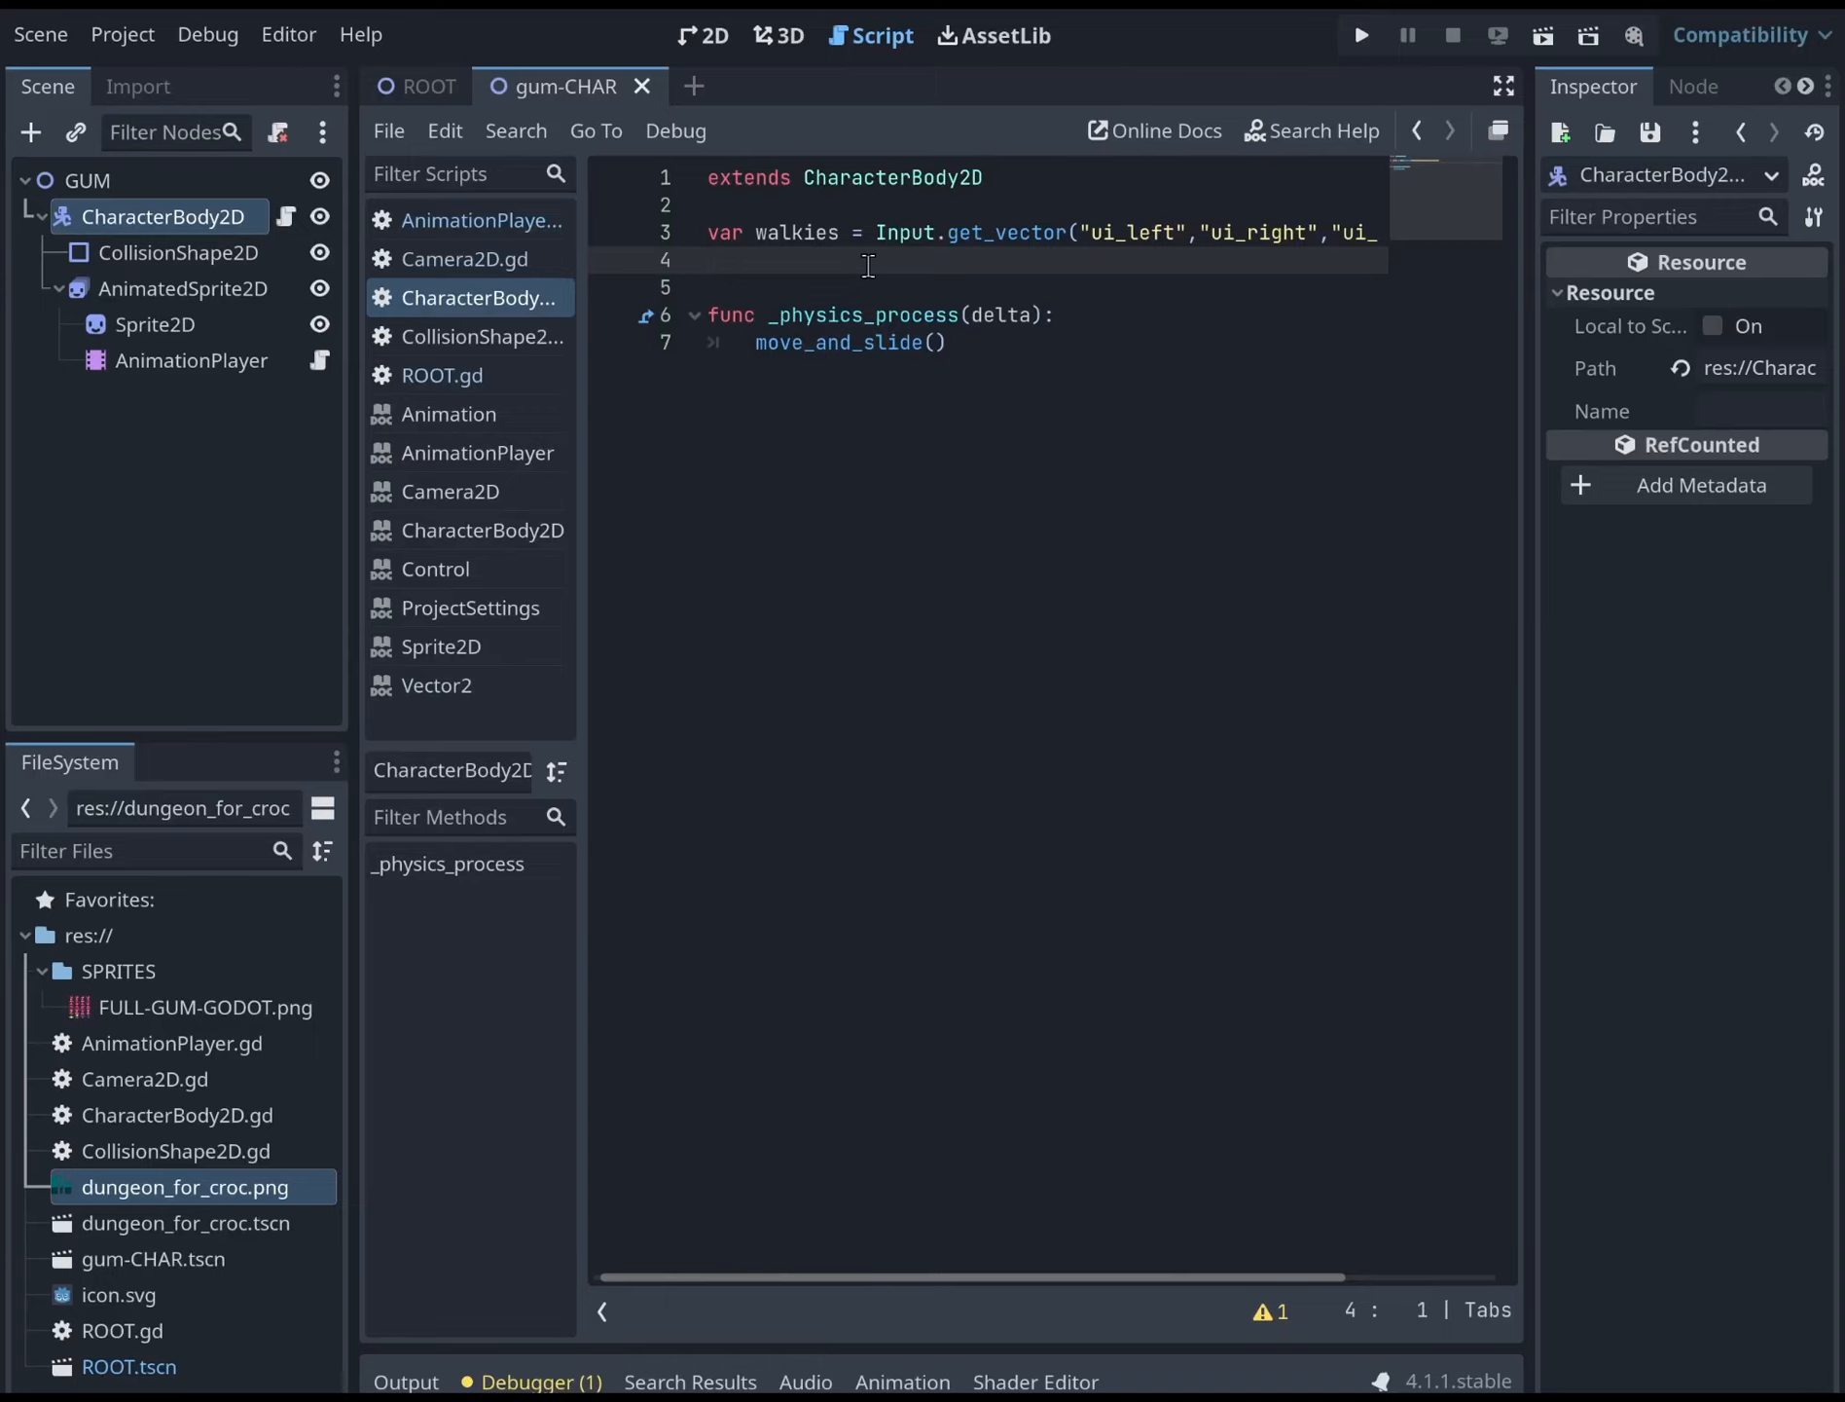
Add two blank lines above the walkies declaration and write the function header "func gumwalk():" directly over it
click(845, 207)
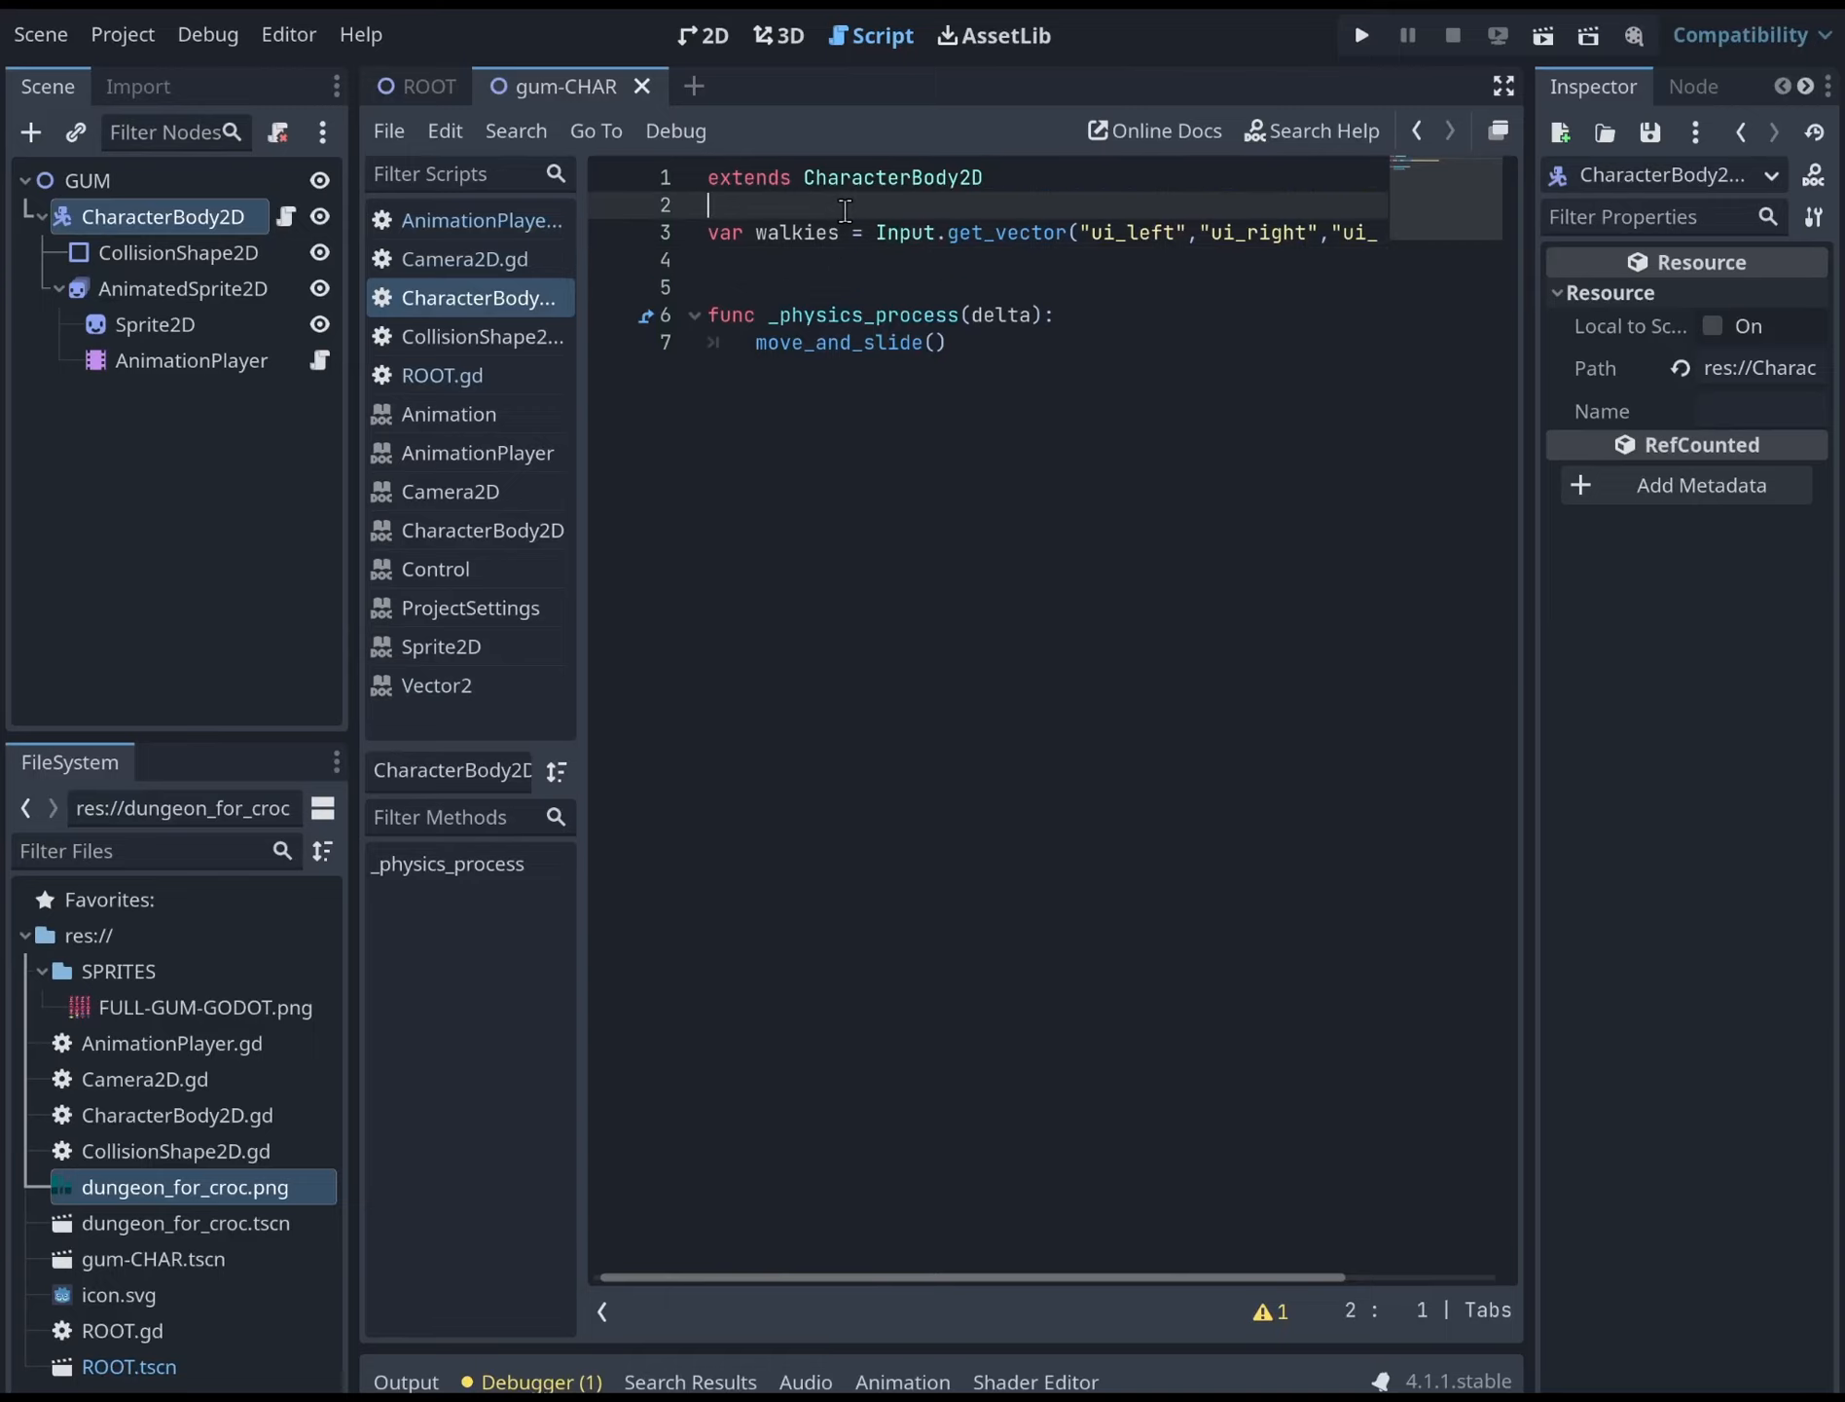
key(Return)
key(Return)
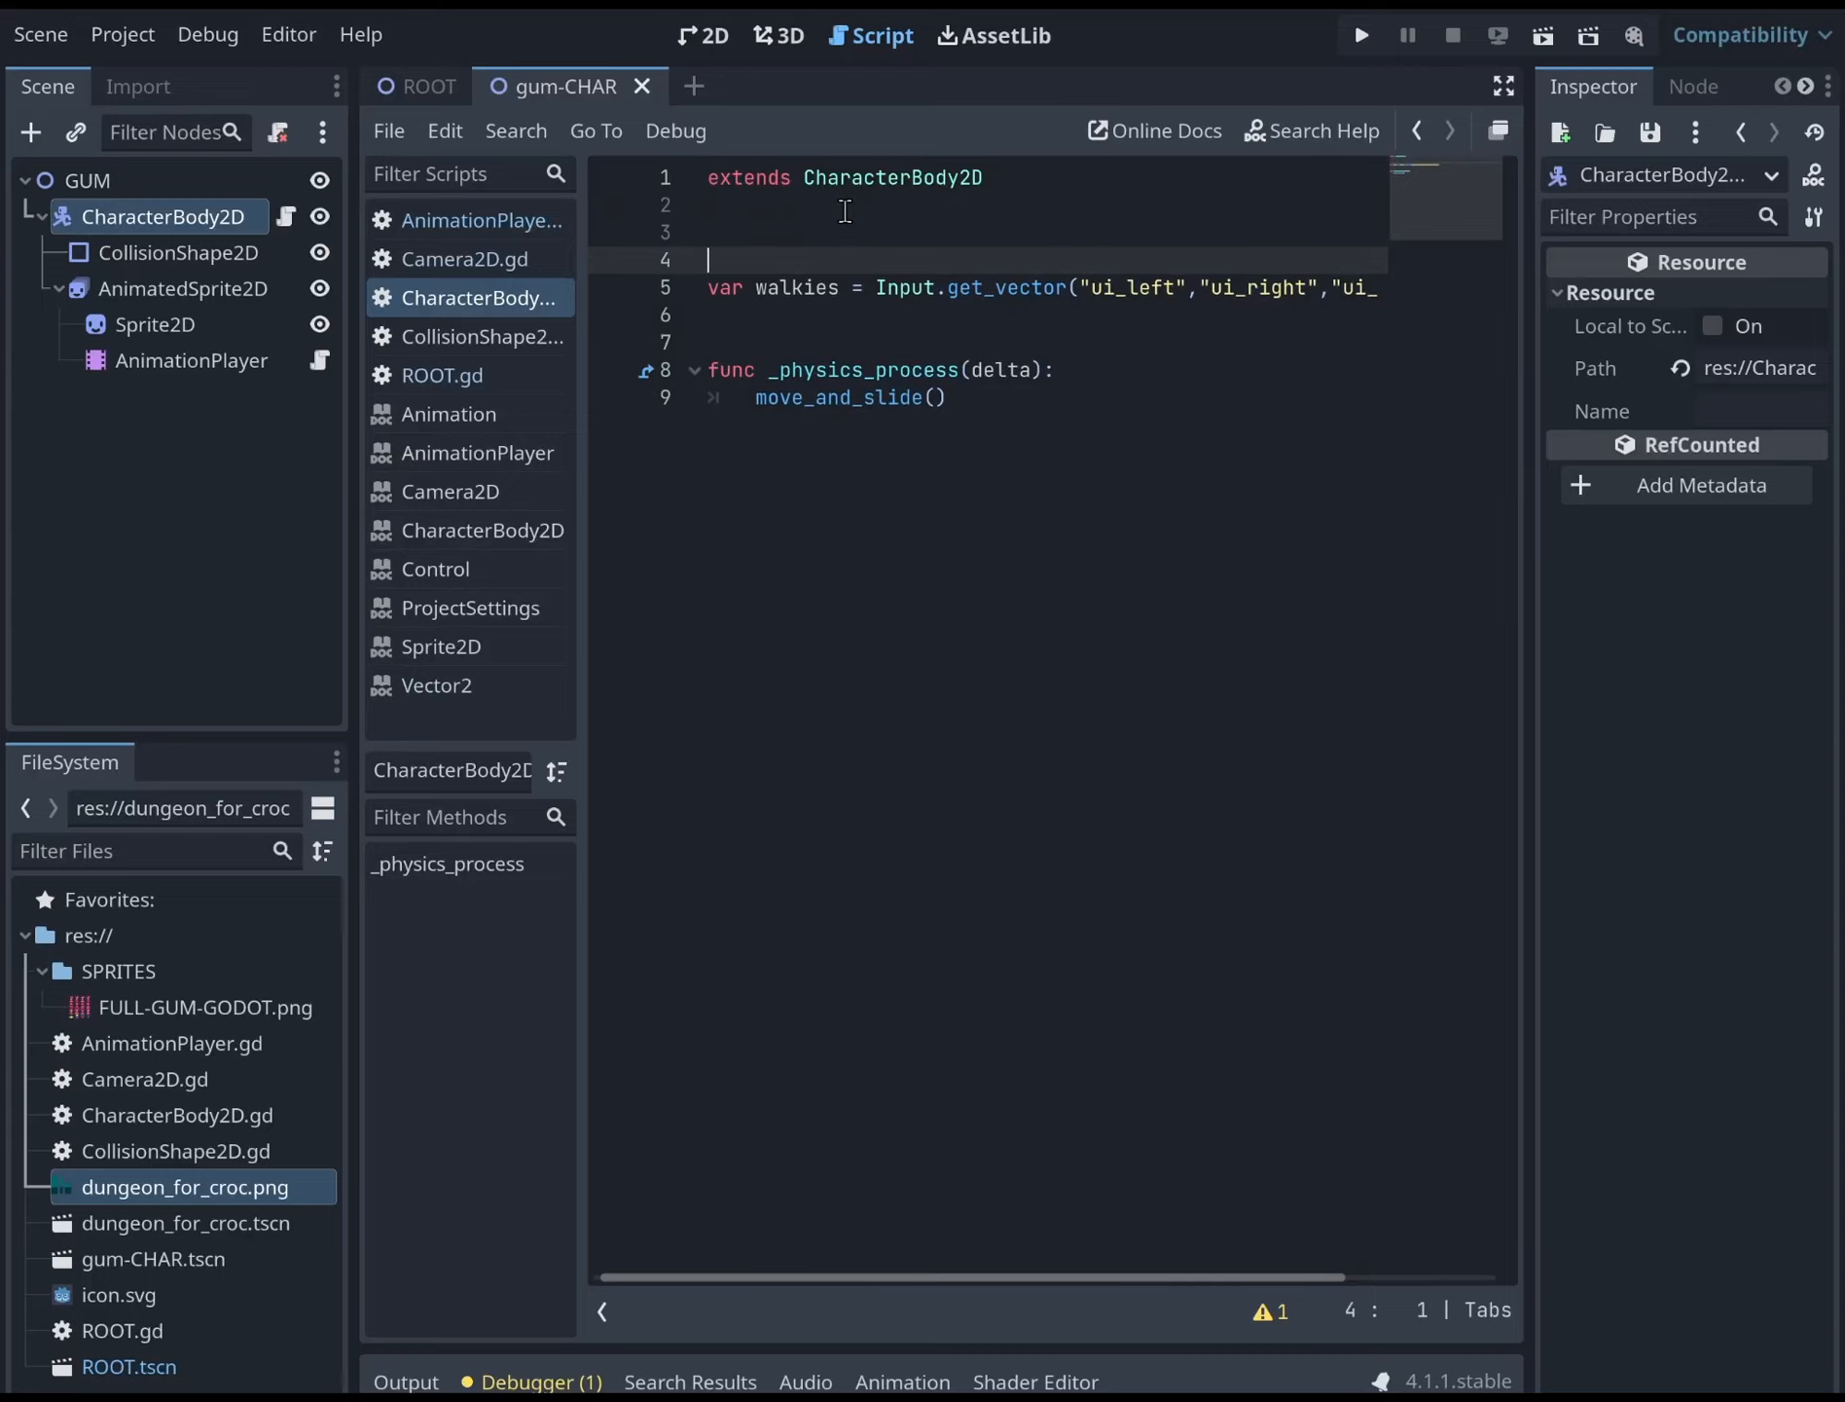
text(func gumwalk ():)
Indent the walkies declaration one level so it forms the body of gumwalk()
key(Down)
key(Left)
key(Left)
key(Left)
key(Left)
key(Left)
key(Left)
key(Left)
key(Left)
key(Left)
key(Left)
key(Left)
key(Left)
key(Left)
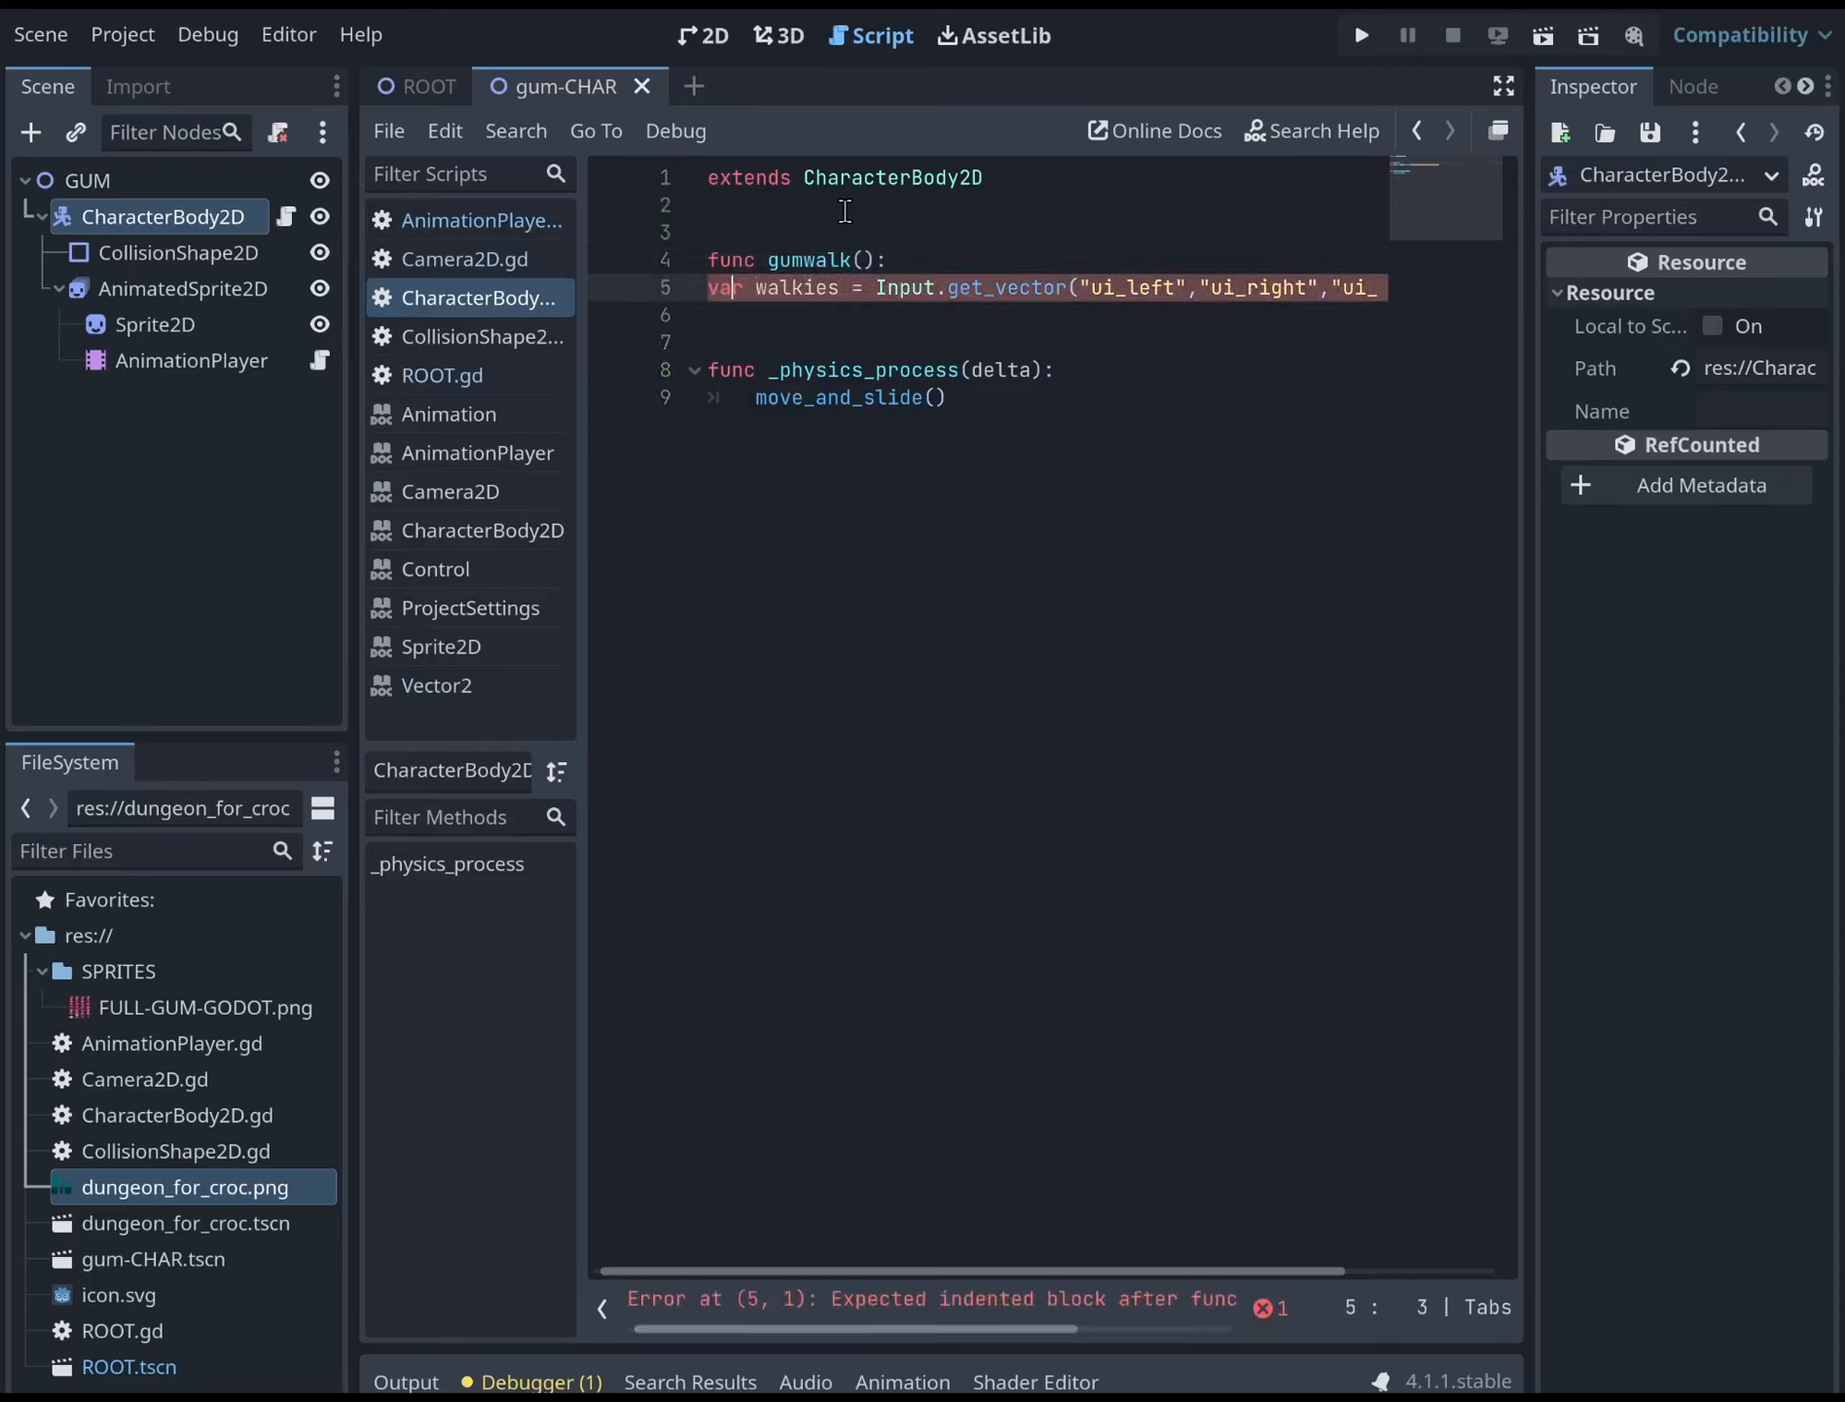
key(Left)
key(Left)
key(Tab)
key(Down)
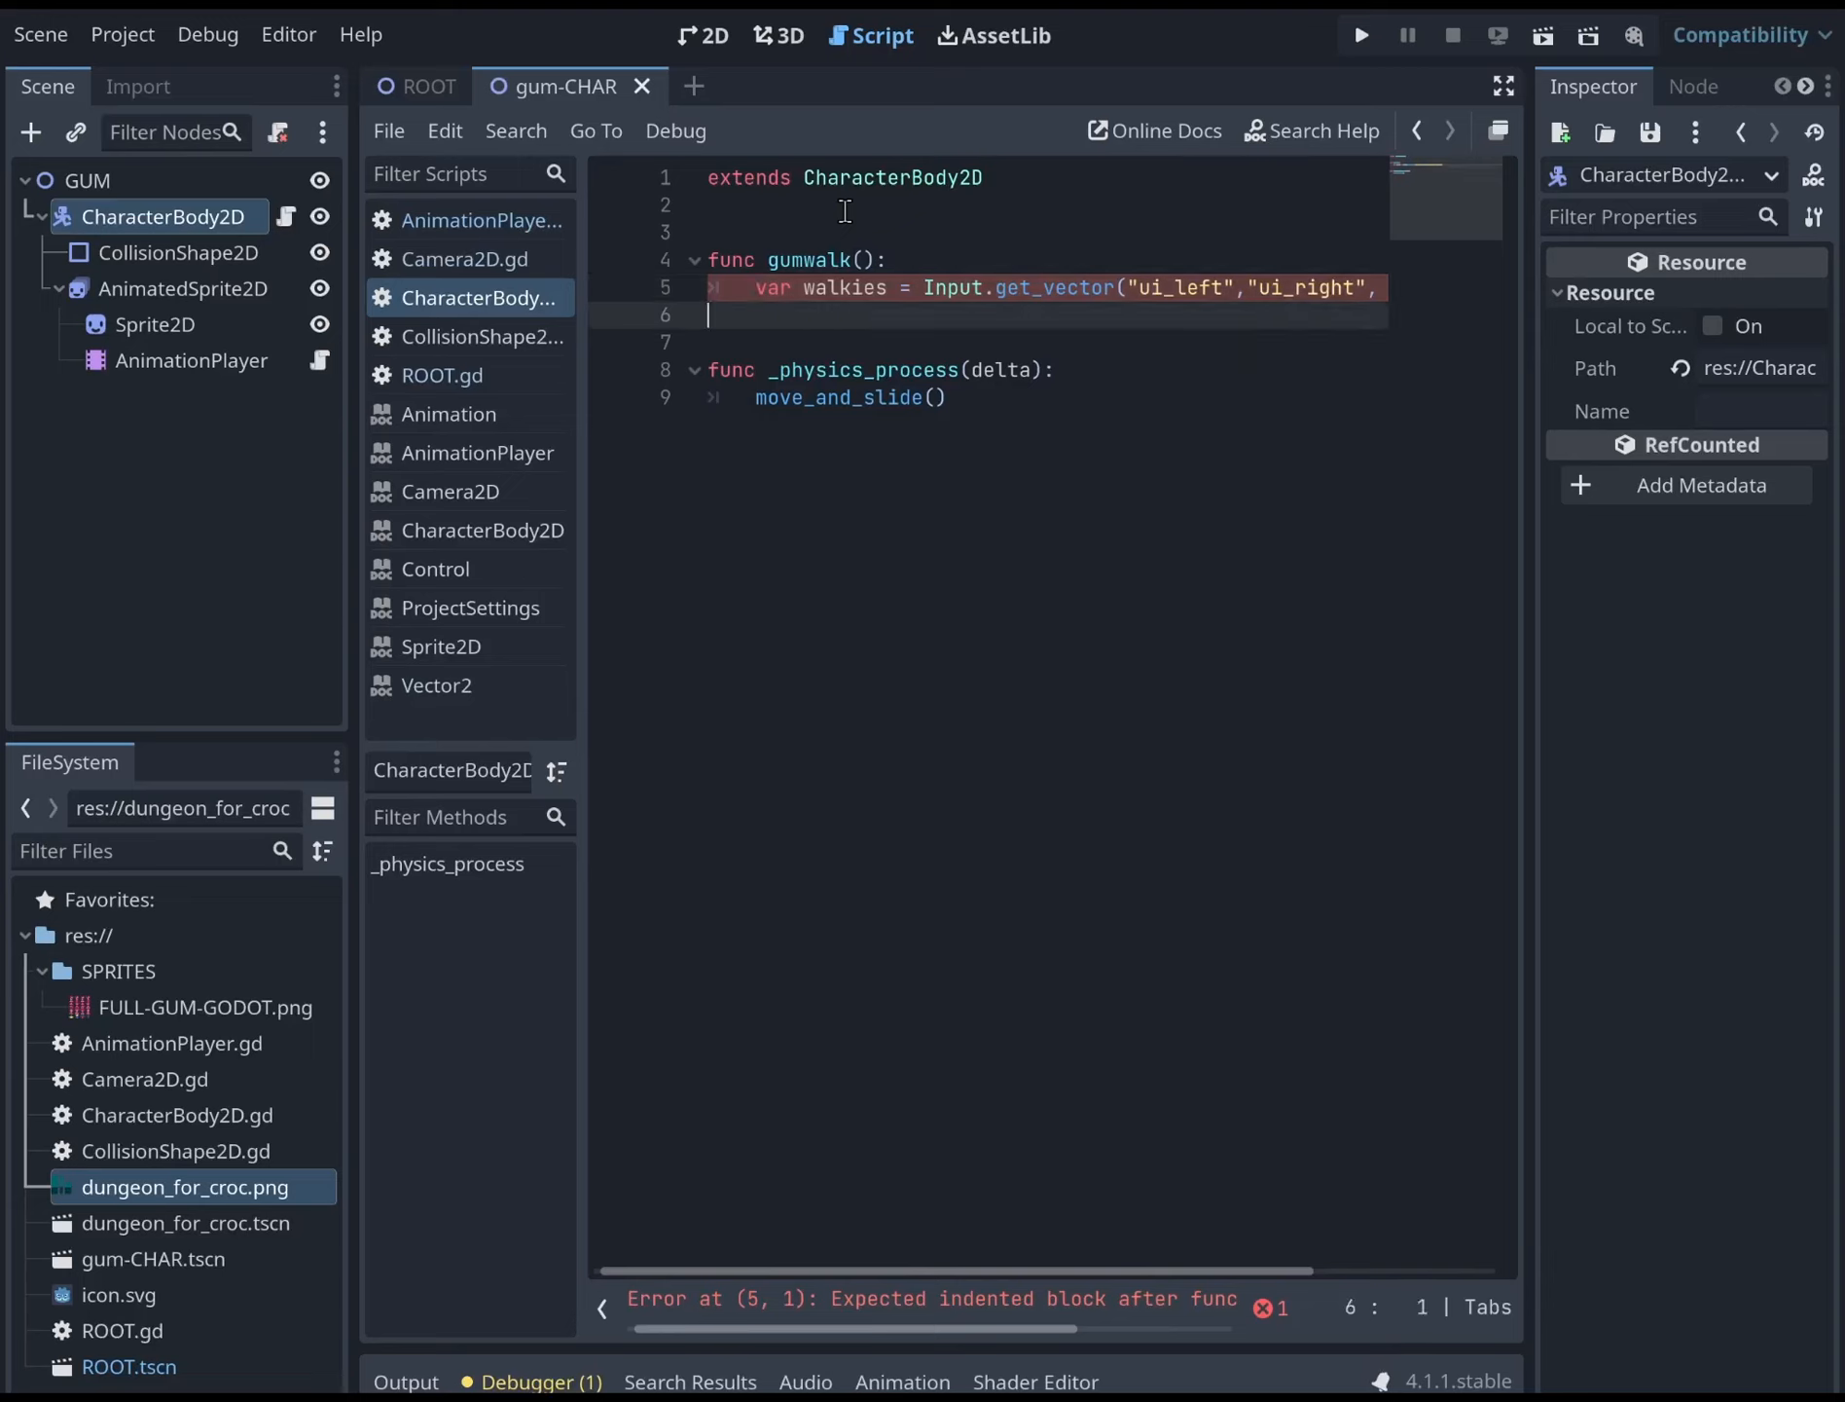
key(Up)
key(Down)
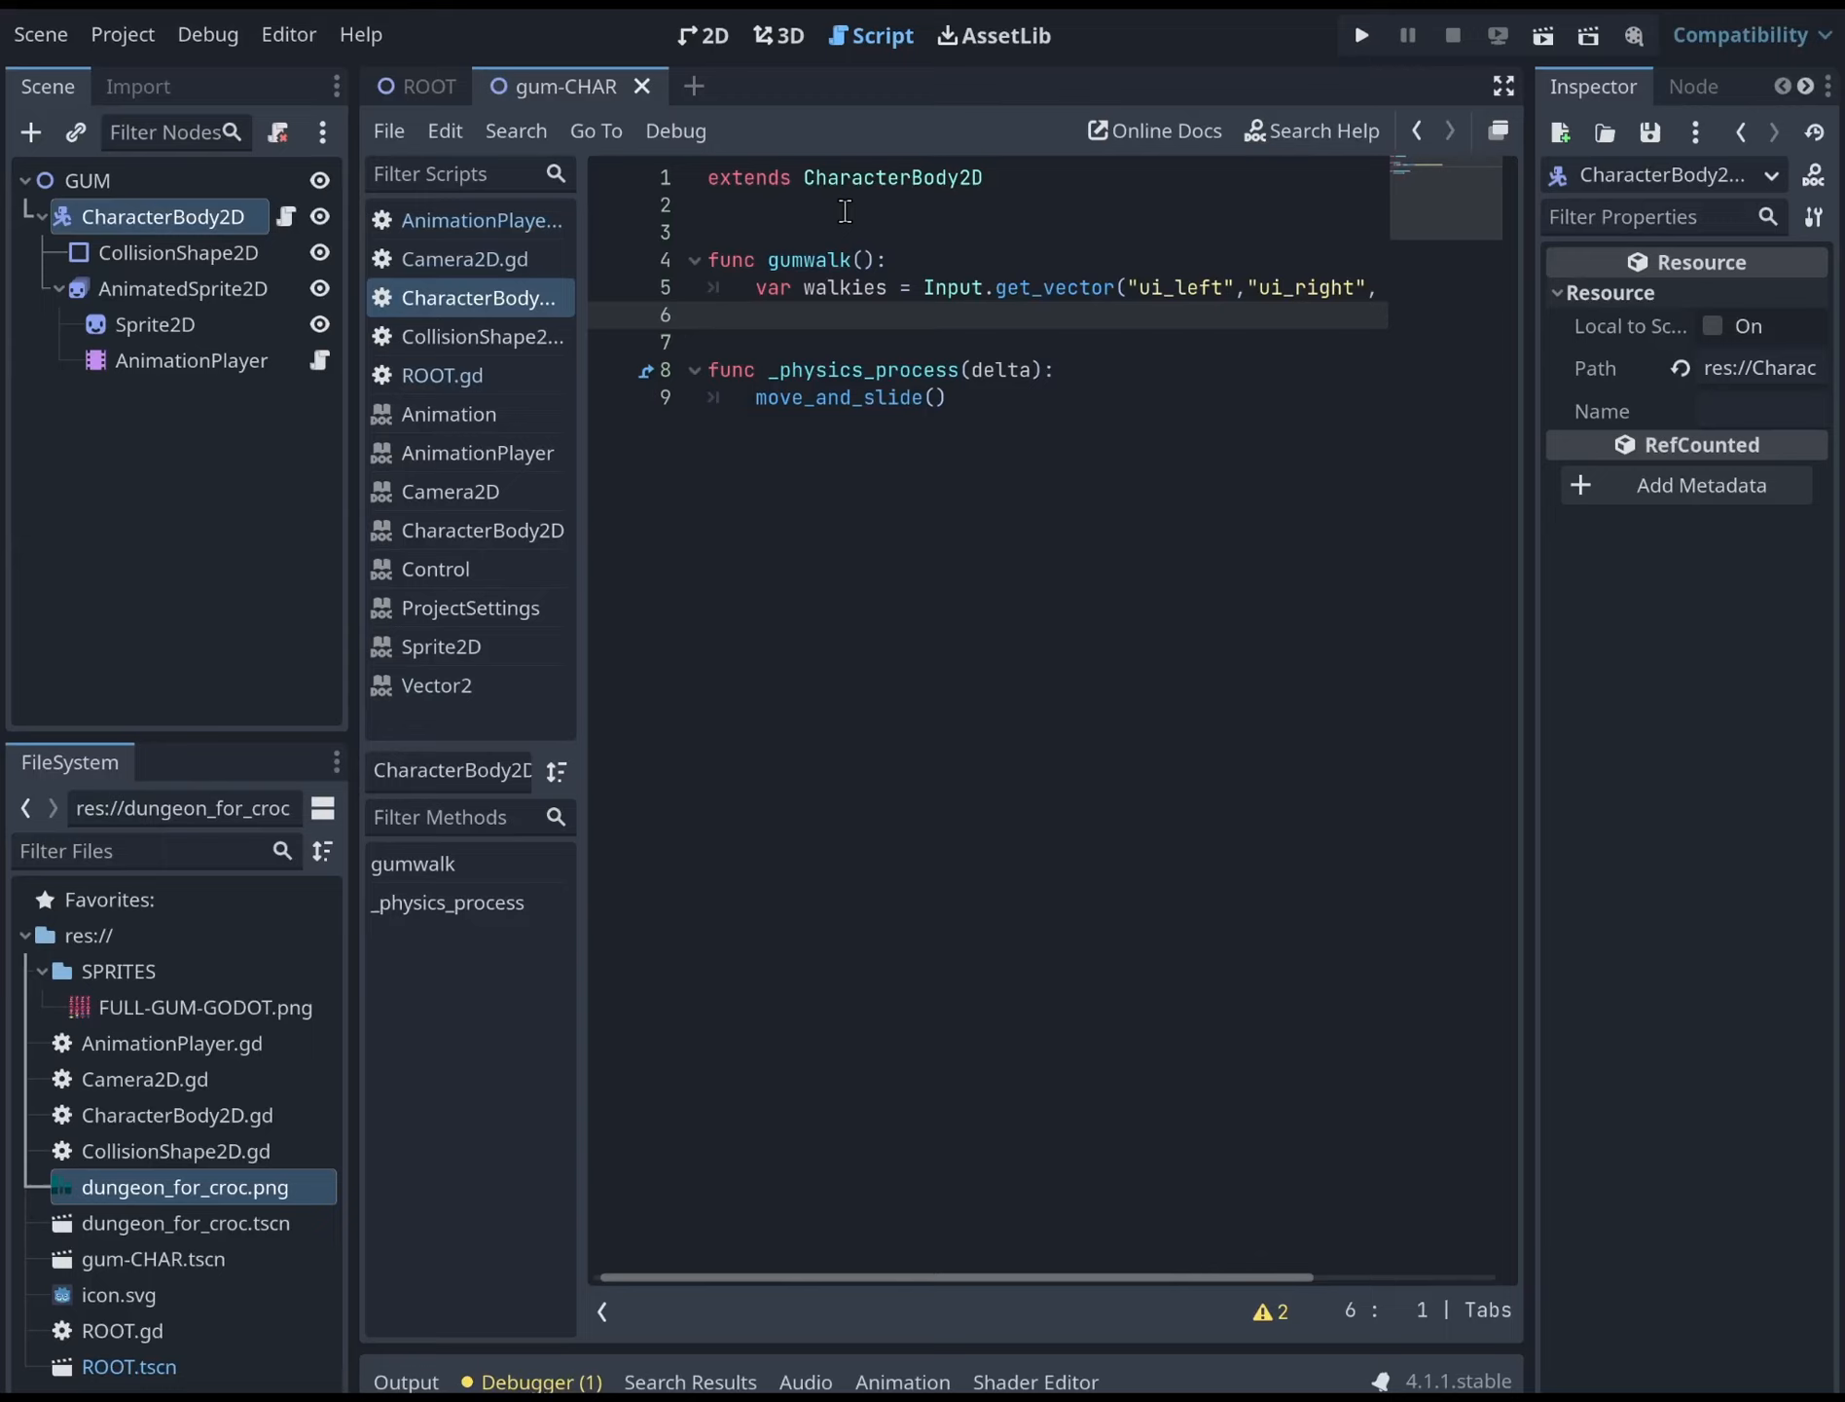
Examine the Input.get_vector call and its direction arguments inside gumwalk()
drag(1079, 290, 1298, 290)
click(1070, 294)
drag(935, 290, 1124, 288)
click(1068, 290)
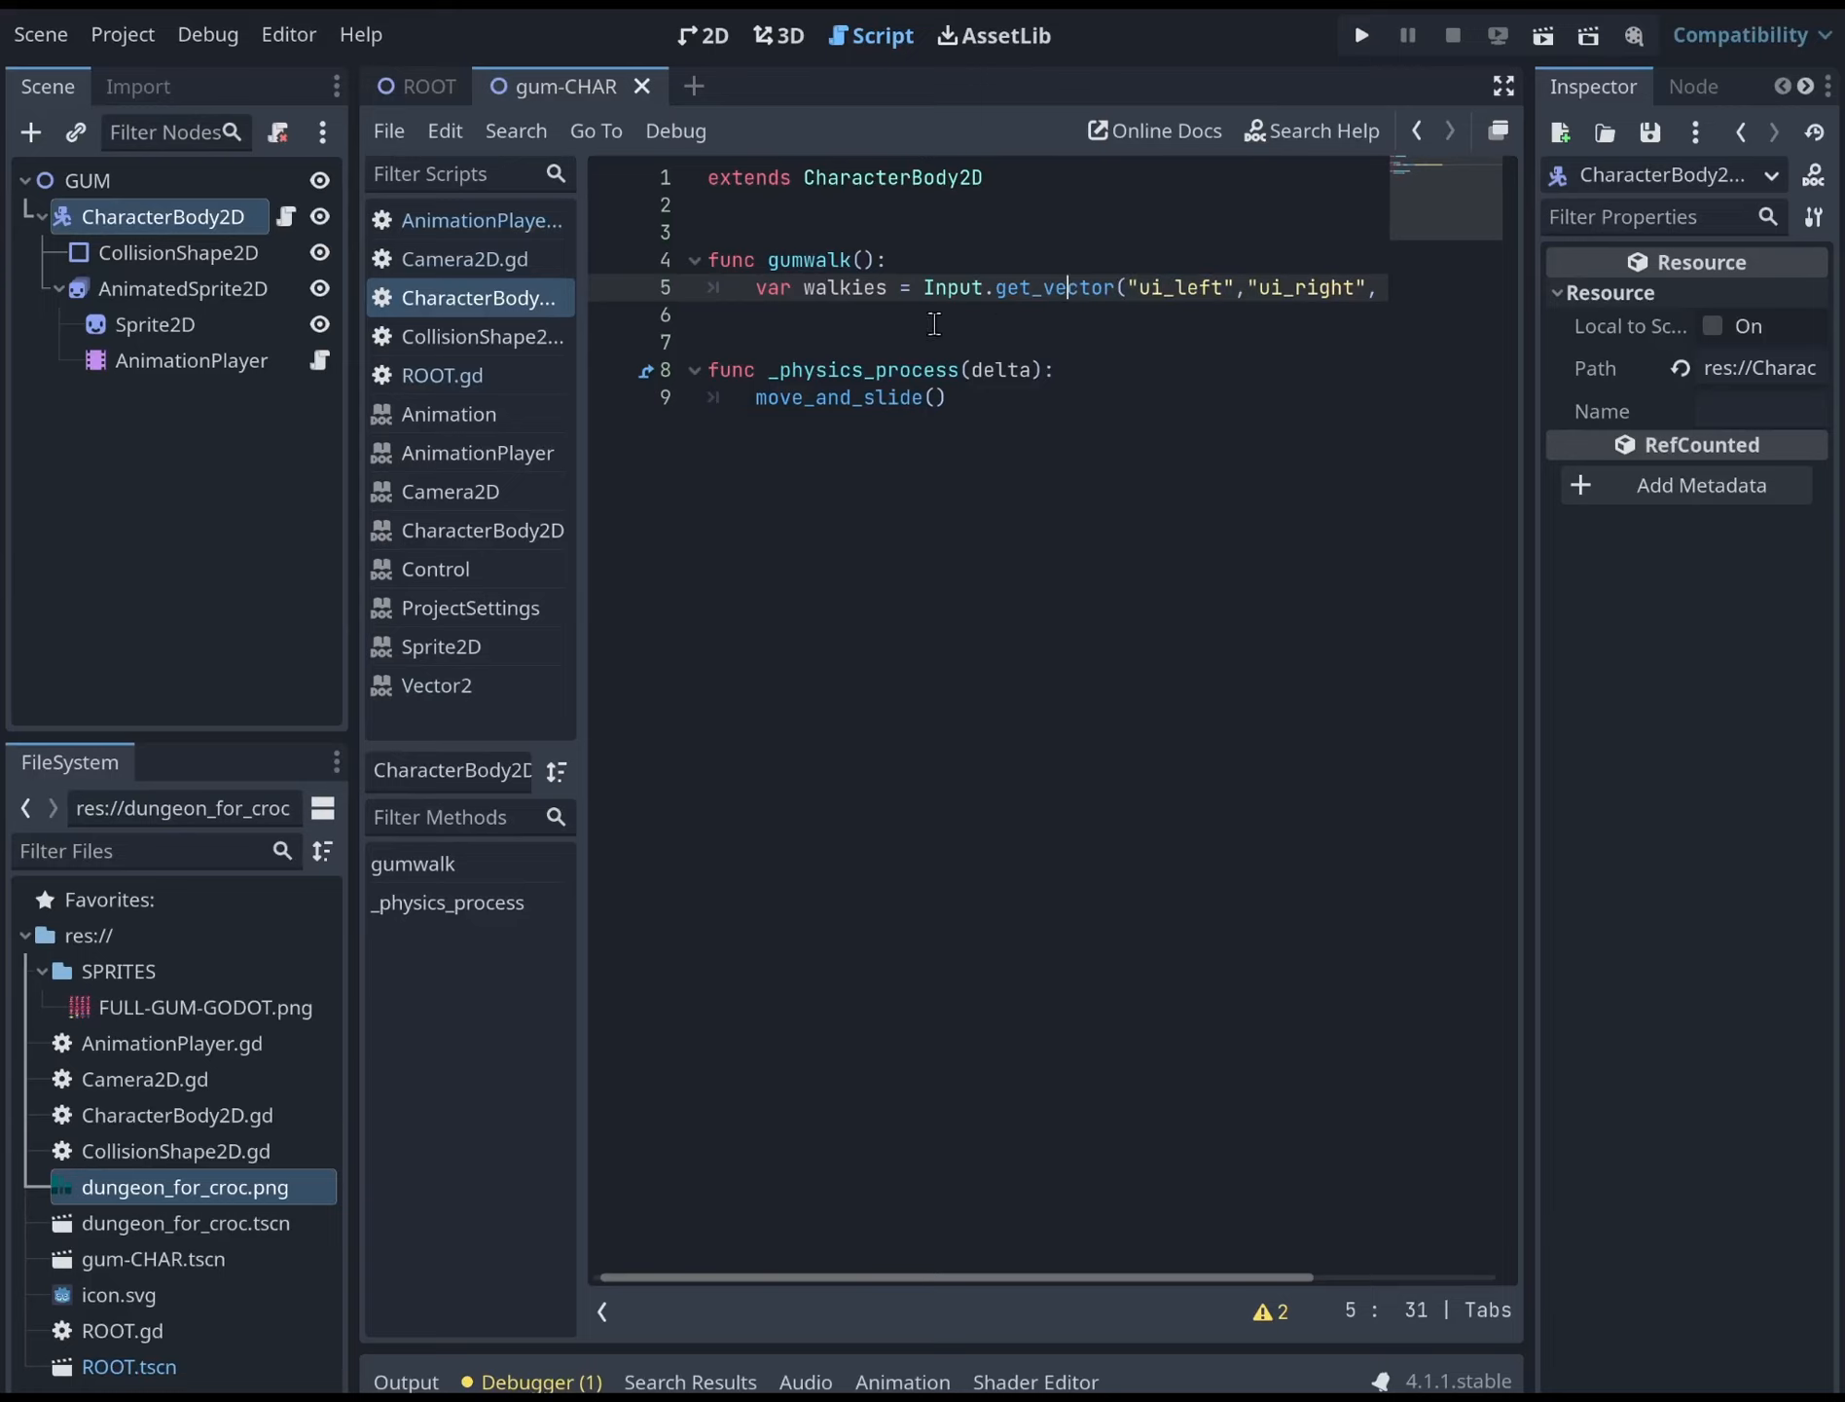
click(934, 324)
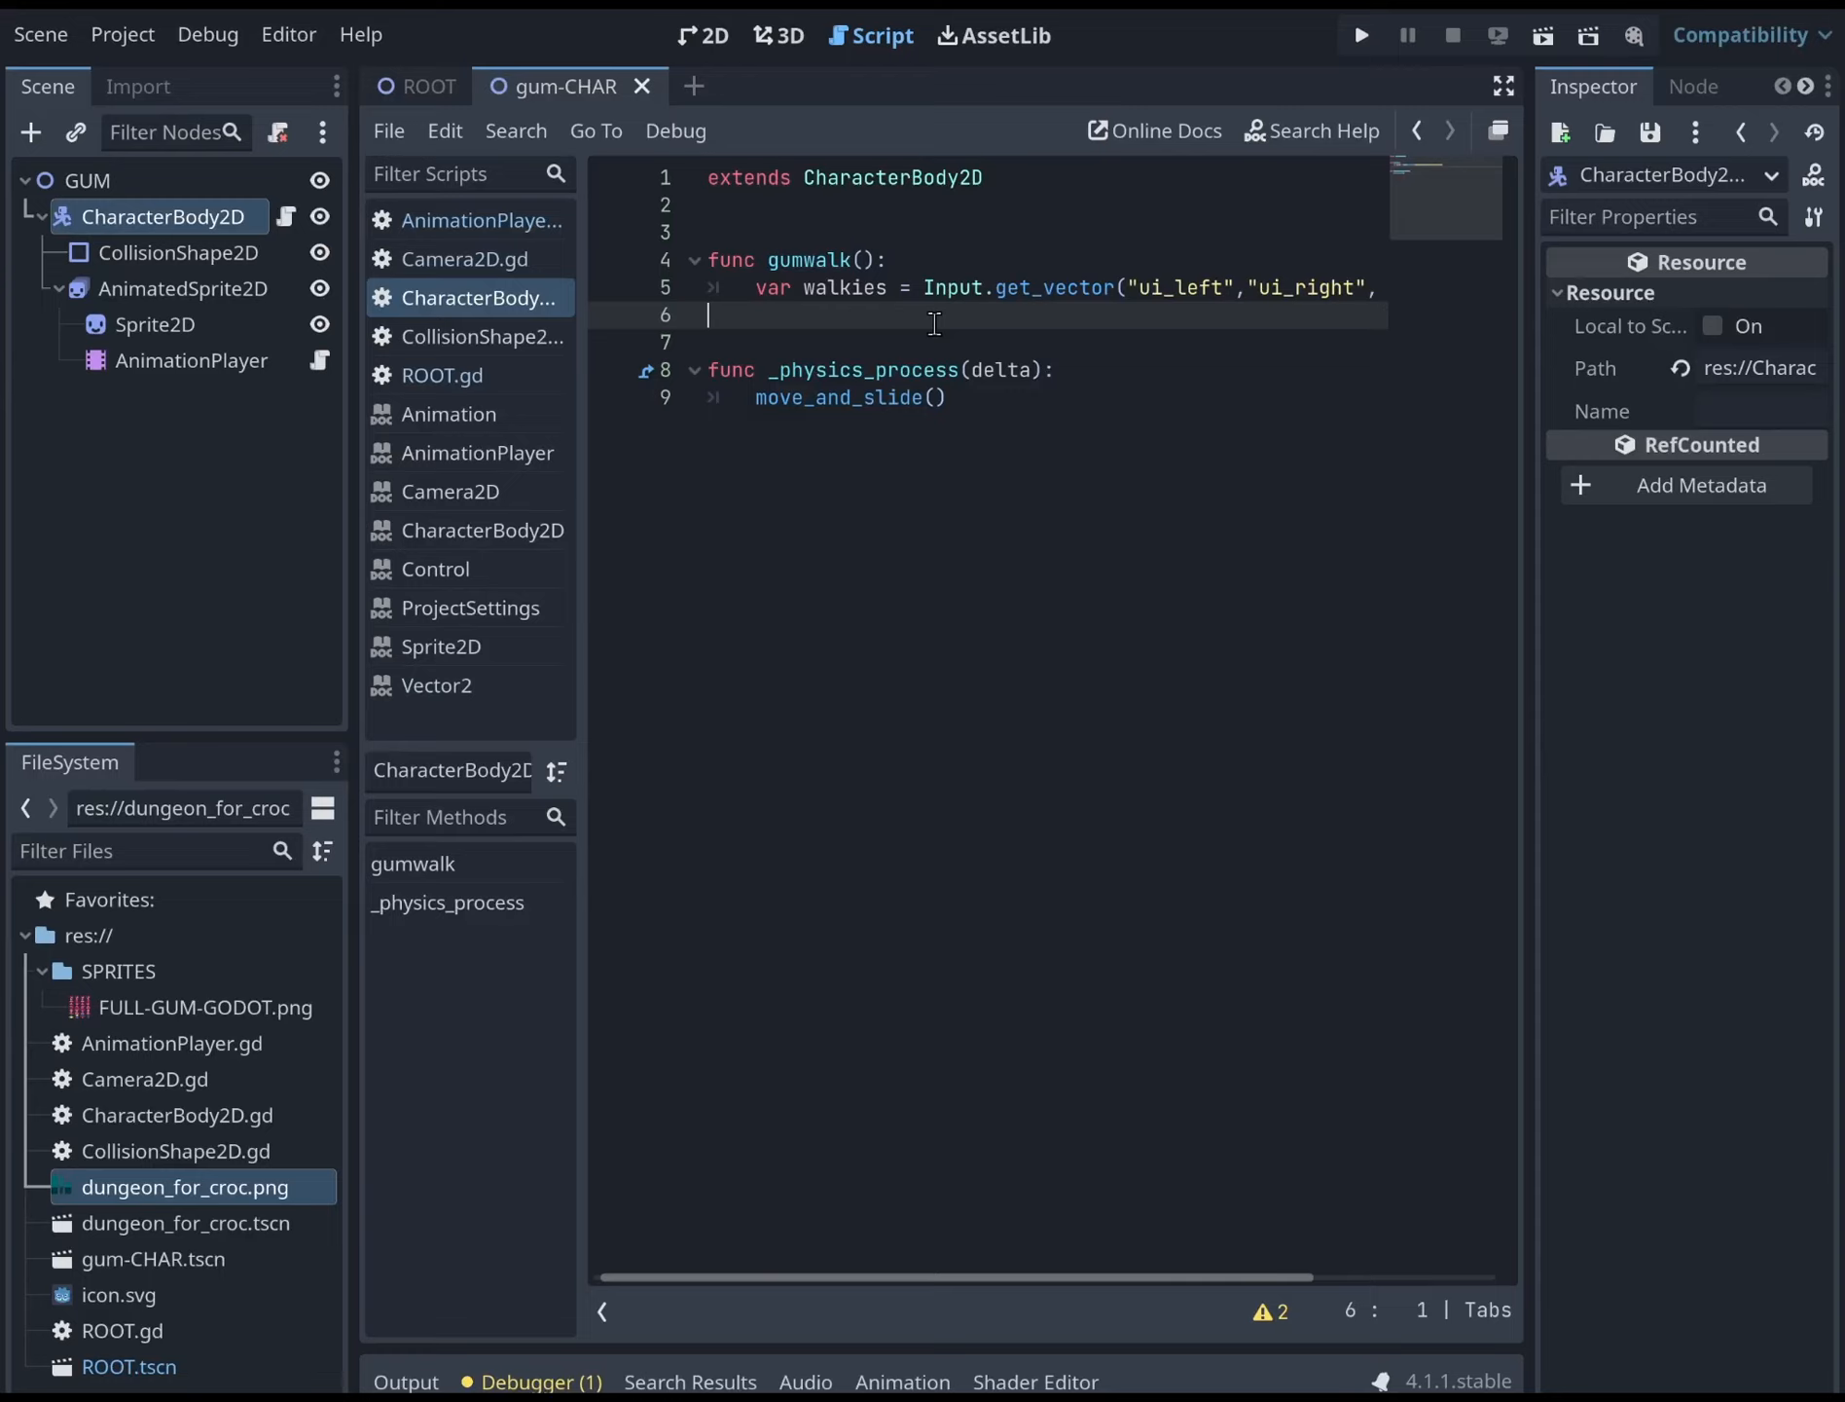
drag(1129, 288, 855, 290)
Start an indented velocity assignment on line 6, below the walkies declaration in gumwalk()
click(839, 313)
key(Tab)
text(veloc)
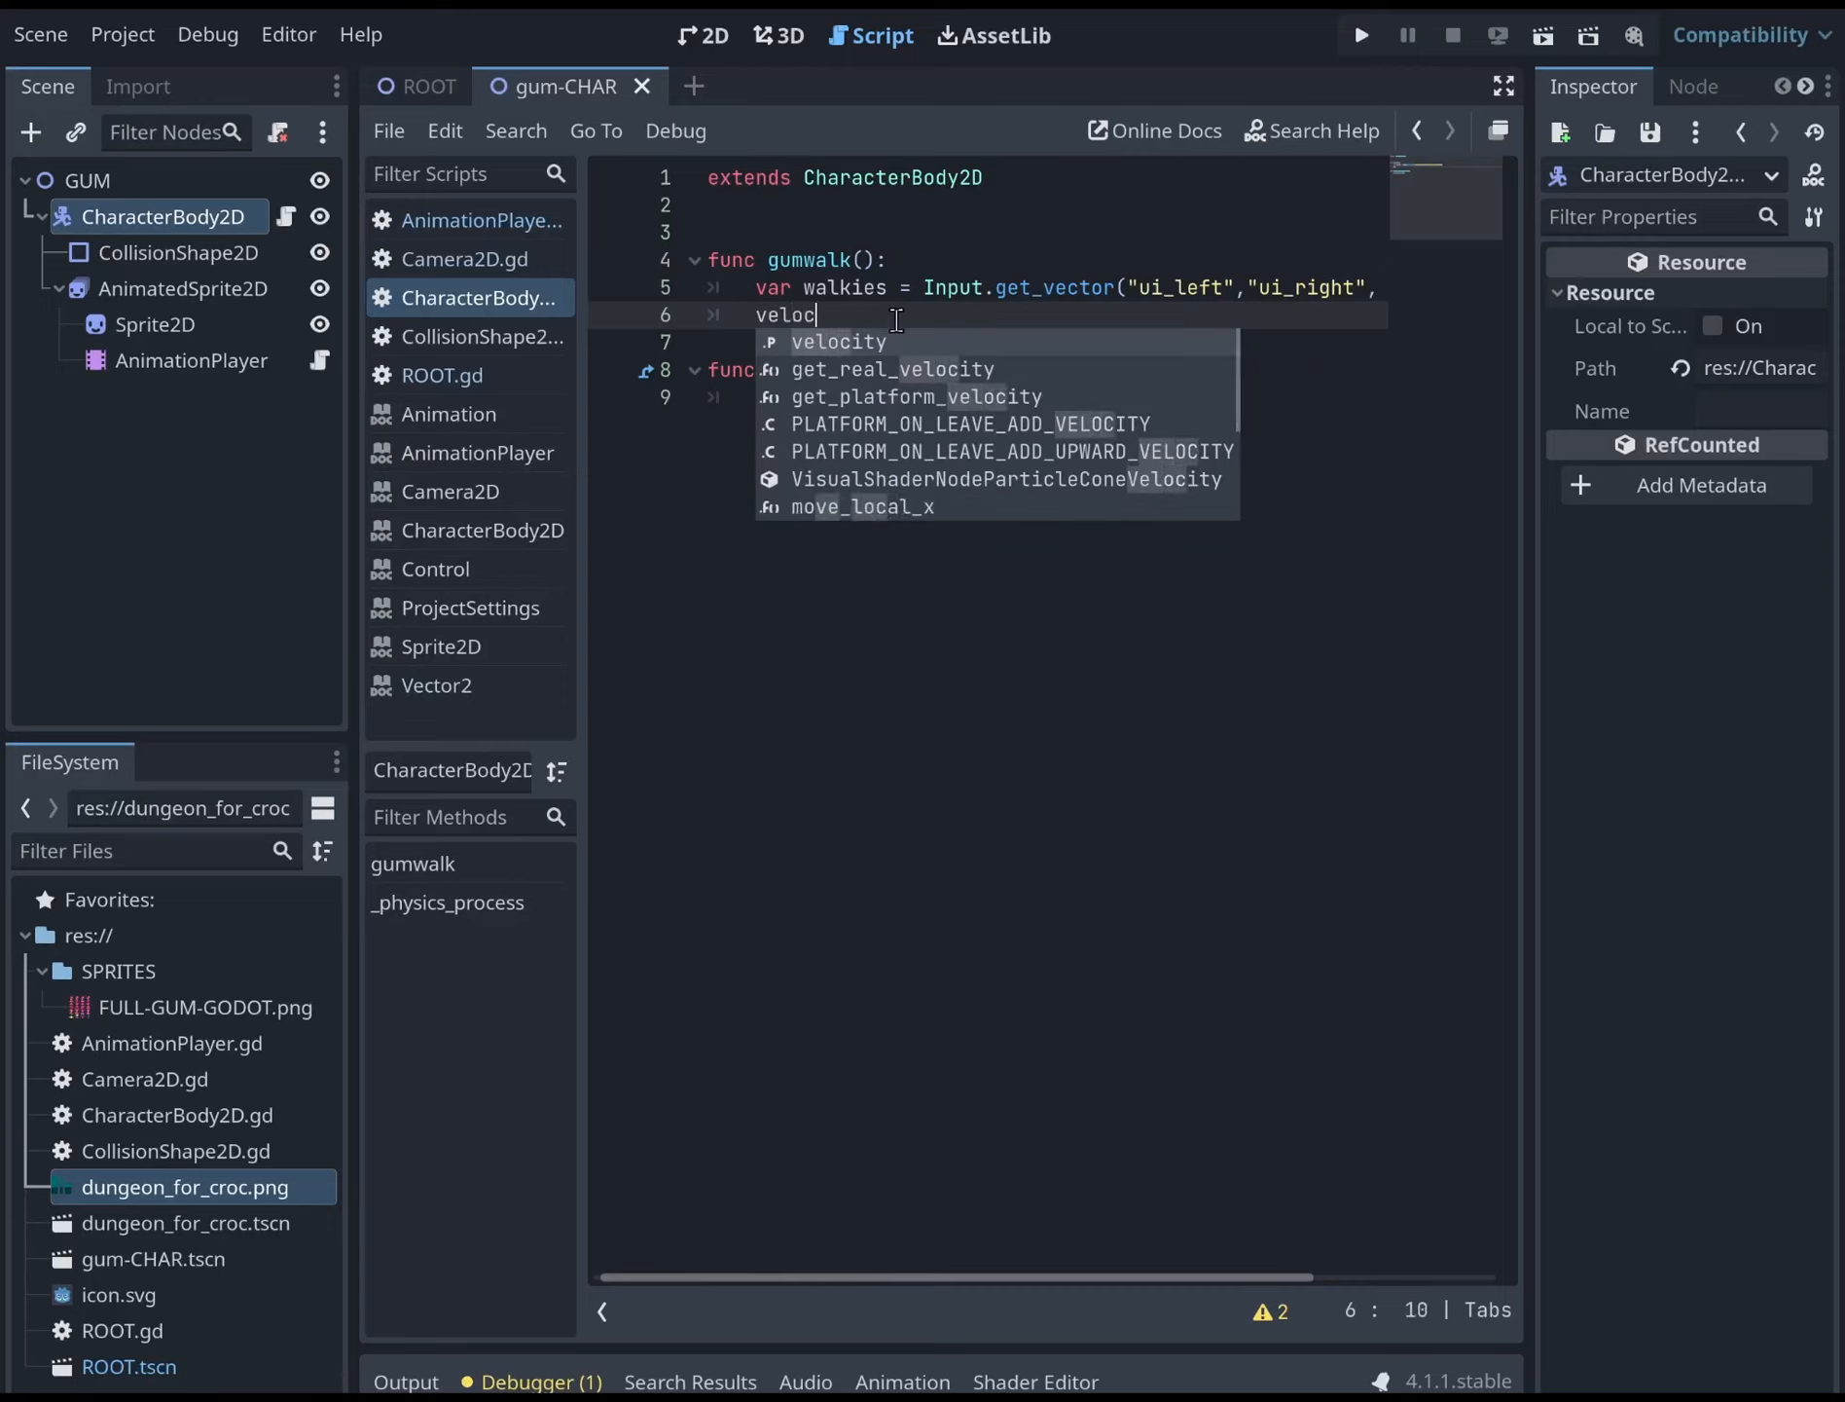
key(Return)
text(=)
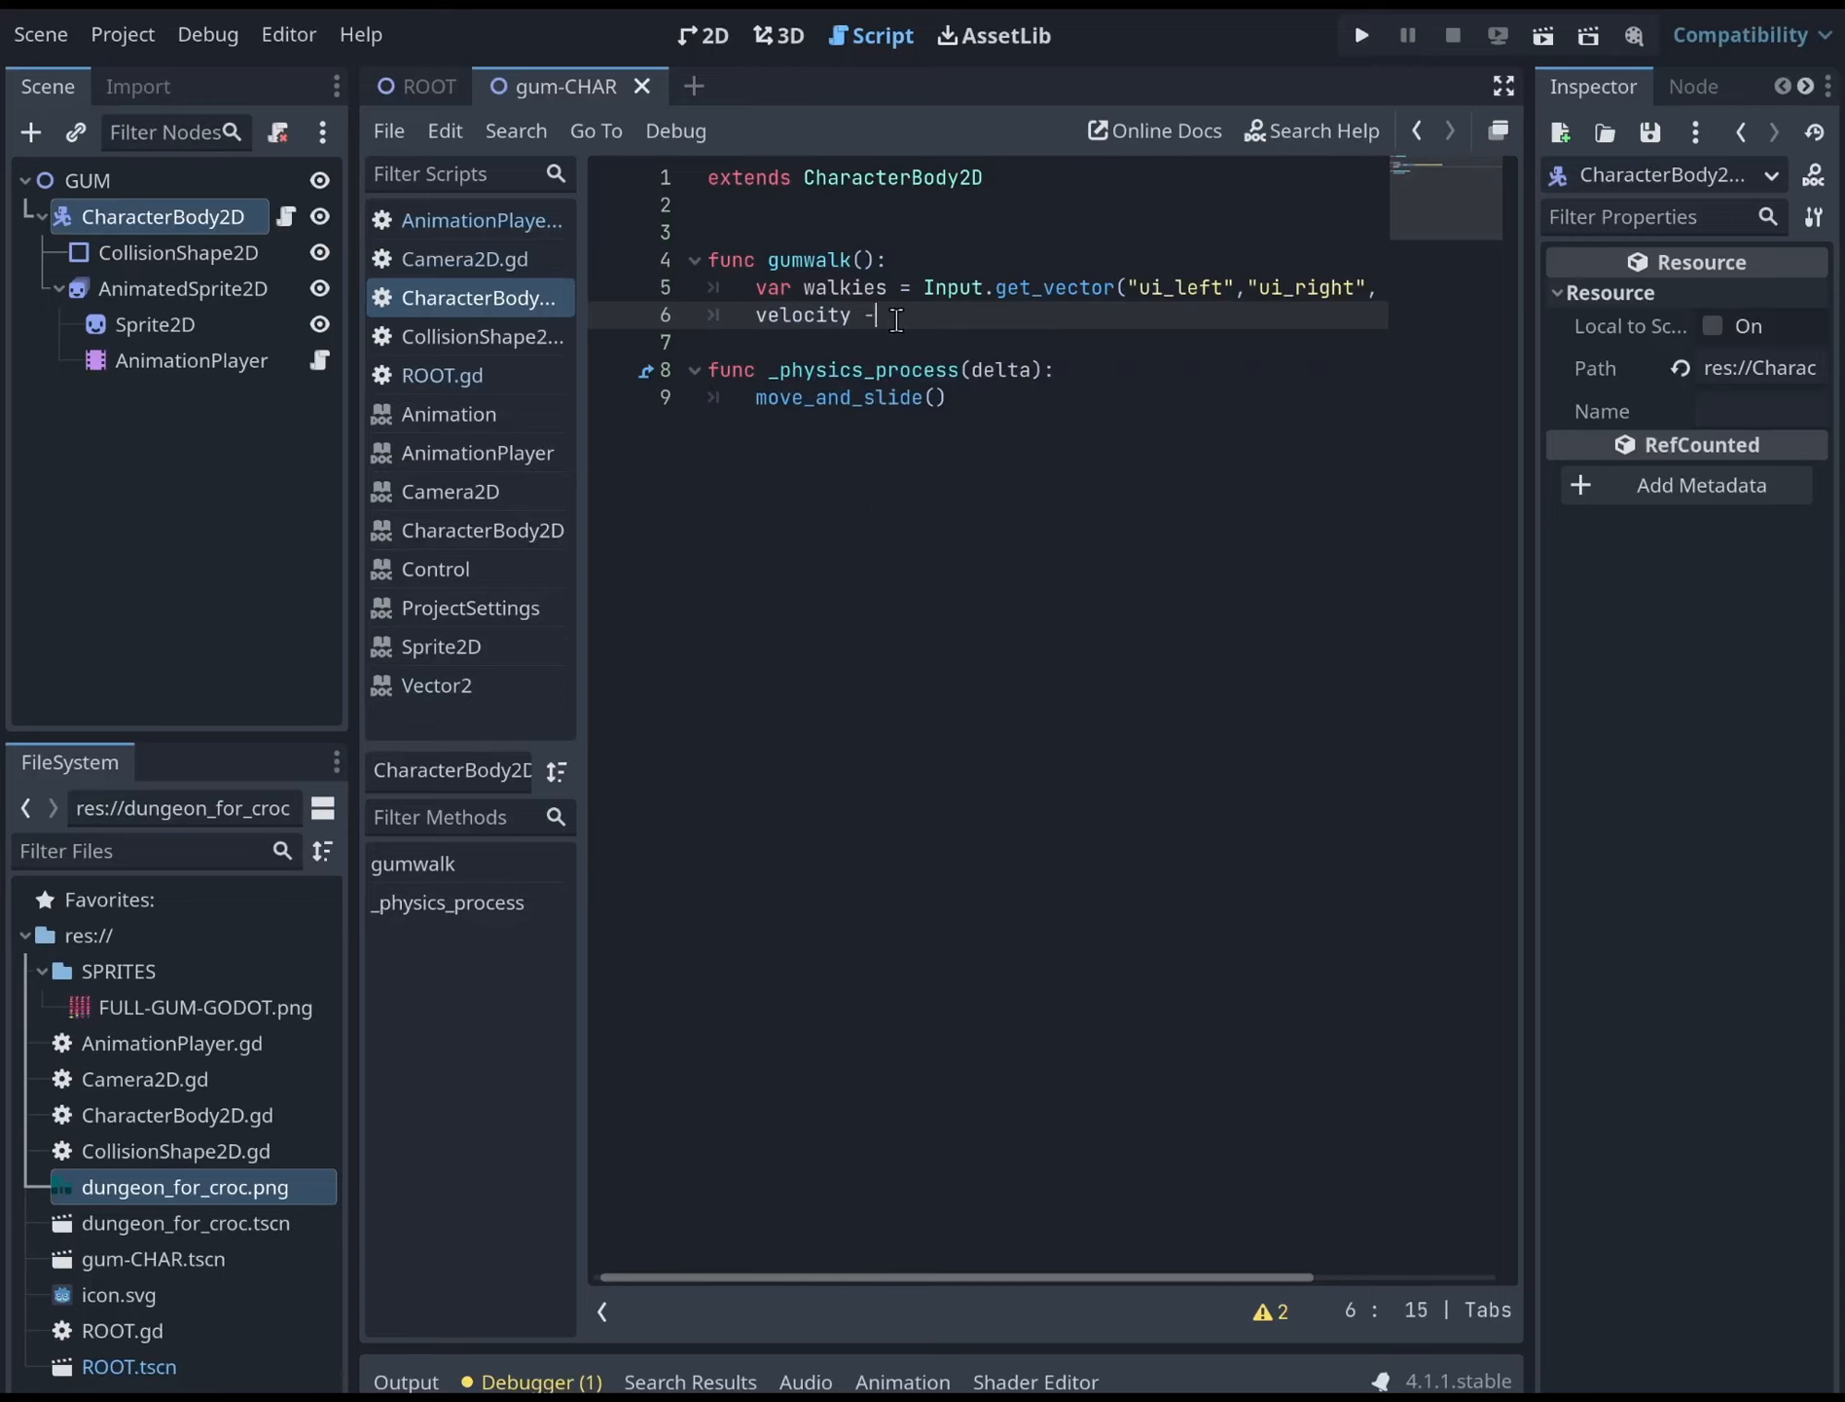
Complete the last line of gumwalk() as velocity = walkies
key(BackSpace)
text(=)
key(BackSpace)
text(= walk)
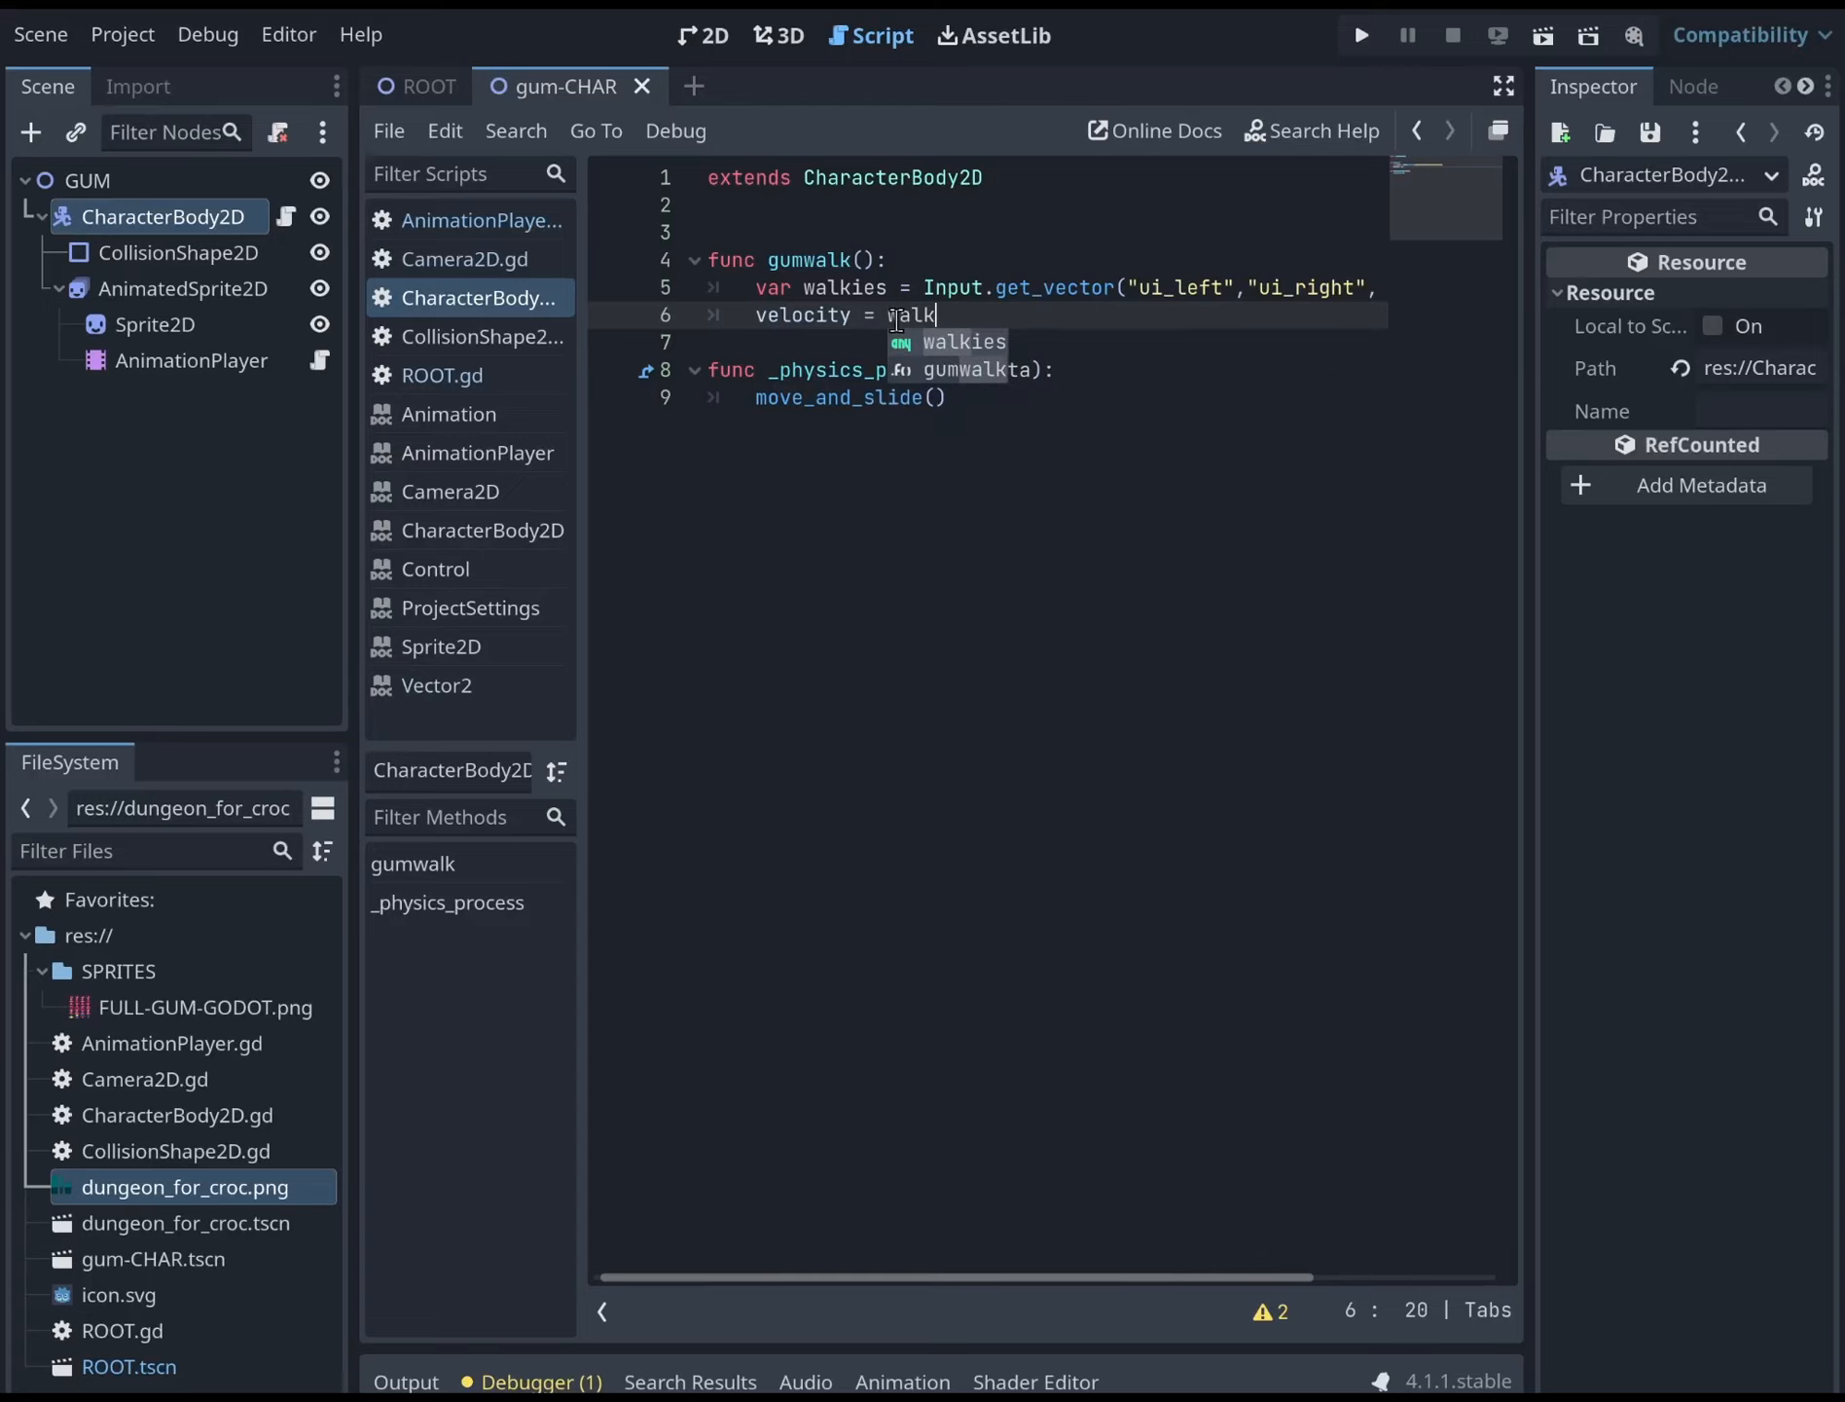
key(Return)
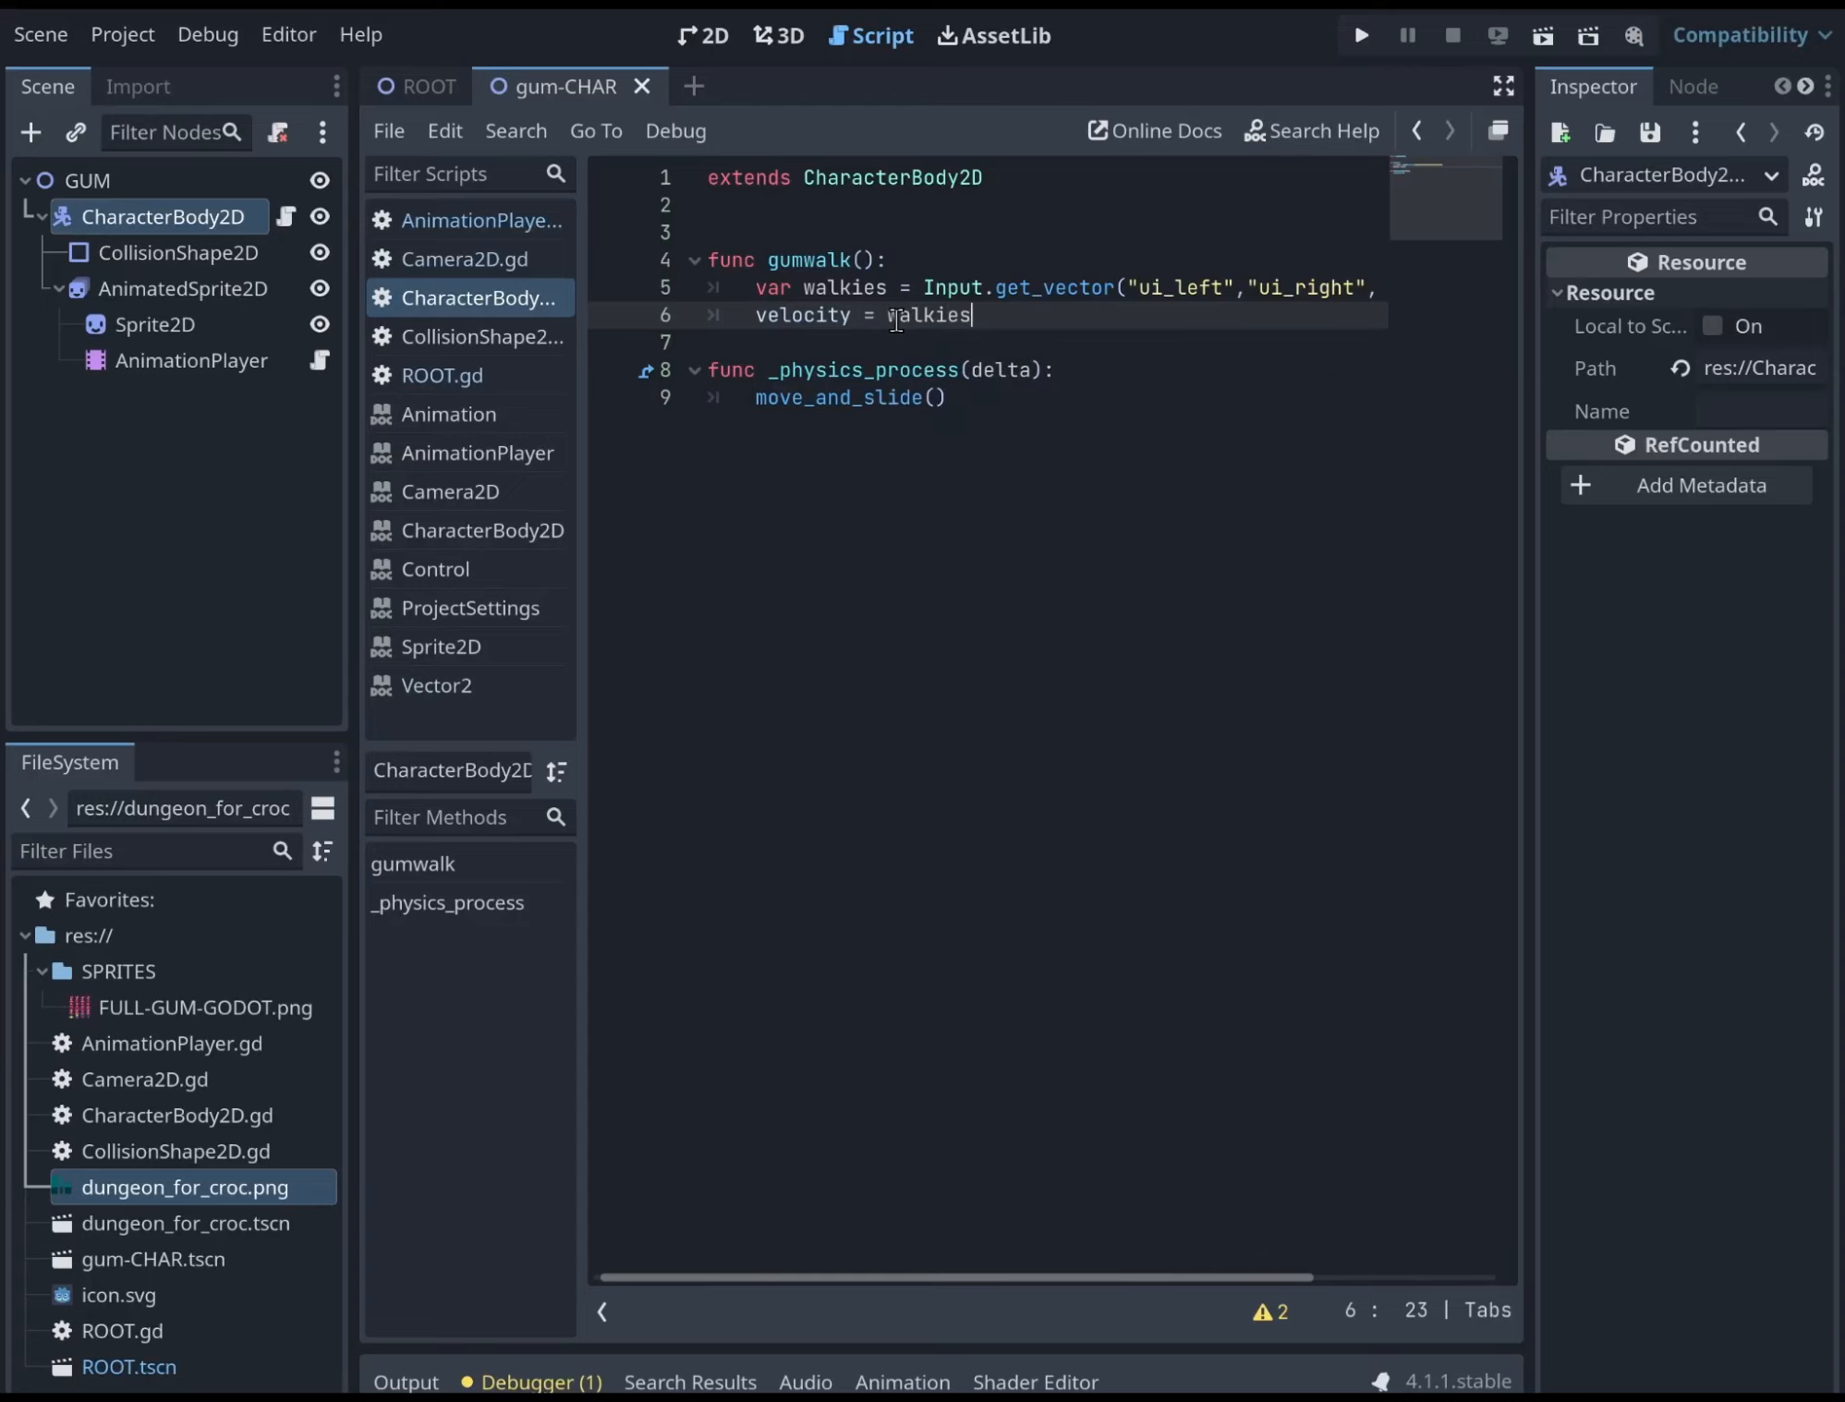
Add a gumwalk() call above move_and_slide() inside the _physics_process function
key(Down)
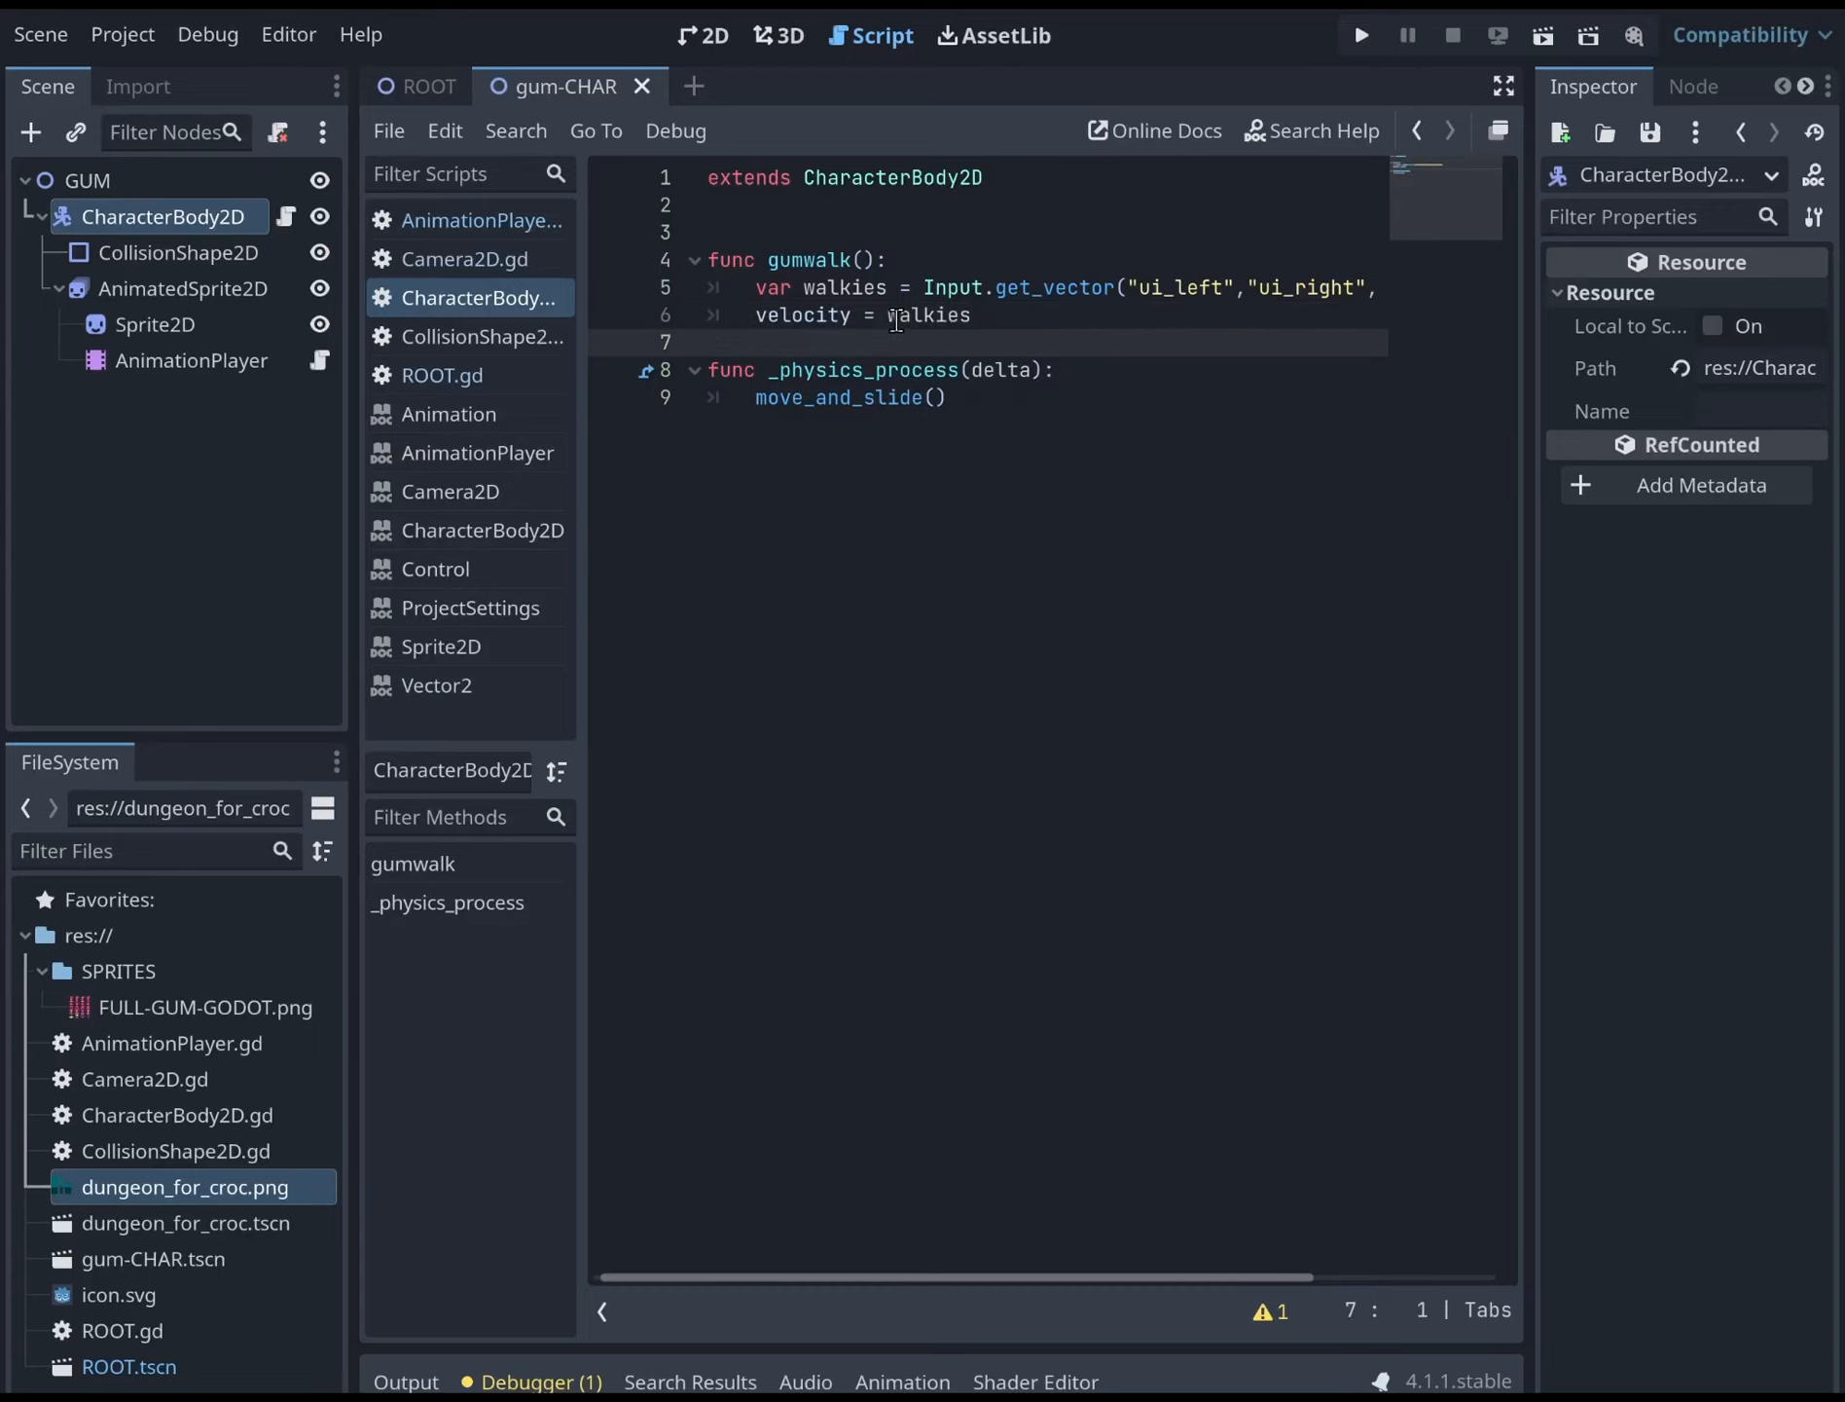
key(Down)
key(Down)
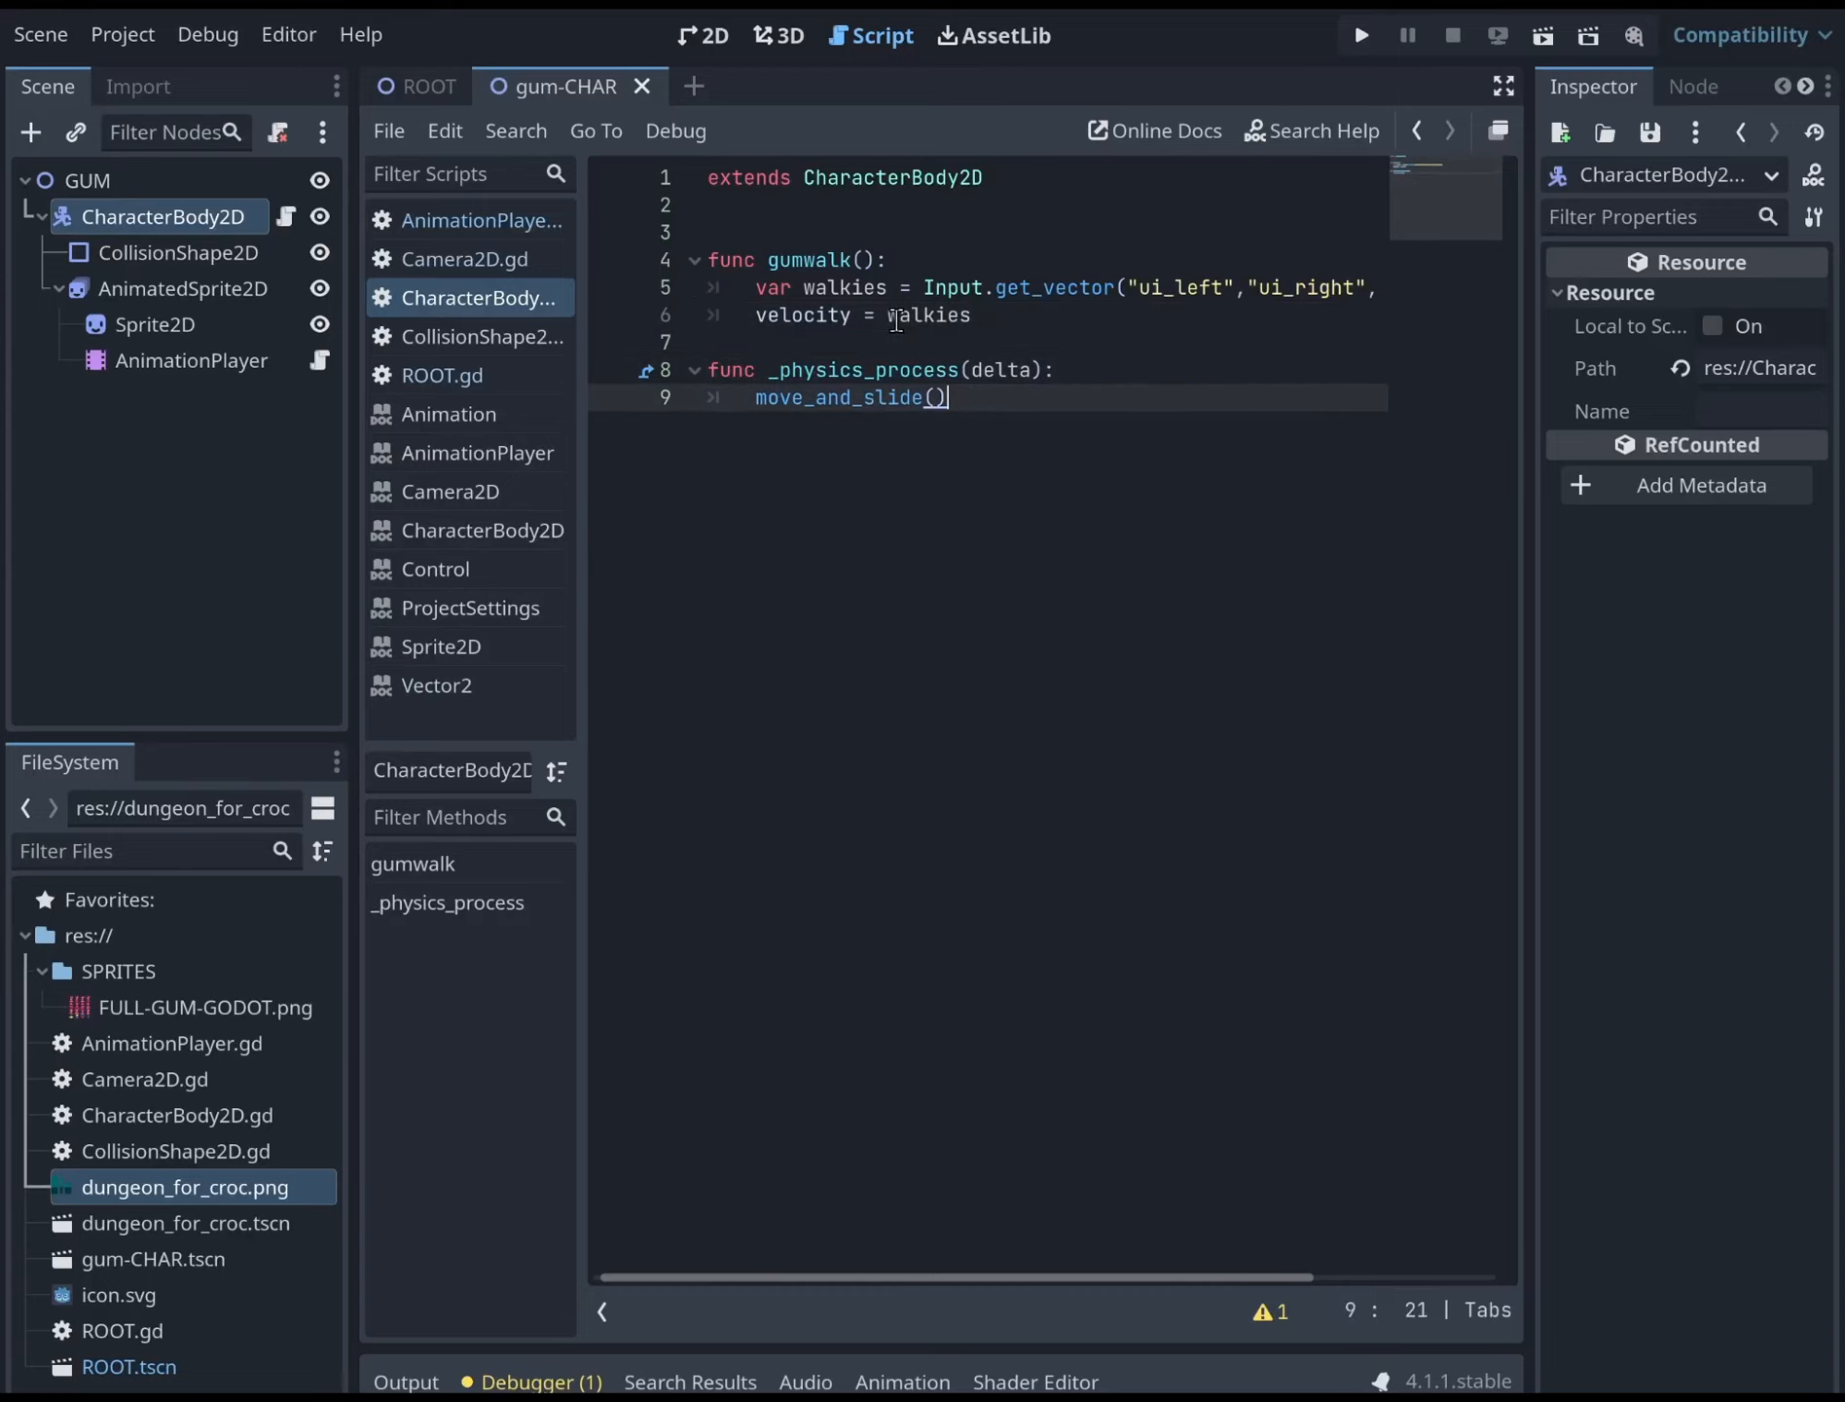
key(Return)
key(Up)
key(Return)
key(Up)
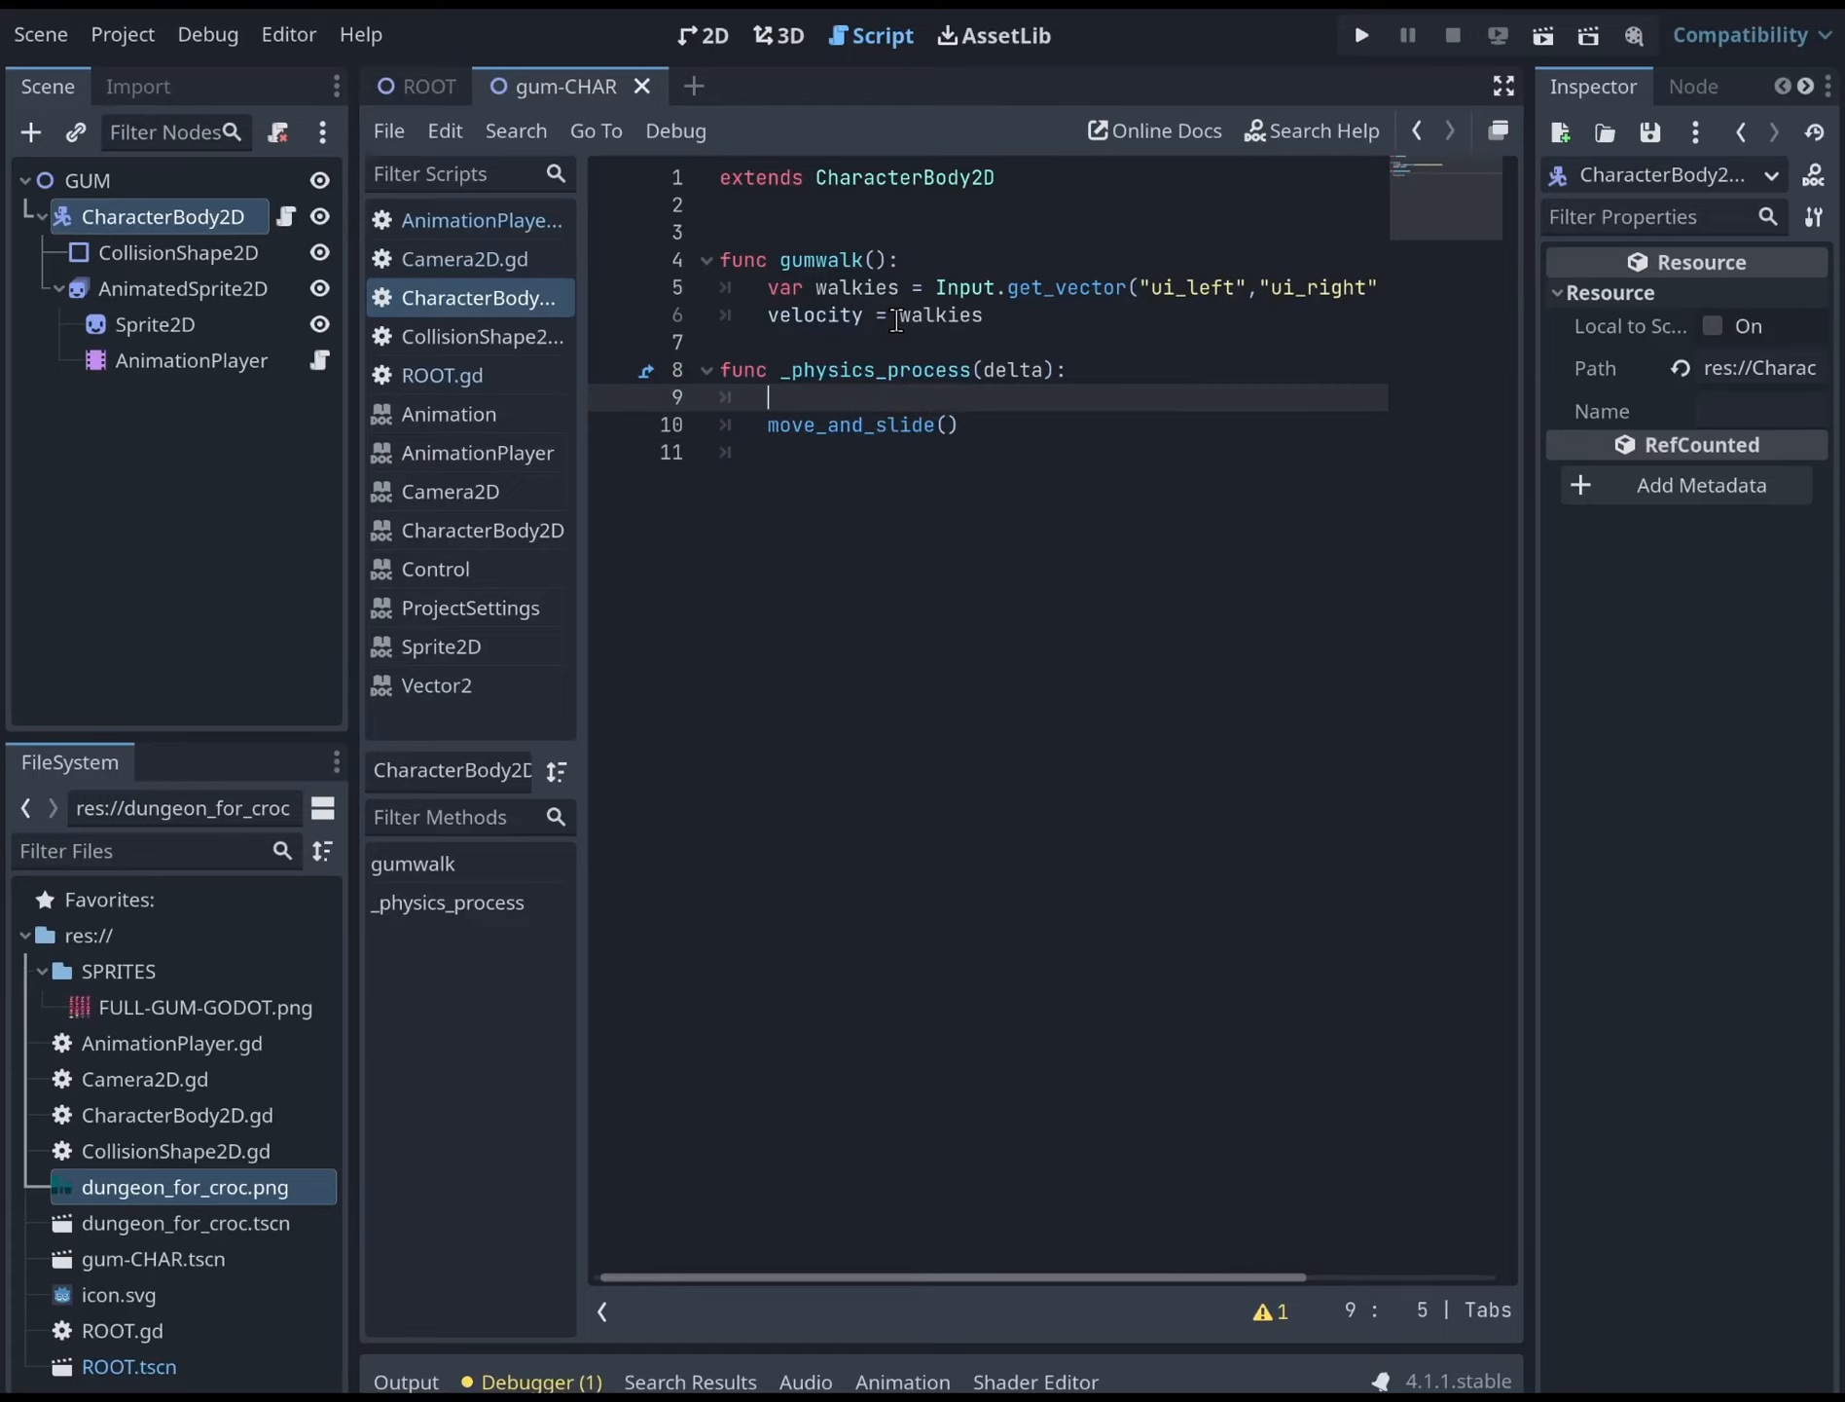
text(gumwalk())
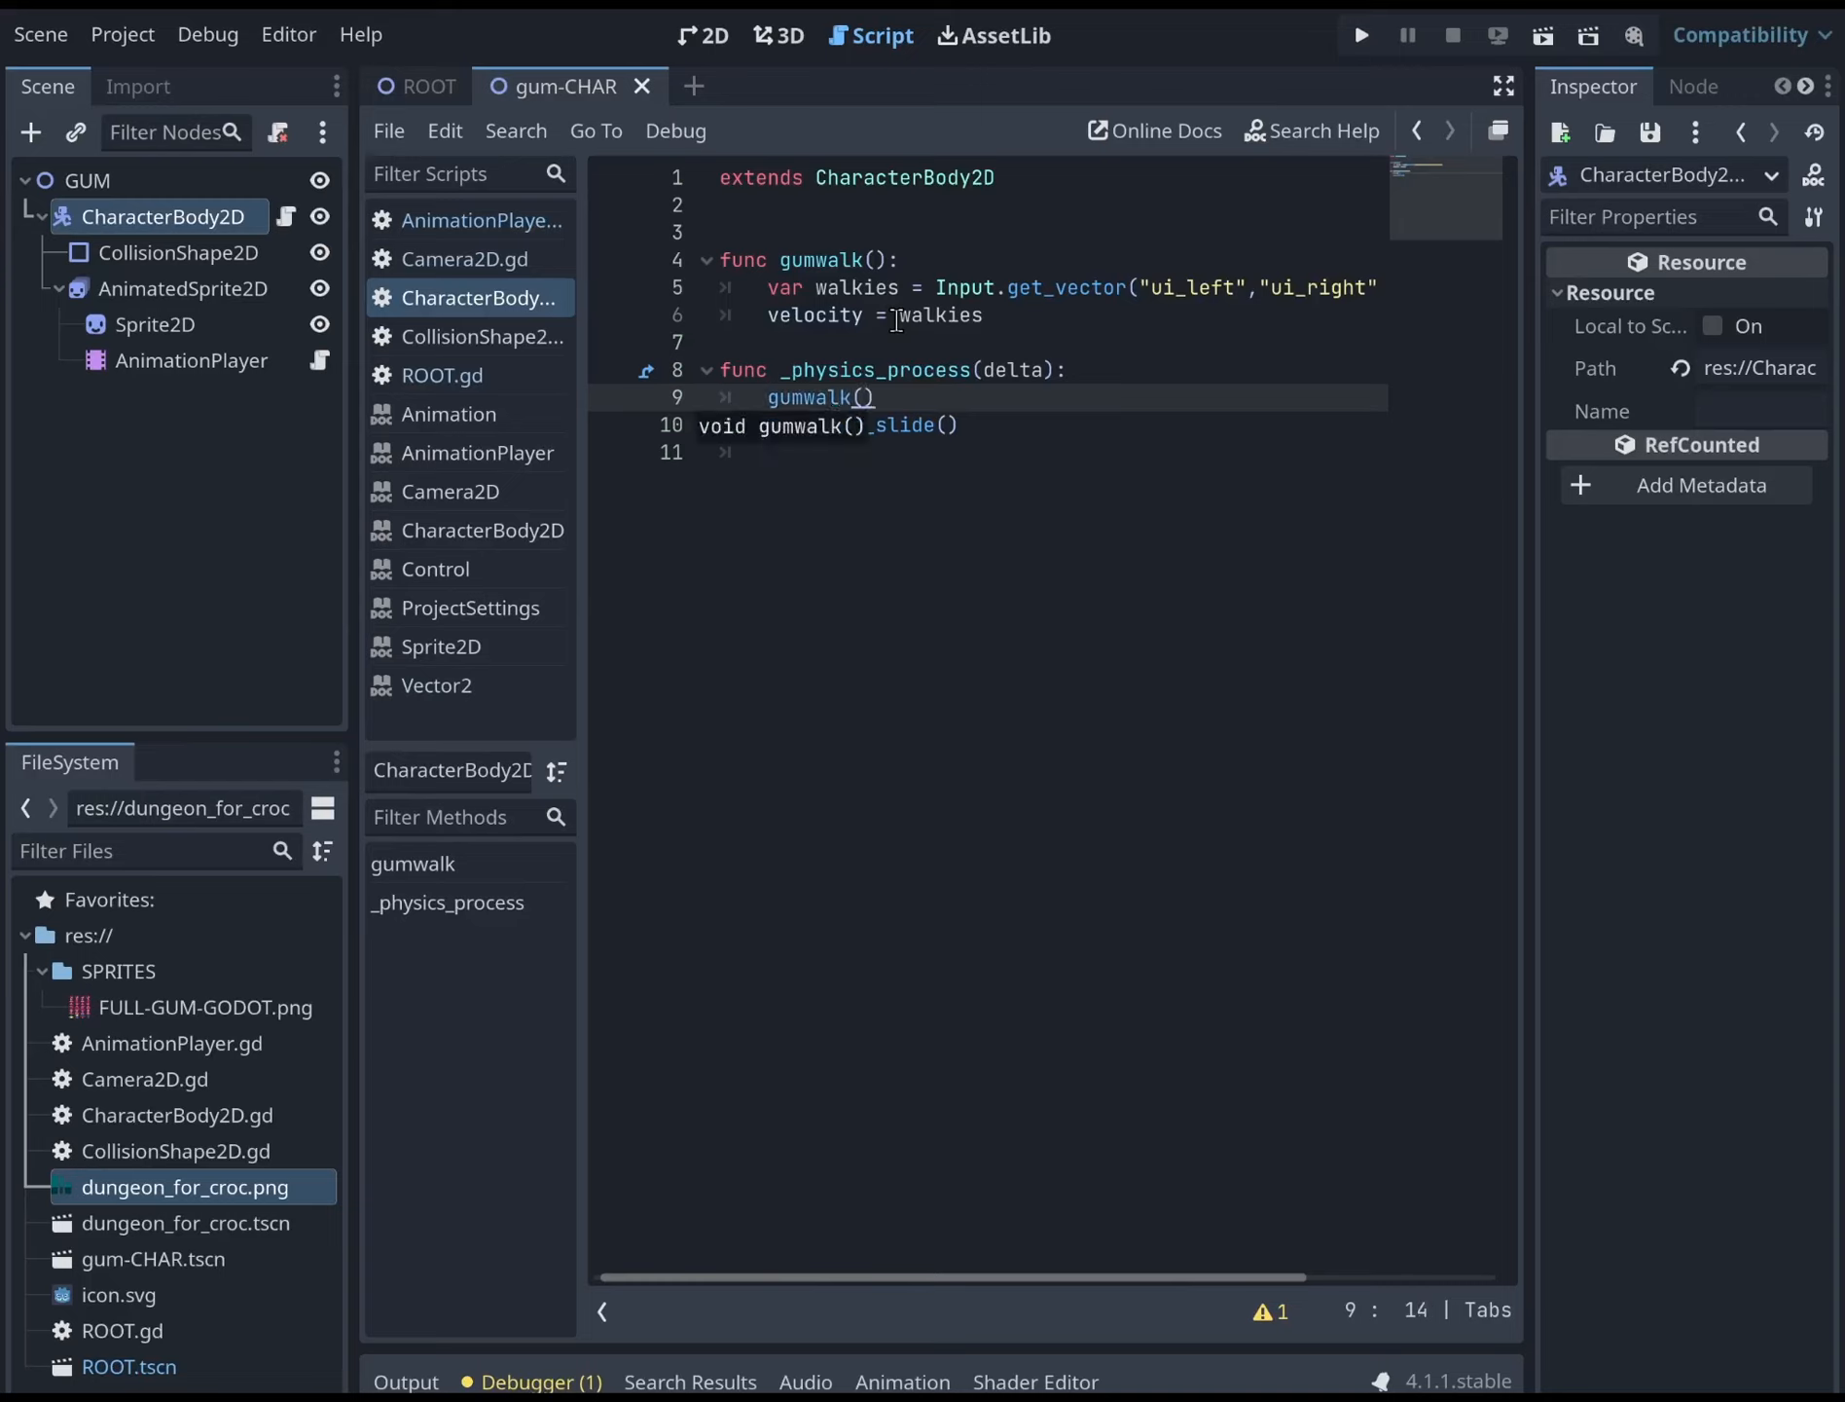
Save the character script and run the project to test the movement
click(1115, 512)
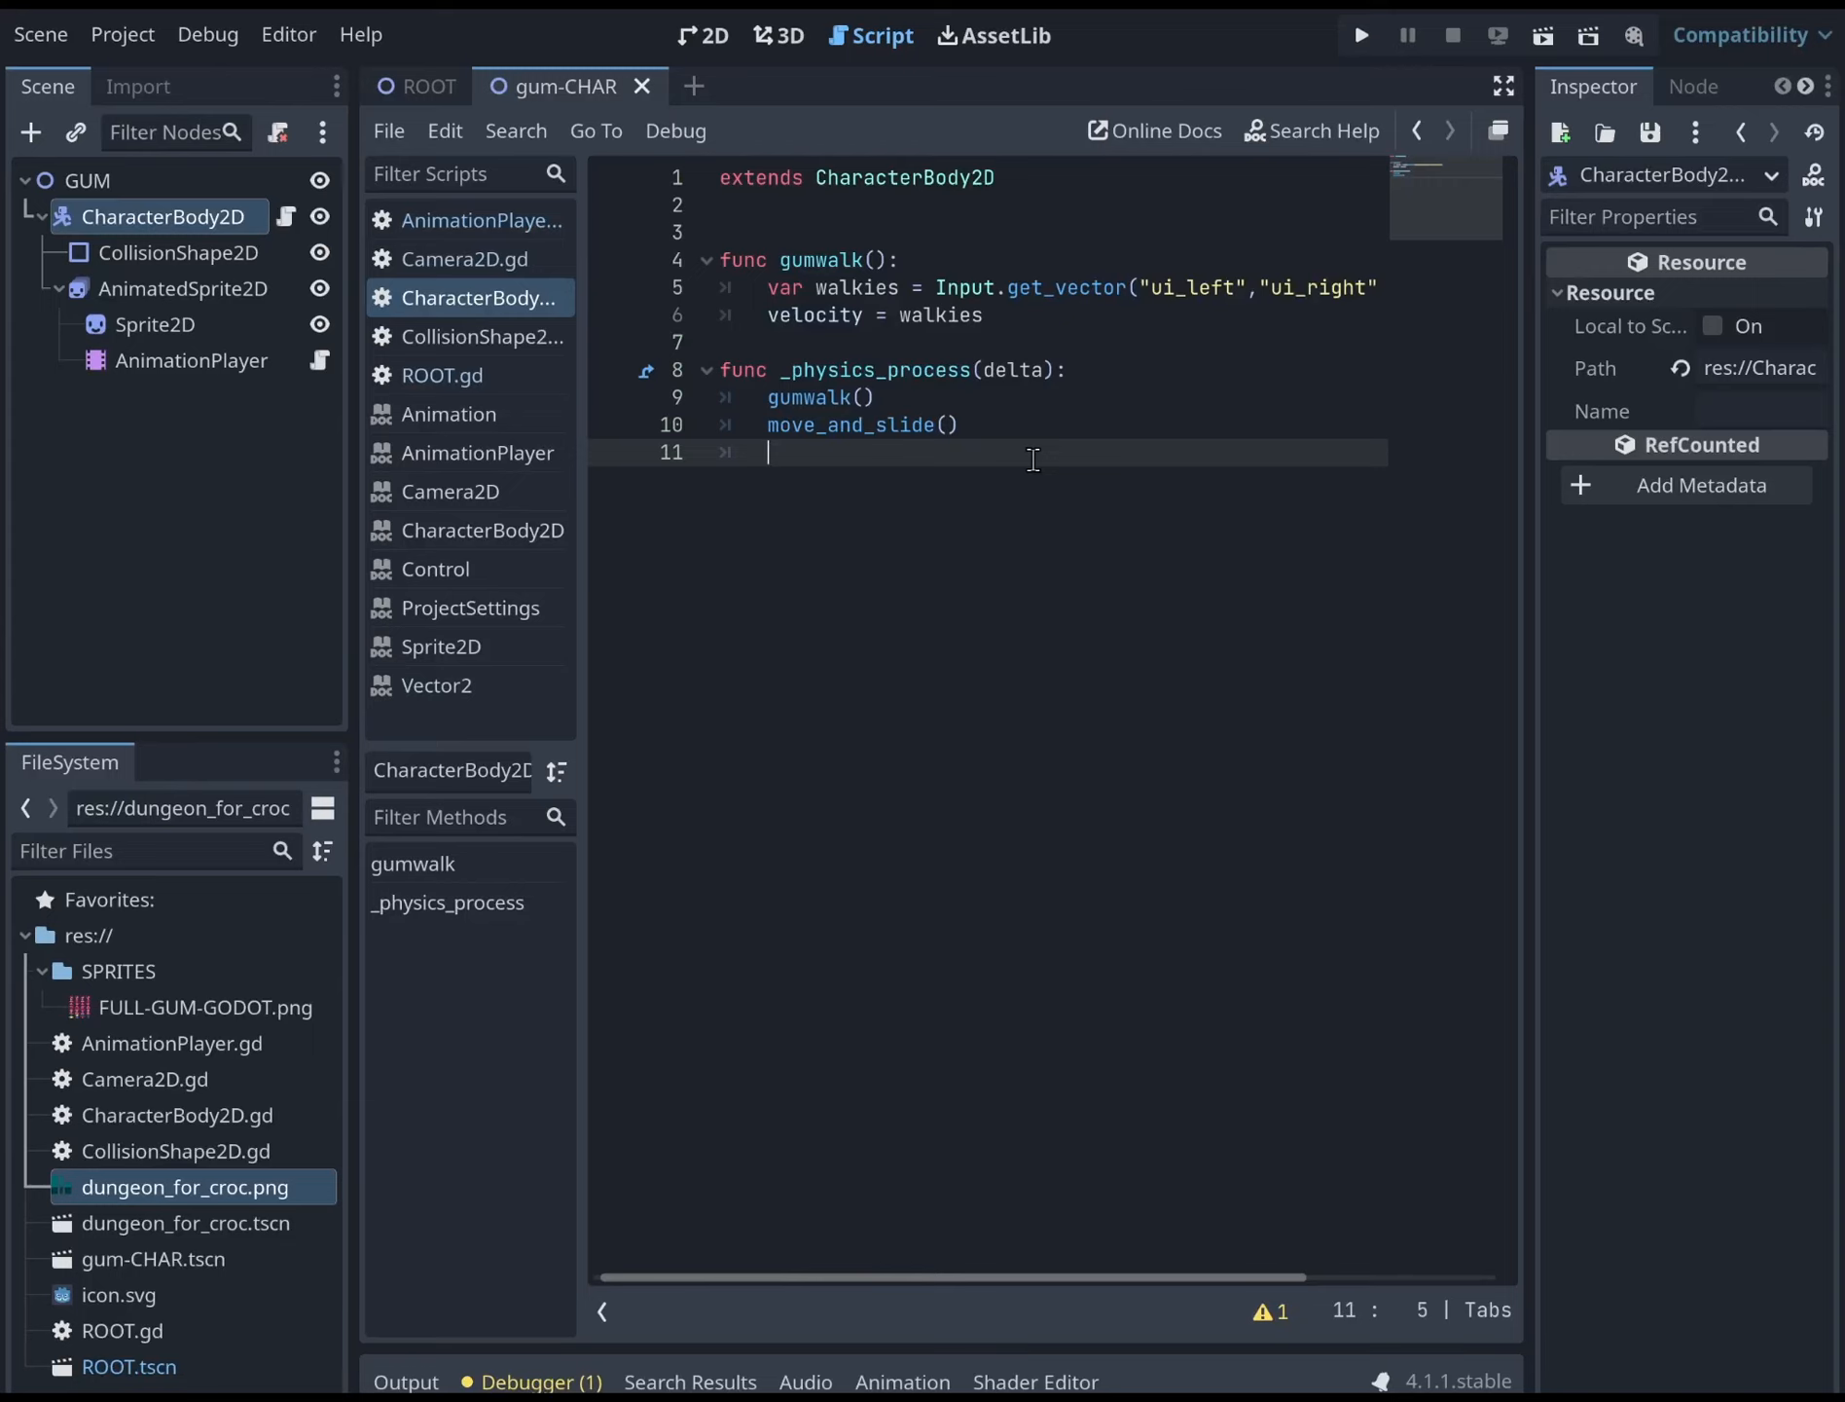
key(ctrl+s)
click(1363, 36)
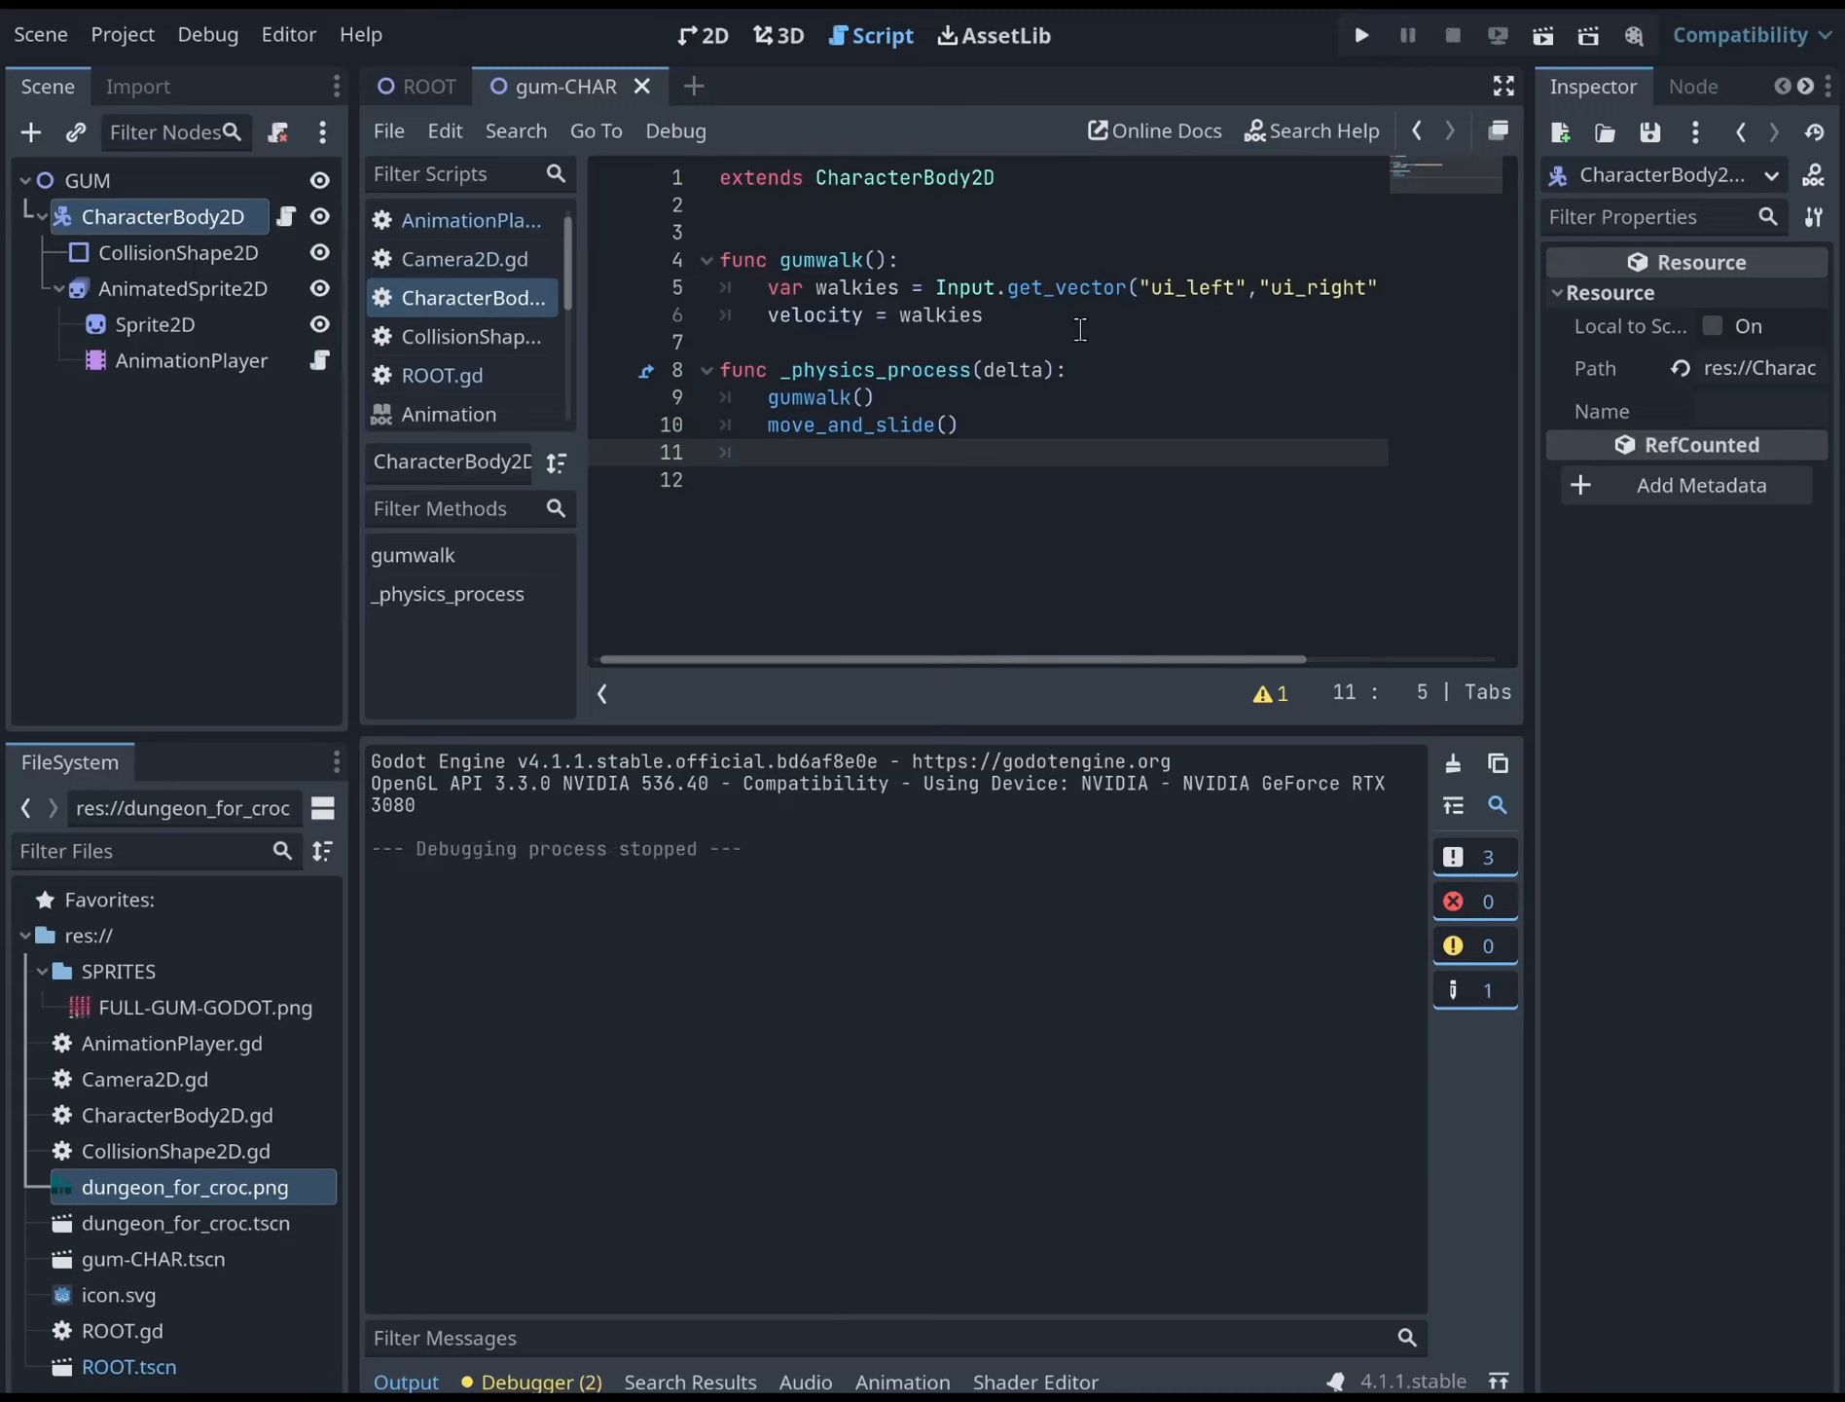
click(1053, 315)
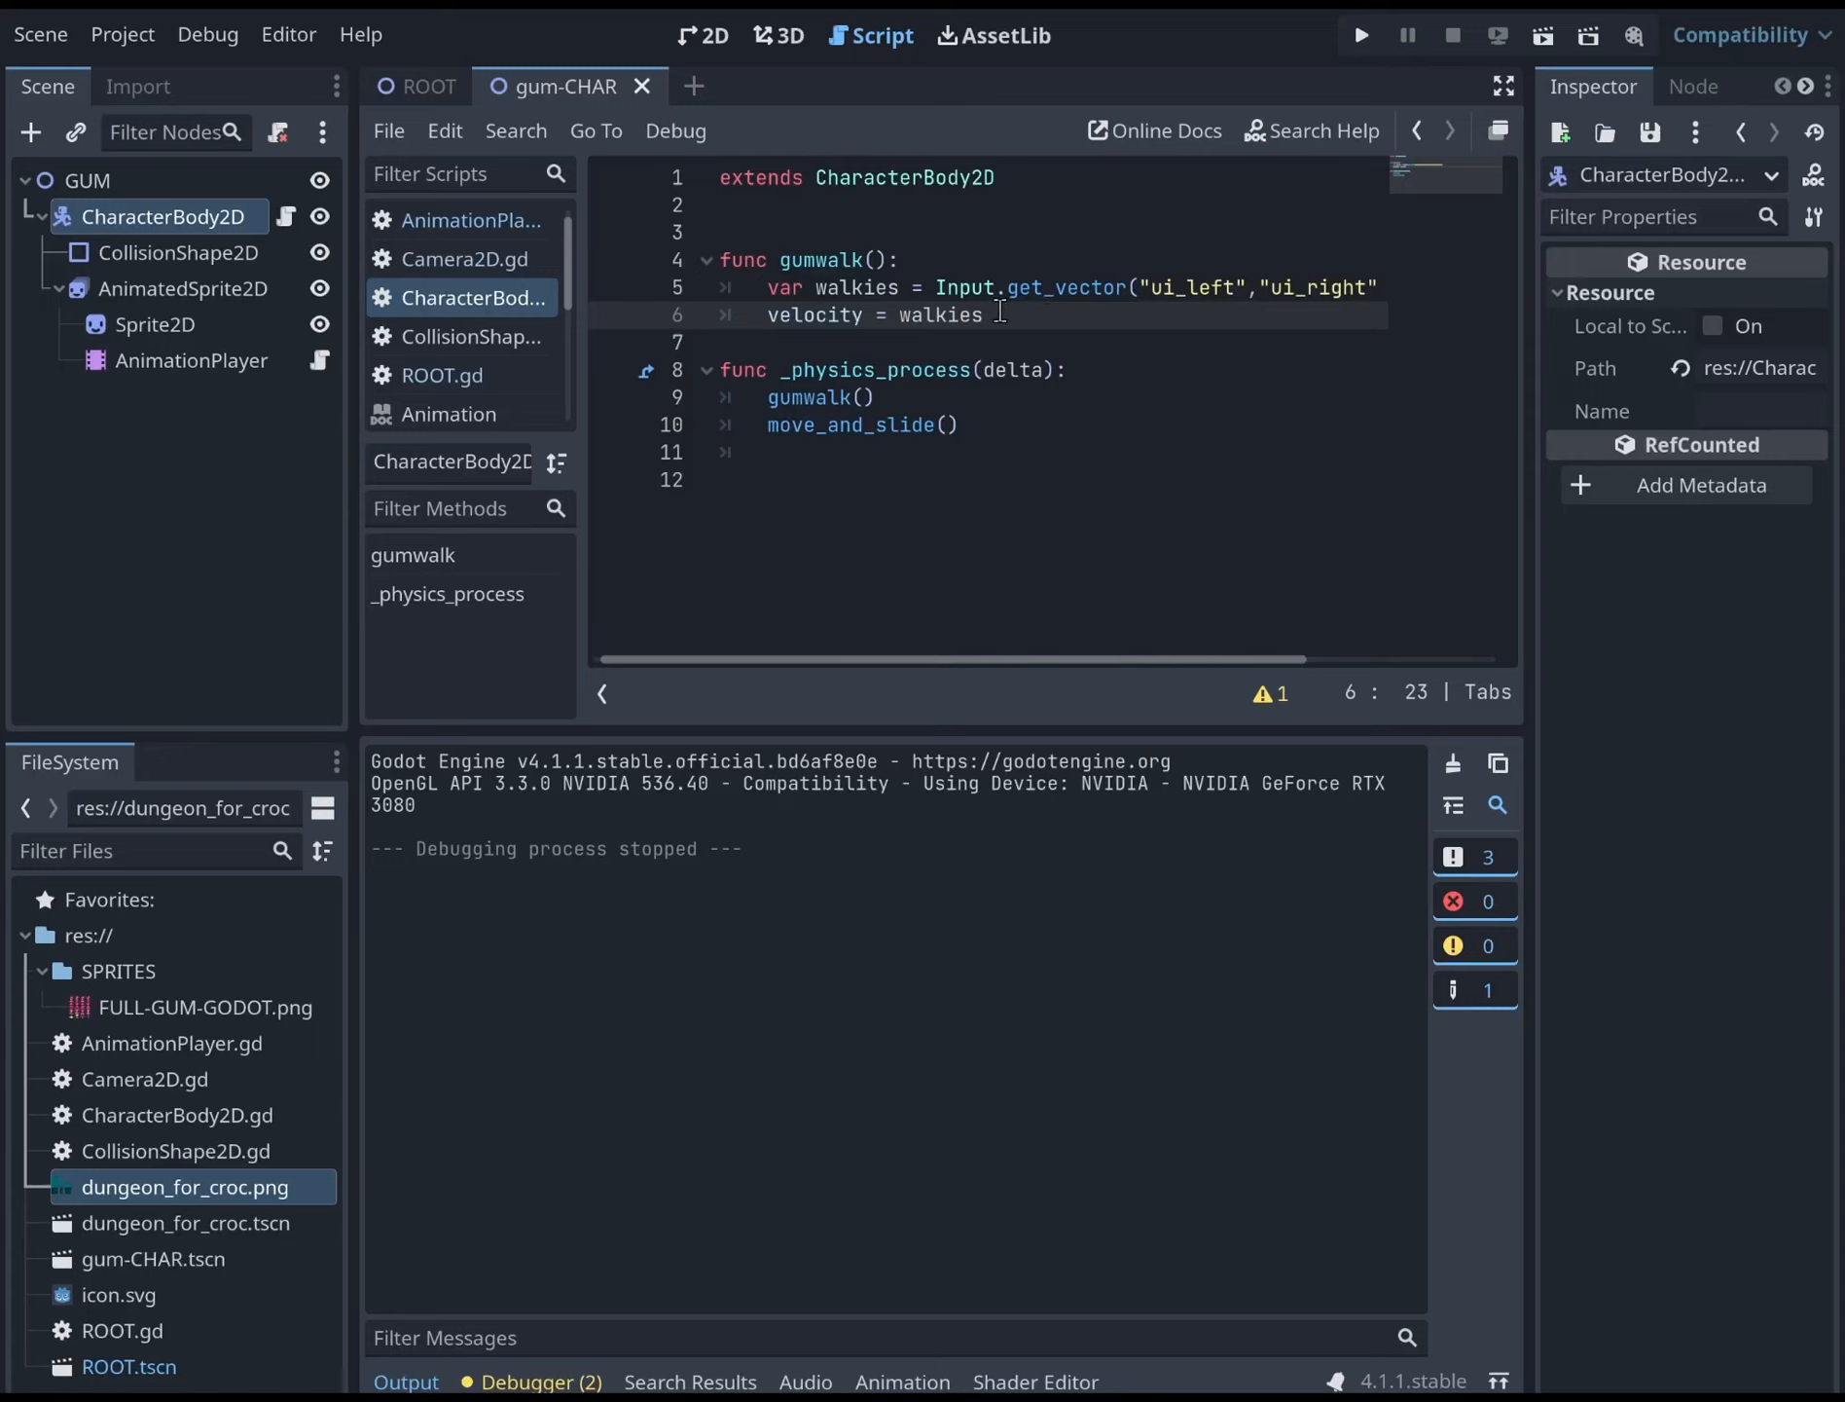
drag(1012, 292, 1132, 277)
double_click(1129, 287)
click(1134, 289)
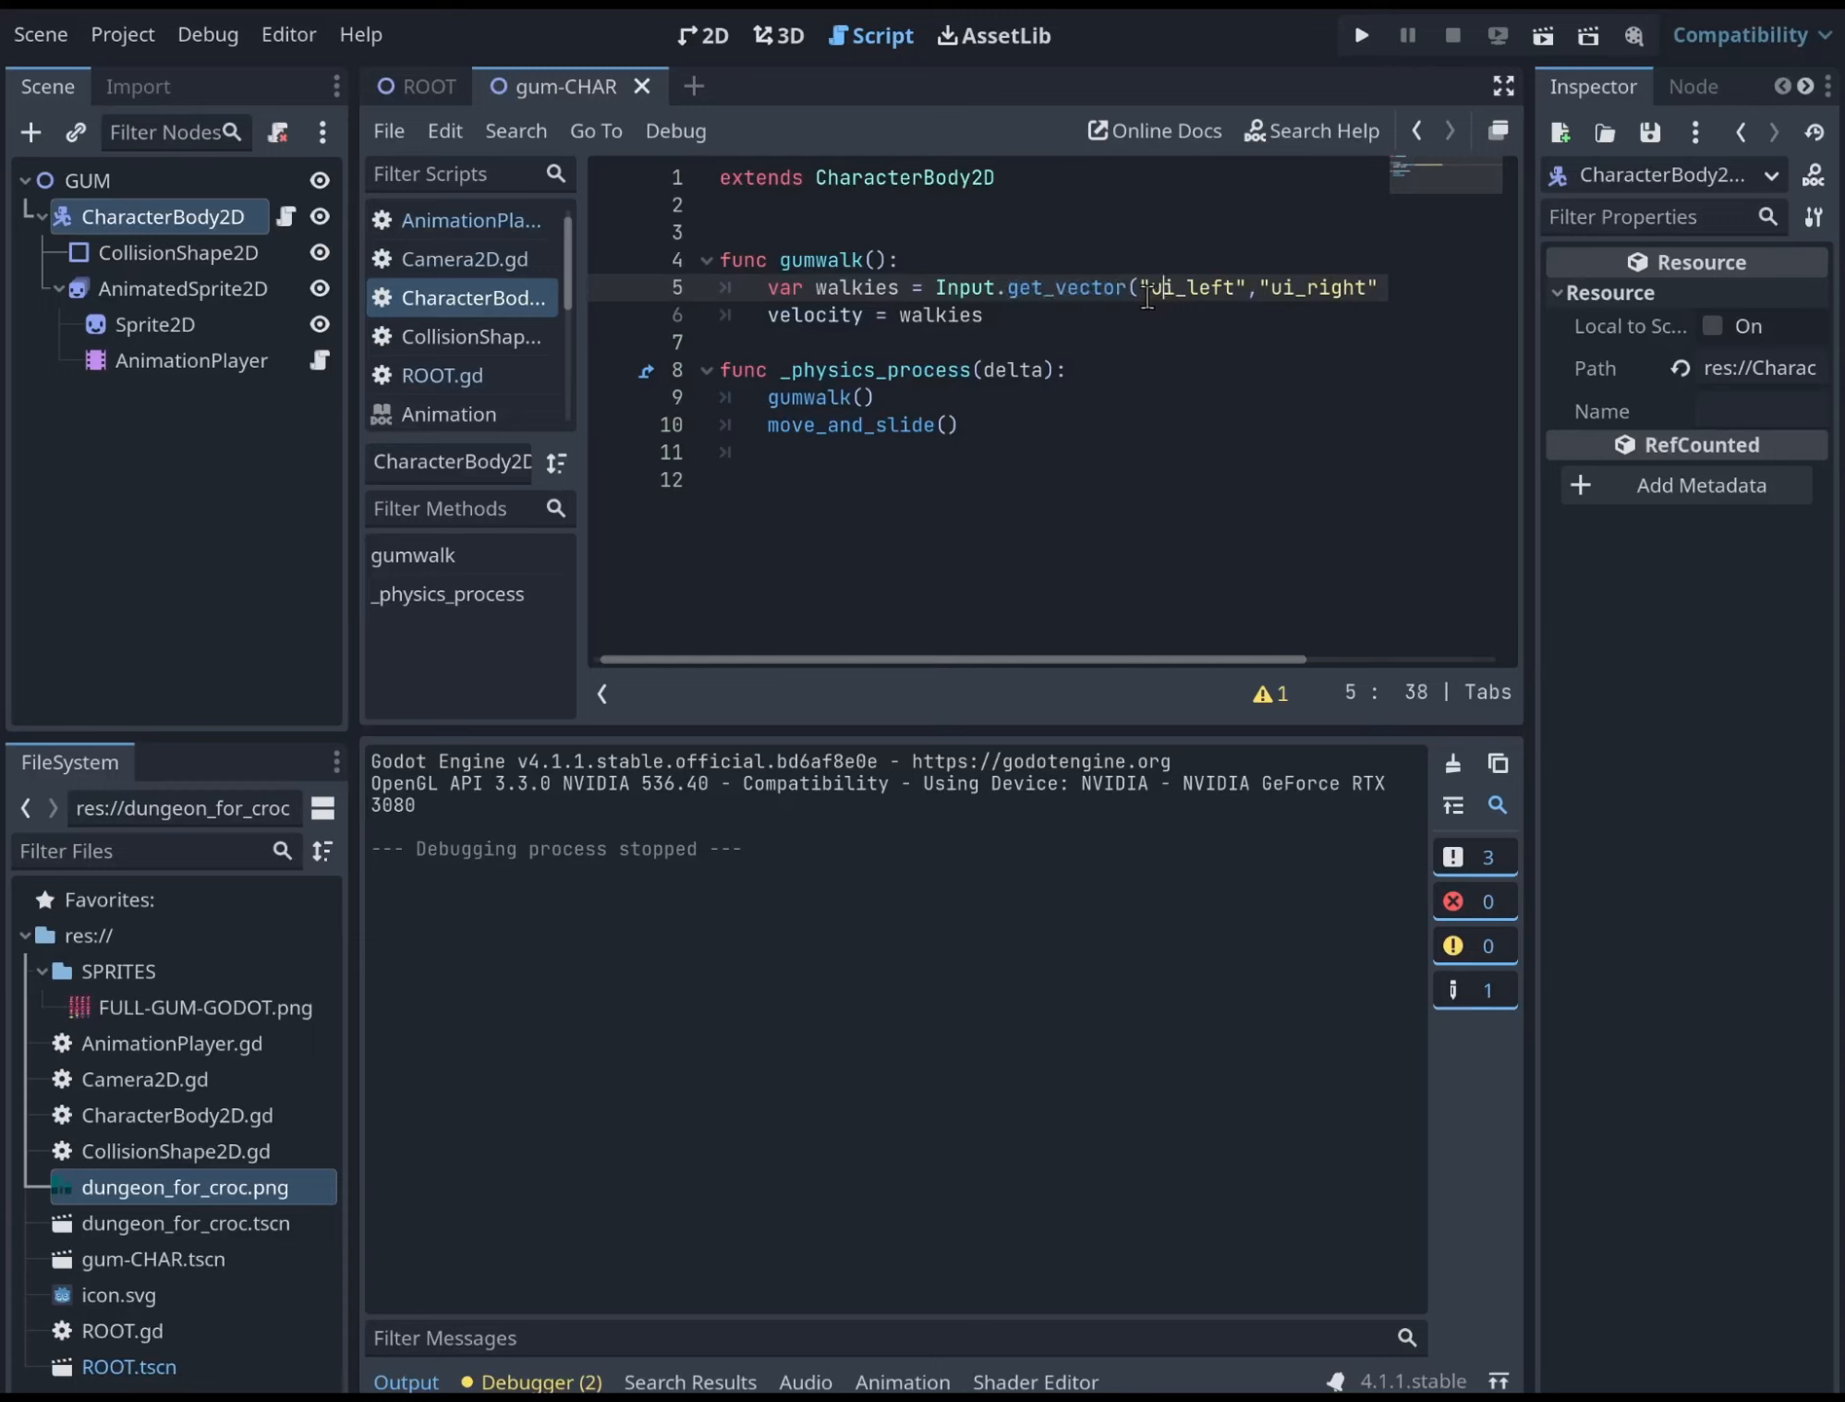
click(1052, 289)
click(1026, 354)
shift+click(1027, 362)
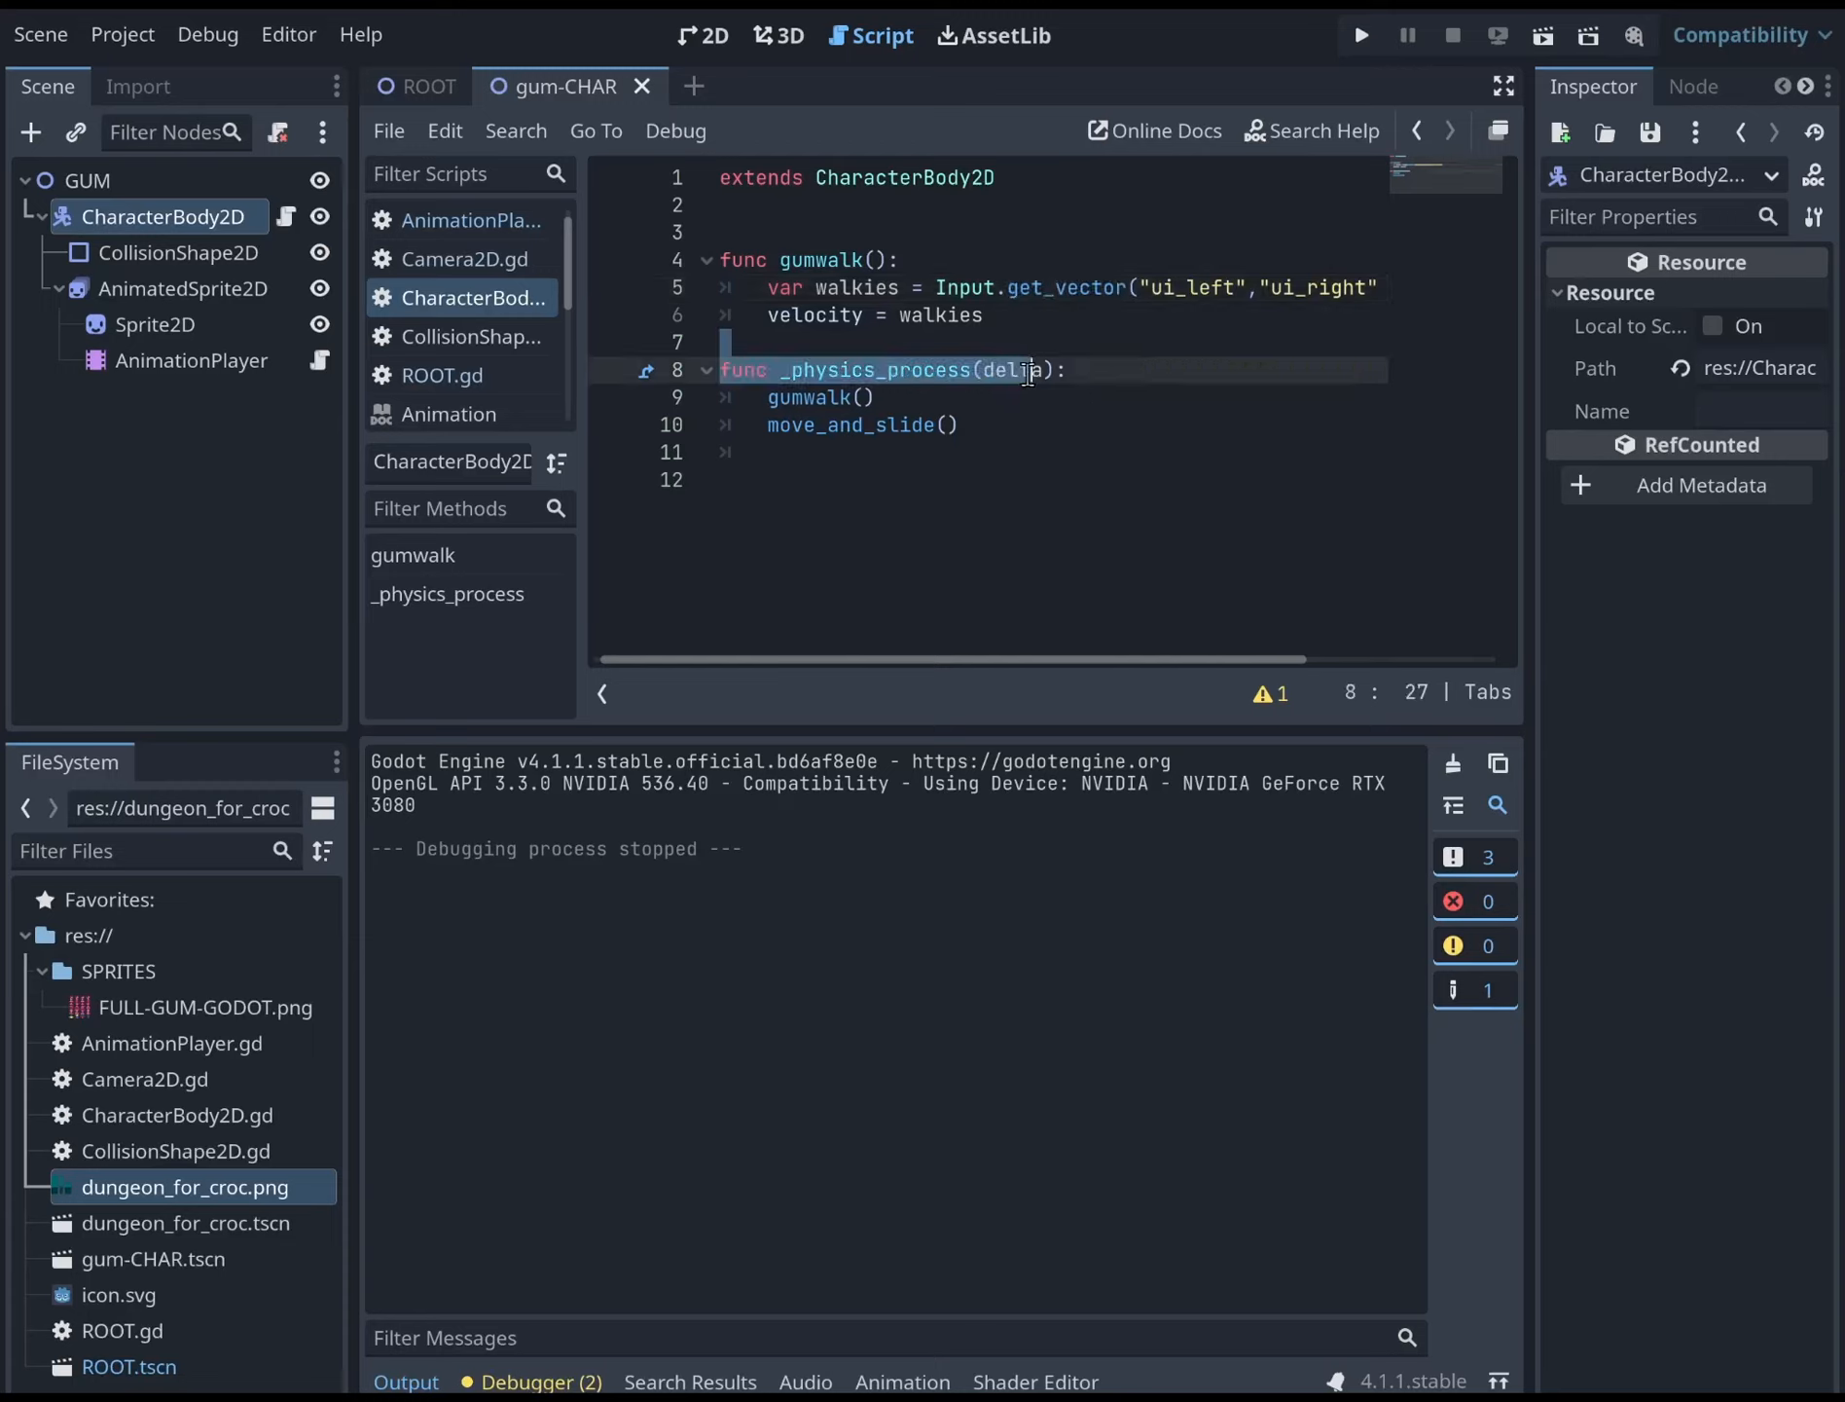
click(993, 370)
Declare var sped: float = 100 below the extends line of the character script
click(821, 206)
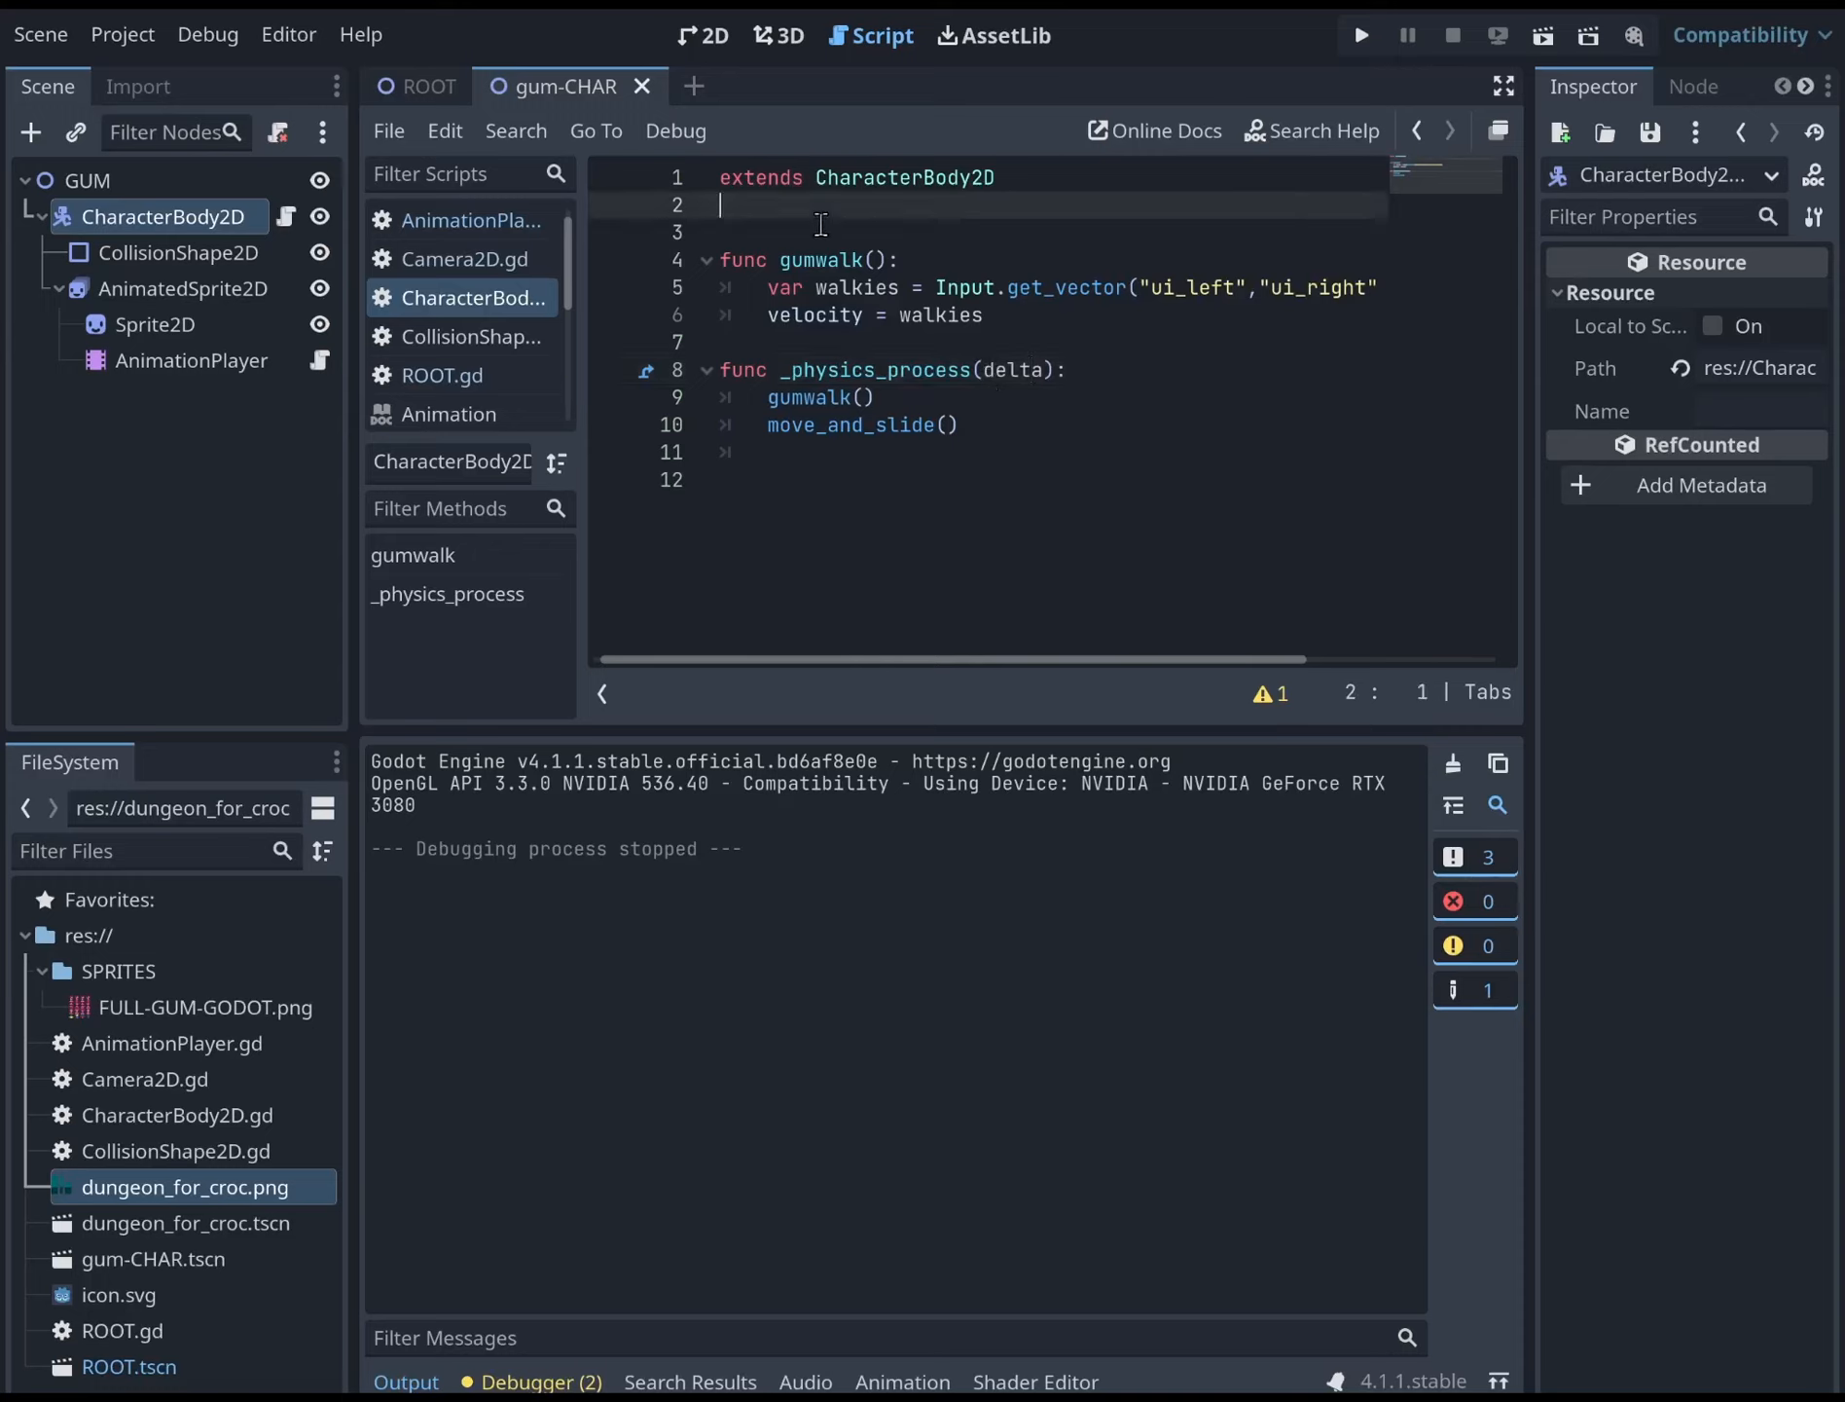
key(Return)
text(var )
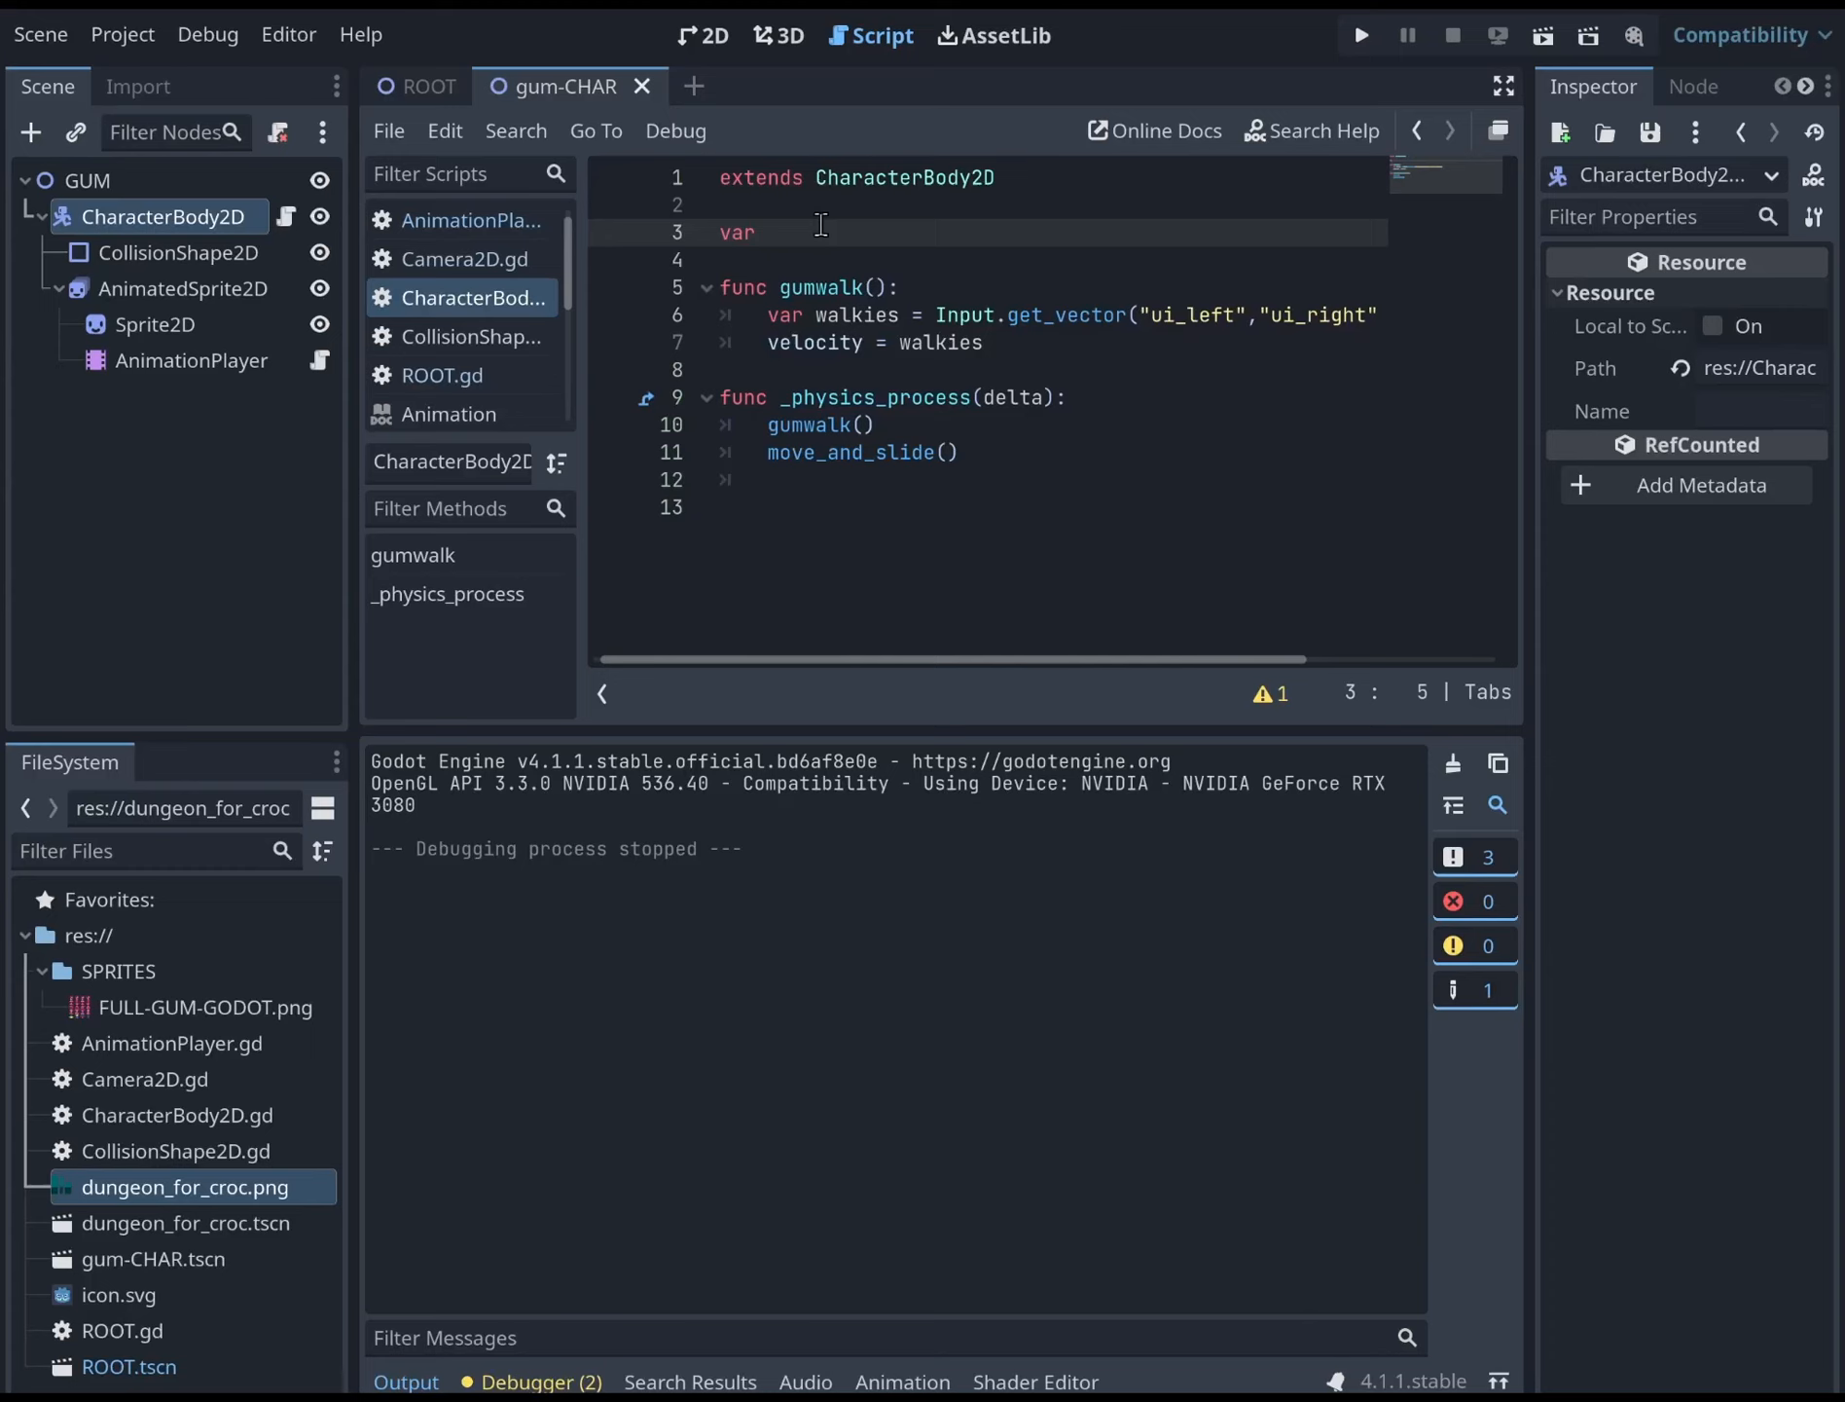
text(spp)
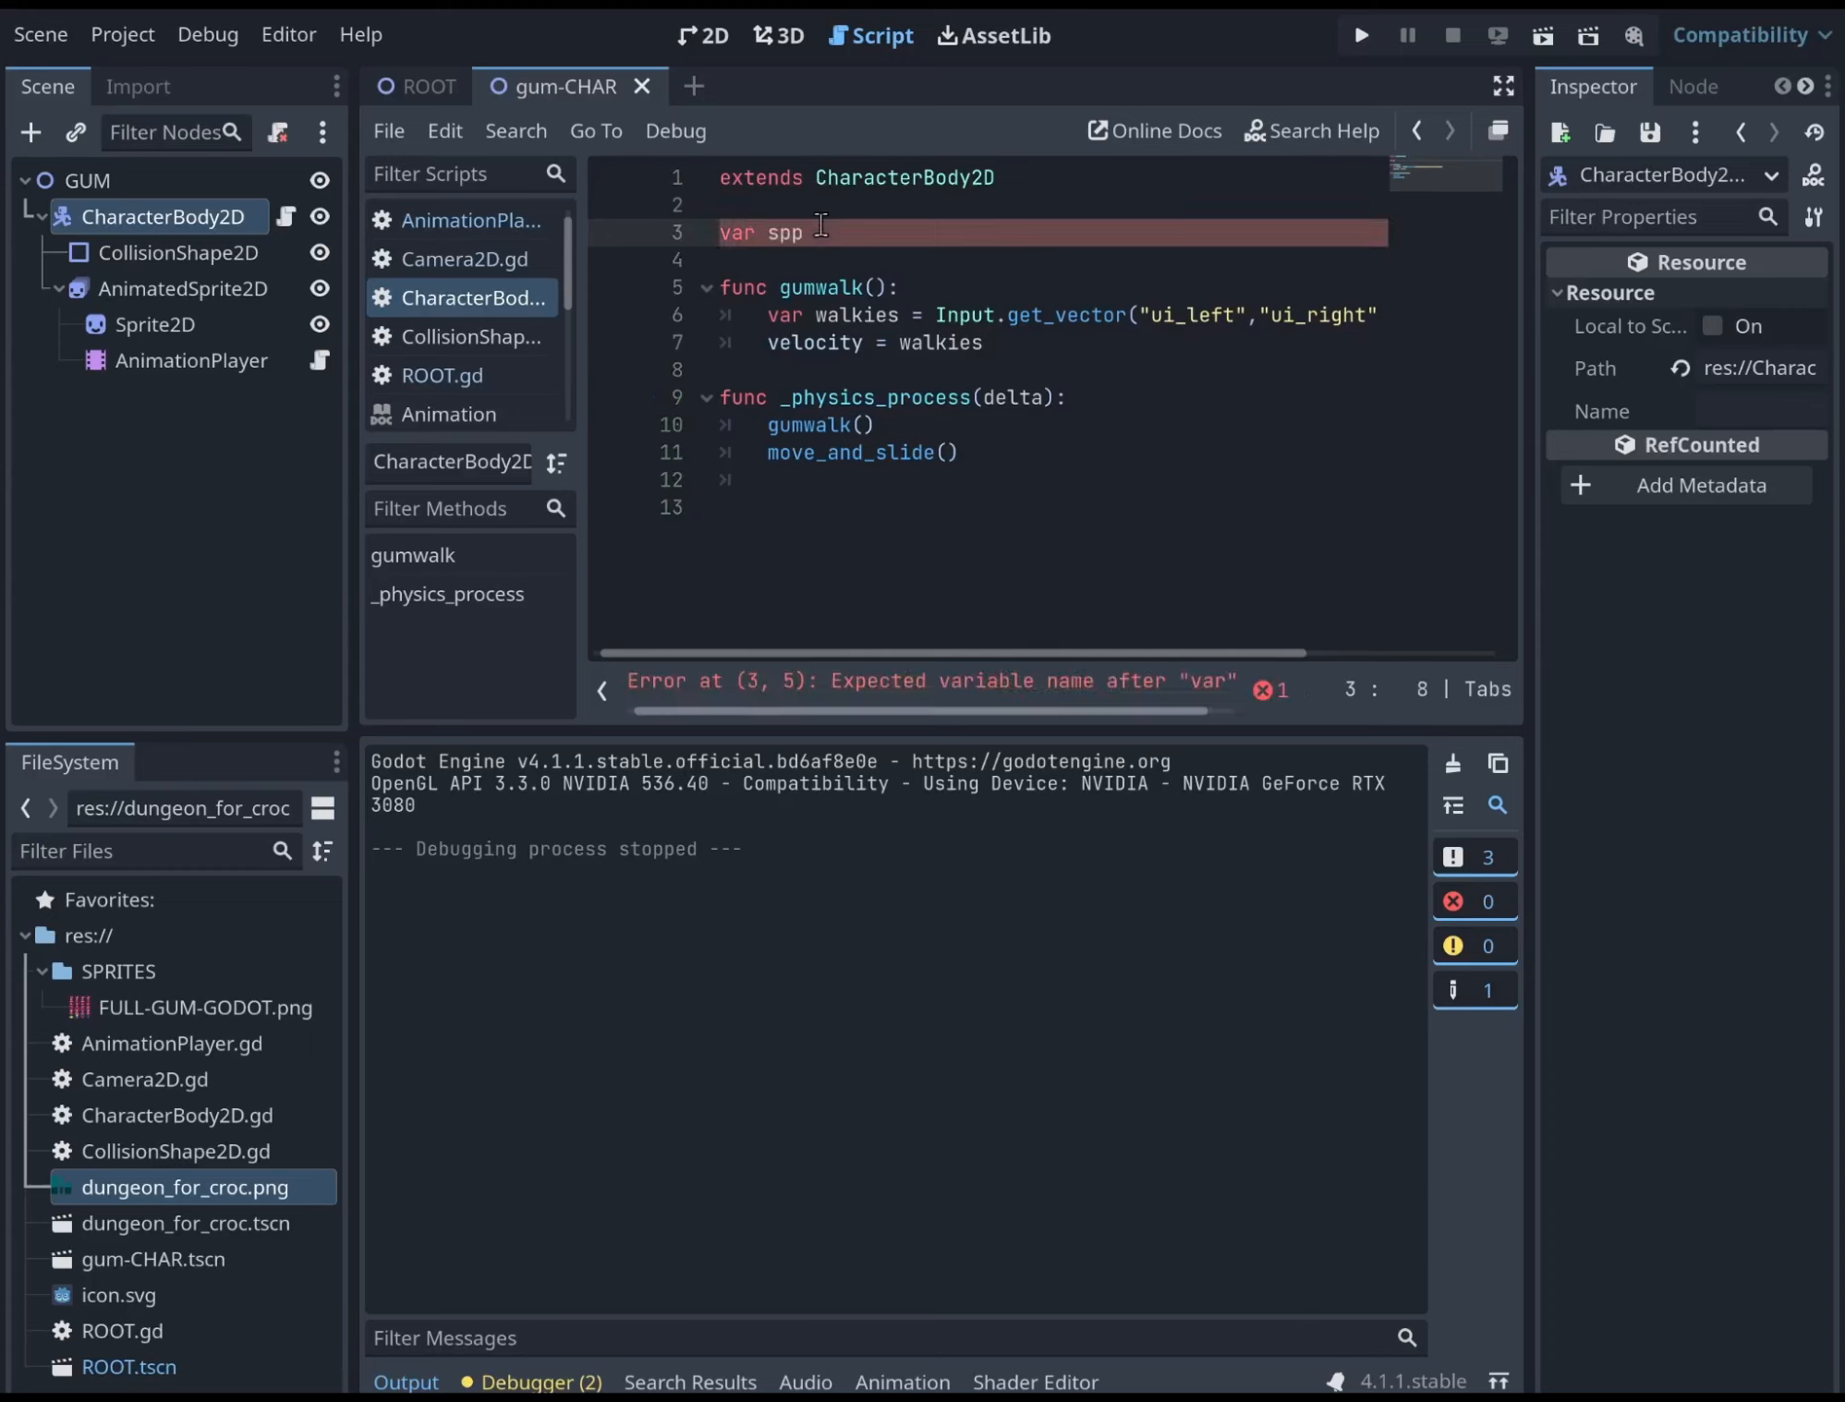
key(BackSpace)
text(ed)
key(BackSpace)
text(: float = )
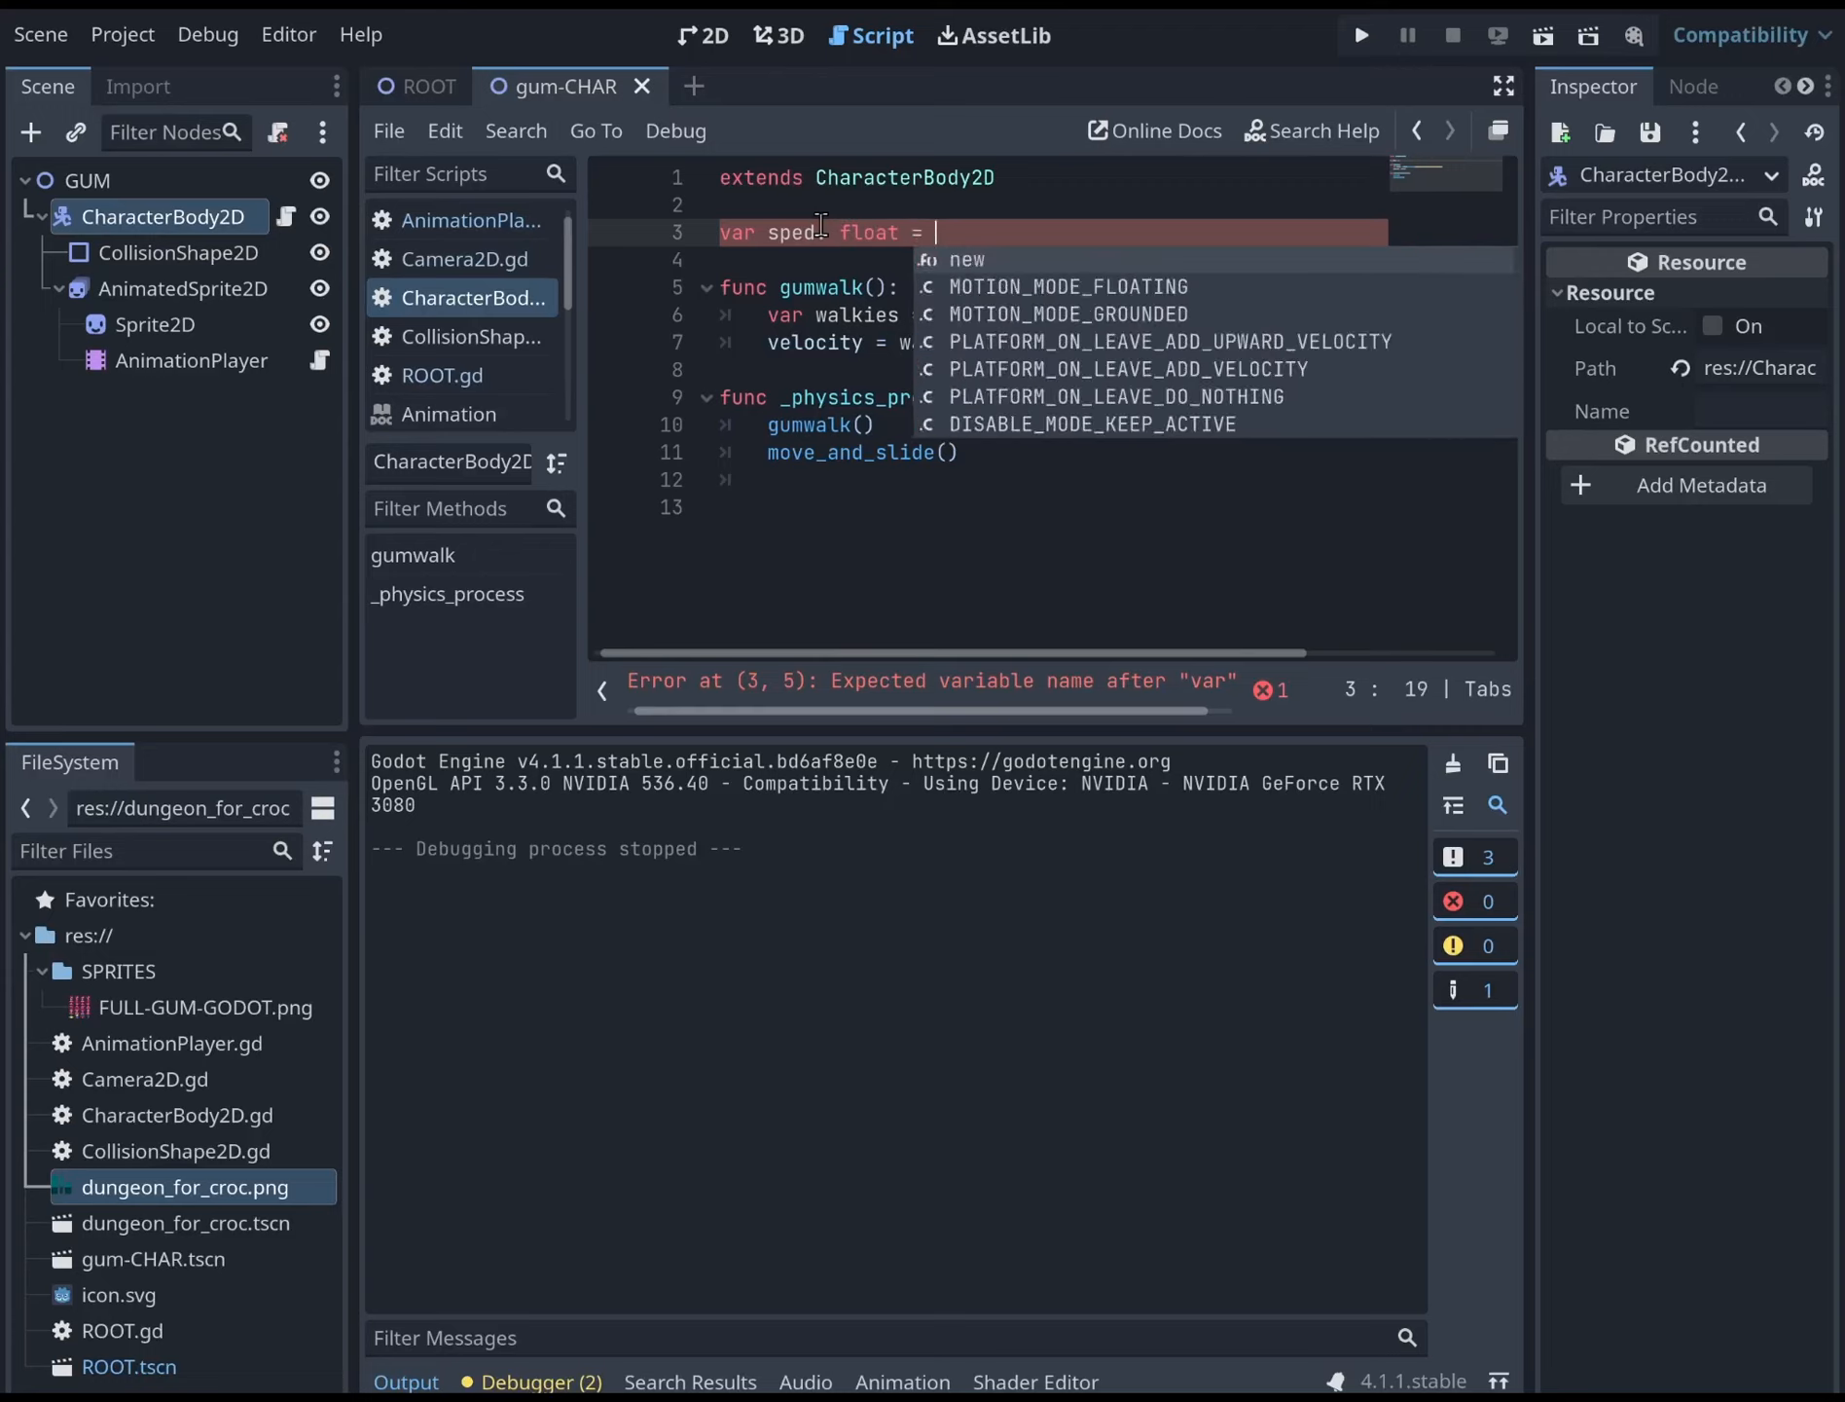
text(10)
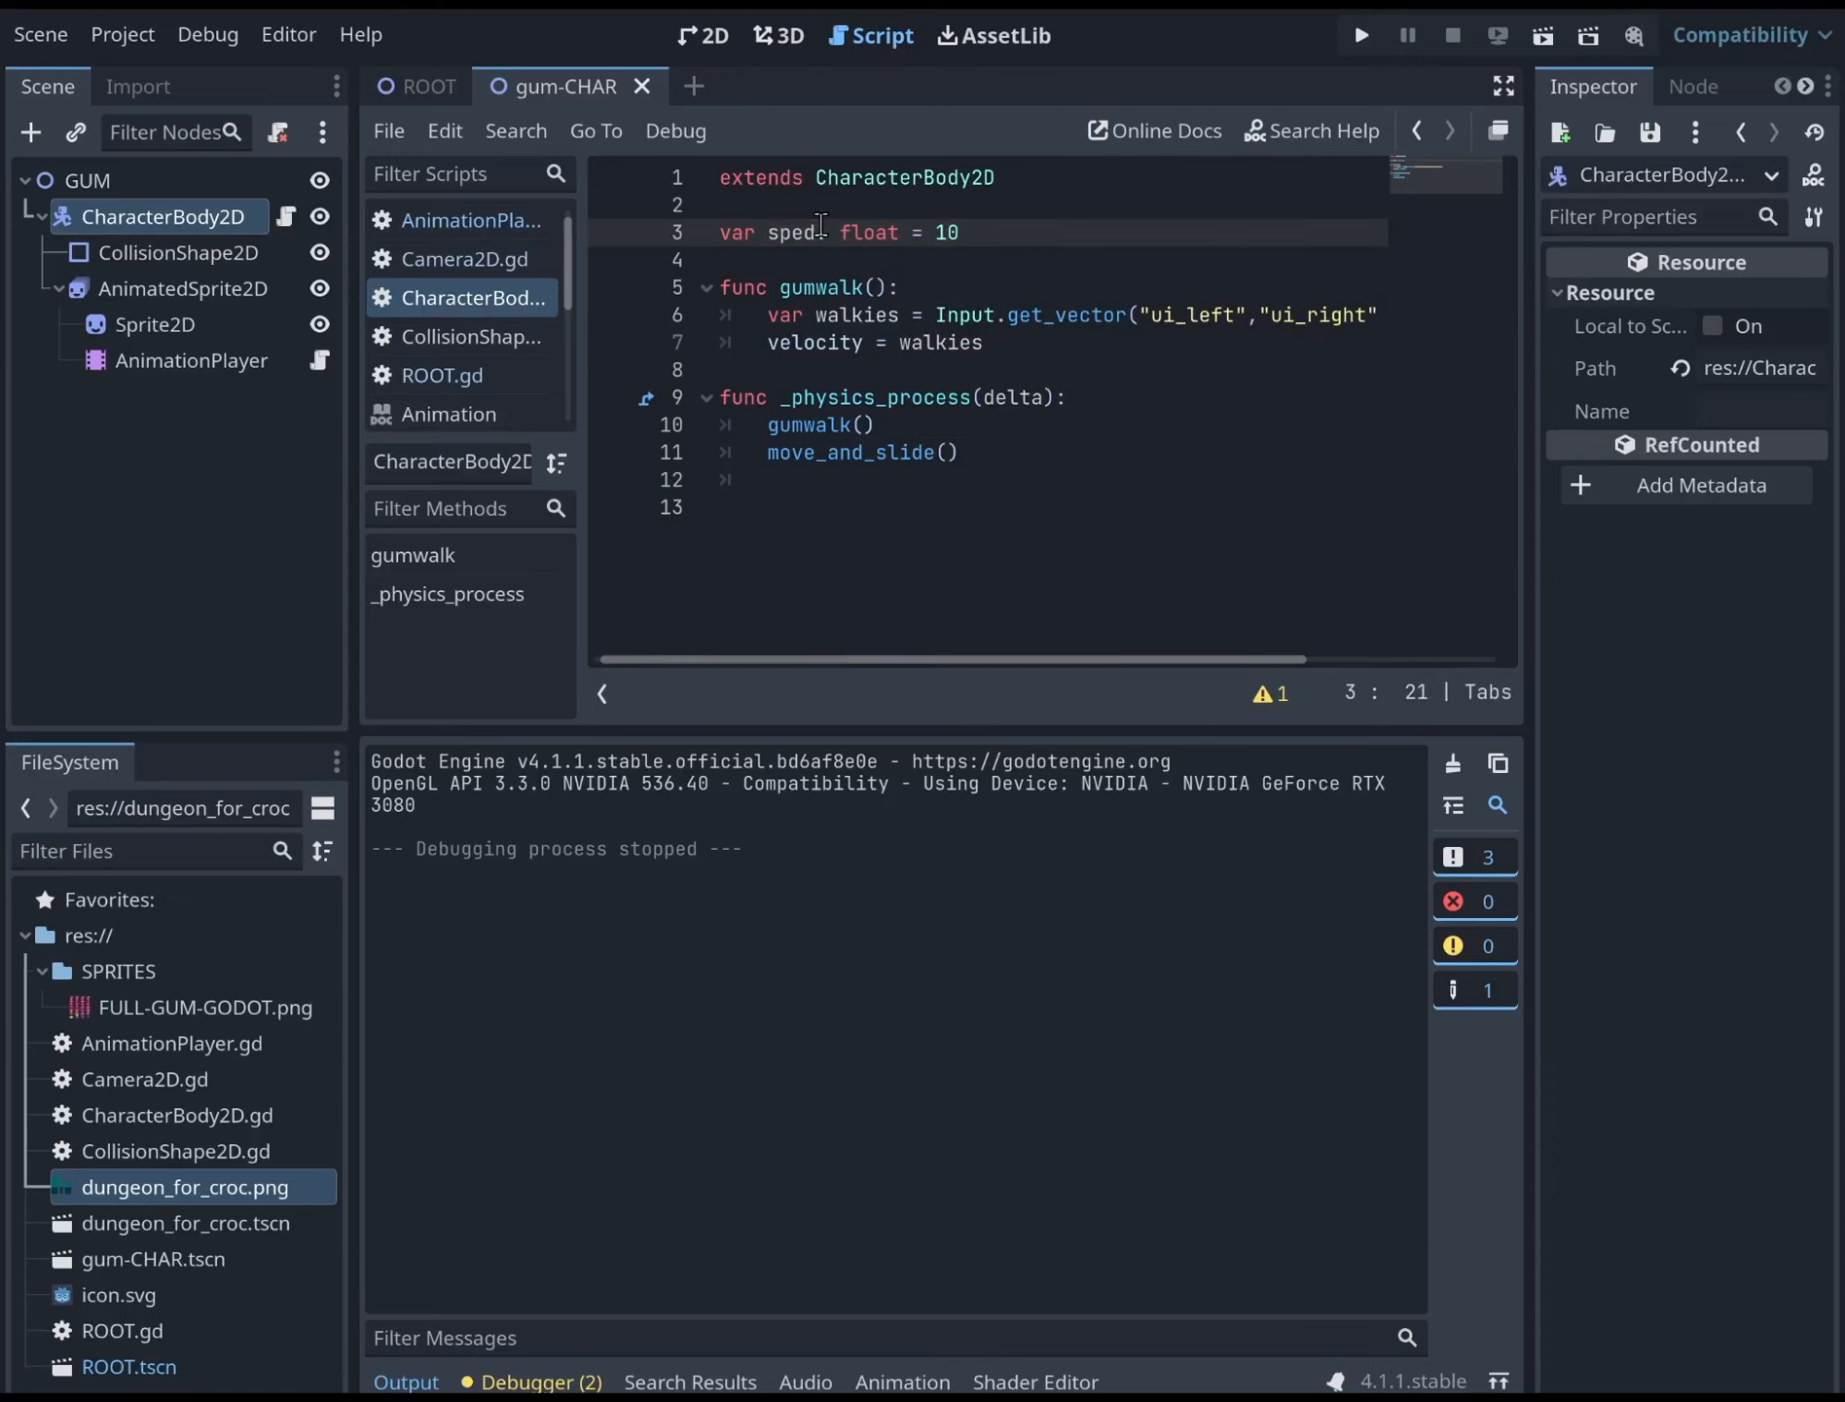
key(Down)
key(Up)
text(0)
Multiply the movement vector by the speed so the line reads velocity = walkies*sped
click(1003, 343)
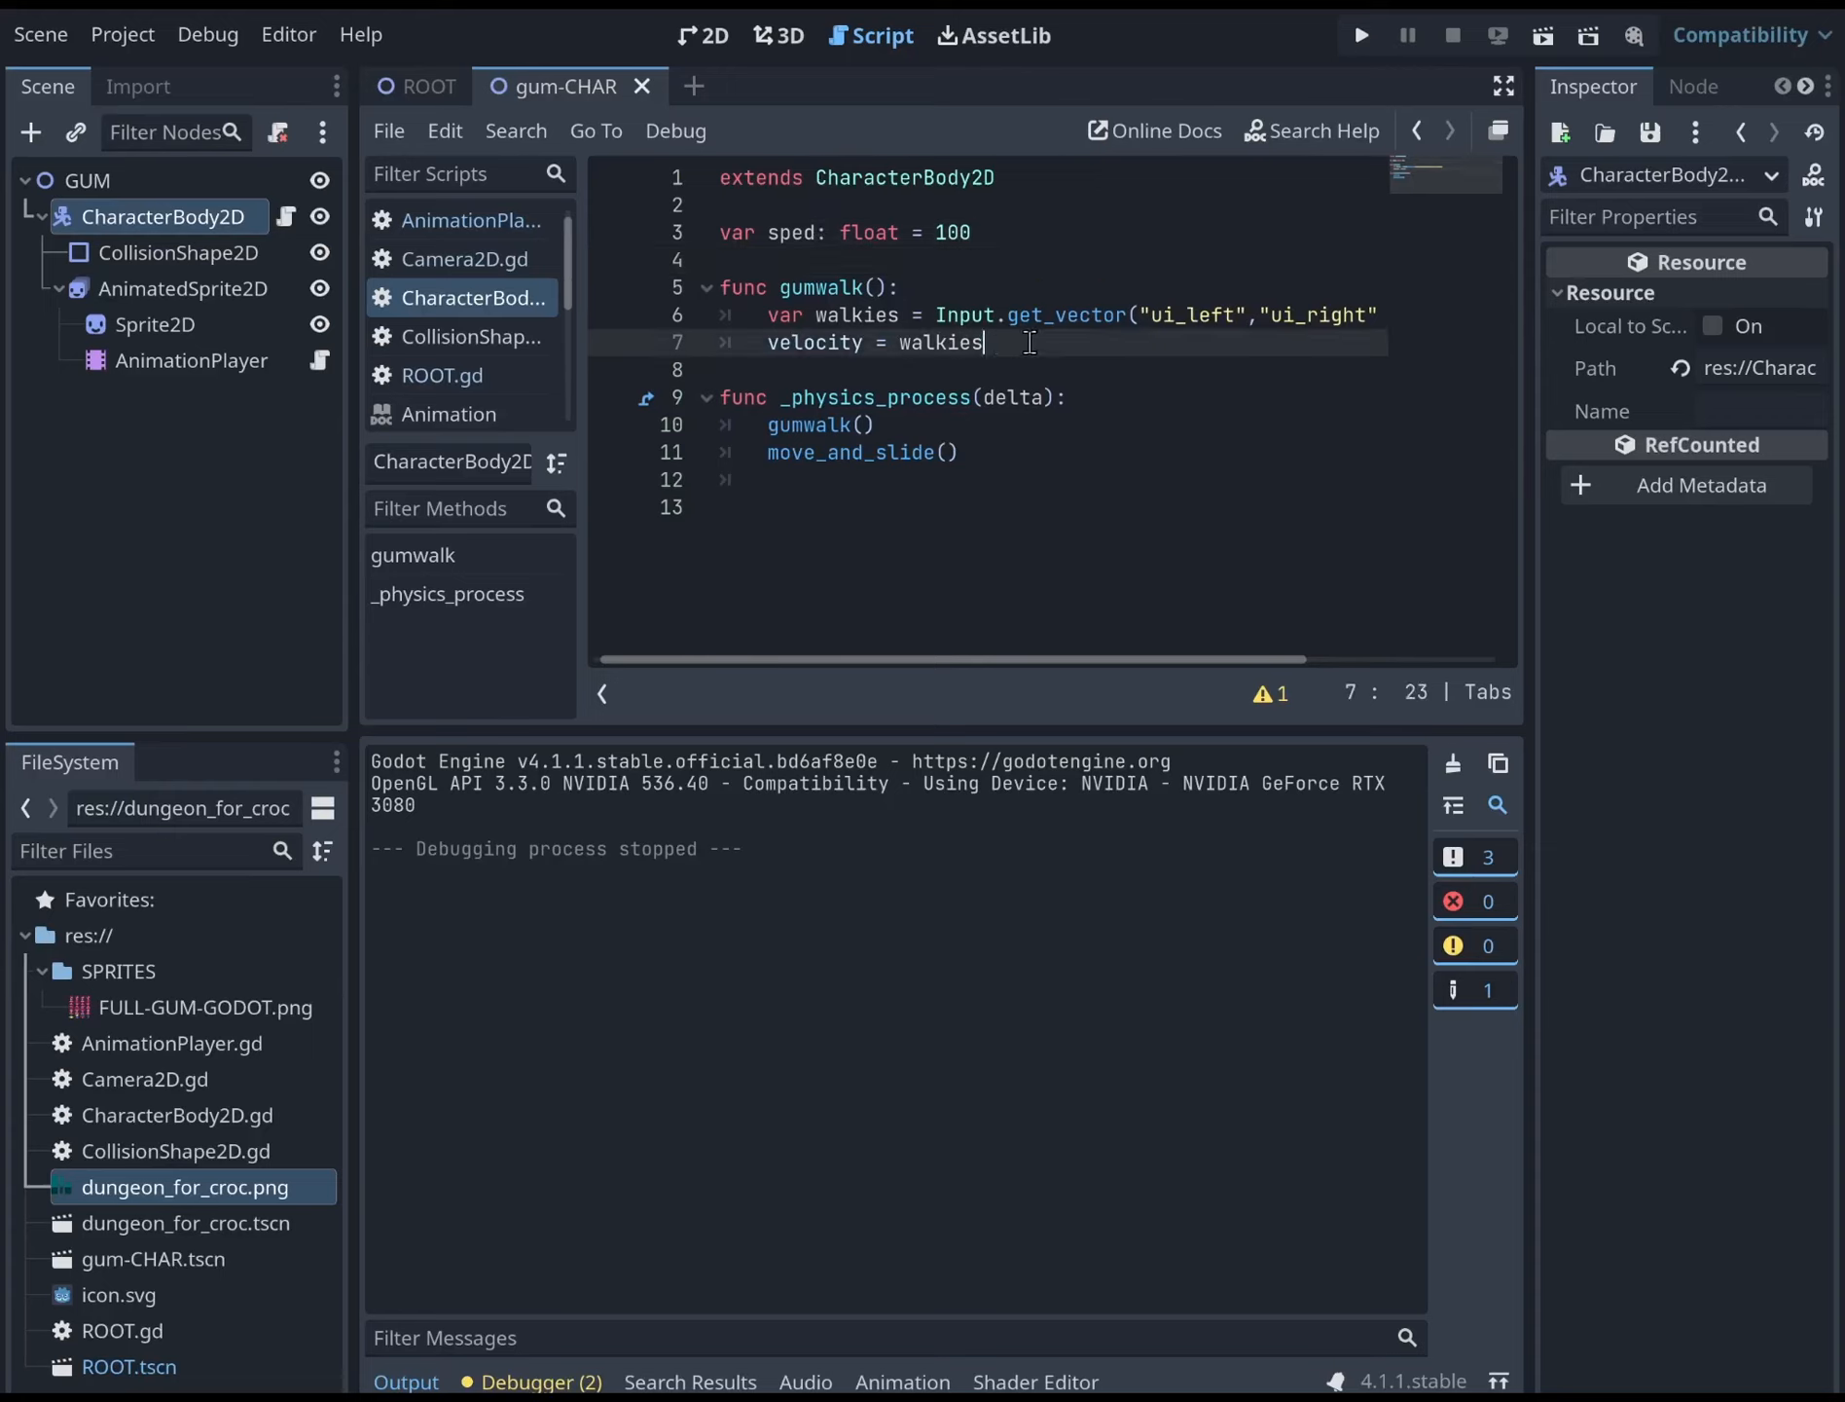
text(*sped)
click(1062, 283)
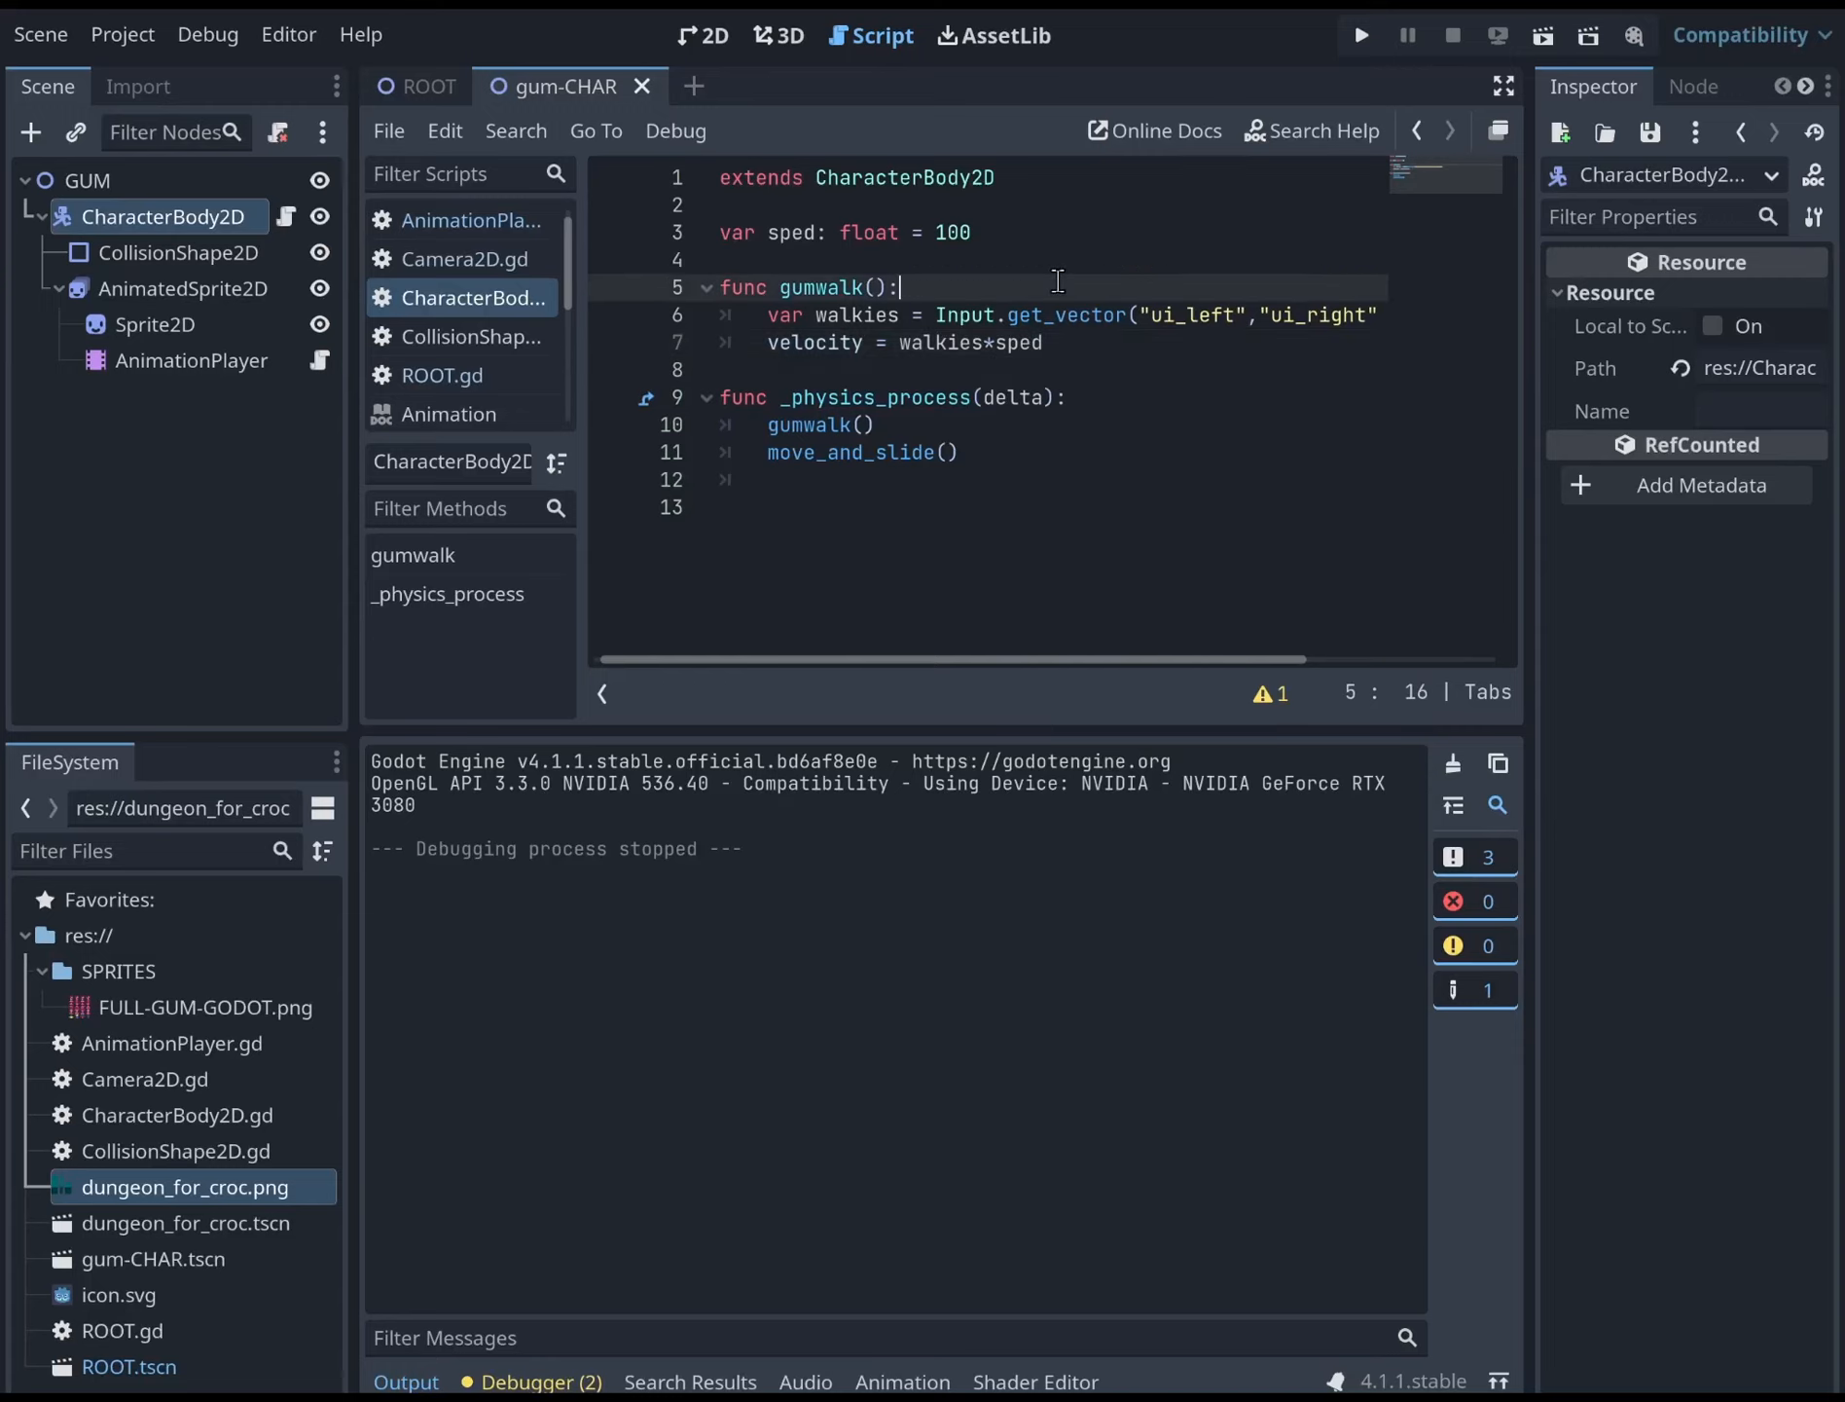
Run the project to test the walking speed and stop it again
click(1006, 488)
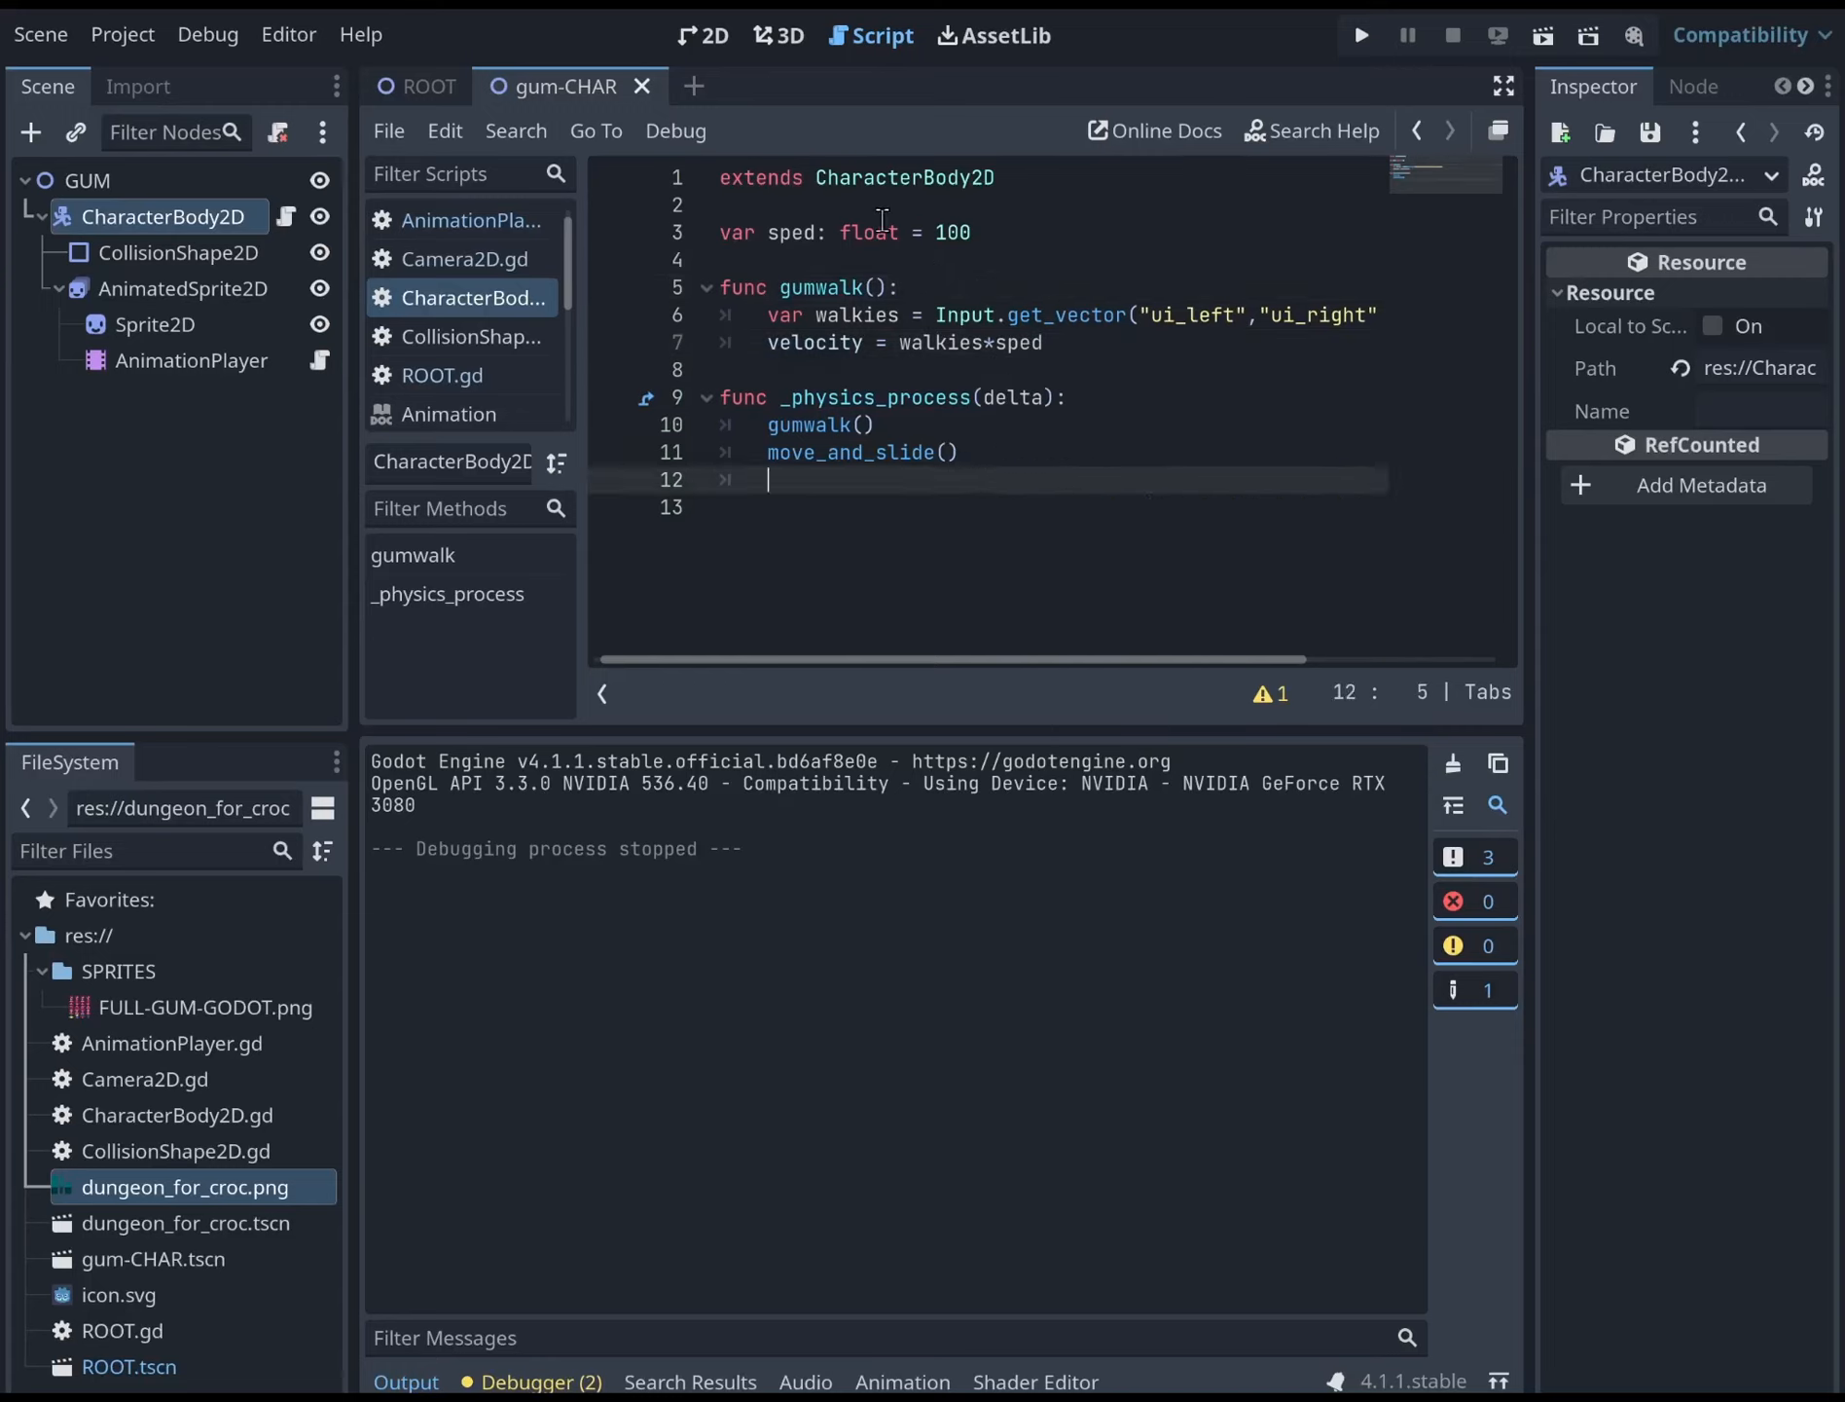
click(1366, 31)
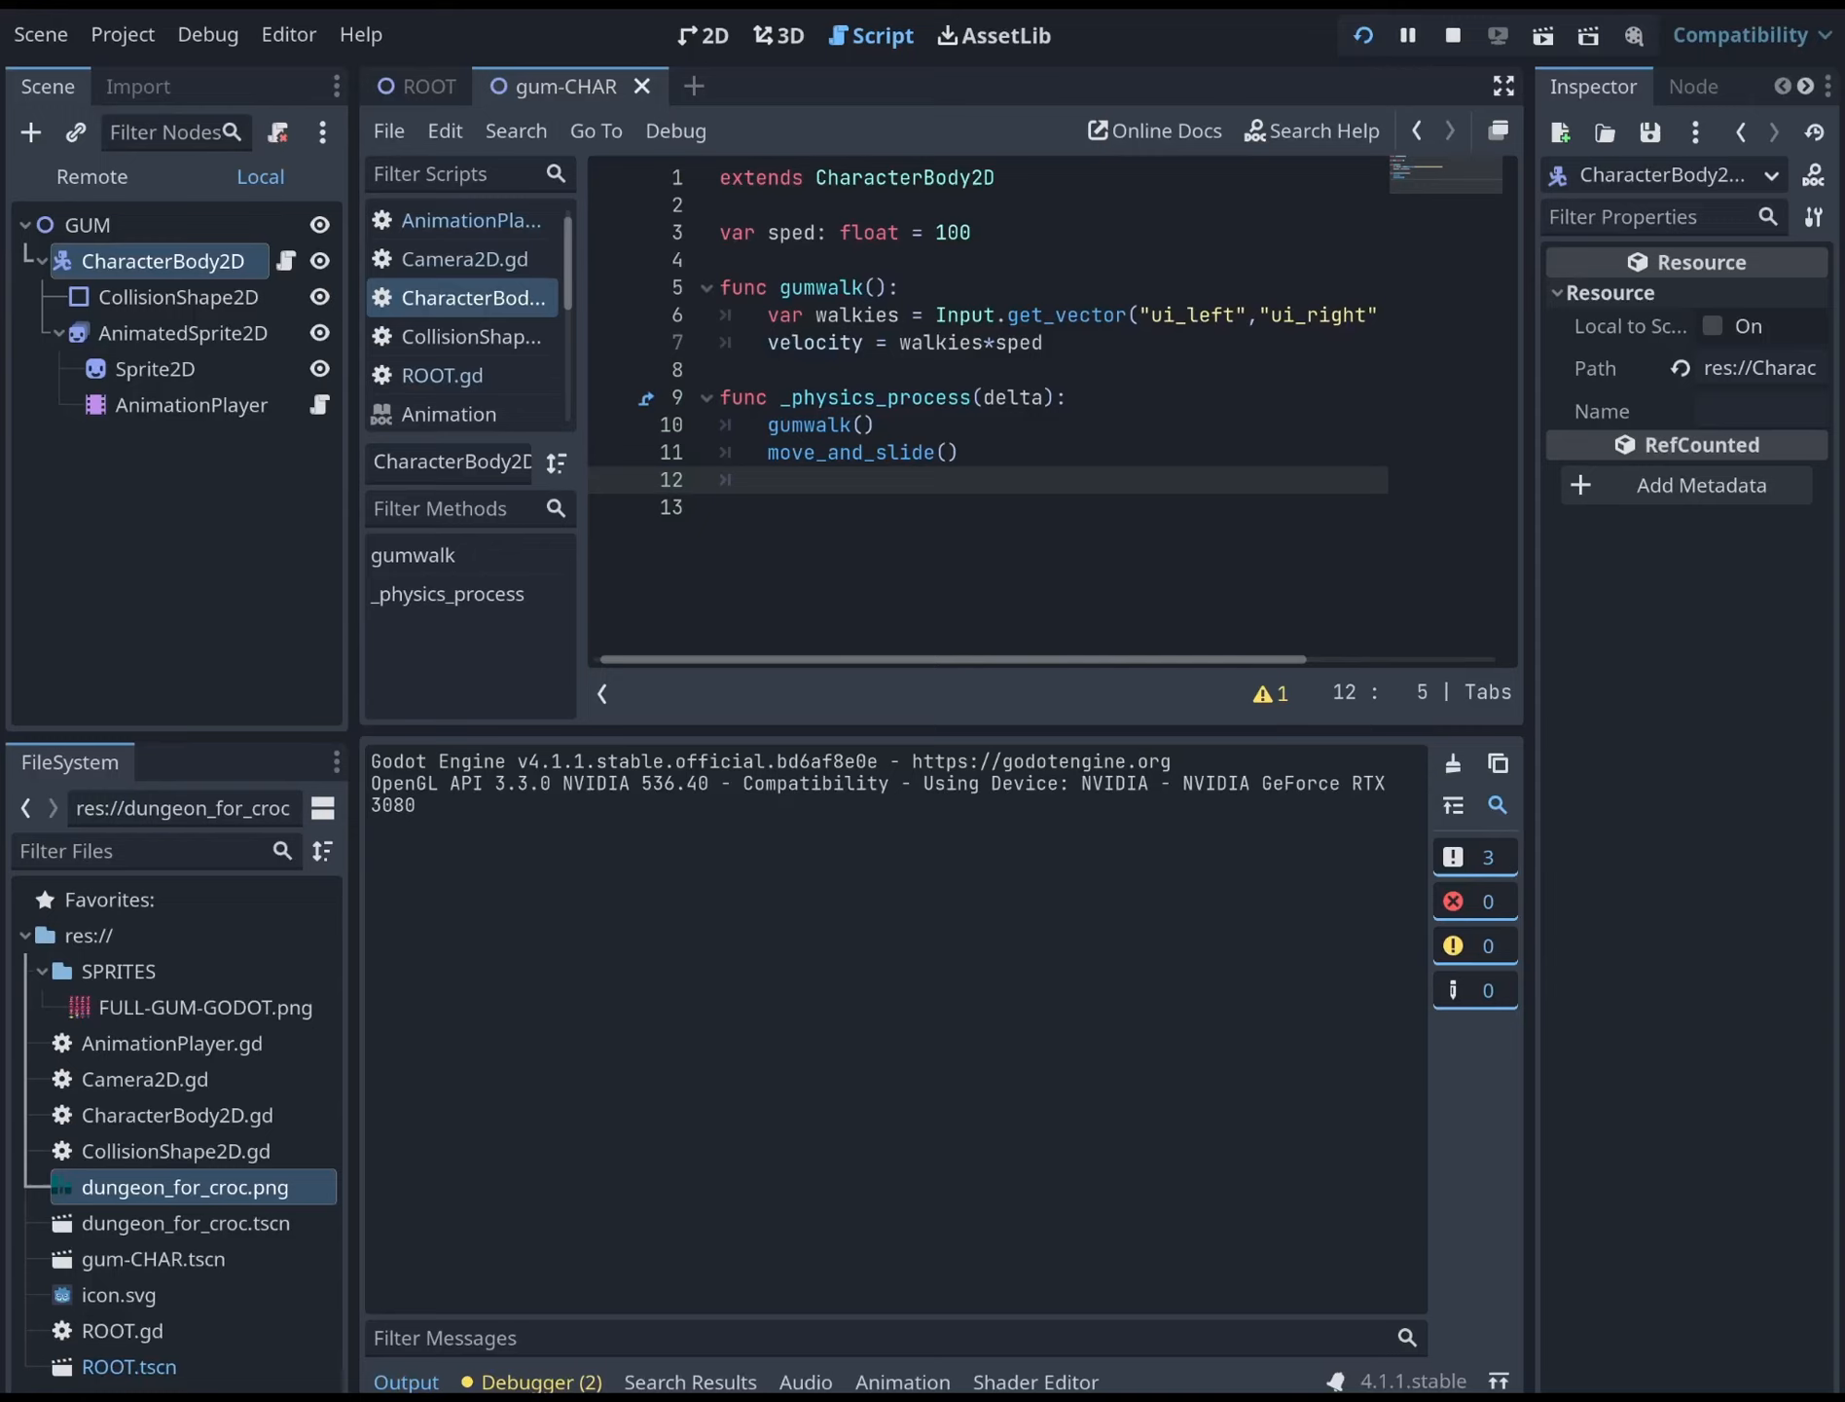
key(F8)
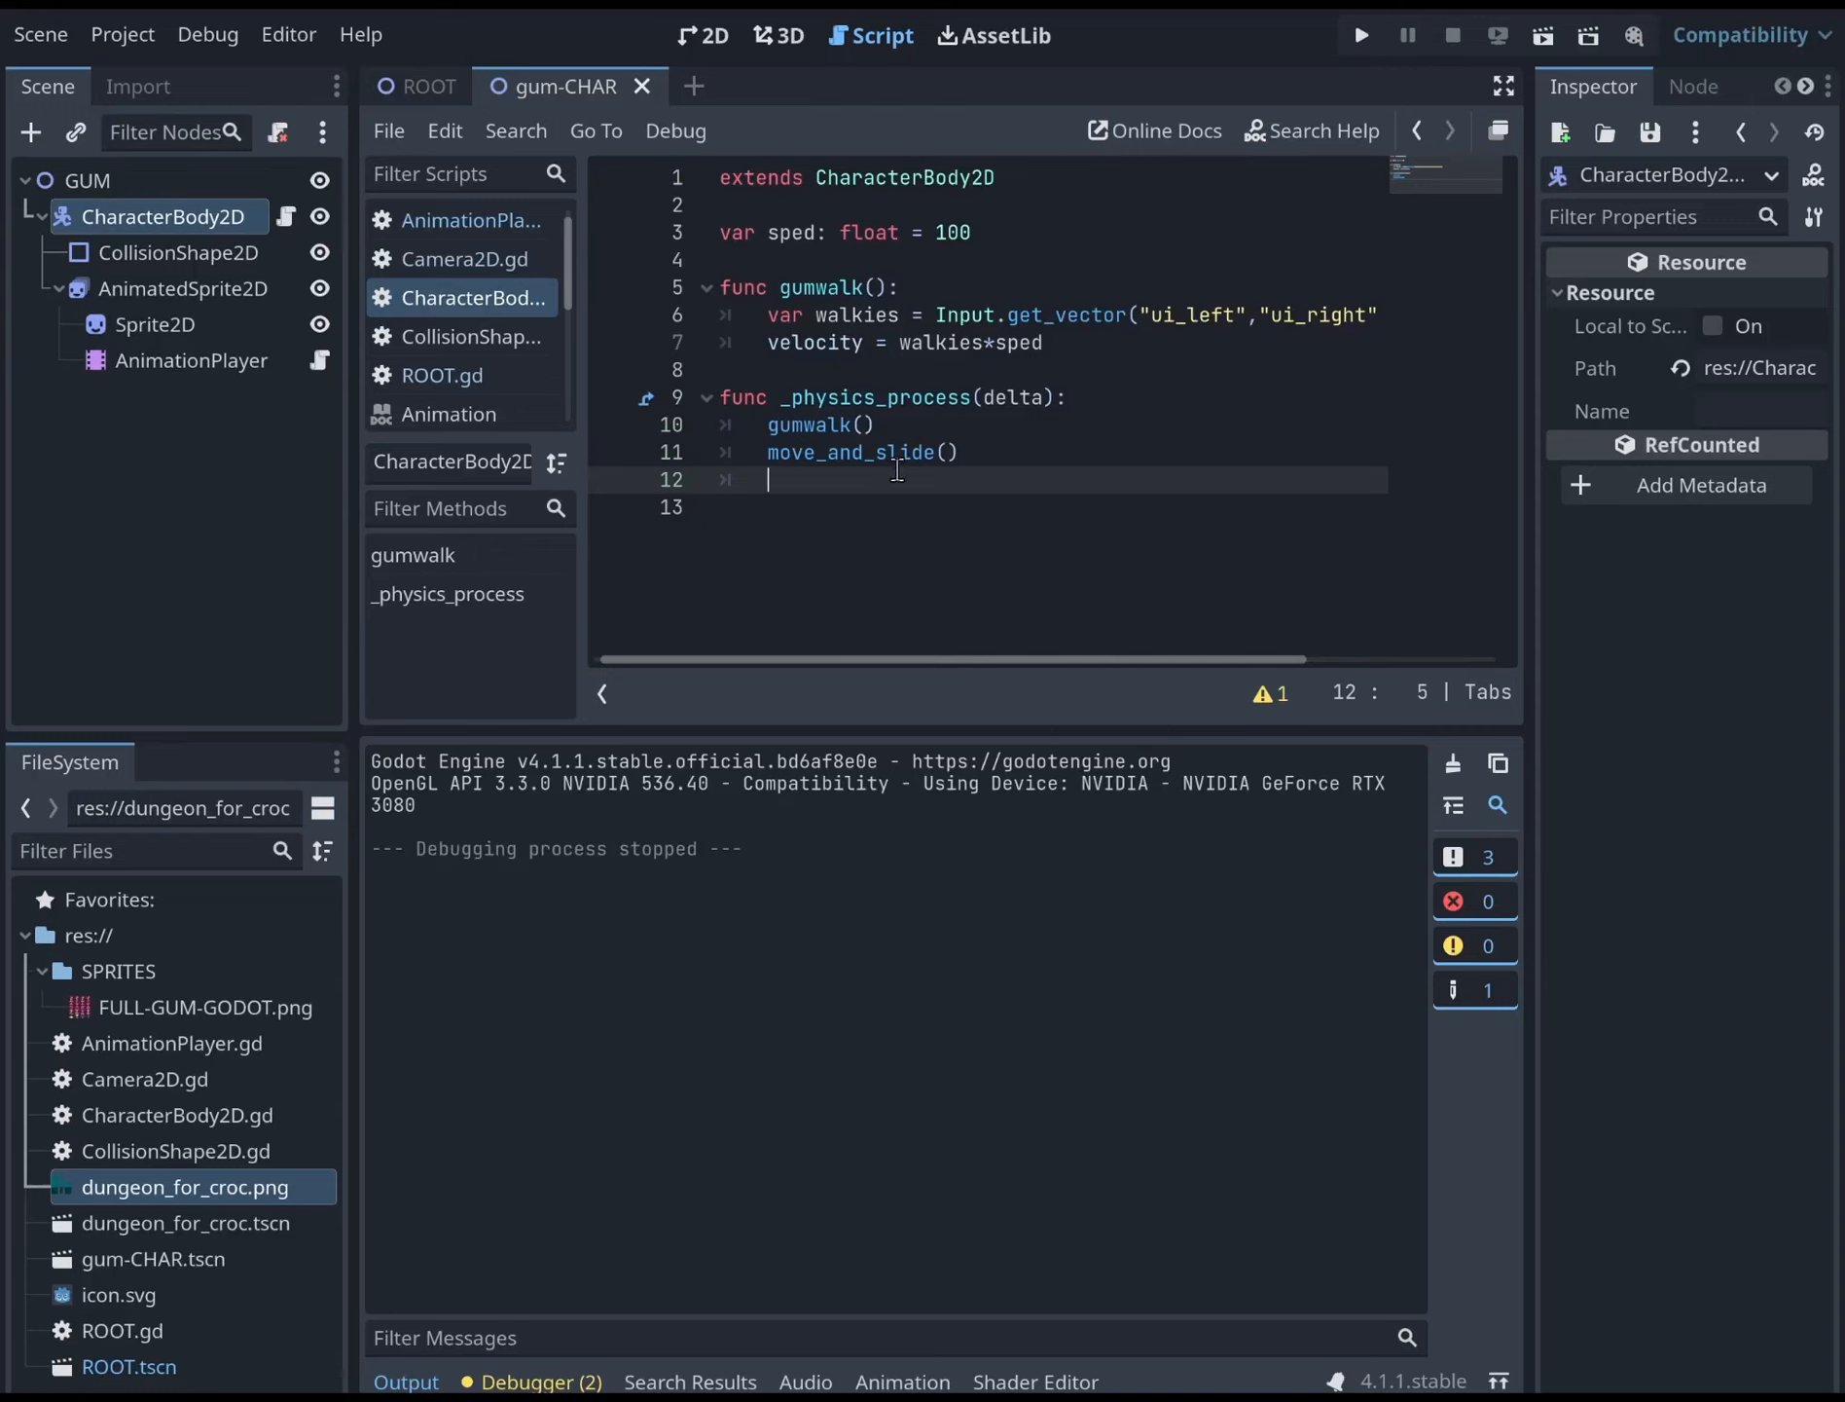
Switch to the ROOT scene, select DungeonForCroc, and show its TileMap tiles alongside the 2D view
click(407, 87)
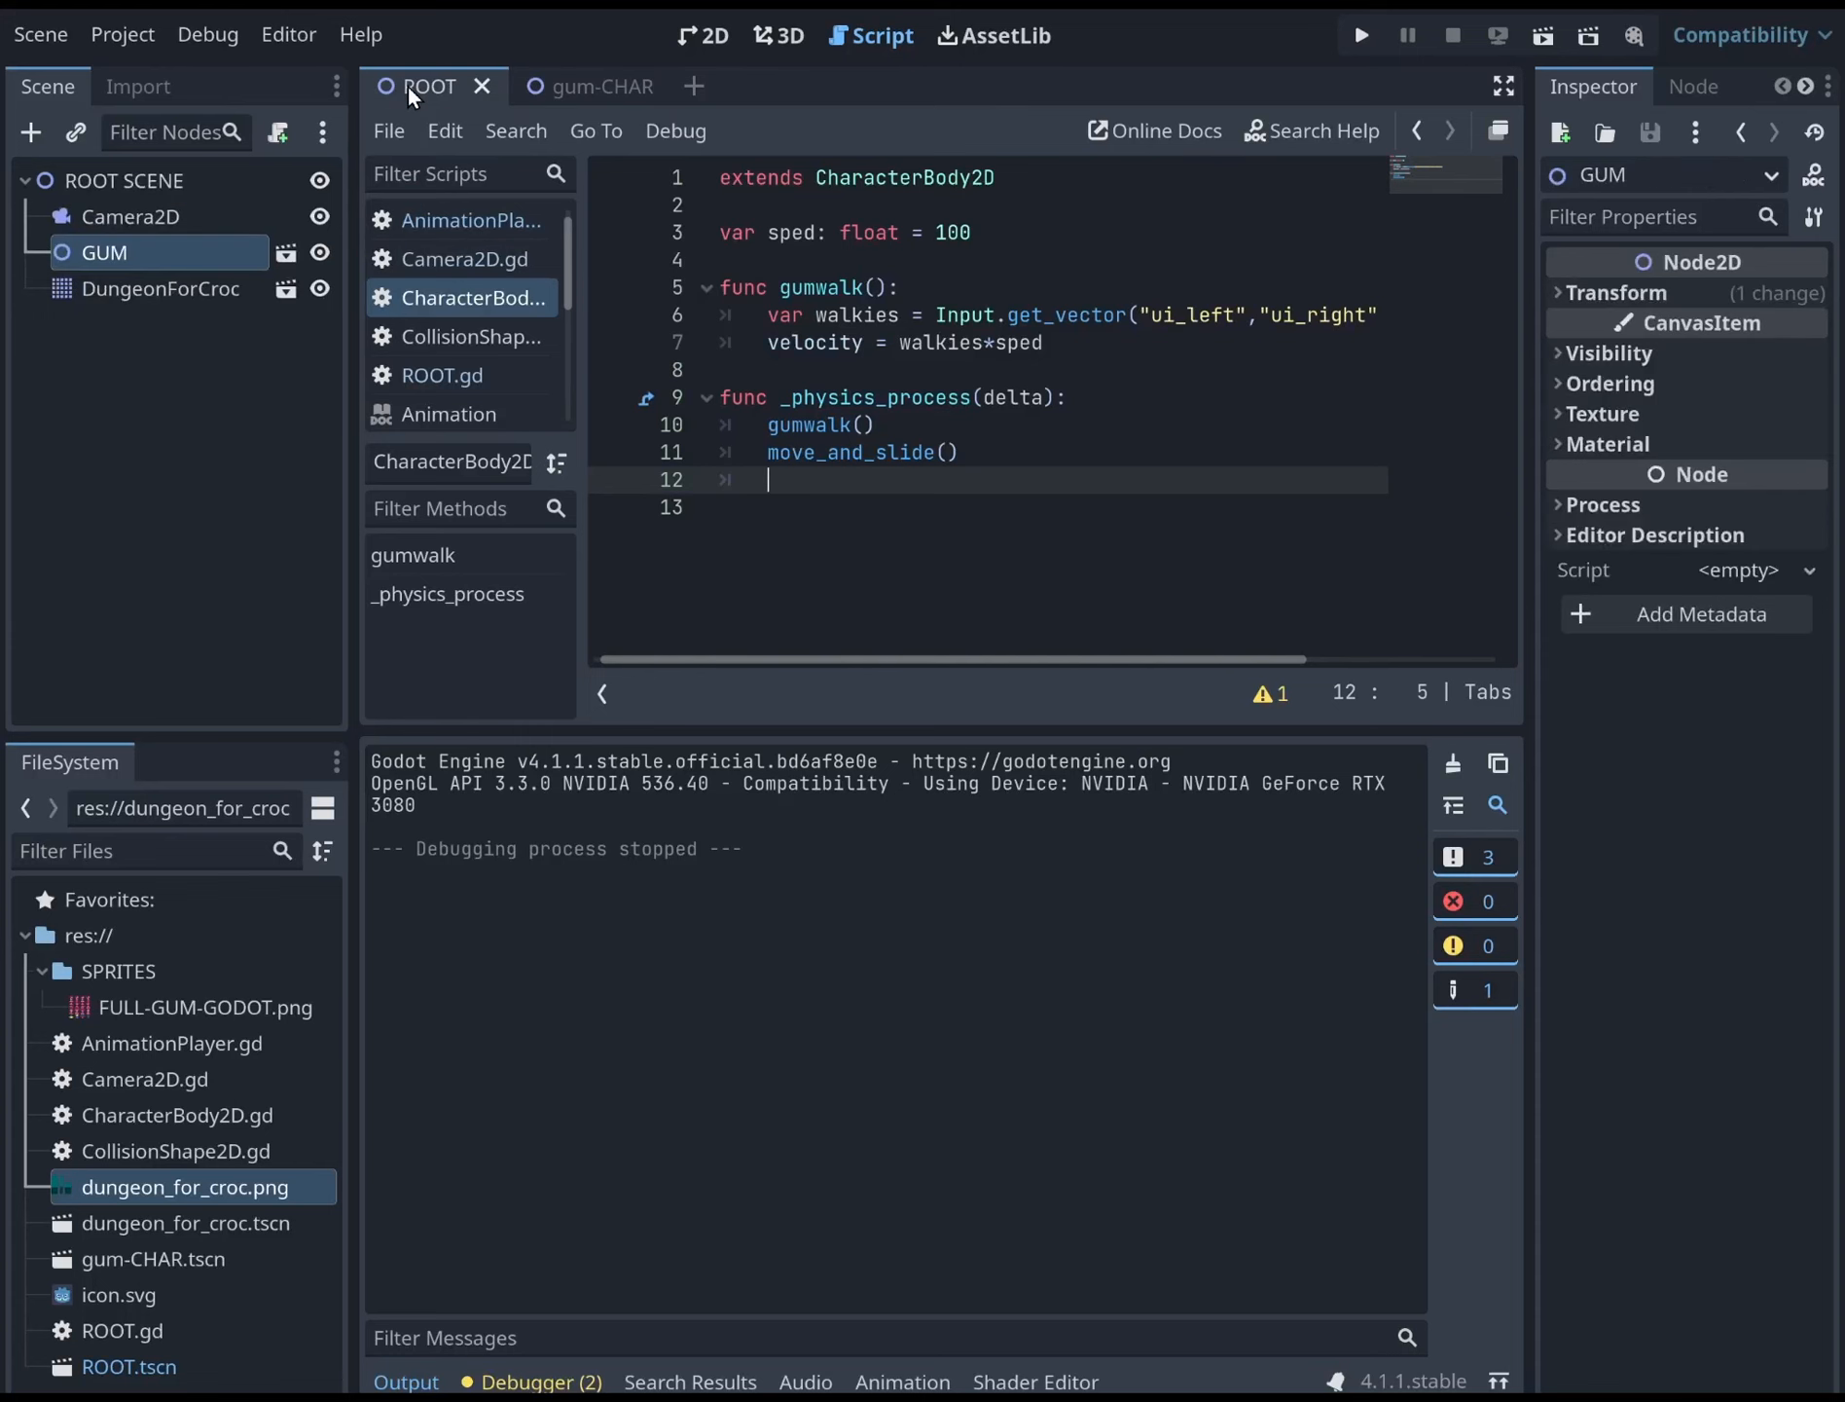
click(171, 290)
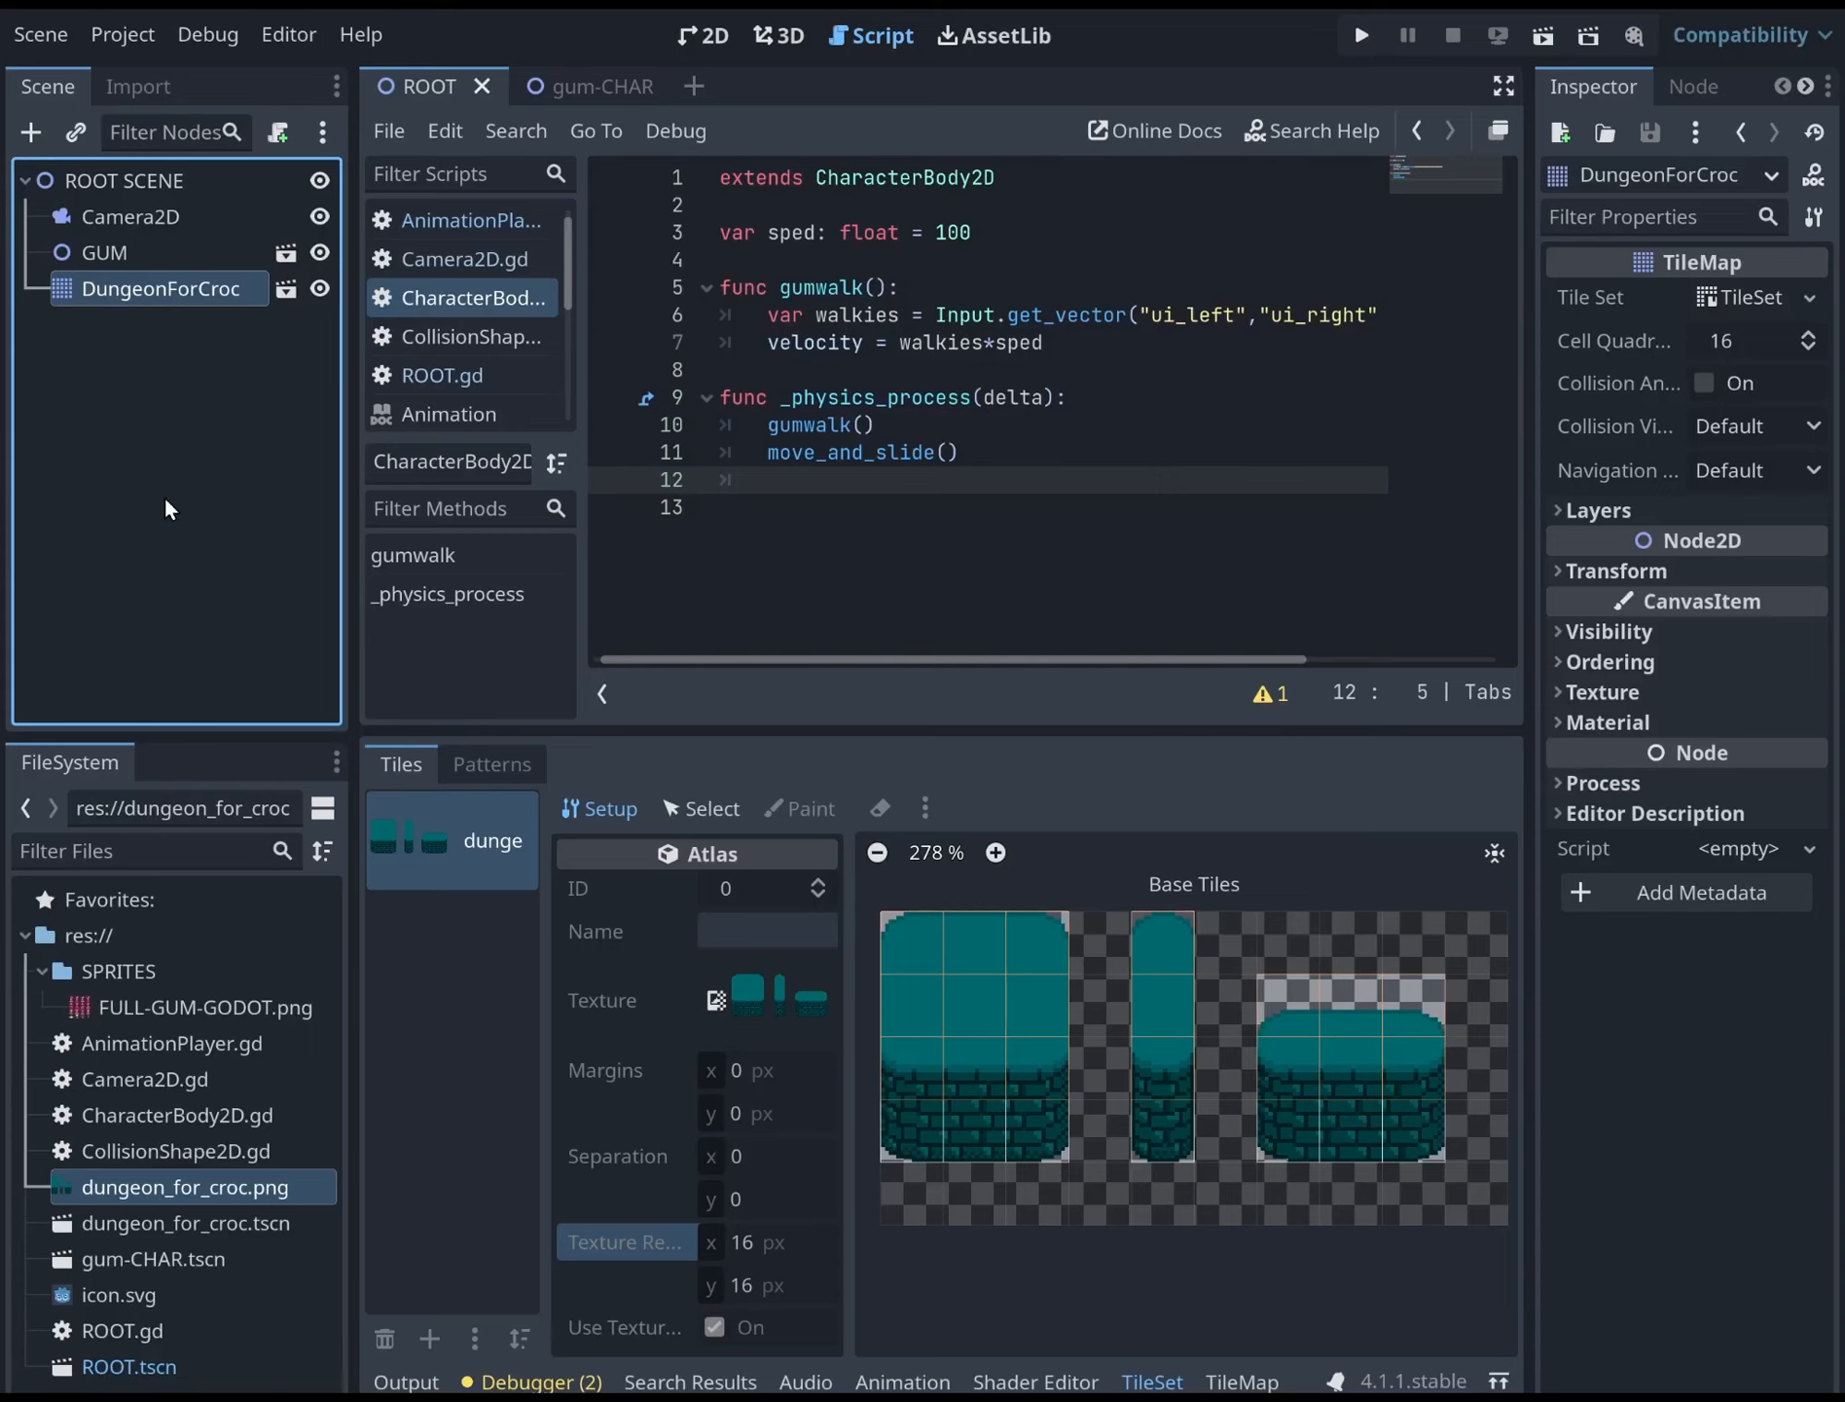
click(171, 352)
click(165, 292)
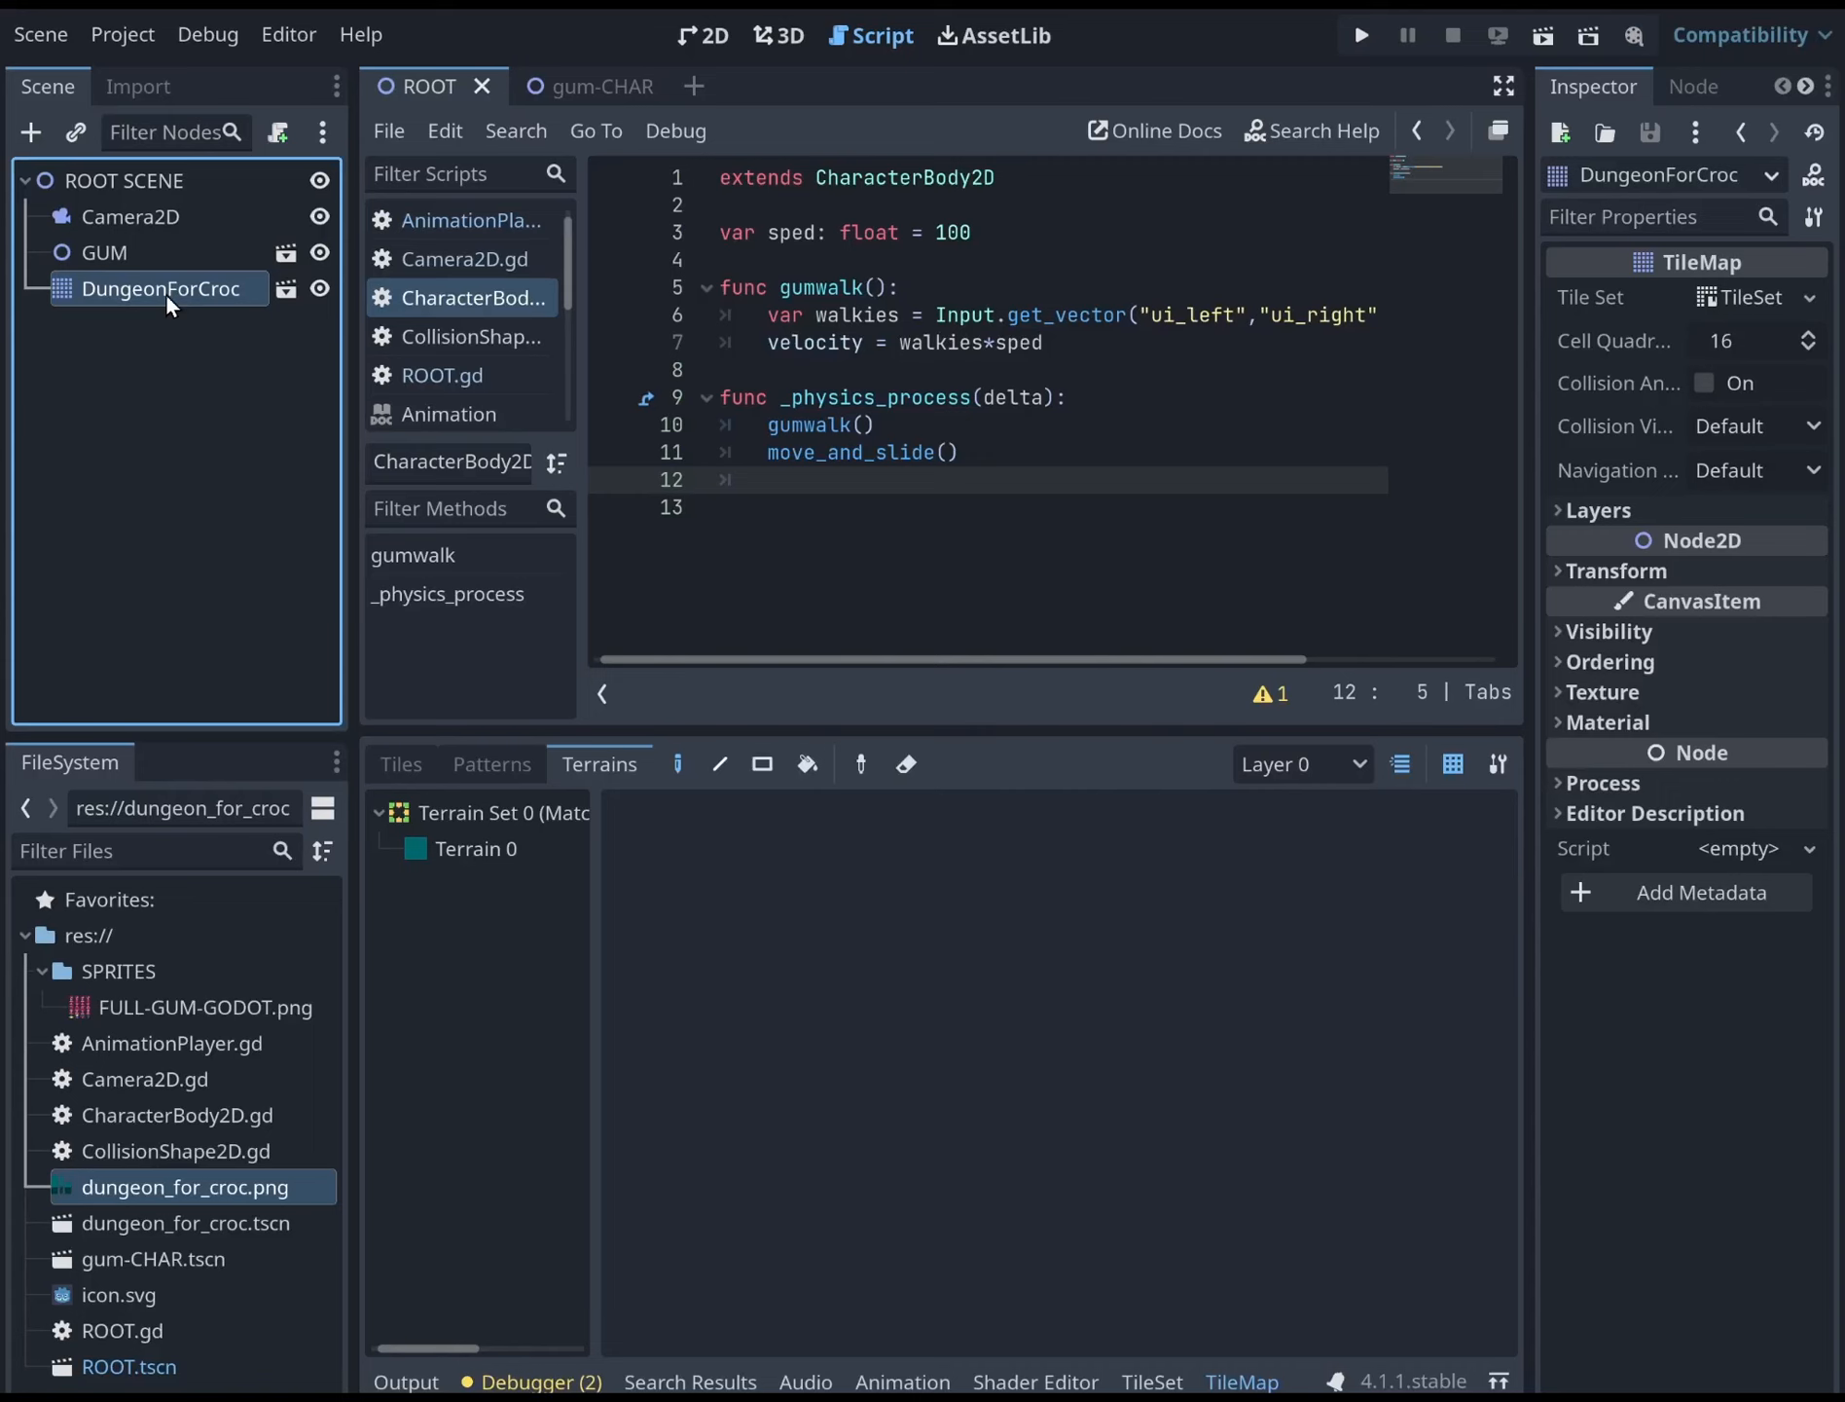
click(395, 759)
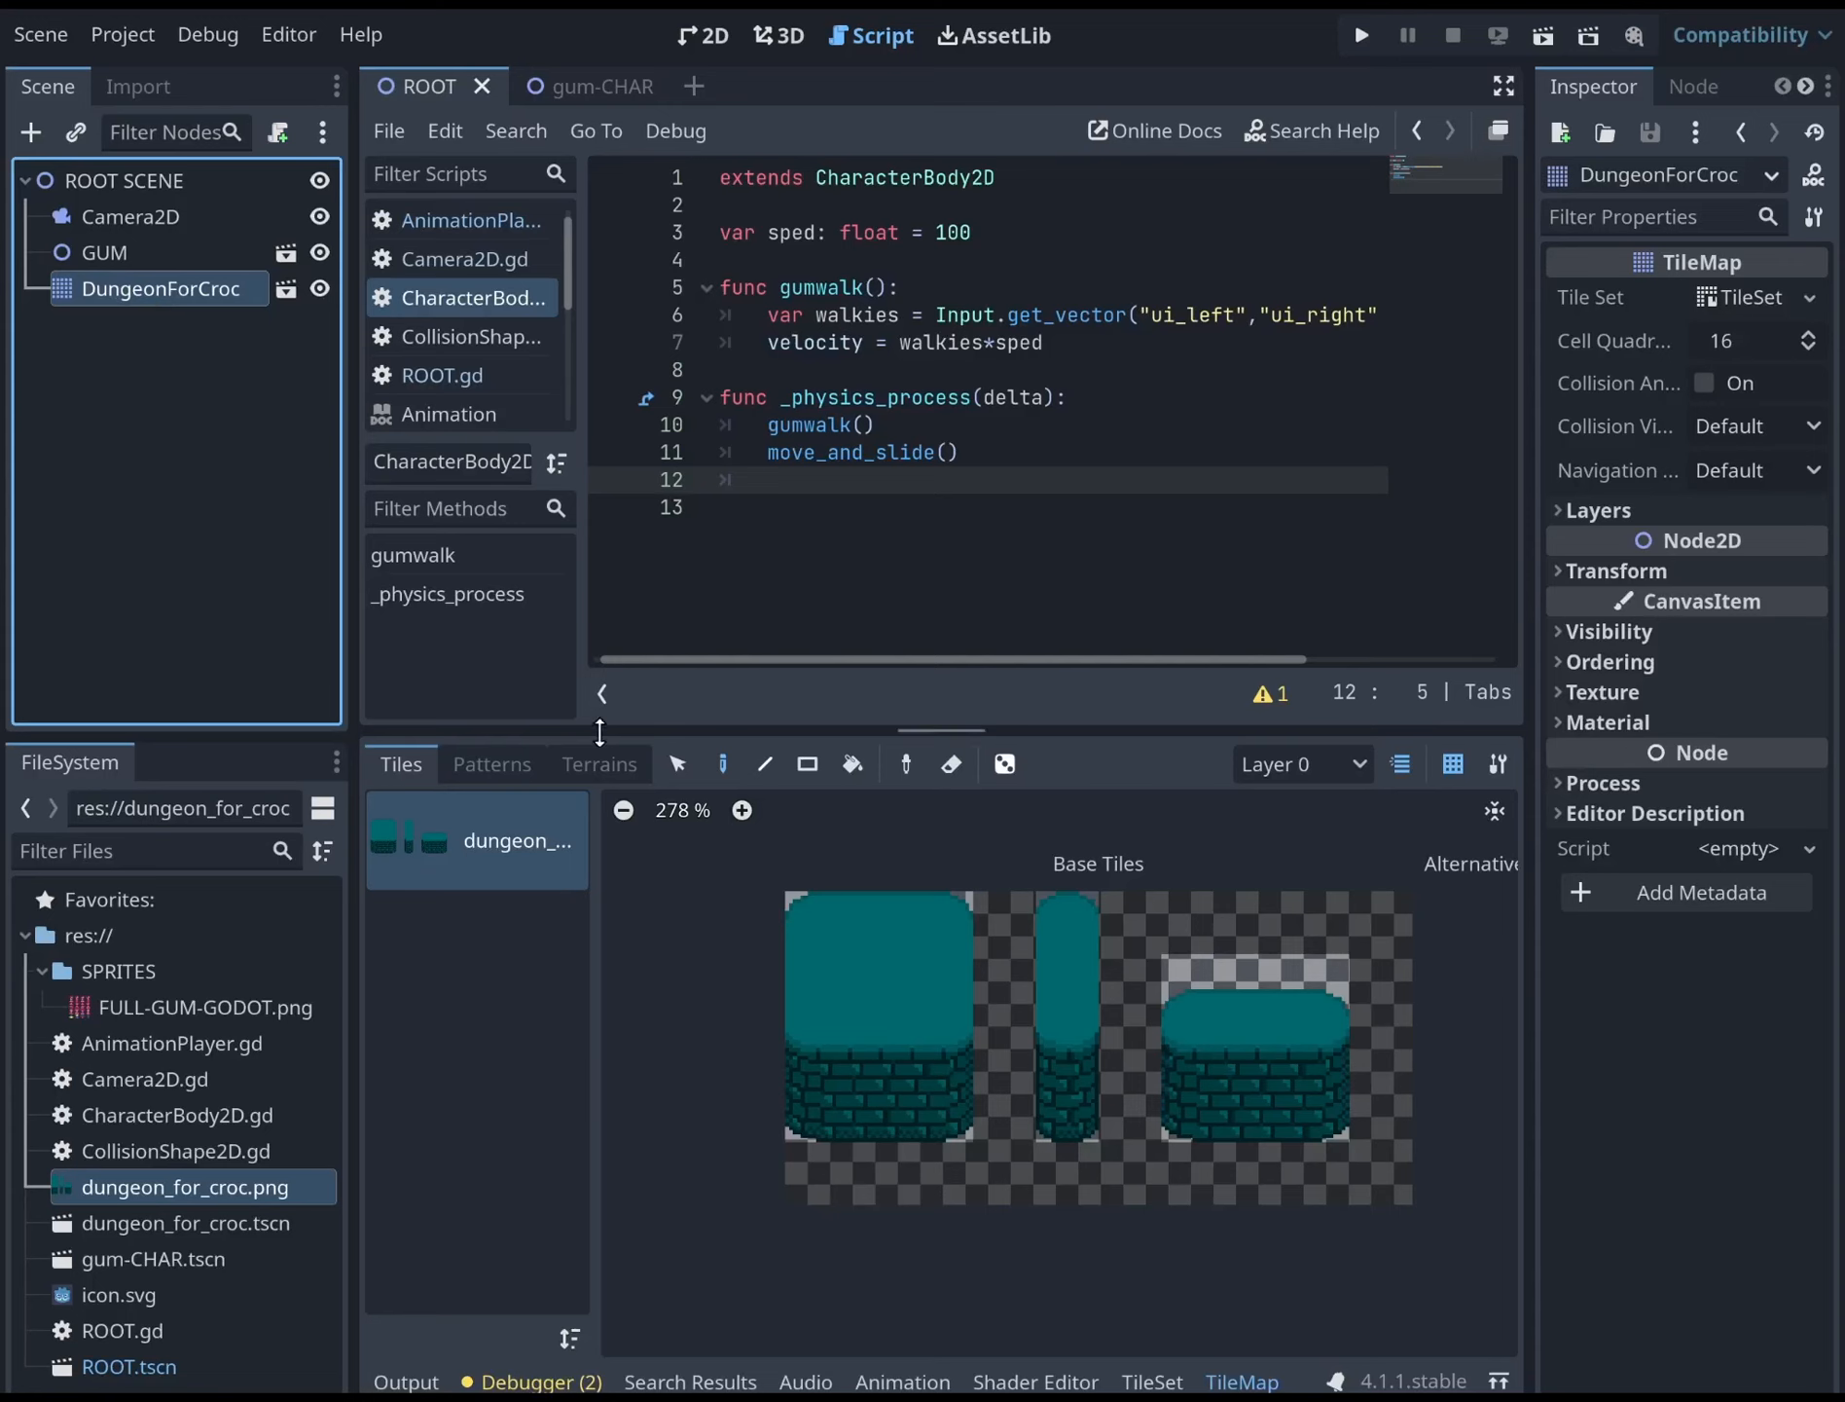
click(707, 37)
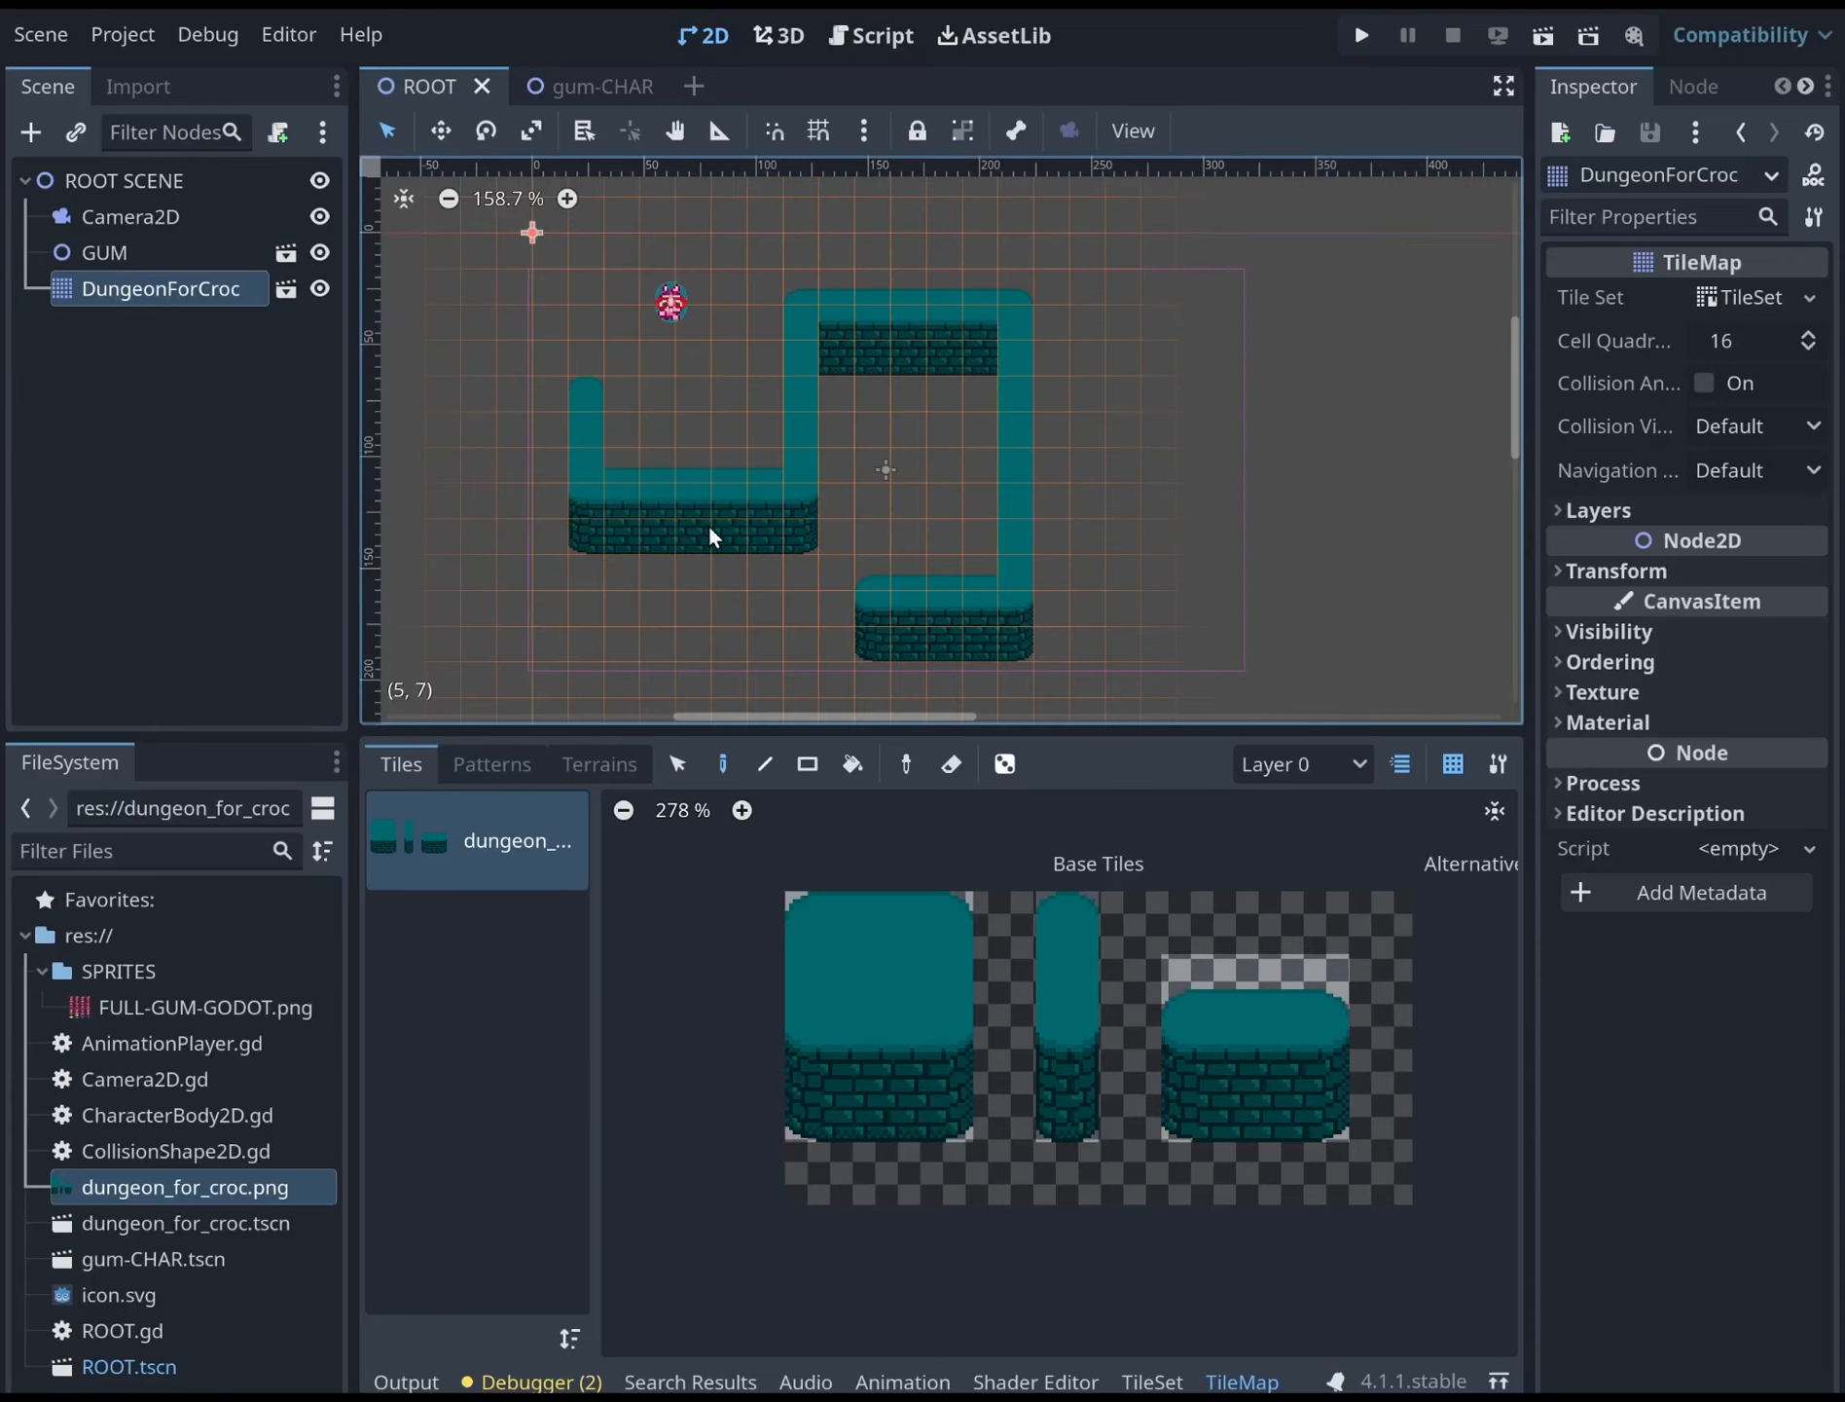
Open the dungeon_for_croc scene for editing and select its TileMap node
click(286, 290)
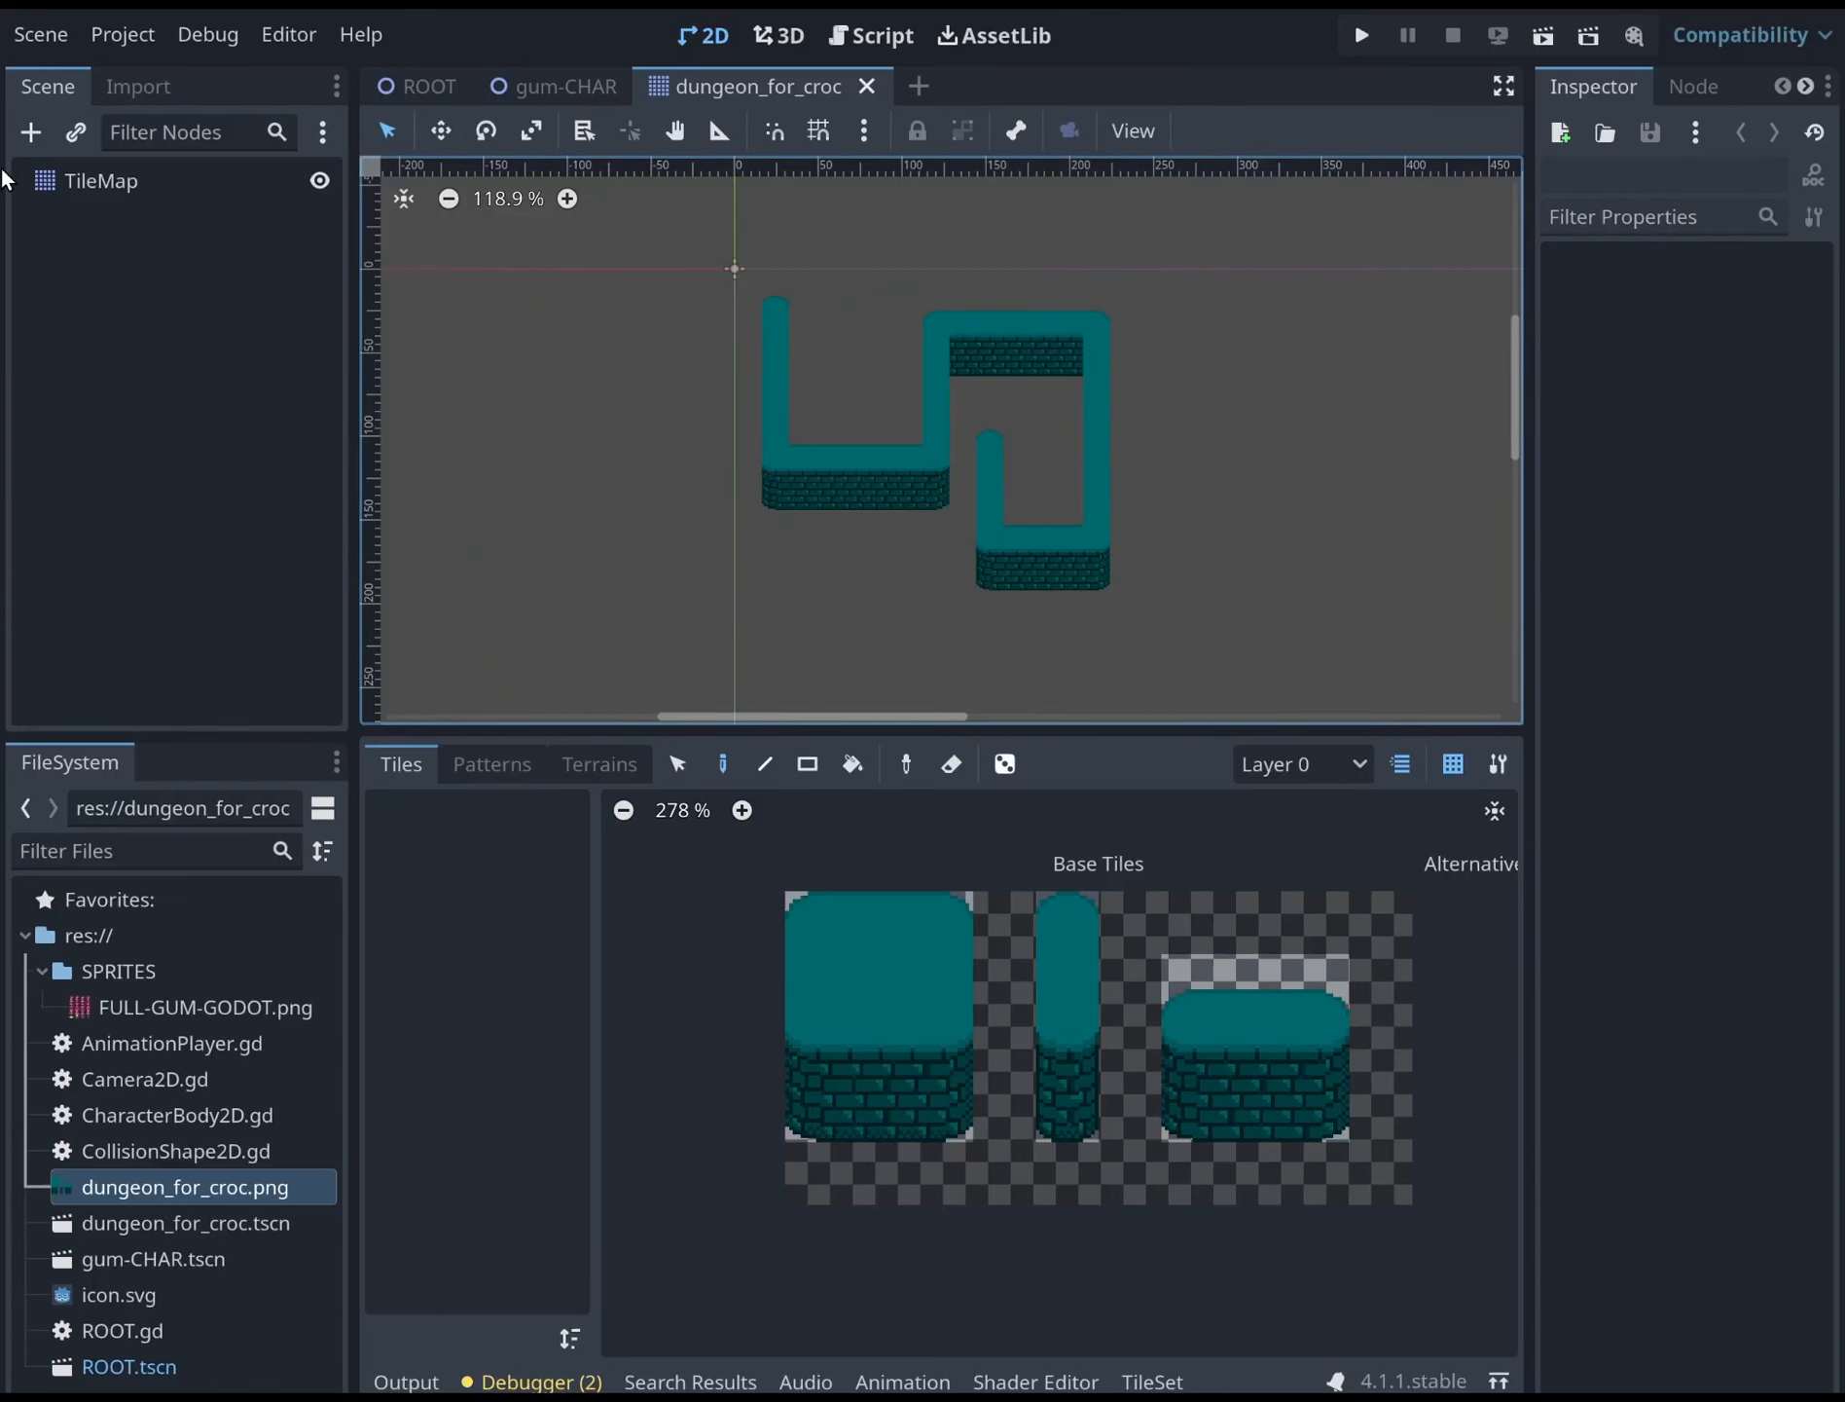
click(97, 181)
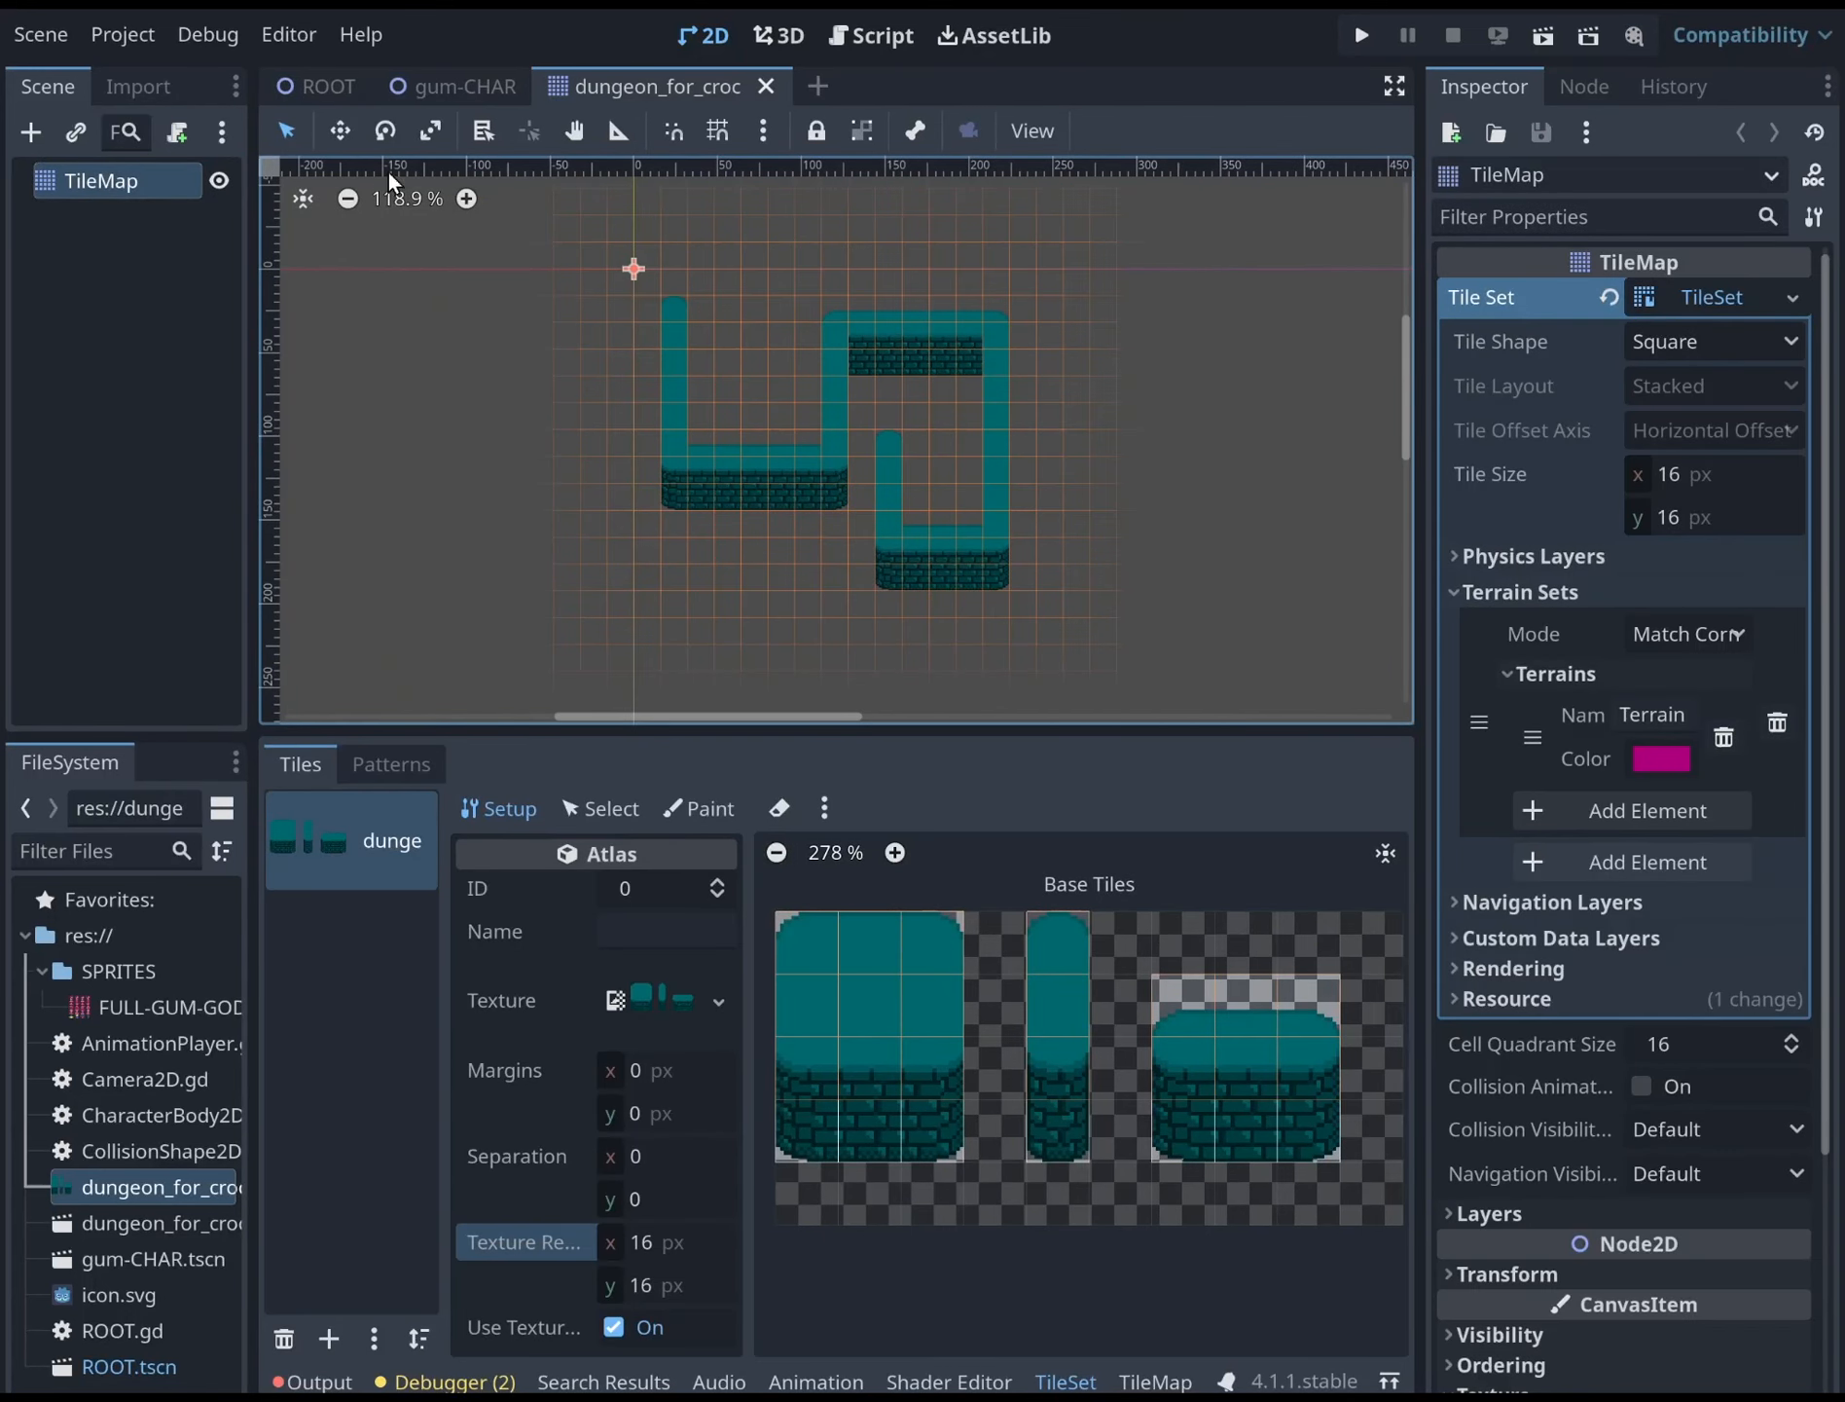
Return to the ROOT scene and expand the Physics Layers of DungeonForCroc's TileSet
click(329, 86)
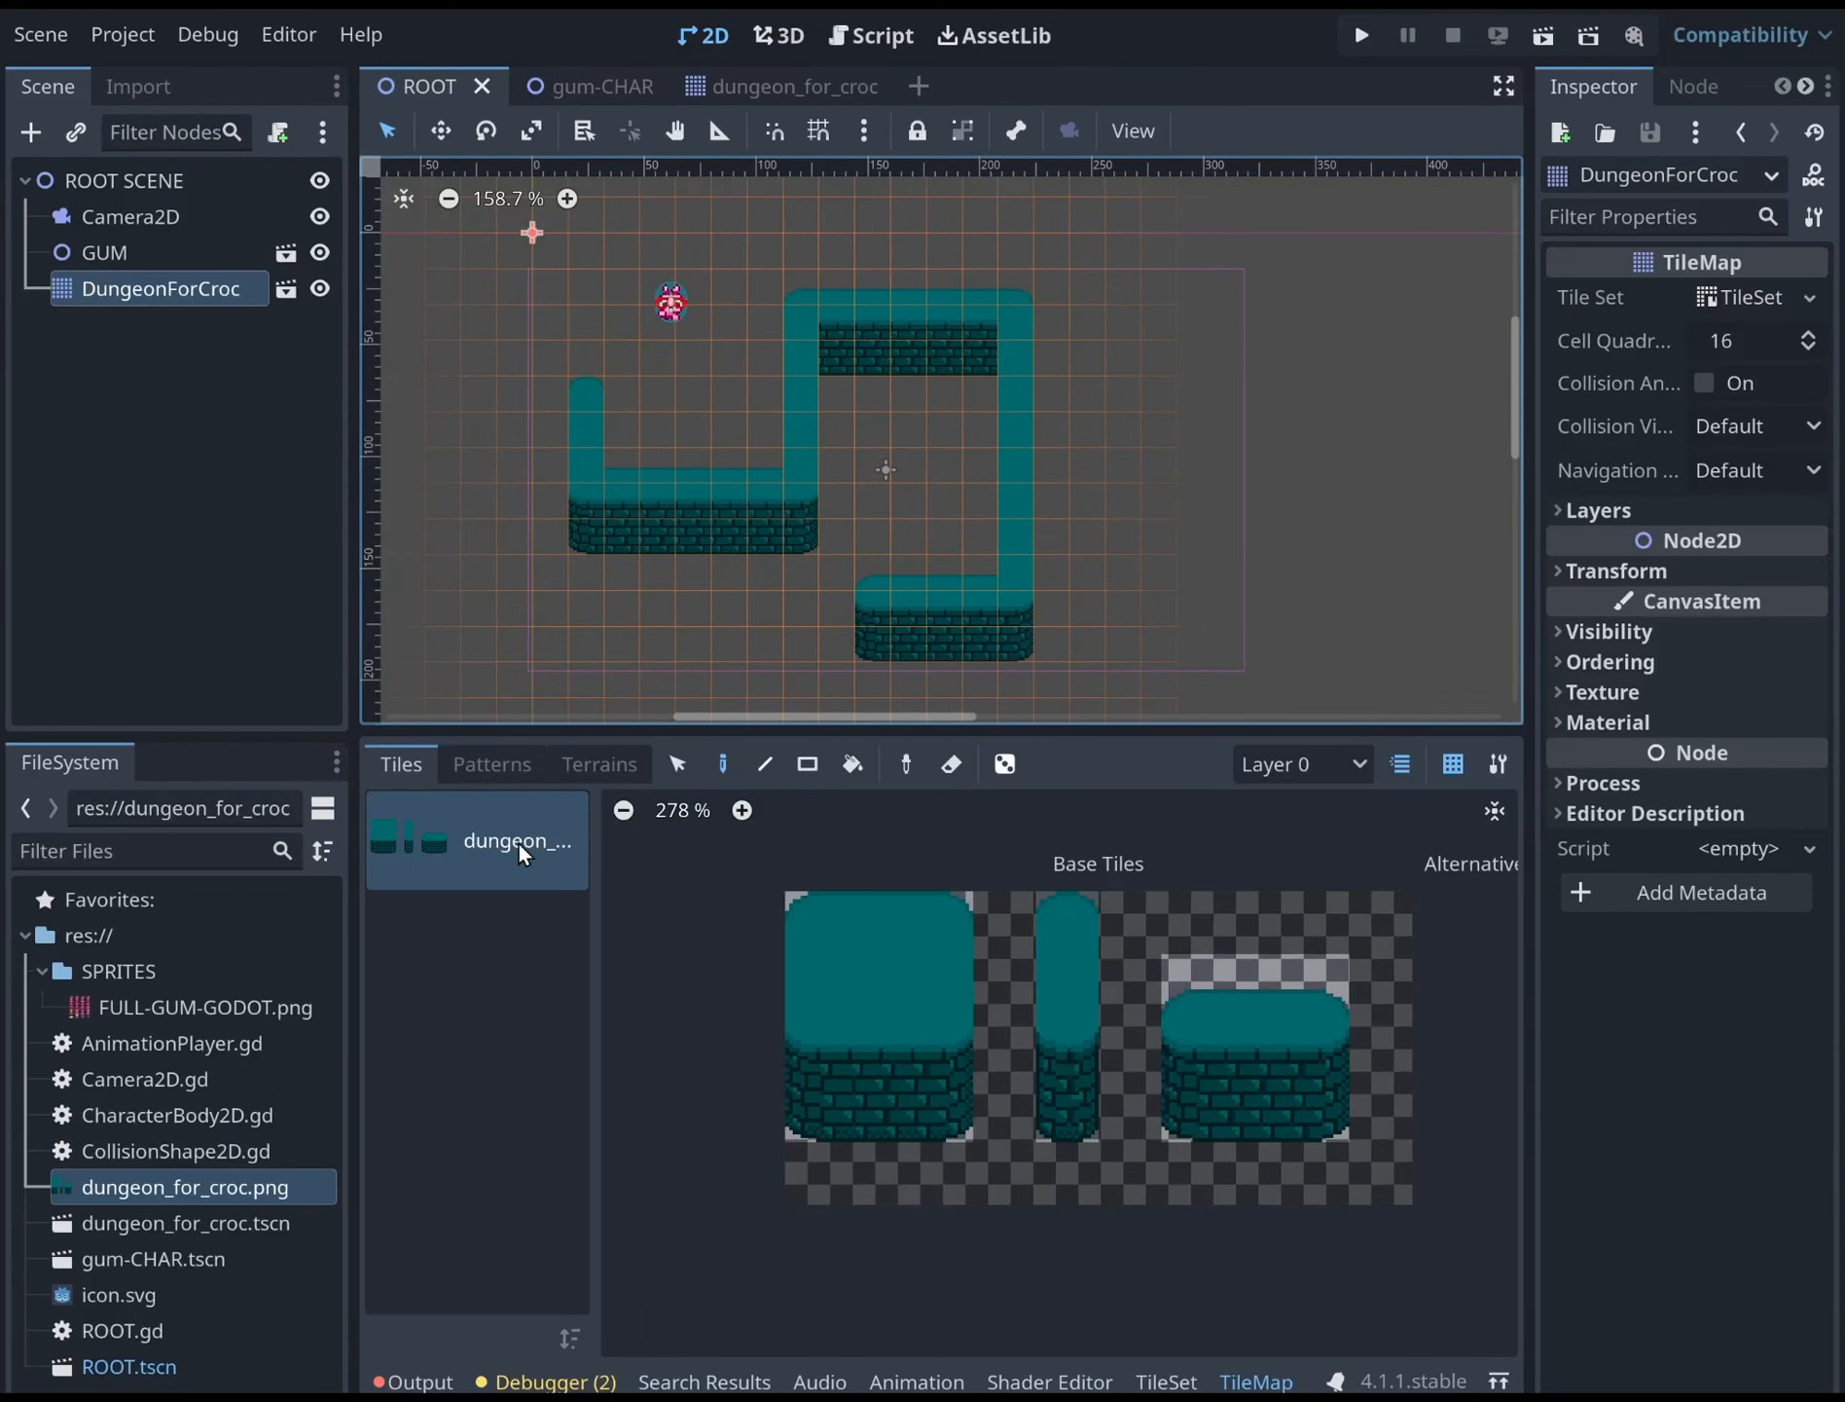
click(1167, 1381)
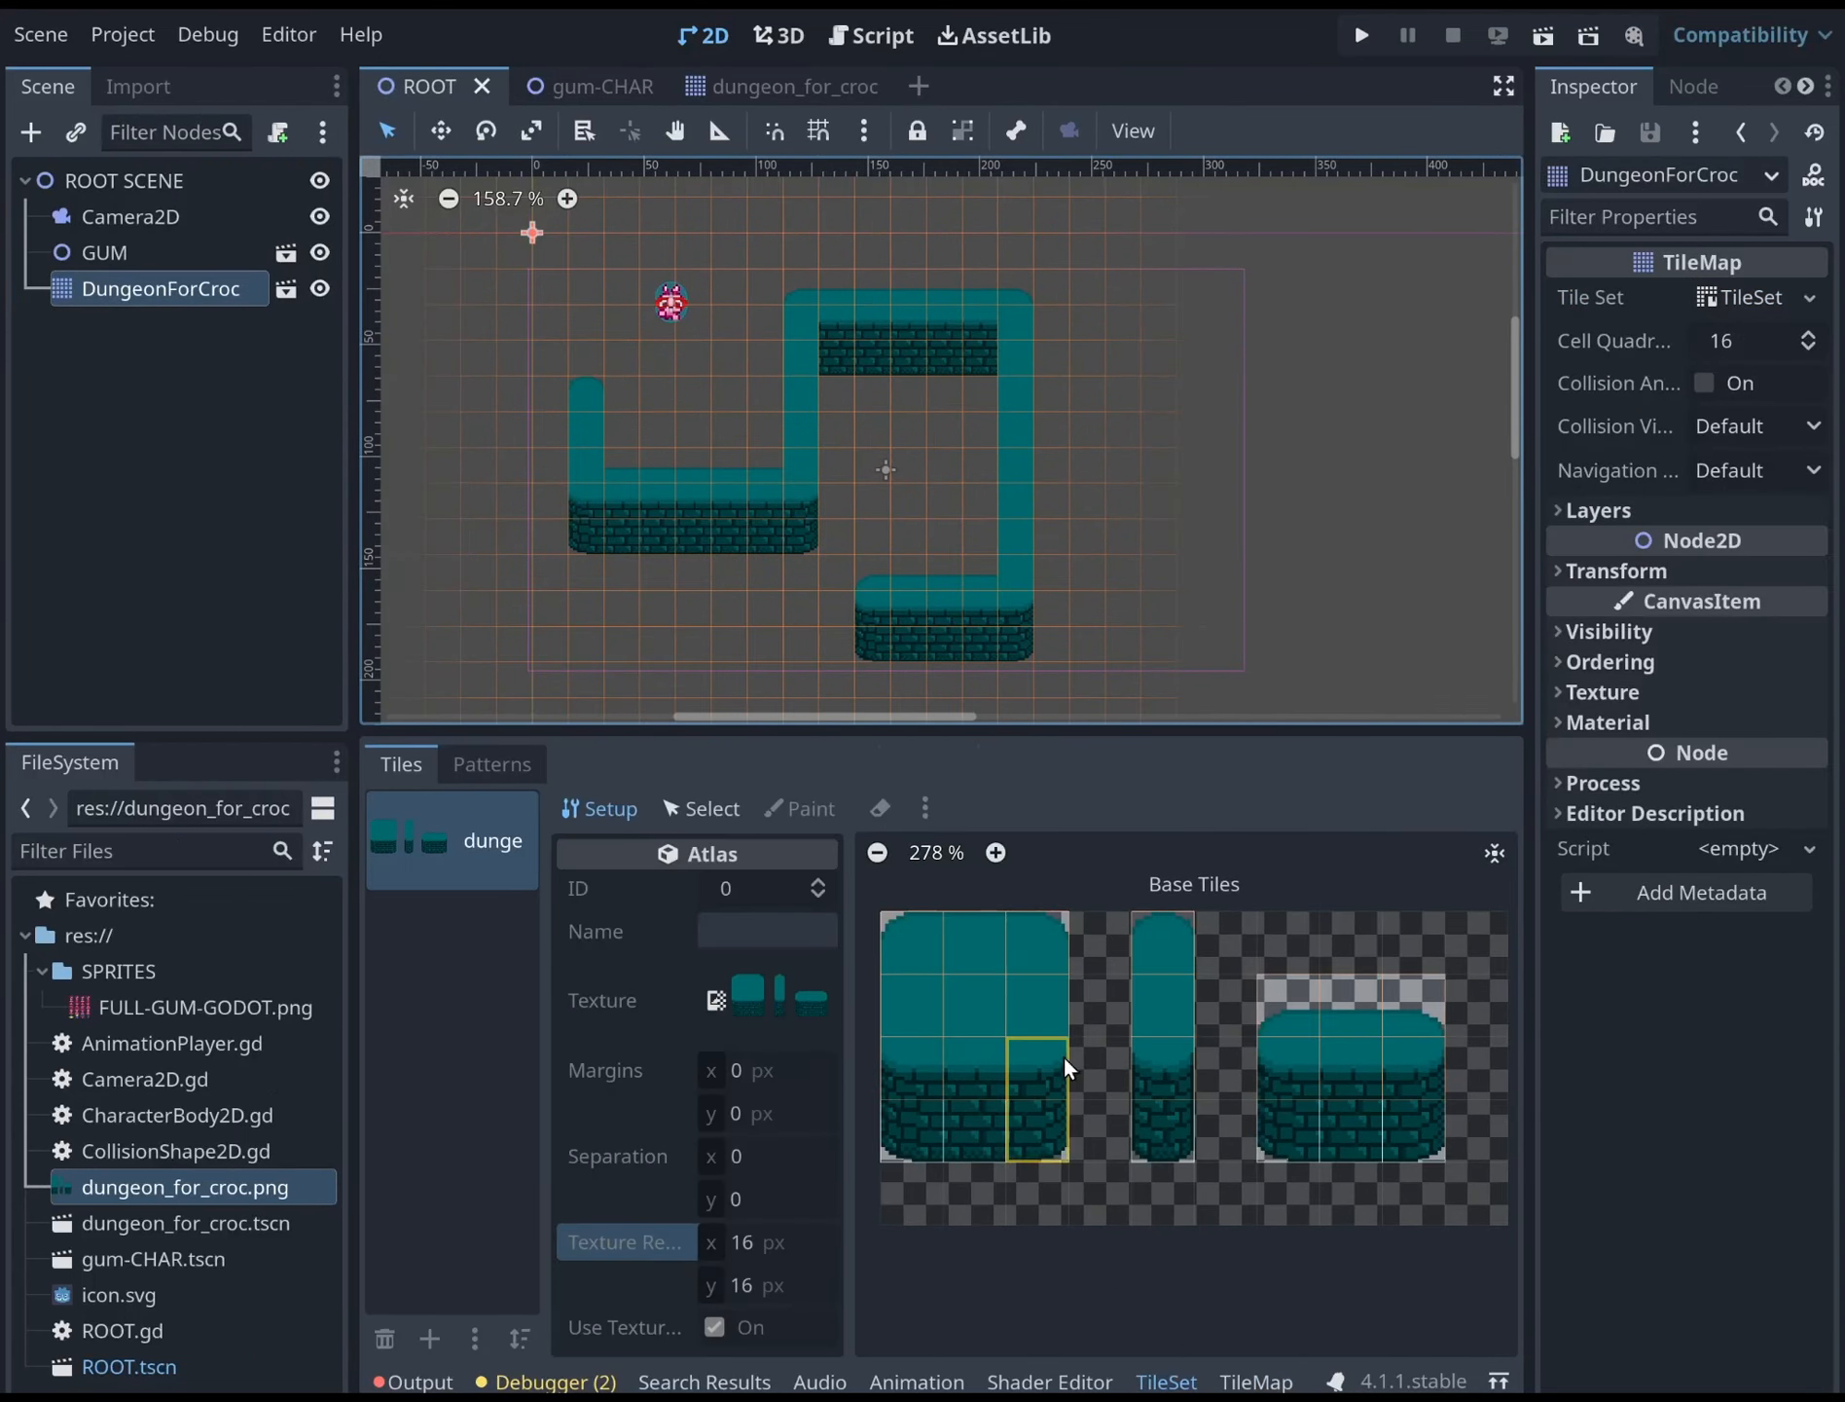
click(1737, 302)
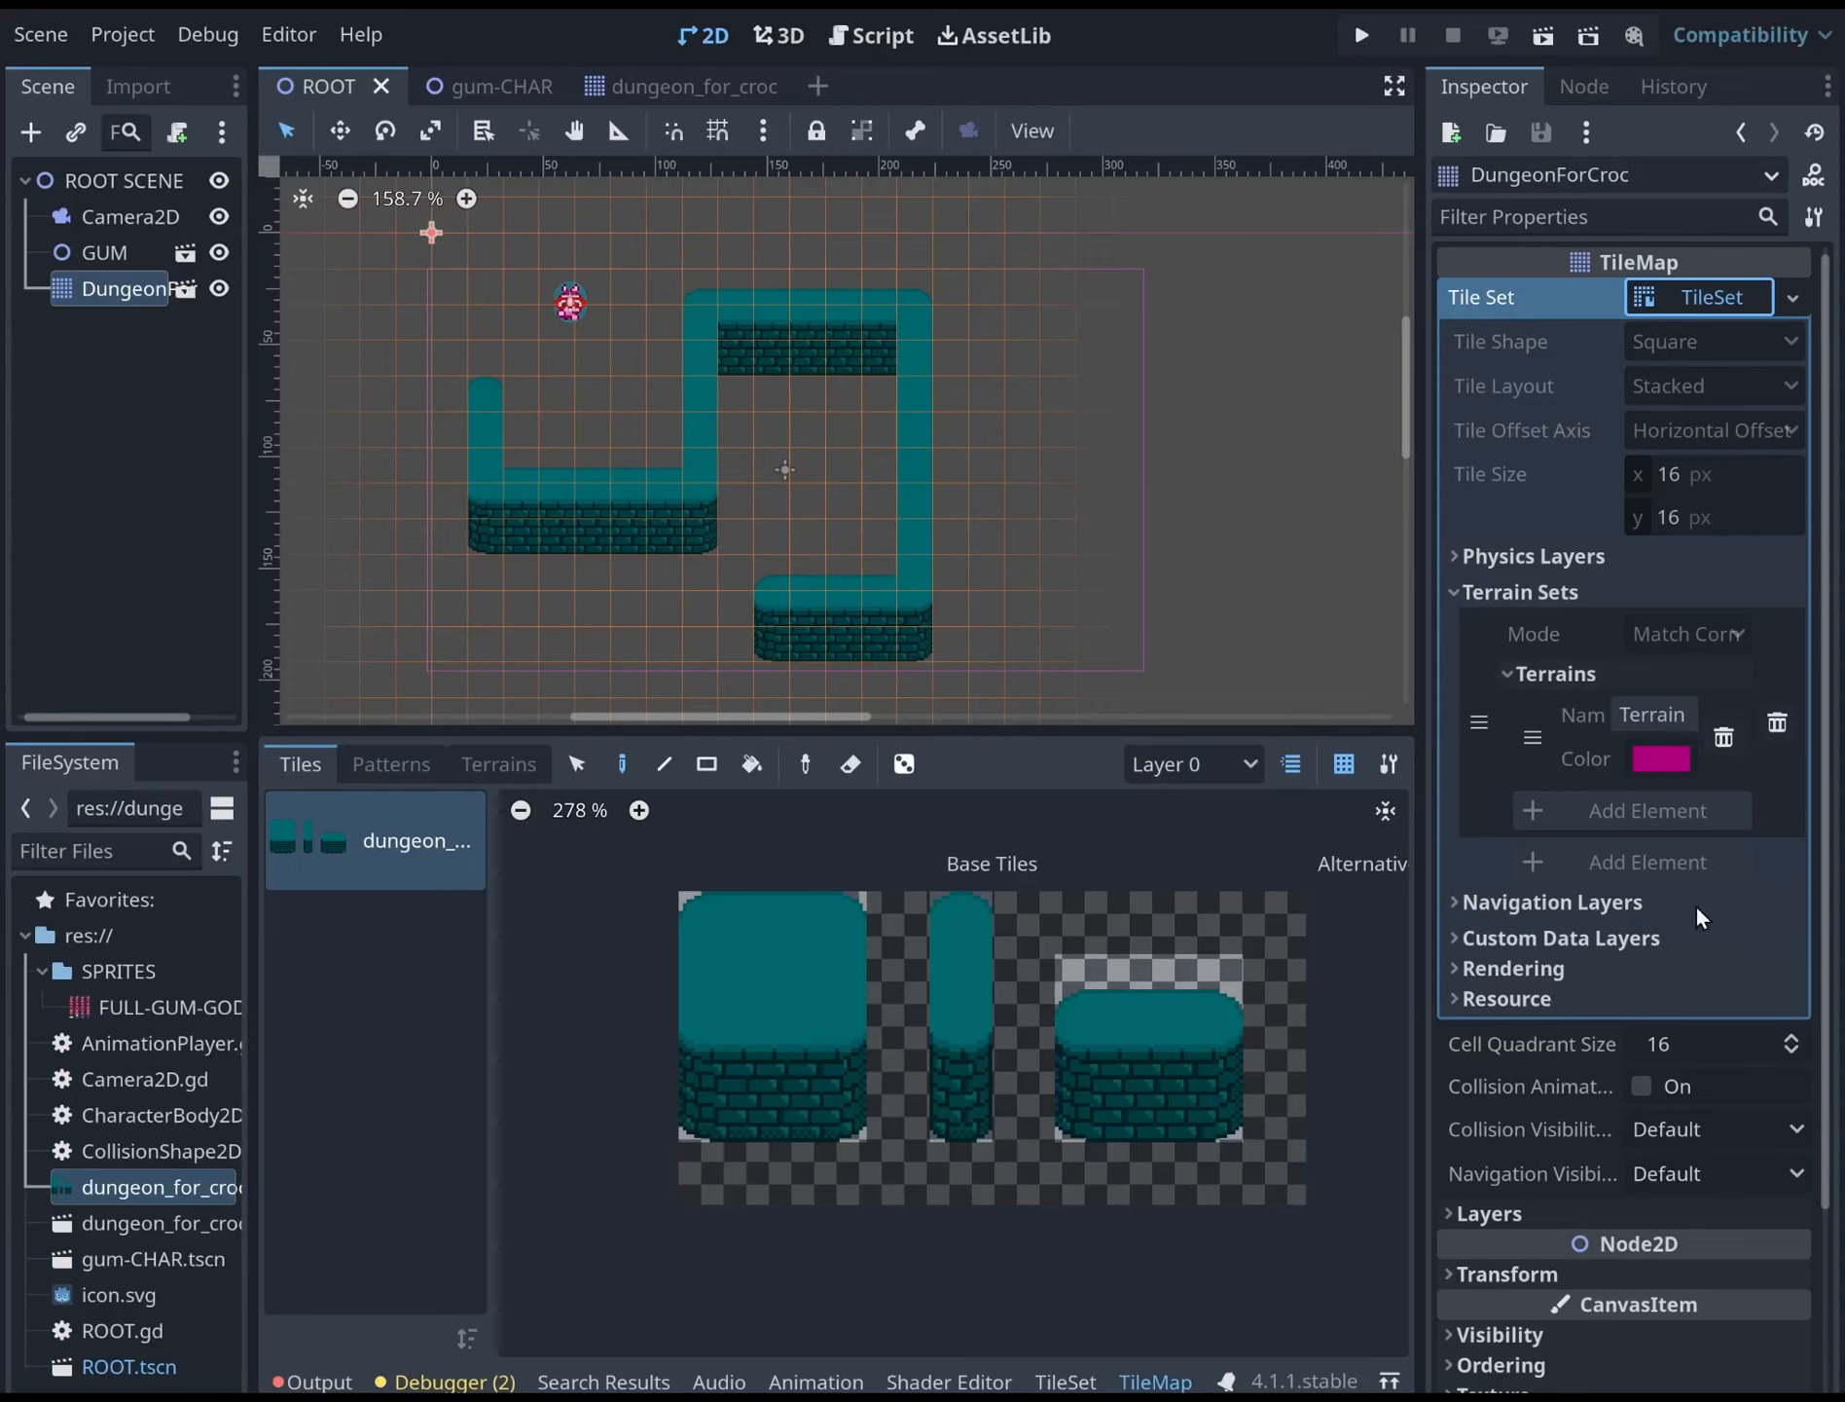
scroll(1703, 920, down, 3)
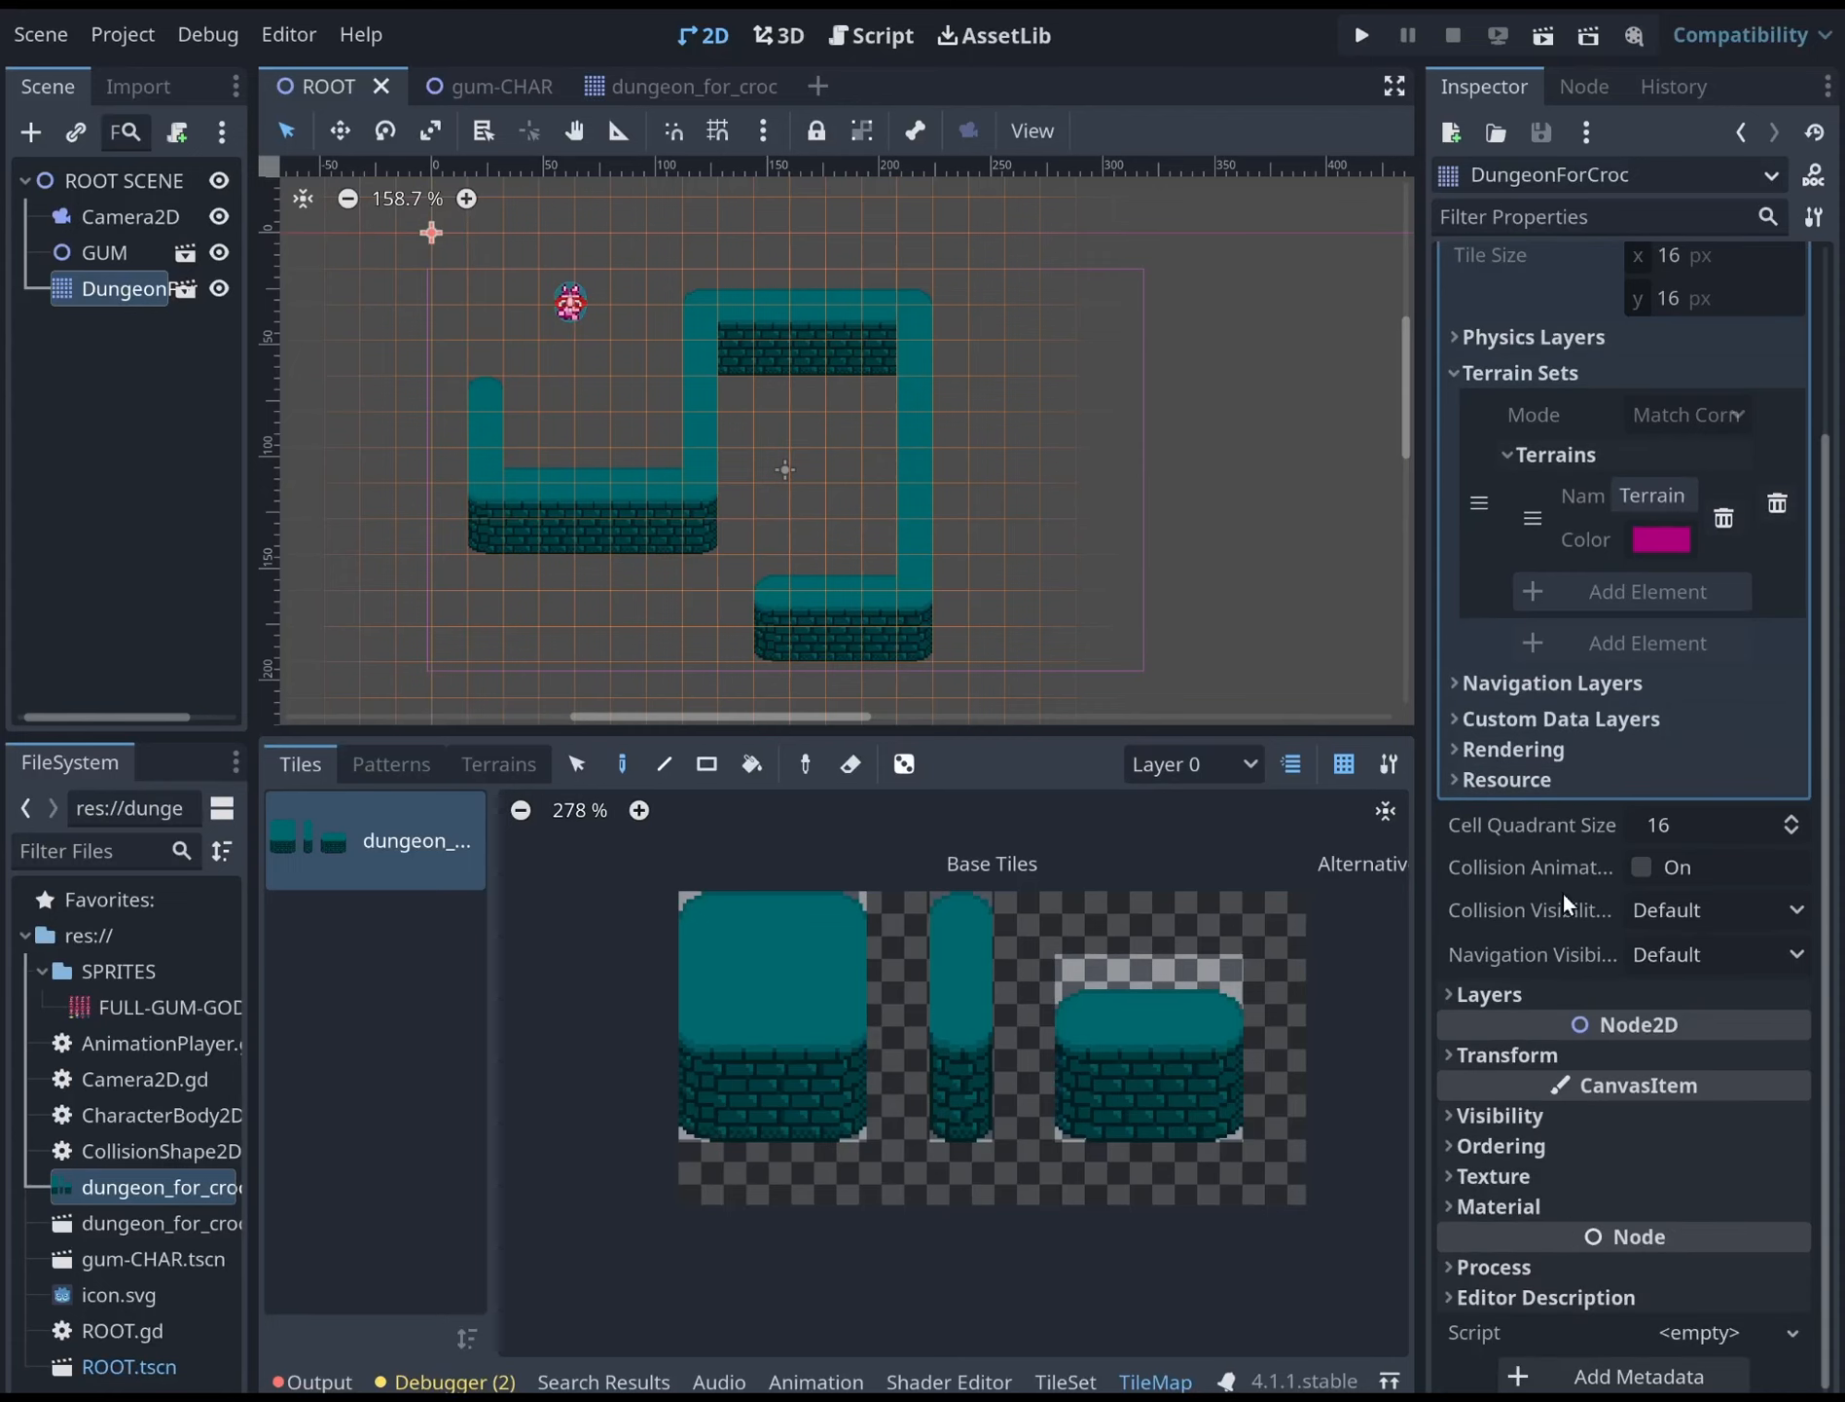
click(1514, 337)
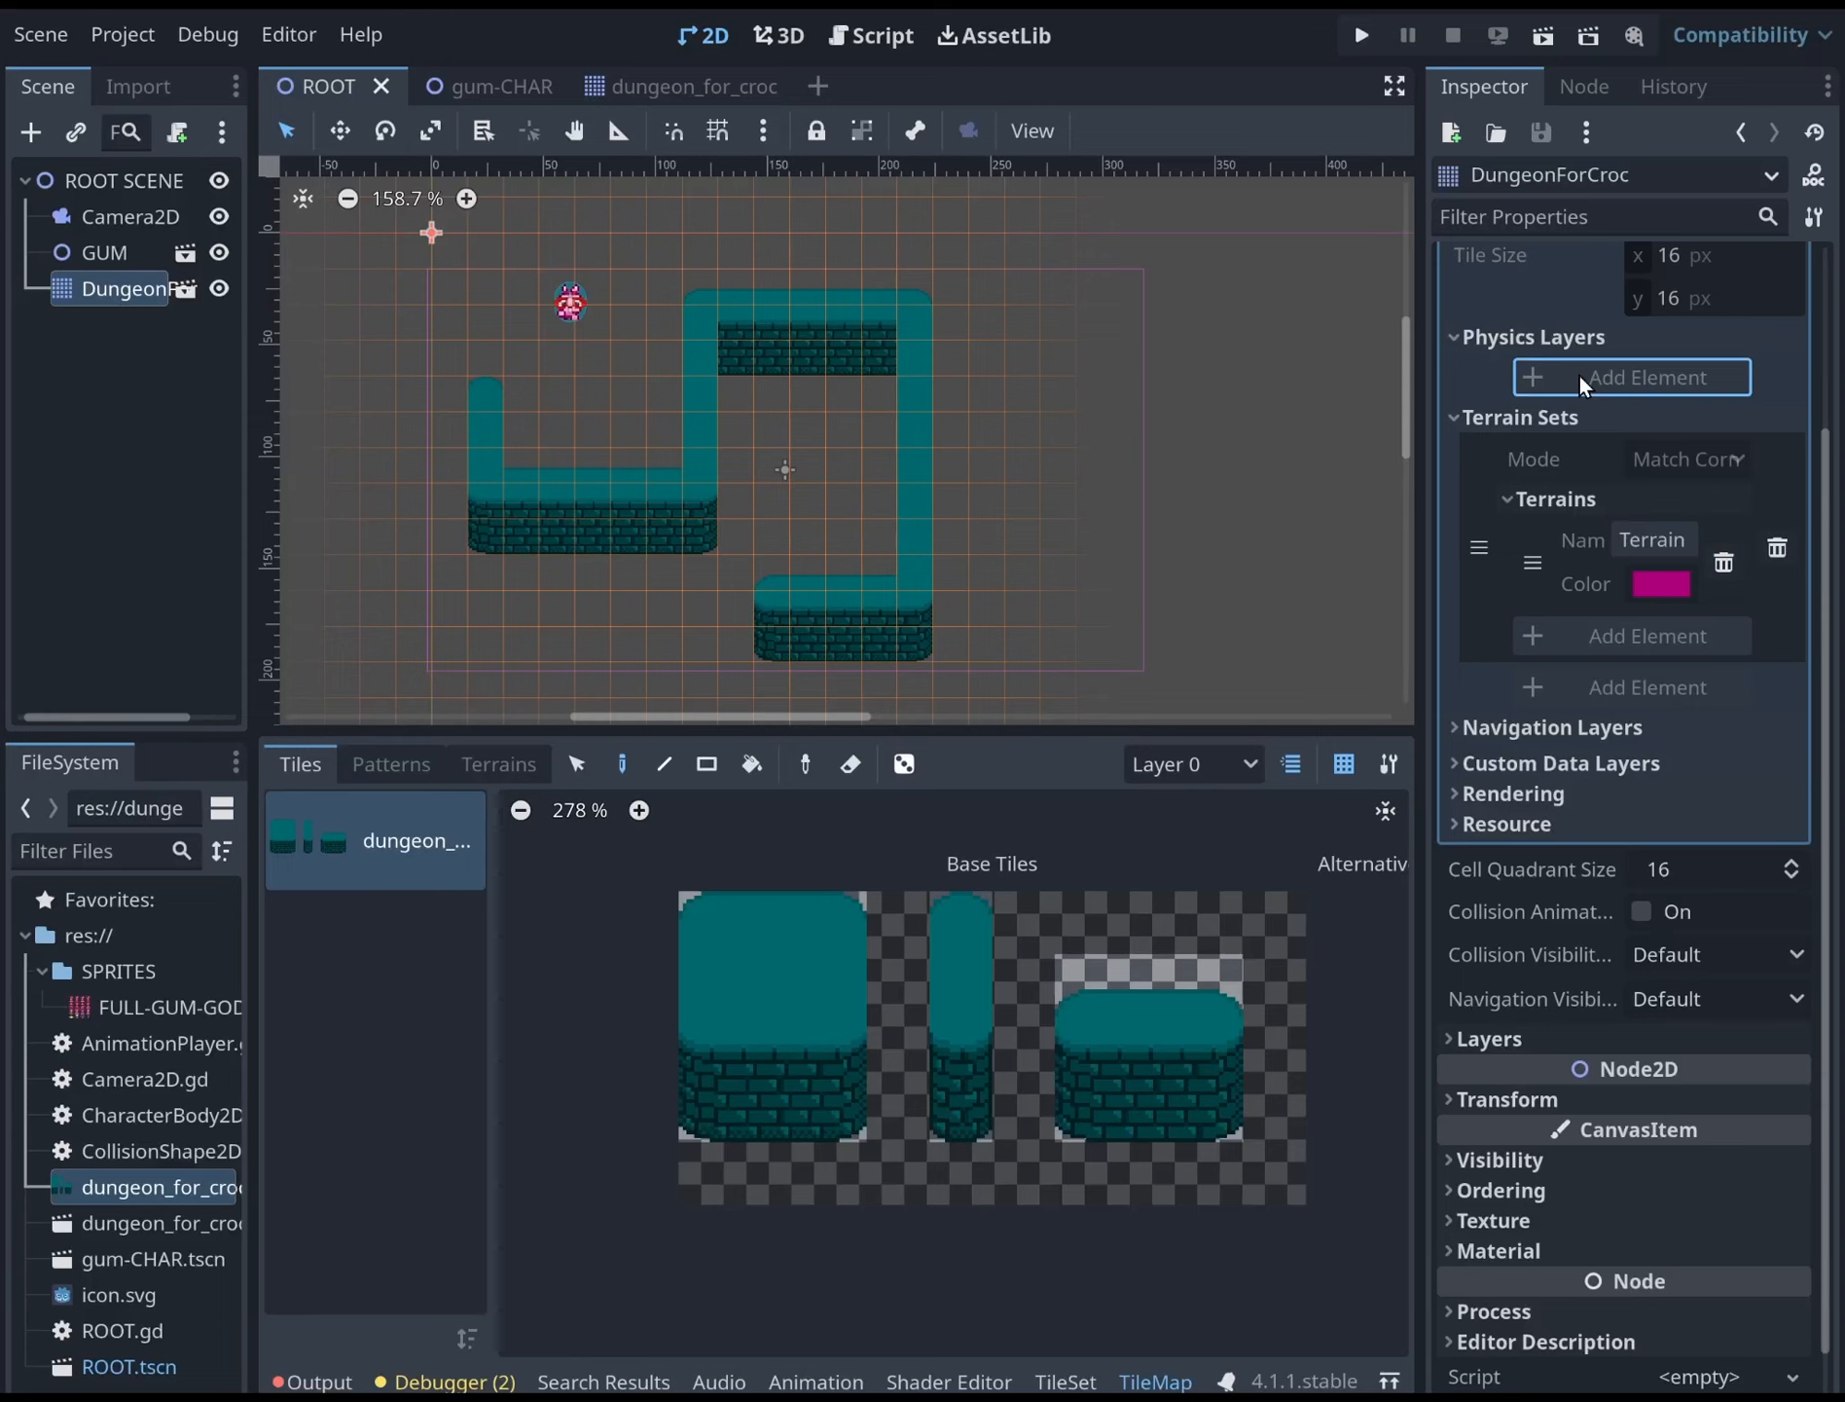
Show the list of errors and warnings from the last debug session
click(455, 1382)
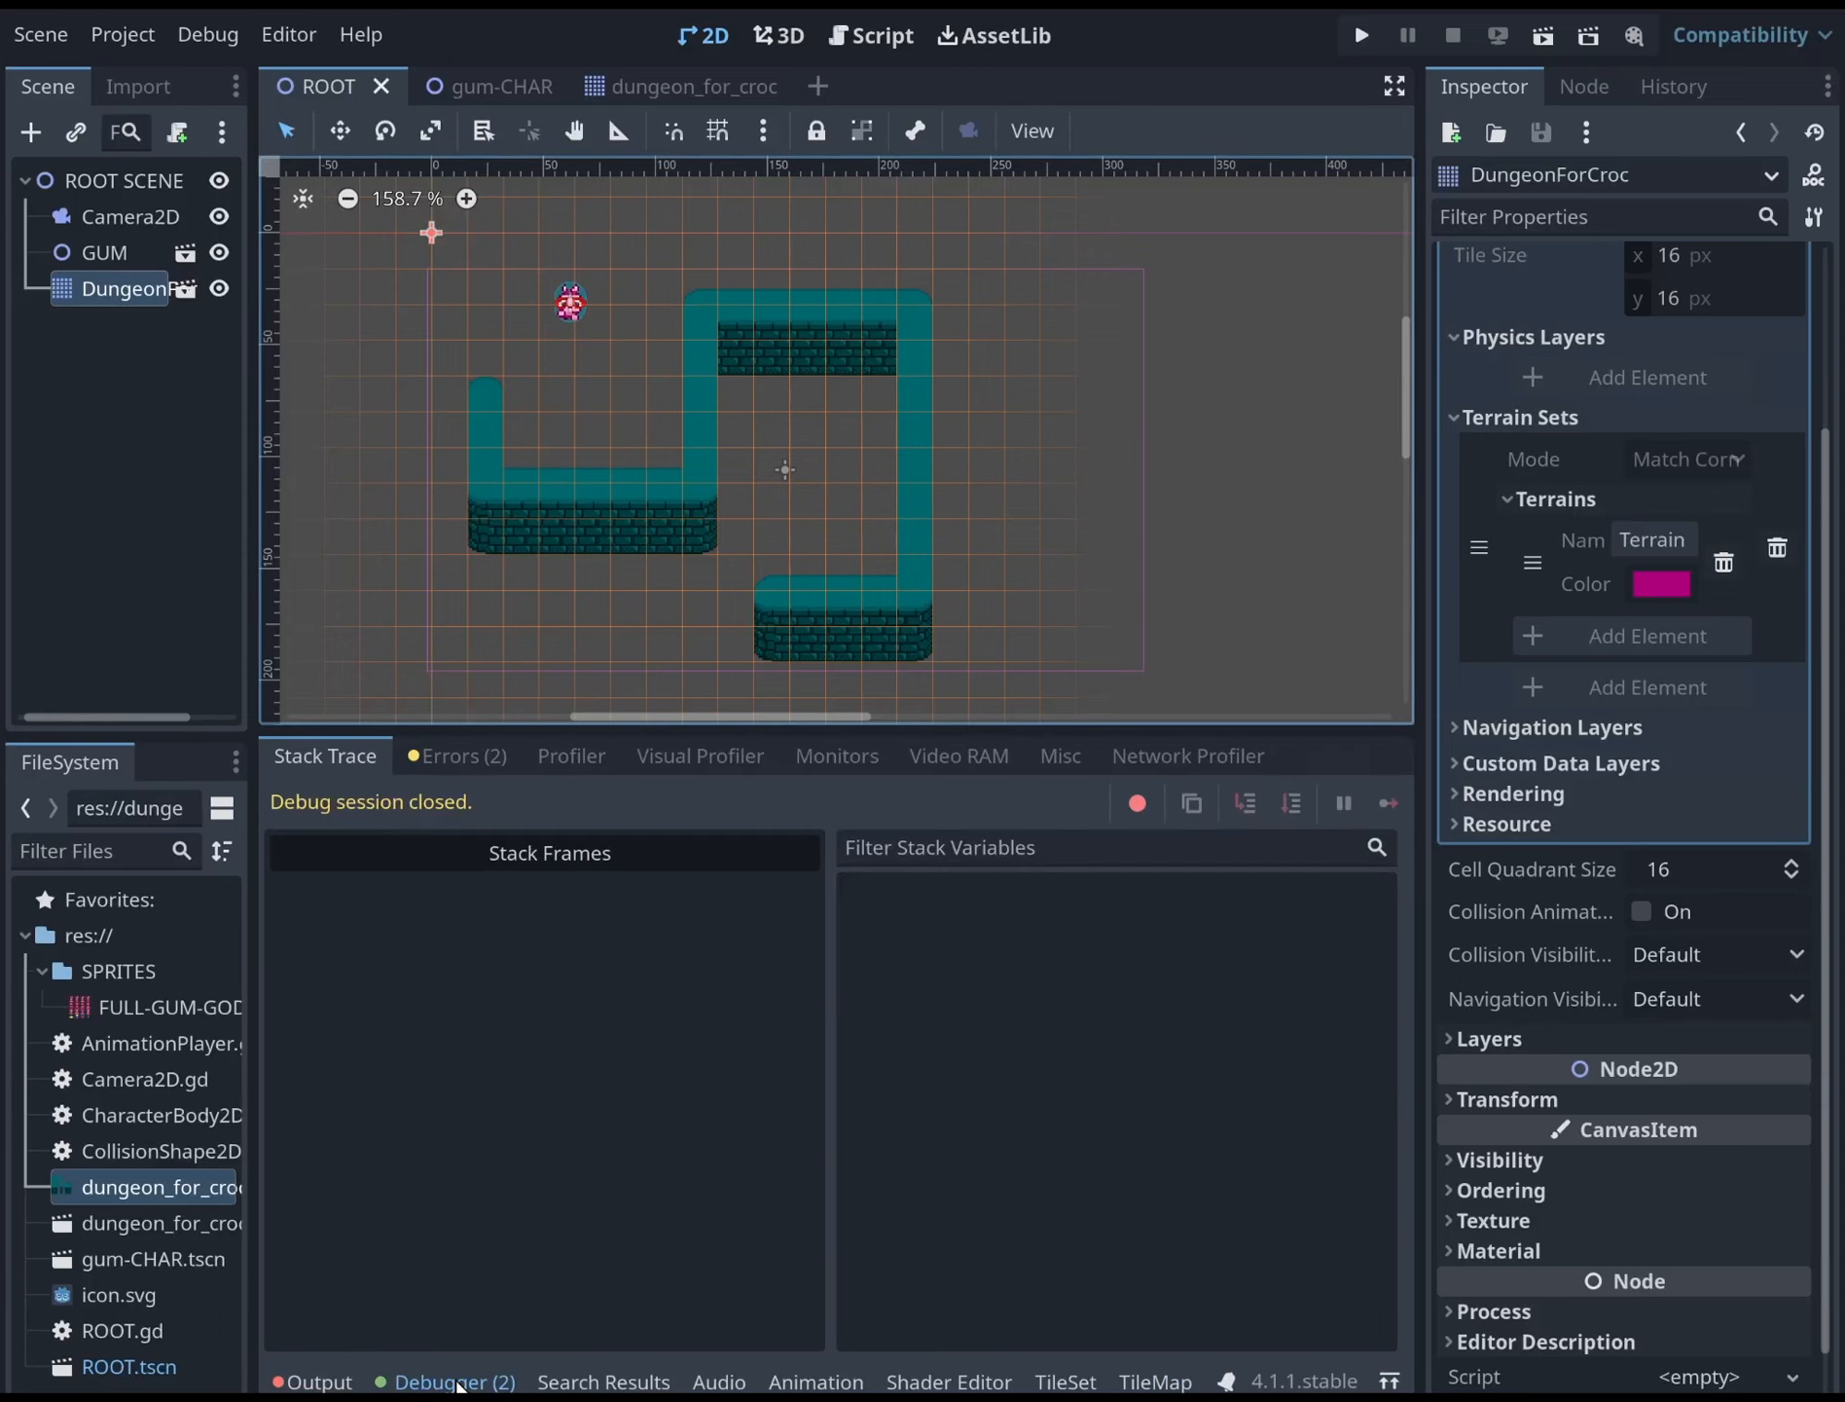
click(438, 756)
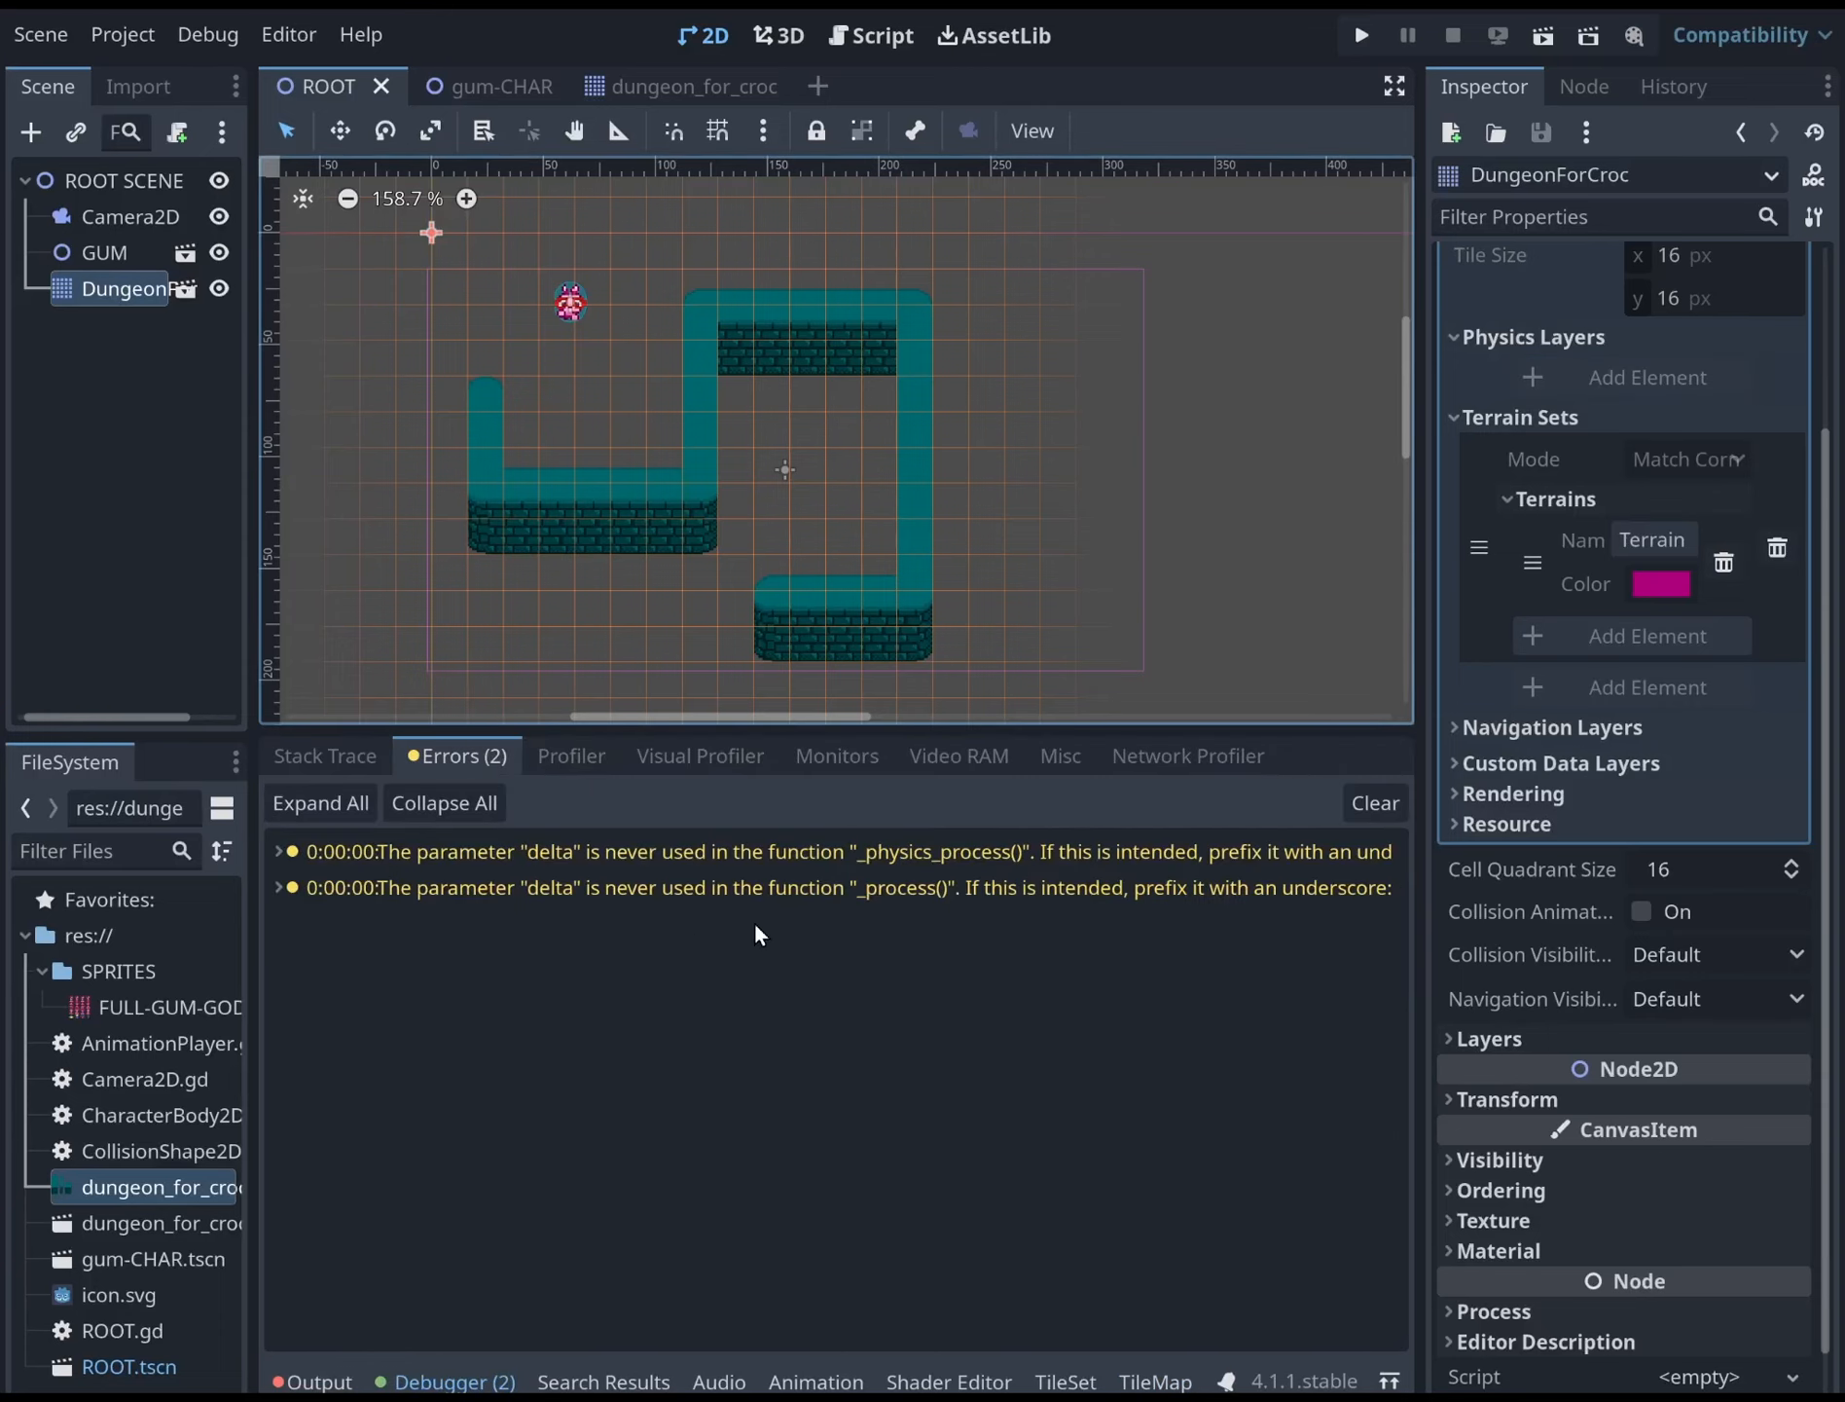
Open the code behind the unused delta warning in _process(), then open the CharacterBody2D script
double_click(772, 886)
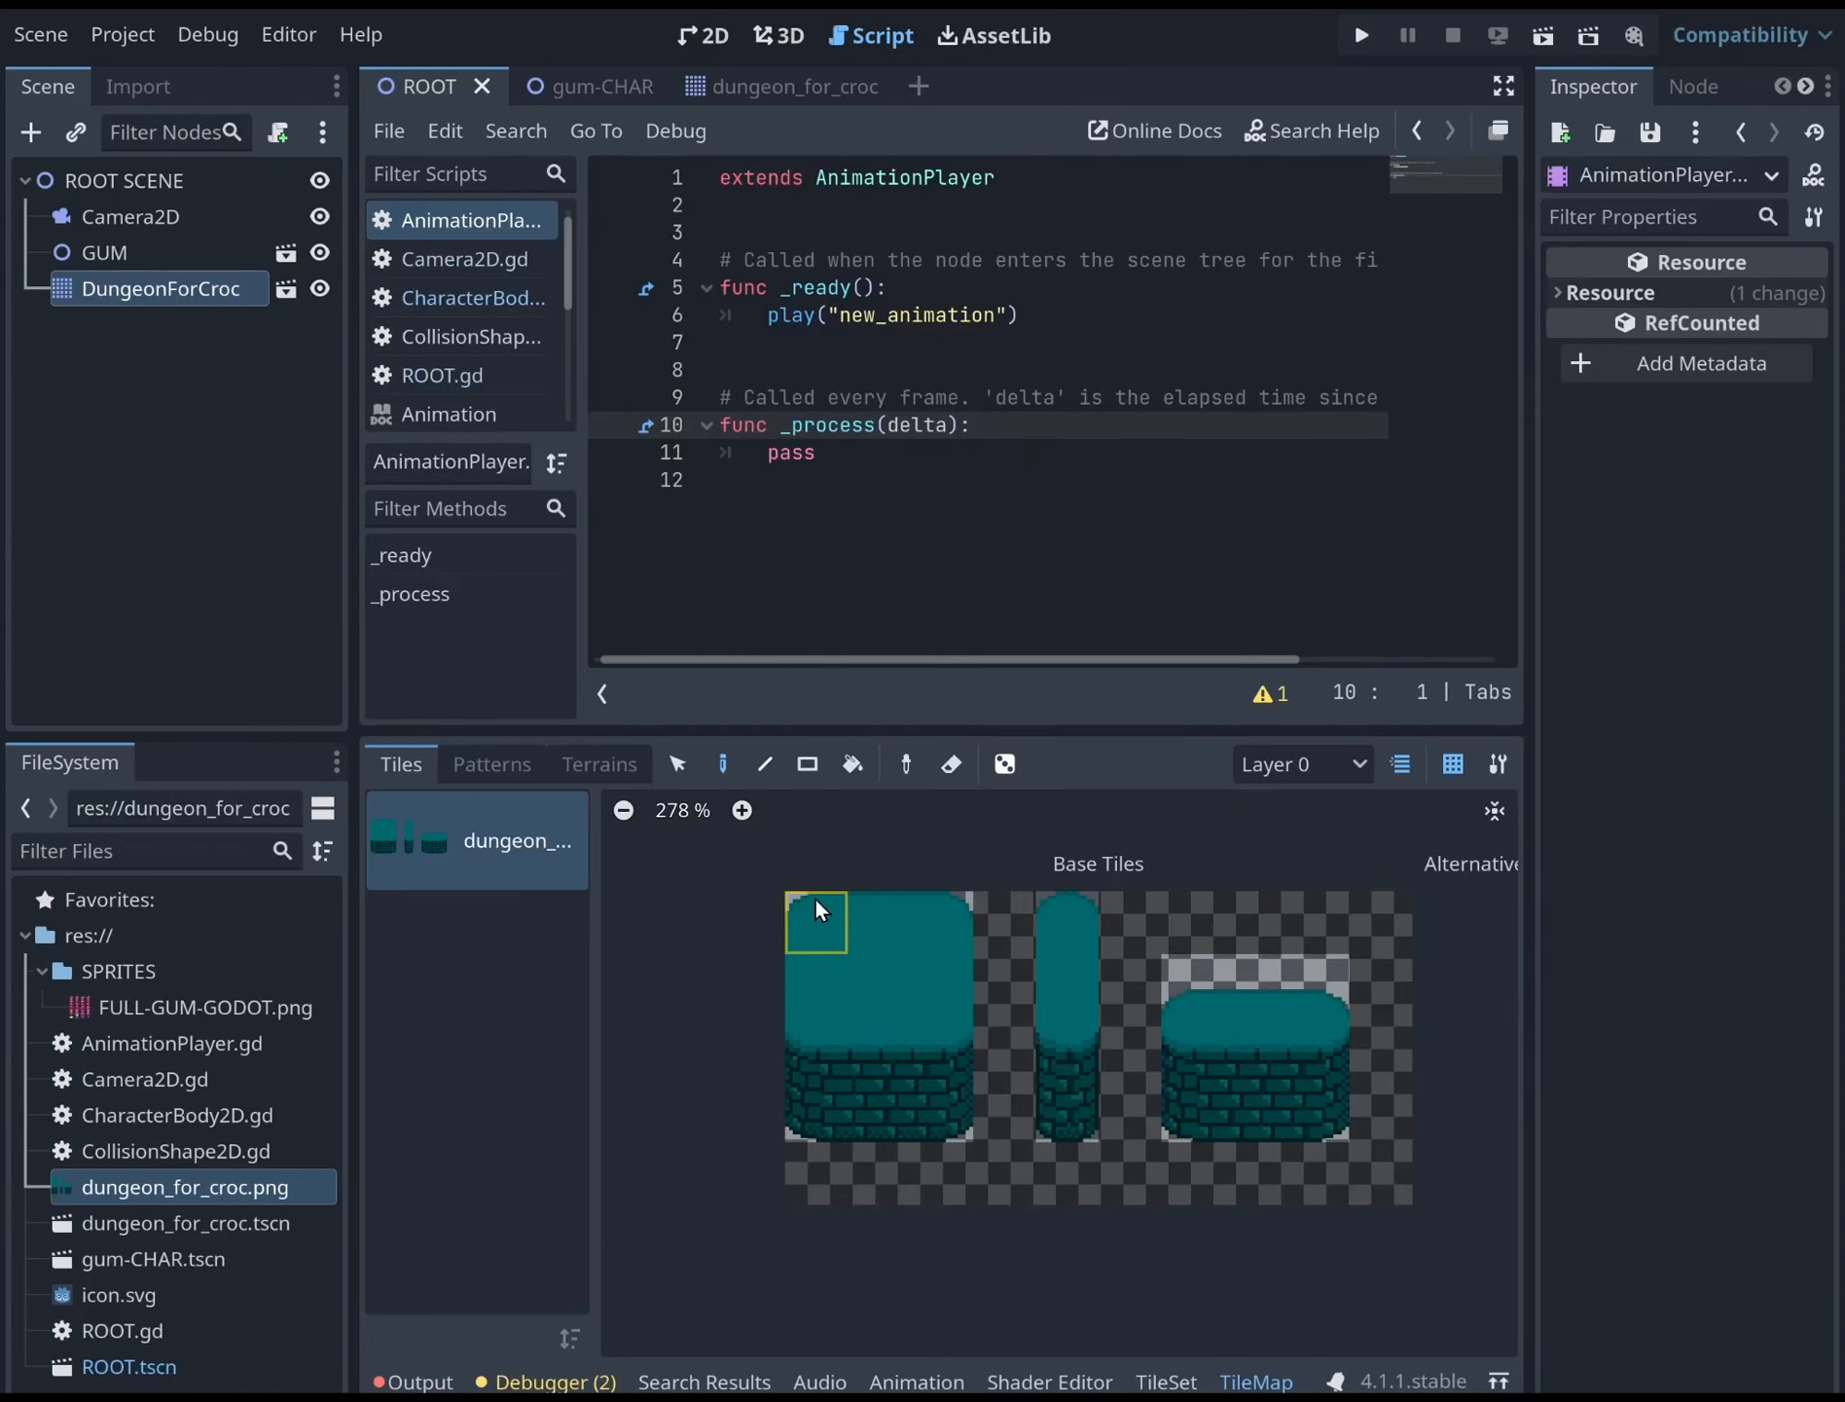
click(562, 1377)
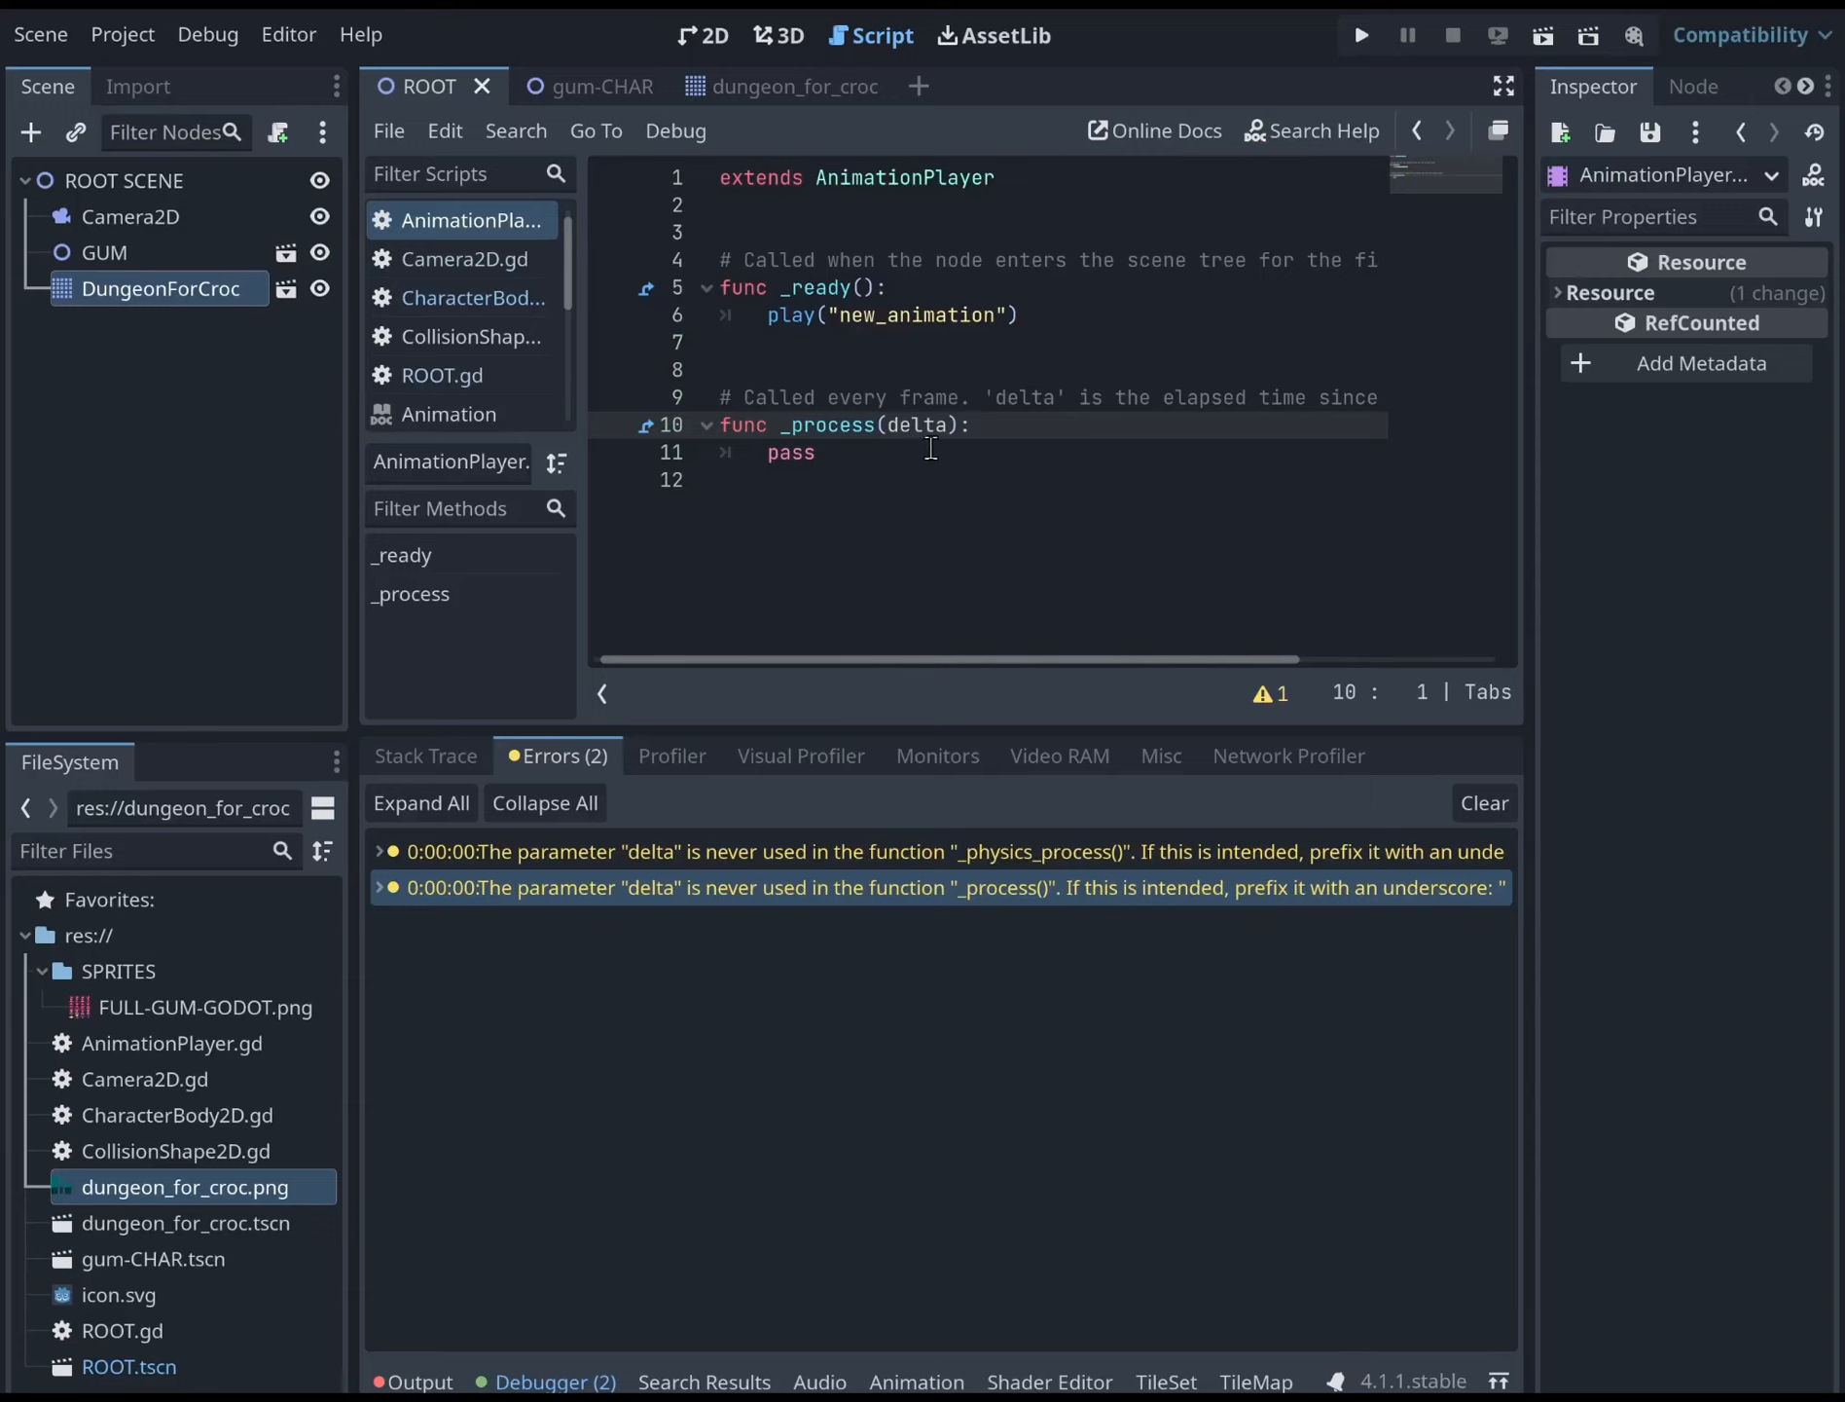
click(1057, 259)
click(1067, 342)
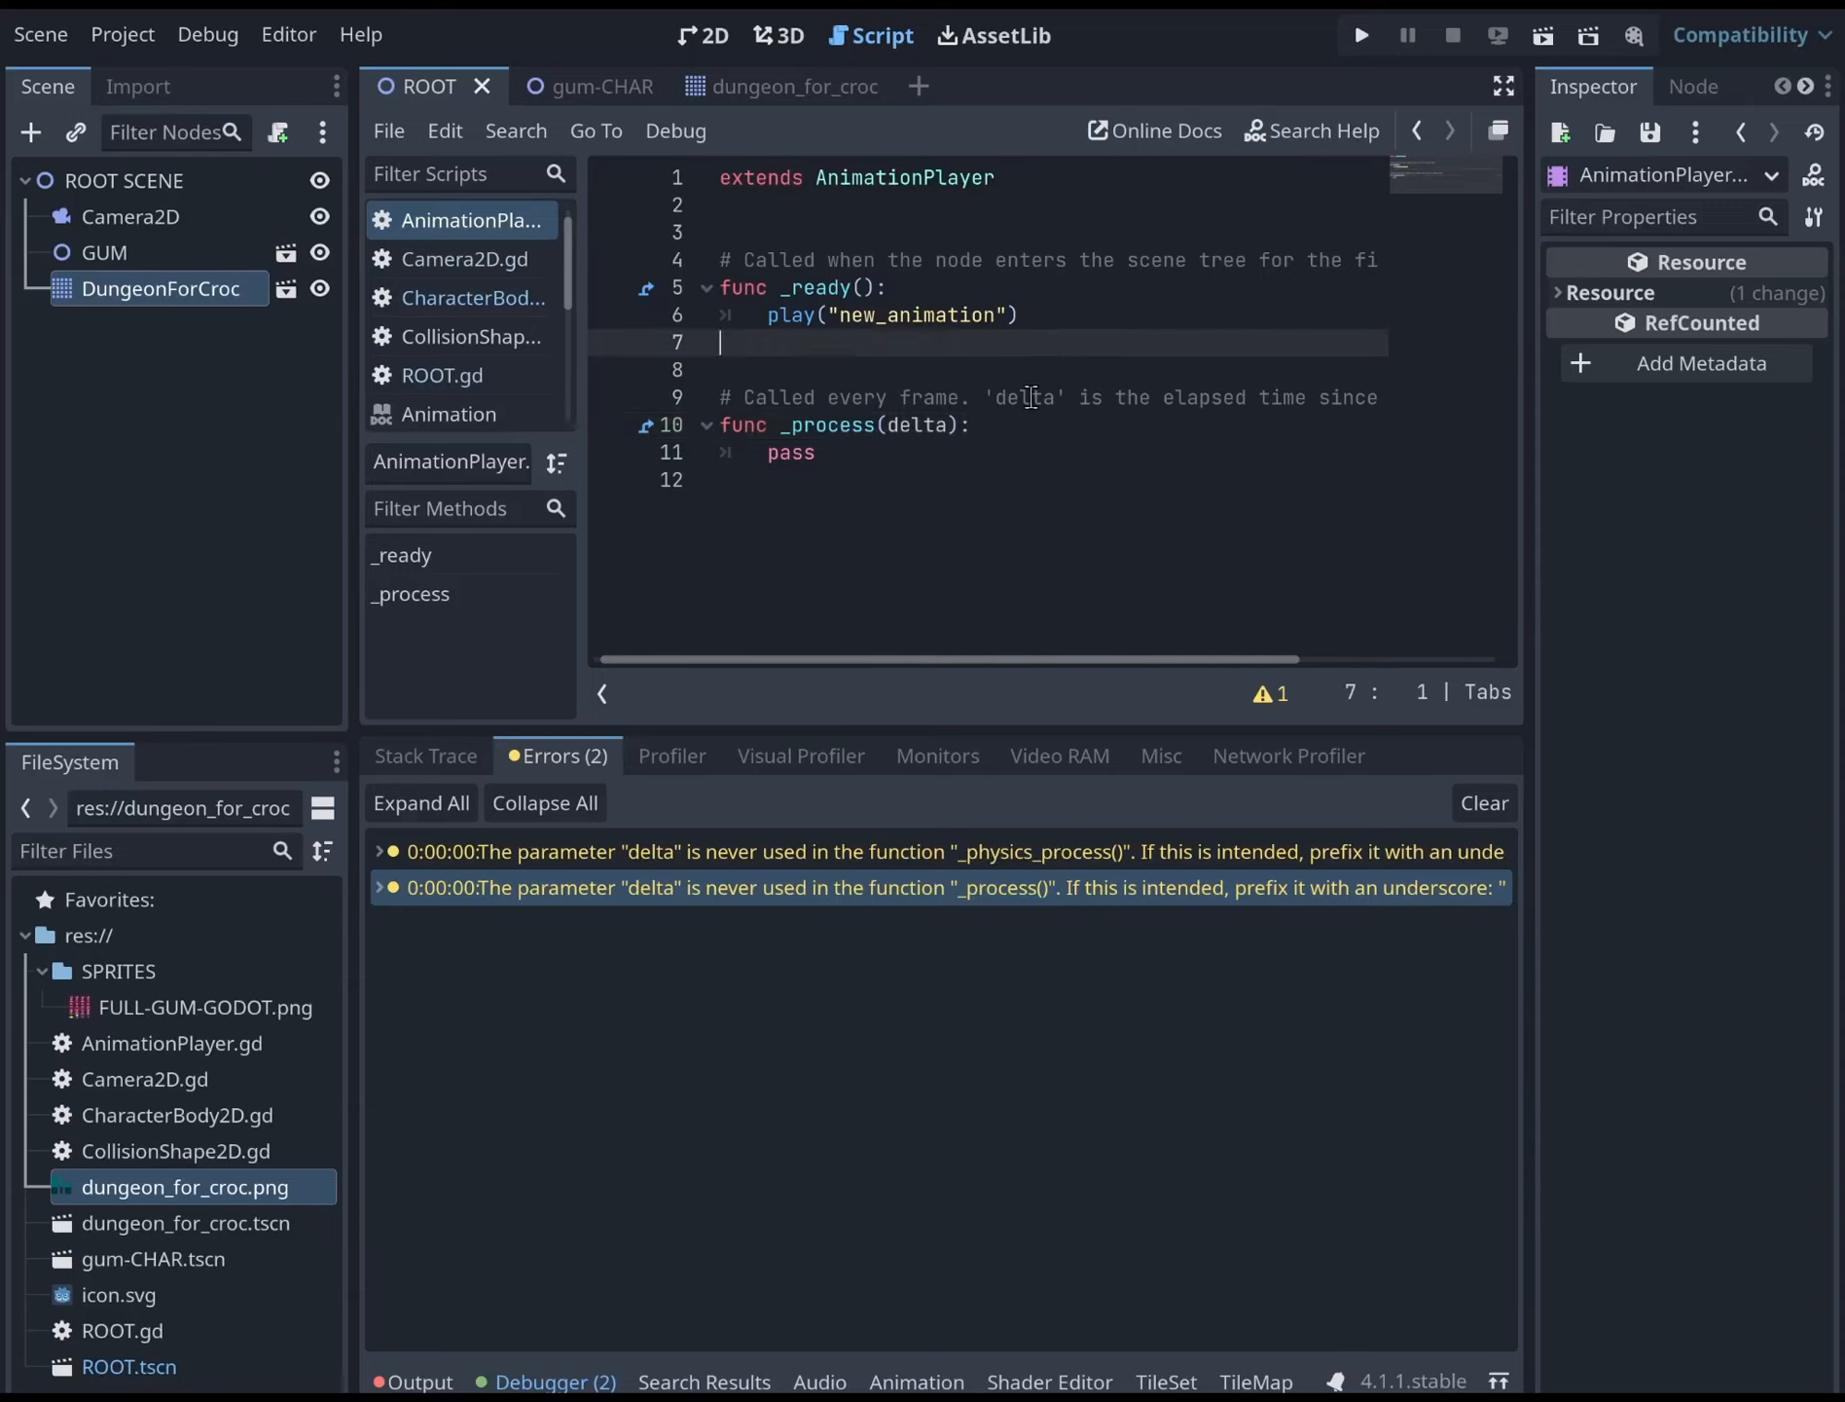
click(502, 260)
click(473, 300)
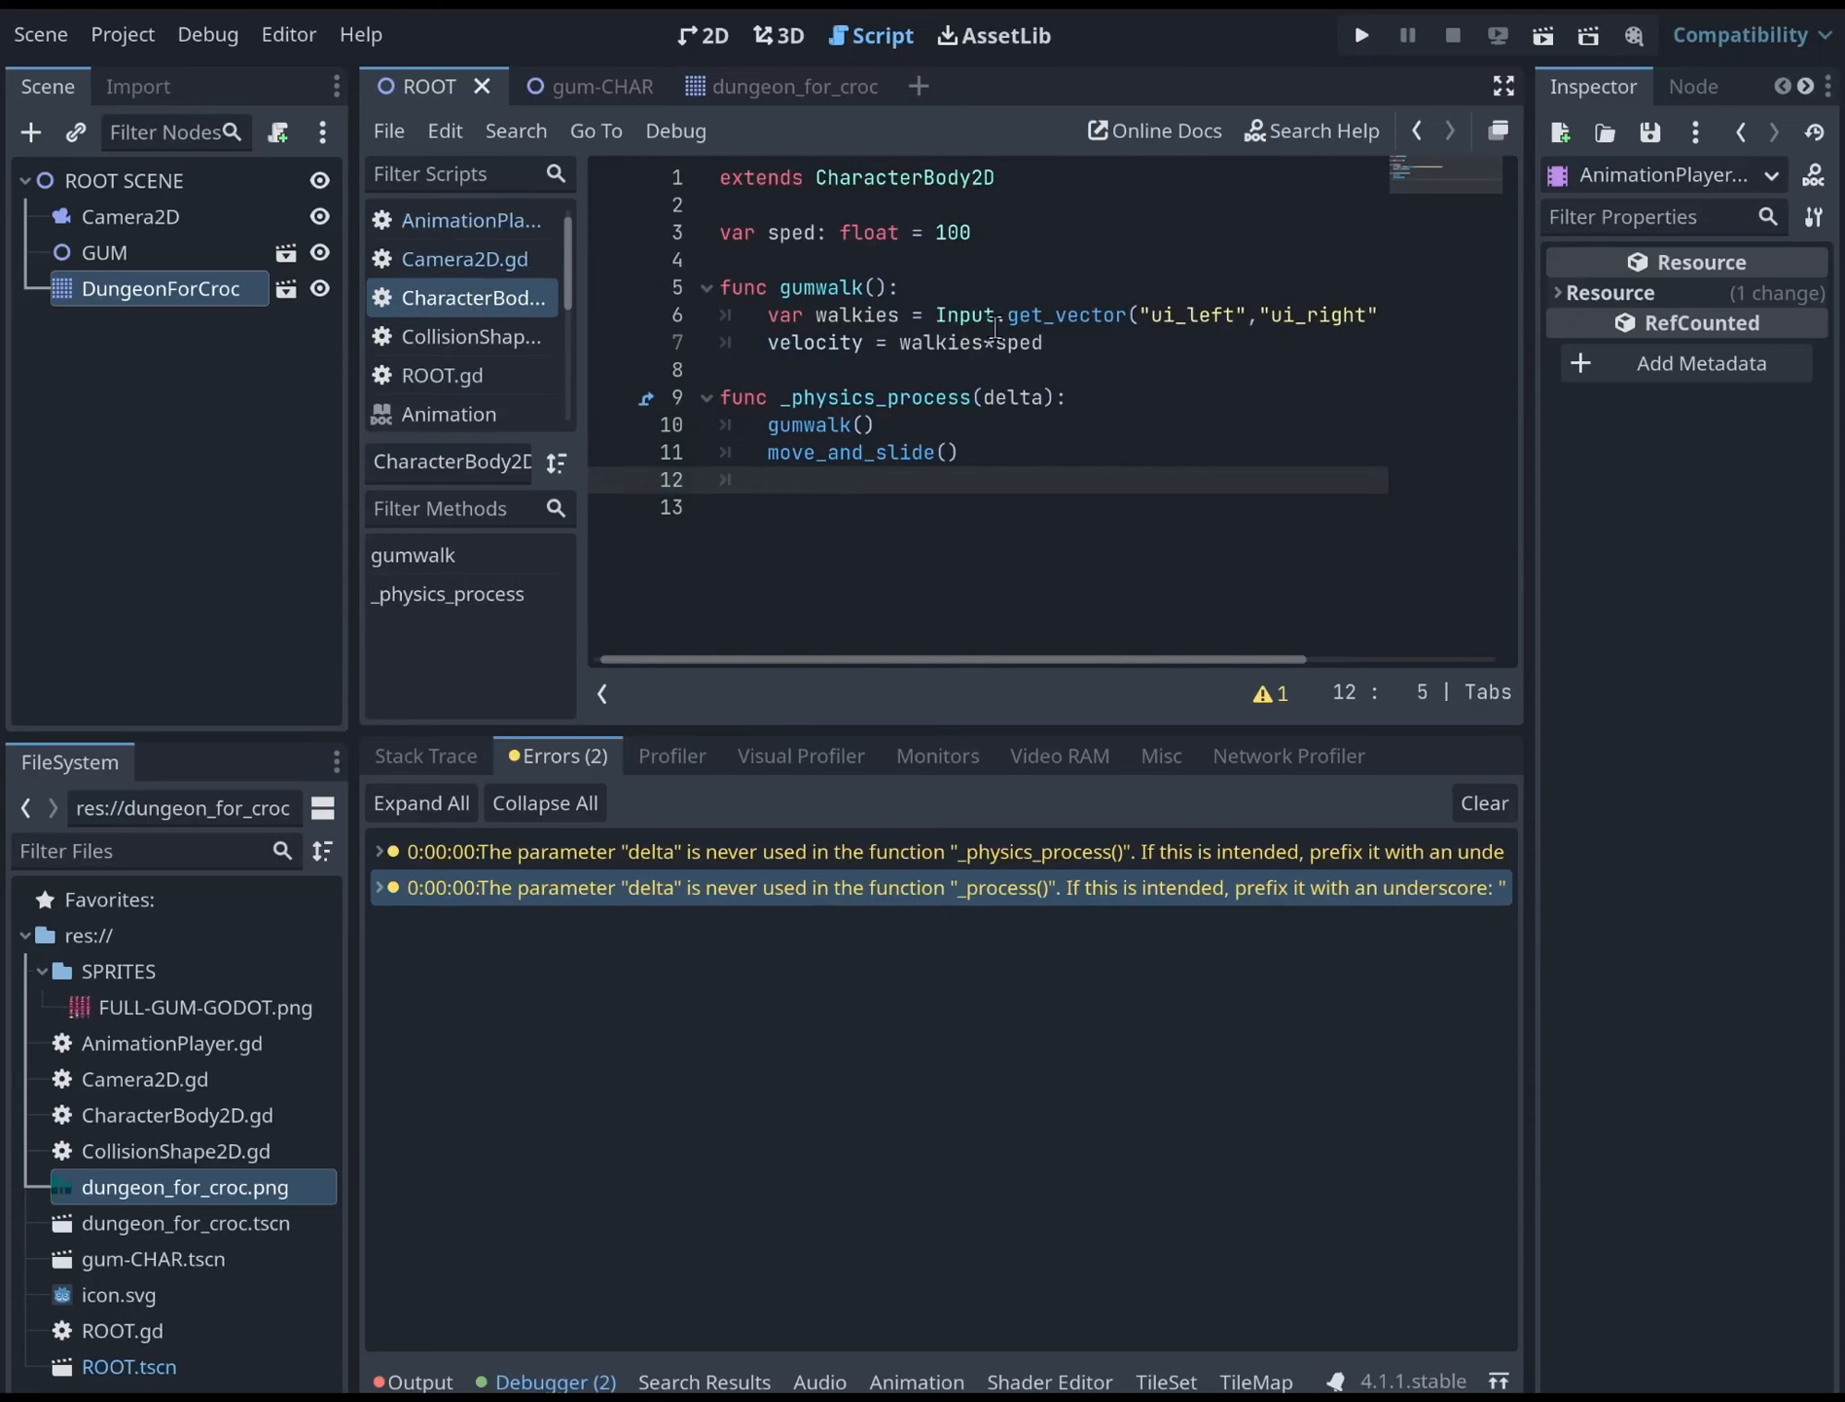
Try multiplying the velocity in gumwalk() by delta, making the line velocity = walkies*sped*delta
click(1049, 348)
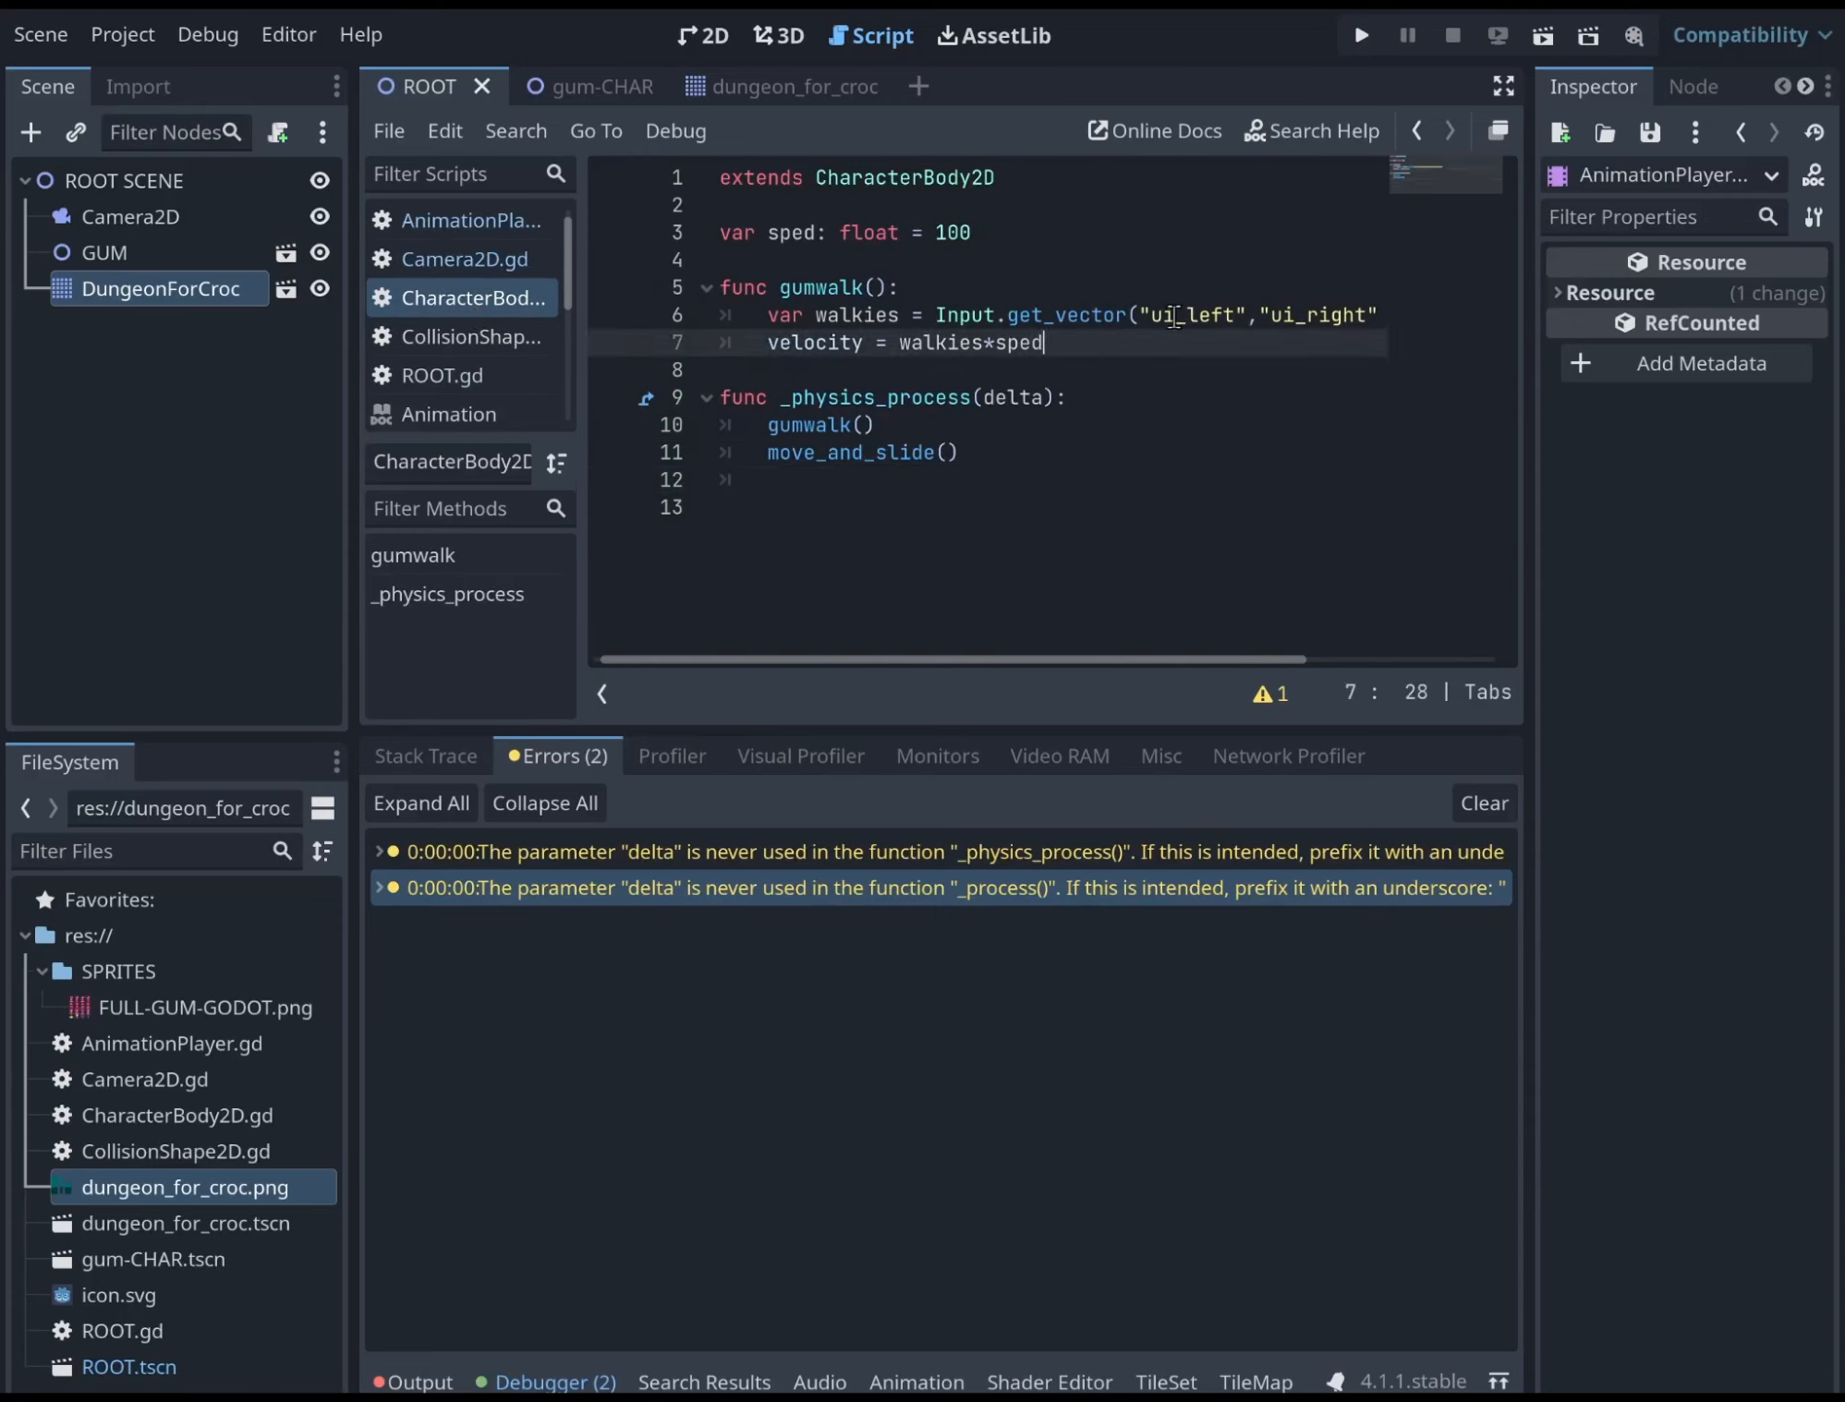
text(*delta)
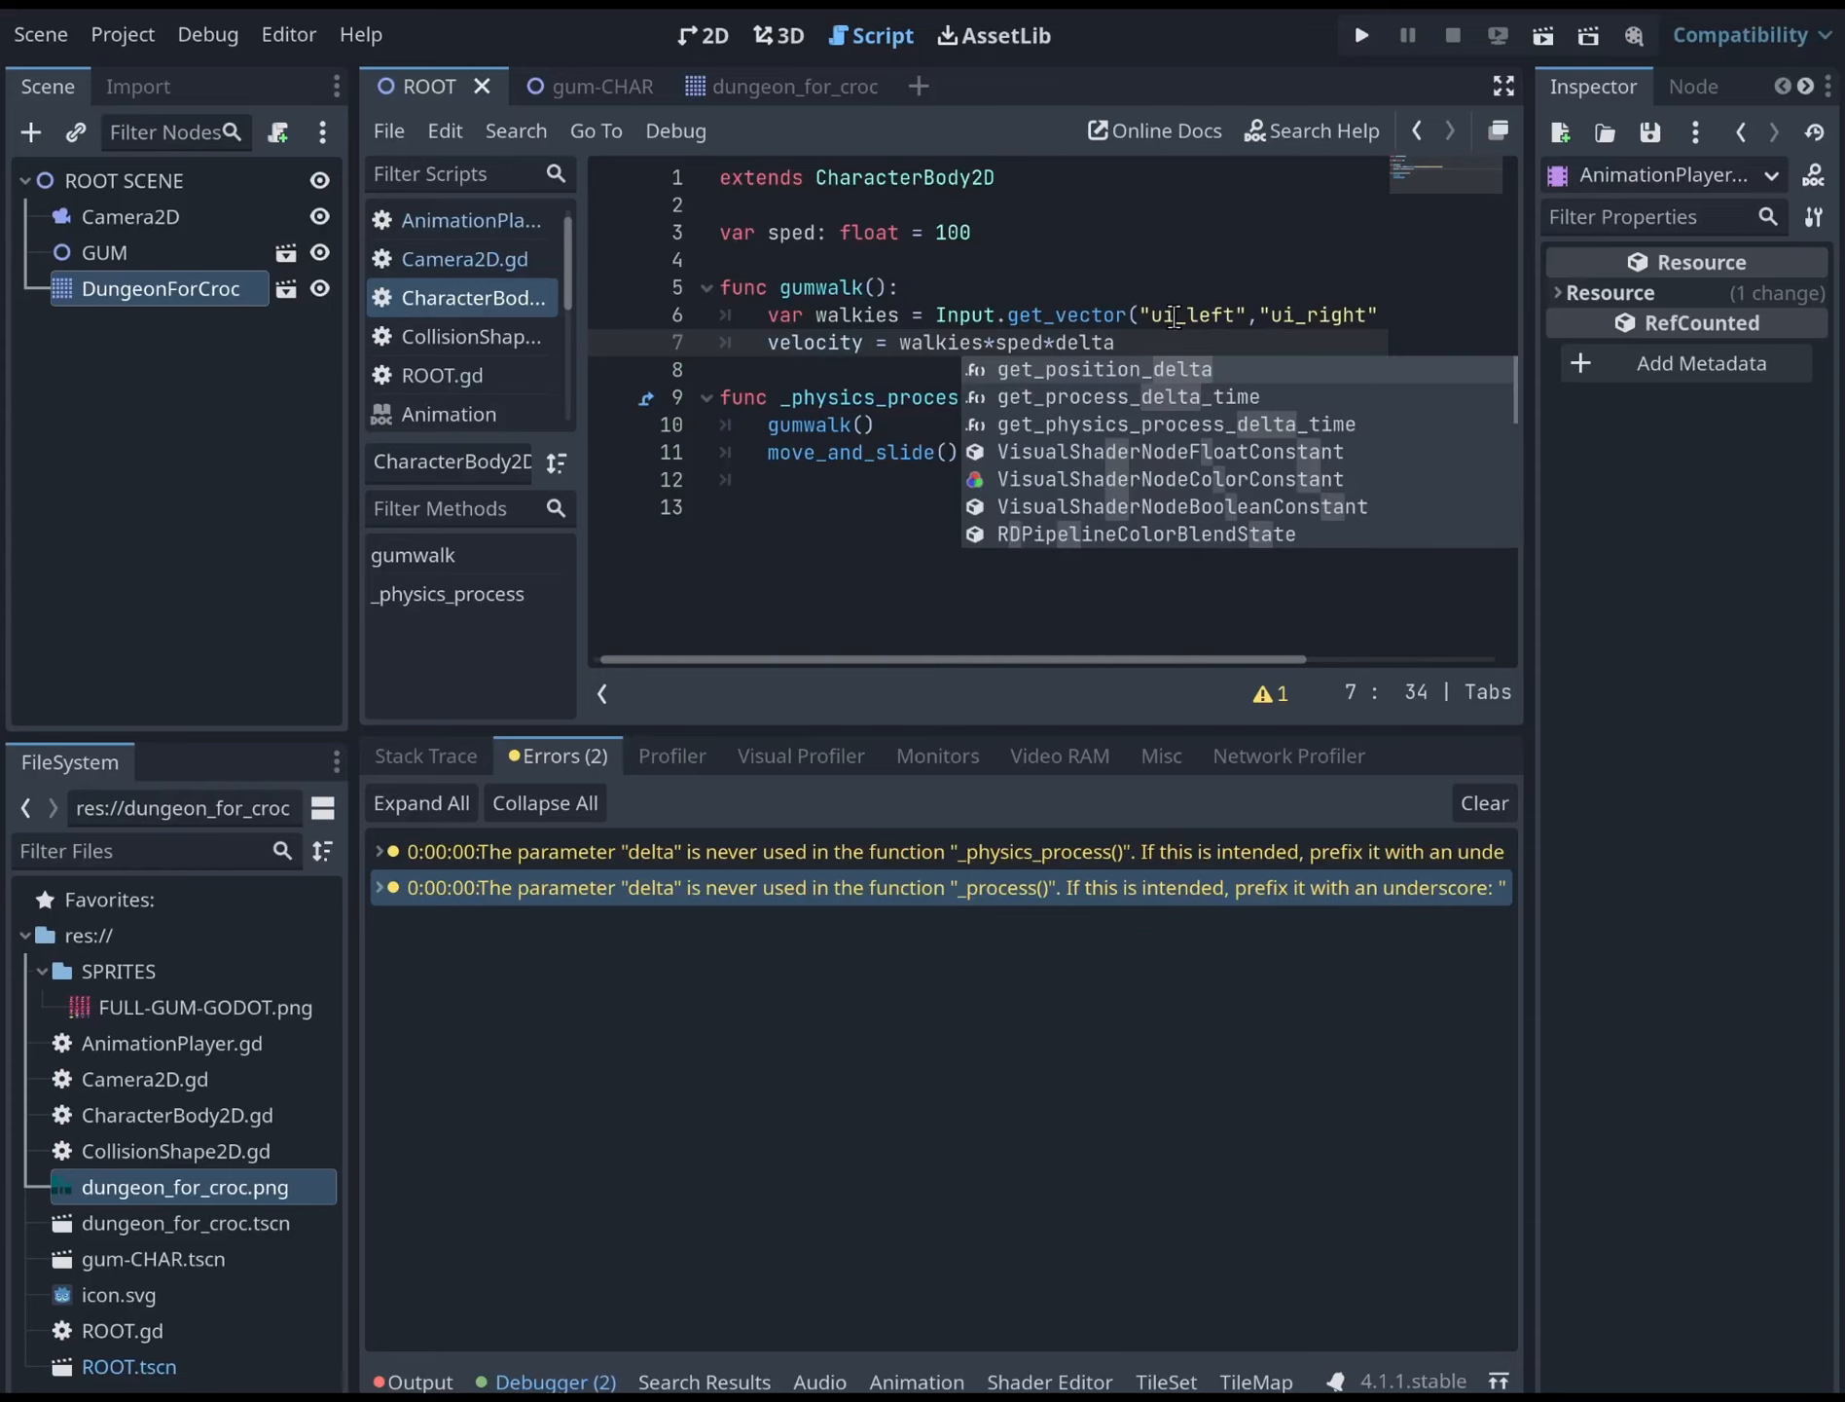
click(1174, 316)
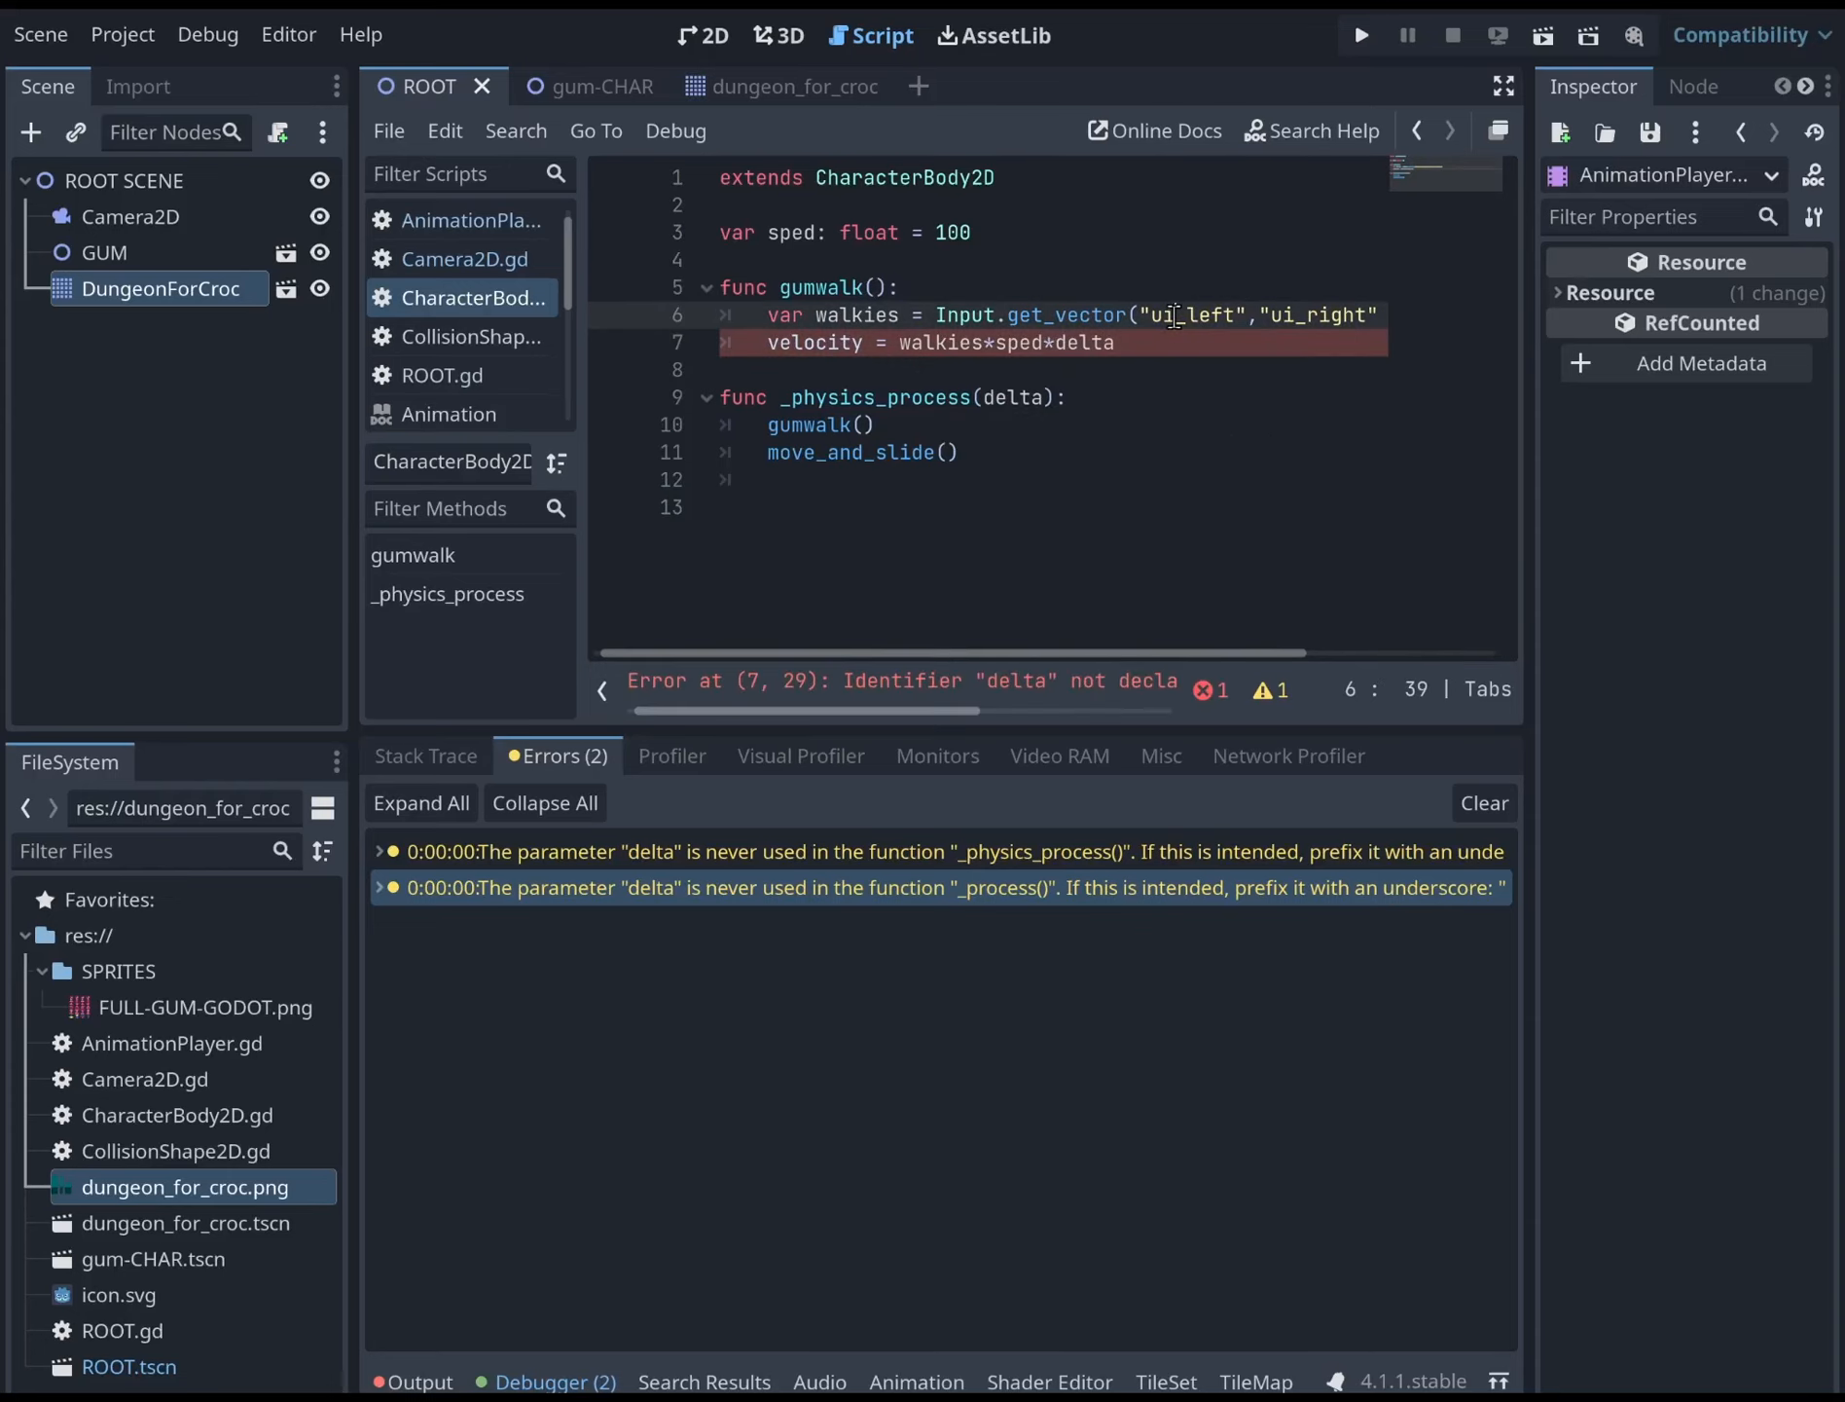
click(1126, 343)
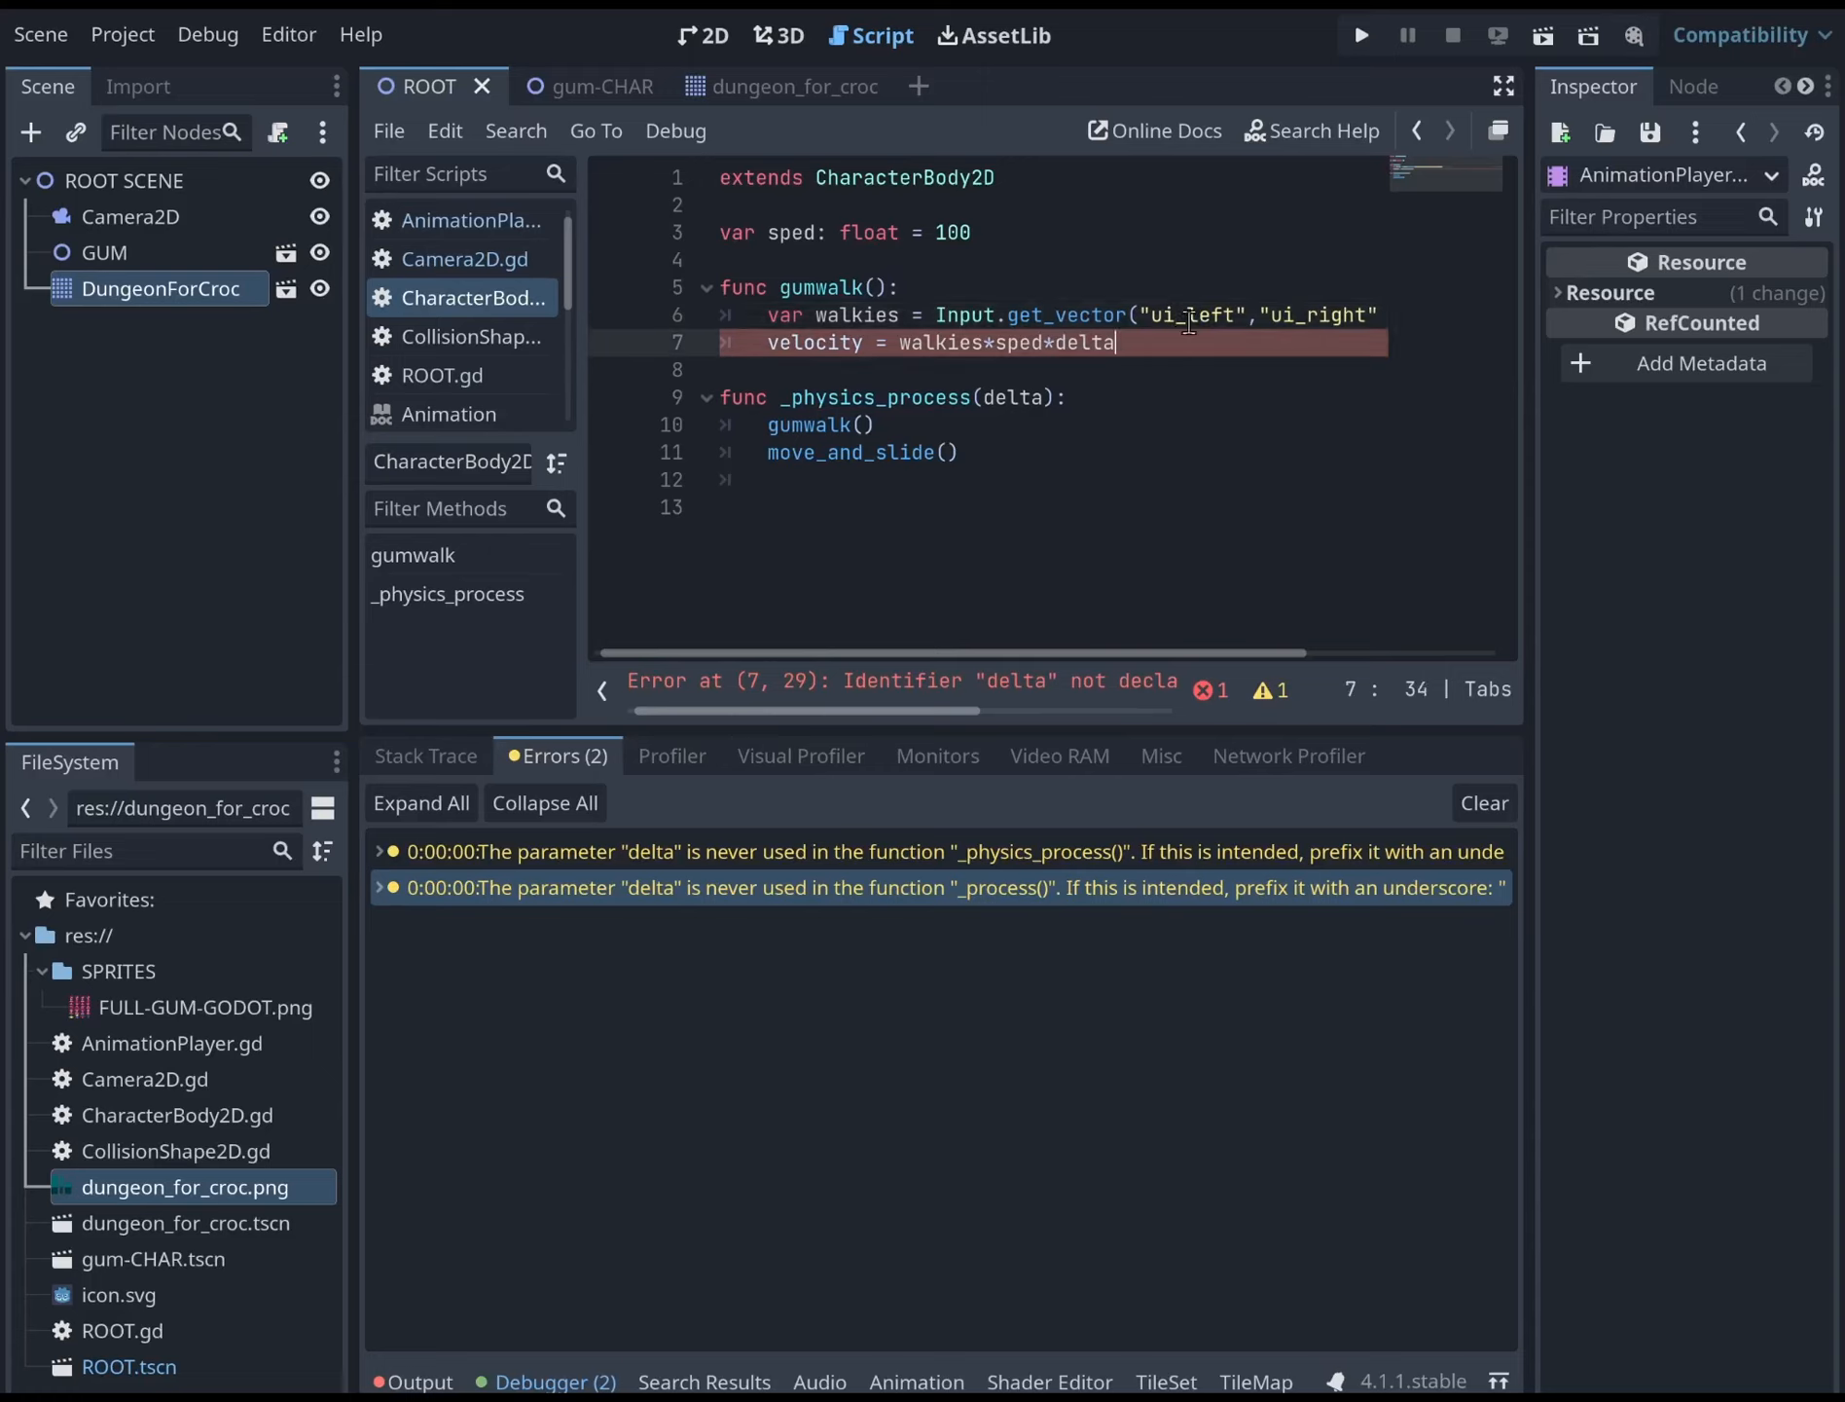
Remove the *delta factor from the velocity line in gumwalk()
key(BackSpace)
key(BackSpace)
key(BackSpace)
key(BackSpace)
key(BackSpace)
key(BackSpace)
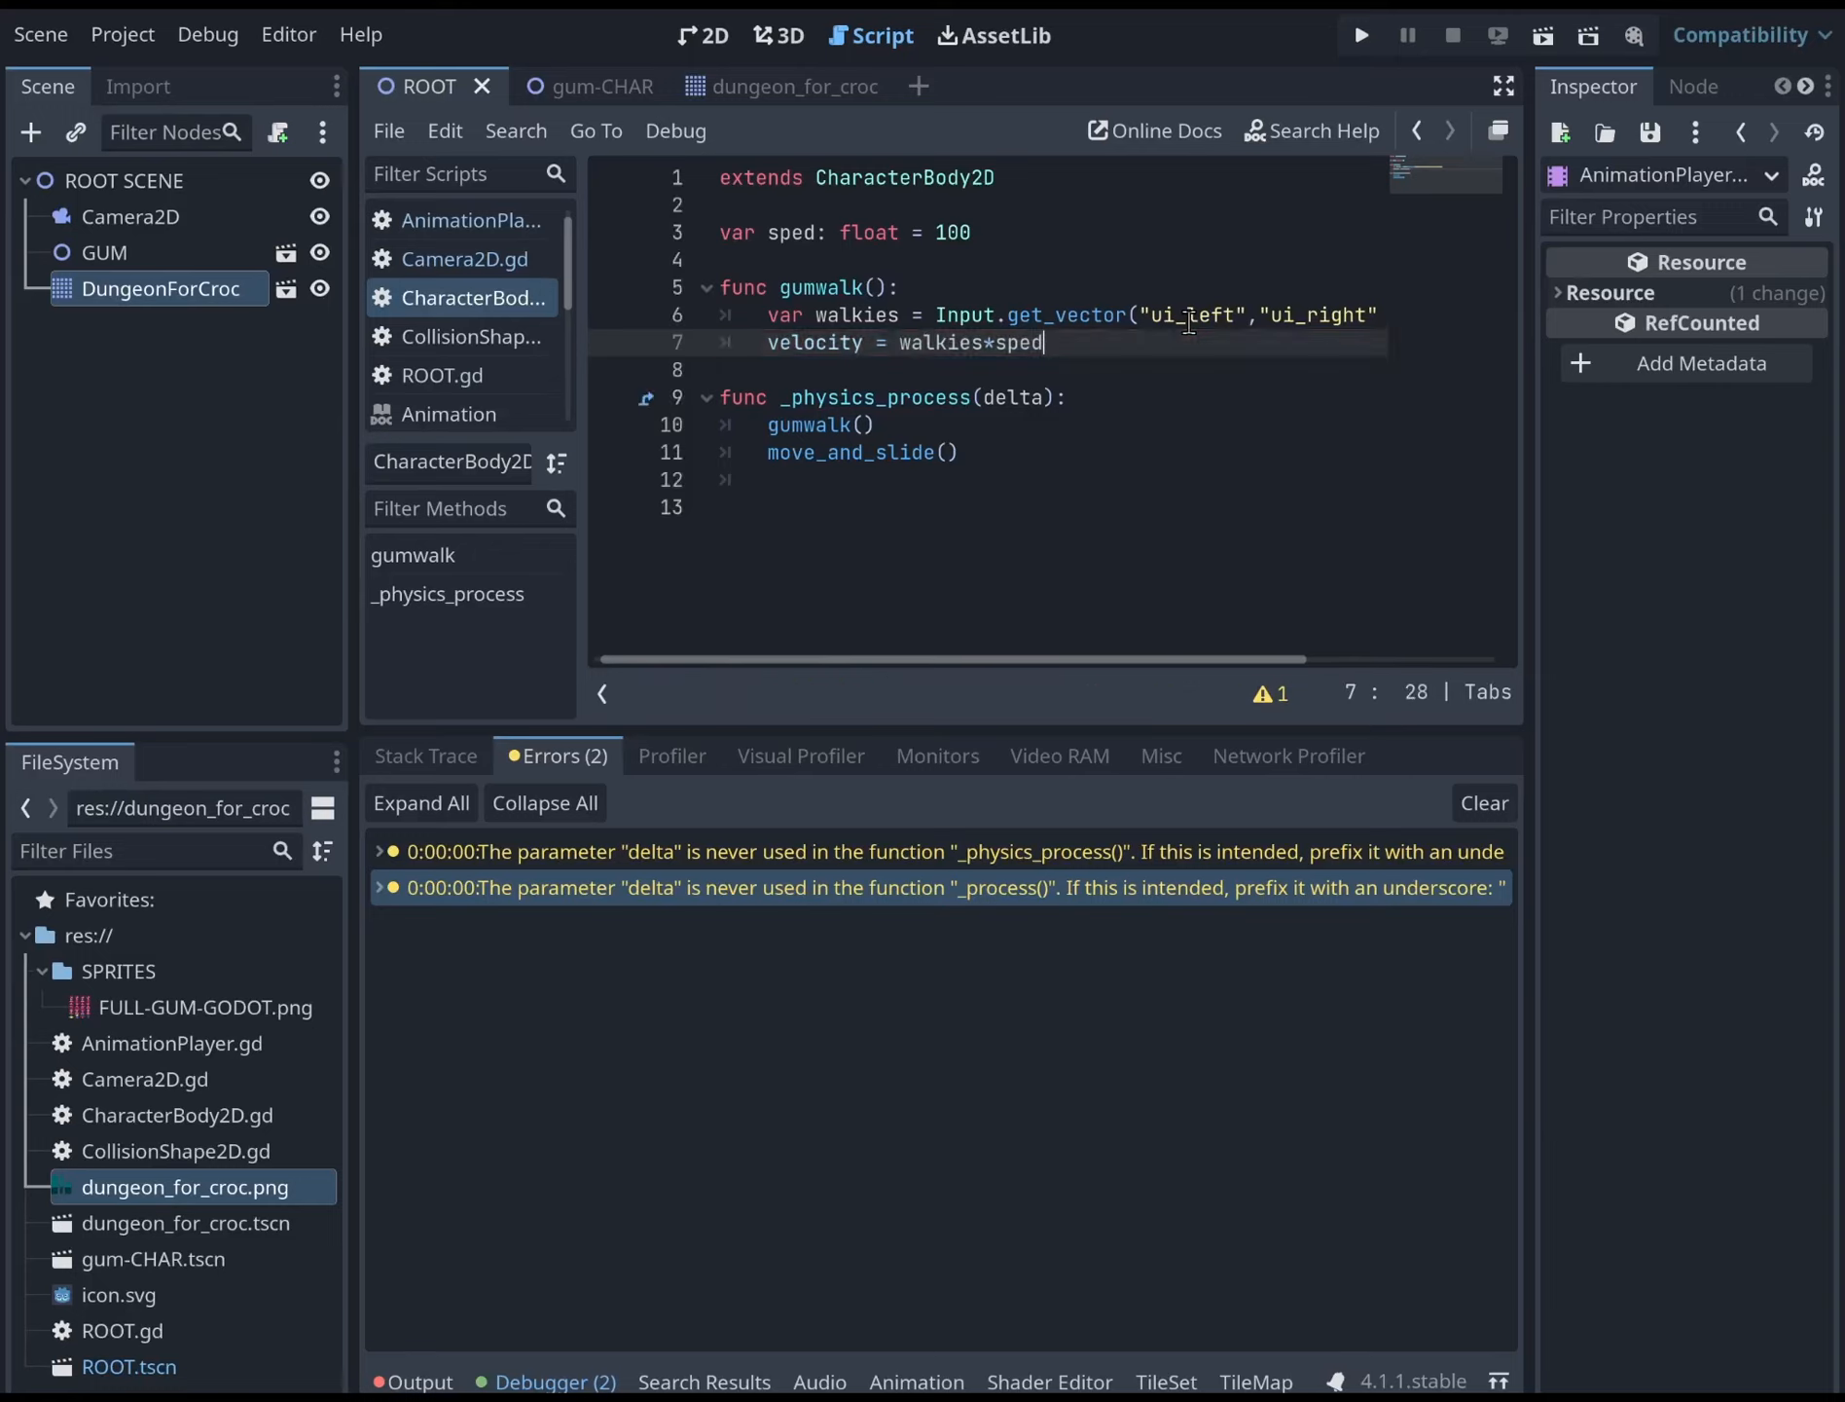
Add a delta parameter to the gumwalk() function and pass delta in its call inside _physics_process()
click(860, 424)
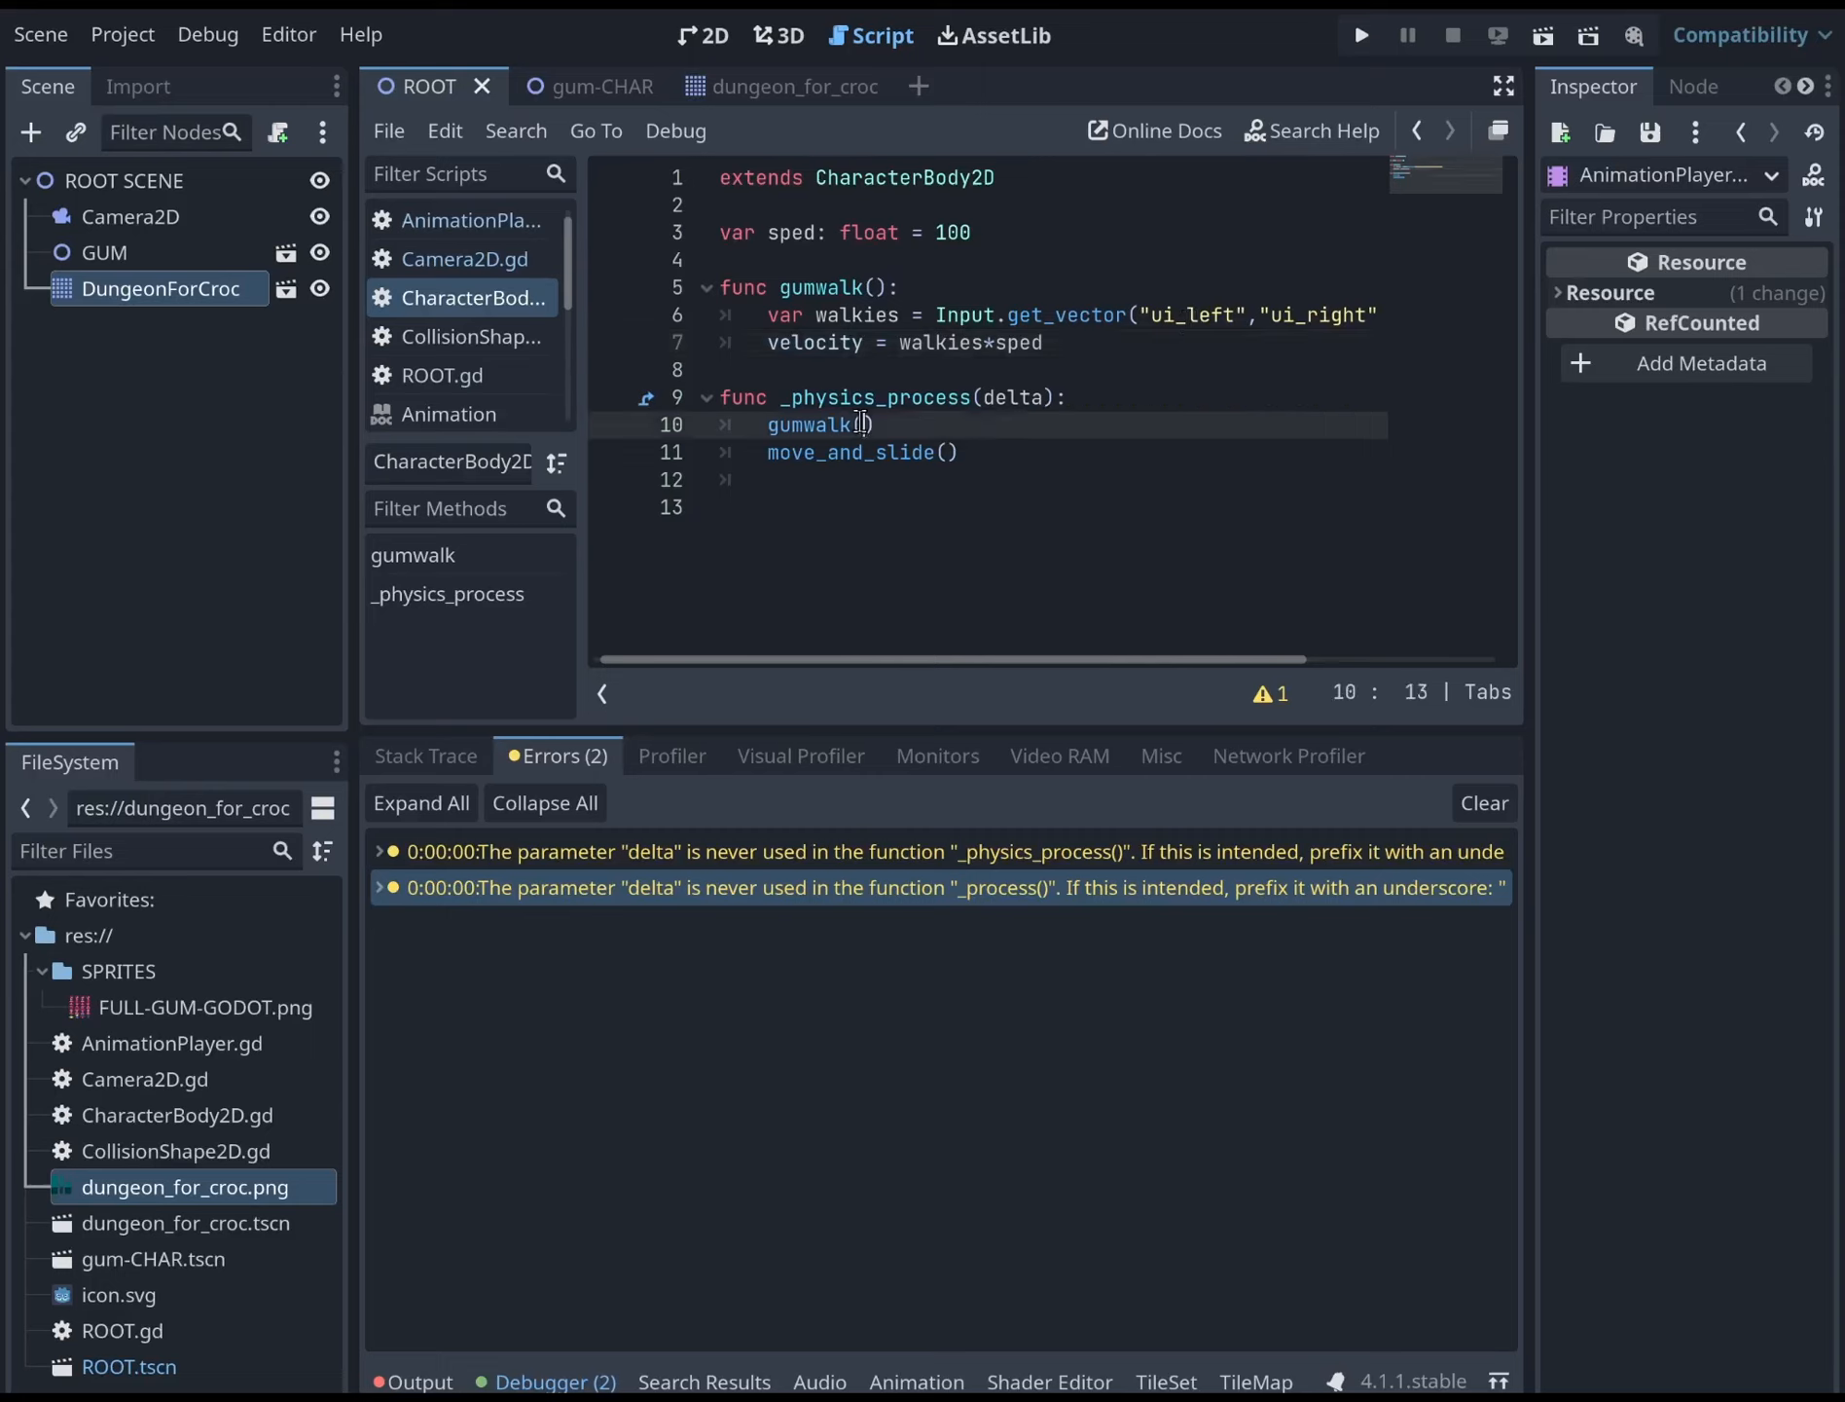
click(875, 289)
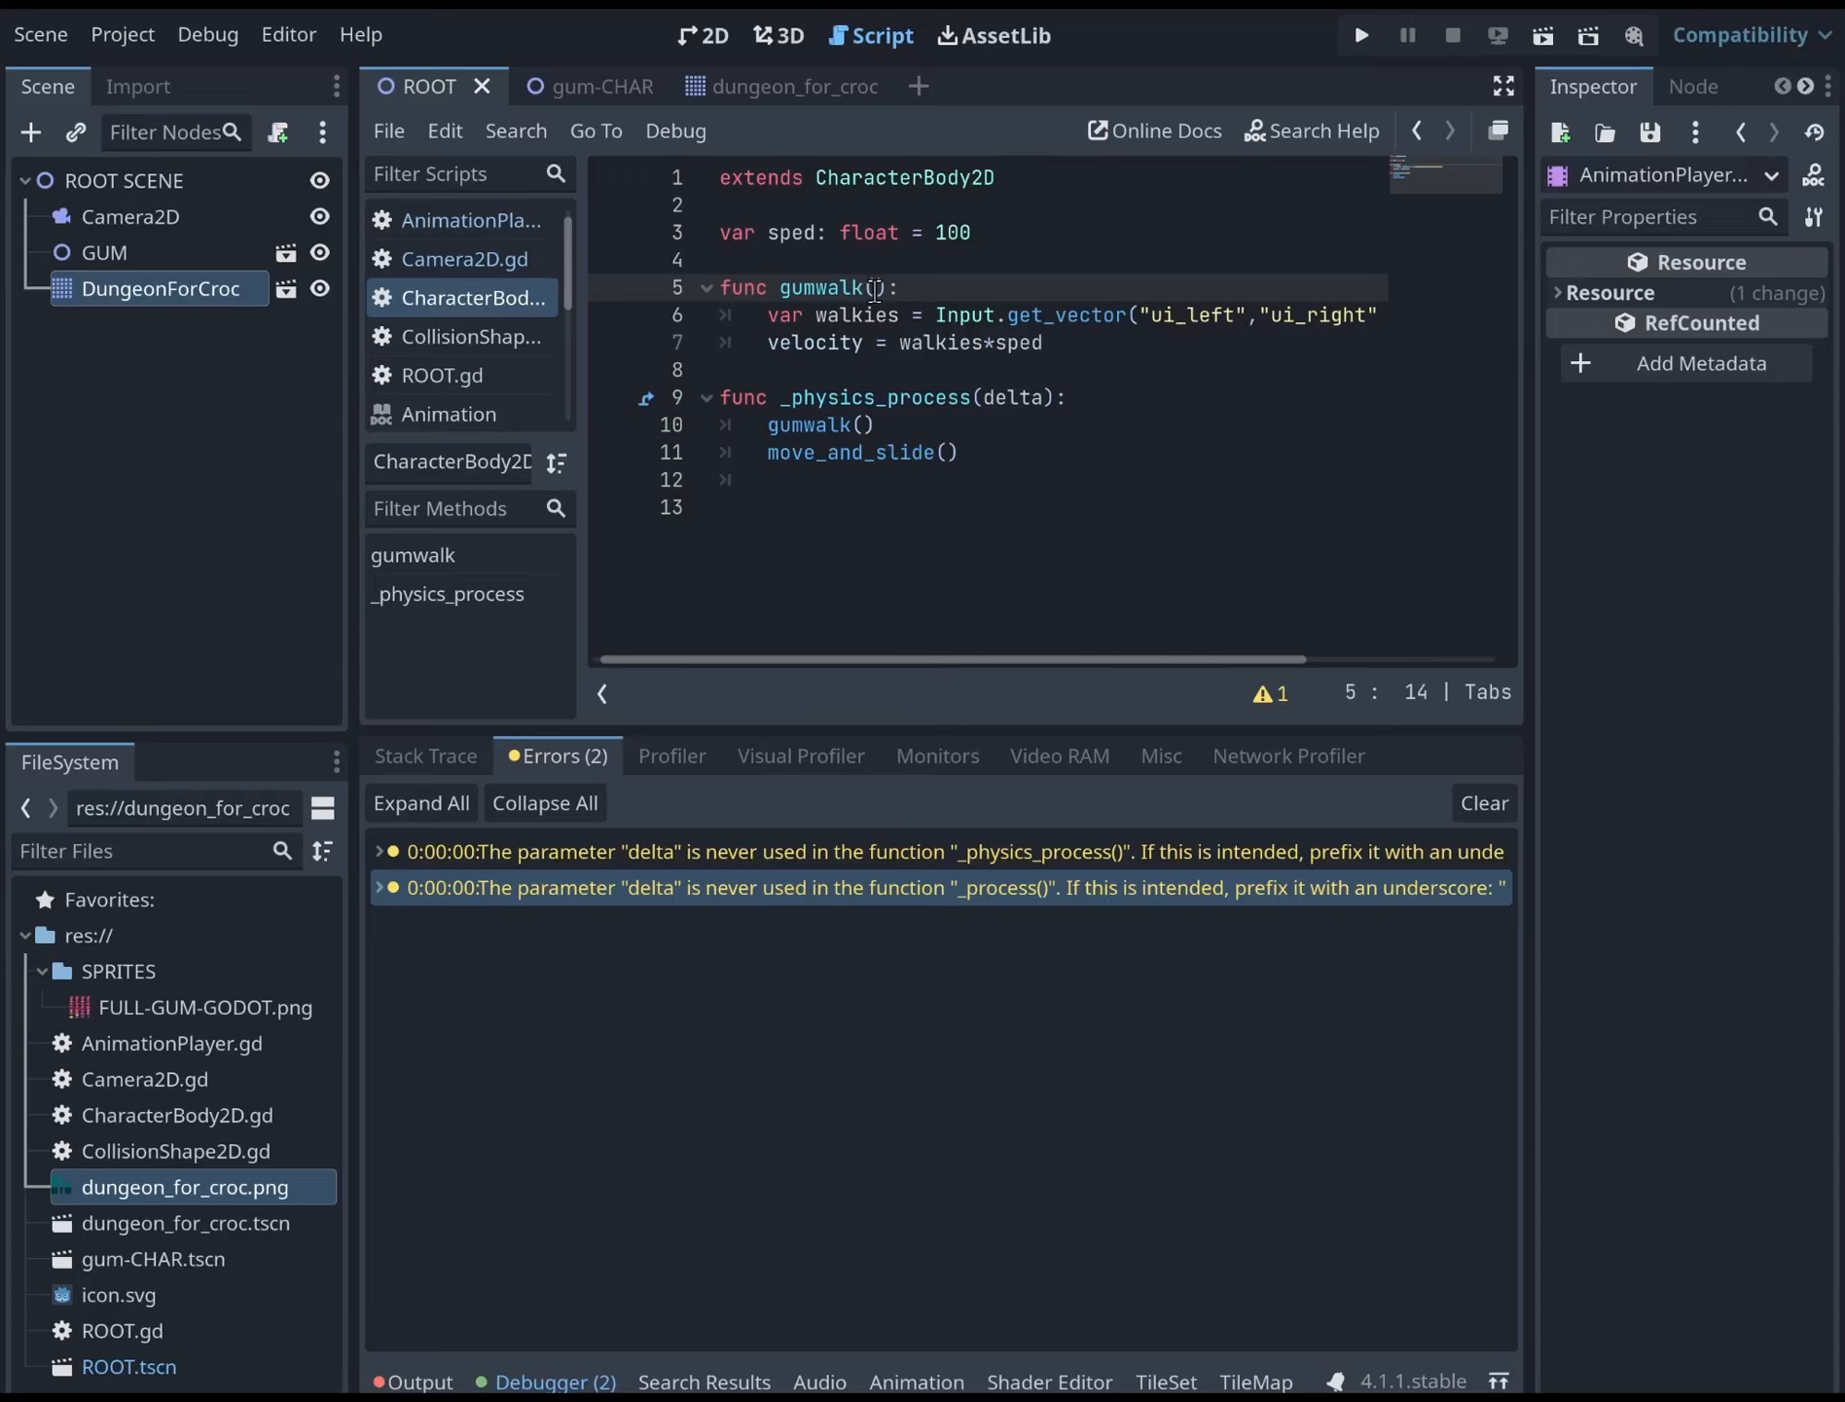
text(delta)
click(863, 424)
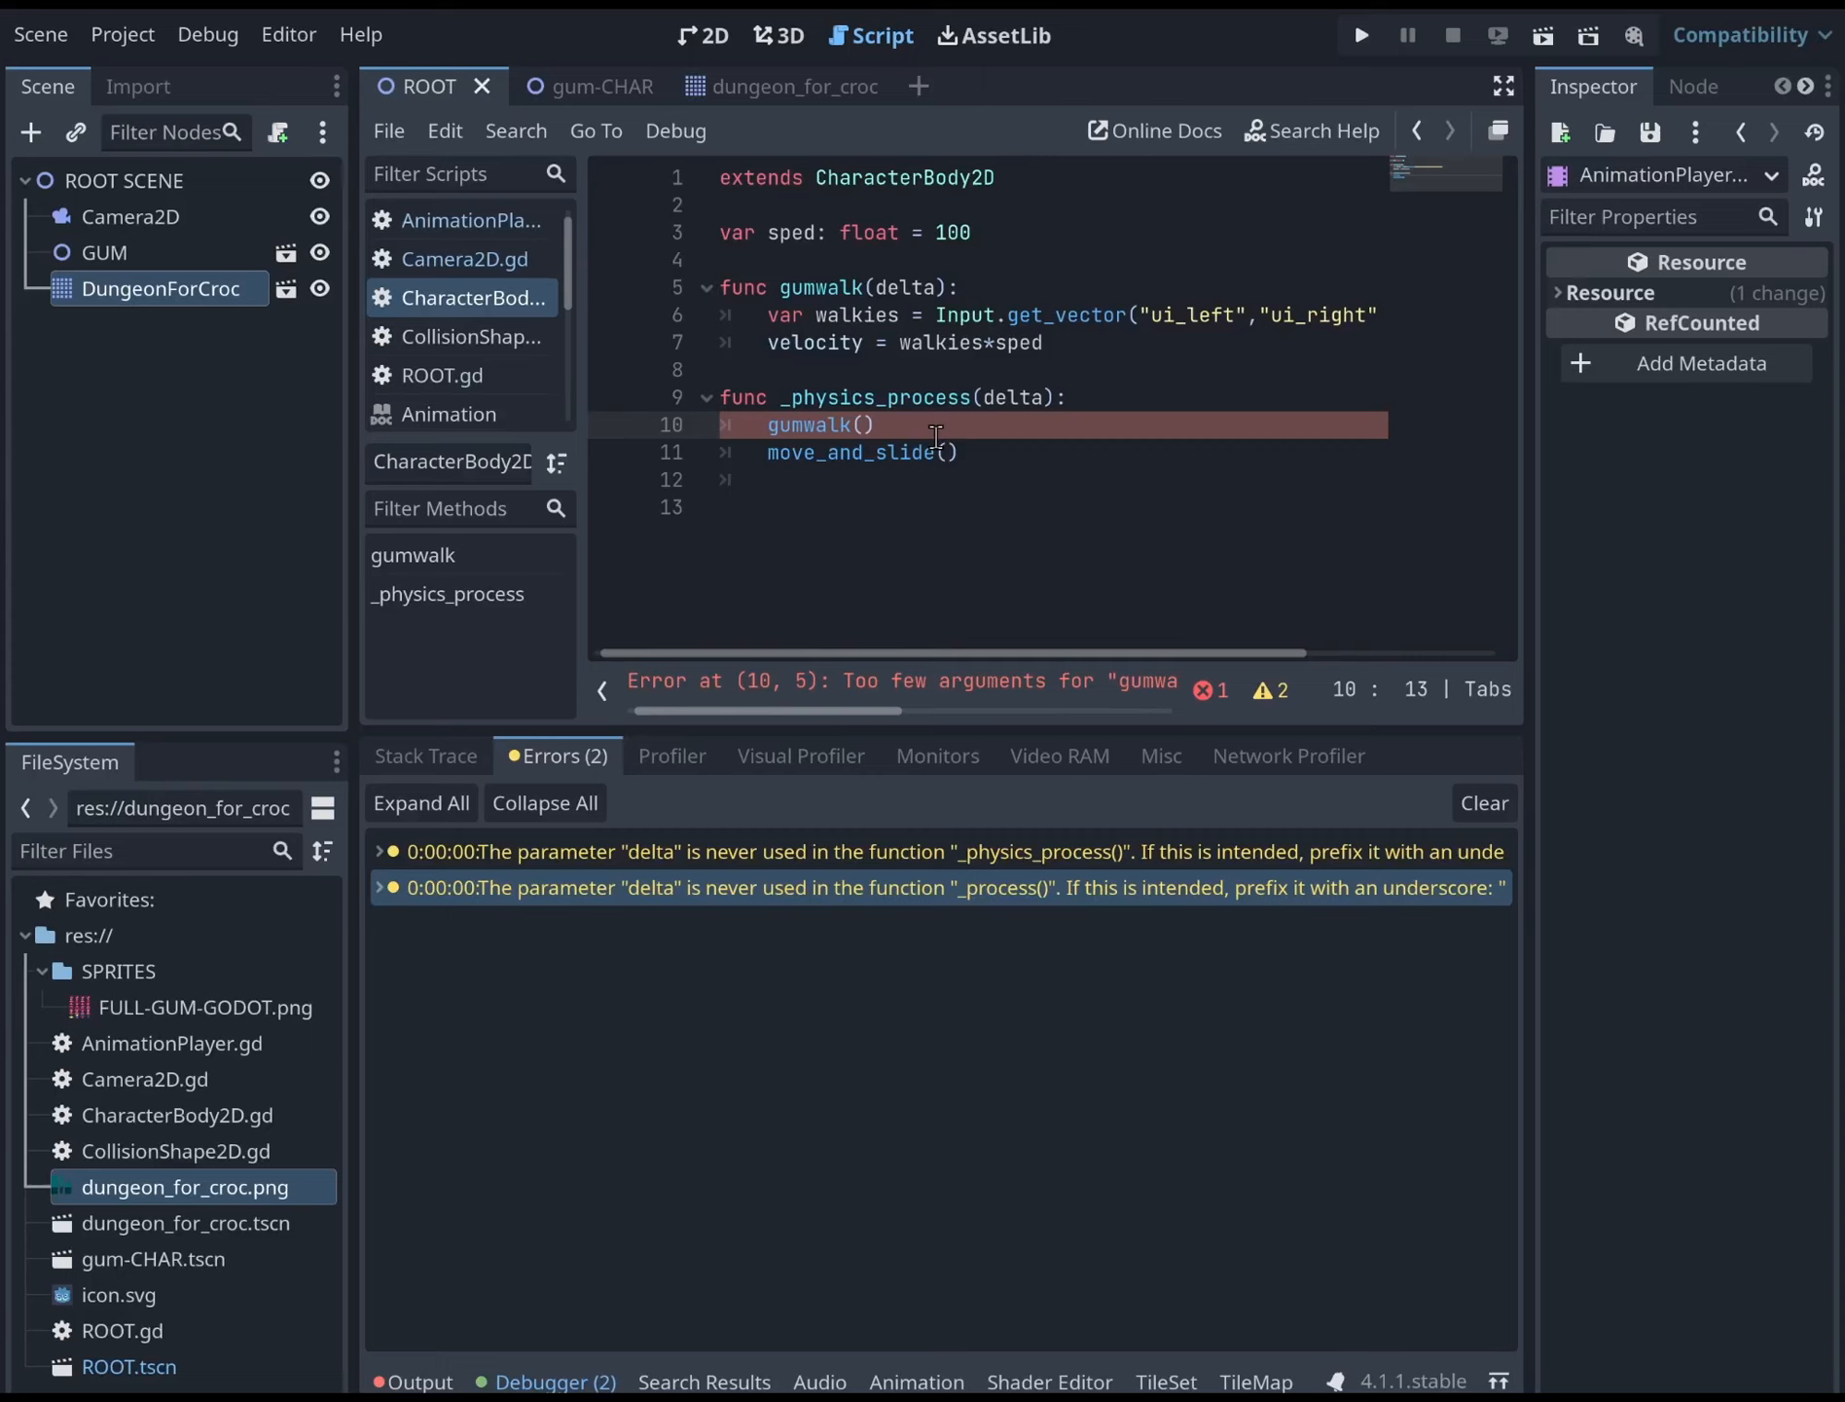
drag(938, 714, 833, 721)
text(de)
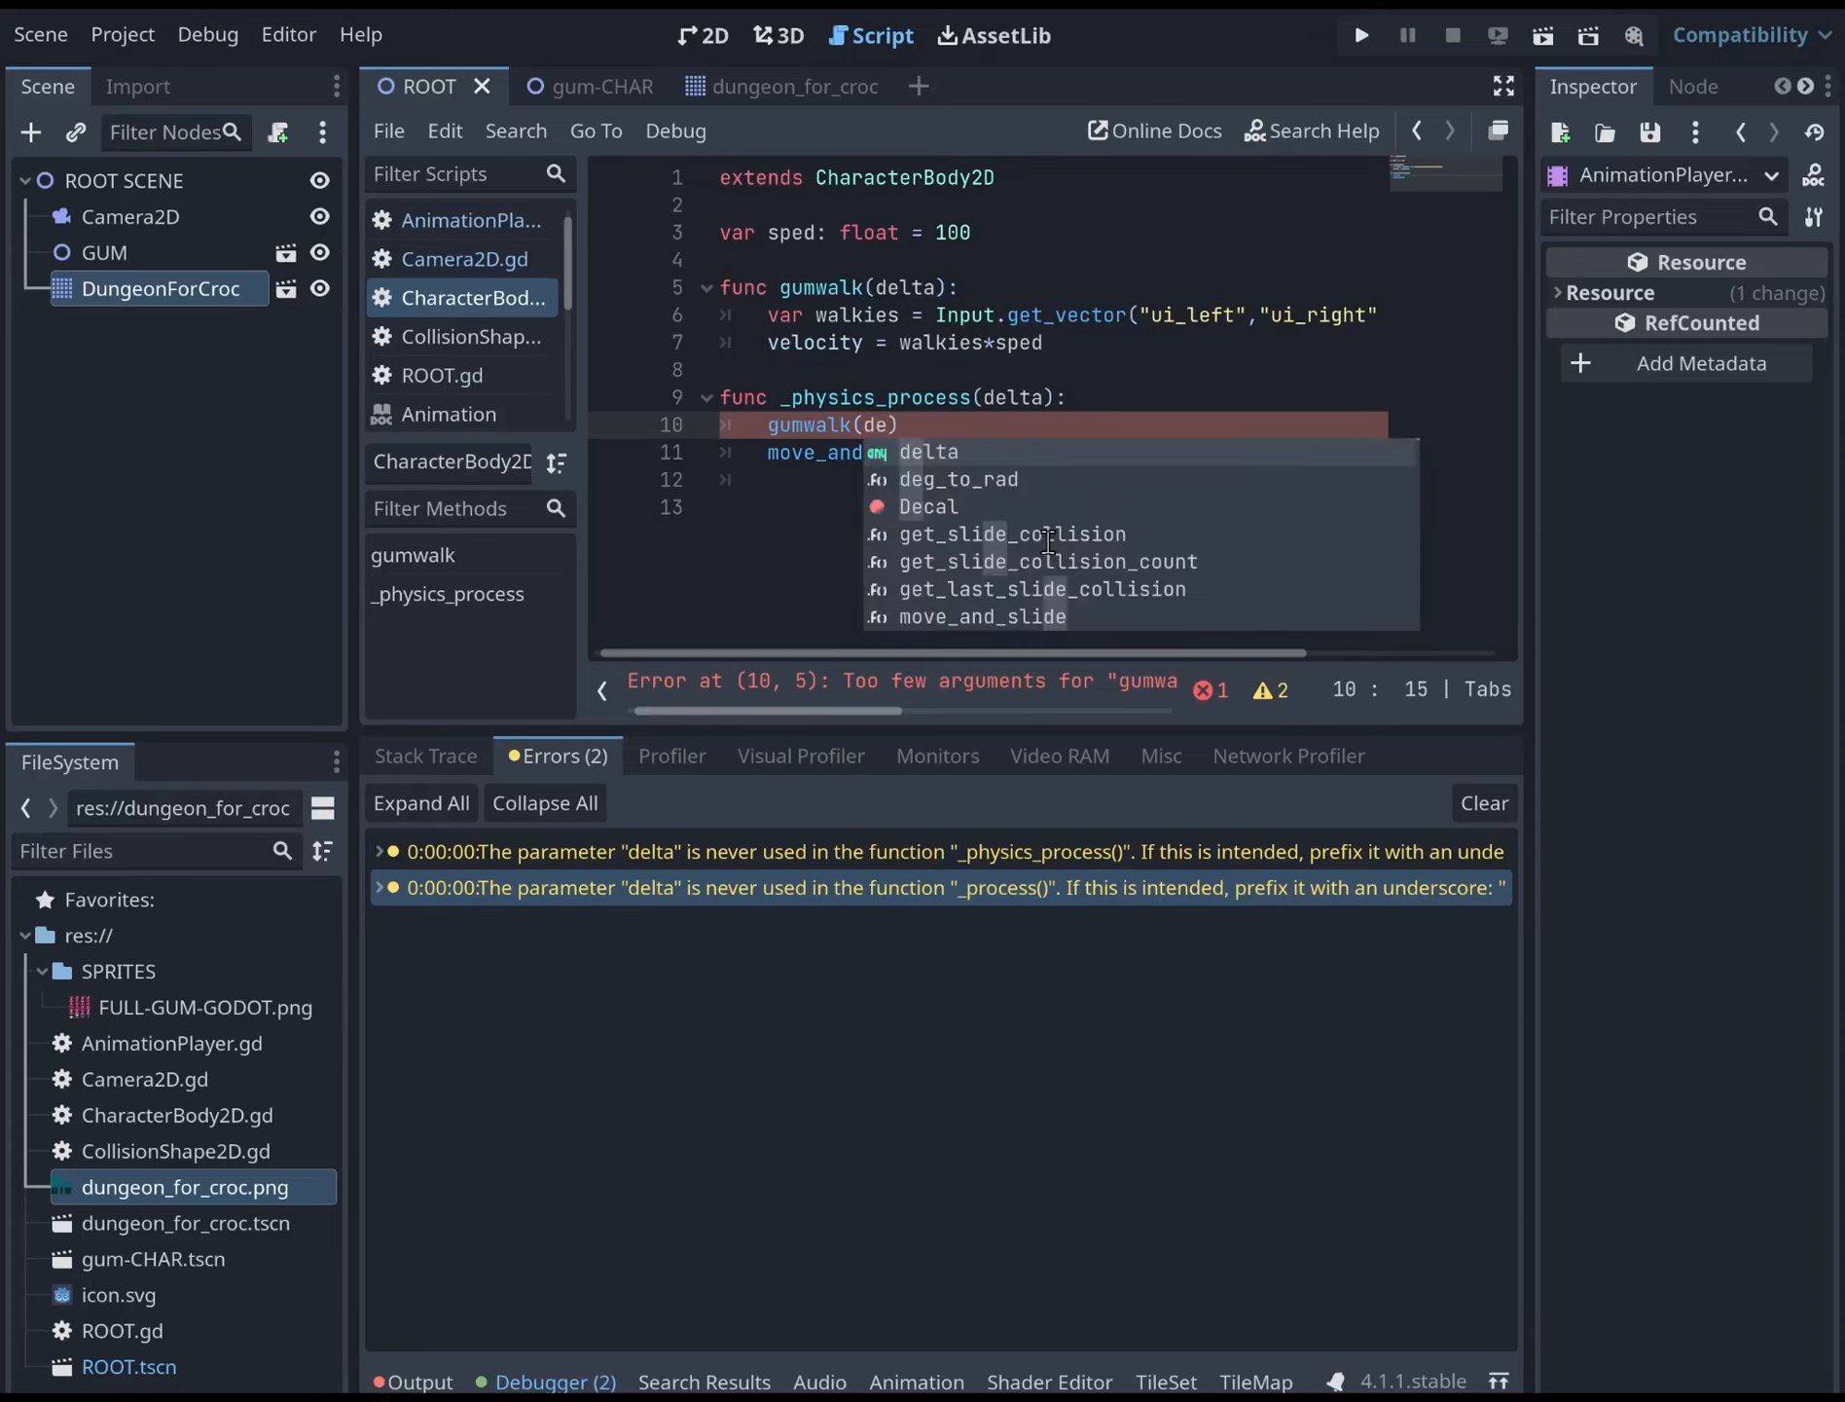
text(lta)
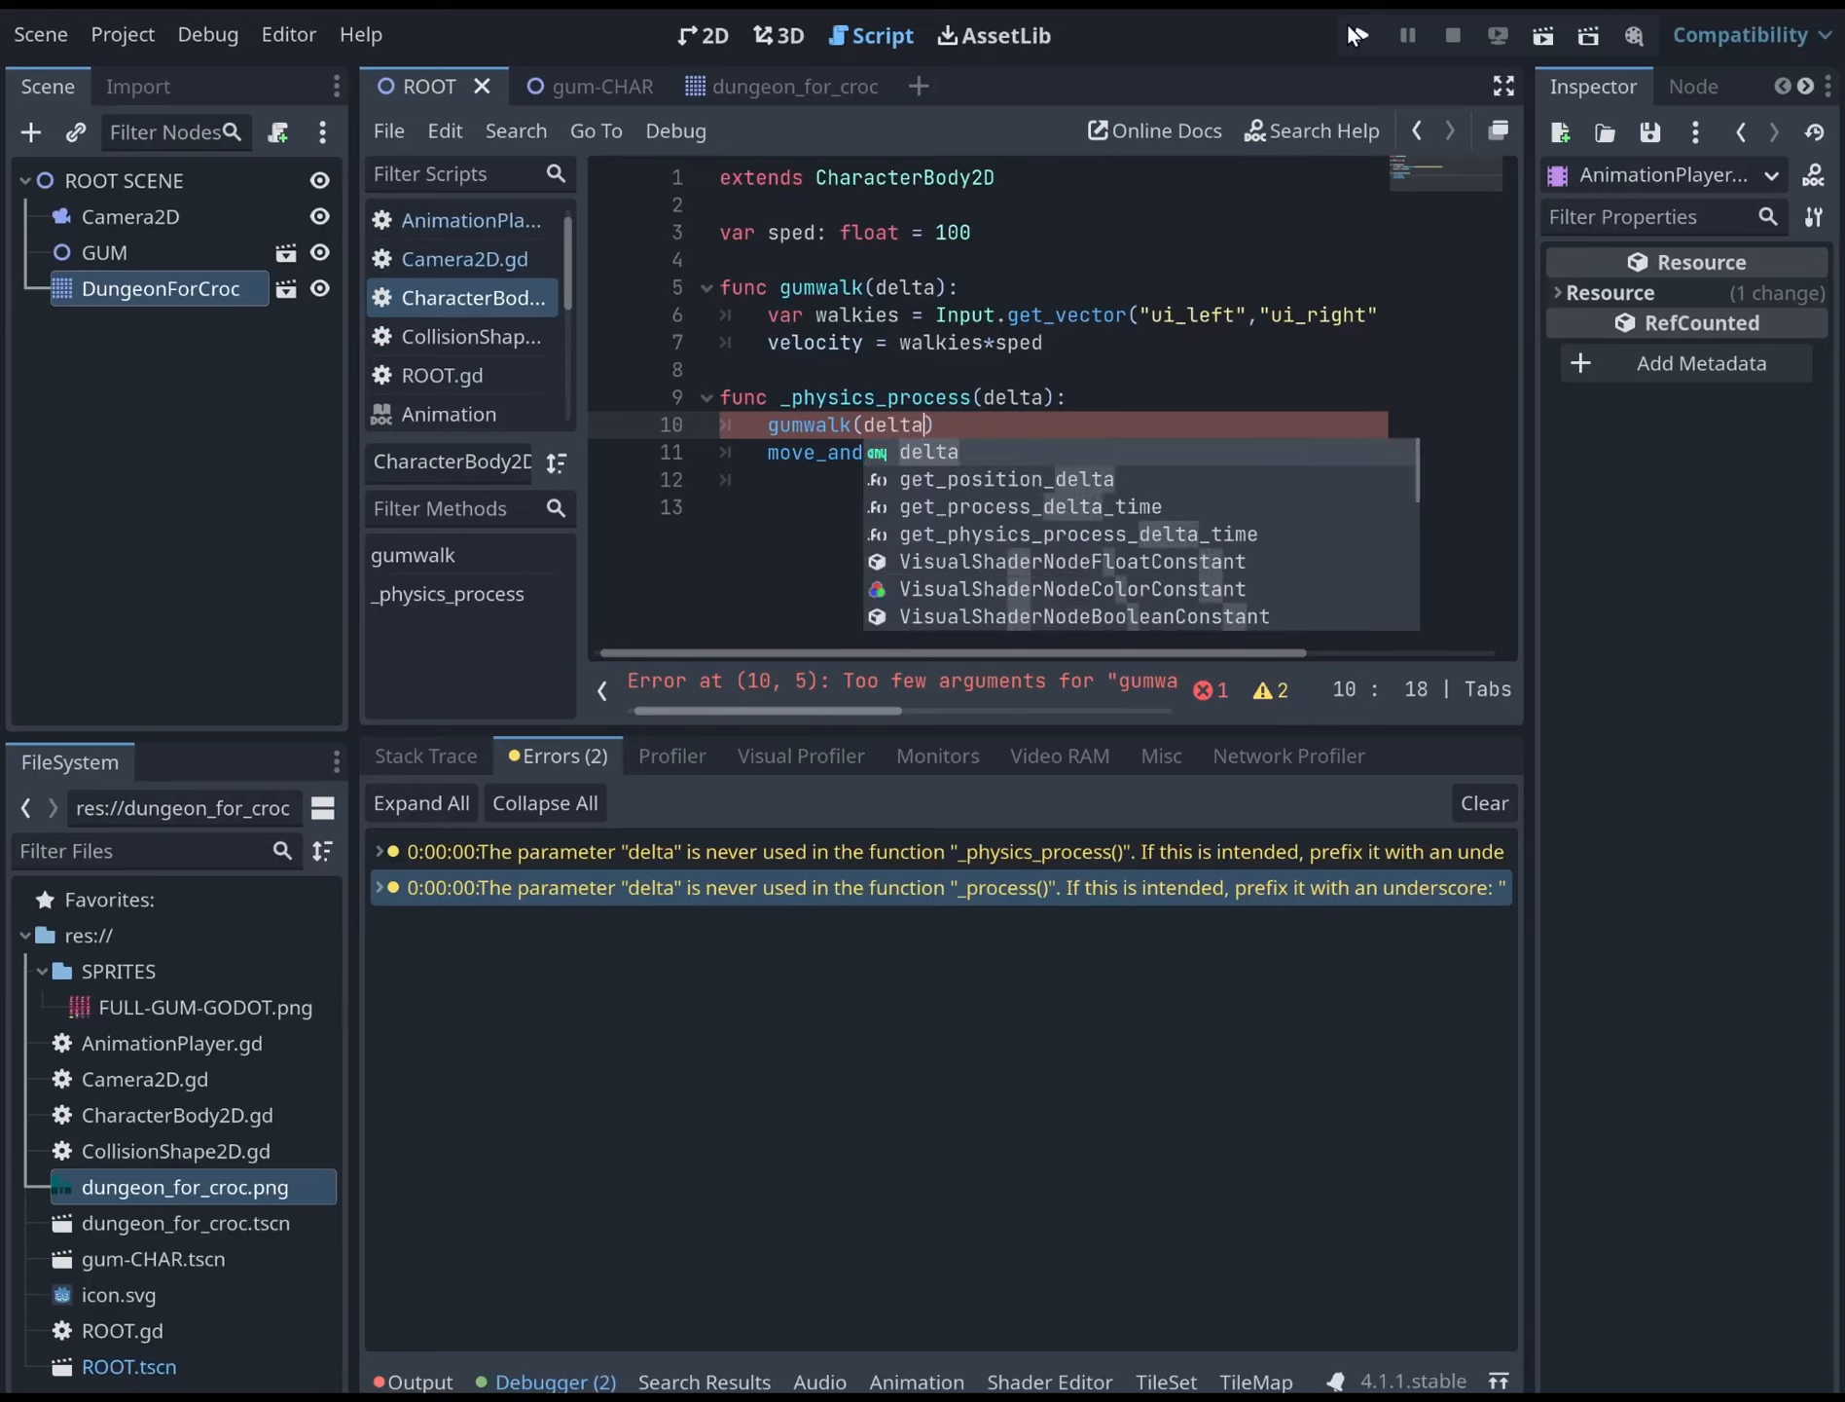
click(1089, 343)
click(1006, 428)
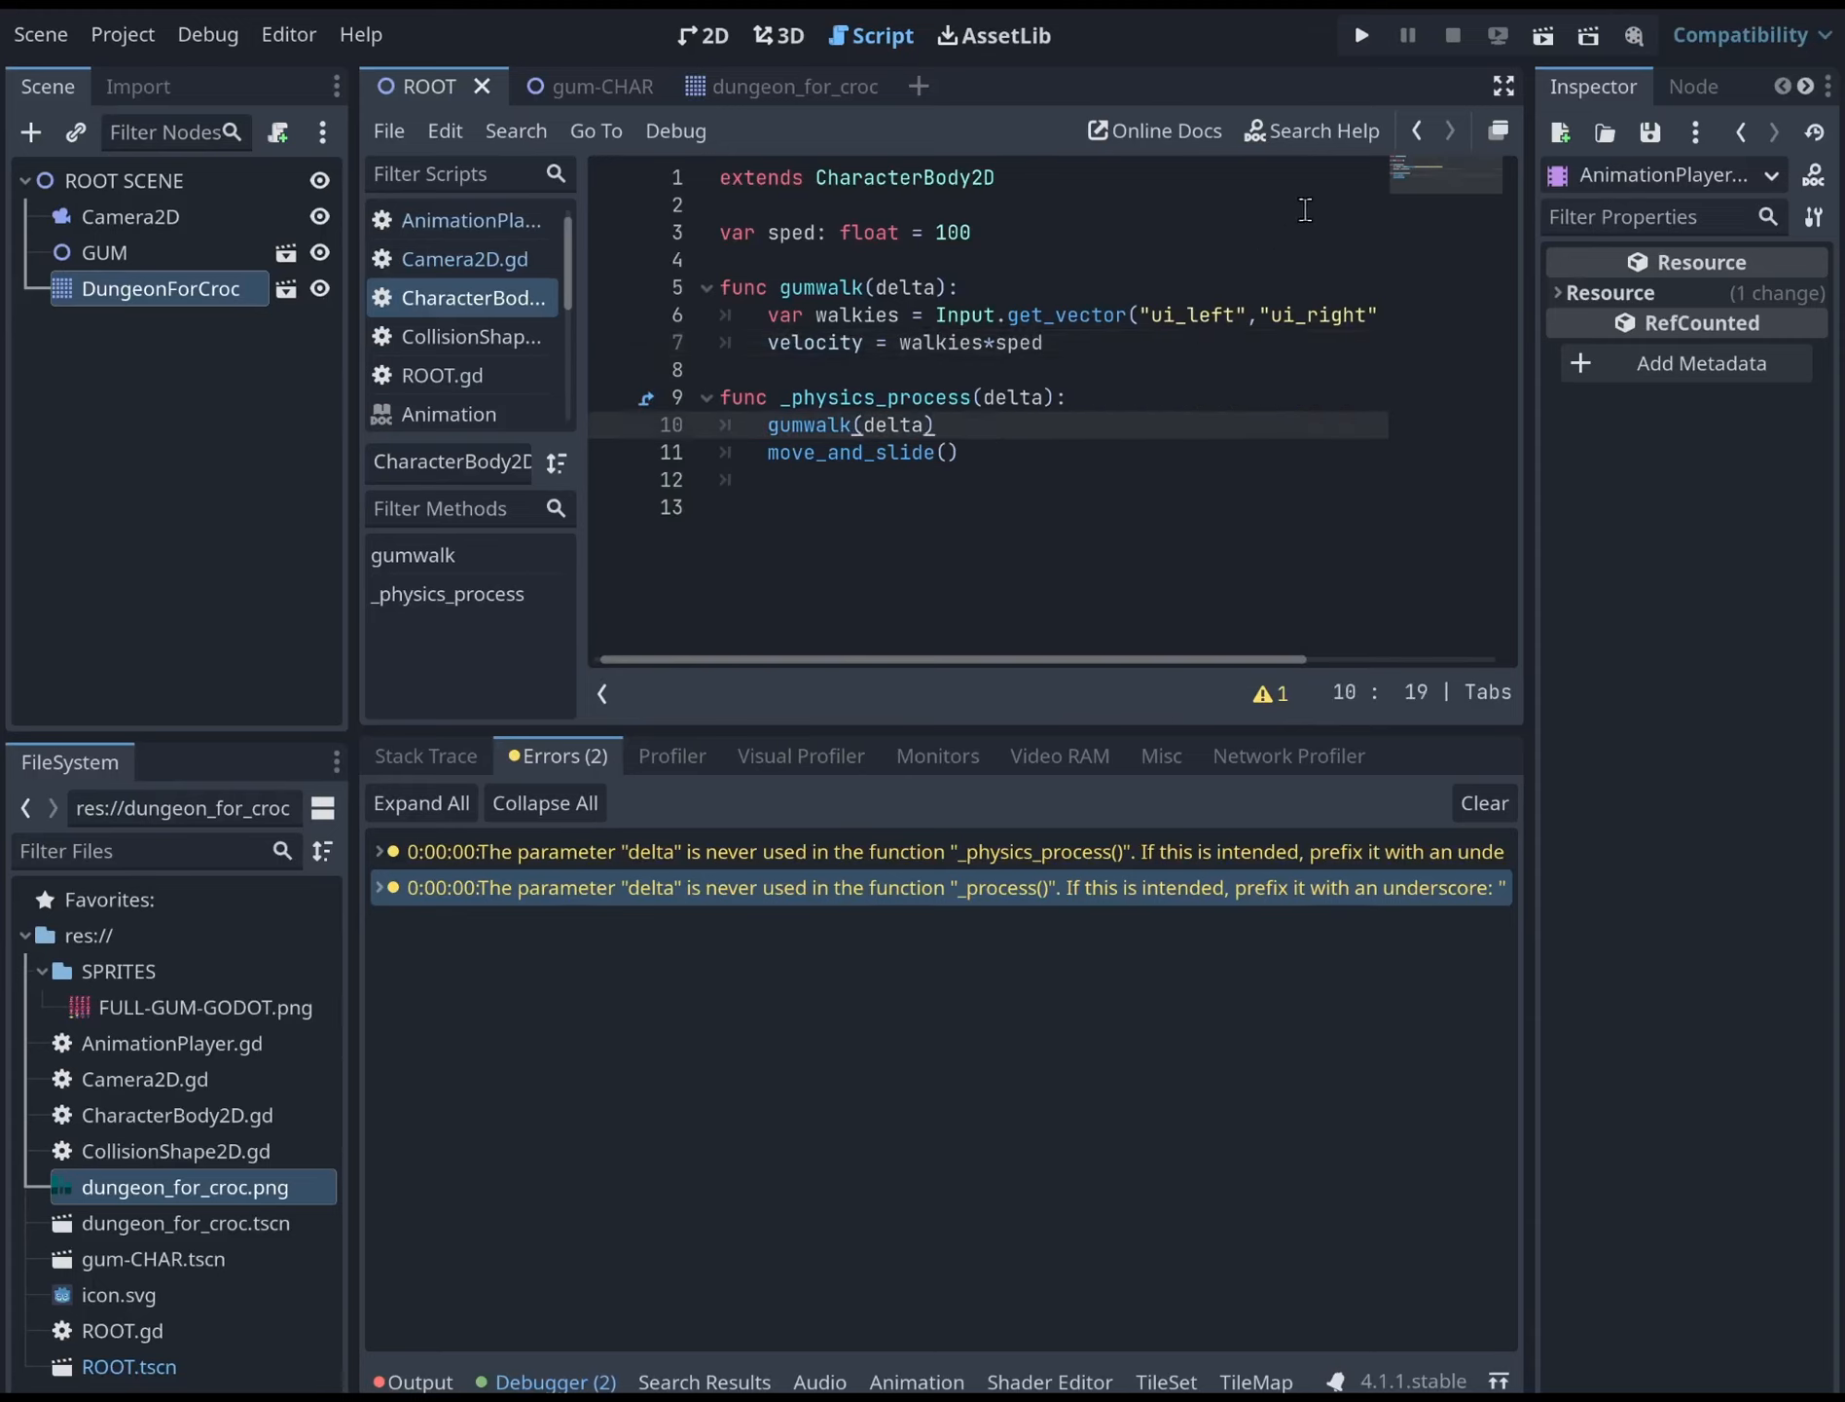
Run the project to test the character's movement, then stop it
click(1355, 39)
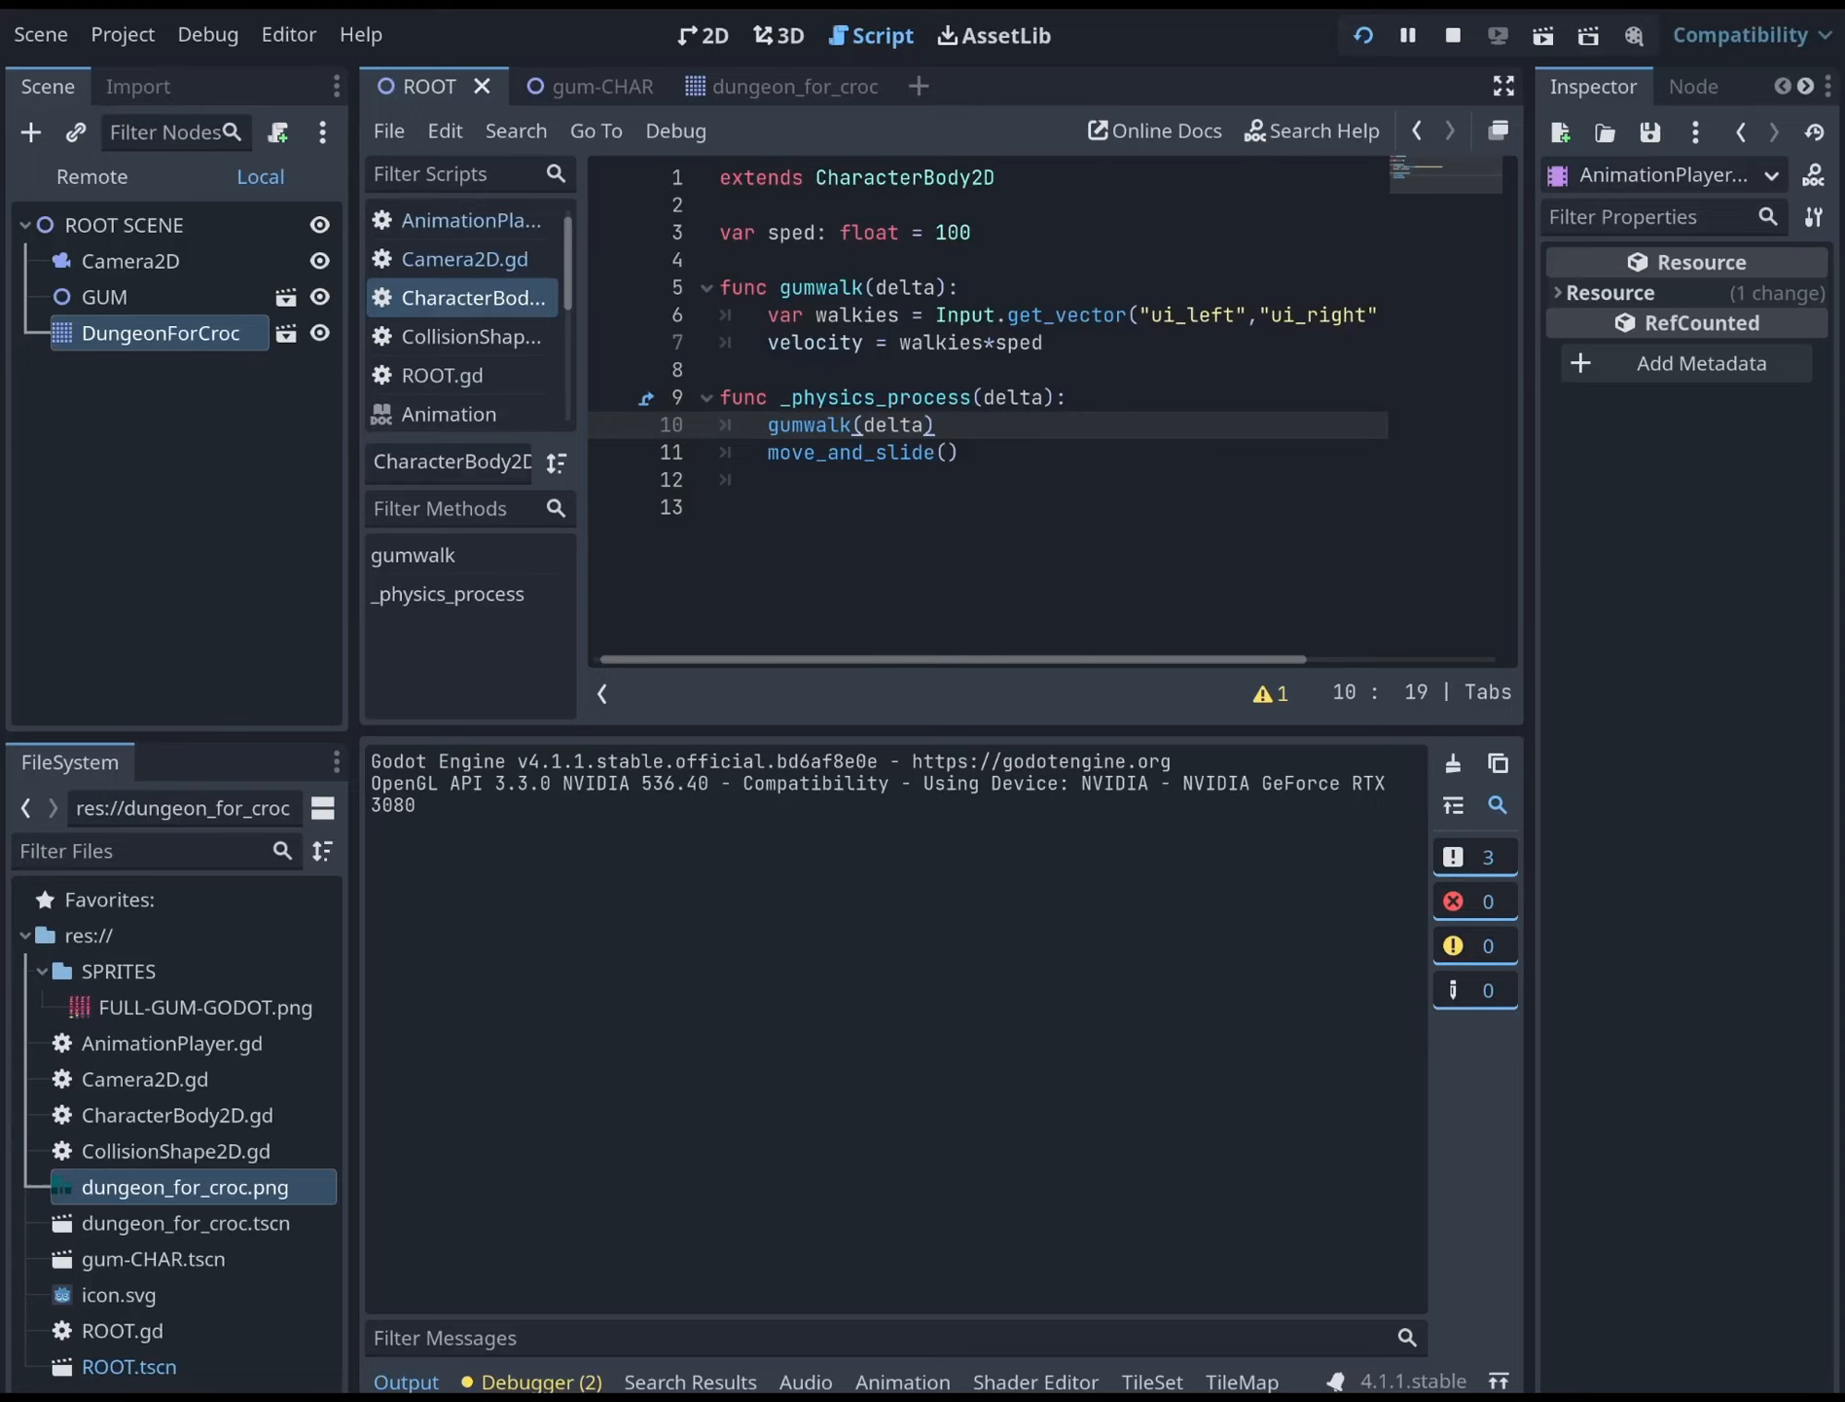
key(F8)
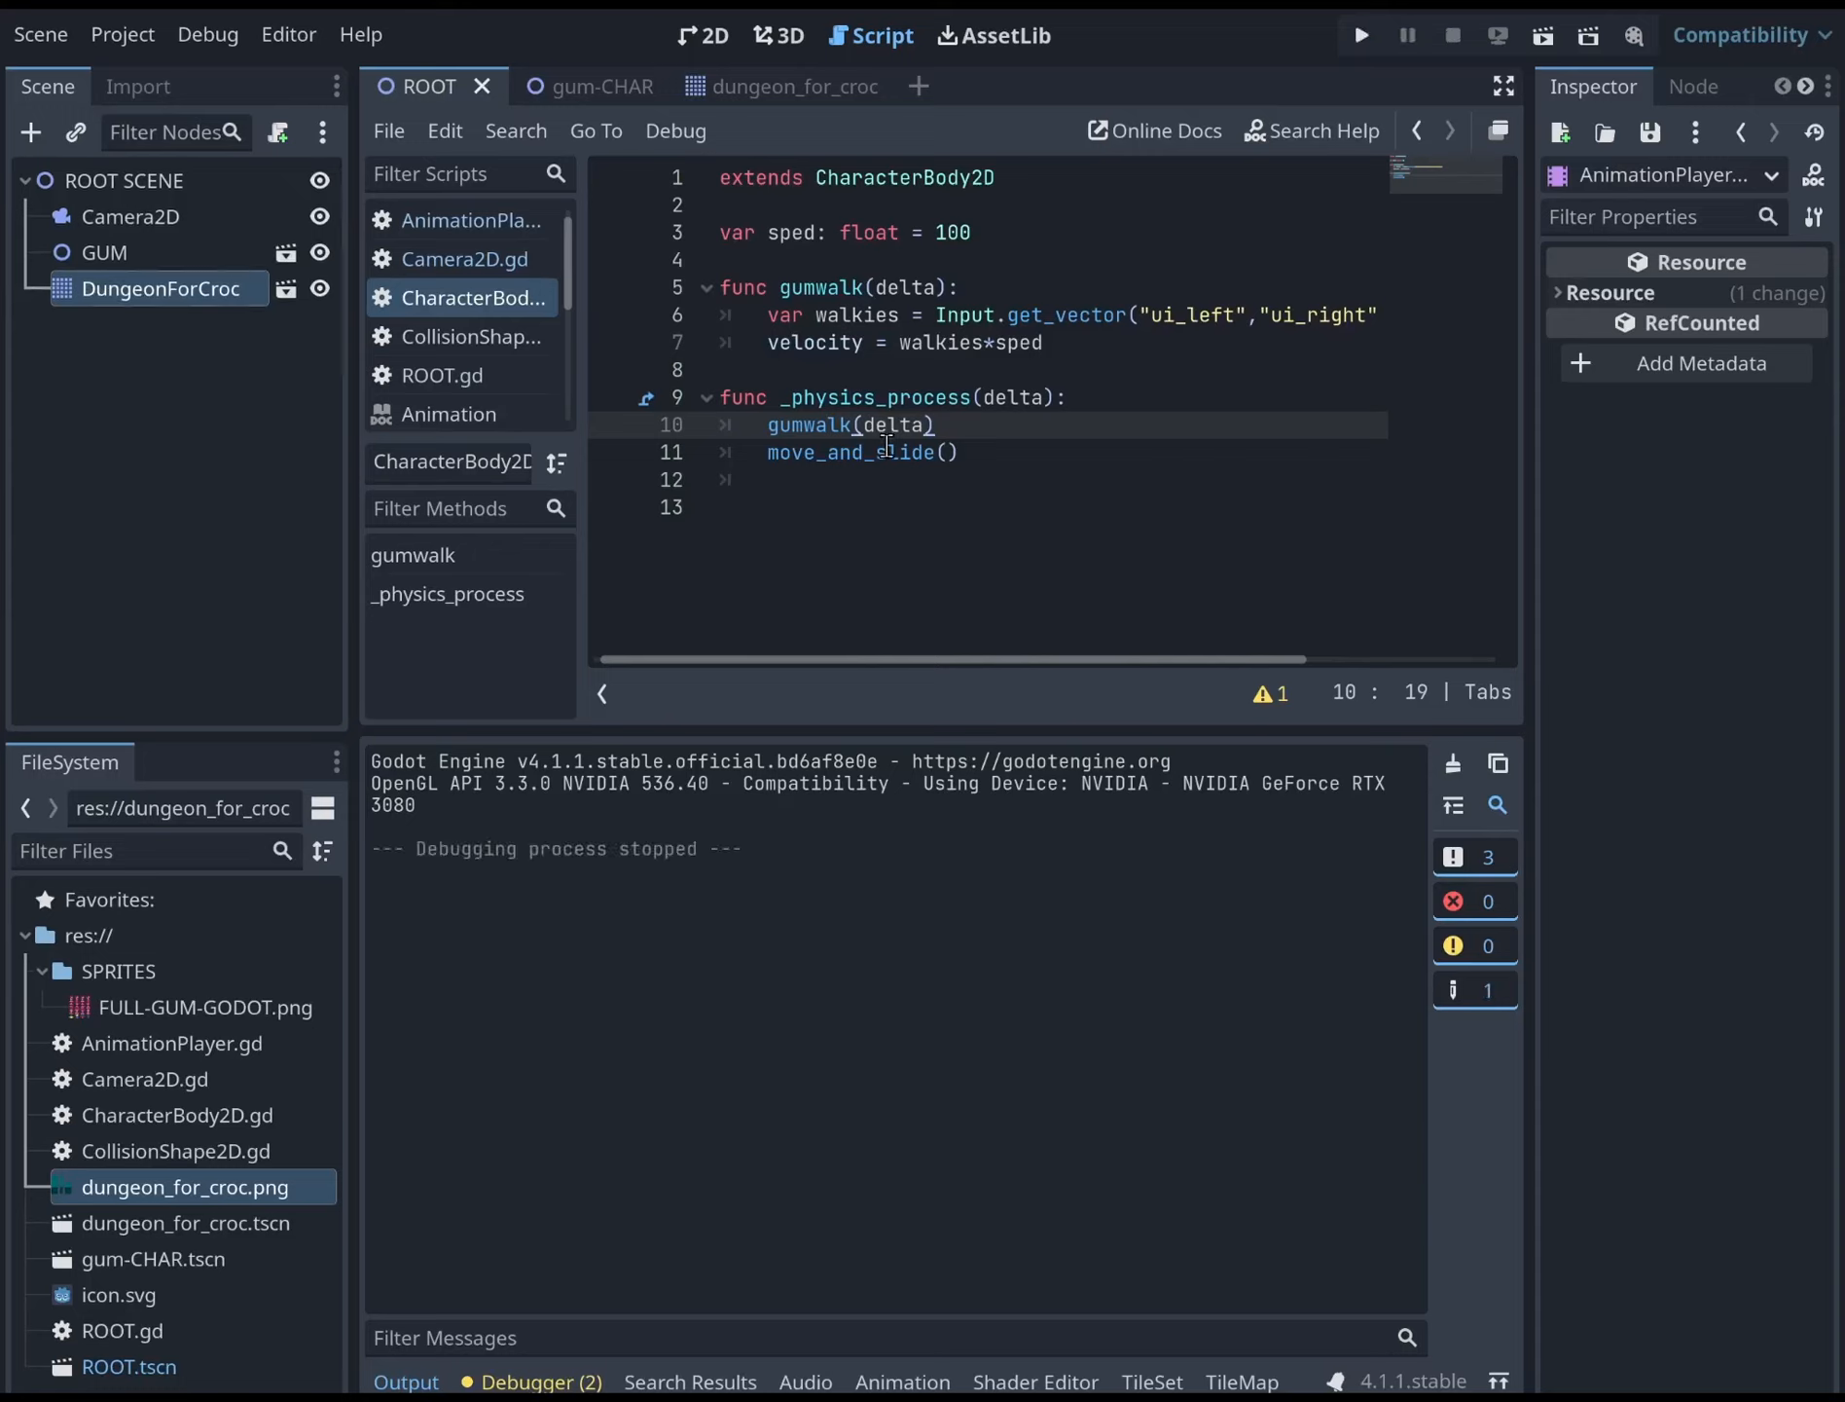
Remove the delta argument from the gumwalk() call
drag(931, 425, 866, 424)
key(BackSpace)
key(Up)
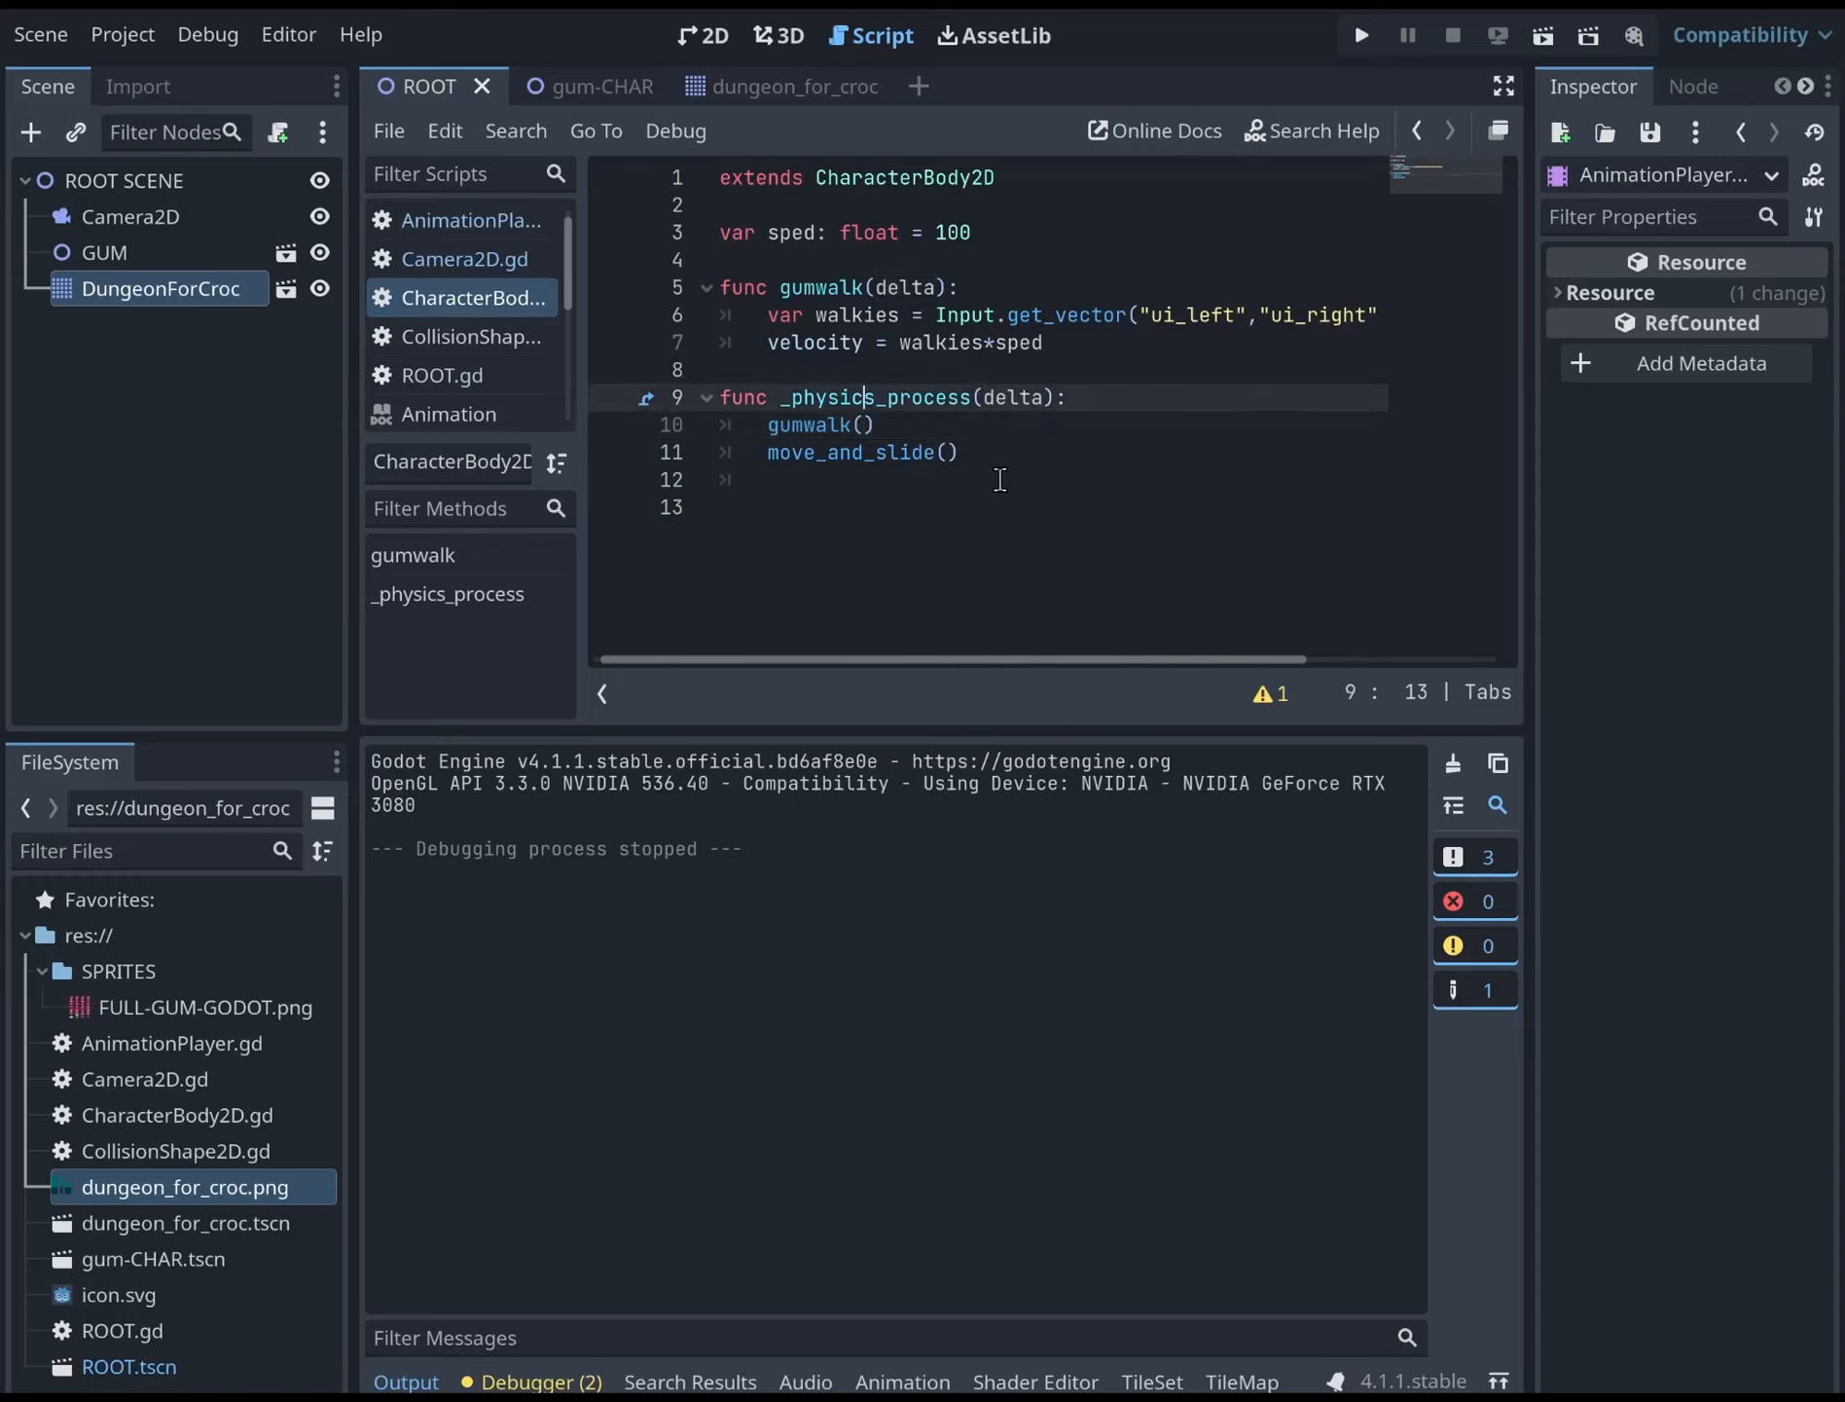
Remove the delta parameter from the _physics_process() function definition
key(Right)
key(Right)
key(Right)
key(Right)
key(Right)
key(Right)
key(Right)
key(Right)
key(Right)
key(Right)
key(Right)
key(Right)
key(Right)
key(Right)
key(BackSpace)
key(BackSpace)
key(BackSpace)
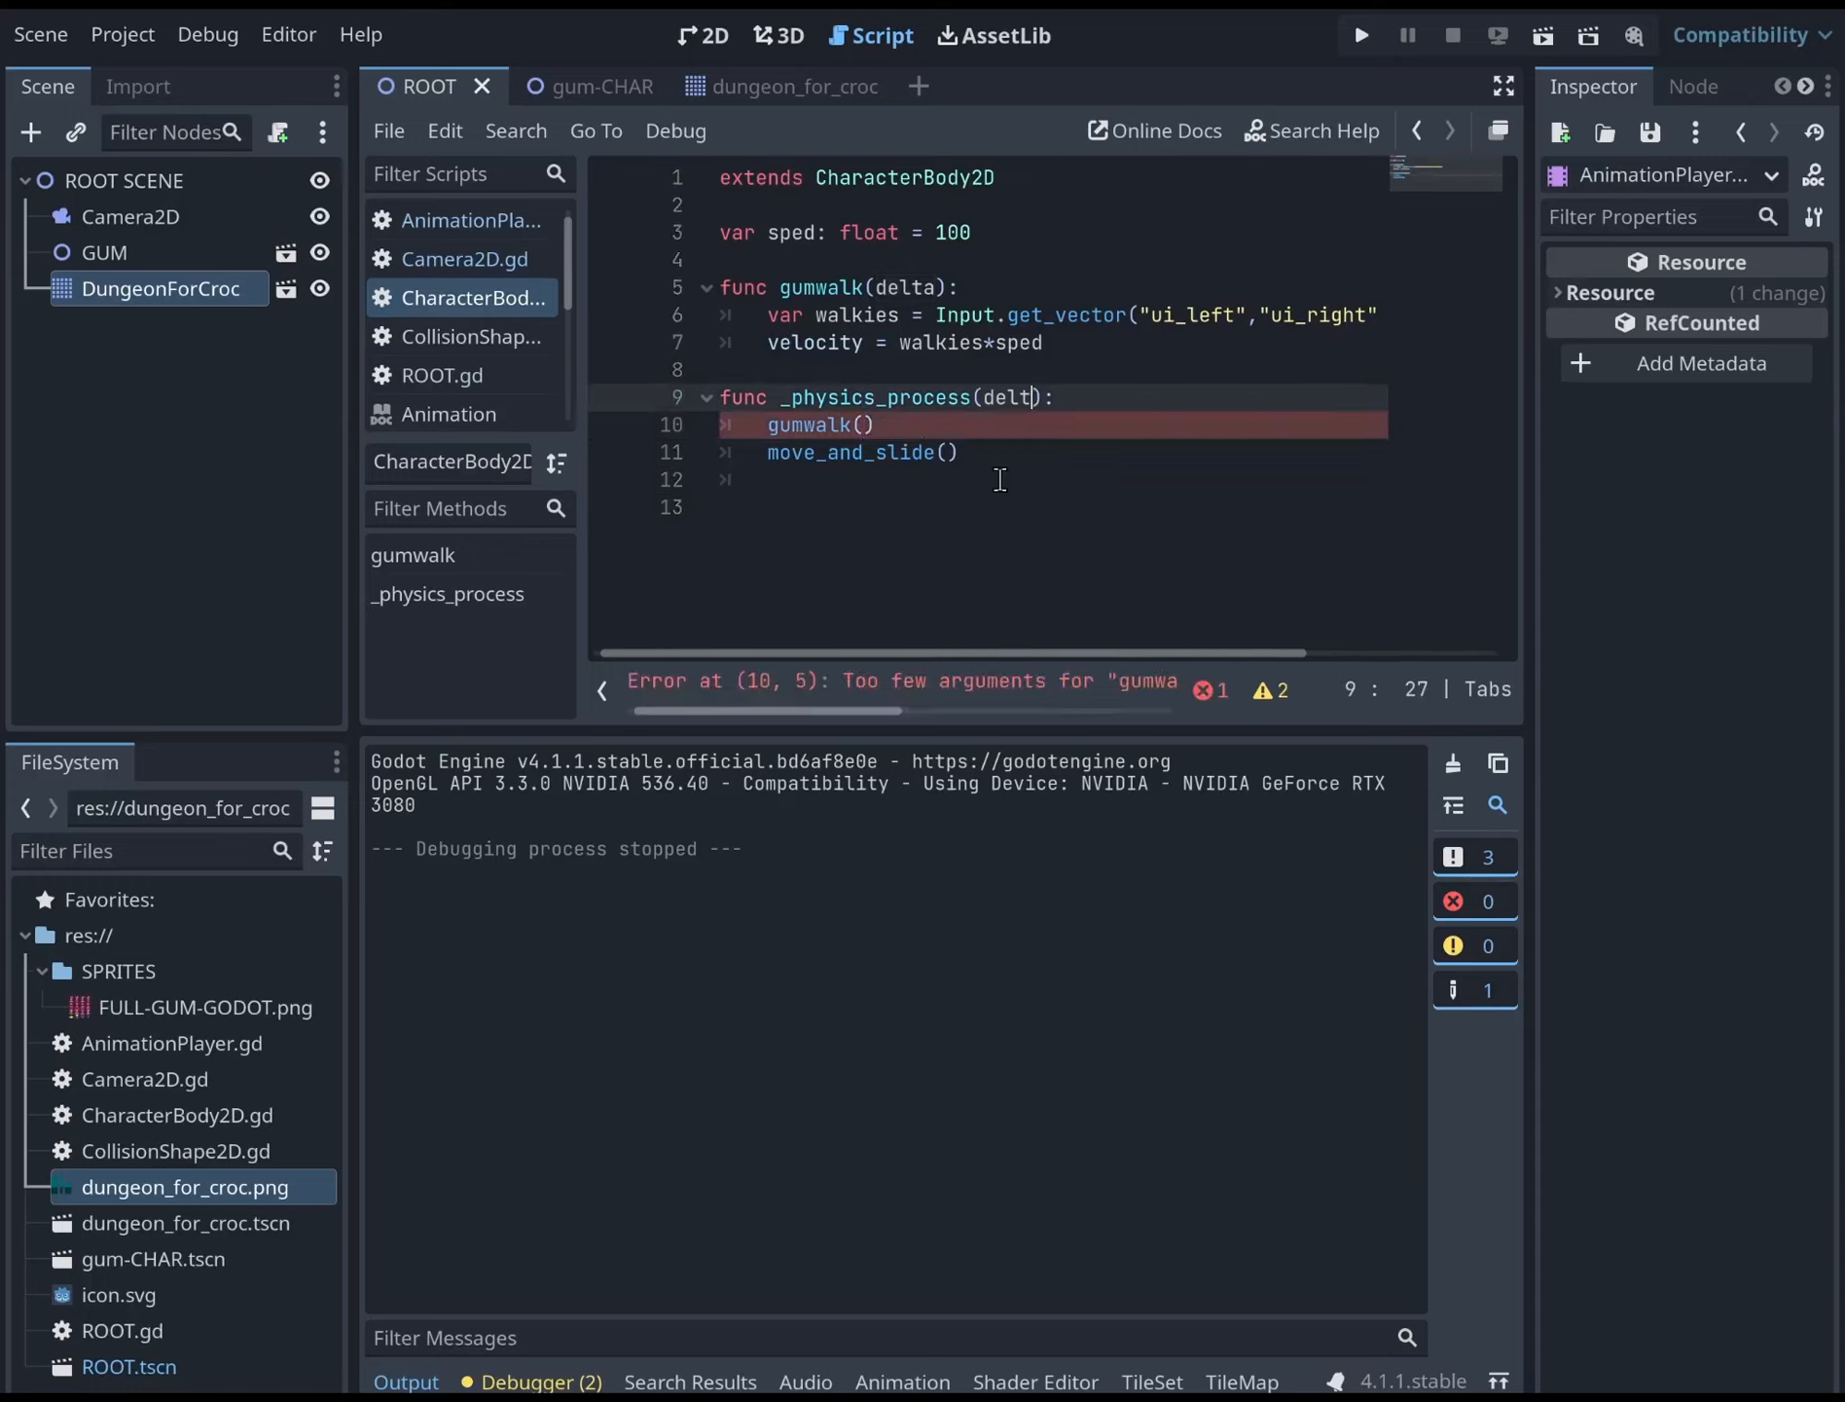
key(BackSpace)
key(BackSpace)
Remove the delta parameter from the gumwalk() function definition
key(Up)
key(Up)
key(Up)
key(Up)
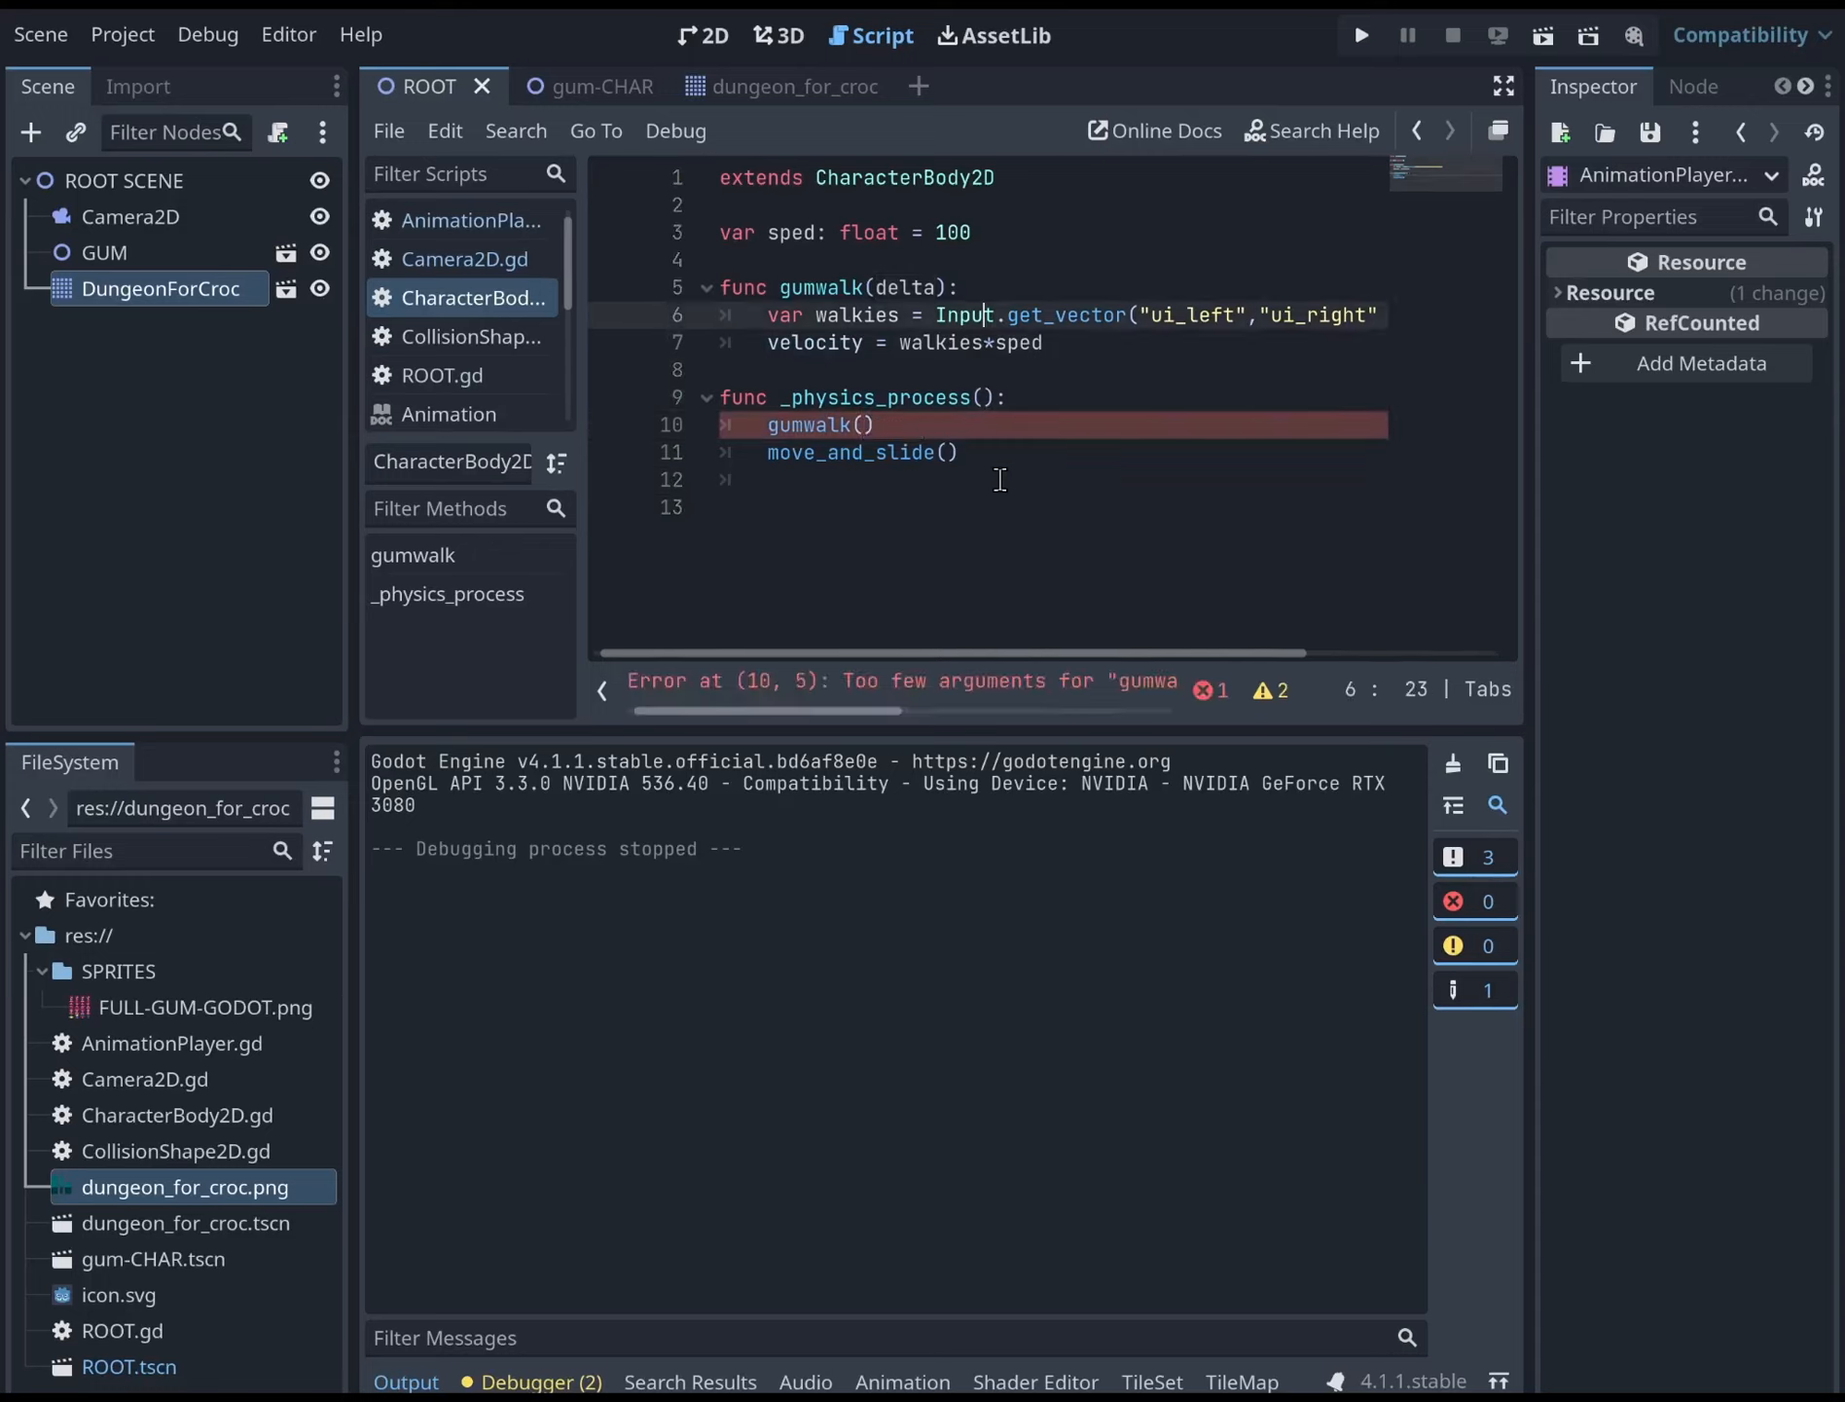
key(Left)
key(BackSpace)
key(BackSpace)
key(BackSpace)
key(BackSpace)
key(BackSpace)
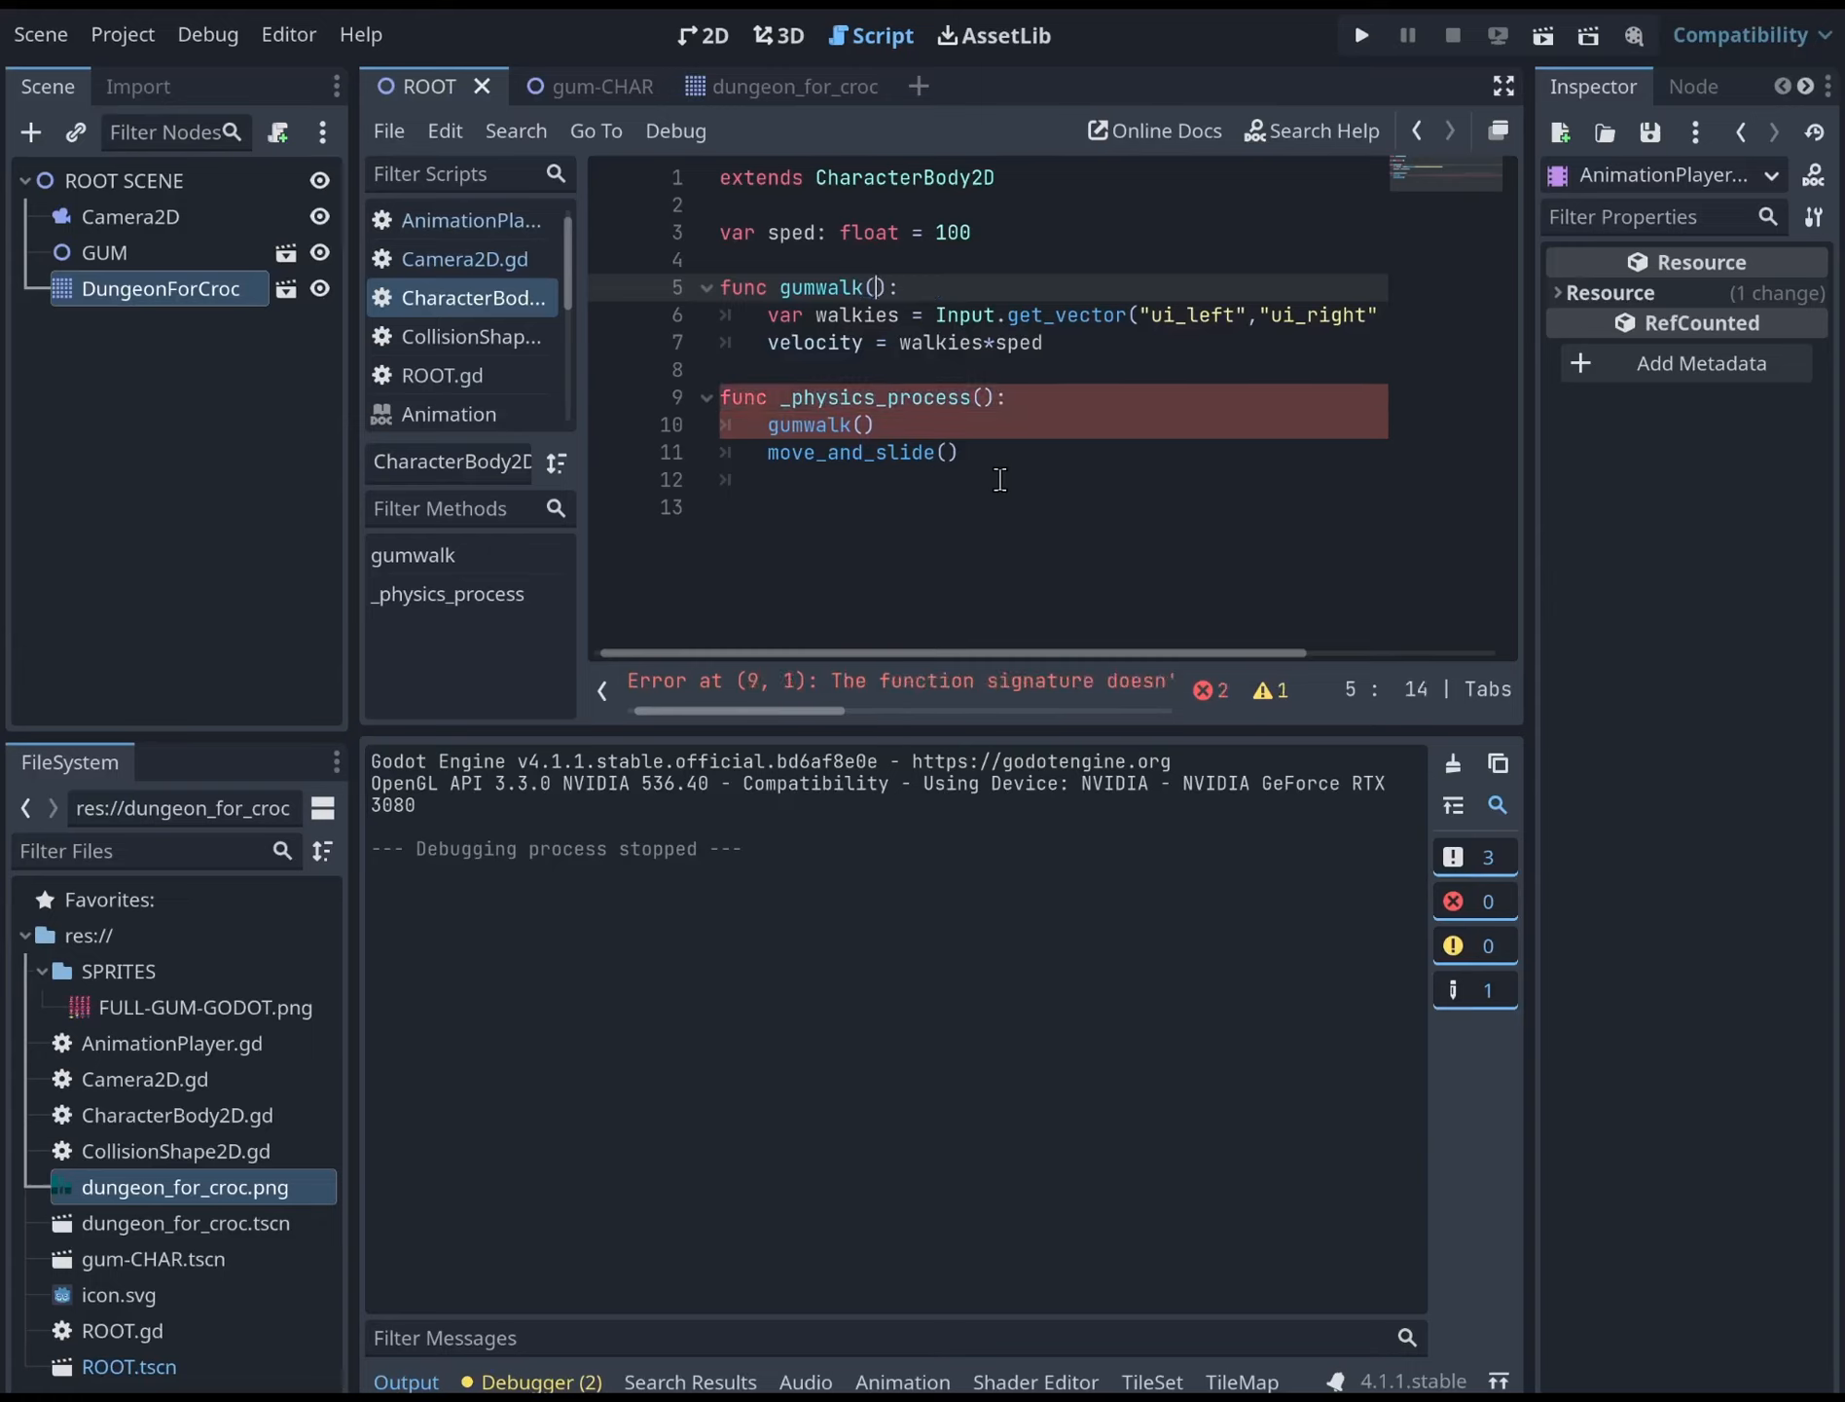
click(1000, 479)
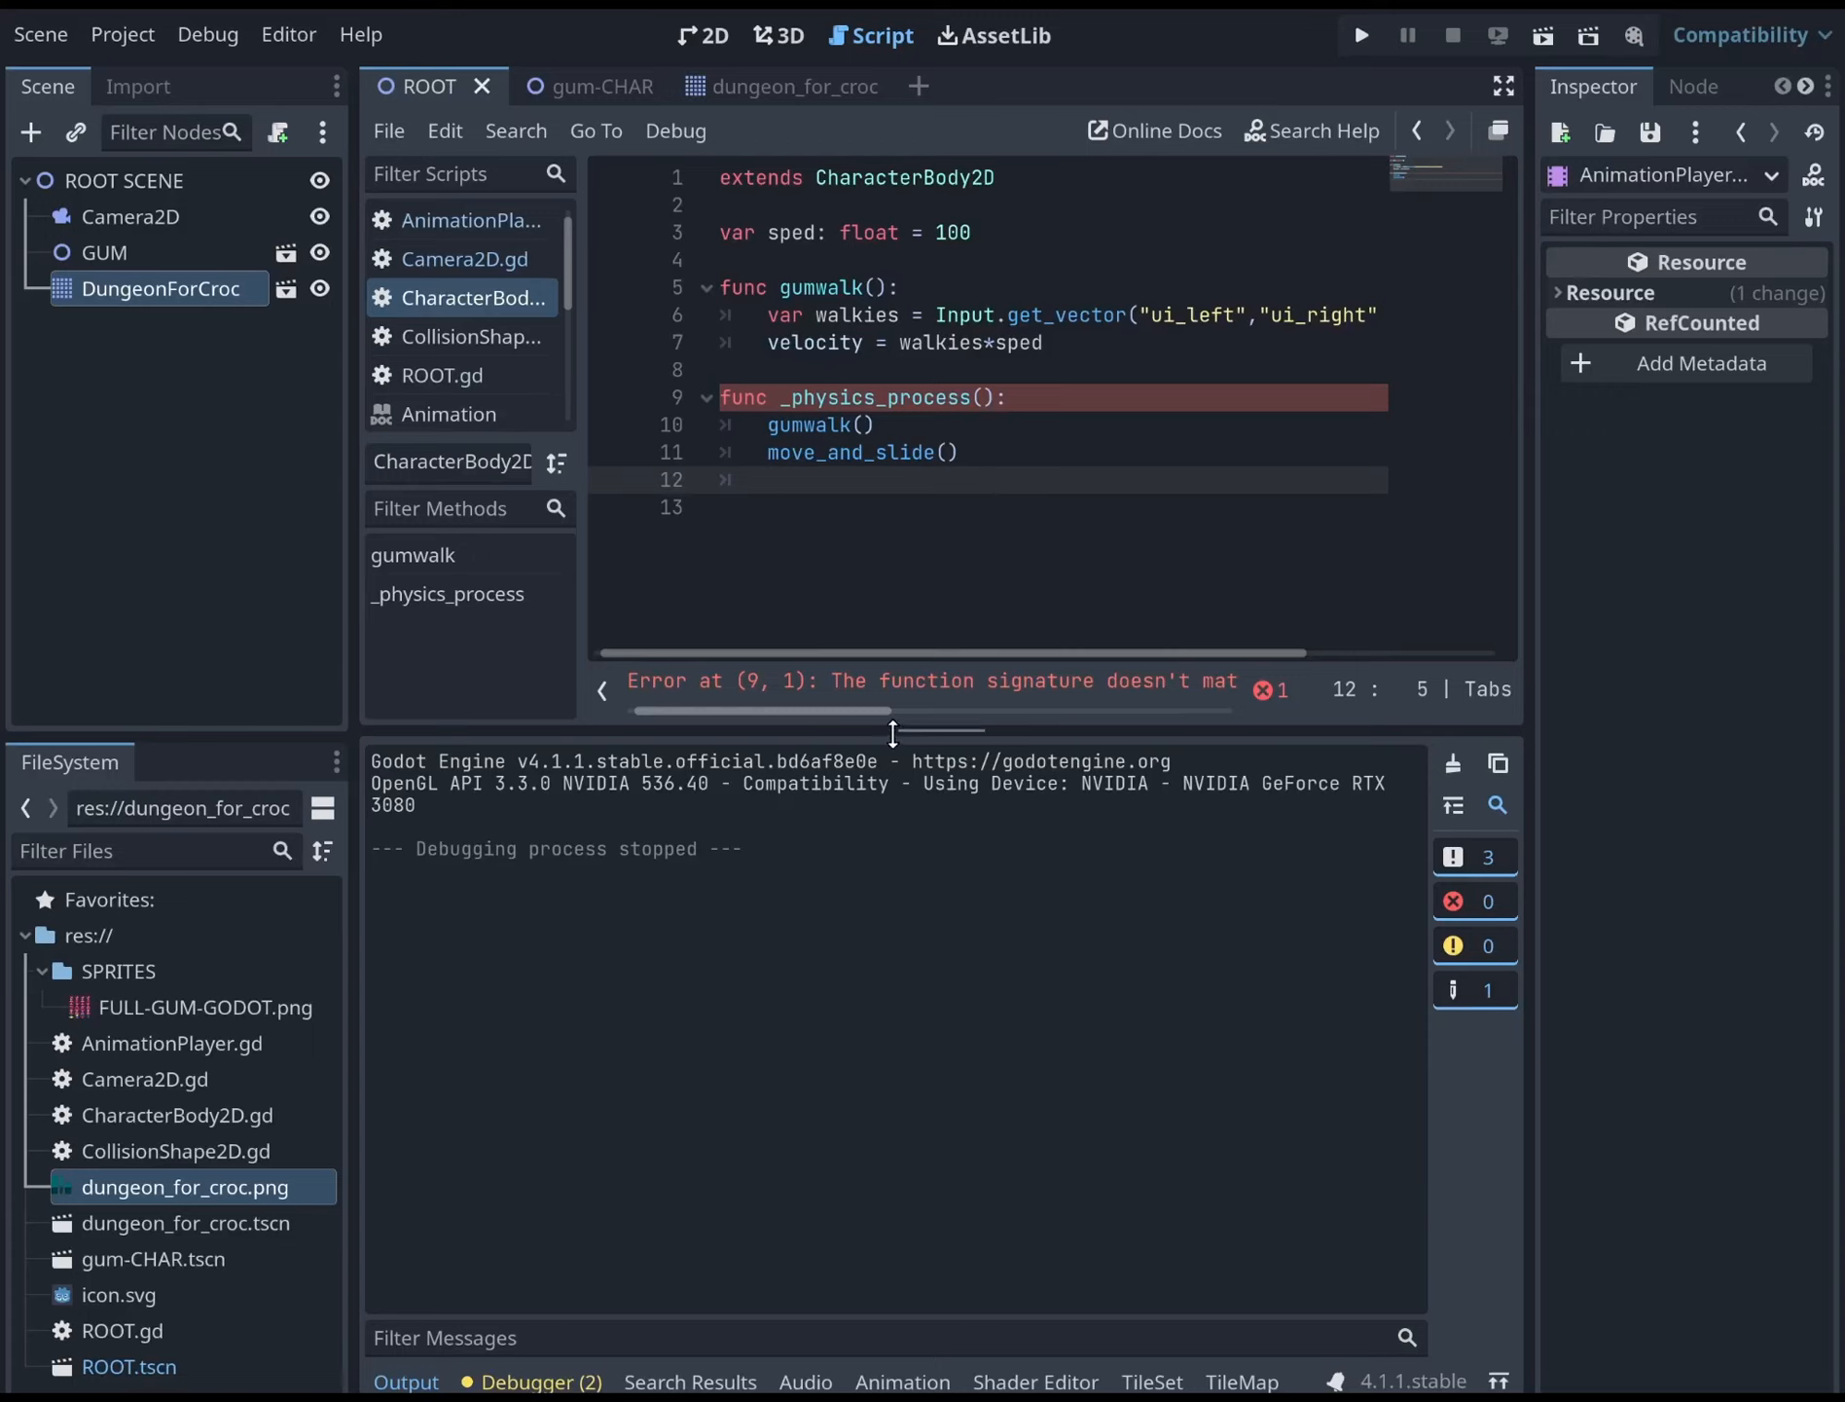
Read the full function signature error and restore the delta parameter in _physics_process()
drag(848, 707, 1196, 707)
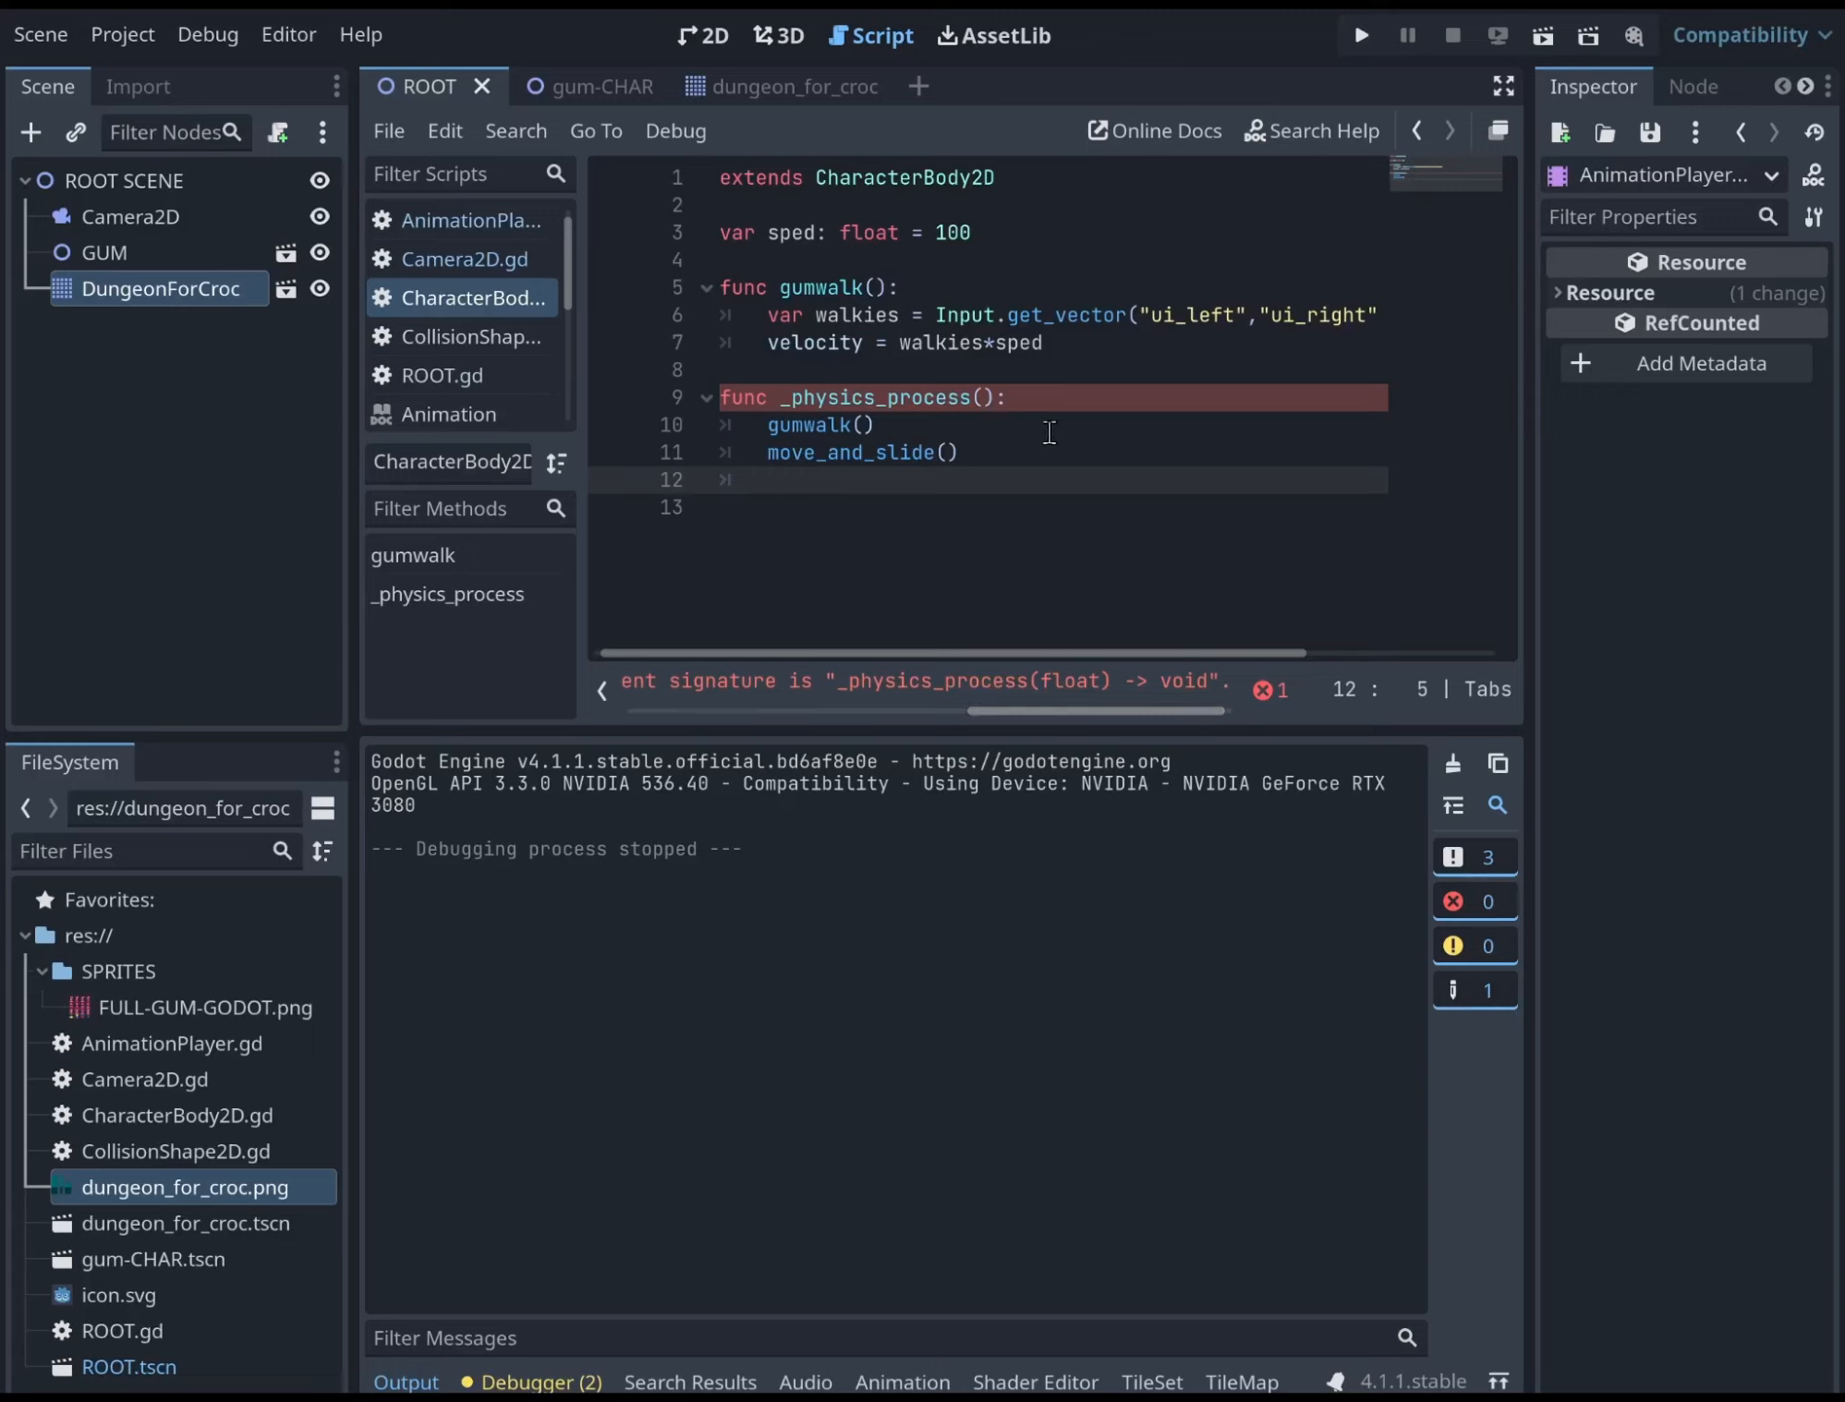
click(987, 400)
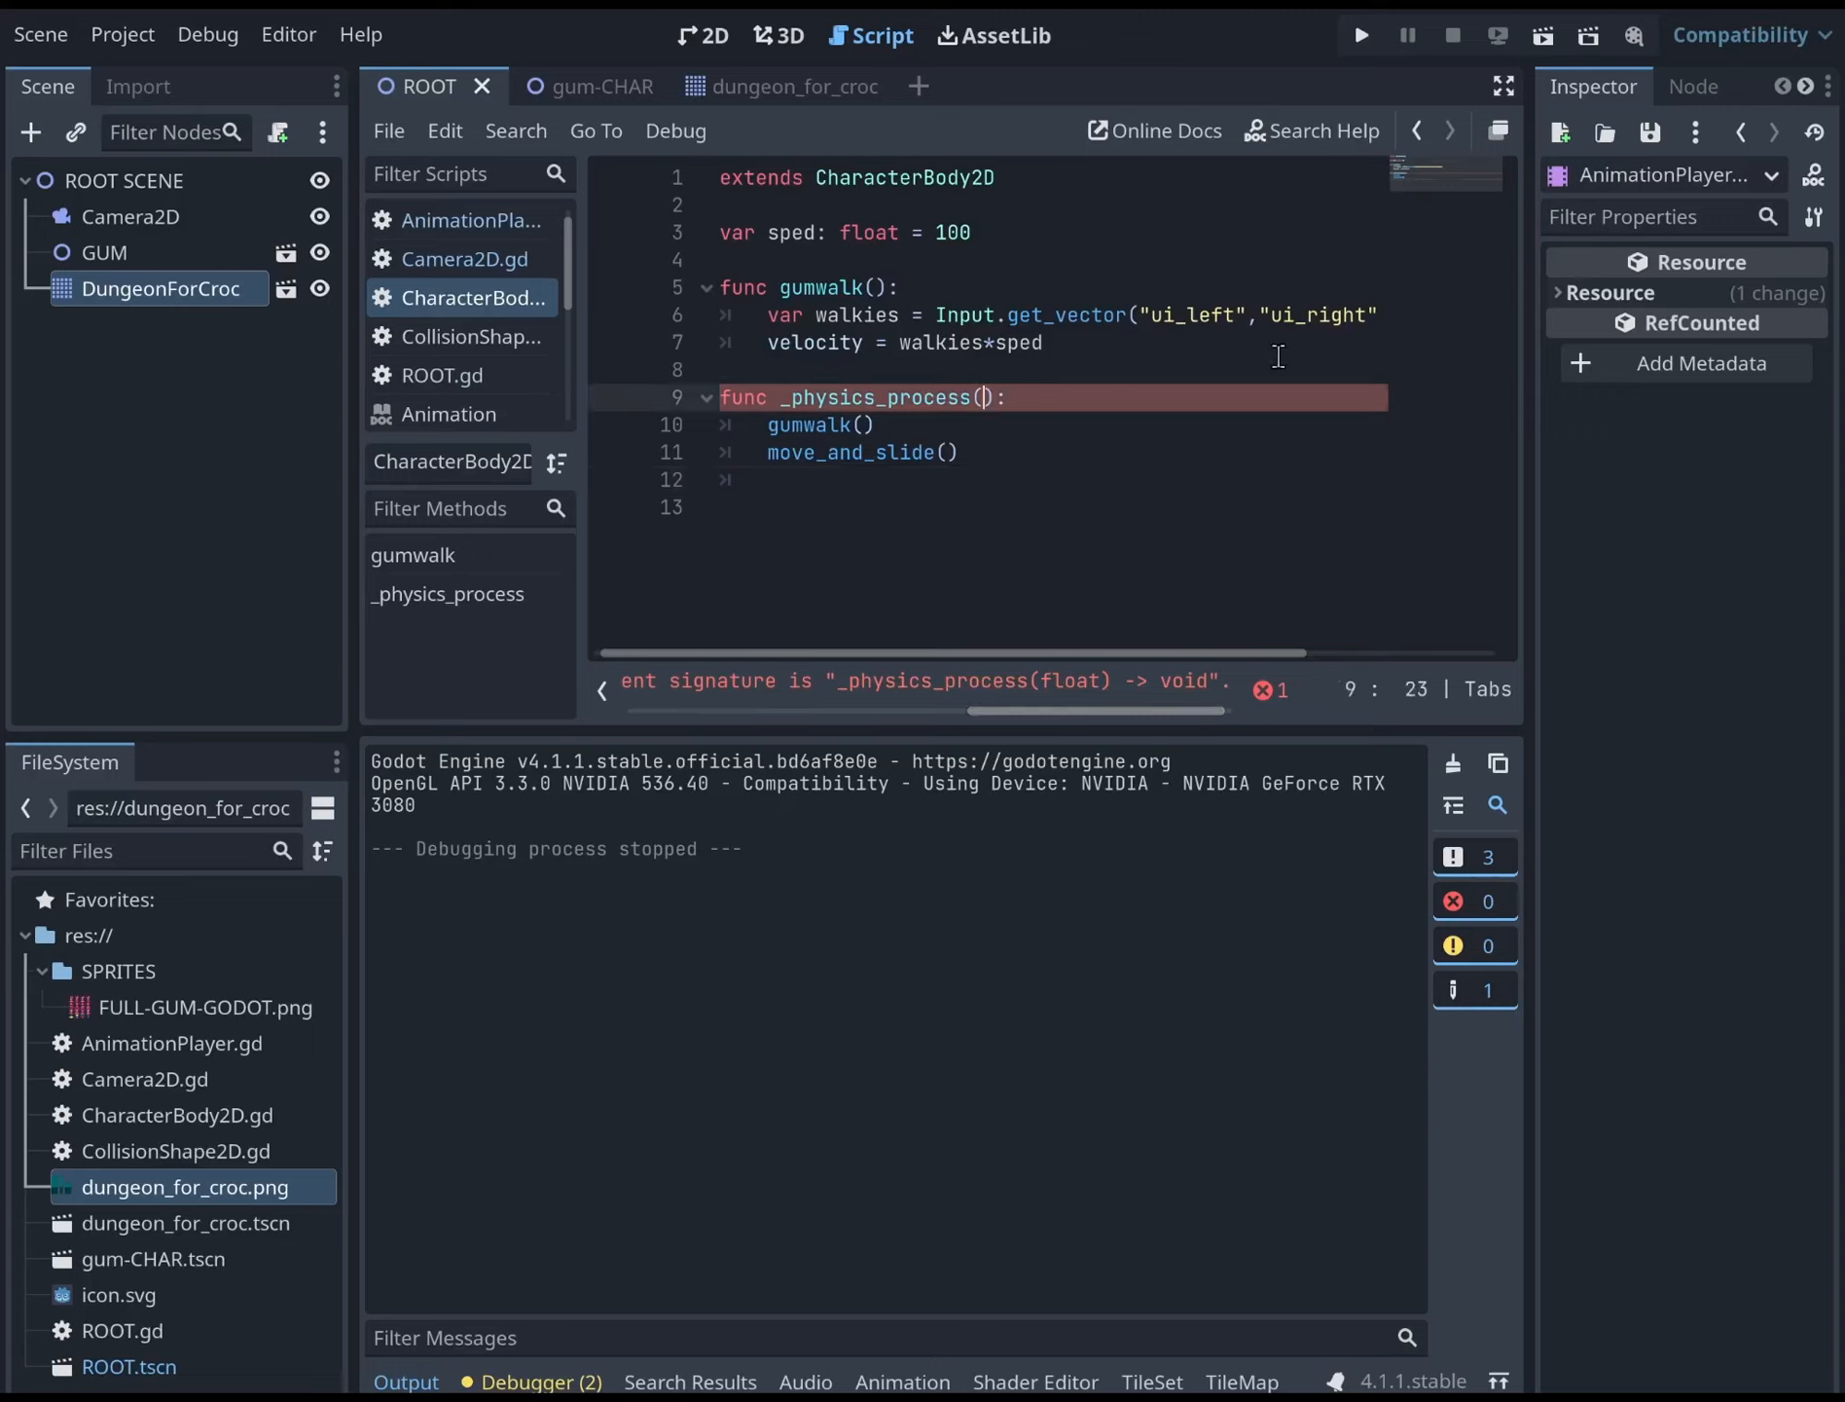
text(delta)
click(898, 478)
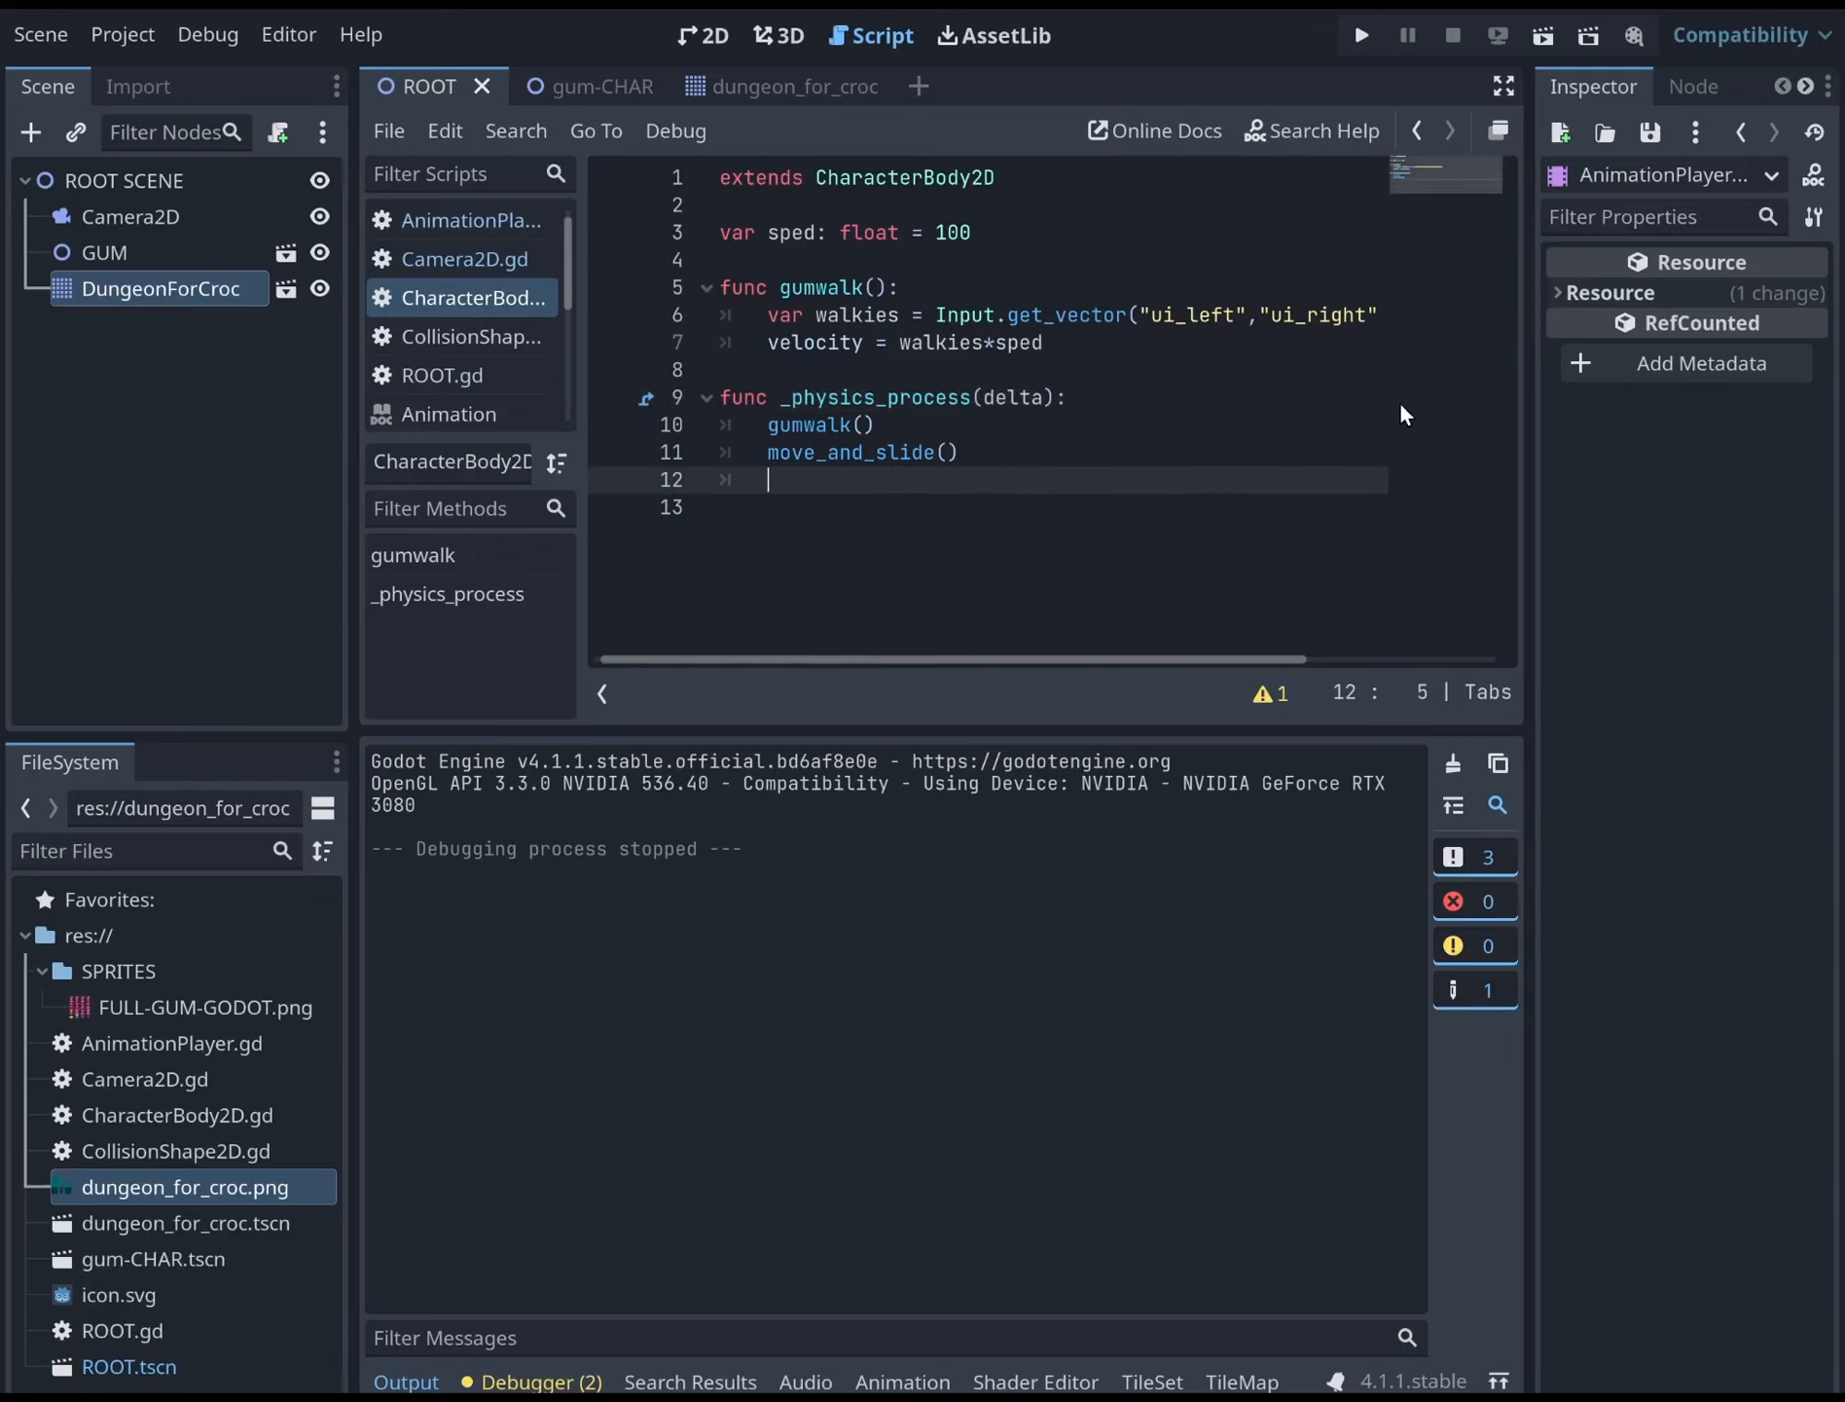
Return to the 2D view, open the dungeon_for_croc scene for editing, and add a physics layer to its TileSet
click(692, 33)
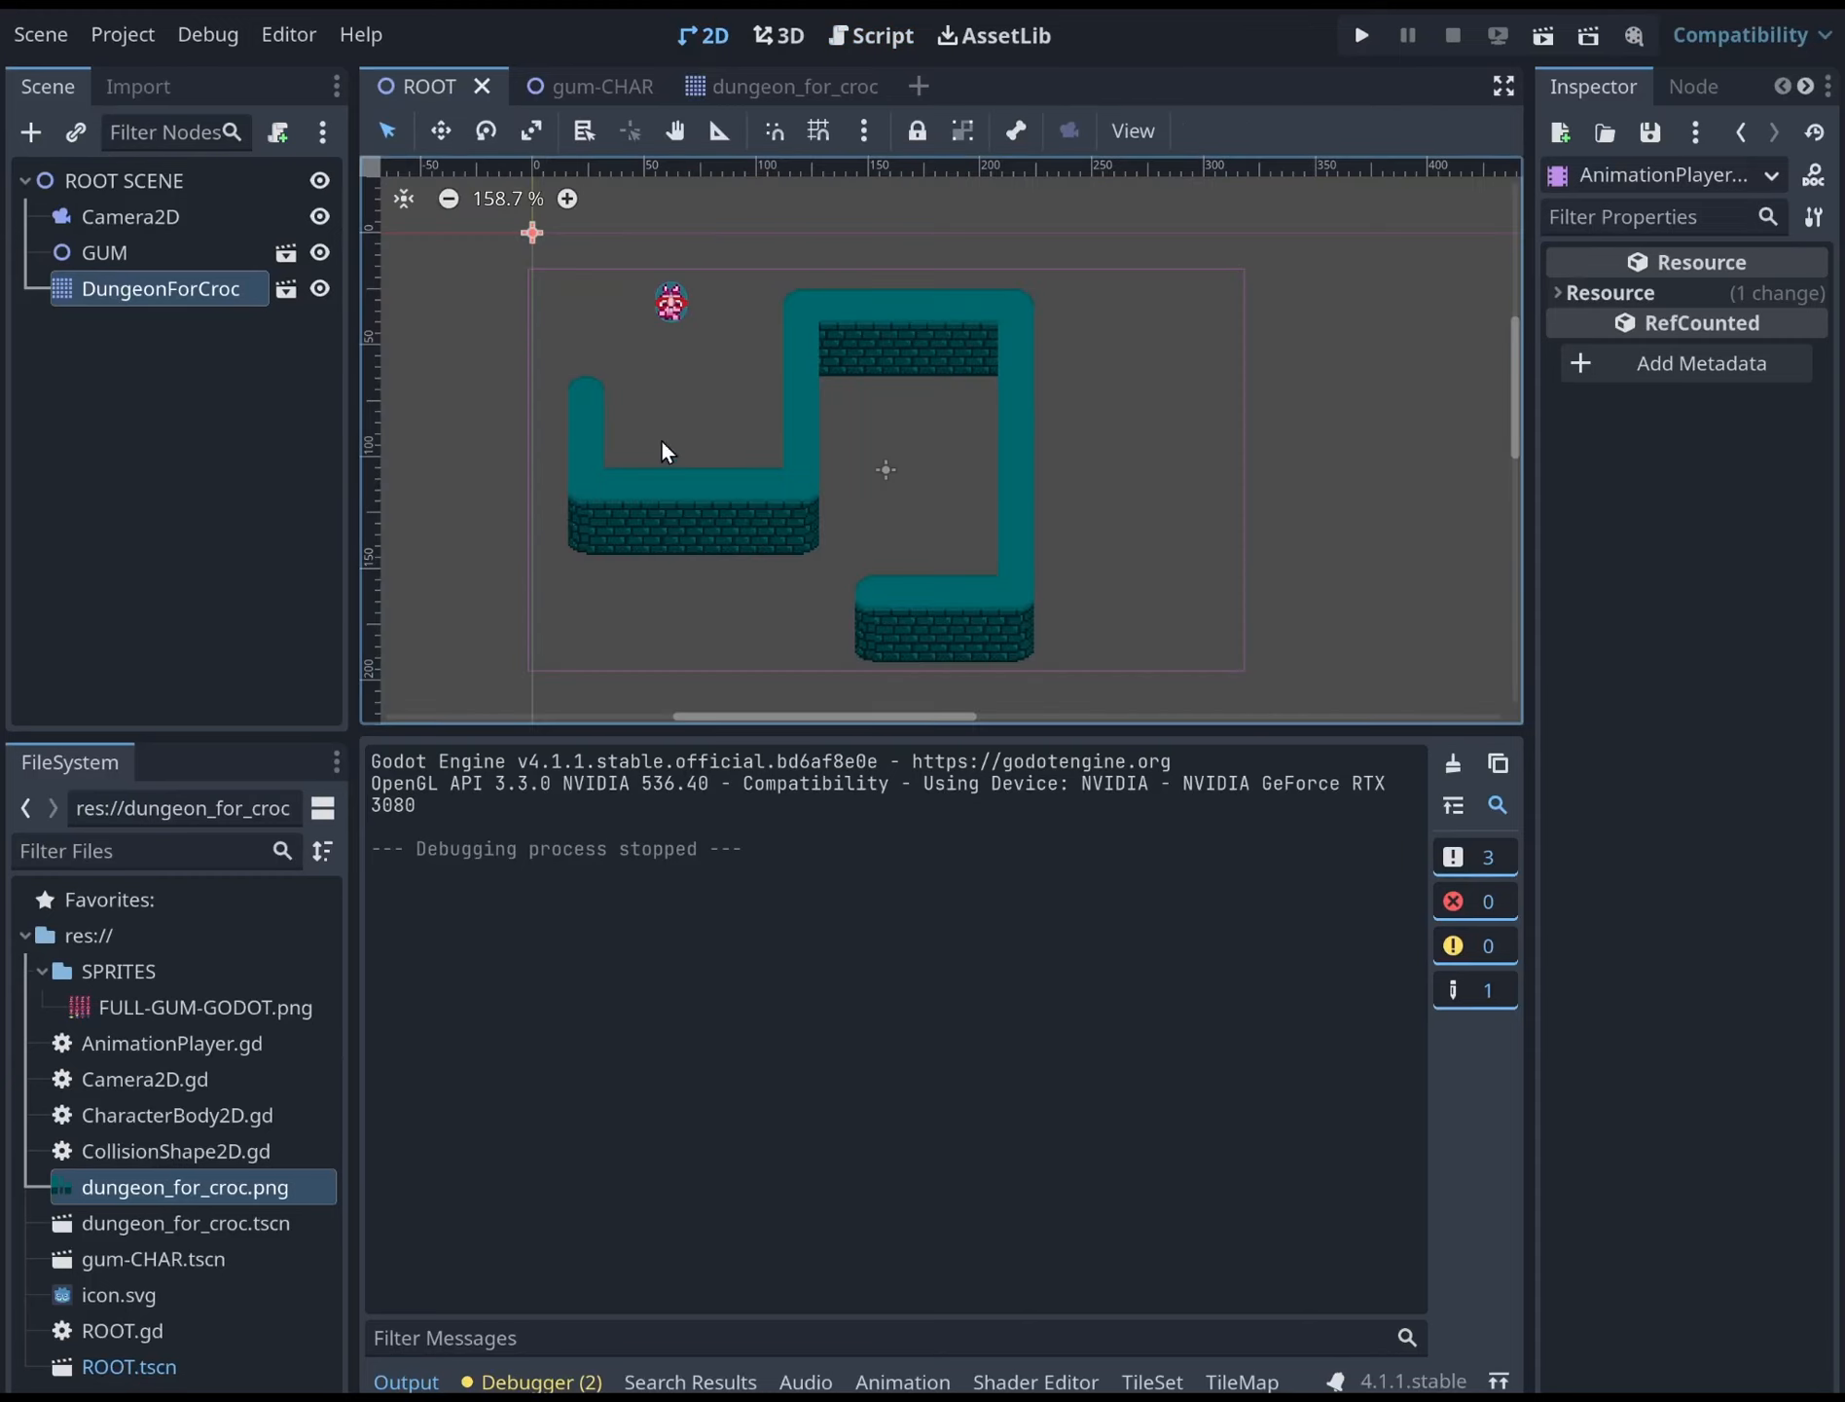
scroll(638, 494, down, 1)
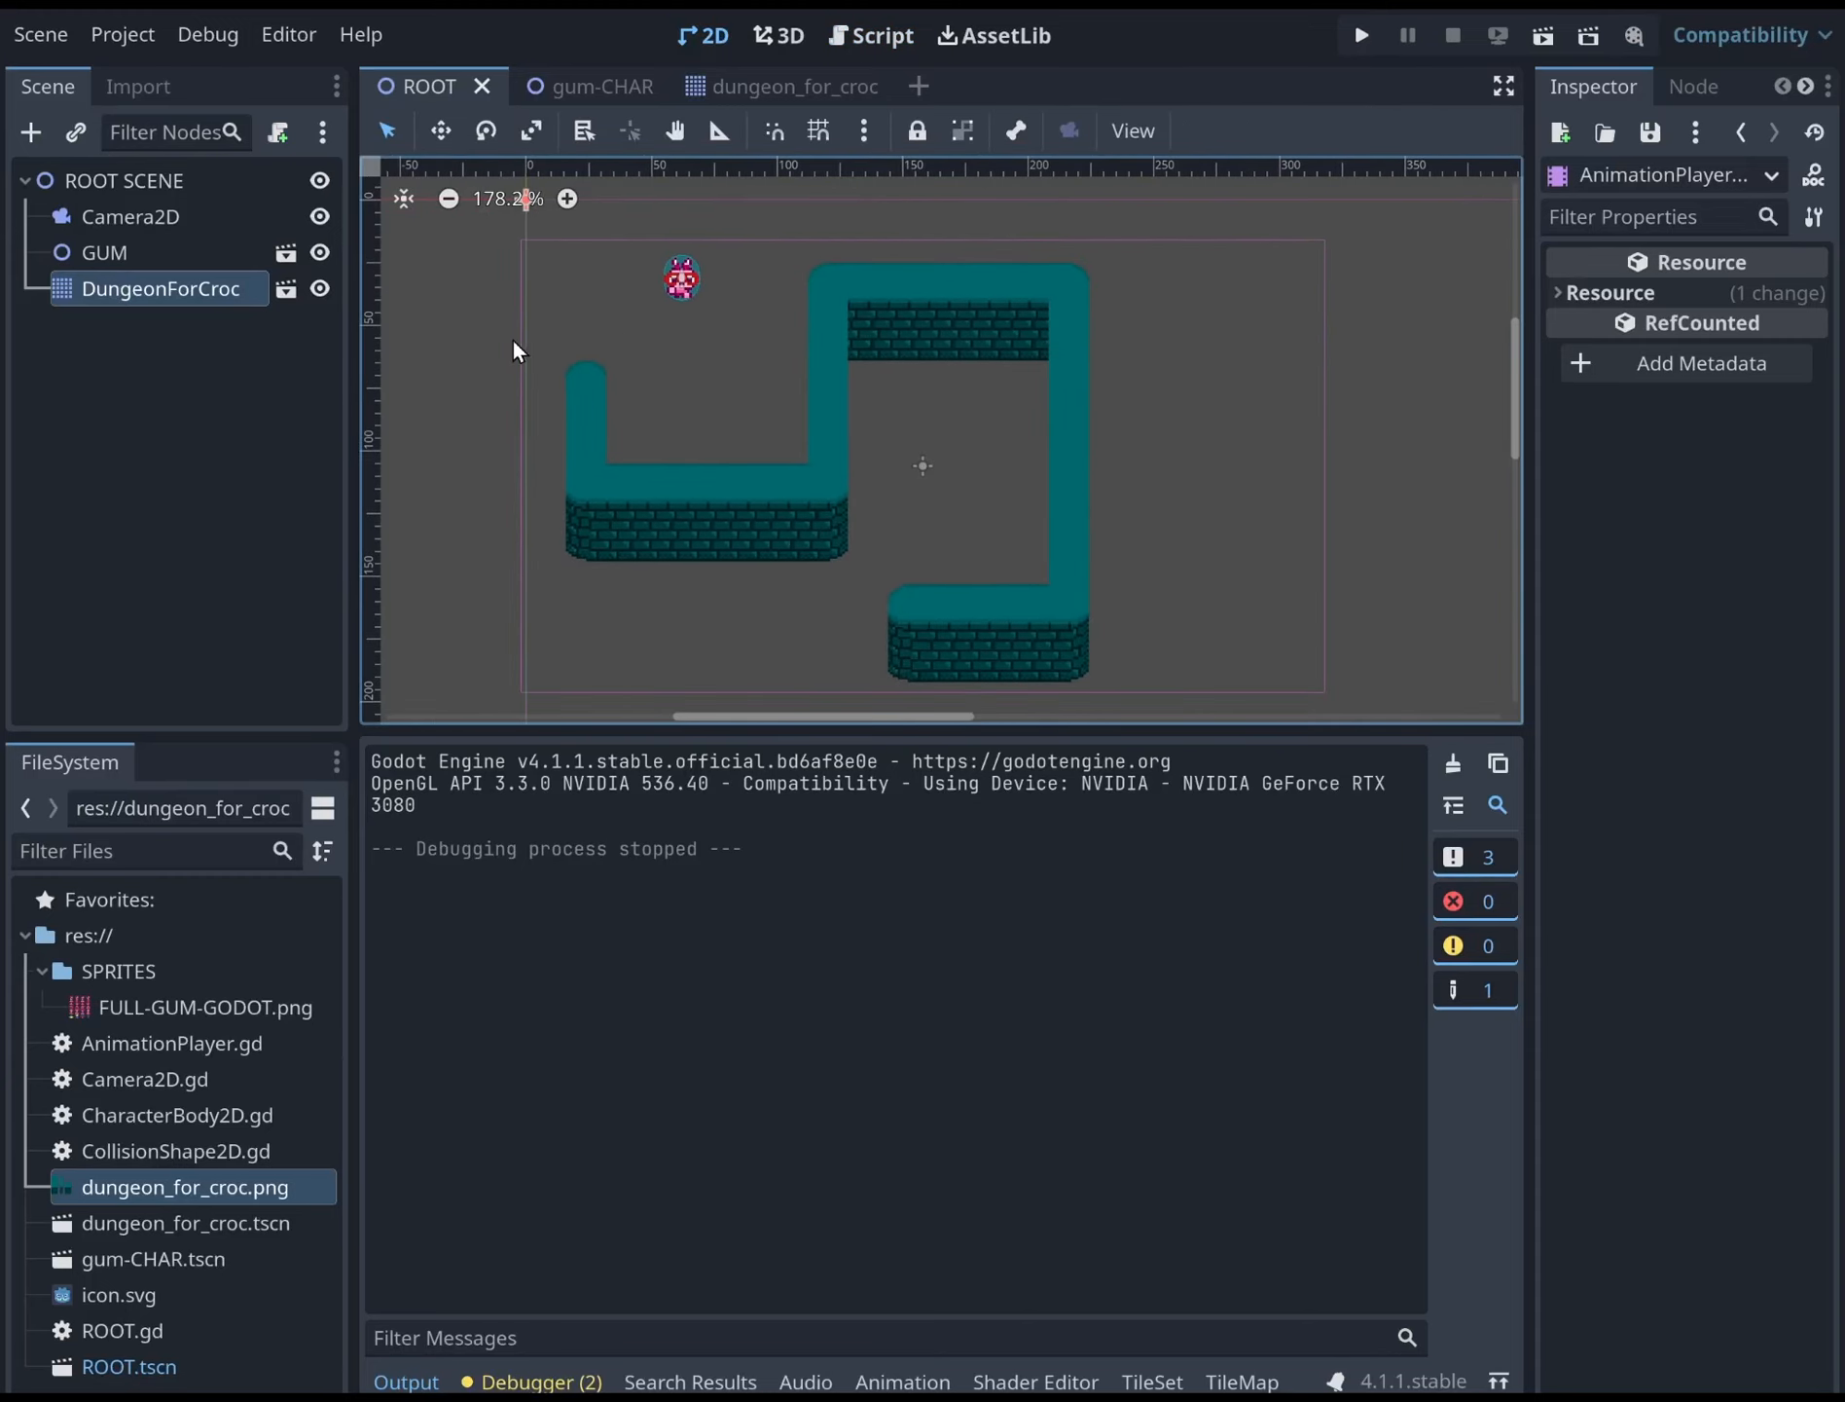
click(285, 291)
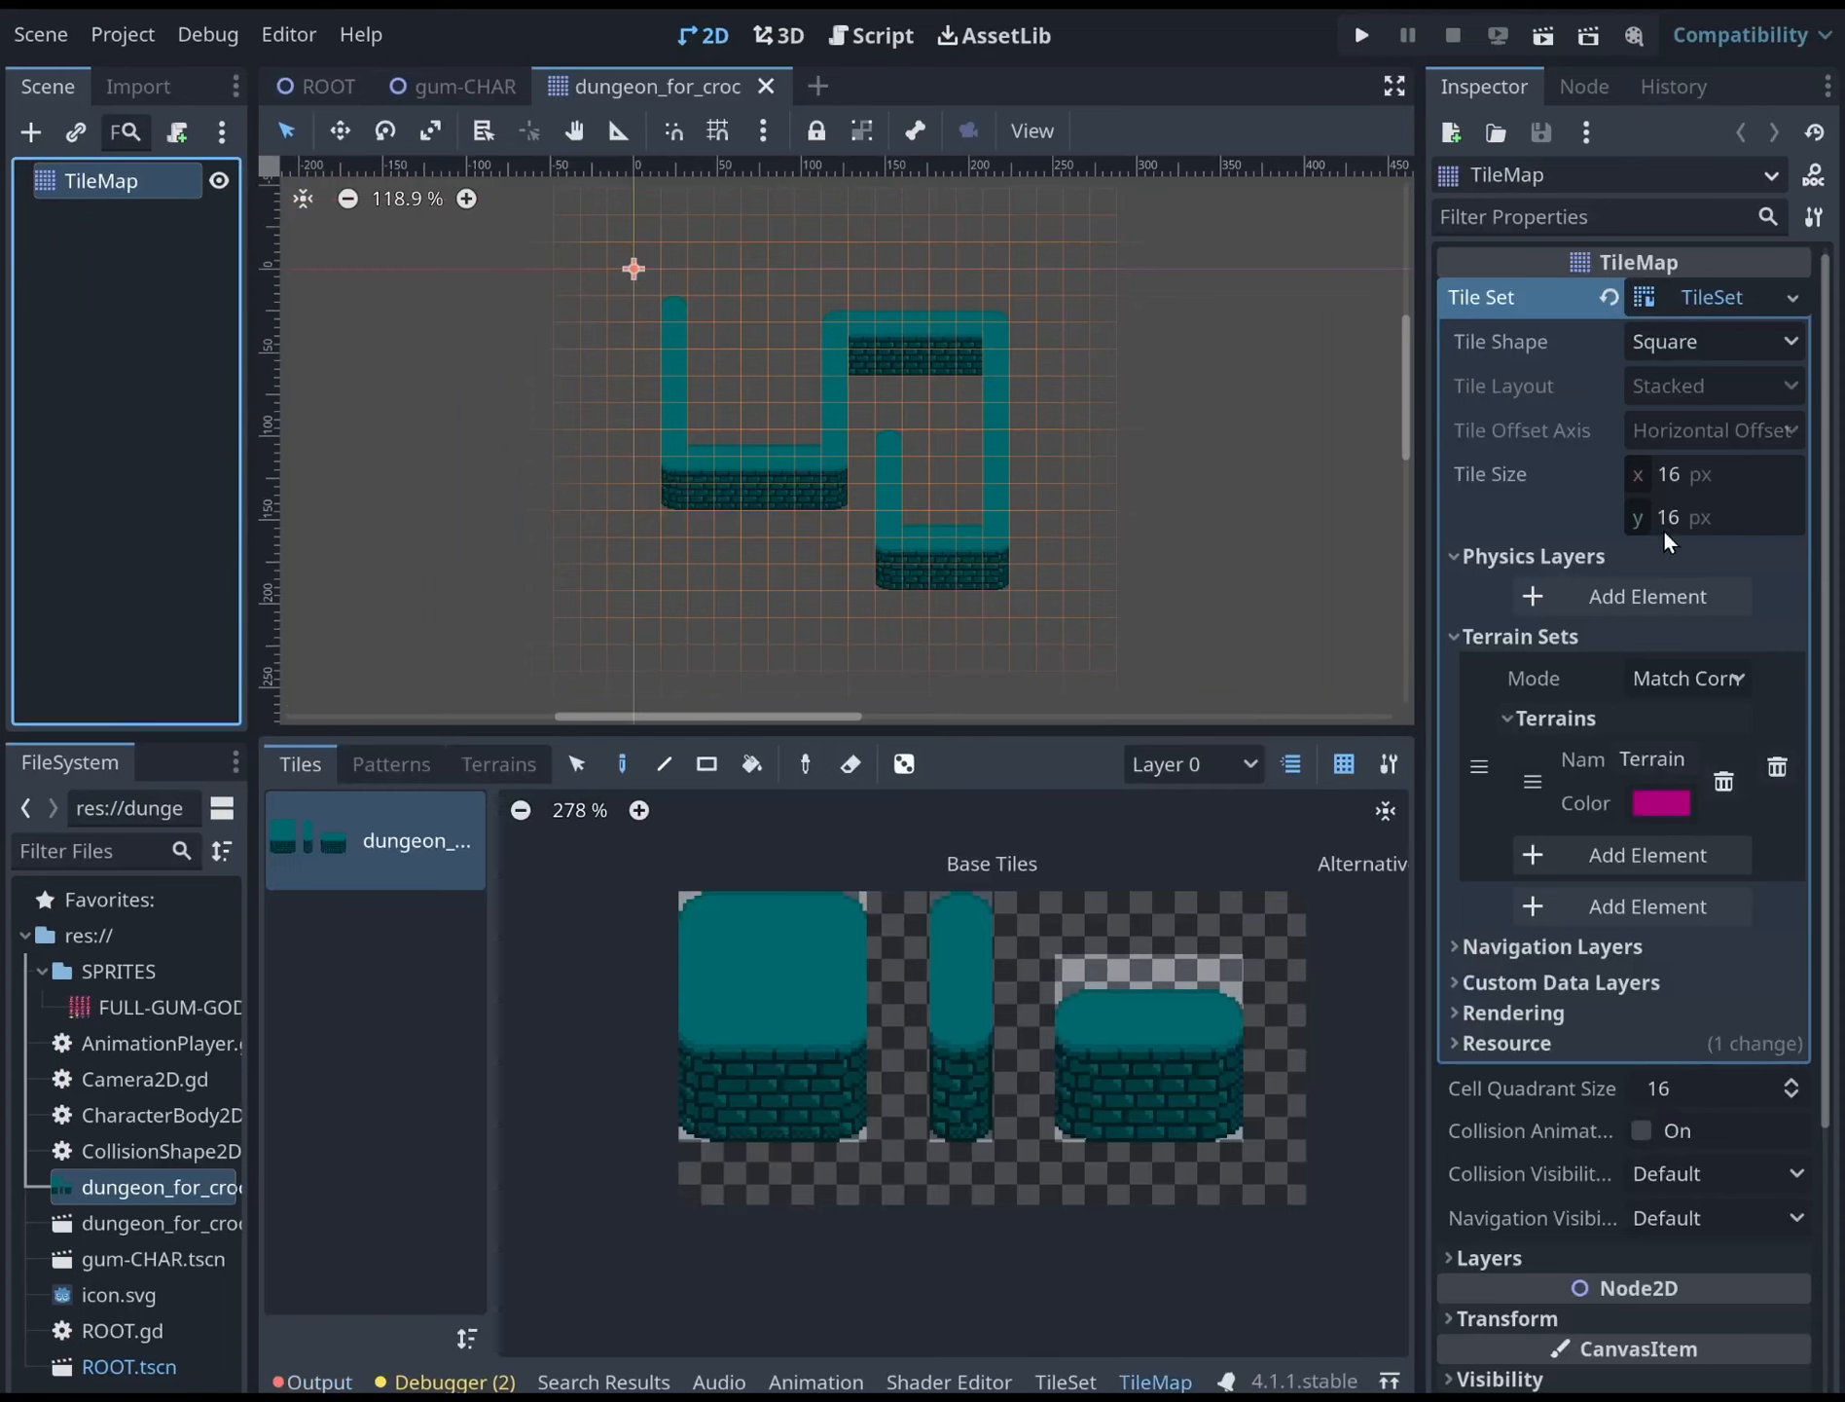
click(1570, 596)
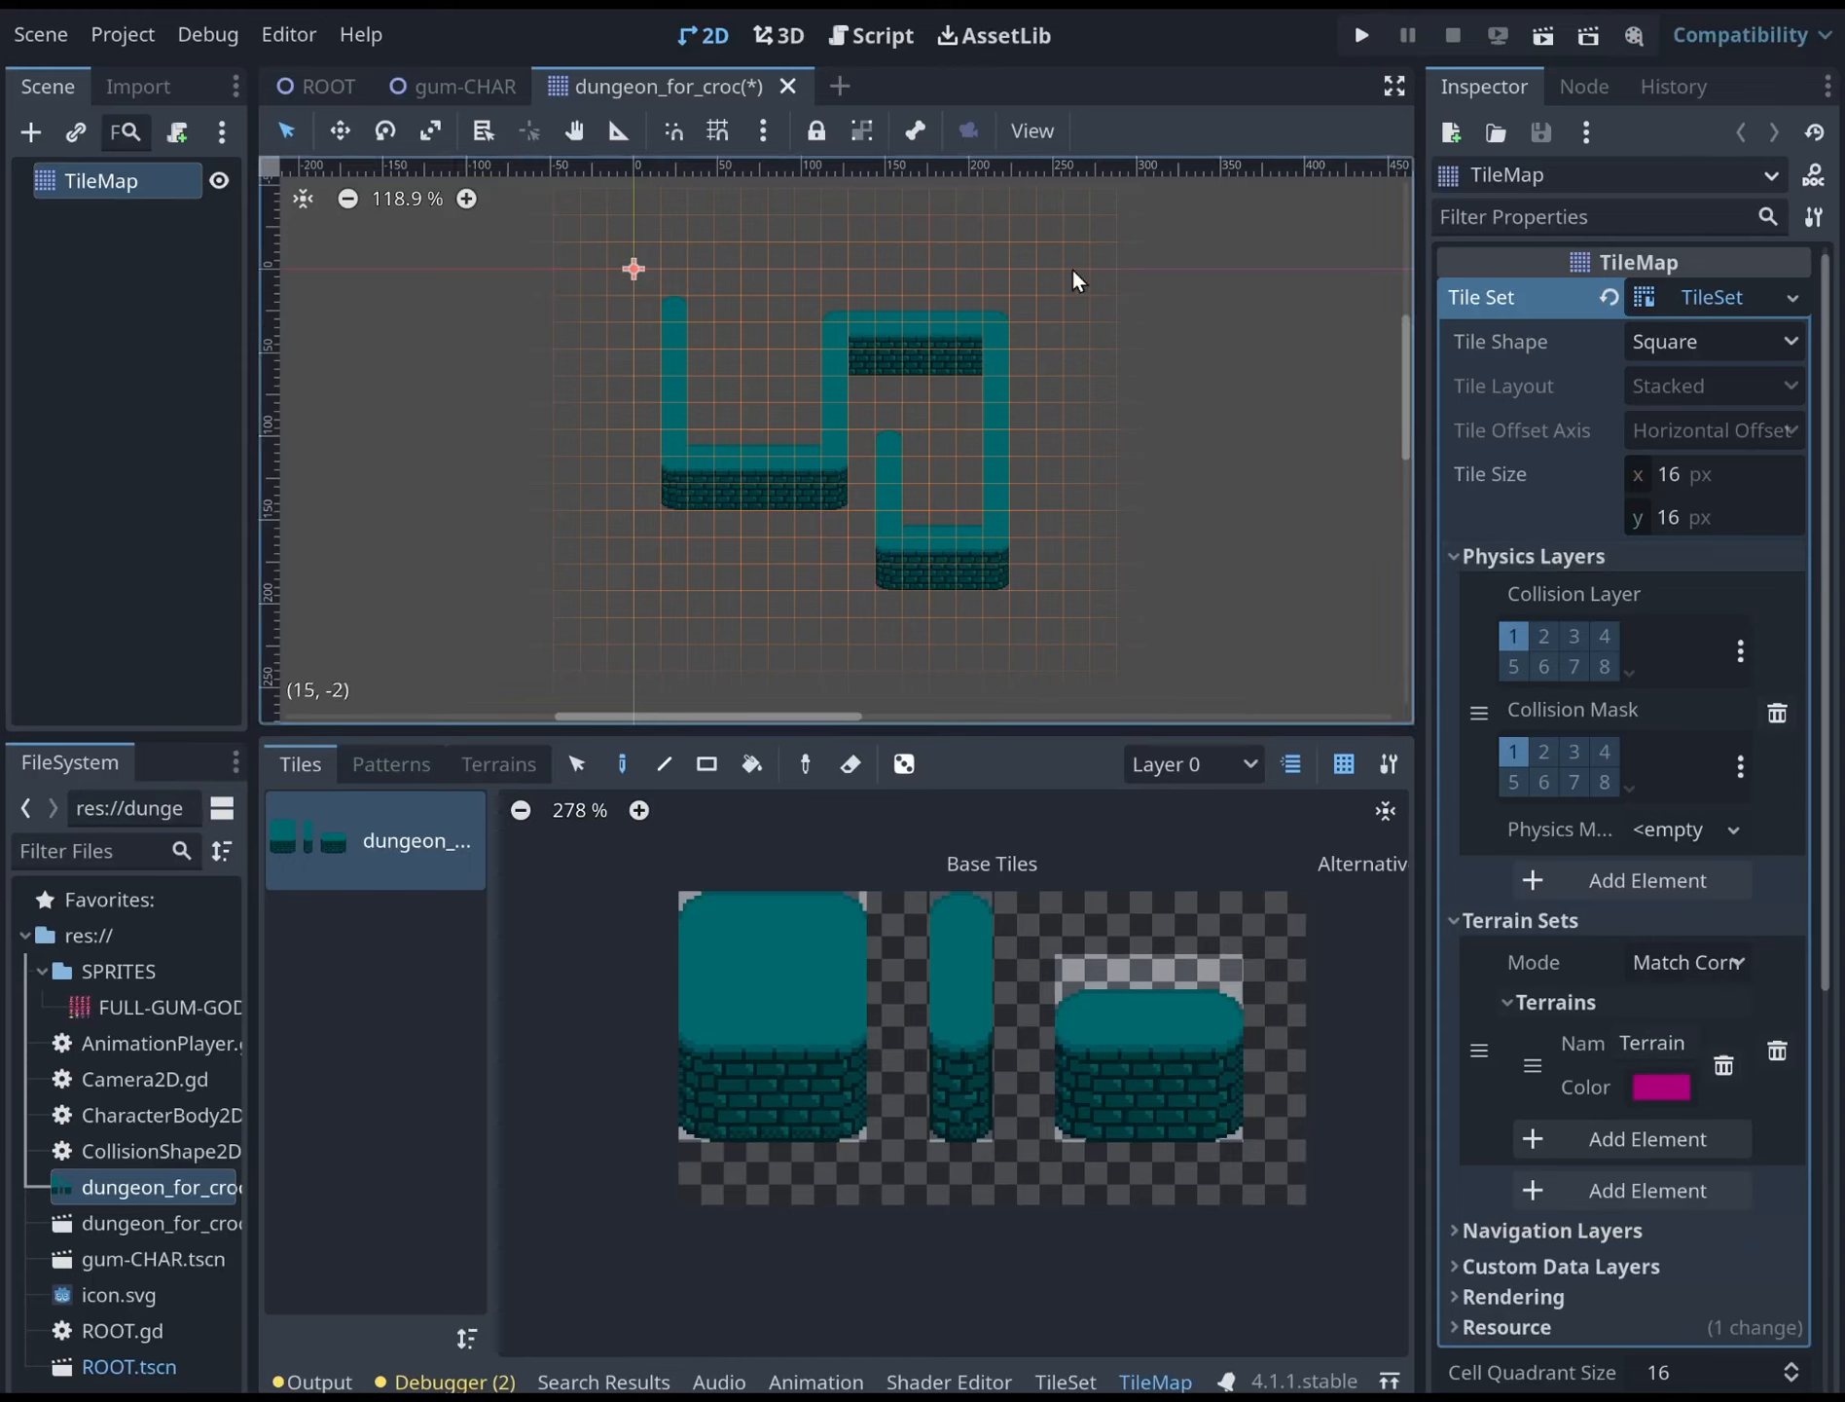
Switch to the ROOT scene and check the physics layer in DungeonForCroc's TileSet
click(452, 86)
click(421, 88)
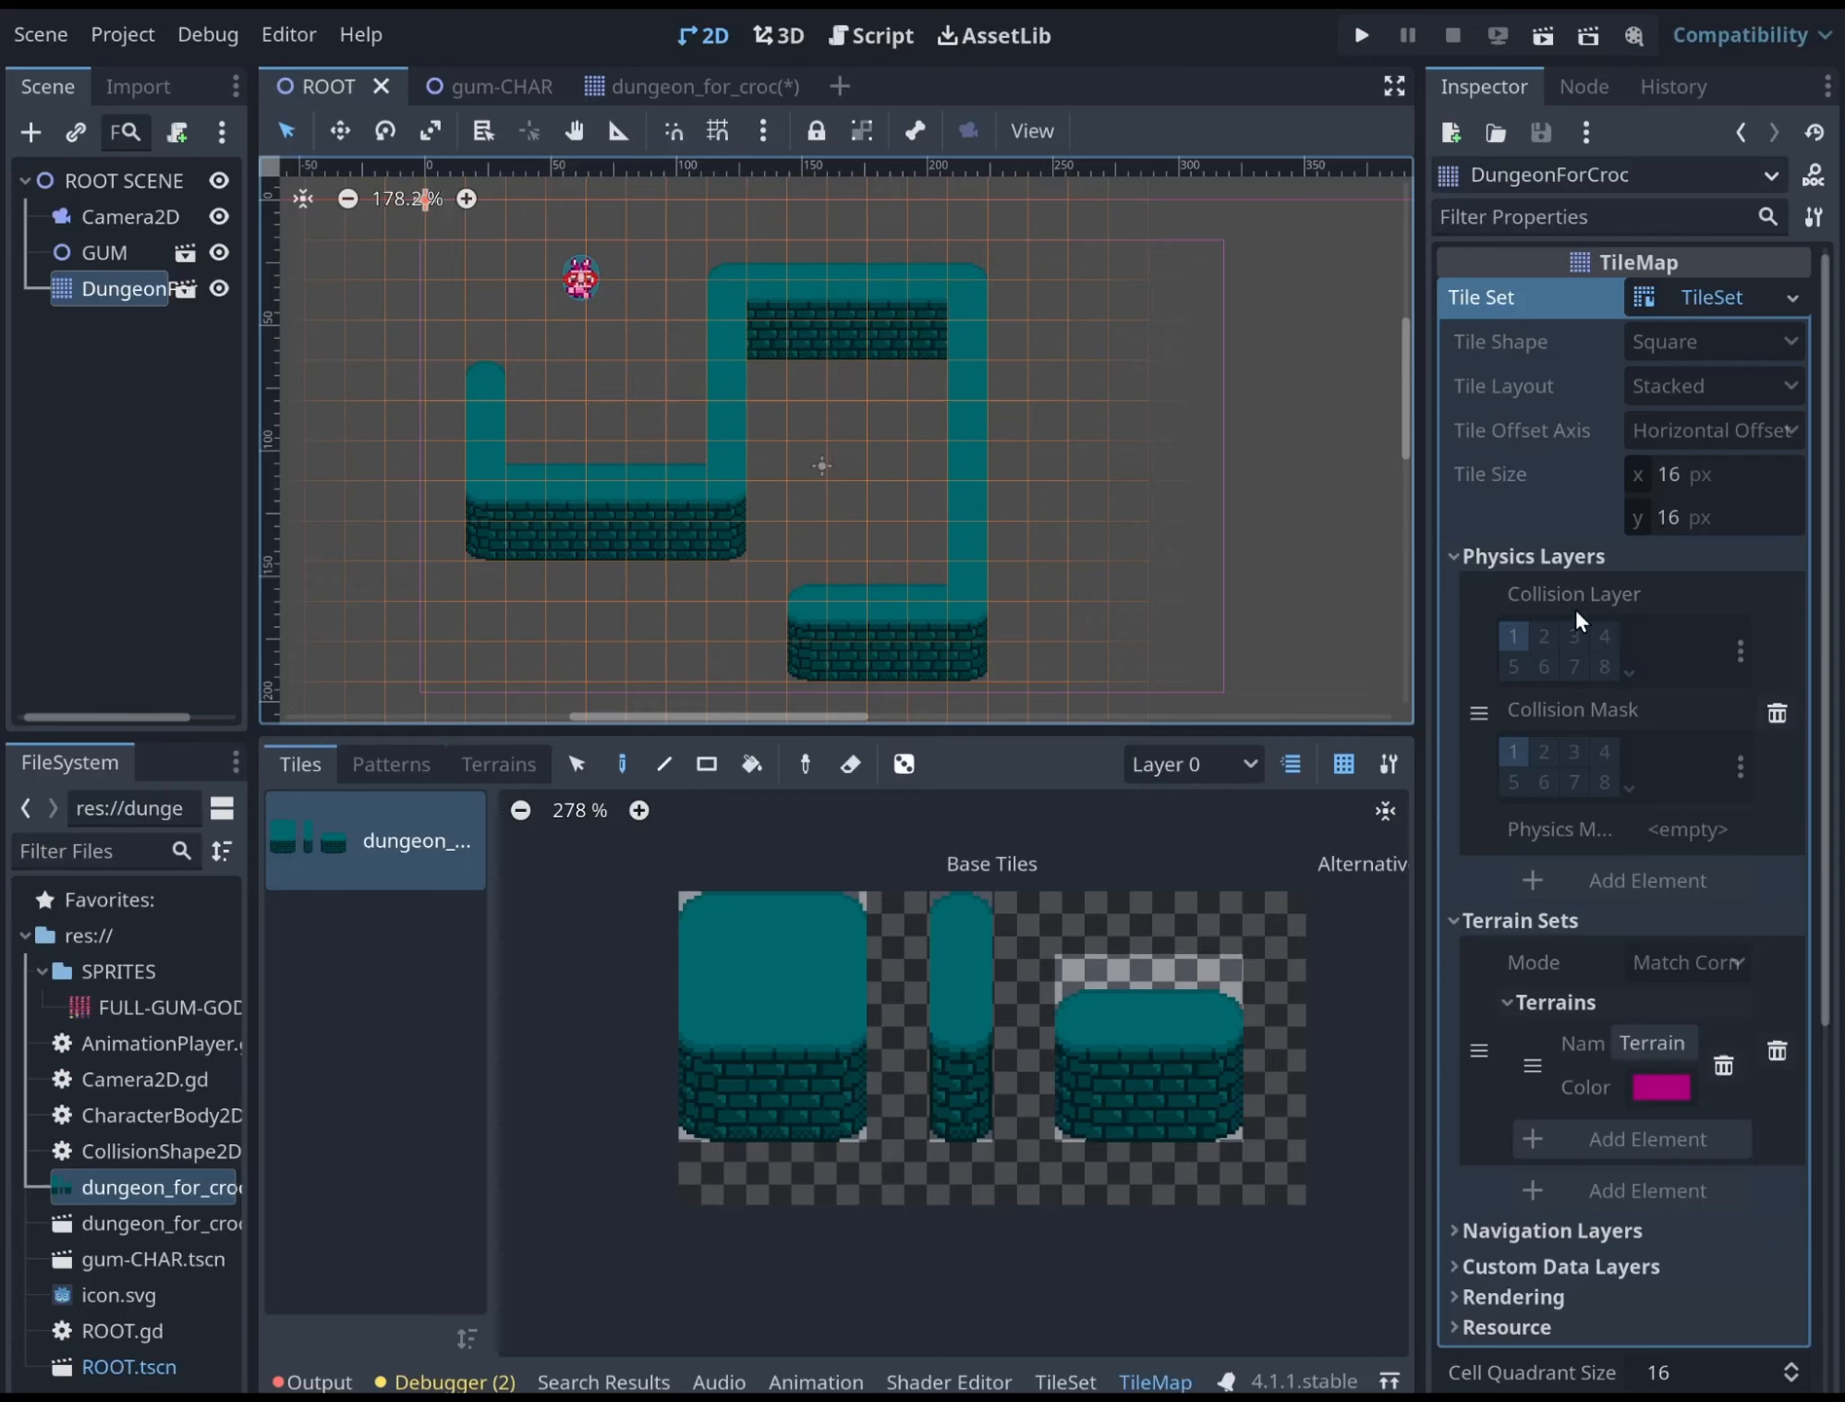
click(1647, 597)
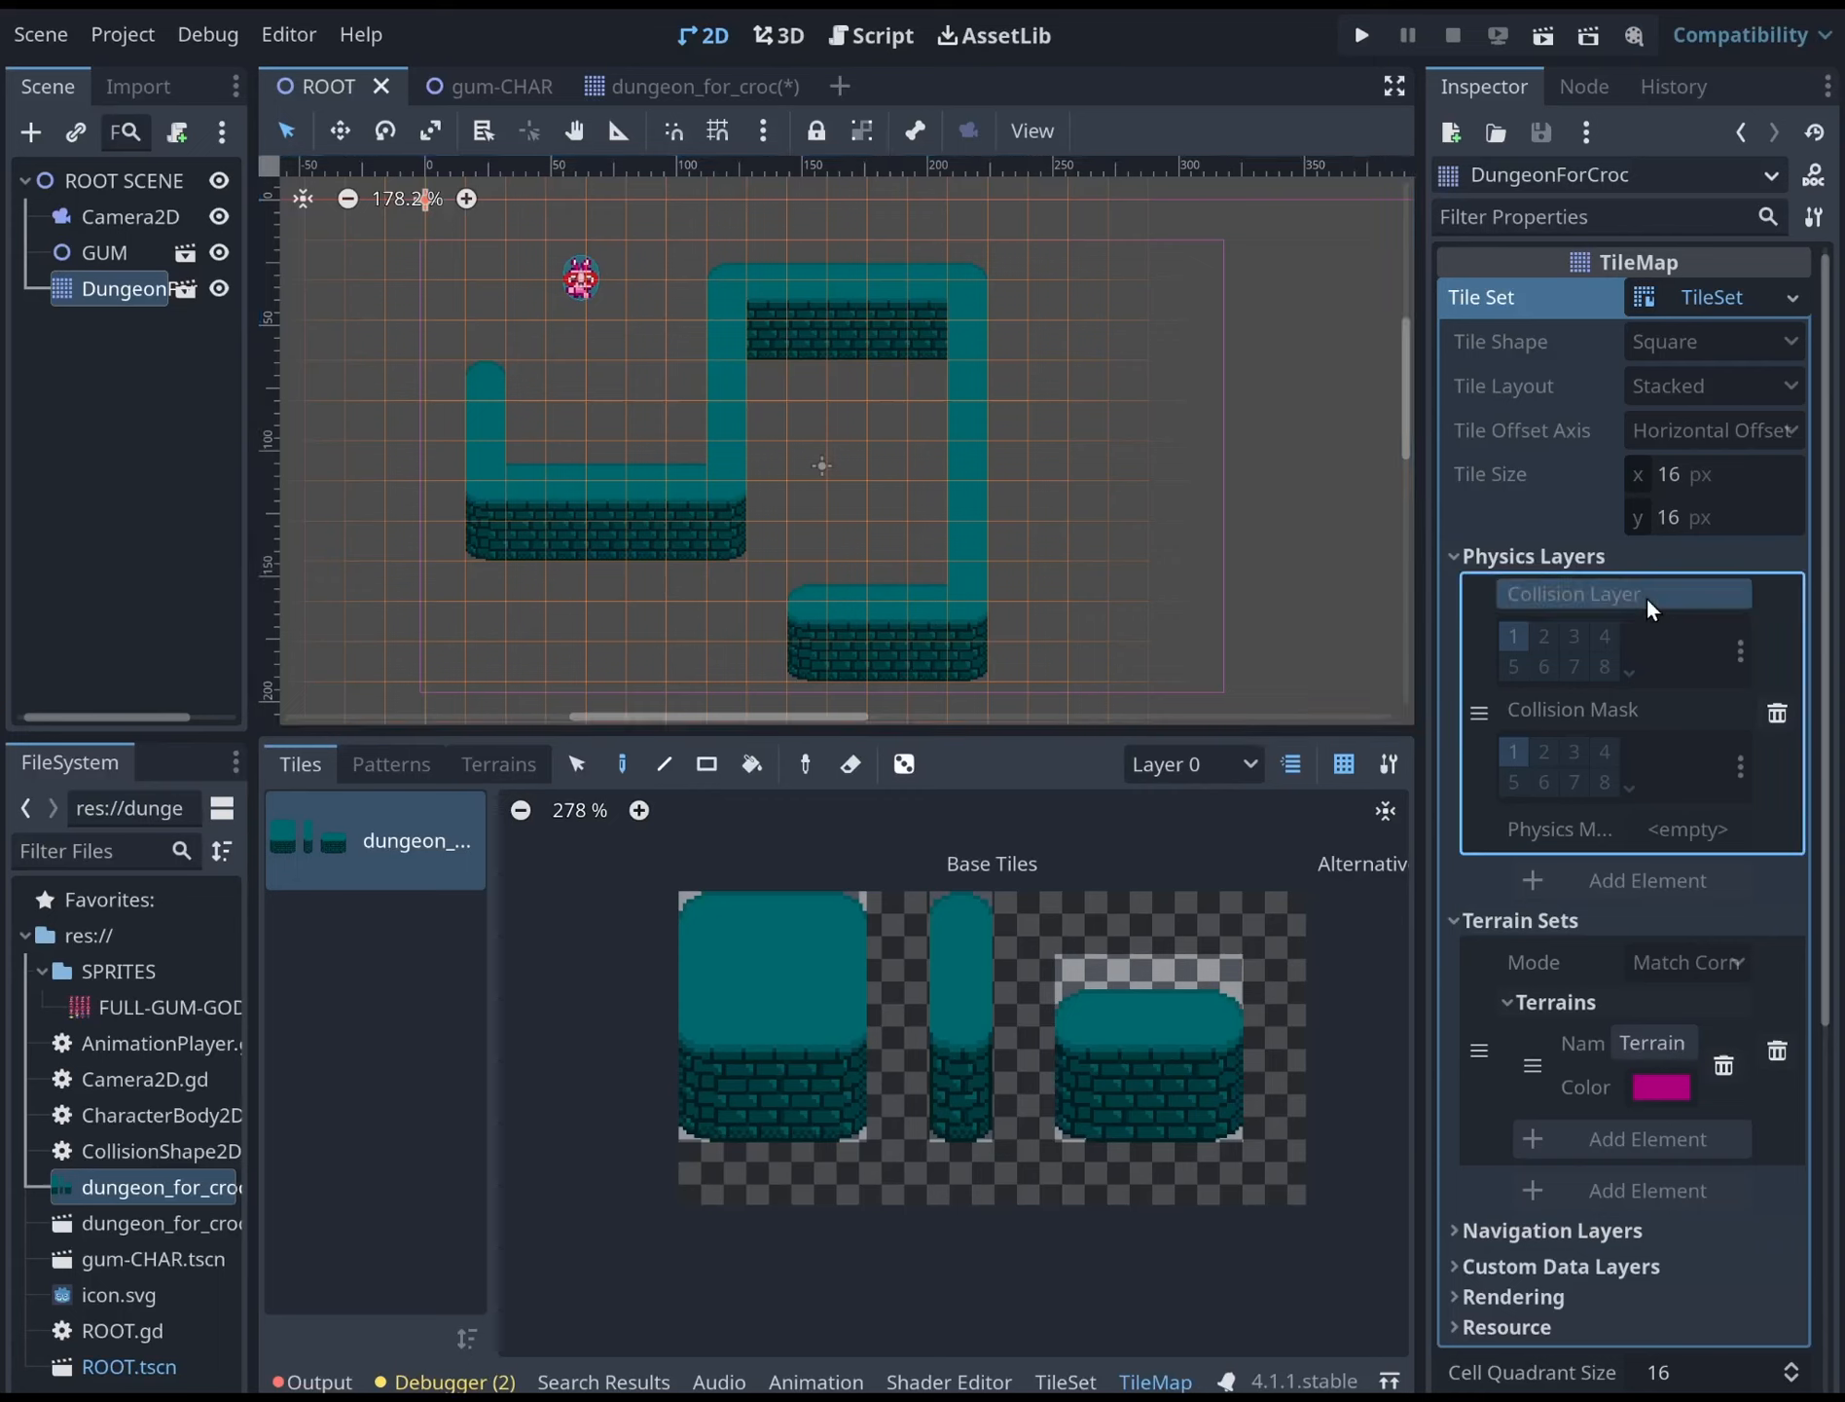
click(1579, 493)
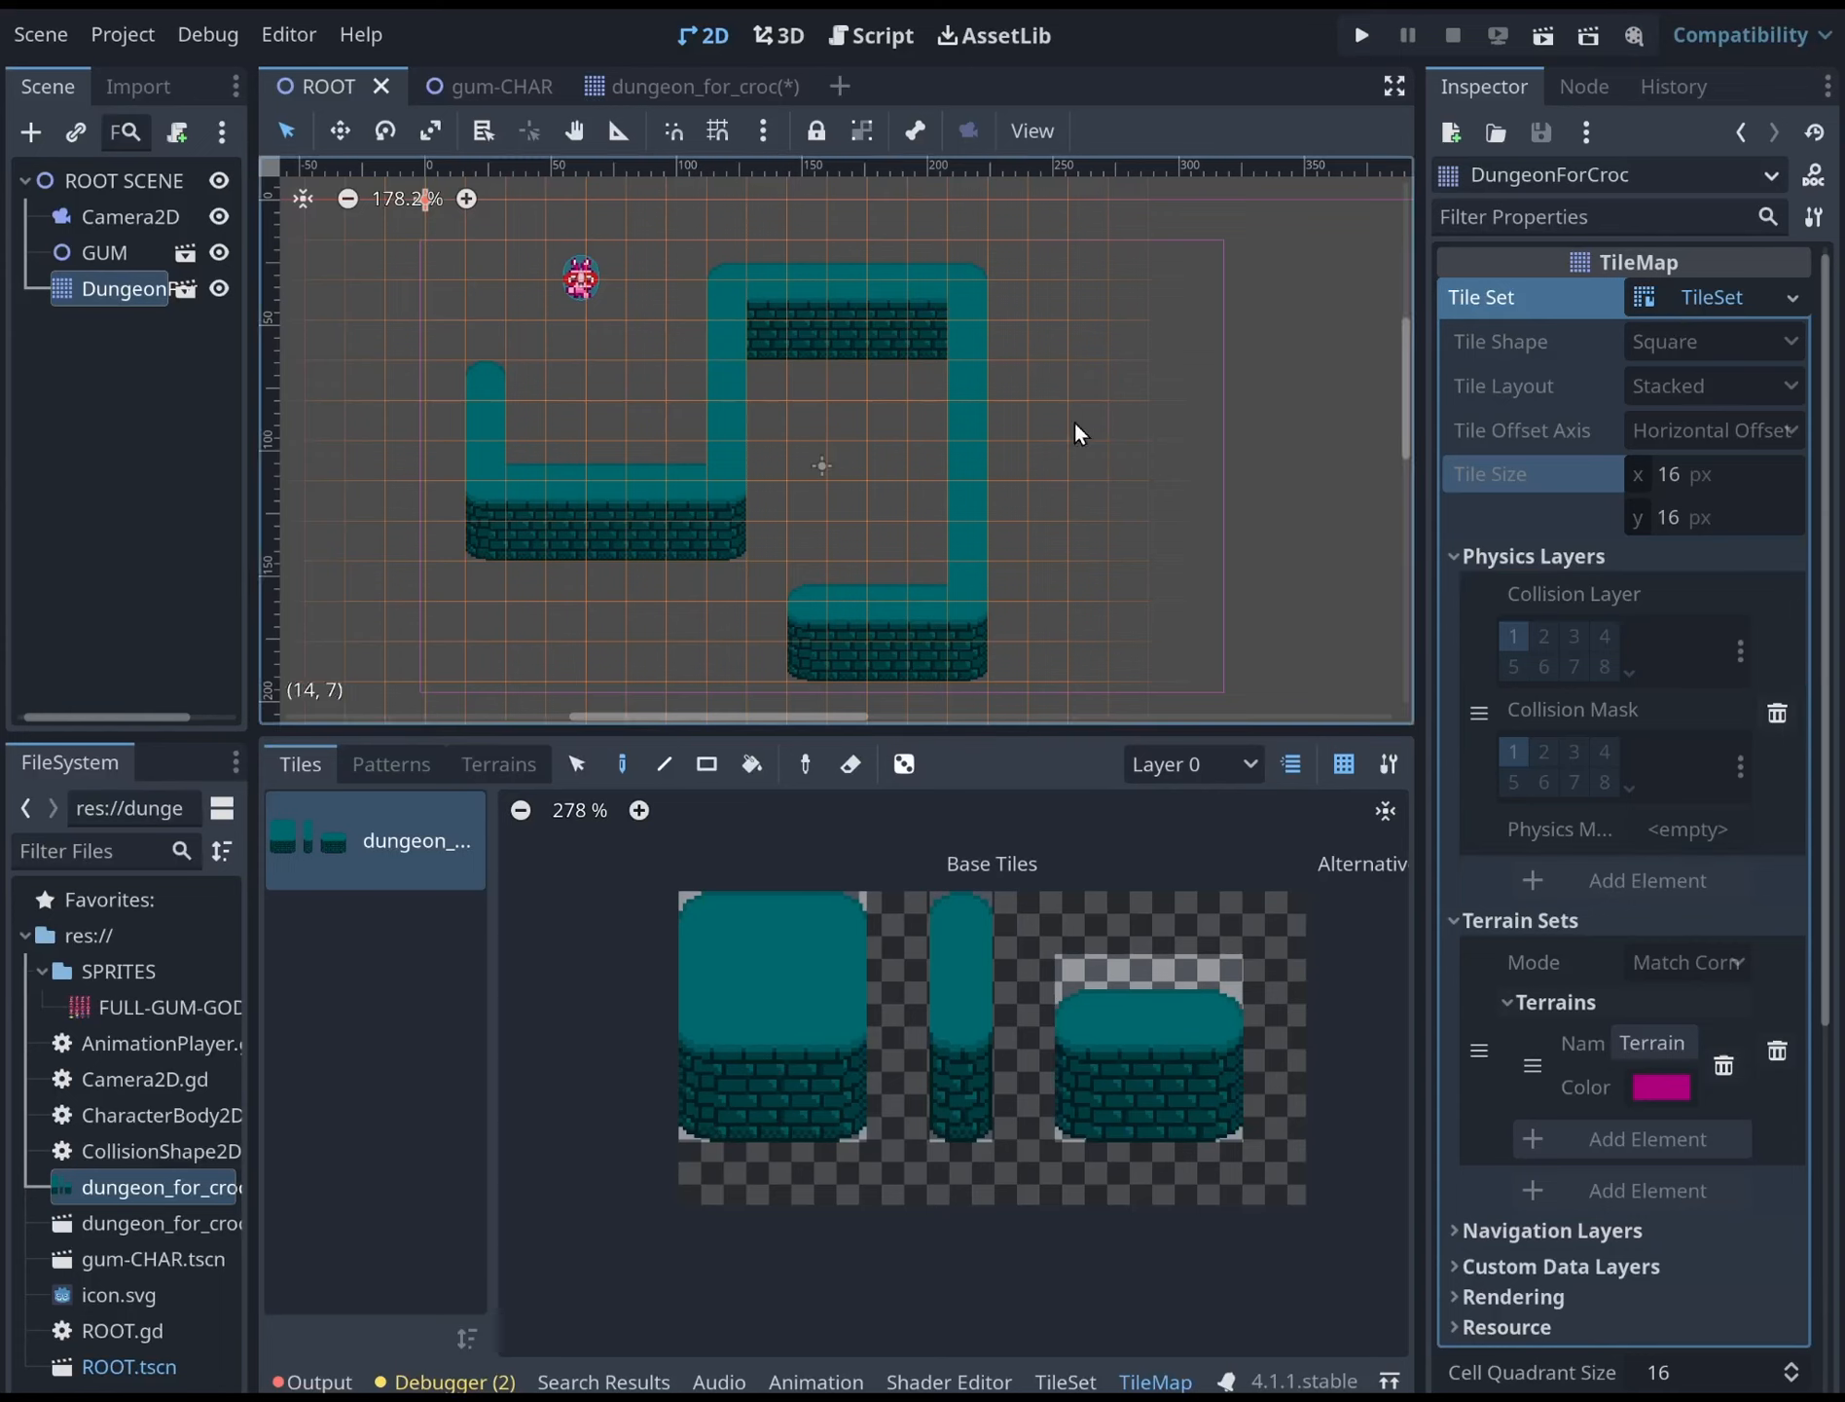
middle_drag(664, 301, 672, 284)
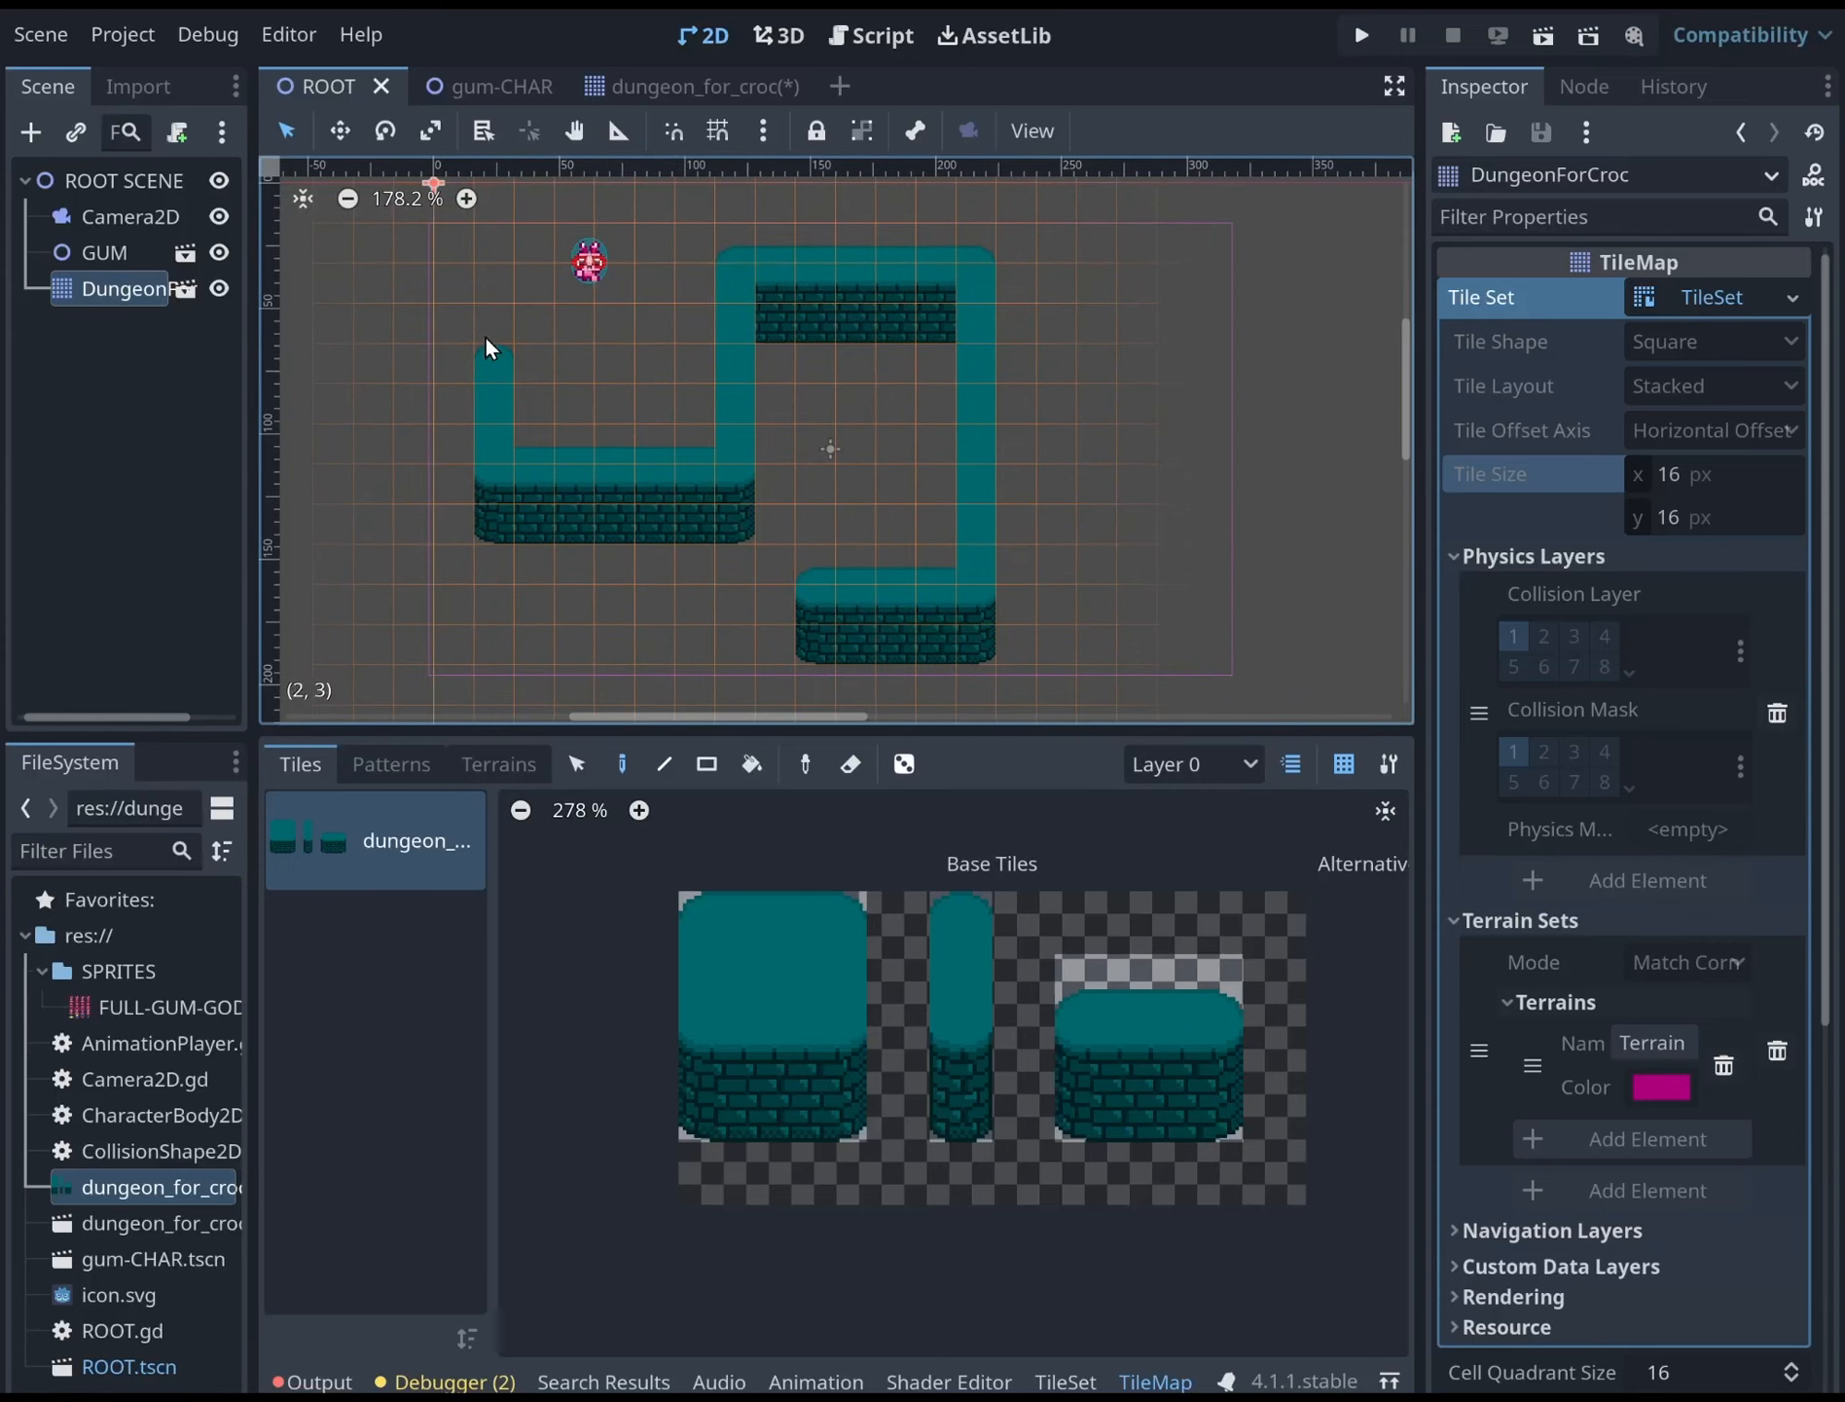
Go back to the dungeon_for_croc scene and examine its TileSet properties and the physics layer's material setting
click(685, 88)
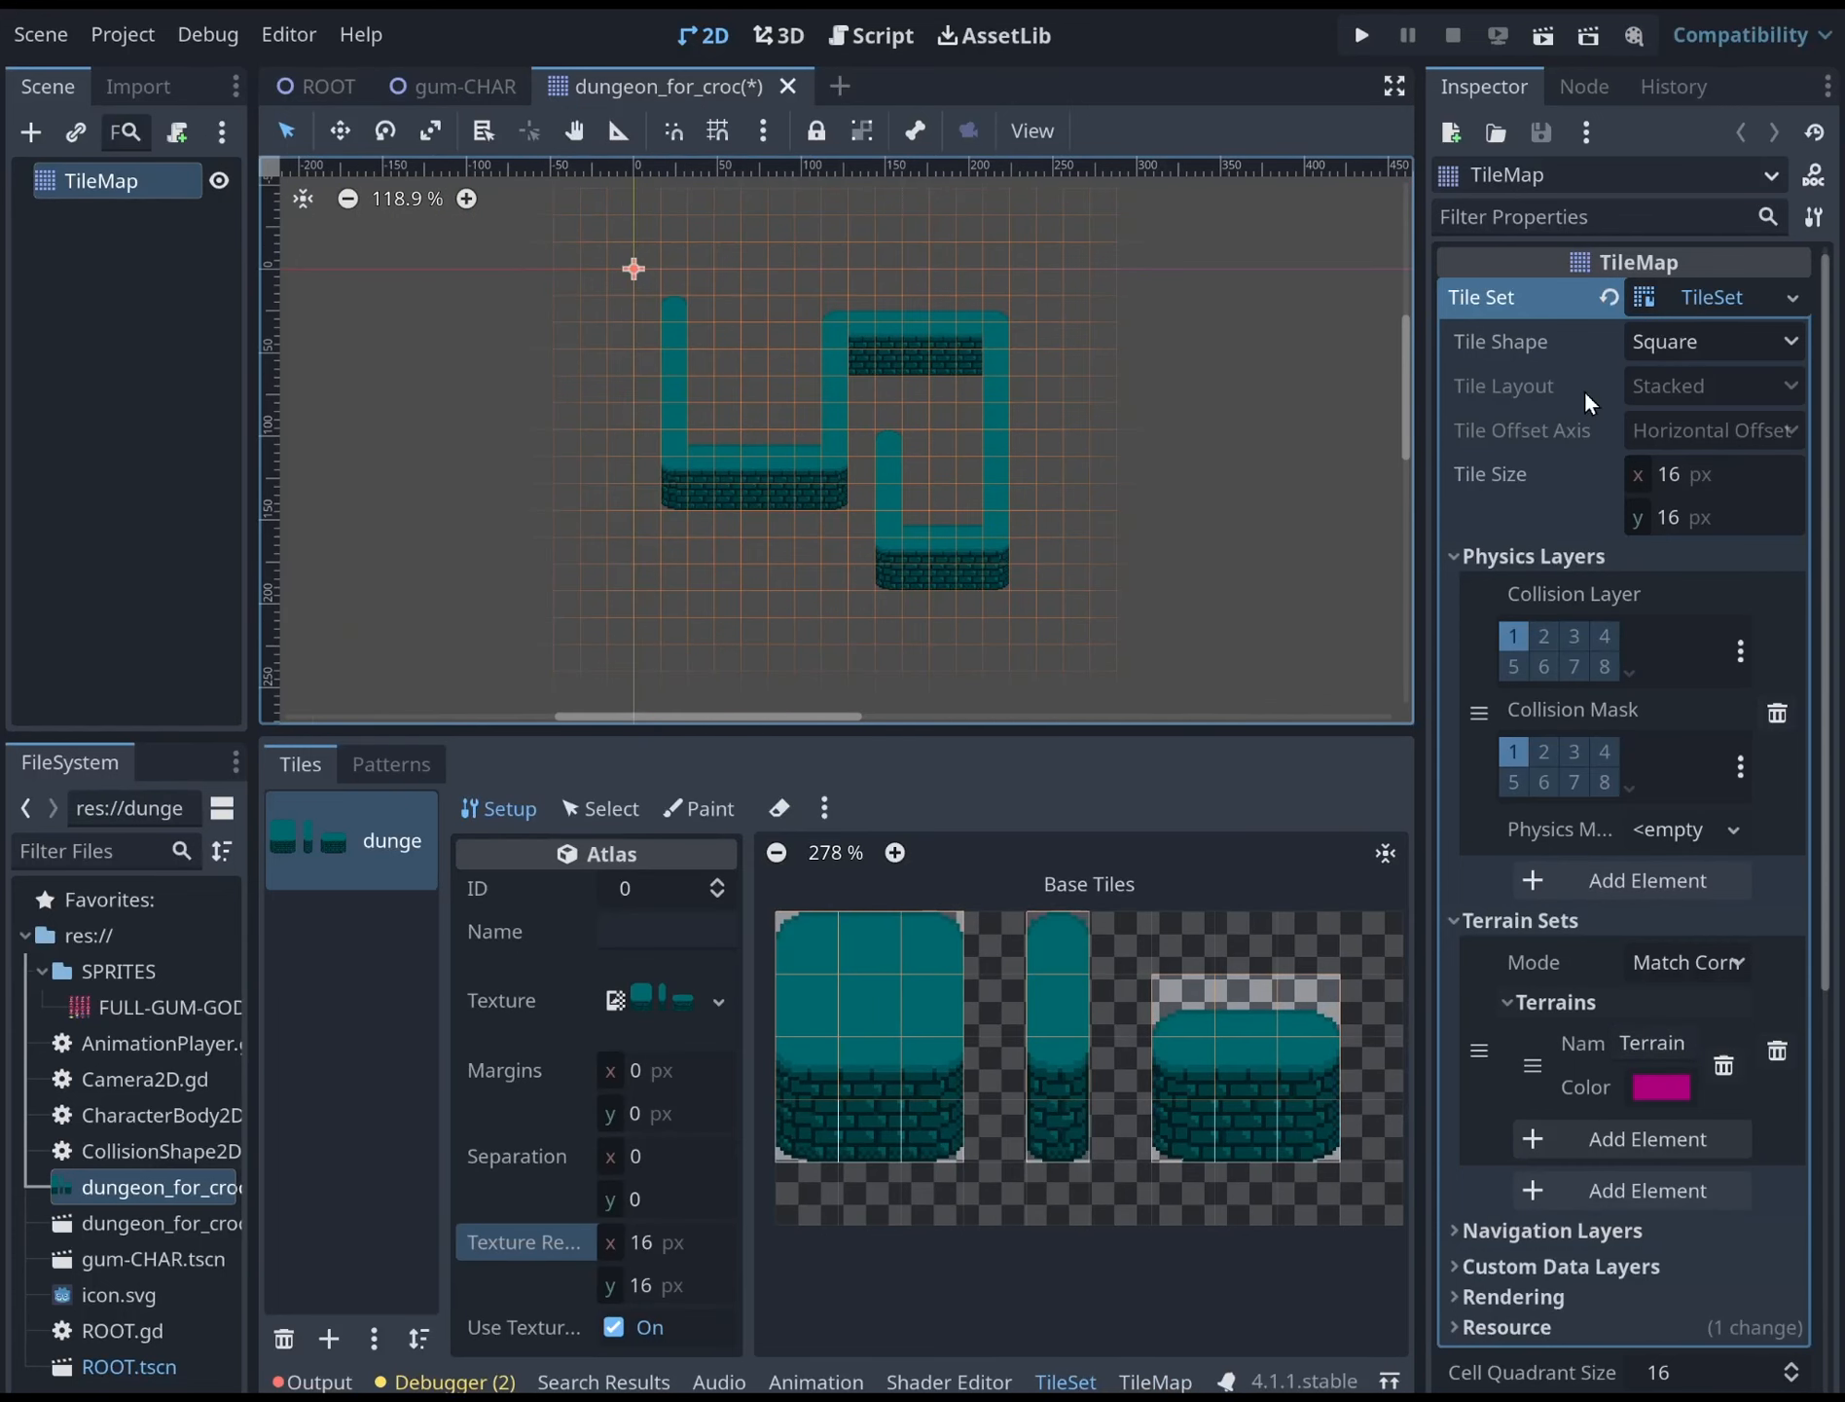
scroll(1554, 440, down, 3)
scroll(1555, 440, down, 6)
scroll(1554, 440, up, 9)
click(1653, 834)
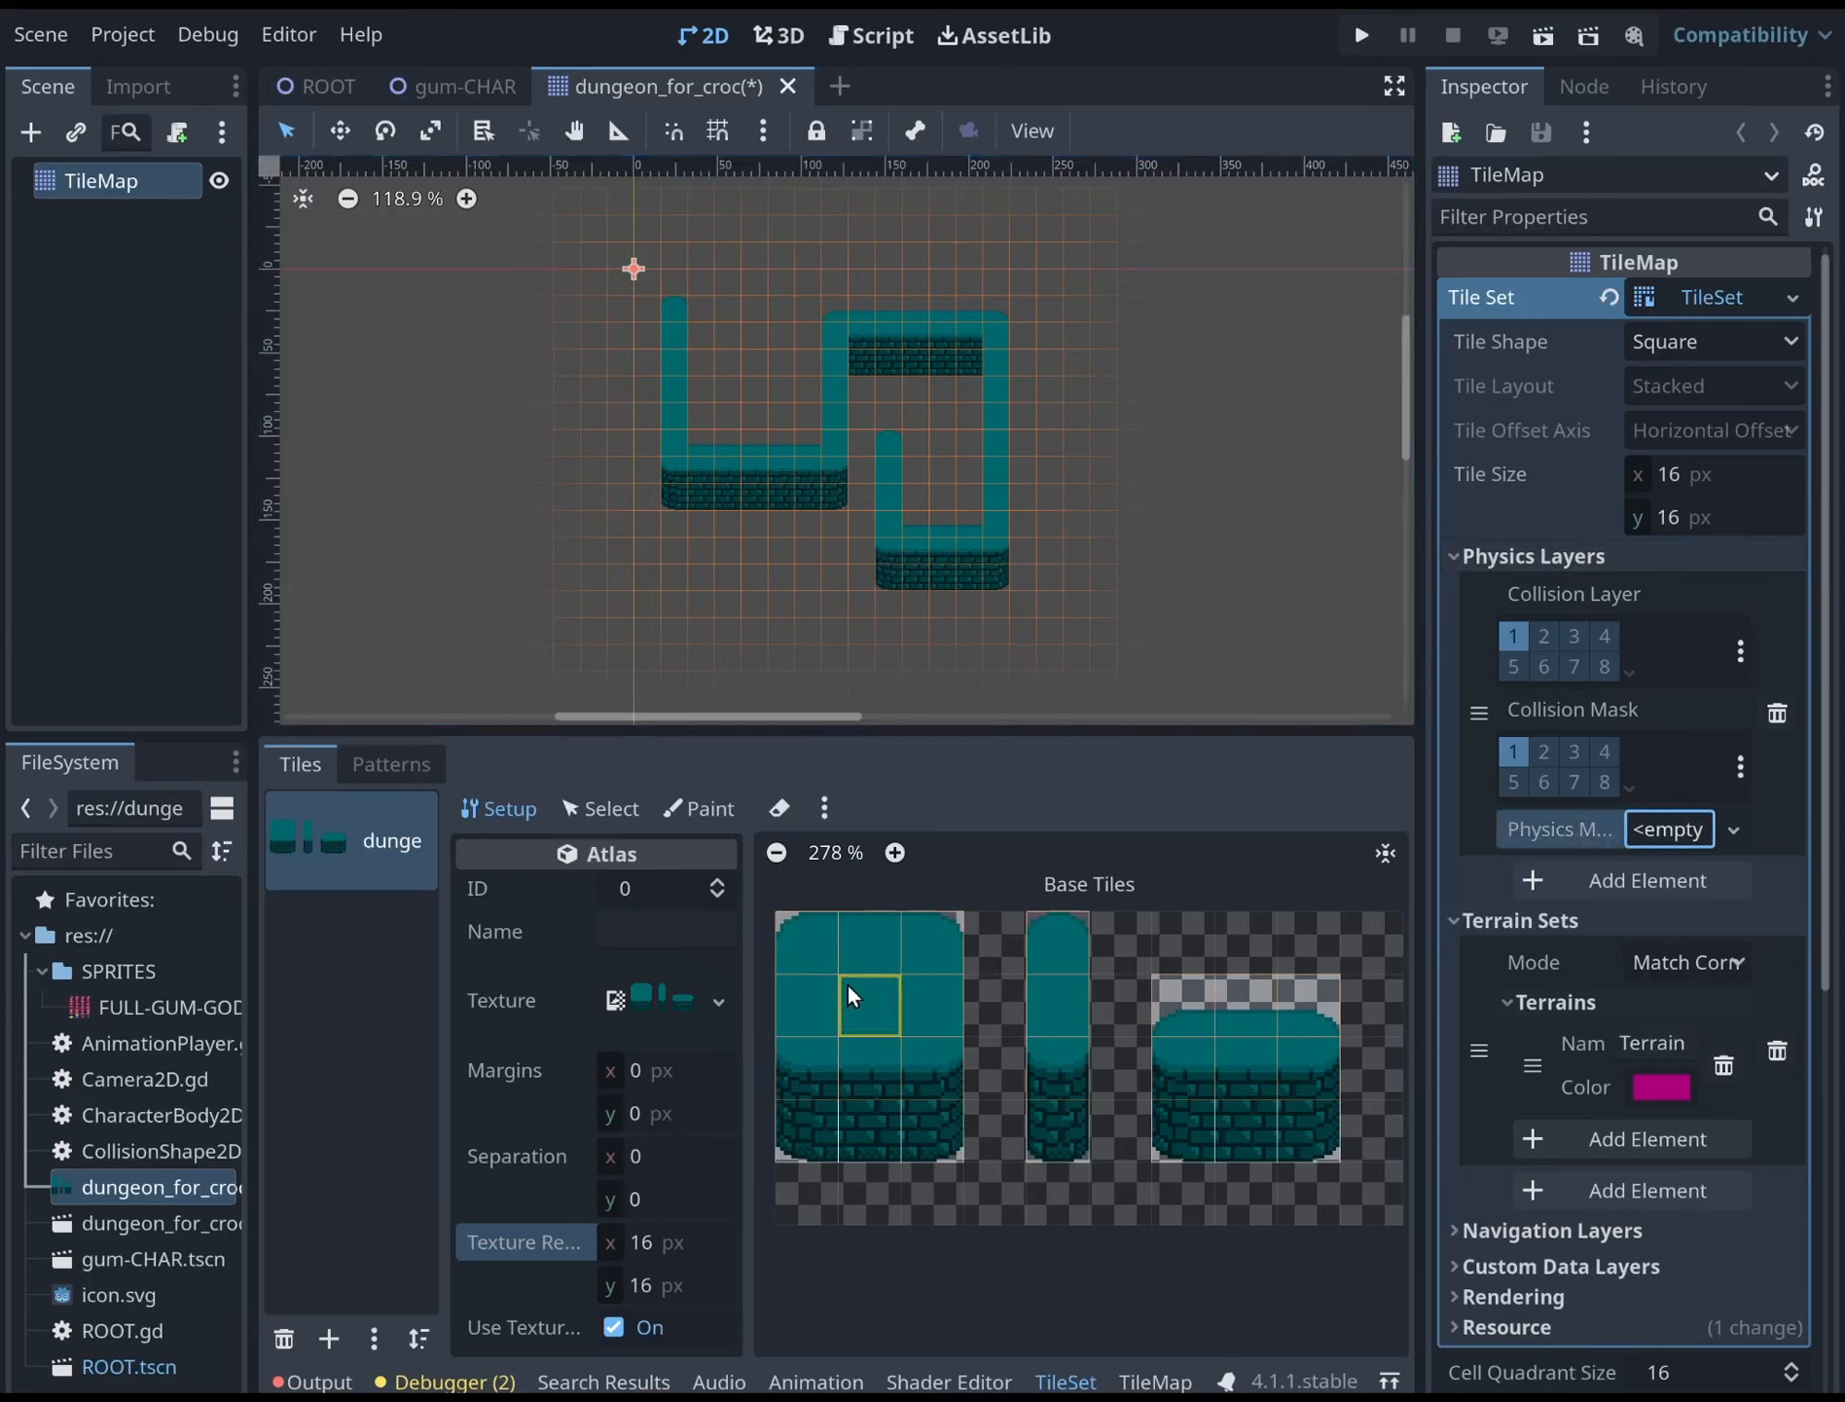
Select the top-left tile of the large block in the atlas and open its Physics Layer 0 collision settings
click(587, 815)
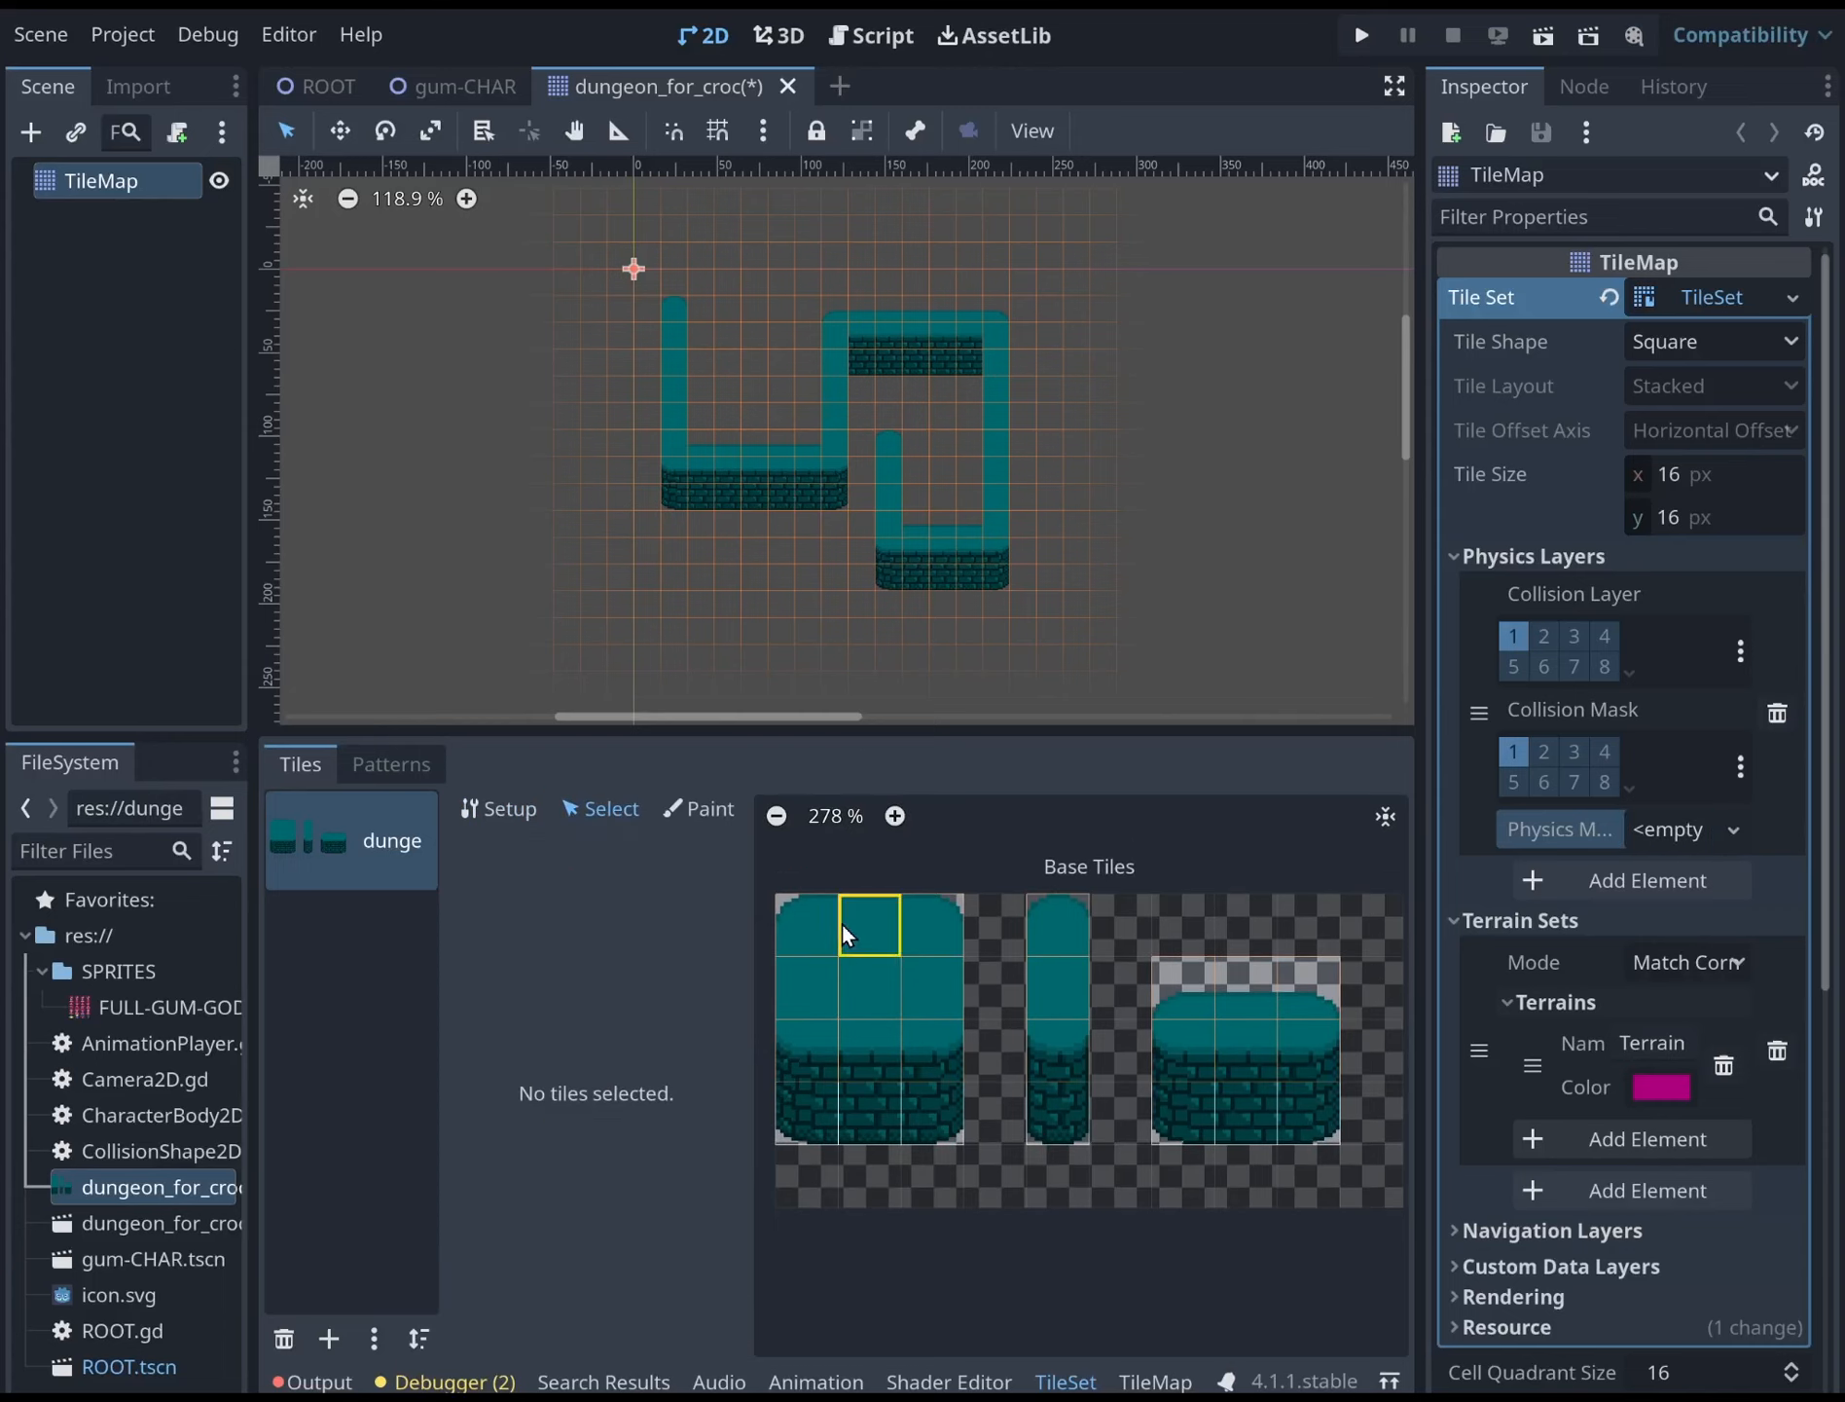
click(810, 926)
scroll(564, 1036, down, 3)
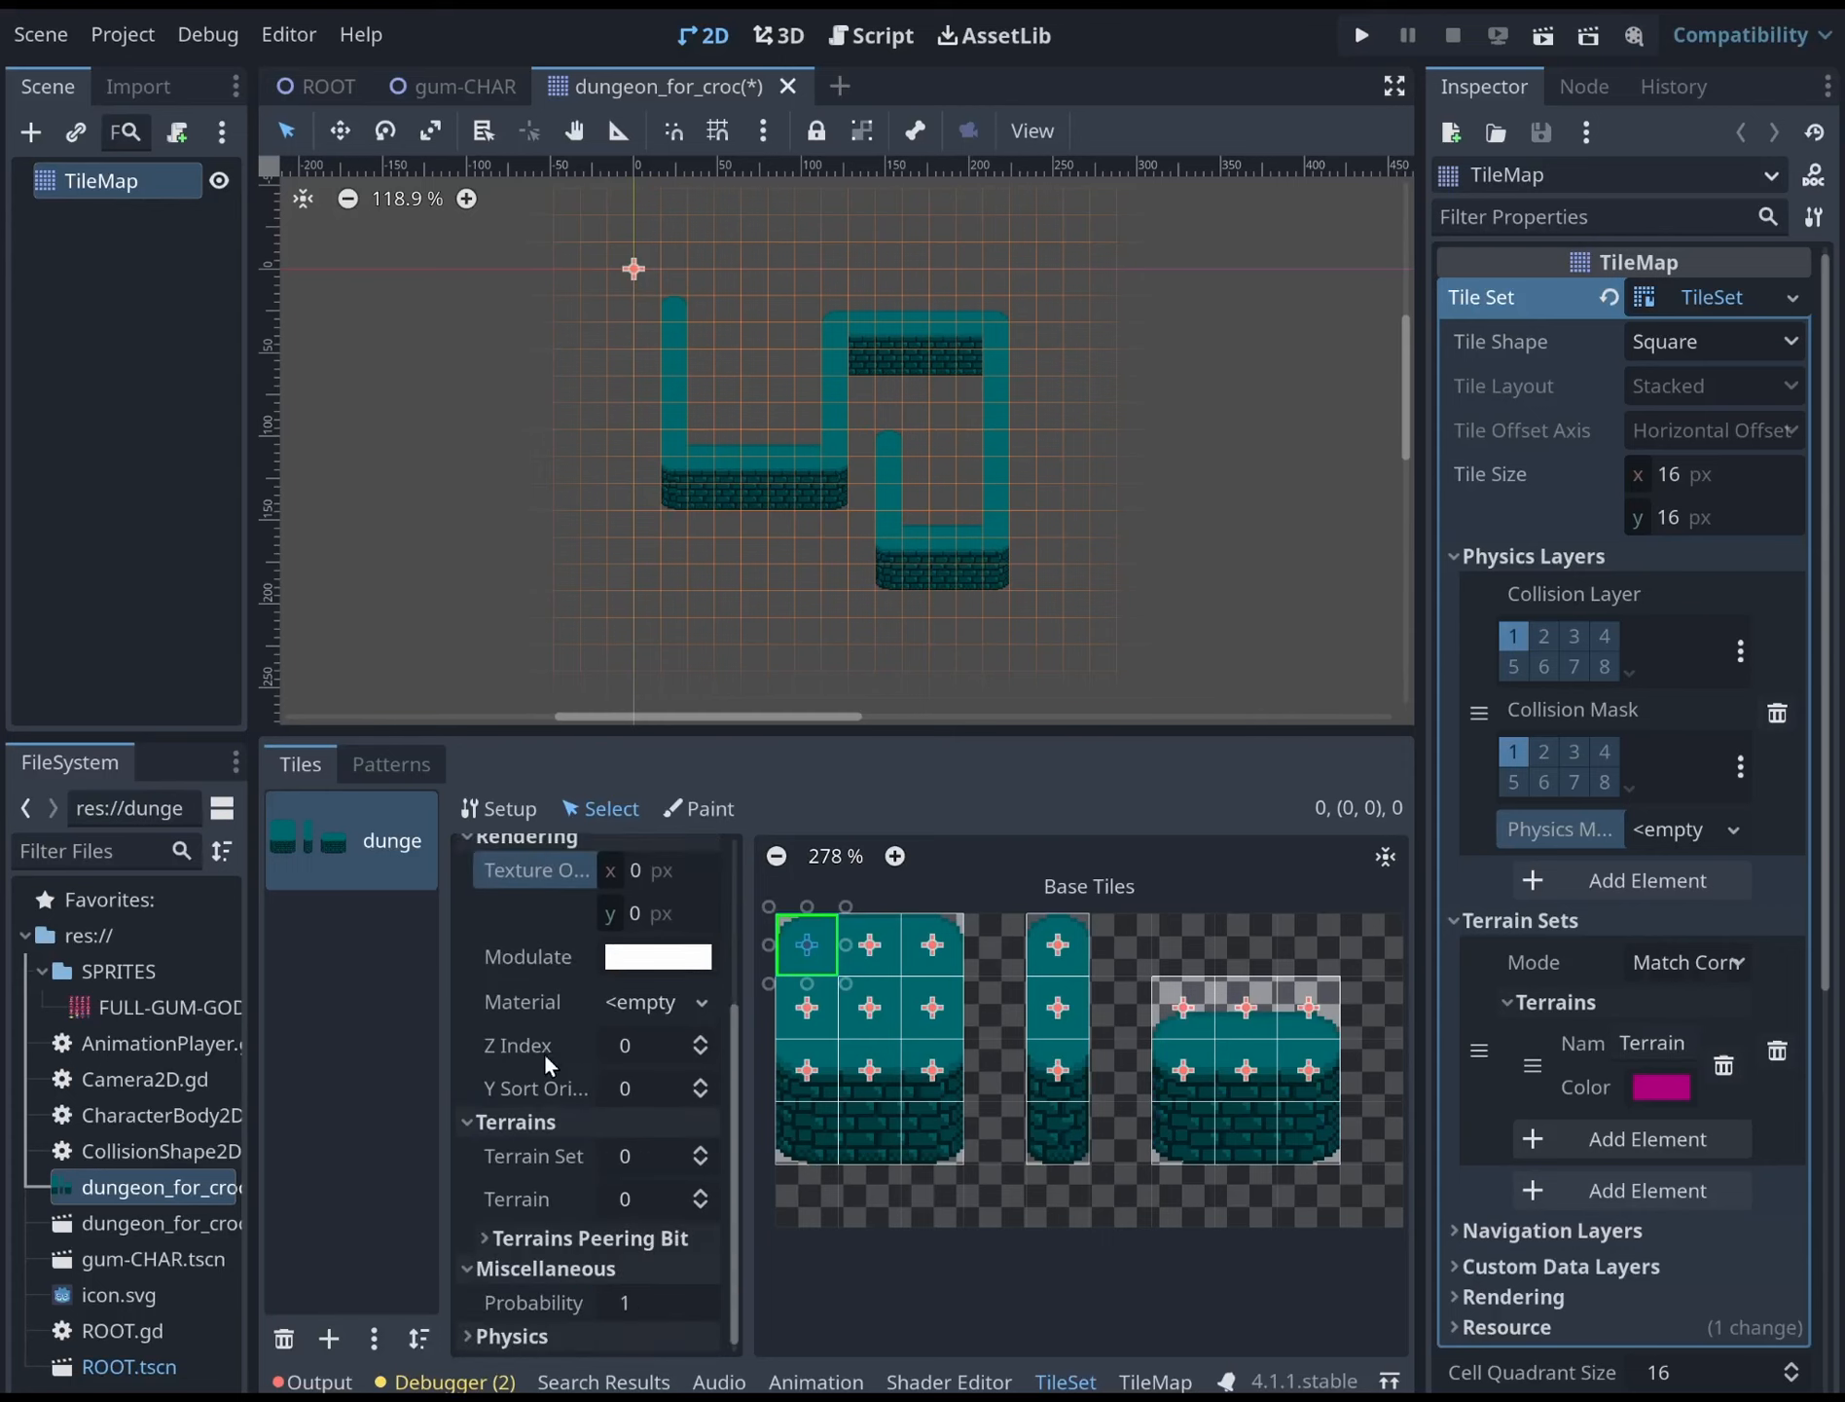
click(516, 1331)
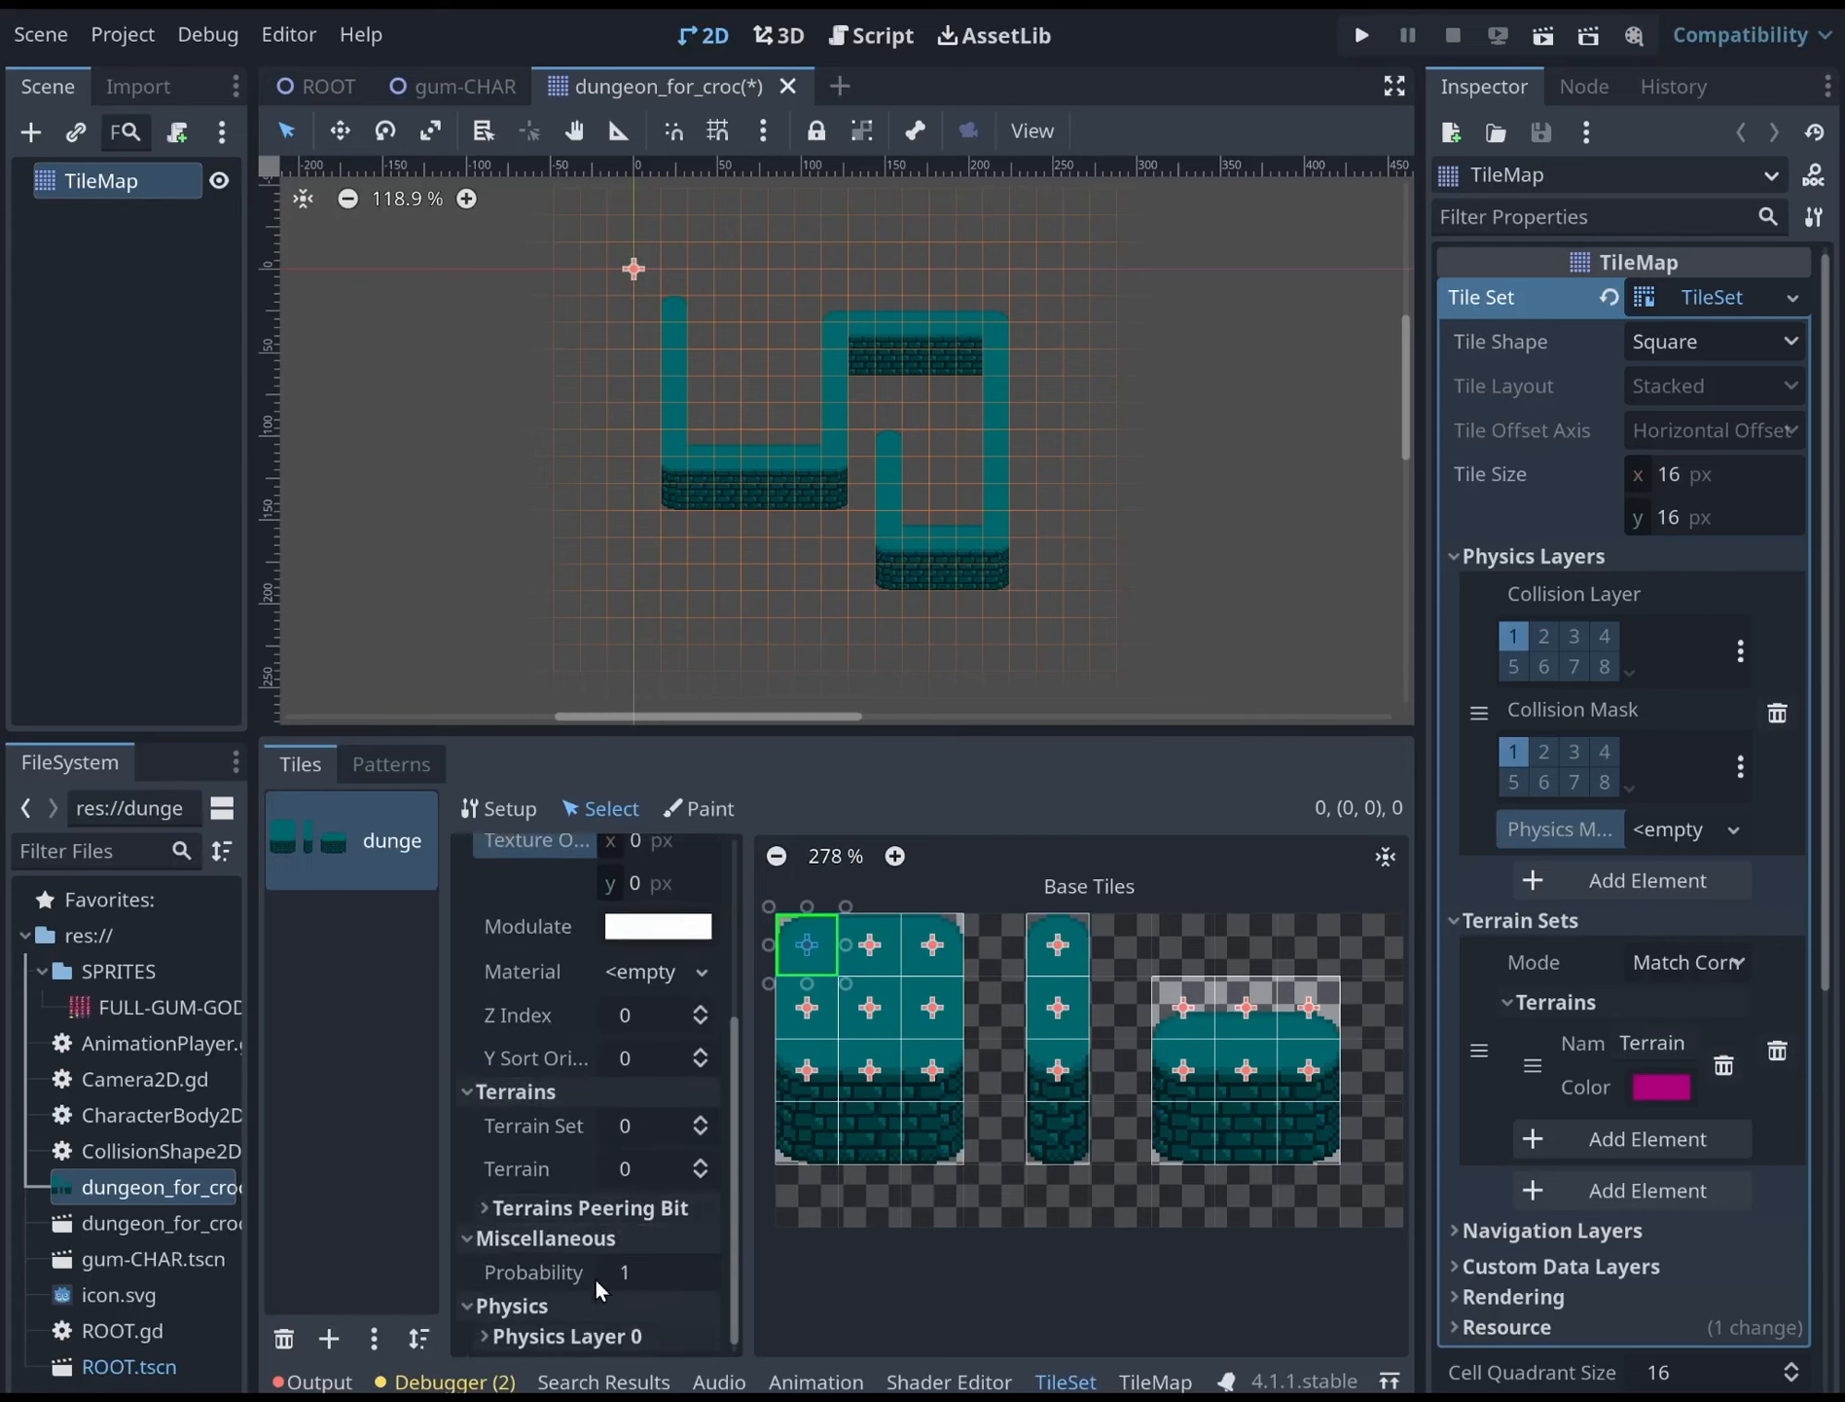
click(579, 1336)
scroll(586, 1153, down, 5)
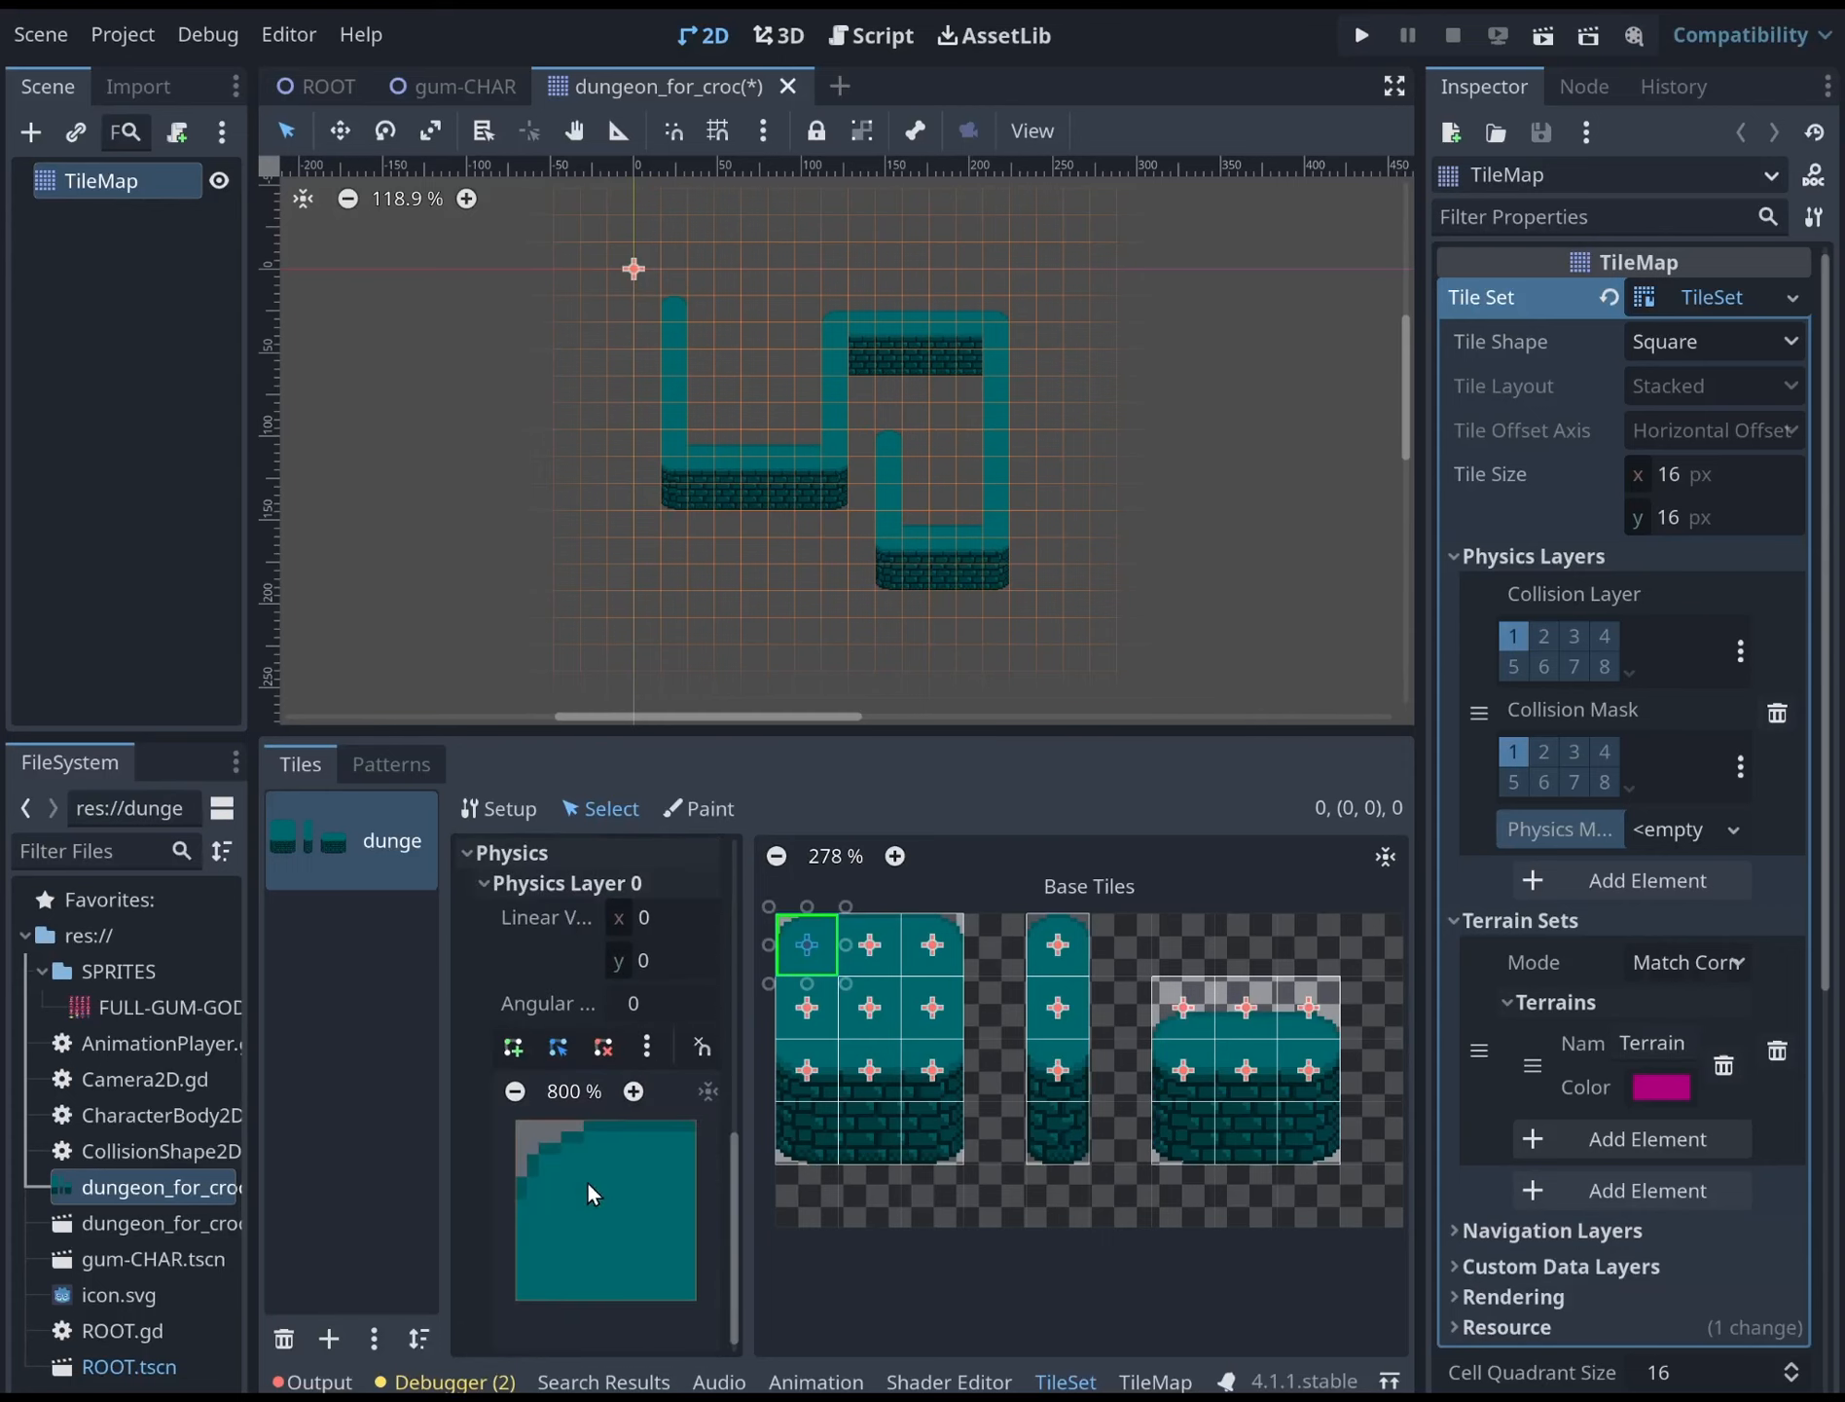
click(649, 1047)
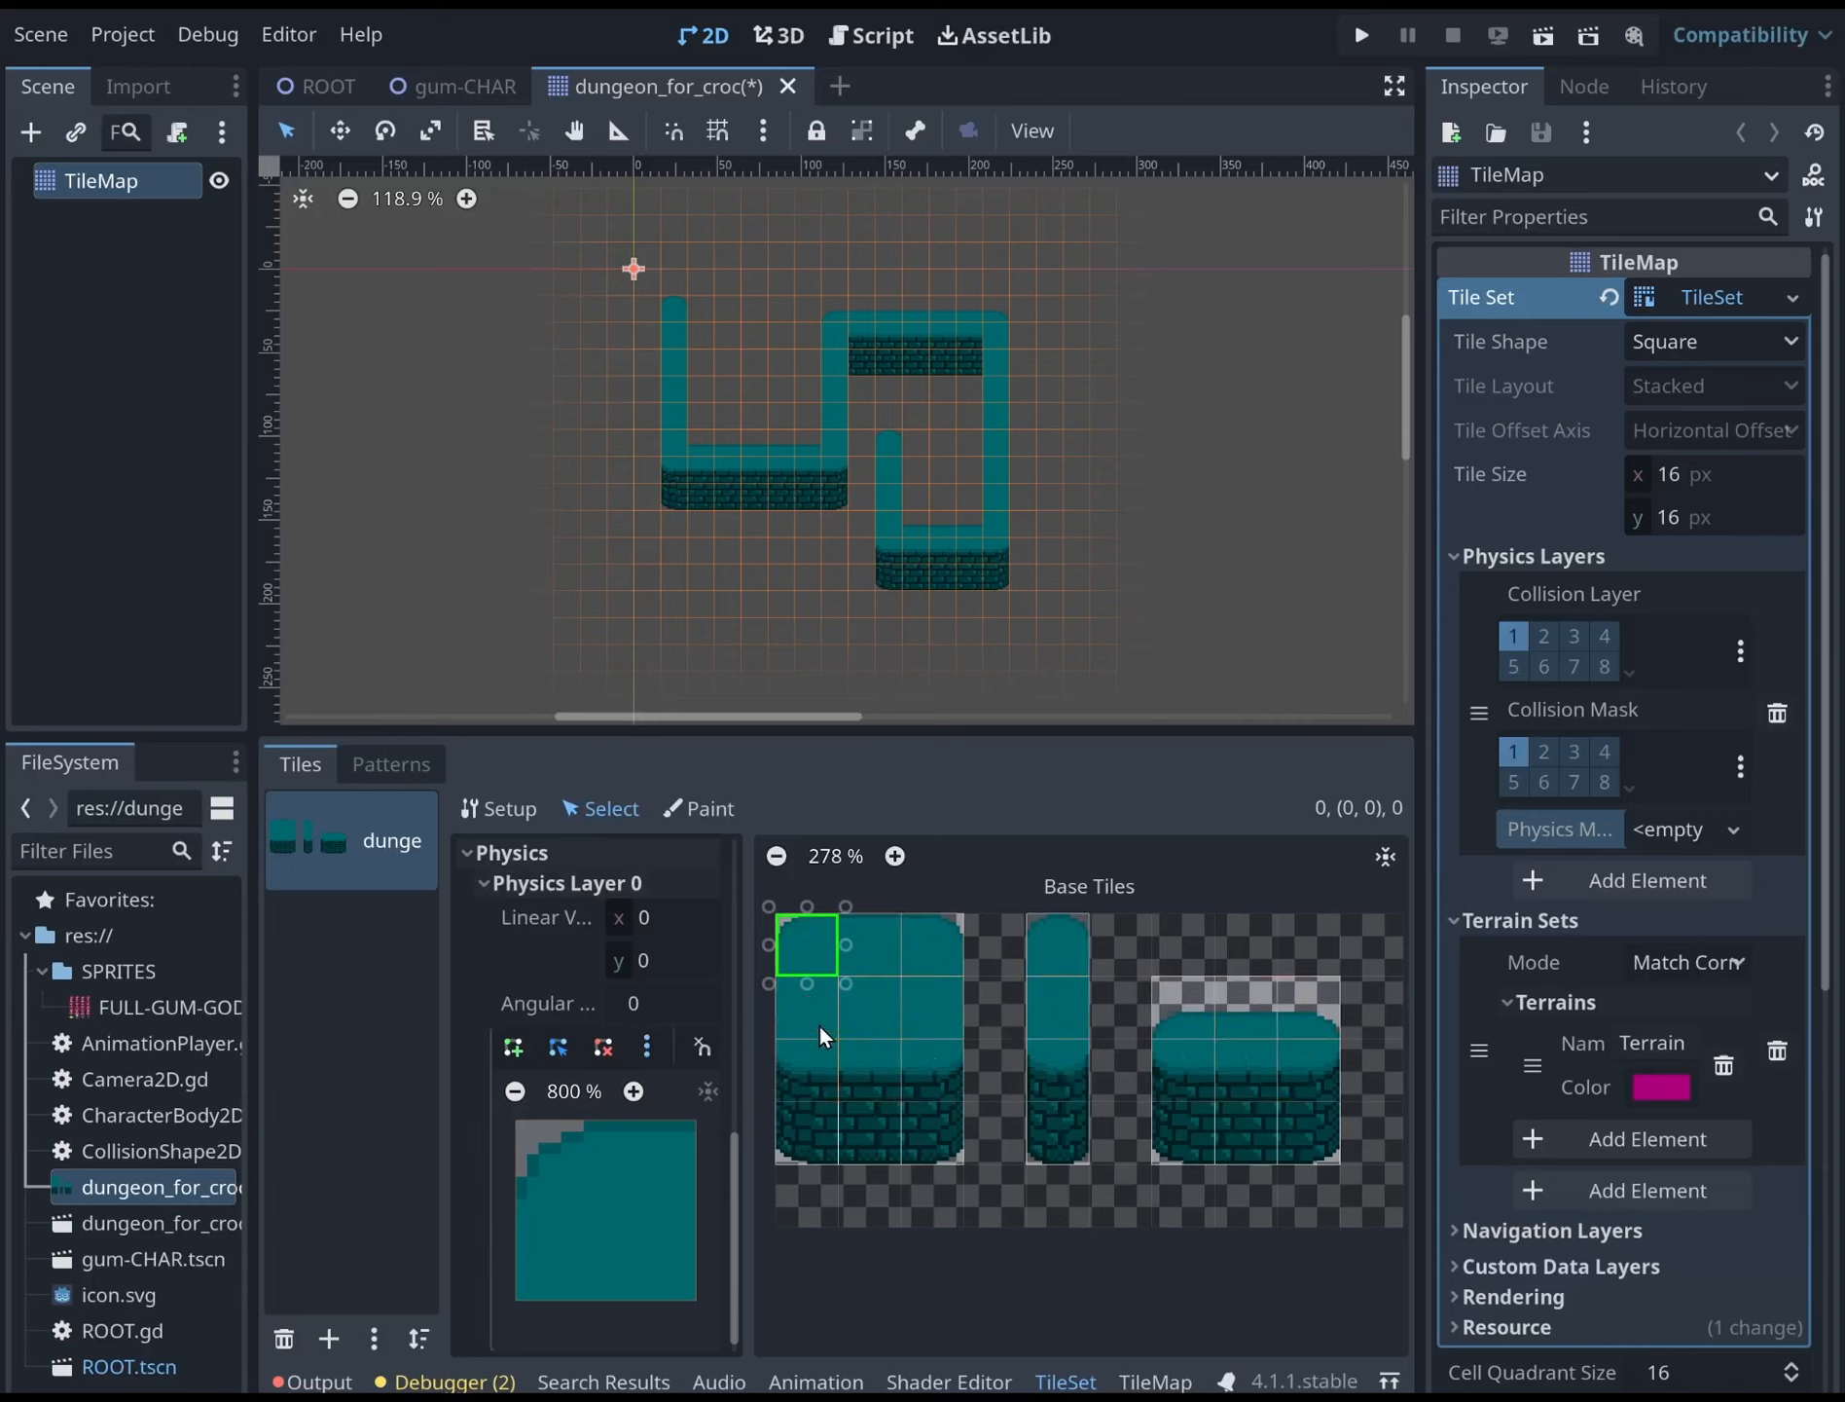
Give the three top-row tiles of the large block default square collision polygons
click(817, 953)
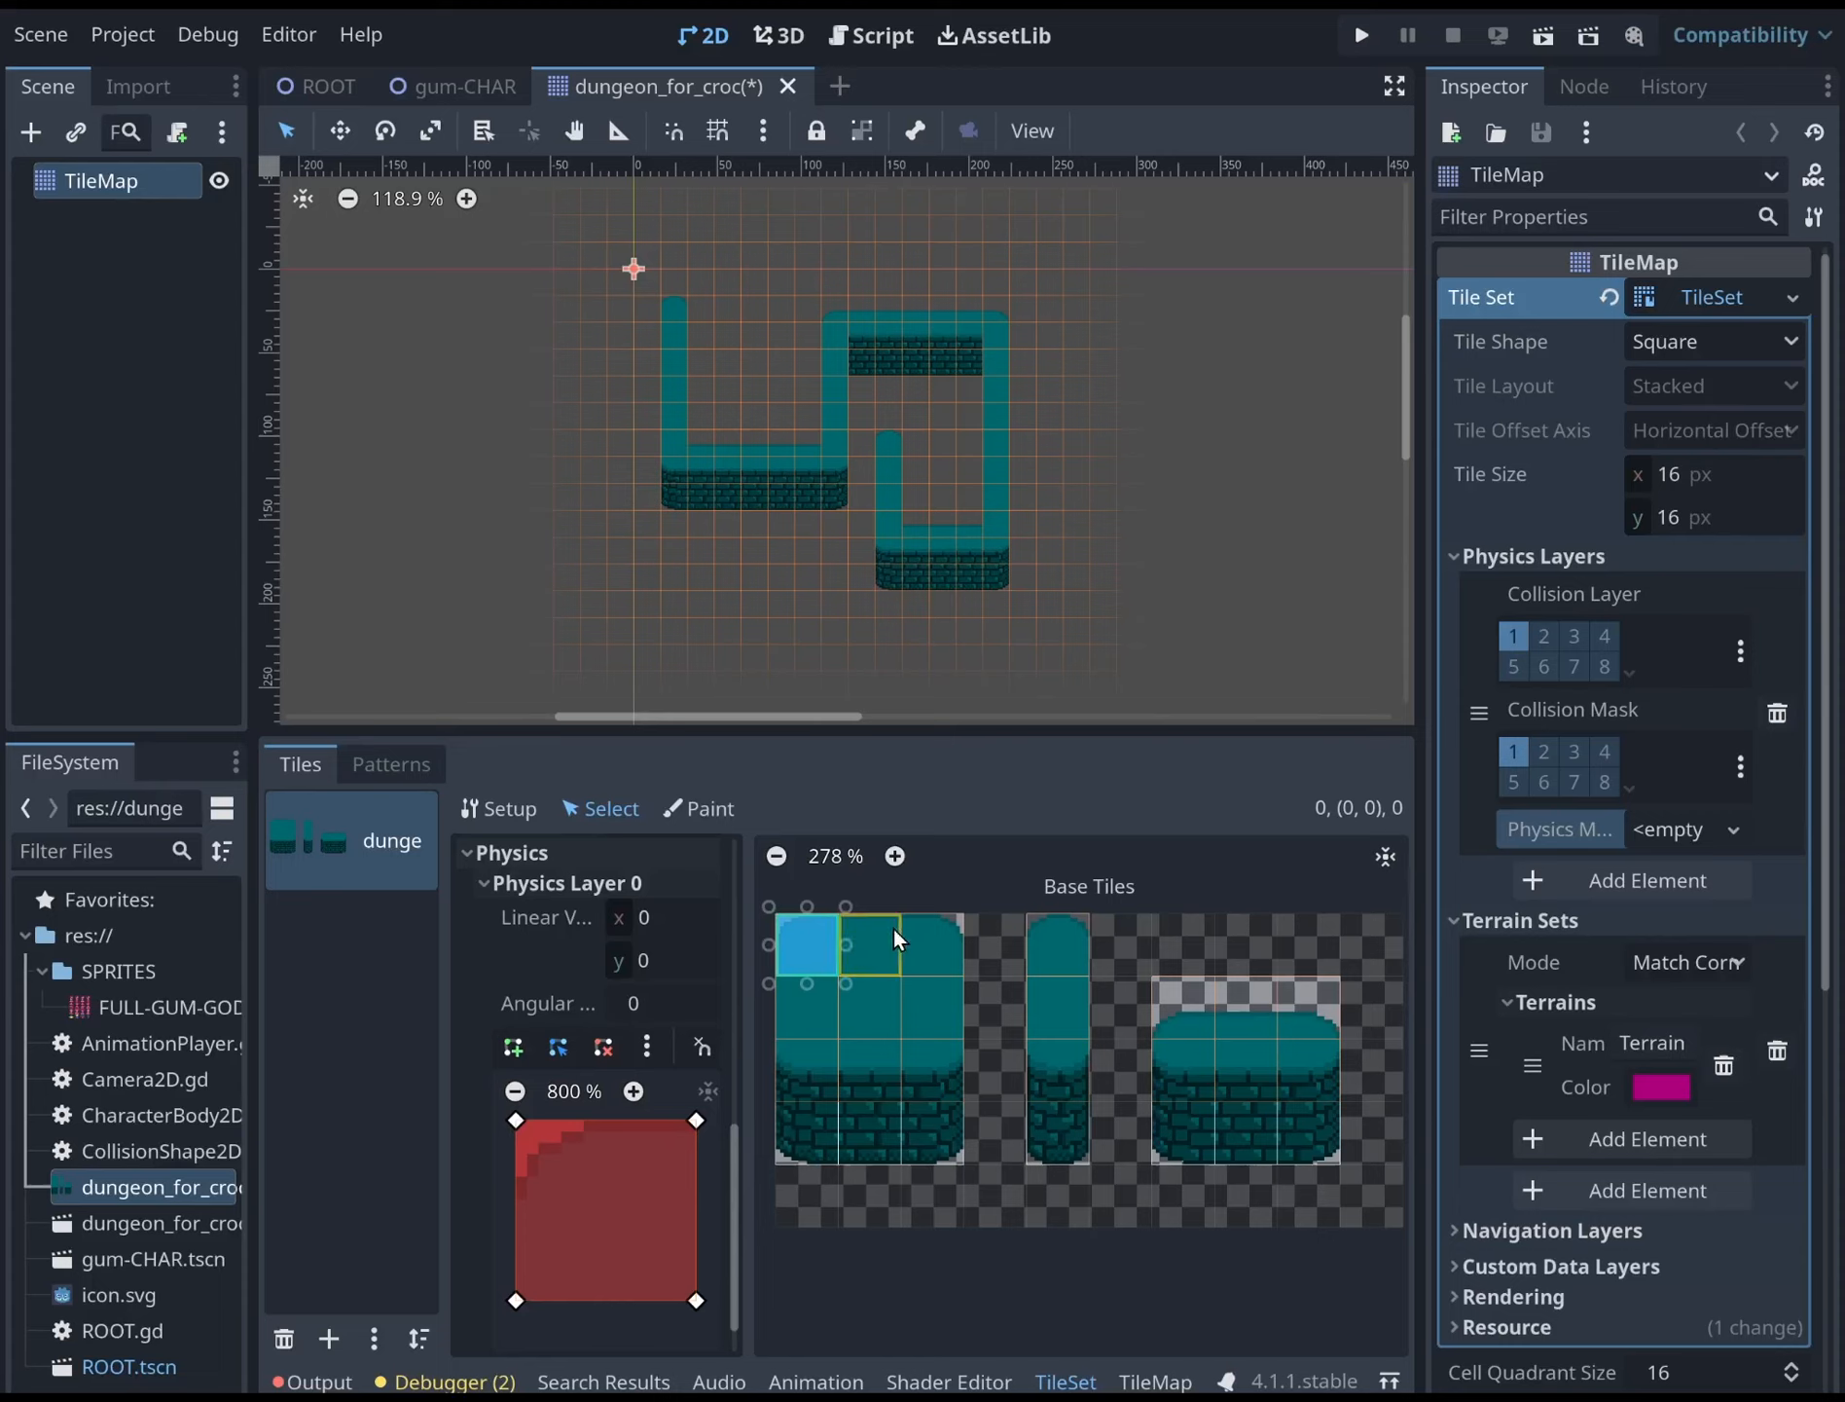
click(884, 938)
click(951, 934)
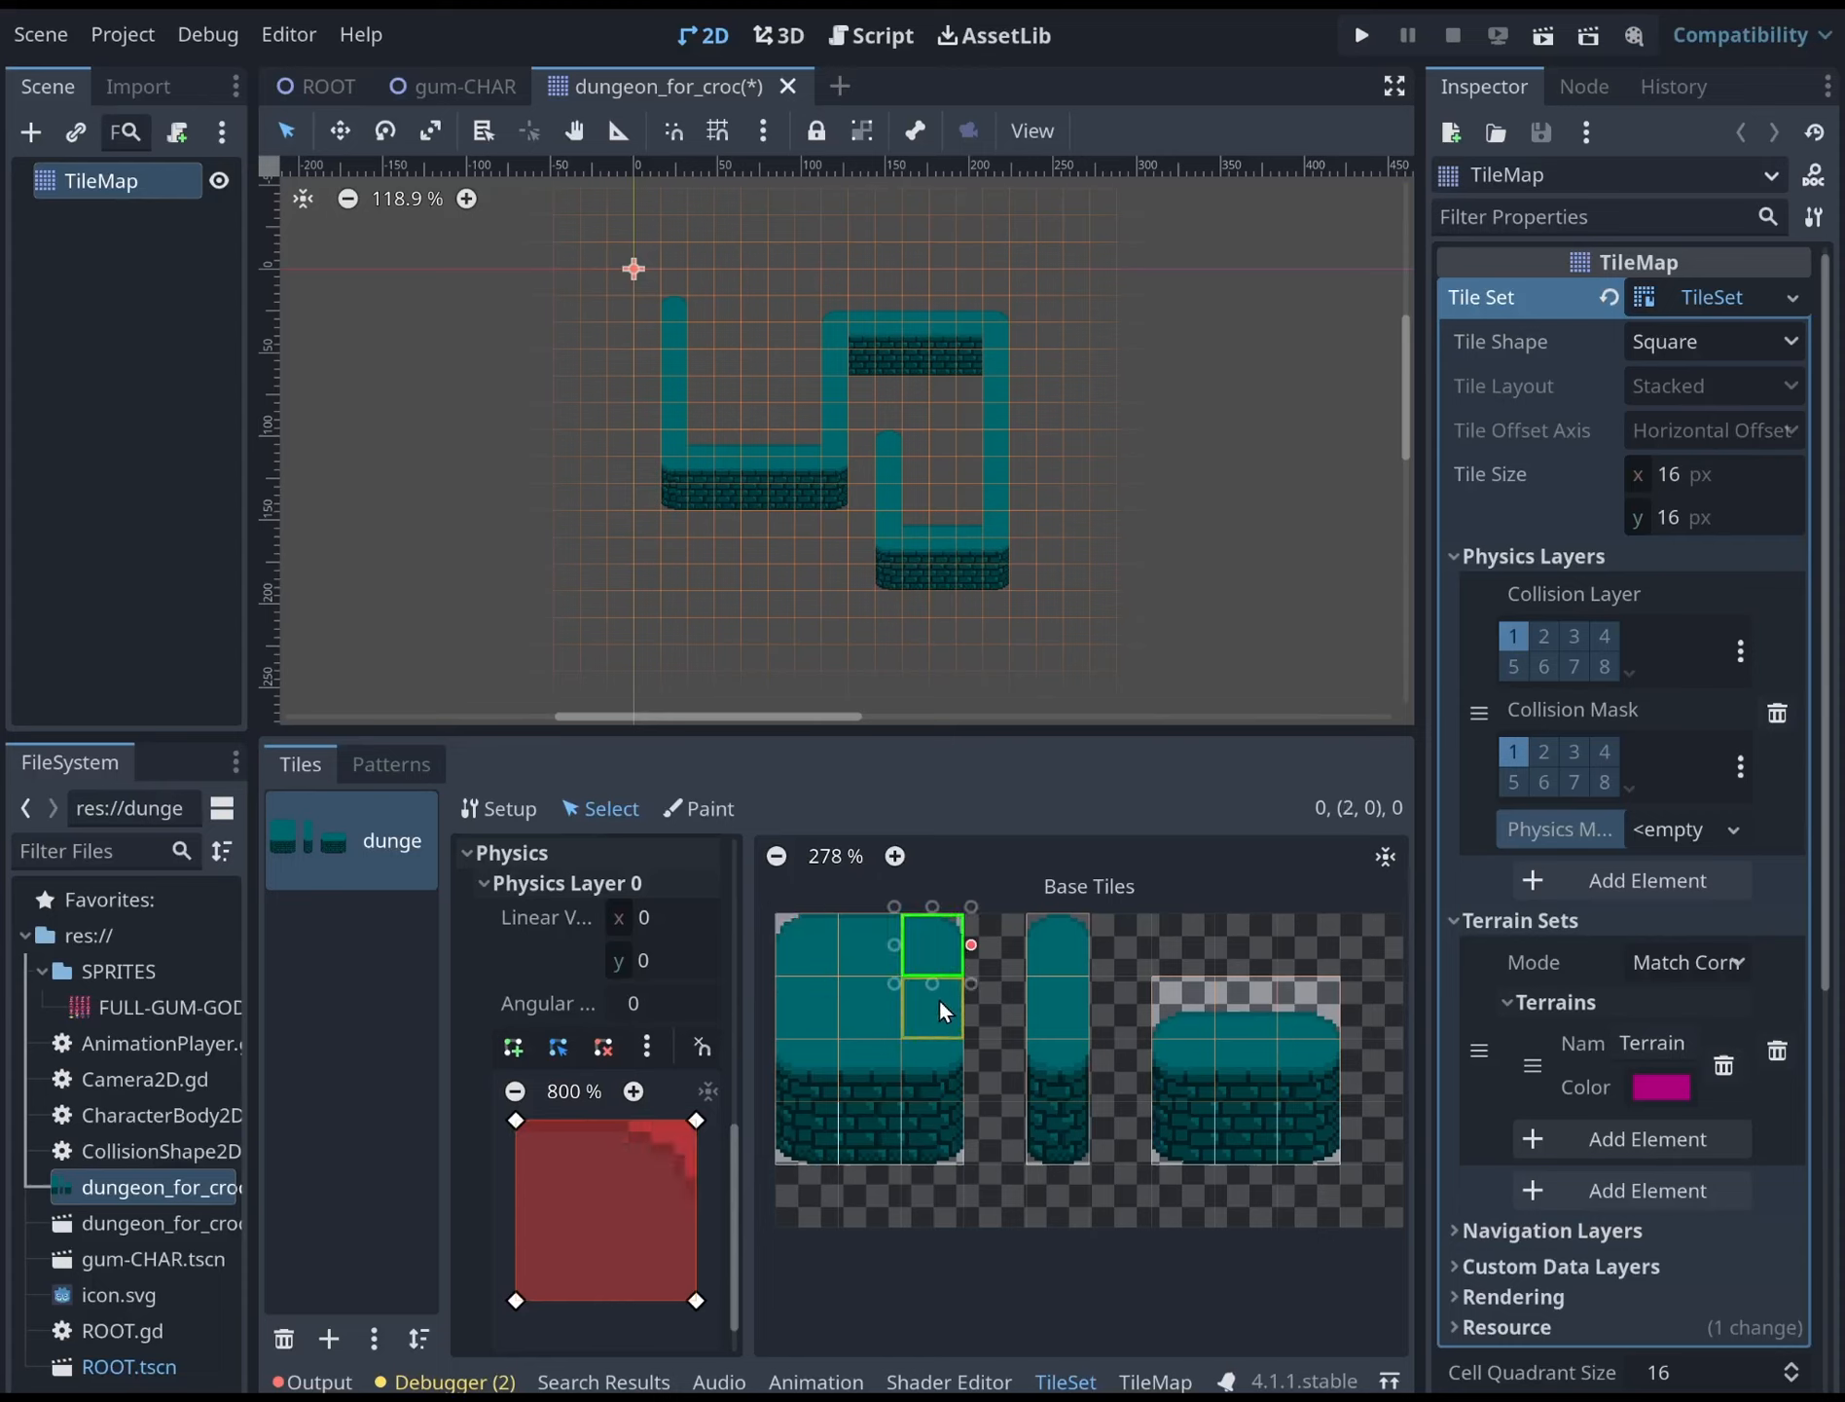
Delete and recreate the three top-row tiles of the large block to clear their collision polygons
click(810, 954)
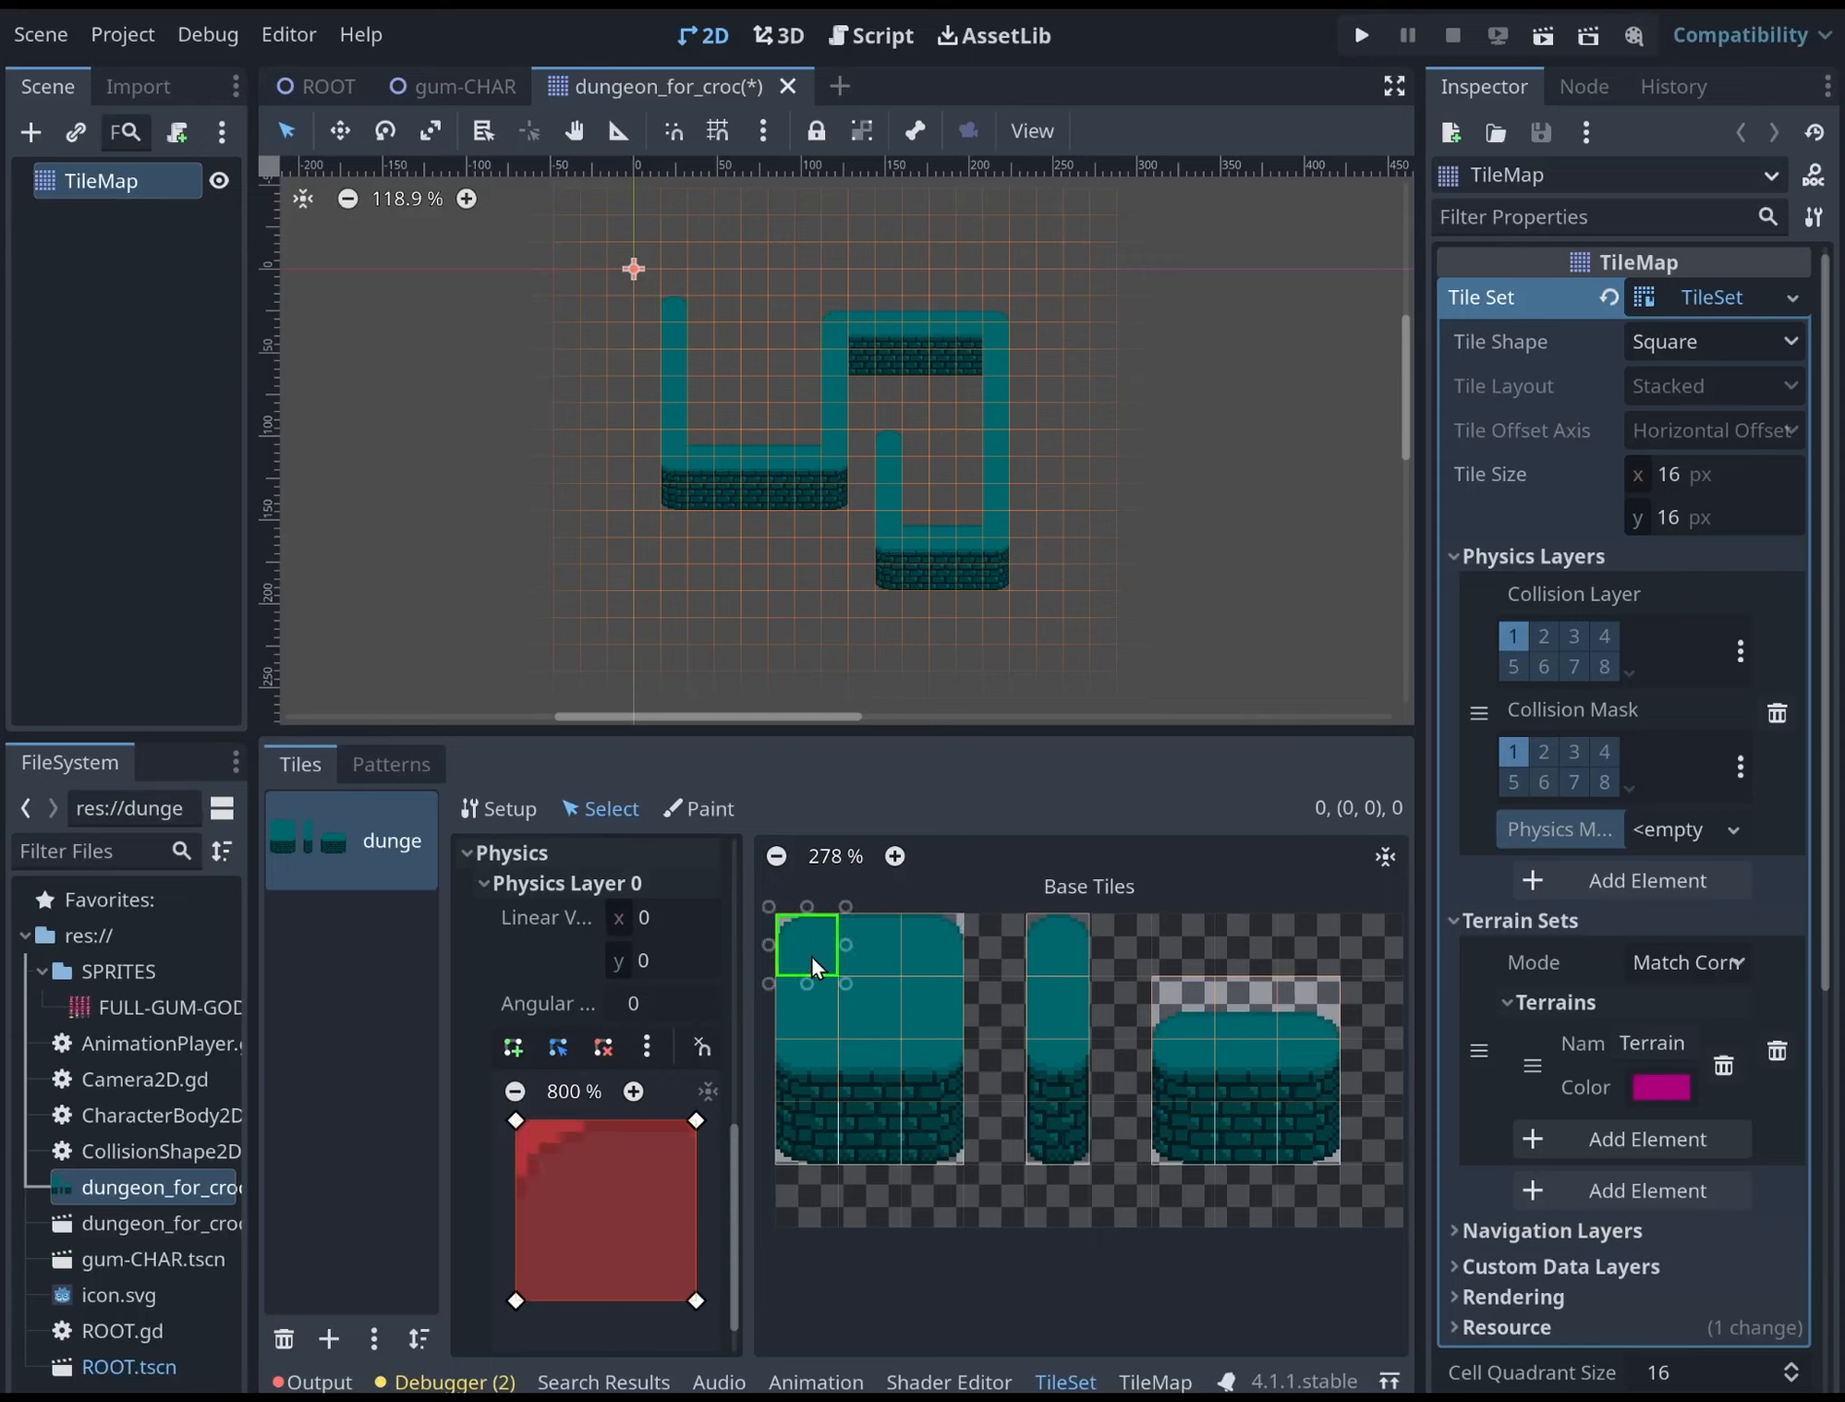
click(853, 979)
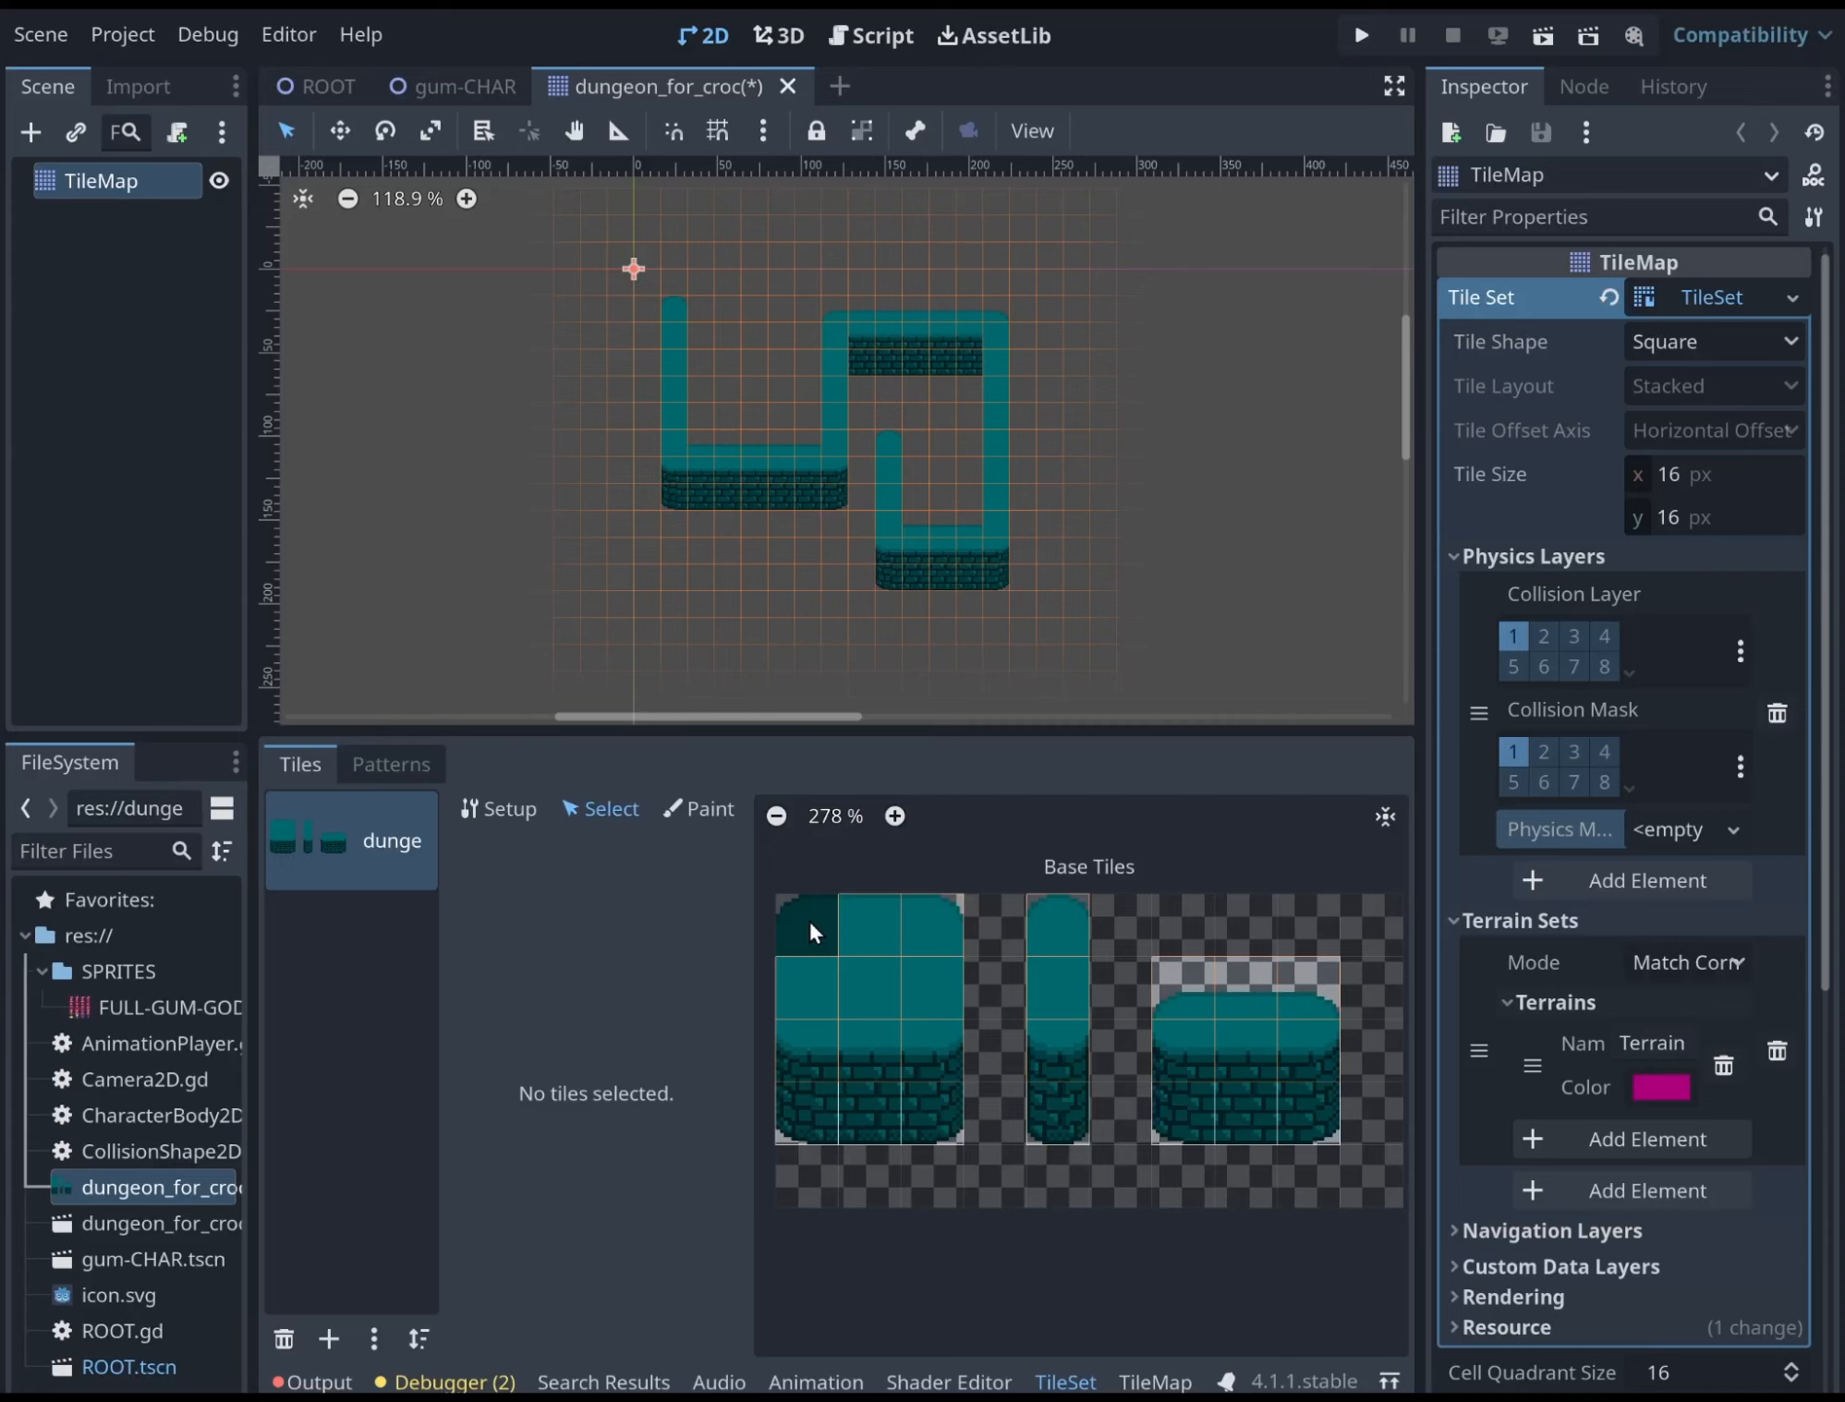
click(502, 810)
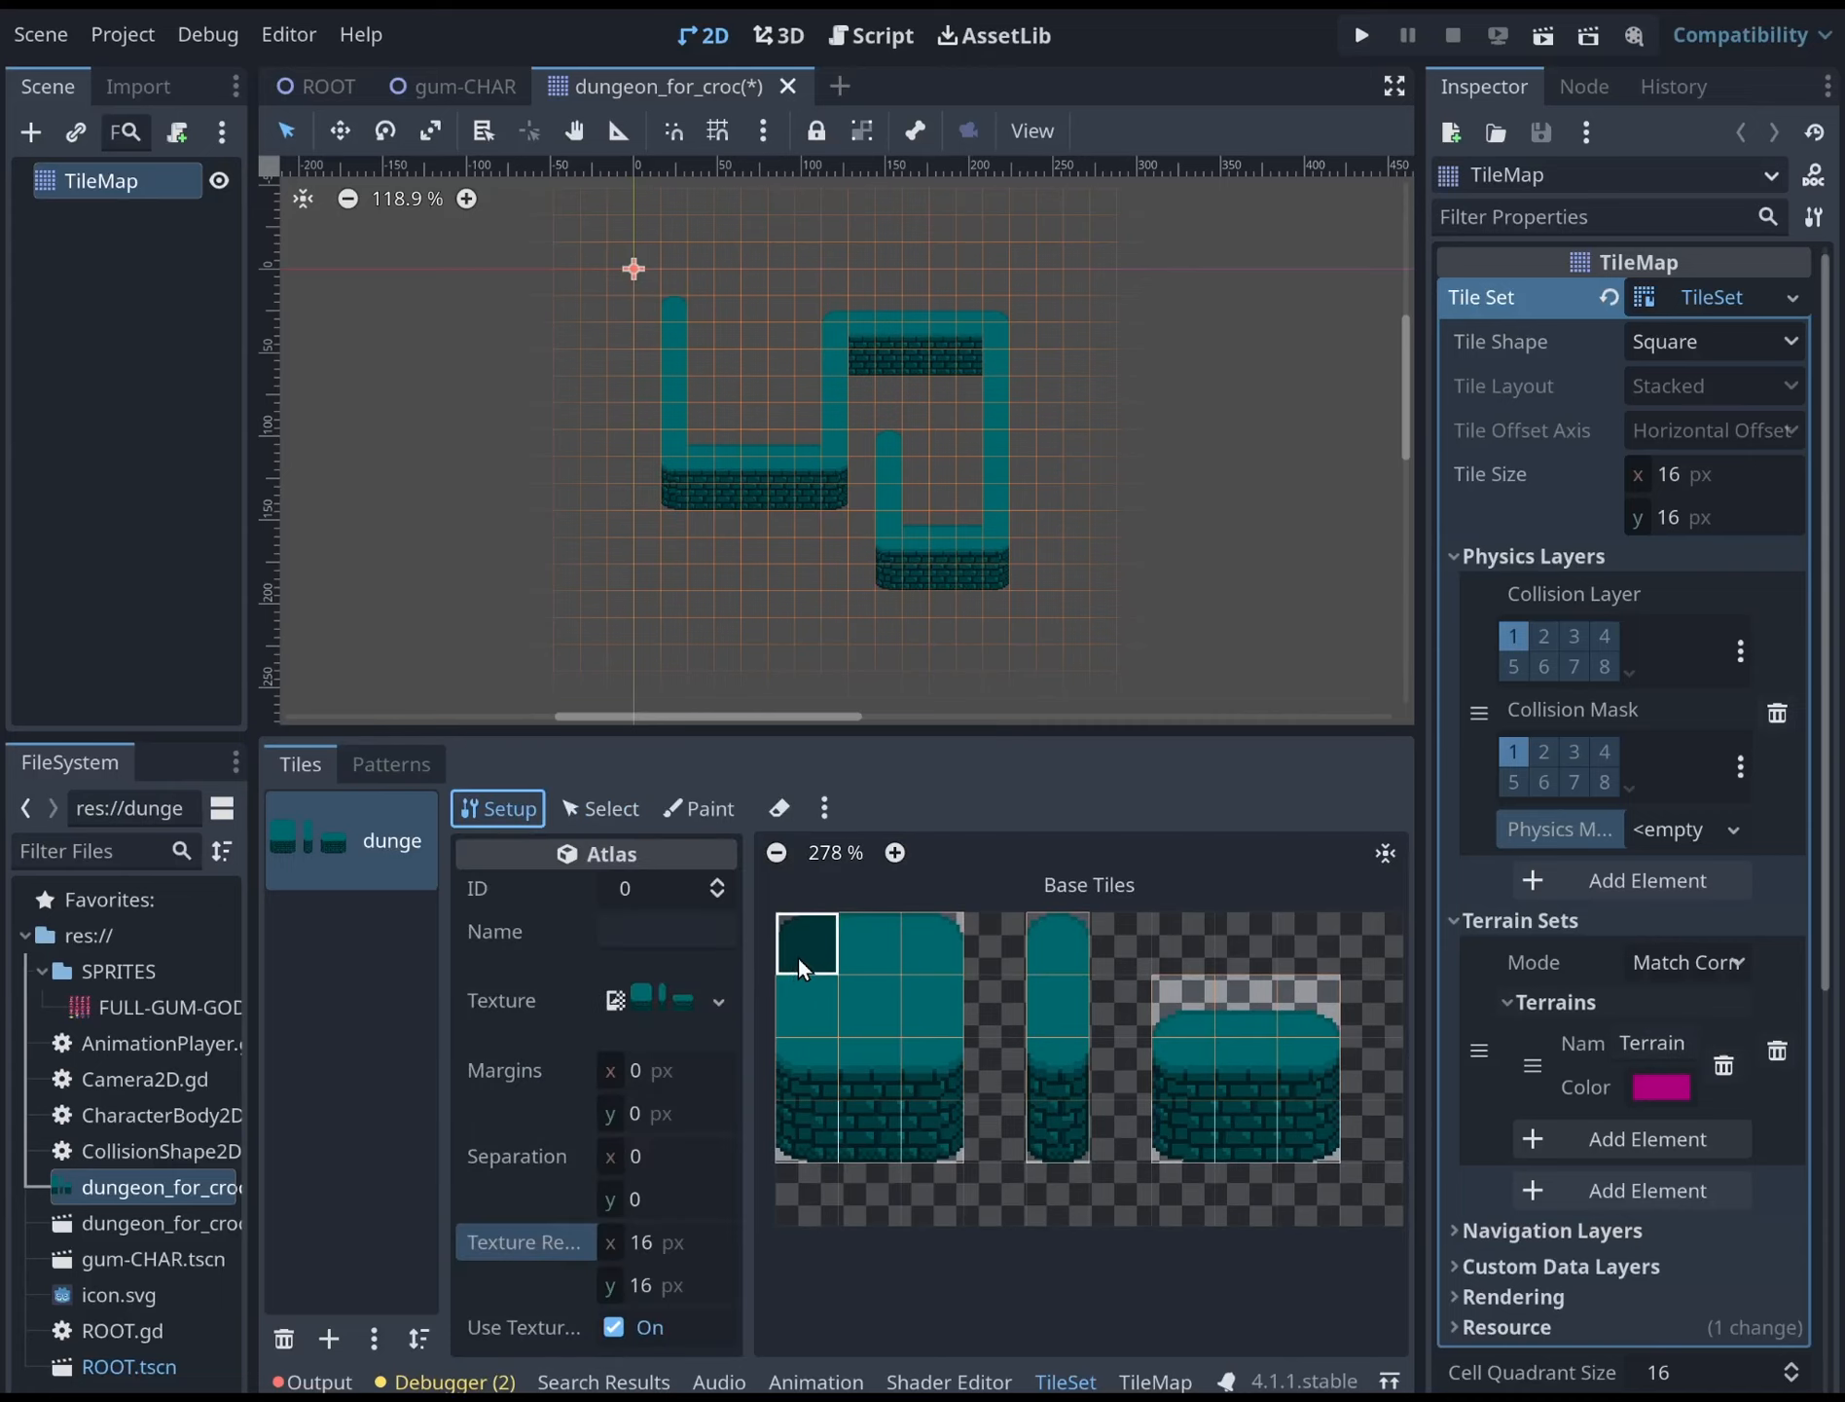
click(599, 813)
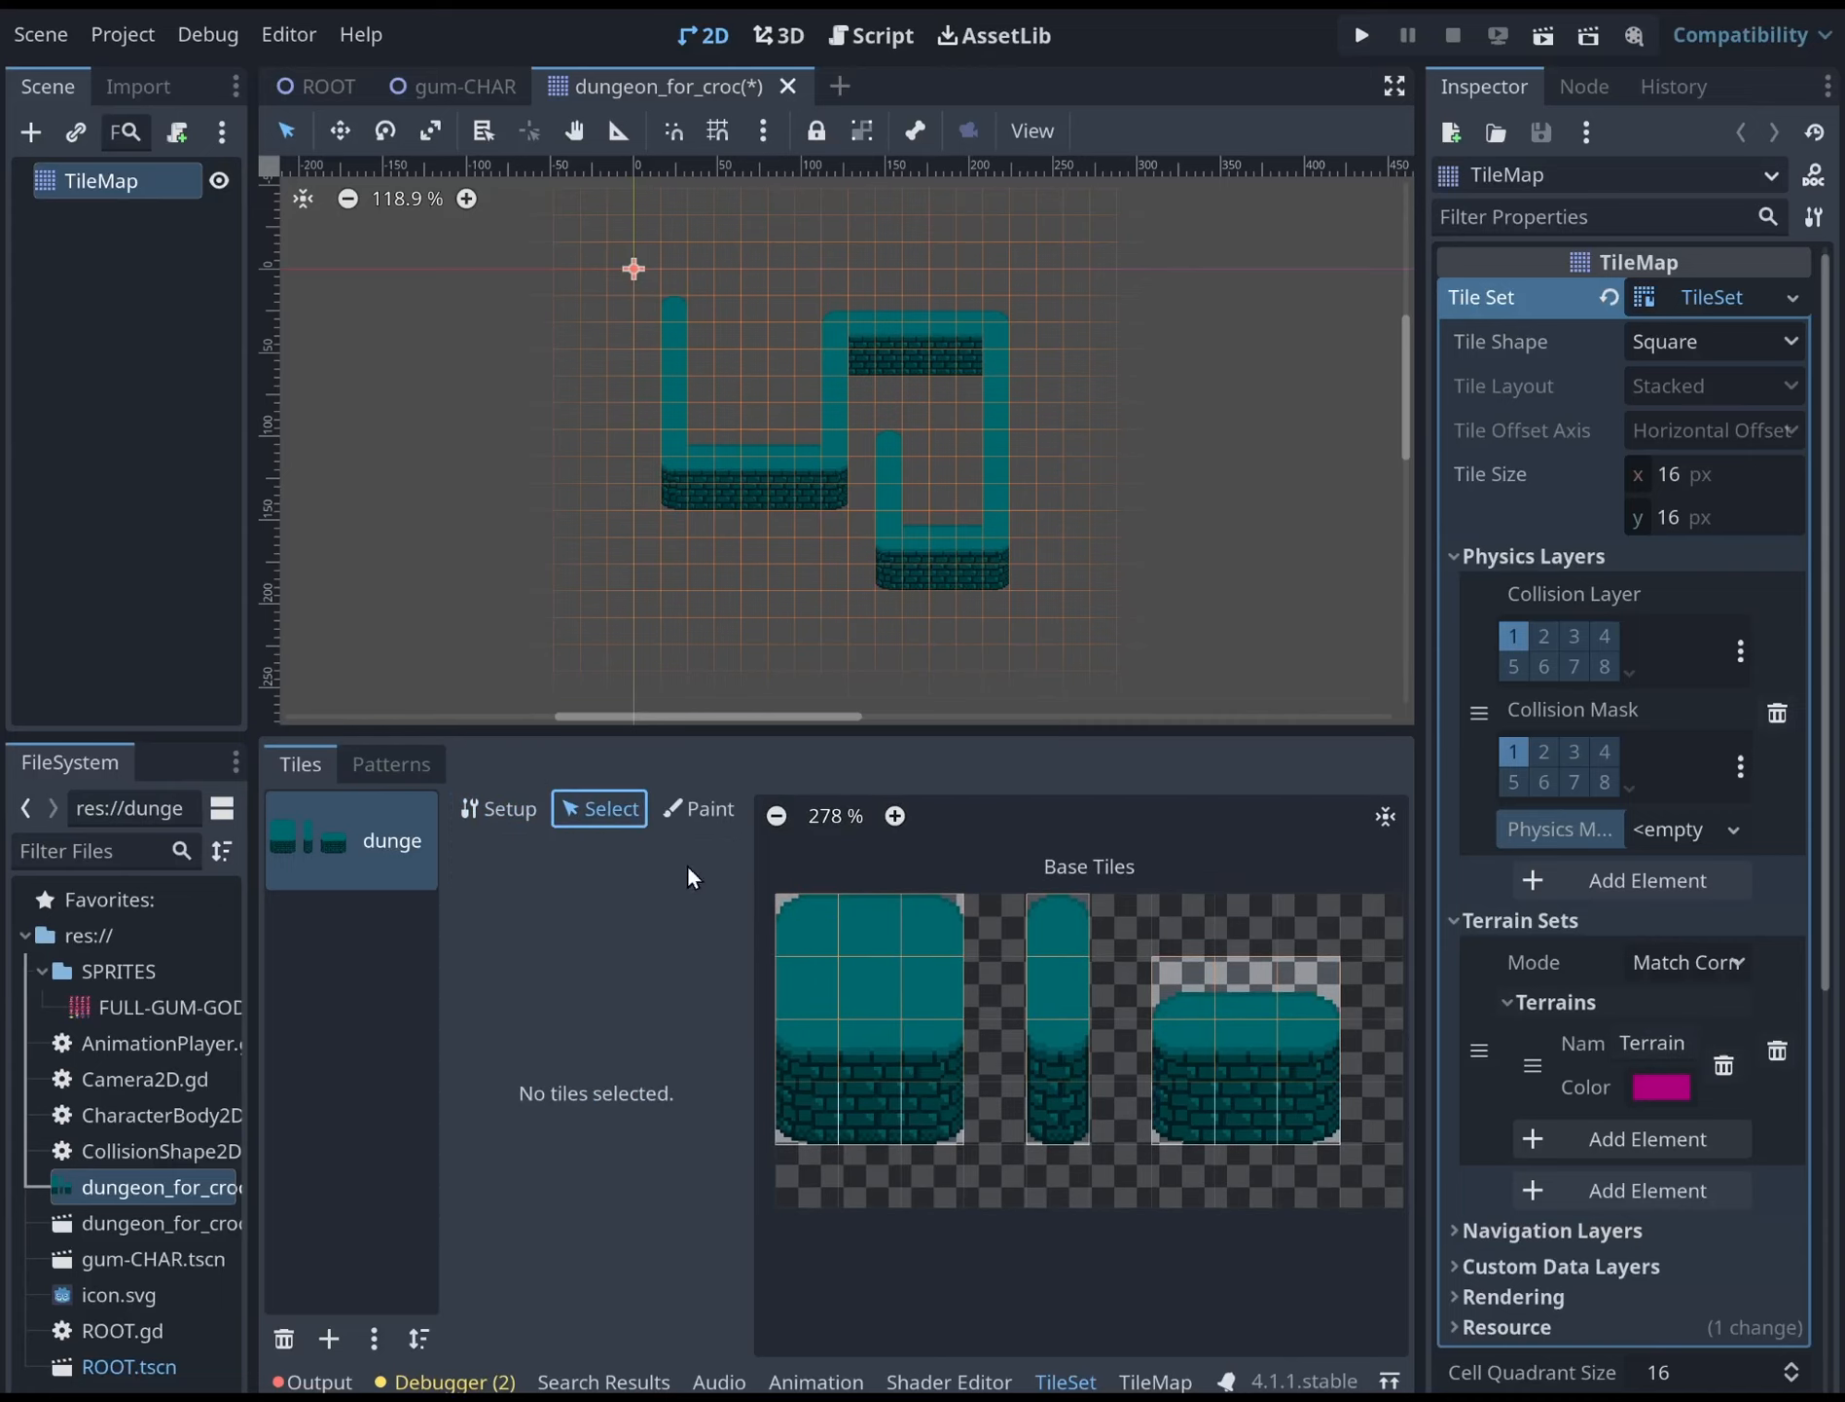
click(876, 924)
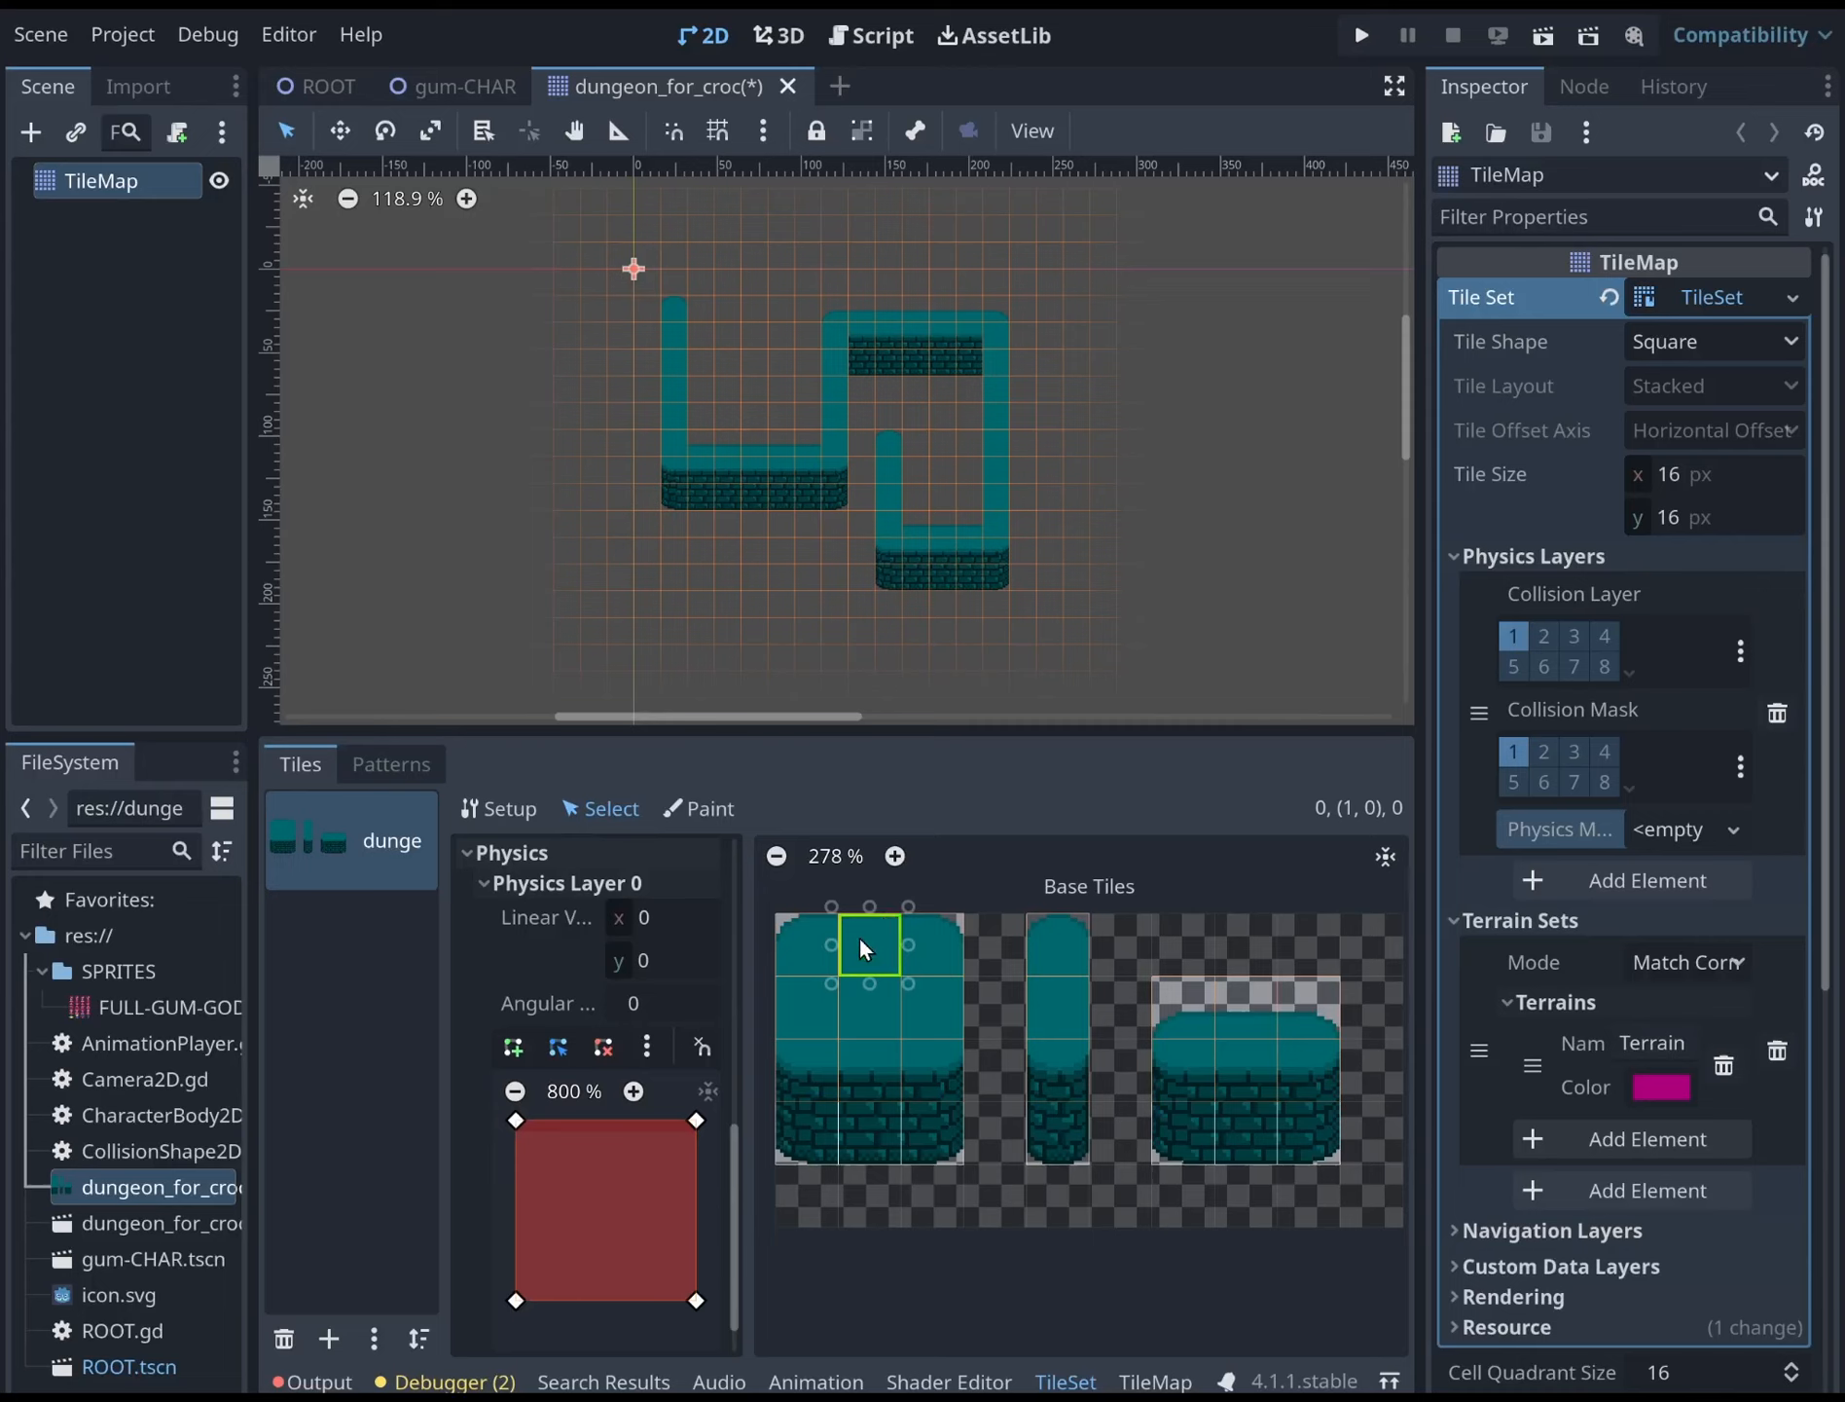
drag(922, 965, 962, 943)
click(994, 961)
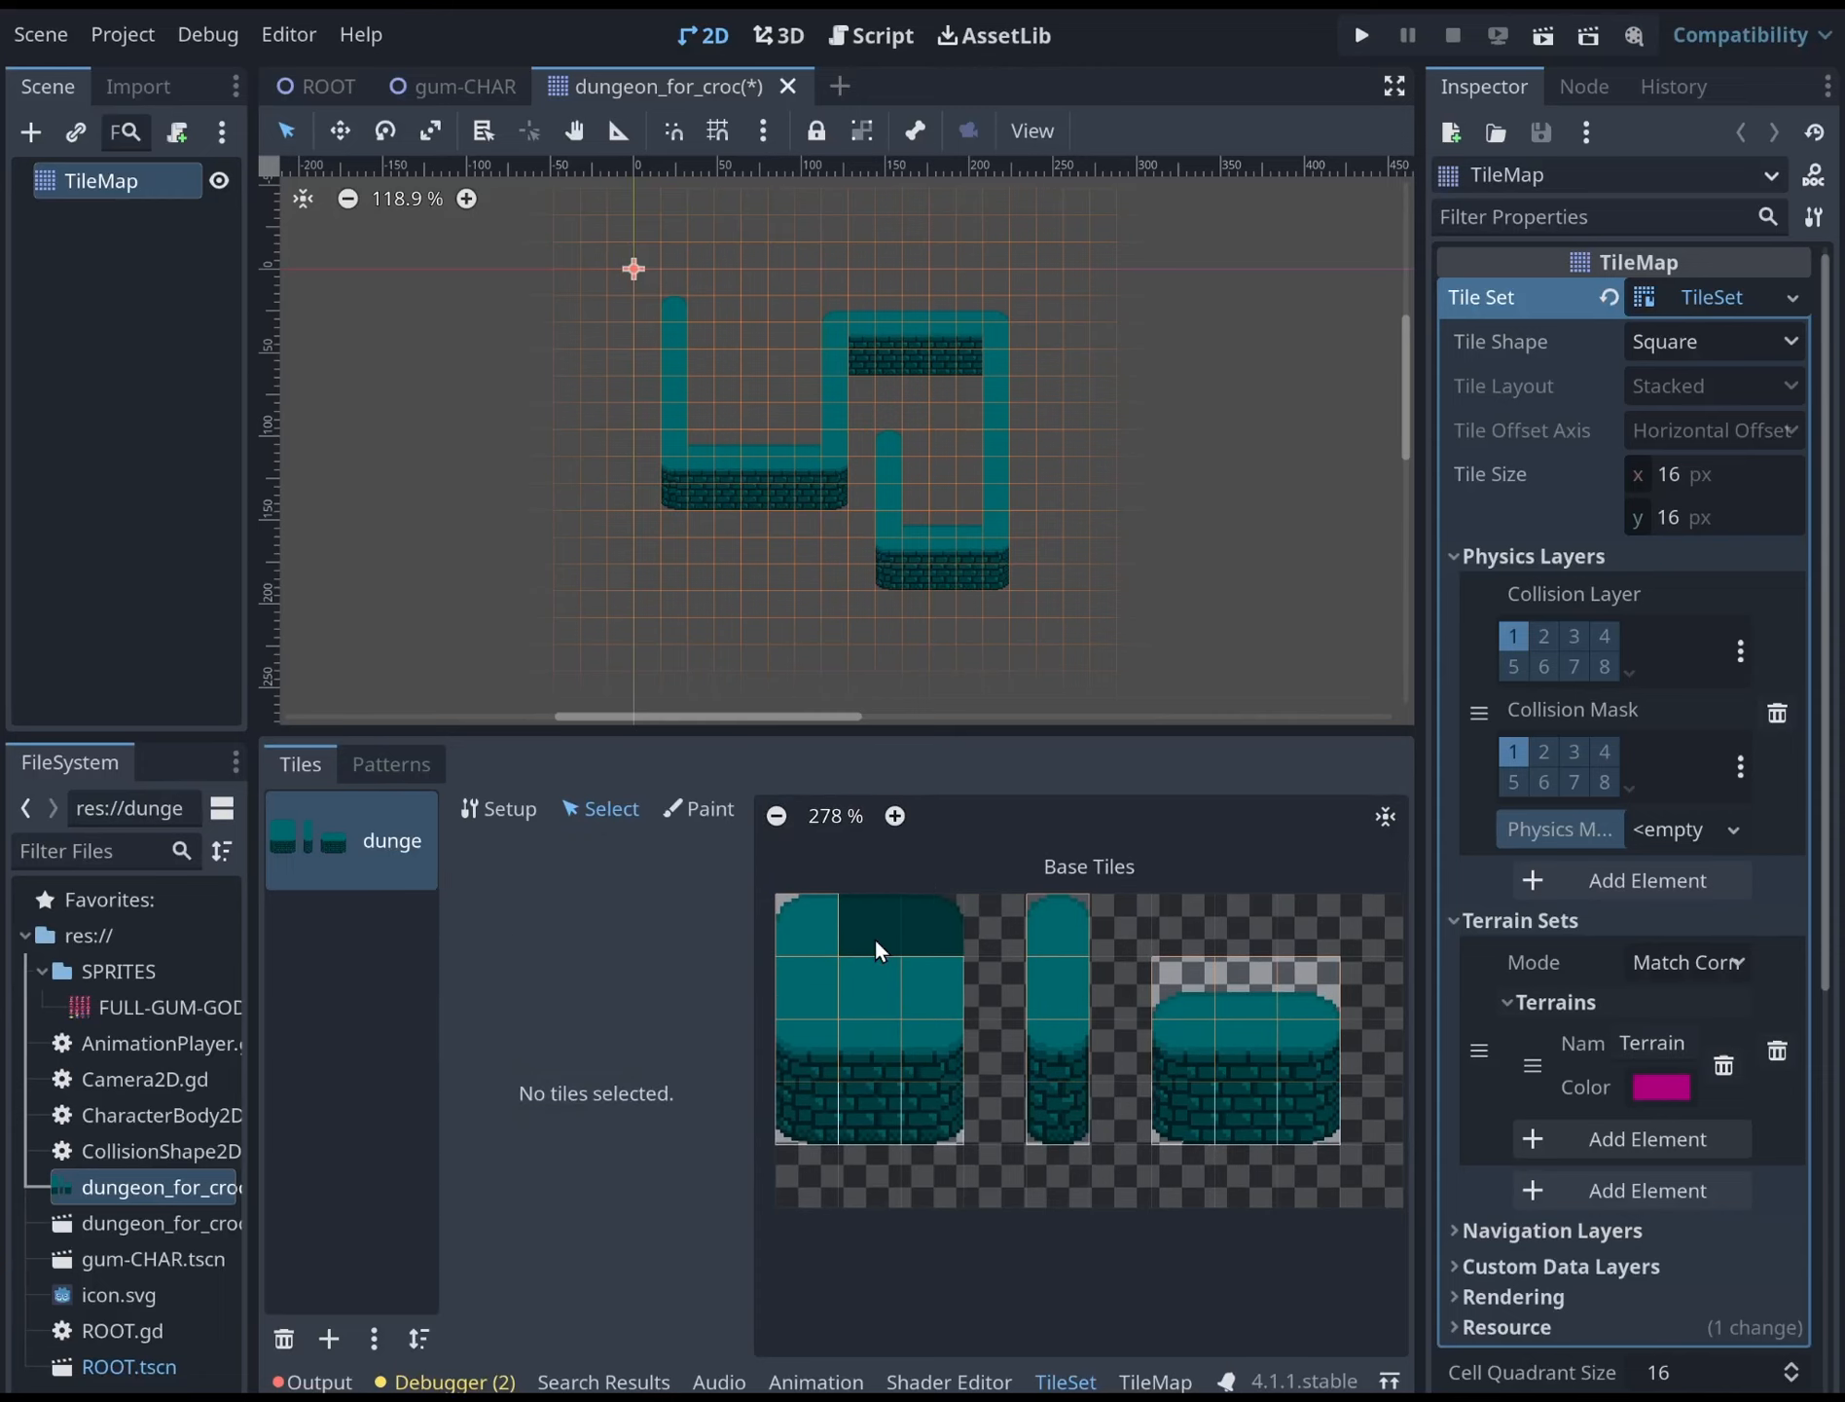
click(807, 921)
click(510, 810)
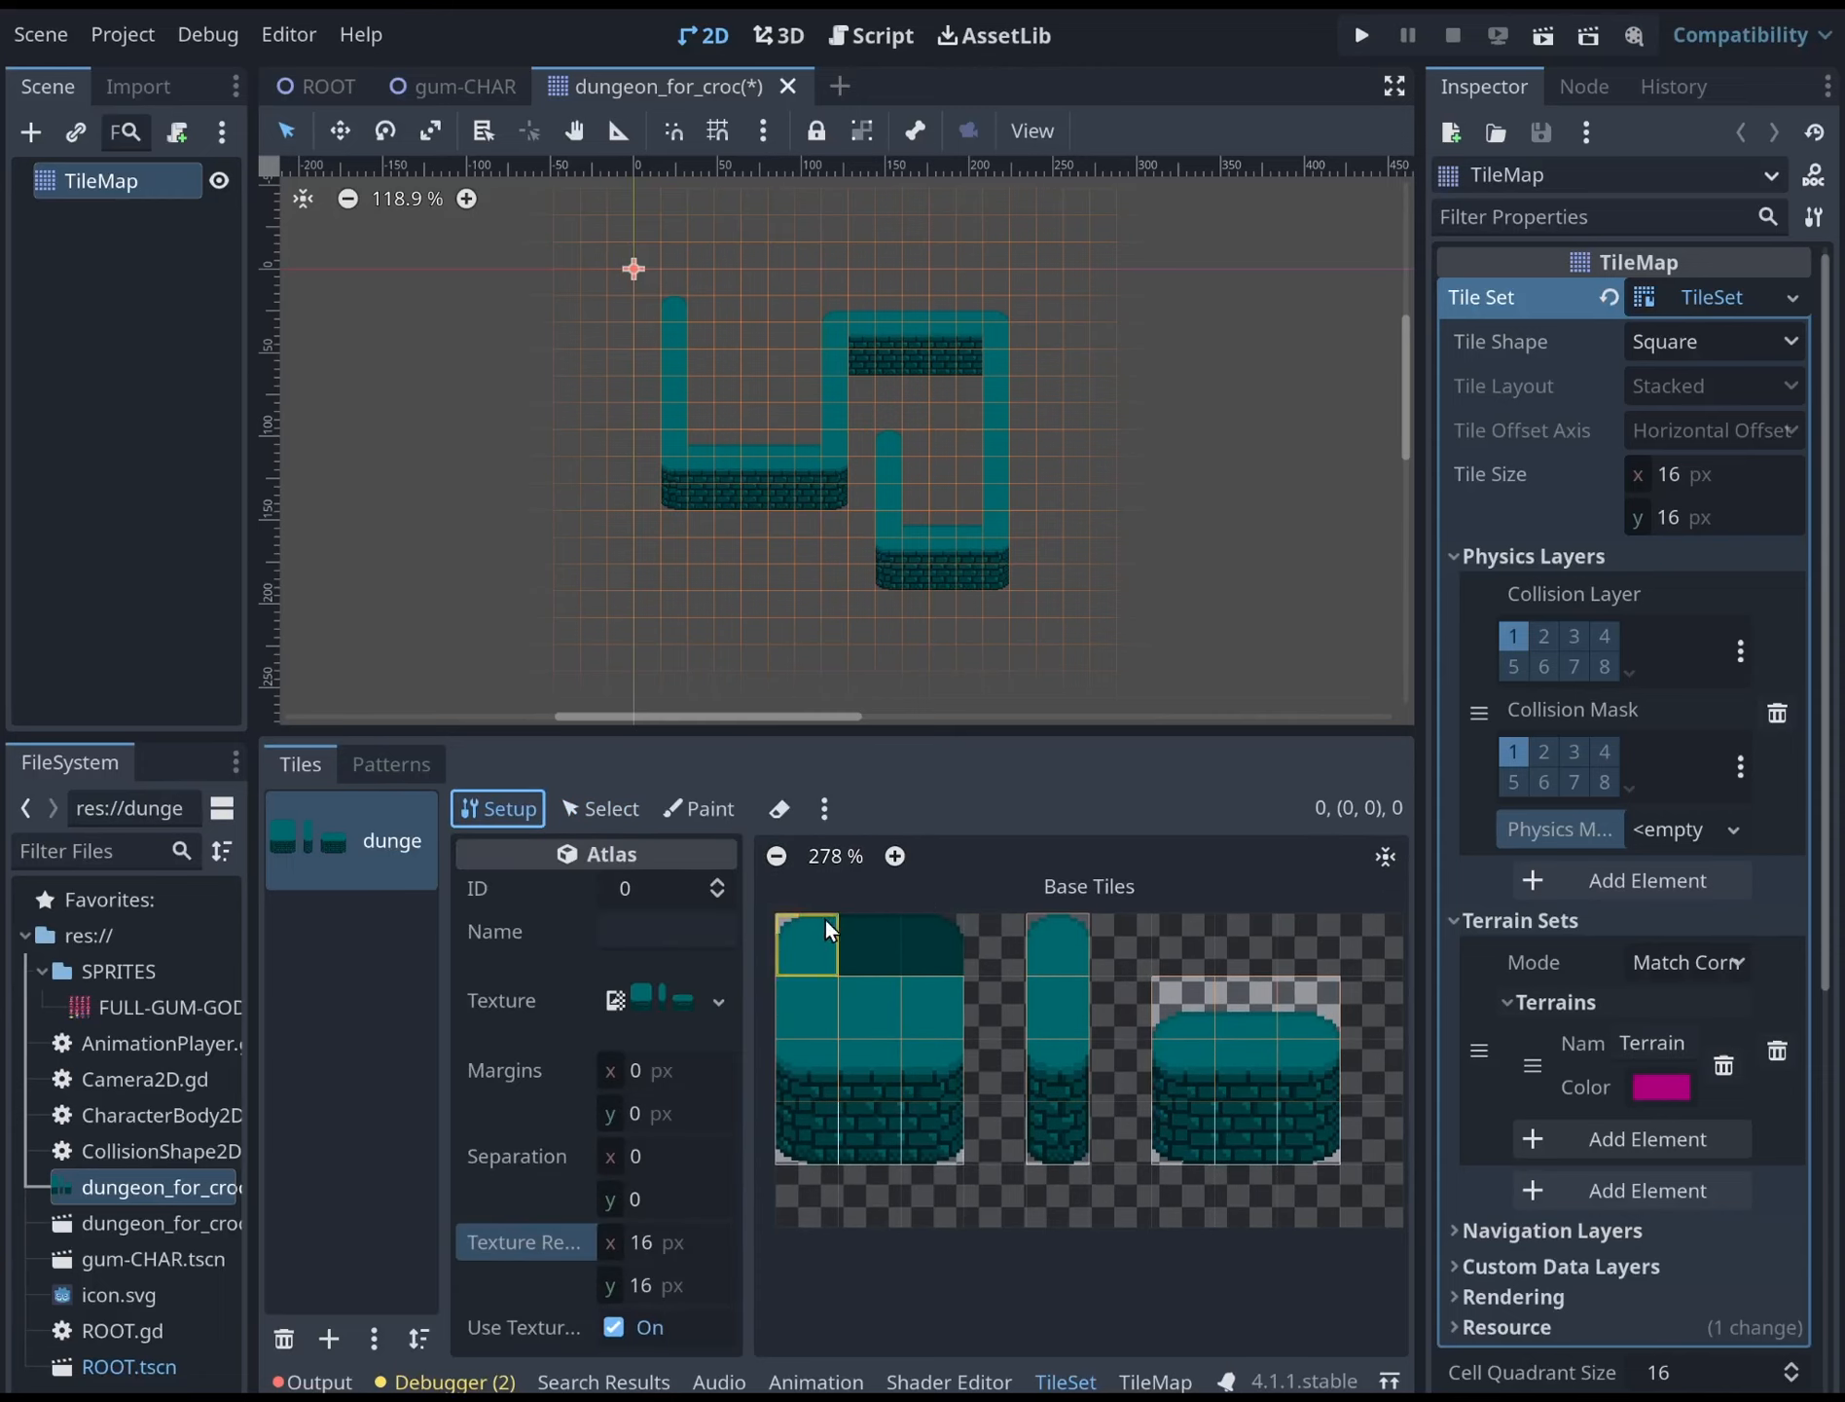
click(634, 816)
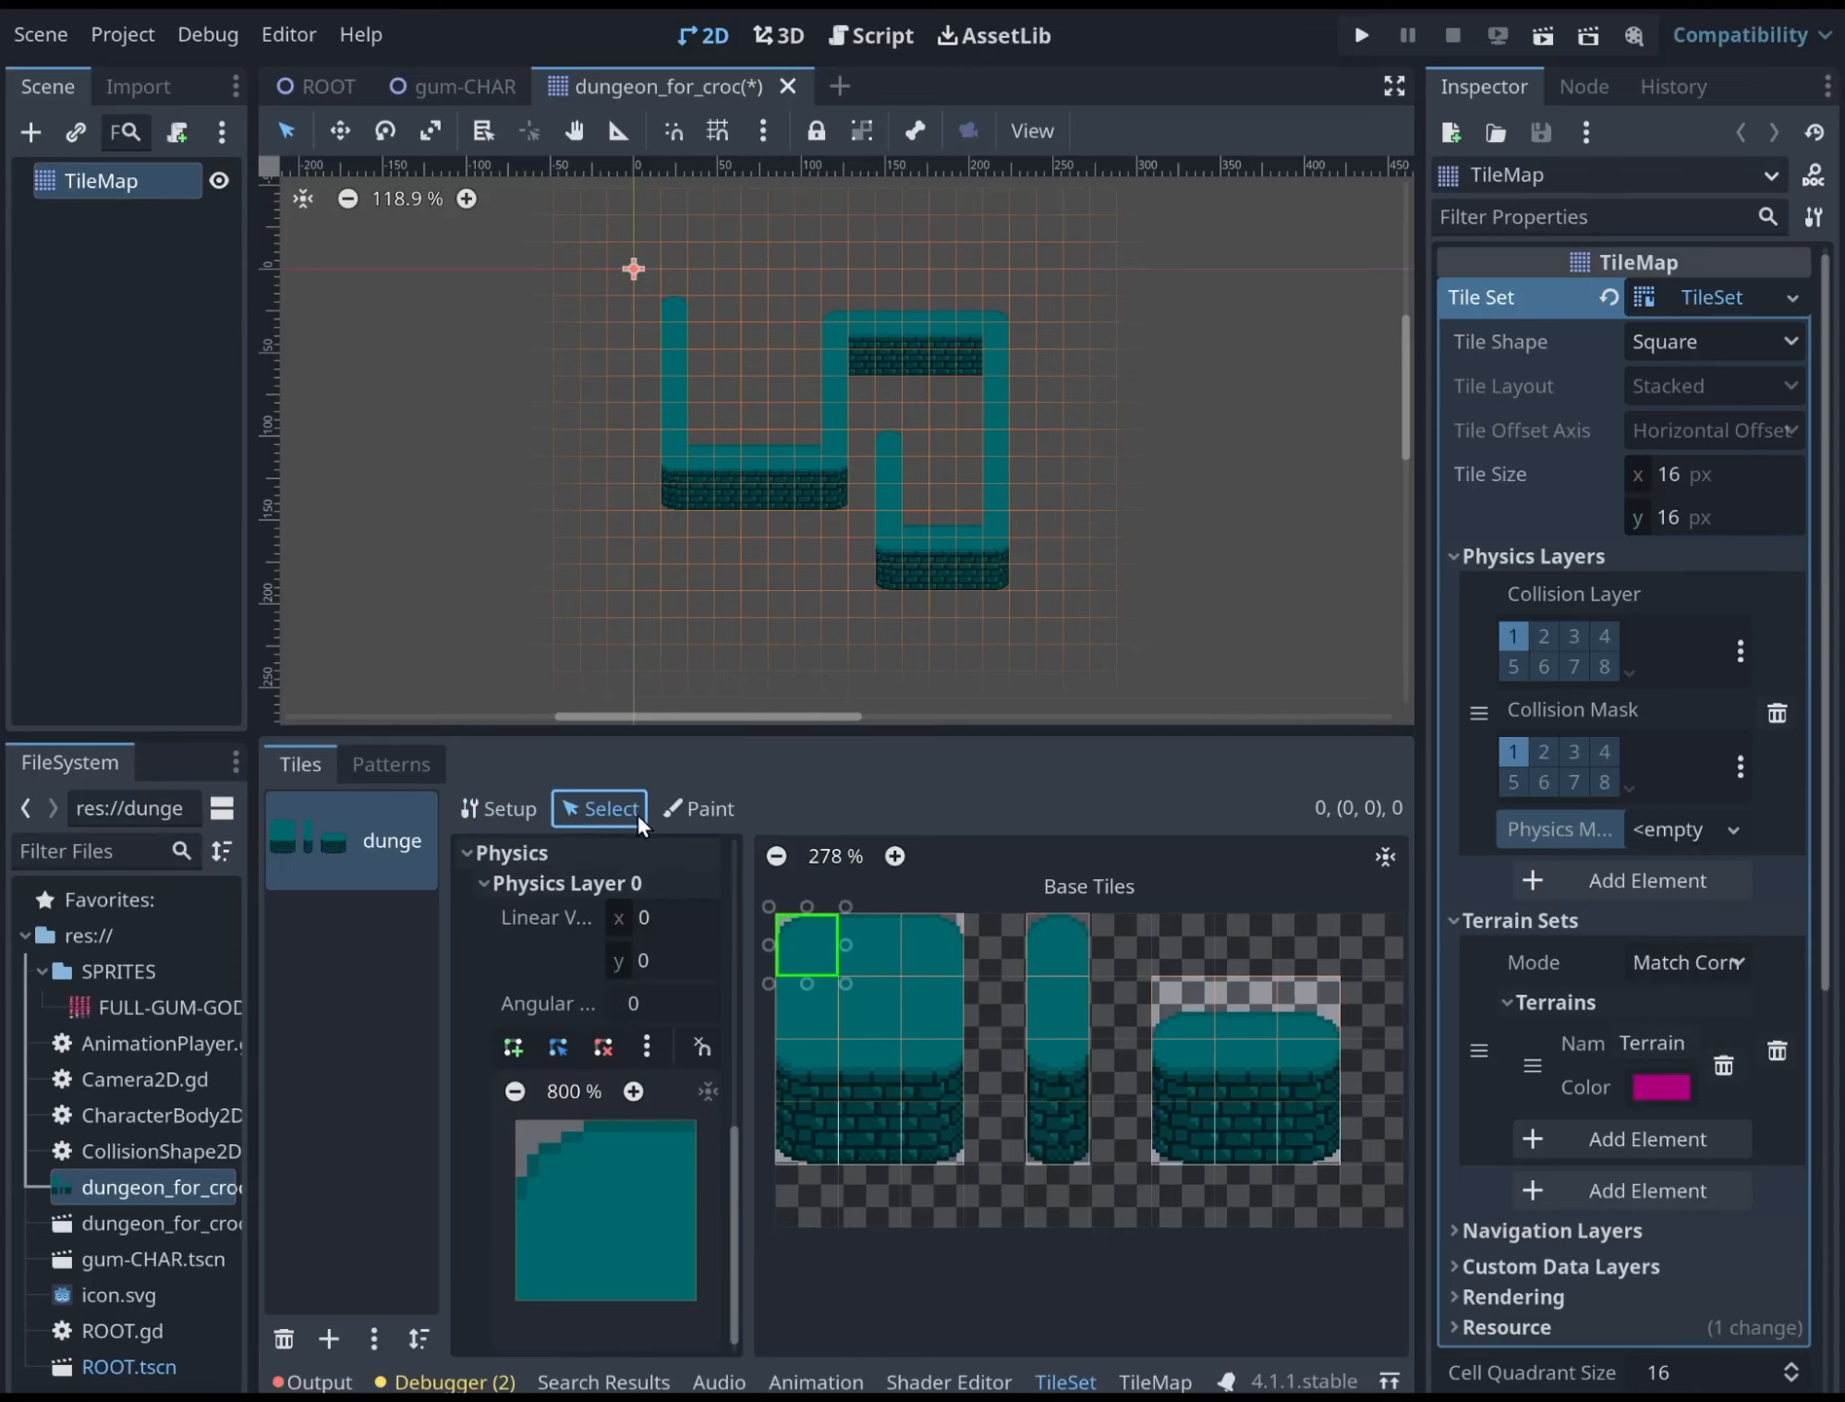
Add default square collision polygons to the middle-row and bottom-row tiles of the large block
click(824, 1006)
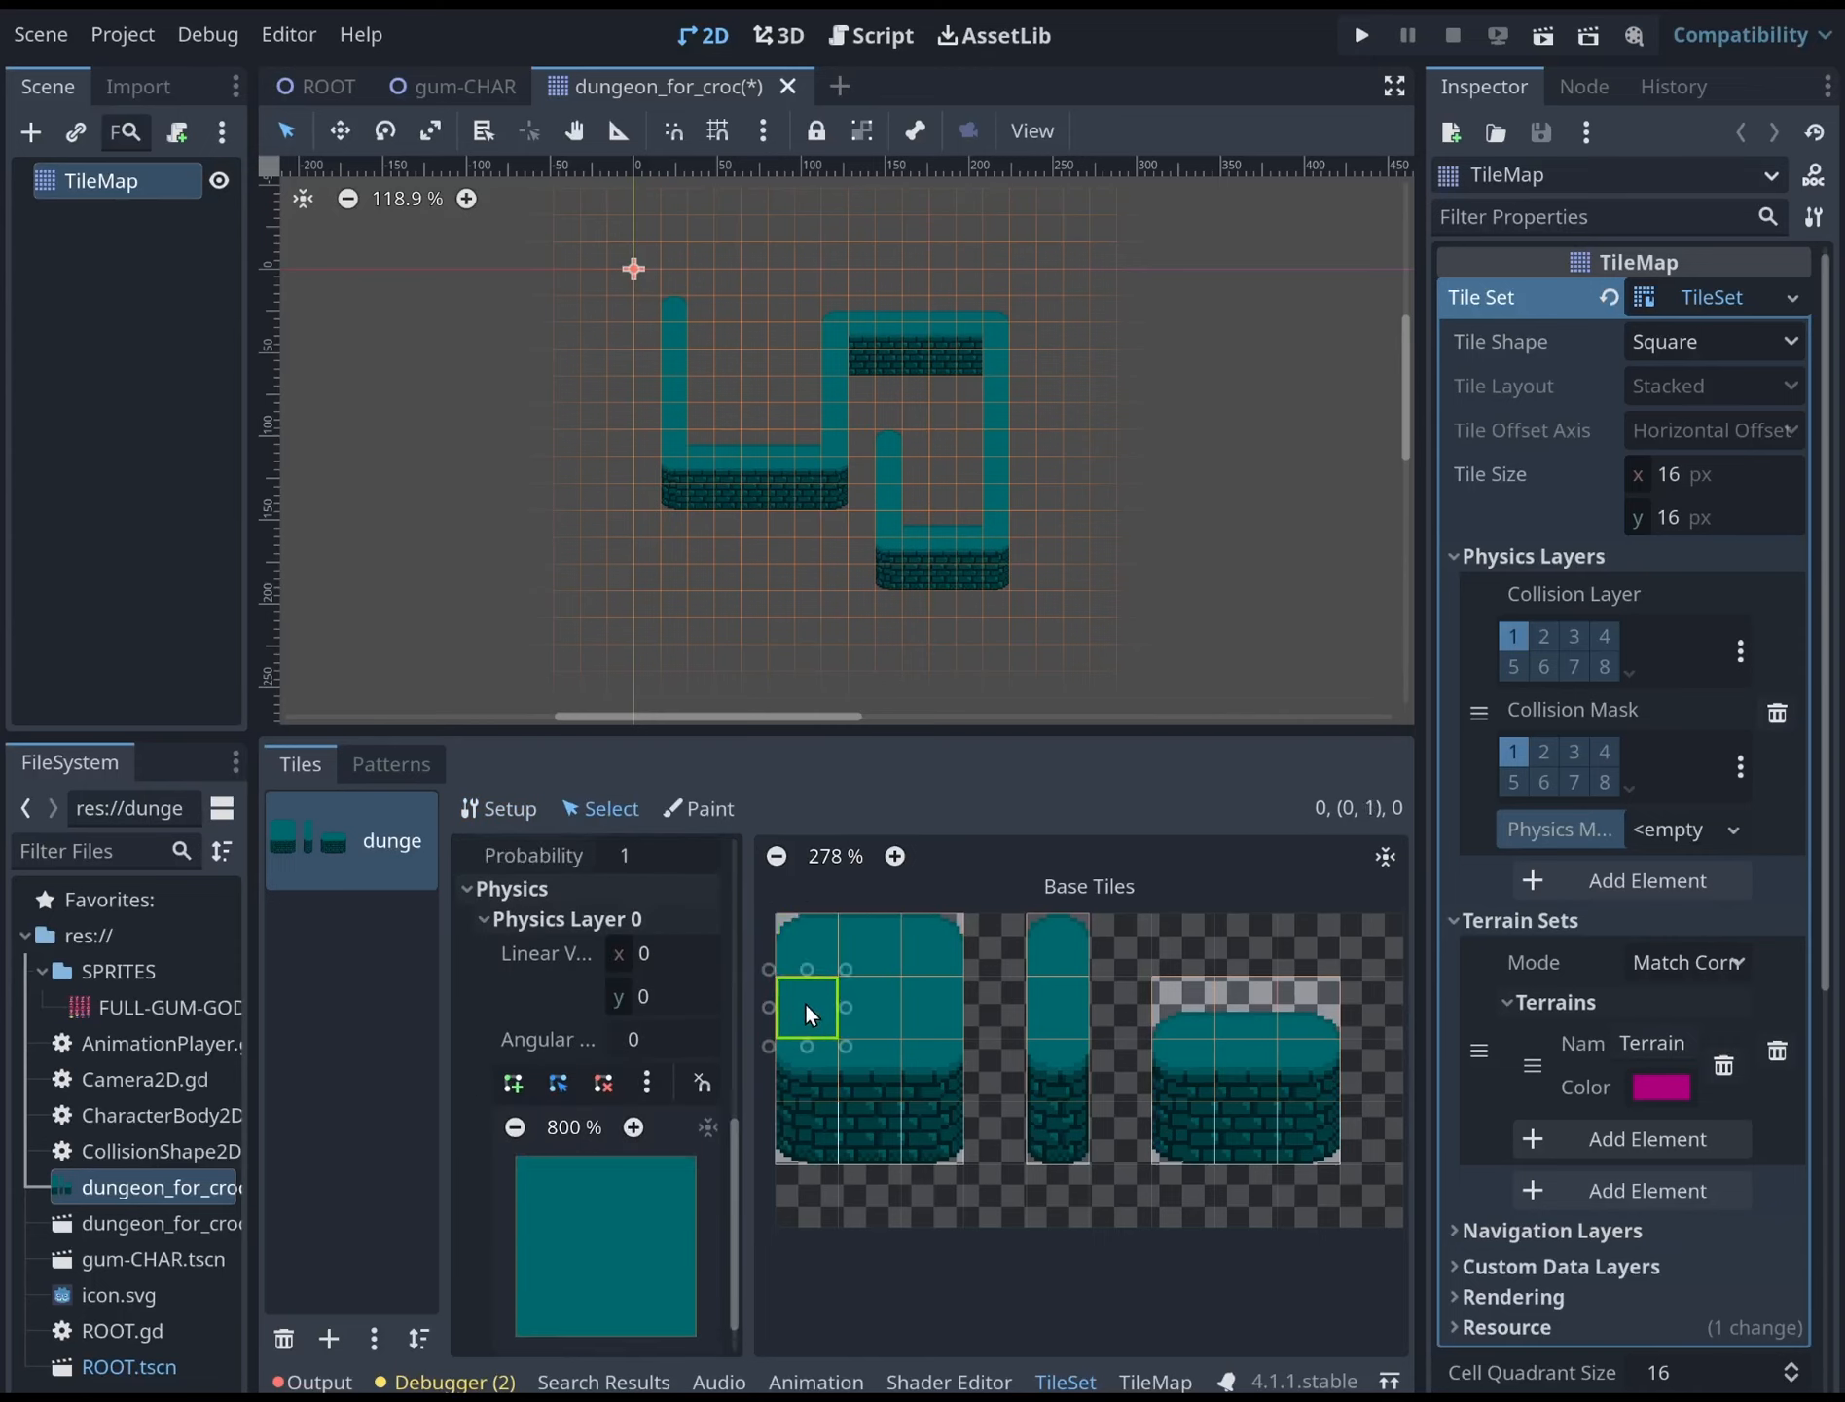
click(886, 998)
click(944, 988)
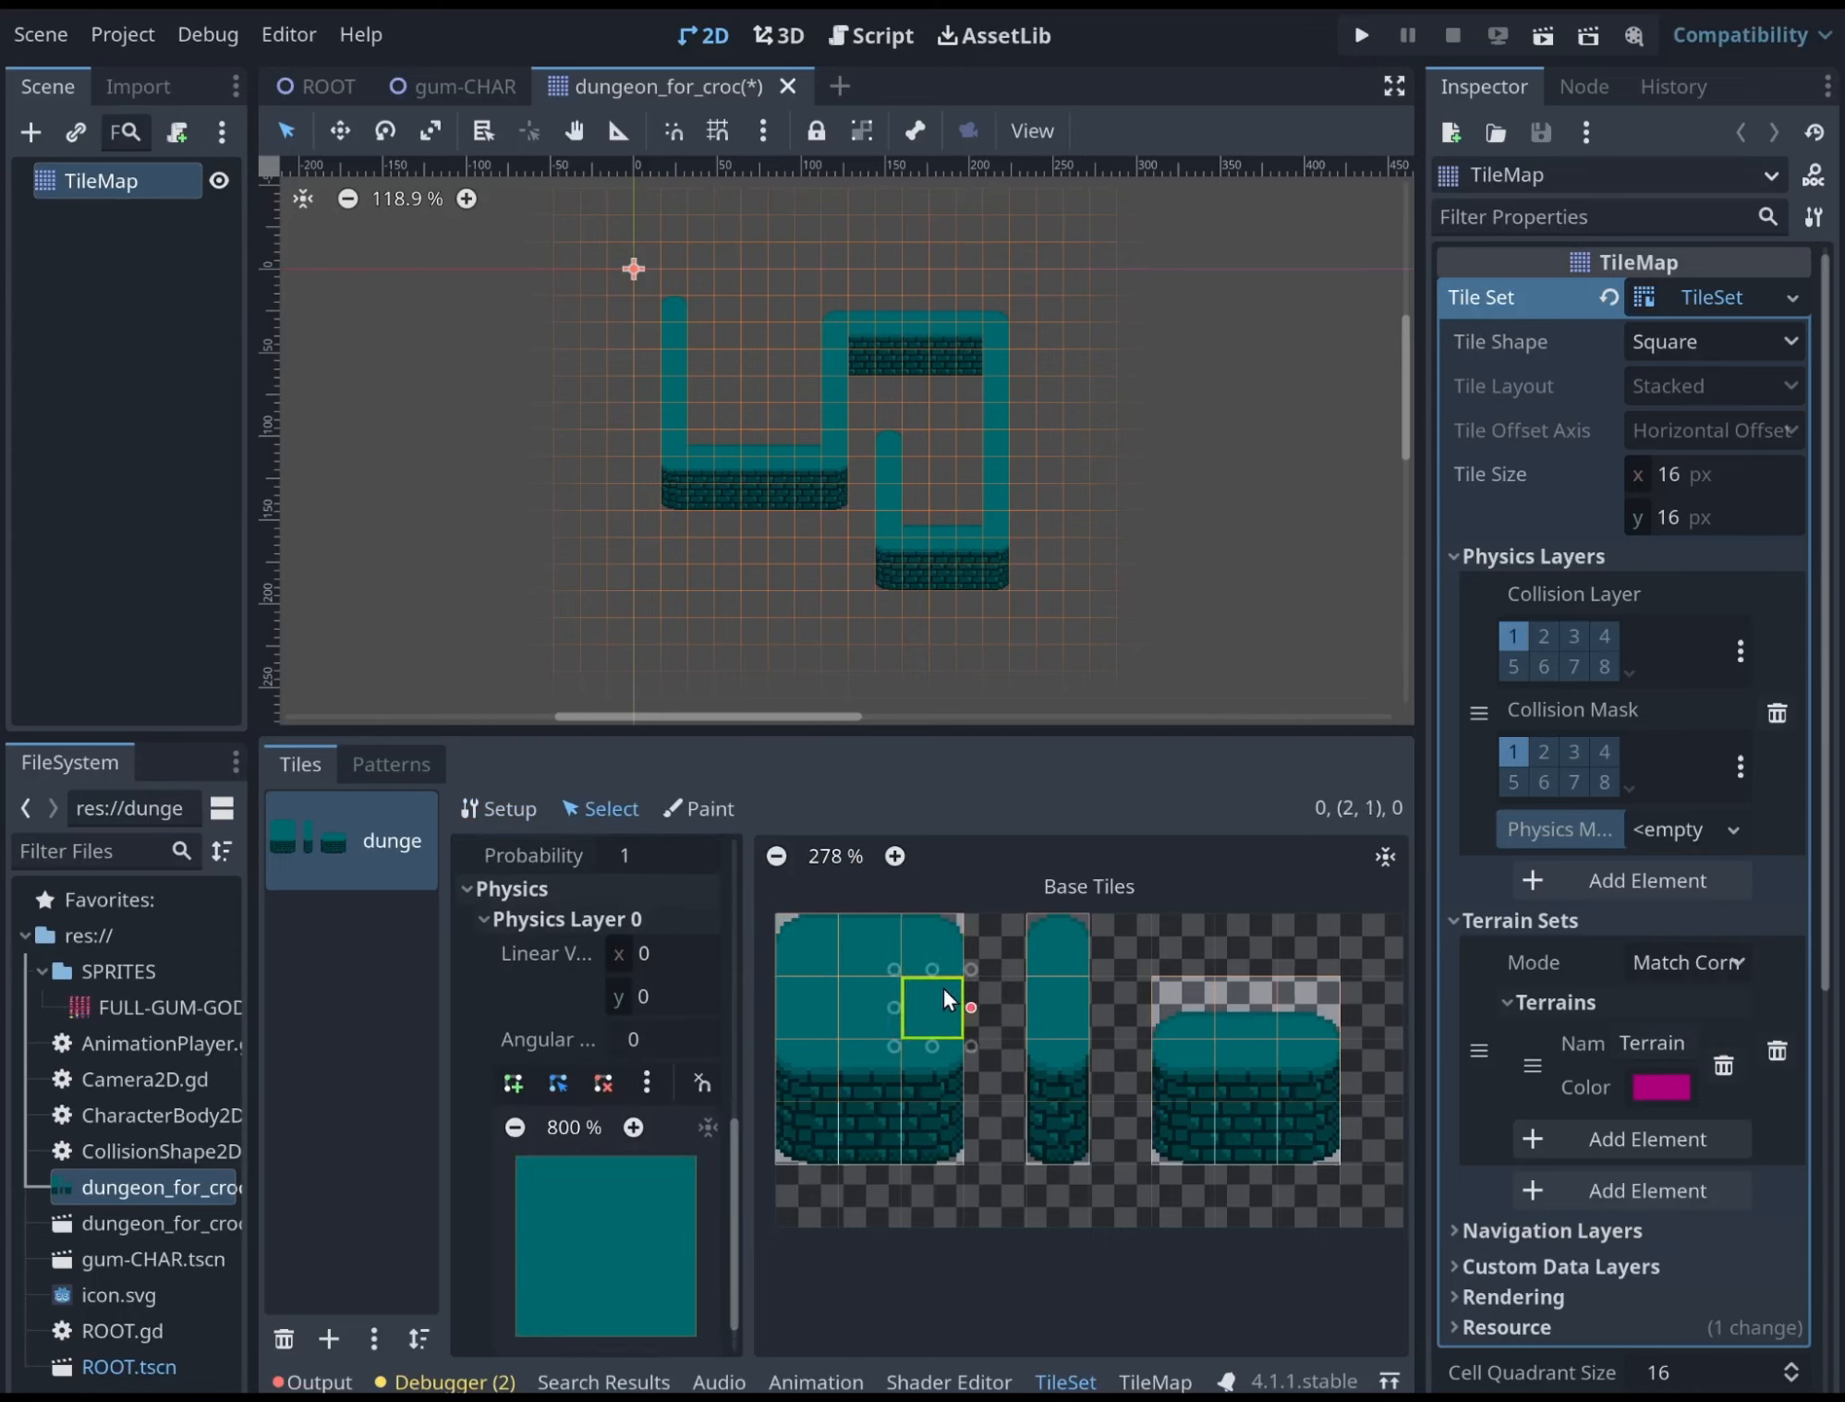
click(799, 1057)
click(860, 1054)
click(922, 1056)
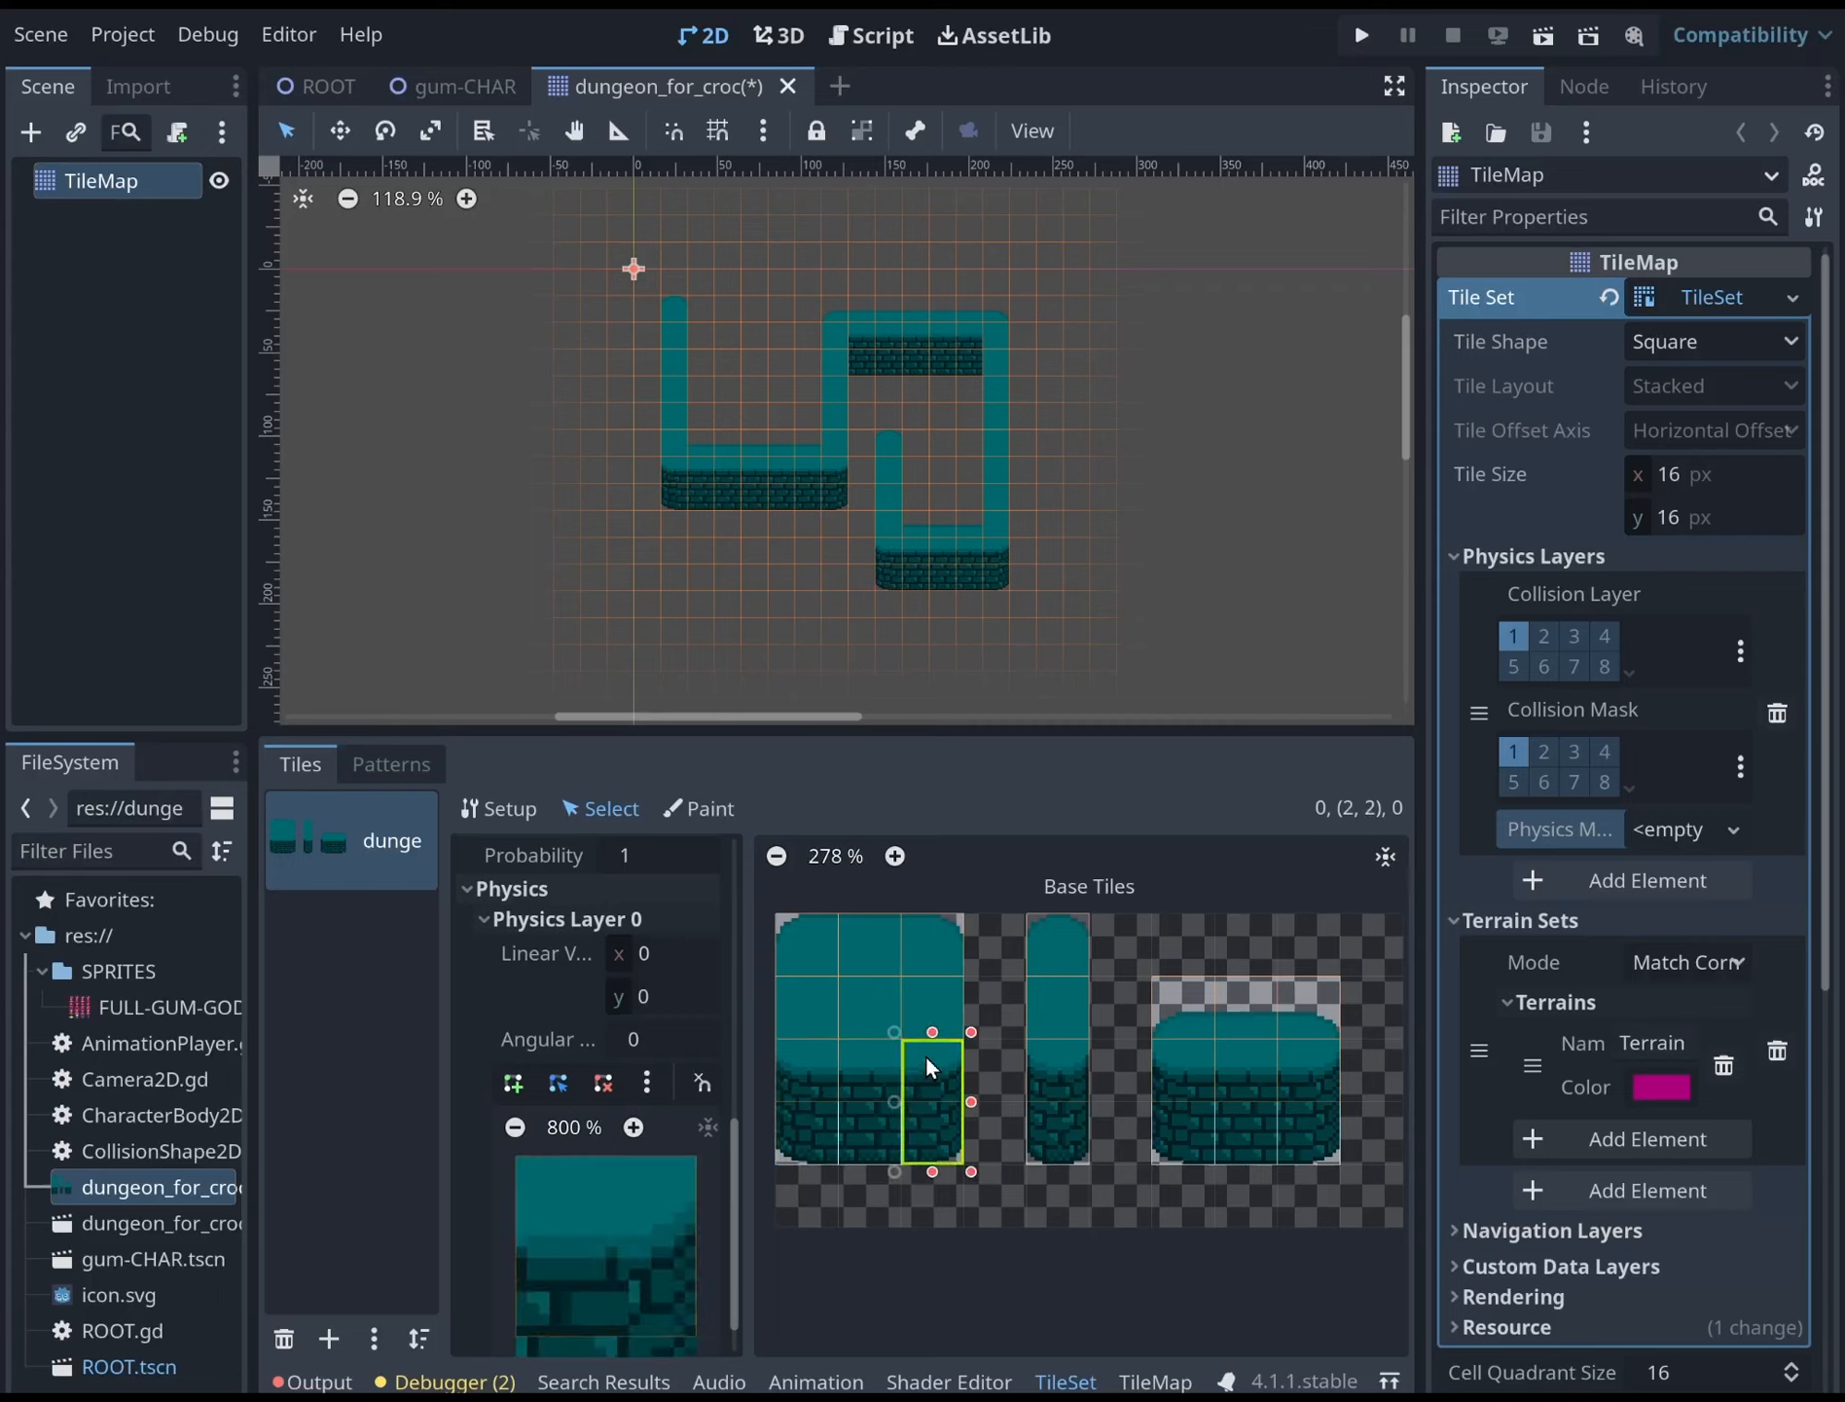
Add default collision polygons to the narrow column's middle and bottom tiles and the low platform's three brick tiles
click(1076, 942)
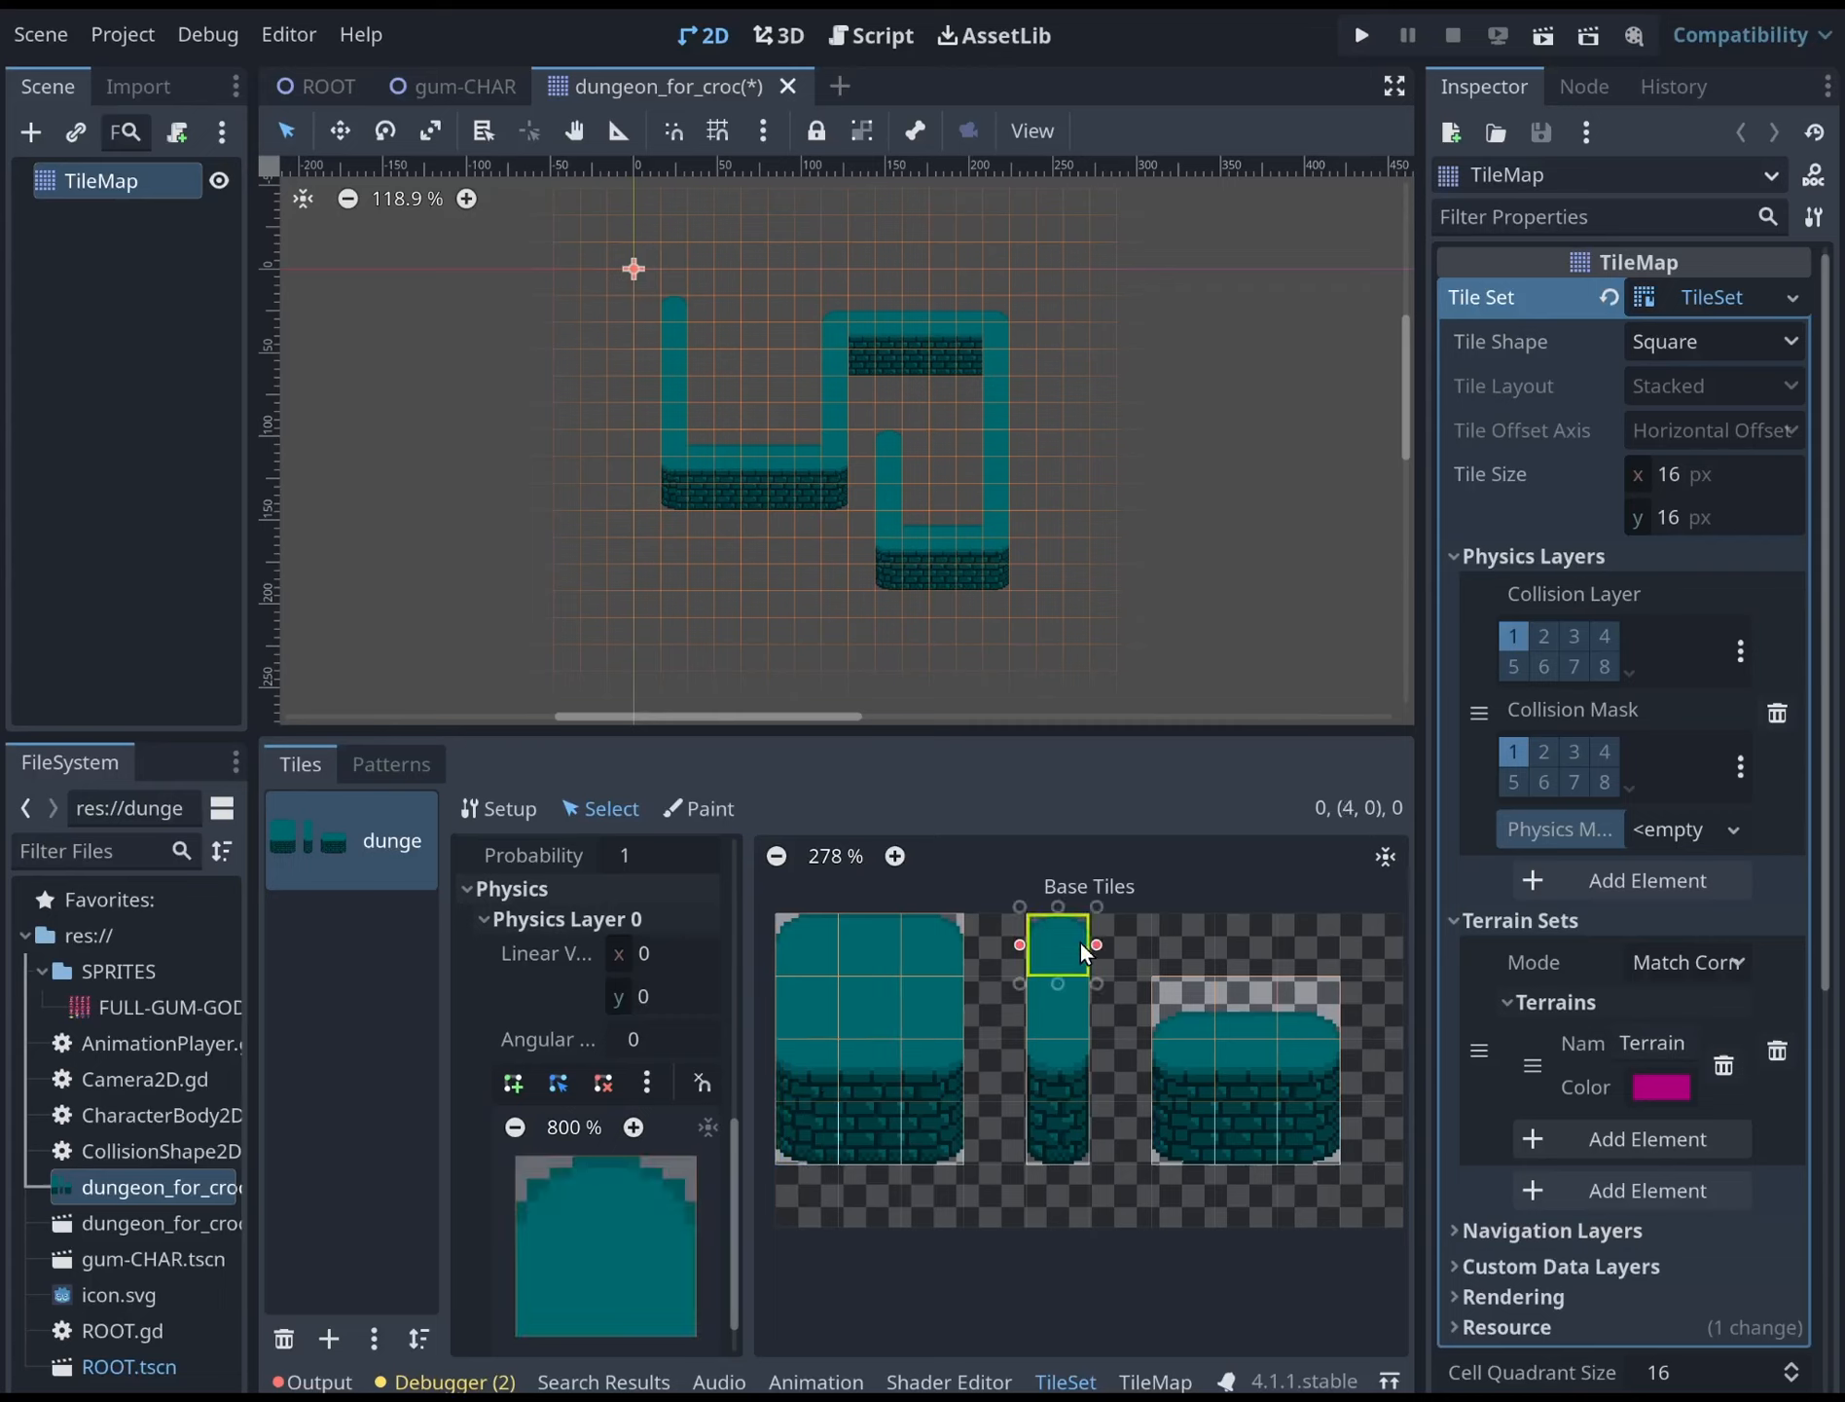
click(1072, 1008)
click(1072, 1071)
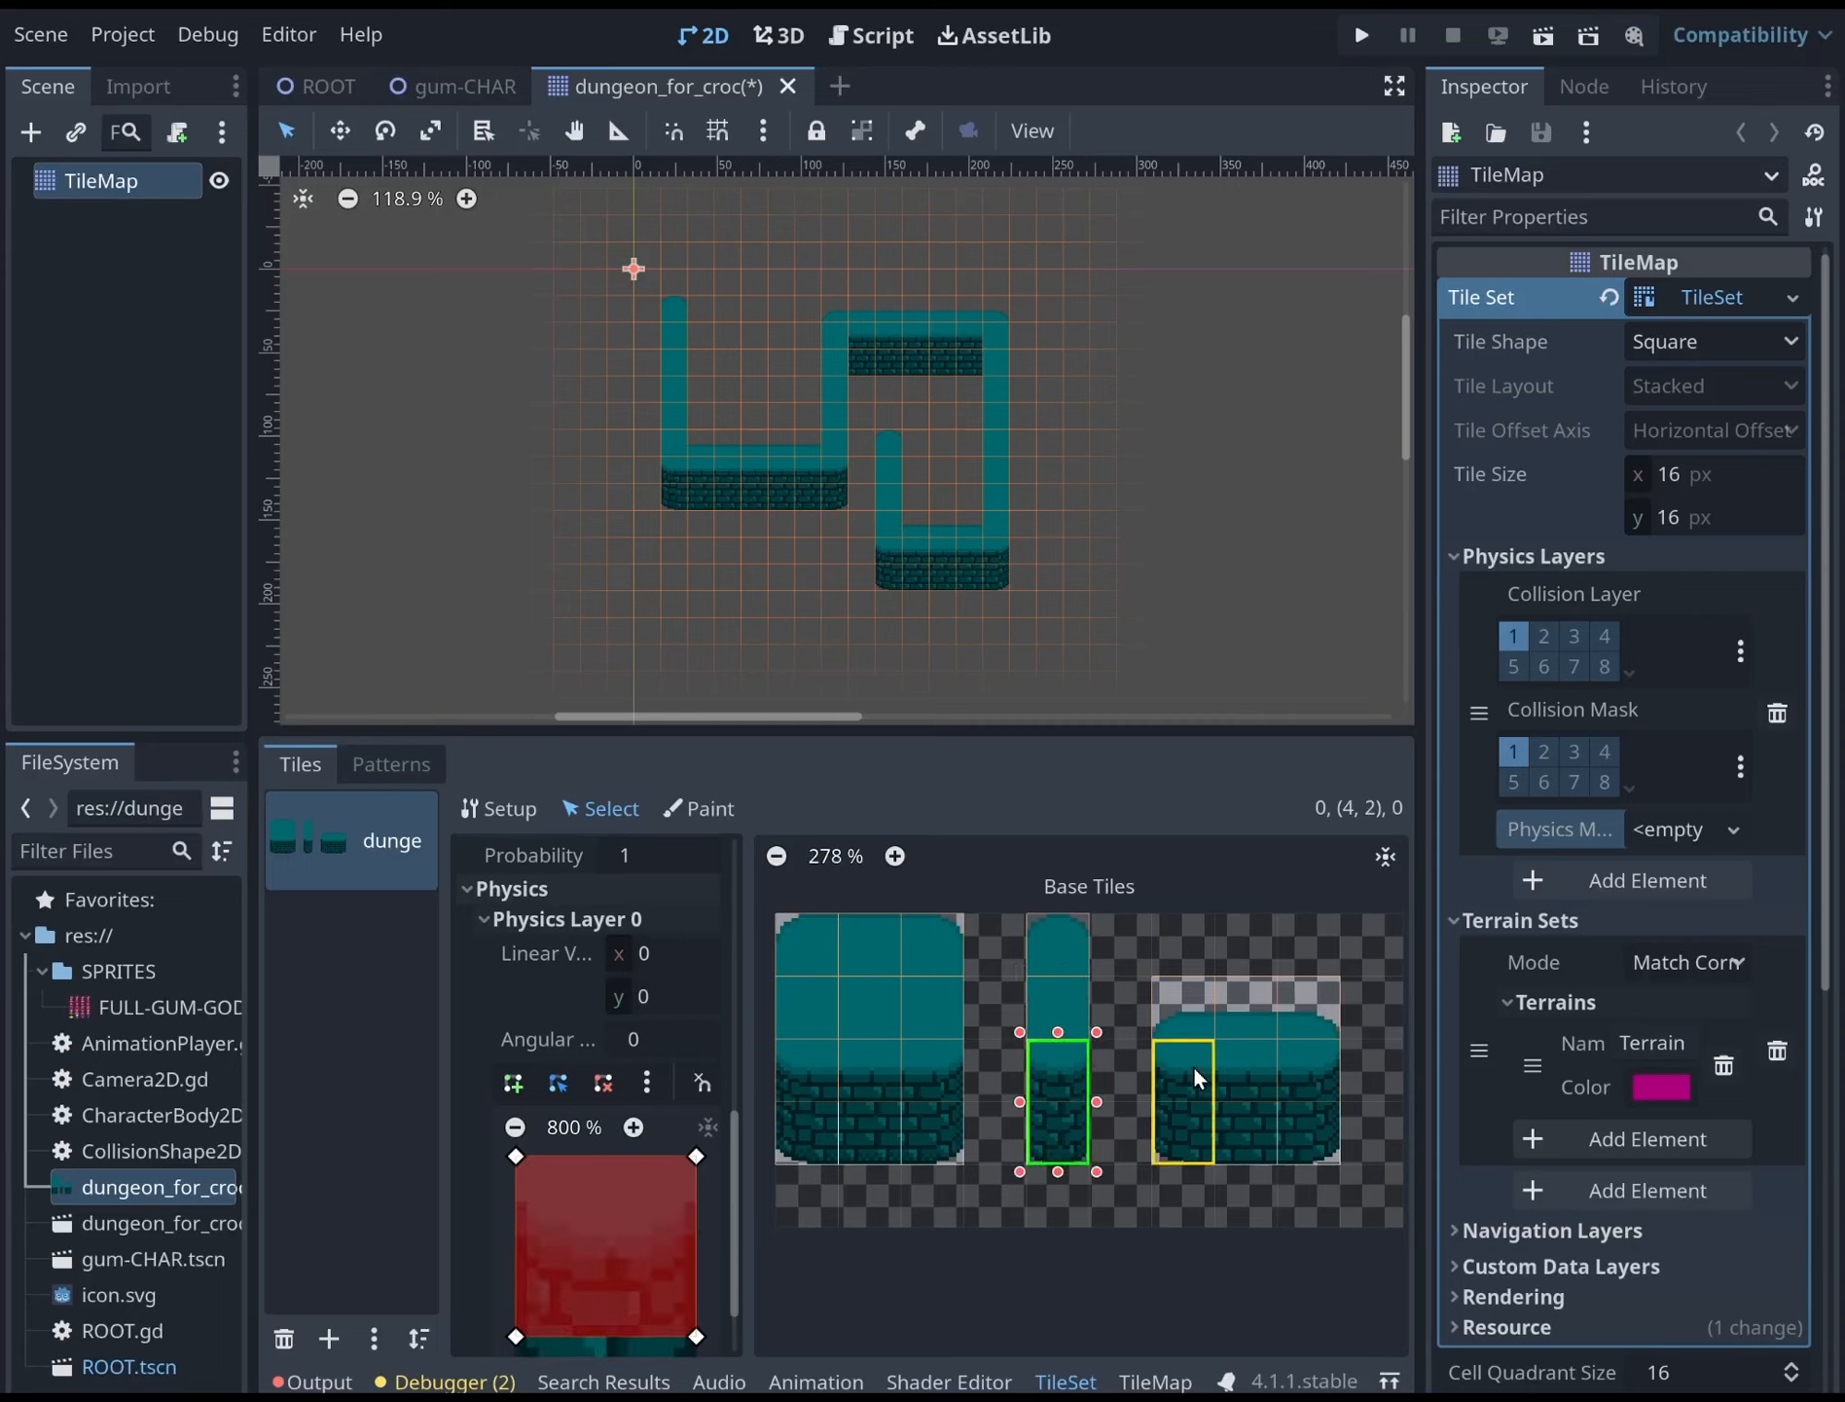
click(1298, 1071)
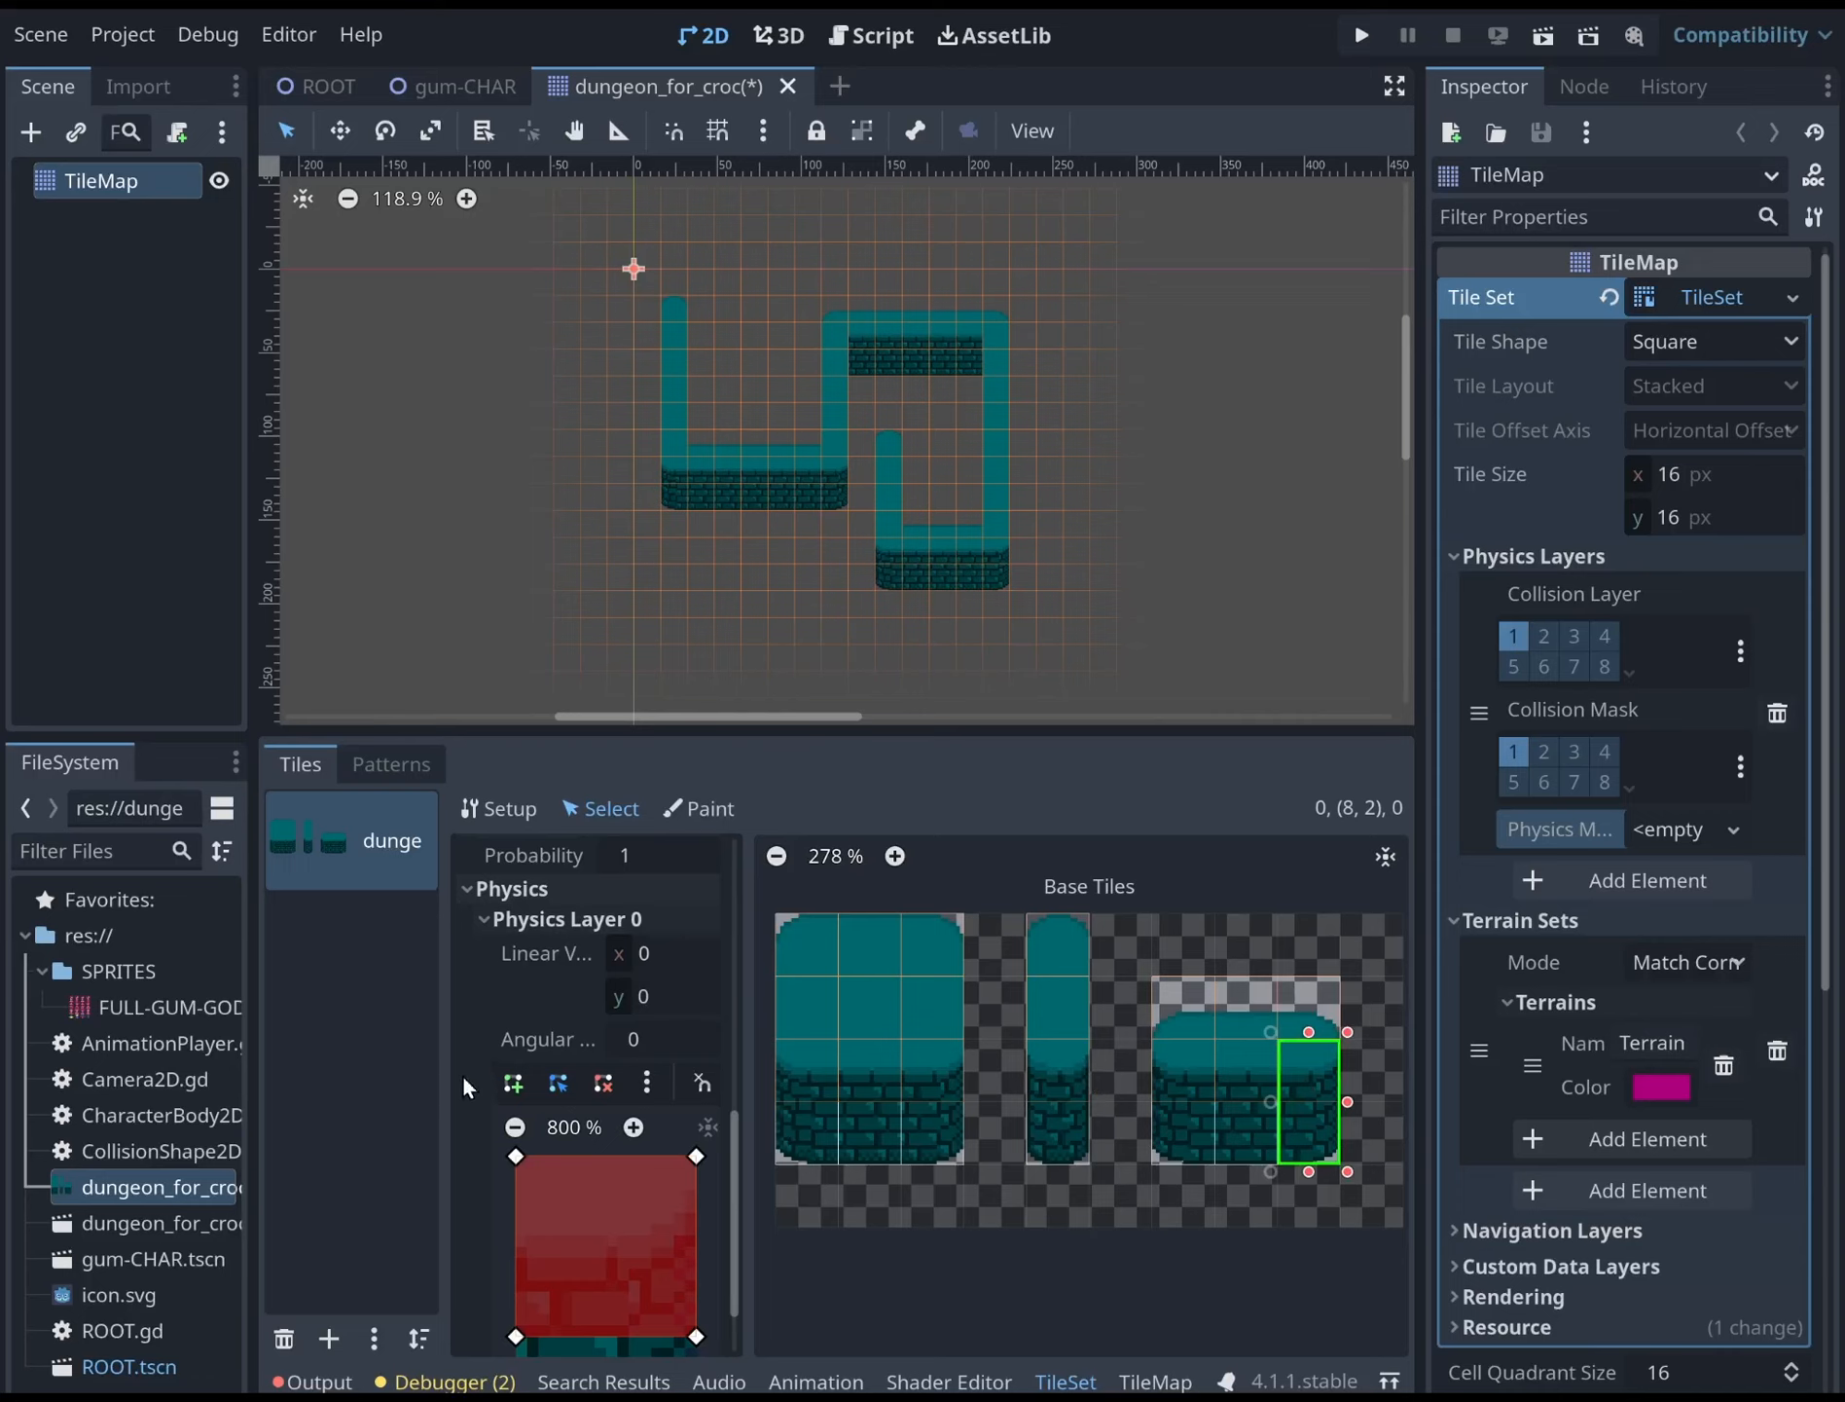
Stretch the collision polygon of the low platform's right brick tile (8, 2) down to the bottom of the tile by moving its lower corners
scroll(463, 1074, down, 2)
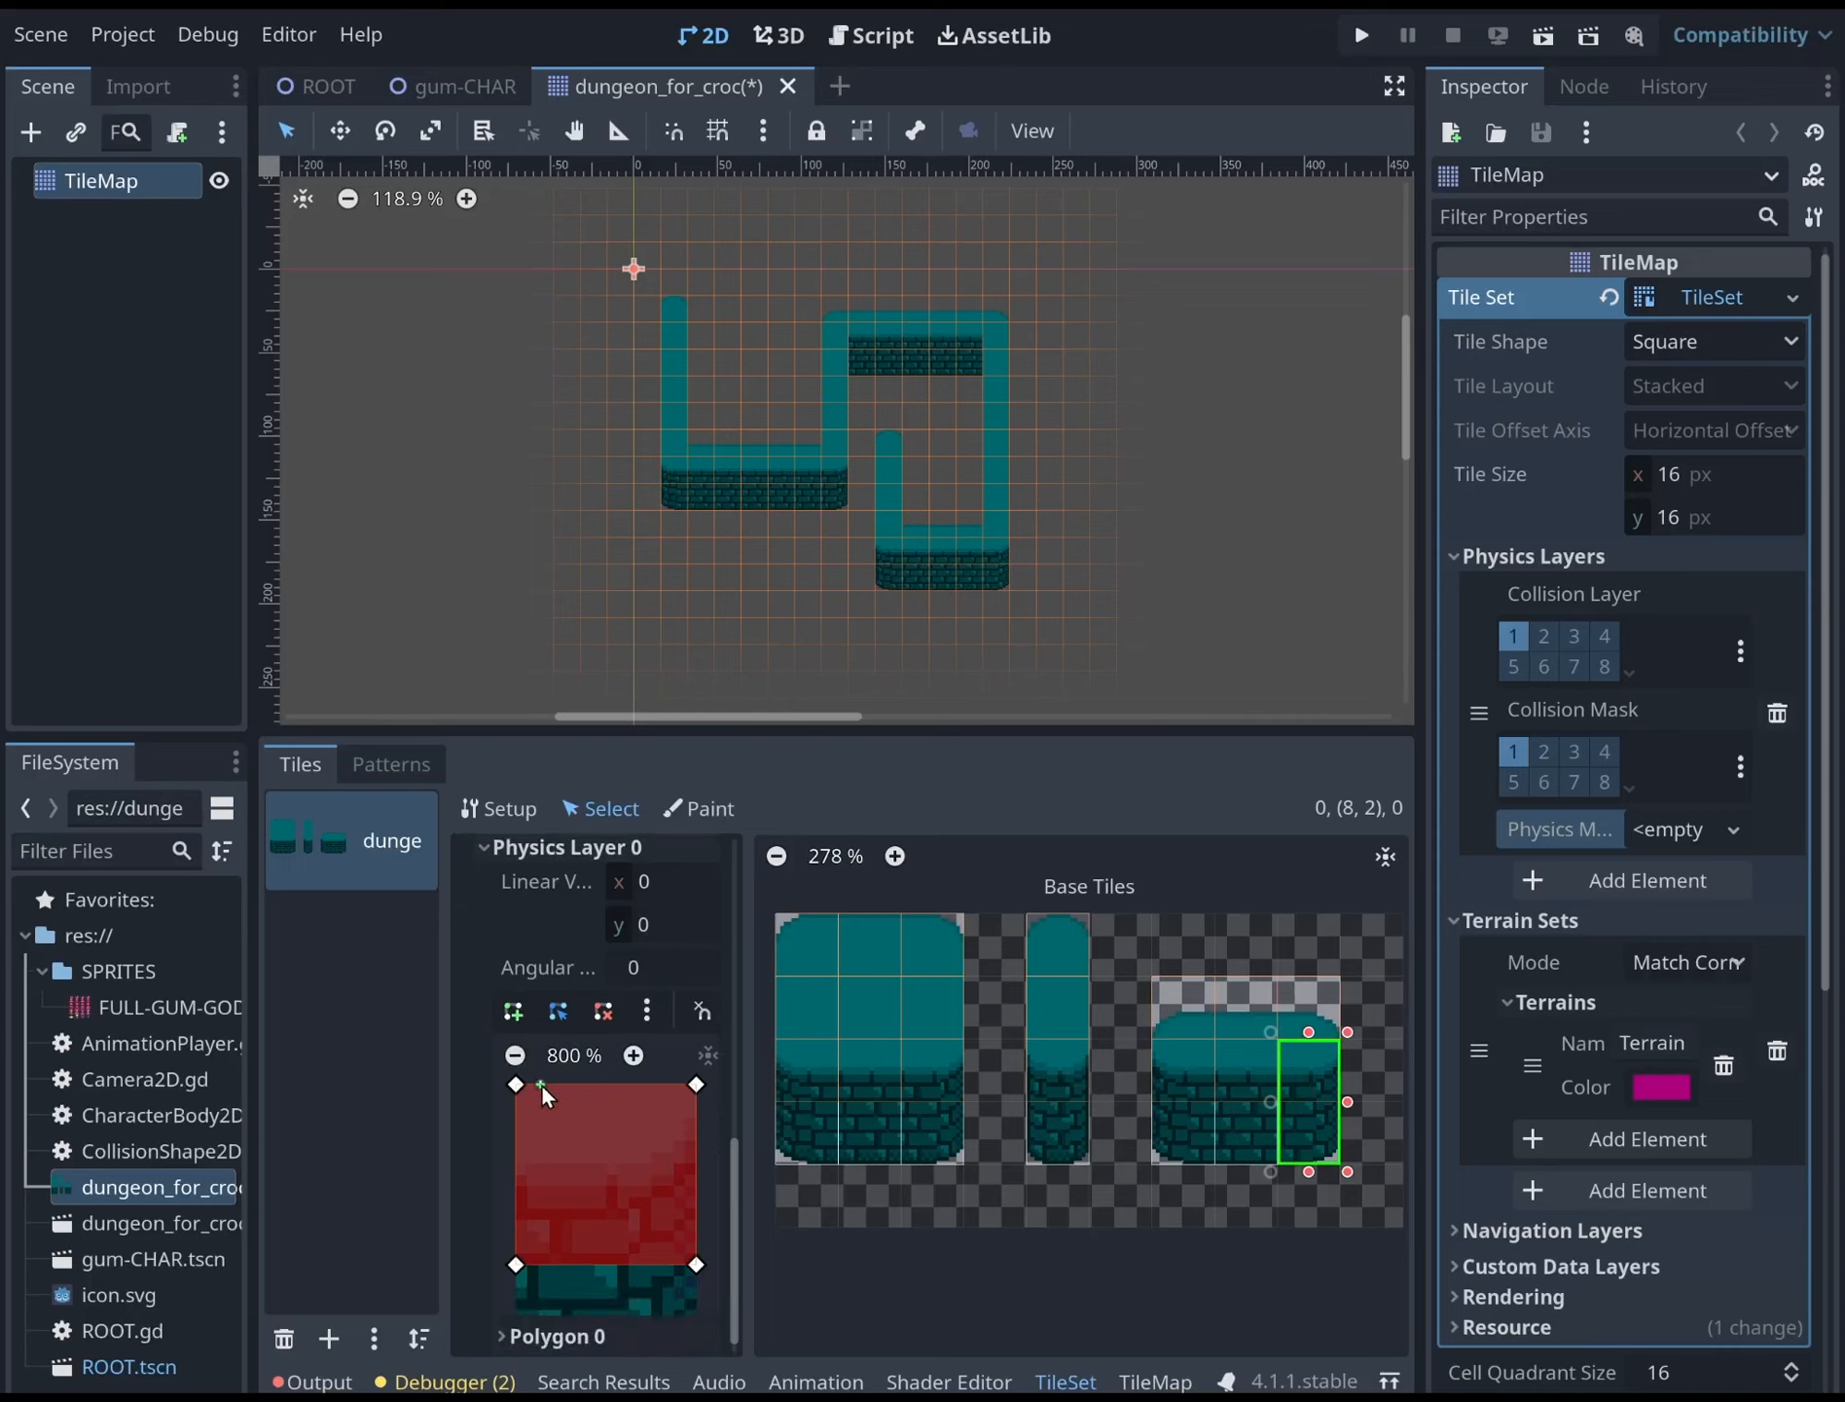
click(513, 1055)
click(513, 1055)
click(513, 1055)
click(513, 1055)
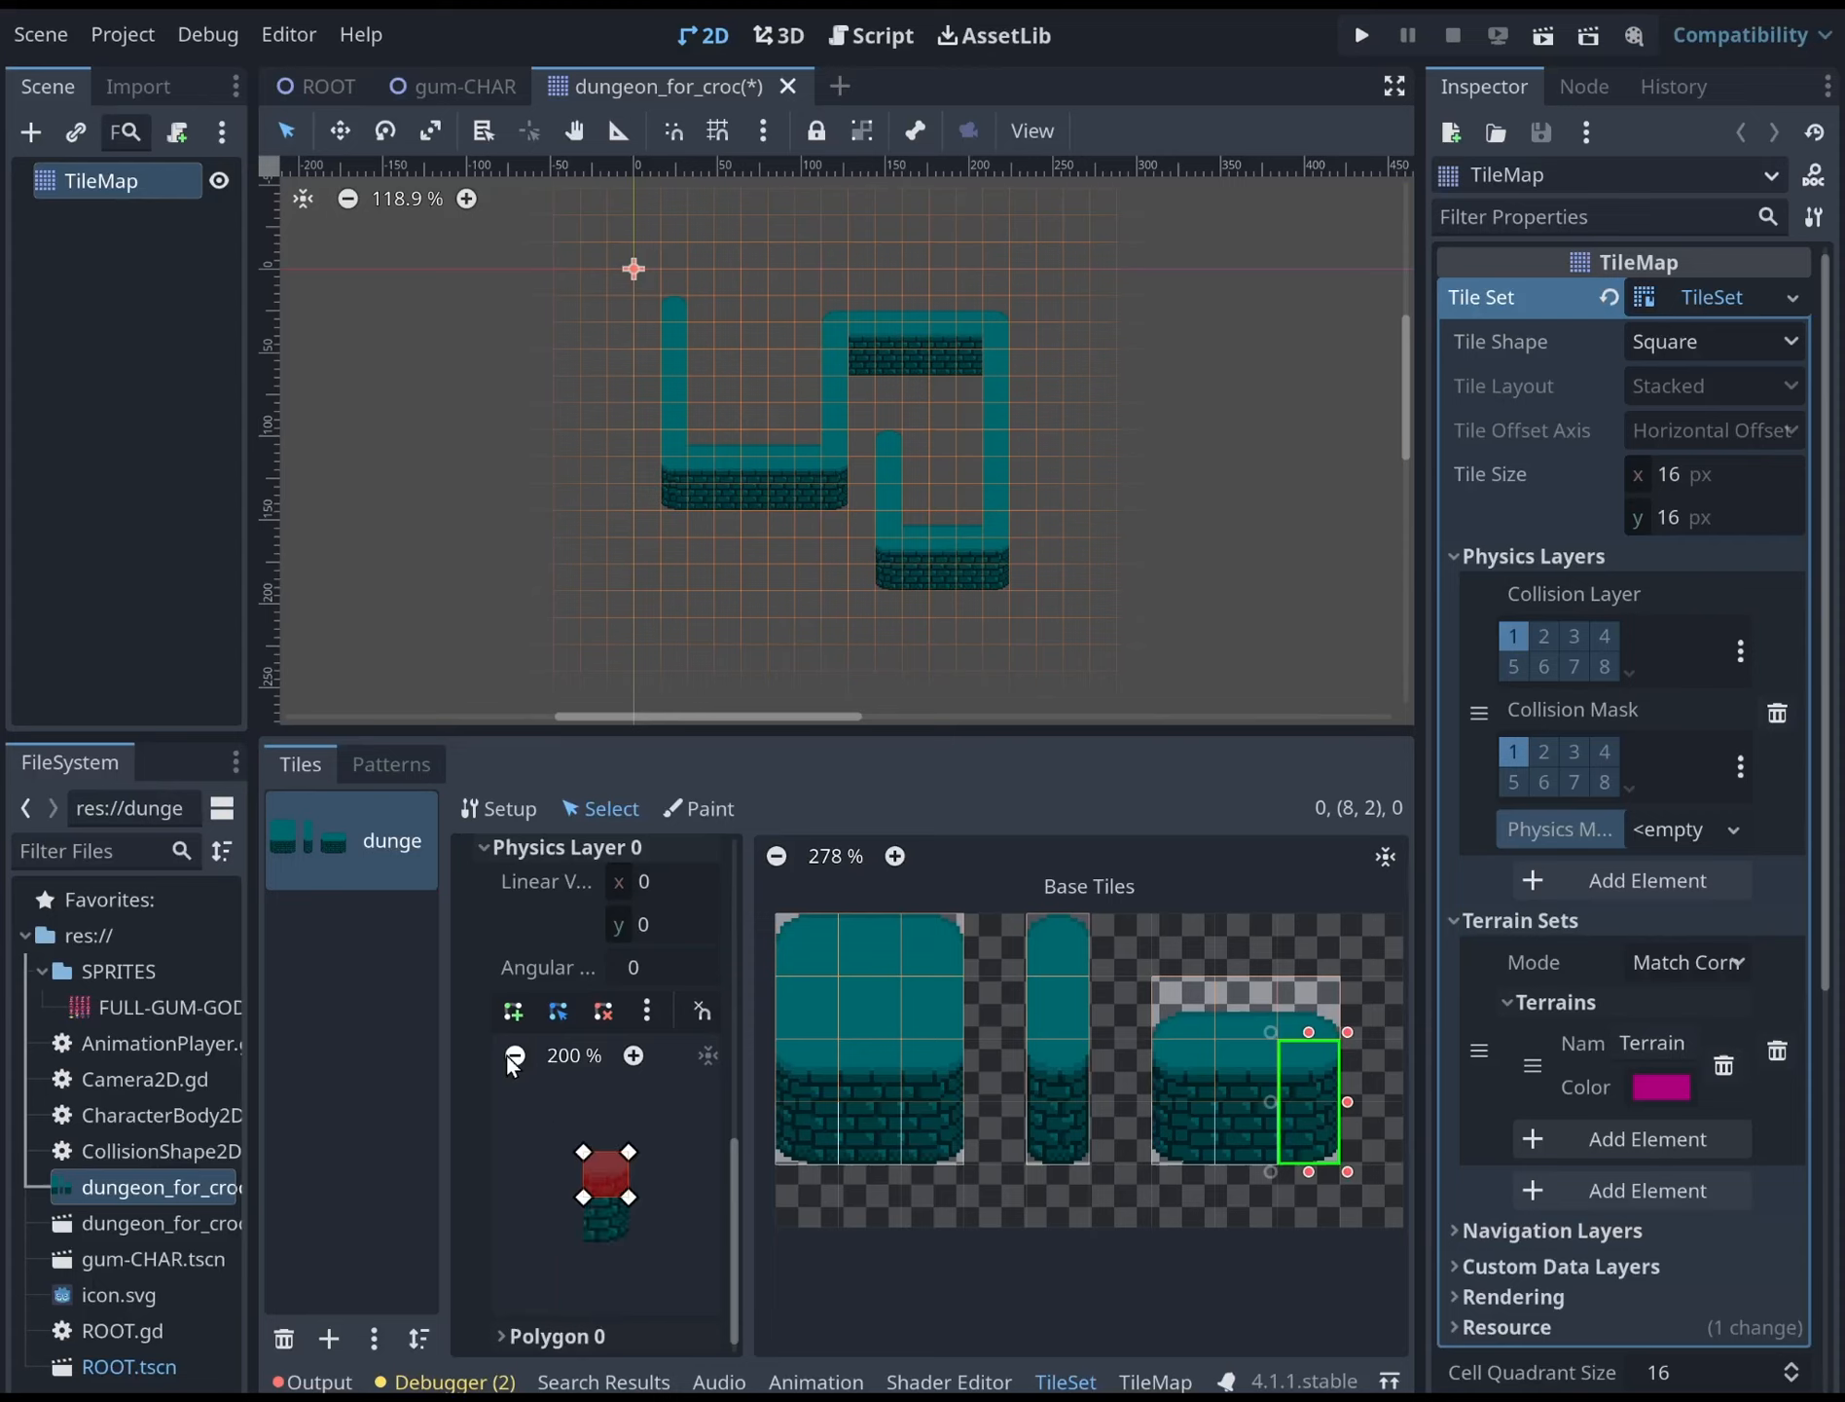
click(632, 1055)
click(633, 1055)
click(633, 1055)
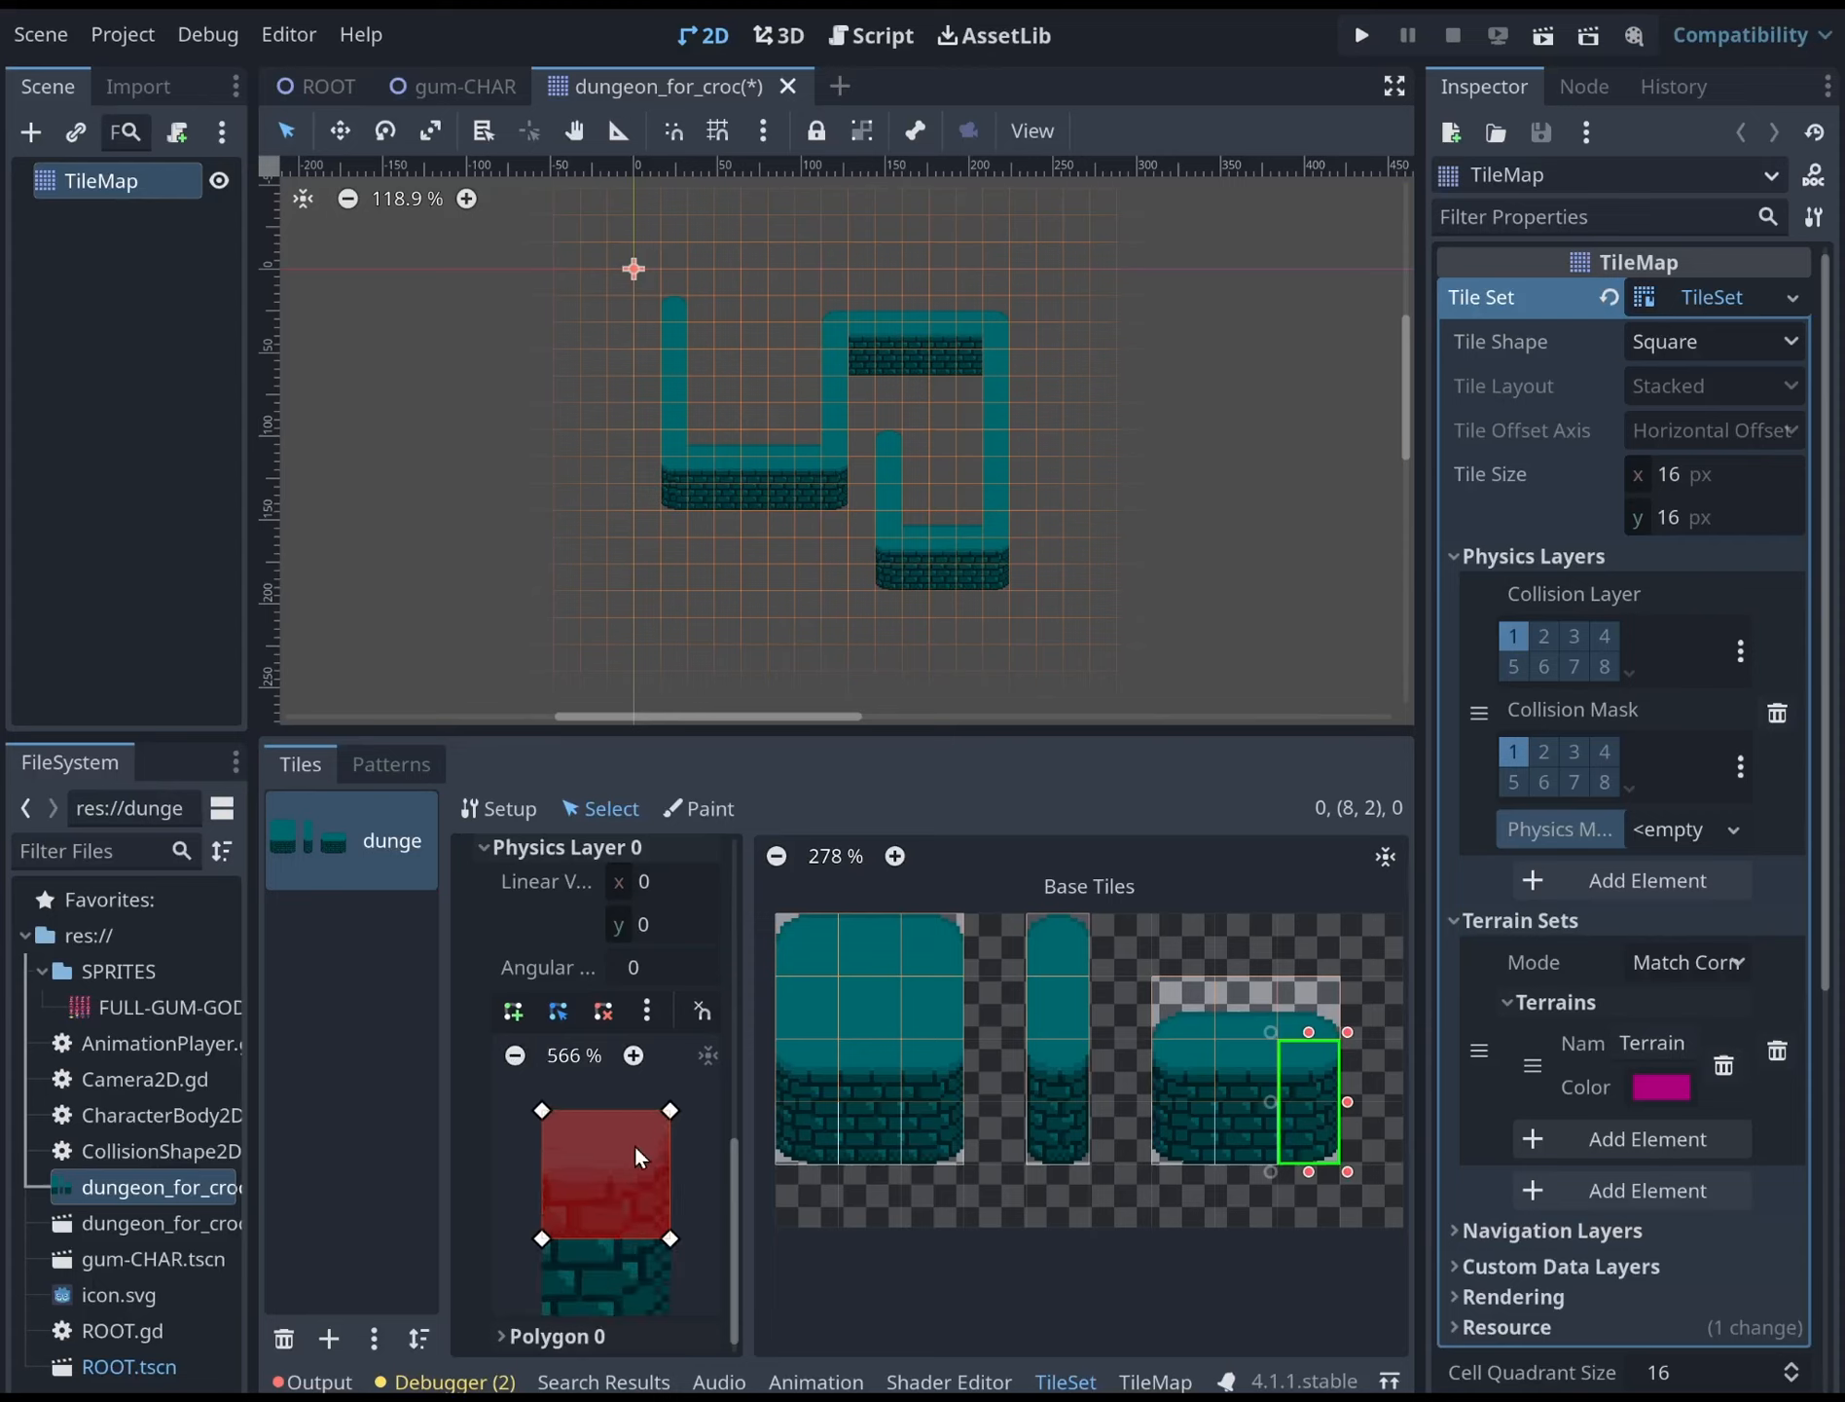
click(514, 1056)
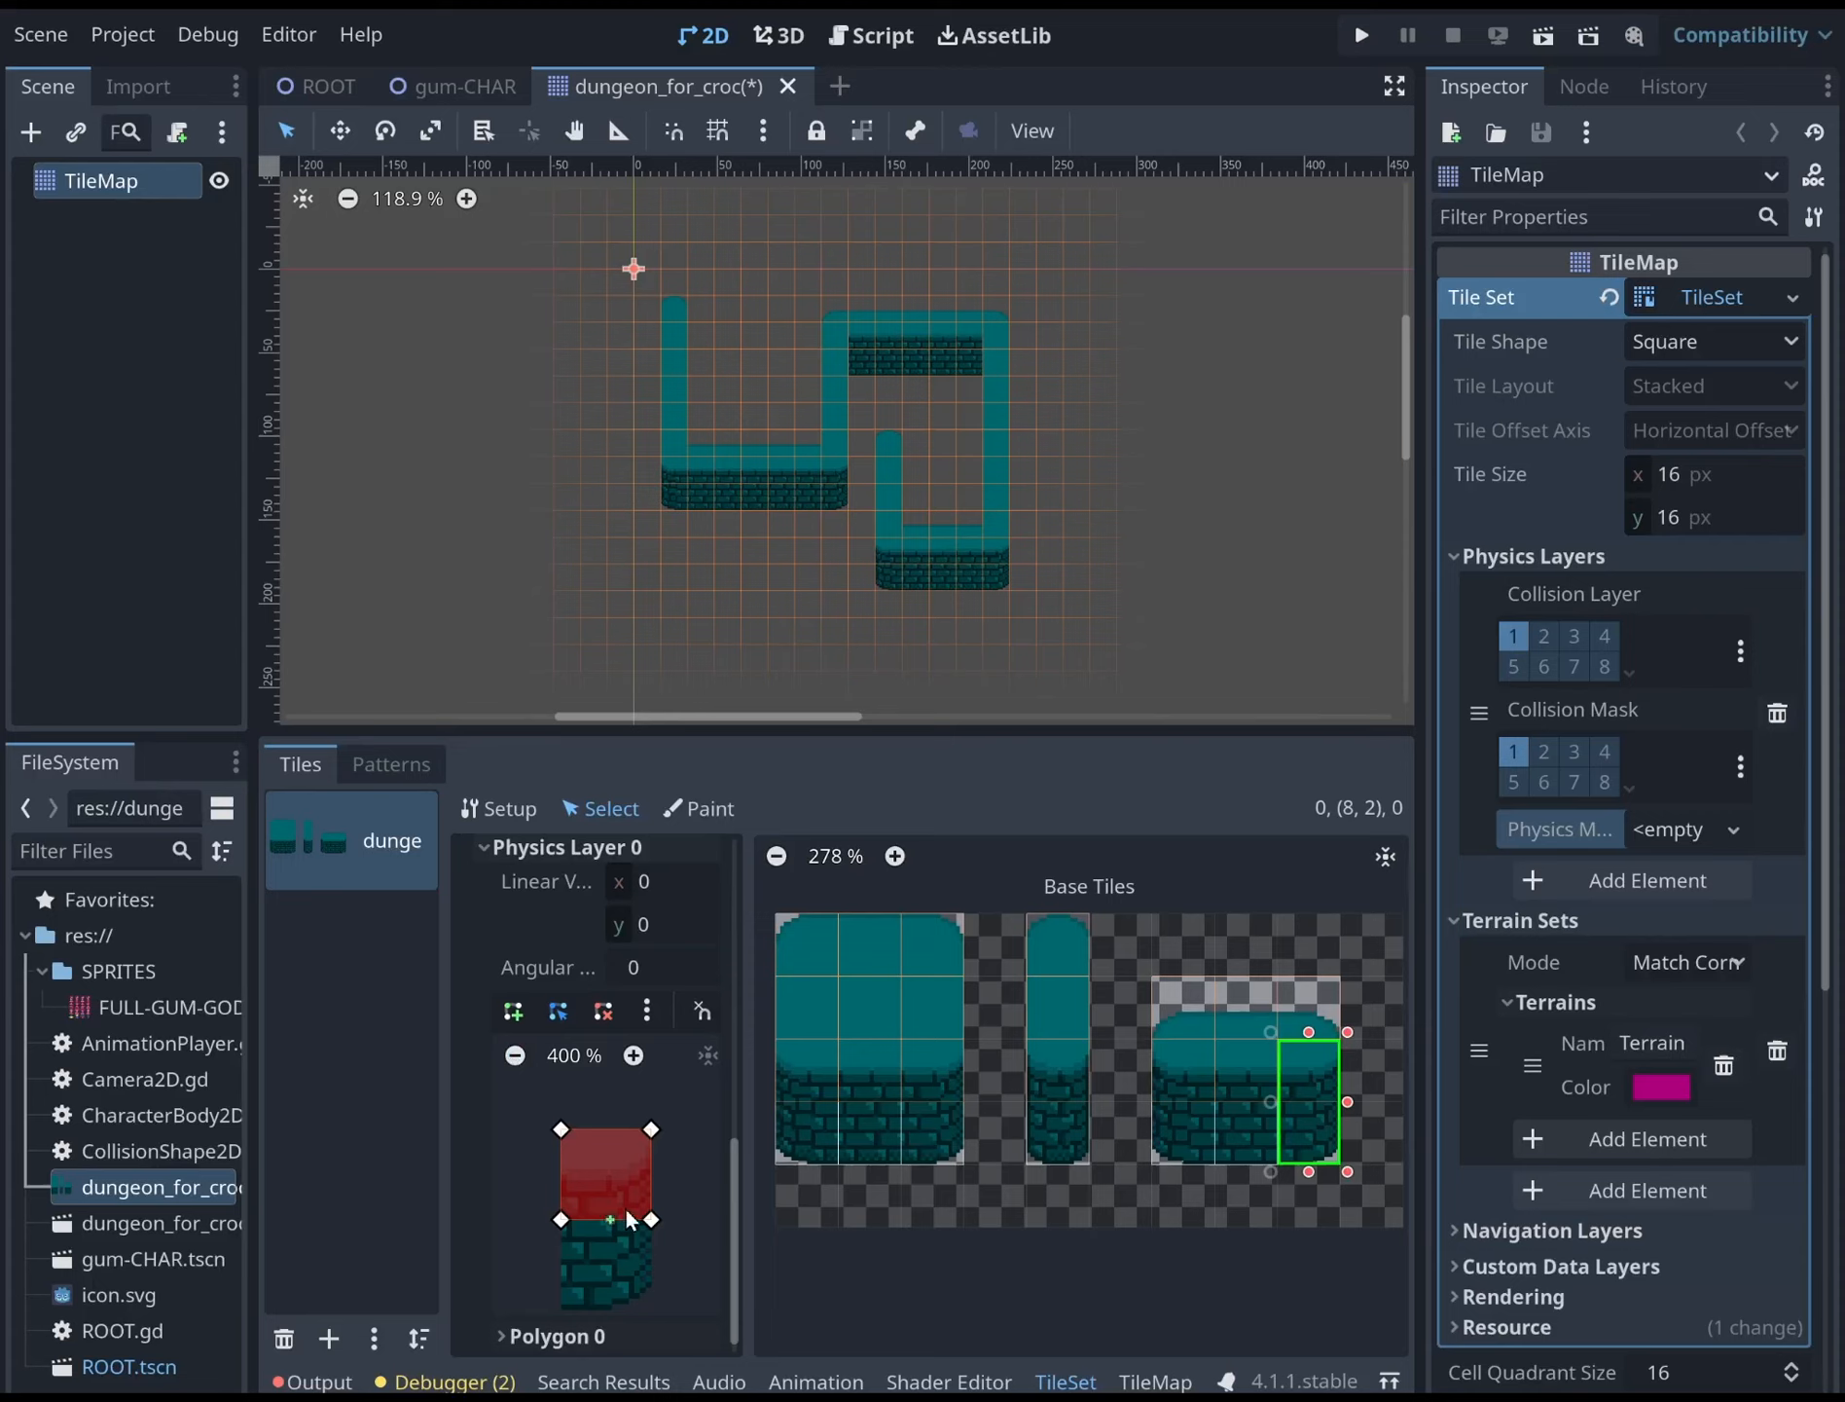
drag(735, 1155, 716, 1234)
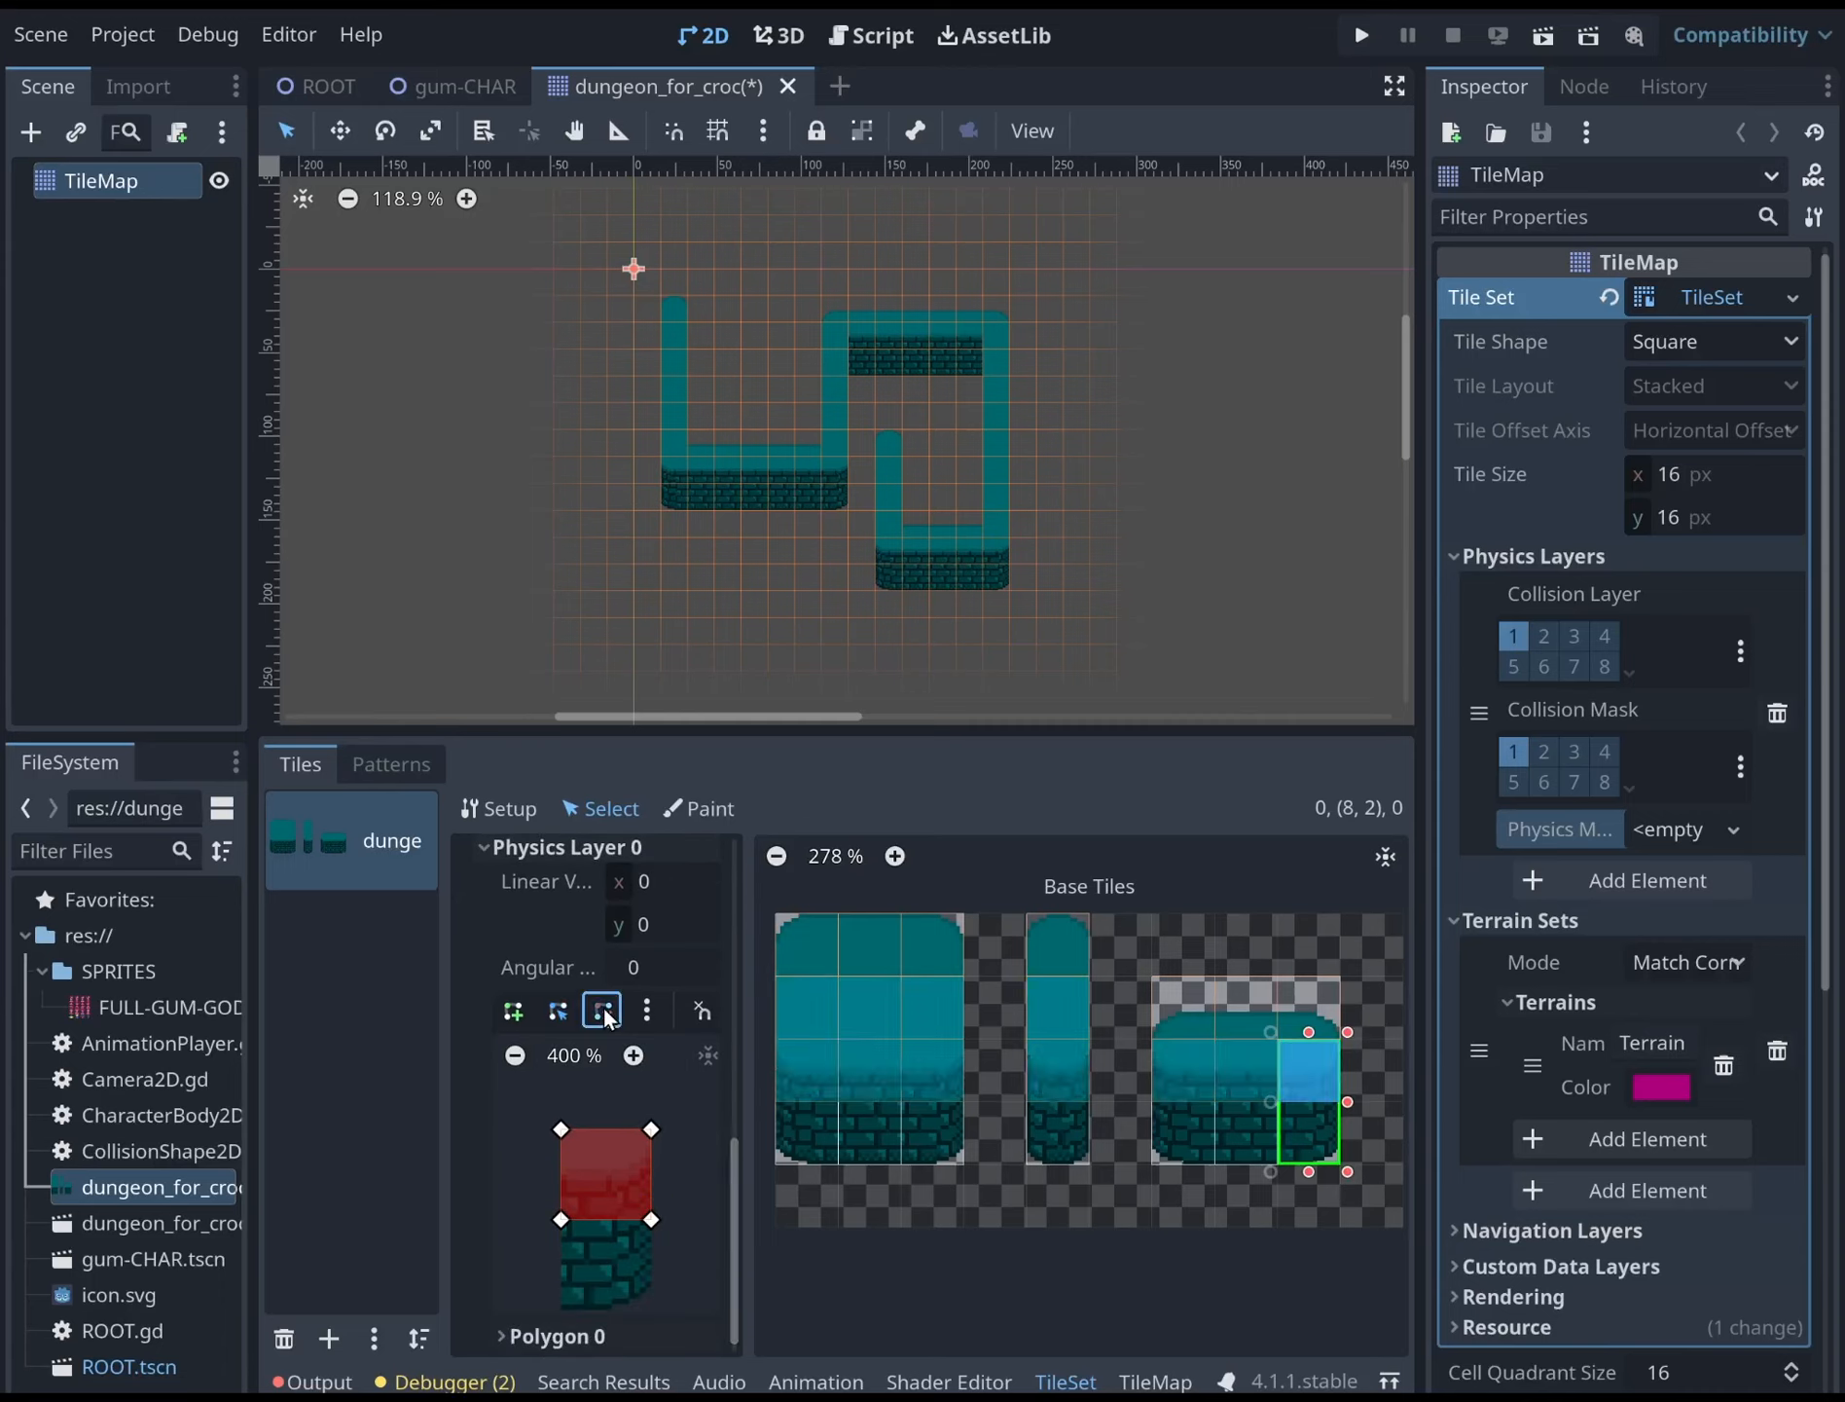
click(513, 1010)
click(560, 1010)
click(563, 1219)
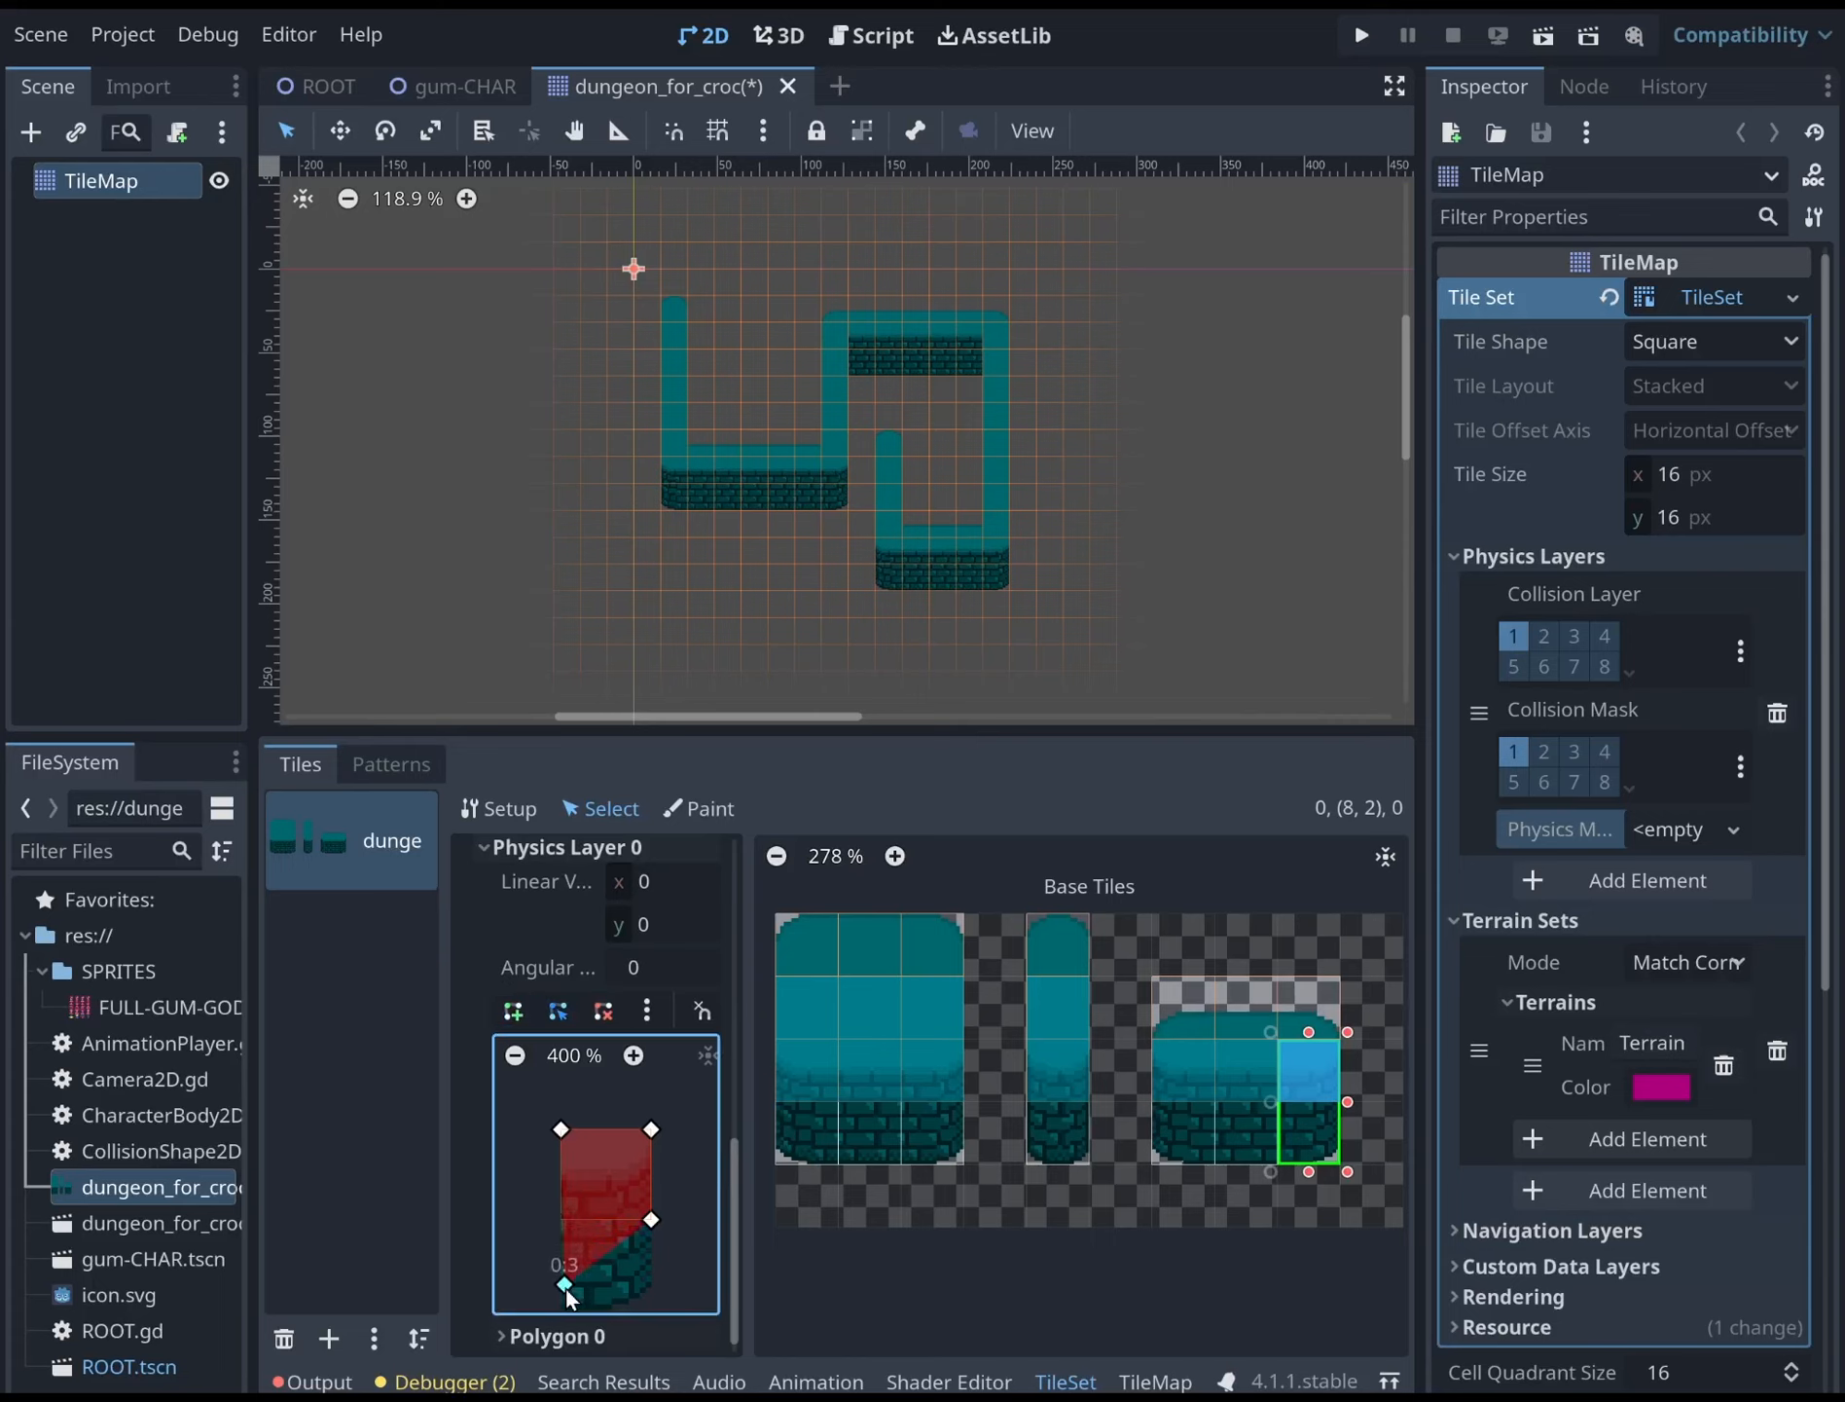
click(516, 1054)
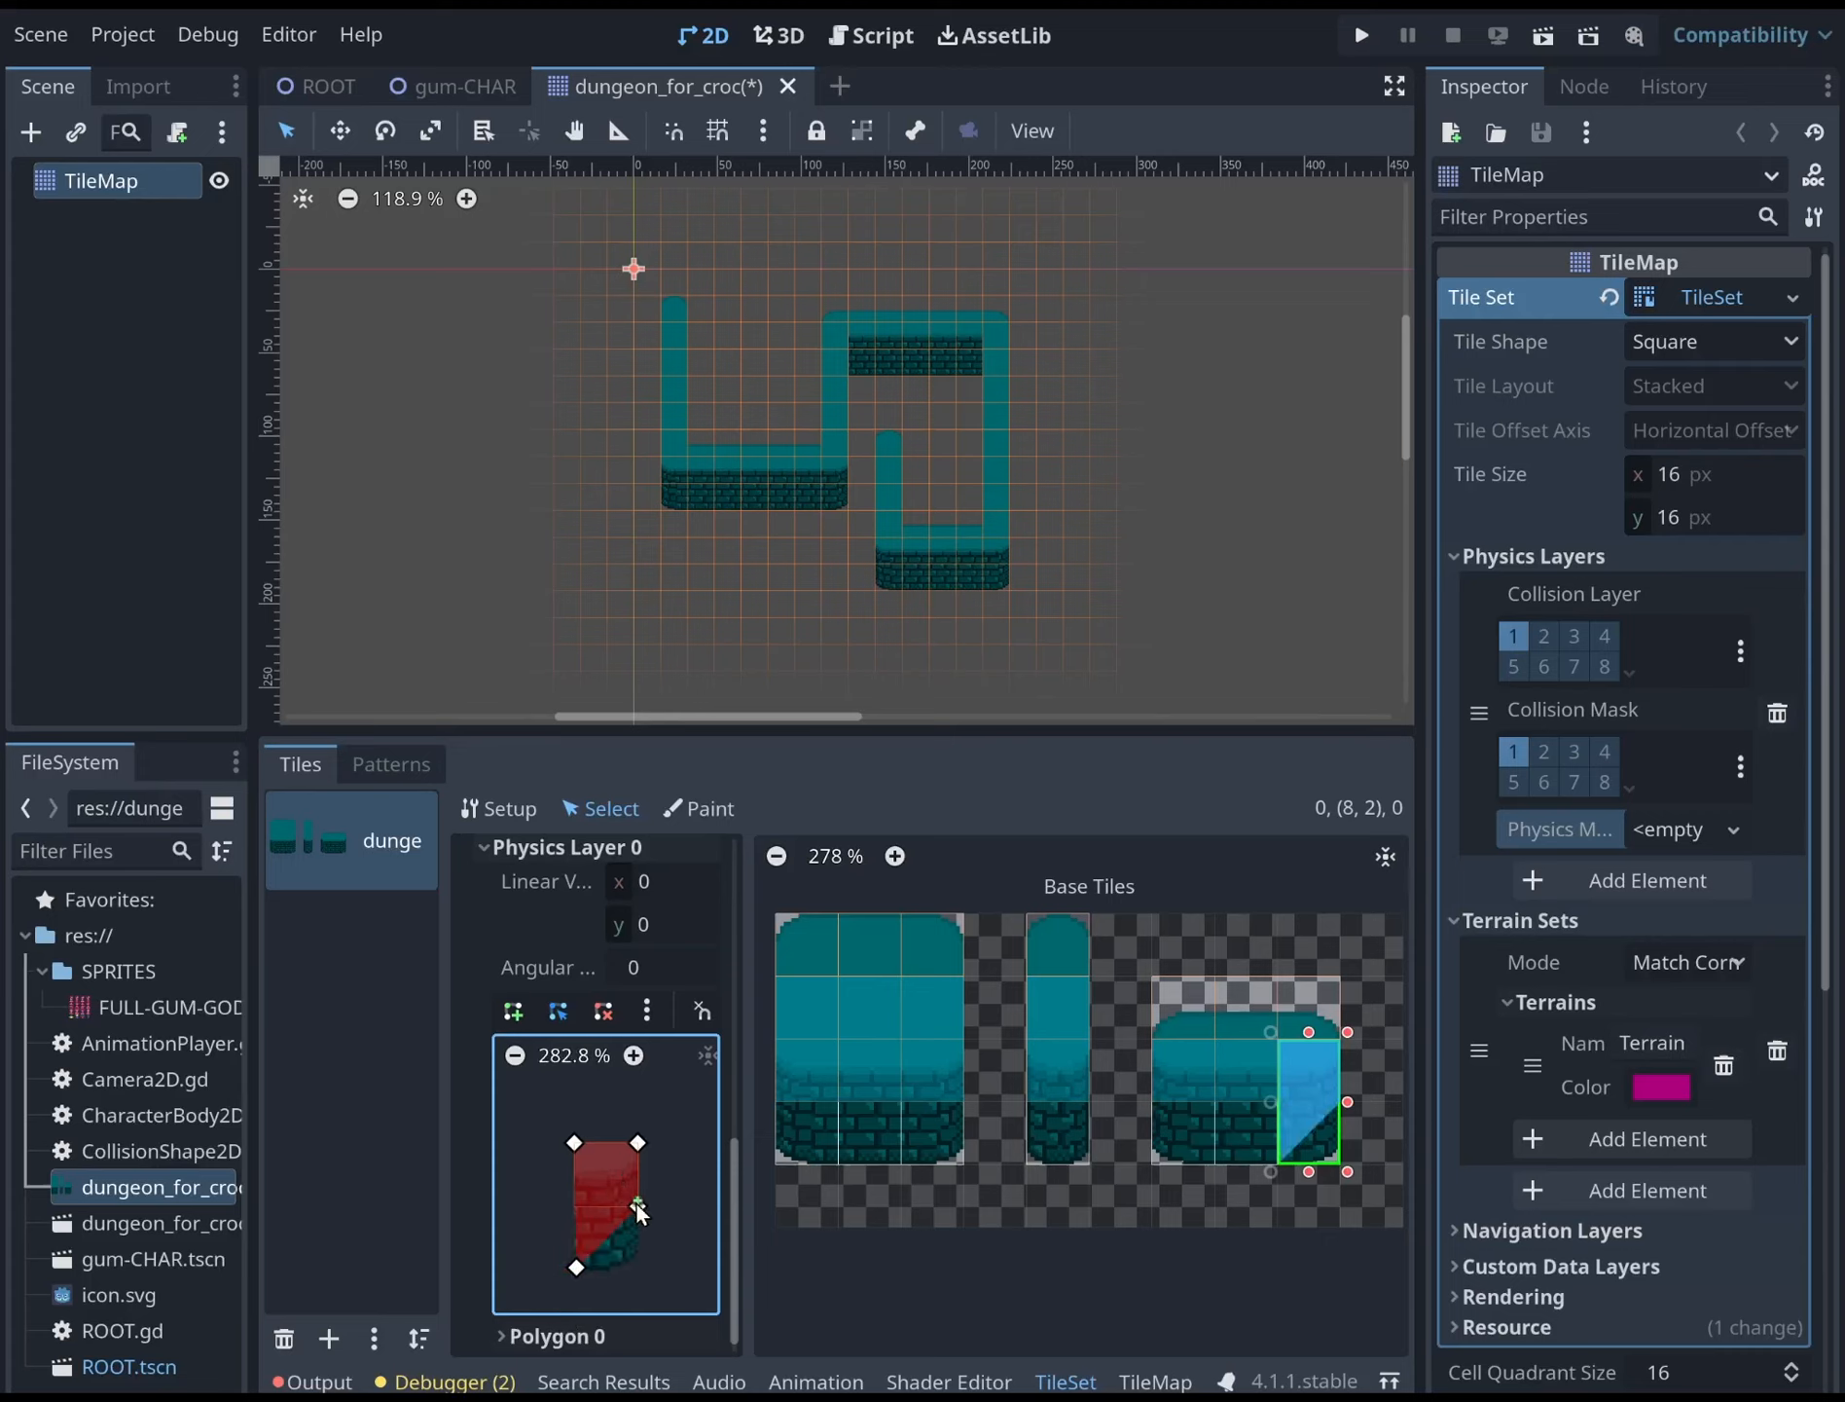
drag(636, 1253, 635, 1253)
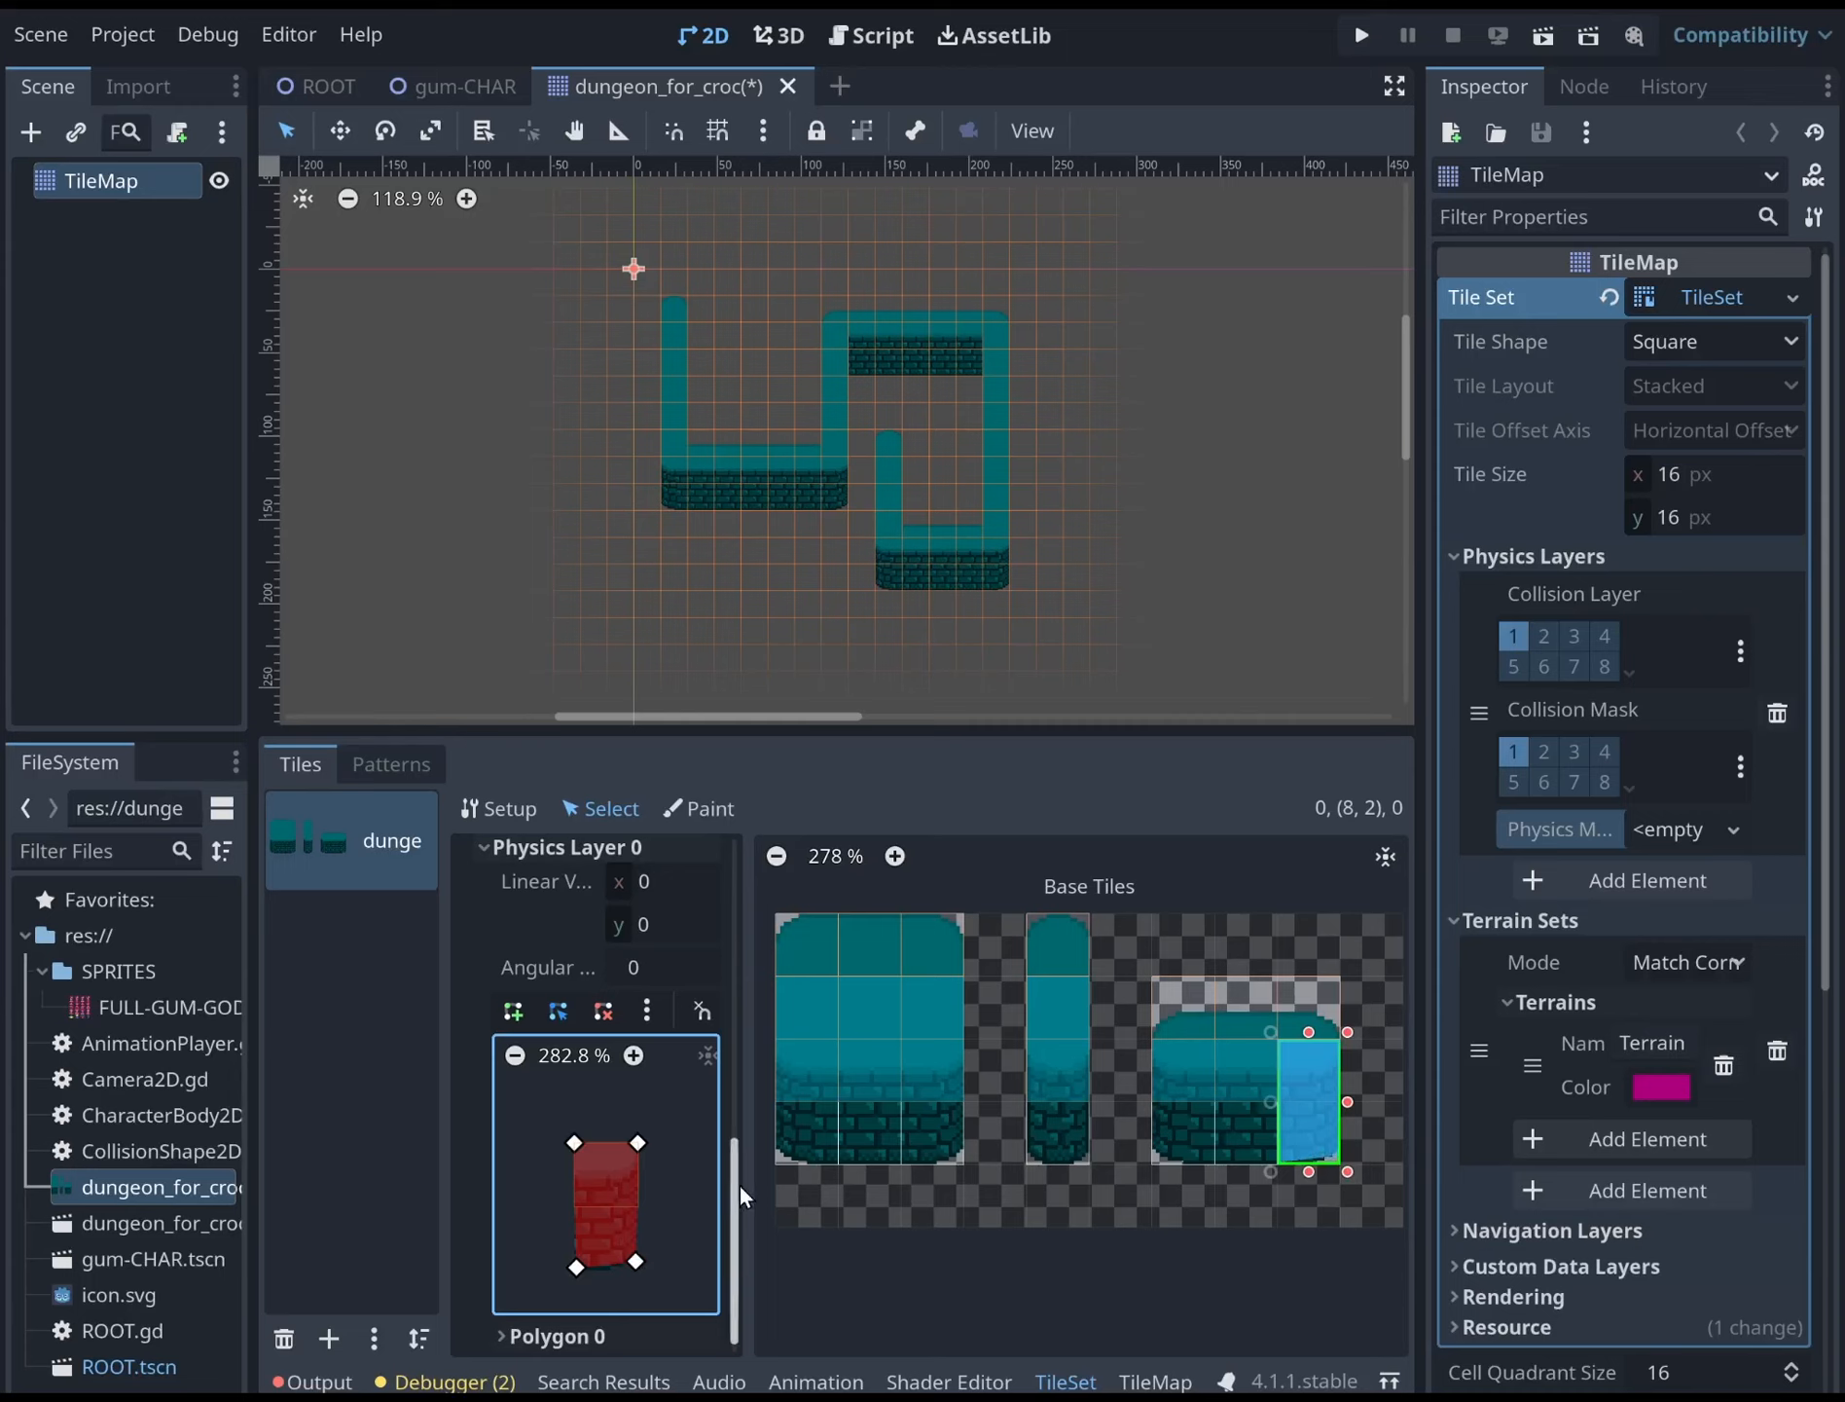
Stretch the collision polygon of the low platform's middle brick tile (7, 2) down over the whole brick face
click(1238, 1120)
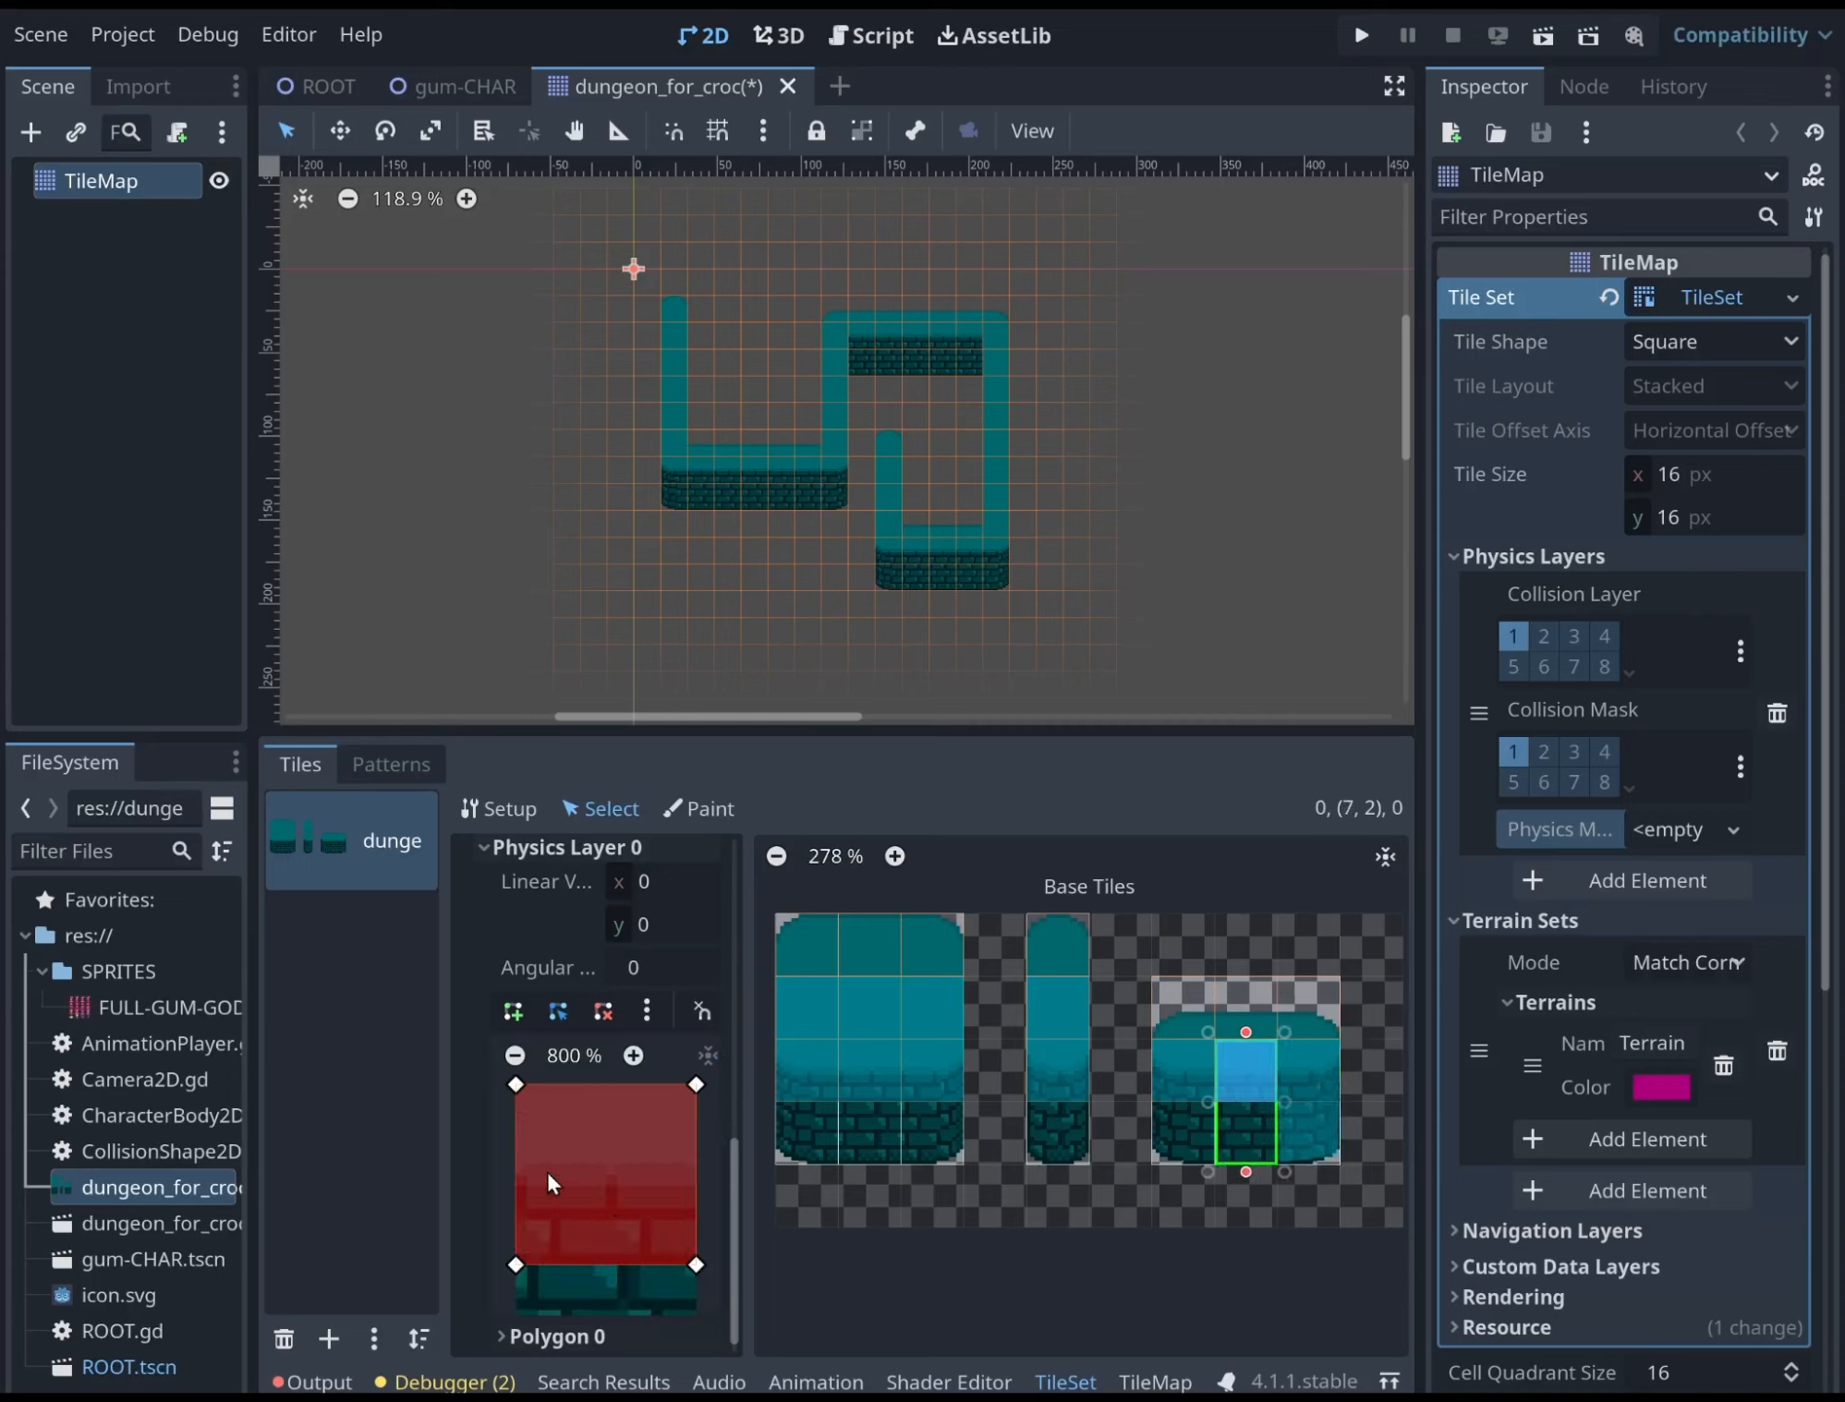
click(517, 1056)
click(517, 1056)
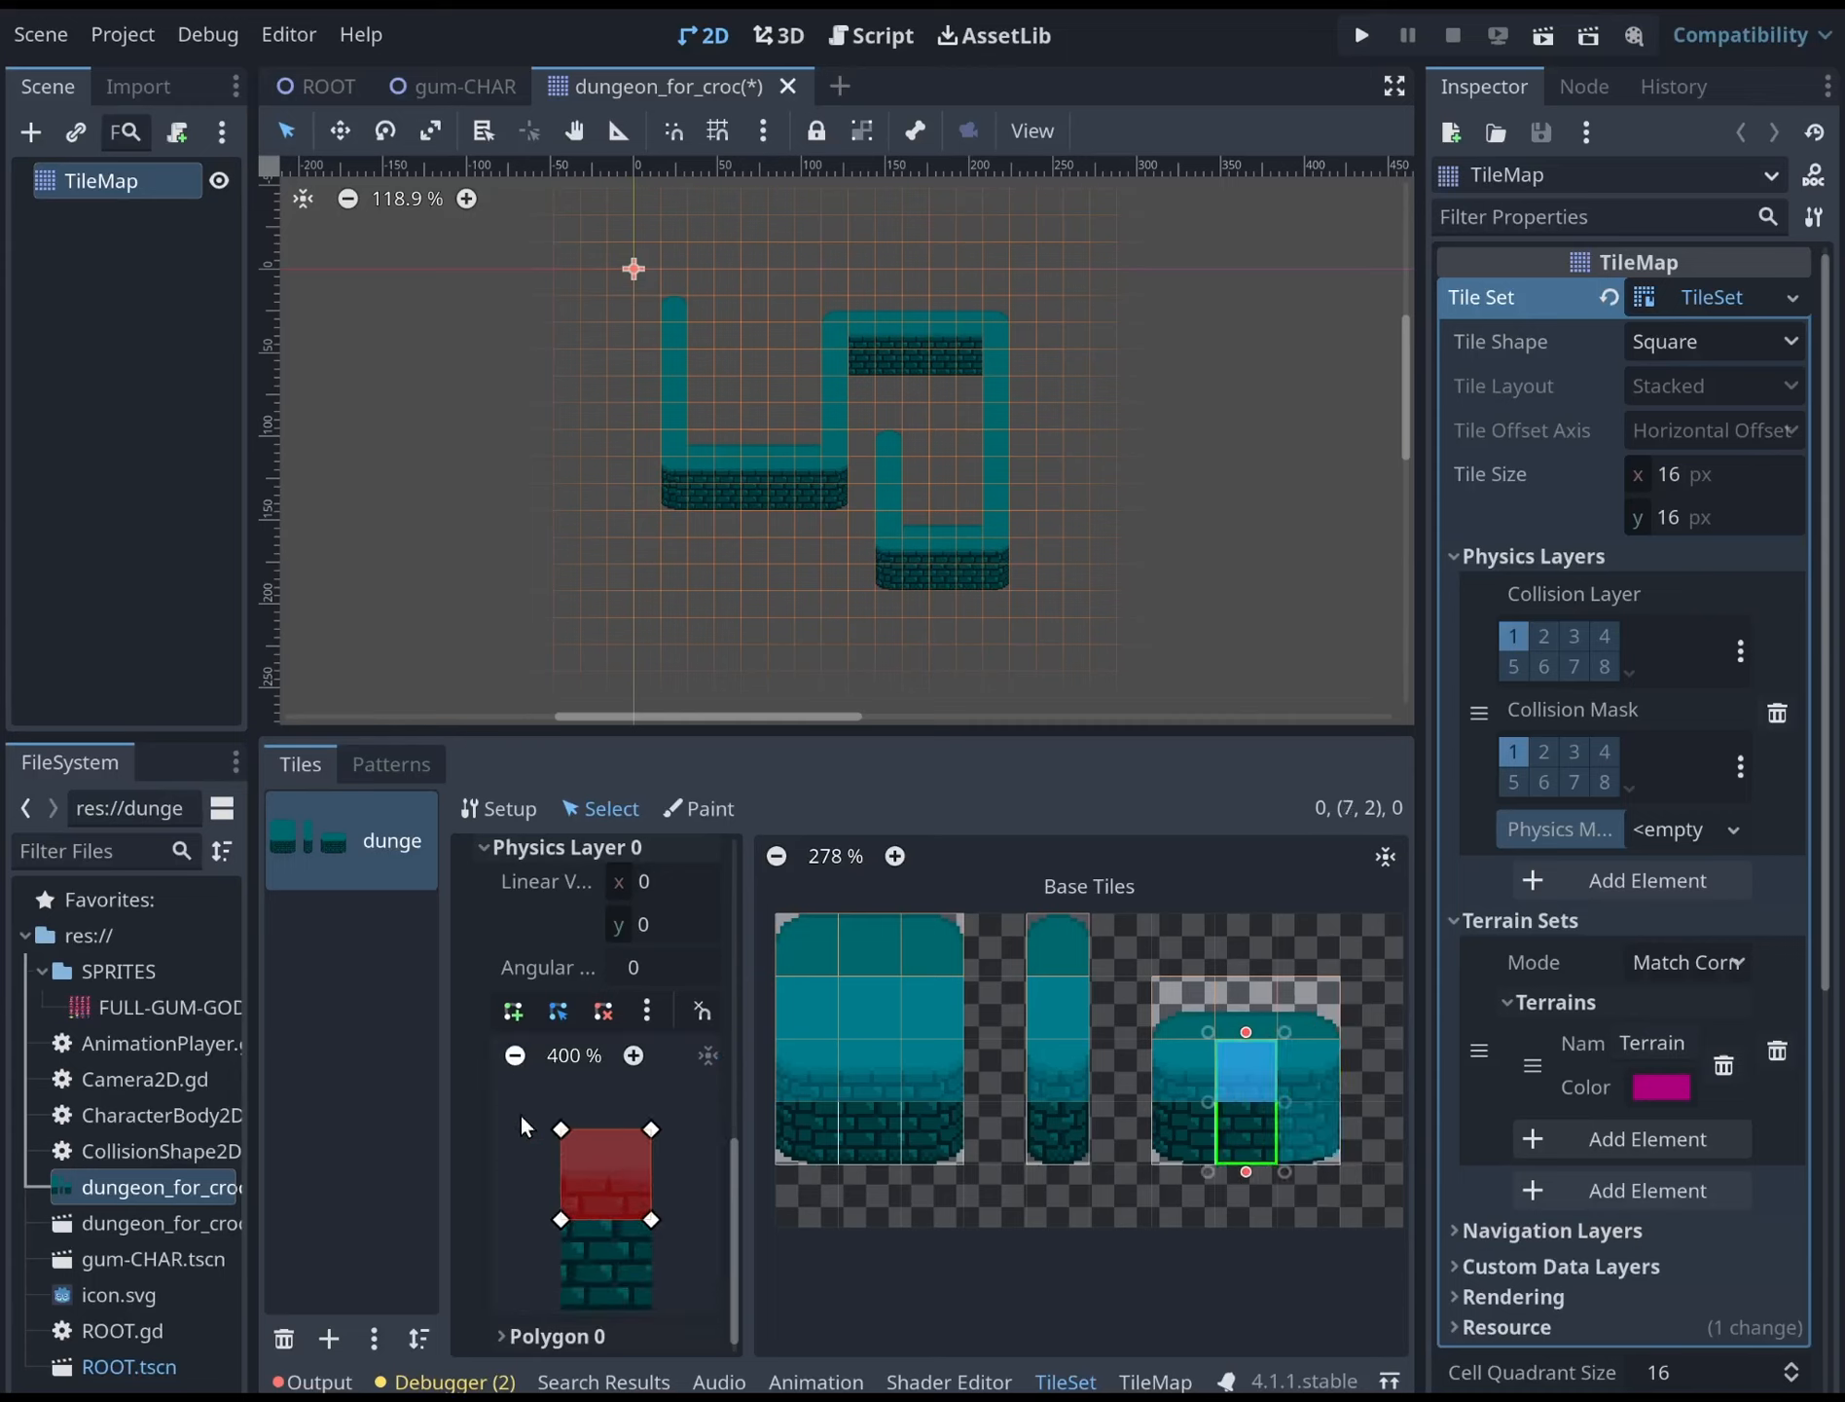
click(516, 1056)
click(557, 1012)
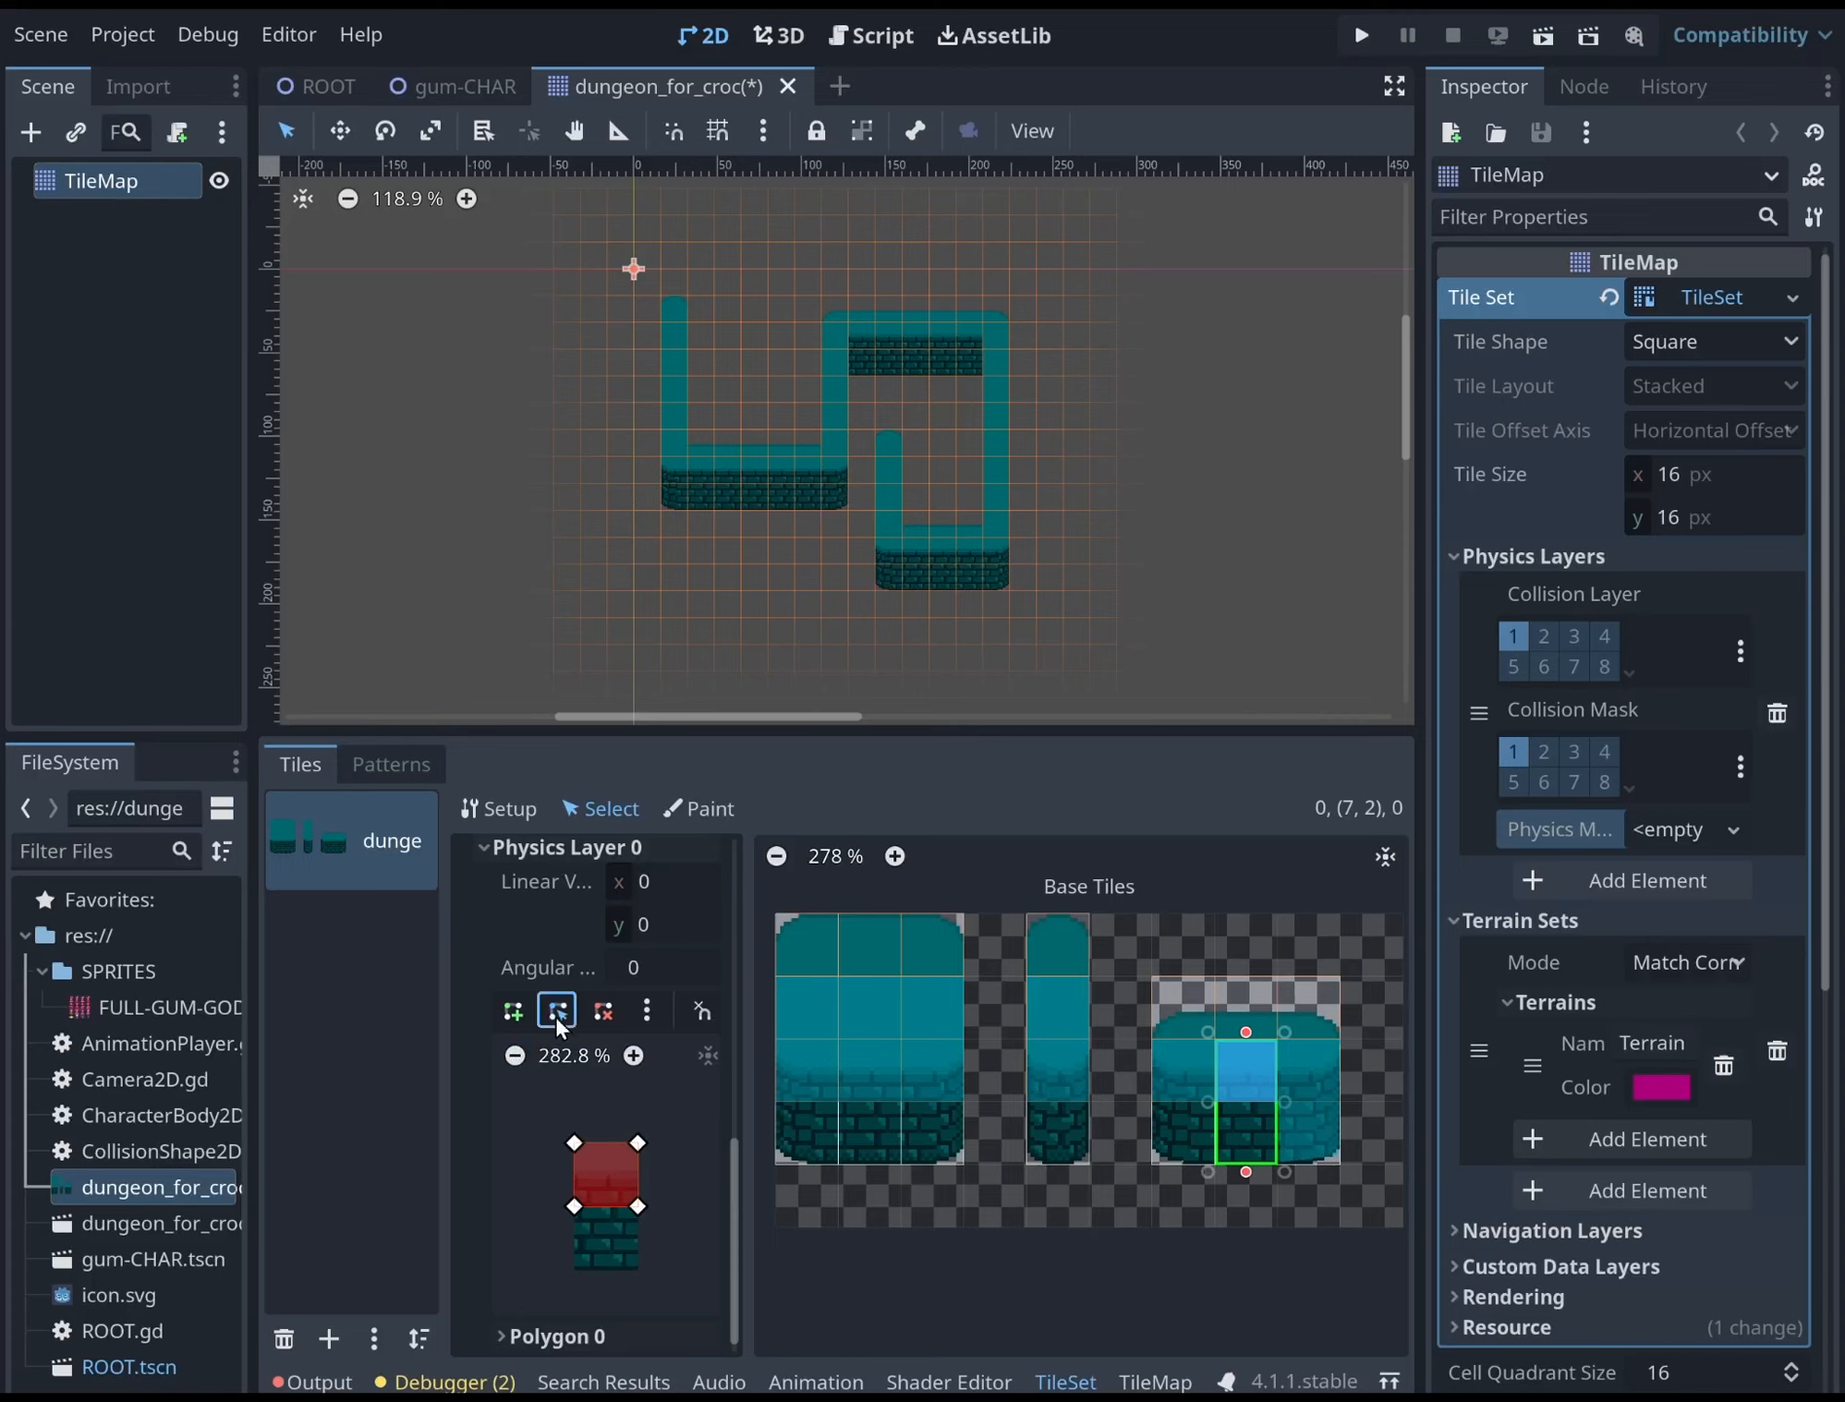
drag(574, 1204, 573, 1224)
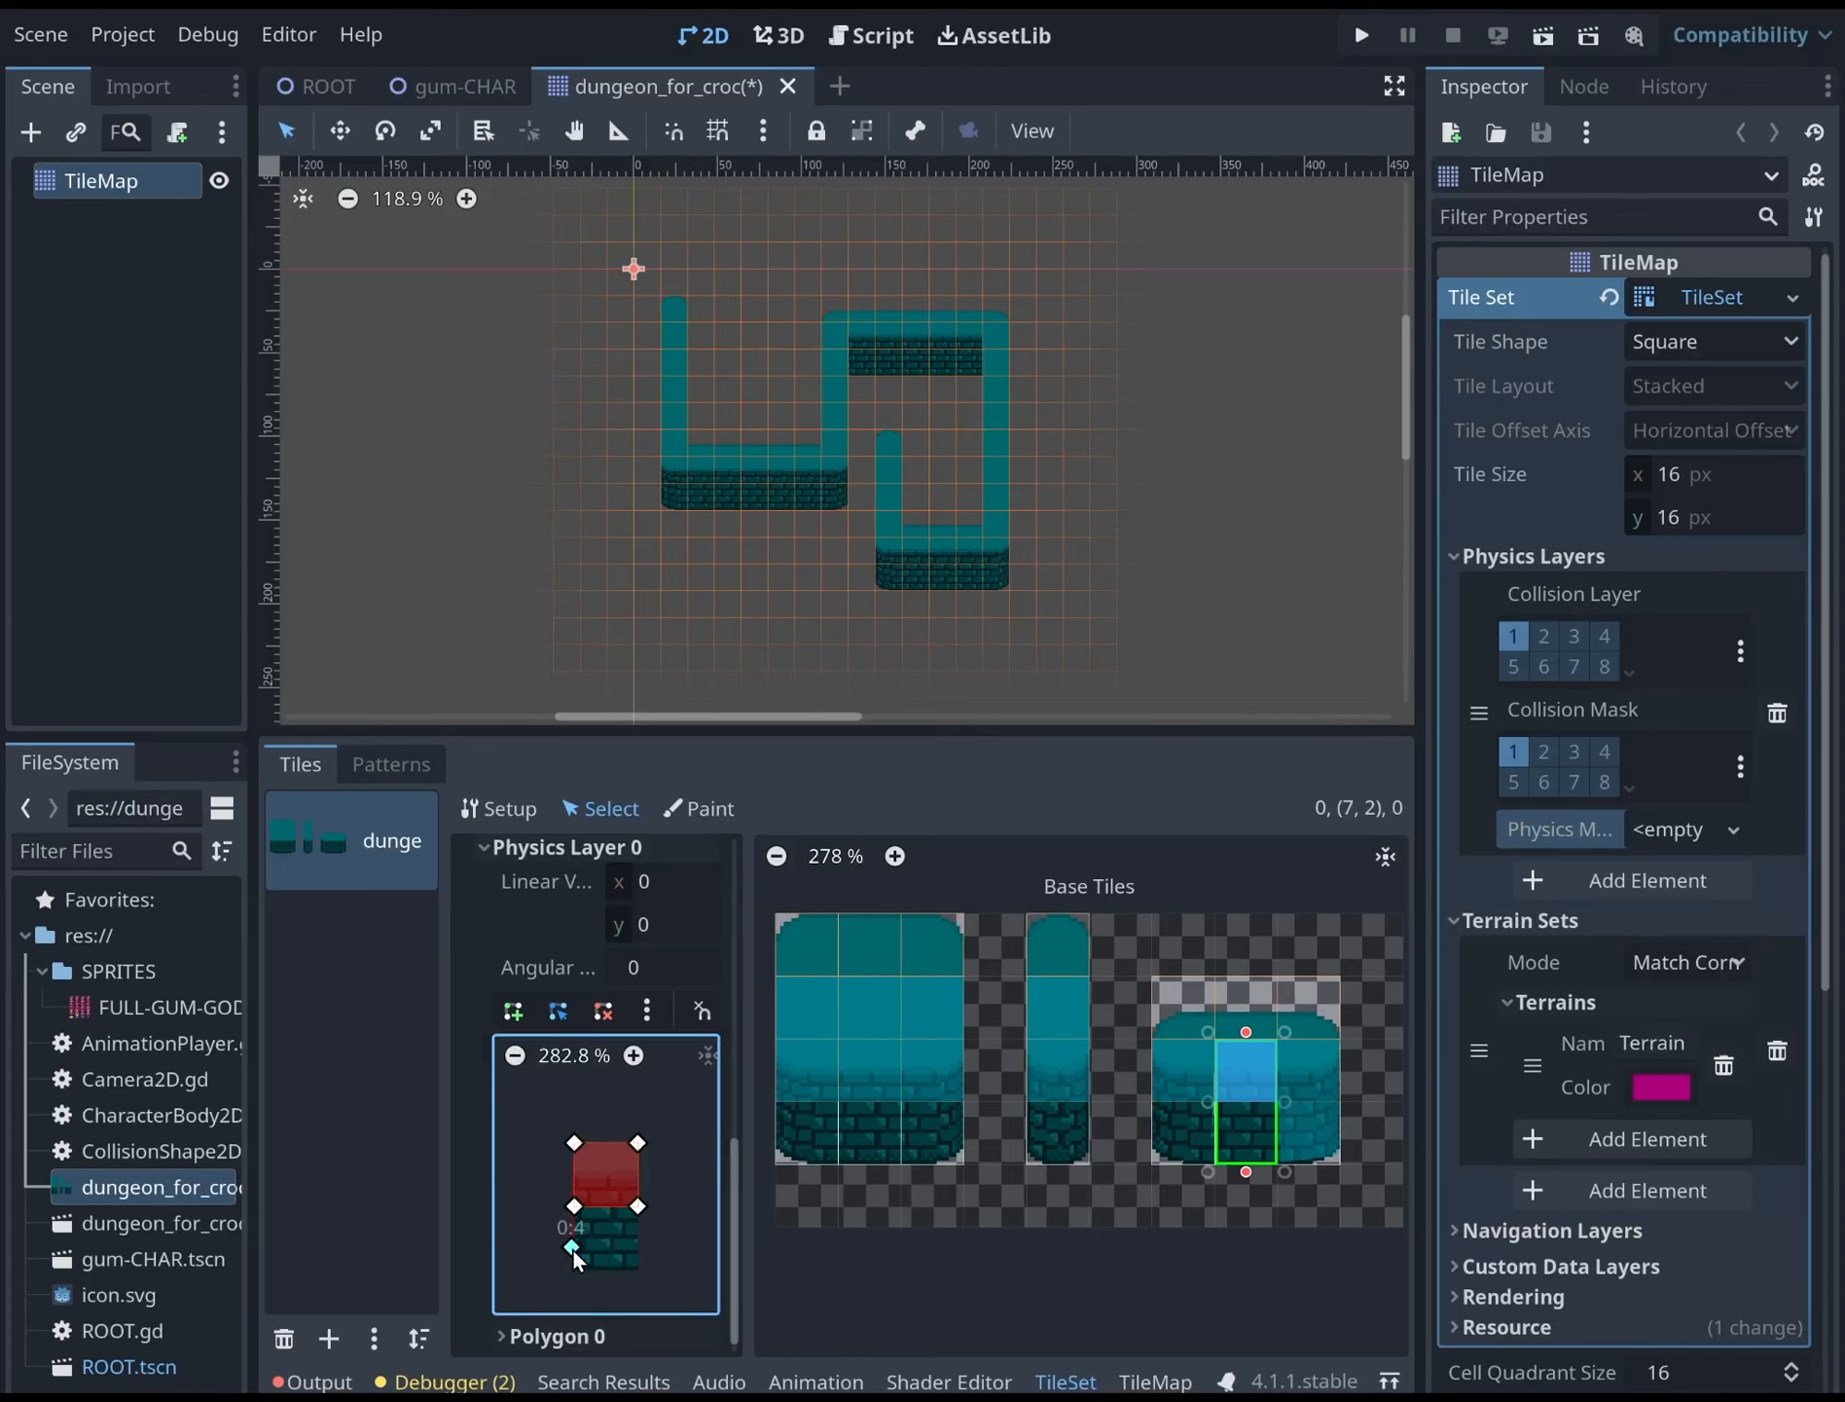
key(ctrl+z)
click(555, 1014)
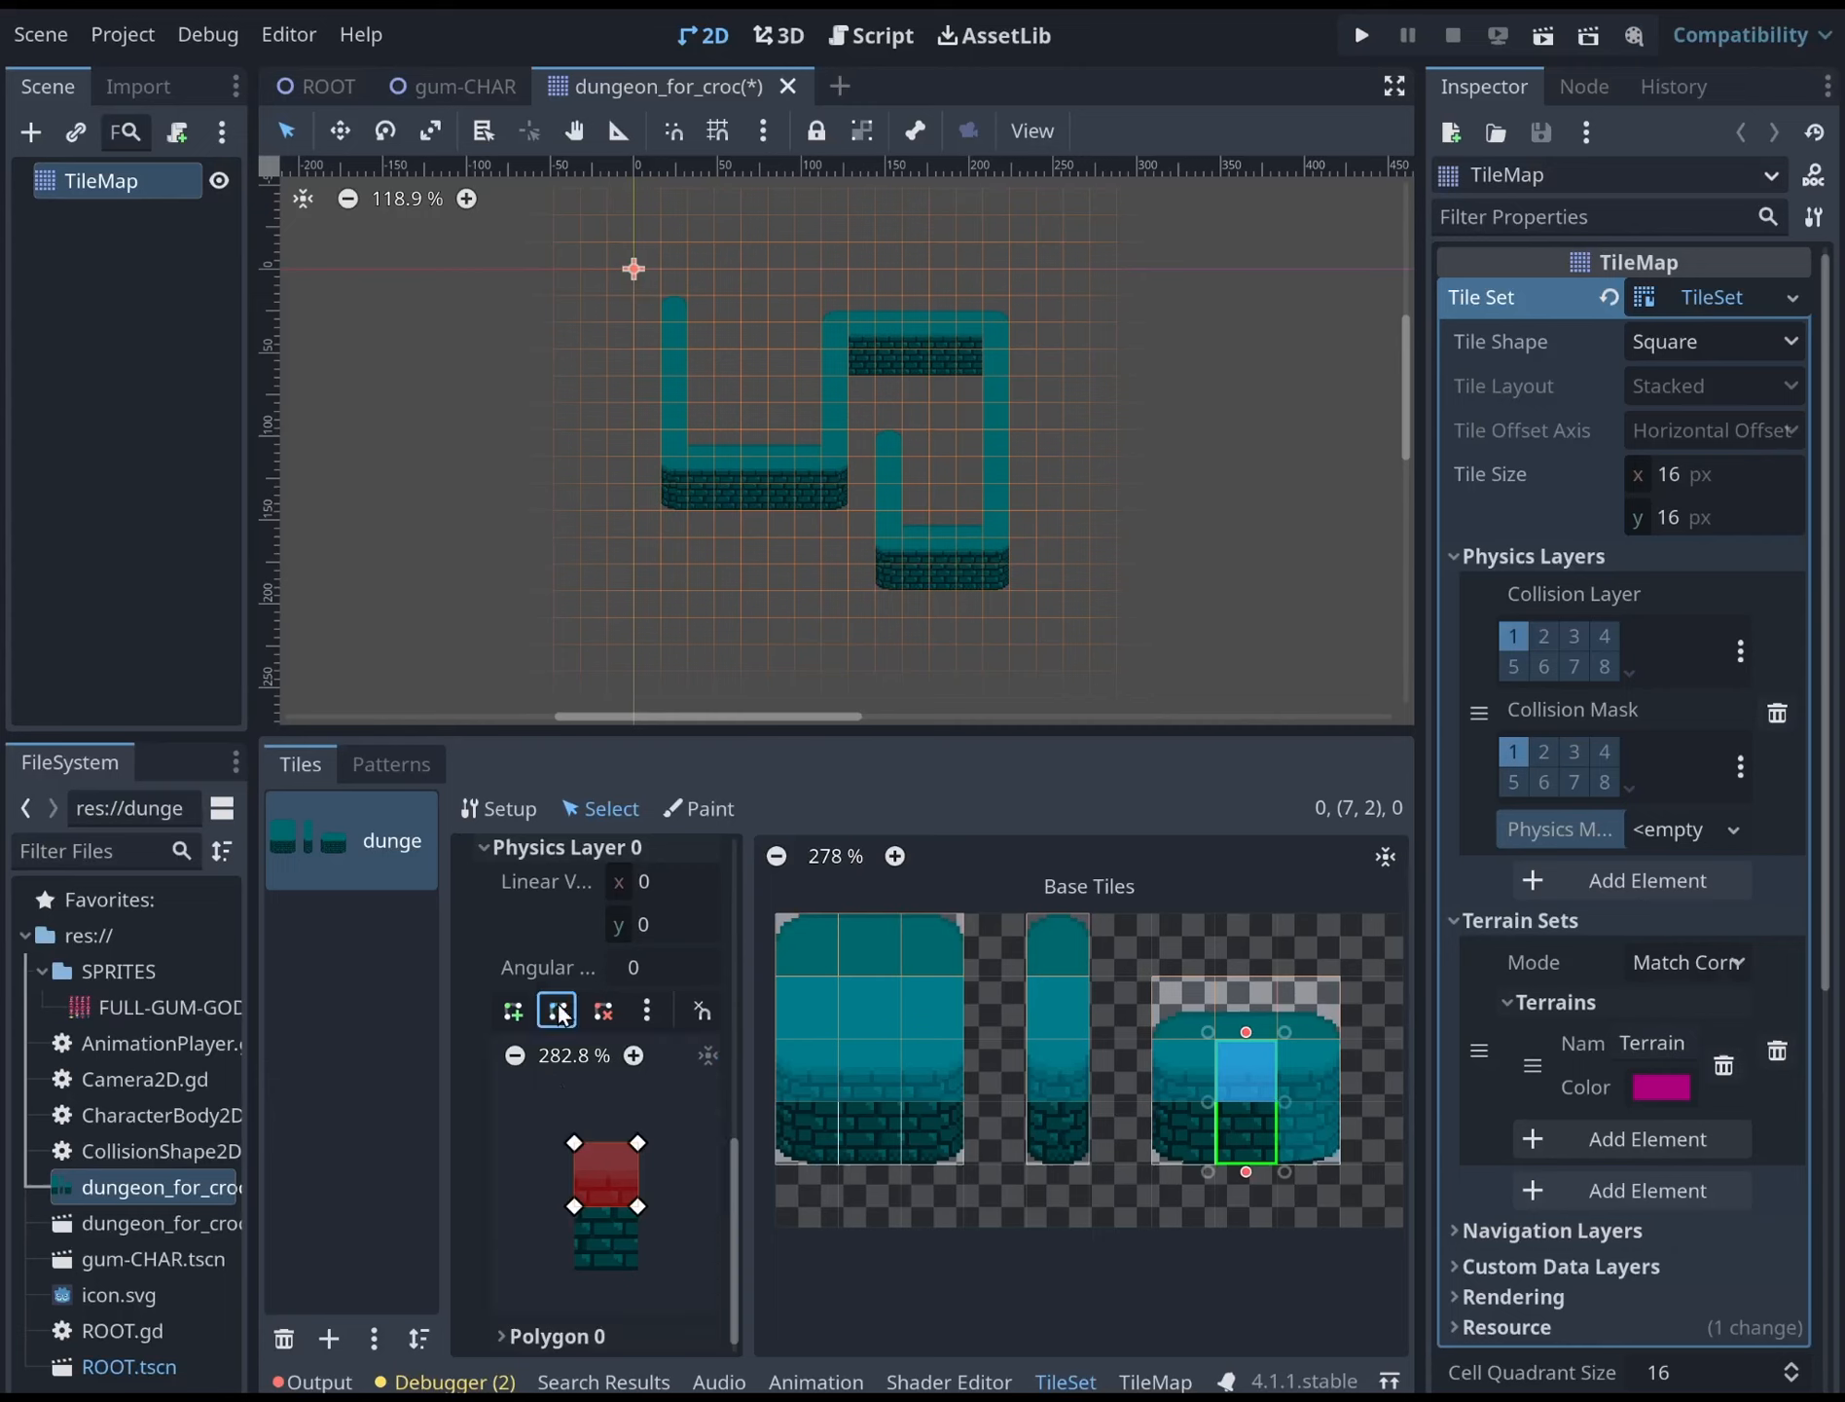
click(576, 1207)
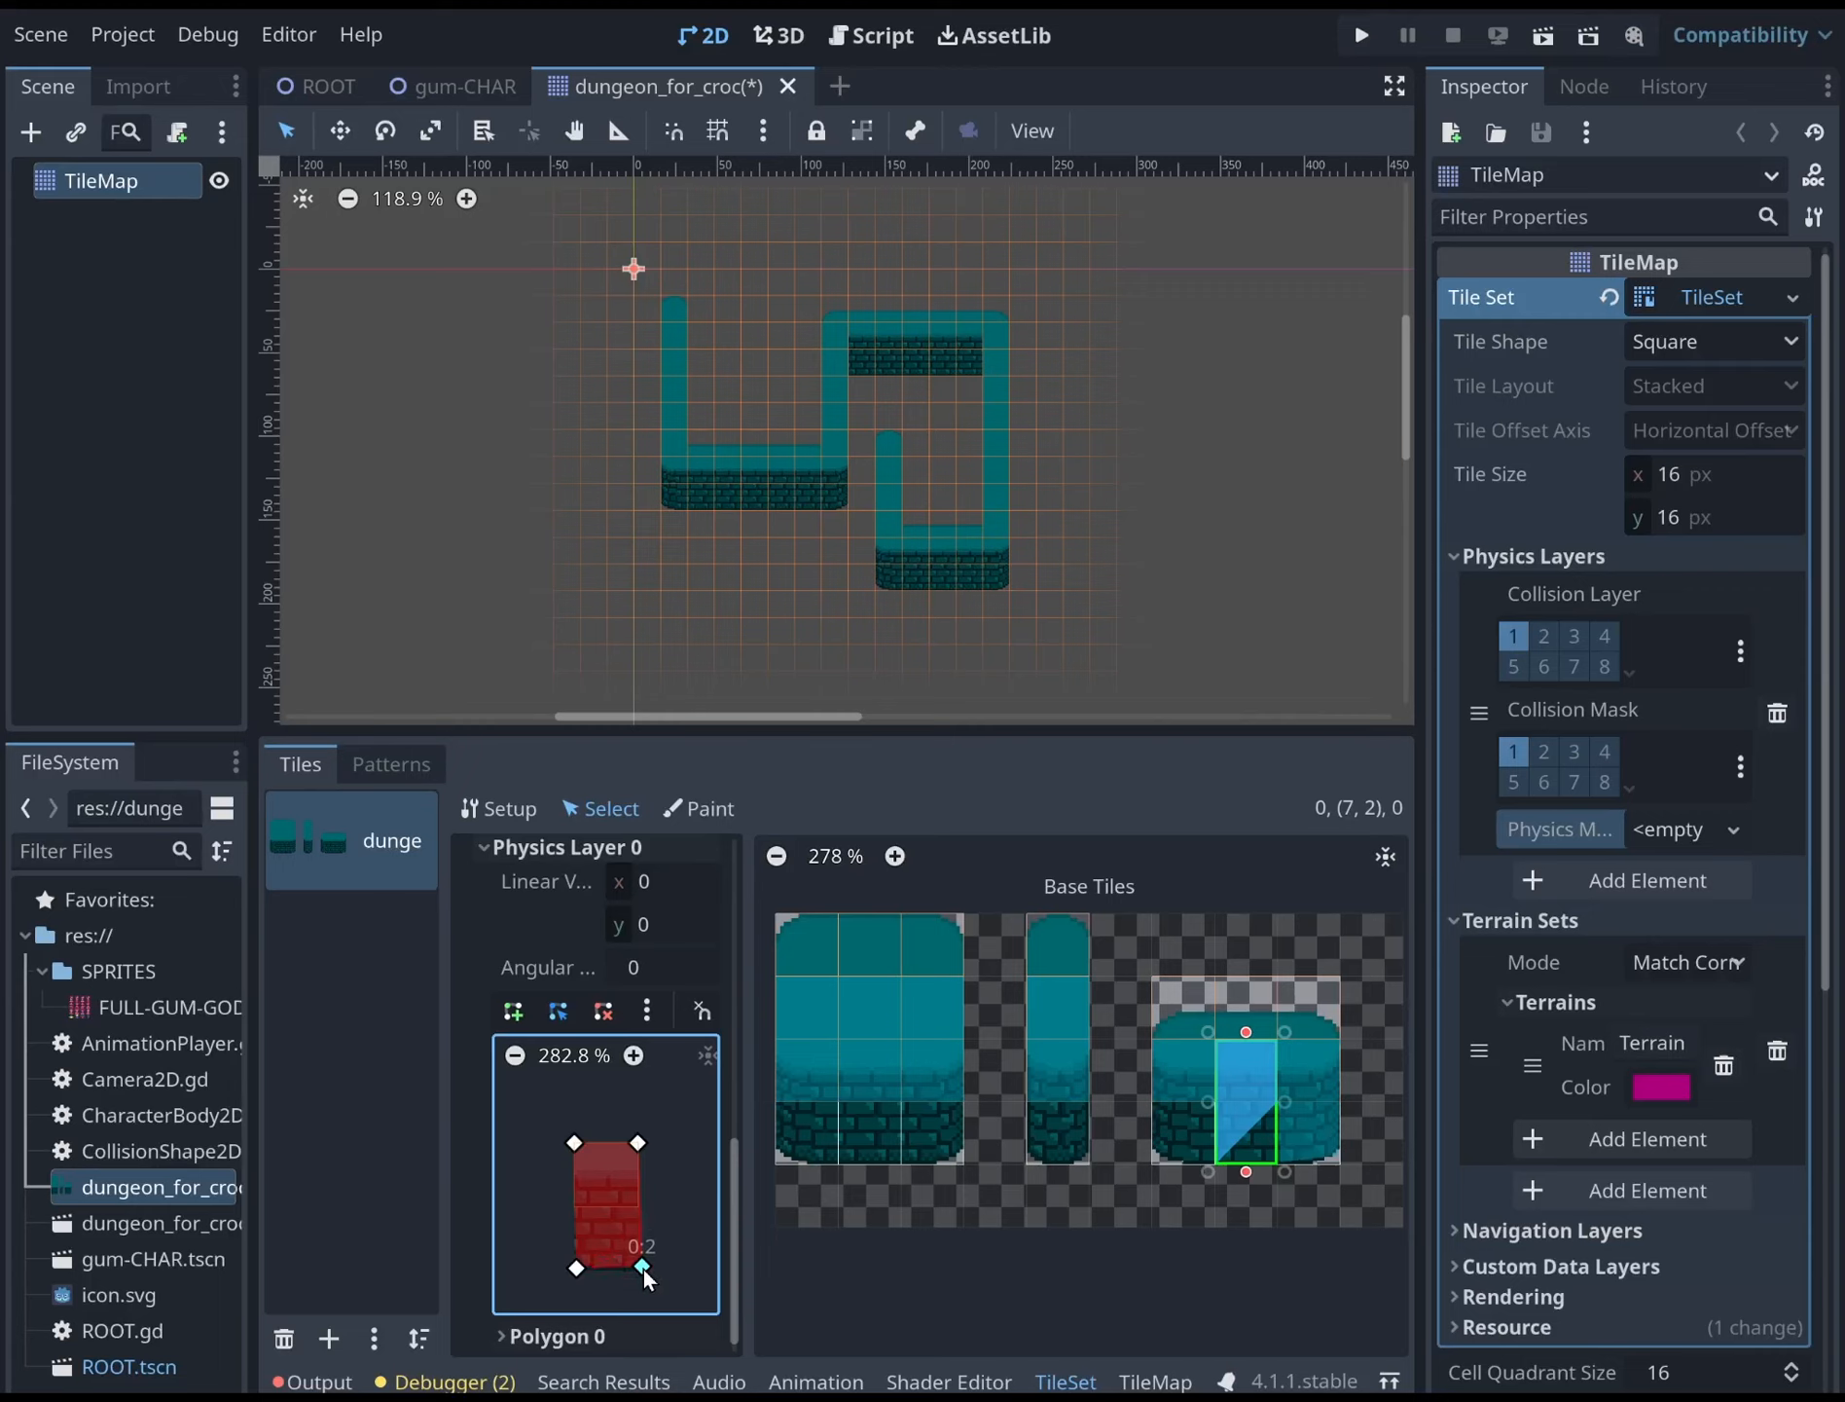
Stretch the collision polygon of the low platform's left brick tile (6, 2) down over the whole brick face
click(1171, 1107)
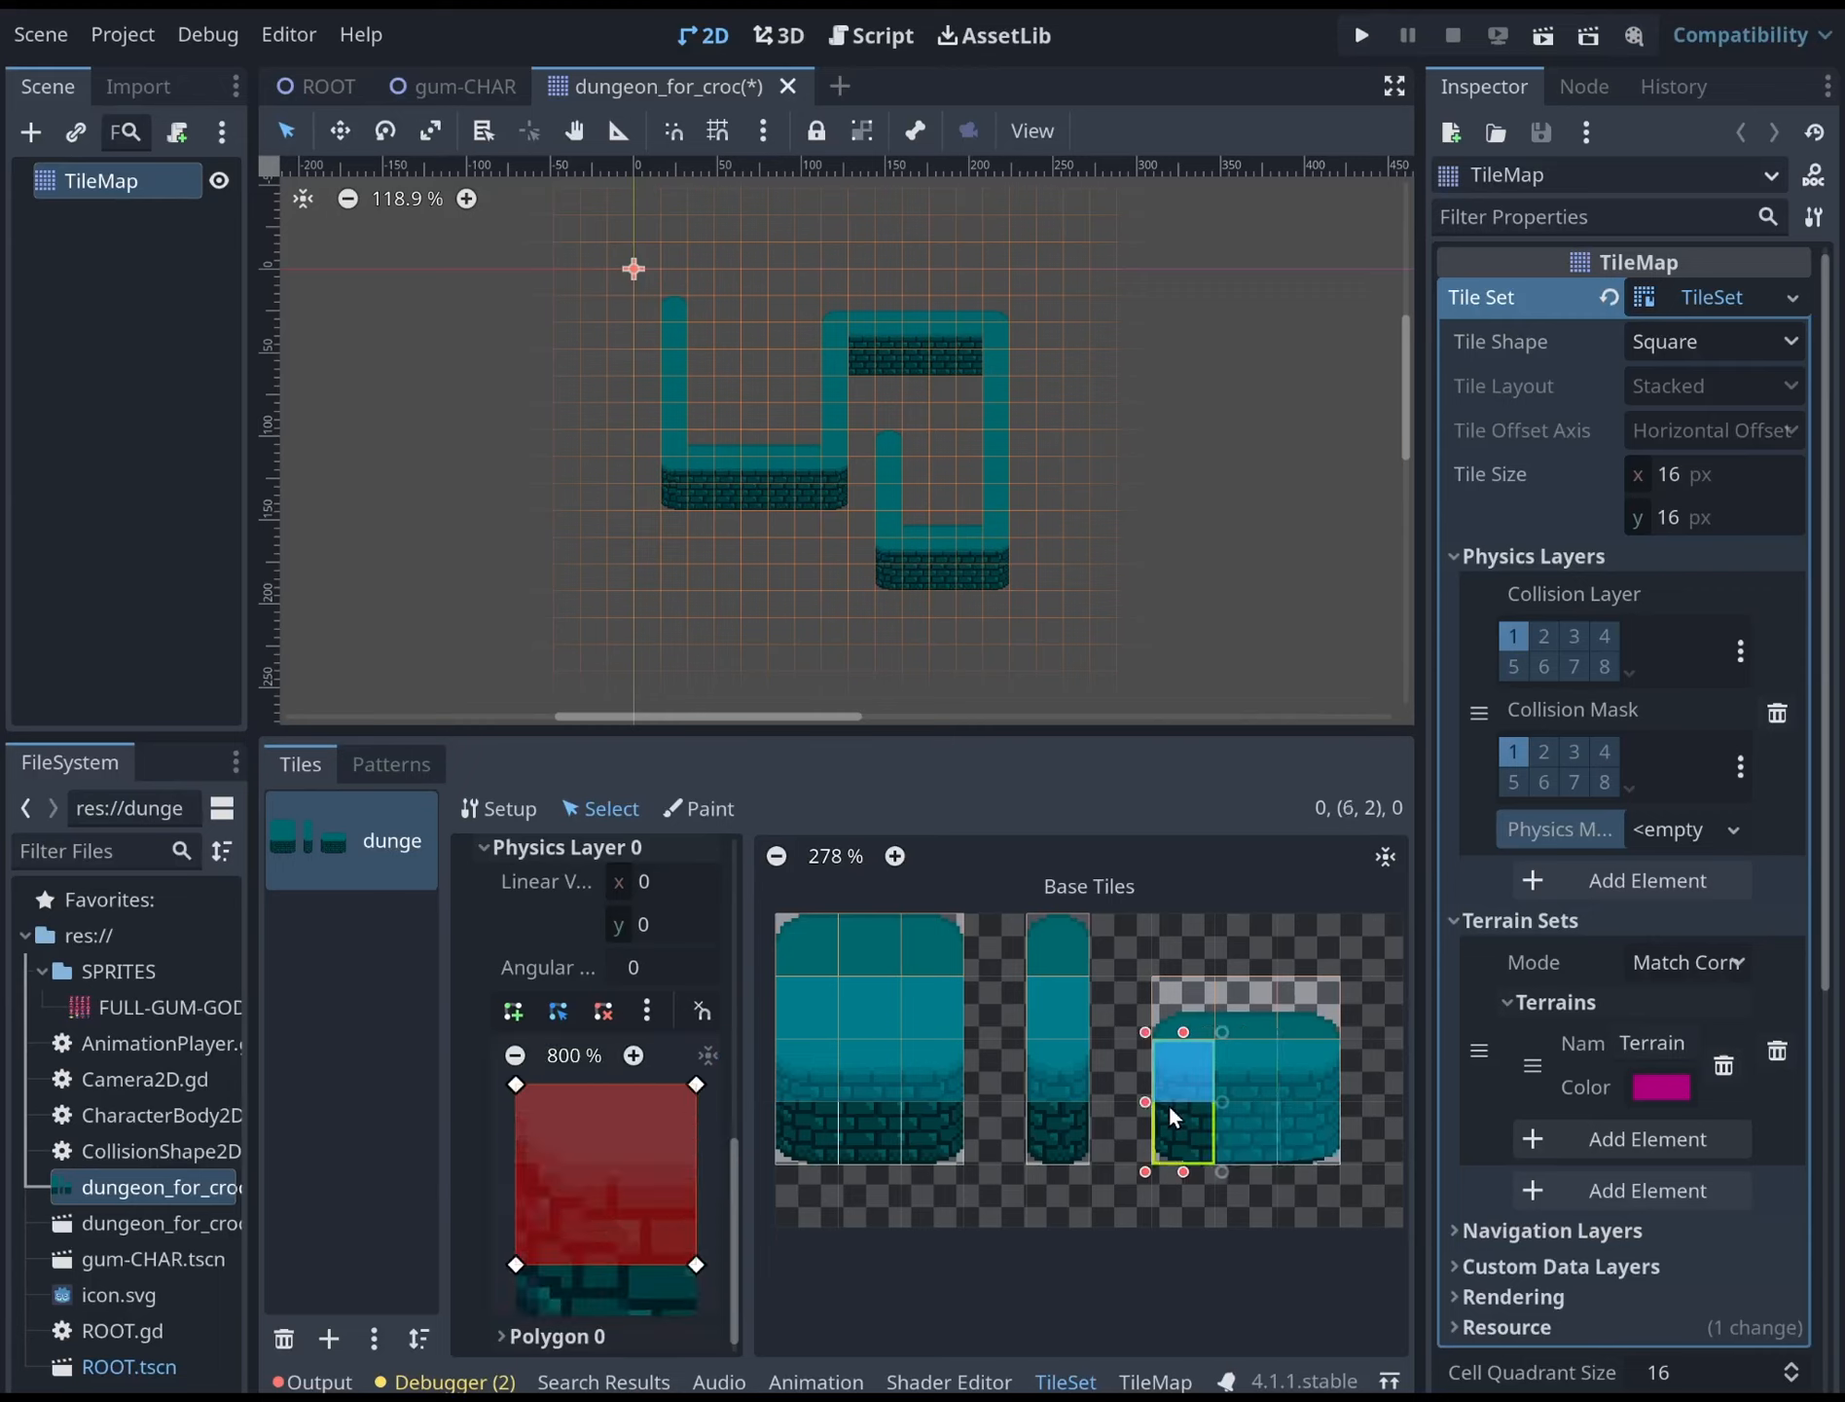
click(516, 1055)
click(517, 1055)
click(516, 1055)
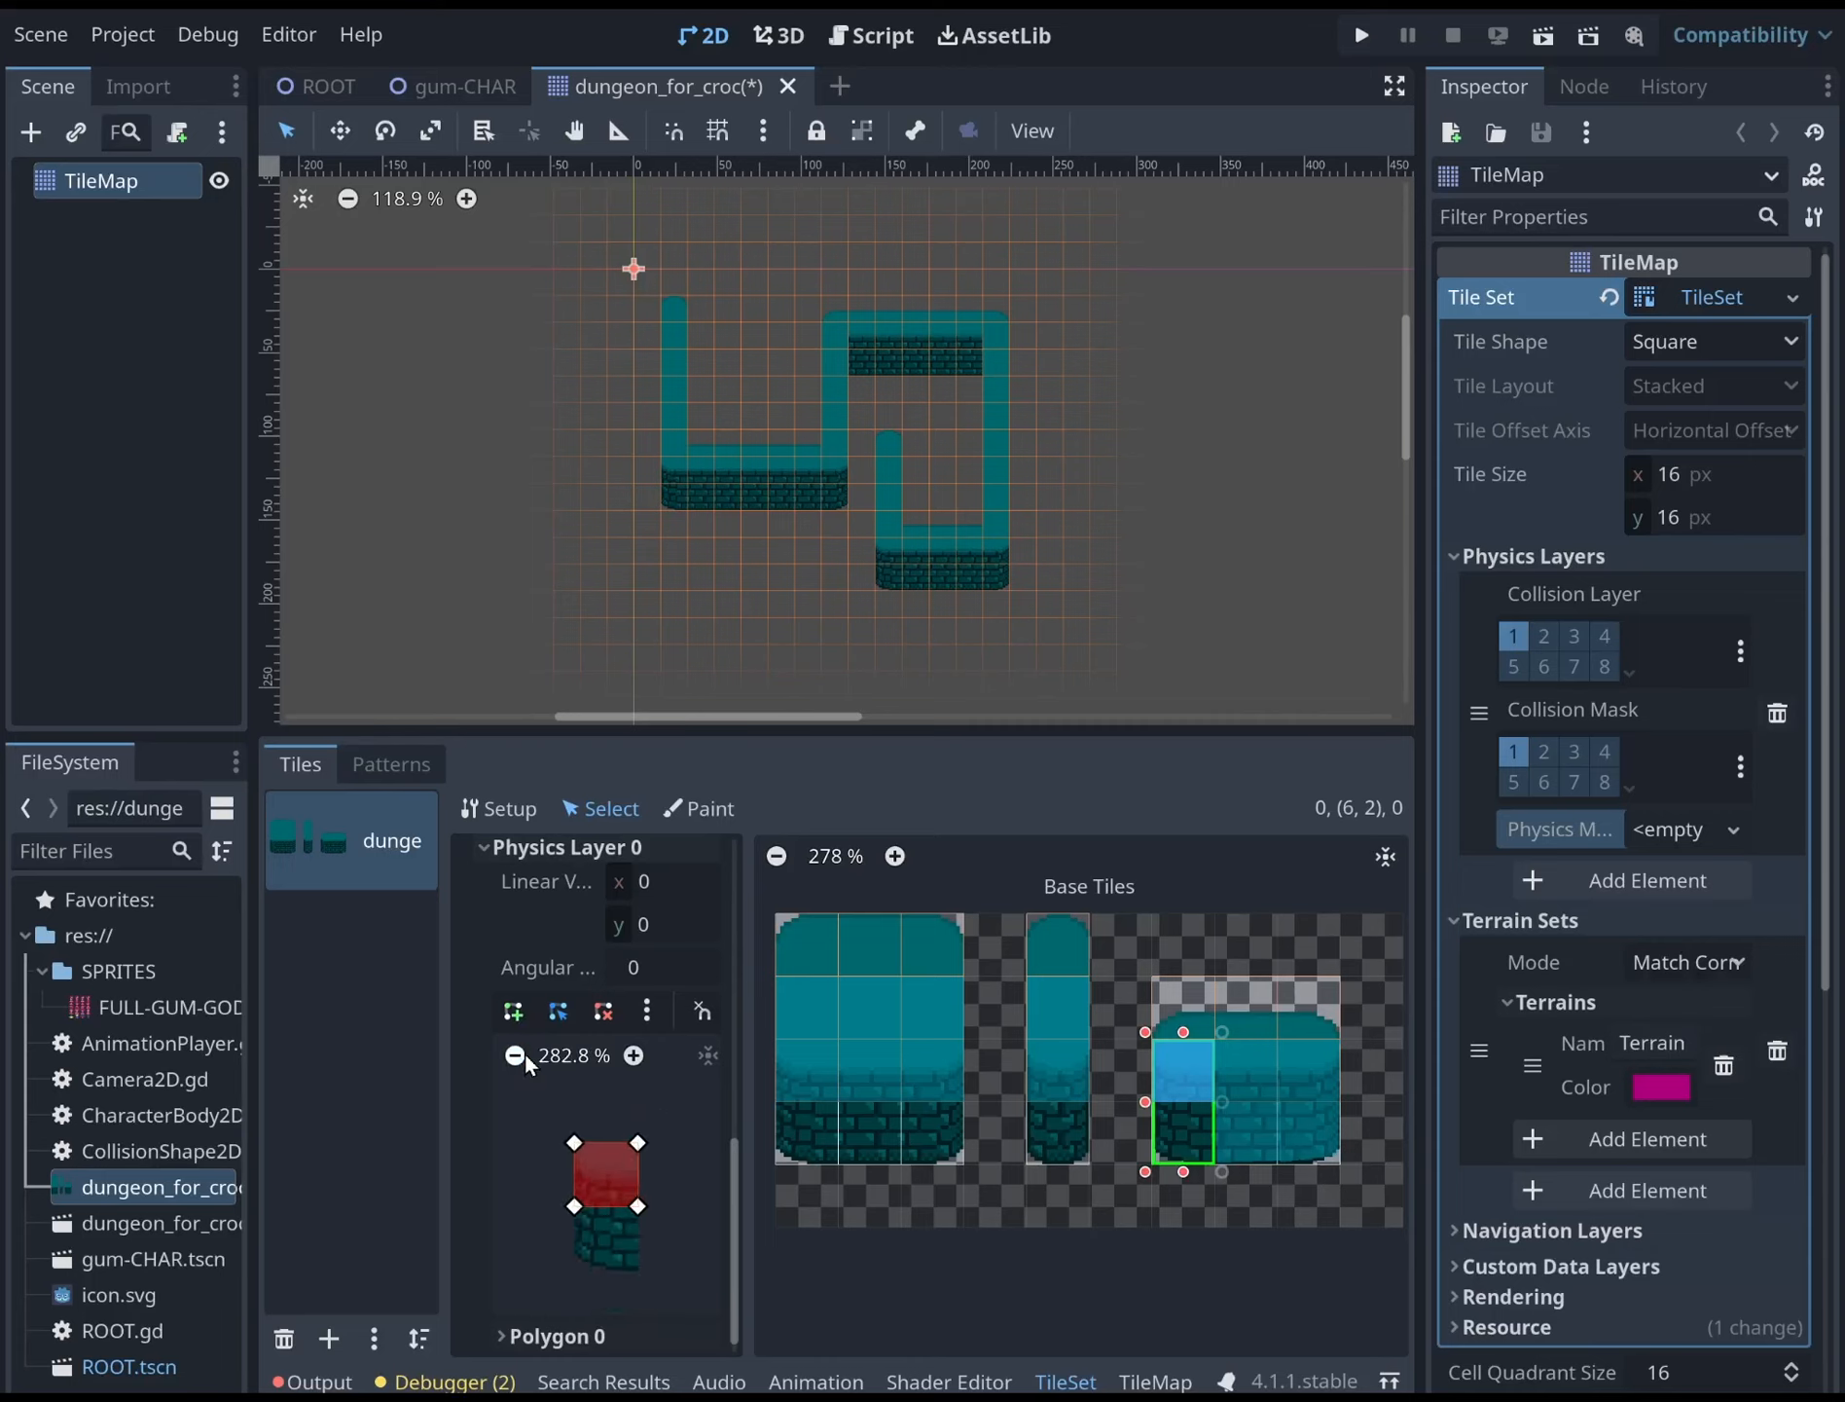
click(580, 1202)
drag(574, 1255, 579, 1255)
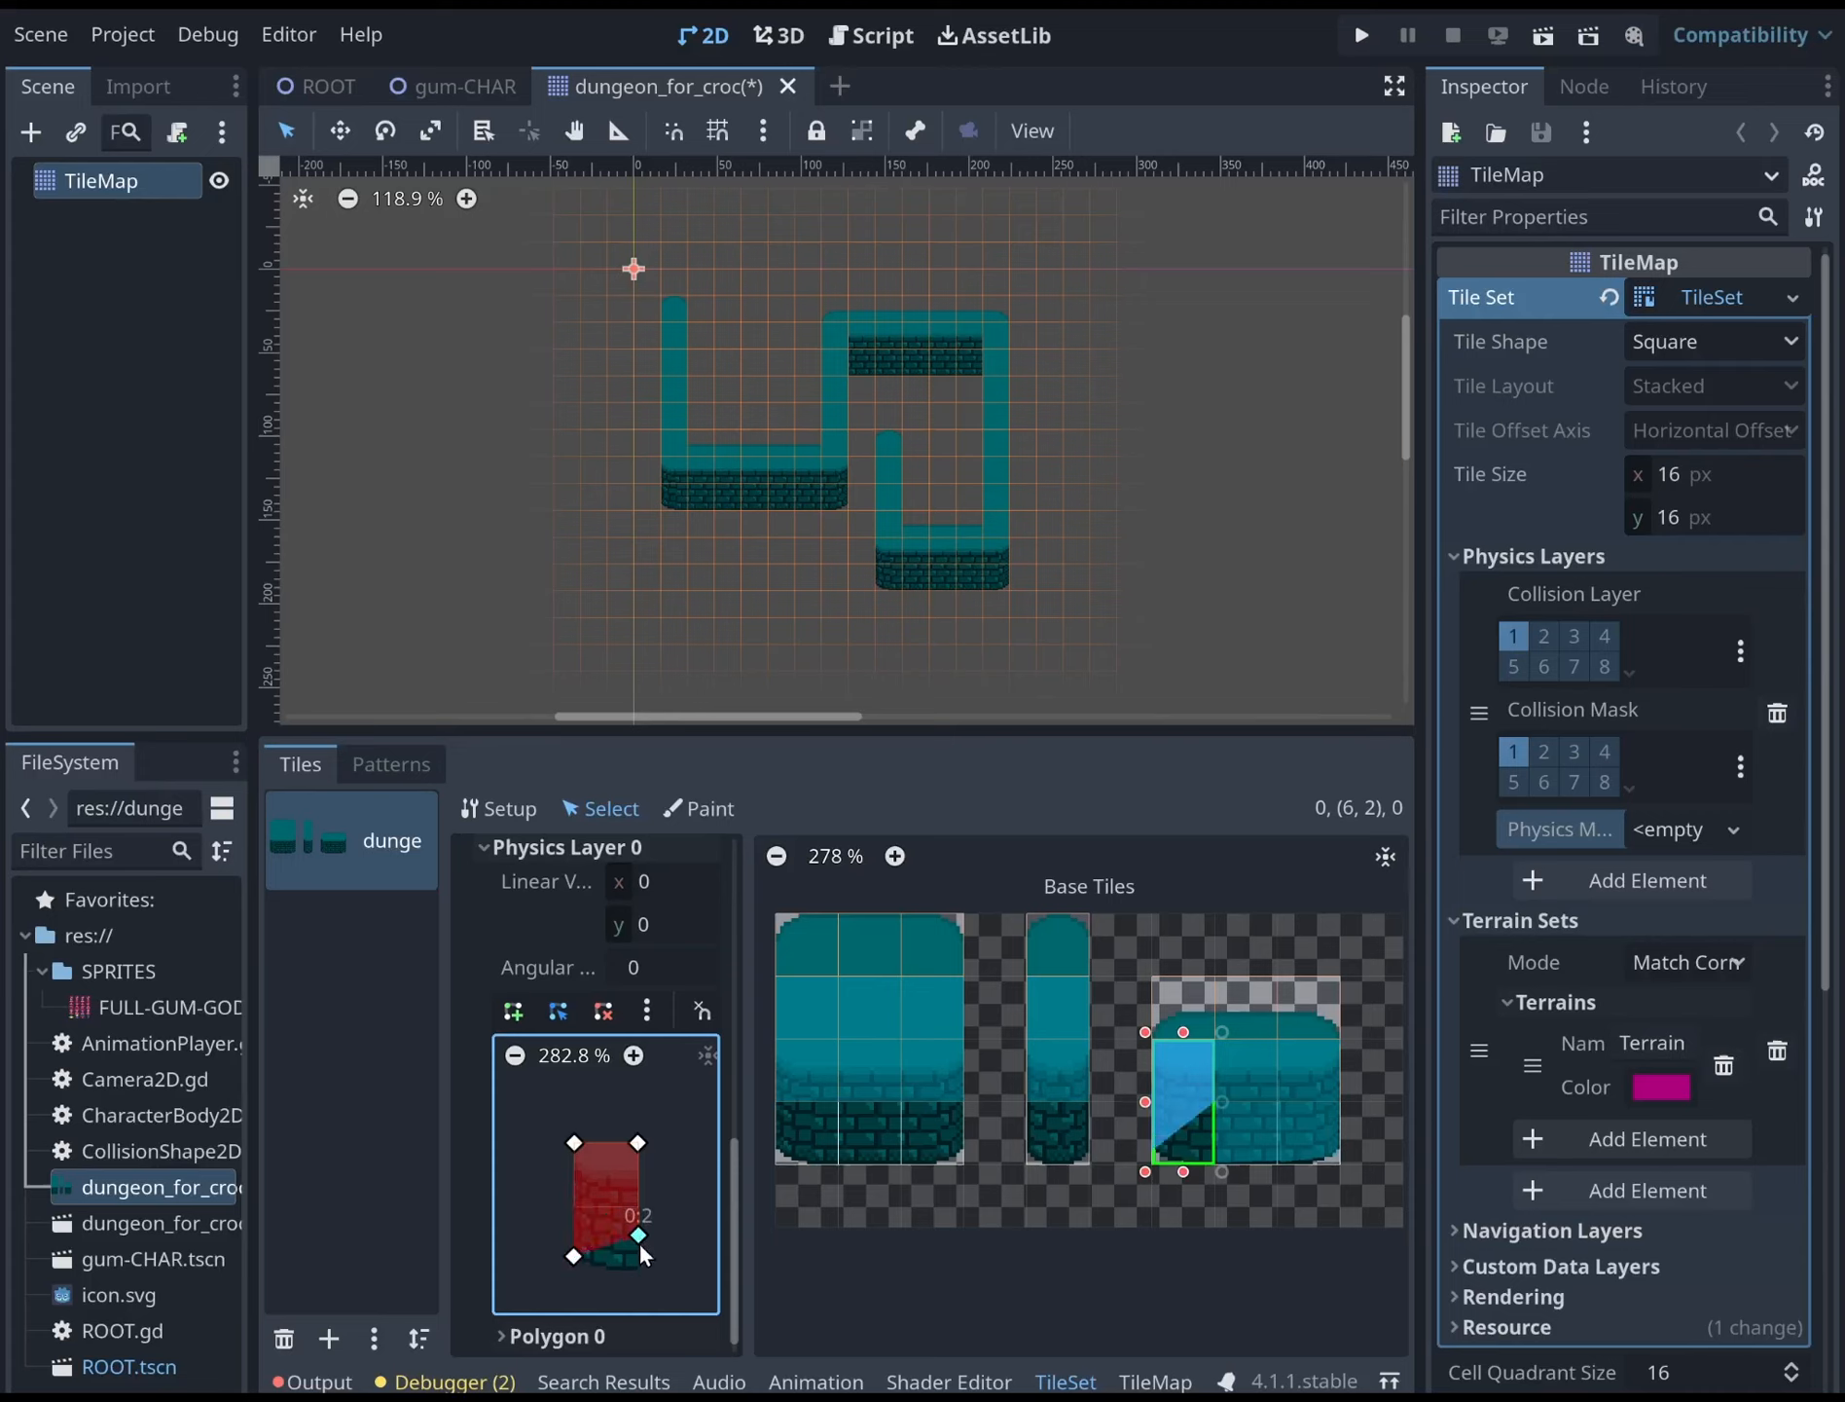
Extend the collision polygon of the narrow column's bottom tile (4, 2) down to cover its brick face
click(1071, 1070)
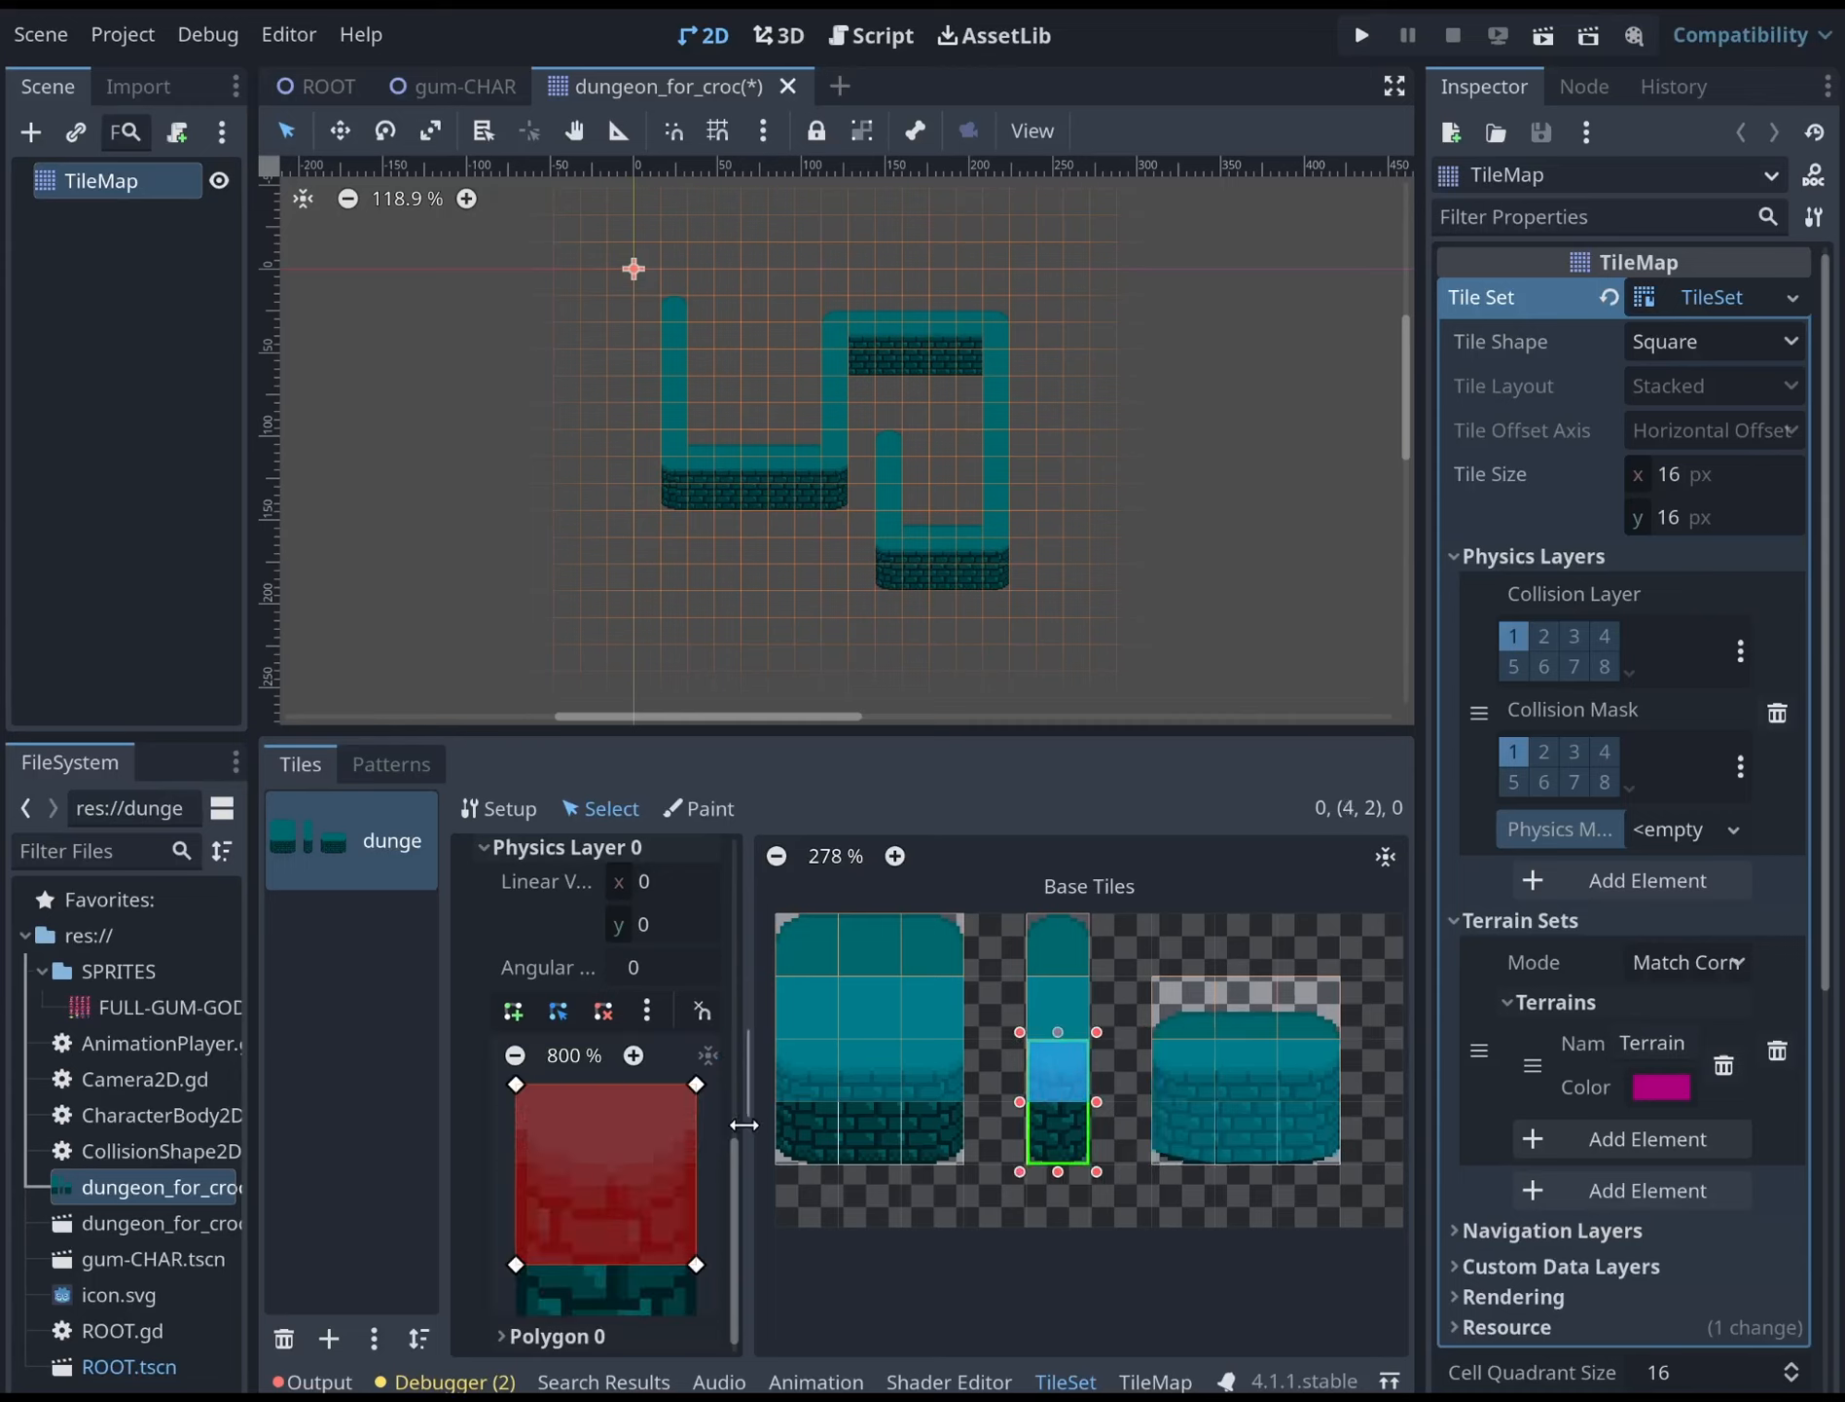
click(515, 1055)
click(515, 1055)
click(515, 1055)
drag(575, 1208, 576, 1258)
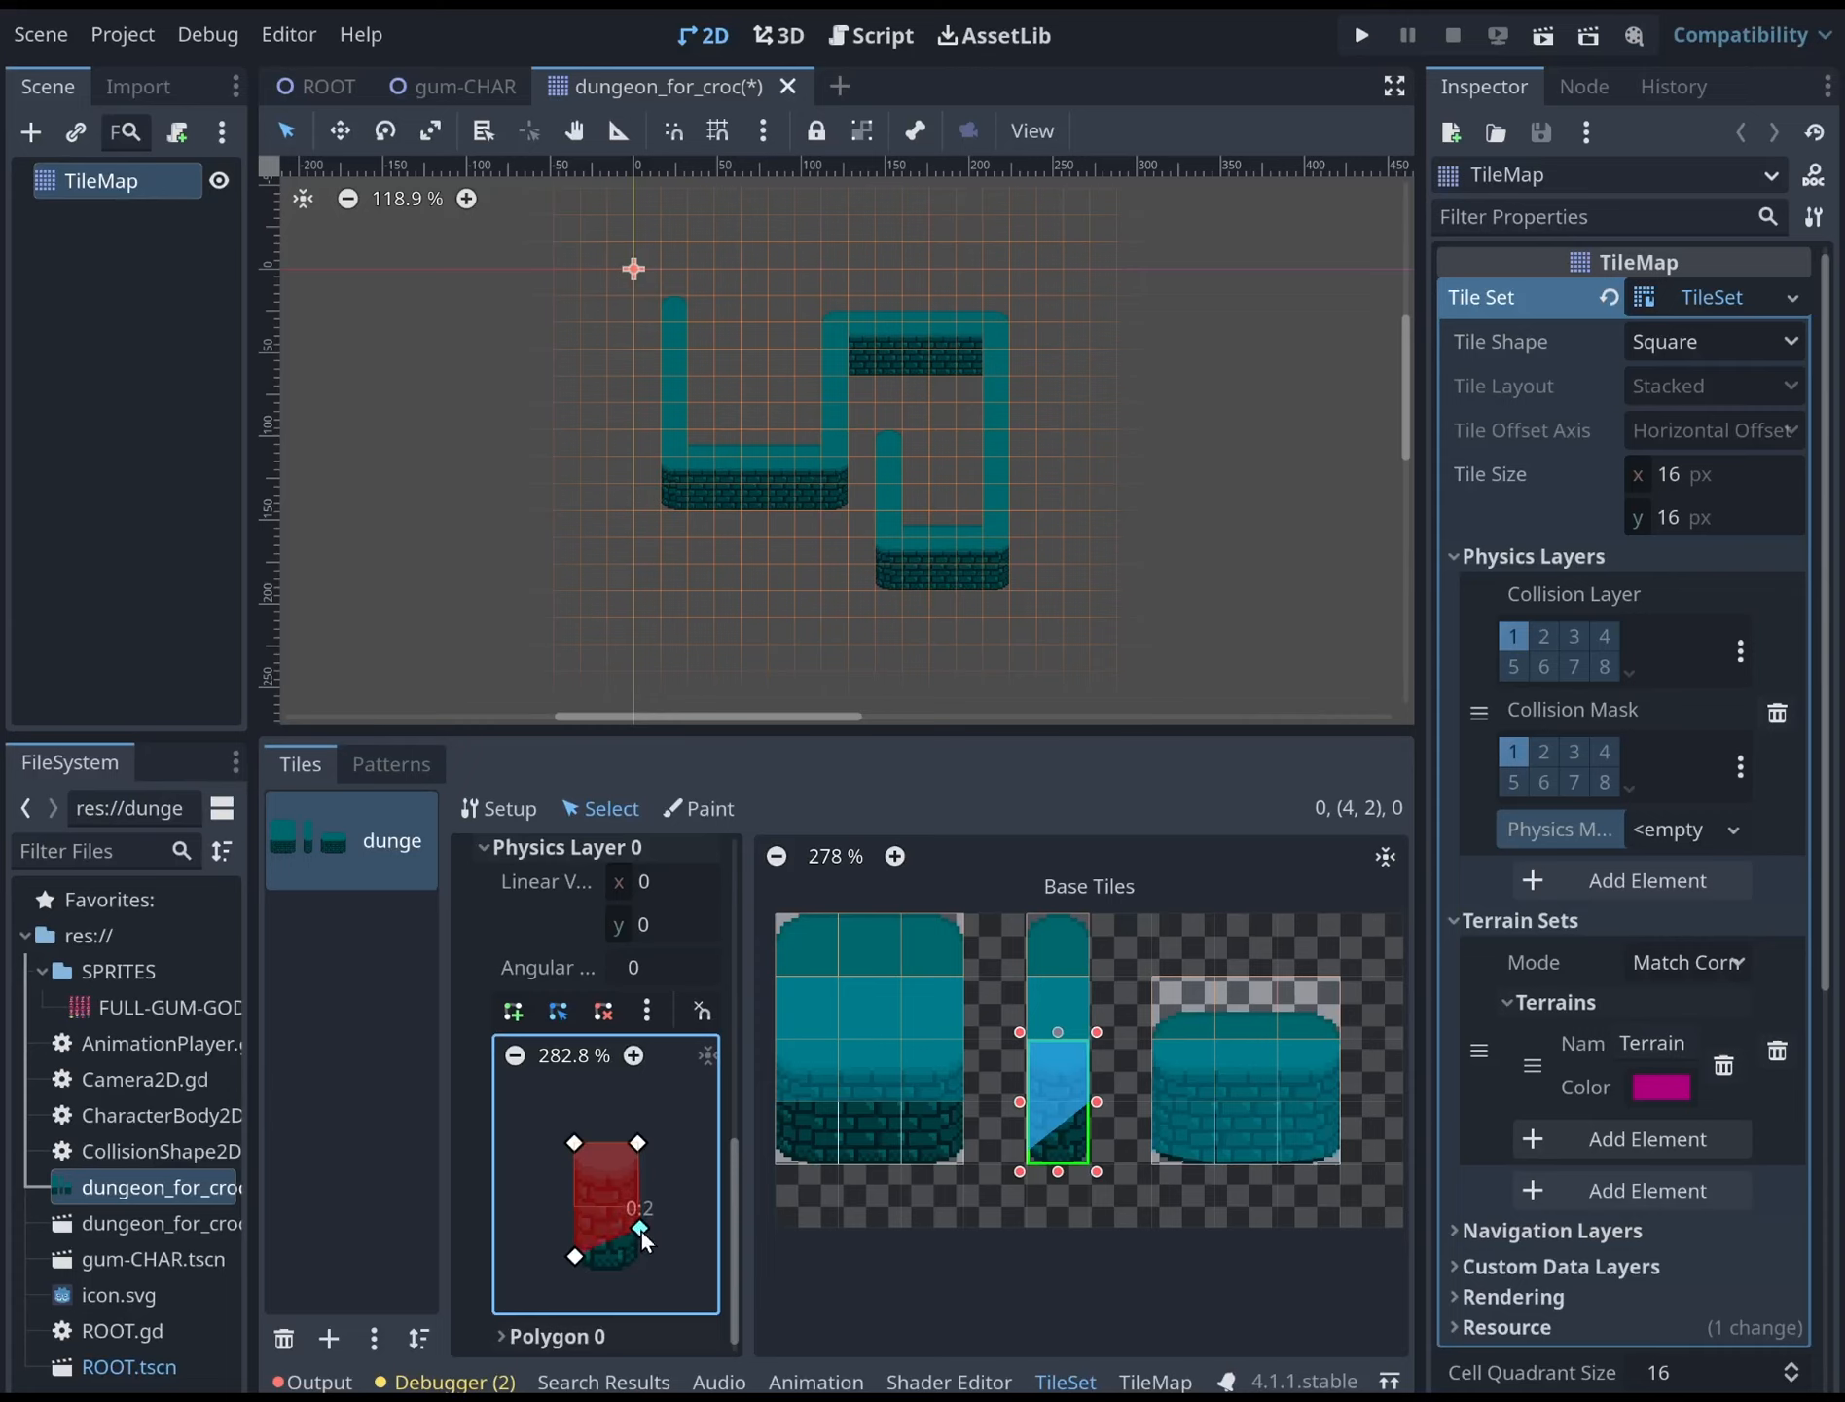
drag(641, 1263, 640, 1262)
Stretch the collision polygon of the large block's bottom-right tile (2, 2) down over its brick face
click(950, 1066)
click(515, 1055)
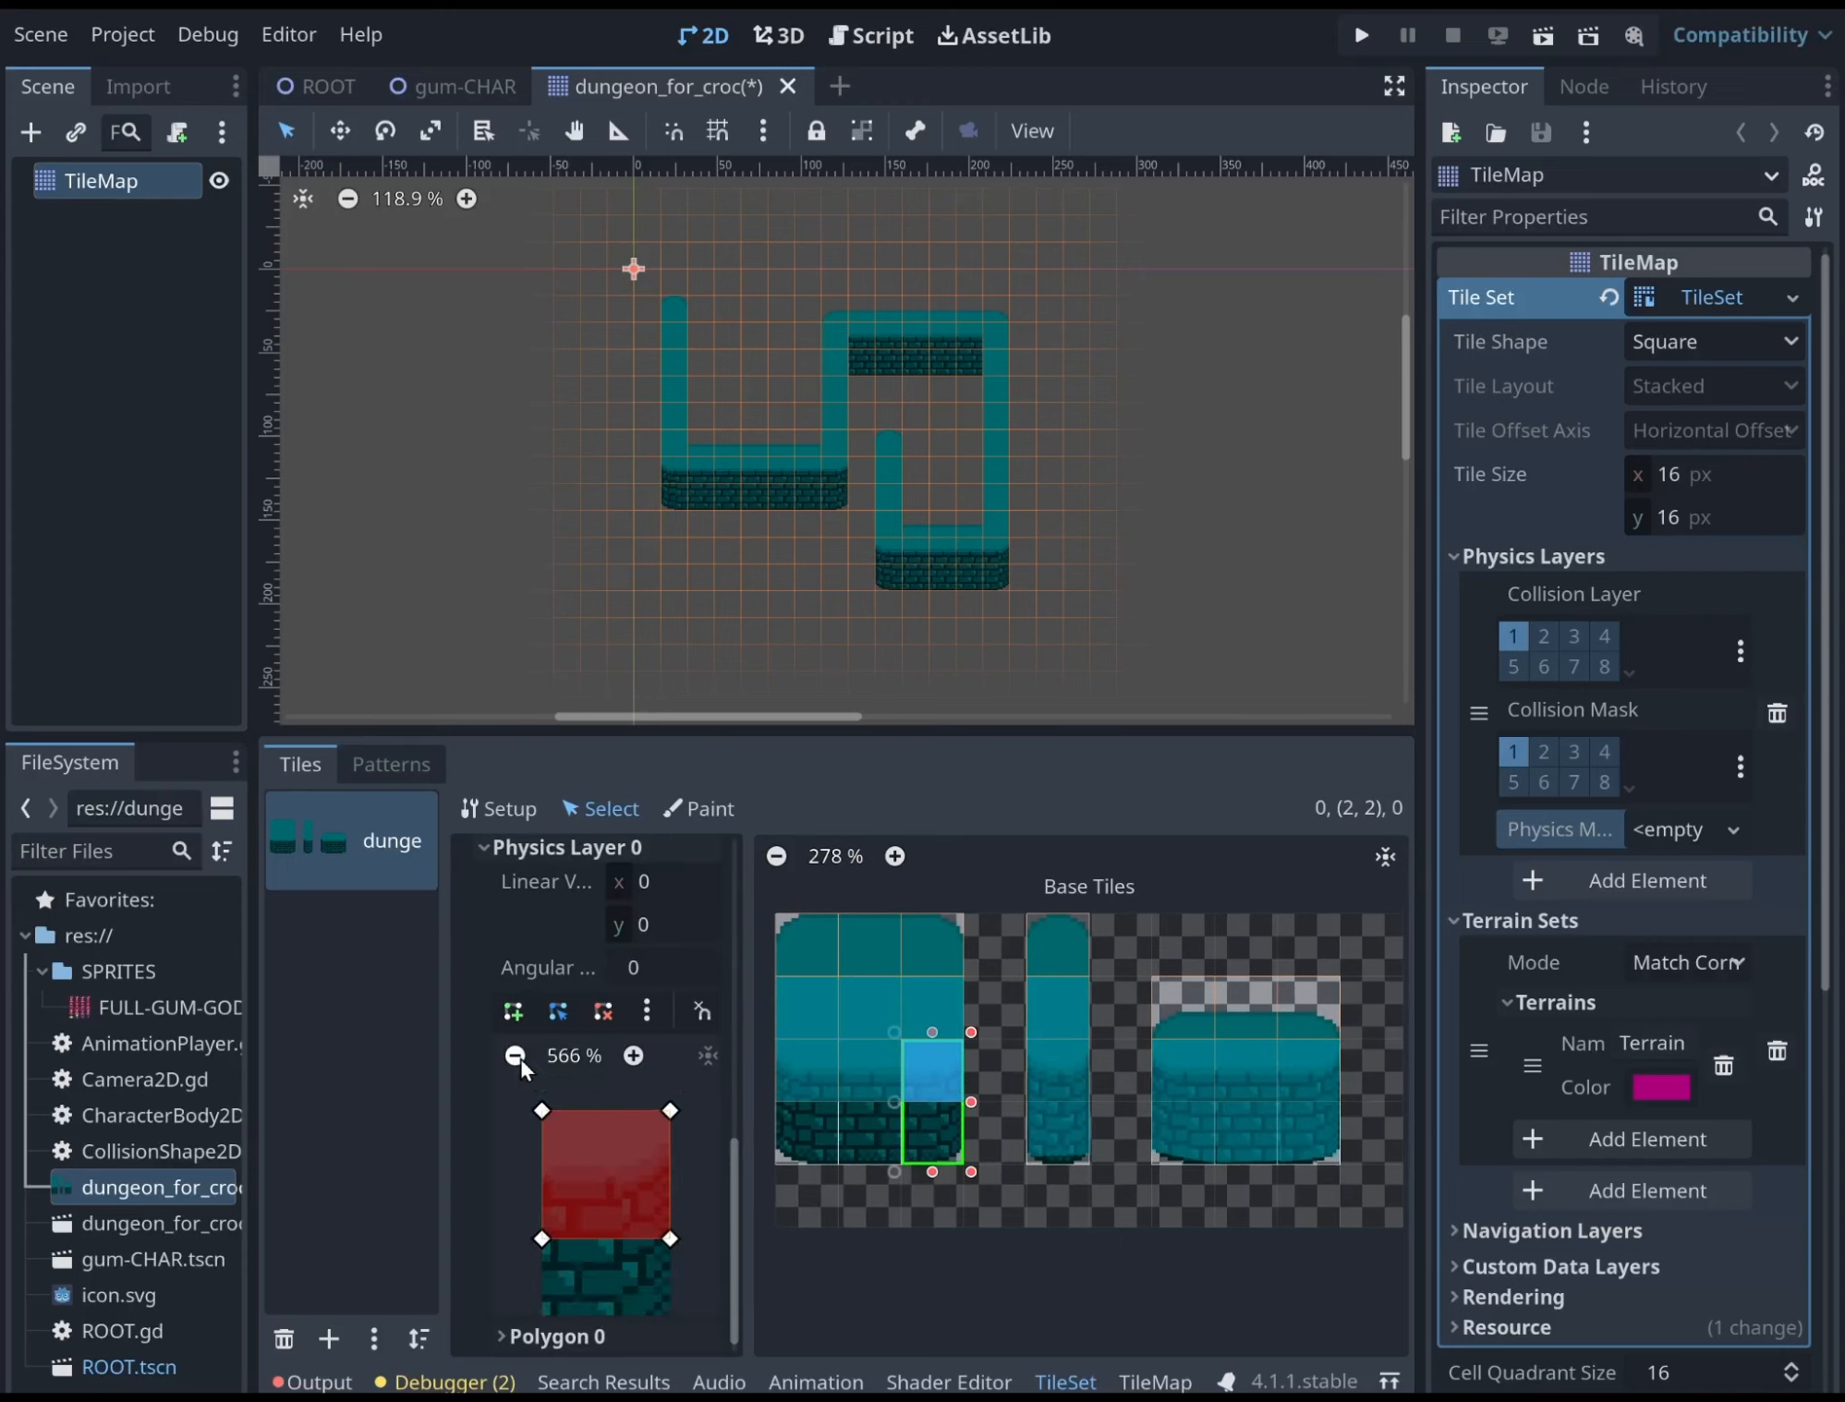
click(515, 1055)
click(515, 1055)
click(579, 1206)
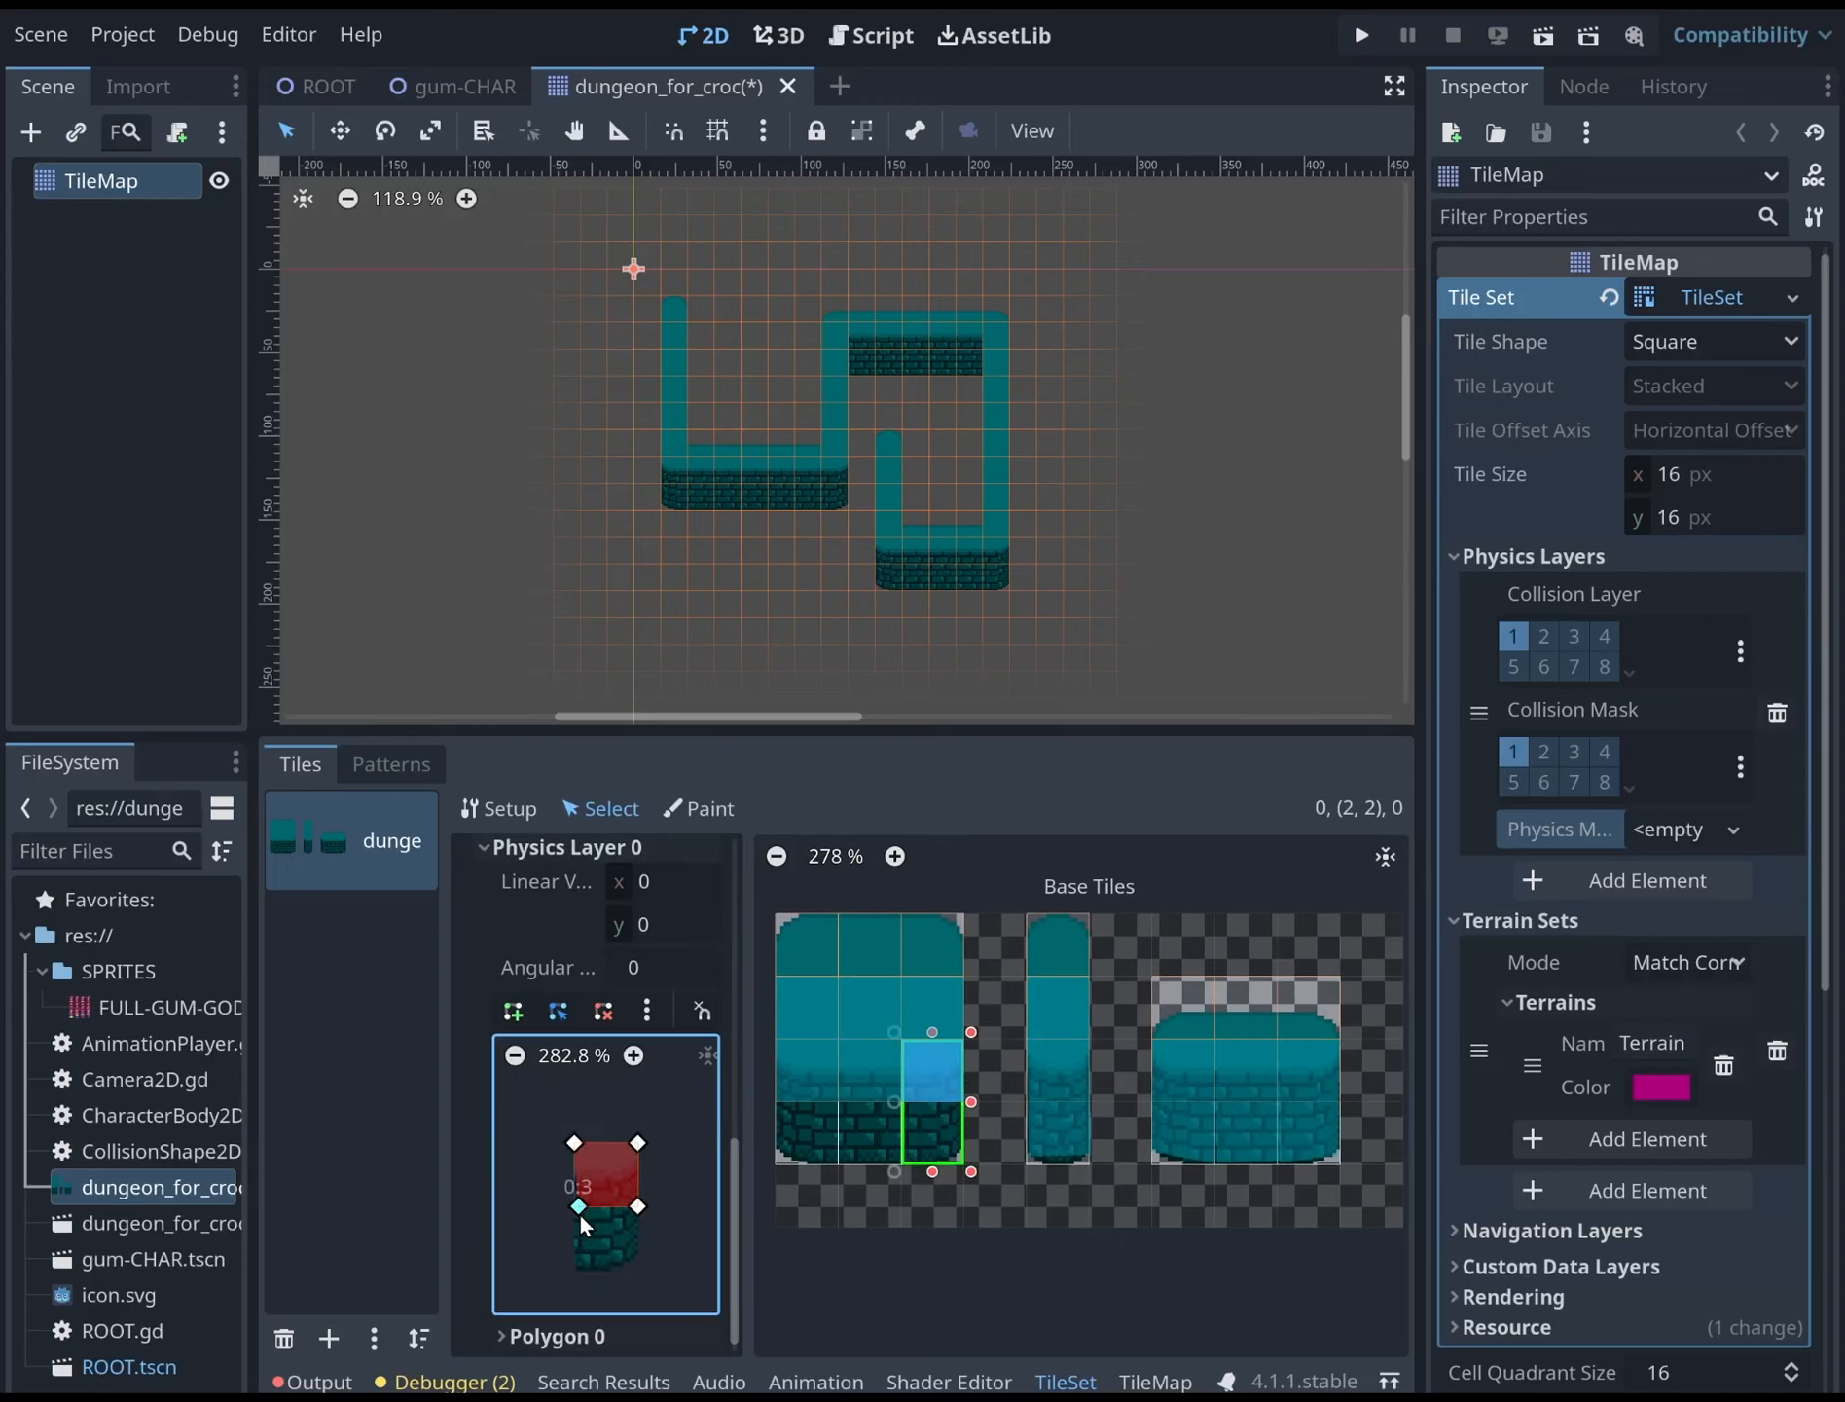
drag(576, 1269, 576, 1266)
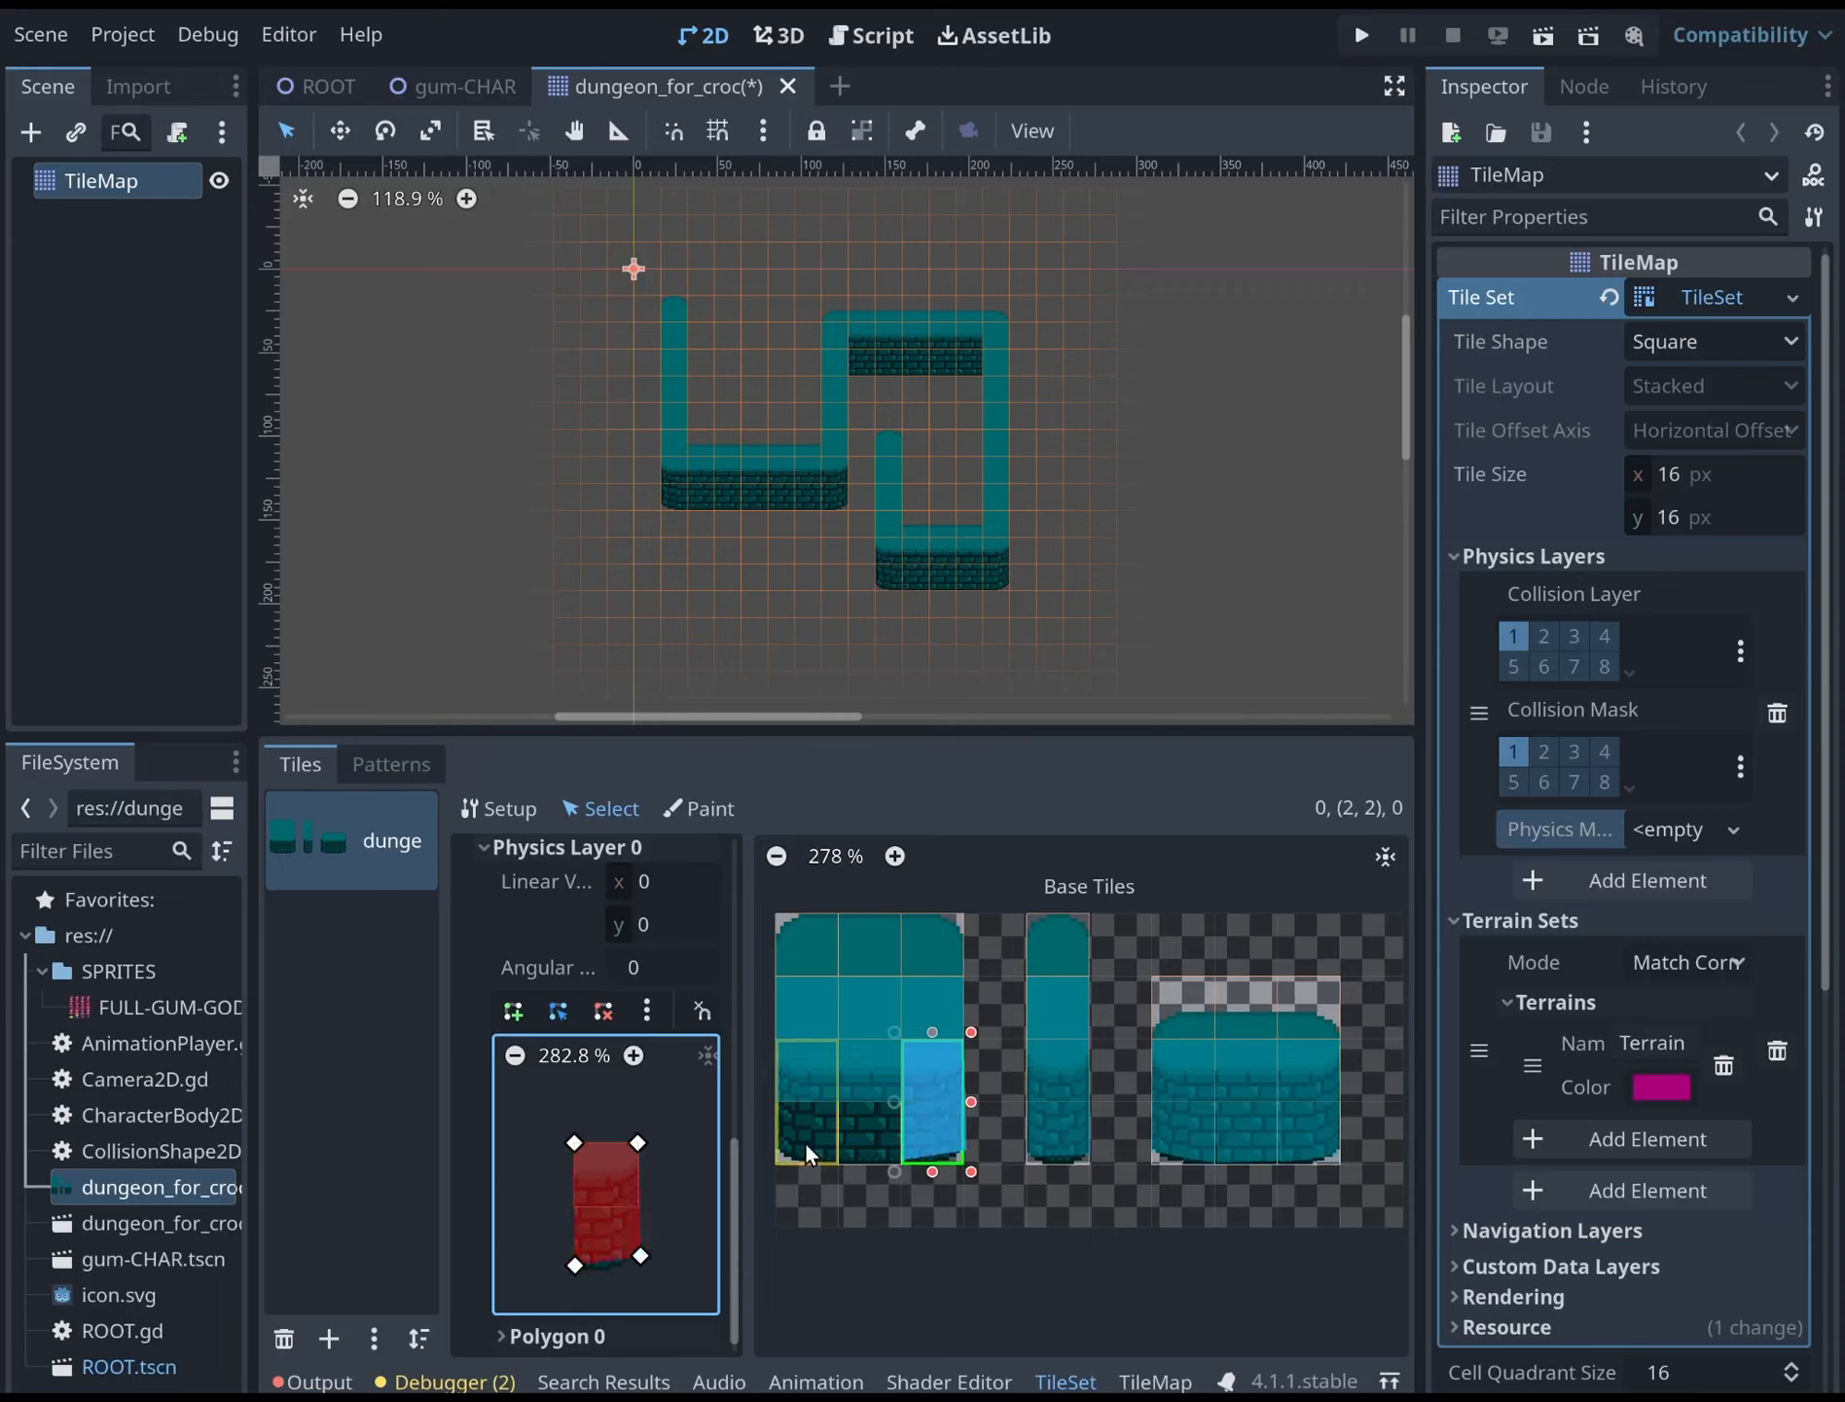
Extend the collision polygon of the large block's bottom-middle tile (1, 2) down to the tile's lower edge
click(848, 1073)
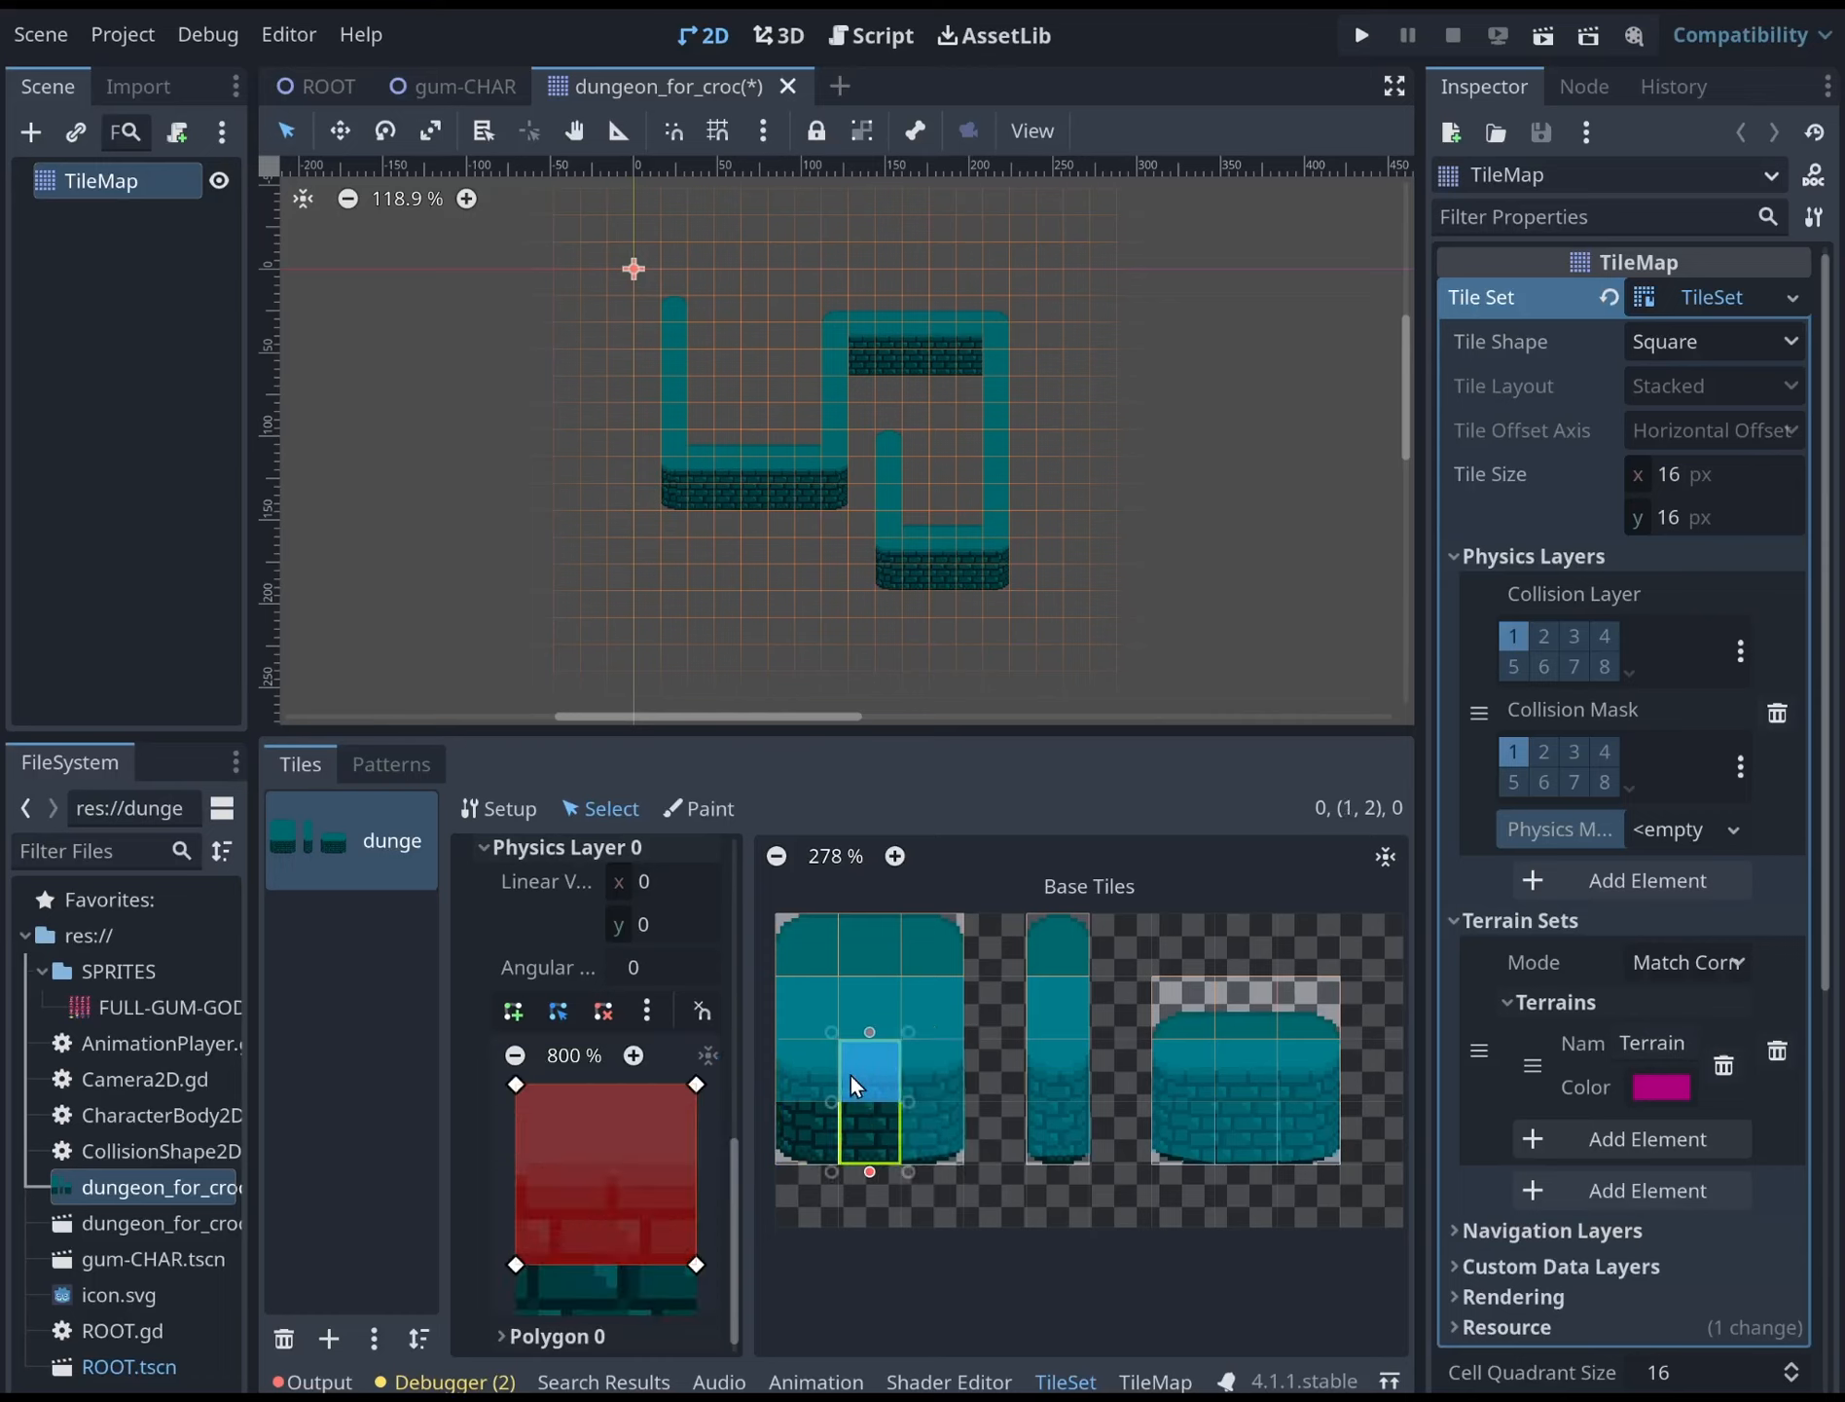
click(516, 1055)
middle_drag(536, 1183, 535, 1163)
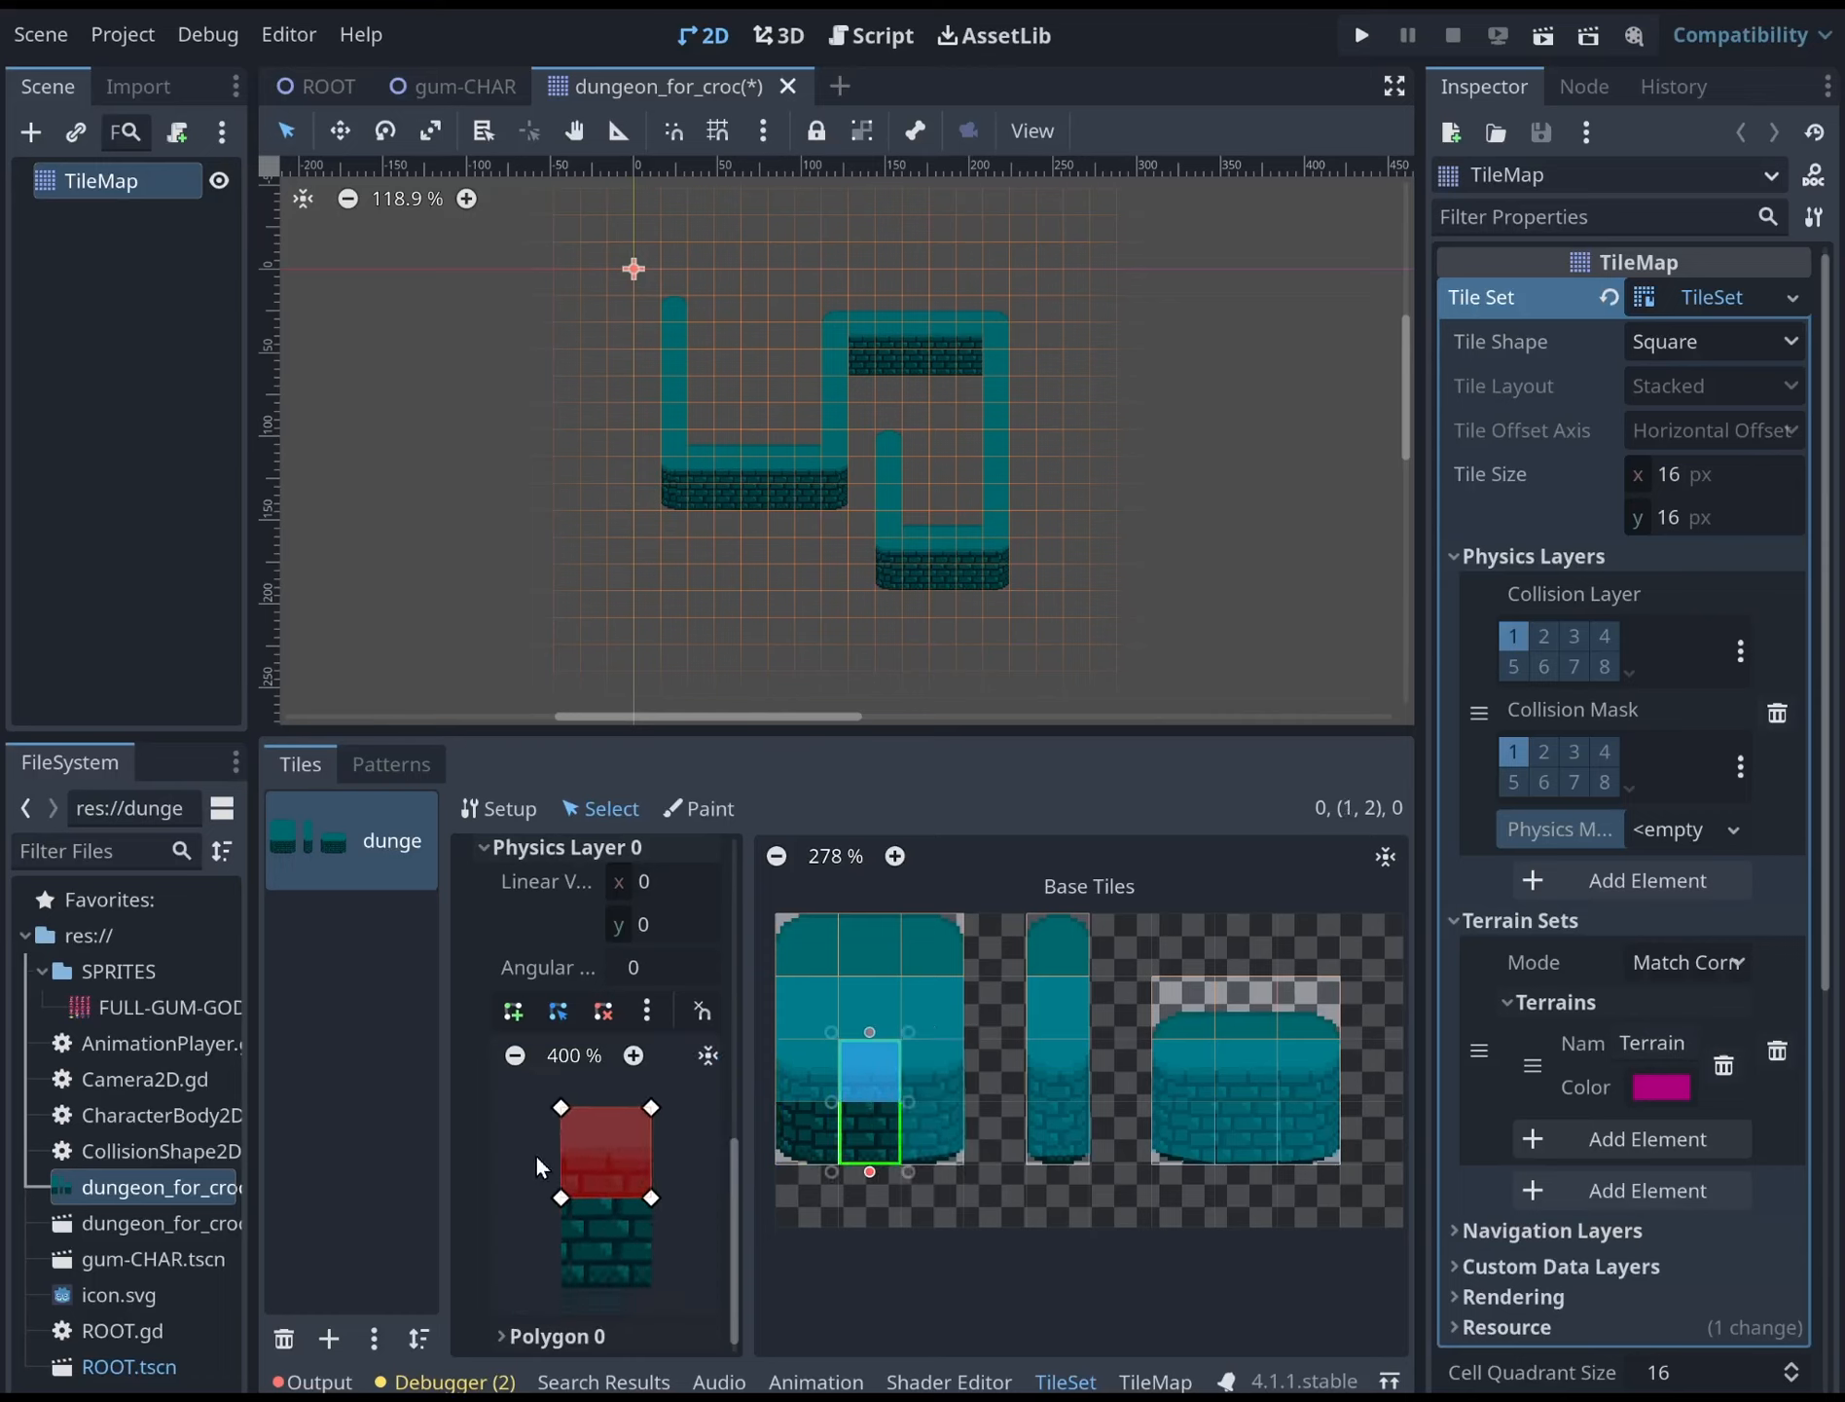
click(561, 1197)
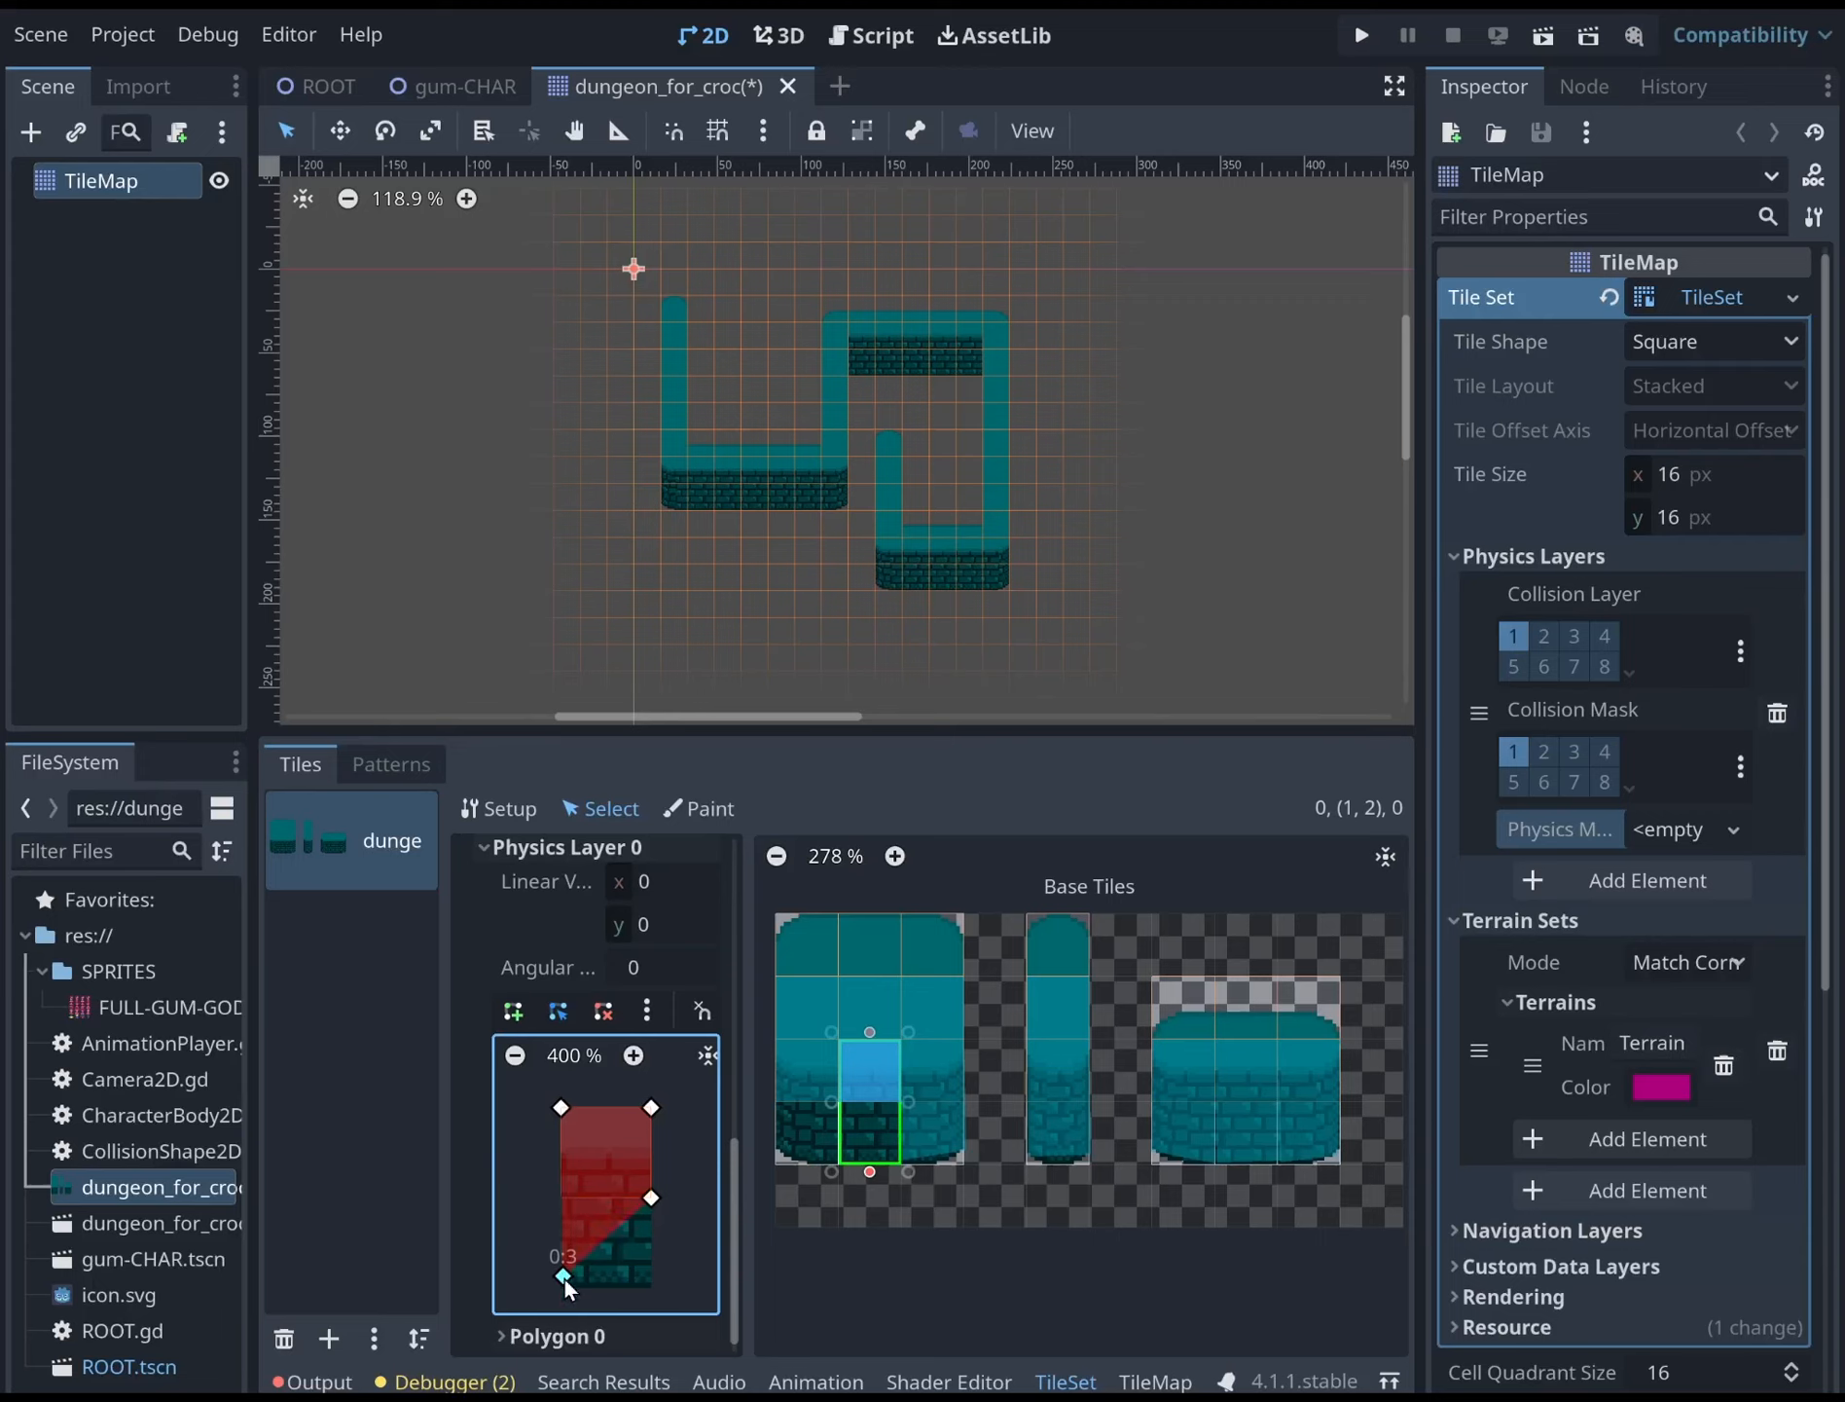
drag(564, 1276, 566, 1286)
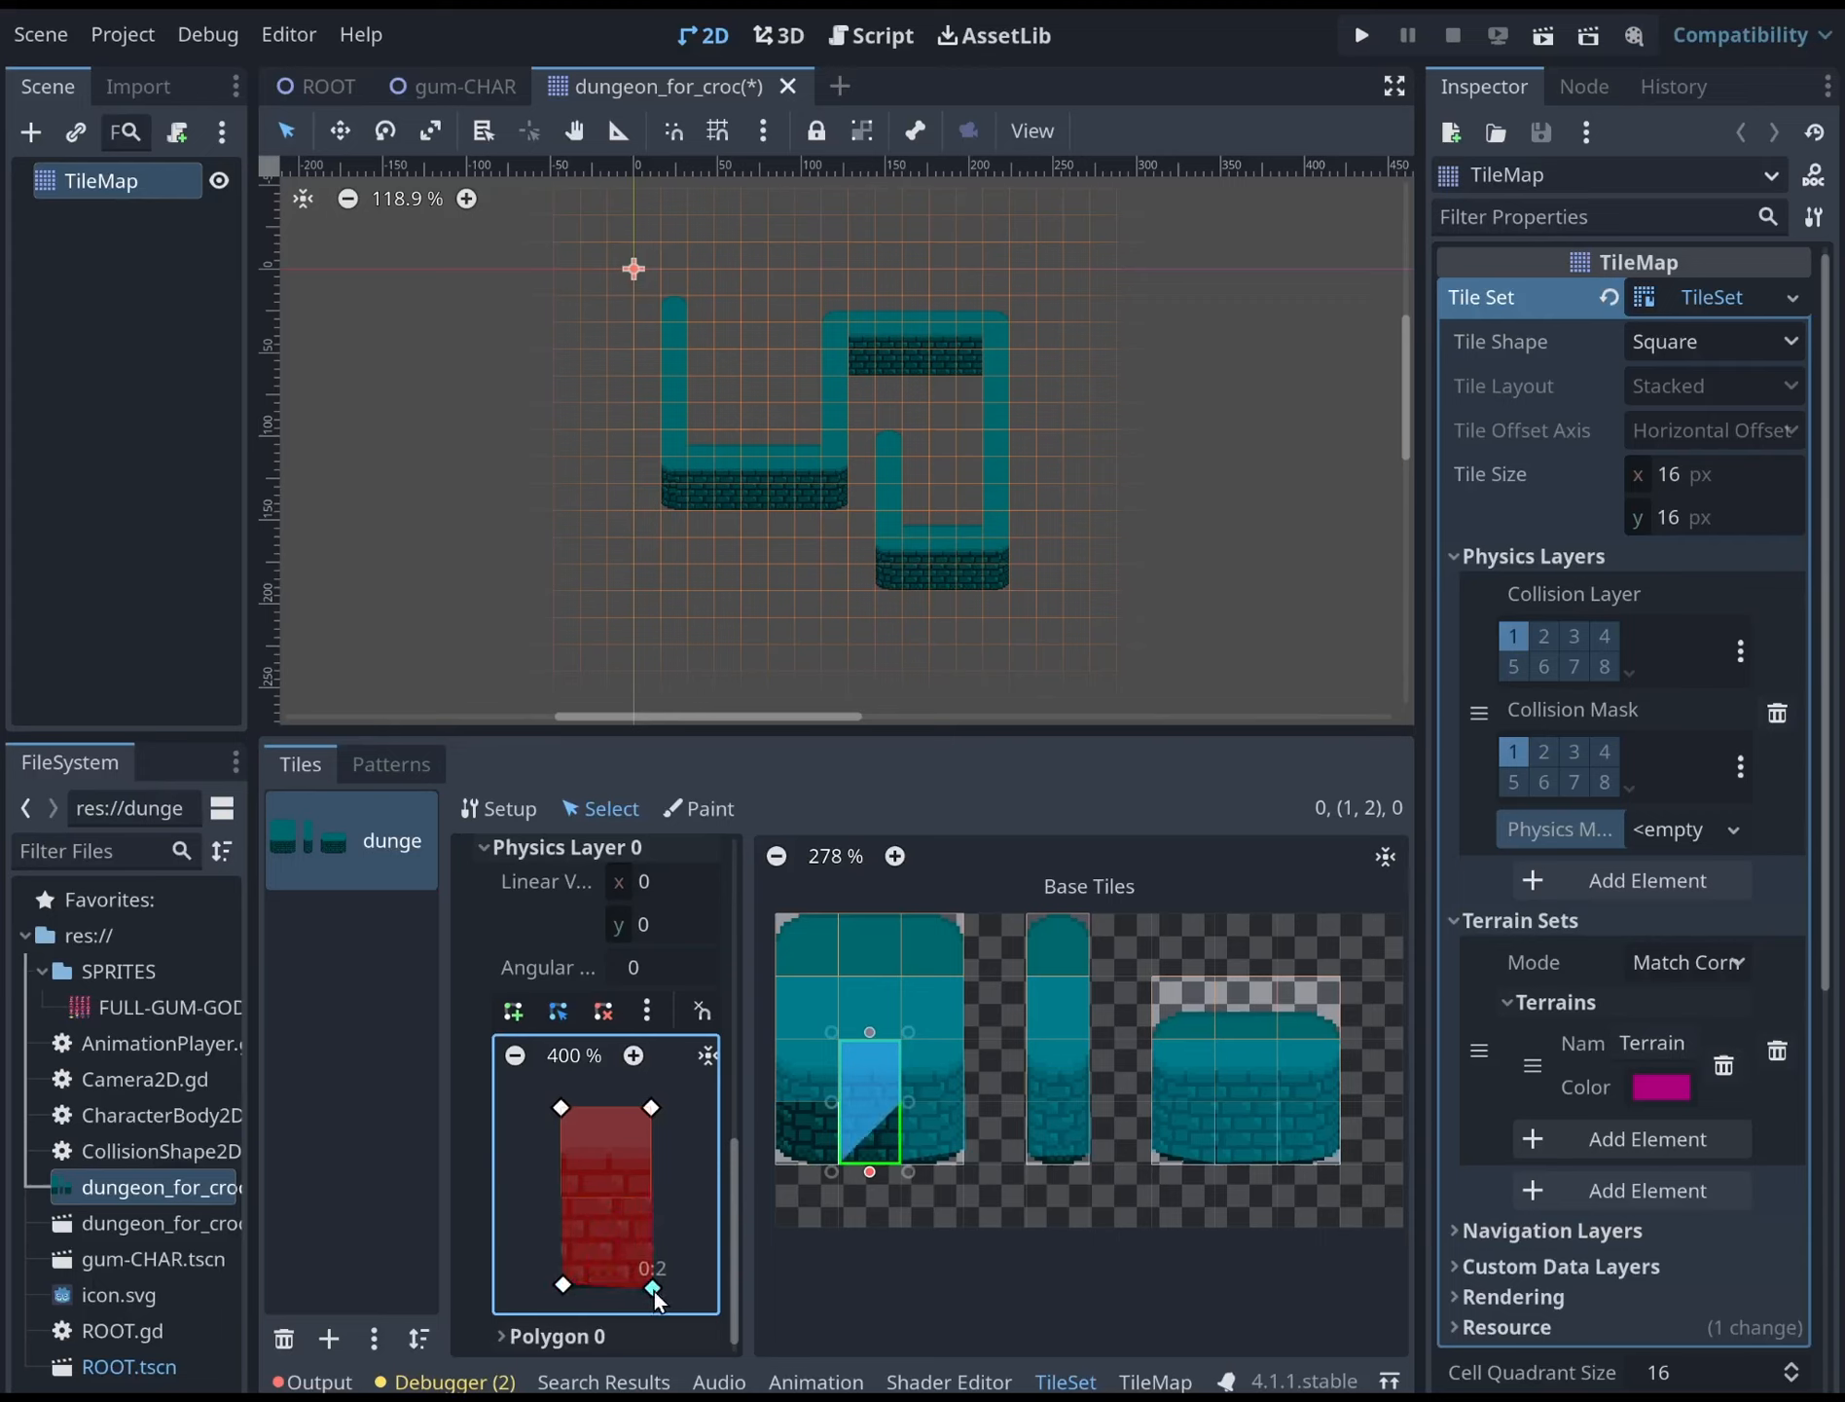
drag(654, 1291, 654, 1291)
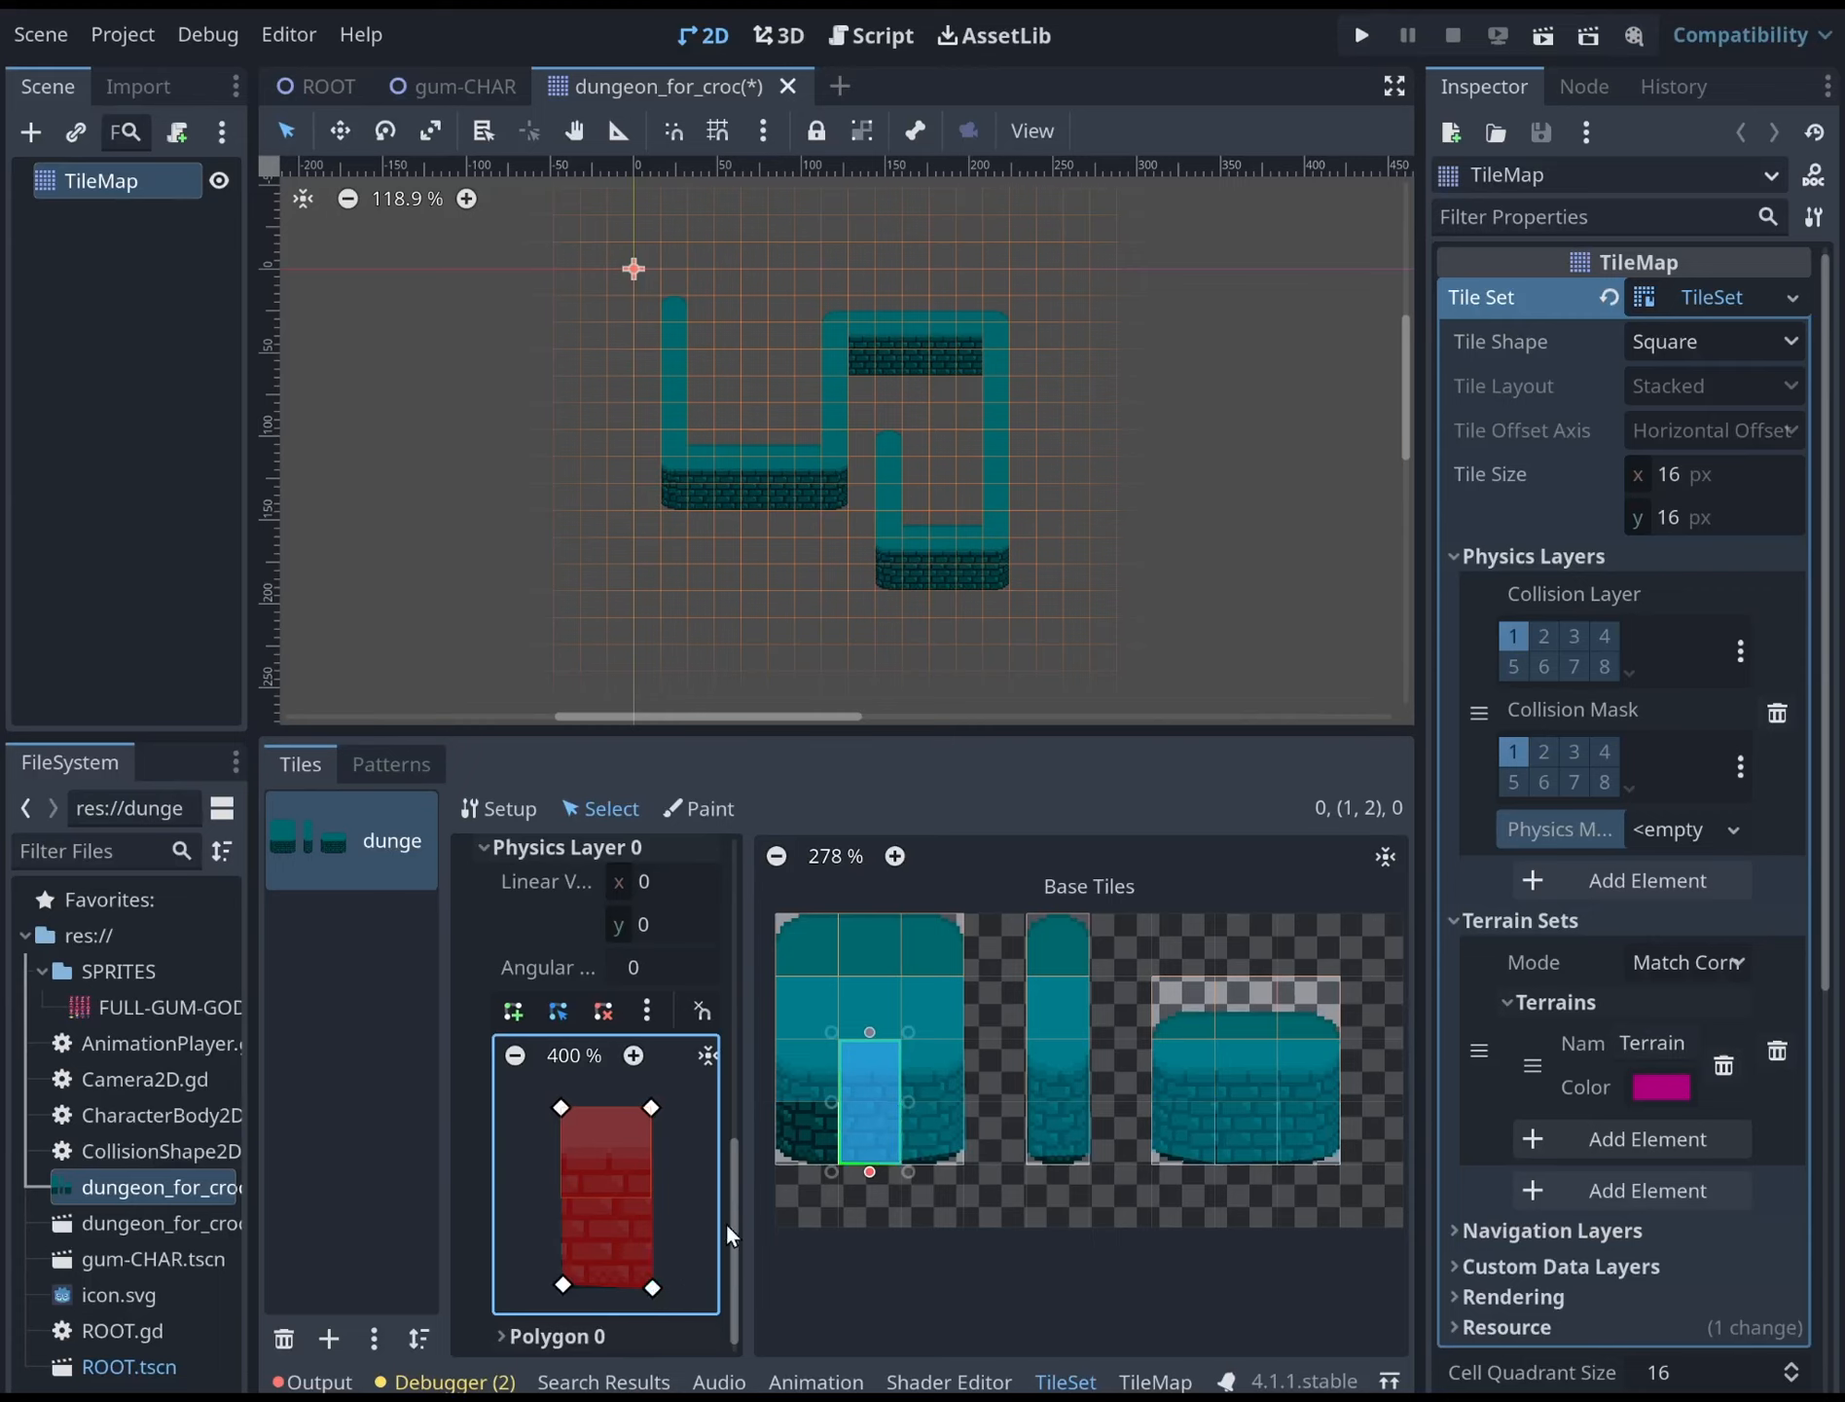
Pull the lower corners of the bottom-left block tile's (0, 2) collision polygon down to cover its brick face
click(782, 1067)
click(517, 1054)
click(517, 1054)
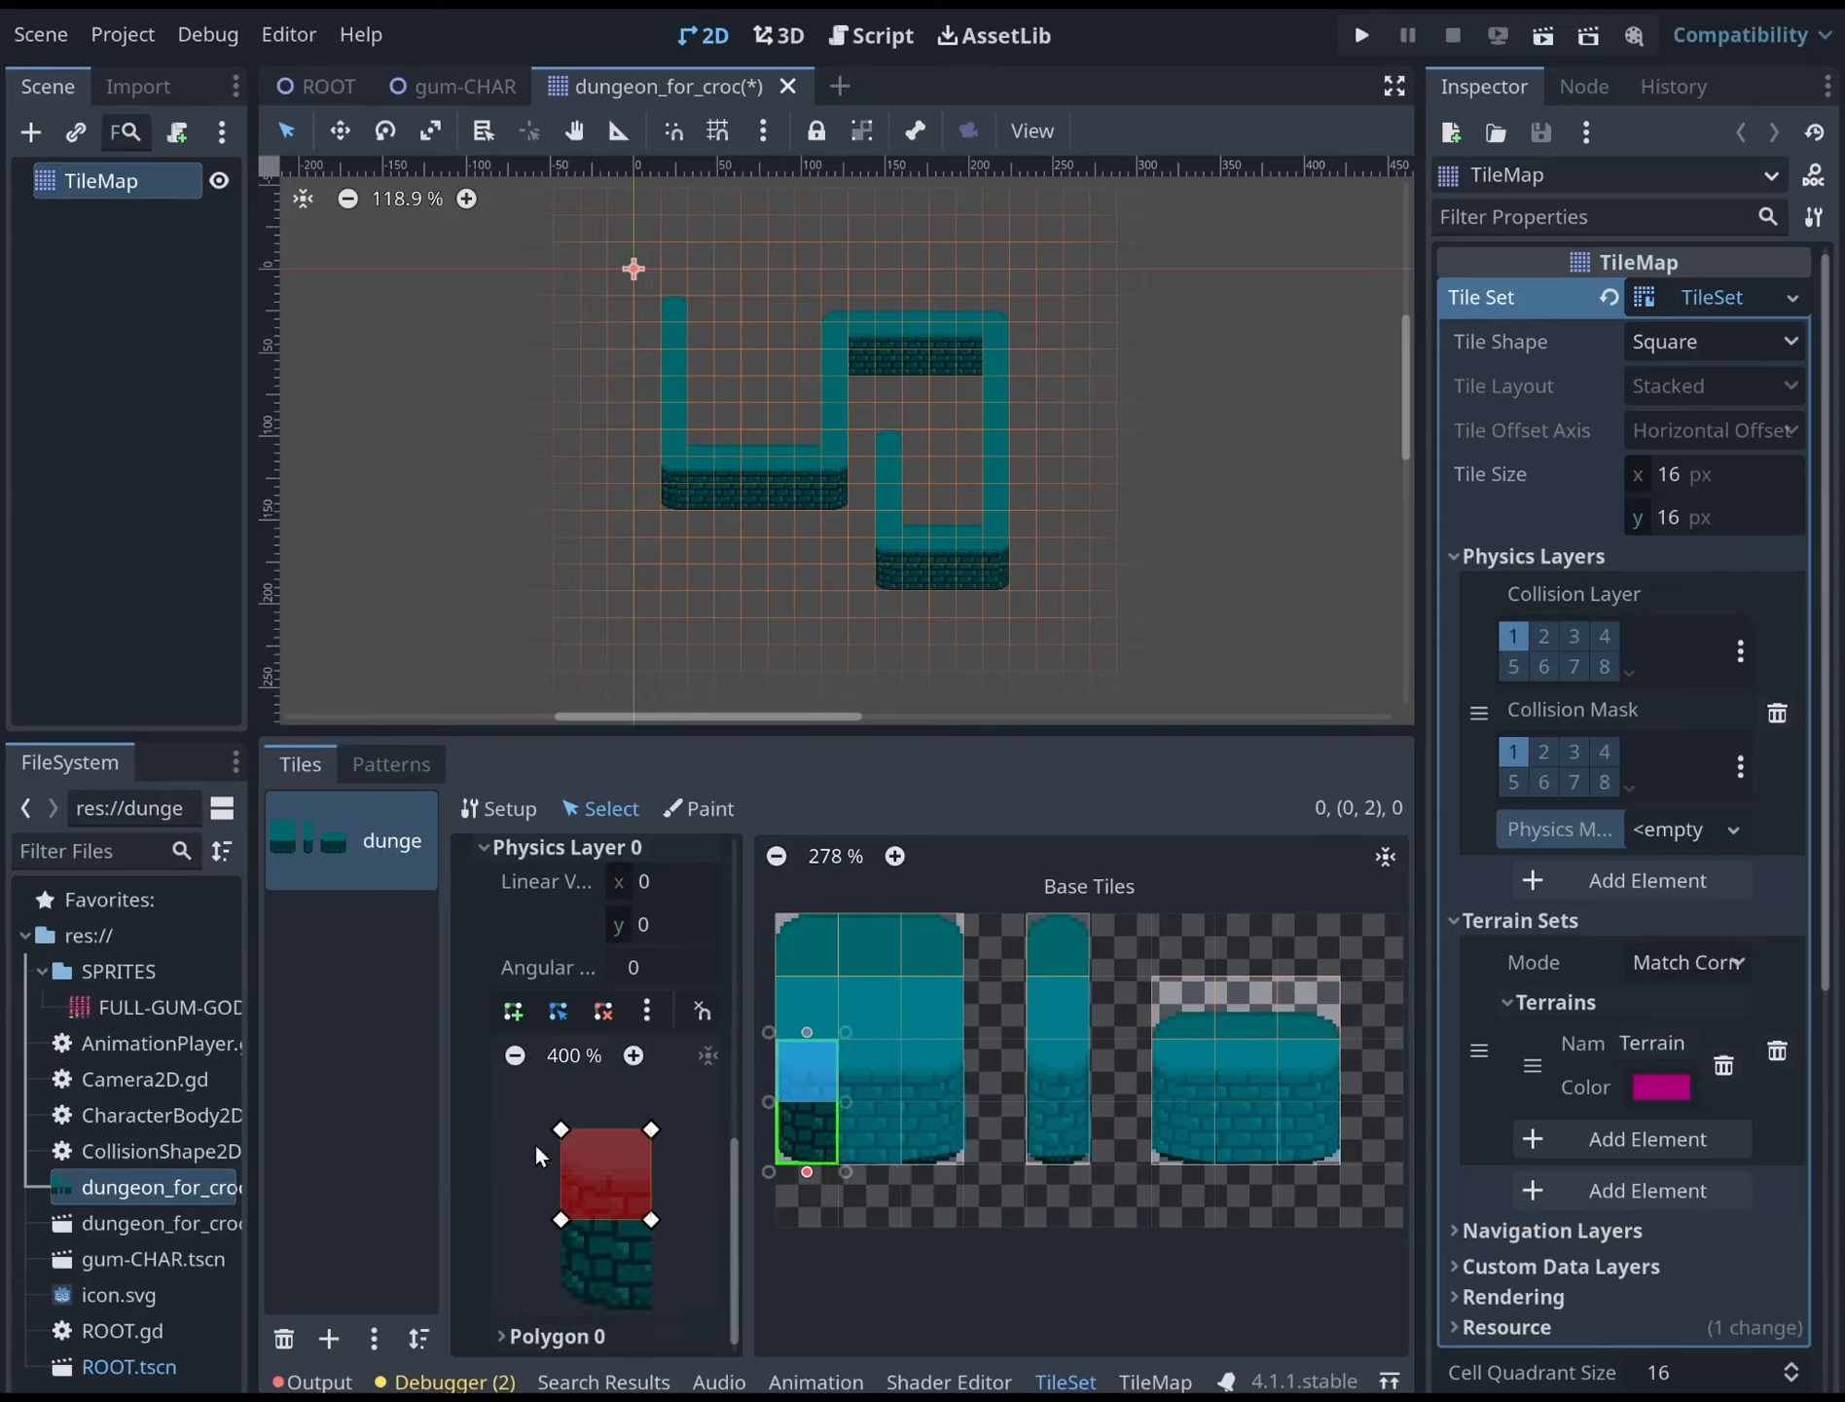
drag(564, 1222, 564, 1287)
drag(652, 1221, 560, 1283)
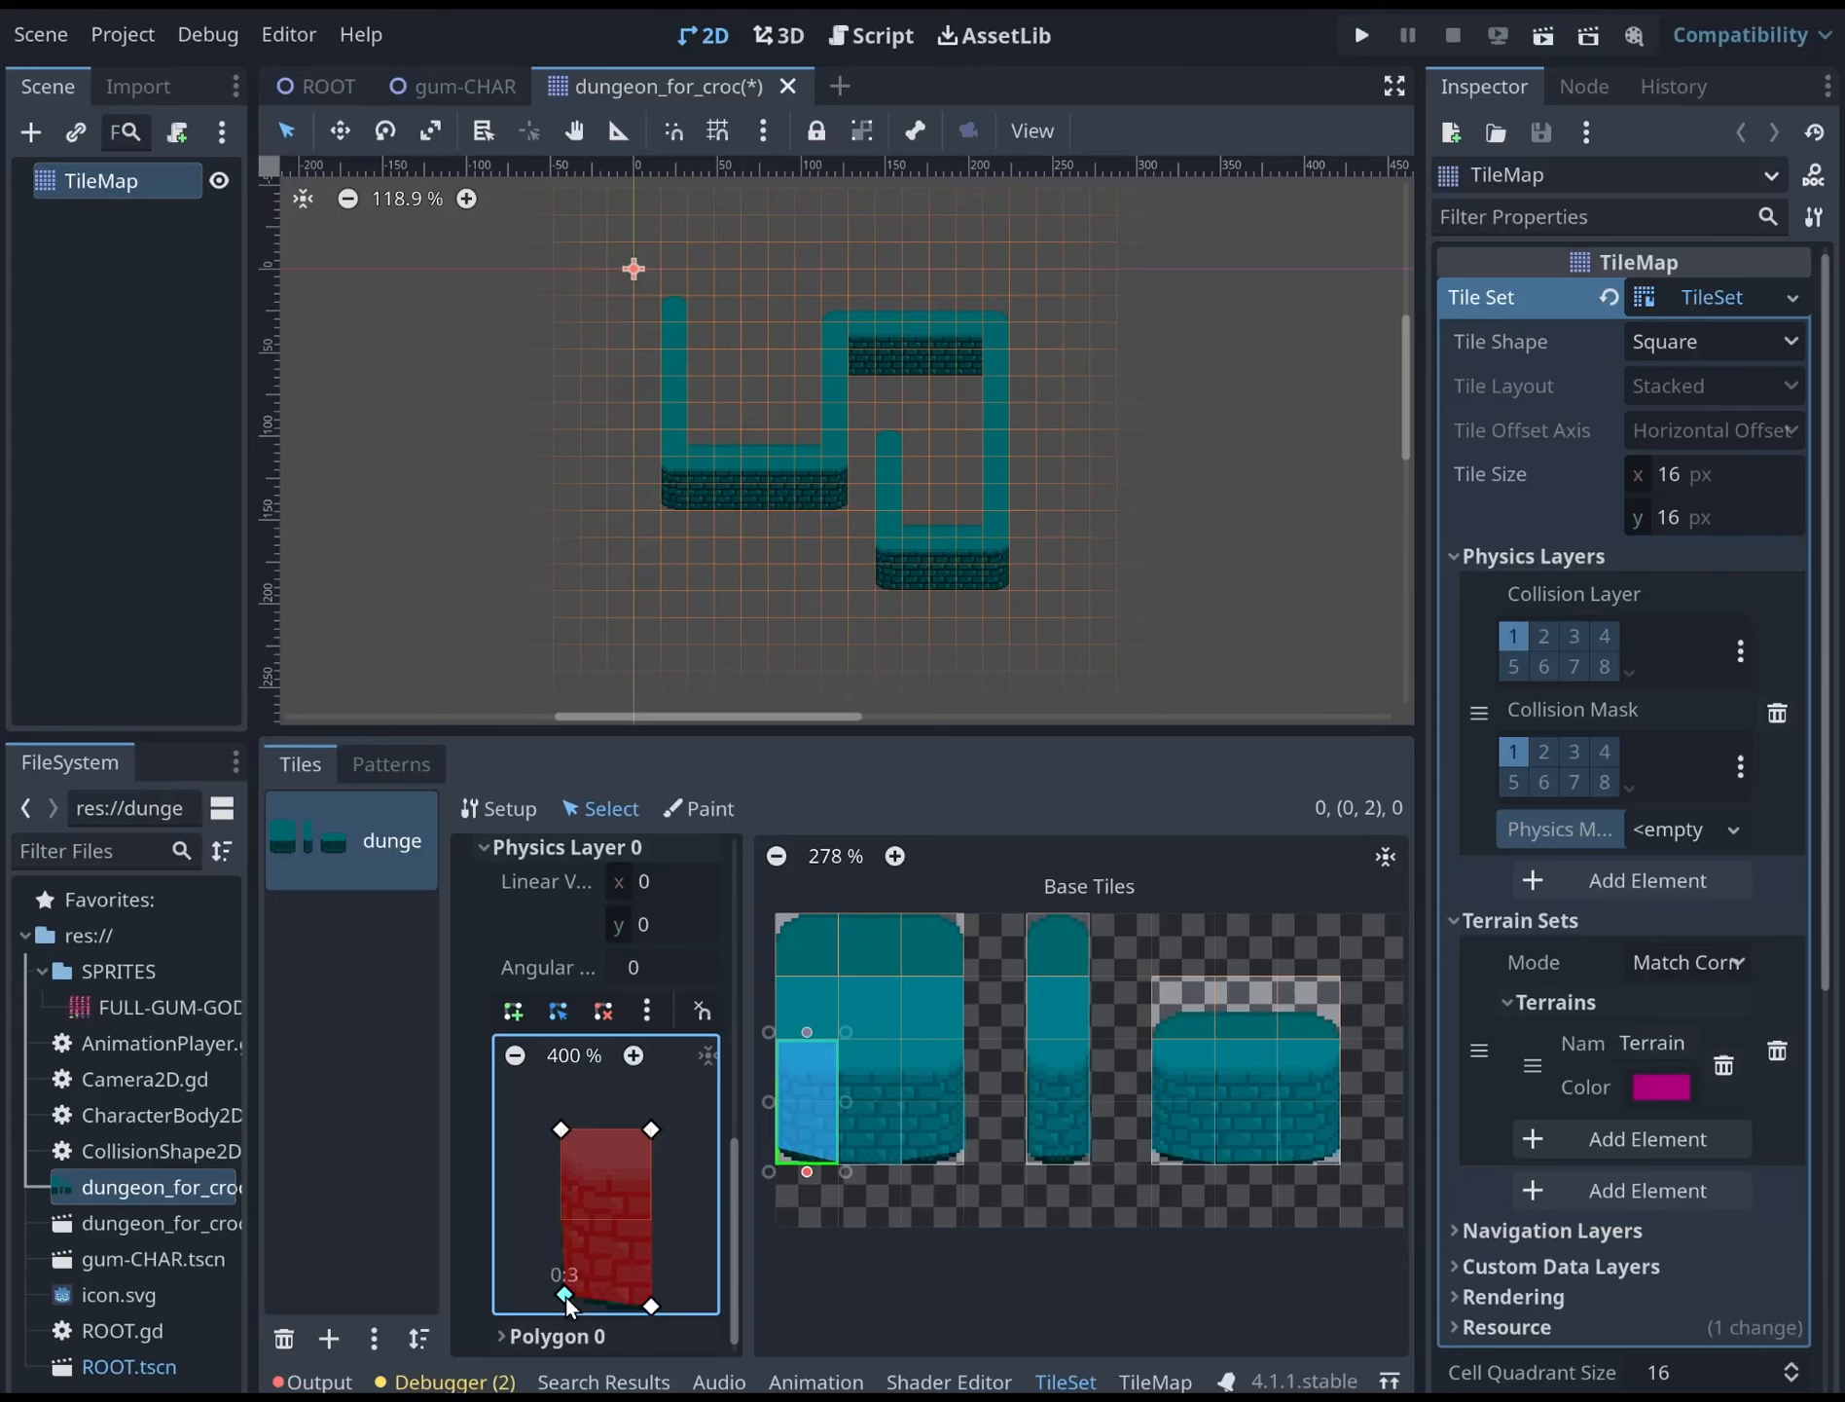
drag(566, 1297, 563, 1295)
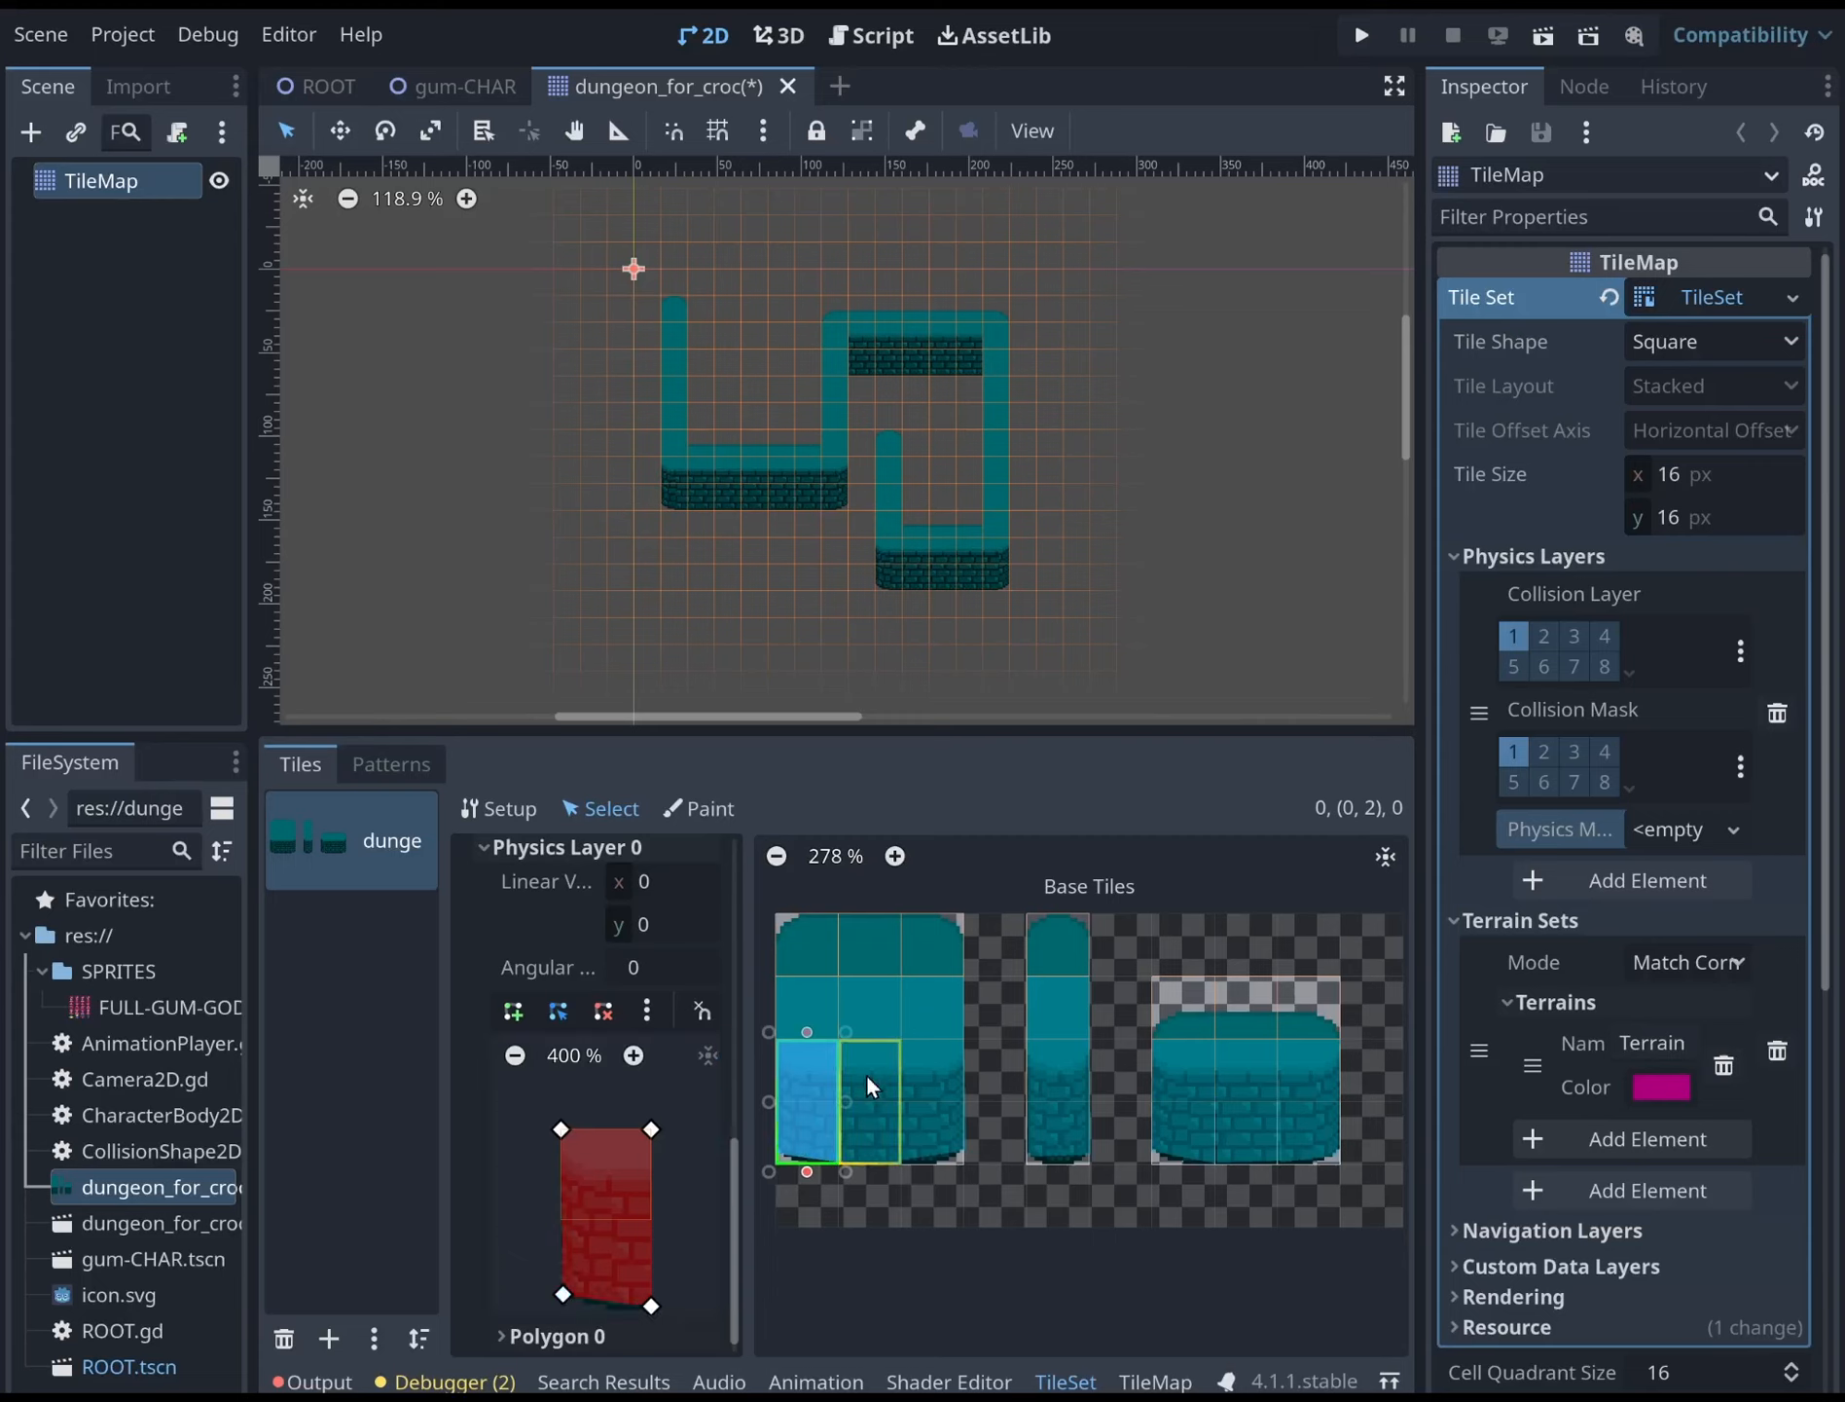
Save the dungeon_for_croc scene and run the project to test the wall collisions
click(866, 1075)
scroll(775, 400, up, 2)
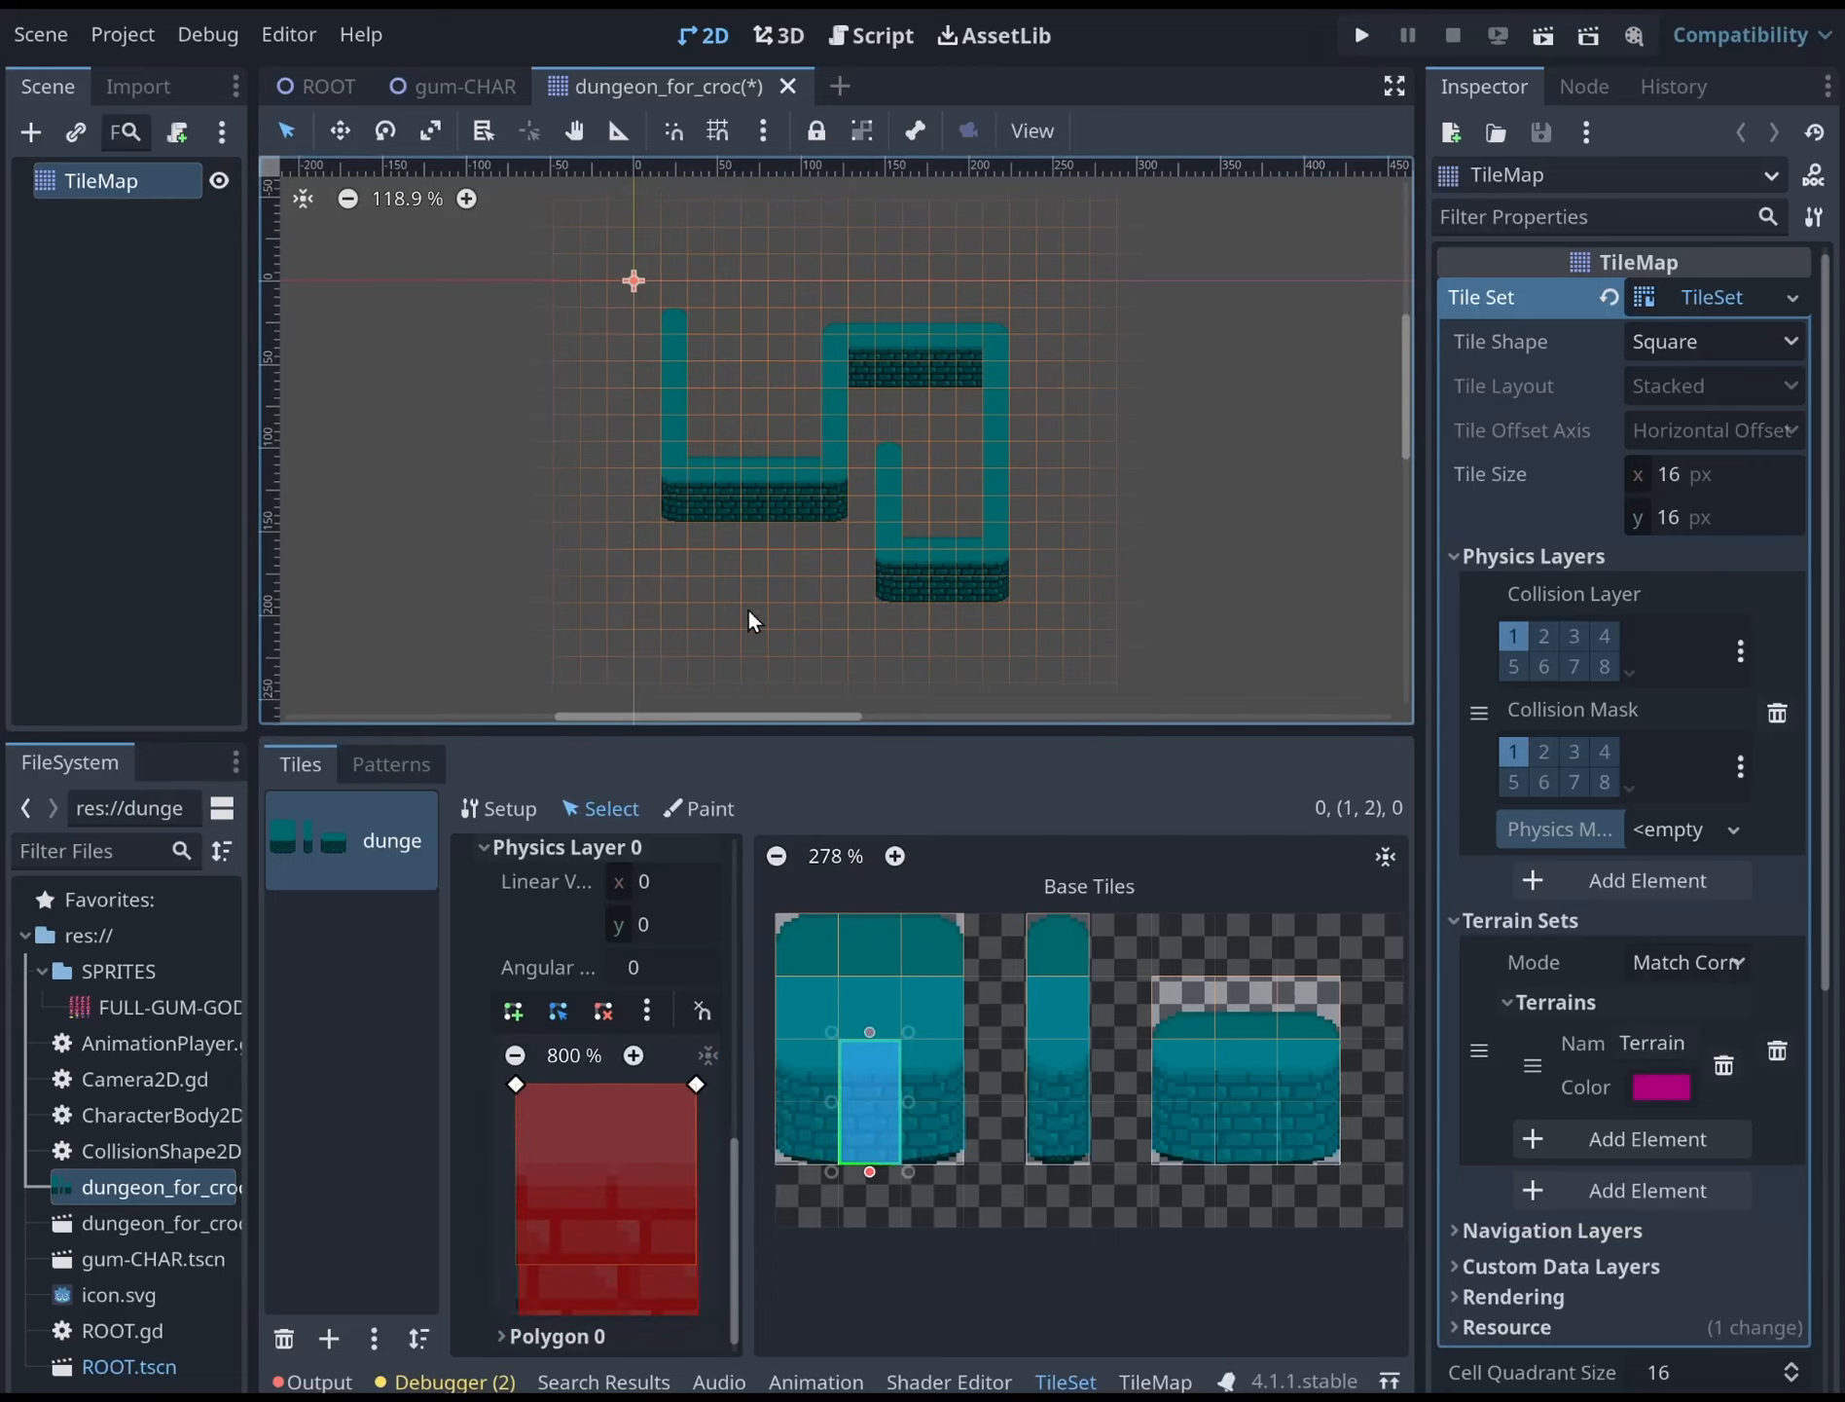
click(697, 807)
click(575, 823)
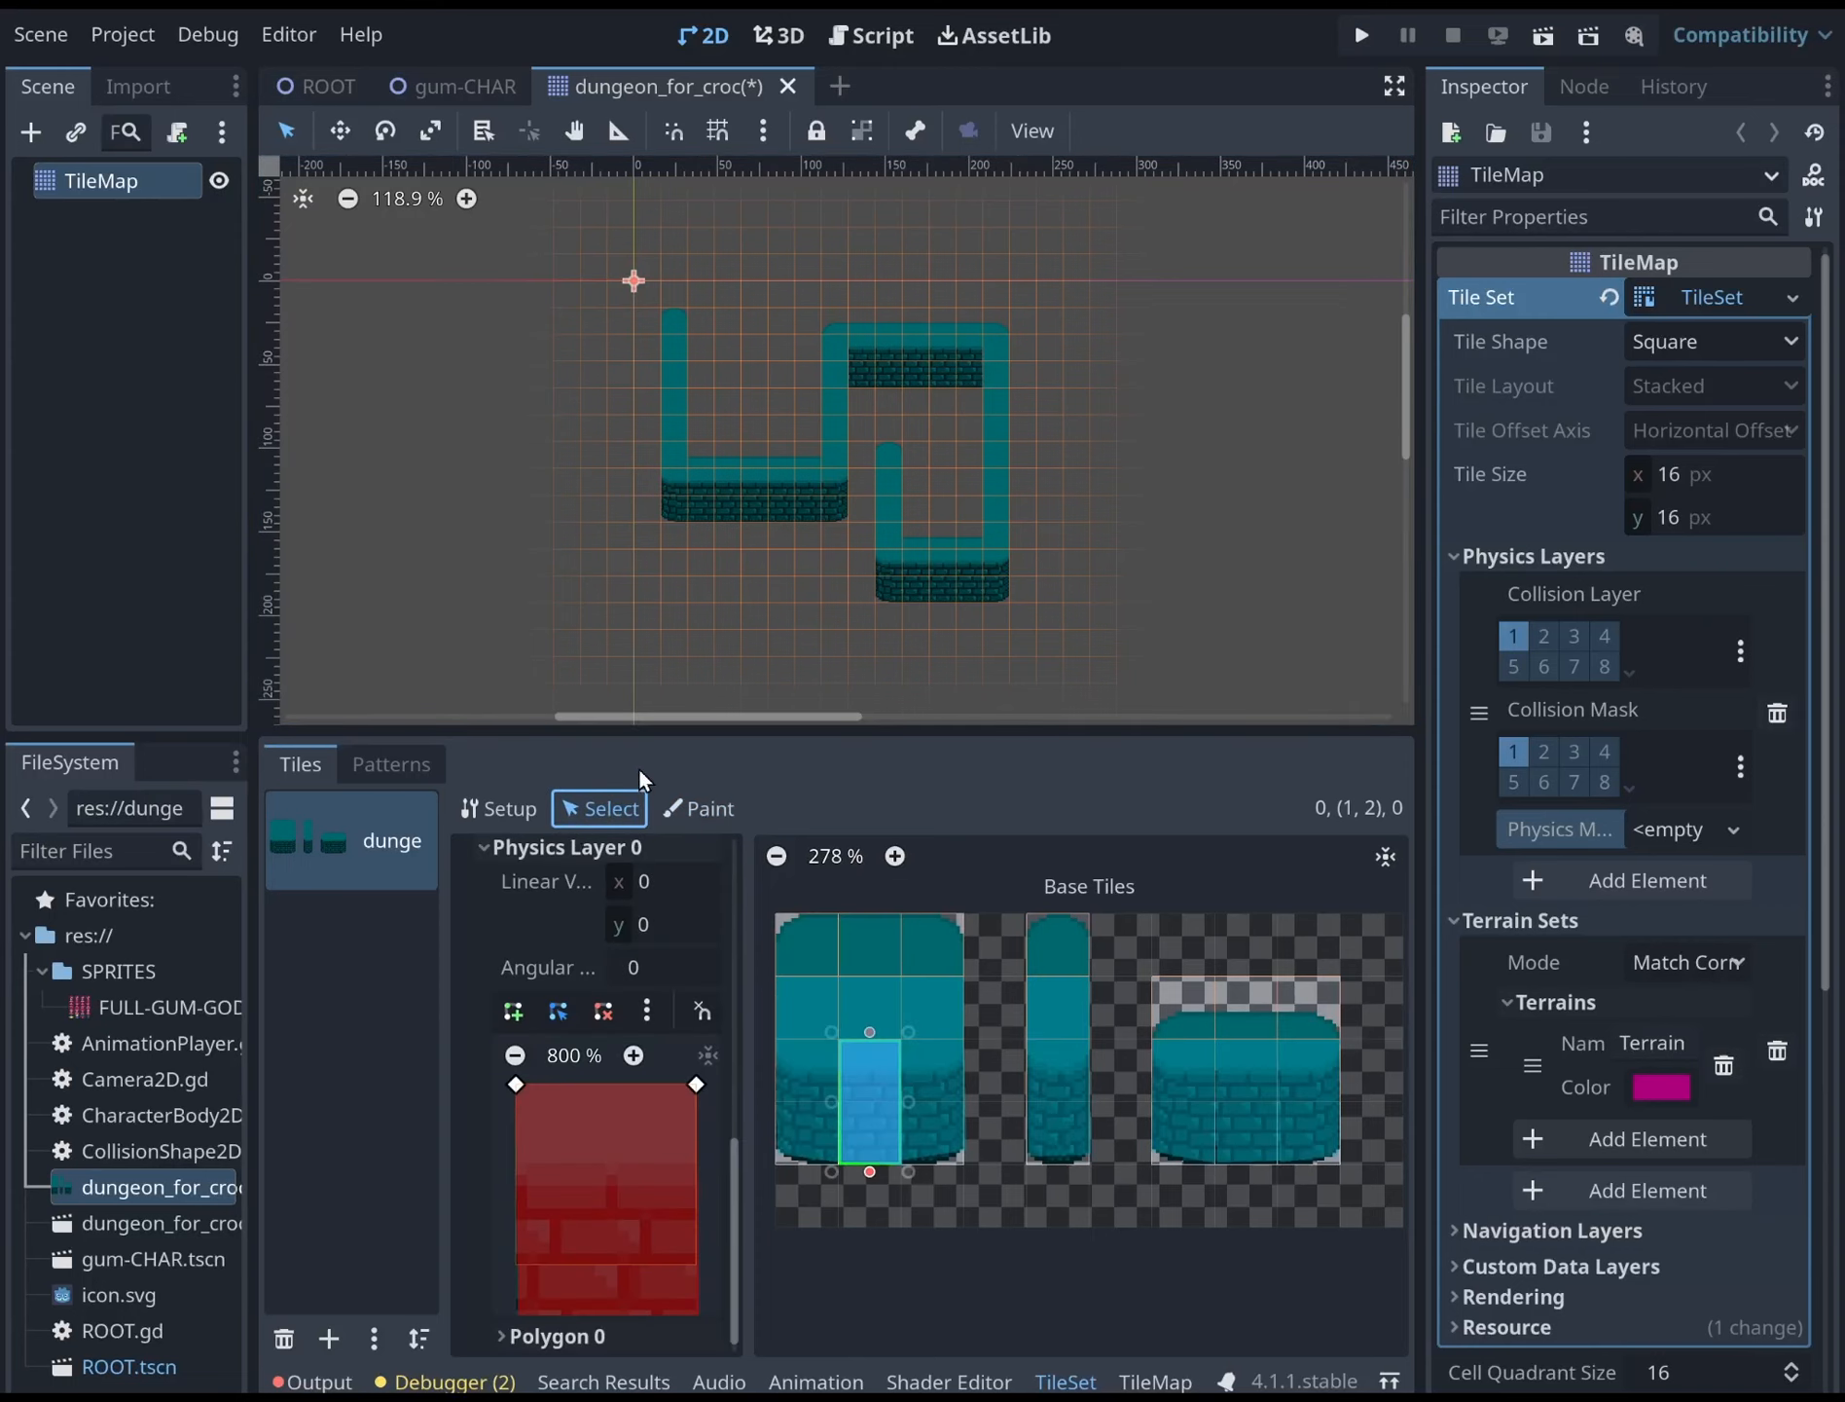
key(ctrl+s)
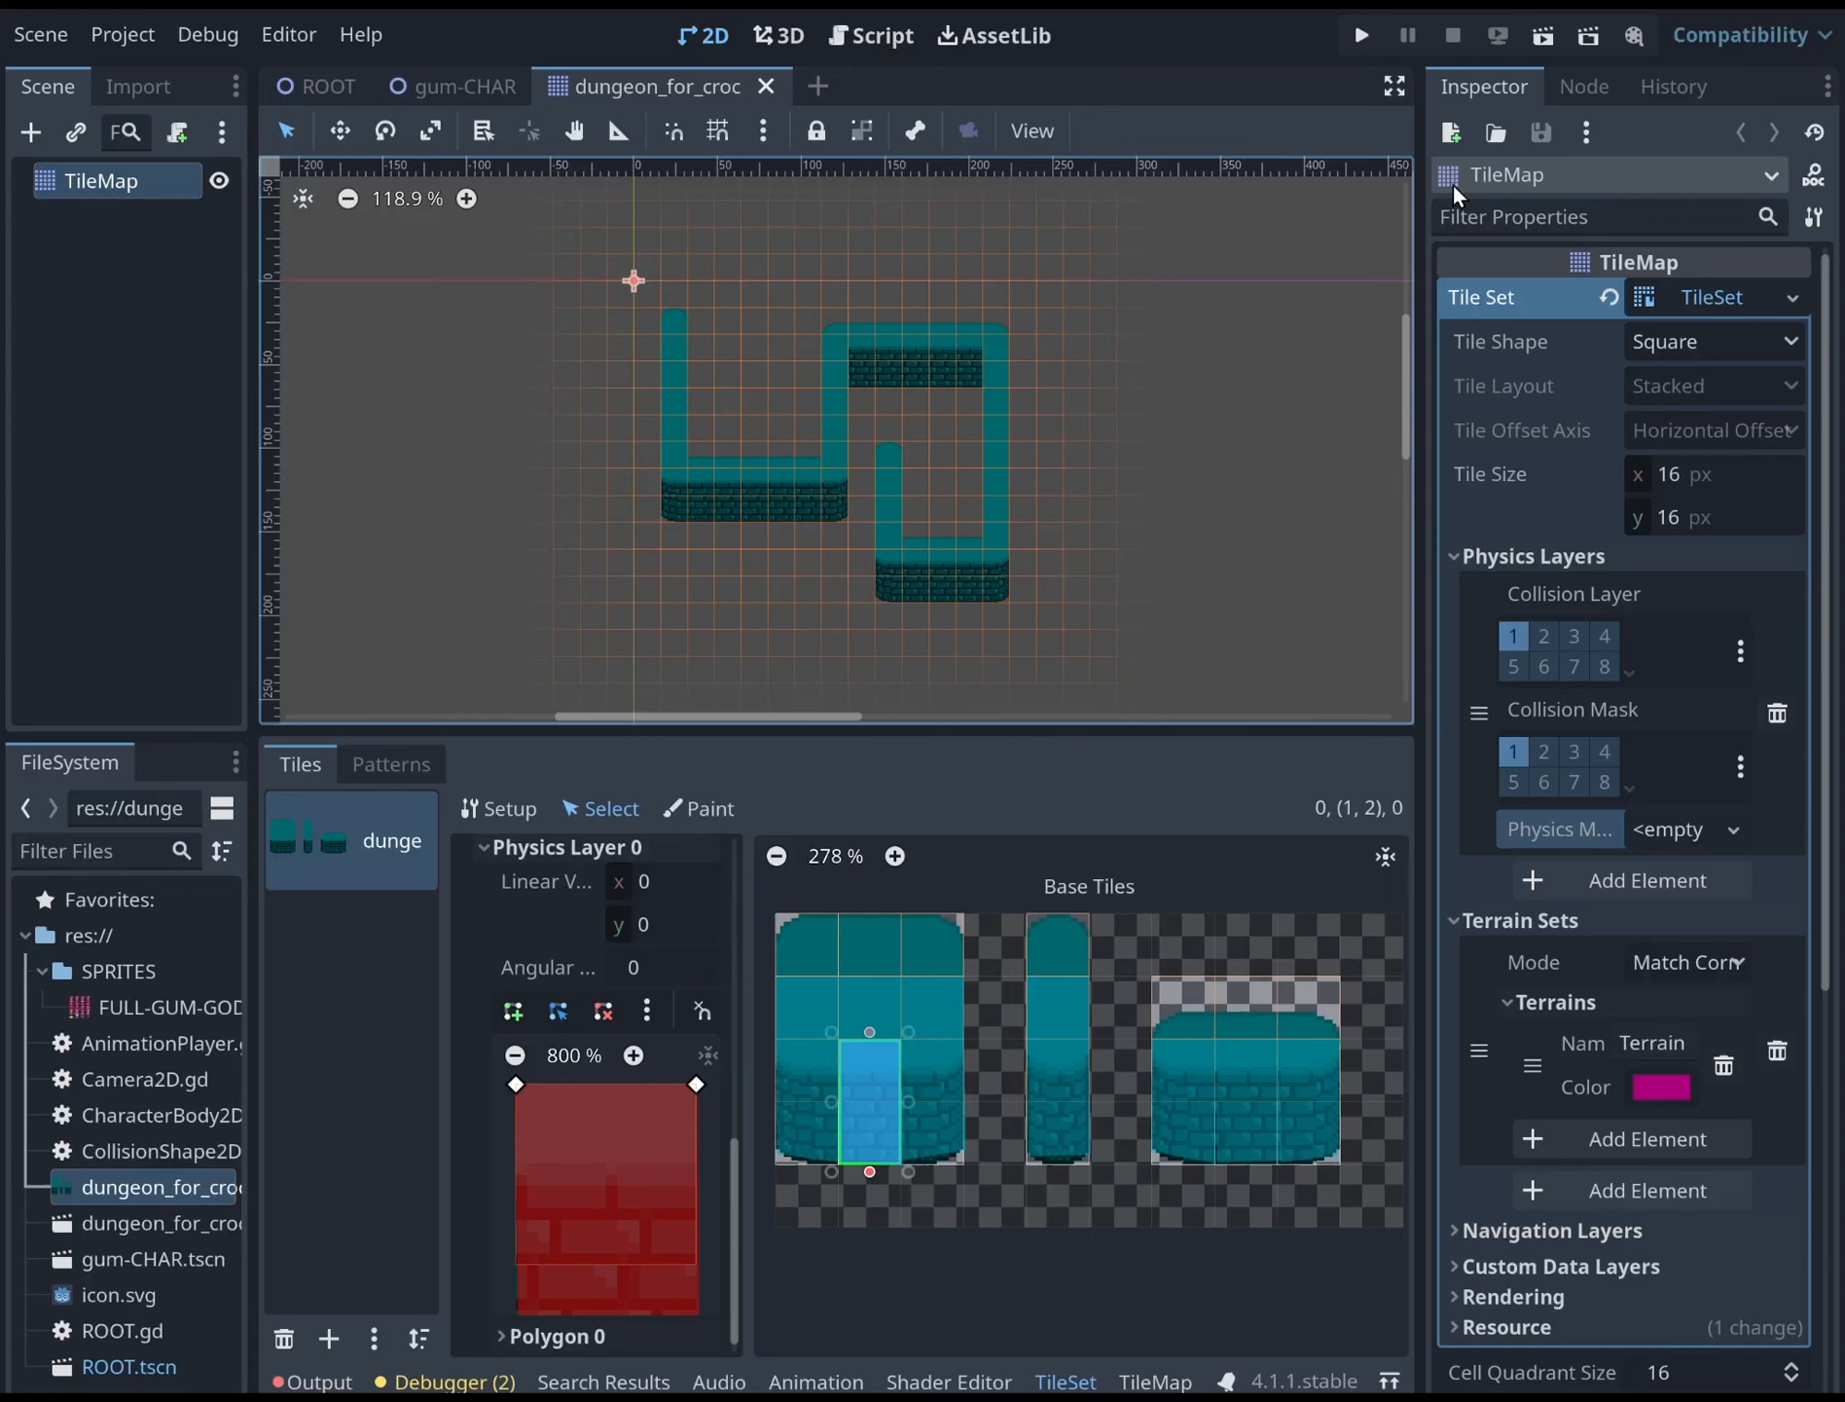
click(1364, 39)
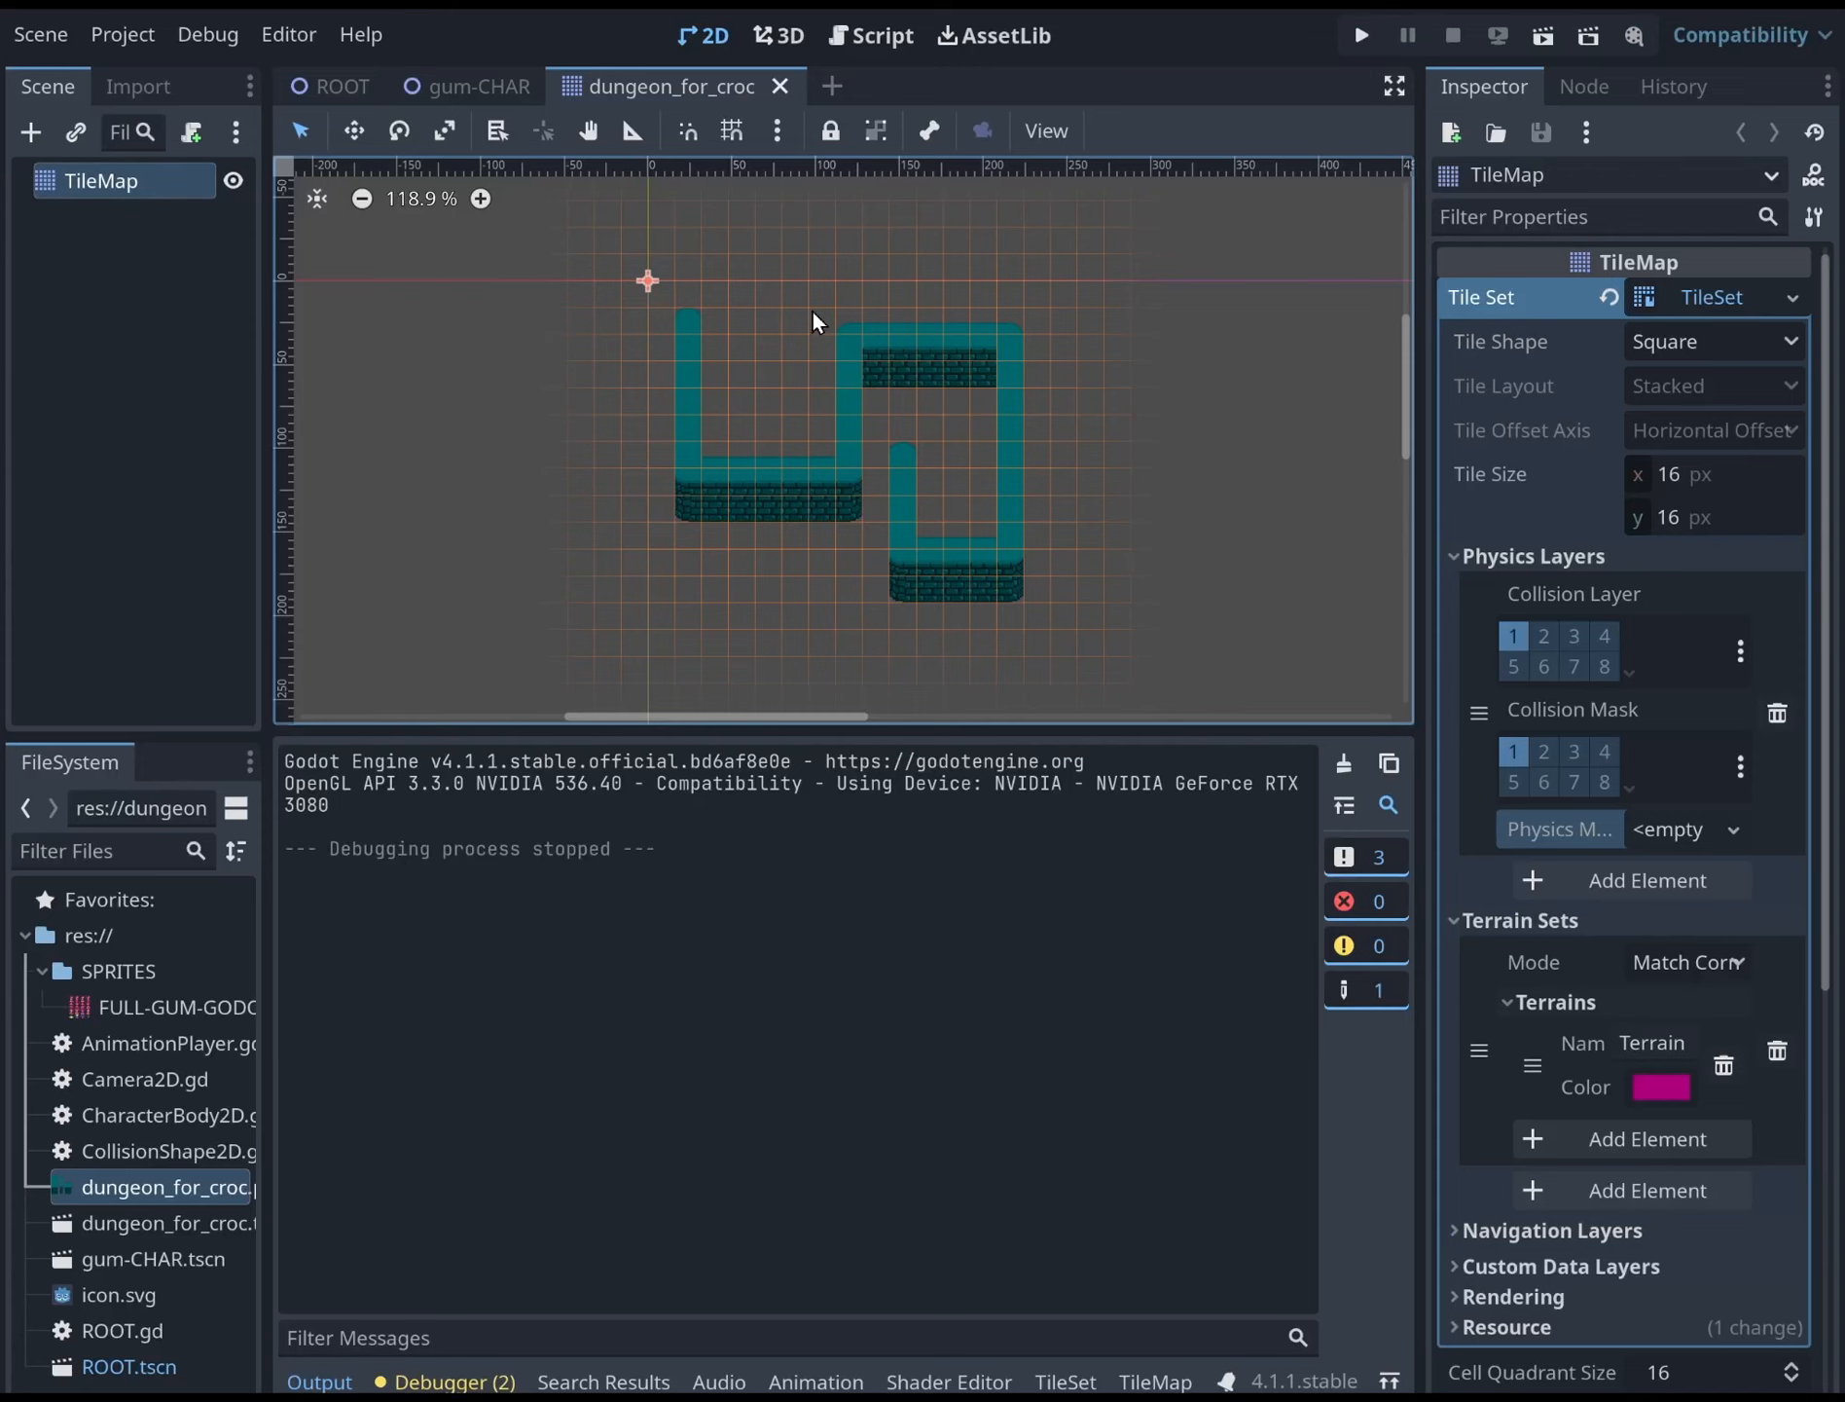
Open the gum-CHAR scene and shrink the CollisionShape2D capsule around the Gum character
scroll(825, 296, up, 1)
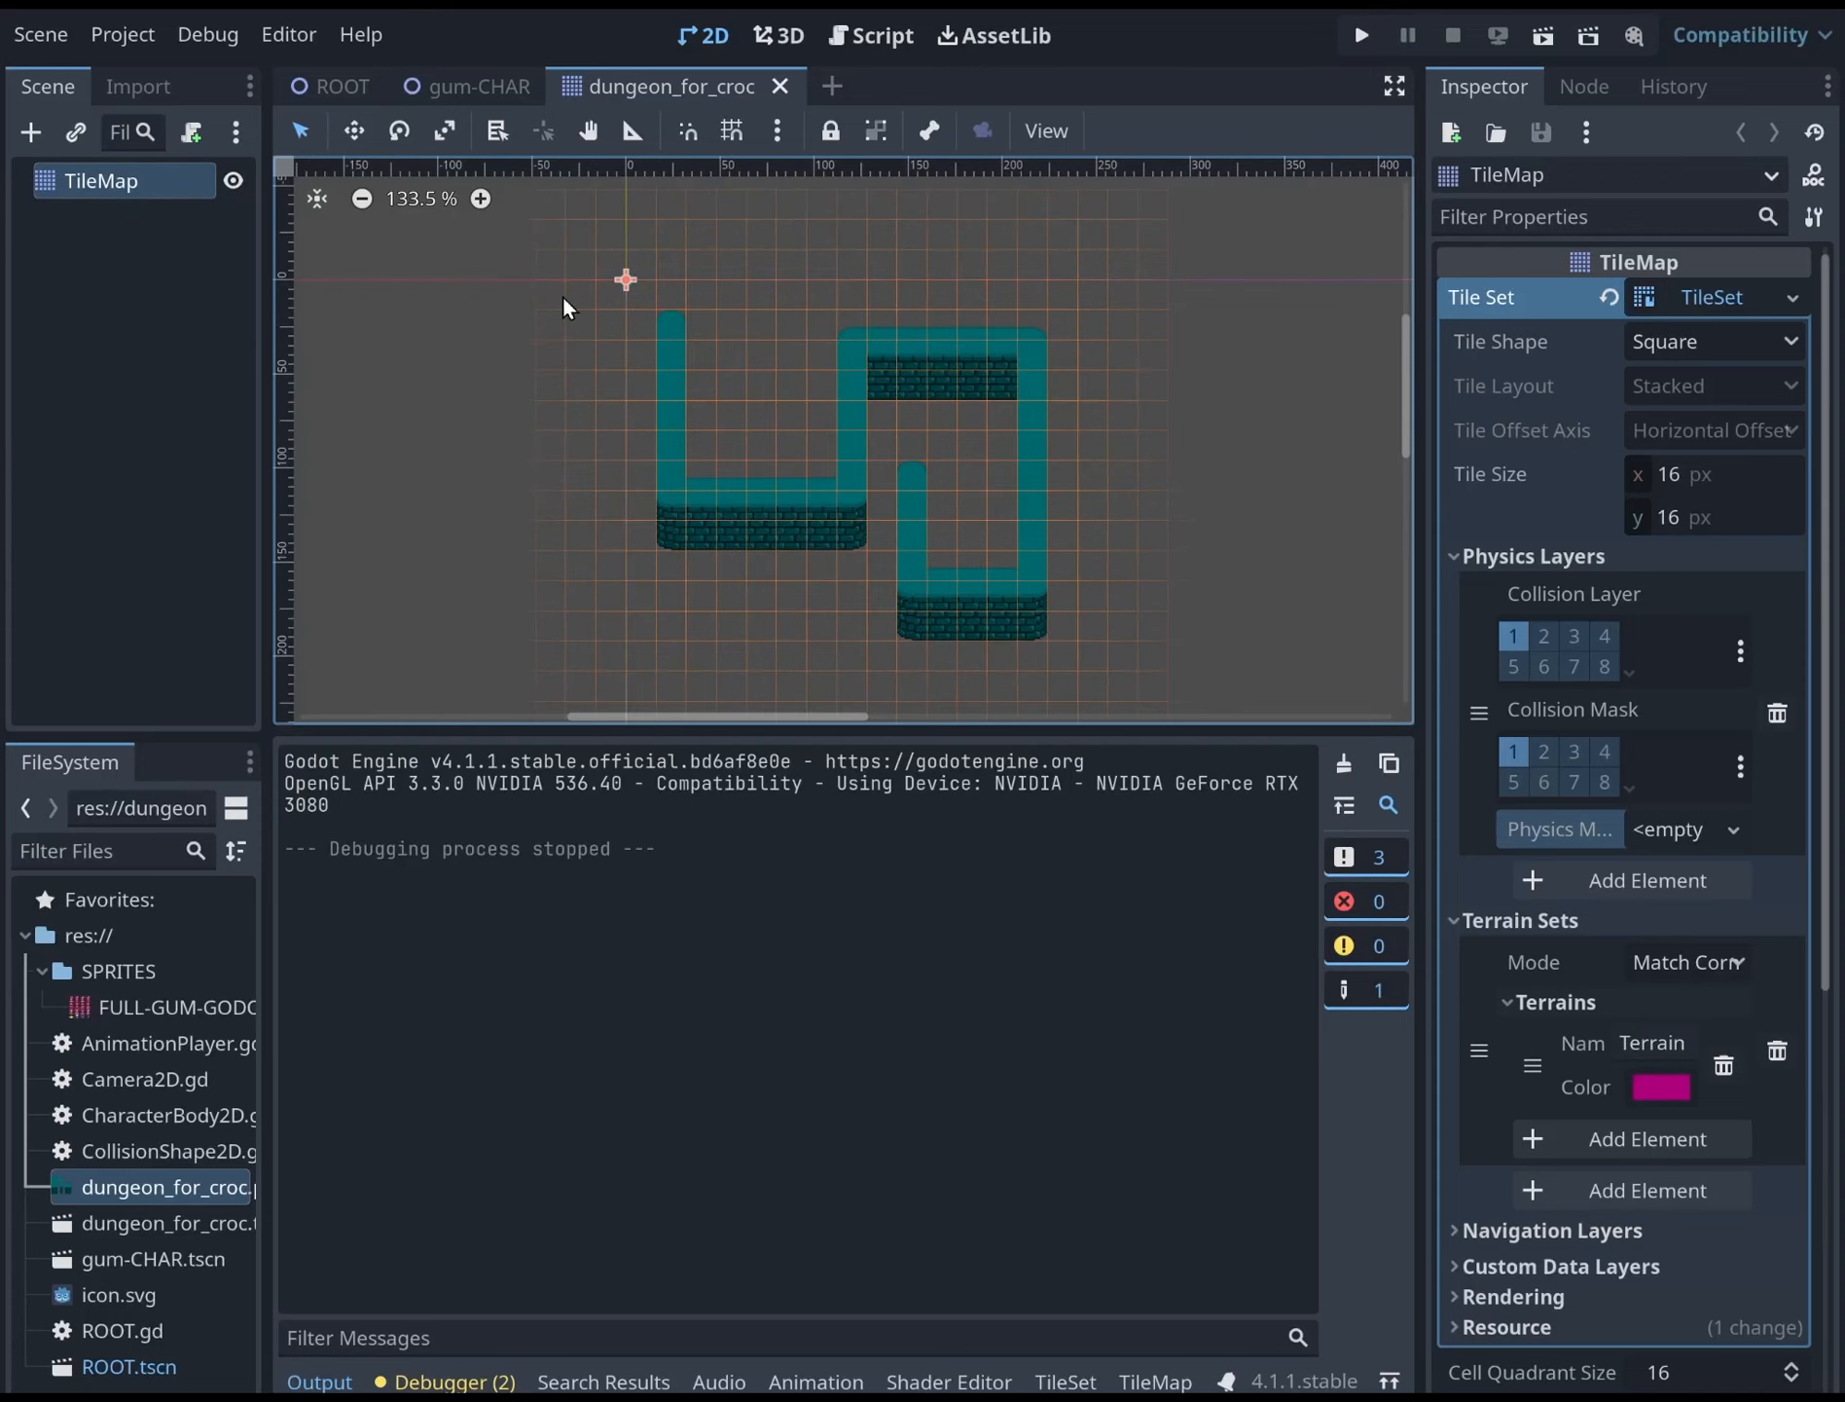
click(346, 86)
click(491, 89)
scroll(703, 340, up, 15)
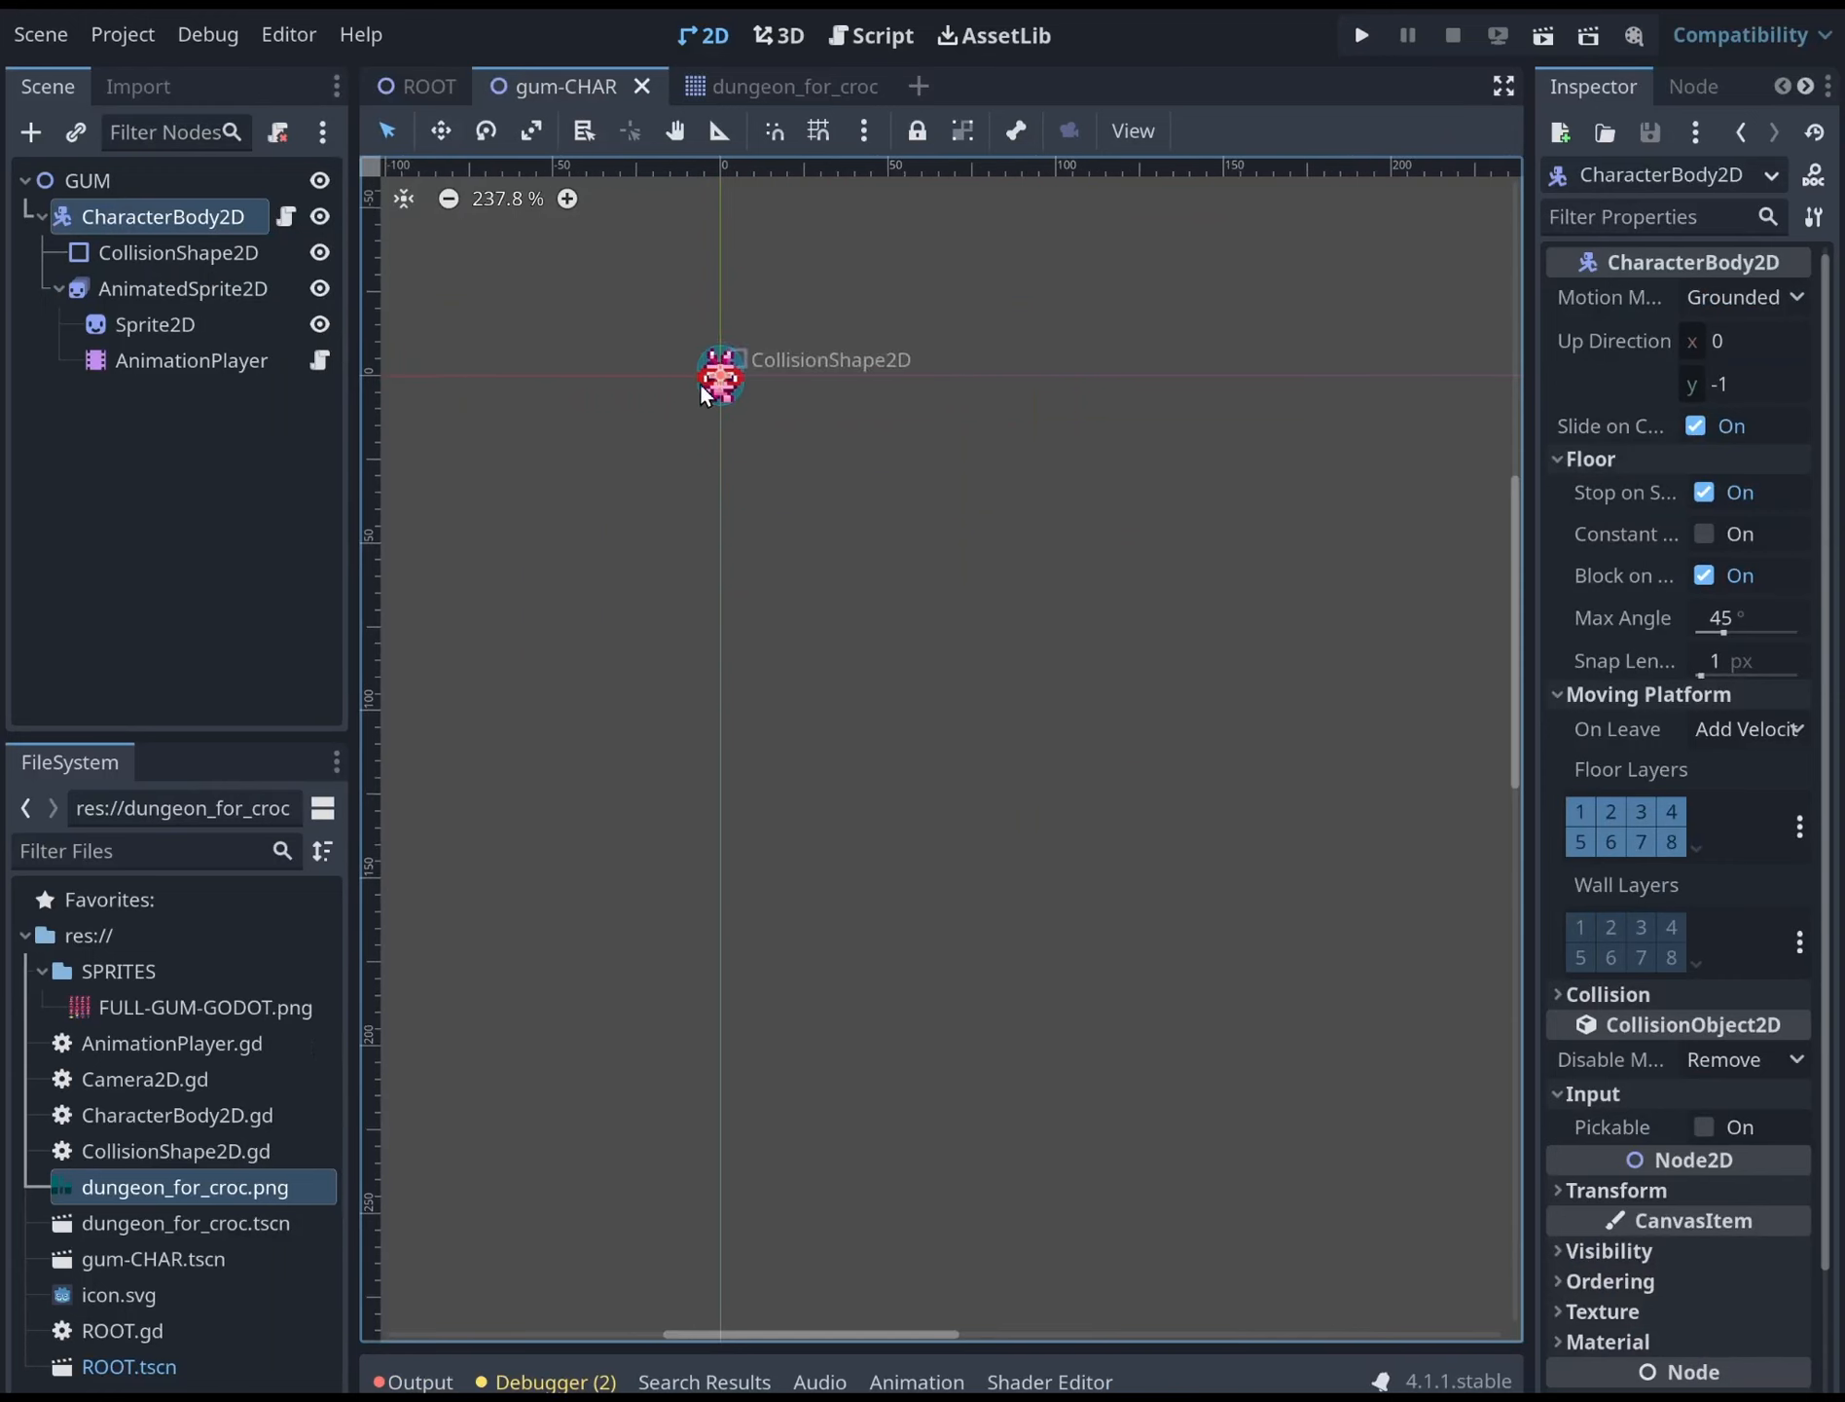
click(214, 260)
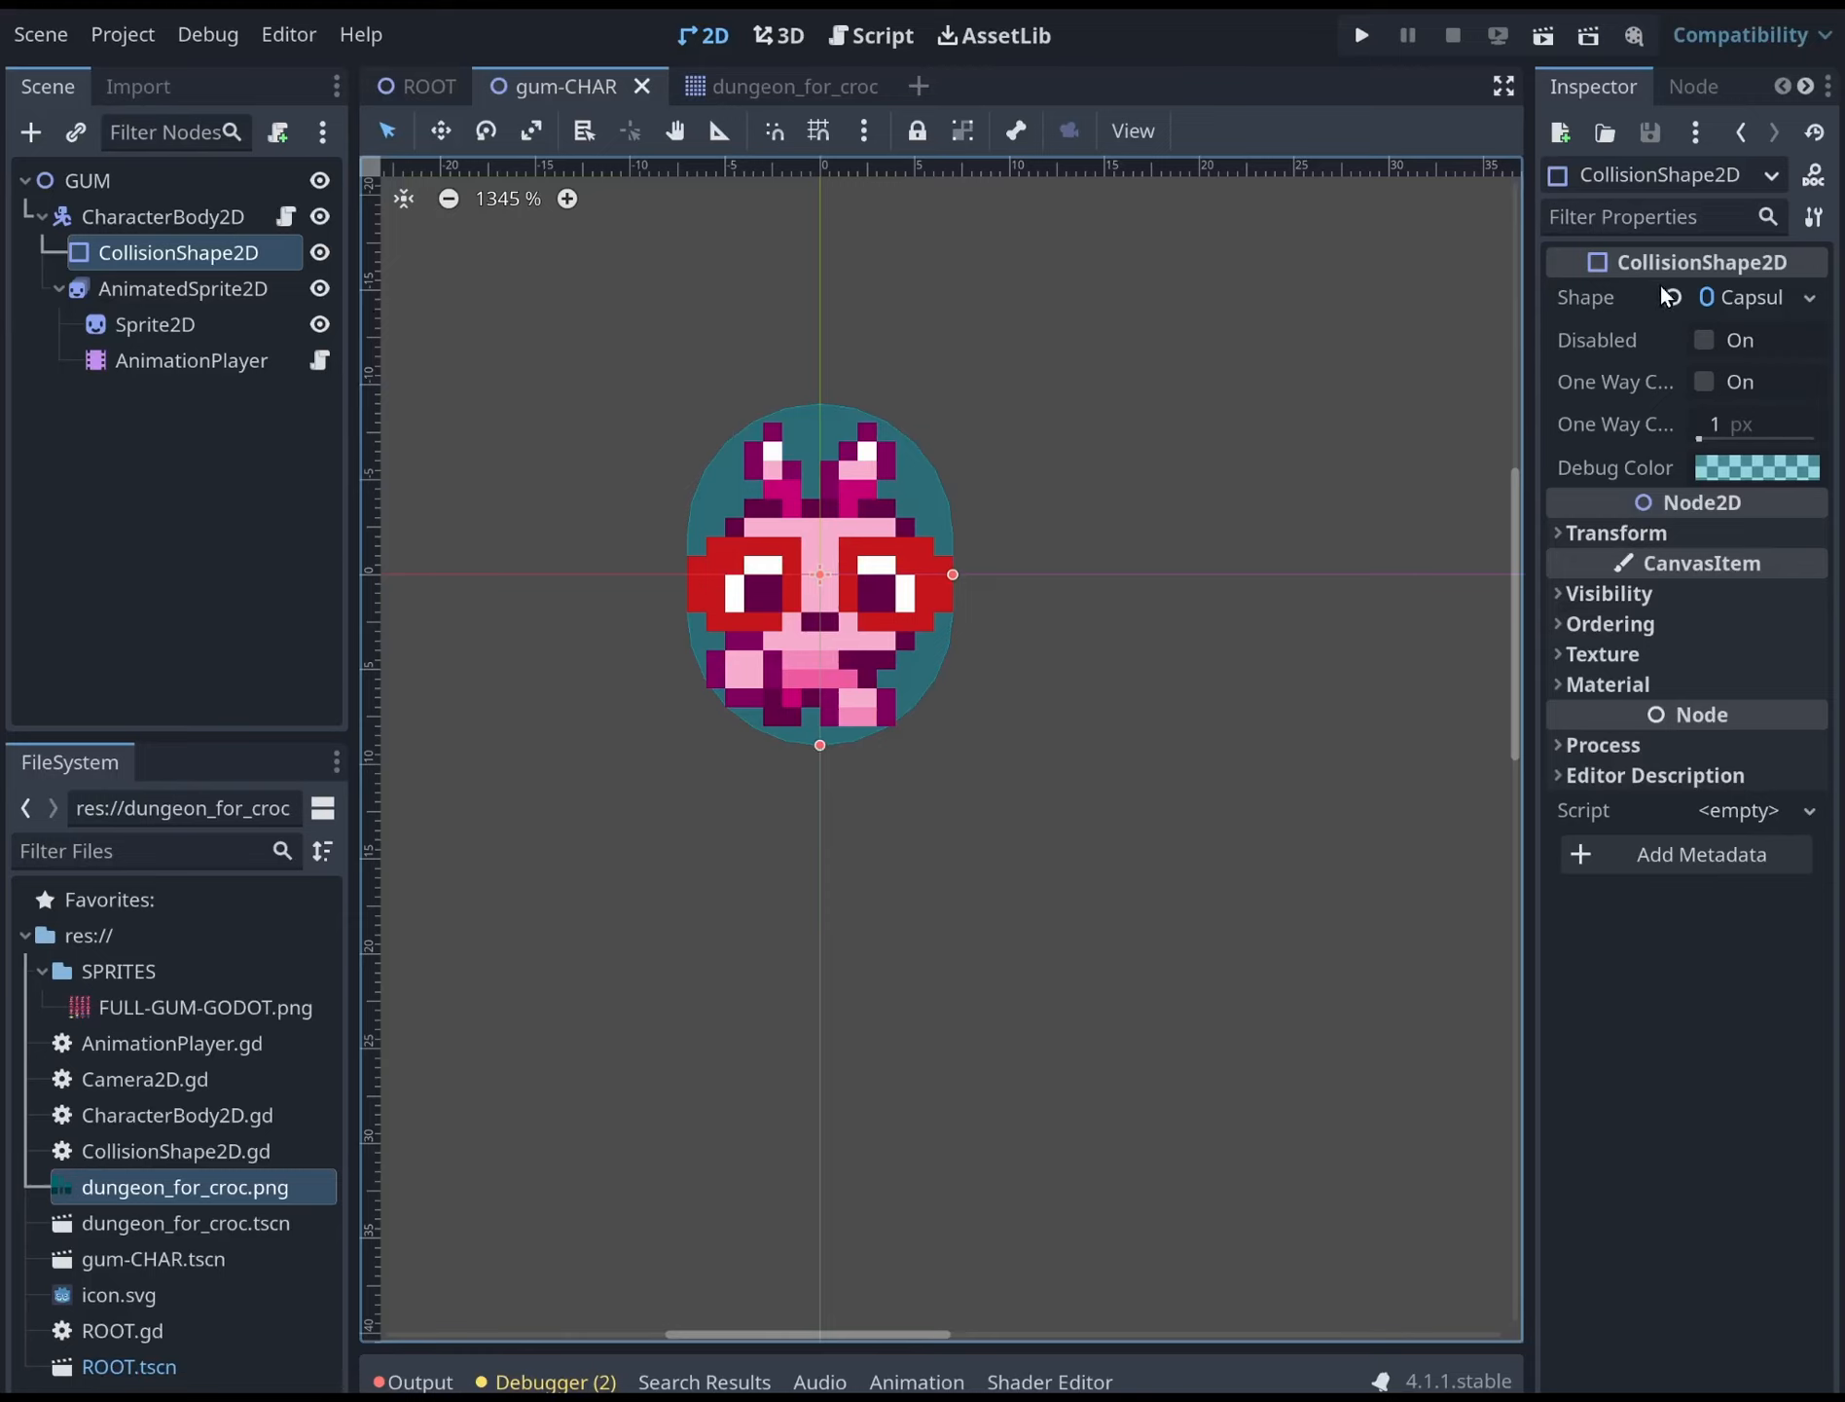
drag(823, 745, 820, 607)
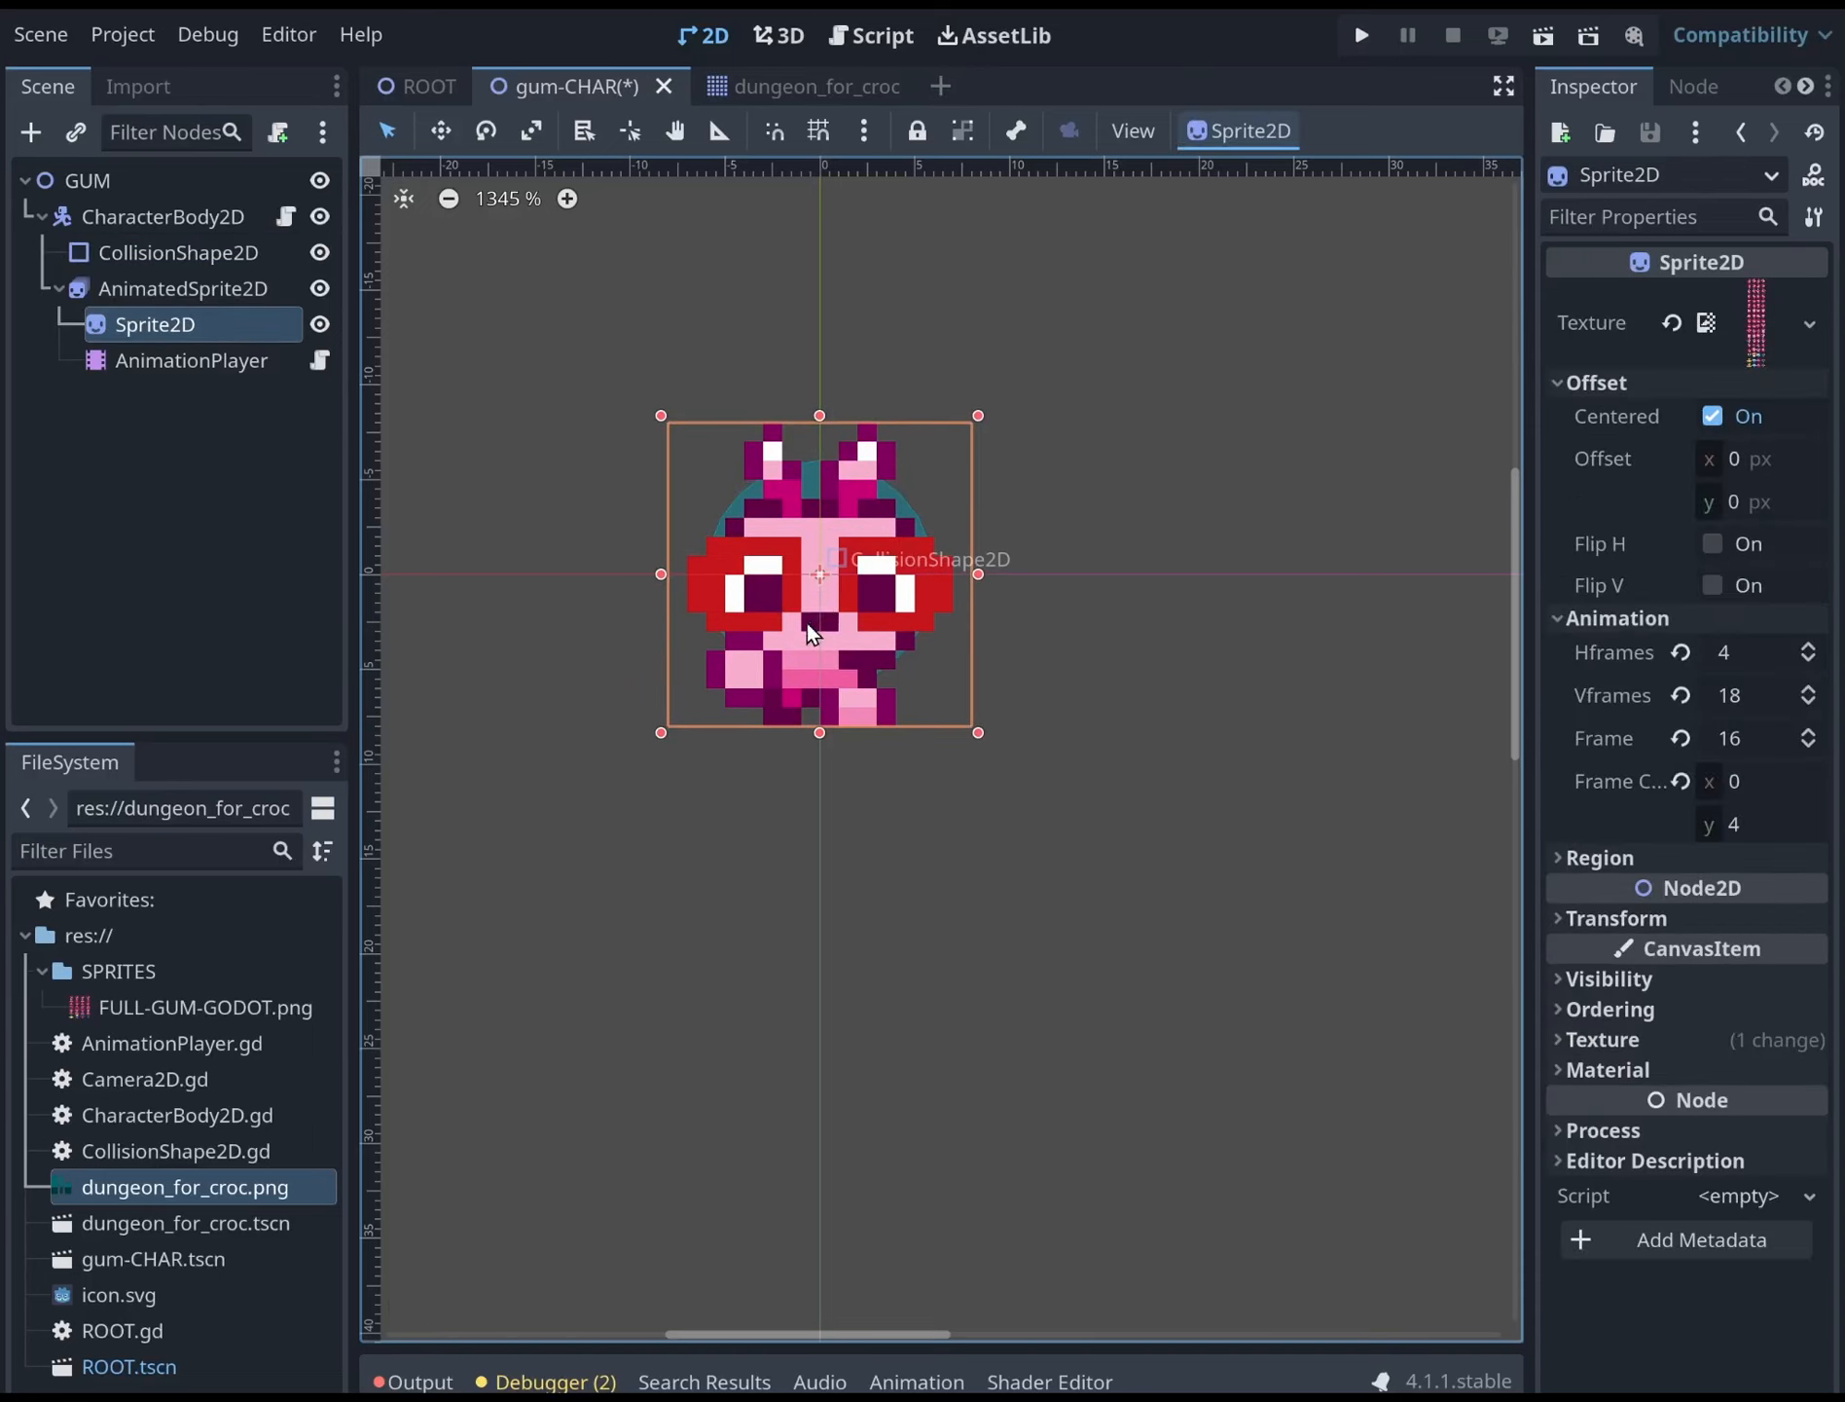
Move the Sprite2D slightly upward relative to the collision capsule
click(220, 288)
click(192, 255)
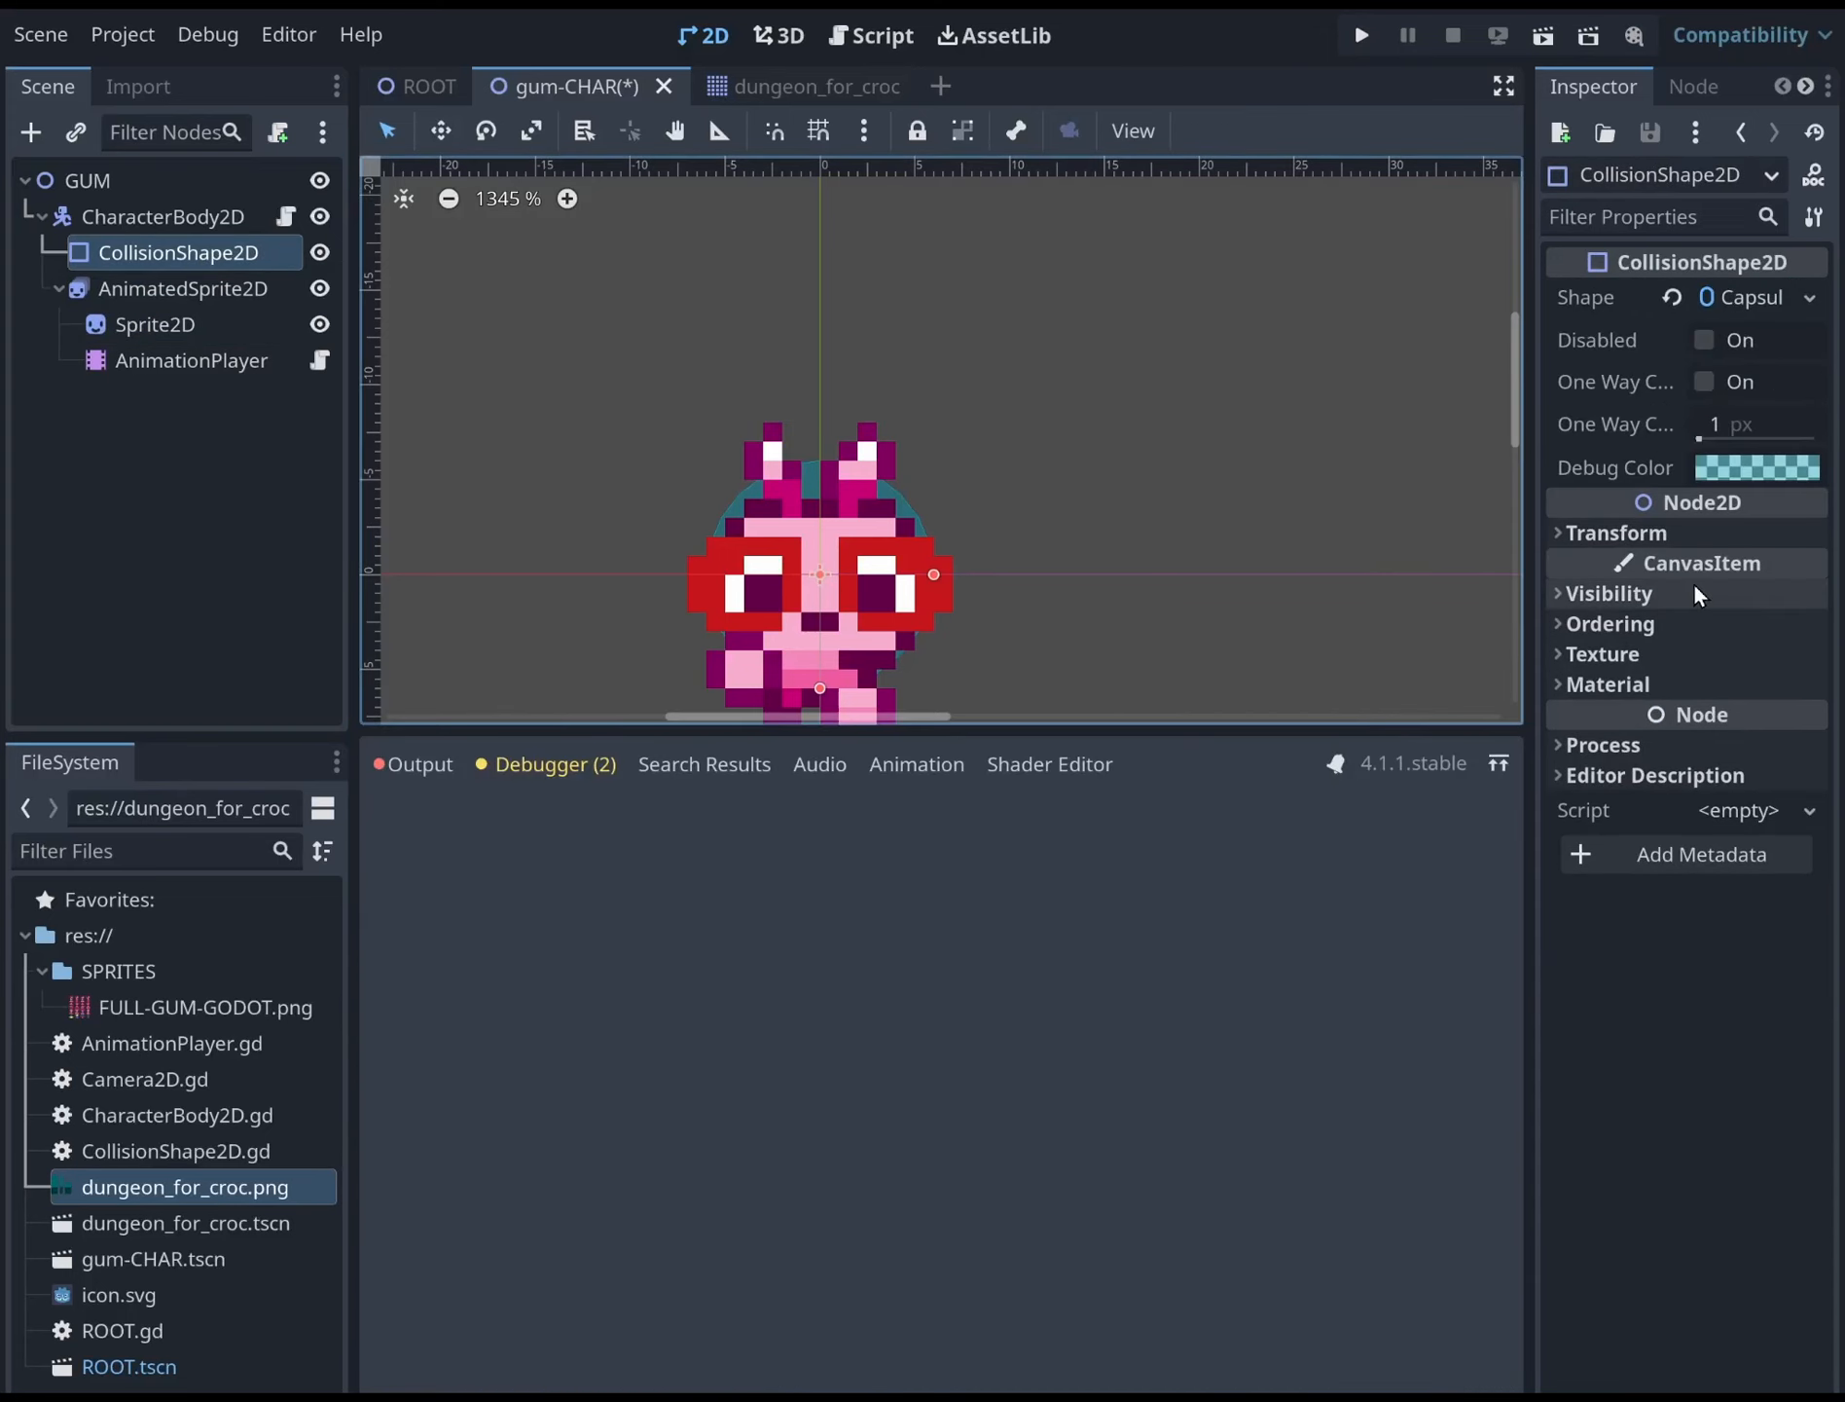
scroll(939, 412, down, 3)
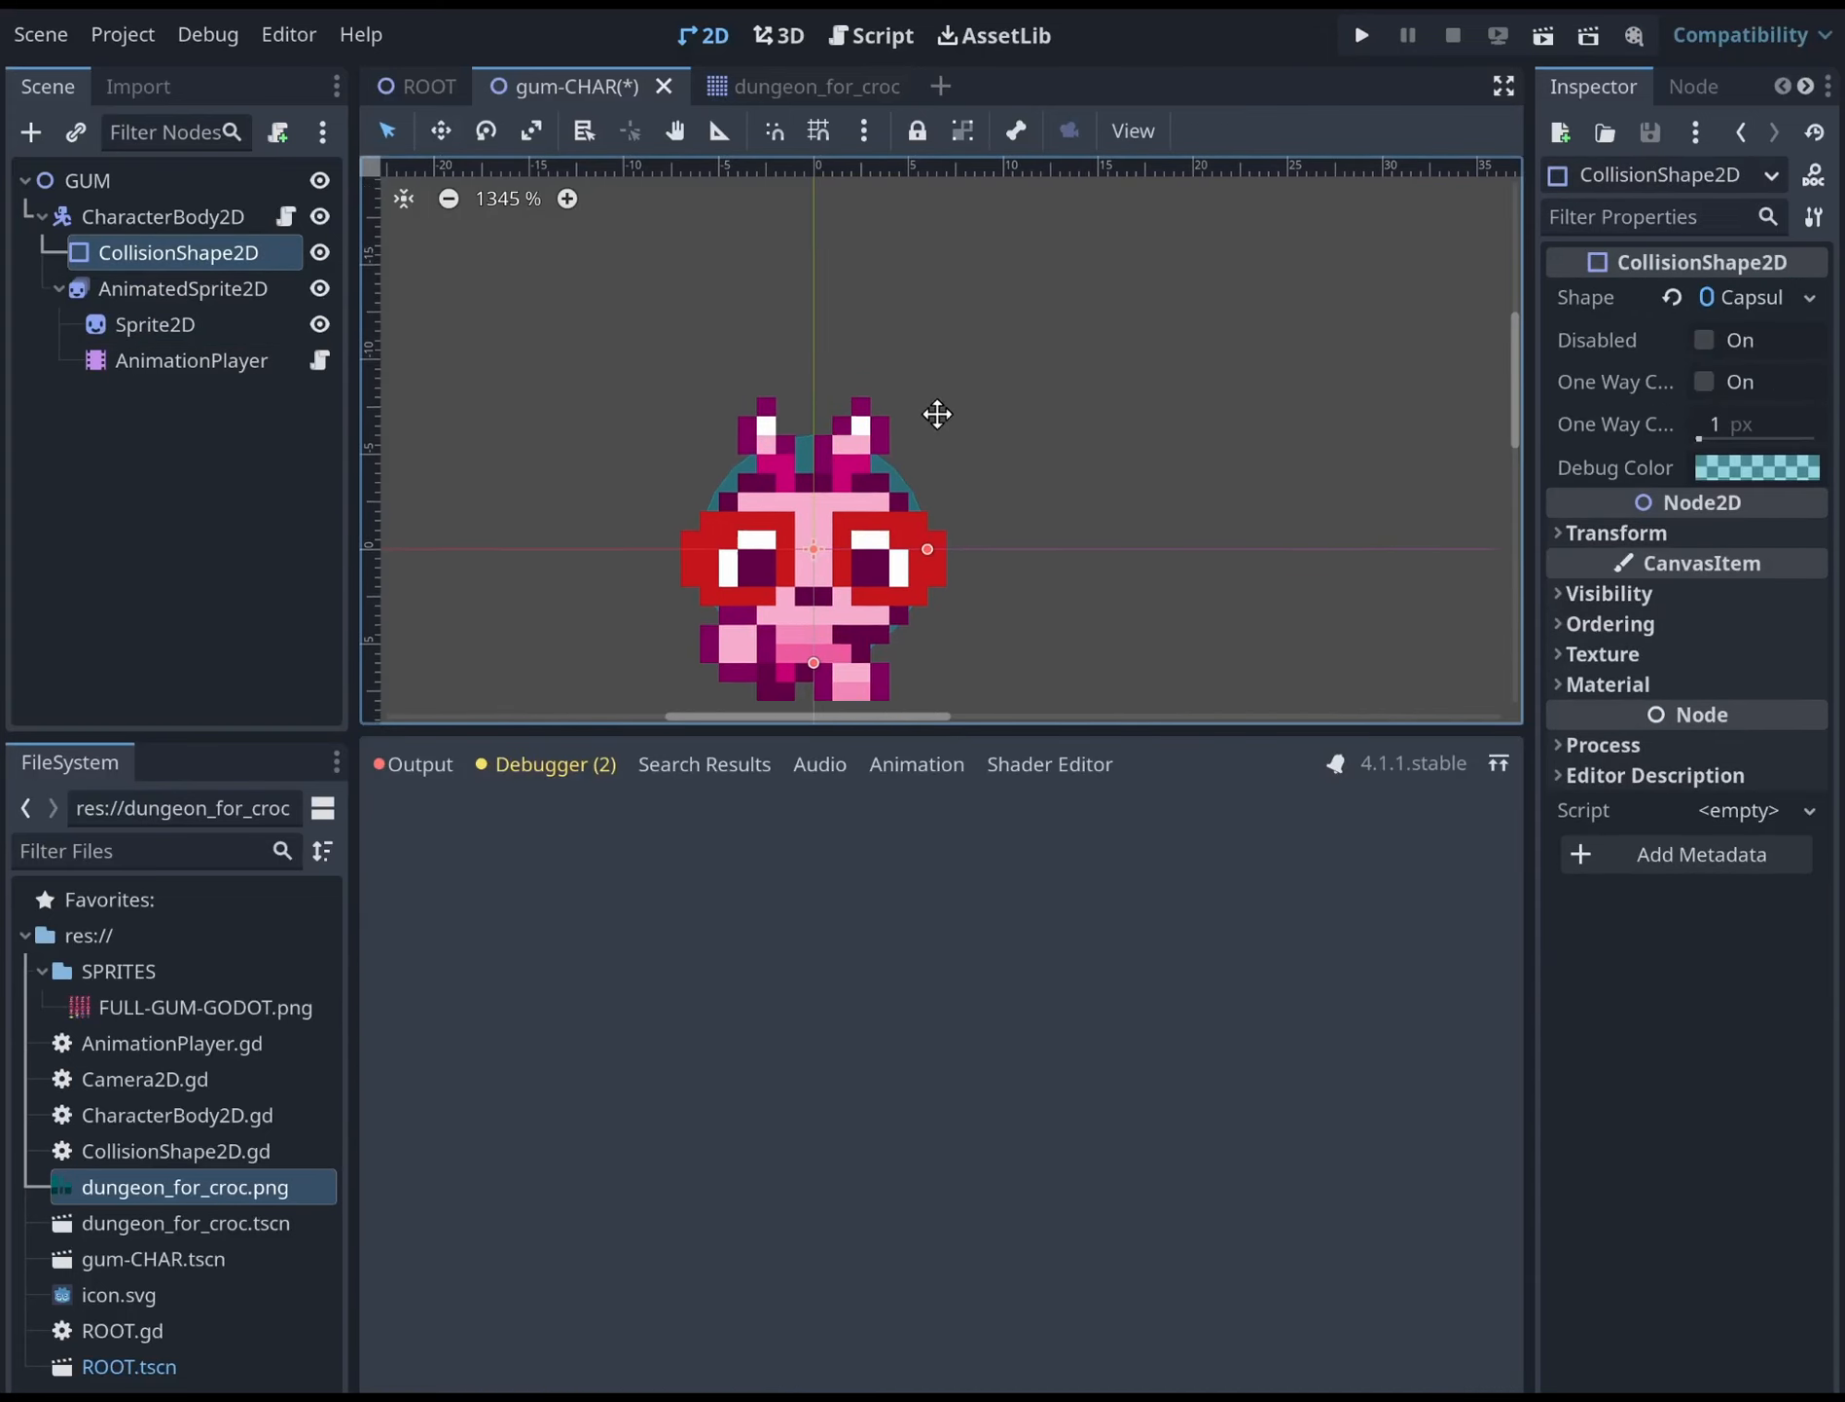
click(824, 465)
mouse_move(825, 465)
mouse_down()
mouse_move(823, 504)
mouse_move(821, 381)
mouse_move(824, 536)
mouse_move(823, 434)
mouse_move(824, 452)
mouse_up()
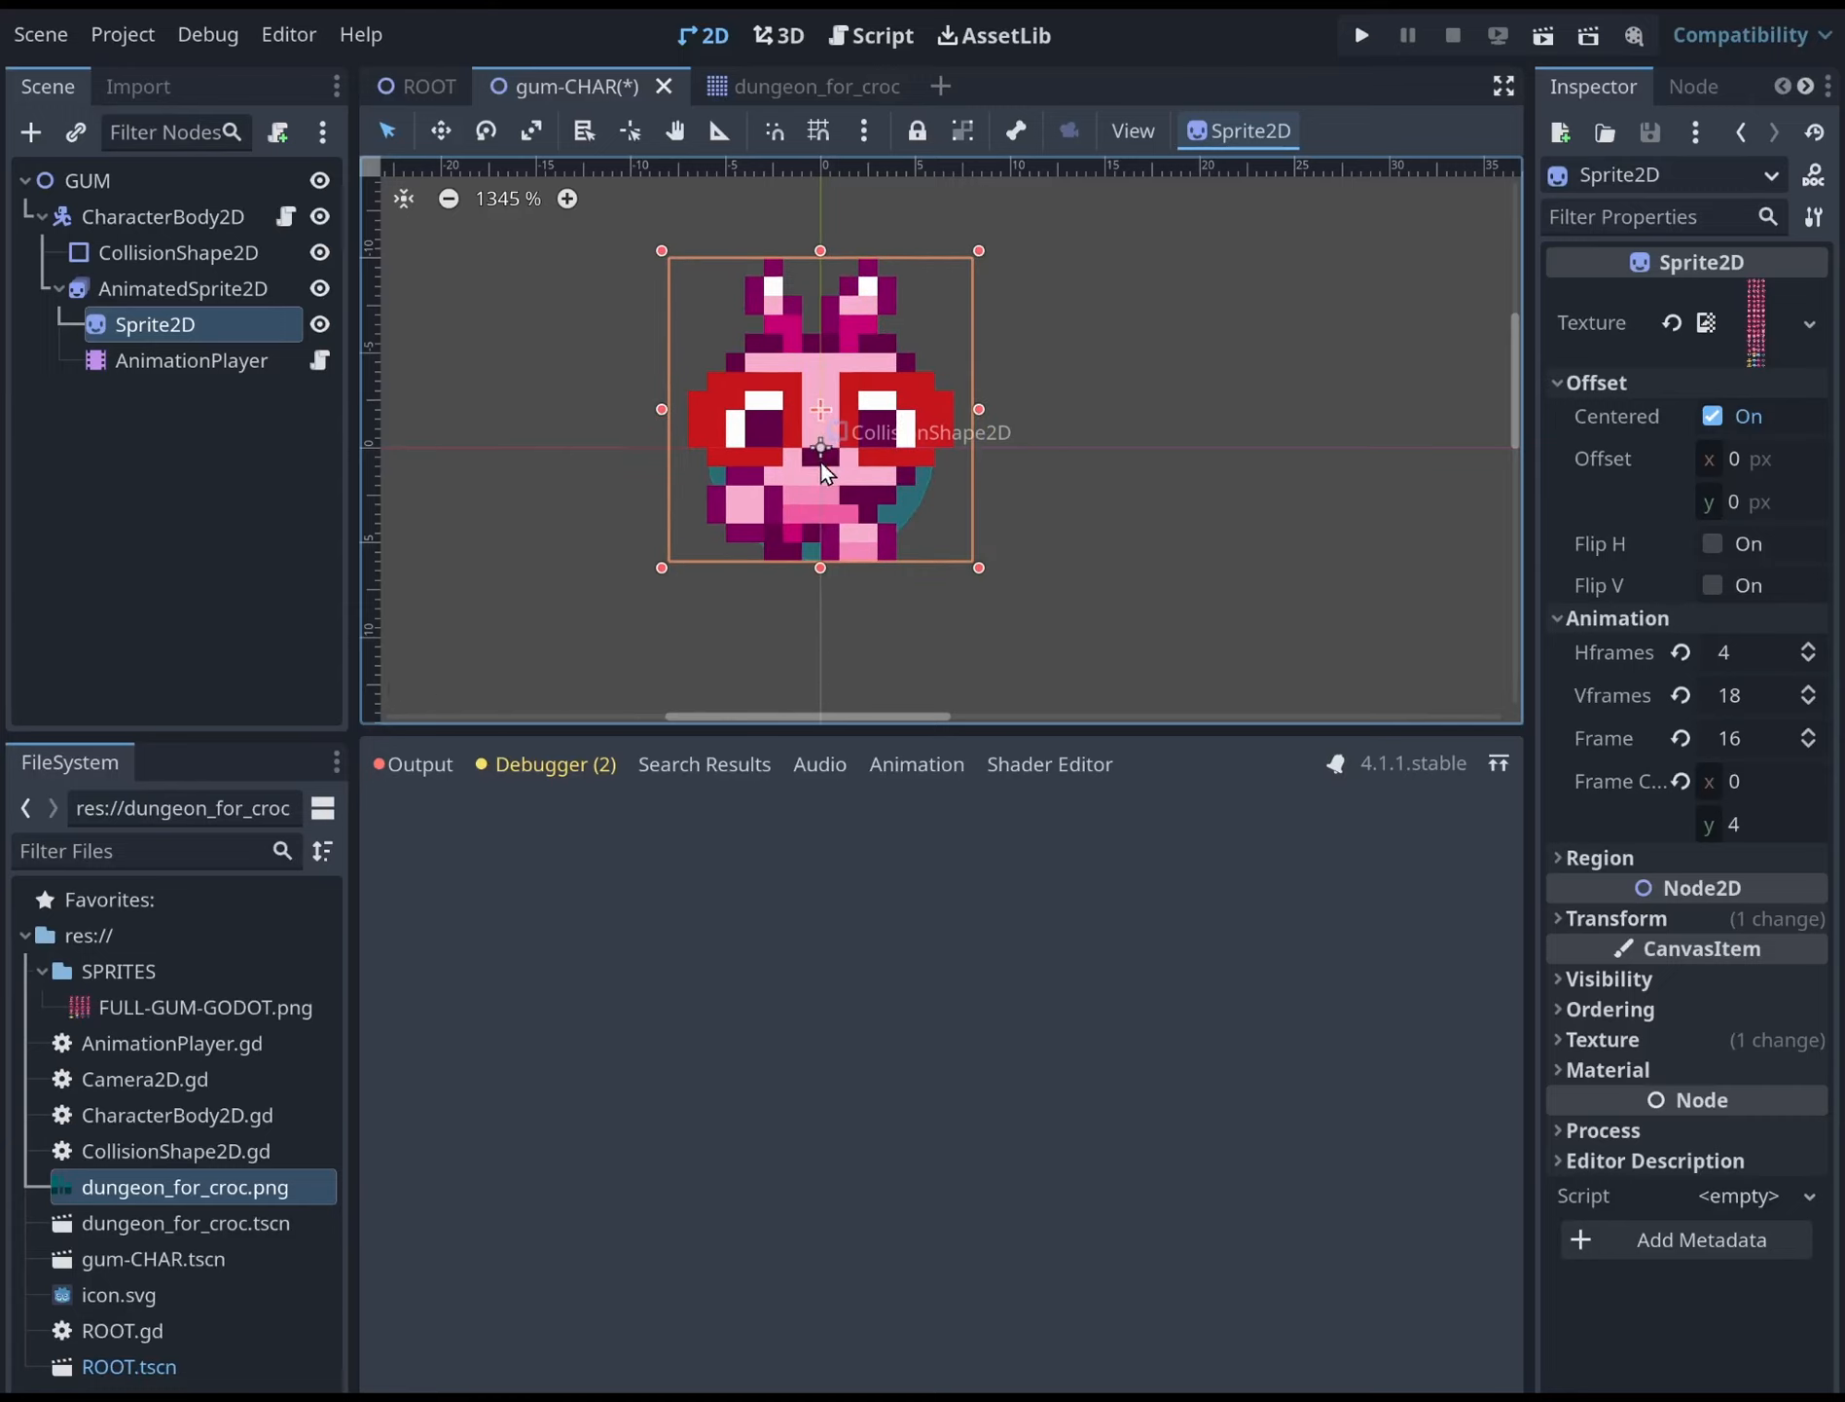
Lock the Sprite2D and AnimatedSprite2D nodes in place
click(917, 133)
click(879, 526)
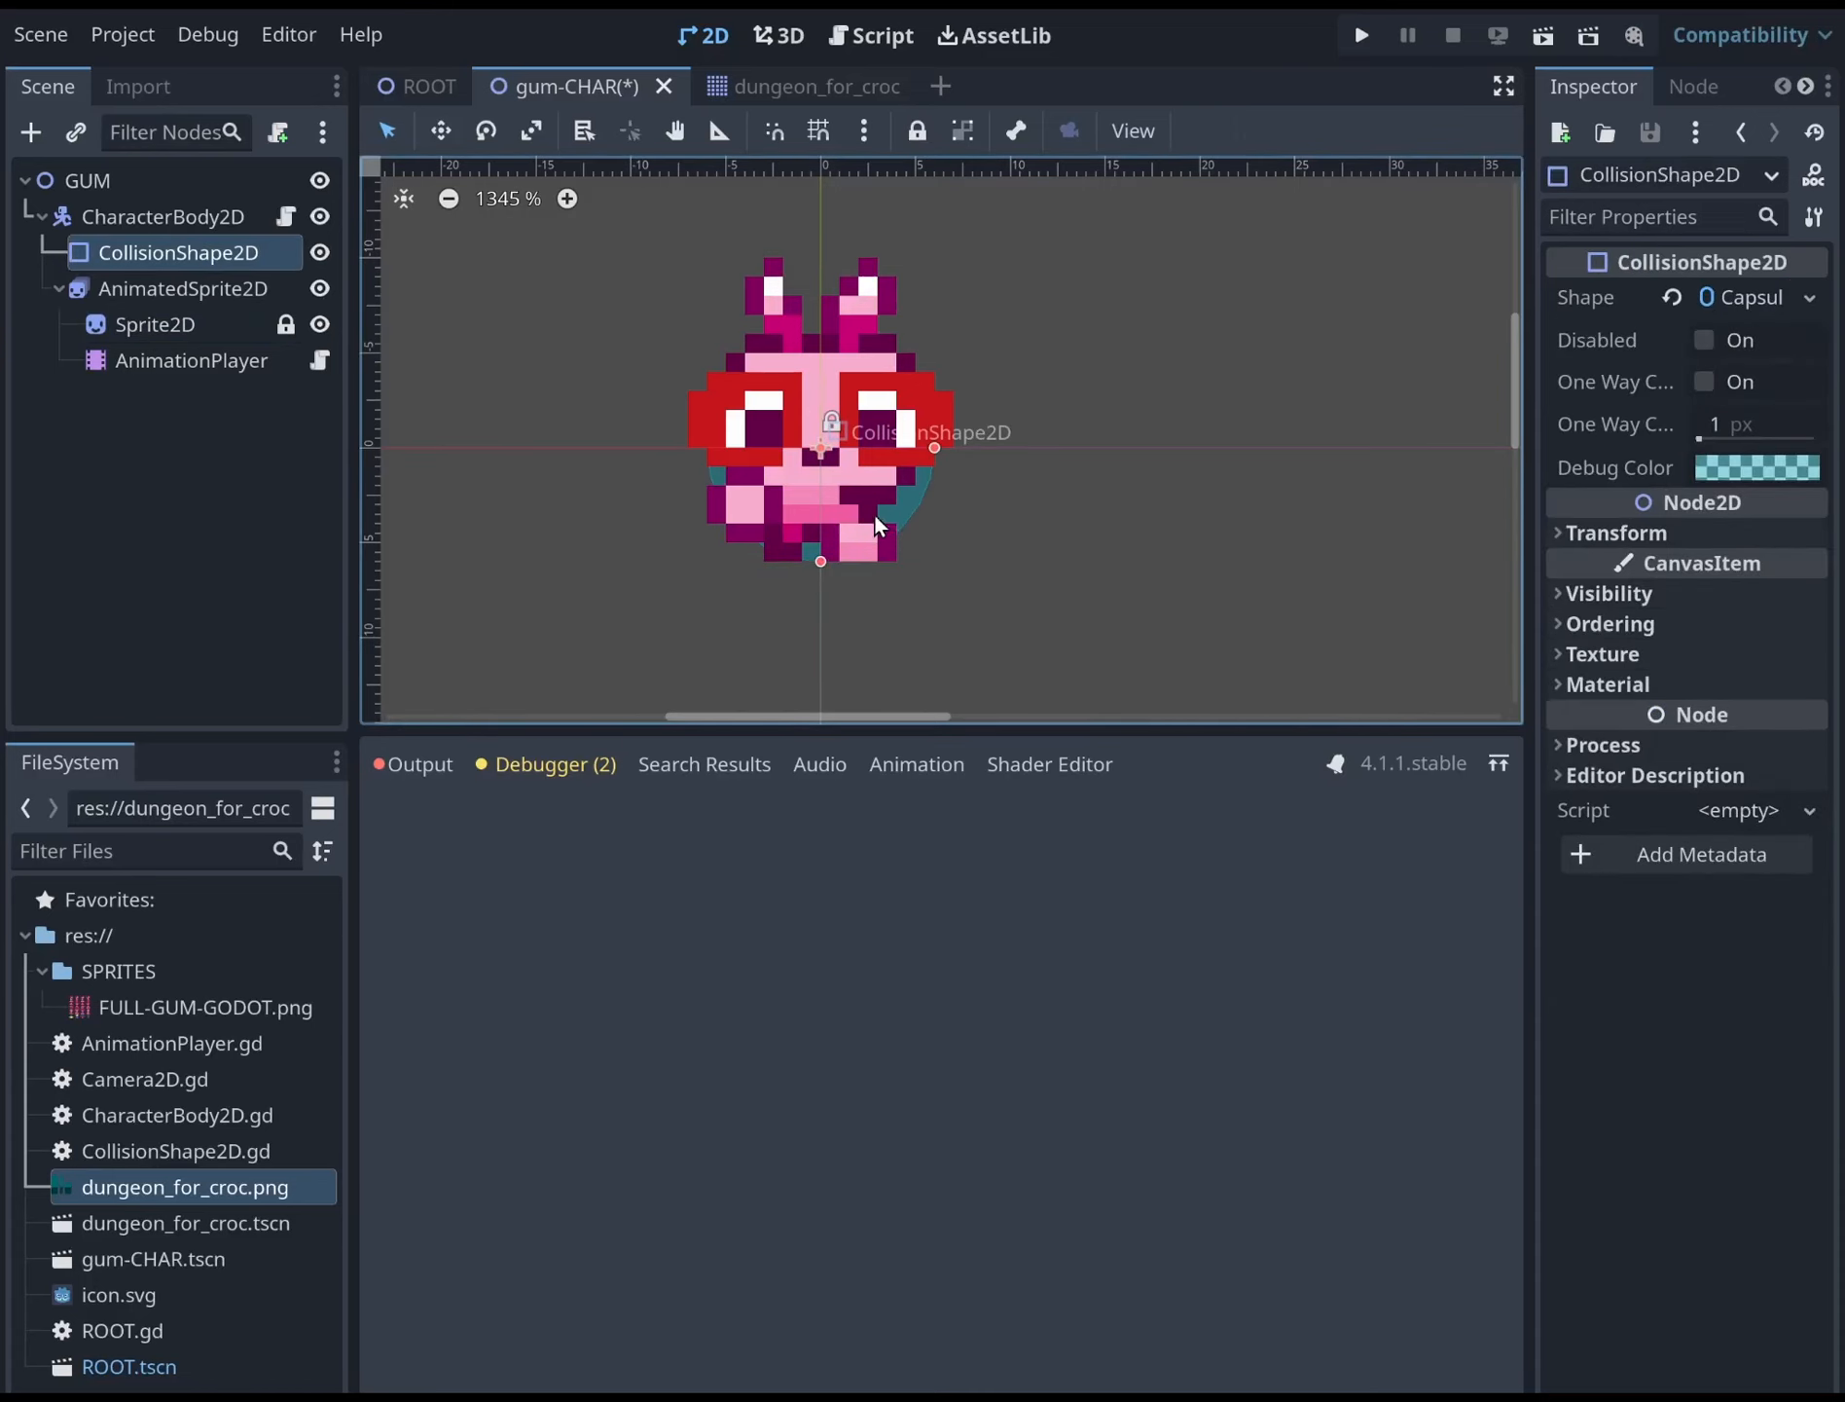
drag(824, 464, 821, 445)
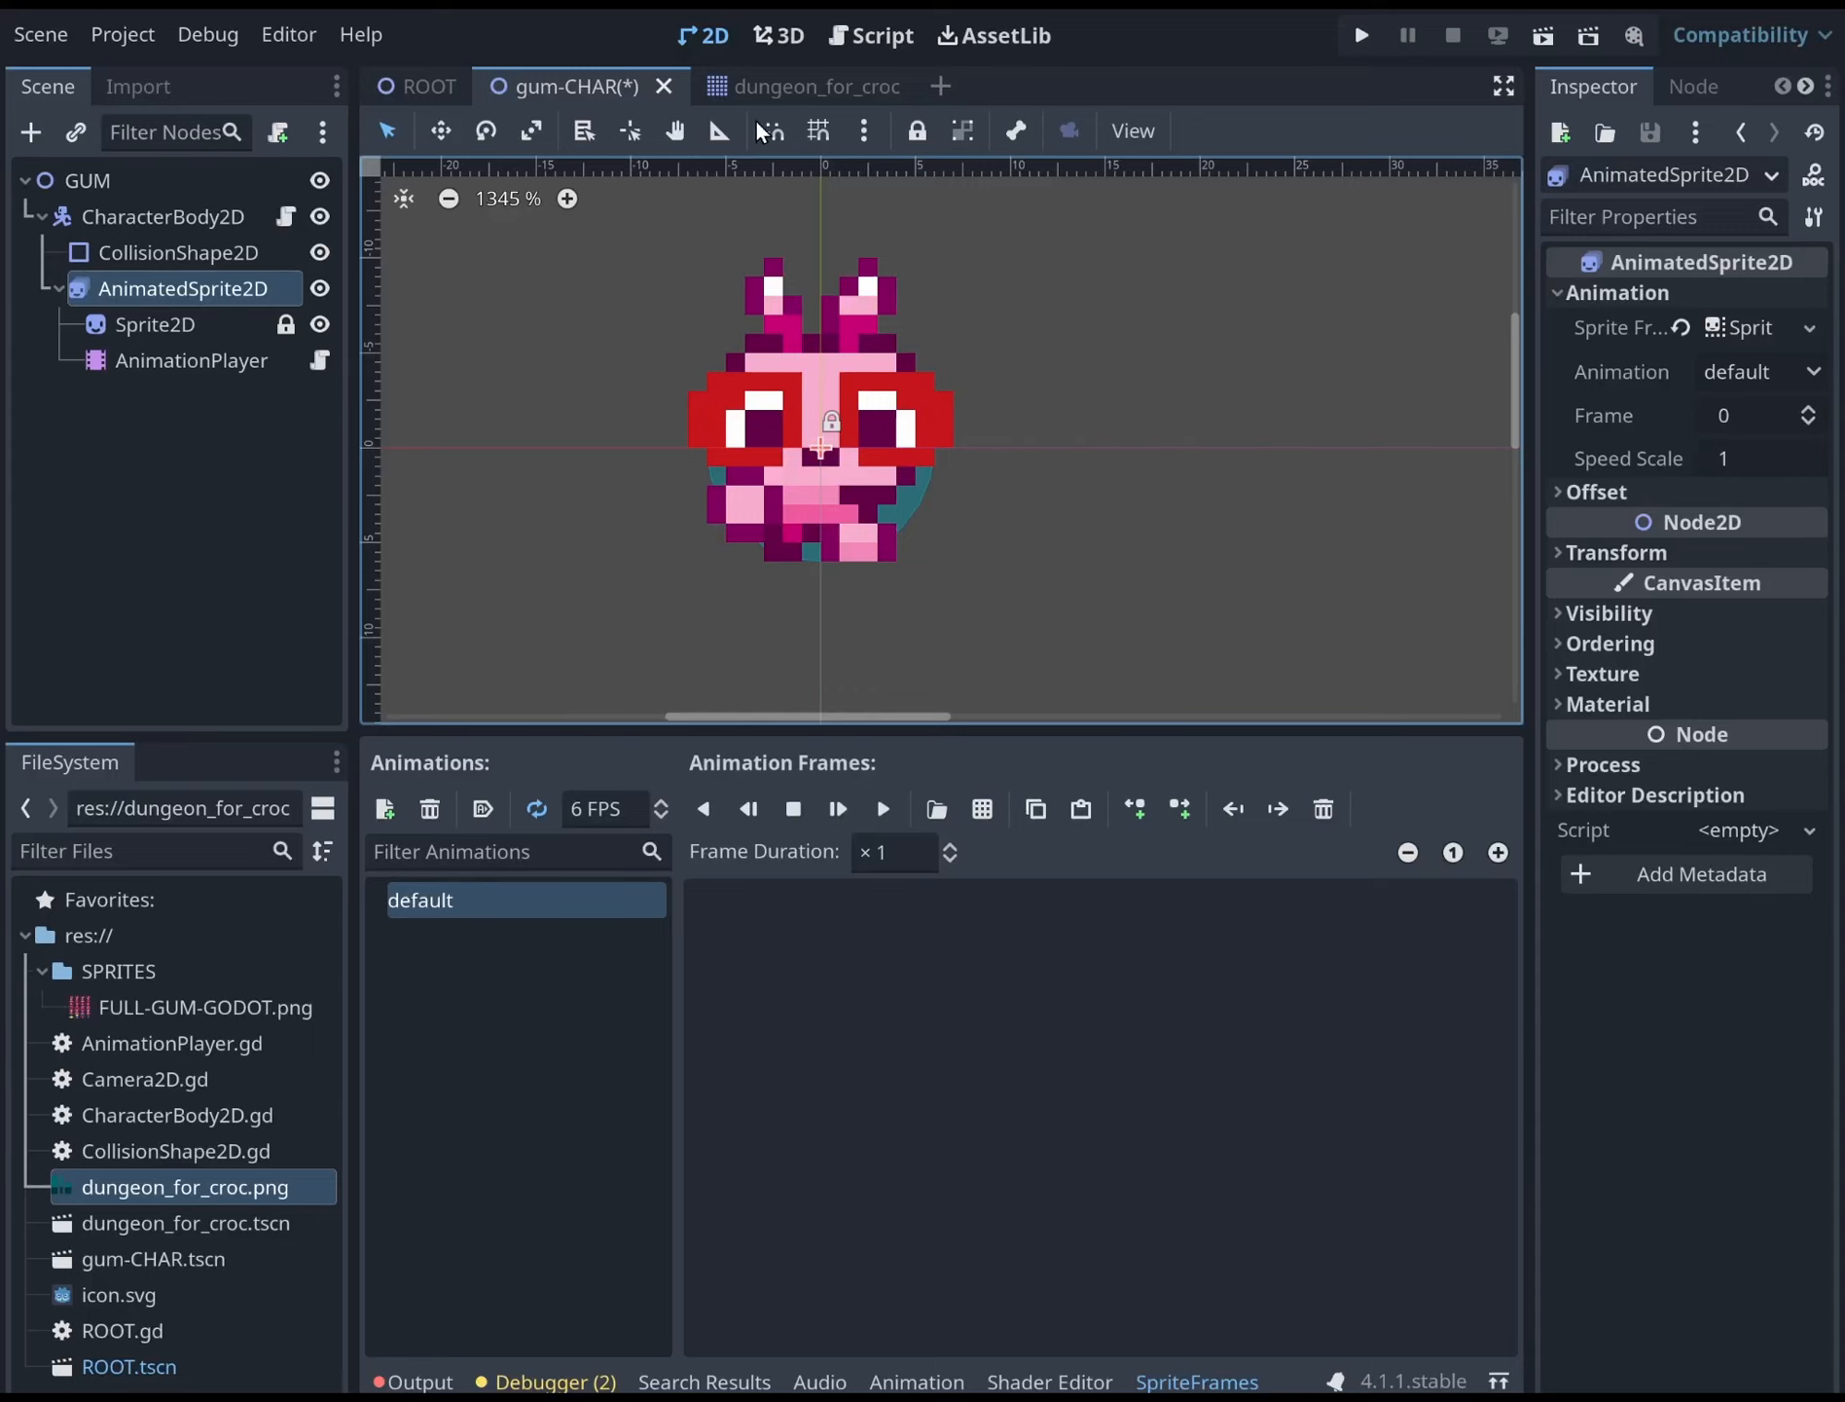
click(916, 132)
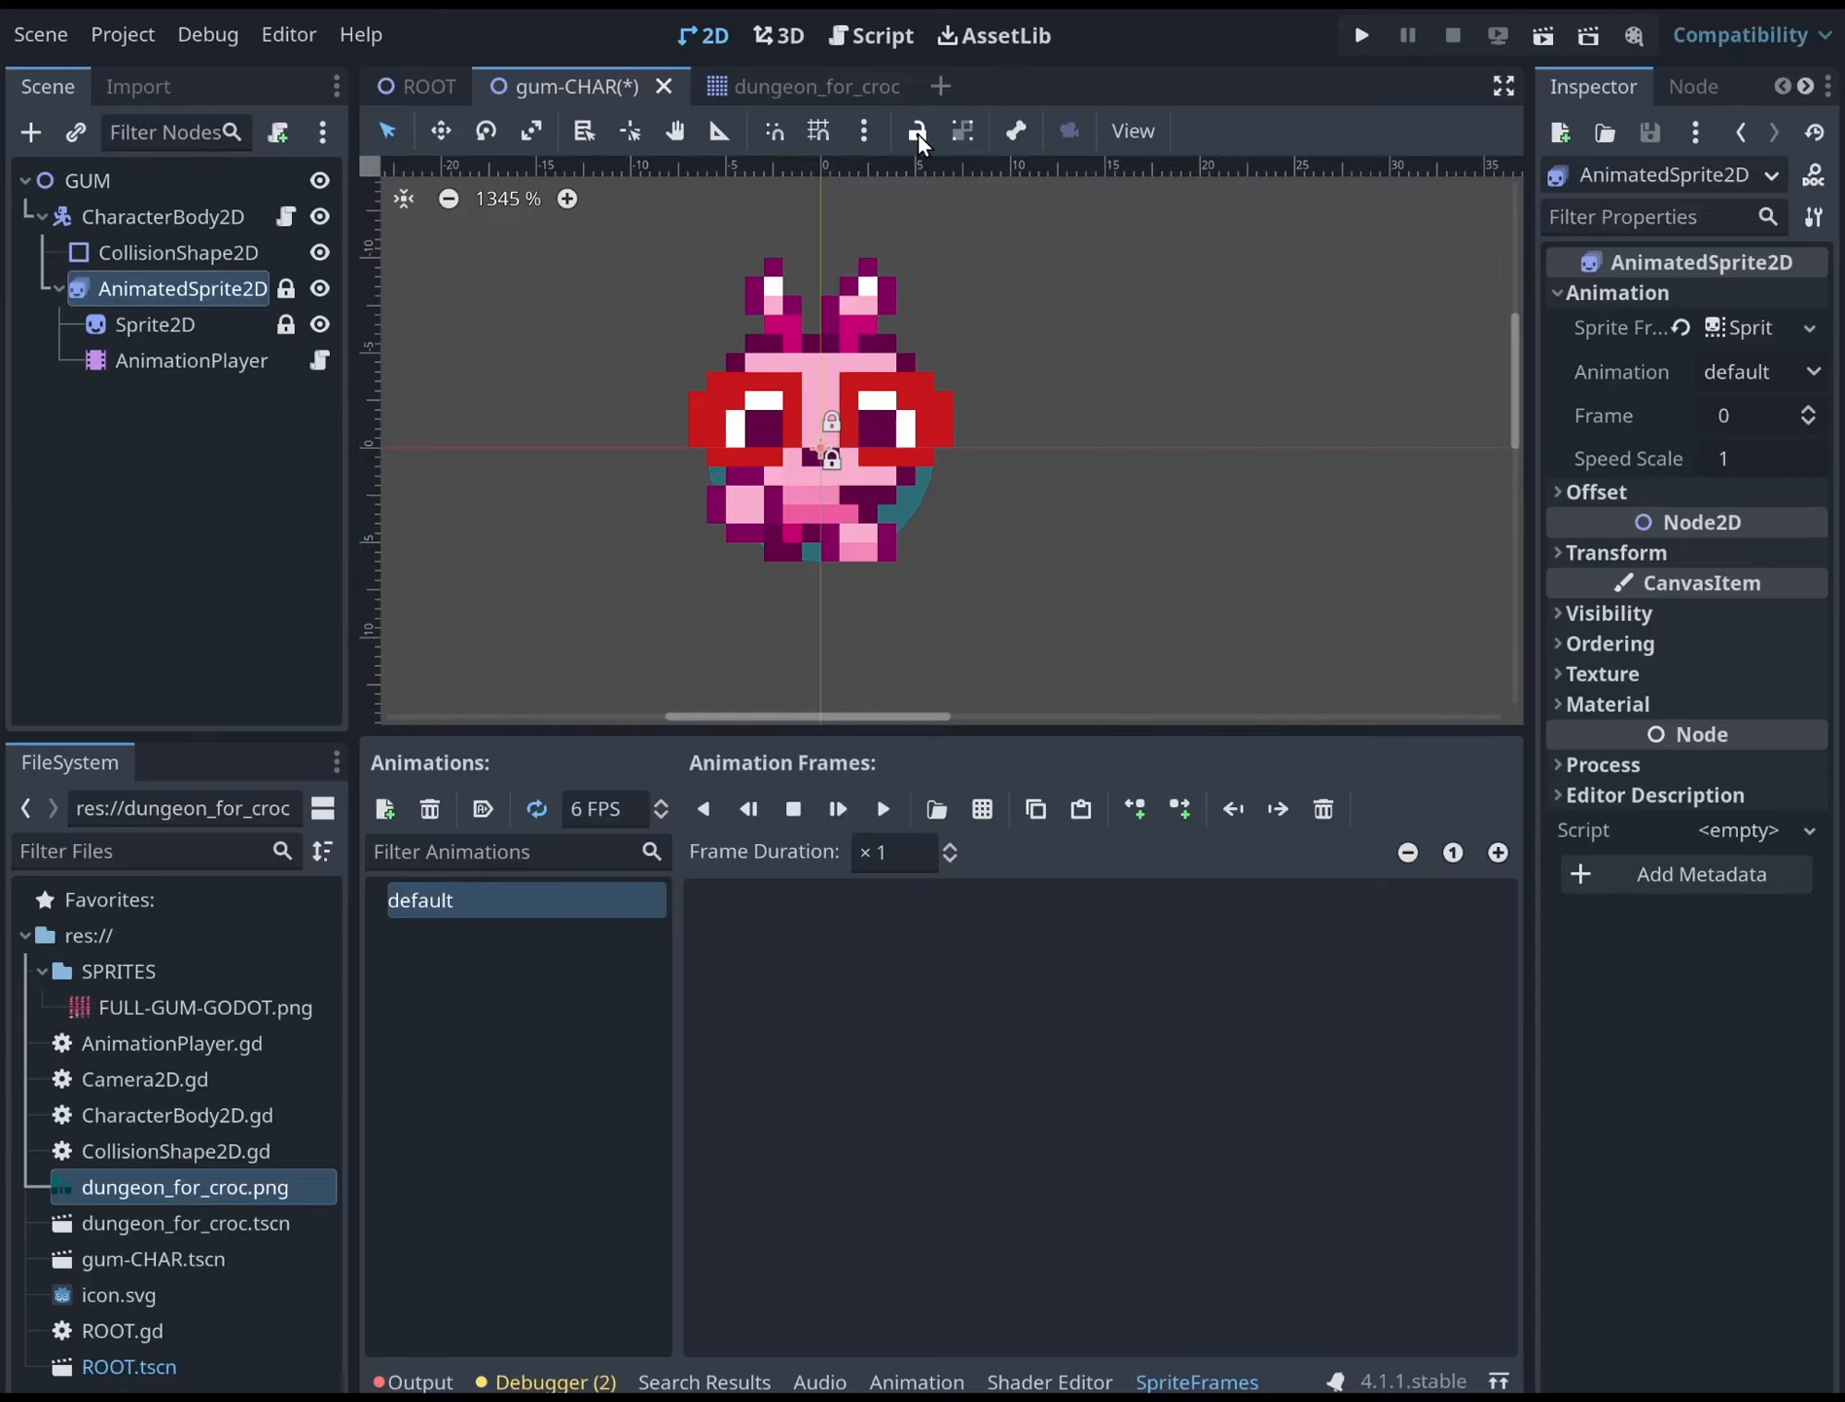
Try to refit the CollisionShape2D capsule to the Gum character's lower body by moving it down and resizing it
click(824, 451)
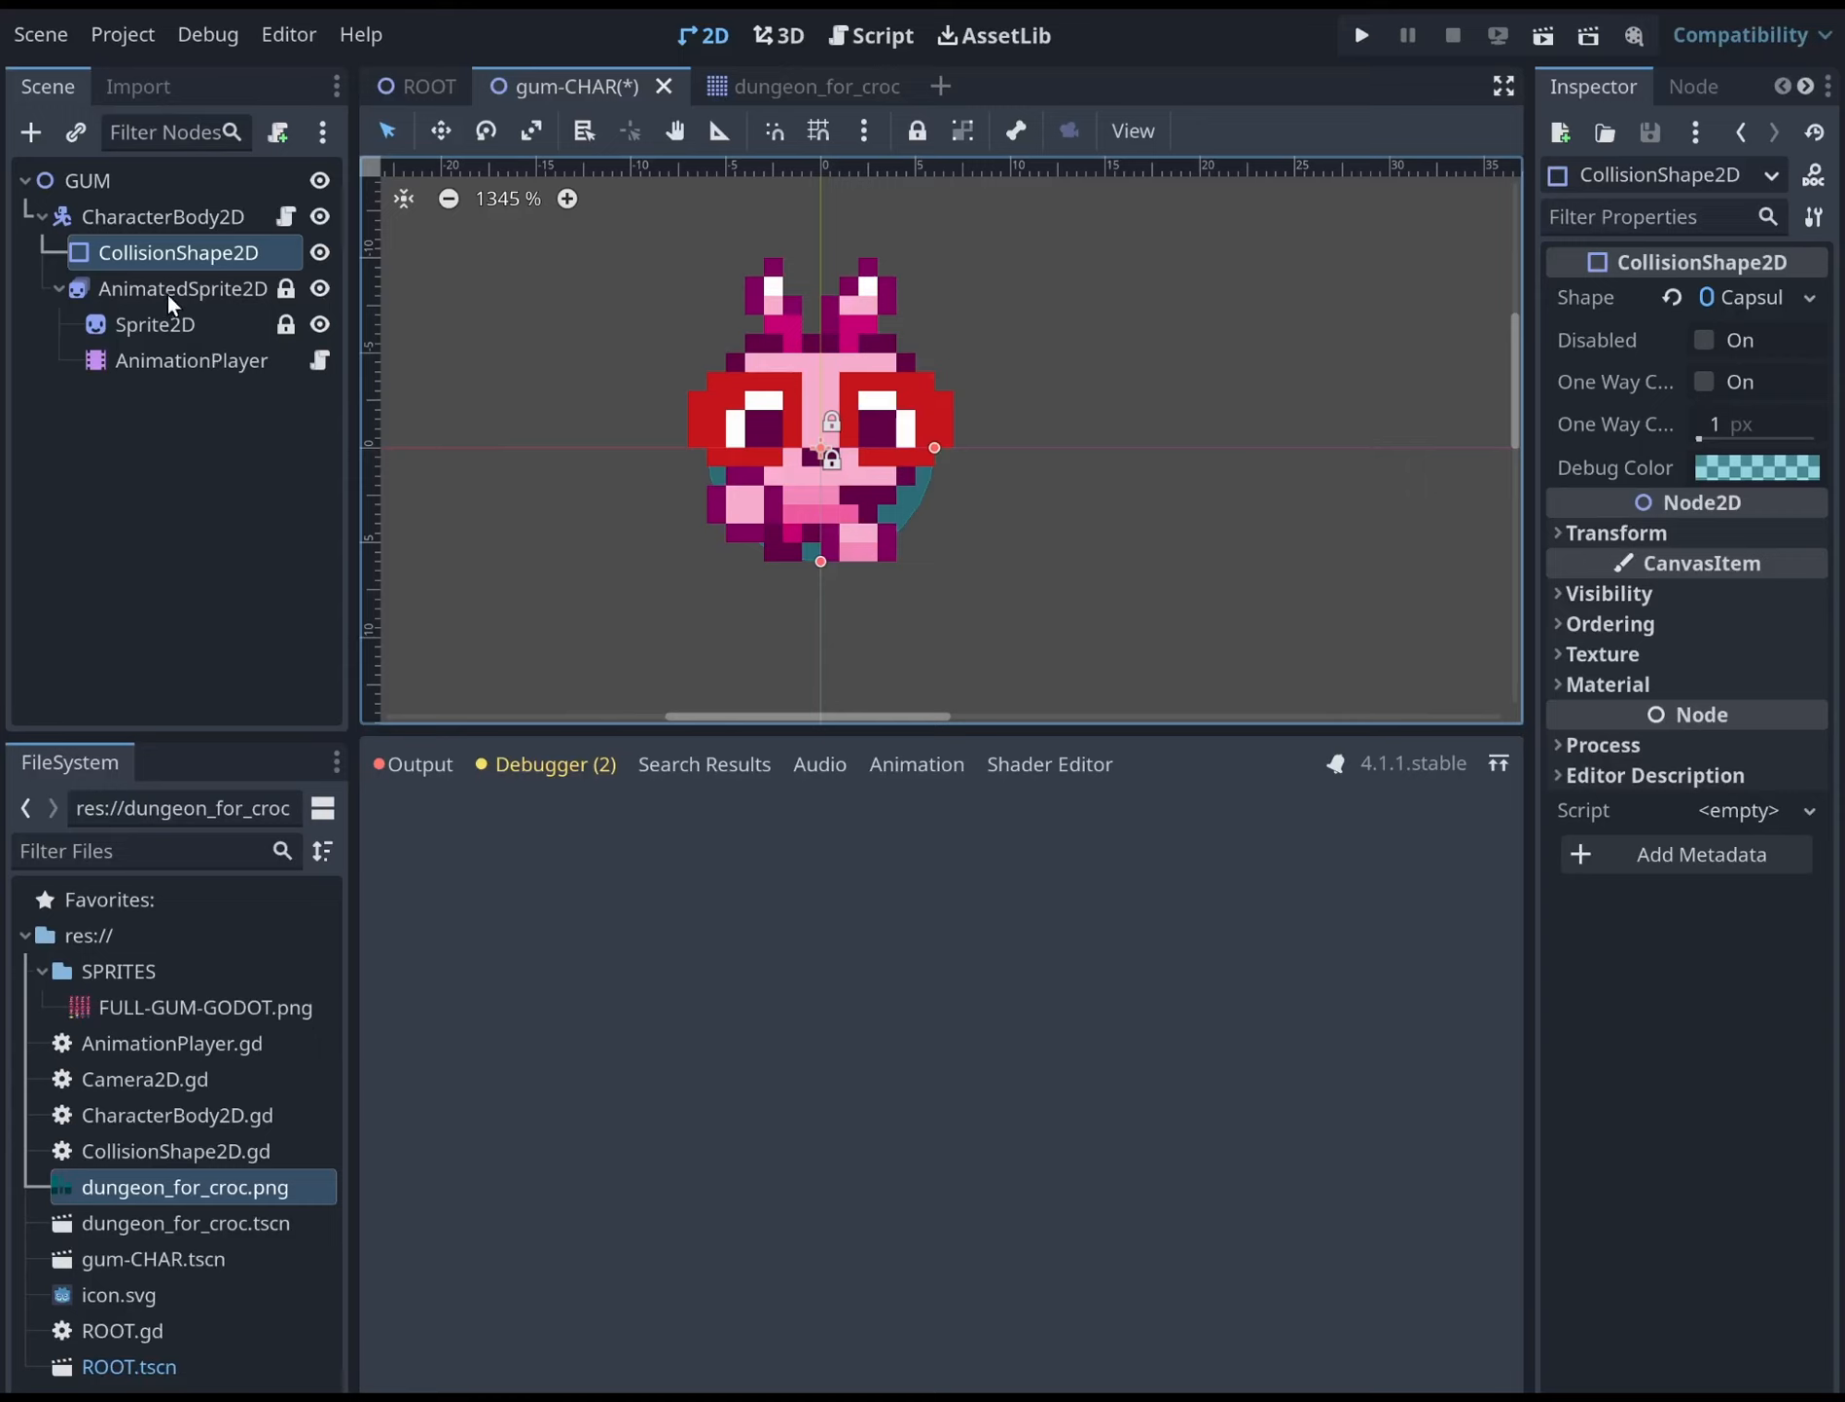
mouse_move(835, 443)
mouse_down()
mouse_move(818, 423)
mouse_move(818, 477)
mouse_up()
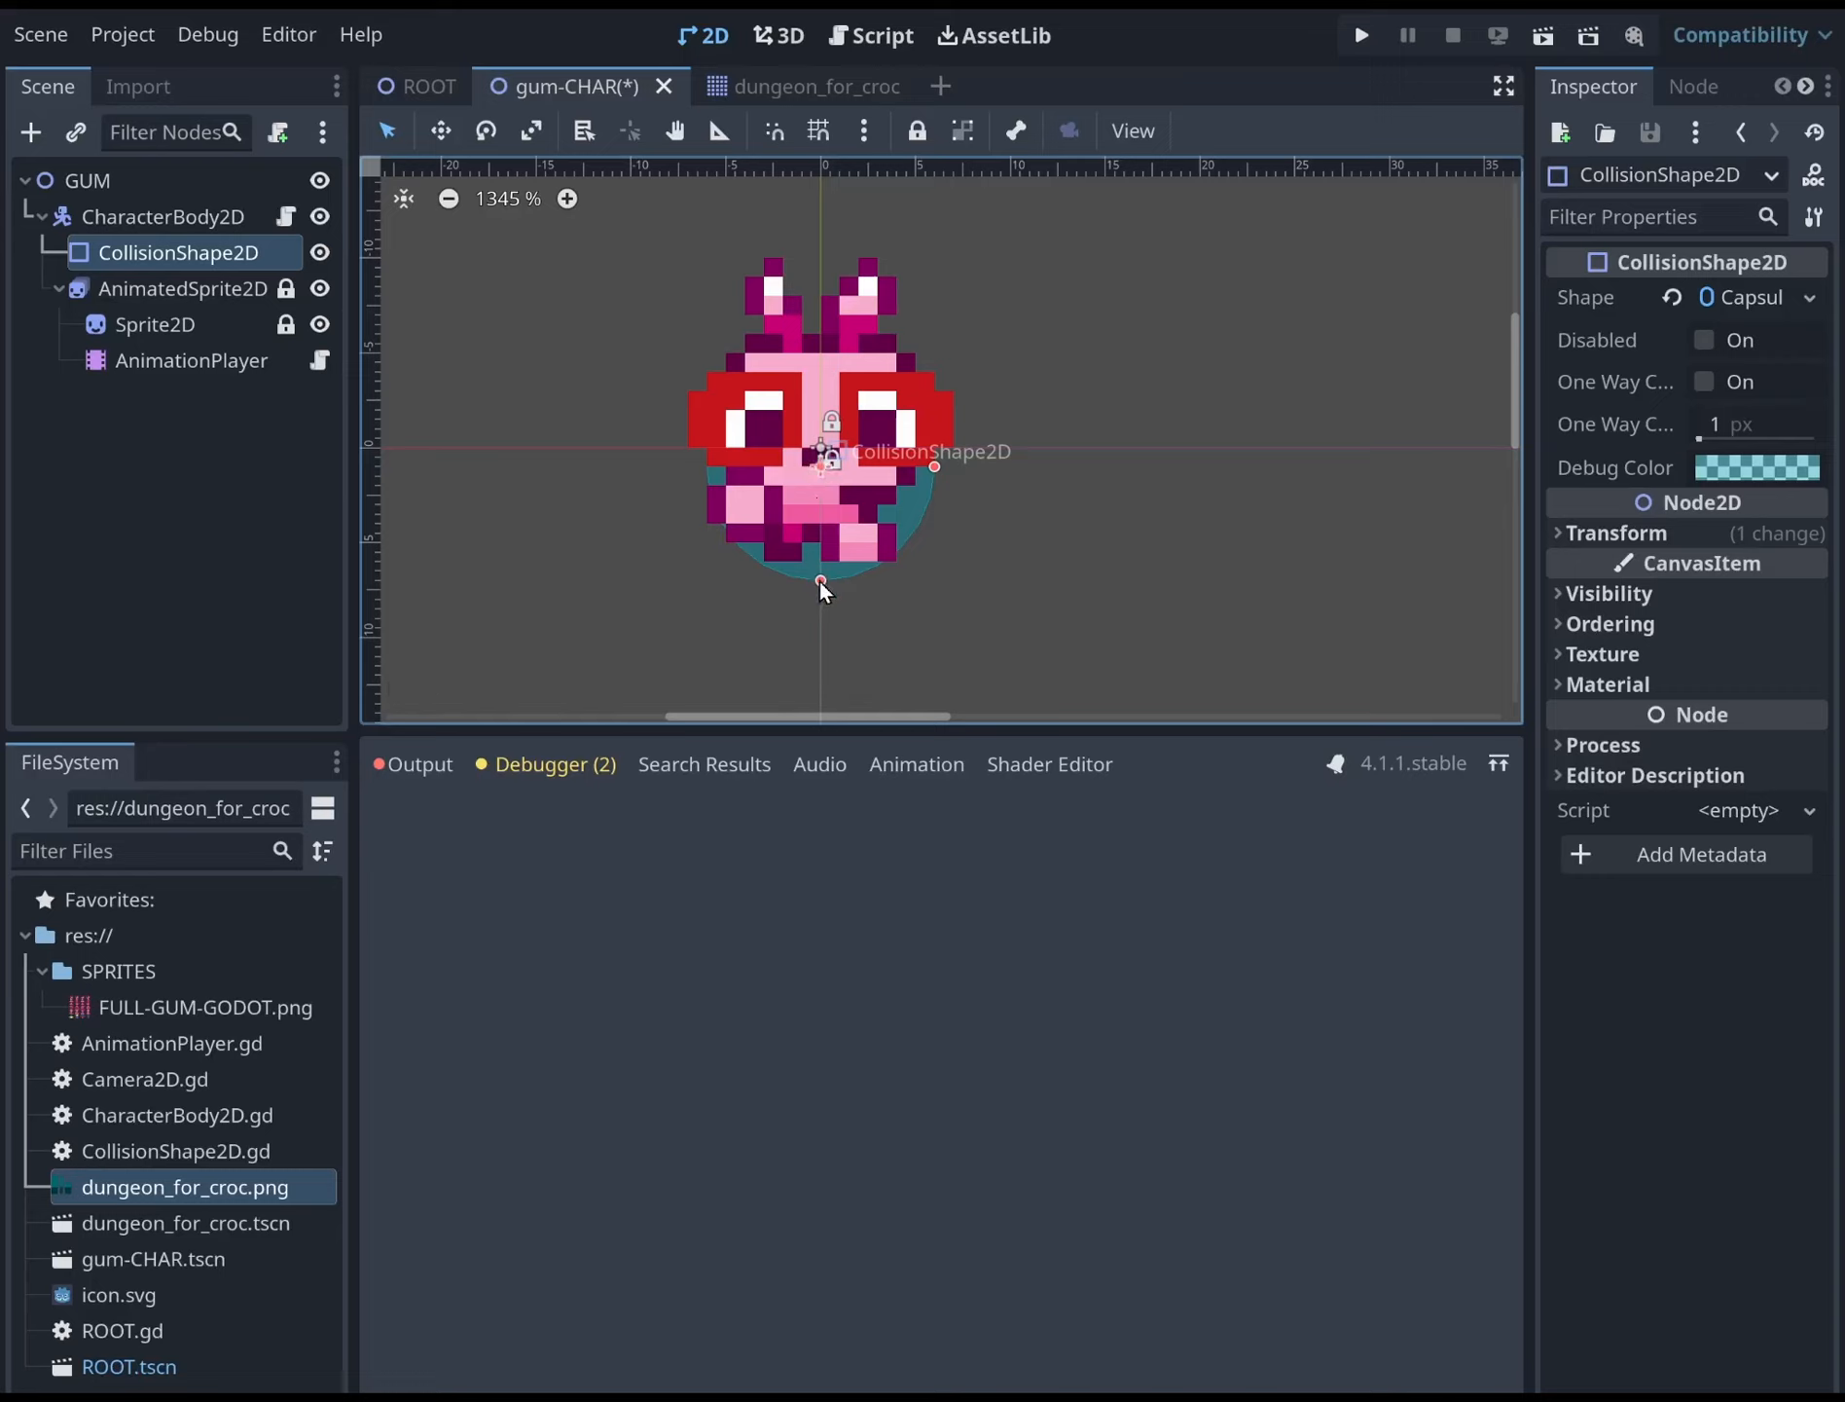
mouse_move(821, 581)
mouse_down()
mouse_move(824, 540)
mouse_move(823, 581)
mouse_up()
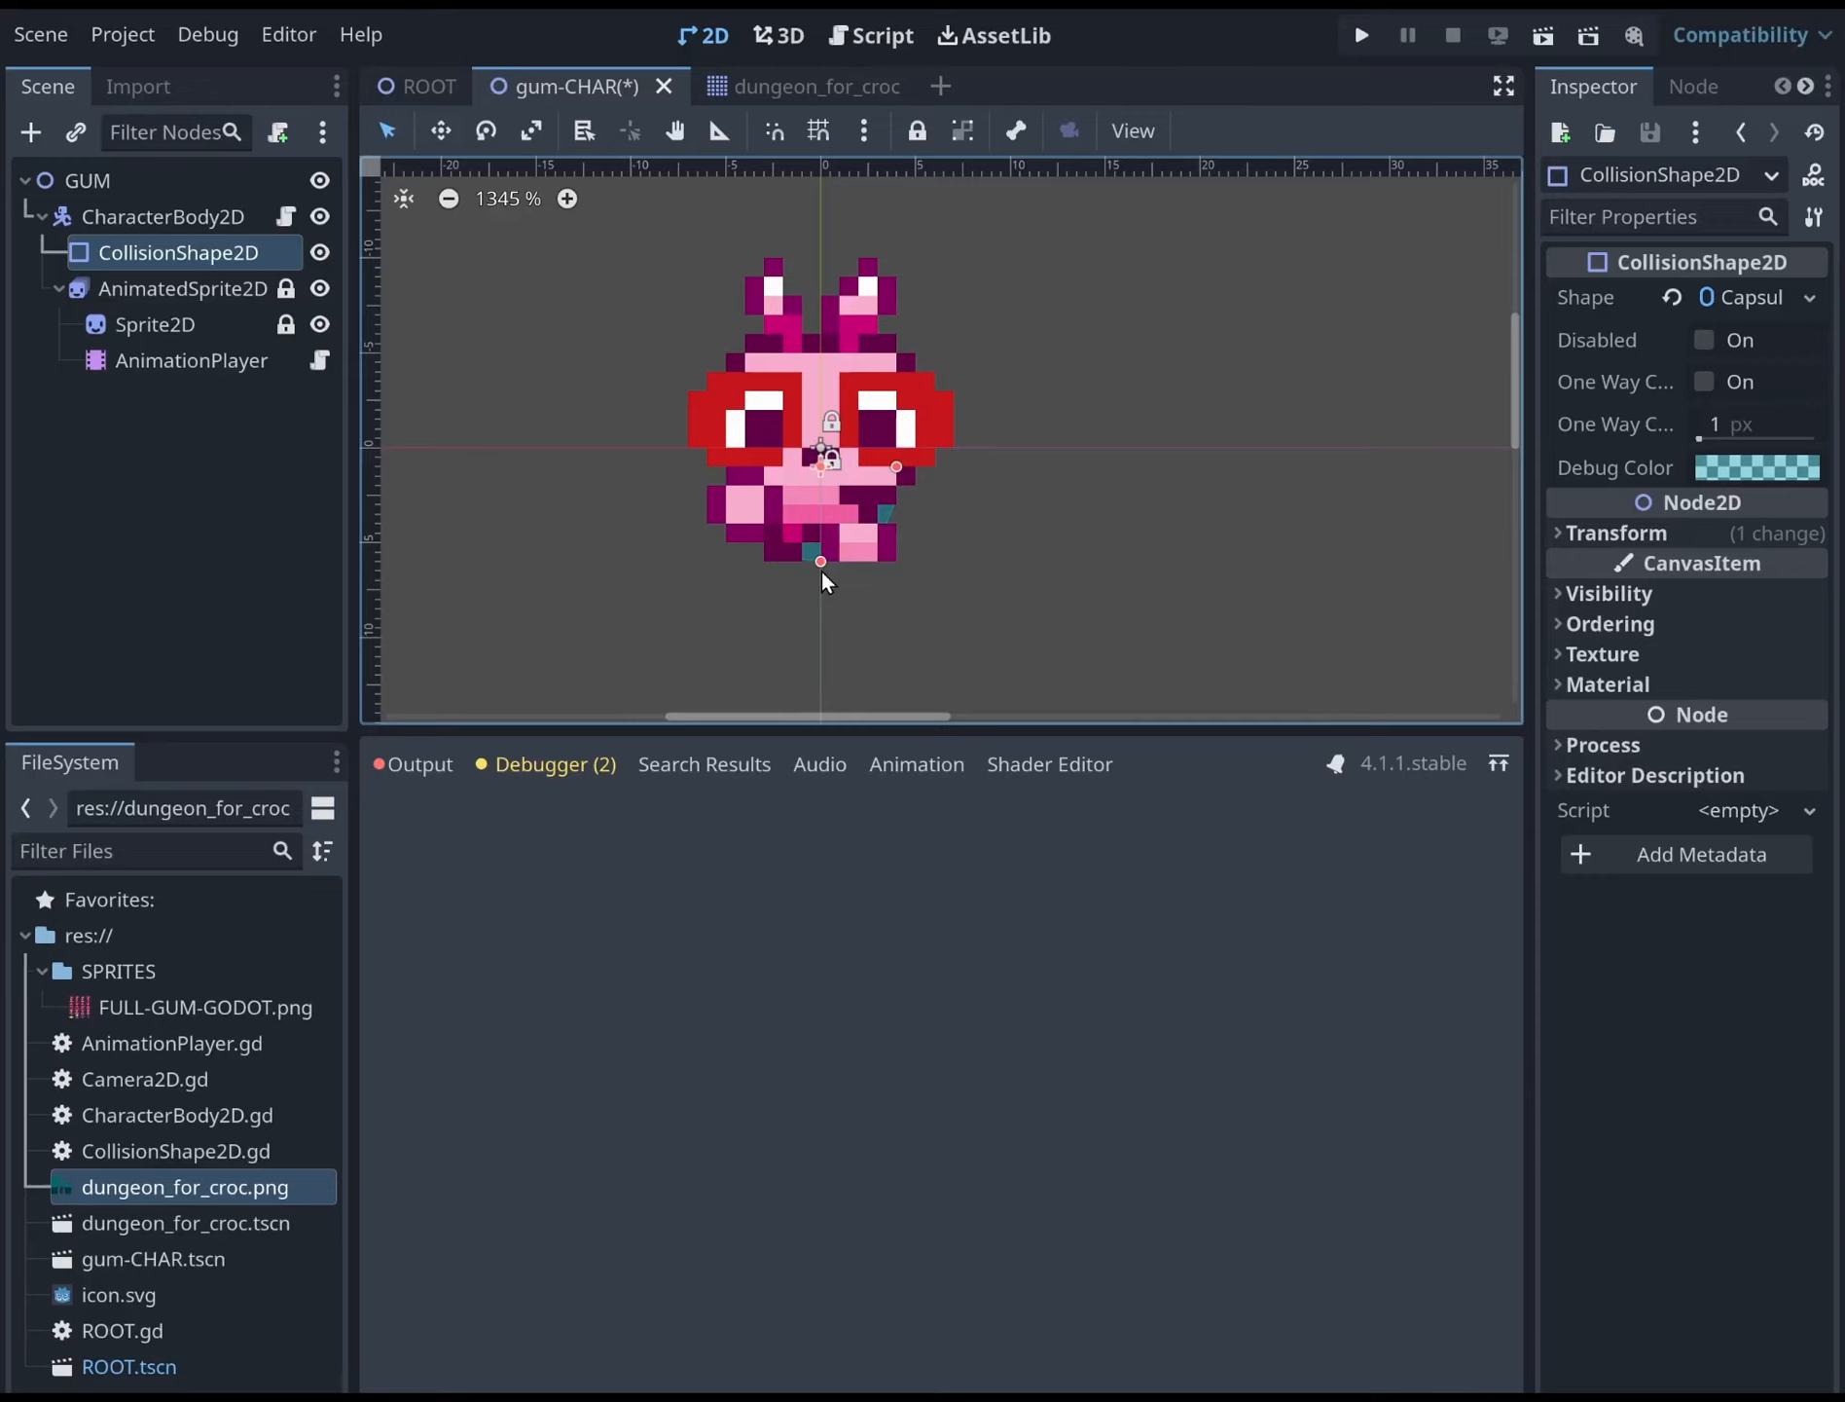
drag(823, 464, 822, 522)
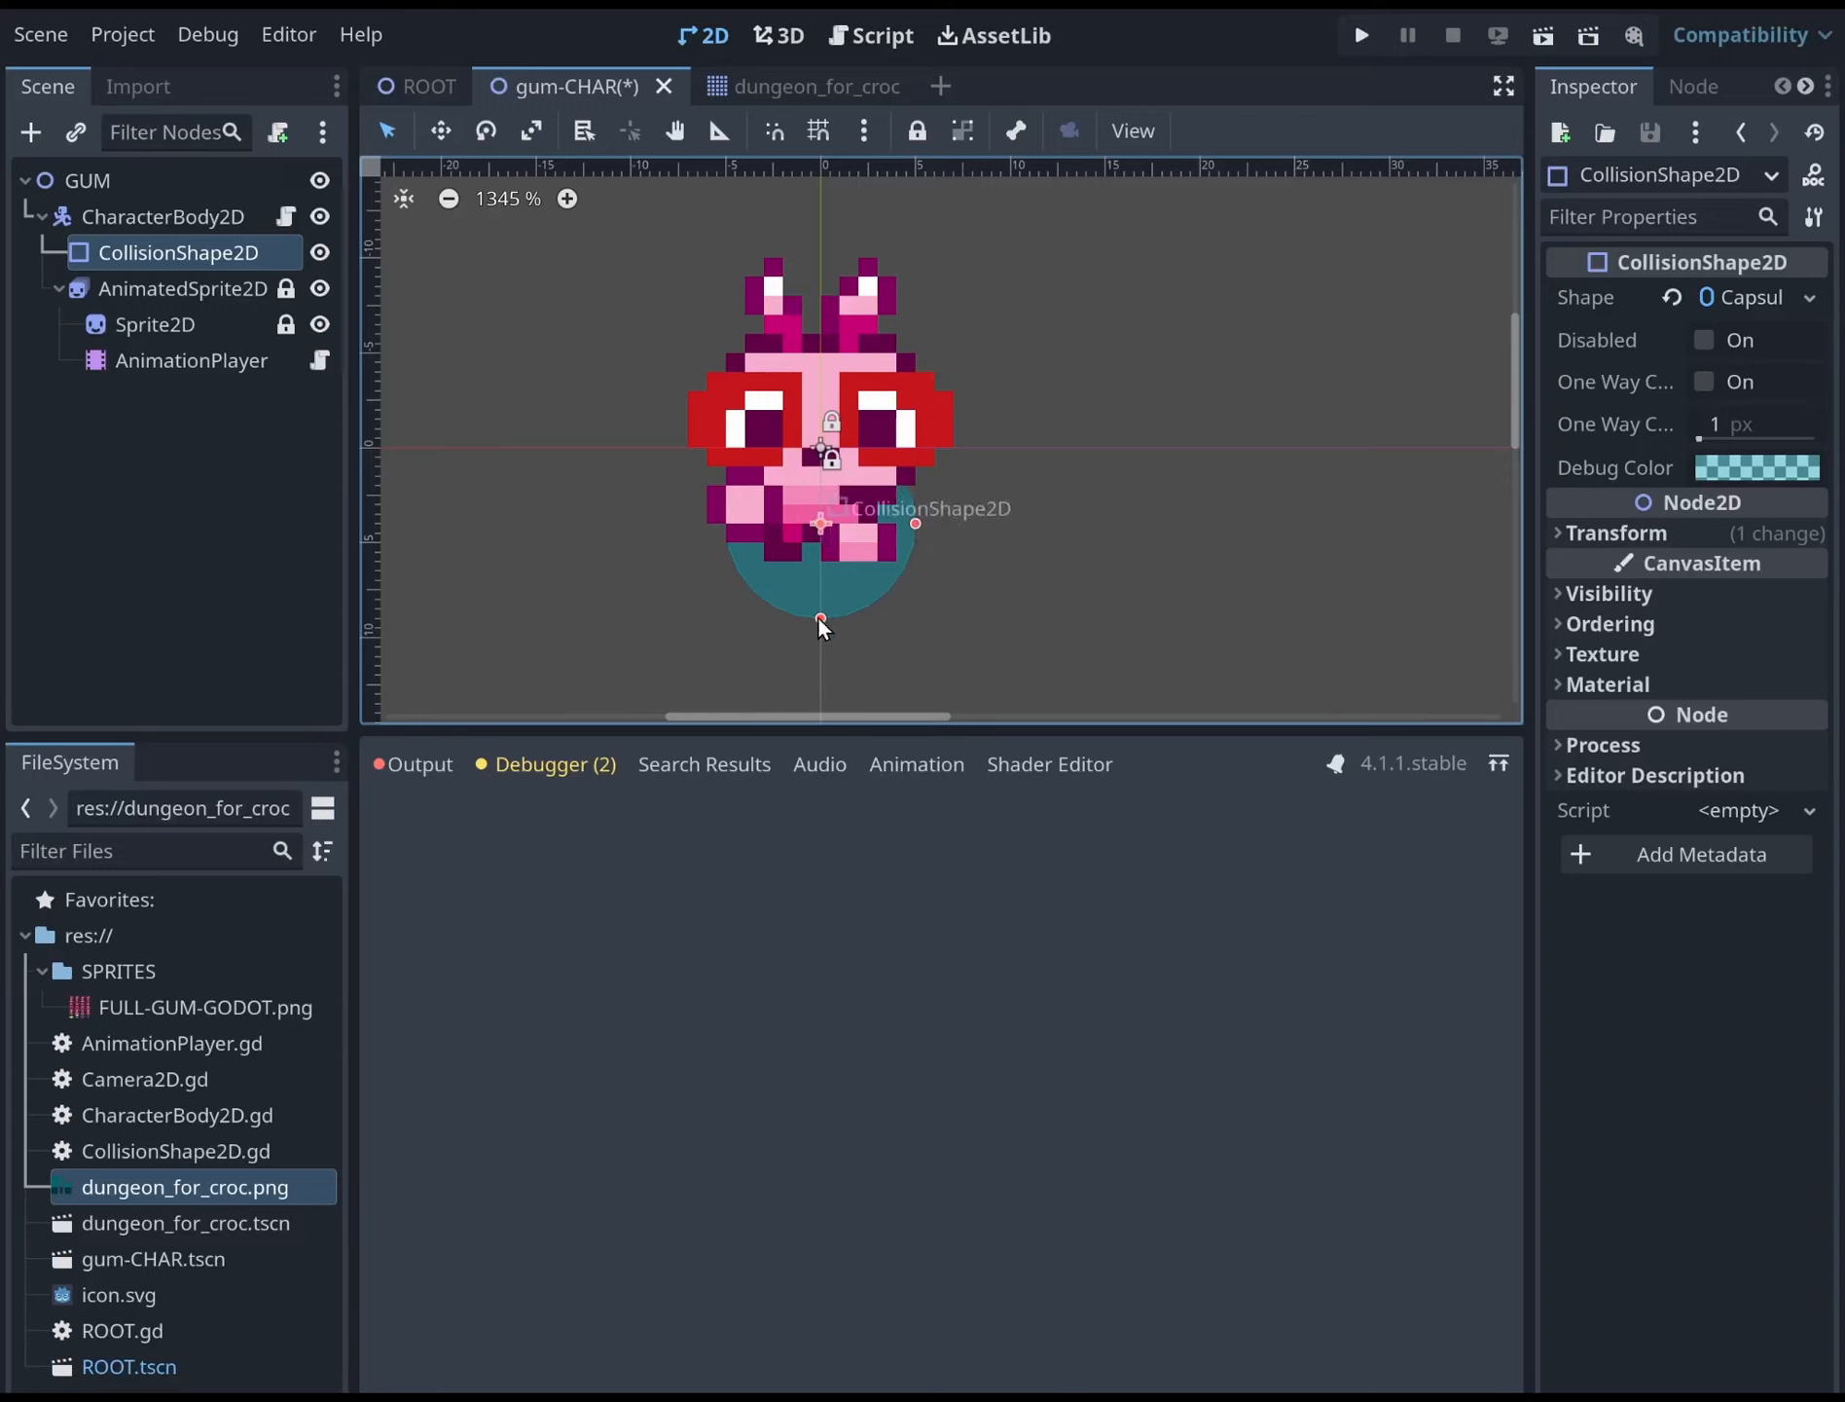
drag(821, 618, 1051, 527)
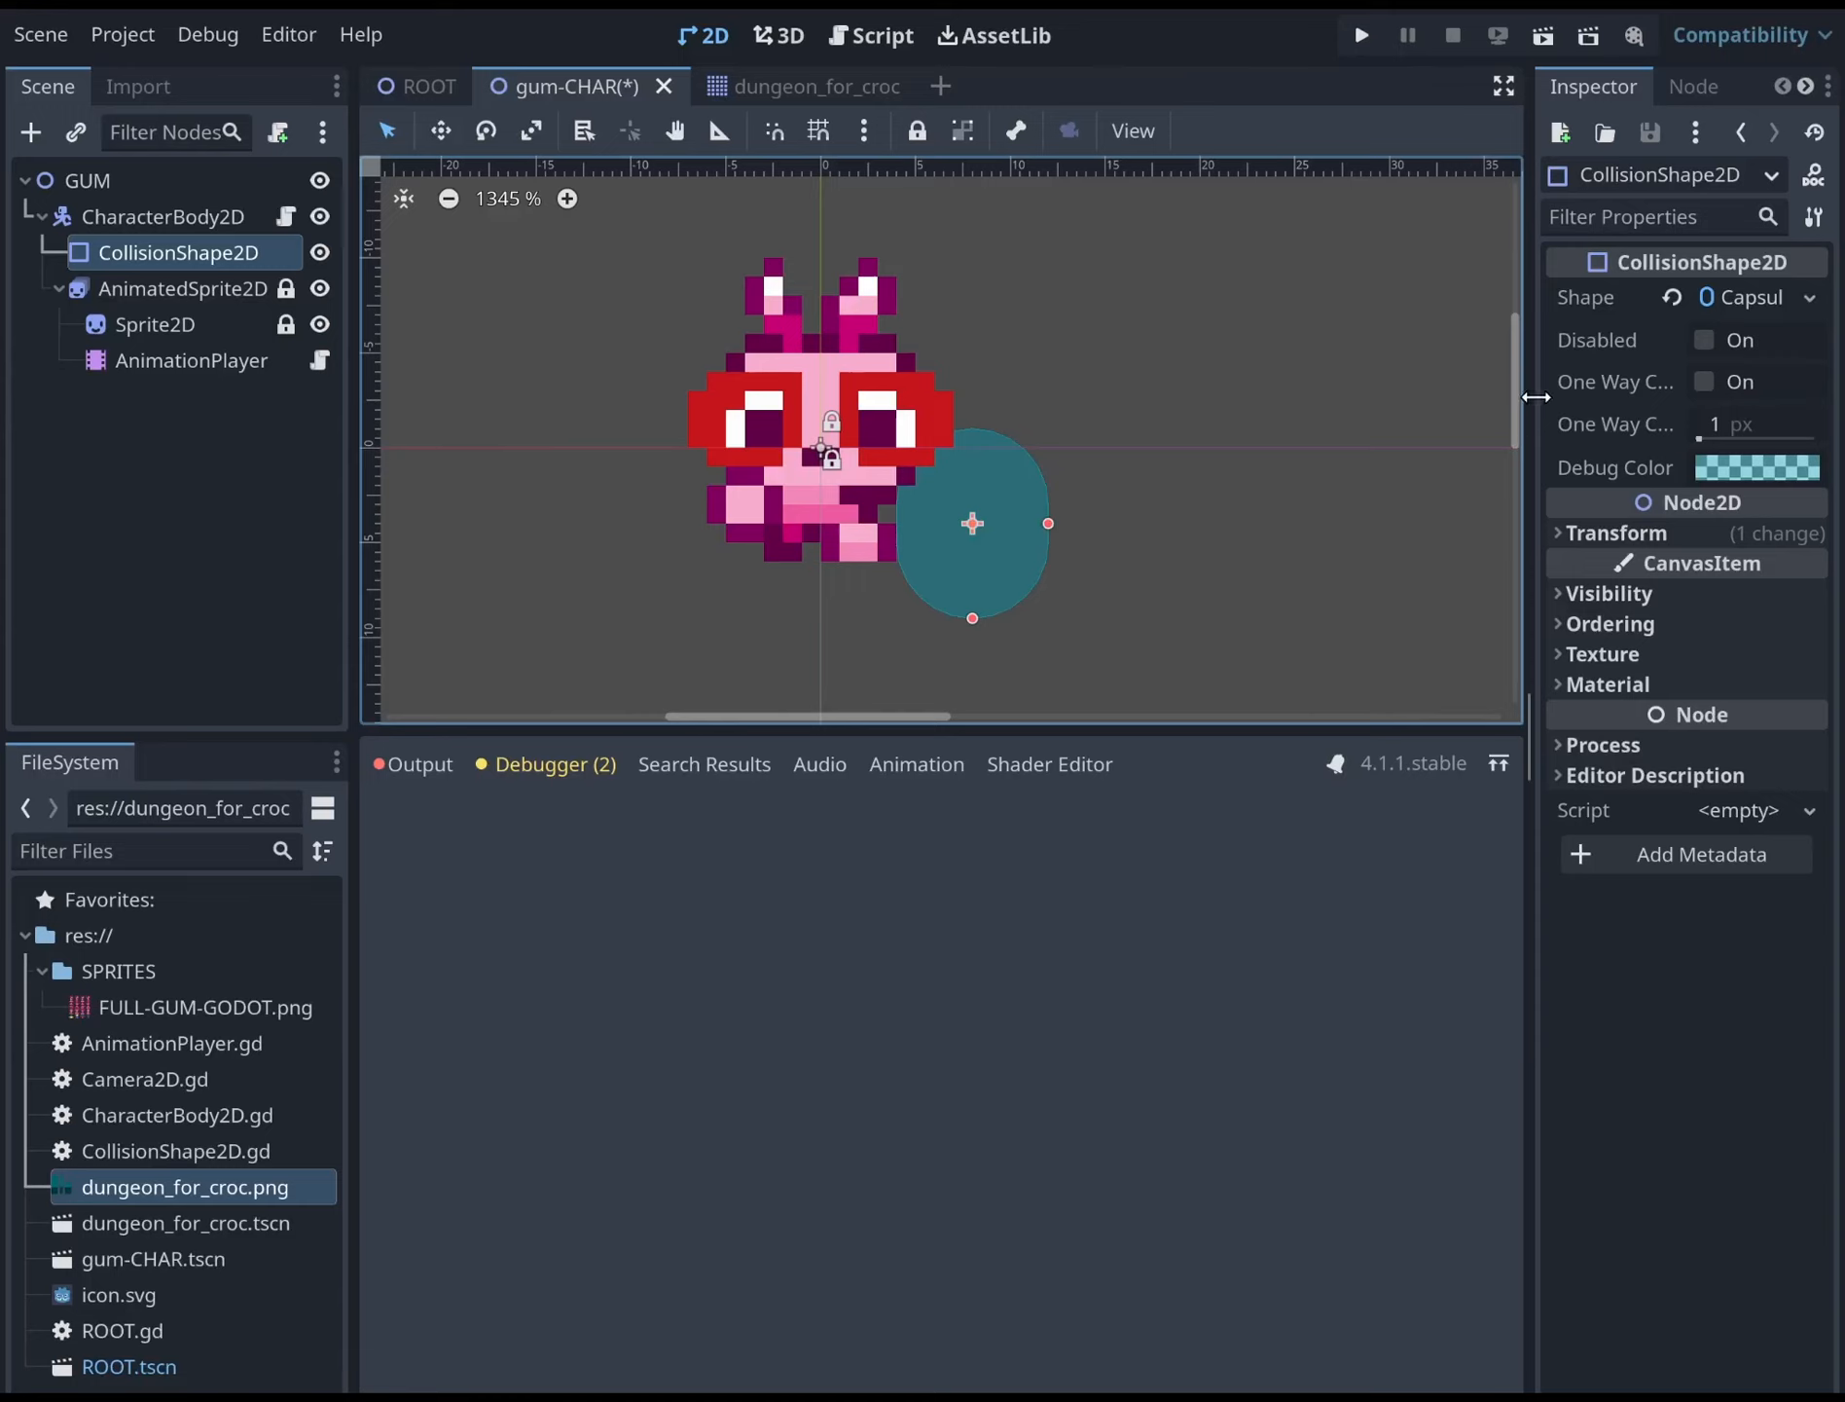
drag(1535, 396, 1288, 428)
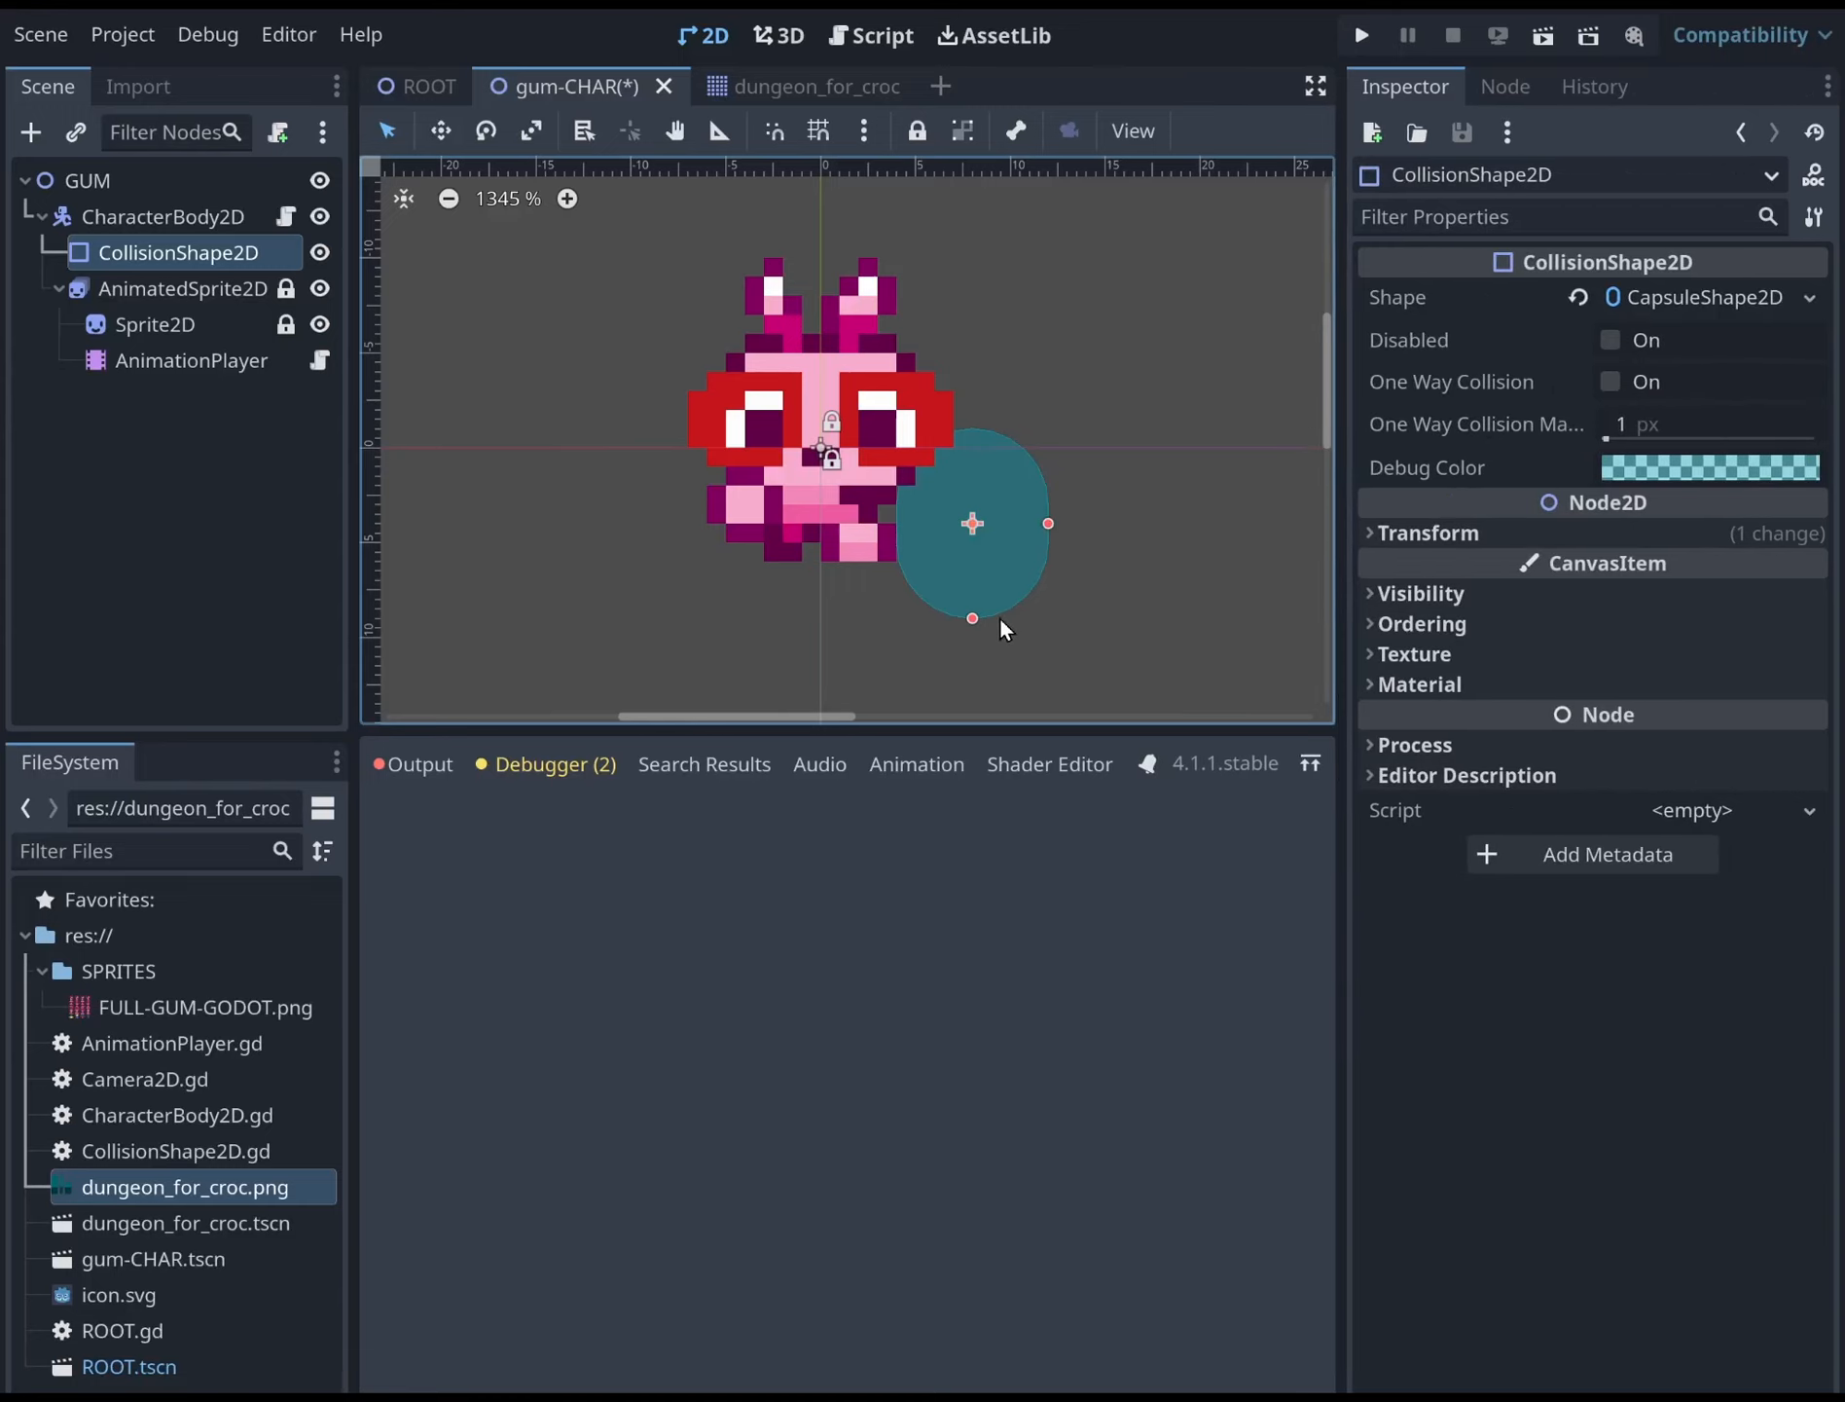
drag(974, 620, 978, 587)
drag(975, 557, 1026, 530)
Replace the collision capsule with a RectangleShape2D and shrink it to fit the Gum character's lower body
click(1662, 293)
click(1779, 298)
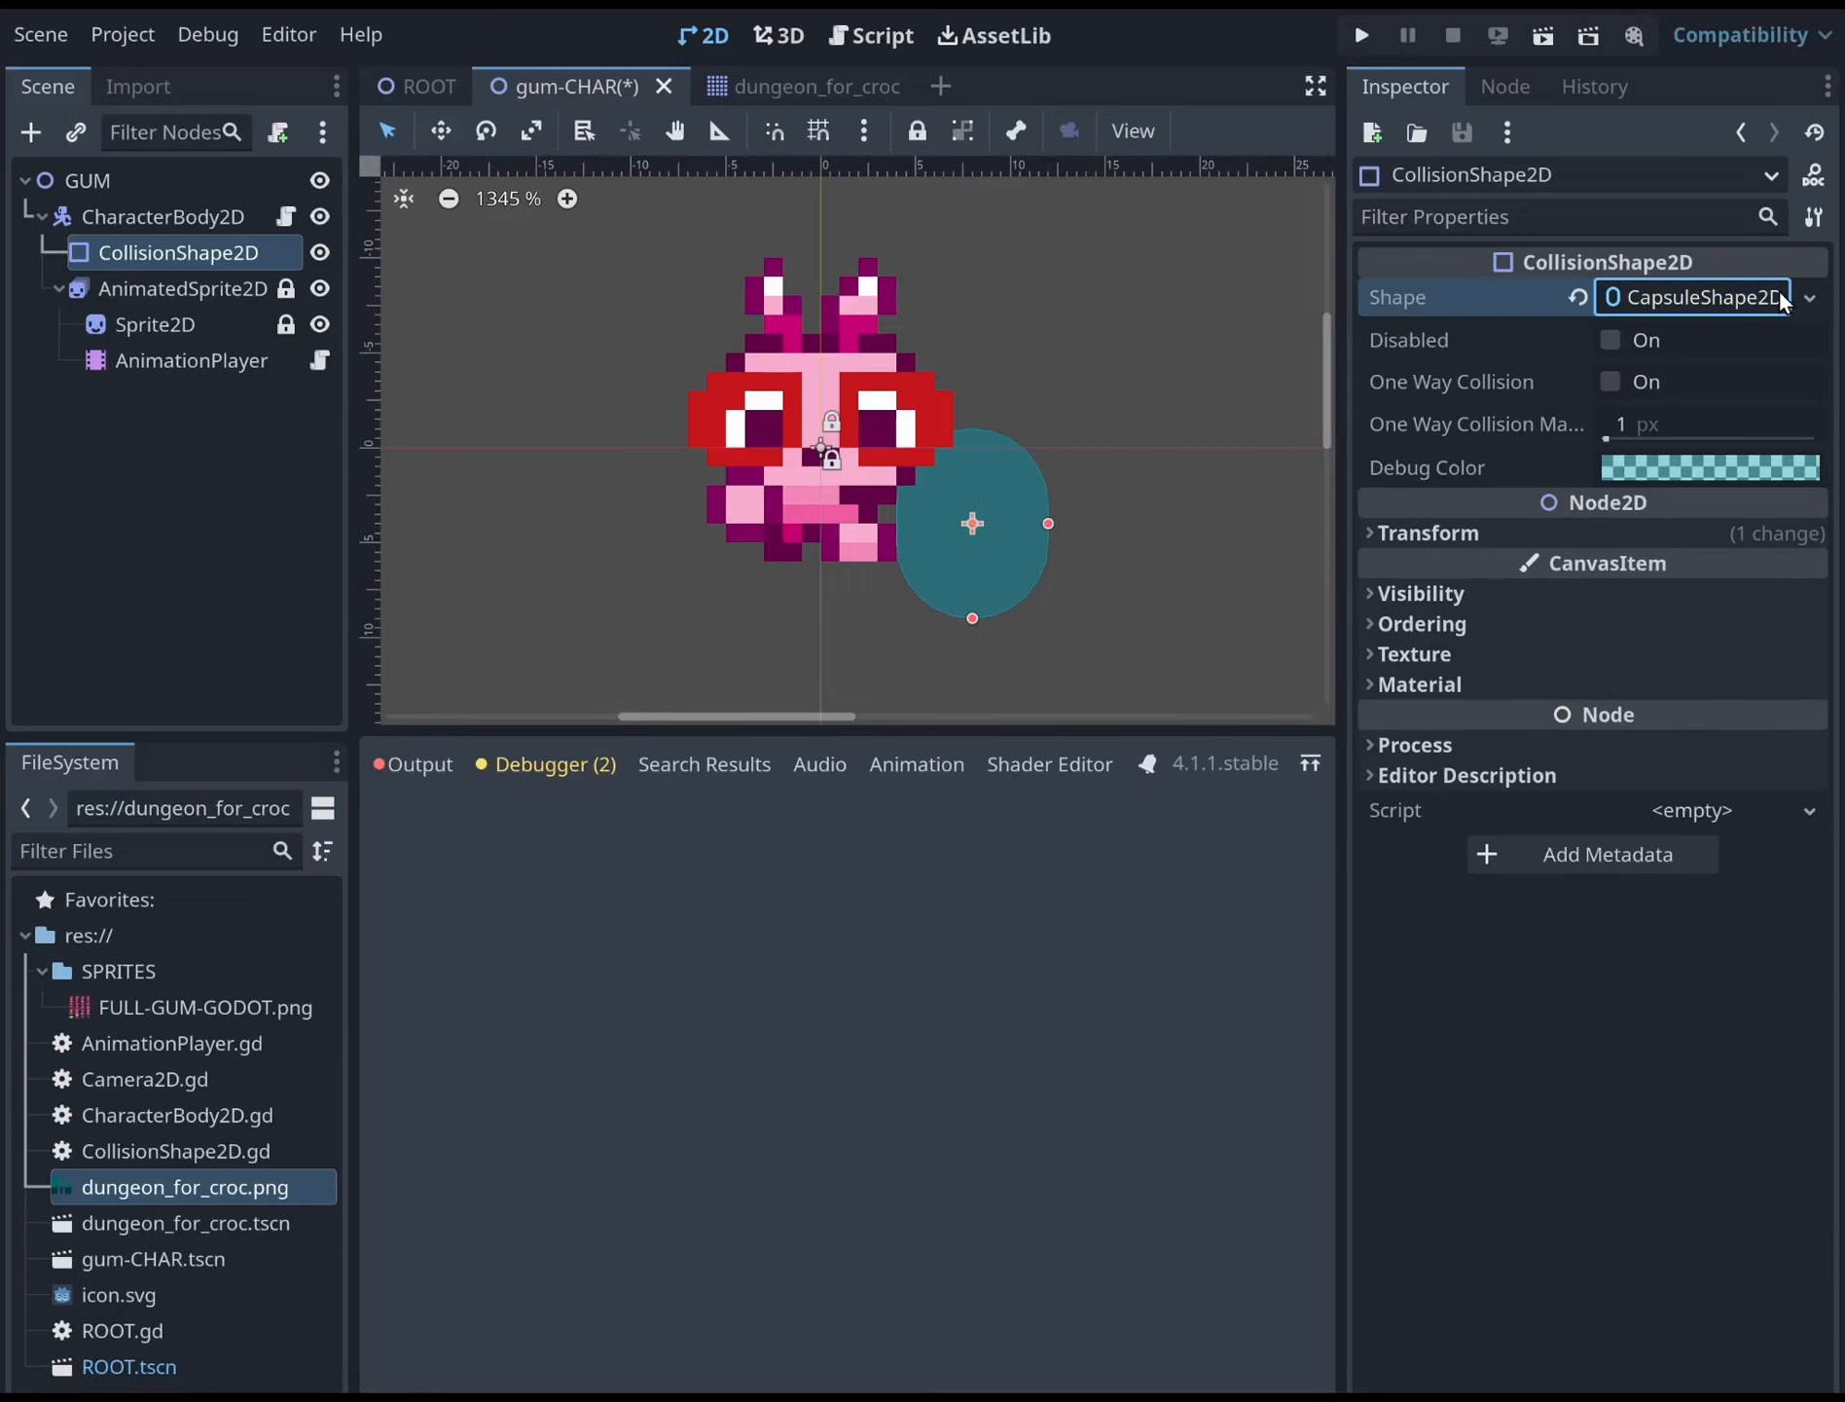
click(1779, 298)
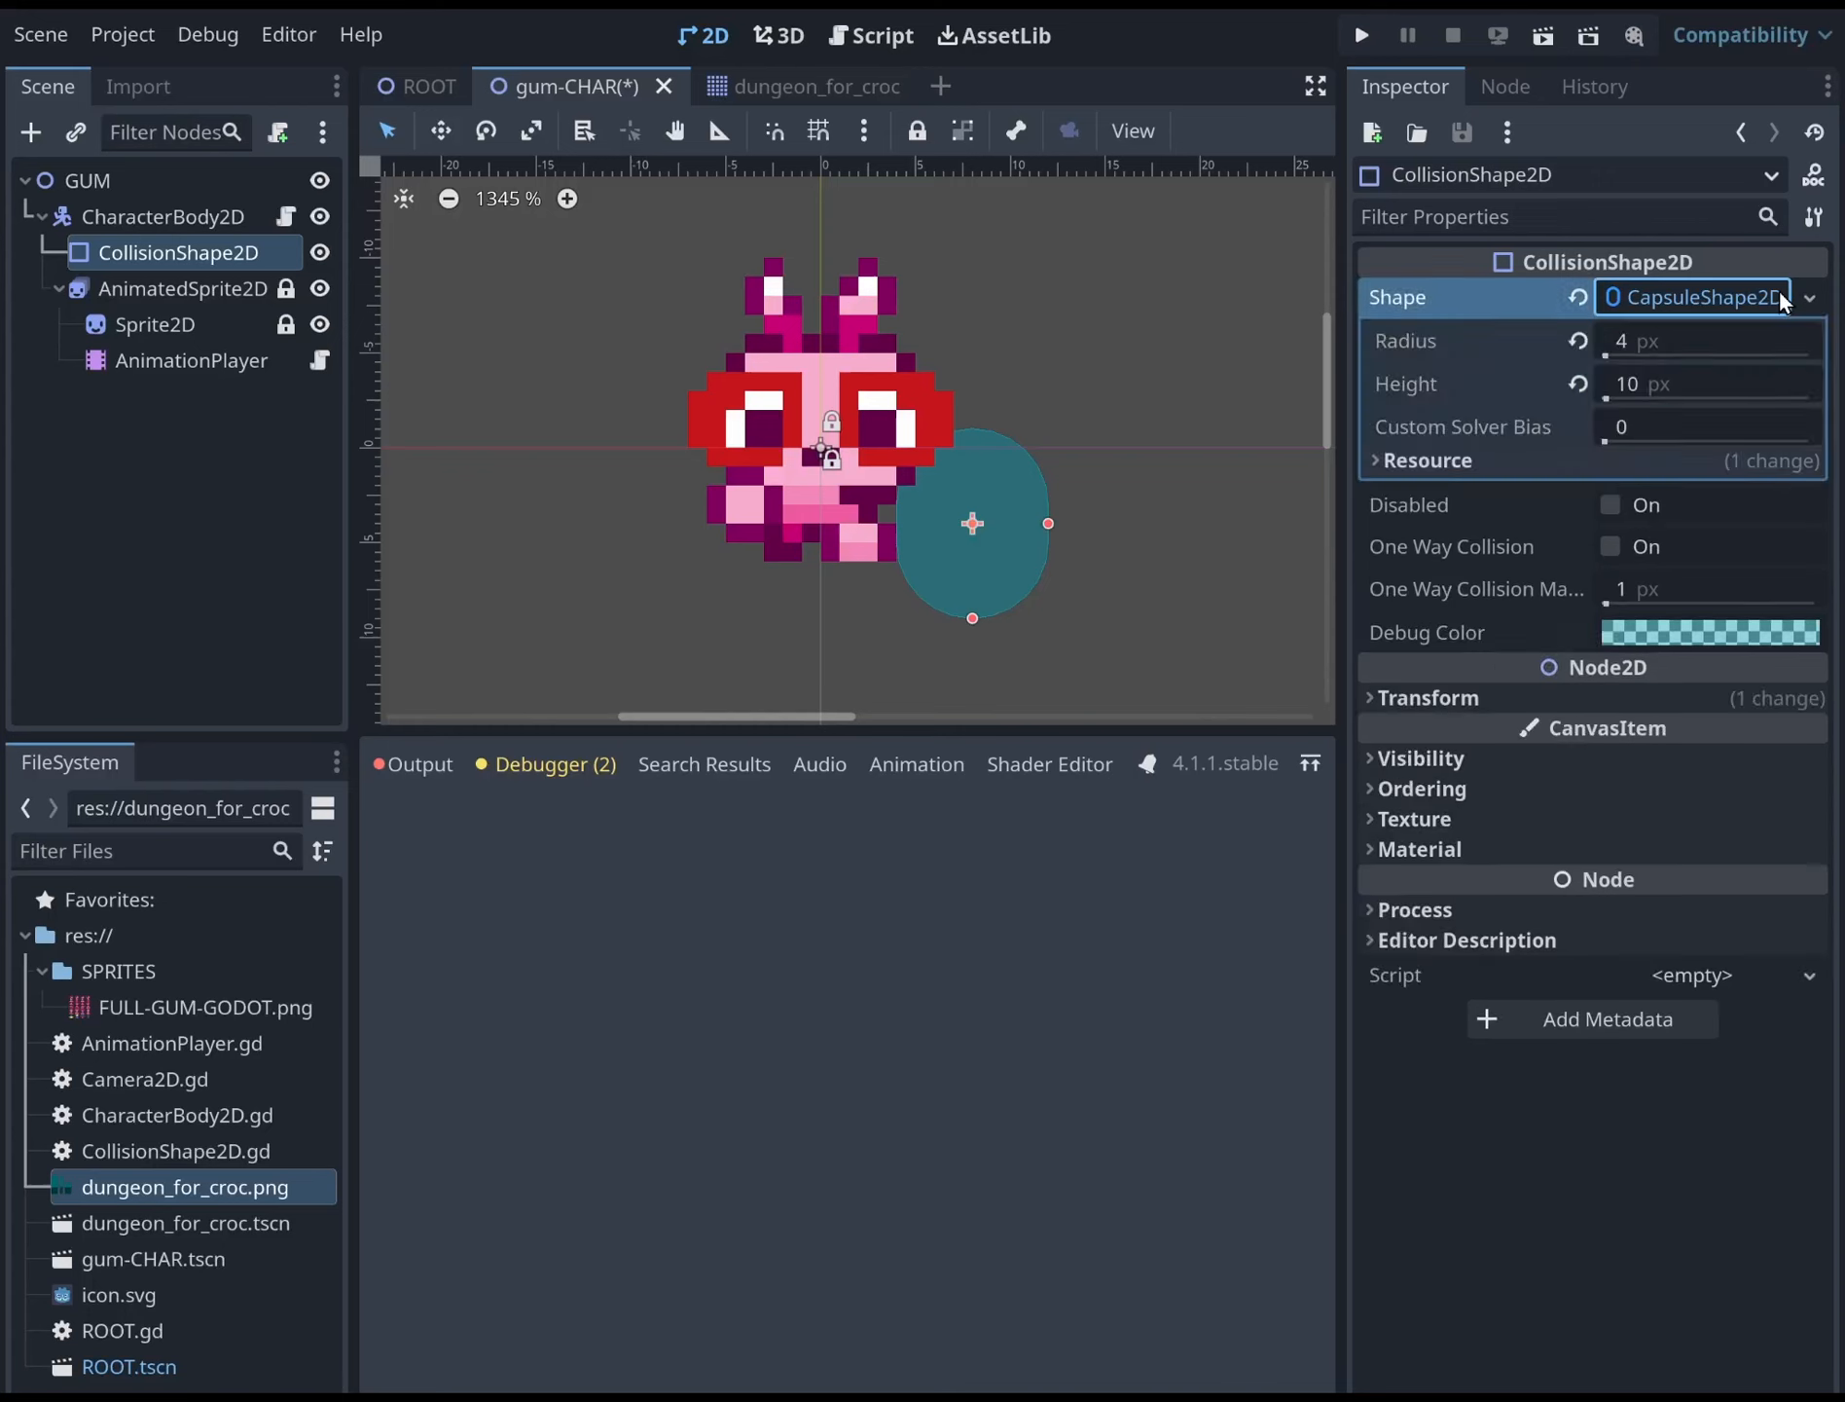
click(1594, 487)
scroll(1168, 457, down, 2)
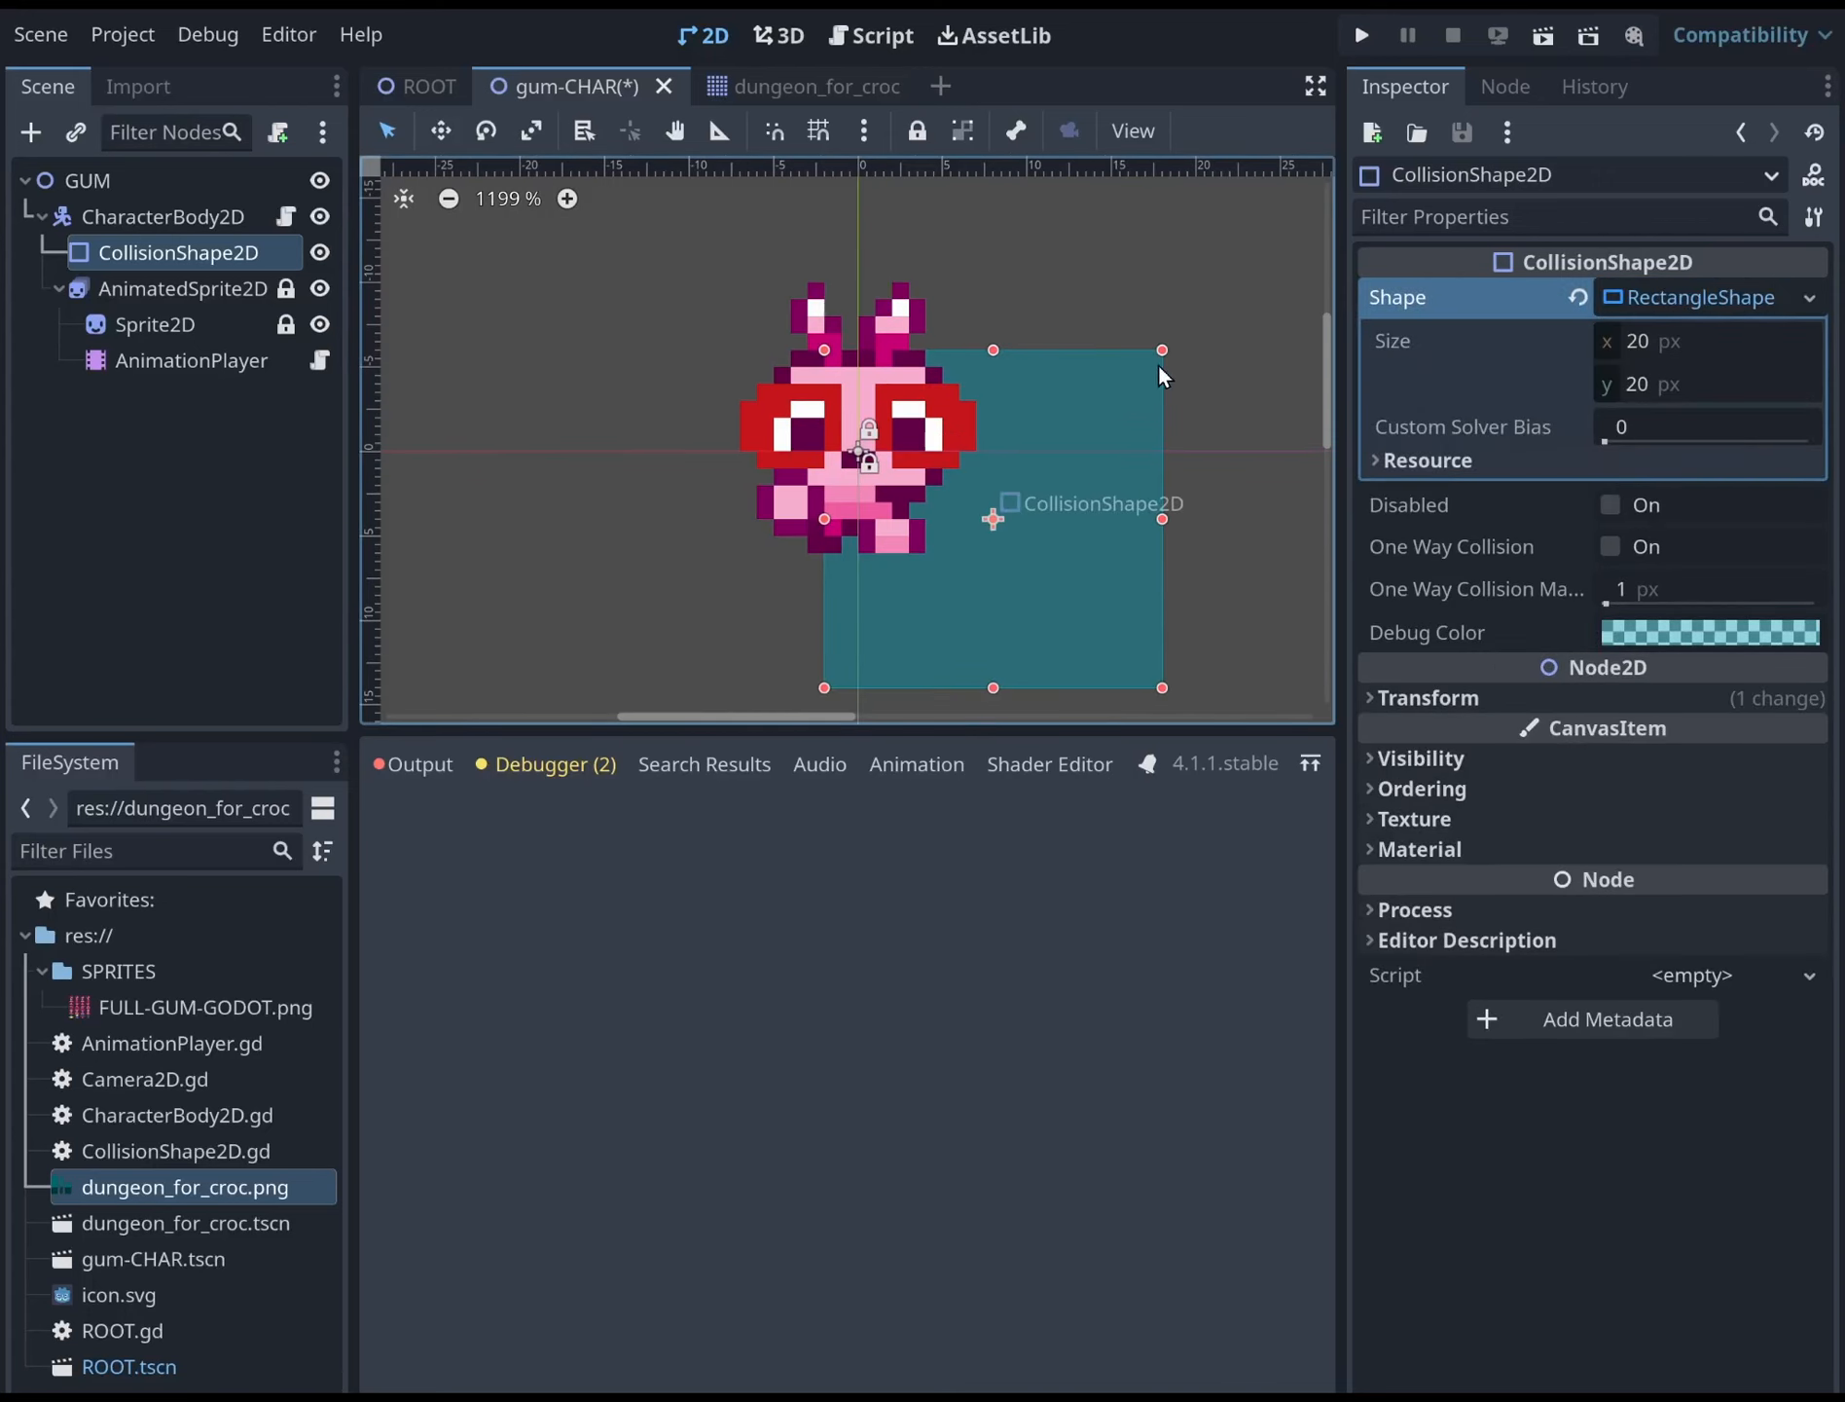
drag(1162, 350, 873, 484)
click(747, 605)
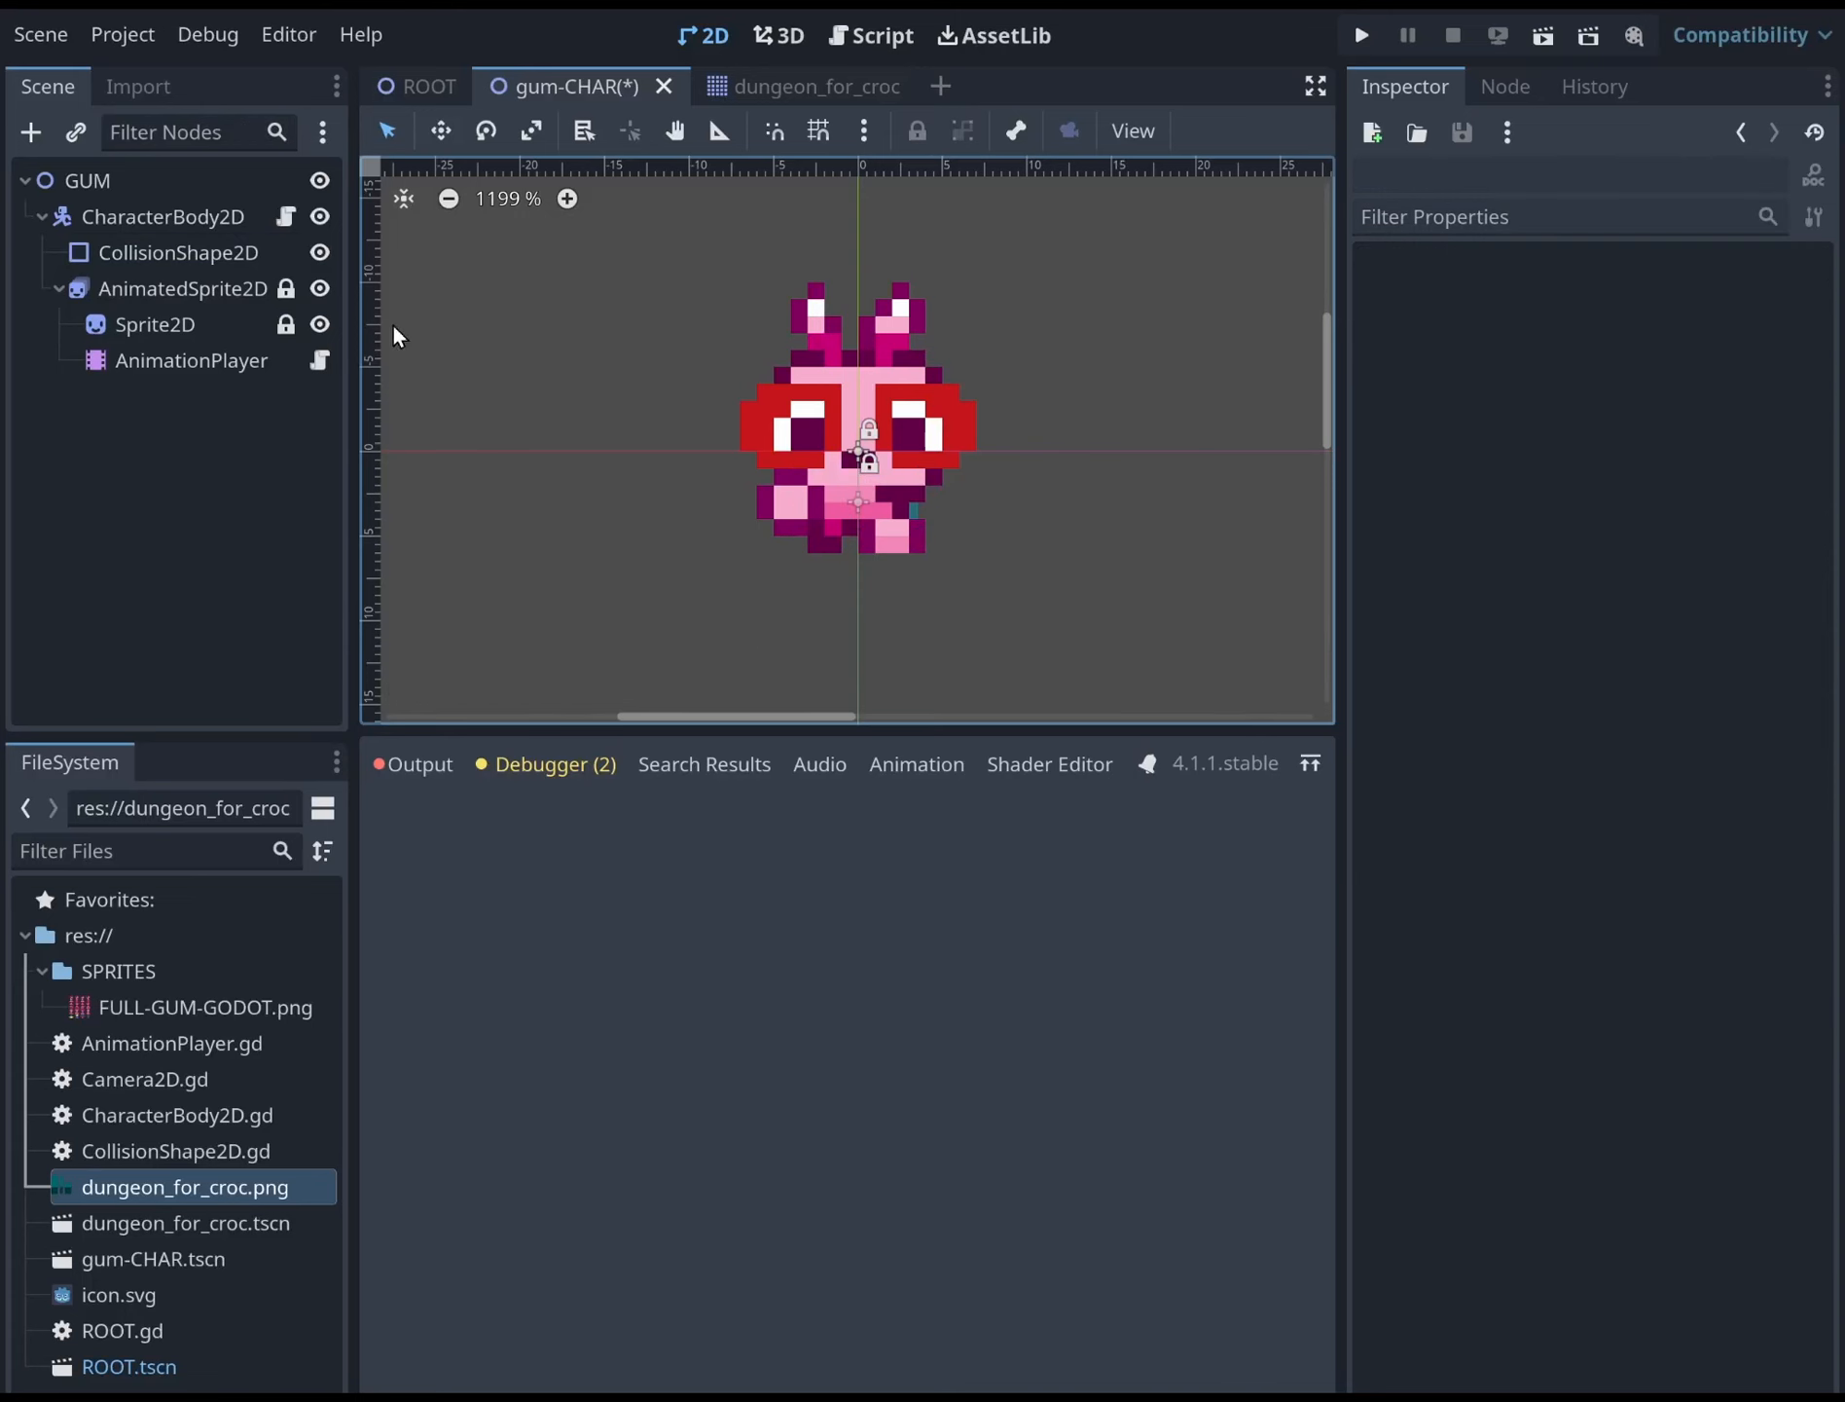
Save the gum-CHAR scene, return to the ROOT scene and run the project to test the new collision shape
click(182, 218)
key(ctrl+s)
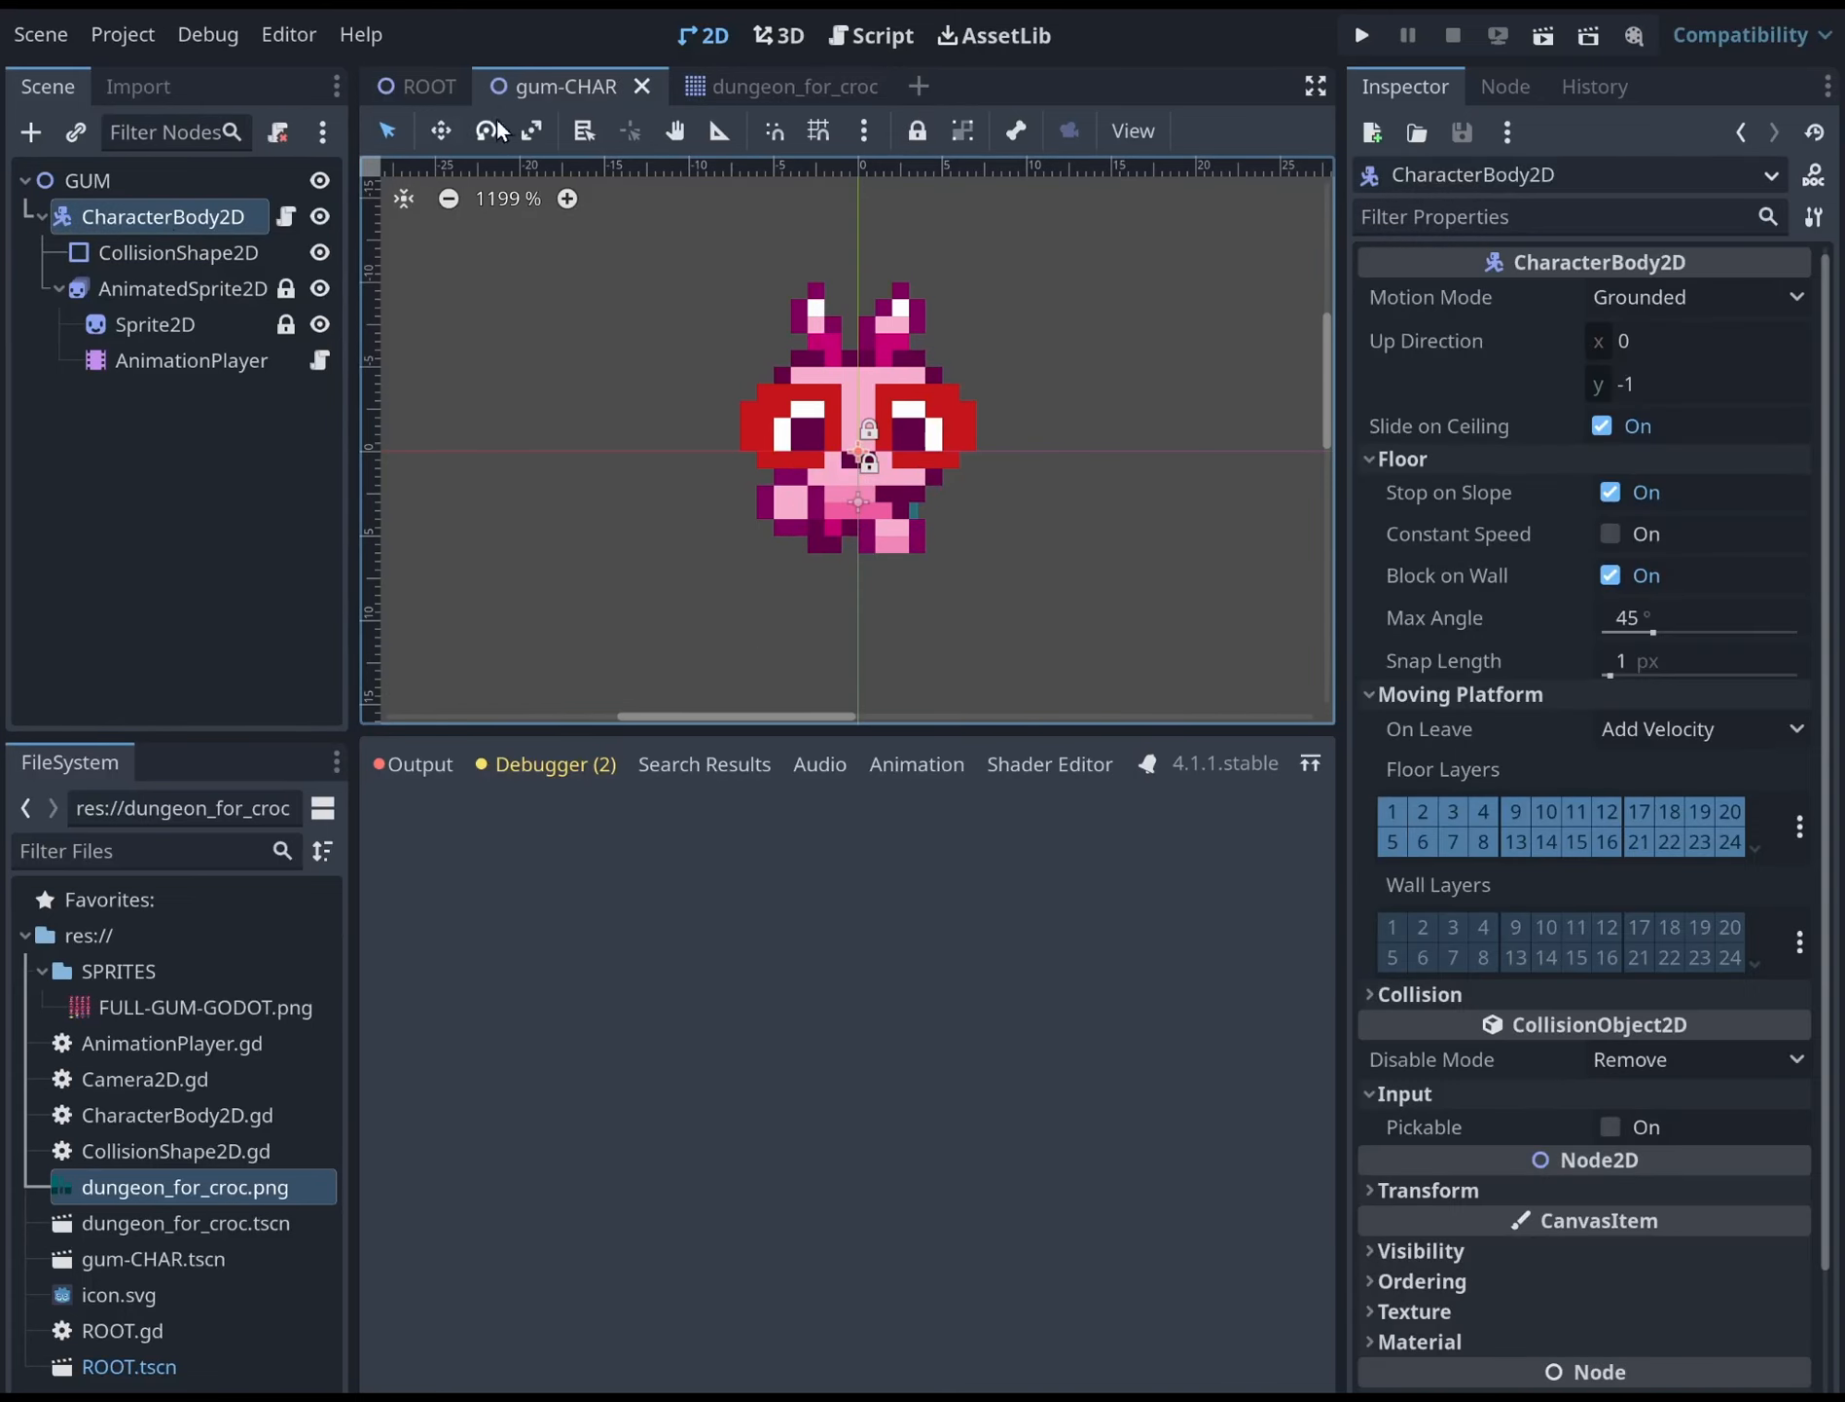
click(408, 85)
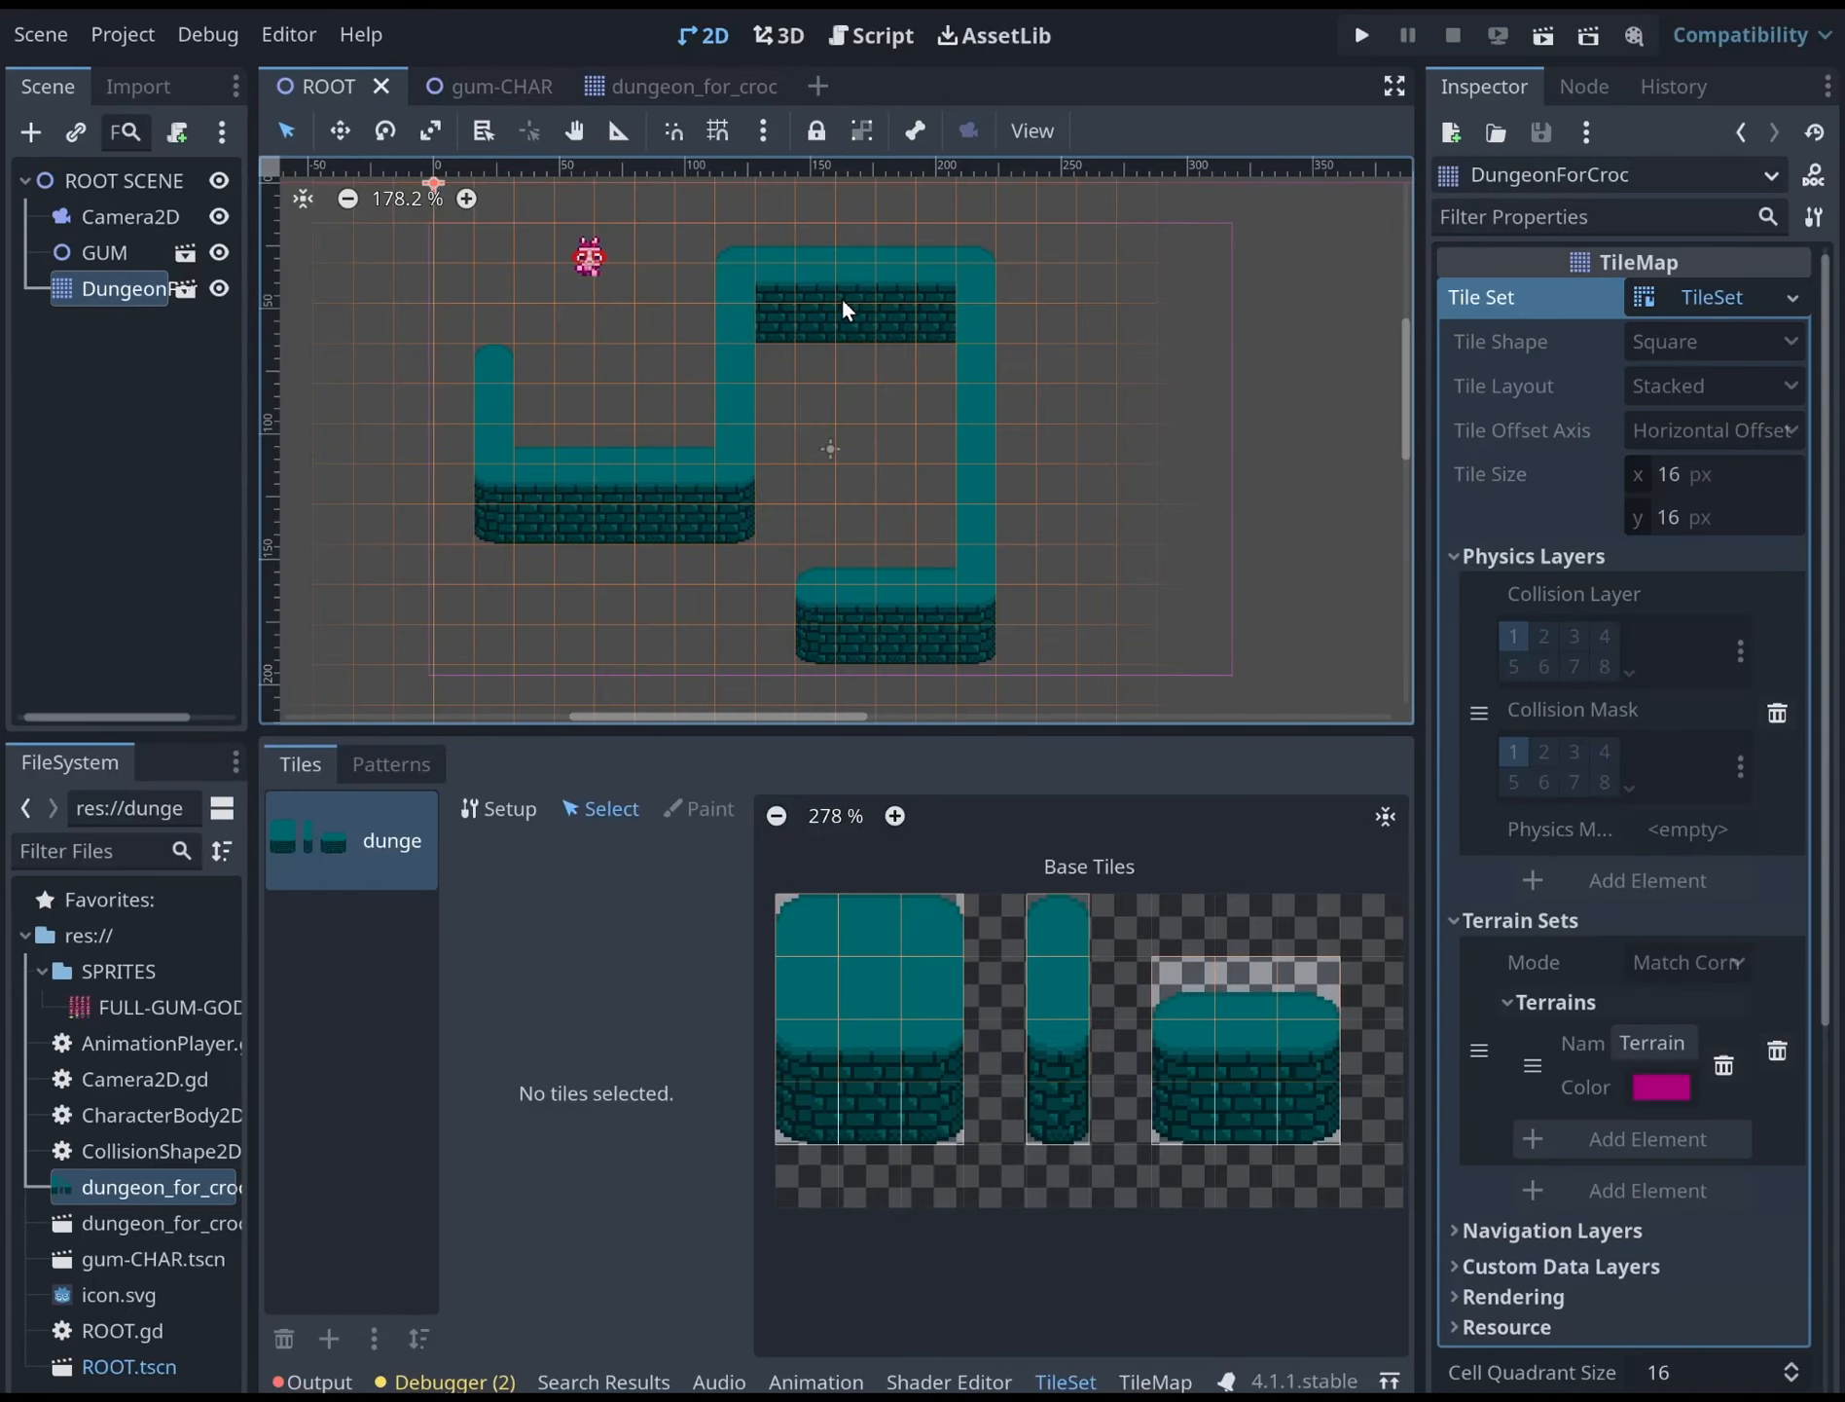
click(1363, 35)
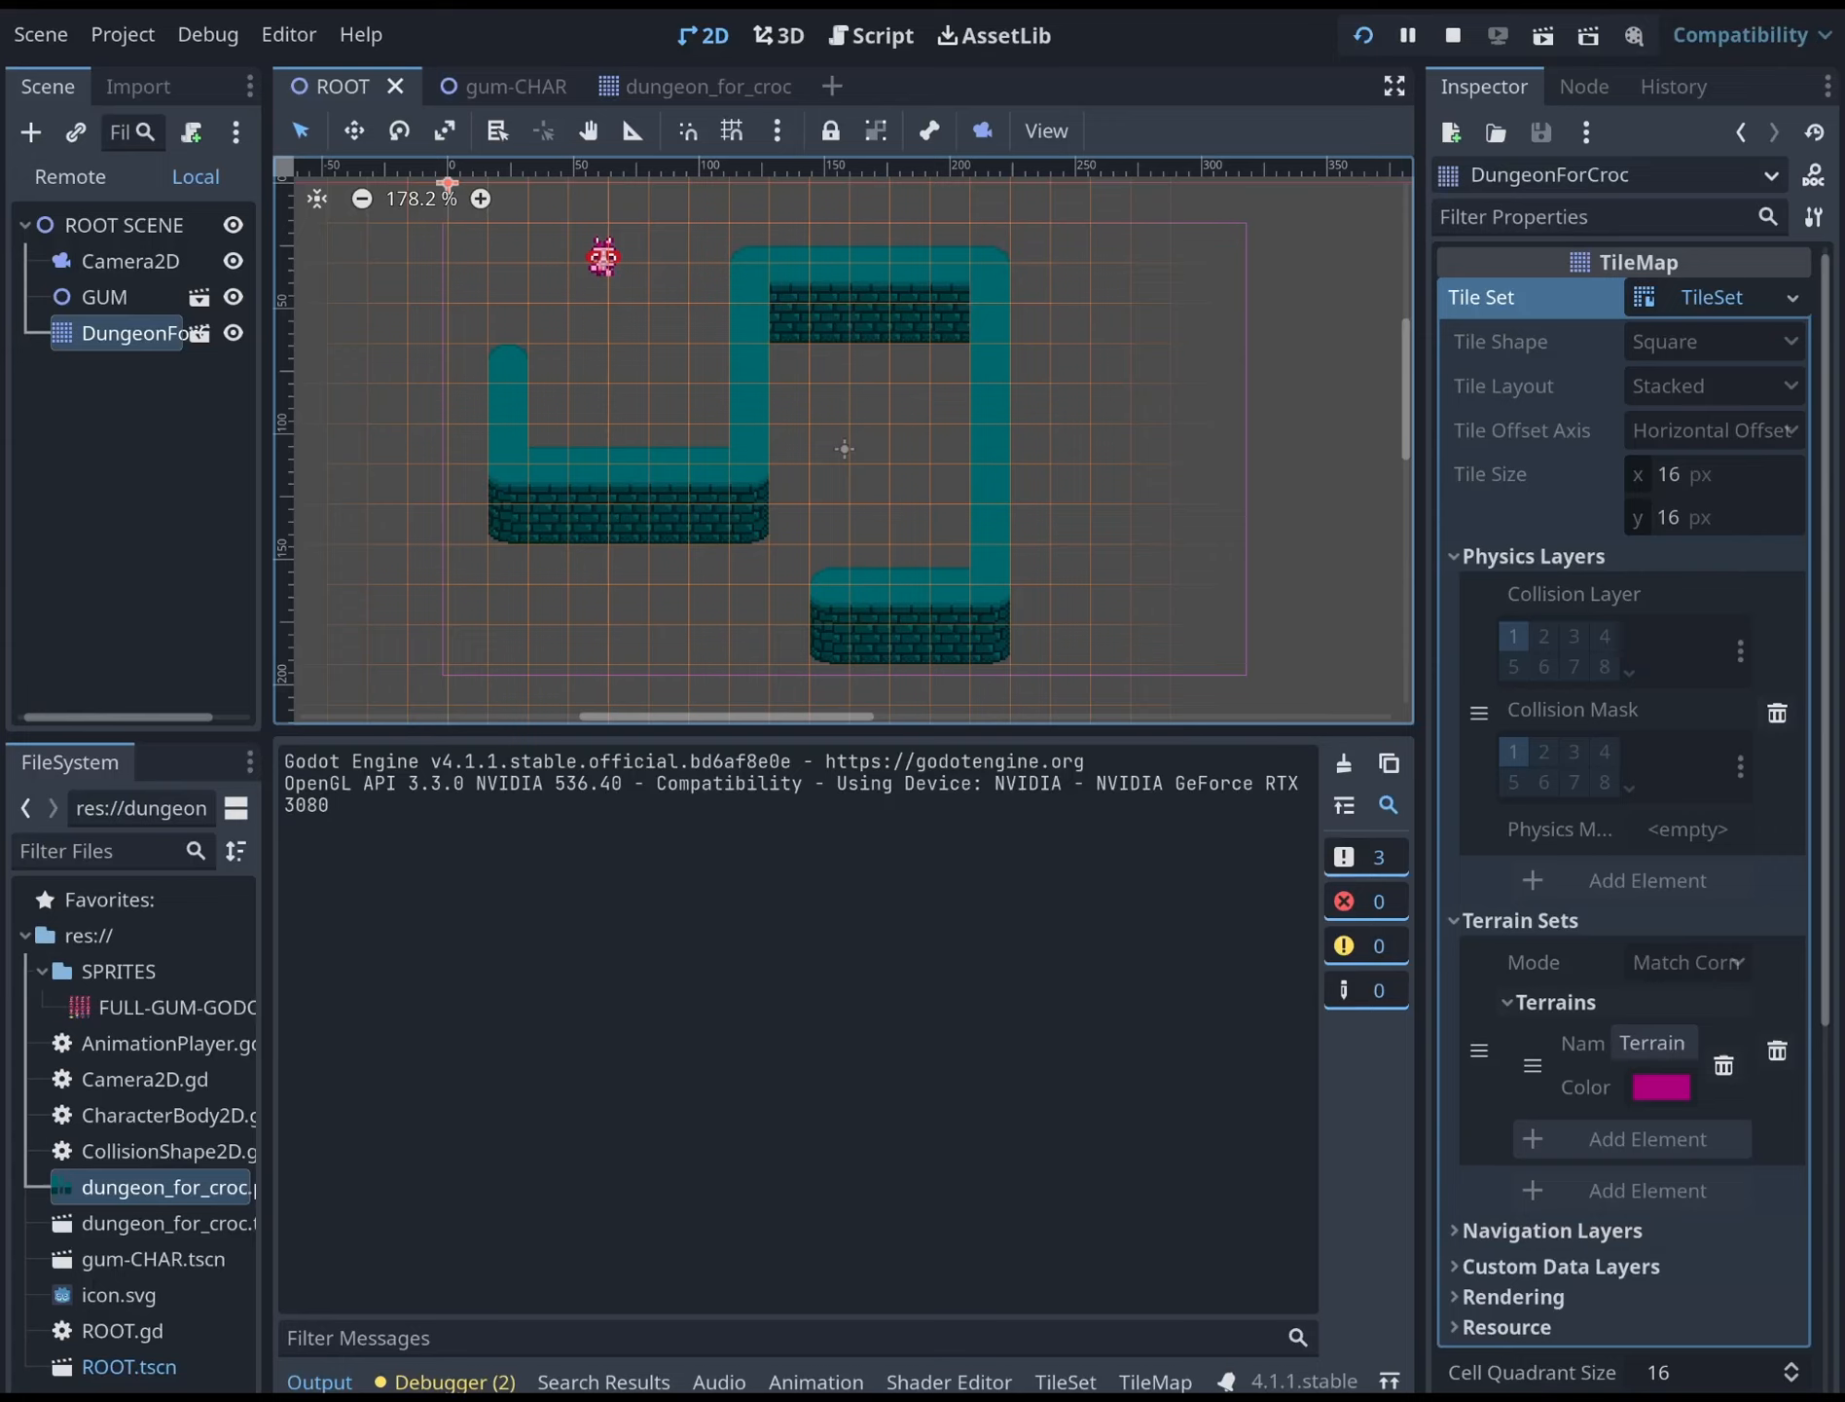
click(1502, 336)
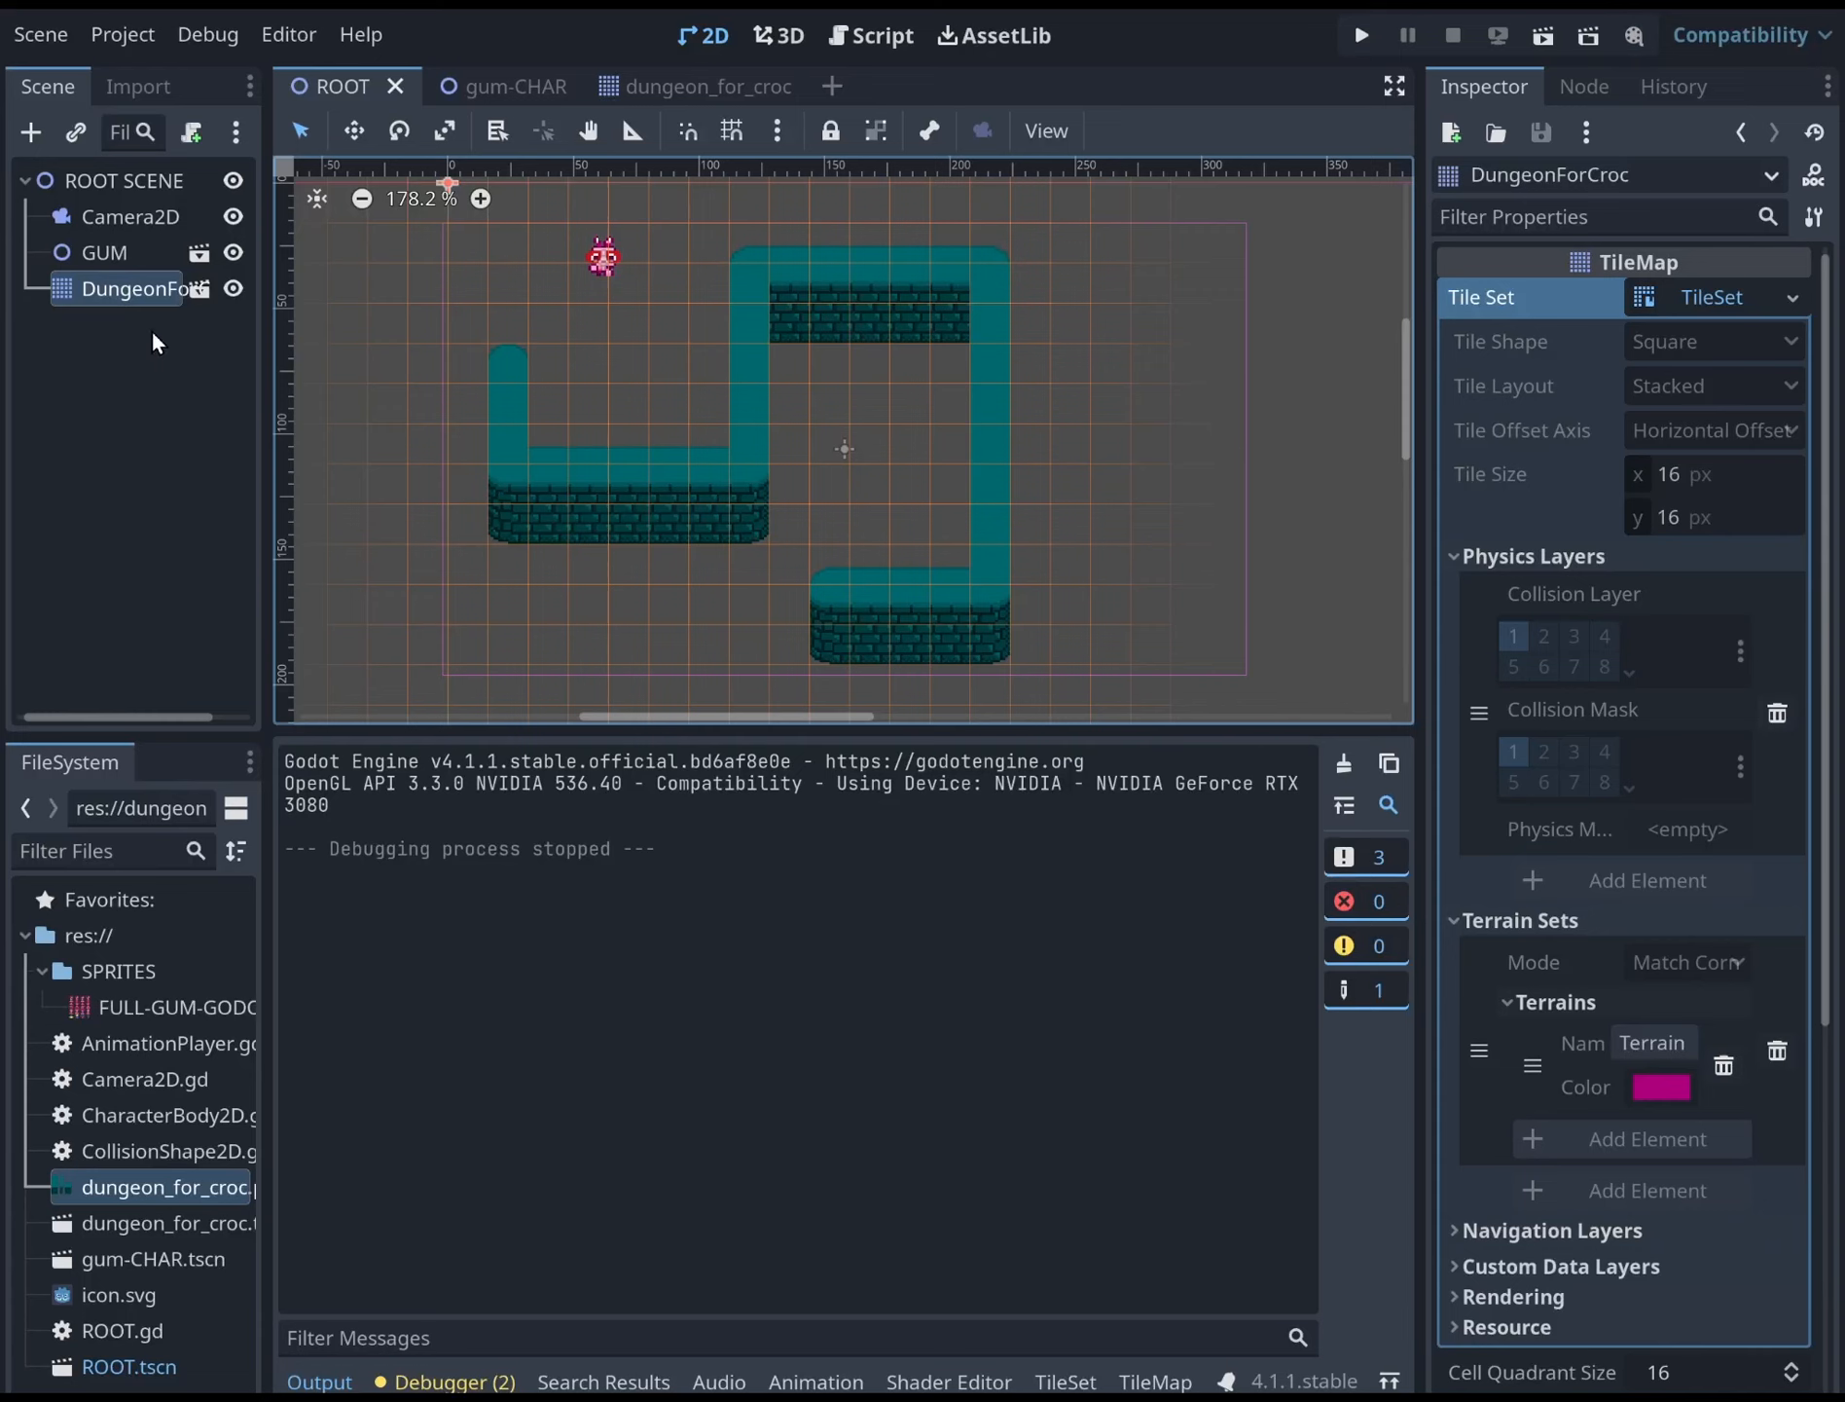
Enable Y Sort in the Ordering properties of the DungeonForCroc tile map
scroll(1533, 461, down, 5)
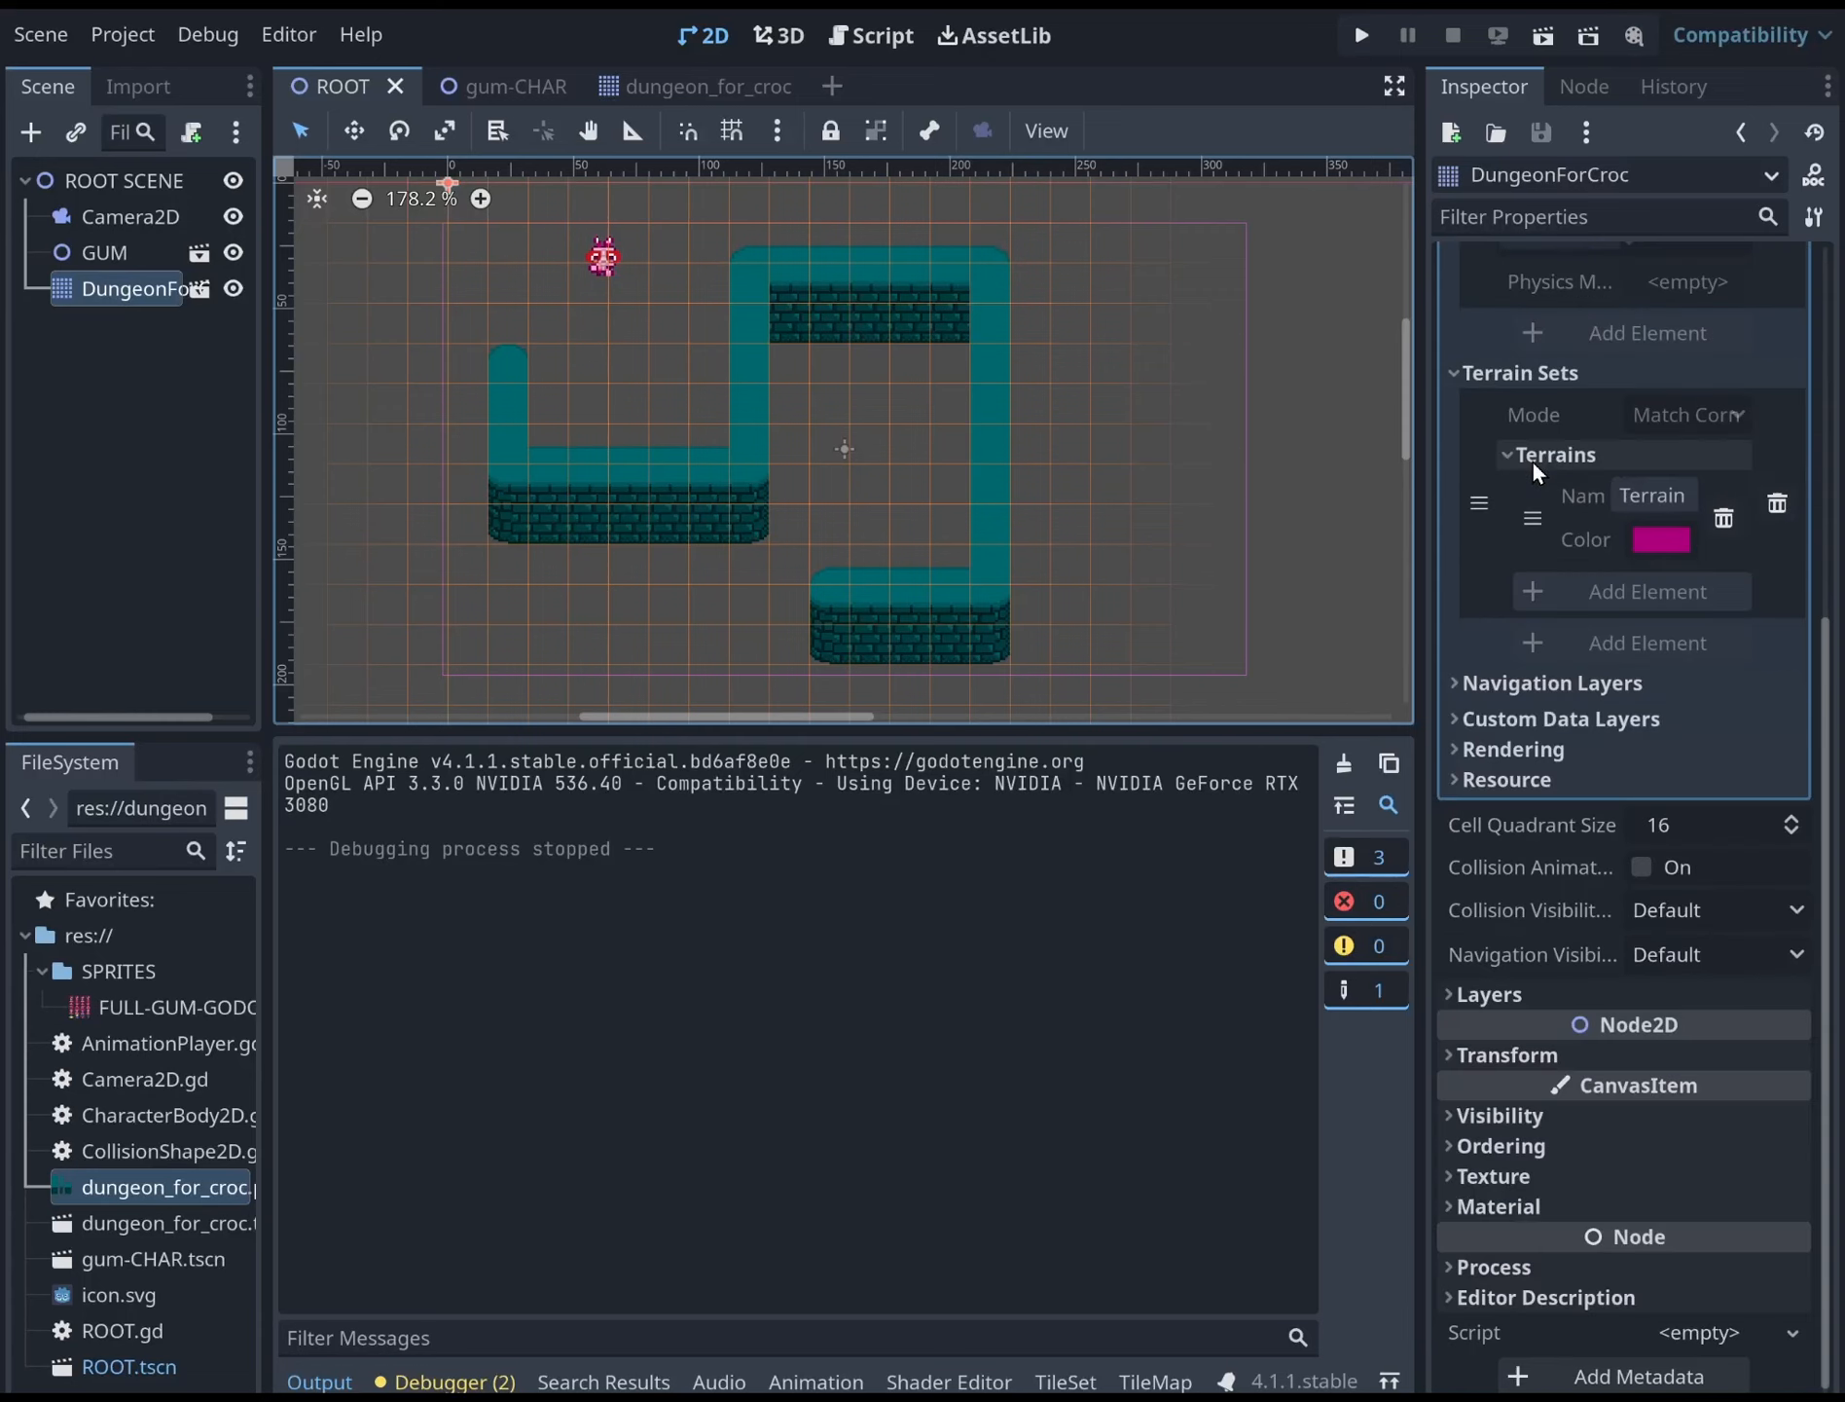
click(1510, 1109)
scroll(1513, 1142, down, 4)
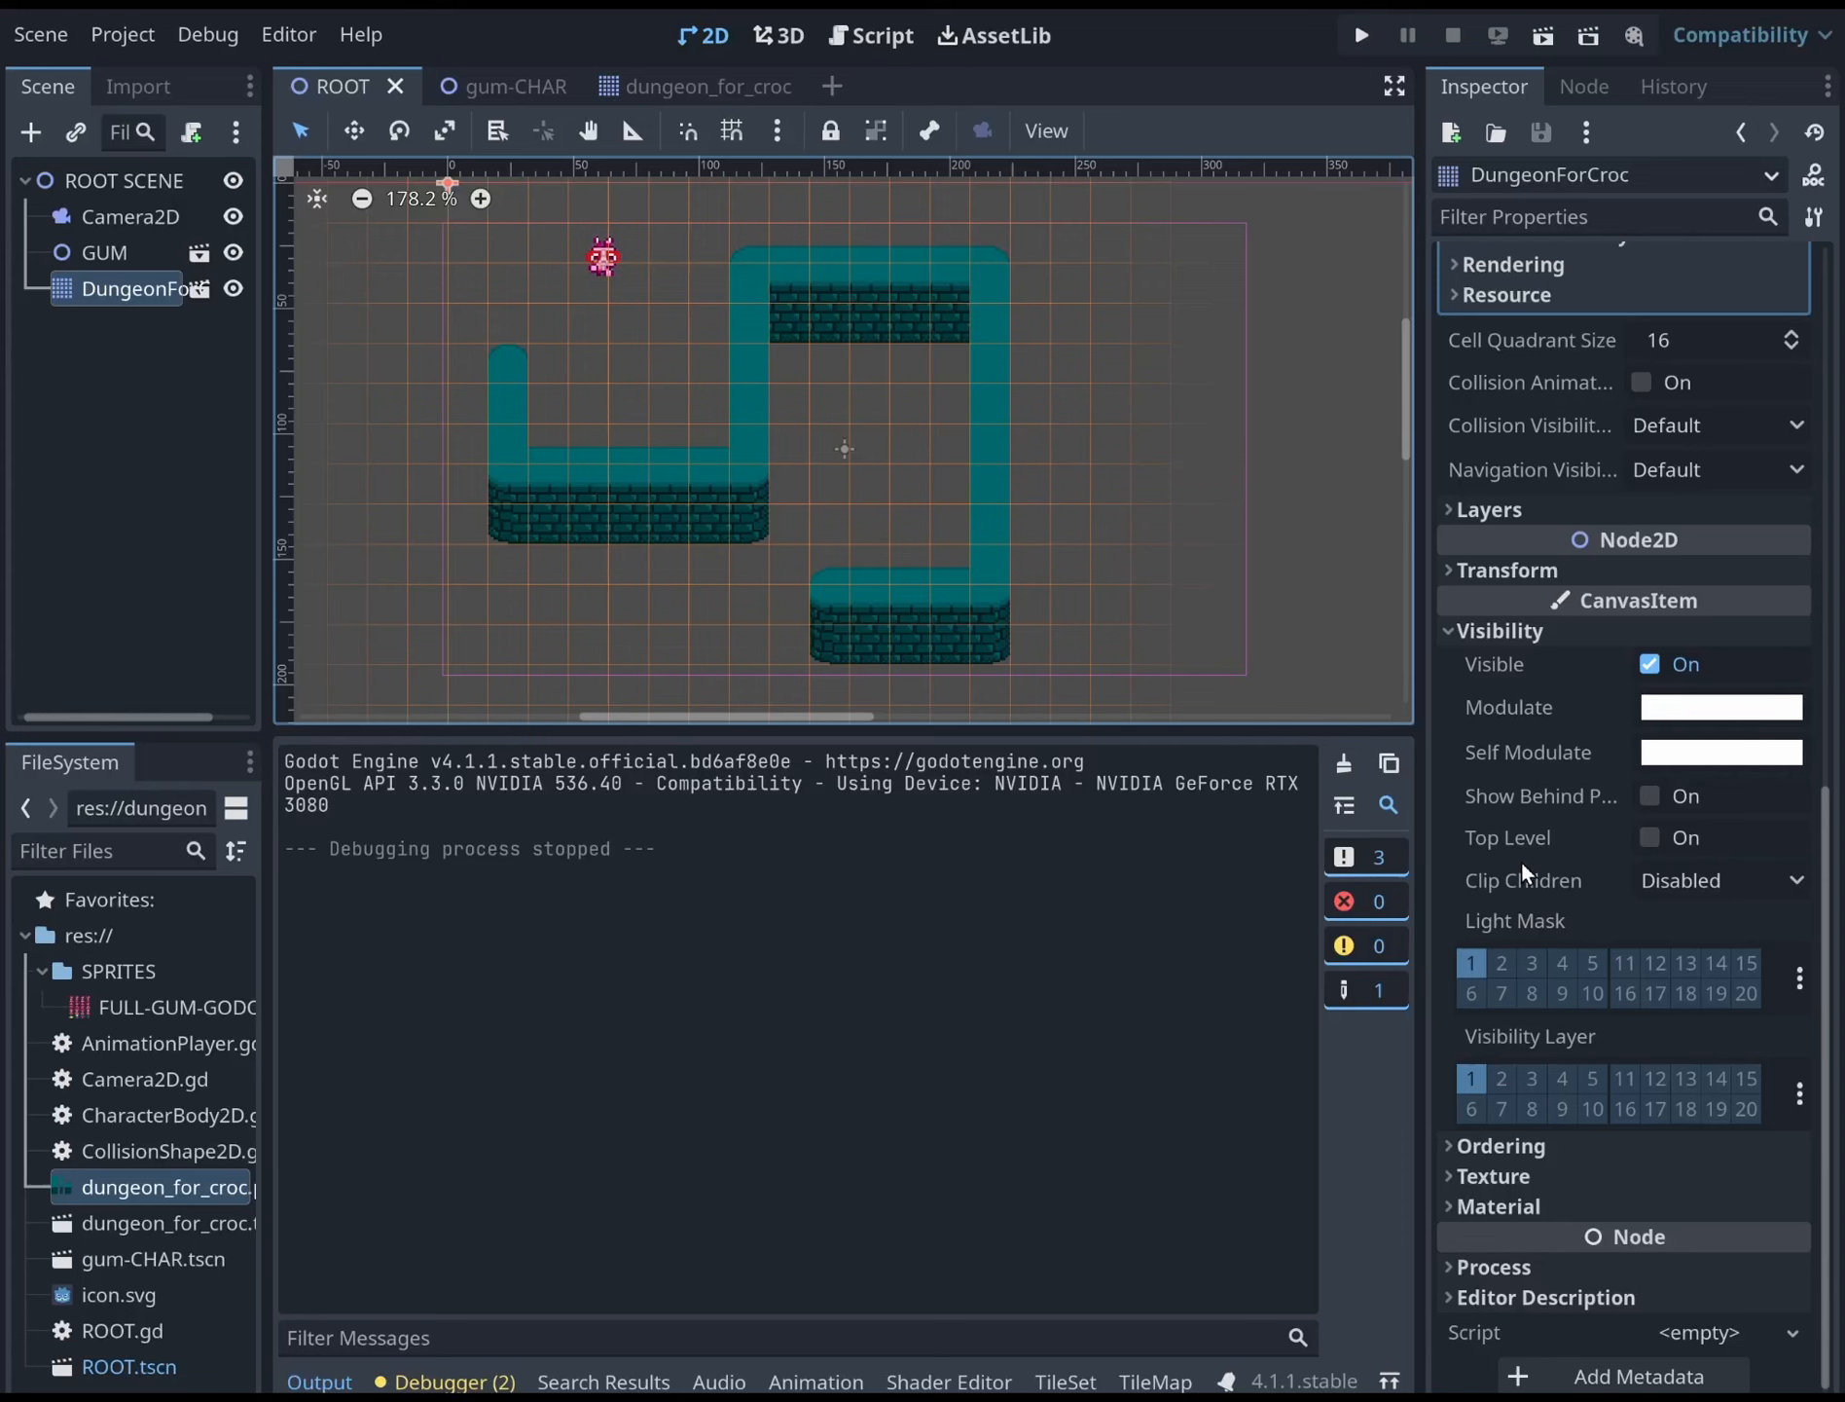
scroll(1530, 822, up, 2)
scroll(1540, 808, down, 2)
scroll(1469, 721, up, 2)
scroll(1504, 703, up, 4)
scroll(1514, 689, down, 6)
click(1486, 1148)
scroll(1494, 1119, down, 2)
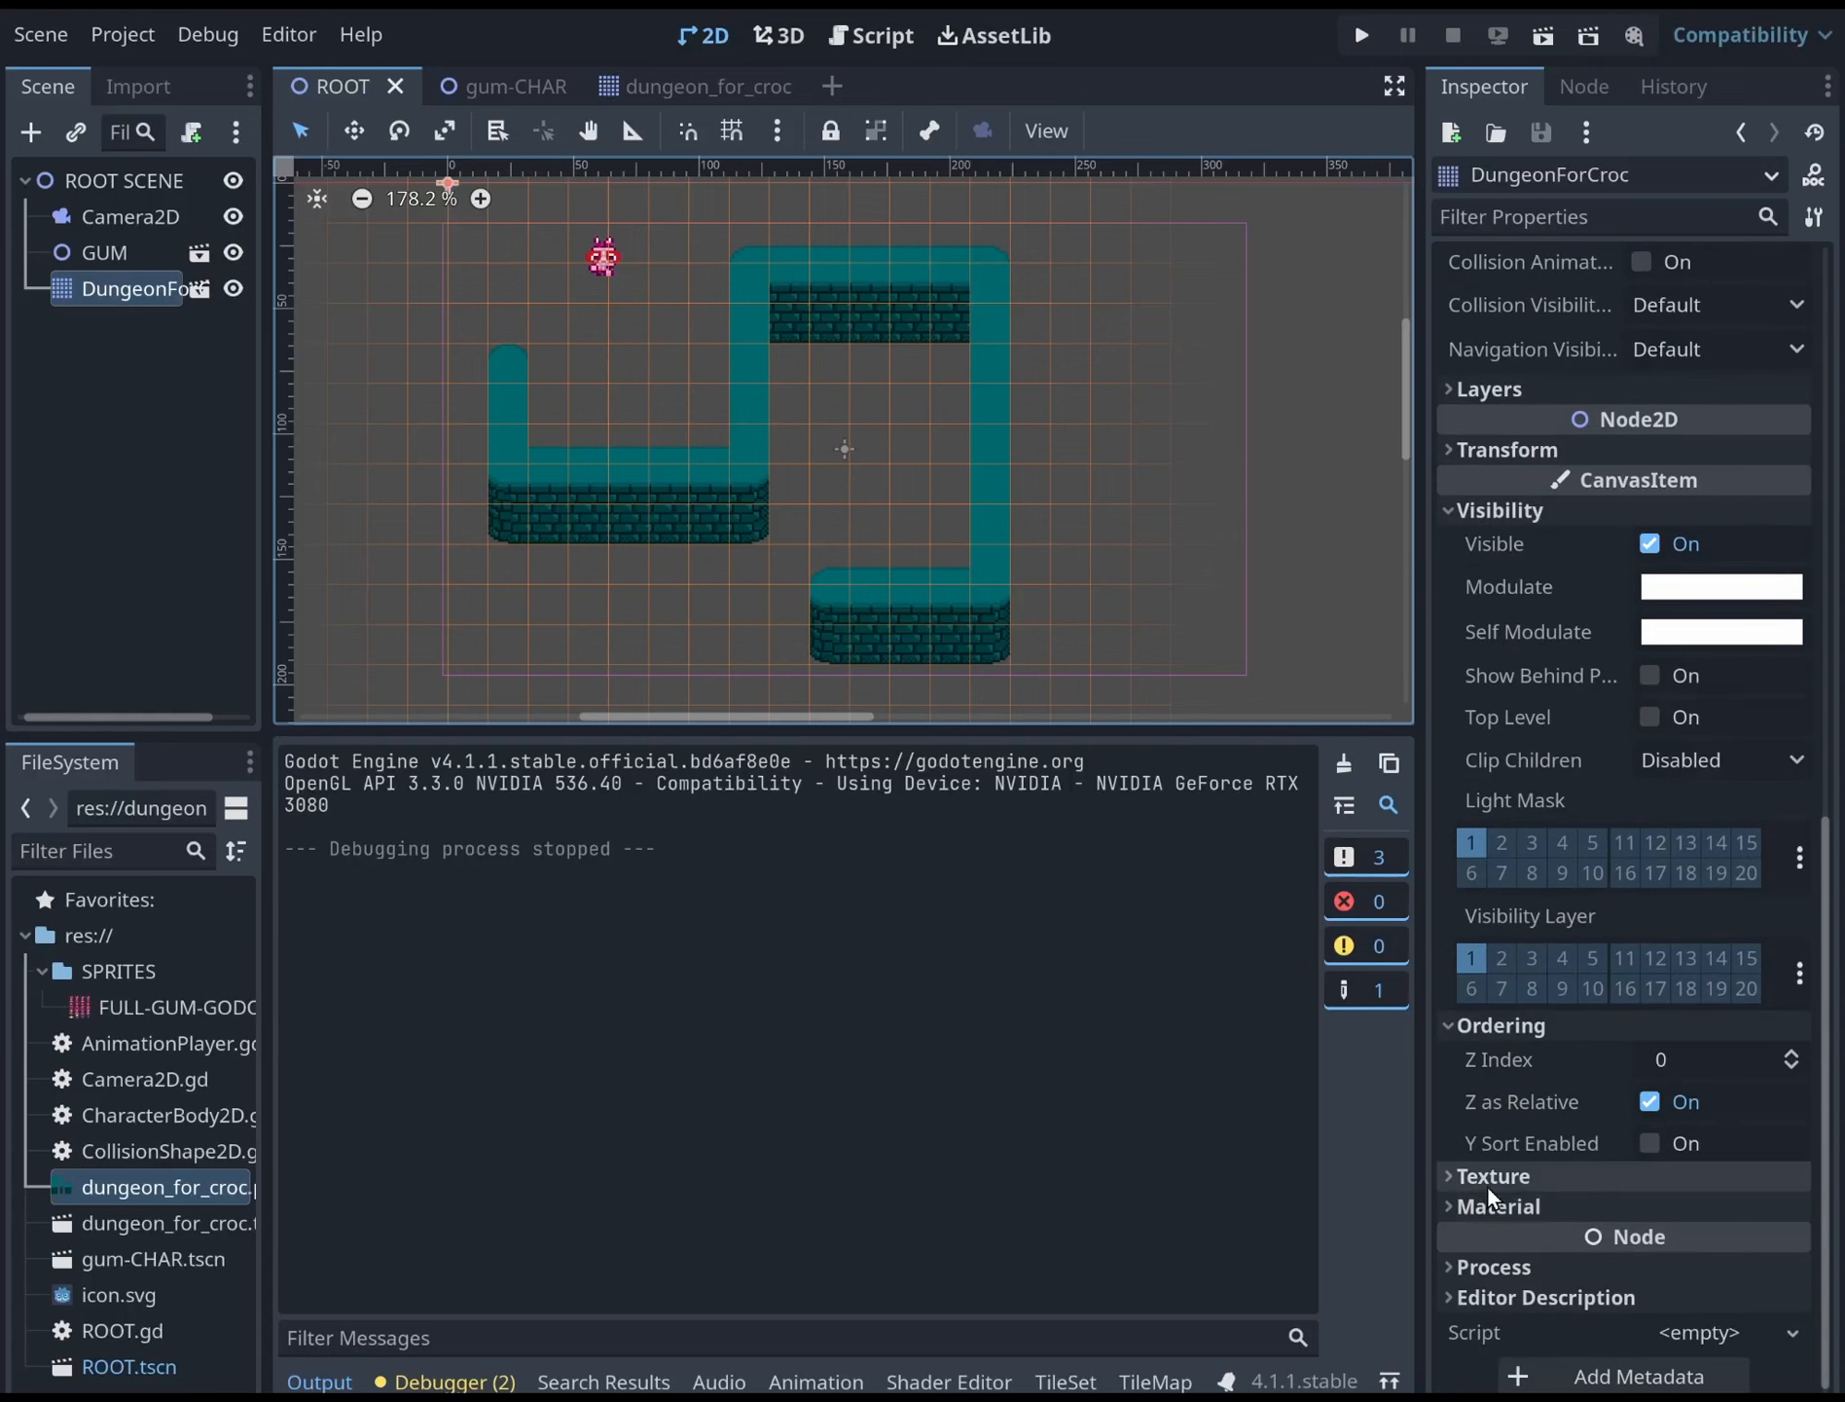
click(1649, 1142)
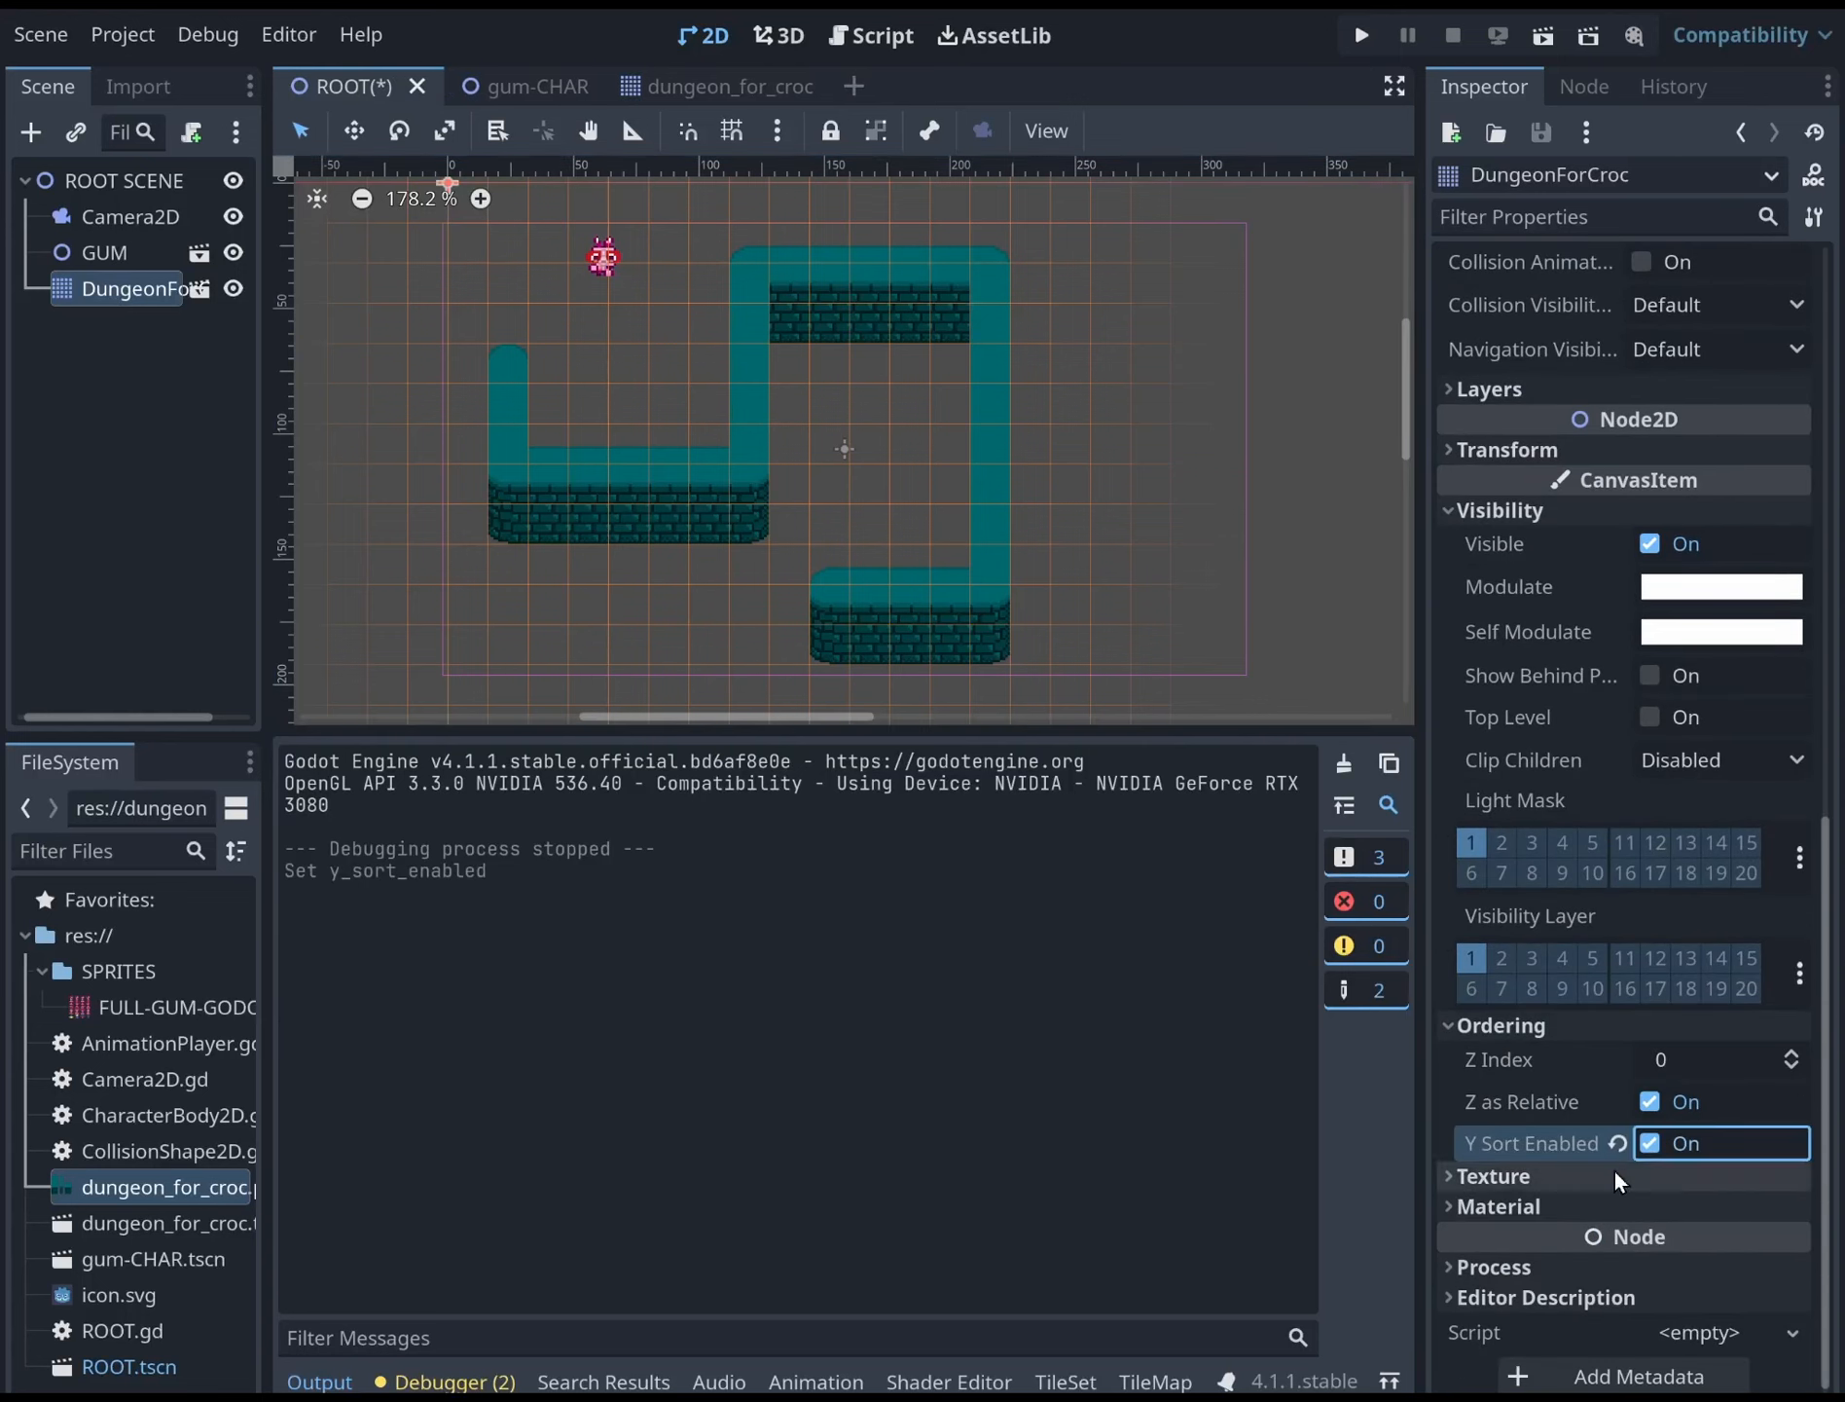
Enable Y Sort on the CharacterBody2D in the gum-CHAR scene and test-run the project
click(104, 253)
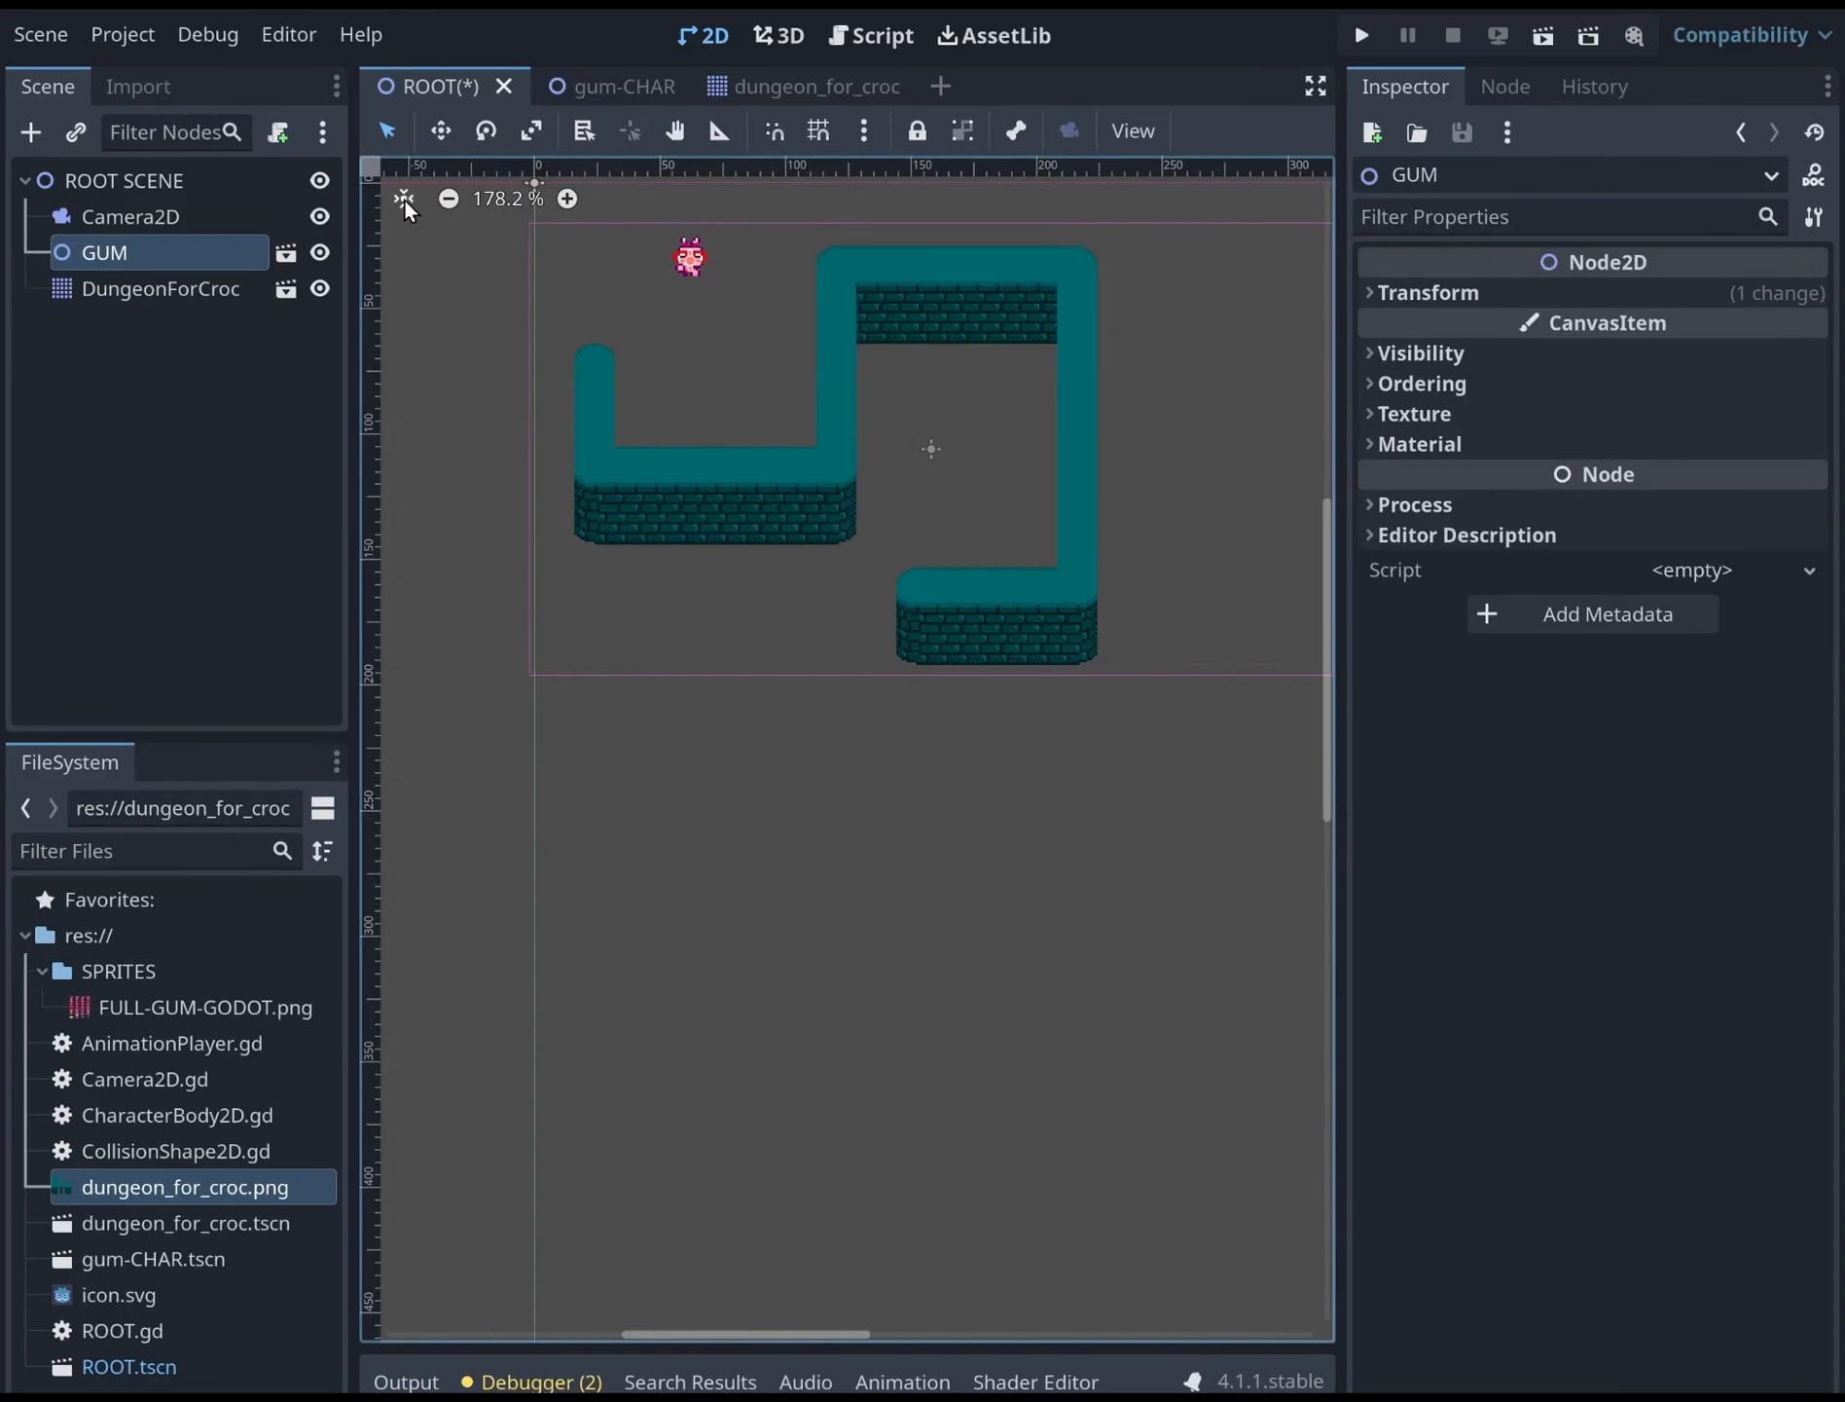
click(613, 84)
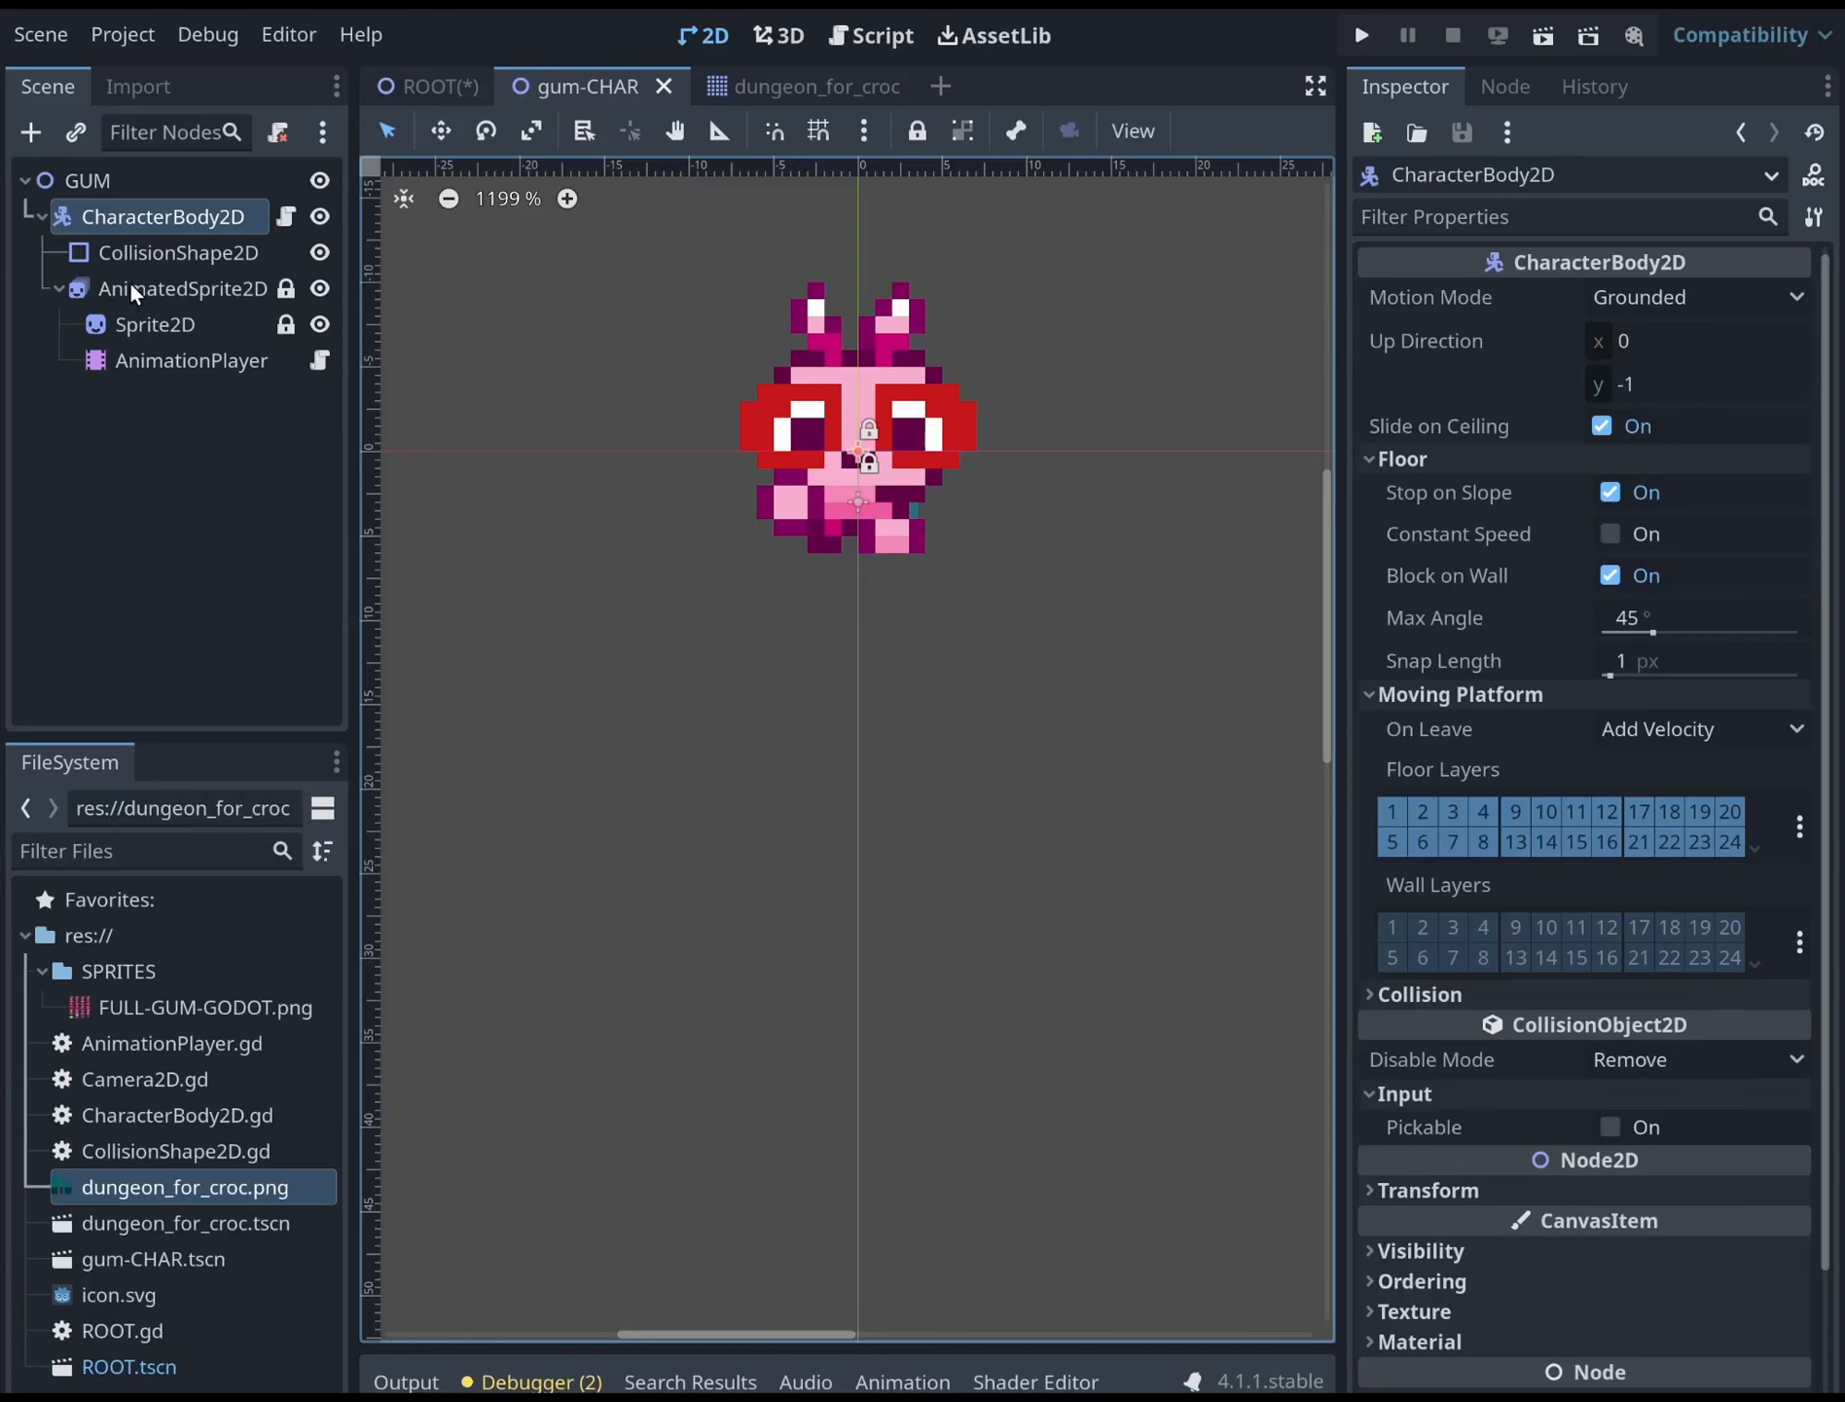
scroll(1430, 817, down, 3)
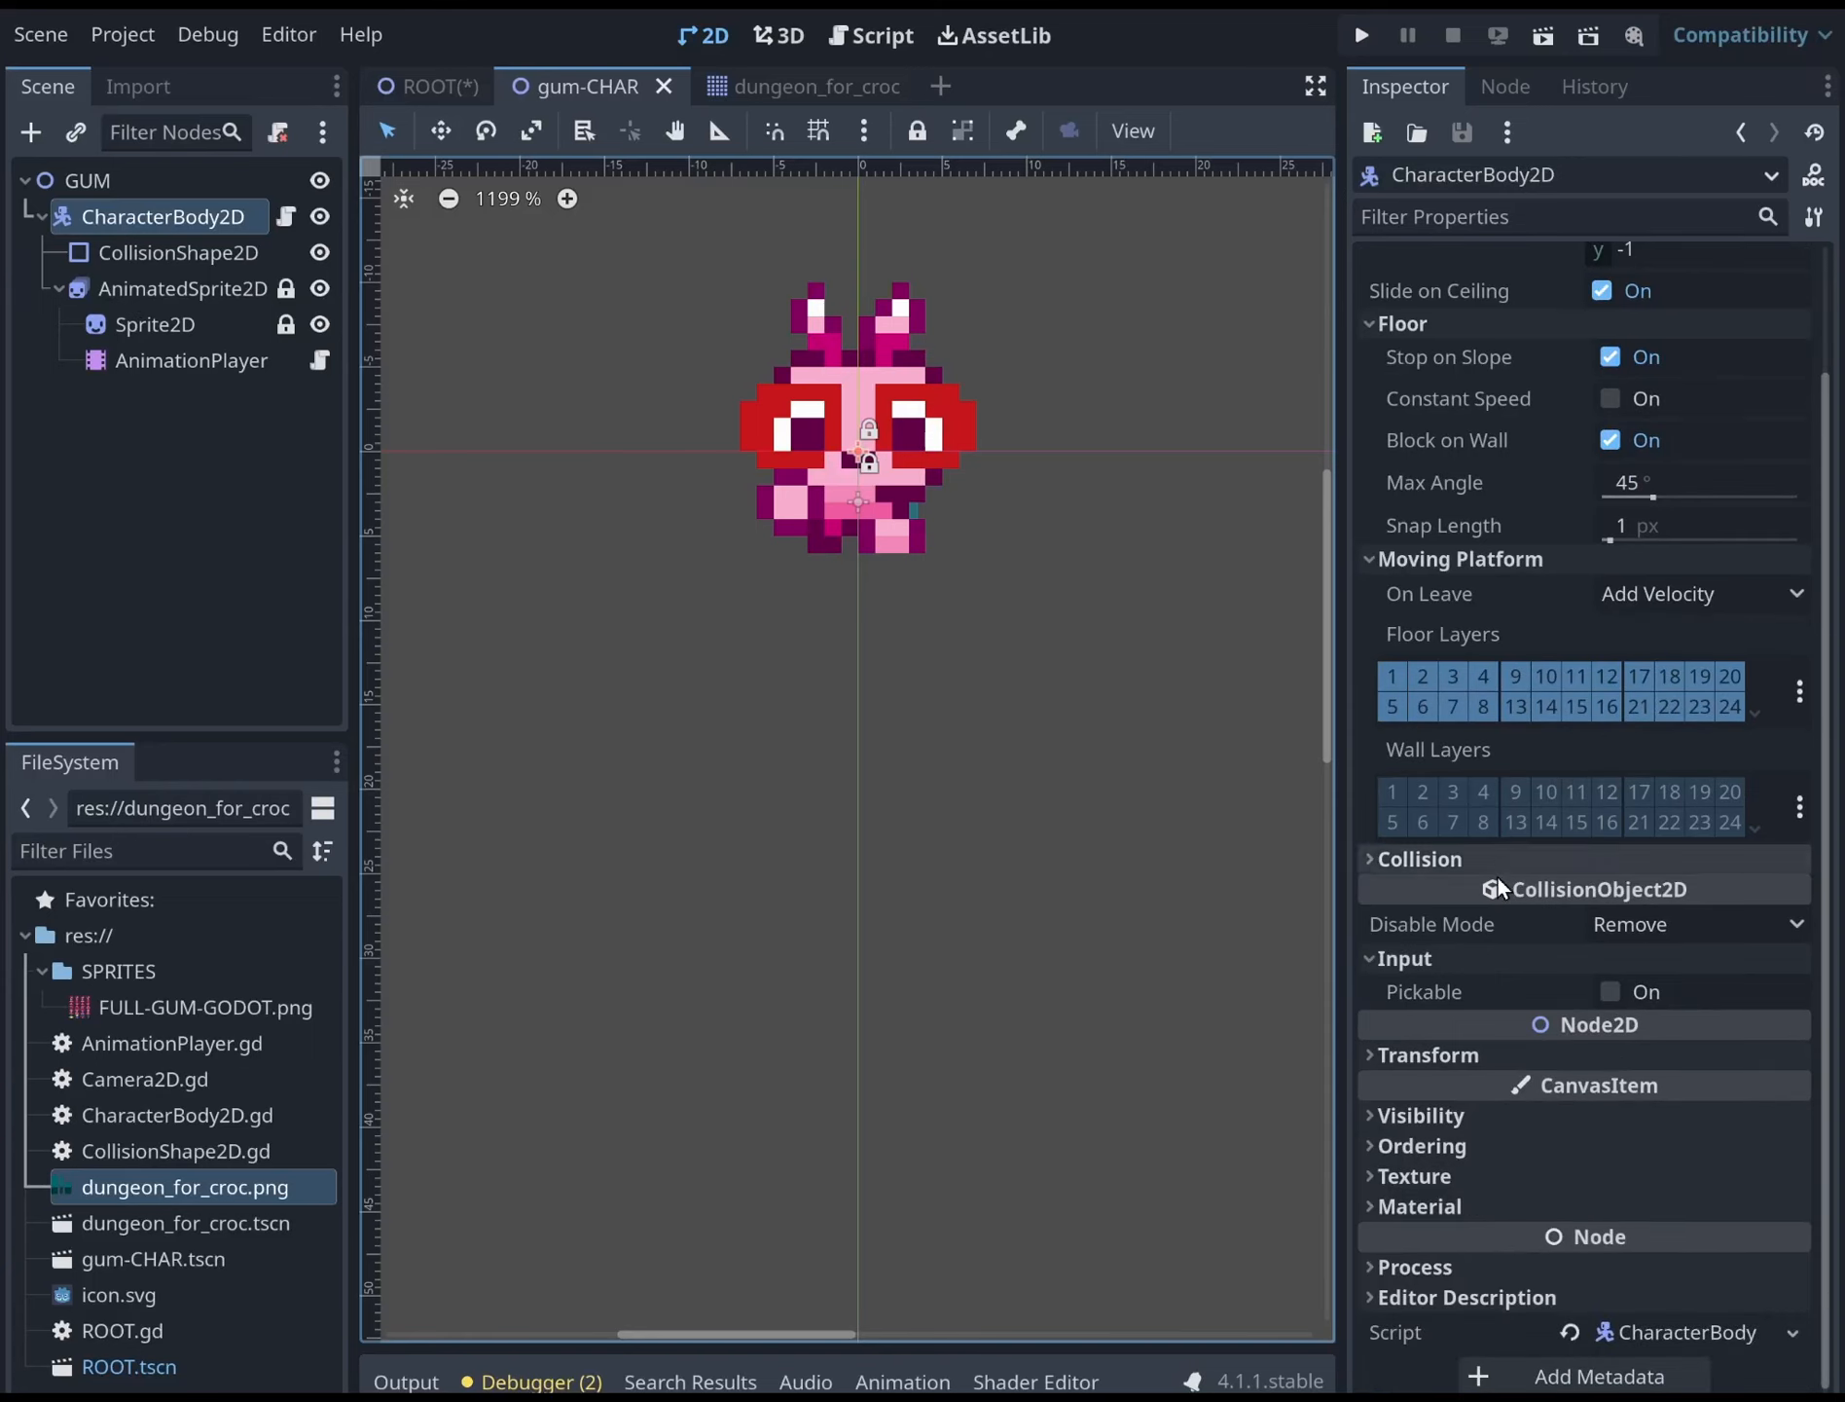
click(1430, 1147)
scroll(1436, 1120, down, 2)
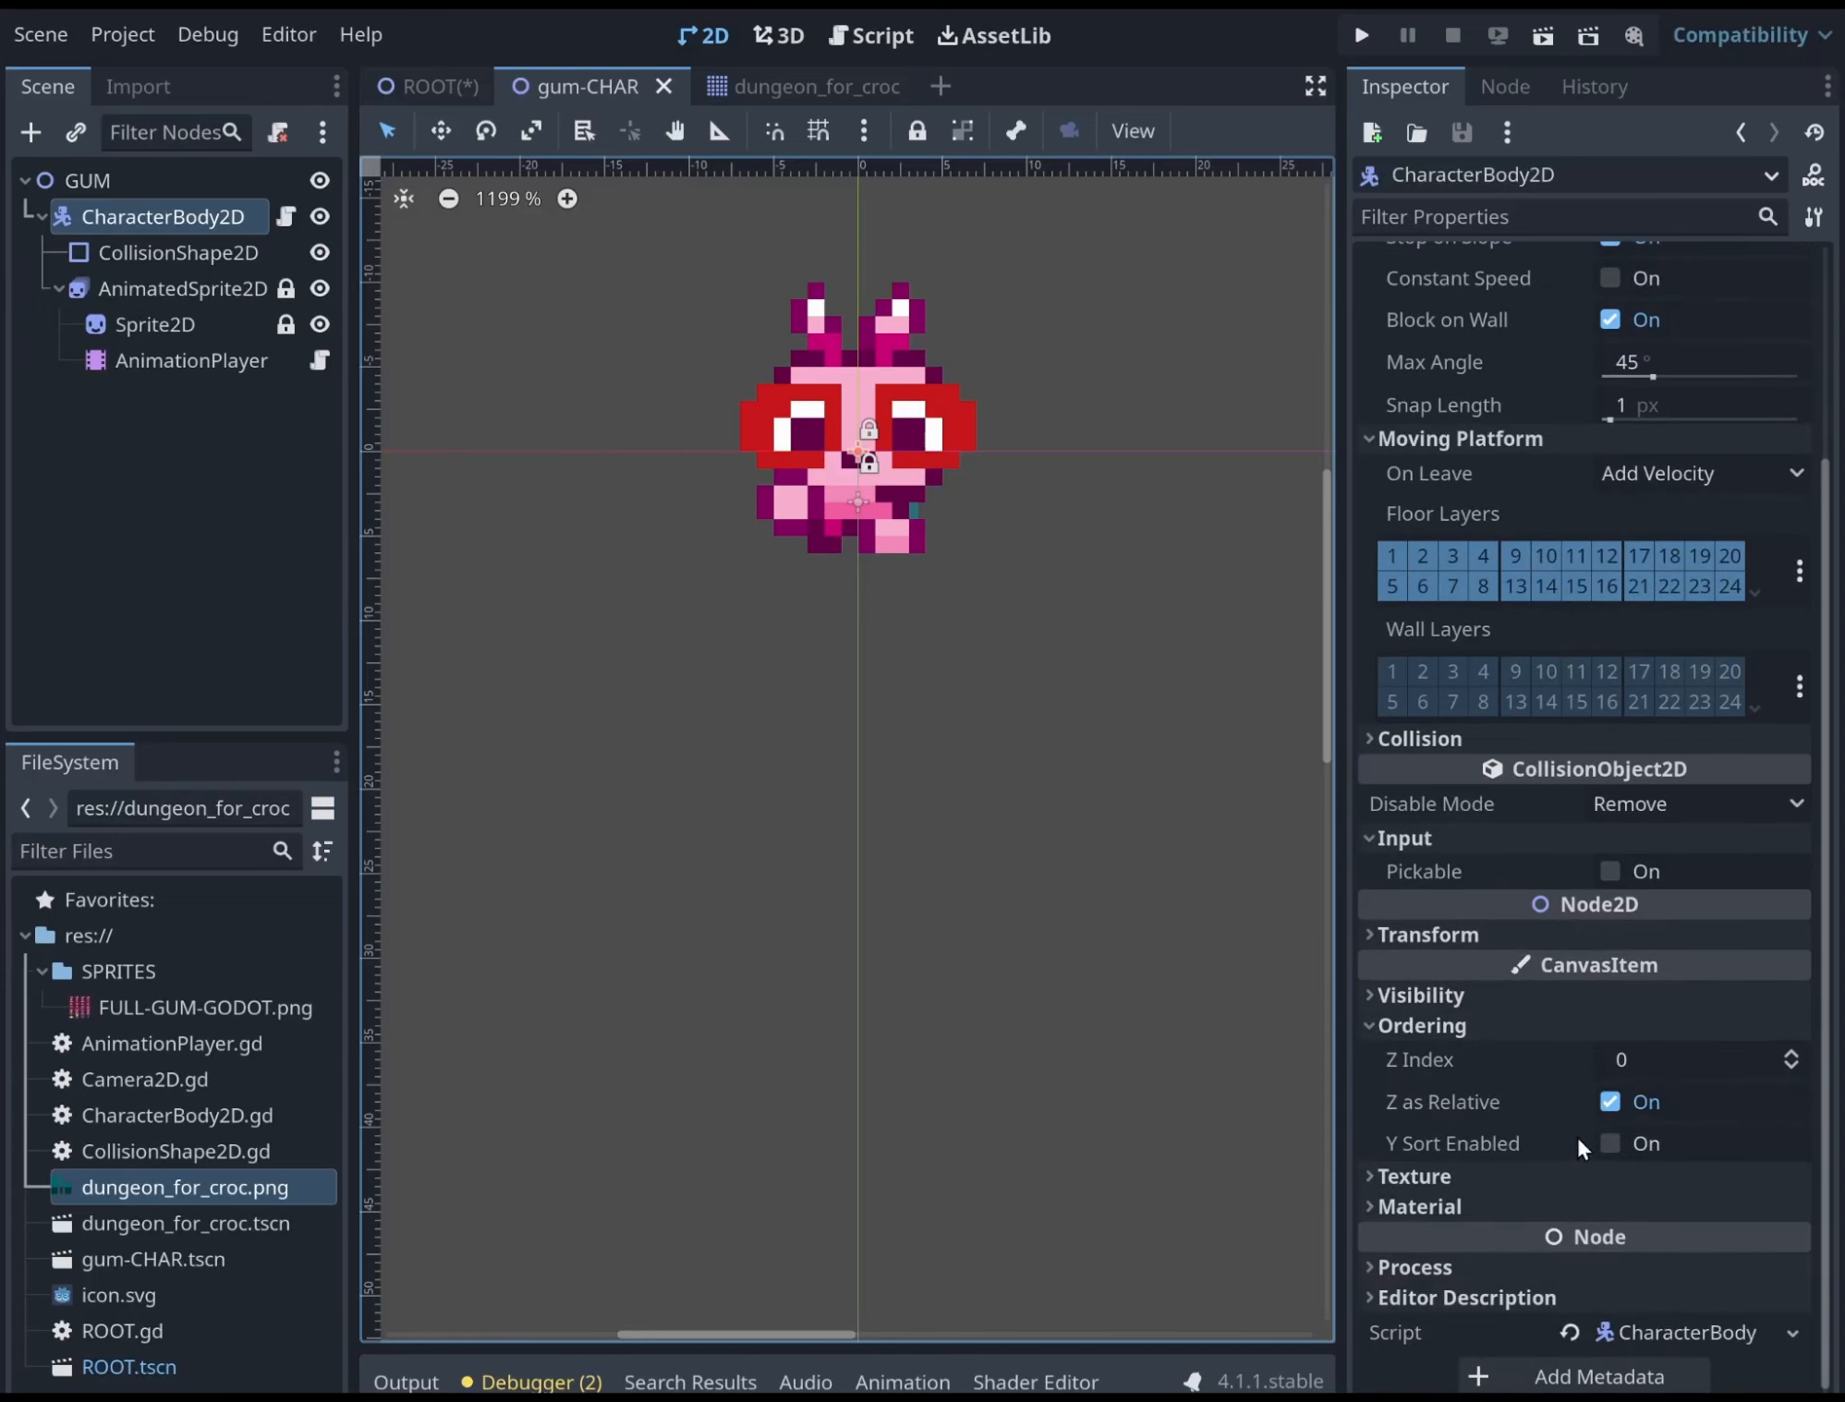
click(1611, 1144)
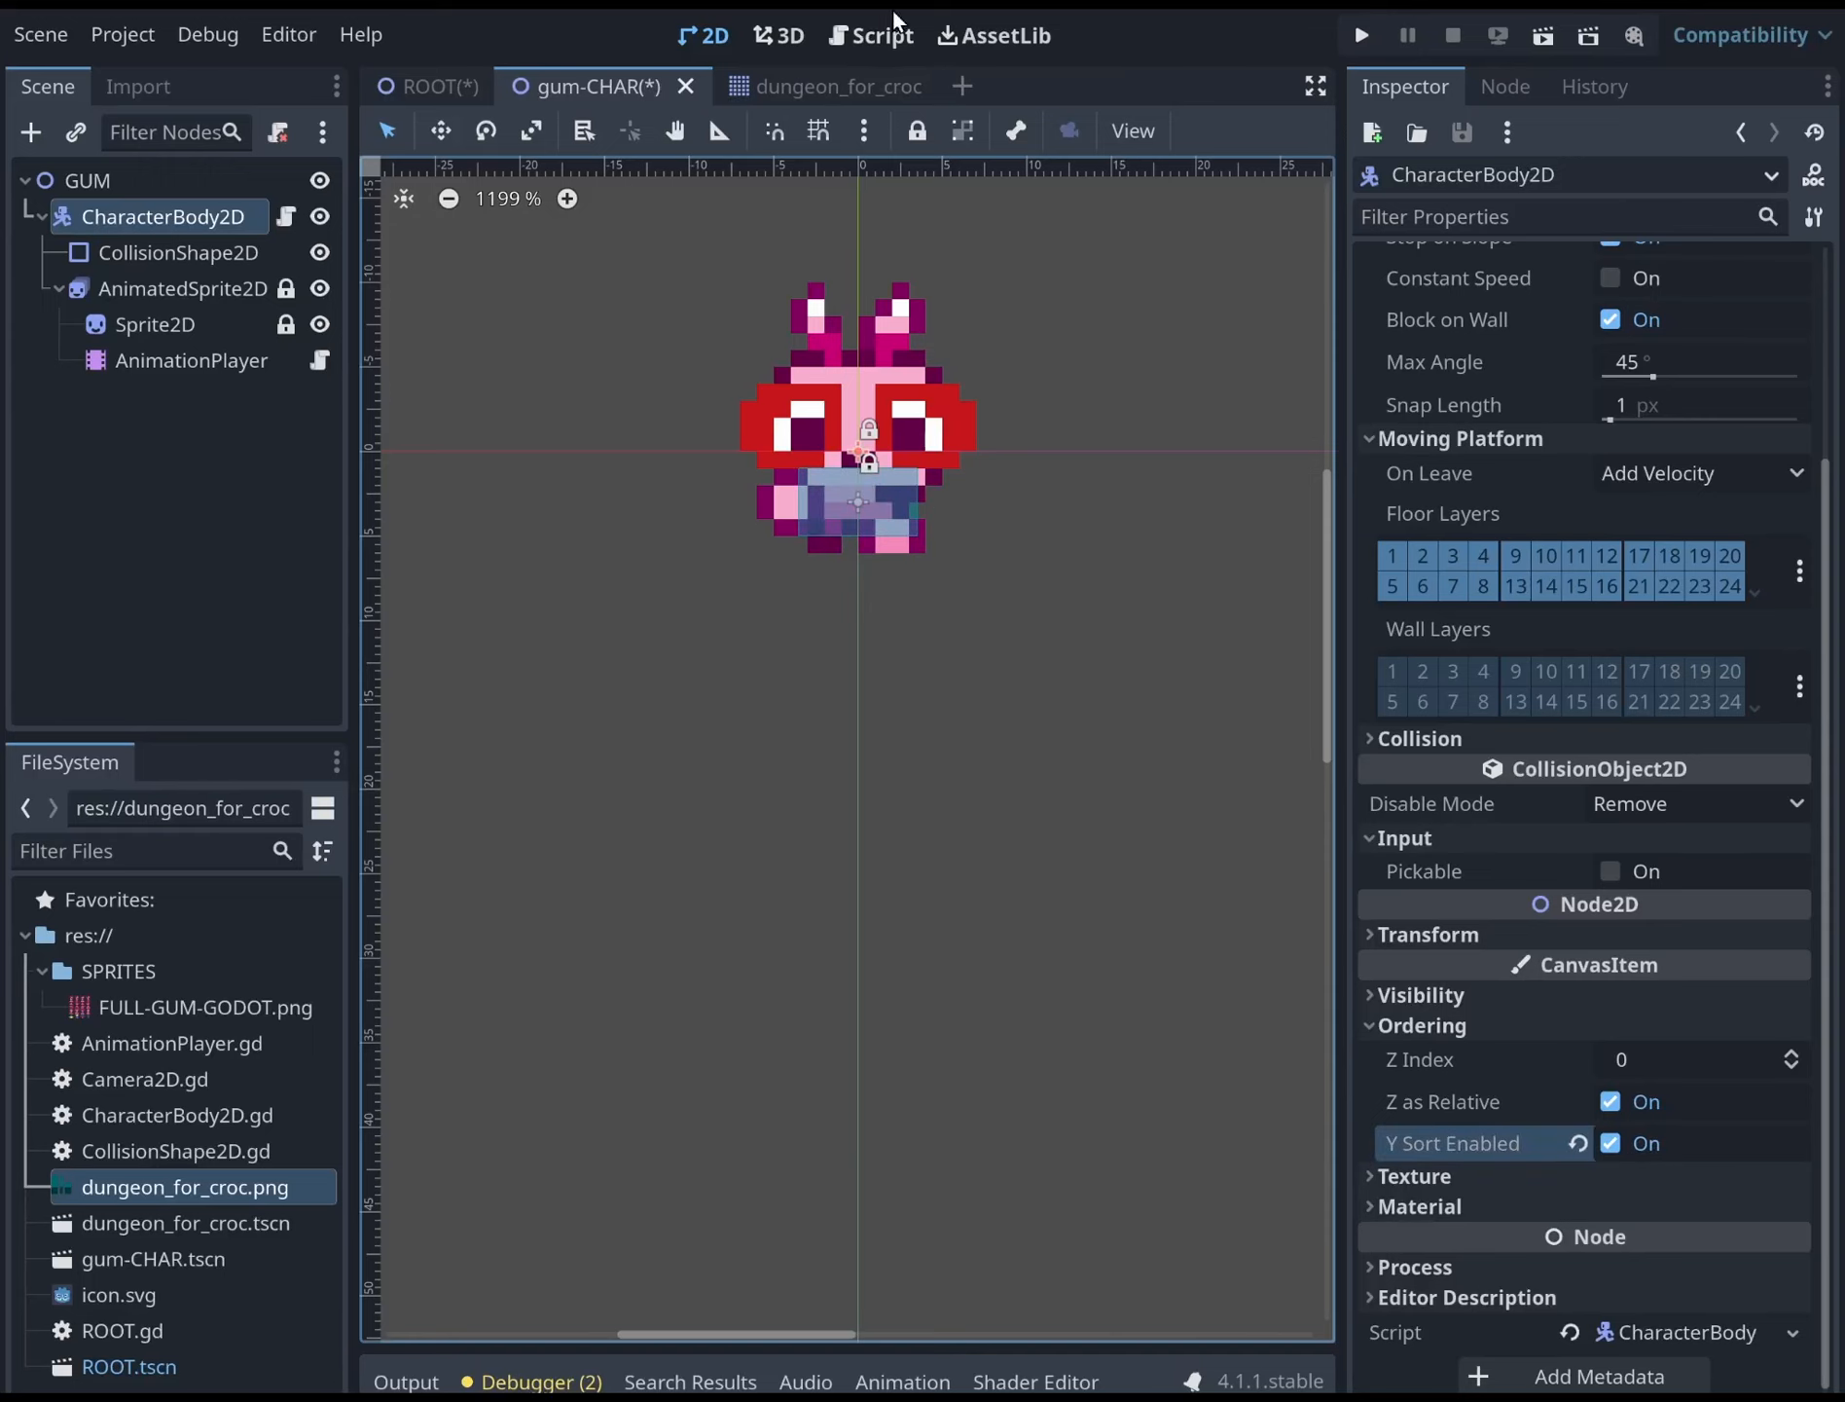
click(1363, 36)
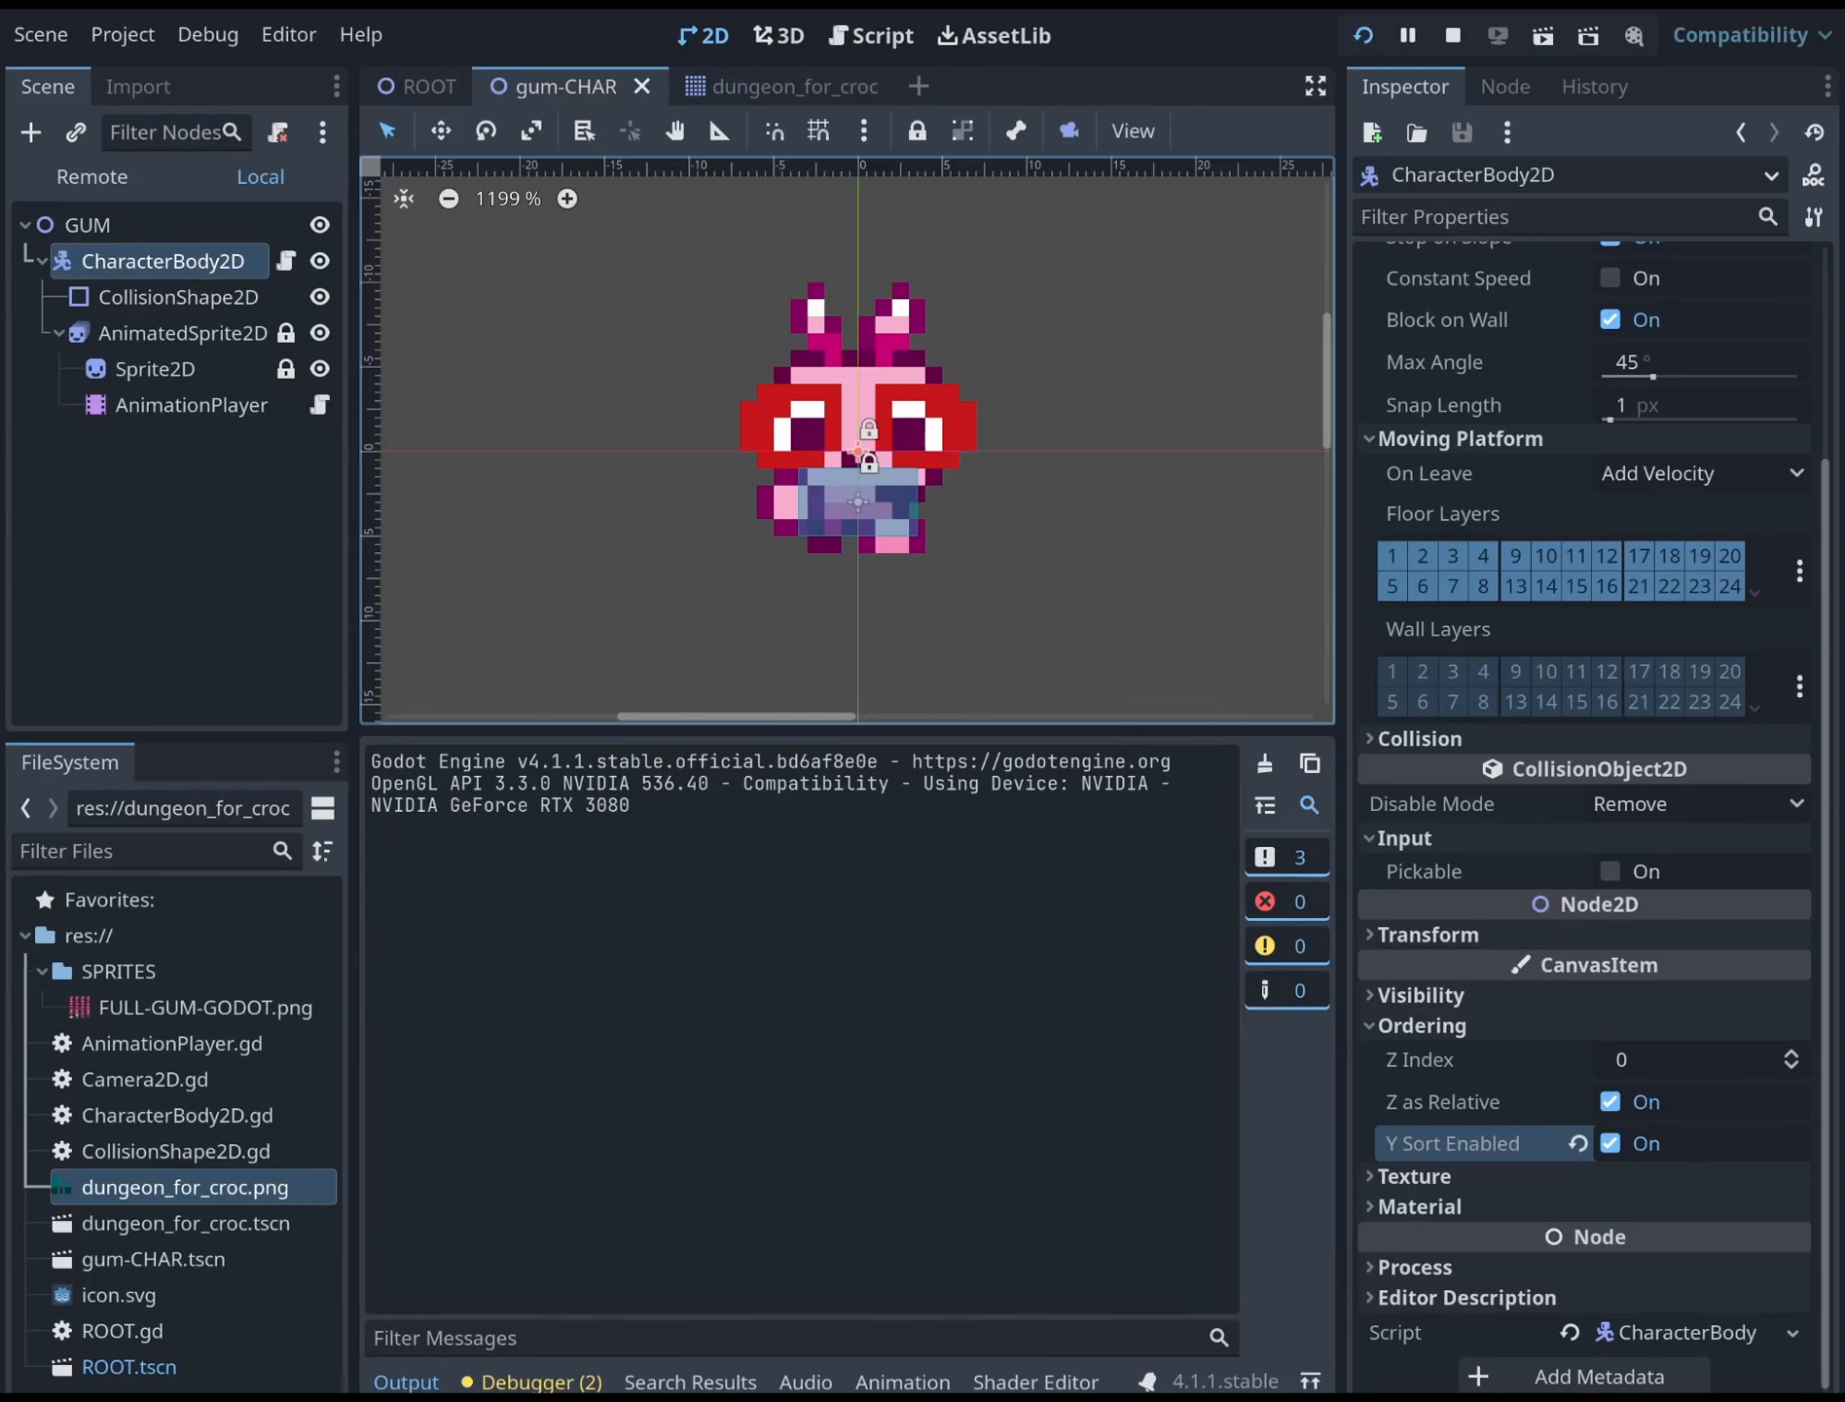
key(F8)
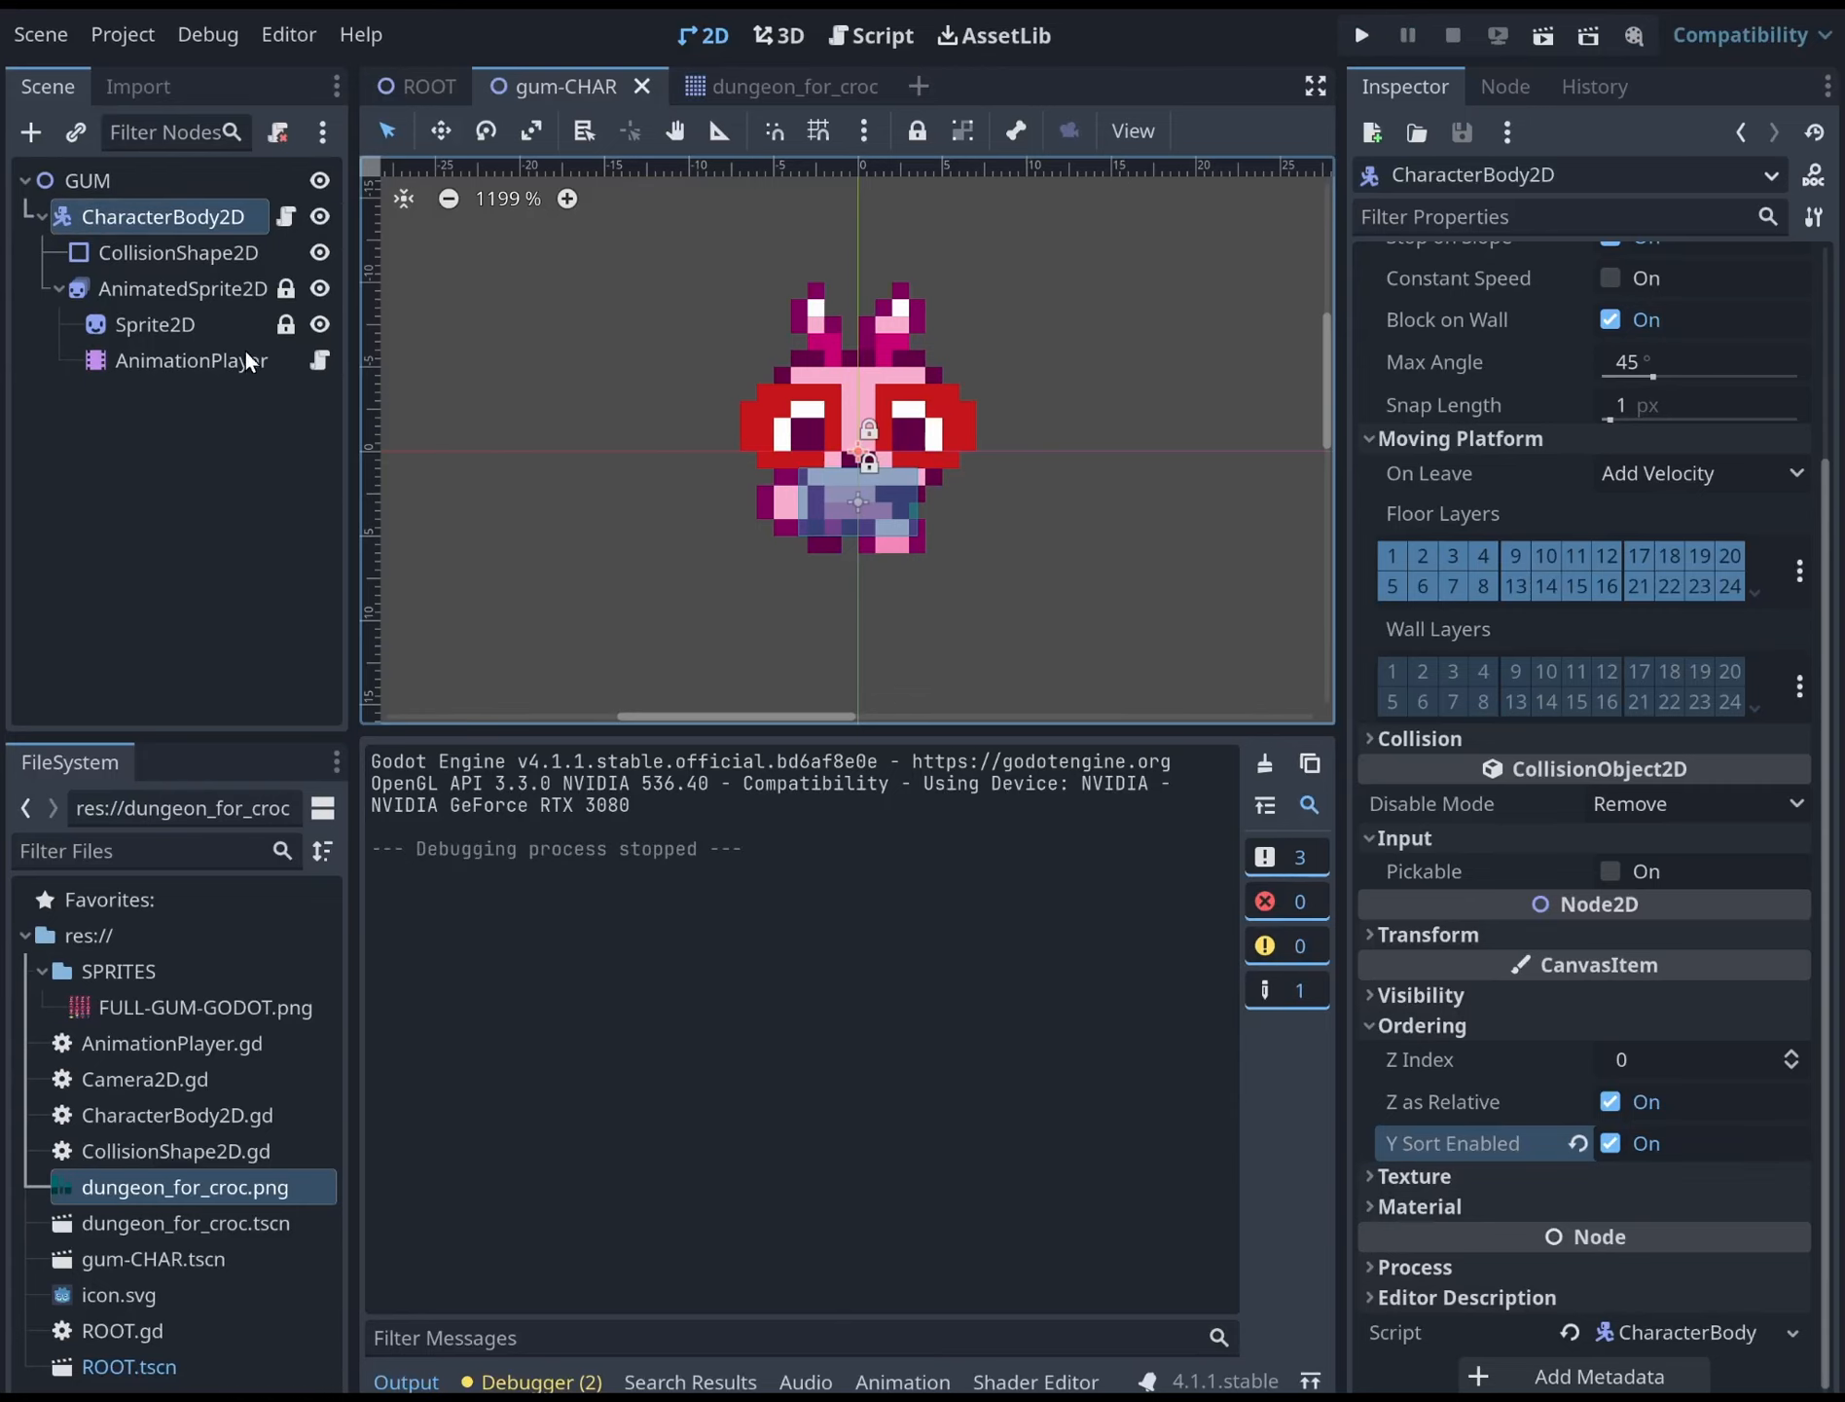
Enable Y Sort on both the AnimatedSprite2D and Sprite2D nodes of the Gum character
click(169, 253)
click(152, 292)
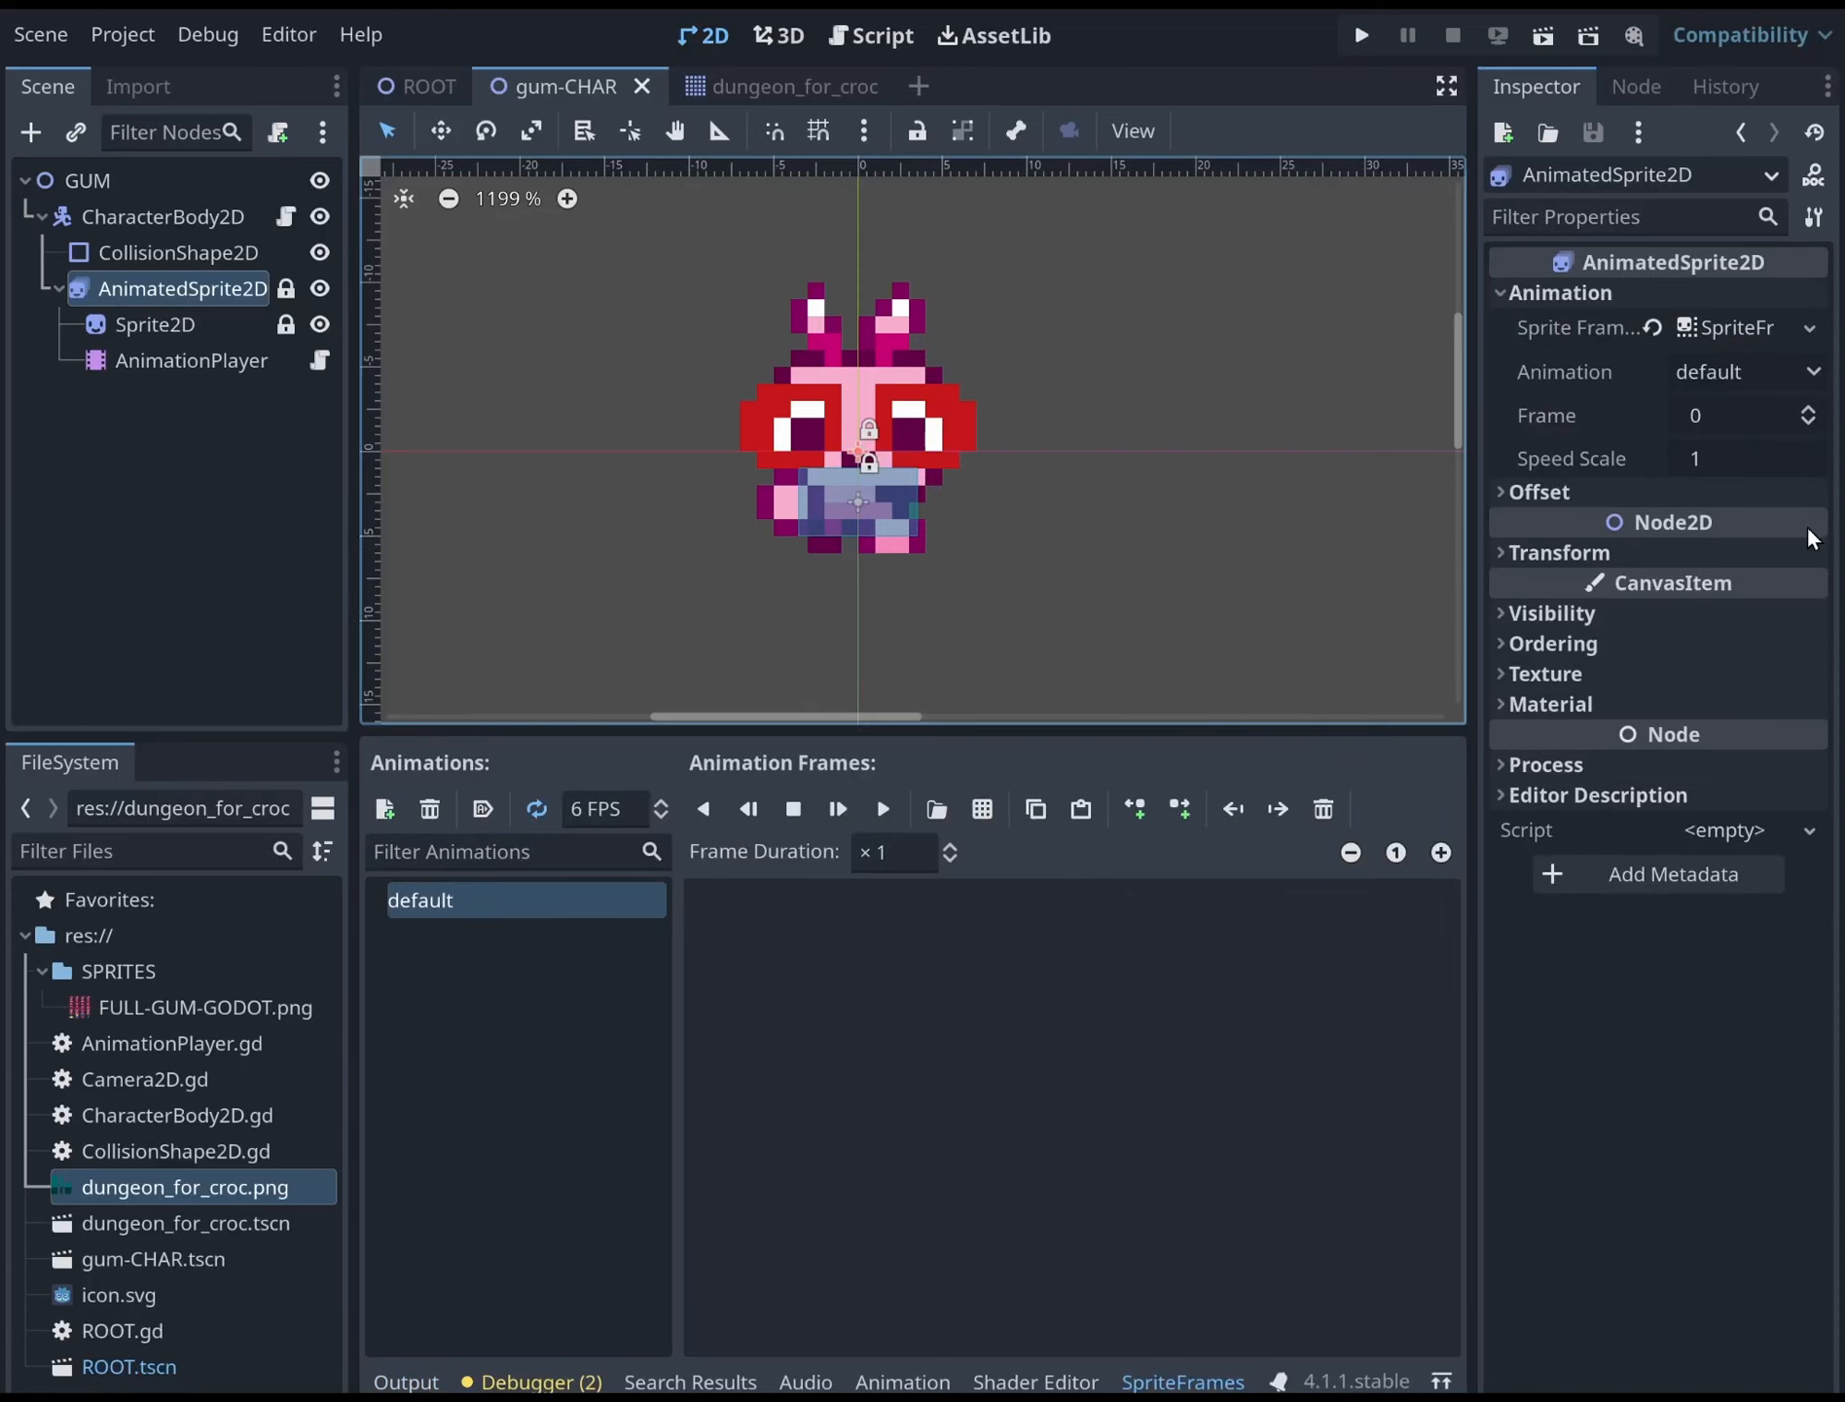
click(1557, 643)
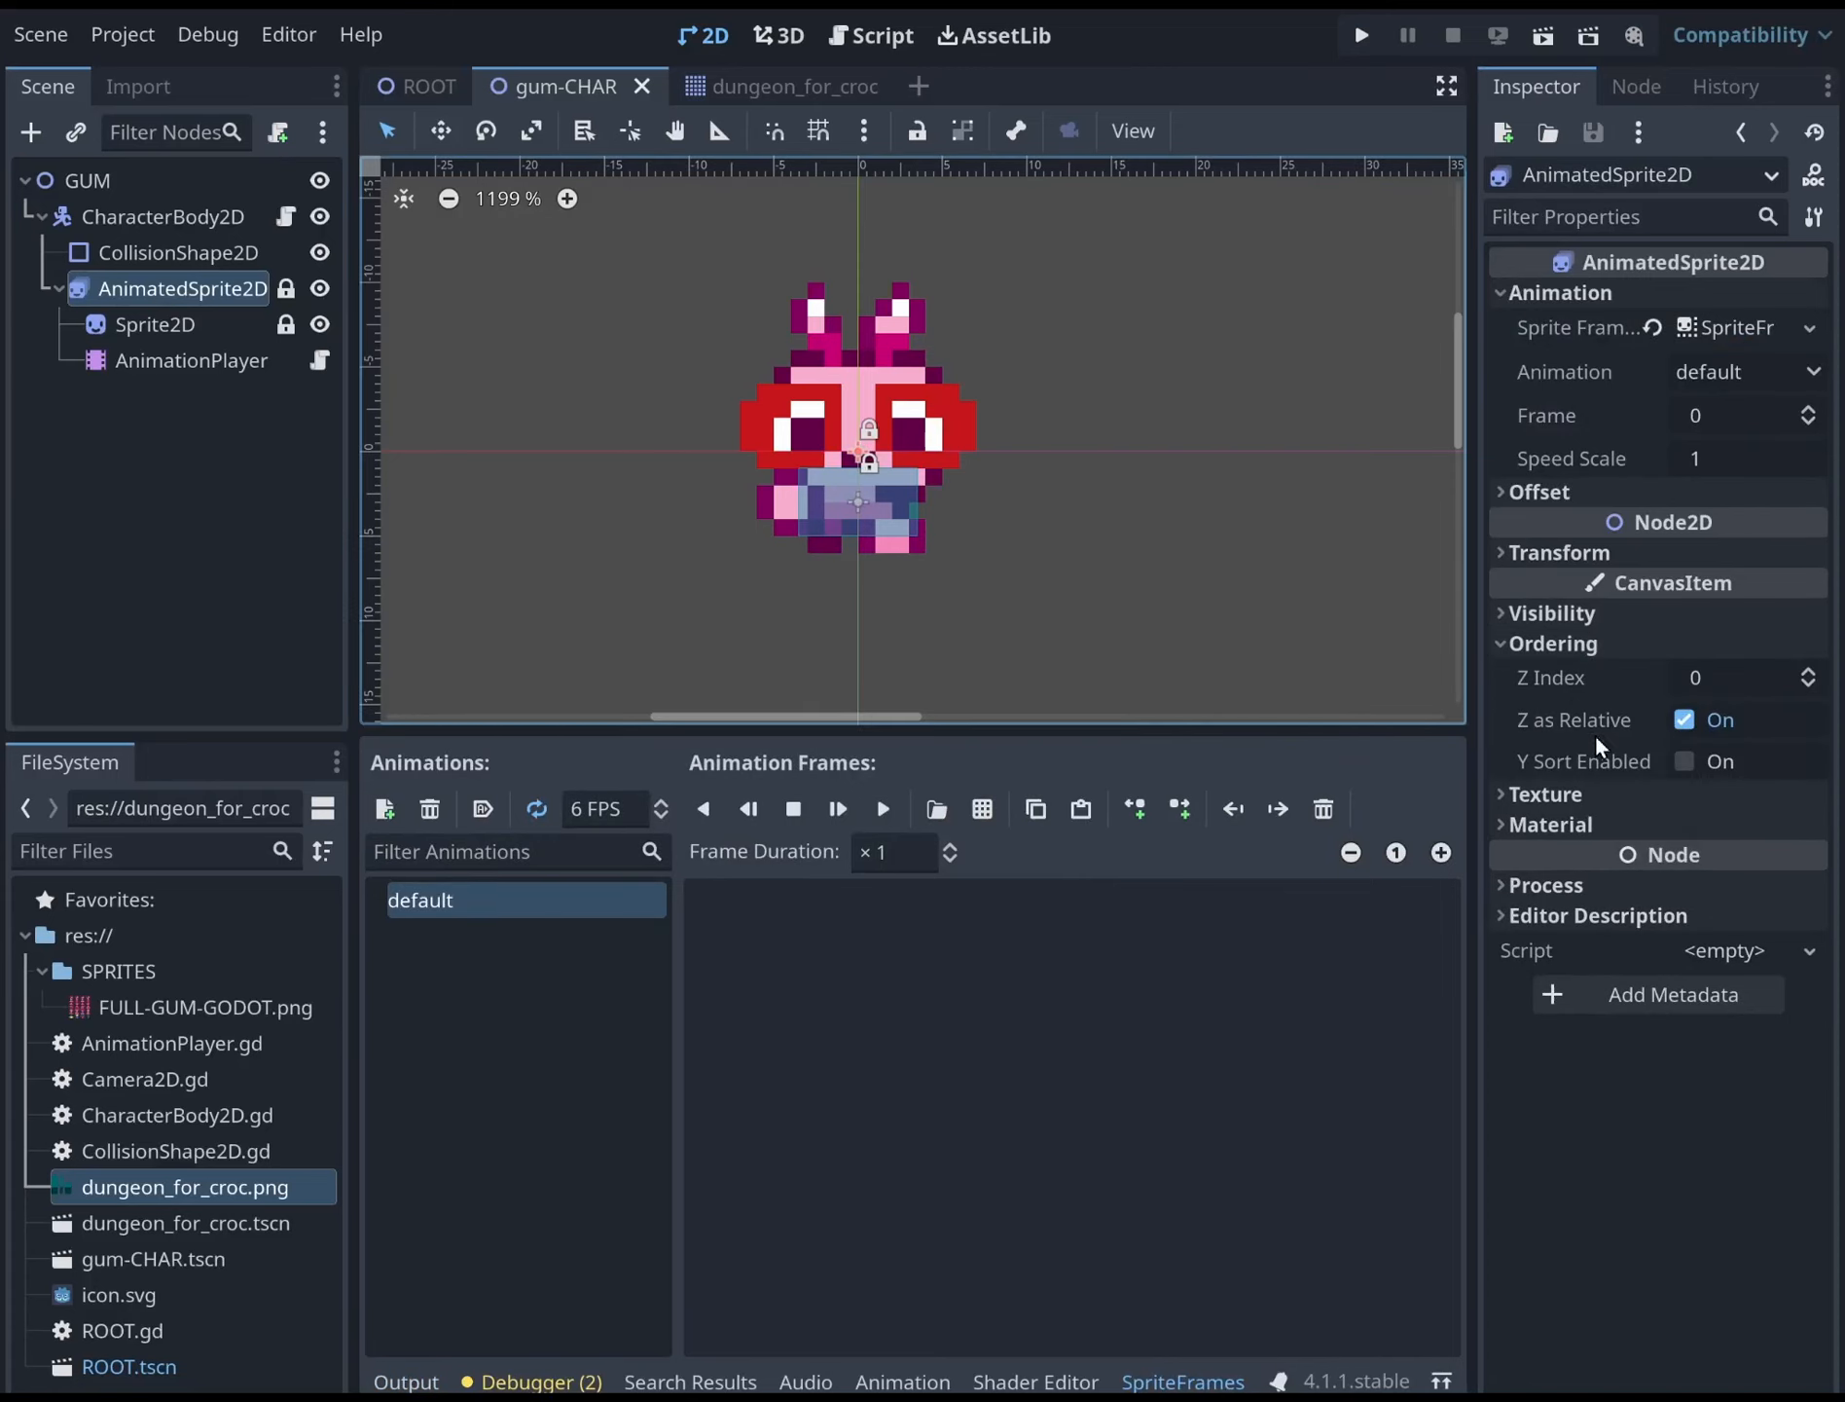
click(1683, 760)
click(185, 324)
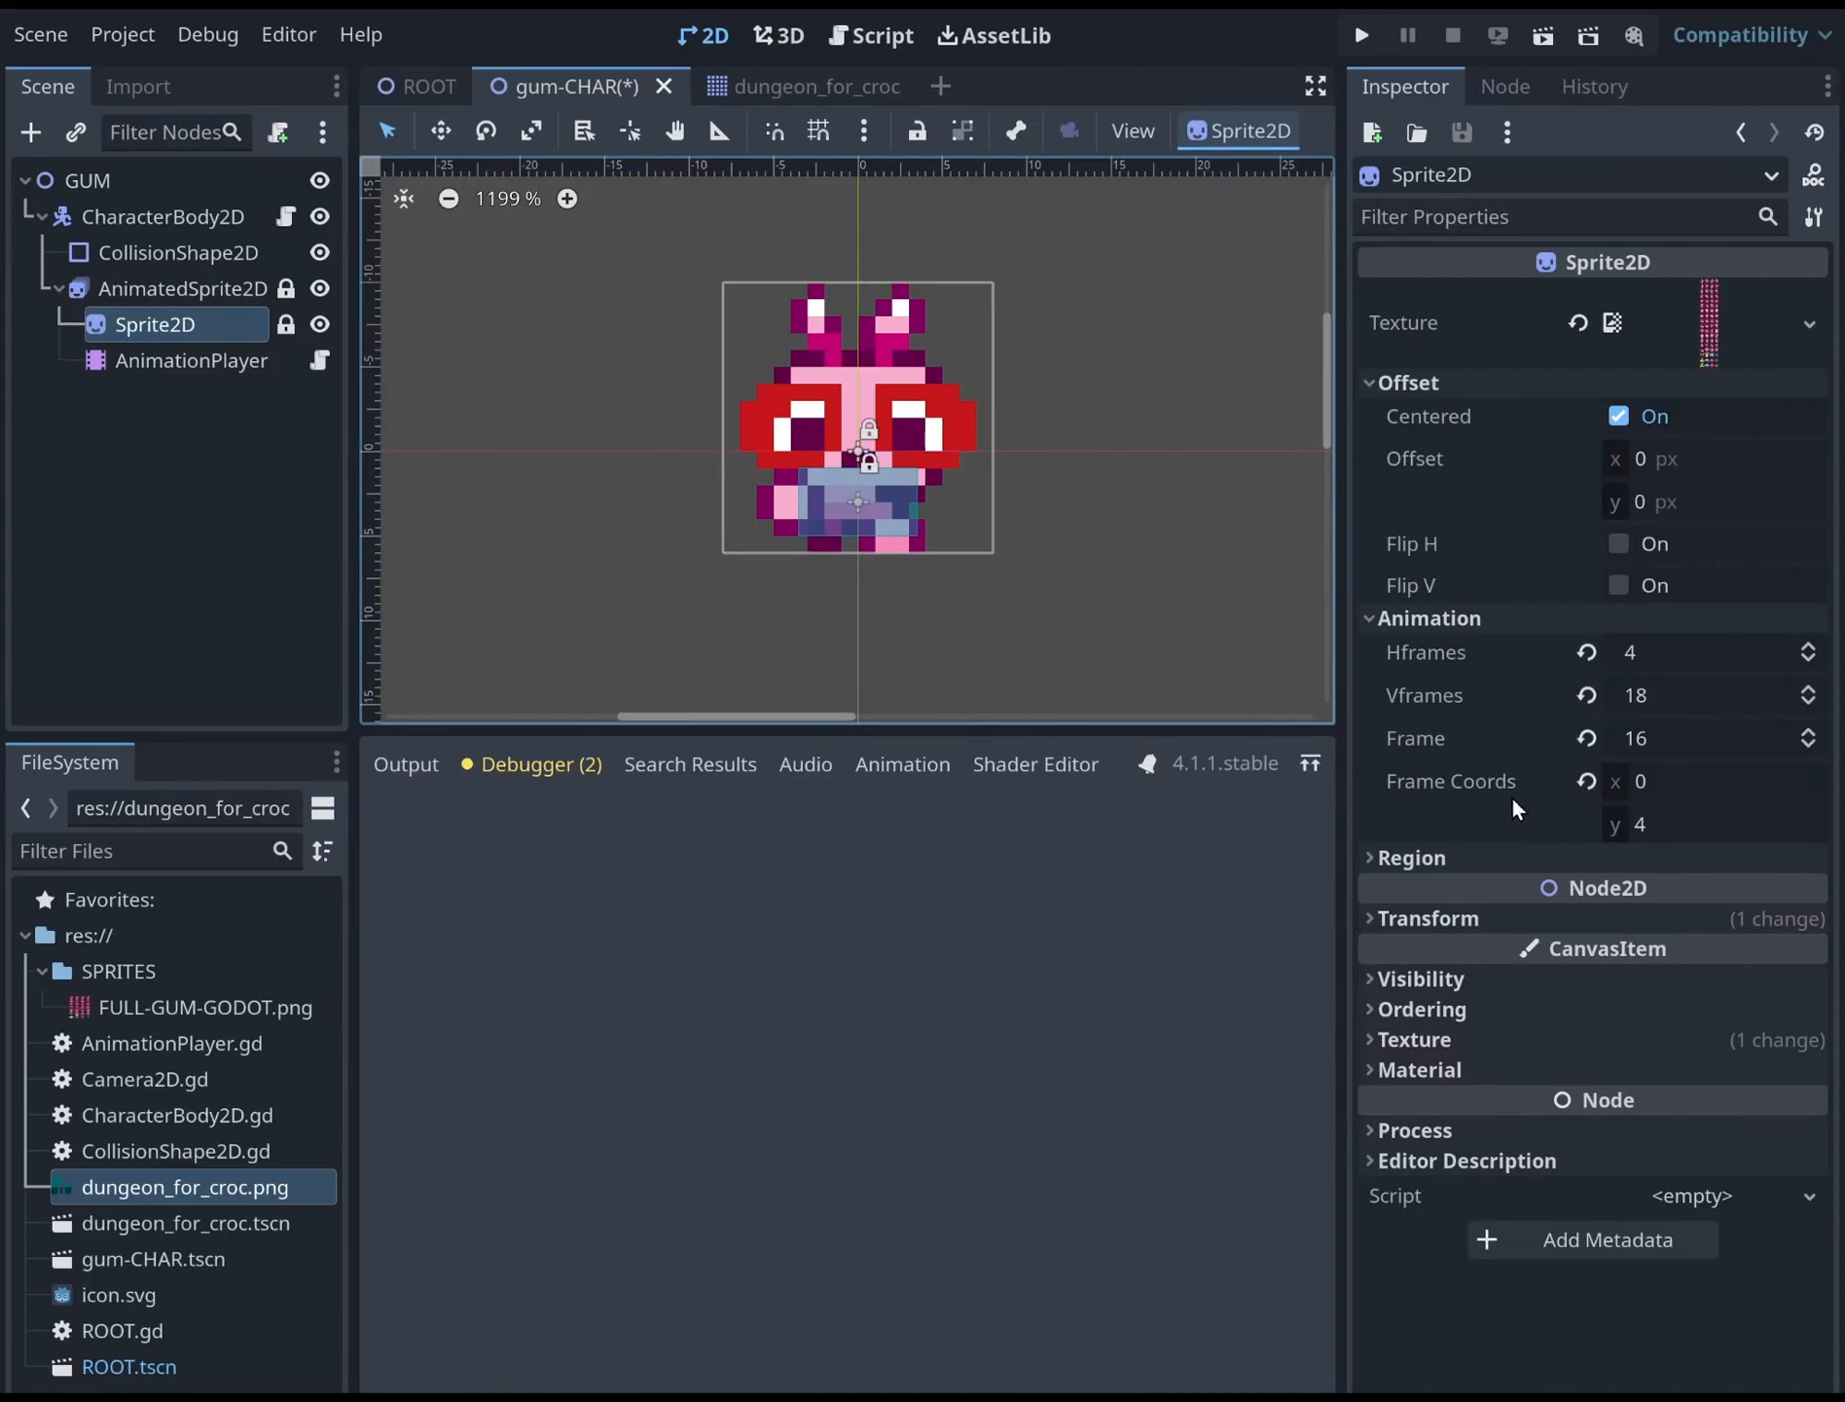
click(1427, 1008)
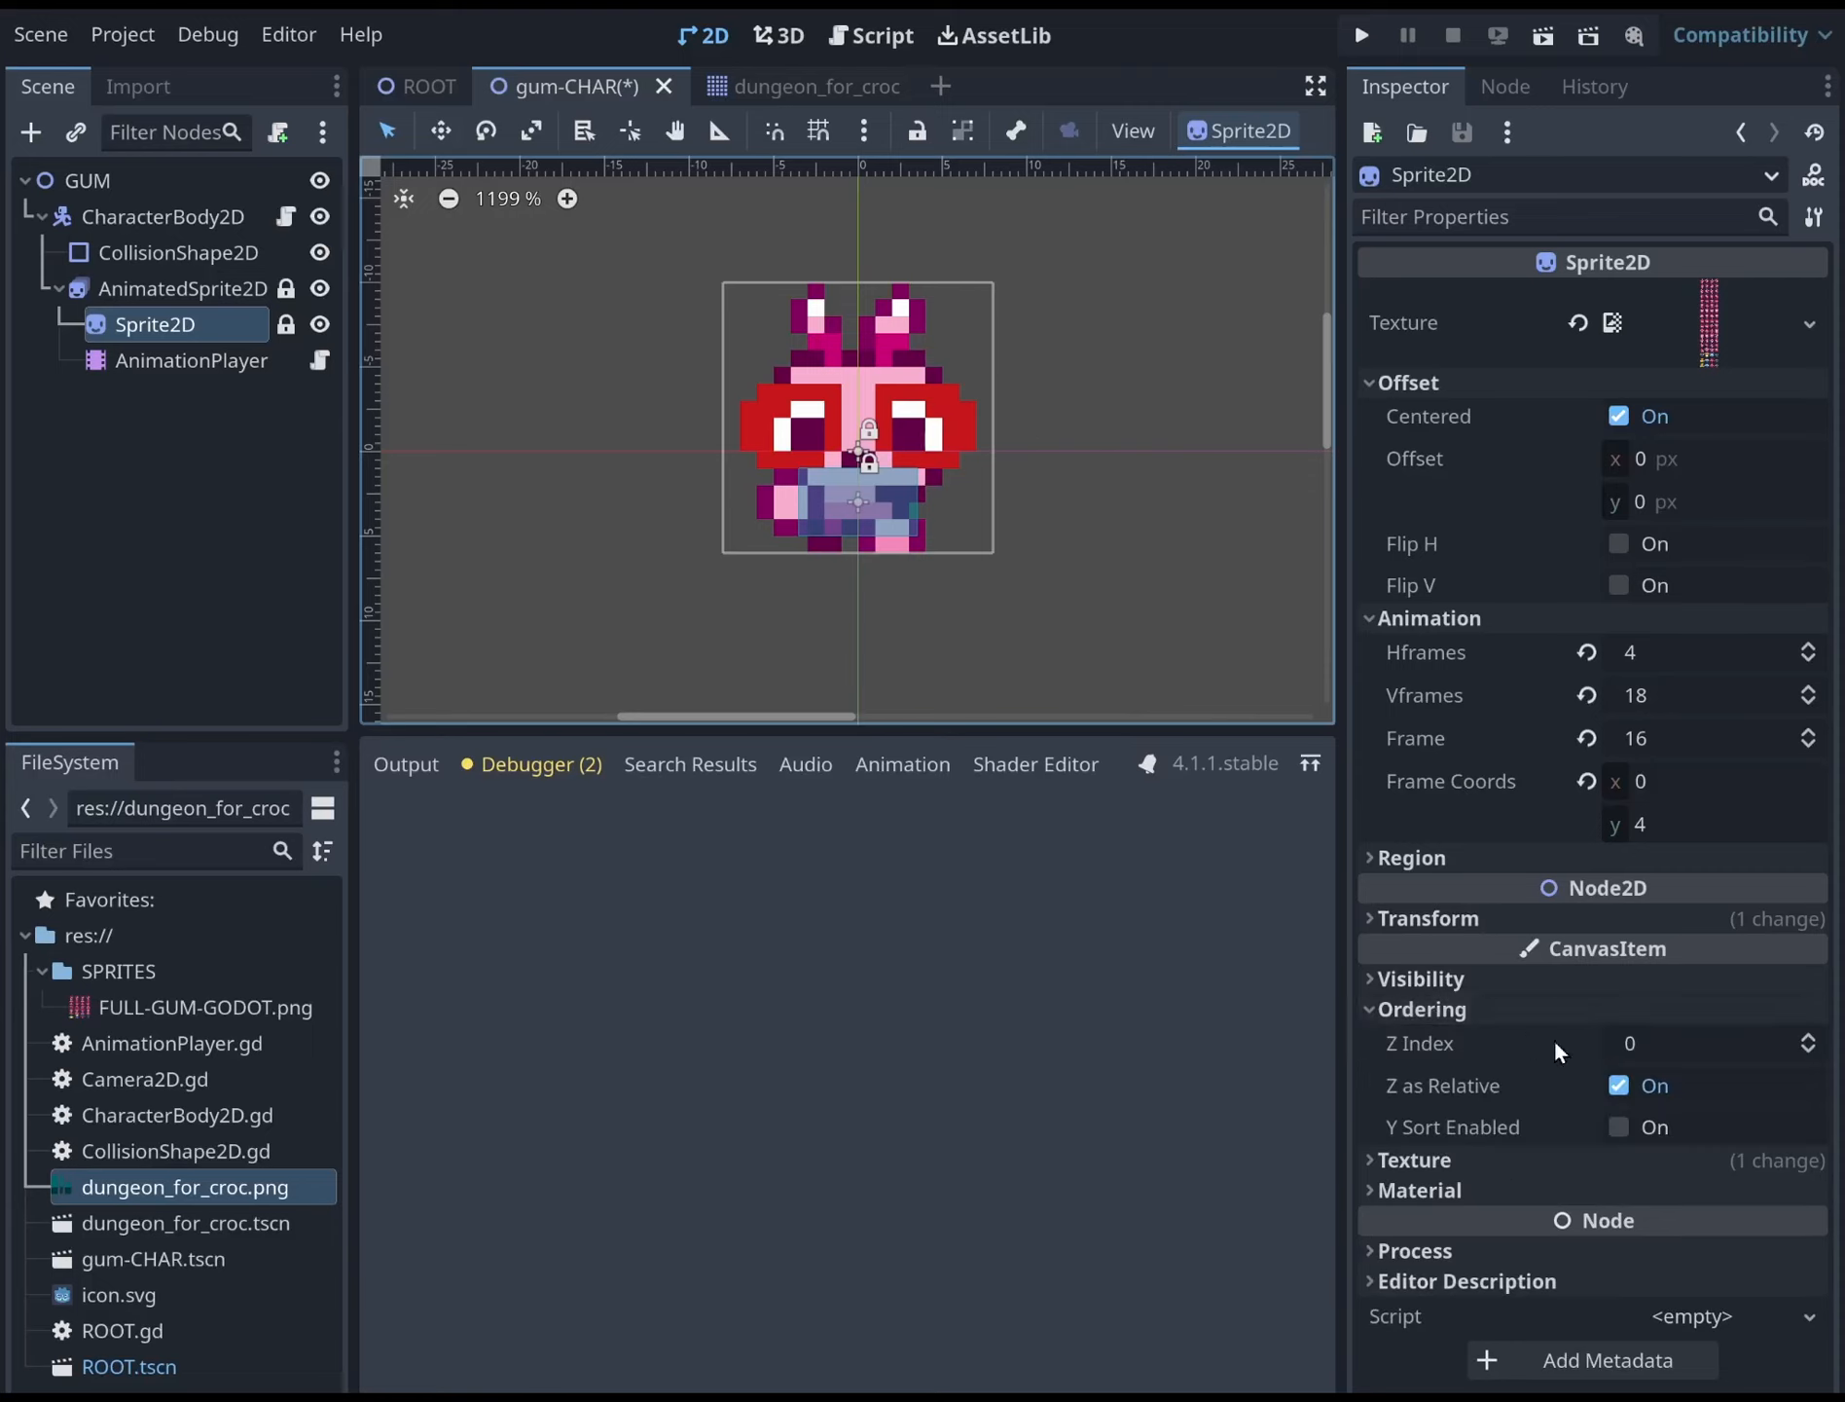
click(1618, 1127)
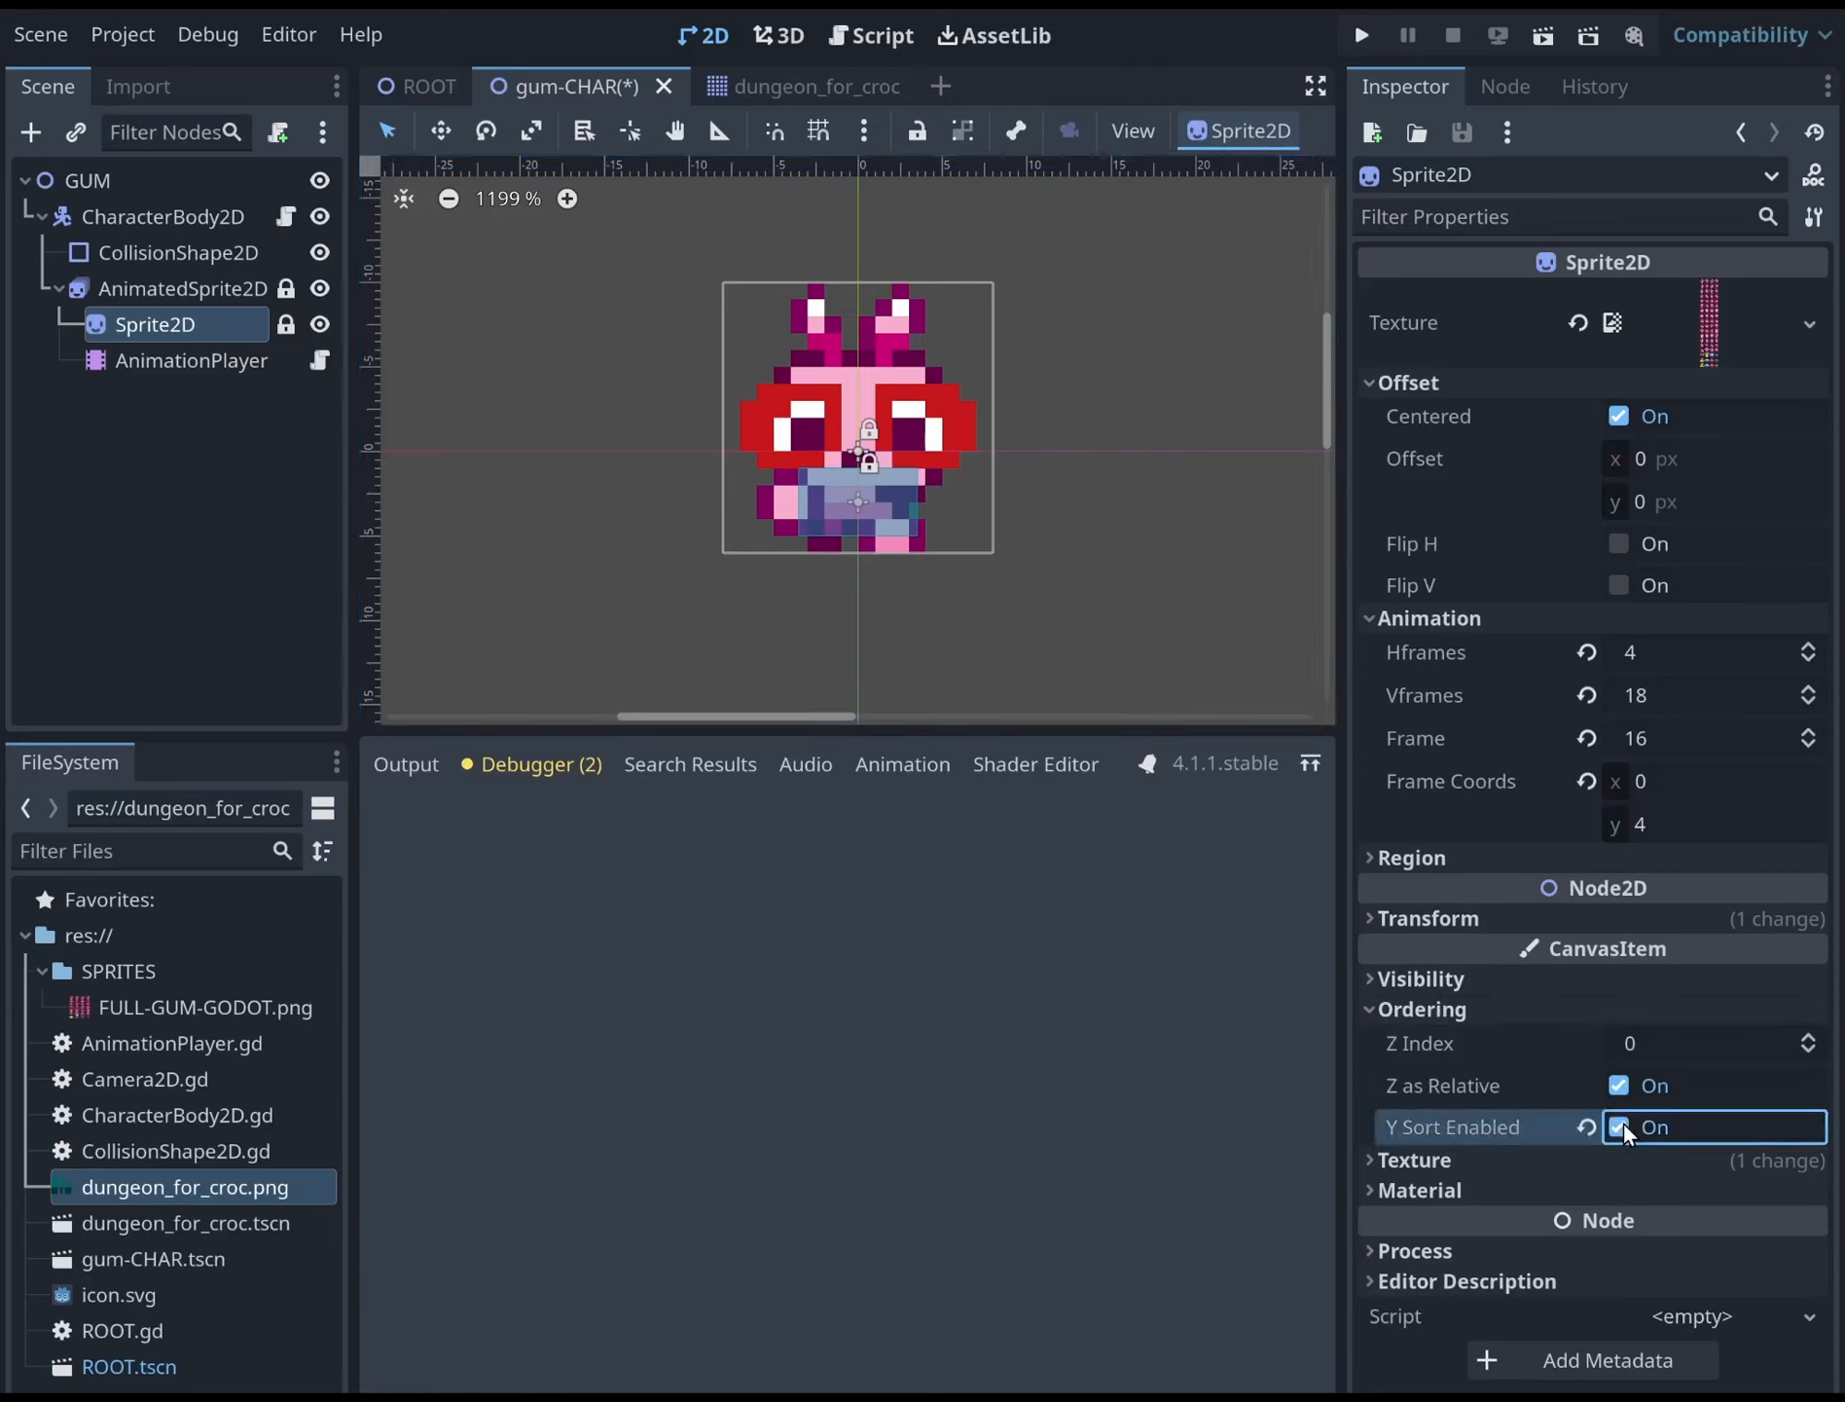
Examine the Gum character's AnimatedSprite2D, Sprite2D, AnimationPlayer and CollisionShape2D nodes, including the default sprite animation
click(204, 292)
click(205, 311)
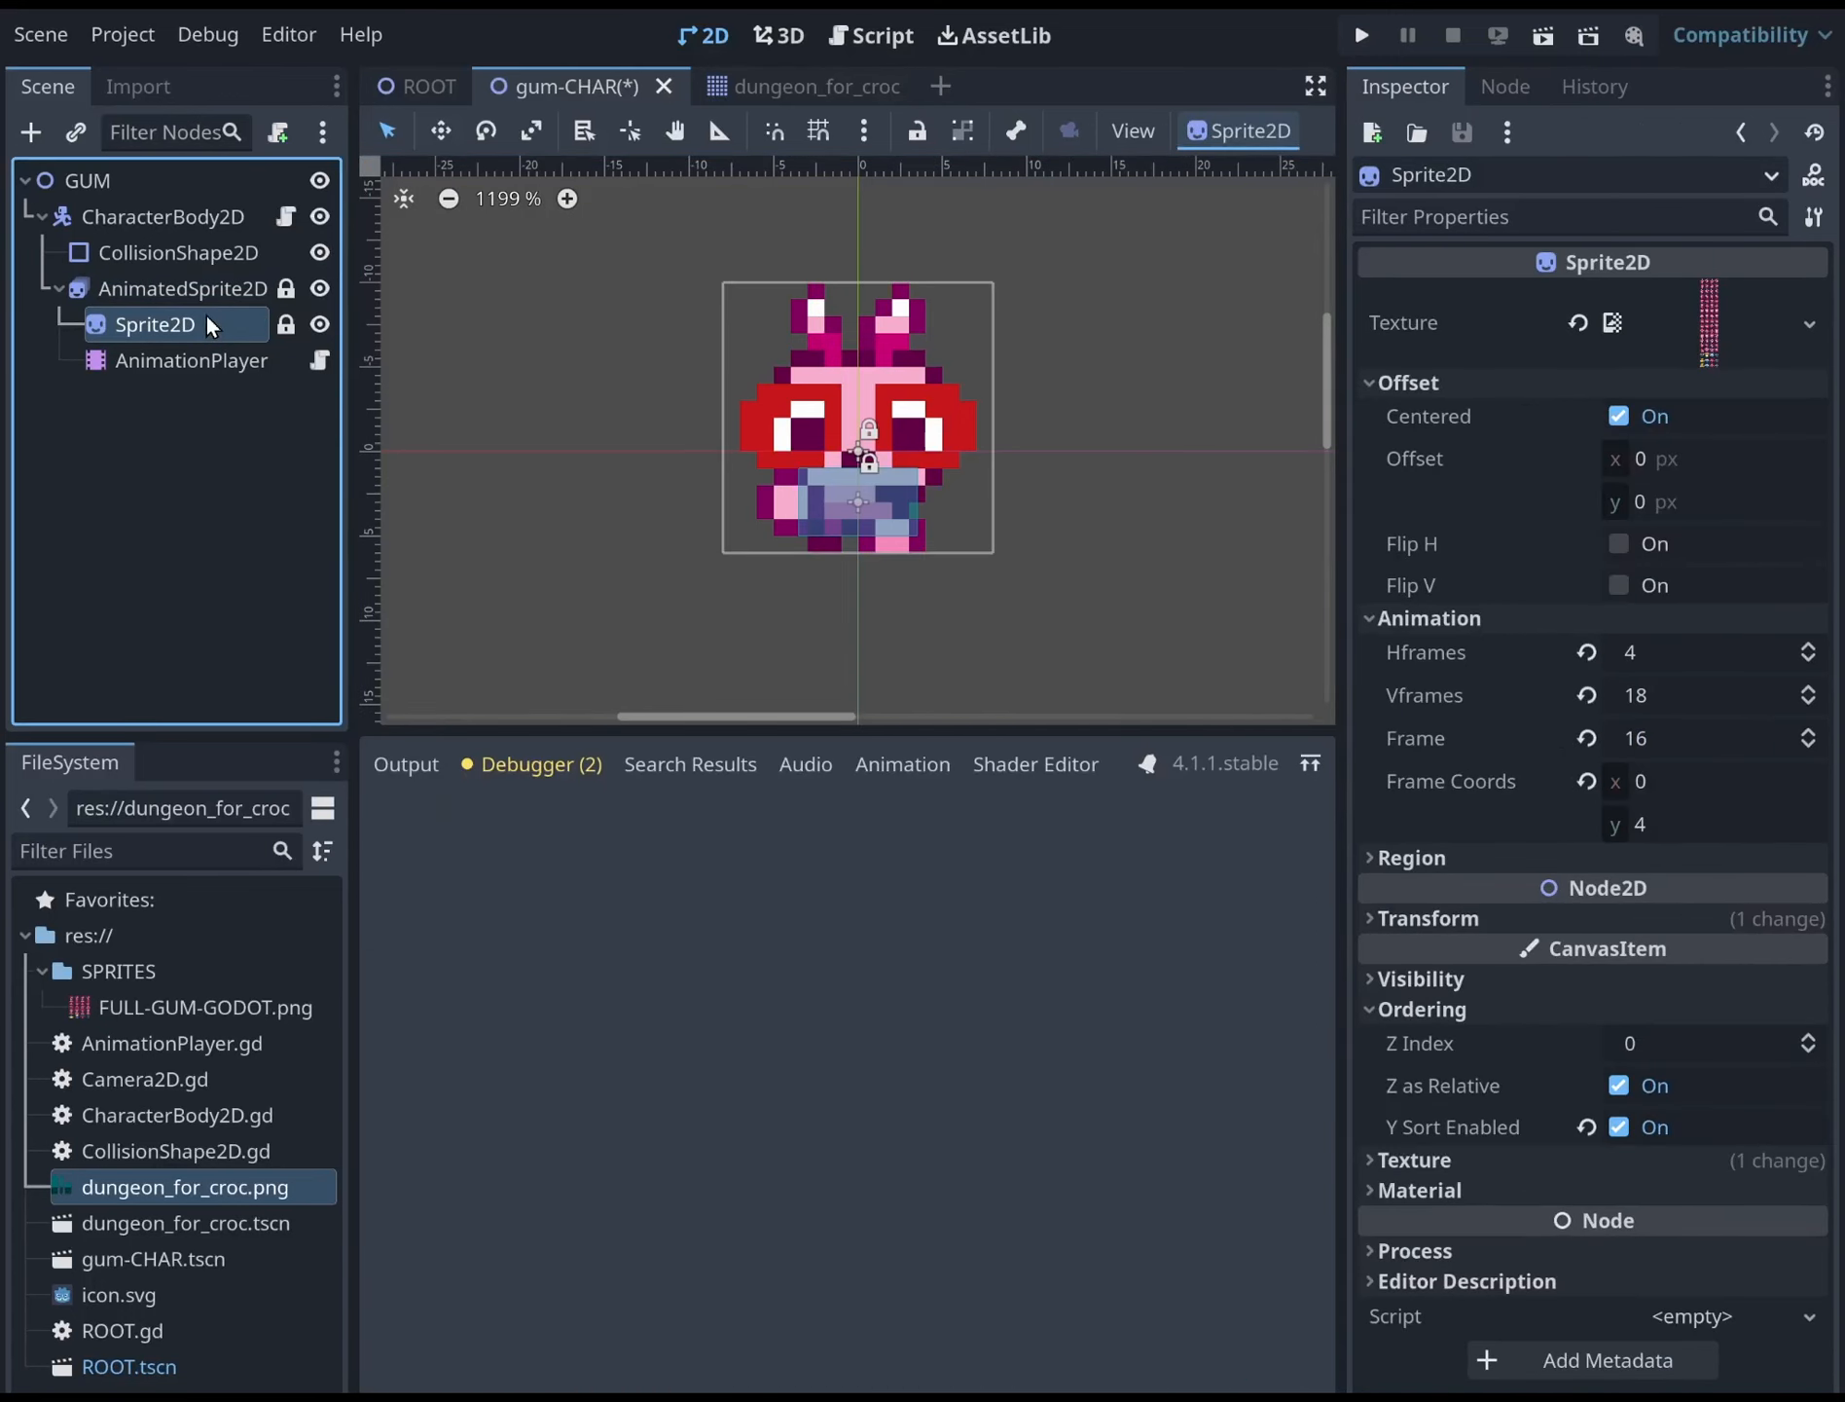
click(209, 282)
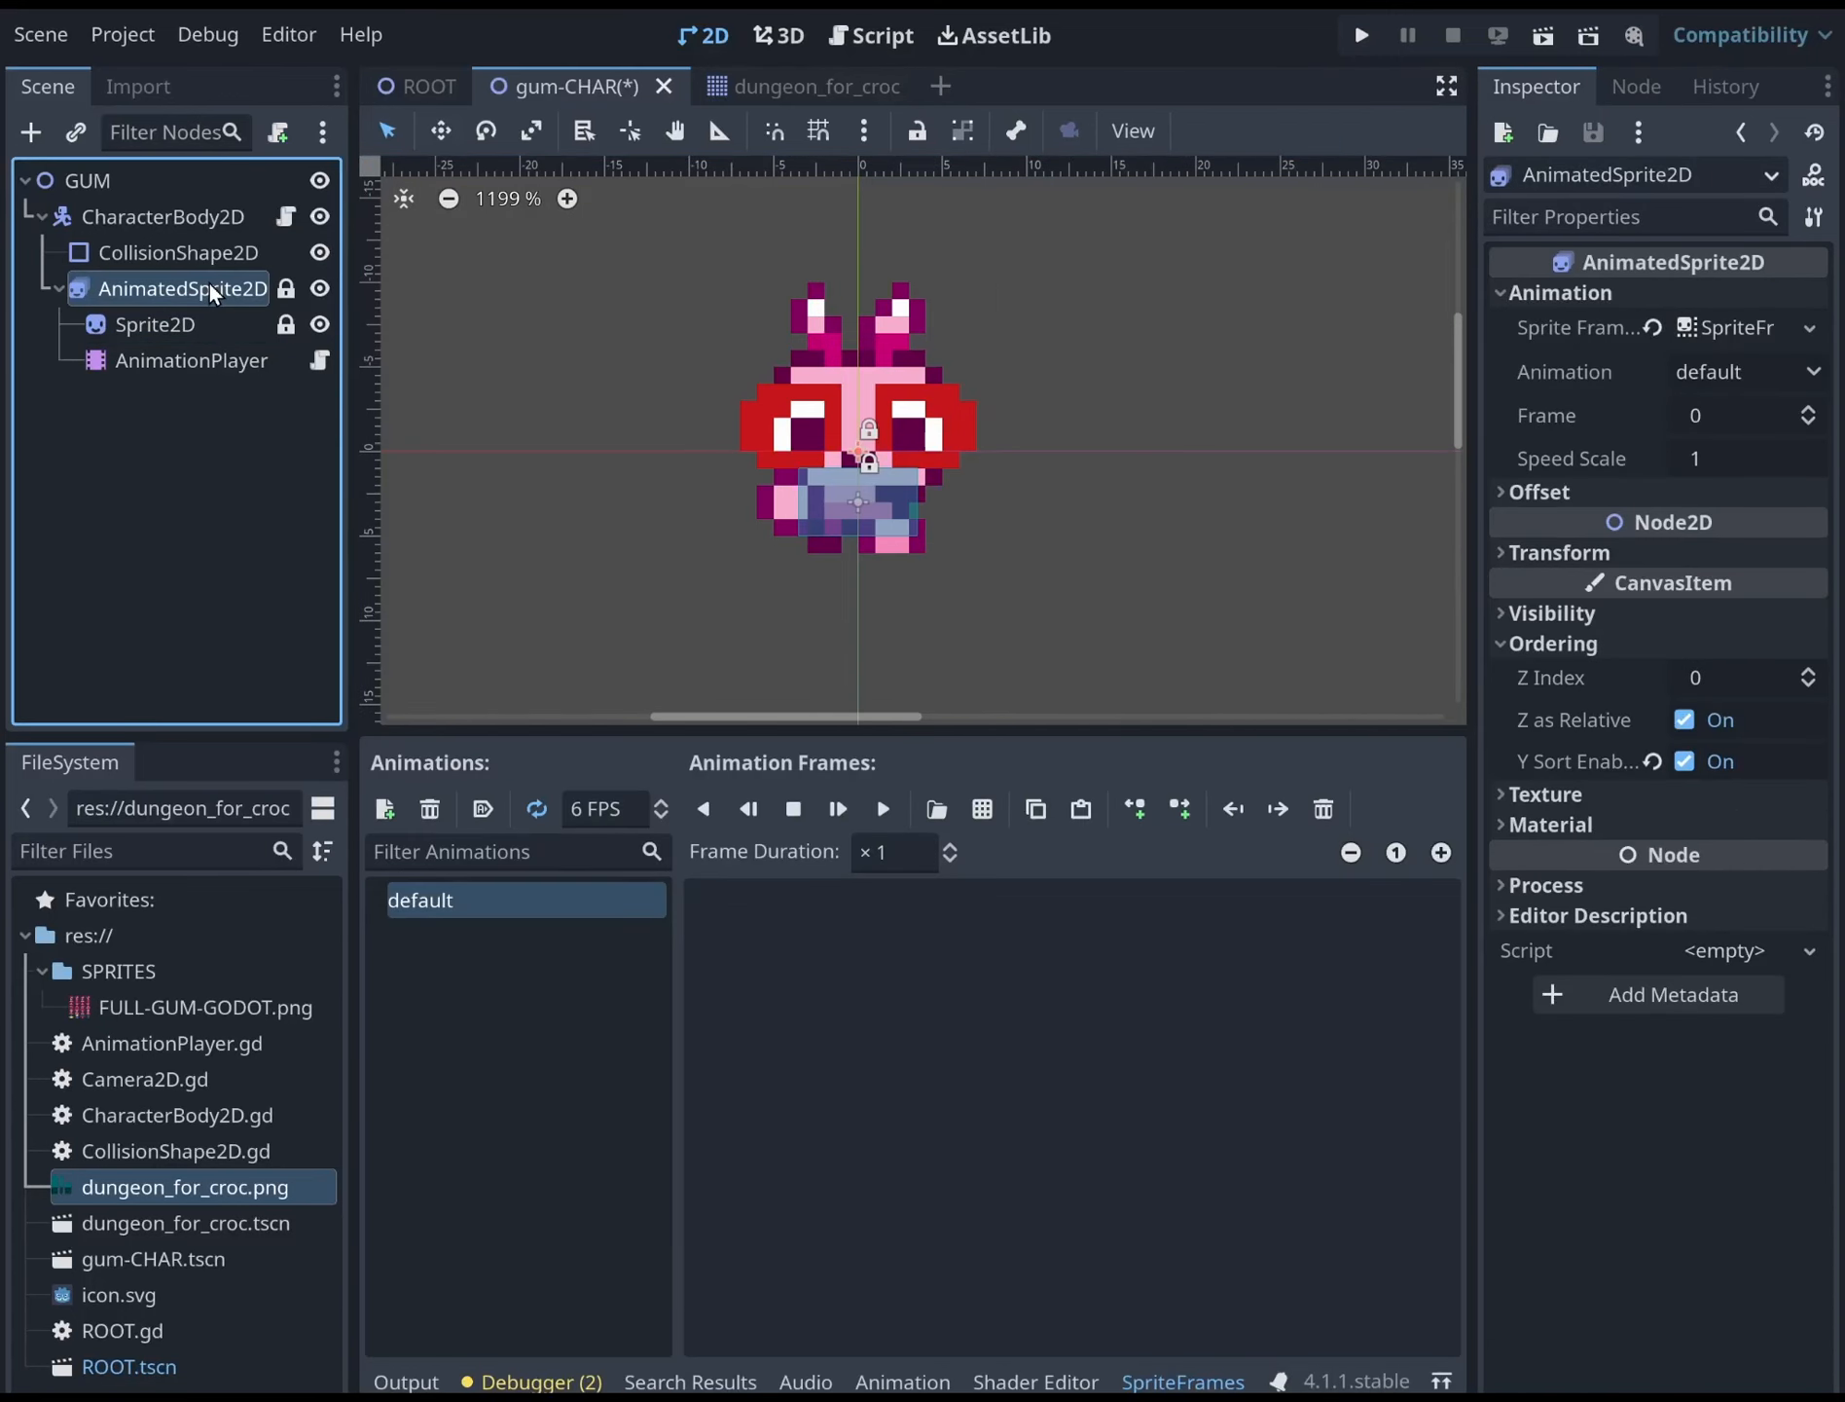
click(175, 365)
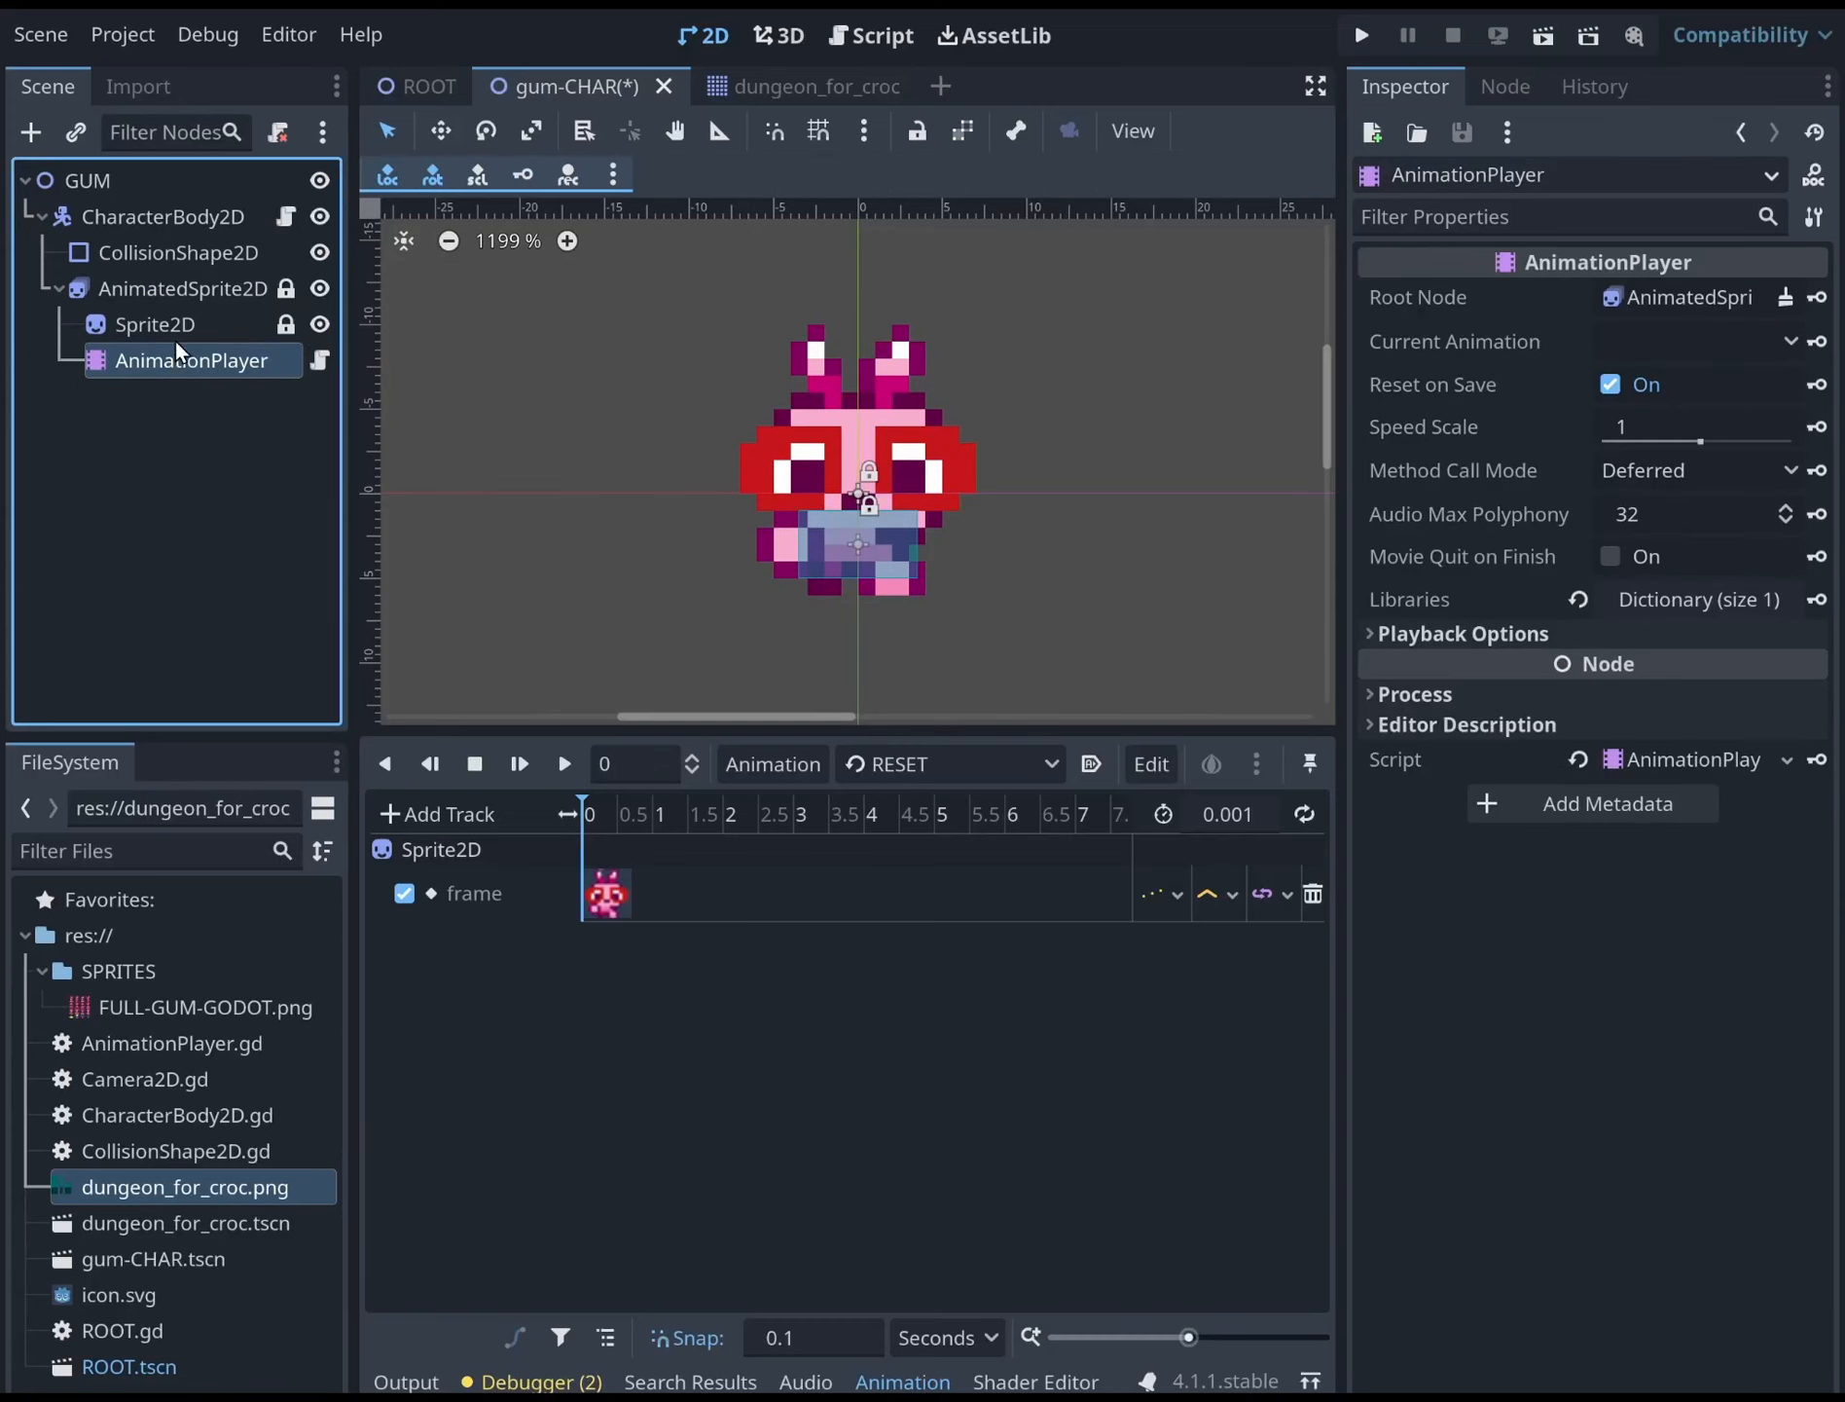
click(162, 287)
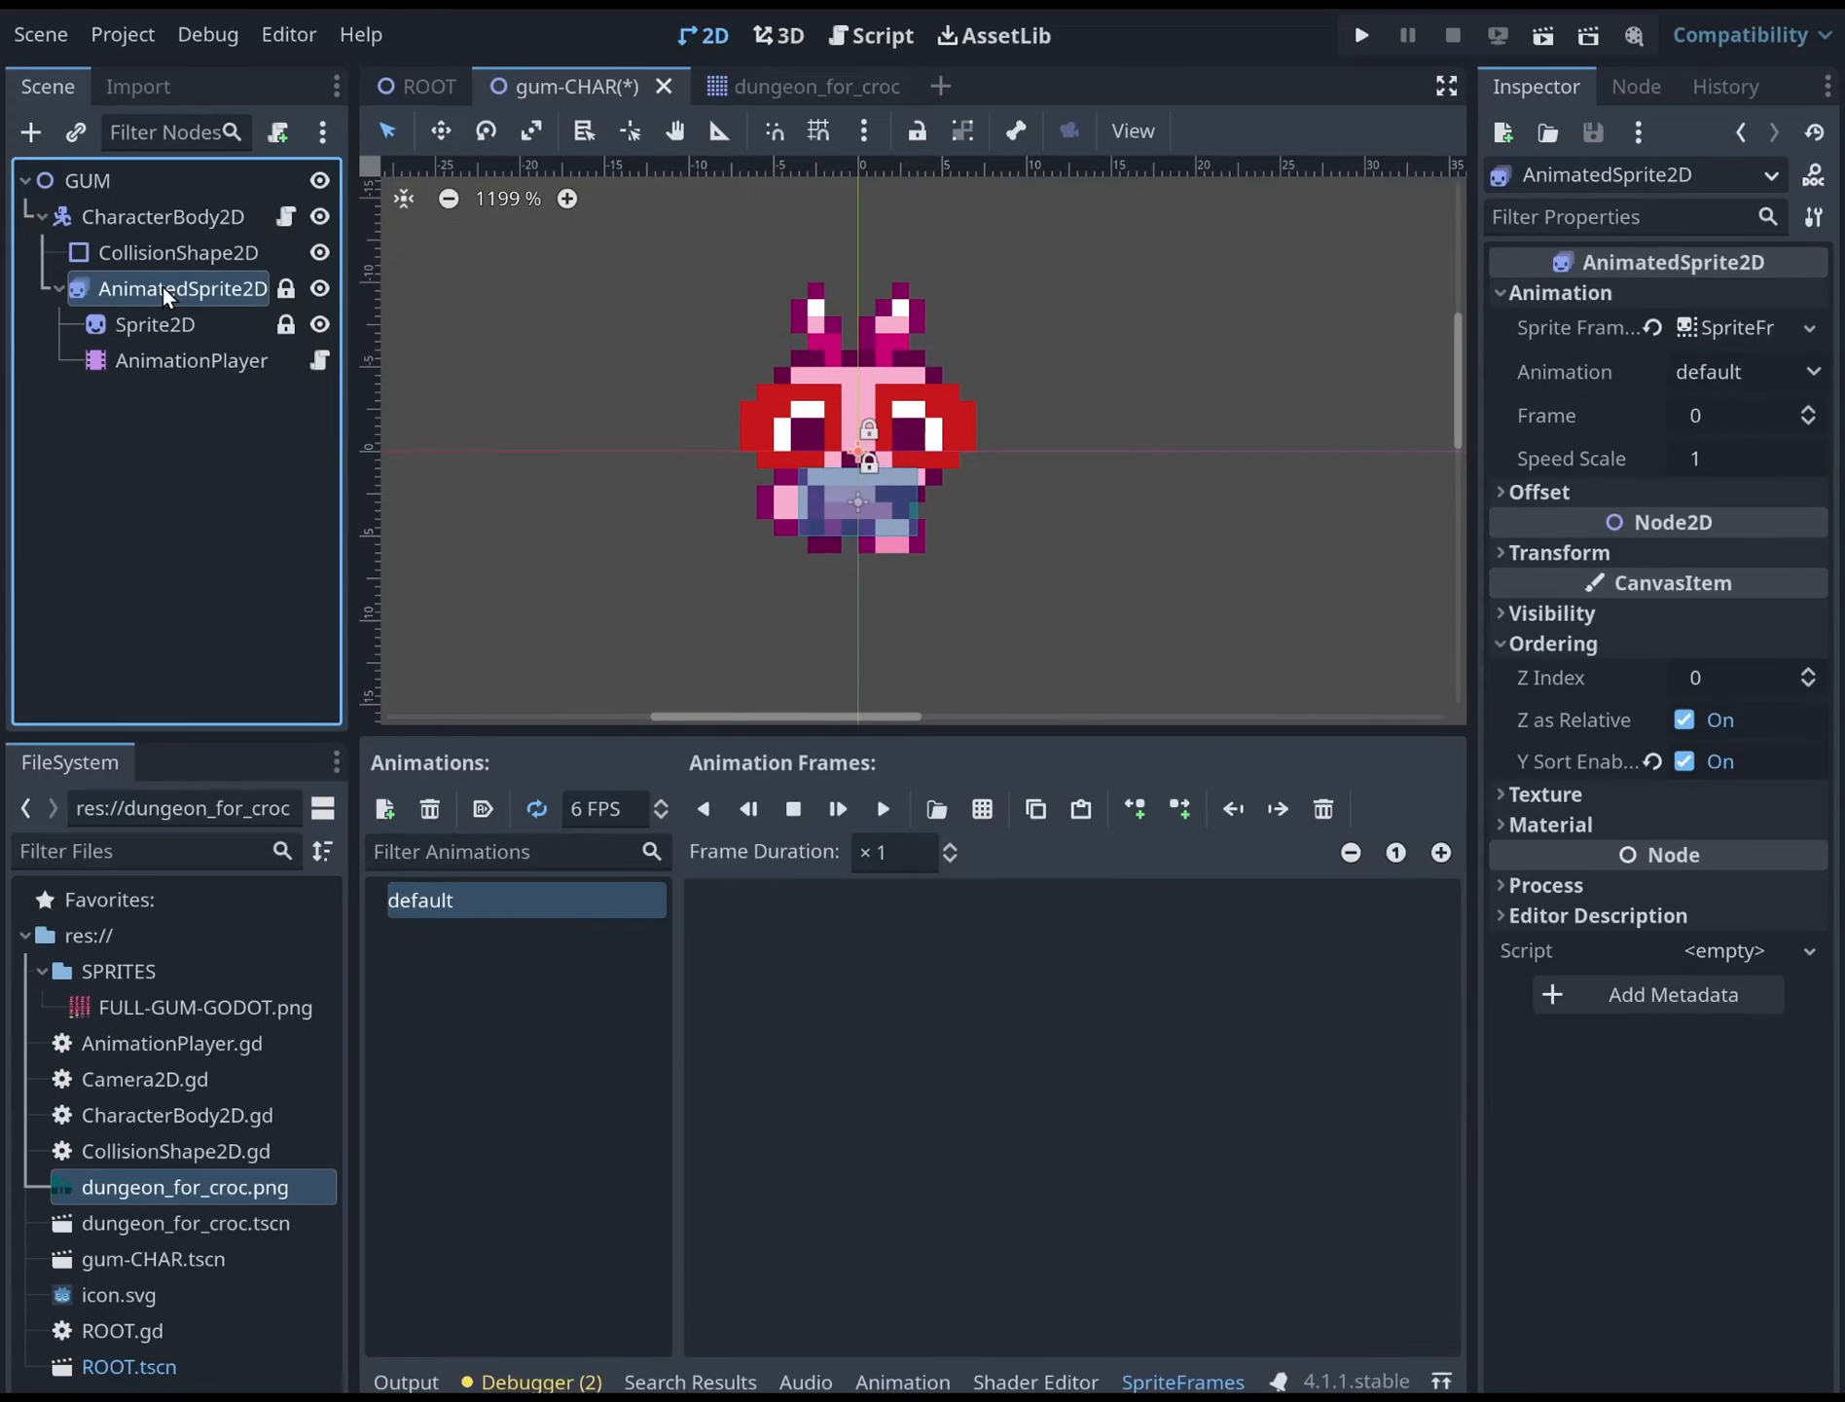
click(162, 257)
click(160, 285)
click(185, 324)
click(159, 291)
click(480, 903)
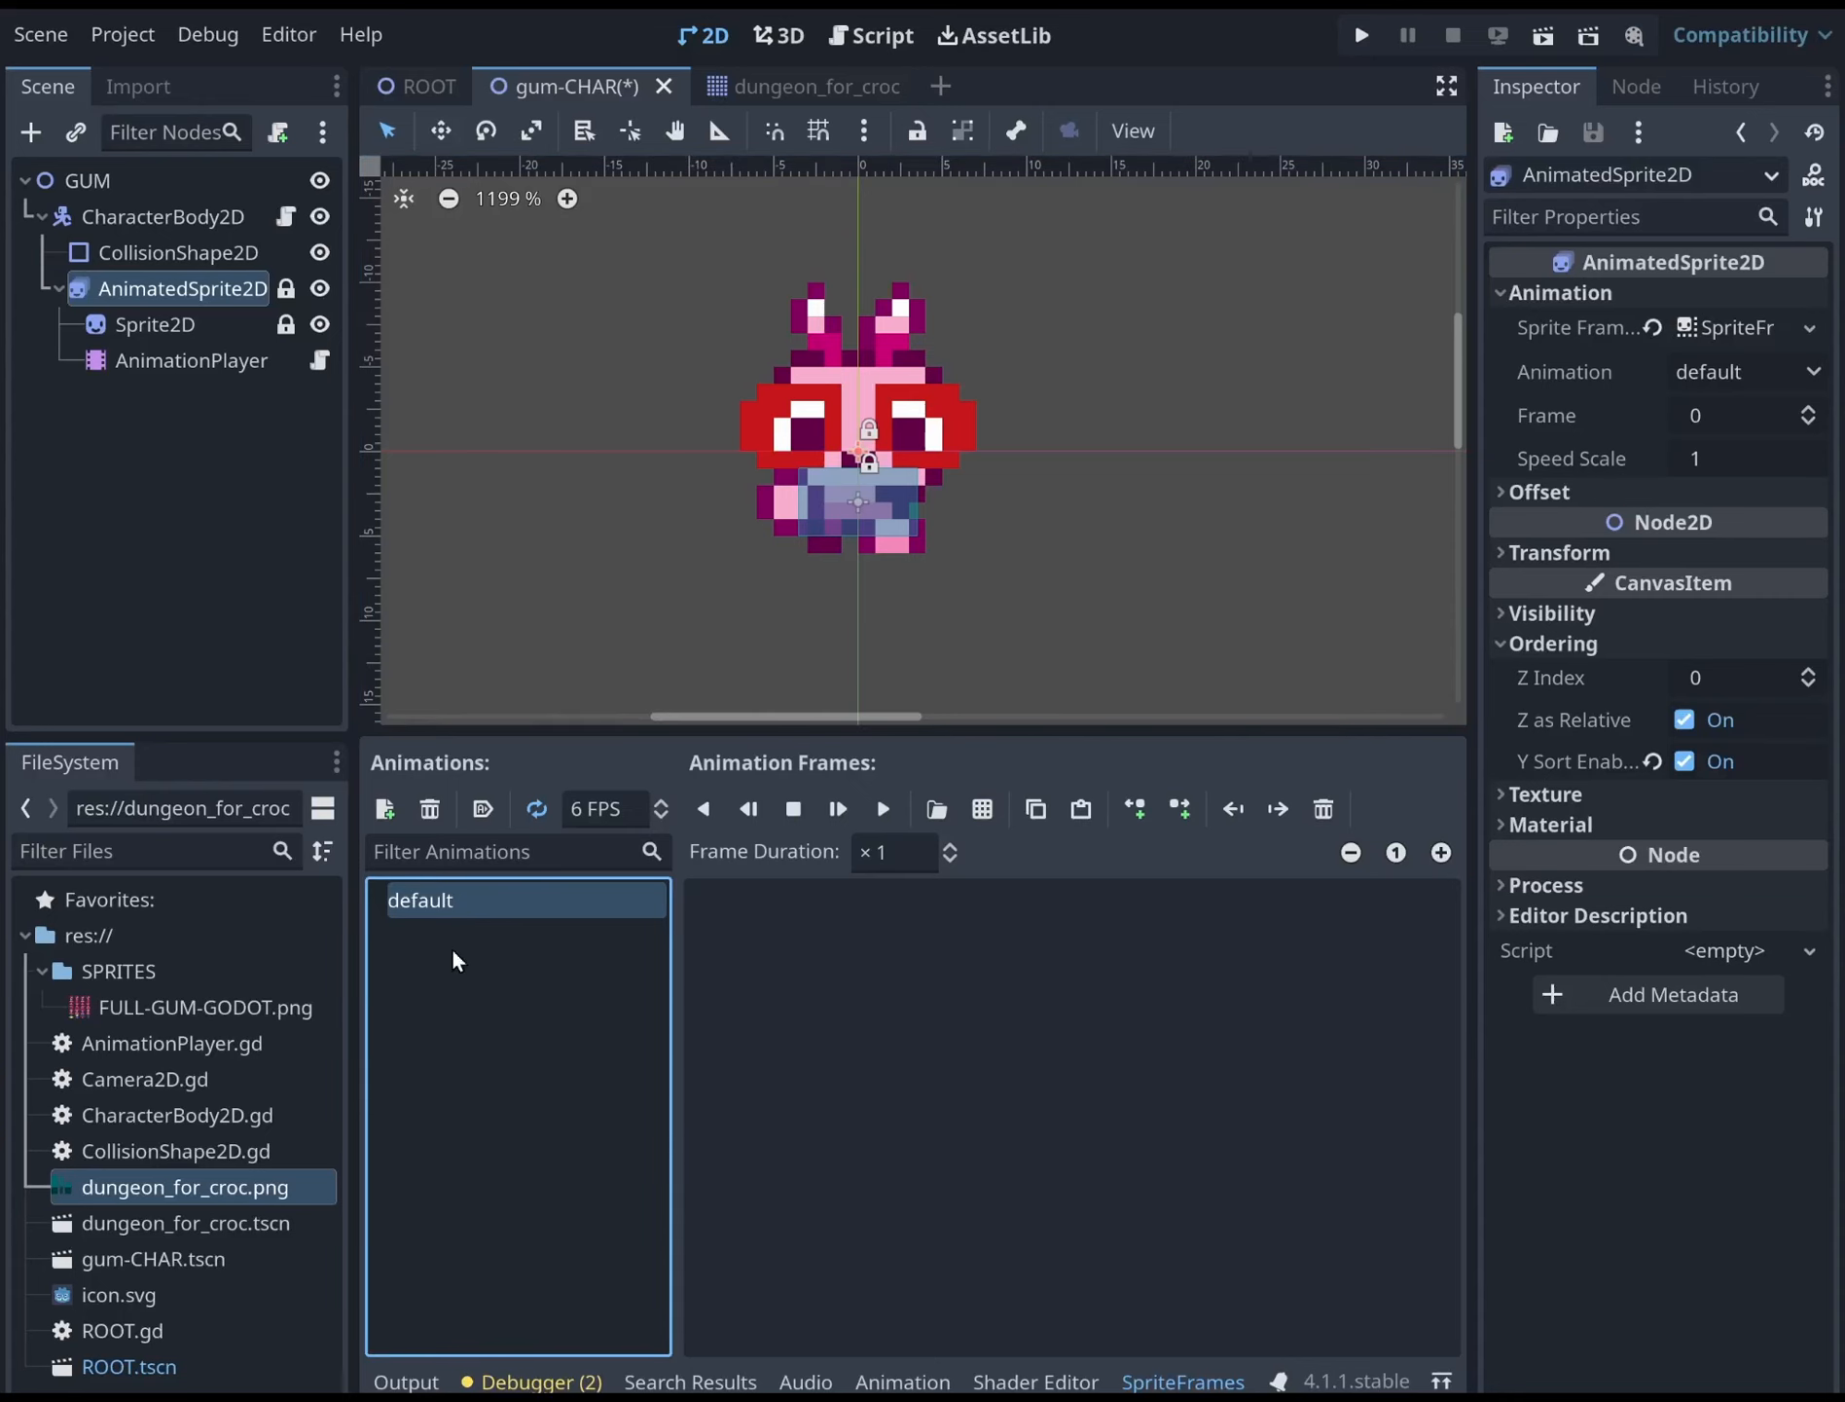
Inspect the Gum character's AnimationPlayer with its RESET animation and test-run the project
click(182, 359)
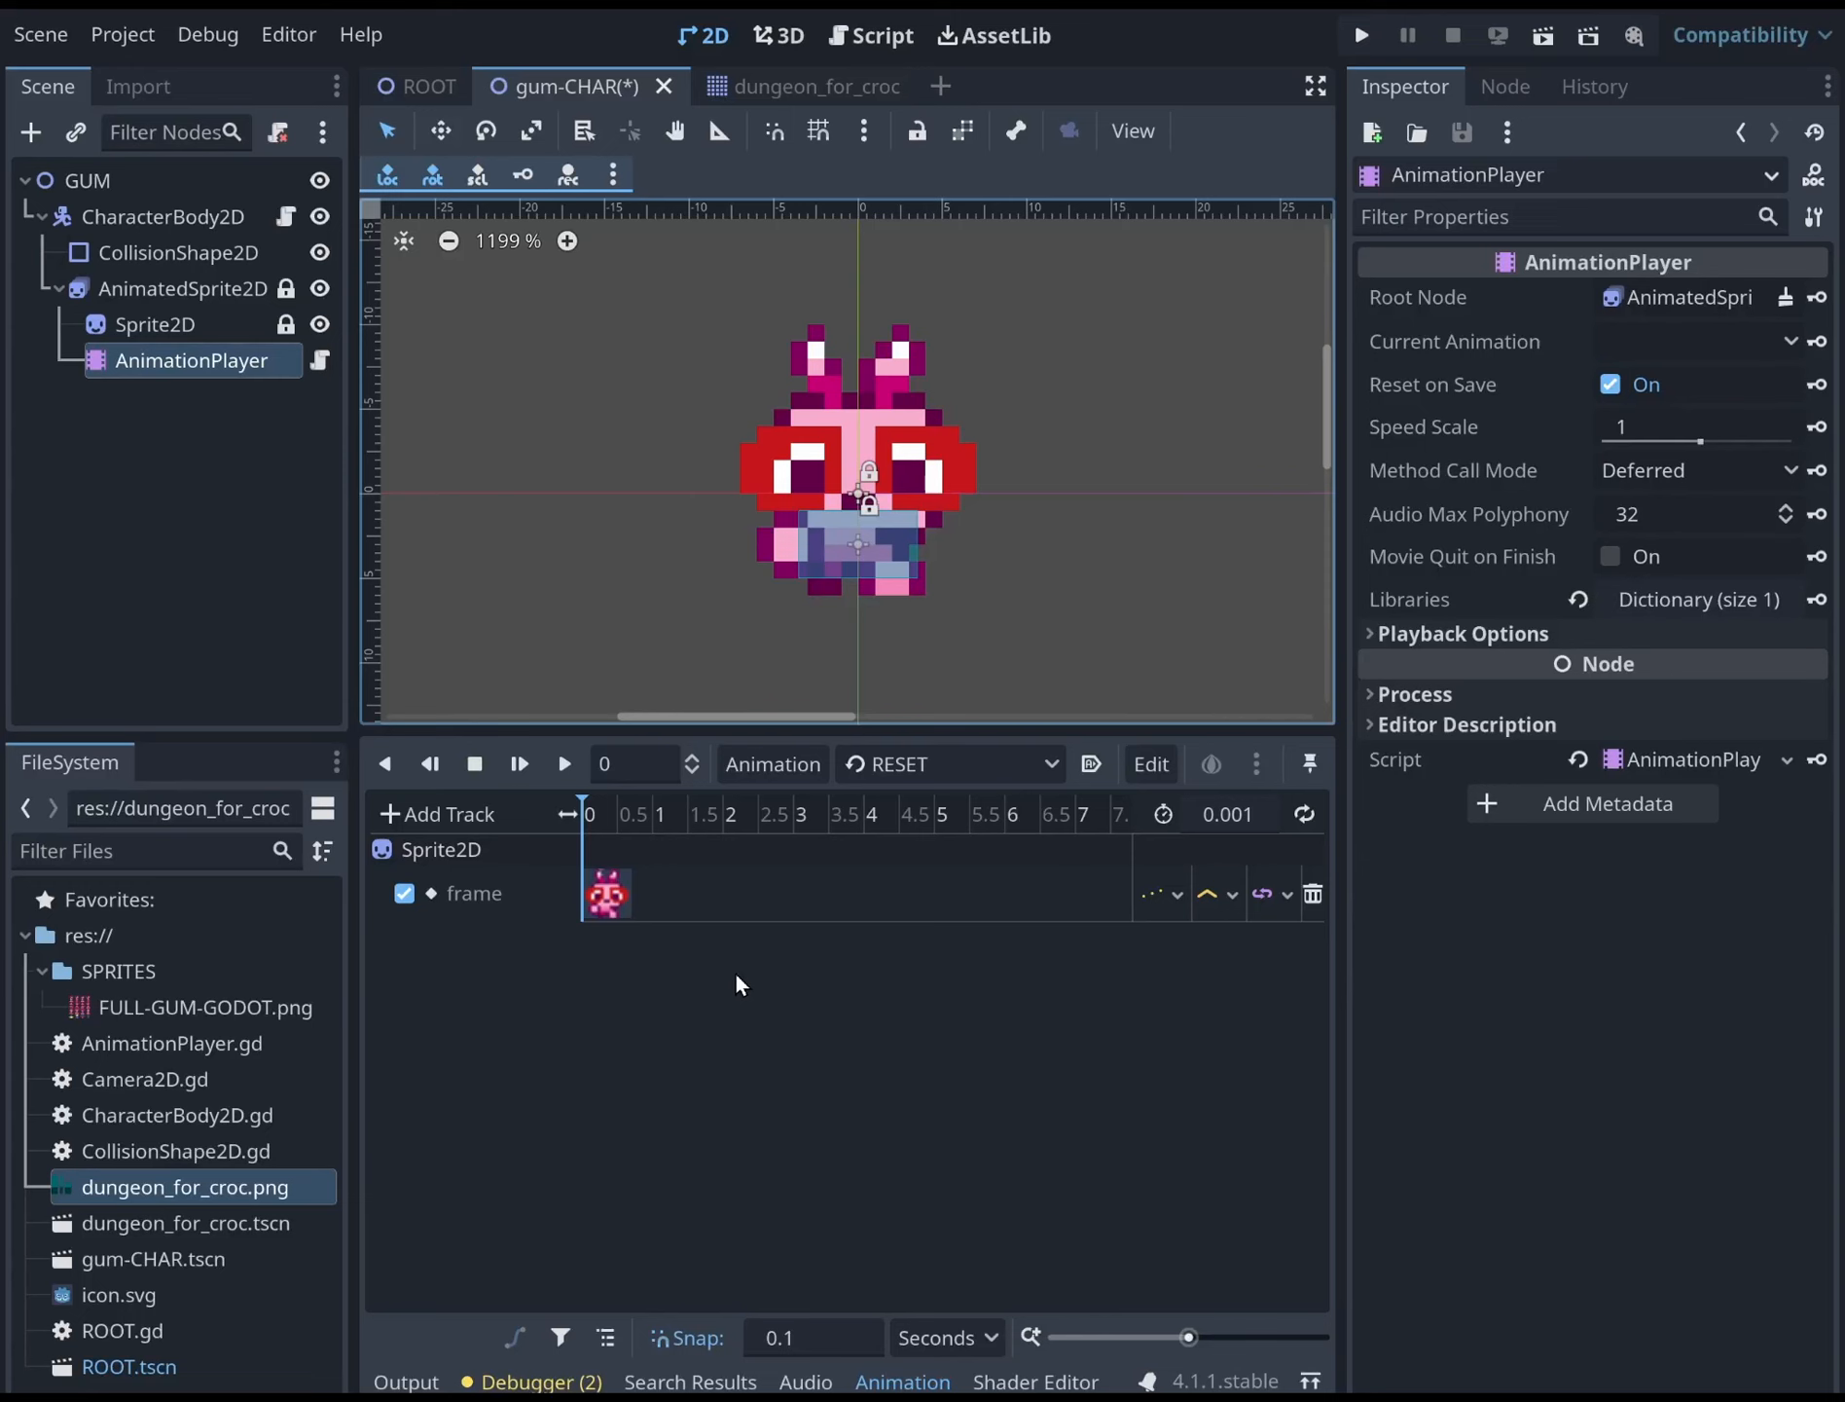
click(129, 287)
click(160, 360)
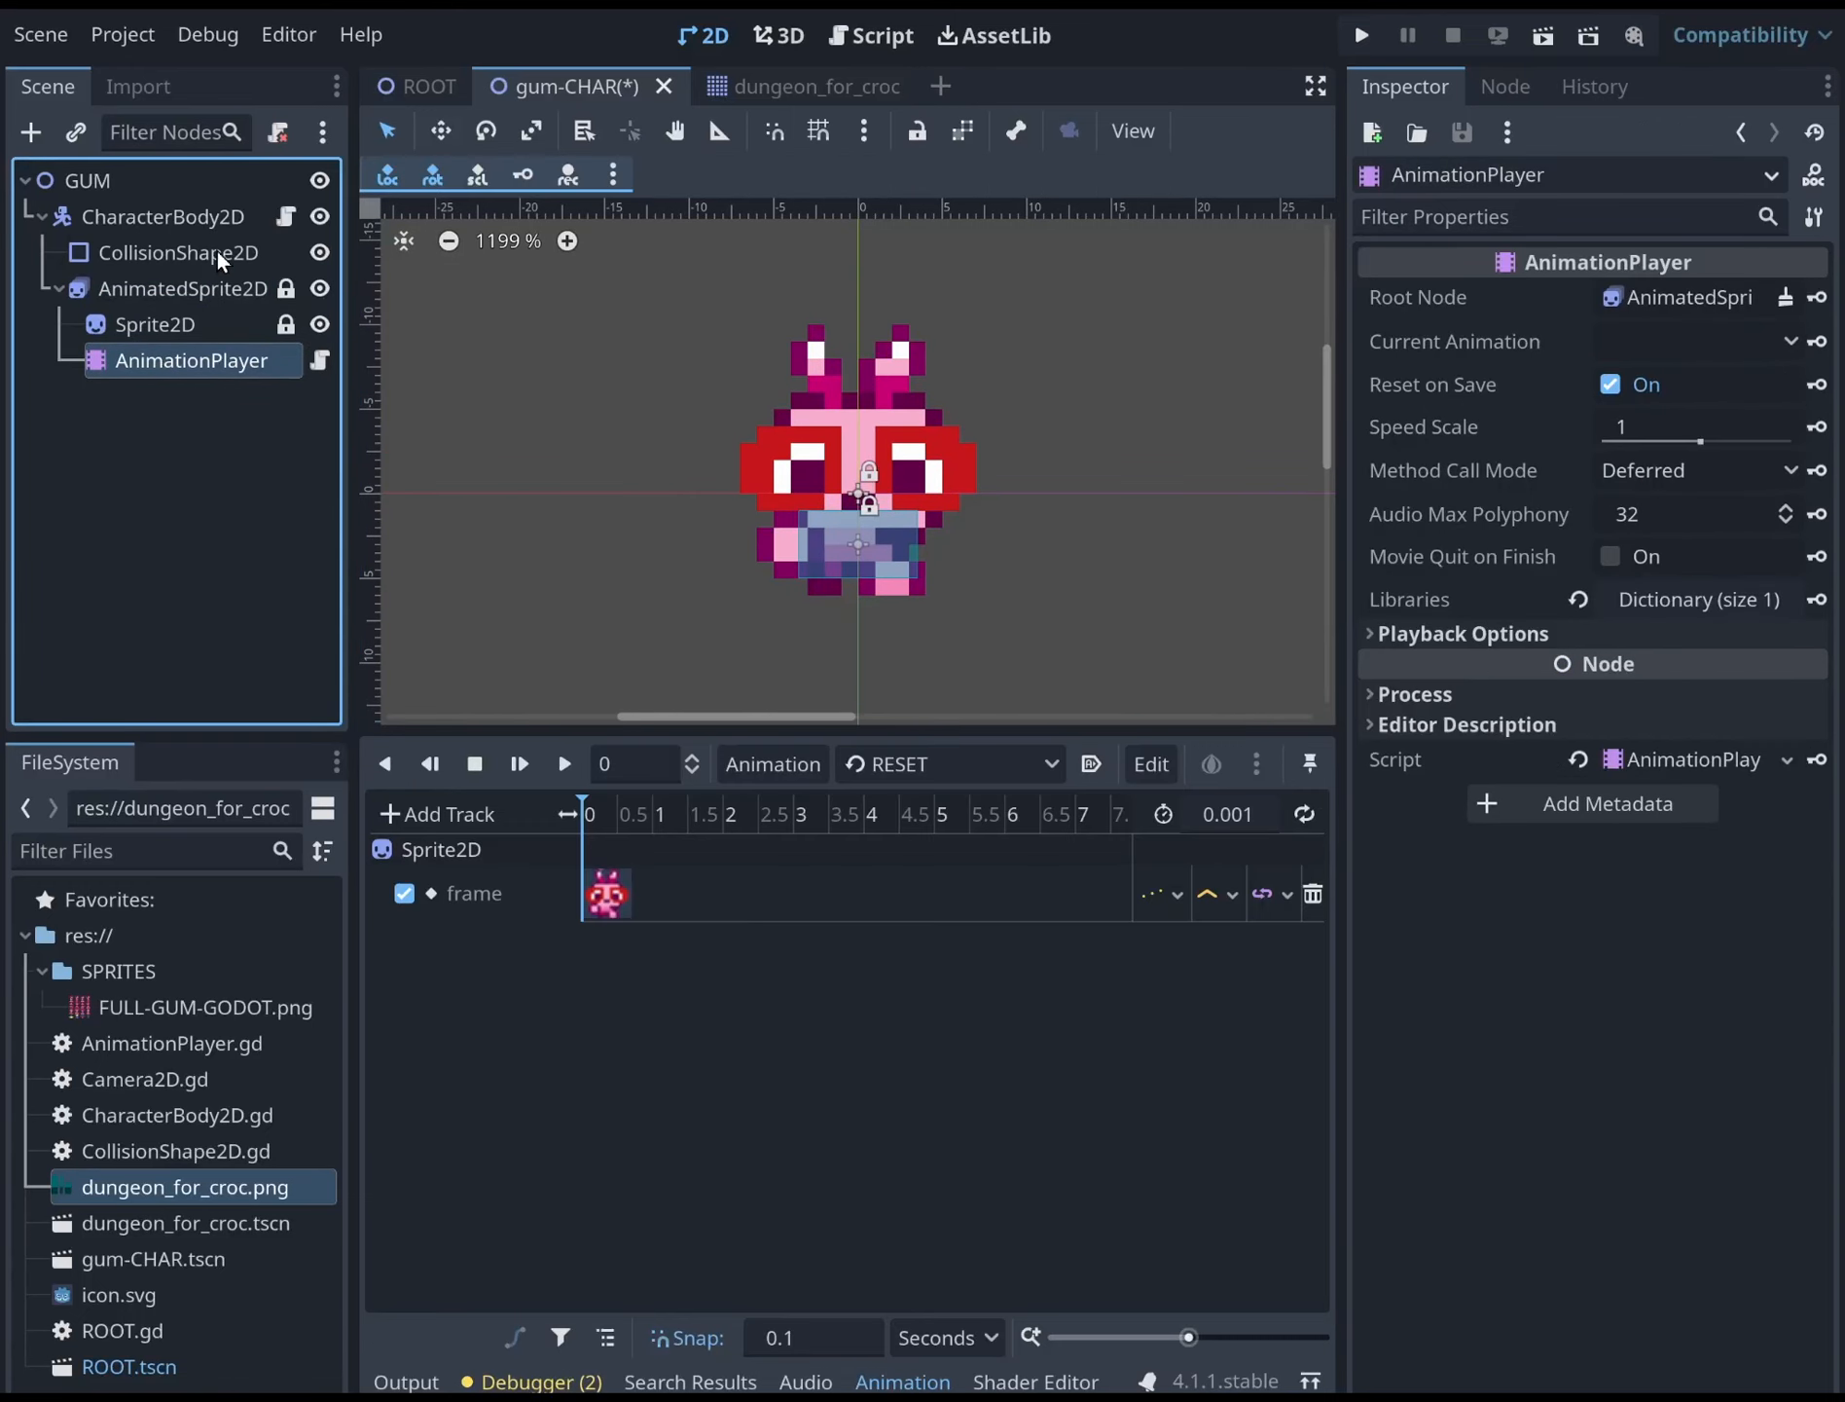
click(741, 812)
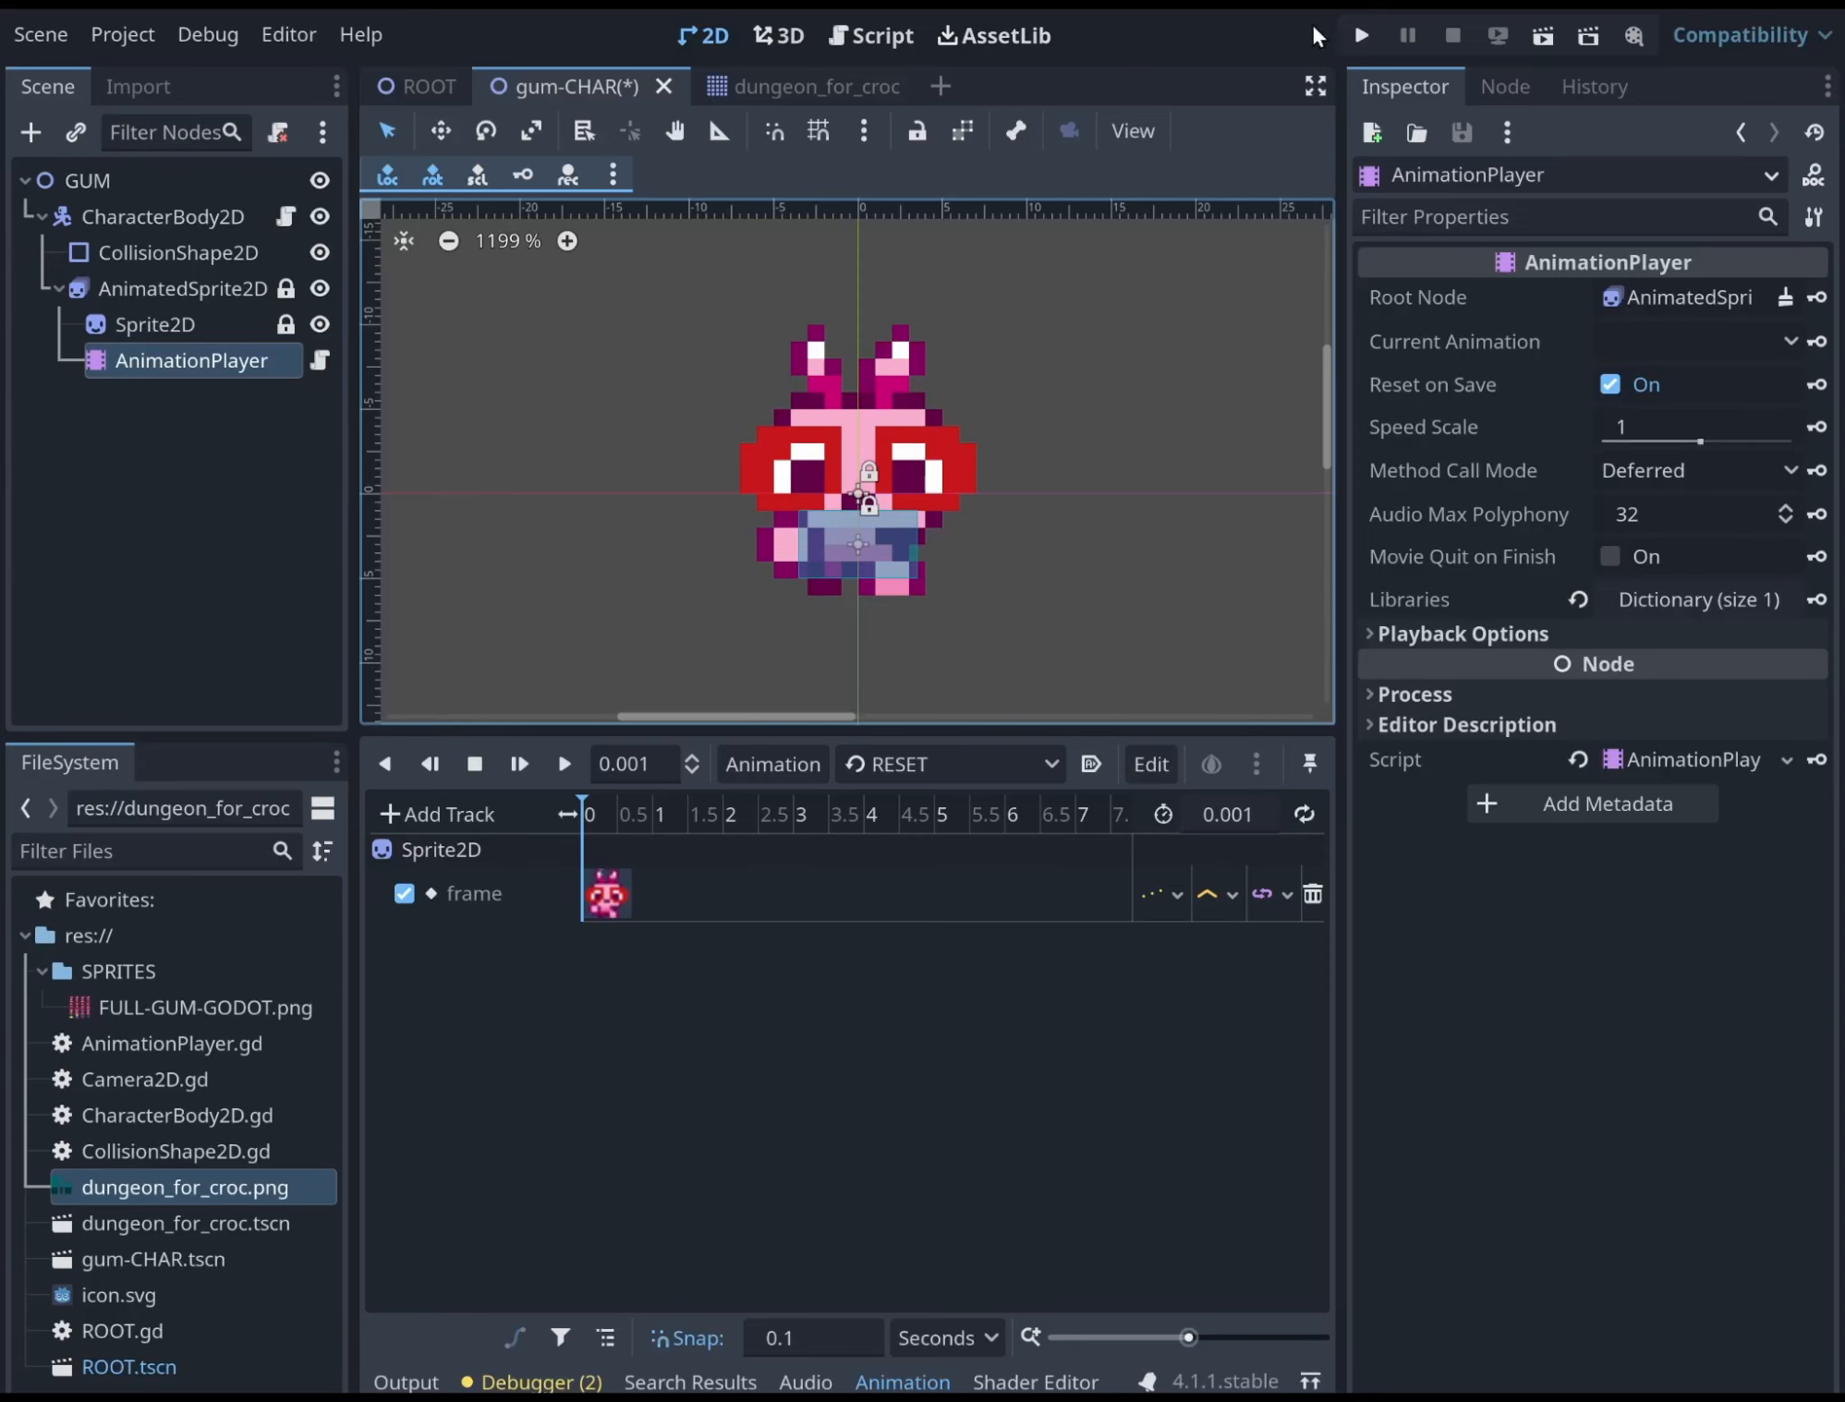
click(1362, 36)
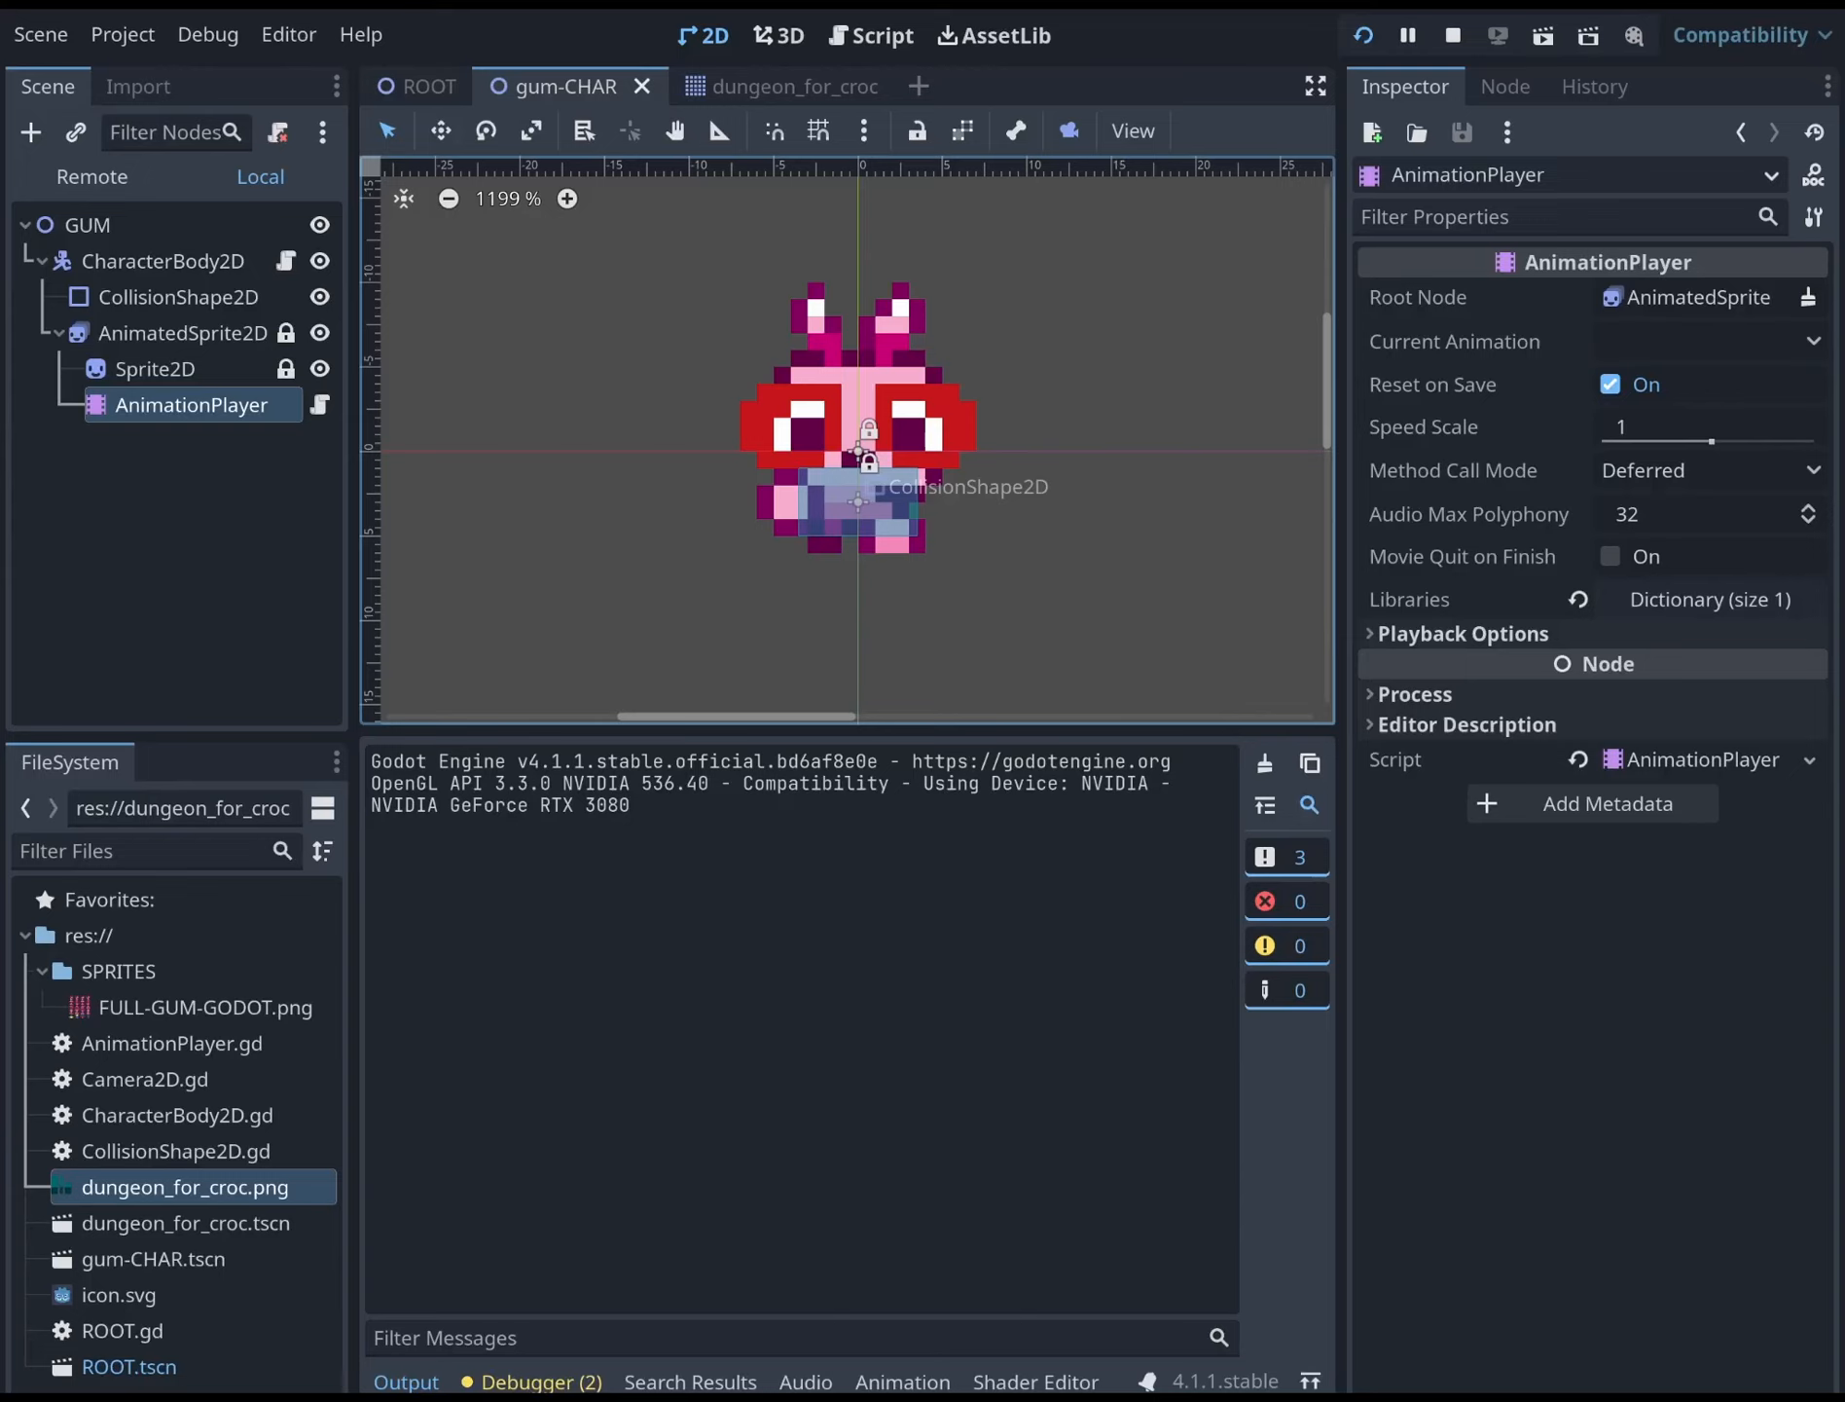
key(F8)
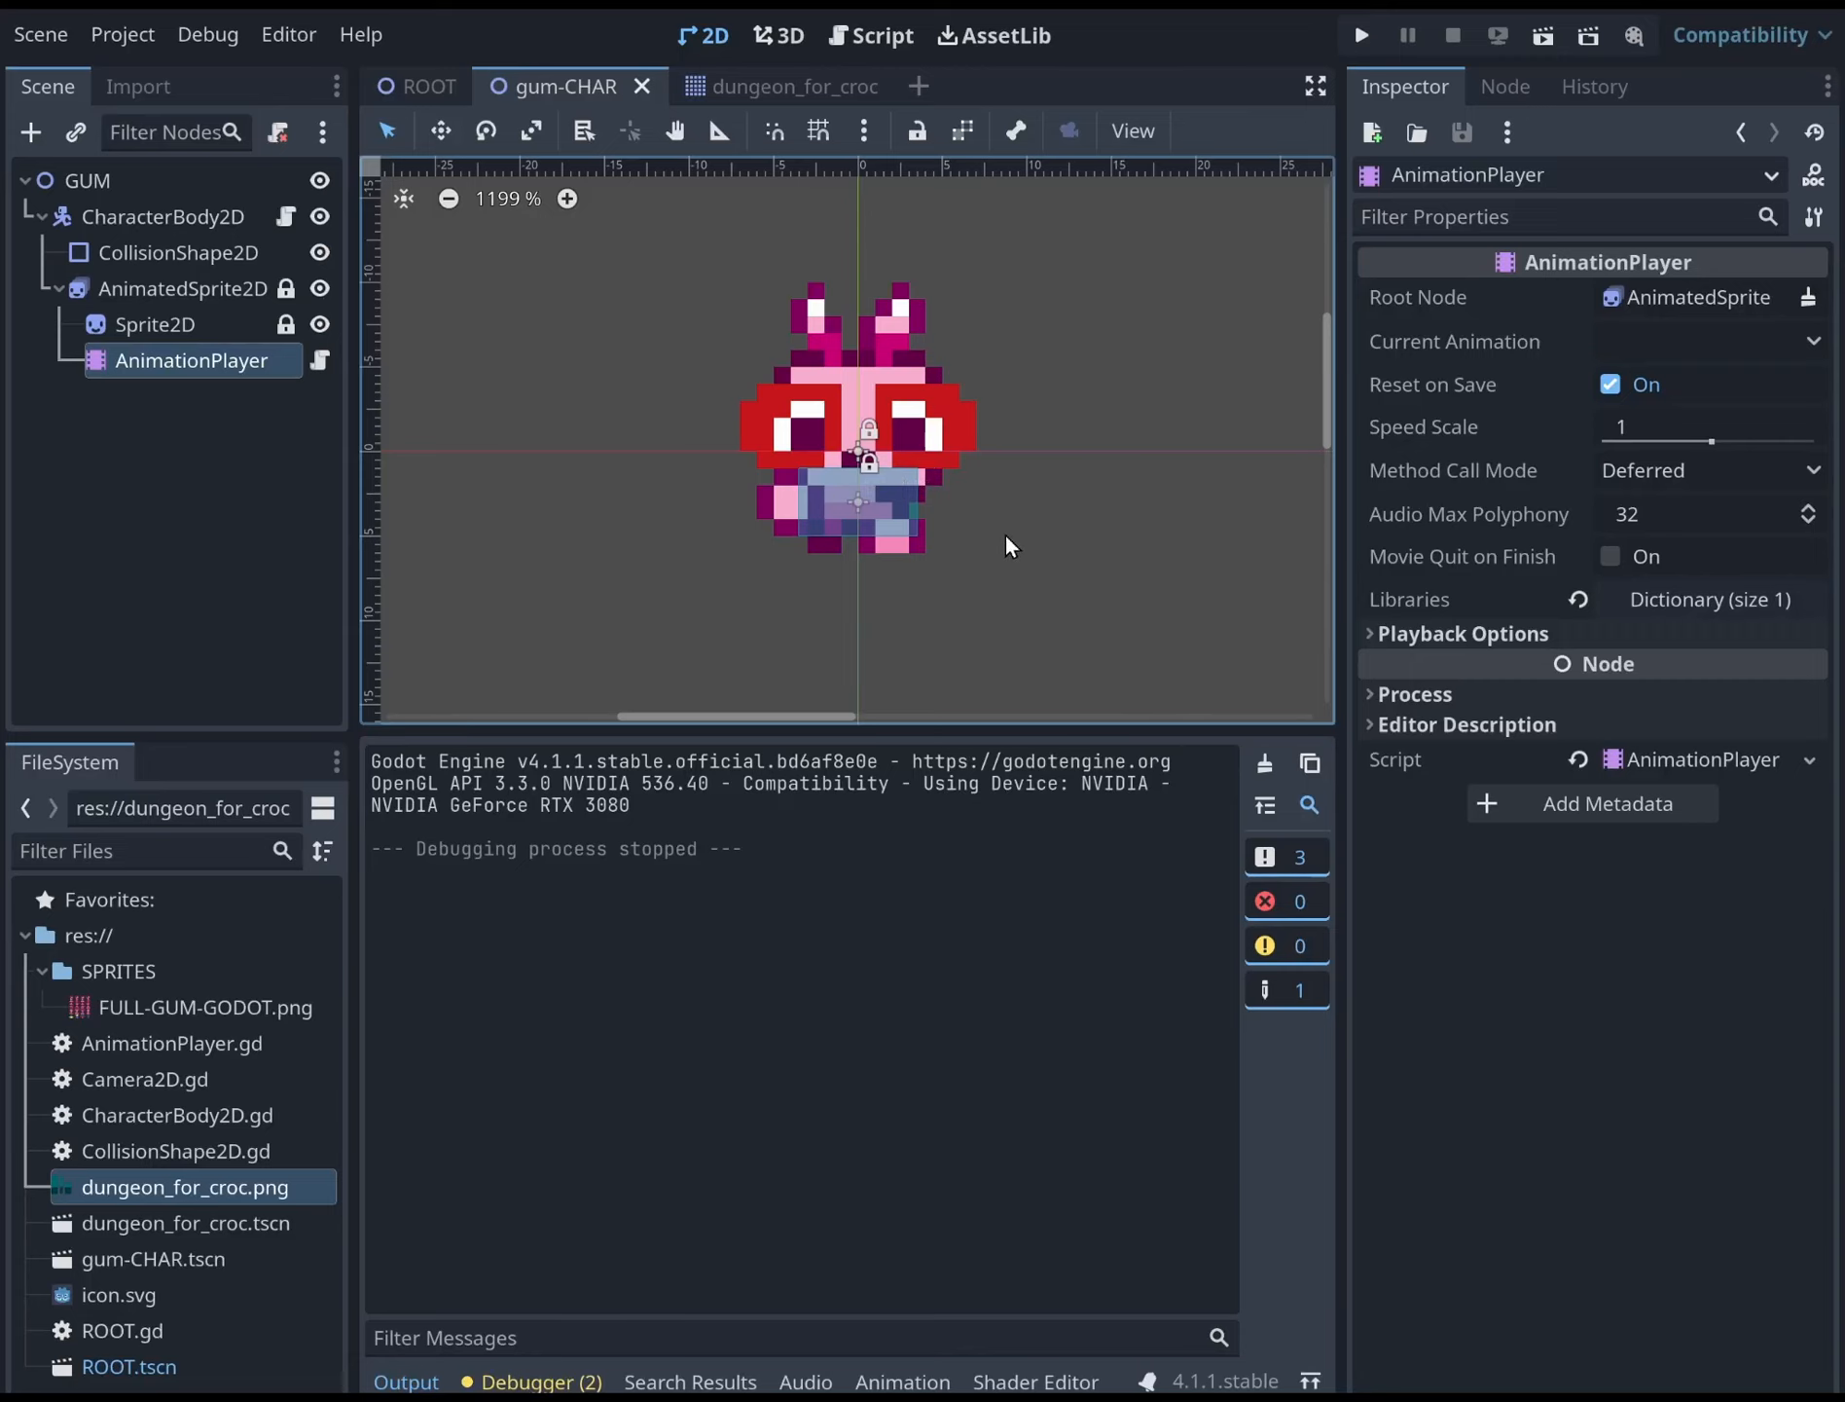
Return to the ROOT scene and test-run the project
scroll(1005, 524, down, 1)
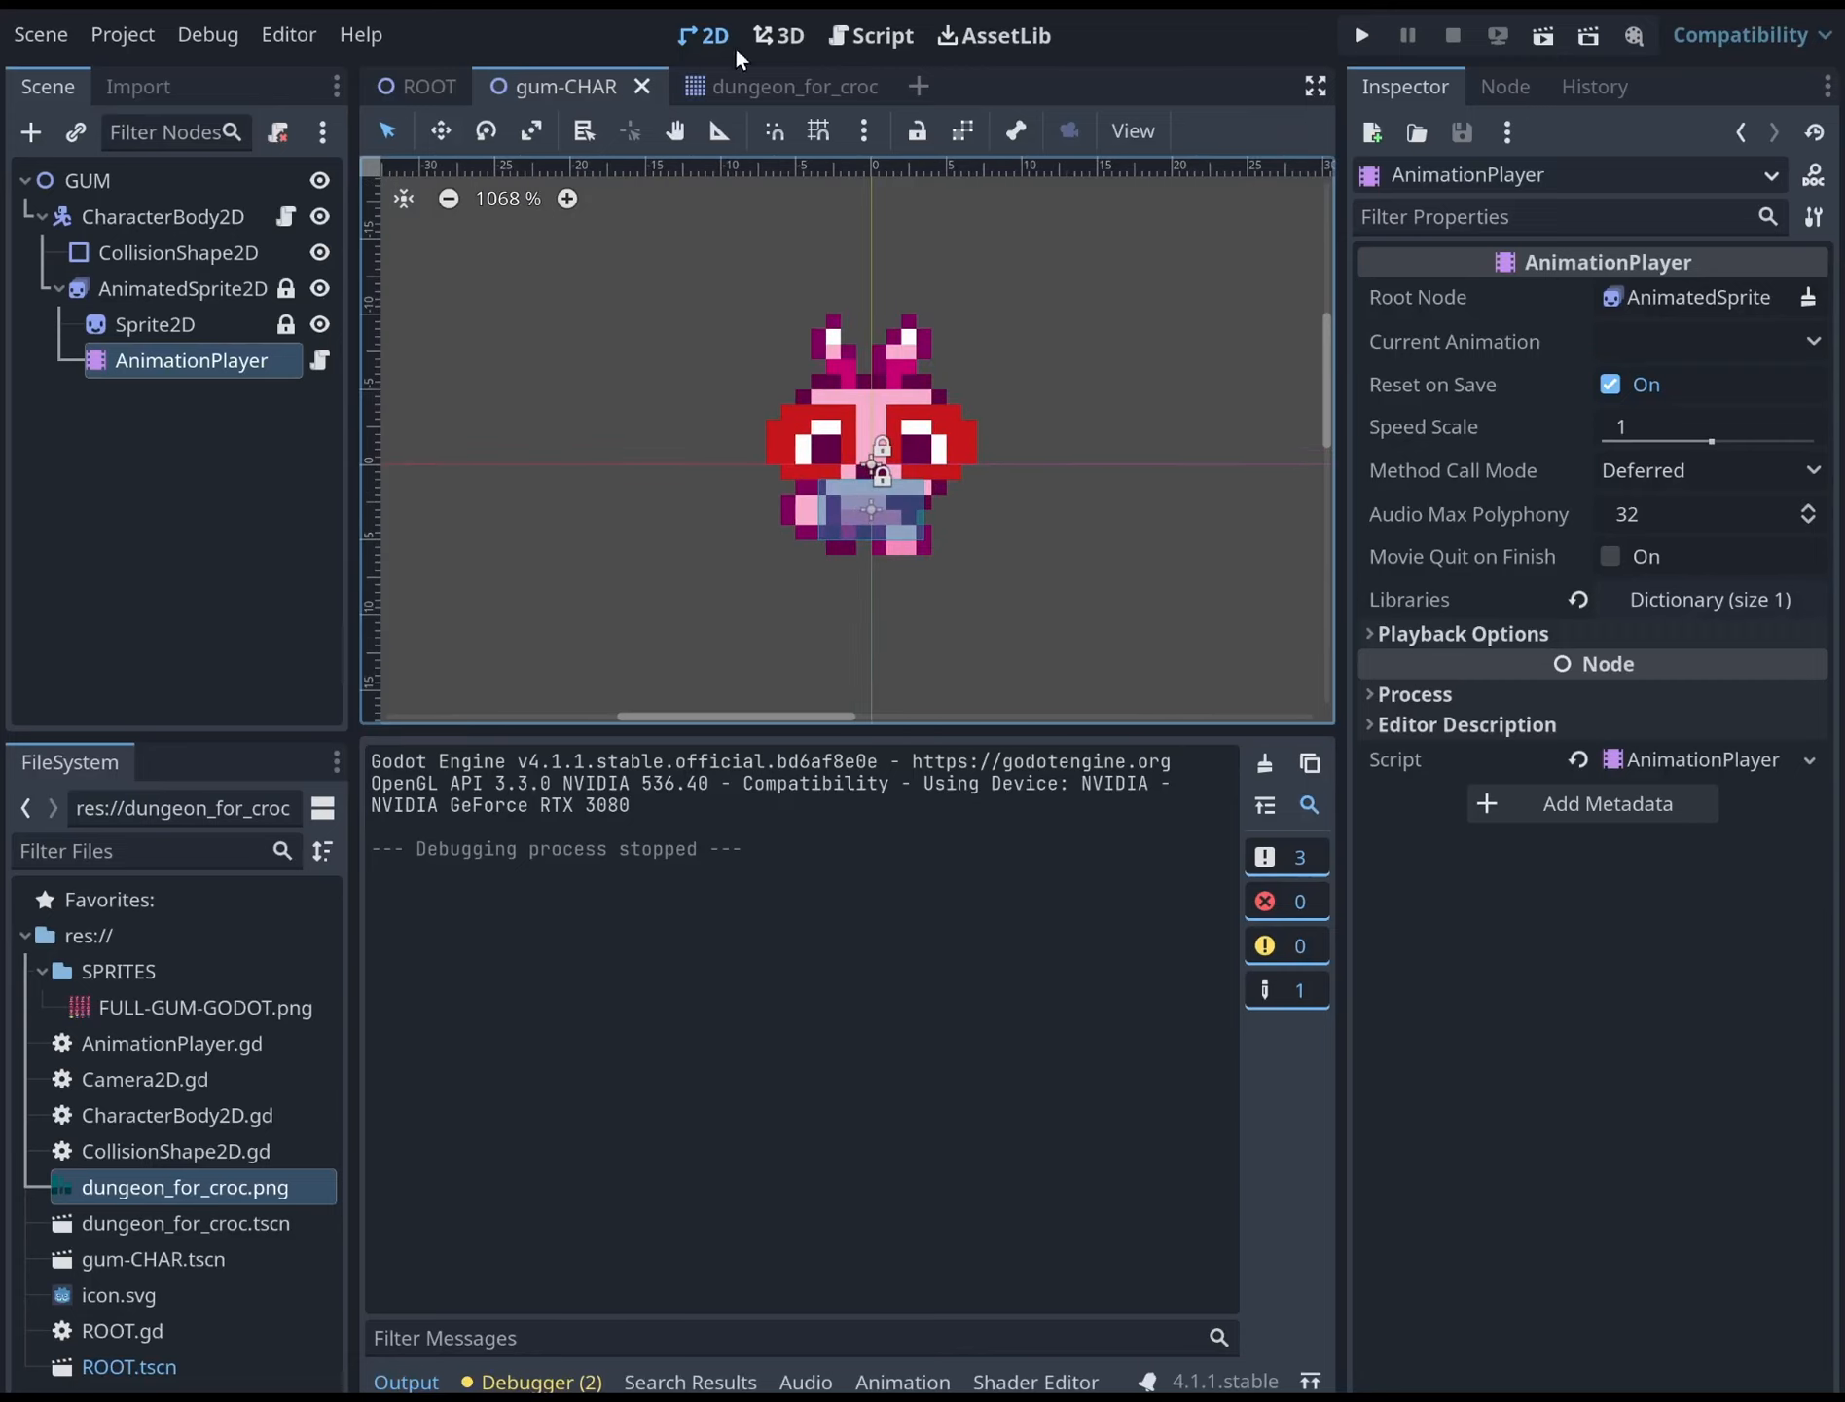
click(404, 84)
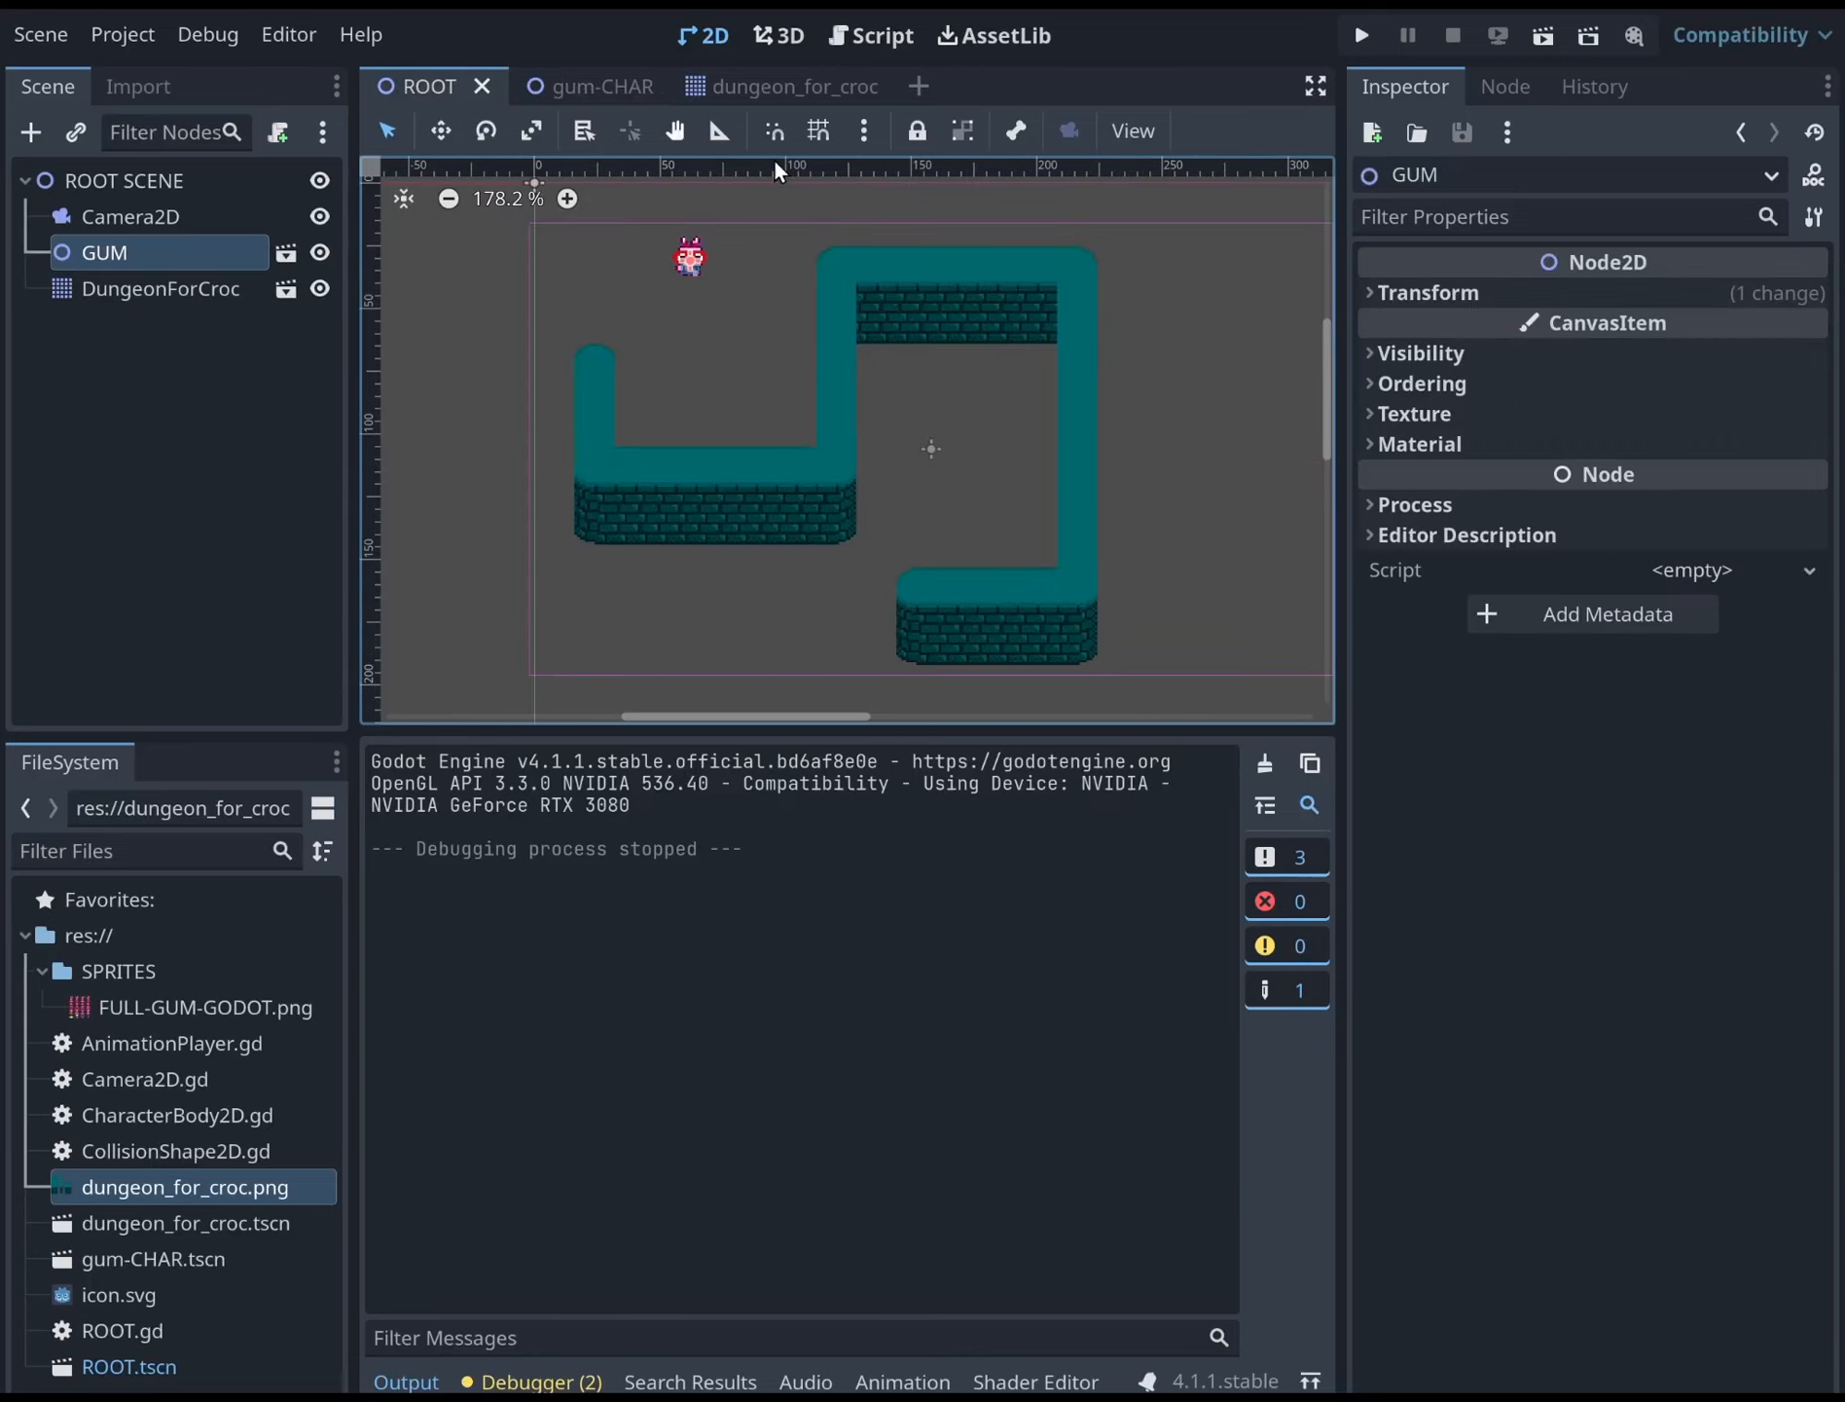
click(1372, 34)
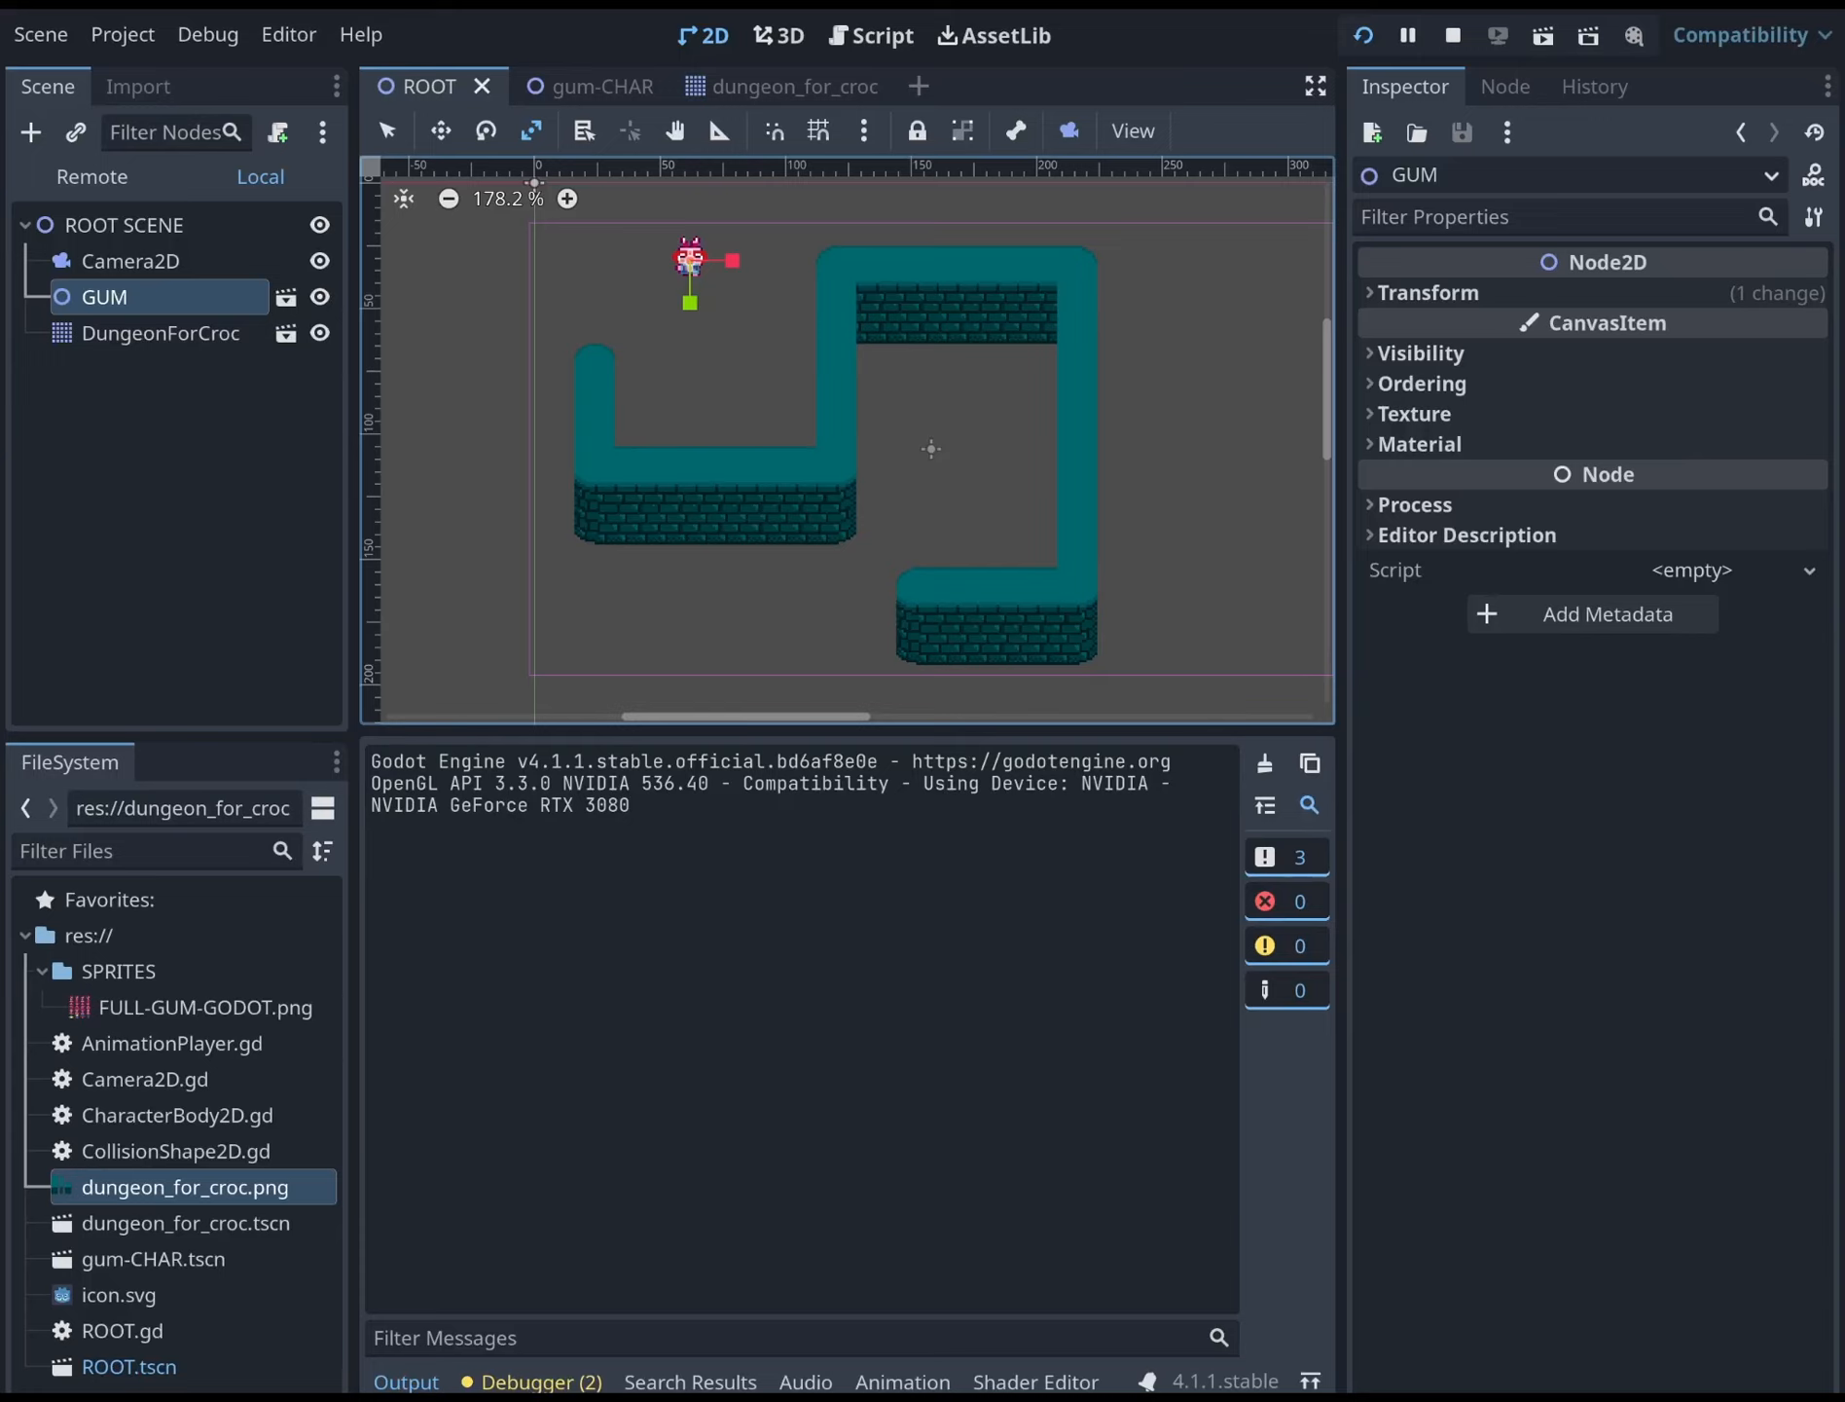
click(1527, 324)
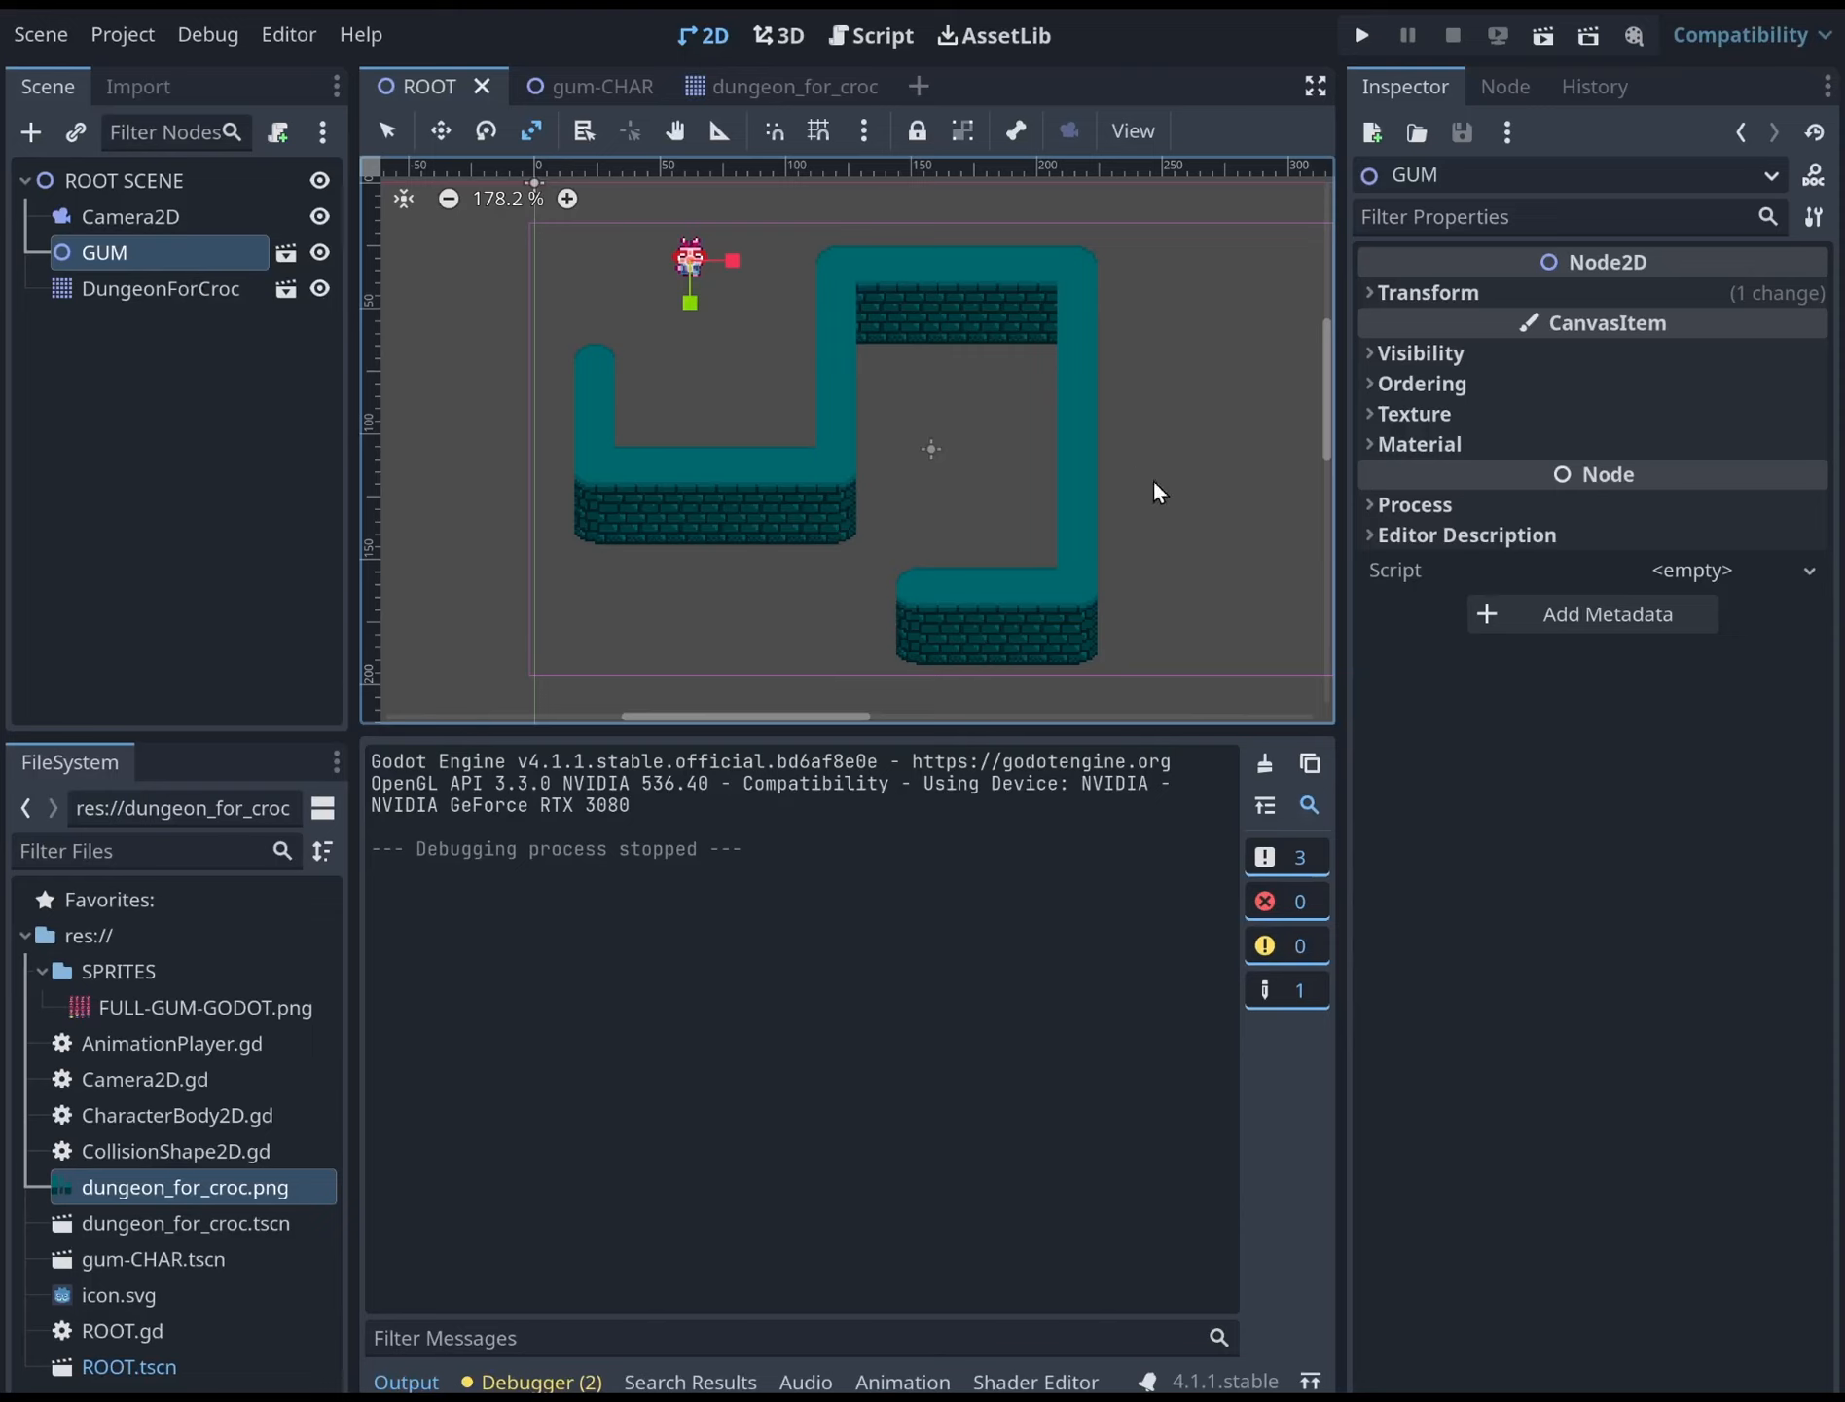
click(1413, 444)
click(1417, 585)
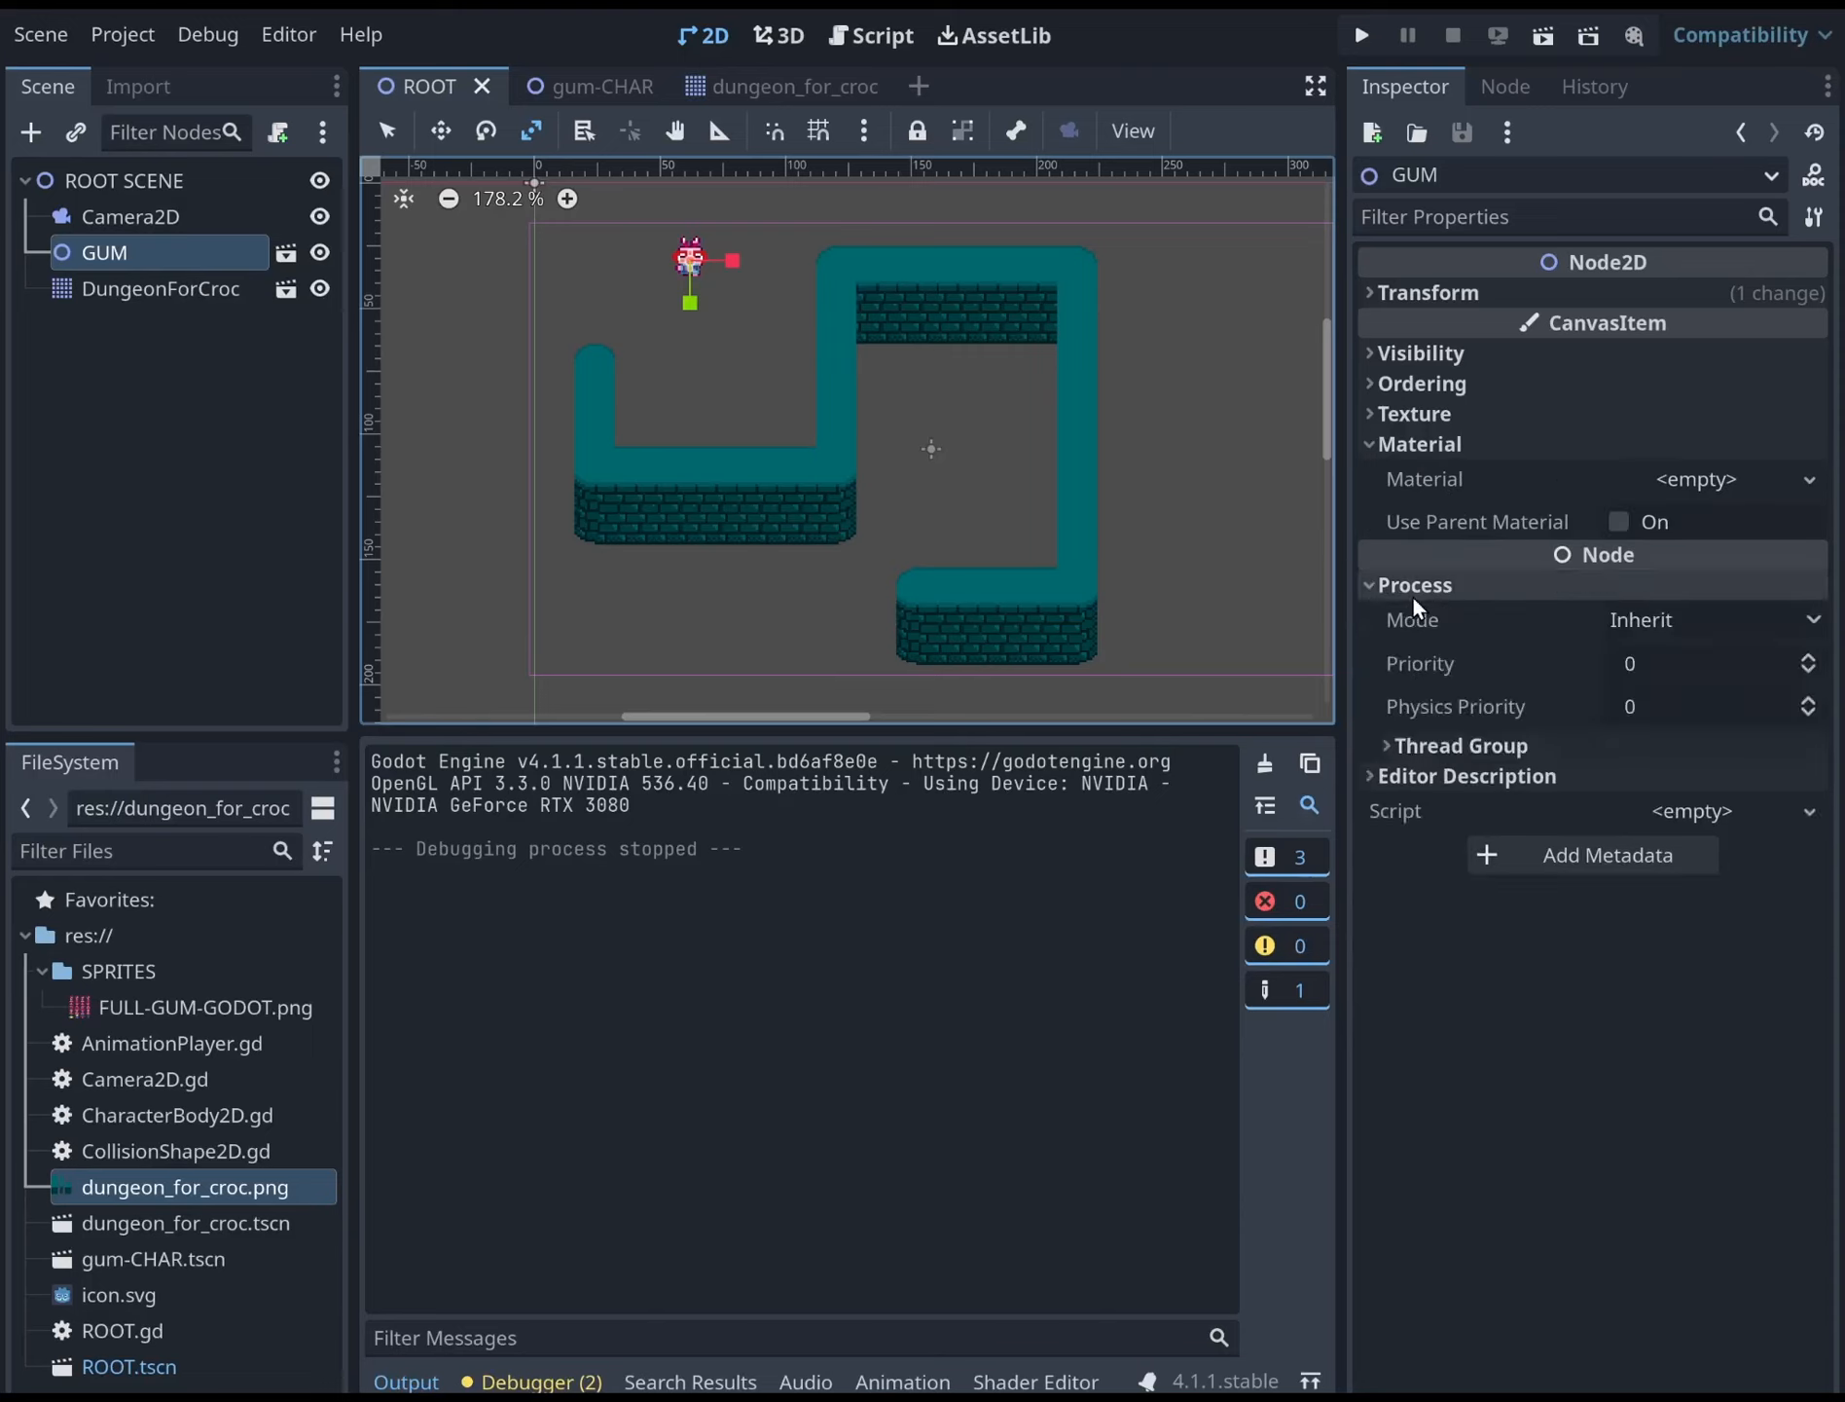
click(1811, 657)
click(1811, 657)
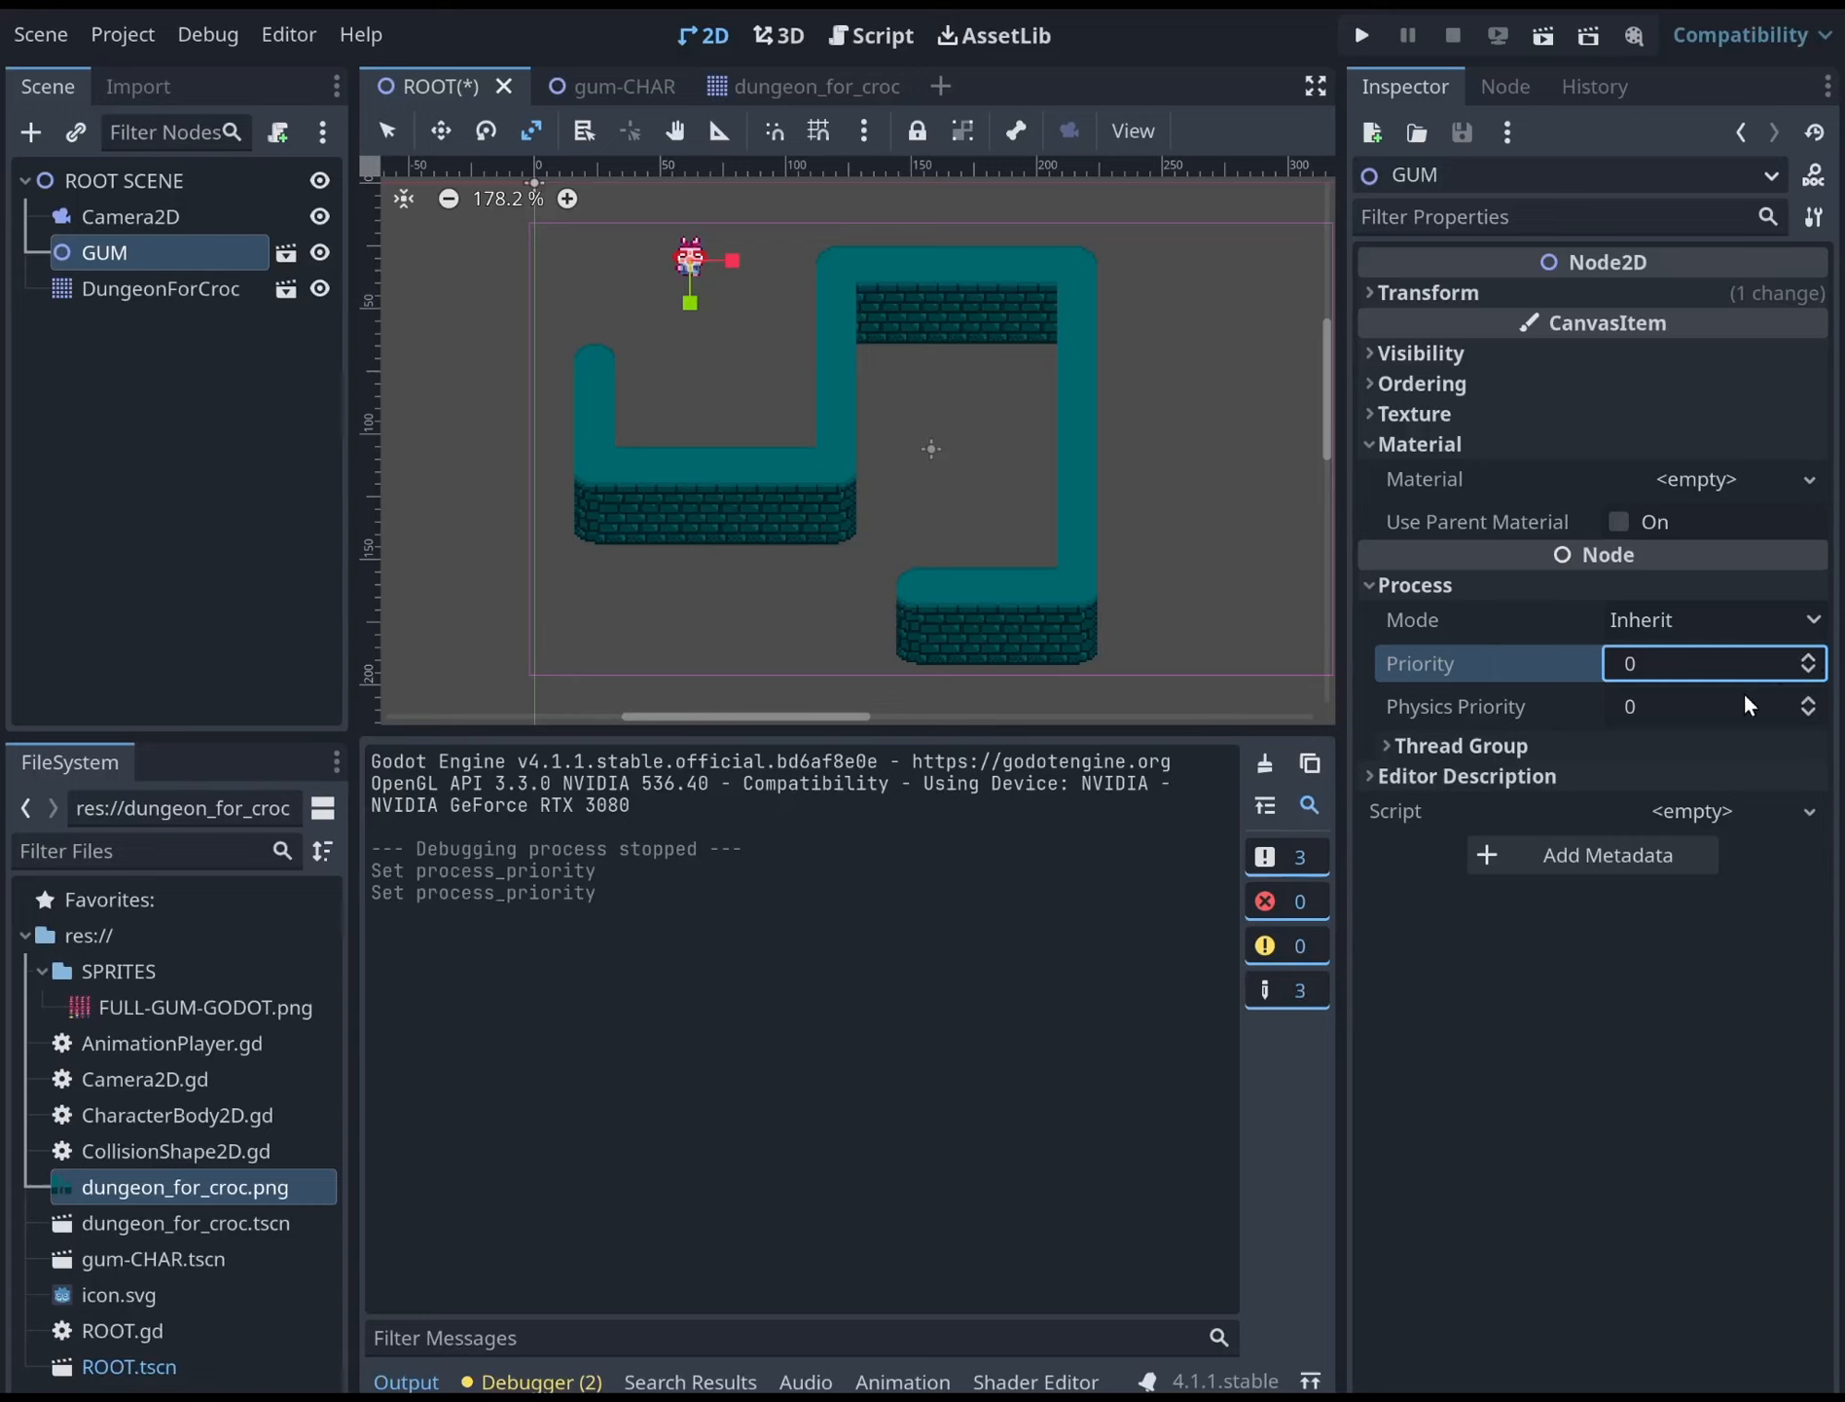
click(1405, 413)
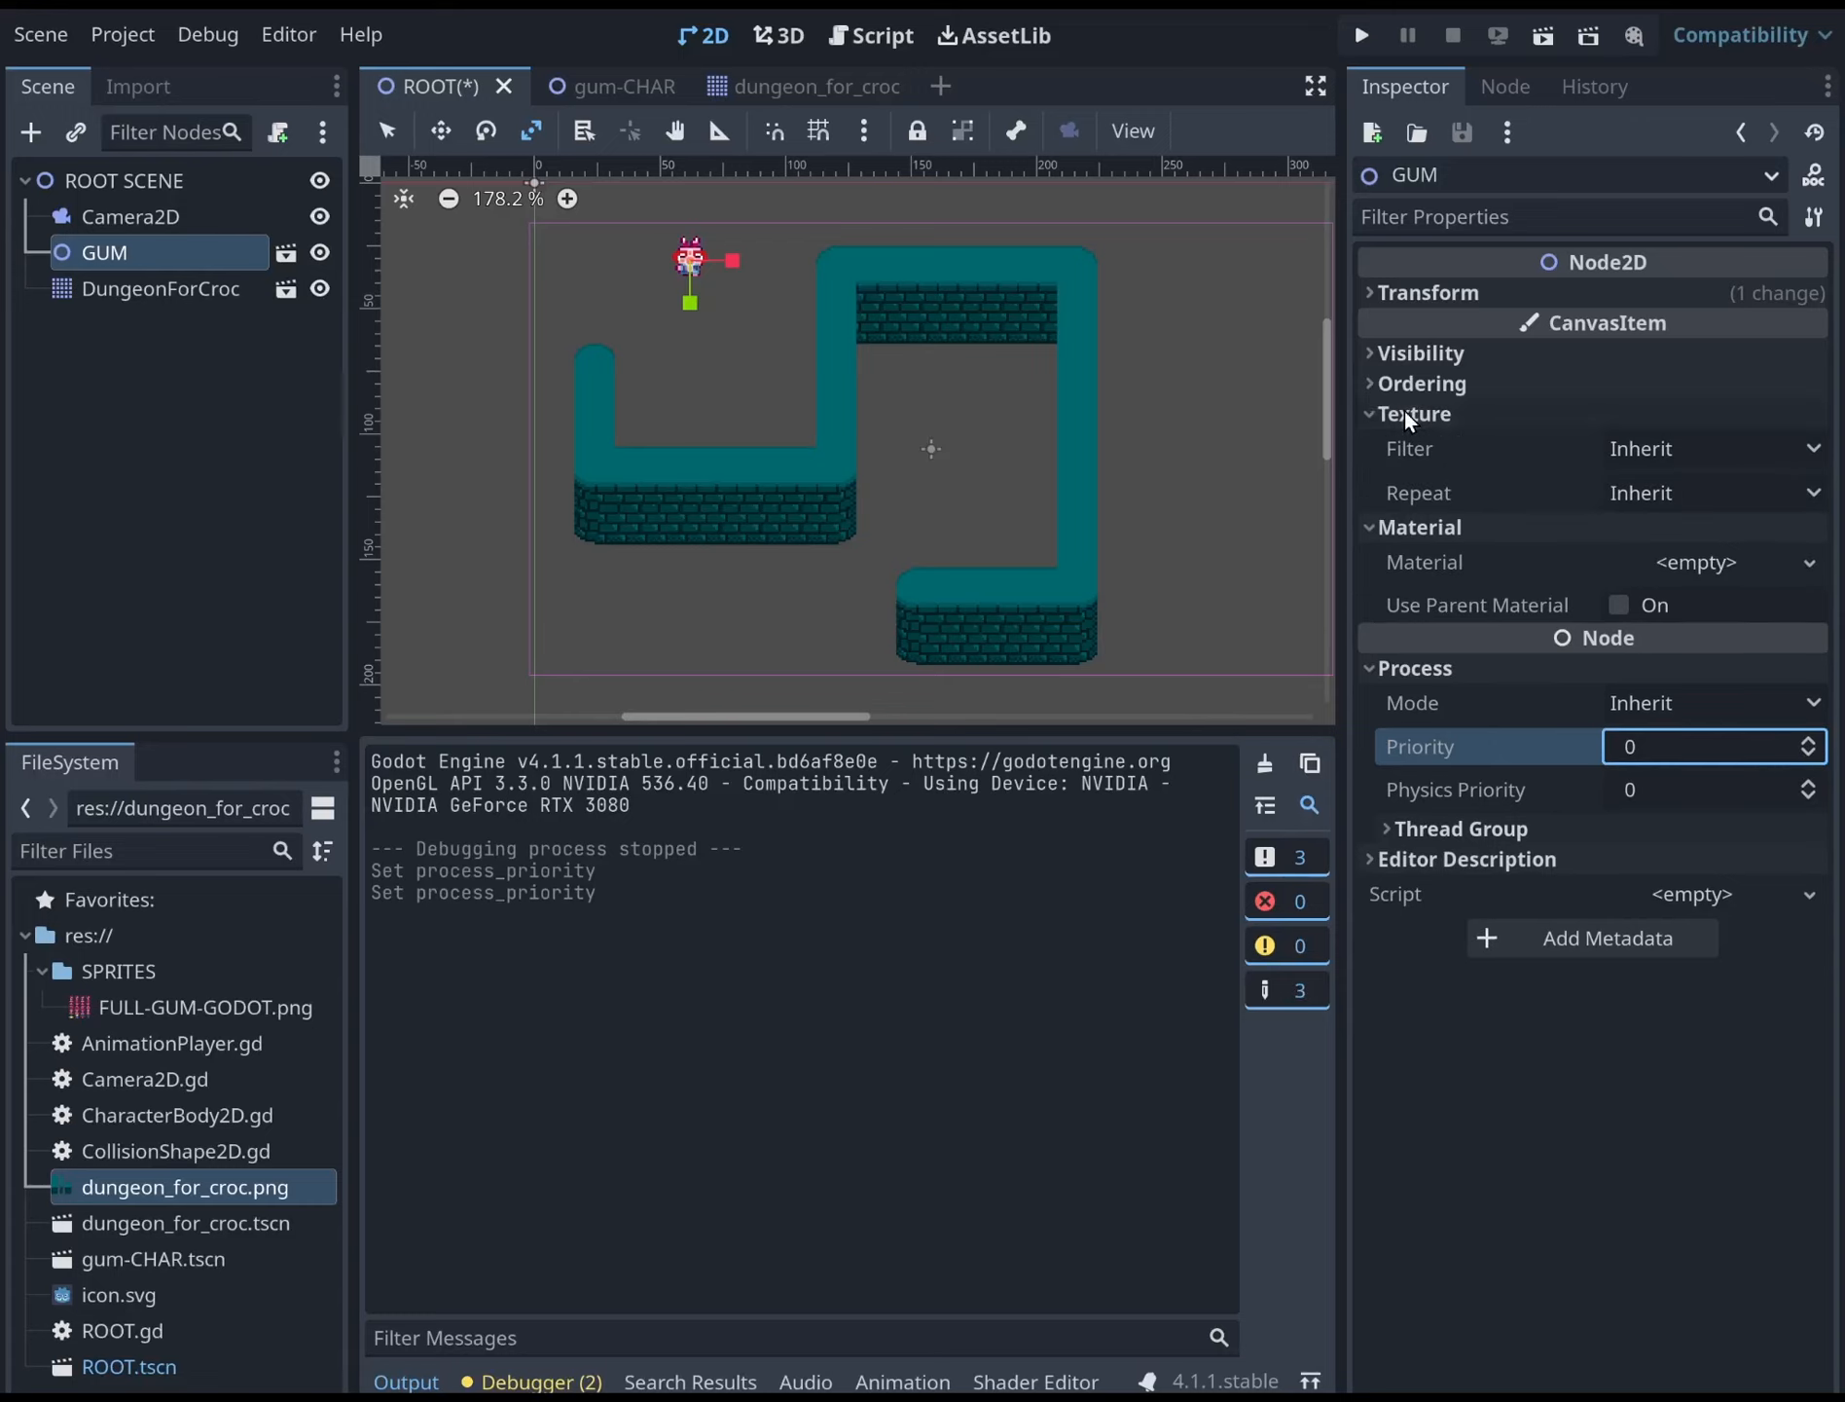
click(1405, 412)
Enable Y Sort in the Ordering properties of the GUM instance in the ROOT scene
click(1405, 393)
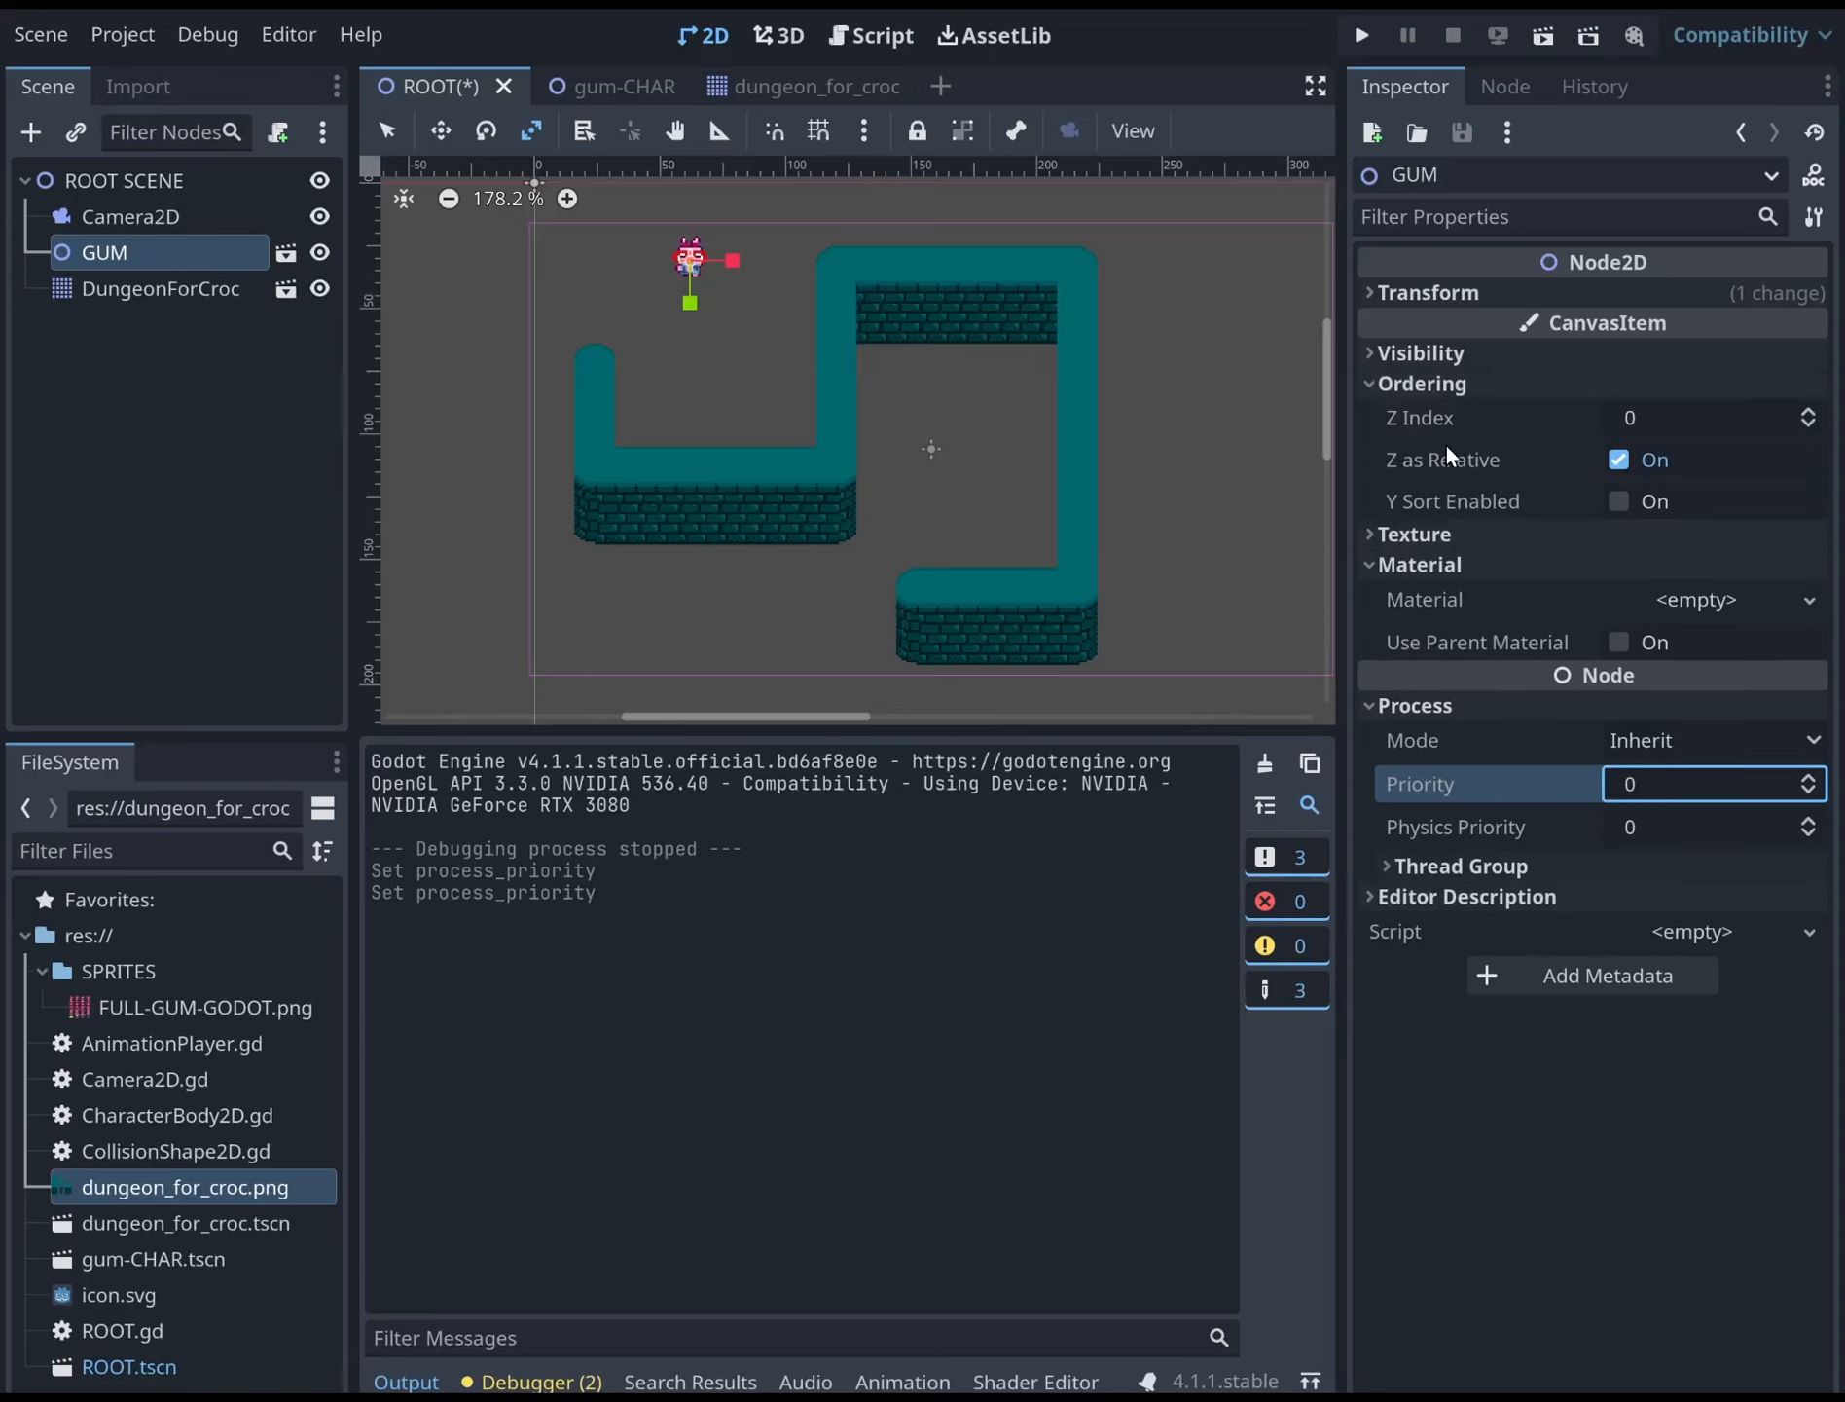
click(1612, 491)
click(1616, 499)
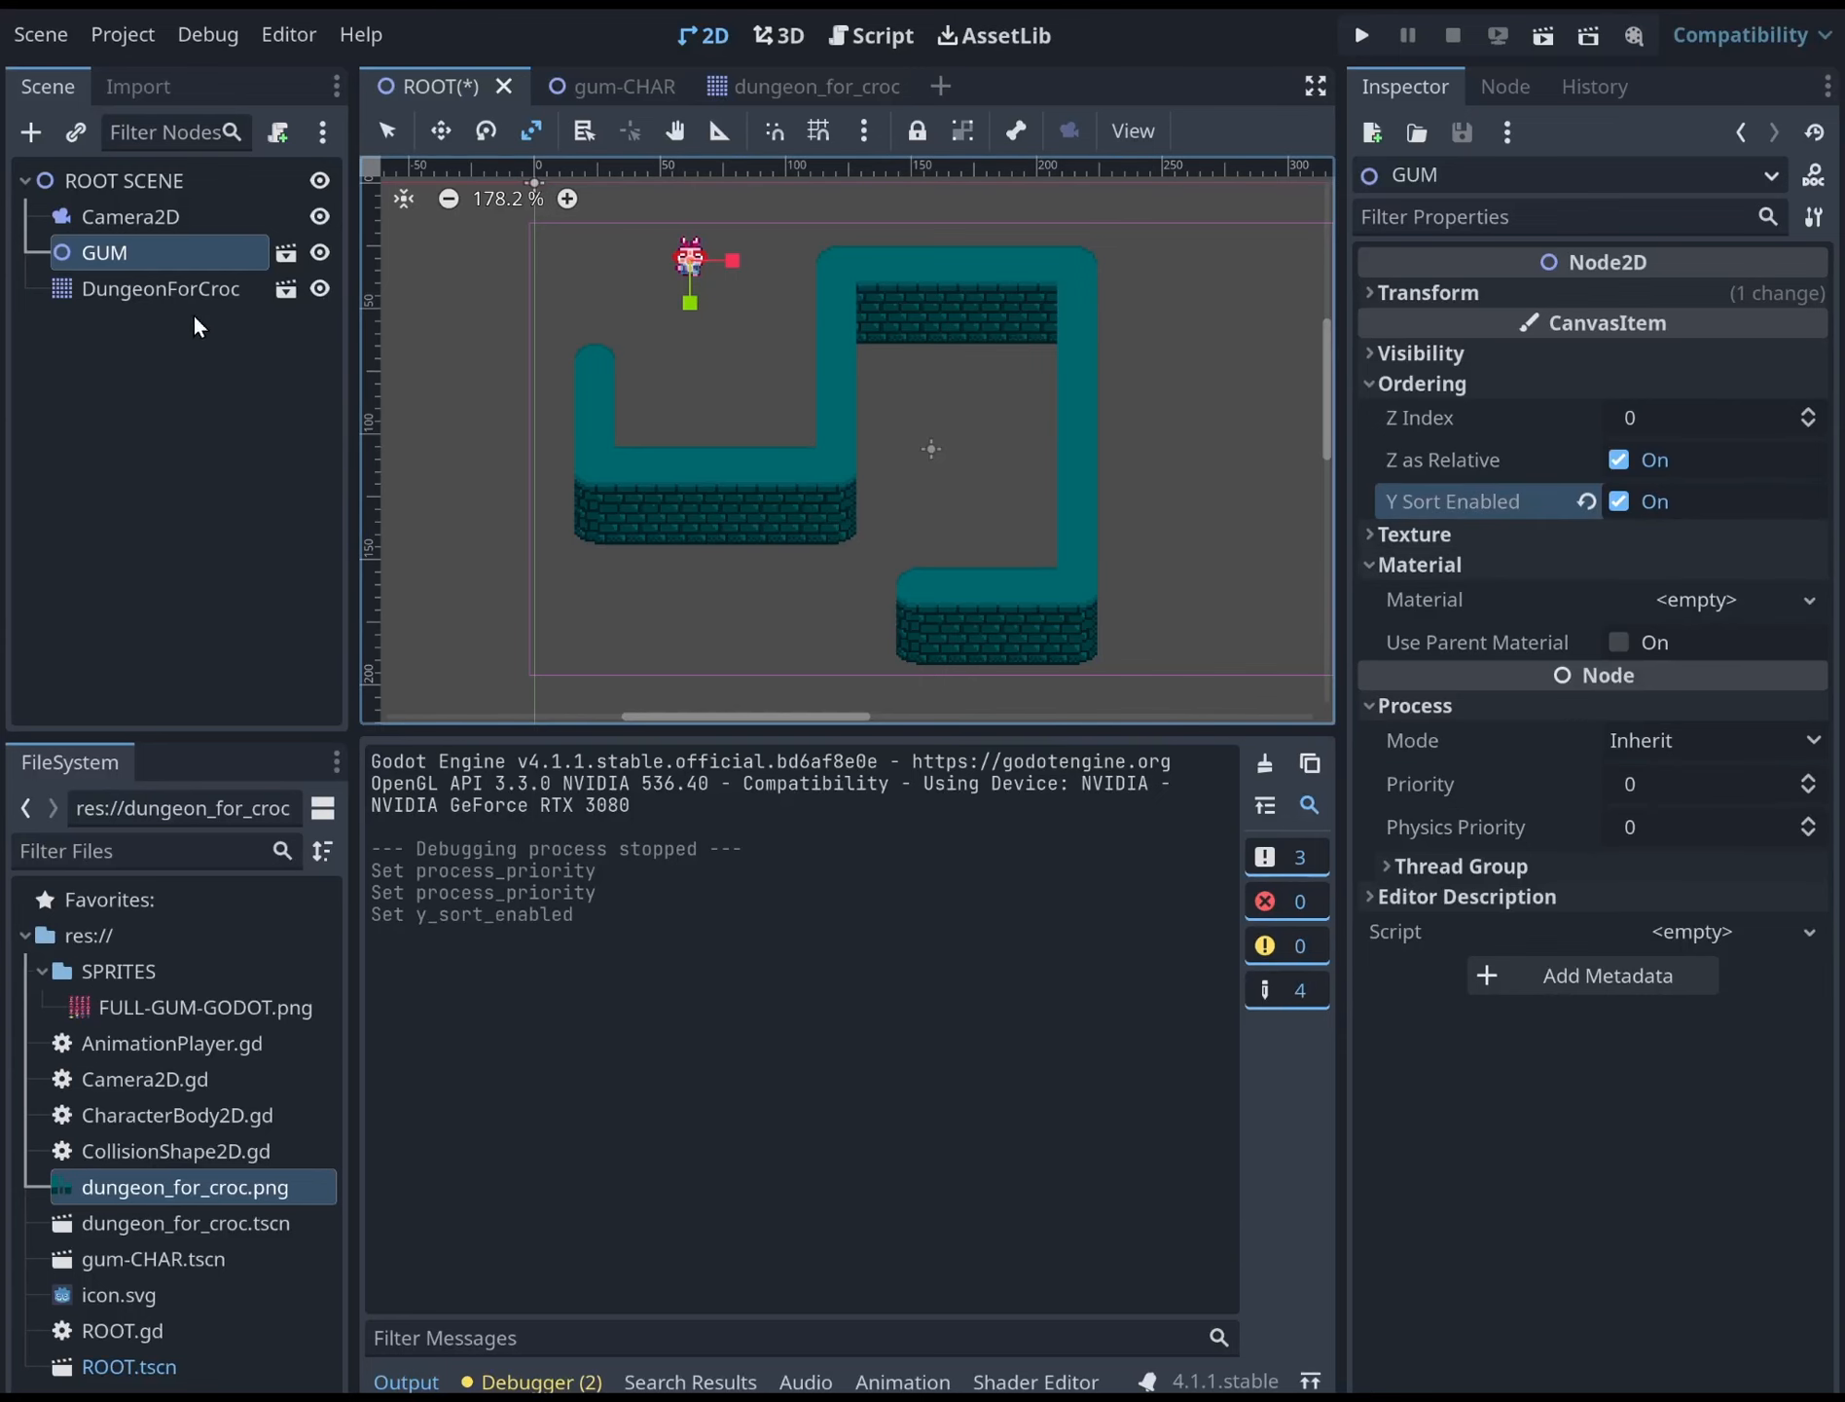
Check the DungeonForCroc tile map's Y Sort setting in the ROOT scene and test-run the project
click(191, 287)
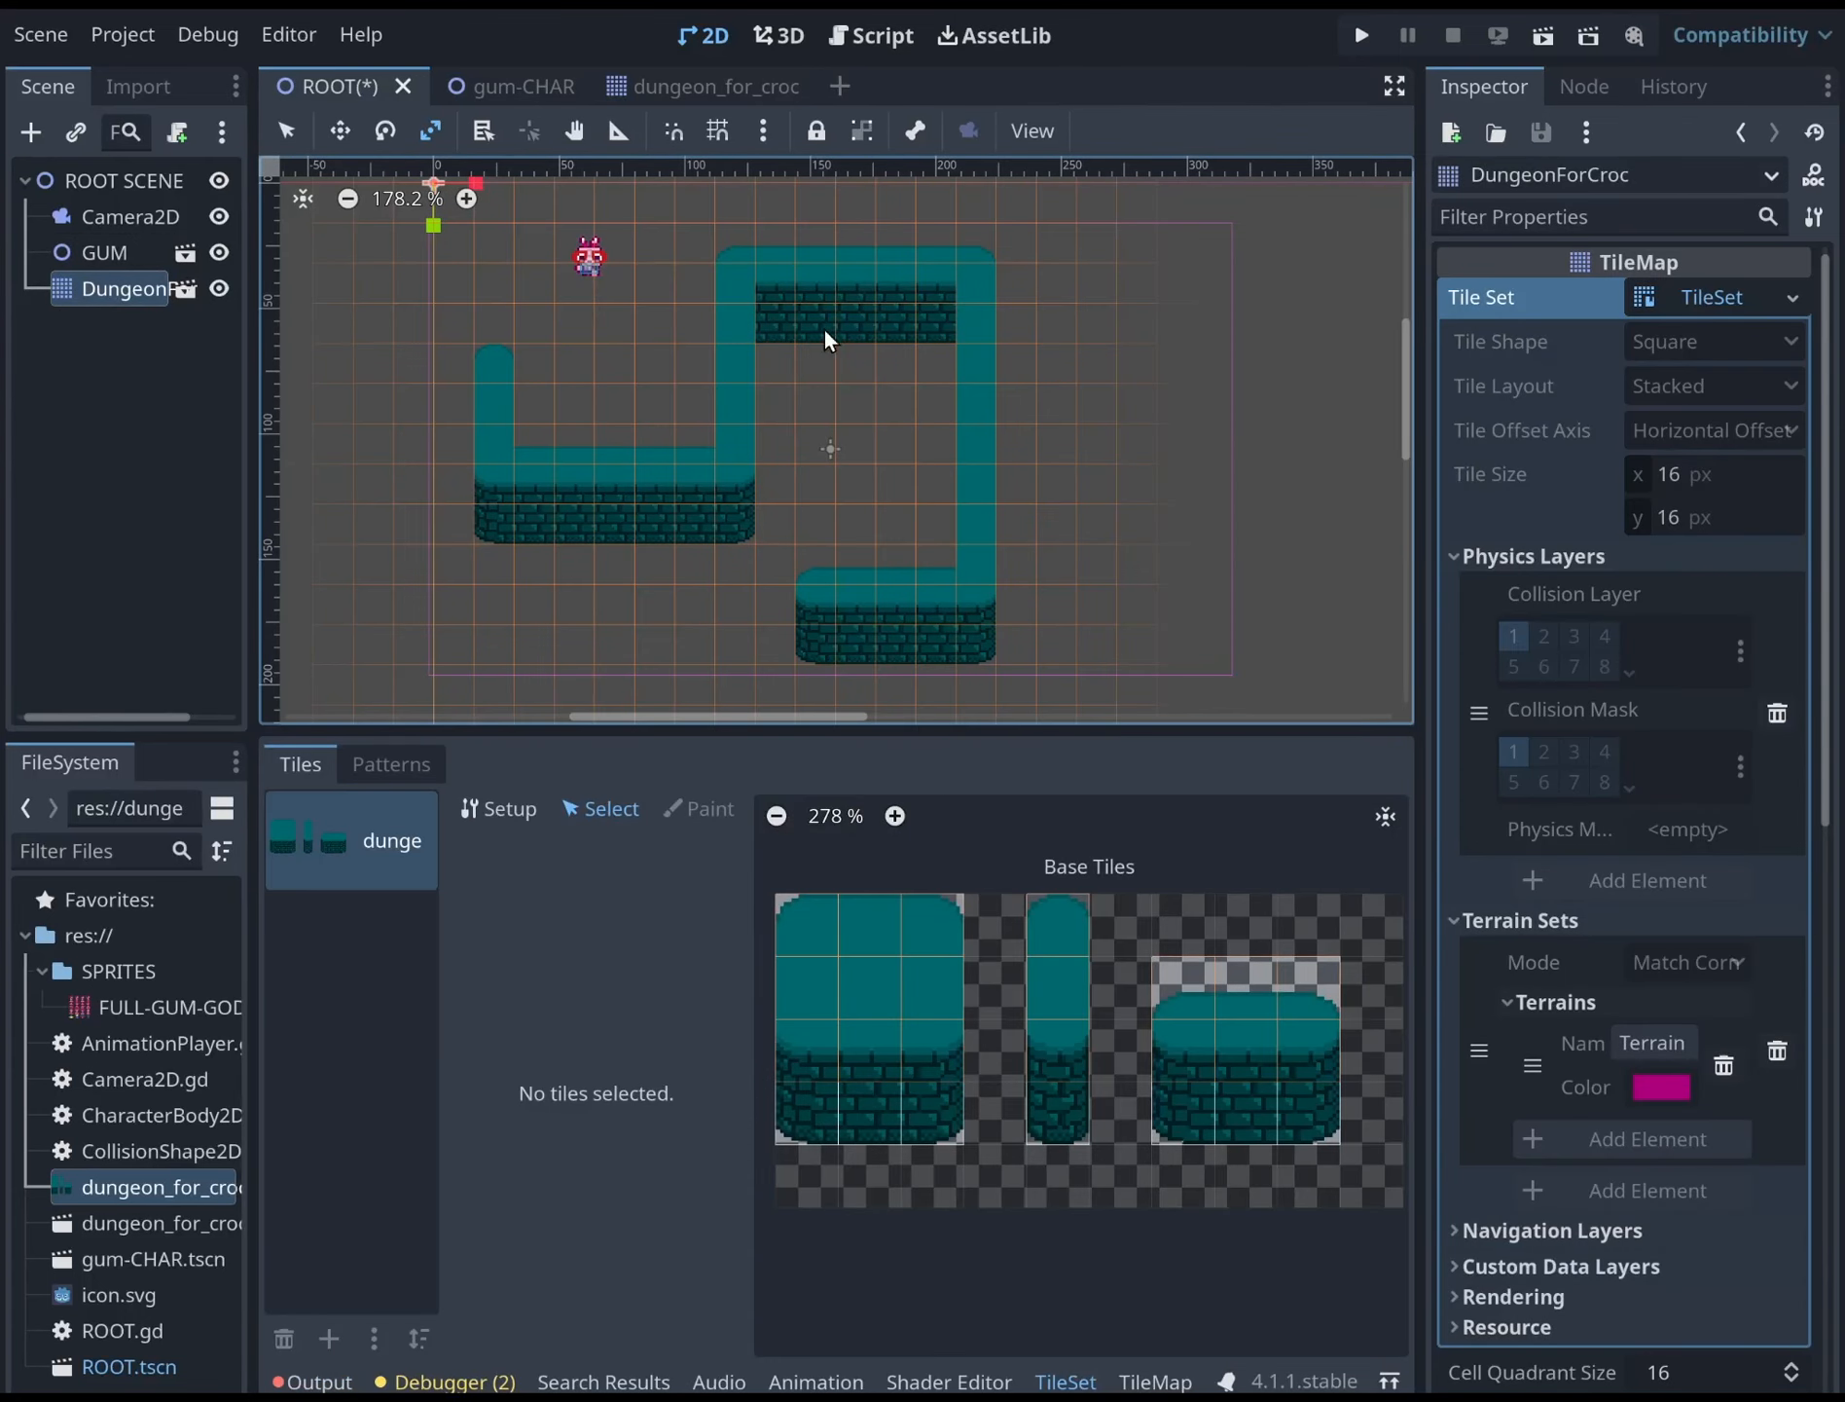
scroll(1597, 360, down, 10)
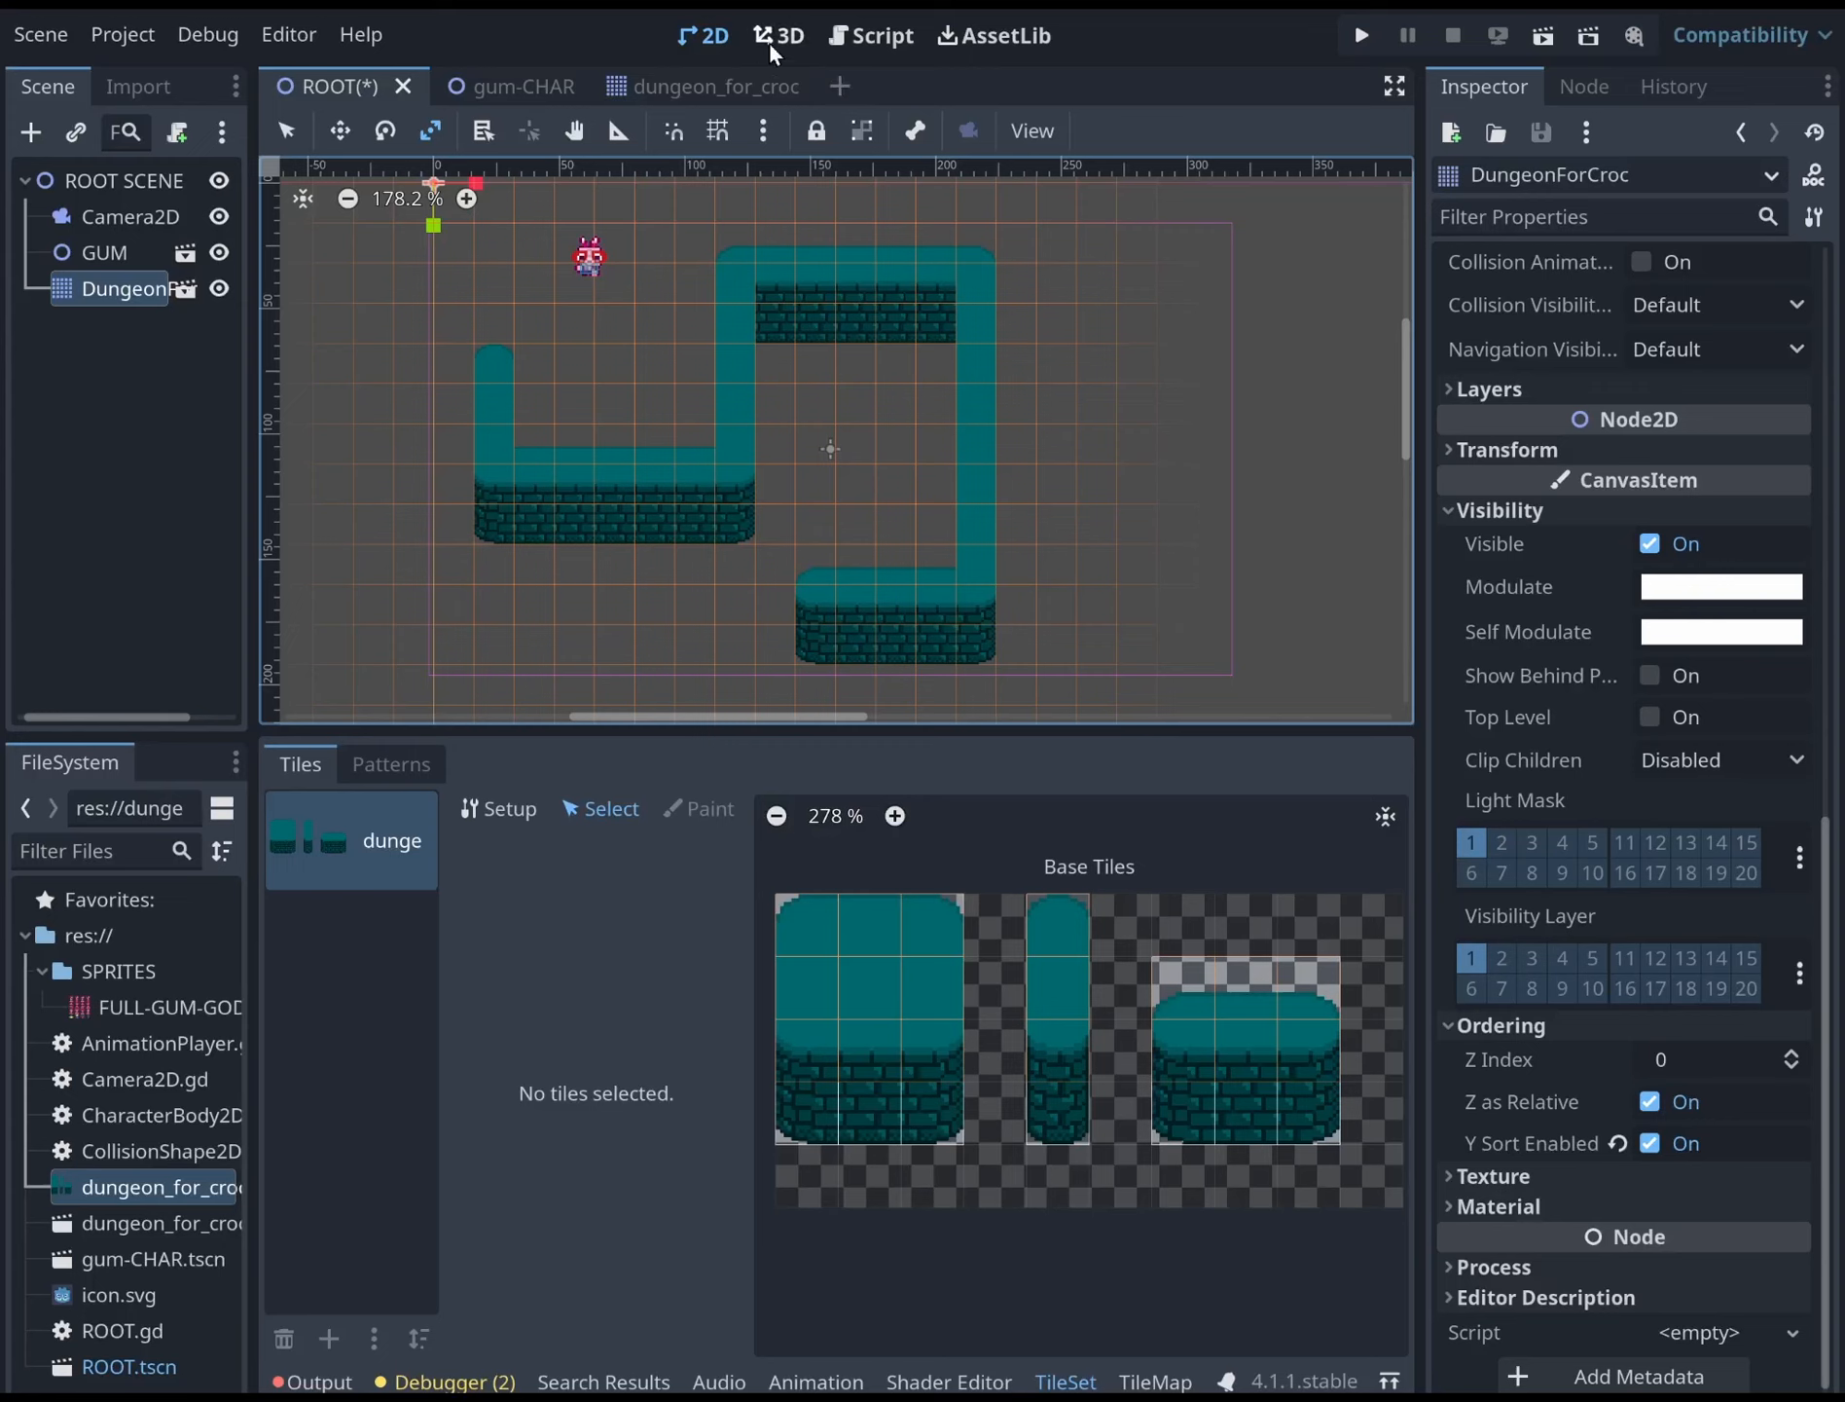
click(1360, 37)
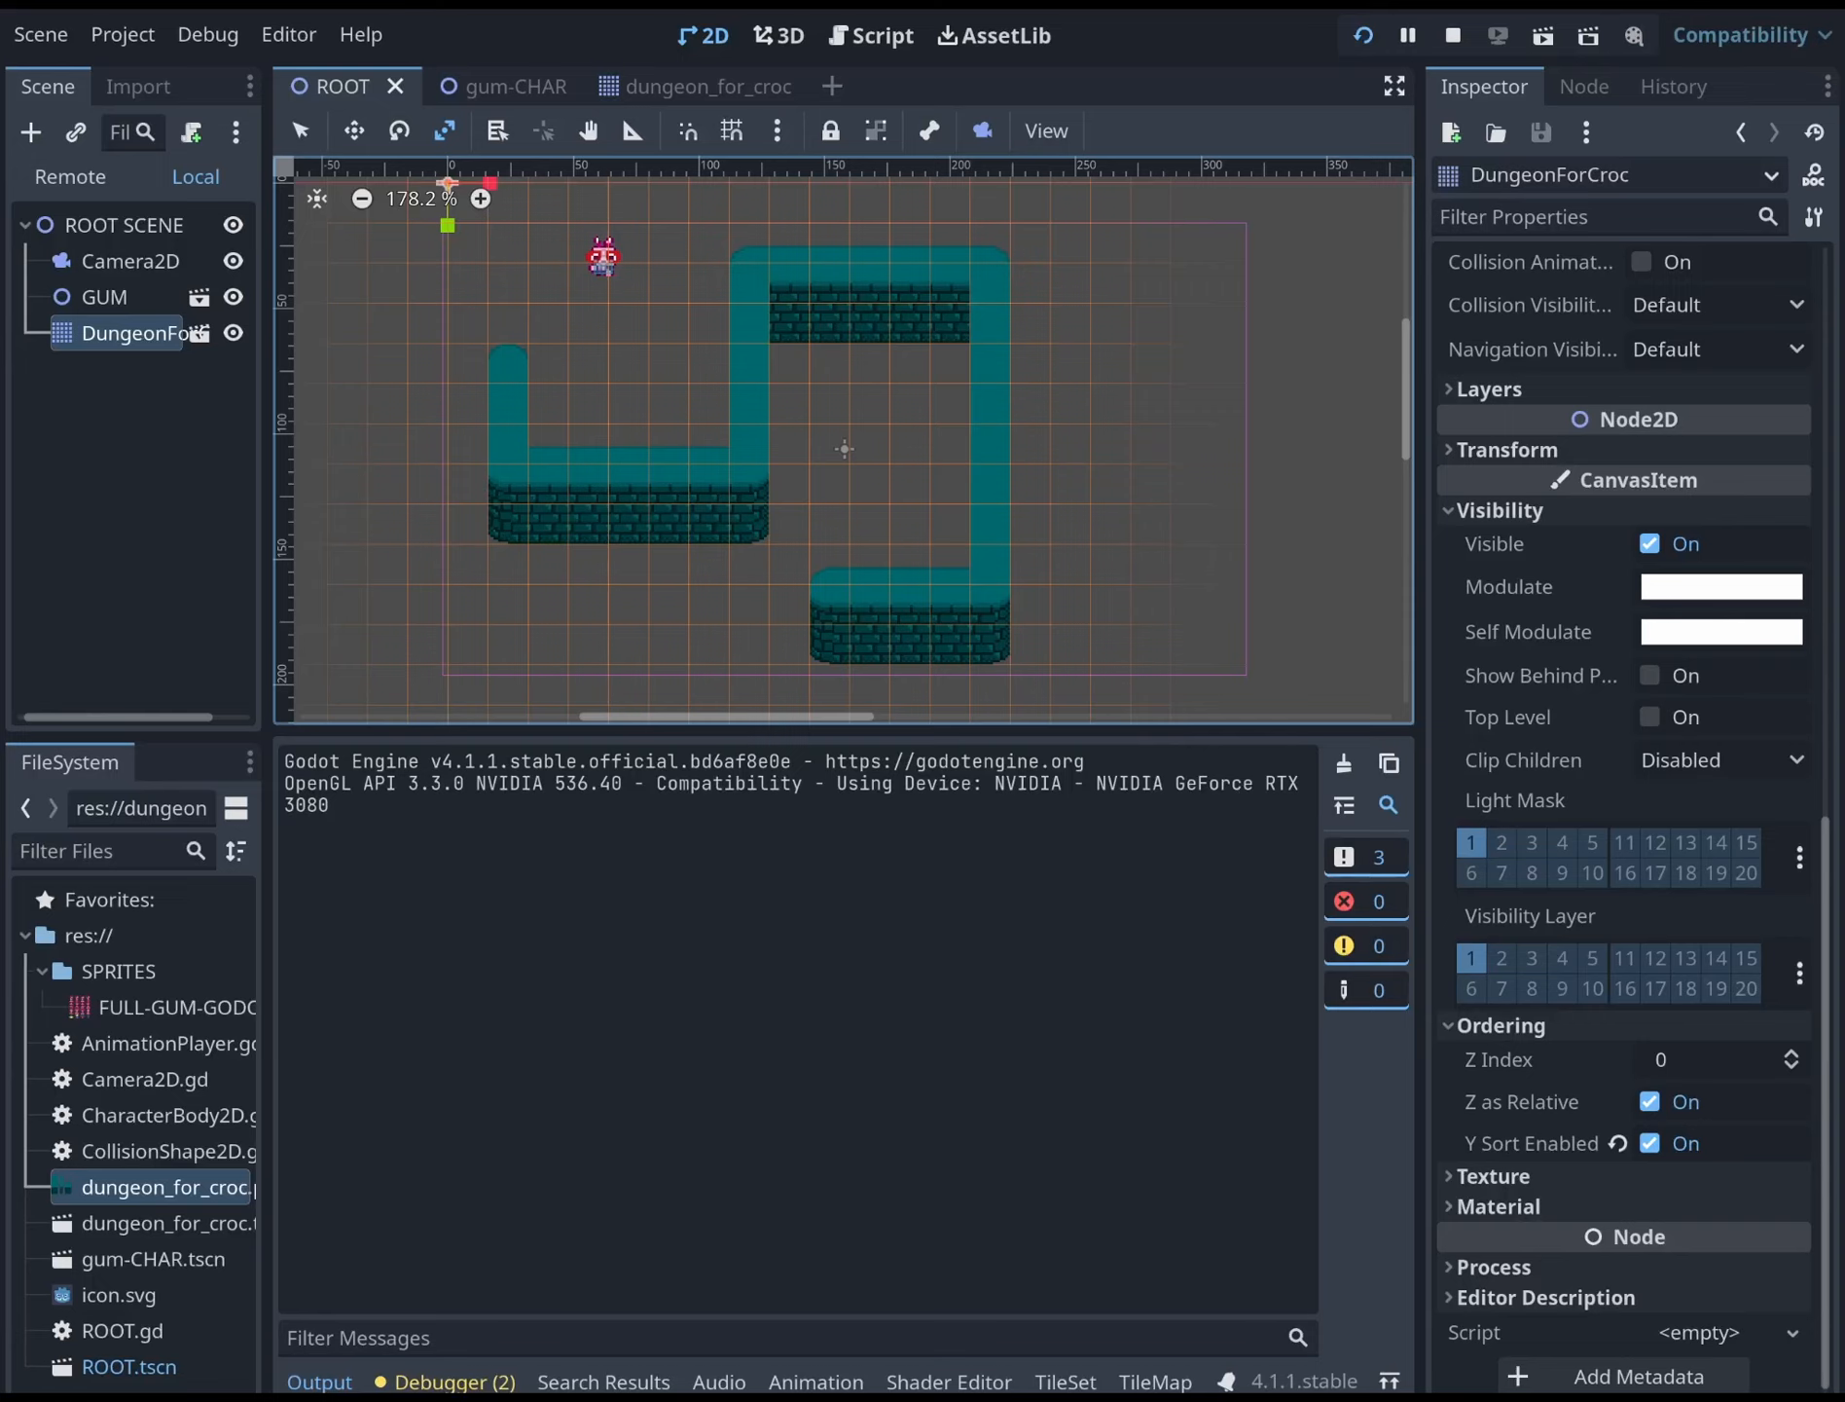
Add a PointLight2D node to the ROOT scene and give it a 2D gradient texture
scroll(717, 395, up, 3)
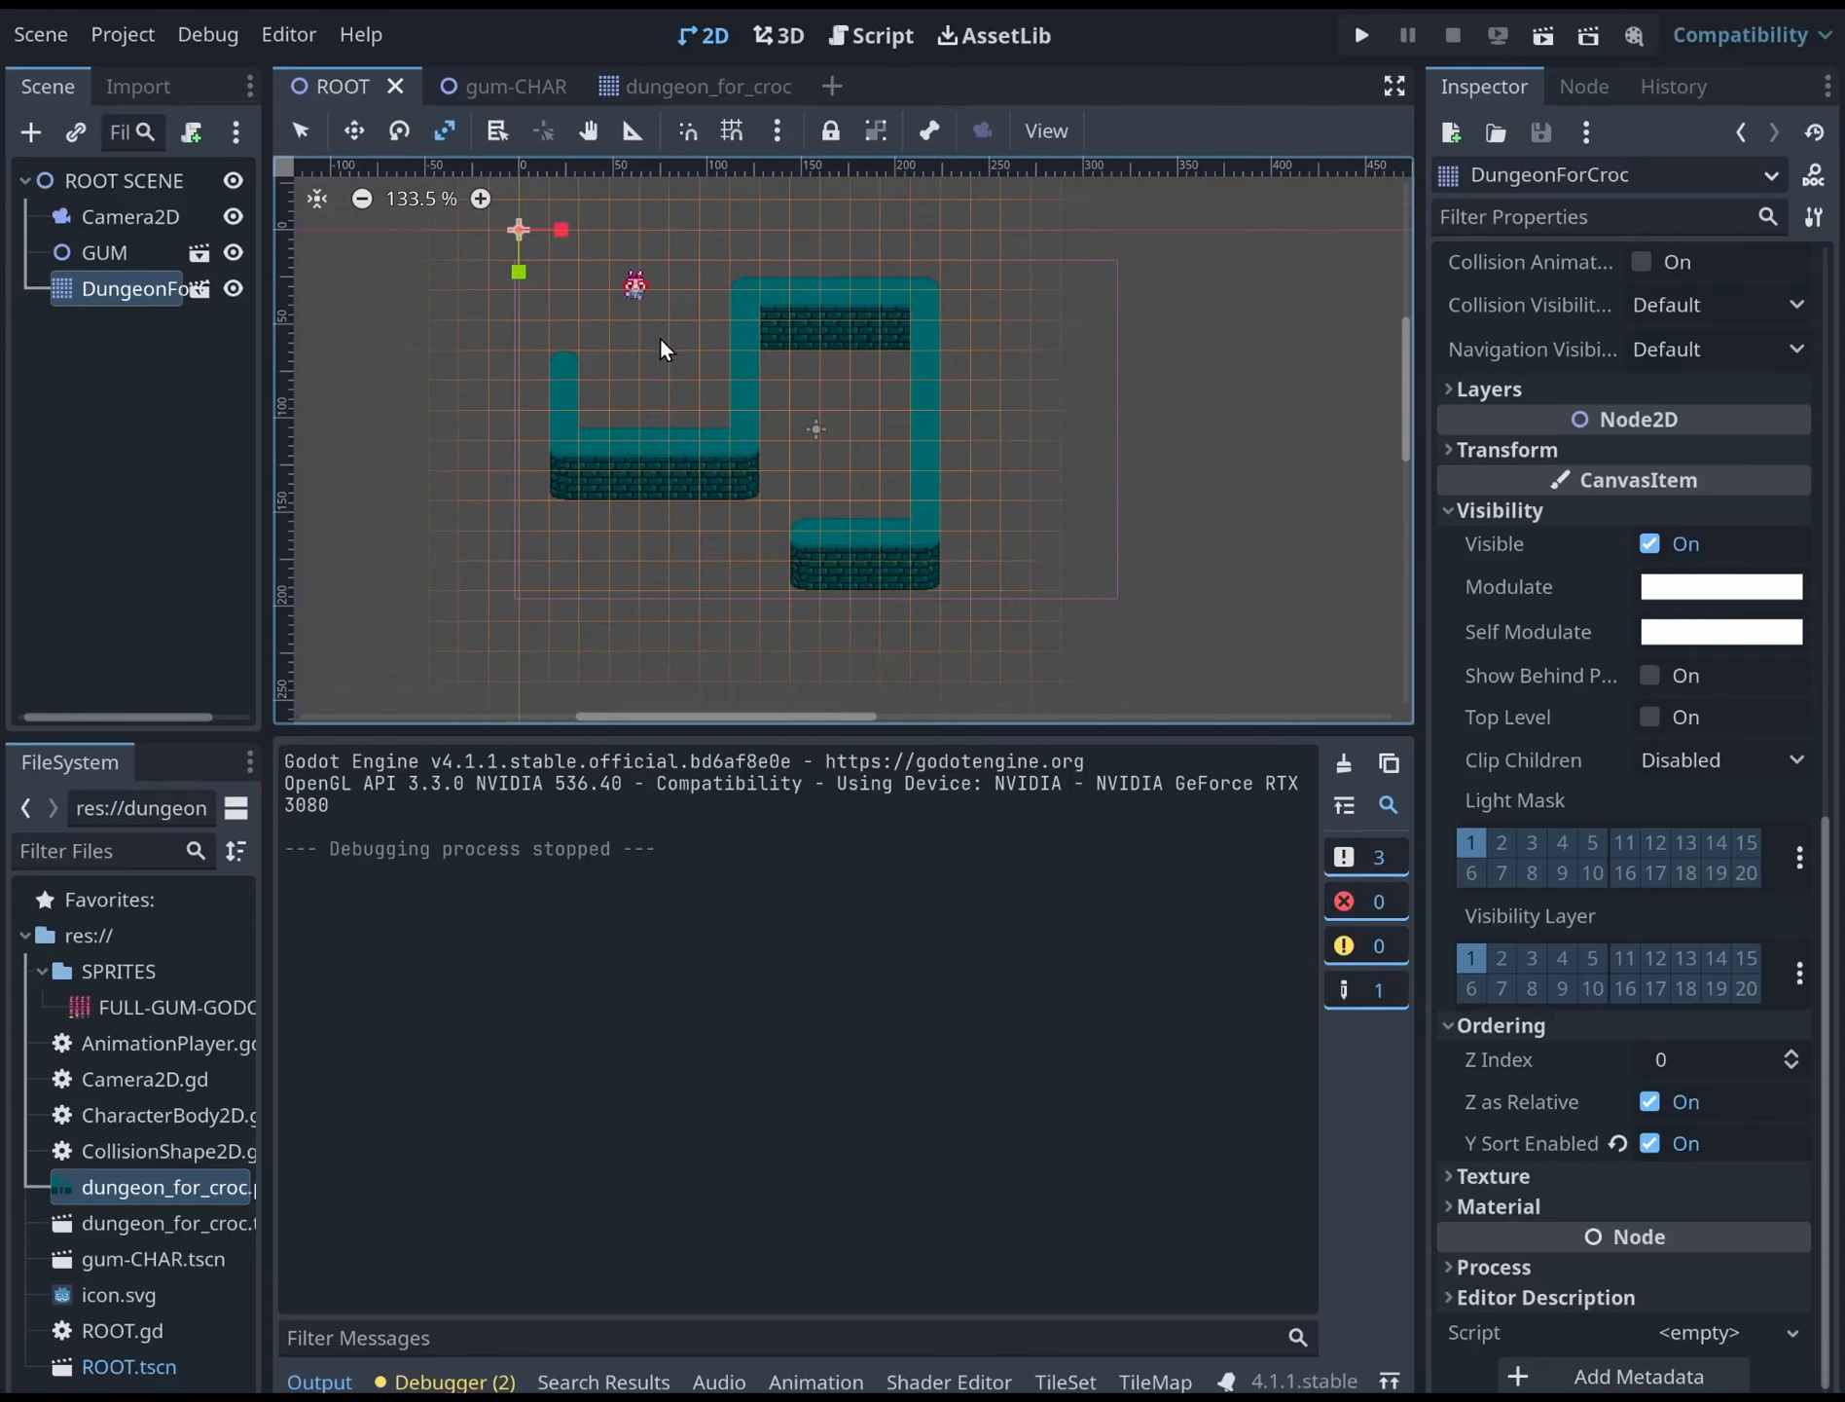
middle_drag(788, 370, 828, 325)
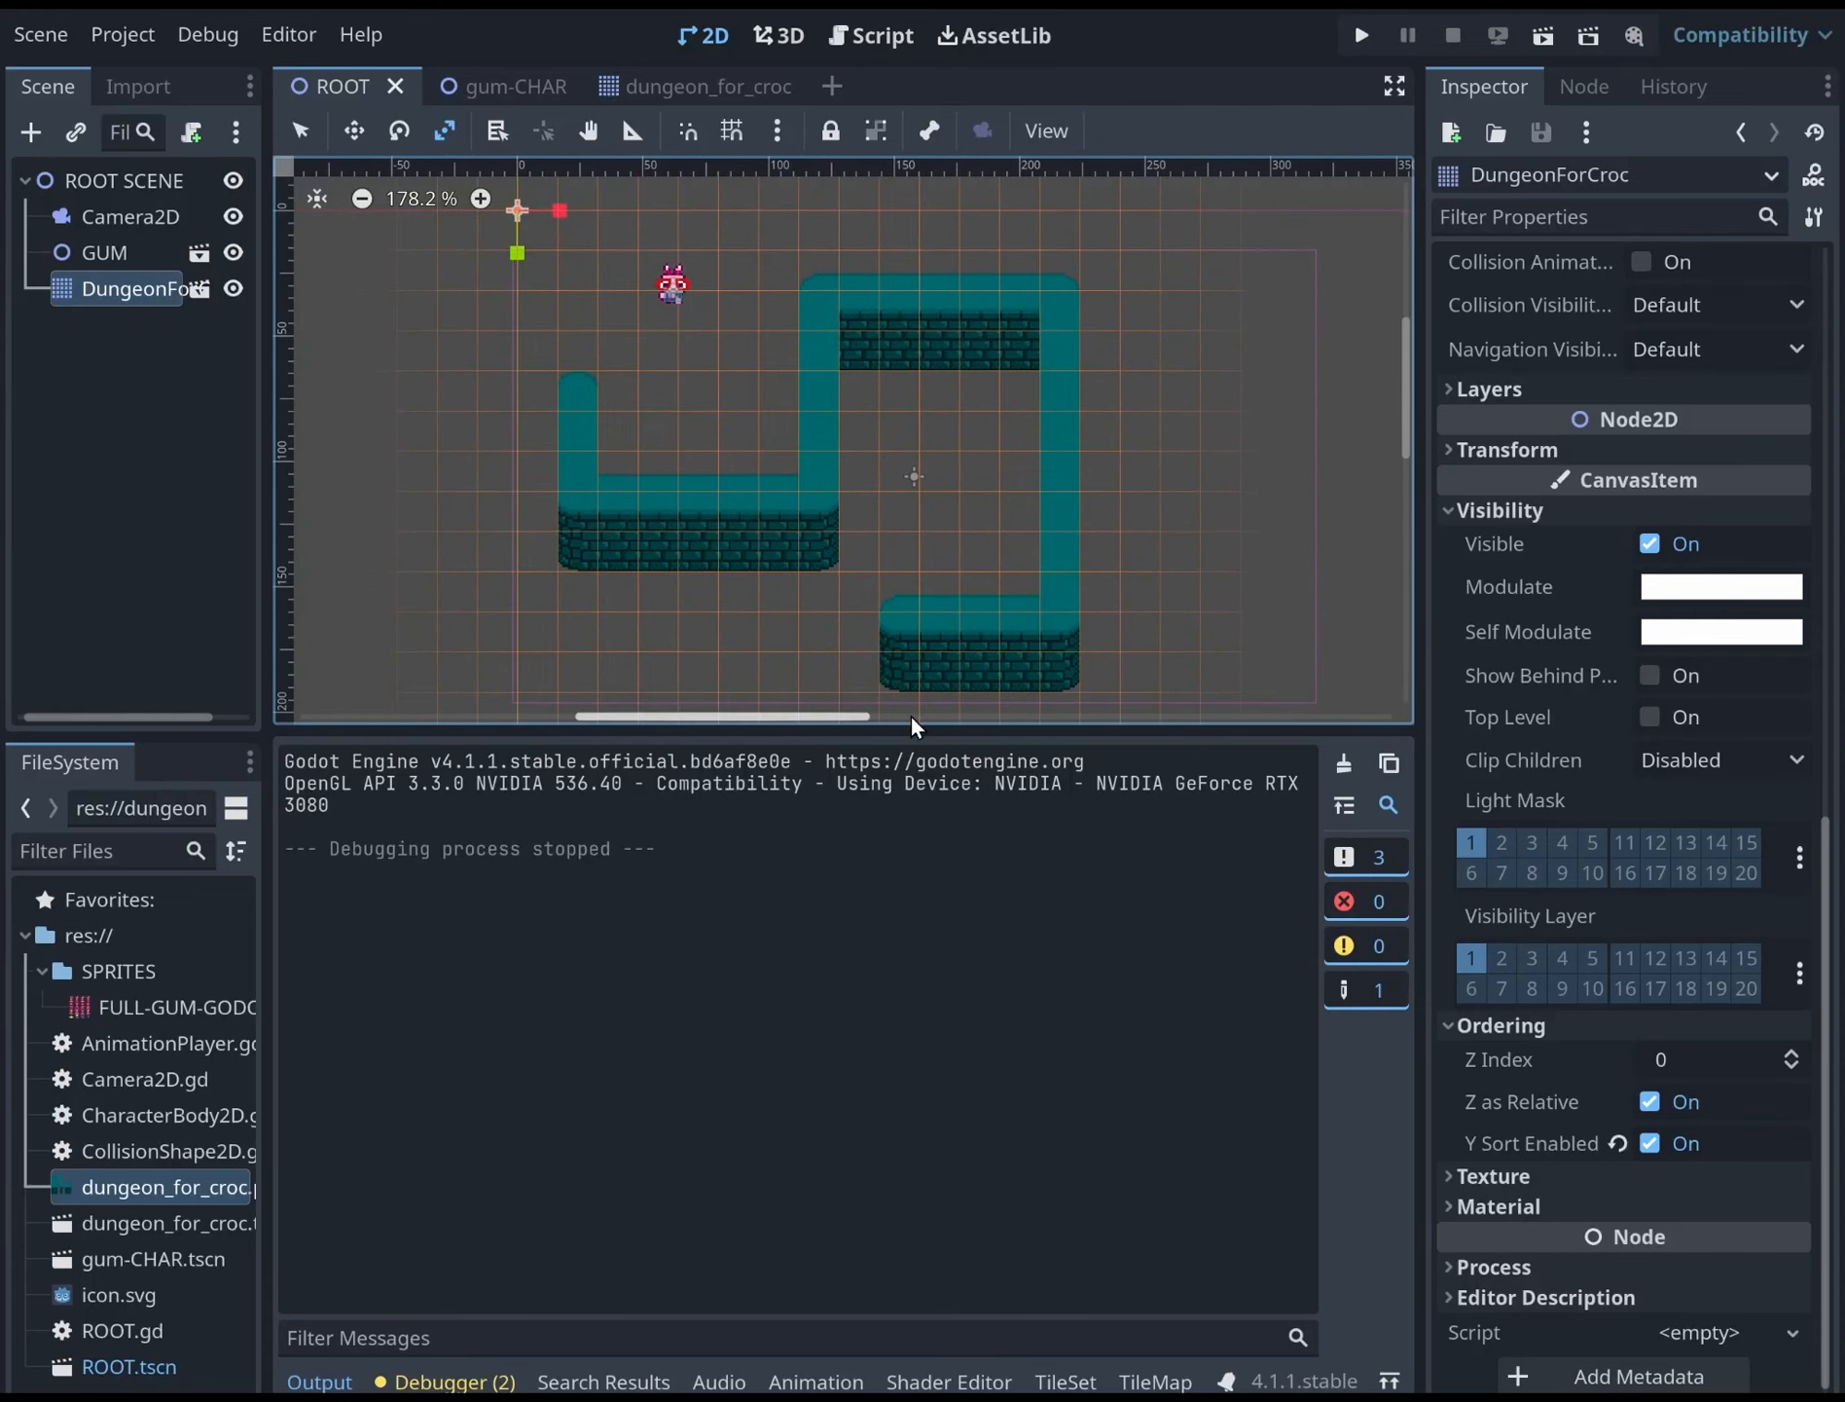
drag(902, 732, 902, 893)
scroll(861, 515, up, 4)
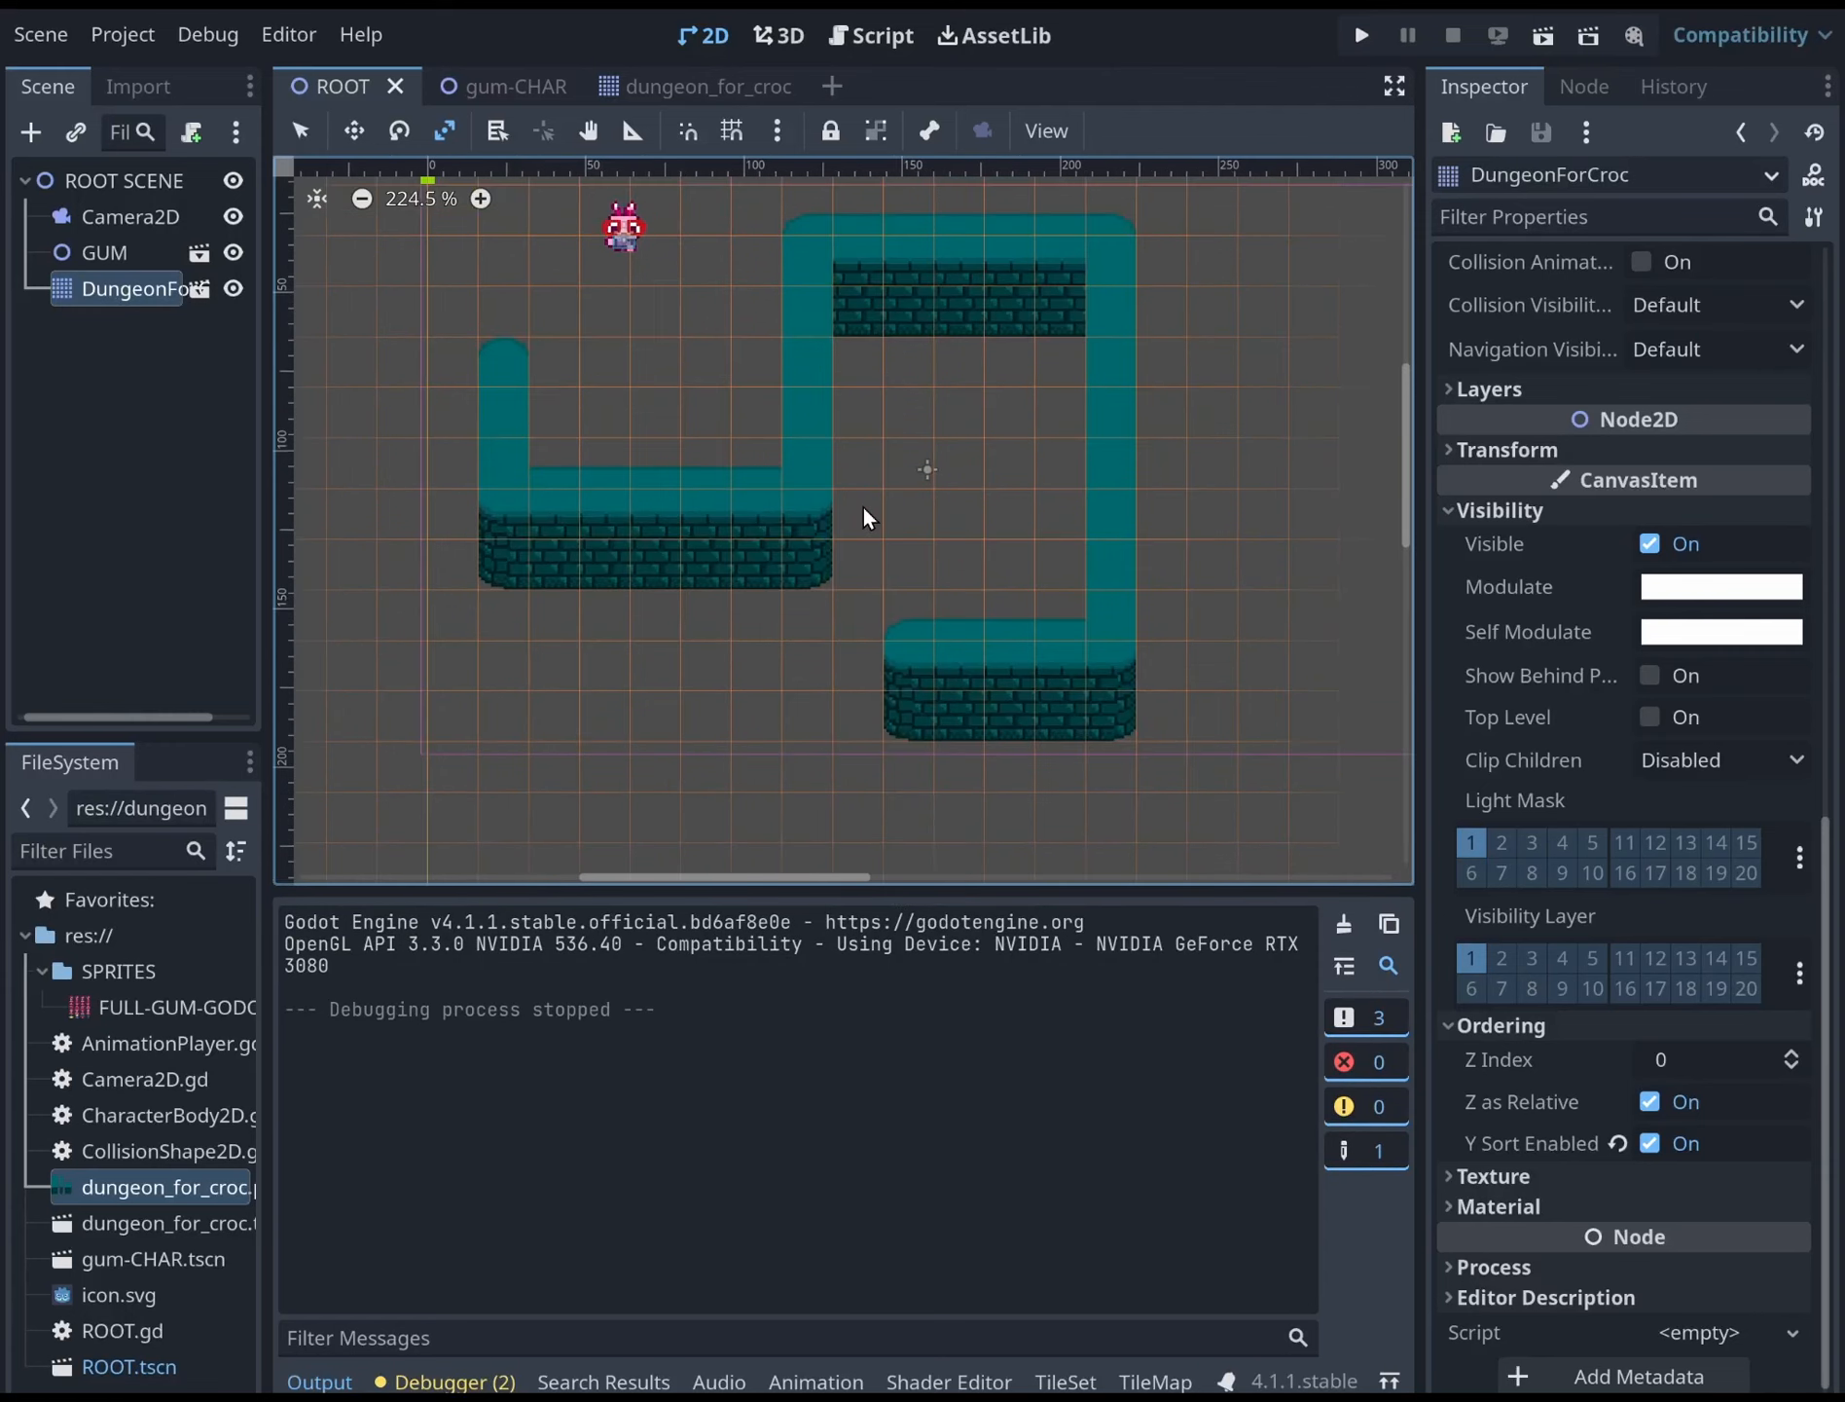
middle_drag(819, 482, 882, 647)
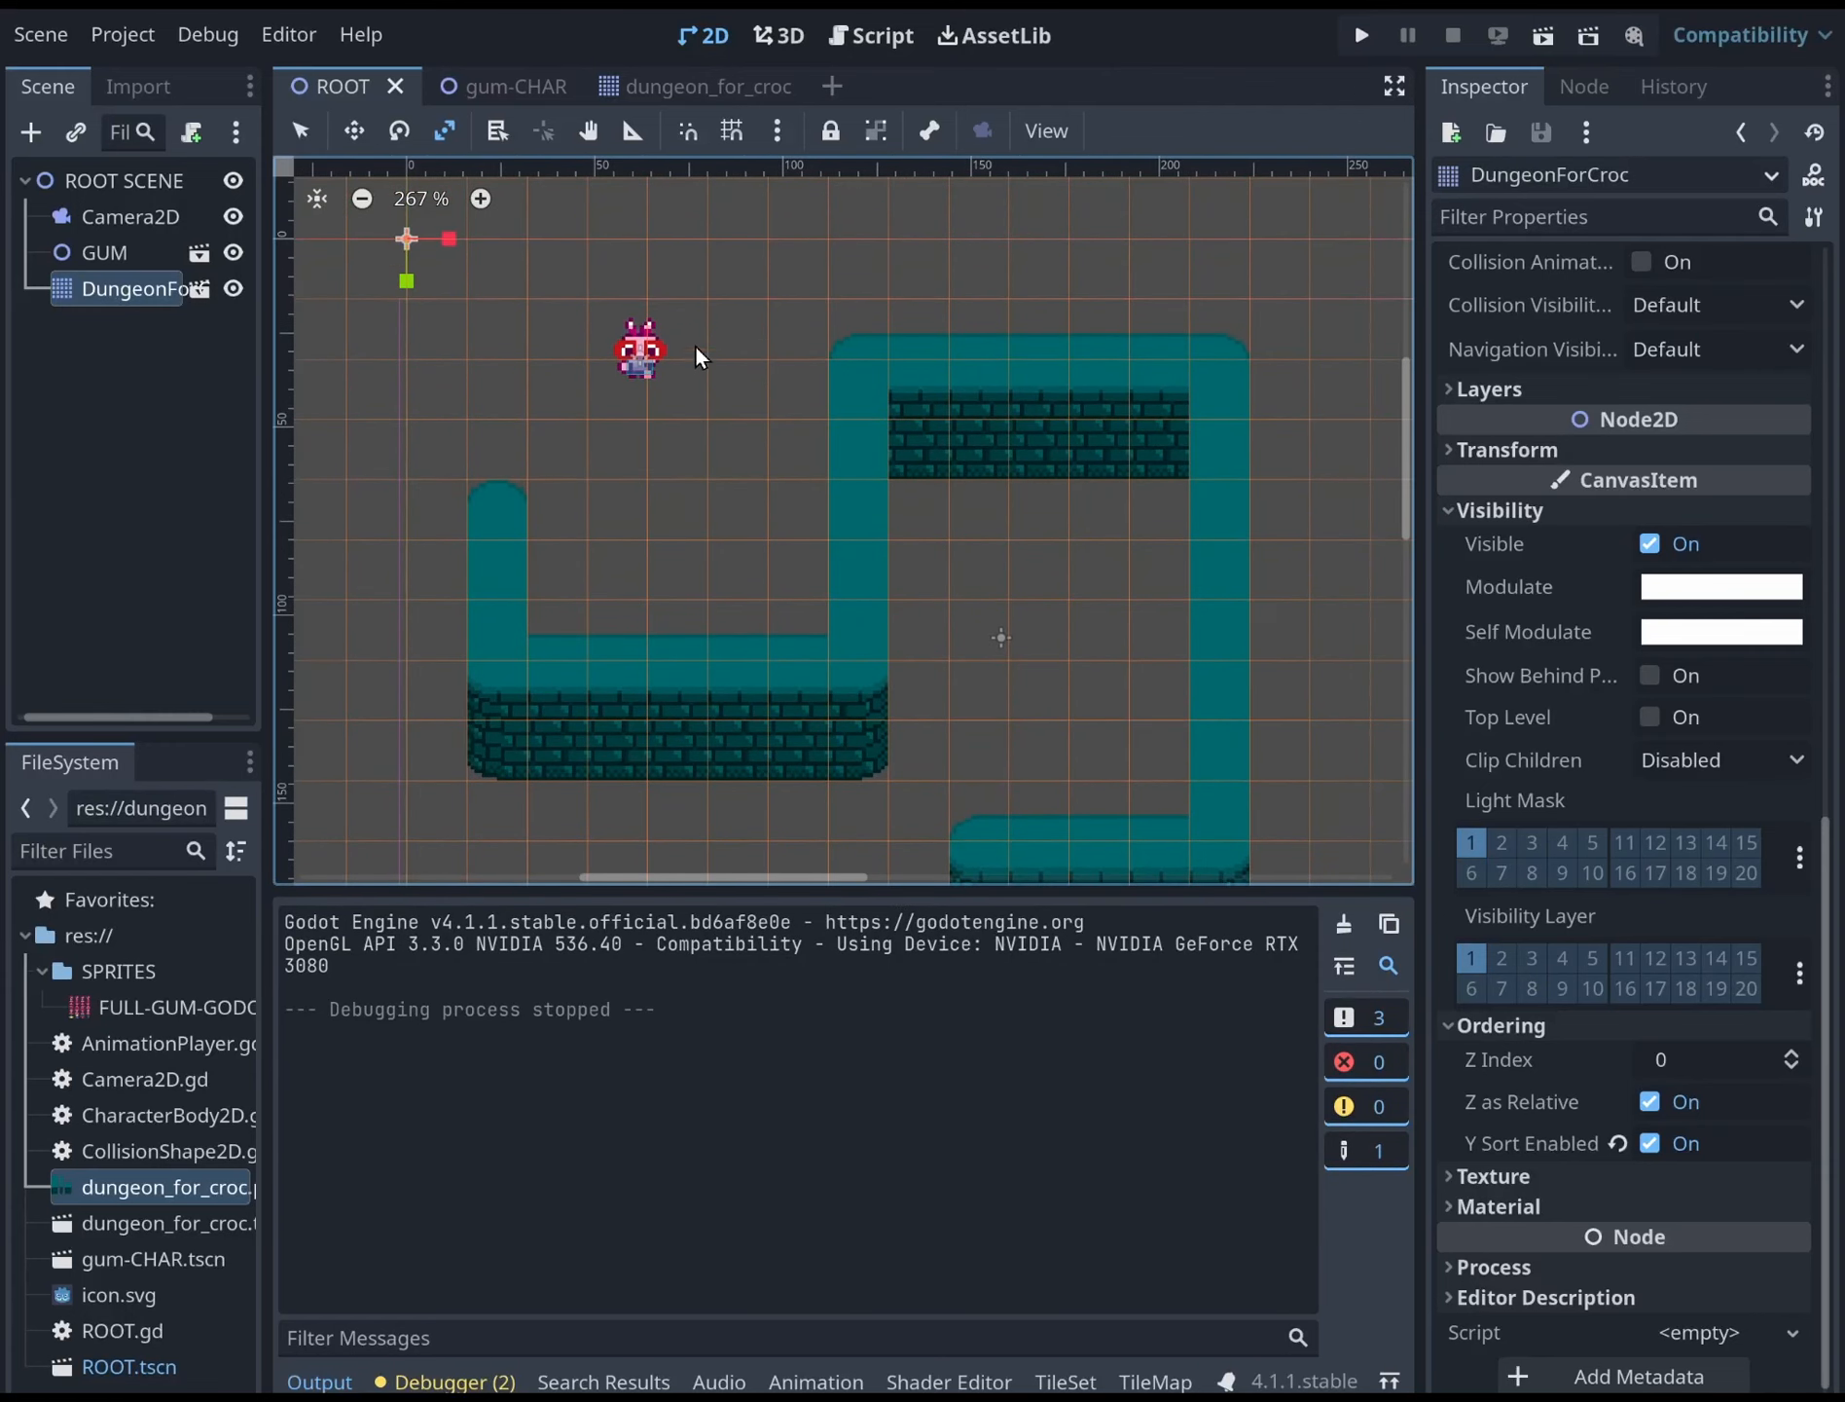
middle_drag(678, 365, 748, 430)
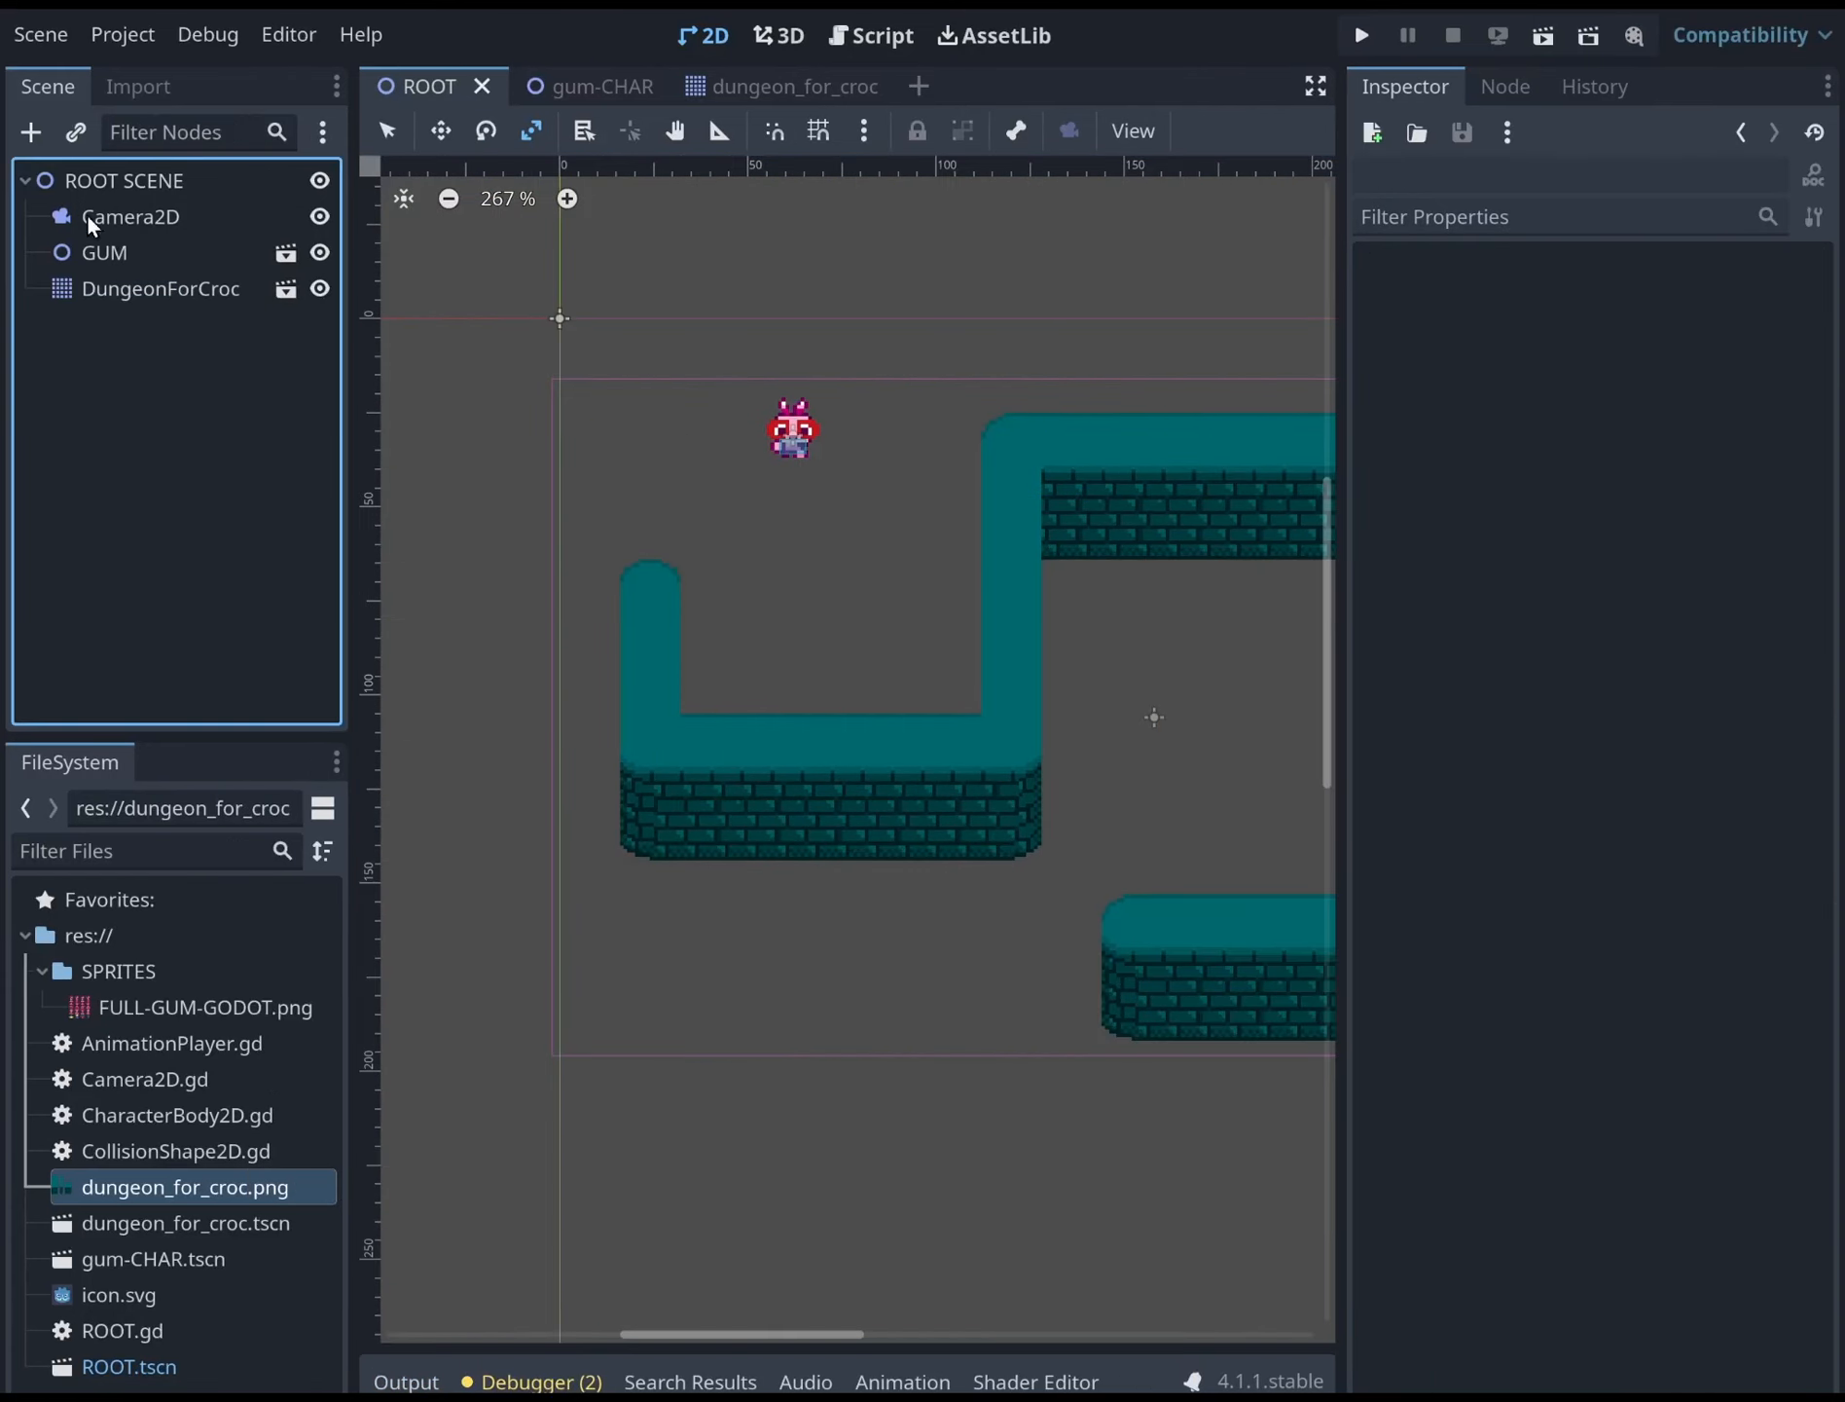
click(30, 140)
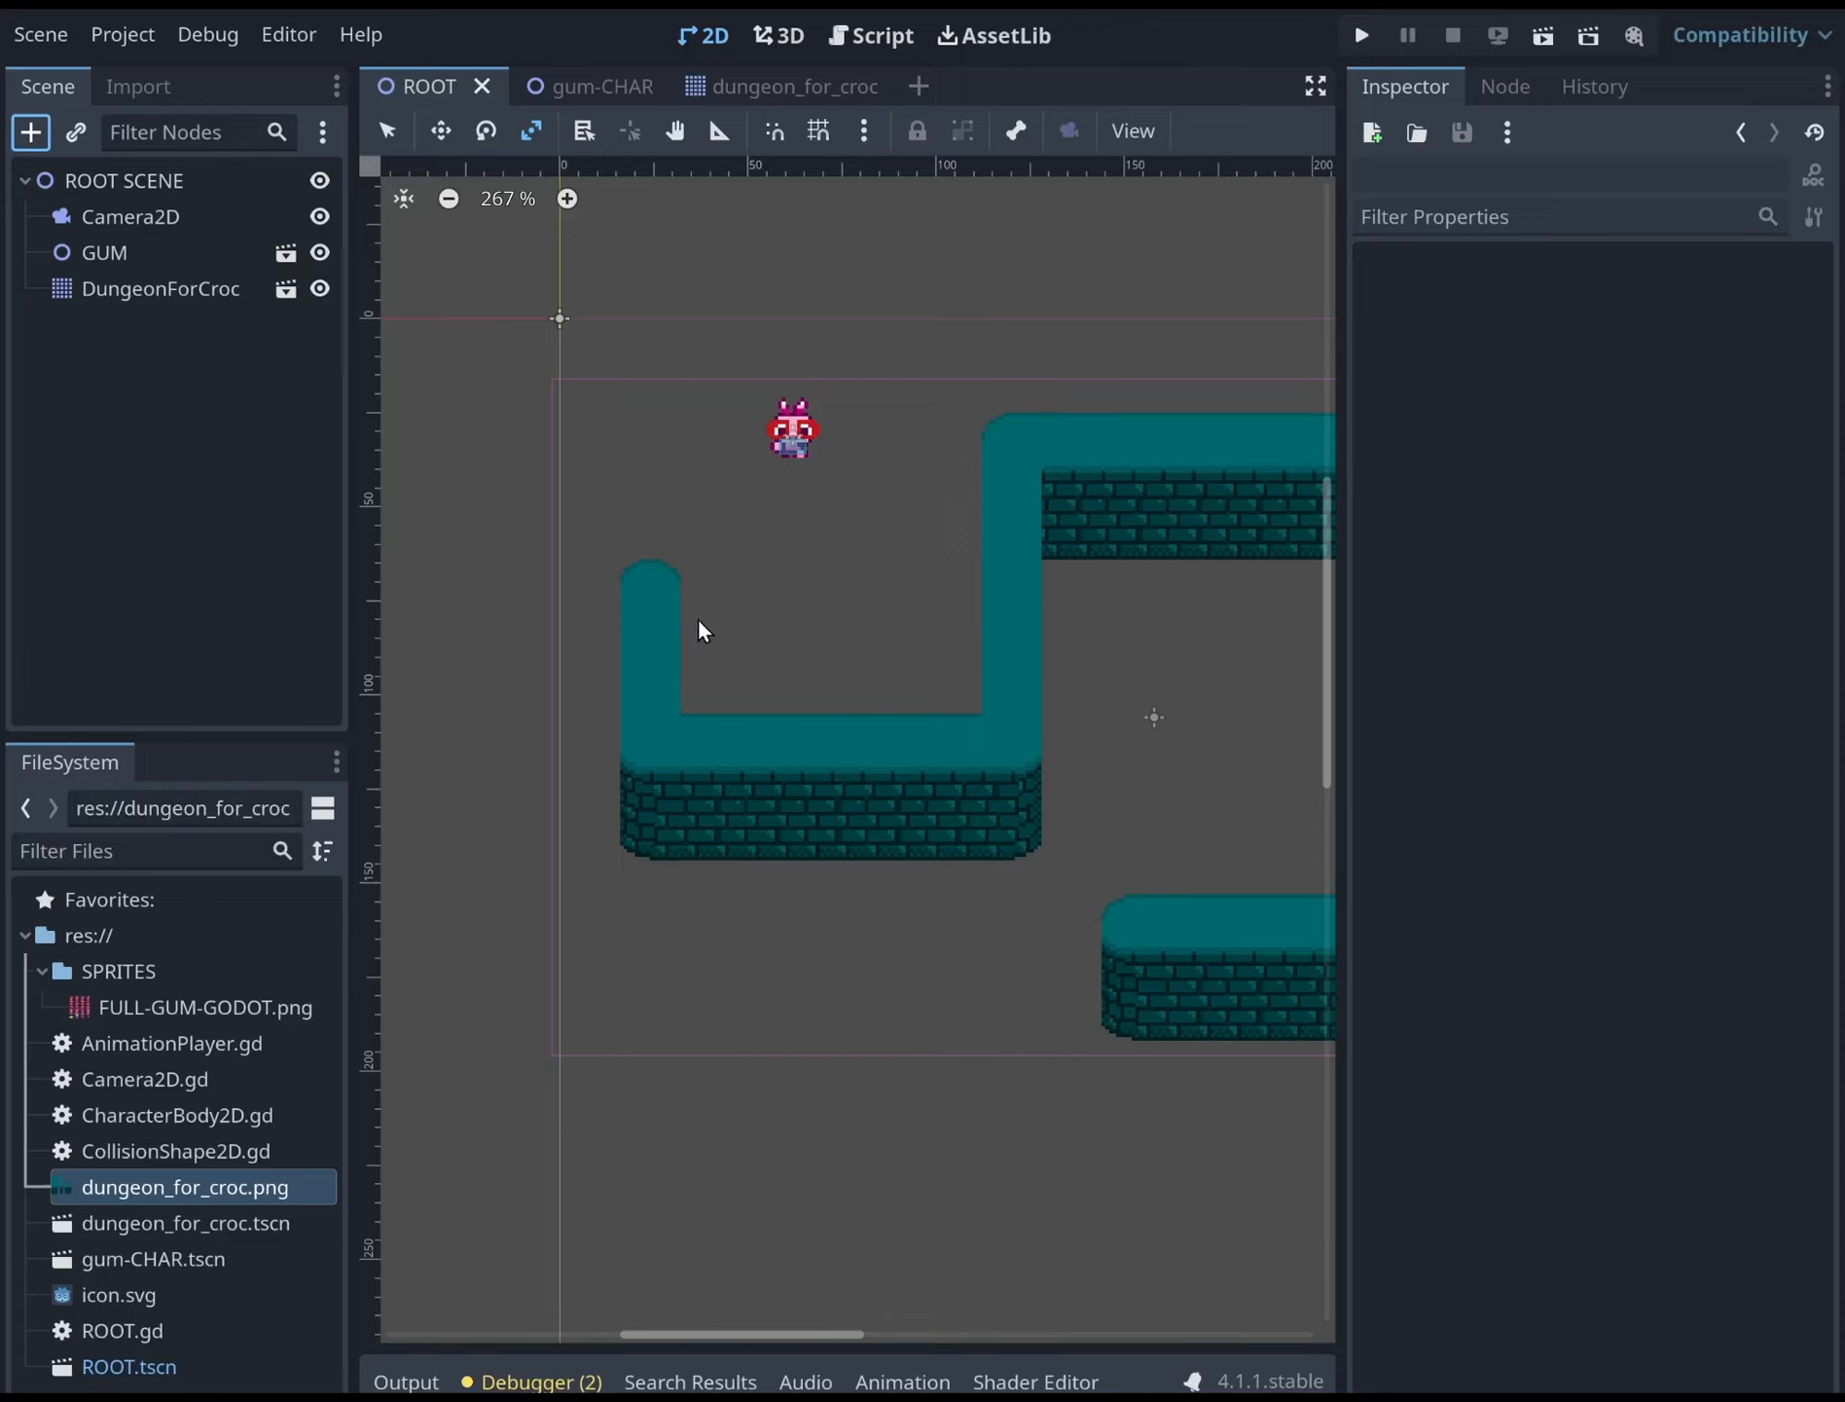
click(721, 1243)
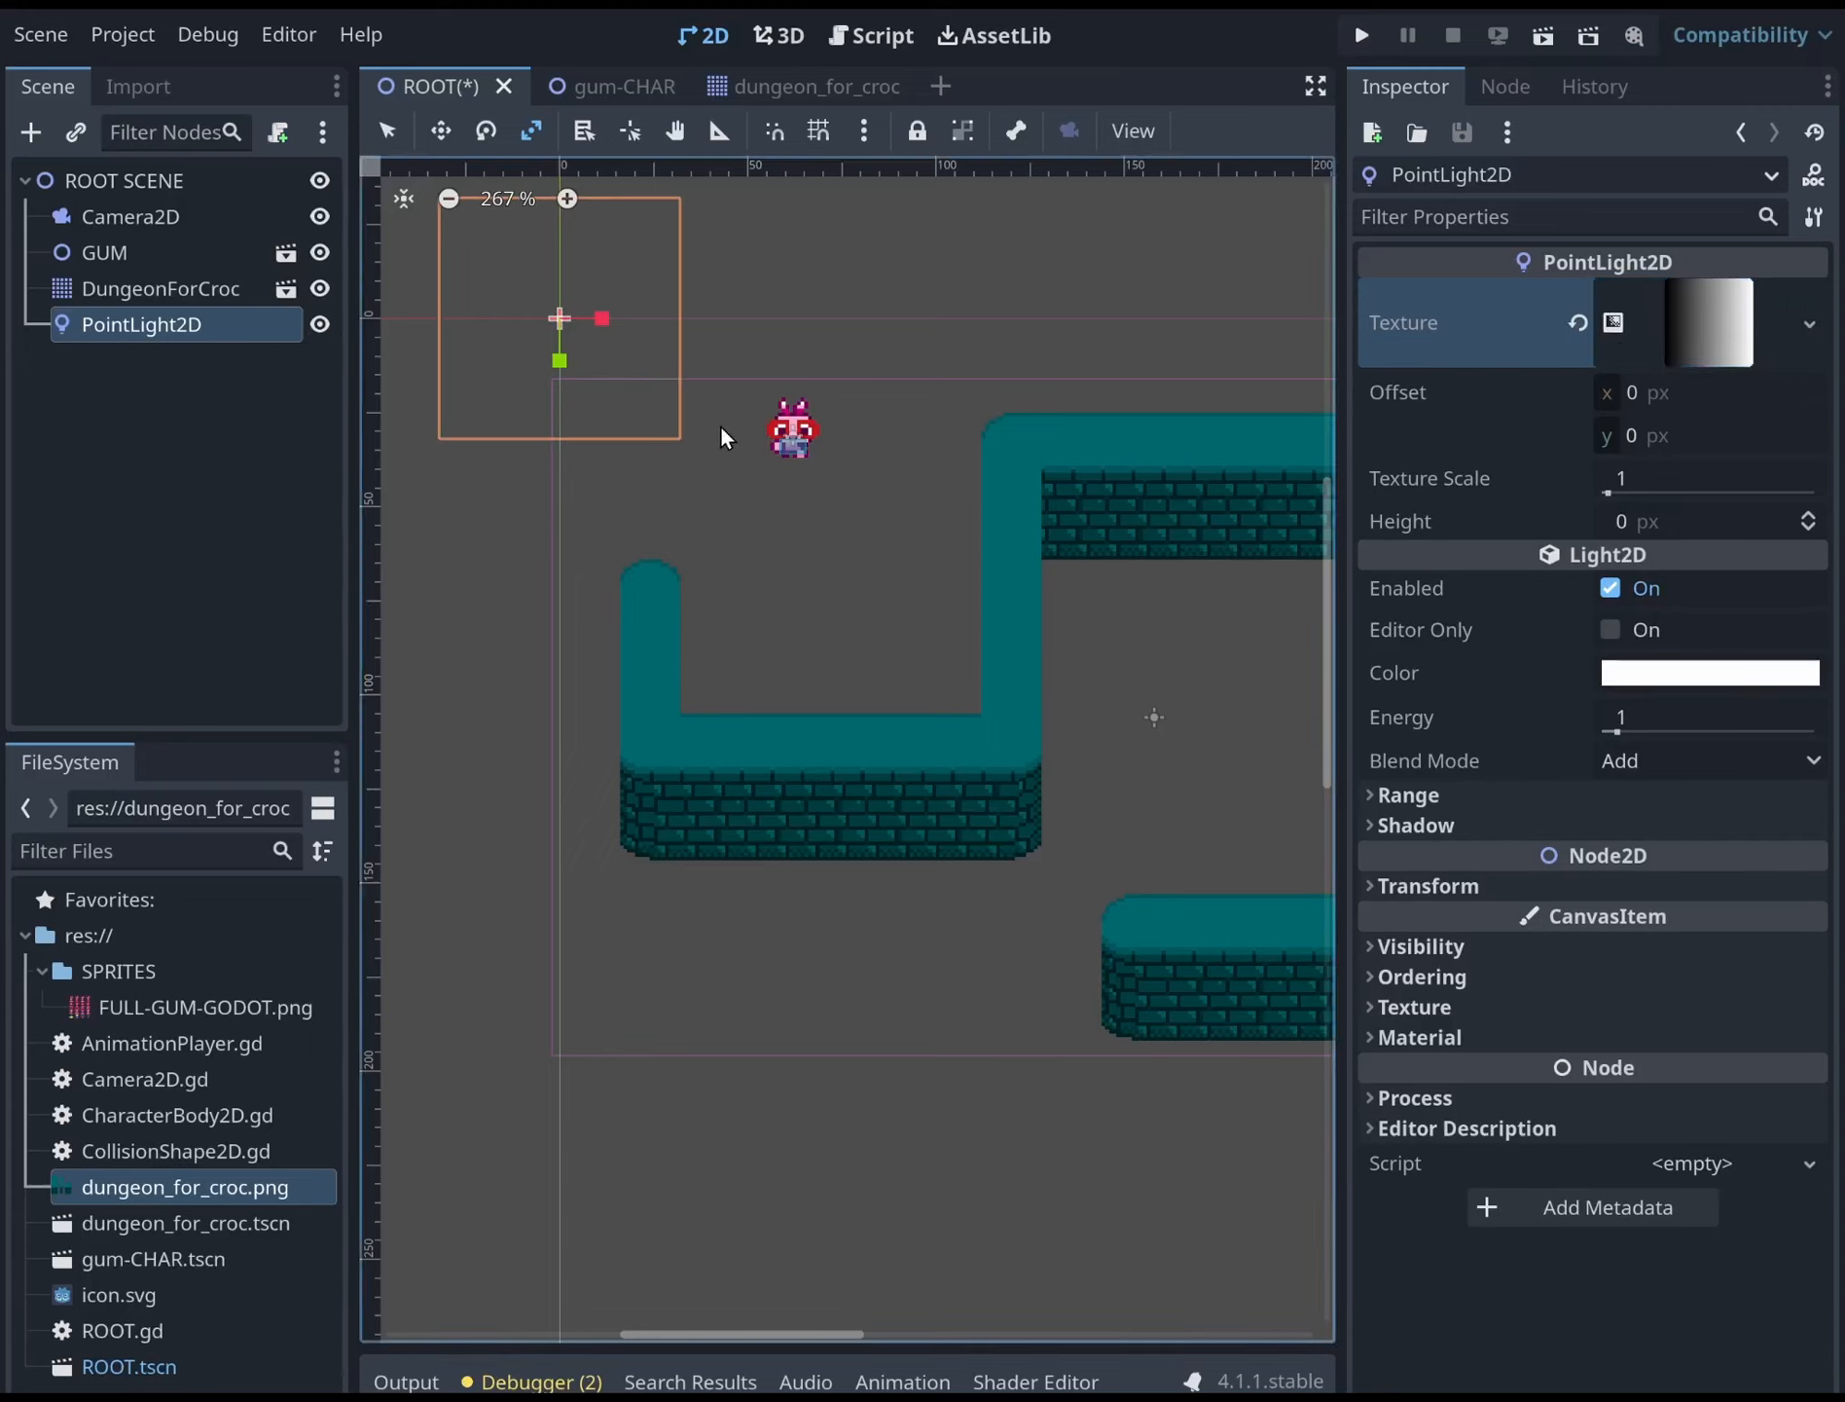
Stretch and reposition the PointLight2D into a large rectangle spanning the Gum character and most of the dungeon walls
drag(725, 438, 618, 335)
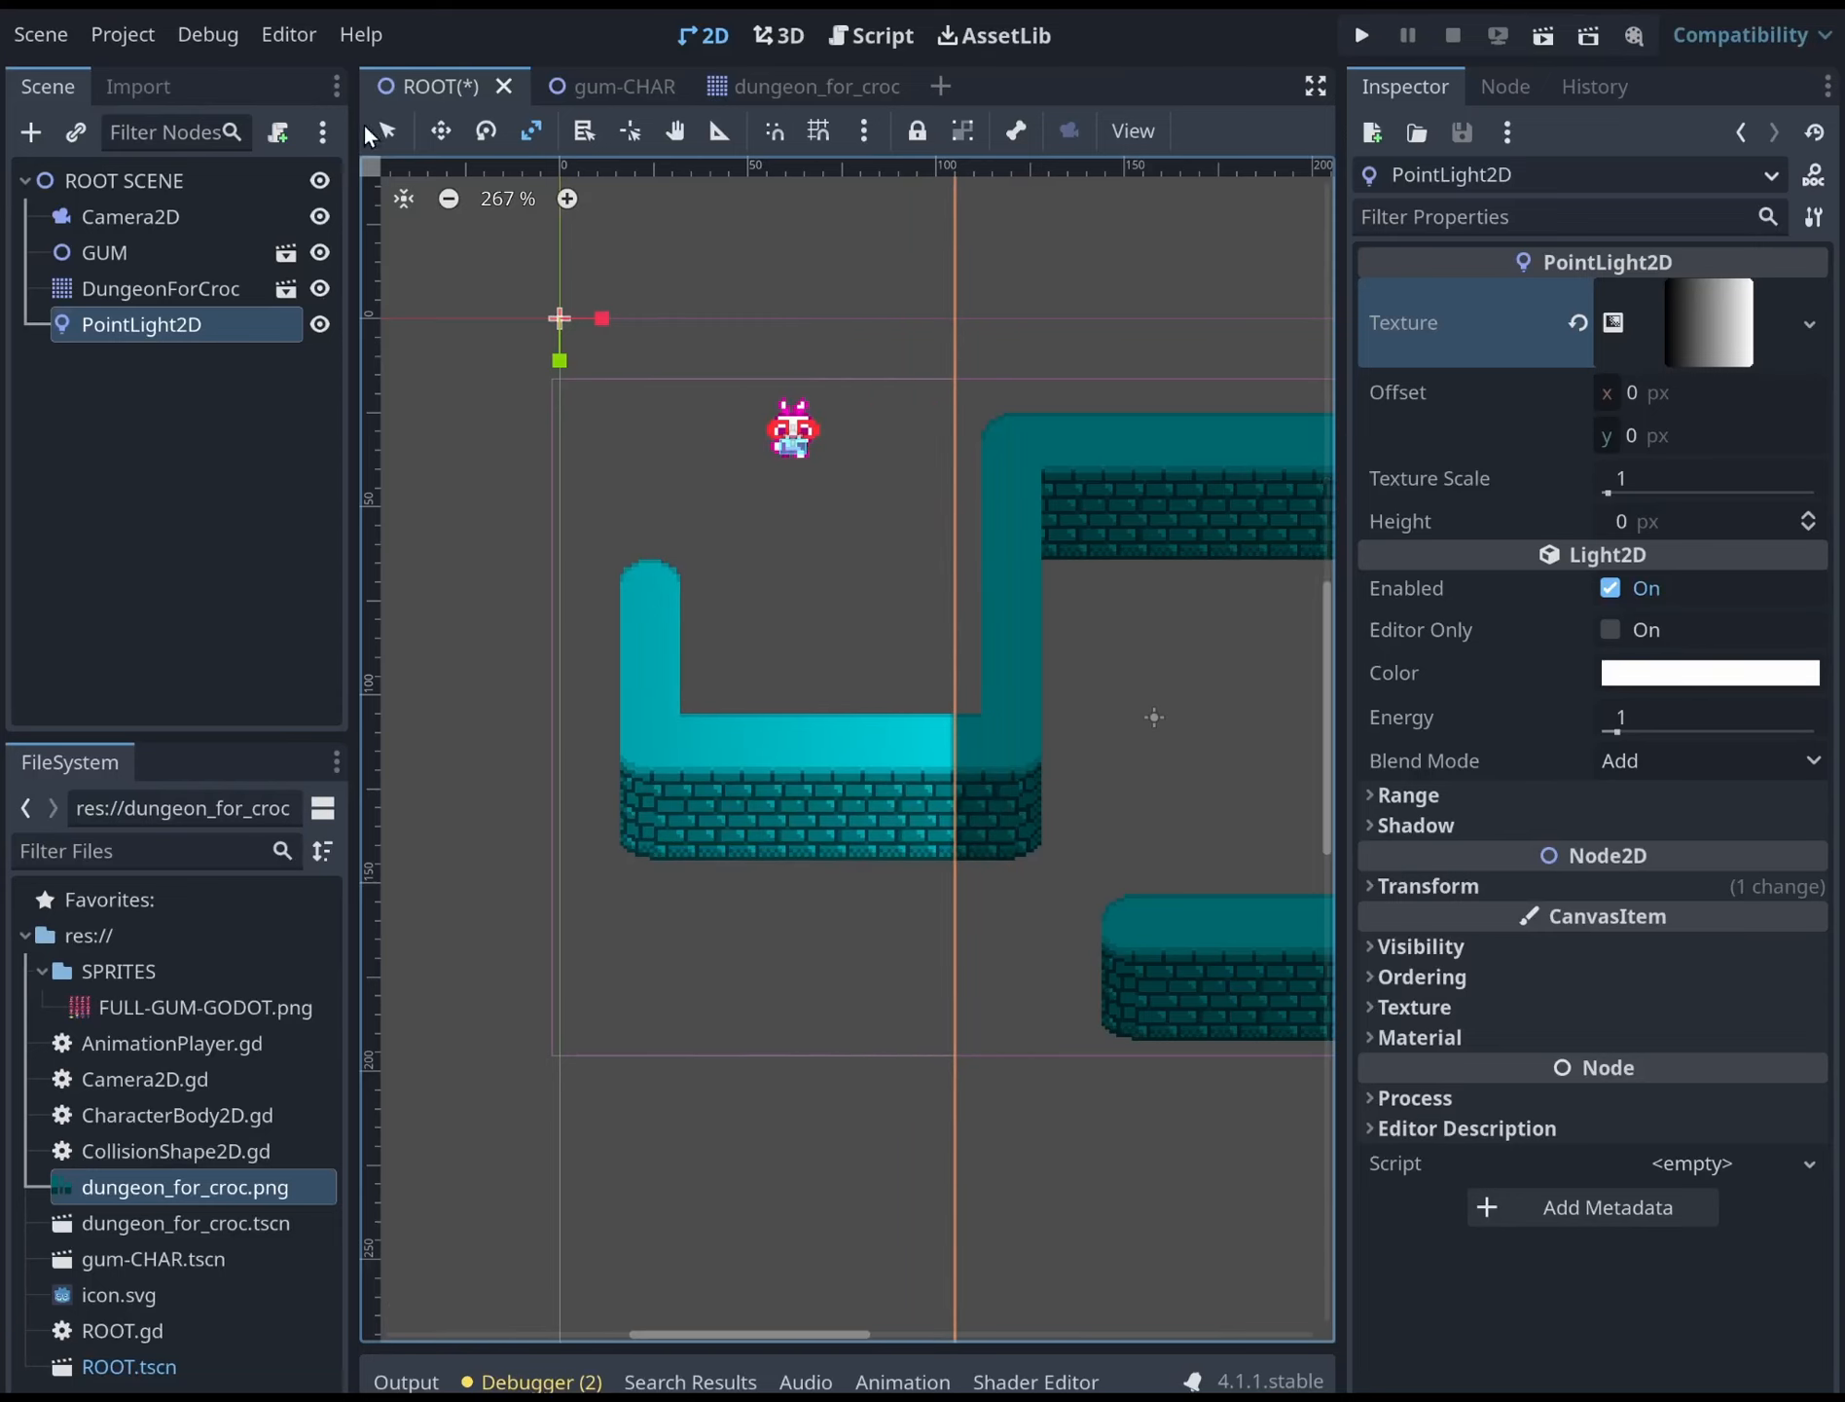
key(q)
drag(961, 320, 1189, 321)
scroll(1042, 659, down, 3)
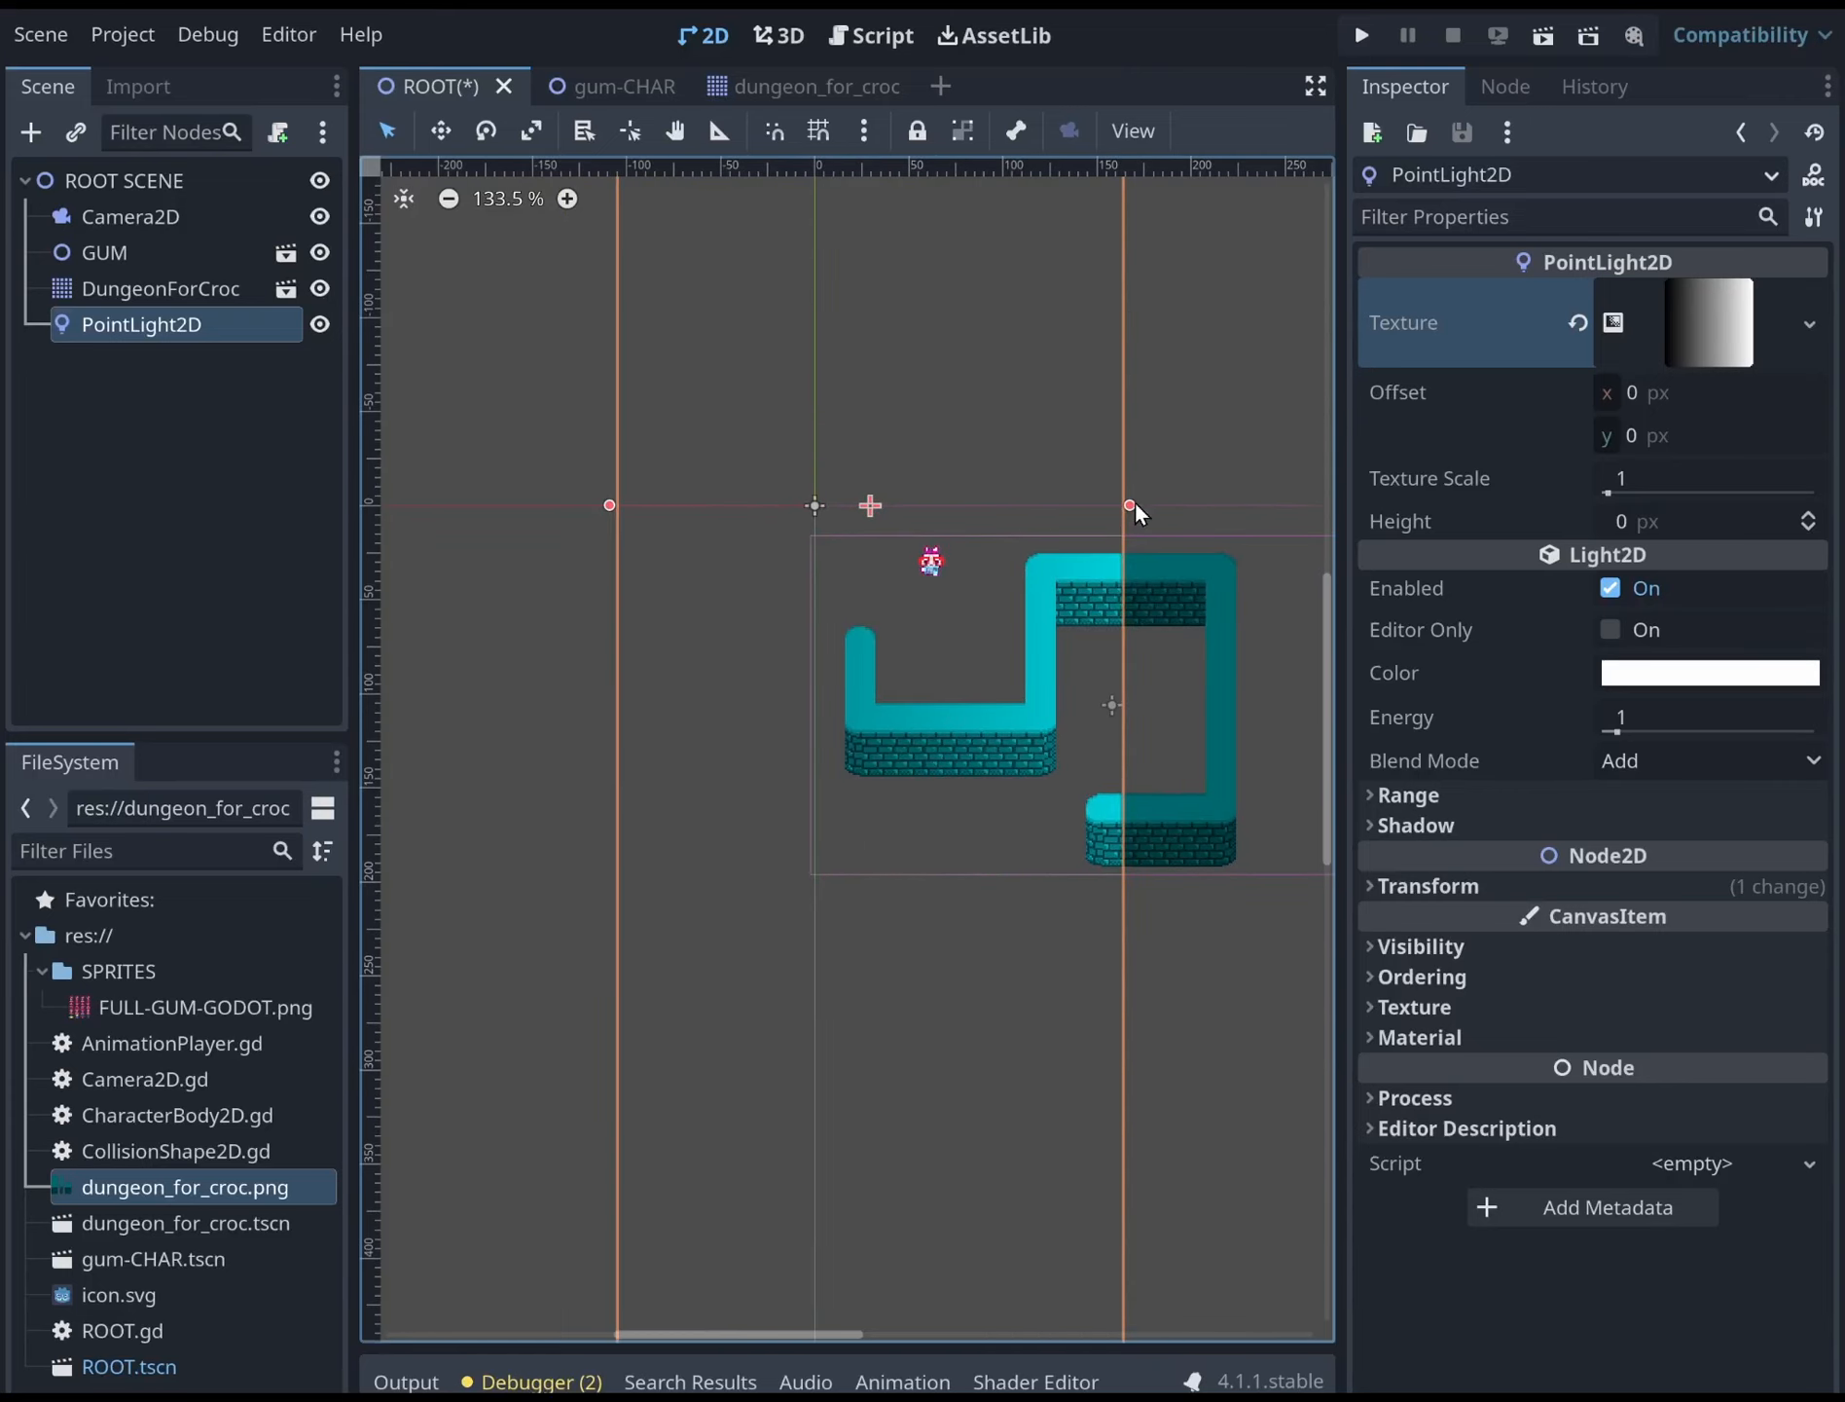
drag(1130, 504, 1051, 504)
drag(816, 516, 969, 557)
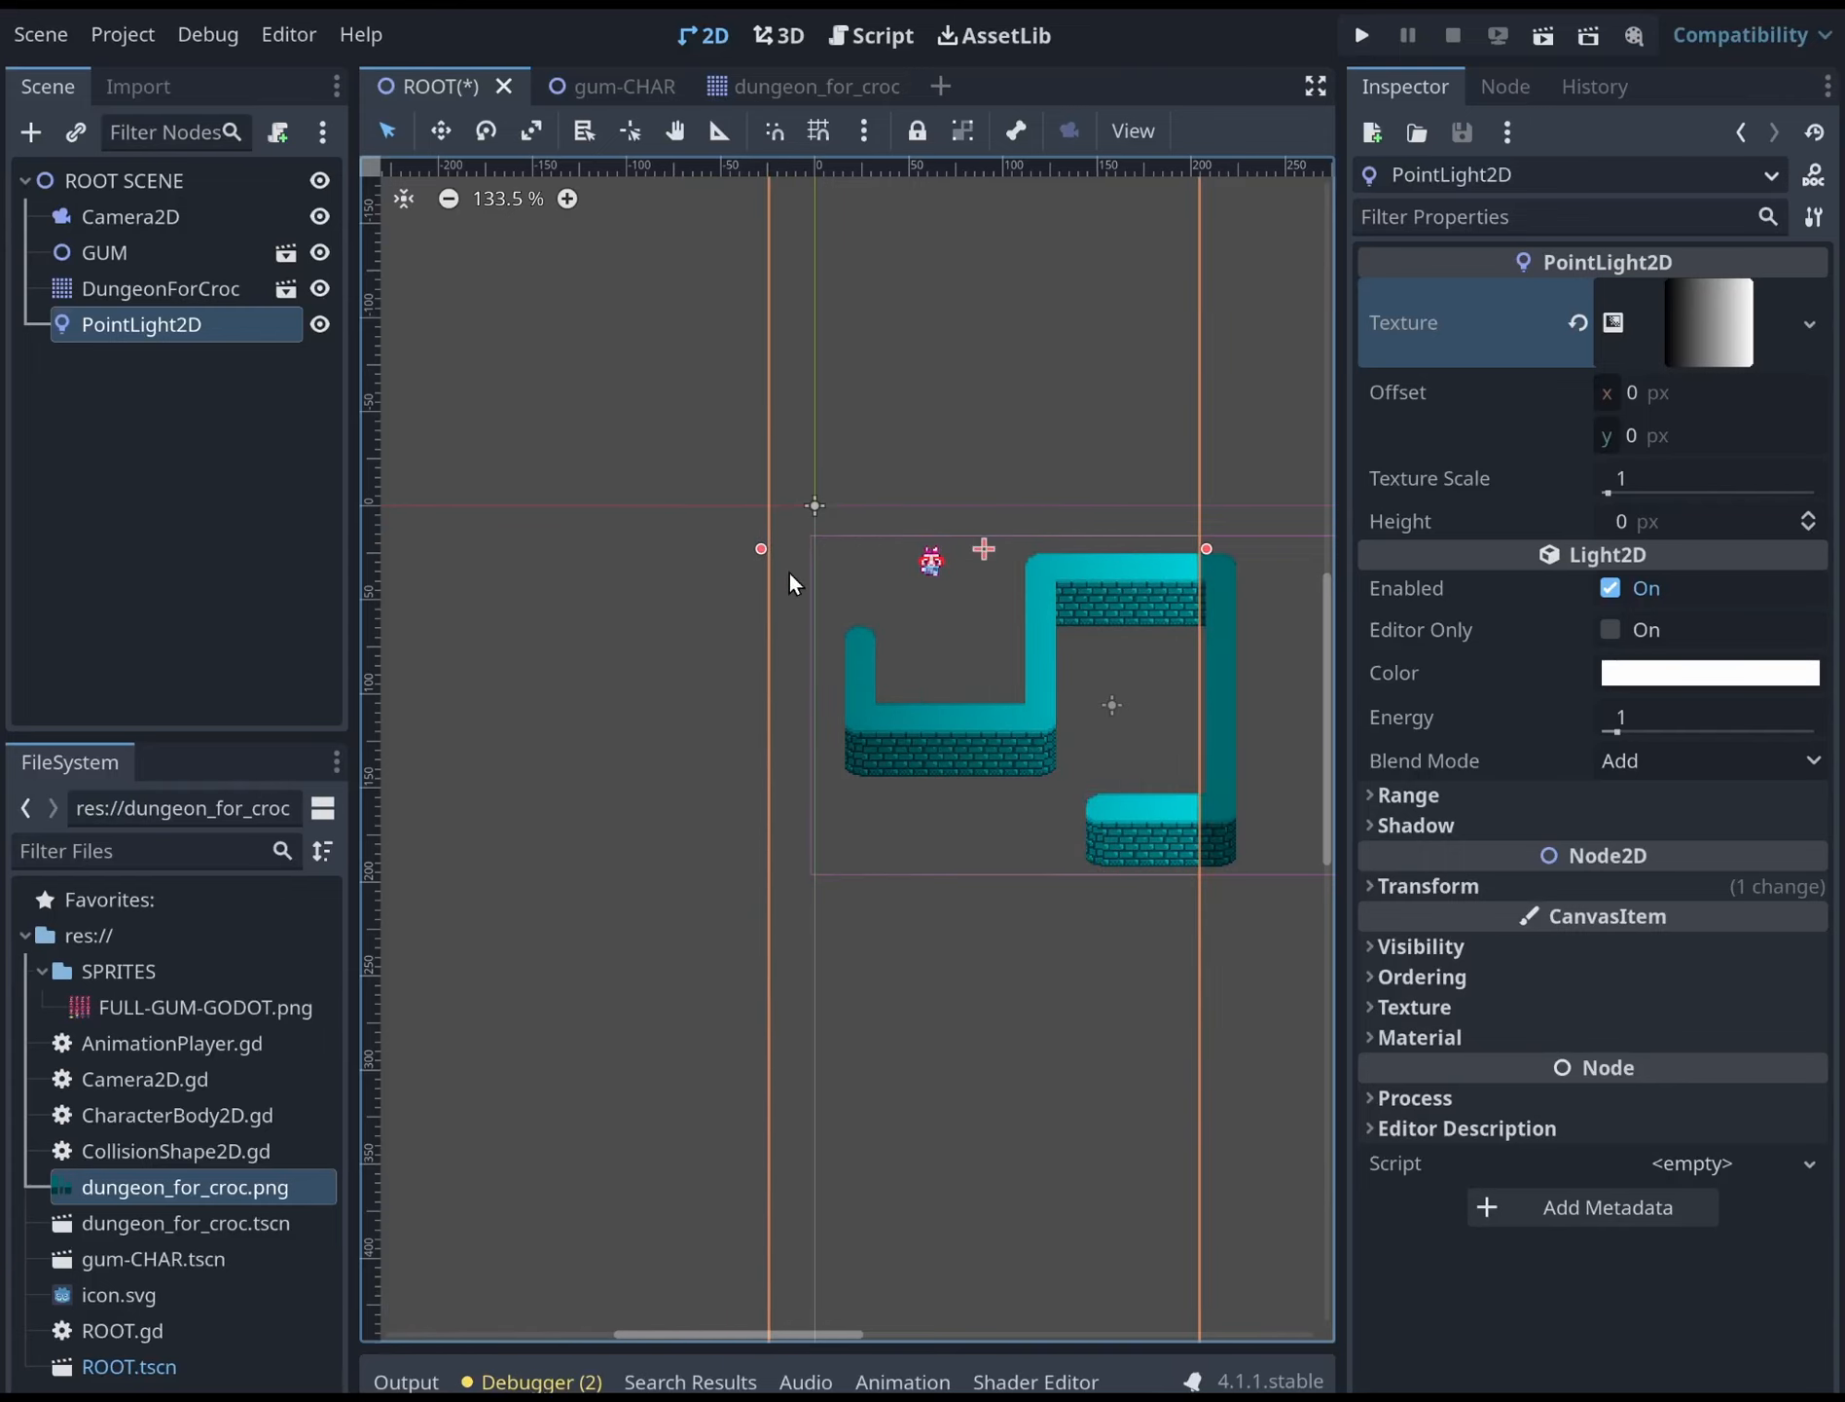
scroll(846, 611, down, 3)
drag(911, 1079, 908, 321)
drag(915, 216, 915, 675)
scroll(940, 652, up, 5)
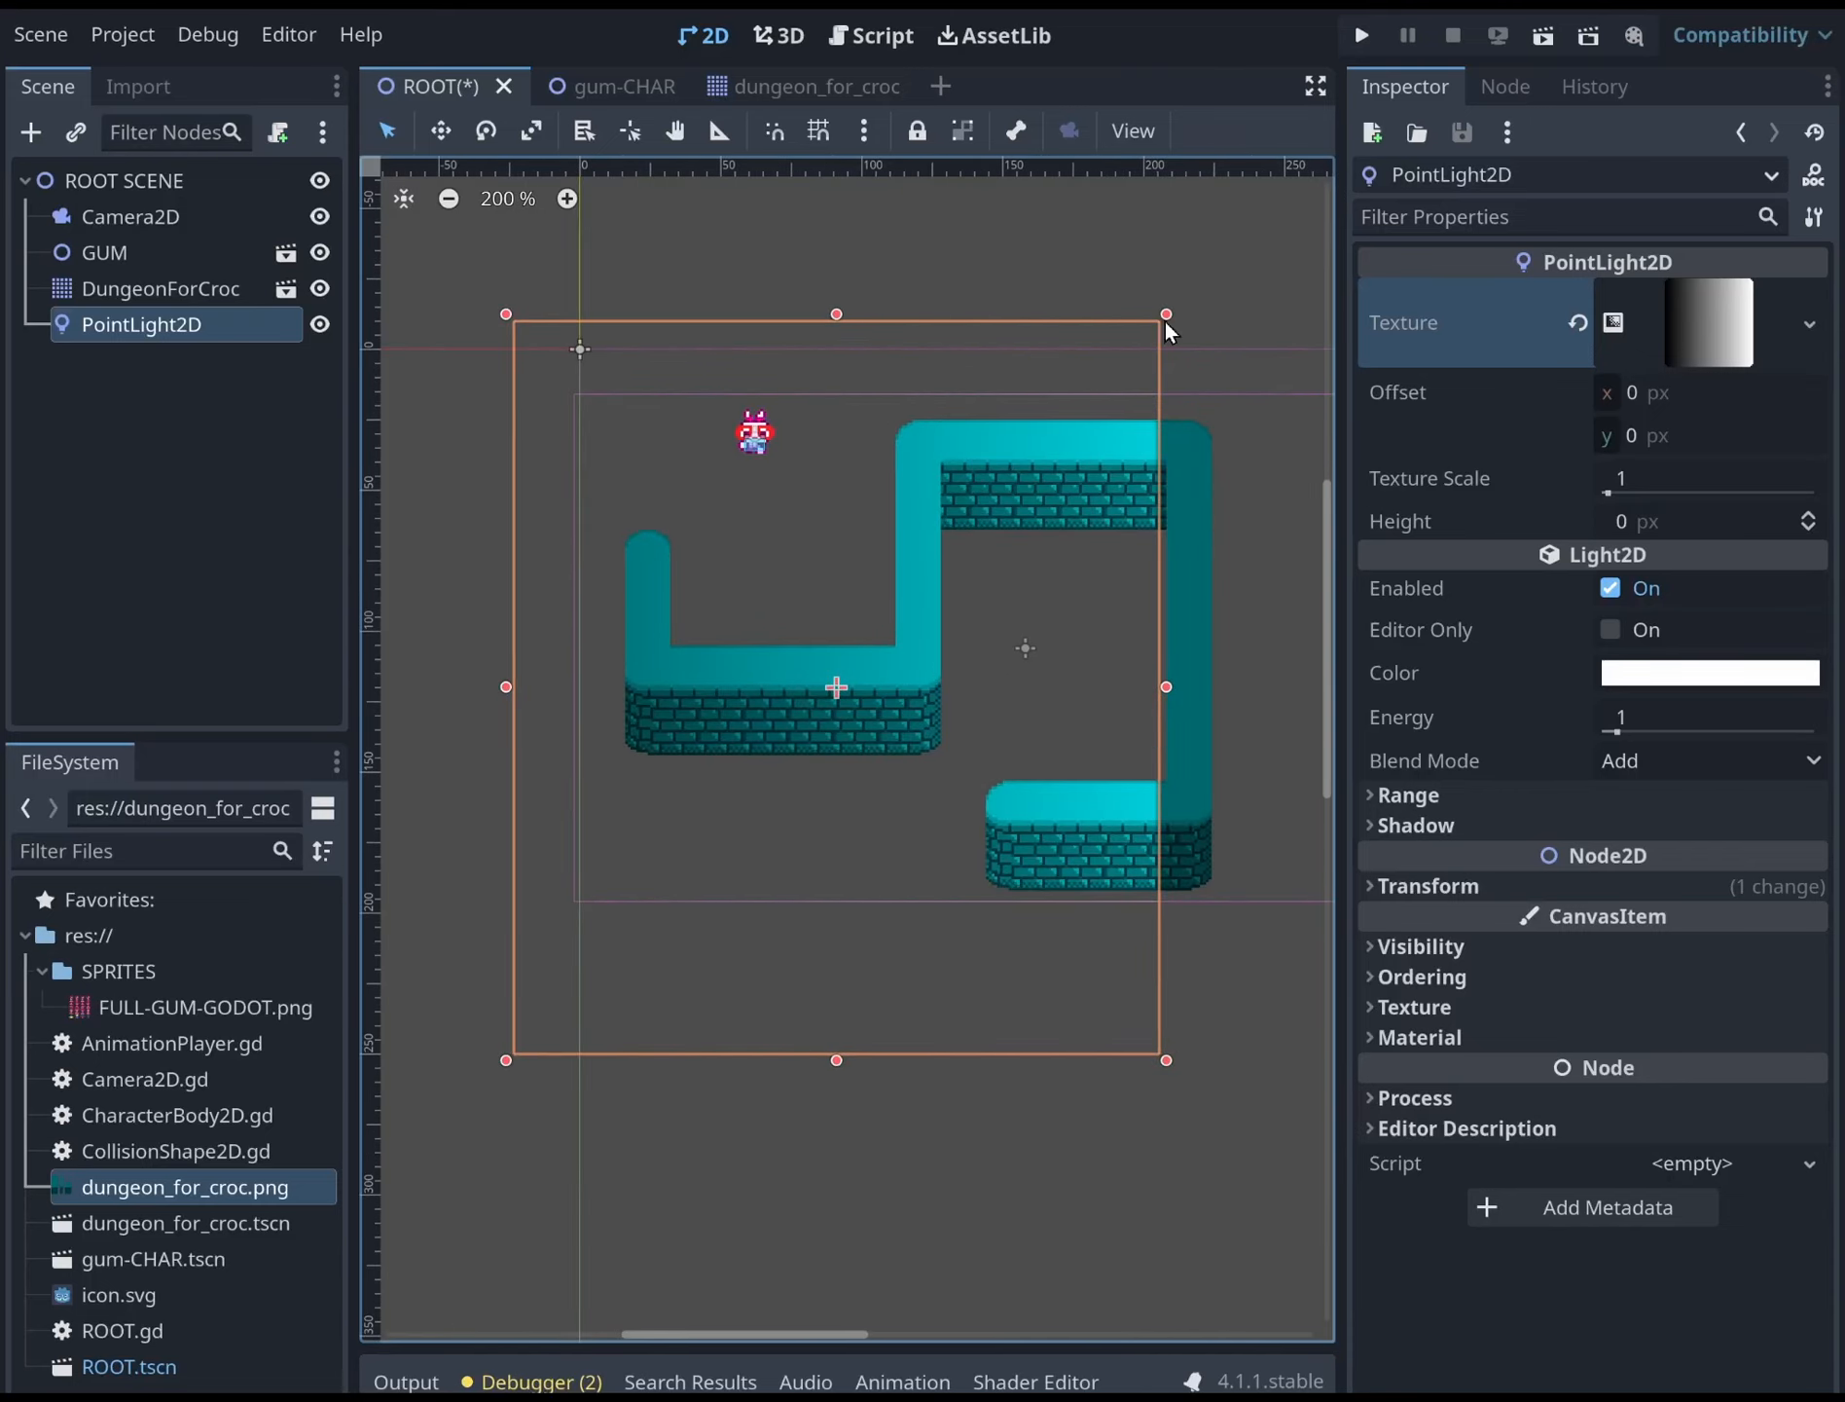
Shrink and reposition the PointLight2D so its rectangle covers the Gum character and the left-hand dungeon wall section
drag(1166, 314, 742, 786)
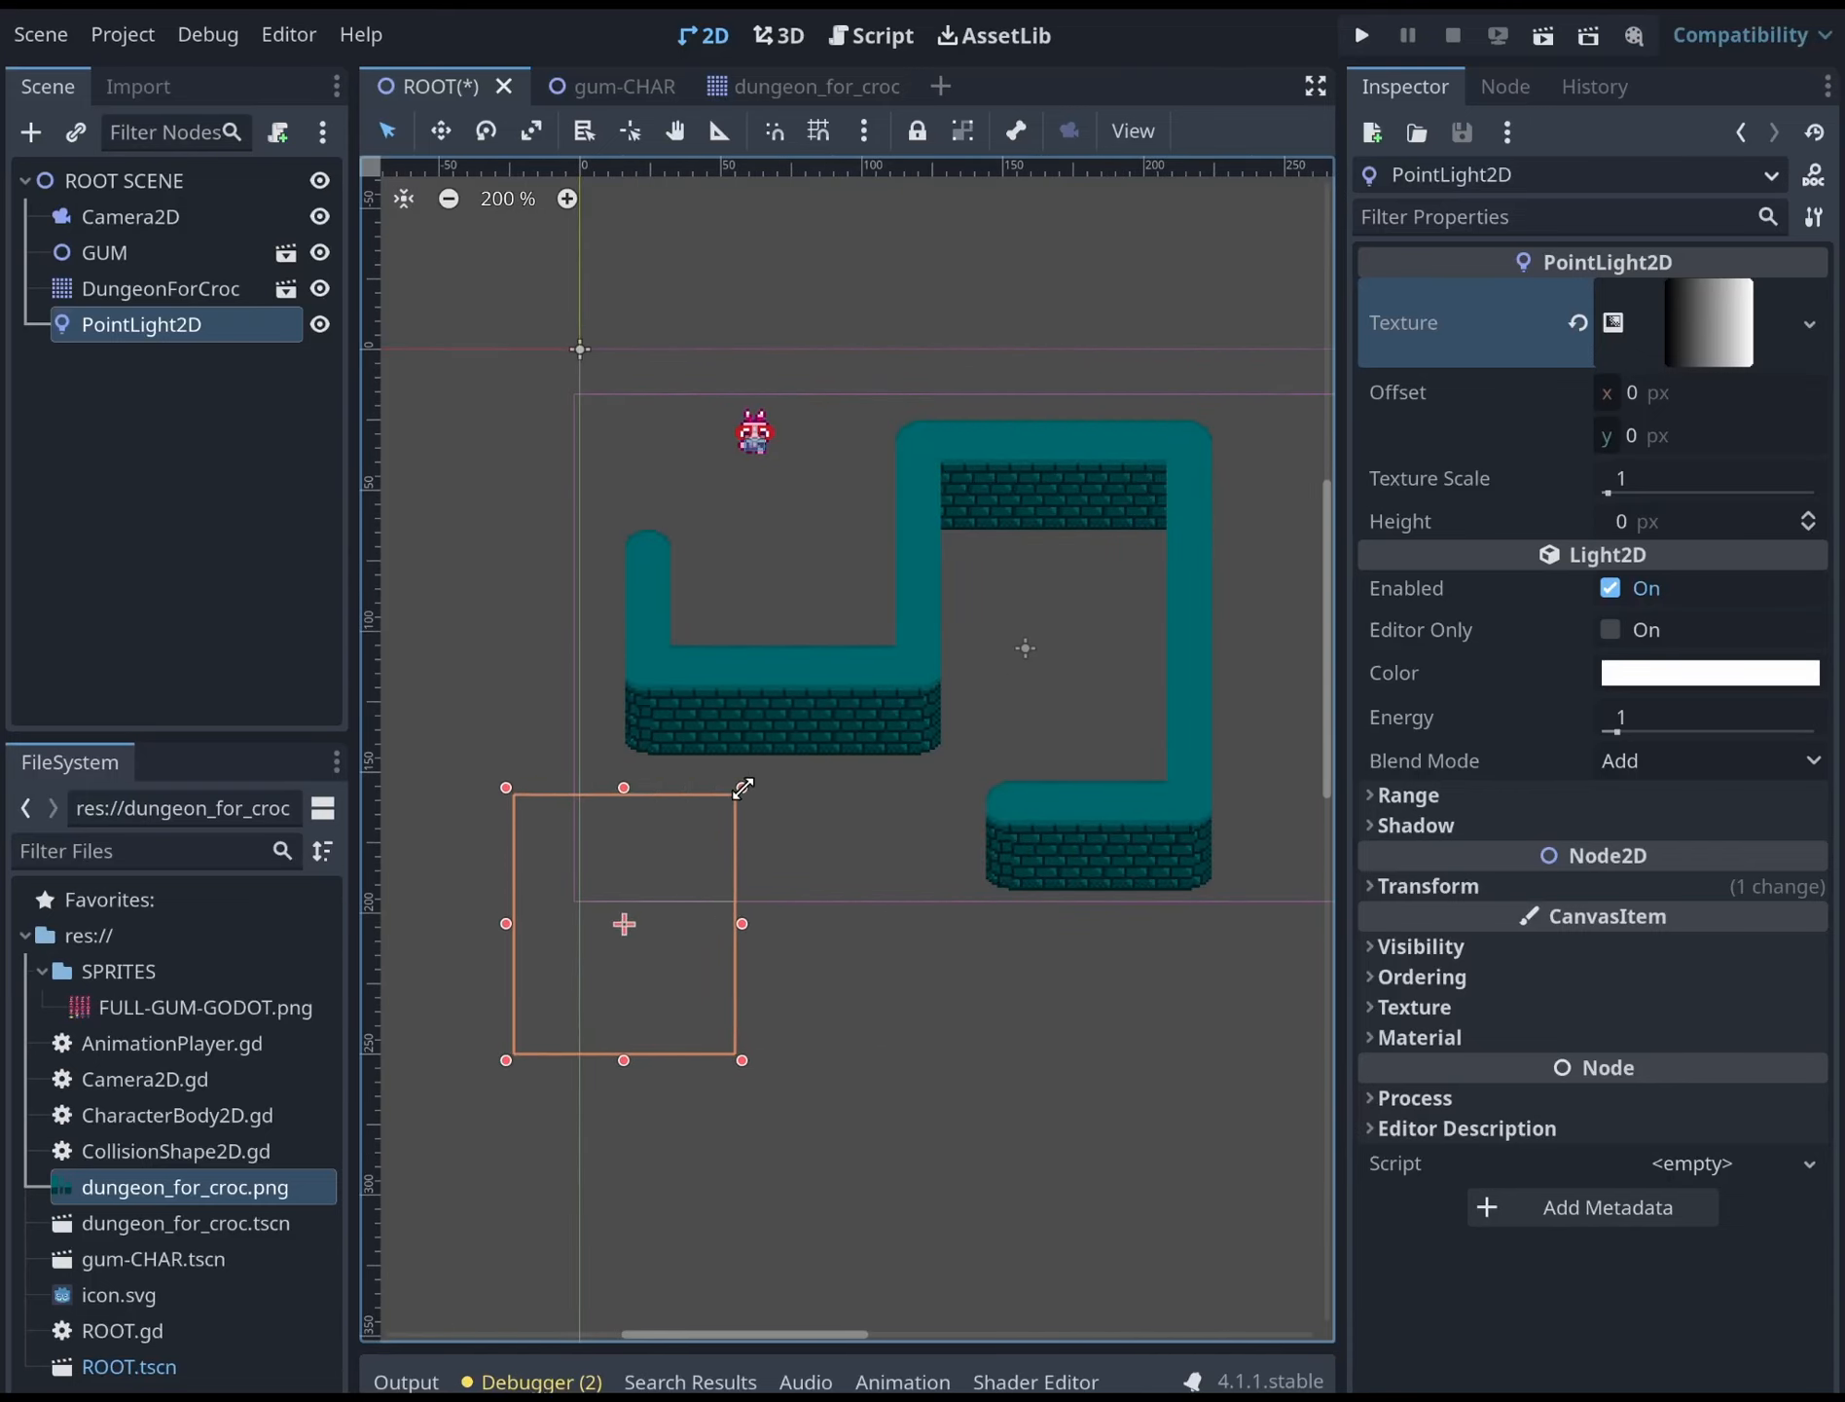
drag(628, 925, 868, 593)
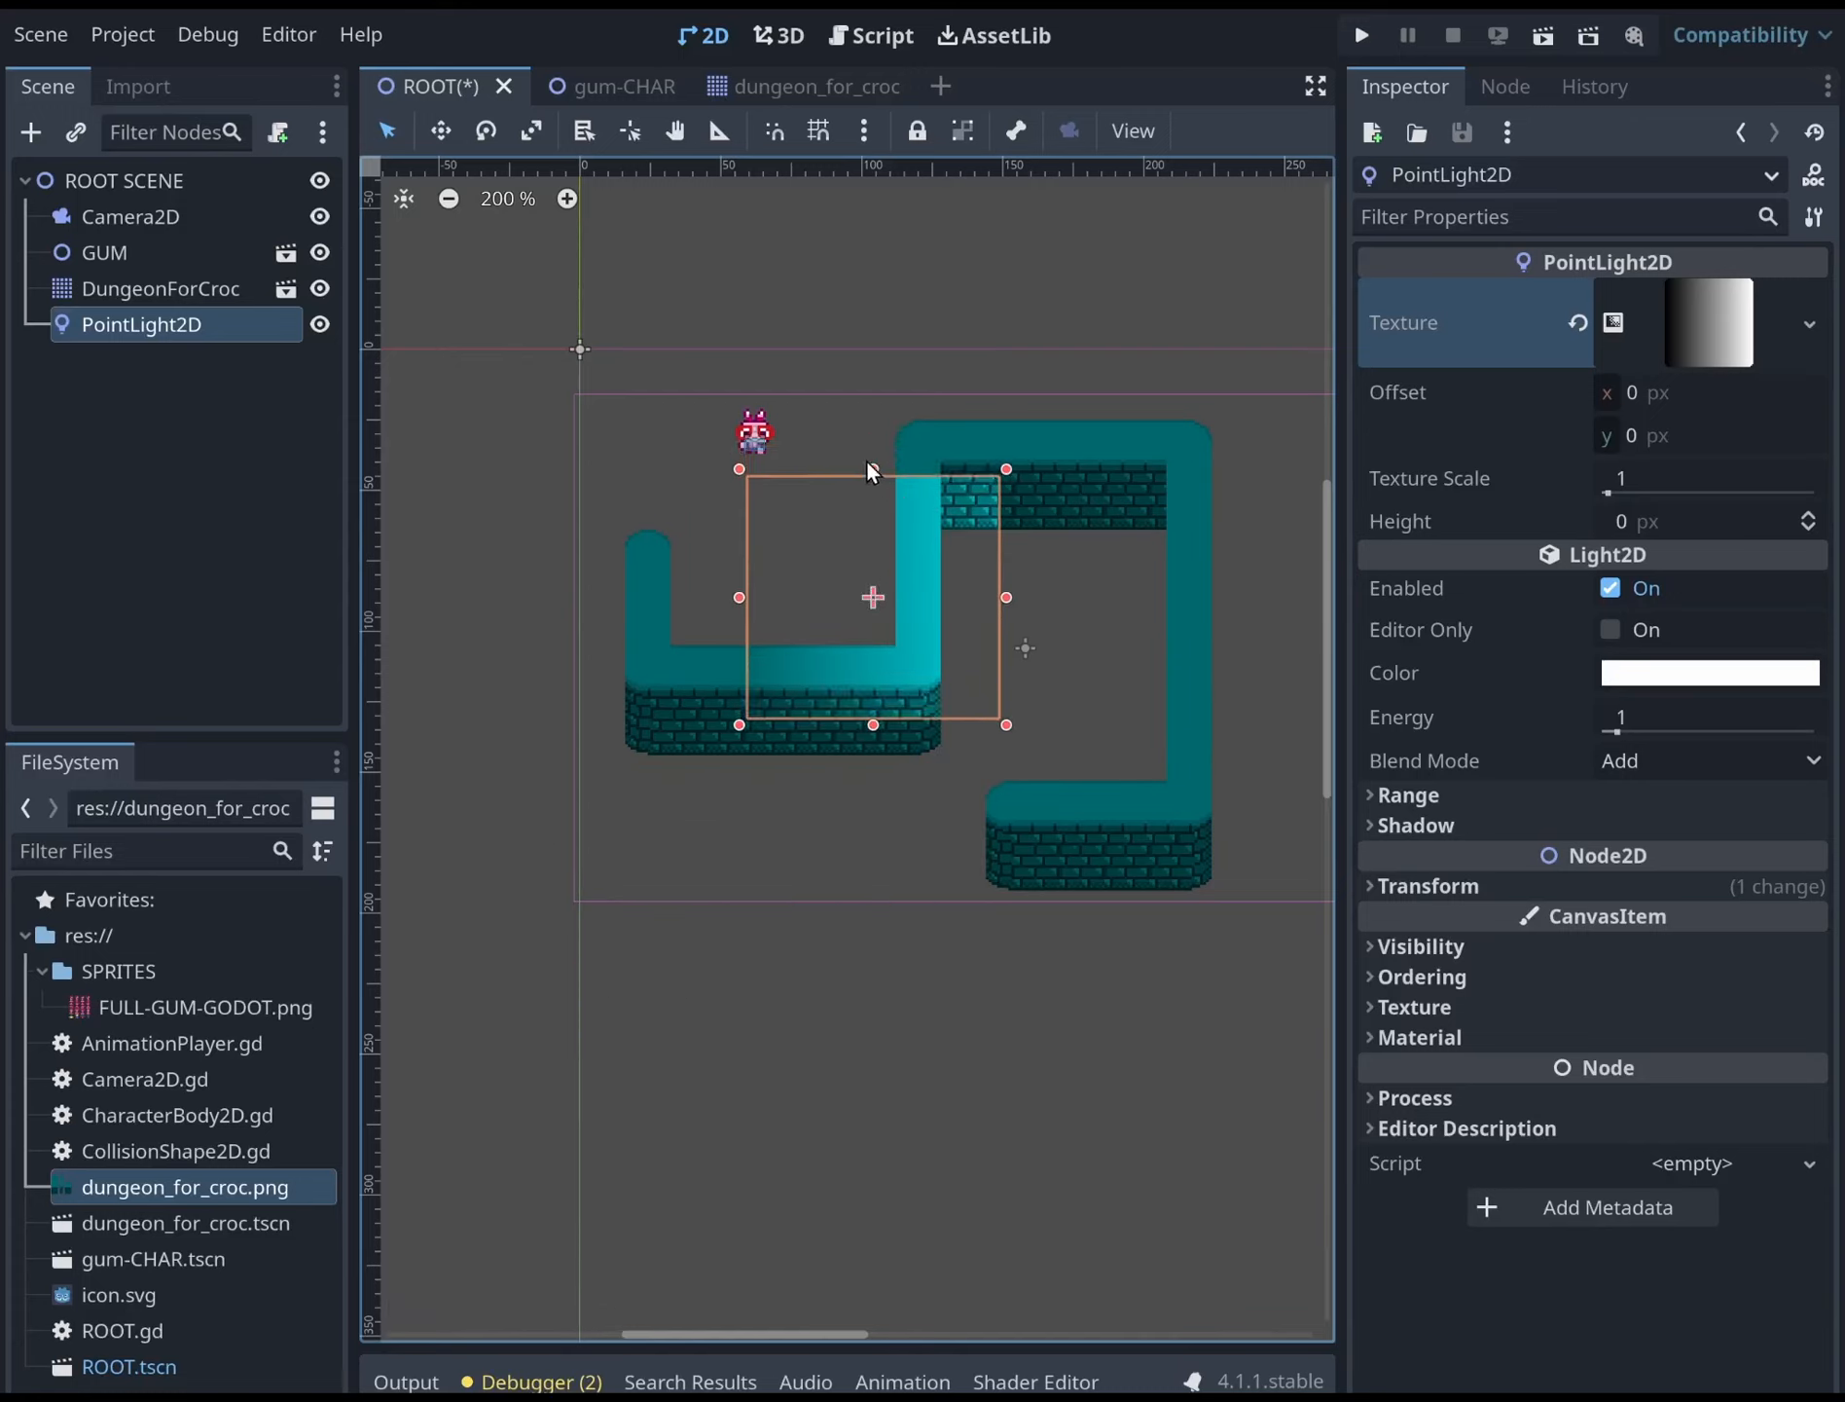
drag(872, 469, 871, 376)
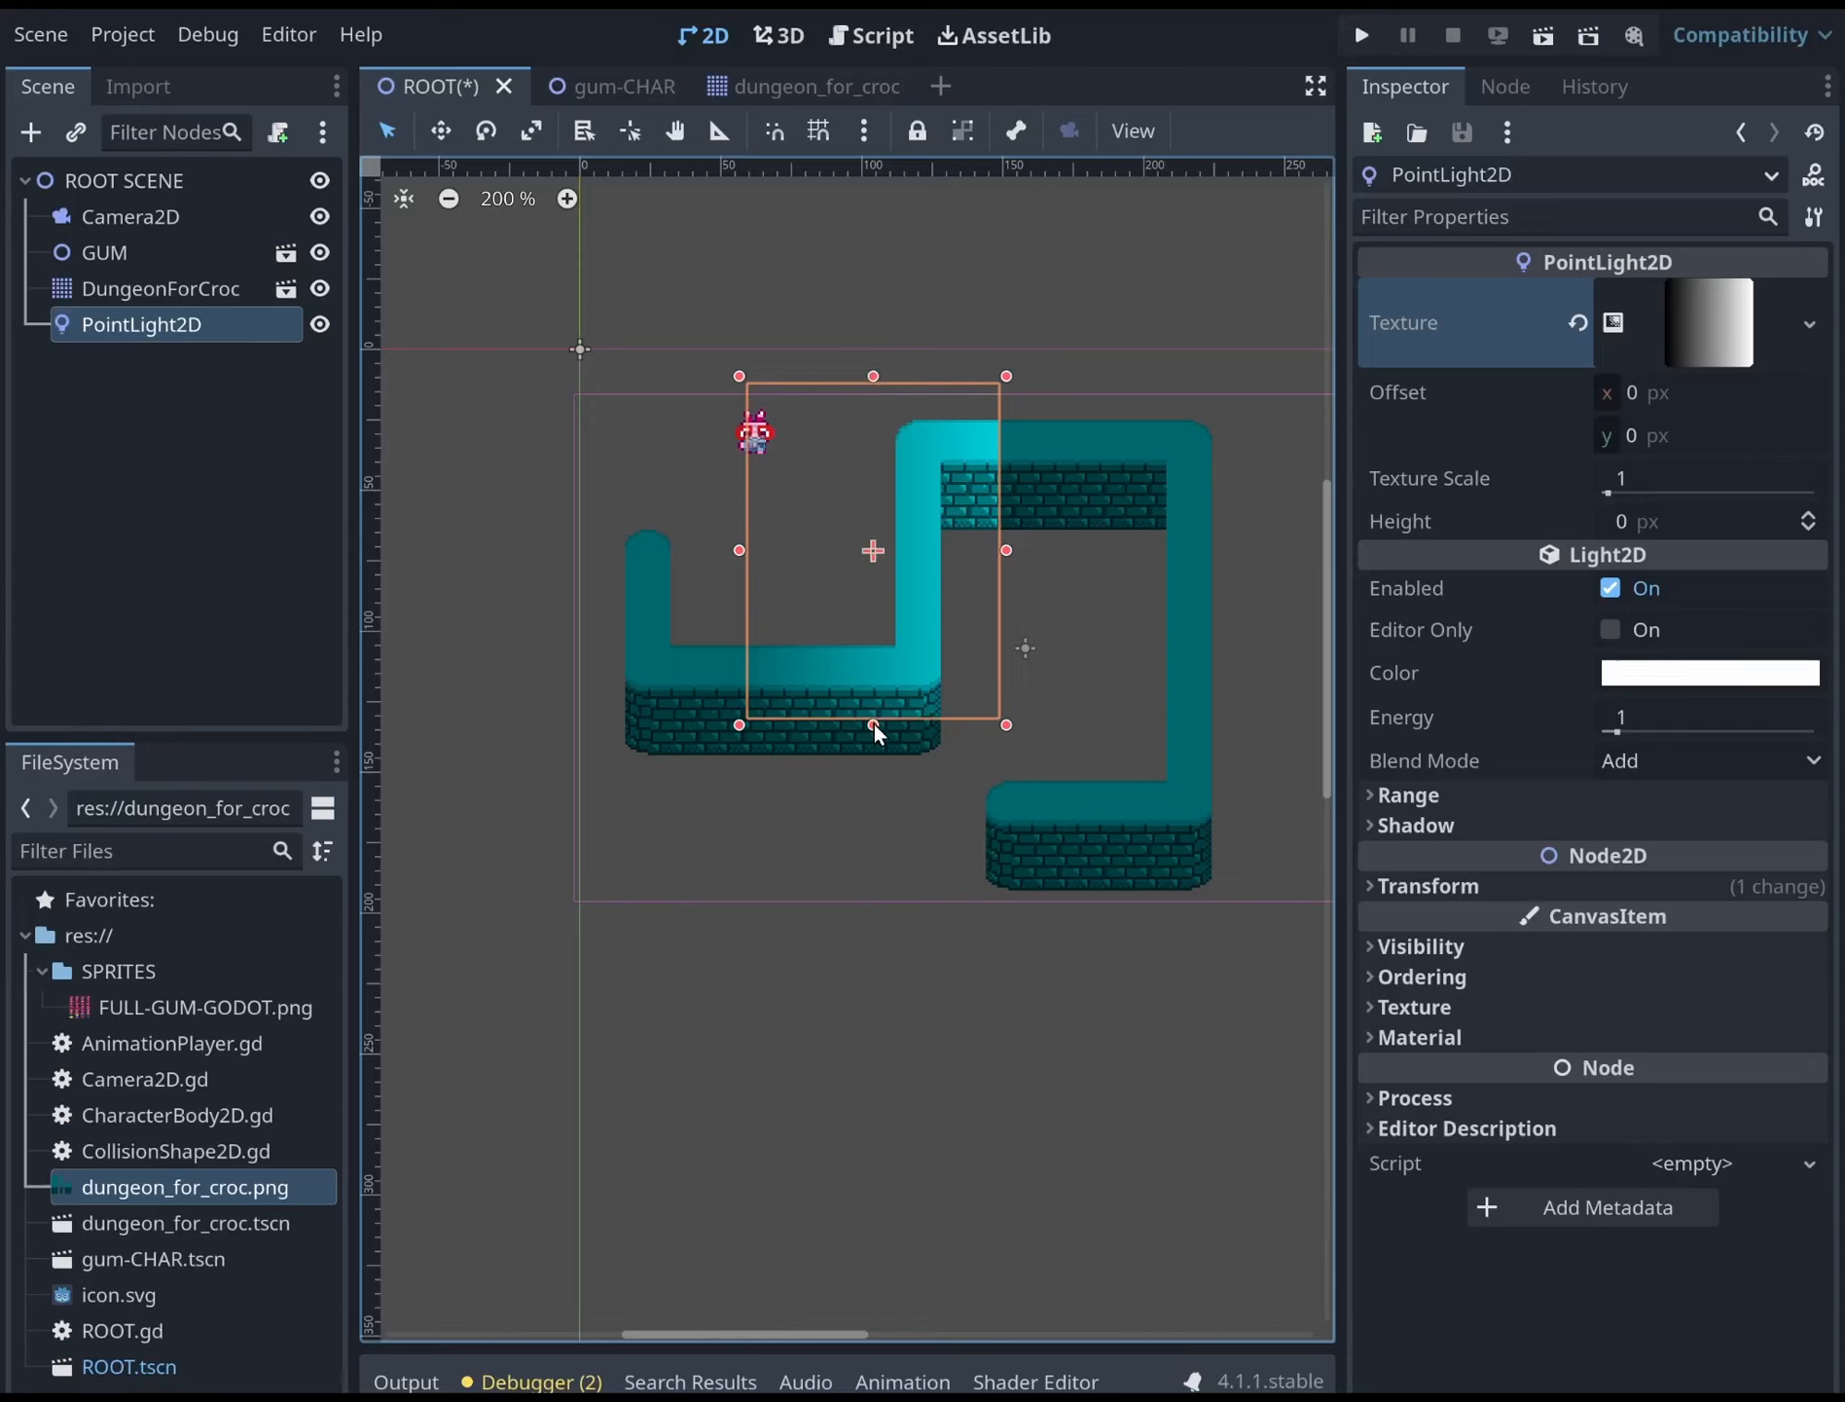
drag(873, 725, 873, 785)
drag(739, 580, 608, 544)
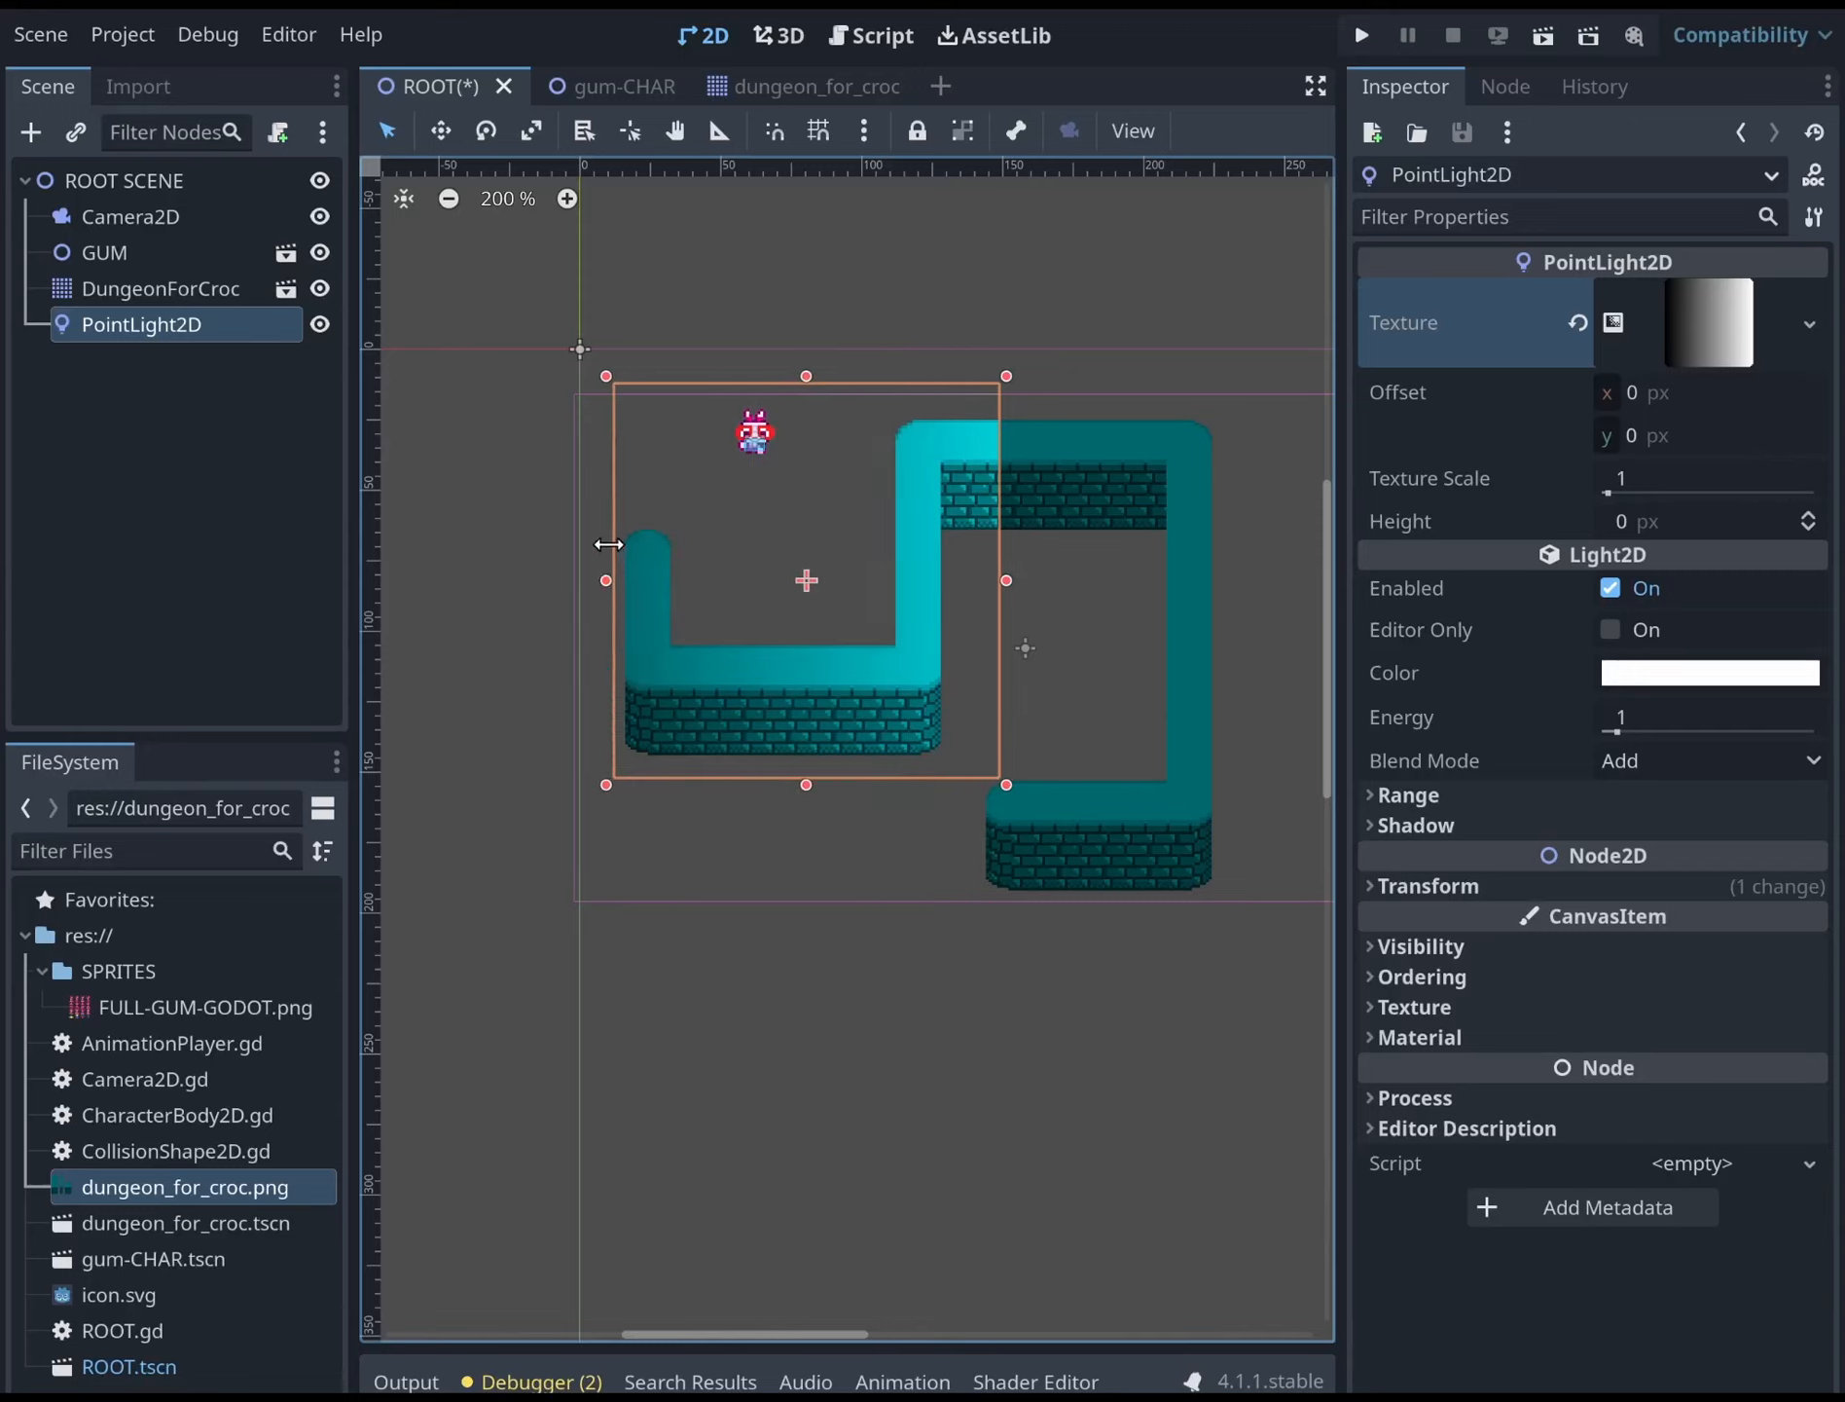
Test-run the project and inspect the gradient and interpolation settings of the PointLight2D's texture
click(1360, 36)
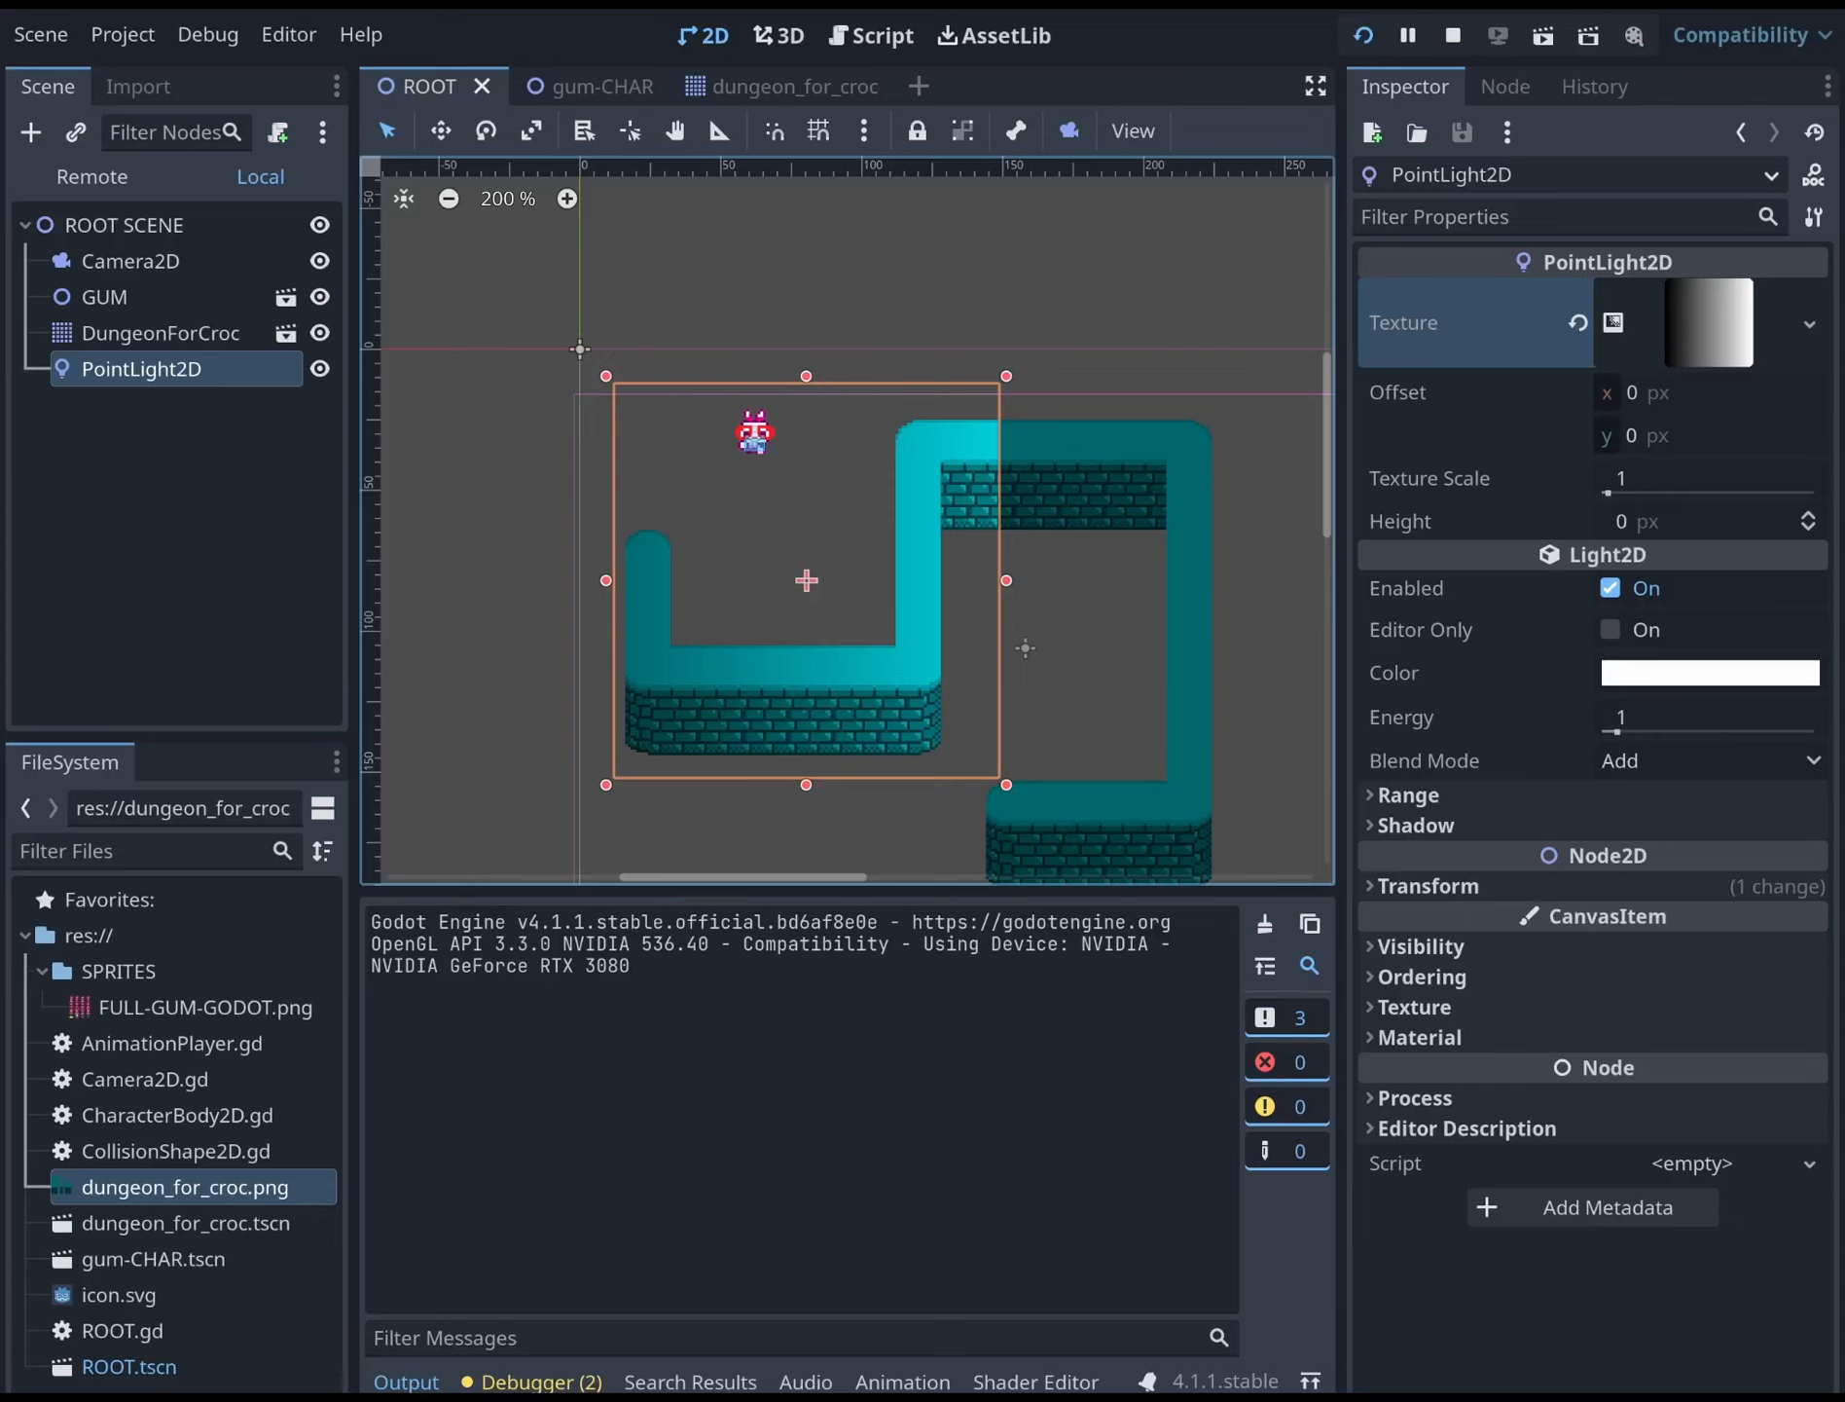
key(F8)
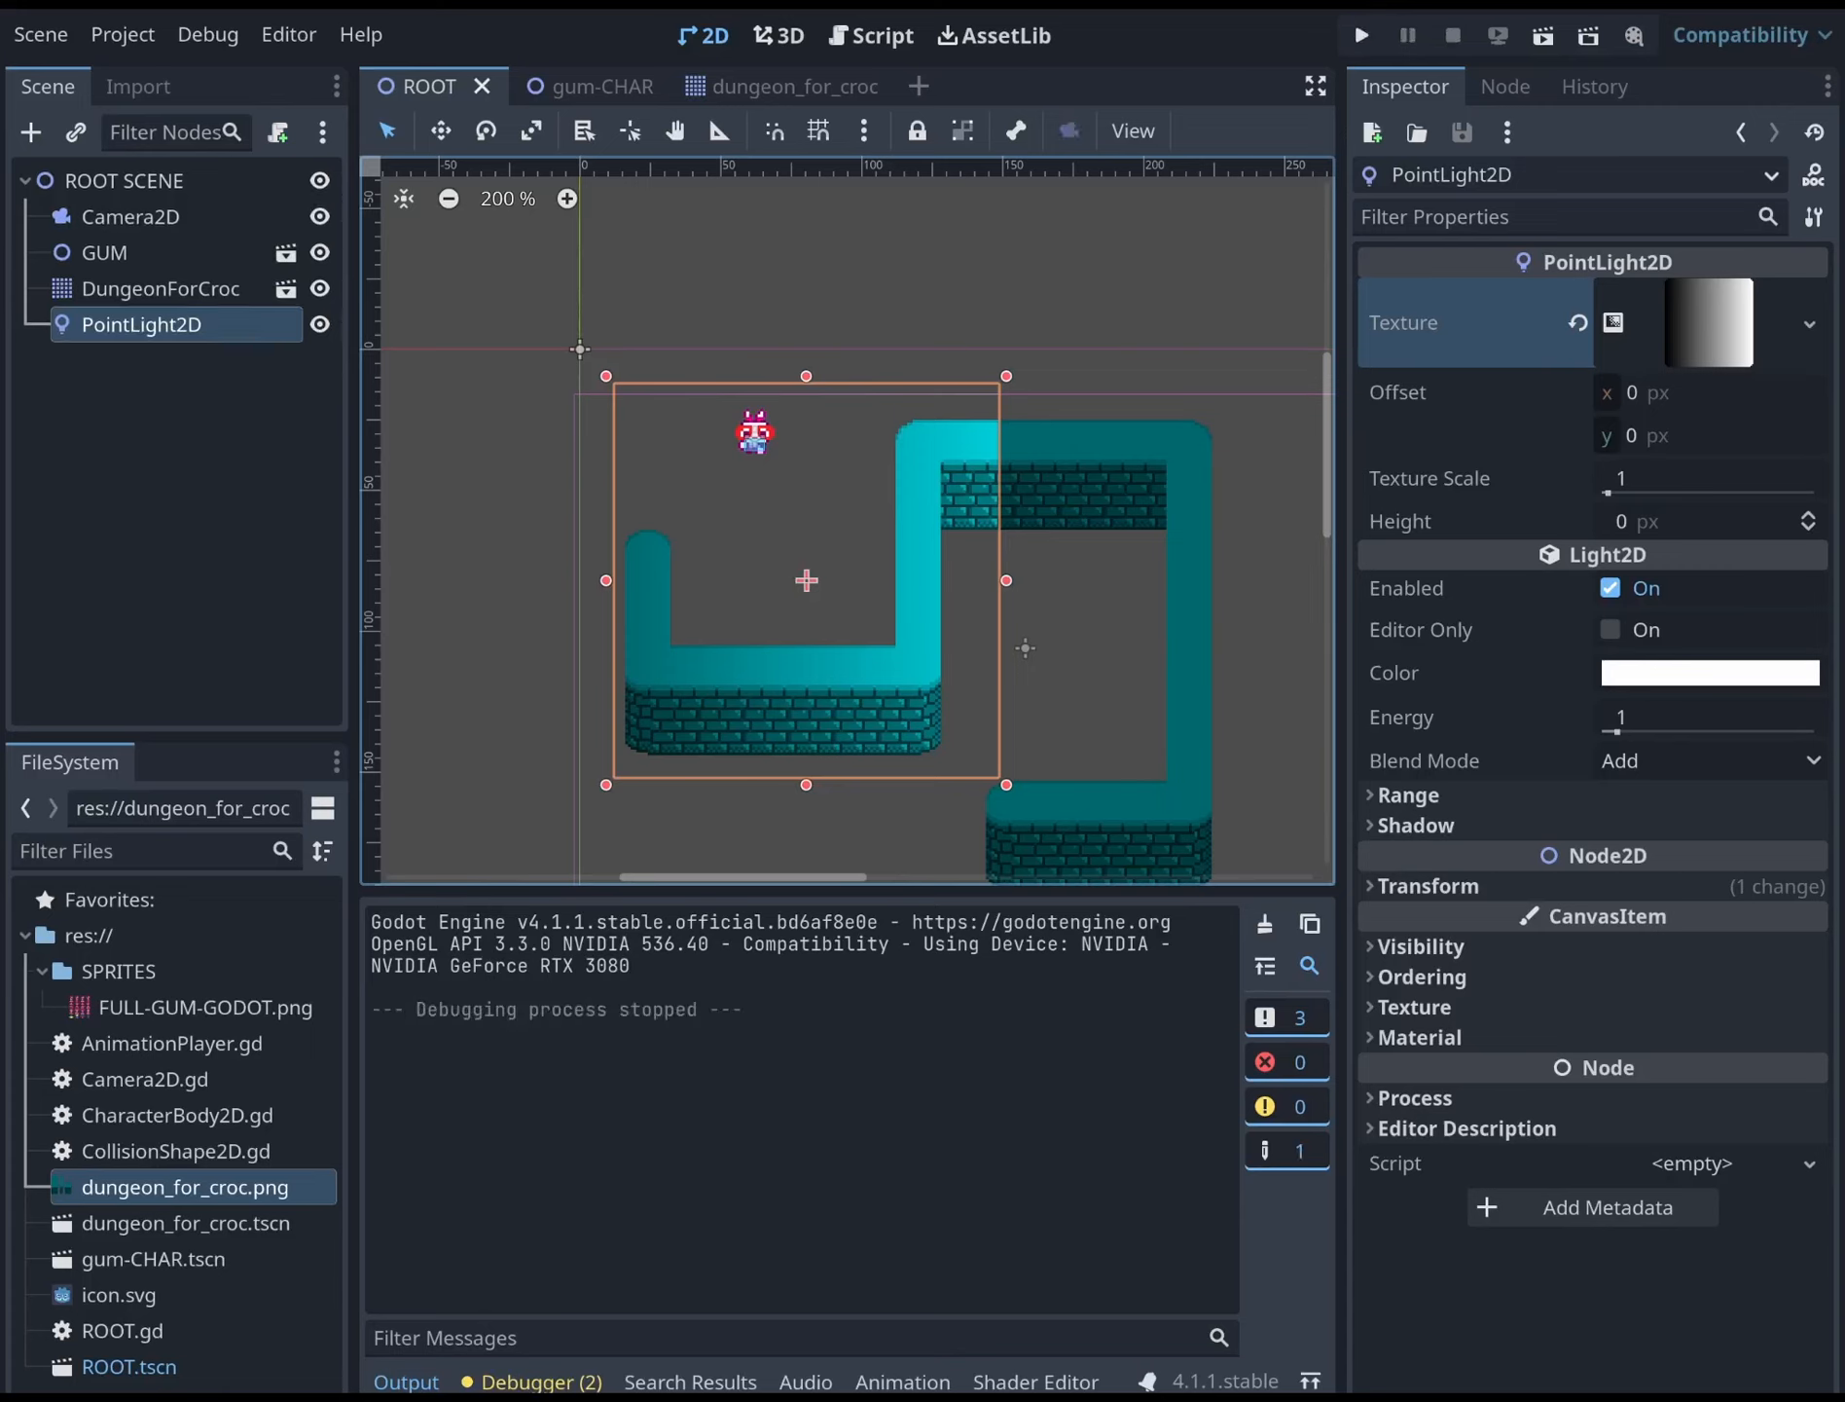
click(1737, 321)
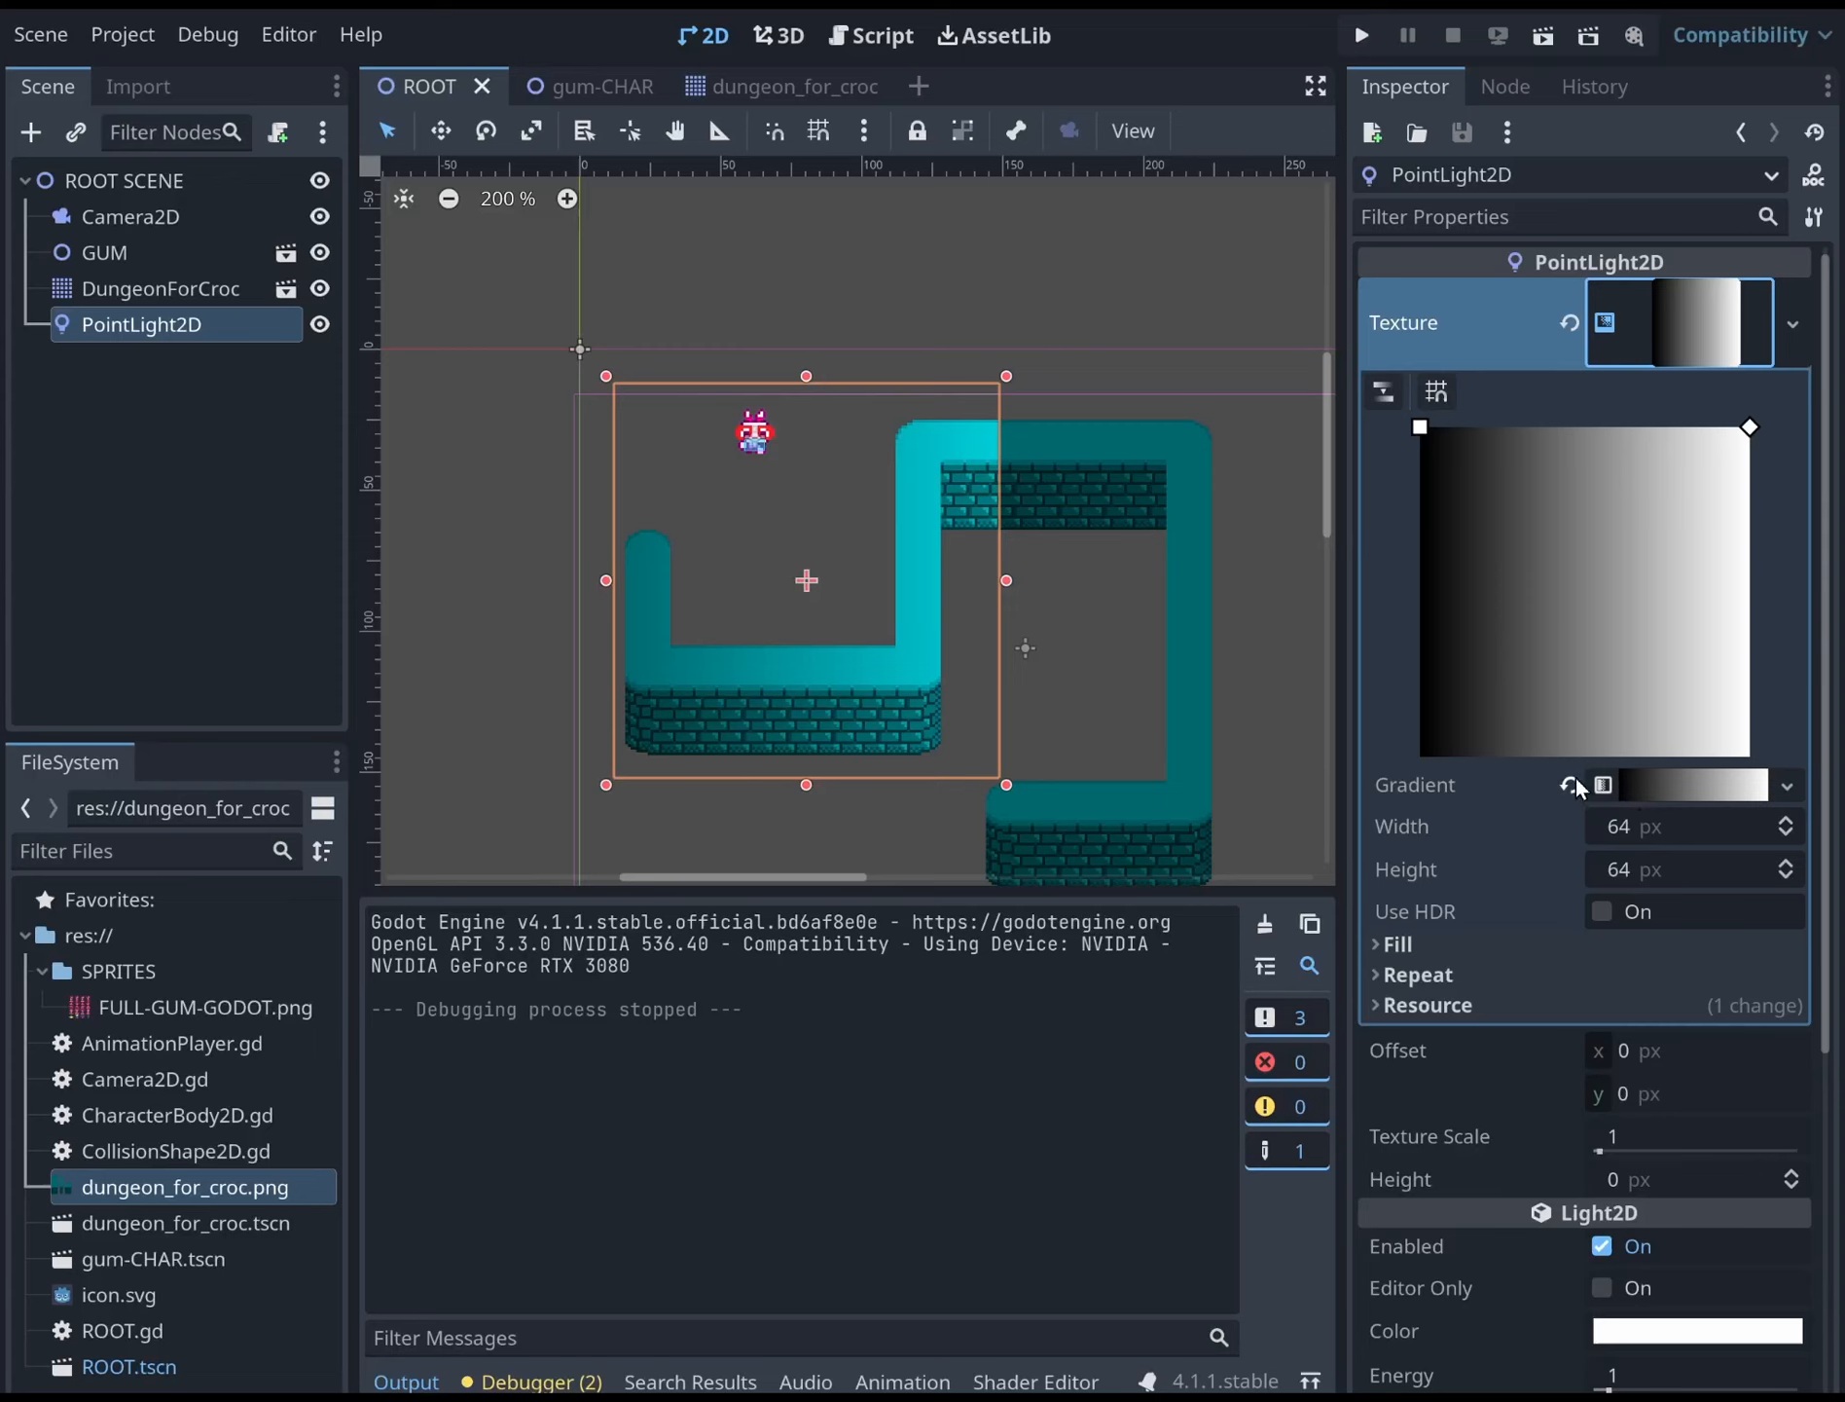
click(1669, 787)
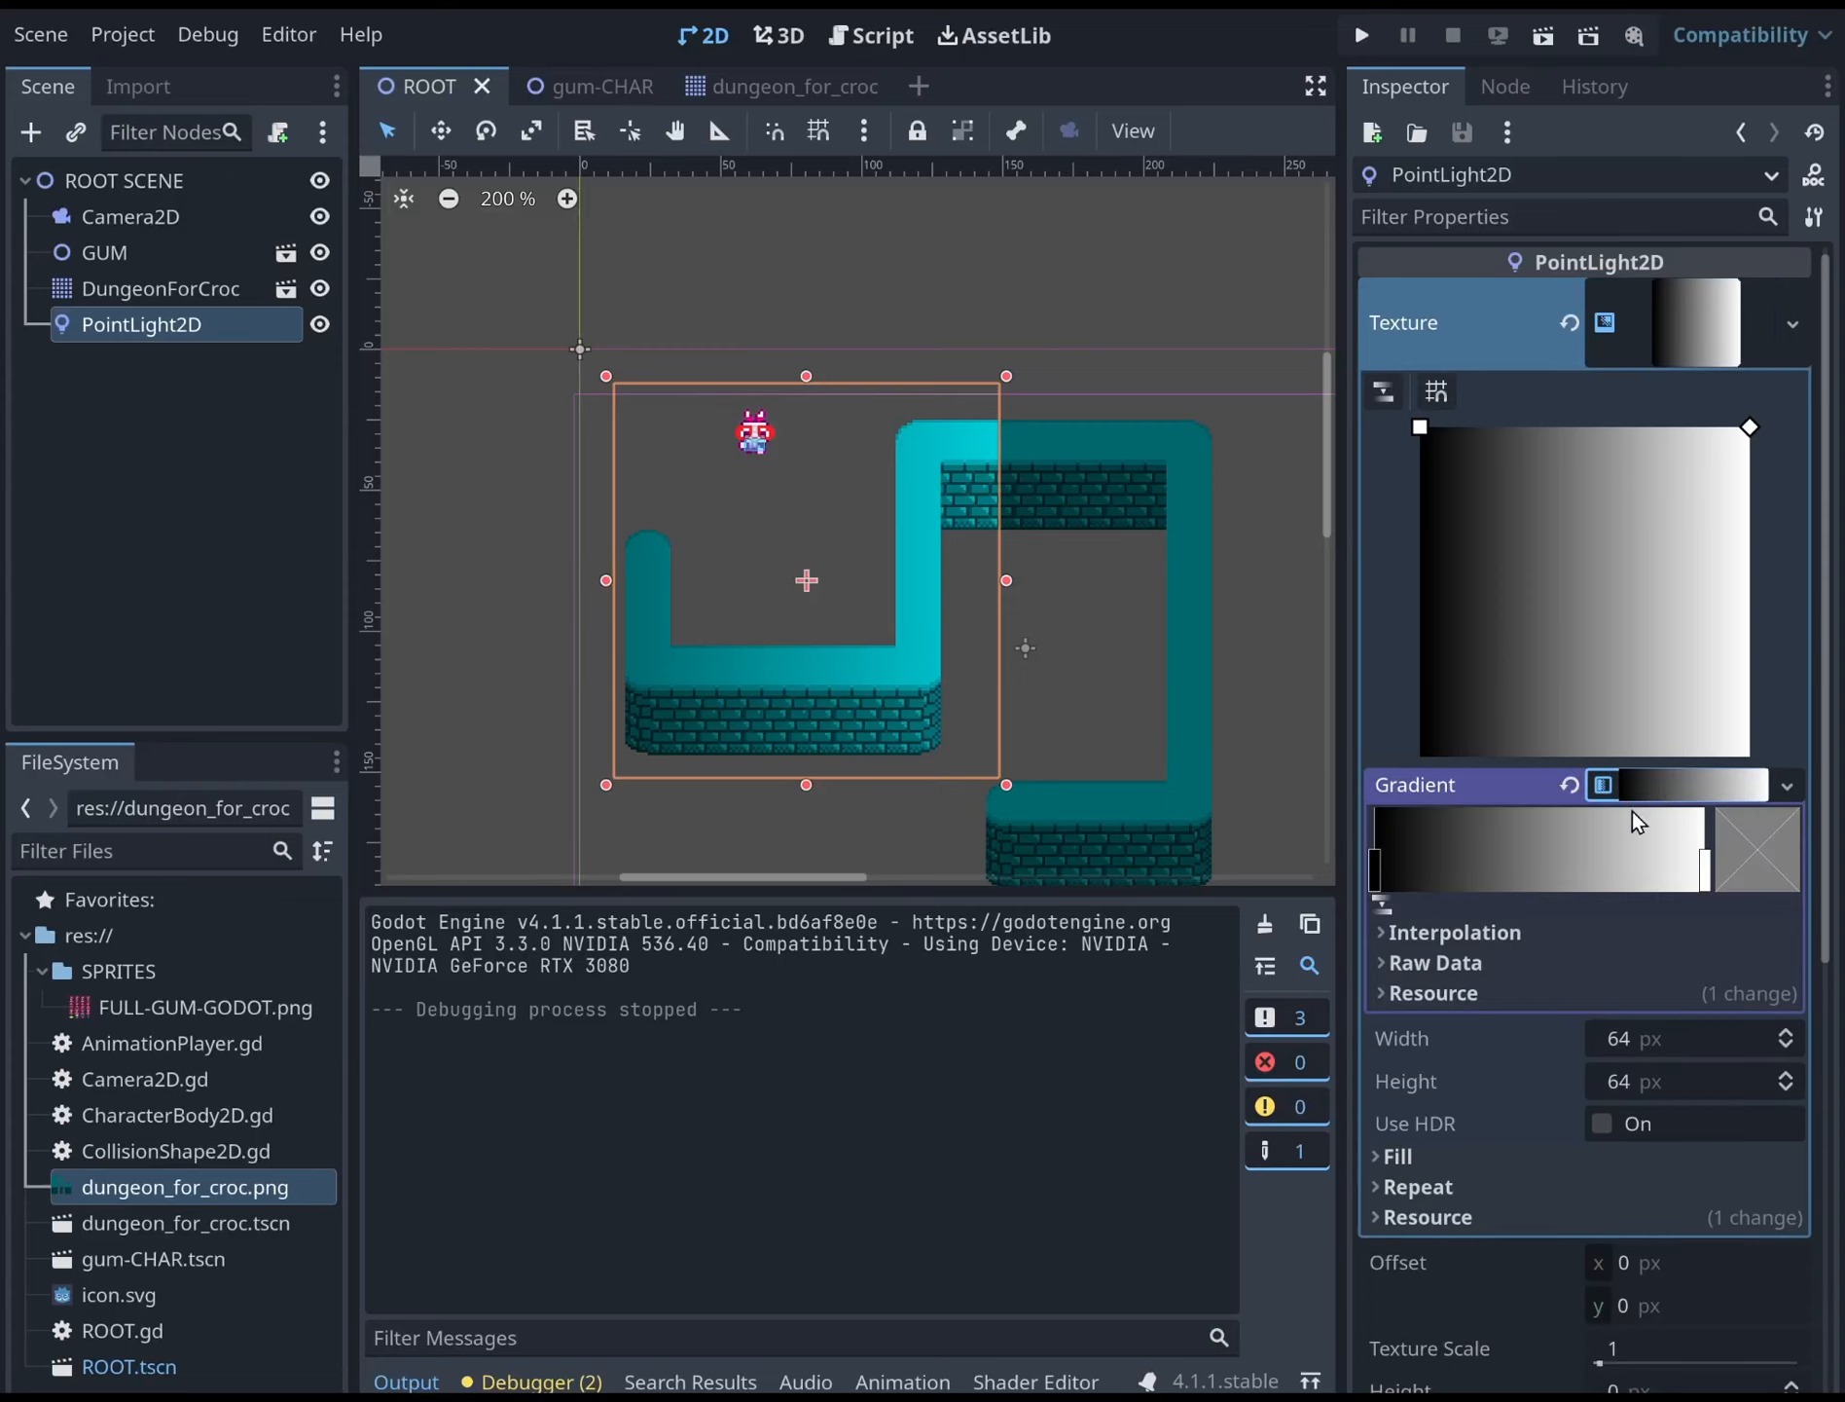
click(1512, 932)
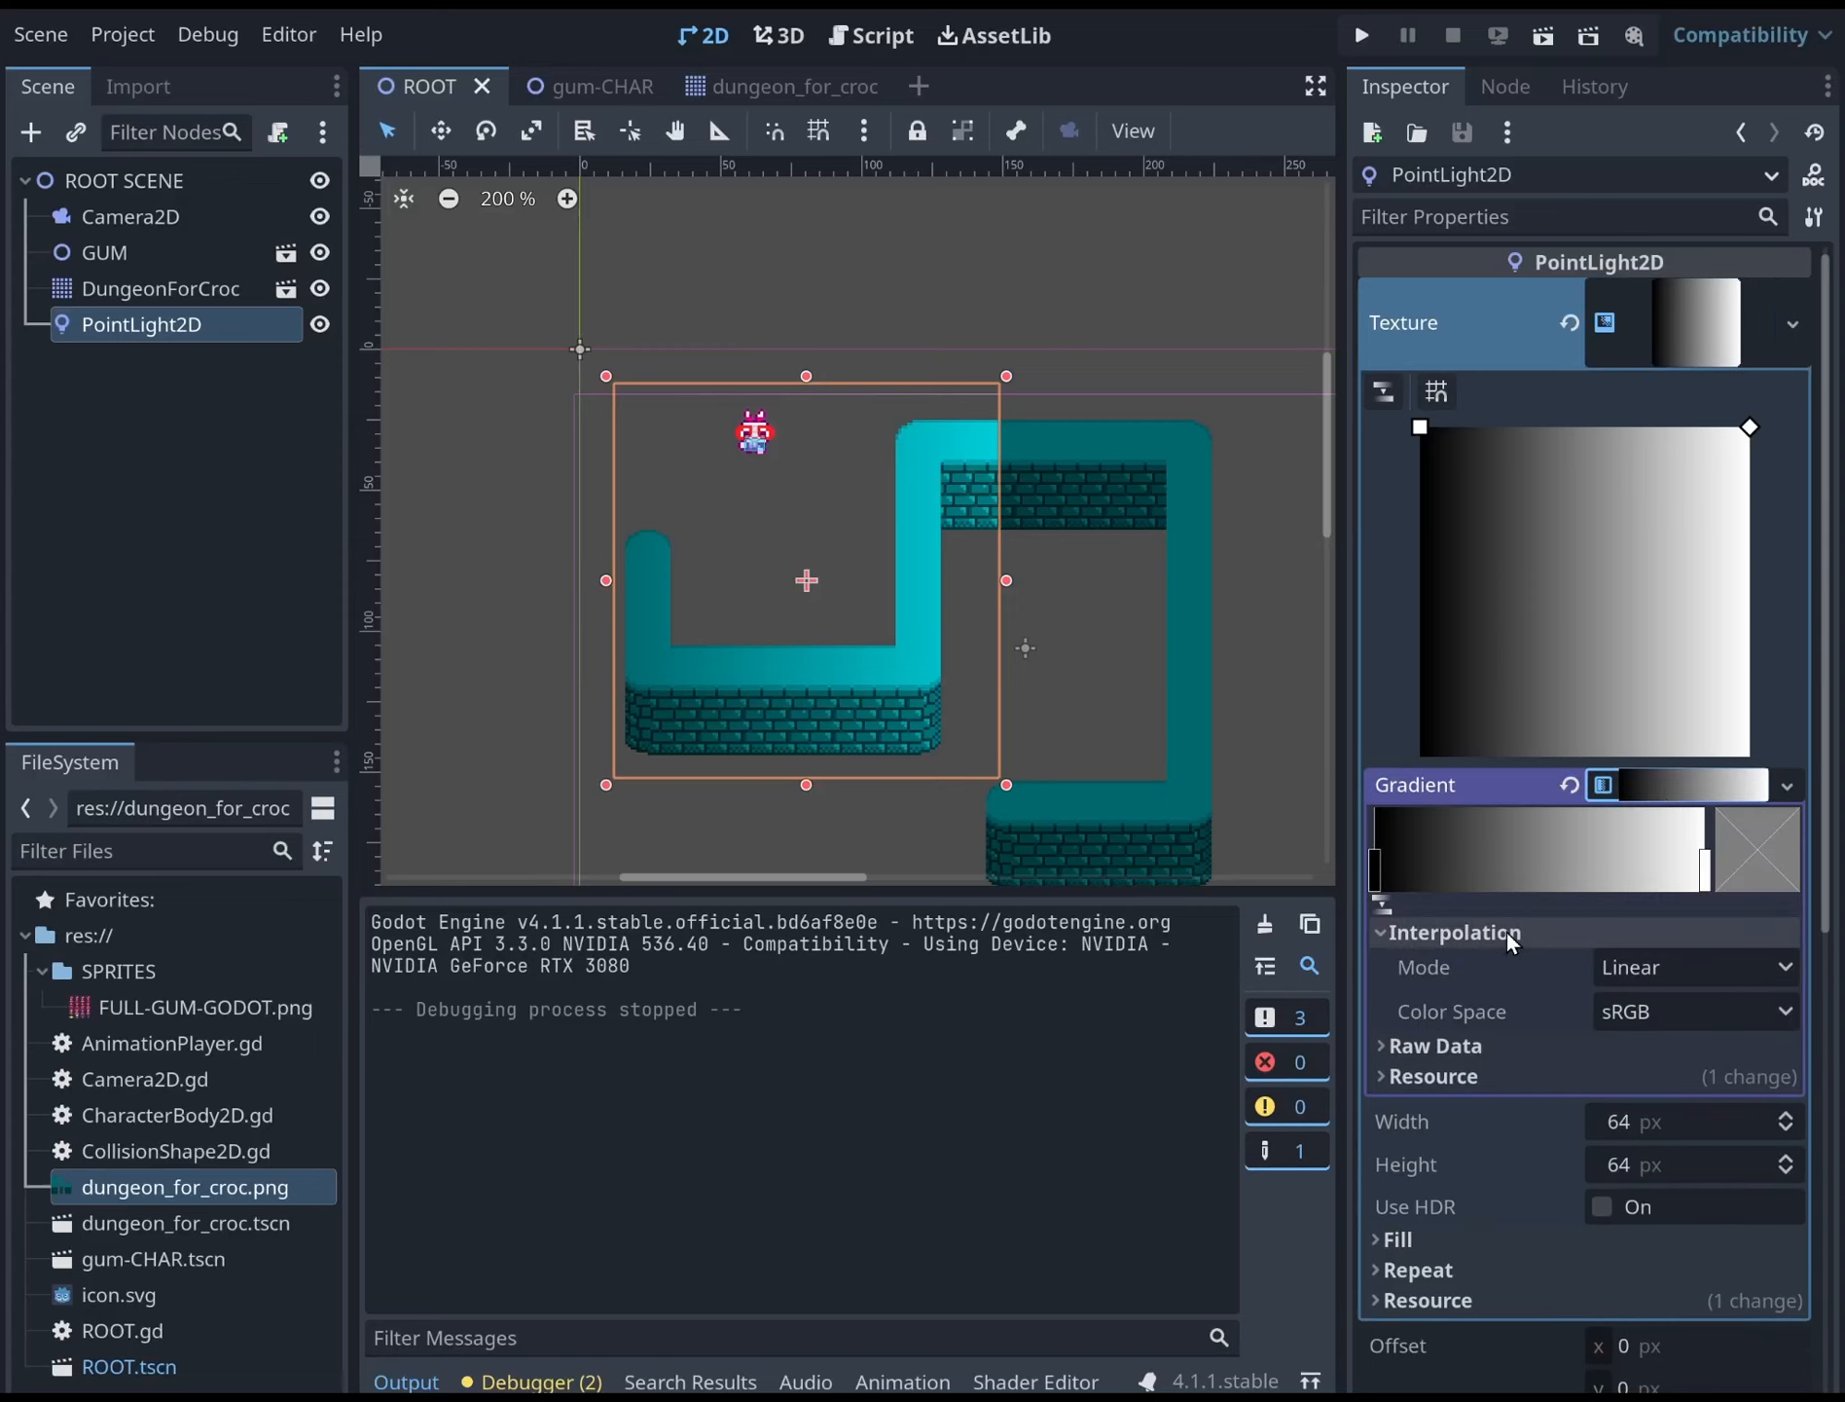
click(1511, 932)
click(1511, 933)
click(1660, 967)
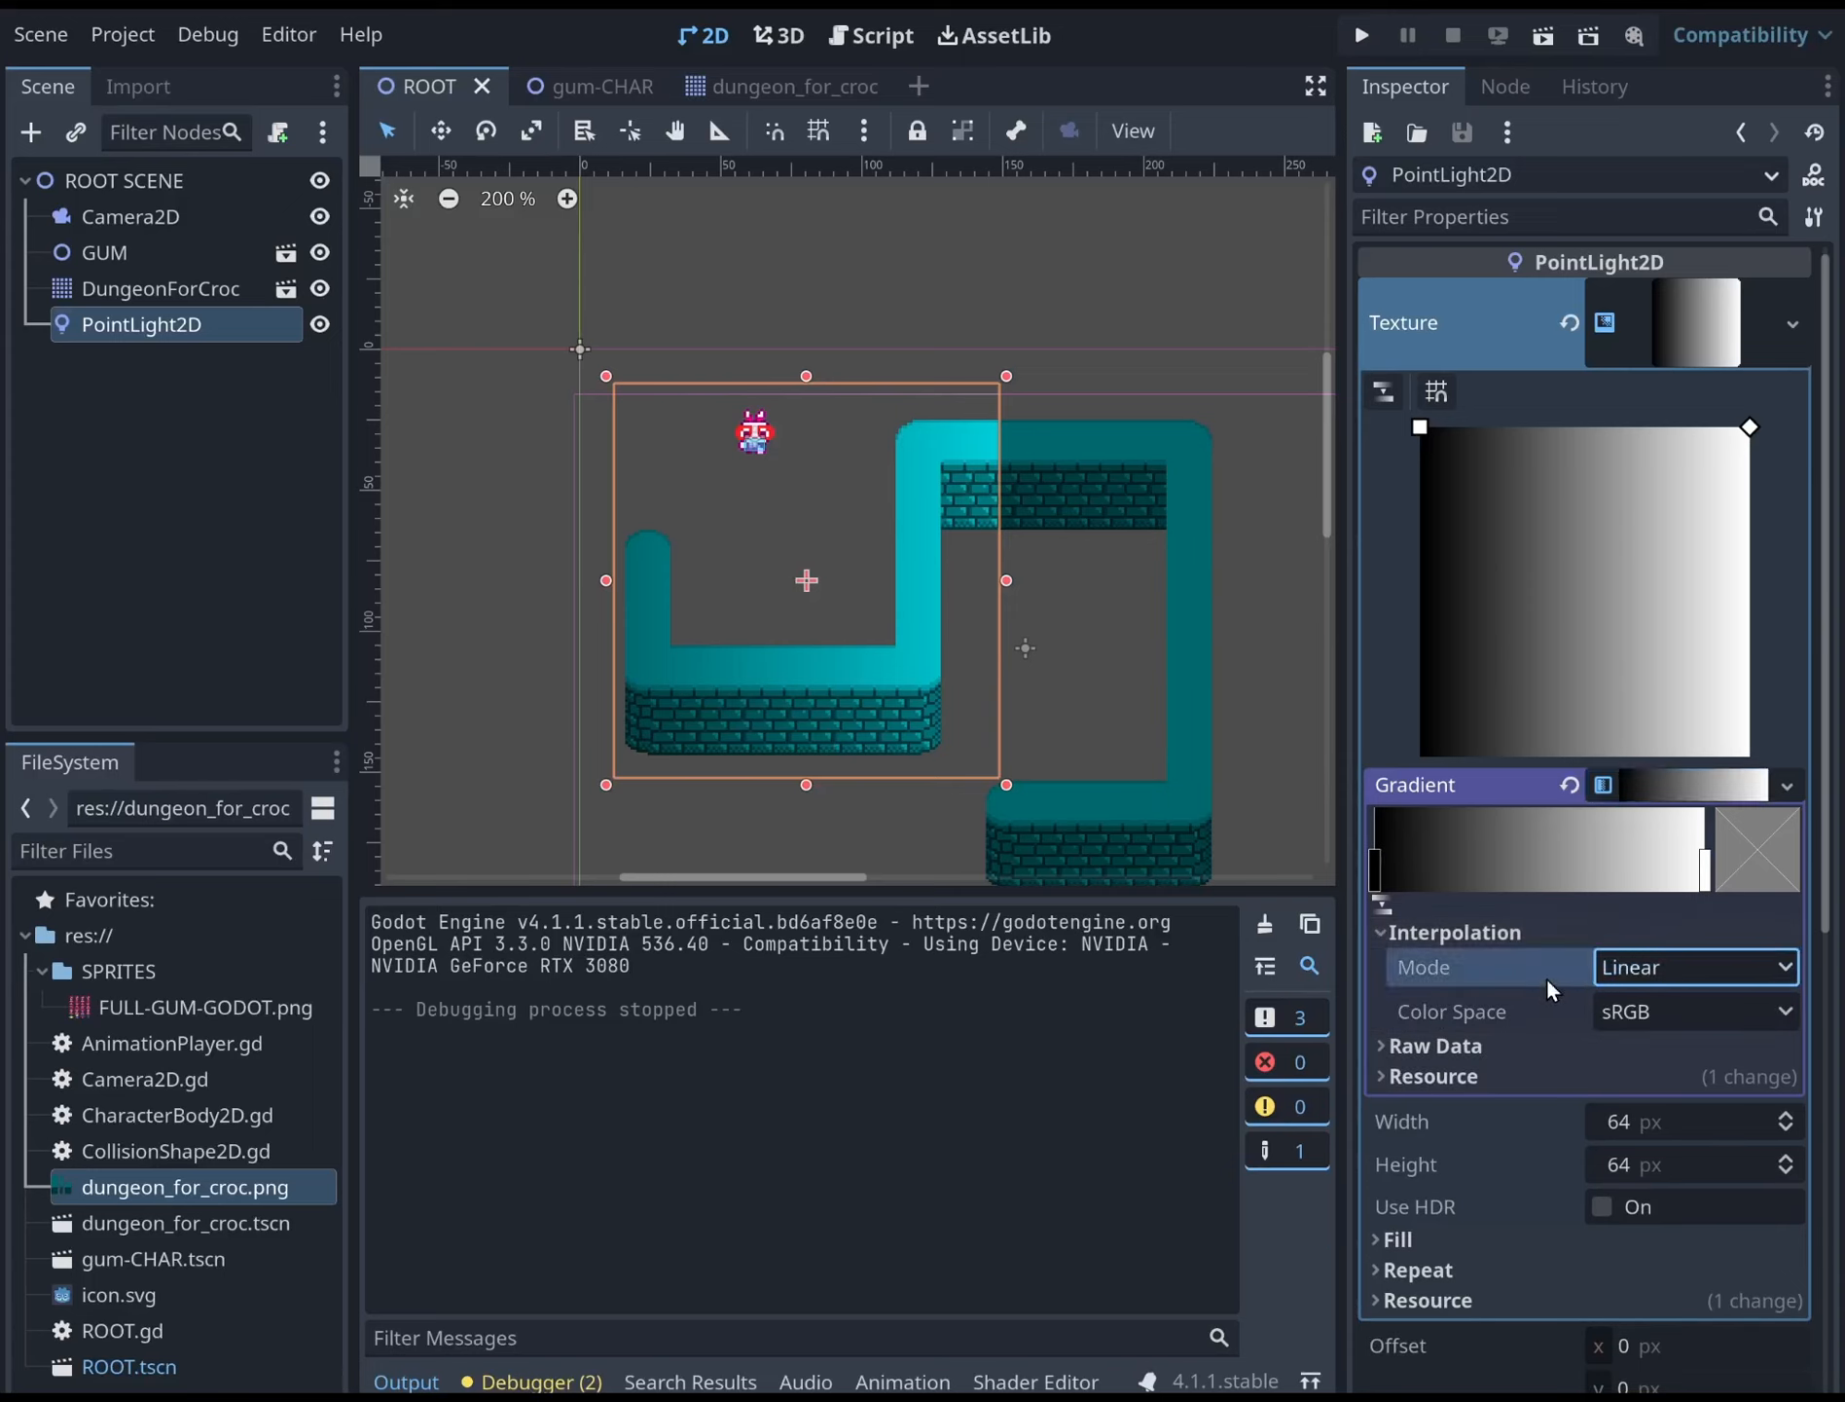
click(1440, 1245)
click(1444, 1240)
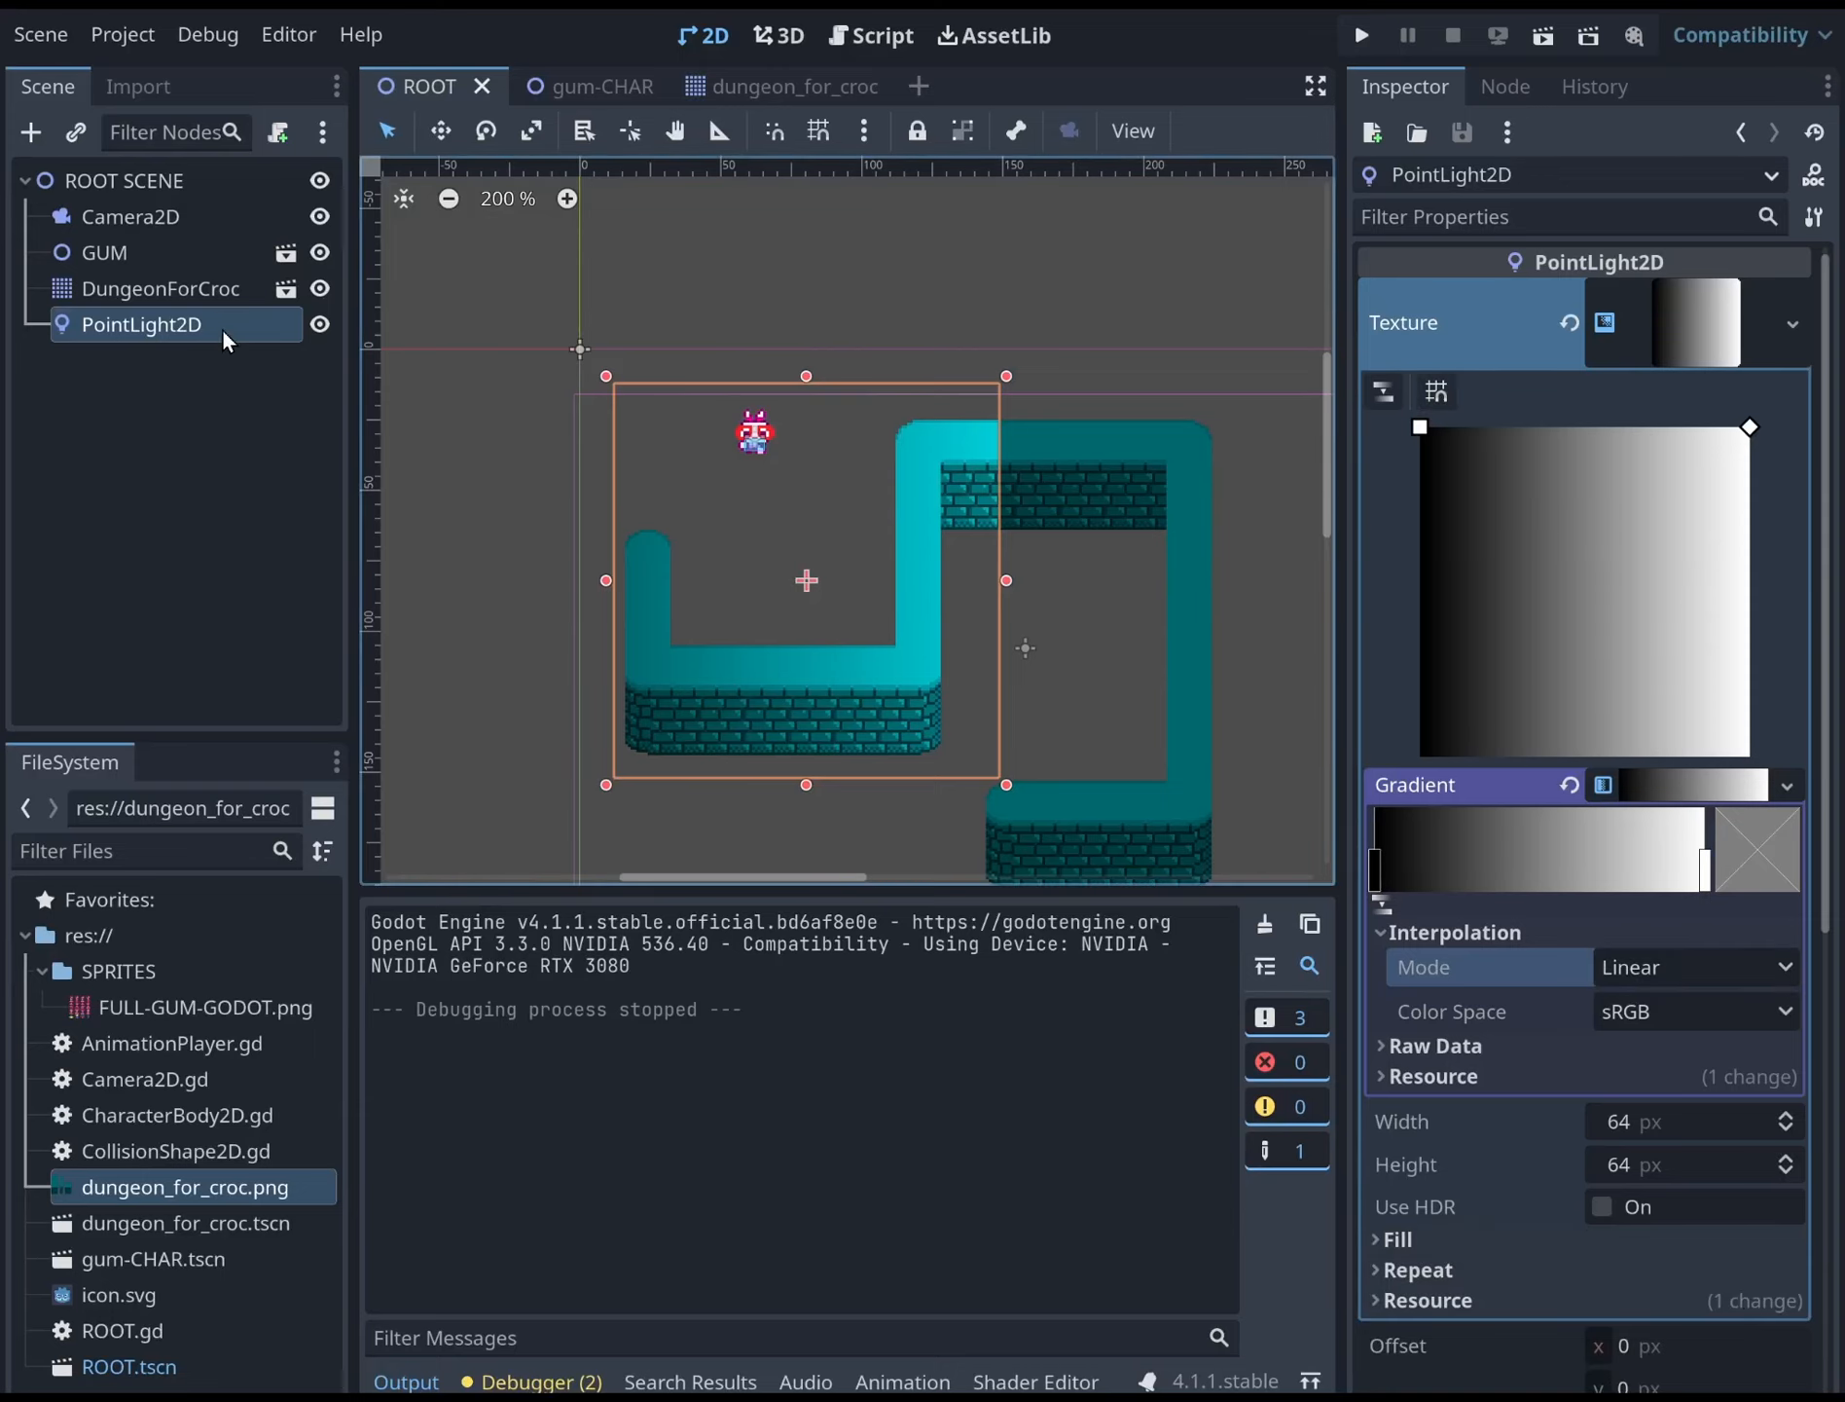
Add a LightOccluder2D node as a child of PointLight2D and read its configuration warning
click(224, 362)
click(172, 327)
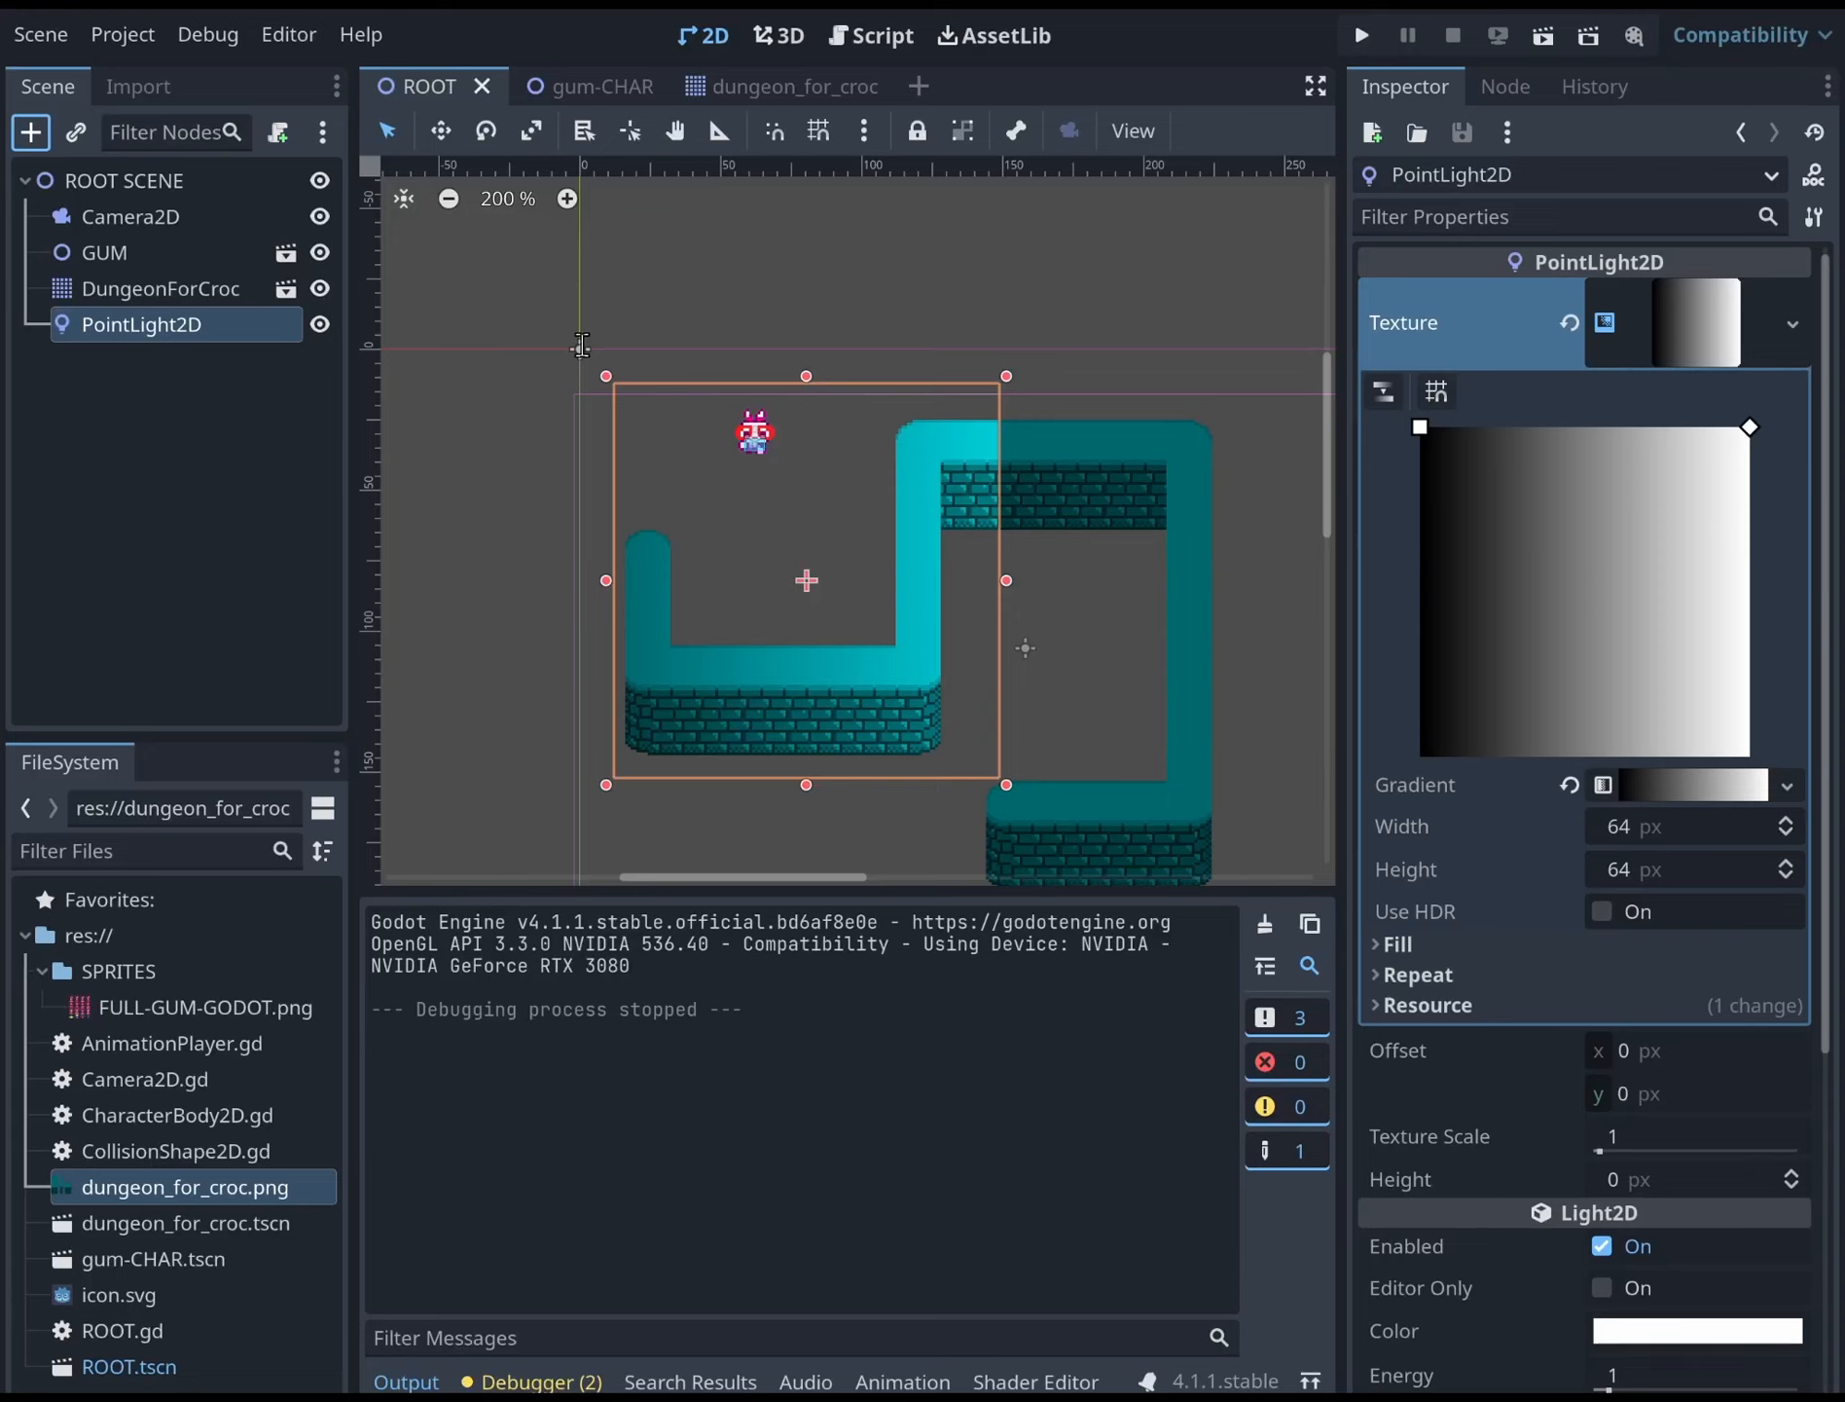
double_click(691, 558)
click(283, 365)
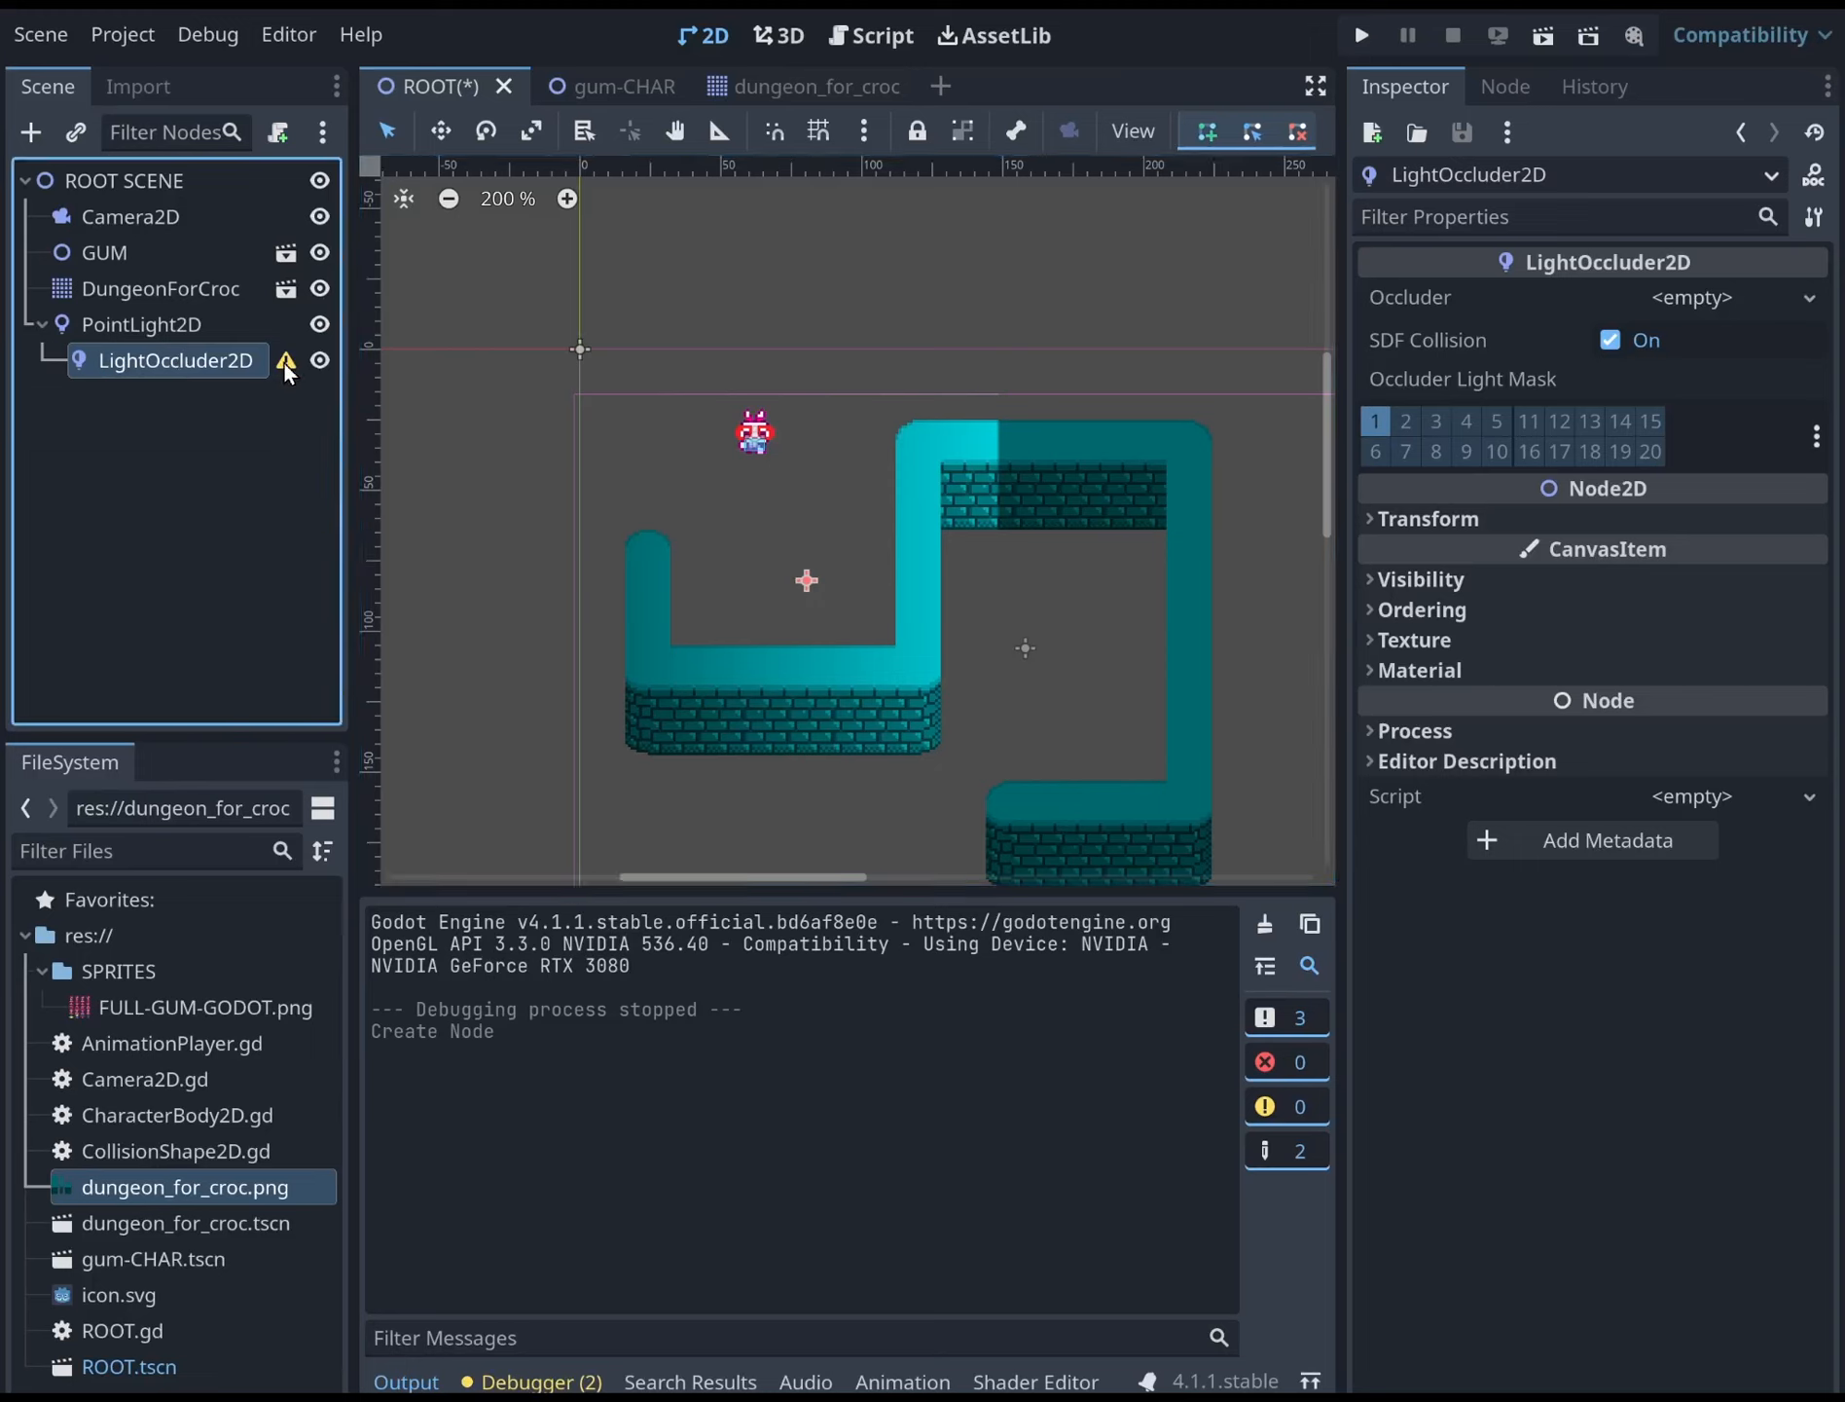
click(881, 751)
Assign a new OccluderPolygon2D to the LightOccluder2D's Occluder property and expand its settings
click(186, 367)
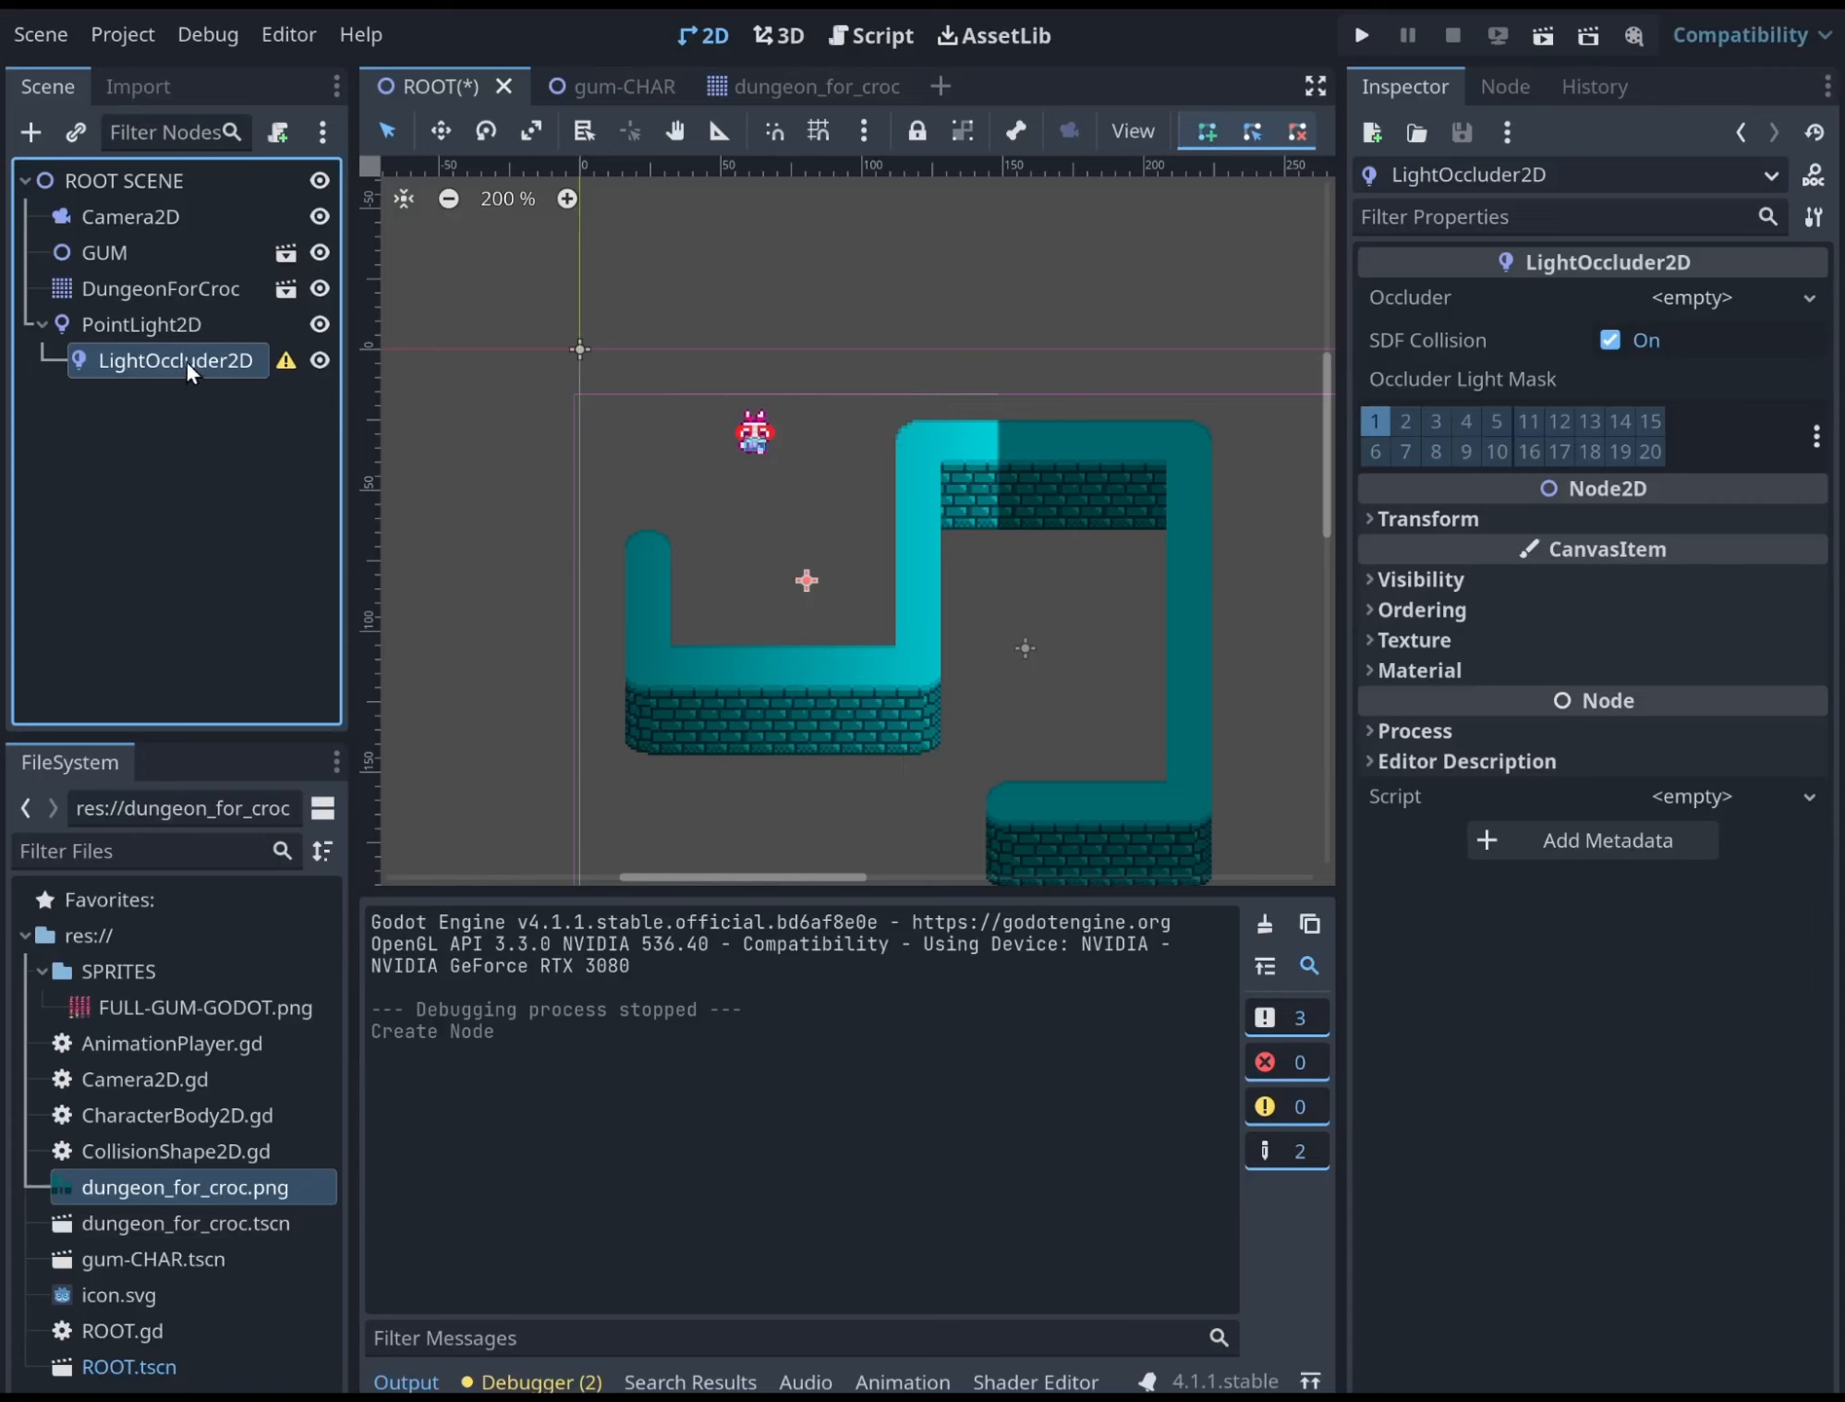
click(1661, 301)
click(1681, 347)
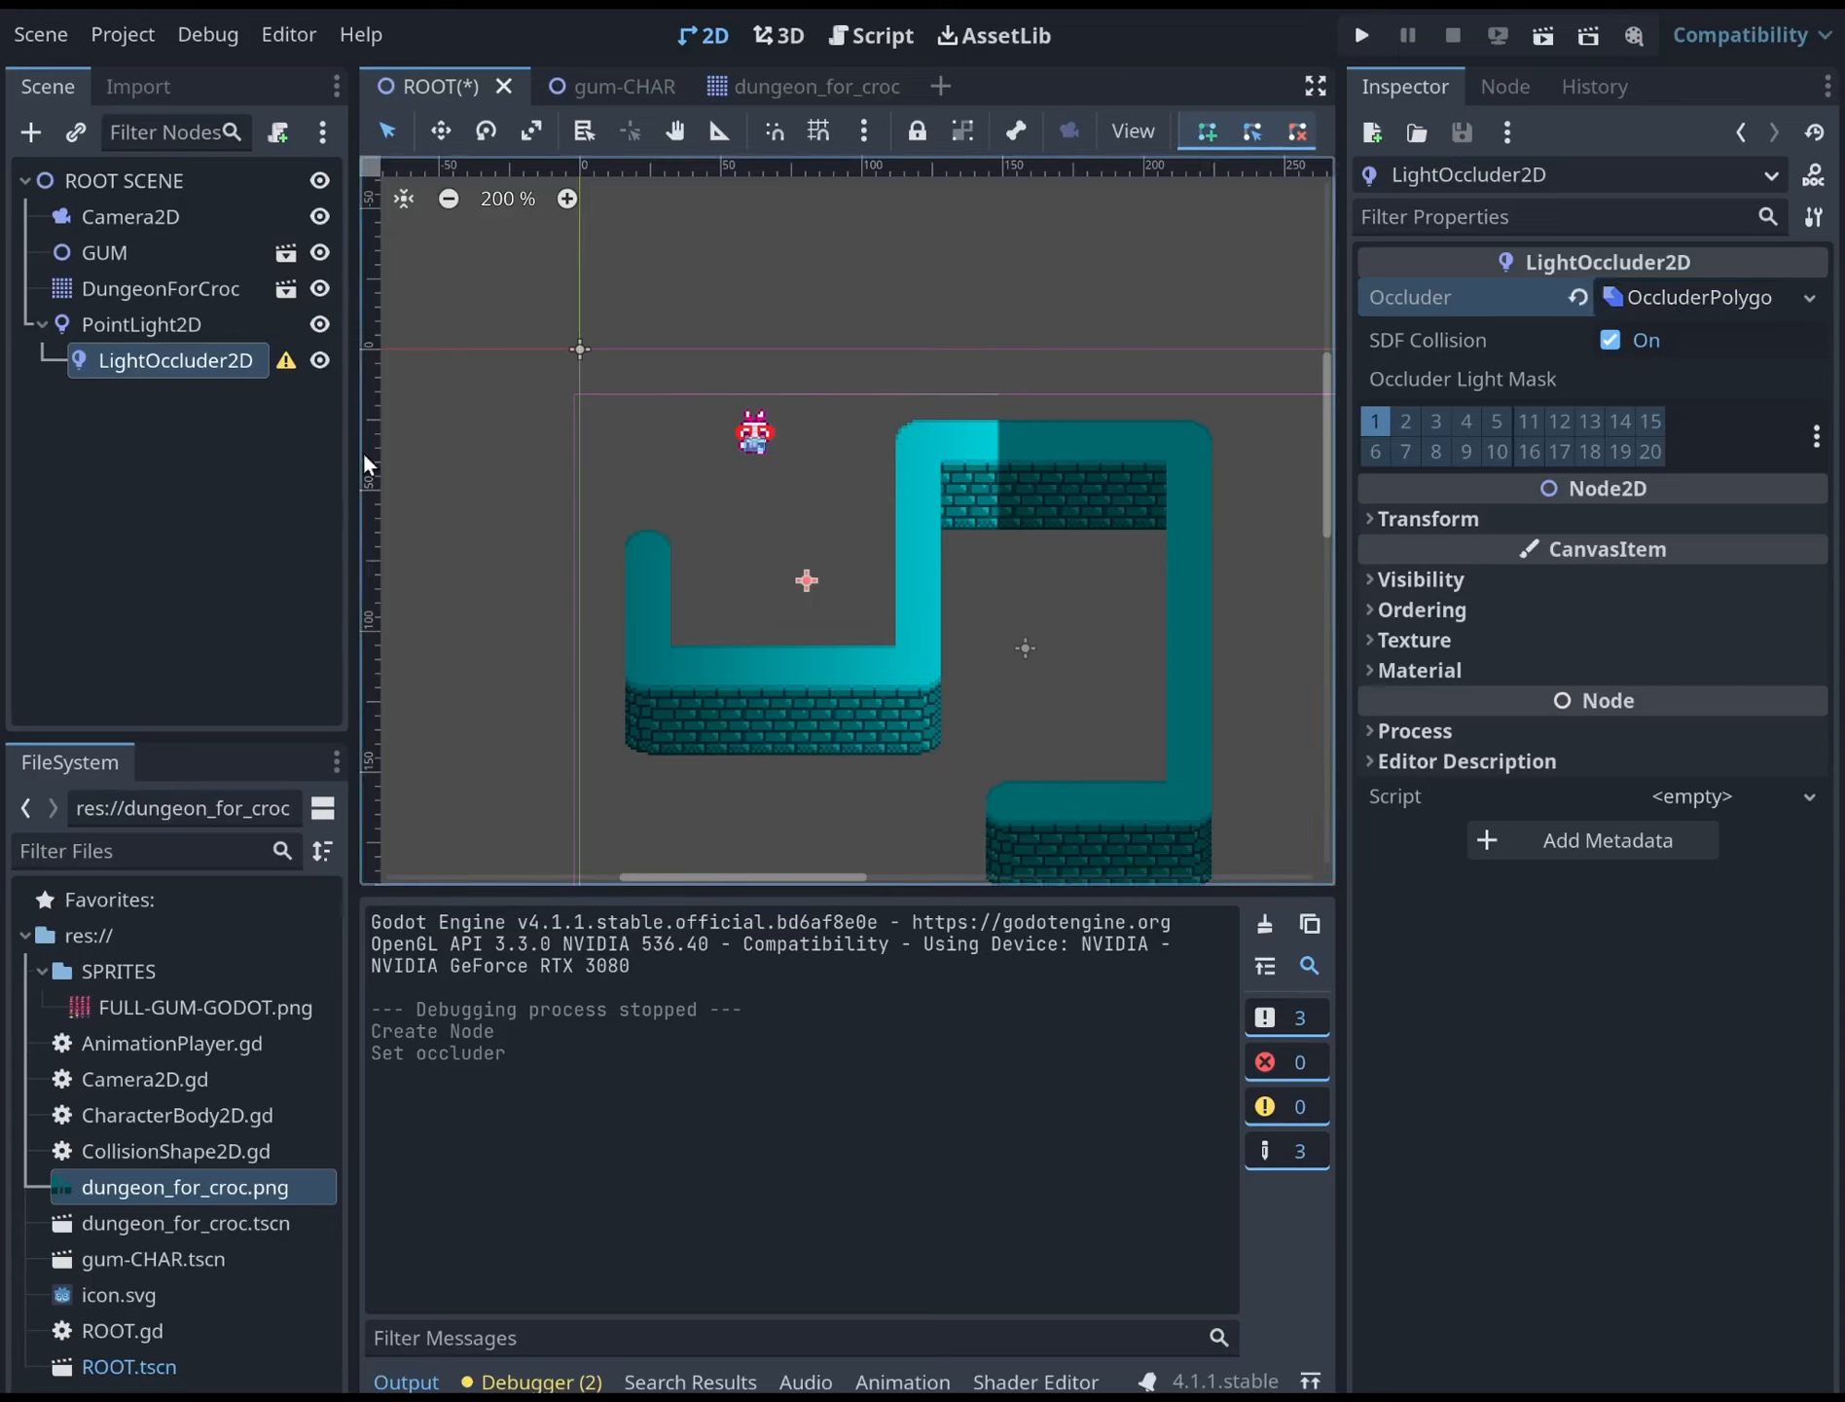
click(297, 368)
click(1653, 301)
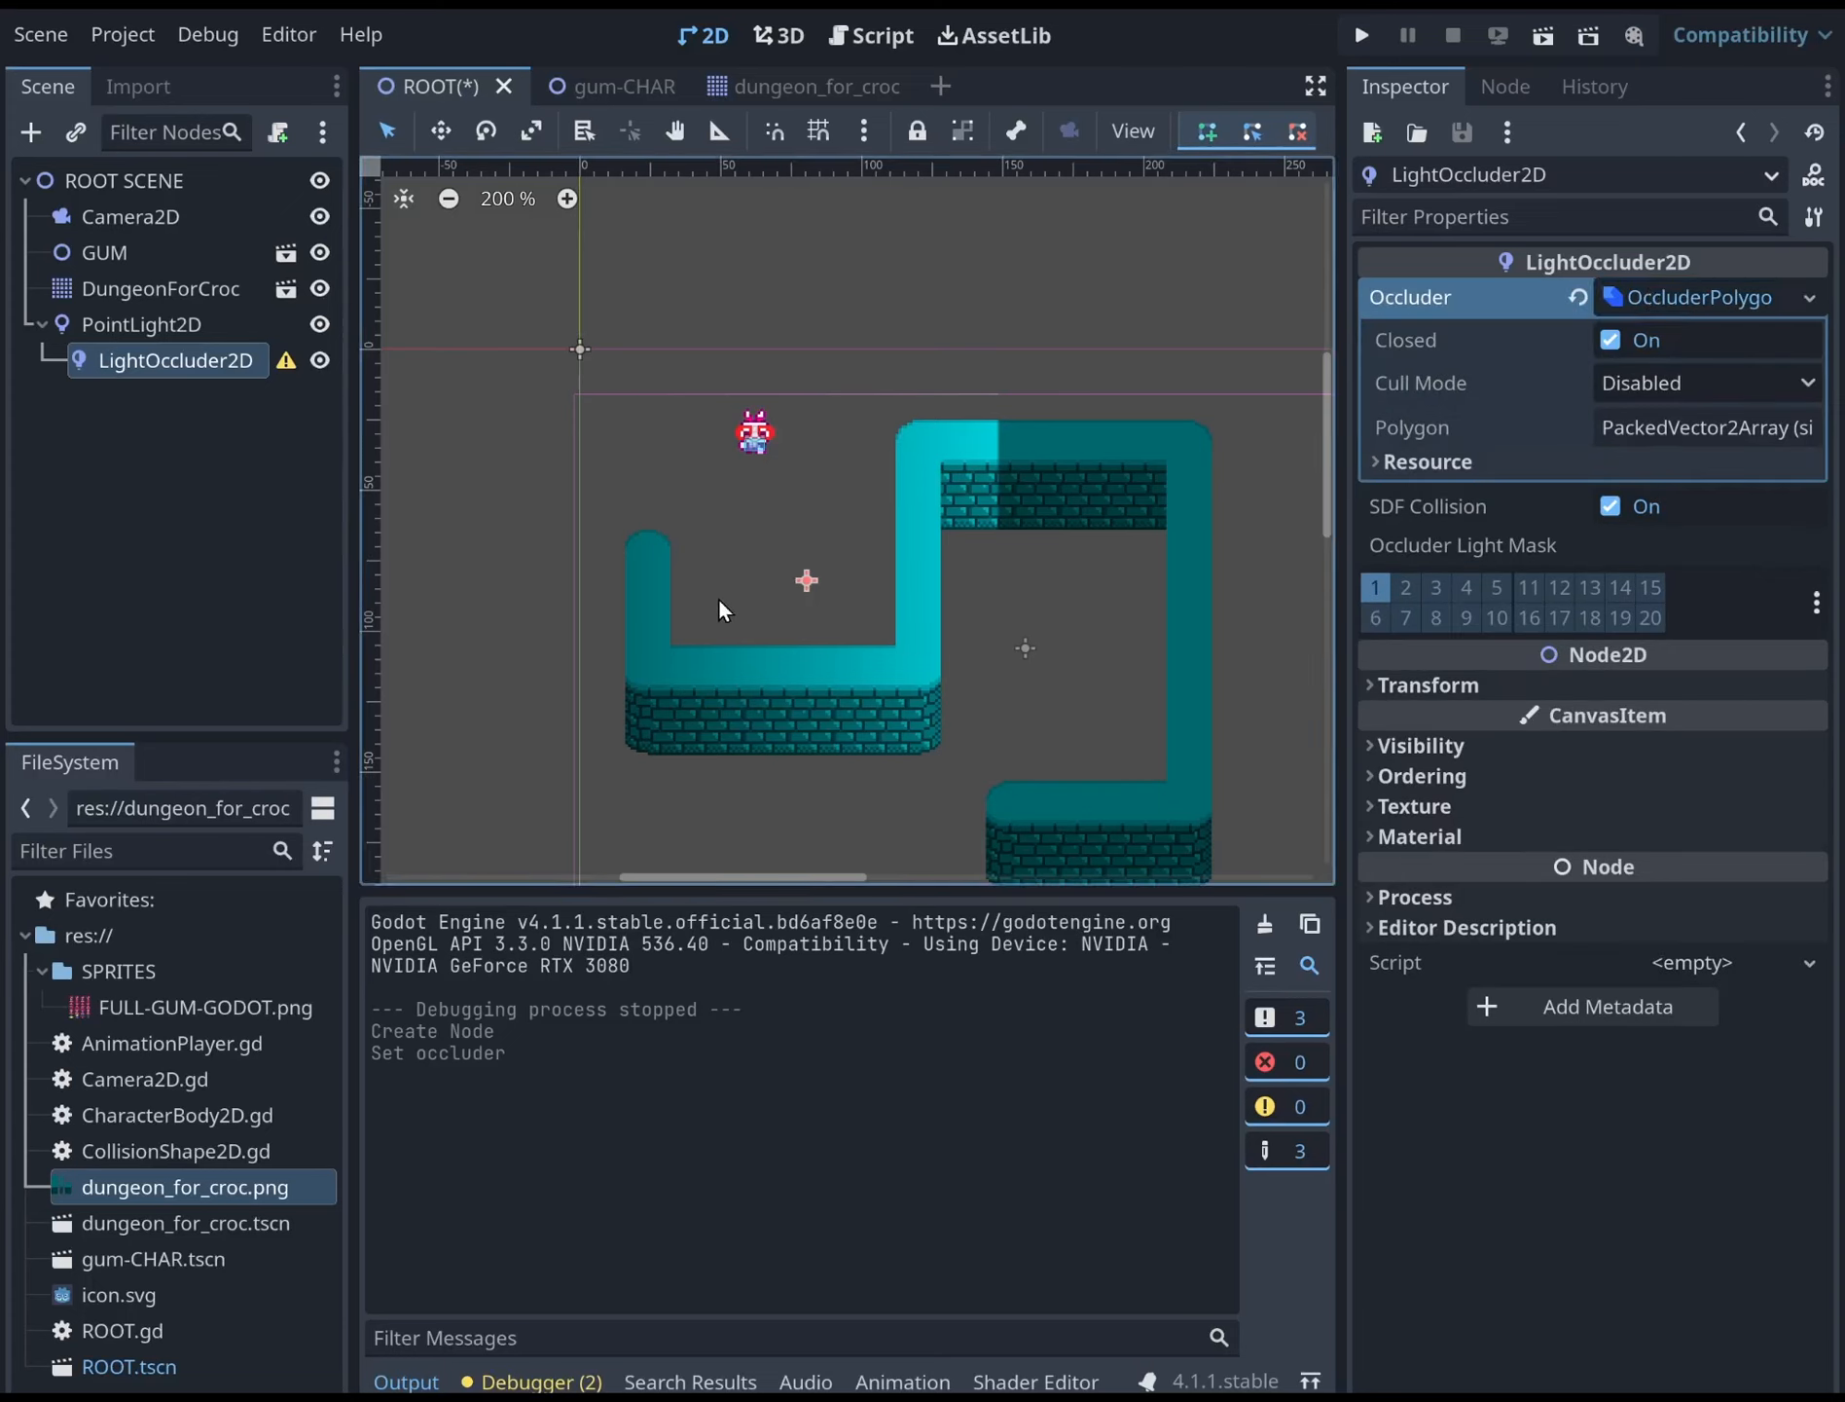
Draw a closed four-point occluder polygon in the gap between the dungeon walls below the Gum character
middle_drag(718, 597, 717, 500)
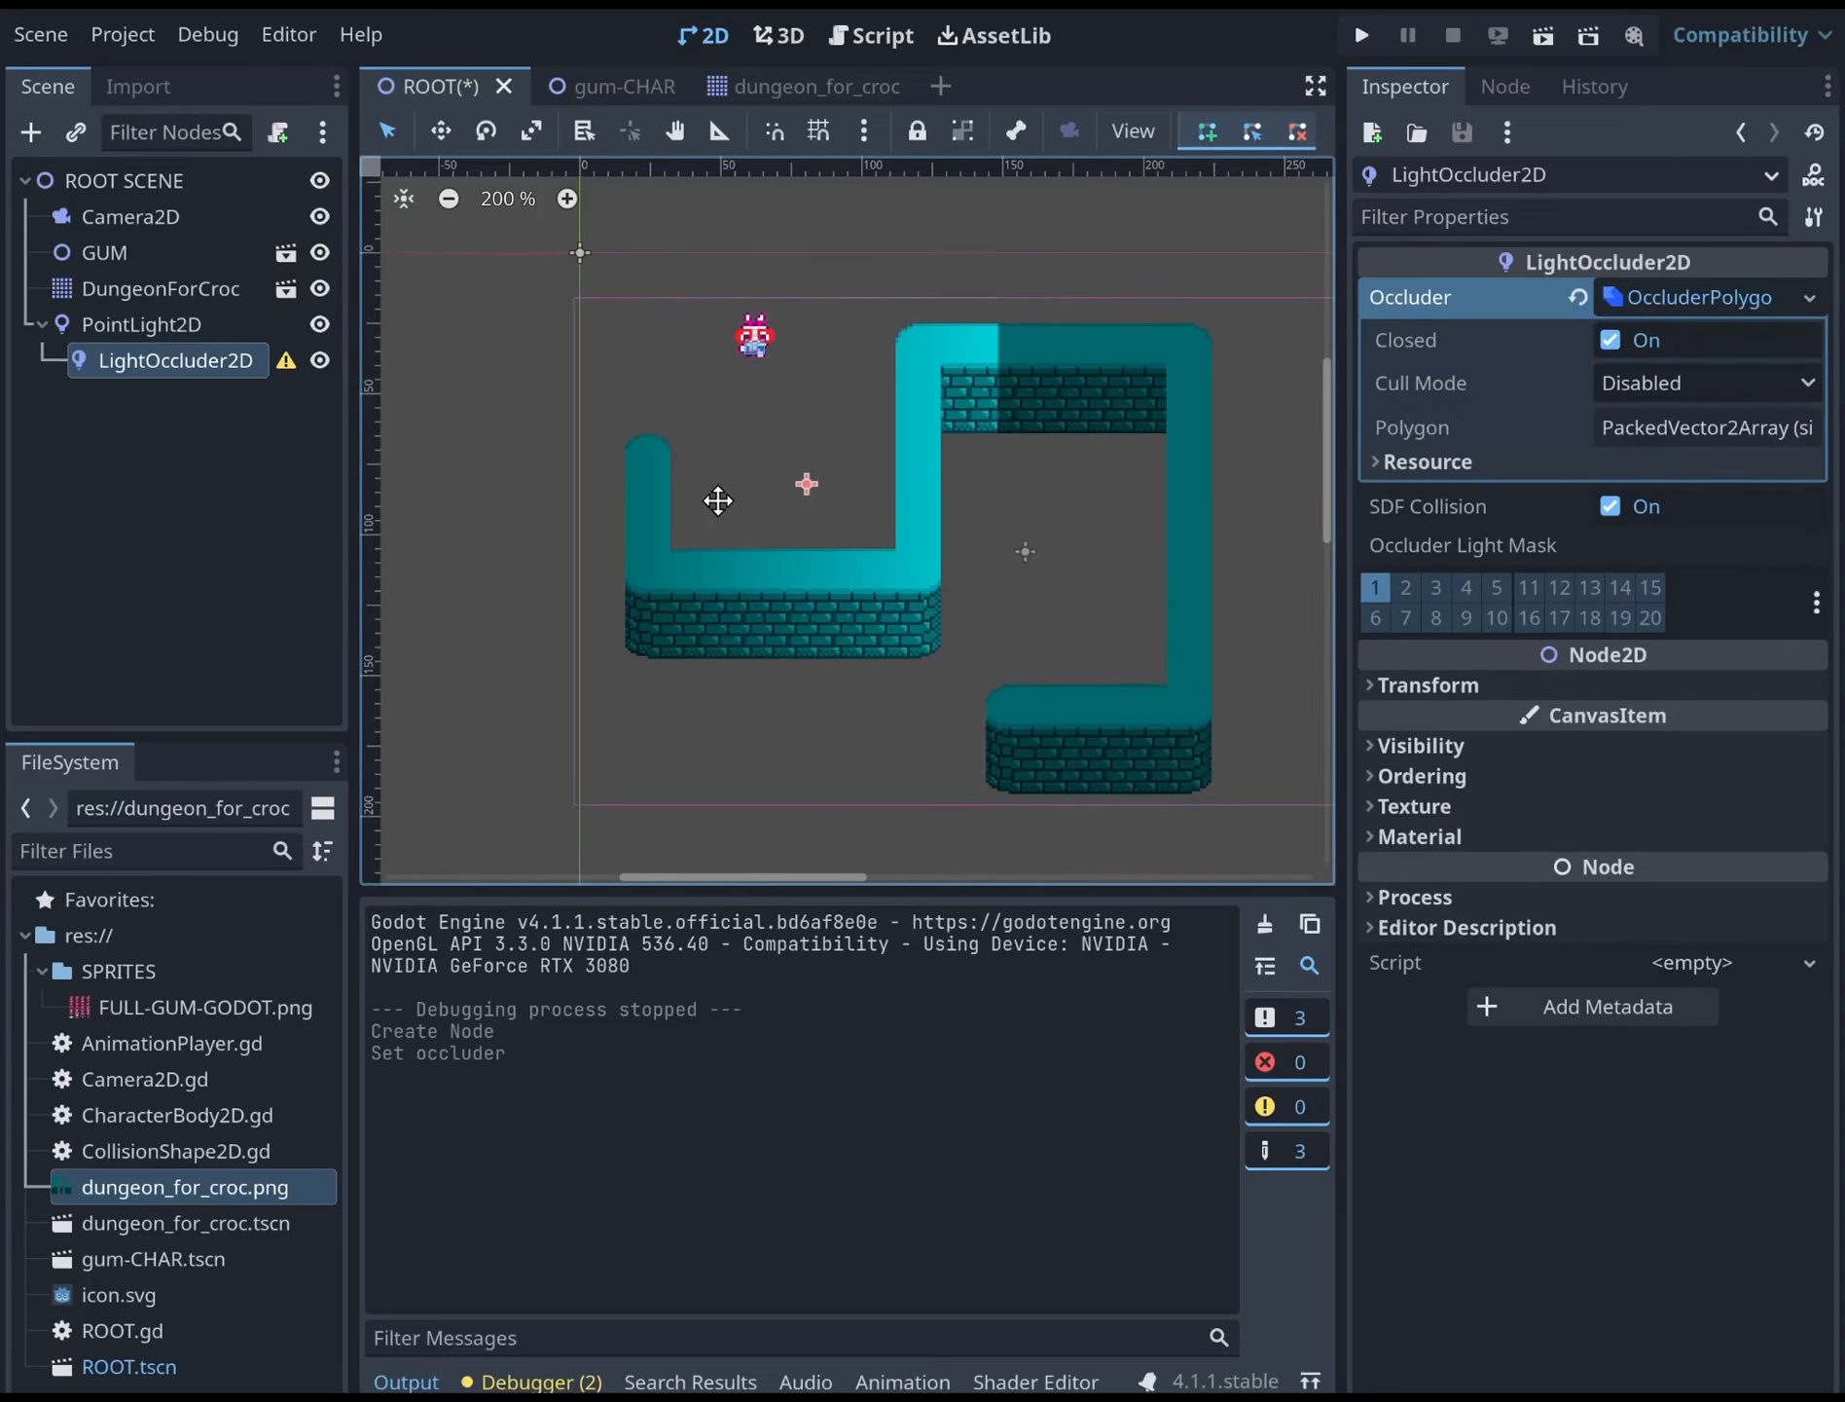
click(714, 434)
click(712, 520)
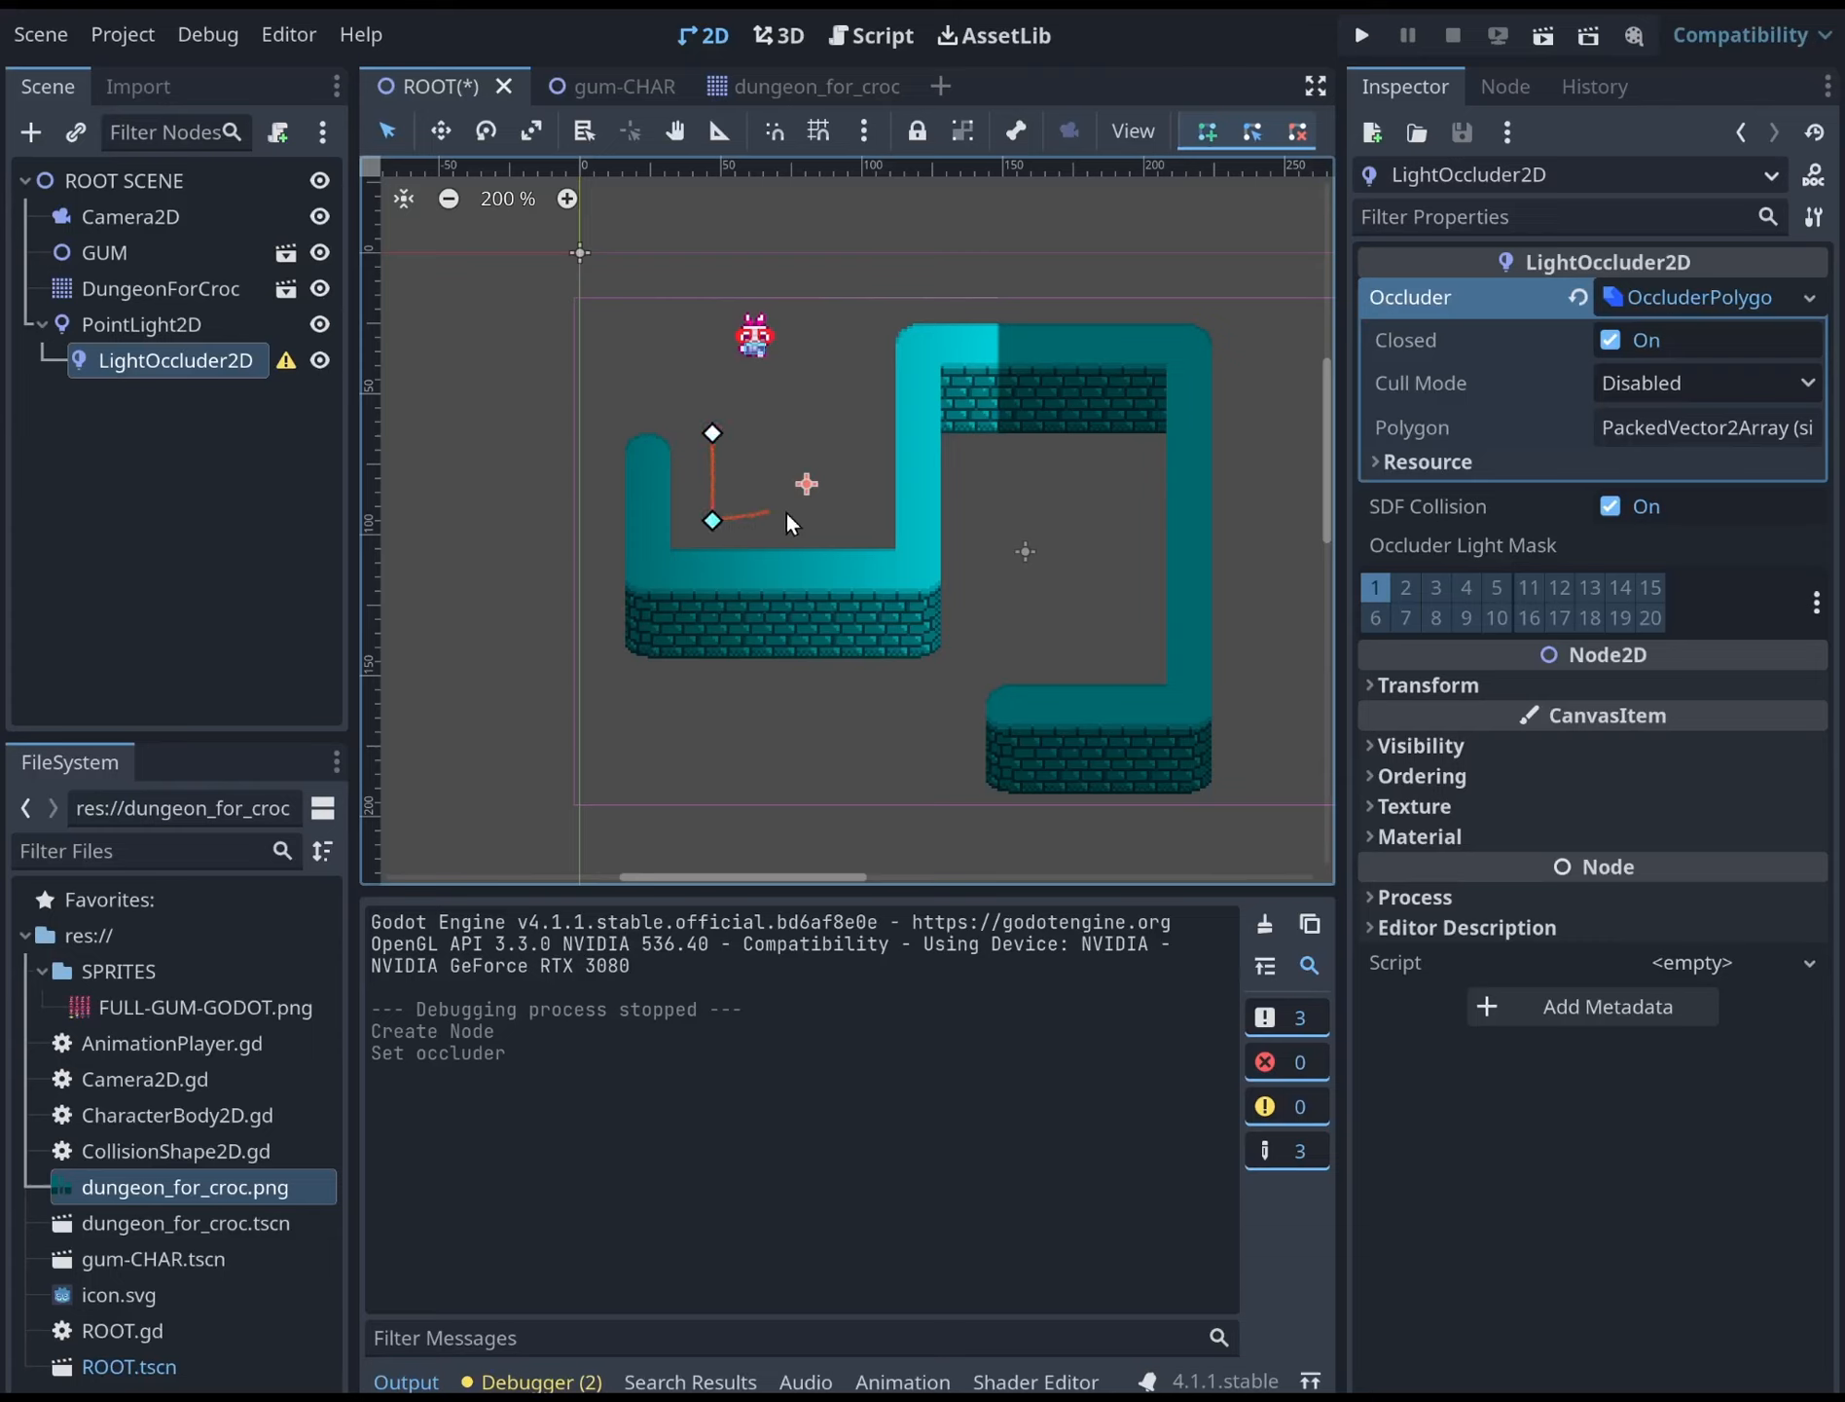
click(862, 521)
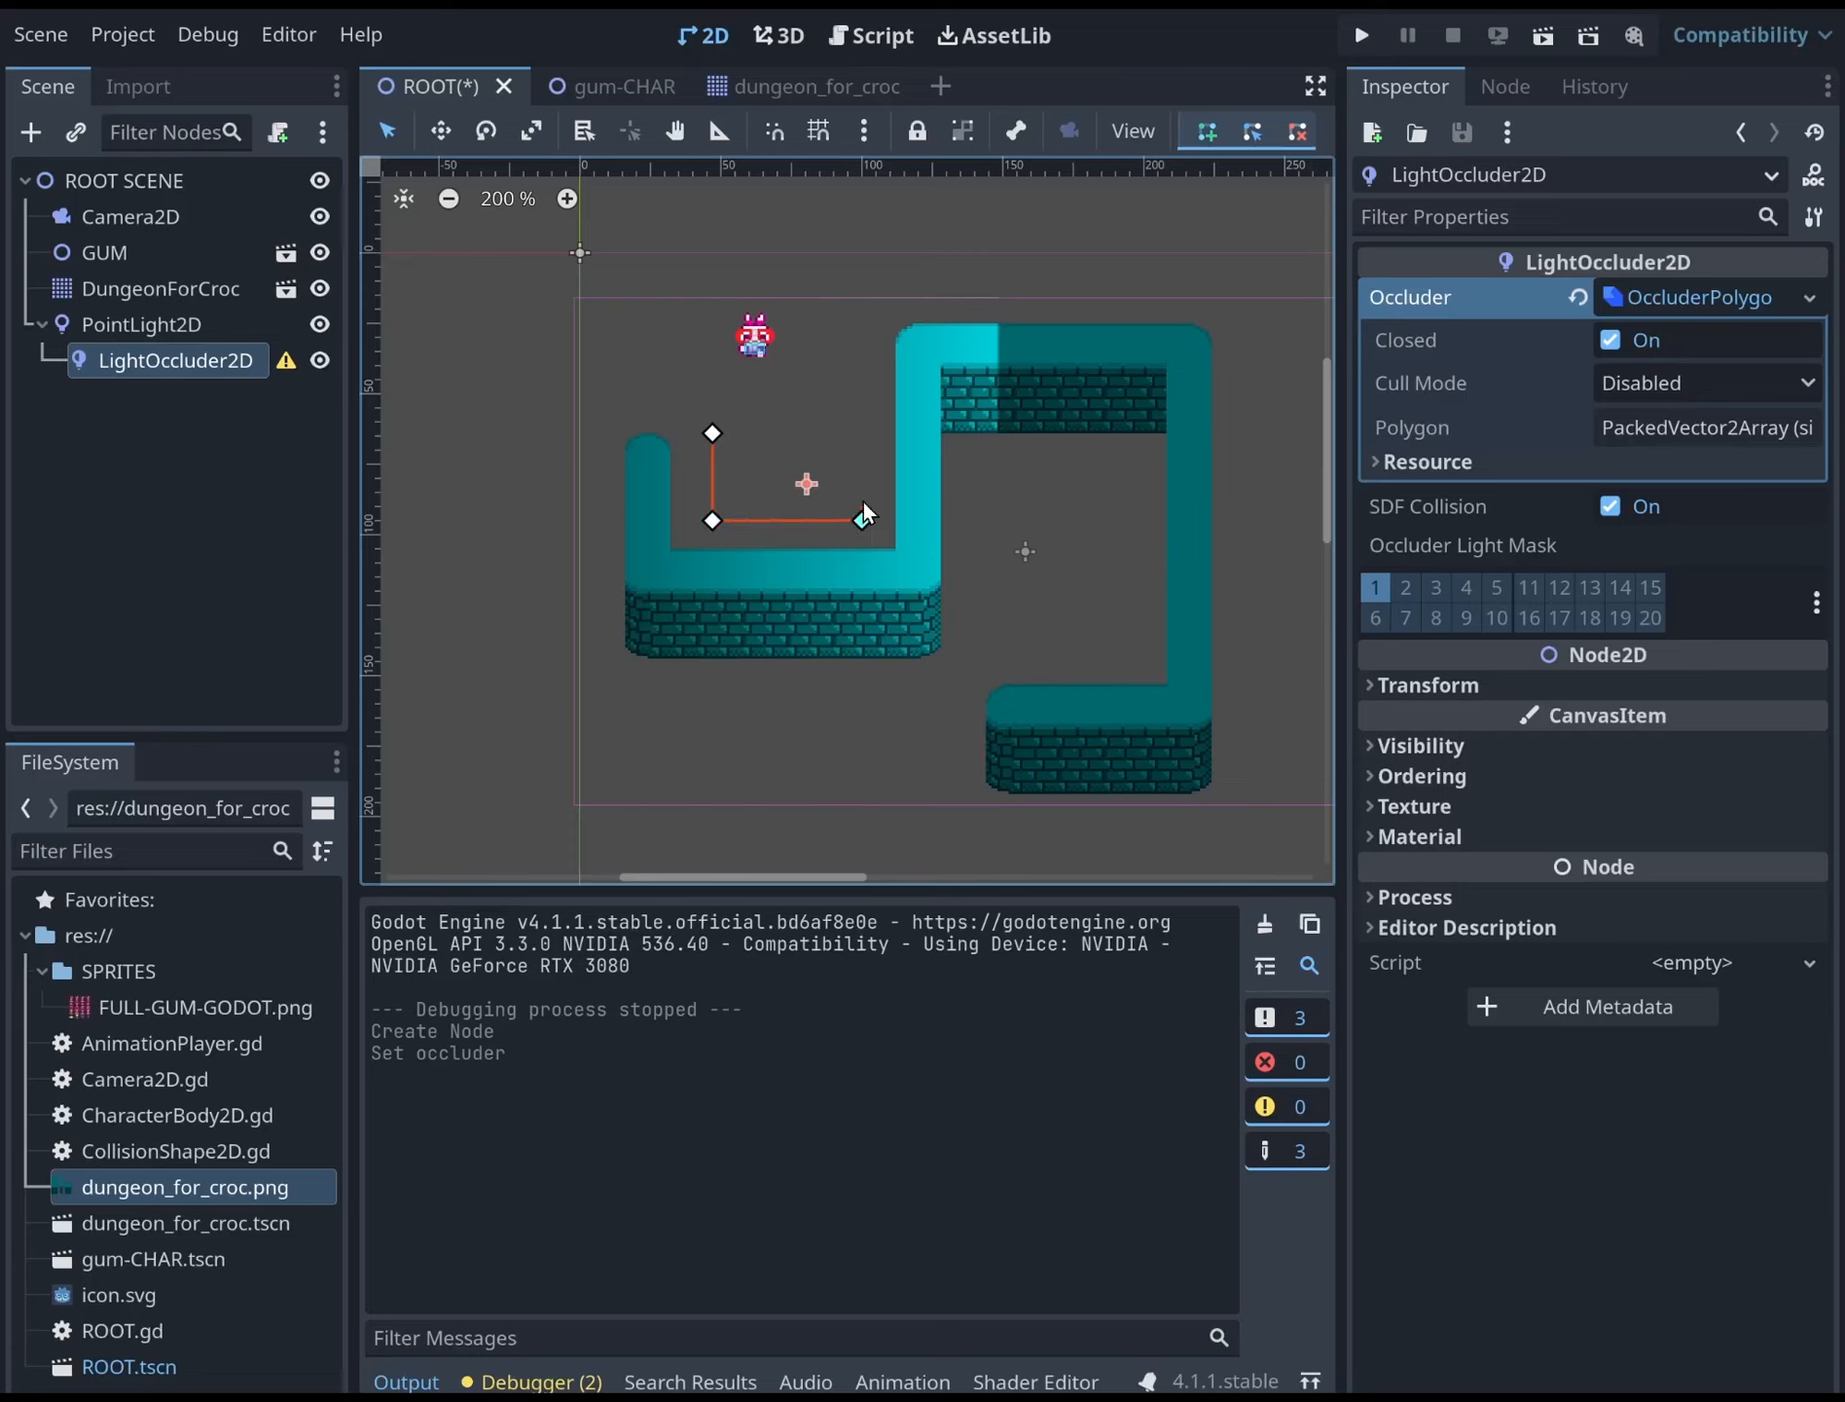
click(865, 417)
click(712, 433)
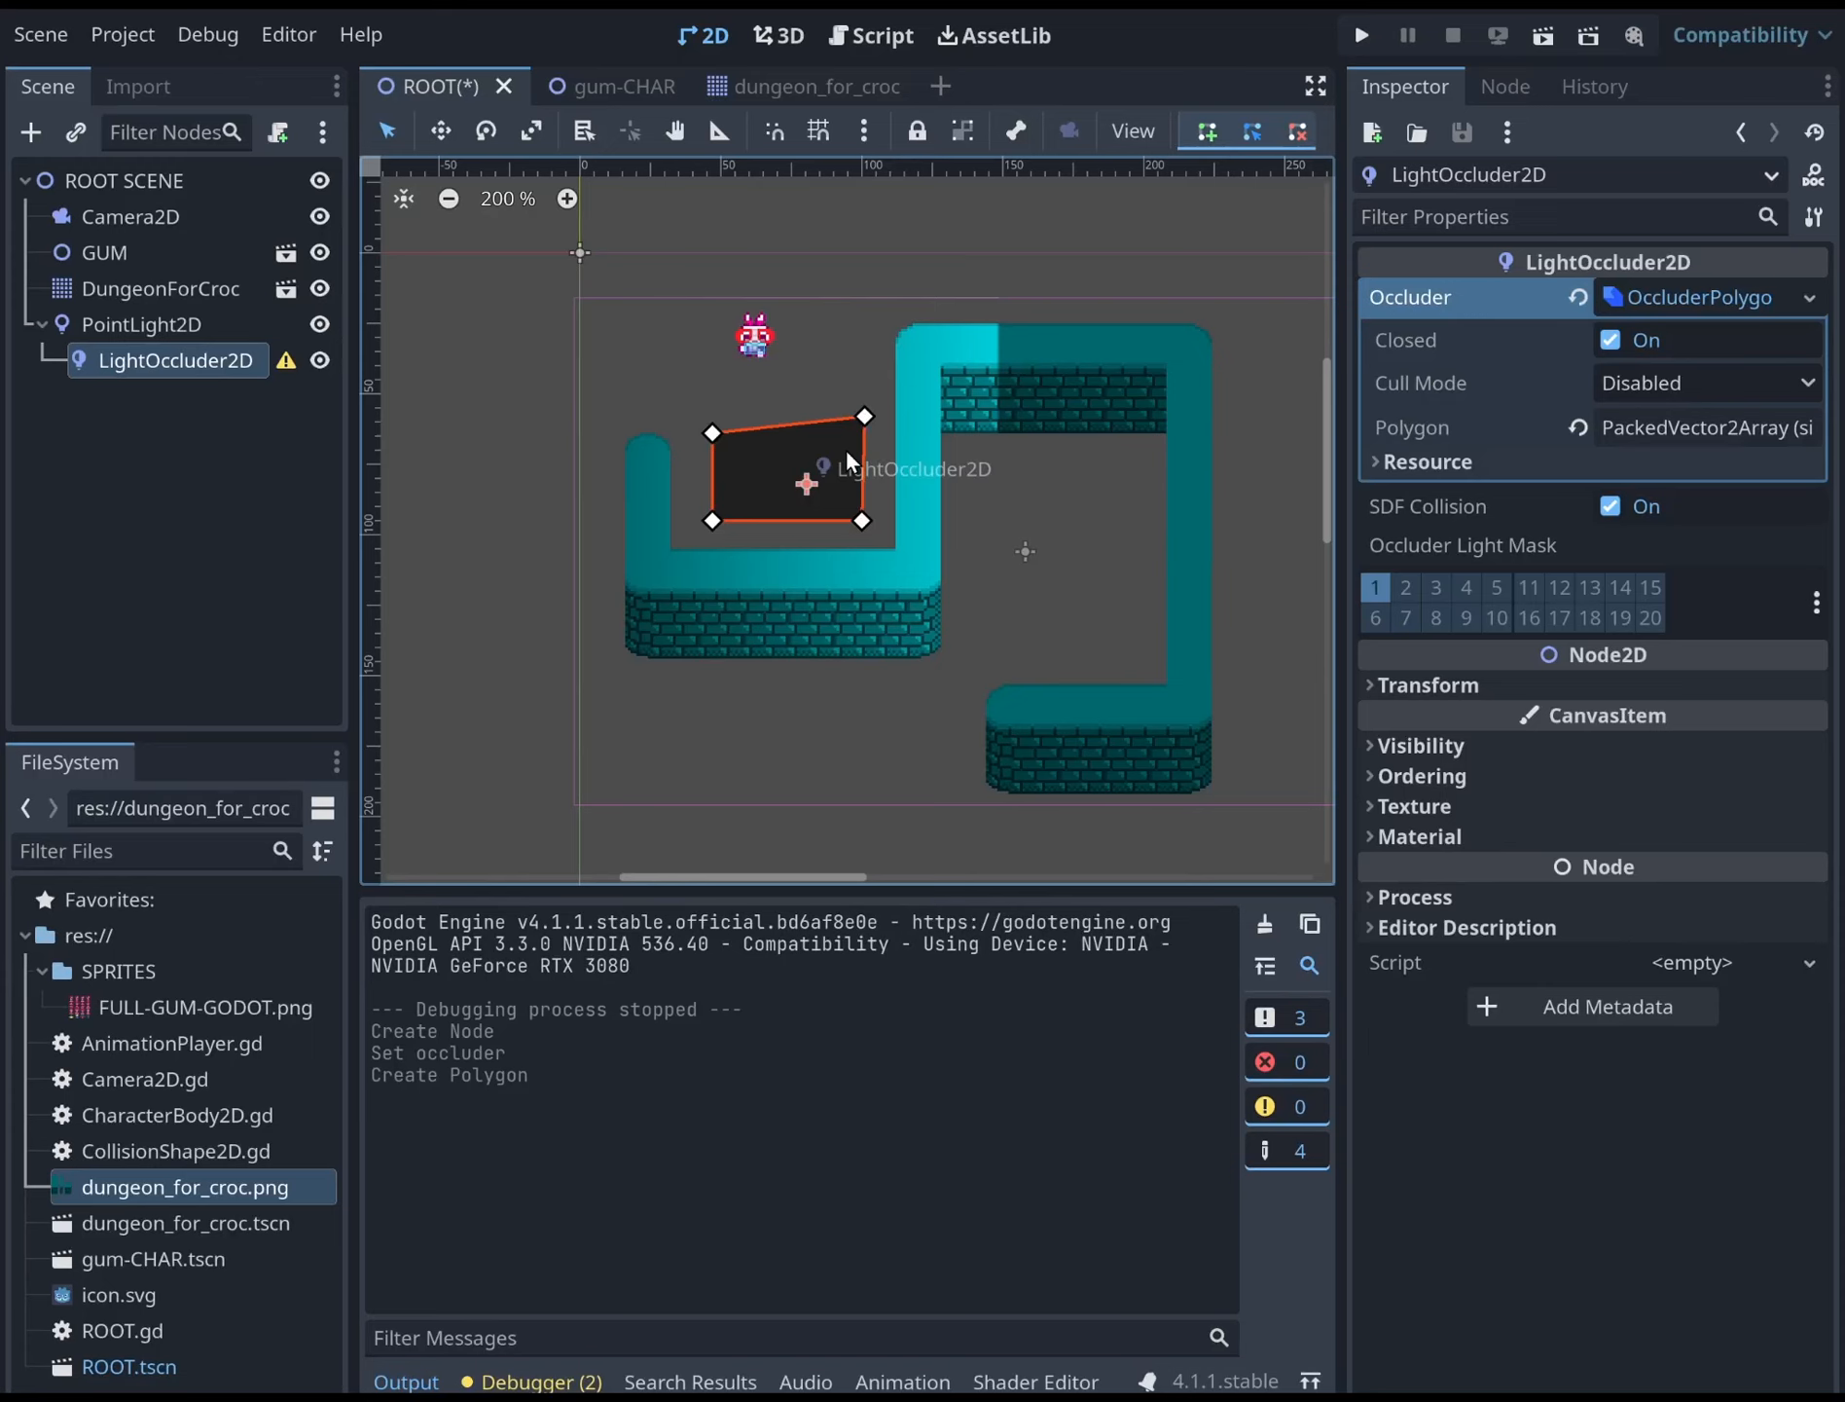
middle_drag(893, 419, 860, 455)
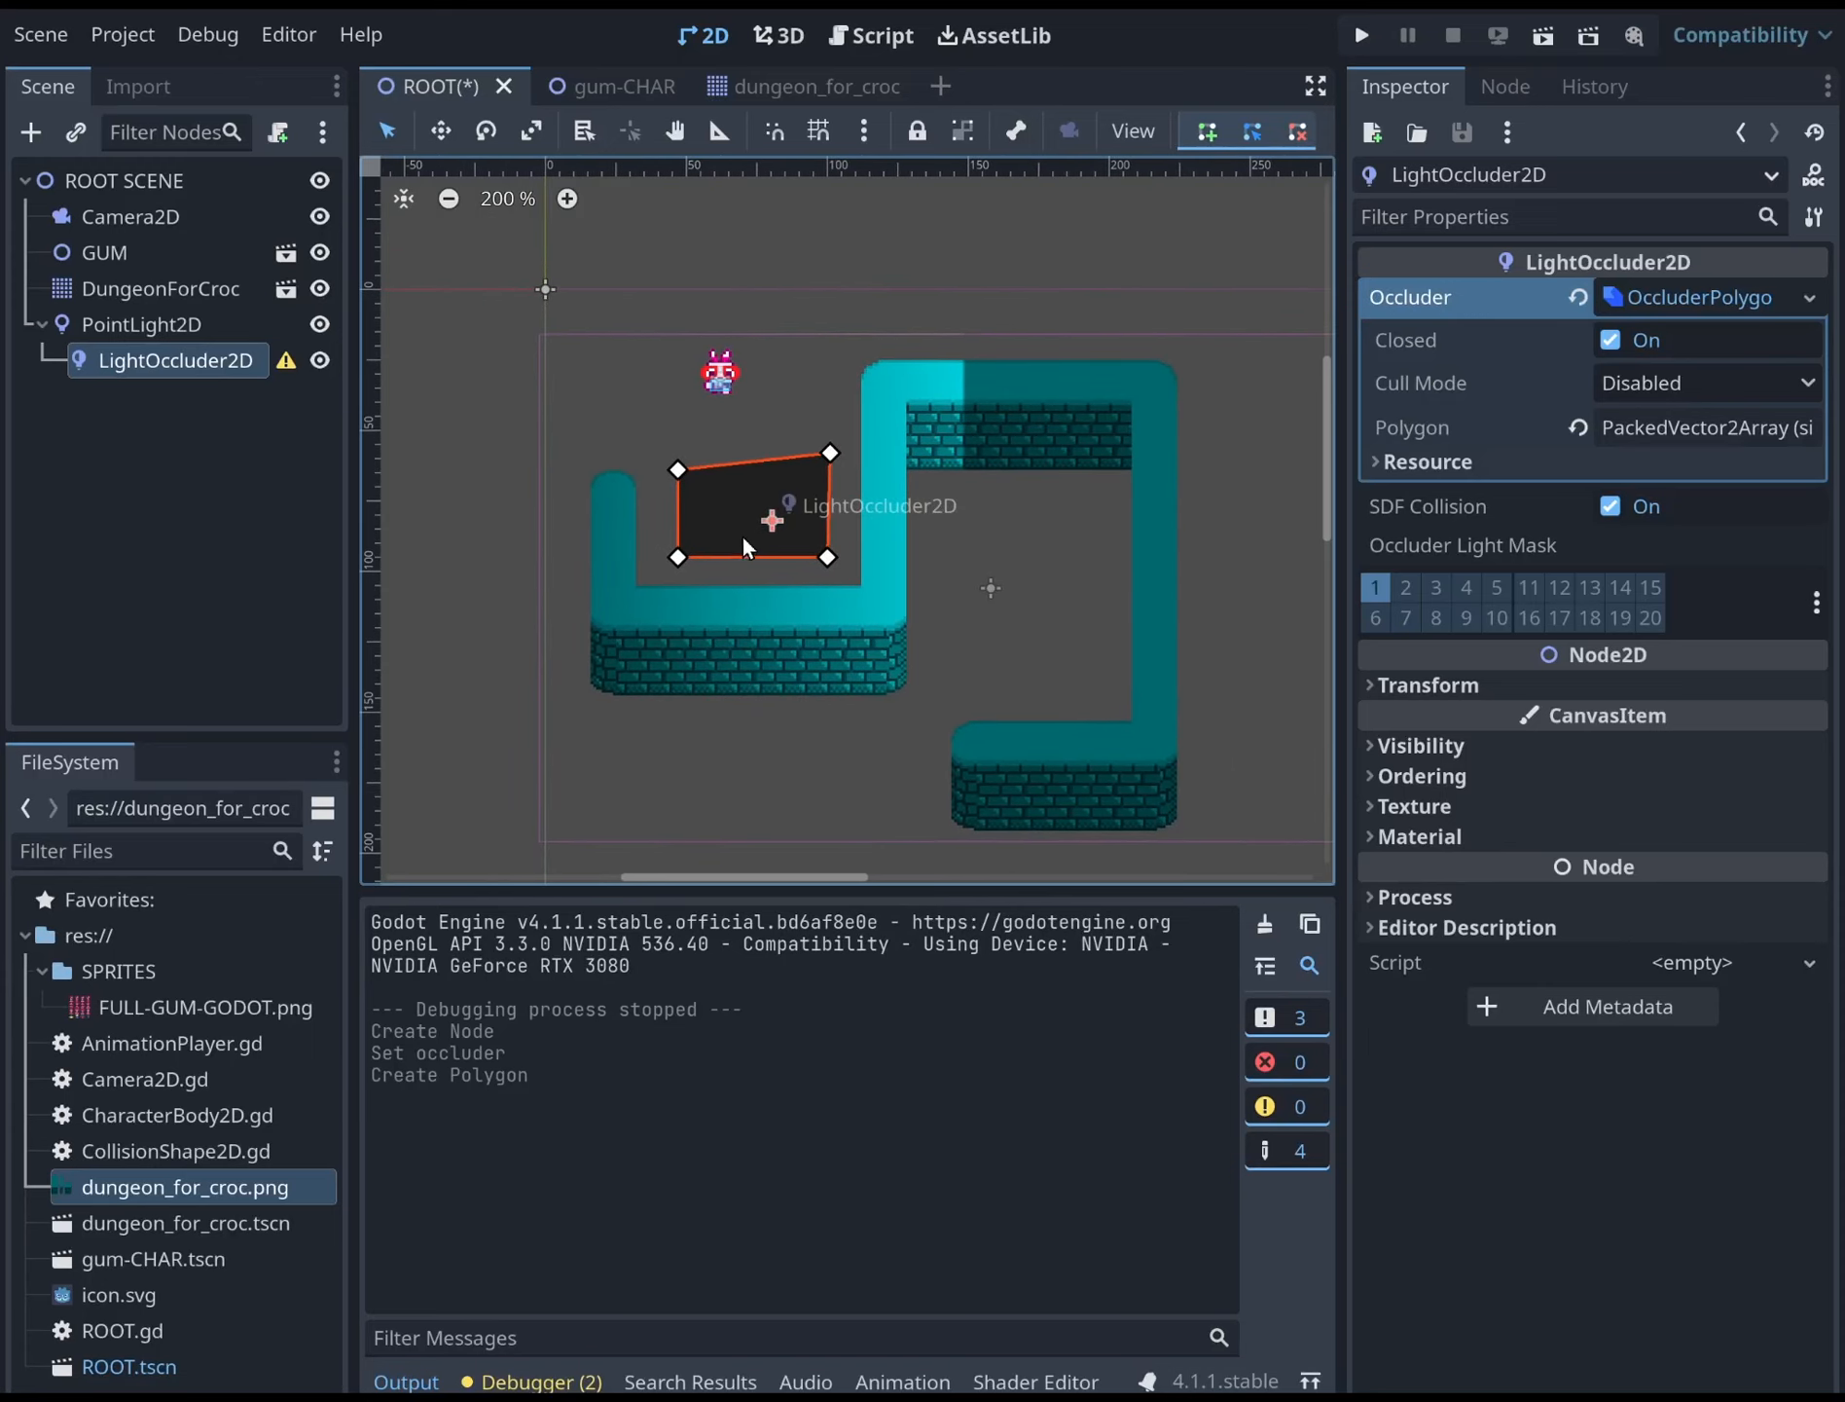
Test-run the project with the occluder in place and inspect the occluder polygon's resource settings
click(291, 362)
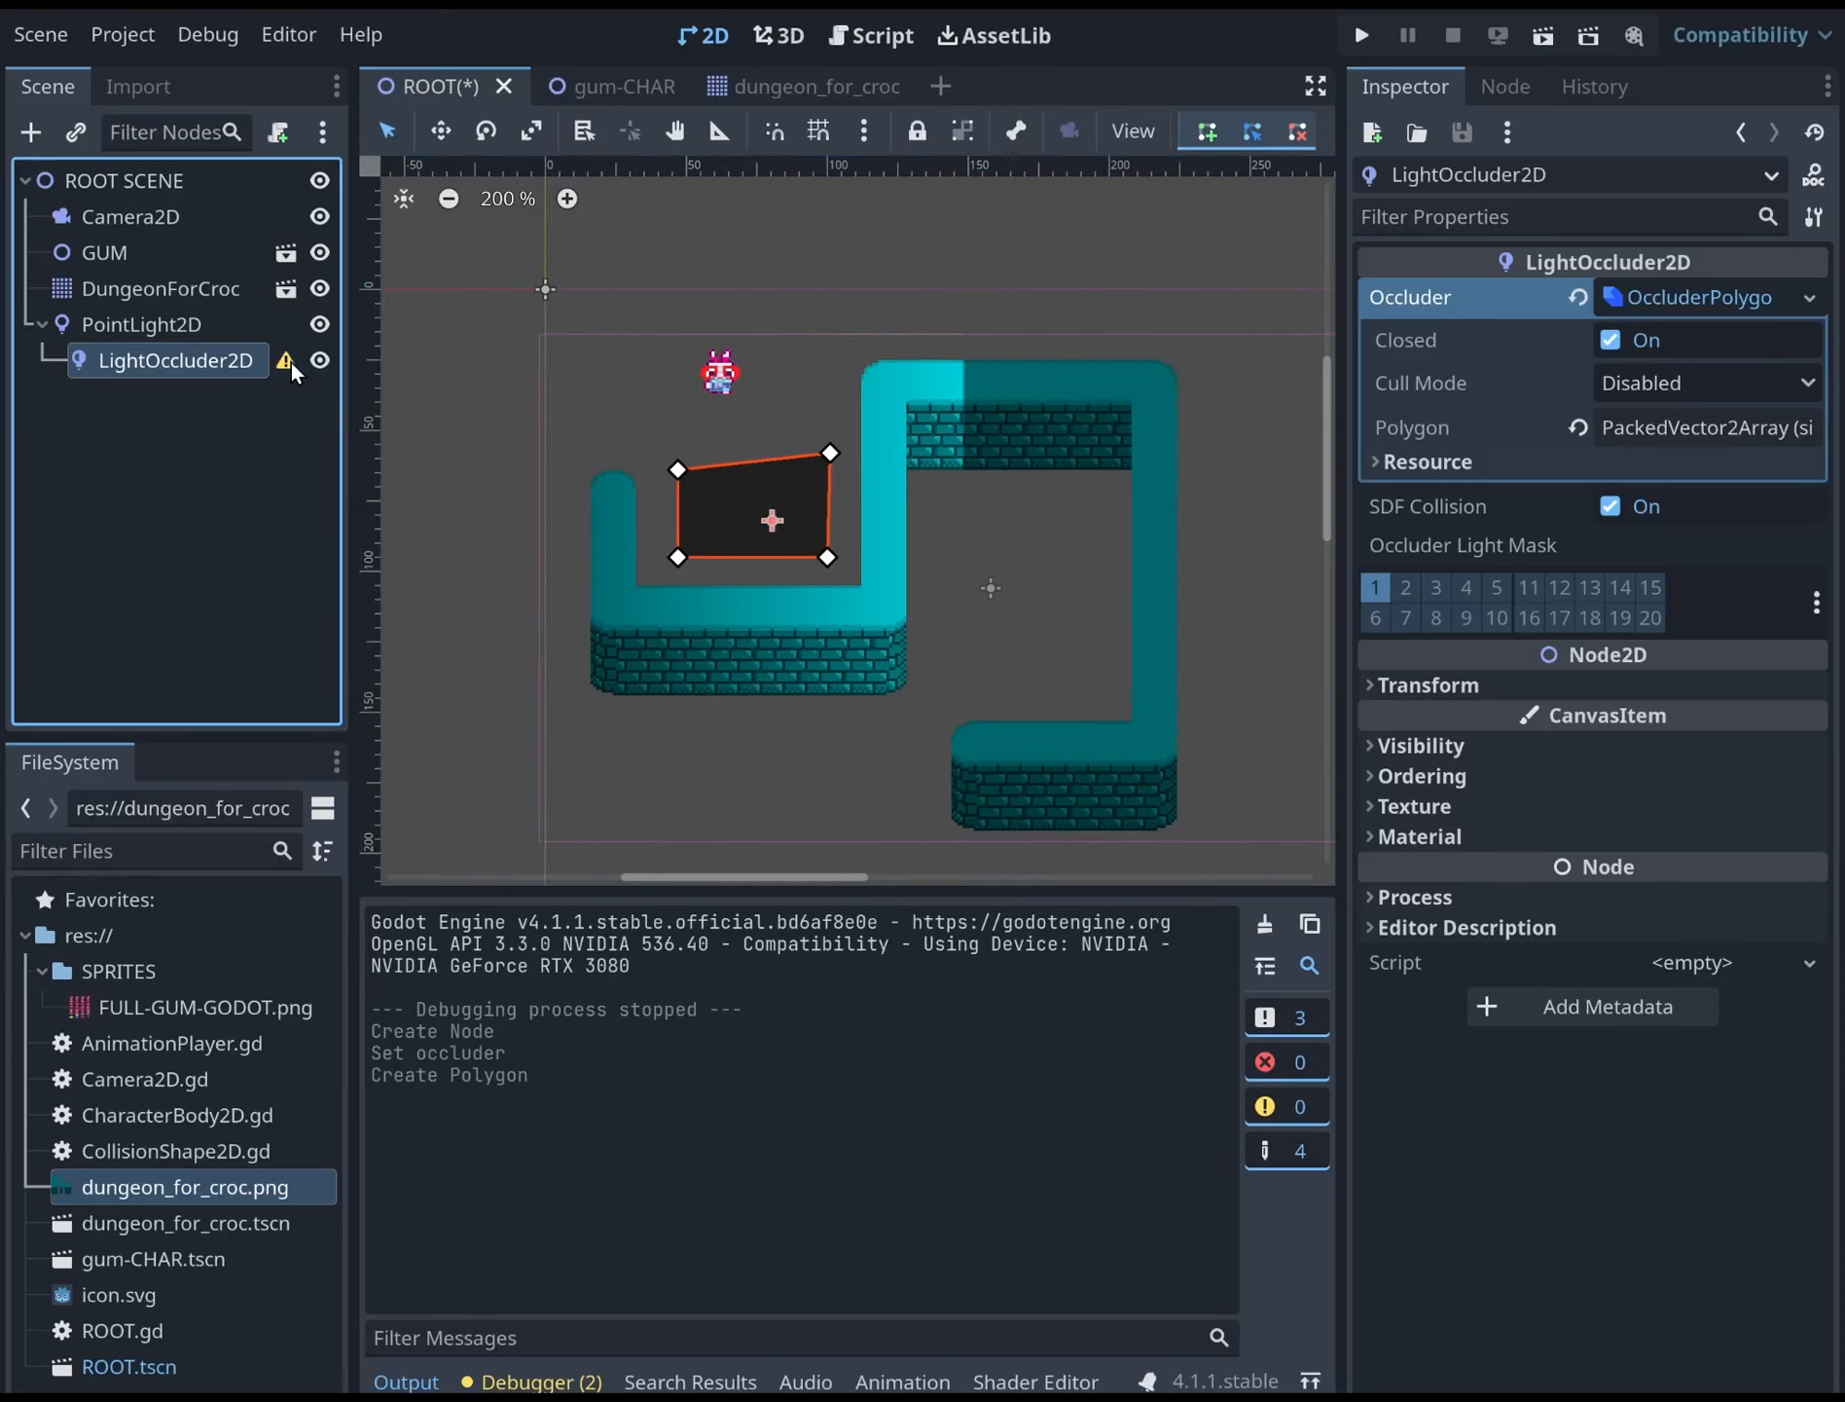
click(277, 432)
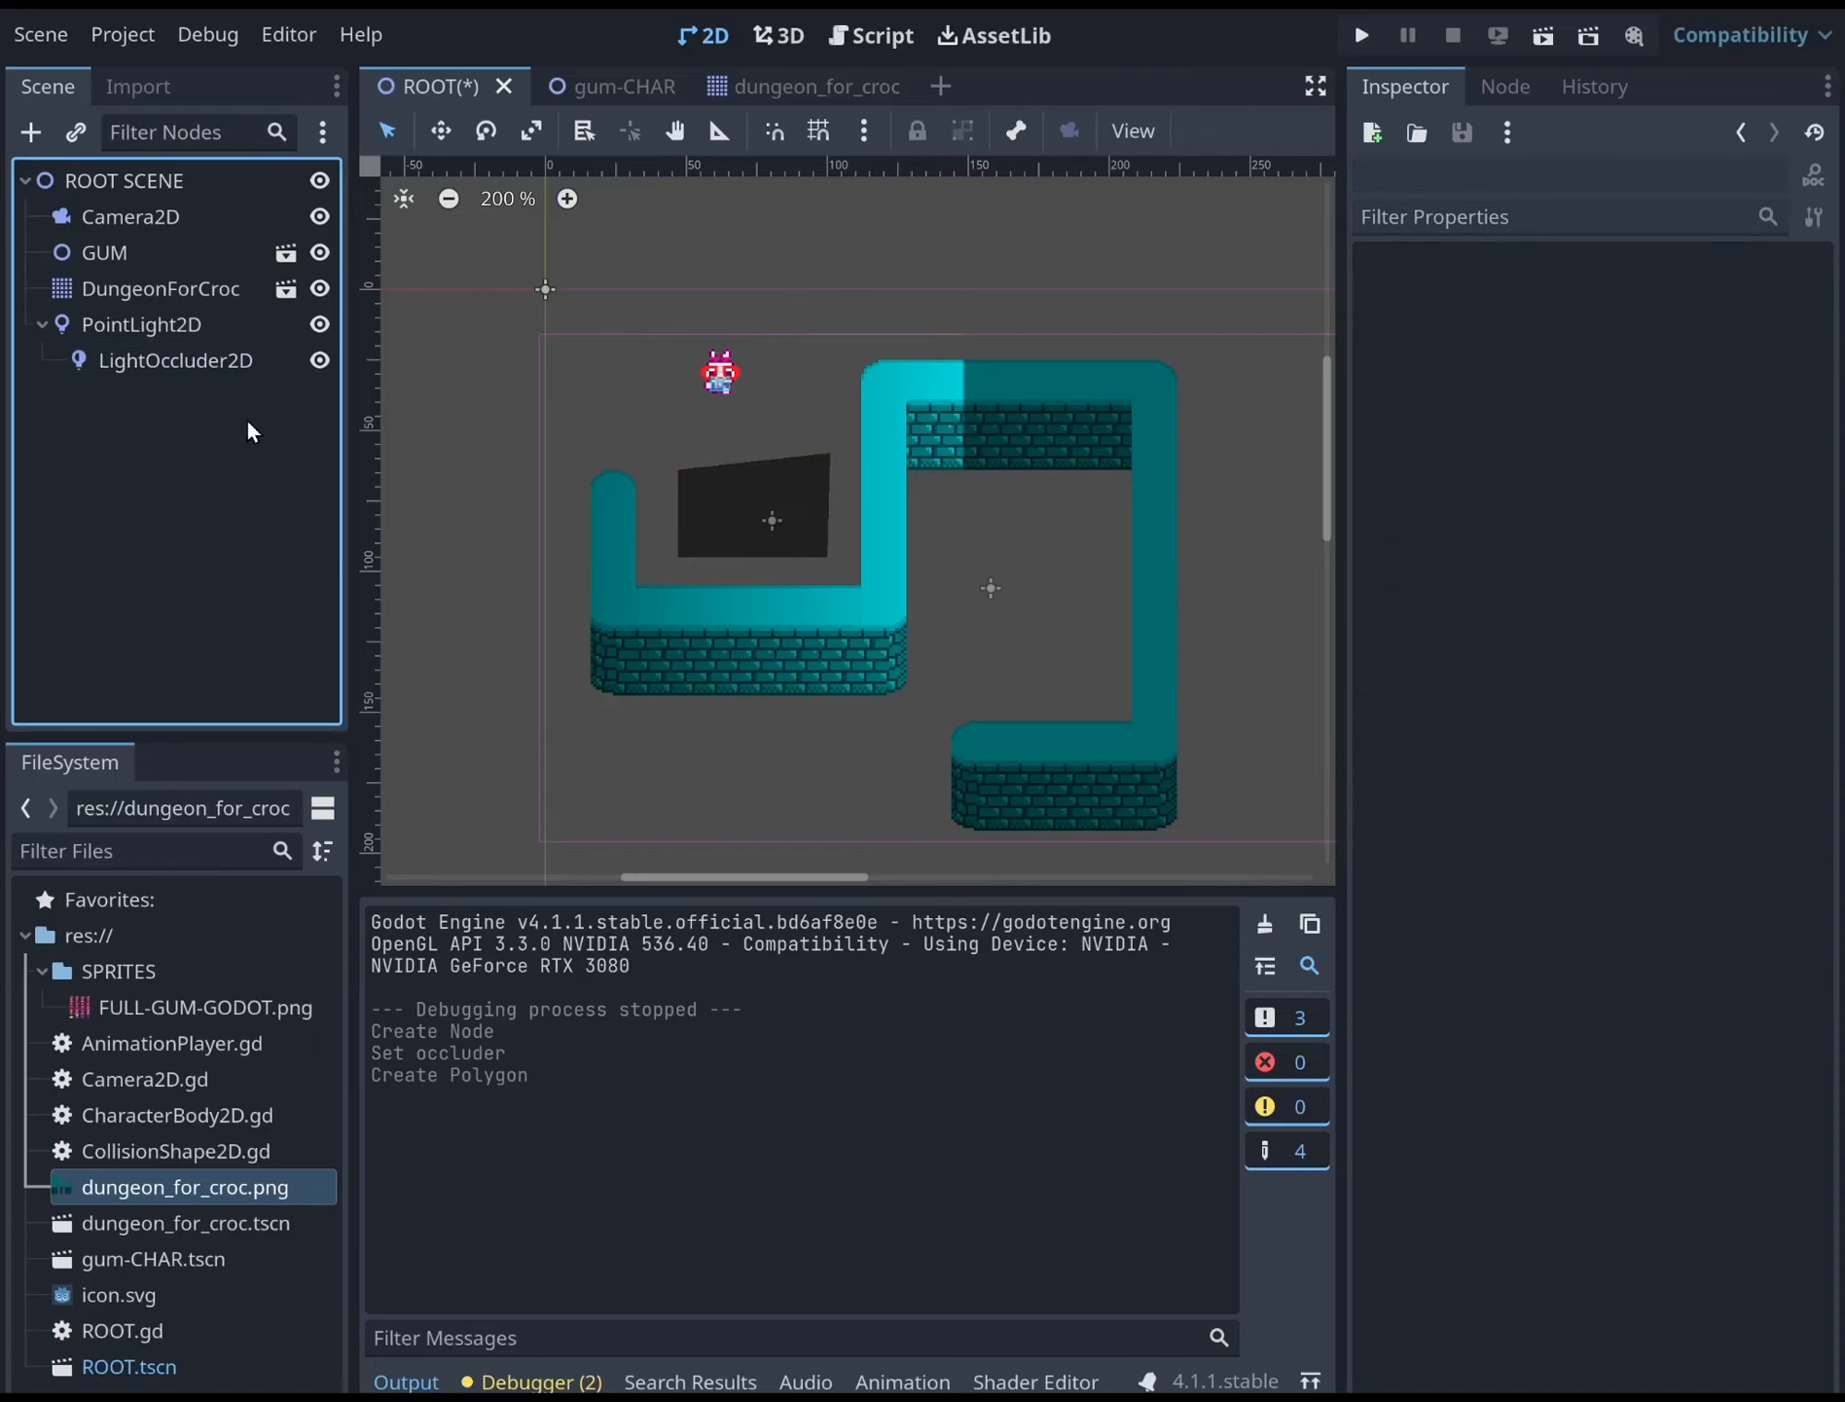
click(1369, 35)
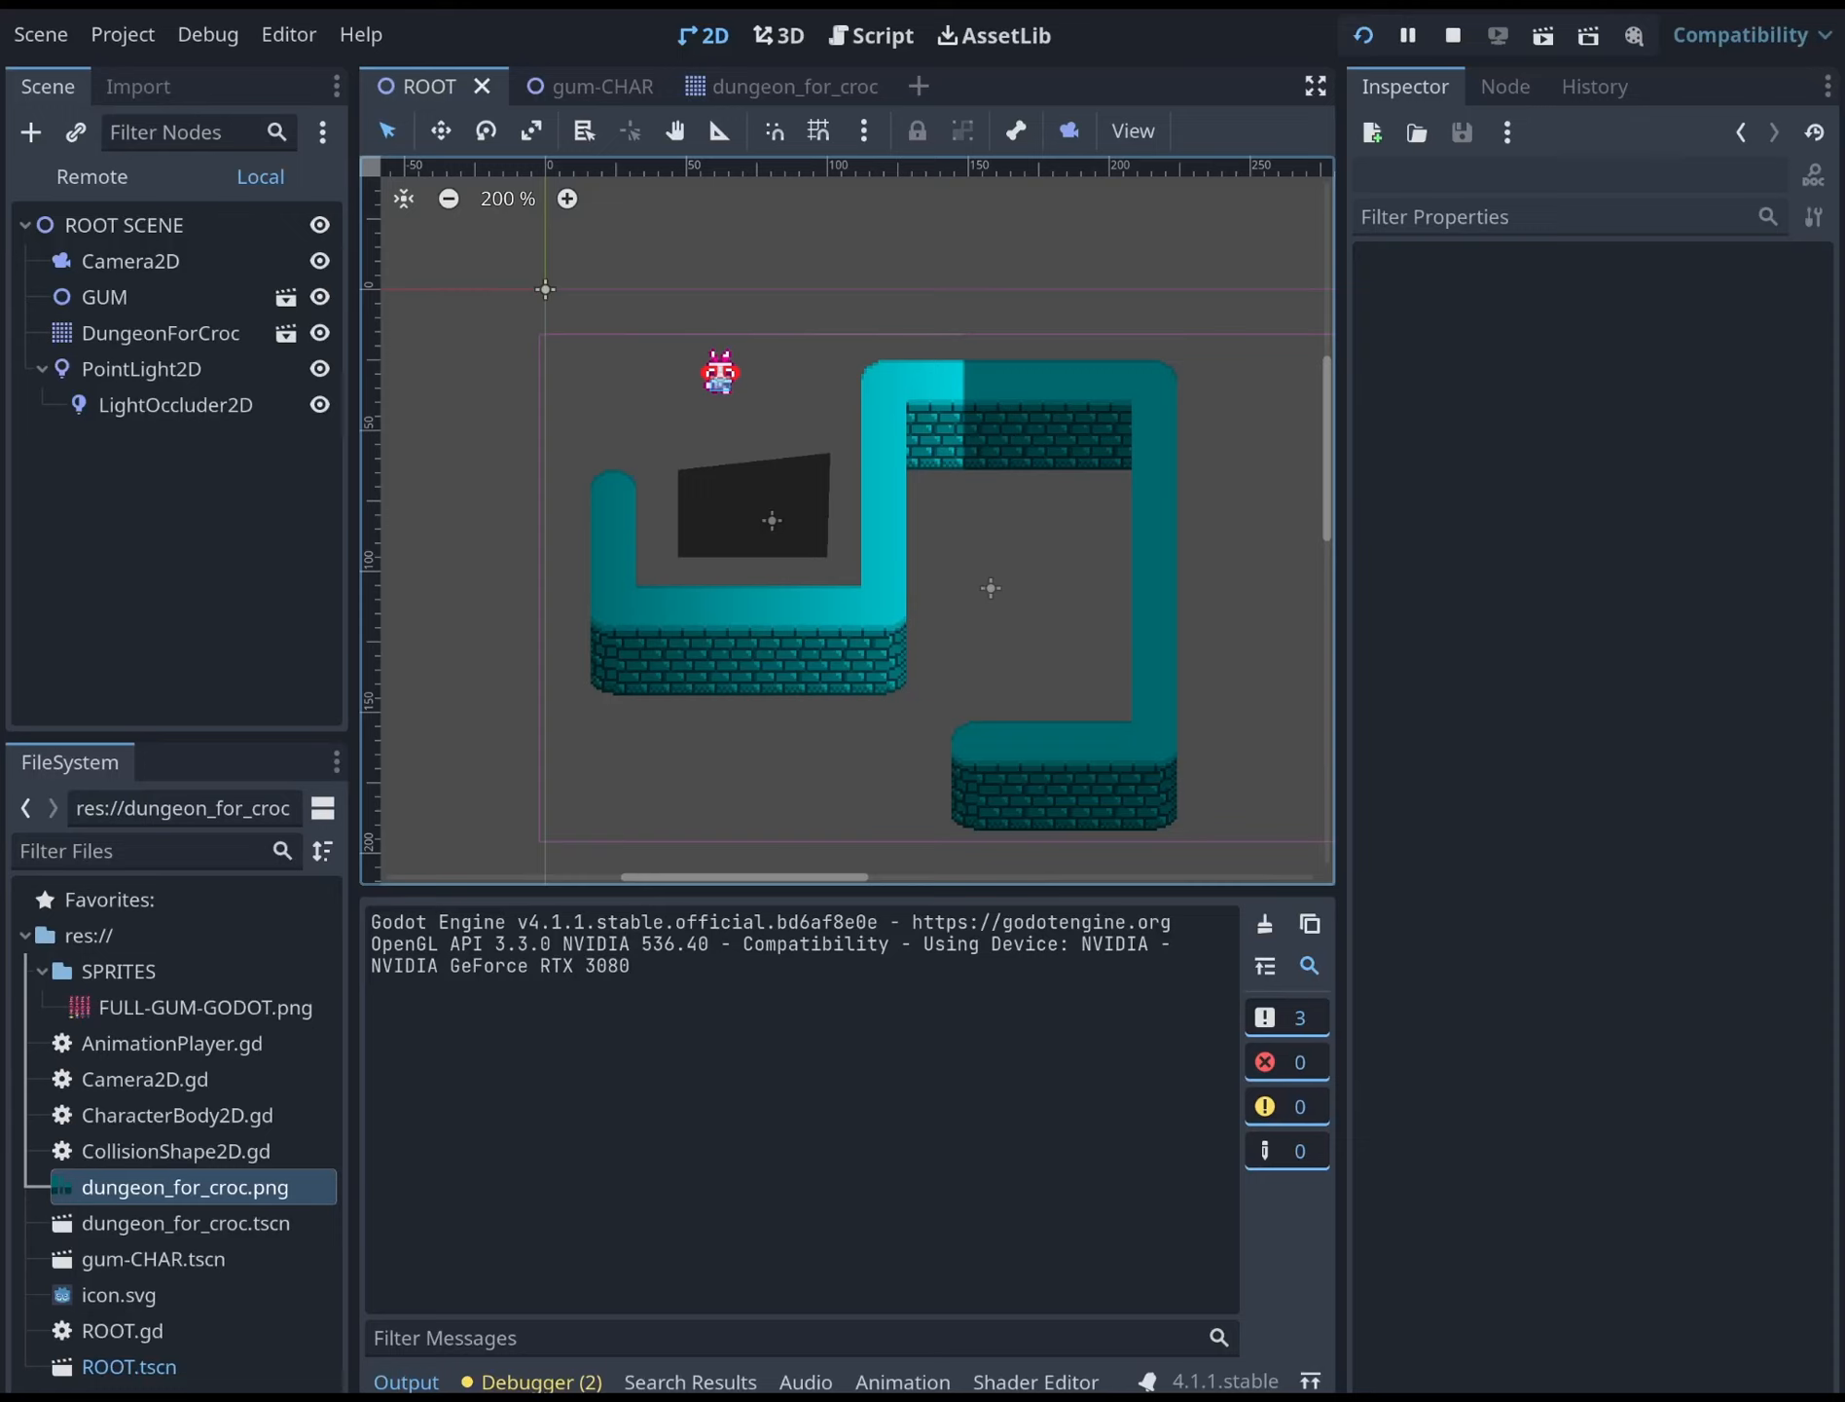
click(761, 508)
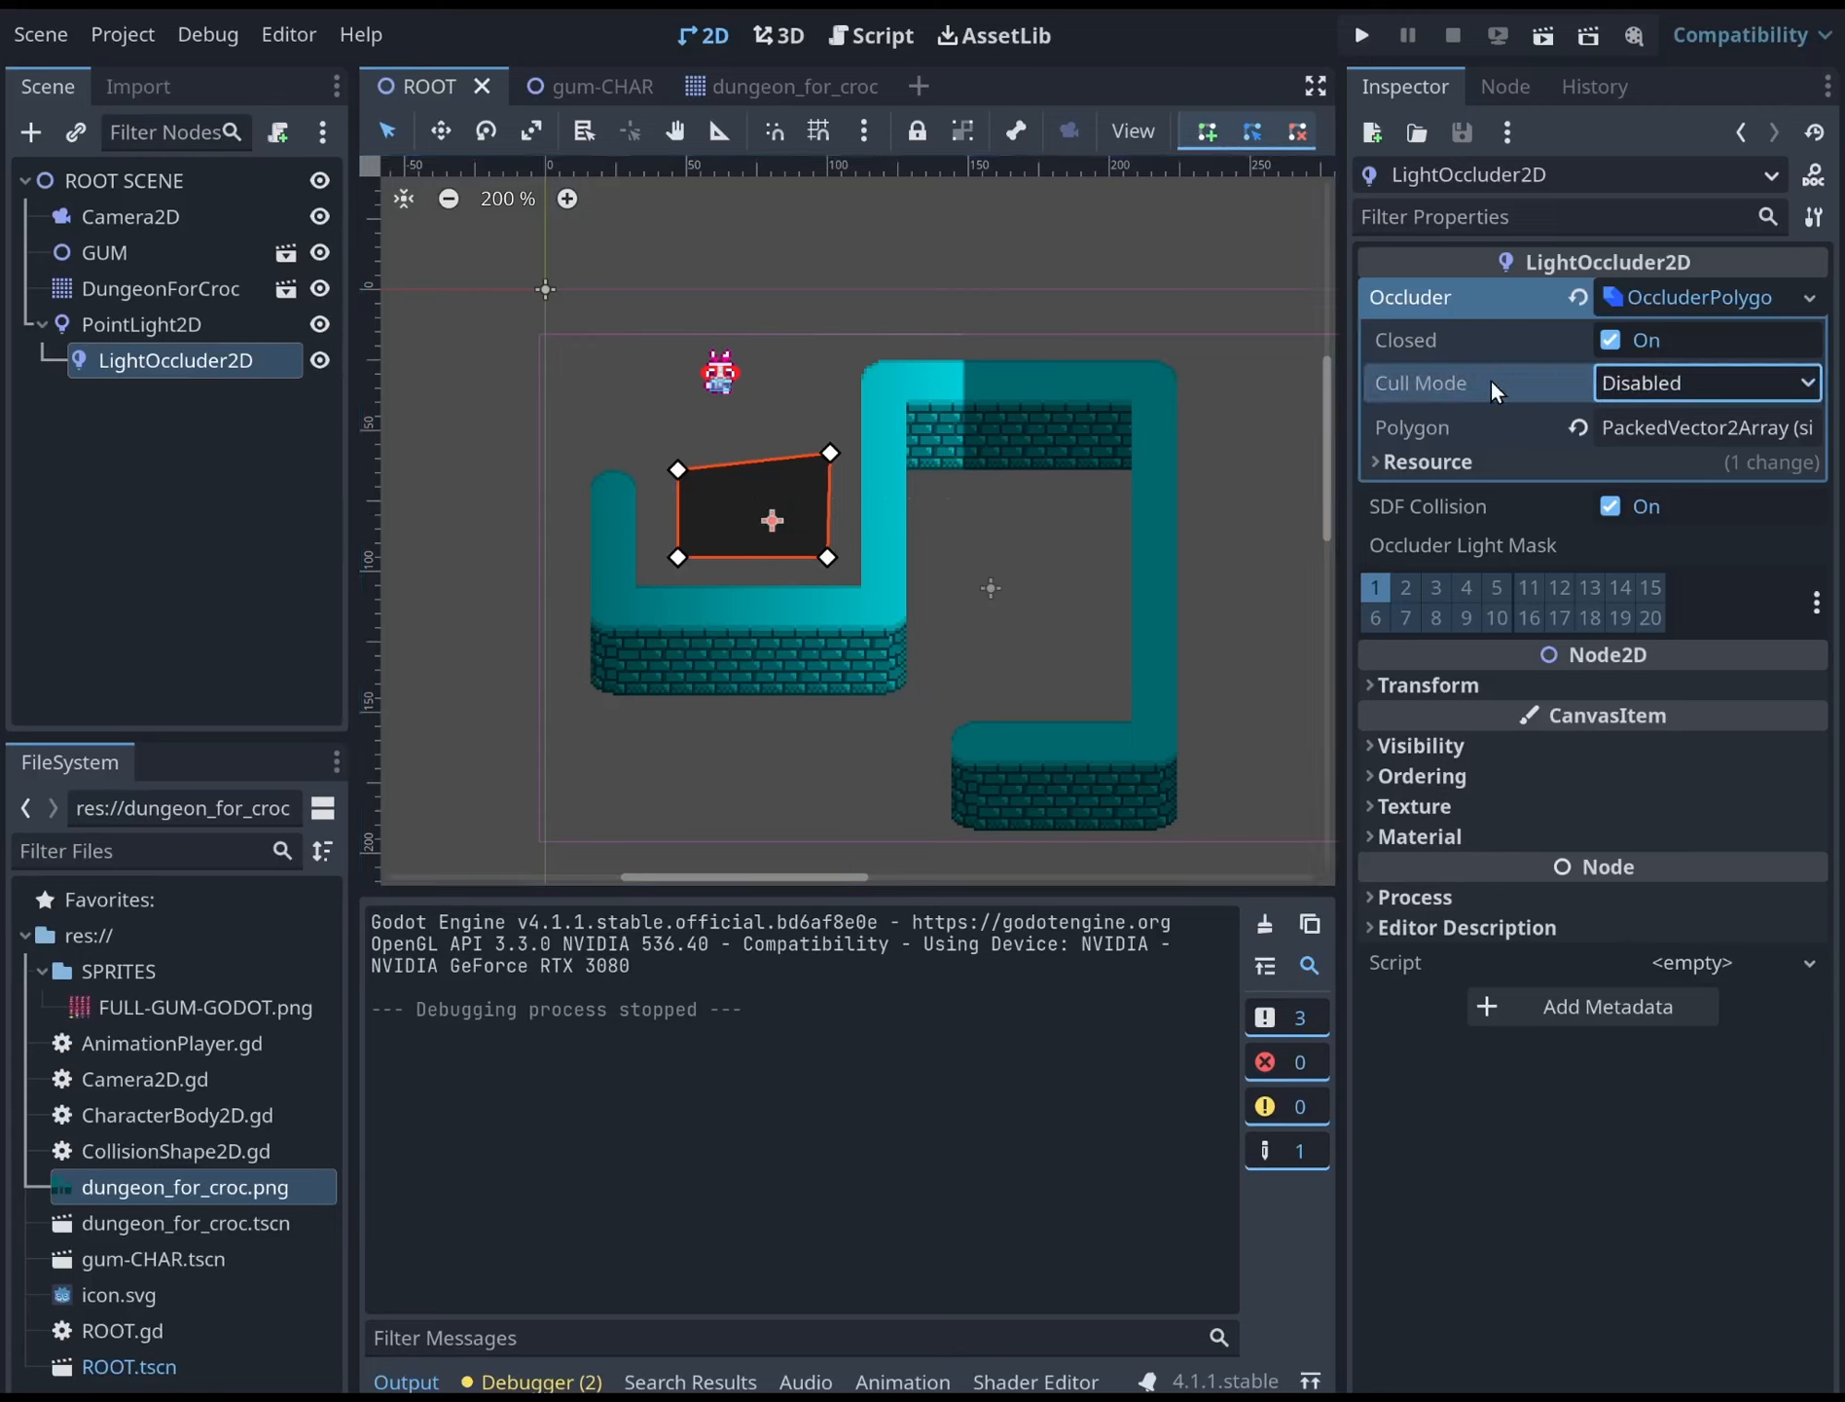
click(1460, 463)
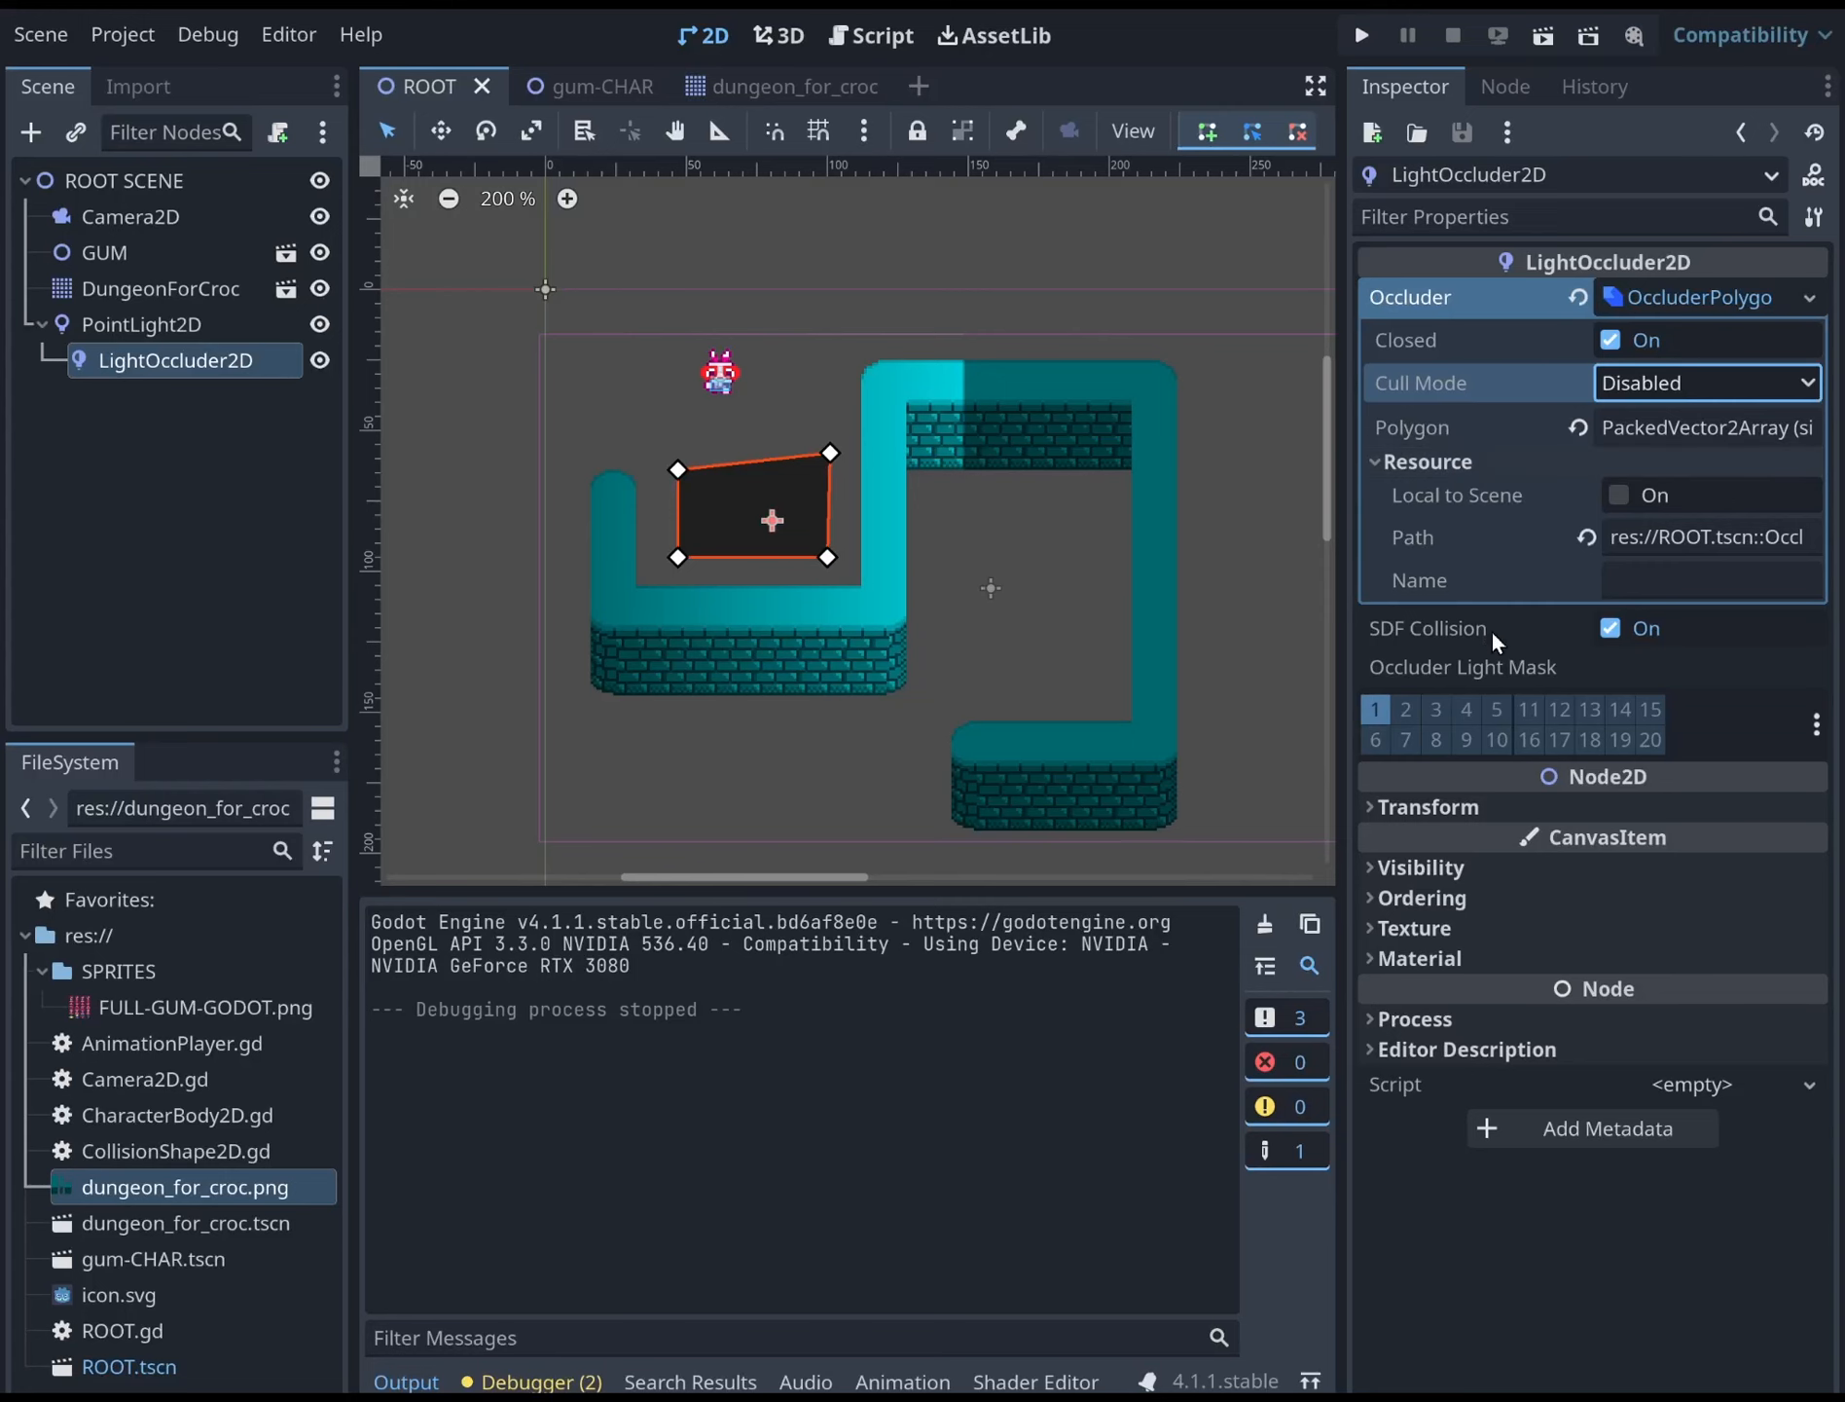
Enable the PointLight2D's shadow to see its effect on the dungeon walls, and disable it again
click(189, 323)
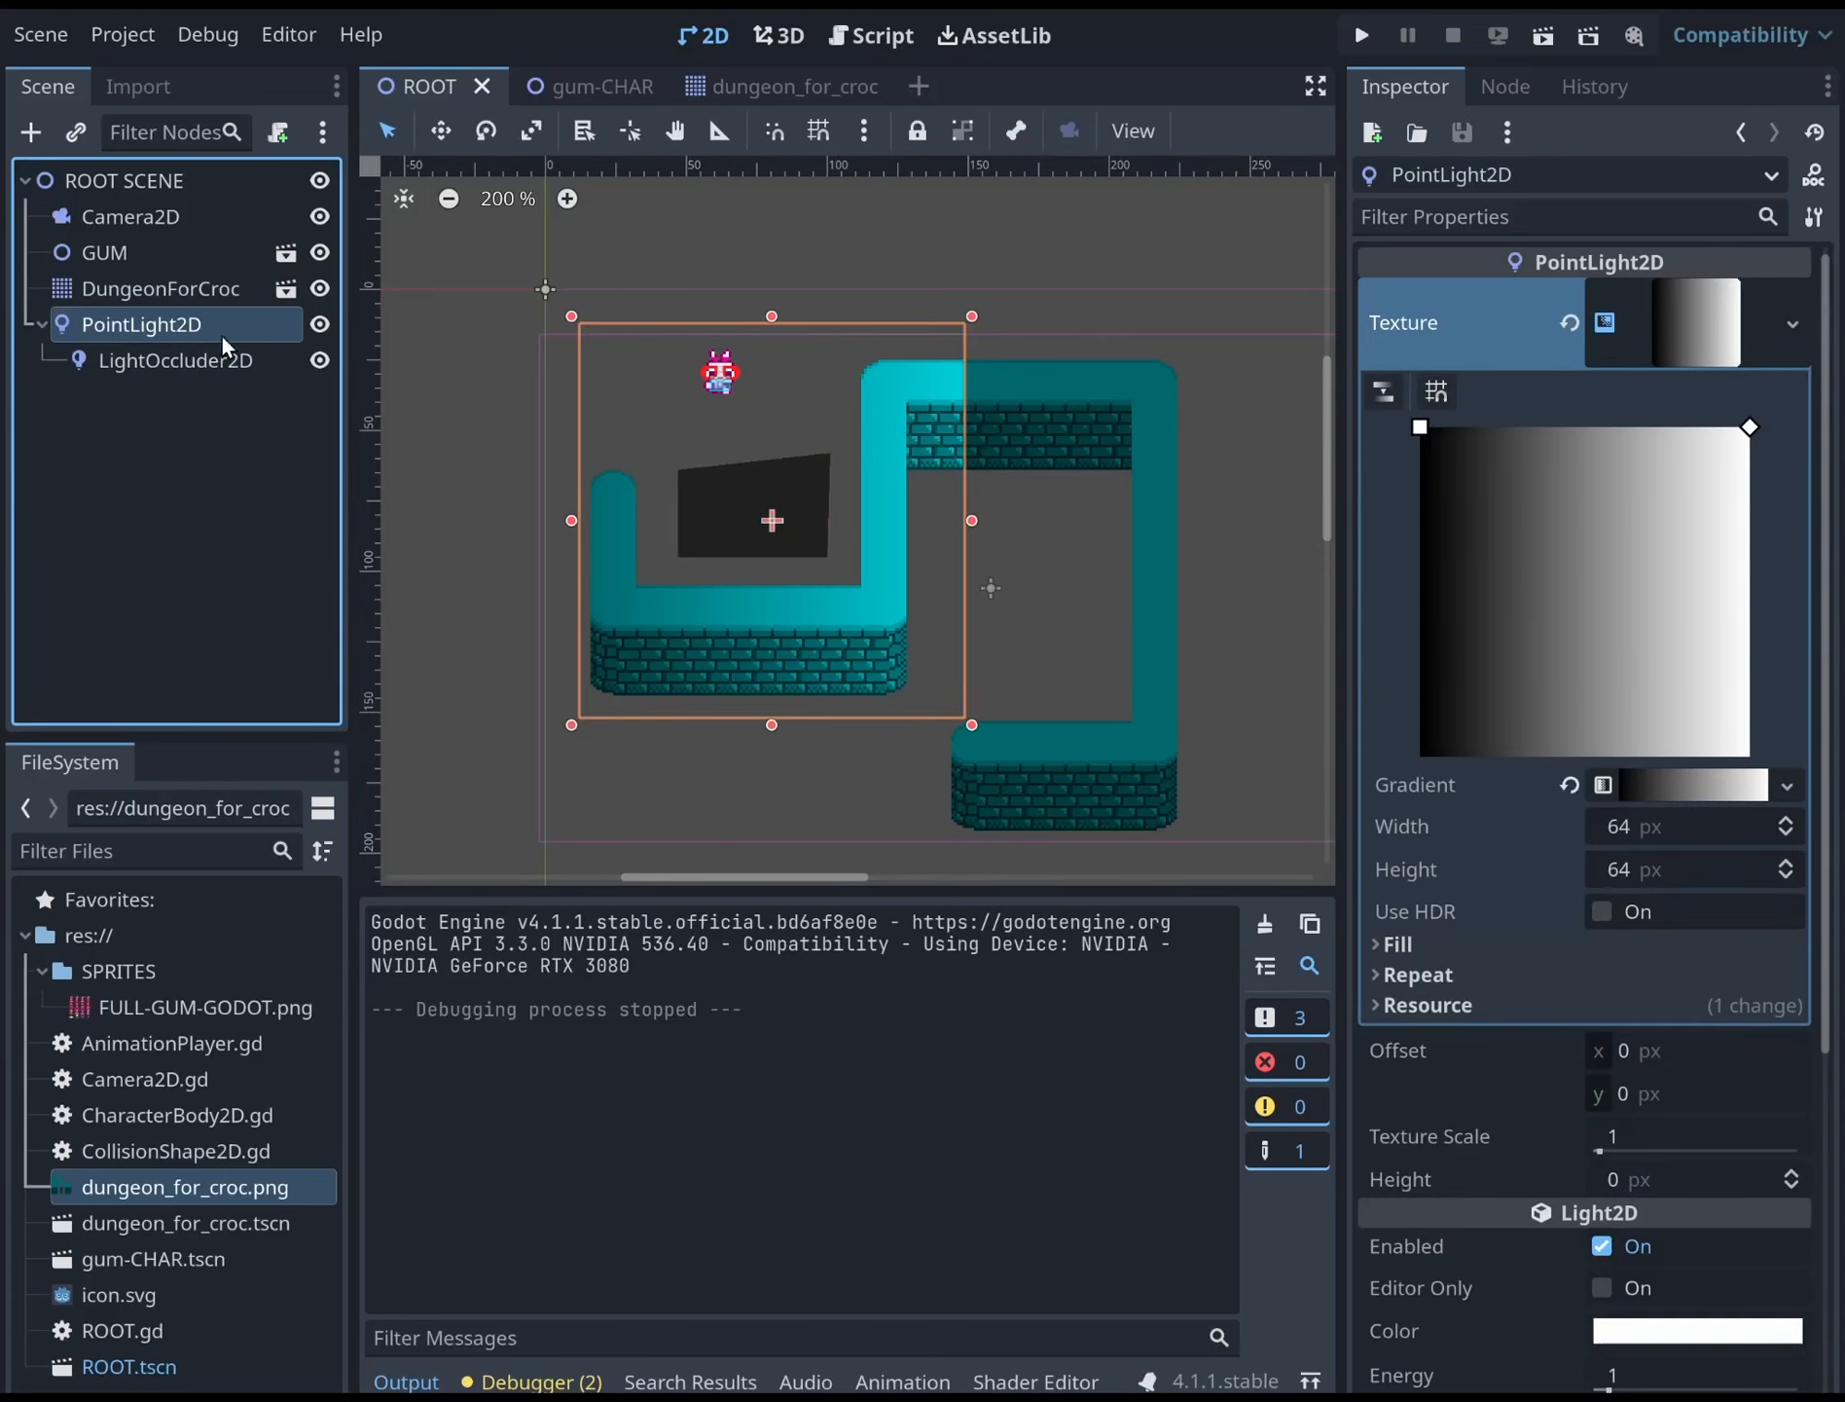
scroll(1606, 626, down, 5)
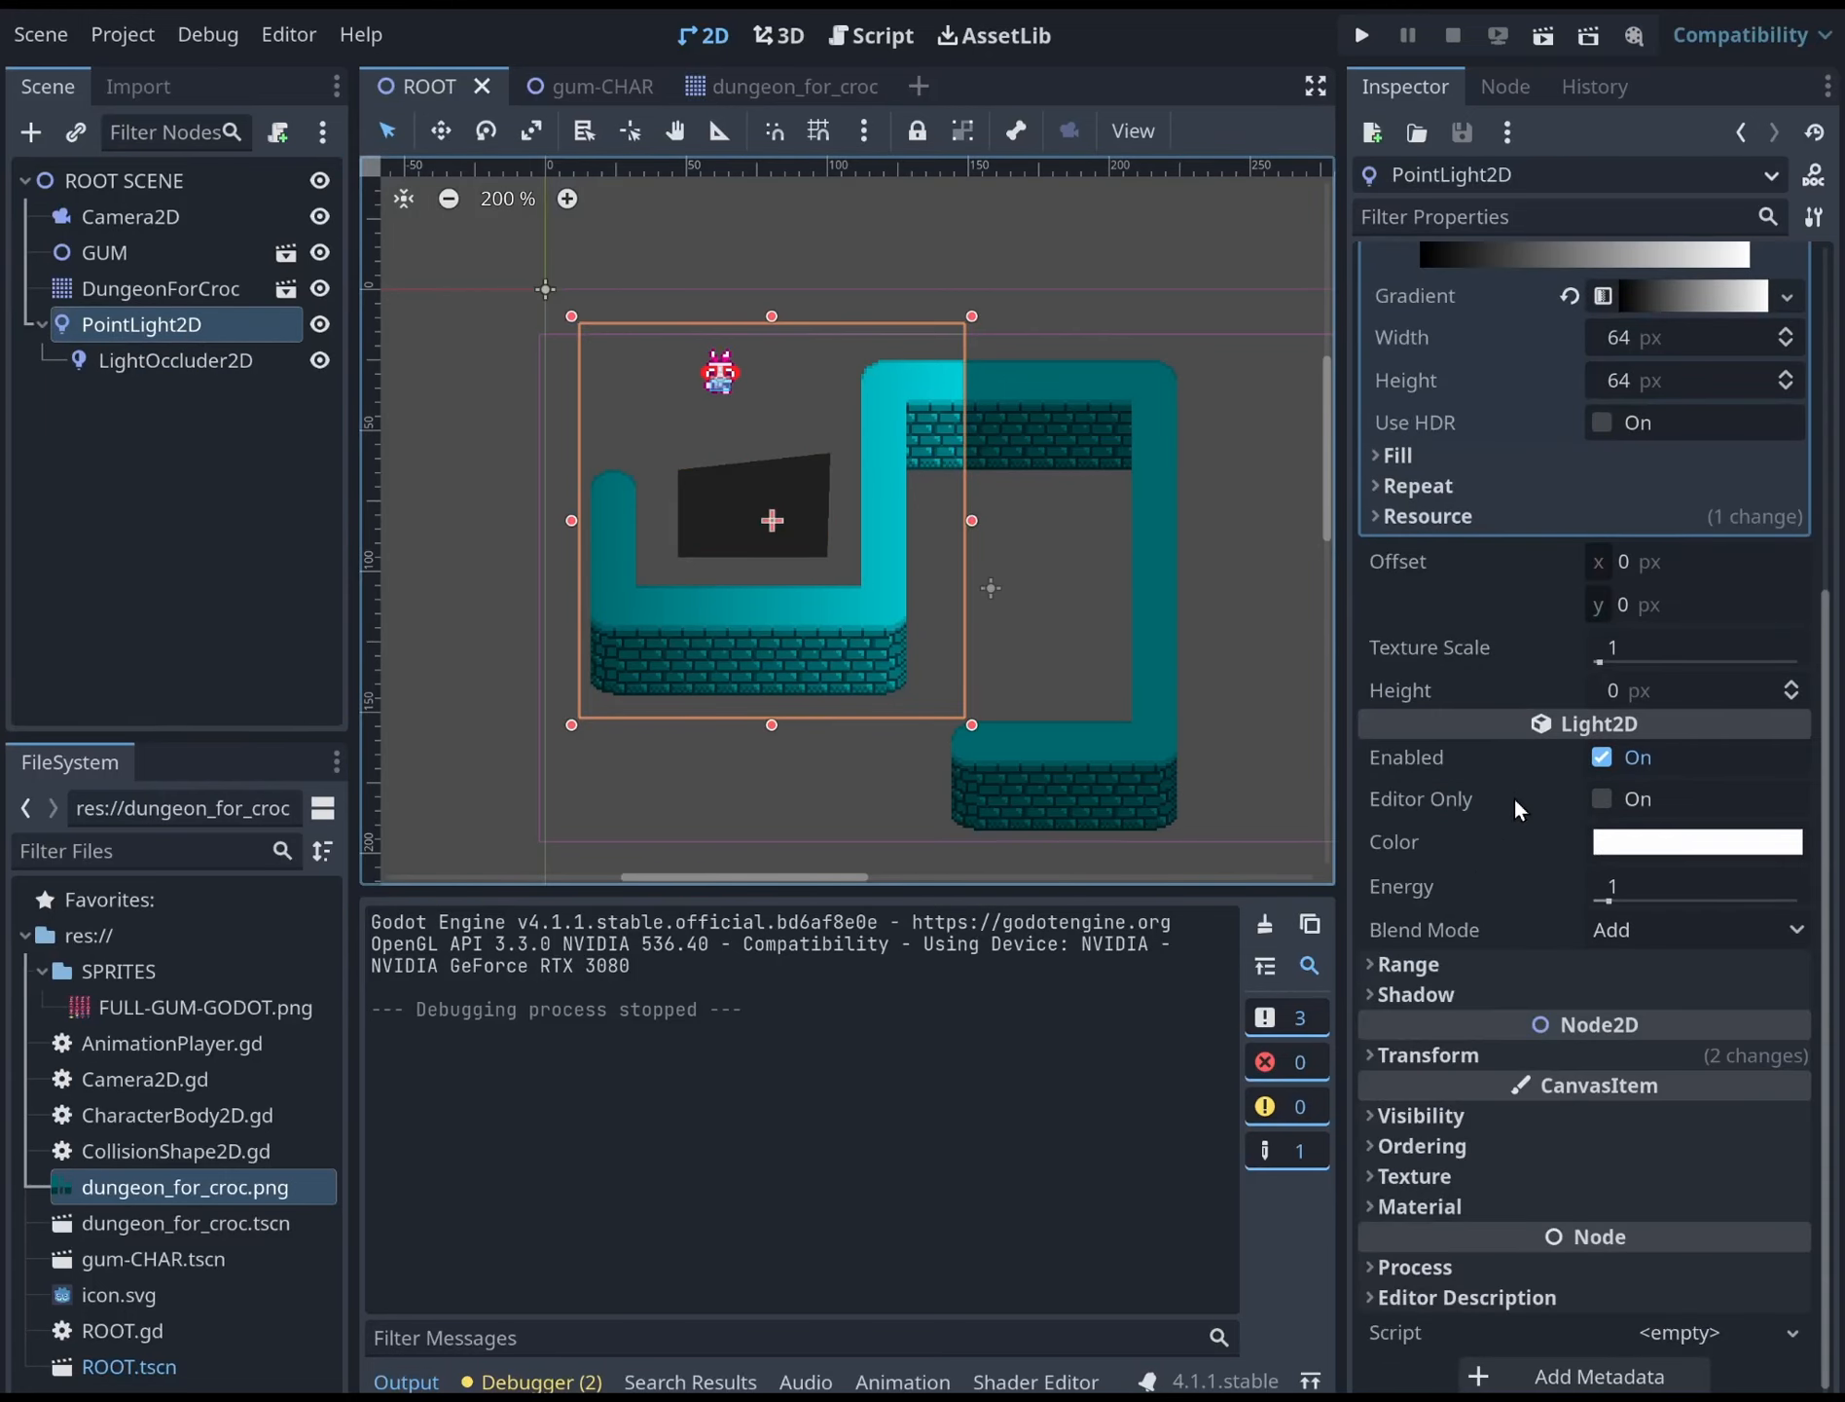
click(1433, 994)
click(1611, 1024)
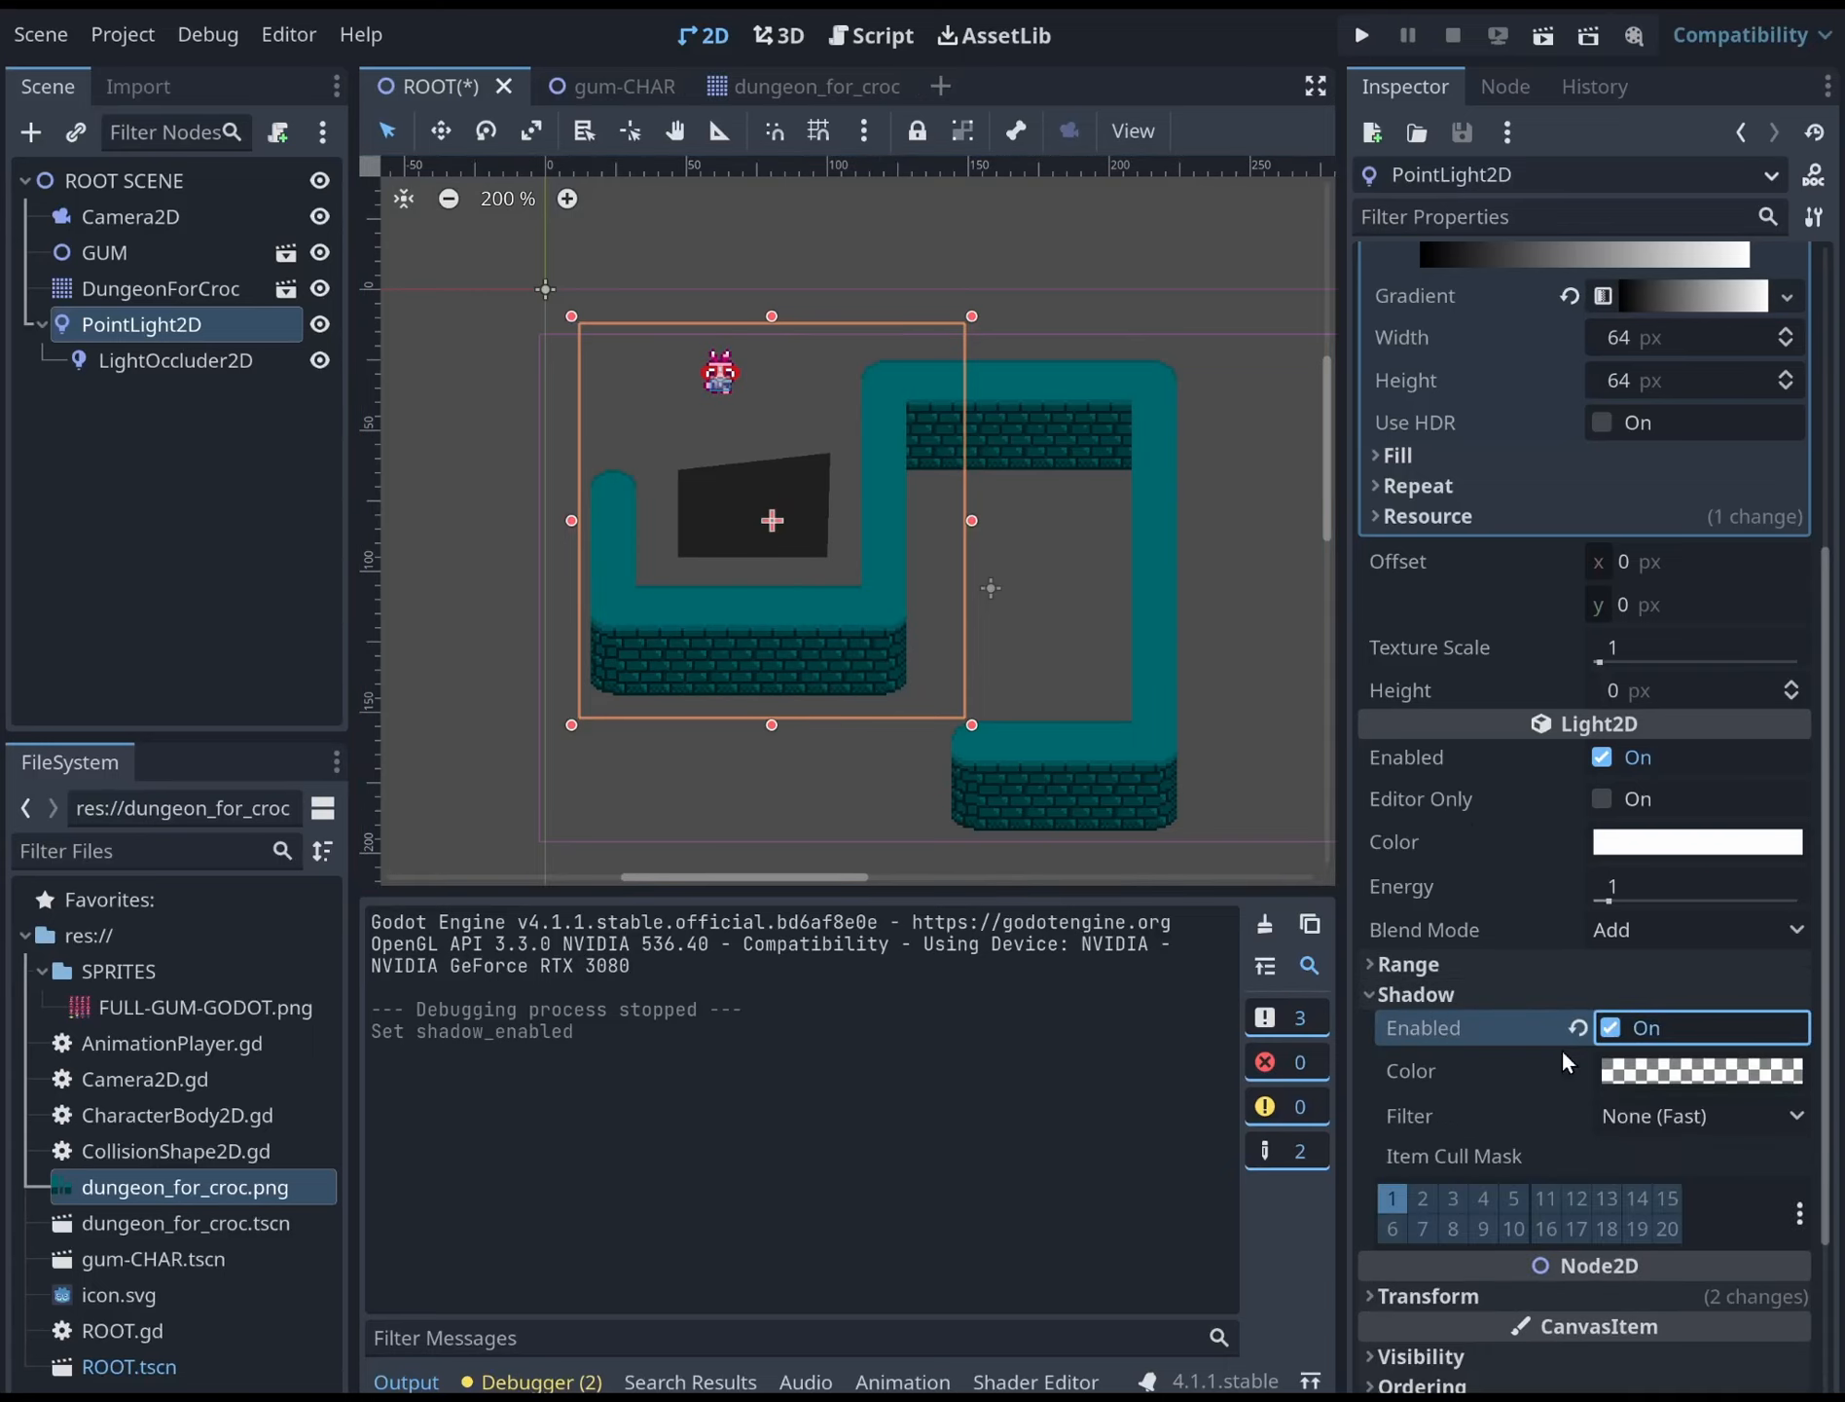
click(1612, 1028)
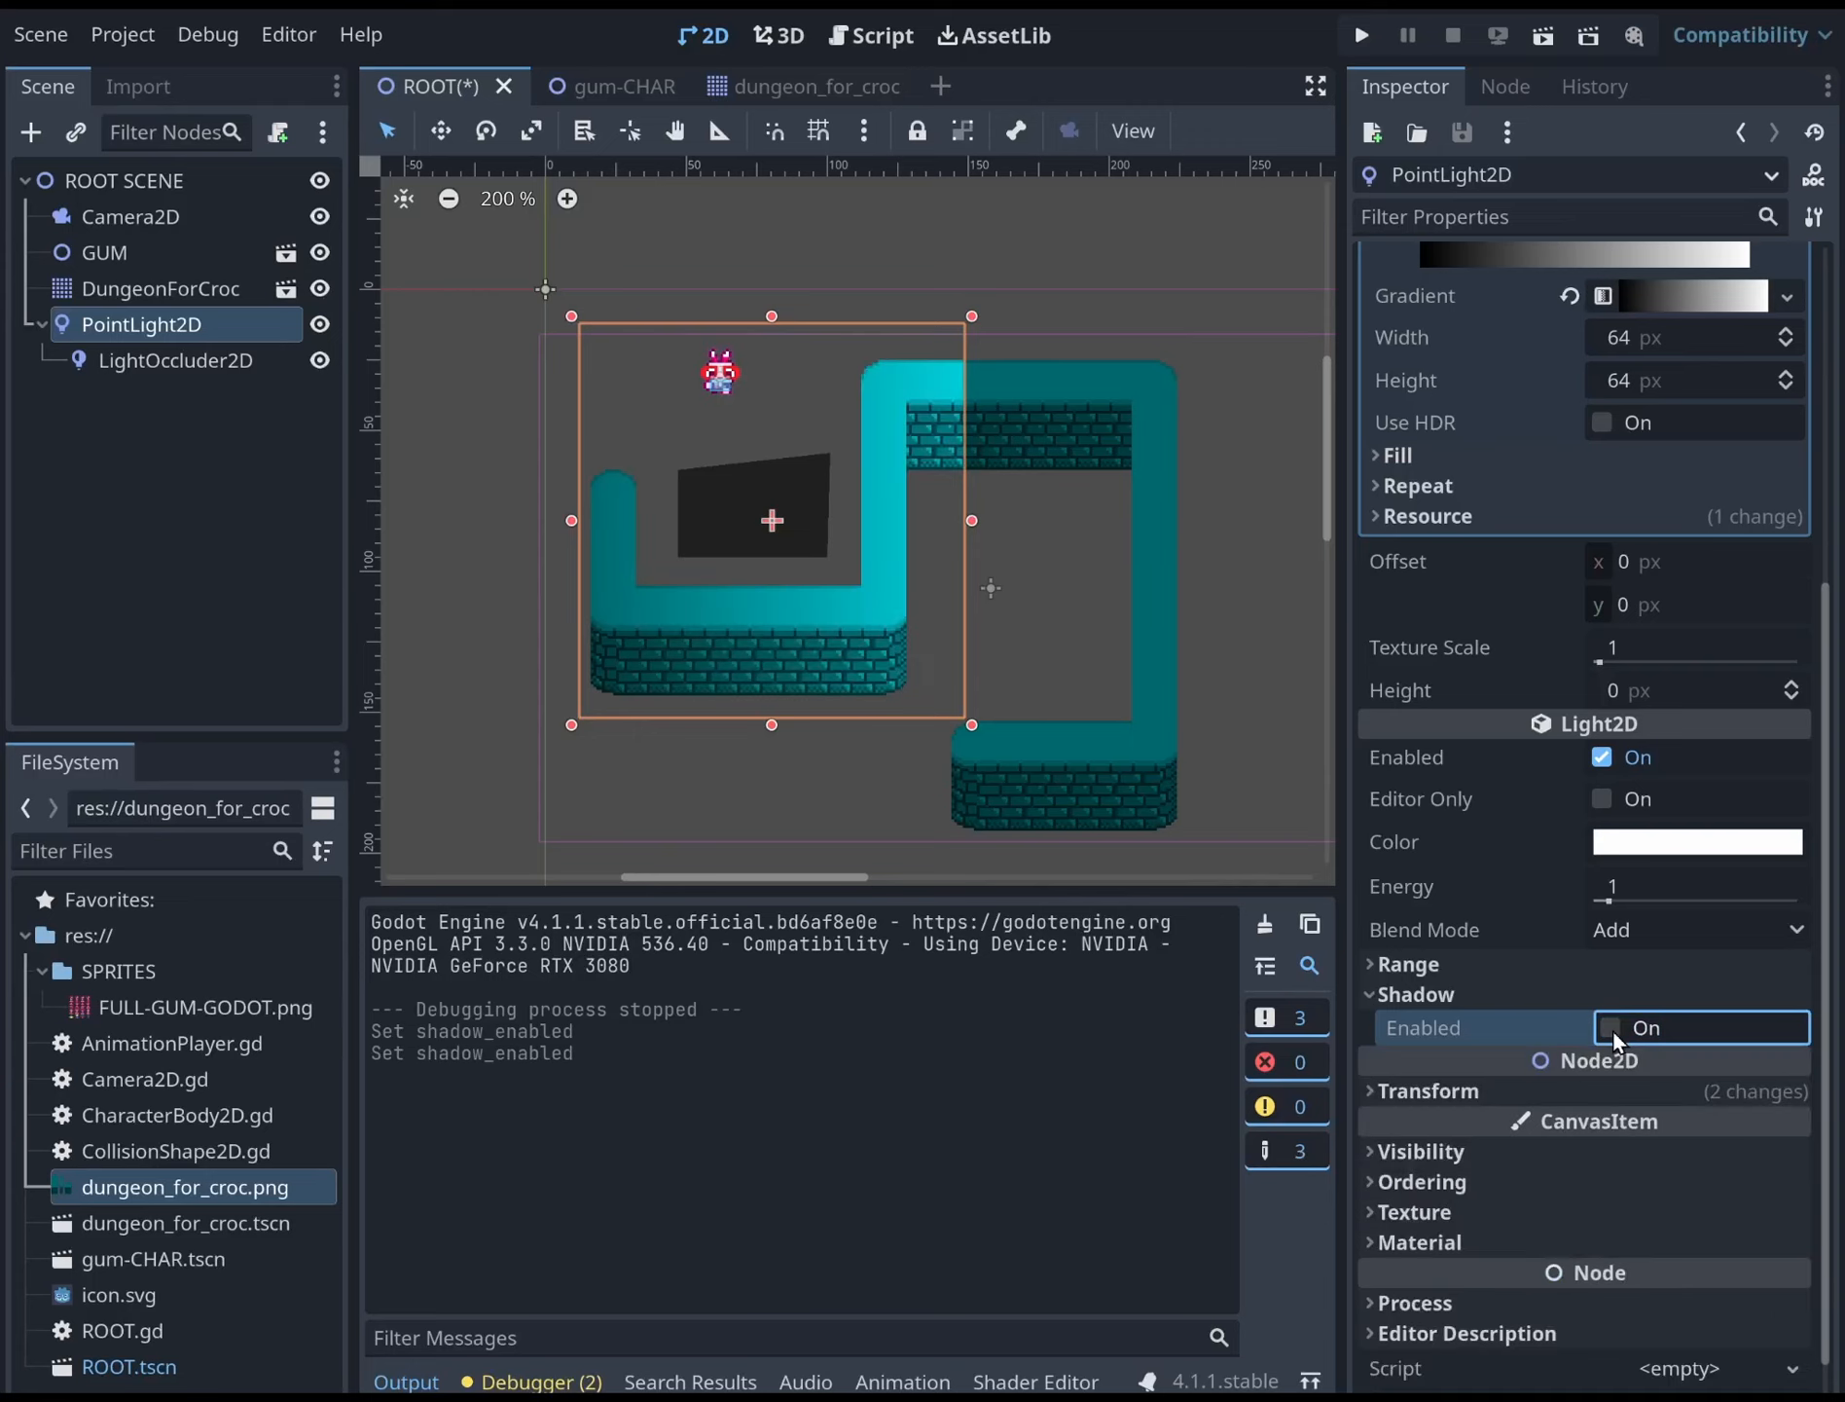
Examine the PointLight2D's Visibility, Ordering, Texture and Material properties
click(1427, 960)
click(1427, 959)
scroll(1568, 993, down, 1)
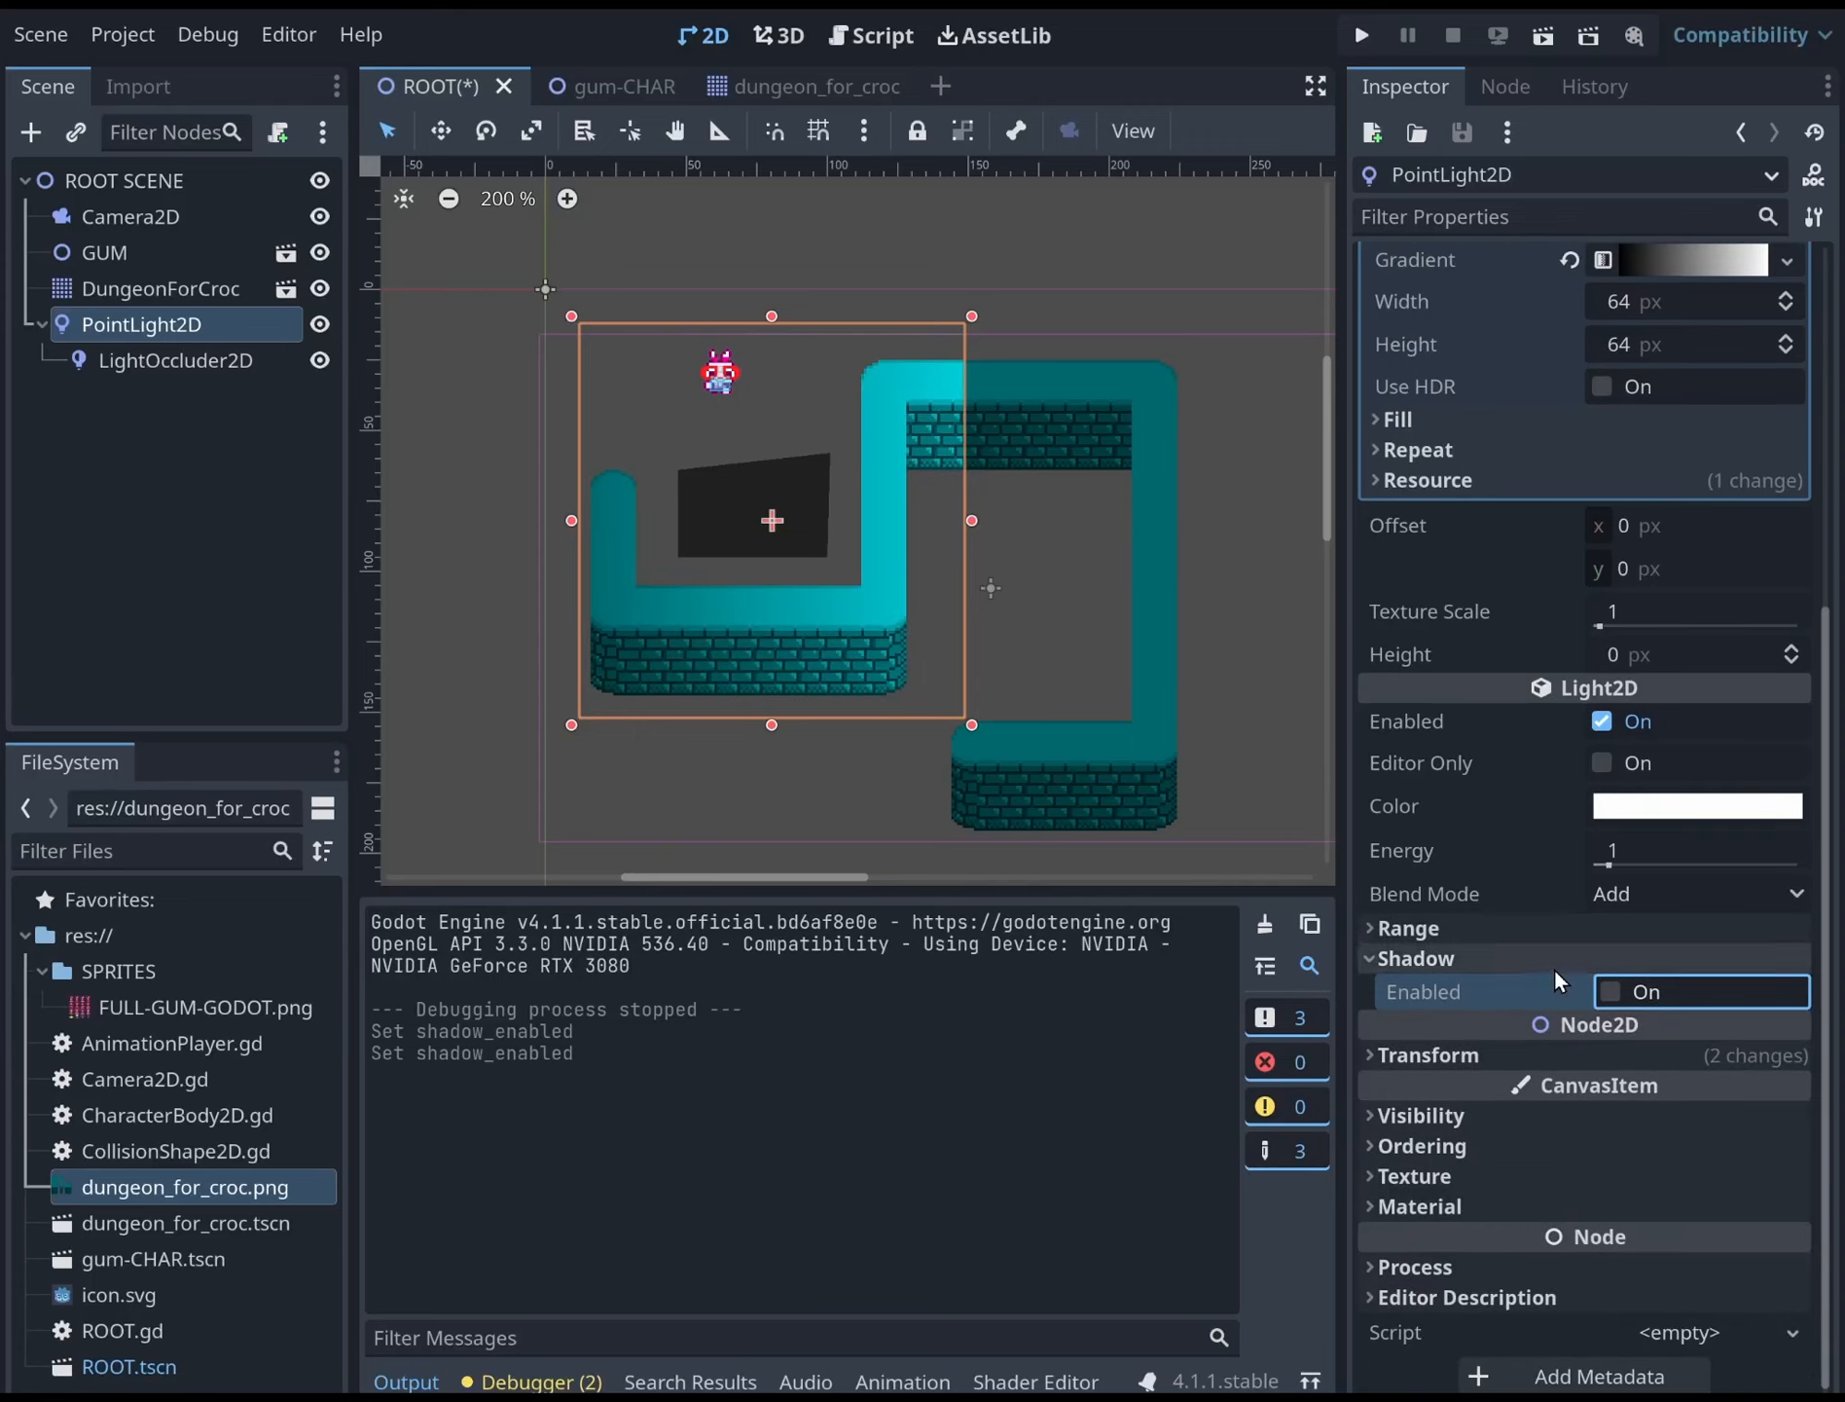
click(1427, 1117)
scroll(1459, 896, down, 5)
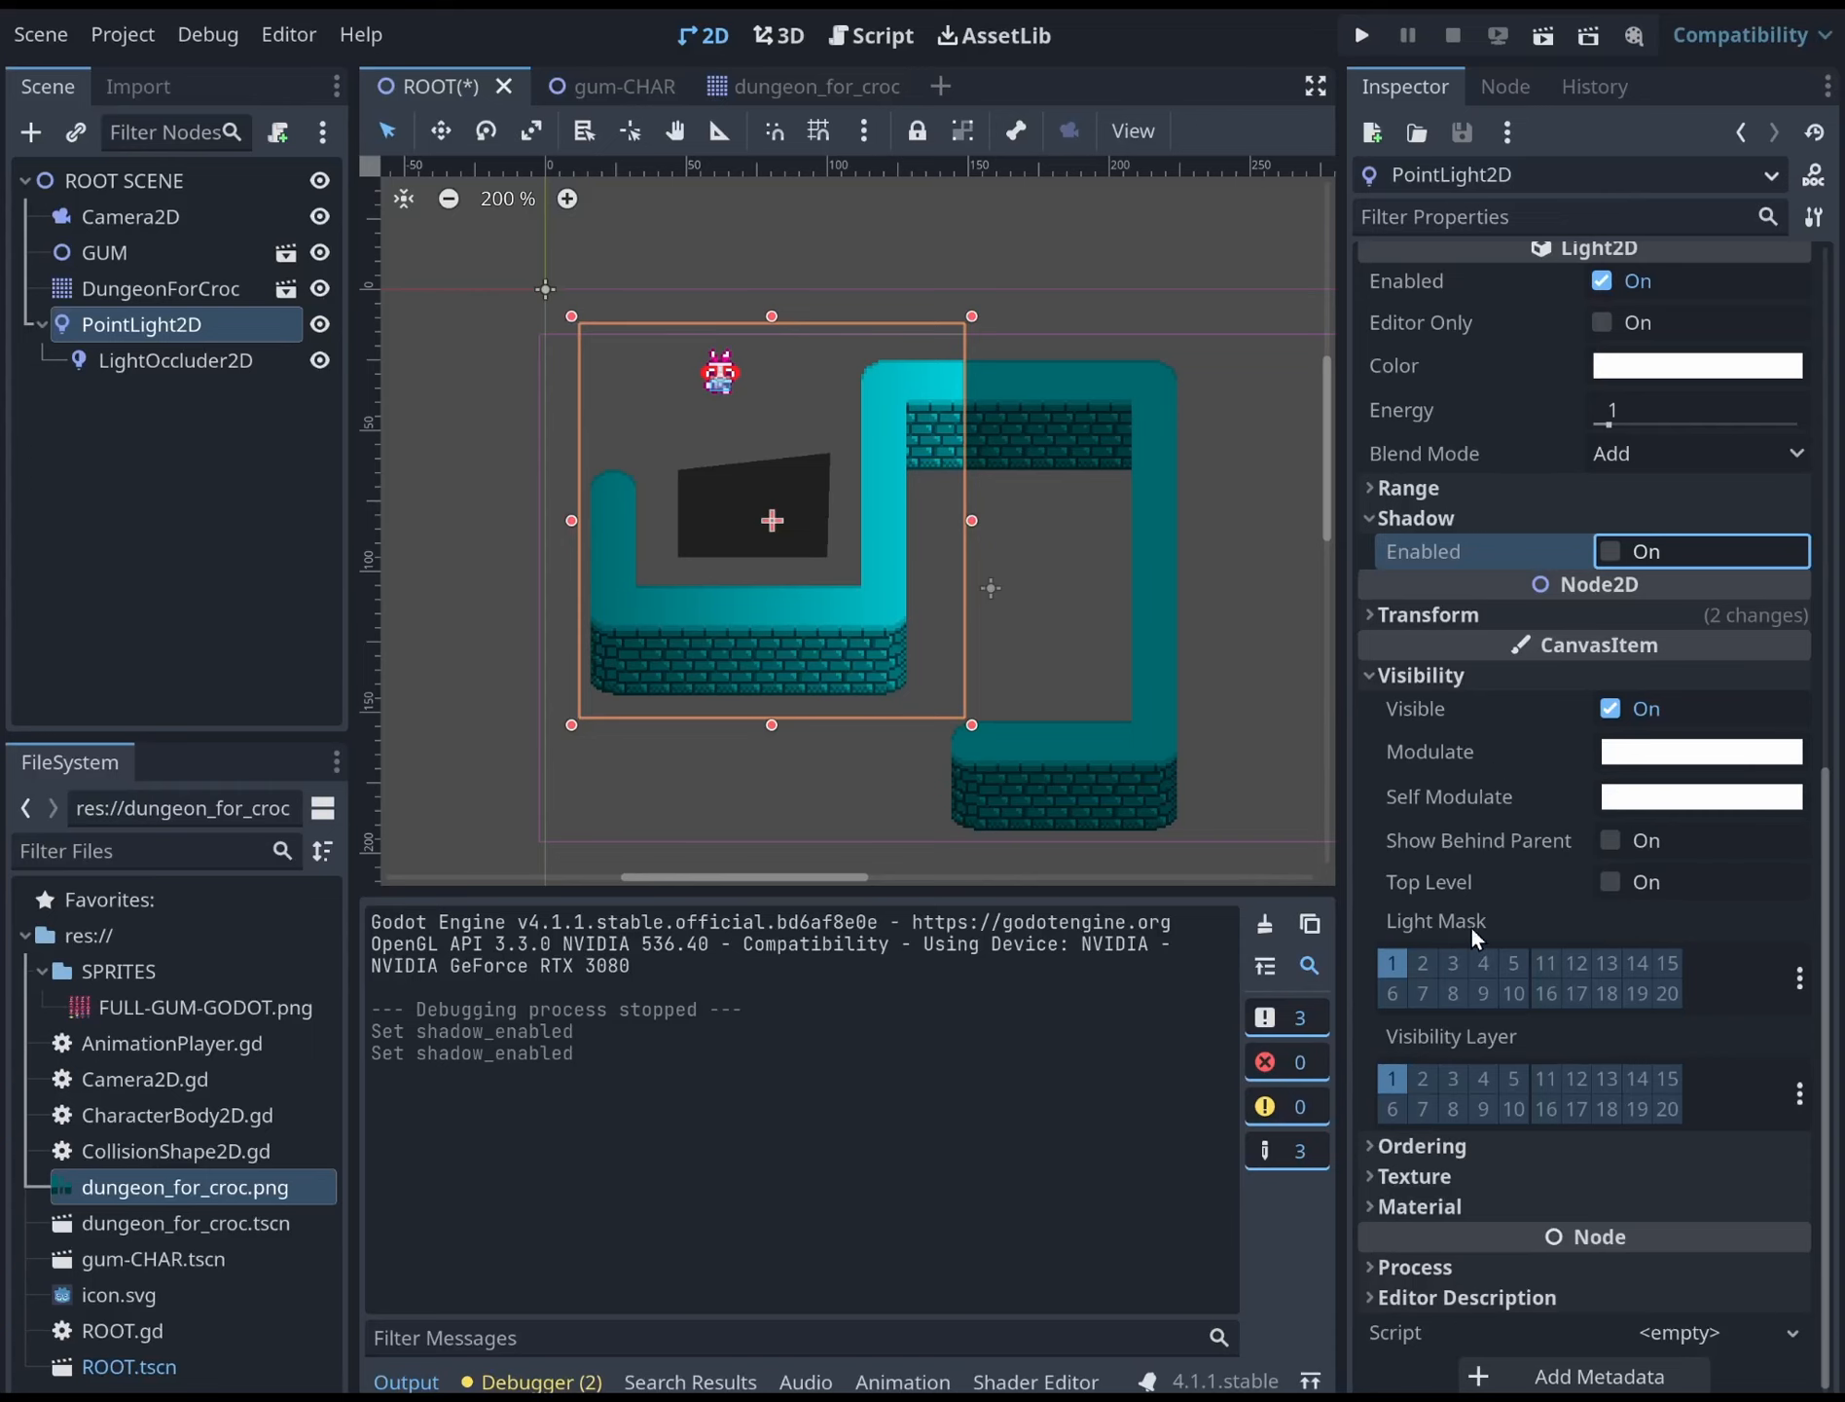
click(1427, 1141)
scroll(1480, 1093, down, 3)
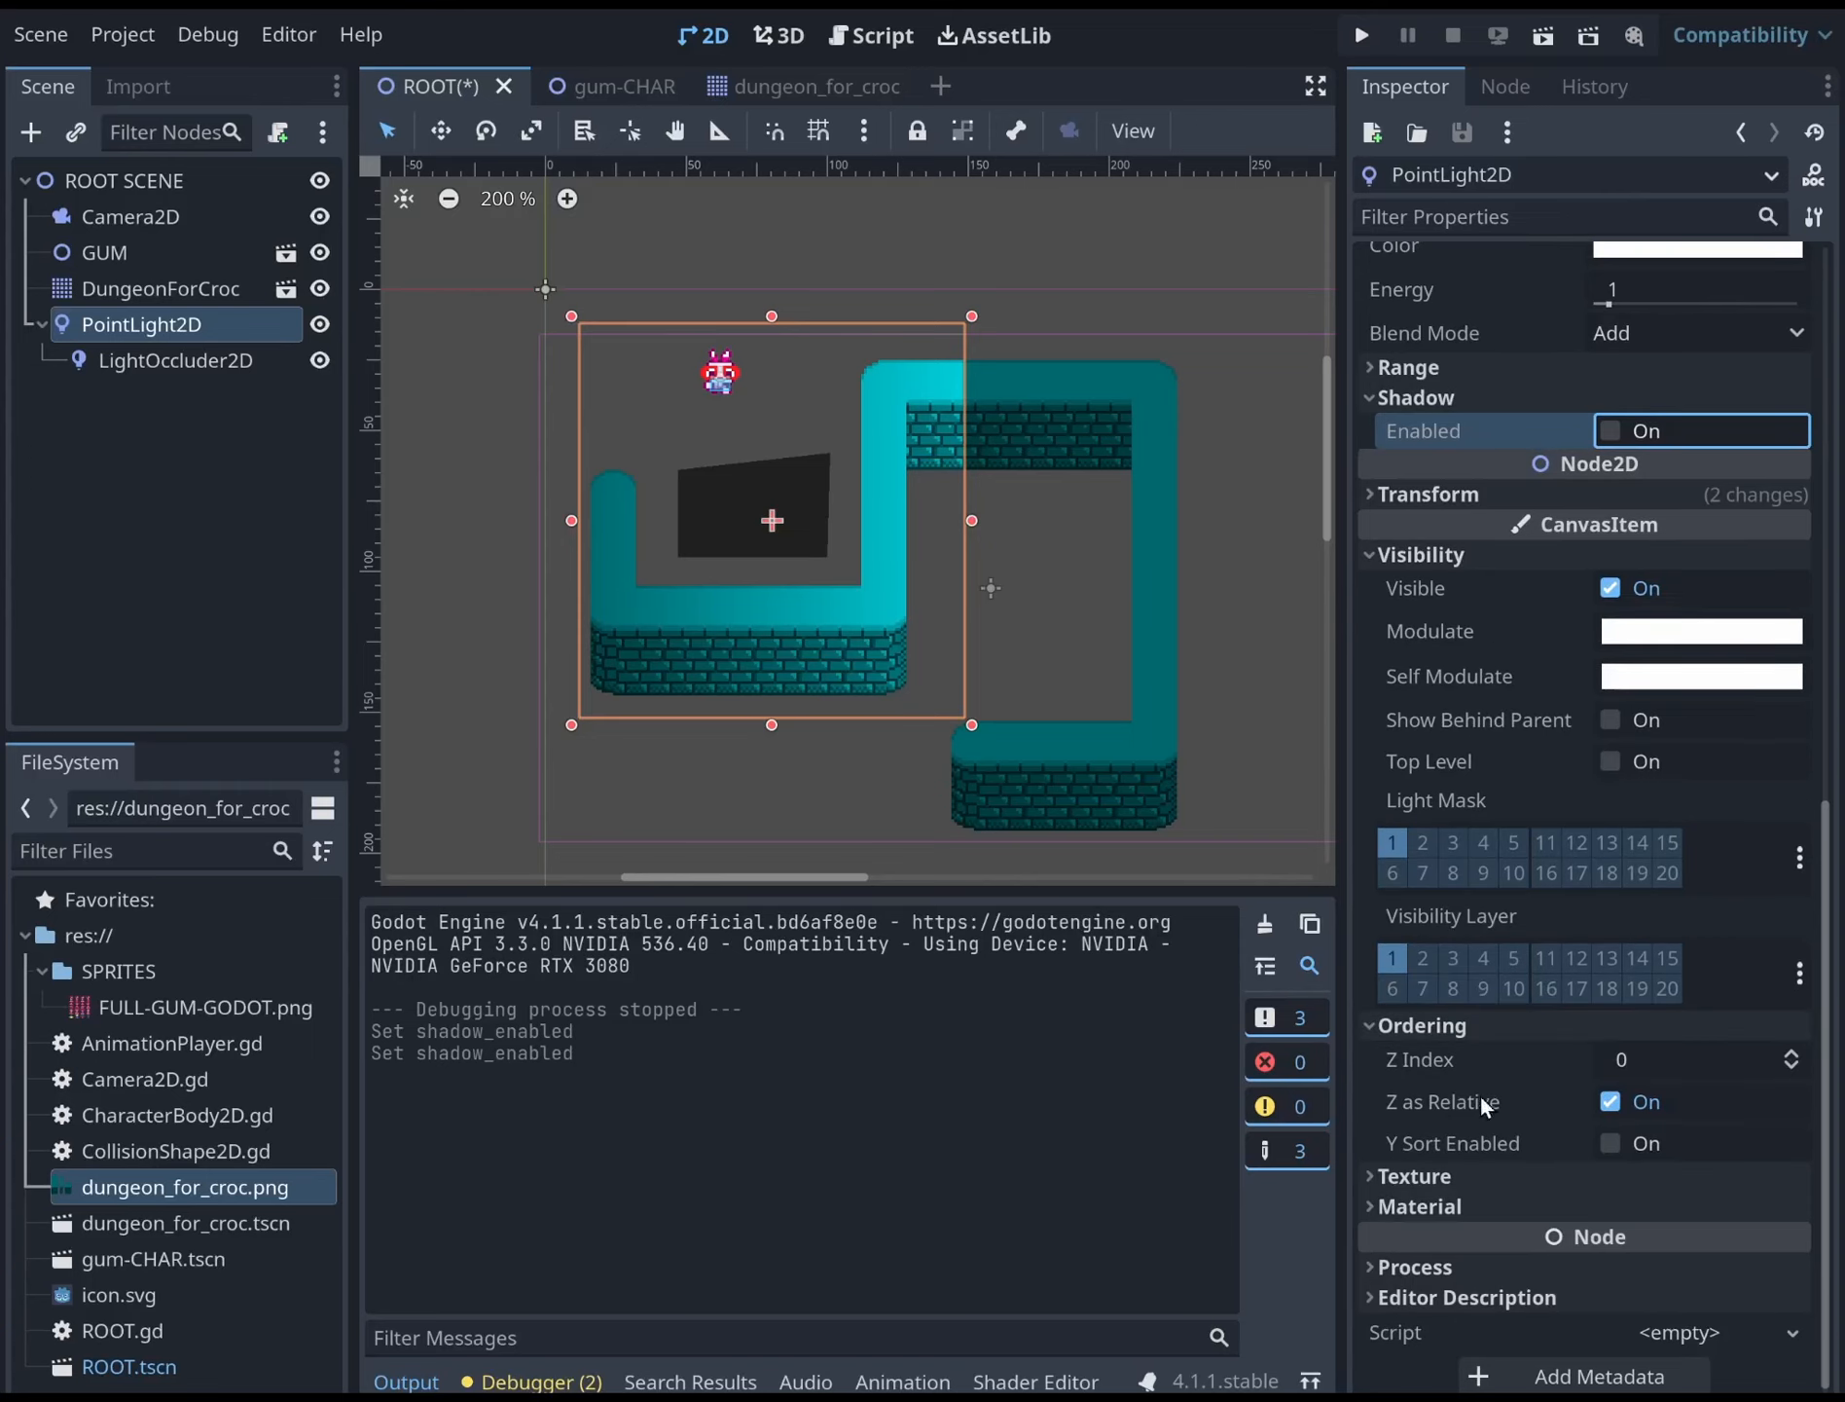
click(1382, 1176)
scroll(1586, 1050, down, 2)
click(1442, 1203)
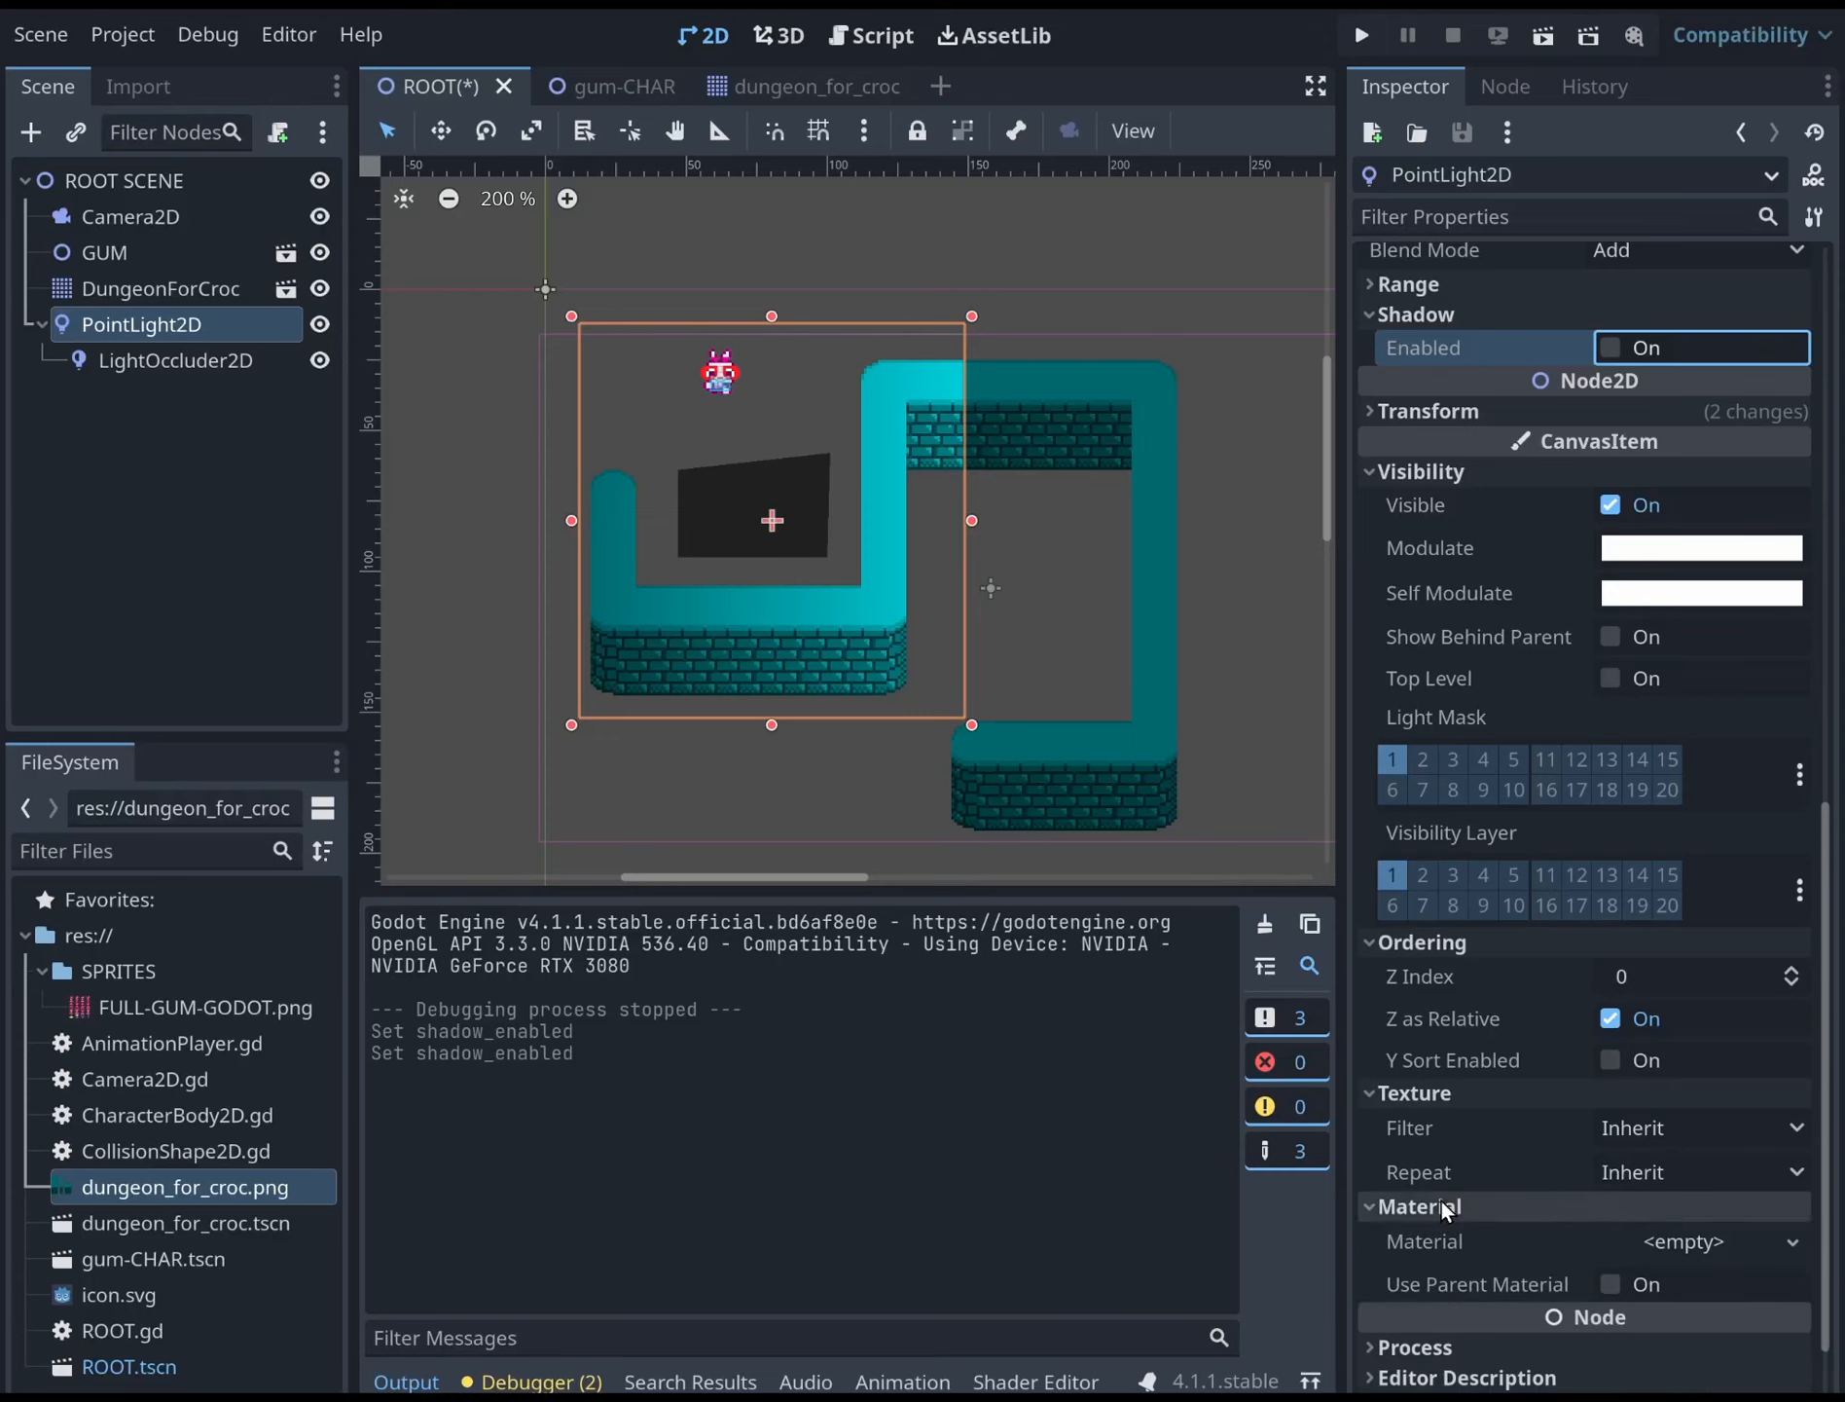
scroll(1501, 1049, down, 2)
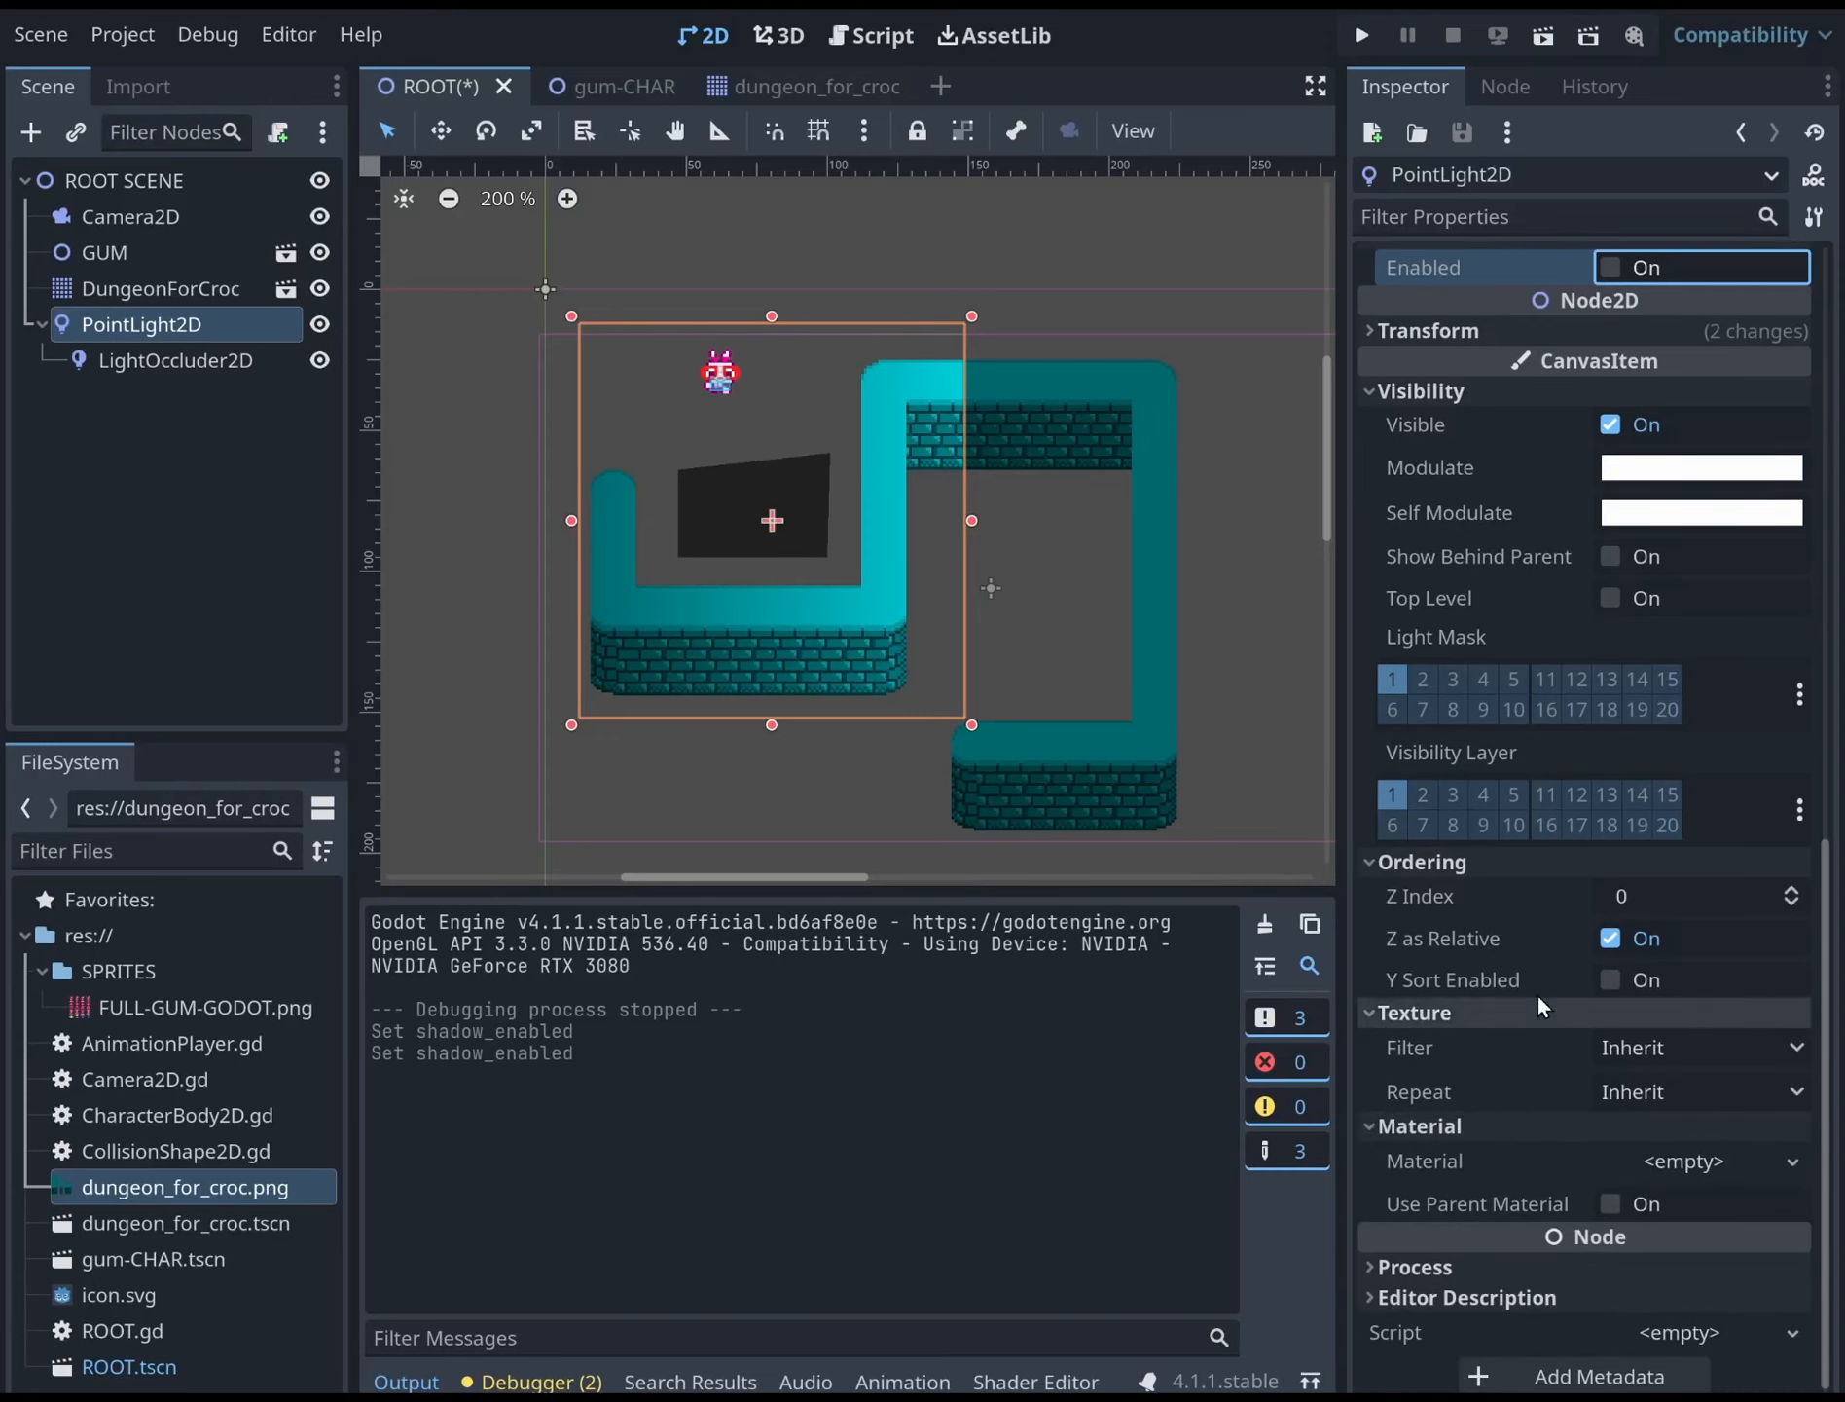
Review the resource settings of the PointLight2D's gradient texture and switch between the occluder and the light
scroll(1536, 973, up, 10)
scroll(1490, 837, up, 3)
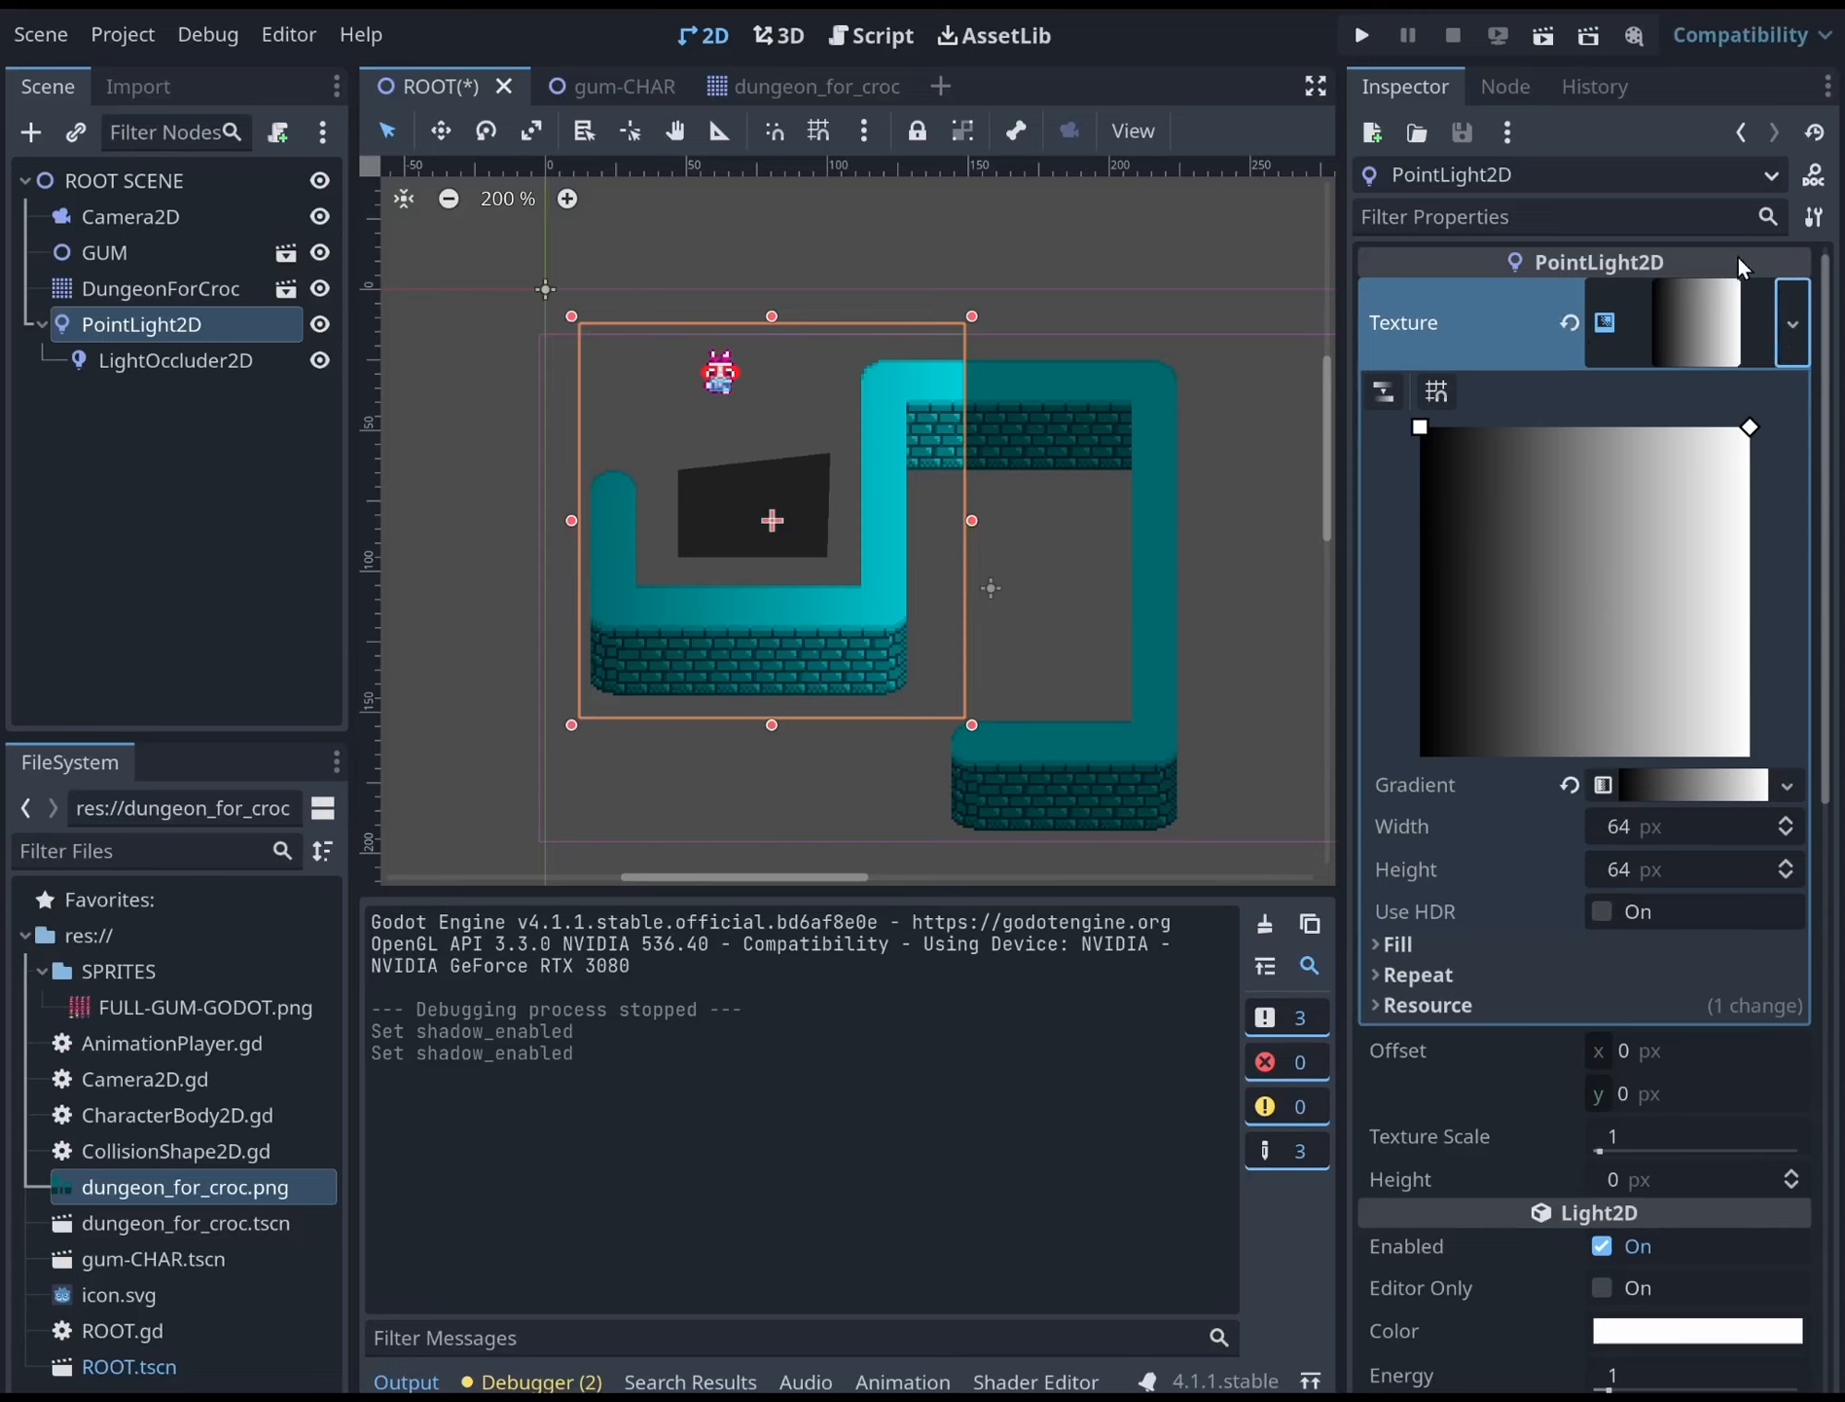
click(1518, 1008)
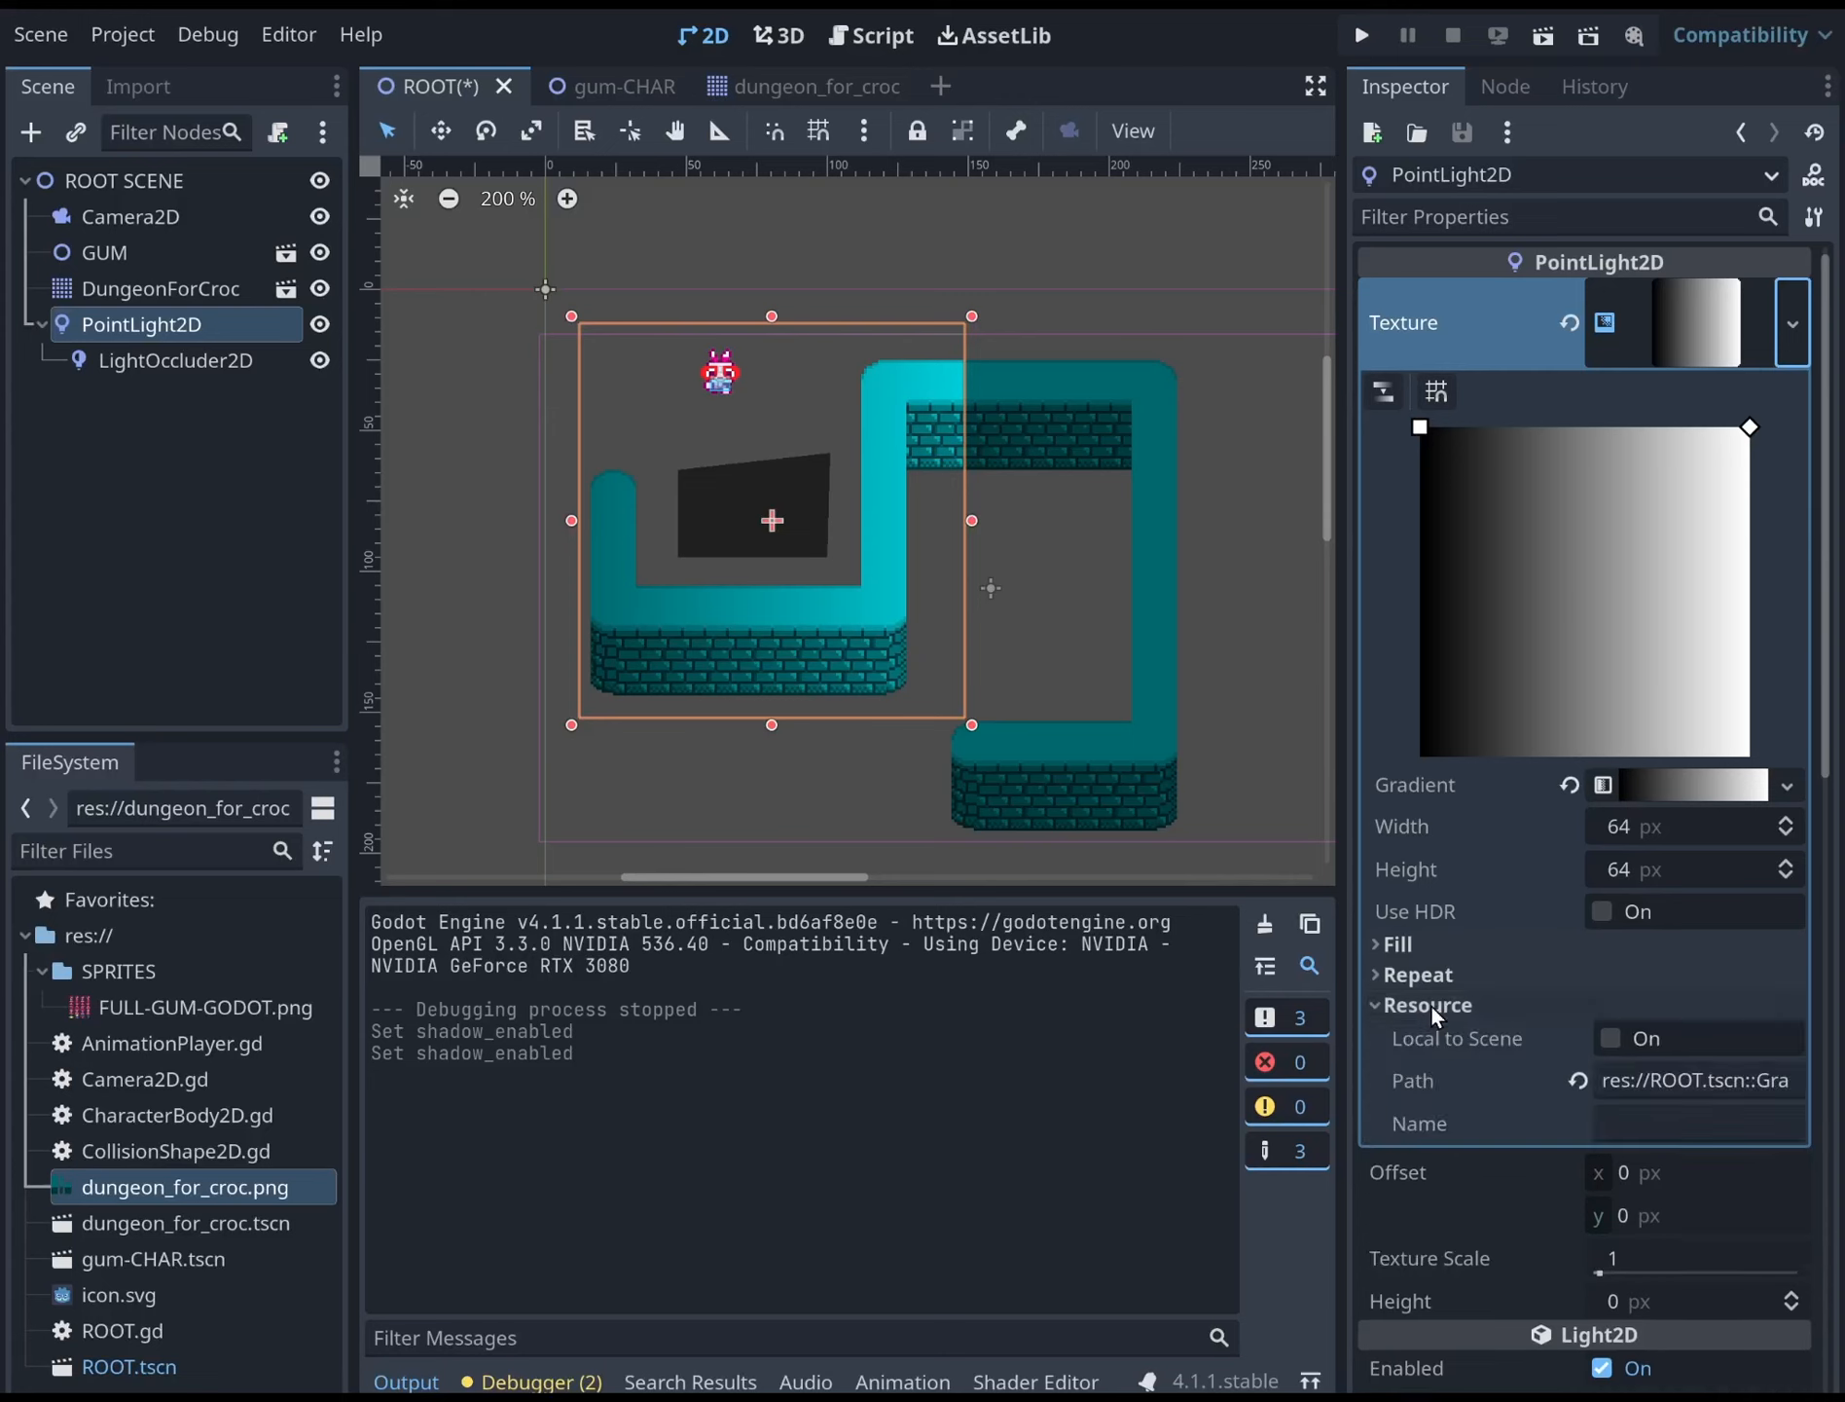
click(1408, 1002)
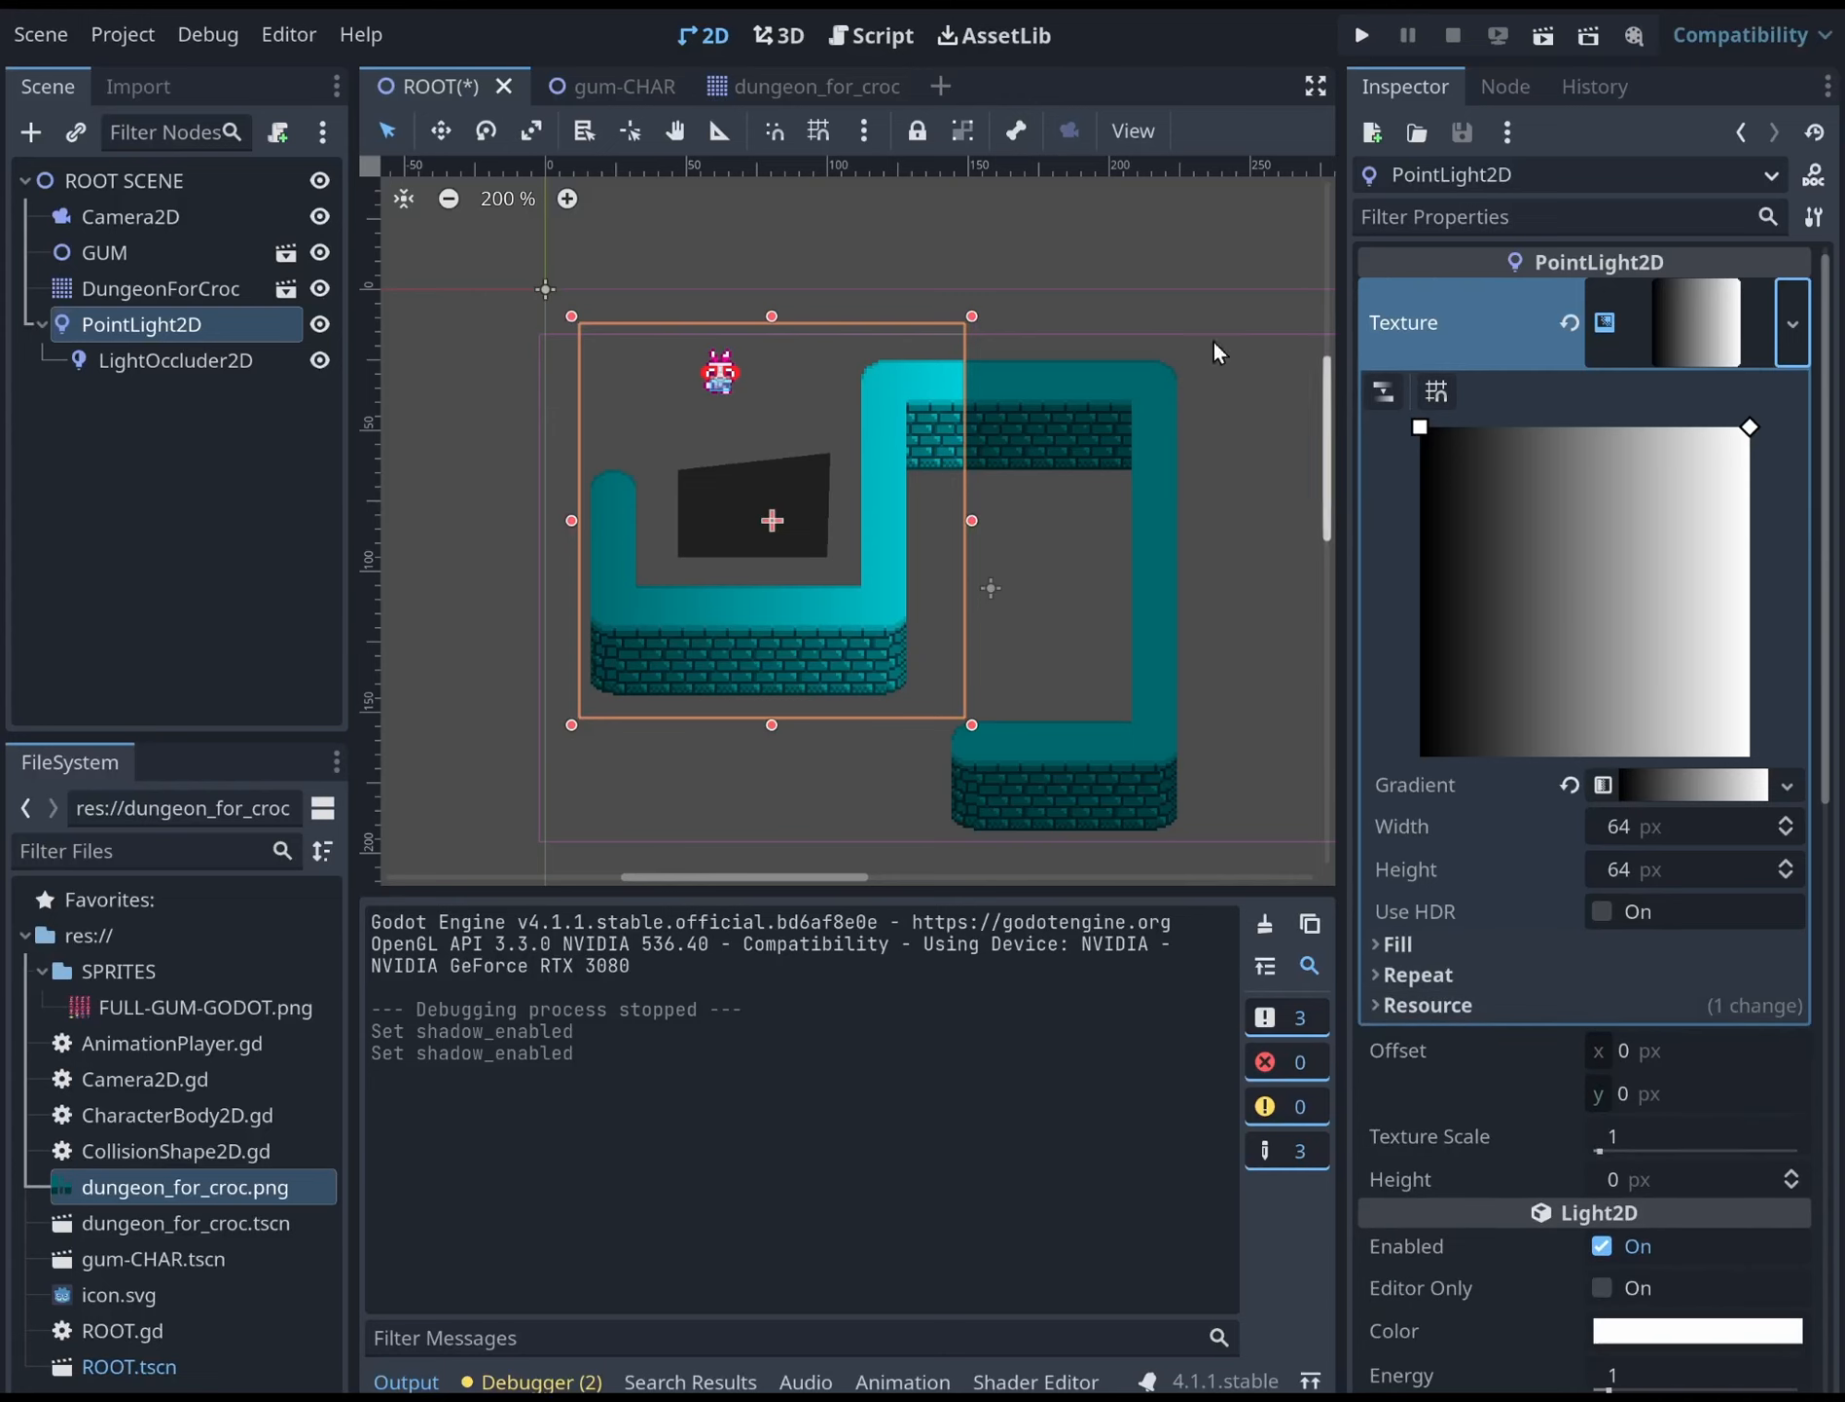
click(194, 359)
click(127, 324)
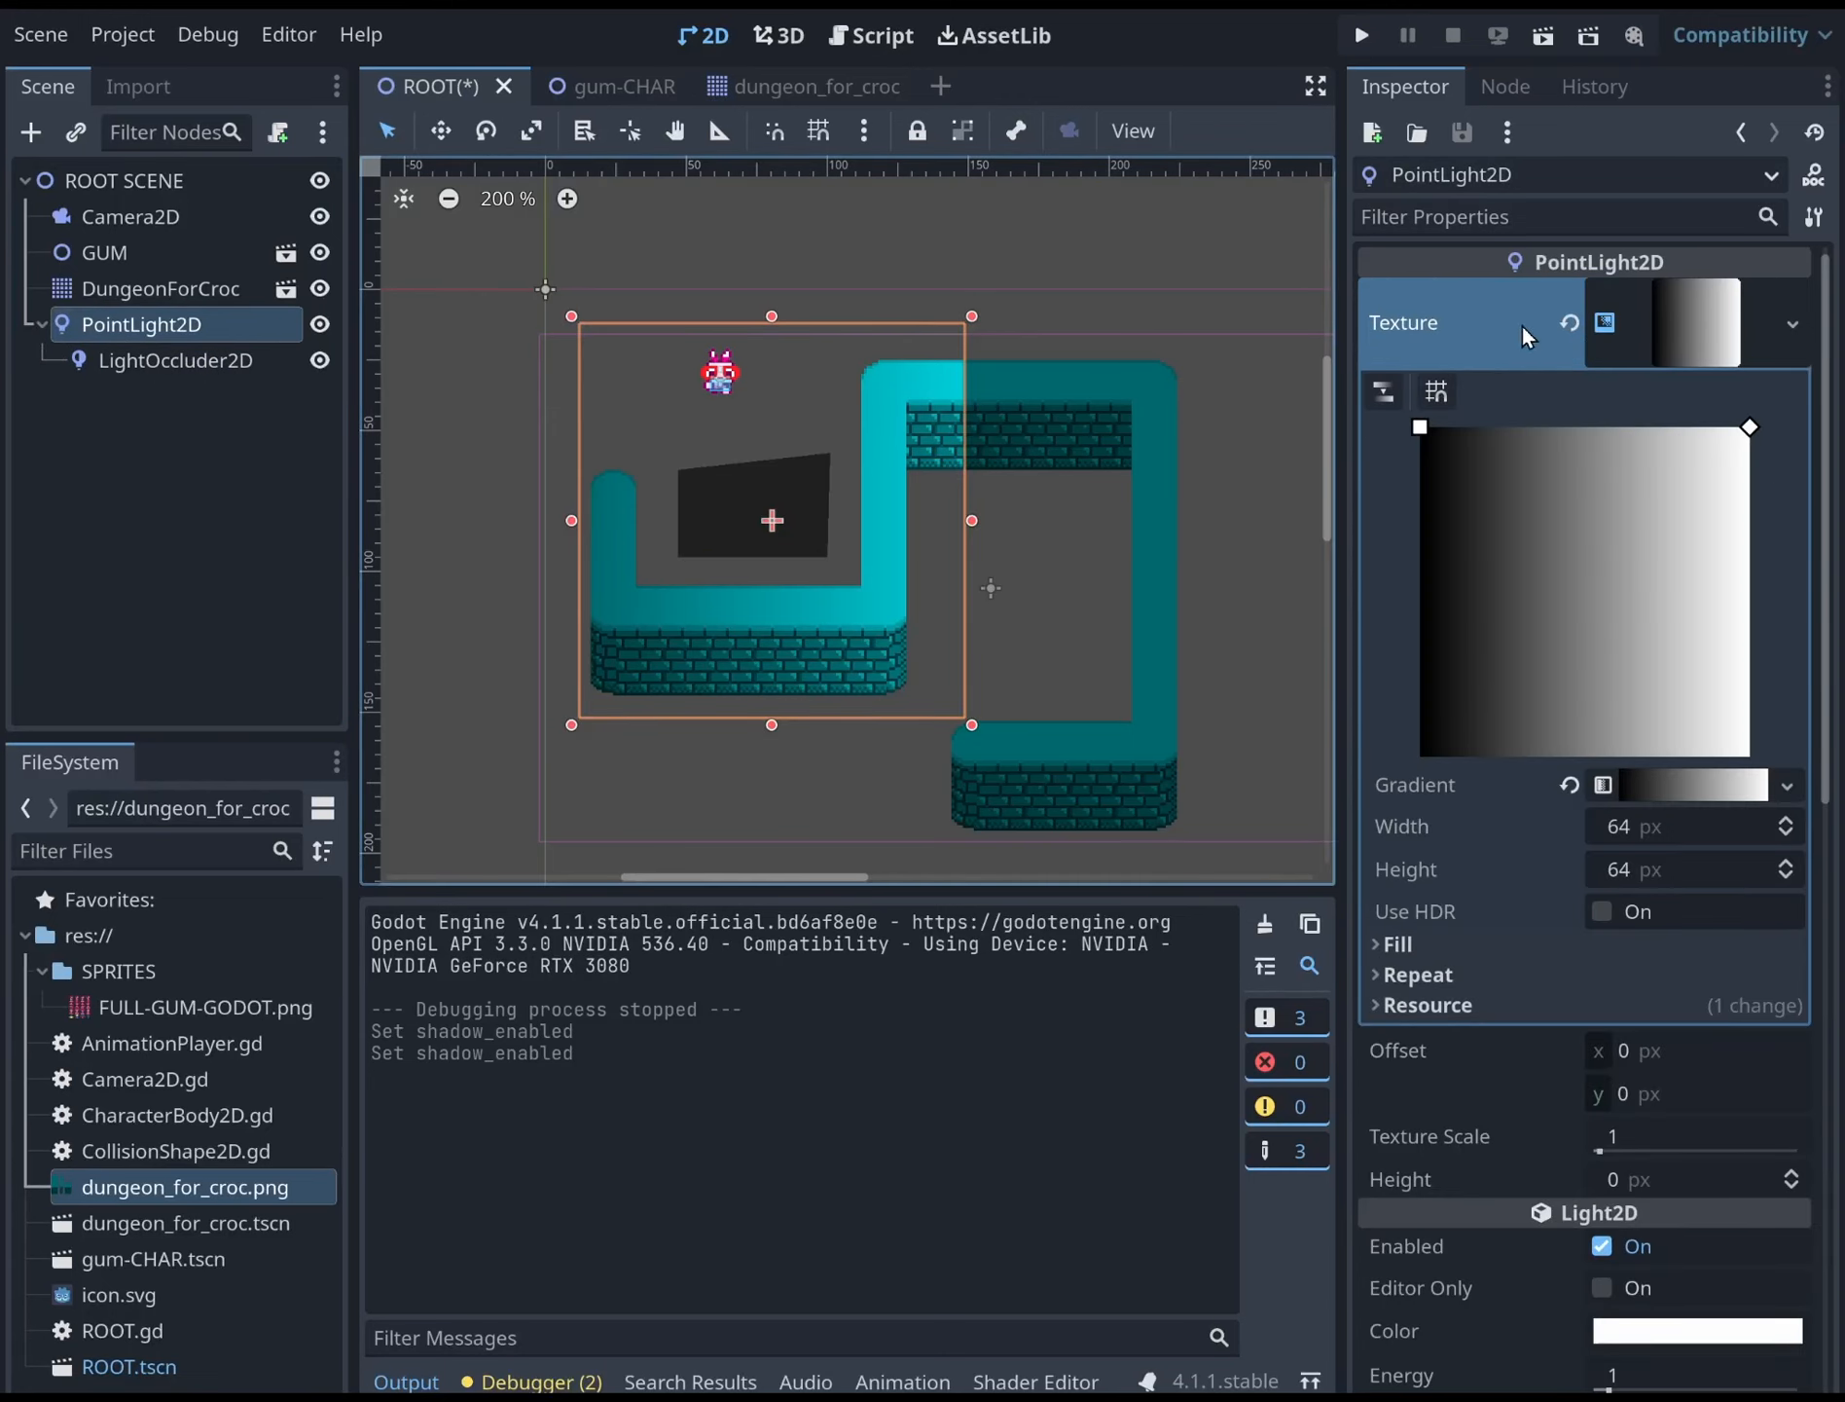
Clear the PointLight2D's texture and review its Range and Item Cull Mask settings
click(1570, 323)
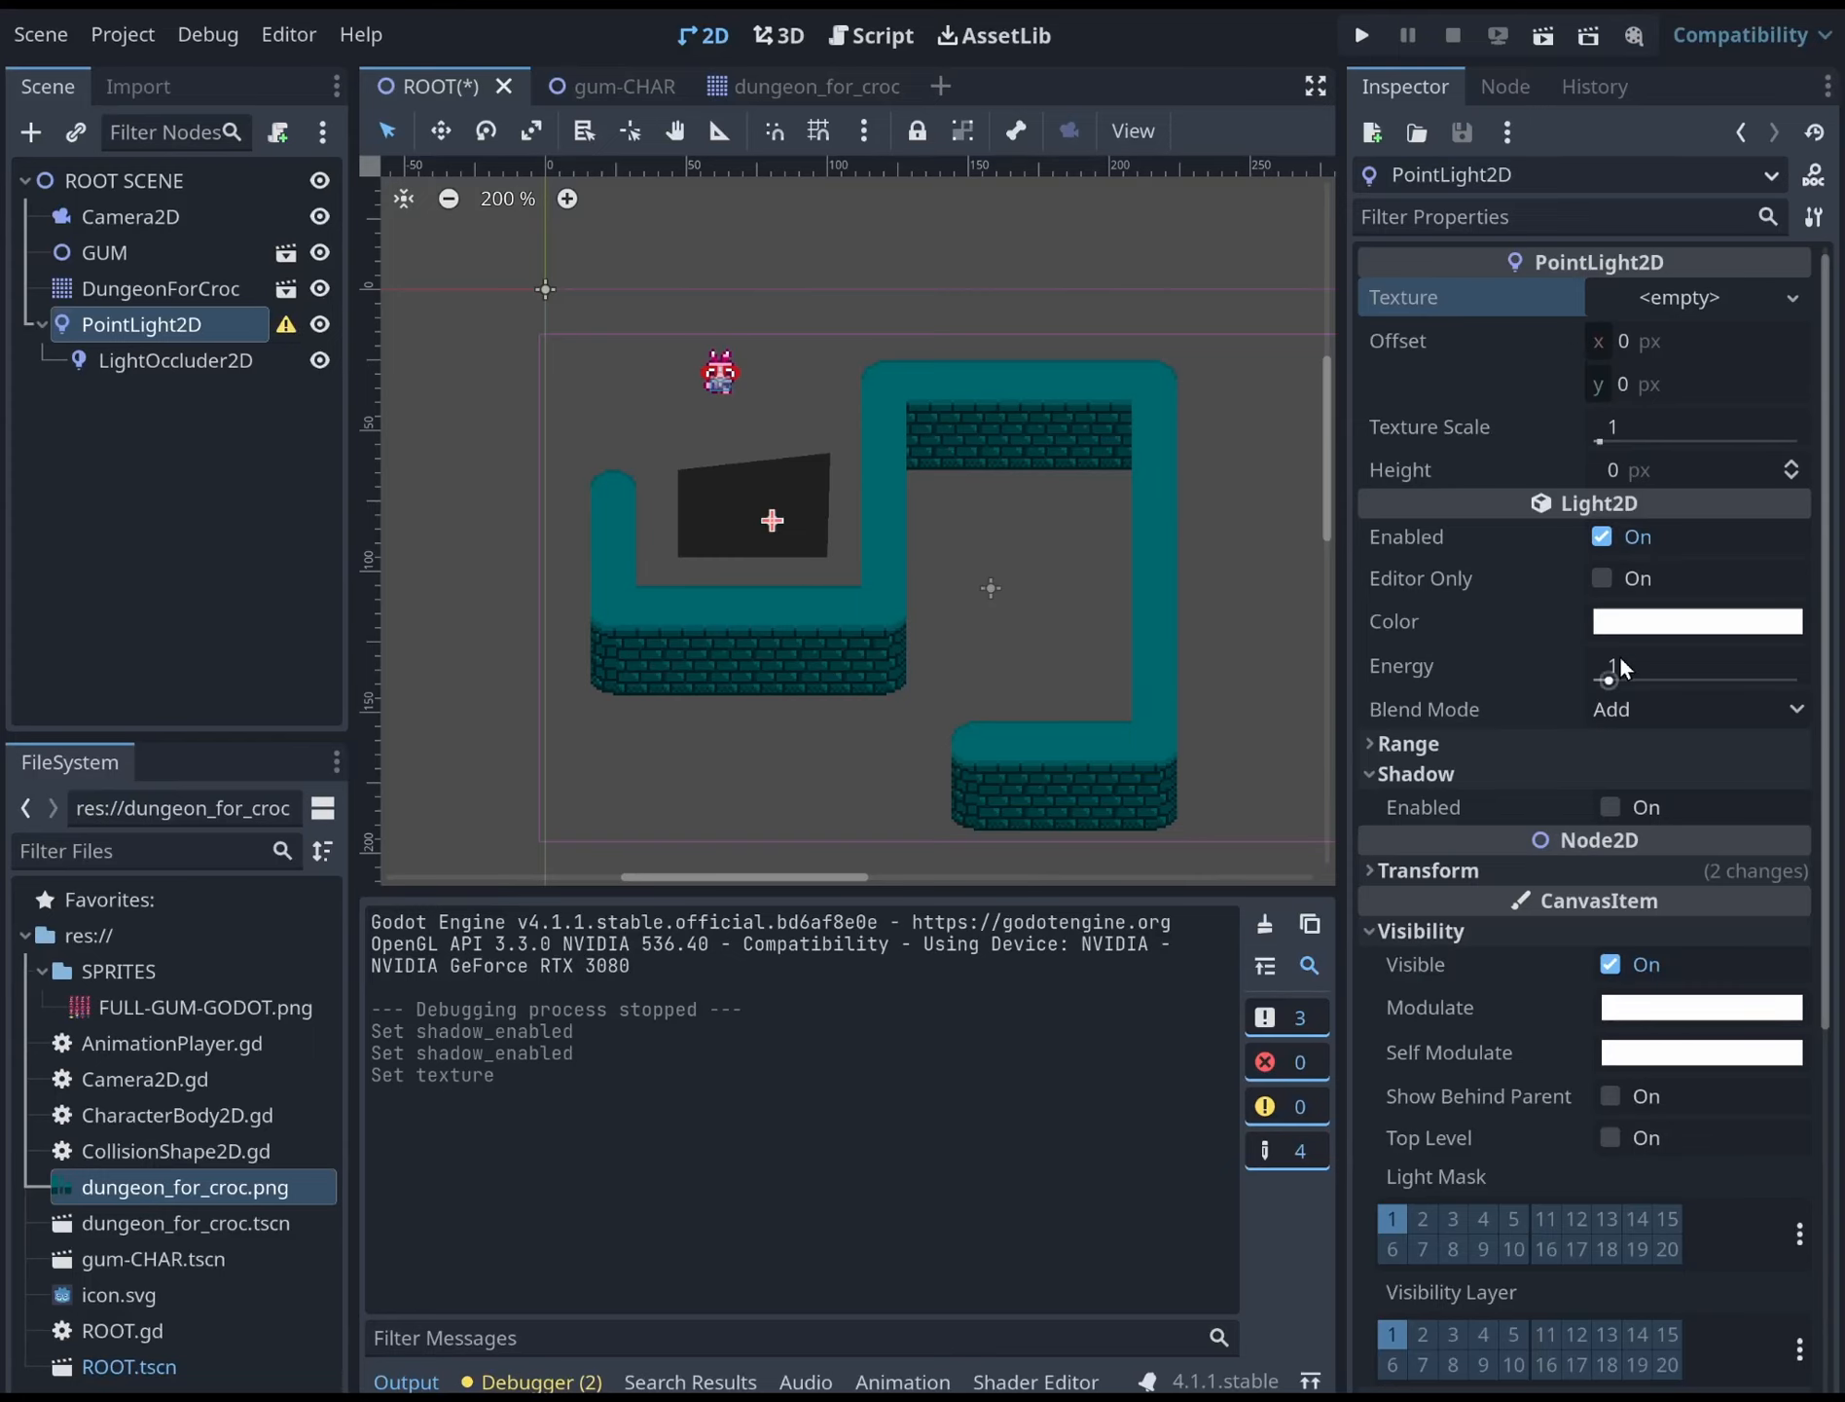
click(1430, 746)
scroll(1516, 897, down, 5)
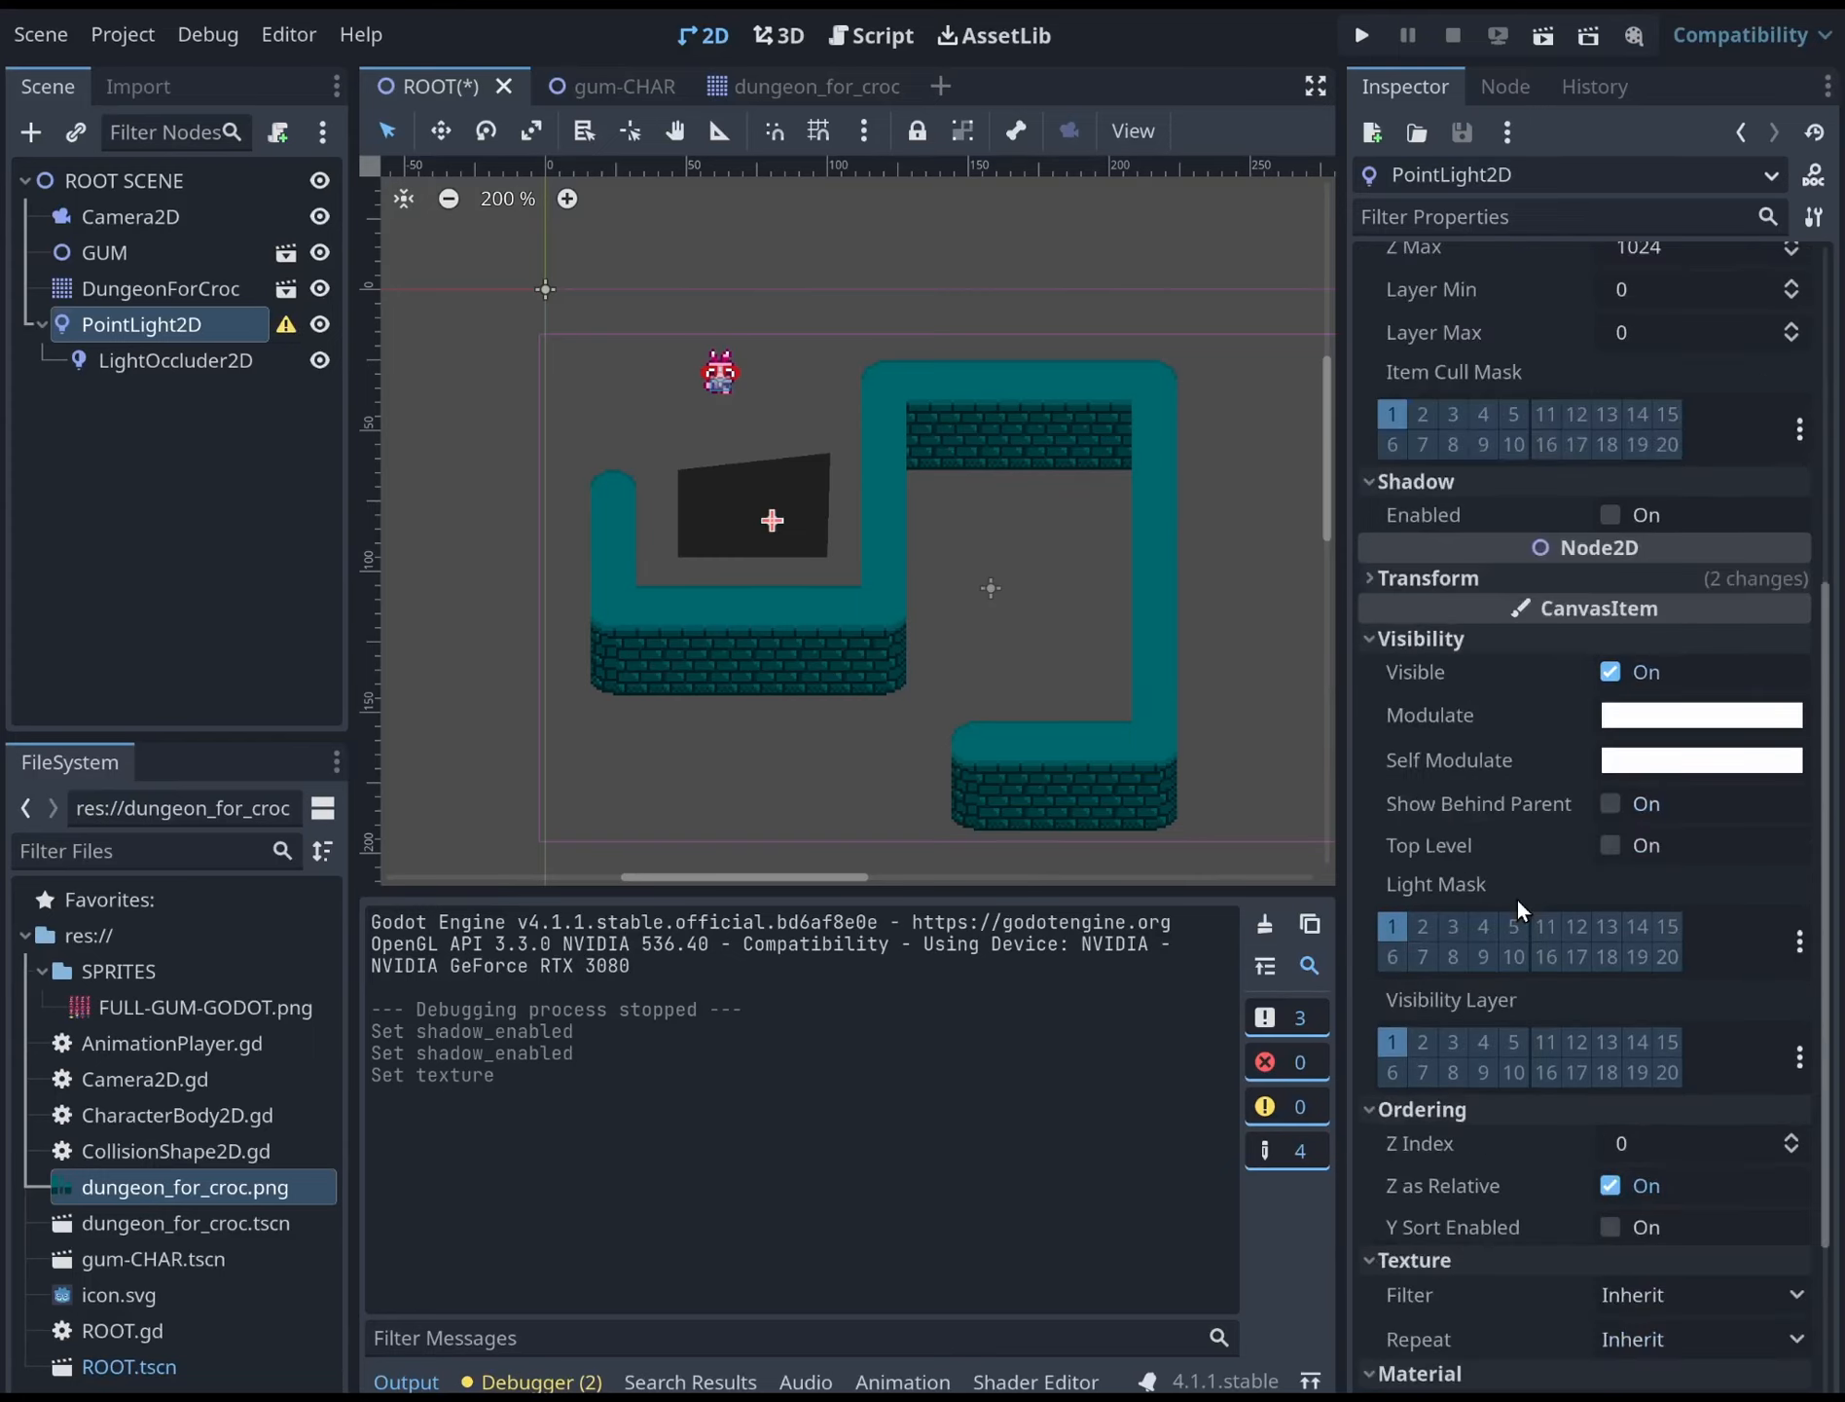
scroll(1555, 649, up, 2)
click(1546, 508)
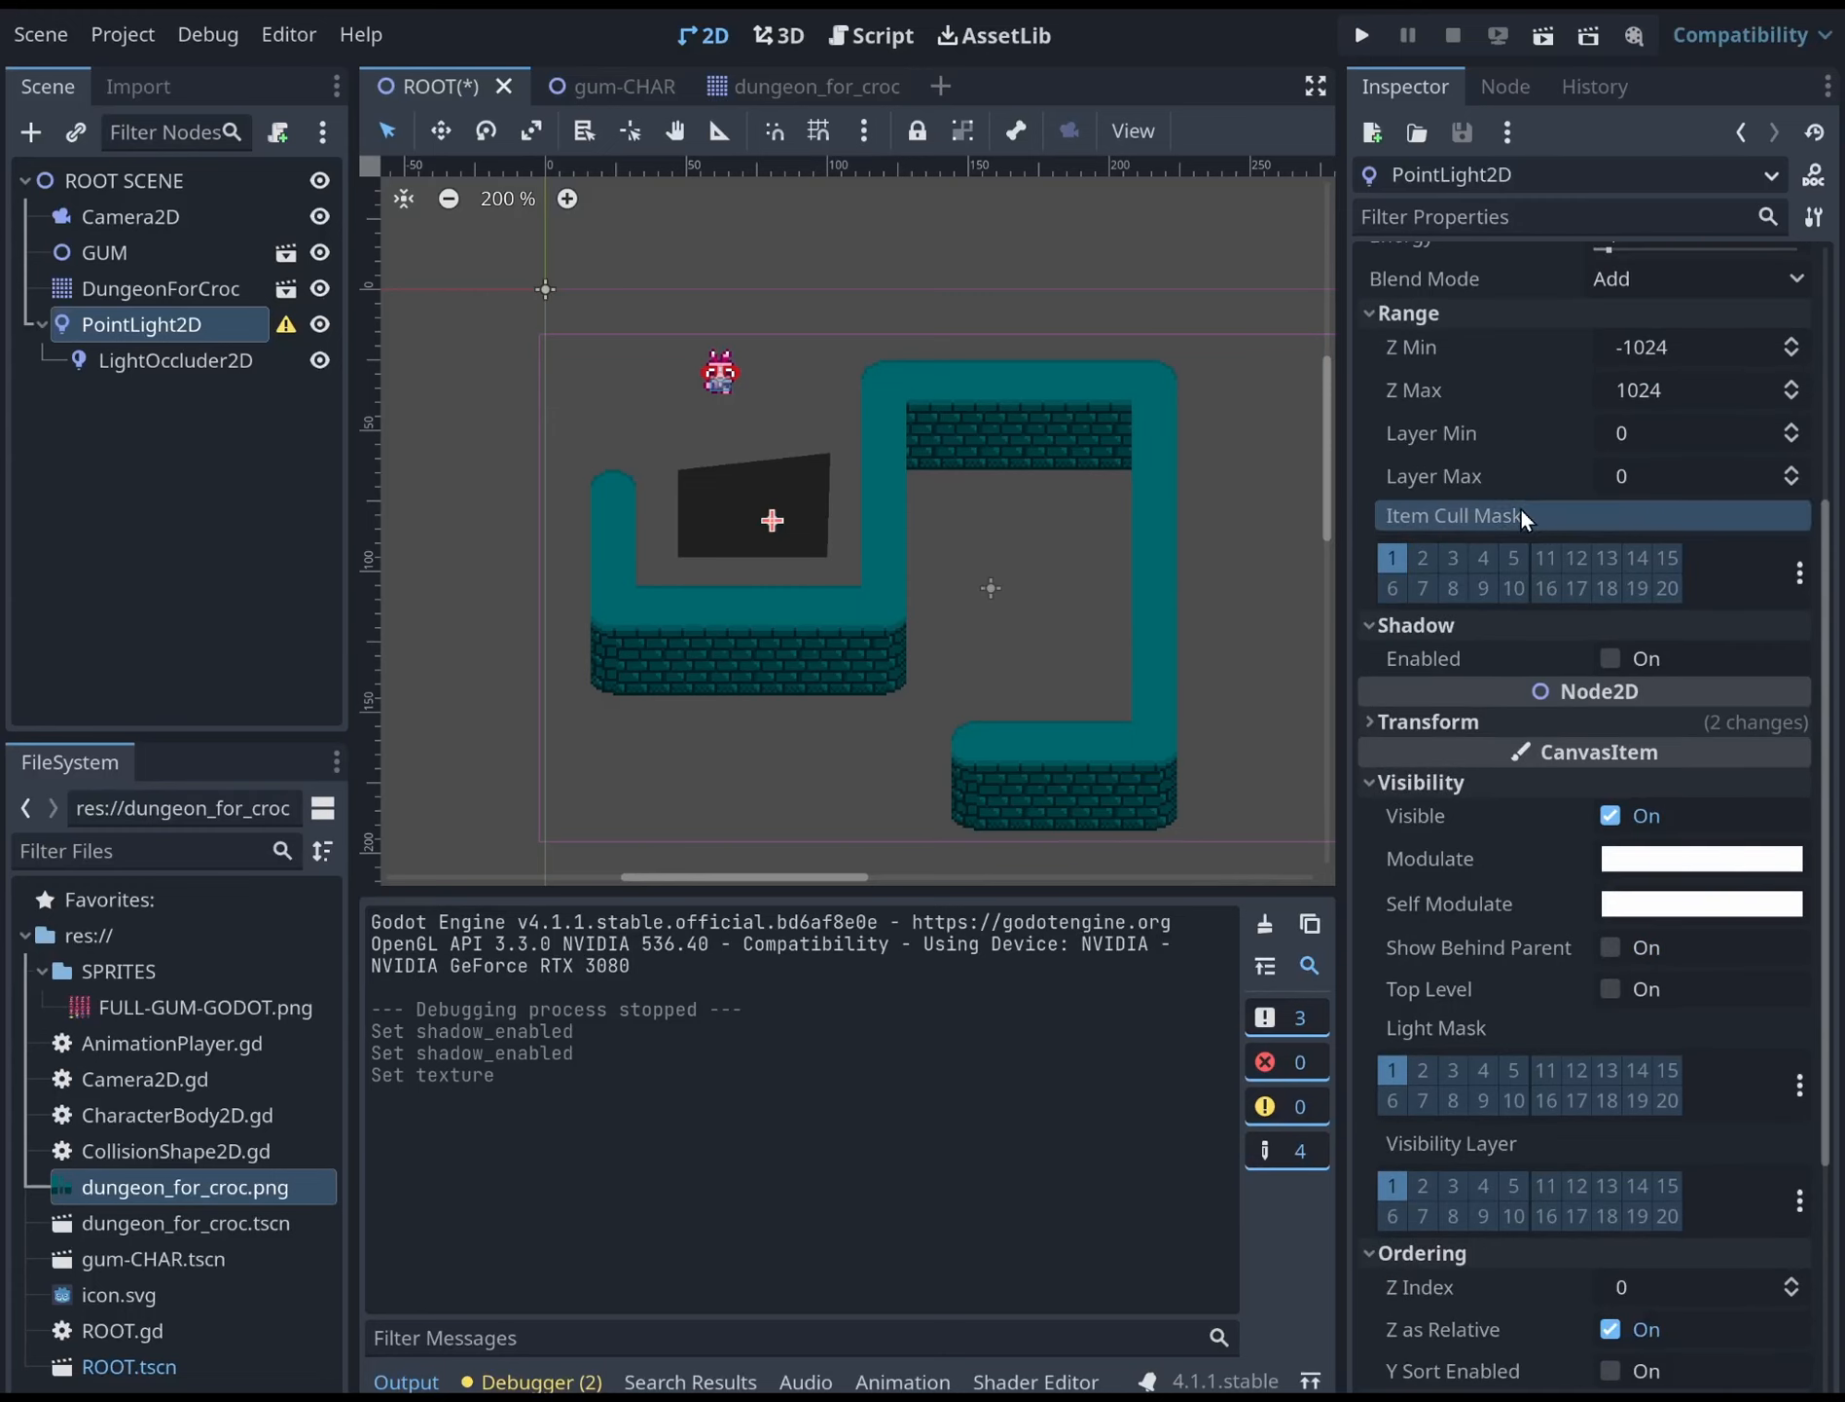
scroll(1521, 507, up, 2)
Switch layer 1 of the LightOccluder2D's Occluder Light Mask off and back on
click(805, 482)
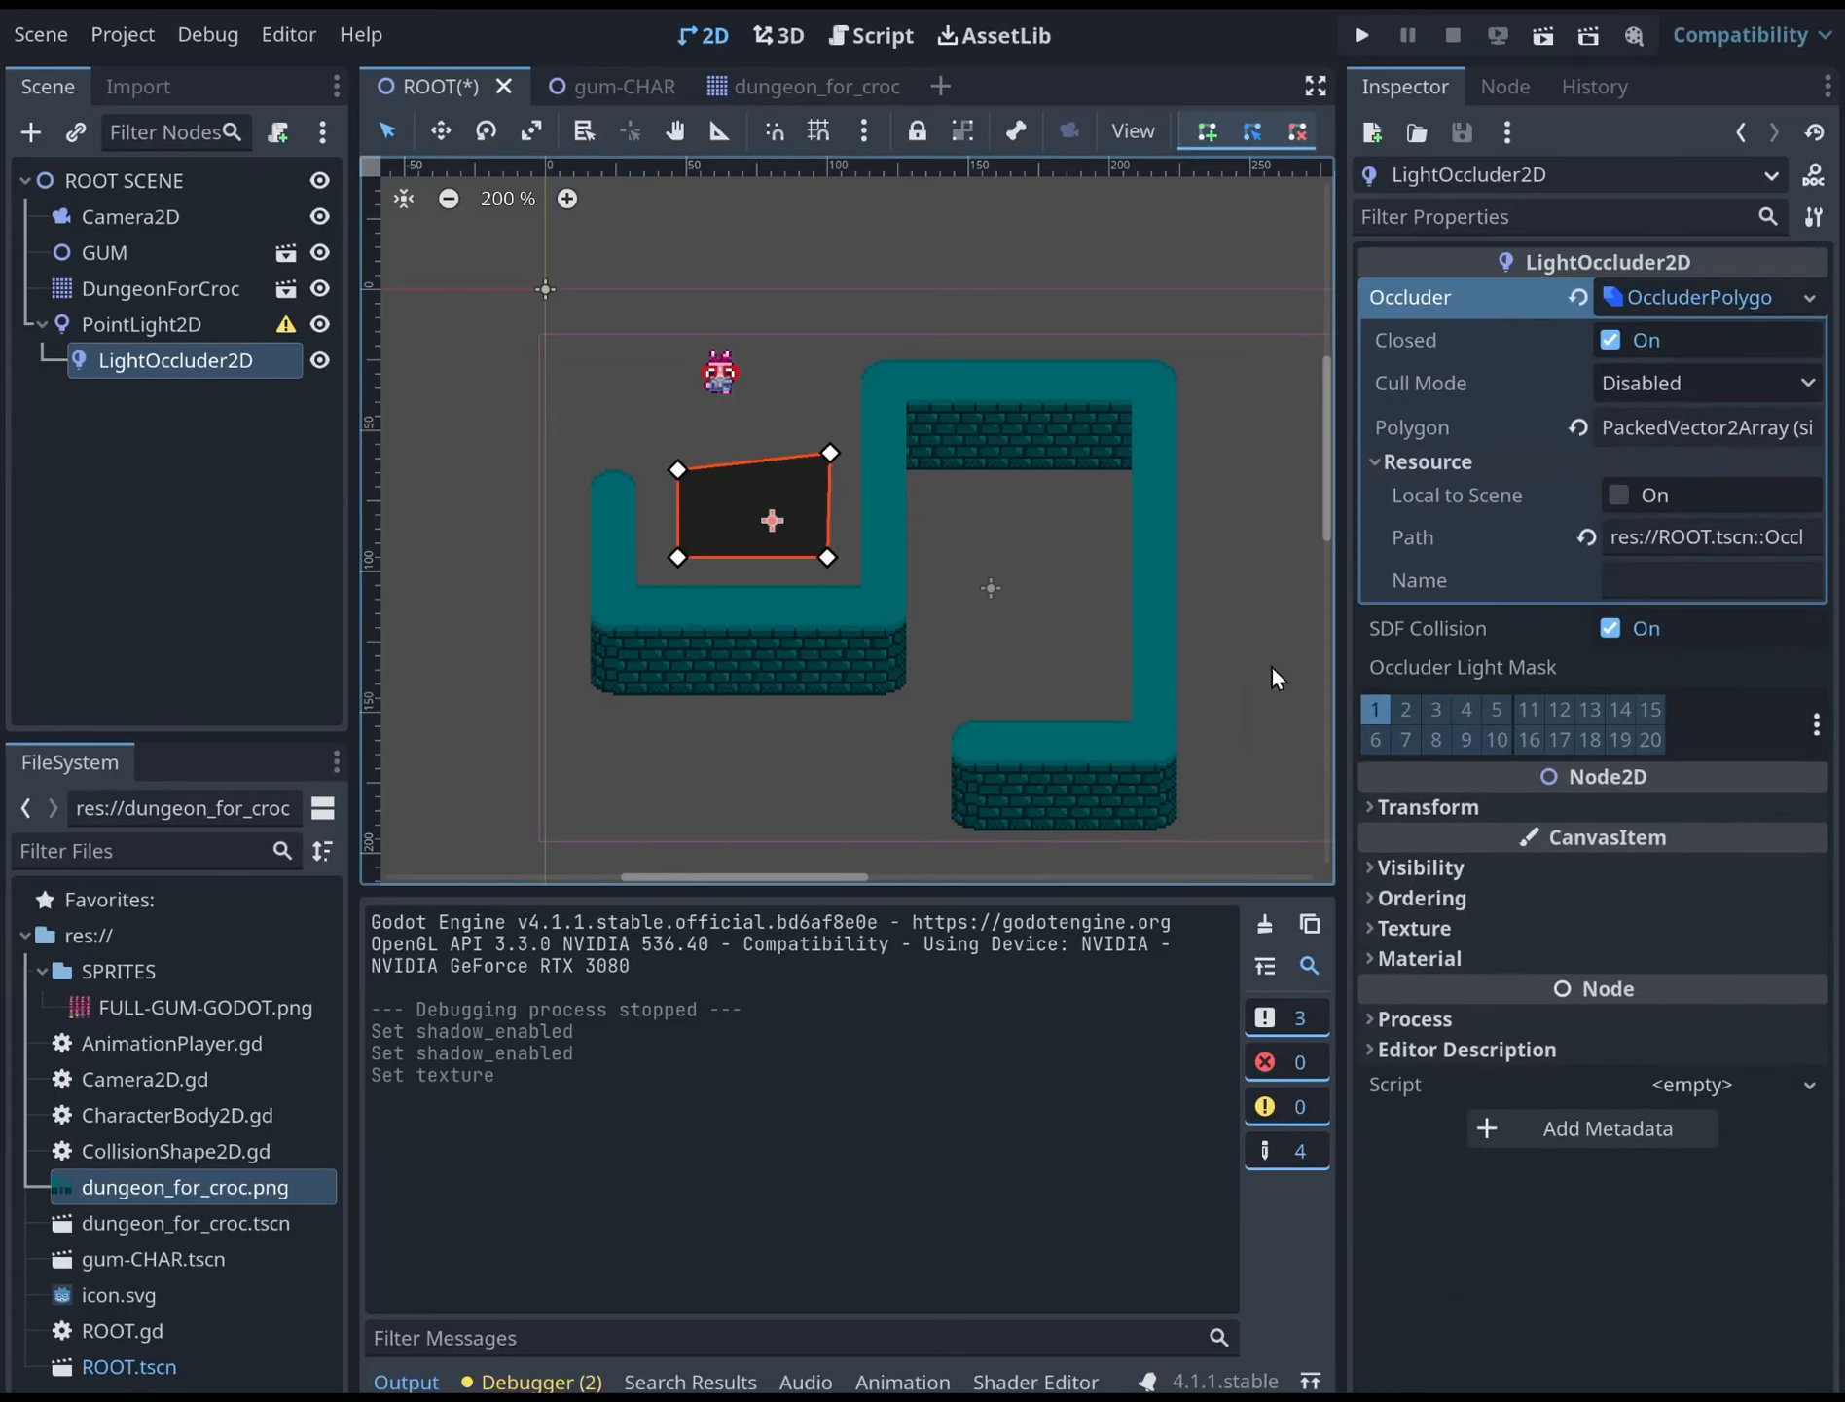
click(1457, 666)
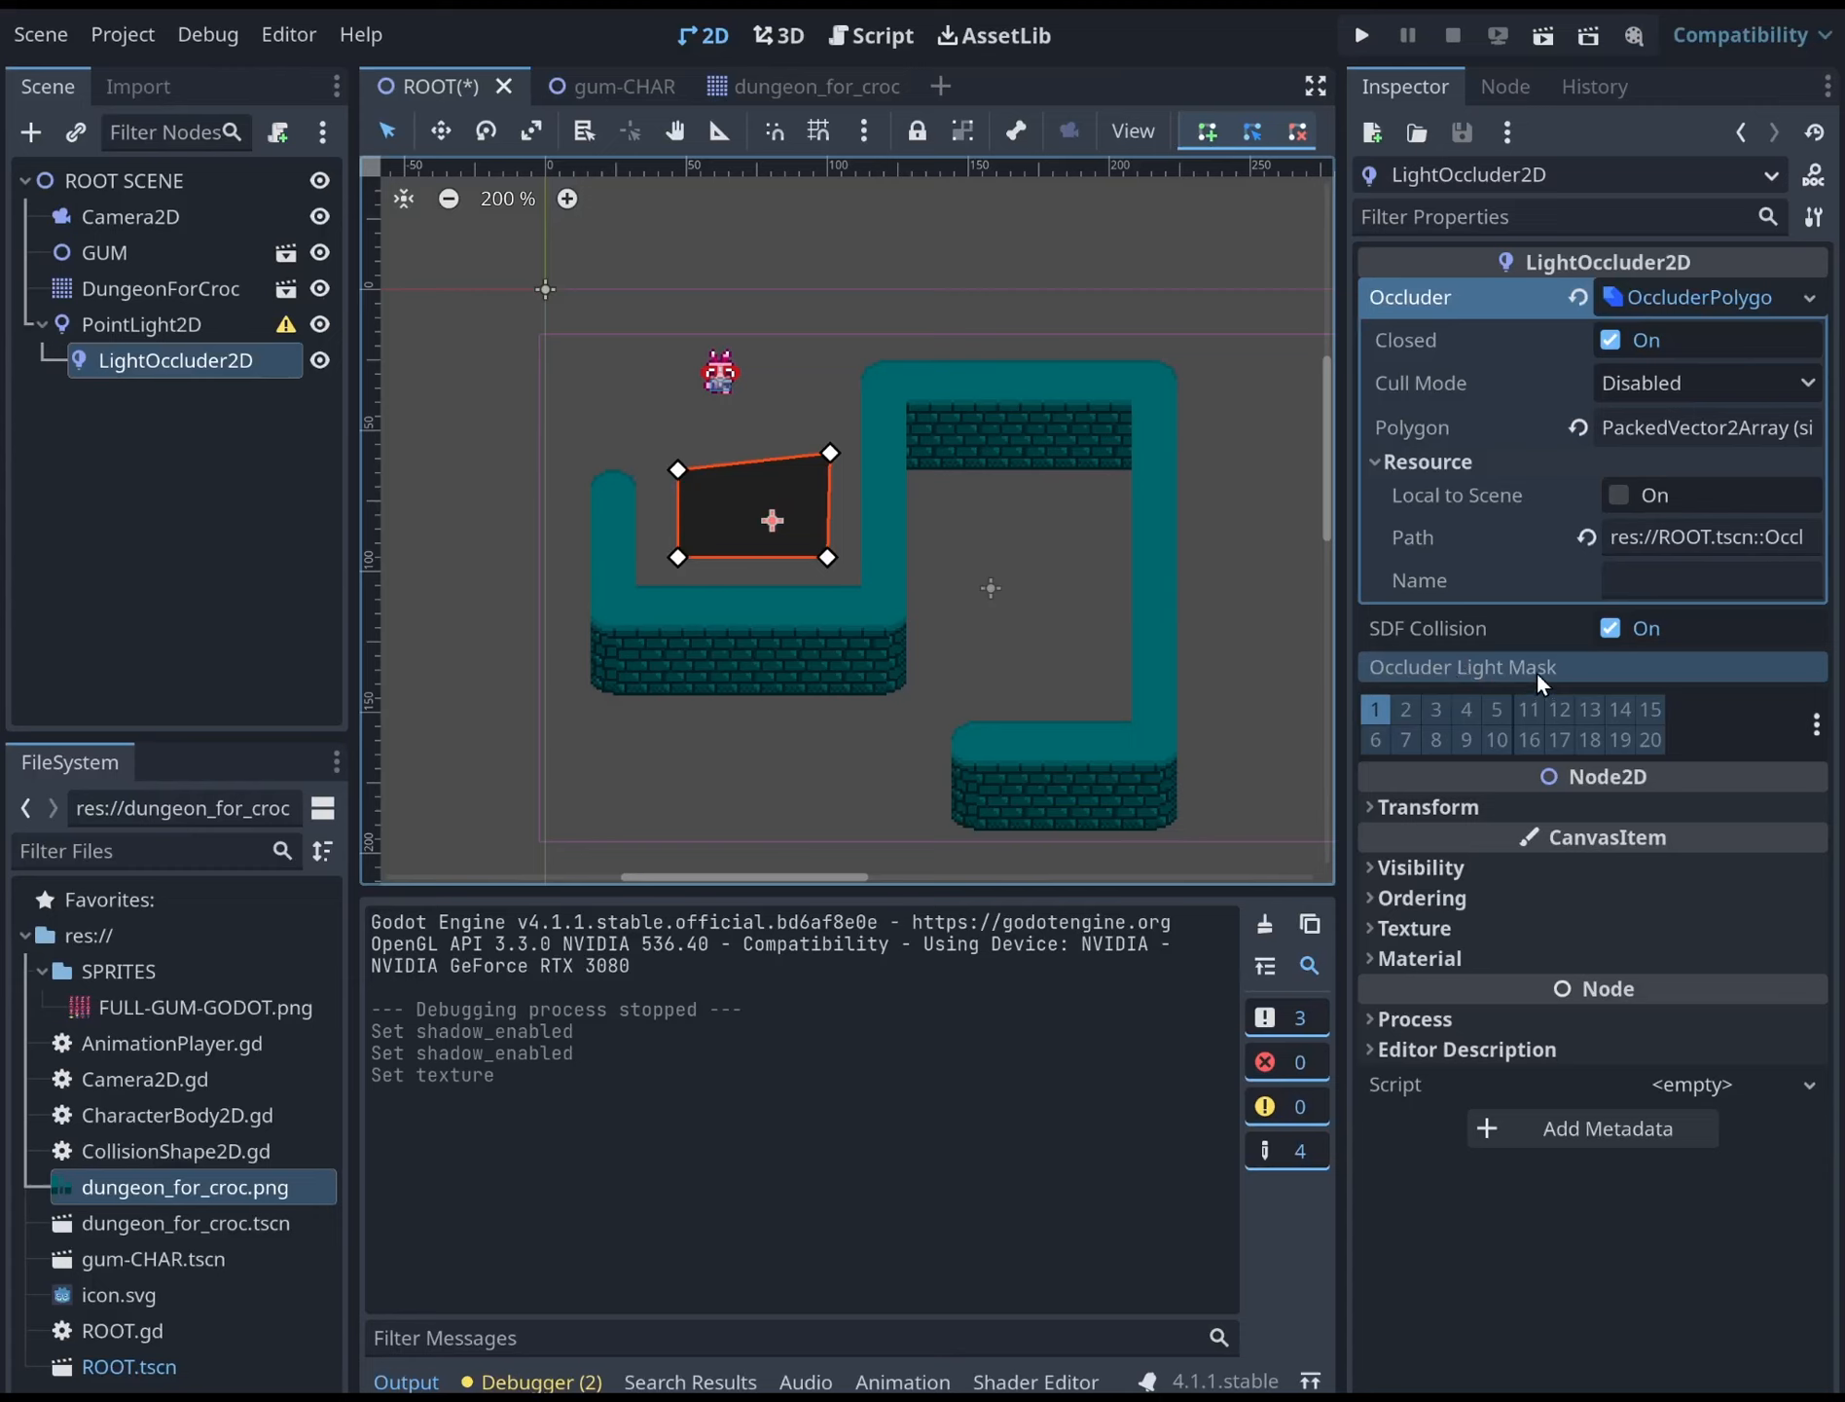
click(1372, 707)
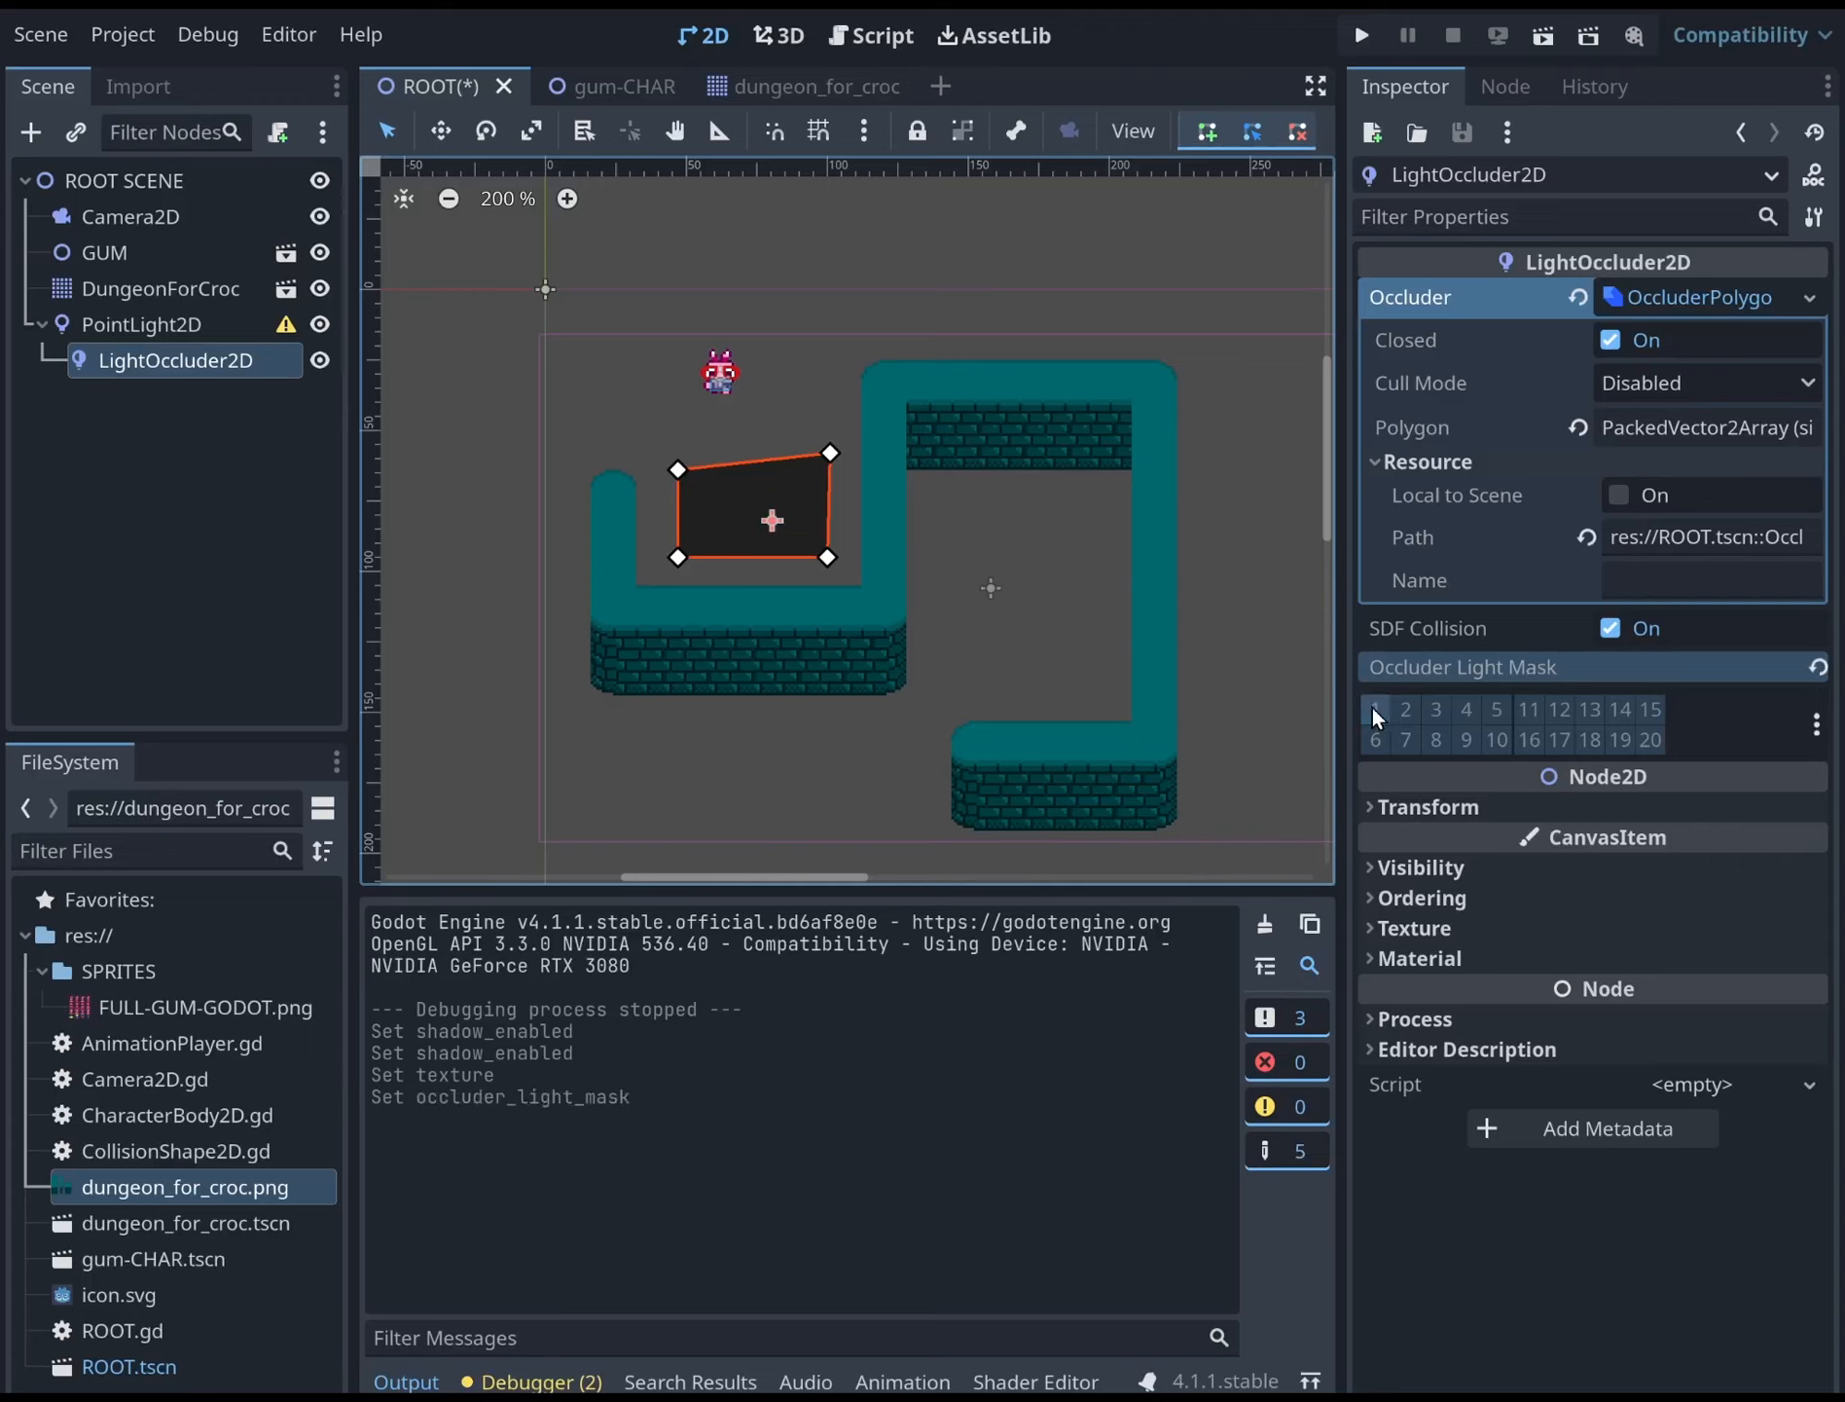
click(1372, 707)
Try a one-dimensional gradient texture on the PointLight2D and replace it with a new GradientTexture2D
click(227, 327)
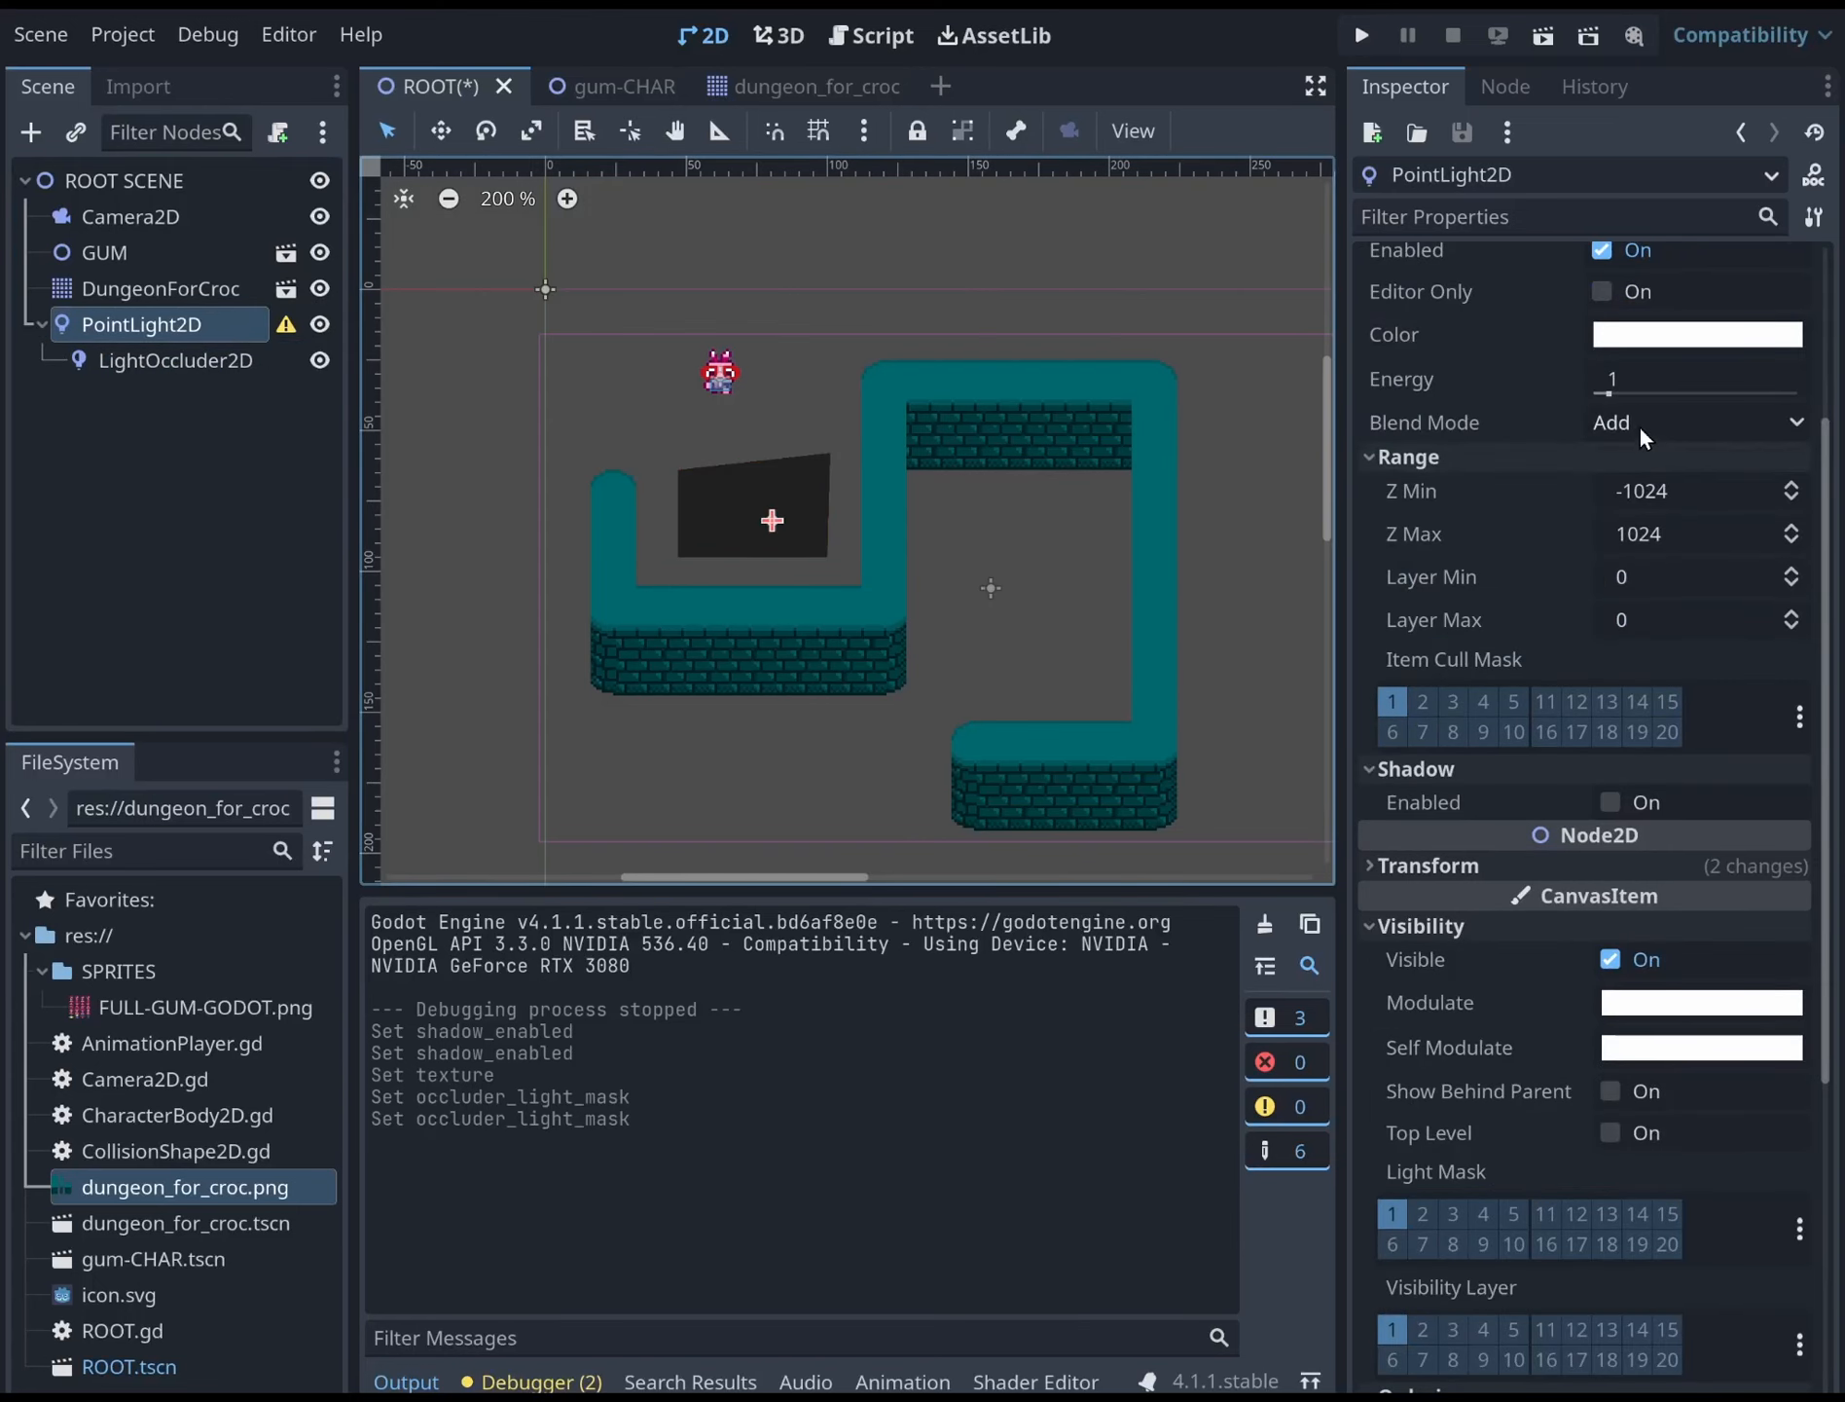
scroll(1639, 424, up, 3)
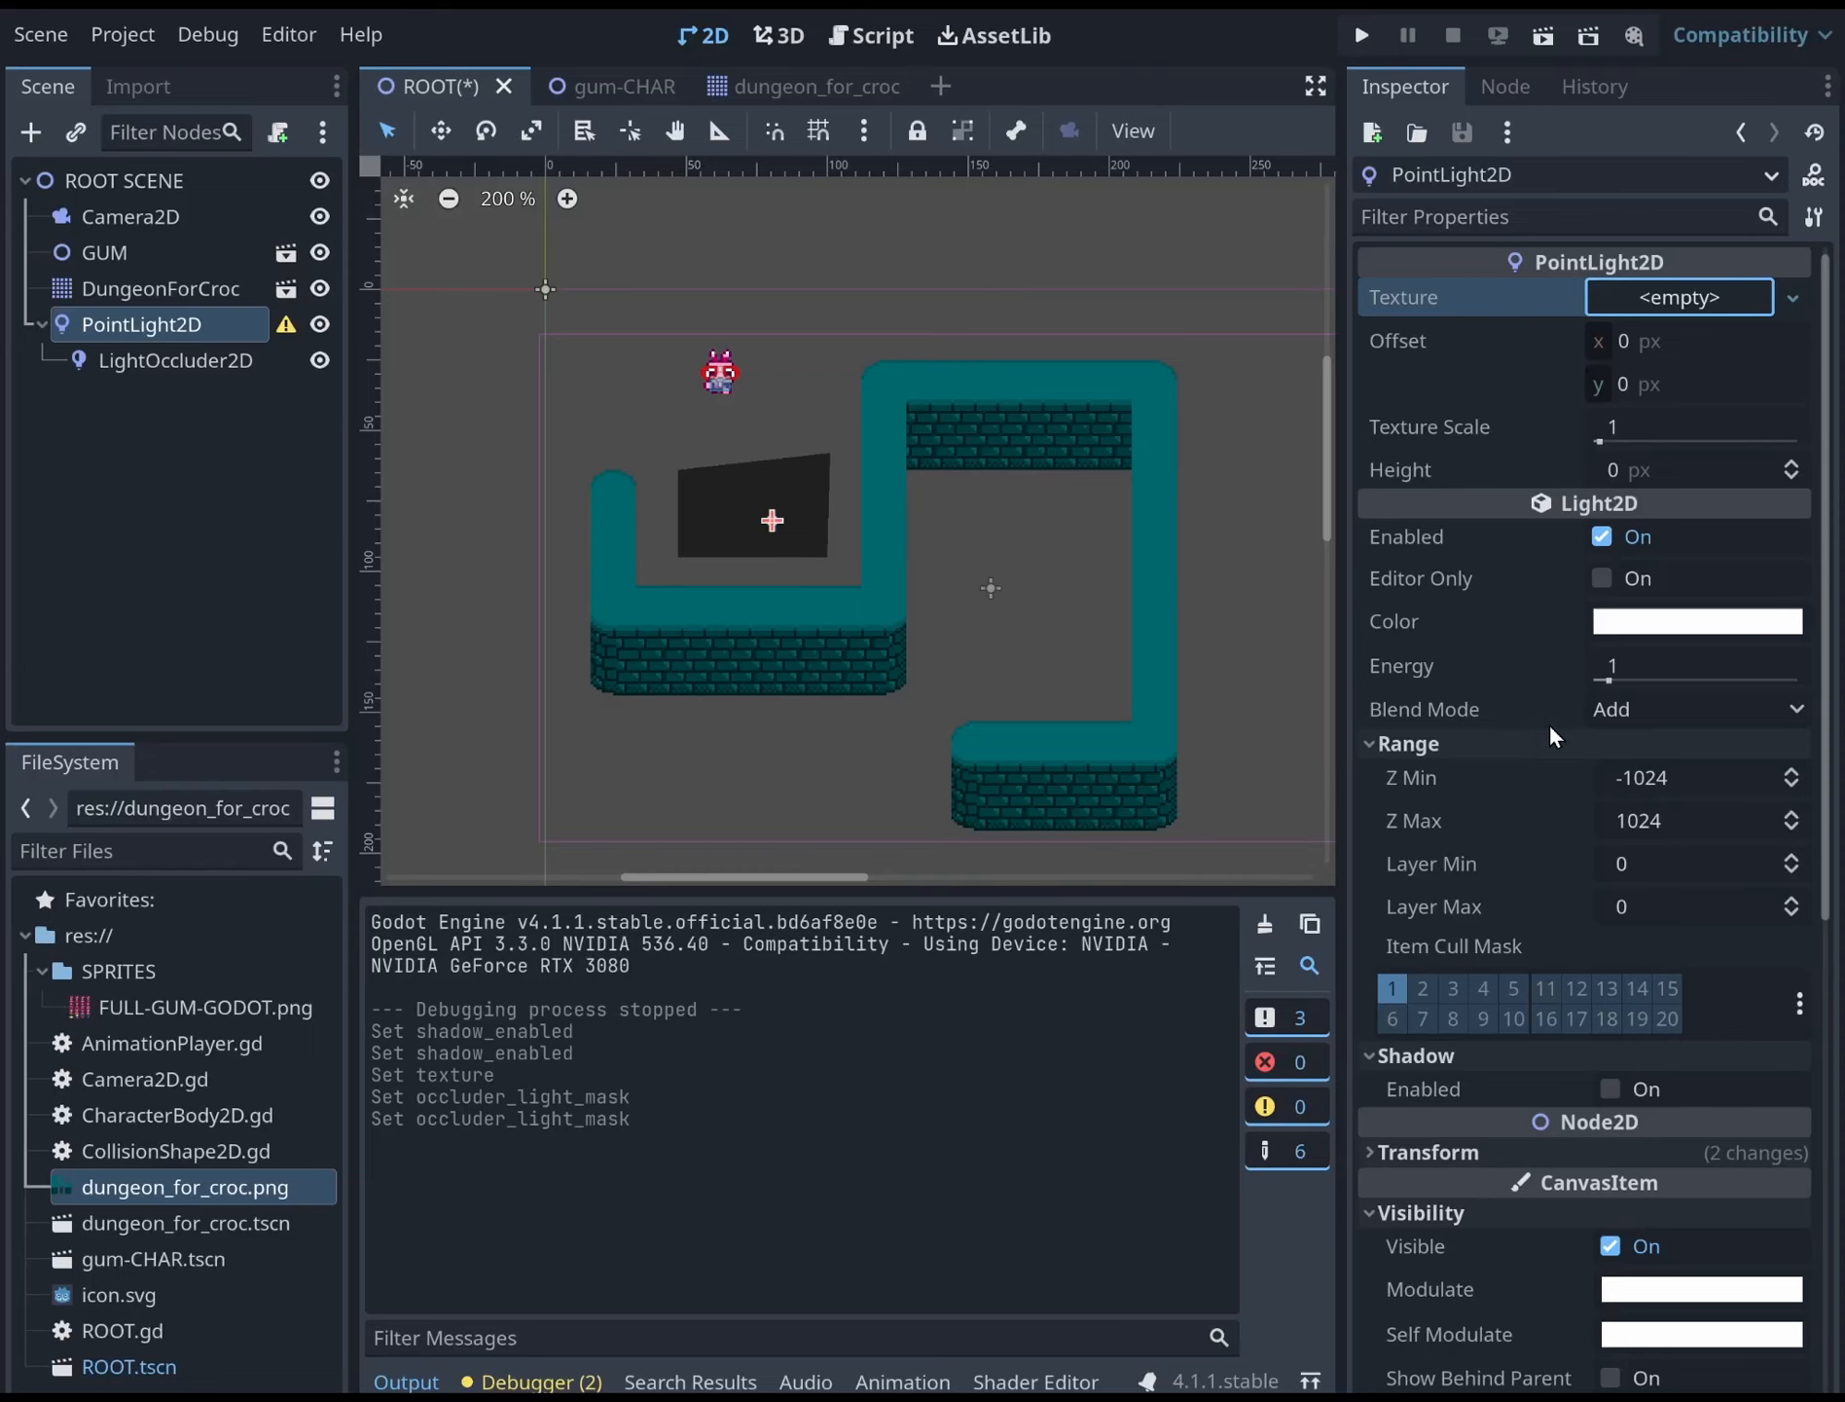
click(1550, 690)
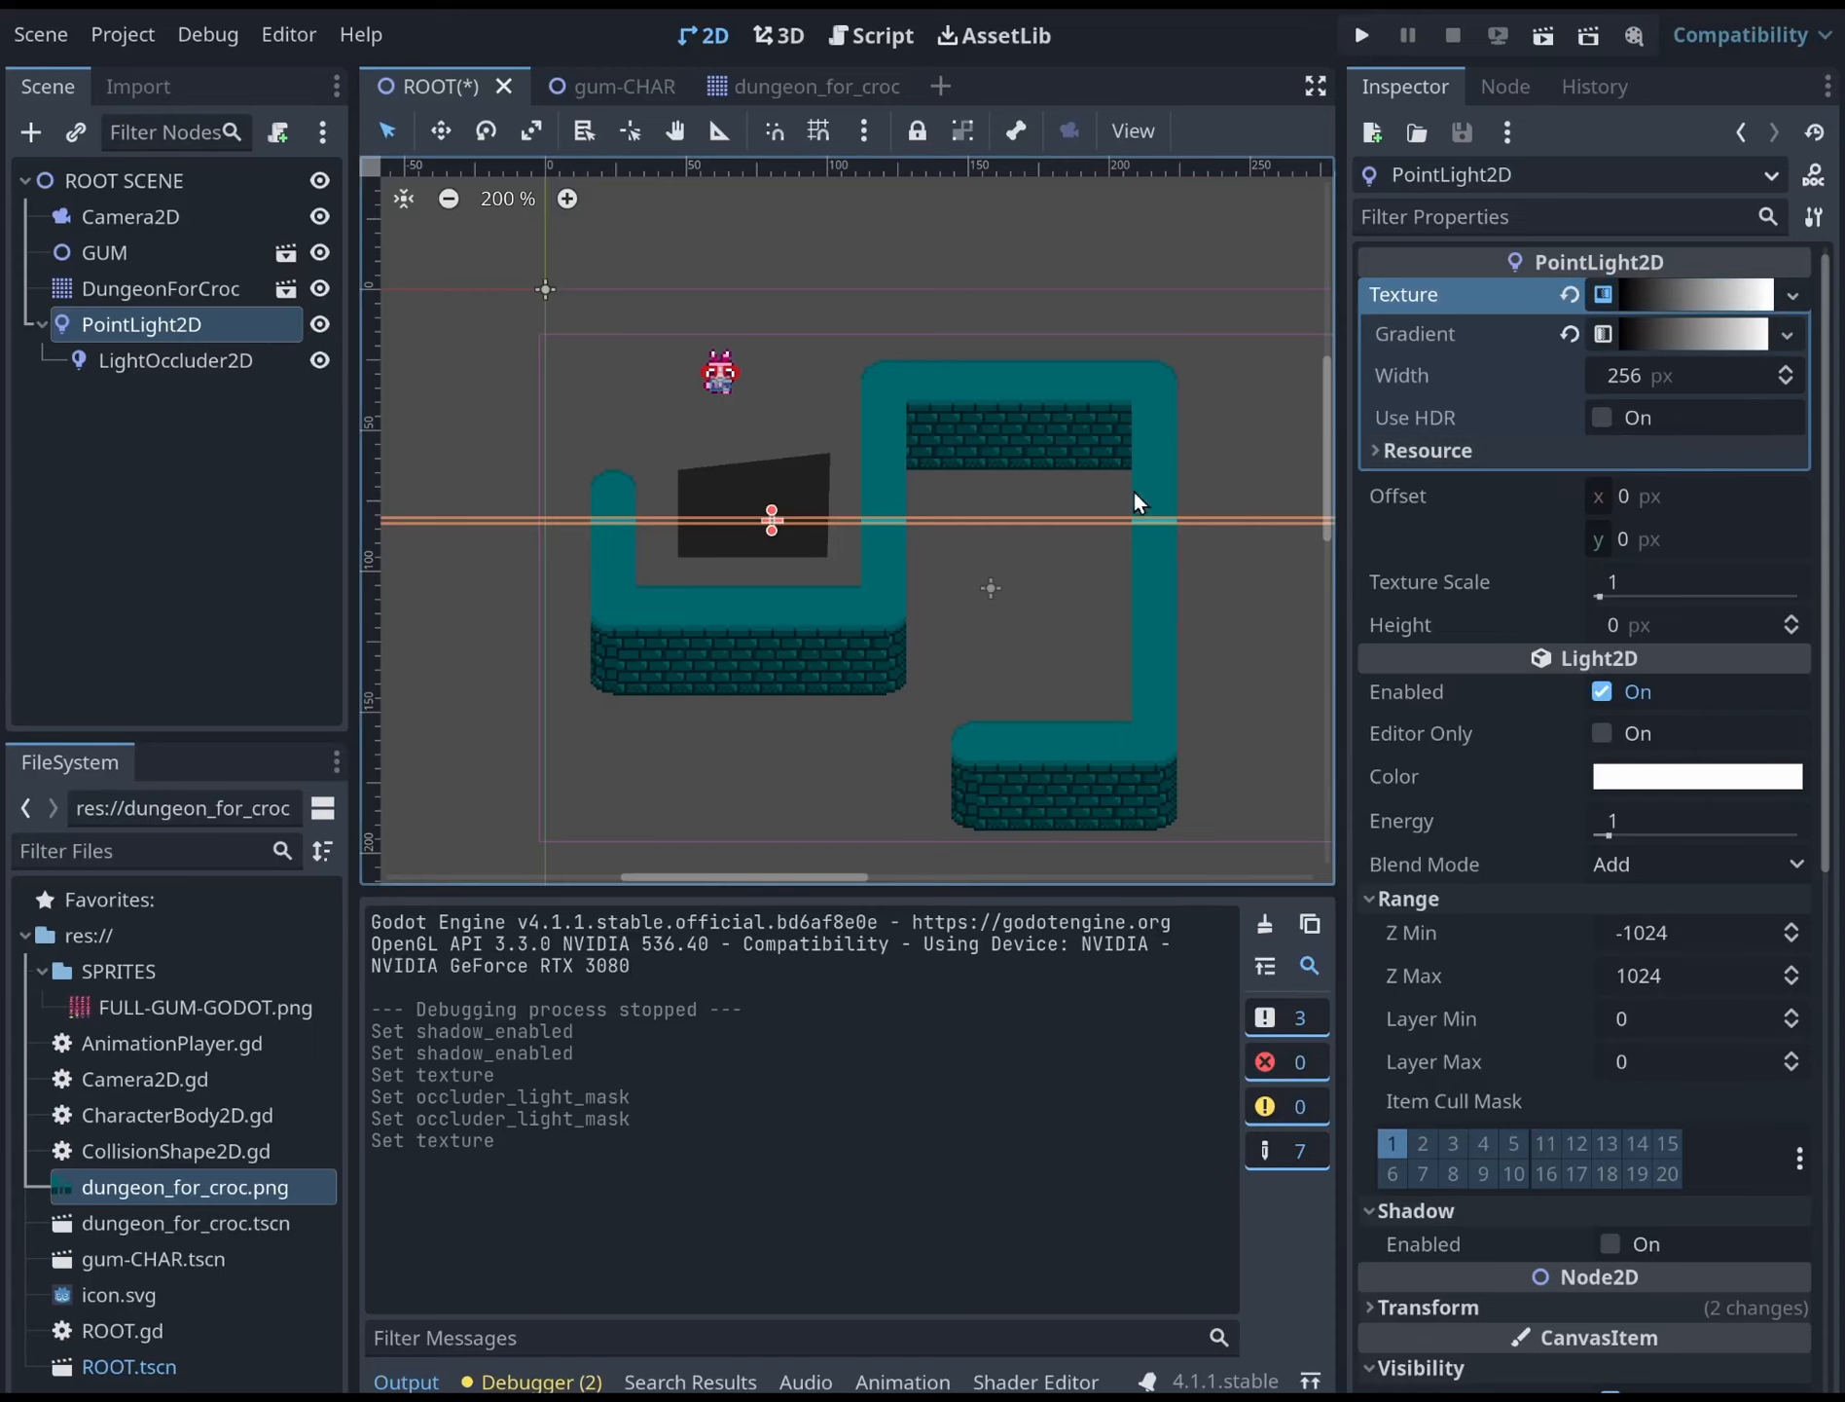
click(1663, 297)
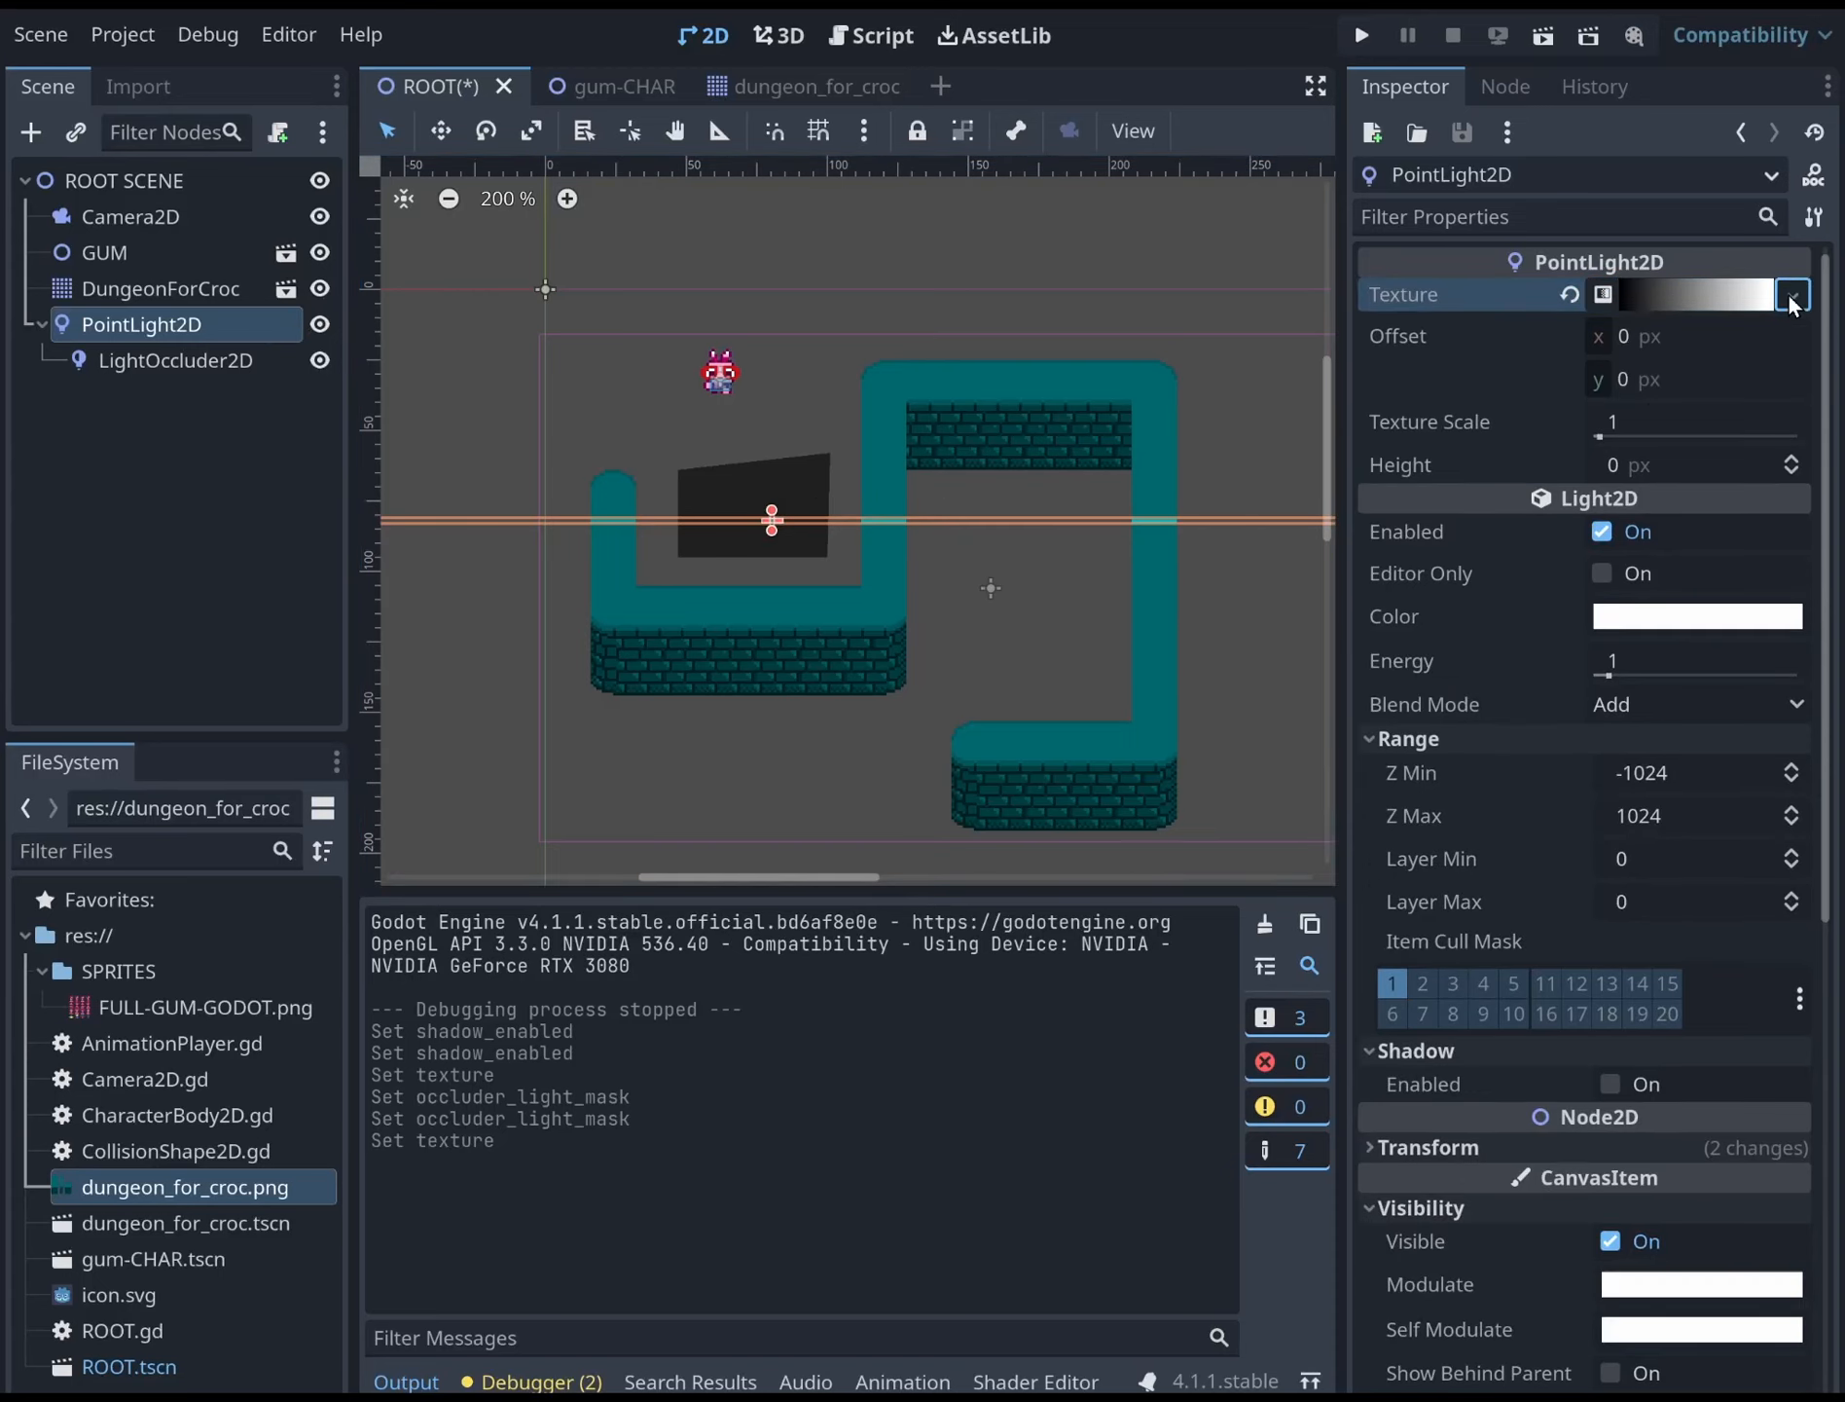
click(1538, 710)
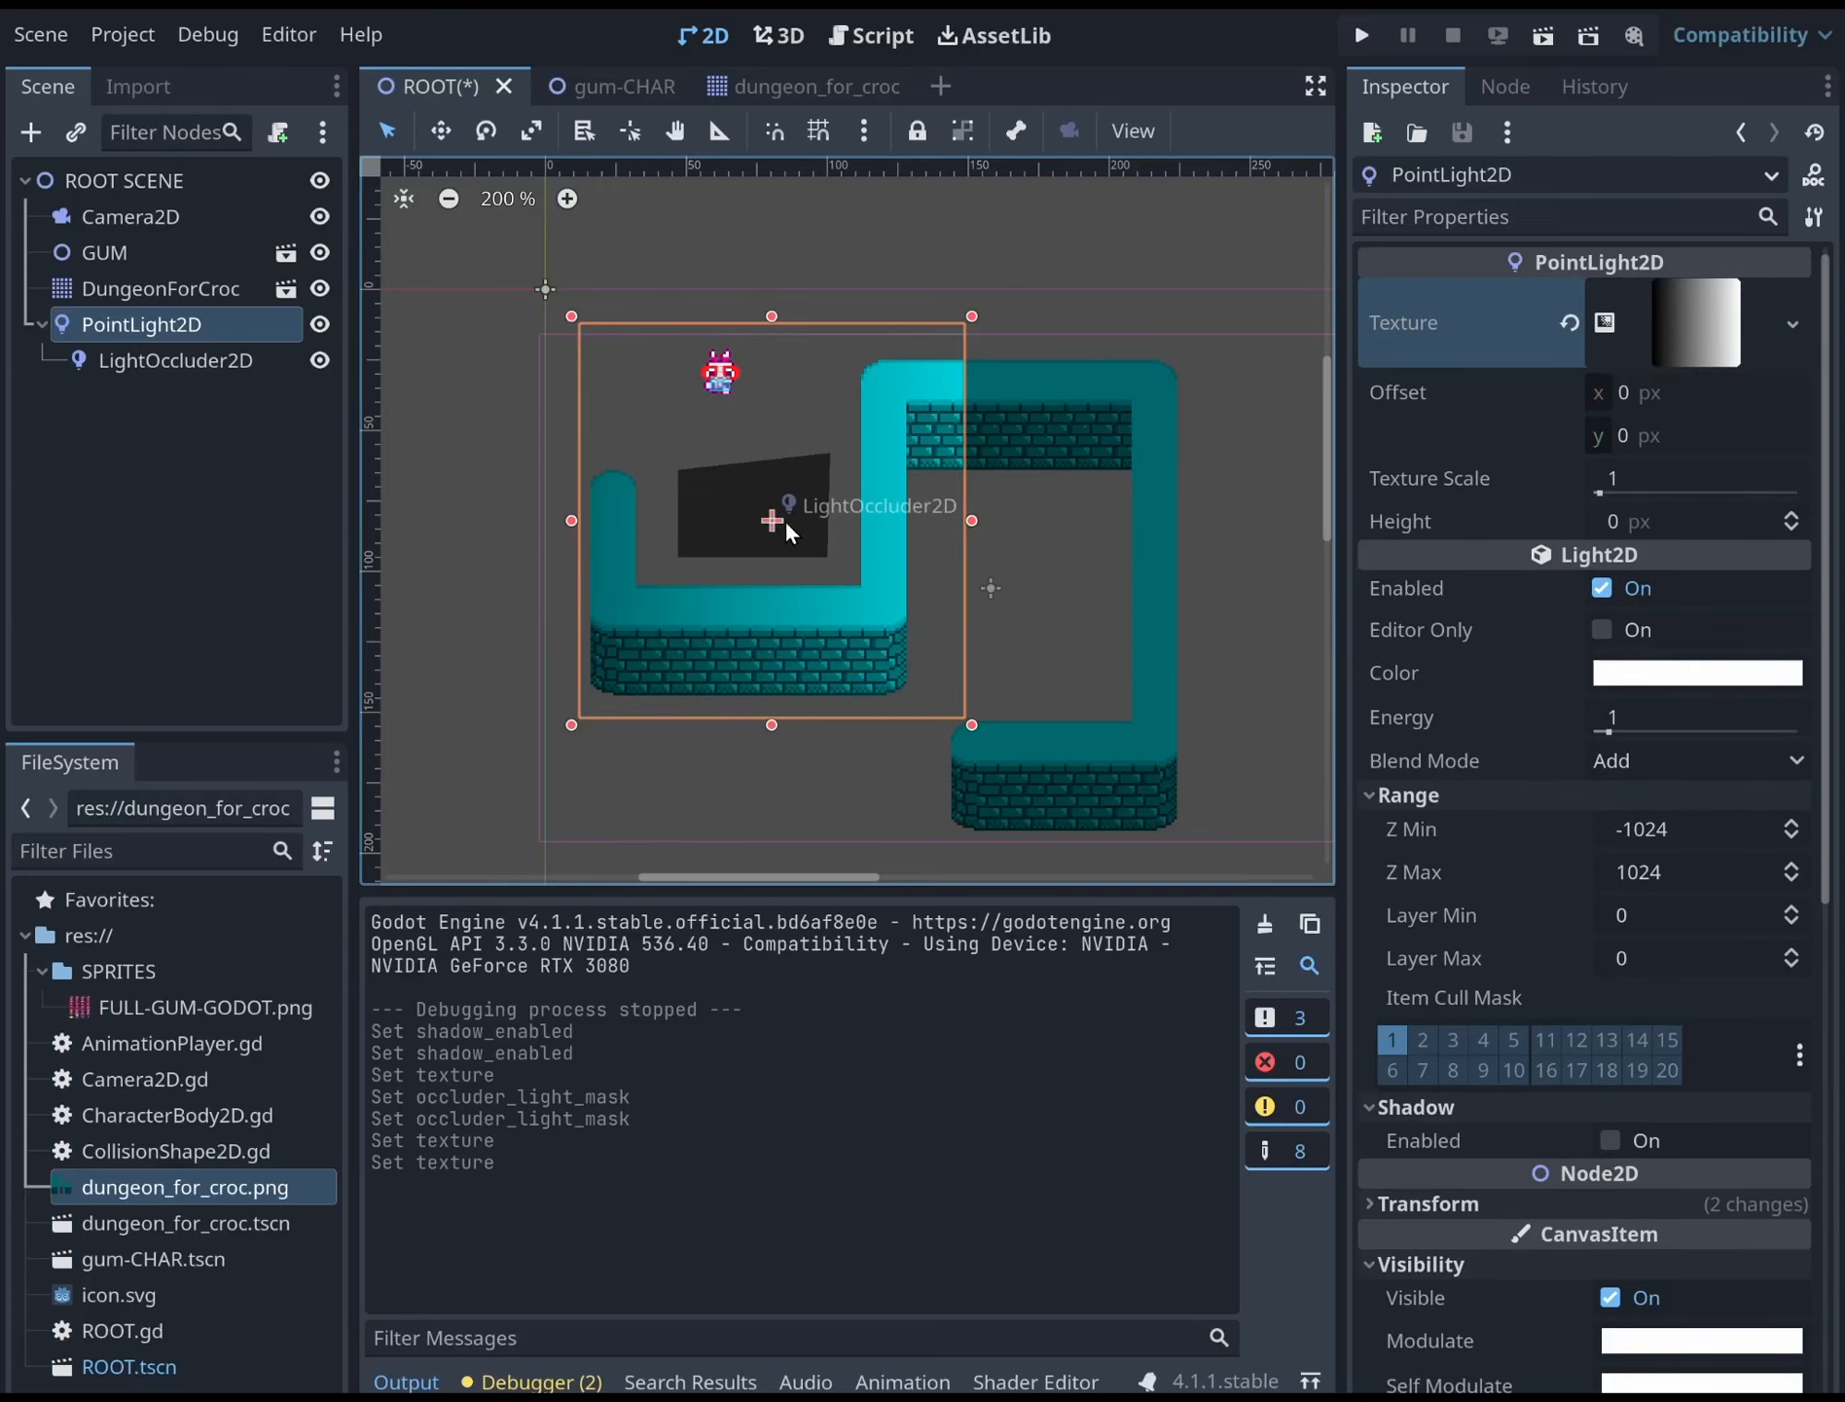
Move the LightOccluder2D to (20, 0) so it overlaps the vertical dungeon wall, and test-run the project
drag(785, 519, 881, 529)
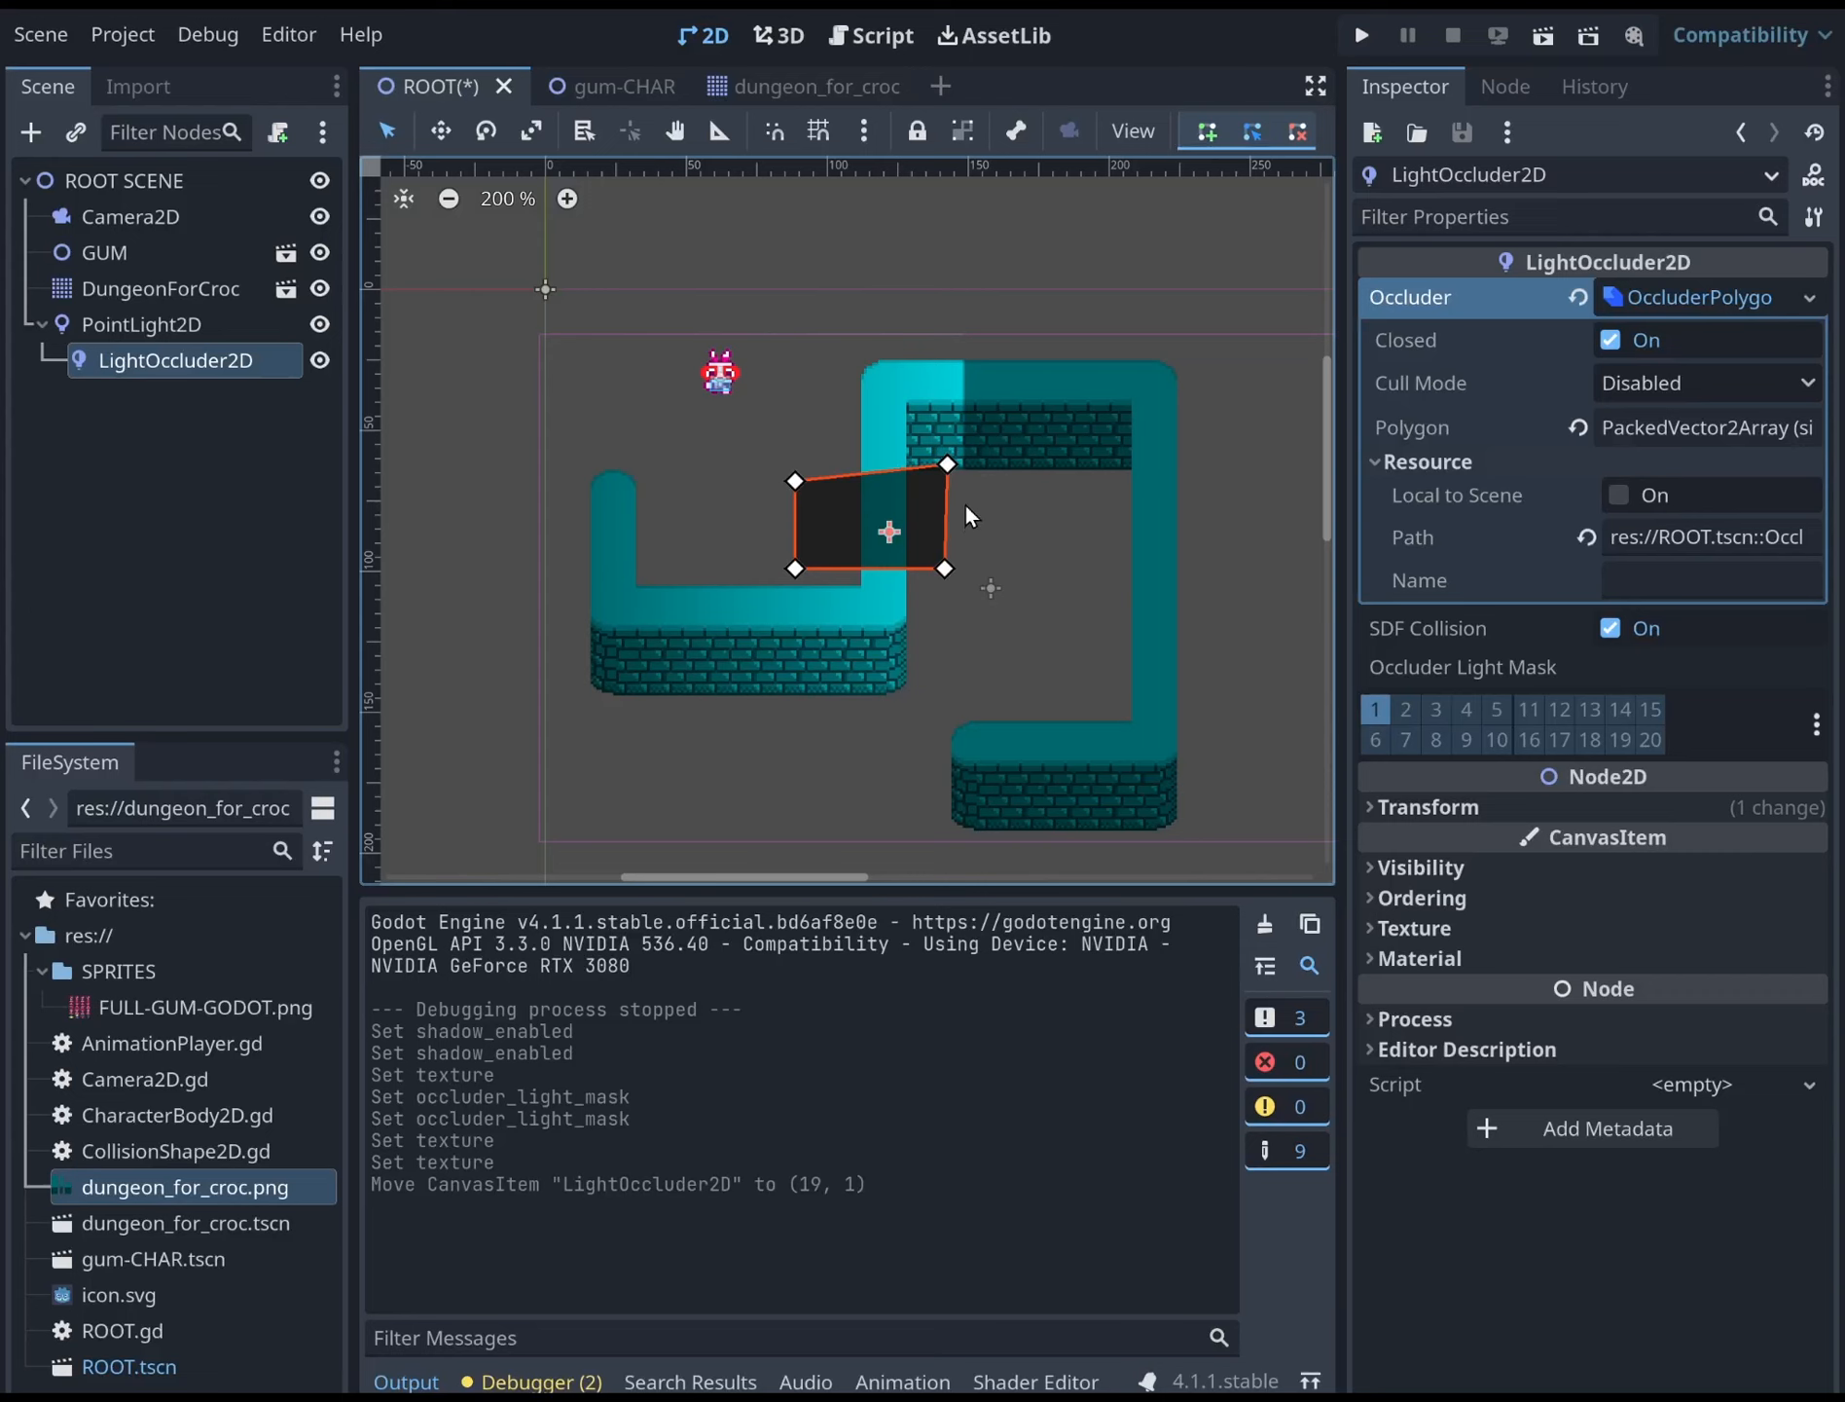
scroll(964, 501, up, 1)
mouse_move(876, 535)
mouse_down()
mouse_move(895, 391)
mouse_move(881, 525)
mouse_up()
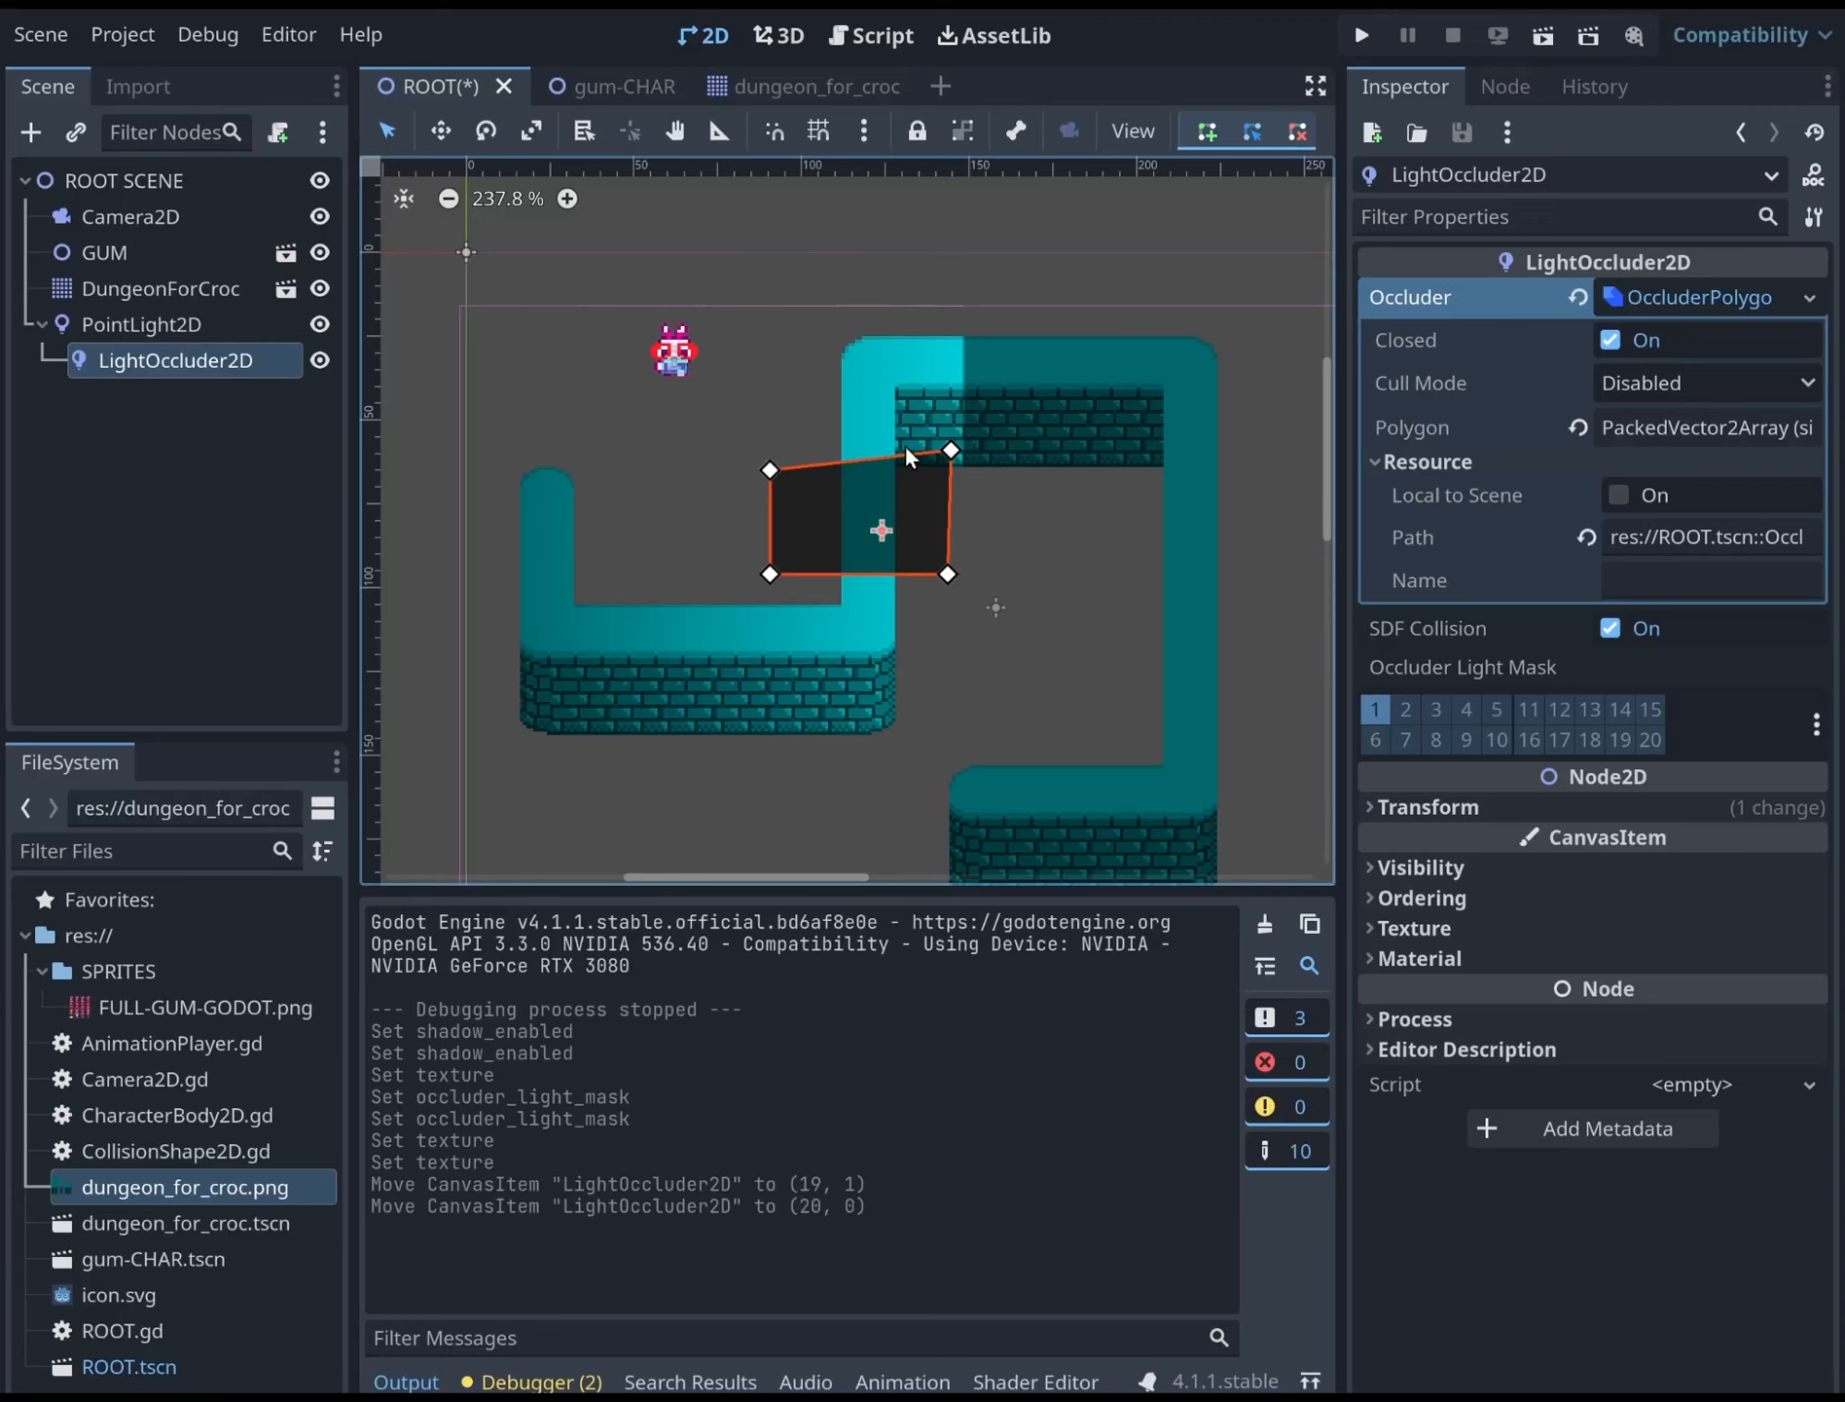
click(1362, 36)
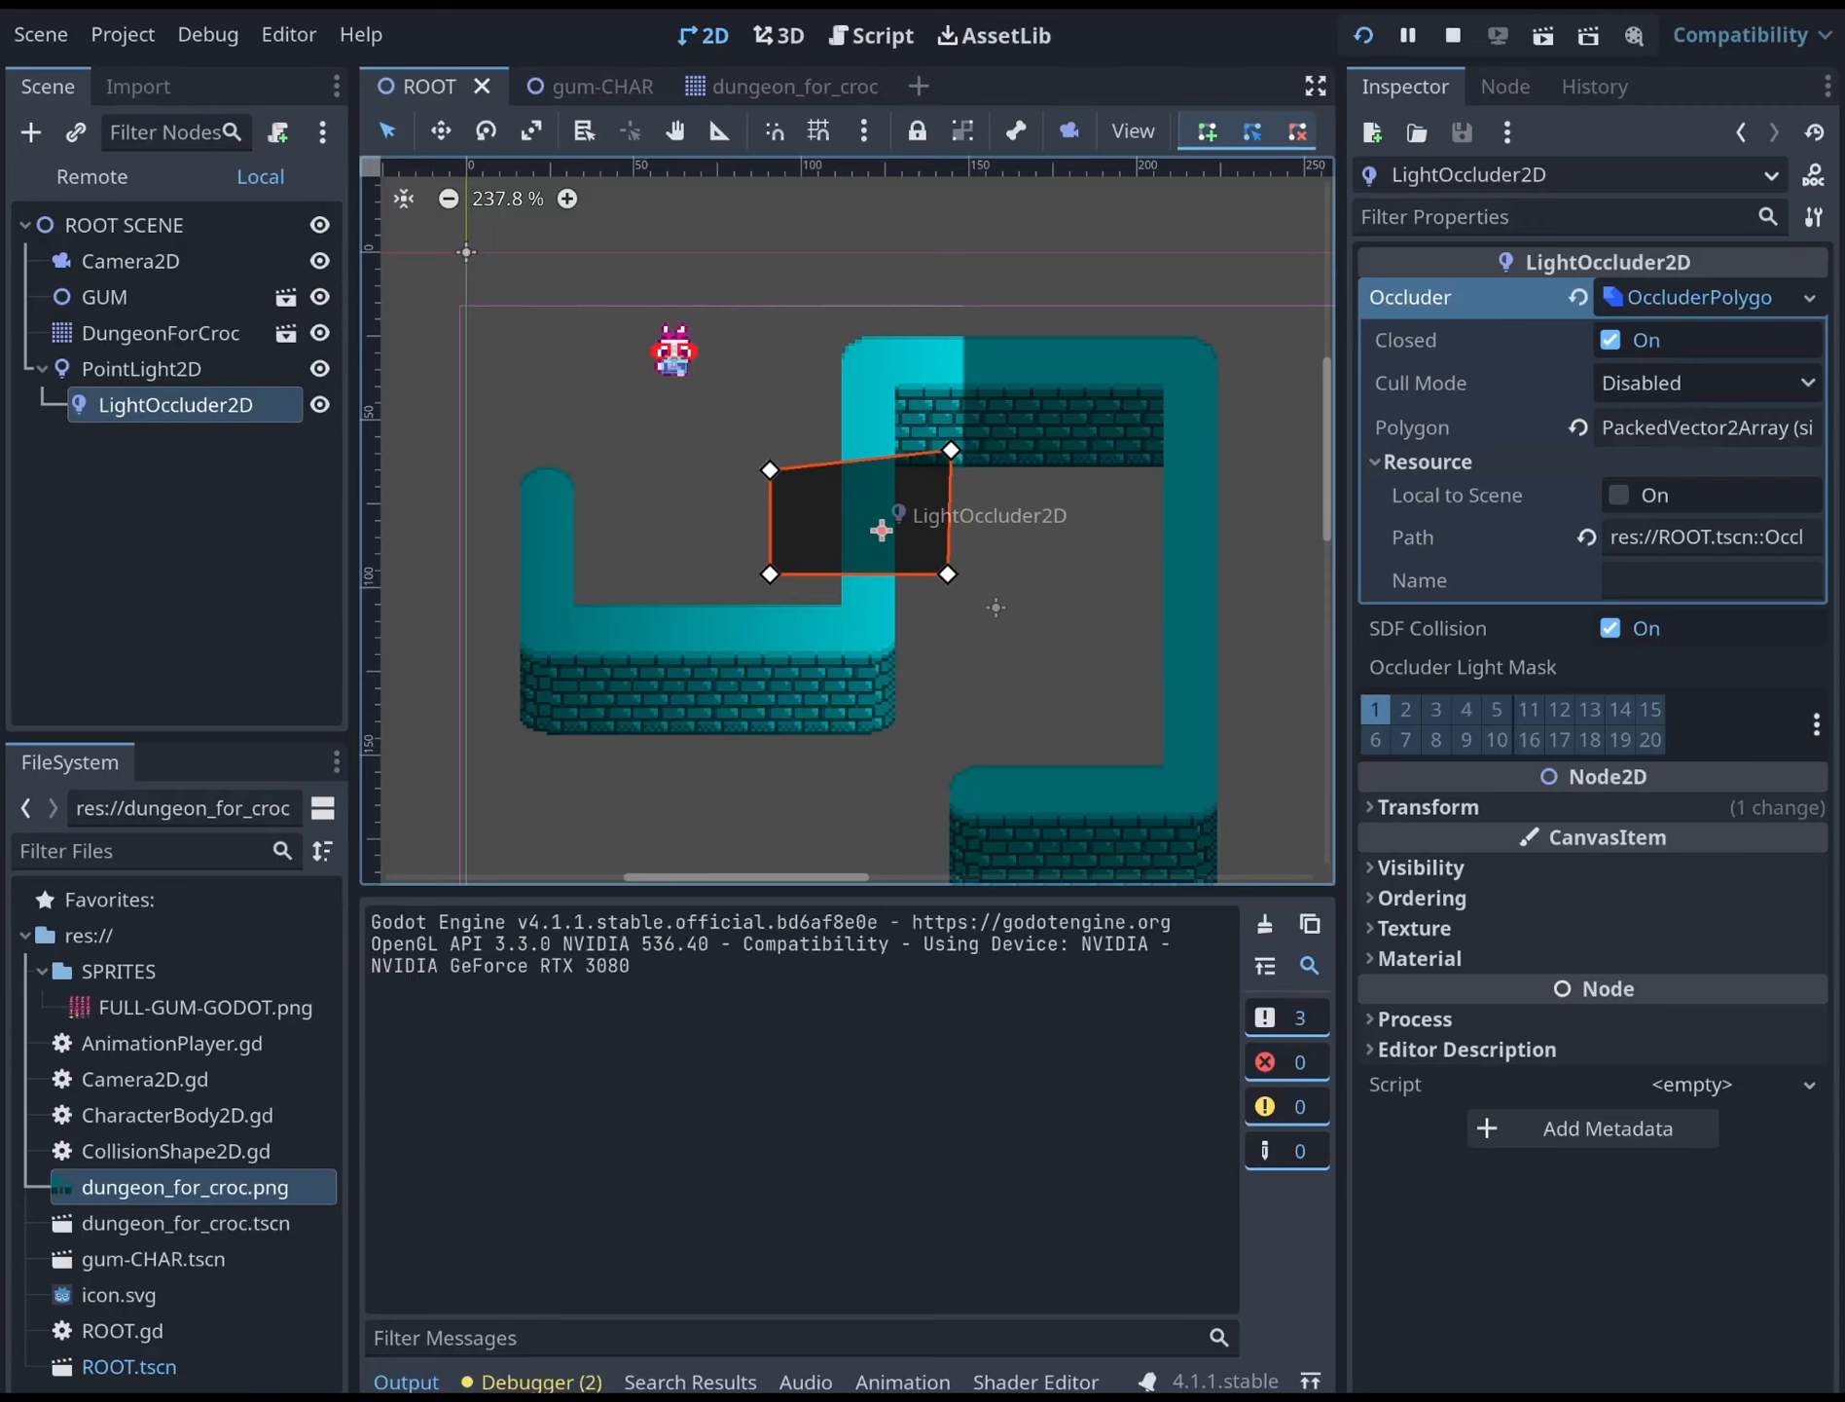
key(F8)
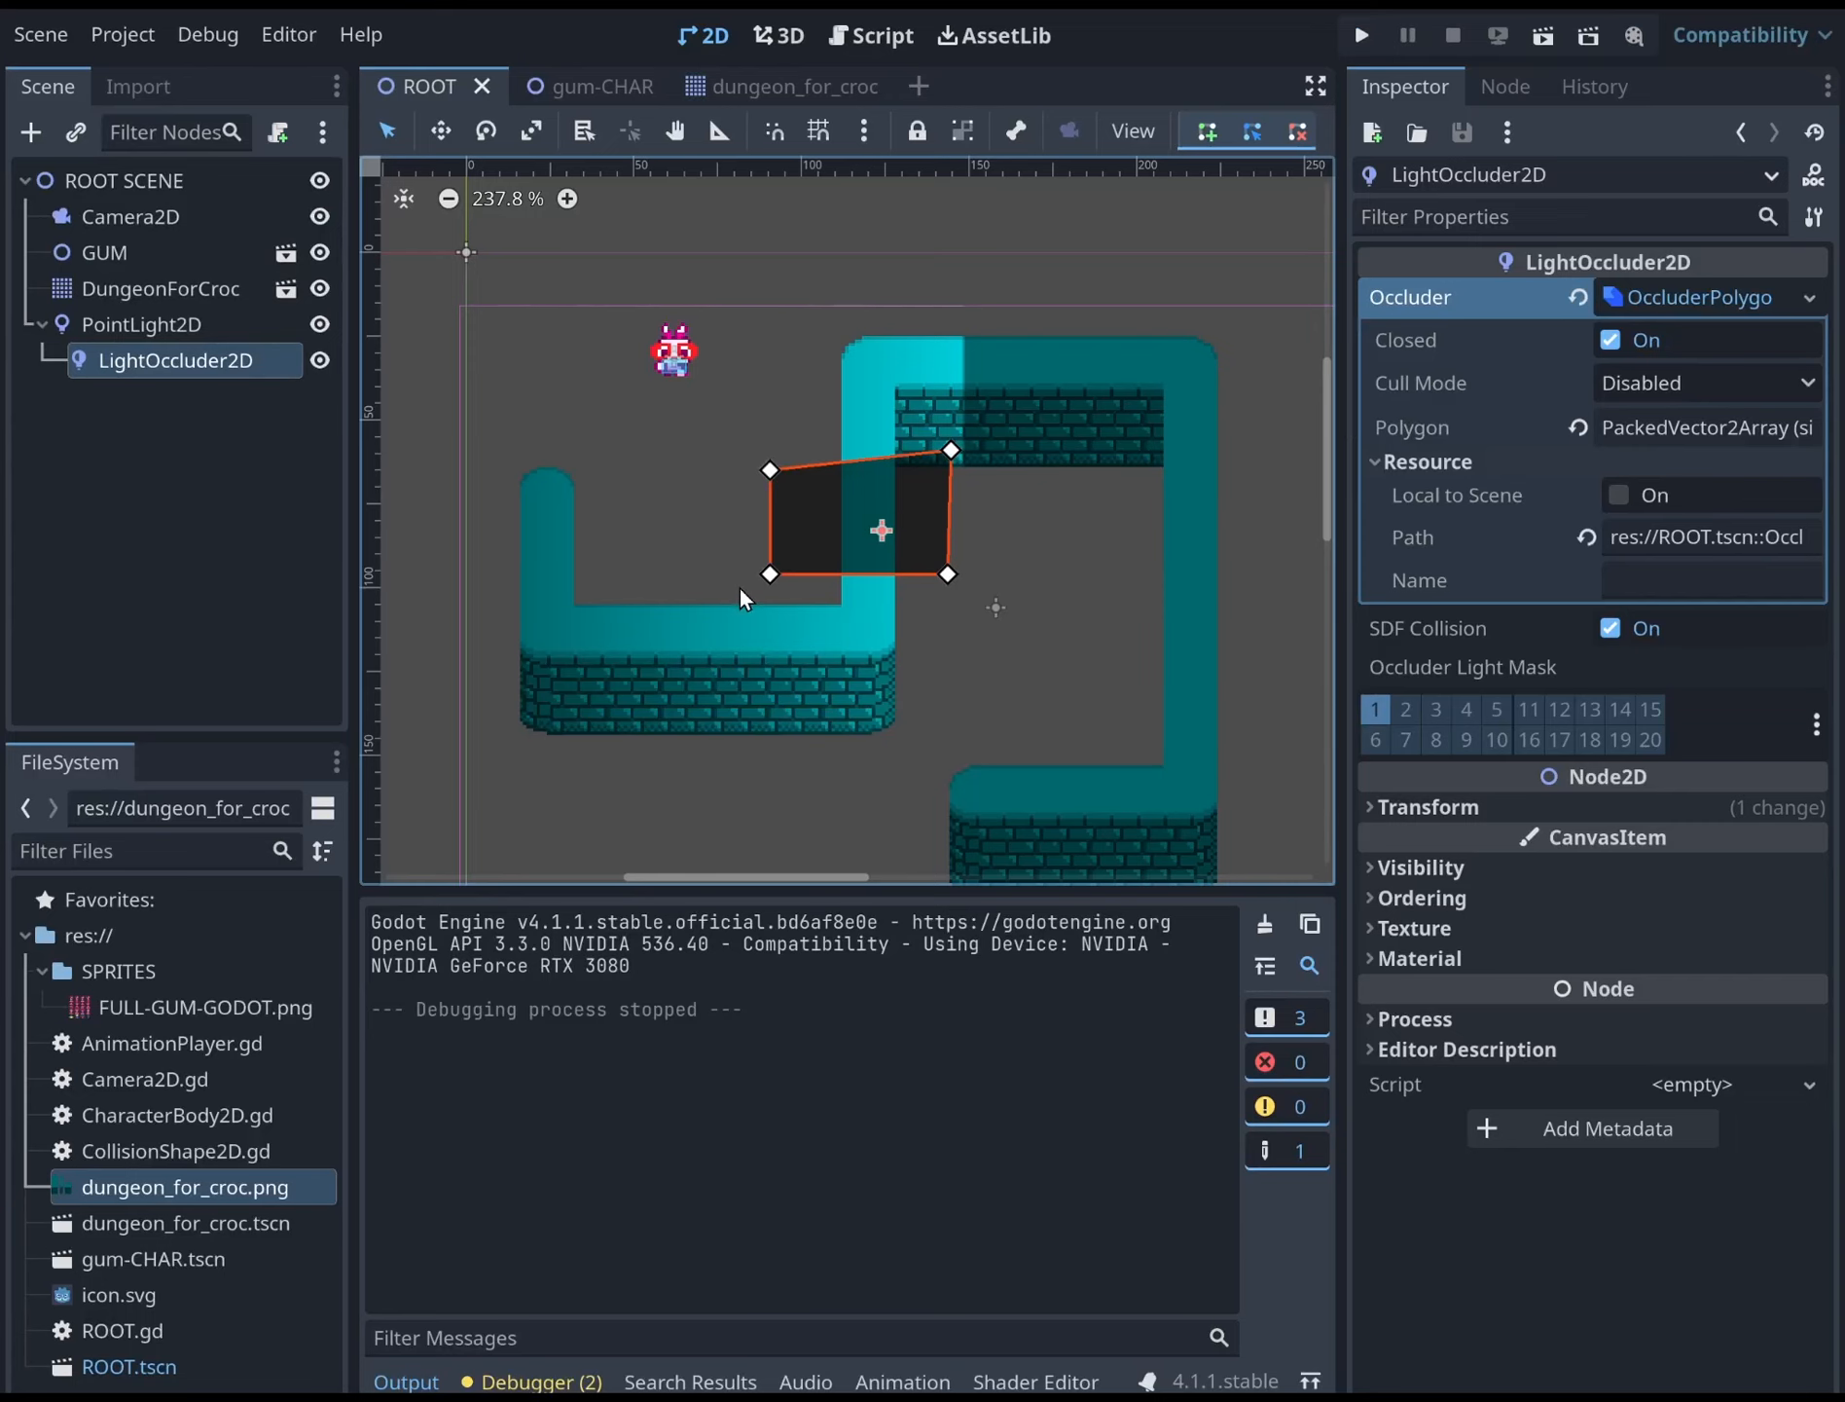
Raise the PointLight2D's energy to 3.05 and test-run the project
click(192, 335)
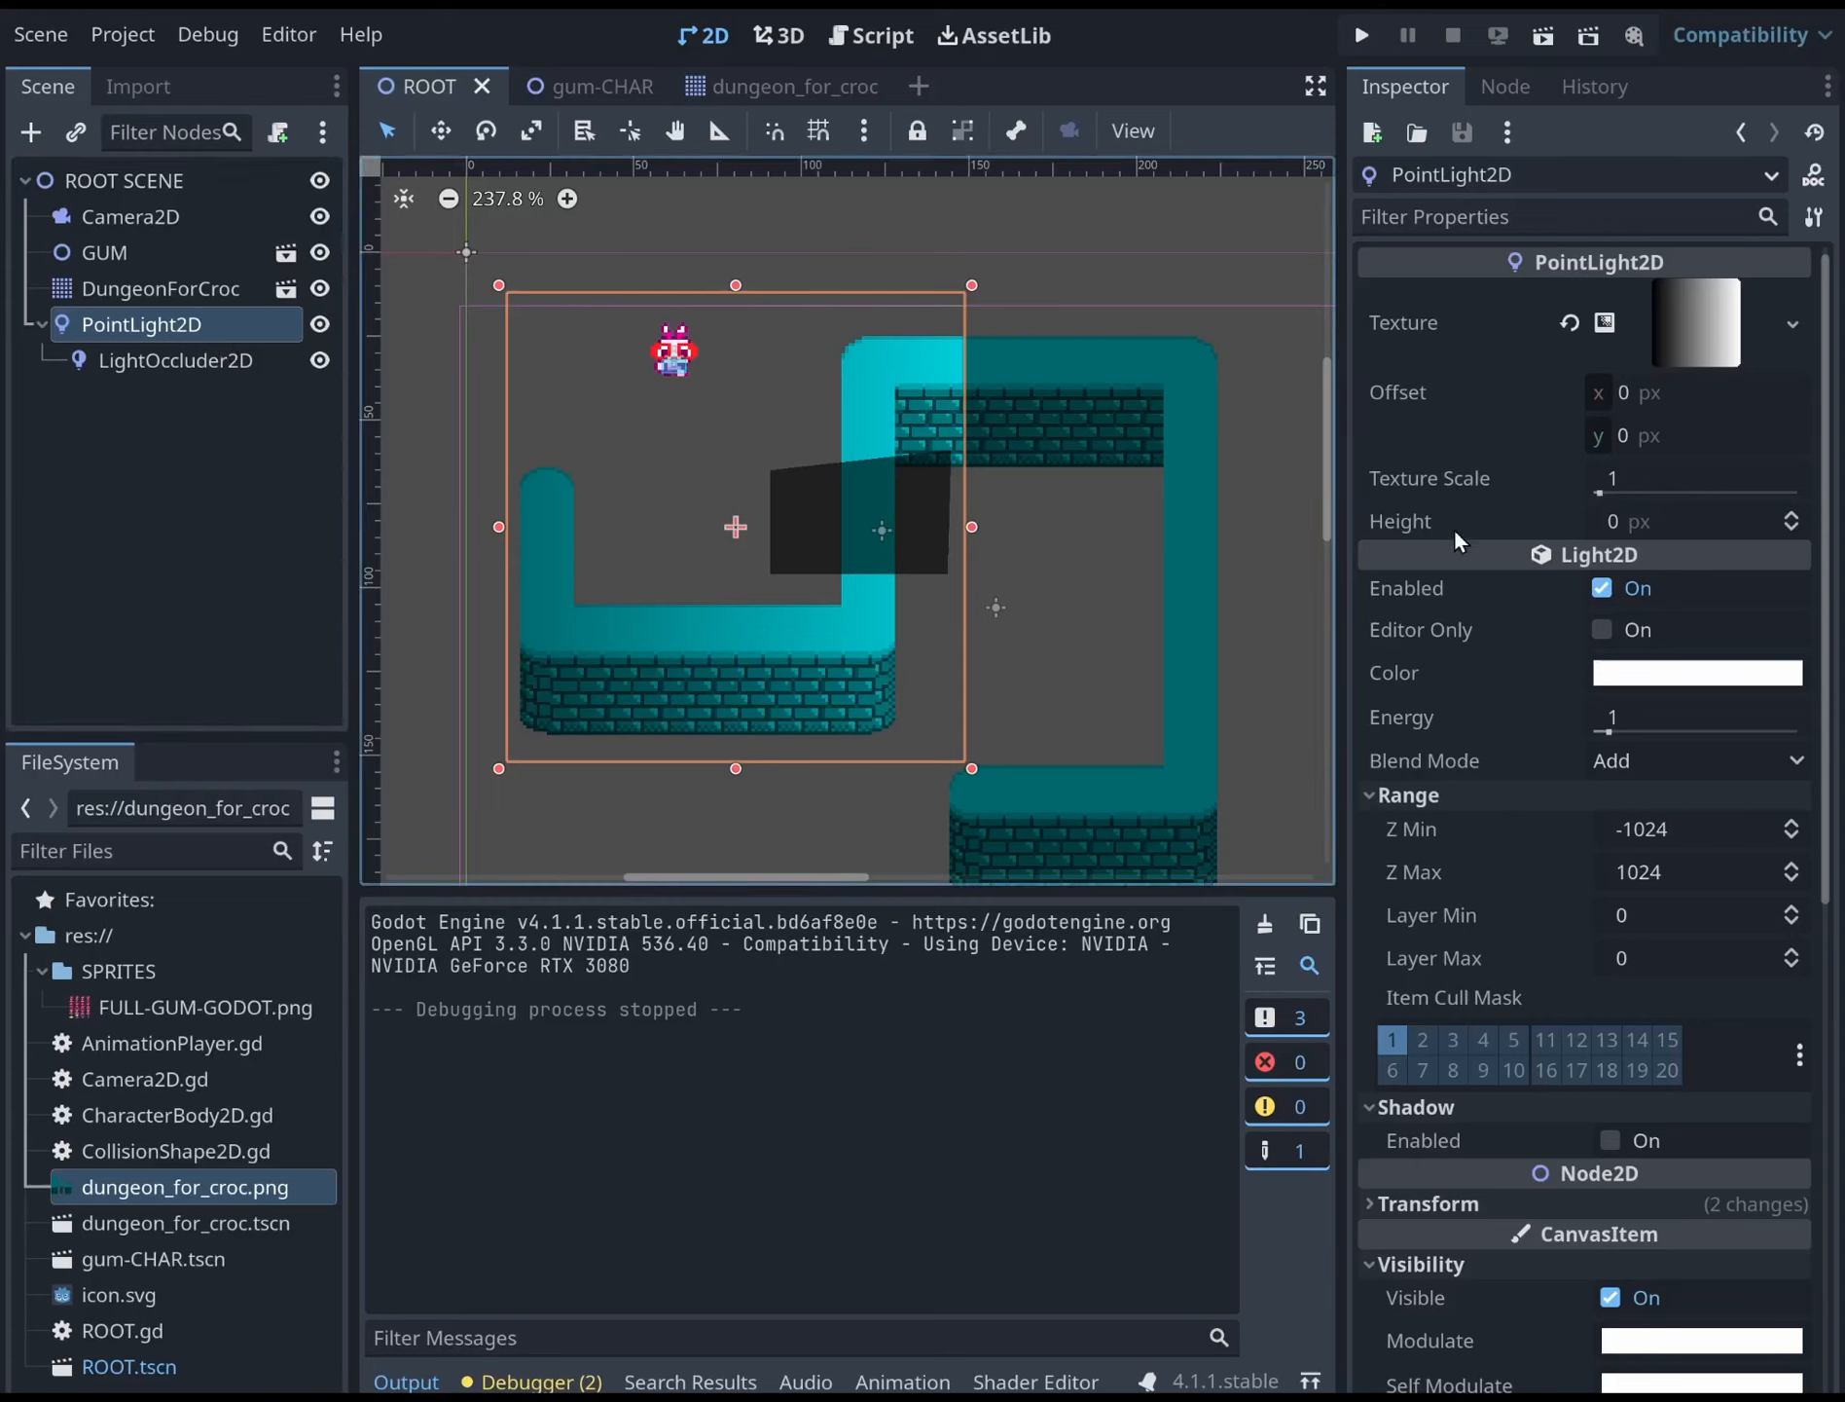
drag(1621, 728, 1686, 726)
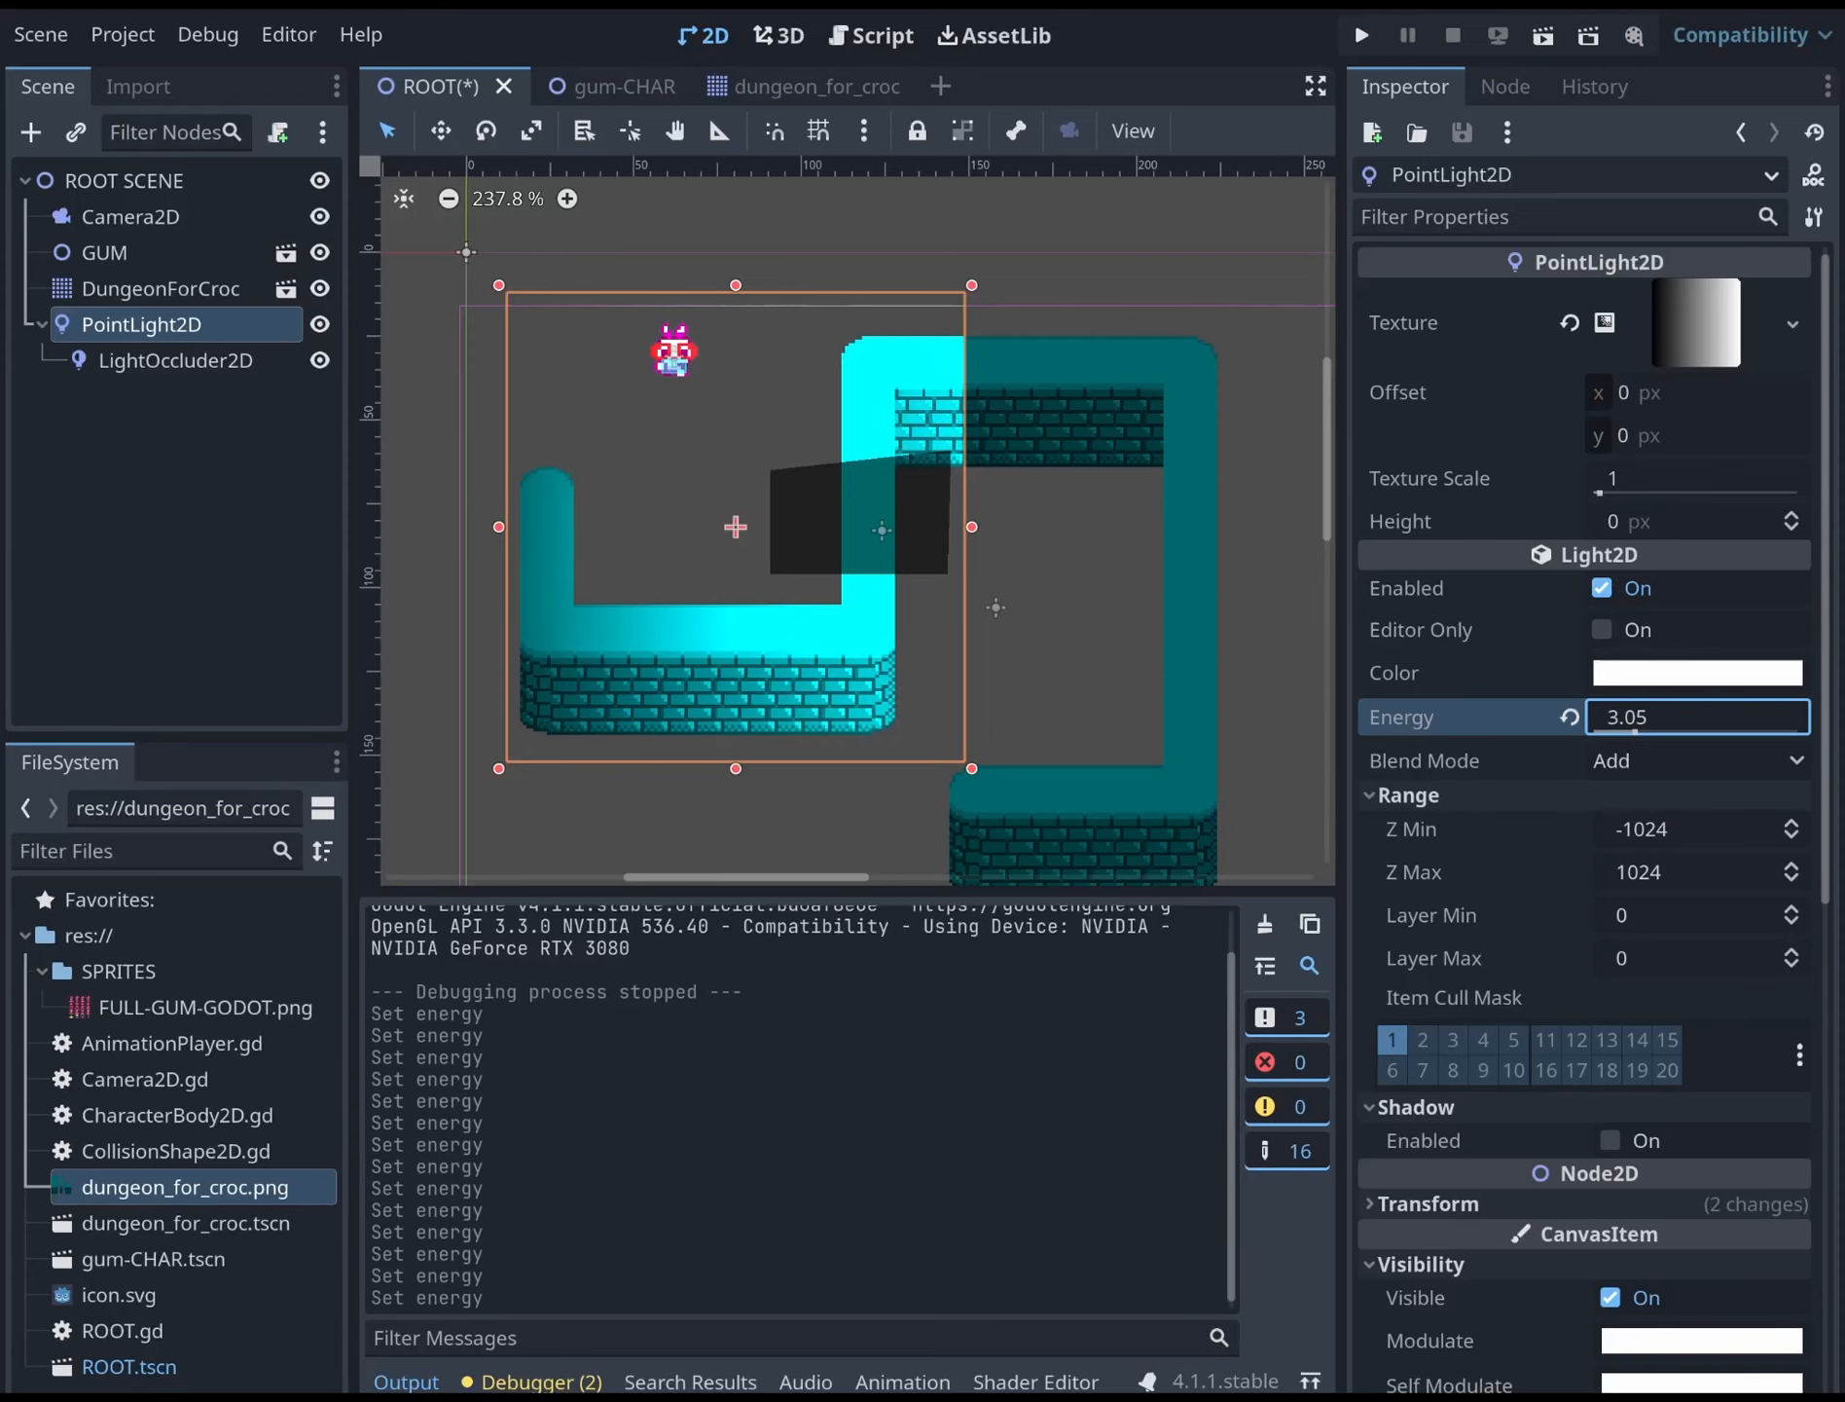
click(1362, 35)
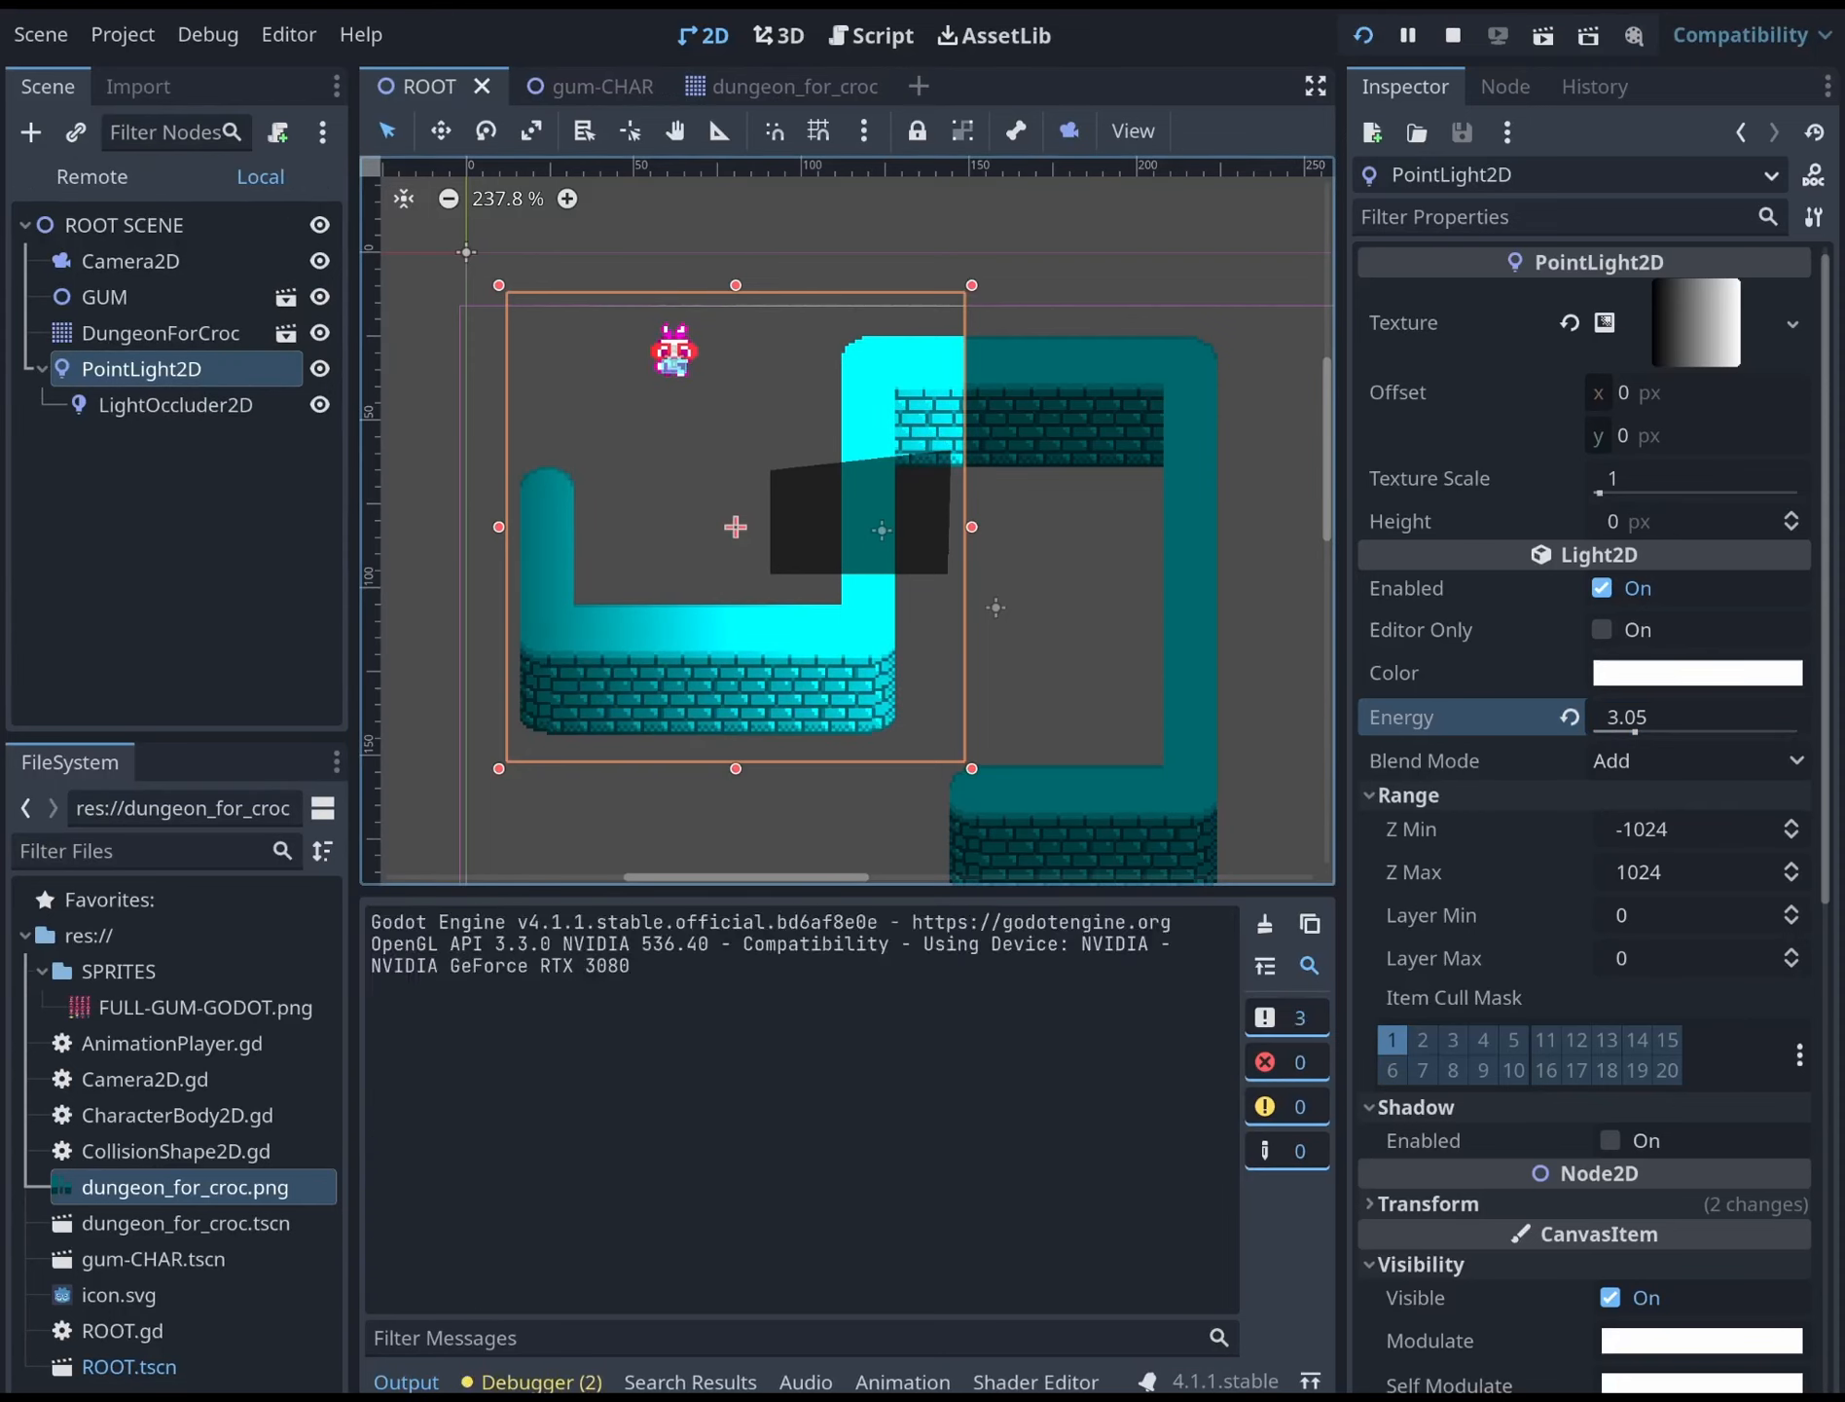
key(F8)
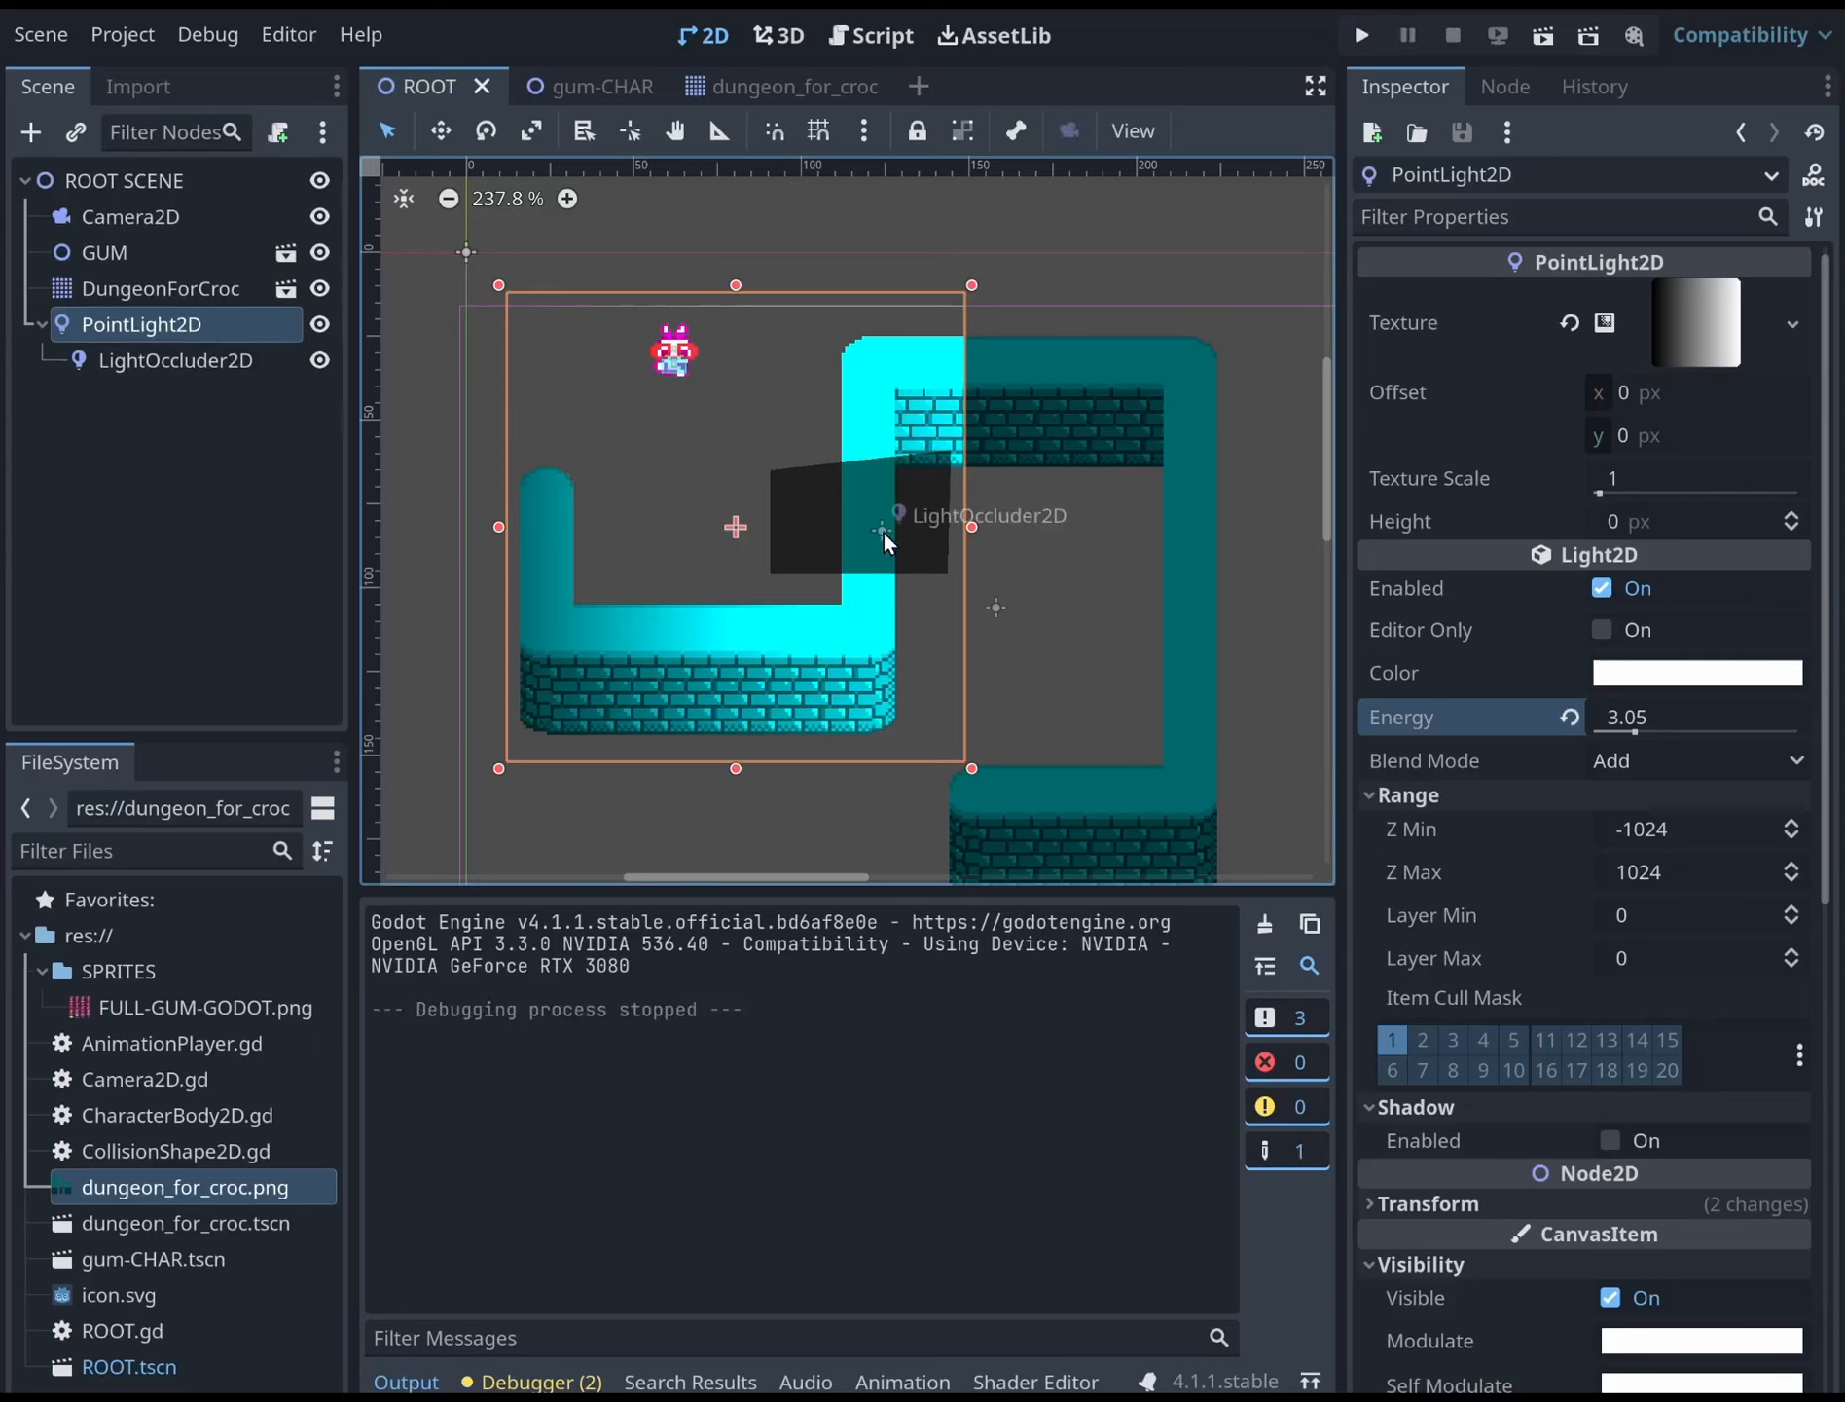
Place the PointLight2D at (65, 67) with scale (1.54, 1.52), and reparent the LightOccluder2D directly under ROOT SCENE
drag(735, 527, 684, 476)
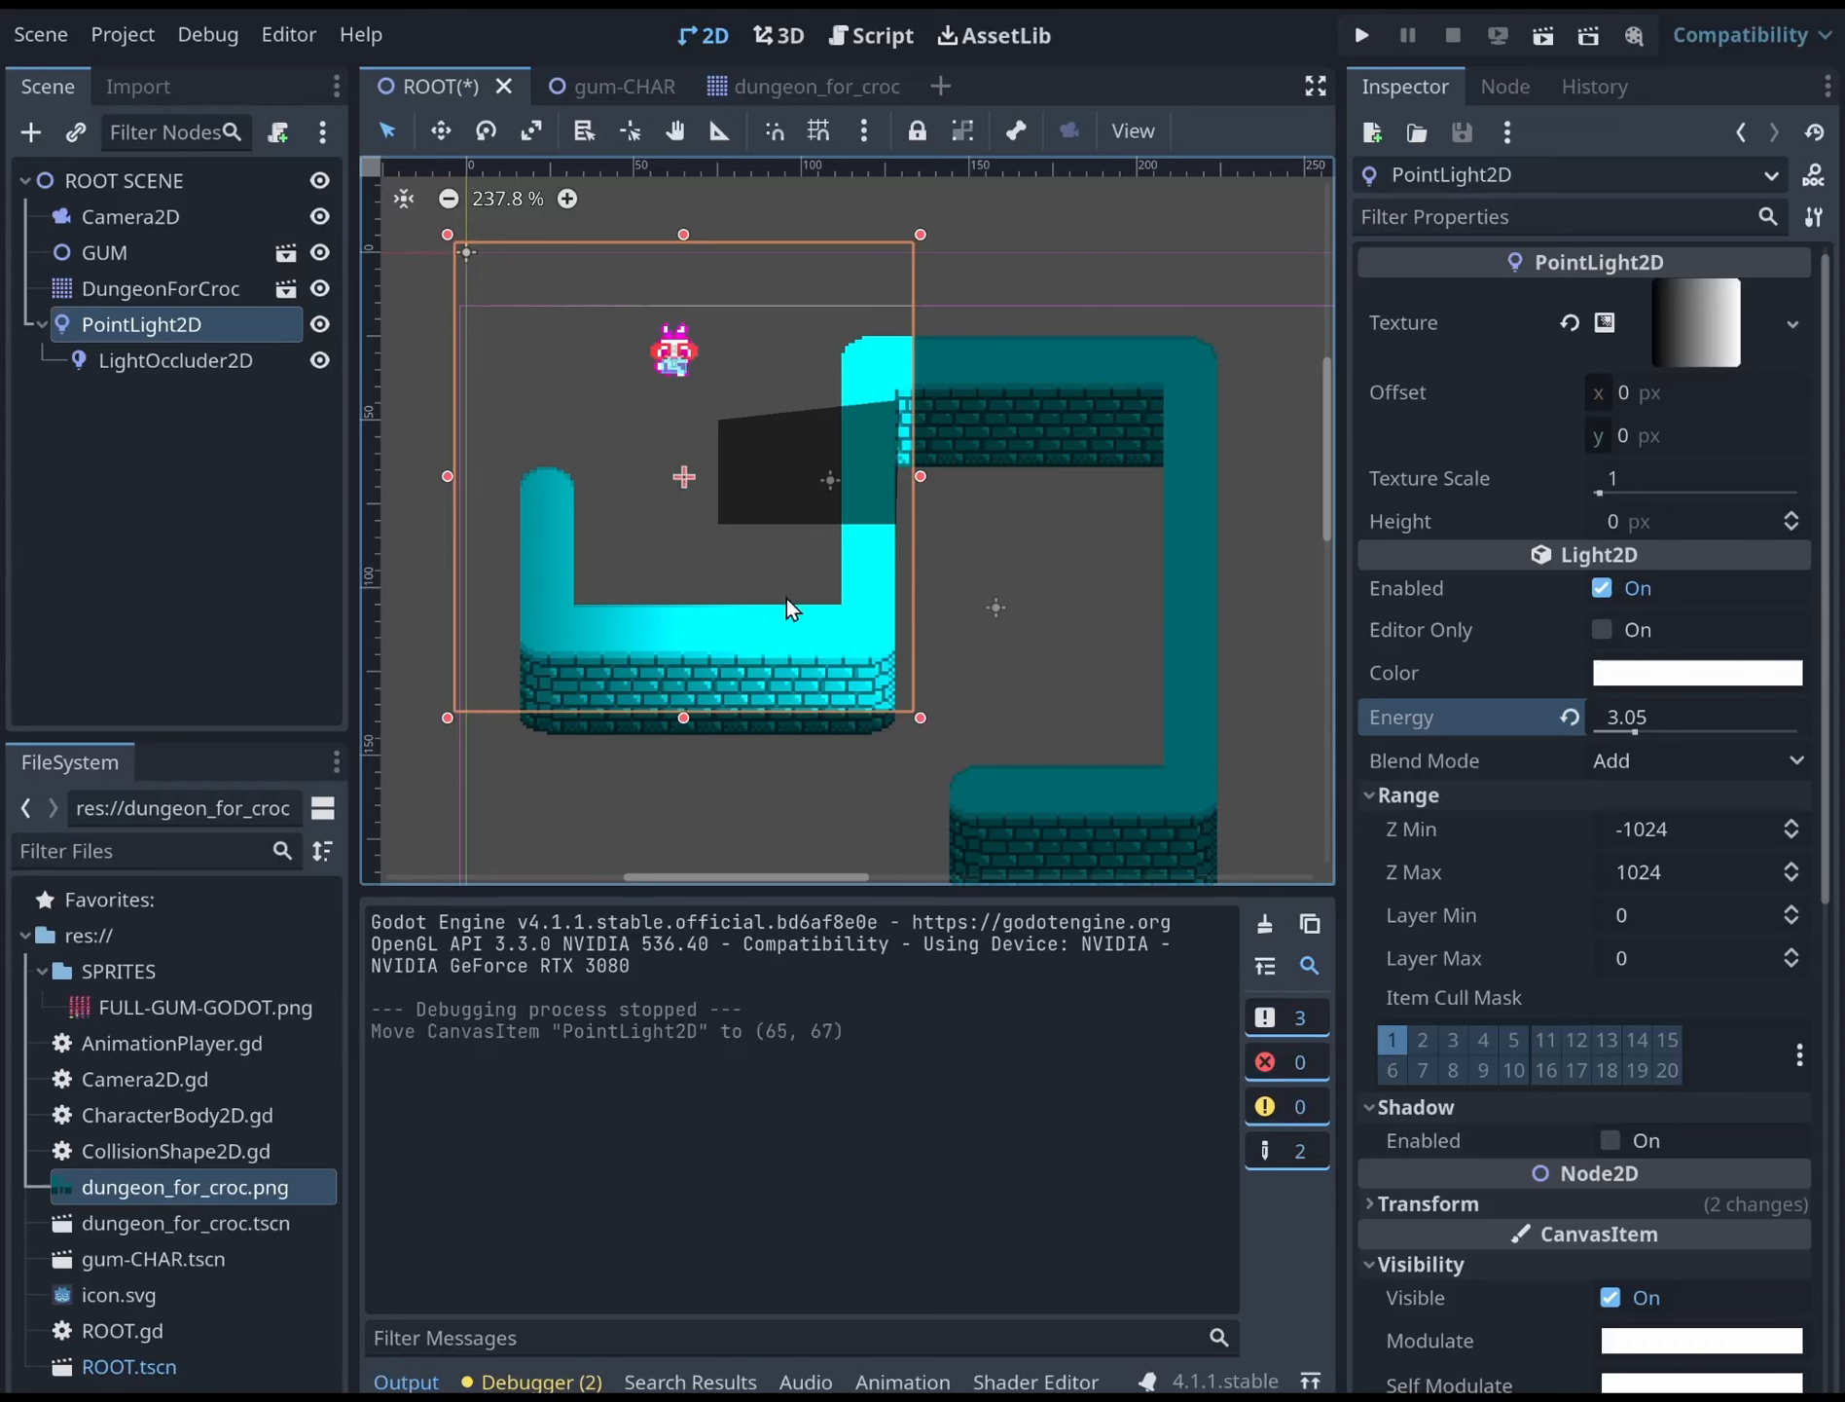
drag(921, 718, 792, 575)
drag(730, 402, 846, 468)
drag(173, 371, 115, 178)
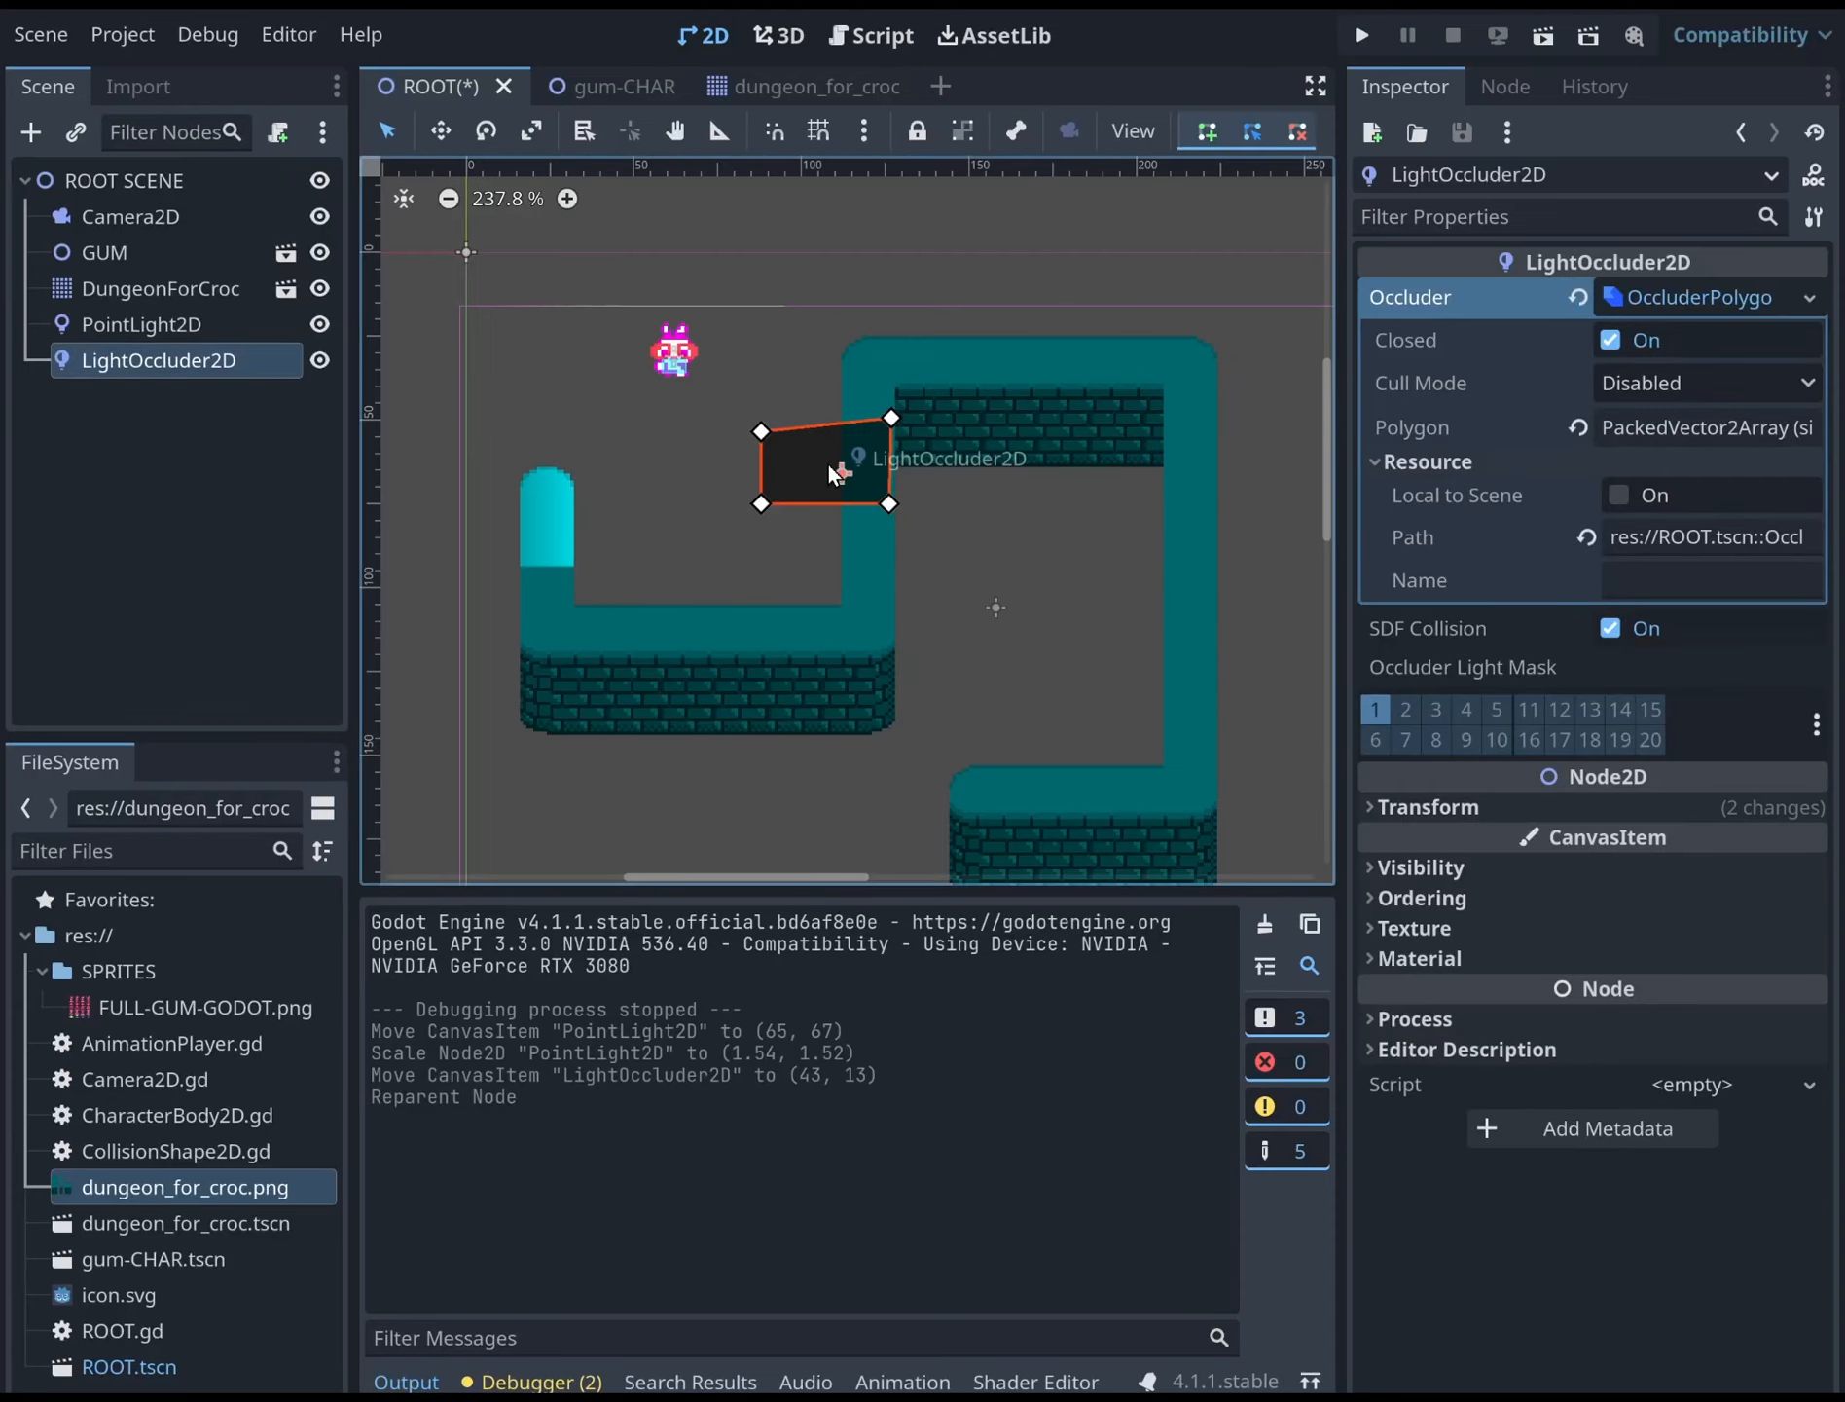
Move the LightOccluder2D to (120, 86), stretch its polygon's two left corners toward the left wall, and test-run the project
drag(828, 461, 680, 473)
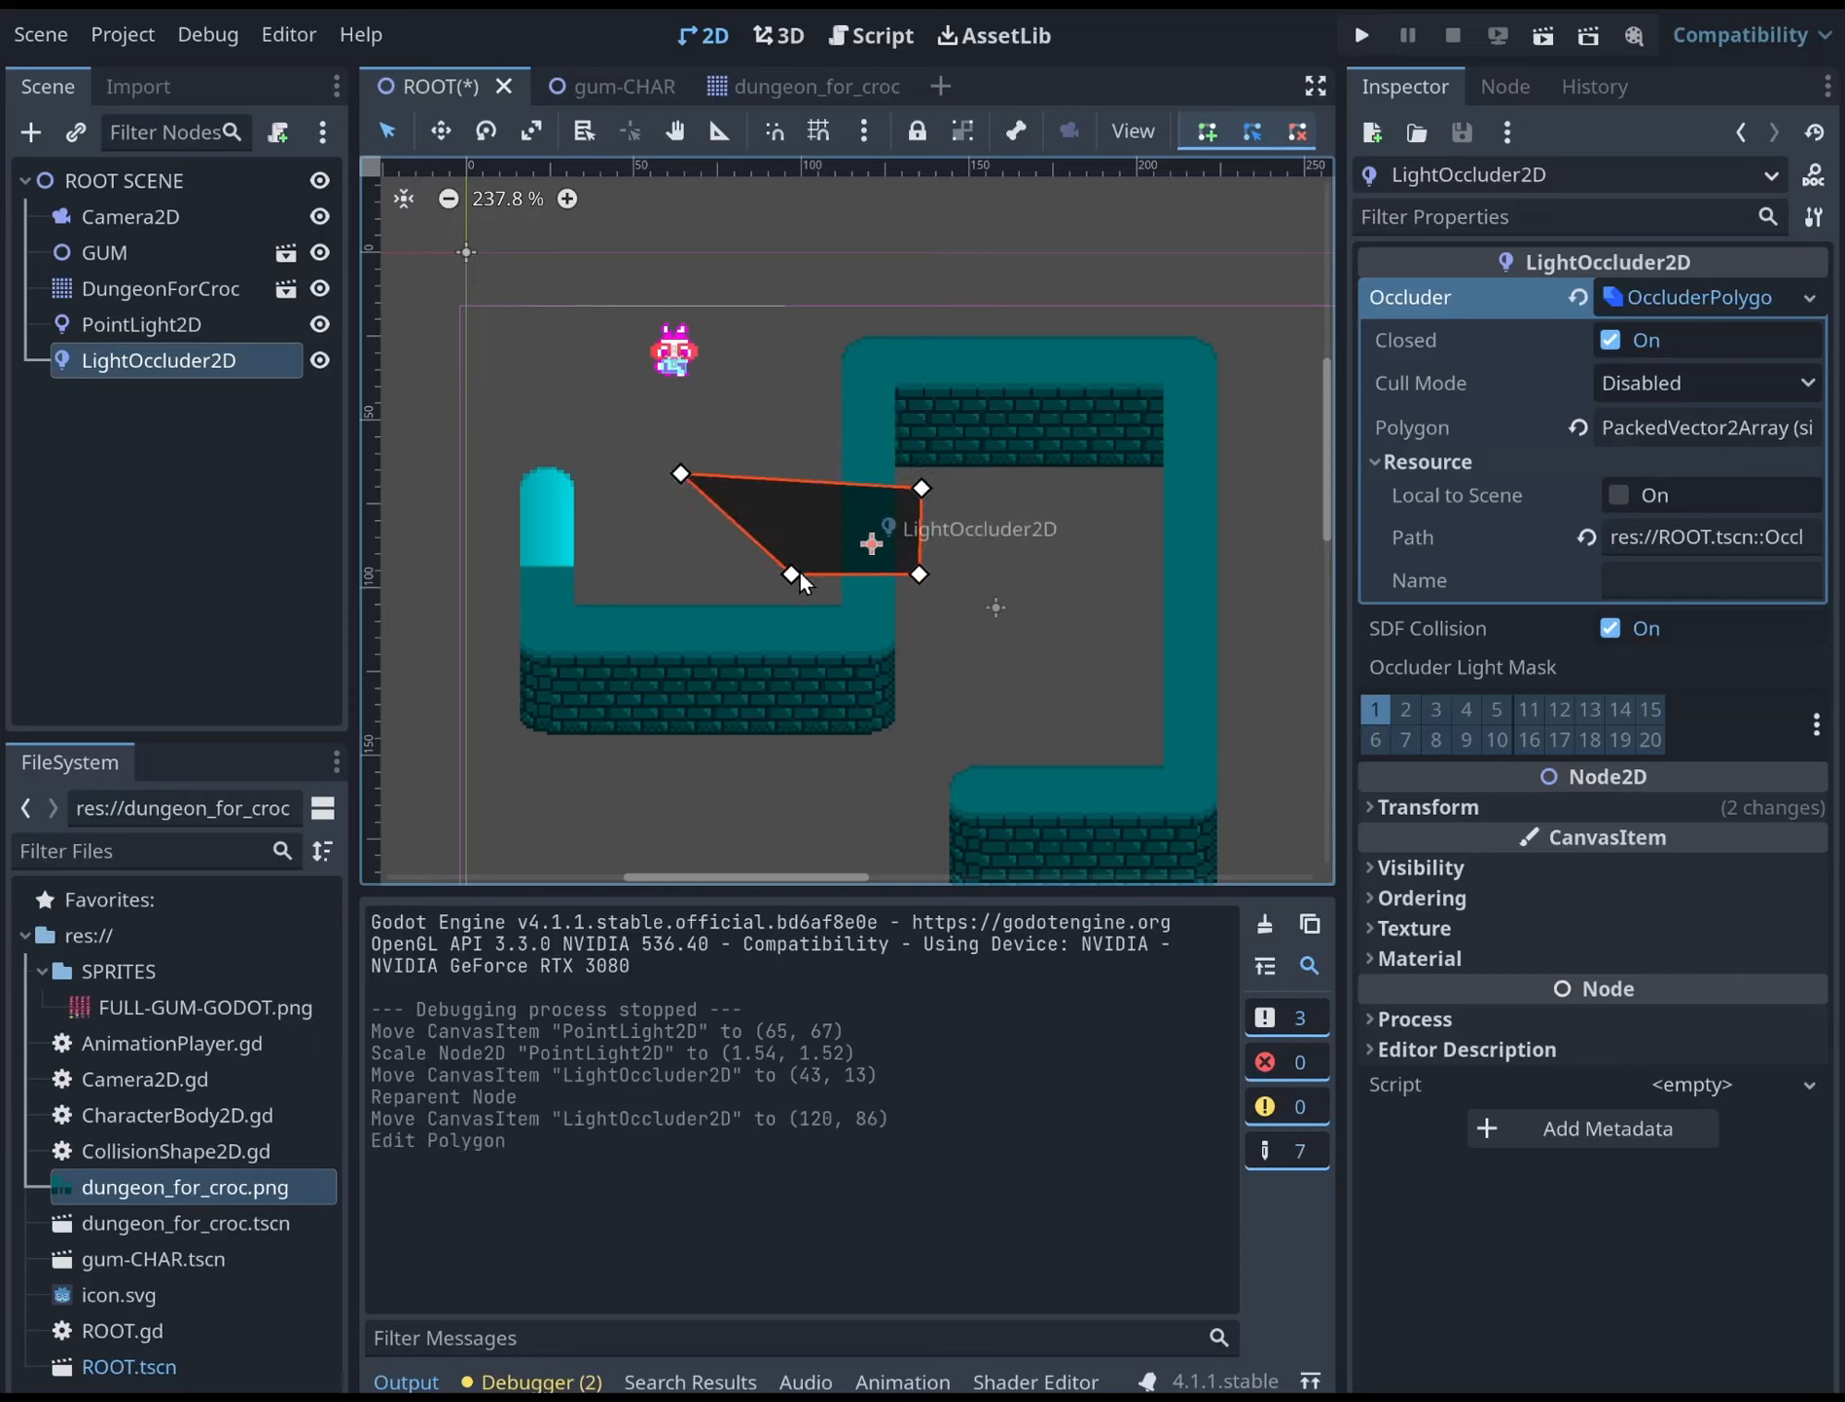
drag(793, 575, 665, 605)
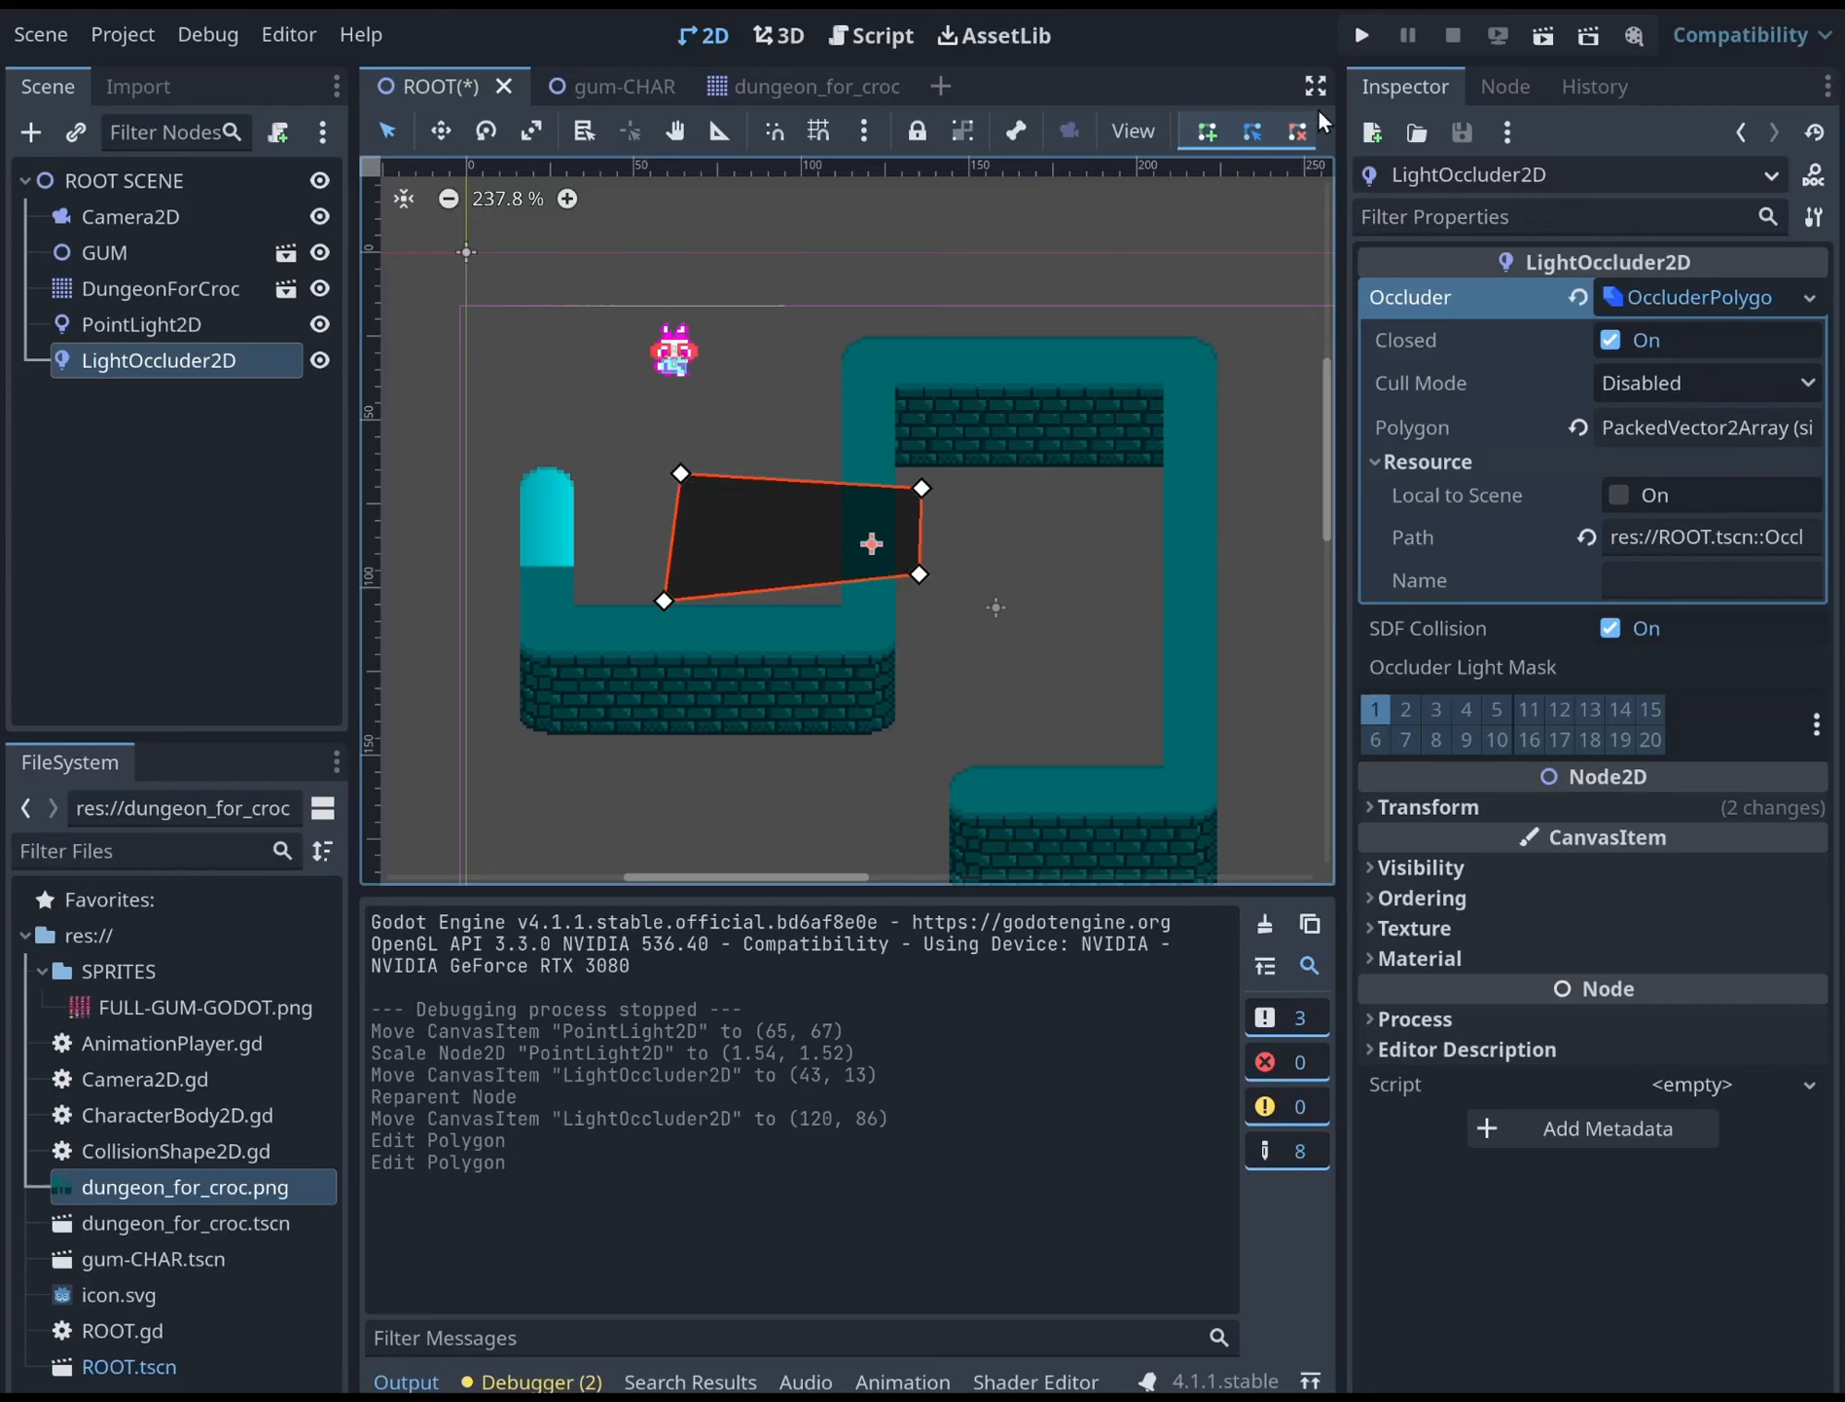
click(1363, 35)
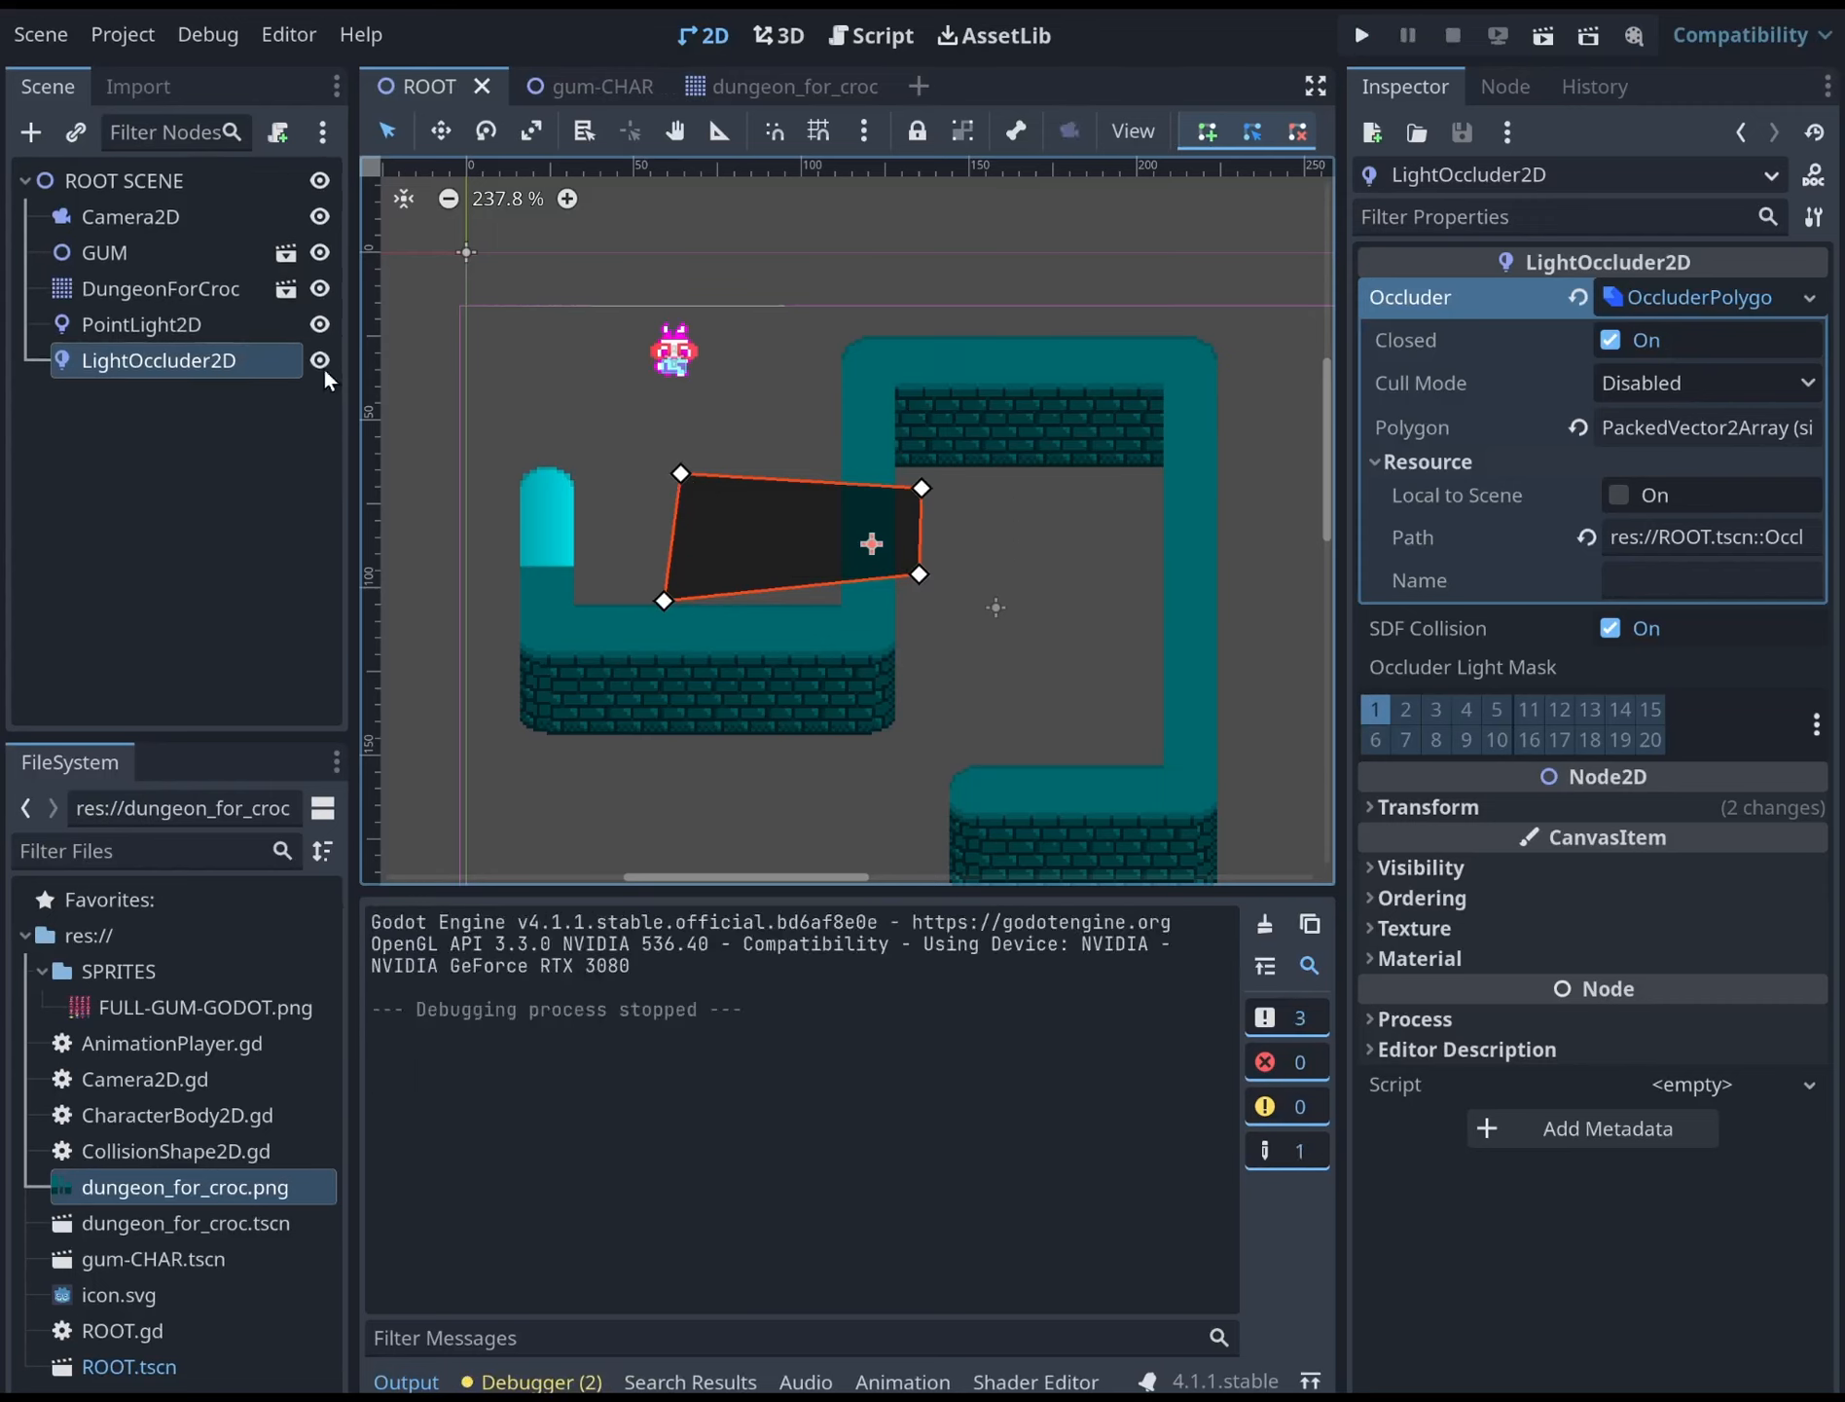
Move the PointLight2D to (92, 76) so it overlaps the occluder, and test-run the project
click(180, 324)
drag(602, 405, 771, 503)
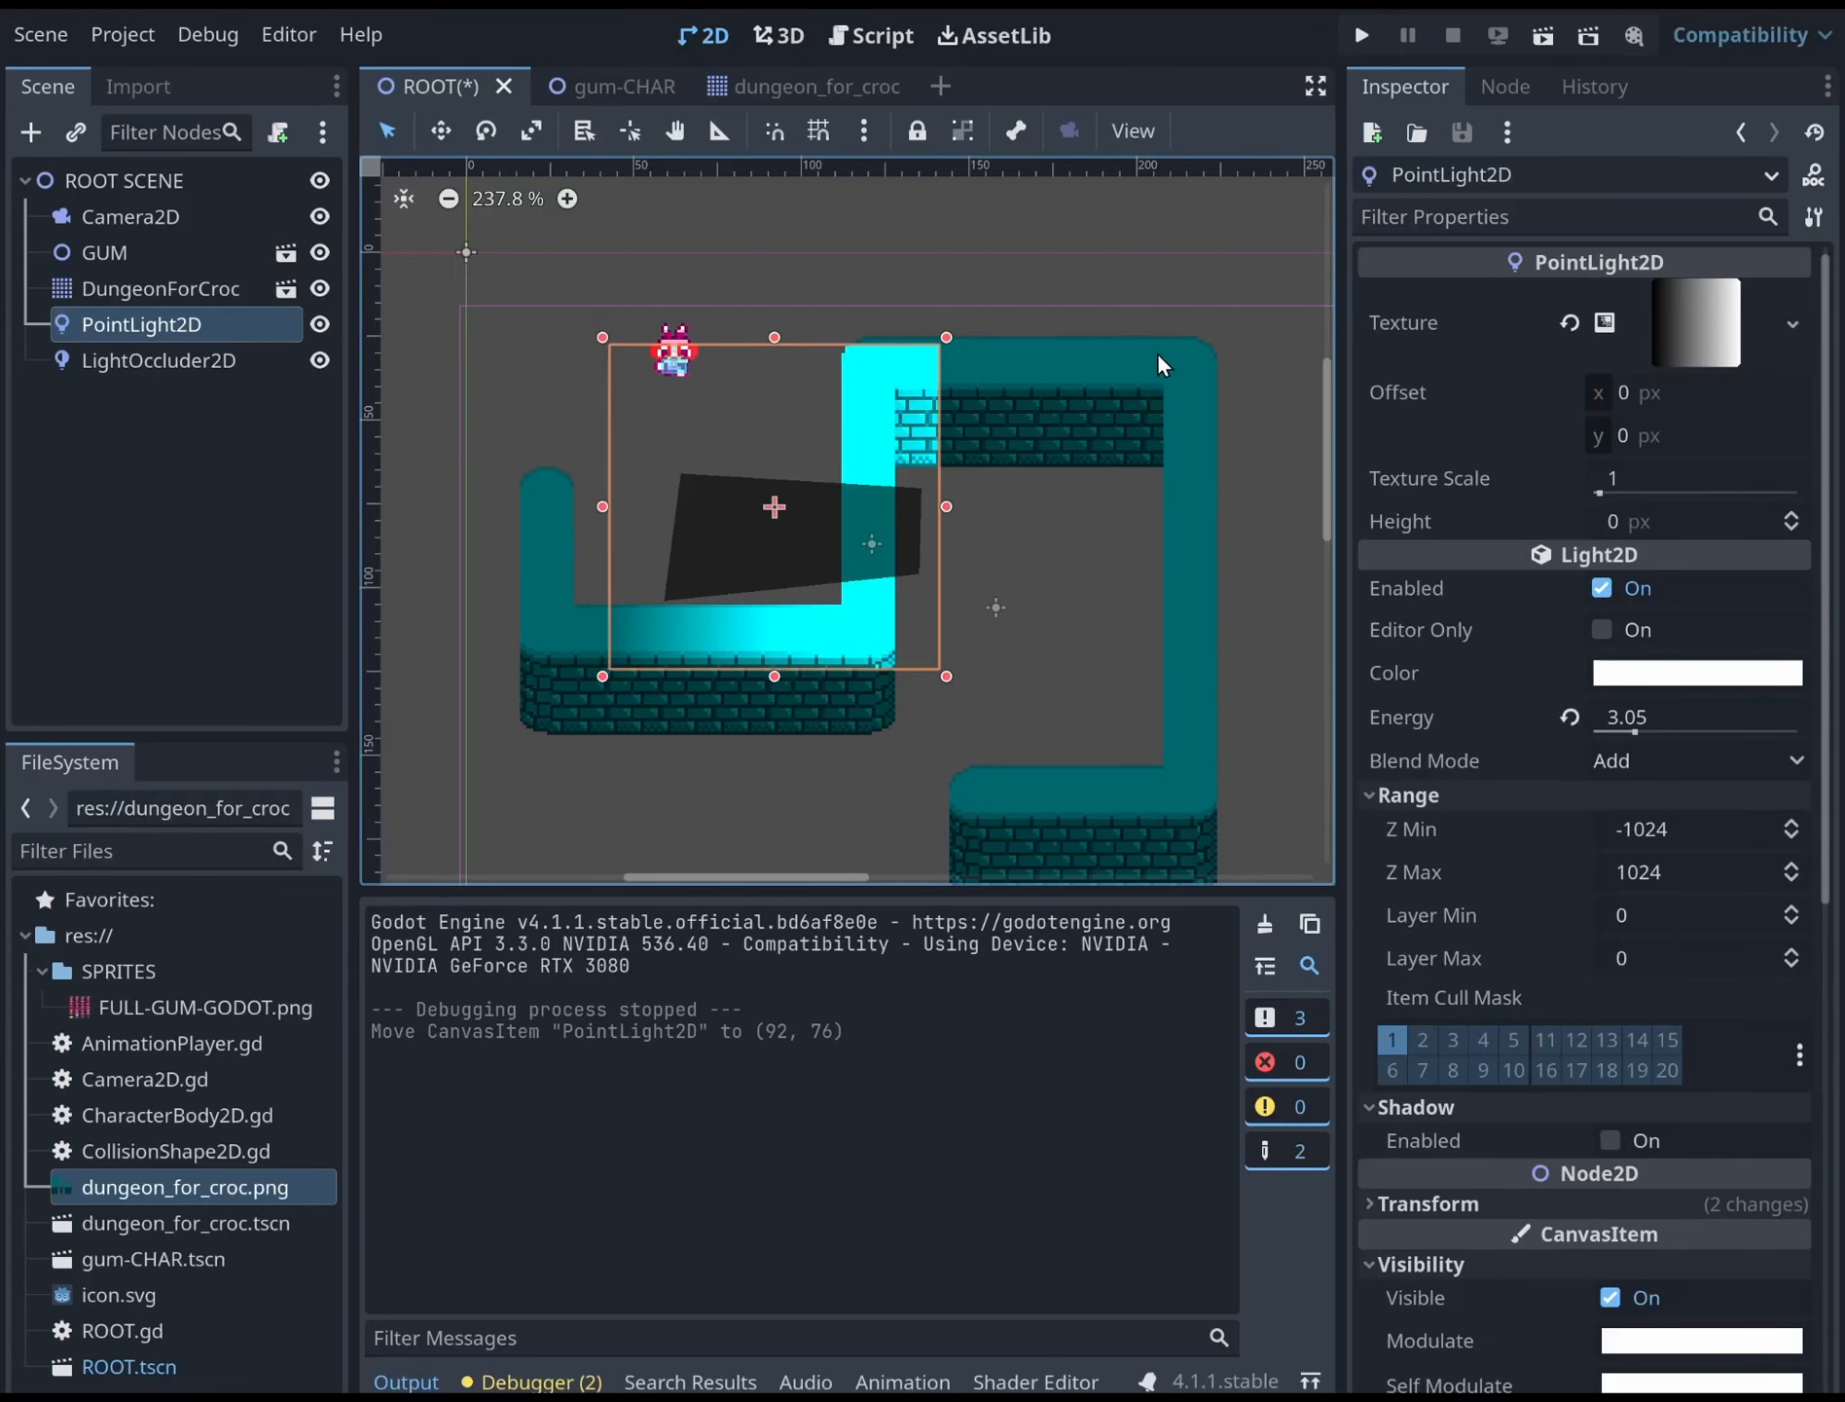
click(1362, 36)
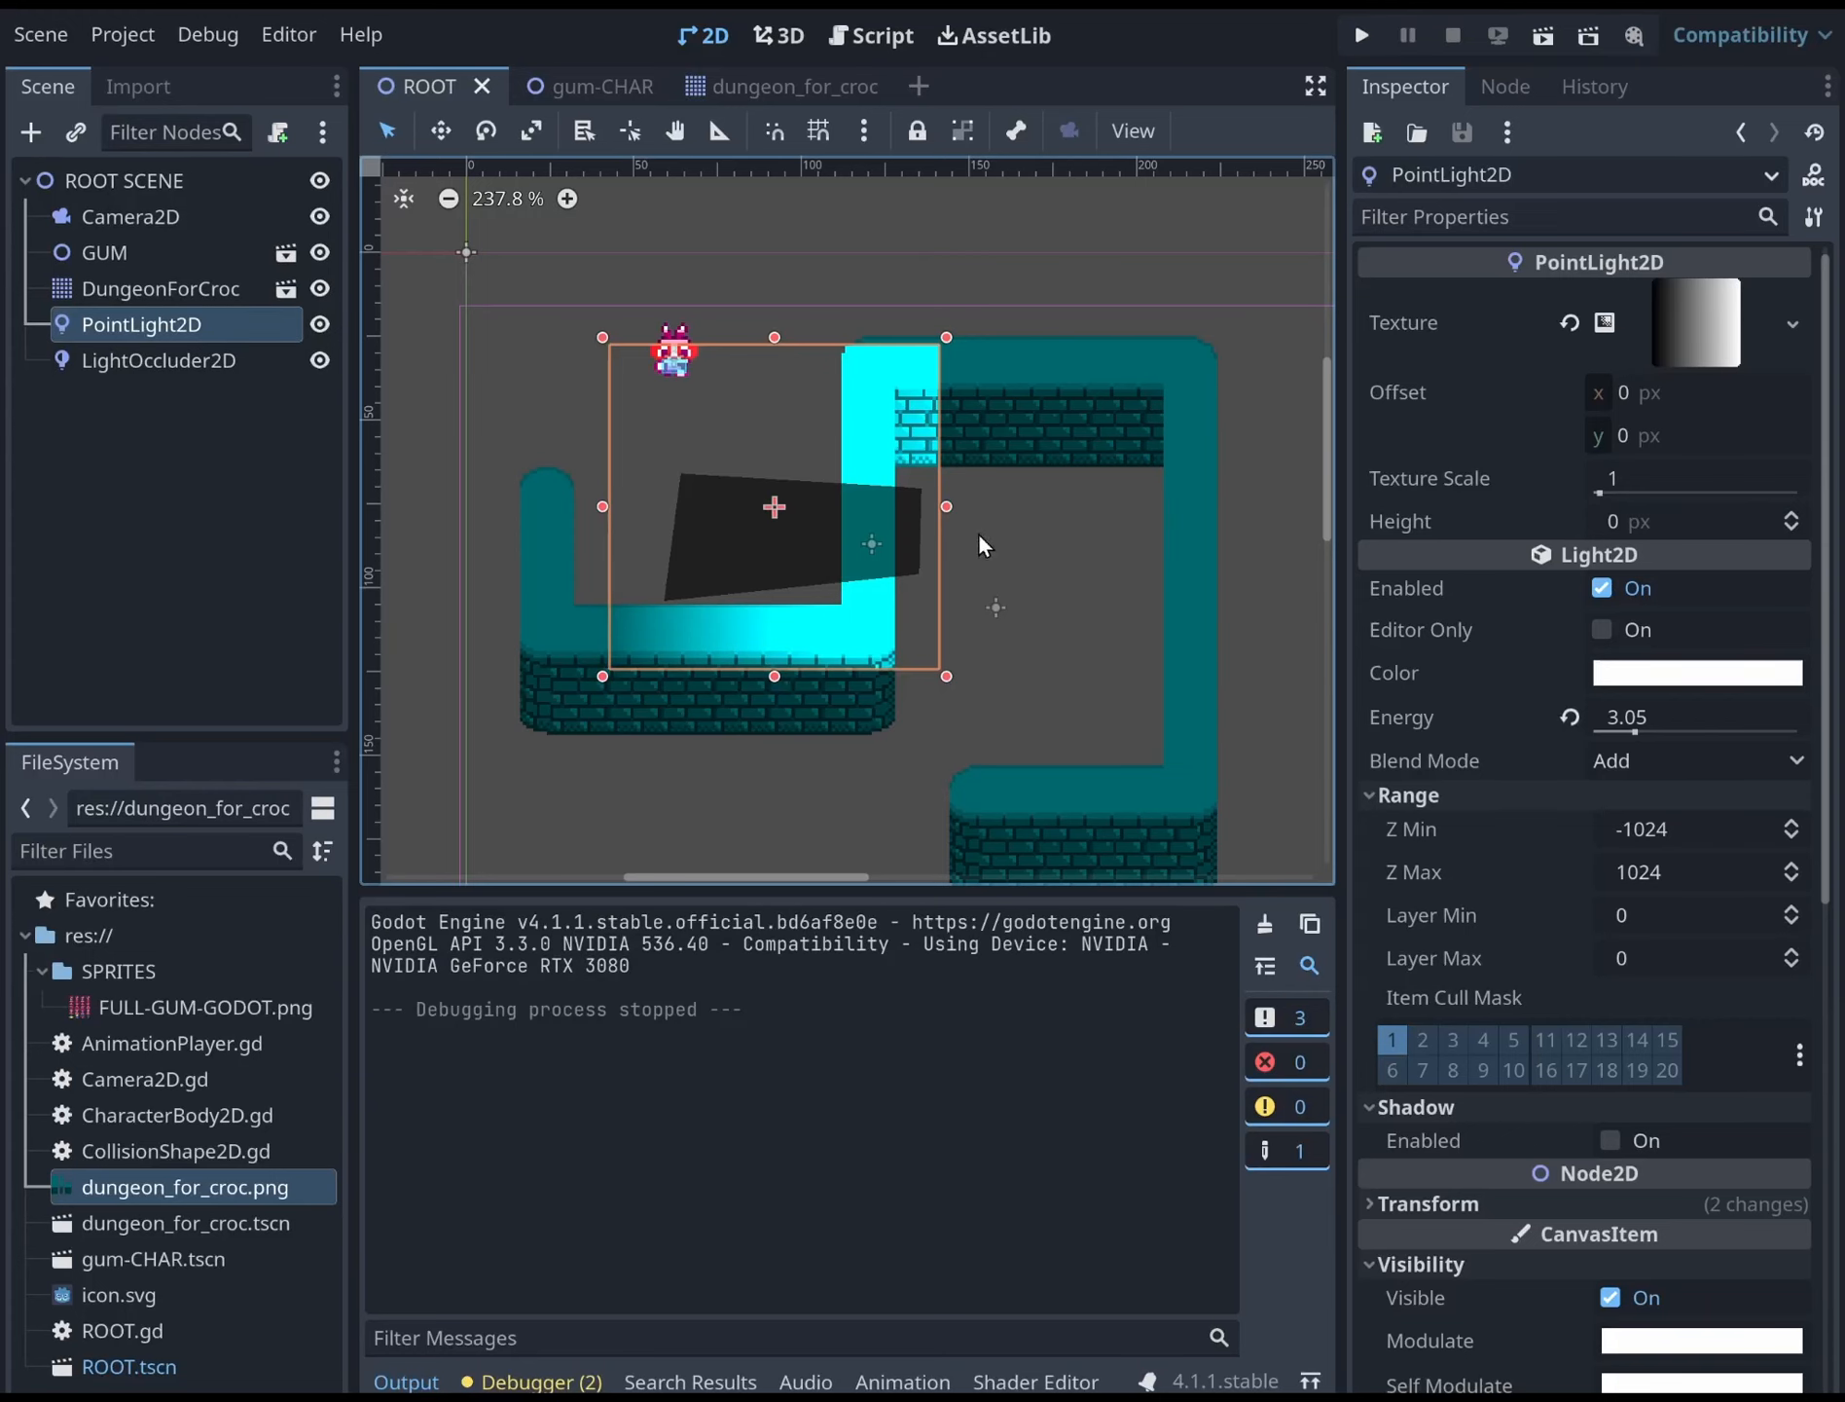
Shift the LightOccluder2D toward the right side of the dungeon, placing it at (167, 80)
click(857, 541)
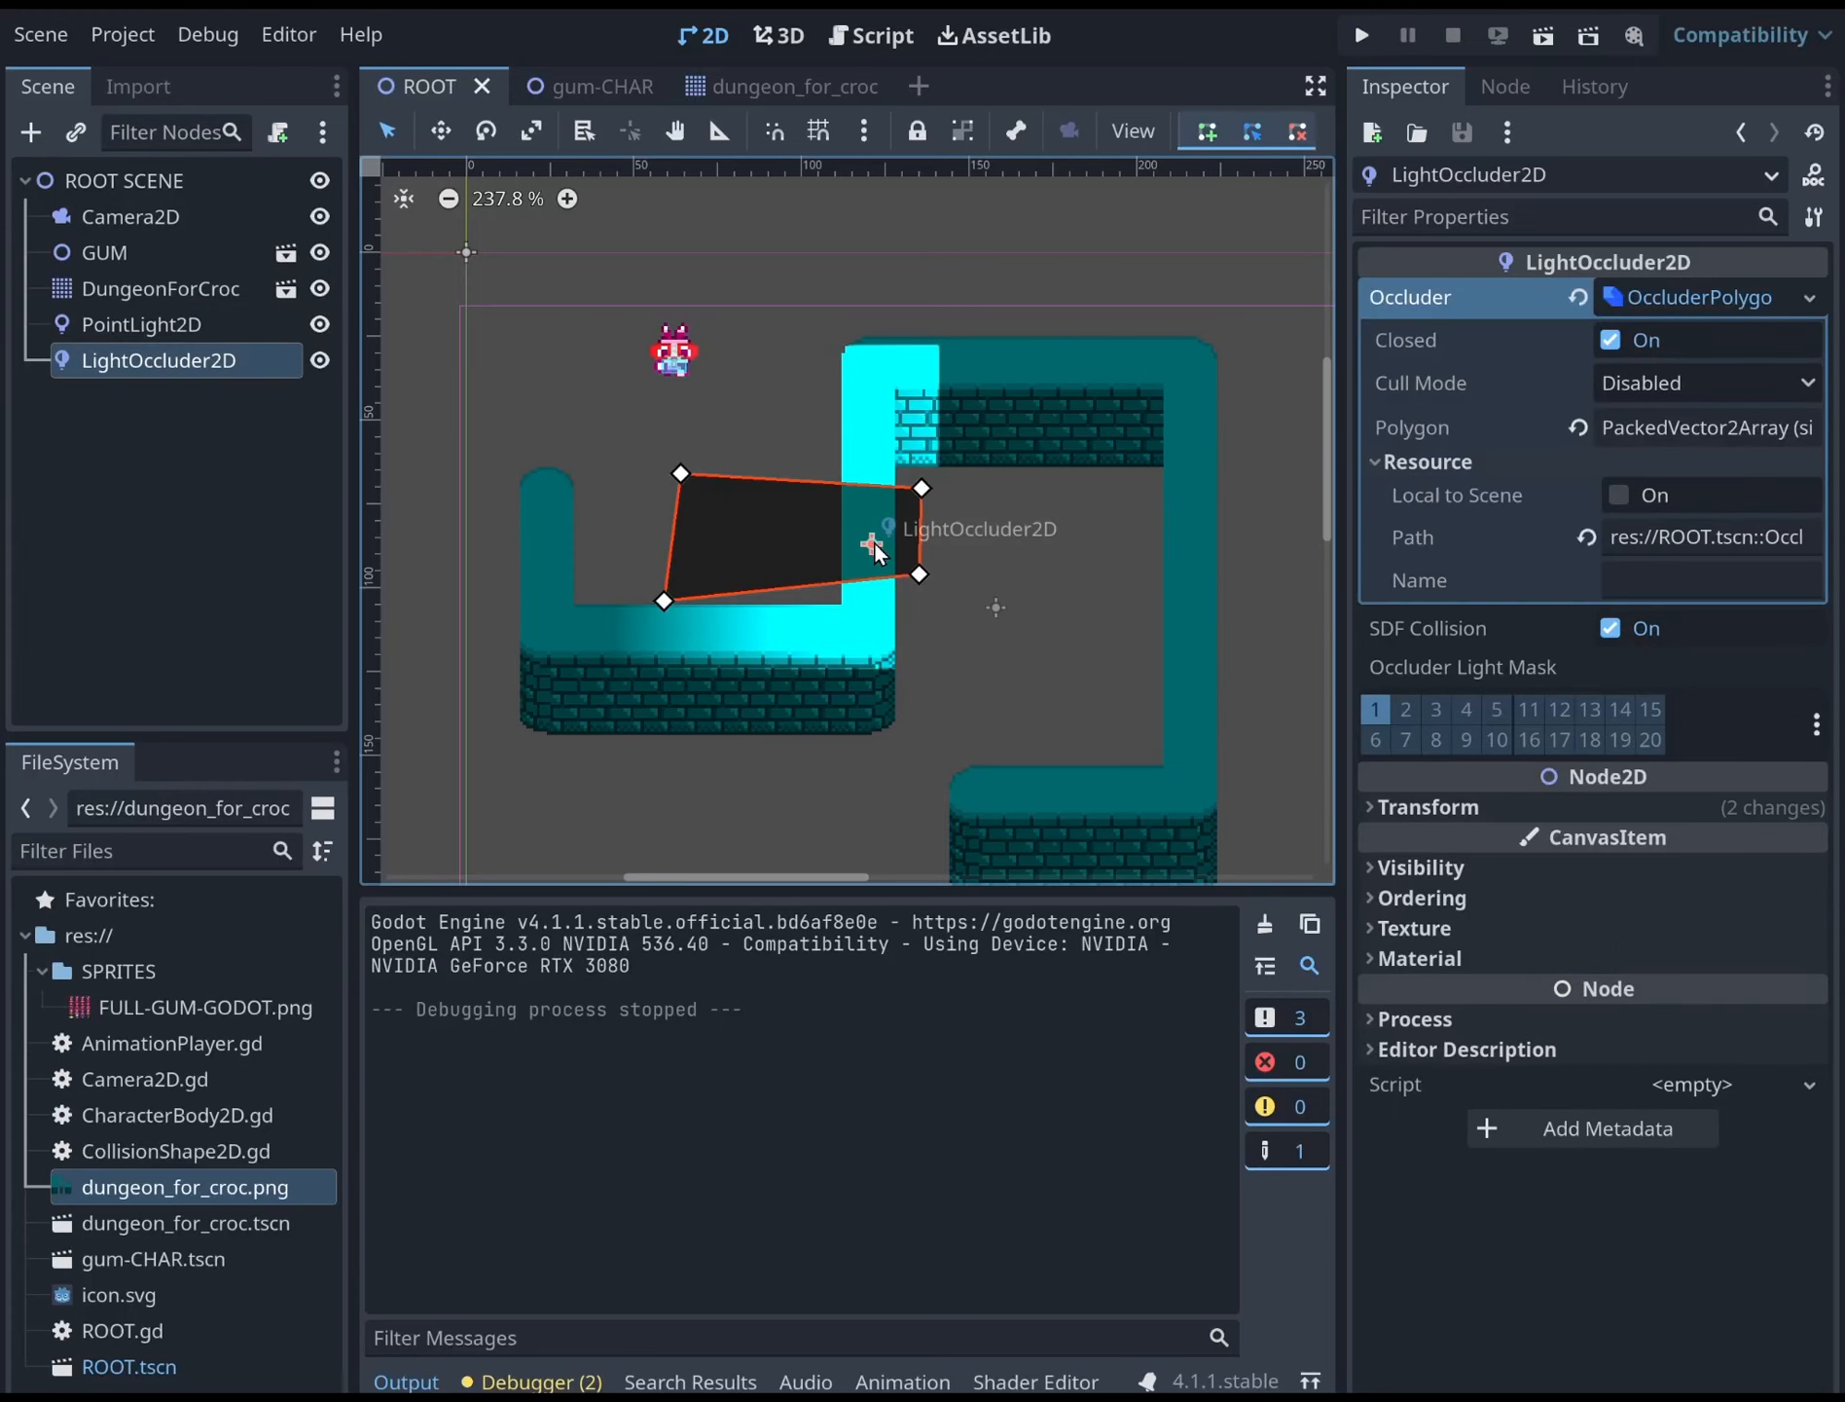
drag(875, 543, 963, 530)
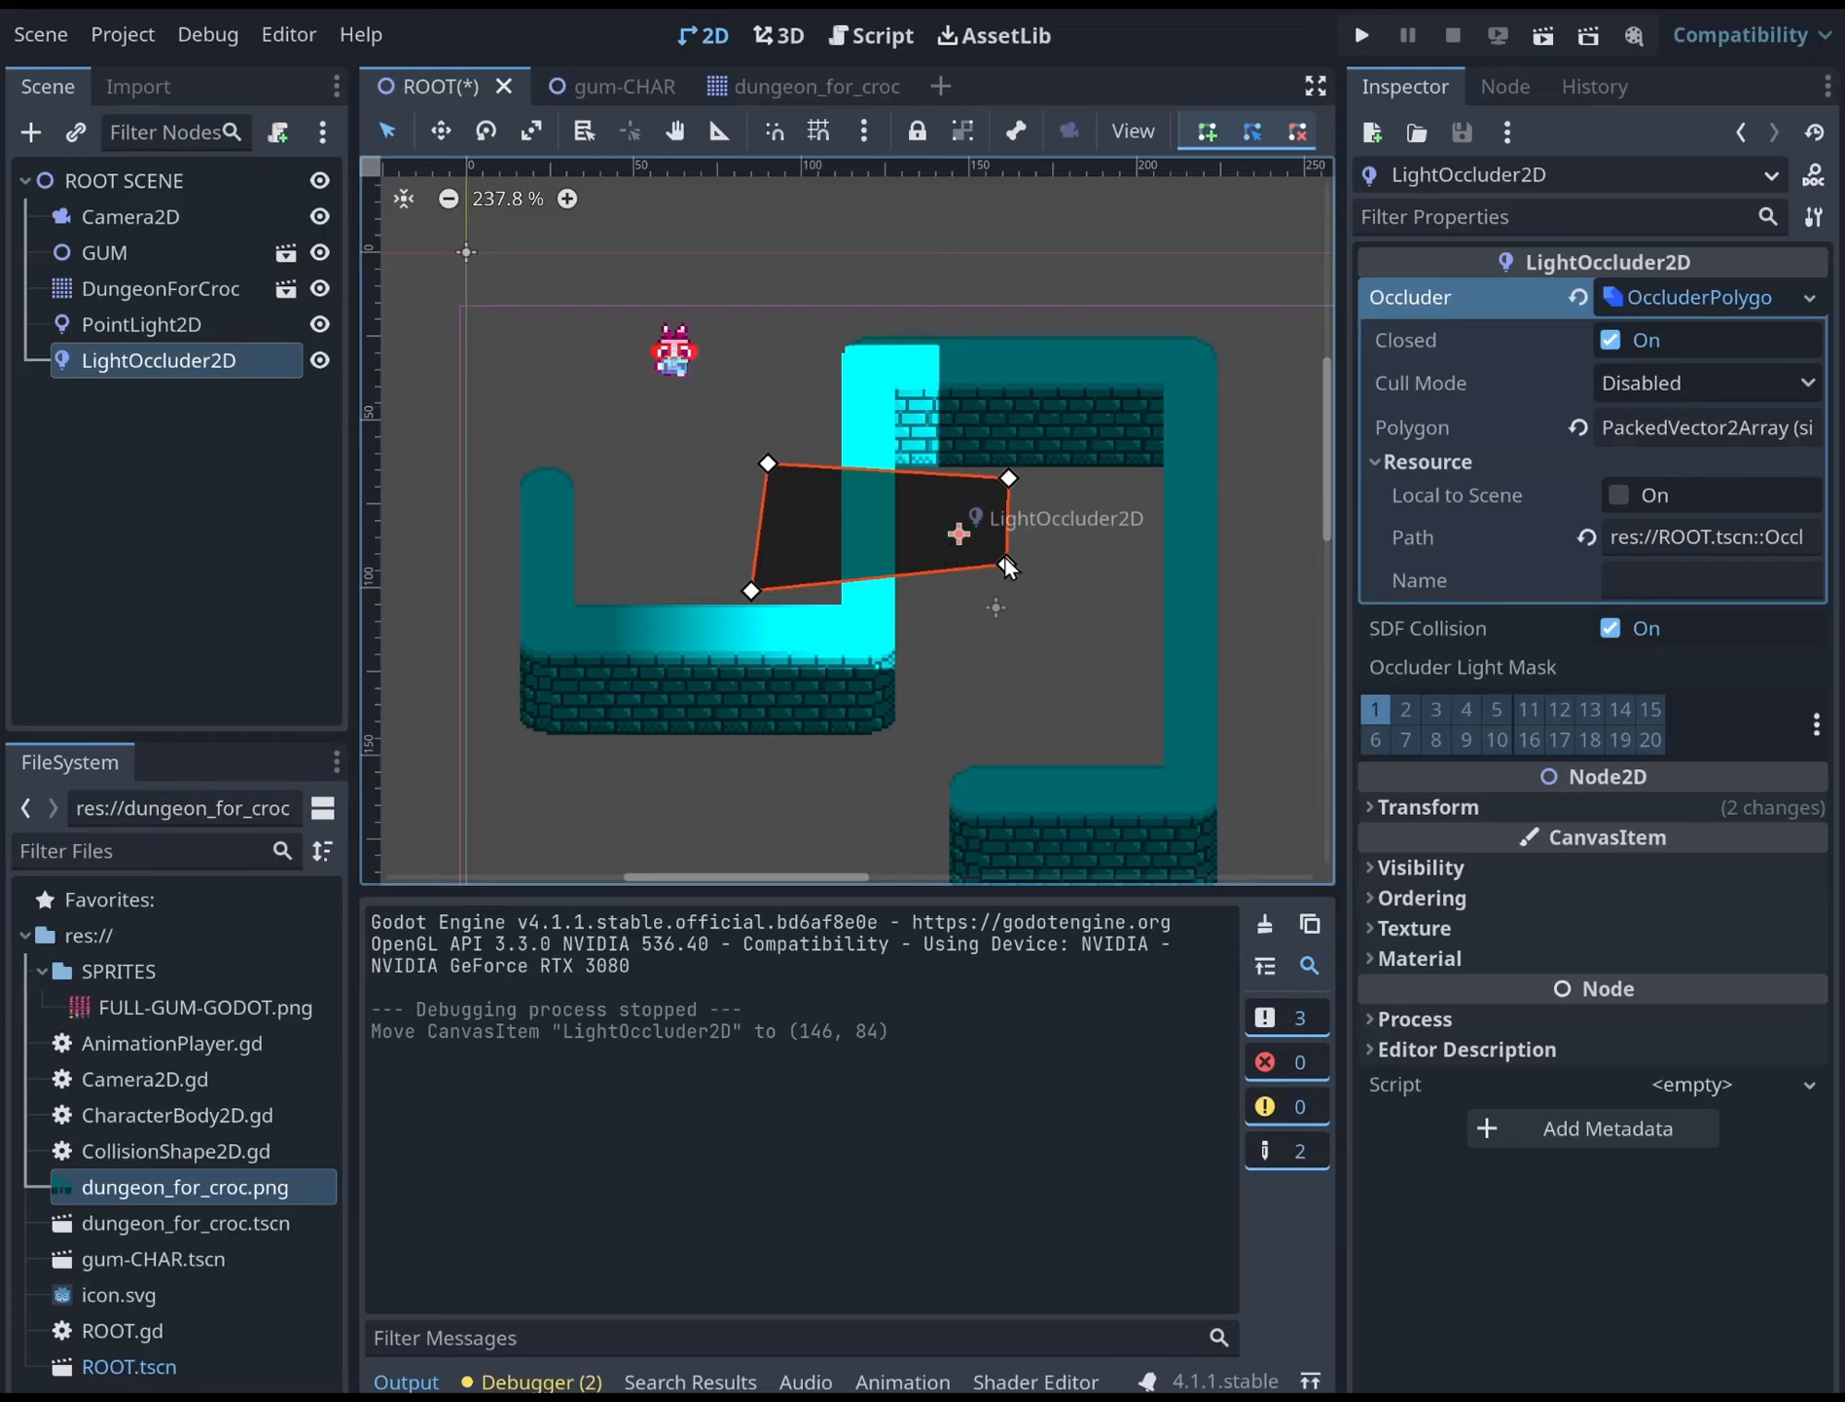
drag(956, 539, 1031, 517)
Move the PointLight2D to (69, 64) and enlarge it to scale (2.71, 1.63) so it covers the occluder
click(196, 323)
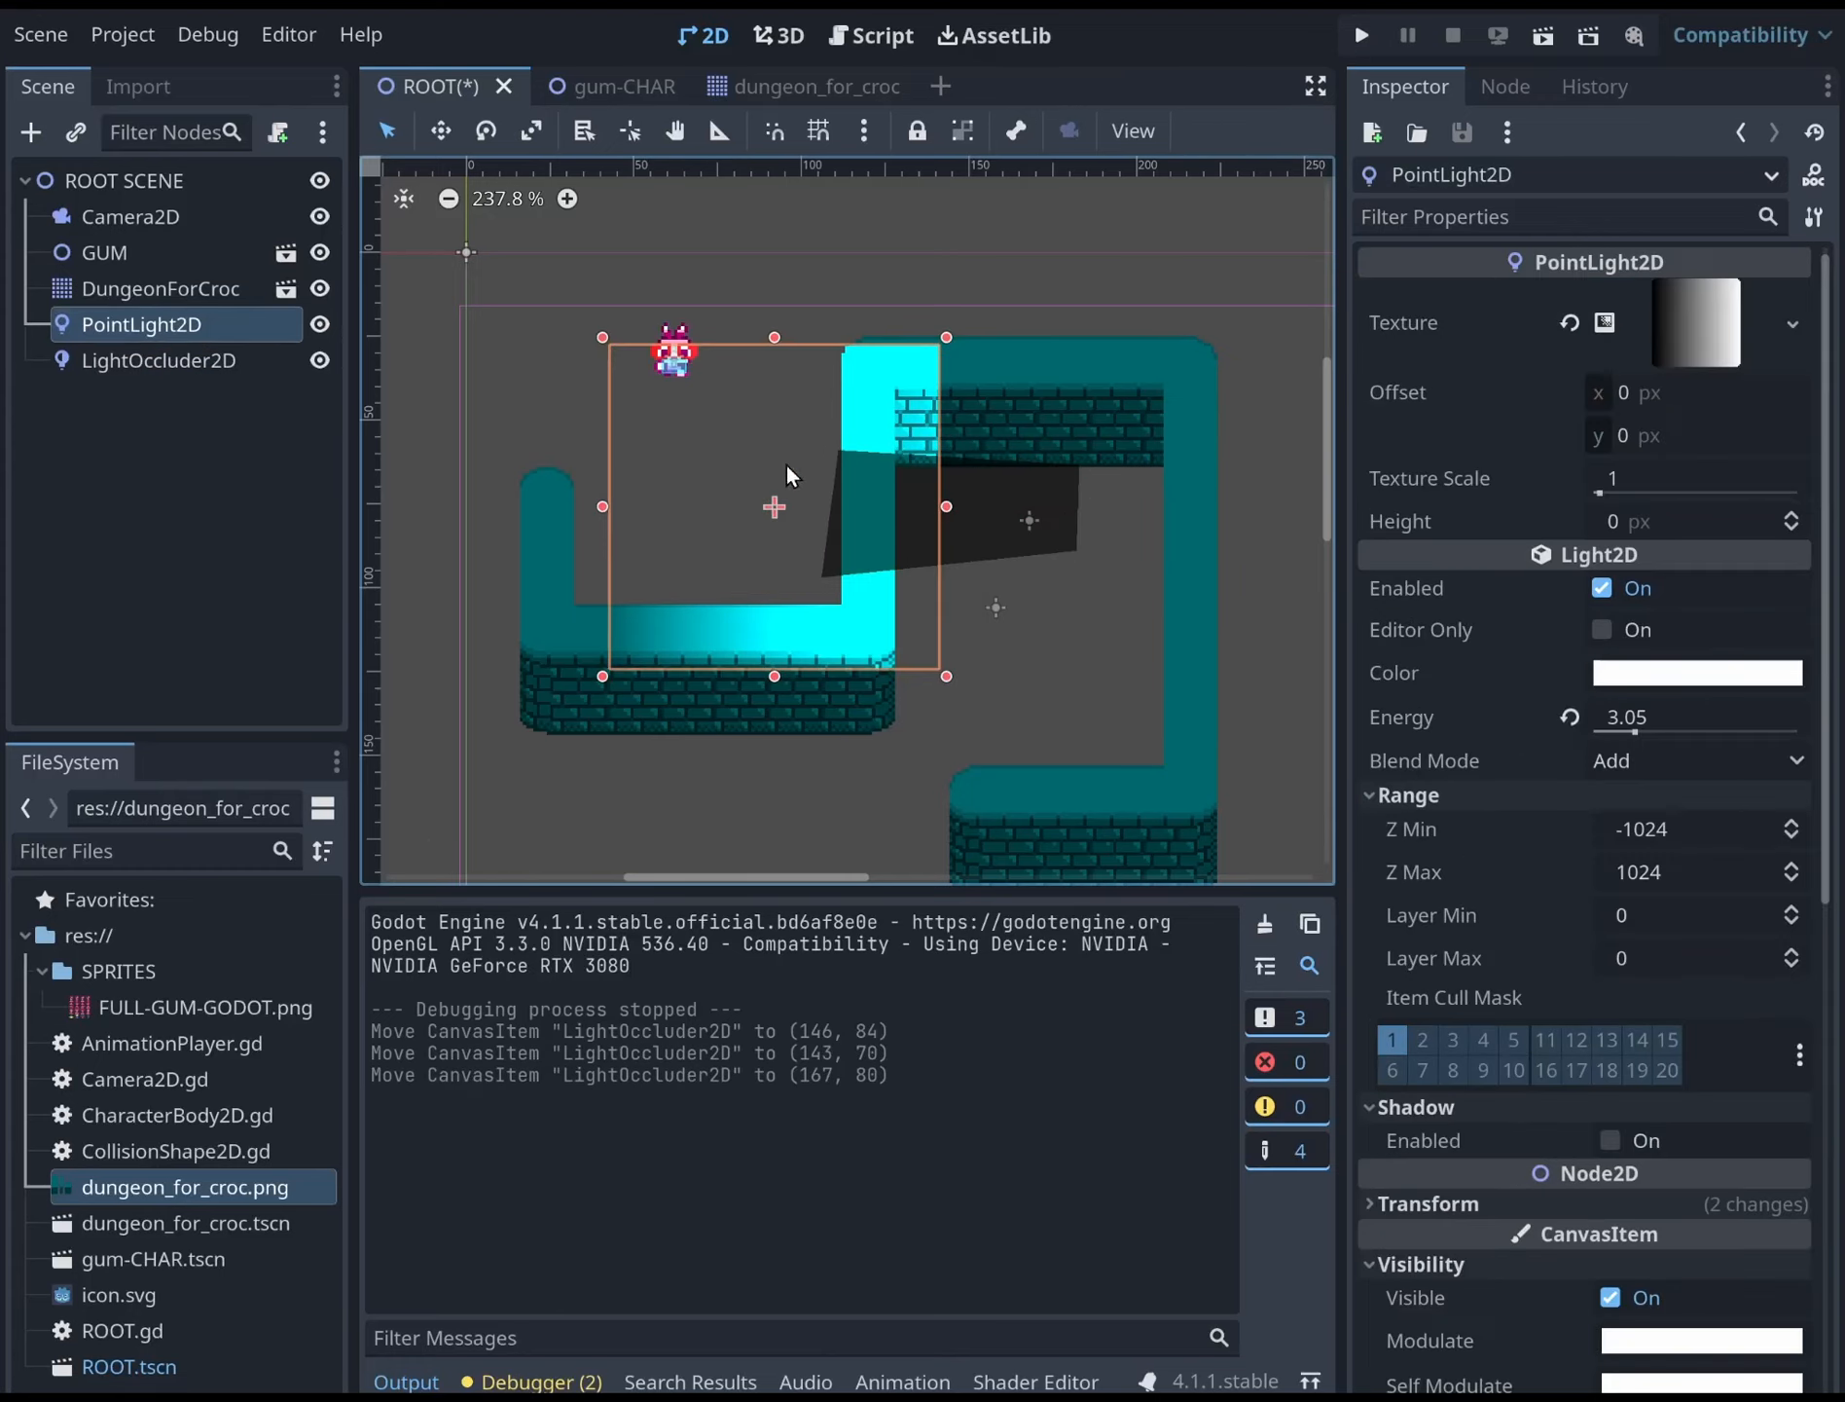
drag(779, 510, 698, 469)
drag(869, 639, 1120, 664)
Try the ClockWise cull mode on the occluder polygon in a test run, and return it to Disabled
click(928, 534)
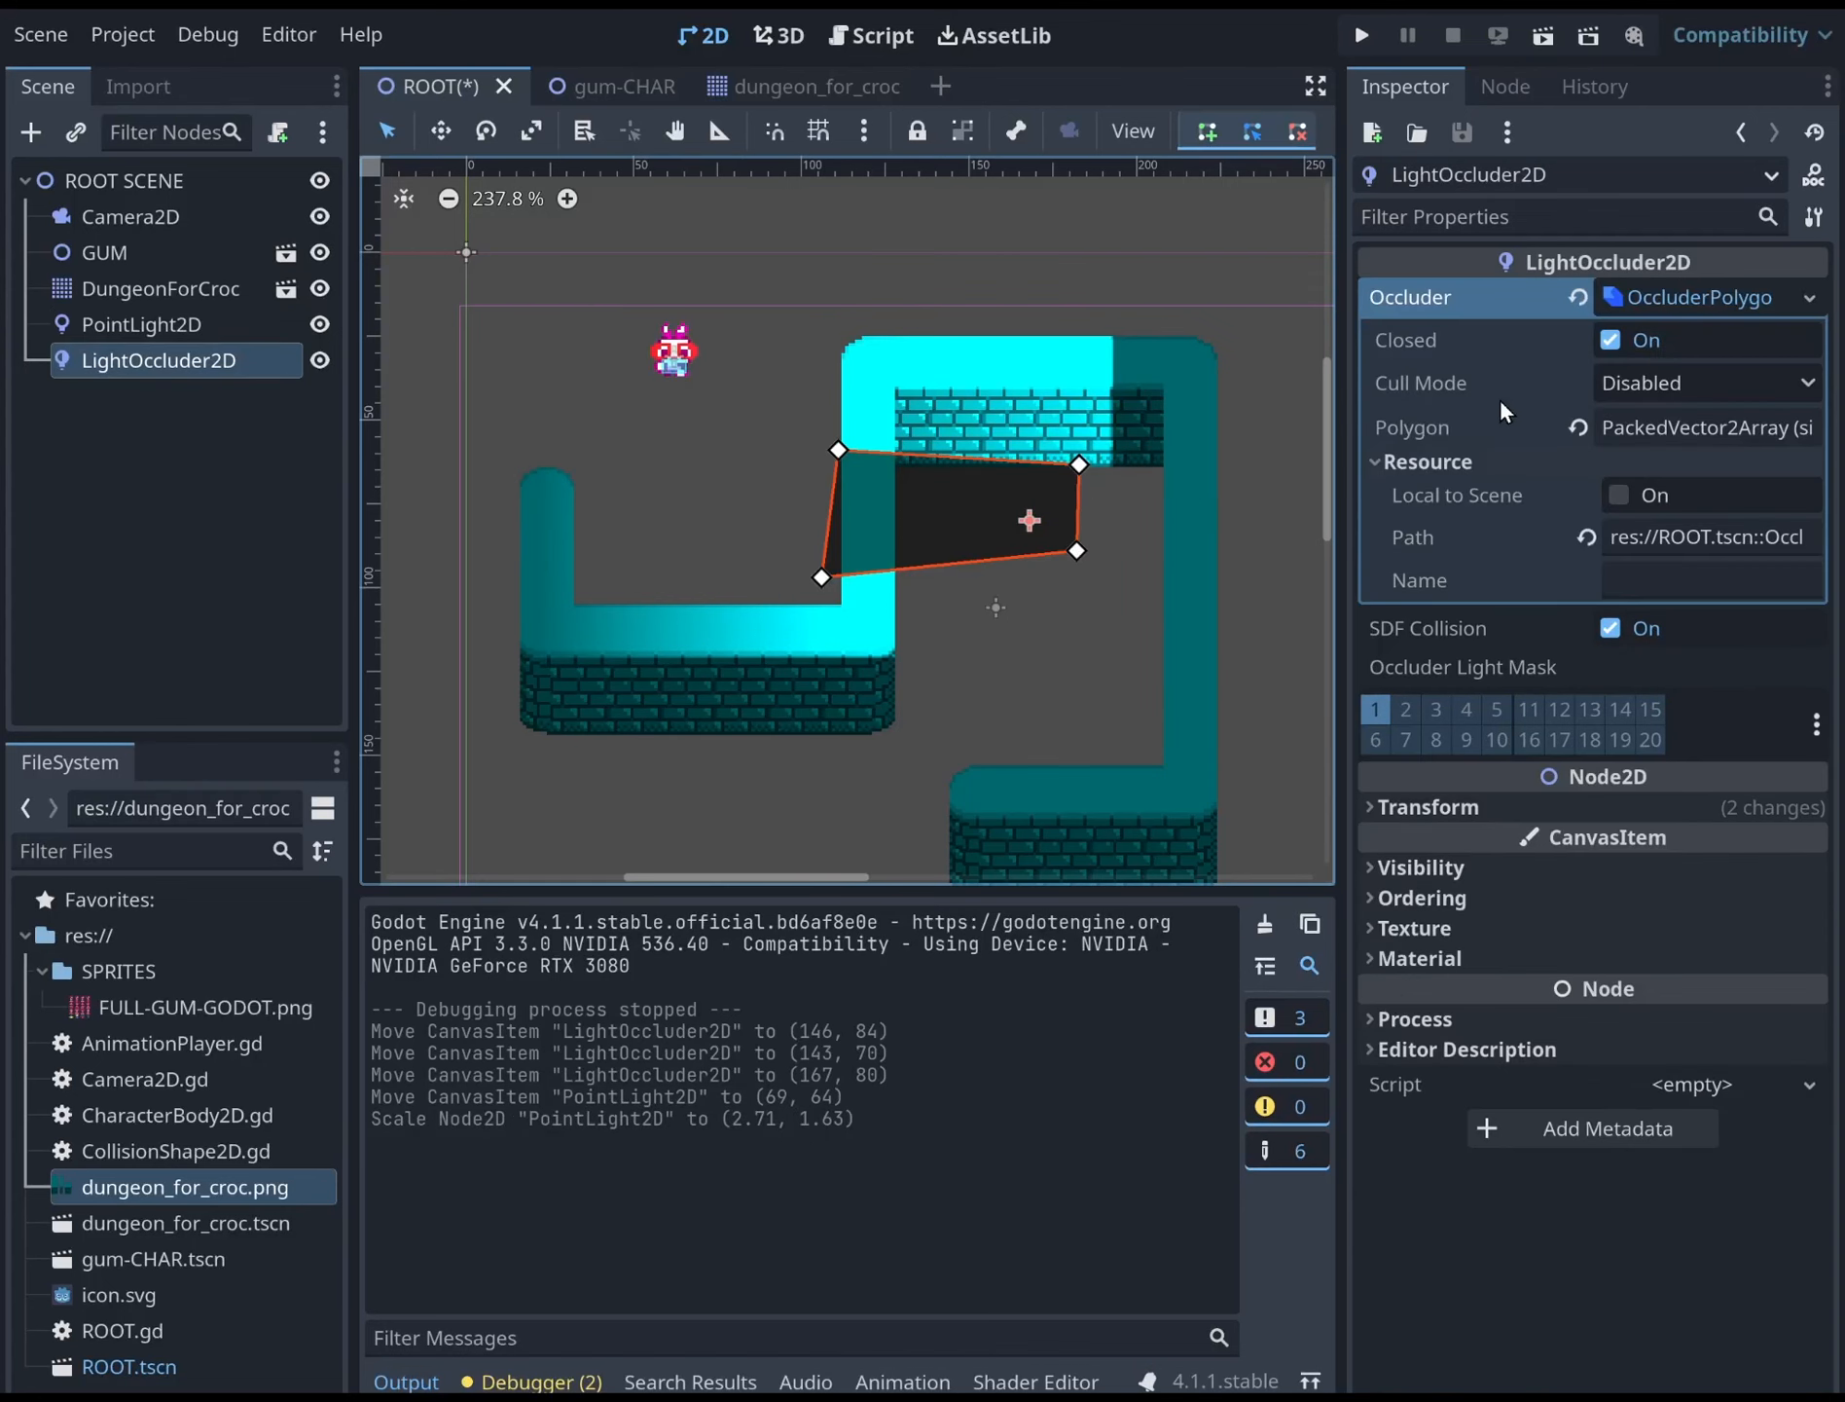
click(1686, 381)
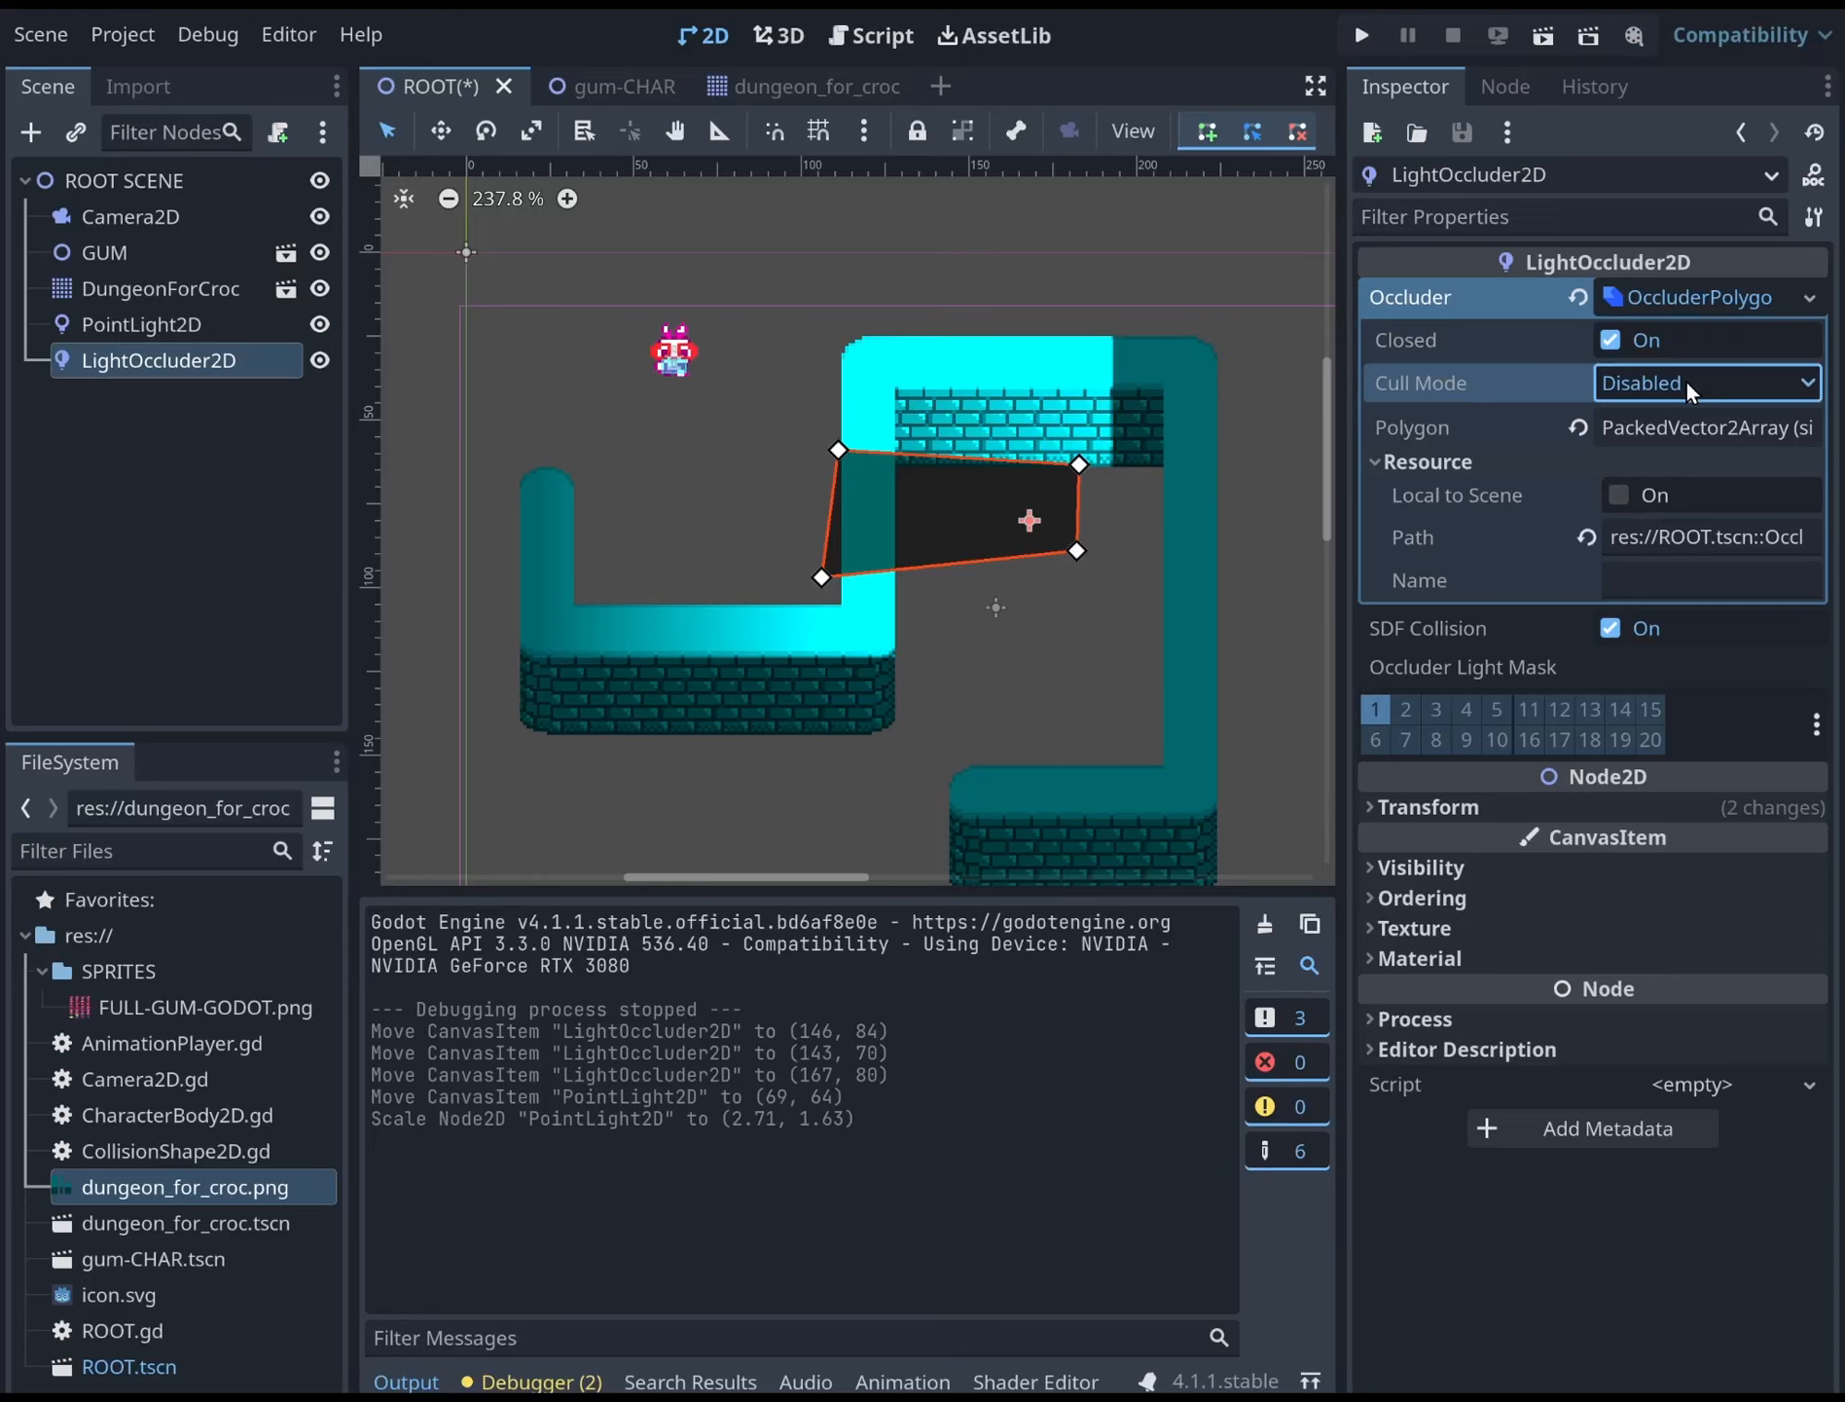
click(1686, 457)
click(1577, 383)
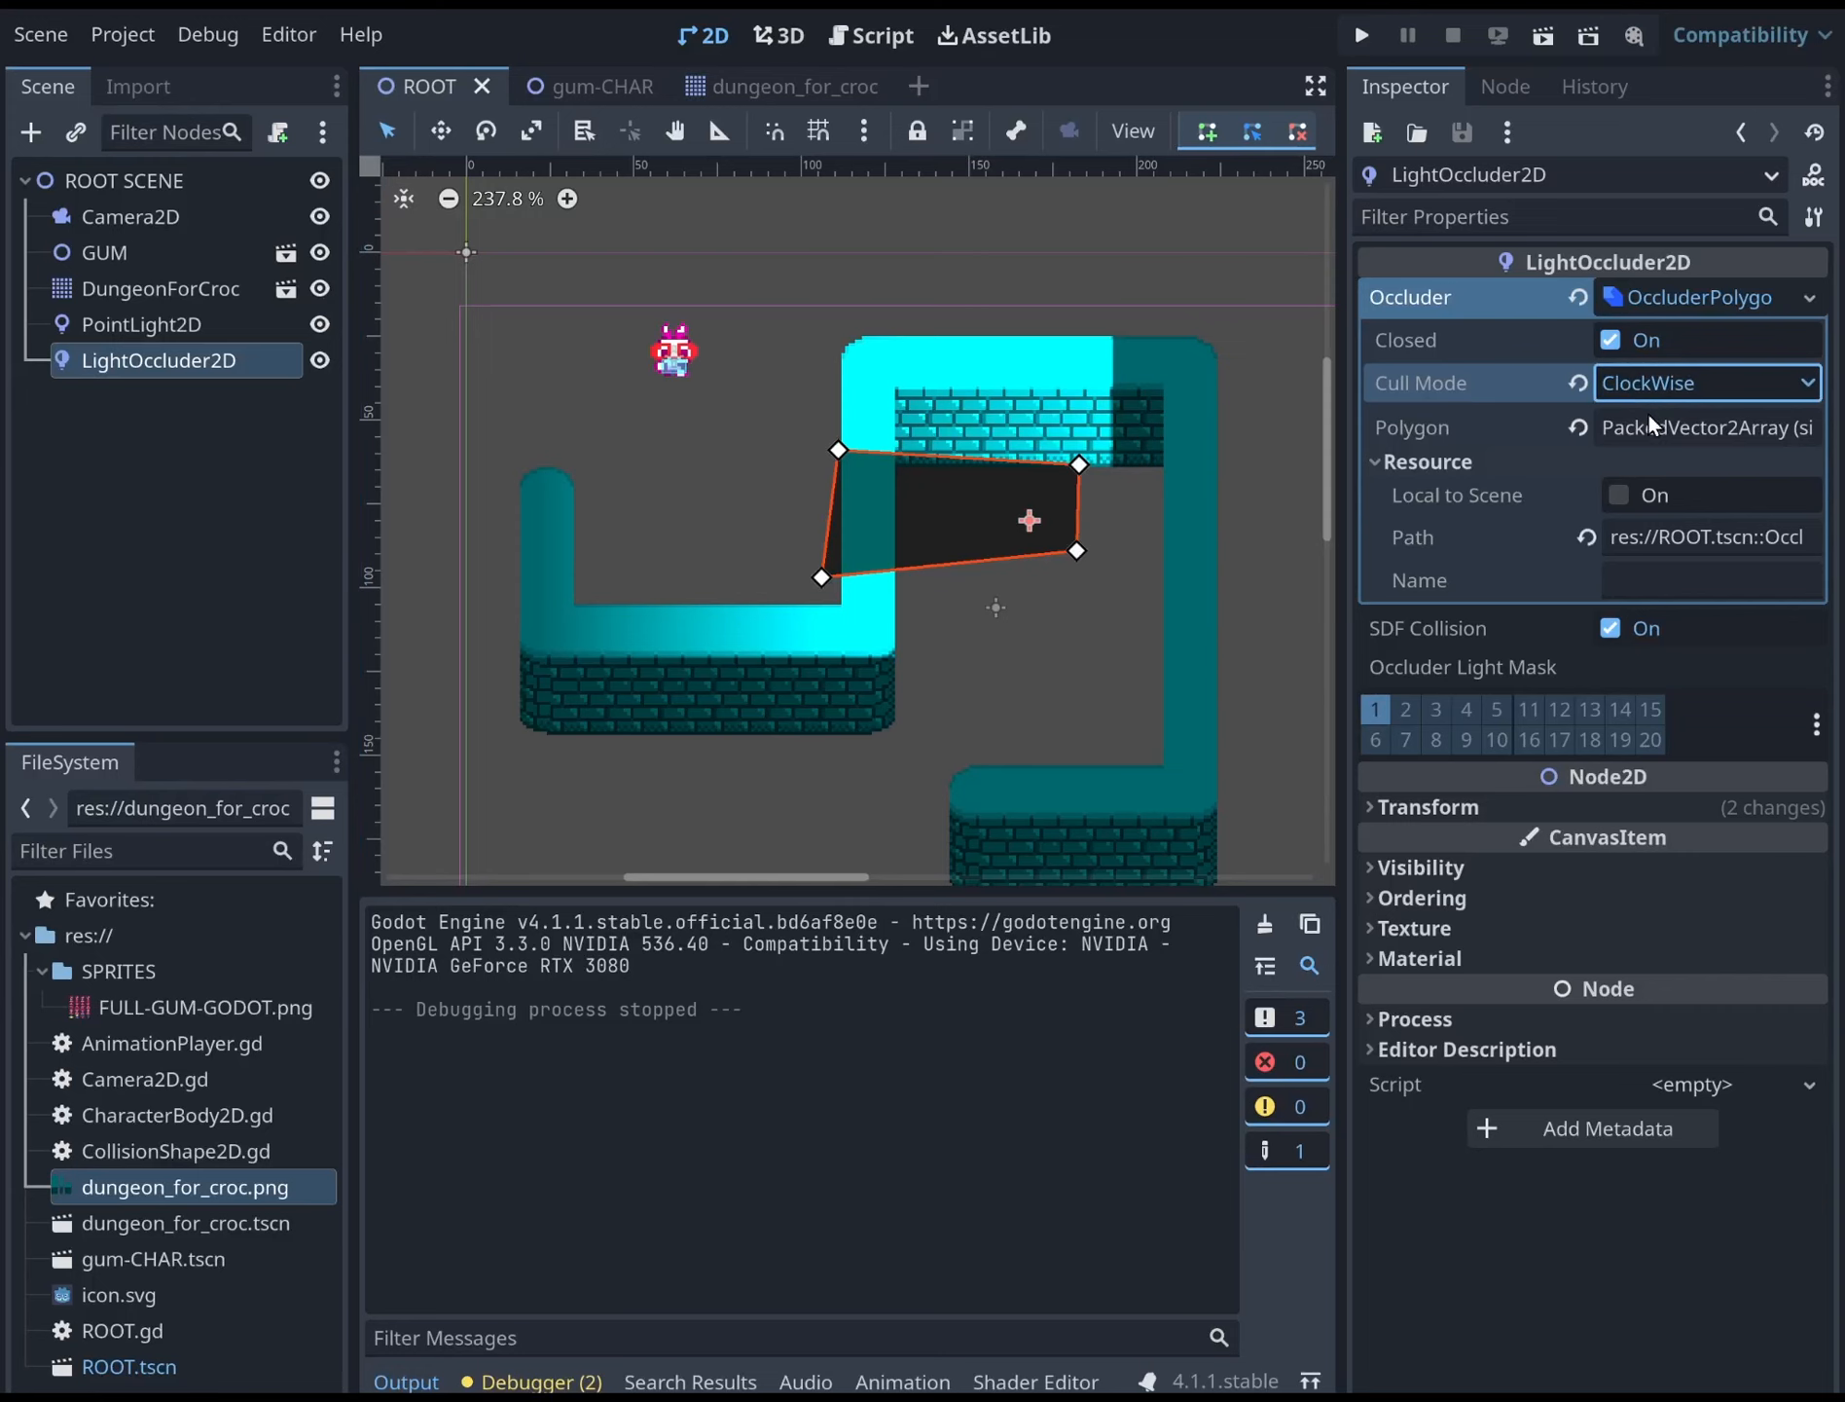
click(1648, 413)
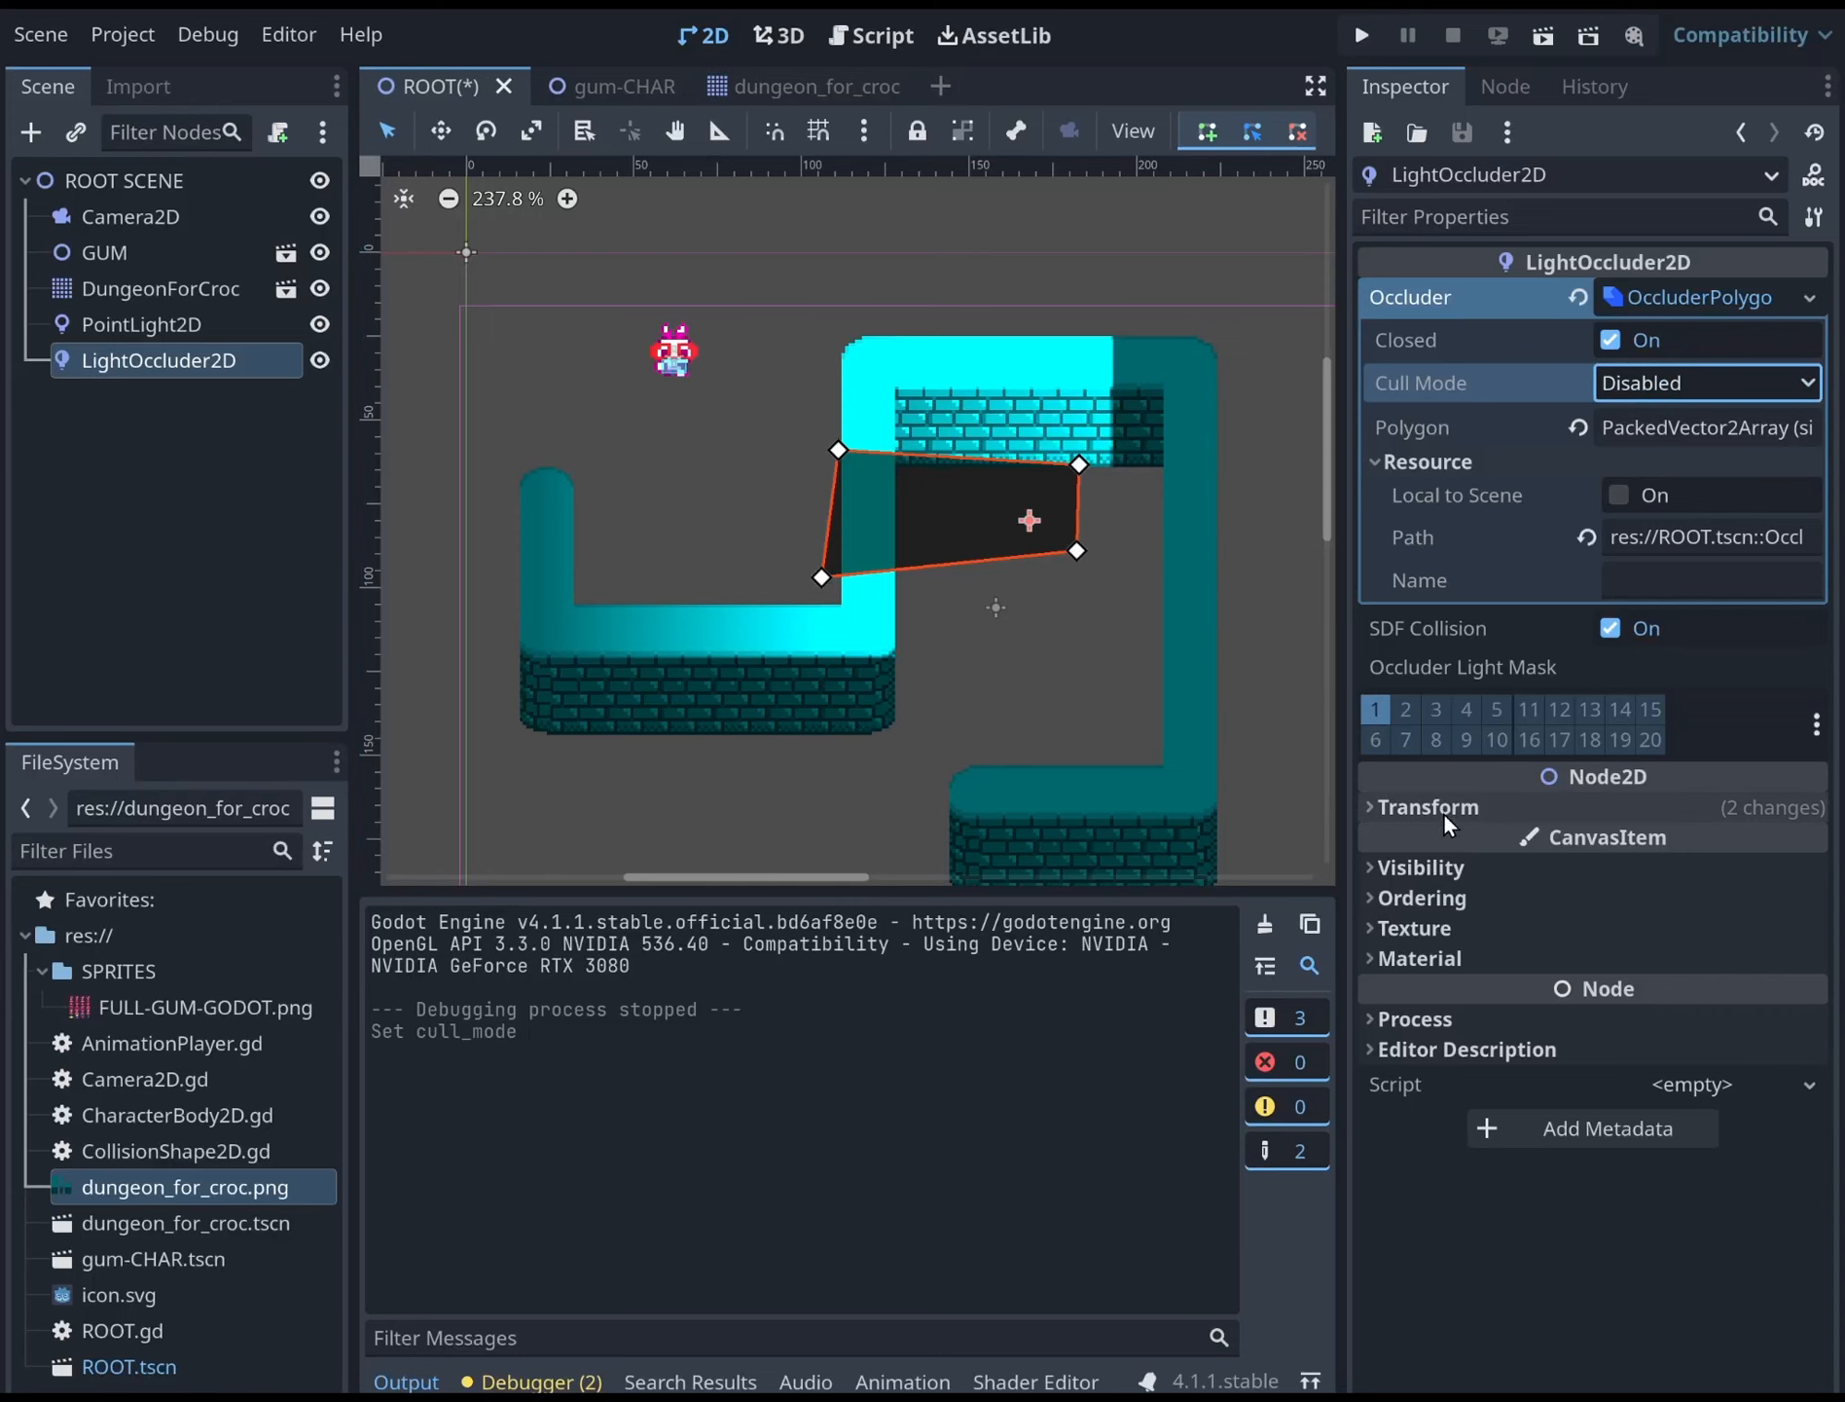
Enable Show Behind Parent in the LightOccluder2D's Visibility properties
scroll(1474, 905, down, 4)
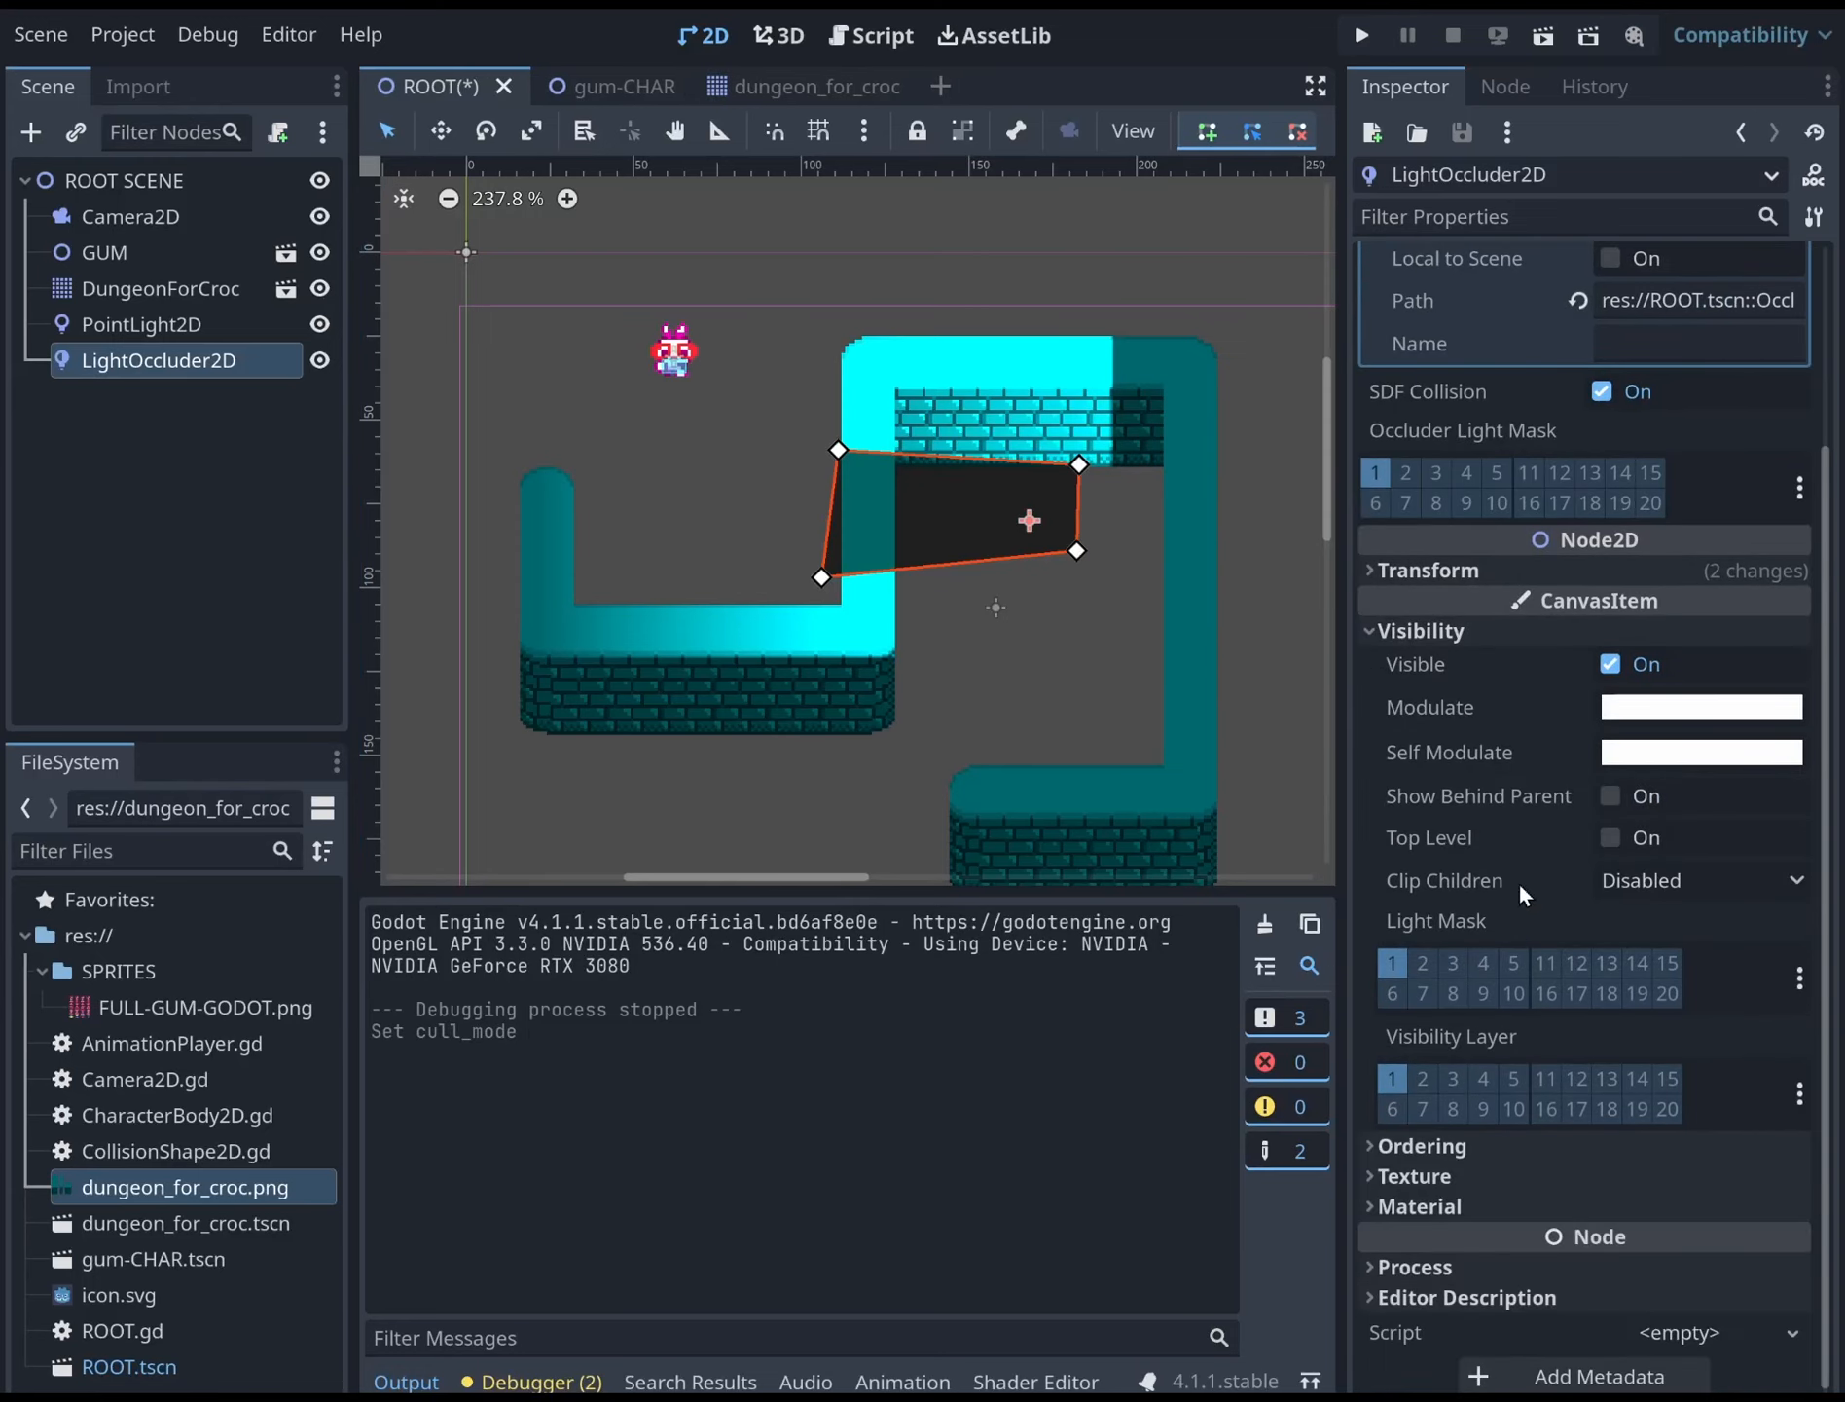
click(1612, 797)
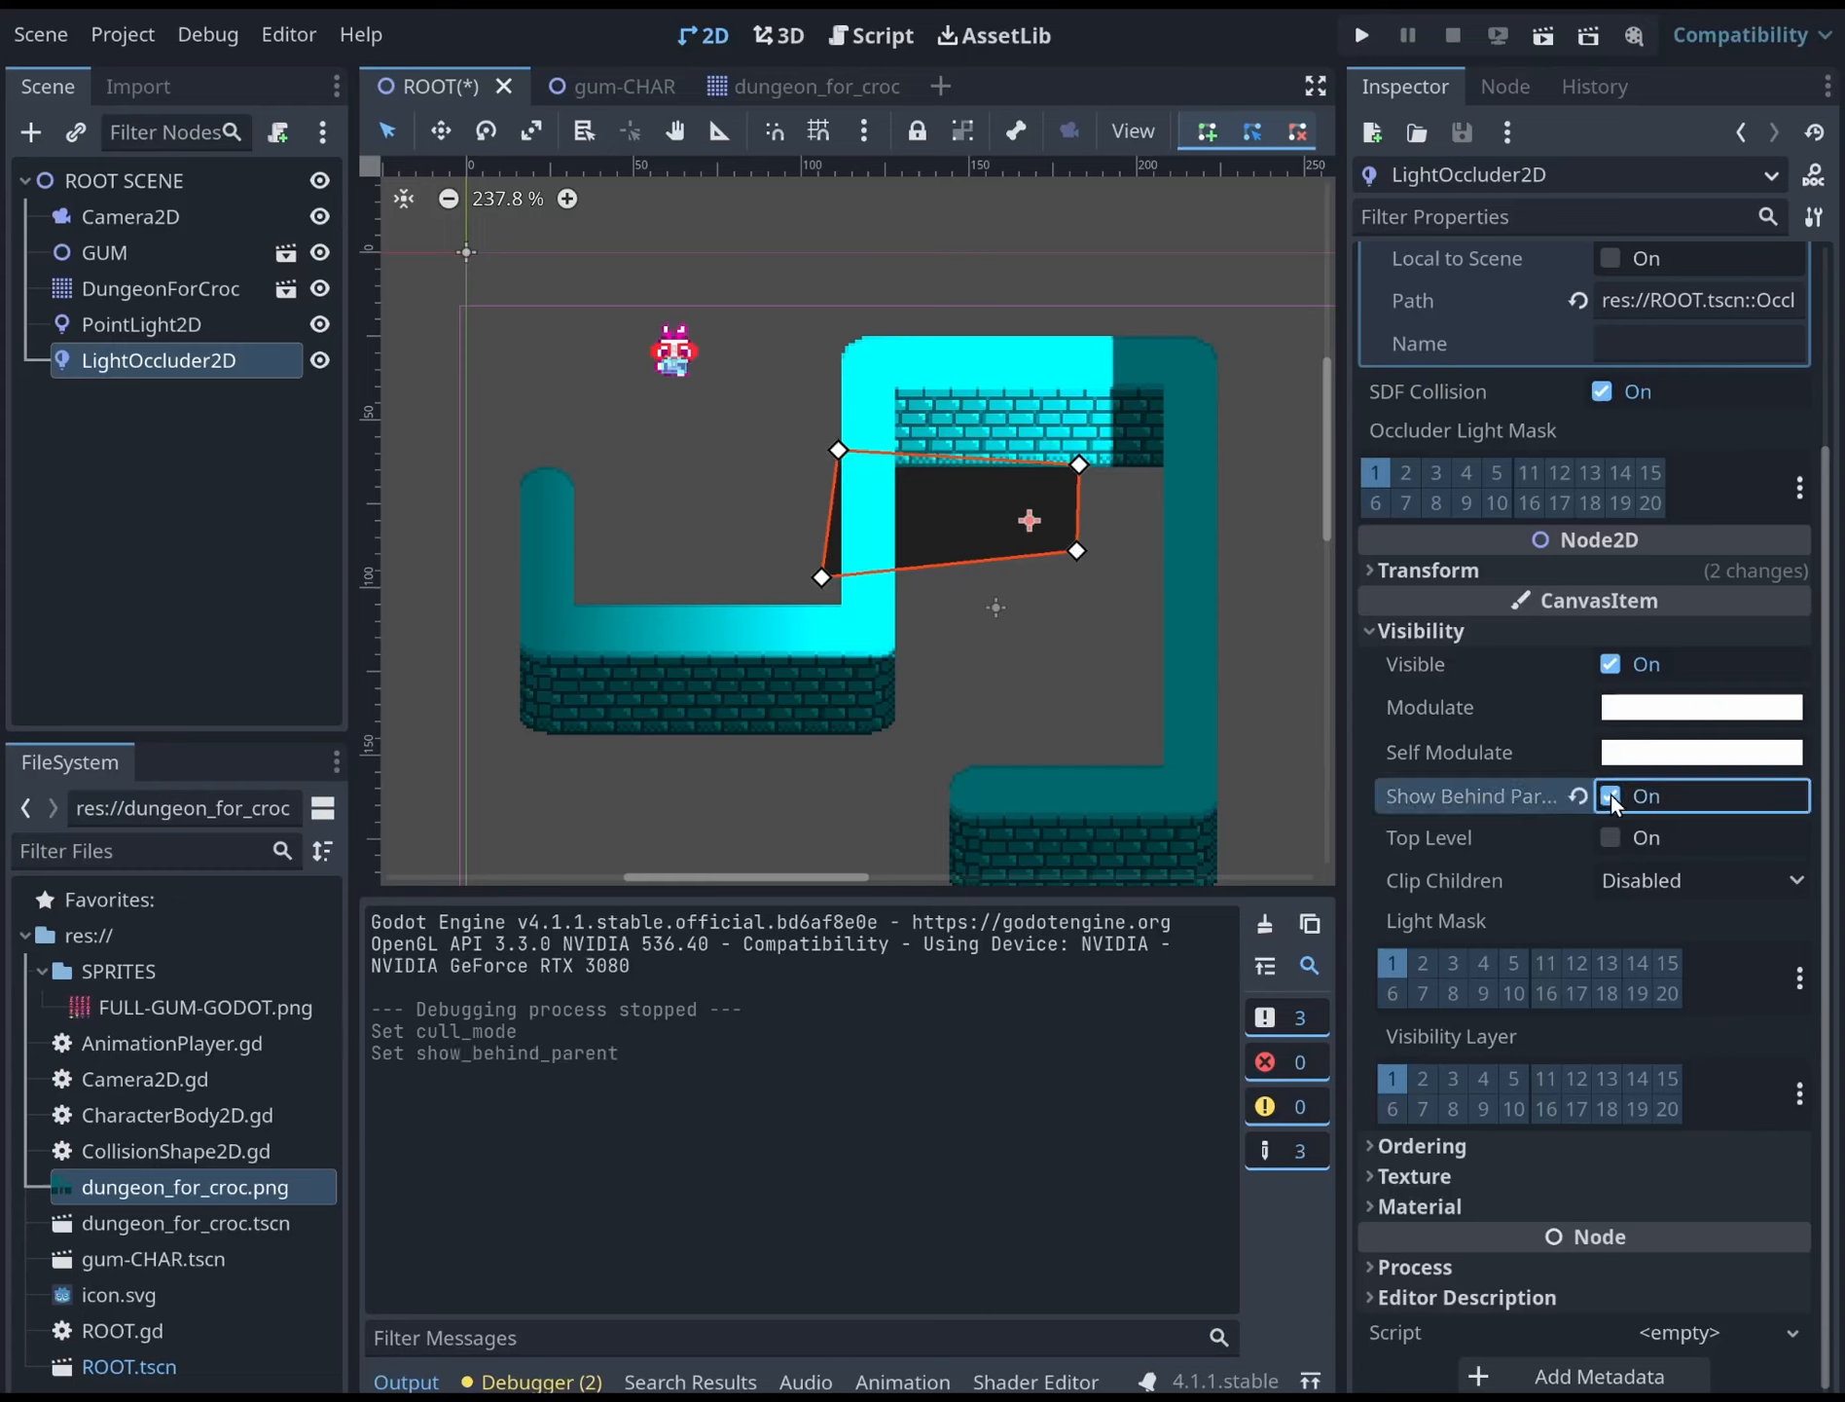
Toggle Show Behind Parent off and on again, and make the LightOccluder2D a child of PointLight2D
click(1610, 796)
click(1611, 796)
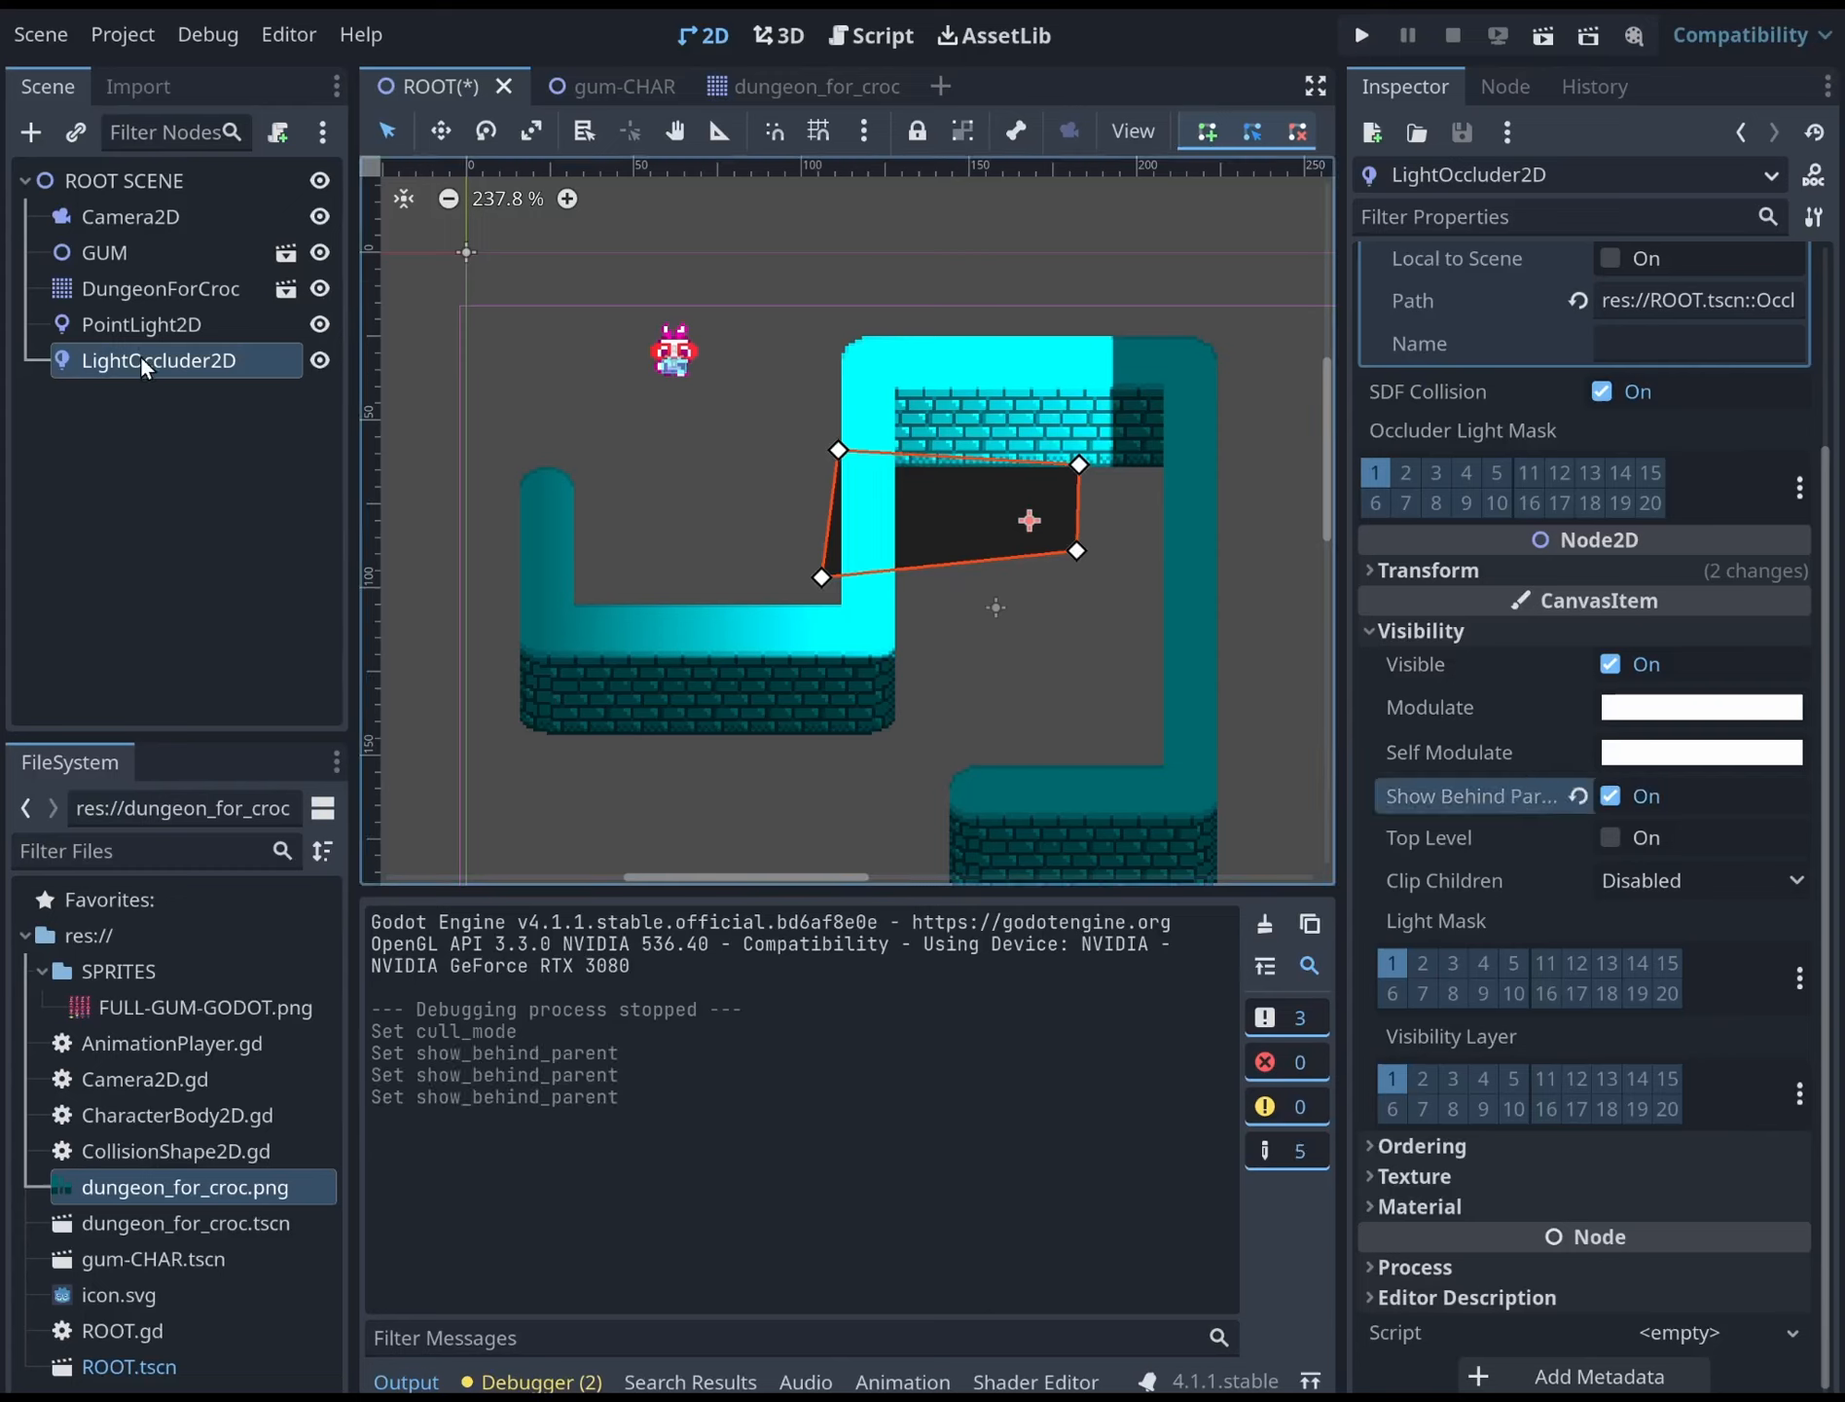
drag(141, 354, 140, 321)
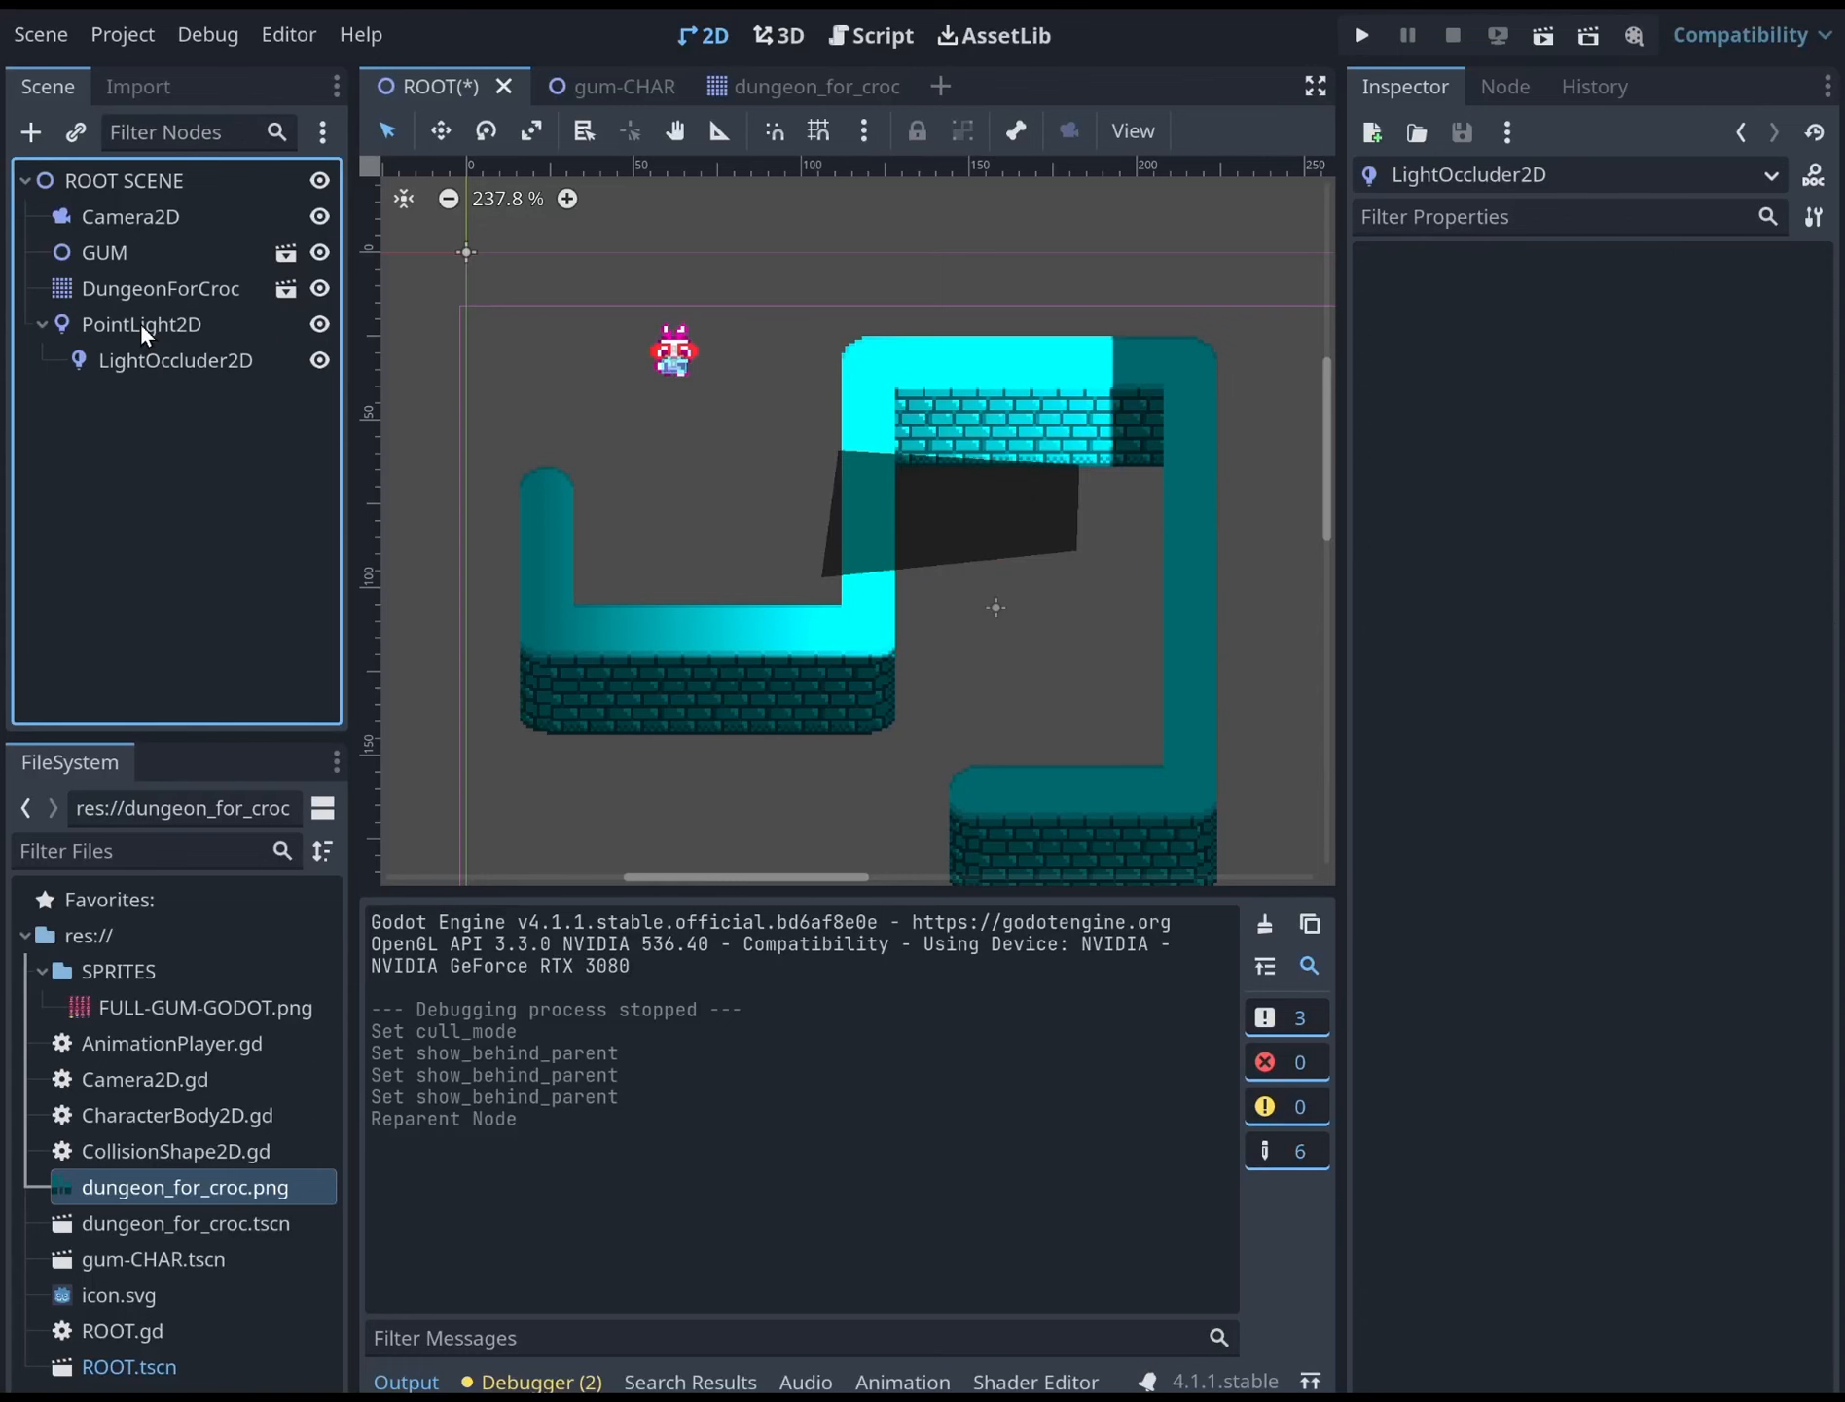
click(920, 528)
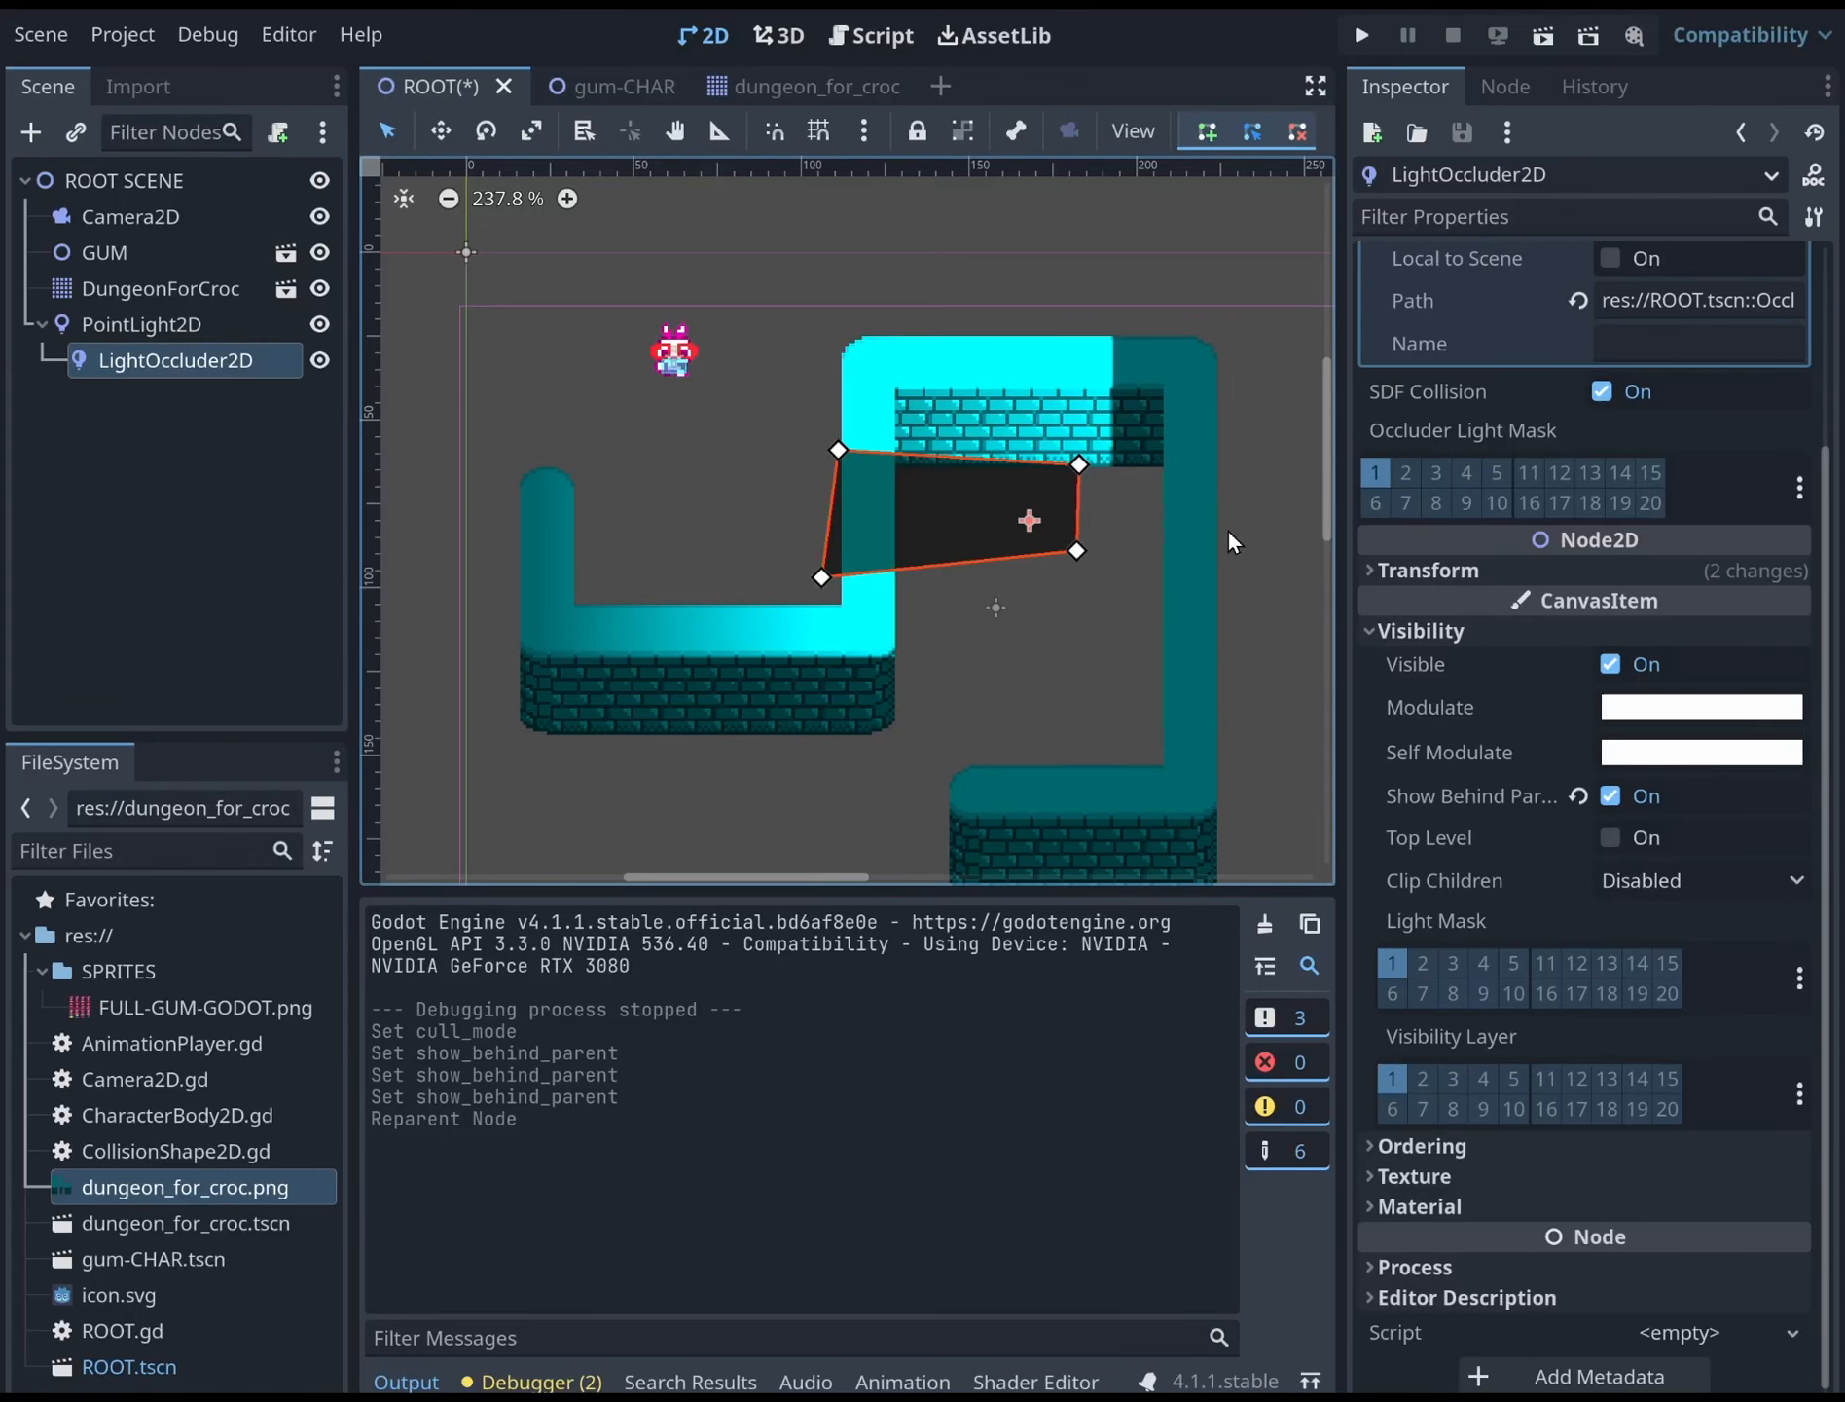
Try Top Level on the LightOccluder2D, check its Ordering, Texture, Material and Process properties, and test-run the project
click(1610, 836)
click(1611, 836)
click(1421, 1146)
scroll(1427, 1150, down, 2)
click(1424, 1174)
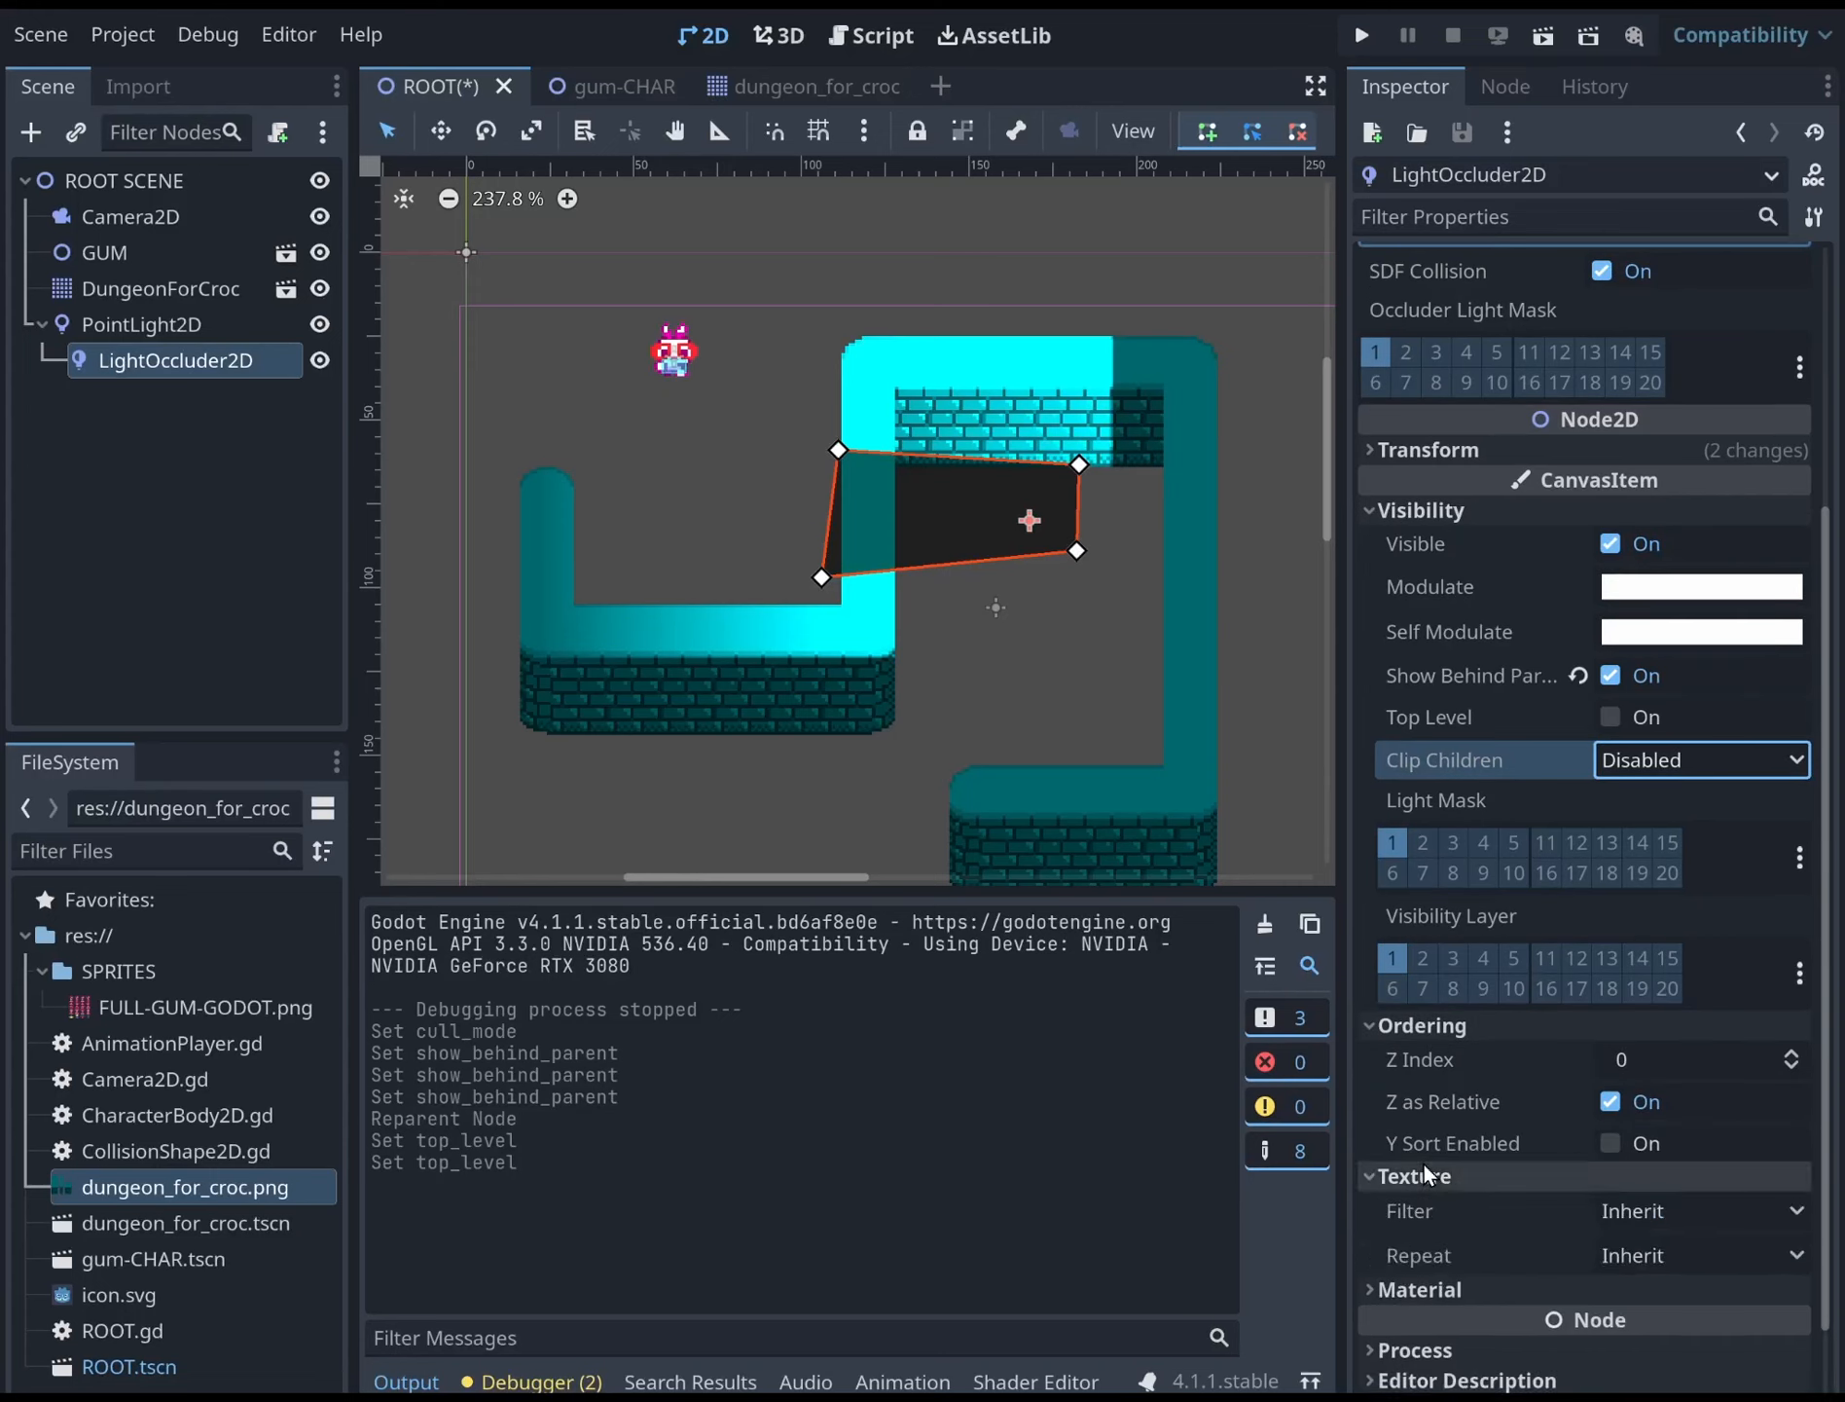
click(1433, 1208)
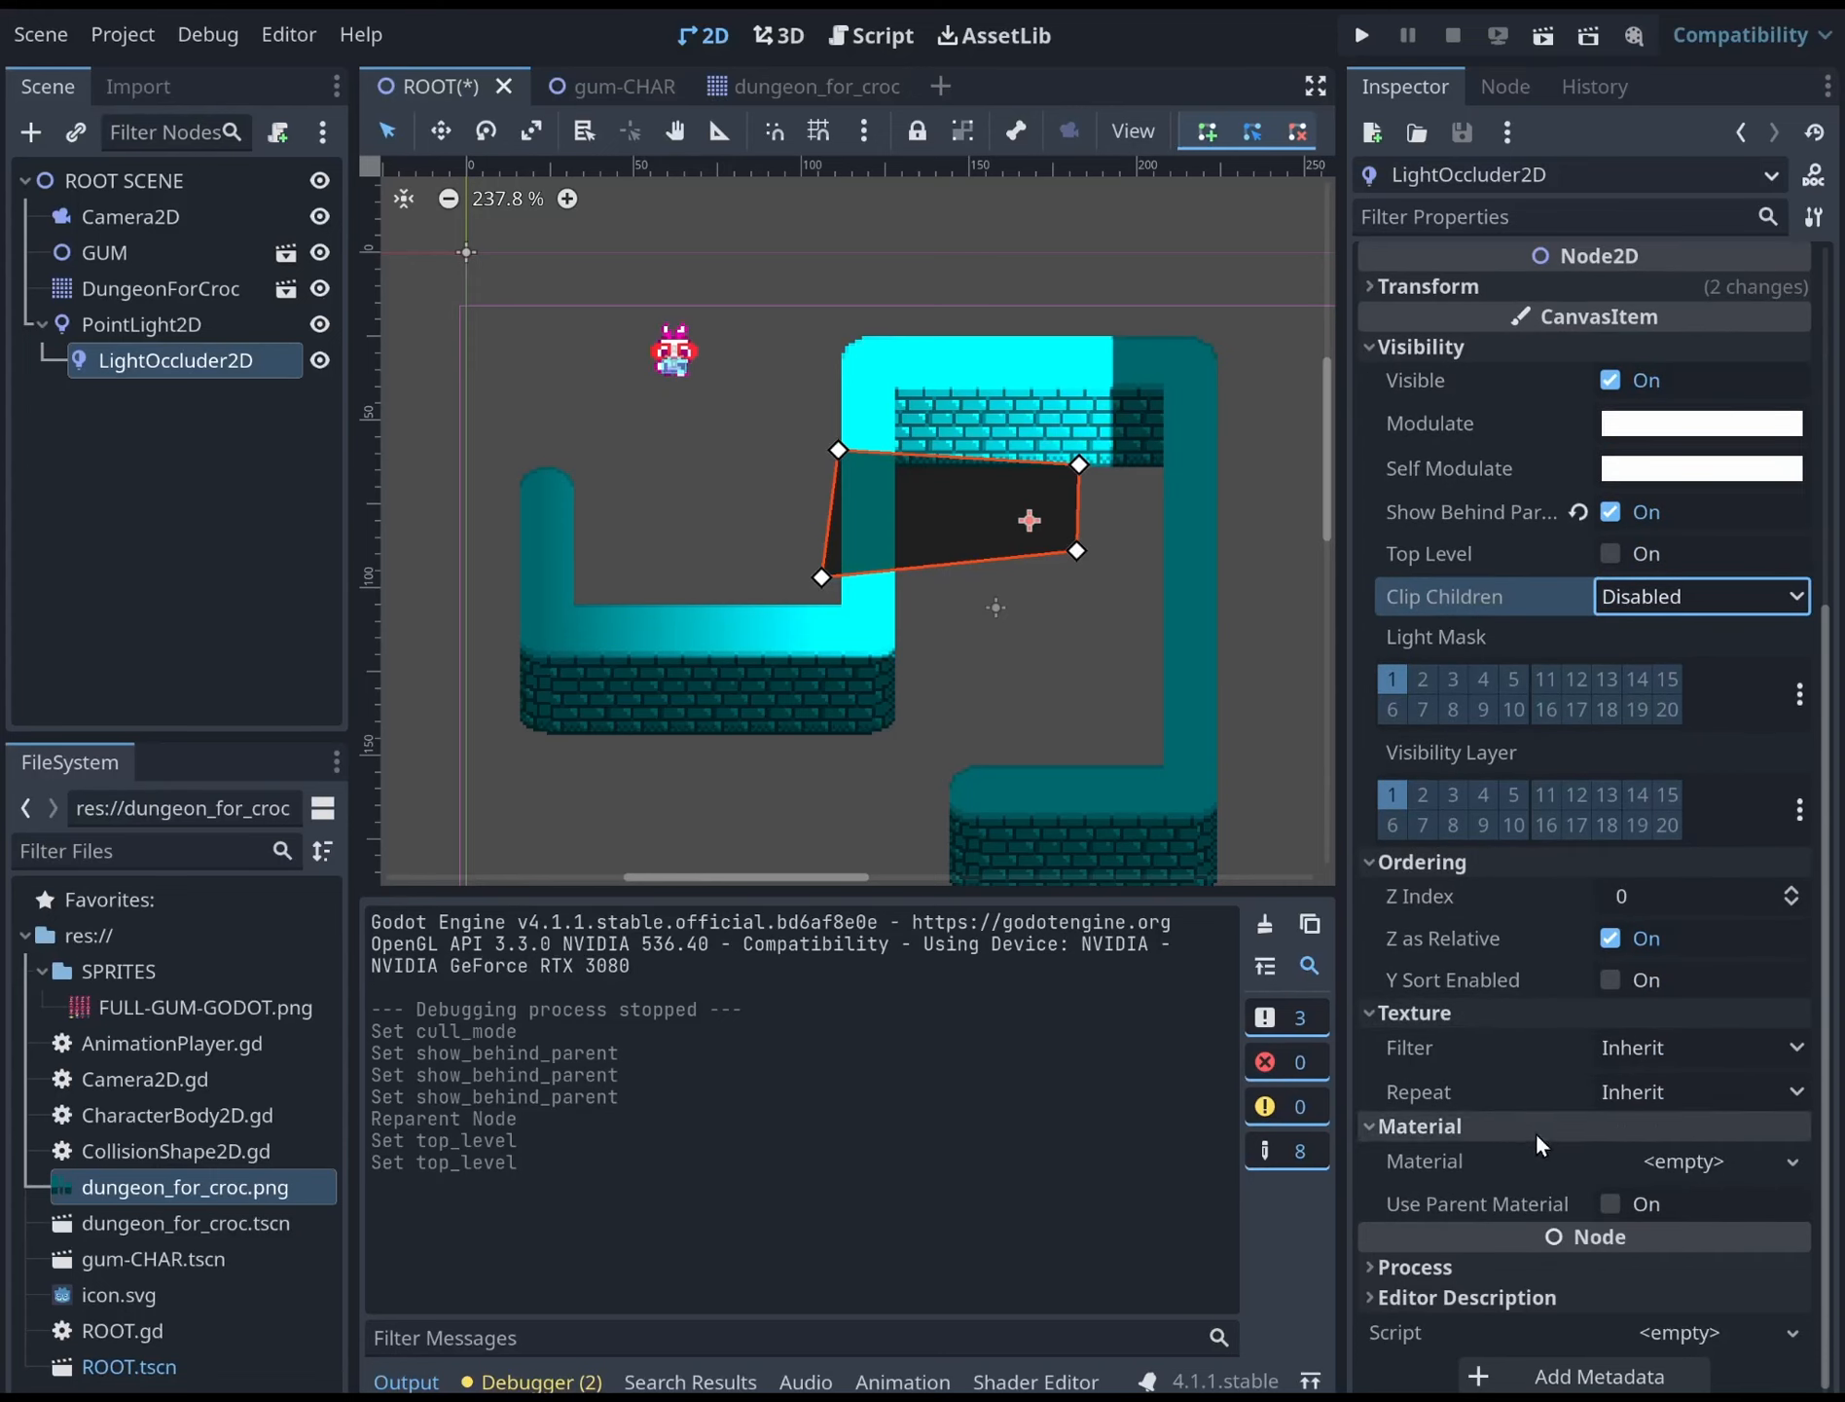
click(1441, 1267)
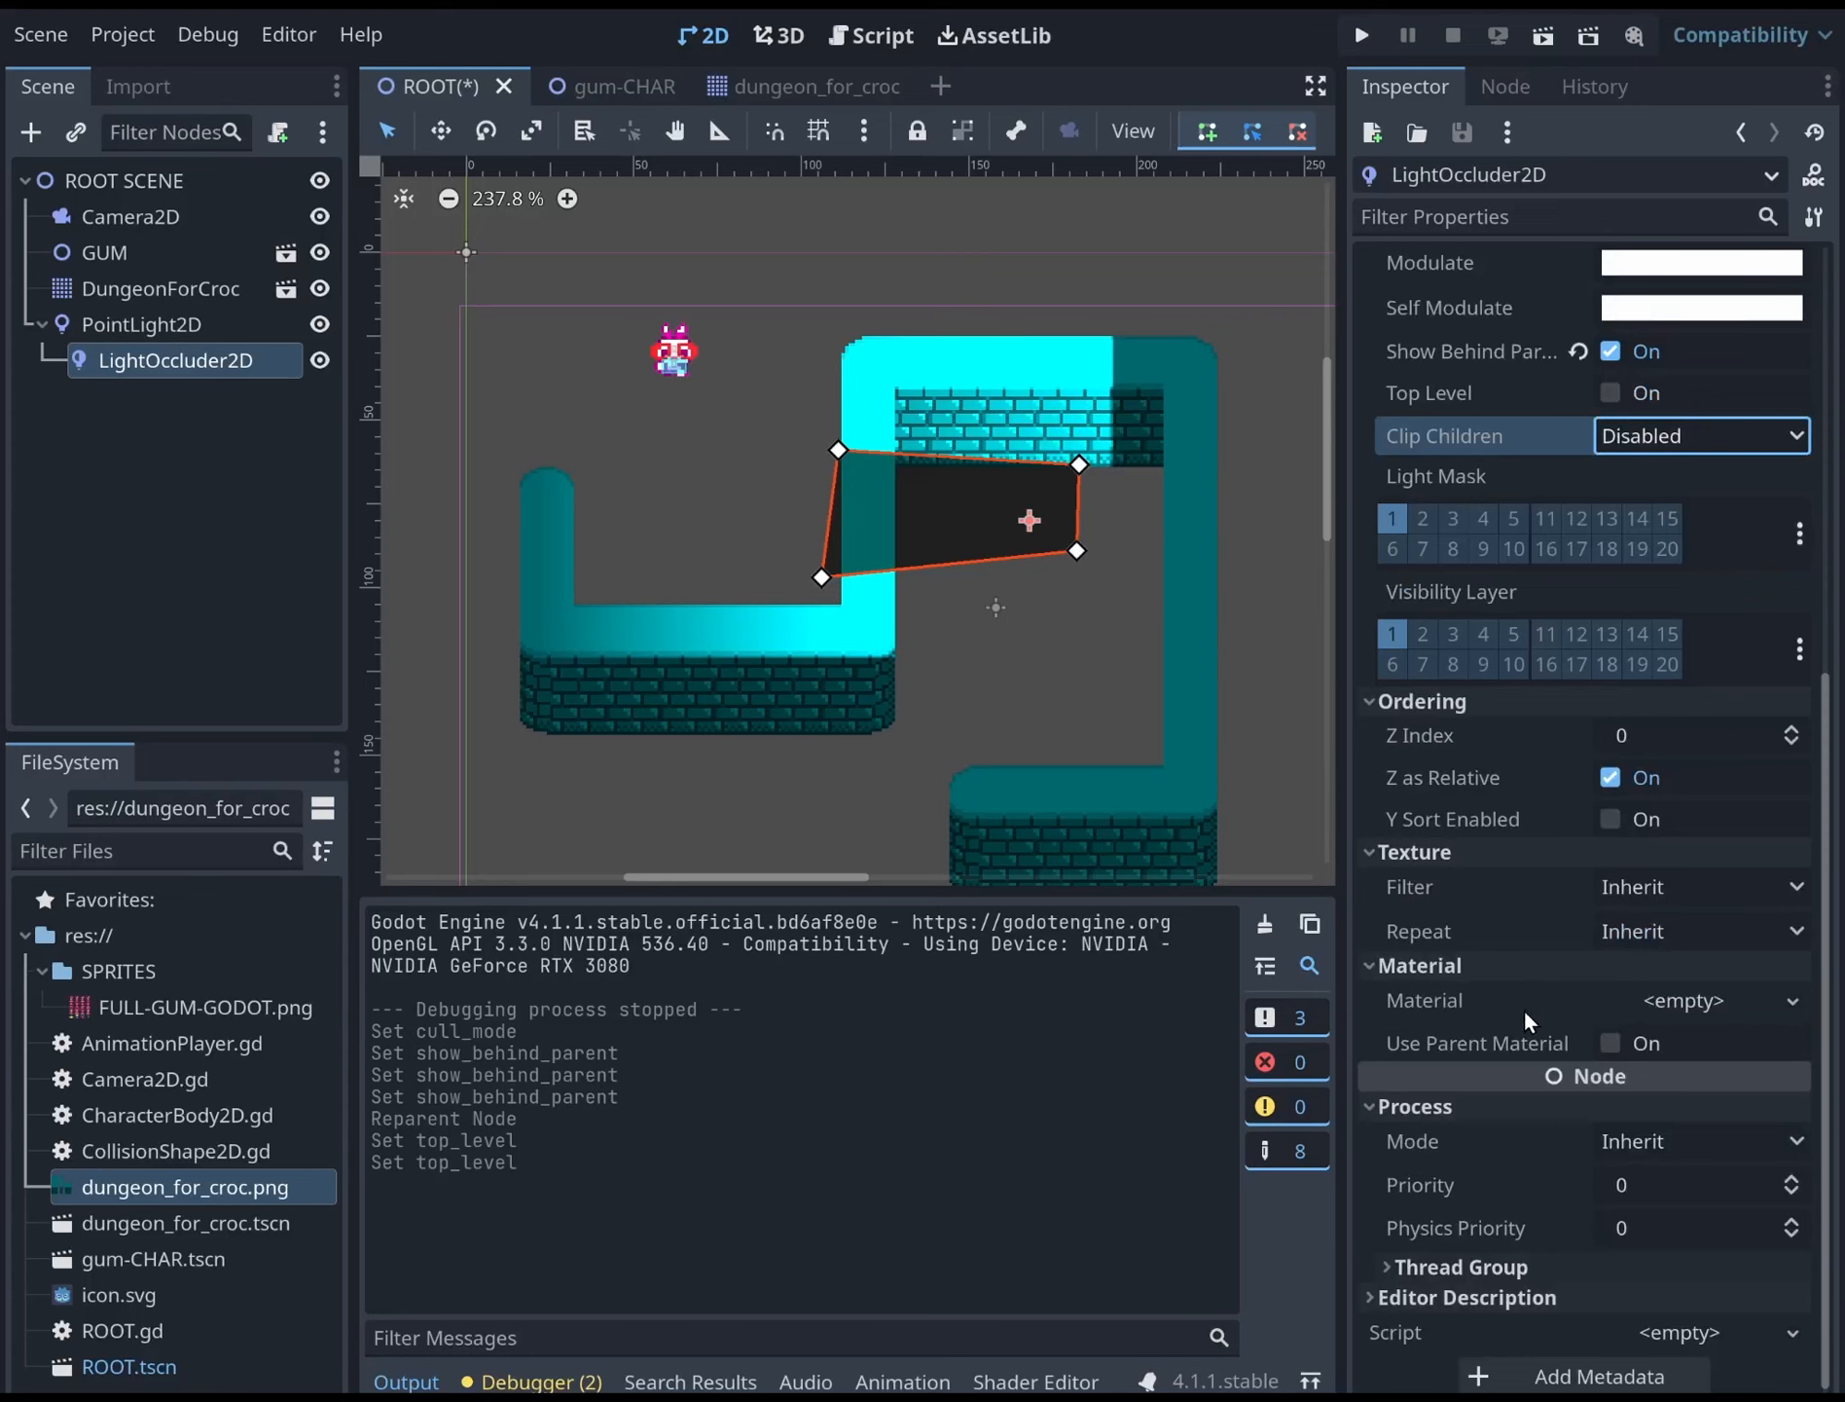
click(1363, 36)
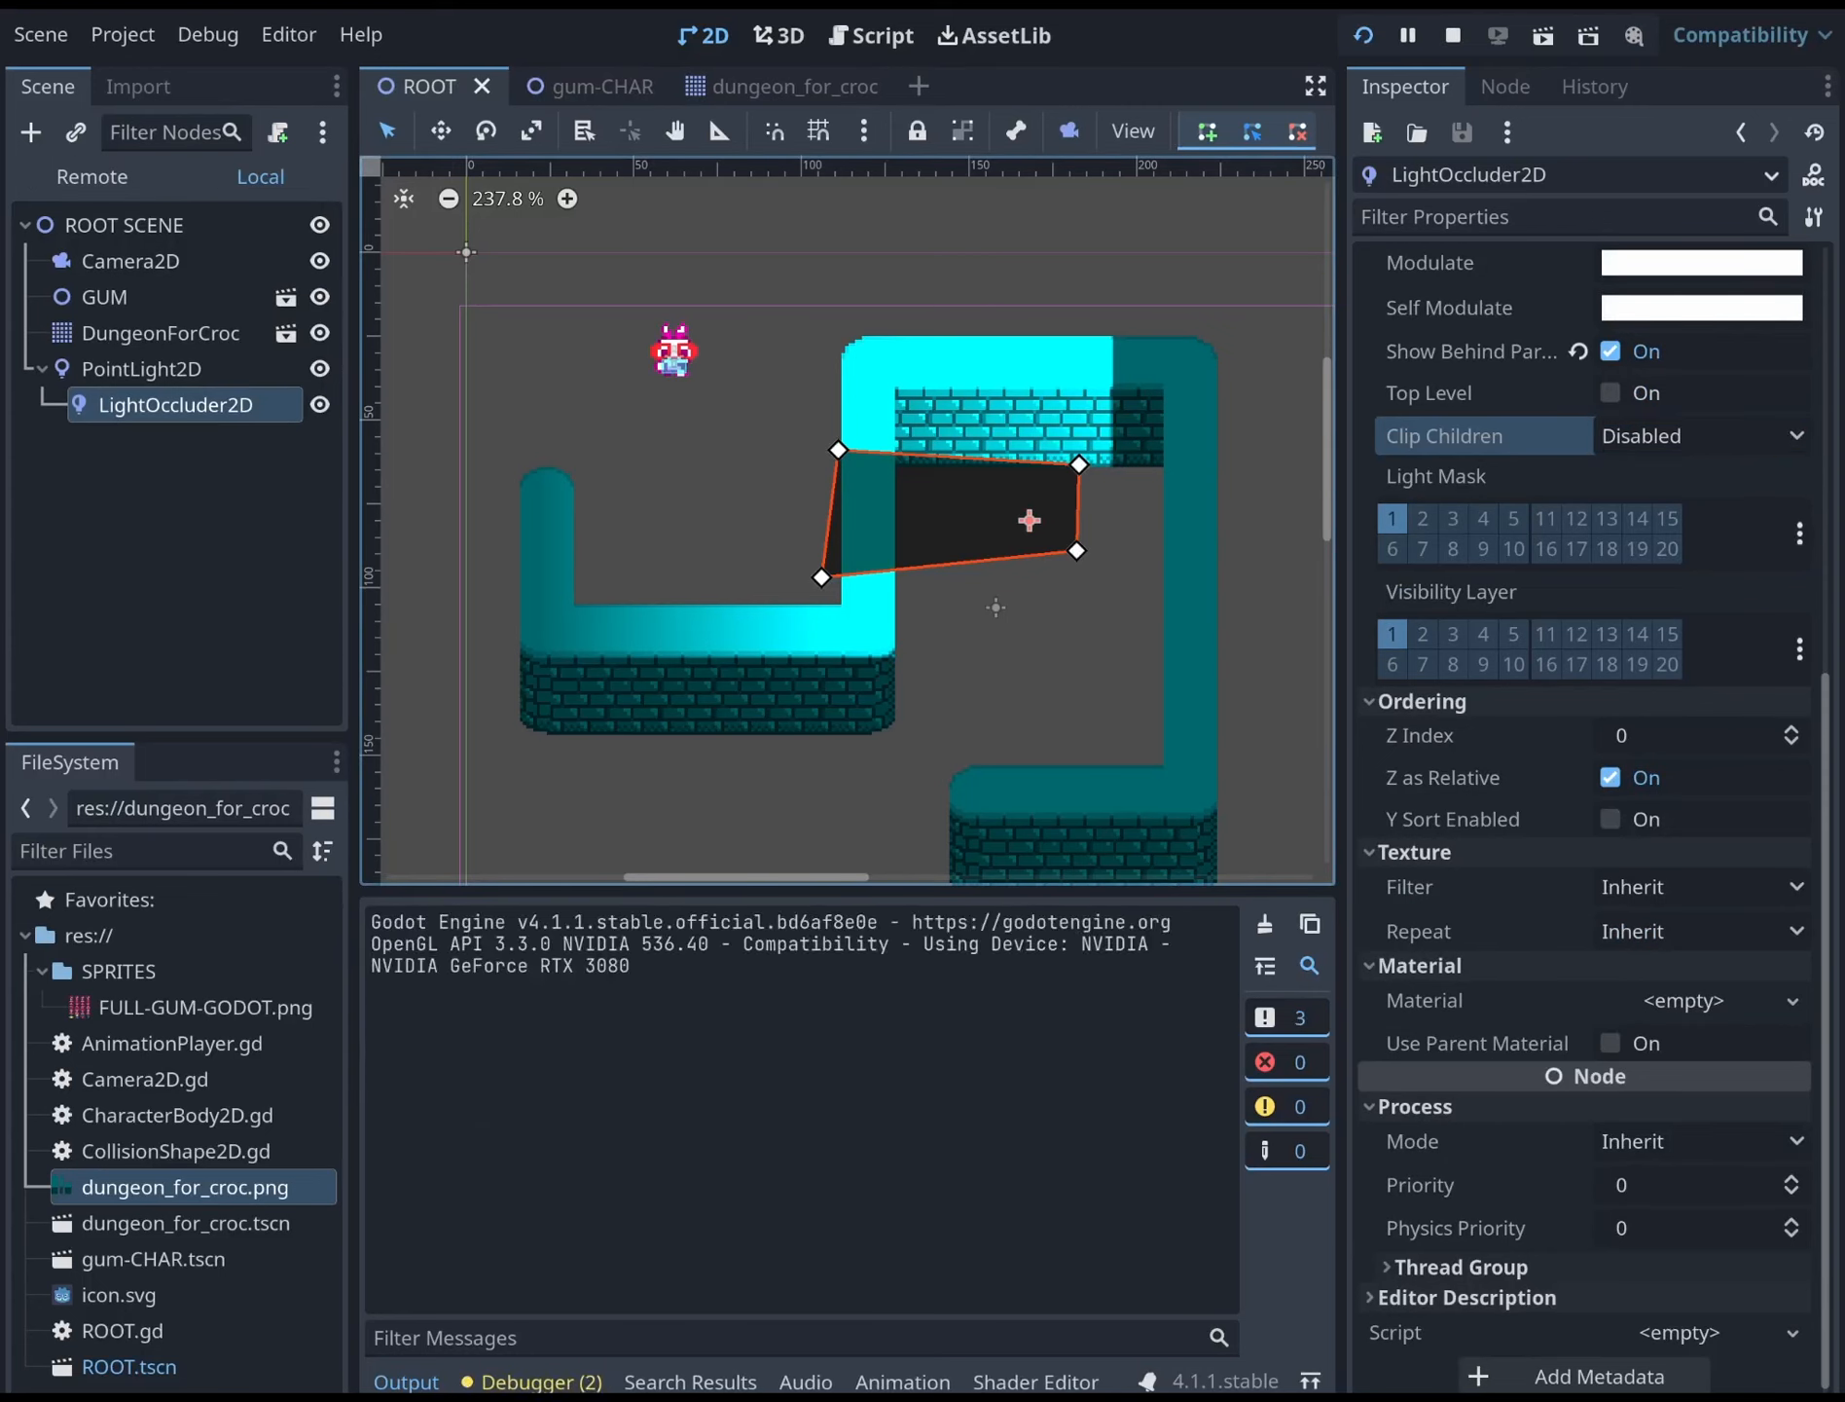
Shift the LightOccluder2D over the upper wall and test-run it as a child of DungeonForCroc
drag(1019, 513, 962, 406)
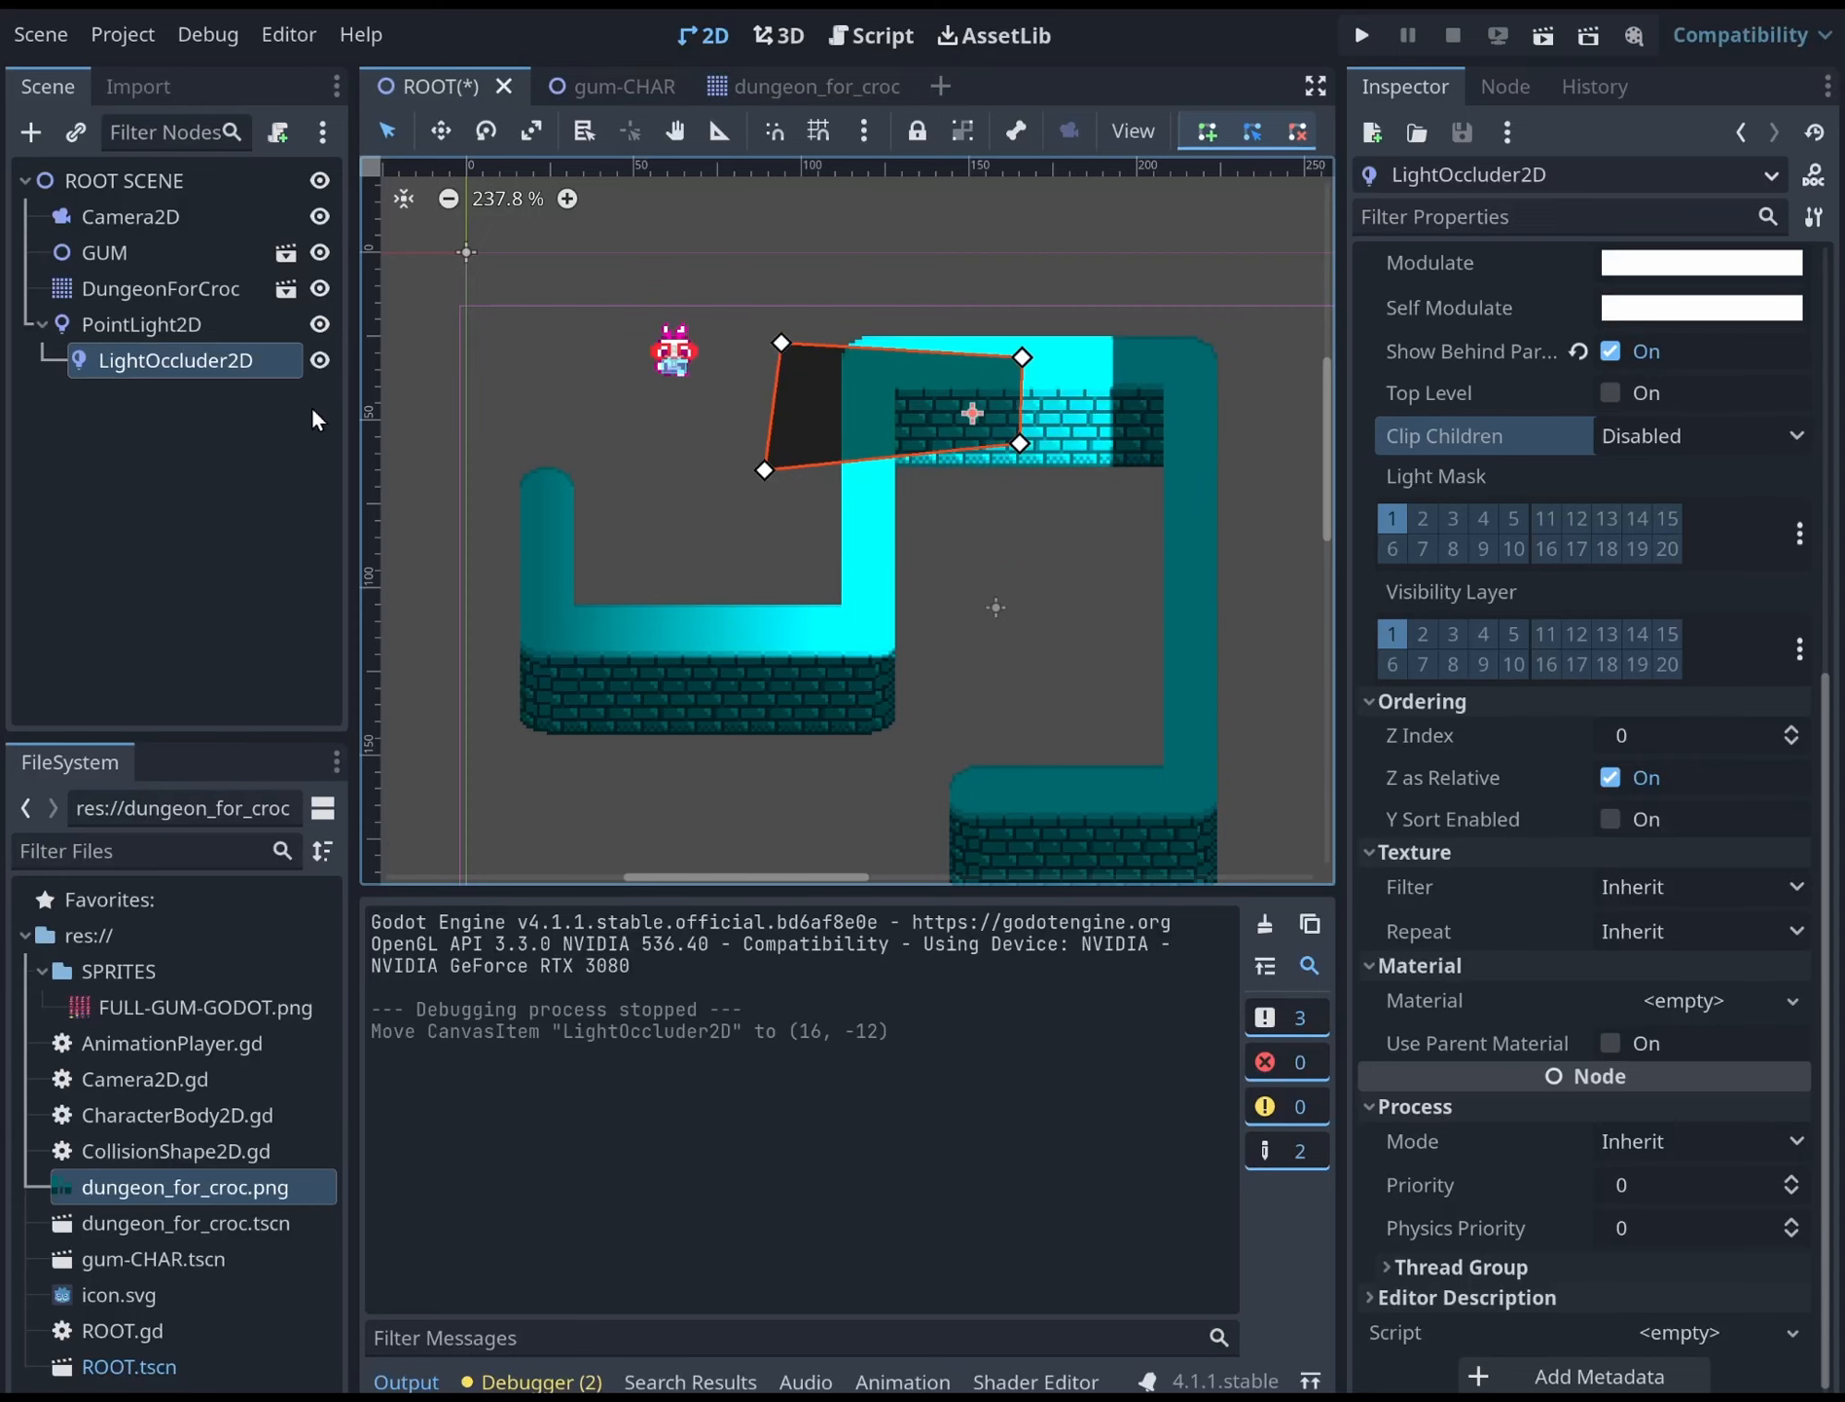
drag(188, 393, 117, 291)
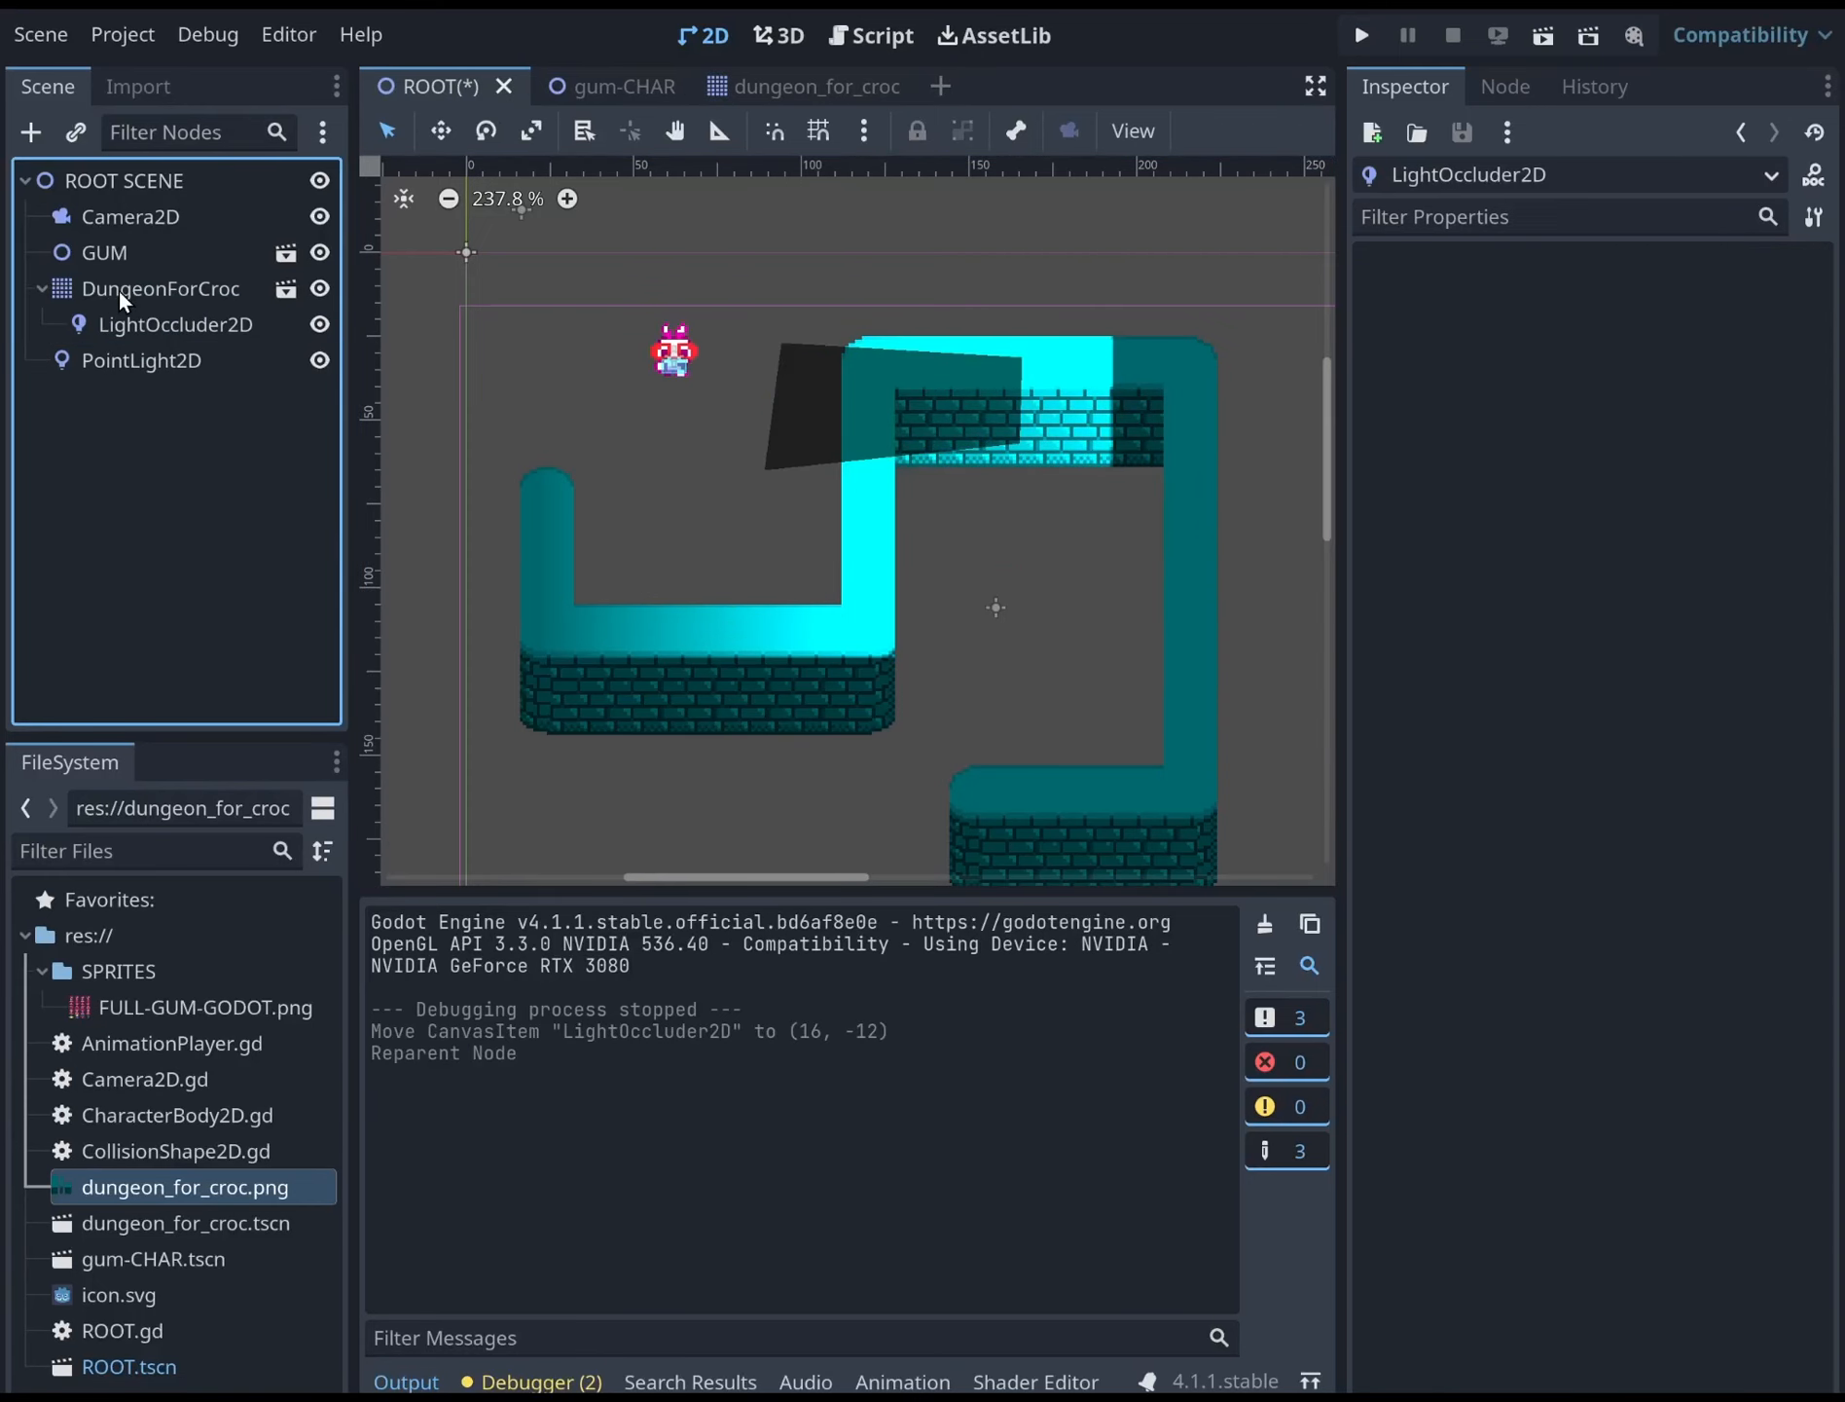
click(118, 289)
click(1362, 35)
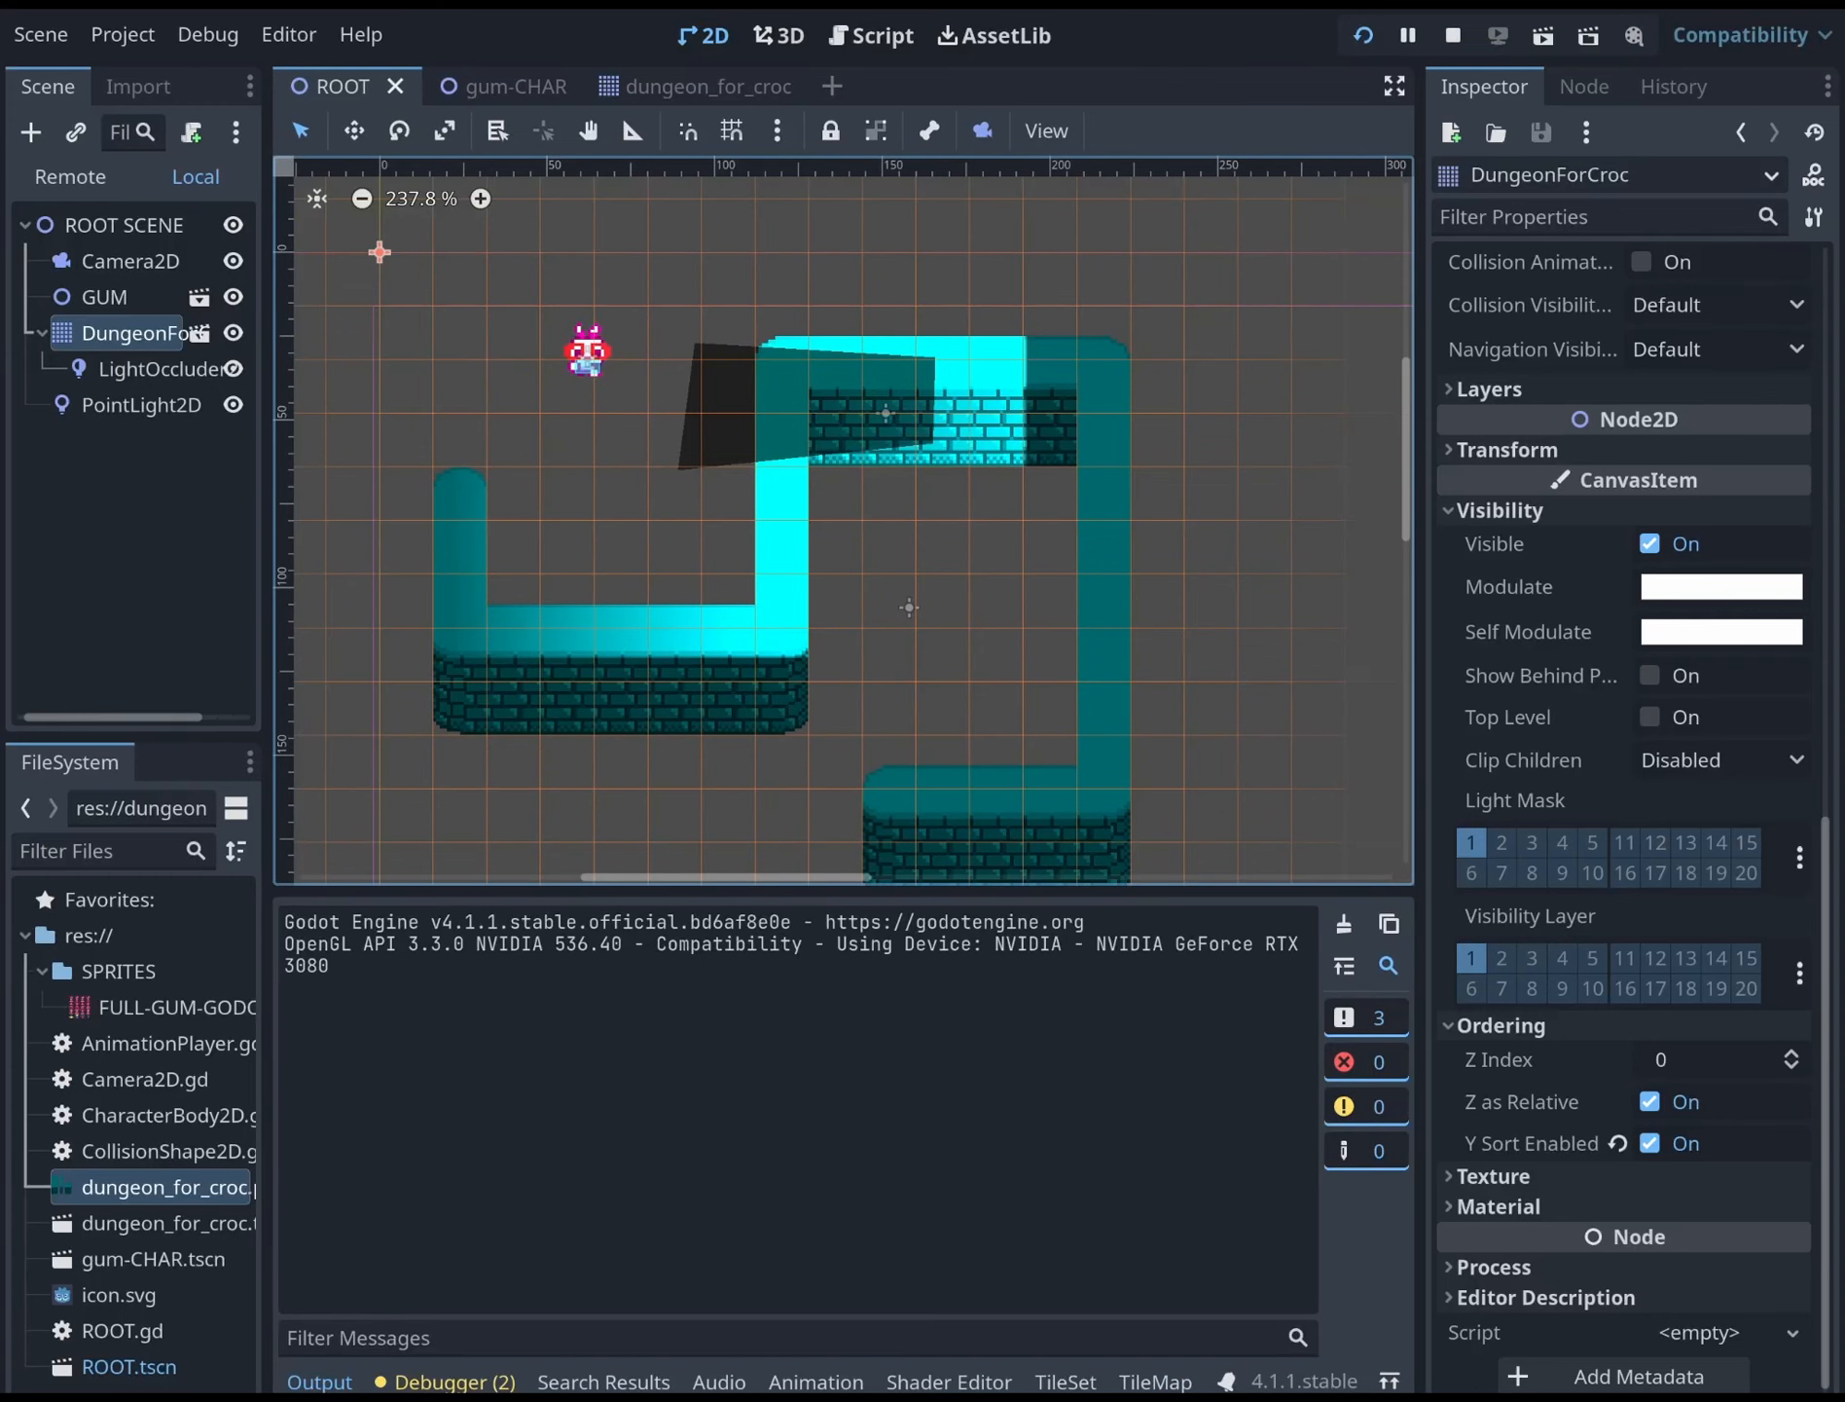
Narrow the PointLight2D and place it inside the right-hand room, and move the LightOccluder2D over the short left wall
click(134, 360)
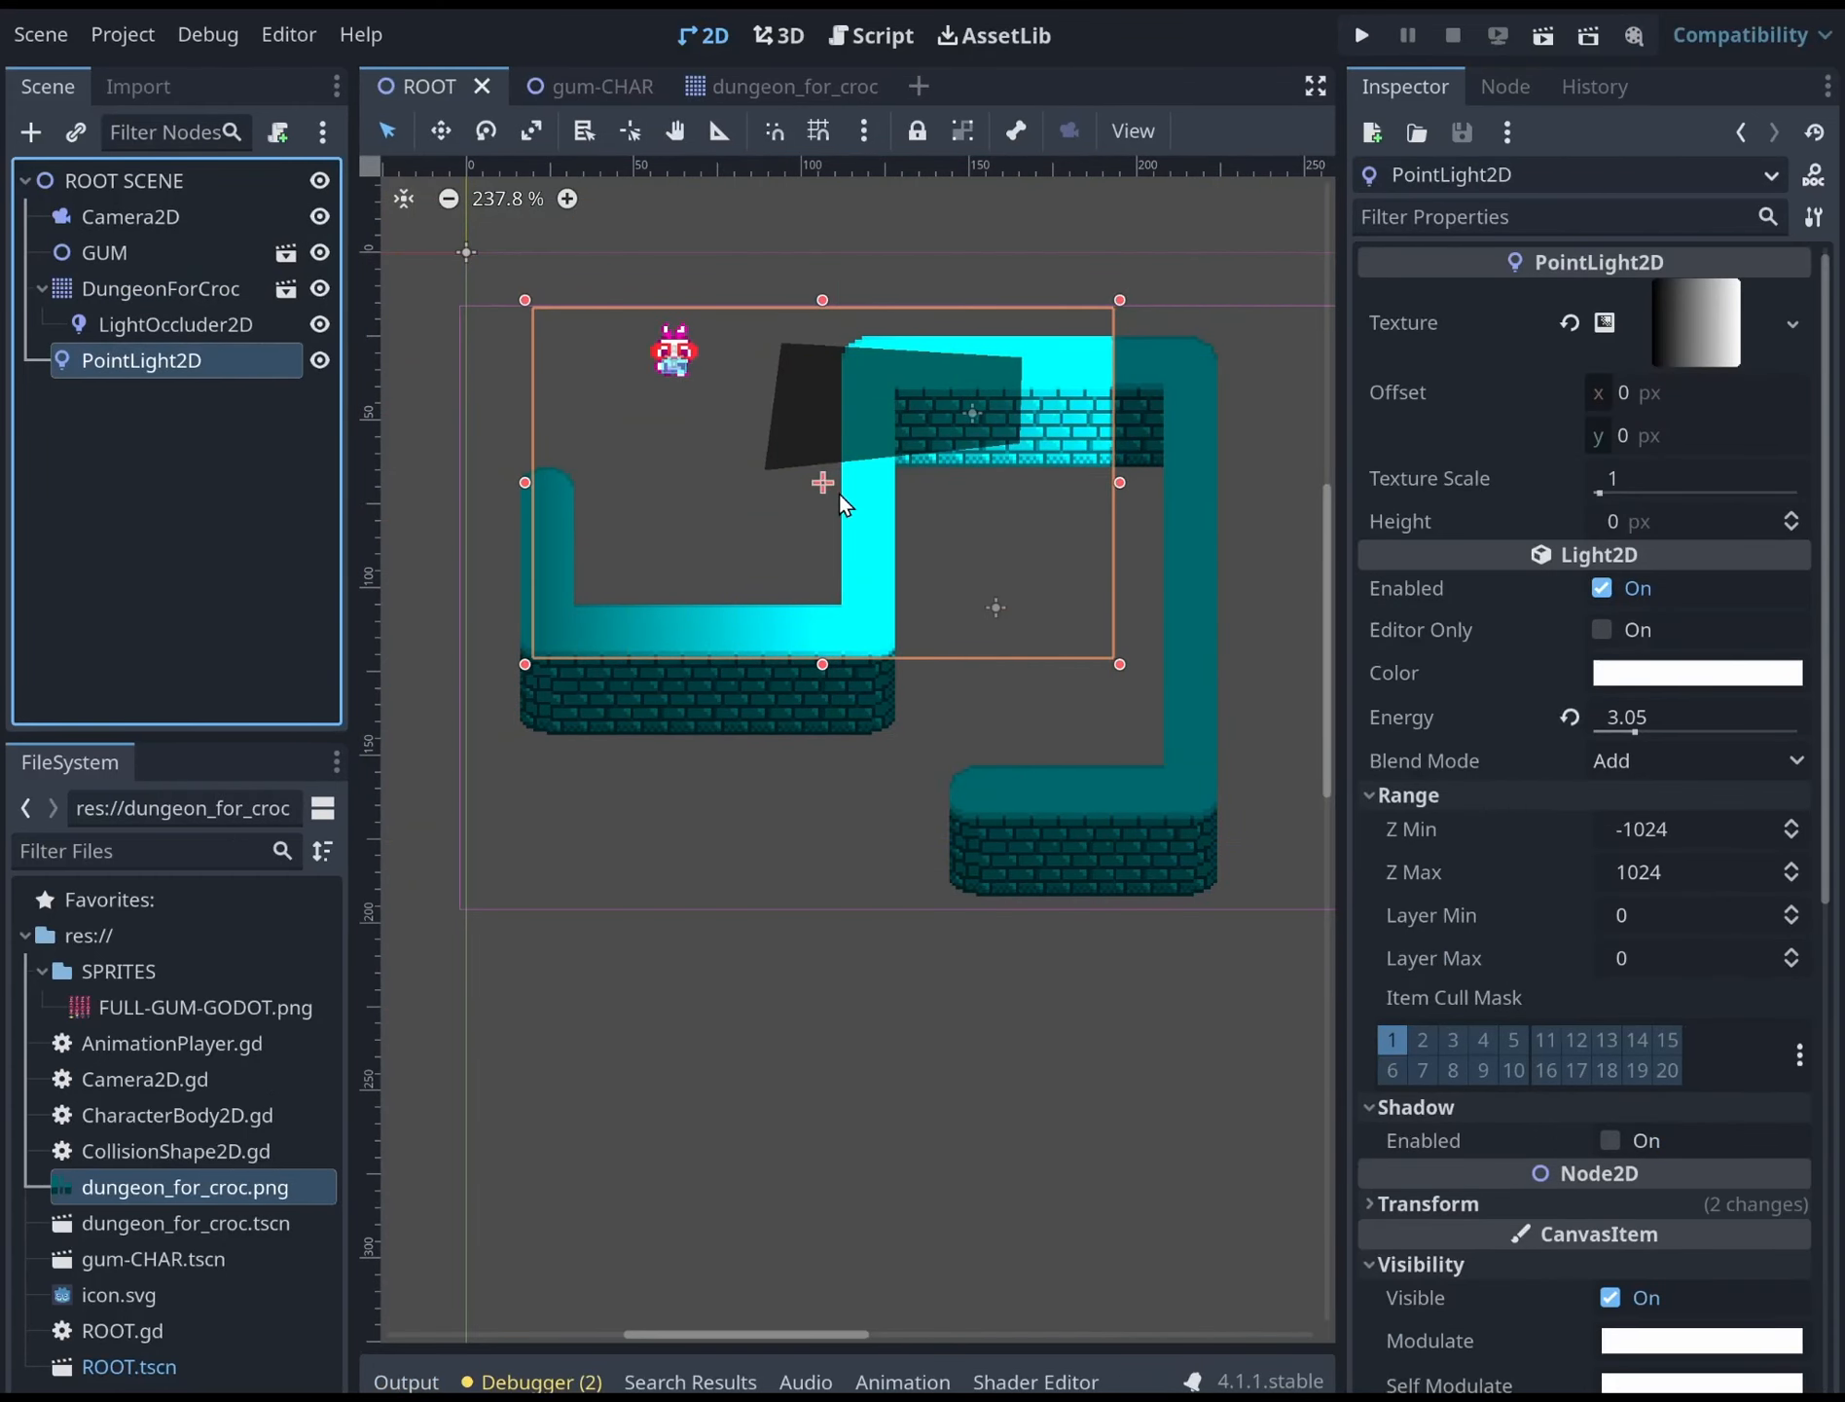
click(715, 556)
drag(819, 499, 926, 641)
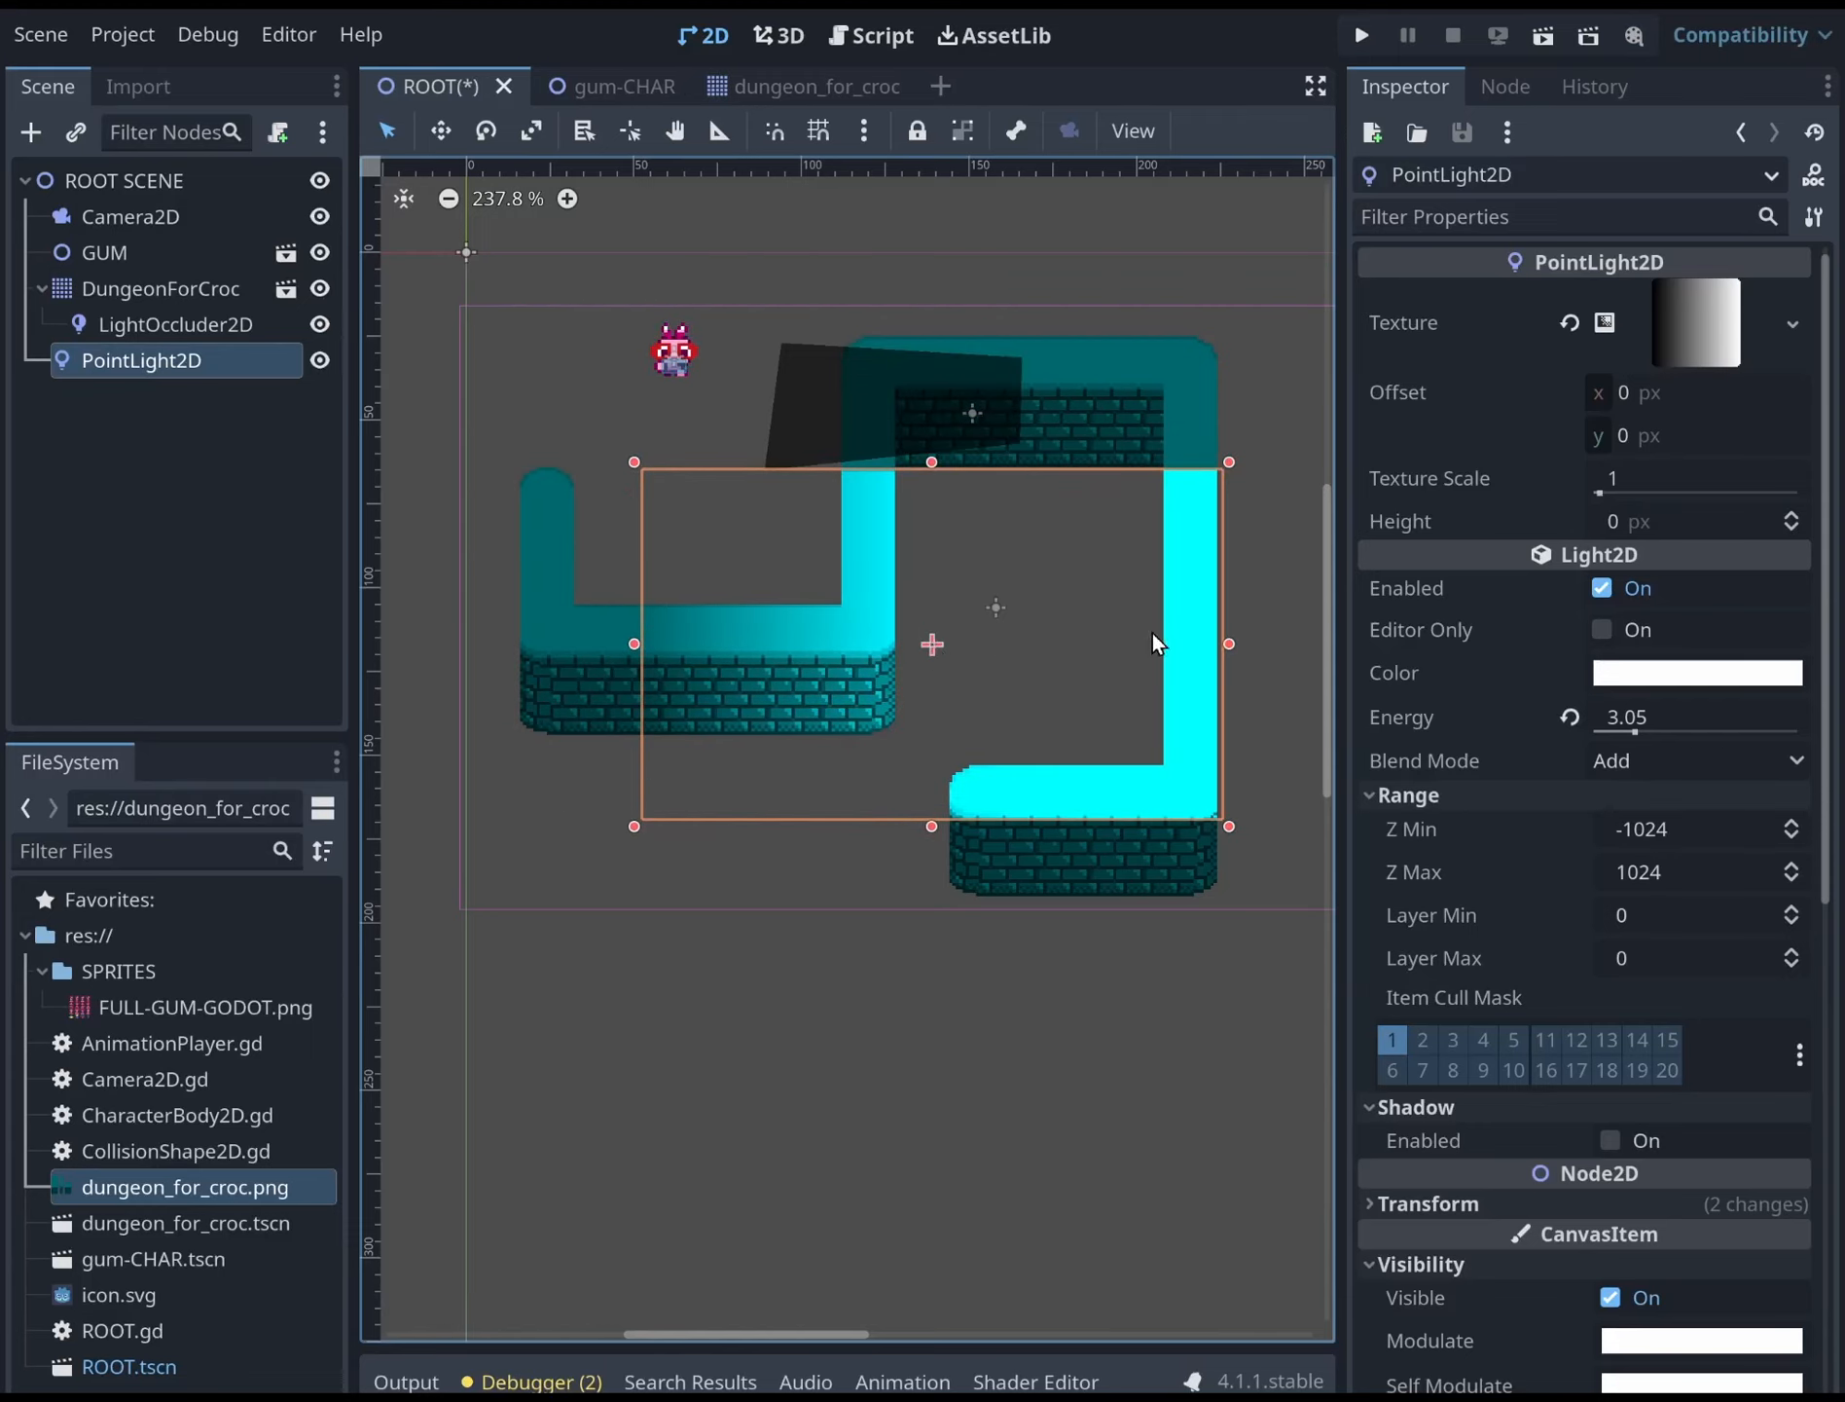
drag(1216, 641, 968, 642)
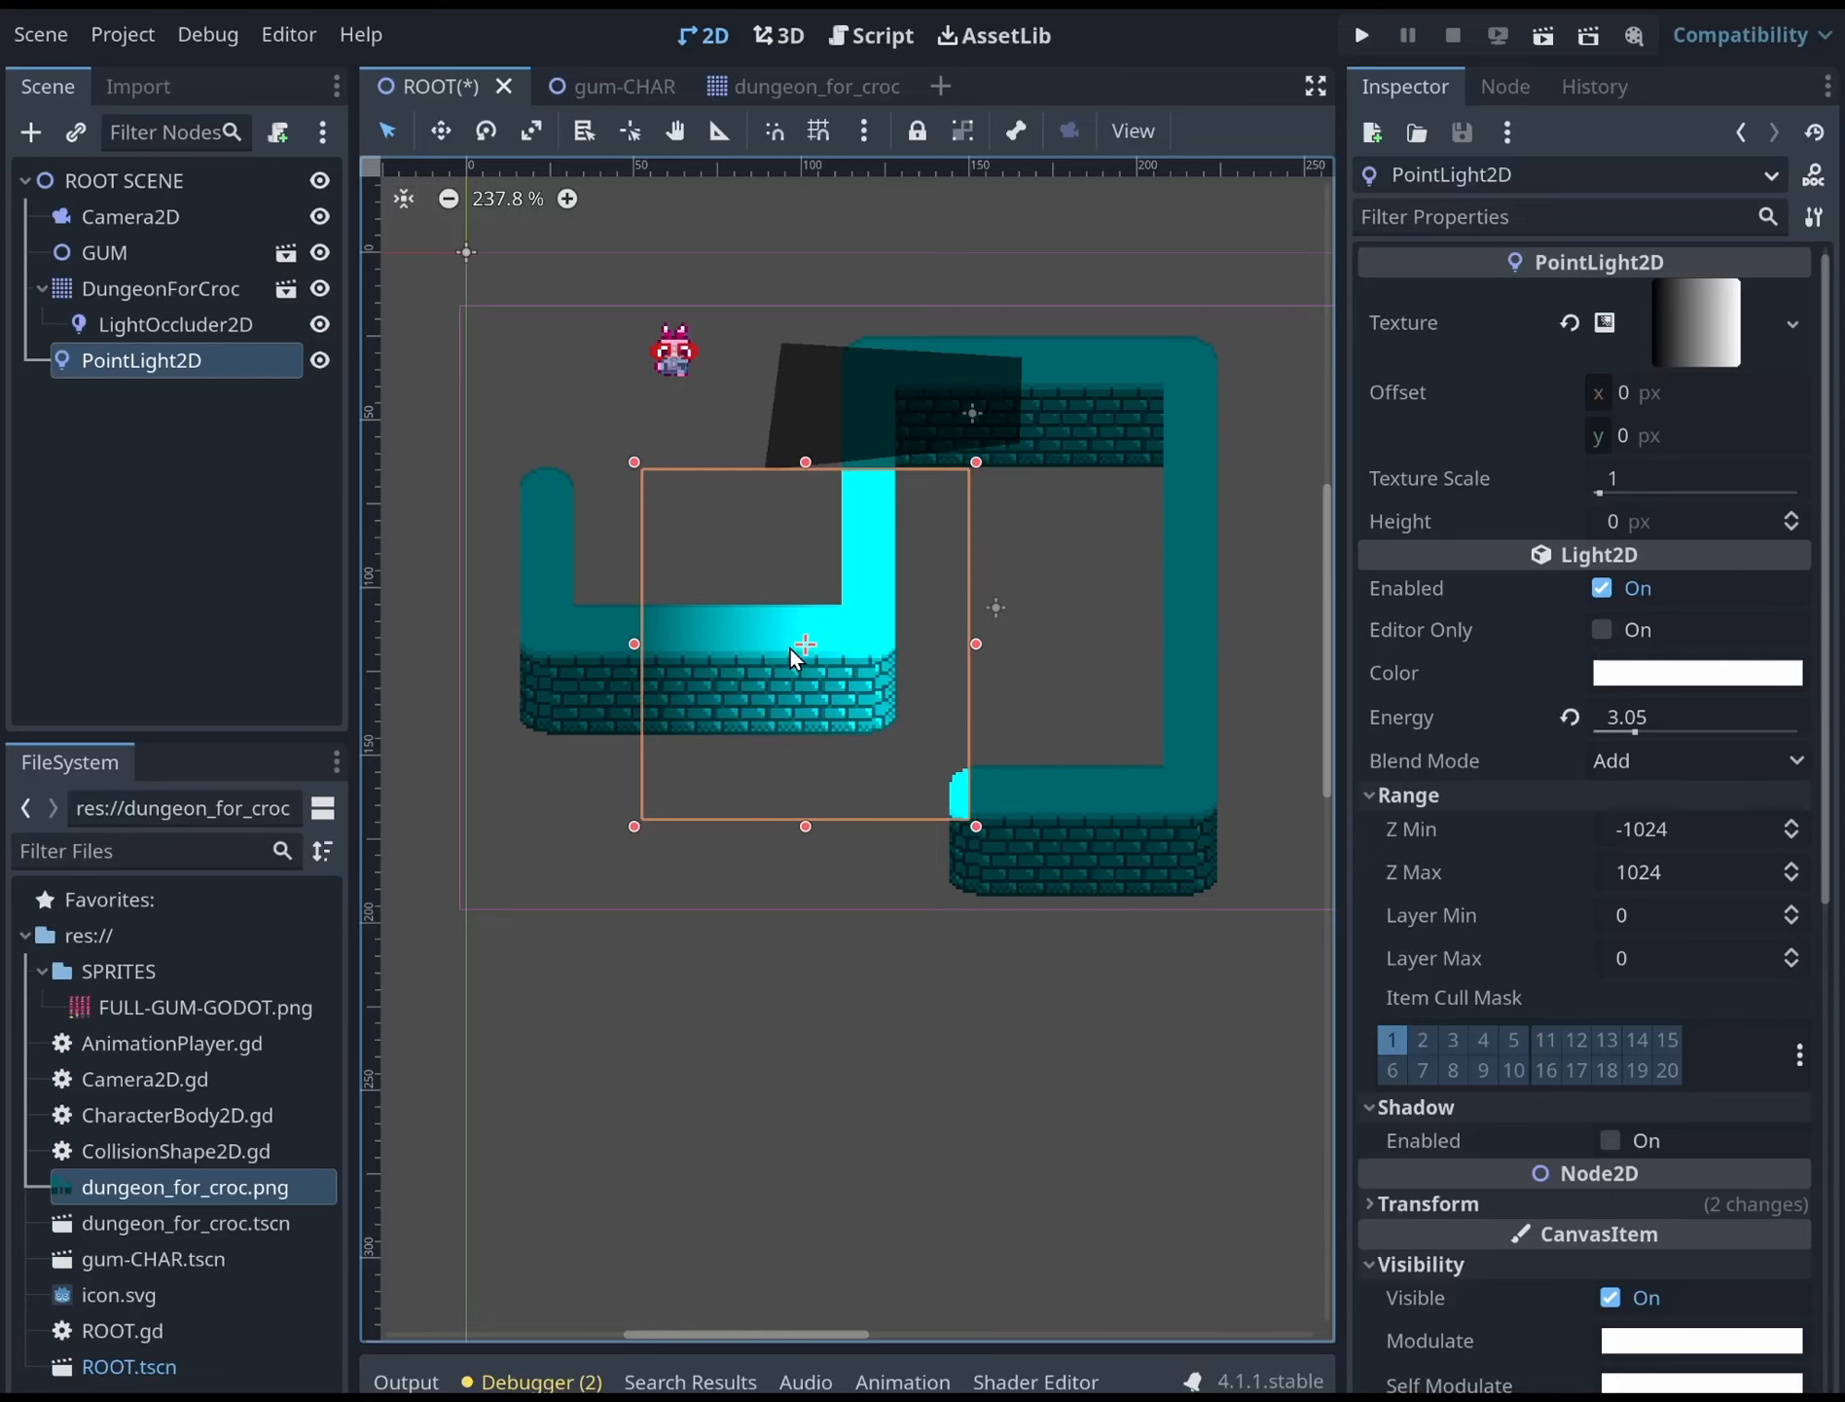
drag(803, 646, 1000, 589)
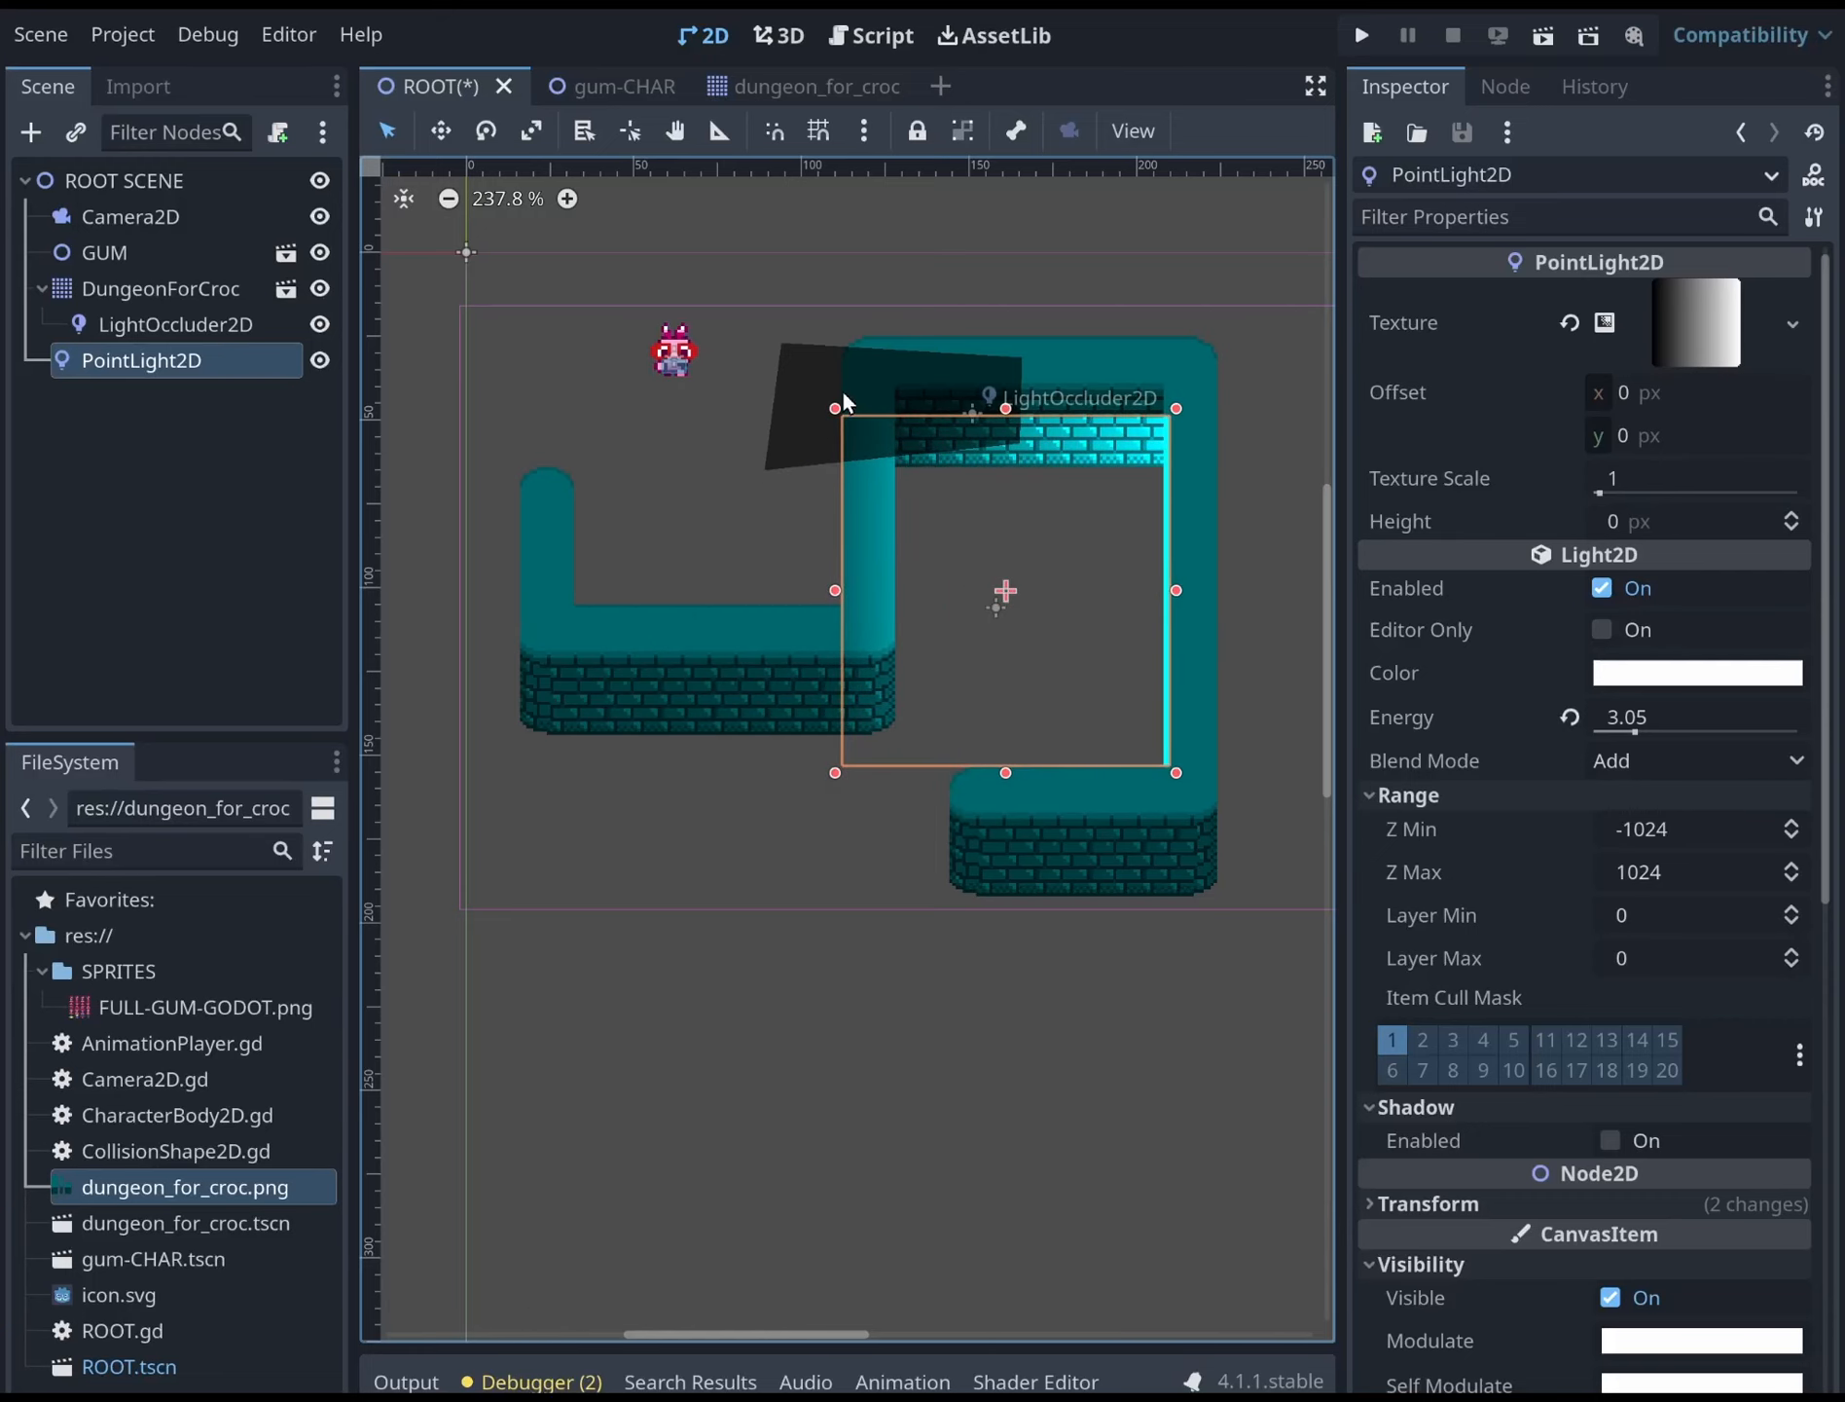
drag(837, 391, 556, 448)
click(1002, 593)
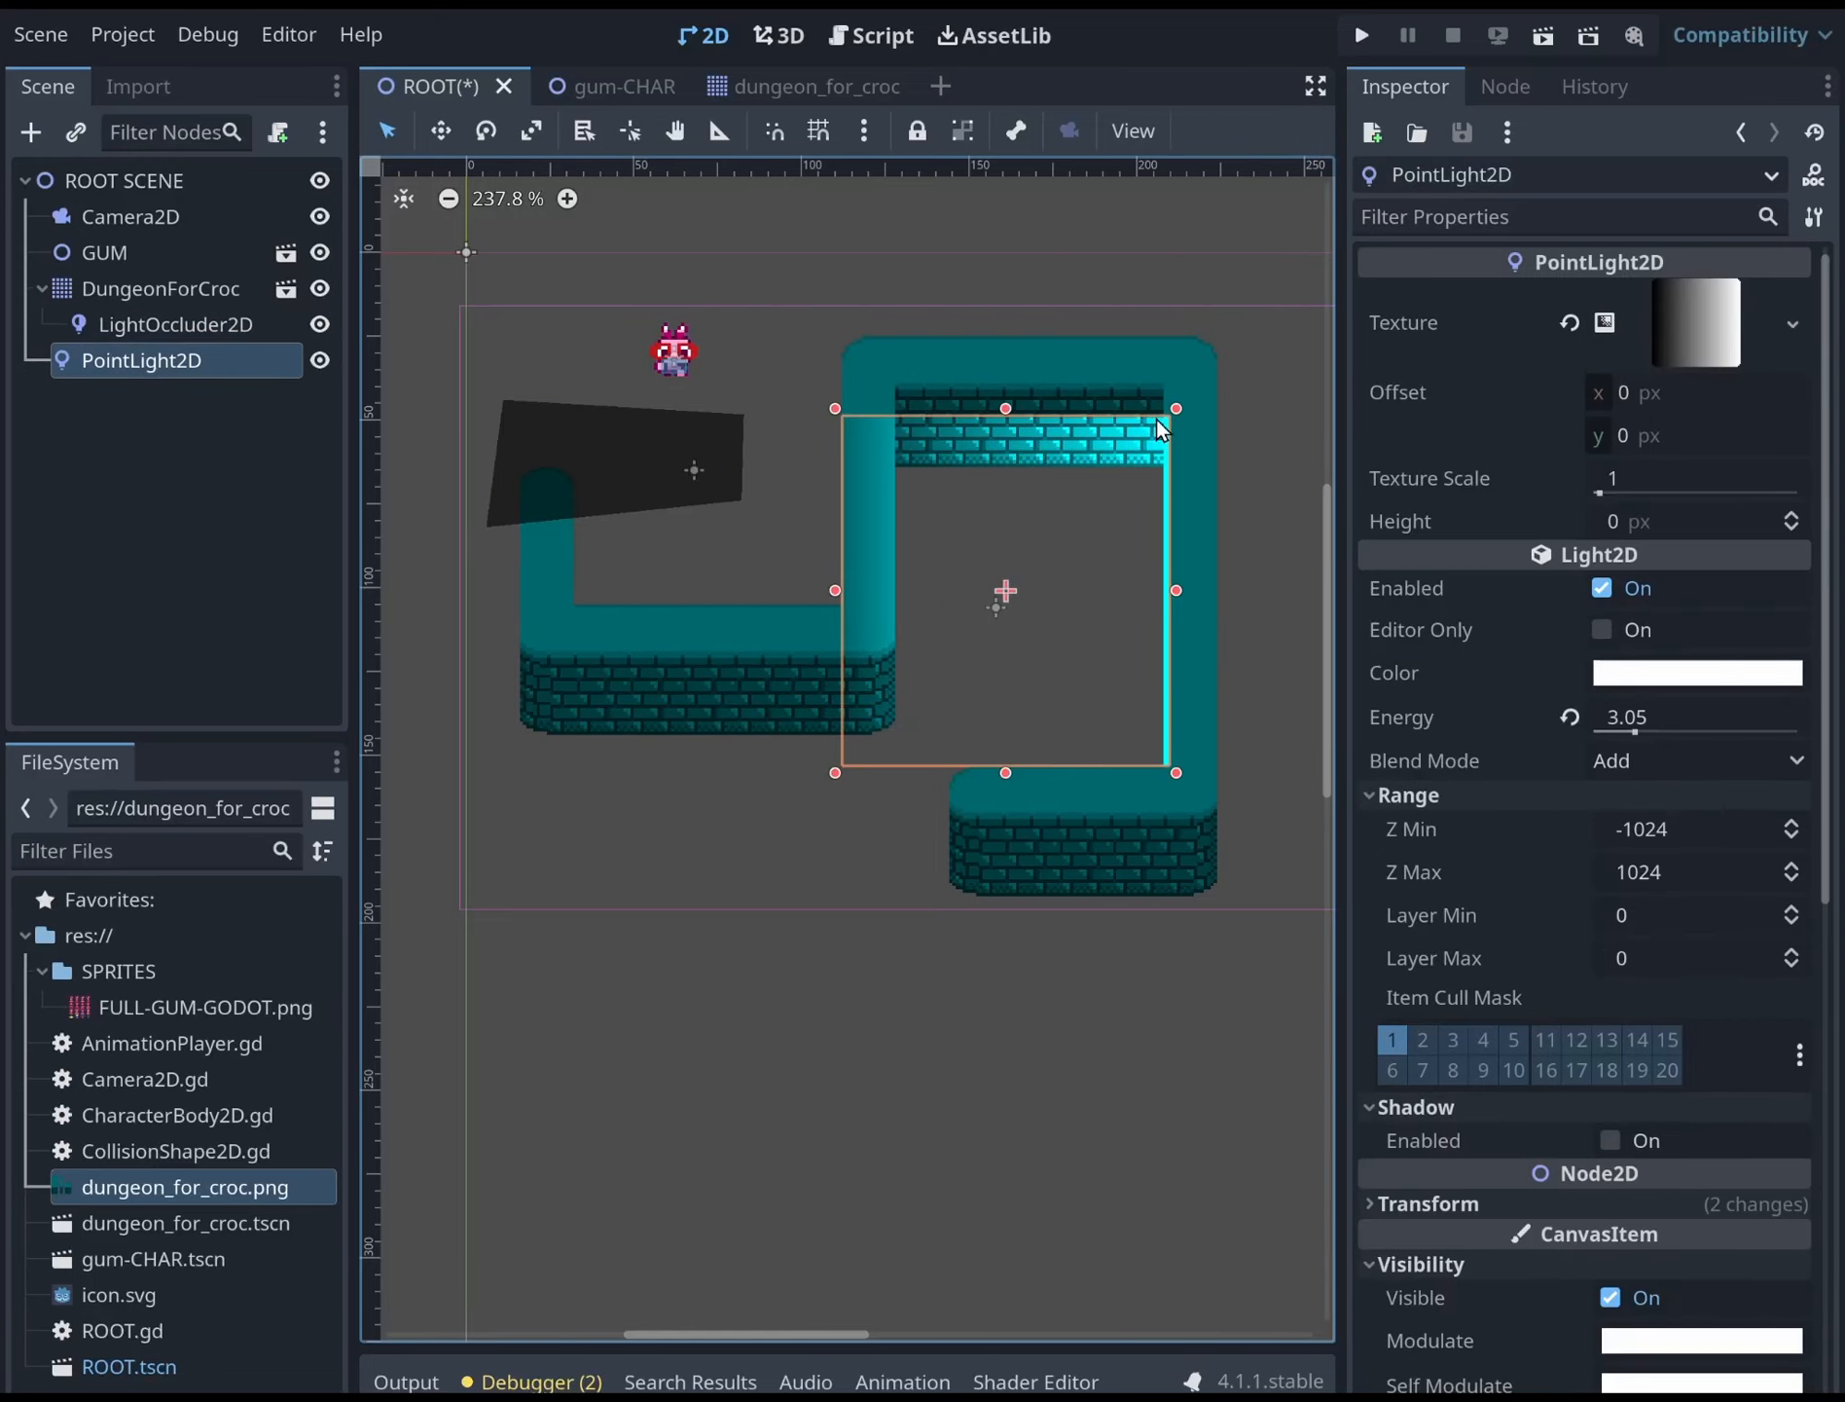
Rotate the PointLight2D so its gradient runs vertically within the right-hand room, and check it in a test run
click(487, 118)
drag(1169, 647, 1003, 520)
scroll(991, 586, up, 1)
click(441, 131)
click(532, 130)
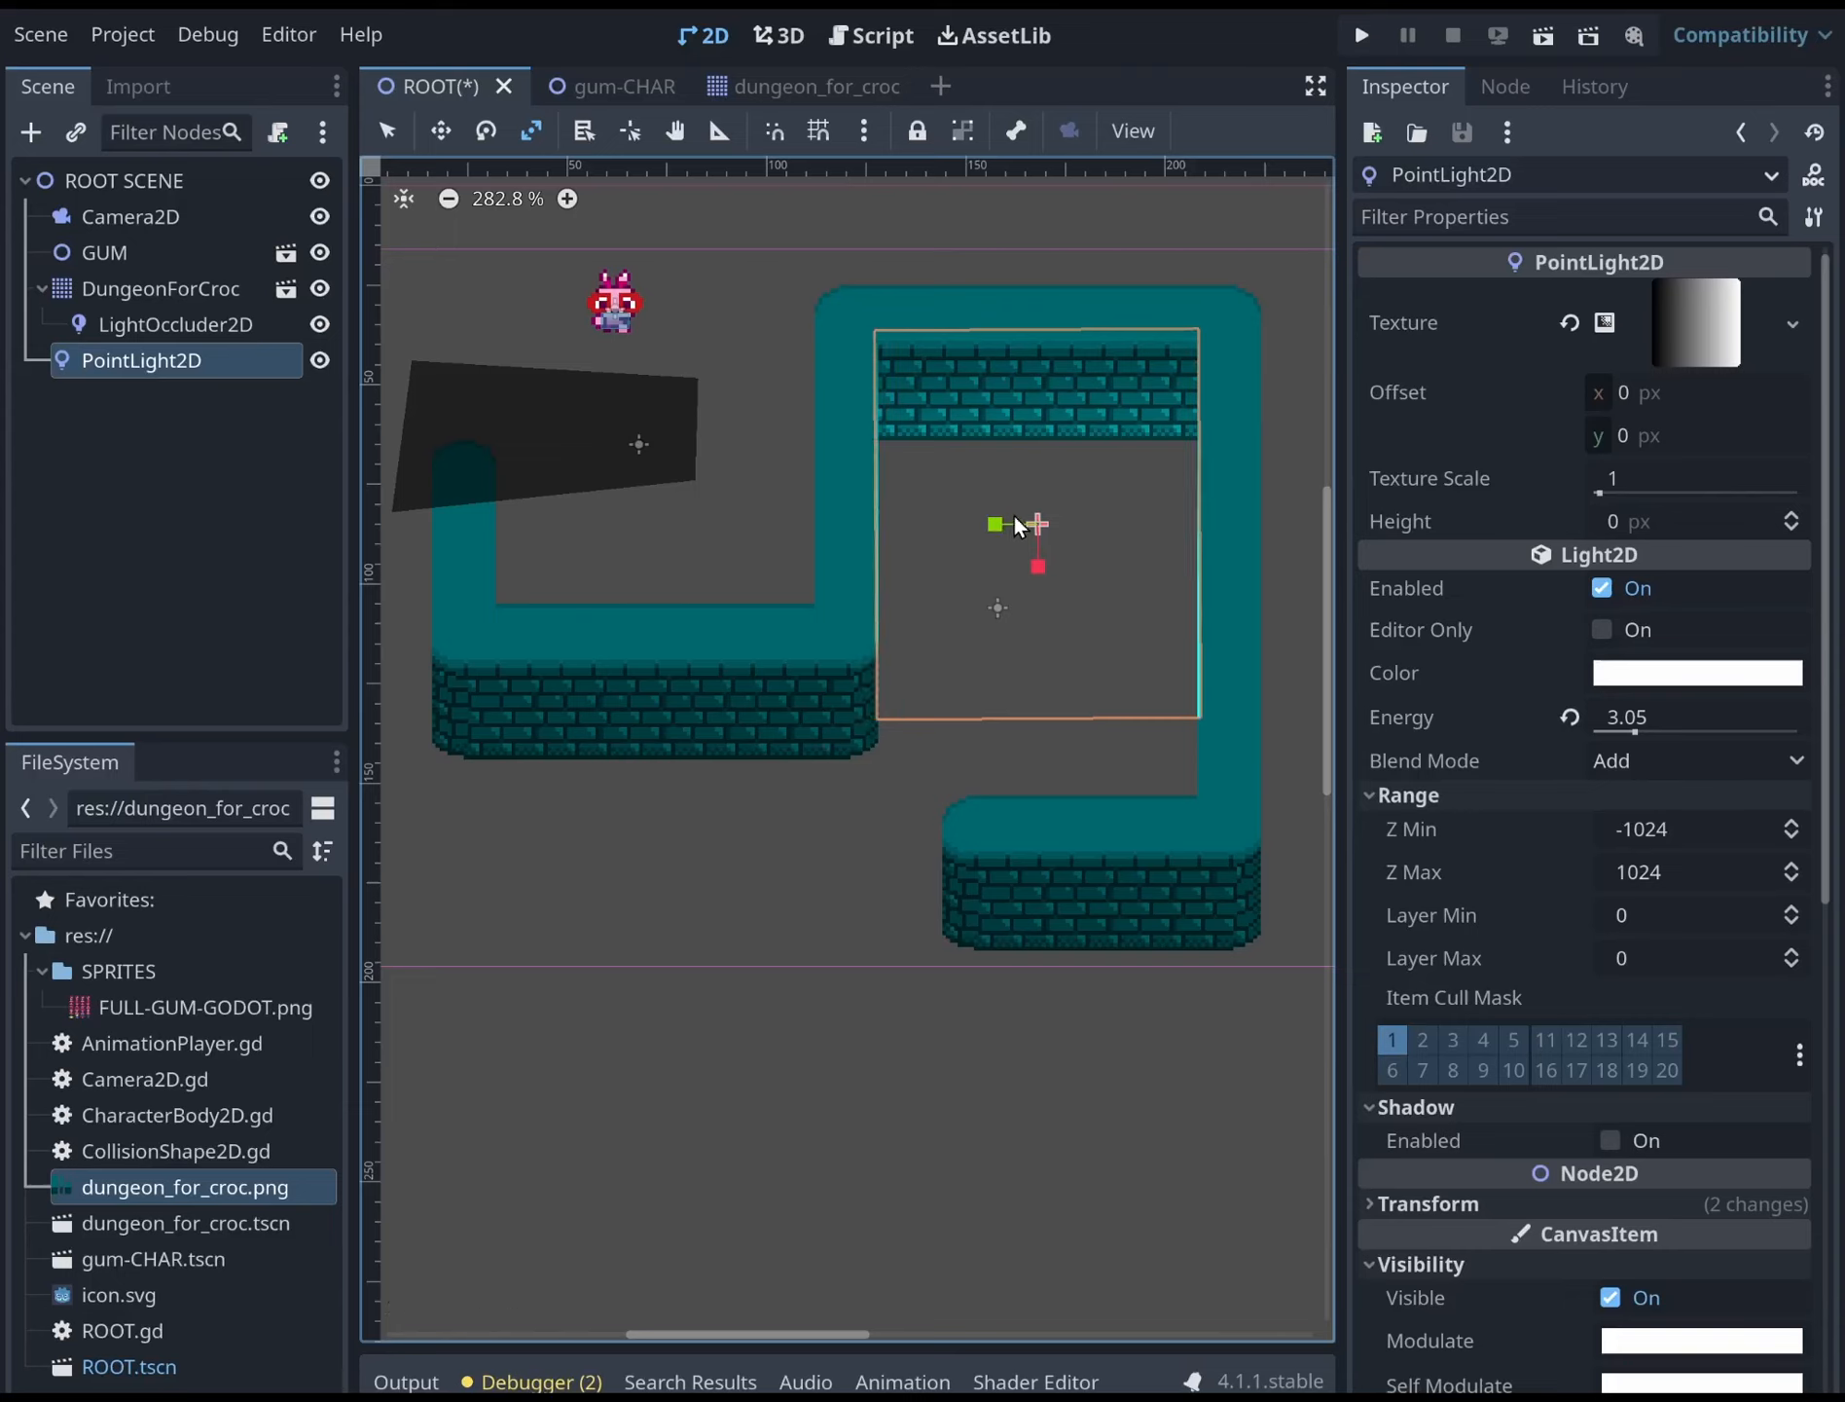
click(1349, 41)
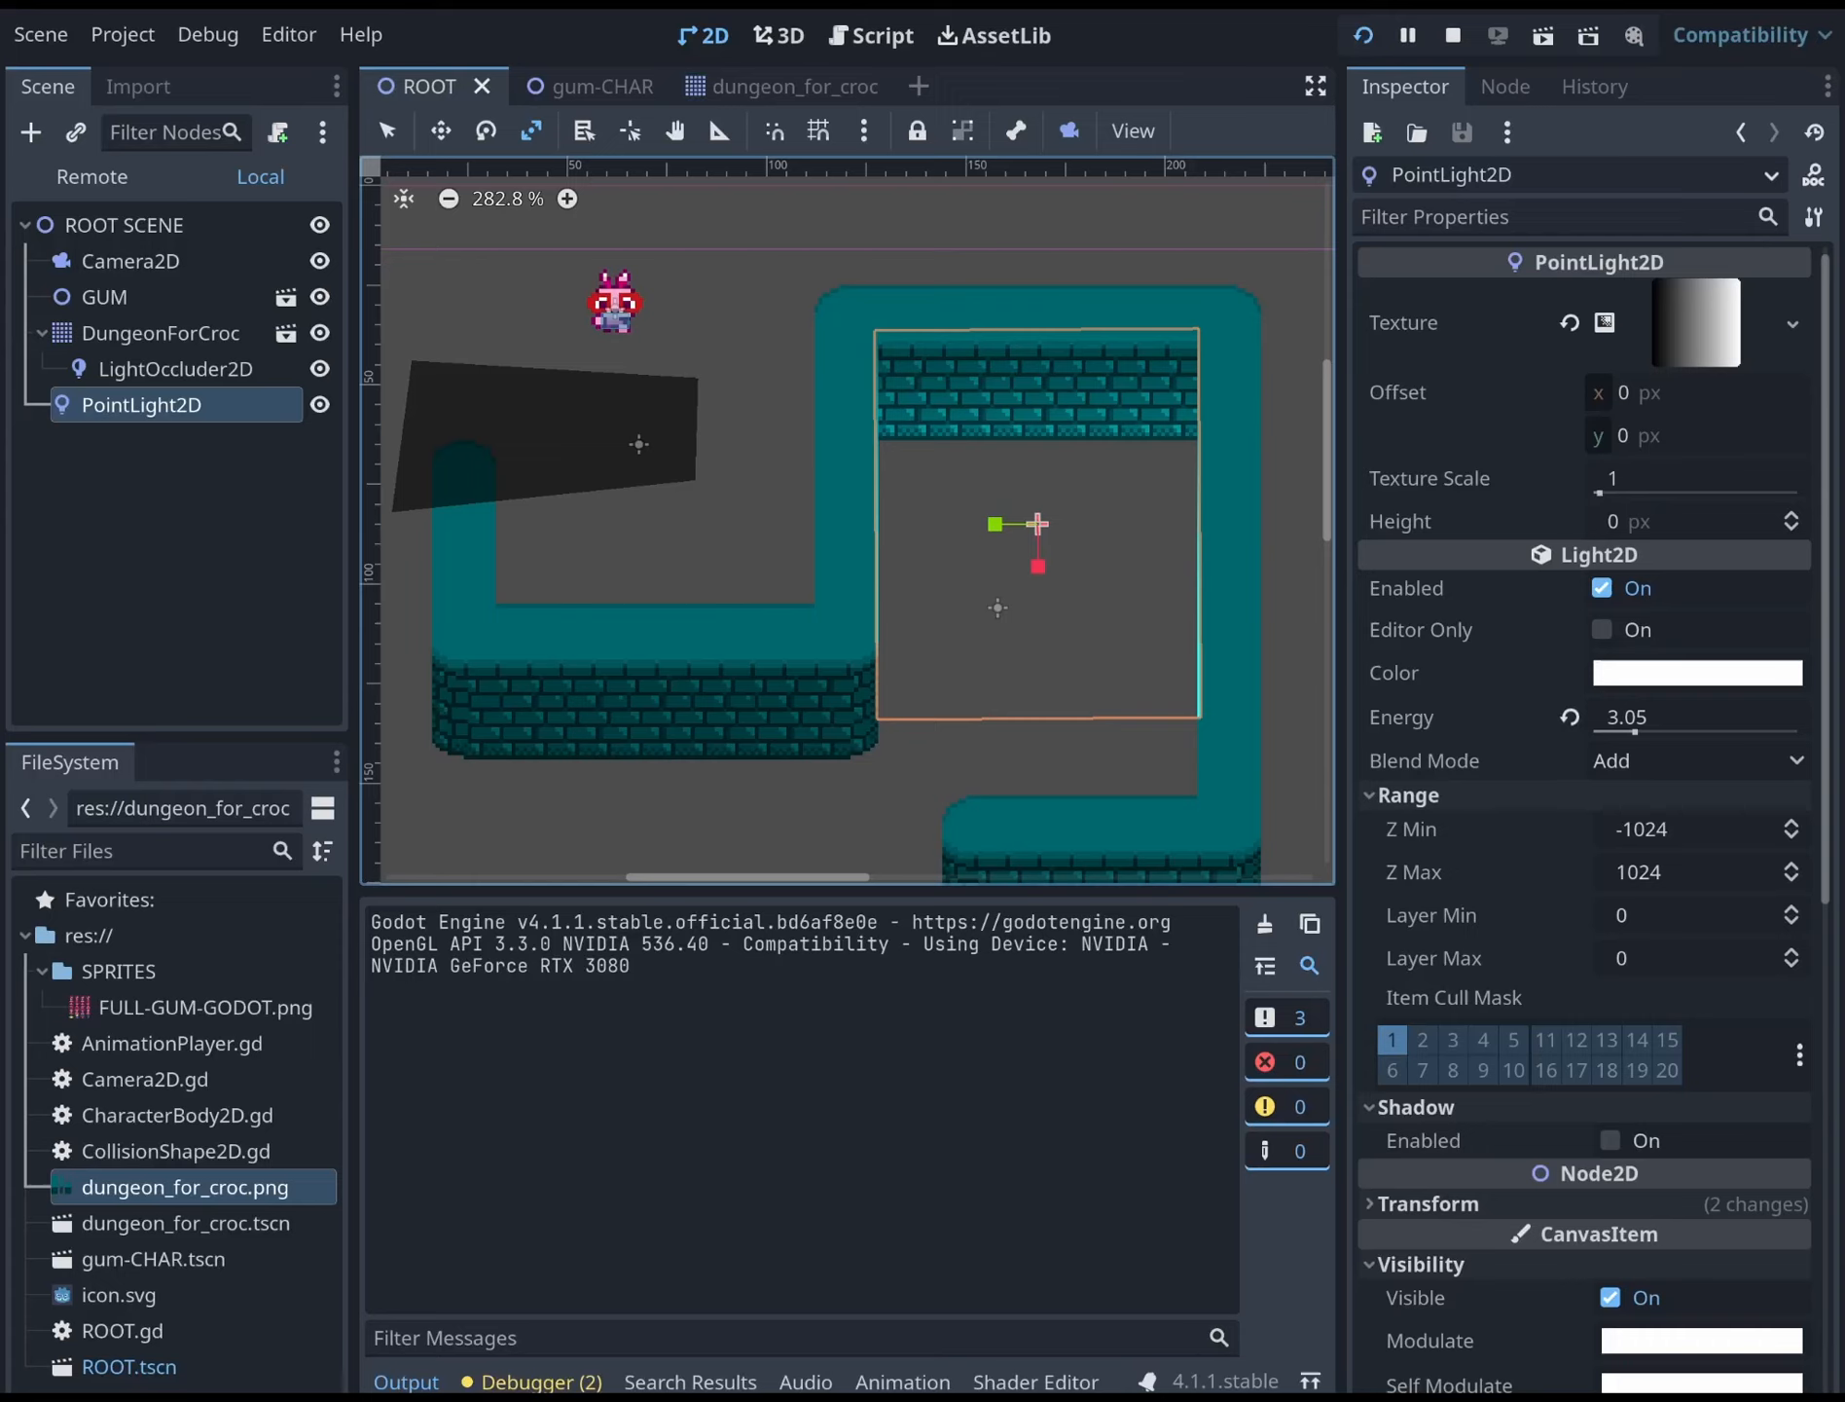
click(1259, 378)
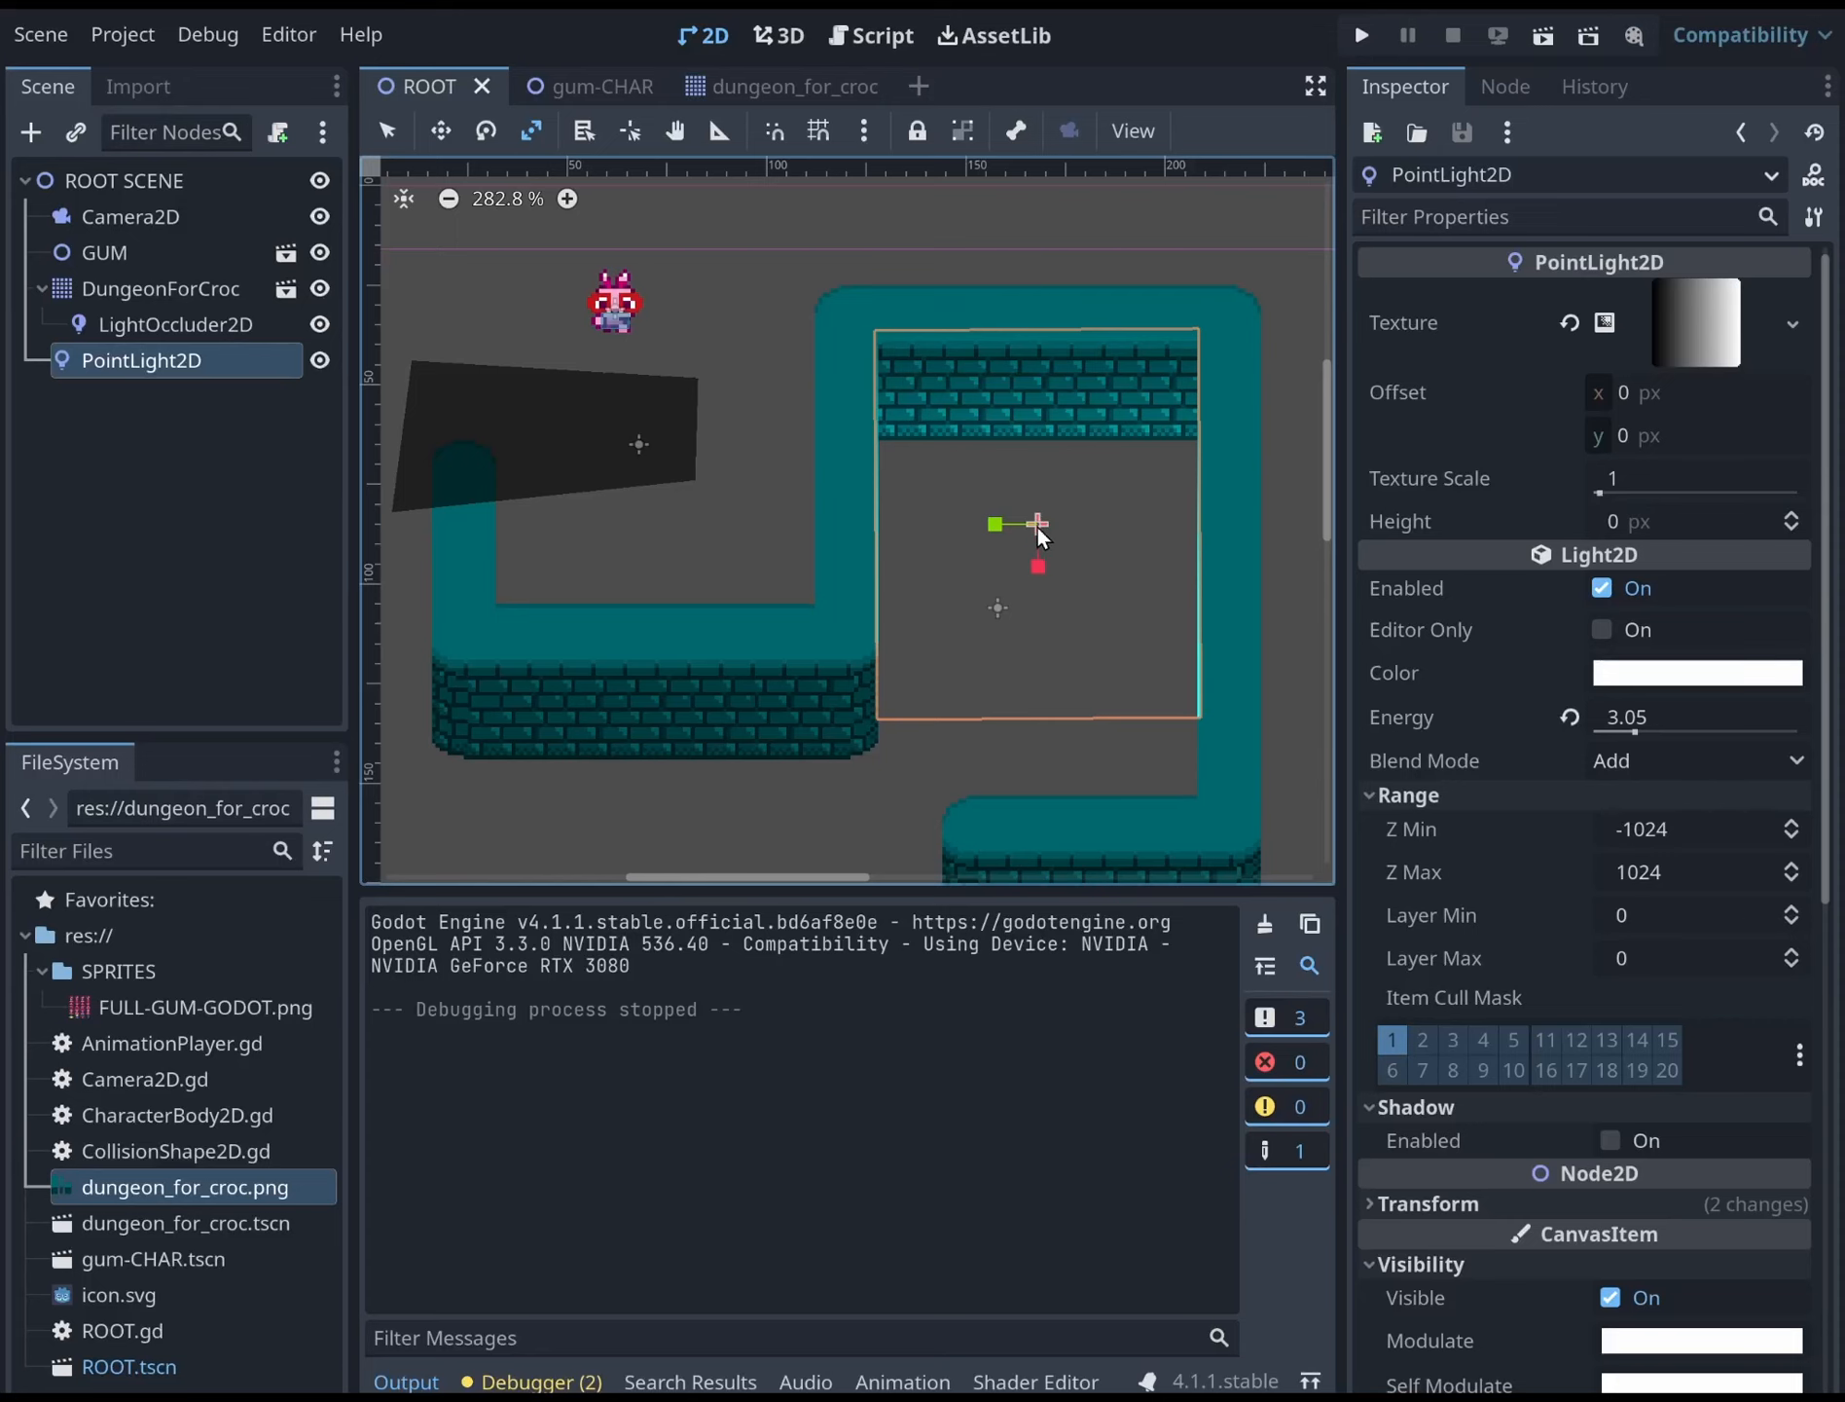
drag(1036, 524, 1036, 601)
scroll(1035, 602, down, 1)
key(ctrl+z)
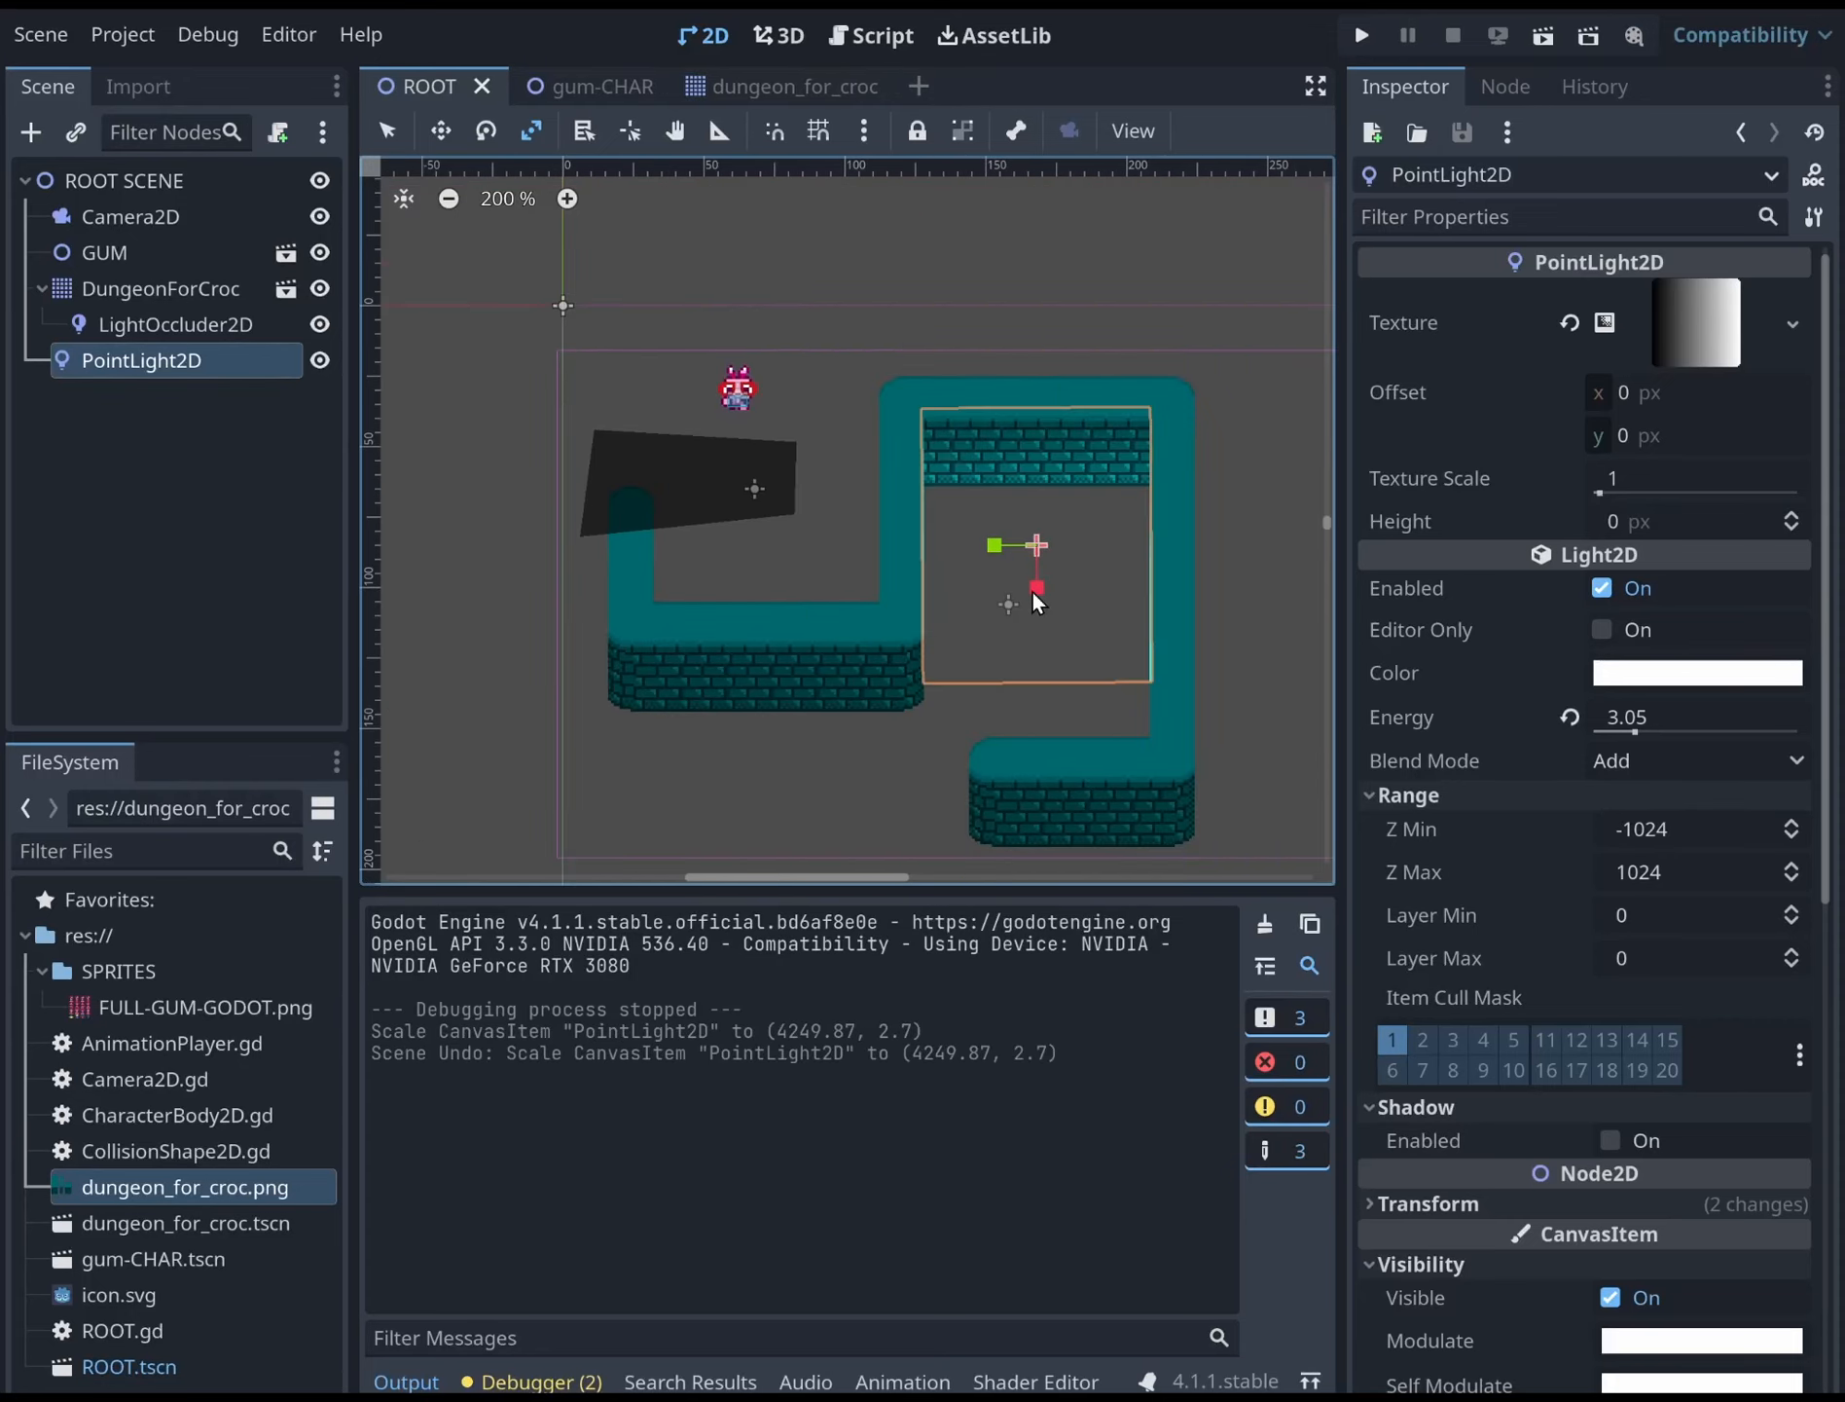
Shrink the PointLight2D to scale (1.13, 1.19) and move it to (166, 53) over the upper brick wall
scroll(1066, 543, up, 1)
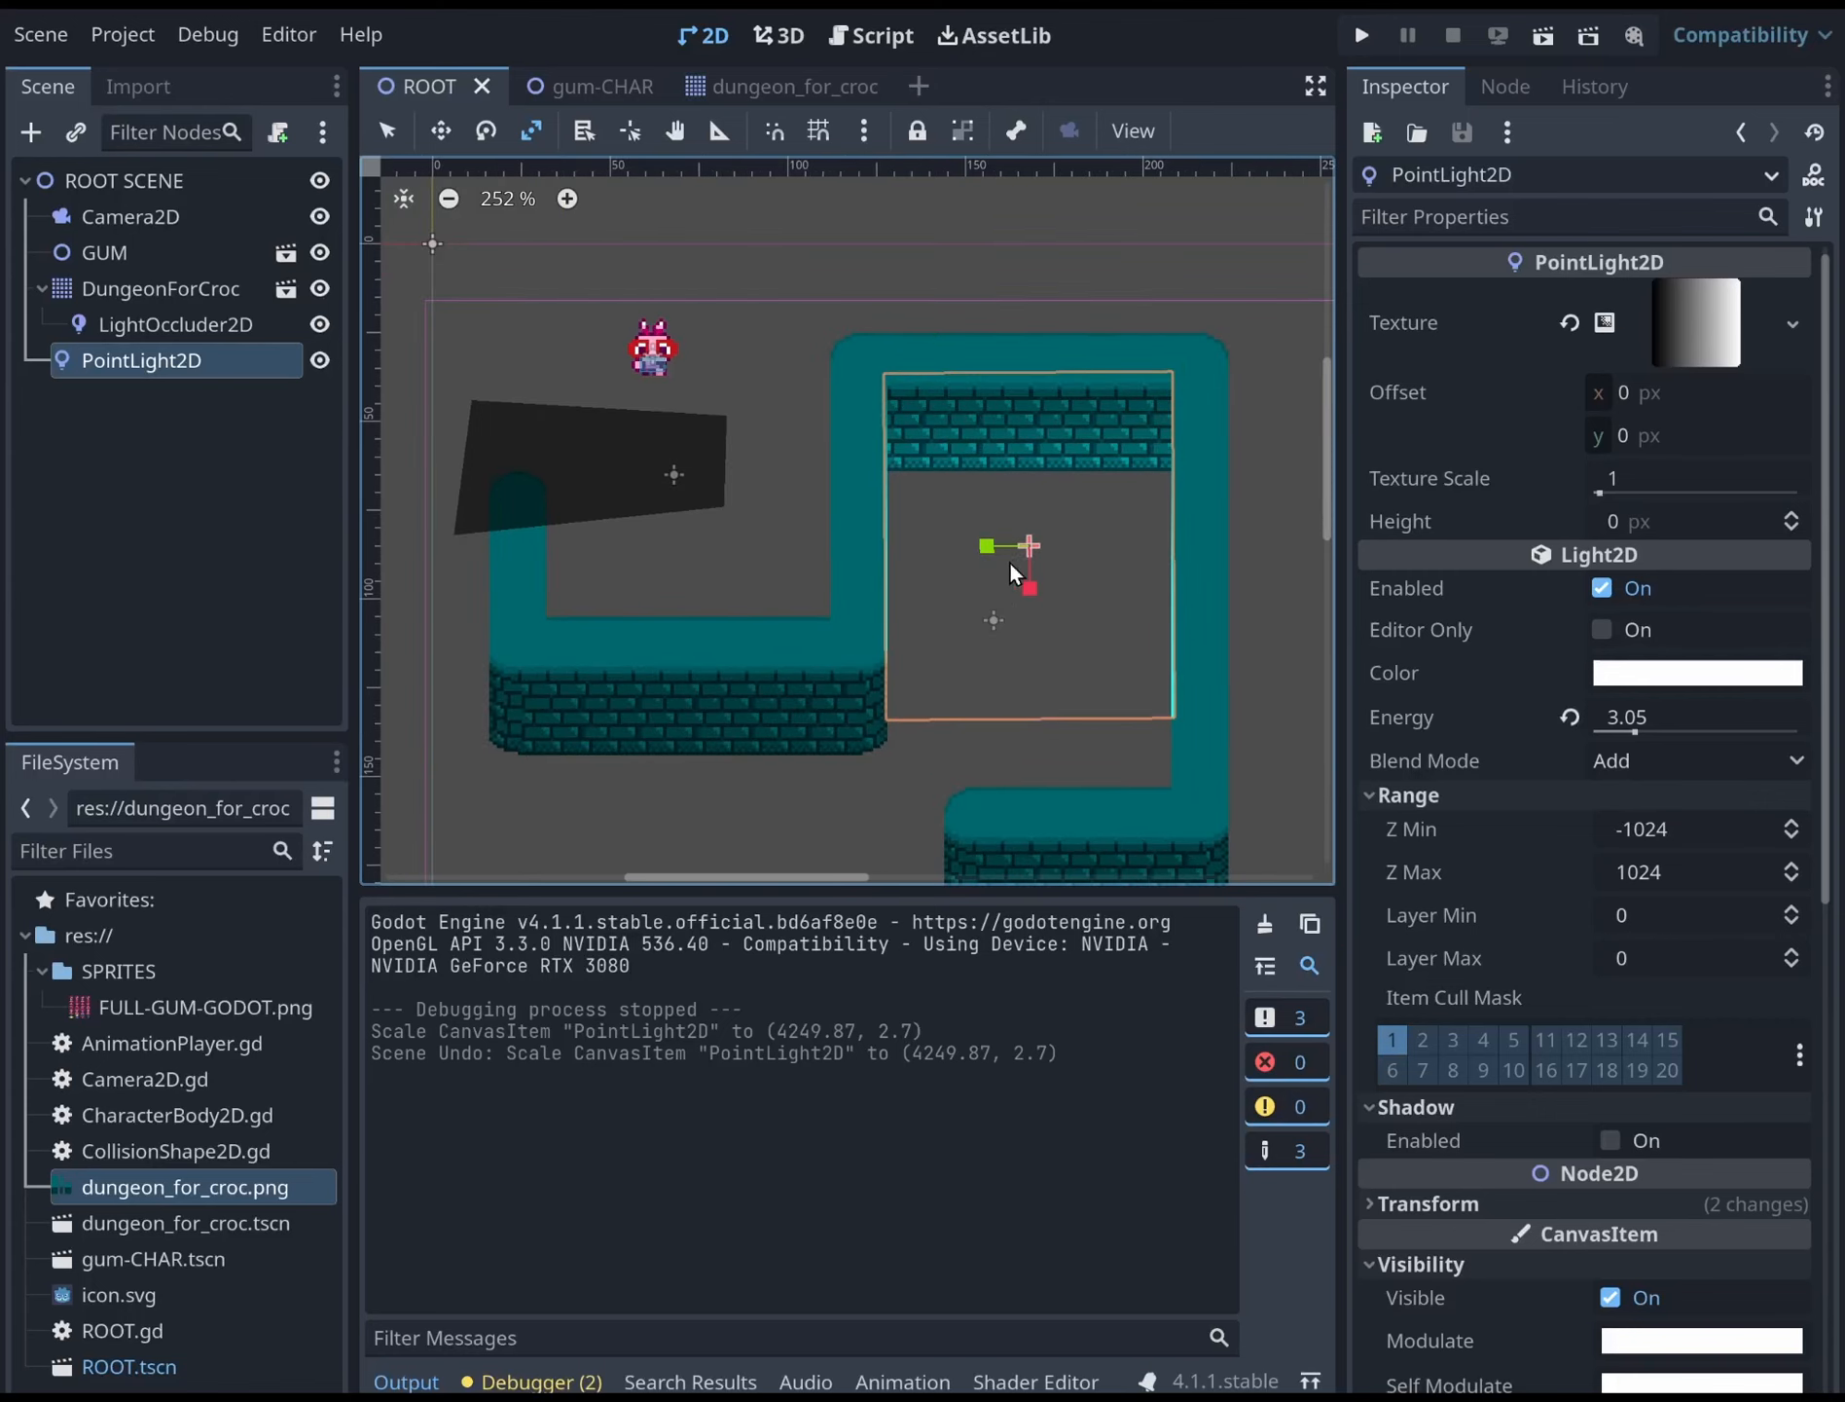
click(403, 130)
drag(1180, 545, 1162, 544)
drag(1024, 545, 1029, 438)
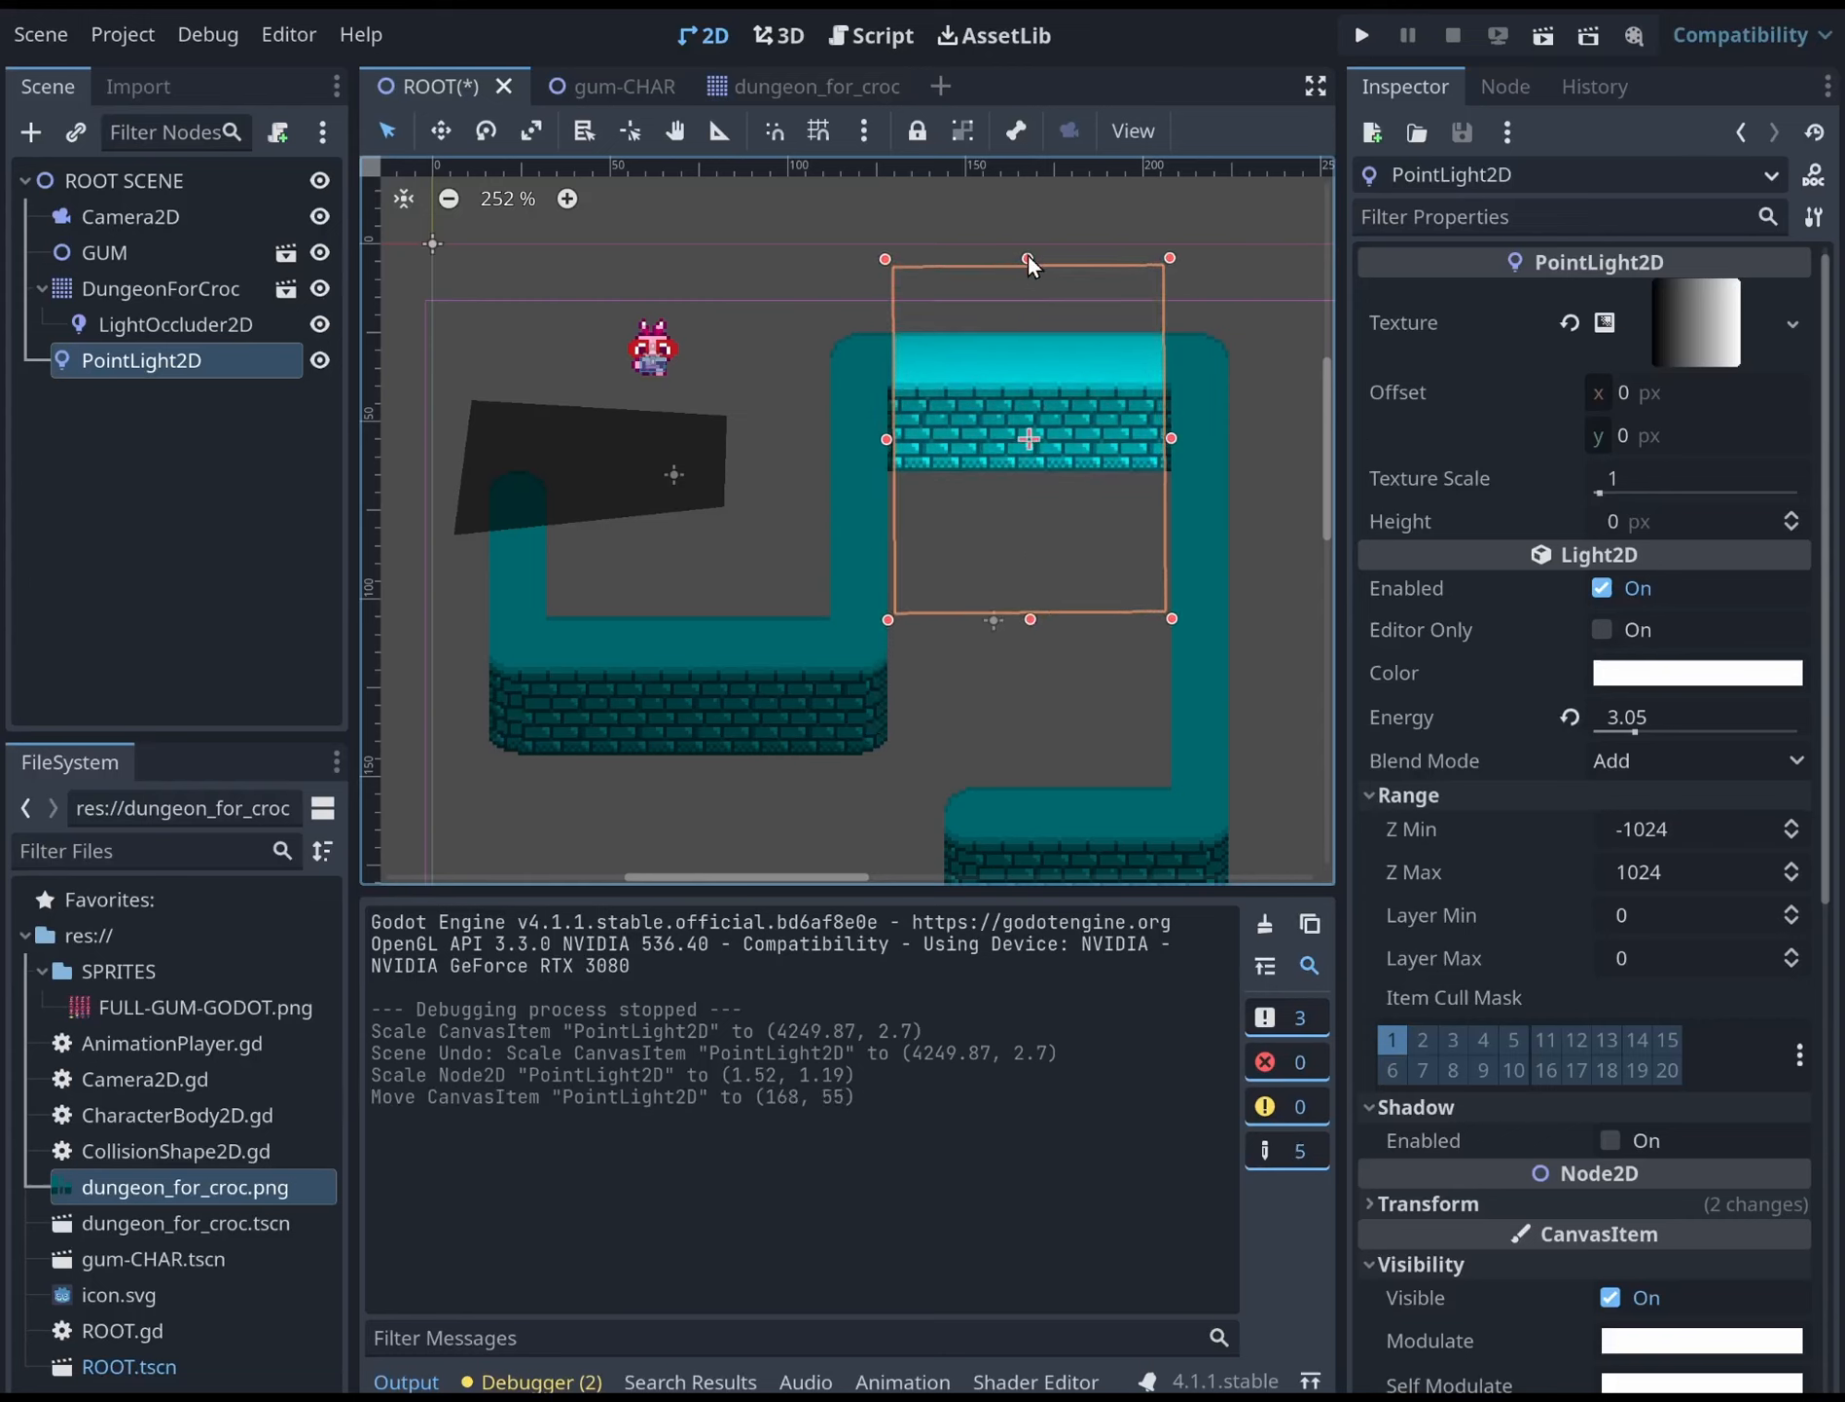
drag(1028, 258, 1029, 347)
drag(1032, 494, 1029, 446)
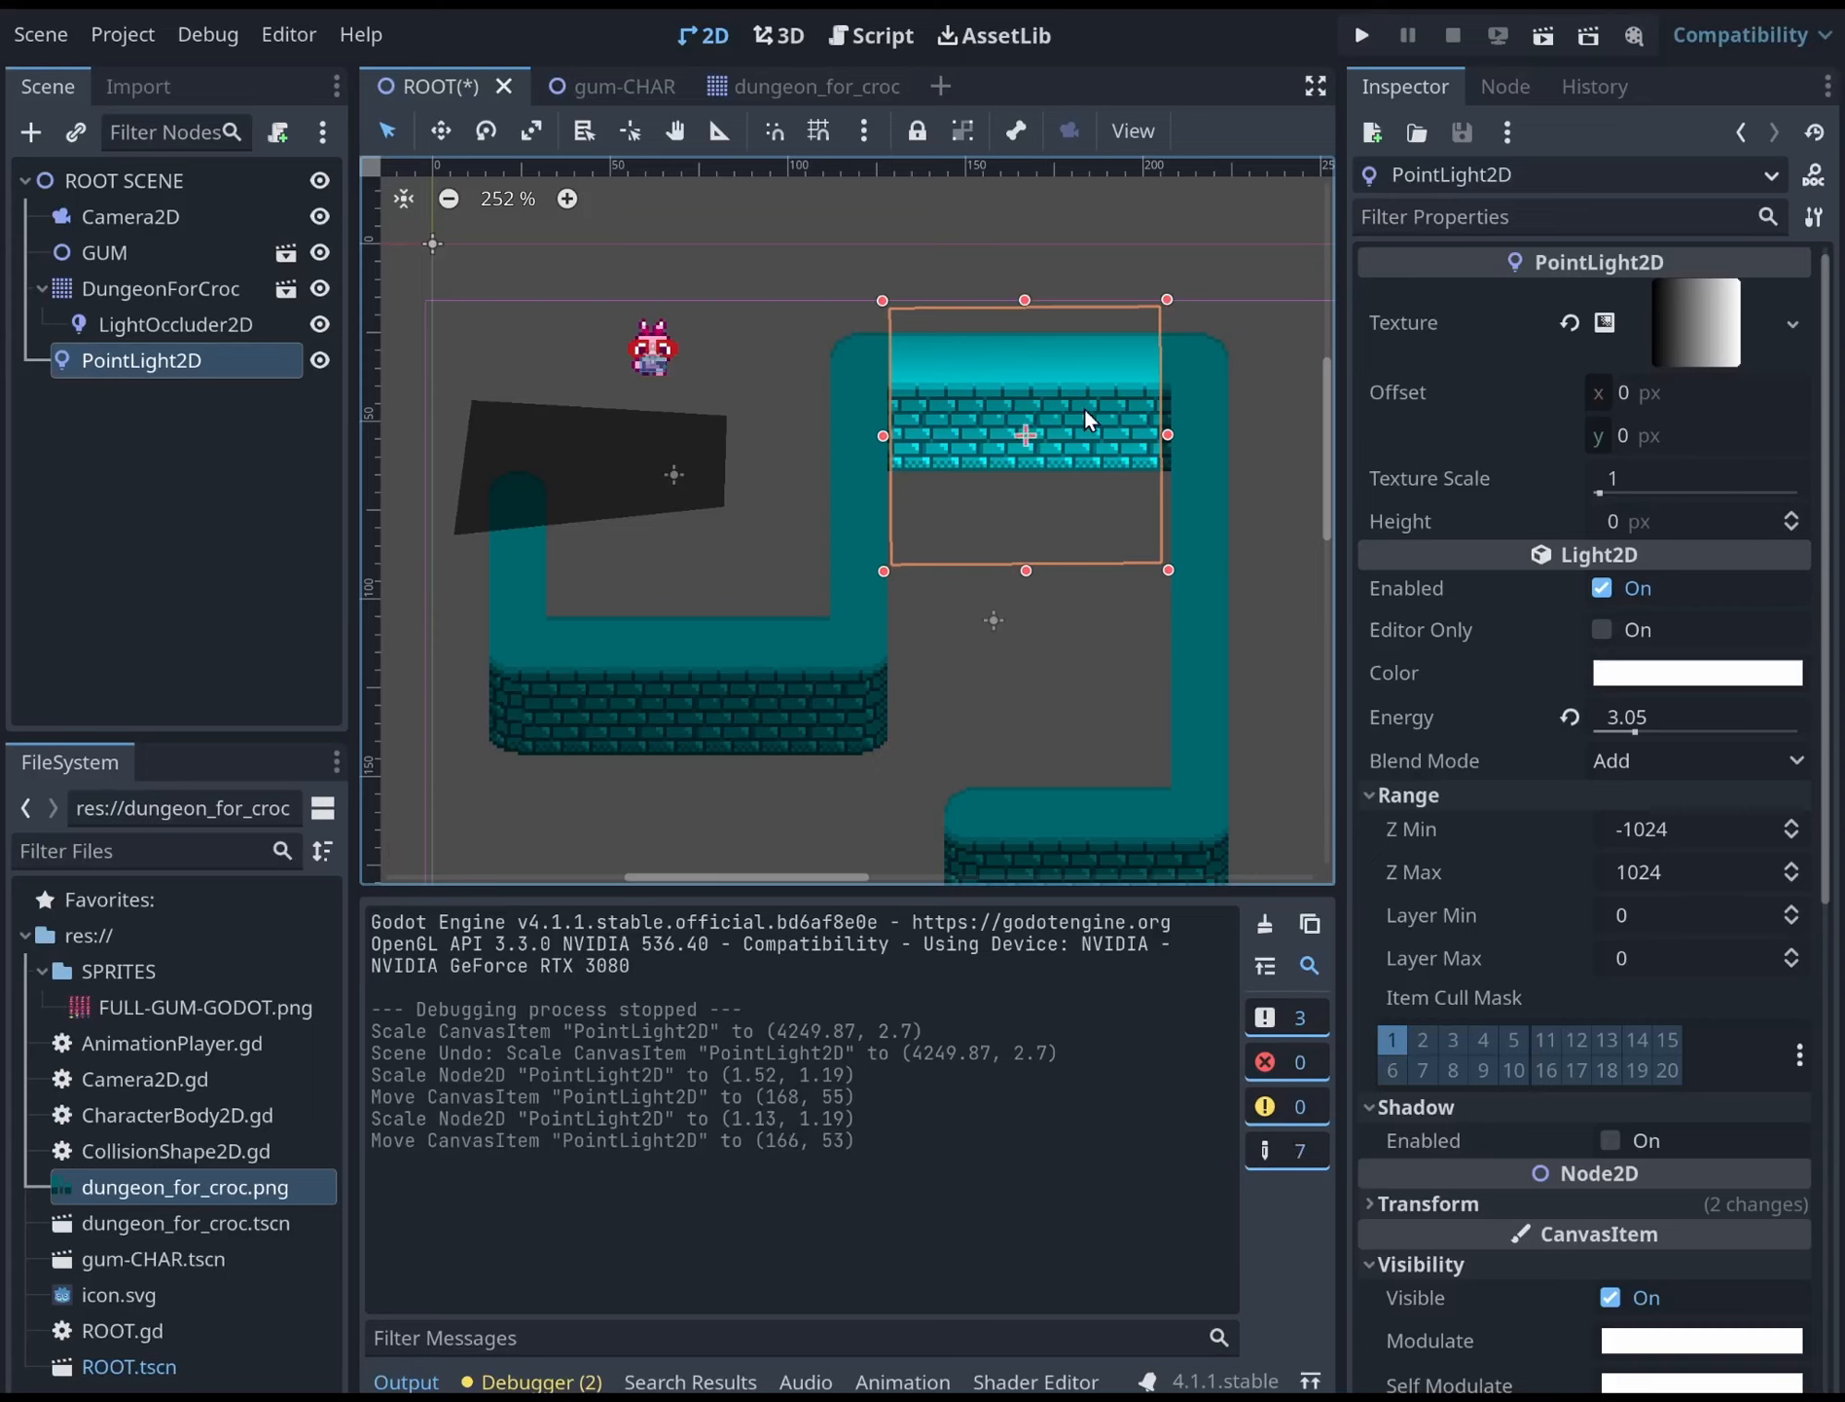
Rotate the PointLight2D to -90 degrees so the light is brightest at the top, and test-run the project
click(493, 130)
drag(884, 307, 1145, 548)
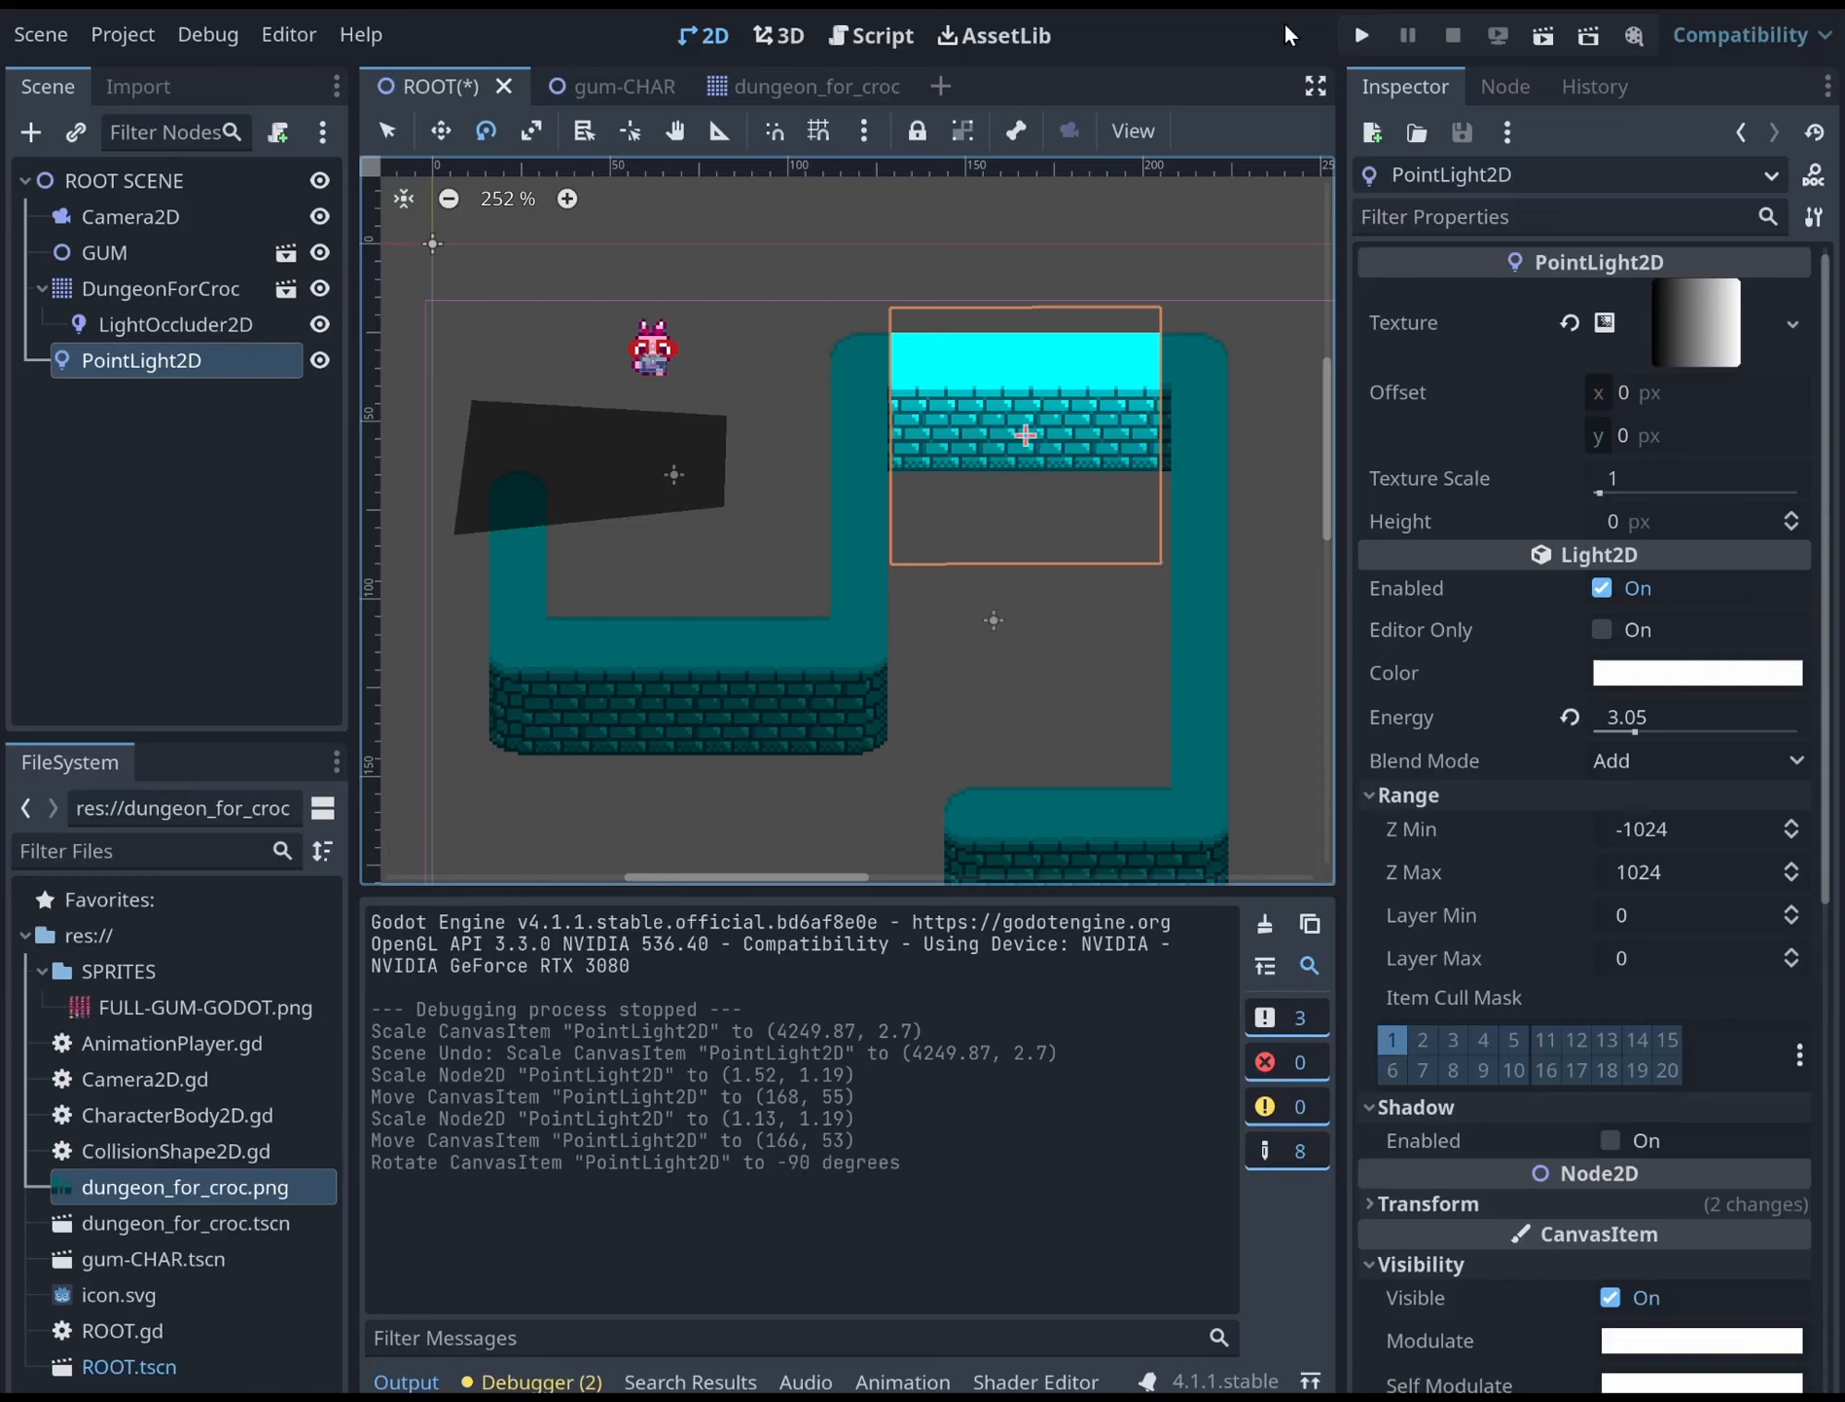
click(1361, 35)
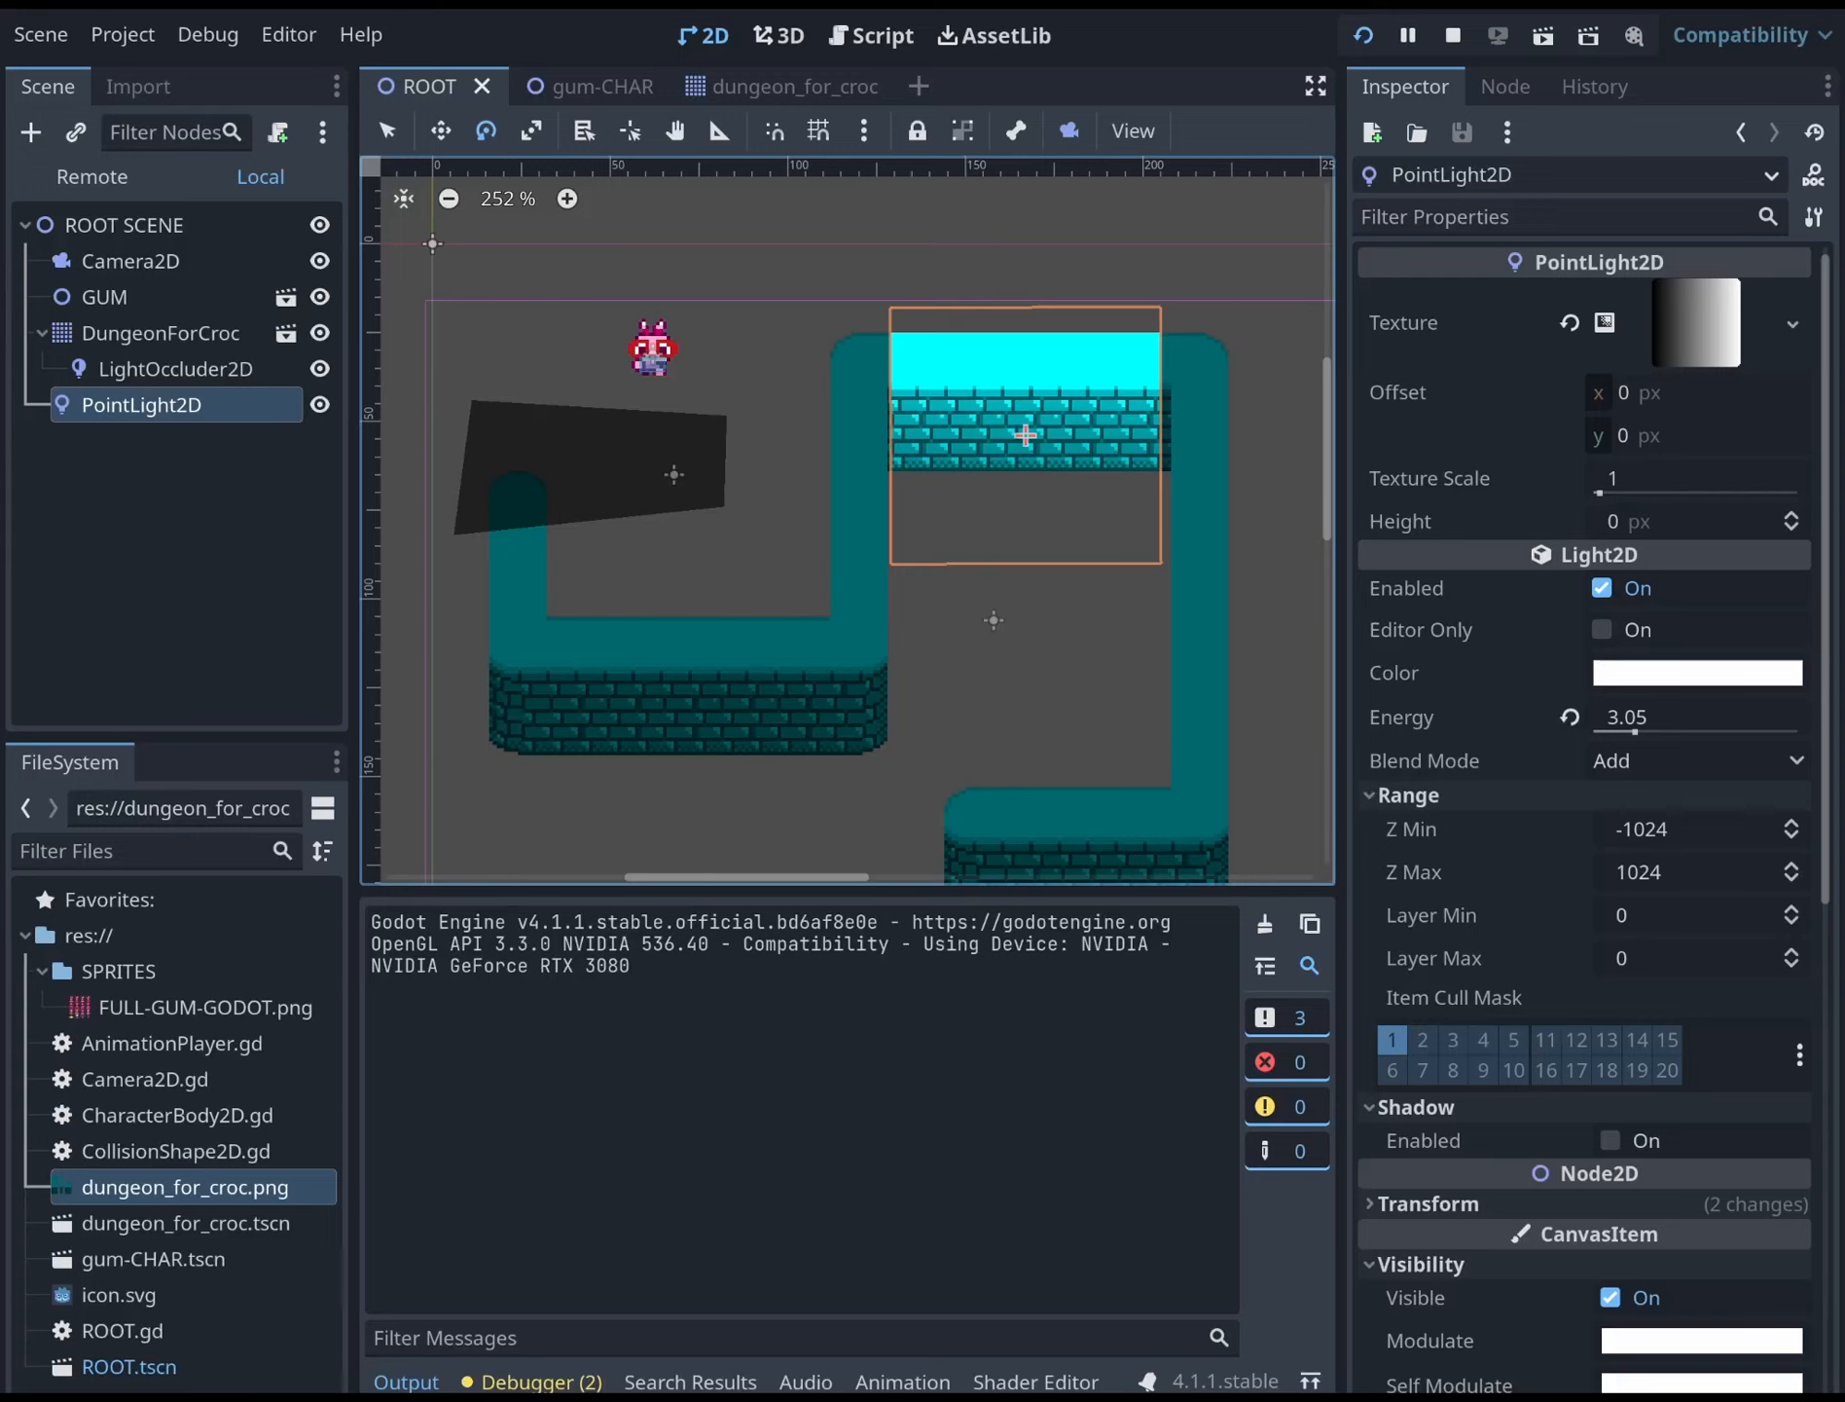
Set the PointLight2D's color to a very dark green and check the result in a test run
click(1633, 665)
drag(1605, 1181, 1491, 1283)
drag(1825, 987, 1841, 1247)
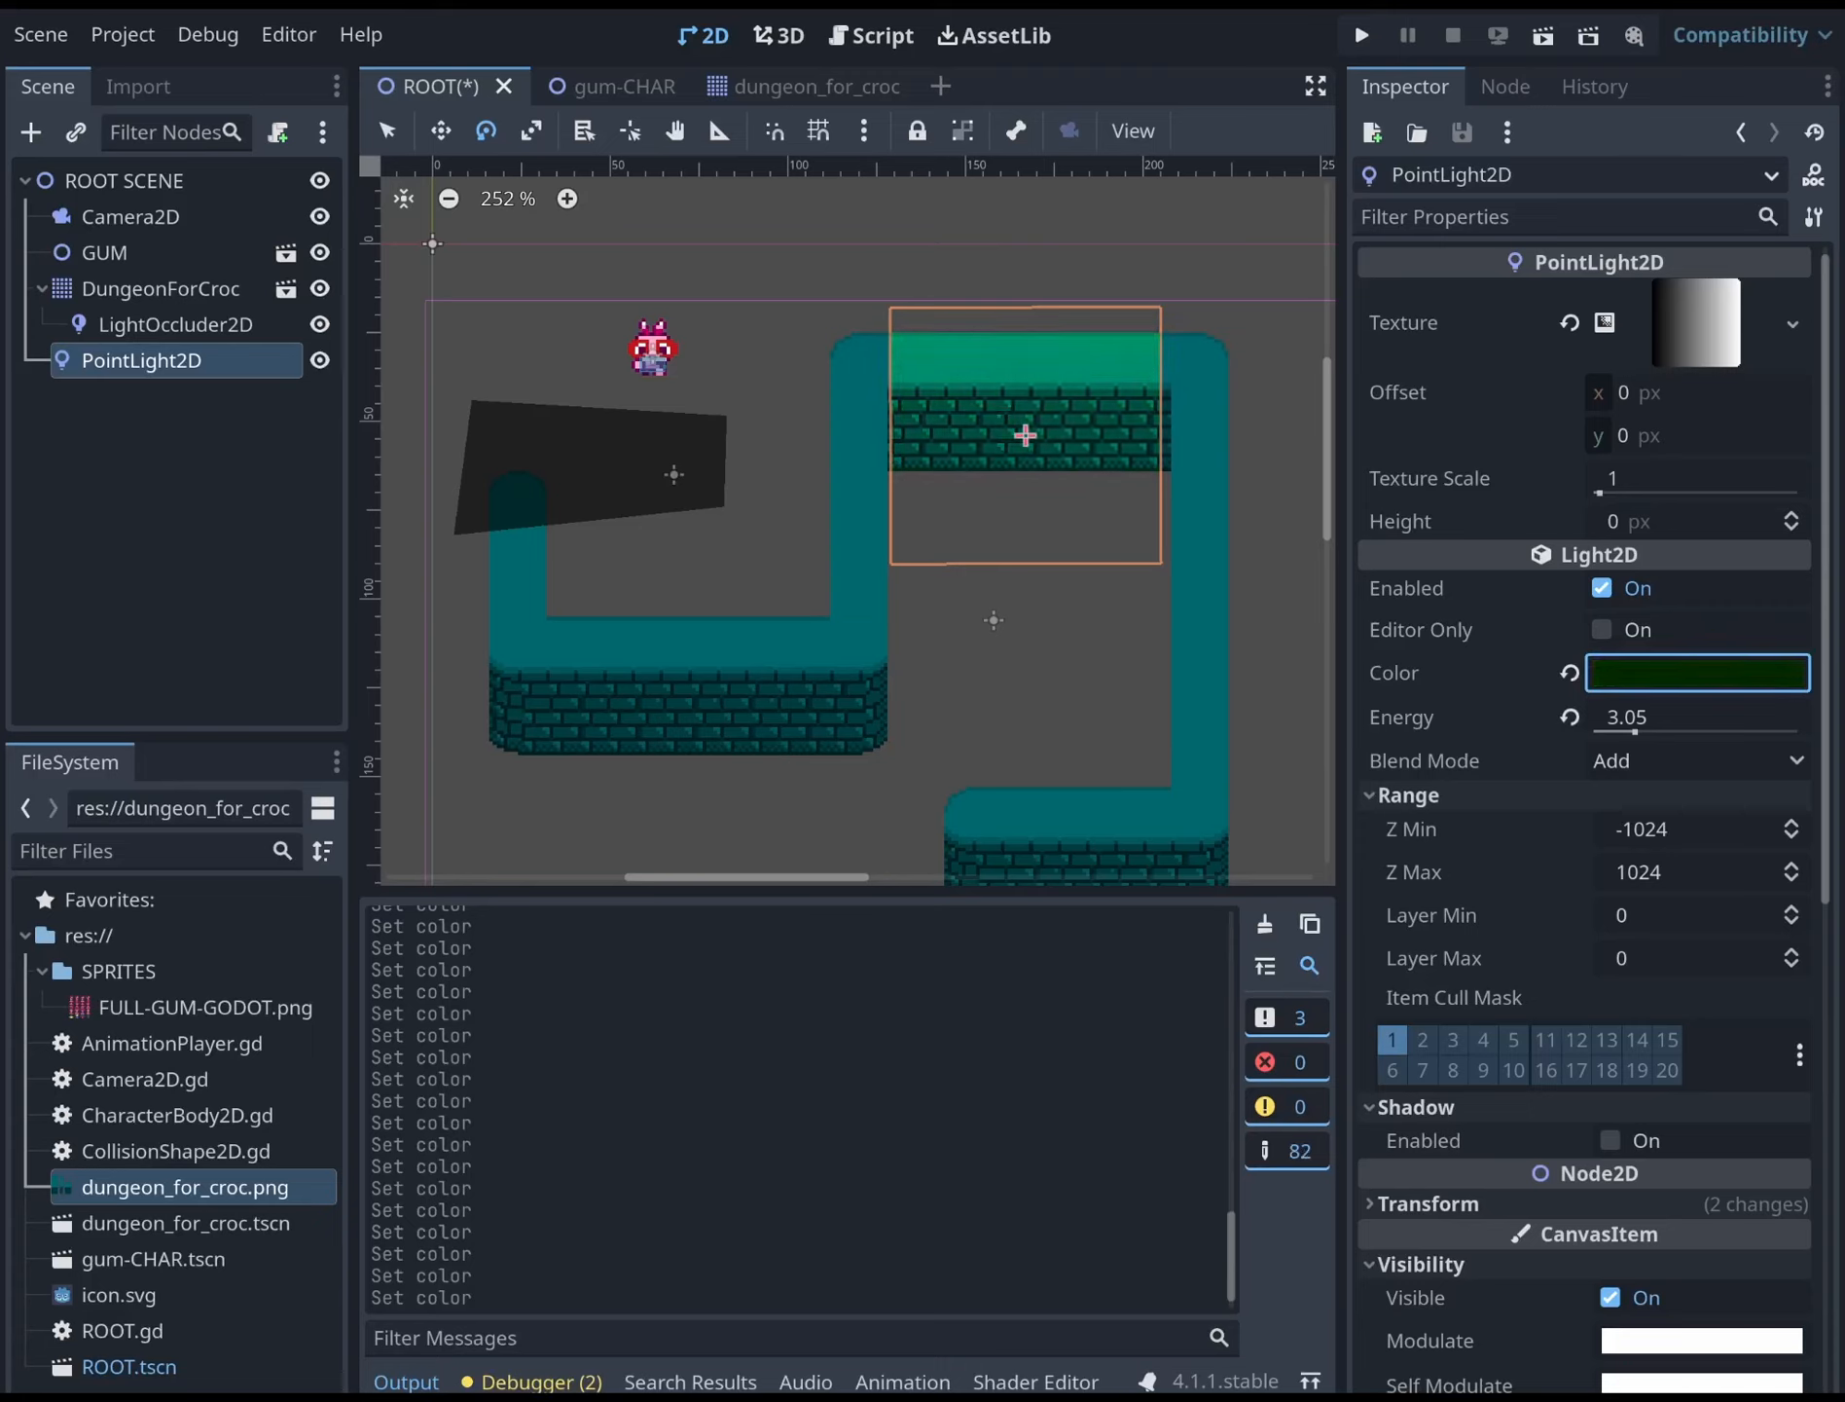
drag(1553, 958, 1520, 987)
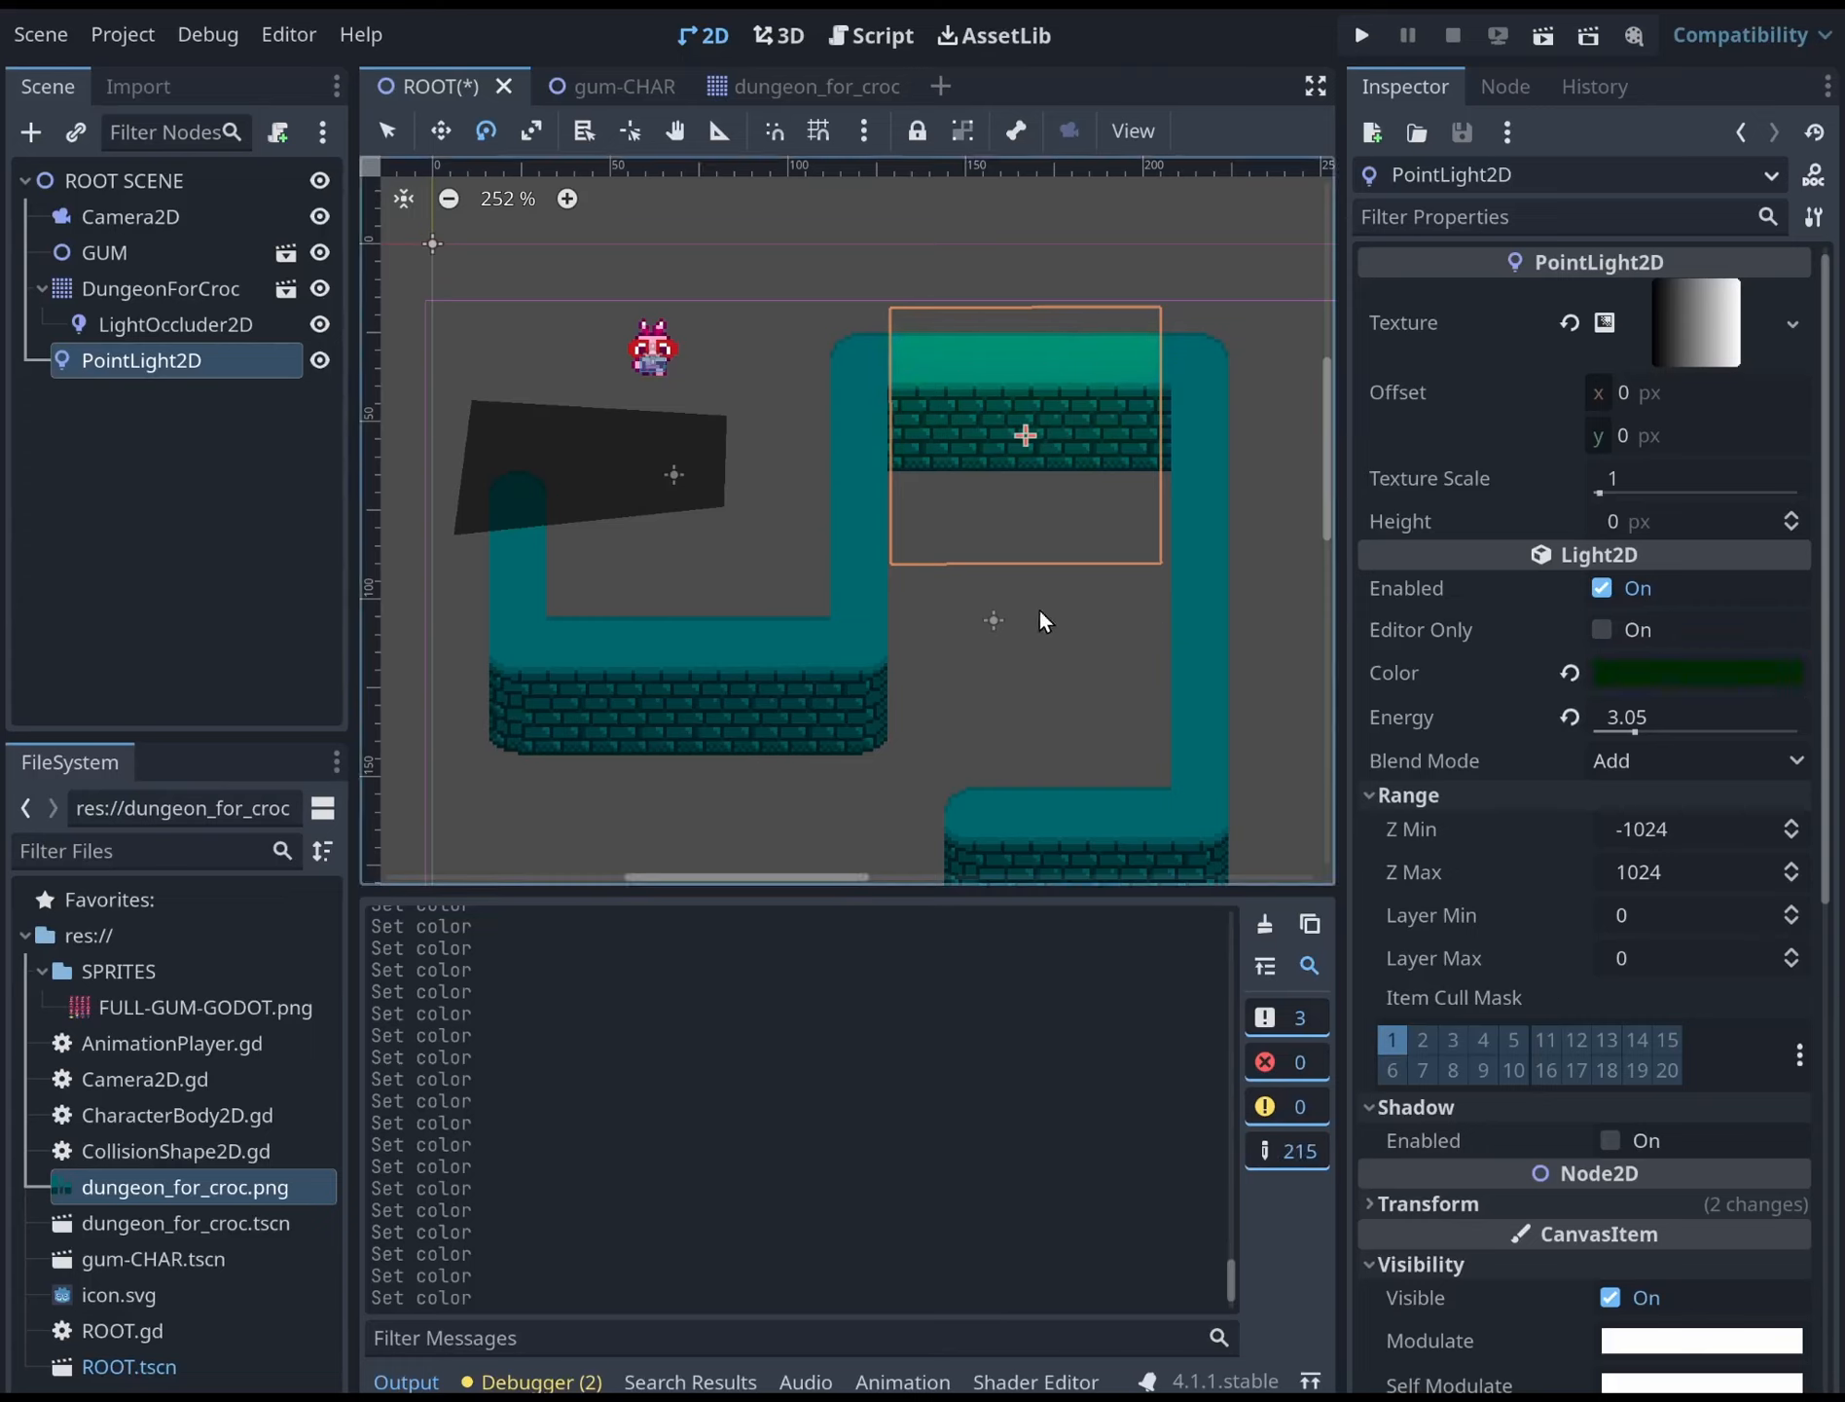
click(1359, 39)
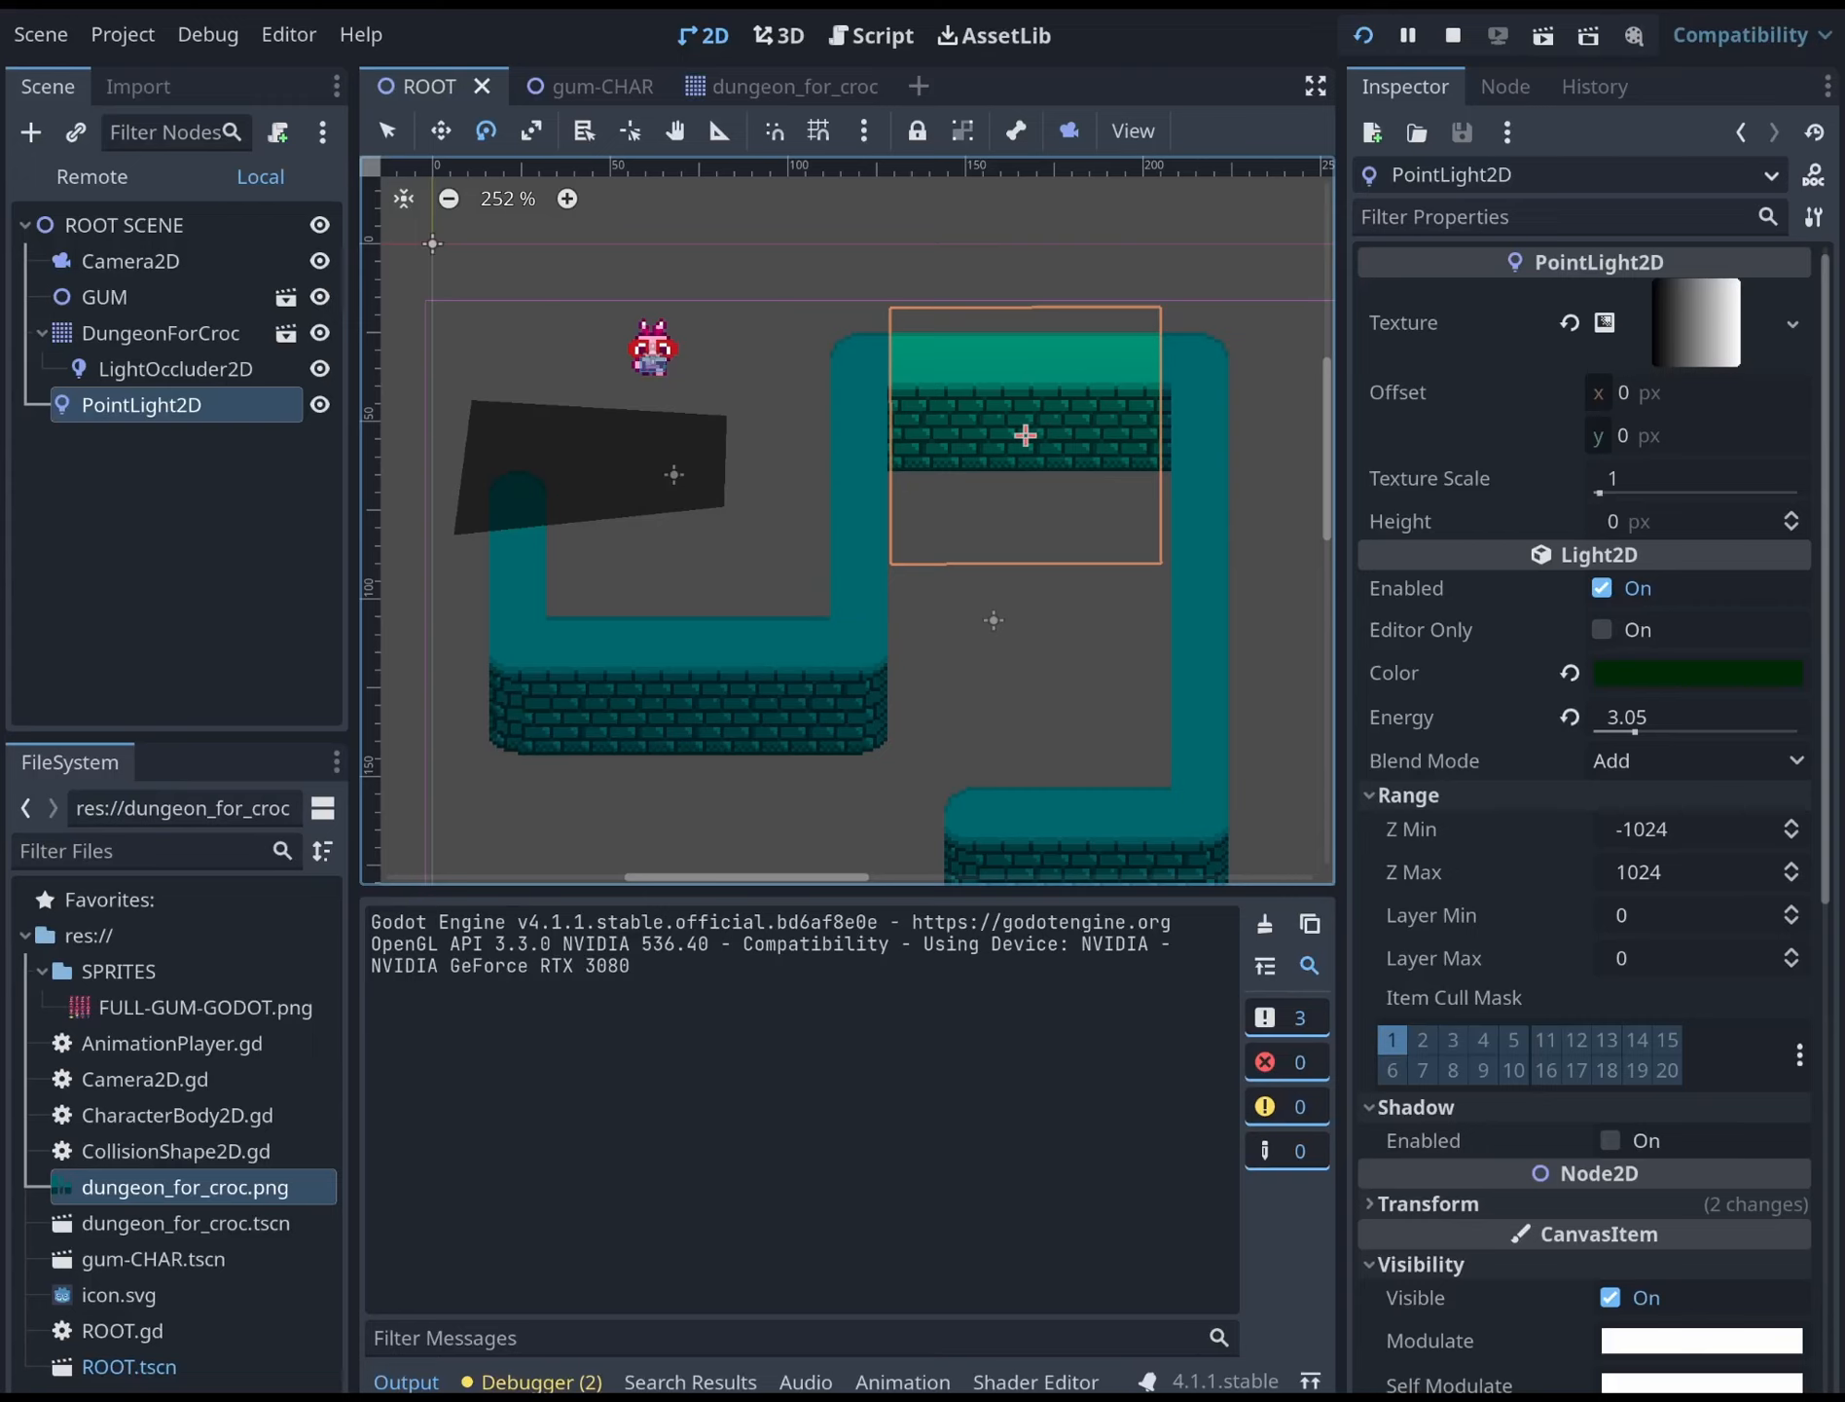
key(F8)
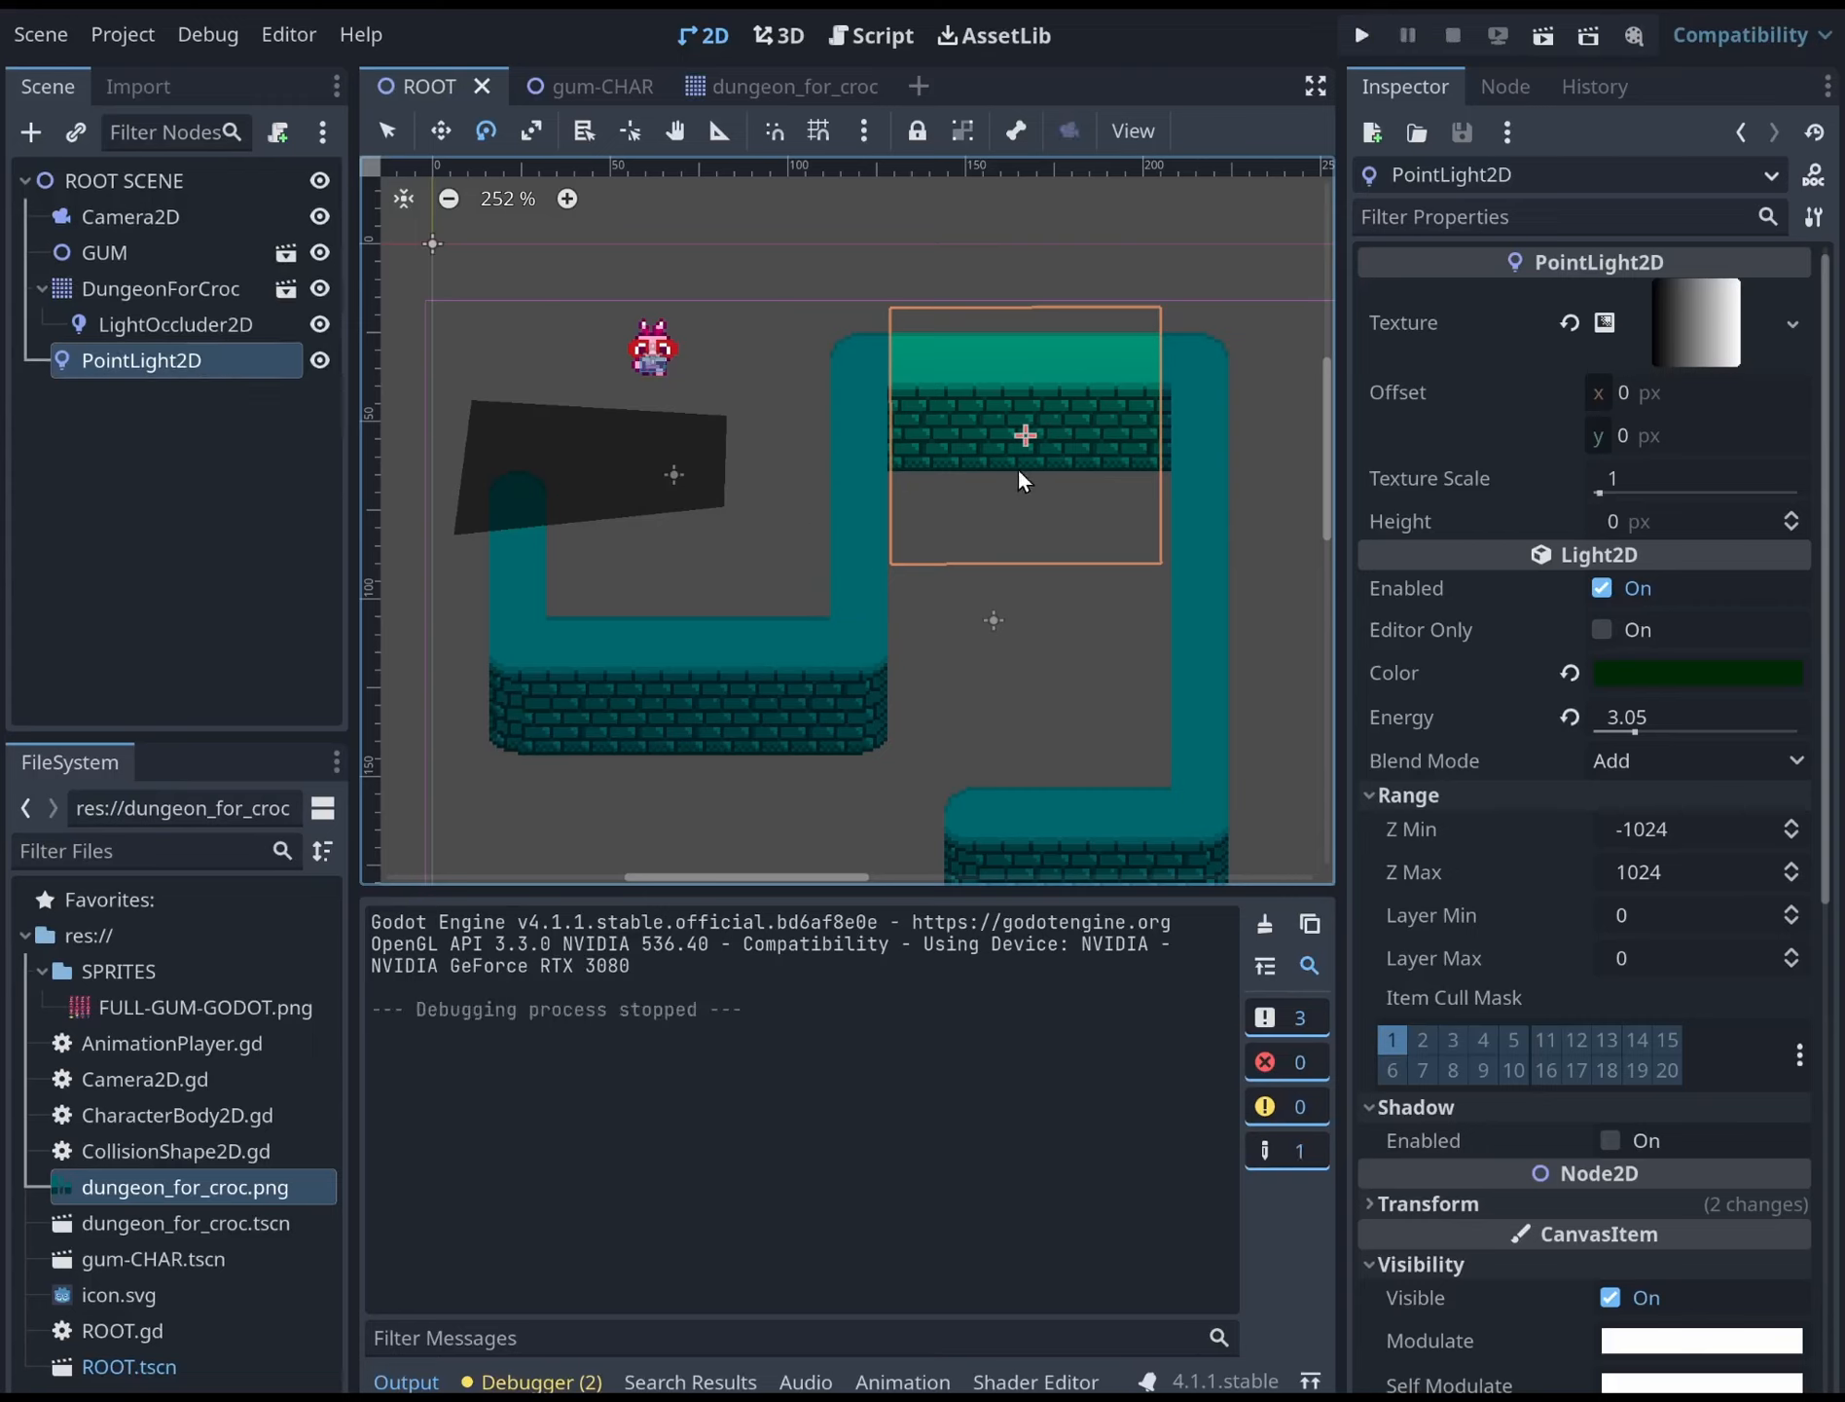
Rotate the PointLight2D to -89 degrees
scroll(718, 418, up, 4)
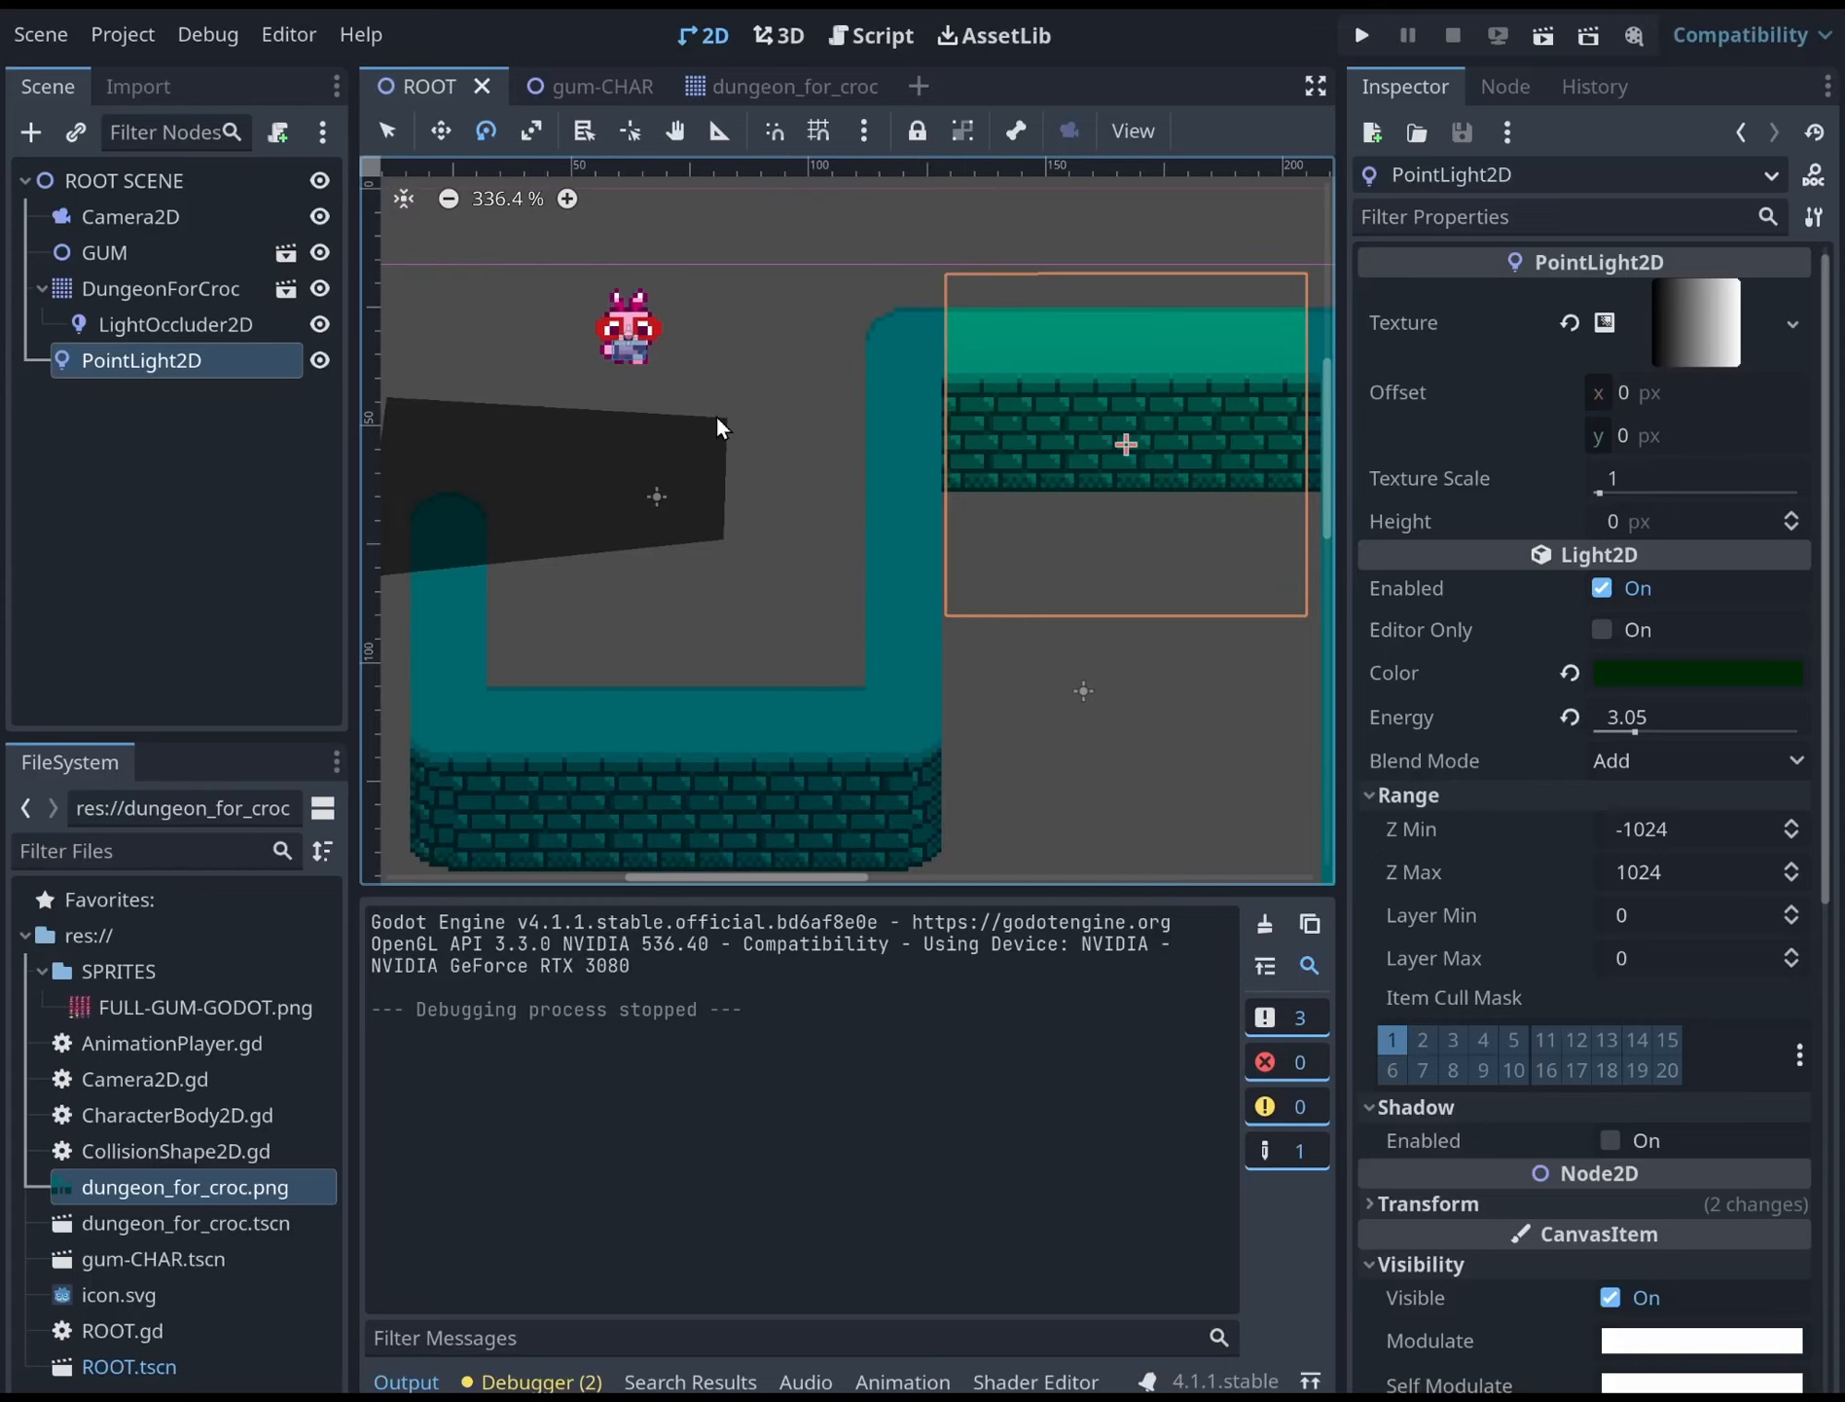
scroll(718, 419, down, 2)
scroll(718, 419, down, 2)
drag(668, 474, 676, 473)
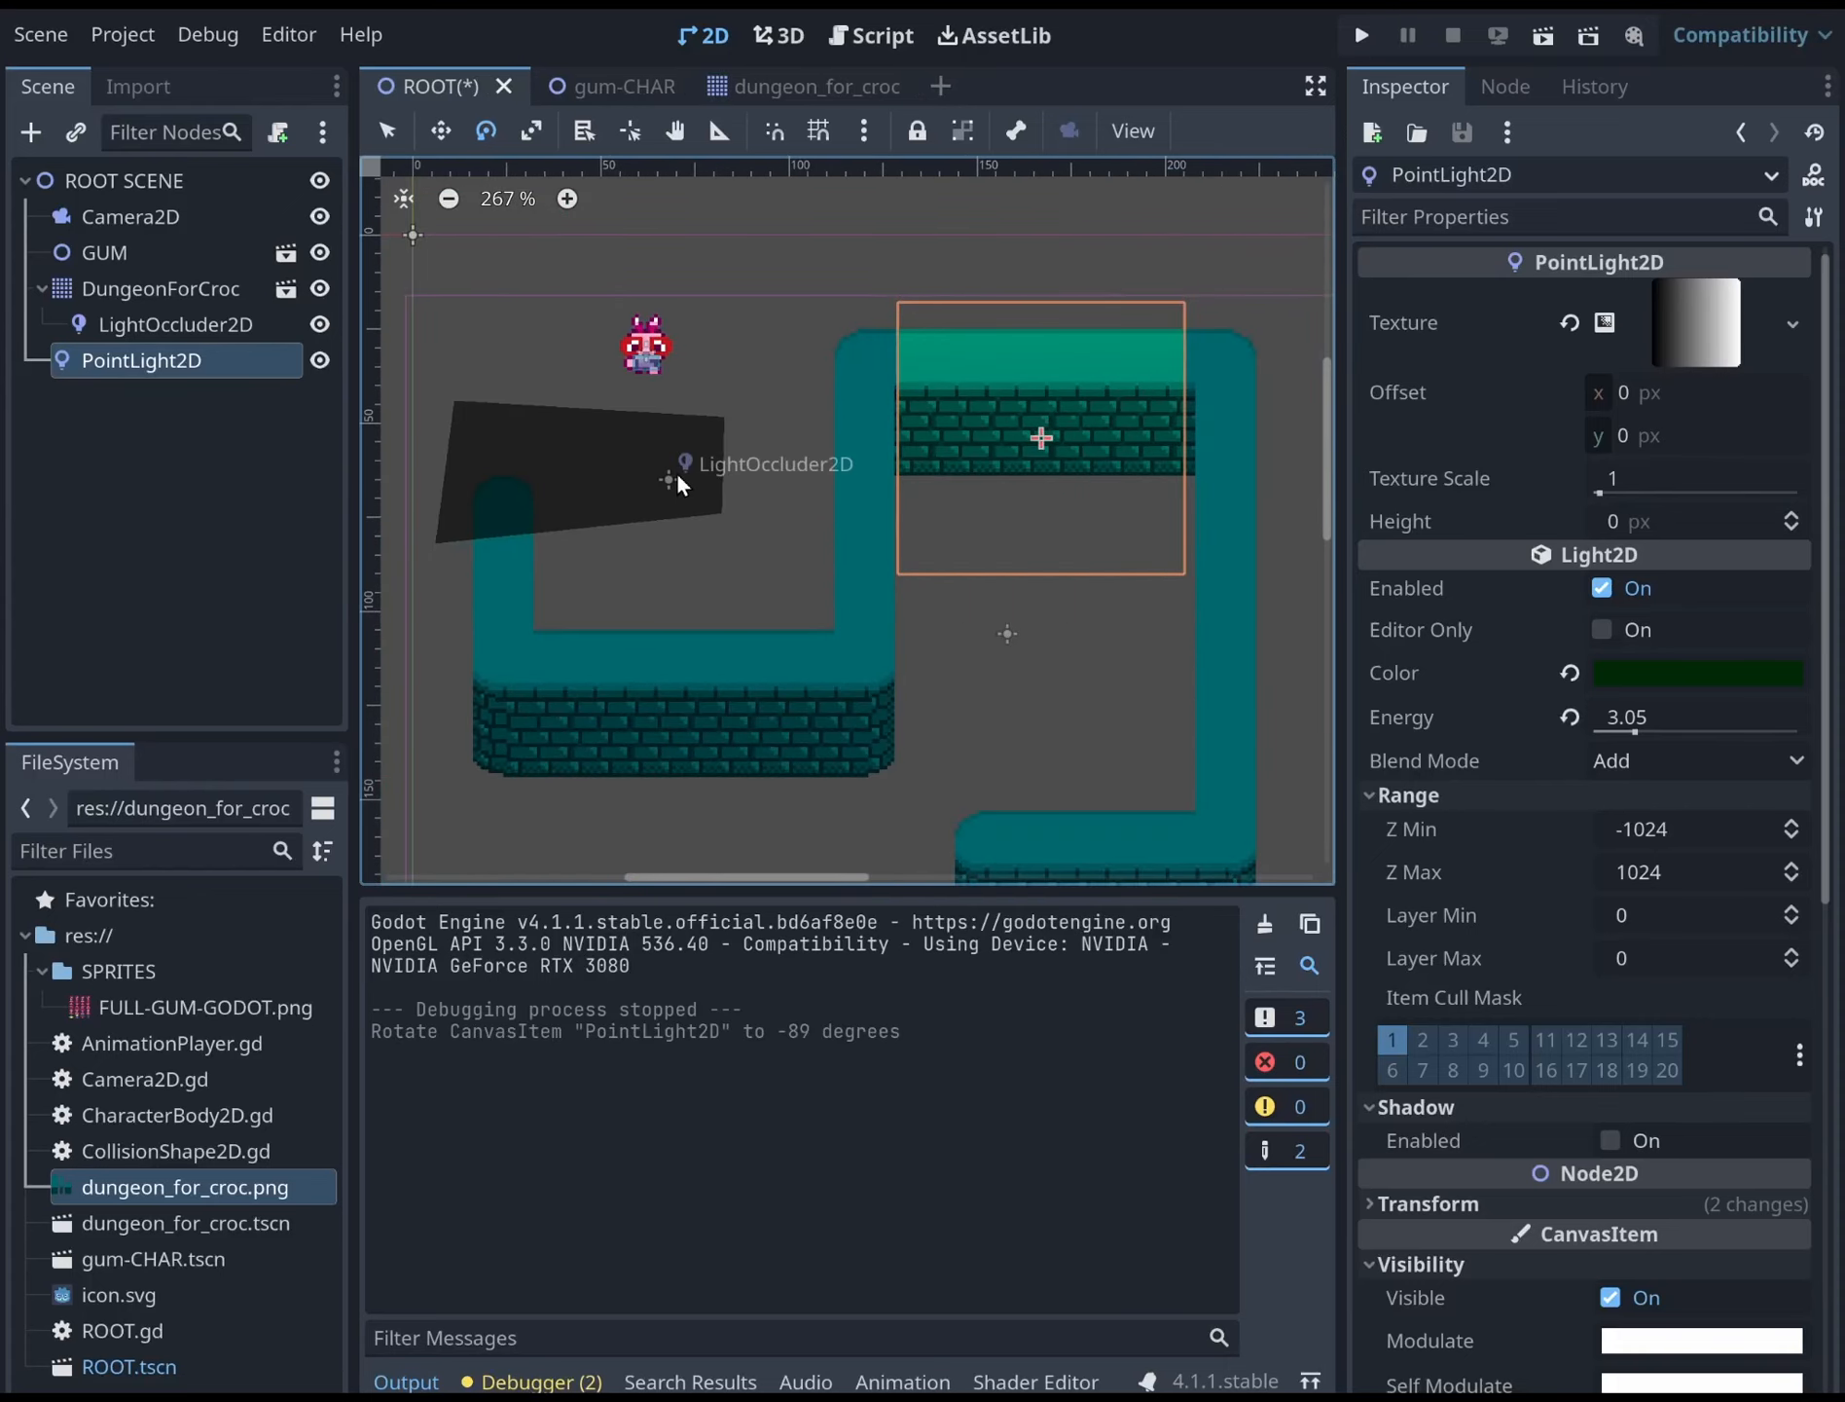